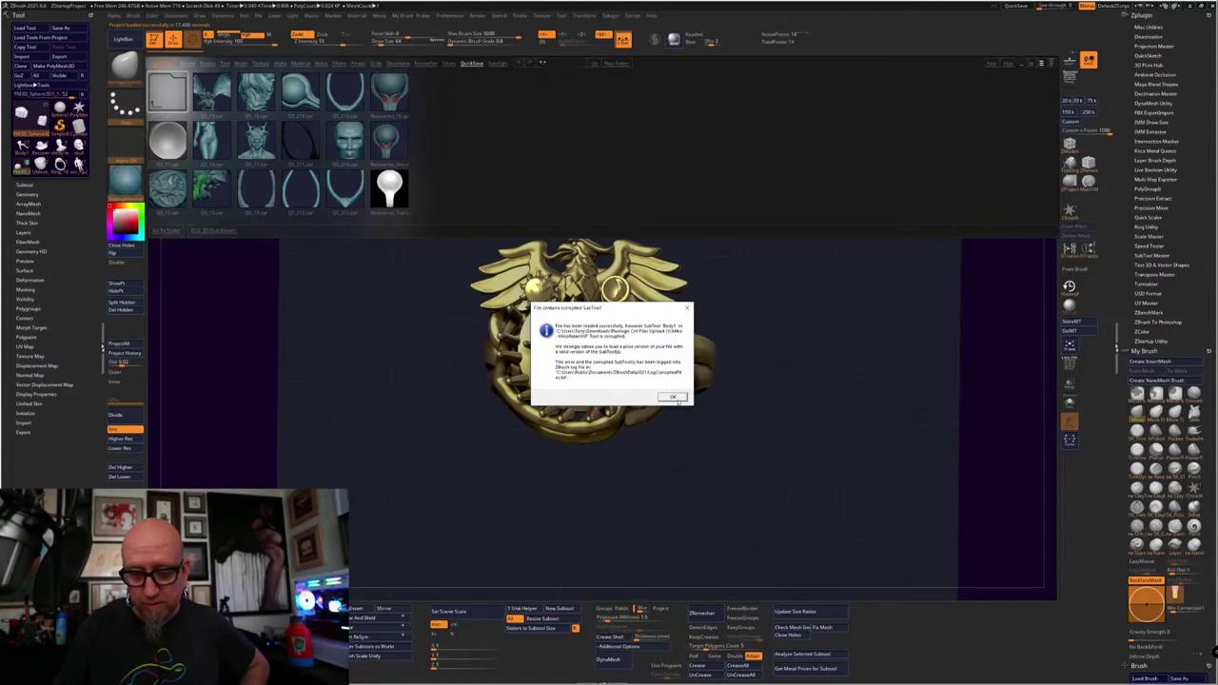
Dismiss the corrupted SubTool notice, then apply StartupMaterial to the ring and hide LightBox
click(672, 397)
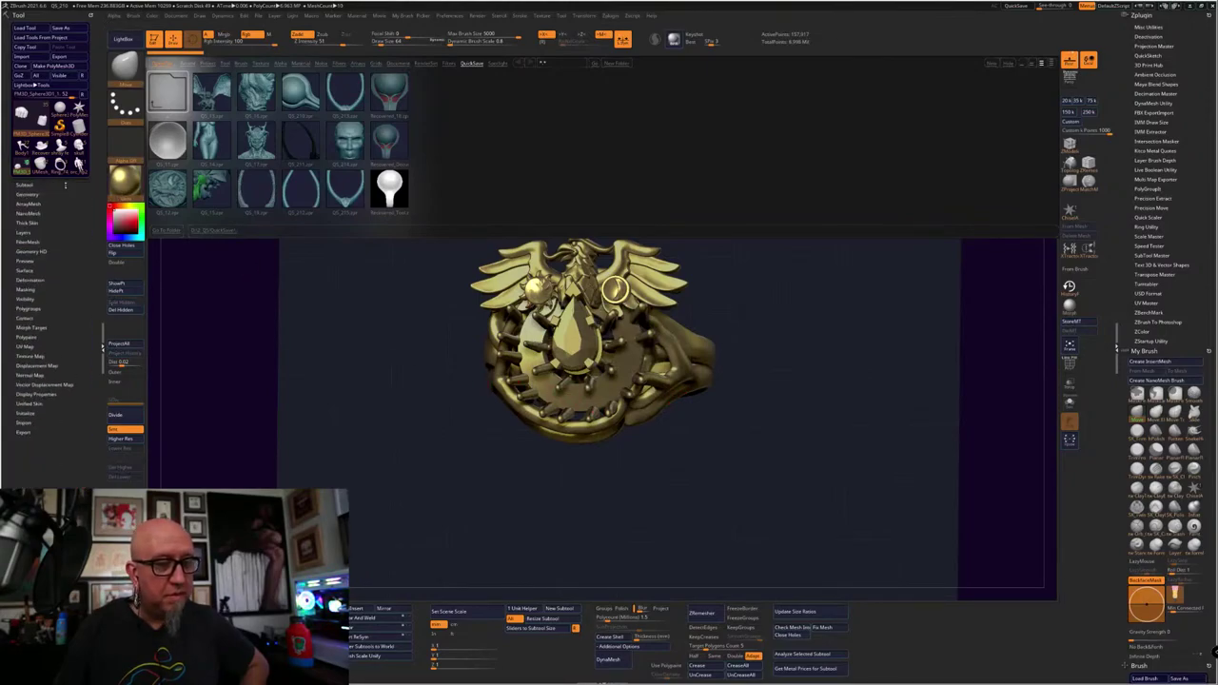
click(124, 179)
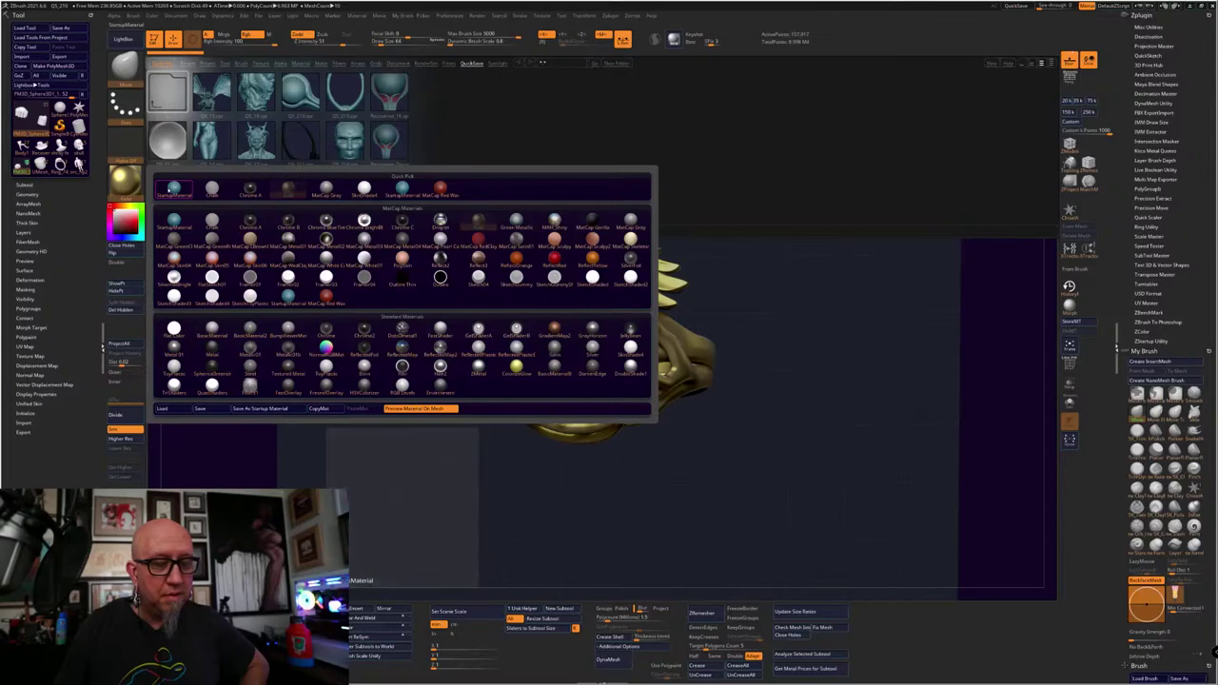
click(357, 267)
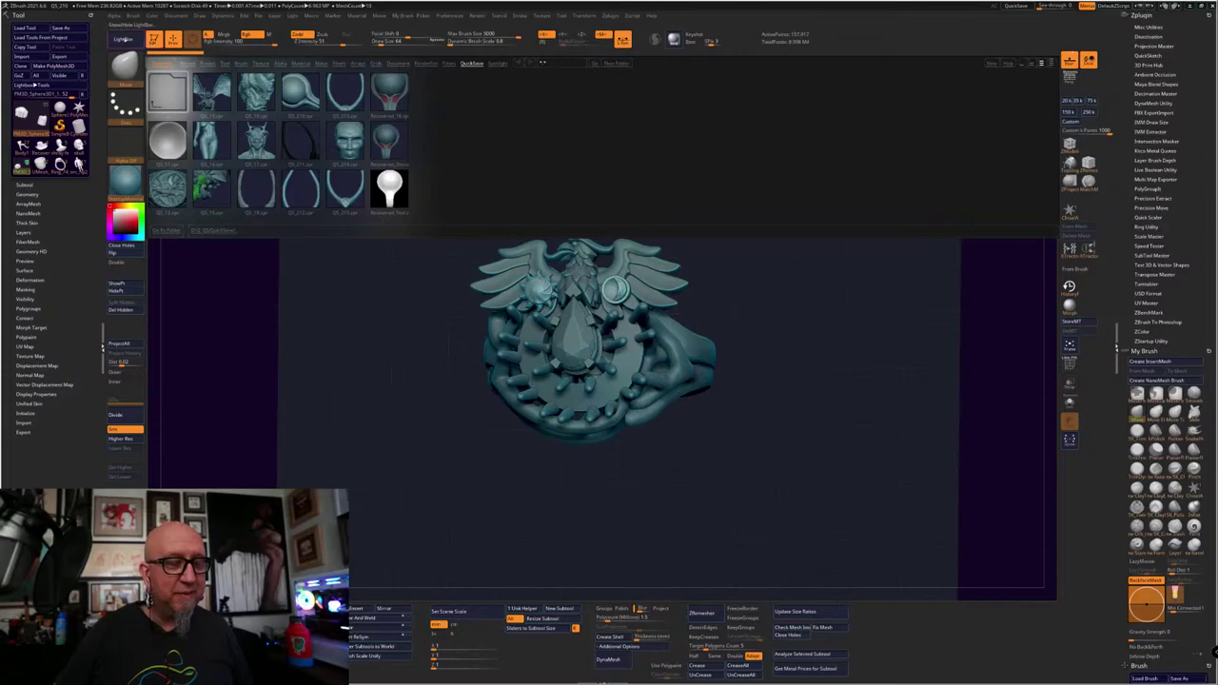
click(124, 40)
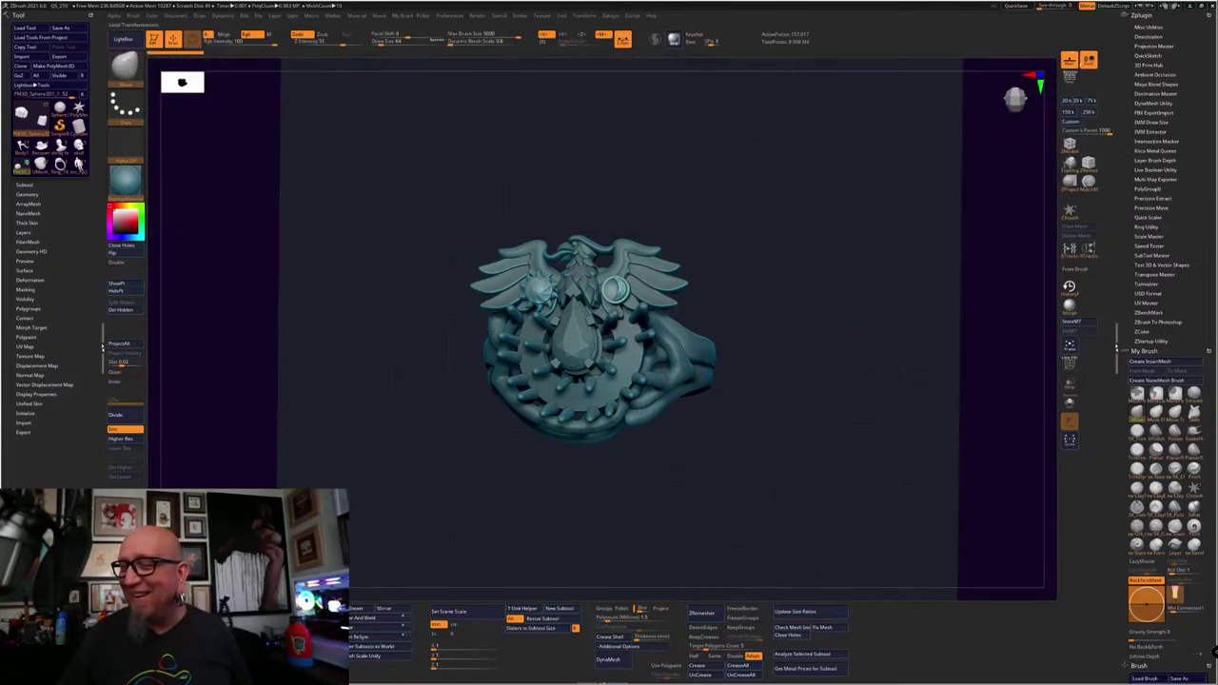
Hide the floor grid behind the ring
click(1070, 61)
alt+drag(827, 306, 981, 264)
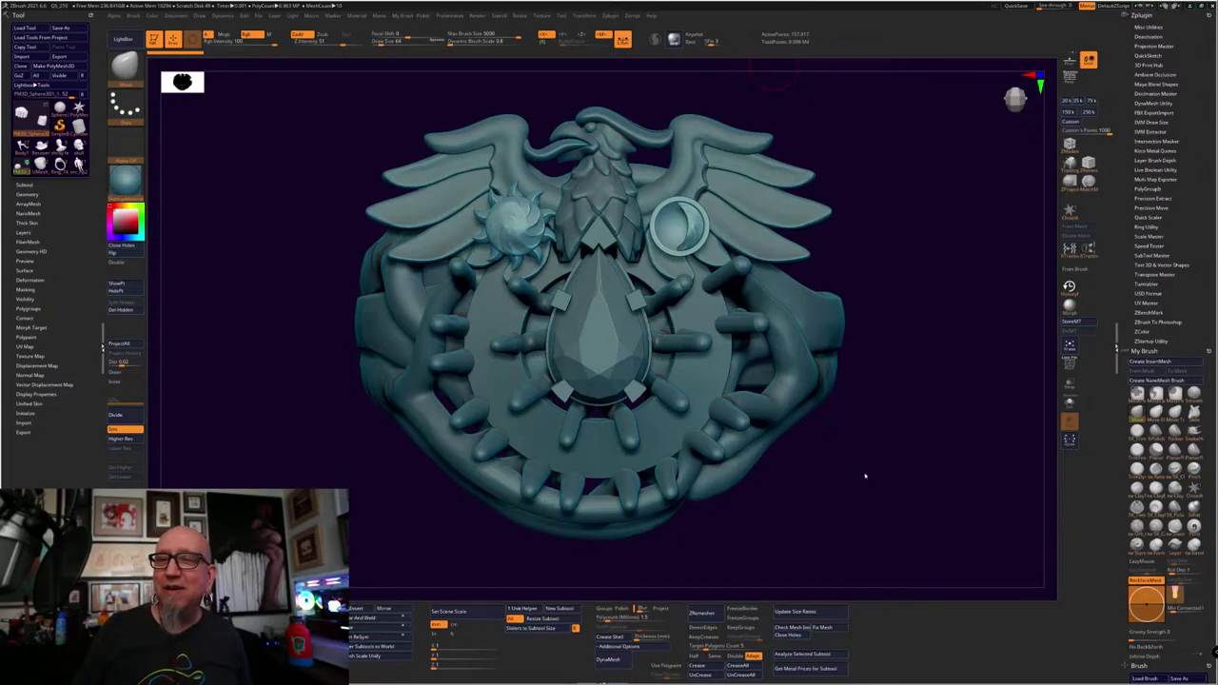
drag(865, 475, 862, 396)
drag(658, 394, 688, 492)
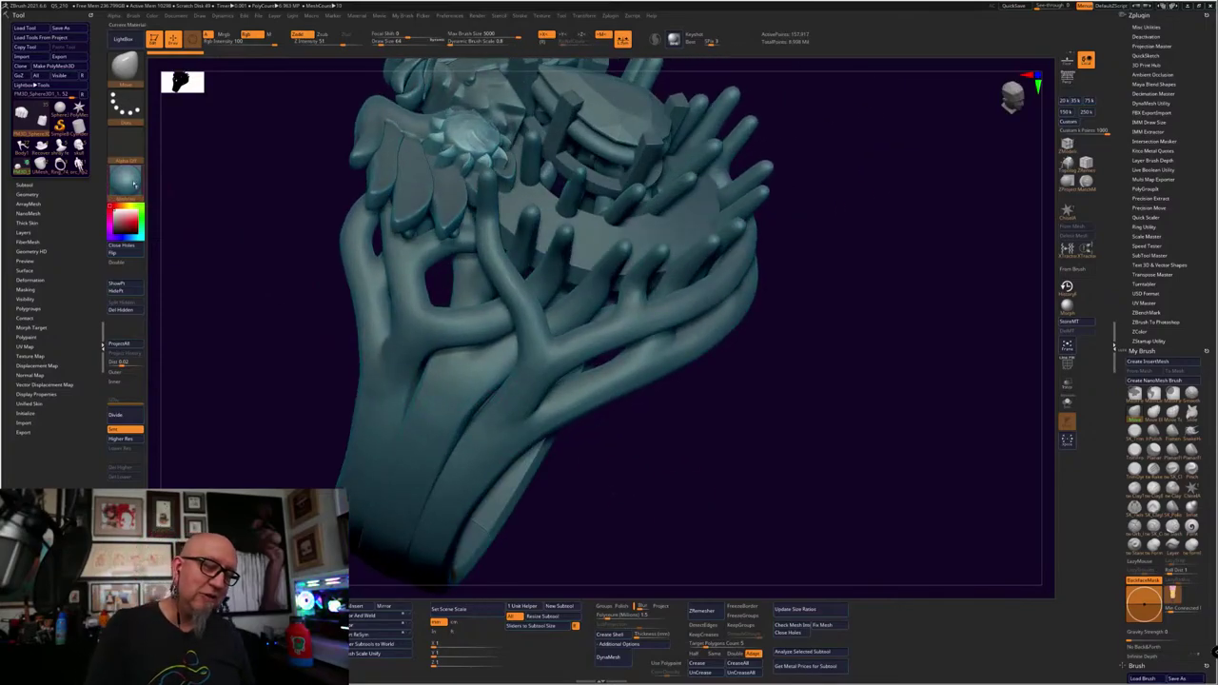
Apply the Gold material to preview the branching ring band as polished metal
click(124, 177)
click(288, 190)
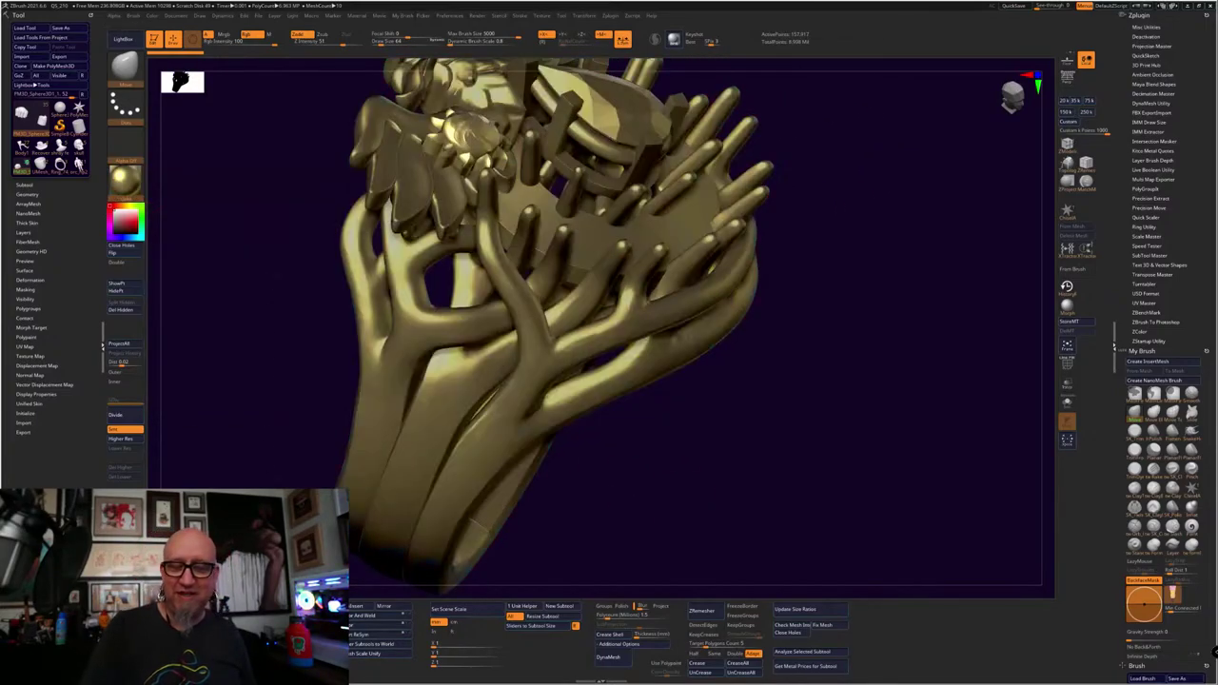
drag(406, 571, 733, 497)
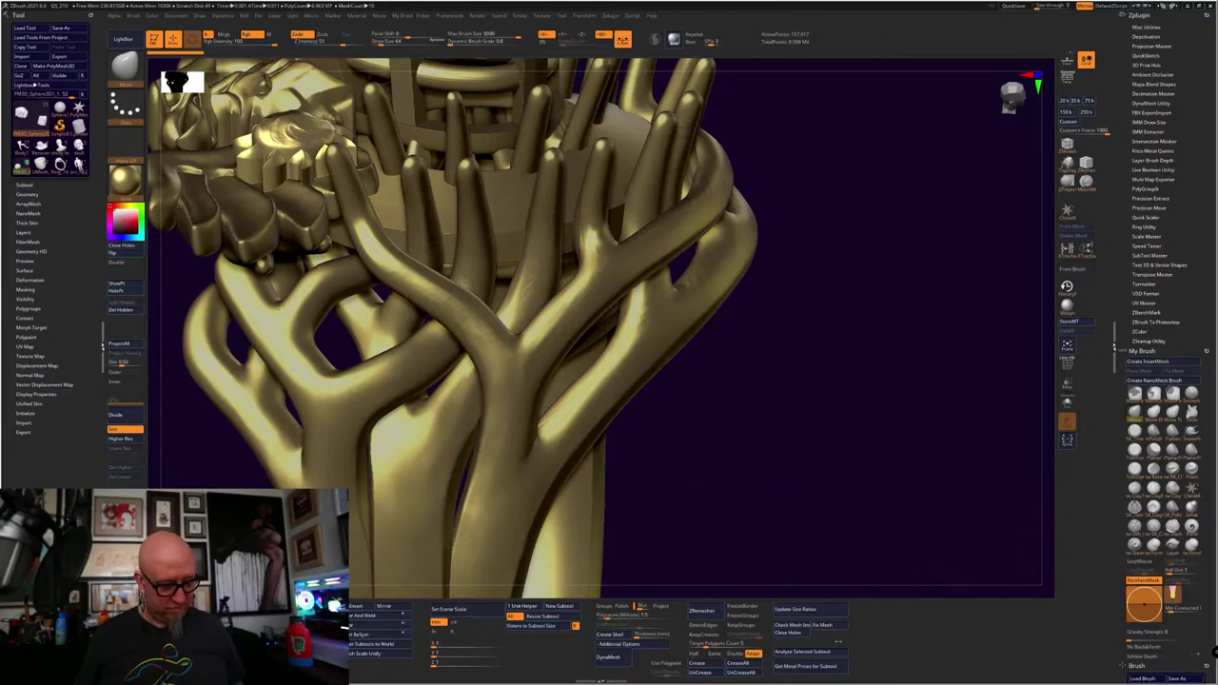
Open the SwordSoft Mousetrack settings window
key(super)
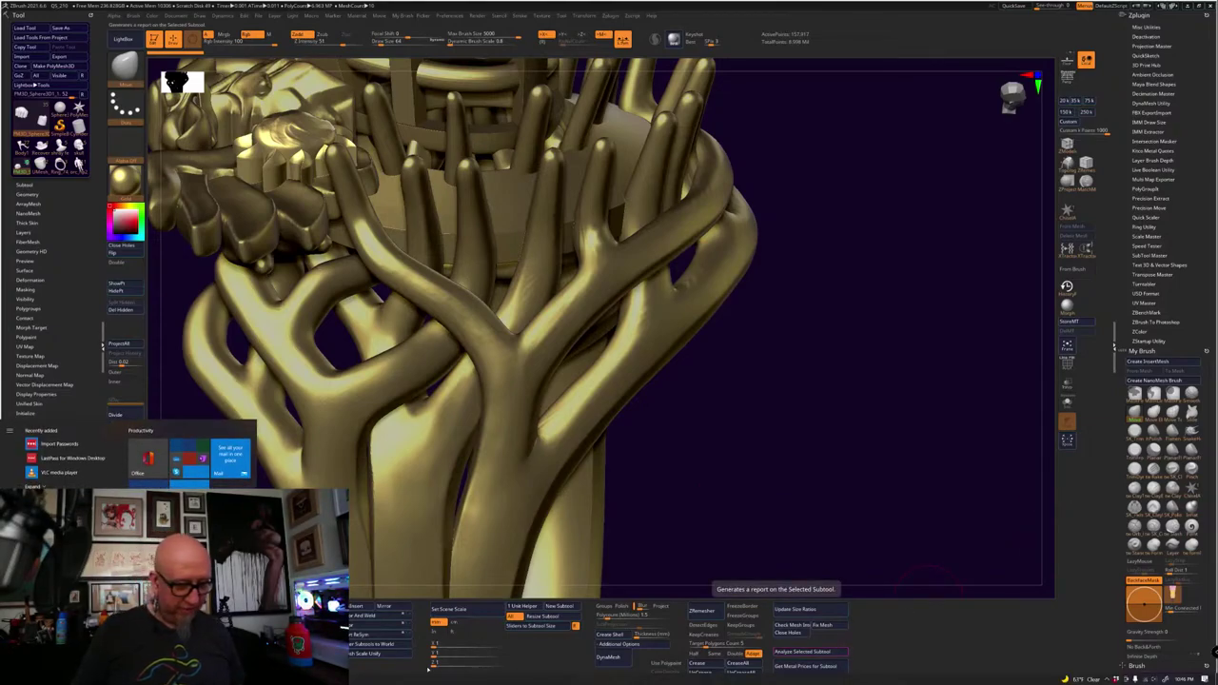
scroll(72, 456, down, 5)
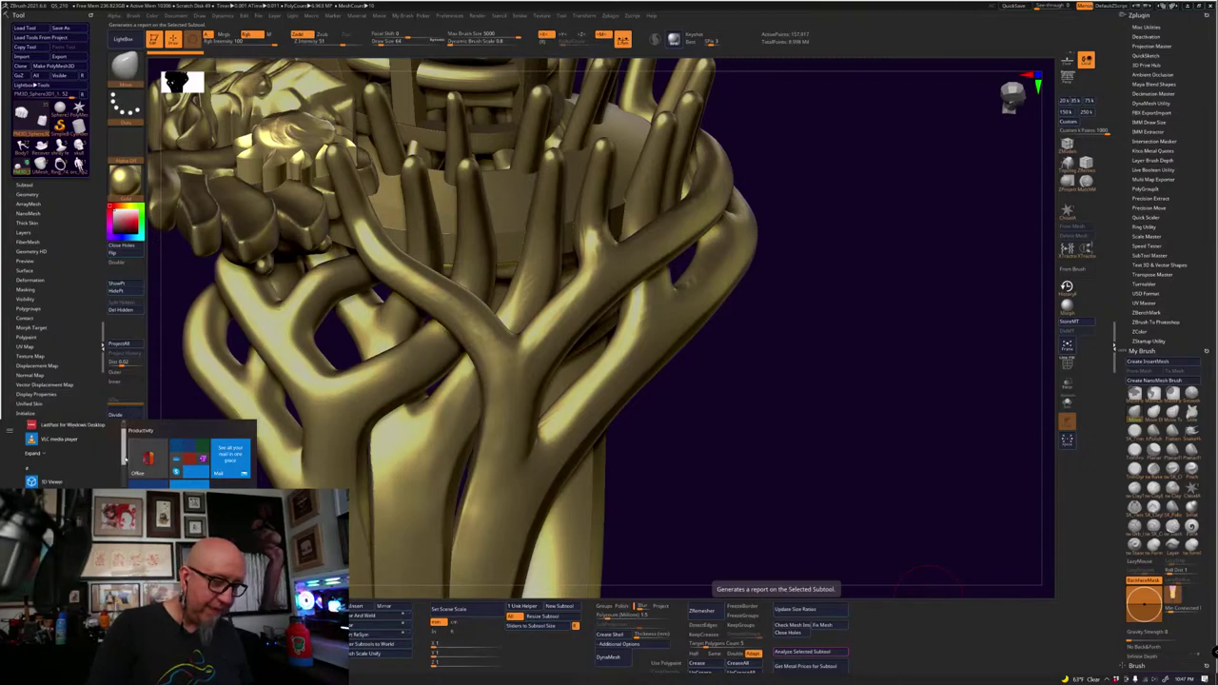
scroll(62, 454, down, 10)
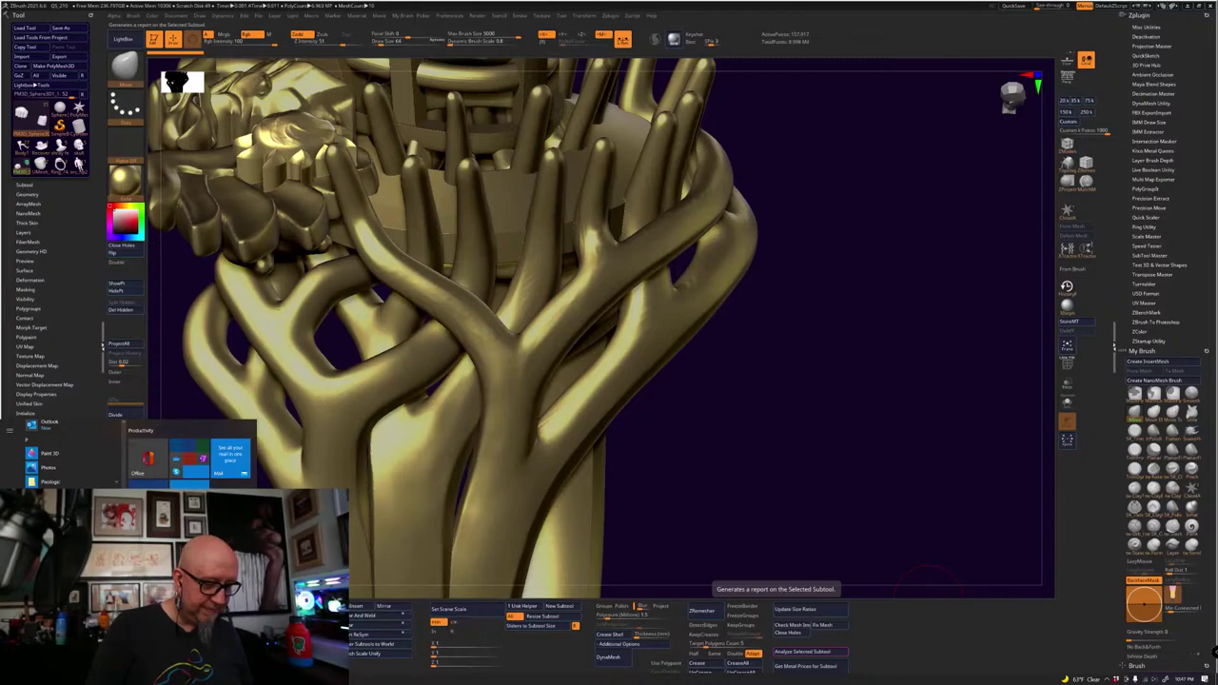
click(66, 597)
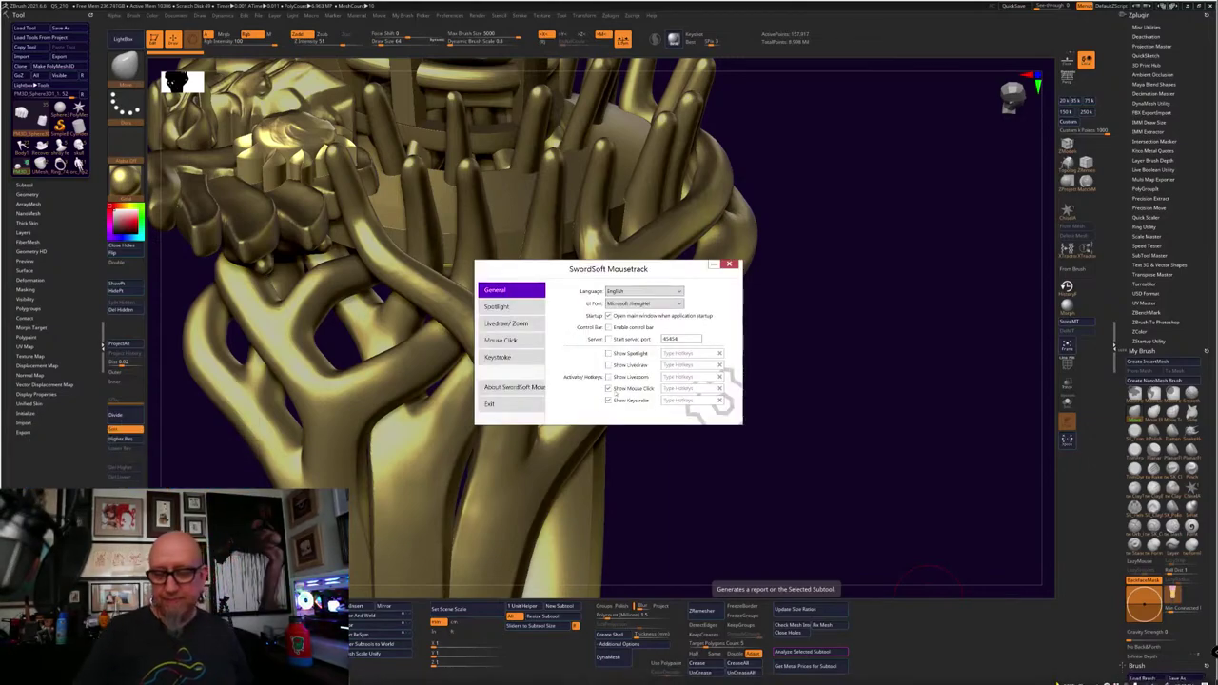
Enable the Mousetrack control bar beside the canvas and turn off Show Mouse Click and Show Keystroke
click(609, 327)
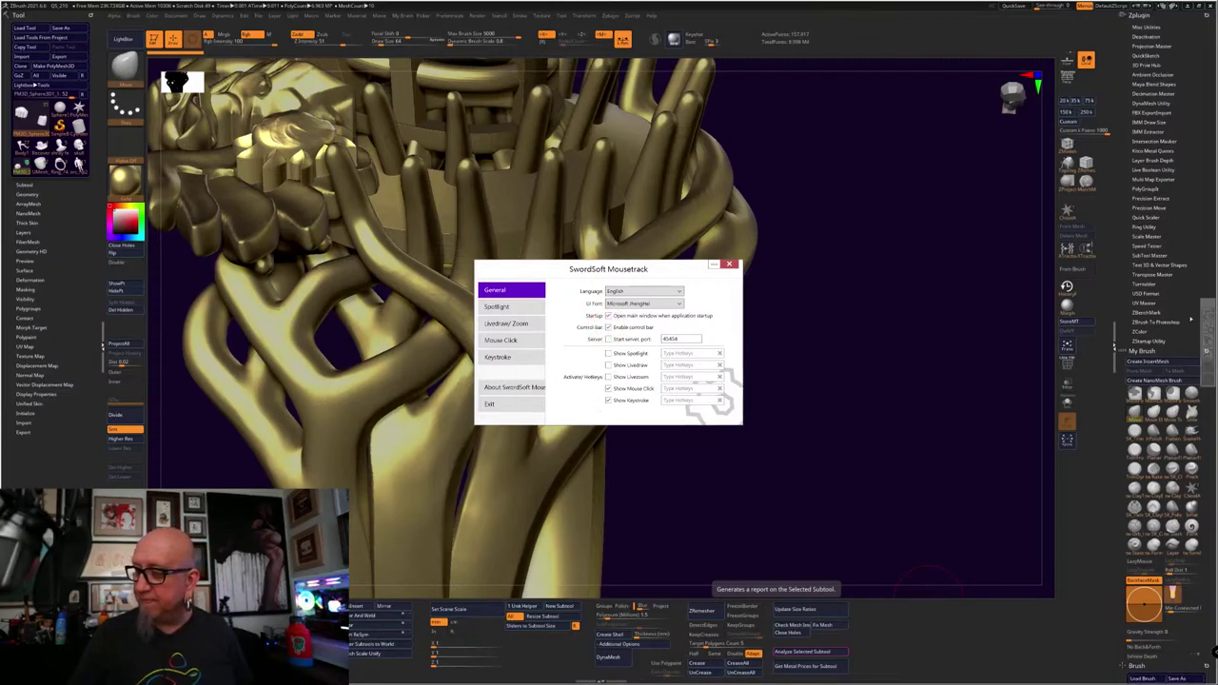
drag(1207, 307, 1067, 460)
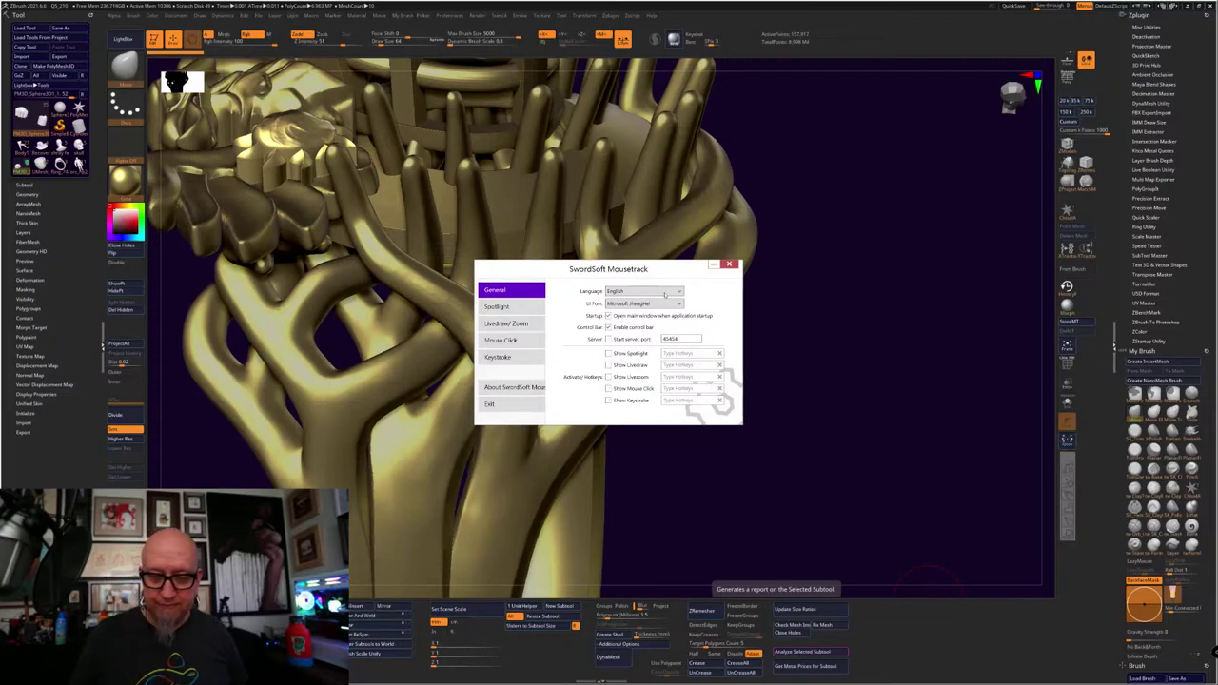
click(727, 264)
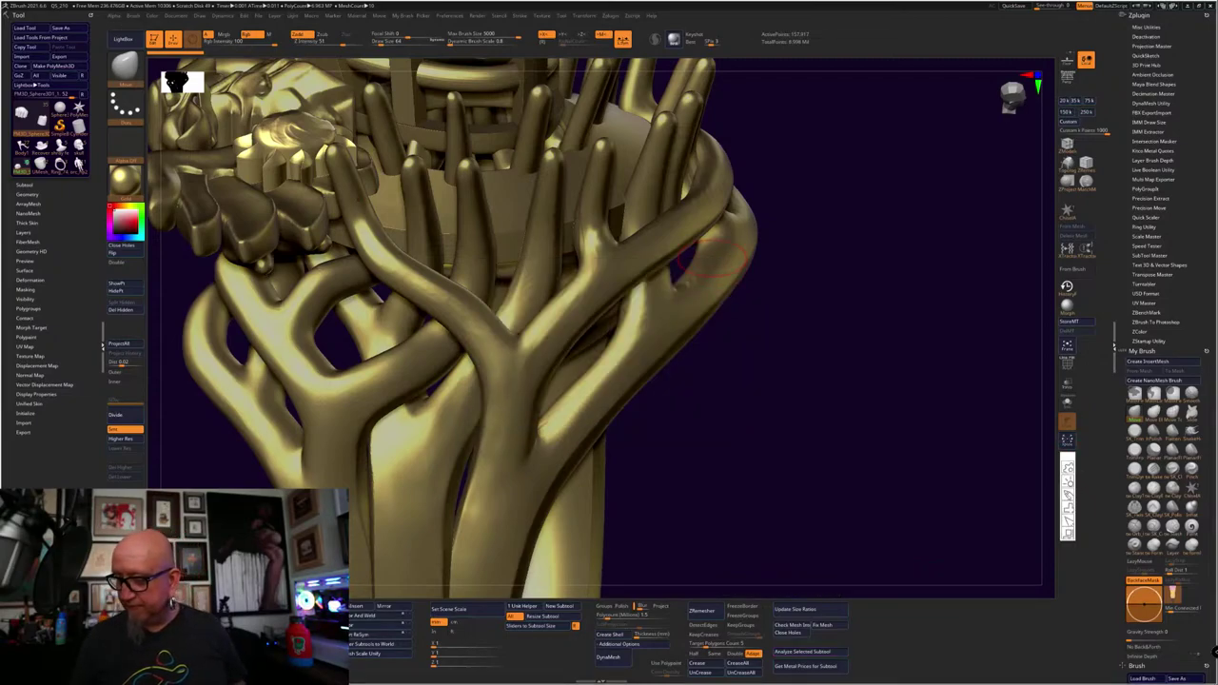
Annotate the band with Livedraw, marking red lines along the edges of the branches where flat planes should run
click(1068, 495)
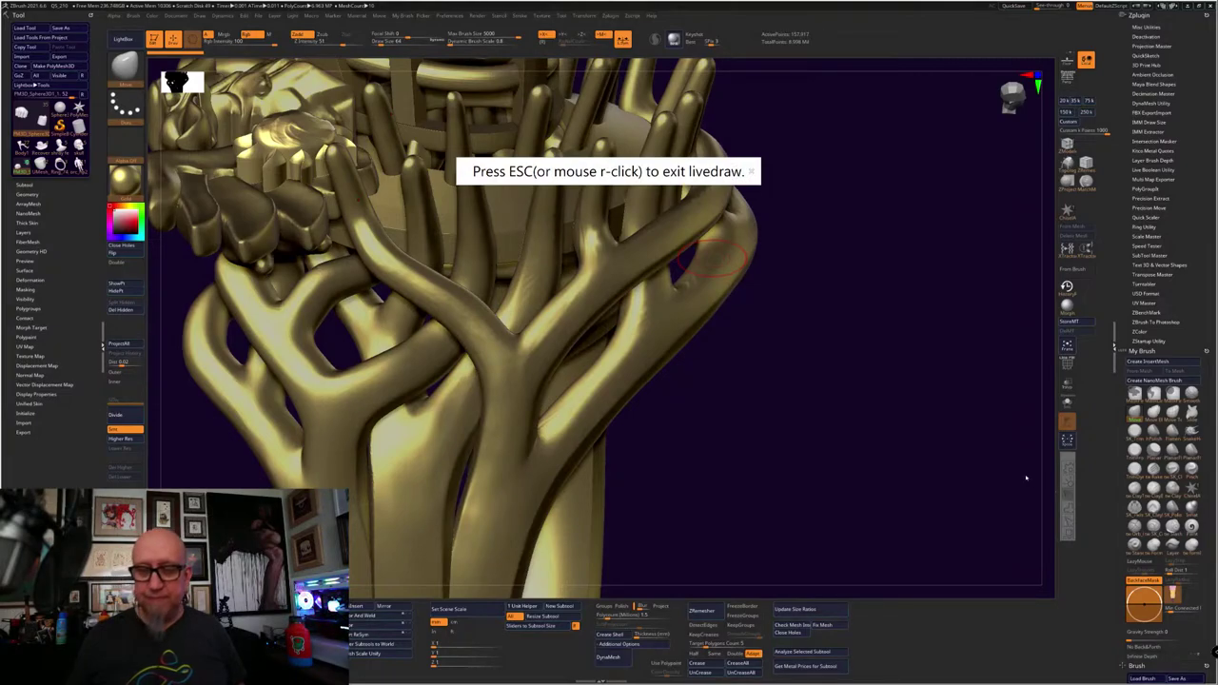
click(752, 171)
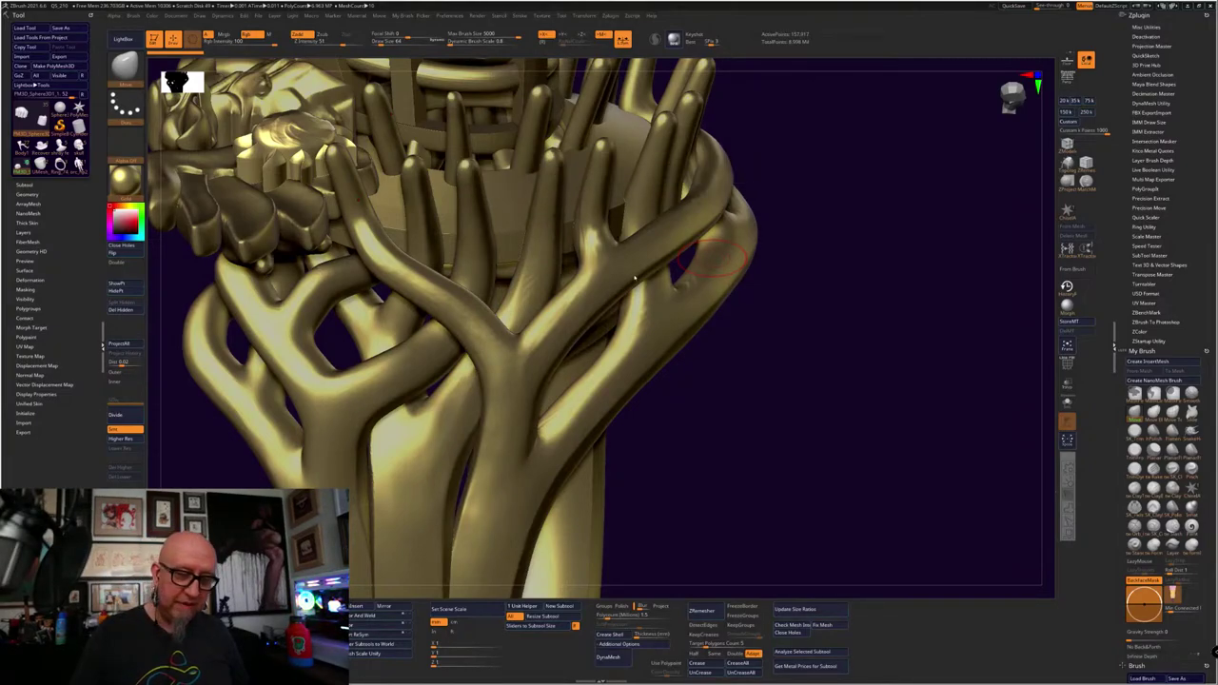
drag(212, 260, 294, 390)
drag(202, 333, 301, 457)
drag(186, 353, 287, 477)
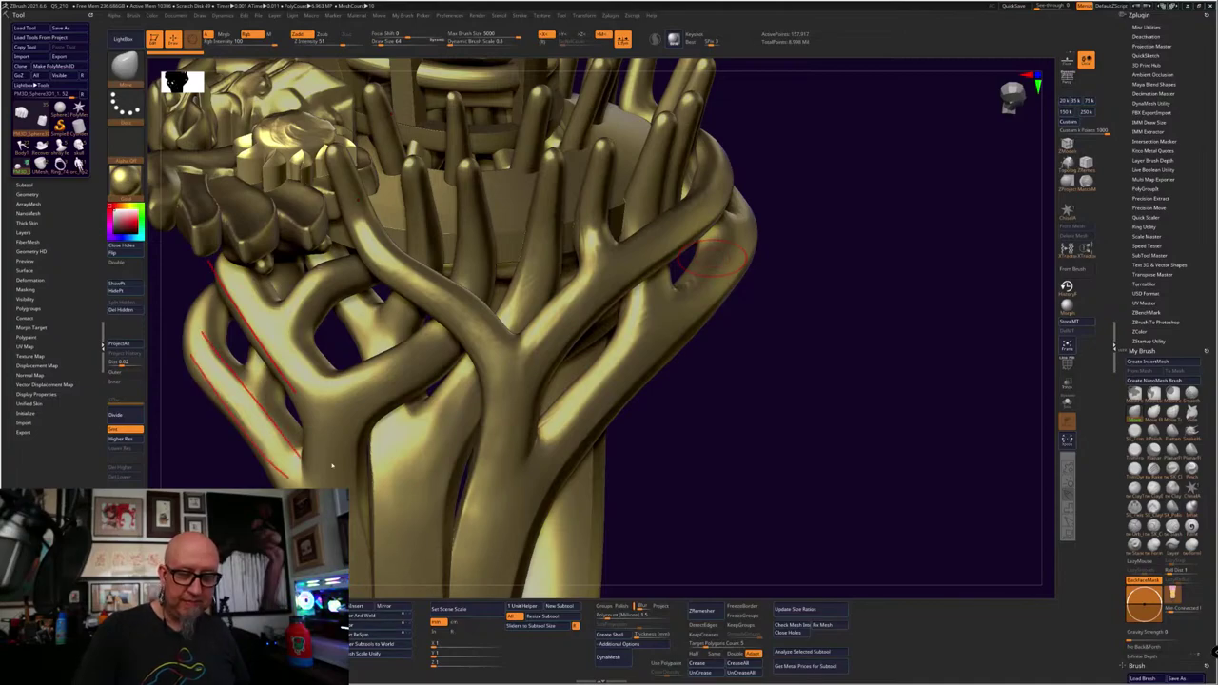
mouse_move(350, 228)
mouse_down()
mouse_move(388, 278)
mouse_move(423, 295)
mouse_up()
mouse_move(343, 302)
mouse_down()
mouse_move(373, 342)
mouse_move(391, 340)
mouse_up()
drag(374, 430, 401, 466)
drag(409, 415, 432, 455)
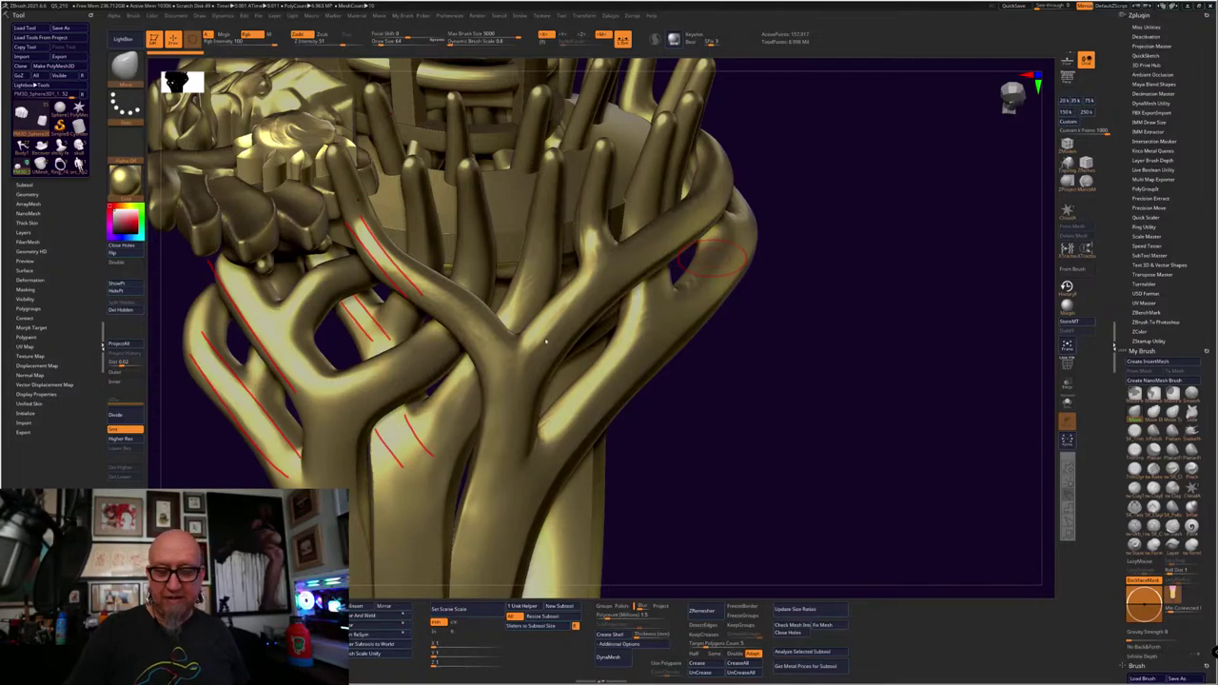
mouse_move(543, 338)
mouse_down()
mouse_move(606, 261)
mouse_move(526, 333)
mouse_move(527, 281)
mouse_up()
drag(523, 285, 430, 408)
mouse_move(584, 224)
mouse_down()
mouse_move(574, 280)
mouse_move(601, 257)
mouse_up()
drag(590, 369, 550, 421)
drag(644, 303, 563, 419)
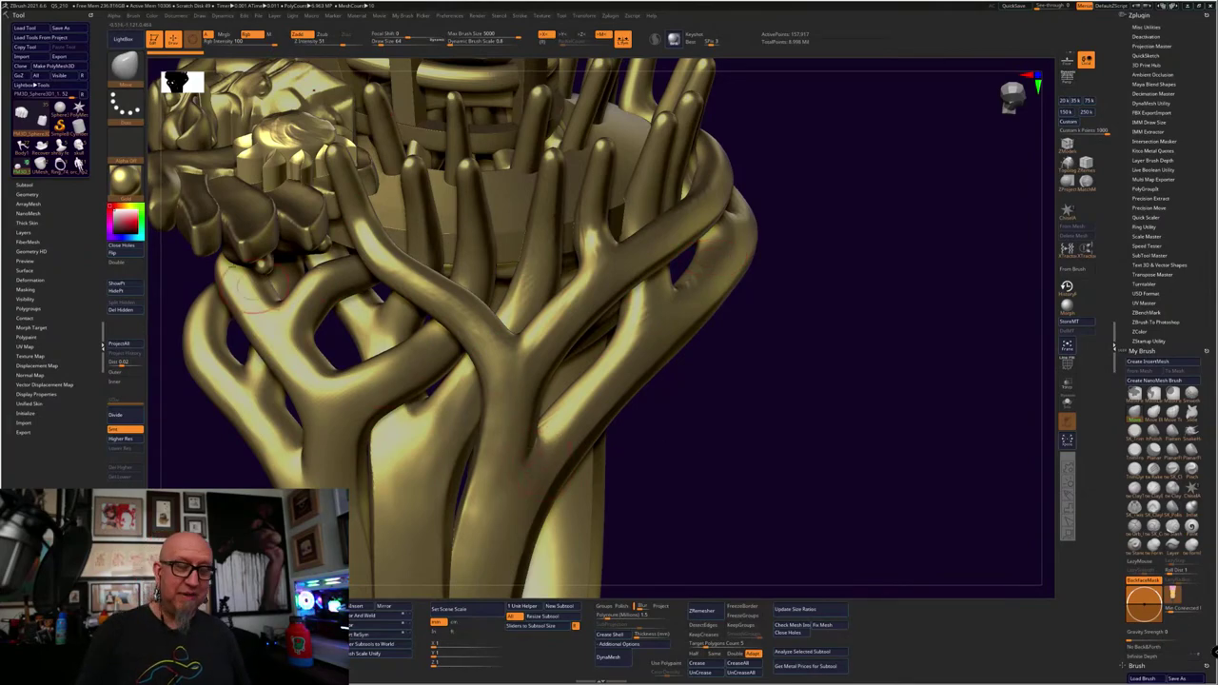
Switch the ring's preview back to StartupMaterial for sculpting
click(124, 179)
click(174, 188)
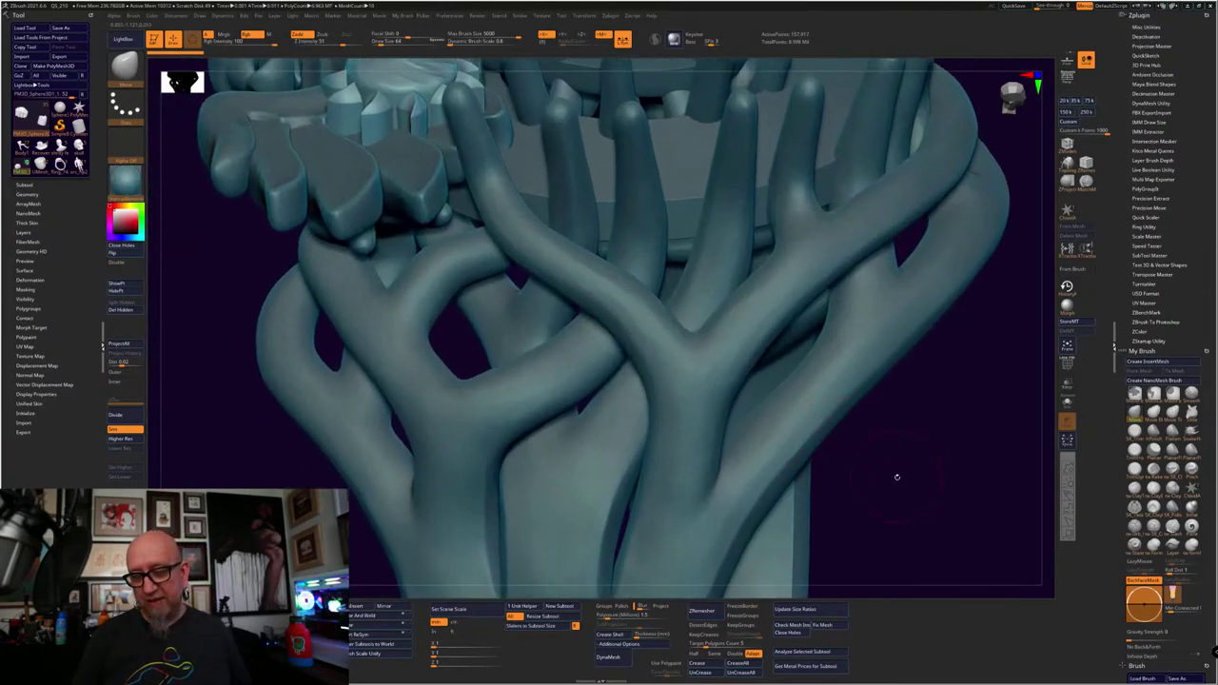
alt+drag(907, 441, 839, 459)
Build up planes along both arms and the stem of the front Y-shaped branch on Band 3 with a clay brush
click(1134, 489)
drag(892, 523, 864, 476)
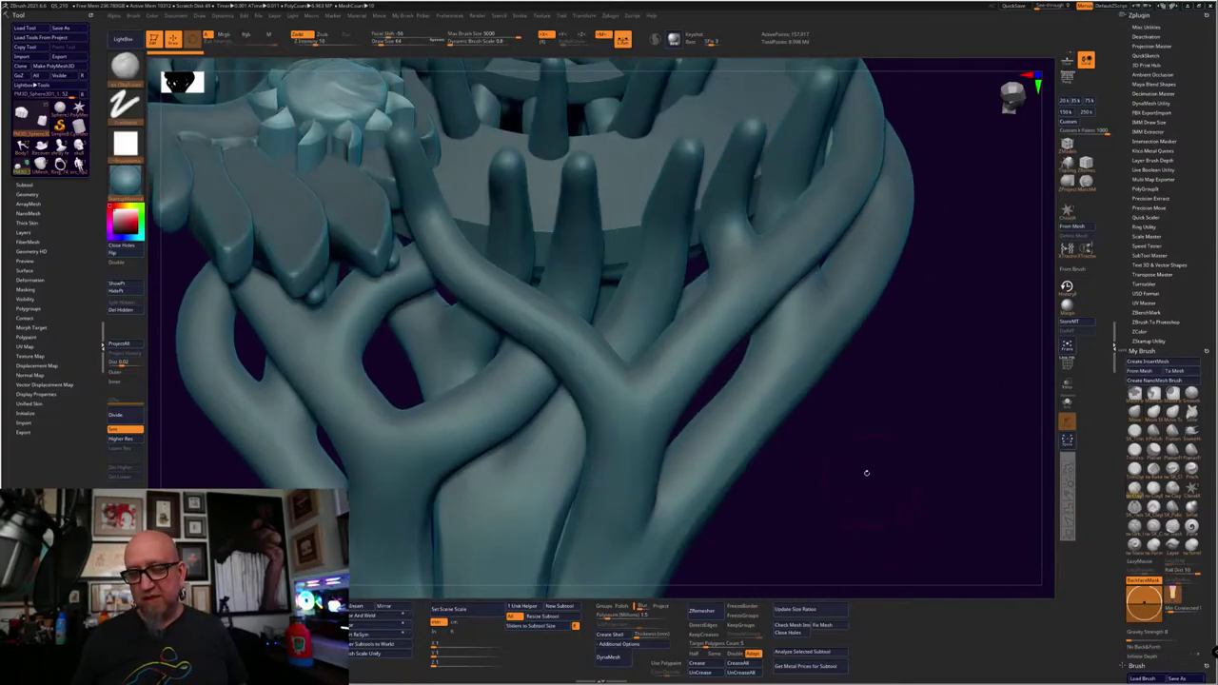
key(space)
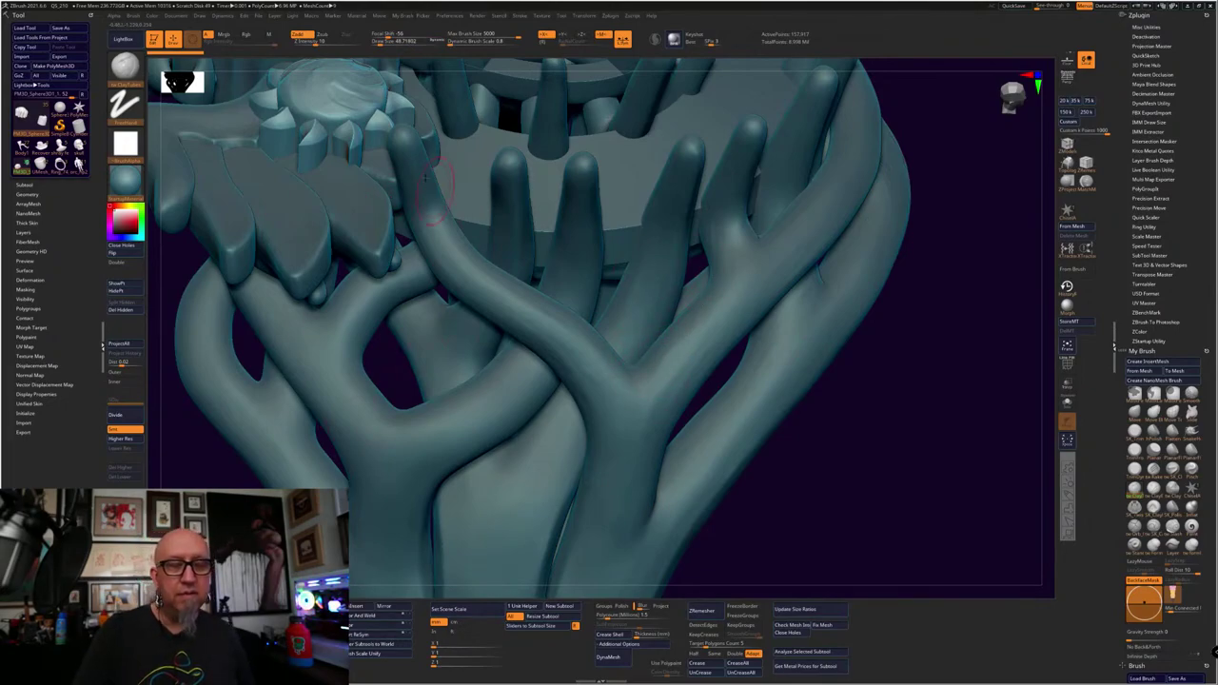
key(d)
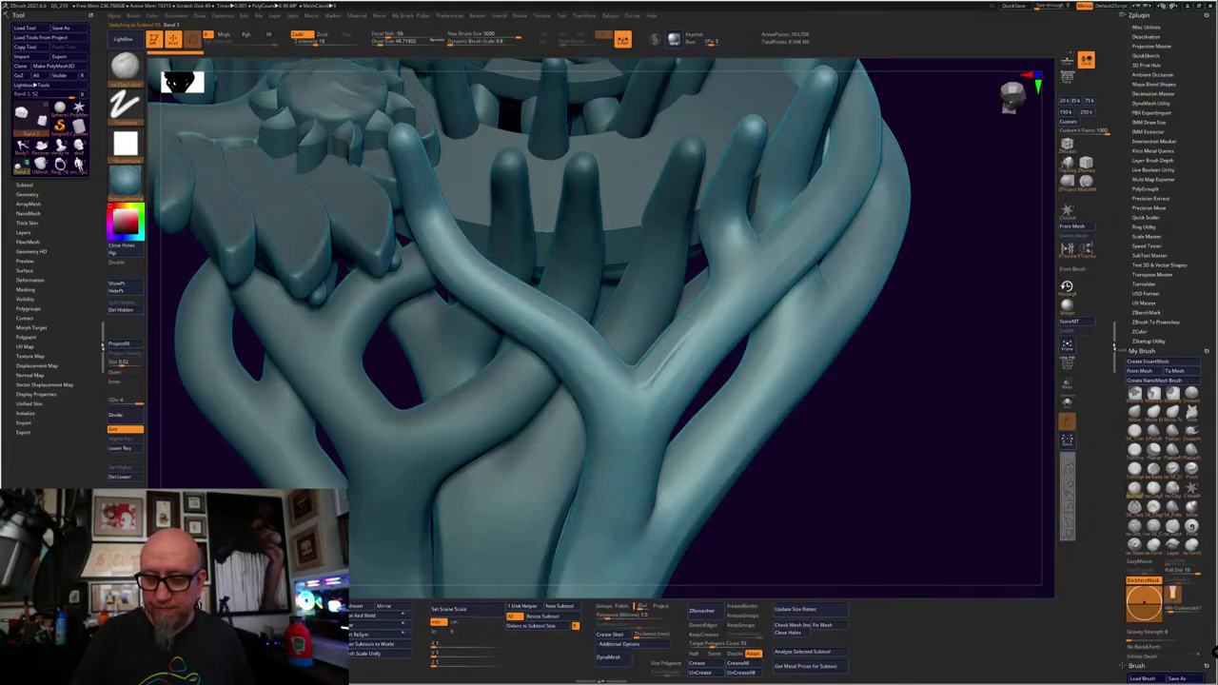
mouse_move(718, 282)
mouse_down()
mouse_move(720, 230)
mouse_move(739, 238)
mouse_move(723, 281)
mouse_up()
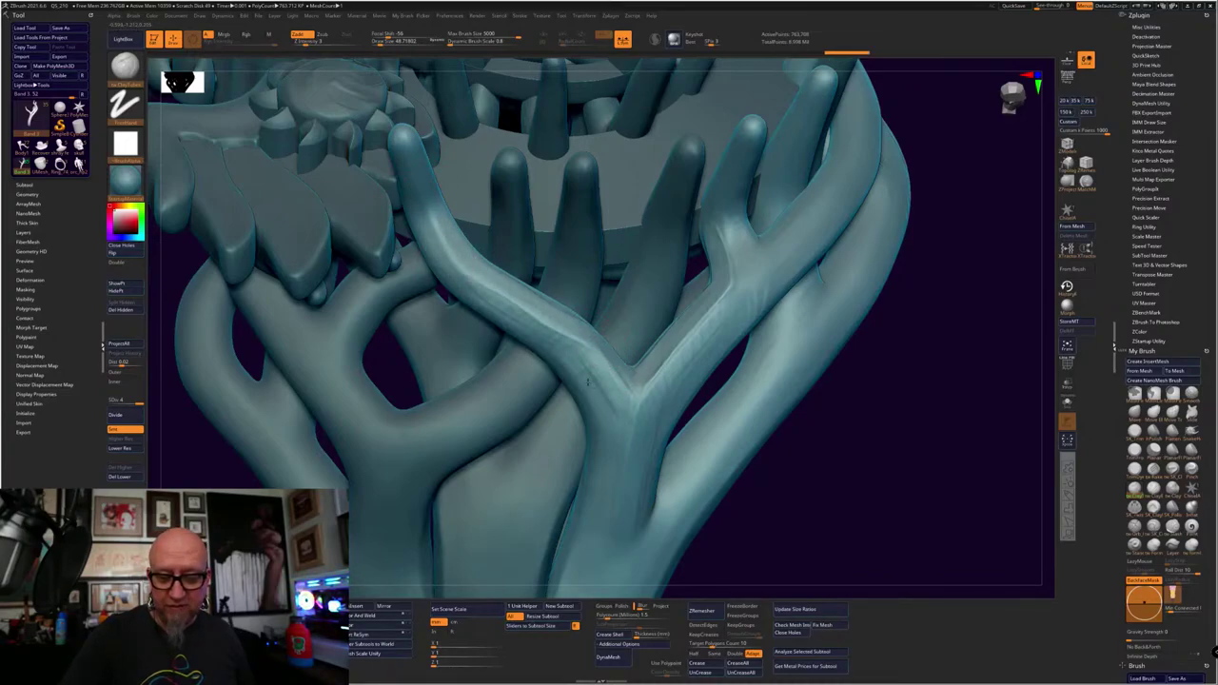
Refine the ridges along the Y-shaped branch's outer arm and stem with a smaller clay brush, smoothing where the arm meets the stem
alt+drag(771, 520, 770, 386)
alt+drag(762, 457, 767, 609)
alt+drag(814, 517, 834, 456)
alt+drag(790, 421, 793, 478)
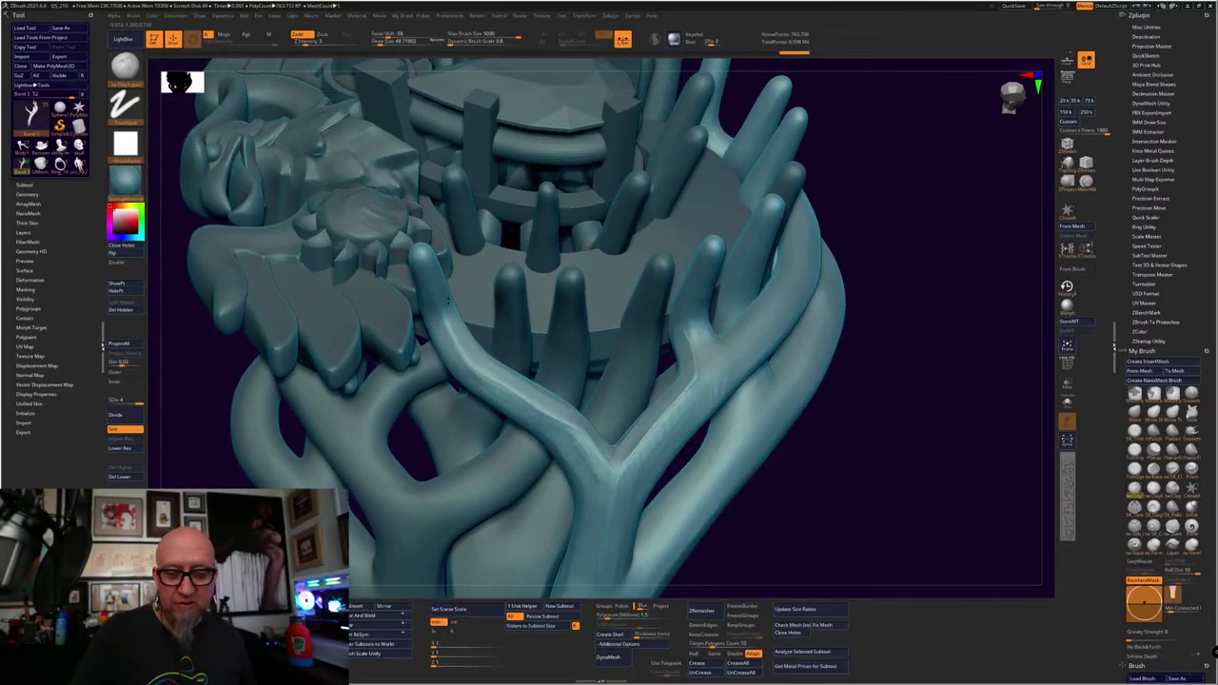
key(space)
drag(443, 299, 447, 299)
drag(915, 295, 919, 275)
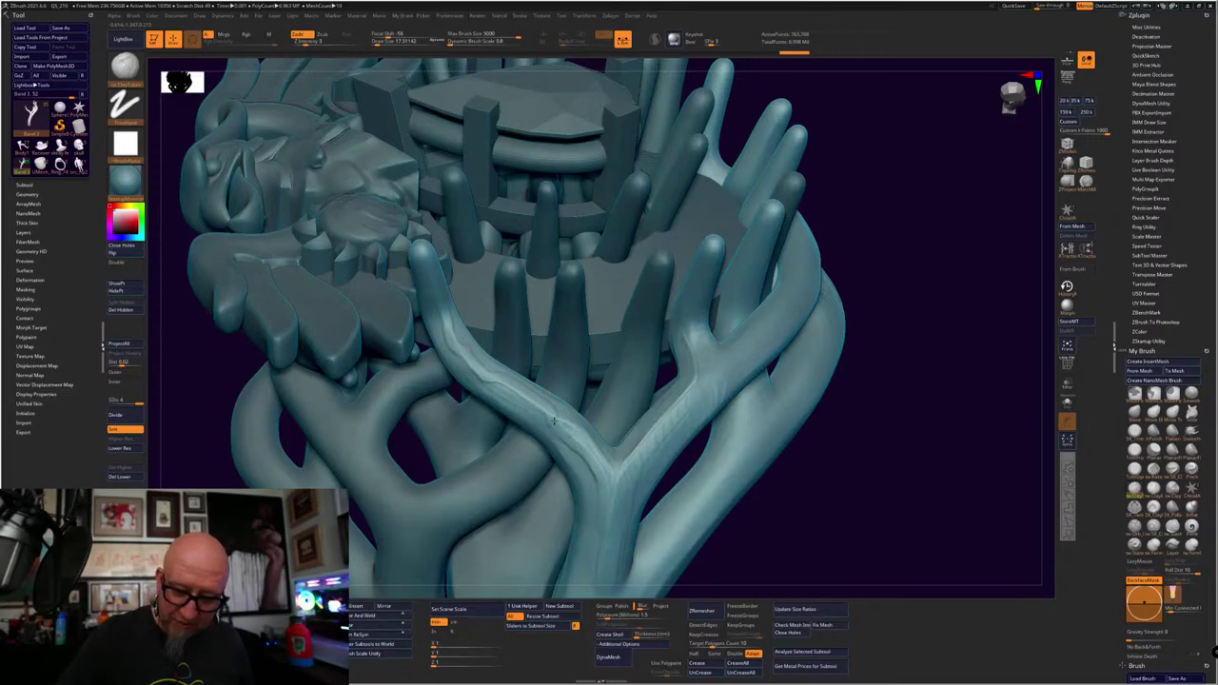
mouse_move(554, 420)
mouse_down()
mouse_move(468, 357)
mouse_move(455, 330)
mouse_move(480, 358)
mouse_up()
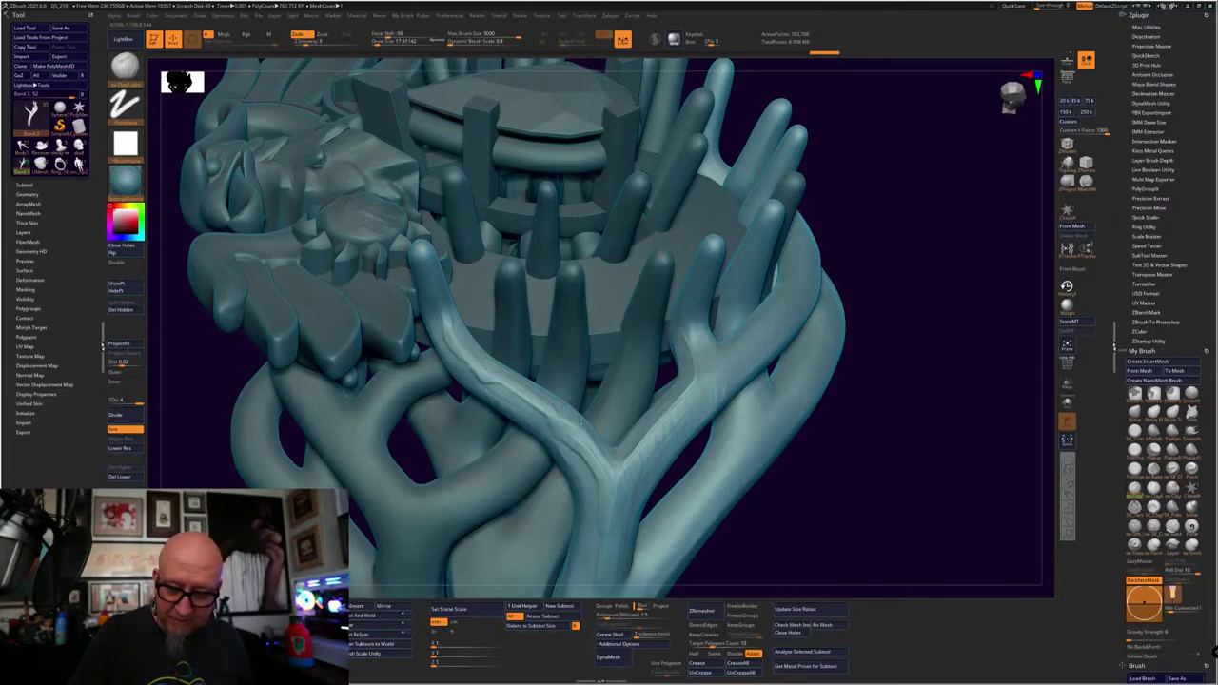
drag(597, 446, 592, 557)
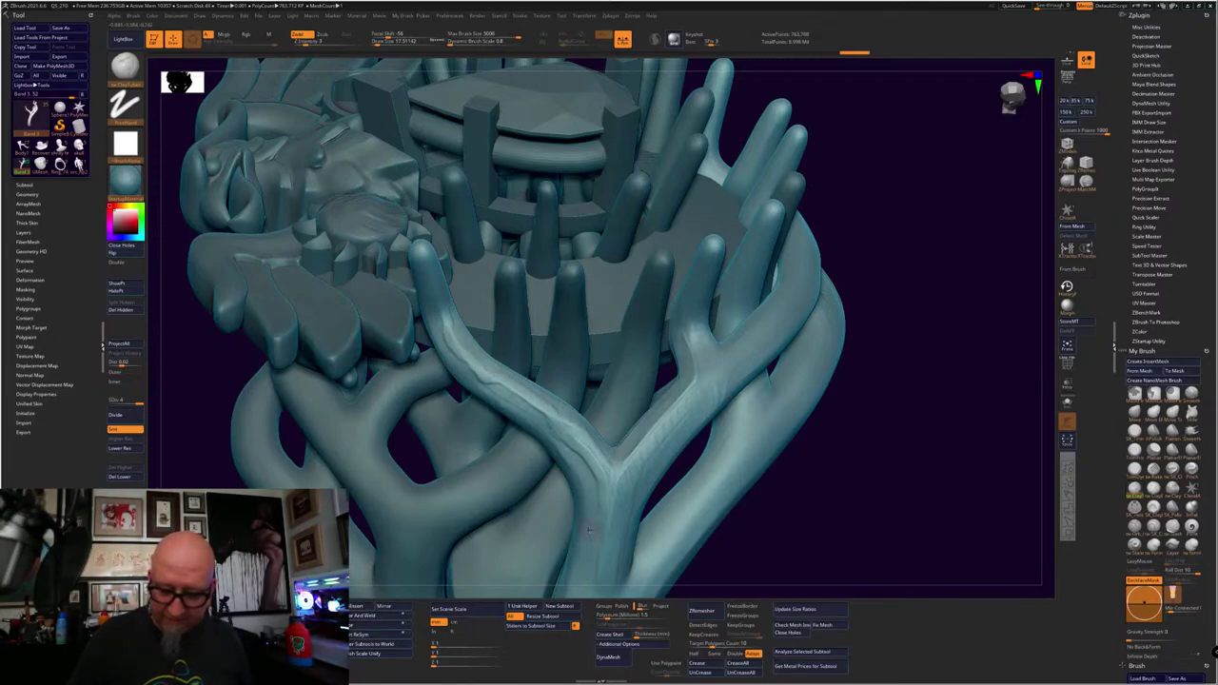
shift+drag(581, 445, 559, 414)
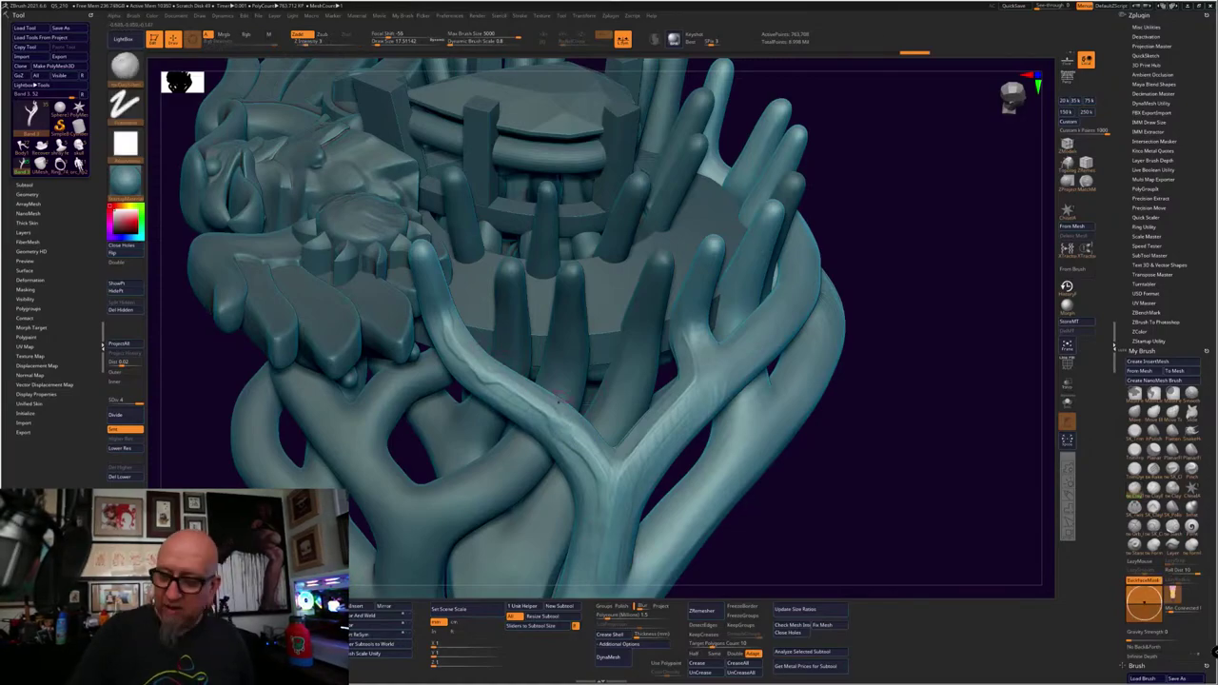
Even out the sculpted planes on the Y-shaped branch using an SK brush with a draw size of about 25
click(1134, 432)
right_drag(464, 360, 478, 350)
key(space)
drag(483, 345, 487, 344)
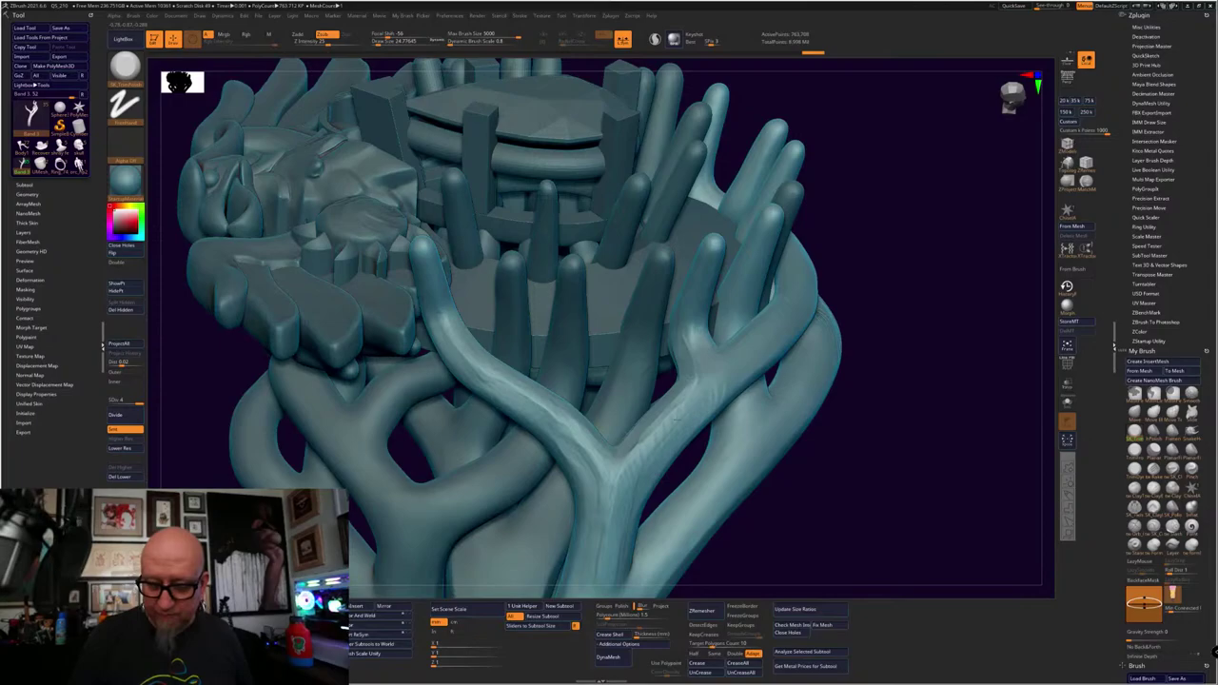
Apply the Gold material and inspect the sculpted branch and the whole ring from the side and front
mouse_move(617, 479)
right_down()
mouse_move(604, 563)
mouse_move(768, 416)
mouse_move(843, 438)
mouse_move(837, 408)
mouse_move(831, 432)
right_up()
click(124, 178)
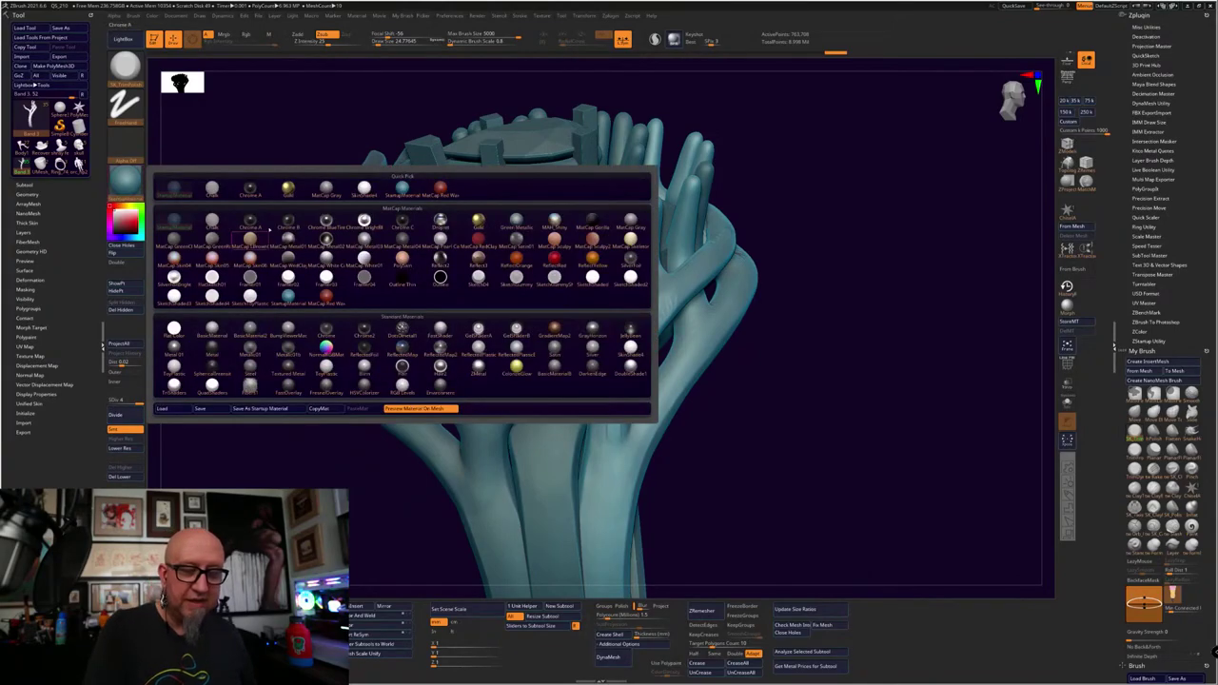
click(286, 191)
mouse_move(371, 535)
mouse_down()
mouse_move(354, 540)
mouse_move(372, 527)
mouse_up()
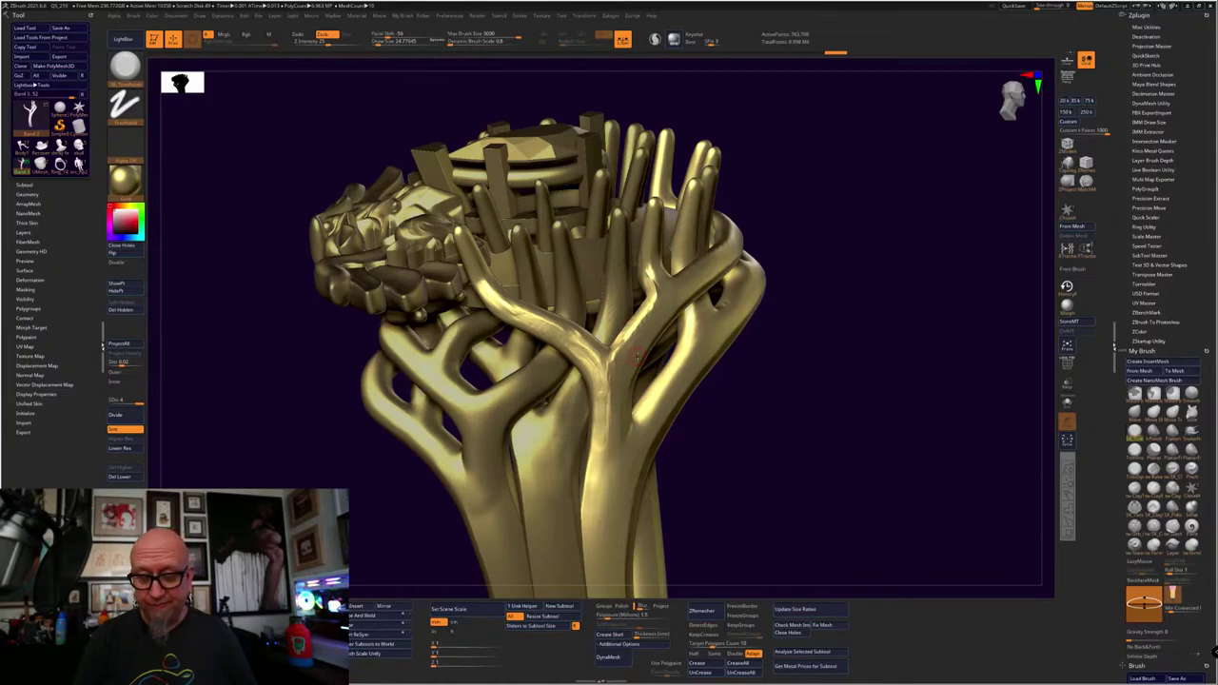
drag(636, 356, 672, 566)
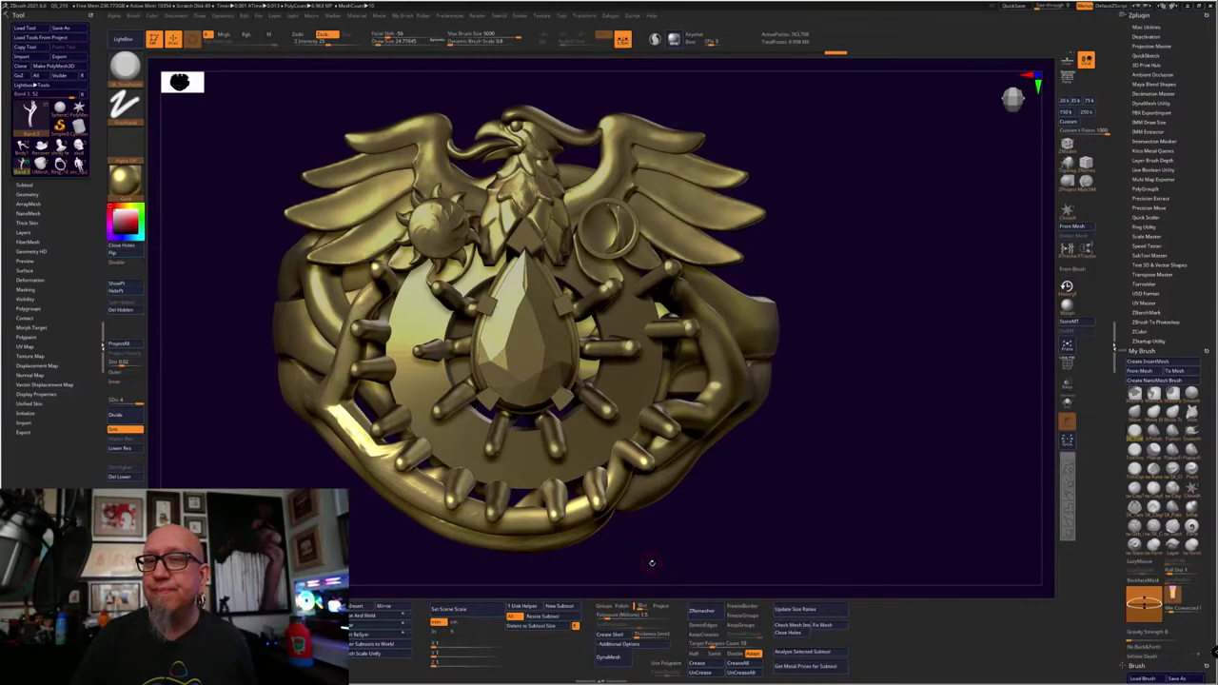
alt+drag(862, 461, 924, 353)
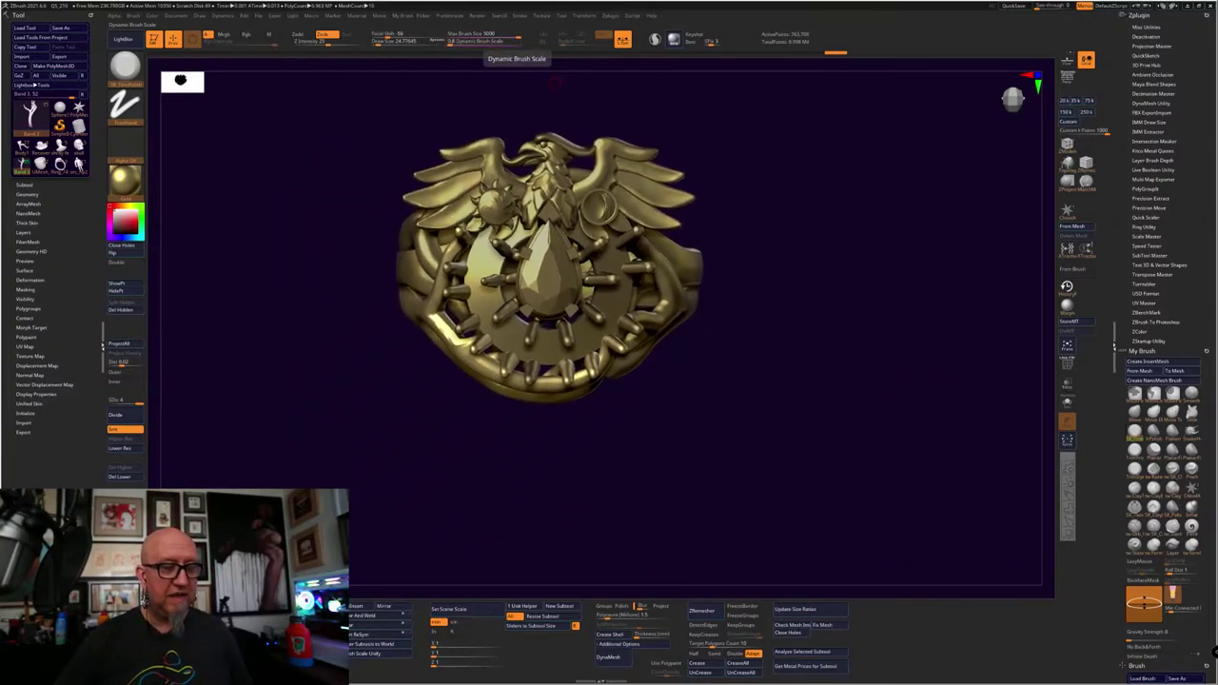
Switch the ring from the Gold material back to the blue-green sculpting material
click(125, 186)
click(173, 189)
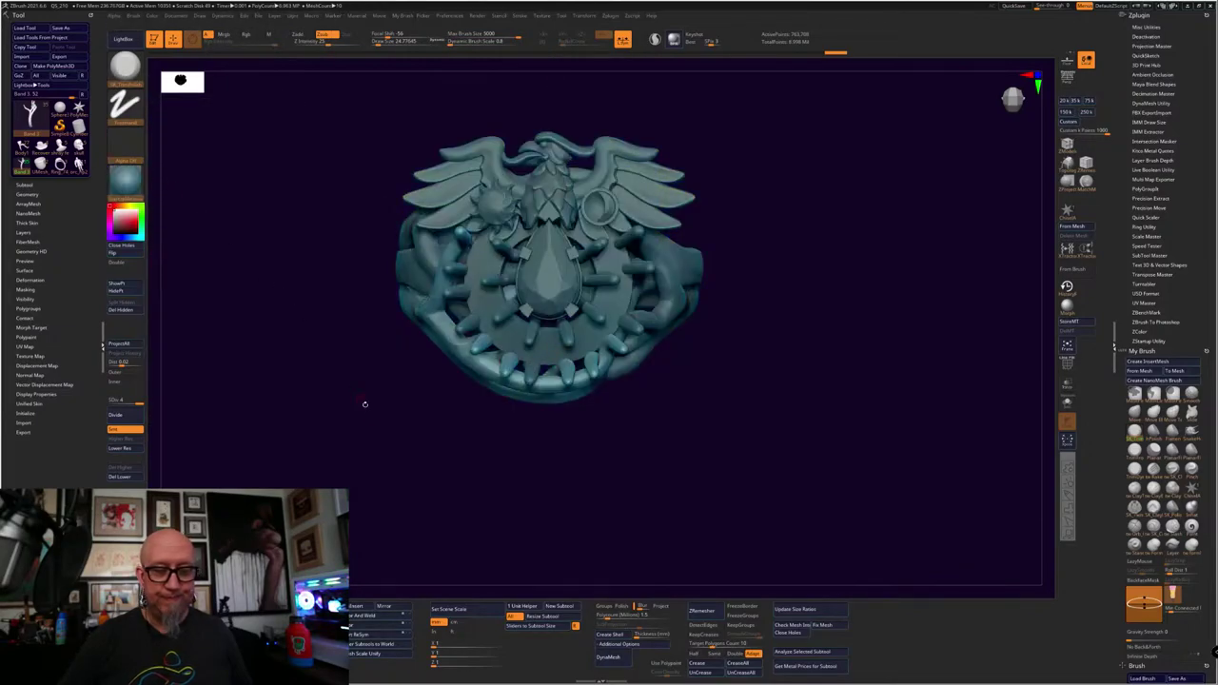
alt+drag(403, 410, 425, 449)
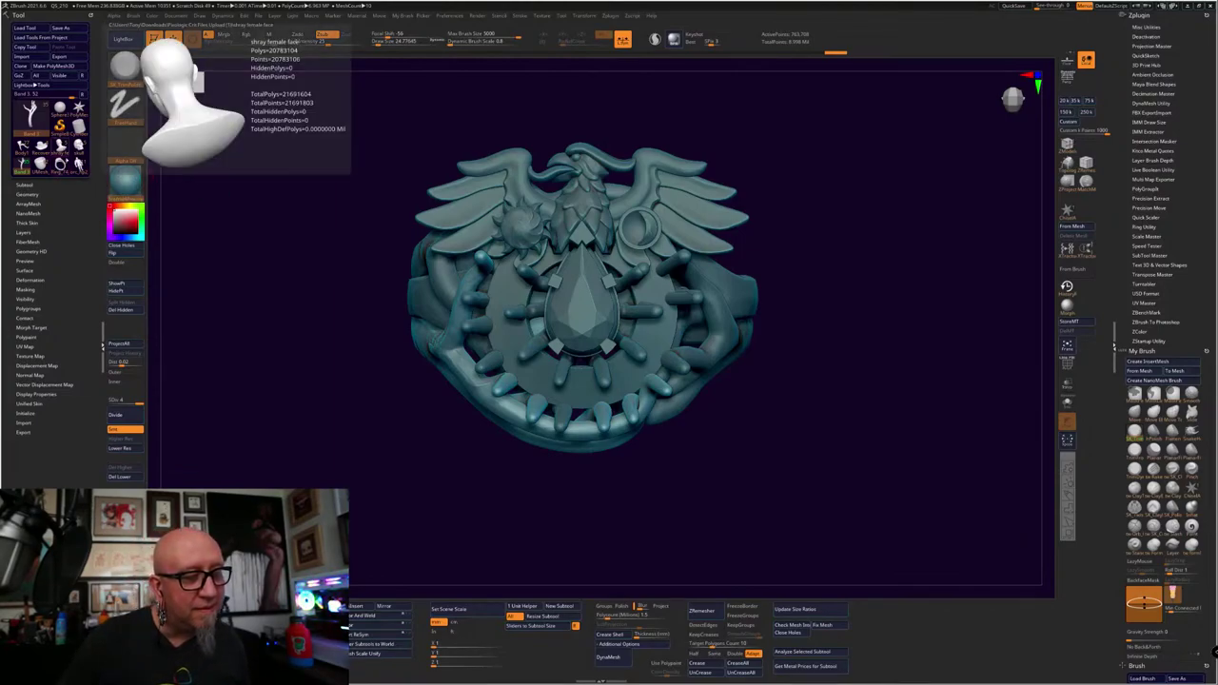
Examine the rectangular-gem ring tool as a reference, ending with the eagle ring's Band 3 tool active again
click(60, 164)
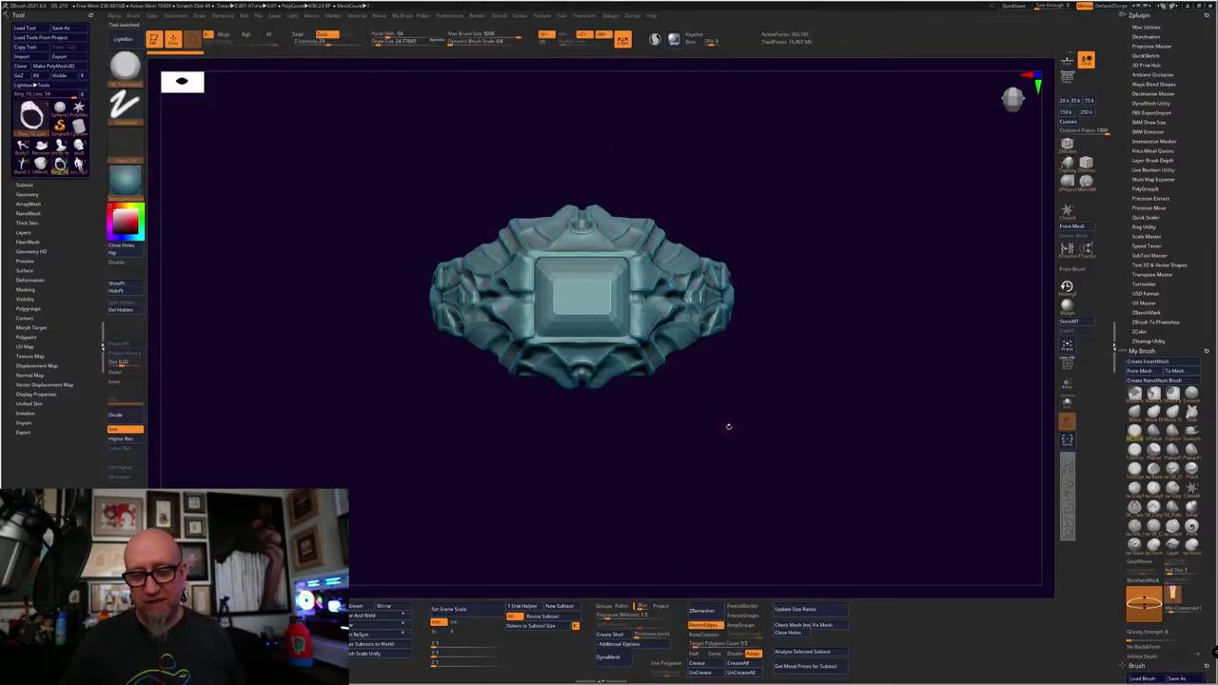
drag(727, 427, 625, 418)
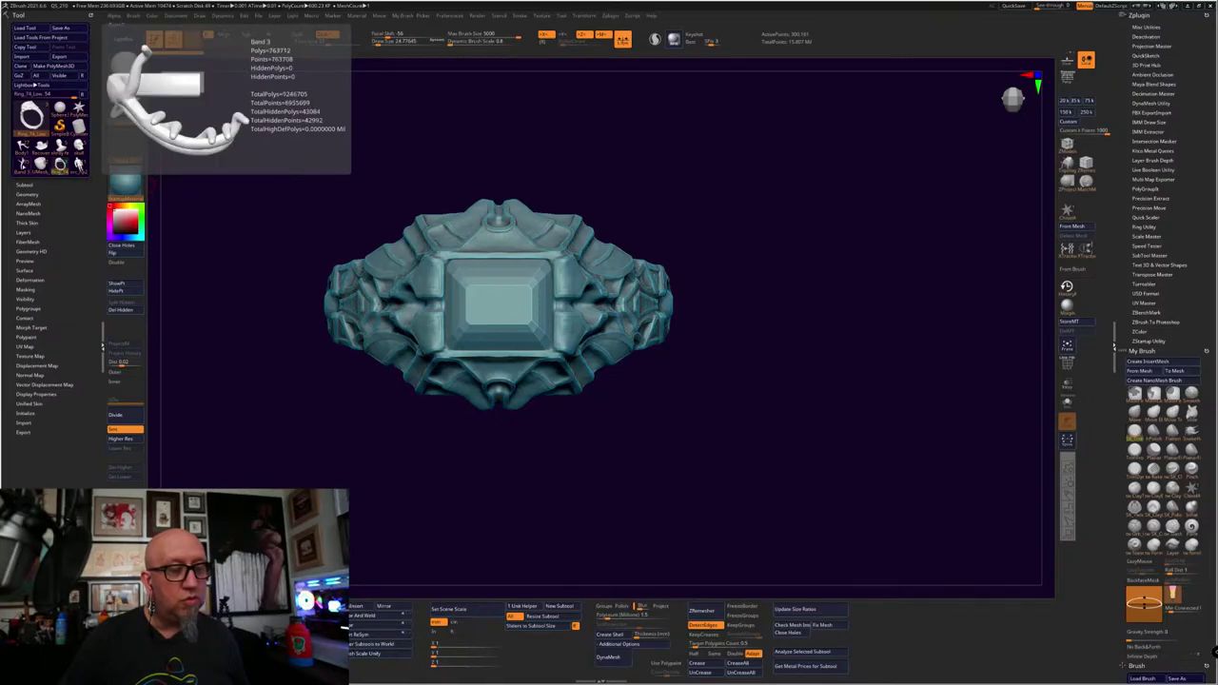
click(21, 163)
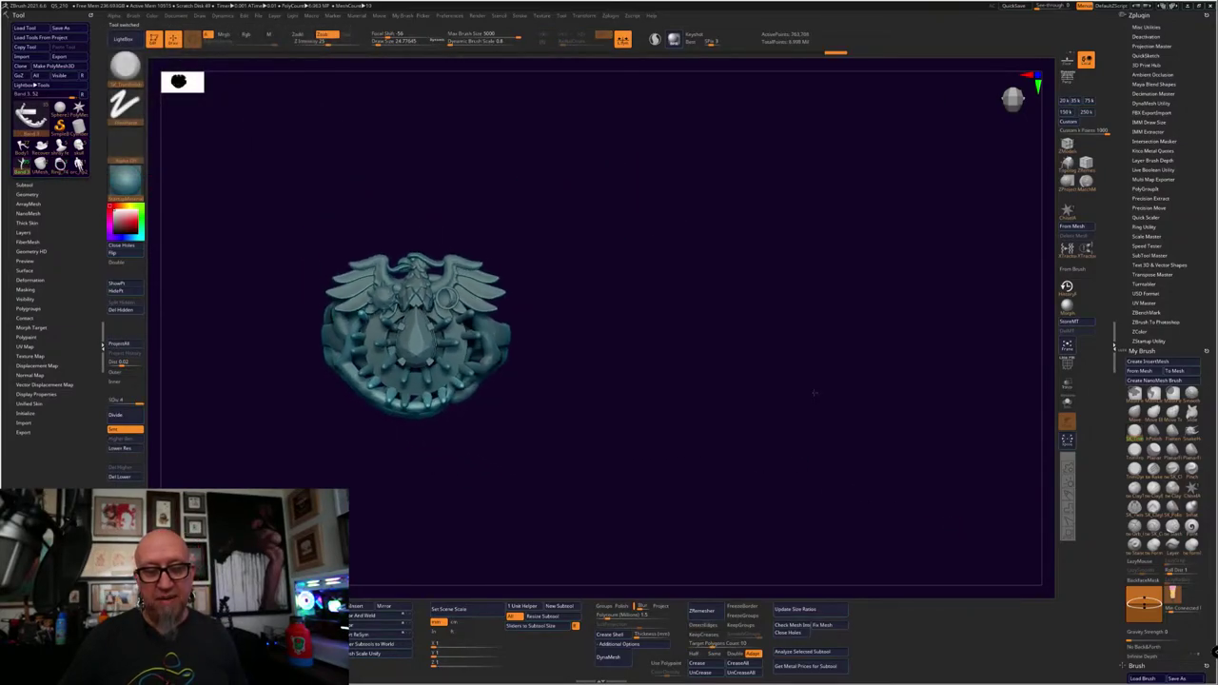
drag(814, 392, 951, 430)
Select the PM3D_Cylinder3D1_1 prongs in the Round Setting subtool folder and examine the loose setting beneath the ring head
click(24, 186)
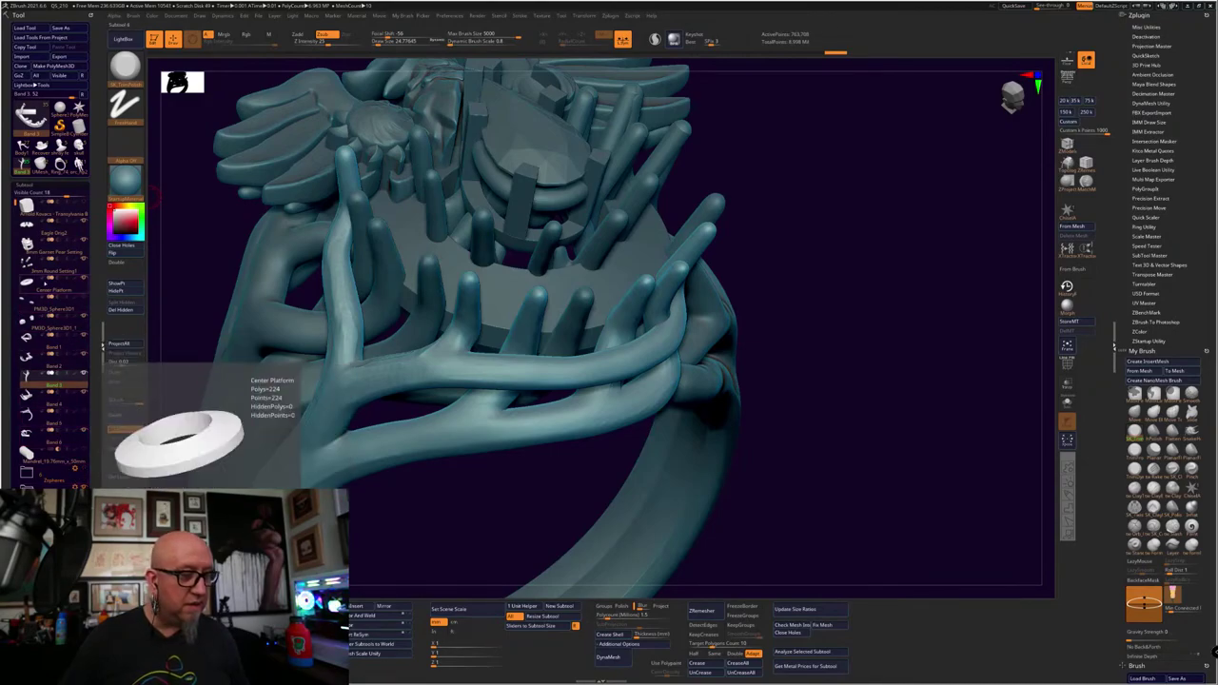
scroll(103, 345, down, 6)
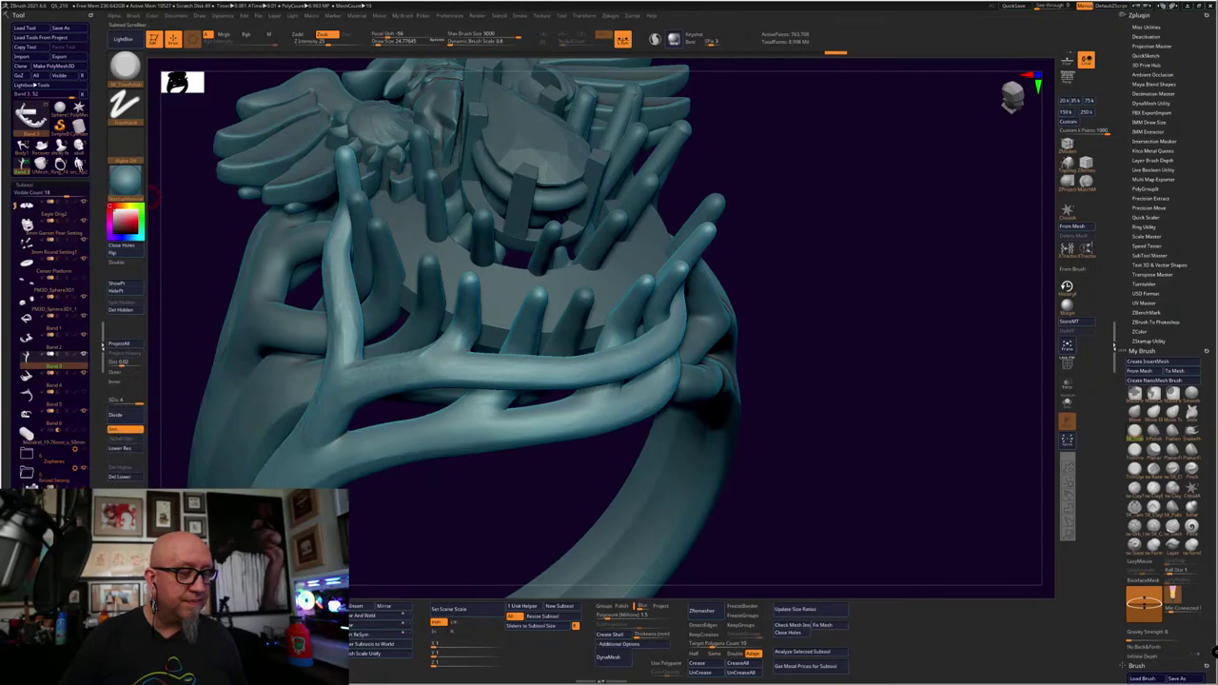
scroll(103, 345, down, 2)
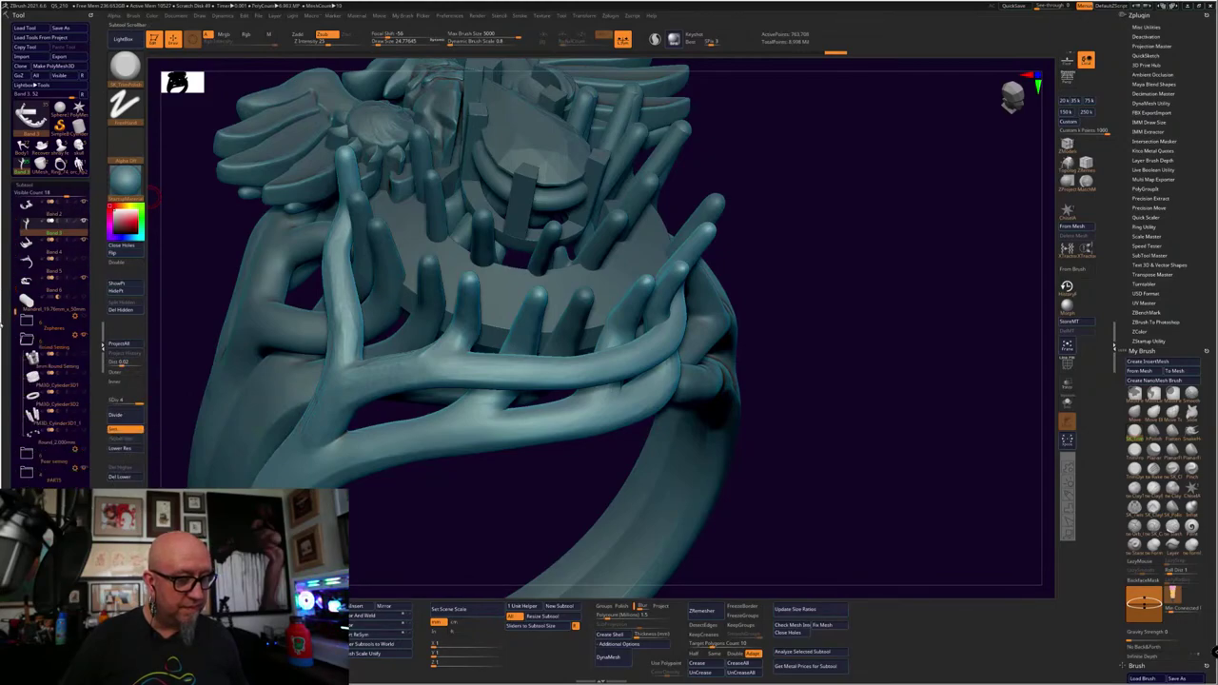
mouse_move(85, 431)
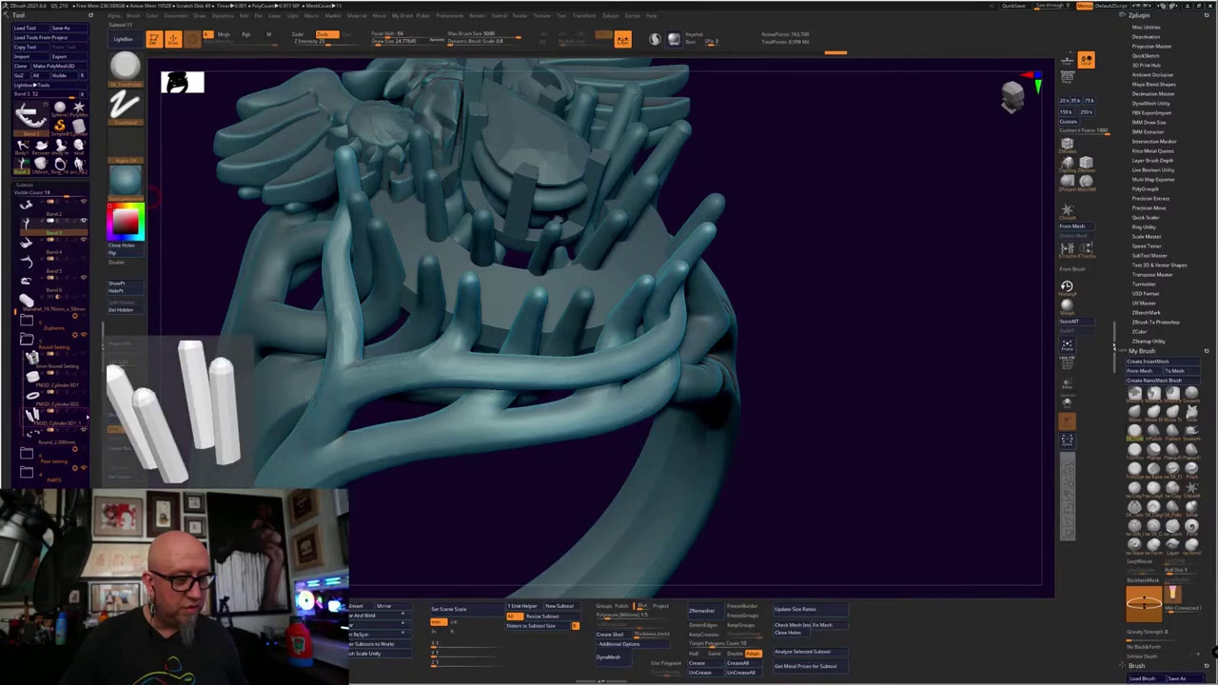
click(86, 419)
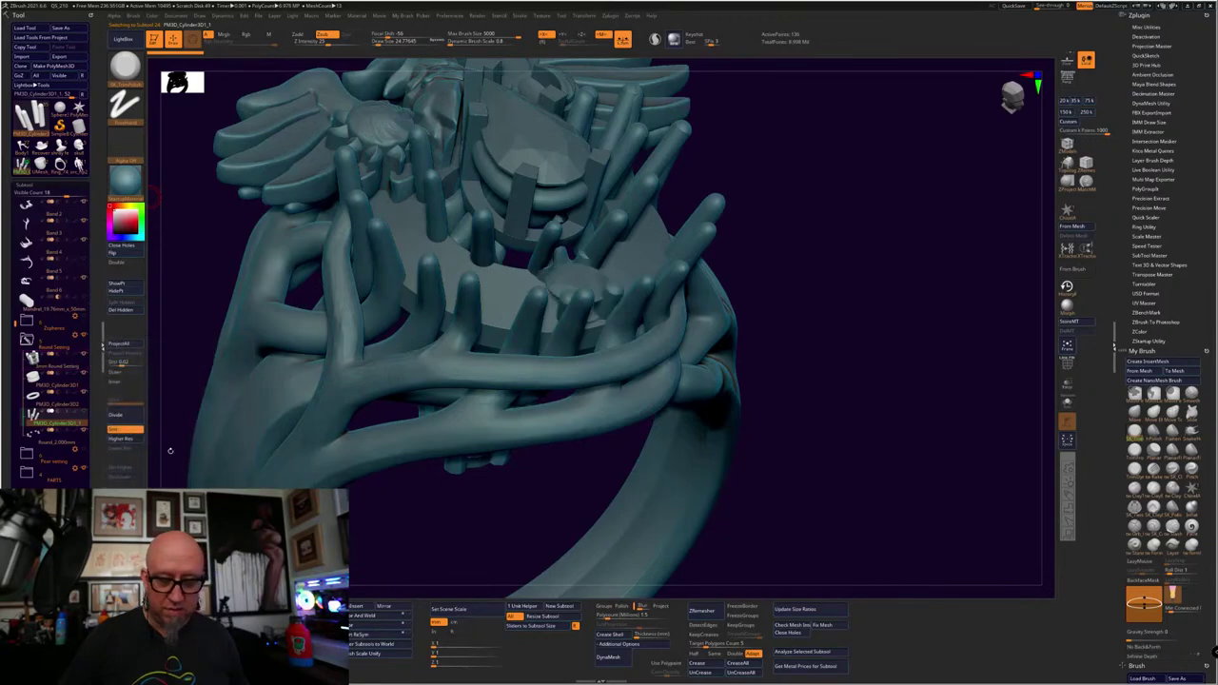
alt+drag(391, 580, 934, 657)
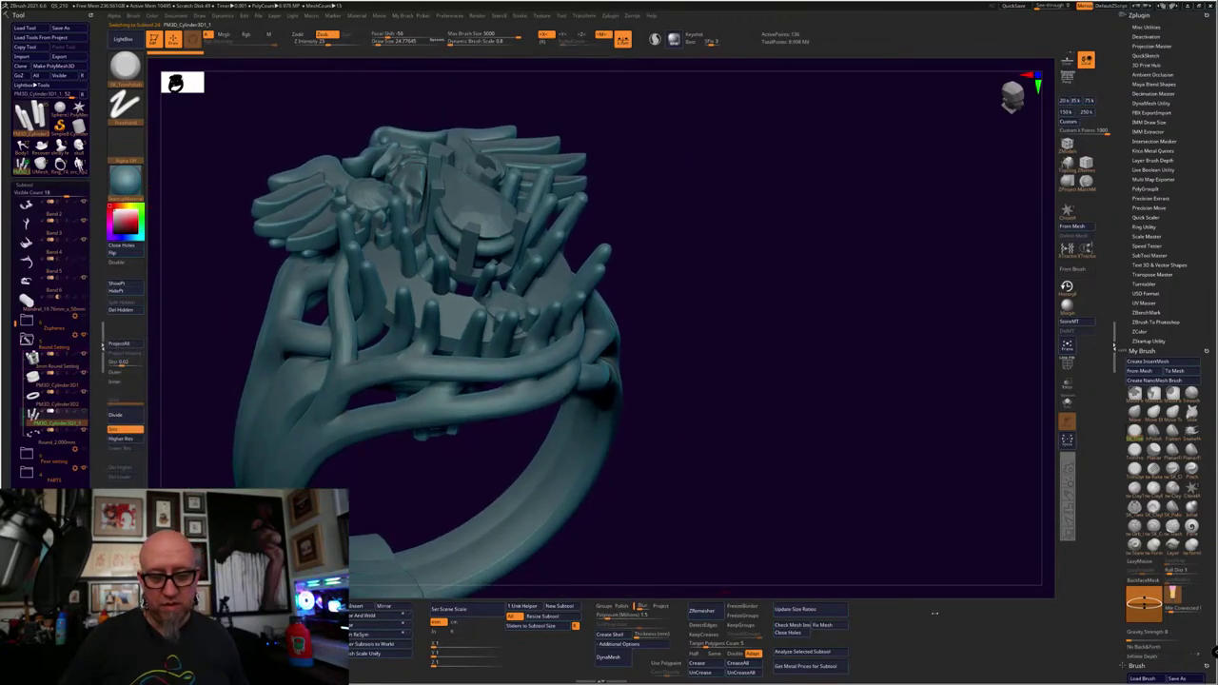
drag(934, 614, 856, 497)
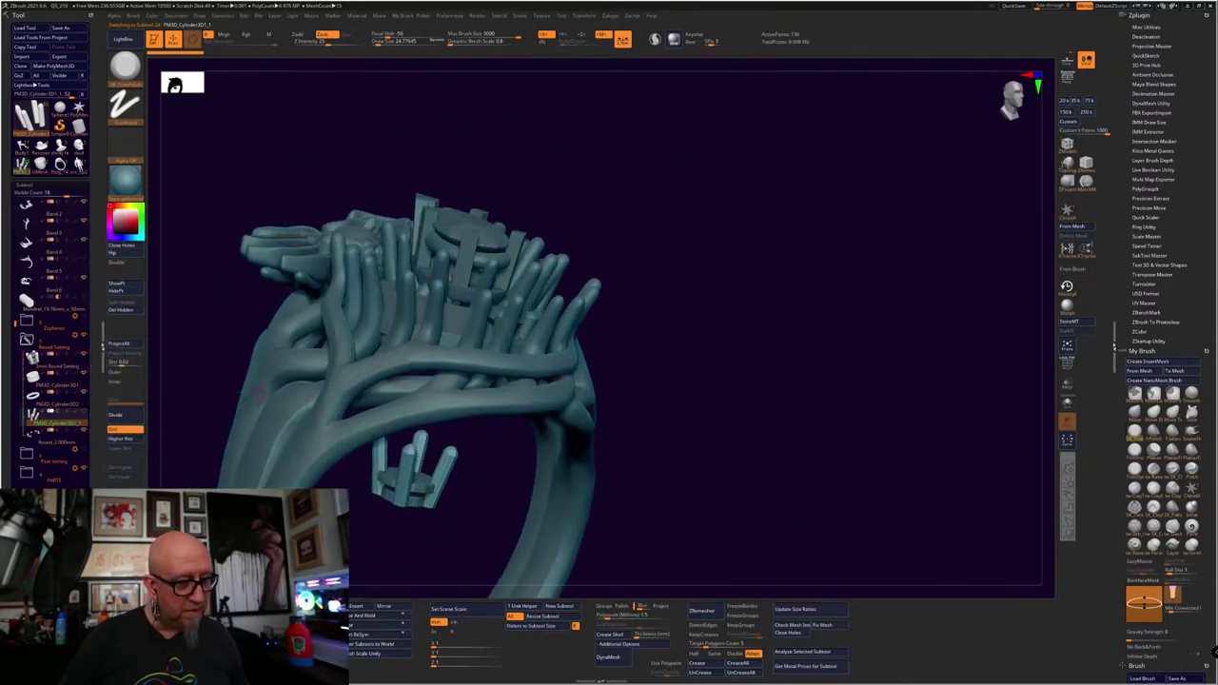
Hide the loose round setting inside the ring and make the Pear setting folder's Basket Bottom subtool active
click(82, 335)
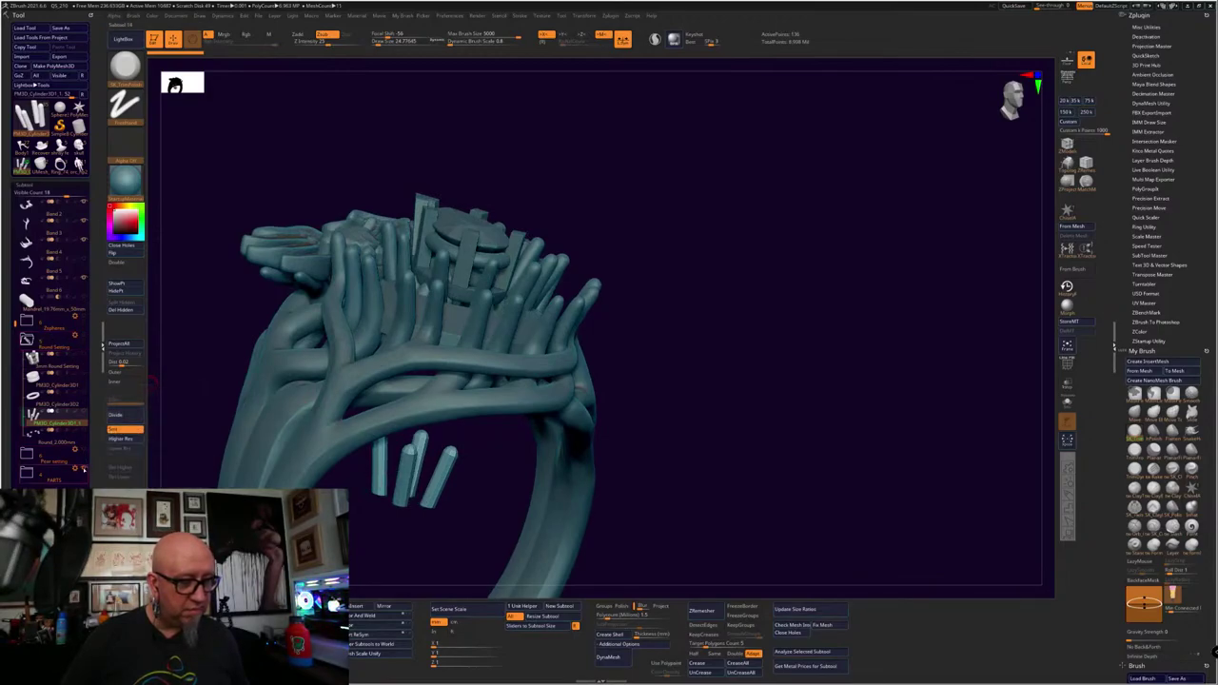
click(83, 452)
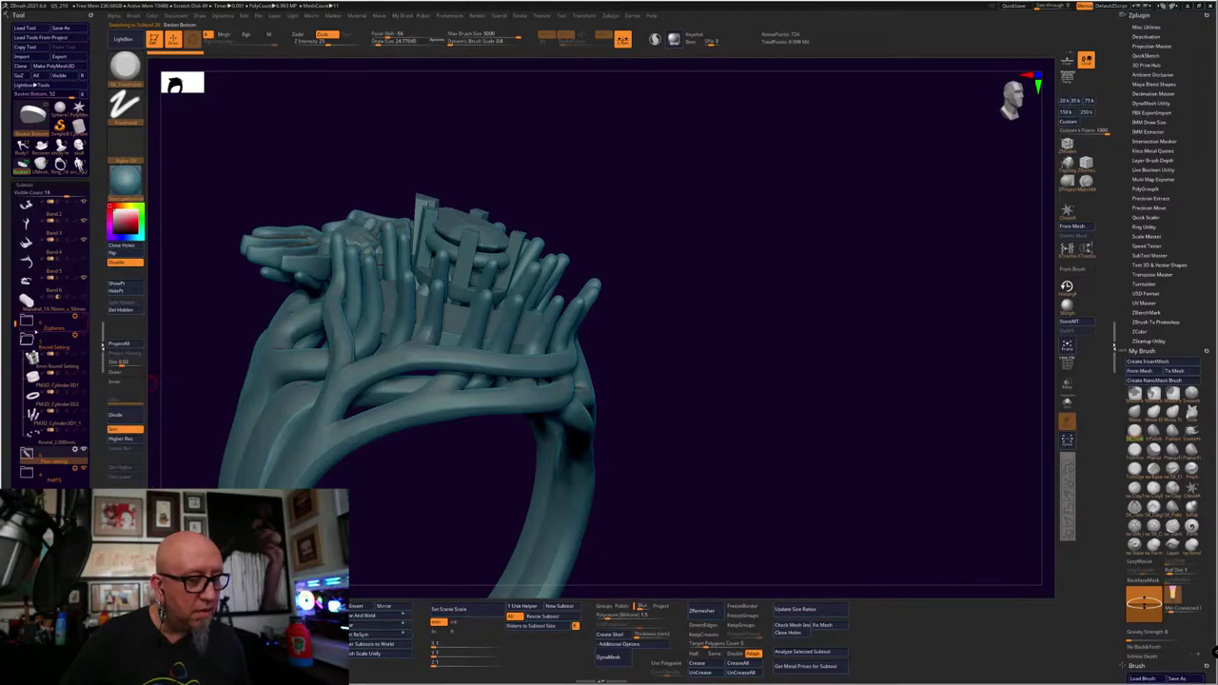
drag(15, 323, 14, 202)
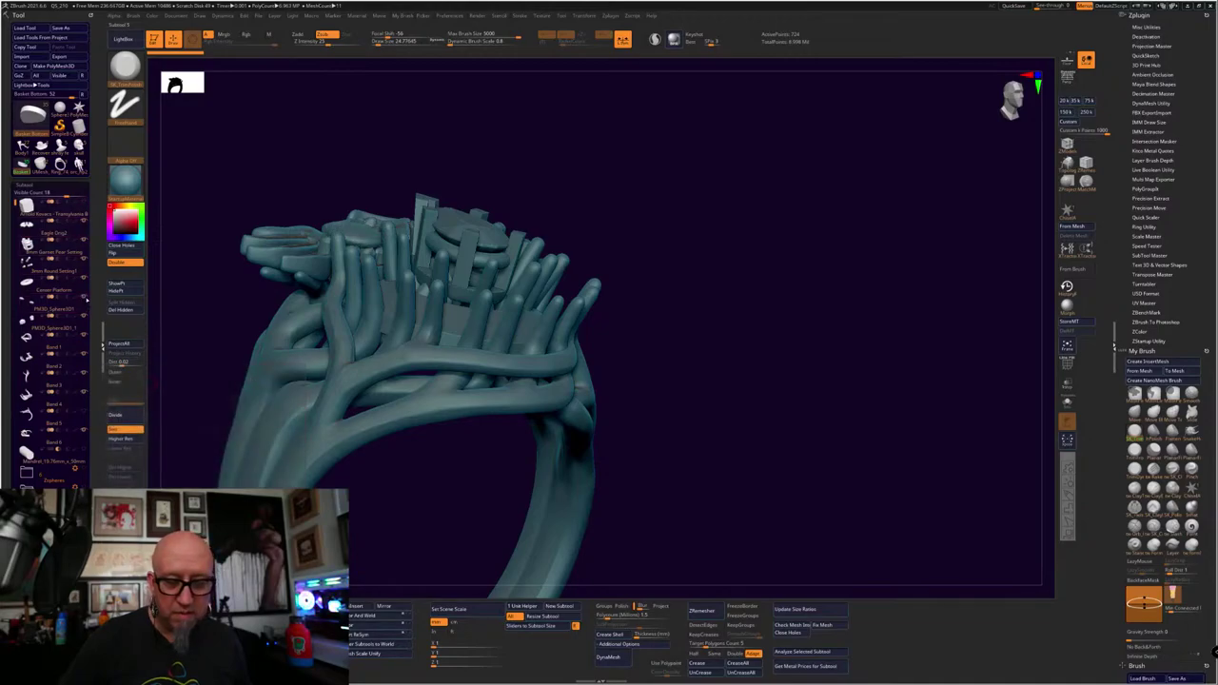
drag(224, 282, 221, 361)
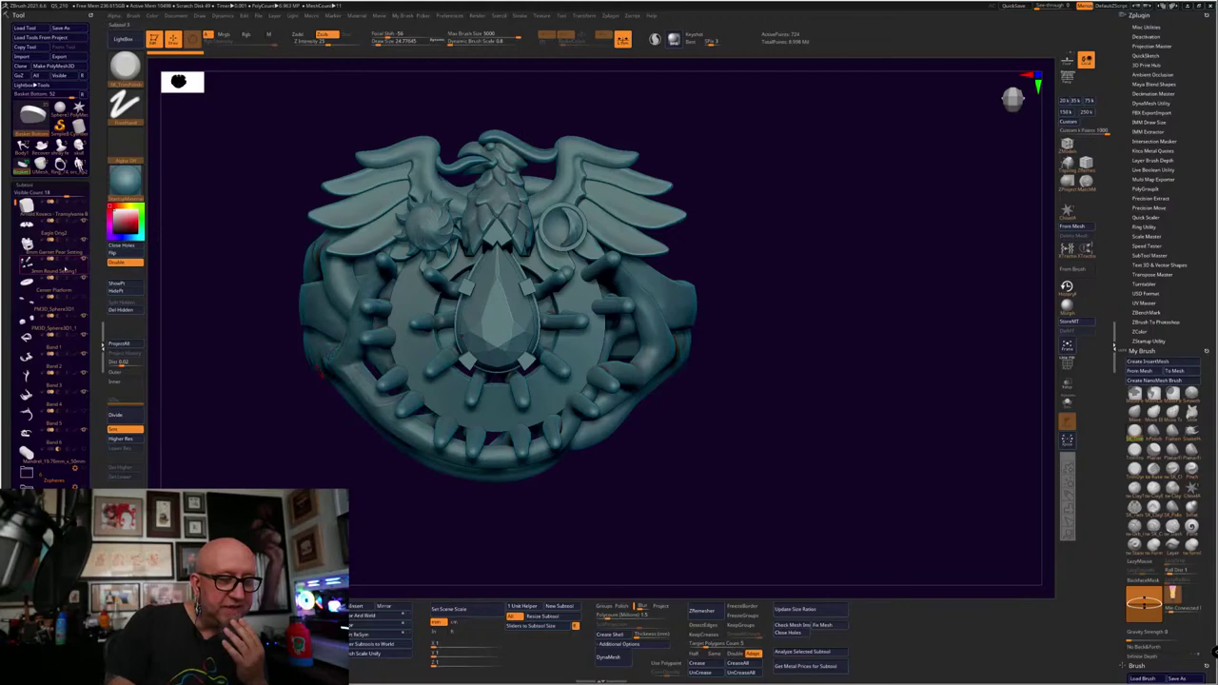
Make the 3mm Round Setting1 subtool active and reveal its hidden round stones and seats around the platform
alt+click(592, 410)
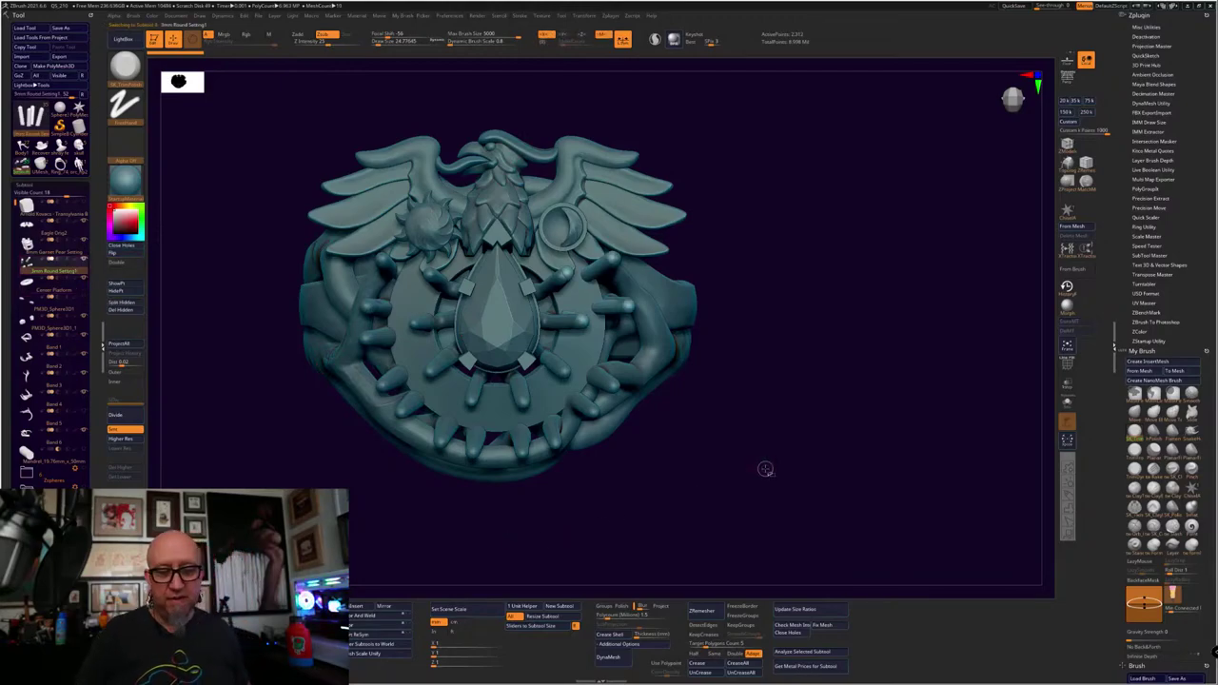
mouse_move(770, 512)
mouse_down()
mouse_move(761, 429)
mouse_move(772, 500)
mouse_move(726, 510)
mouse_move(571, 656)
mouse_up()
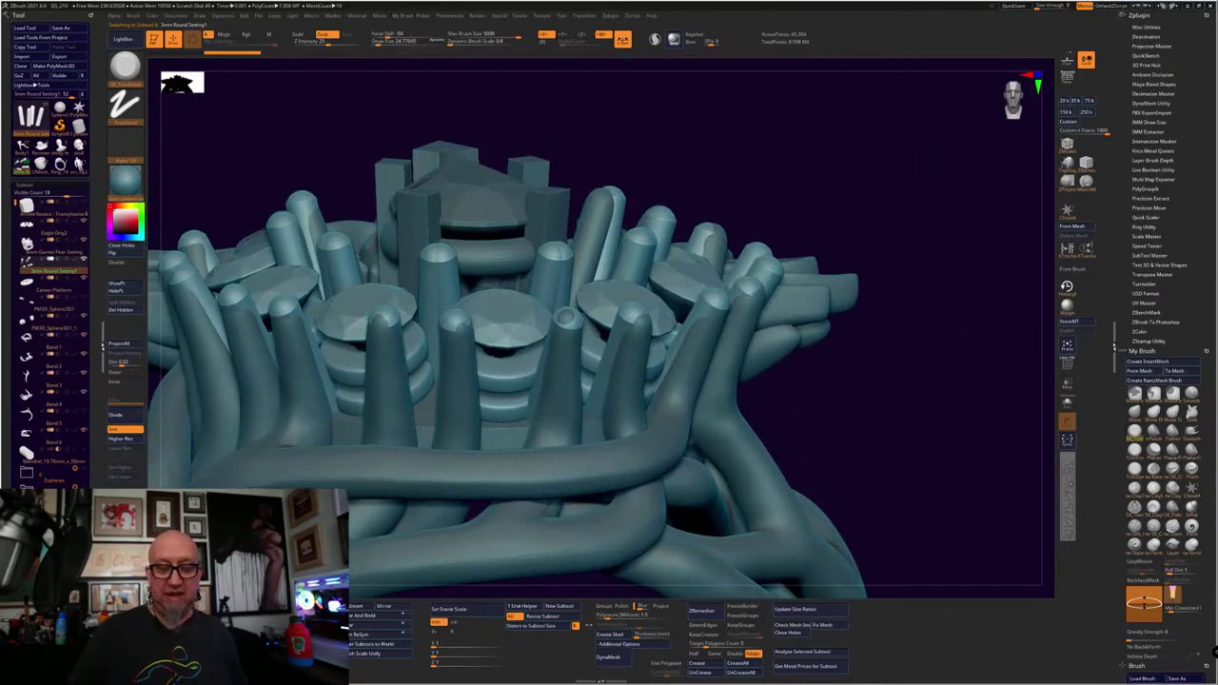
drag(761, 514, 740, 429)
key(ctrl)
mouse_move(681, 330)
mouse_down()
mouse_move(674, 353)
mouse_move(667, 346)
mouse_up()
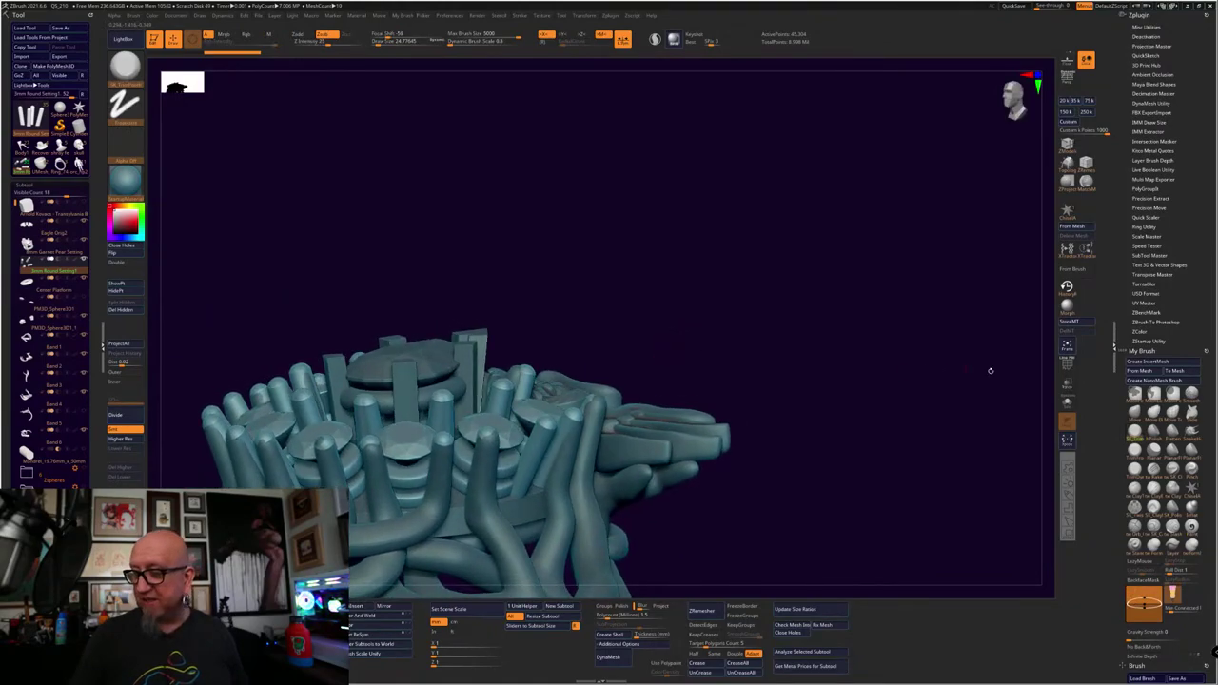
Choose the Move brush with a draw size of about 81 and hide the small round stones group by group
click(1135, 415)
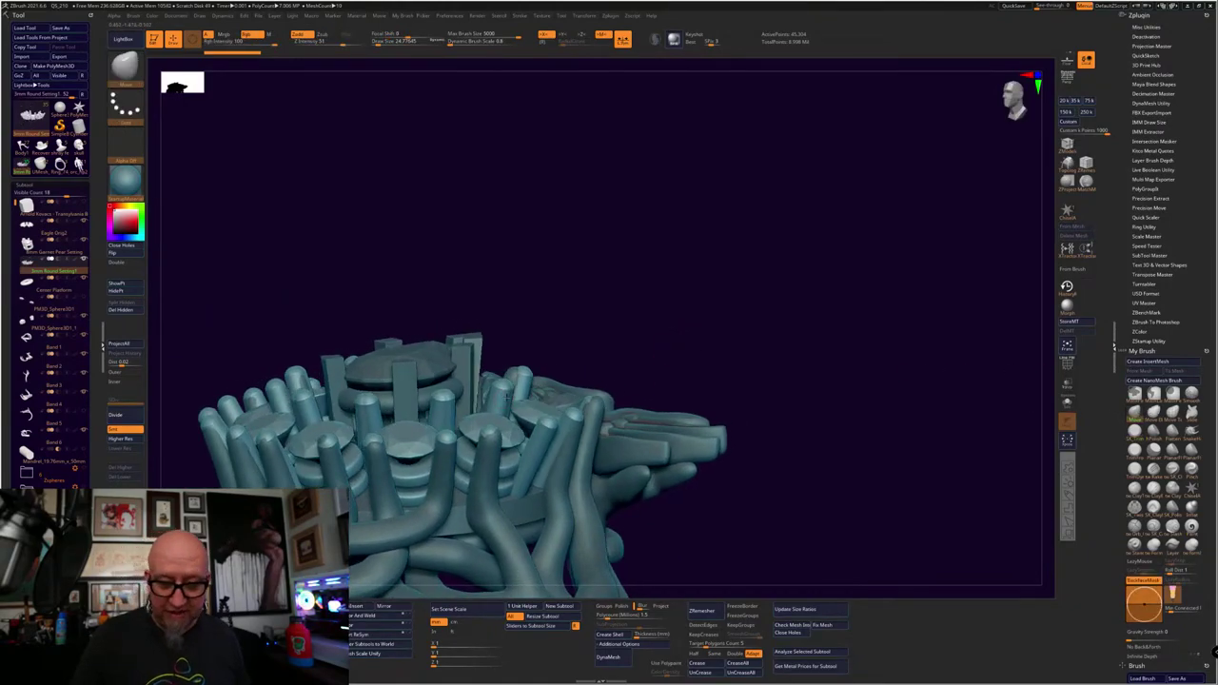
key(space)
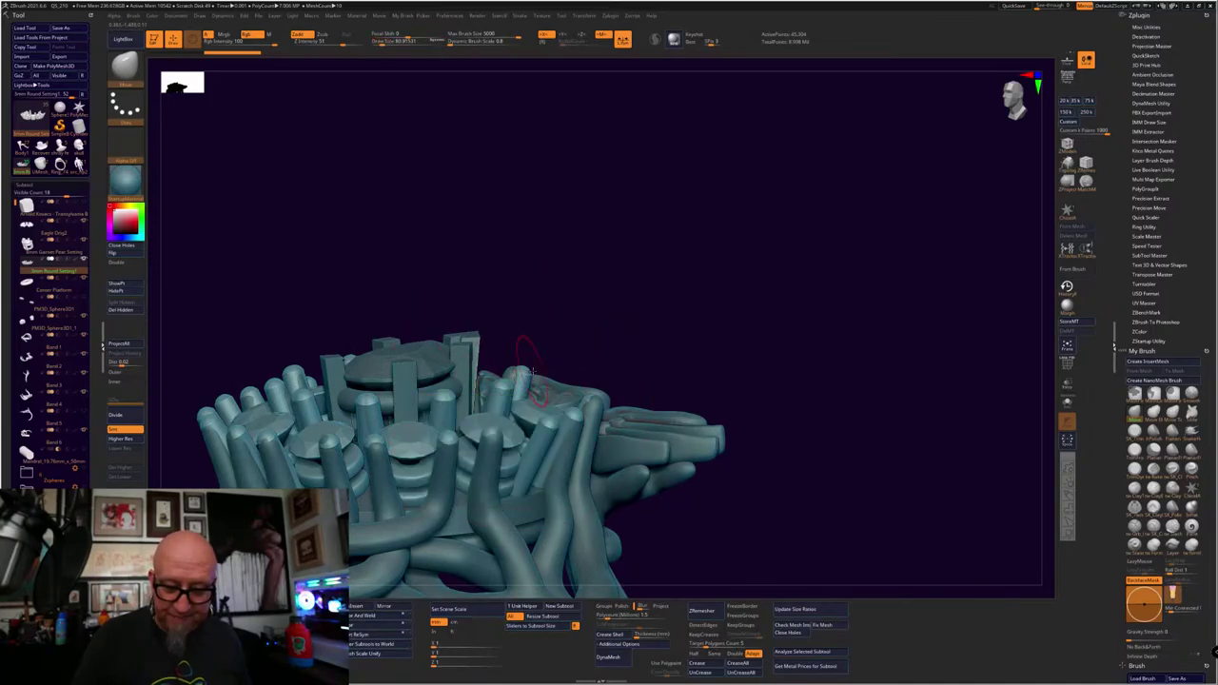
ctrl+shift+click(495, 433)
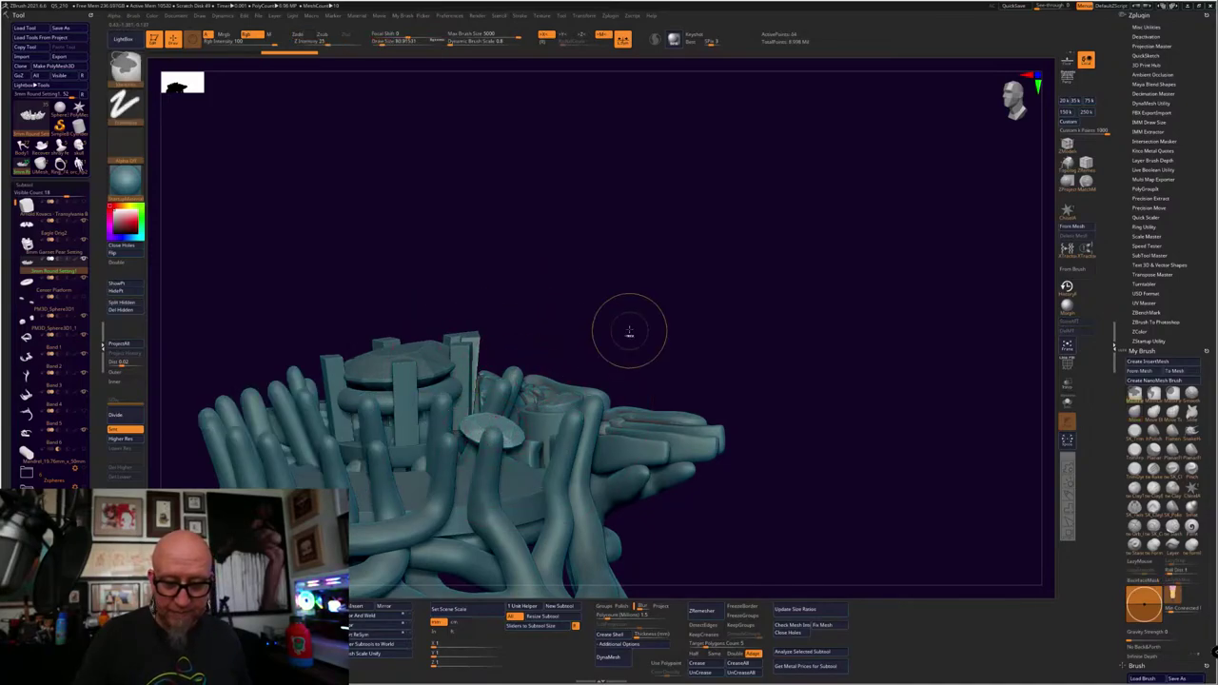
ctrl+drag(575, 371, 458, 461)
ctrl+shift+click(459, 462)
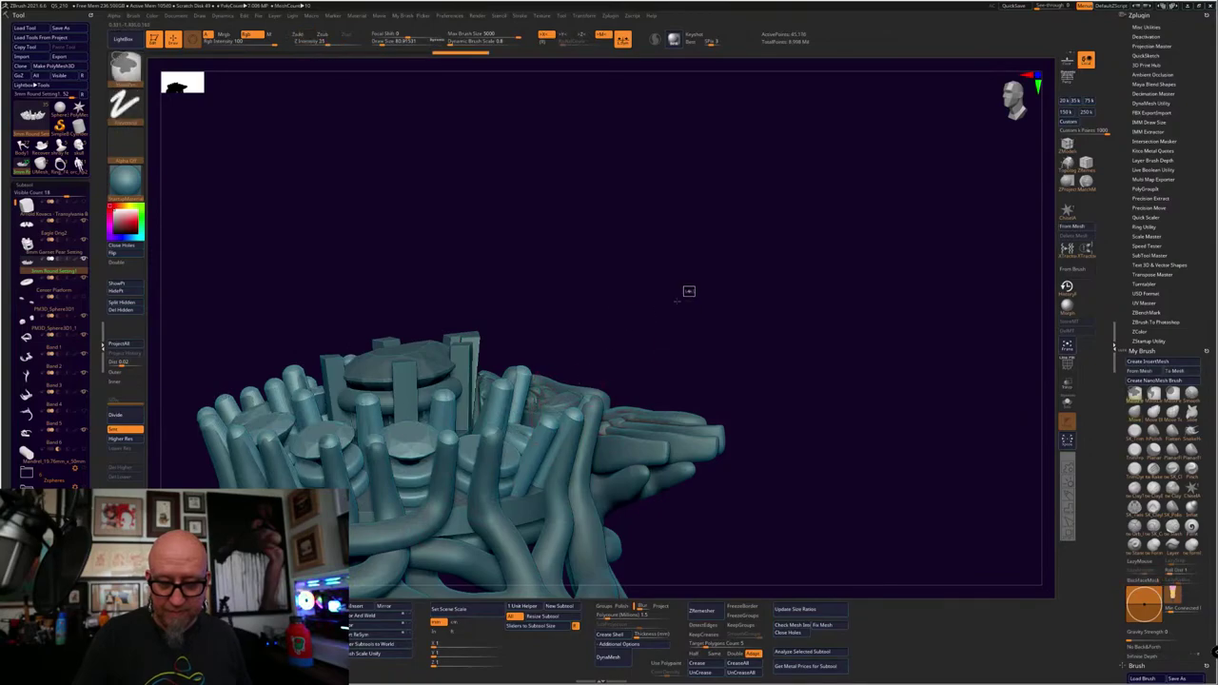
key(ctrl+shift)
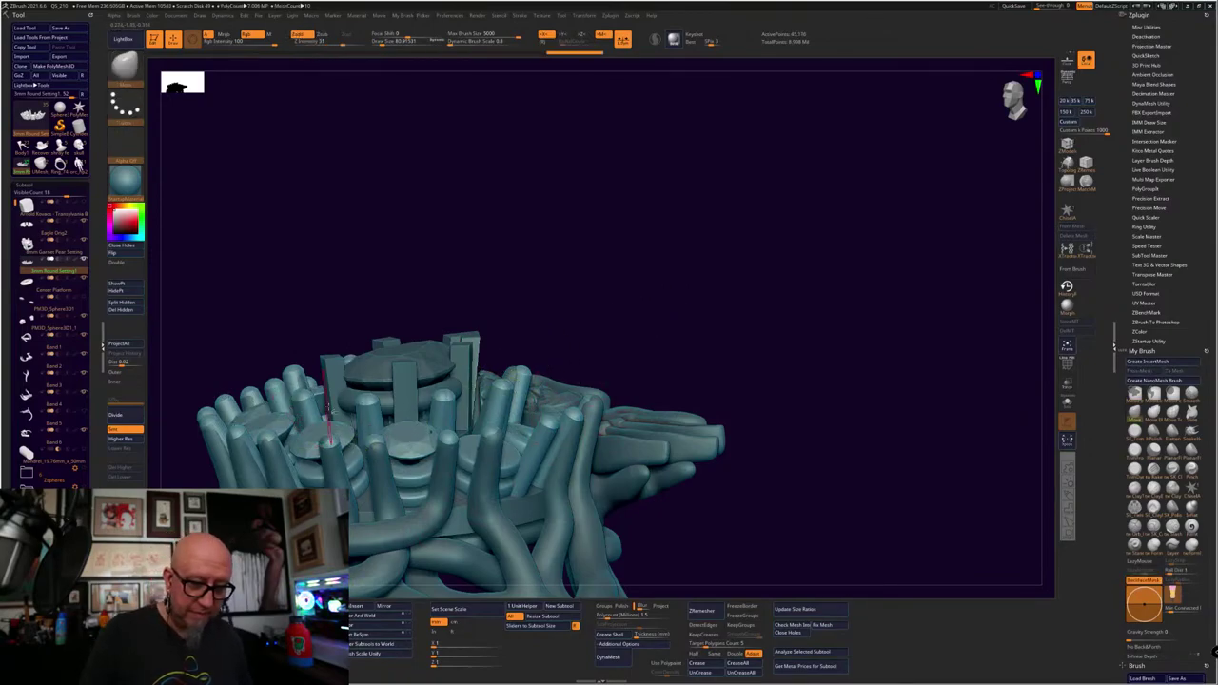
drag(274, 237, 303, 330)
ctrl+shift+click(303, 330)
alt+drag(765, 276, 767, 187)
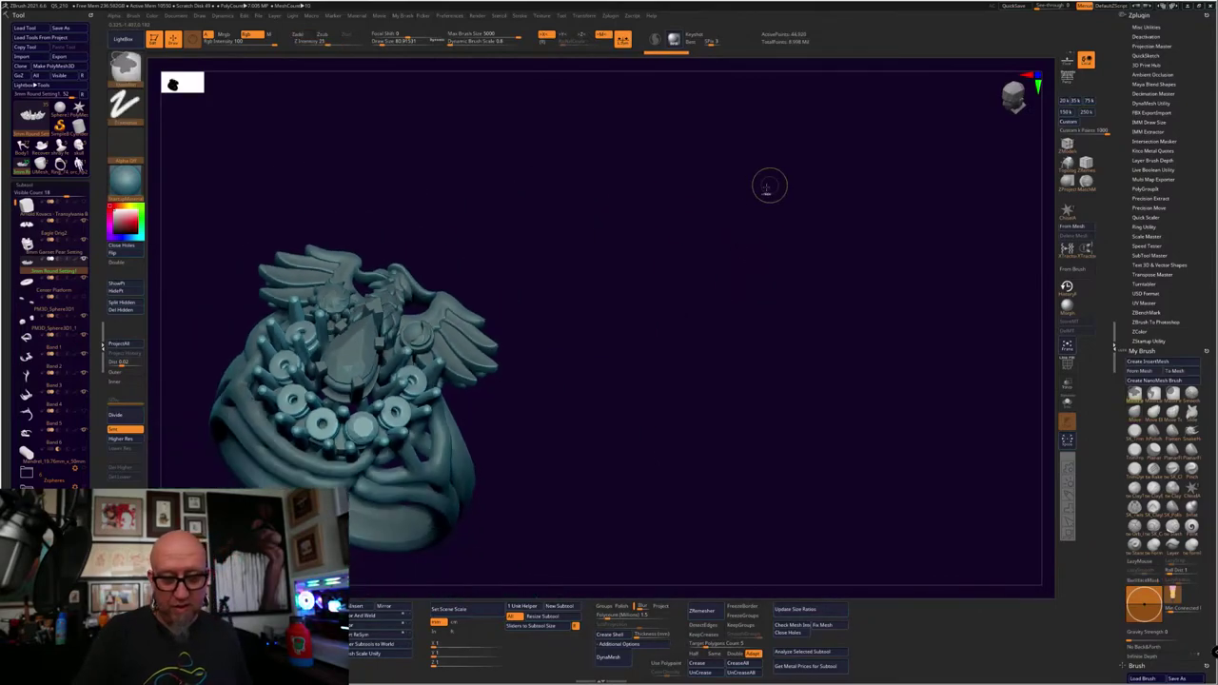
Isolate the small round stones, mask them, and show the rest of the round settings again
ctrl+shift+click(768, 187)
drag(613, 471, 742, 518)
ctrl+drag(706, 336, 552, 463)
ctrl+shift+click(699, 483)
ctrl+shift+click(544, 444)
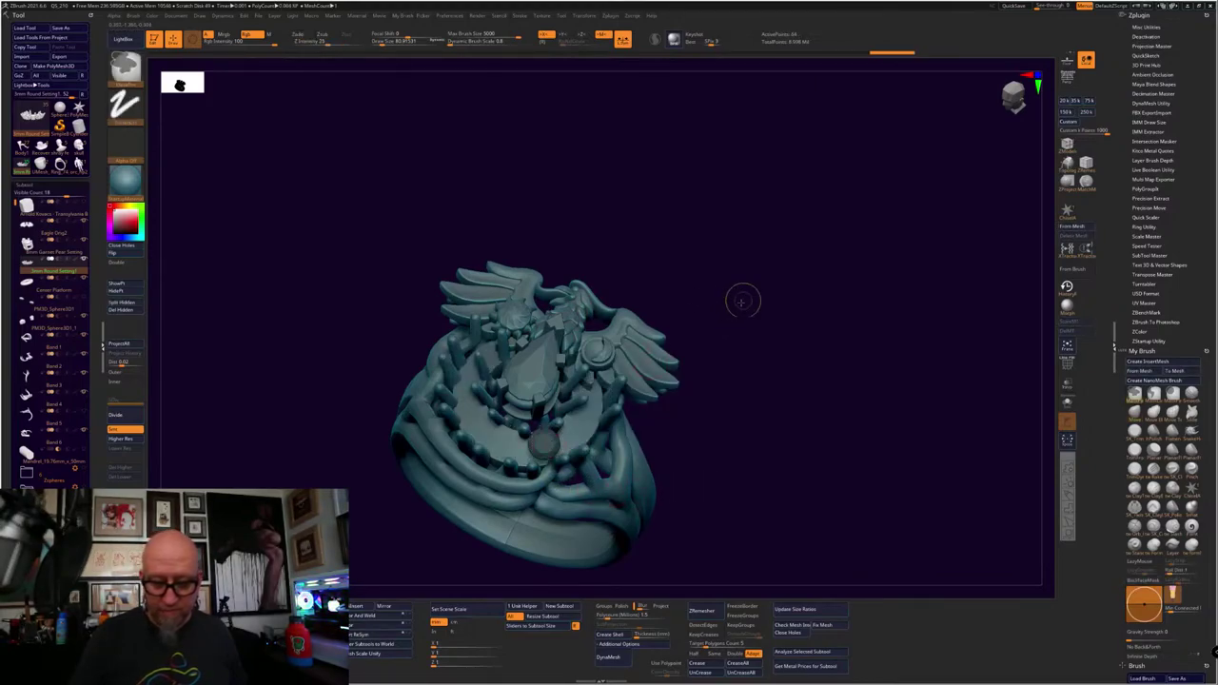
ctrl+drag(743, 302, 506, 490)
ctrl+shift+click(688, 427)
alt+drag(723, 462, 732, 504)
drag(883, 405, 637, 325)
ctrl+shift+drag(573, 247, 658, 356)
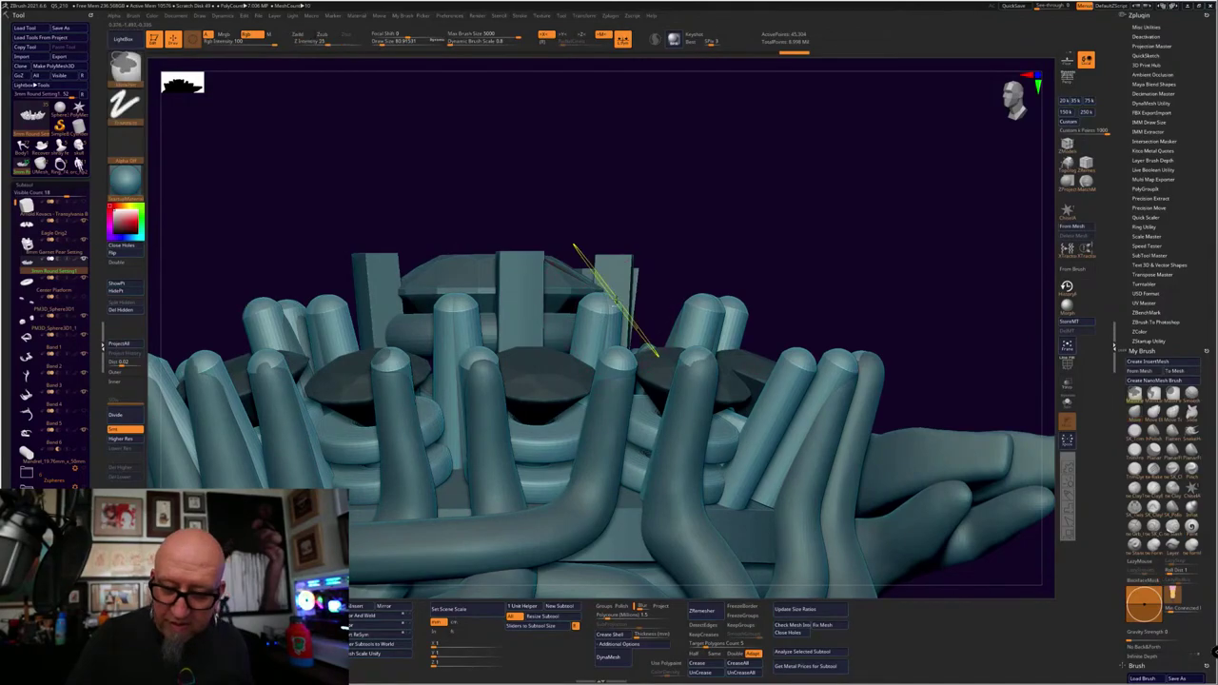
key(ctrl+z)
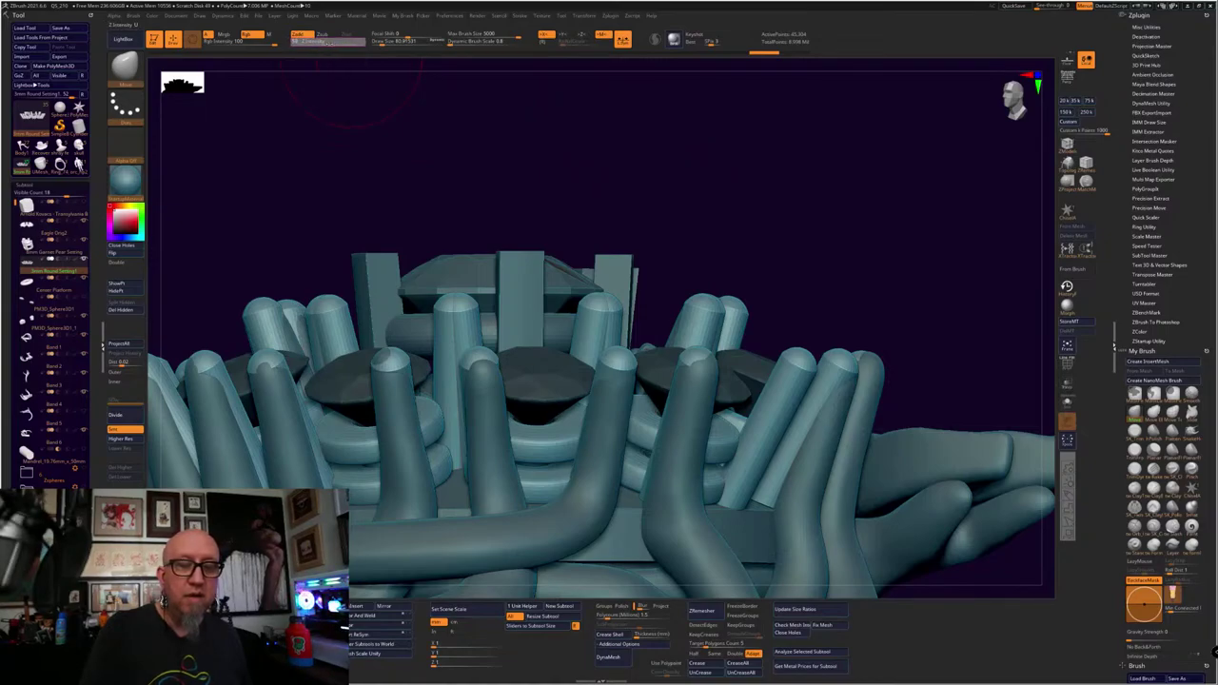
Turn off backface masking for the Move brush and set its draw size to about 88
key(space)
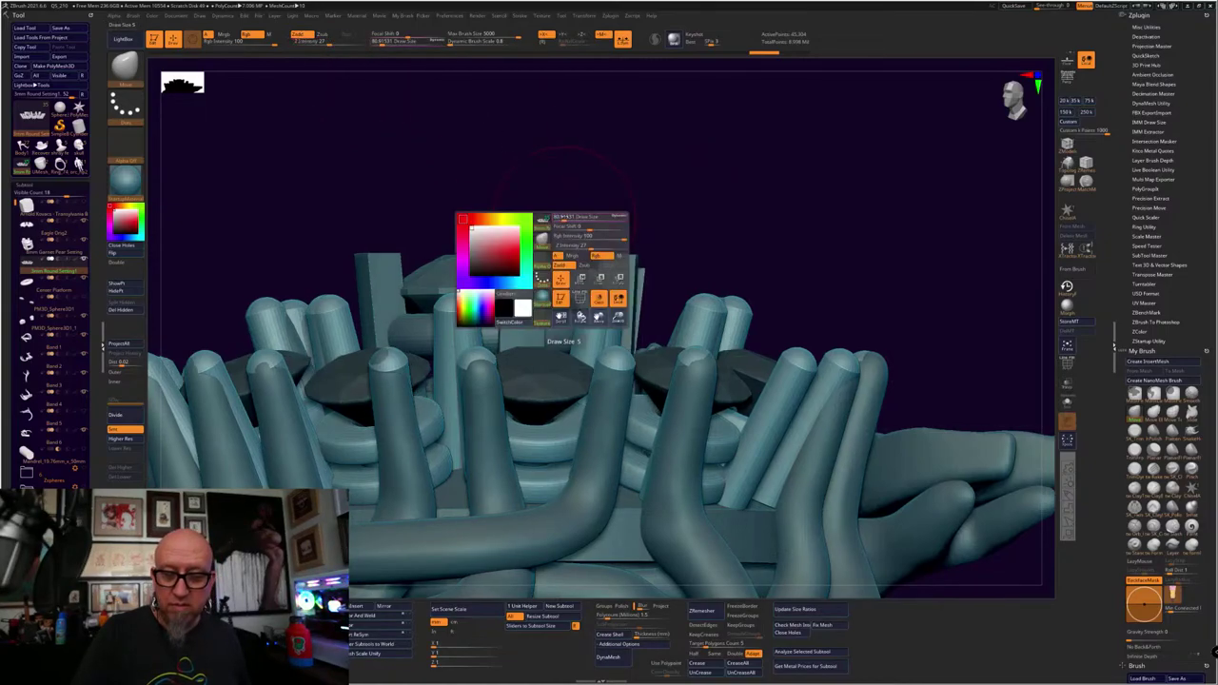
drag(571, 219, 618, 314)
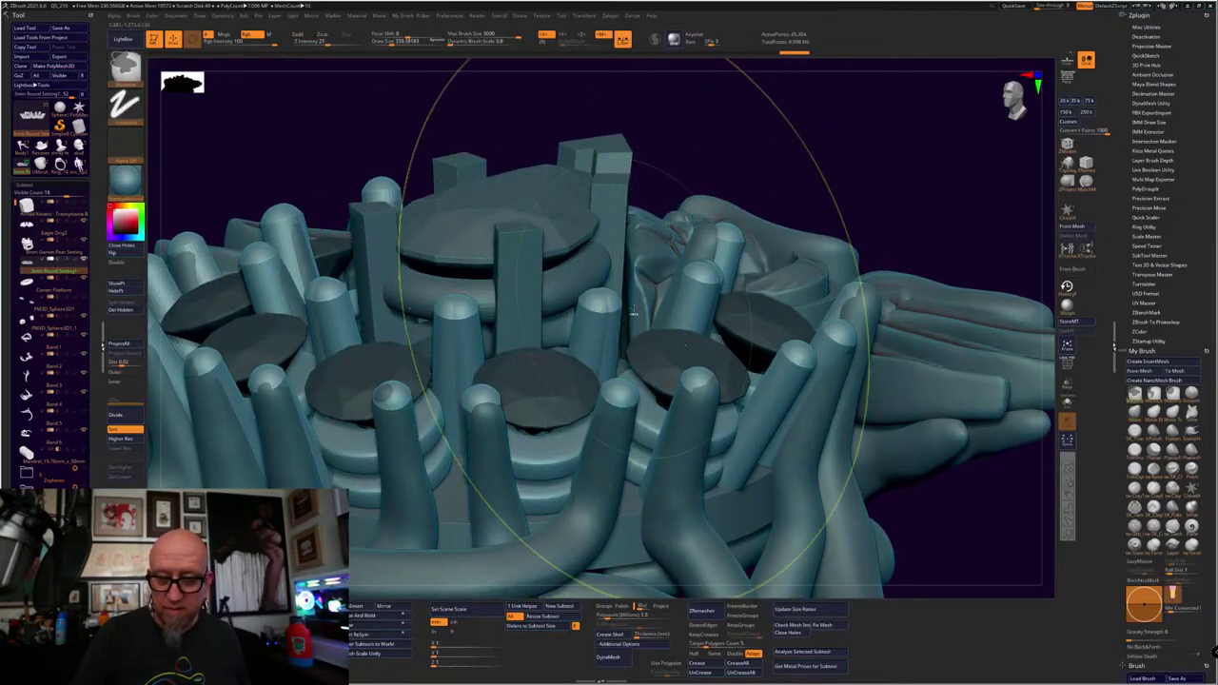
click(1152, 582)
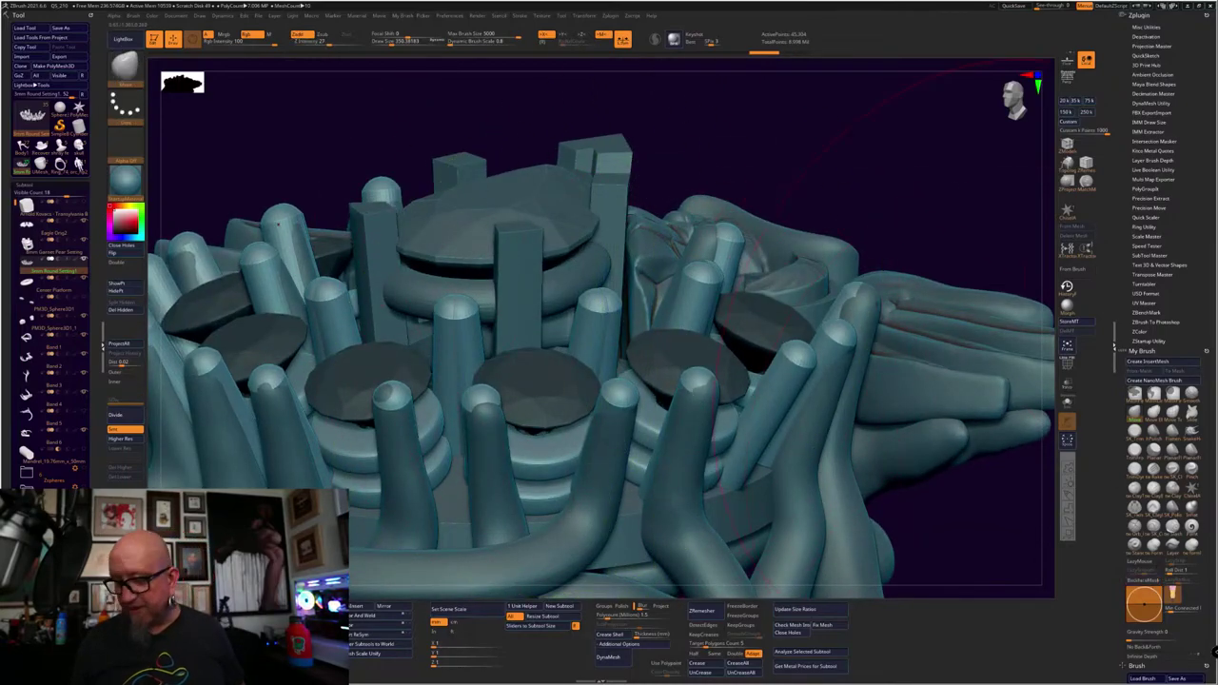
right_drag(715, 177, 683, 230)
click(706, 177)
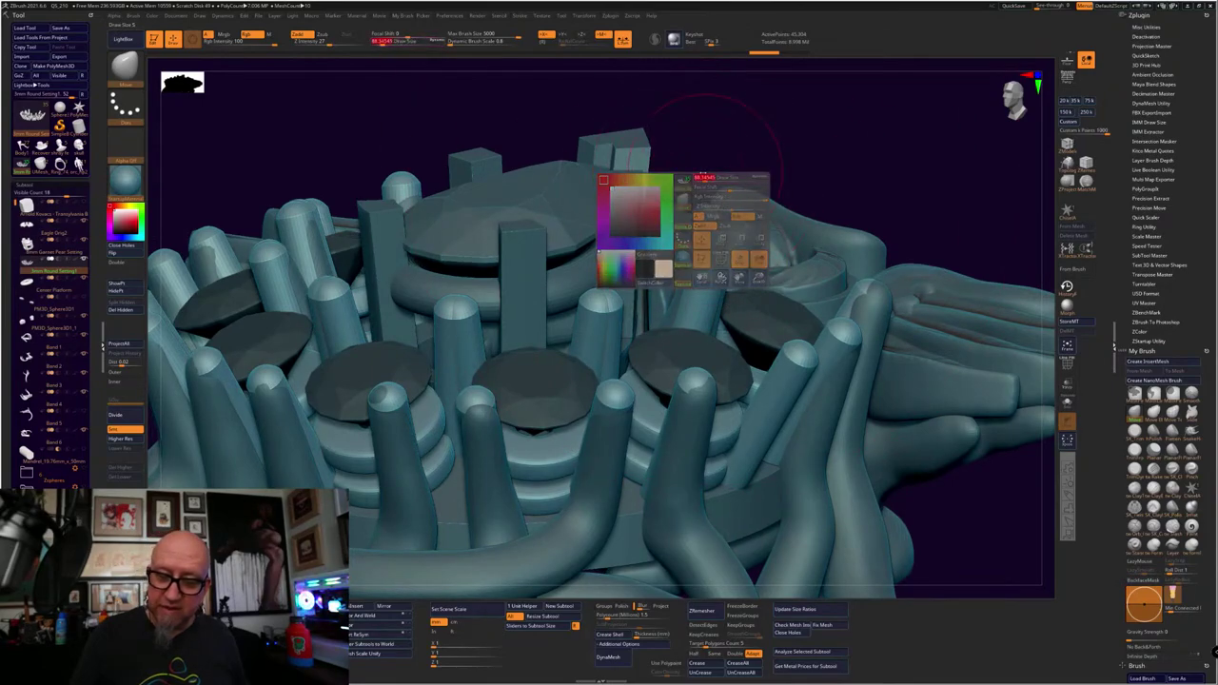
Push the inner round prongs between the front stones down with the Move brush, shortening them toward the masked stones
drag(602, 330, 604, 359)
drag(595, 319, 595, 326)
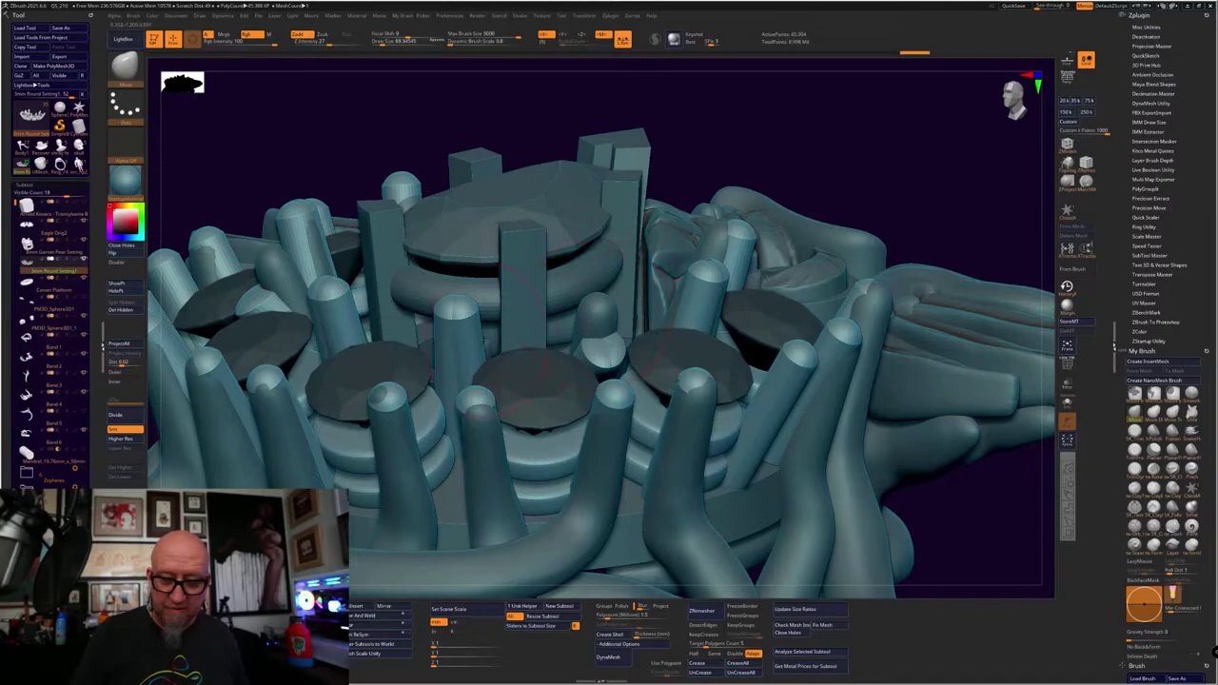
right_drag(894, 162, 894, 294)
drag(617, 350, 623, 358)
right_drag(972, 390, 972, 270)
drag(973, 270, 455, 333)
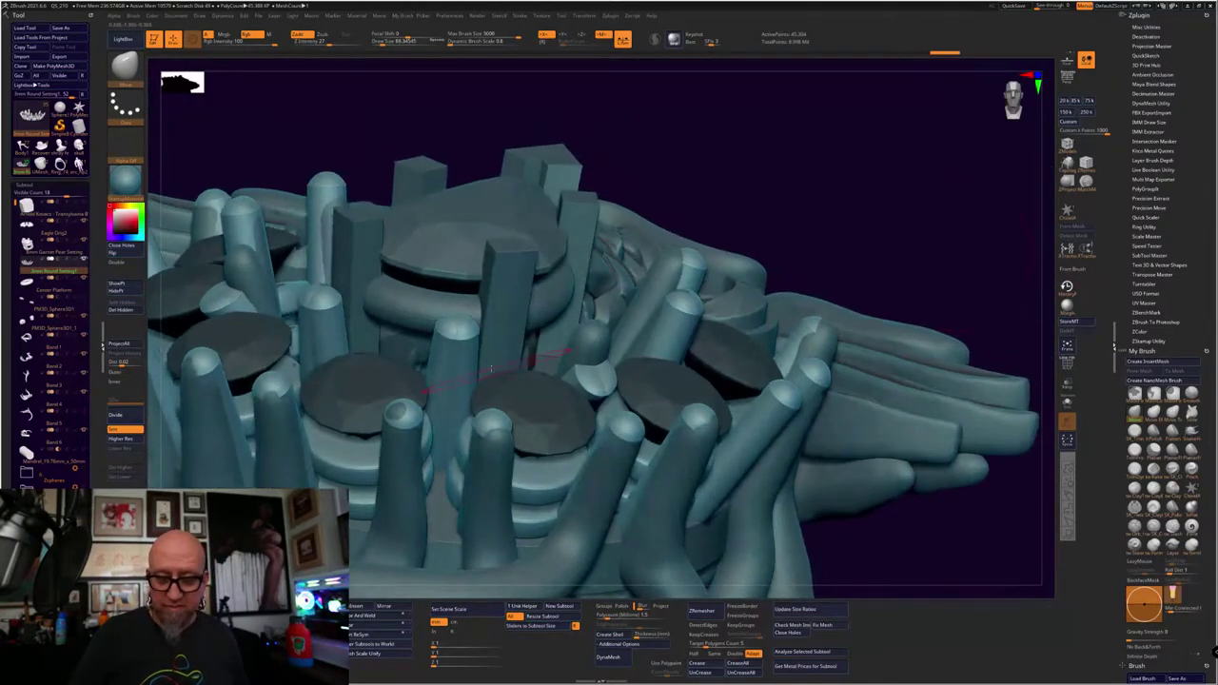
drag(448, 398, 449, 427)
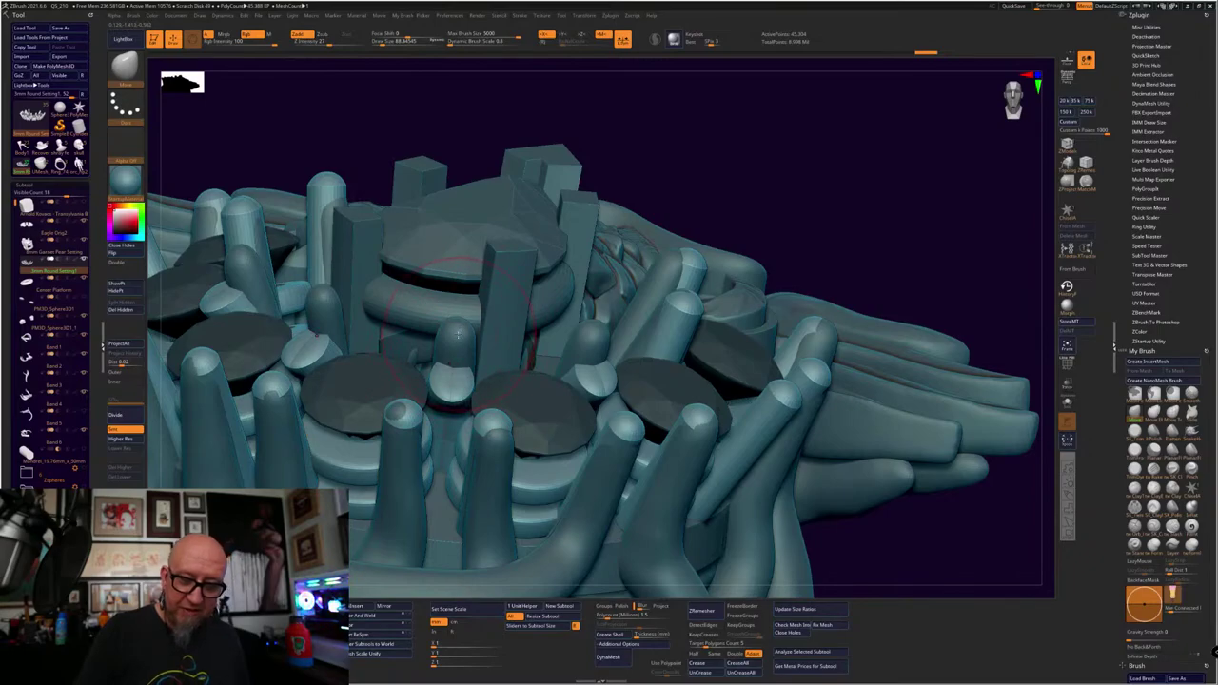
Switch to the neighbouring band branches and reshape the prong ends between the front round stones with the Move brush
alt+click(457, 335)
drag(456, 335, 448, 411)
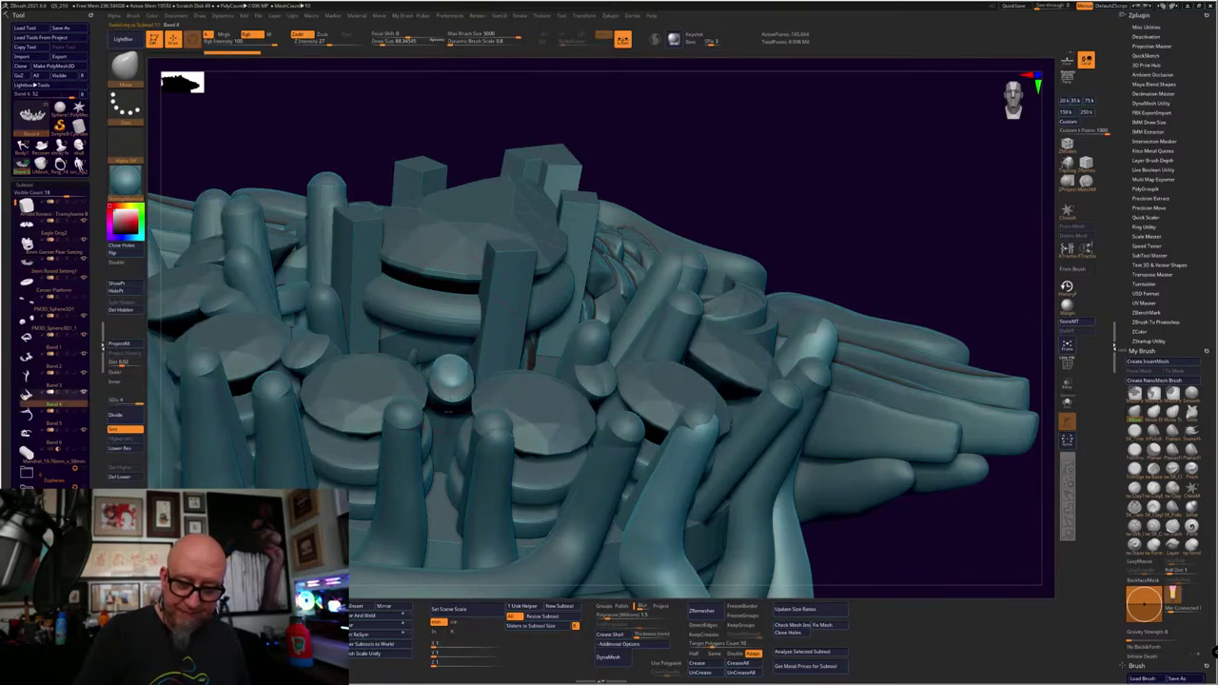
alt+click(593, 334)
drag(593, 335, 594, 395)
mouse_move(876, 152)
mouse_down()
mouse_move(885, 255)
mouse_move(910, 258)
mouse_move(895, 229)
mouse_move(846, 307)
mouse_move(856, 276)
mouse_move(838, 271)
mouse_move(761, 285)
mouse_up()
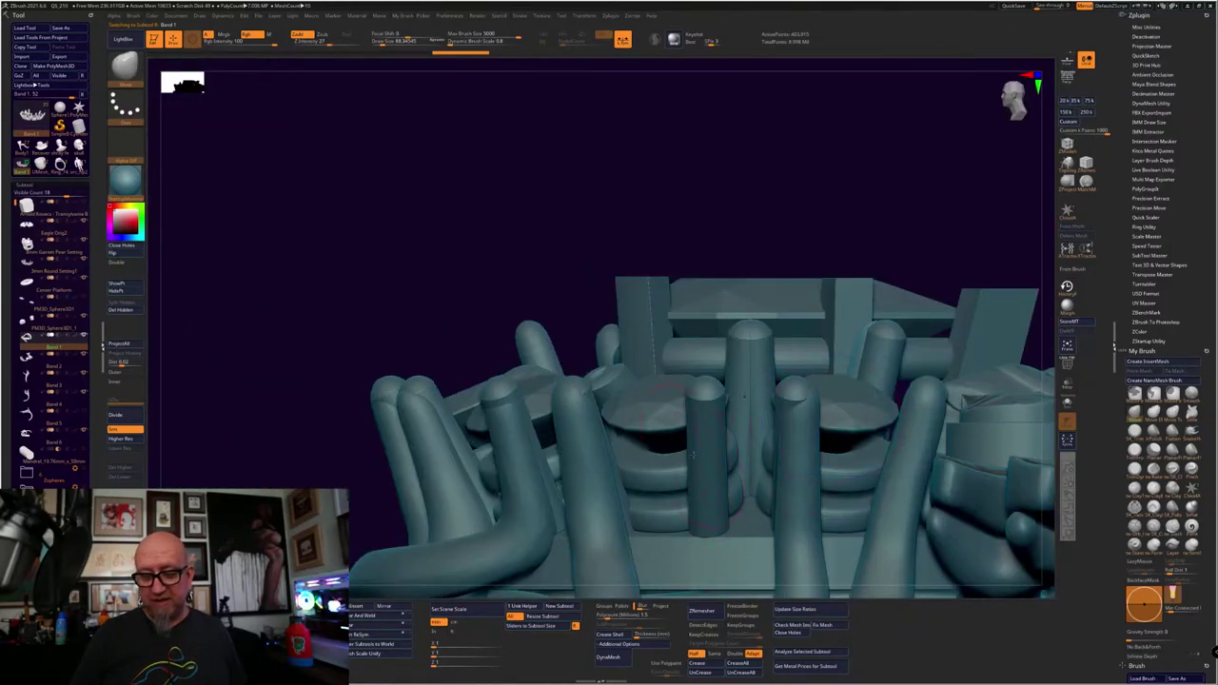
drag(692, 455, 680, 447)
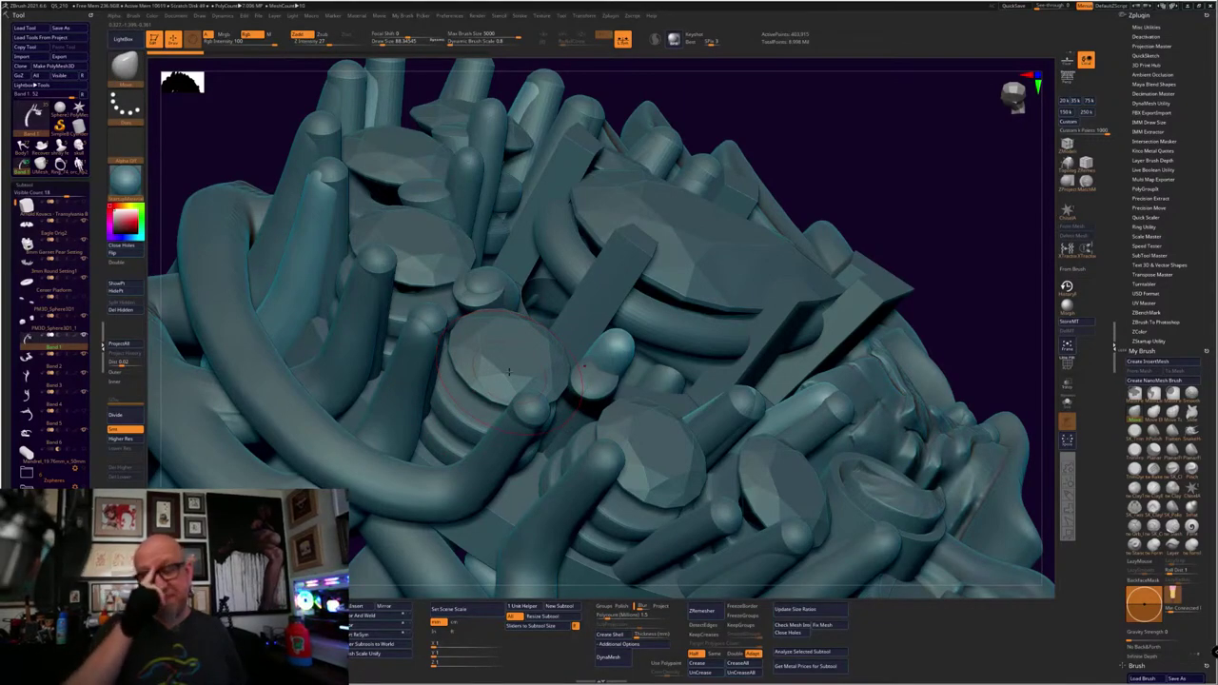
Select the small round stone settings and undo the recent strokes that shortened their prongs
key(ctrl)
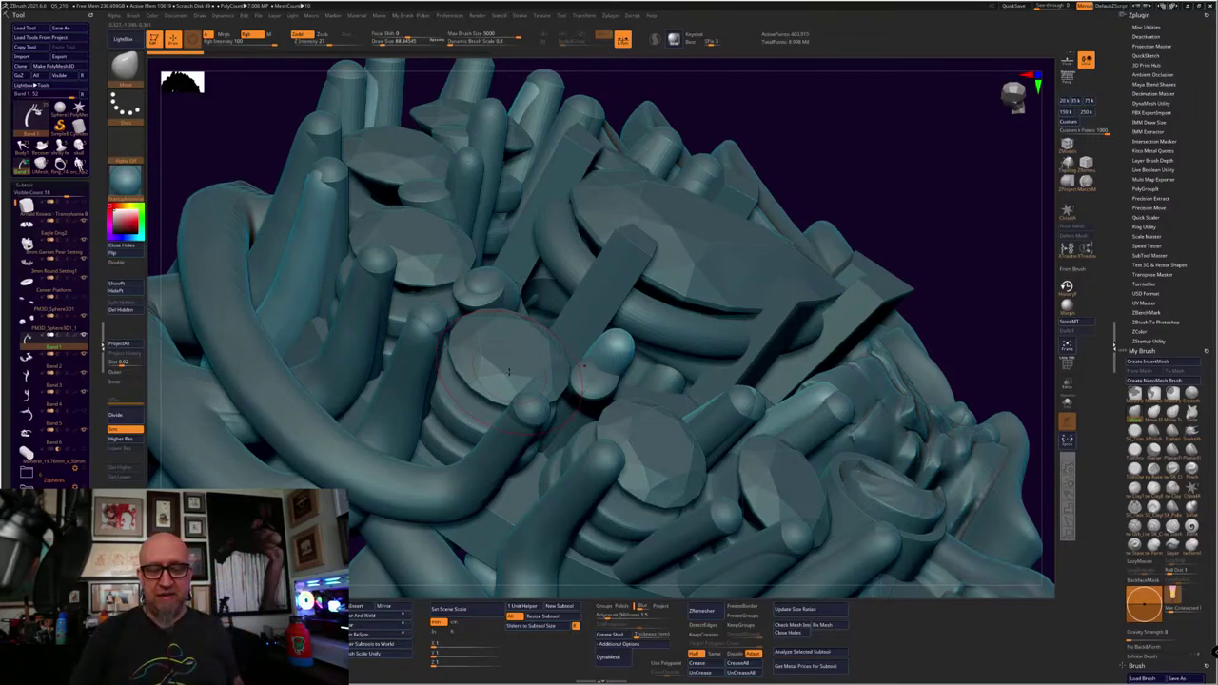
key(ctrl)
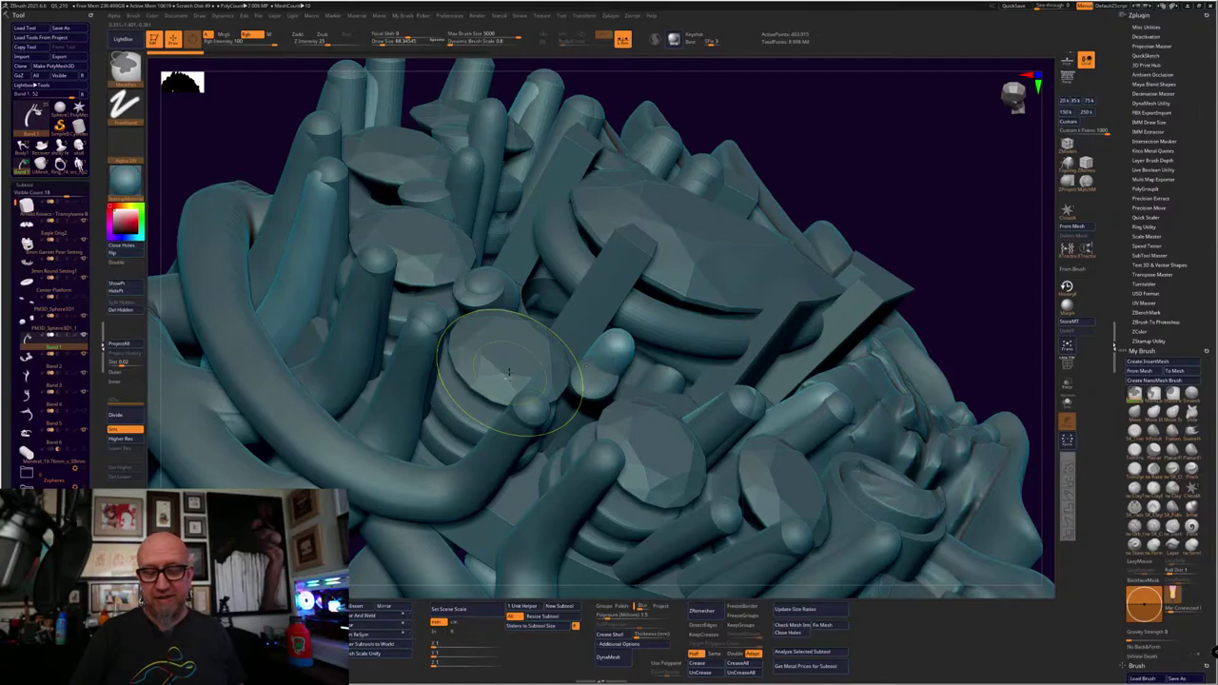
key(shift)
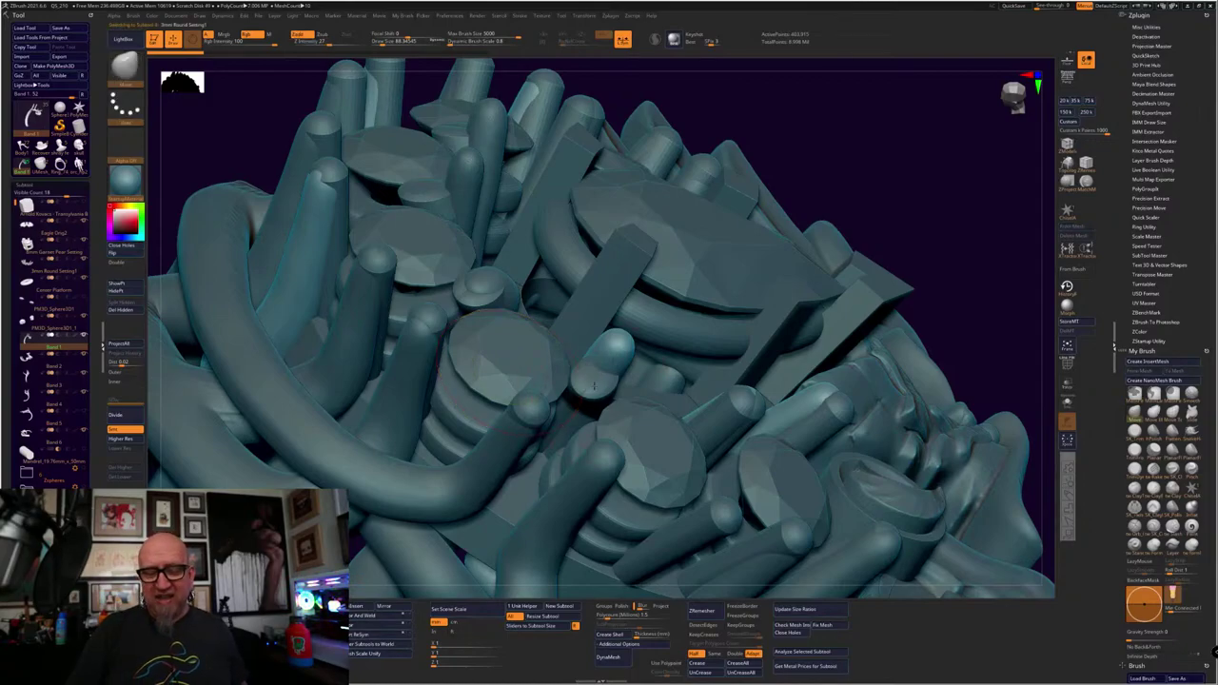
alt+click(593, 385)
key(ctrl+z)
key(ctrl+z)
key(ctrl+z)
key(ctrl+z)
key(ctrl+z)
key(ctrl+z)
key(ctrl+z)
key(ctrl+z)
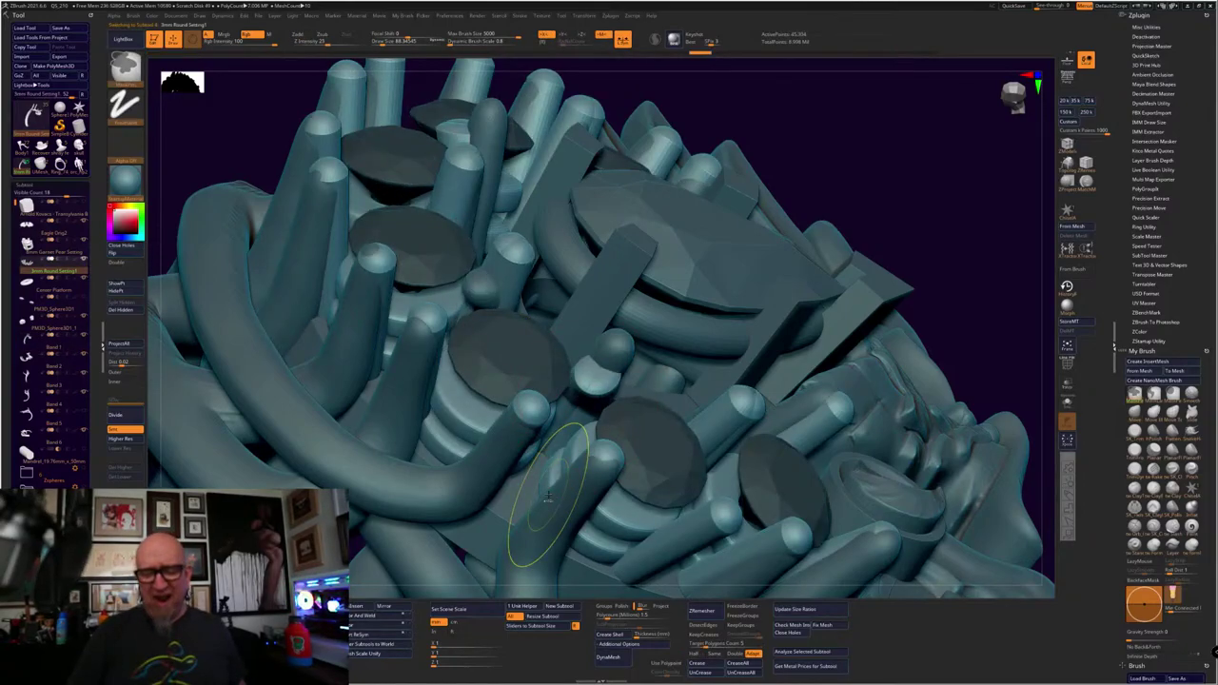
key(ctrl+z)
key(ctrl+z)
key(ctrl+z)
key(ctrl+z)
key(shift)
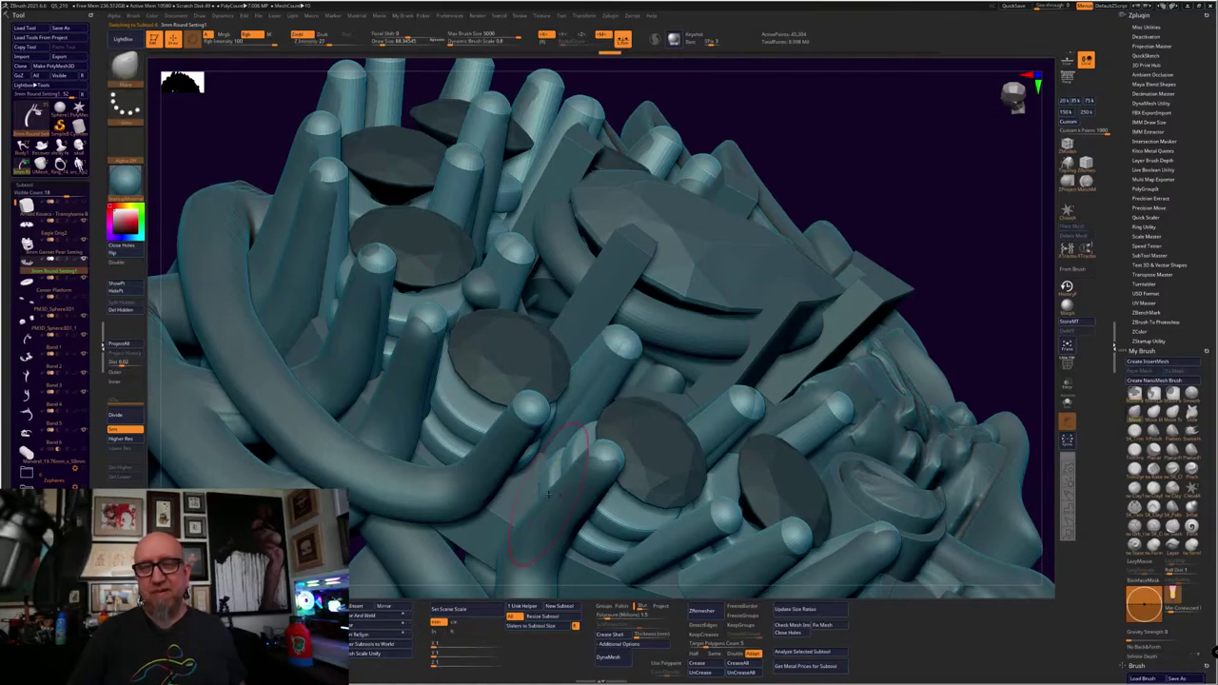
key(shift)
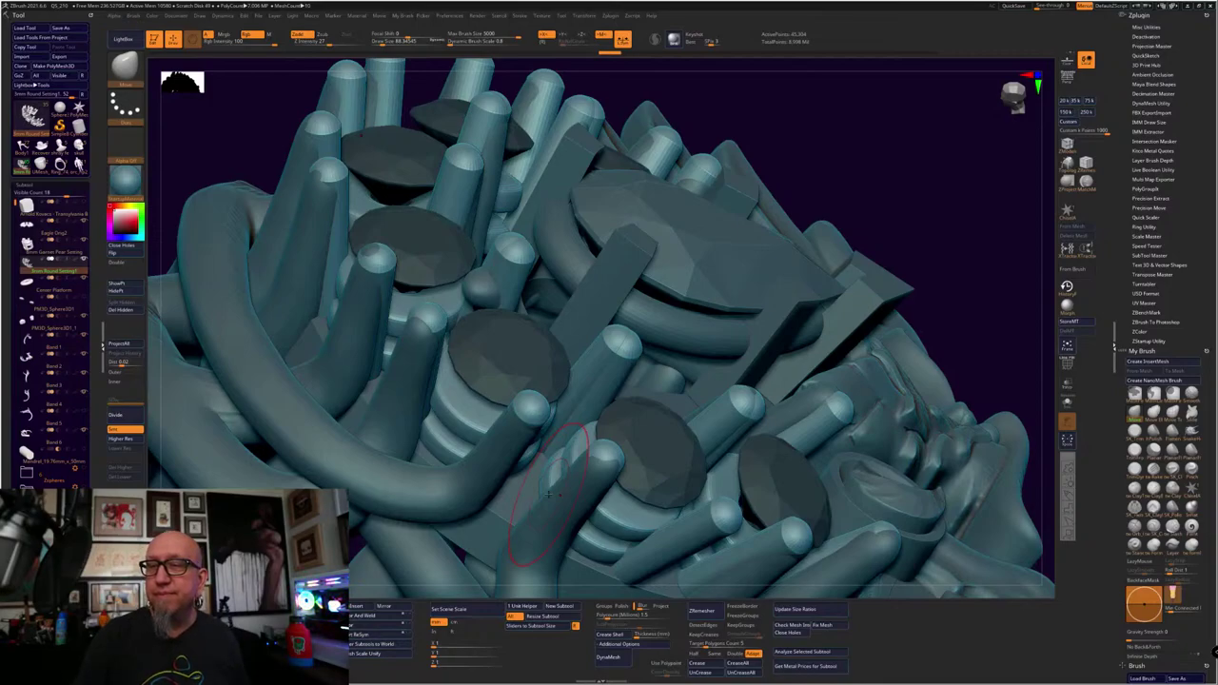
Clear the mask from the small round stones
alt+drag(916, 161, 911, 253)
alt+drag(871, 368, 880, 286)
alt+drag(865, 535, 793, 426)
right_drag(793, 426, 861, 510)
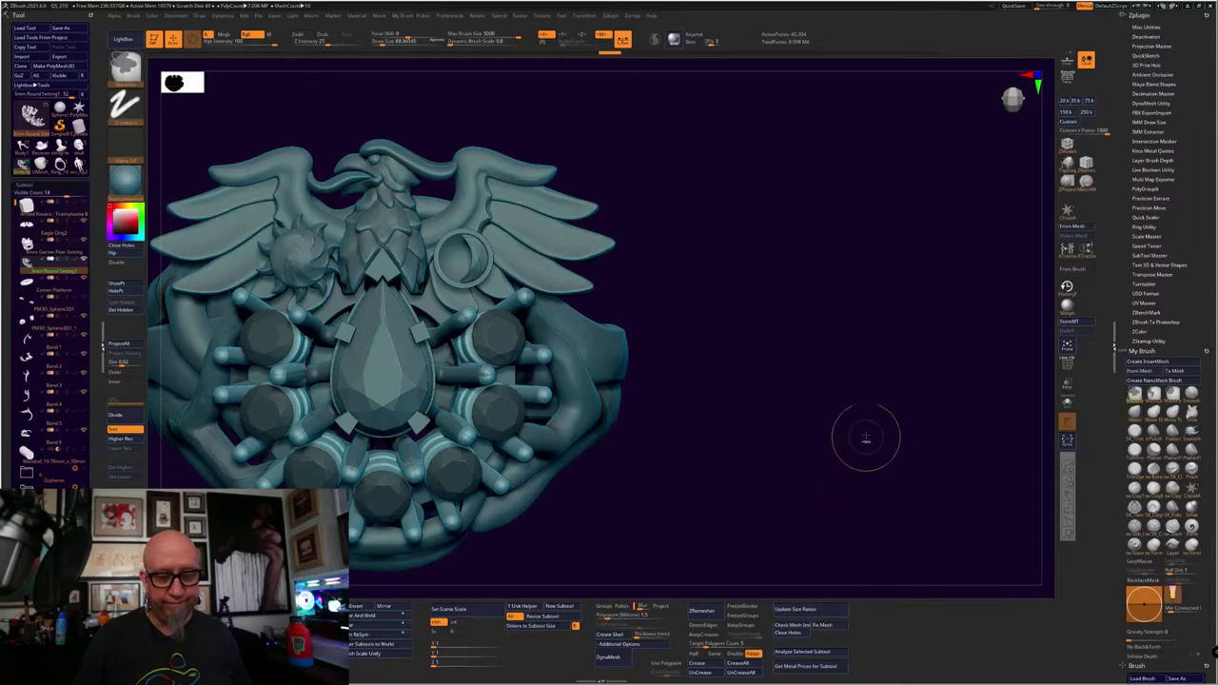
ctrl+drag(865, 439, 839, 509)
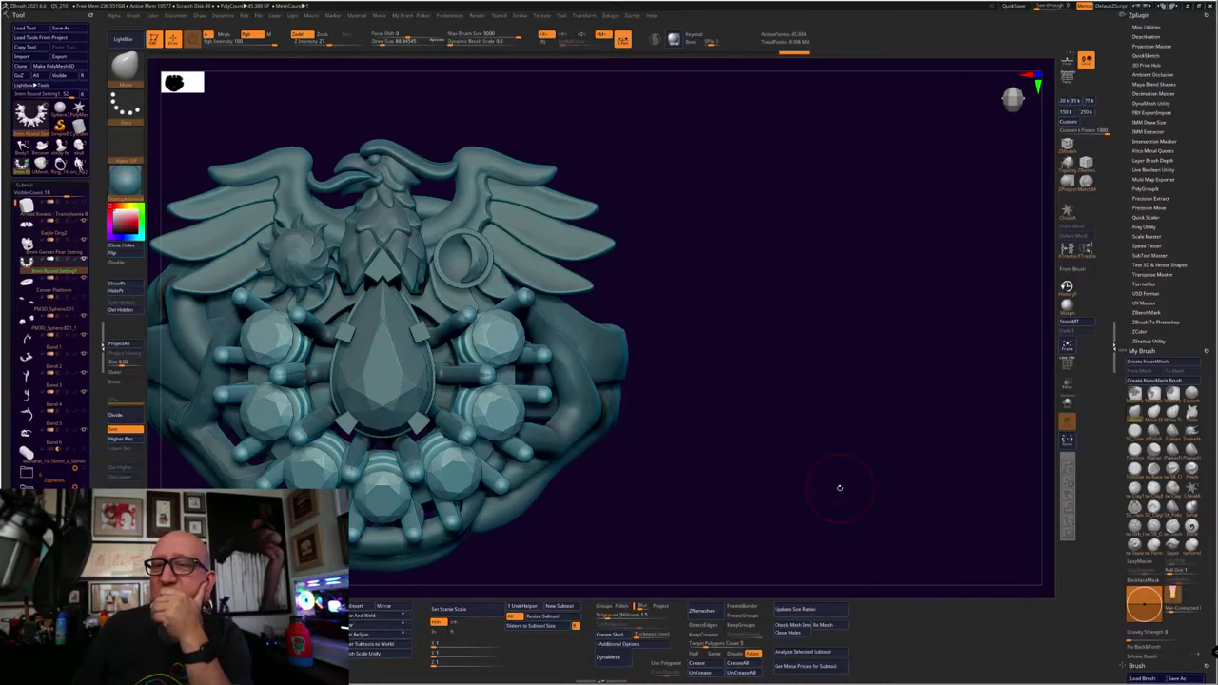
Select the pear stone setting, reduce the draw size to about 29 and display its polyframe
drag(812, 456, 759, 391)
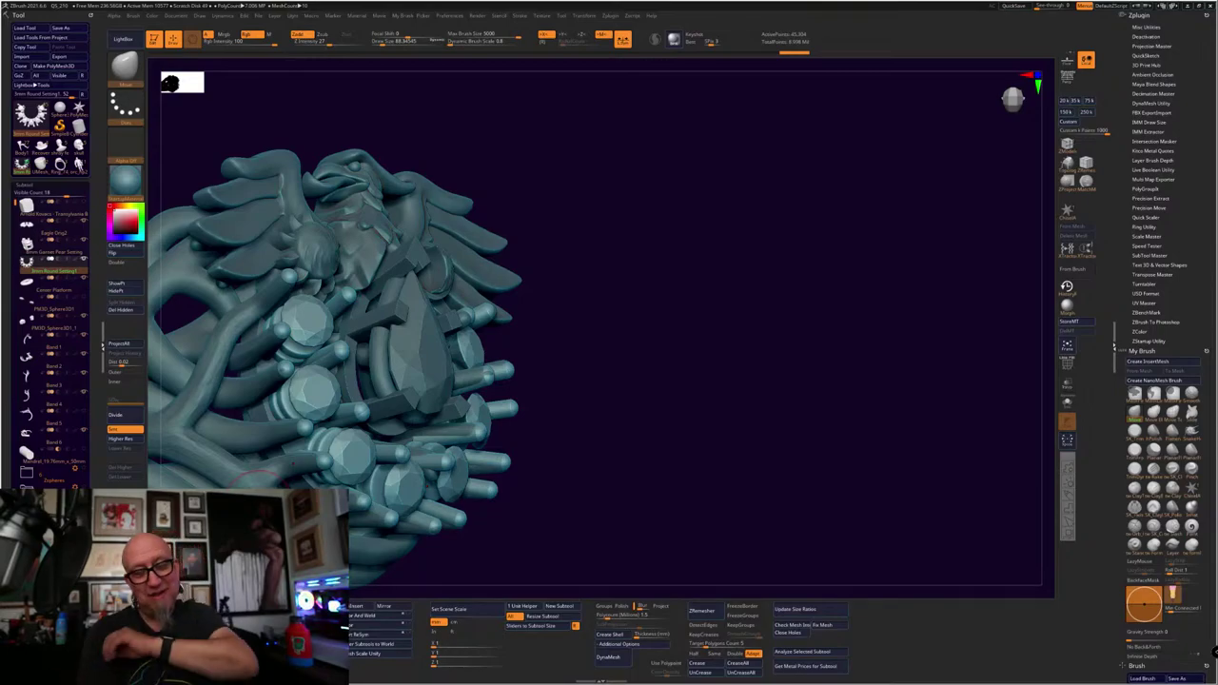
drag(578, 453, 792, 518)
drag(788, 487, 809, 435)
alt+click(467, 331)
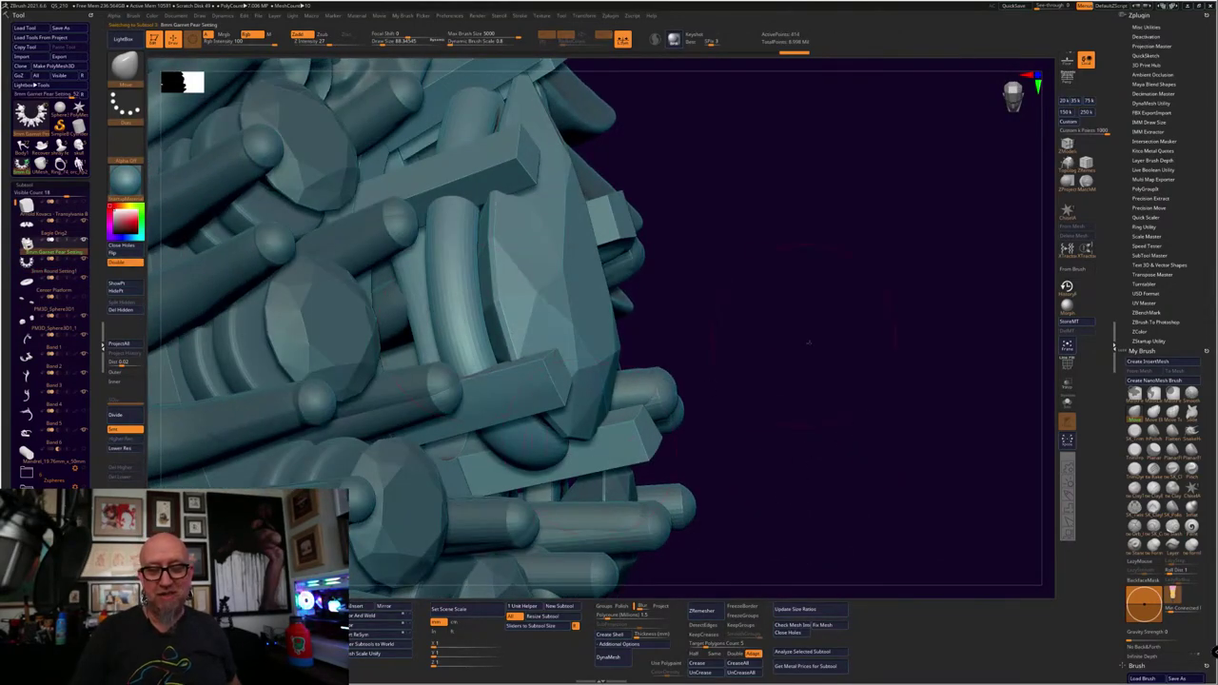
drag(807, 343, 843, 349)
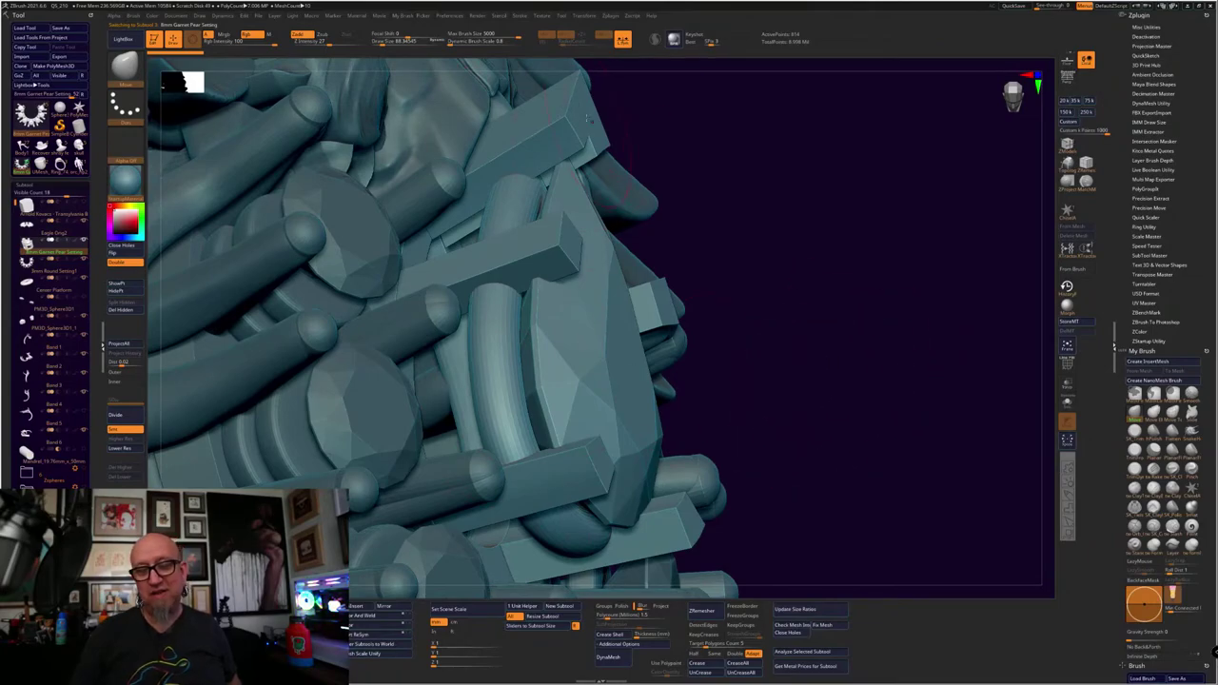
drag(666, 305, 571, 450)
mouse_move(856, 383)
mouse_down()
mouse_move(873, 365)
mouse_move(828, 413)
mouse_up()
key(space)
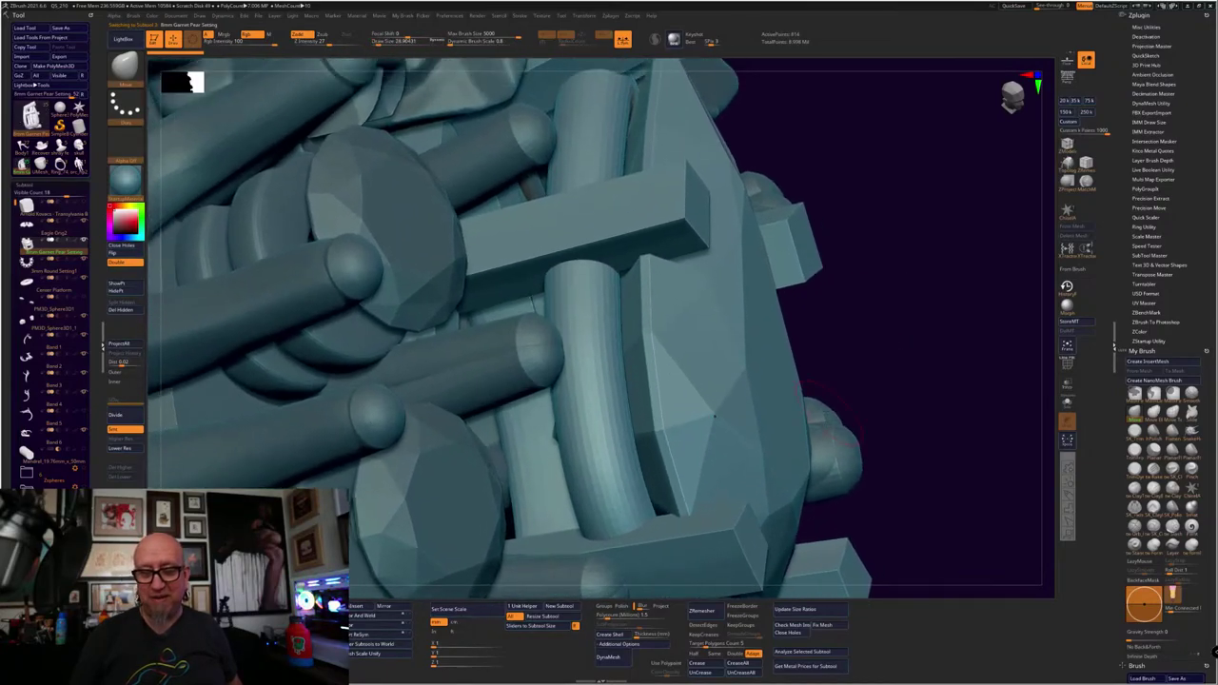
key(shift+f)
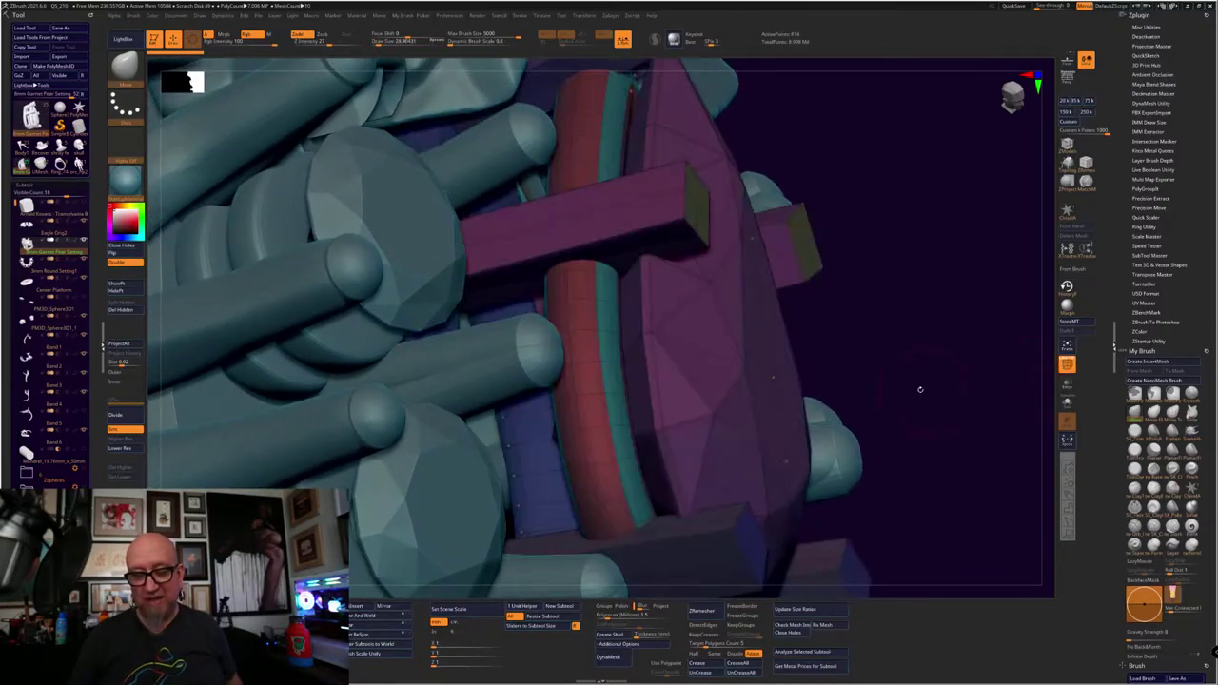
mouse_move(916, 389)
mouse_down()
mouse_move(852, 374)
mouse_move(919, 367)
mouse_up()
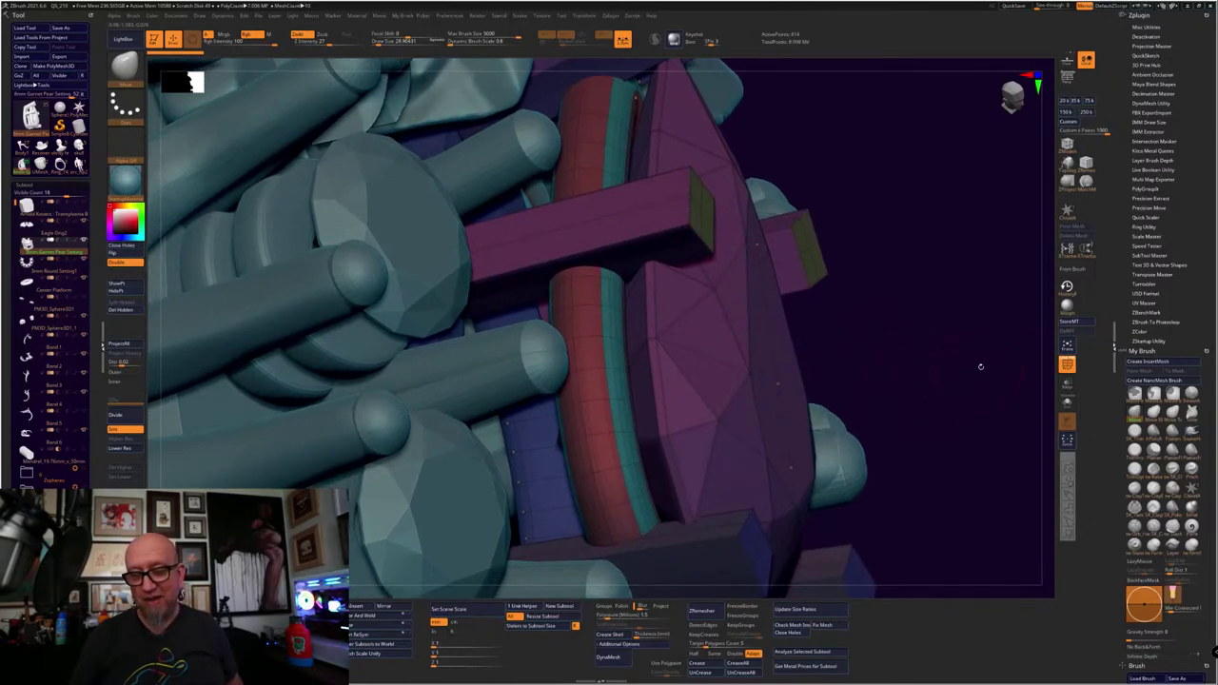
Choose the ZModeler brush and set its draw size to about 9
click(1067, 142)
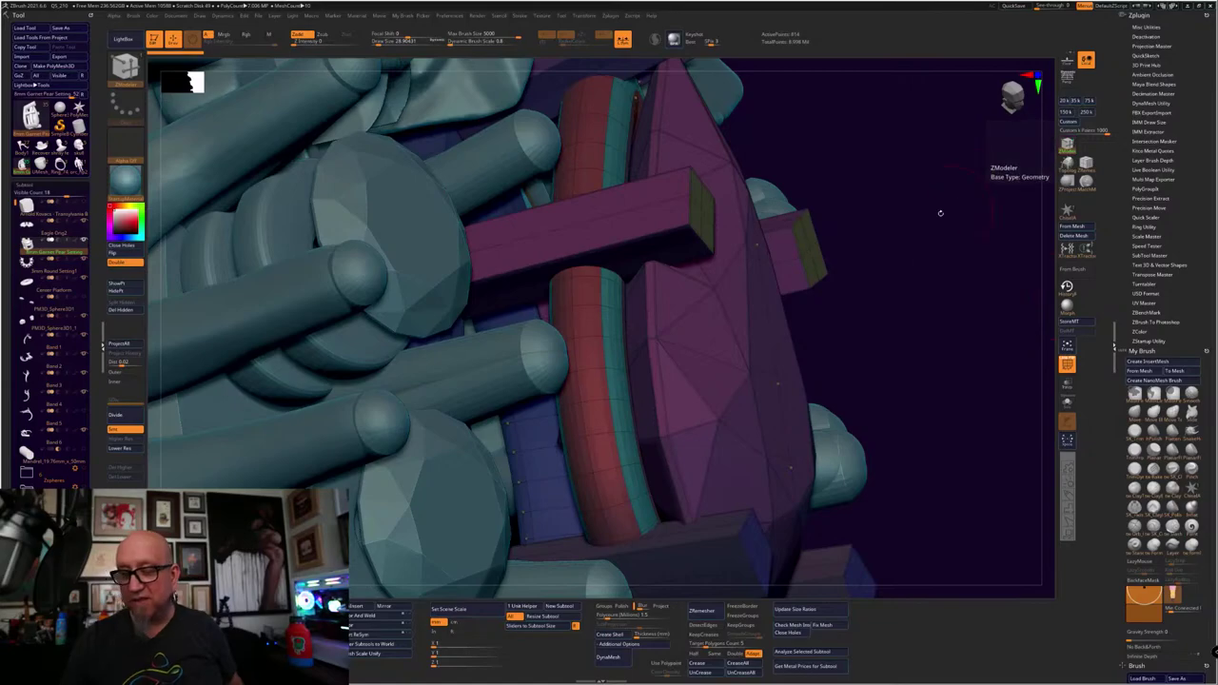
drag(898, 278, 987, 260)
key(space)
click(987, 261)
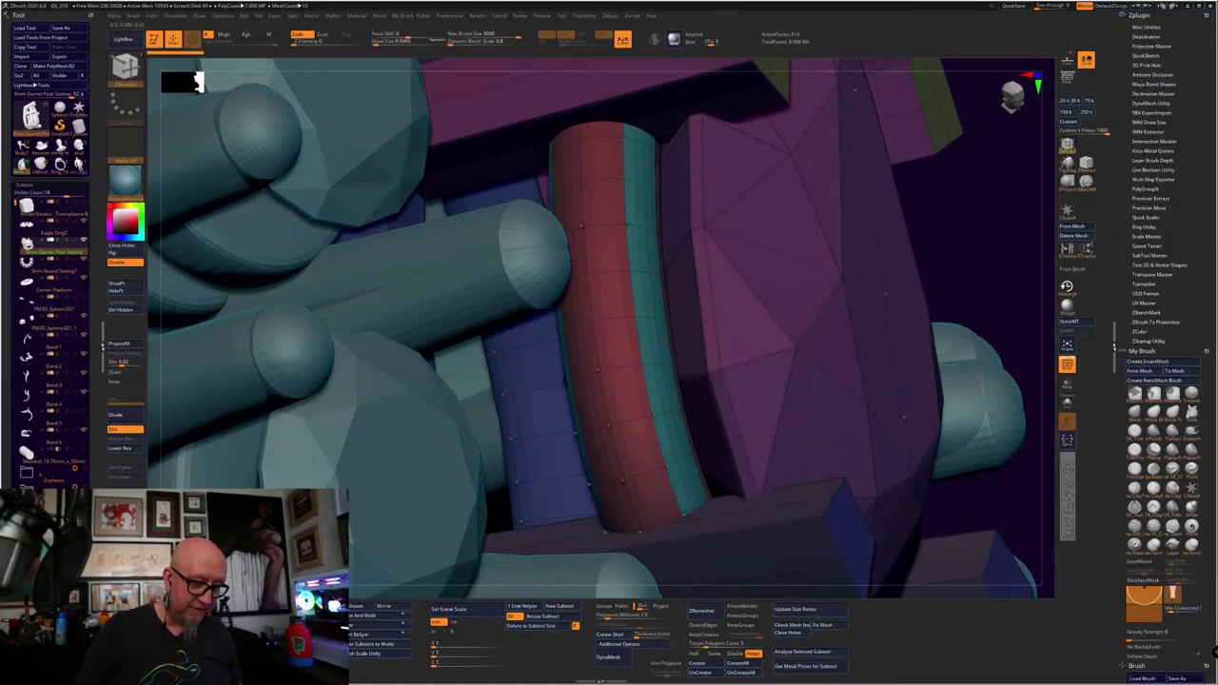
Turn off Dynamic Subdivision for the pear stone setting
ctrl+drag(561, 654, 691, 654)
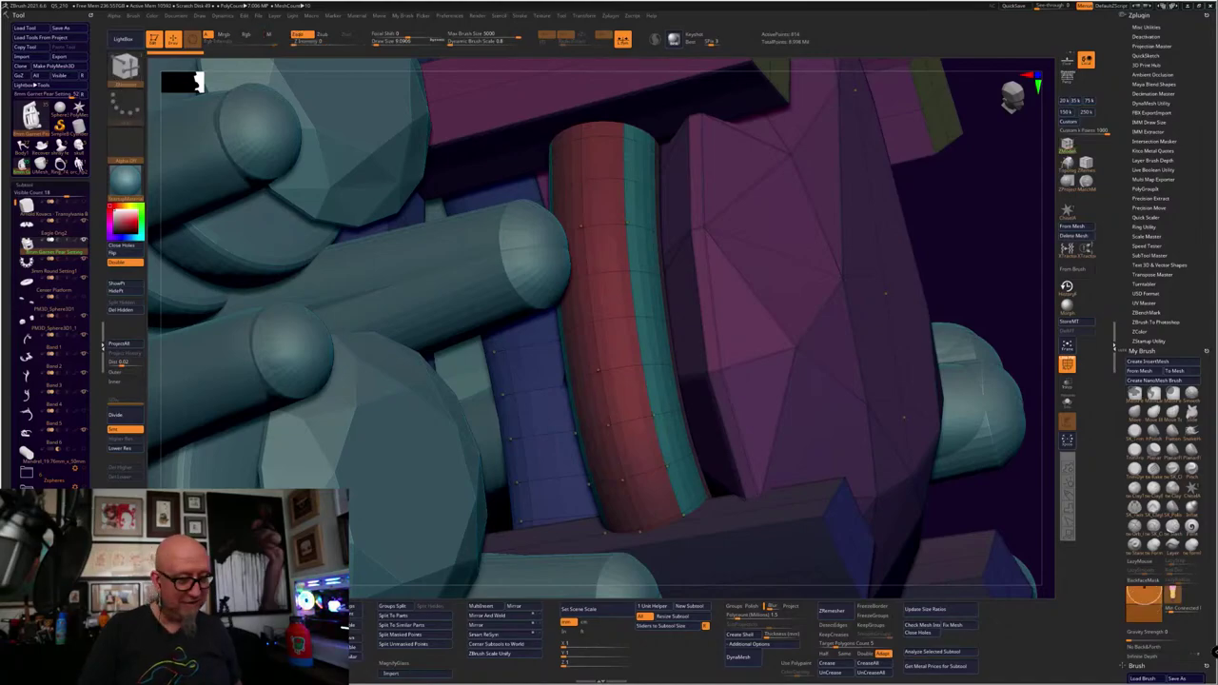
scroll(94, 296, down, 10)
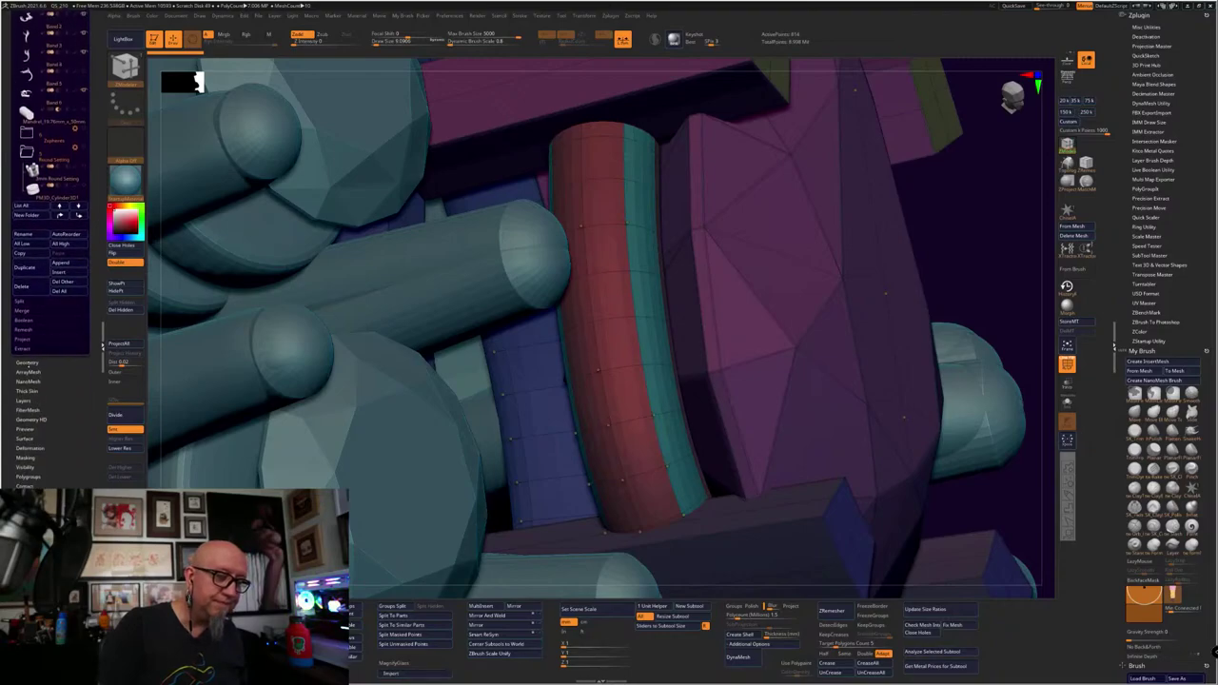
click(28, 362)
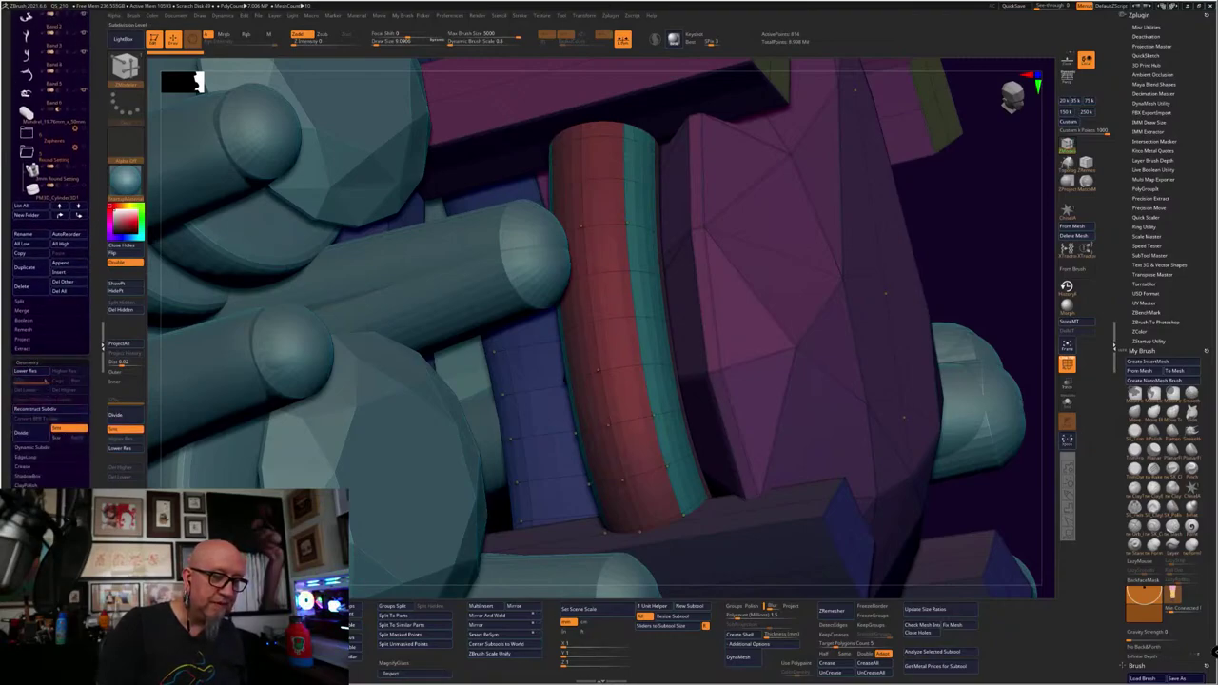
click(35, 448)
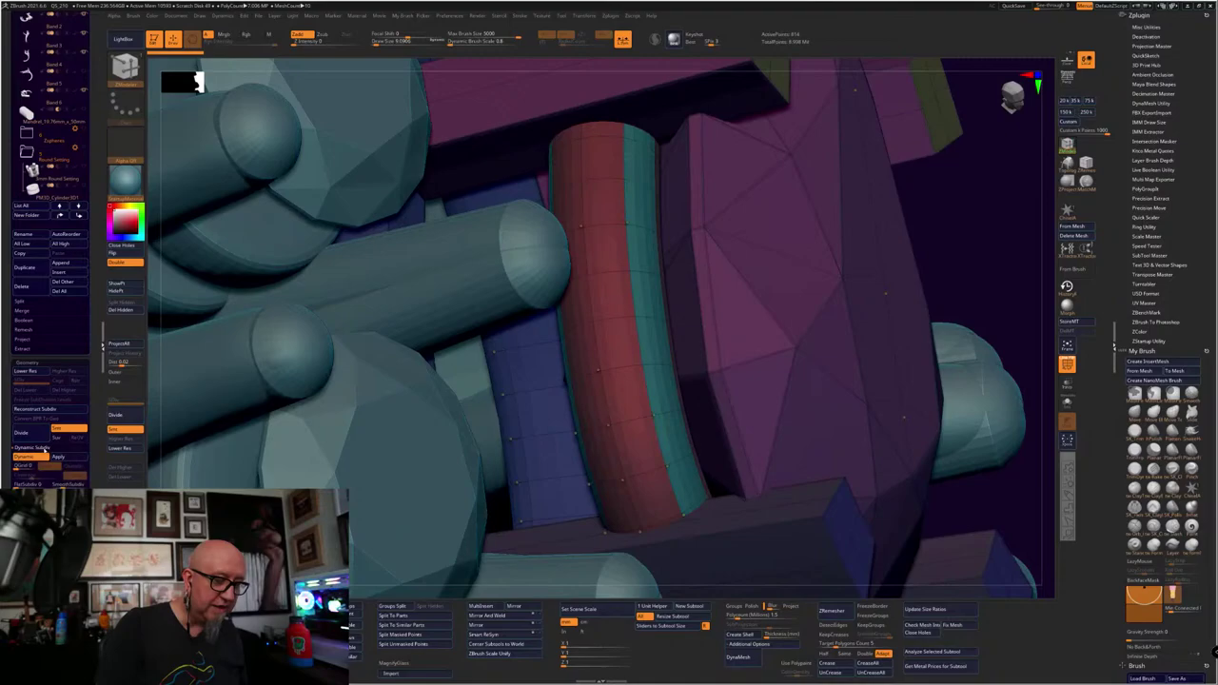
click(29, 457)
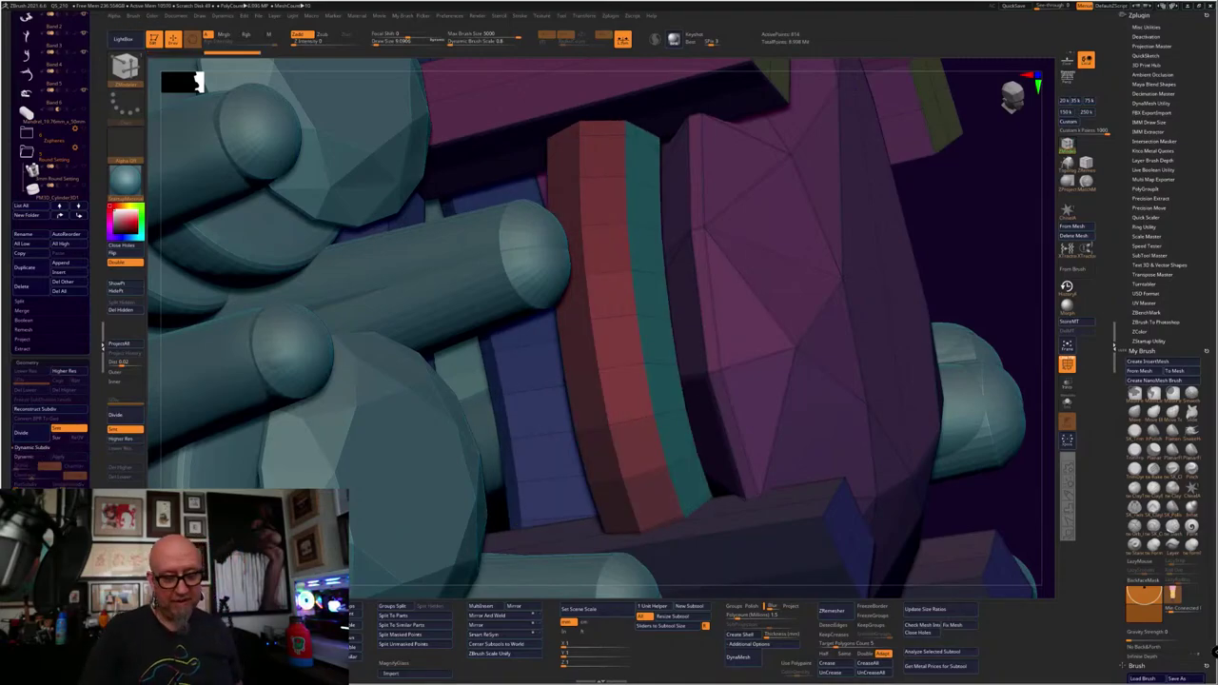
Delete an edge loop from the pear stone's bezel with ZModeler and turn off the polyframe display
mouse_move(1006, 475)
mouse_down()
mouse_move(864, 420)
mouse_move(869, 392)
mouse_move(1008, 357)
mouse_move(891, 282)
mouse_move(870, 294)
mouse_up()
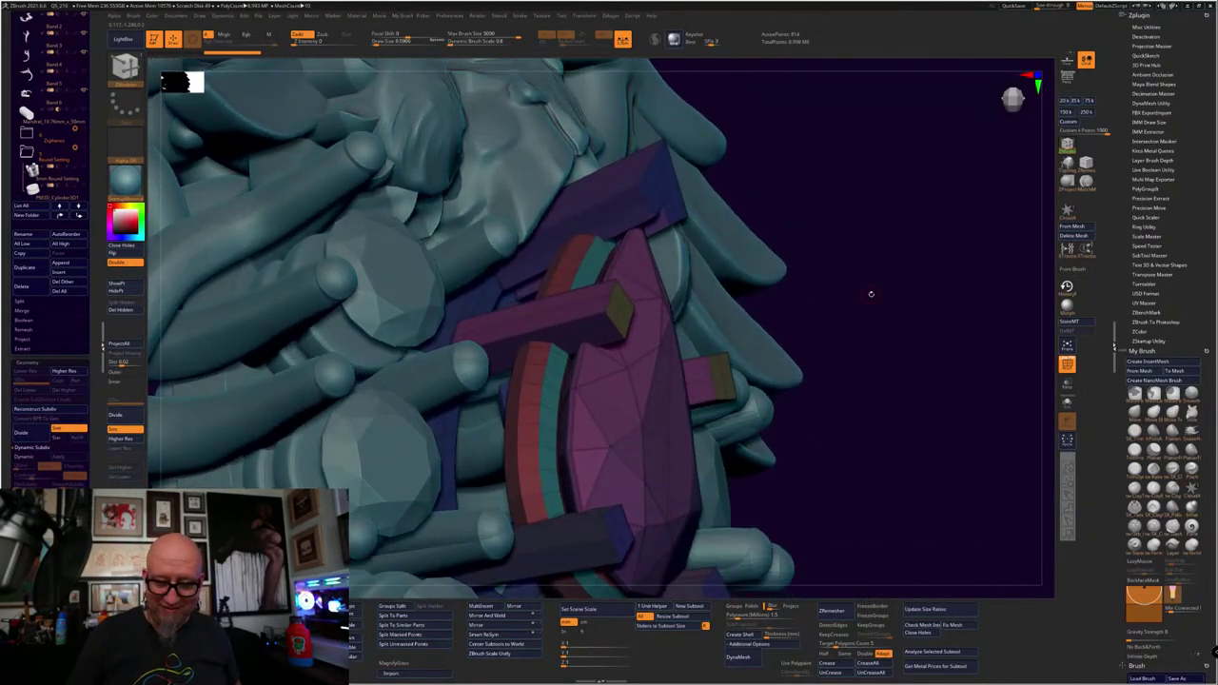
alt+click(516, 439)
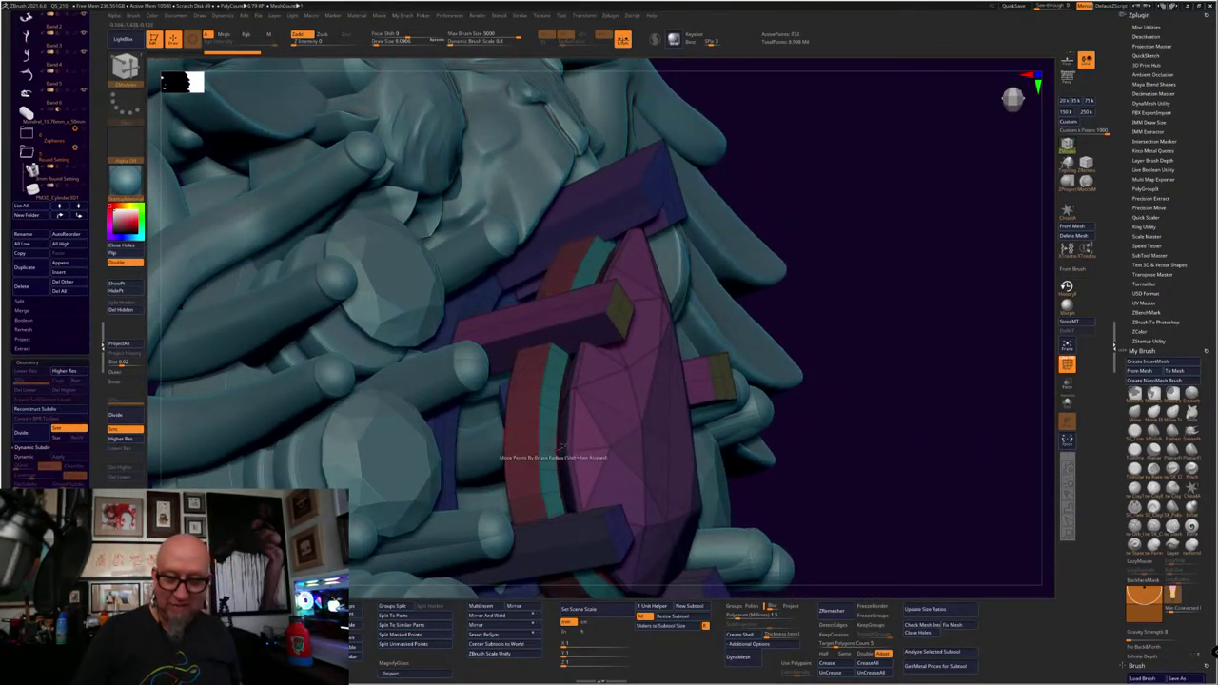
drag(826, 423, 877, 462)
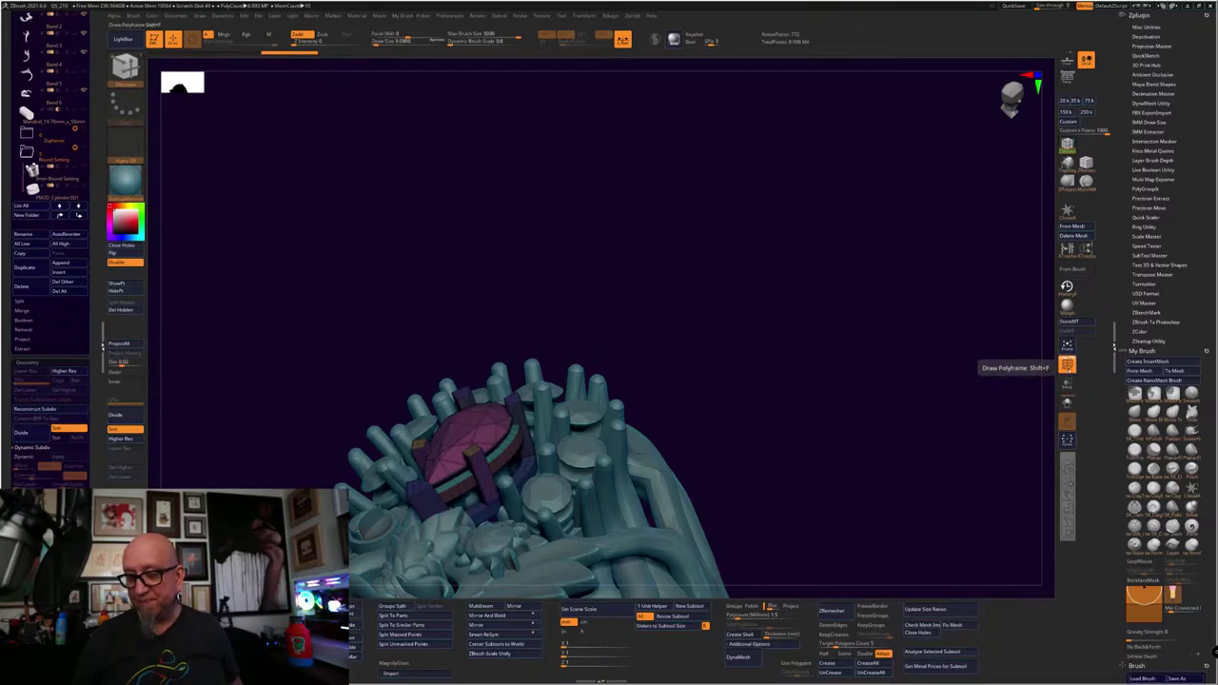
drag(897, 479, 815, 513)
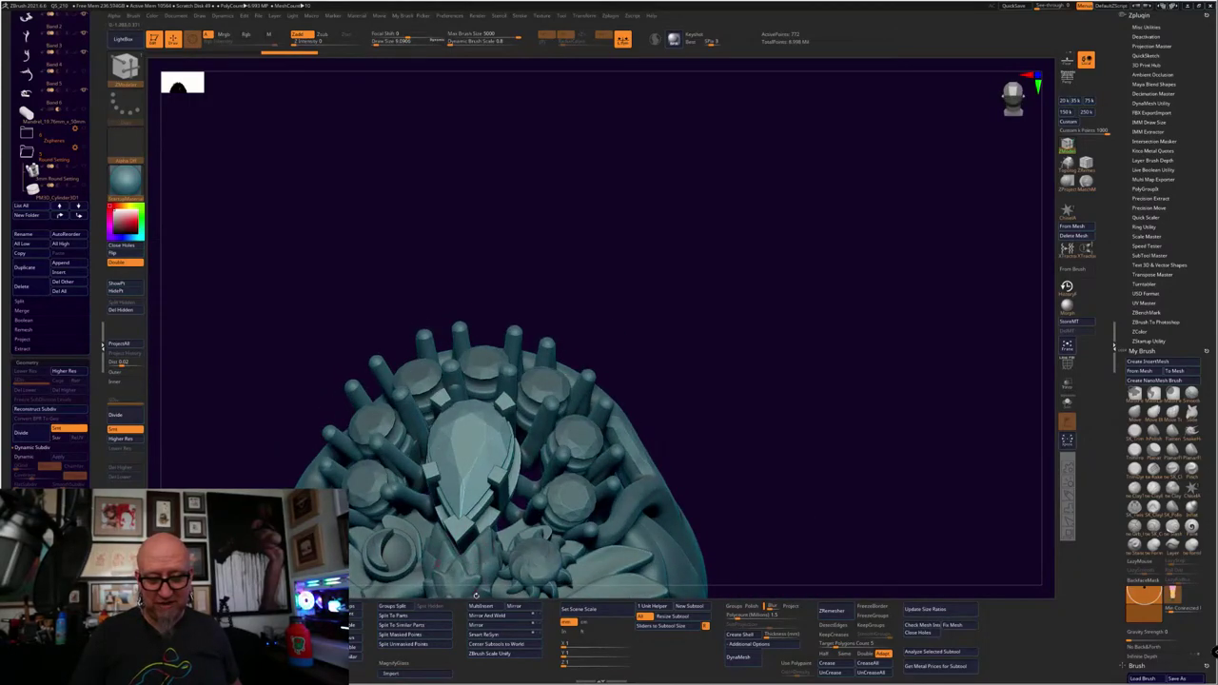
drag(720, 383, 696, 345)
drag(802, 355, 790, 346)
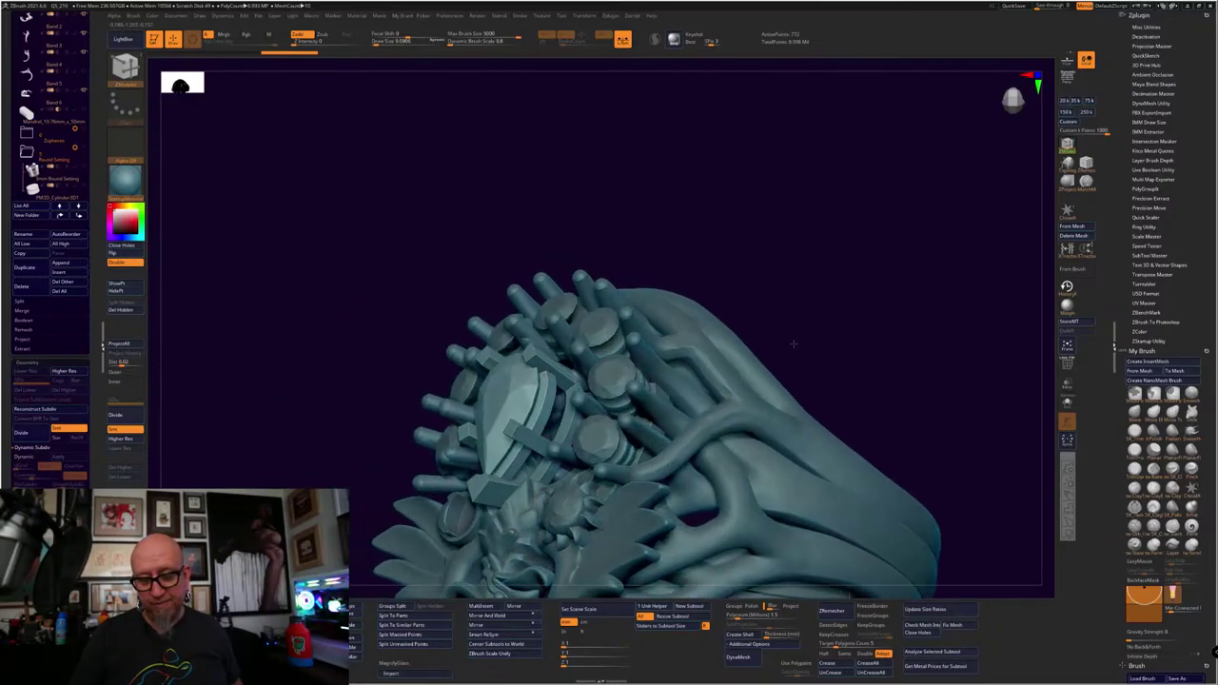
shift+drag(859, 318, 875, 329)
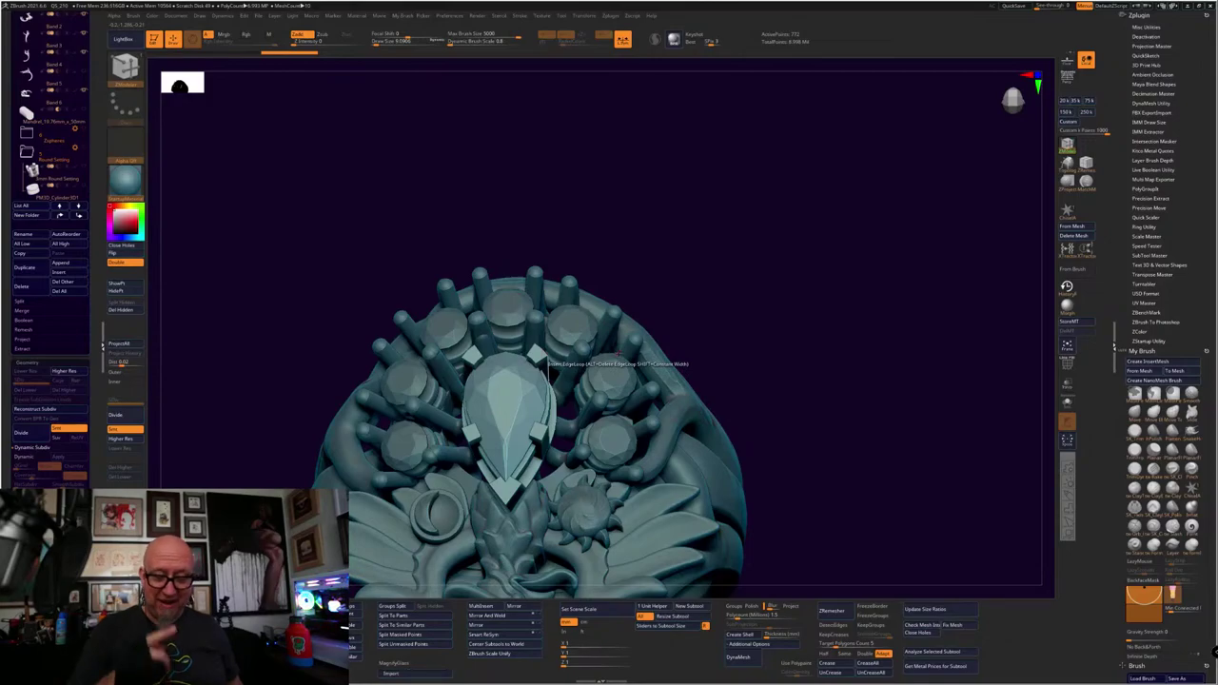
Align the gizmo to the pear stone's isolated bezel, nudge the ring slightly and bring the whole setting back into view
alt+drag(808, 416, 917, 376)
right_drag(916, 377, 889, 171)
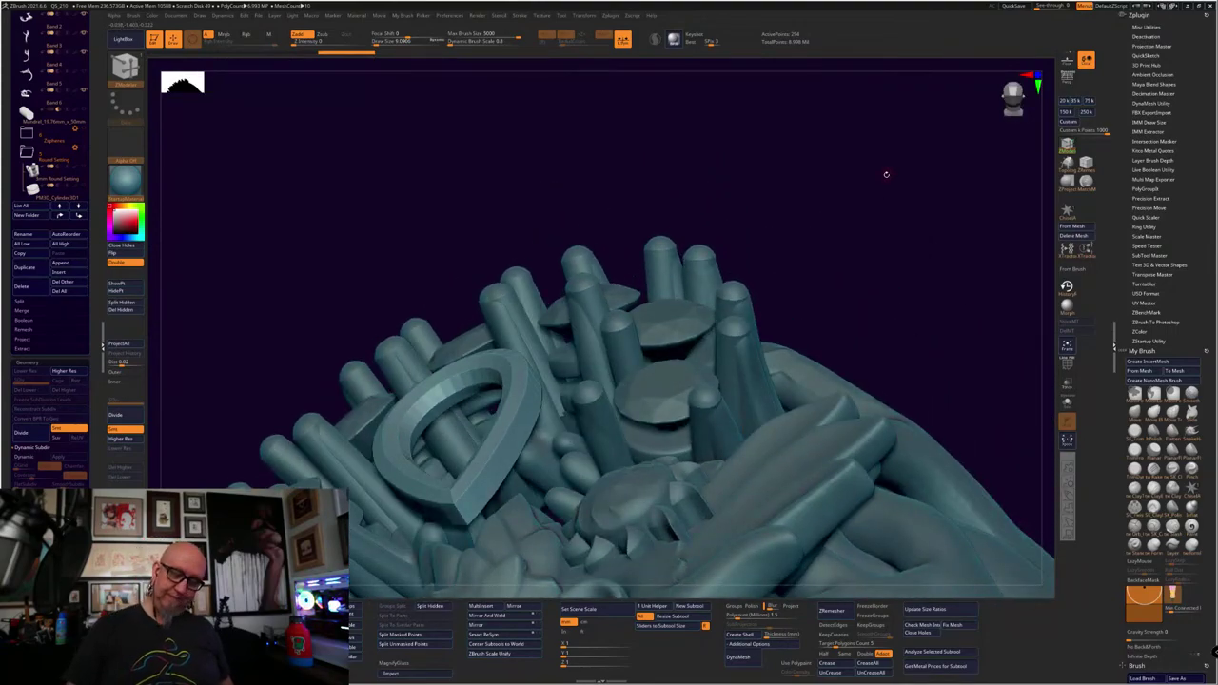
key(w)
click(458, 431)
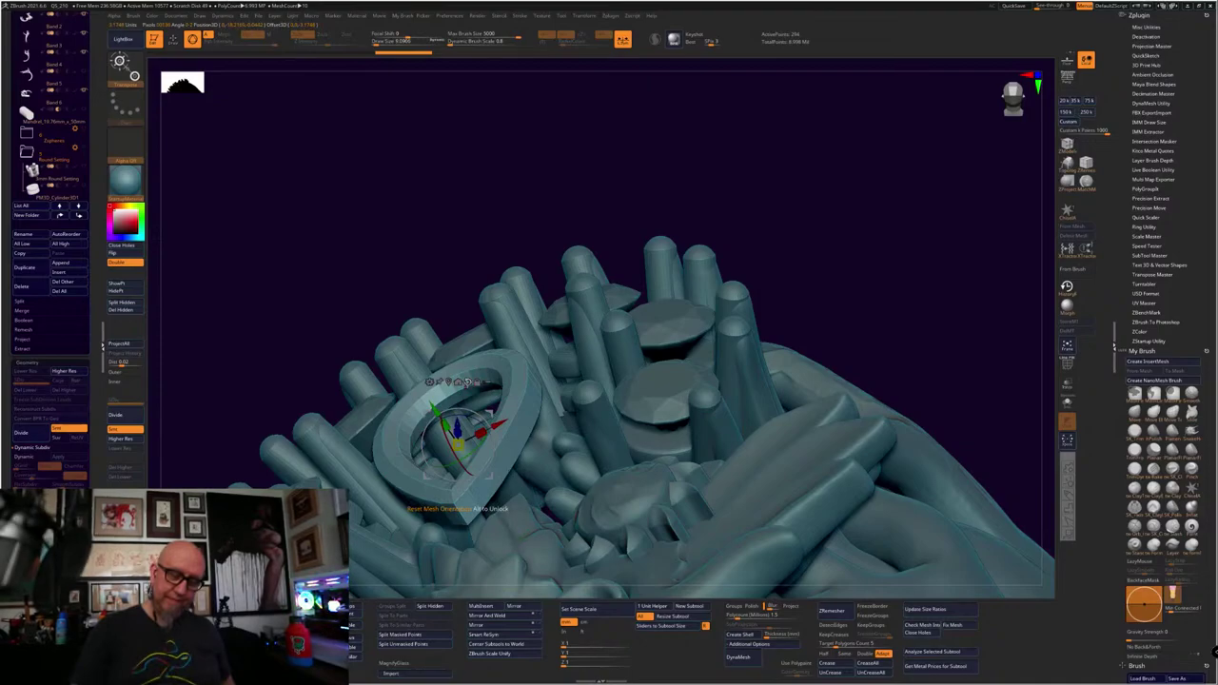
drag(446, 426, 455, 439)
drag(440, 398, 438, 393)
key(ctrl+z)
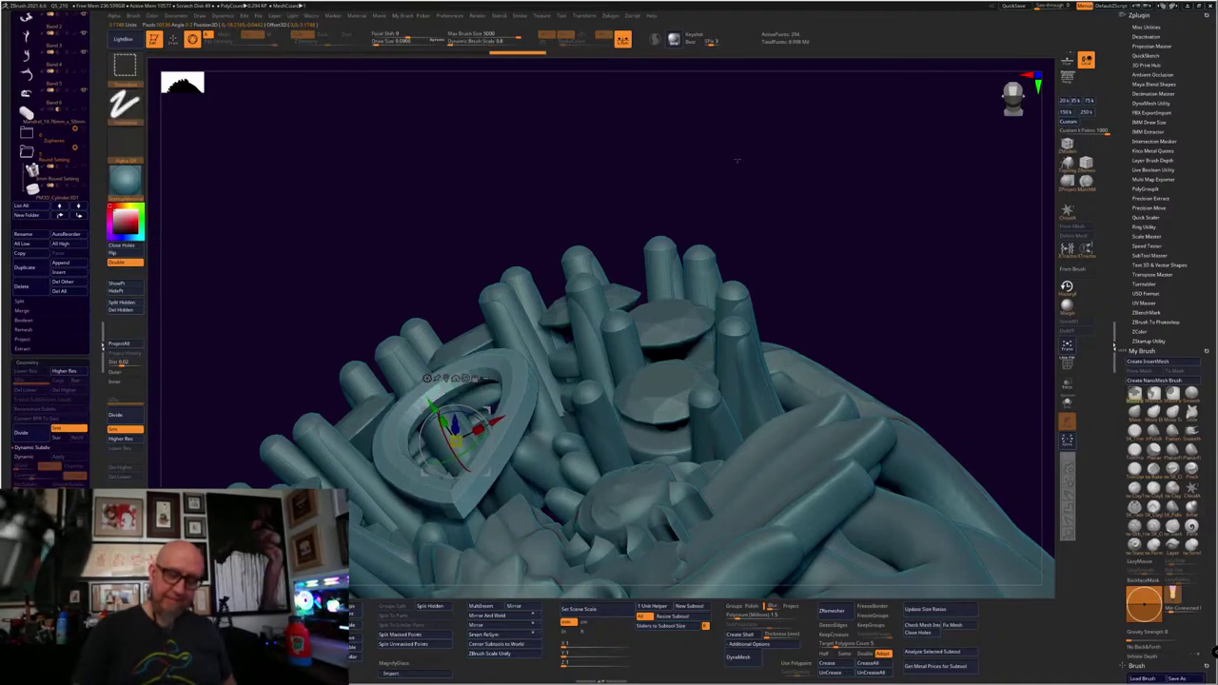
key(ctrl+z)
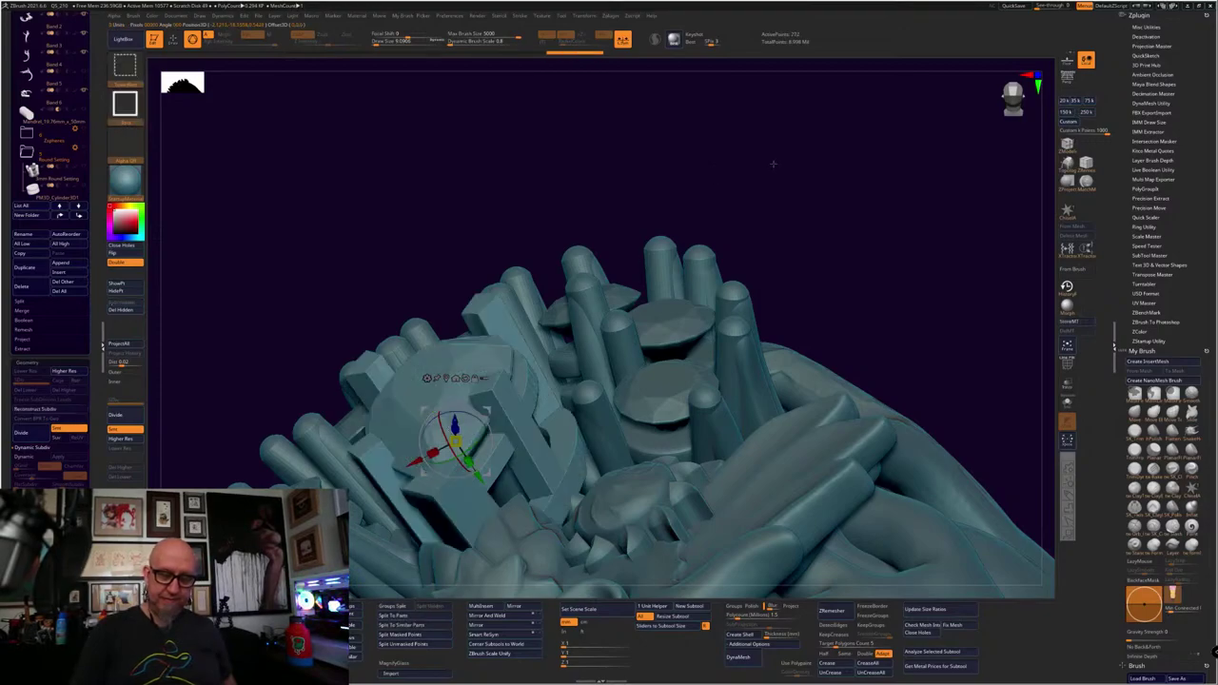
With the stone and prongs masked, nudge the pear stone's bezel slightly along the gizmo's green axis
drag(775, 163, 758, 204)
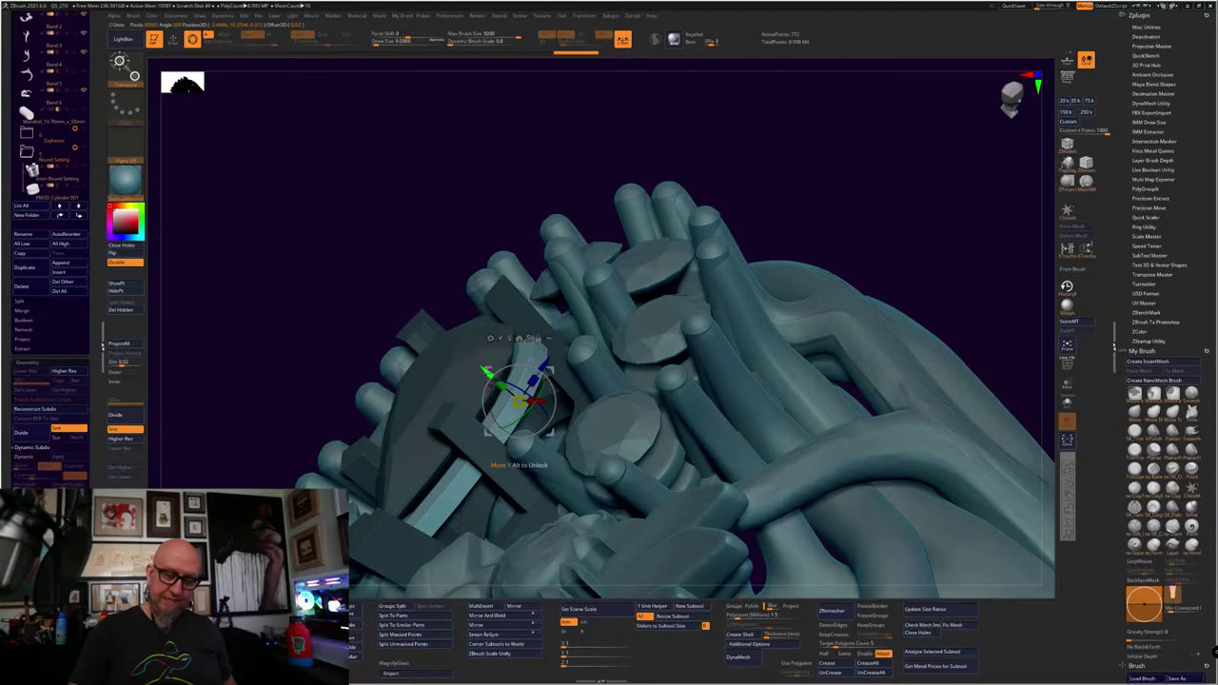
drag(487, 372, 485, 369)
drag(515, 456, 514, 456)
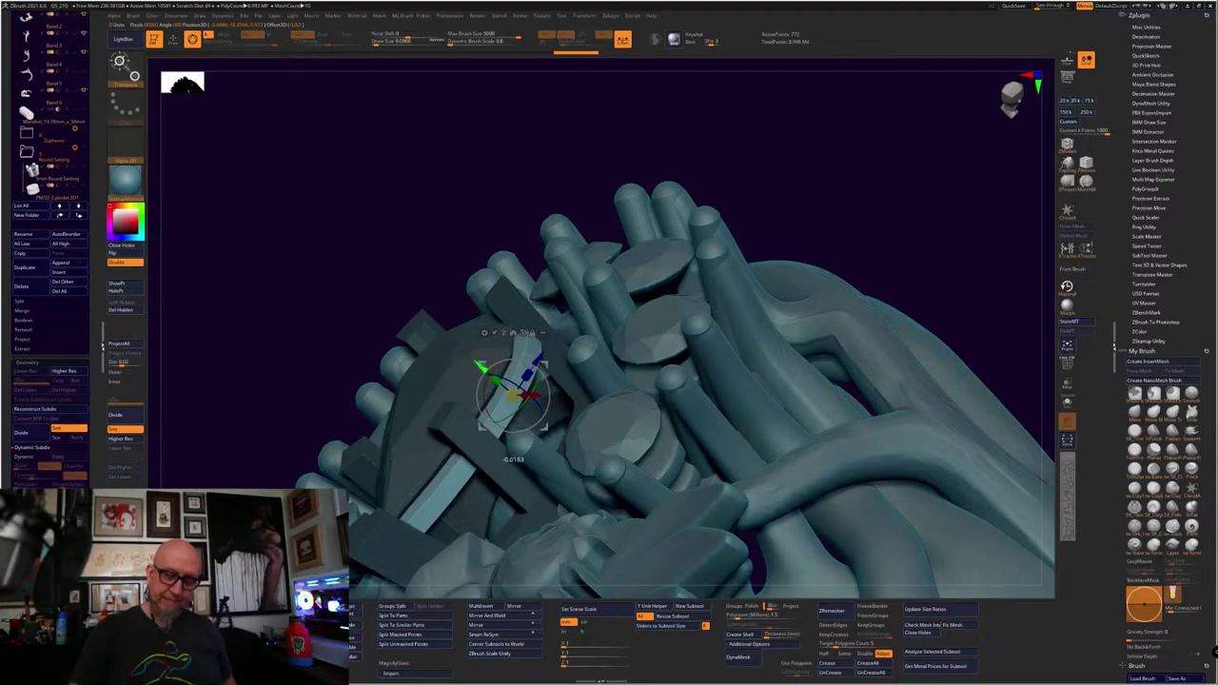
drag(731, 128, 802, 182)
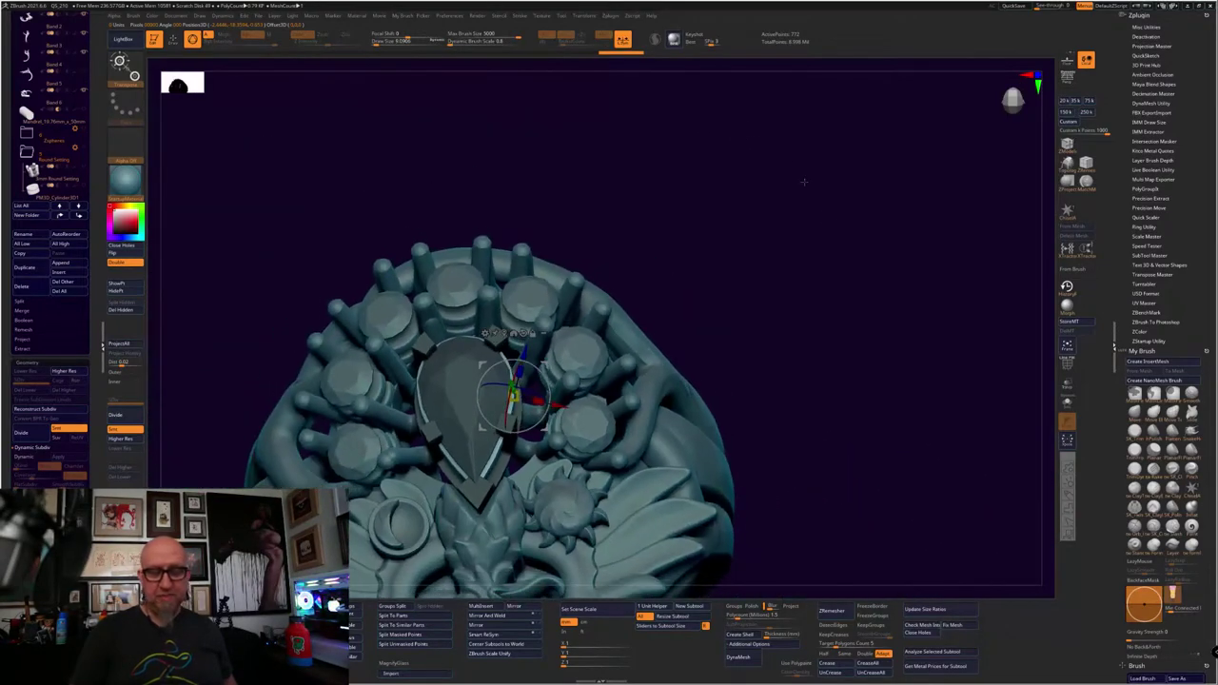
Lower the whole pear stone setting into the ring until it sits down among the surrounding prongs
drag(880, 271, 835, 436)
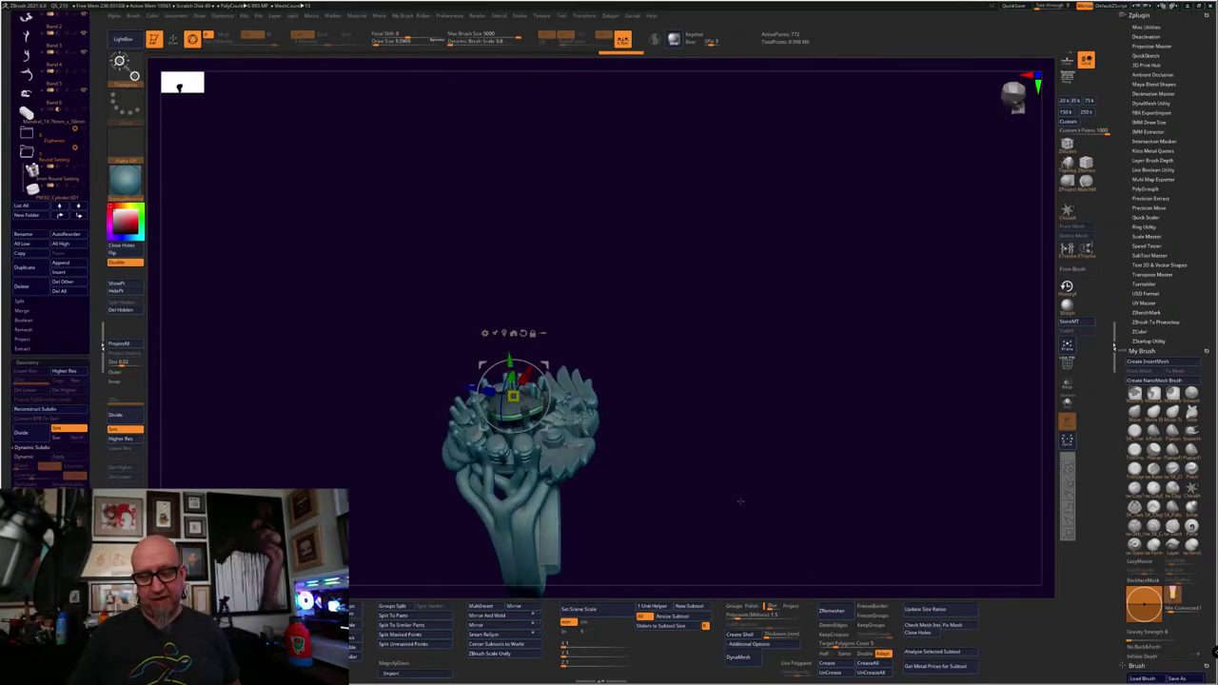
alt+drag(740, 500, 695, 252)
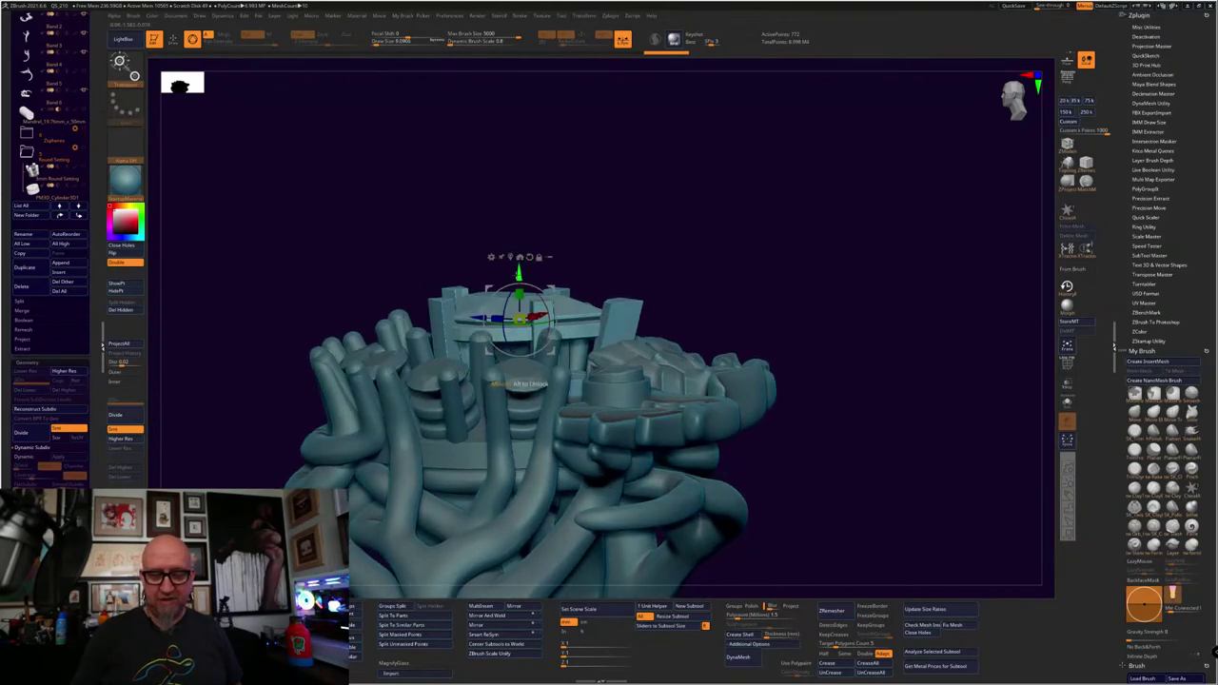
drag(766, 186, 786, 210)
mouse_move(530, 318)
mouse_down()
mouse_move(539, 283)
mouse_move(527, 327)
mouse_up()
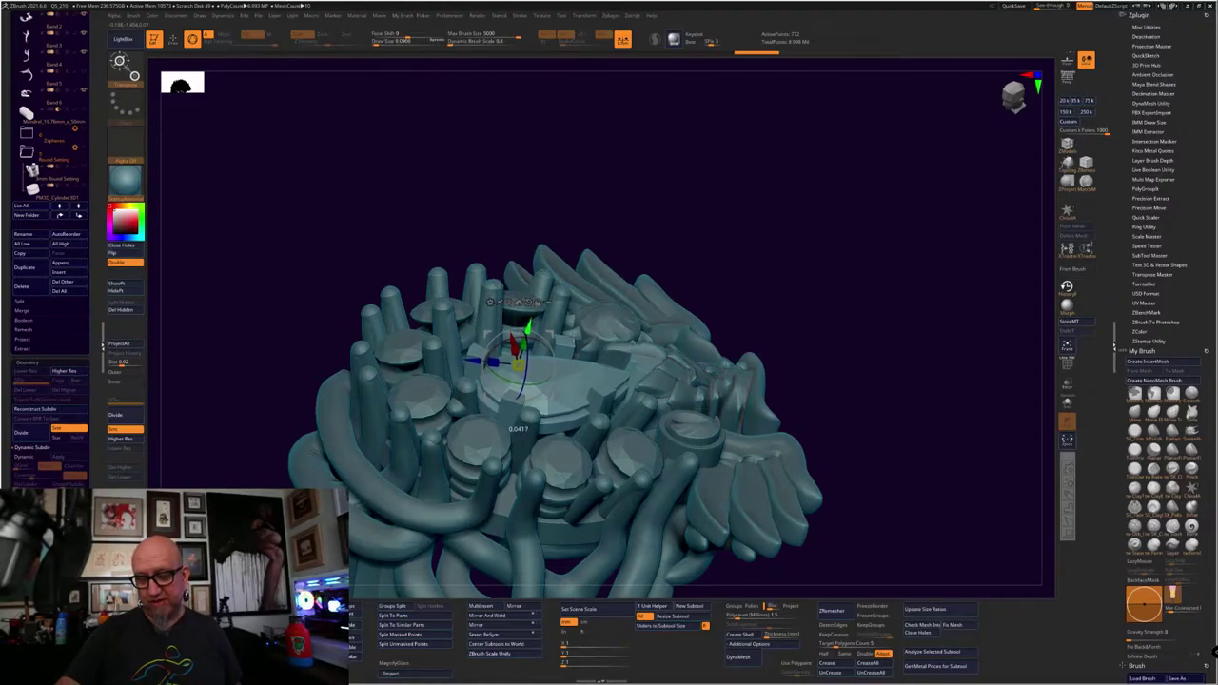
drag(837, 203, 801, 213)
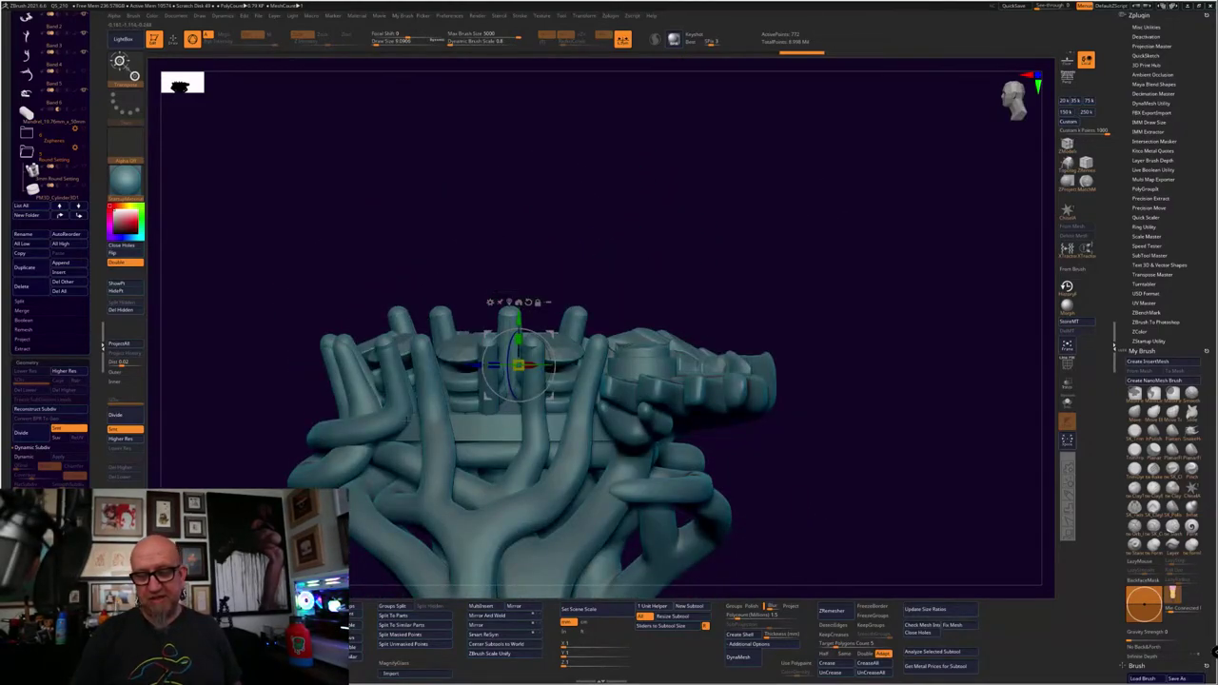
drag(888, 383, 834, 357)
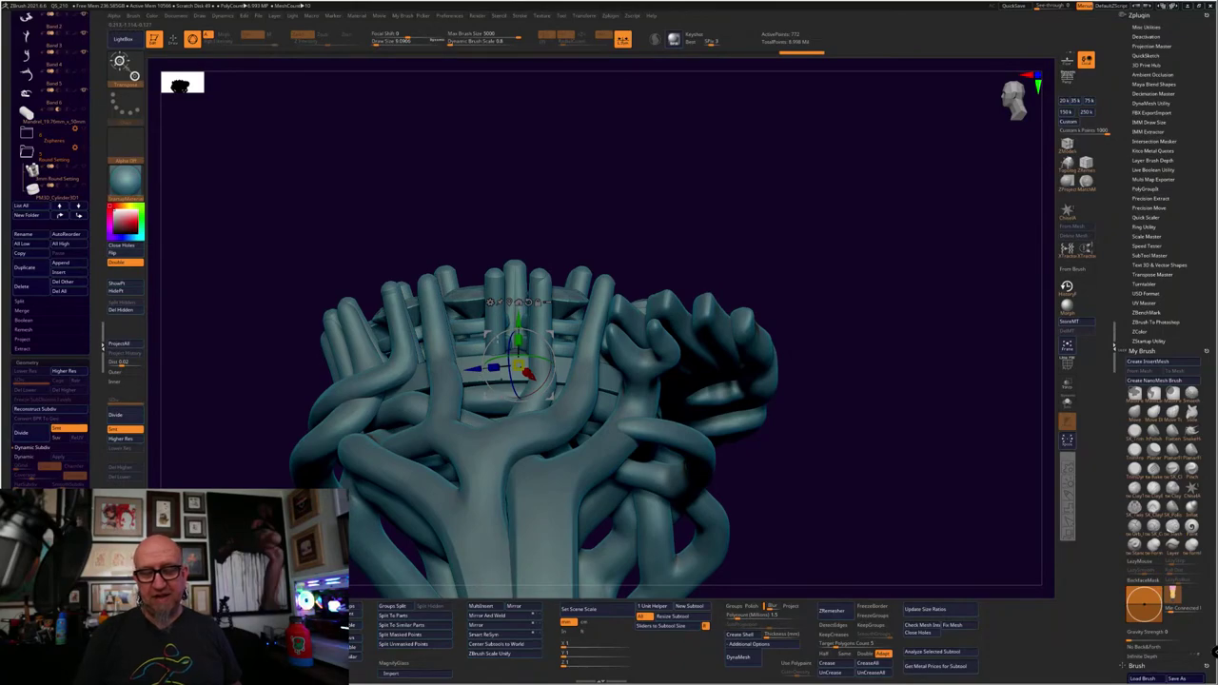
drag(880, 250, 807, 302)
Select the 3mm Round Setting1 subtool, reset the gizmo's orientation and lower the round stone settings
alt+click(588, 294)
drag(692, 215, 693, 183)
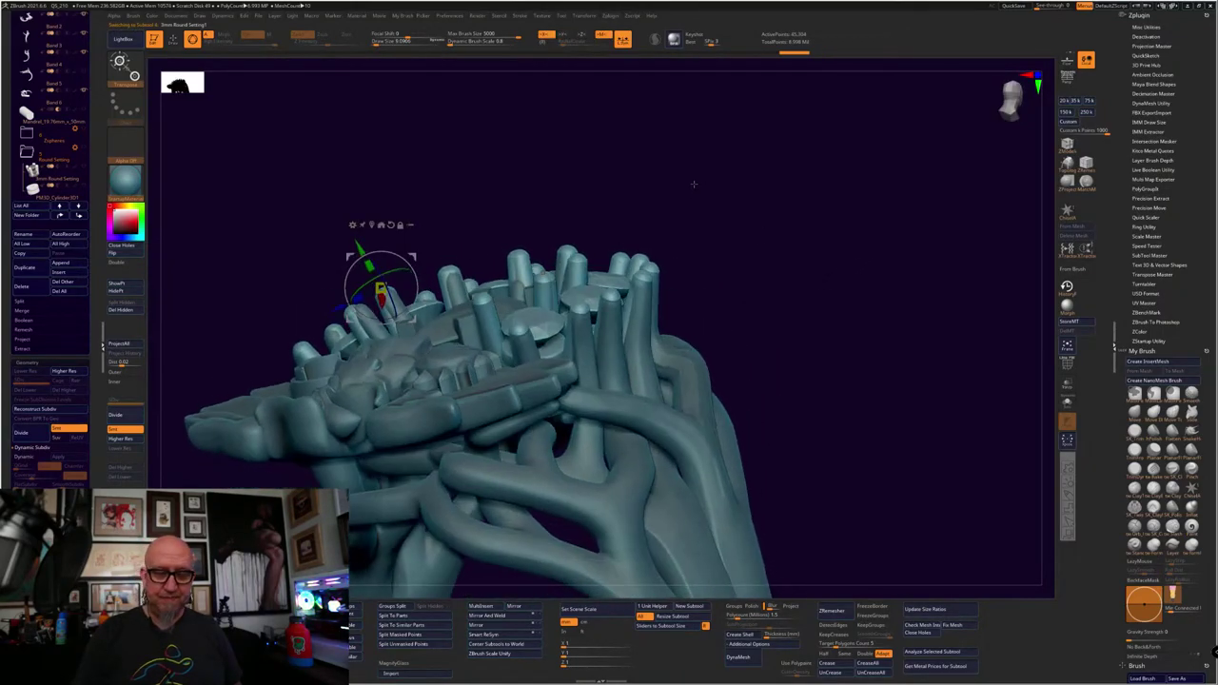
shift+drag(405, 184, 456, 167)
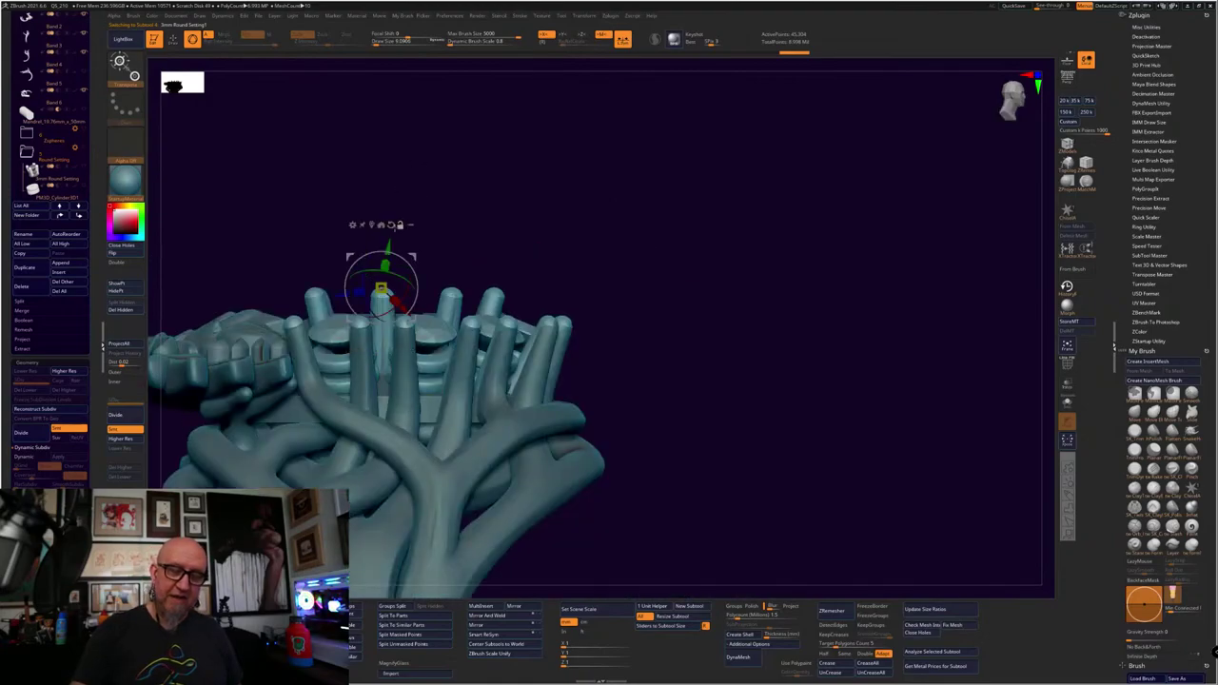
alt+click(391, 226)
drag(381, 239, 381, 273)
mouse_move(570, 122)
mouse_down()
mouse_move(554, 163)
mouse_move(538, 169)
mouse_move(550, 184)
mouse_move(569, 130)
mouse_up()
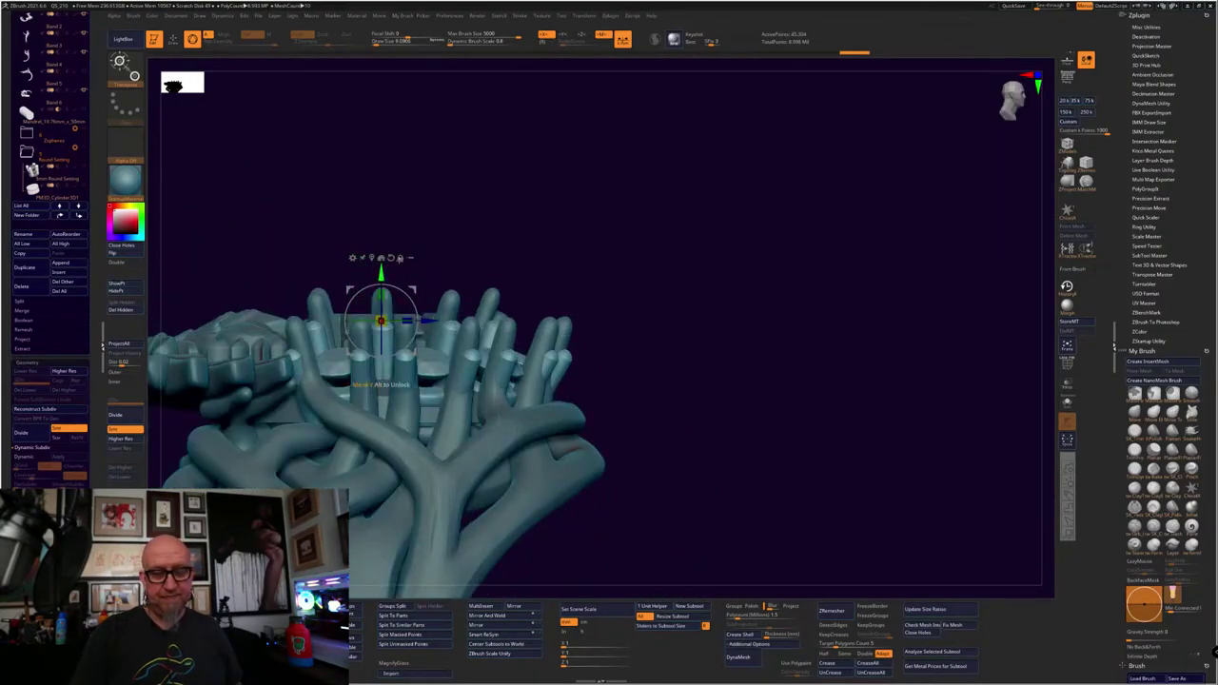
Select the Band 2 subtool, mask everything except its prong tips and lower the tips with the reoriented gizmo
alt+click(451, 302)
ctrl+drag(624, 158, 237, 405)
ctrl+shift+drag(645, 172, 269, 363)
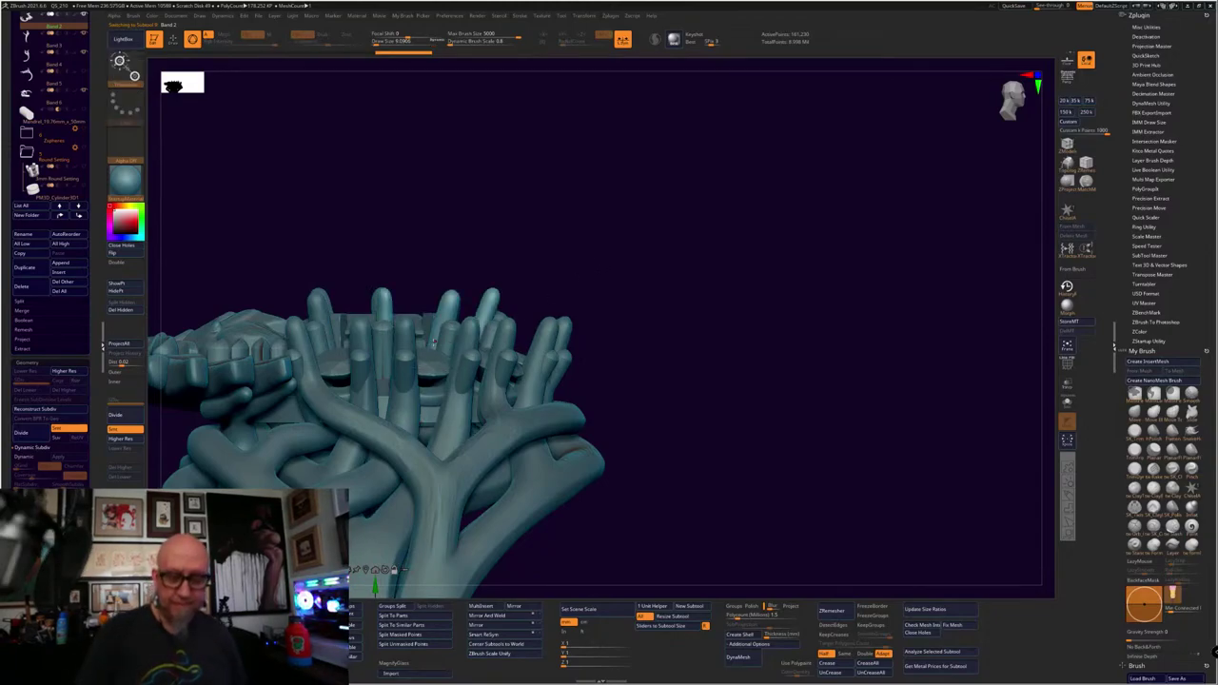
alt+click(434, 342)
alt+click(443, 282)
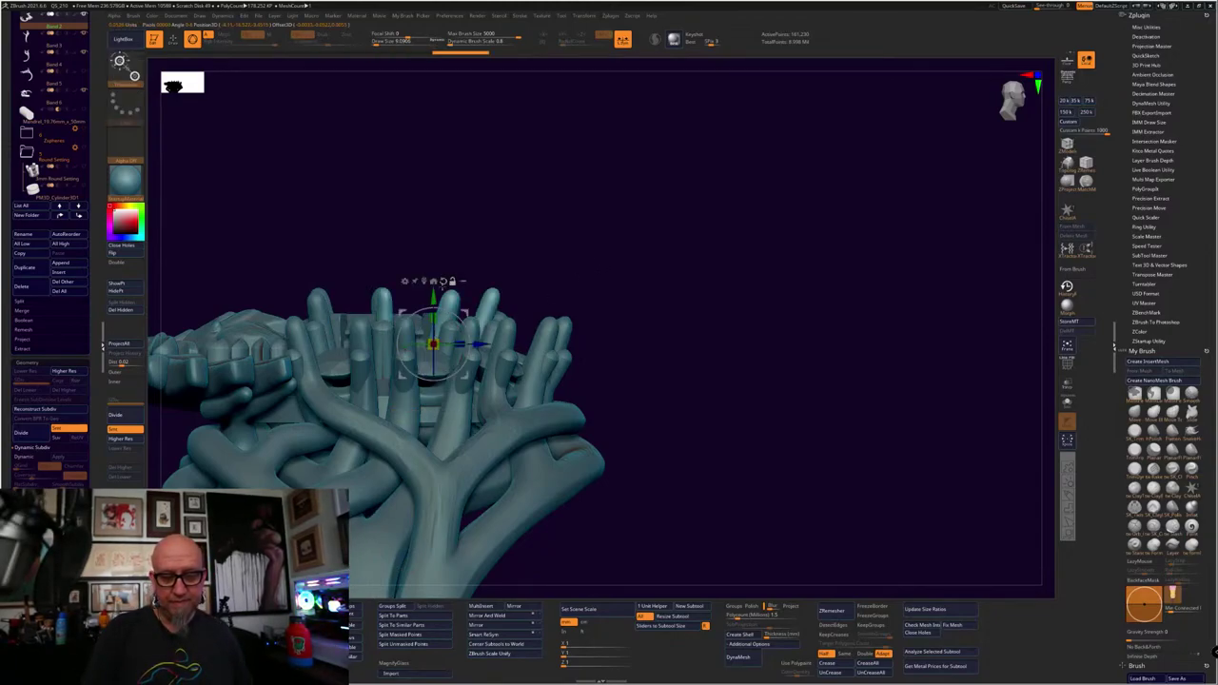
drag(434, 297, 433, 351)
drag(609, 259, 651, 511)
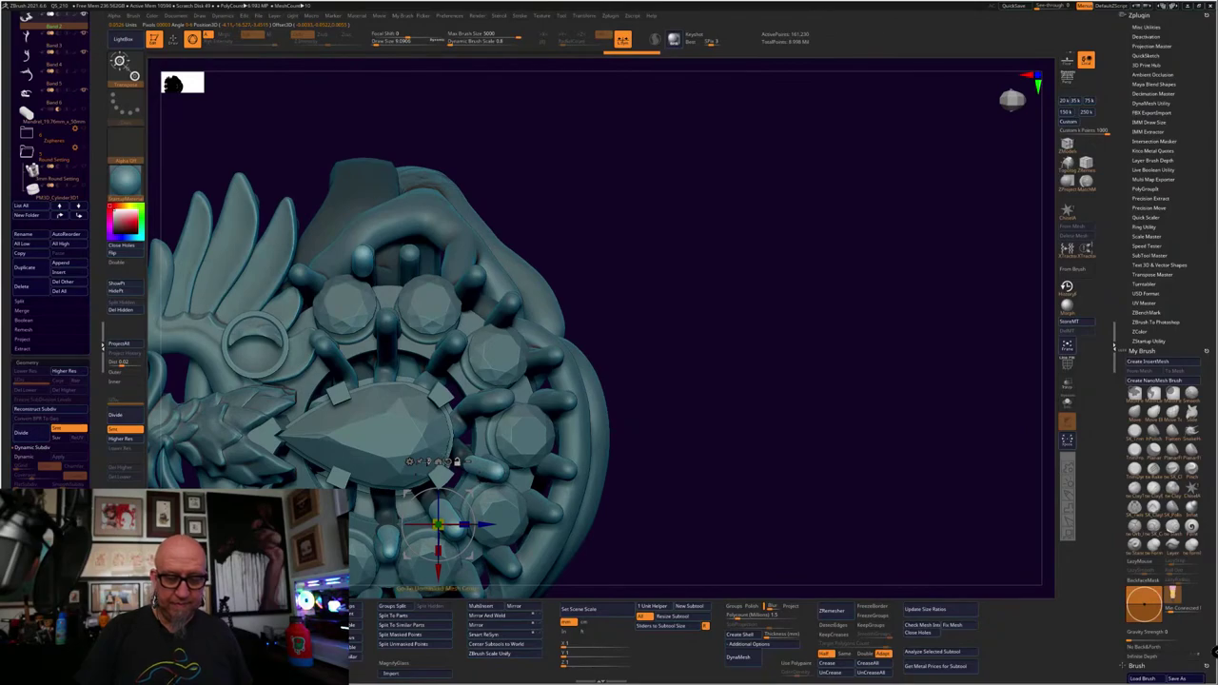
Scale Band 2's unmasked prong tips inward to about 0.96
click(428, 462)
key(ctrl+z)
alt+drag(690, 369, 798, 326)
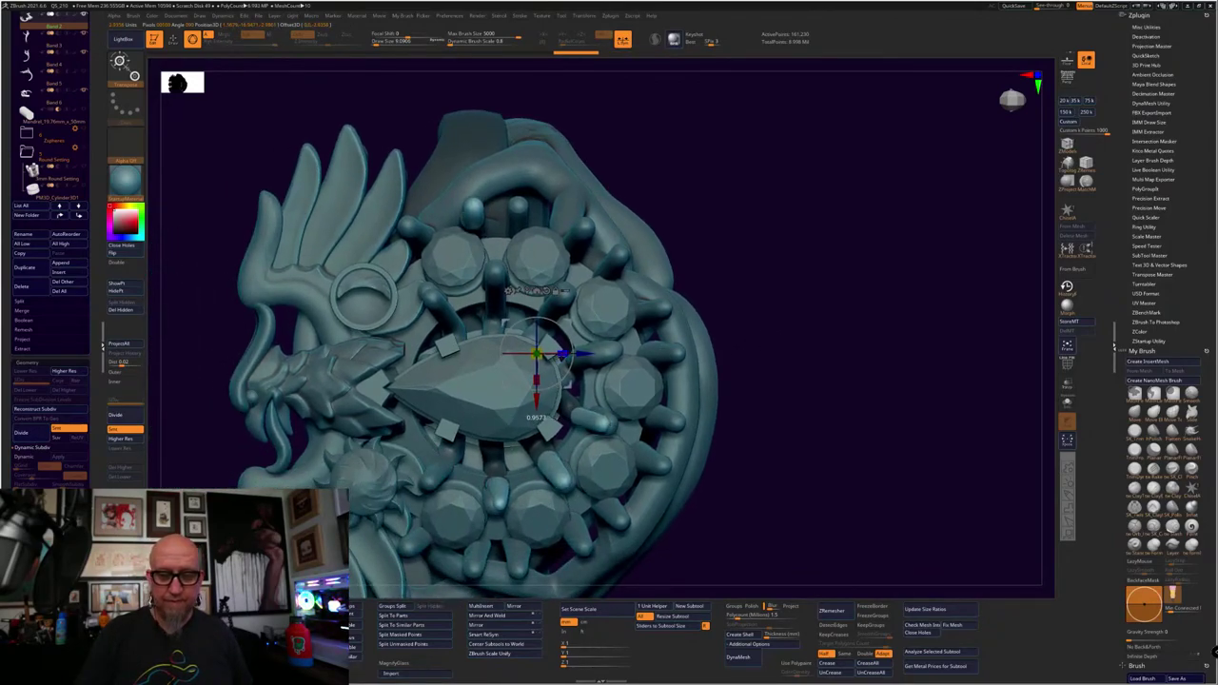
key(q)
Examine the lowered stones and prongs from the side and front of the ring
mouse_move(808, 382)
mouse_down()
mouse_move(791, 383)
mouse_move(778, 342)
mouse_move(804, 304)
mouse_move(818, 331)
mouse_move(802, 355)
mouse_move(810, 318)
mouse_move(795, 384)
mouse_up()
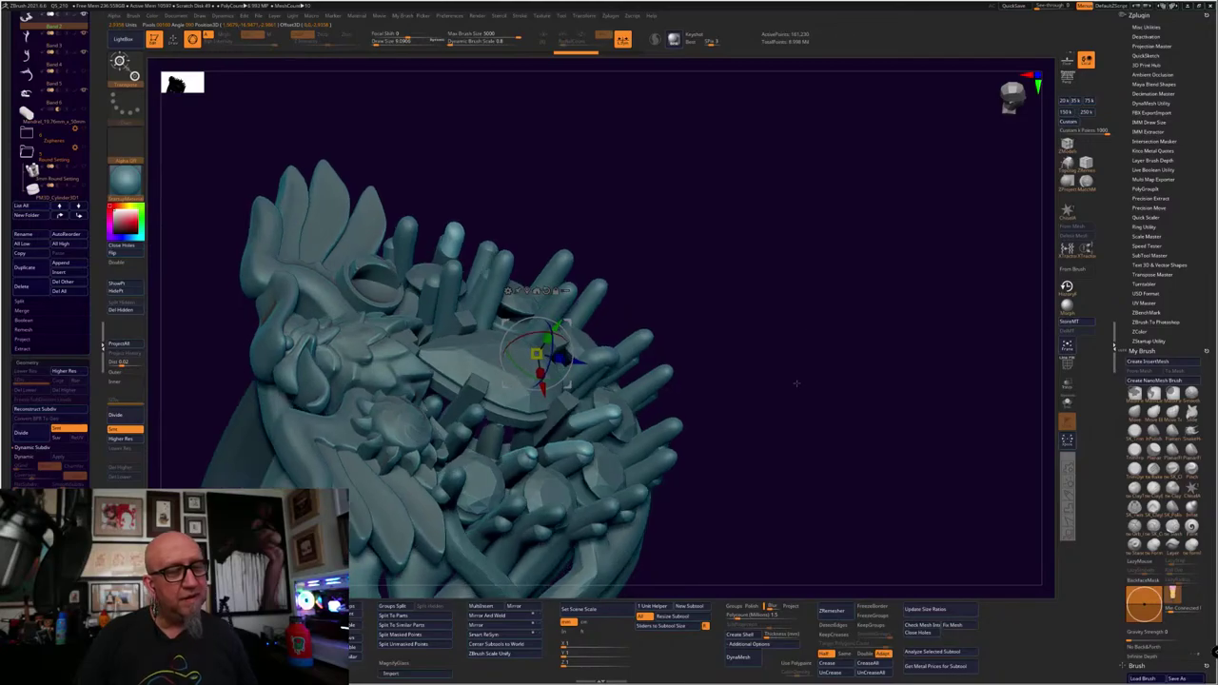
drag(808, 488, 814, 537)
drag(831, 497, 824, 418)
drag(766, 274, 862, 335)
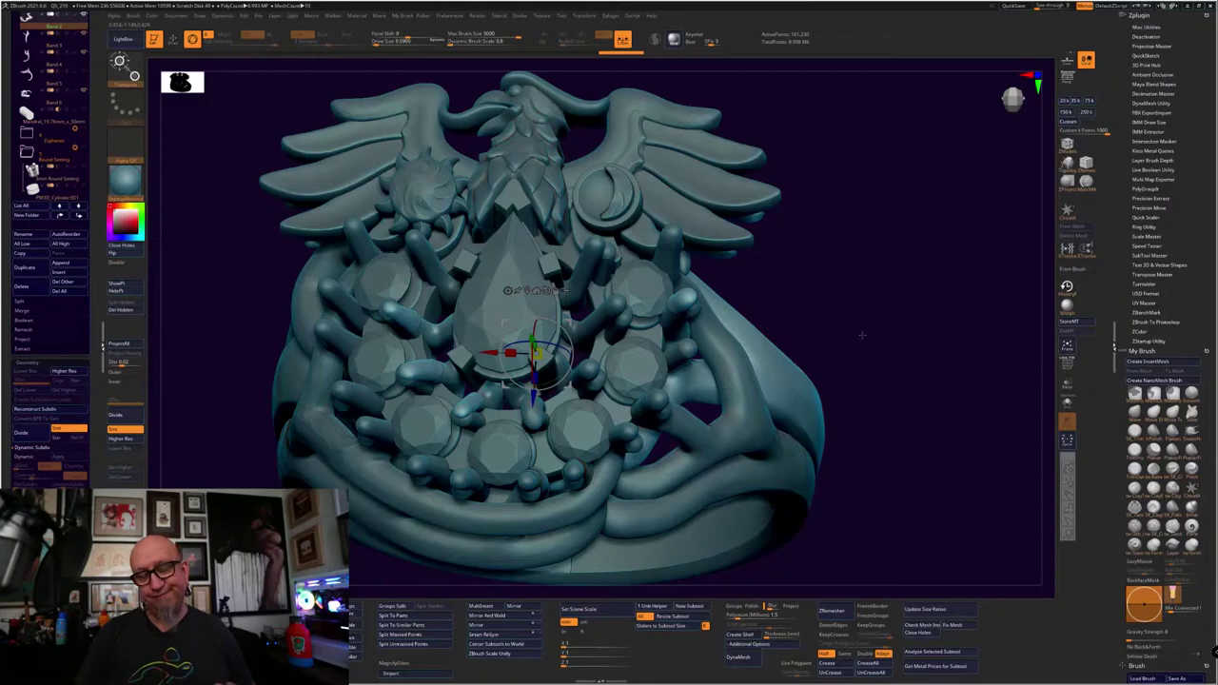
alt+drag(904, 511, 836, 527)
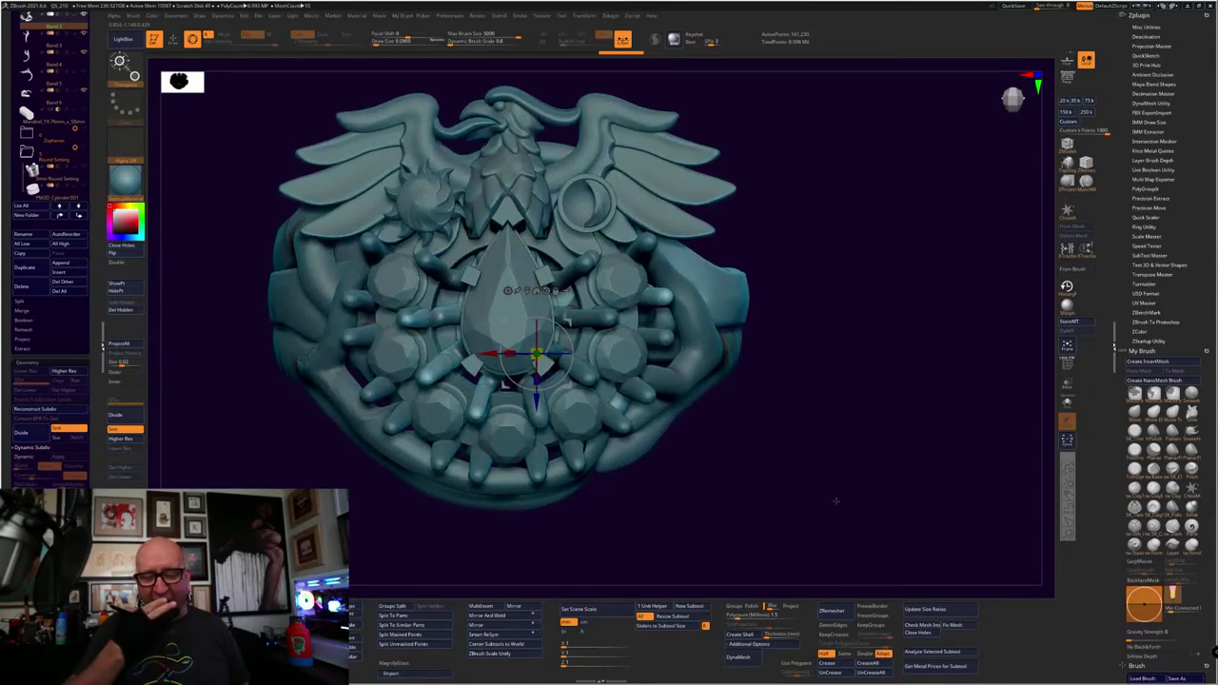
alt+drag(759, 485, 783, 497)
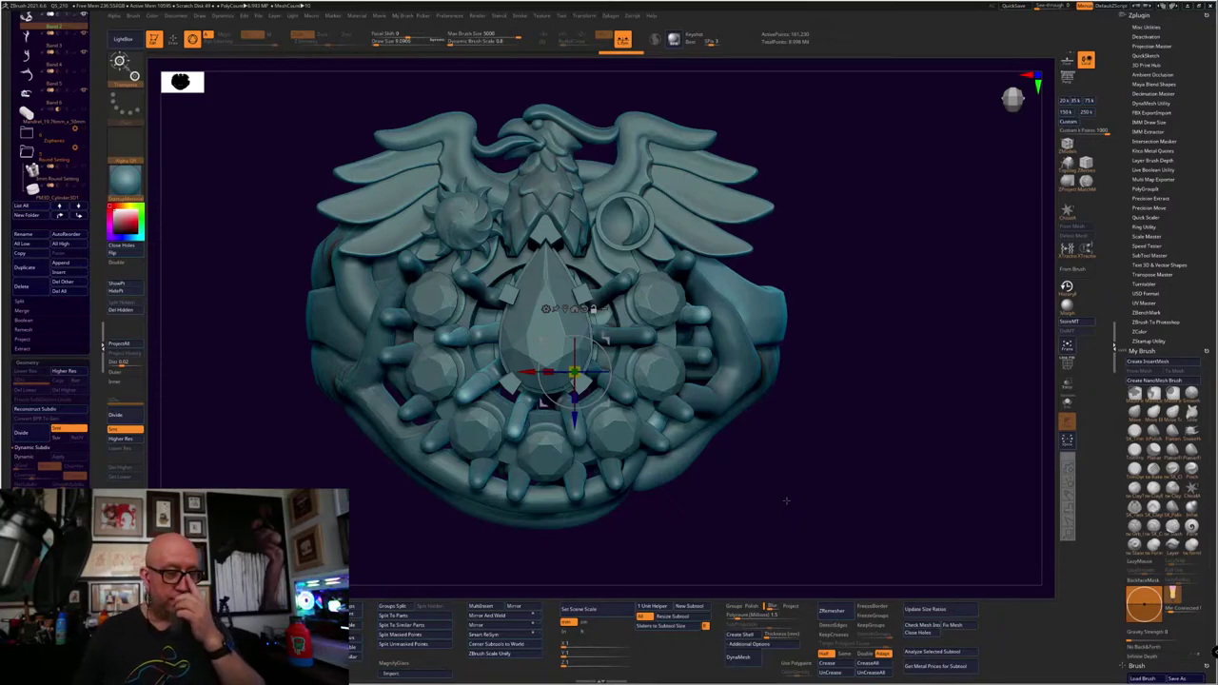
scroll(100, 318, up, 5)
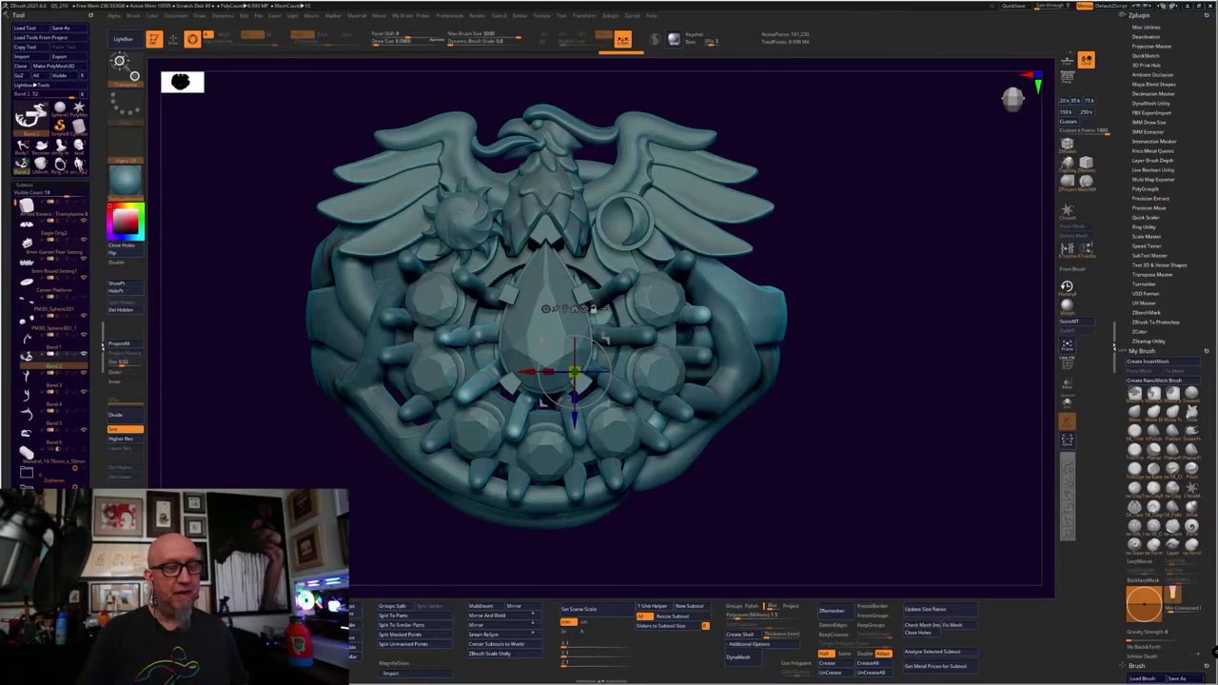
mouse_move(62, 166)
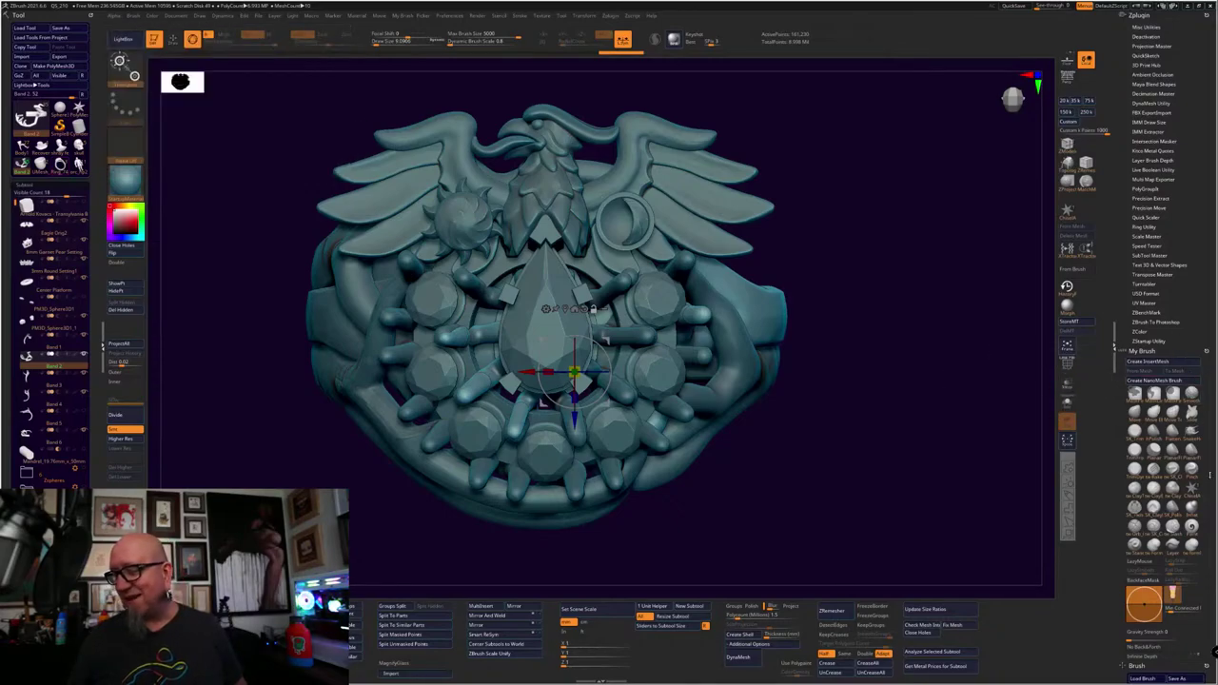
Choose the IMM Toon insert-mesh brush from the brush library
scroll(1115, 347, down, 6)
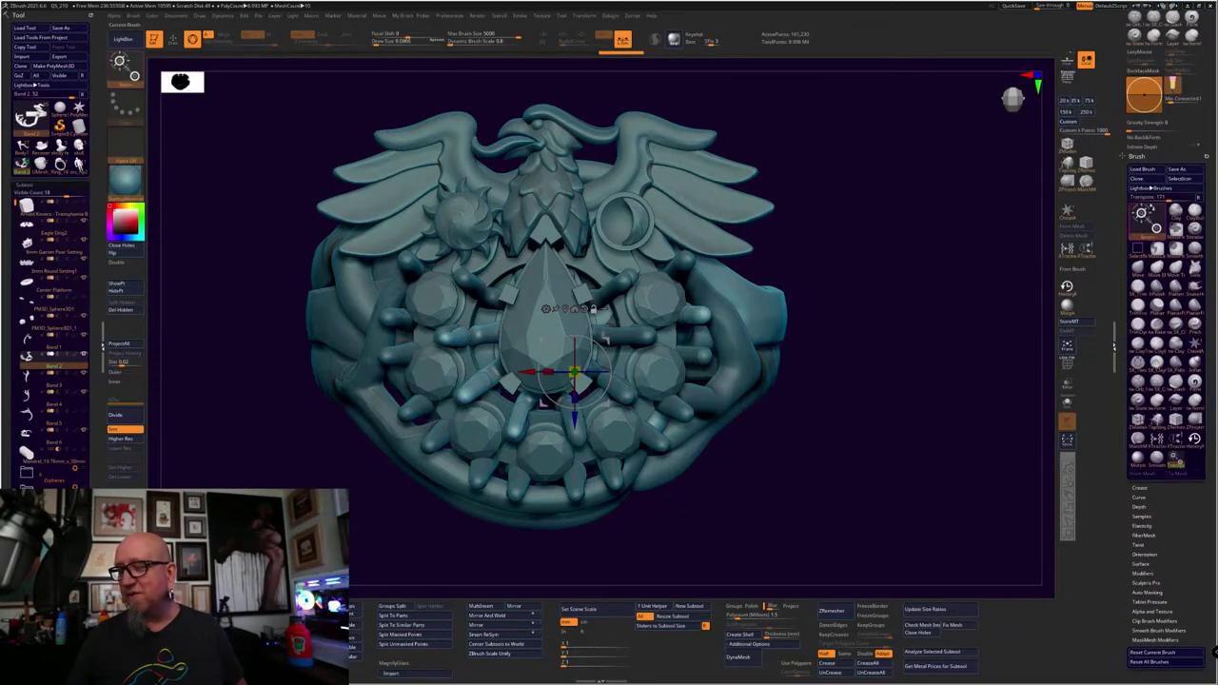
click(1146, 218)
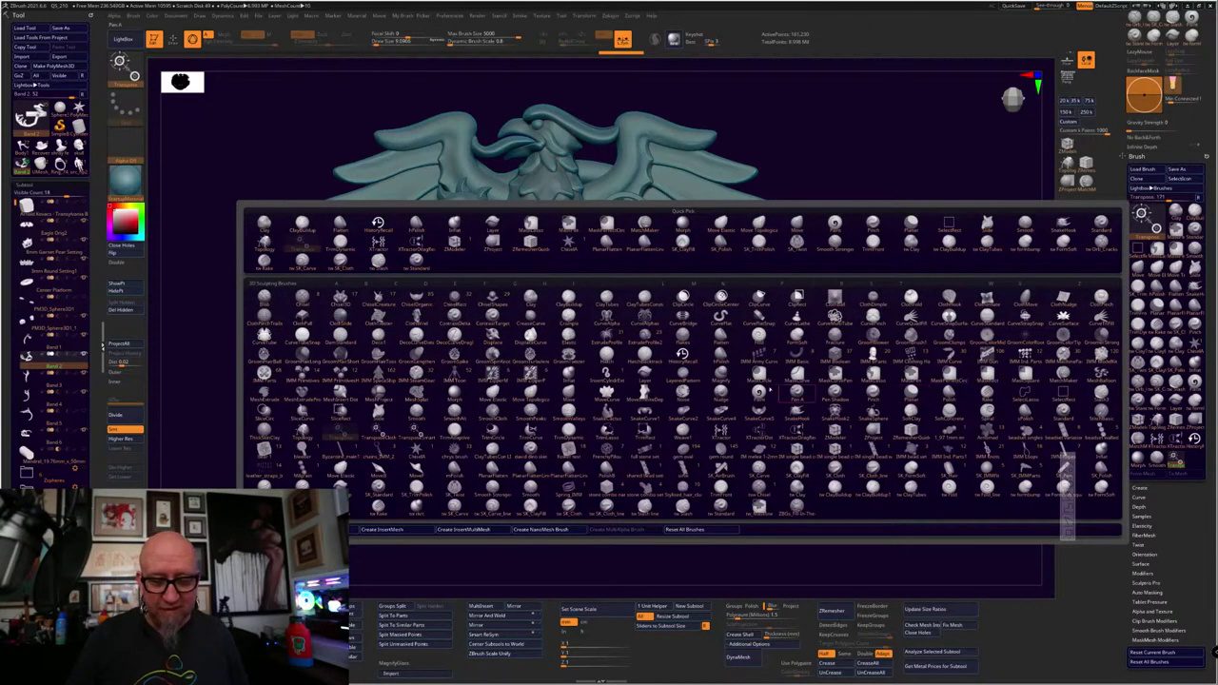
click(455, 379)
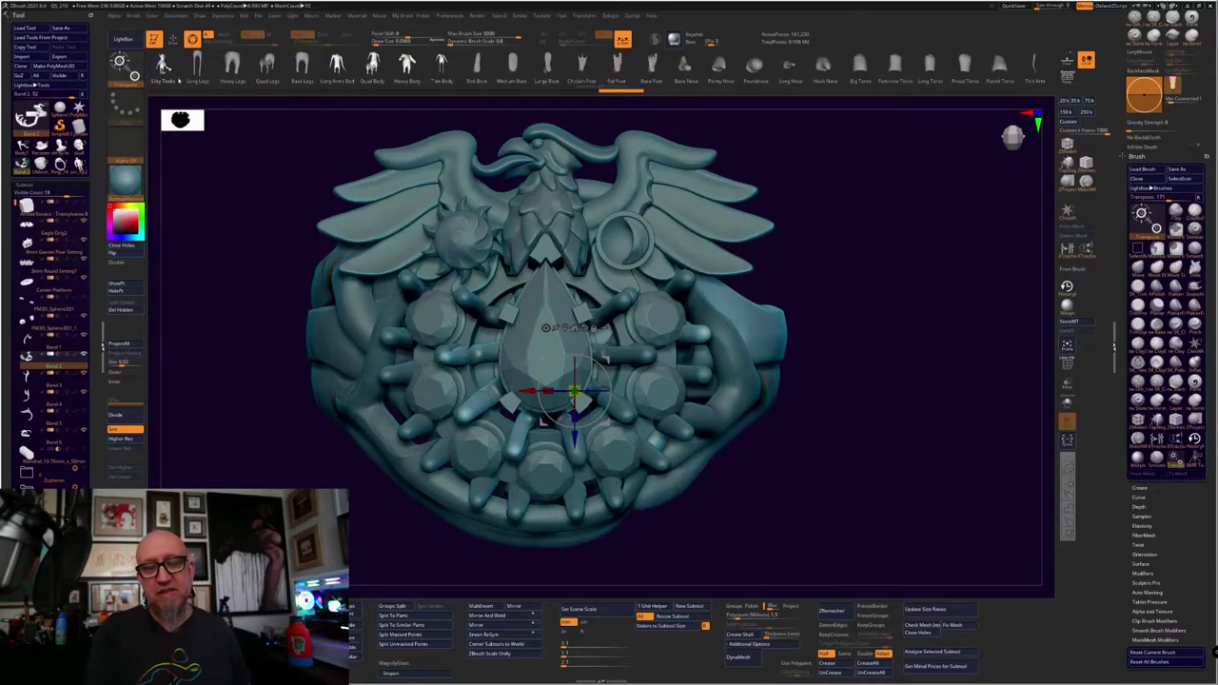
Replace the selected Band 2 mesh with the Quad Body insert mesh, stepping the undo history back and forward once
mouse_move(918, 347)
alt+mouse_down()
mouse_move(895, 373)
mouse_move(936, 346)
alt+mouse_up()
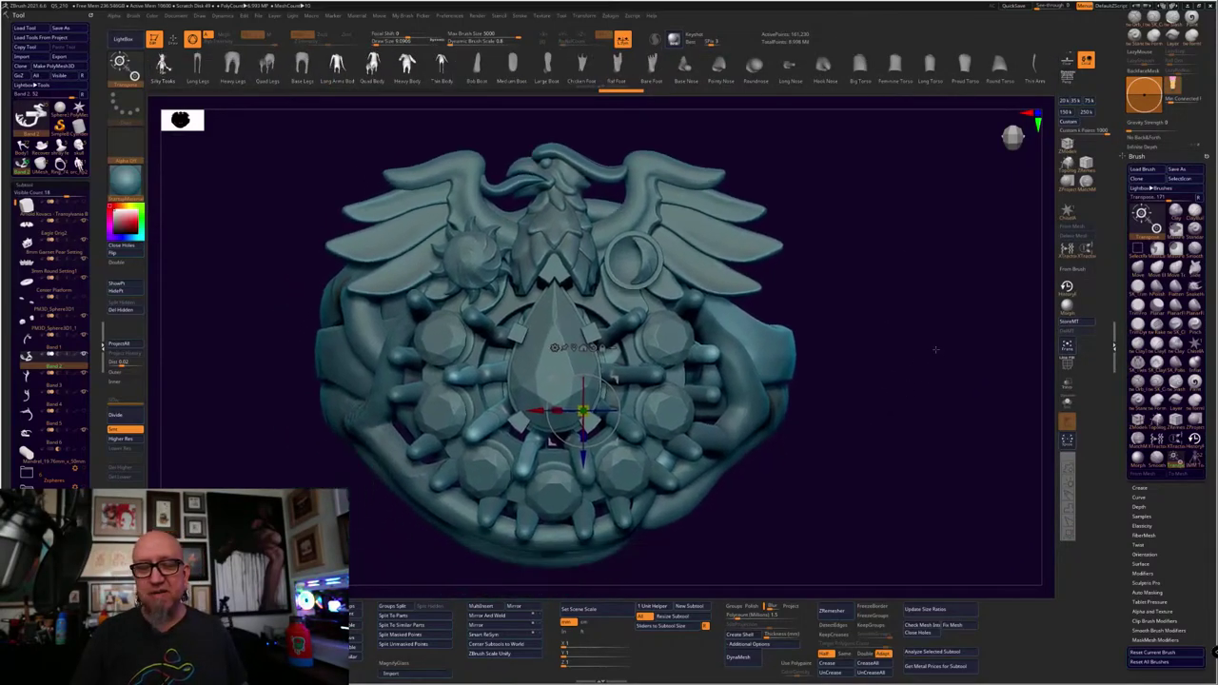
click(373, 65)
key(w)
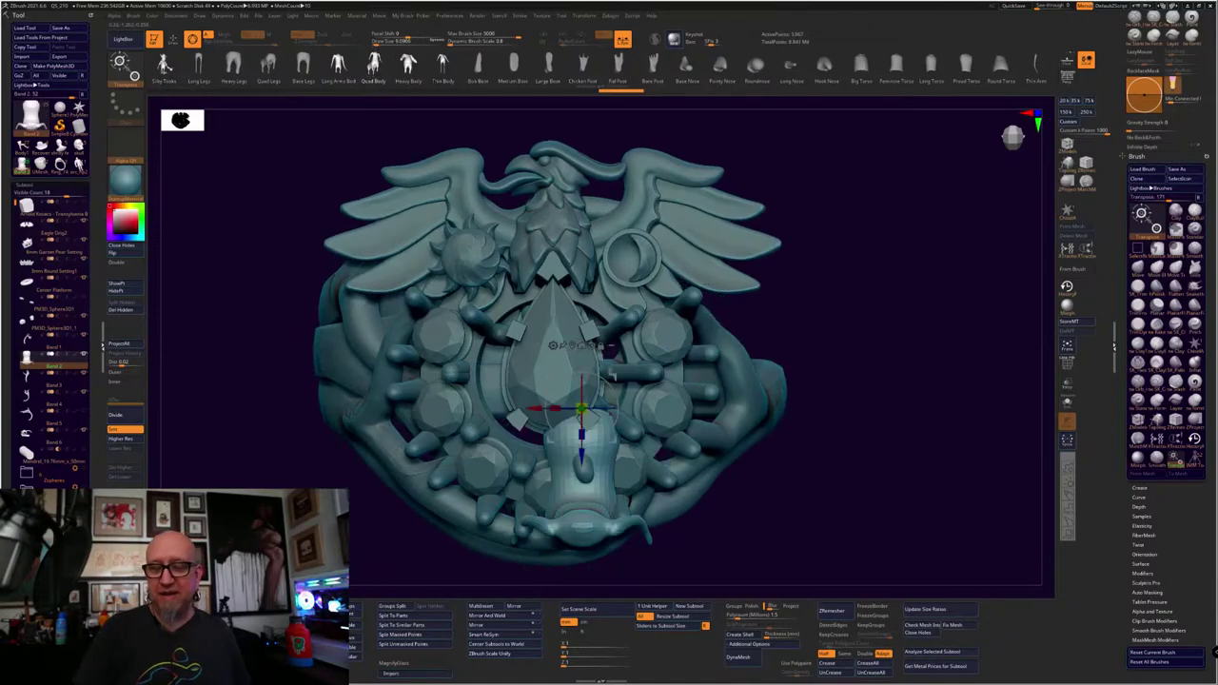
key(q)
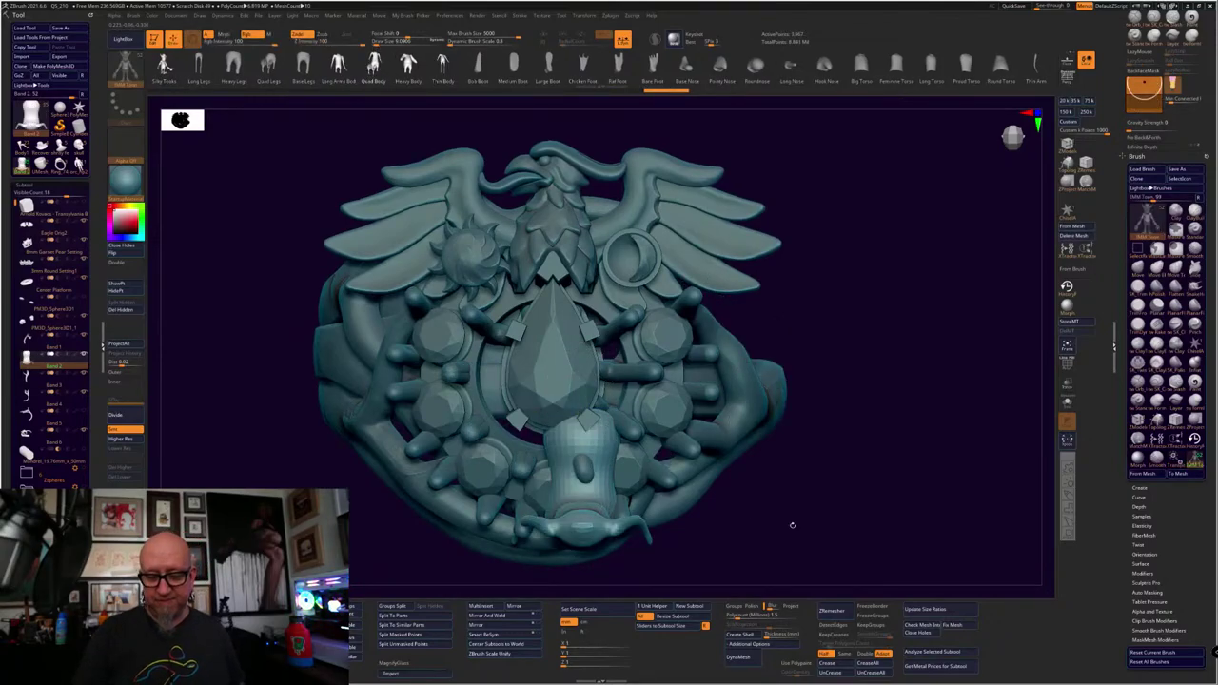
drag(791, 524, 779, 413)
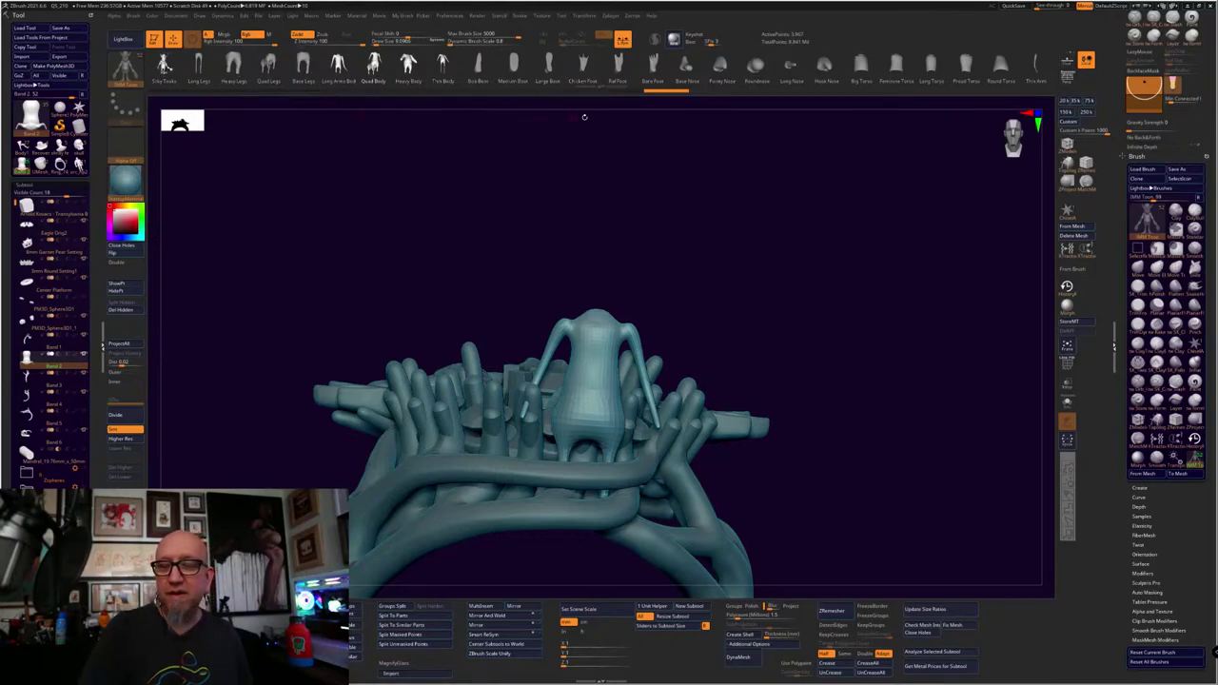
click(575, 92)
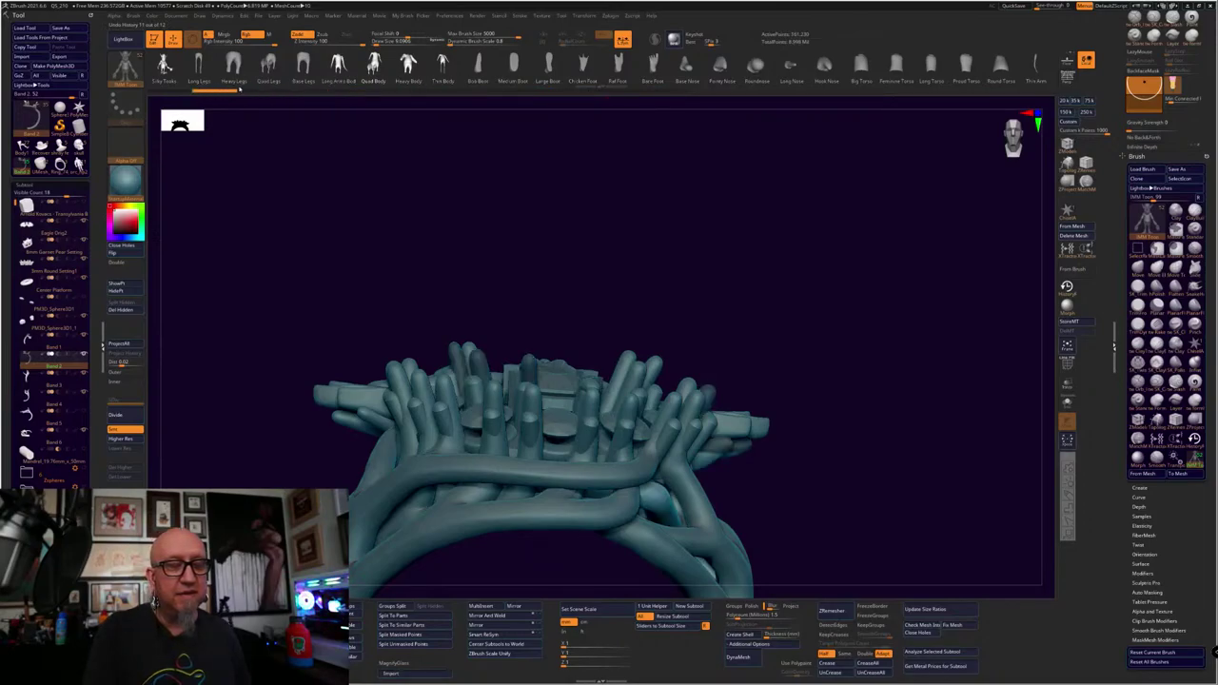
key(ctrl+shift+z)
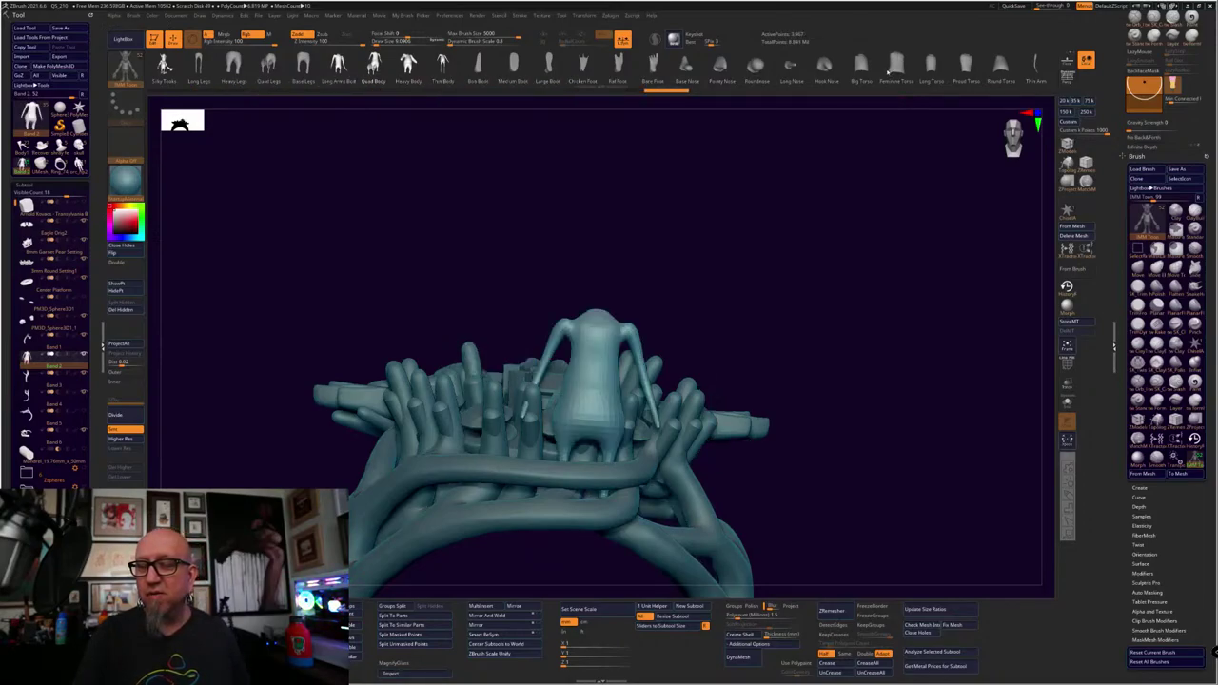
Insert three Bare Foot meshes from the IMM Toon brush on and around the quad body
click(653, 66)
drag(656, 424, 678, 441)
mouse_move(630, 328)
mouse_down()
mouse_move(649, 341)
mouse_move(559, 346)
mouse_move(550, 390)
mouse_up()
drag(577, 413, 559, 424)
Undo the inserted feet and quad body to restore Band 2's original mesh
key(ctrl+z)
key(ctrl+z)
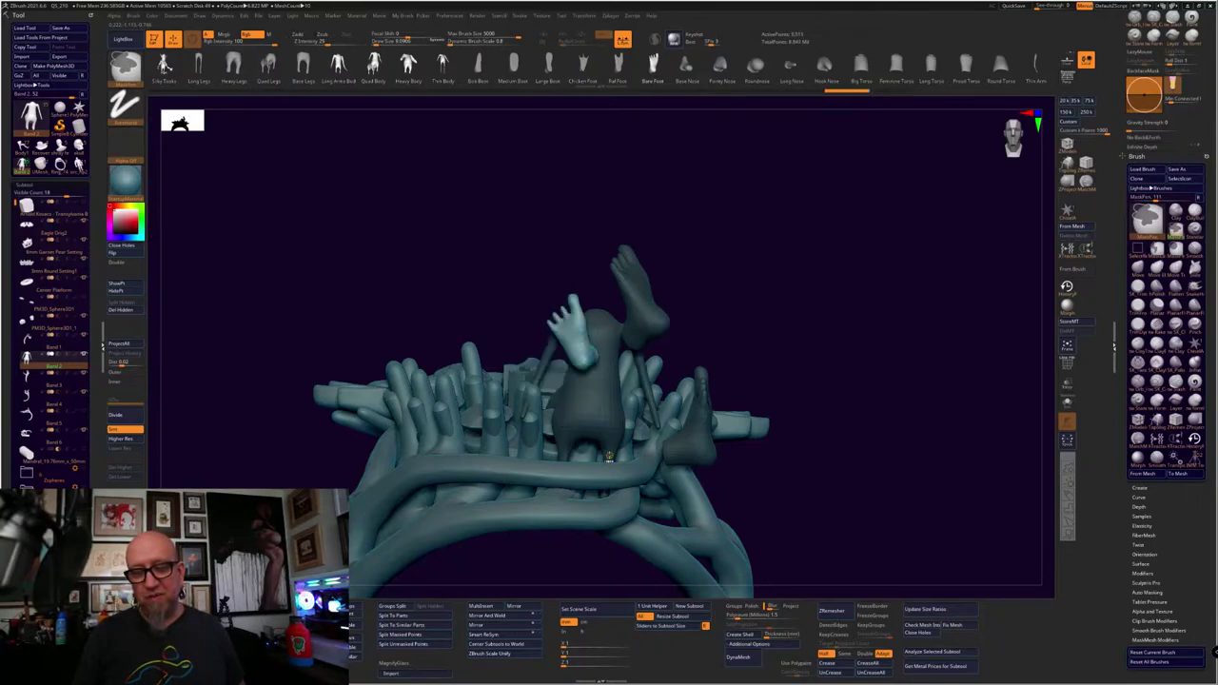
key(ctrl+z)
key(ctrl+z)
key(ctrl+z)
key(ctrl+z)
key(ctrl+z)
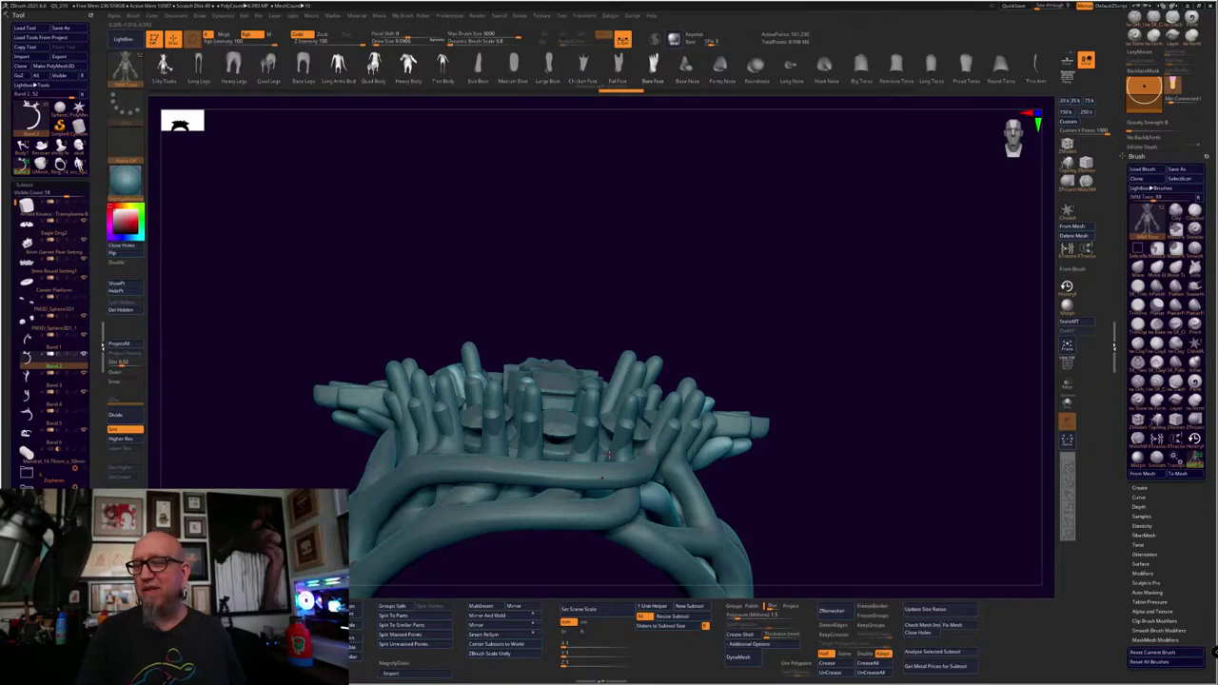
Browse the IMM Toon brush's remaining insert meshes through to the heads, mouths and eyes
drag(999, 78, 573, 82)
drag(549, 228, 239, 378)
drag(817, 66, 610, 150)
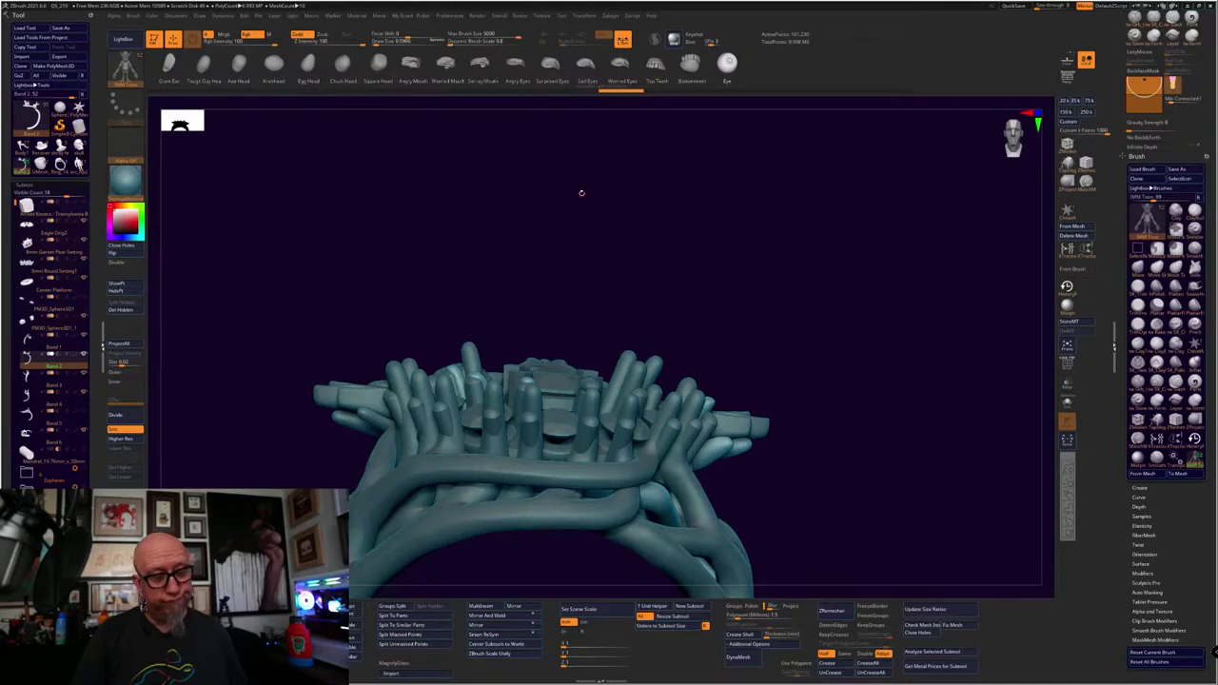
Switch to the Ring_74_Low tool and bring the octagonal medallion on the band into view
drag(843, 339, 816, 414)
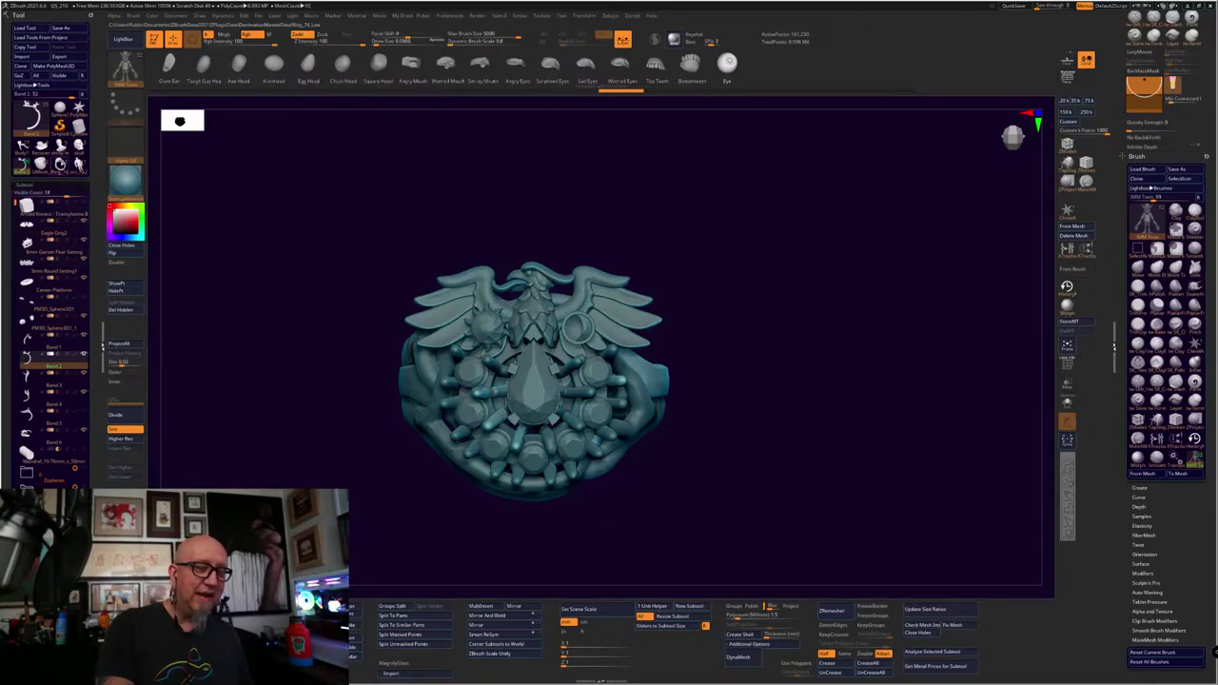
click(61, 166)
alt+drag(674, 481, 716, 437)
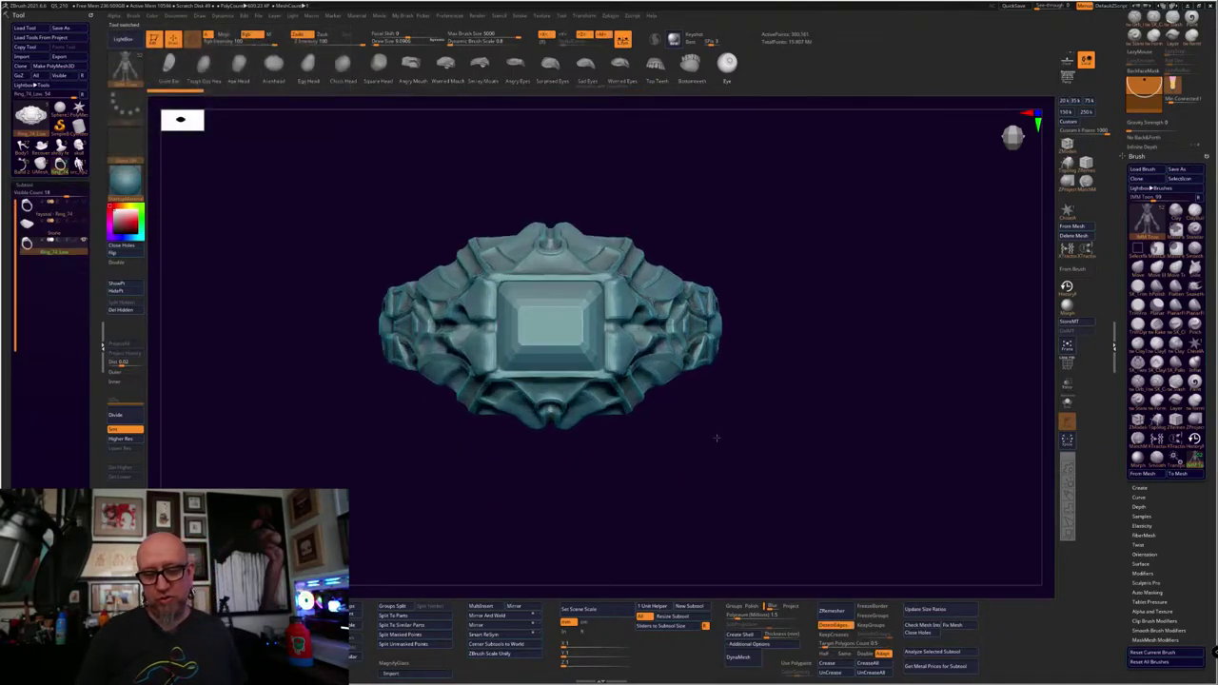
drag(834, 495, 854, 509)
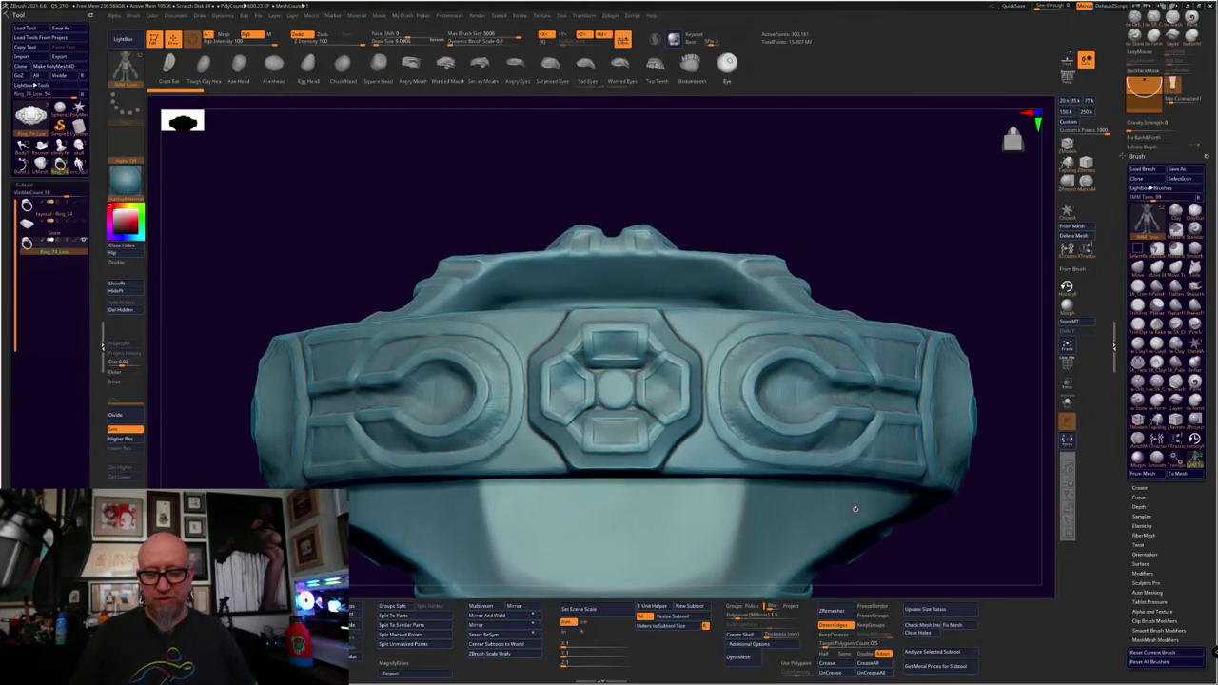
drag(919, 536, 871, 521)
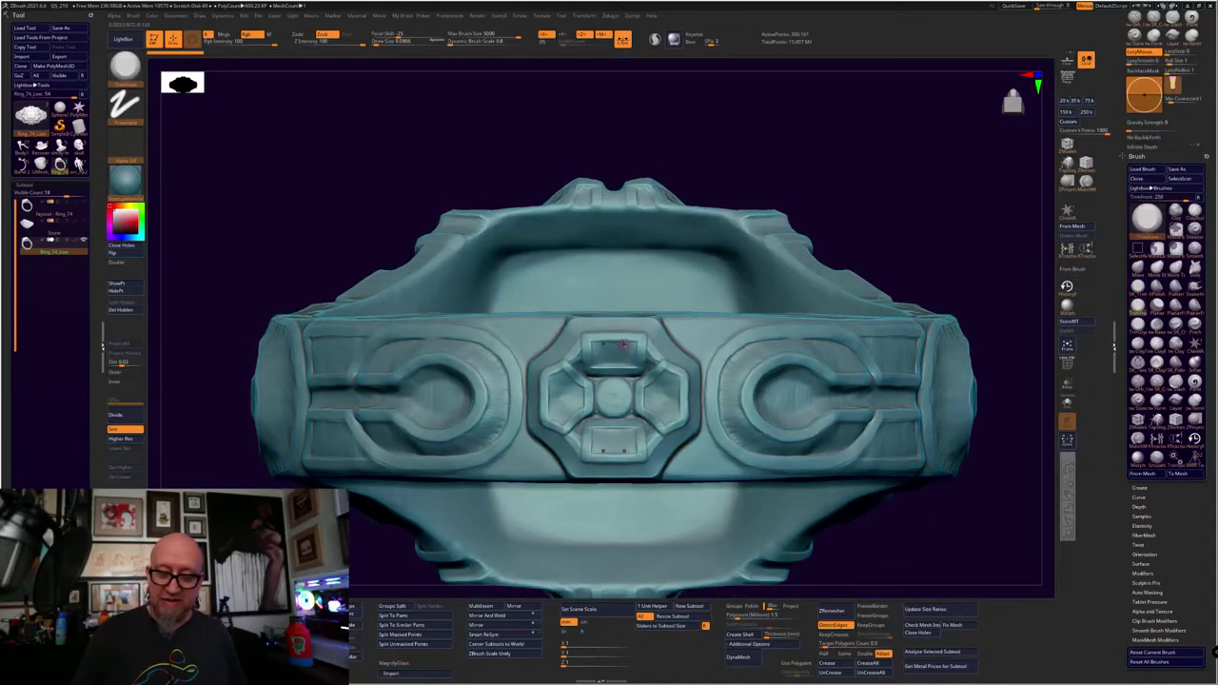
Enlarge the TrimDynamic brush and trim the rim around the medallion's recess on Ring_74_Low
drag(866, 172, 889, 179)
key(space)
drag(624, 346, 629, 345)
drag(913, 176, 870, 173)
drag(616, 342, 614, 348)
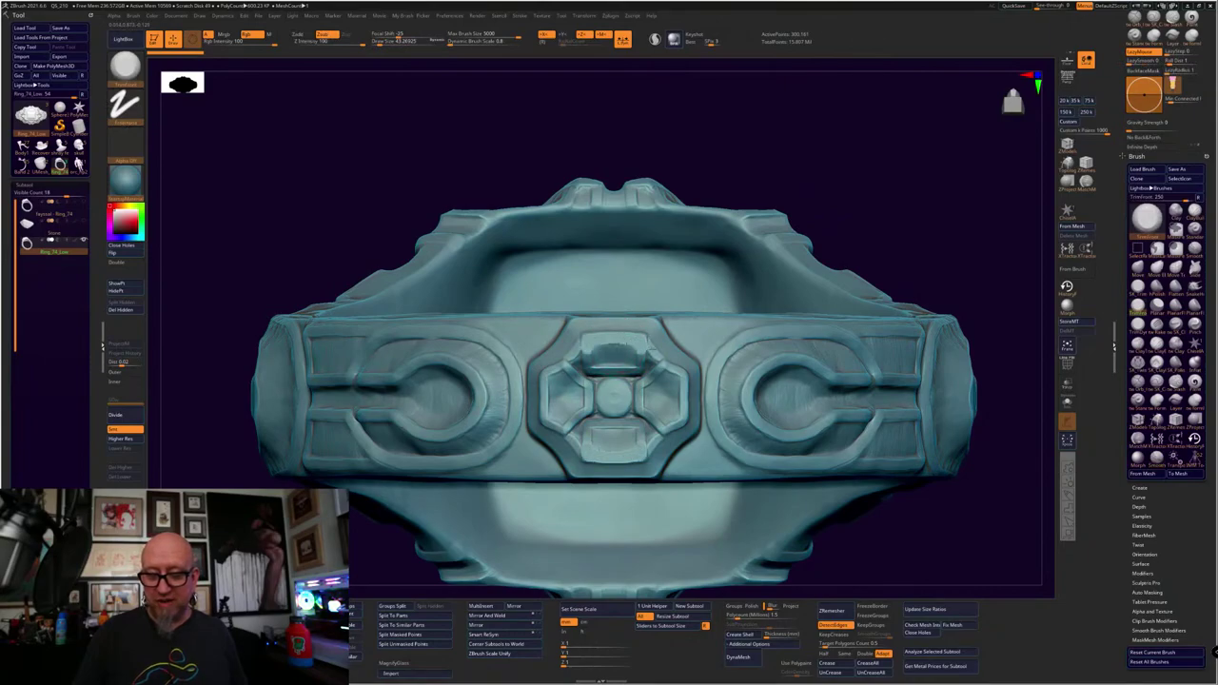
Isolate the high-resolution Ring_74 subtool and flatten the rims of the medallion's recesses with TrimDynamic
click(55, 211)
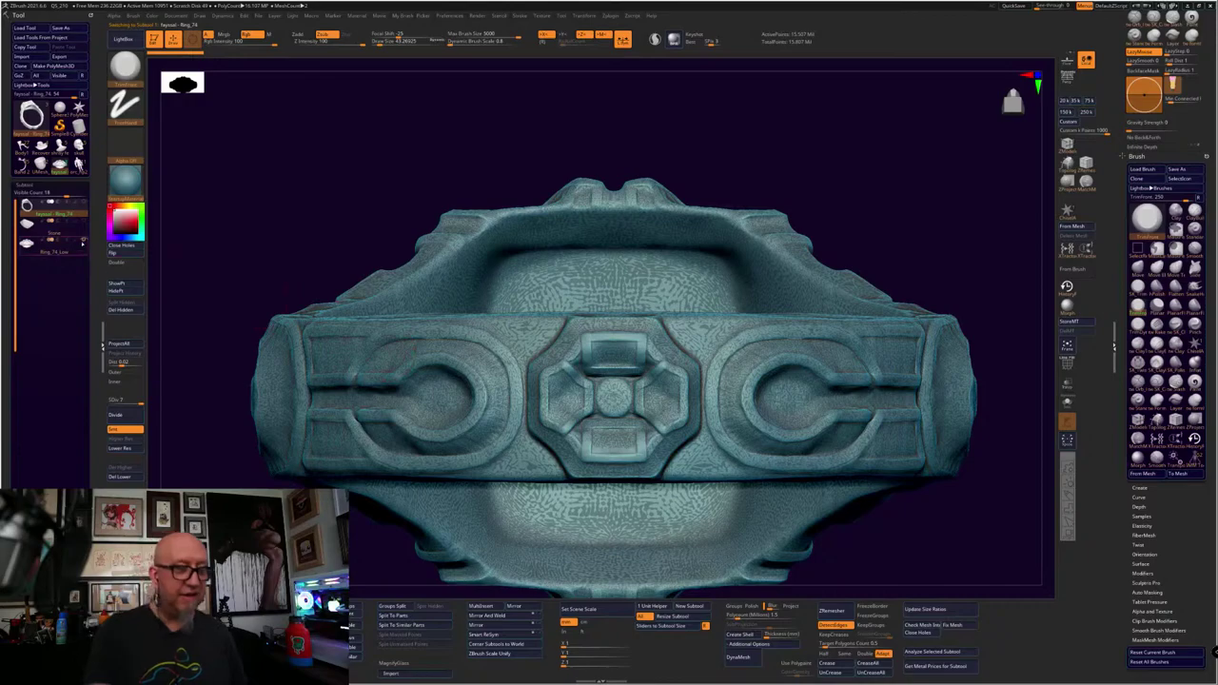
click(83, 241)
shift+drag(895, 452, 828, 330)
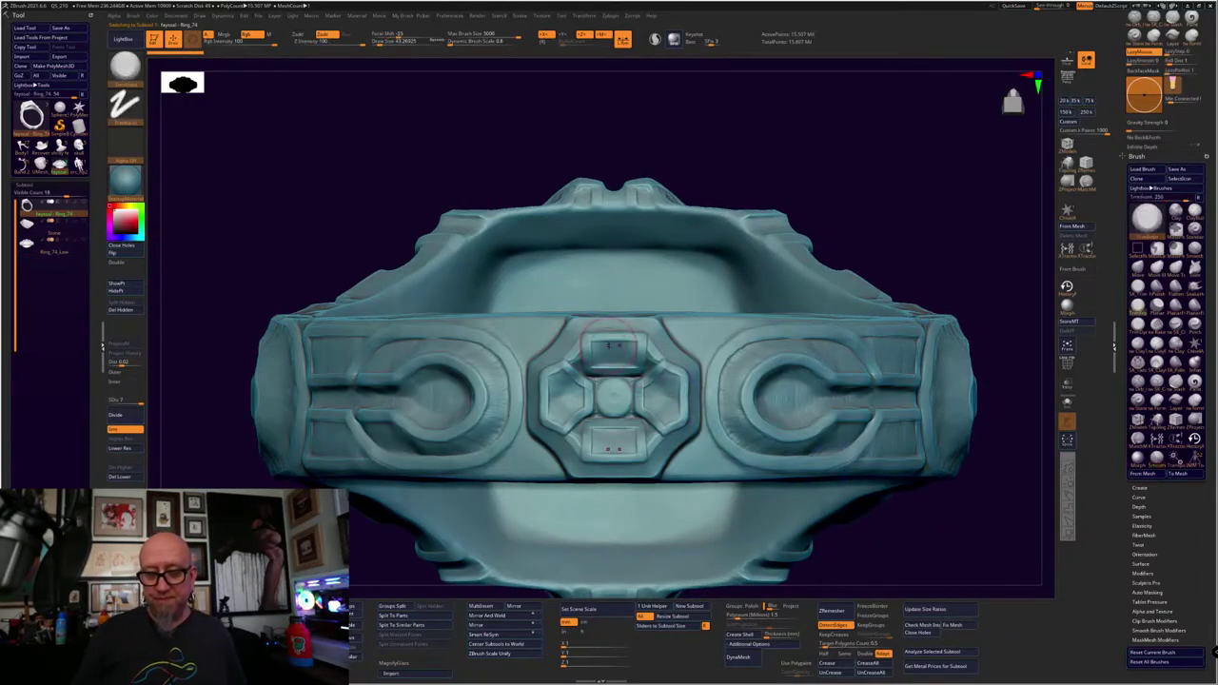
mouse_move(609, 344)
mouse_down()
mouse_move(583, 346)
mouse_move(567, 365)
mouse_up()
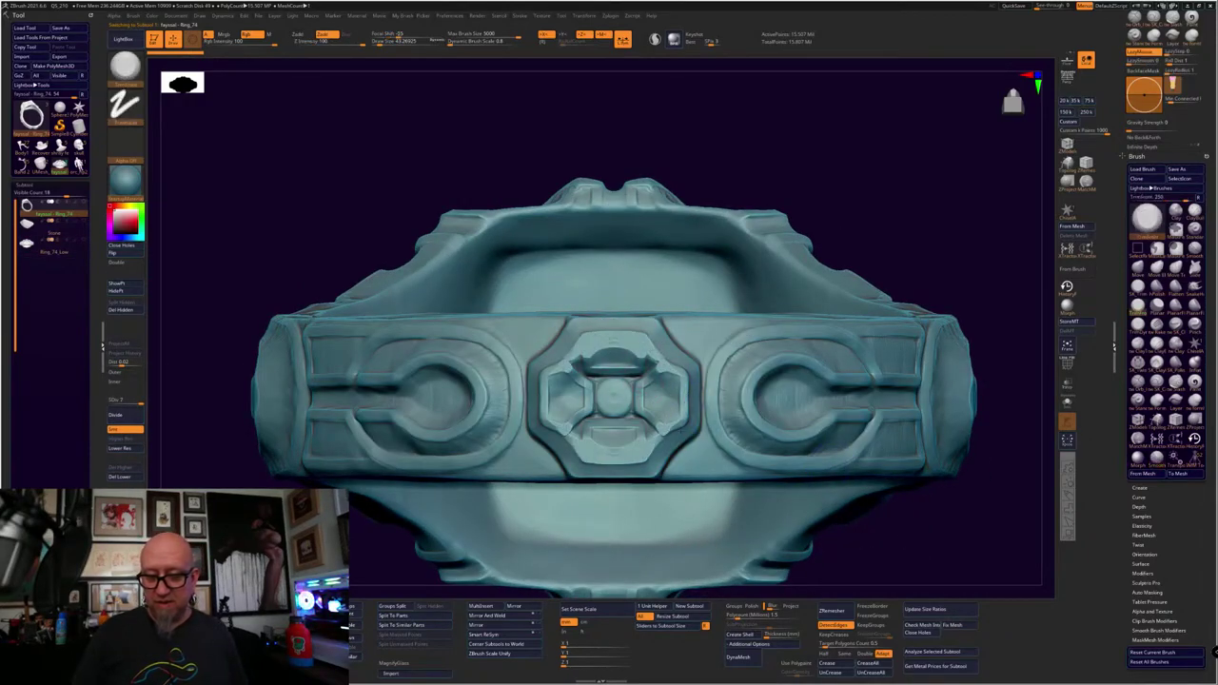
drag(676, 405, 626, 449)
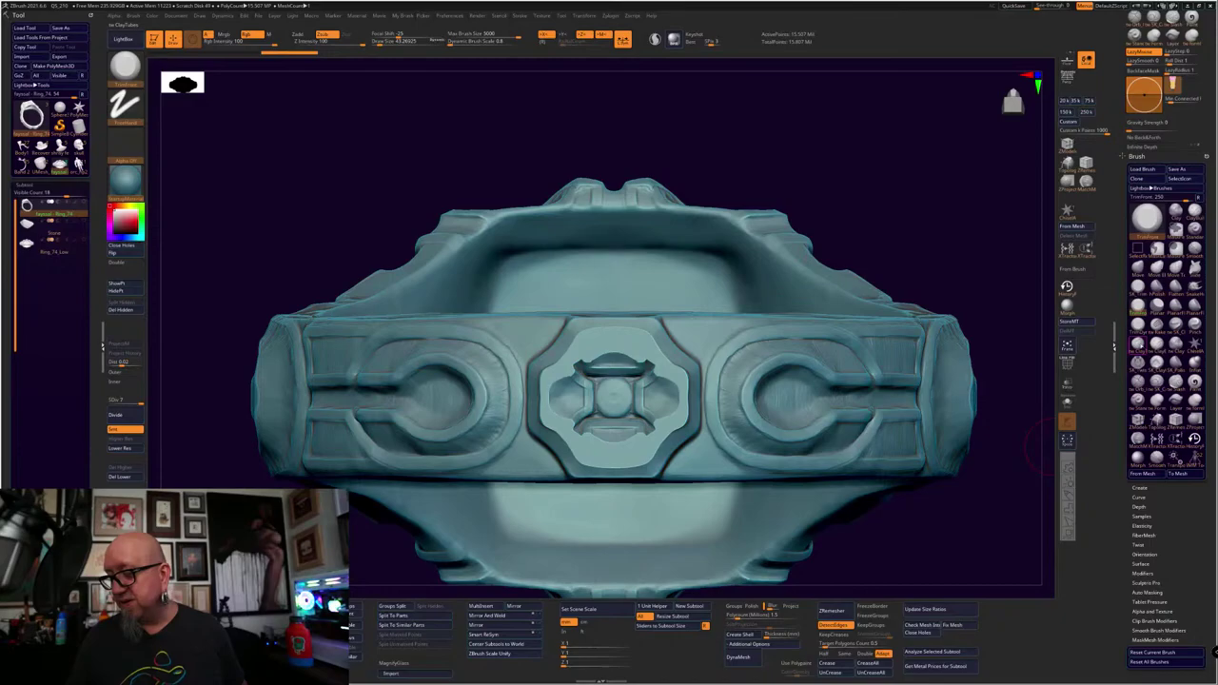
Fill the medallion's four recesses with ClayTubes and smooth them into rounded lobes around the centre
click(1139, 347)
mouse_move(673, 384)
mouse_down()
mouse_move(670, 404)
mouse_move(651, 396)
mouse_move(670, 405)
mouse_move(655, 399)
mouse_up()
mouse_move(594, 356)
mouse_down()
mouse_move(614, 362)
mouse_move(598, 363)
mouse_move(589, 341)
mouse_move(590, 364)
mouse_move(649, 375)
mouse_move(673, 408)
mouse_move(678, 388)
mouse_up()
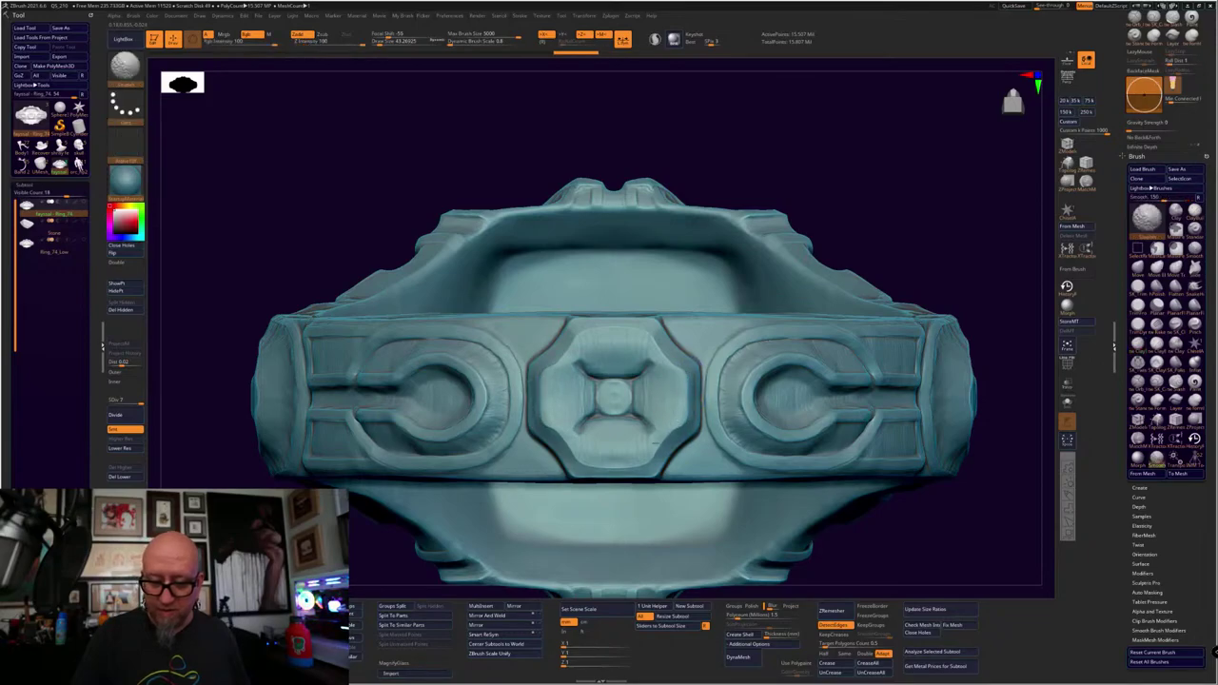
shift+drag(656, 442, 618, 433)
drag(565, 355, 538, 410)
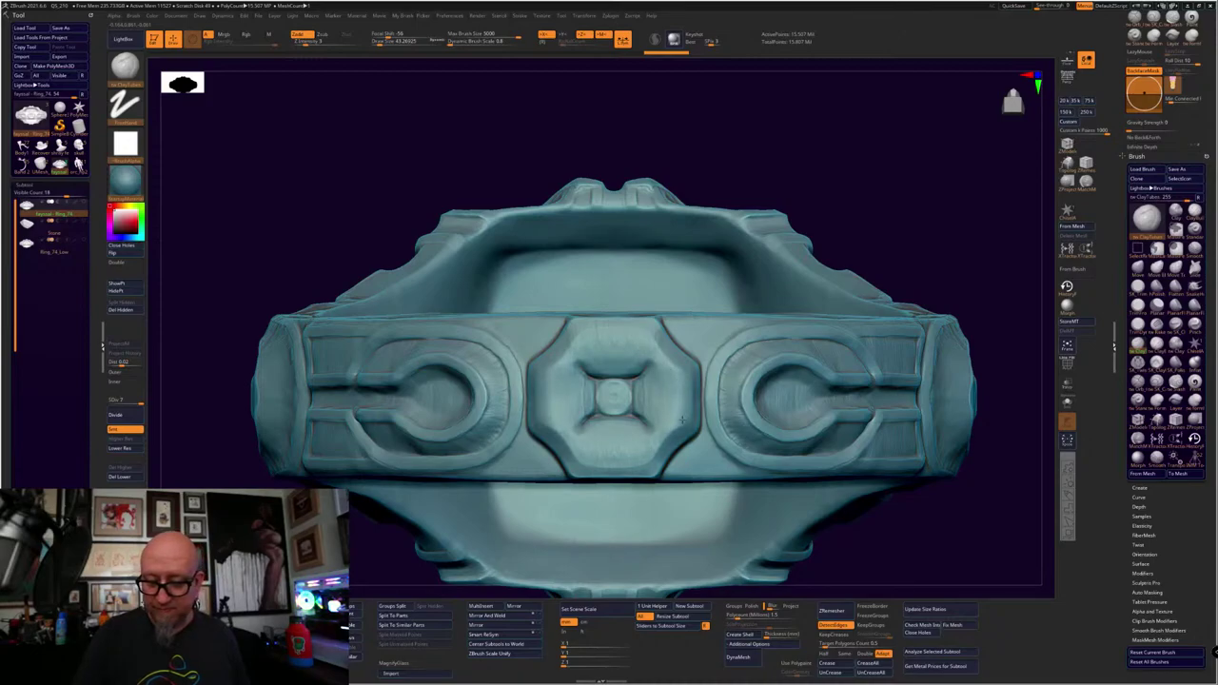
mouse_move(591, 437)
mouse_down()
mouse_move(603, 423)
mouse_move(592, 445)
mouse_up()
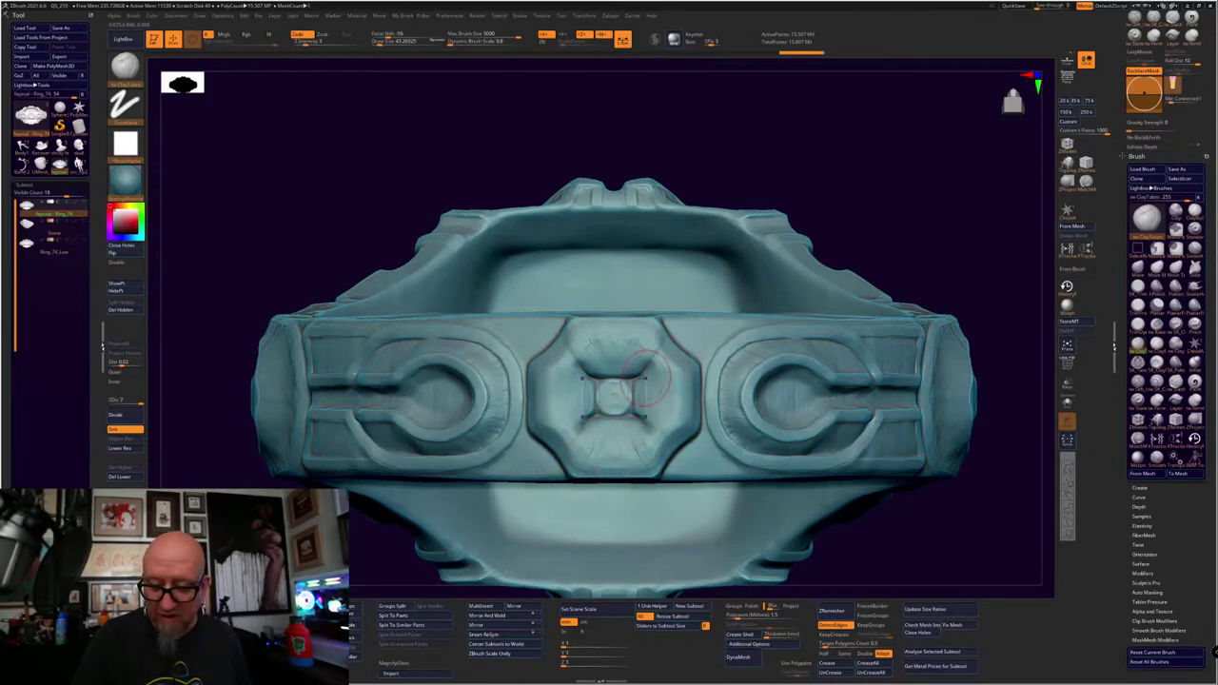
drag(658, 366, 675, 409)
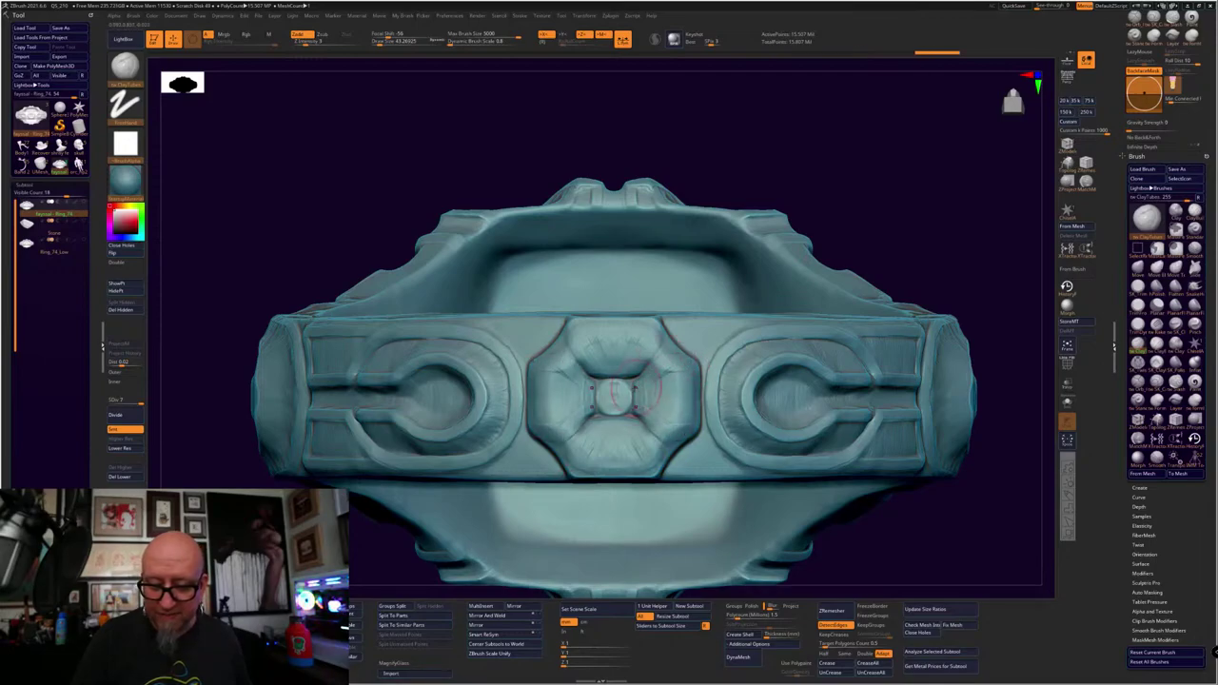
key(shift)
shift+drag(544, 389, 546, 398)
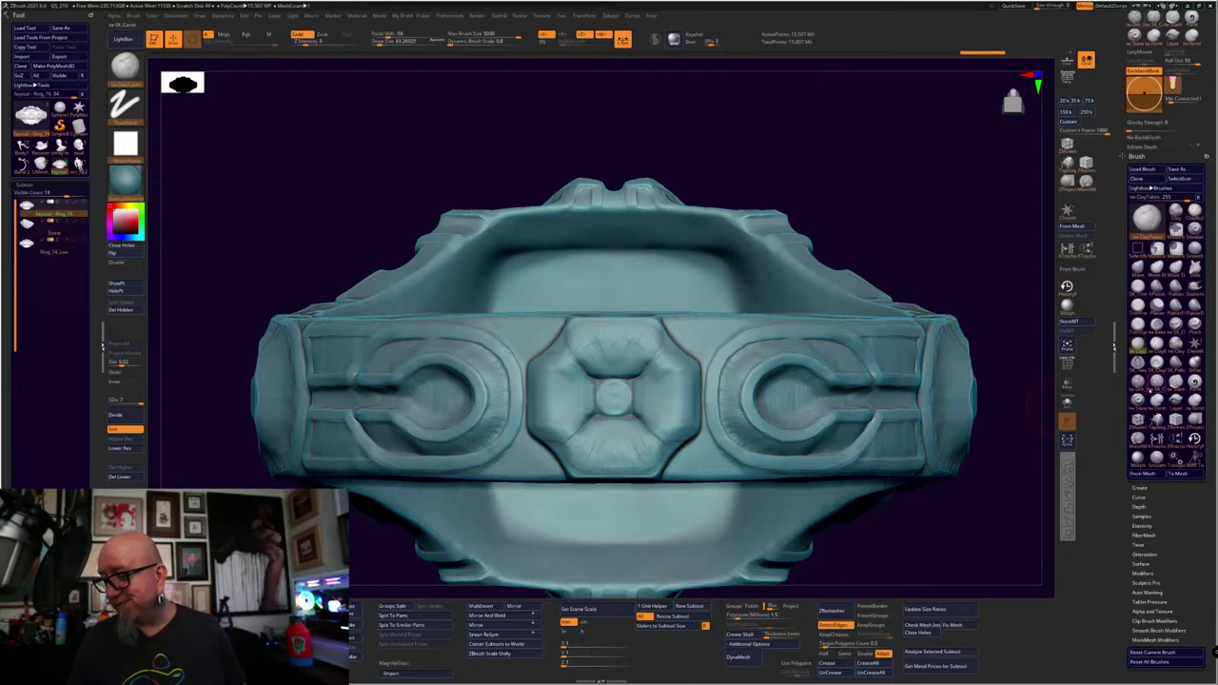
Carve narrow grooves with a smaller carving brush to separate the medallion's four lobes and outline its centre
click(1151, 389)
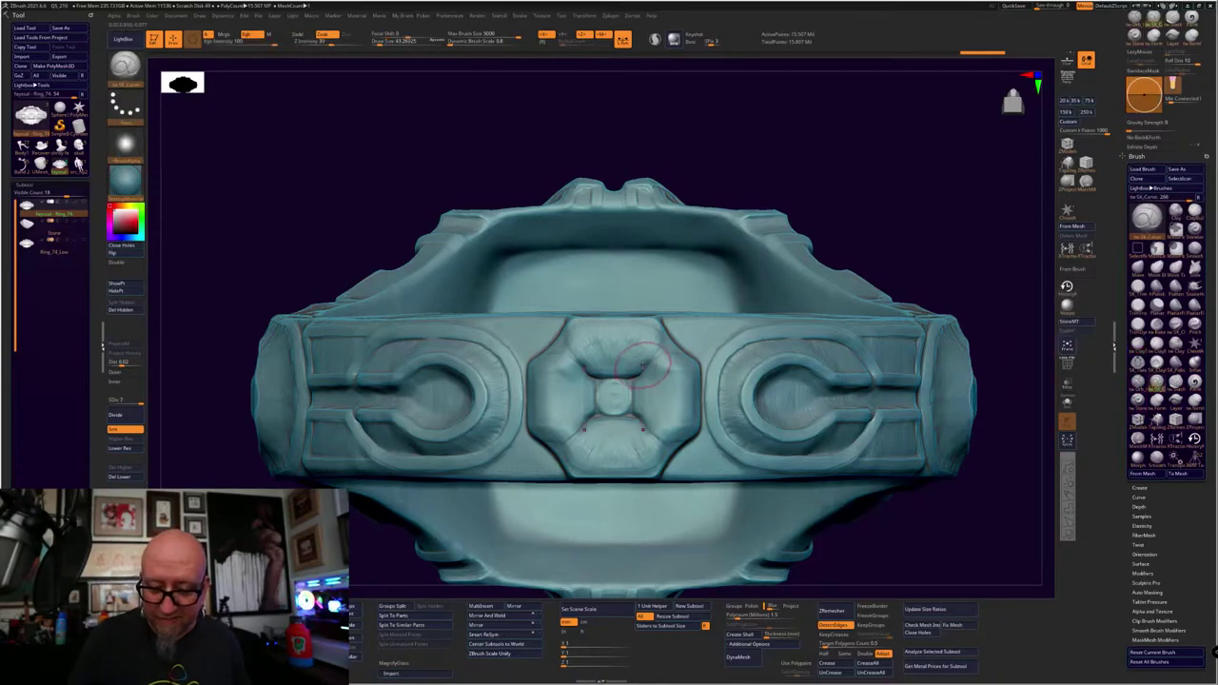
key(space)
drag(644, 364, 666, 324)
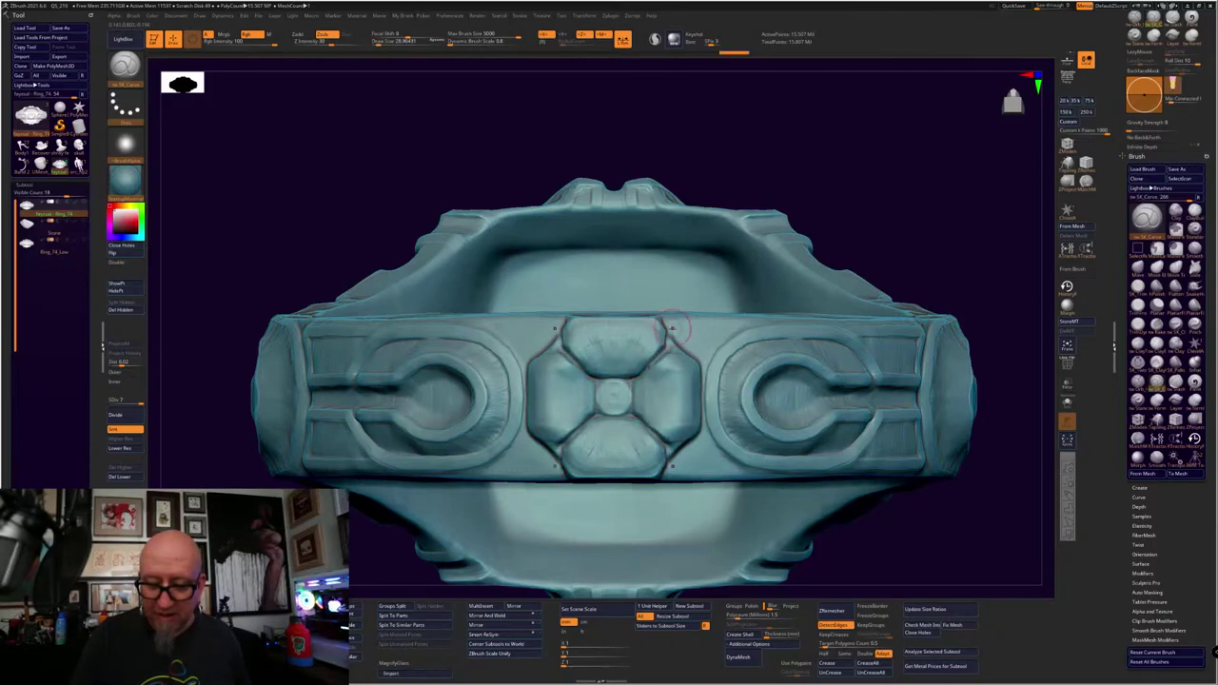
drag(634, 414, 668, 470)
mouse_move(892, 536)
mouse_down()
mouse_move(932, 418)
mouse_move(955, 524)
mouse_move(935, 506)
mouse_up()
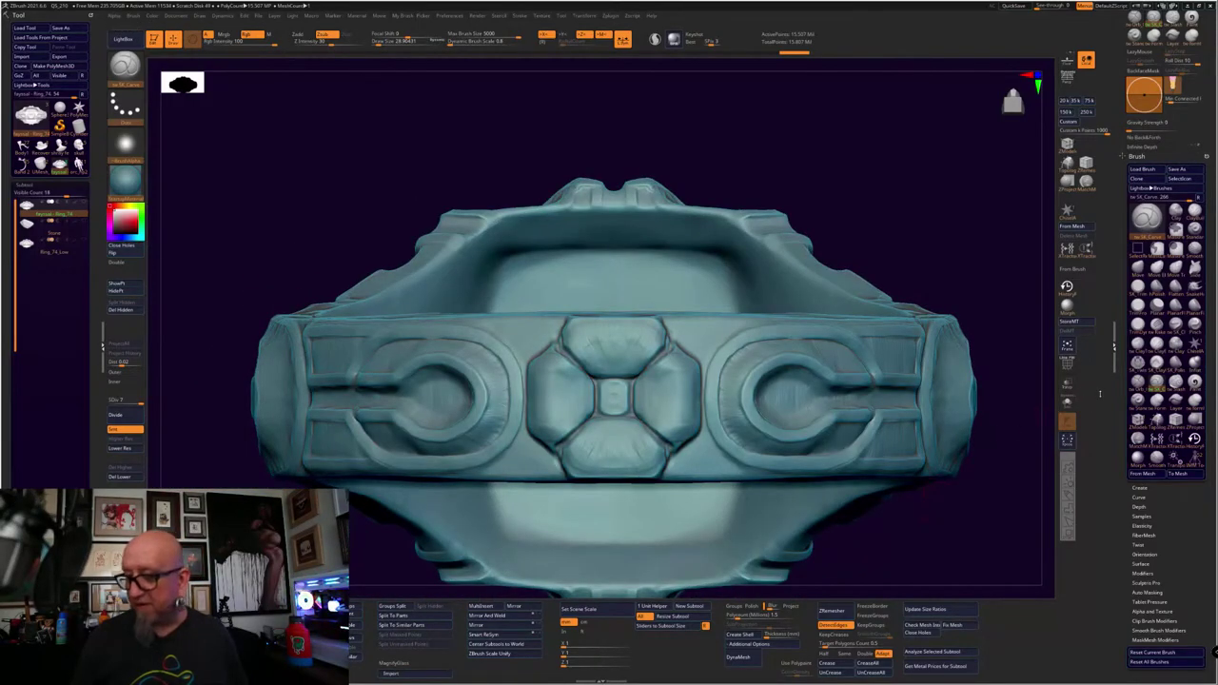
Try trimming the faces of the medallion's four lobes flat with the TrimDynamic brush
click(1137, 304)
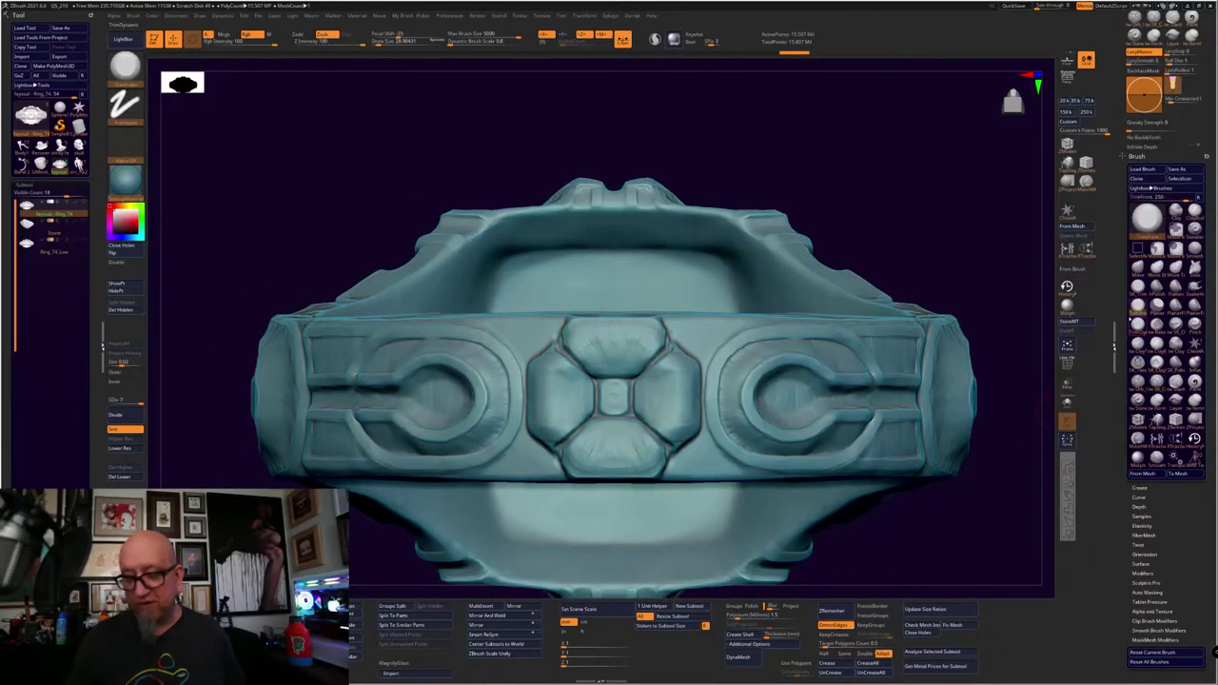
mouse_move(668, 397)
mouse_down()
mouse_move(674, 421)
mouse_move(646, 439)
mouse_move(572, 447)
mouse_up()
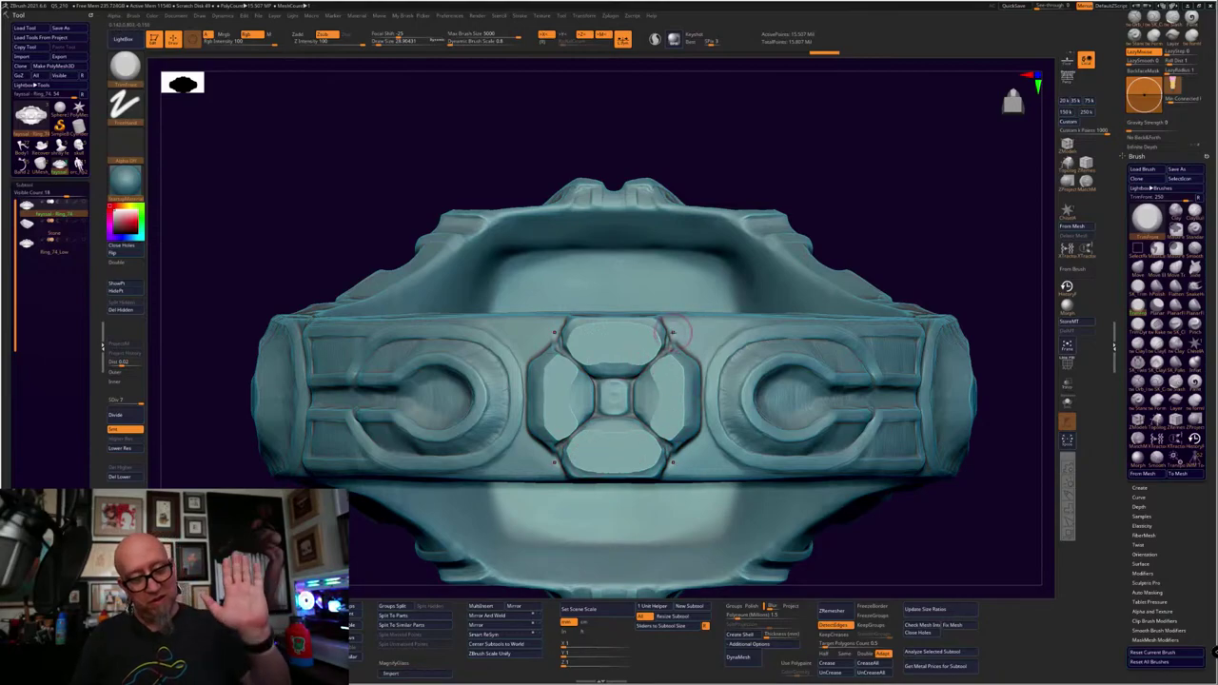
right_drag(673, 332, 673, 333)
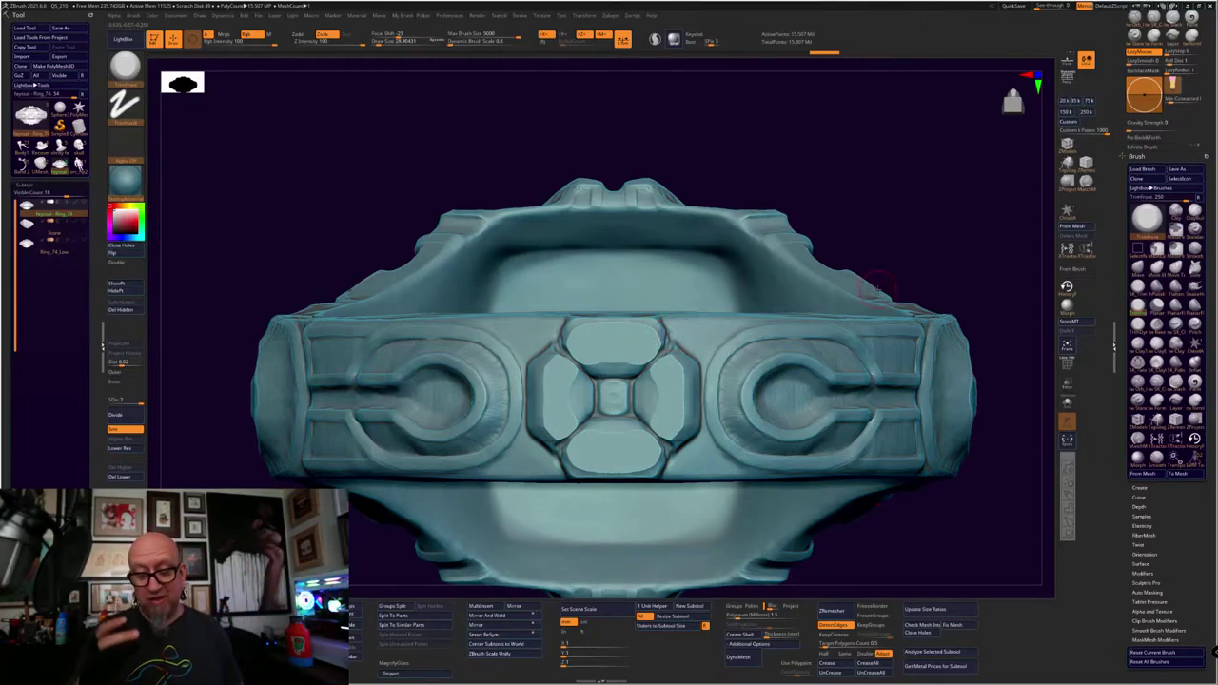
key(ctrl)
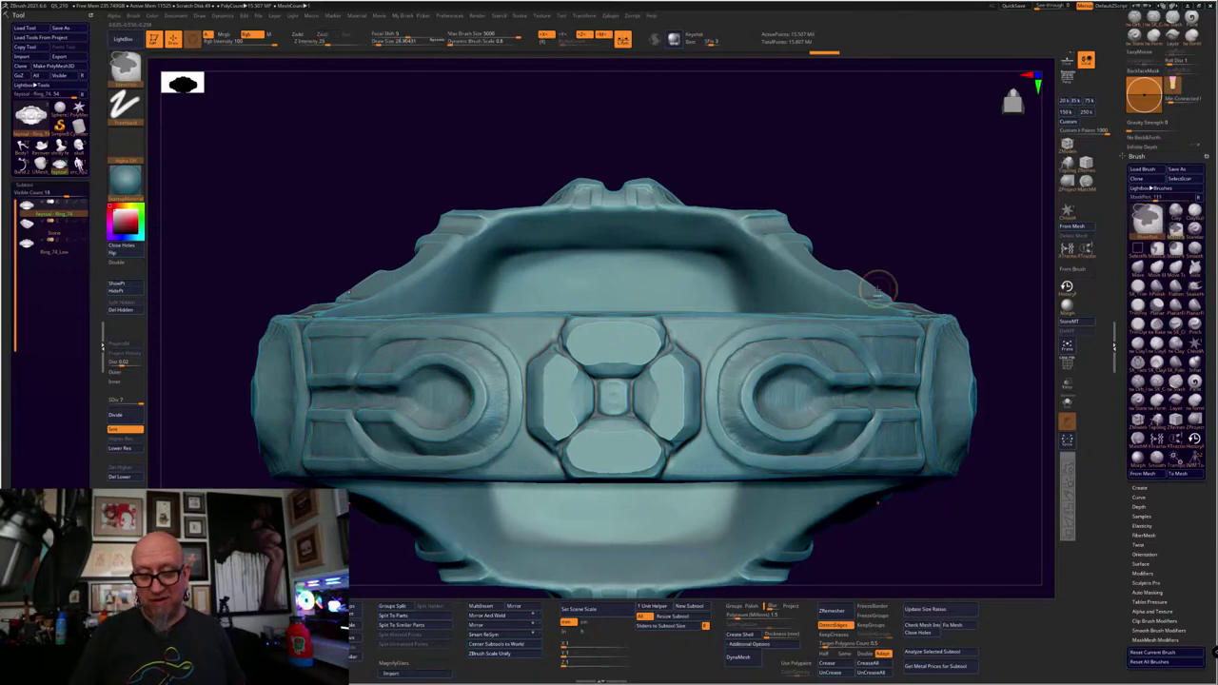
key(ctrl+z)
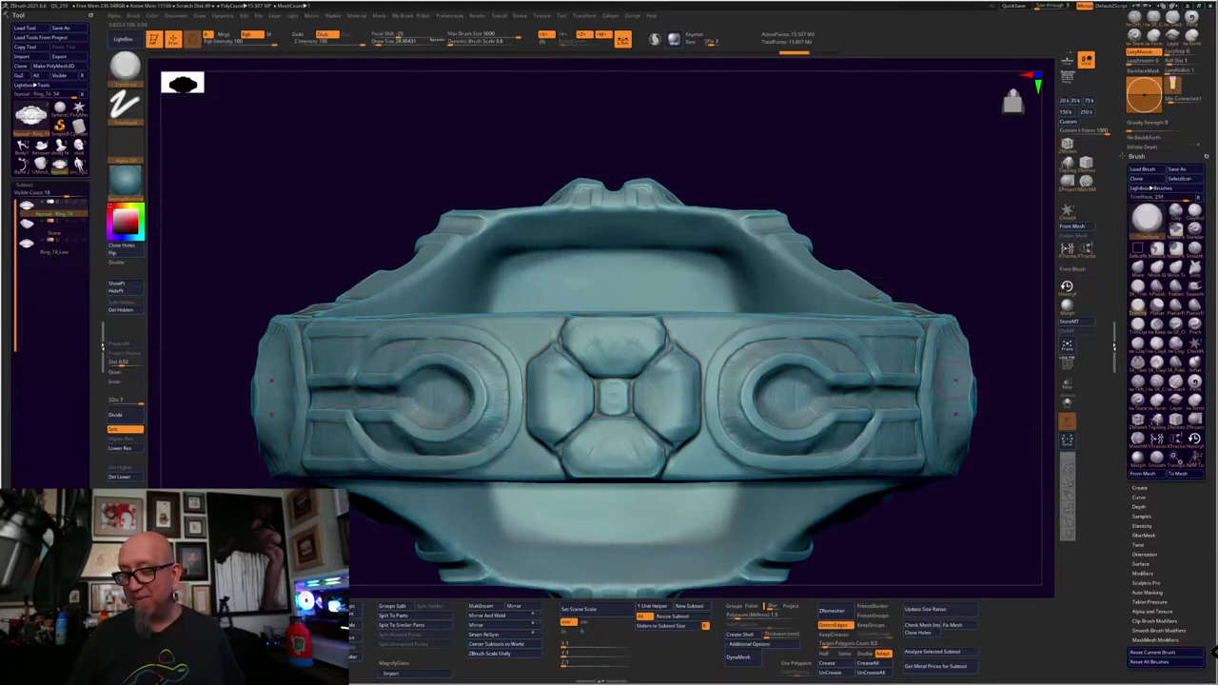
Flatten the medallion's lobes into one even octagonal plate with TrimDynamic
mouse_move(693, 390)
mouse_down()
mouse_move(660, 394)
mouse_move(618, 345)
mouse_move(681, 371)
mouse_up()
key(ctrl+shift+z)
key(ctrl+shift+z)
key(ctrl+shift+z)
key(ctrl+shift+z)
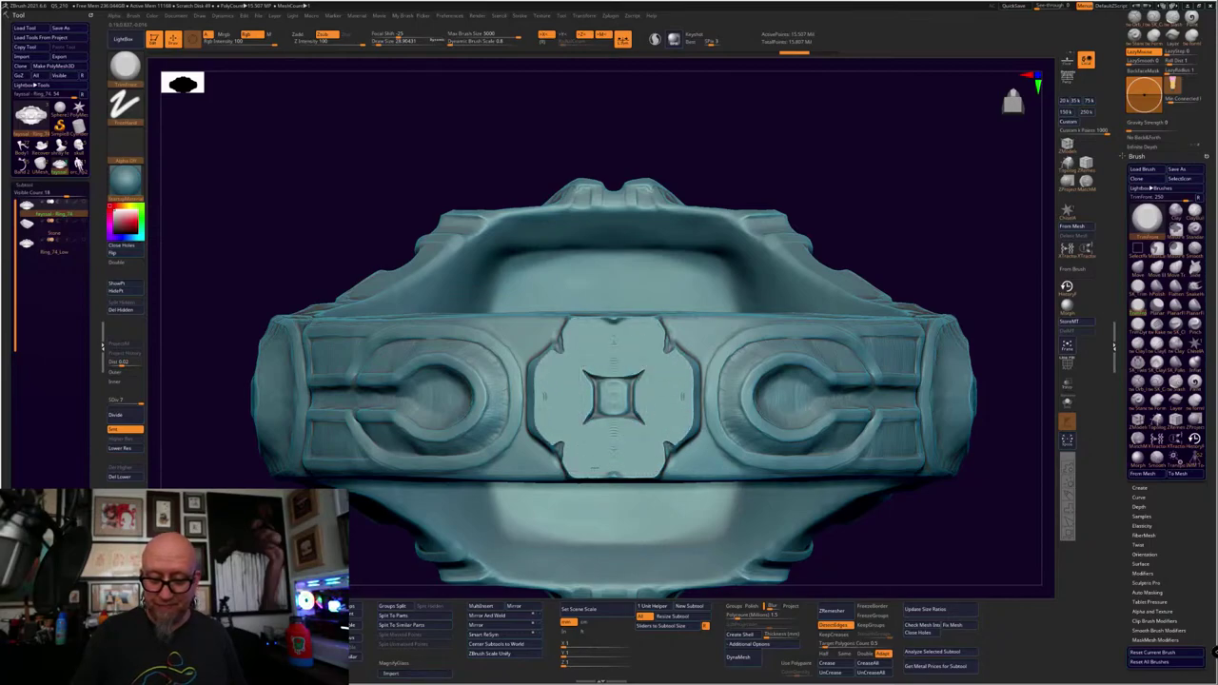
Add ClayTubes strokes over the star-shaped recess at the medallion's centre and smooth its edges with a larger brush
key(ctrl+shift+z)
key(ctrl+shift+z)
key(ctrl+shift+z)
key(ctrl+shift+z)
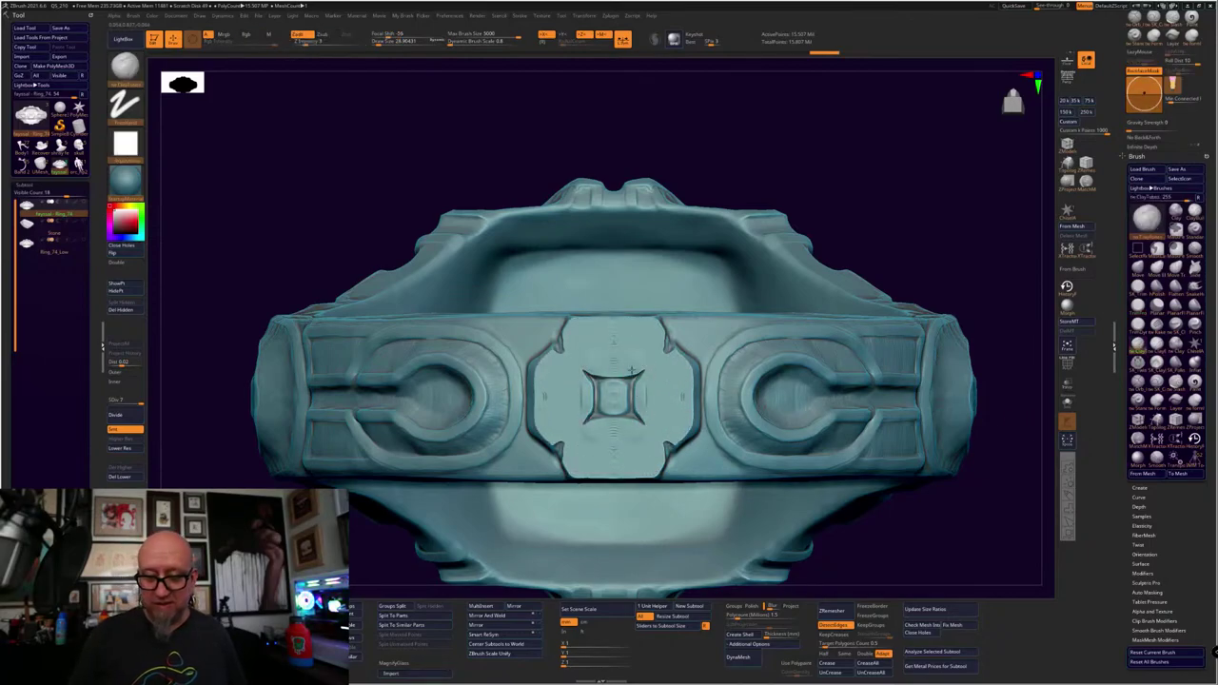
key(ctrl+shift+z)
key(ctrl+shift+z)
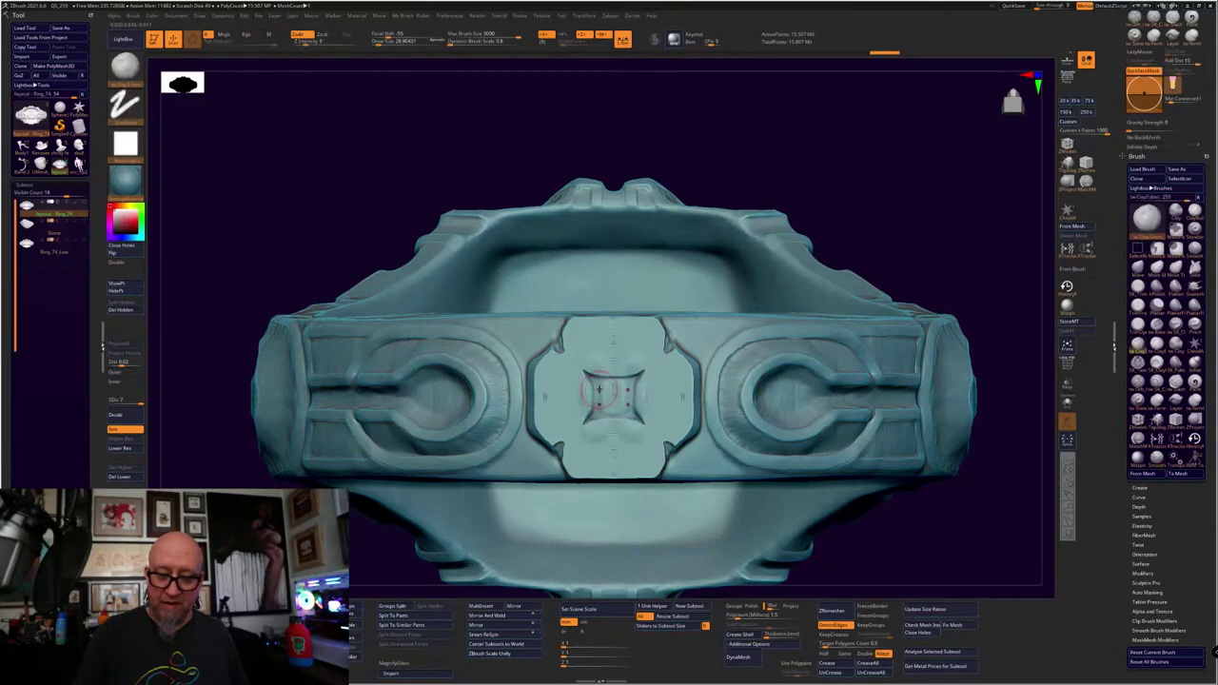
key(ctrl+shift+z)
key(space)
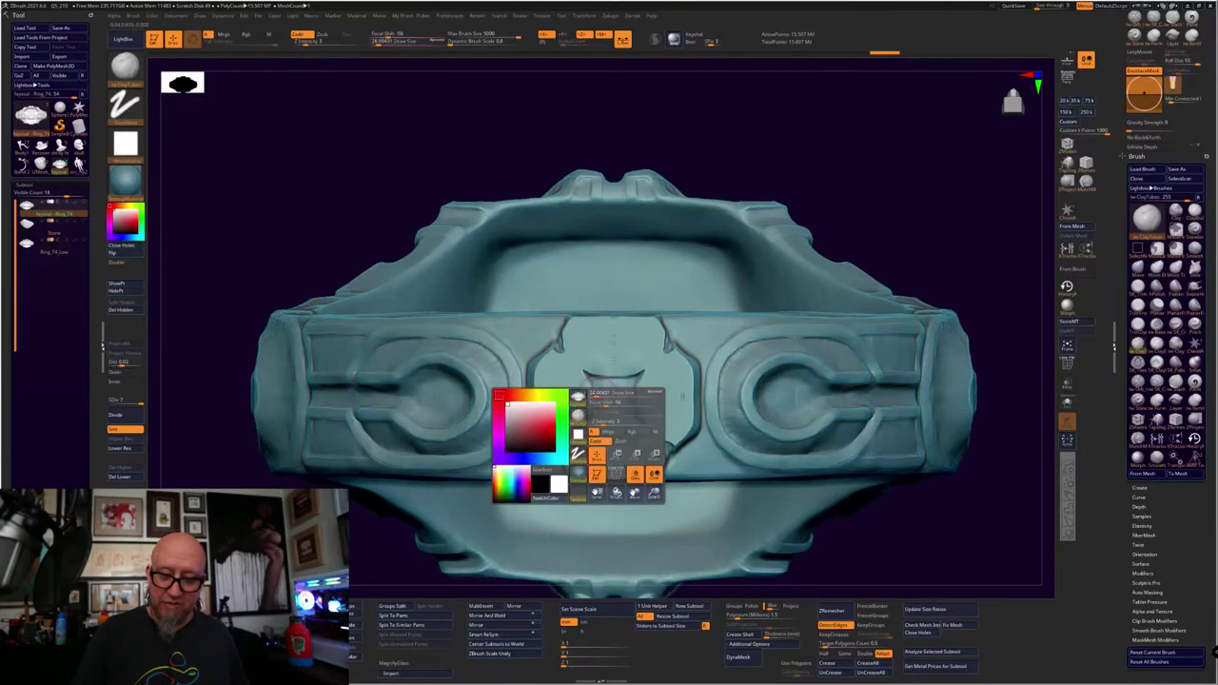
drag(840, 183, 842, 208)
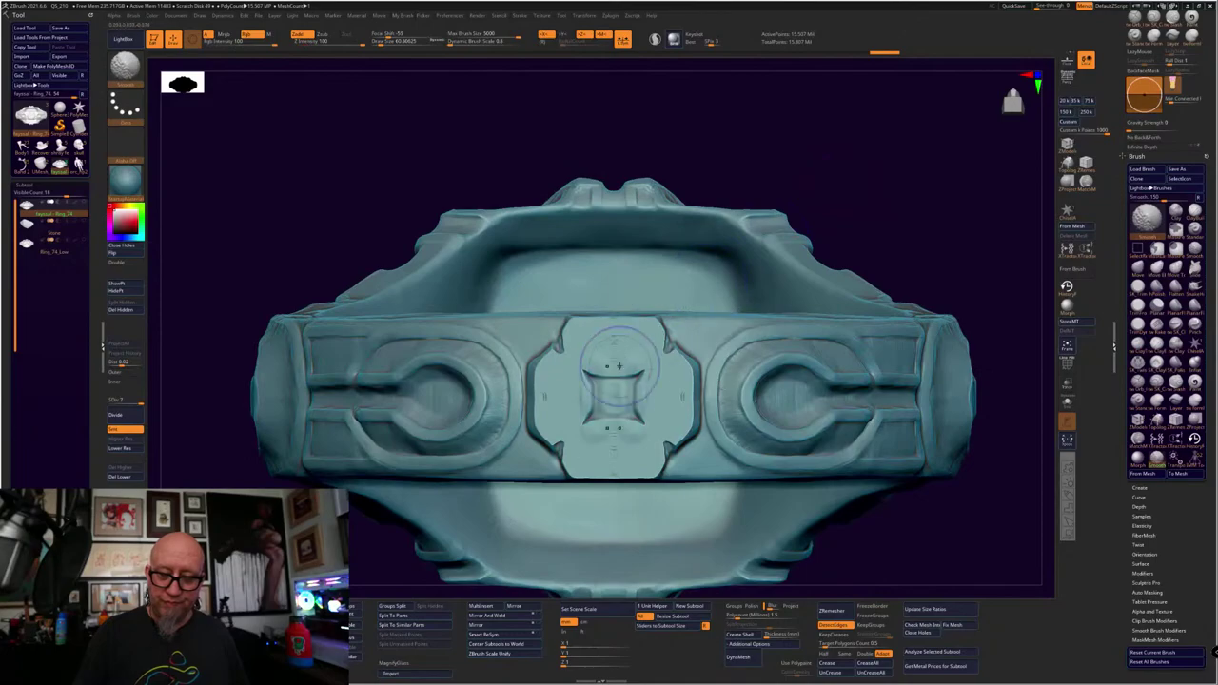
mouse_move(614, 354)
shift+mouse_down()
mouse_move(613, 405)
mouse_move(587, 417)
shift+mouse_up()
Build up a raised square pad over the medallion's centre until the remaining star-shaped recess is filled
key(ctrl+shift+z)
key(ctrl+shift+z)
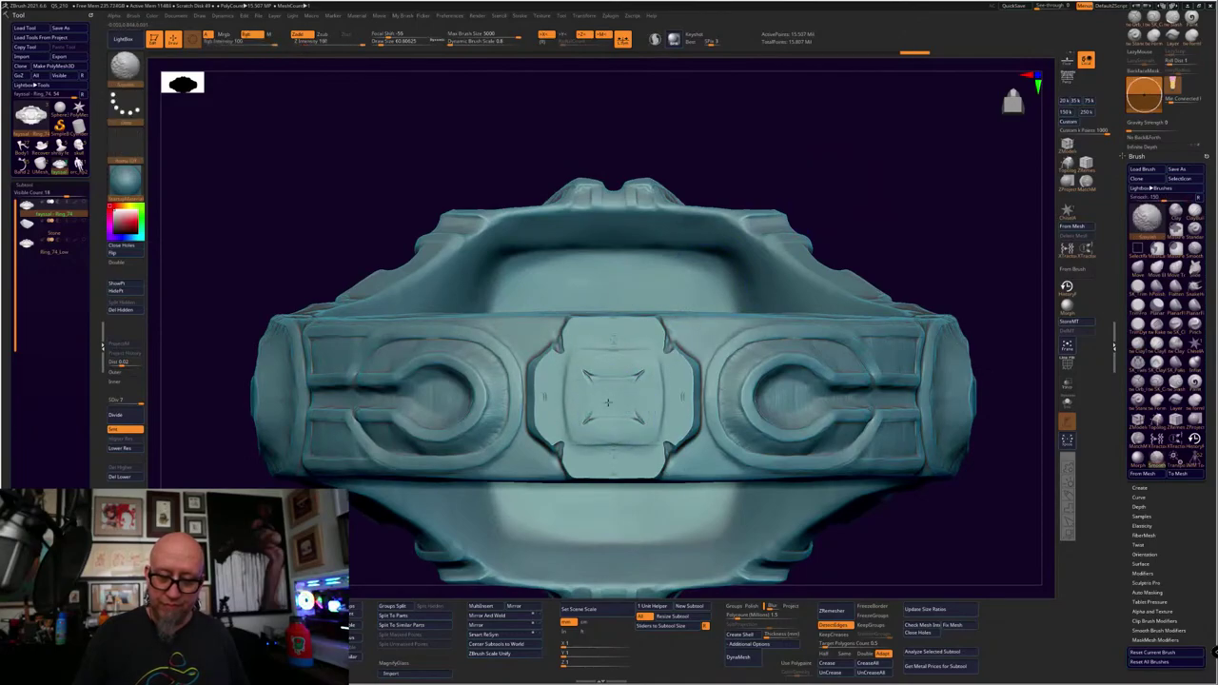
key(ctrl+shift+z)
key(ctrl+shift+z)
key(ctrl+shift+z)
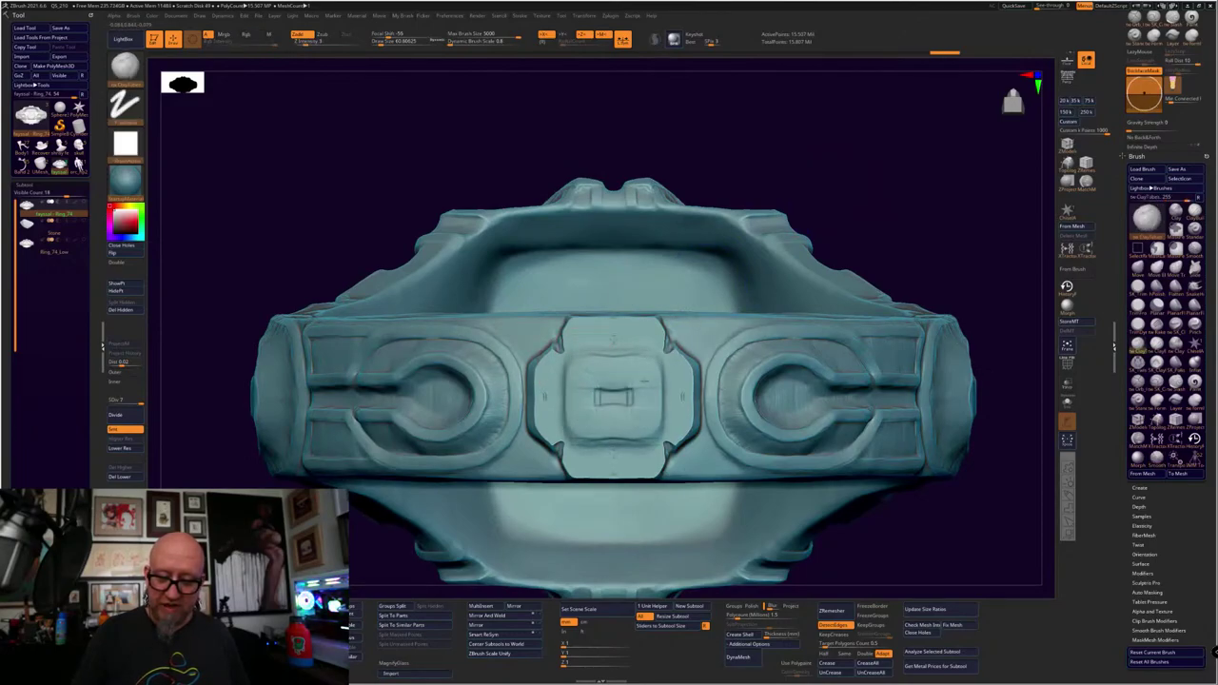
key(ctrl+shift+z)
key(ctrl+shift+z)
key(ctrl+shift+z)
key(ctrl+shift+z)
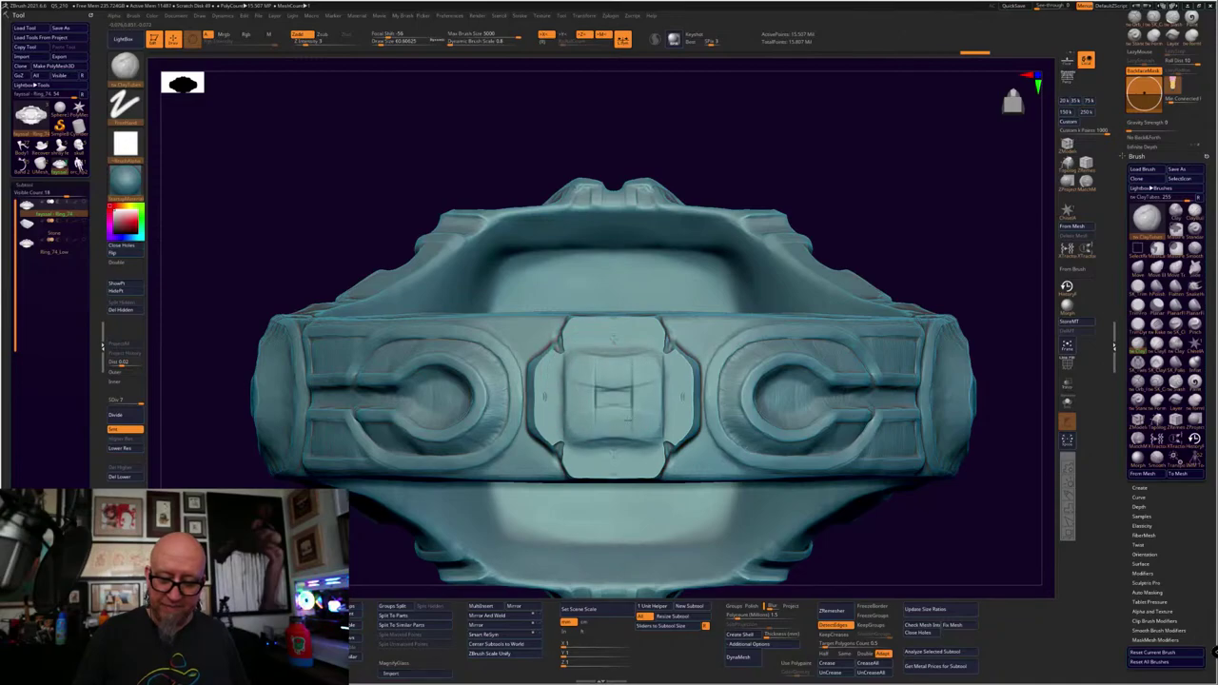
key(ctrl+shift+z)
key(ctrl+shift+z)
key(ctrl+shift+z)
Adjust the brush size and smooth the raised square pad at the medallion's centre
key(space)
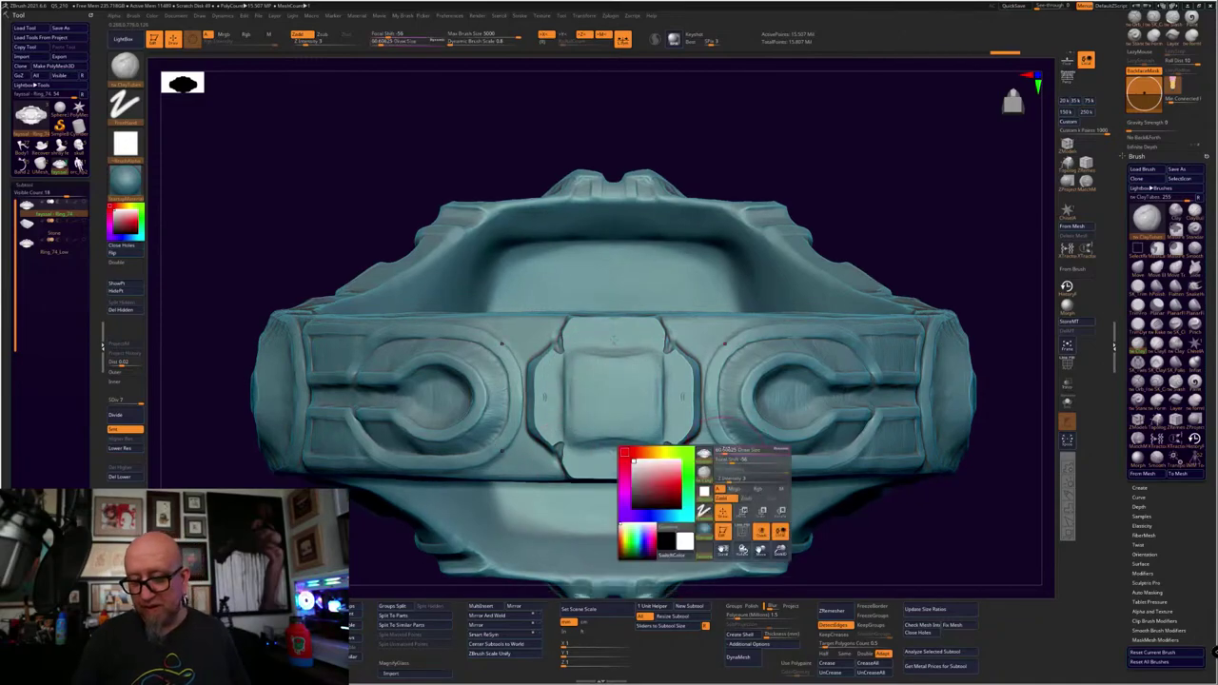
drag(721, 444, 727, 445)
shift+drag(682, 399, 683, 379)
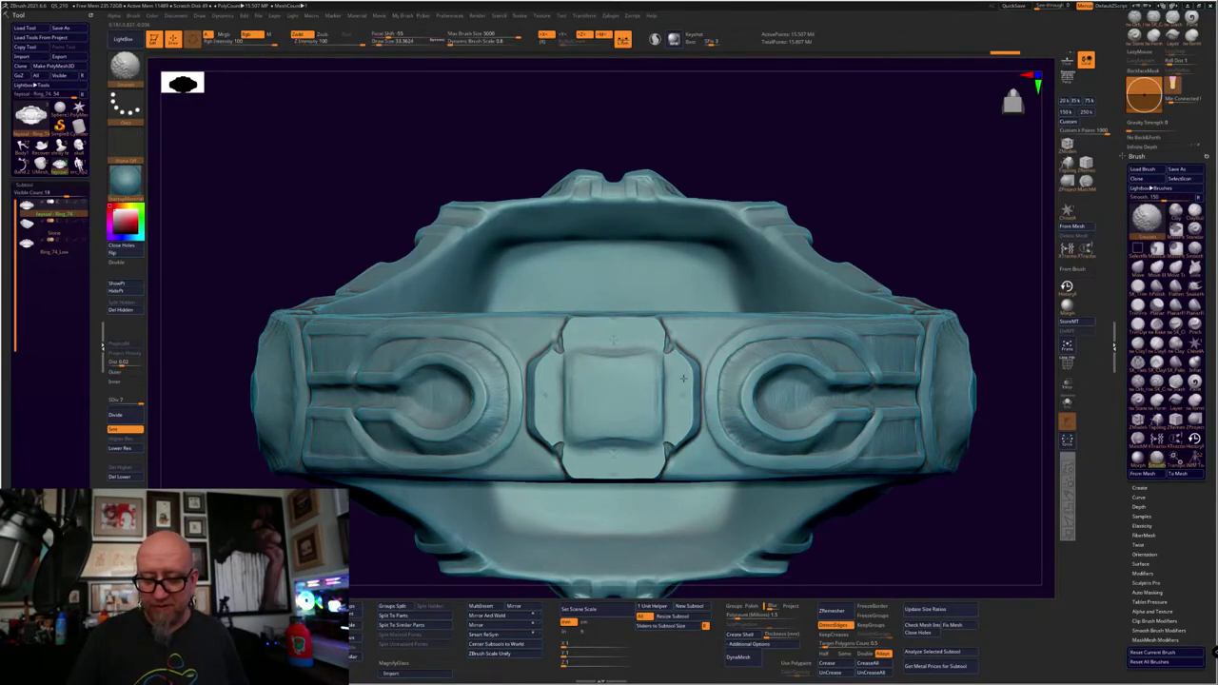
mouse_move(569, 451)
mouse_down()
mouse_move(569, 472)
mouse_move(606, 472)
mouse_move(541, 428)
mouse_up()
Build up the medallion's upper and lower lobes with ClayTubes strokes, shaping a narrow rectangular inset in each lobe
key(ctrl+shift+z)
key(ctrl+shift+z)
key(ctrl+shift+z)
key(ctrl+shift+z)
key(ctrl+shift+z)
key(ctrl+shift+z)
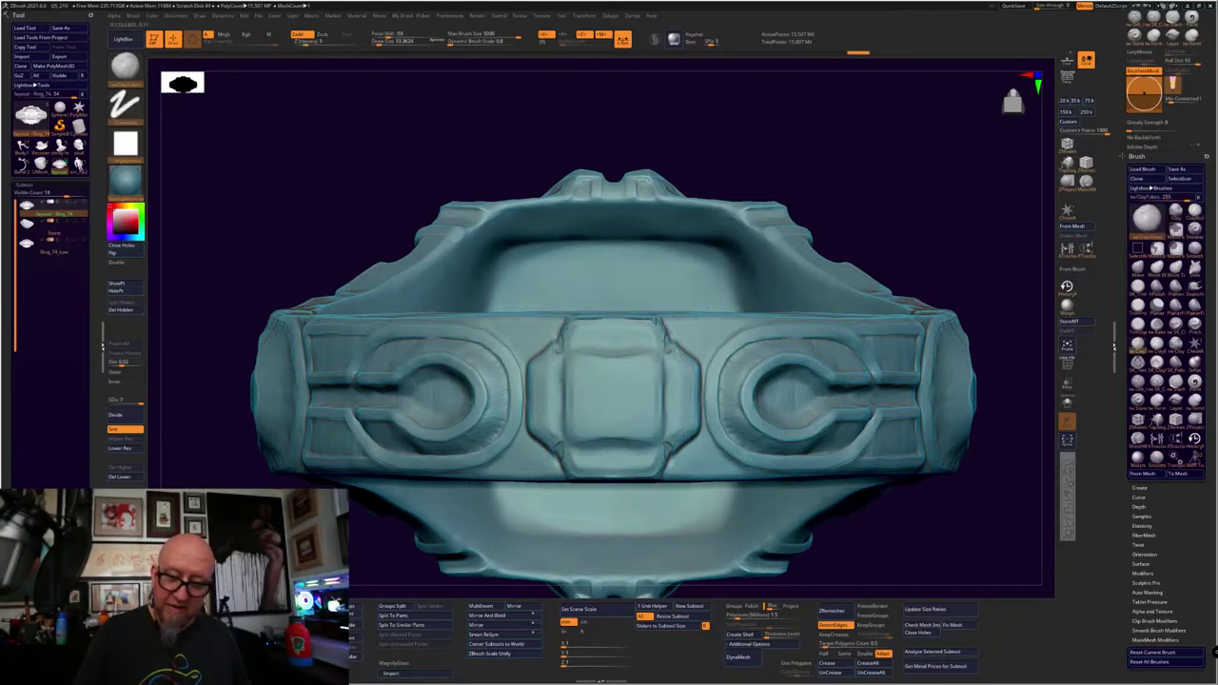
key(ctrl+shift+z)
key(ctrl+shift+z)
key(ctrl+shift+z)
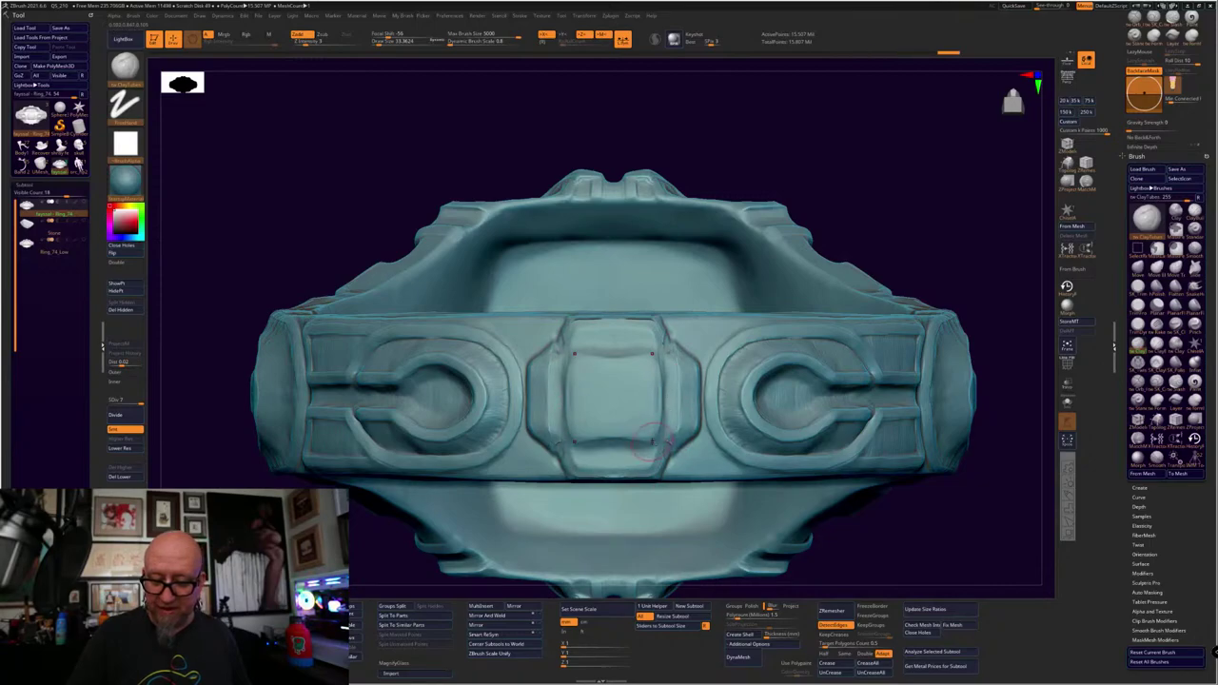
key(ctrl+shift+z)
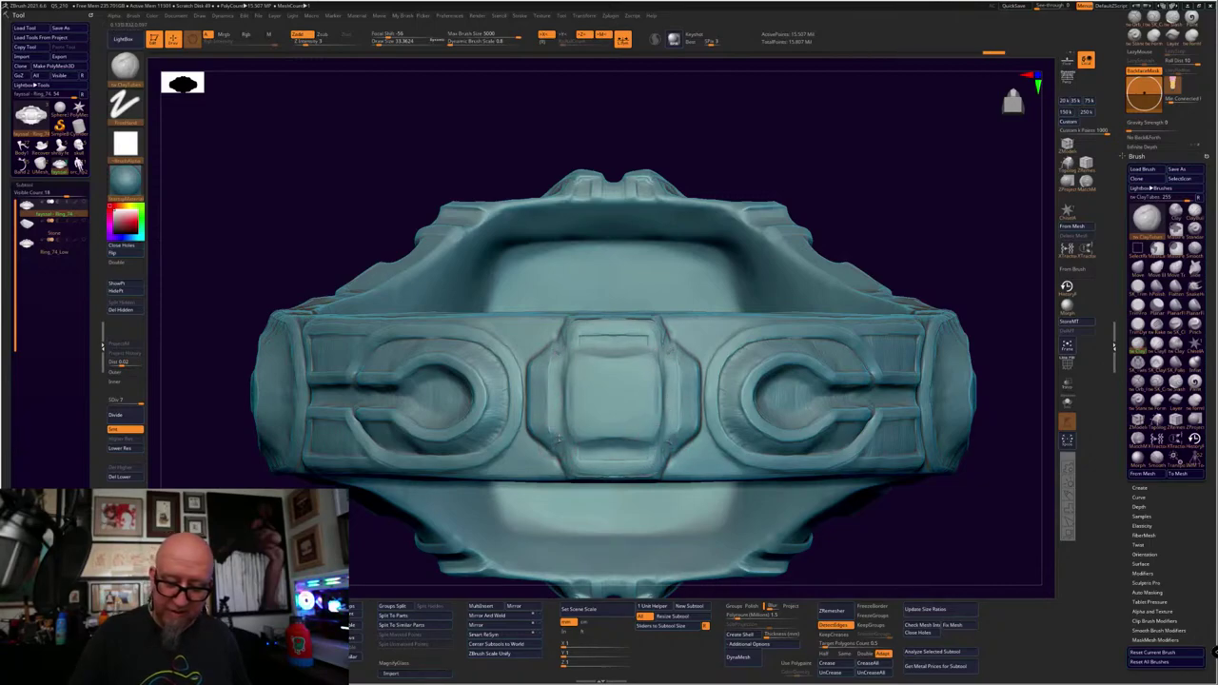
Add raised vertical ClayTubes strips to the medallion's two side lobes, alongside the centre pad
drag(546, 364, 543, 444)
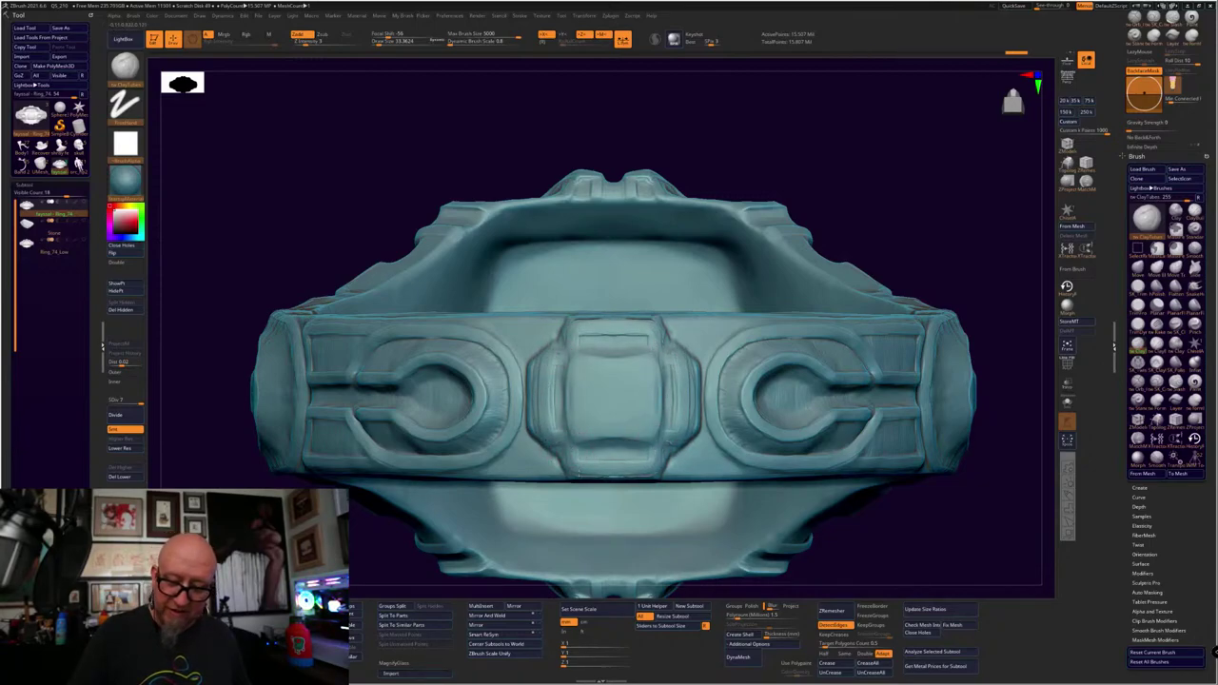
key(ctrl+z)
key(ctrl+z)
key(ctrl+z)
key(ctrl+z)
key(ctrl+z)
key(ctrl+z)
Add vertical ClayTubes strokes over the medallion's square centre pad to raise its surface
drag(1009, 485, 1008, 352)
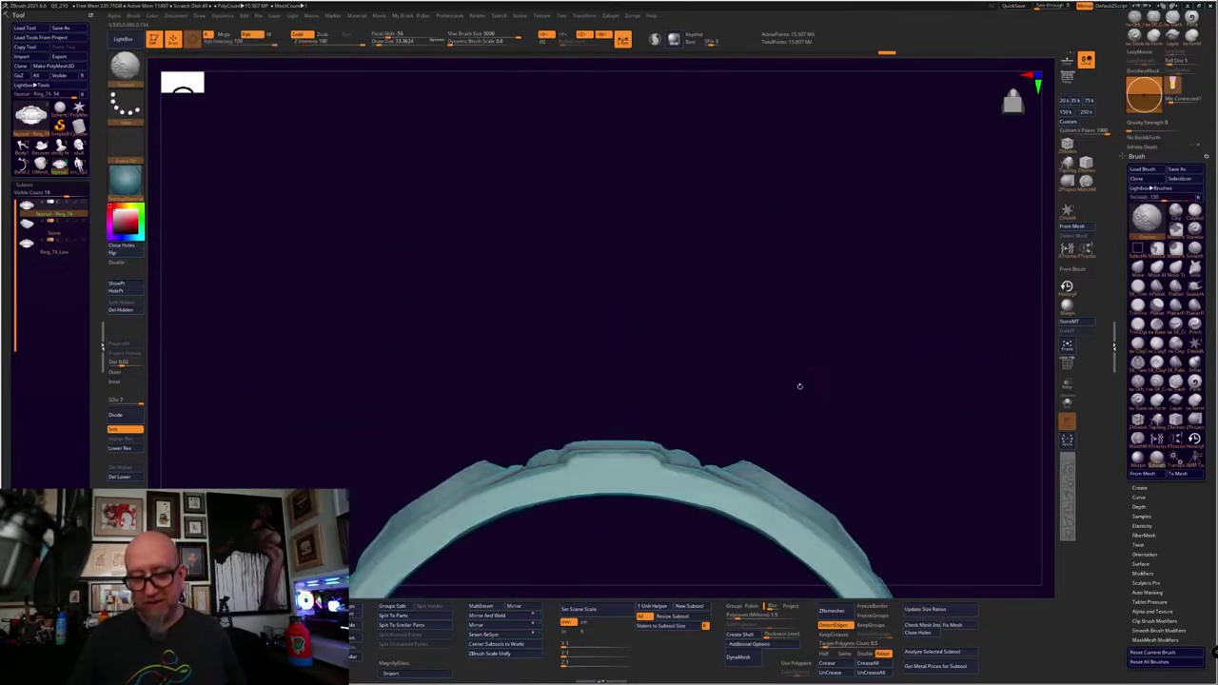
drag(752, 384, 717, 438)
drag(751, 318, 769, 371)
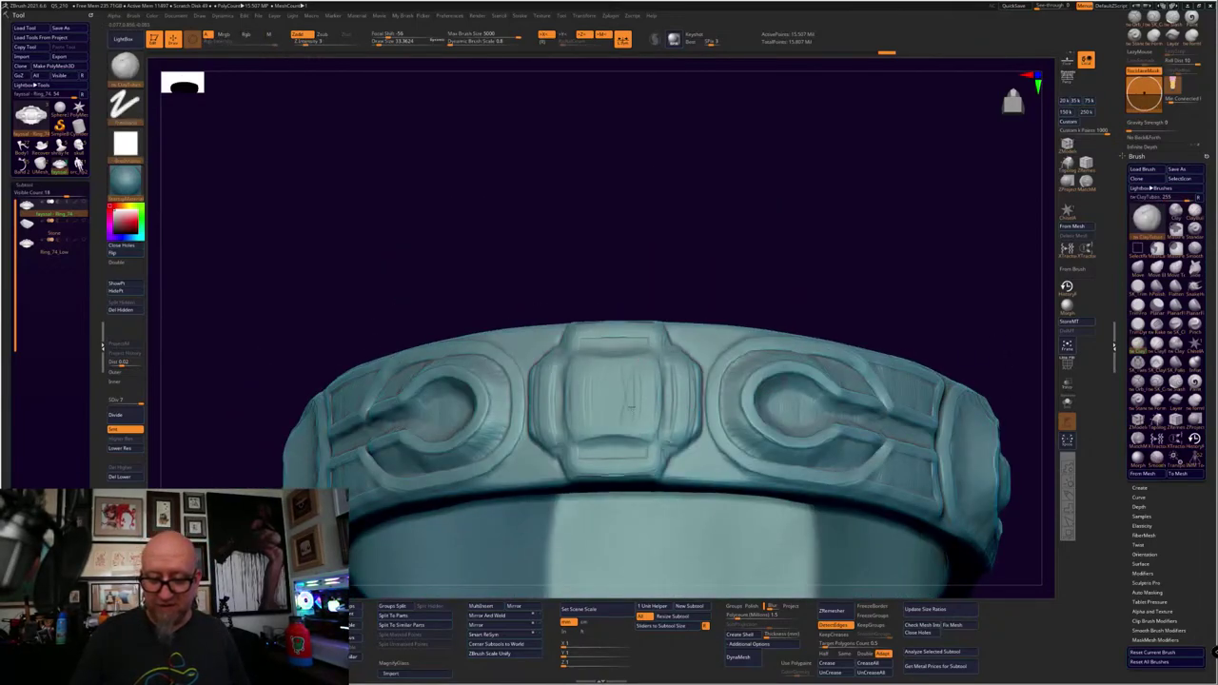
drag(600, 398, 599, 419)
Mask the whole ring band except the medallion, using a rectangular mask in profile view and inverting it
mouse_move(885, 271)
mouse_down()
mouse_move(887, 333)
mouse_move(875, 288)
mouse_move(815, 196)
mouse_move(856, 366)
mouse_up()
mouse_move(856, 366)
alt+mouse_down()
mouse_move(865, 504)
mouse_move(925, 513)
alt+mouse_up()
drag(972, 534, 981, 497)
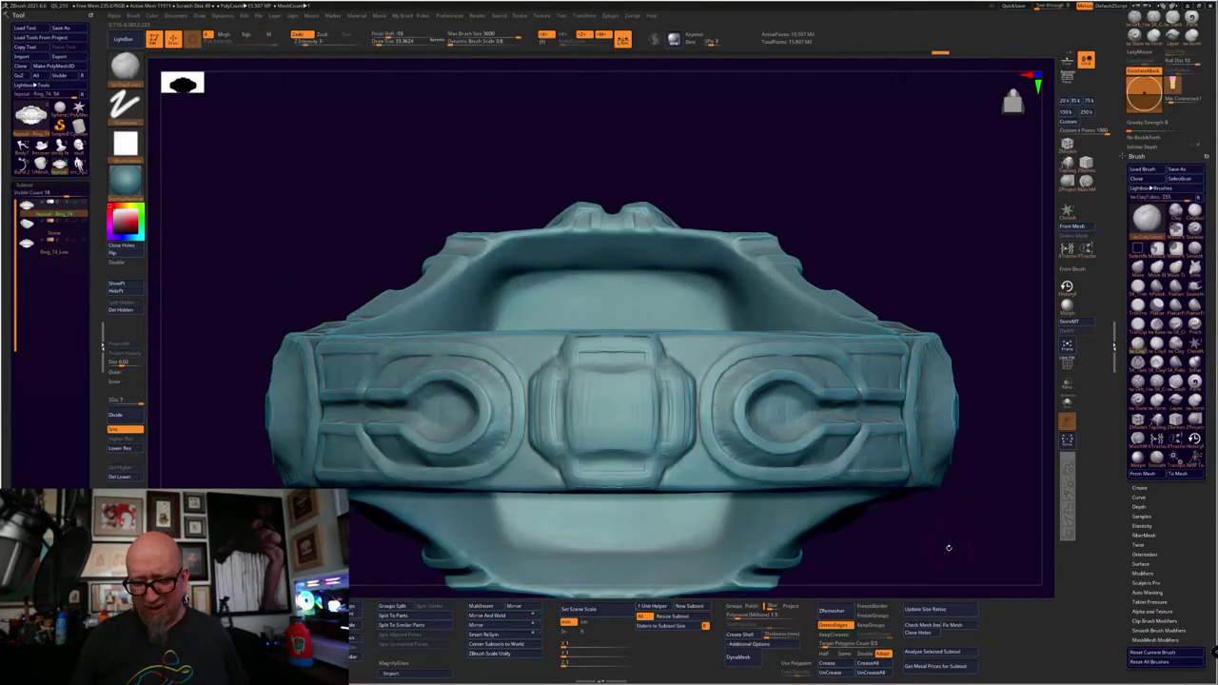
mouse_move(949, 546)
mouse_down()
mouse_move(961, 515)
mouse_move(944, 461)
mouse_up()
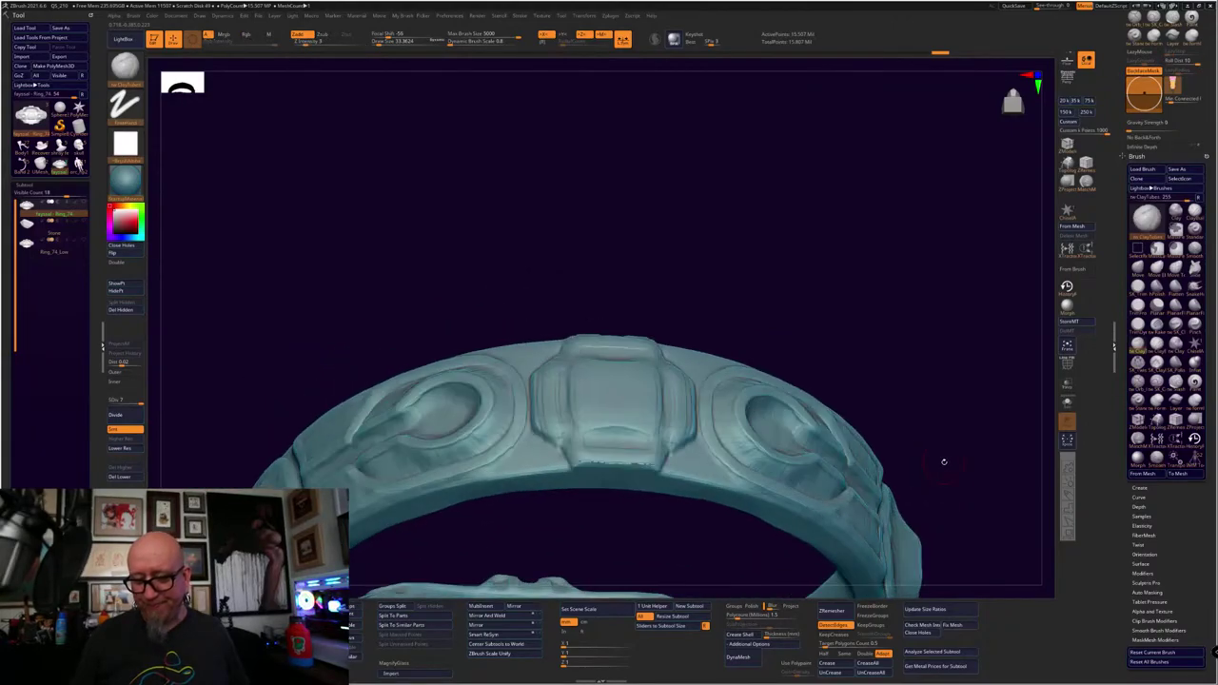
drag(801, 374, 827, 351)
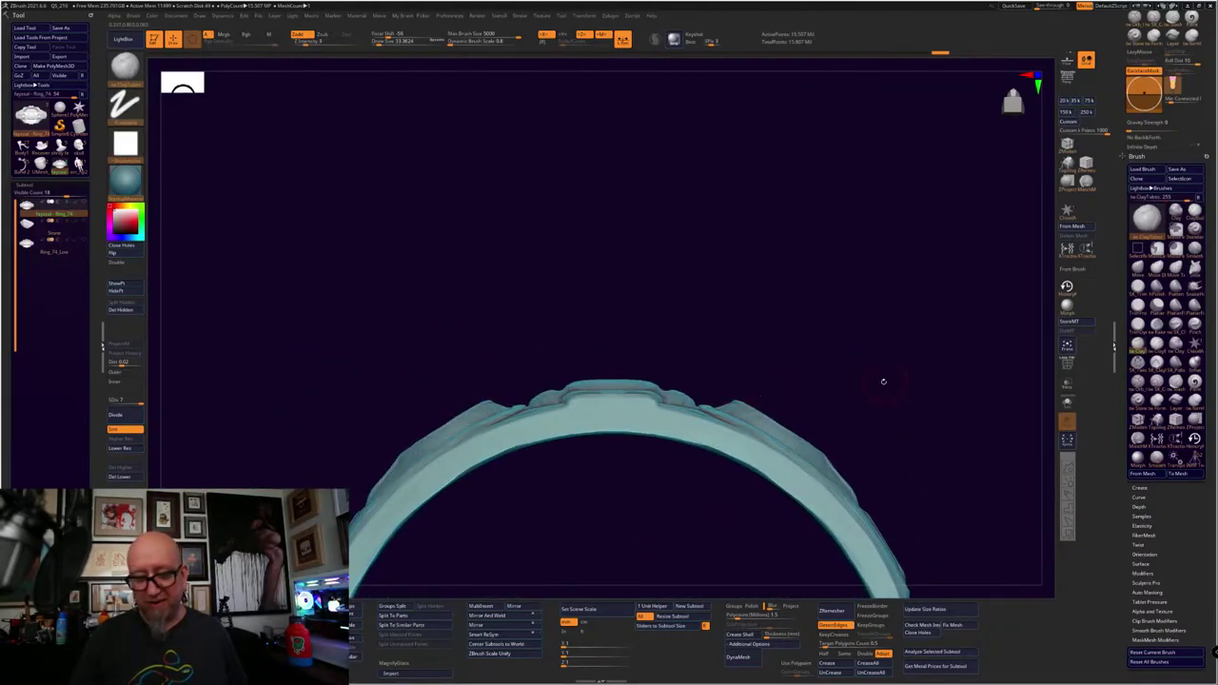
drag(618, 507, 670, 392)
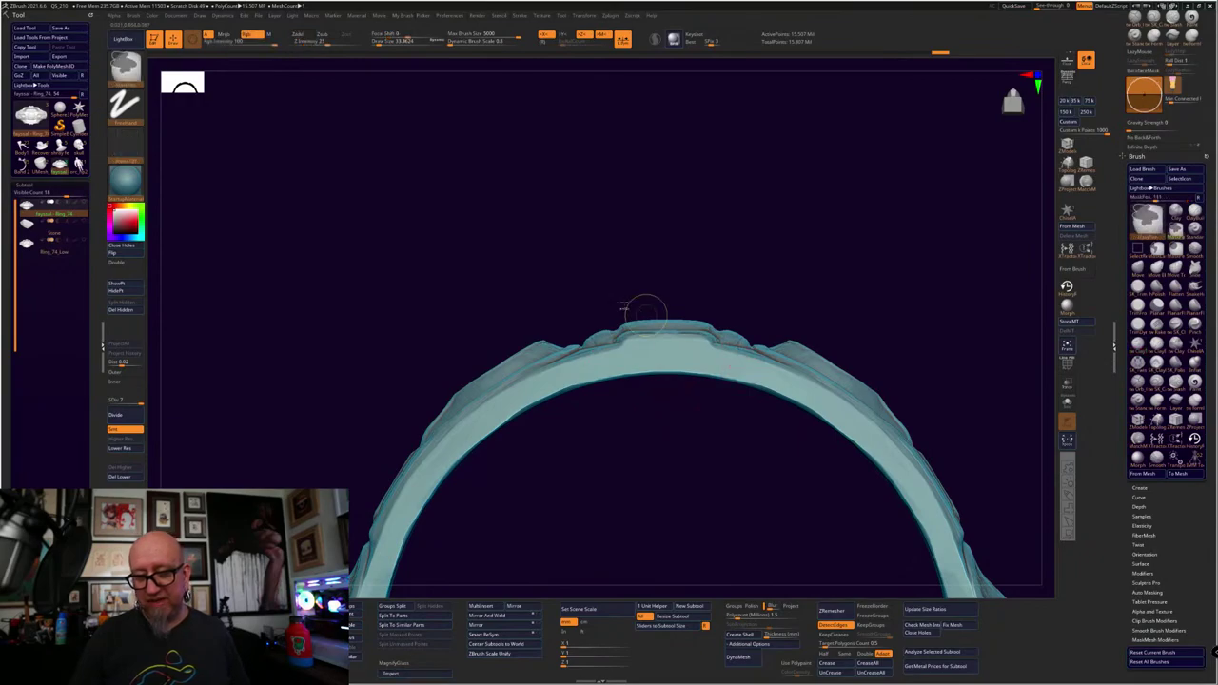
ctrl+drag(571, 259, 755, 358)
ctrl+click(698, 474)
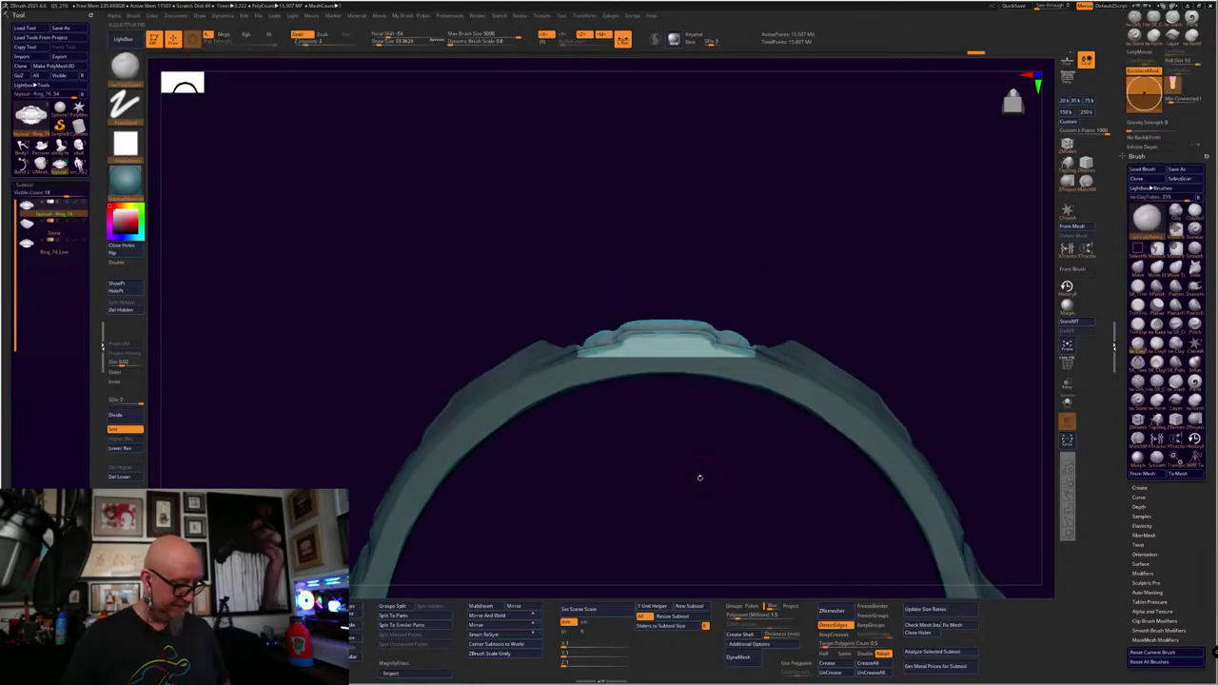
Try to stretch the unmasked medallion outward from the band with the transform gizmo
key(w)
click(657, 358)
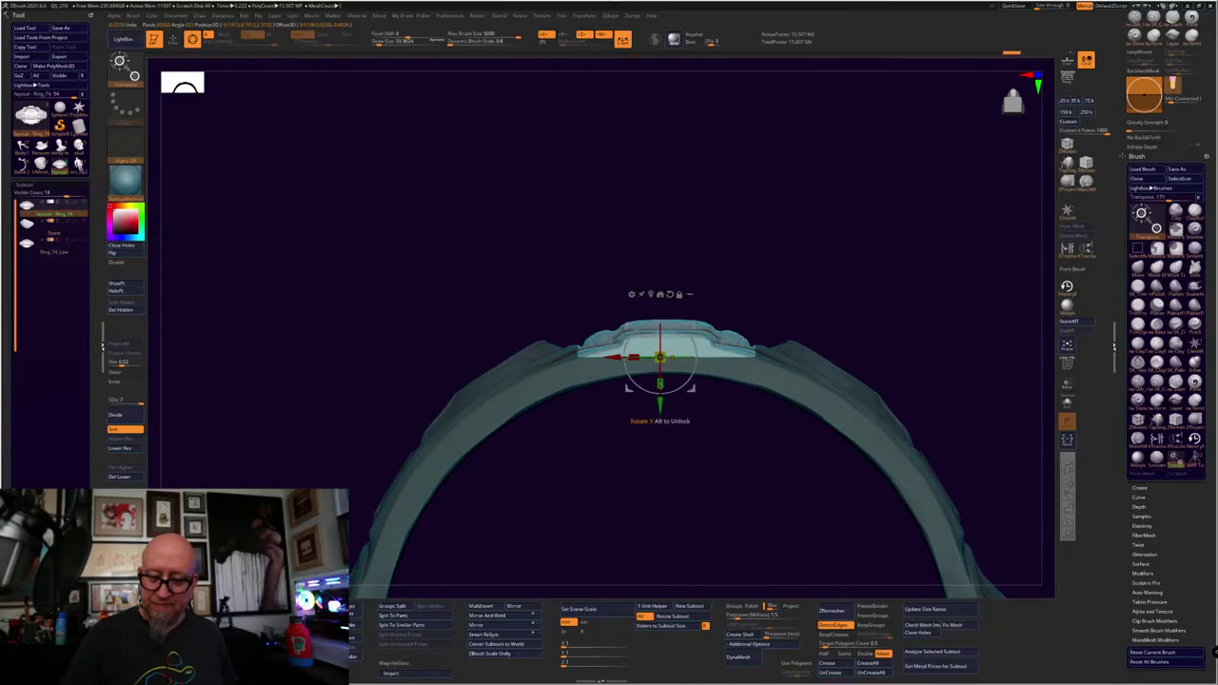
drag(660, 358, 659, 419)
drag(658, 561, 891, 299)
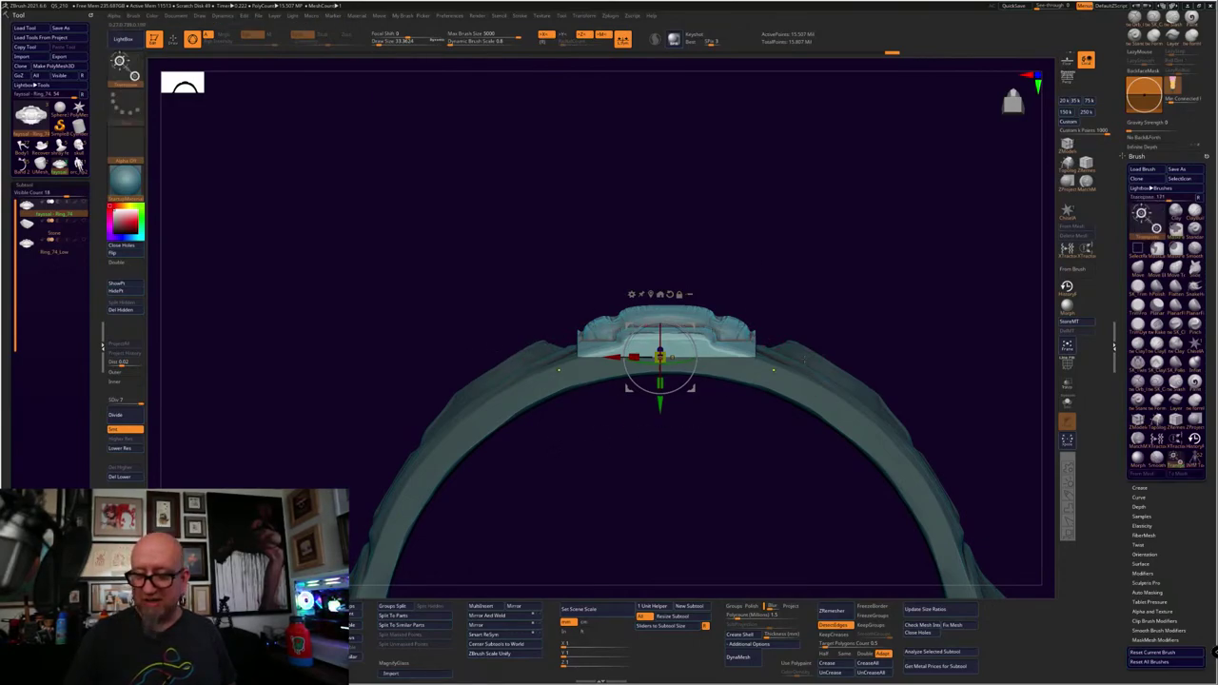
Undo the medallion's stretch and clear the mask from the ring
key(ctrl)
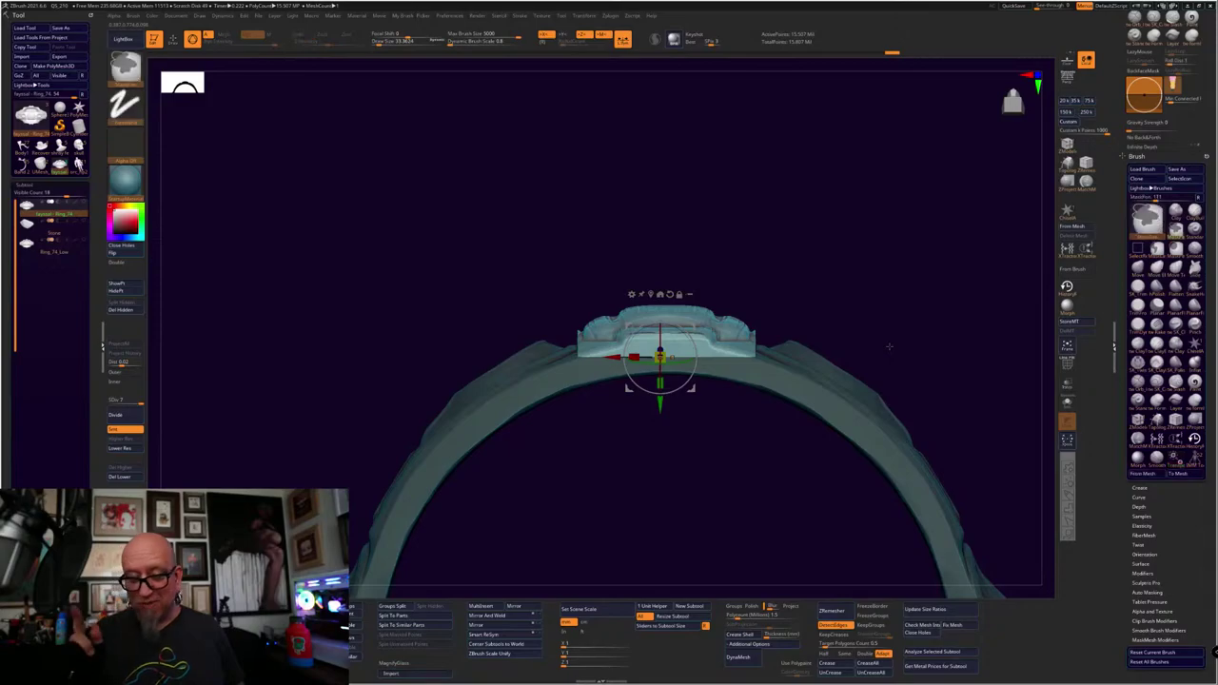
key(ctrl+z)
key(ctrl+z)
key(ctrl+z)
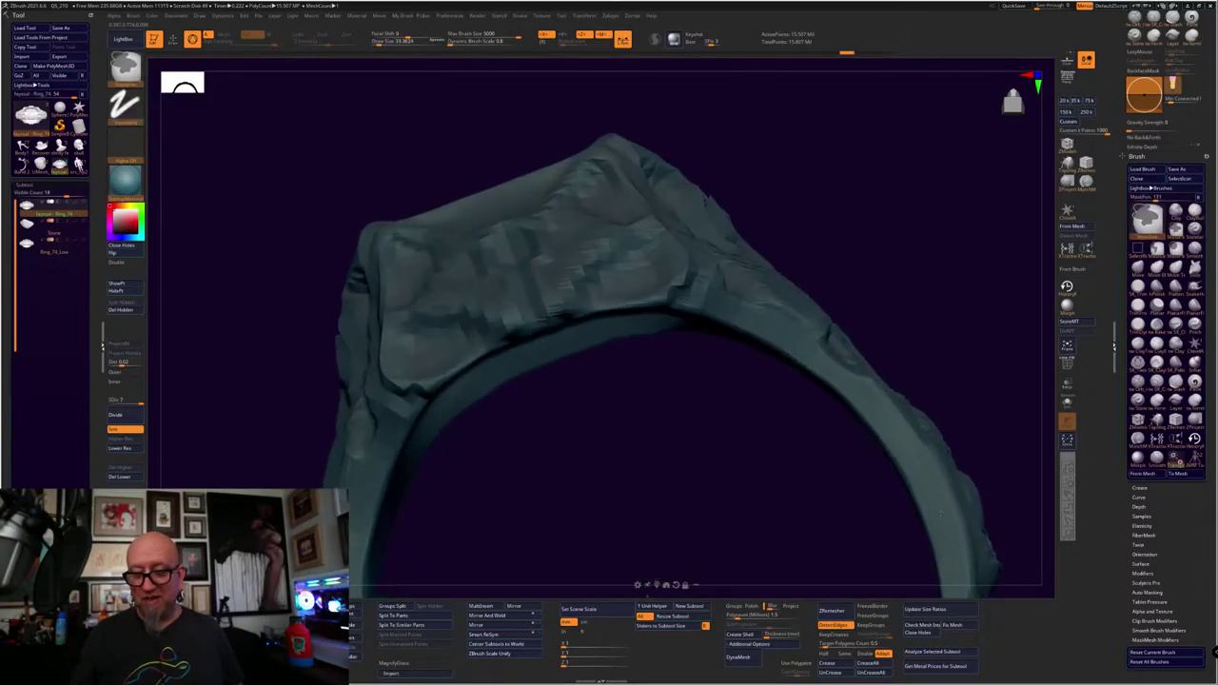
key(ctrl+z)
key(ctrl+z)
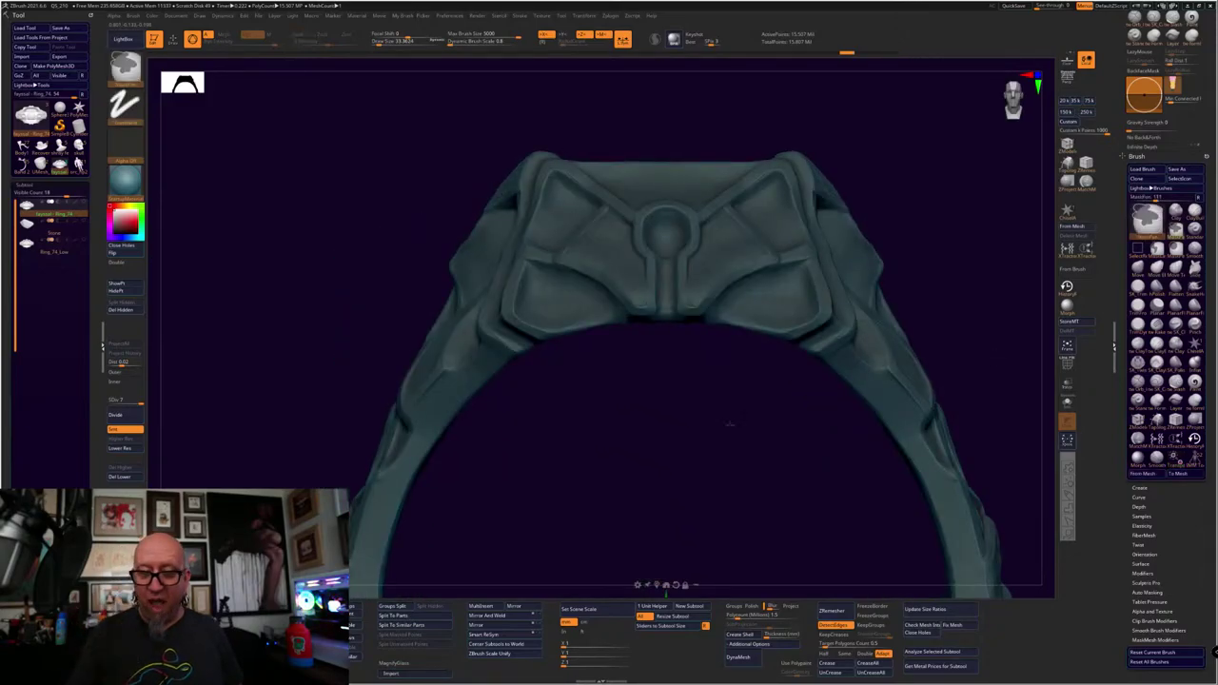
ctrl+drag(687, 445, 799, 435)
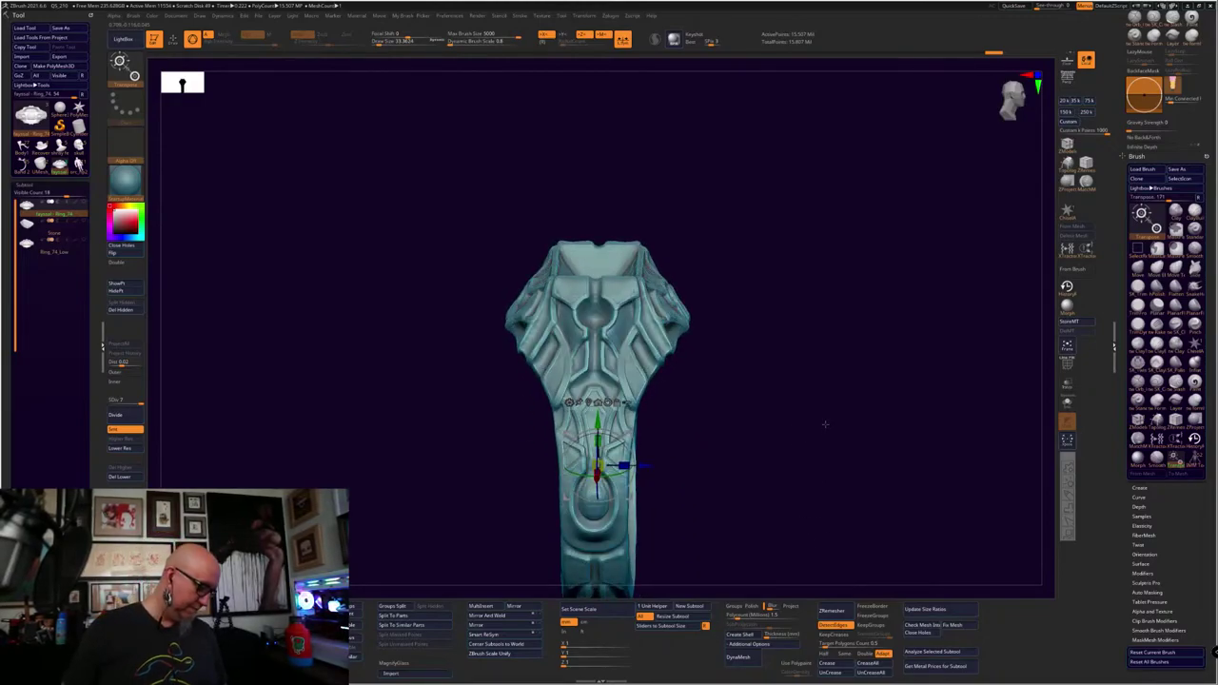
Return to sculpting and carve creases around the round socket on the ring head's side with the Orb_Cracks brush, smoothing the cuts
key(q)
mouse_move(743, 369)
mouse_down()
mouse_move(806, 404)
mouse_move(803, 470)
mouse_move(789, 482)
mouse_move(812, 460)
mouse_move(846, 492)
mouse_up()
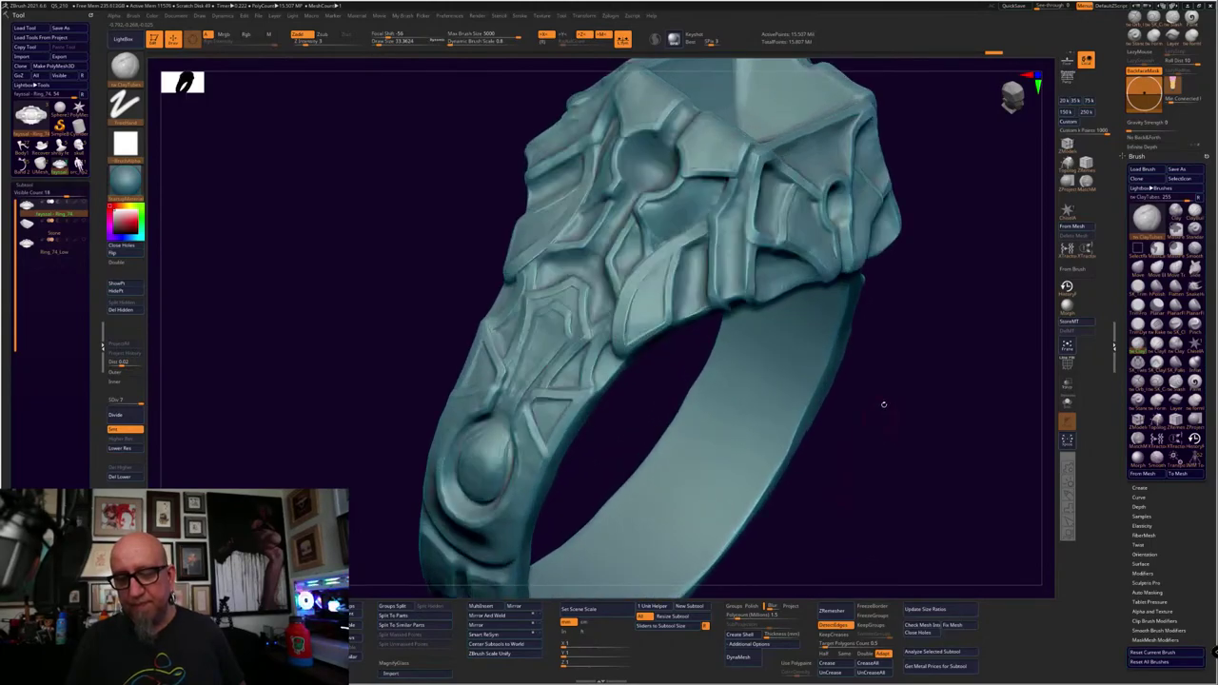
drag(884, 405, 890, 469)
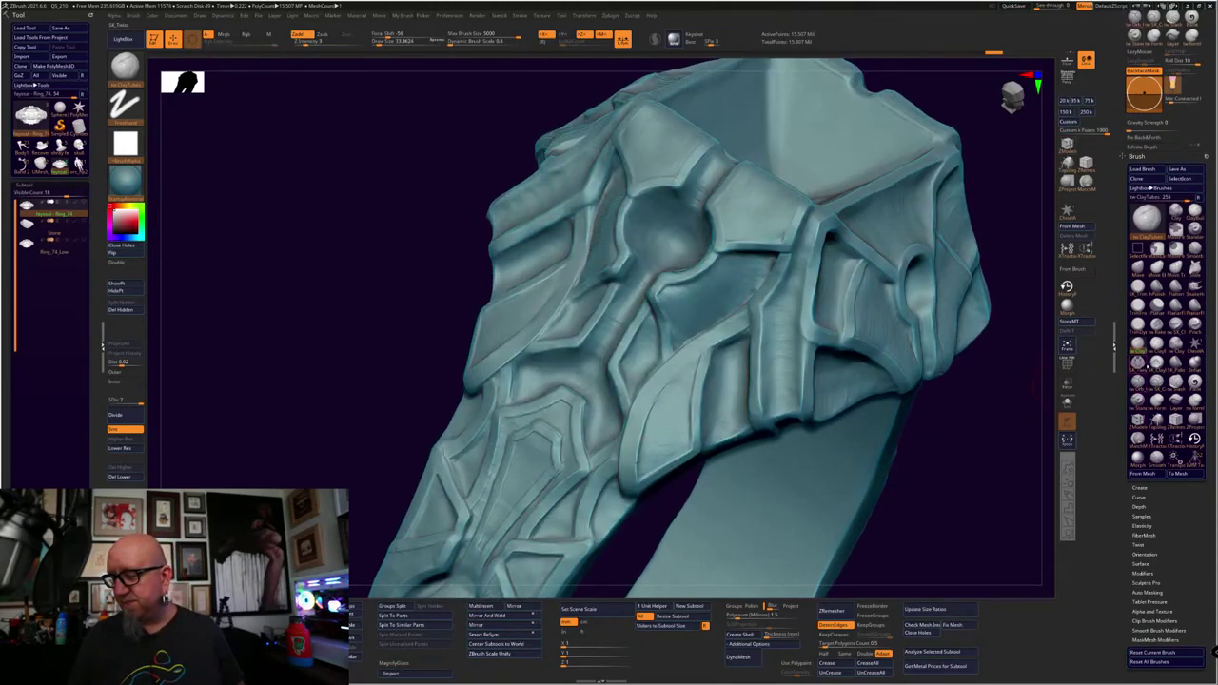
click(1138, 382)
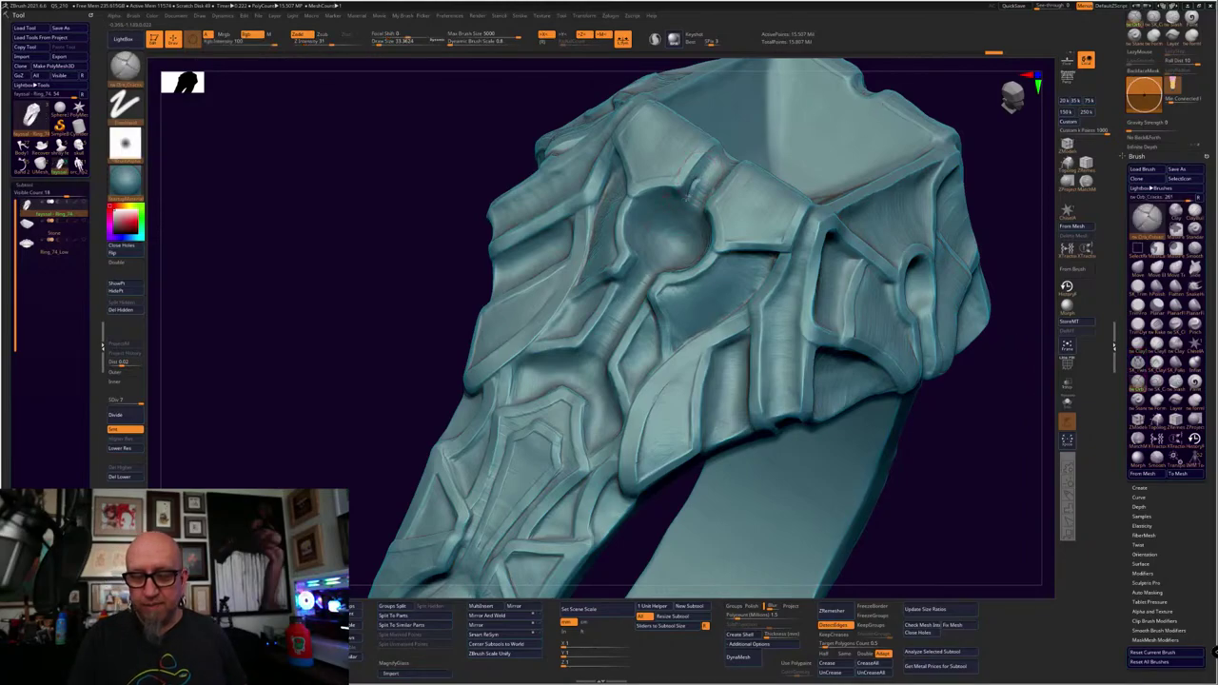
mouse_move(628, 280)
mouse_down()
mouse_move(617, 306)
mouse_move(666, 204)
mouse_up()
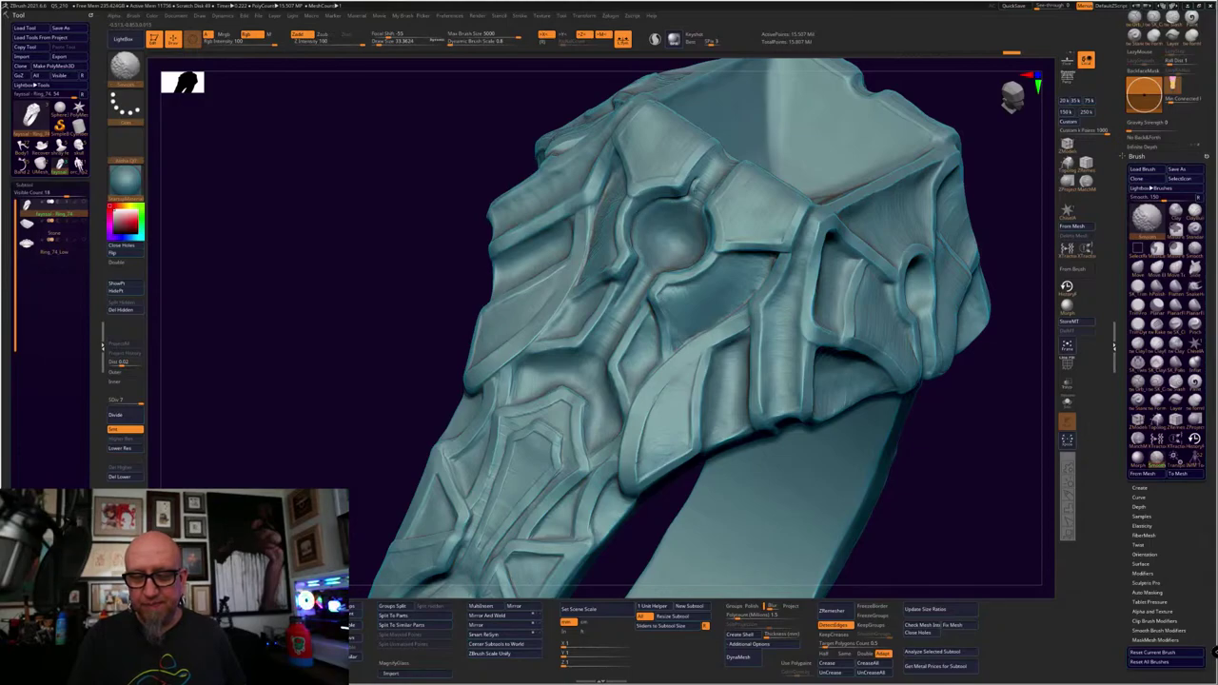
shift+drag(620, 293, 635, 268)
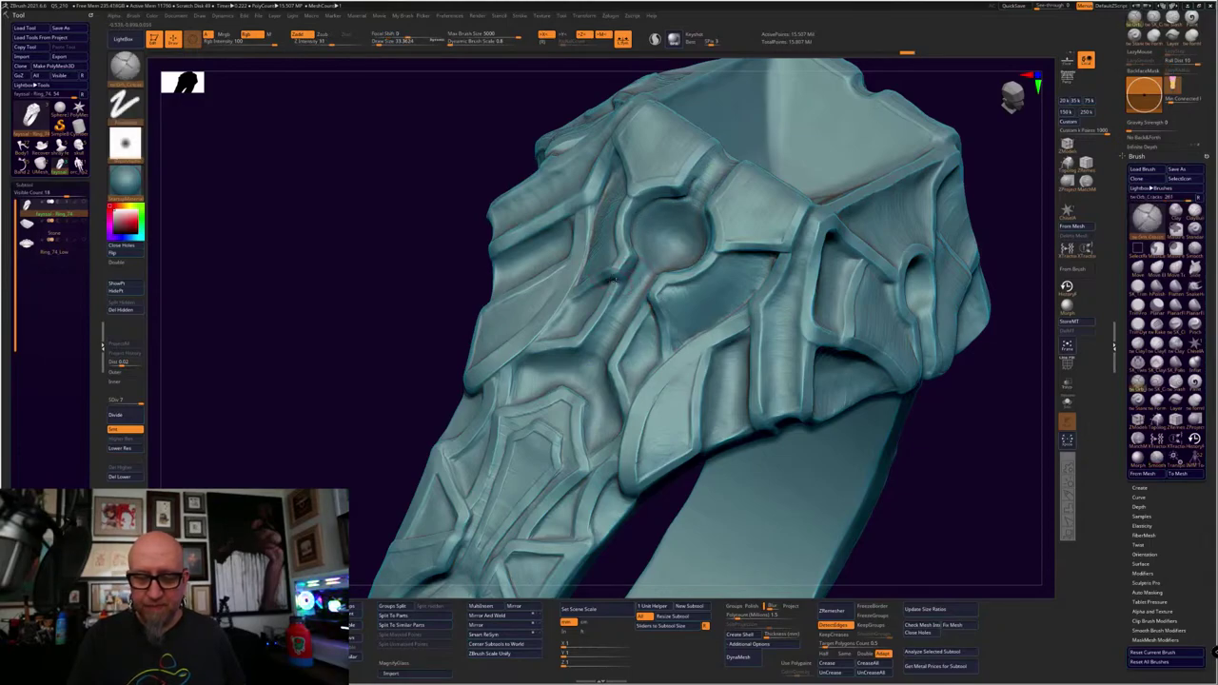
key(2)
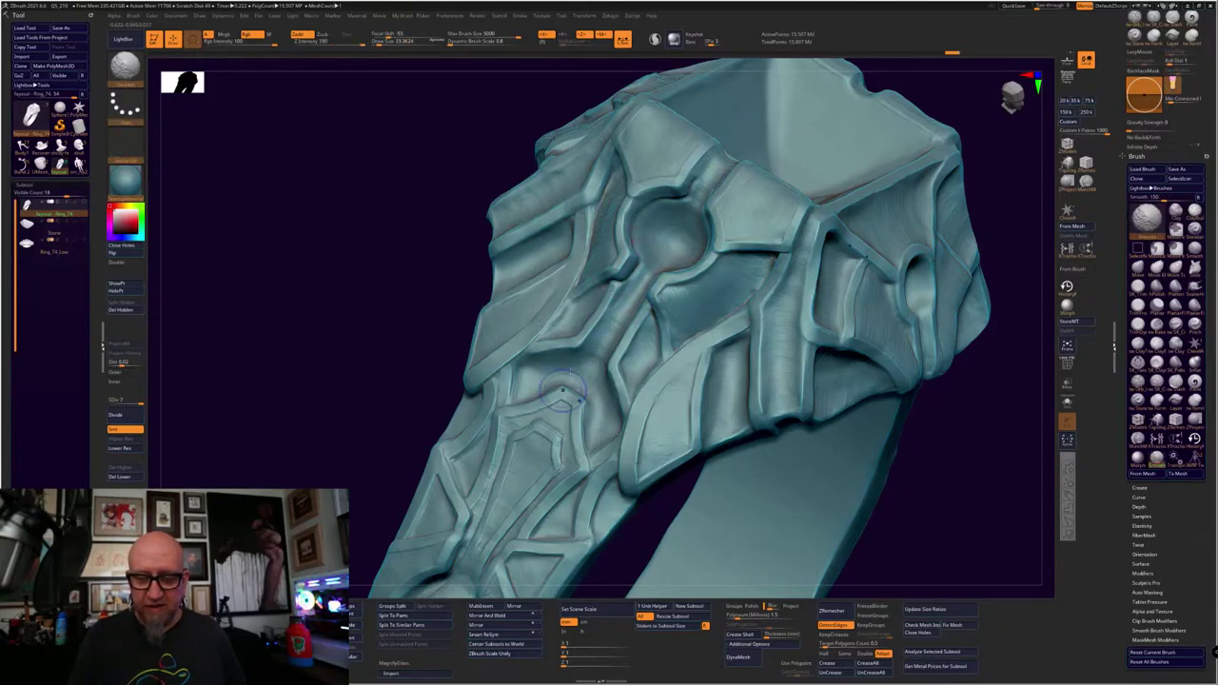
key(1)
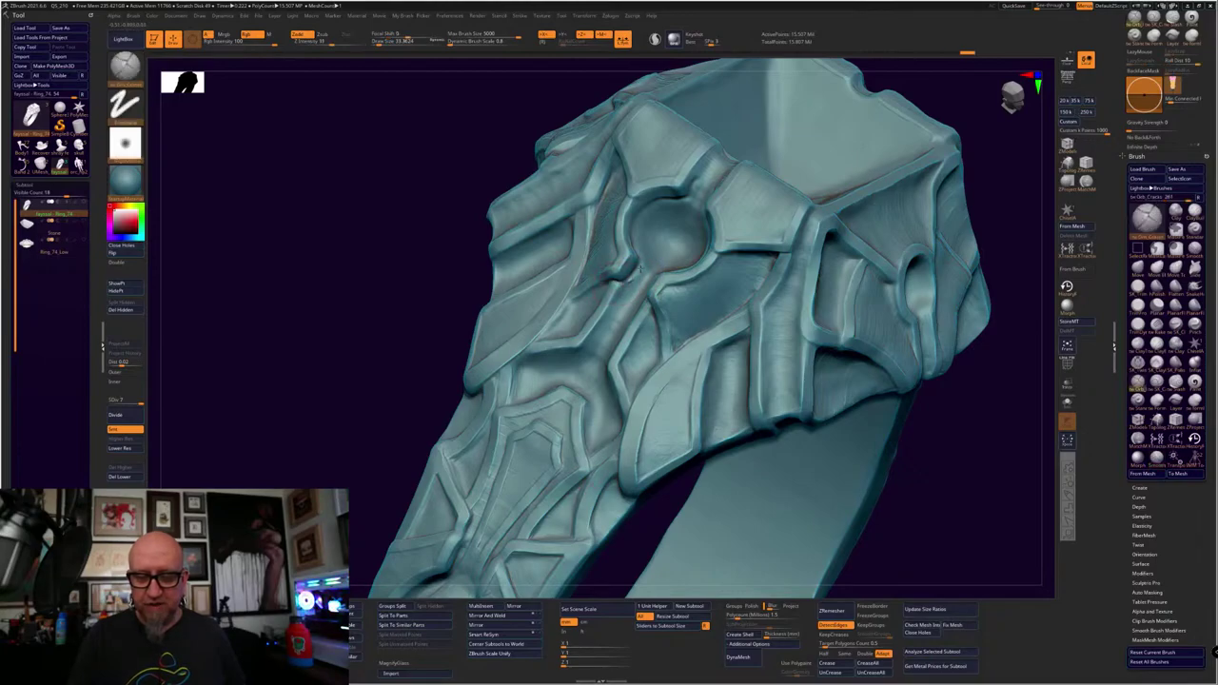
key(2)
key(1)
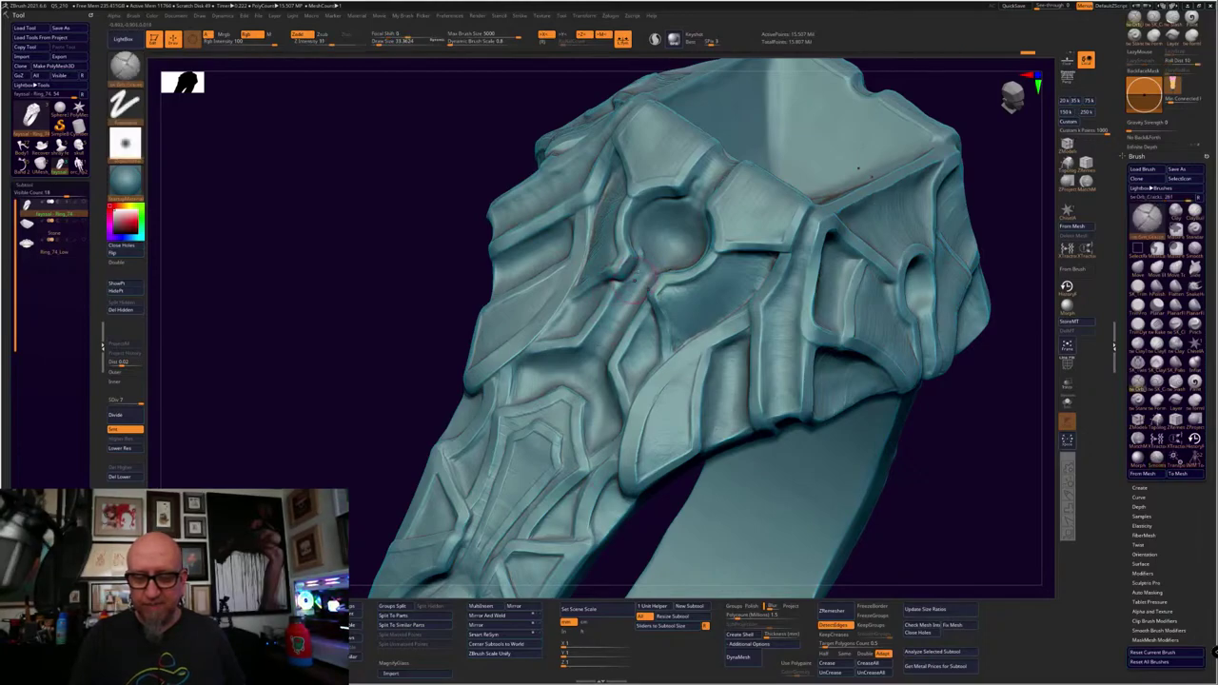
mouse_move(986, 456)
alt+mouse_down()
mouse_move(970, 384)
mouse_move(913, 351)
mouse_move(904, 327)
mouse_move(905, 383)
mouse_move(876, 478)
mouse_move(791, 413)
alt+mouse_up()
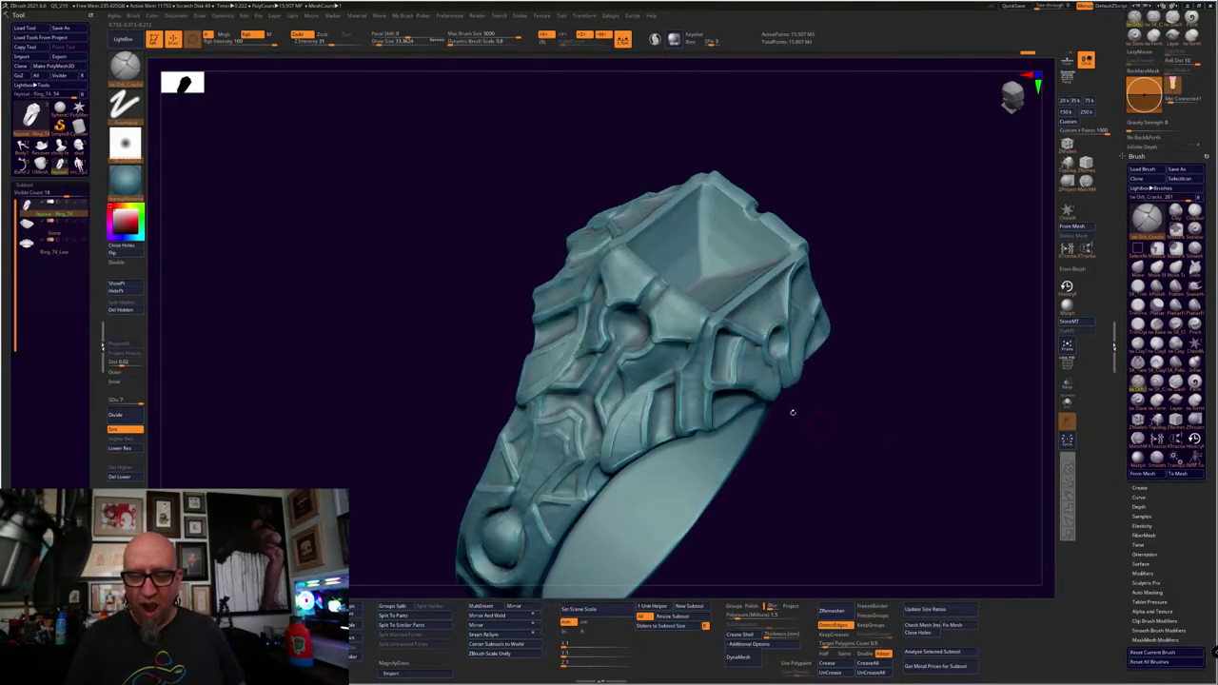
key(2)
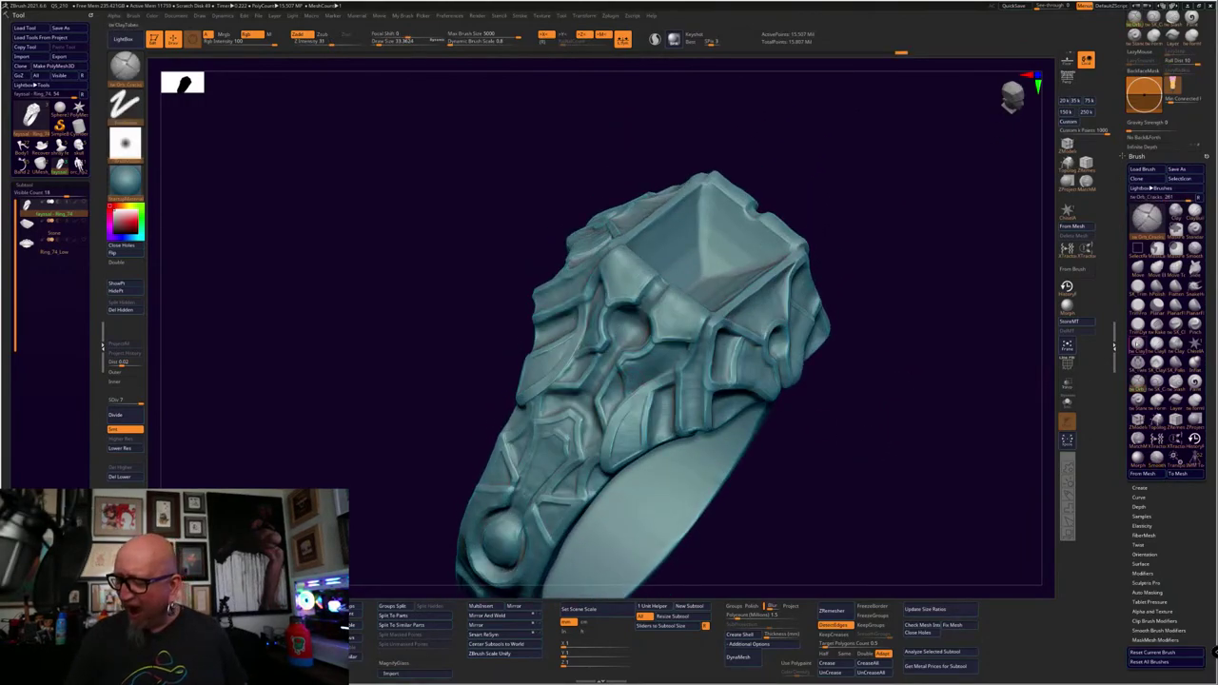
Switch to the ClayTubes brush and add clay around the notch between the plates above the round side socket
click(1136, 345)
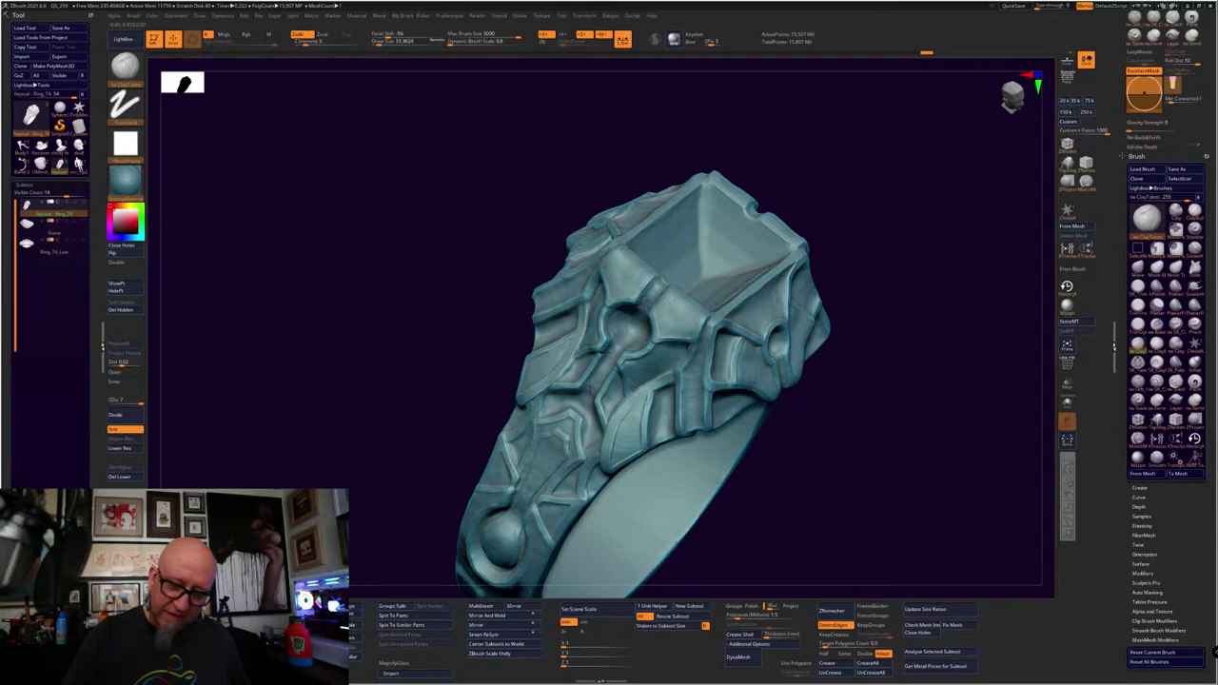
drag(752, 492, 782, 456)
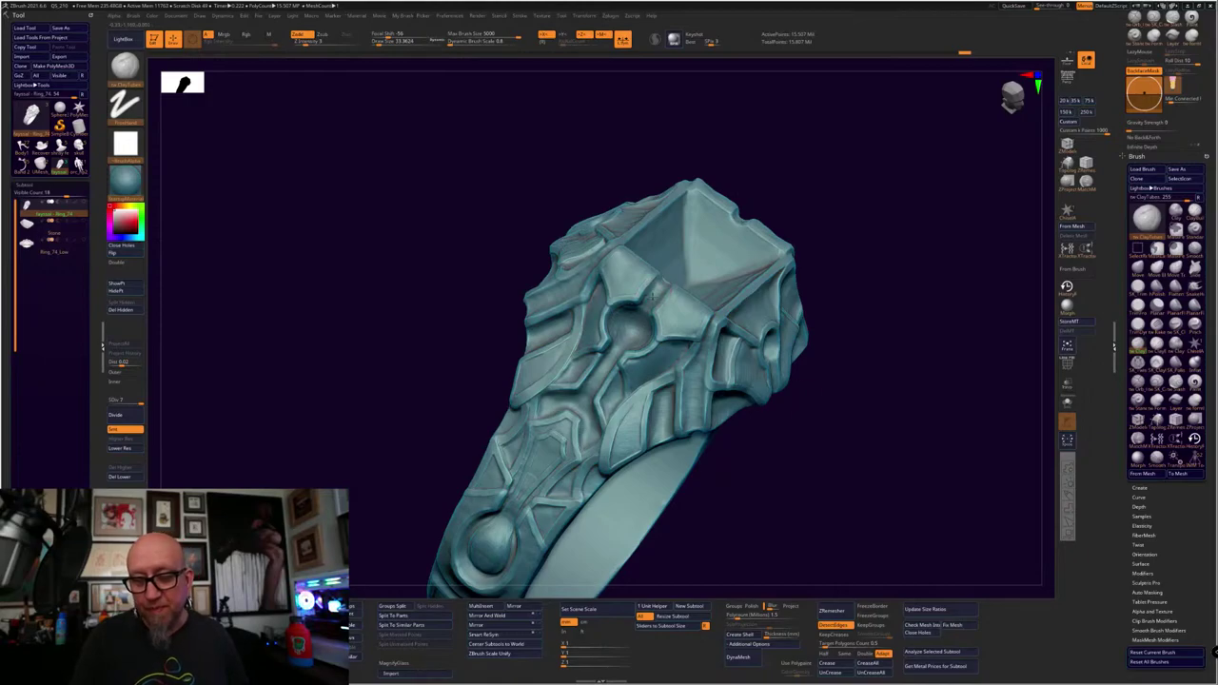
mouse_move(656, 293)
mouse_down()
mouse_move(663, 286)
mouse_move(654, 295)
mouse_up()
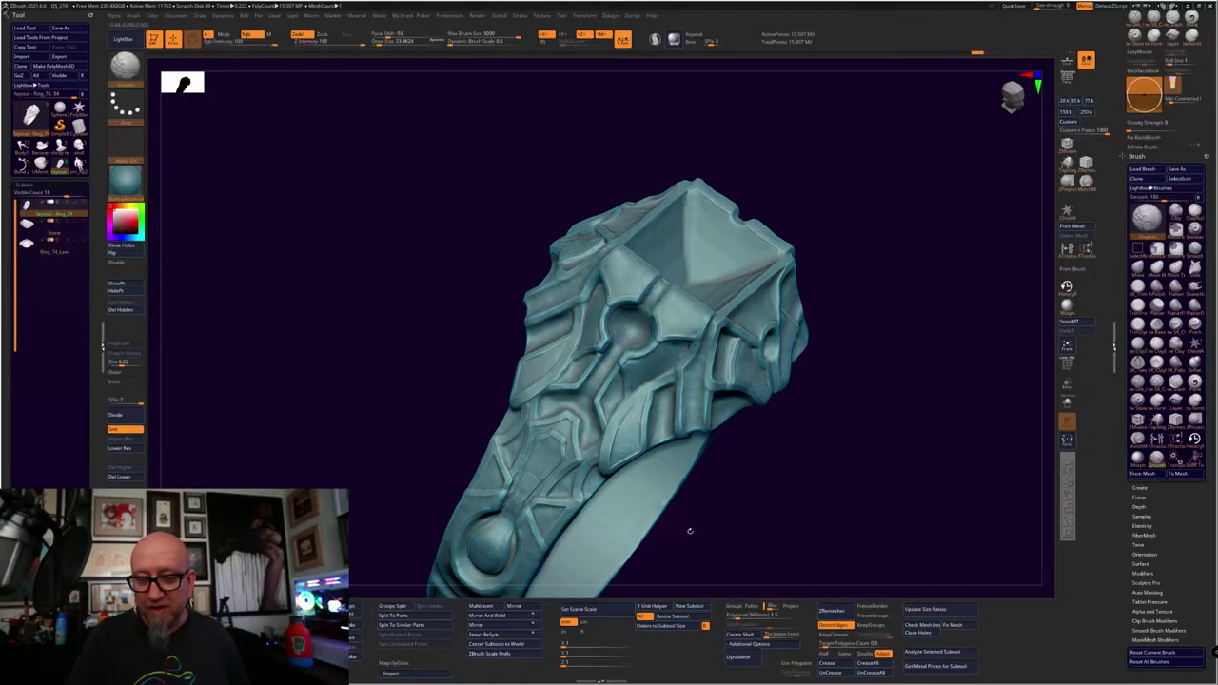
drag(691, 531, 658, 479)
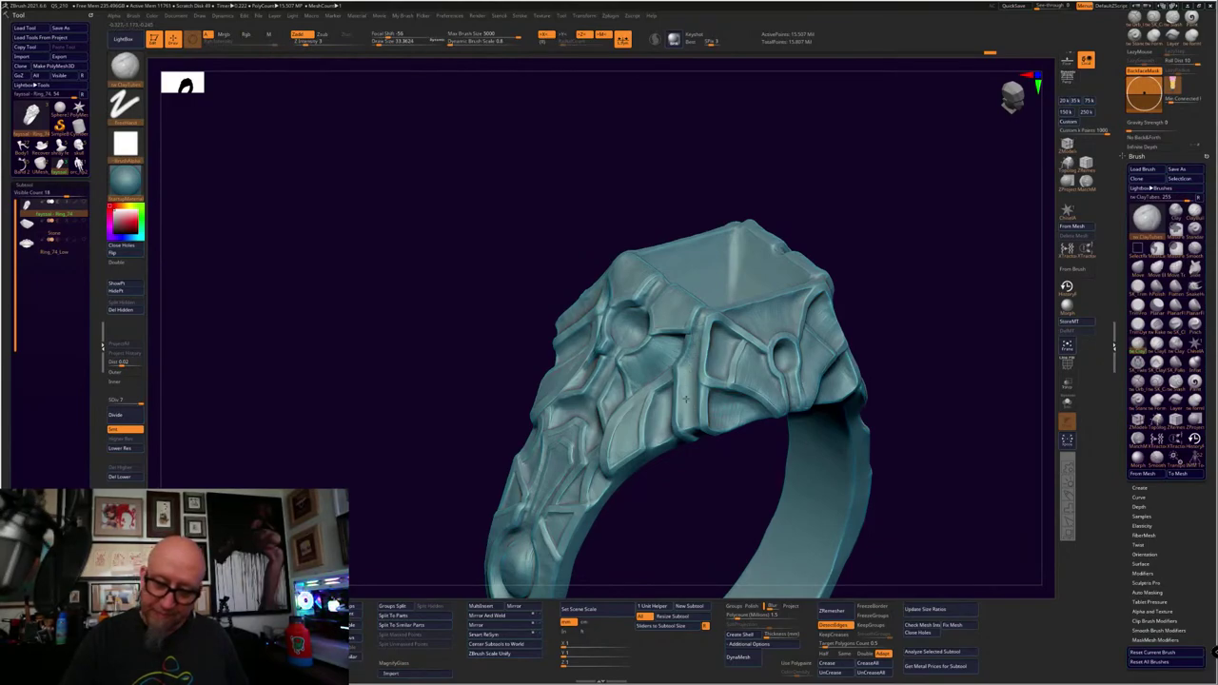
Reduce the ClayTubes brush size and add clay along the angled ridge beside the front round socket on the ring head
mouse_move(683, 489)
mouse_down()
mouse_move(698, 516)
mouse_move(794, 397)
mouse_move(802, 436)
mouse_move(782, 435)
mouse_move(805, 412)
mouse_move(826, 448)
mouse_up()
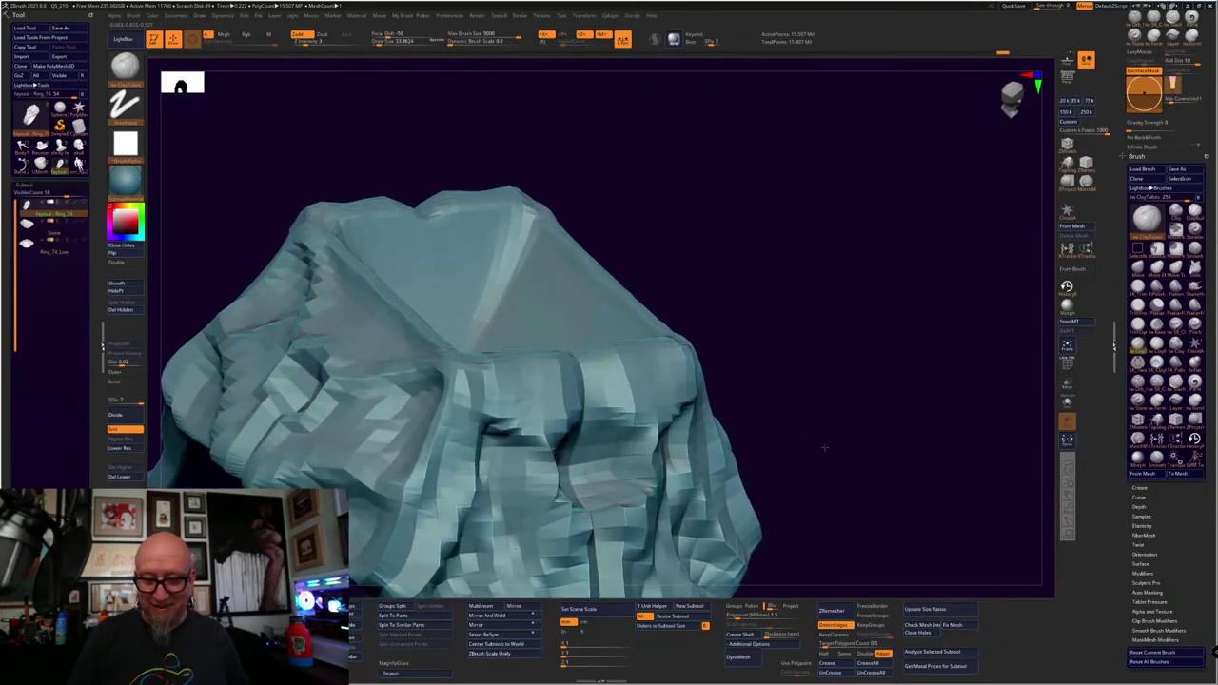
key(space)
mouse_move(853, 351)
mouse_down()
mouse_move(774, 329)
mouse_move(571, 326)
mouse_up()
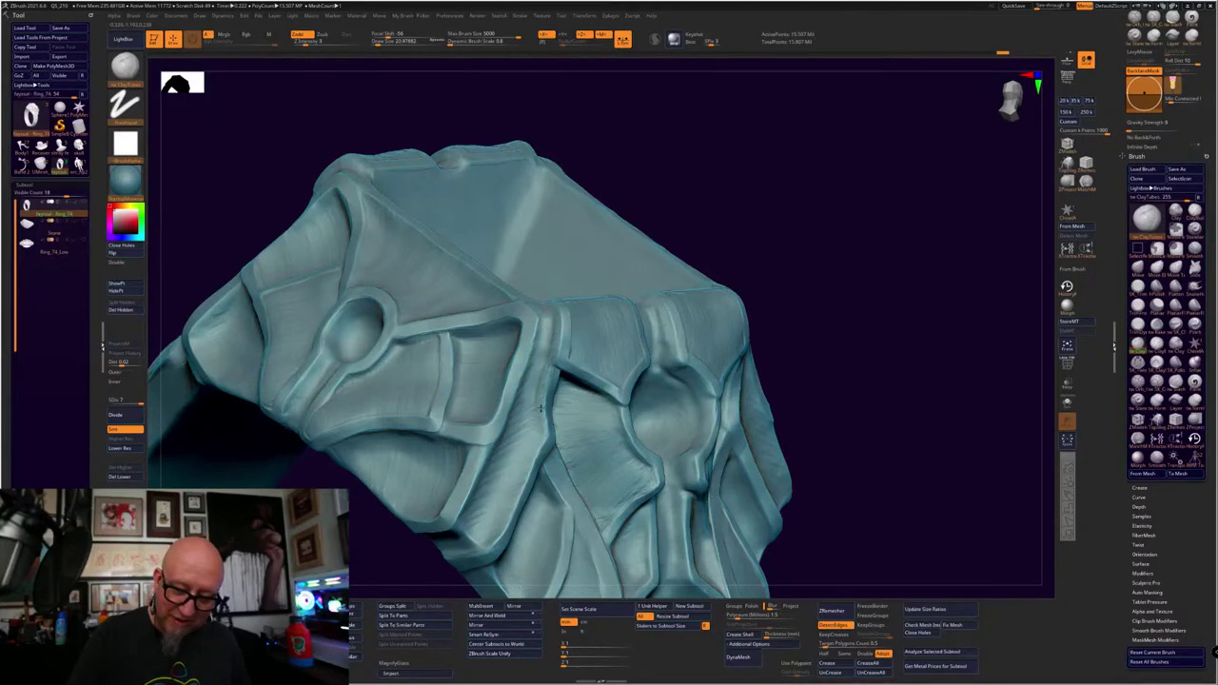
drag(539, 397, 553, 317)
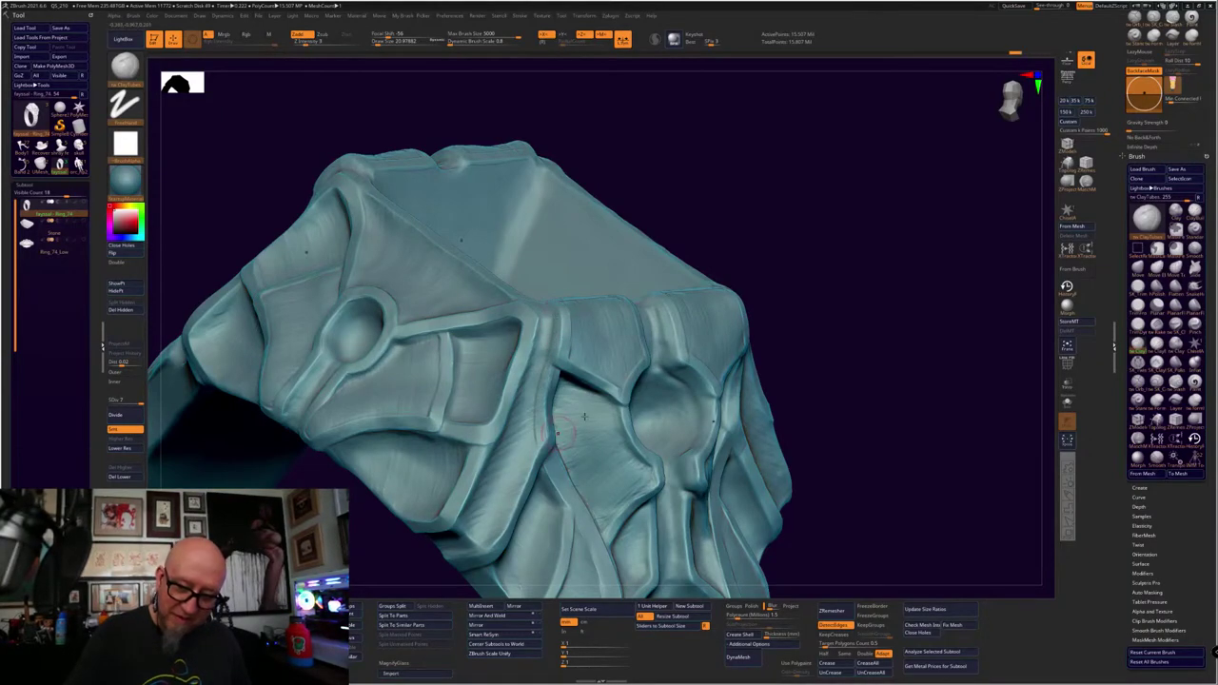
alt+drag(794, 312, 902, 220)
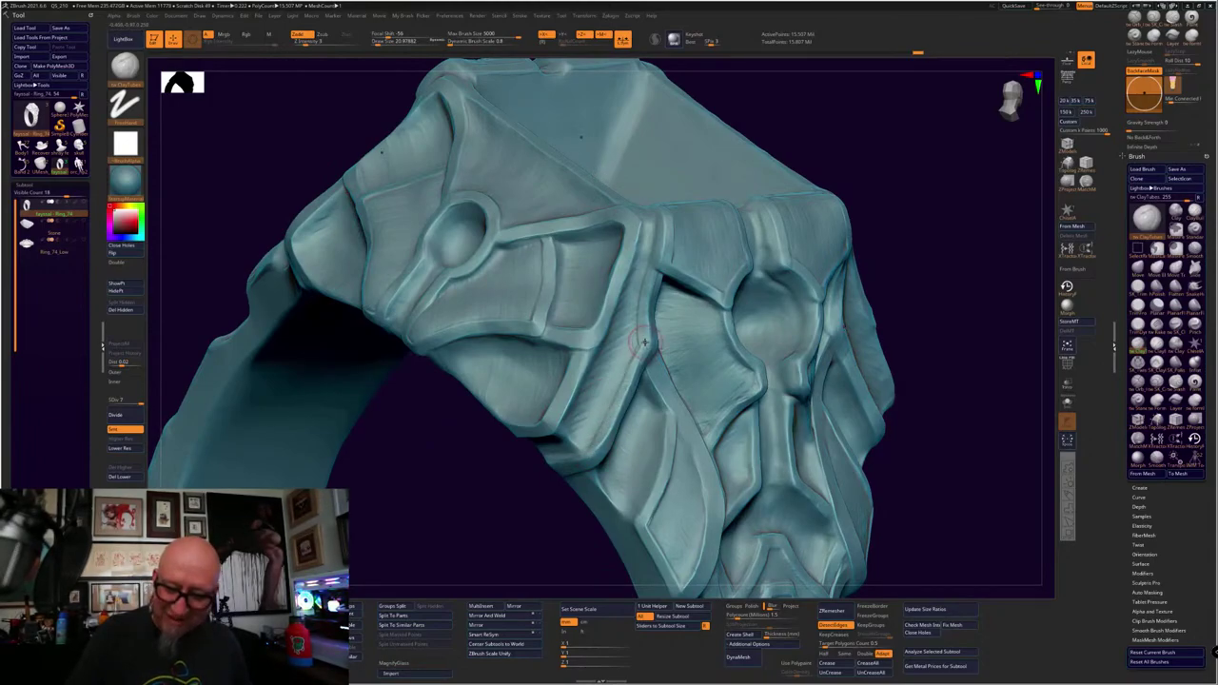
drag(616, 409, 654, 359)
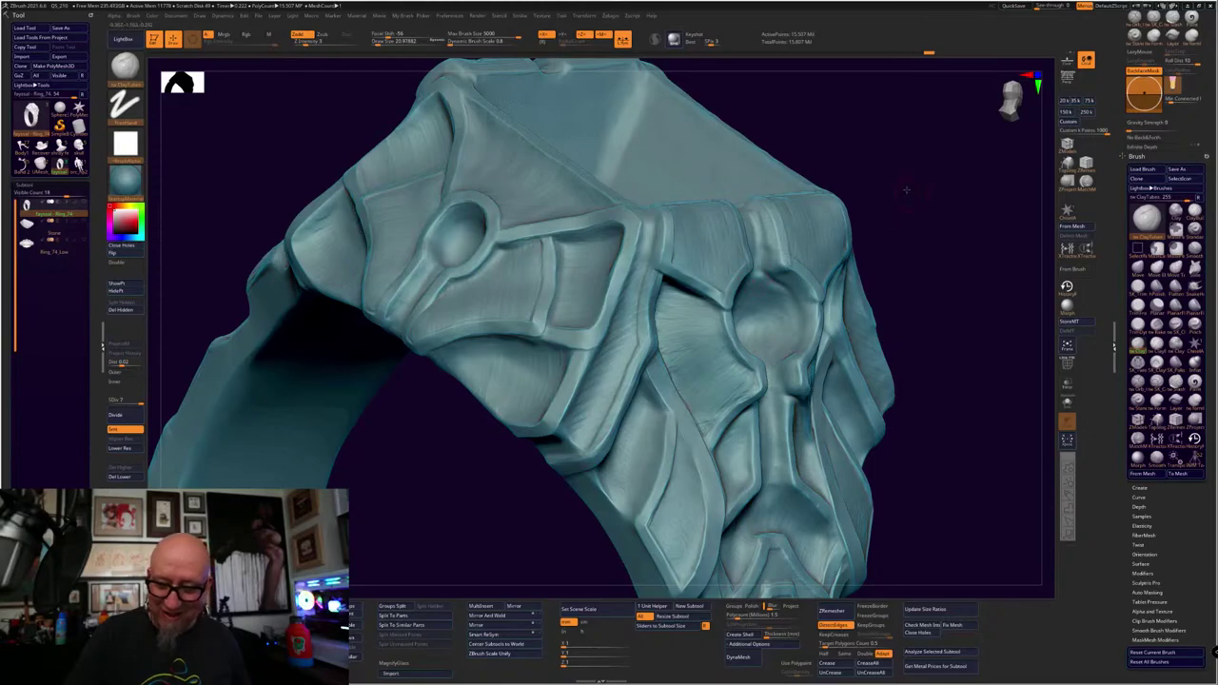
drag(907, 191, 818, 224)
drag(618, 408, 644, 367)
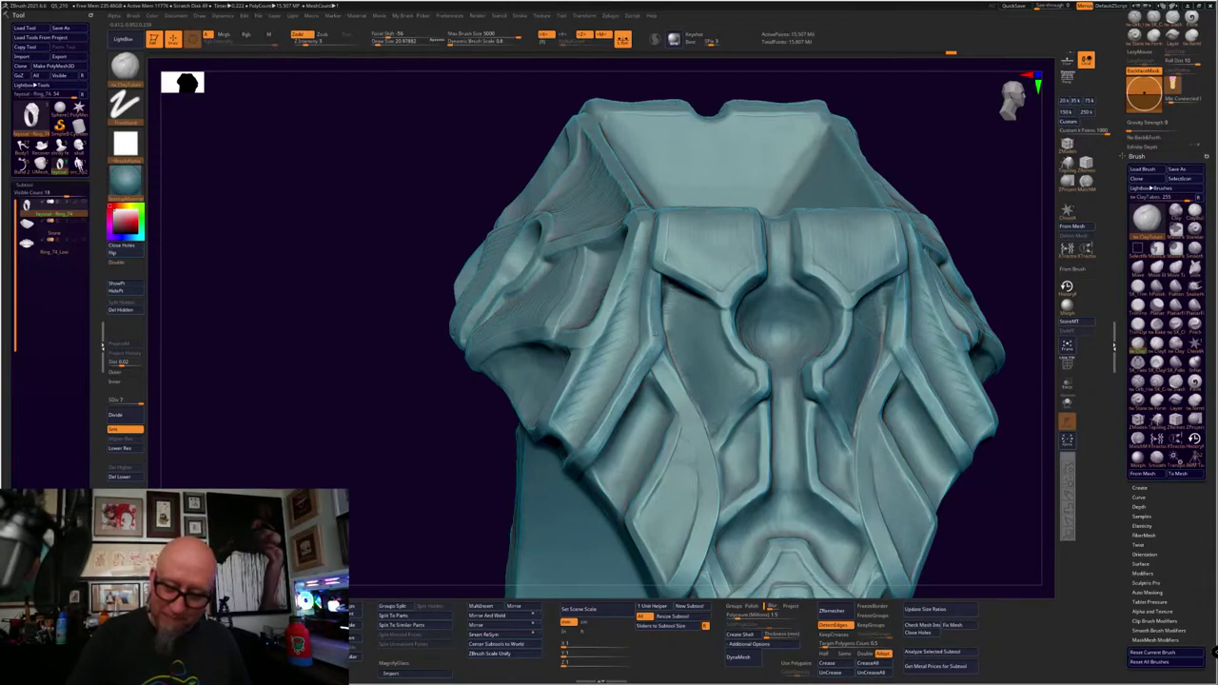
Mask the whole ring except the top edges of the upper plates and place the transform gizmo on that unmasked rim
alt+drag(946, 157, 937, 333)
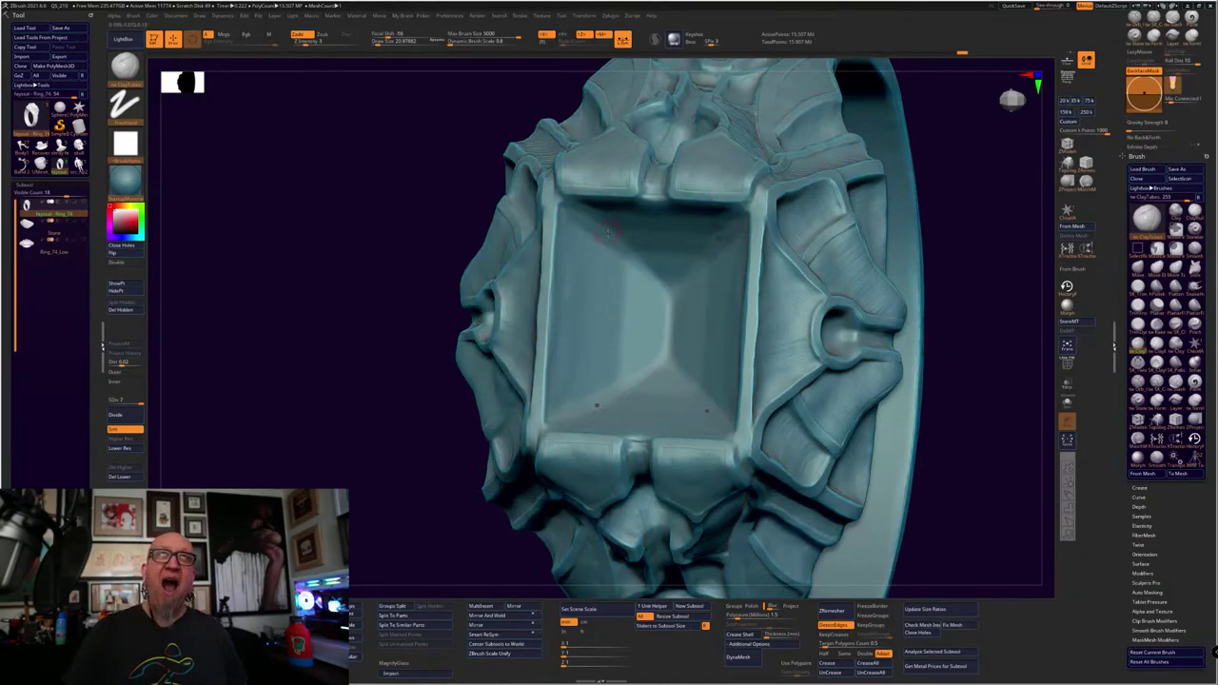
drag(968, 394, 923, 308)
ctrl+drag(544, 333, 658, 397)
ctrl+click(898, 357)
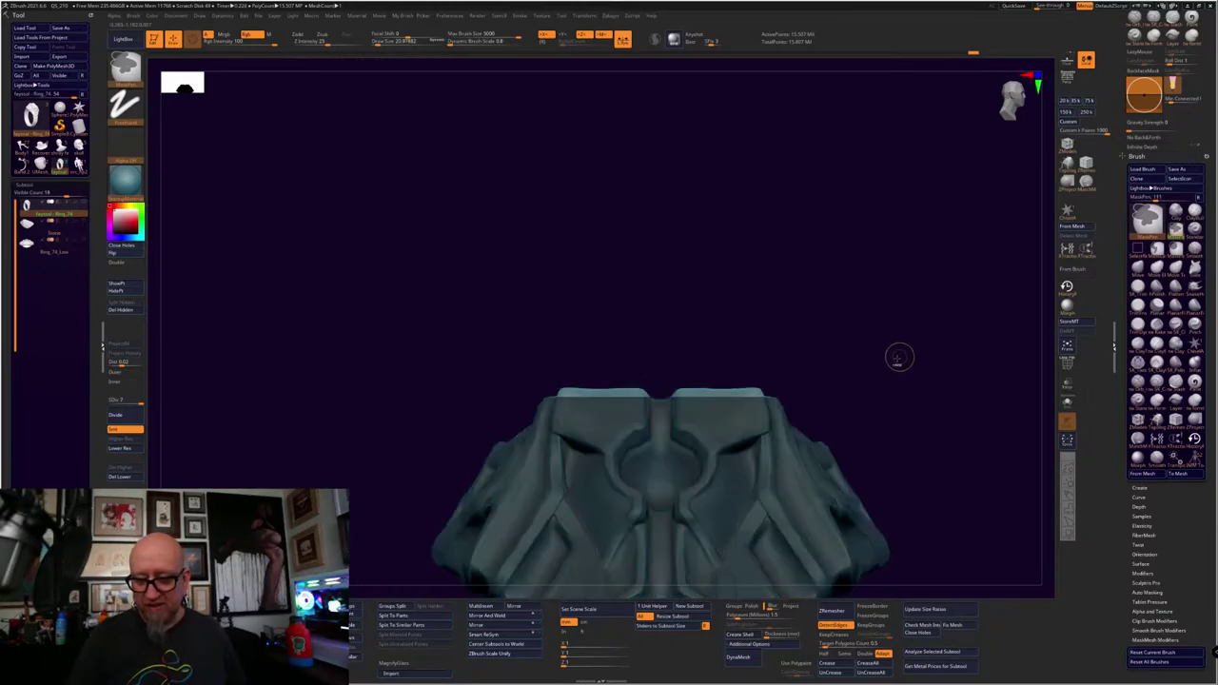
key(w)
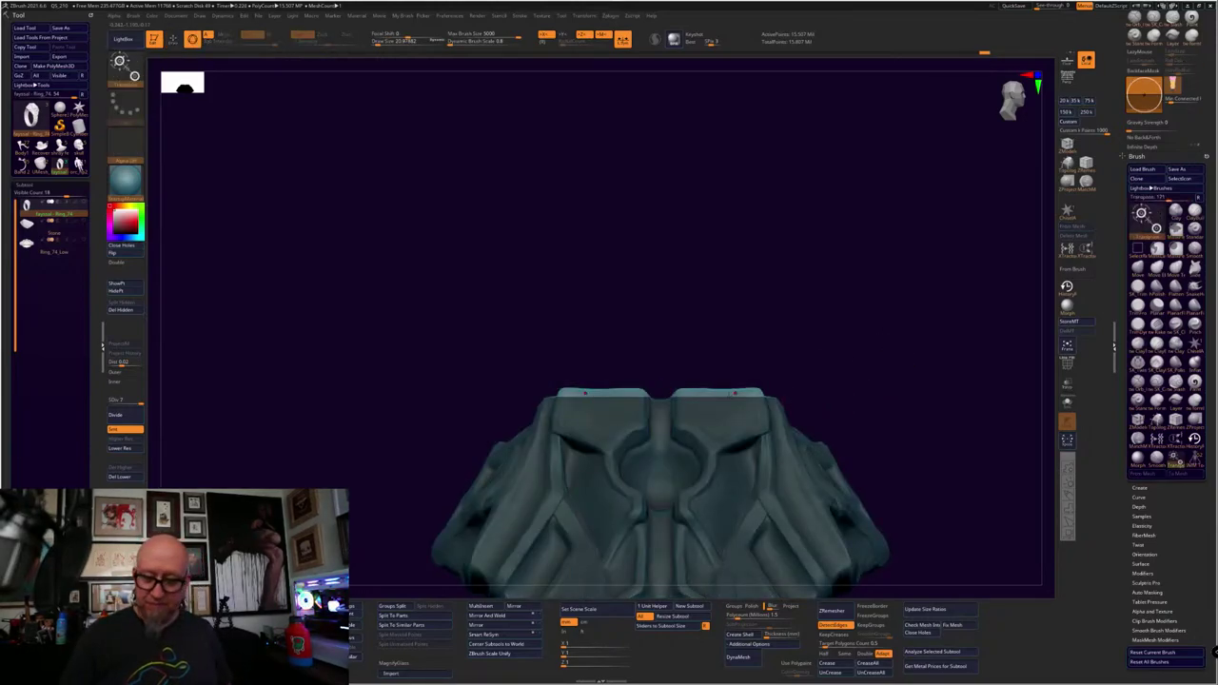
alt+click(721, 398)
alt+click(730, 335)
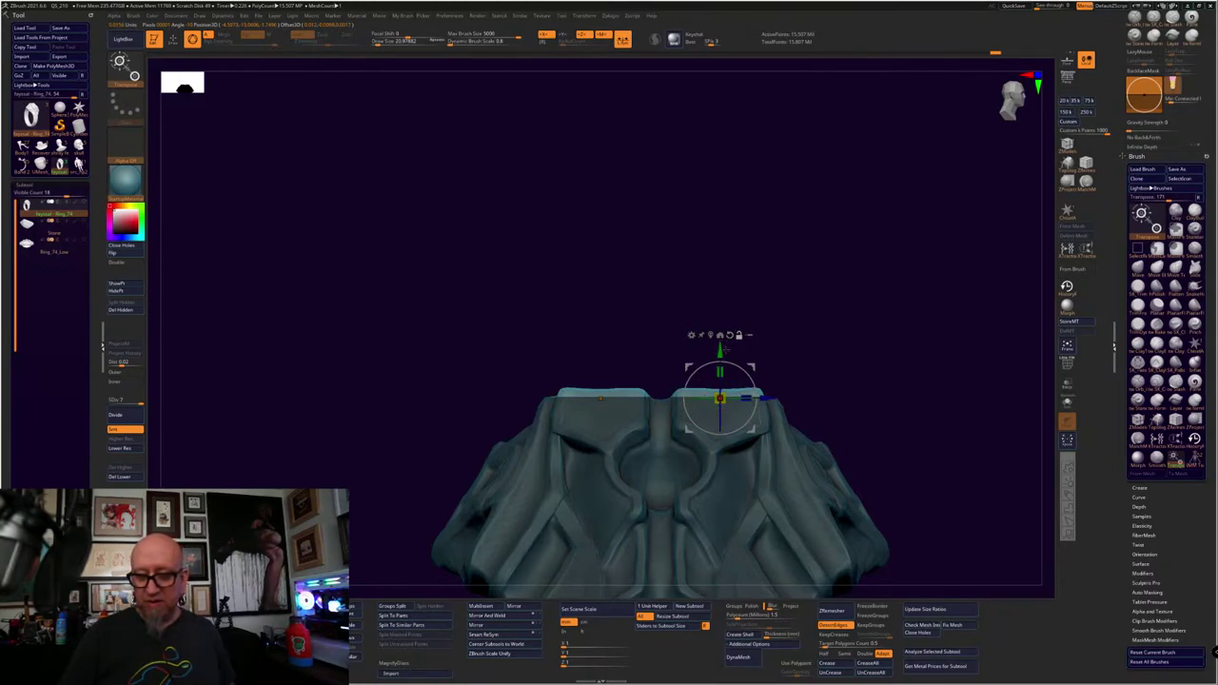
Try to raise the unmasked plate tops with the transform gizmo, undoing each attempt
alt+drag(720, 372, 723, 358)
key(ctrl+z)
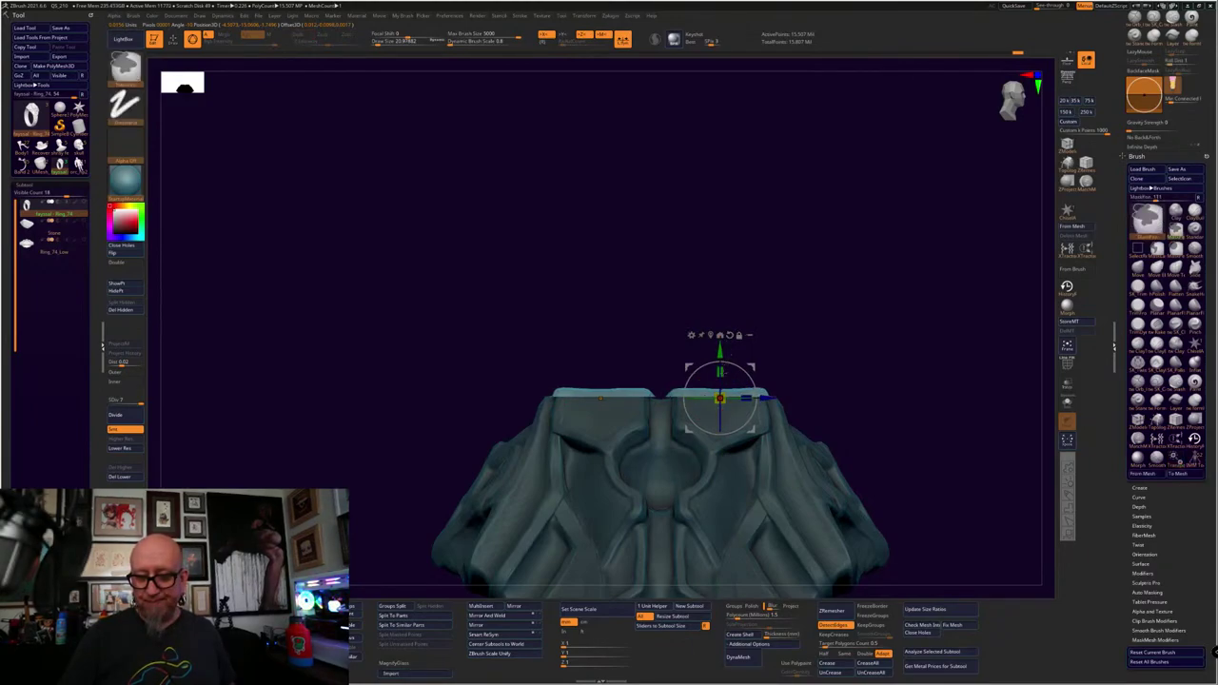
mouse_move(722, 363)
alt+mouse_down()
mouse_move(733, 272)
mouse_move(720, 371)
alt+mouse_up()
key(ctrl+z)
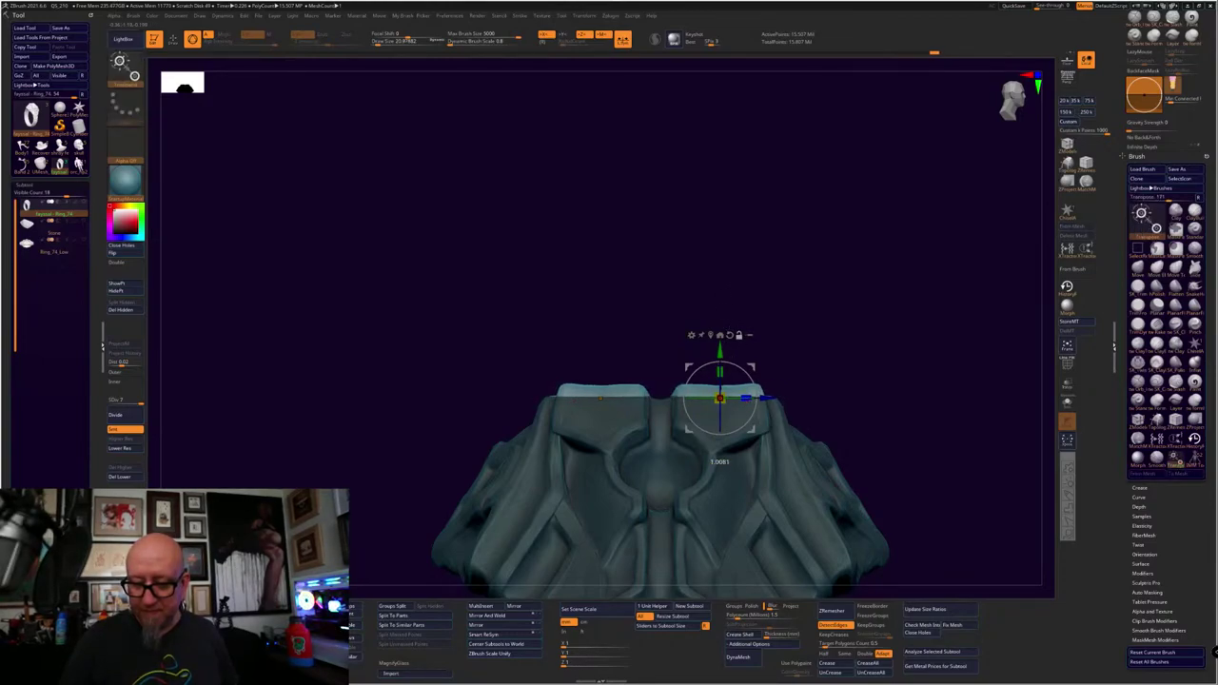
Stretch the unmasked plate tops slightly upward with the transform gizmo and clear the mask from the ring
drag(722, 399, 720, 366)
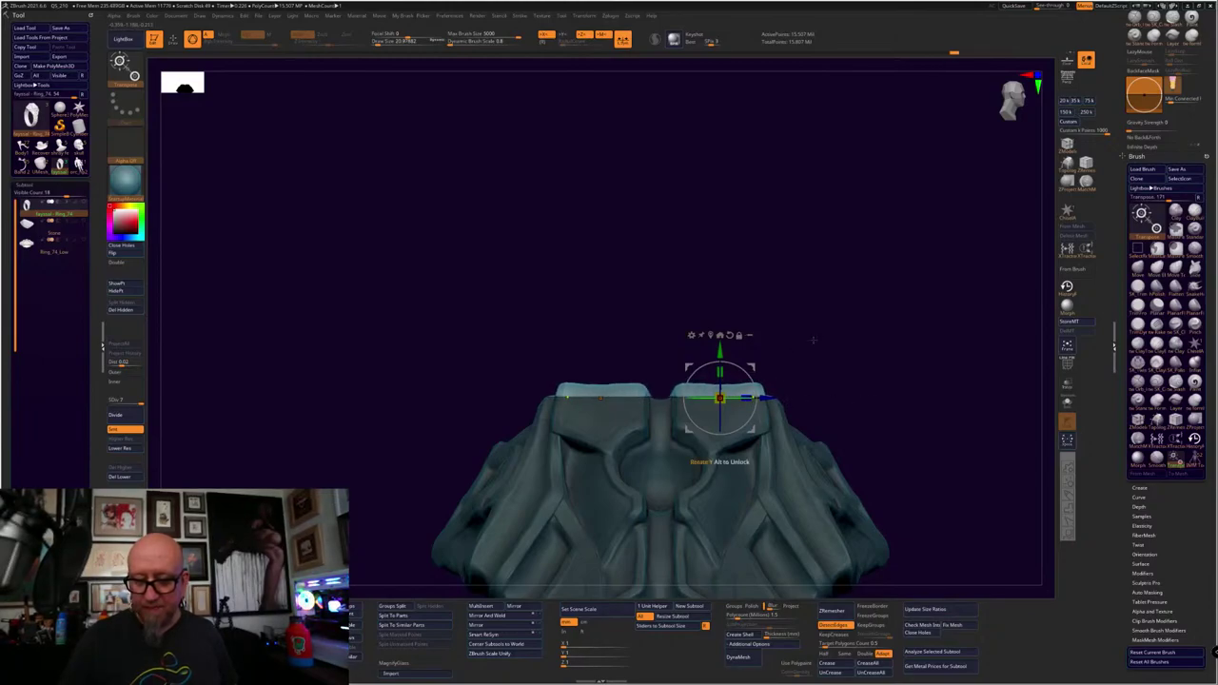
mouse_move(865, 317)
mouse_down()
mouse_move(873, 422)
mouse_move(879, 282)
mouse_up()
mouse_move(905, 402)
alt+mouse_down()
mouse_move(924, 372)
mouse_move(870, 458)
alt+mouse_up()
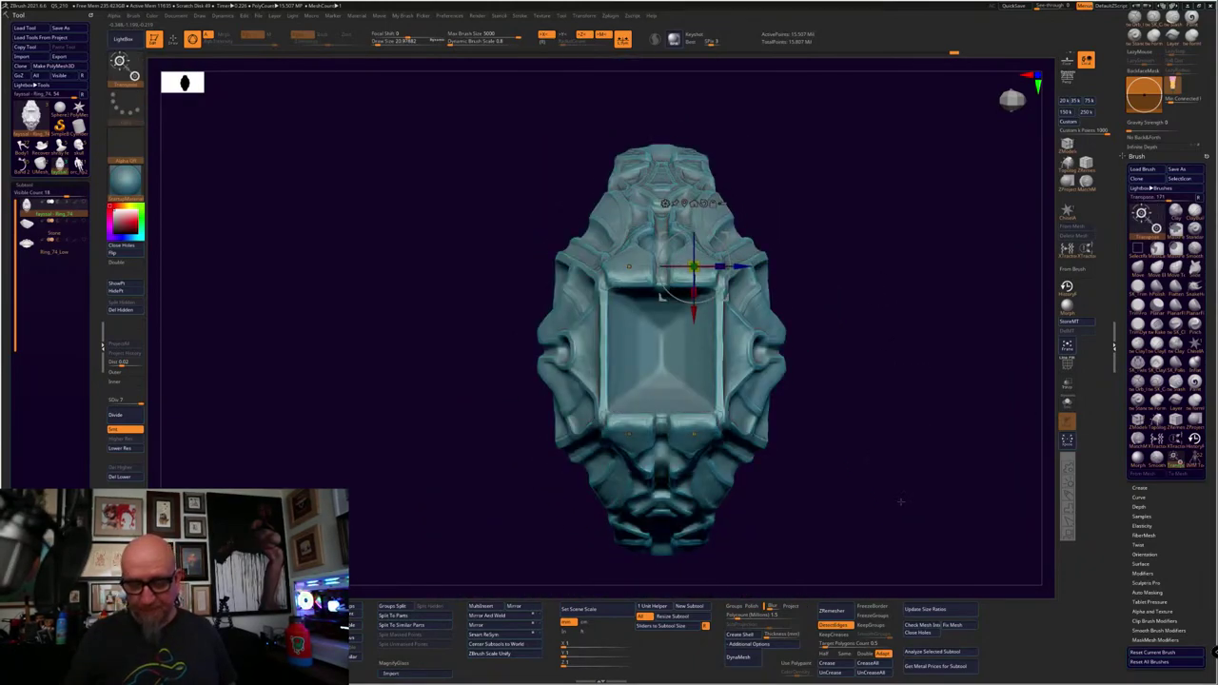
Switch to the ClayTubes brush, adjust its size and add clay to the inner wall of the ring head beside the recess
drag(900, 502, 935, 413)
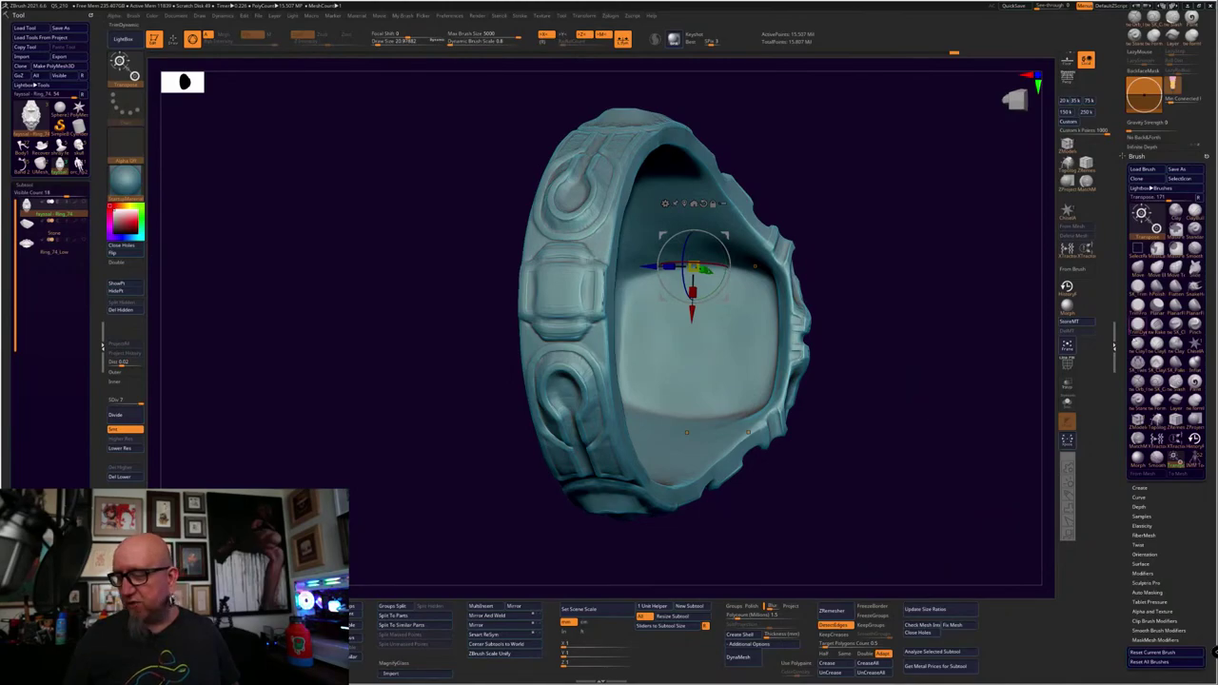
click(1137, 346)
mouse_move(813, 470)
mouse_down()
mouse_move(802, 465)
mouse_move(786, 509)
mouse_up()
key(space)
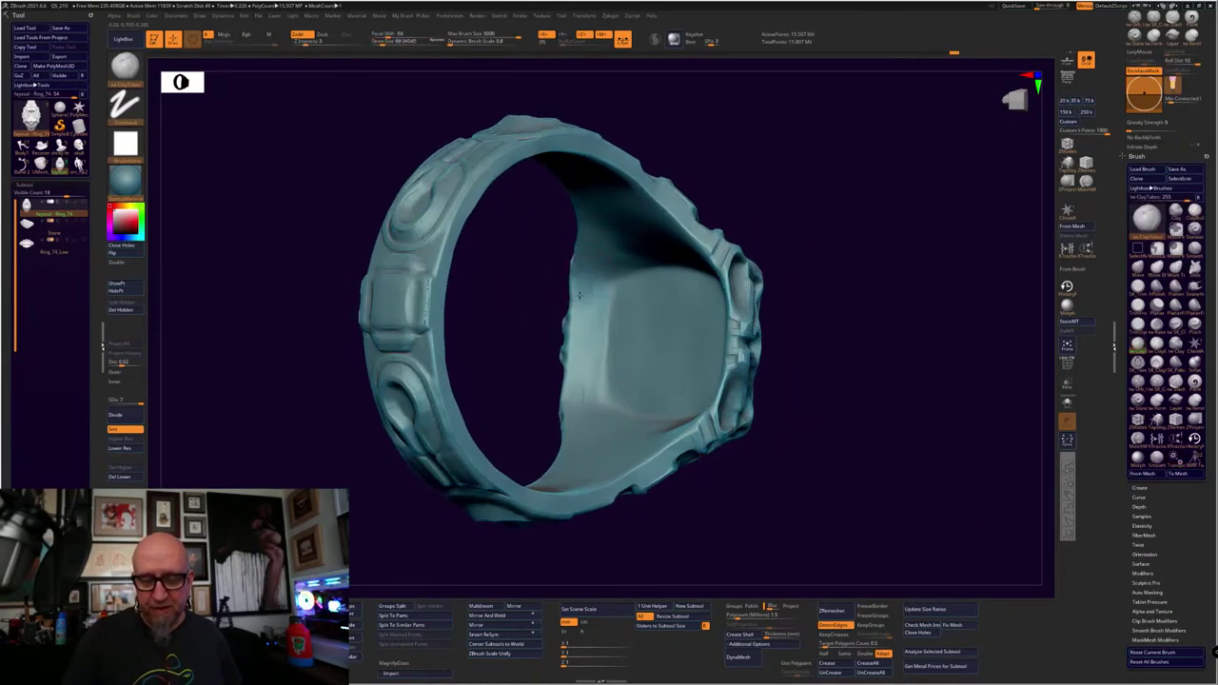
drag(579, 295, 573, 351)
mouse_move(588, 305)
mouse_down()
mouse_move(592, 376)
mouse_move(579, 369)
mouse_up()
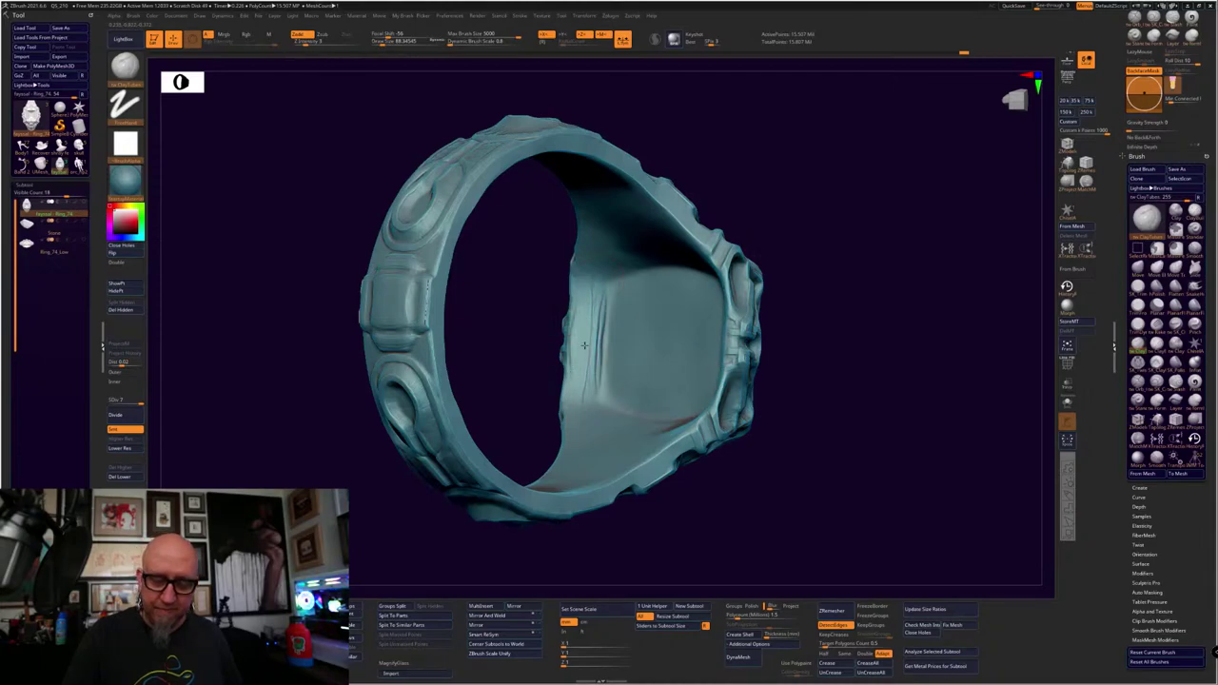
Resize the brush and smooth the fresh clay along the inner edge of the ring head above the recess
mouse_move(786, 162)
mouse_down()
mouse_move(761, 286)
mouse_move(775, 176)
mouse_move(799, 169)
mouse_move(796, 158)
mouse_move(870, 204)
mouse_move(519, 523)
mouse_move(536, 539)
mouse_move(524, 535)
mouse_move(529, 573)
mouse_up()
key(space)
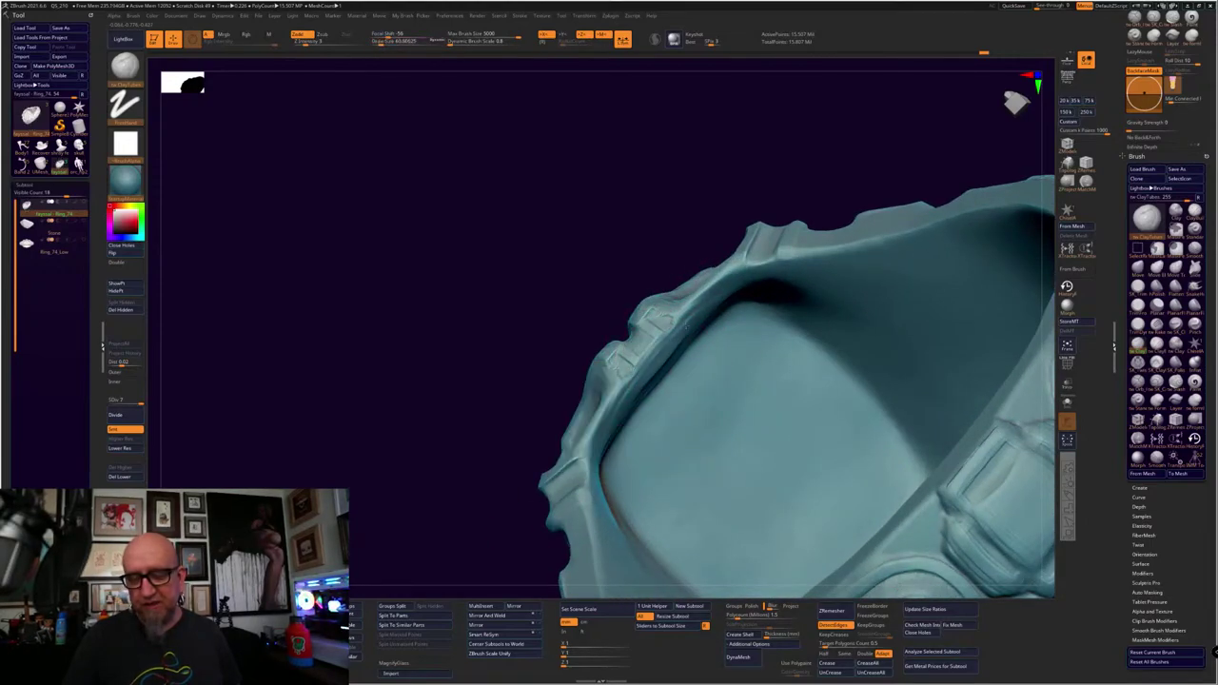
key(shift)
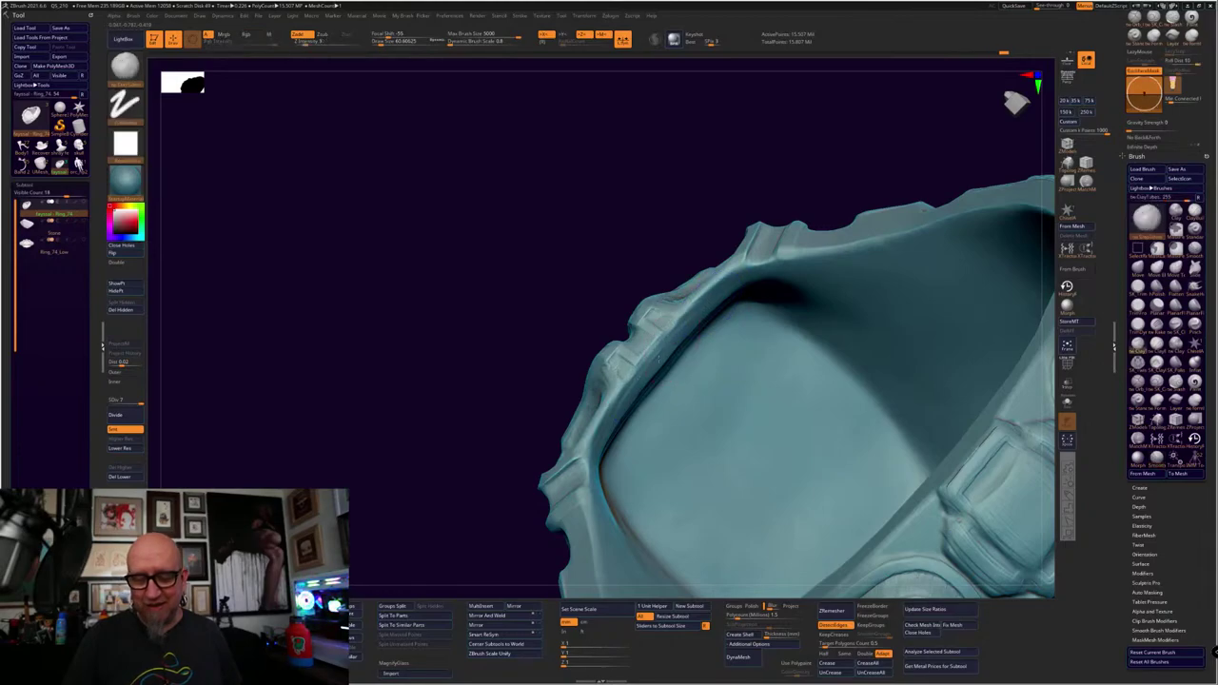
key(shift)
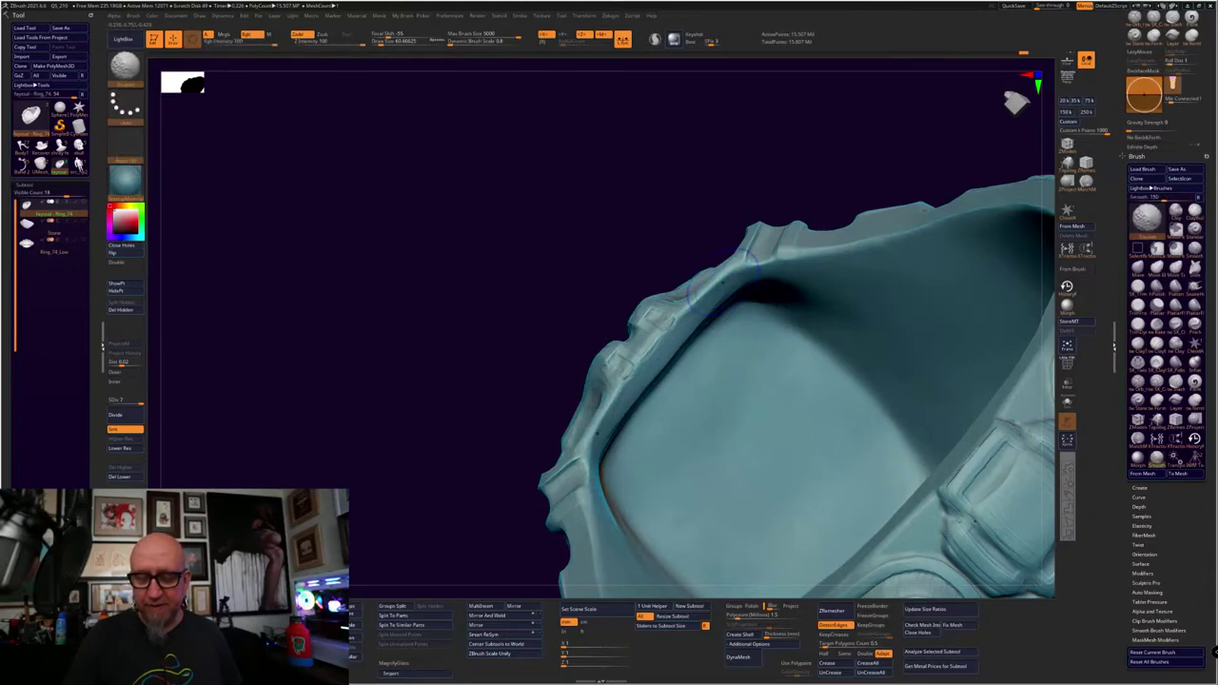
drag(725, 281, 658, 353)
key(shift)
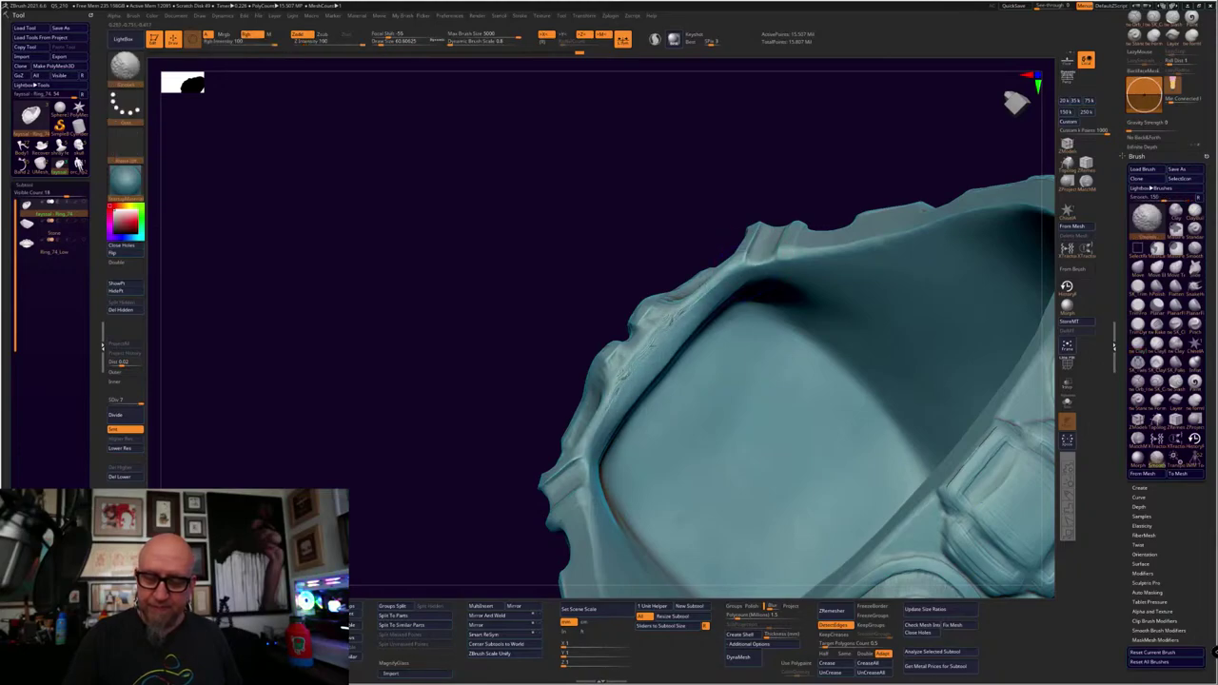
key(shift)
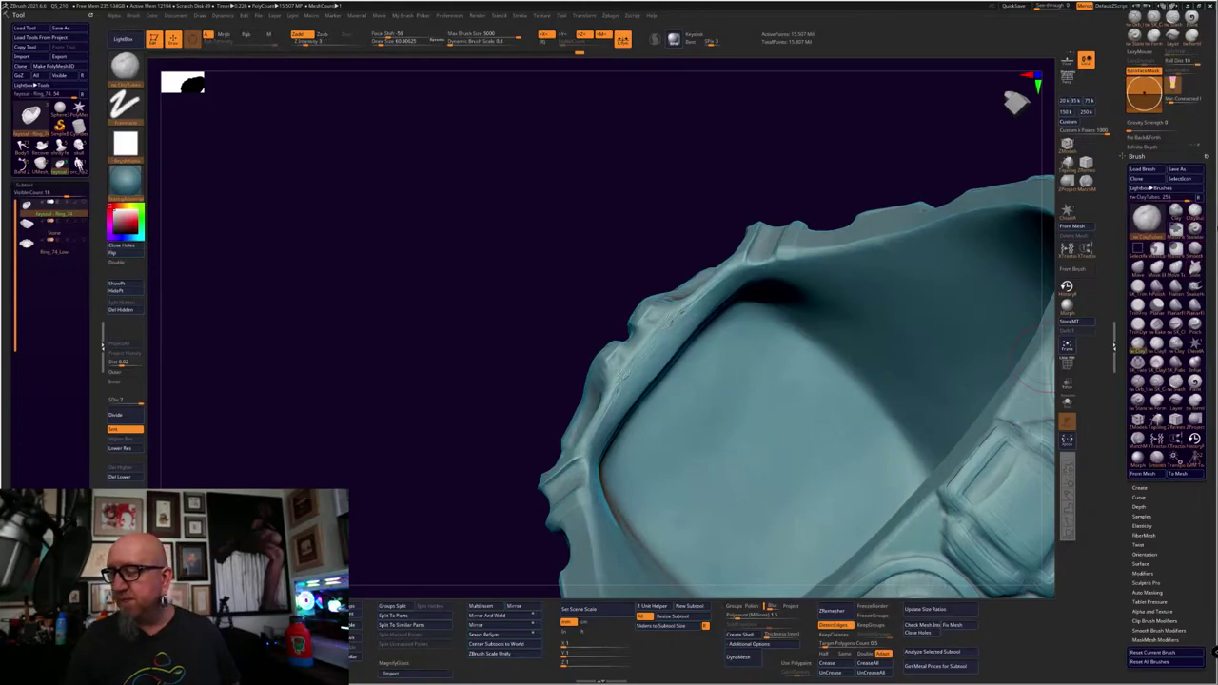
Set Smooth Stronger as the smoothing brush, then add more clay along the inner rim of the ring head and smooth it
drag(1209, 249, 1209, 283)
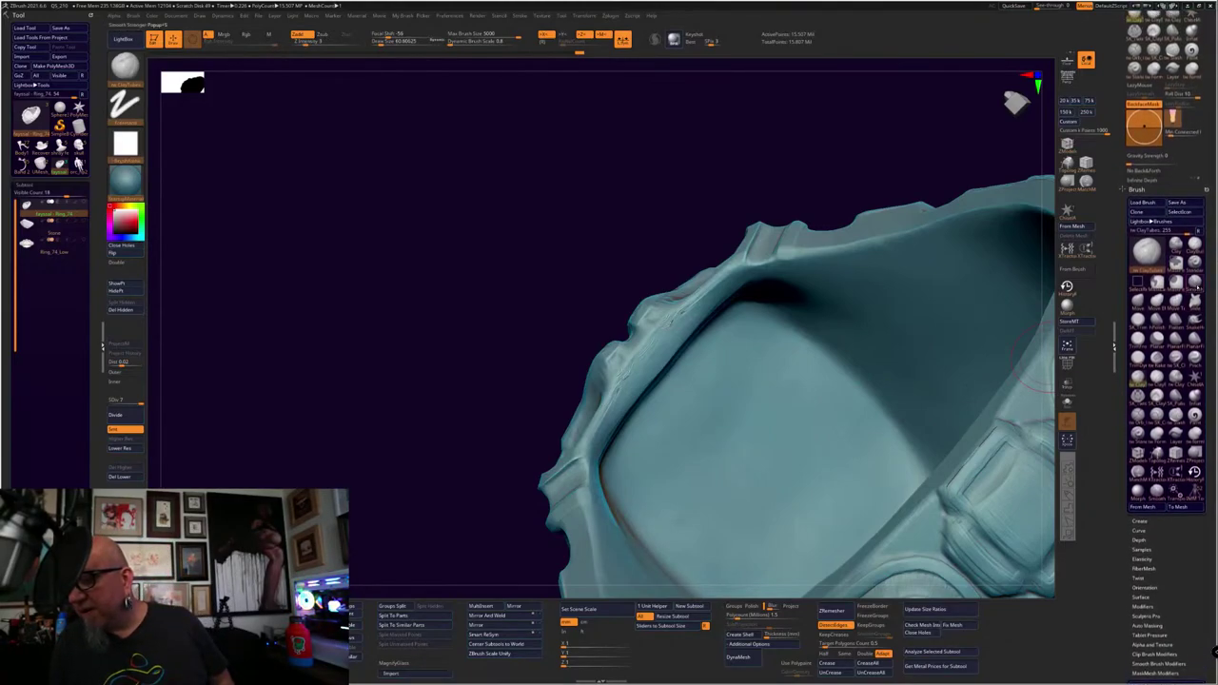
click(1197, 285)
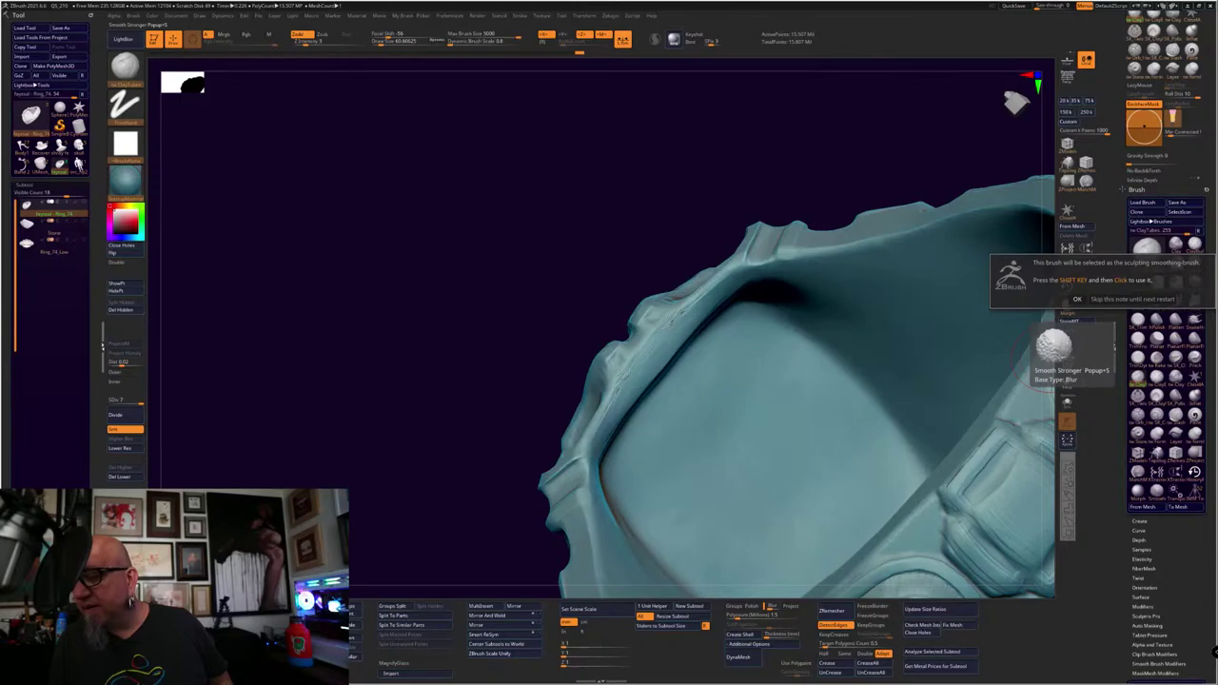
scroll(1114, 346, up, 6)
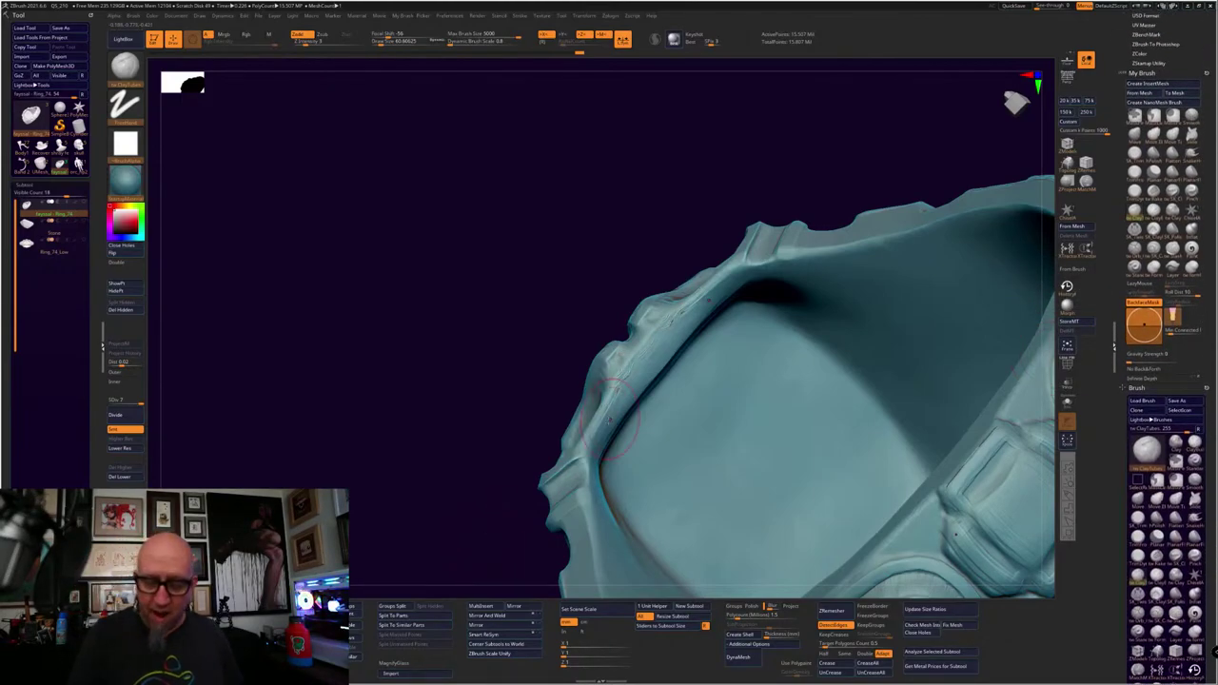
drag(610, 420, 664, 344)
key(shift)
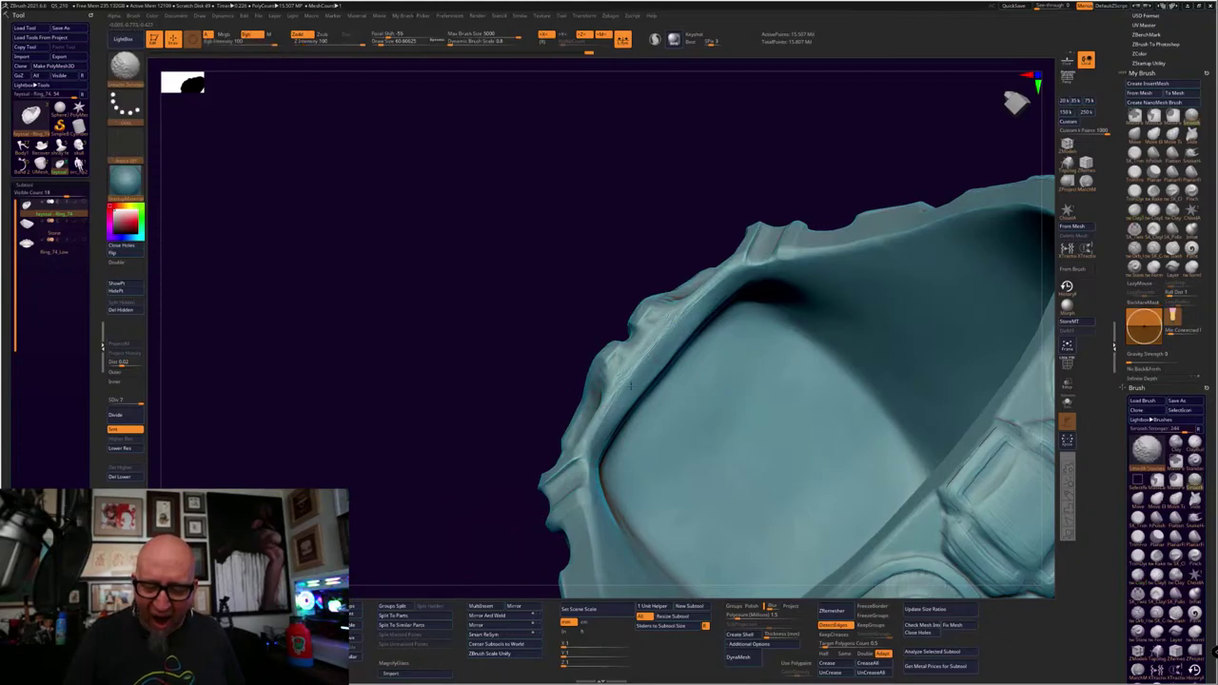
shift+drag(629, 385, 607, 413)
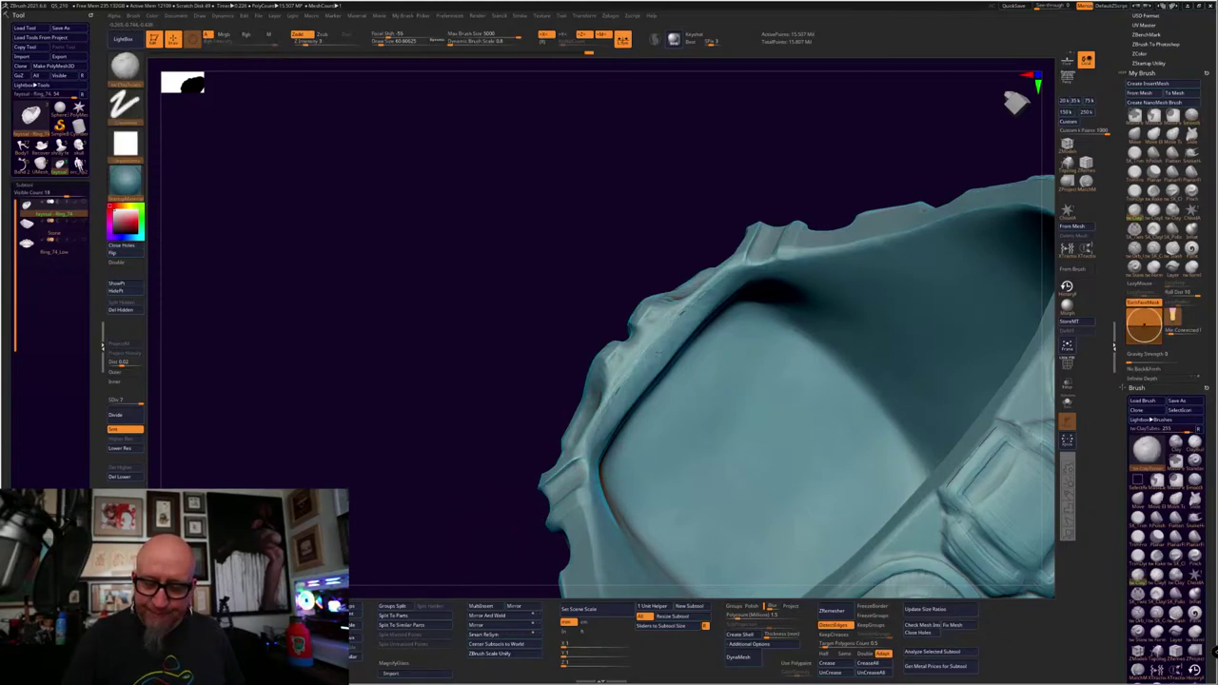
Fill the grooves in the inner wall beside the recess with ClayTubes strokes, working from the opposite side of the band
drag(459, 592, 456, 530)
drag(837, 231, 778, 286)
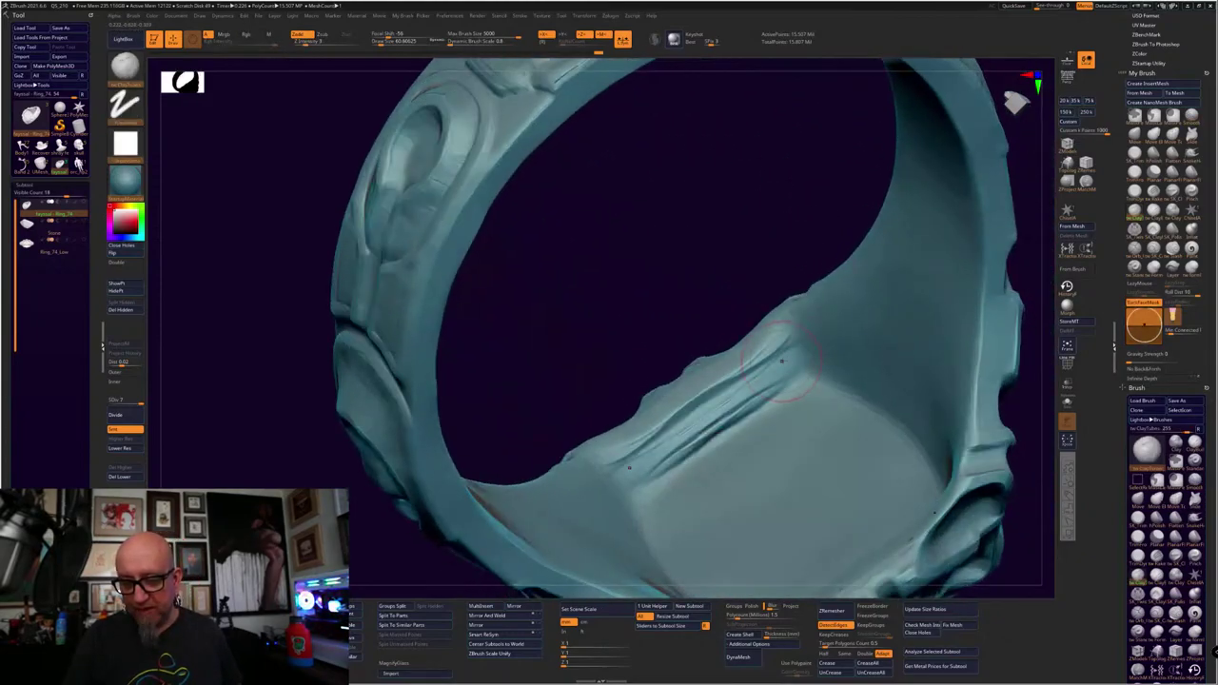
mouse_move(745, 377)
mouse_down()
mouse_move(654, 443)
mouse_move(740, 400)
mouse_move(670, 468)
mouse_move(775, 399)
mouse_up()
mouse_move(670, 473)
mouse_down()
mouse_move(772, 398)
mouse_move(669, 472)
mouse_up()
mouse_move(668, 472)
mouse_down()
mouse_move(772, 399)
mouse_move(687, 460)
mouse_up()
mouse_move(787, 374)
mouse_down()
mouse_move(702, 428)
mouse_move(792, 377)
mouse_up()
Build up clay along the full length of the recess's inner rim and smooth the strokes with Smooth Stronger
mouse_move(797, 243)
mouse_down()
mouse_move(819, 244)
mouse_move(812, 267)
mouse_up()
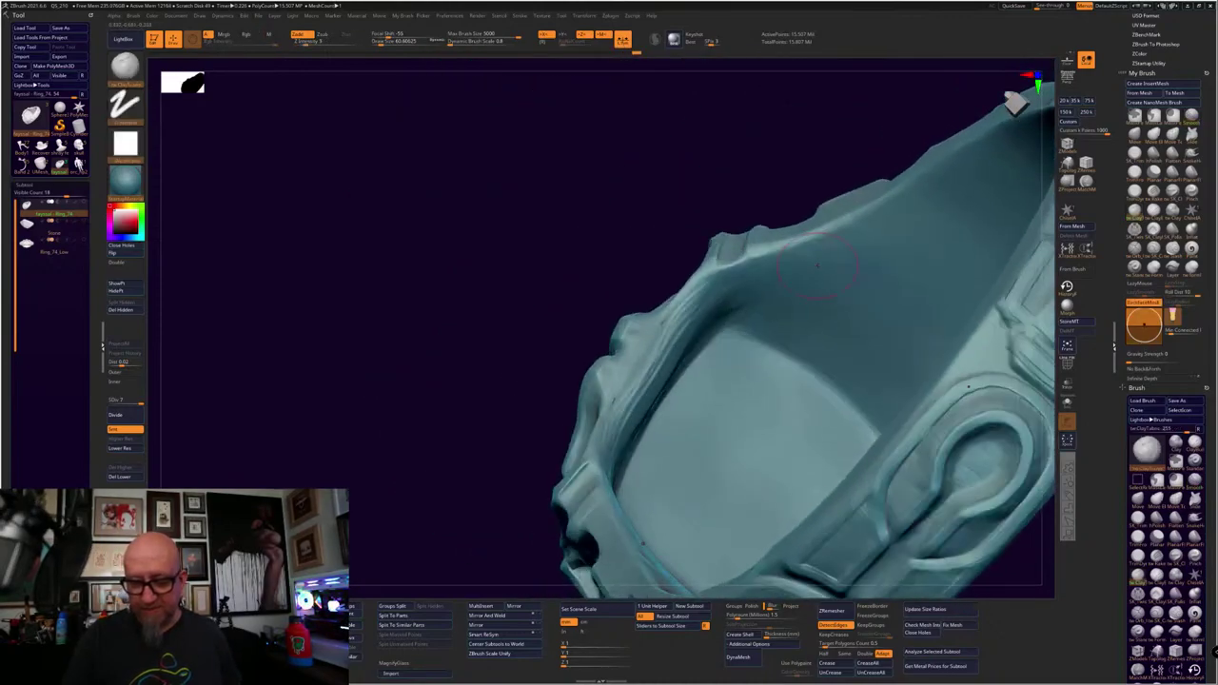
mouse_move(630, 399)
mouse_down()
mouse_move(689, 321)
mouse_move(639, 424)
mouse_move(683, 332)
mouse_up()
mouse_move(683, 332)
mouse_down()
mouse_move(631, 419)
mouse_move(694, 319)
mouse_move(719, 308)
mouse_up()
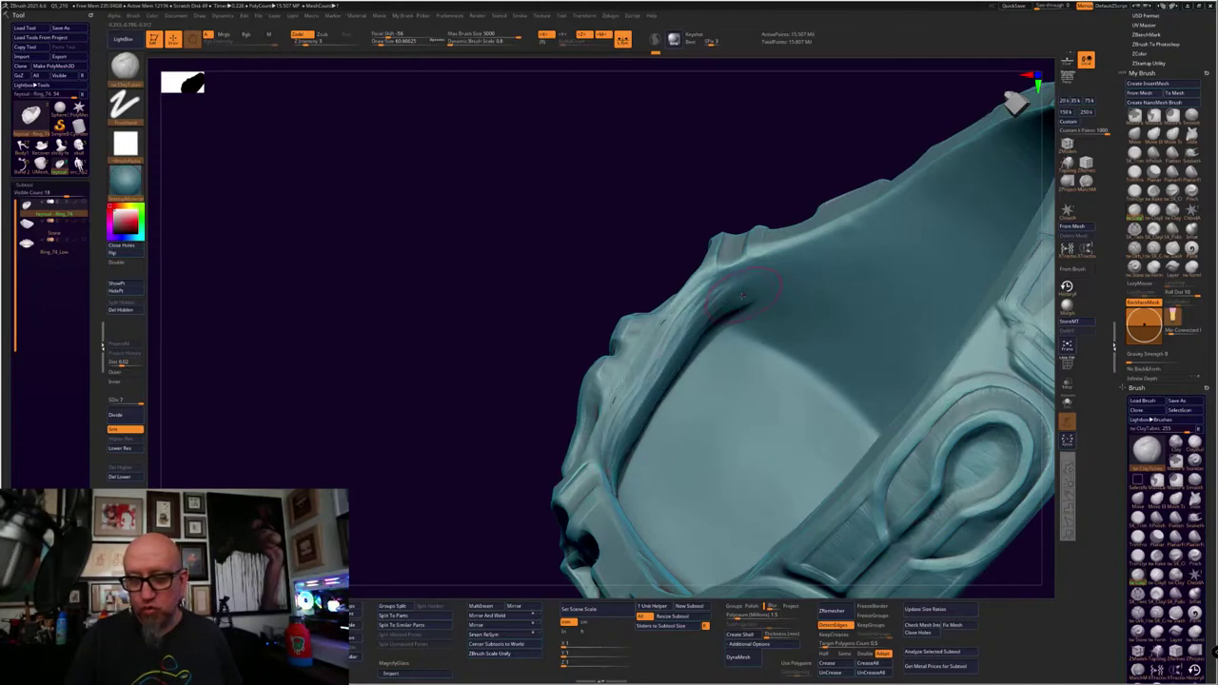
mouse_move(617, 489)
mouse_down()
mouse_move(692, 328)
mouse_move(656, 379)
mouse_move(679, 311)
mouse_move(688, 314)
mouse_up()
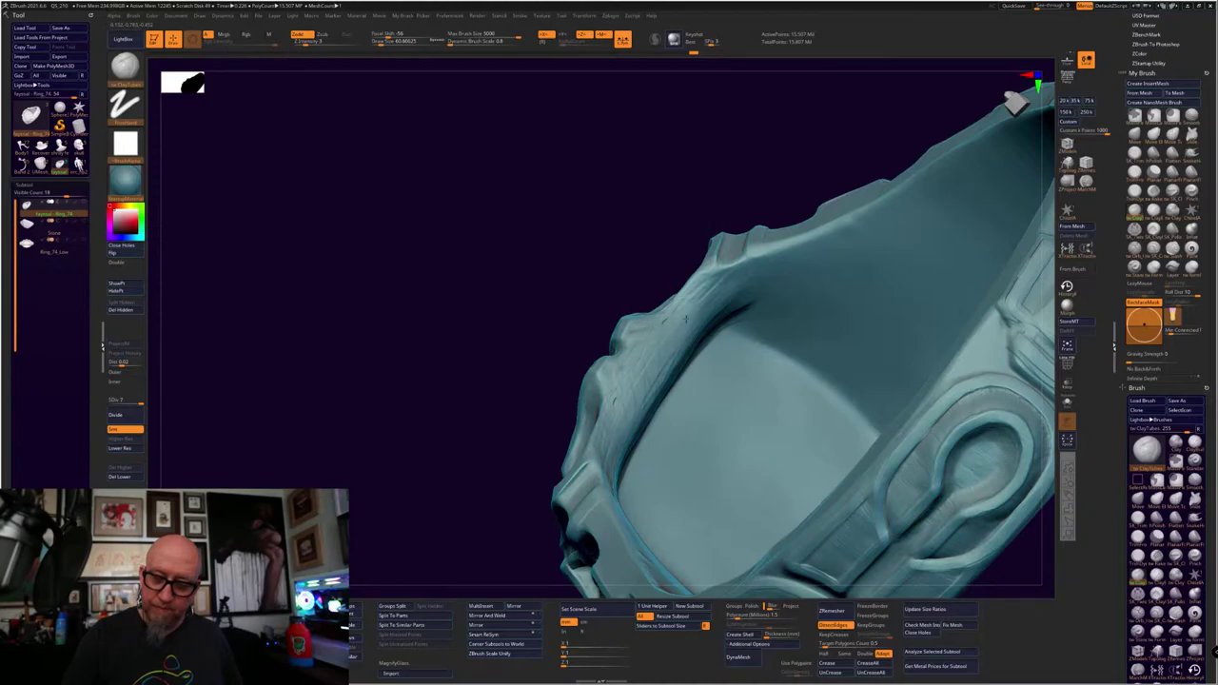
alt+drag(499, 560, 418, 525)
drag(693, 524, 847, 429)
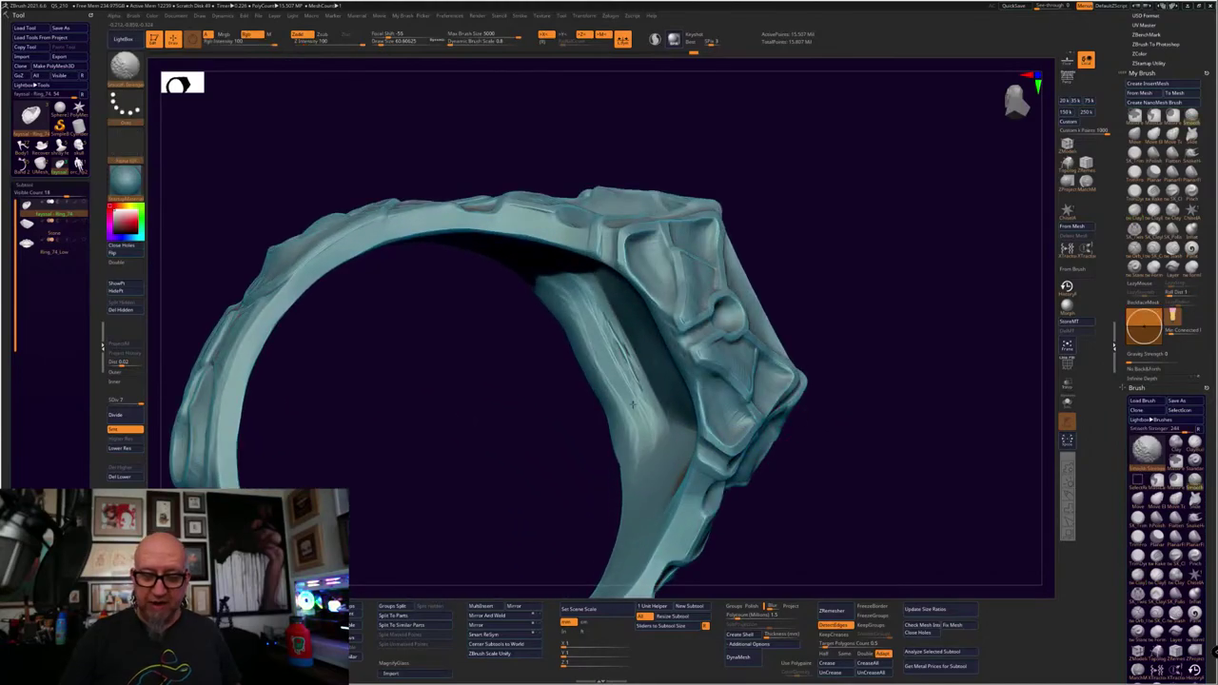
Switch to the Slide brush, enlarge its draw size to about 105 and bring the whole ring into a narrow edge-on view
key(space)
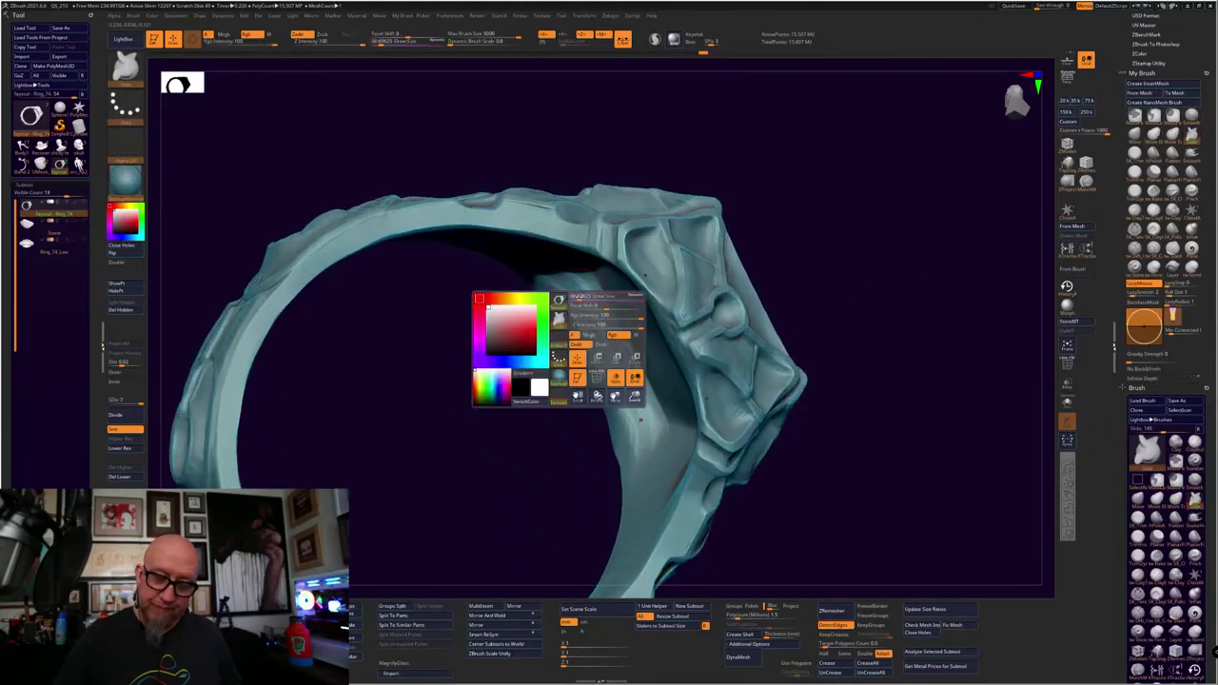
drag(578, 297, 585, 297)
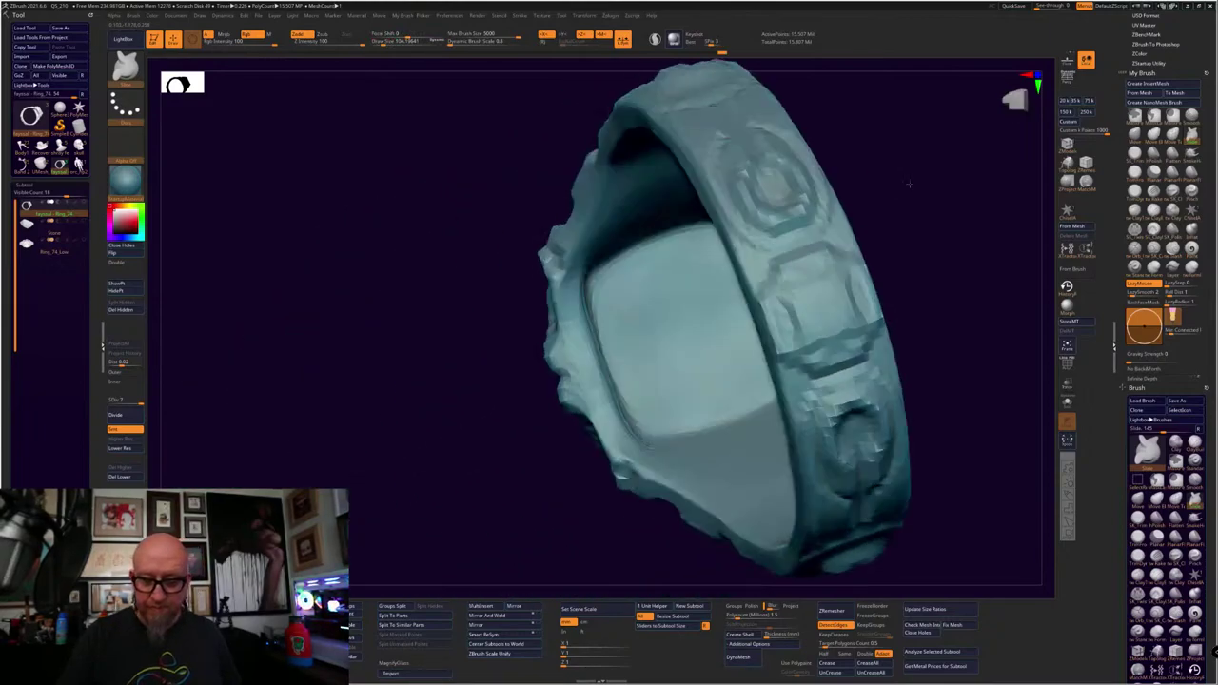
drag(910, 183, 815, 394)
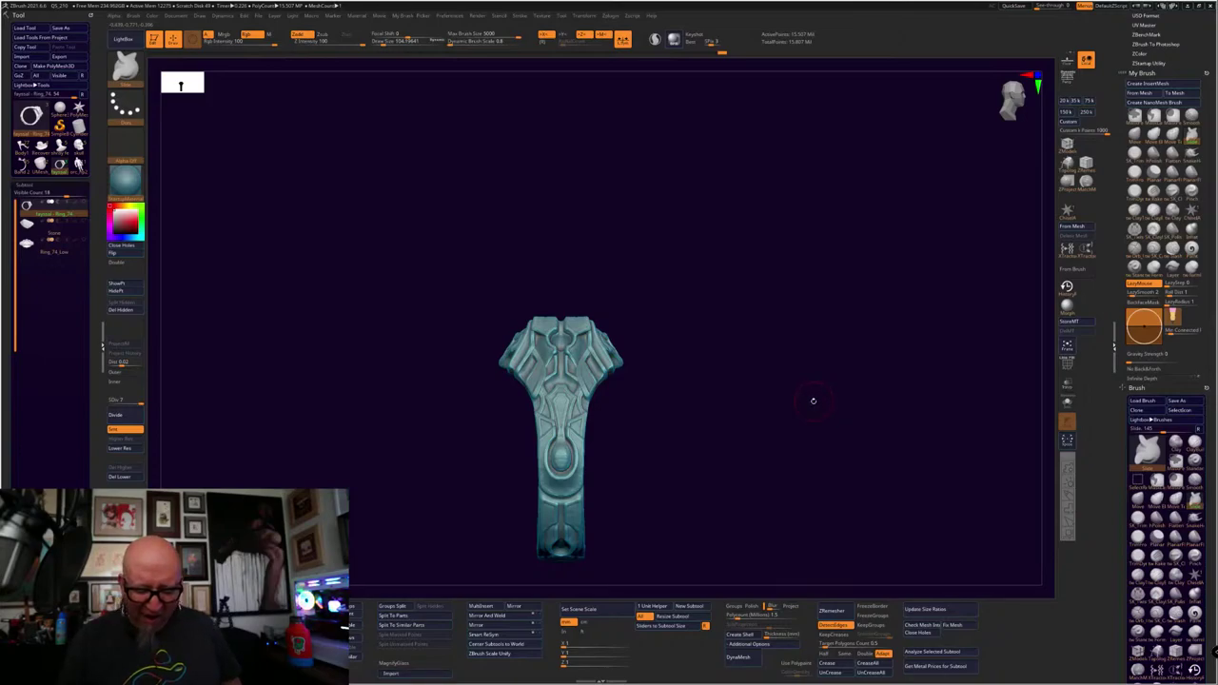
Switch to the ClayTubes brush, reduce its draw size to about 33 and bring the band's teardrop ornament into a close angled view
drag(812, 406, 813, 320)
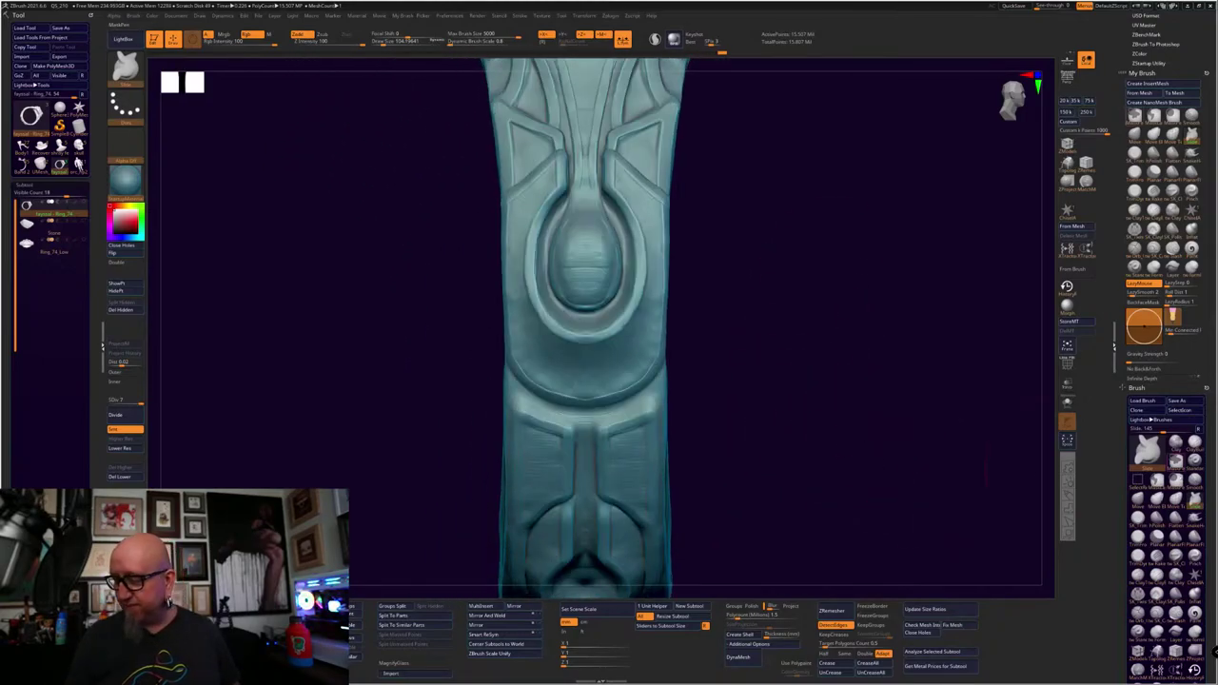
click(1138, 577)
drag(756, 343, 727, 390)
key(space)
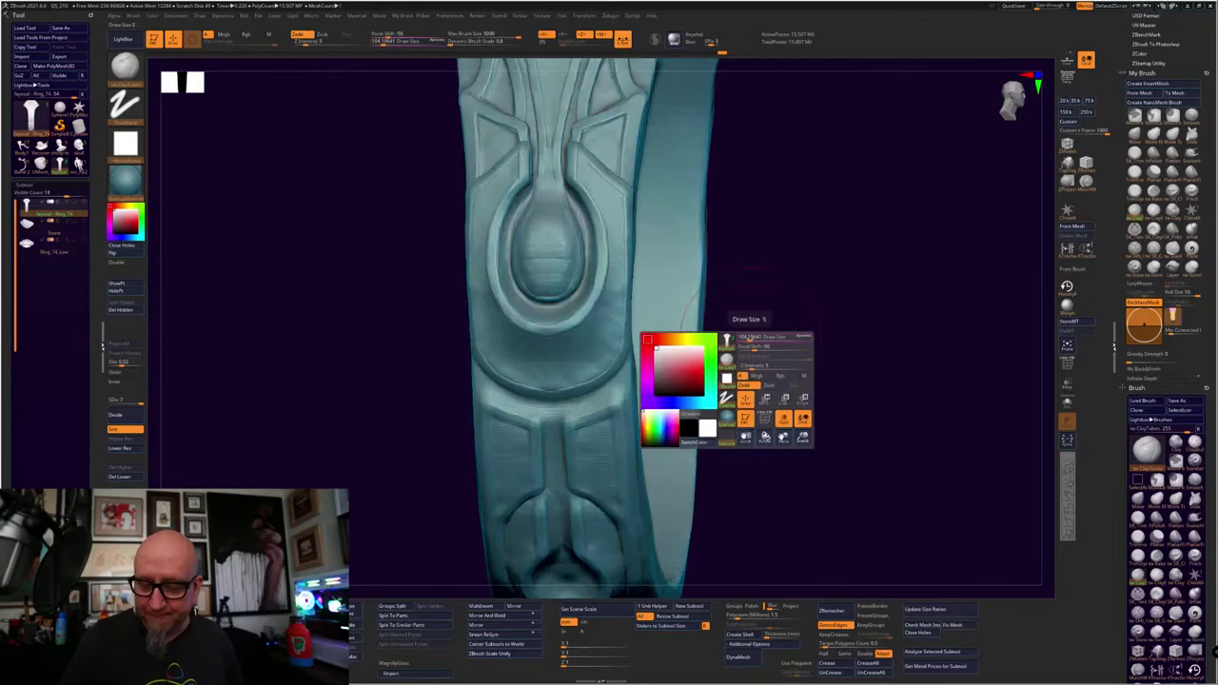
drag(749, 337, 742, 338)
drag(656, 295, 707, 281)
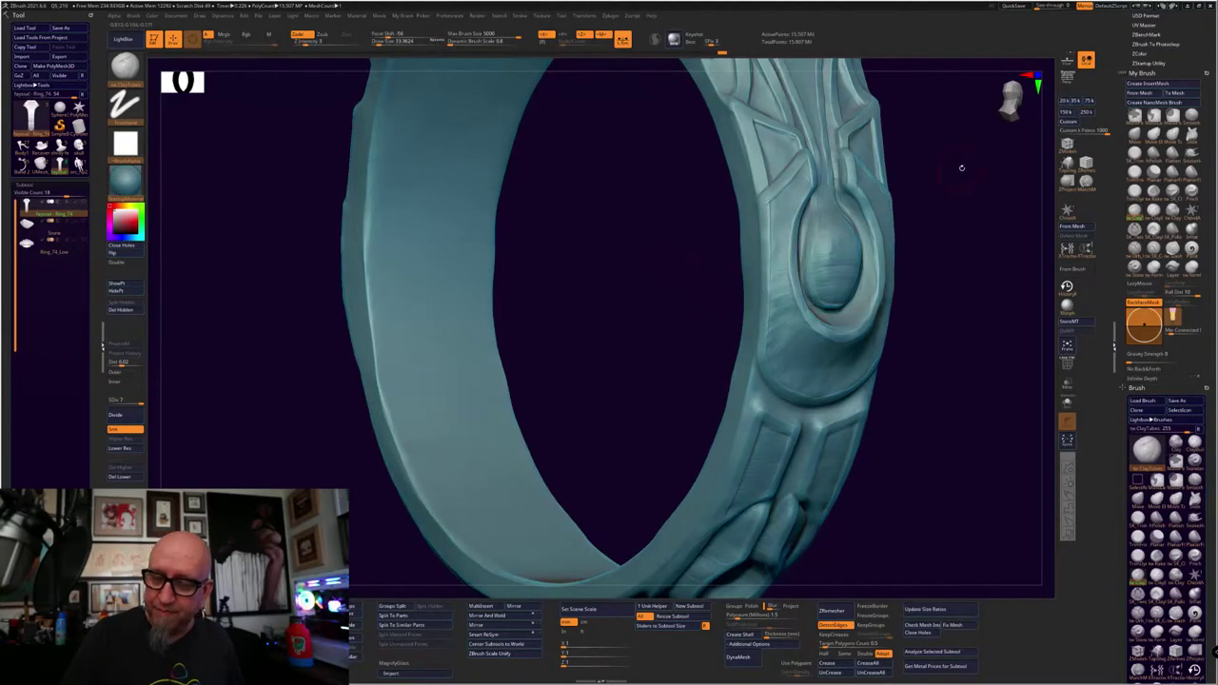
drag(961, 167, 651, 255)
drag(776, 127, 569, 252)
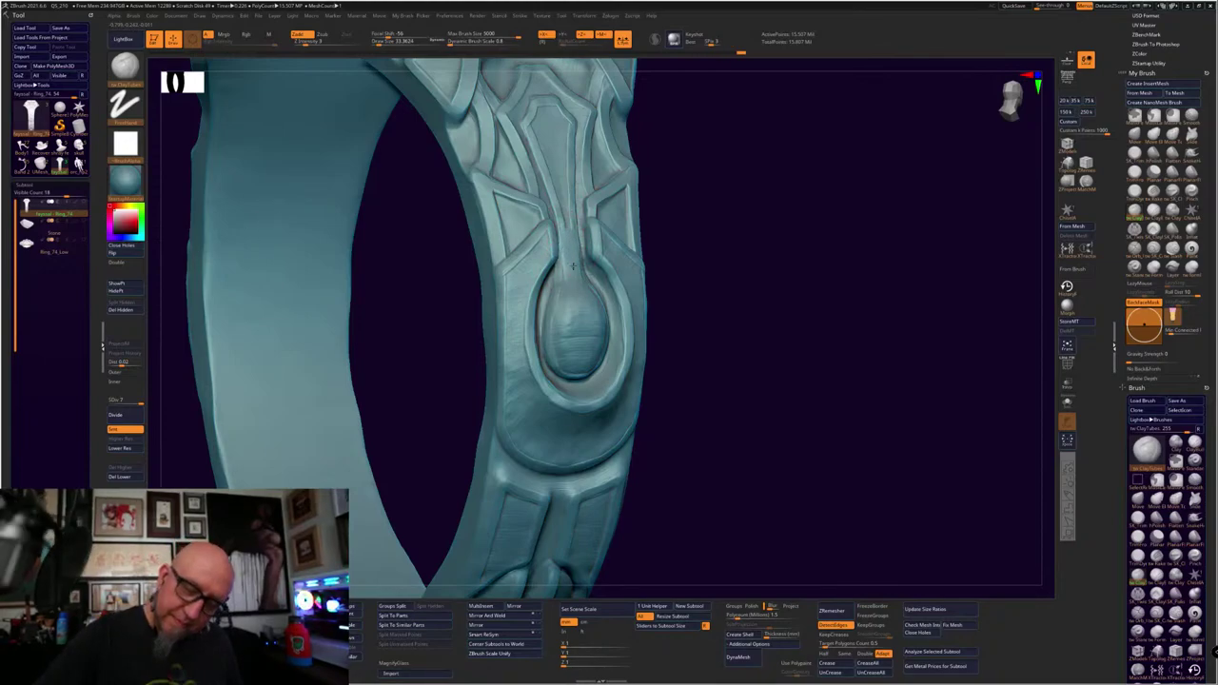
Fill and round the narrow stem above the teardrop ornament with small ClayTubes strokes, using a draw size of about 17
drag(751, 172, 699, 162)
key(space)
drag(697, 162, 694, 162)
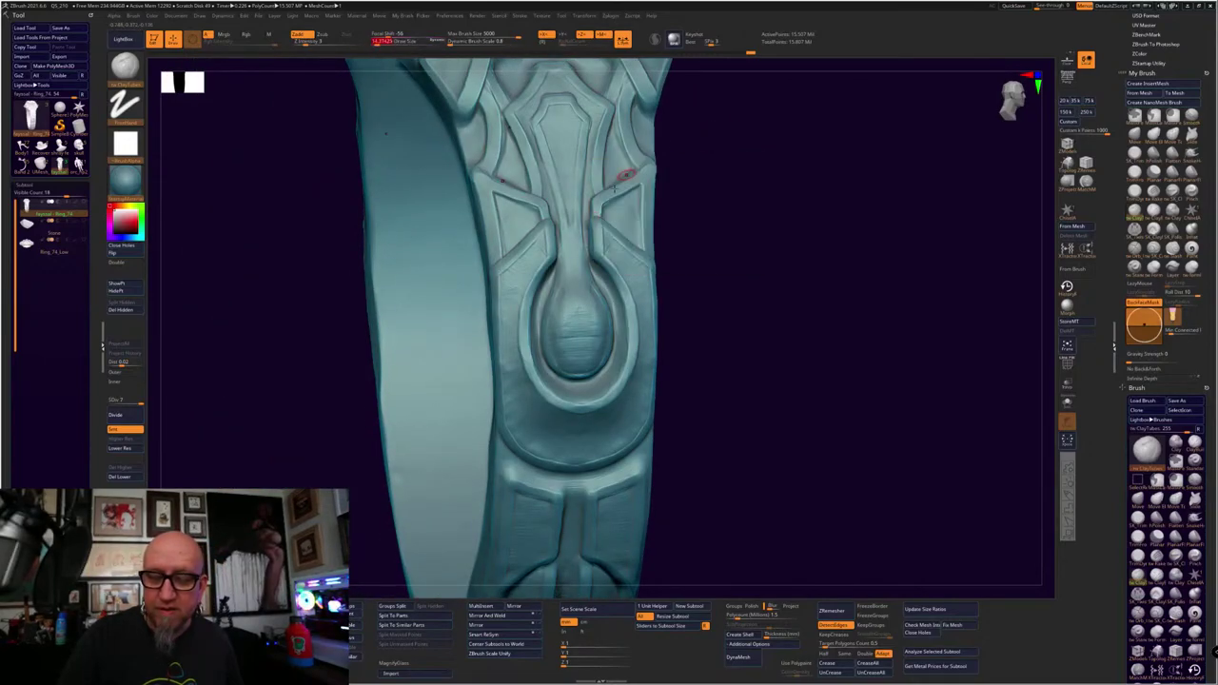
right_drag(581, 235, 574, 238)
key(space)
drag(579, 239, 581, 239)
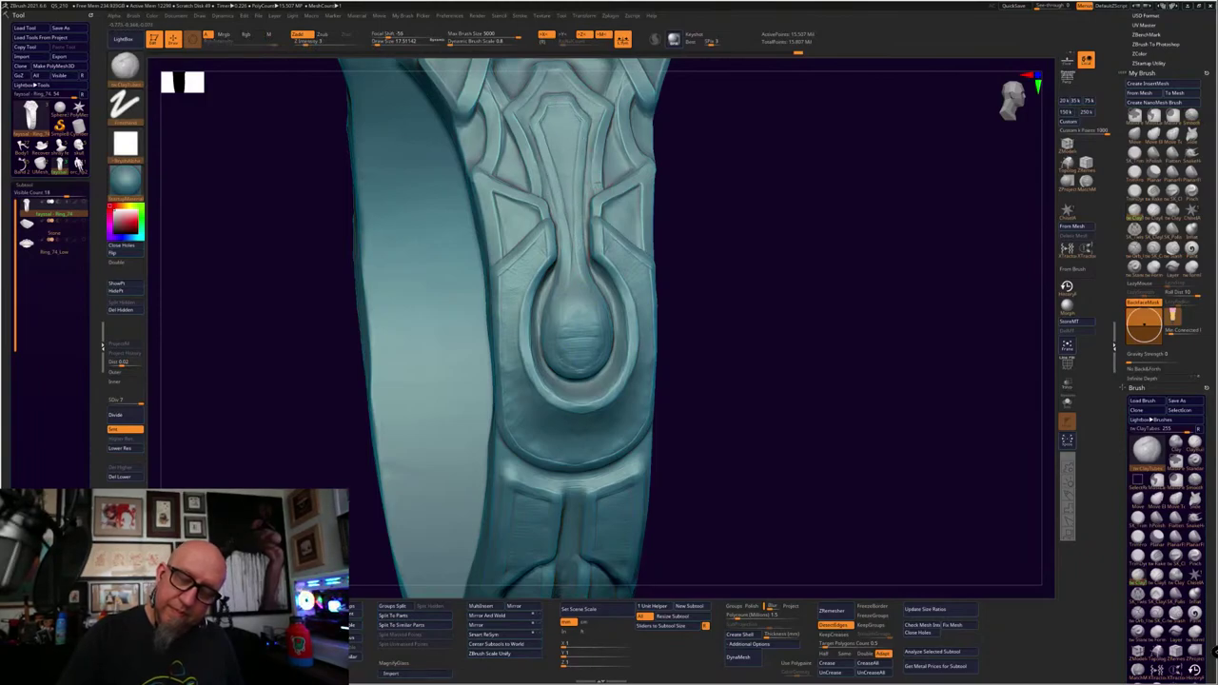
Flatten the band's inner edge with a larger TrimDynamic brush, from beside the ring head down around the bottom
alt+drag(737, 296, 861, 323)
drag(861, 323, 885, 362)
alt+drag(885, 361, 861, 466)
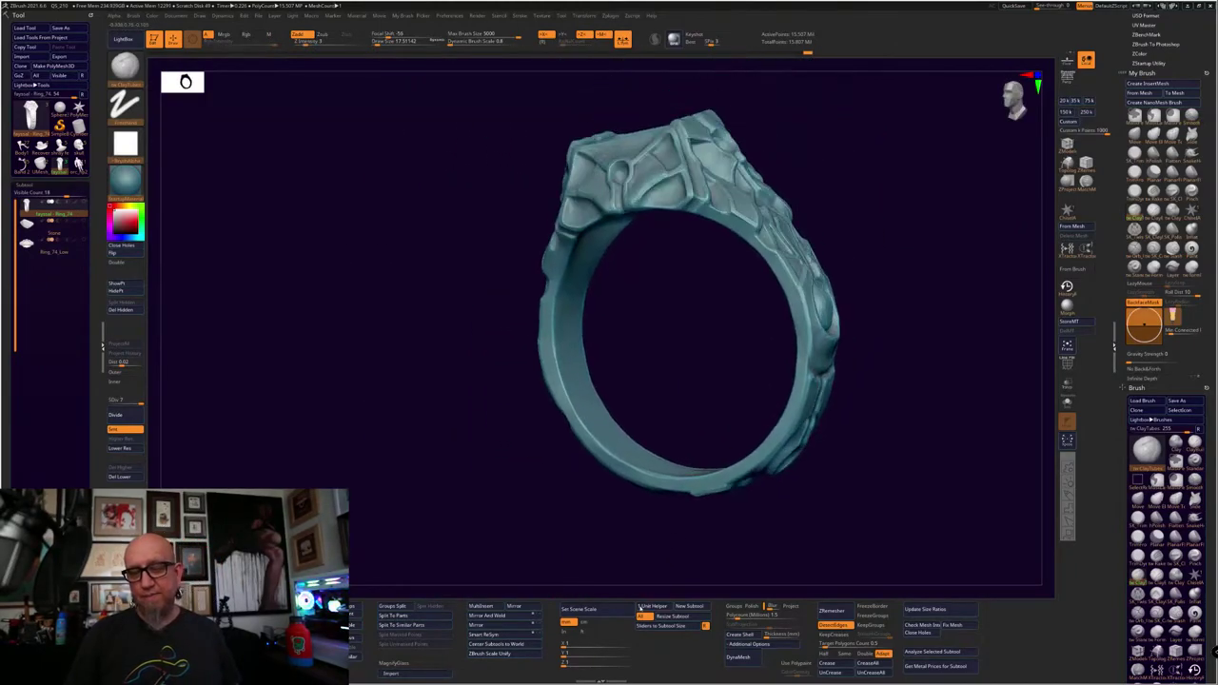
mouse_move(896, 417)
mouse_down()
mouse_move(888, 438)
mouse_move(823, 460)
mouse_move(821, 575)
mouse_move(672, 361)
mouse_up()
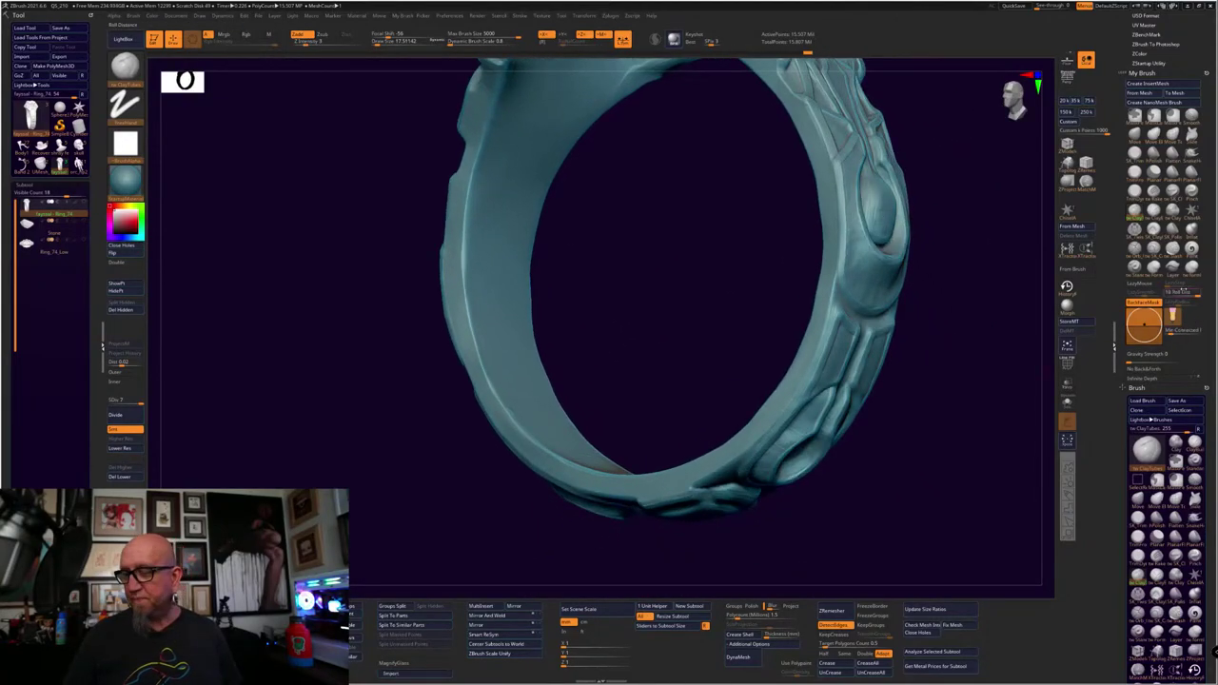
click(1136, 174)
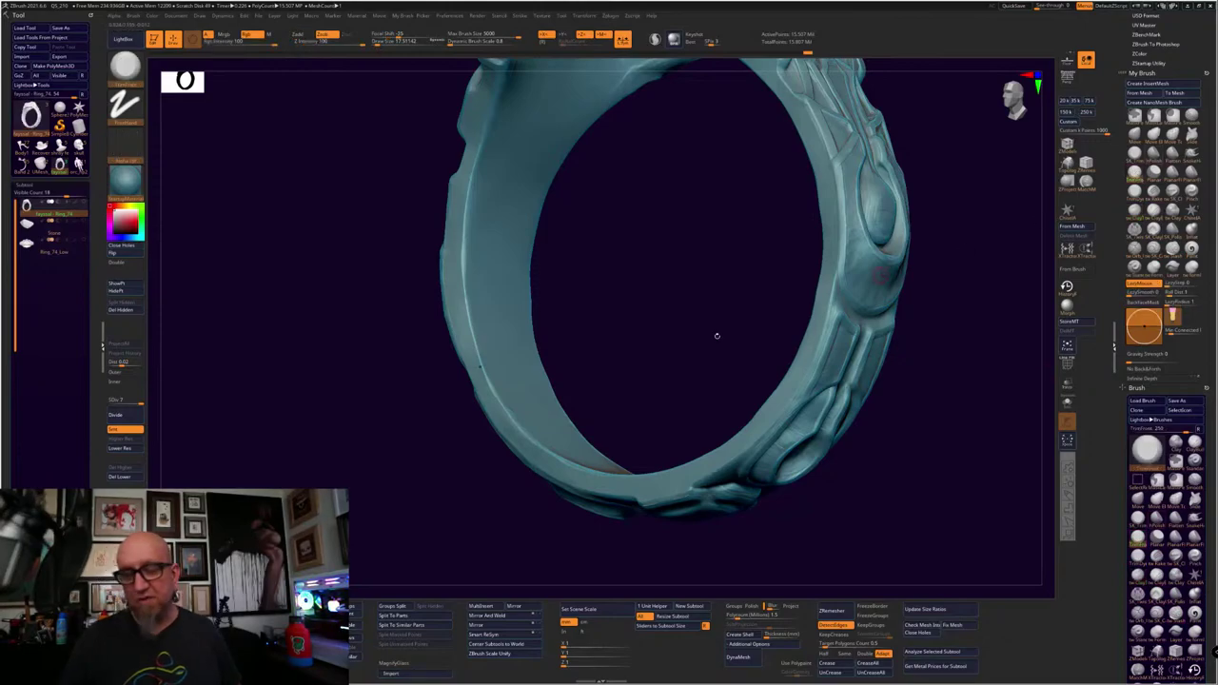
mouse_move(716, 335)
mouse_down()
mouse_move(612, 313)
mouse_move(617, 336)
mouse_move(626, 294)
mouse_move(511, 236)
mouse_up()
key(space)
key(ctrl)
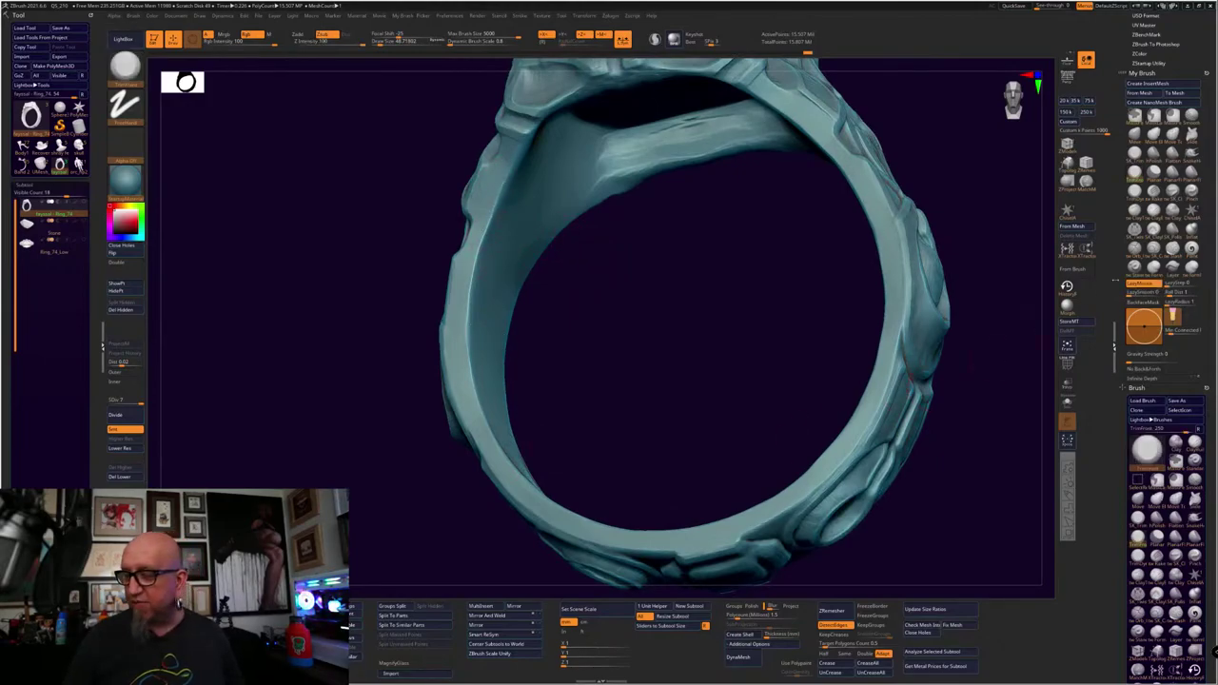
click(1138, 557)
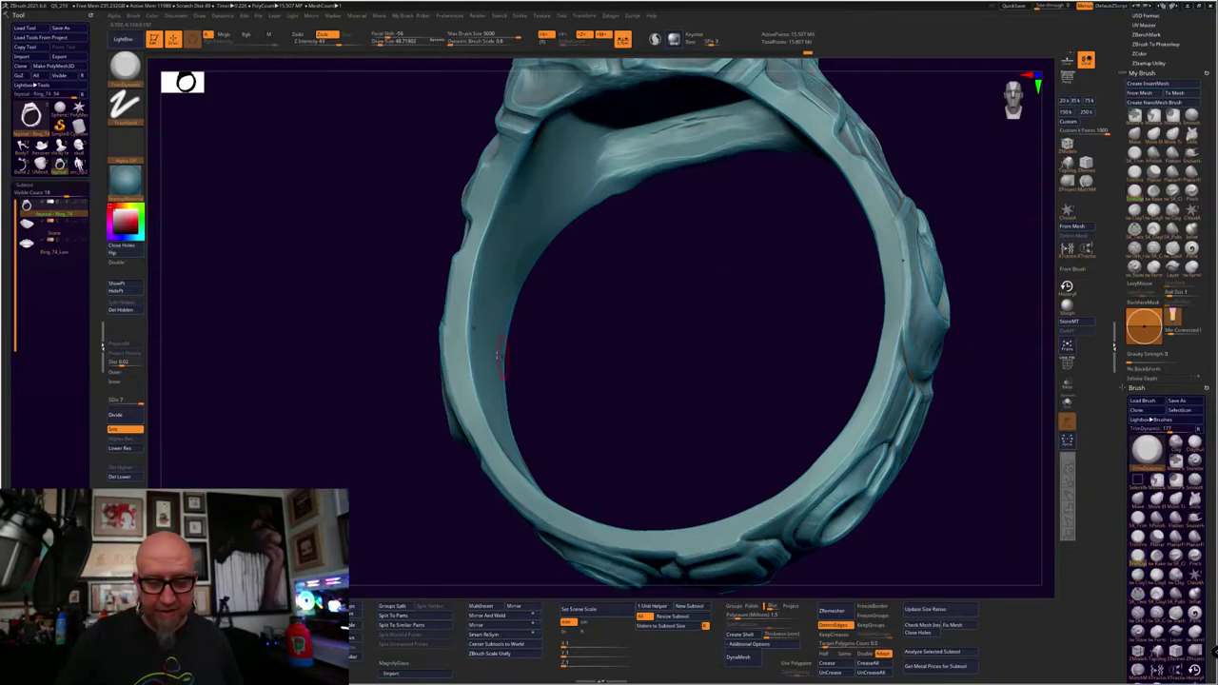
mouse_move(466, 384)
mouse_down()
mouse_move(473, 271)
mouse_move(466, 314)
mouse_move(518, 136)
mouse_up()
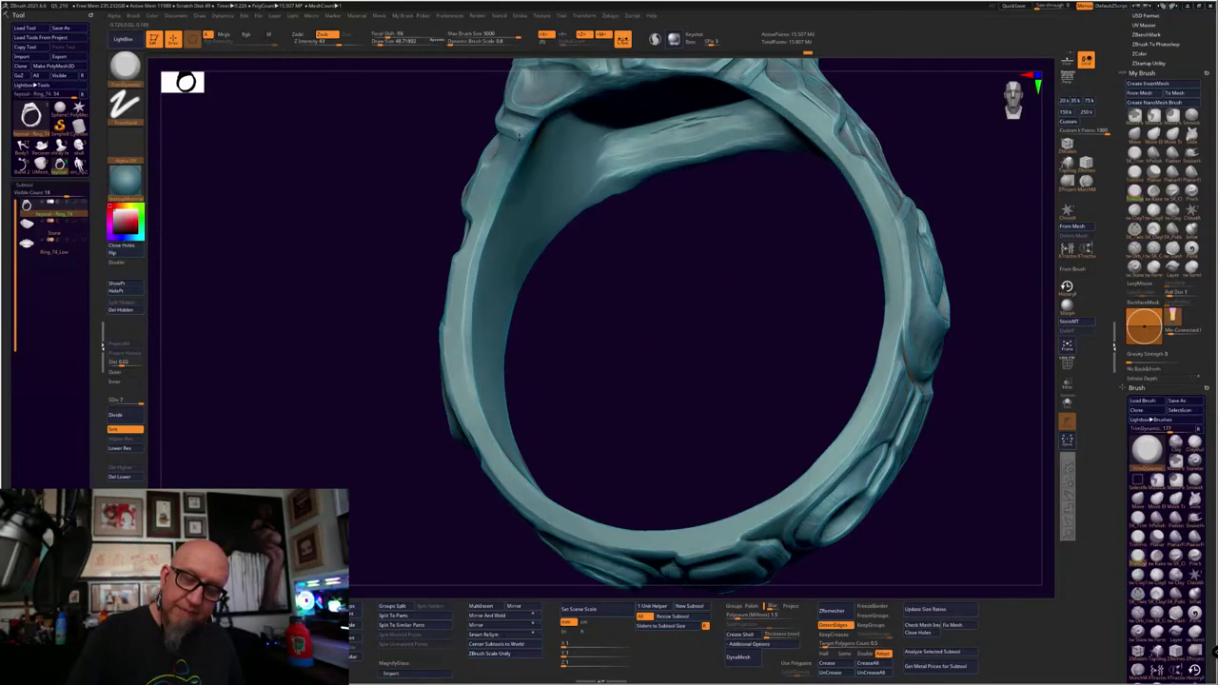
drag(535, 320, 562, 195)
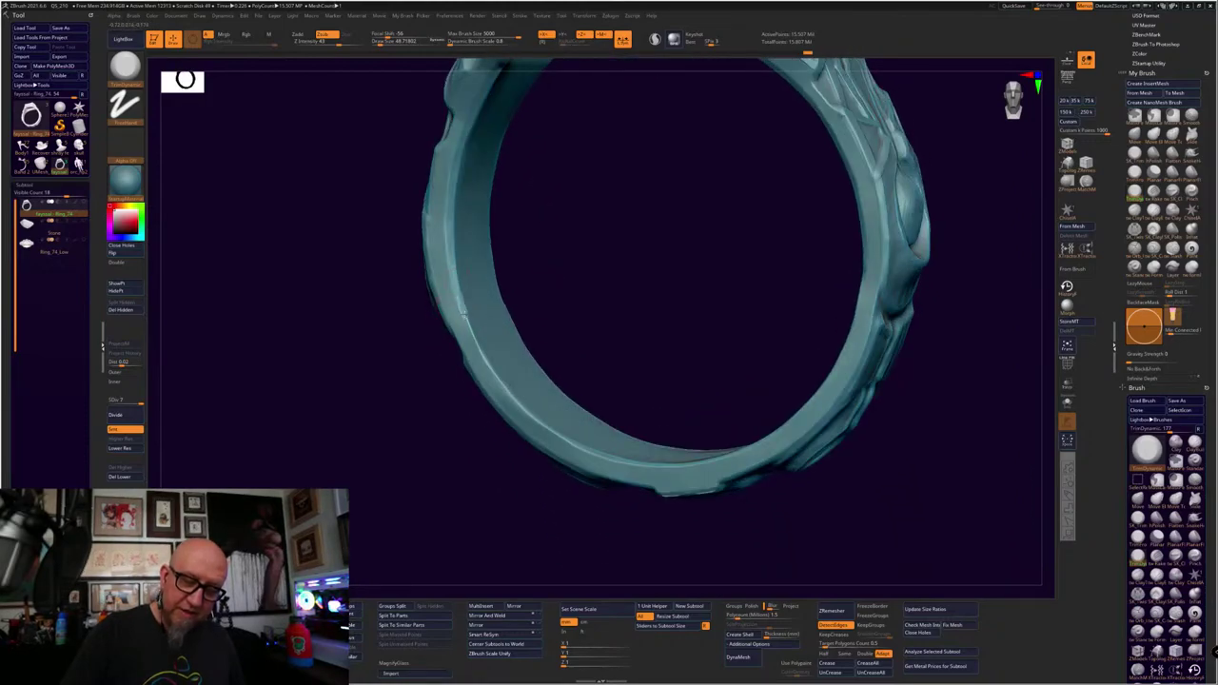
mouse_move(464, 313)
mouse_down()
mouse_move(530, 417)
mouse_move(634, 465)
mouse_up()
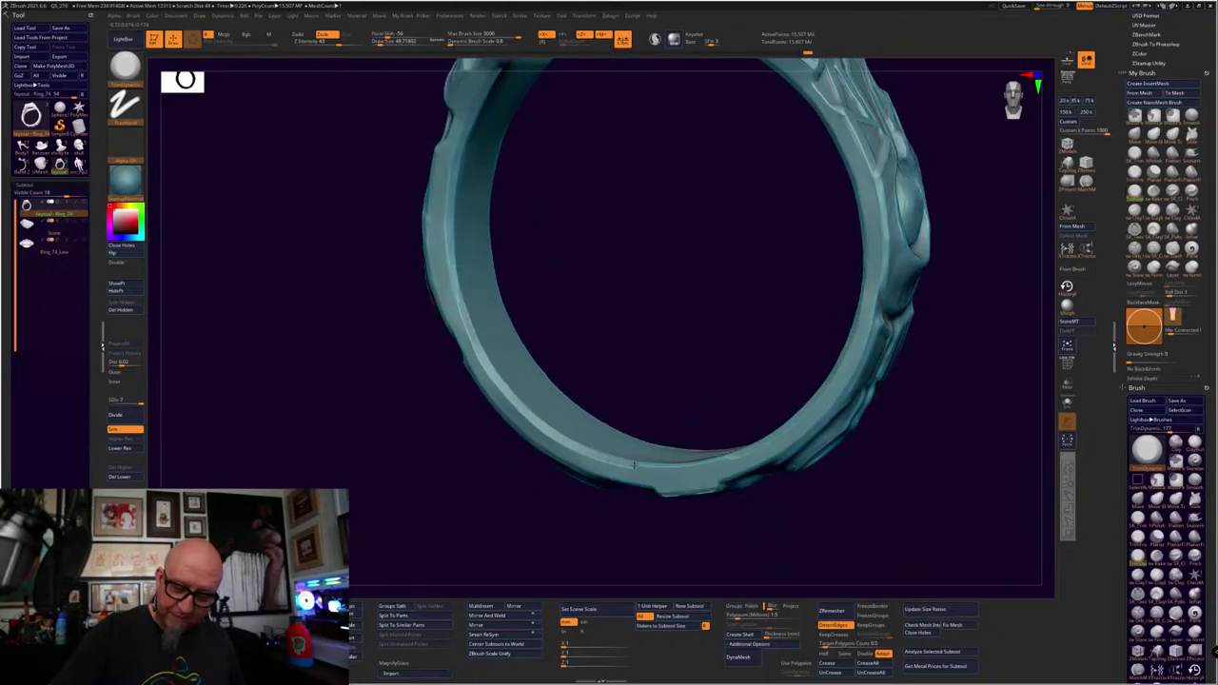
Continue the TrimDynamic flattening along the inner edge on the opposite side of the band, up to the ring head
drag(715, 367, 683, 342)
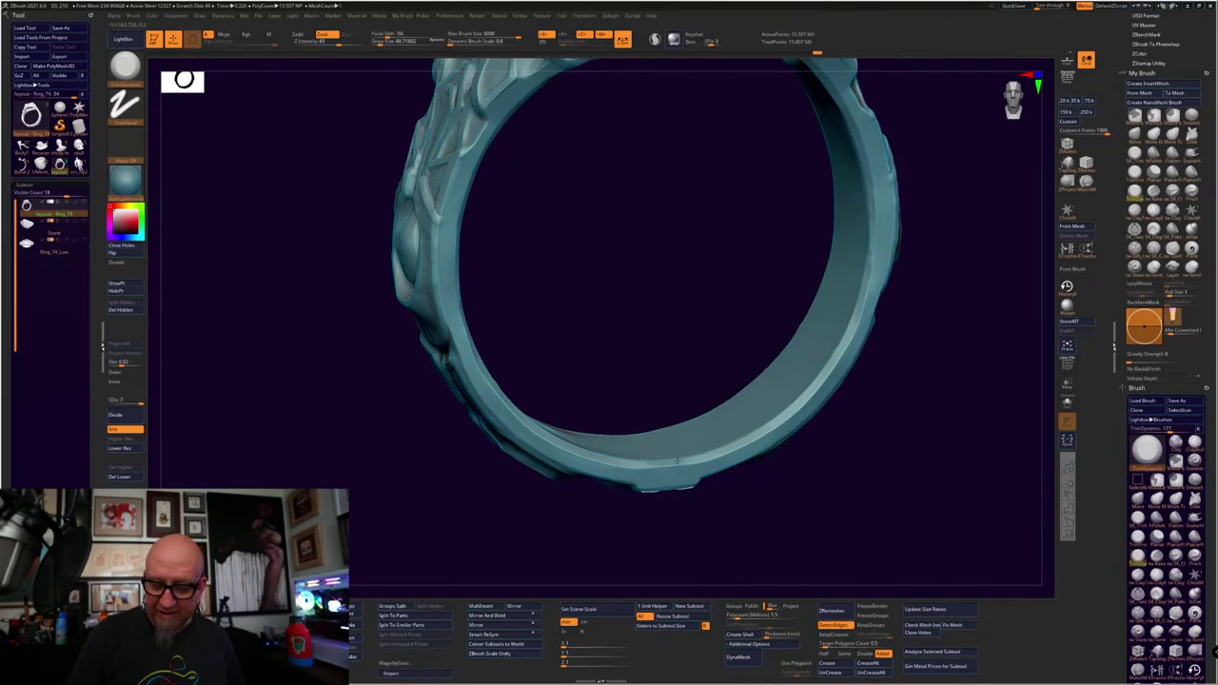
drag(695, 459, 806, 401)
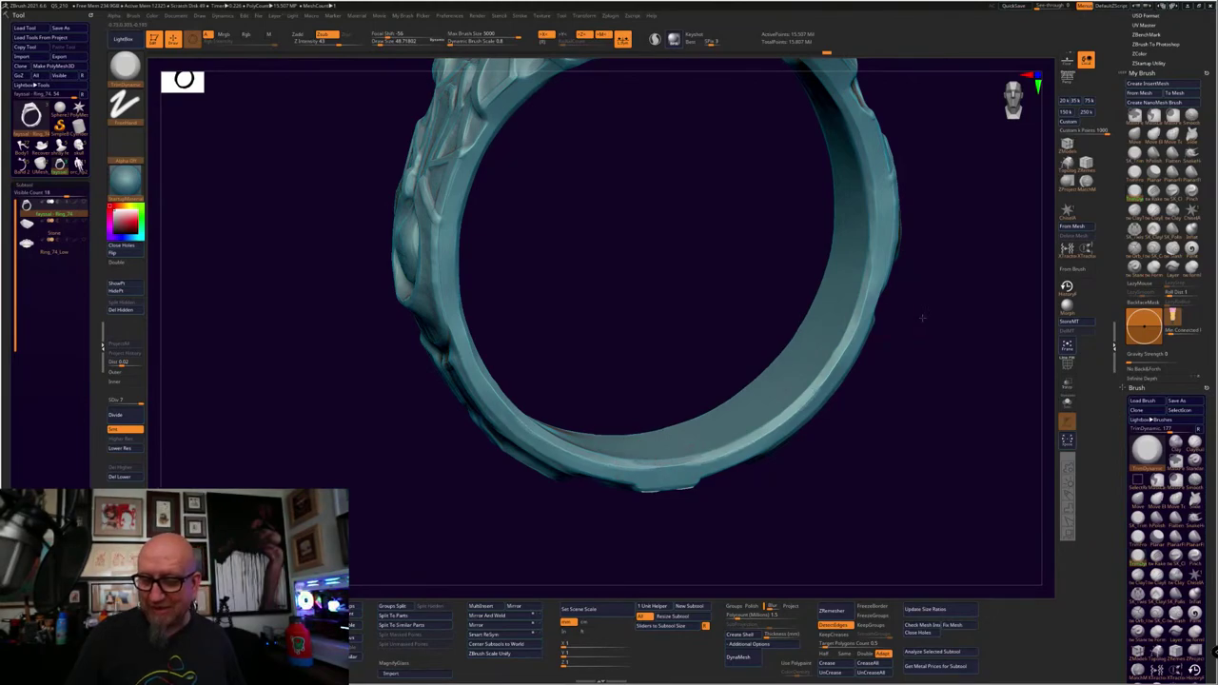
drag(921, 318, 695, 480)
drag(801, 299, 747, 380)
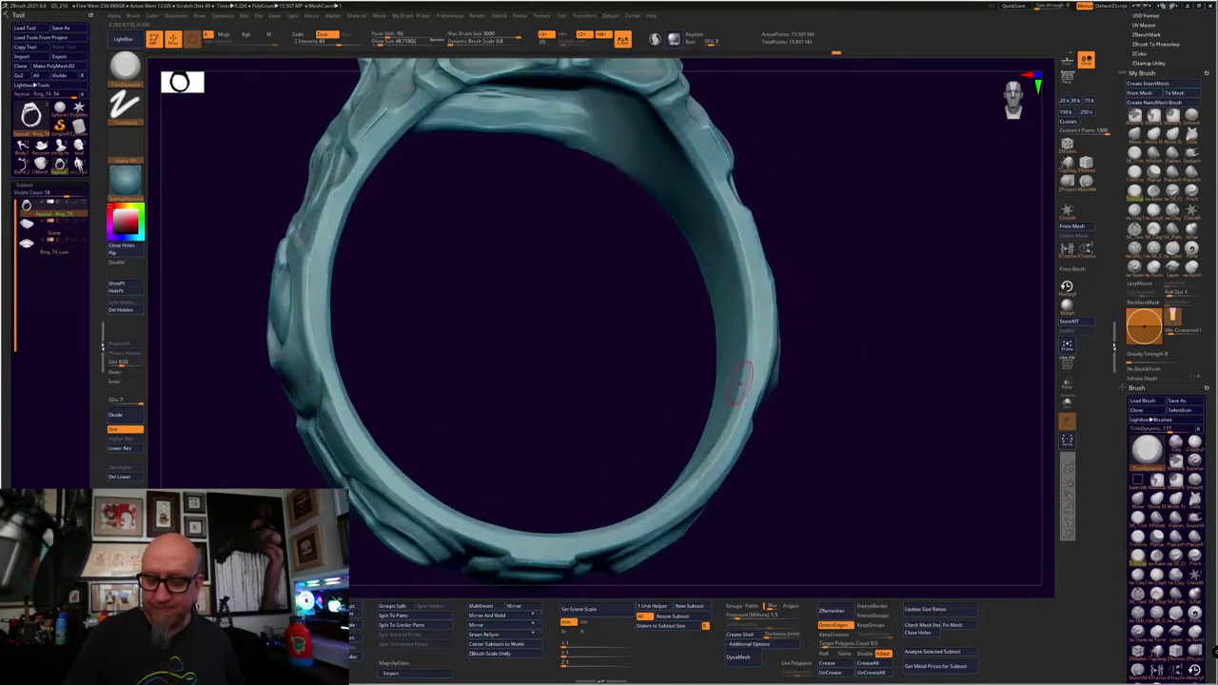
drag(799, 203, 745, 379)
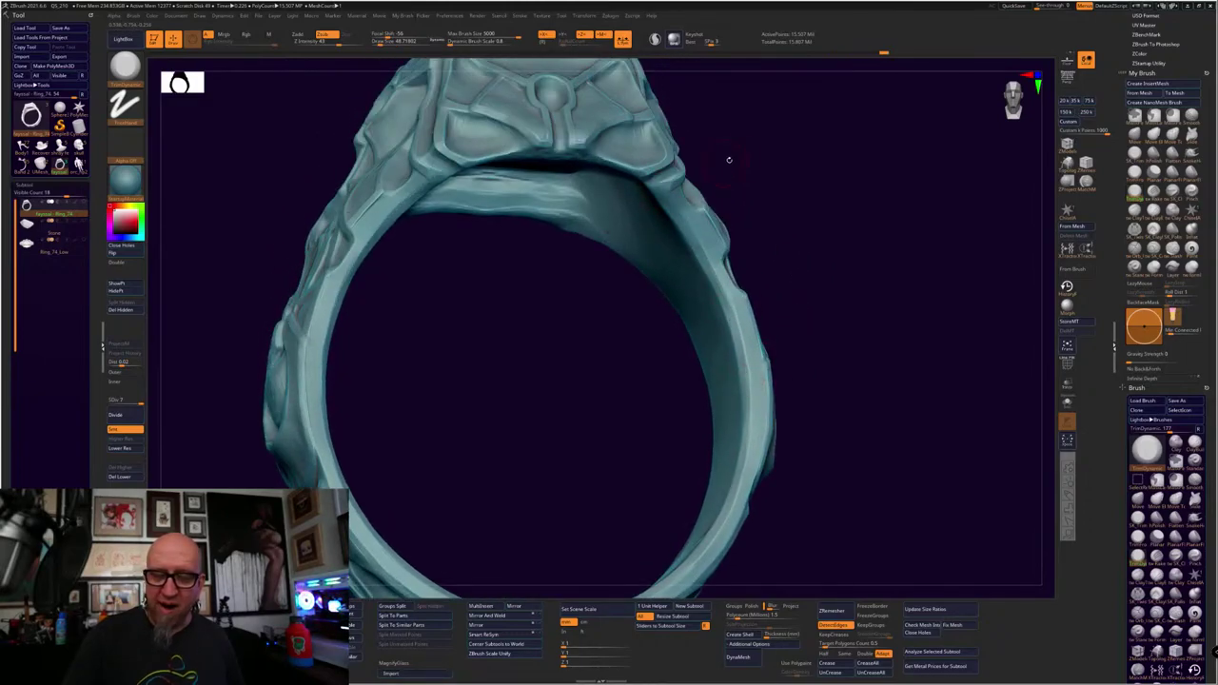
drag(729, 160, 655, 170)
drag(740, 190, 496, 211)
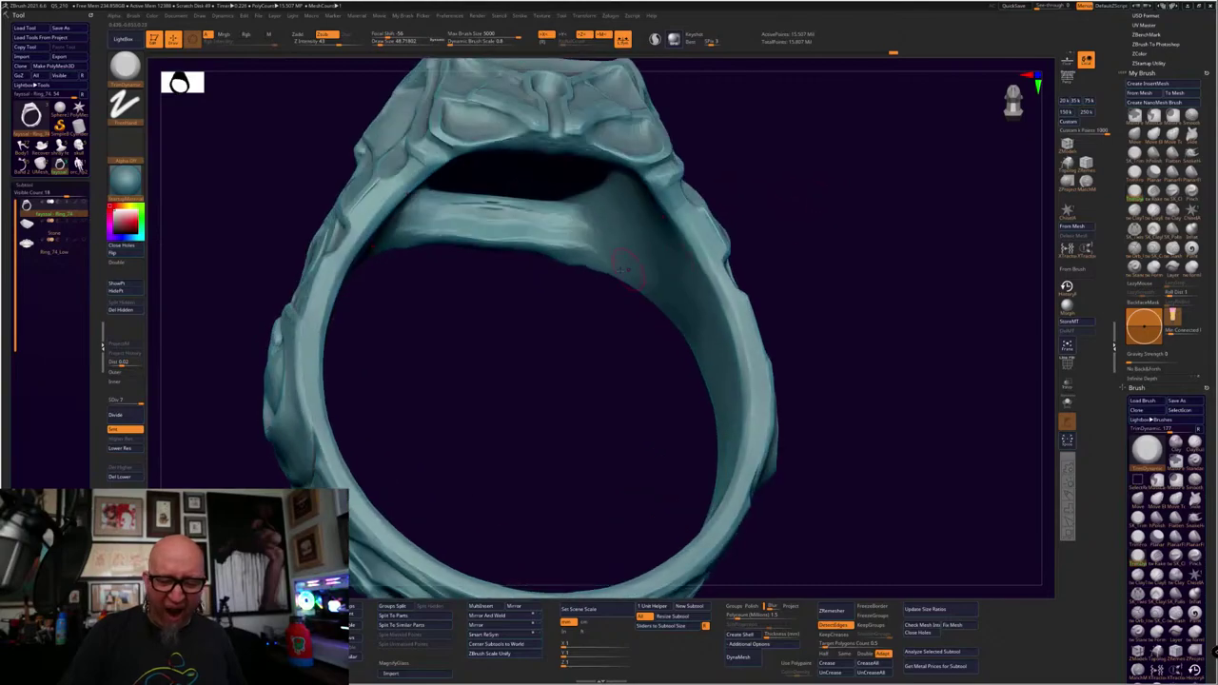
Switch back to ClayTubes and build up clay on the band's side edge just below the ring head
mouse_move(816, 352)
alt+mouse_down()
mouse_move(815, 261)
mouse_move(819, 371)
alt+mouse_up()
mouse_move(832, 400)
alt+mouse_down()
mouse_move(832, 416)
mouse_move(909, 459)
alt+mouse_up()
mouse_move(883, 410)
mouse_down()
mouse_move(877, 452)
mouse_move(862, 422)
mouse_move(880, 379)
mouse_move(854, 400)
mouse_move(865, 384)
mouse_move(881, 428)
mouse_move(889, 405)
mouse_up()
alt+drag(672, 487, 827, 453)
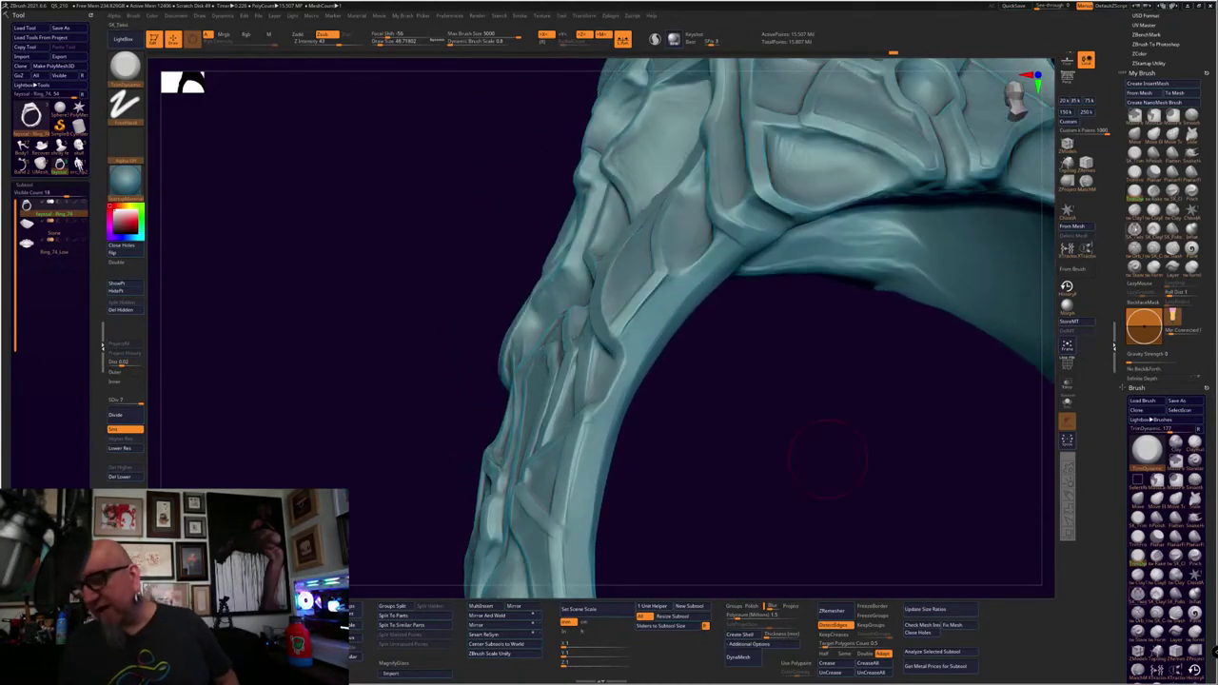
key(2)
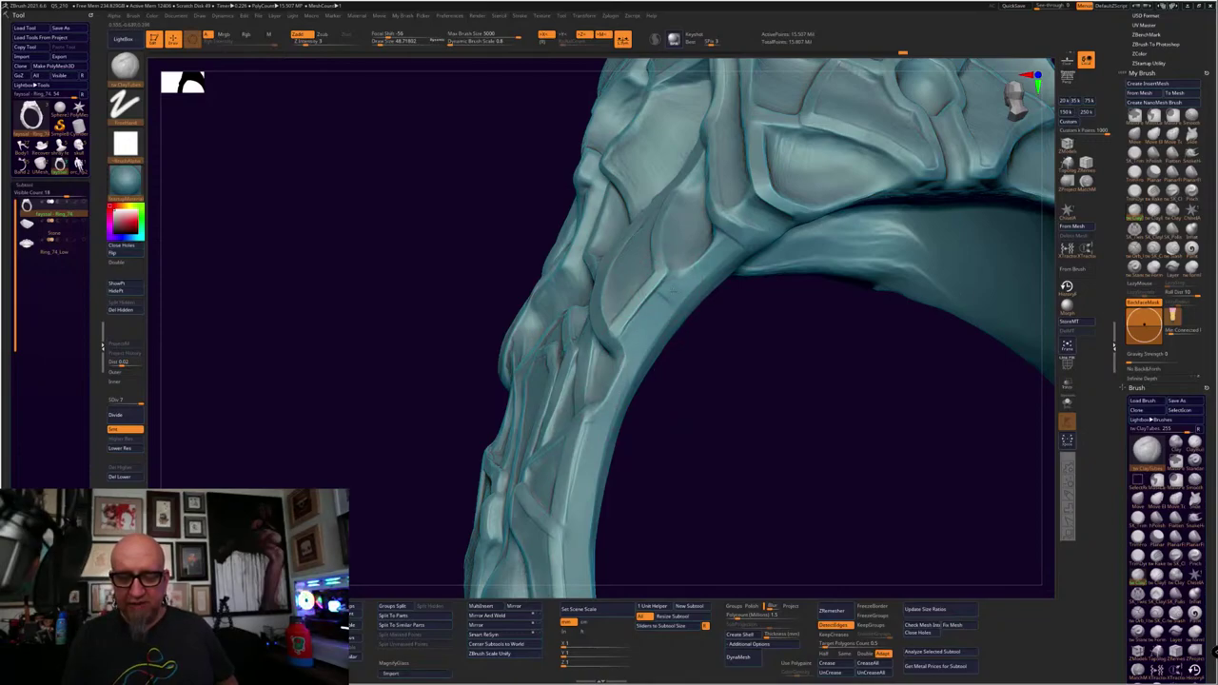
drag(641, 357, 658, 322)
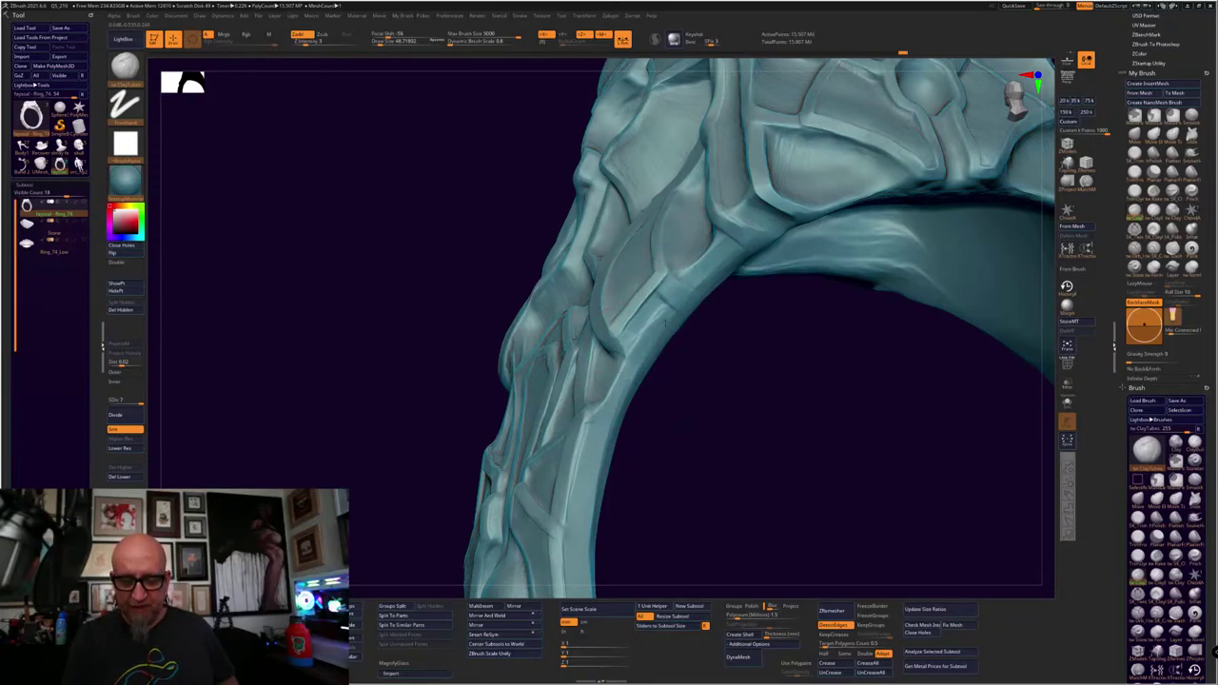
drag(715, 361, 772, 354)
mouse_move(1018, 285)
mouse_down()
mouse_move(972, 264)
mouse_move(968, 243)
mouse_up()
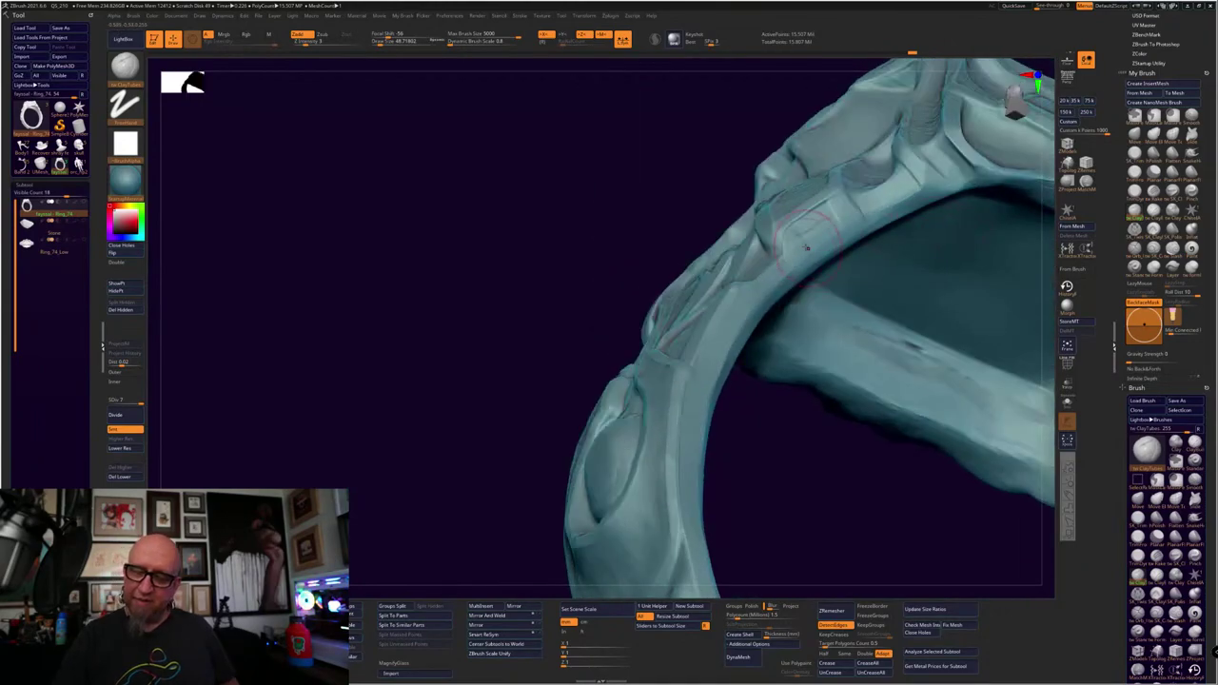
Add clay to the raised edge beside the head's lower corner and smooth the strokes
drag(590, 237, 833, 198)
mouse_move(873, 153)
mouse_down()
mouse_move(867, 114)
mouse_move(885, 151)
mouse_up()
right_click(885, 152)
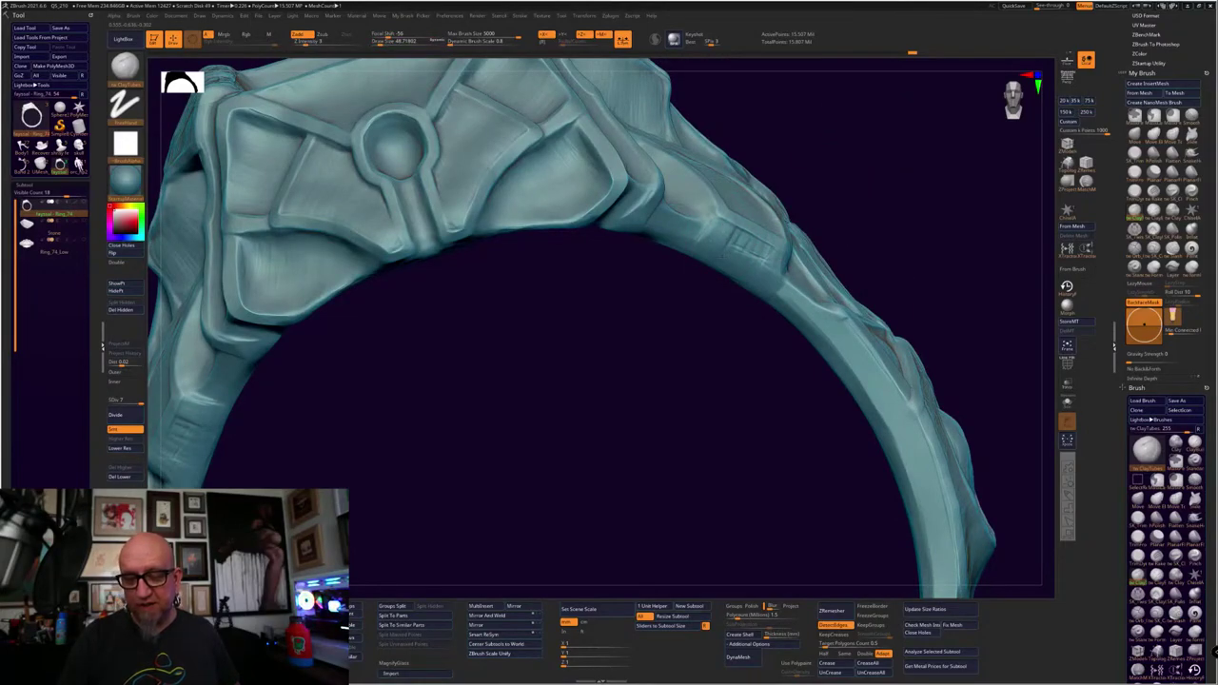
key(shift)
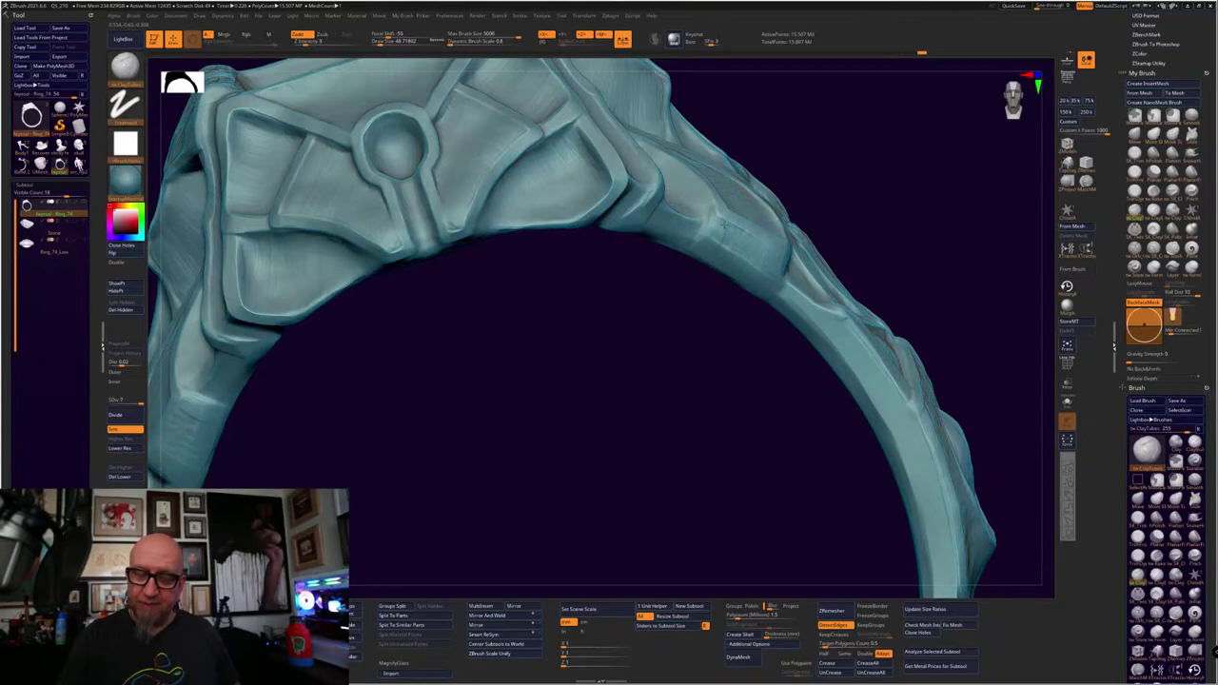
Set the ClayTubes draw size to about 38 and build up the band's edge from the head down beside the teardrop ornament
drag(824, 237, 839, 306)
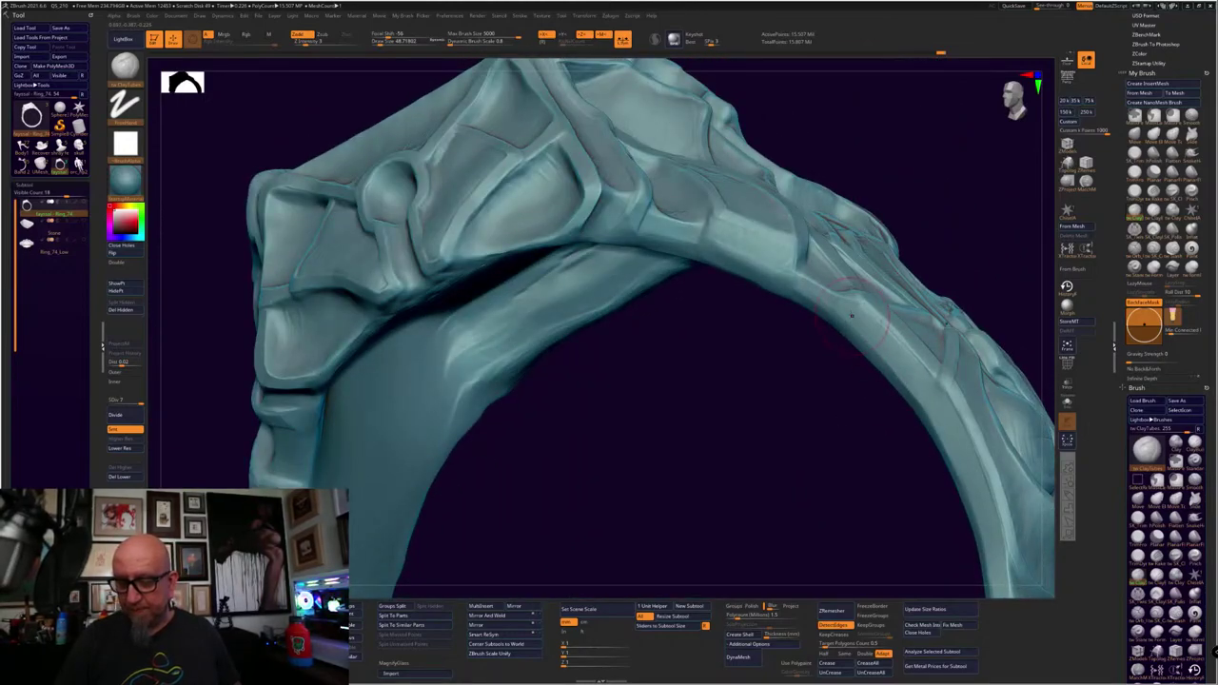
key(space)
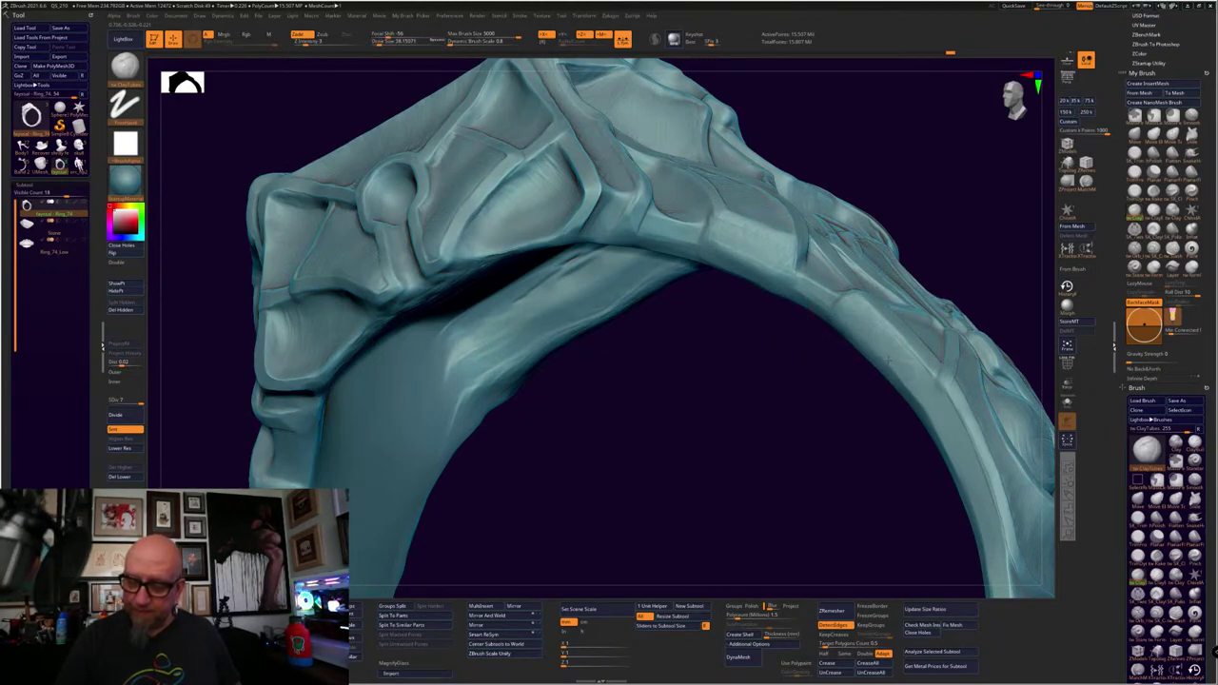
ctrl+right_drag(987, 460, 847, 403)
alt+right_drag(987, 384, 900, 469)
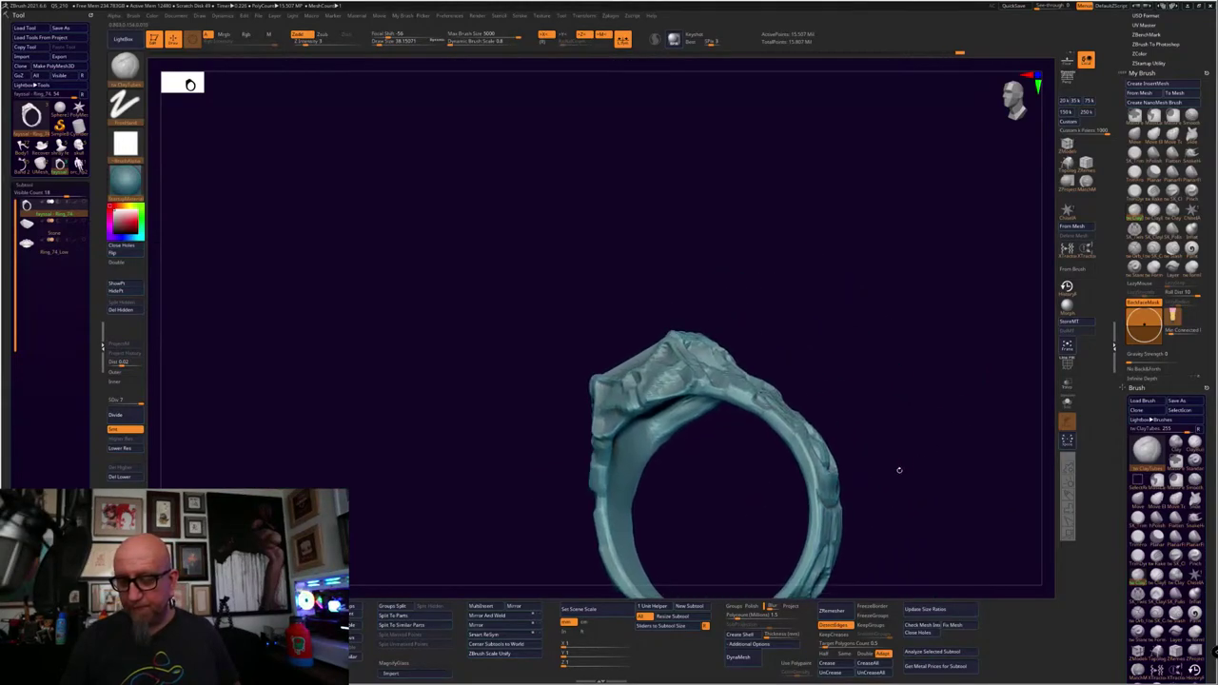
drag(940, 422, 849, 469)
drag(849, 416, 761, 284)
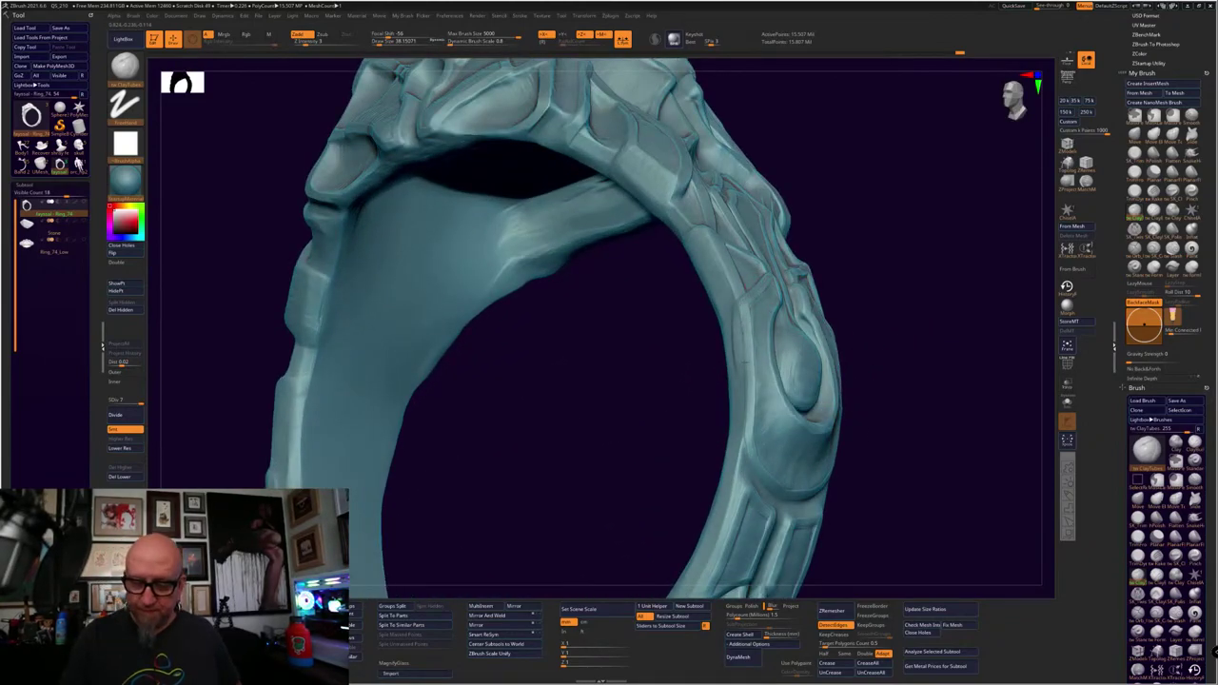
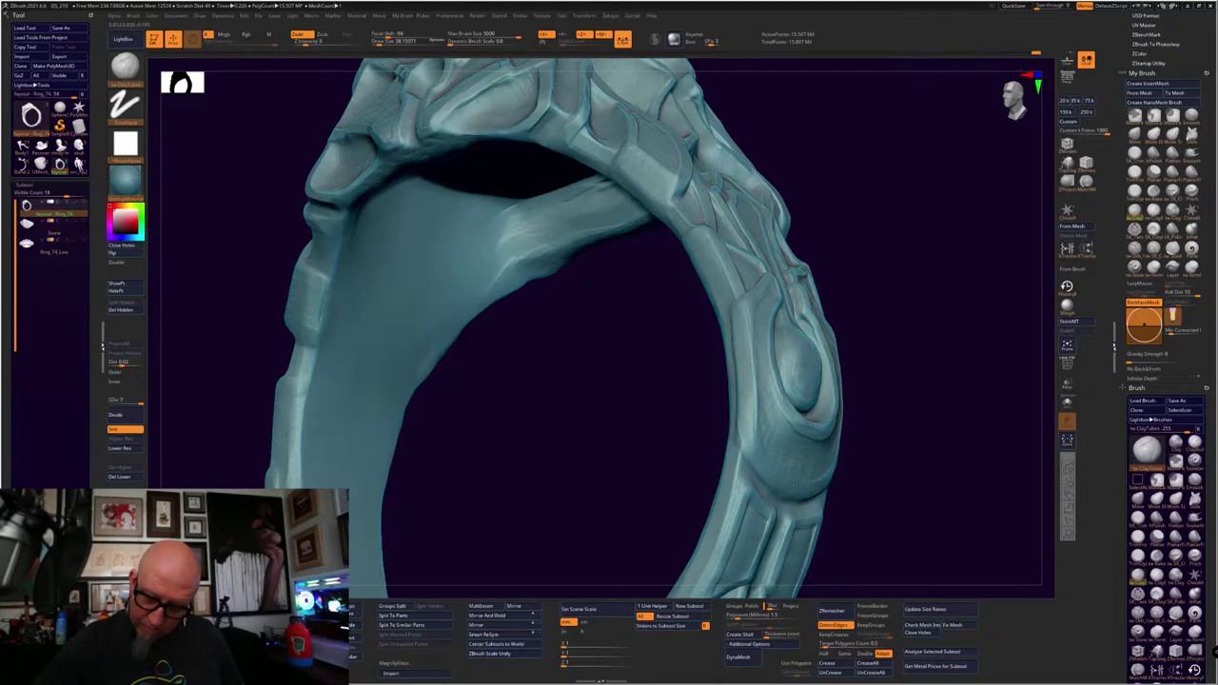
Refine the outer part of the band's side edge with more ClayTubes strokes, working from below and from a steep angle
alt+drag(892, 442, 886, 347)
drag(889, 366, 960, 330)
alt+drag(810, 371, 832, 403)
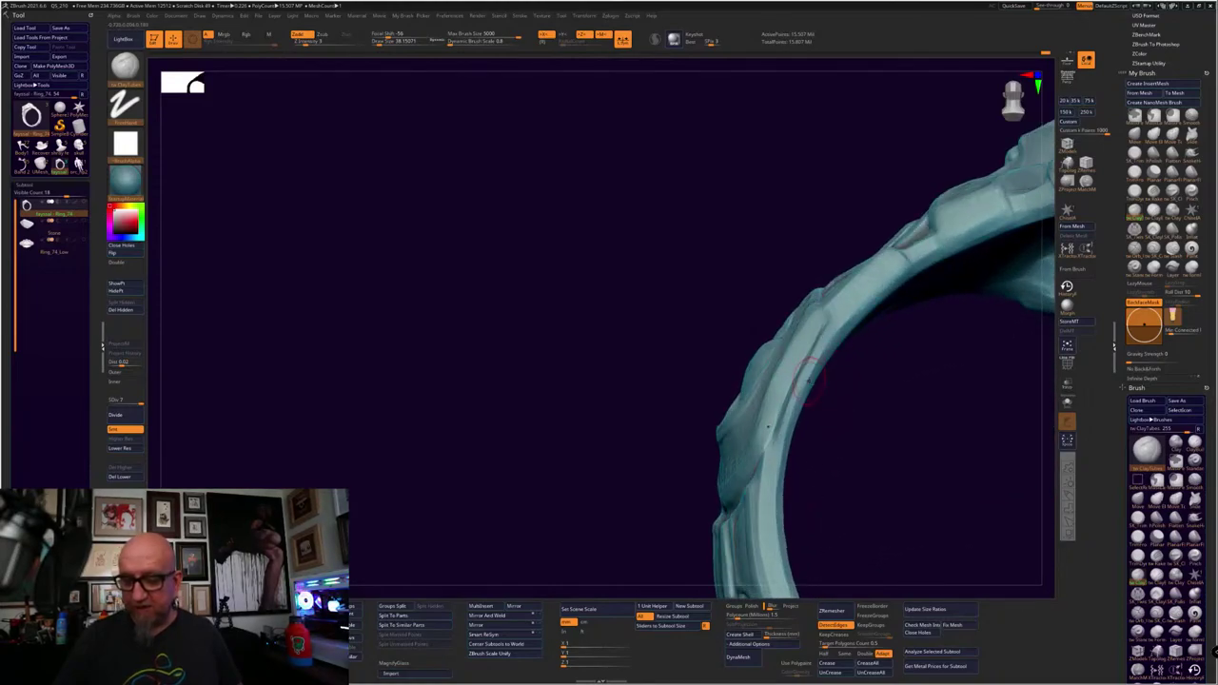
mouse_move(843, 325)
mouse_down()
mouse_move(924, 253)
mouse_move(796, 421)
mouse_move(823, 344)
mouse_up()
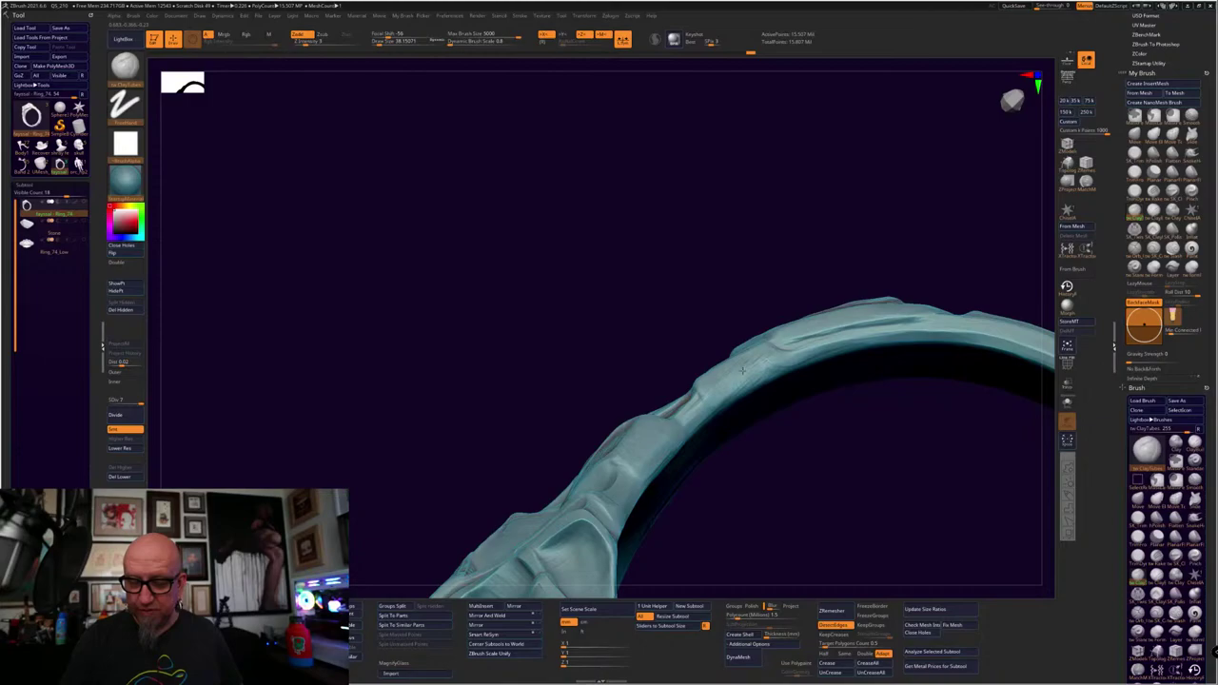
drag(748, 373, 818, 349)
Zoom out and review the whole ring from the front, at an angle and from above
mouse_move(872, 425)
alt+mouse_down()
mouse_move(962, 251)
mouse_move(961, 502)
alt+mouse_up()
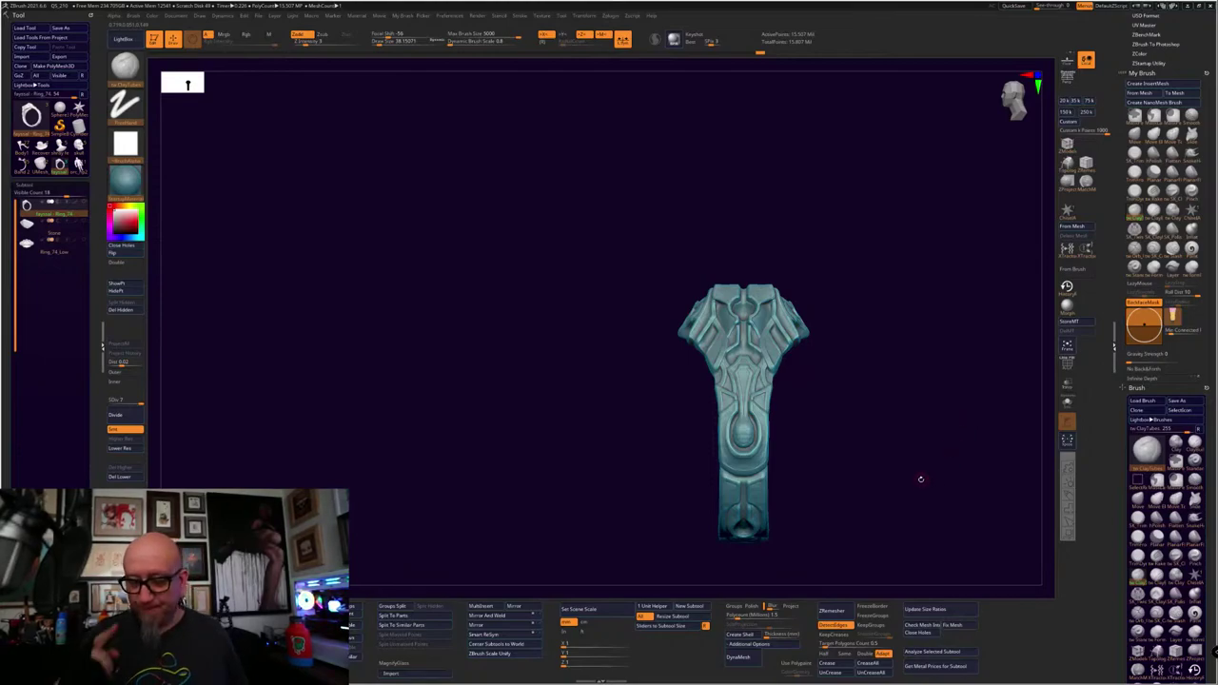
drag(925, 473, 941, 444)
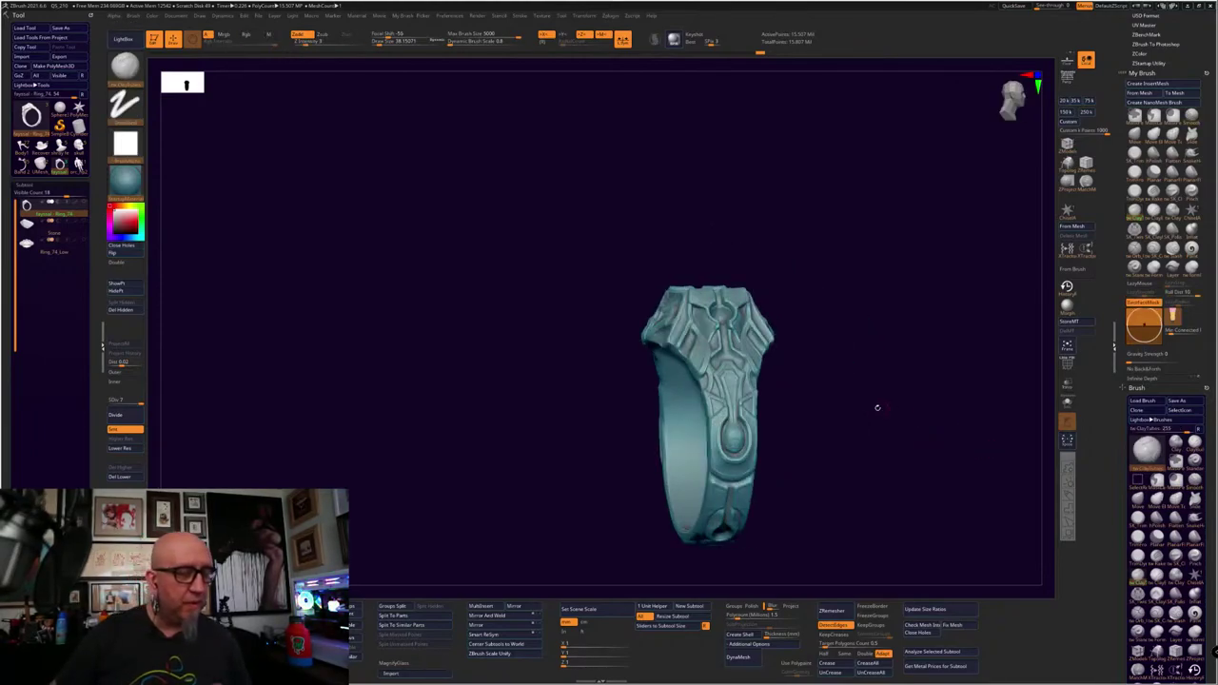
mouse_move(76, 224)
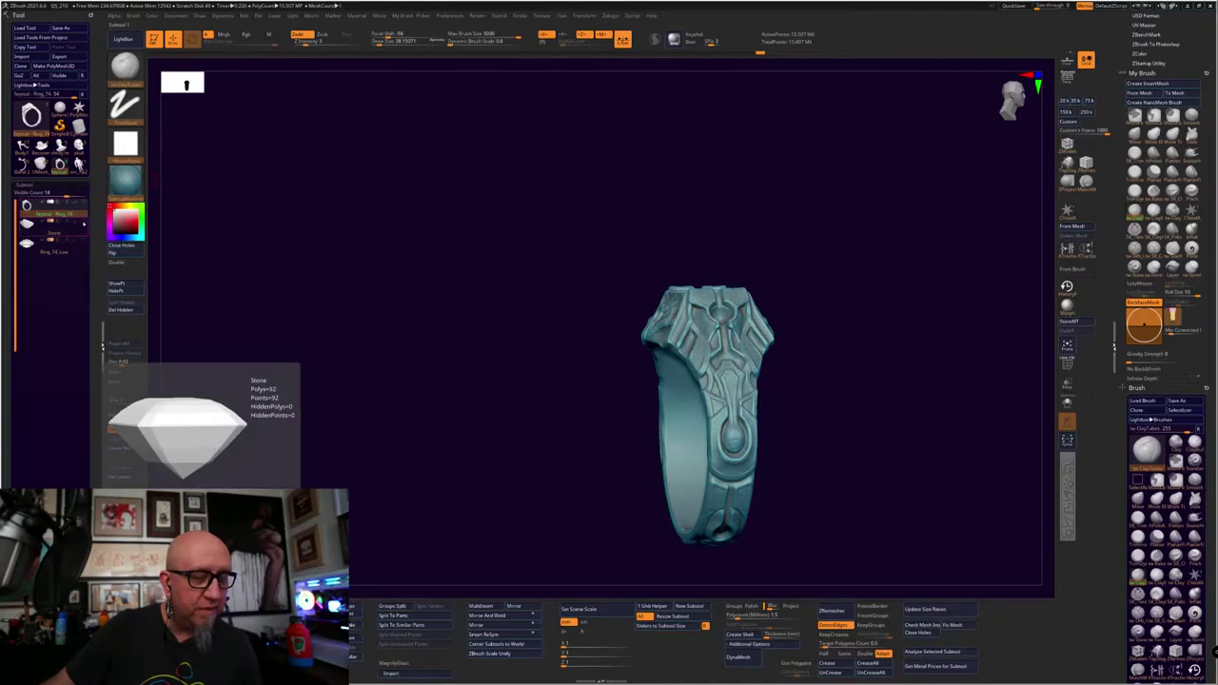
drag(294, 283, 307, 342)
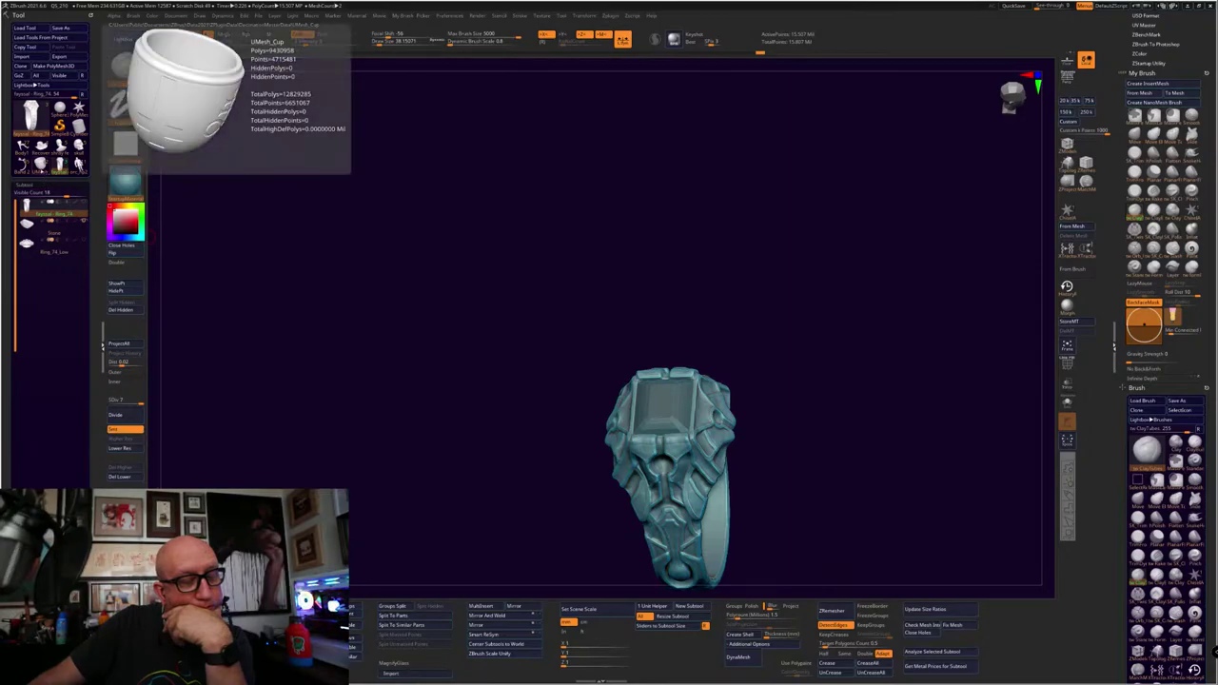
Switch to the goblet model UMesh_Cup, frame it in the view and activate the ClayTubes brush
click(44, 165)
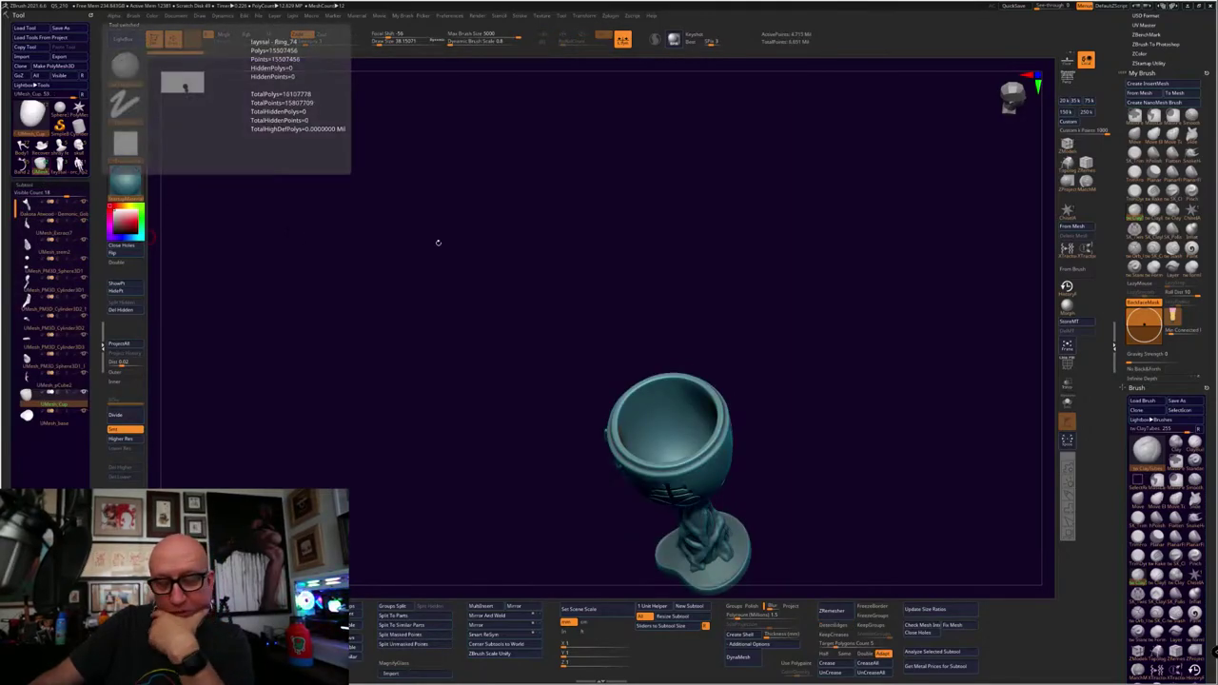
click(1068, 348)
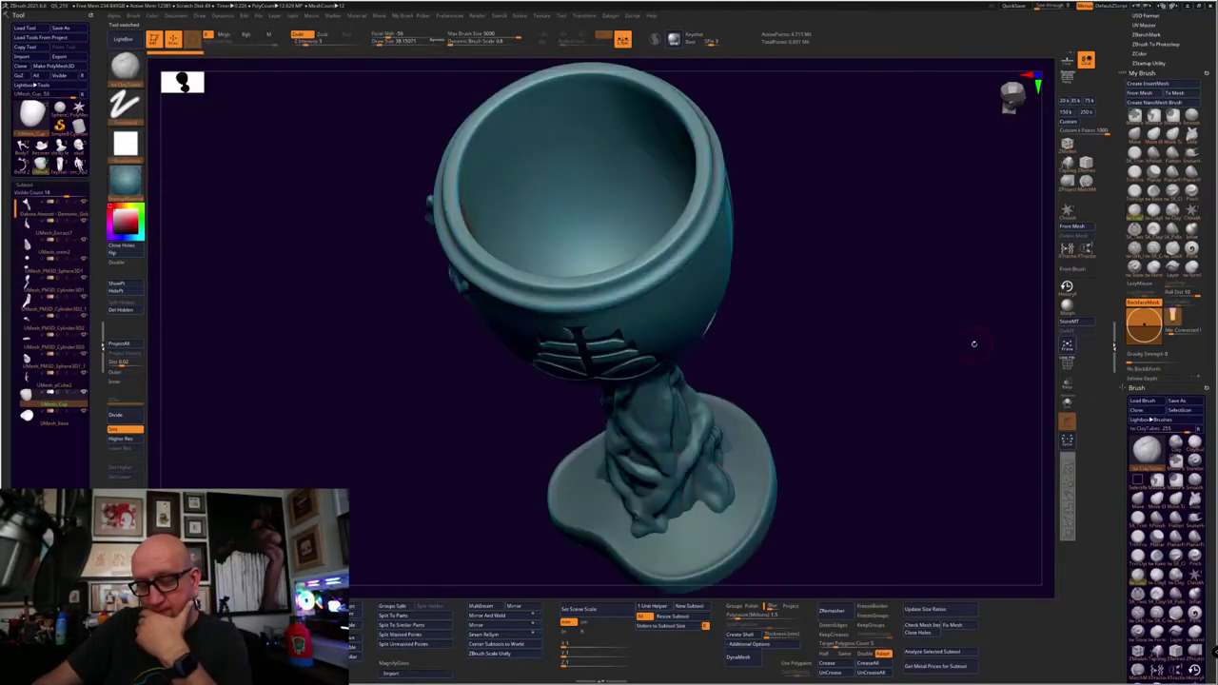
drag(885, 378, 784, 404)
key(b)
key(c)
key(t)
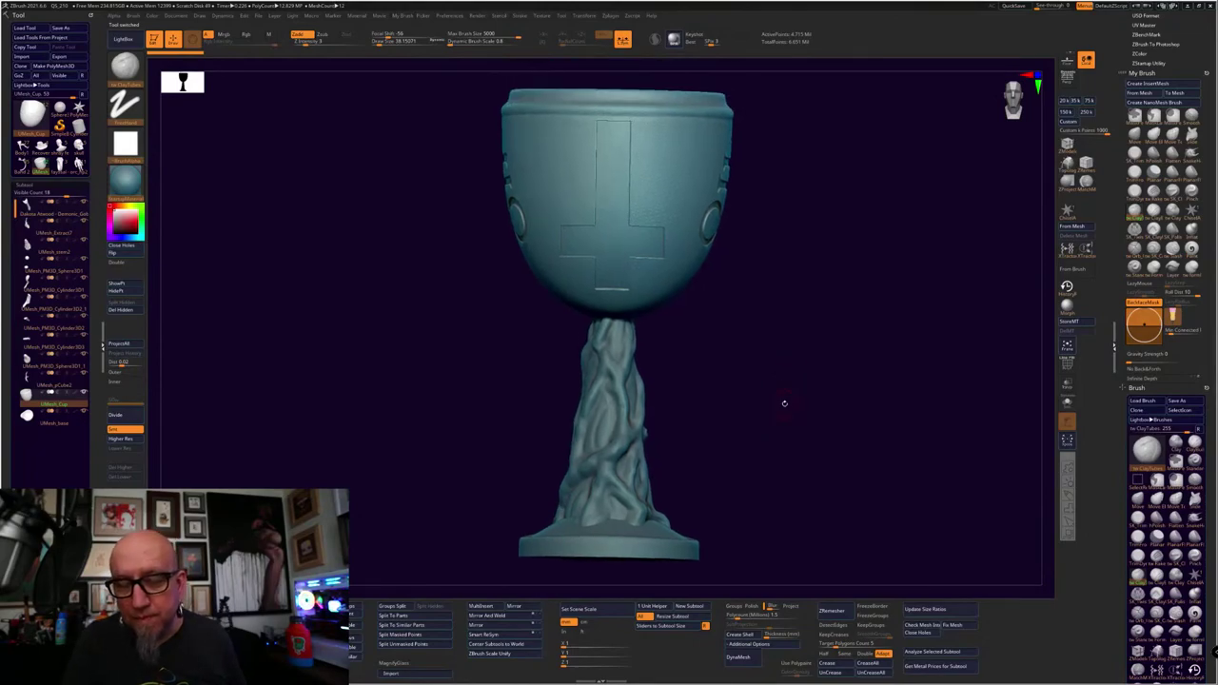
Examine the goblet's engraved side symbol, its stem and the goat-head ornament up close
drag(852, 381, 890, 390)
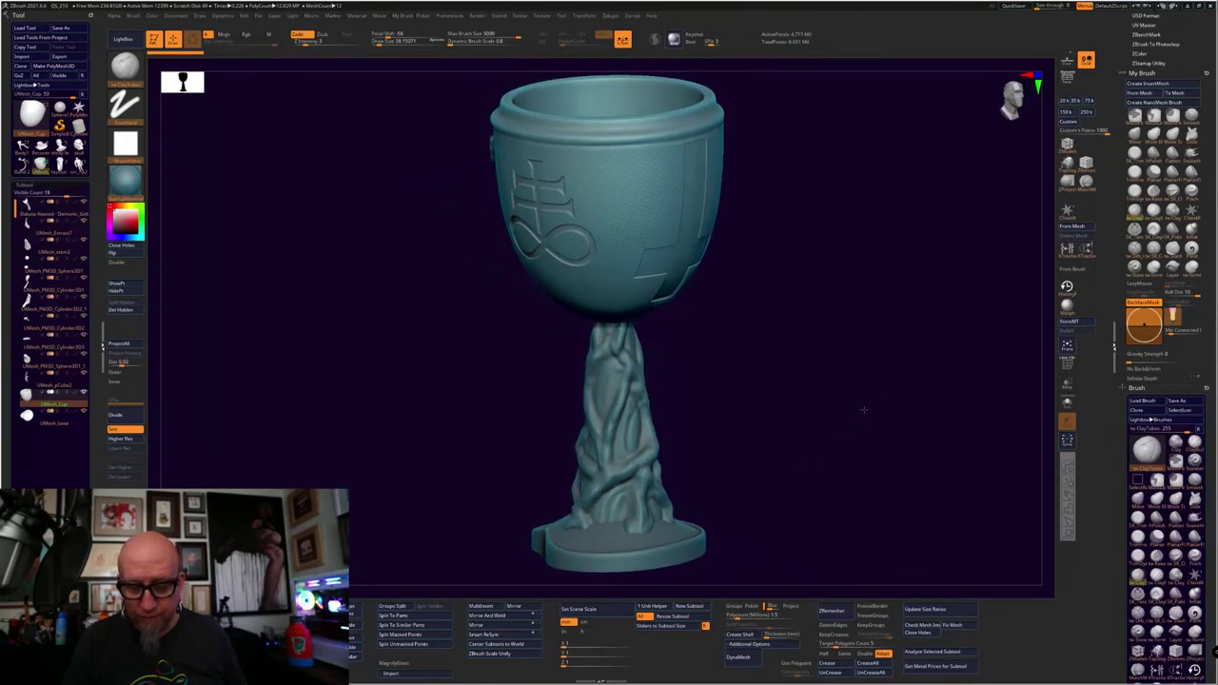
drag(864, 410, 847, 499)
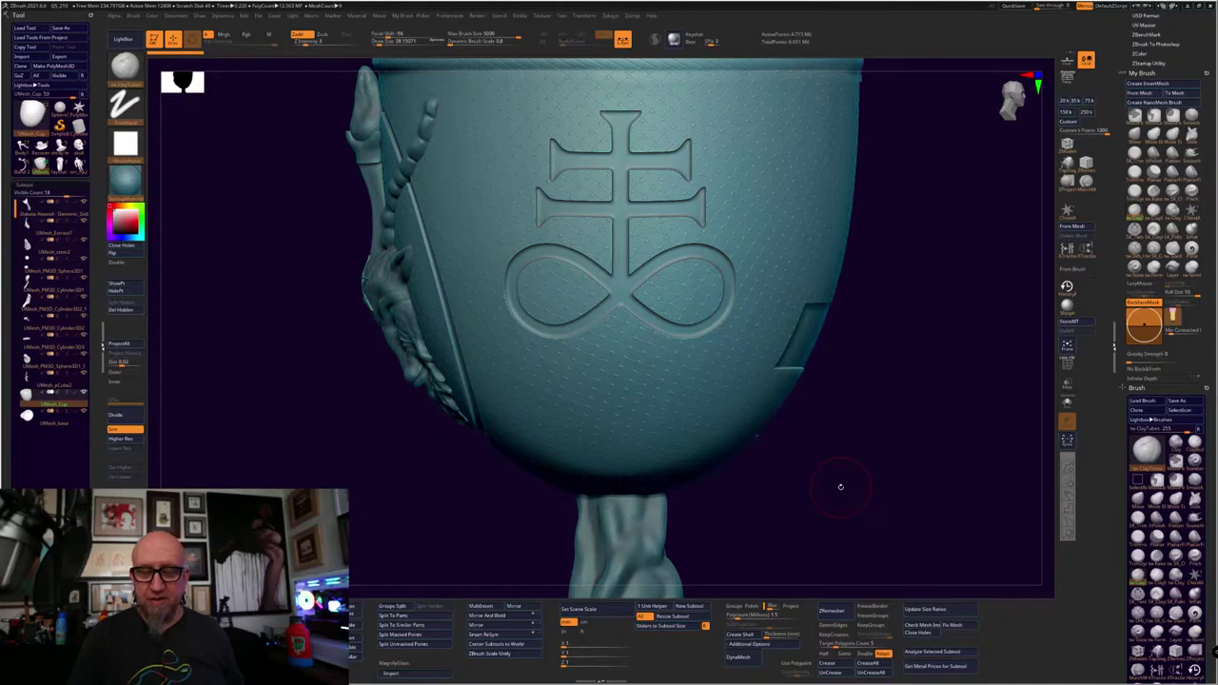
drag(484, 549, 543, 581)
mouse_move(789, 507)
mouse_down()
mouse_move(792, 494)
mouse_move(777, 511)
mouse_move(797, 512)
mouse_up()
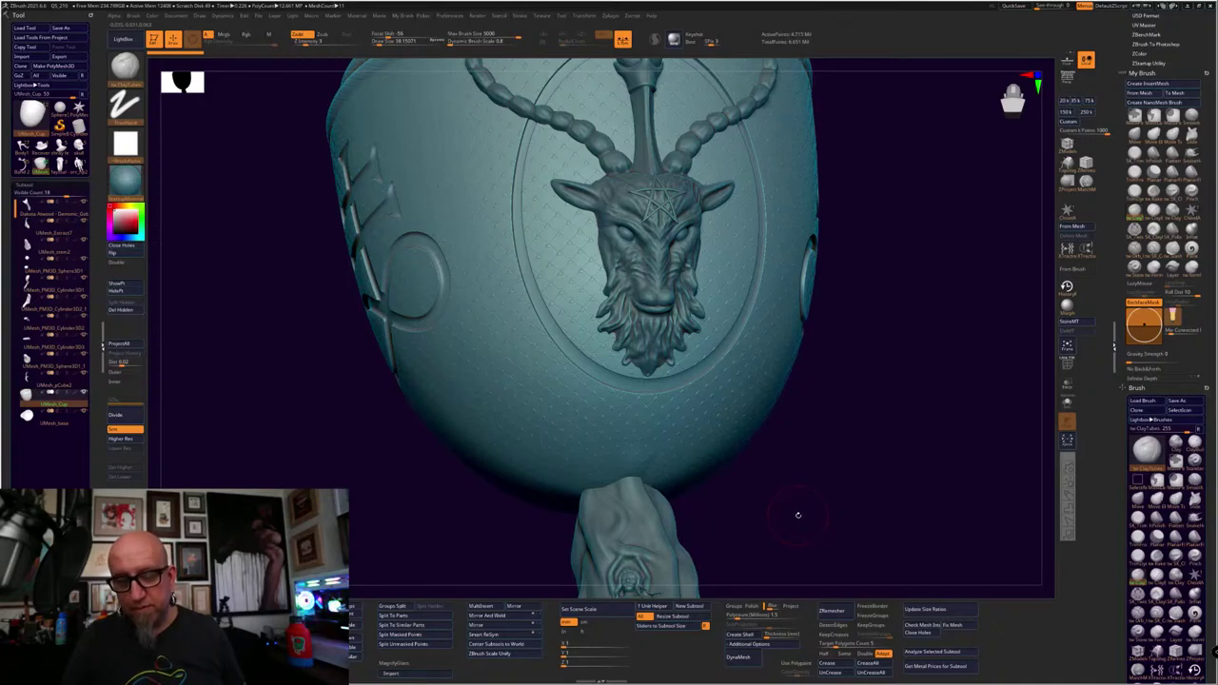
drag(797, 515, 788, 517)
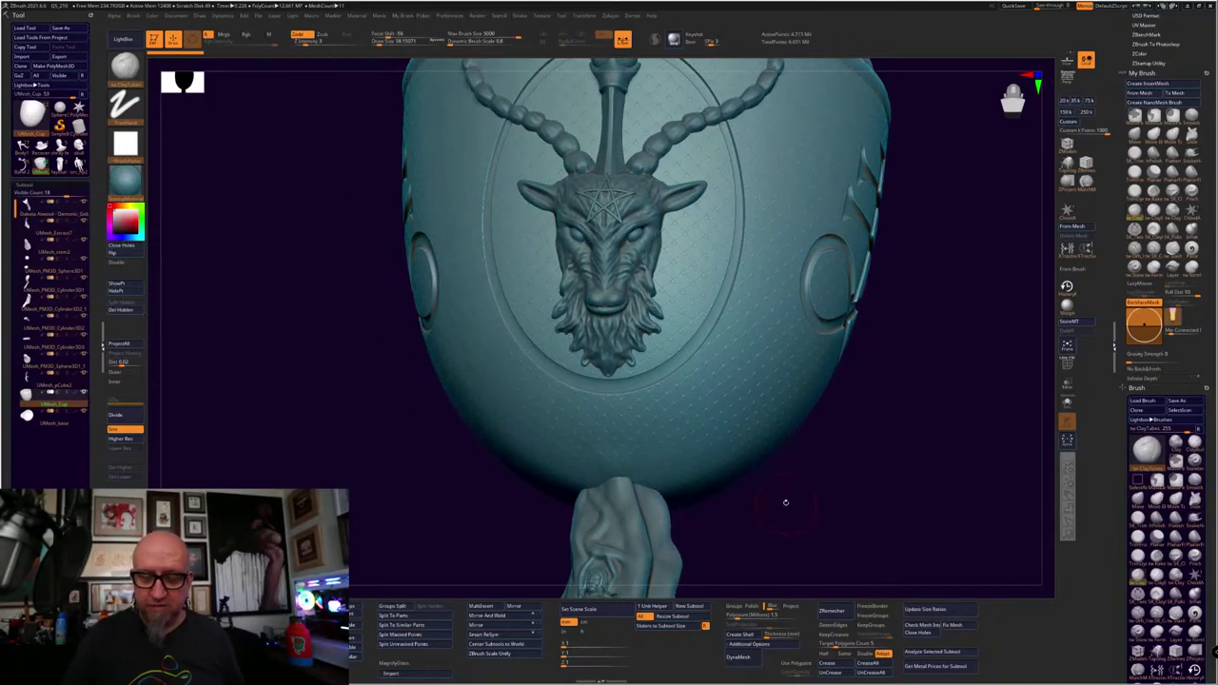
drag(786, 503, 808, 523)
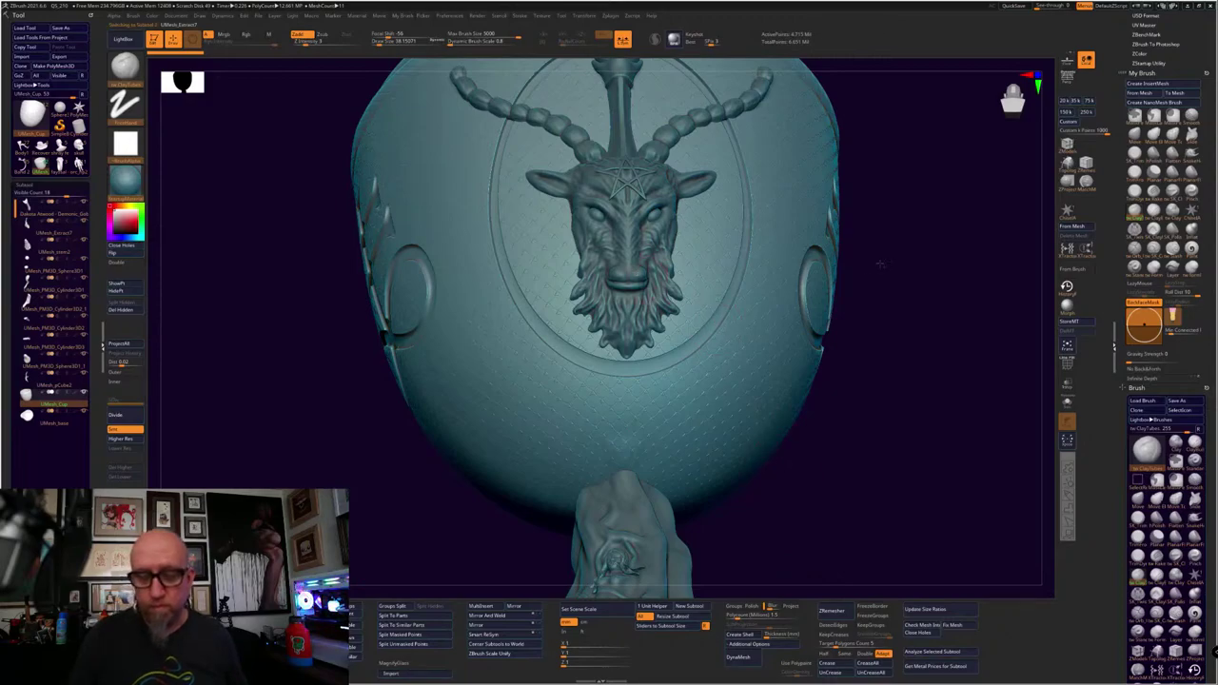
Select the goat-head subtool UMesh_Extract7, set the draw size to about 15 and touch up the goat's nose with small ClayTubes strokes
mouse_move(879, 265)
mouse_down()
mouse_move(872, 375)
mouse_move(905, 322)
mouse_up()
key(space)
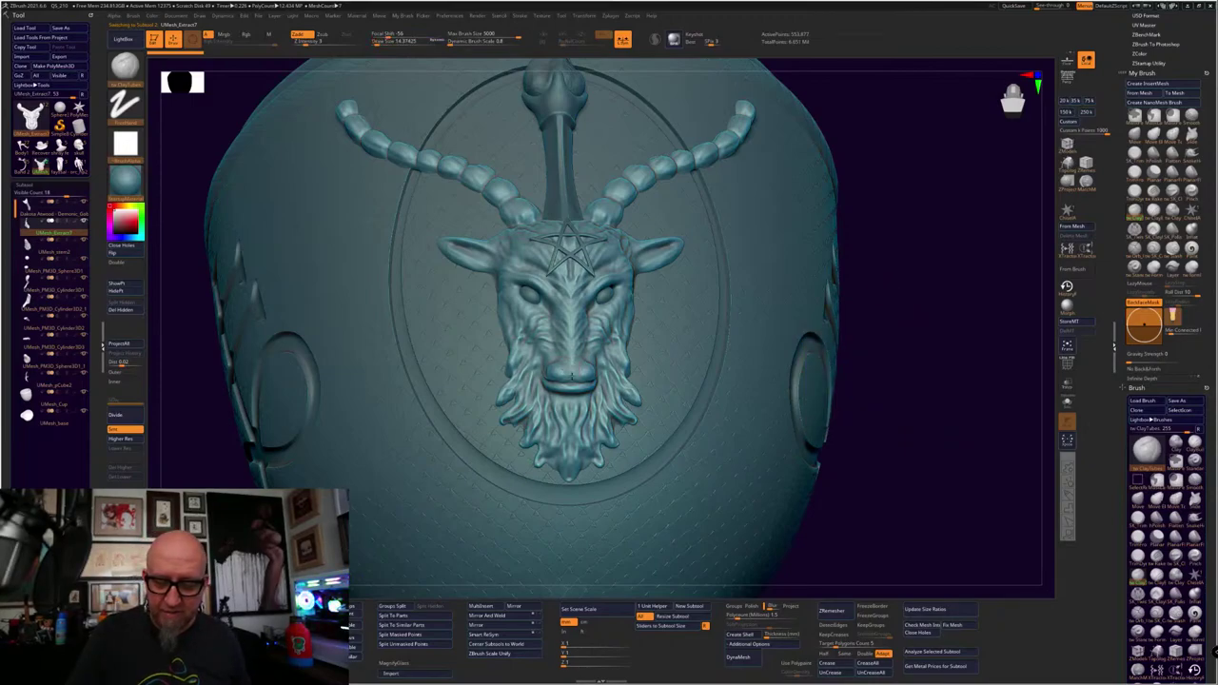
drag(572, 377, 577, 367)
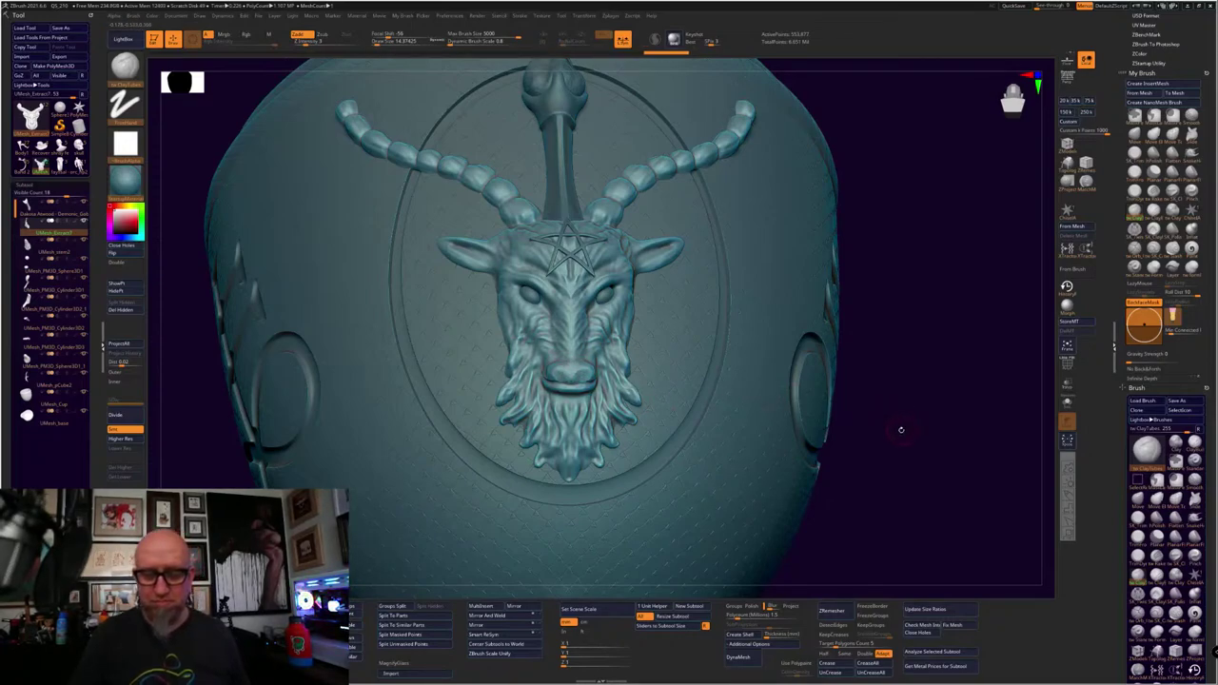
mouse_move(902, 426)
mouse_down()
mouse_move(885, 433)
mouse_move(913, 440)
mouse_up()
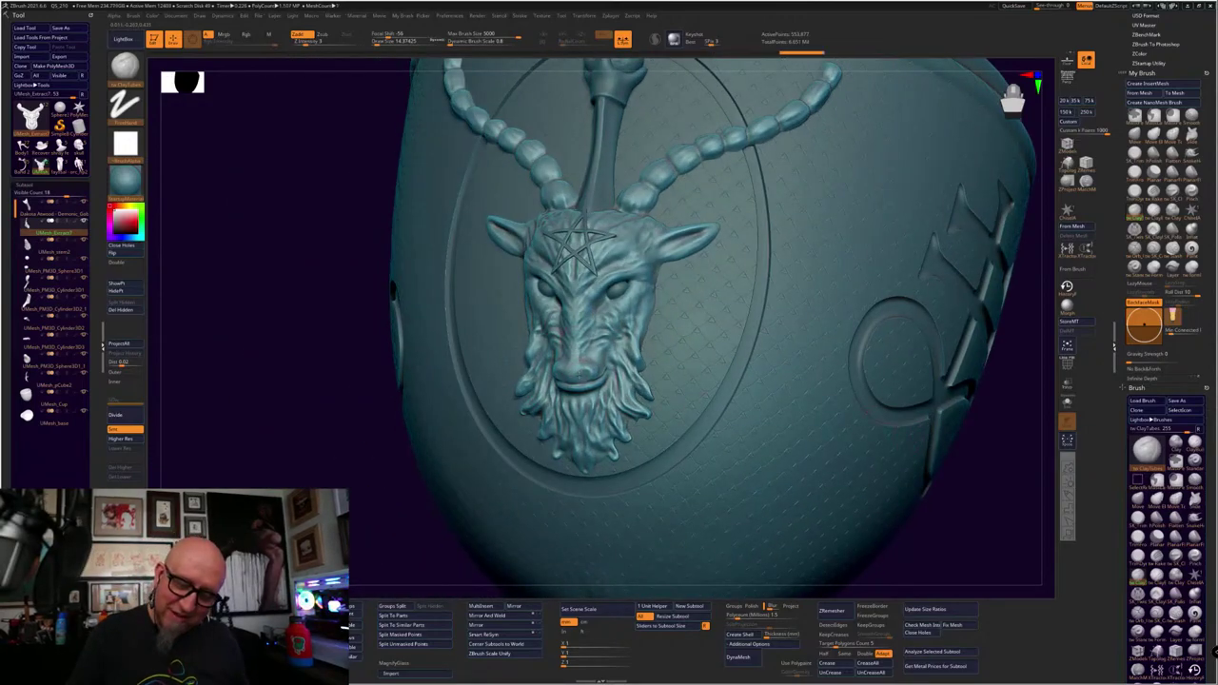
drag(404, 547, 561, 541)
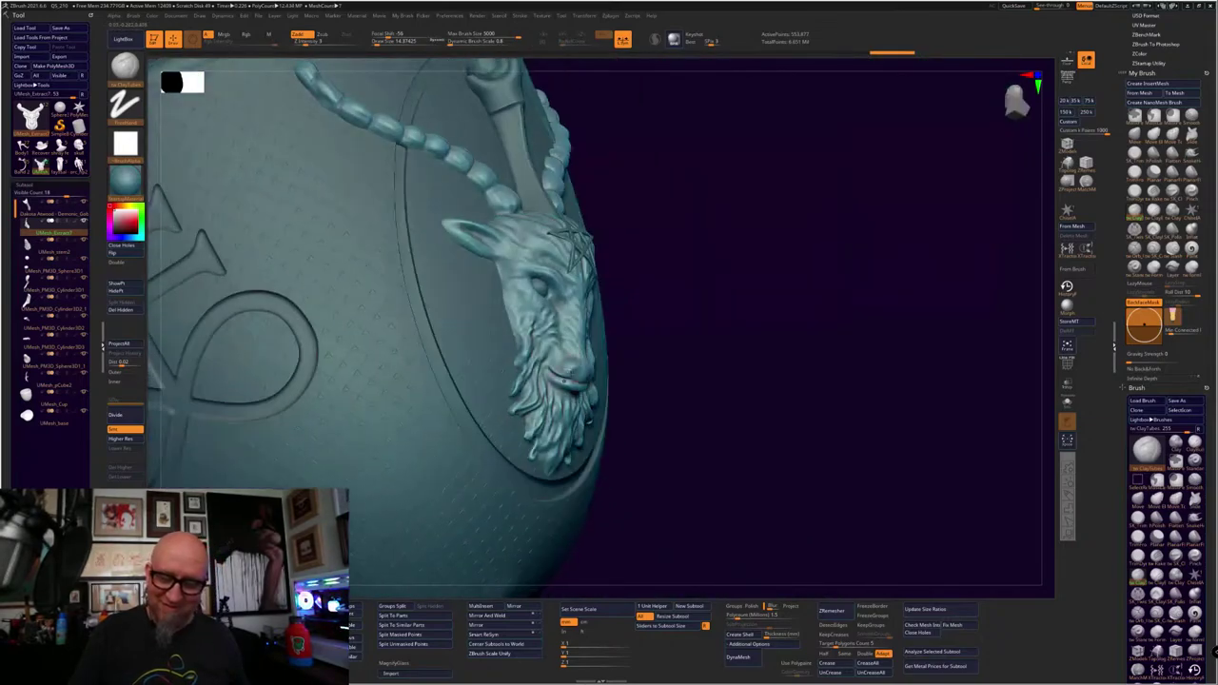
drag(746, 303, 566, 307)
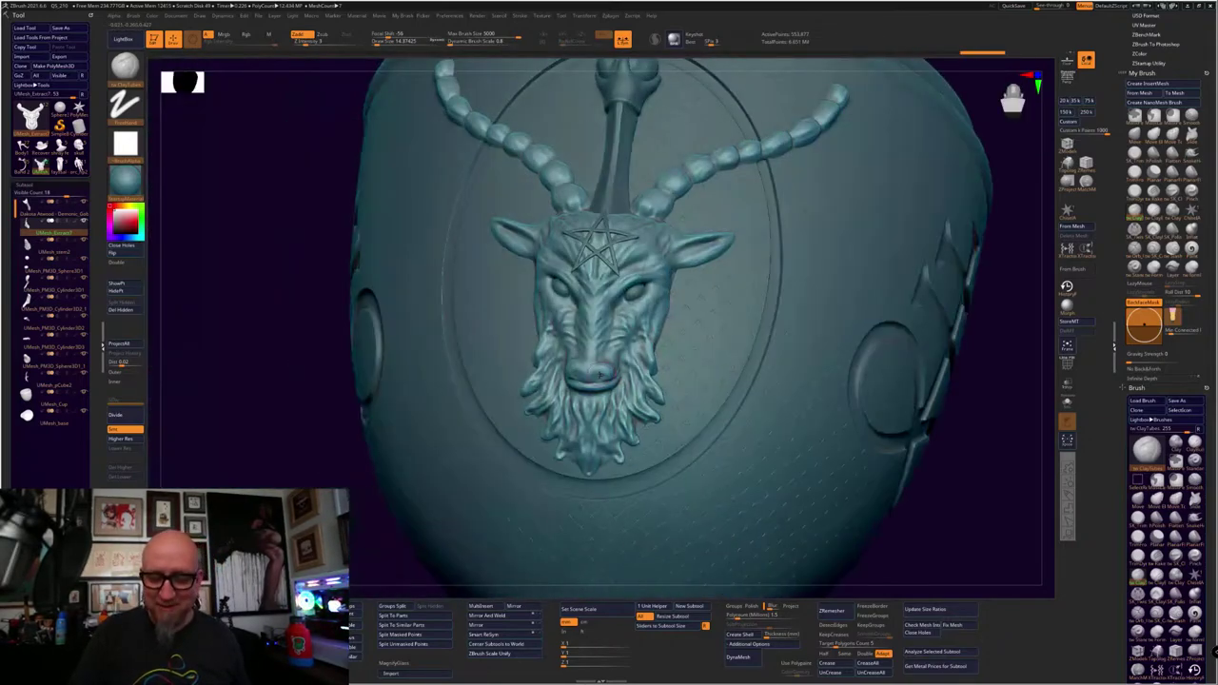
drag(339, 549, 357, 563)
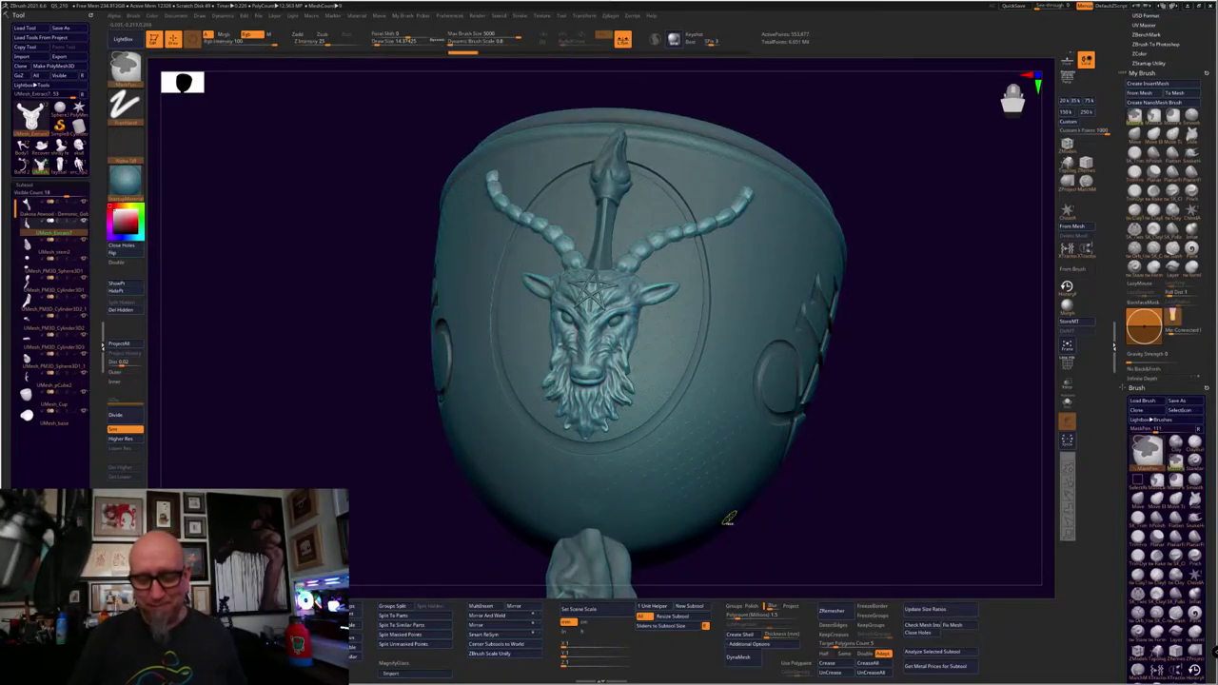
drag(821, 517, 762, 471)
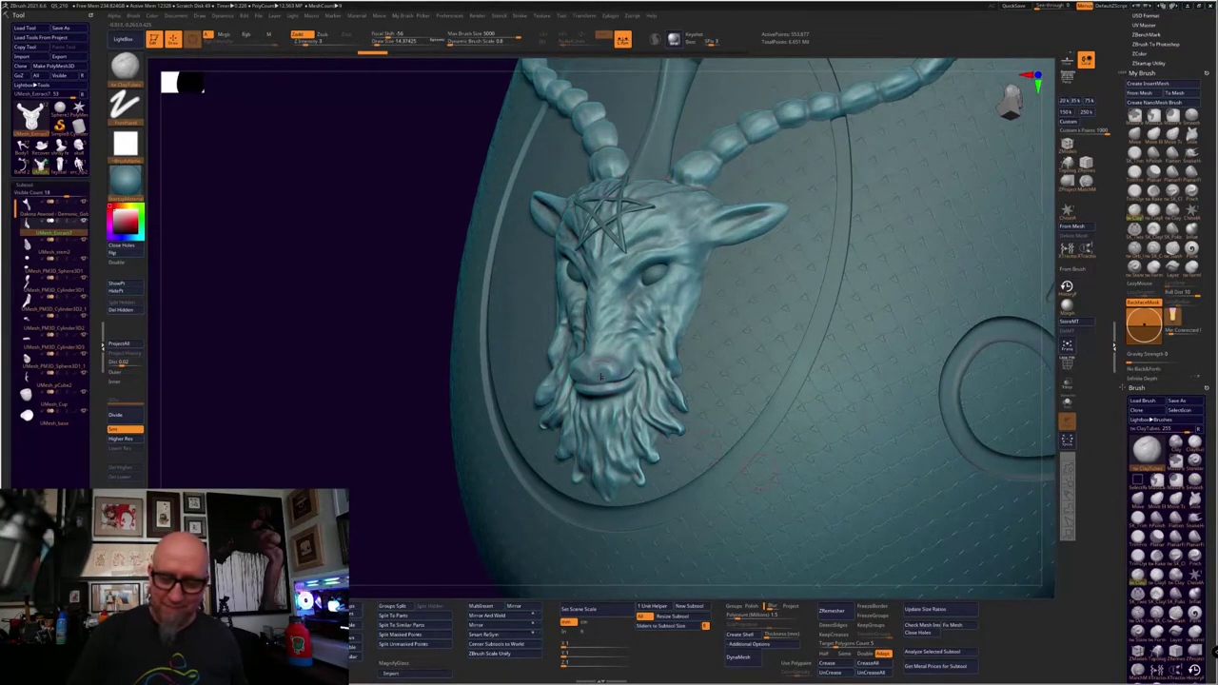
drag(602, 377, 612, 371)
mouse_move(415, 507)
mouse_down()
mouse_move(416, 525)
mouse_move(586, 369)
mouse_up()
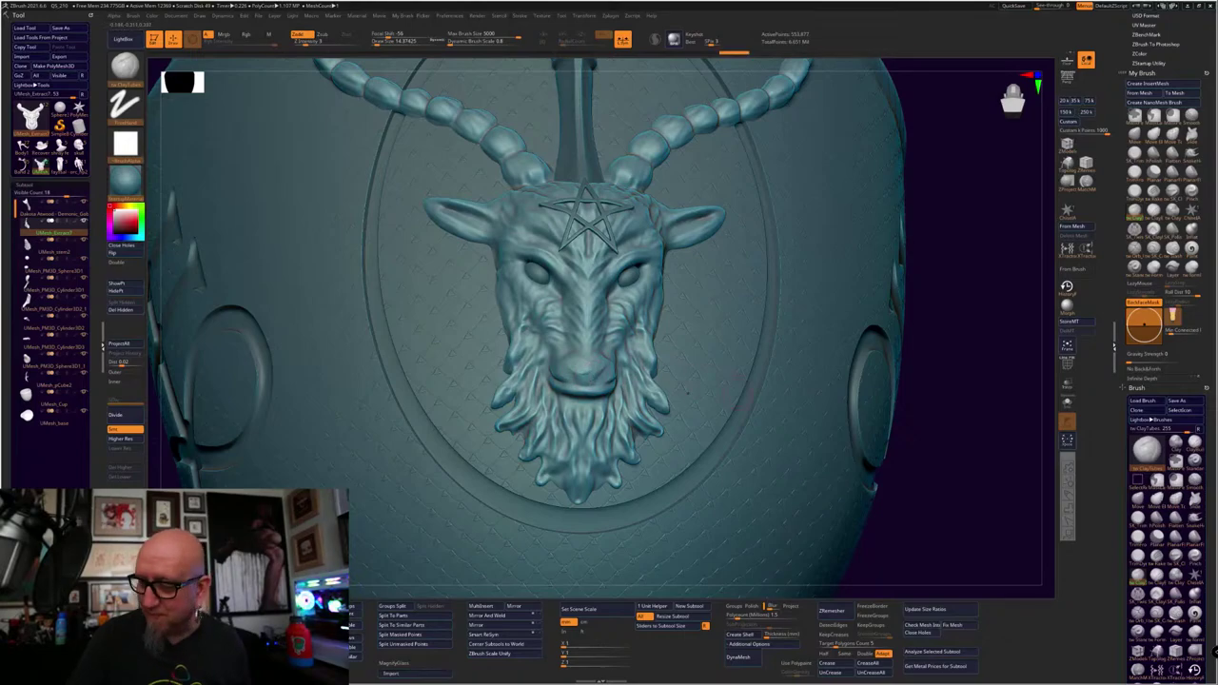
Switch to the Orb_Cracks brush and review the goat head and the cup's side symbol from several angles
click(1135, 249)
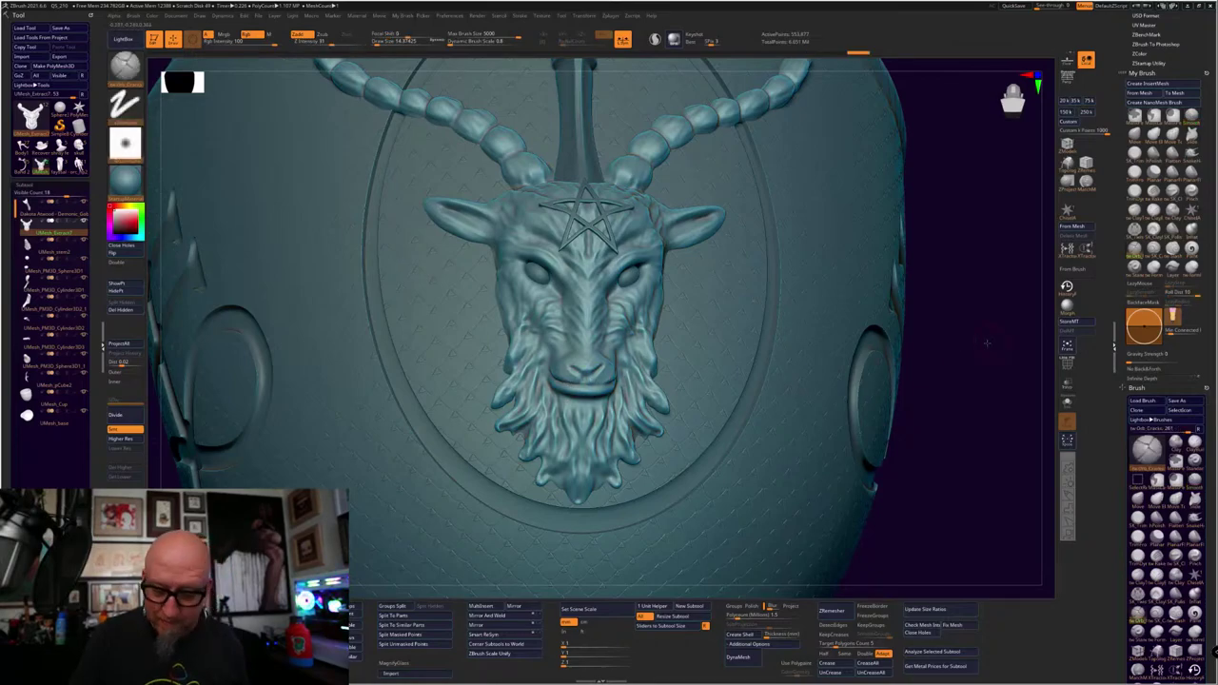
drag(986, 343, 890, 348)
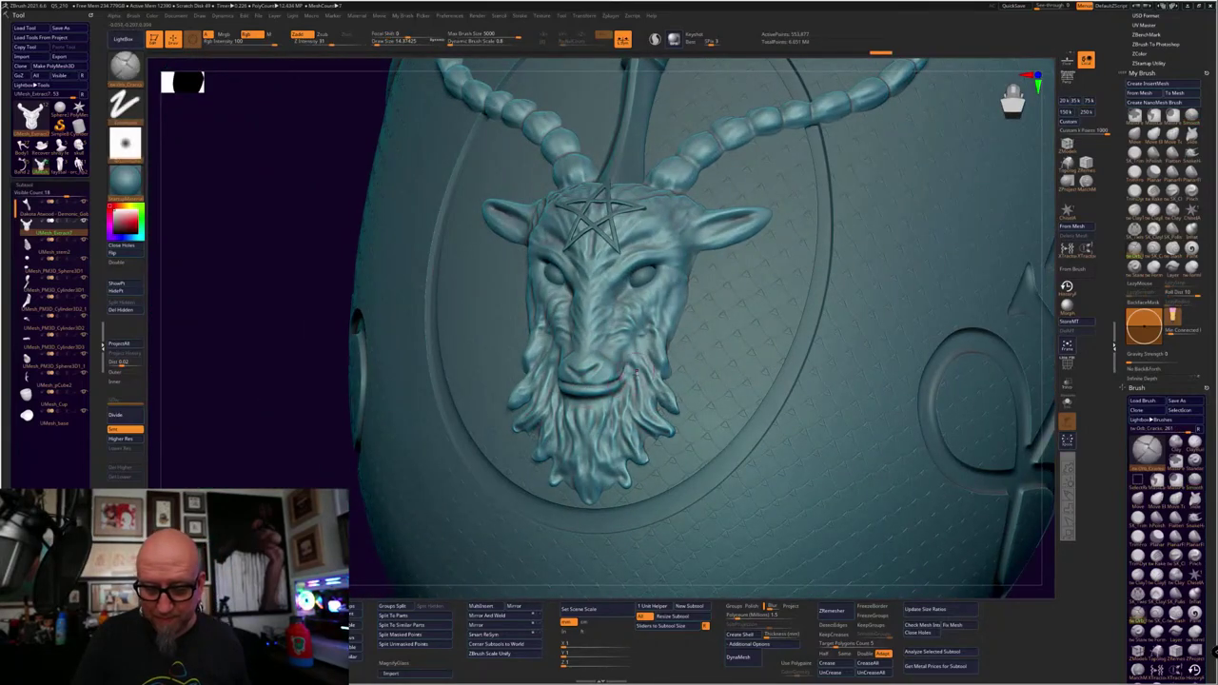
alt+drag(895, 399, 961, 286)
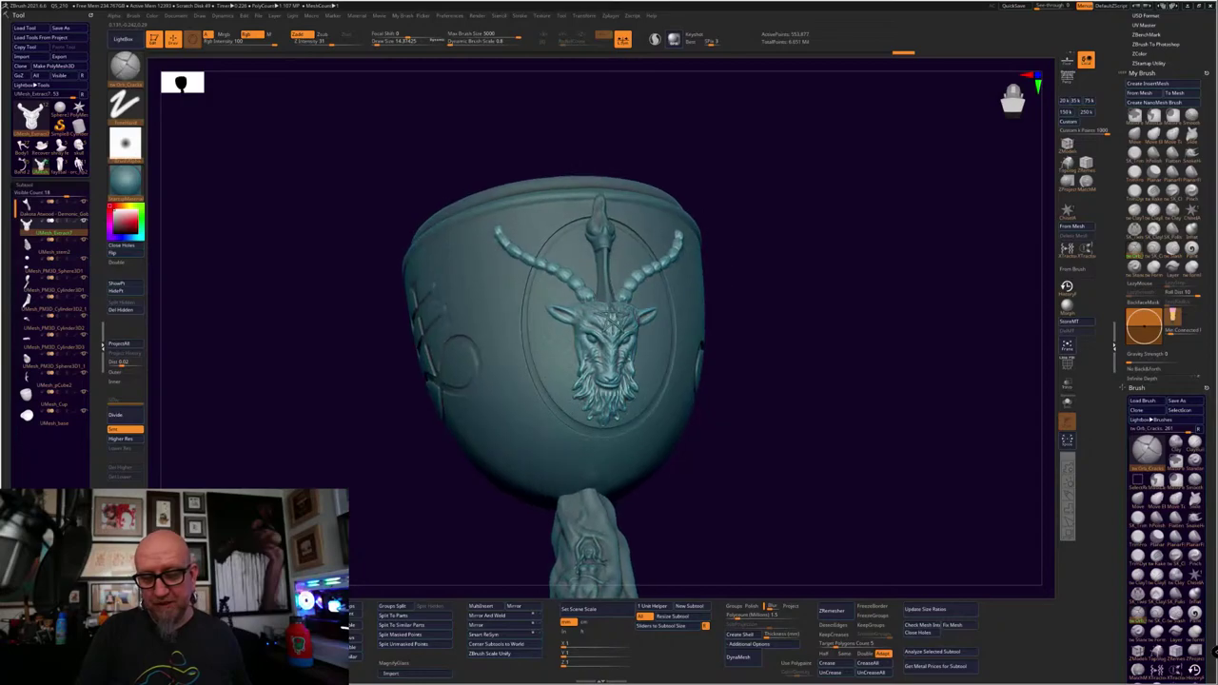
drag(656, 480, 733, 421)
mouse_move(734, 421)
right_down()
mouse_move(750, 408)
mouse_move(742, 415)
right_up()
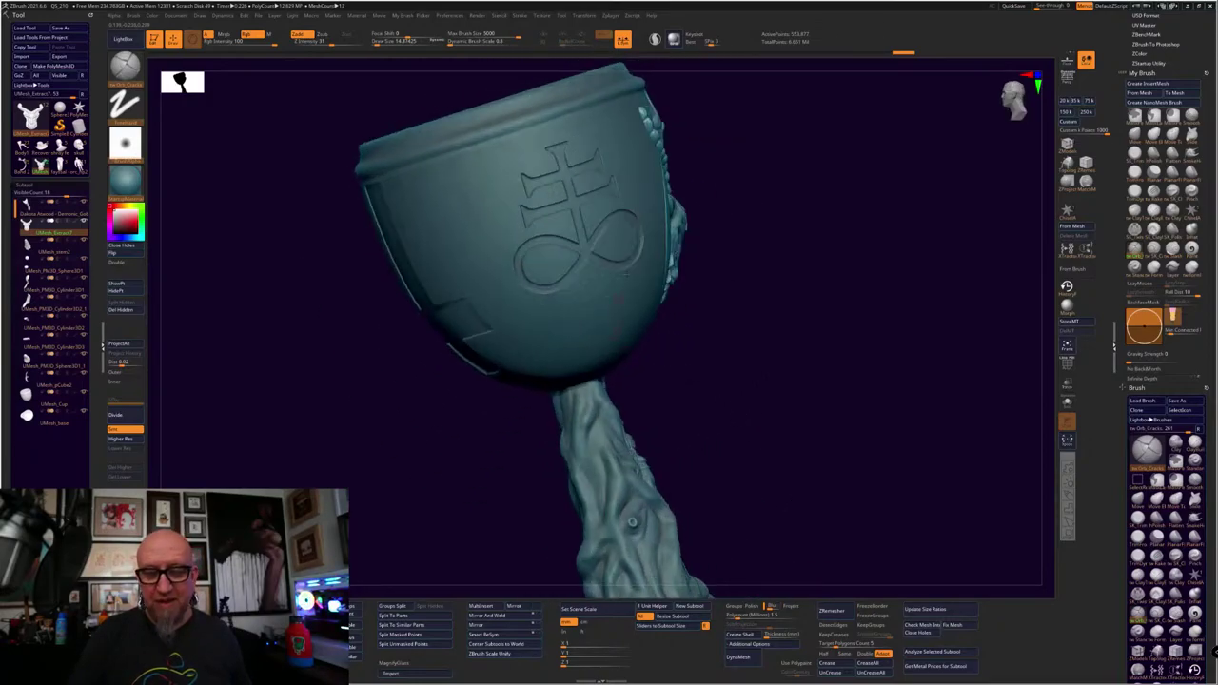
shift+right_drag(758, 335, 747, 340)
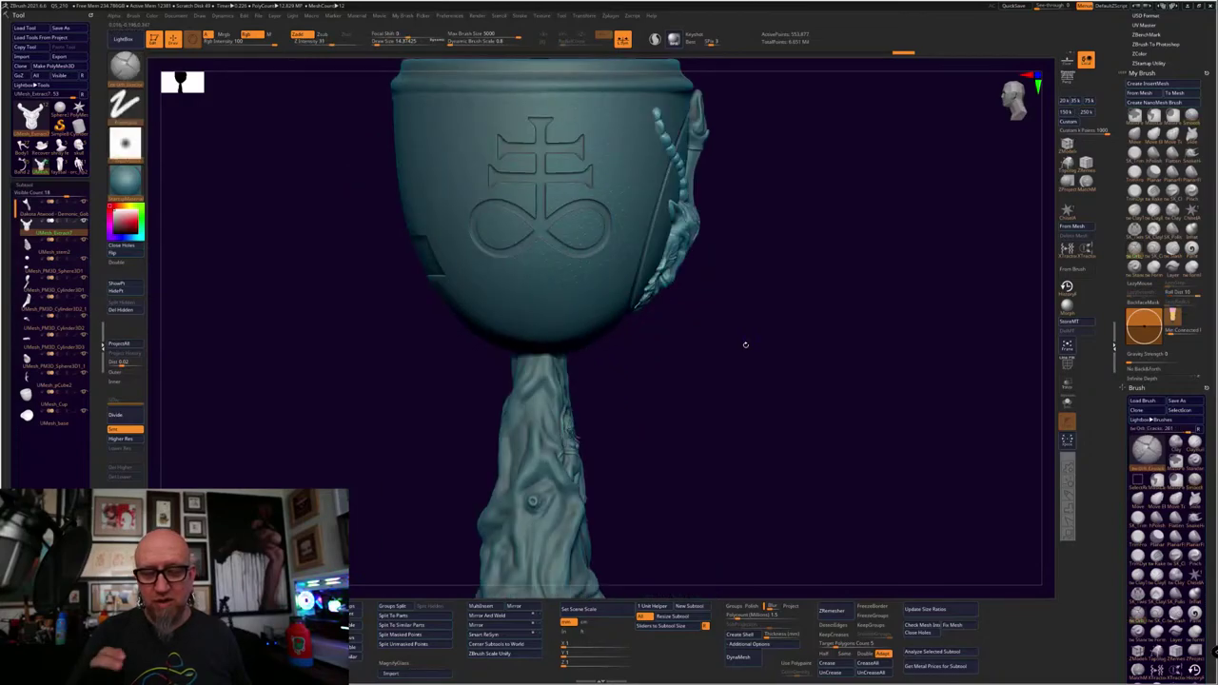
Select the stem subtool UMesh_stem2, activate the SnakeHook brush and set its draw size to about 38
alt+drag(745, 344, 657, 400)
alt+click(534, 505)
mouse_move(624, 491)
right_down()
mouse_move(861, 405)
mouse_move(692, 508)
mouse_move(696, 434)
mouse_move(685, 381)
mouse_move(666, 367)
mouse_move(633, 467)
mouse_move(658, 501)
mouse_move(622, 504)
right_up()
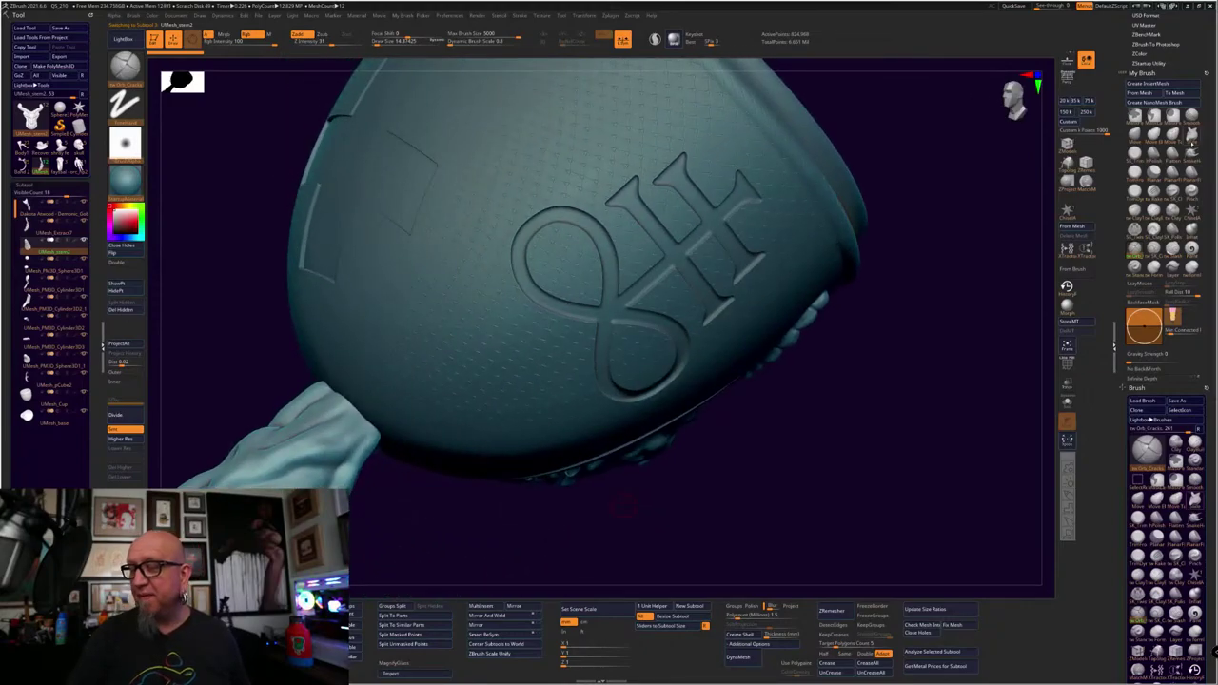
click(1192, 154)
key(space)
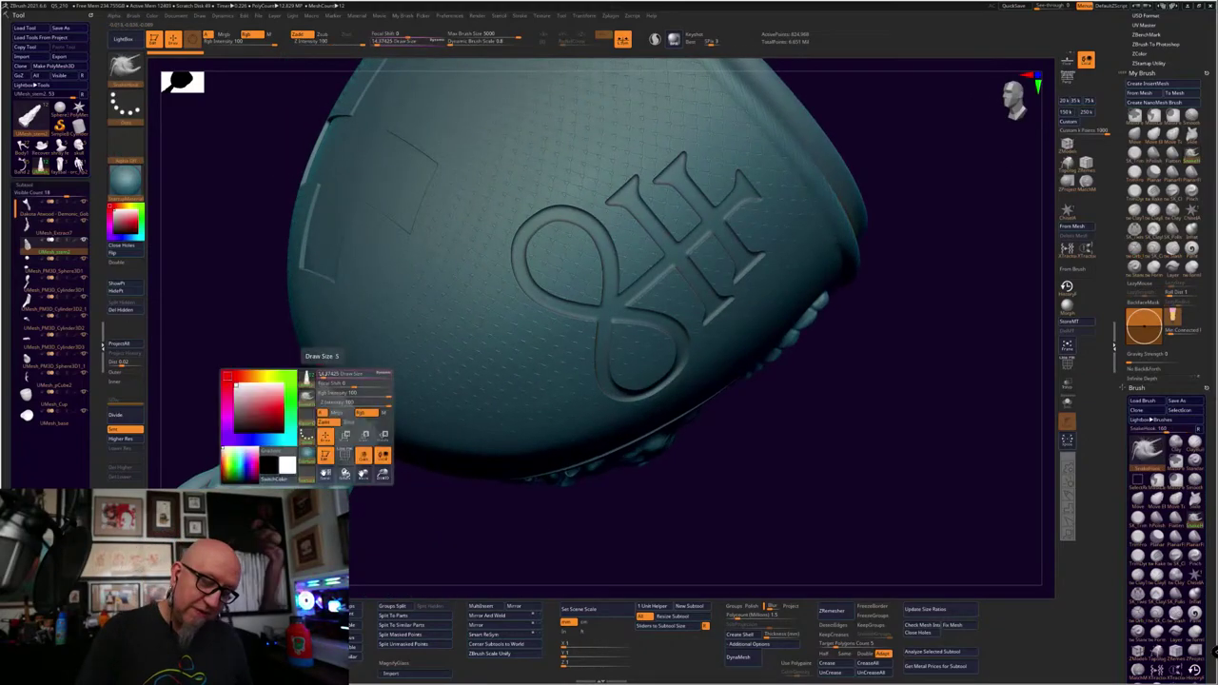
drag(323, 376, 331, 377)
drag(394, 562, 423, 556)
right_drag(422, 556, 419, 476)
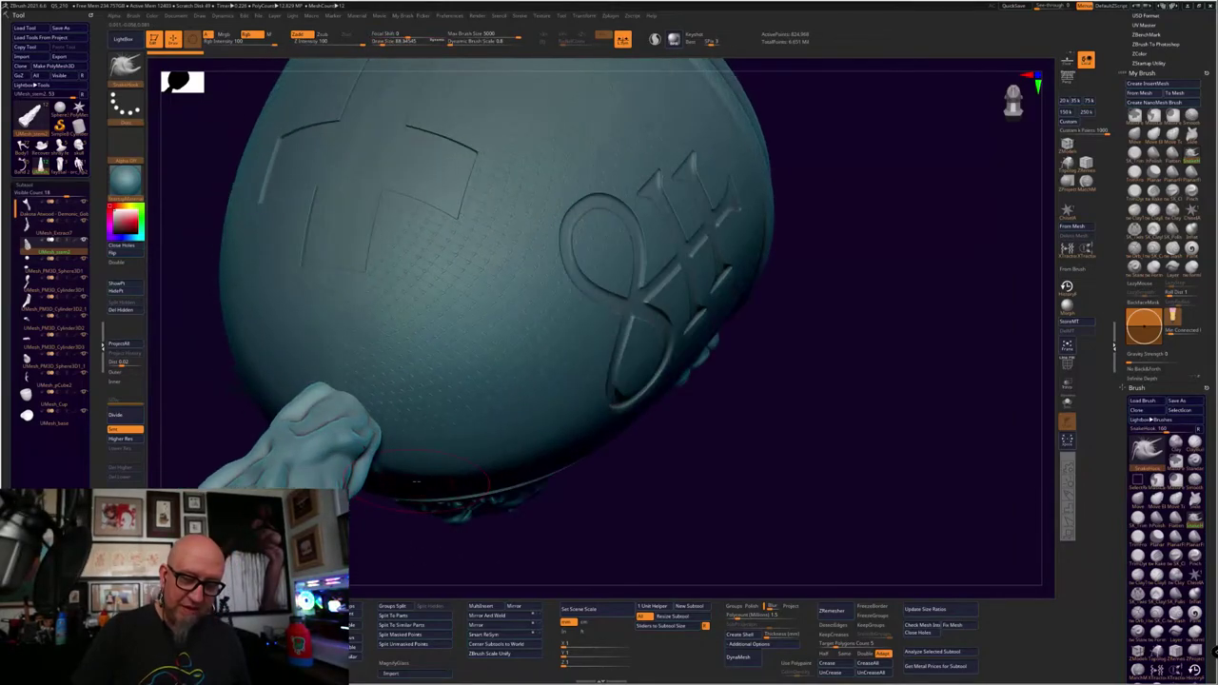
key(space)
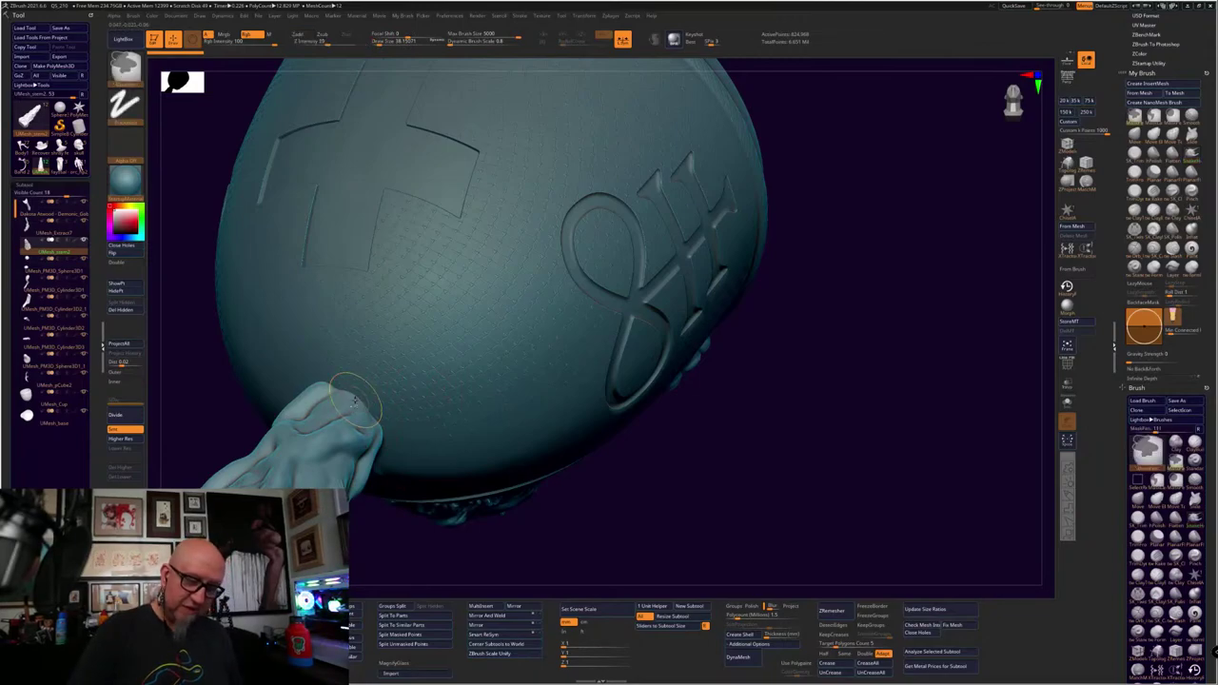
Try pulling several root-like tendrils from the top of the stem across the cup's underside with SnakeHook
ctrl+drag(350, 398, 364, 398)
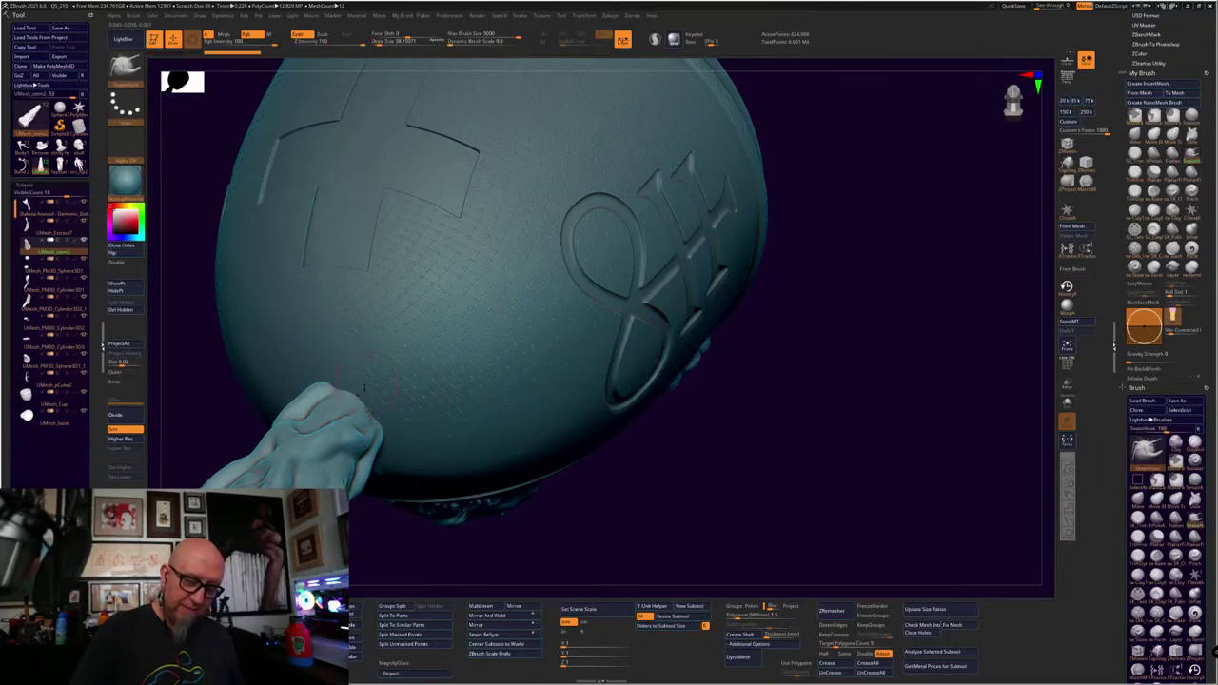
ctrl+click(357, 398)
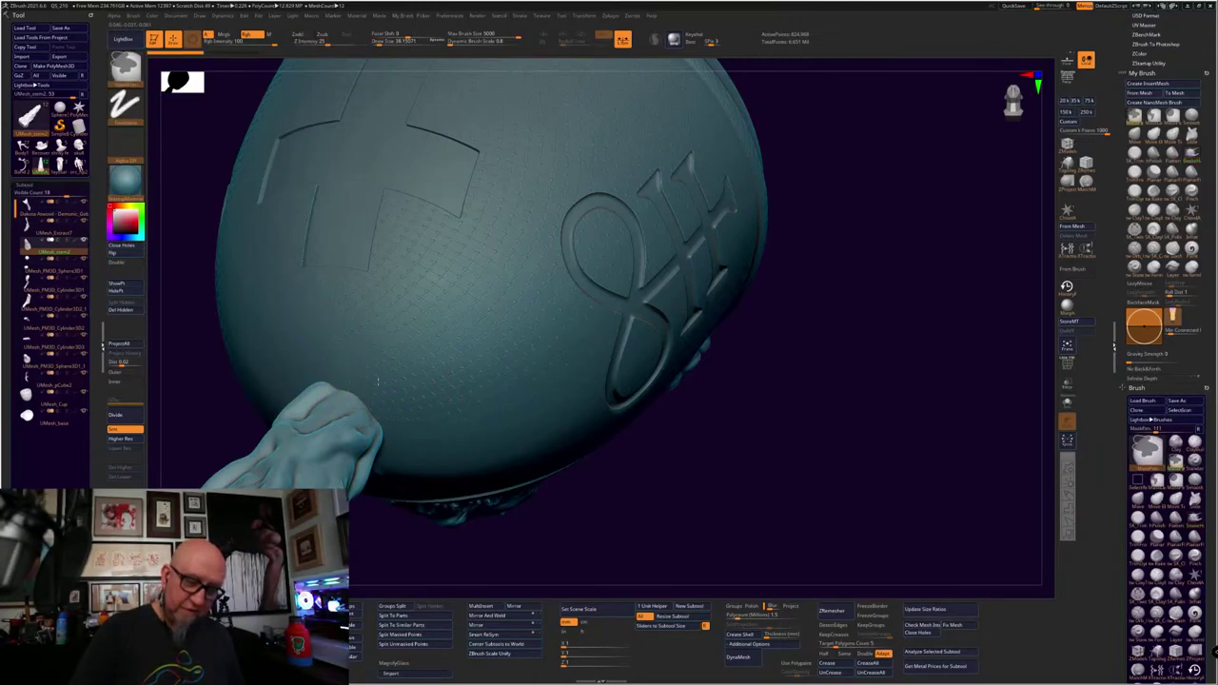
drag(350, 400, 426, 327)
drag(778, 346, 628, 418)
drag(419, 374, 461, 346)
drag(504, 518, 580, 539)
mouse_move(406, 388)
mouse_down()
mouse_move(400, 368)
mouse_move(418, 346)
mouse_up()
drag(504, 441, 836, 218)
drag(404, 452, 453, 494)
mouse_move(701, 228)
mouse_down()
mouse_move(808, 275)
mouse_move(850, 254)
mouse_move(821, 348)
mouse_move(805, 484)
mouse_move(852, 395)
mouse_move(470, 510)
mouse_move(530, 534)
mouse_up()
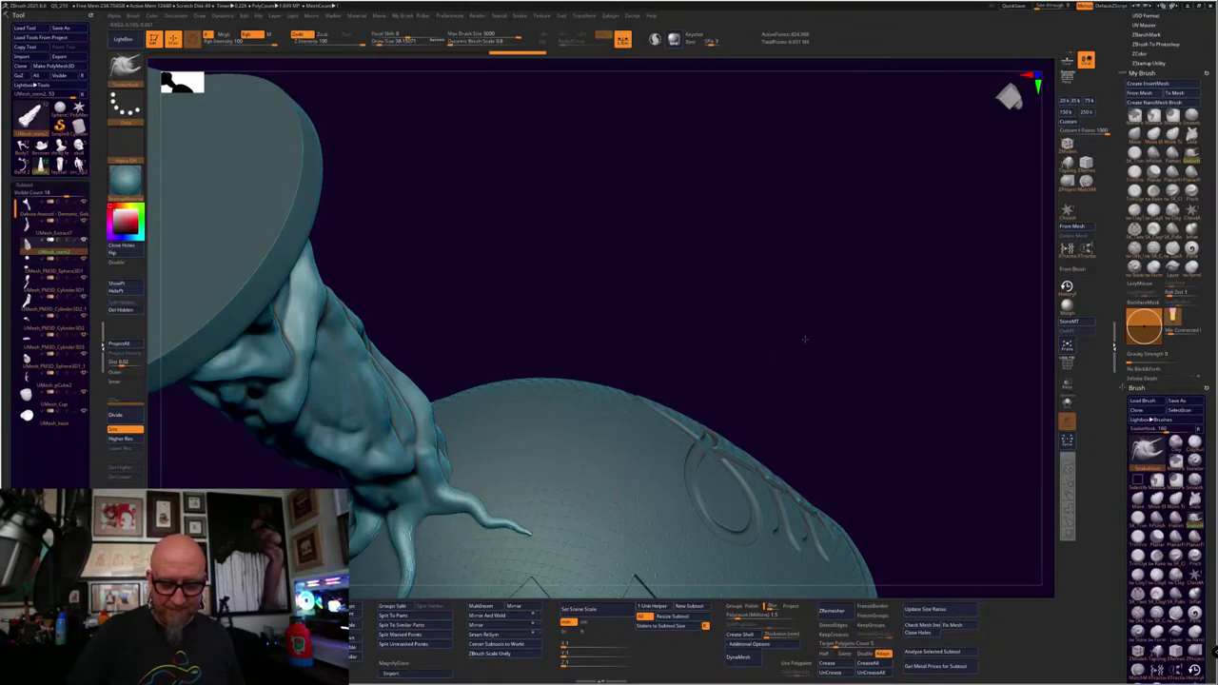
Undo all the SnakeHook tendrils pulled out of the stem
drag(804, 338, 814, 378)
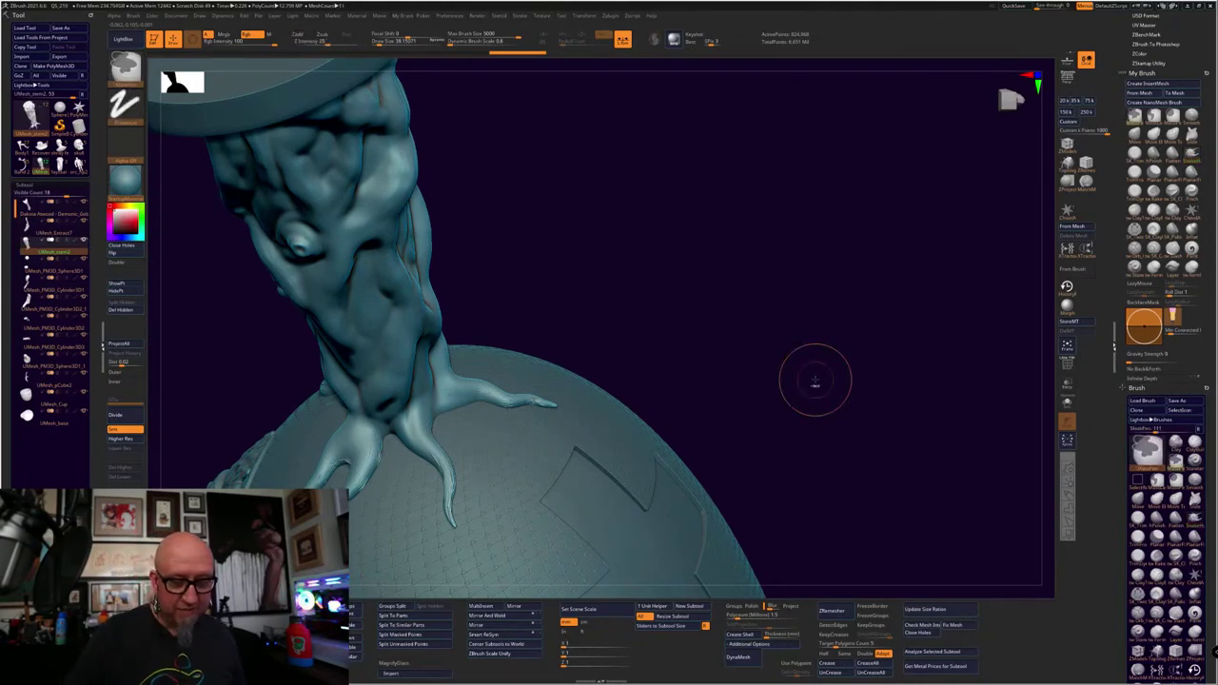
key(ctrl+z)
key(ctrl+z)
key(ctrl+z)
key(ctrl+z)
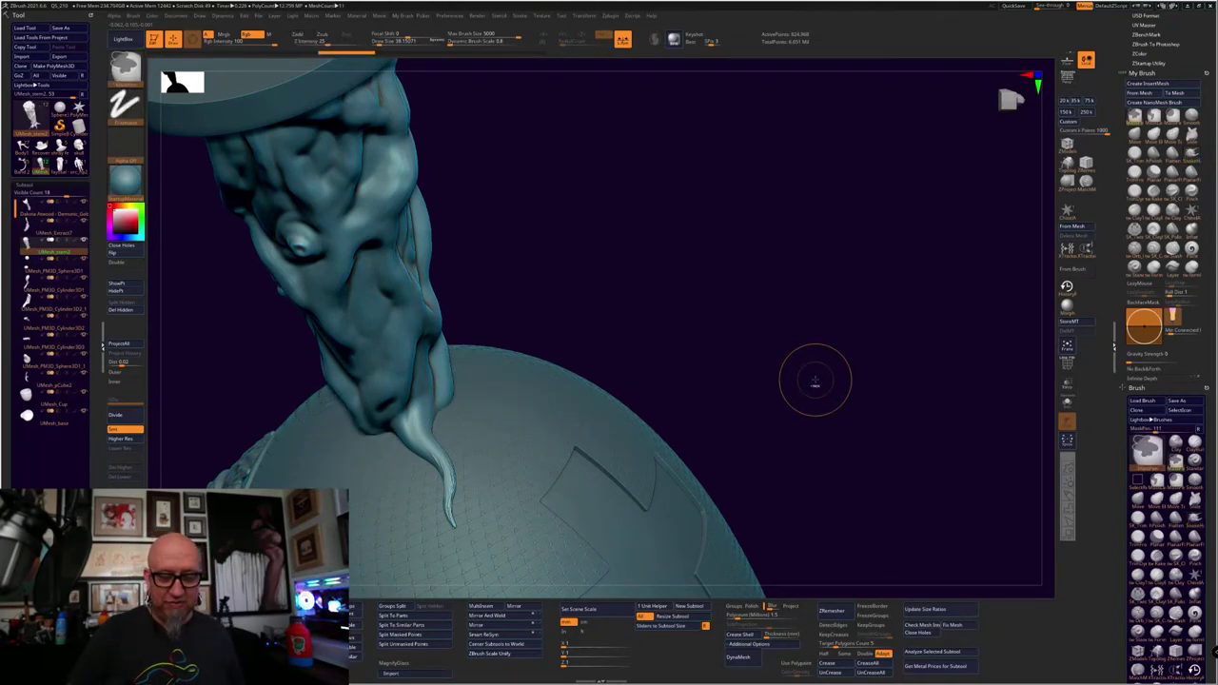
key(ctrl+z)
key(ctrl+z)
key(ctrl+z)
key(ctrl+z)
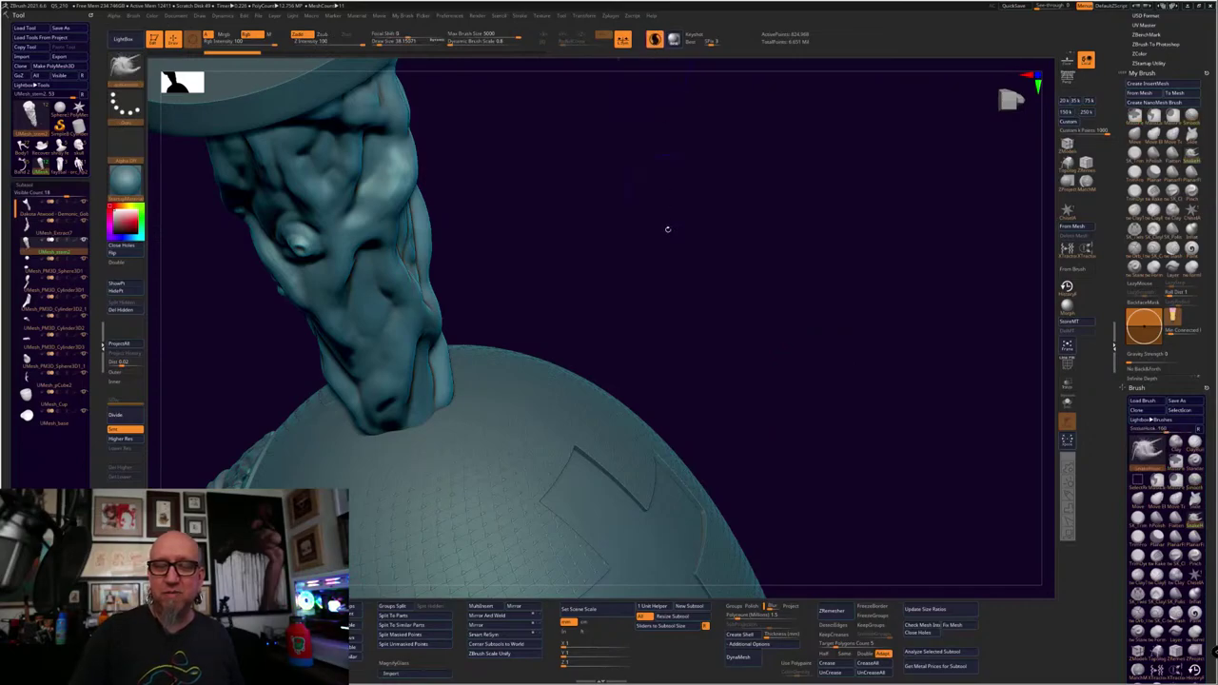
Pull two root-like tendrils from the top of the stem across the cup's underside with SnakeHook
mouse_move(666, 228)
mouse_down()
mouse_move(712, 264)
mouse_move(652, 264)
mouse_move(468, 369)
mouse_move(514, 389)
mouse_move(538, 418)
mouse_up()
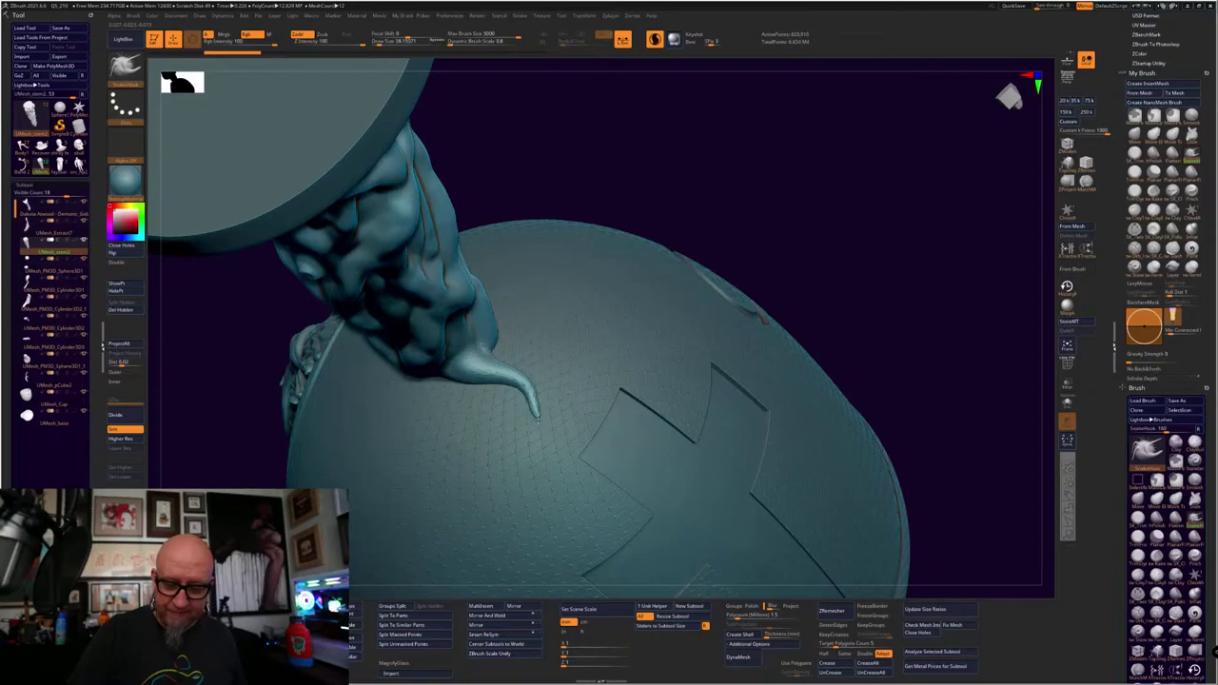
drag(609, 195, 577, 255)
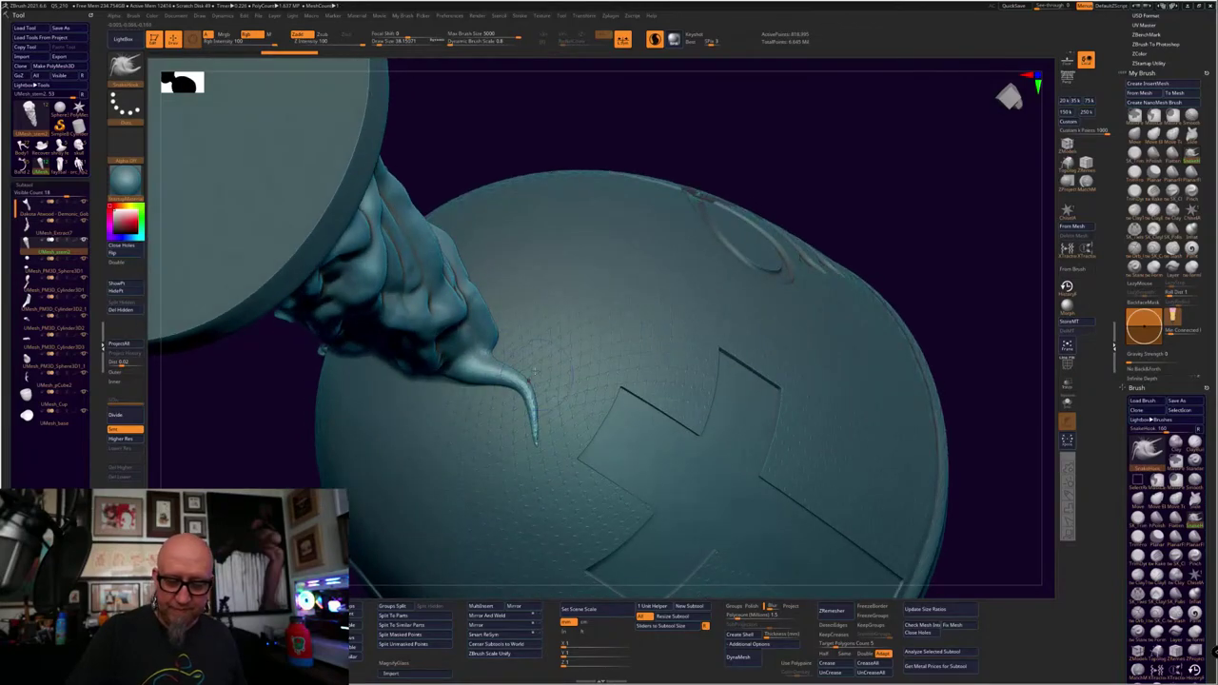
mouse_move(481, 338)
mouse_down()
mouse_move(542, 342)
mouse_move(571, 362)
mouse_move(613, 352)
mouse_up()
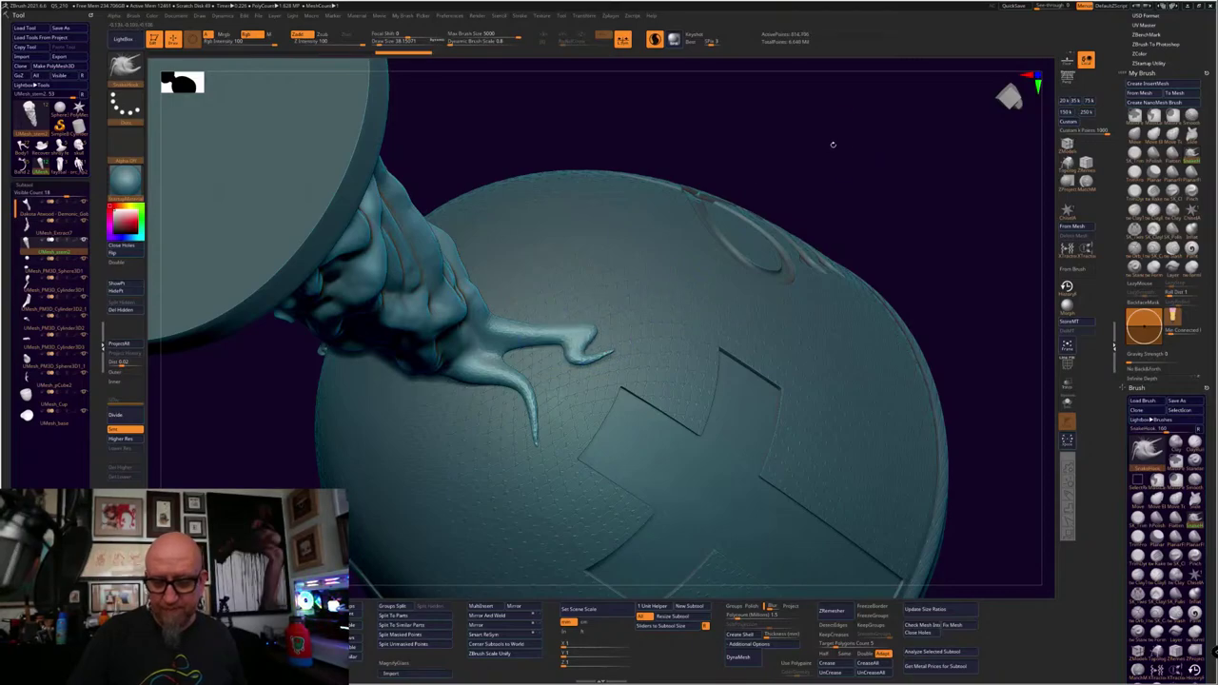
Undo the second tendril and reduce the SnakeHook draw size to about 21
drag(829, 142, 789, 180)
key(b)
key(m)
key(v)
key(ctrl+z)
key(space)
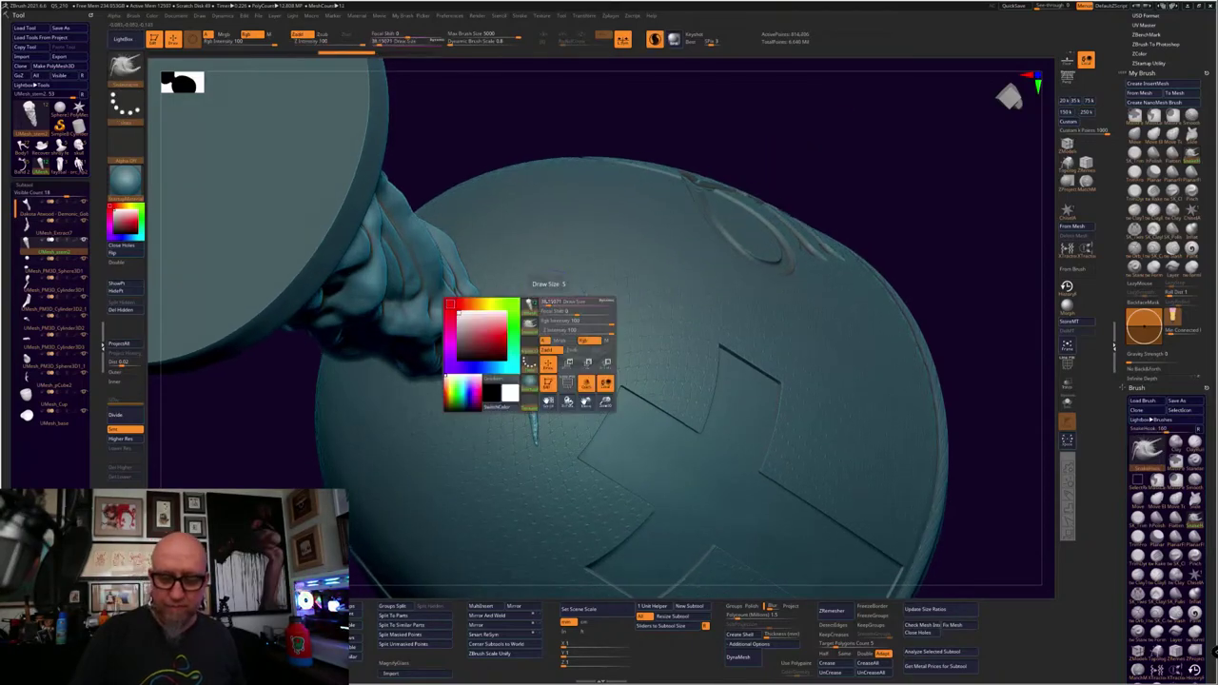
drag(568, 291, 562, 280)
right_drag(562, 280, 498, 305)
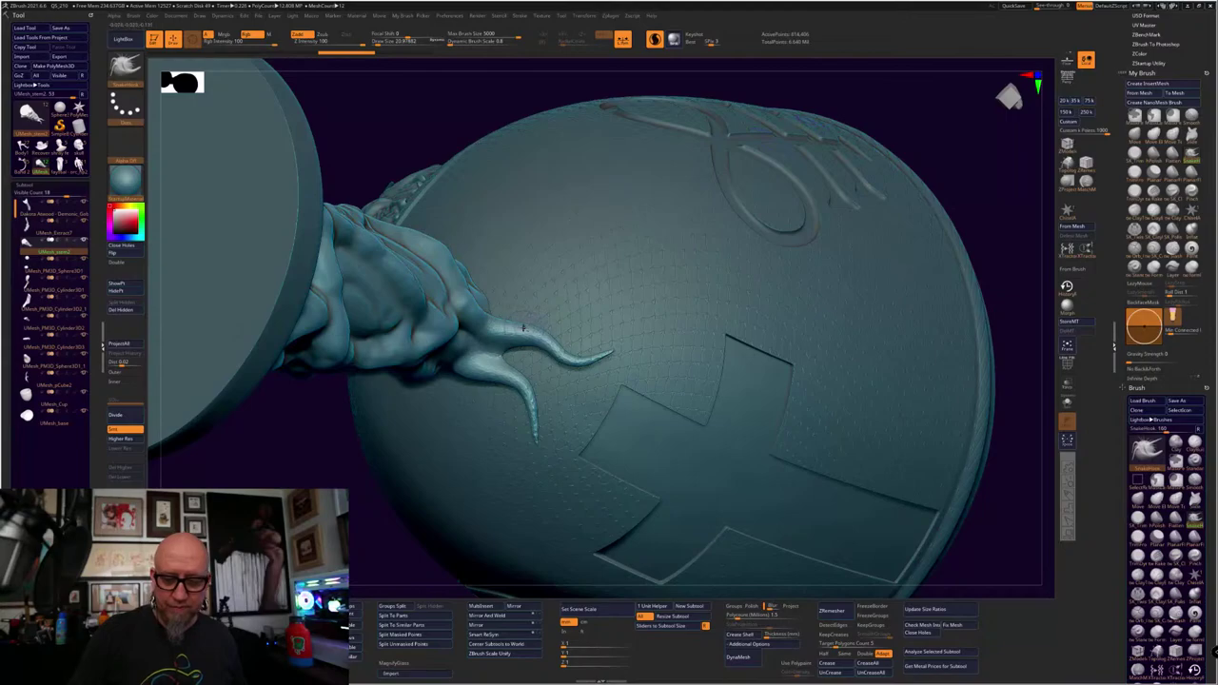
Pull several thin, branching tendrils from the stem's upper edge onto the underside of the cup
drag(522, 328, 586, 330)
right_drag(621, 327, 557, 292)
drag(481, 282, 563, 282)
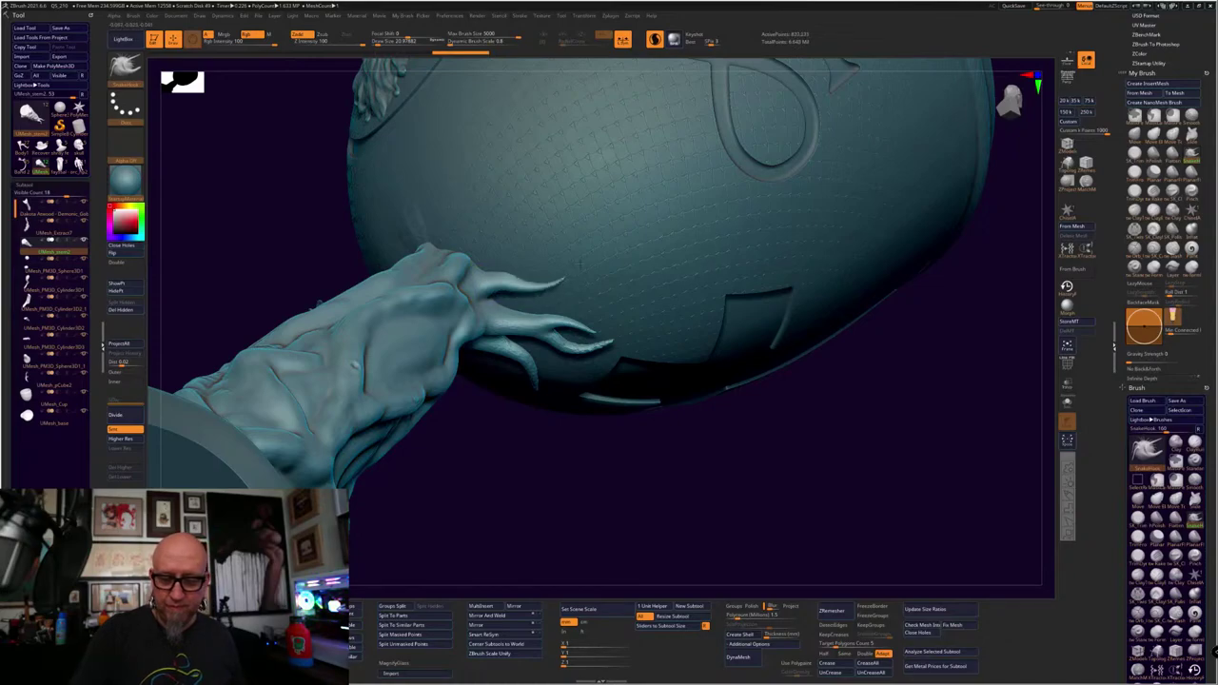
drag(469, 260, 485, 197)
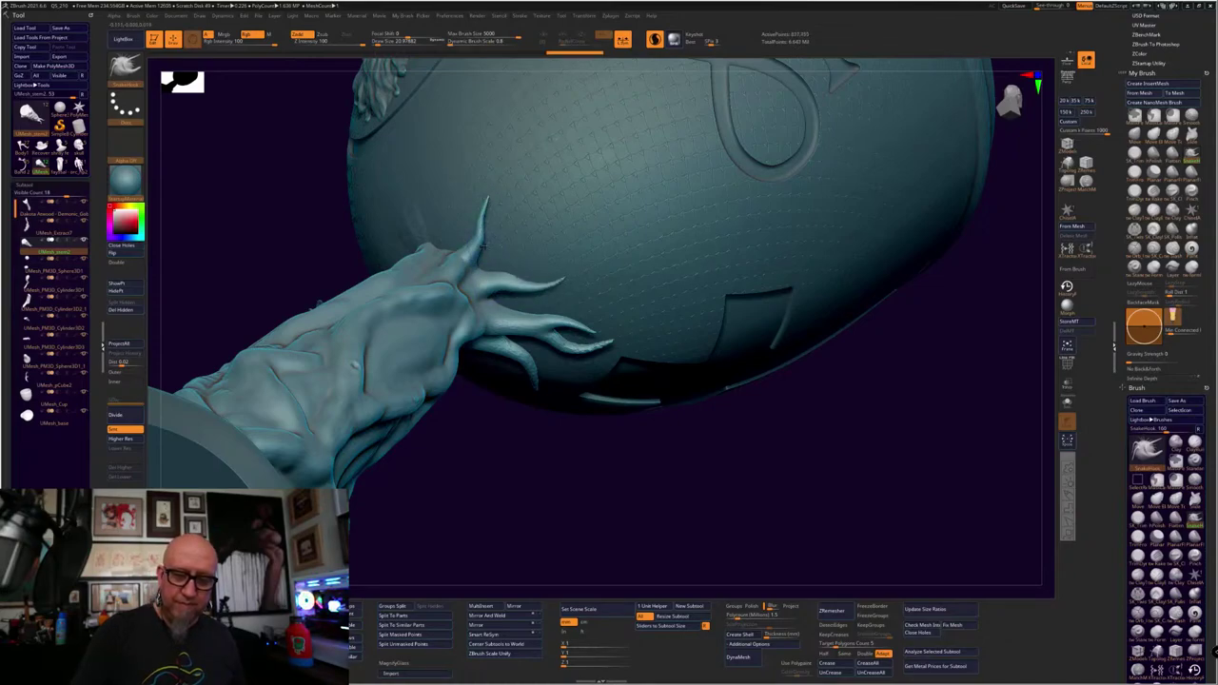
drag(481, 245, 533, 206)
drag(468, 433, 571, 451)
drag(399, 255, 387, 202)
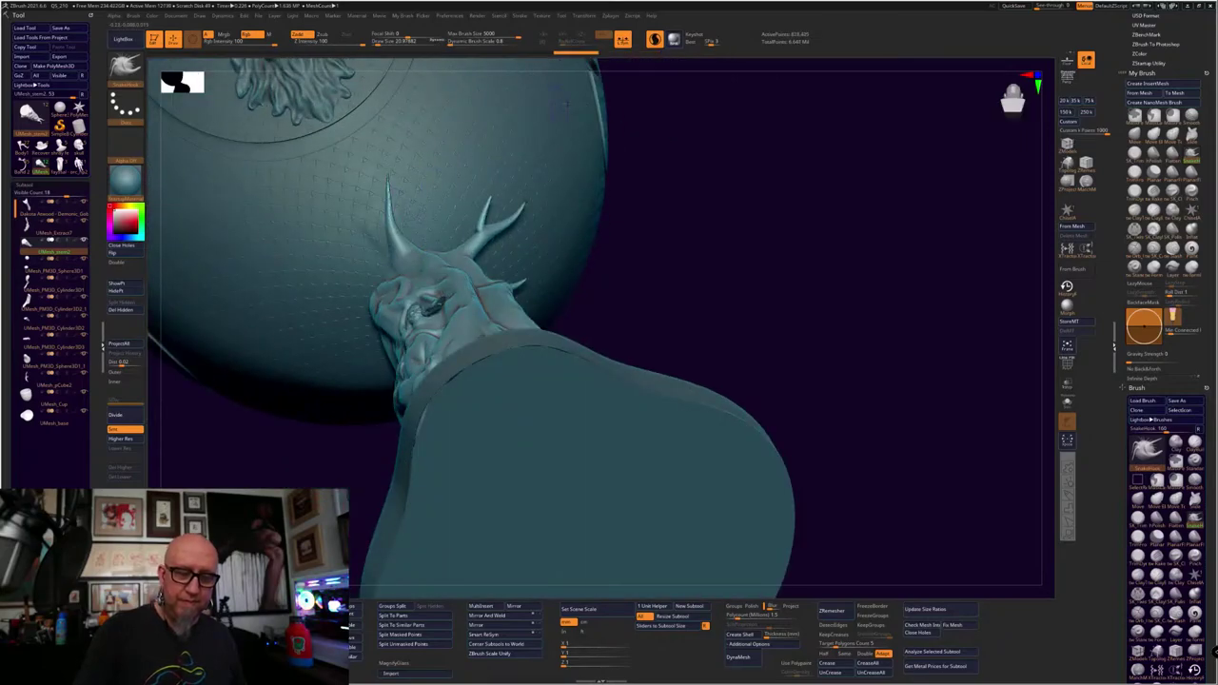
Branch the tendrils on the figure side of the stem with an extra thin spike
mouse_move(712, 204)
mouse_down()
mouse_move(426, 227)
mouse_move(372, 219)
mouse_up()
mouse_move(656, 286)
mouse_down()
mouse_move(726, 329)
mouse_move(712, 310)
mouse_up()
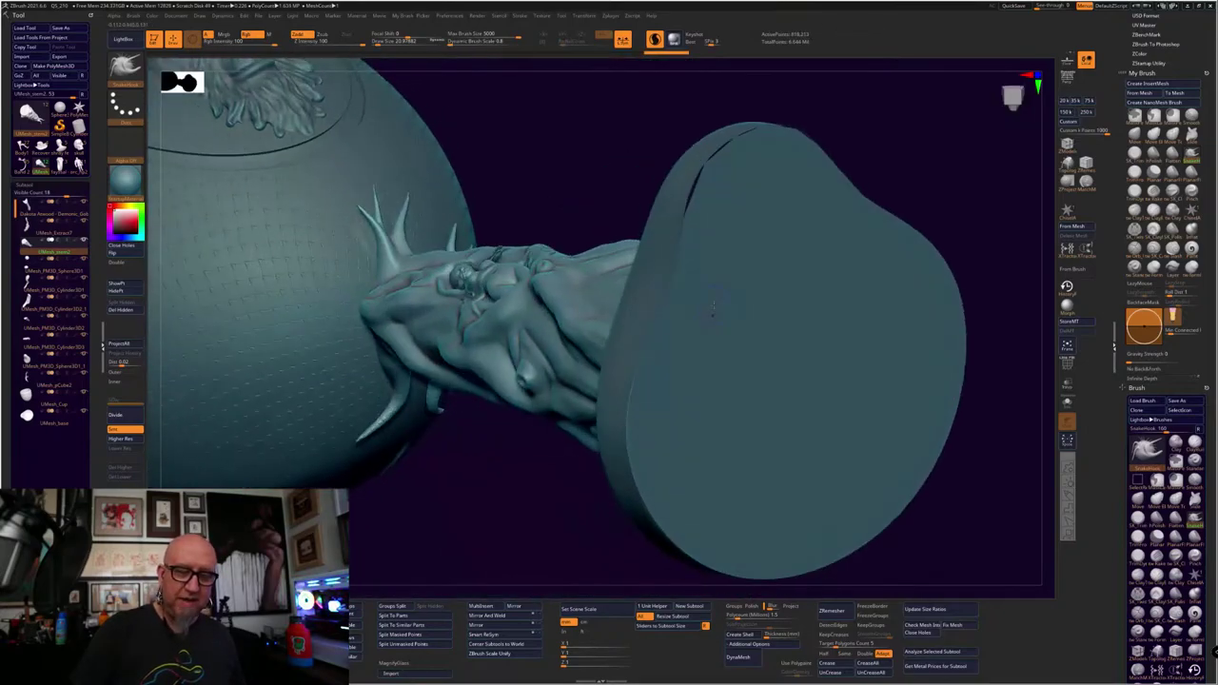
drag(376, 272, 382, 240)
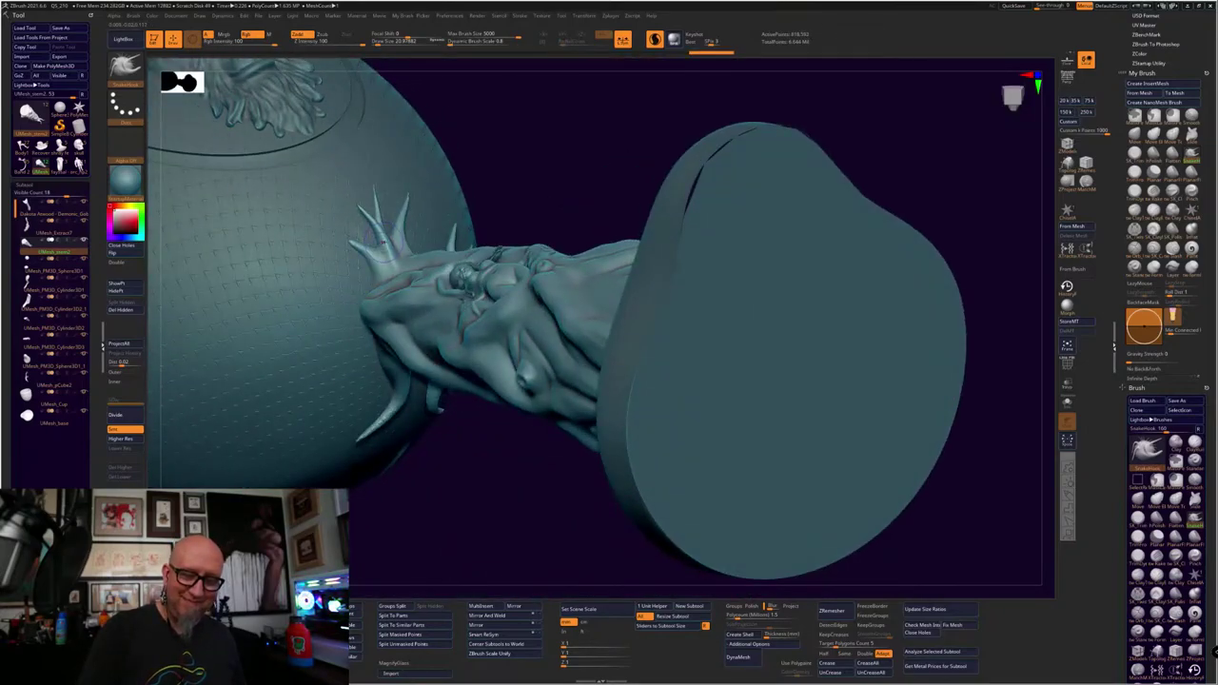
Raise the draw size to about 43, pull one long tendril across the cup, and step back and forth through the undo history
right_drag(373, 318, 366, 299)
key(space)
drag(385, 238, 393, 239)
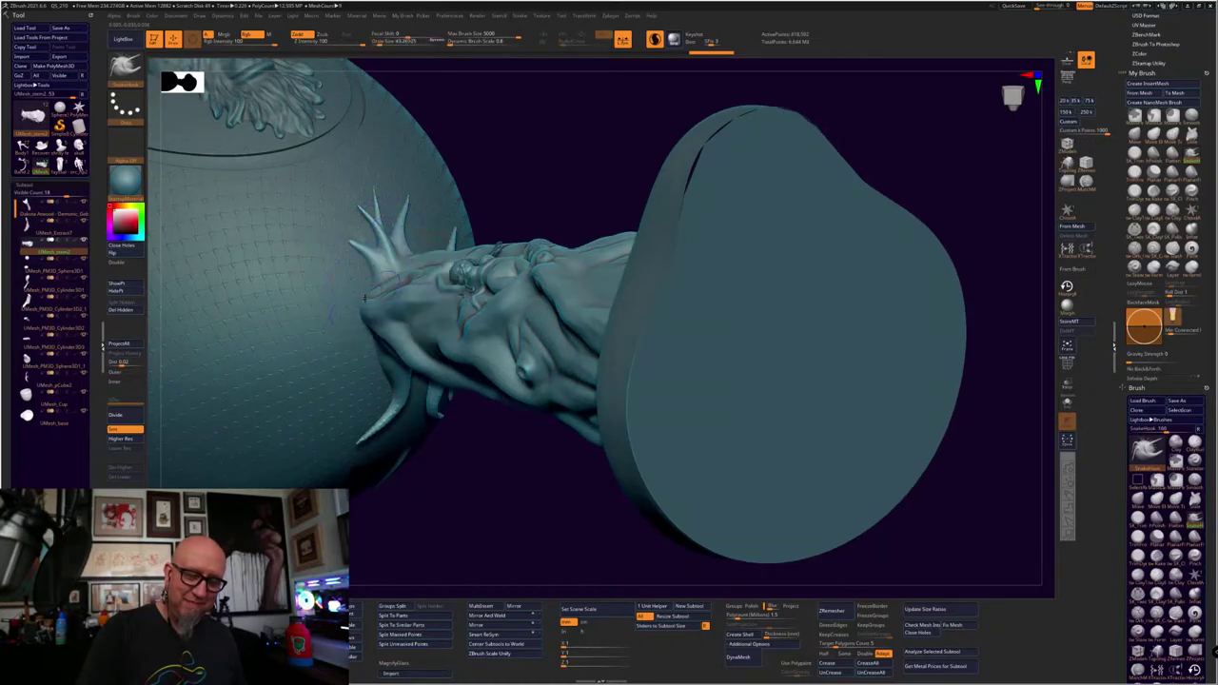
drag(364, 298, 233, 276)
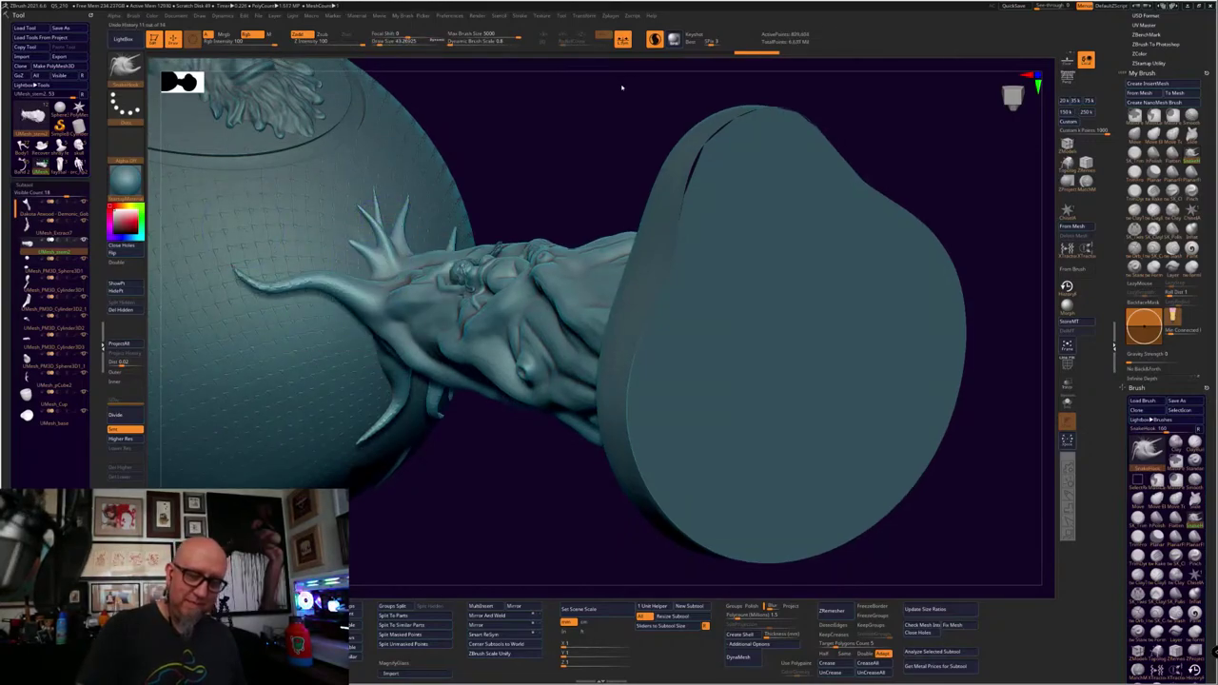
key(ctrl+z)
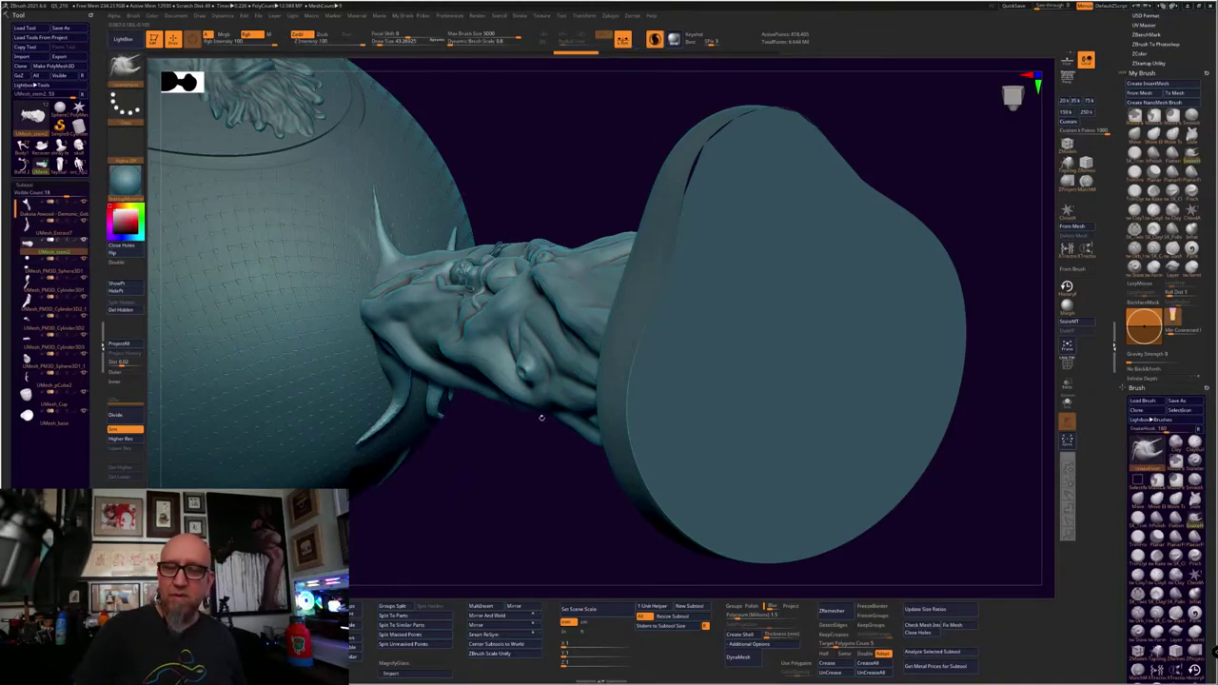
click(759, 53)
right_click(752, 107)
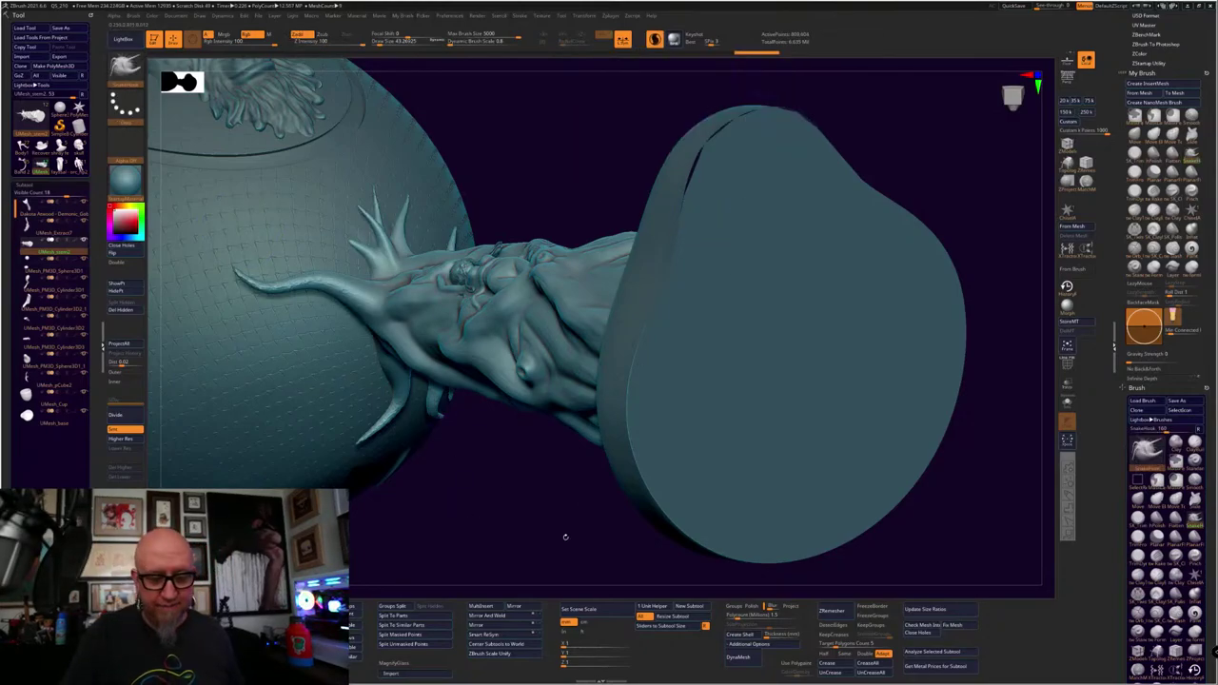
Examine the whole goblet and the tendrils where the stem meets the cup's underside
ctrl+right_drag(565, 536, 793, 396)
drag(794, 394, 596, 410)
drag(540, 406, 378, 532)
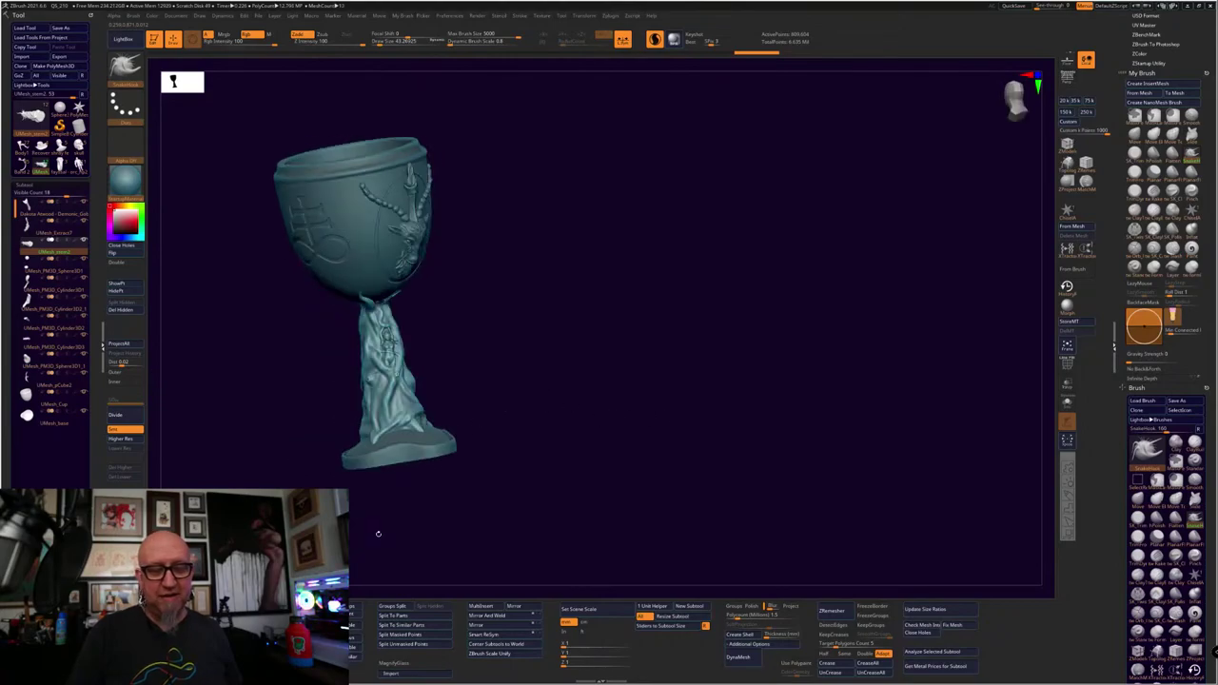
mouse_move(489, 510)
mouse_down()
mouse_move(481, 489)
mouse_move(500, 457)
mouse_up()
mouse_move(585, 433)
alt+mouse_down()
mouse_move(674, 338)
mouse_move(687, 420)
mouse_move(713, 328)
mouse_move(690, 480)
mouse_move(647, 481)
mouse_move(676, 405)
mouse_move(761, 380)
mouse_move(810, 448)
mouse_move(829, 403)
mouse_move(841, 406)
alt+mouse_up()
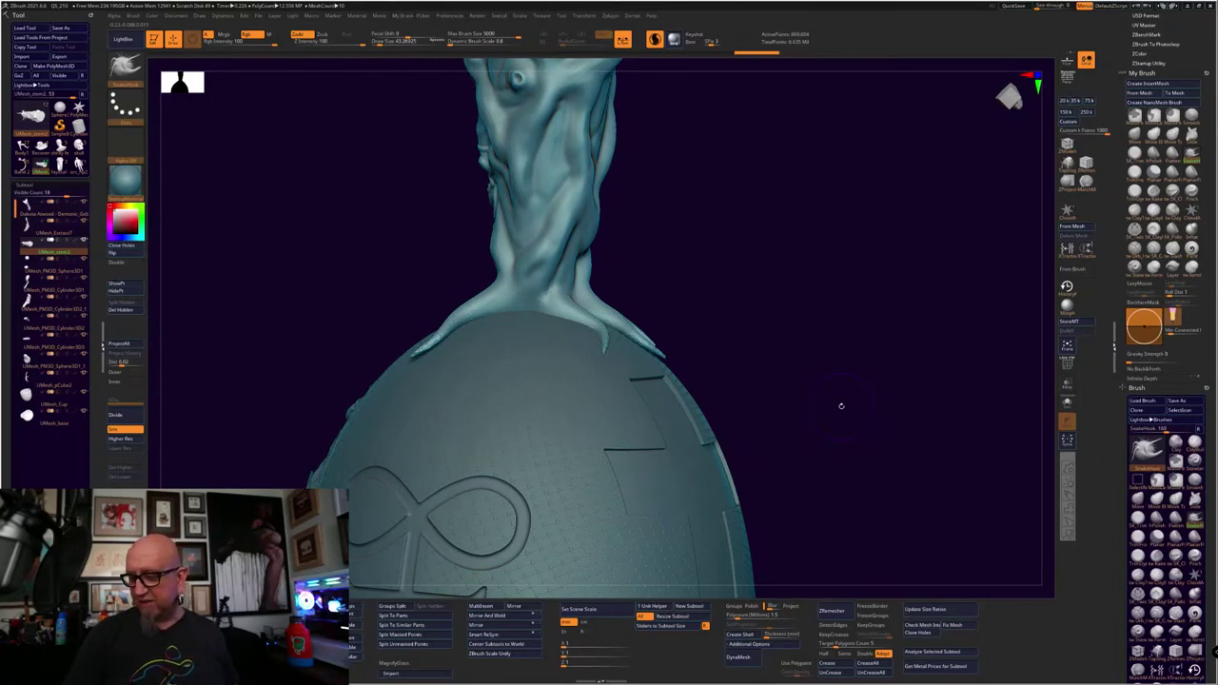
Annotate the join between stem and cup with red on-screen lines and clear them
click(1066, 493)
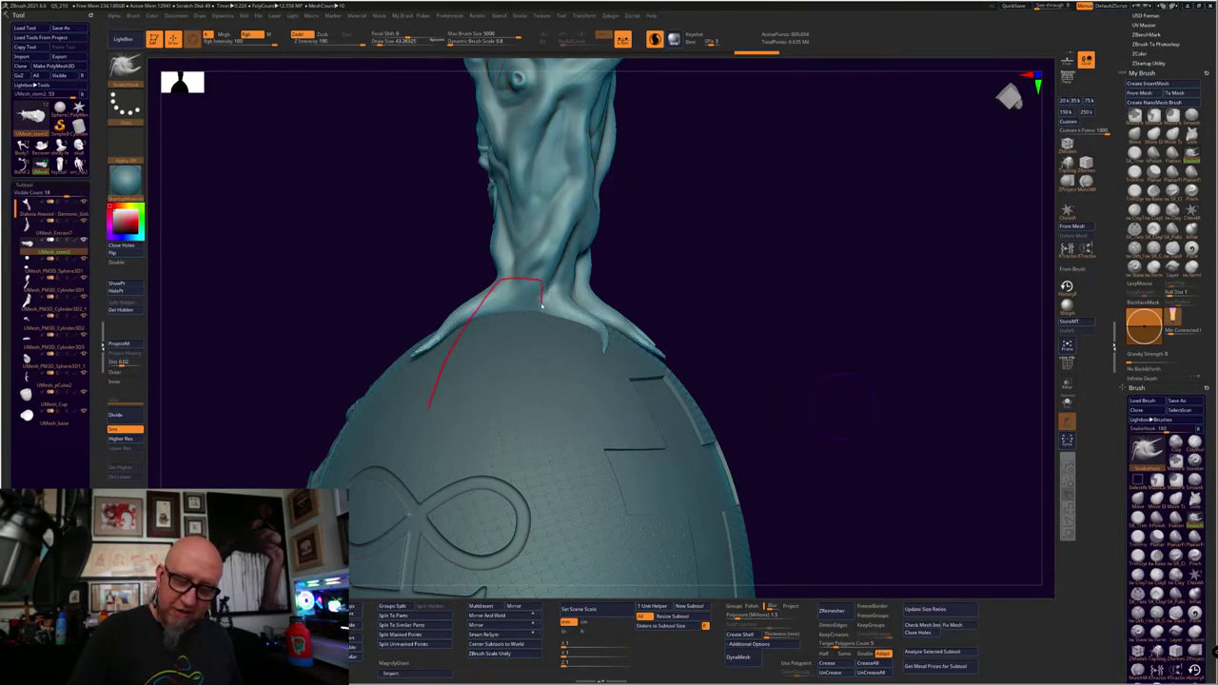
drag(541, 305, 545, 357)
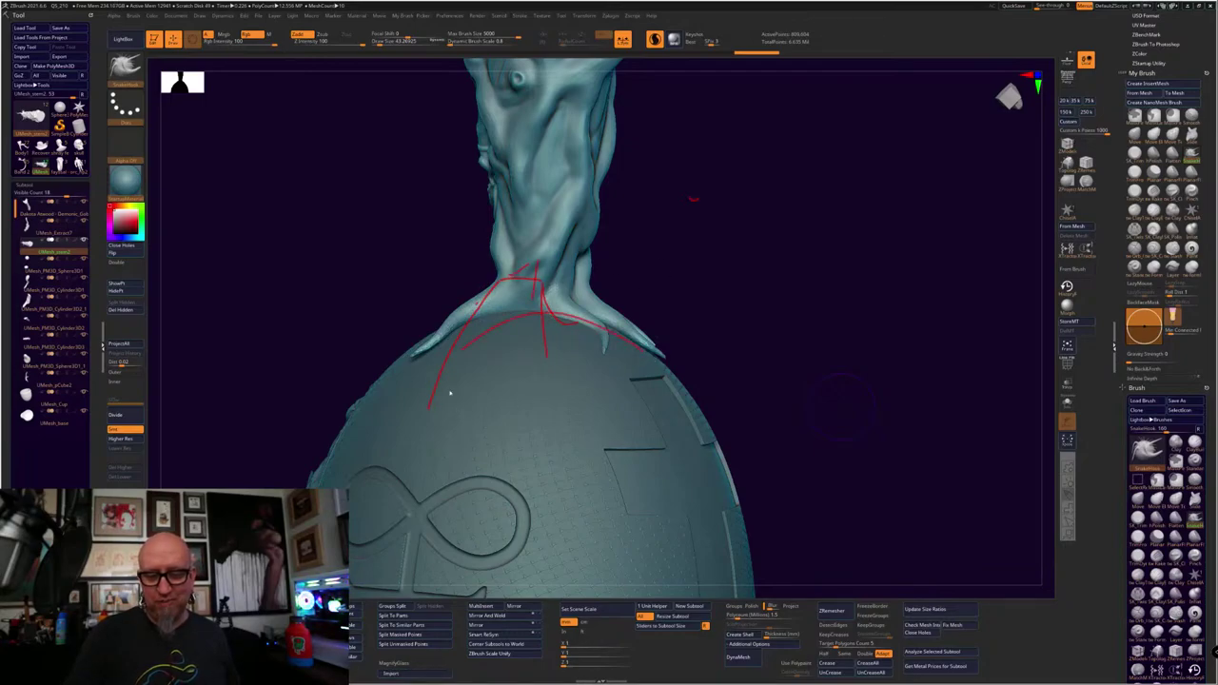
drag(584, 229, 576, 352)
drag(528, 255, 533, 295)
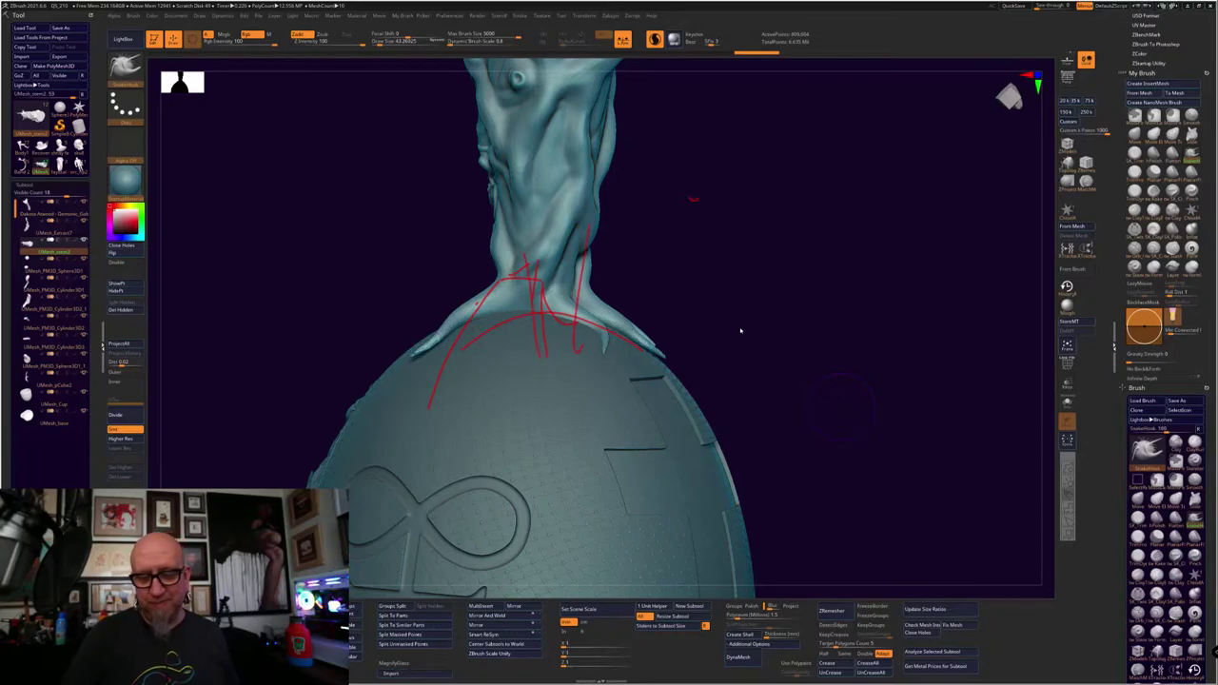
key(Escape)
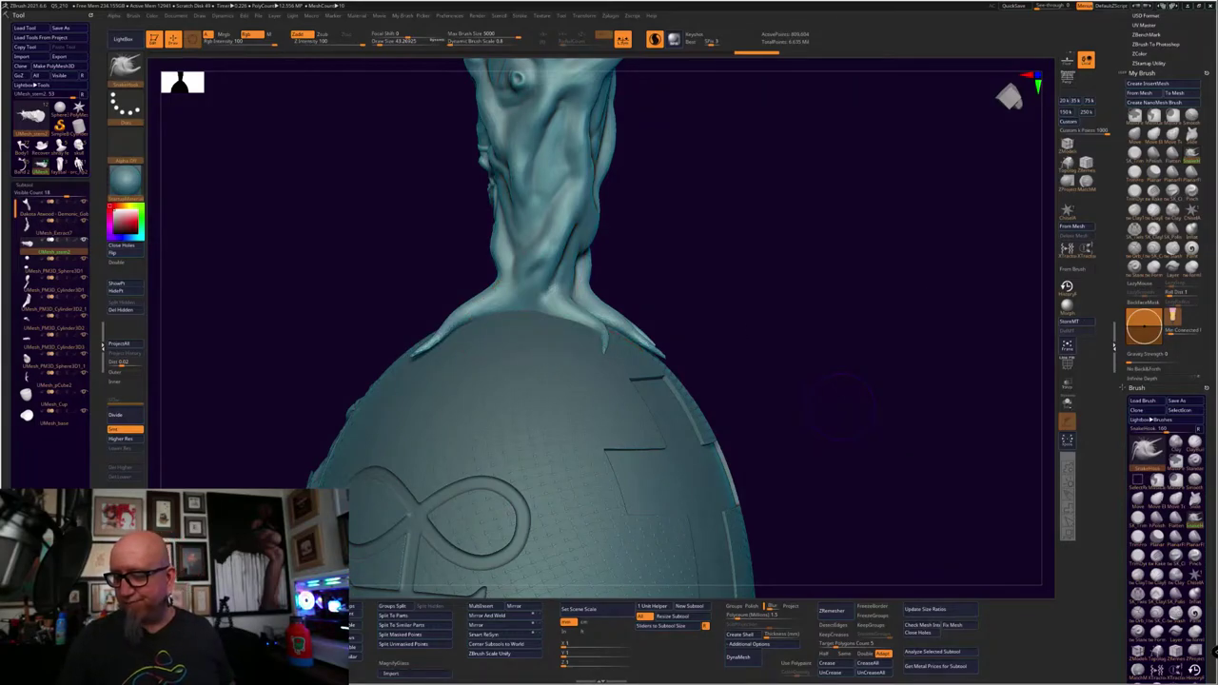
Inspect the stem and cup join with transparency and polyframe, and sketch a red cross-section annotation beside the stem
click(1066, 383)
click(1066, 363)
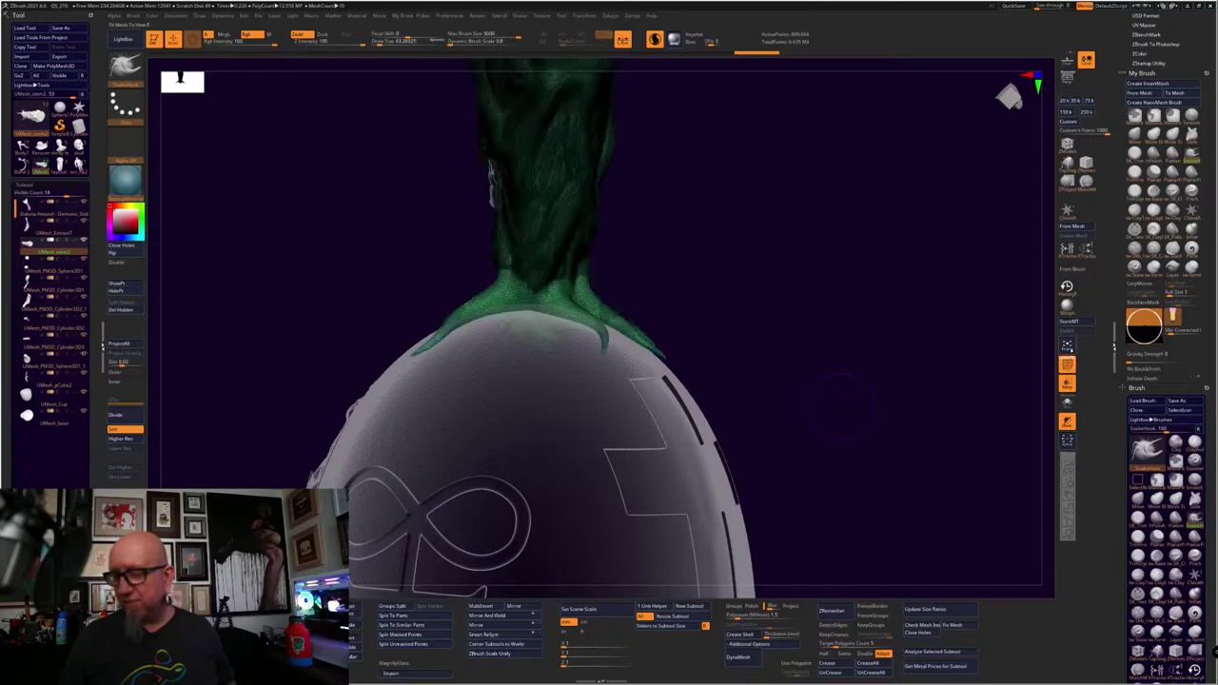
click(1066, 363)
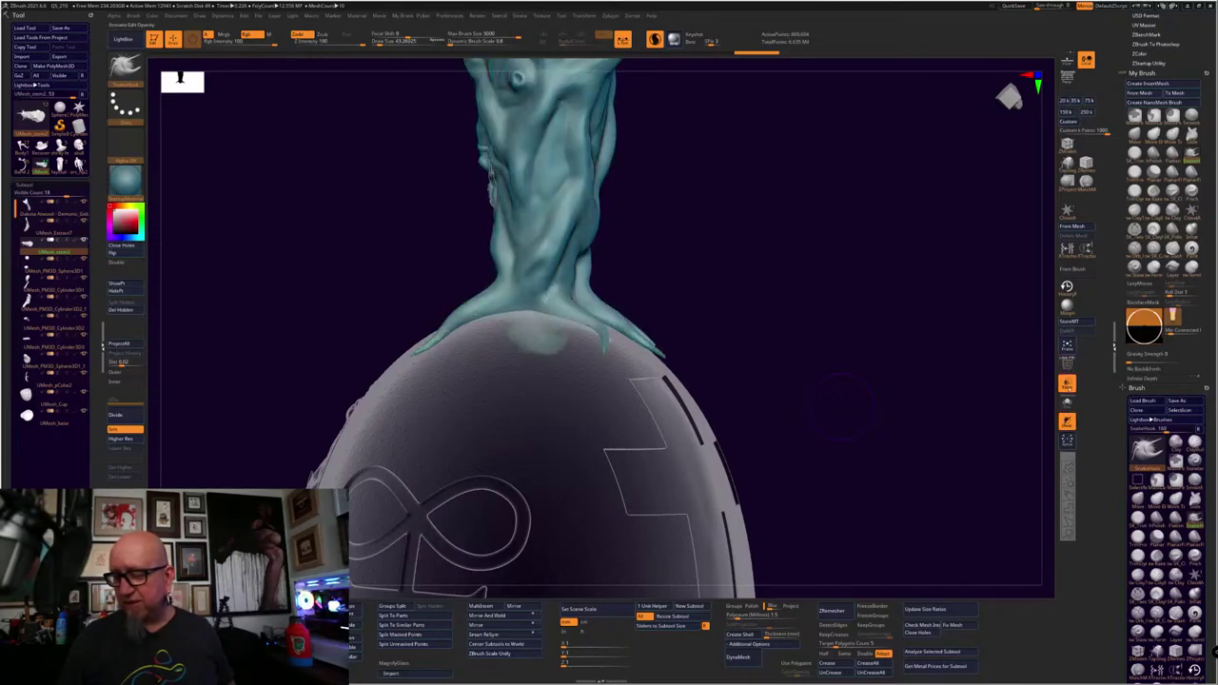
click(1066, 384)
click(1063, 459)
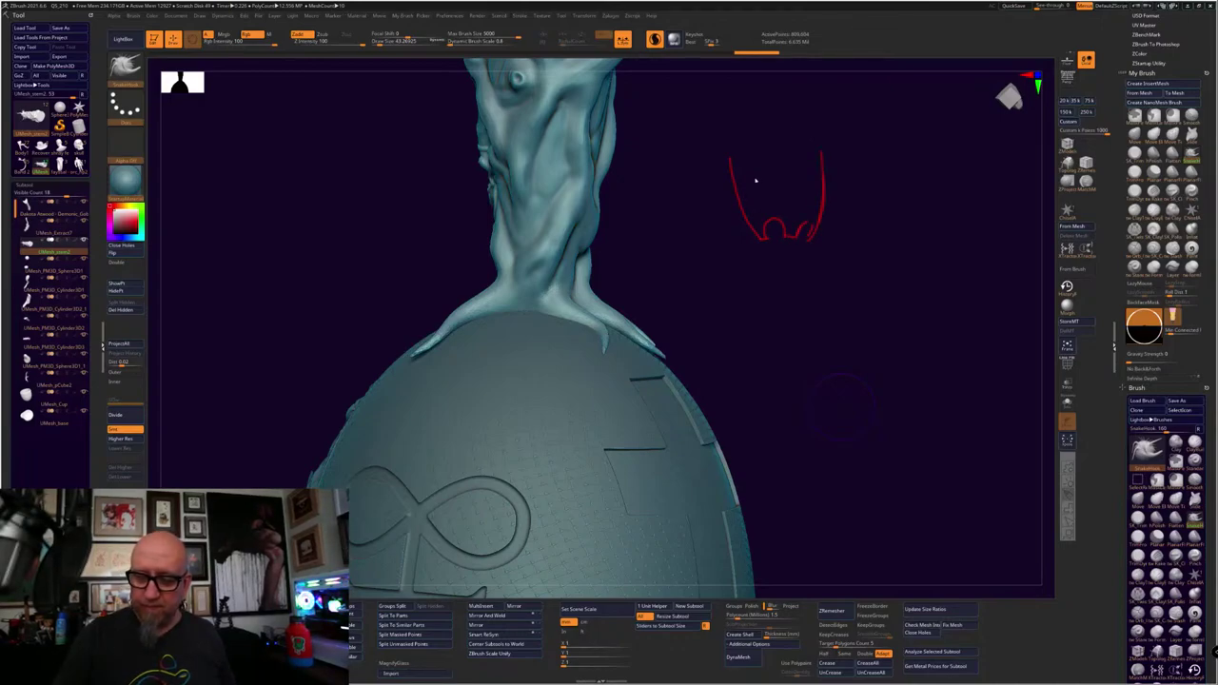
drag(735, 205, 726, 126)
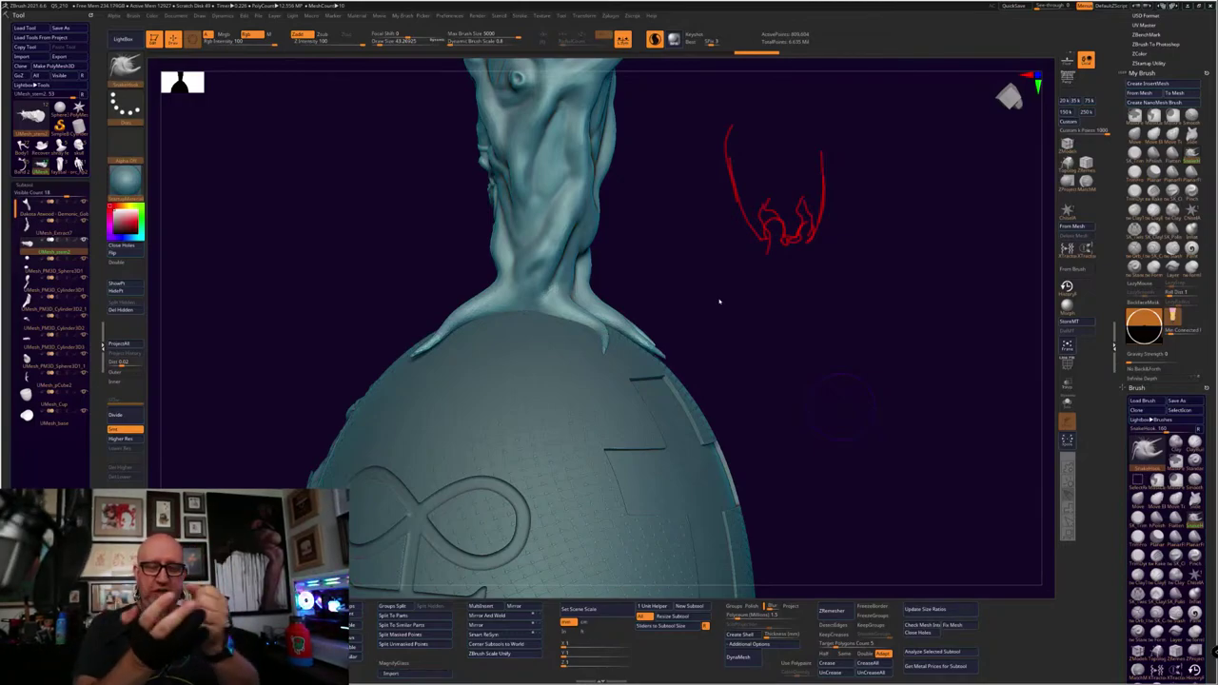
Activate the ClayTubes brush, skip its Sculptris Pro note until the next restart, and set the draw size to about 14
mouse_move(752, 416)
mouse_down()
mouse_move(797, 480)
mouse_move(815, 408)
mouse_move(805, 447)
mouse_move(875, 364)
mouse_move(892, 463)
mouse_move(799, 487)
mouse_move(821, 353)
mouse_move(799, 397)
mouse_move(767, 400)
mouse_move(770, 362)
mouse_move(829, 340)
mouse_move(790, 365)
mouse_move(809, 372)
mouse_move(812, 391)
mouse_move(923, 333)
mouse_up()
click(1135, 212)
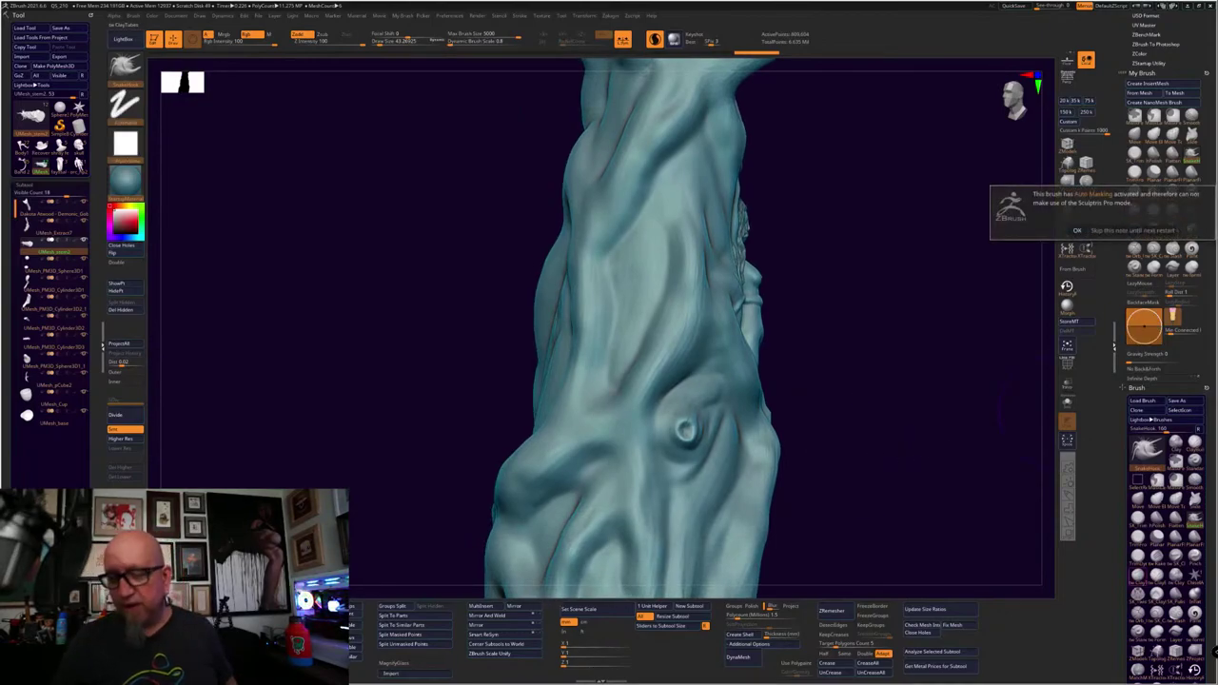
click(1101, 230)
mouse_move(867, 370)
mouse_down()
mouse_move(875, 361)
mouse_move(726, 305)
mouse_up()
key(space)
click(874, 361)
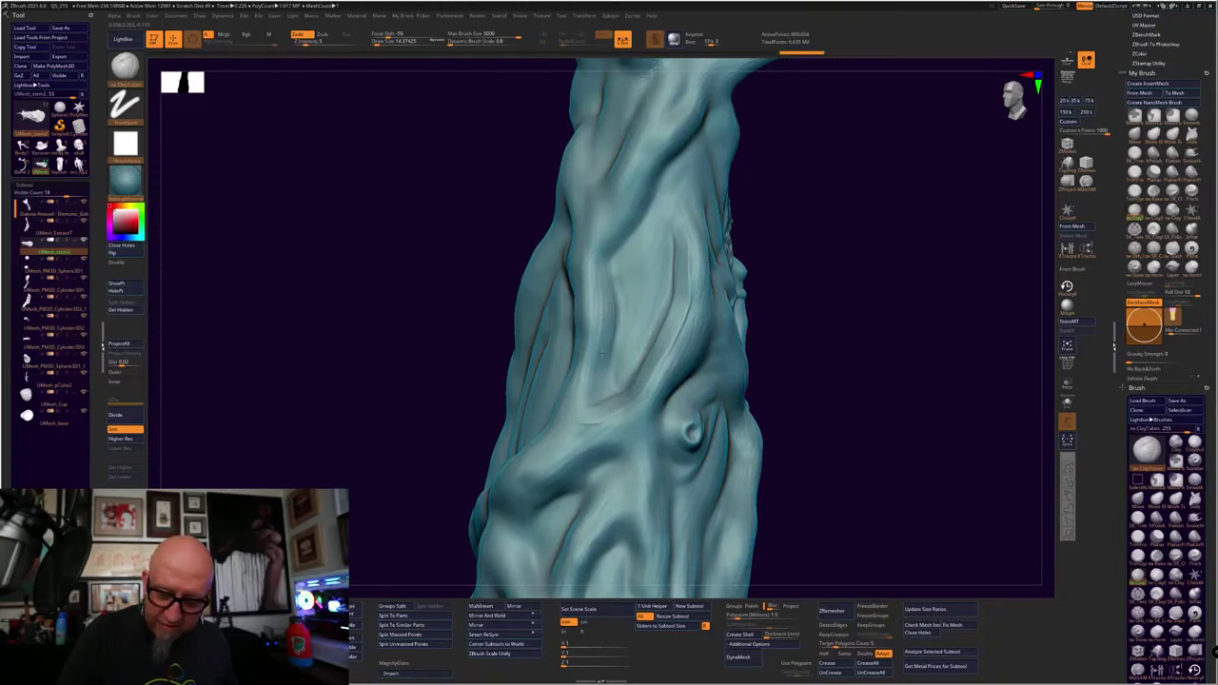
Build up raised ridges with ClayTubes along both sides of the recess above the stem's round knob
drag(603, 254, 609, 250)
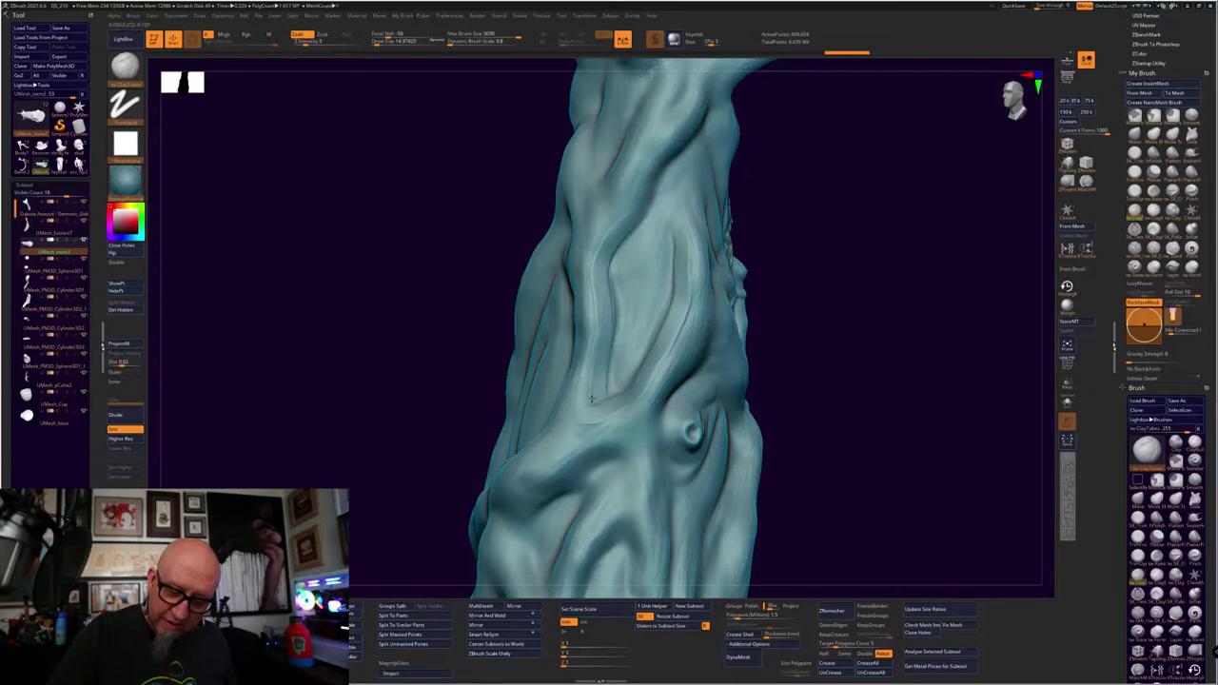
drag(592, 398, 599, 380)
mouse_move(869, 206)
mouse_down()
mouse_move(820, 211)
mouse_move(833, 217)
mouse_up()
mouse_move(618, 408)
mouse_down()
mouse_move(642, 385)
mouse_move(597, 416)
mouse_move(618, 427)
mouse_move(600, 381)
mouse_up()
drag(794, 297, 708, 301)
mouse_move(665, 367)
mouse_down()
mouse_move(690, 363)
mouse_move(679, 352)
mouse_move(700, 259)
mouse_up()
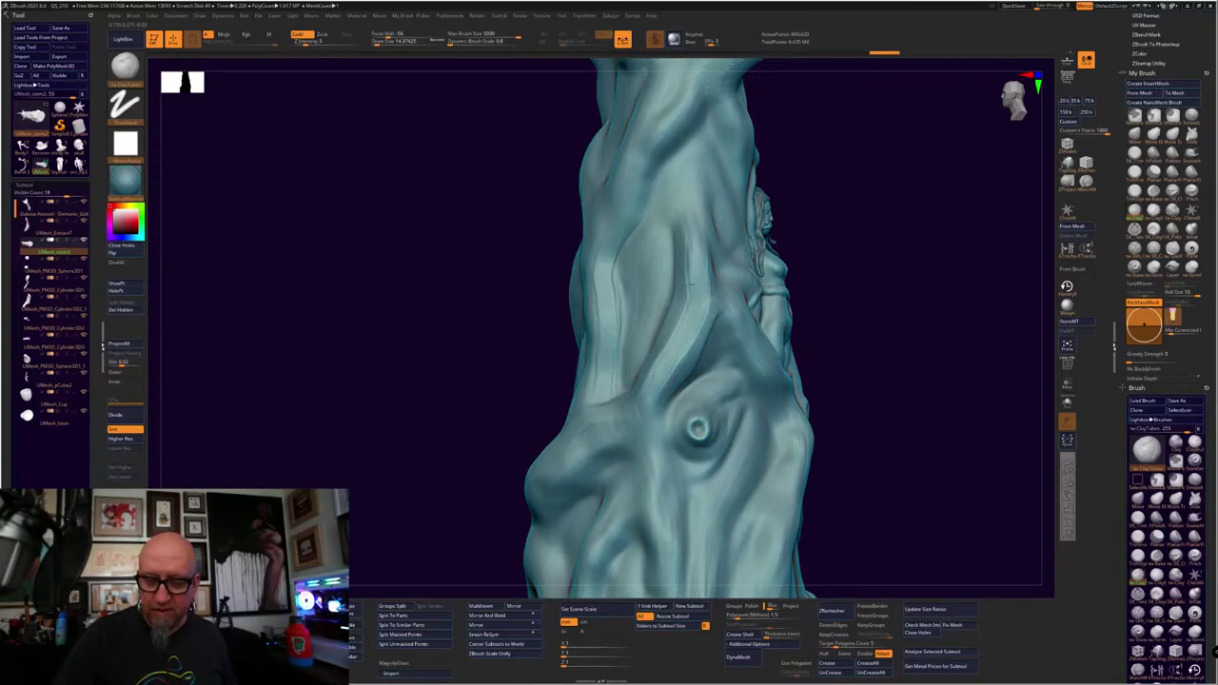
drag(635, 464, 639, 483)
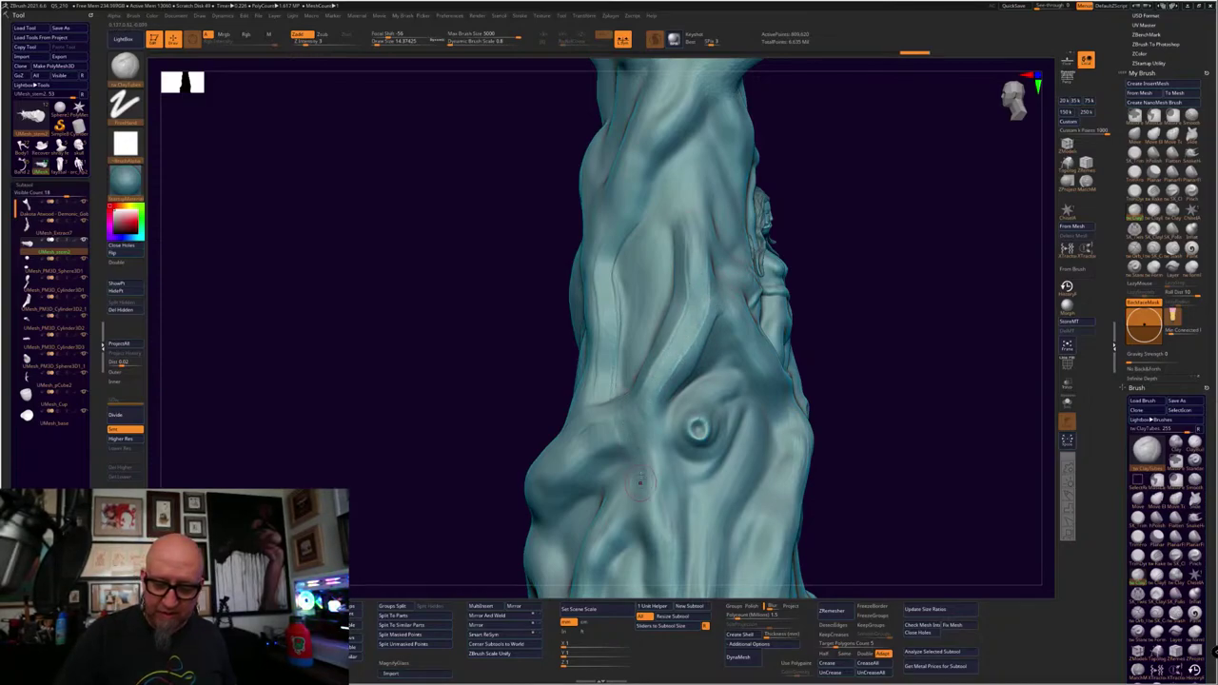
drag(670, 382, 694, 335)
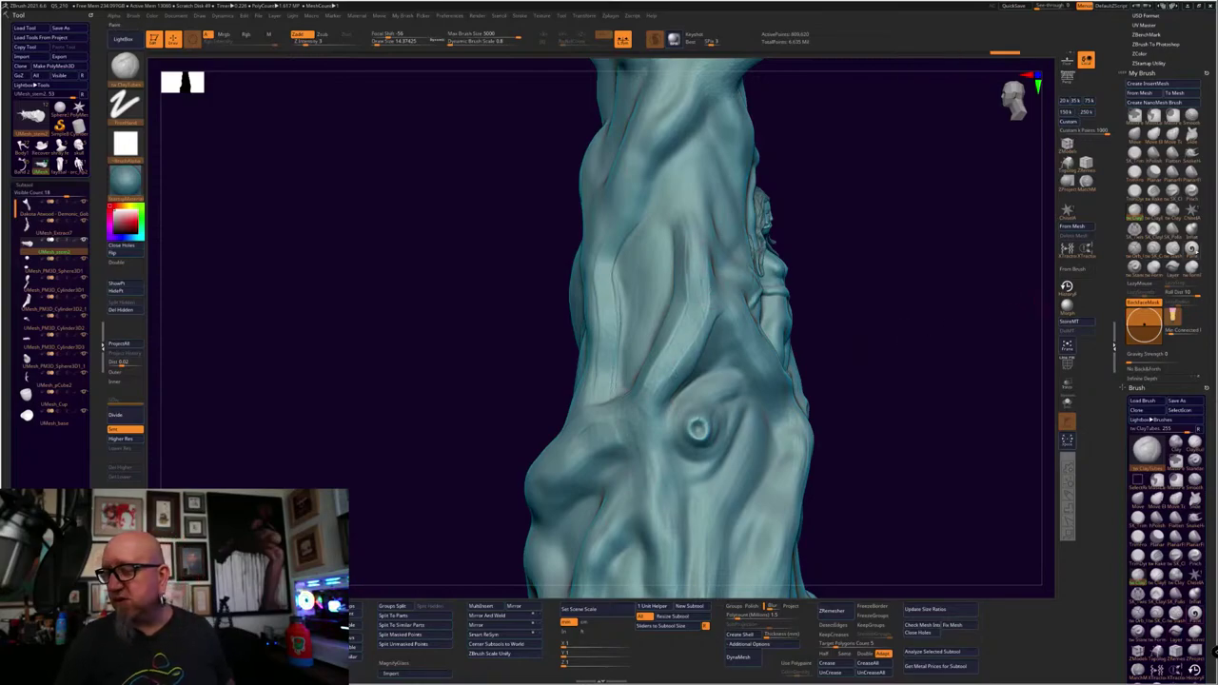
Choose the Crumple brush and set its draw size to about 38 for the stem
click(1147, 447)
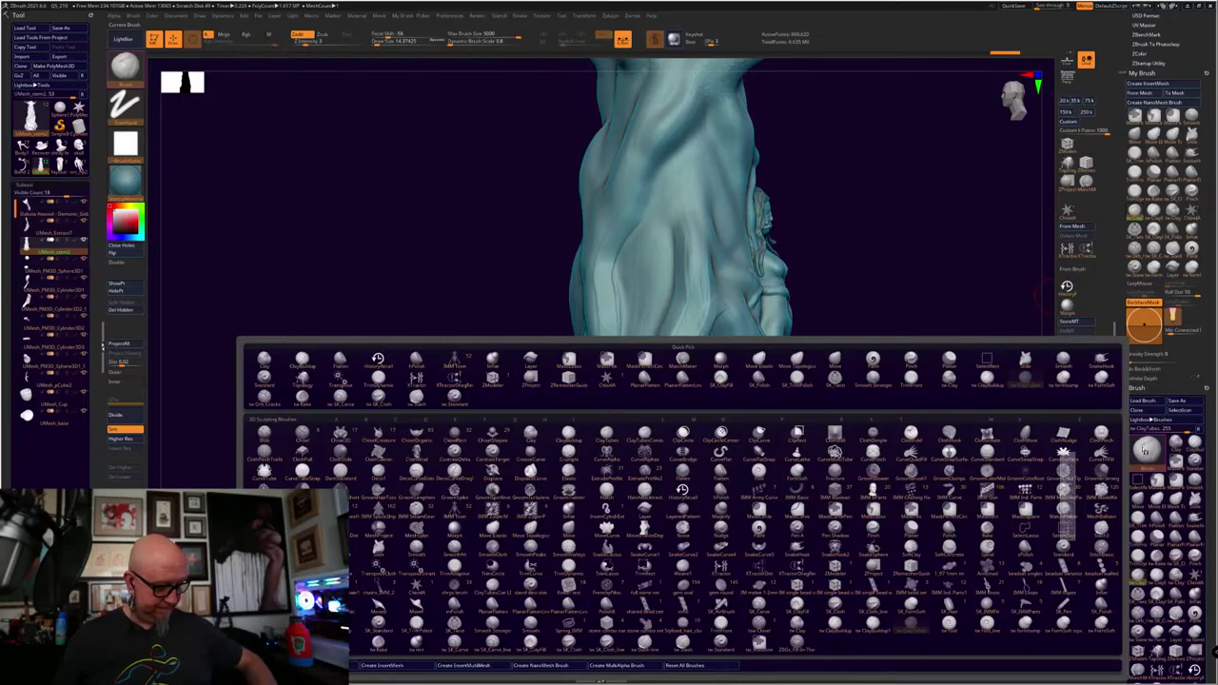
key(c)
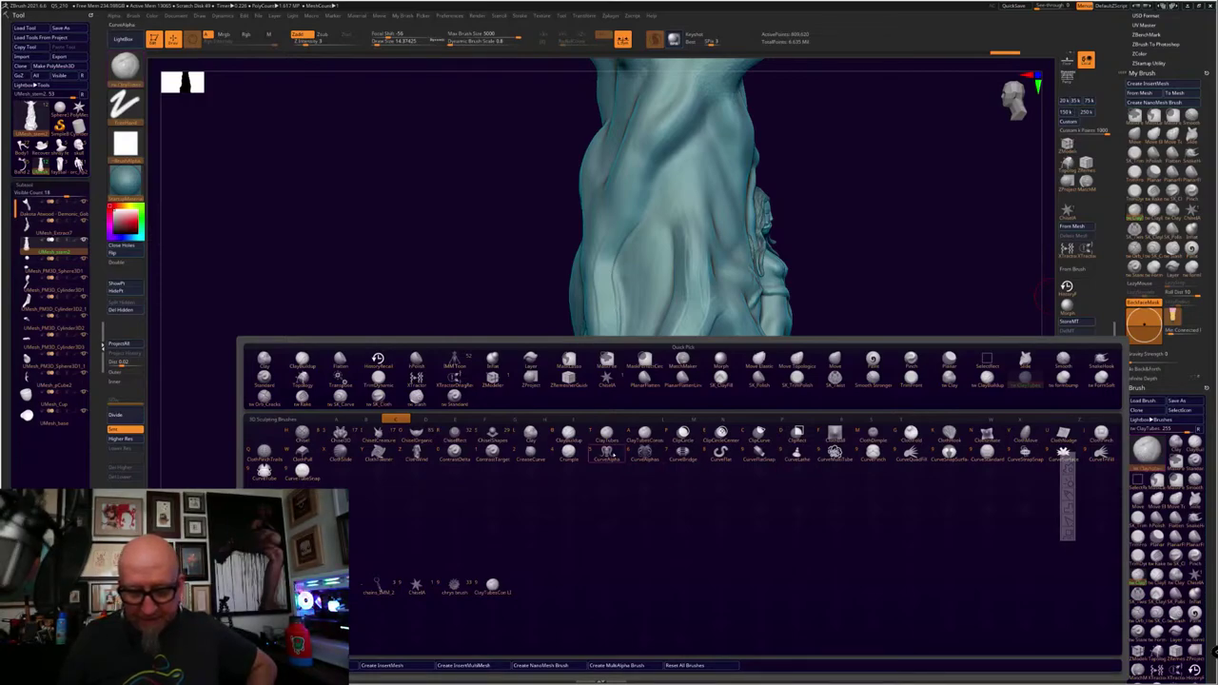
click(569, 452)
key(space)
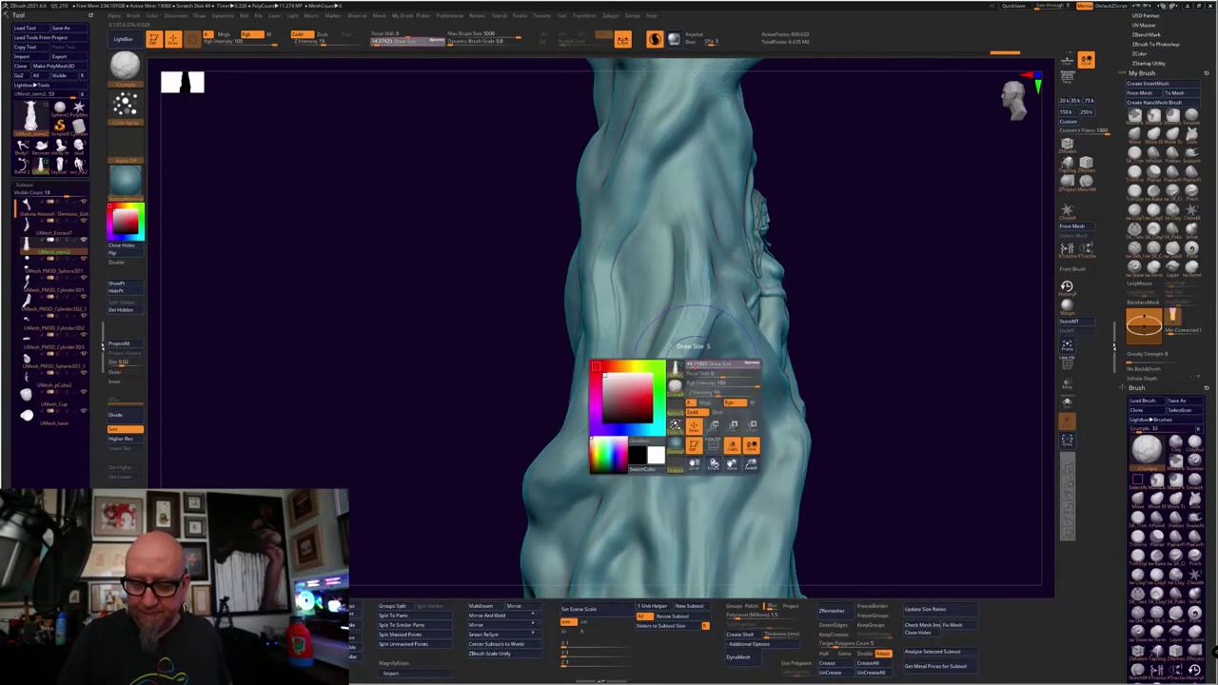
drag(693, 366, 699, 366)
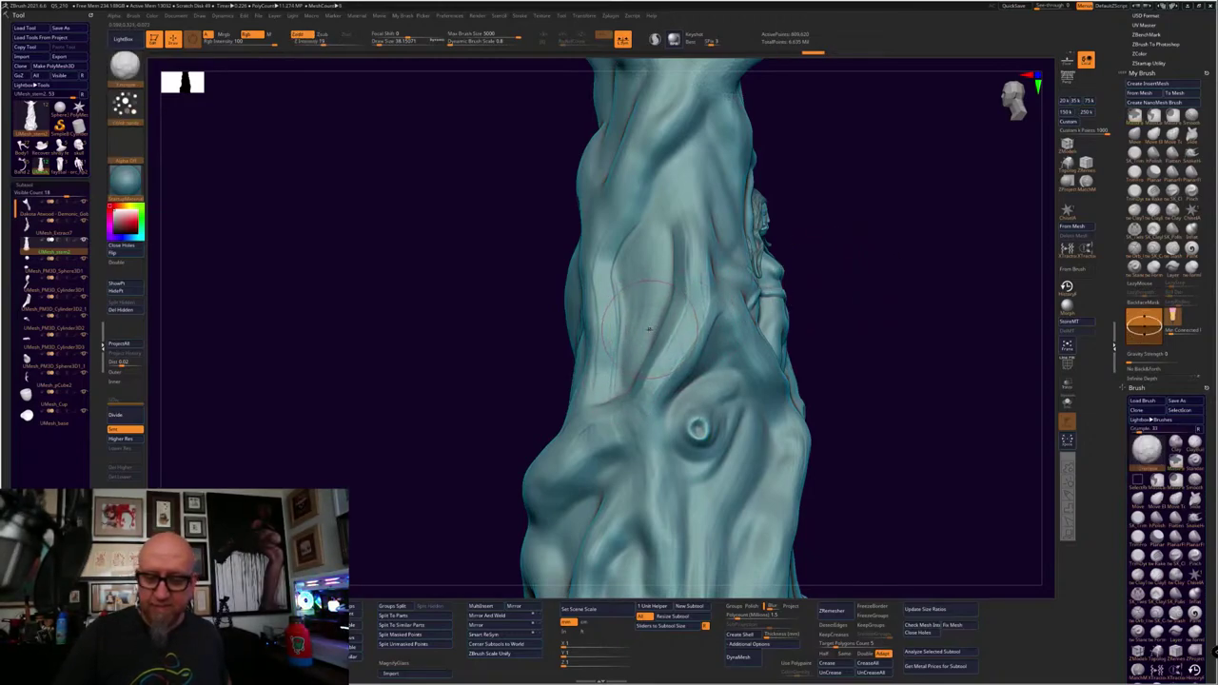
Mask the recess between the two raised ridges on the stem at a draw size of about 14
key(space)
mouse_move(646, 331)
mouse_down()
mouse_move(632, 357)
mouse_move(634, 233)
mouse_move(660, 179)
mouse_move(663, 314)
mouse_move(620, 388)
mouse_move(647, 261)
mouse_up()
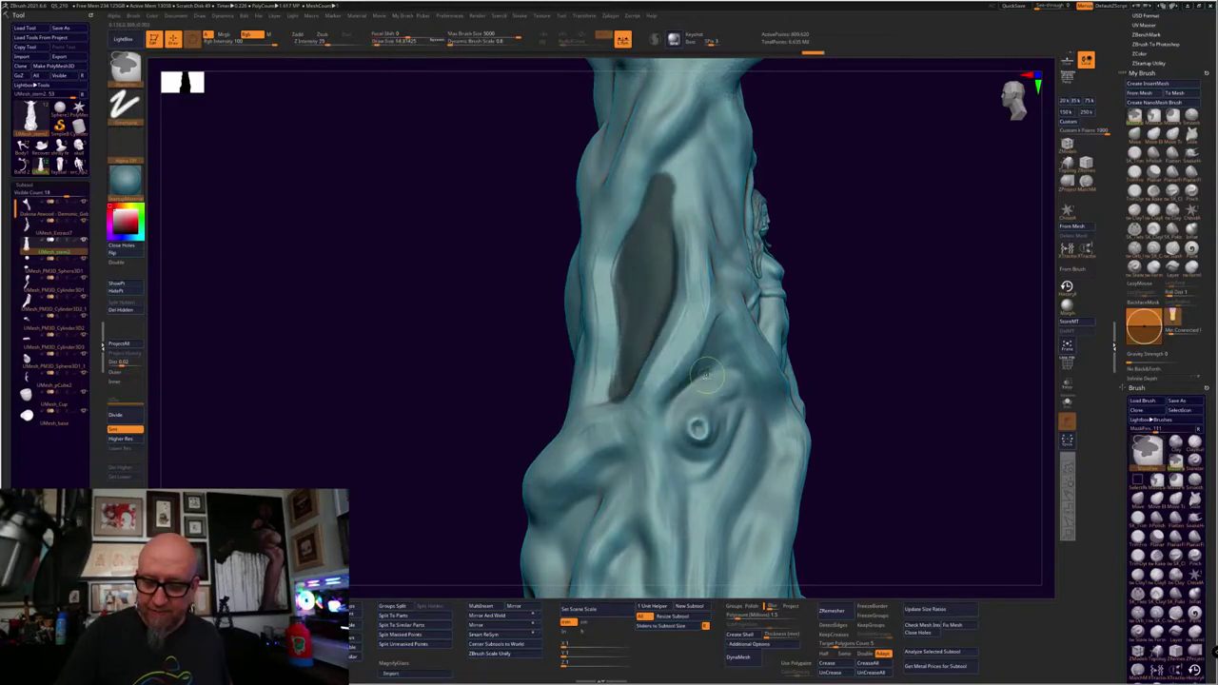
Mask the recesses around the stem's round knob, below it on both sides, and along the upper groove beside the raised ridges
mouse_move(708, 374)
ctrl+mouse_down()
mouse_move(675, 417)
mouse_move(732, 471)
mouse_move(692, 533)
mouse_move(757, 495)
mouse_move(784, 423)
ctrl+mouse_up()
ctrl+drag(776, 473, 751, 520)
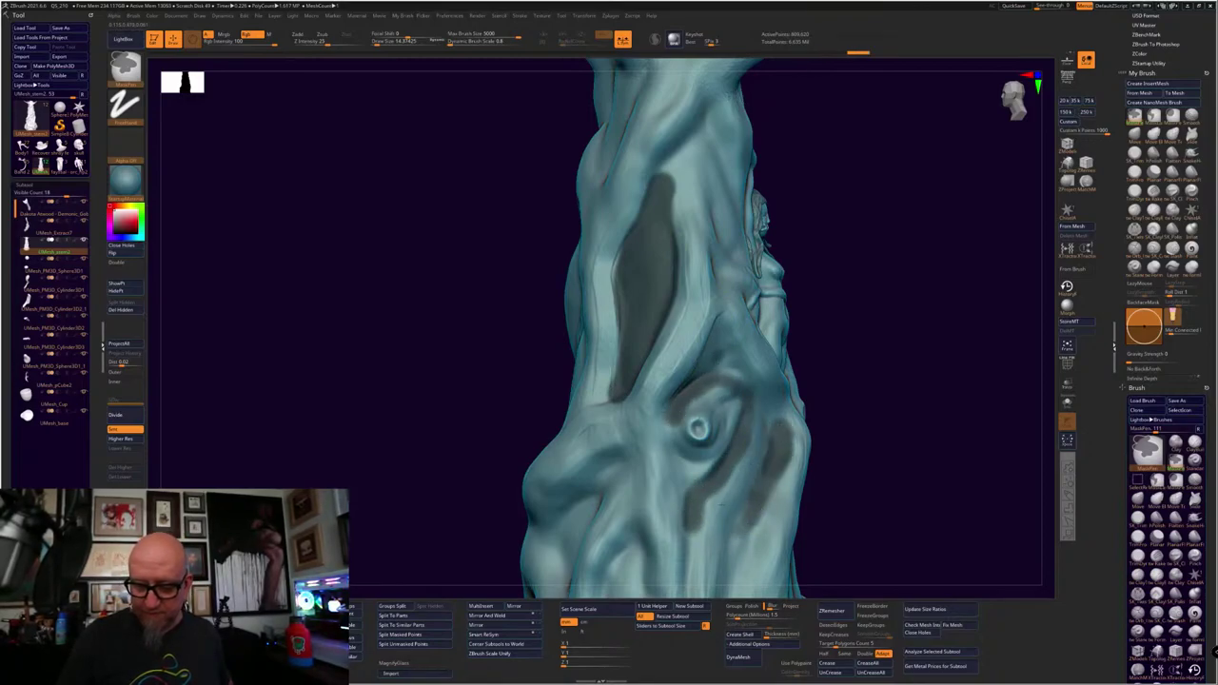
mouse_move(592, 499)
ctrl+mouse_down()
mouse_move(570, 521)
mouse_move(597, 517)
ctrl+mouse_up()
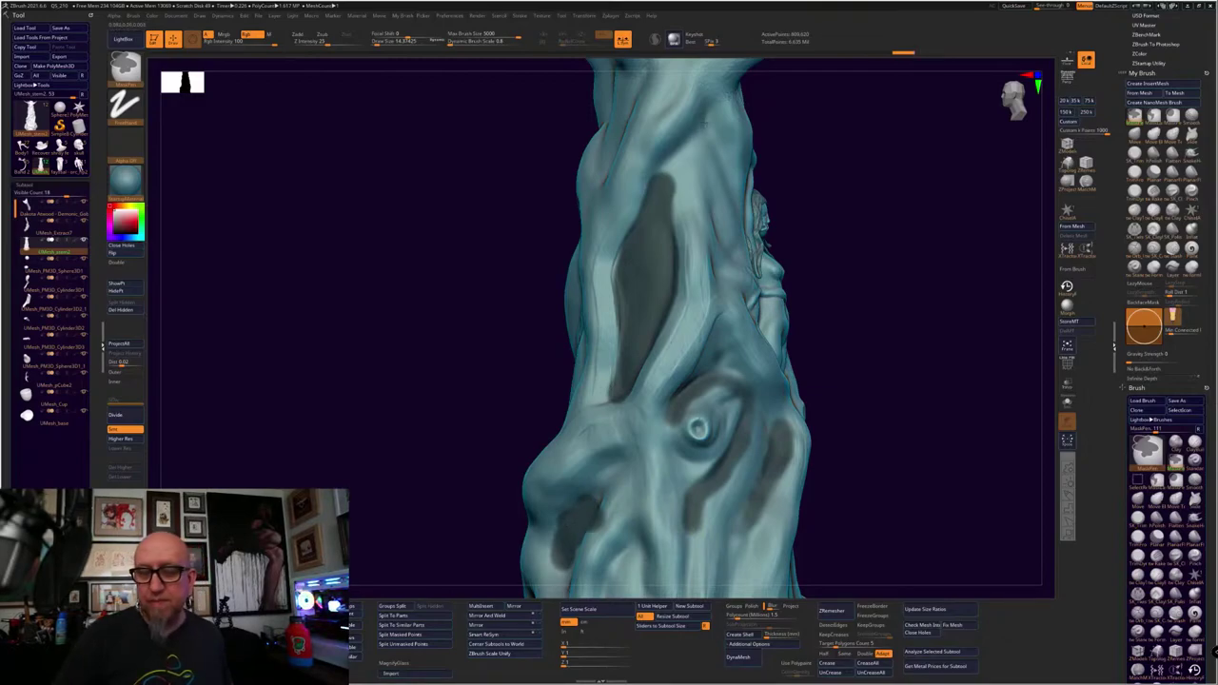
ctrl+drag(710, 122, 731, 274)
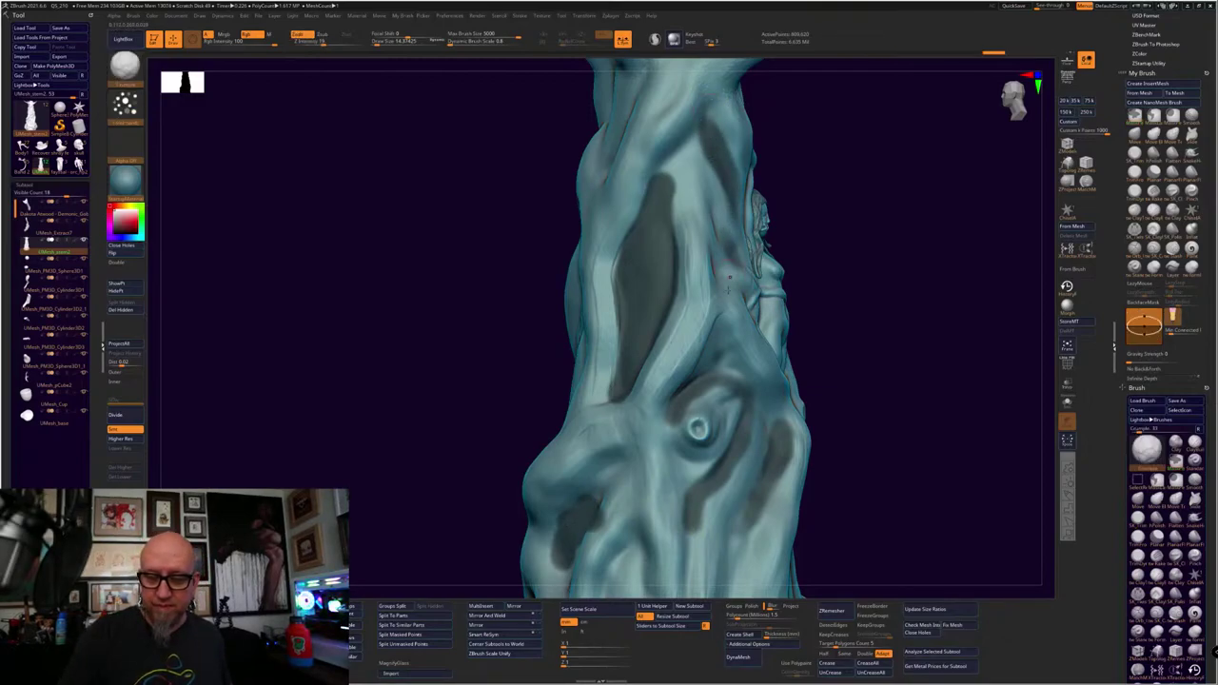
Enlarge the Crumple brush's draw size and add wrinkled texture to the ridge and surface above the stem's round knob
key(space)
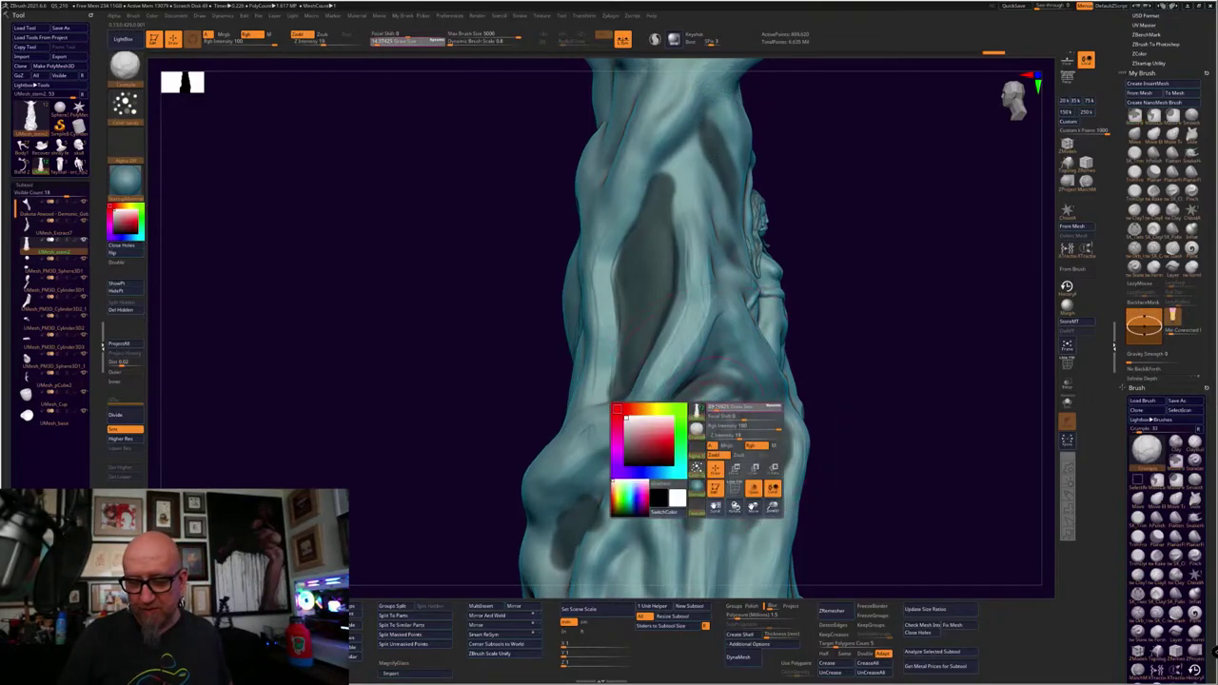
drag(684, 355, 702, 380)
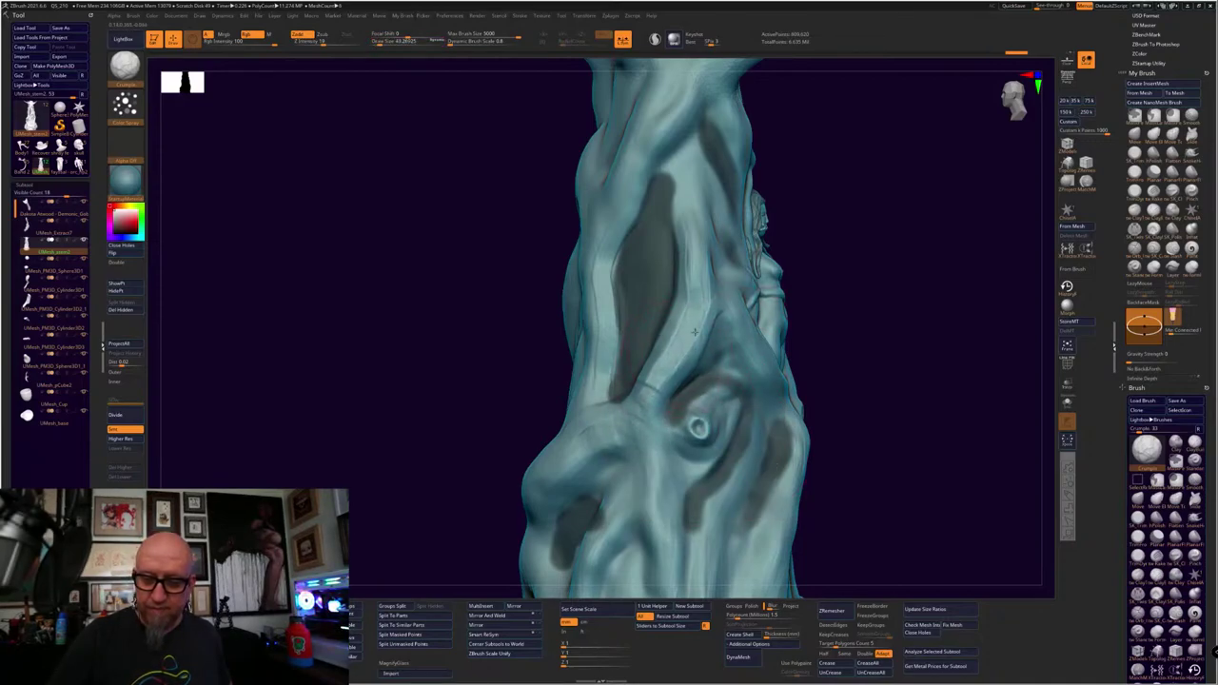
drag(724, 267, 693, 306)
mouse_move(664, 379)
mouse_down()
mouse_move(636, 400)
mouse_move(611, 371)
mouse_move(704, 321)
mouse_up()
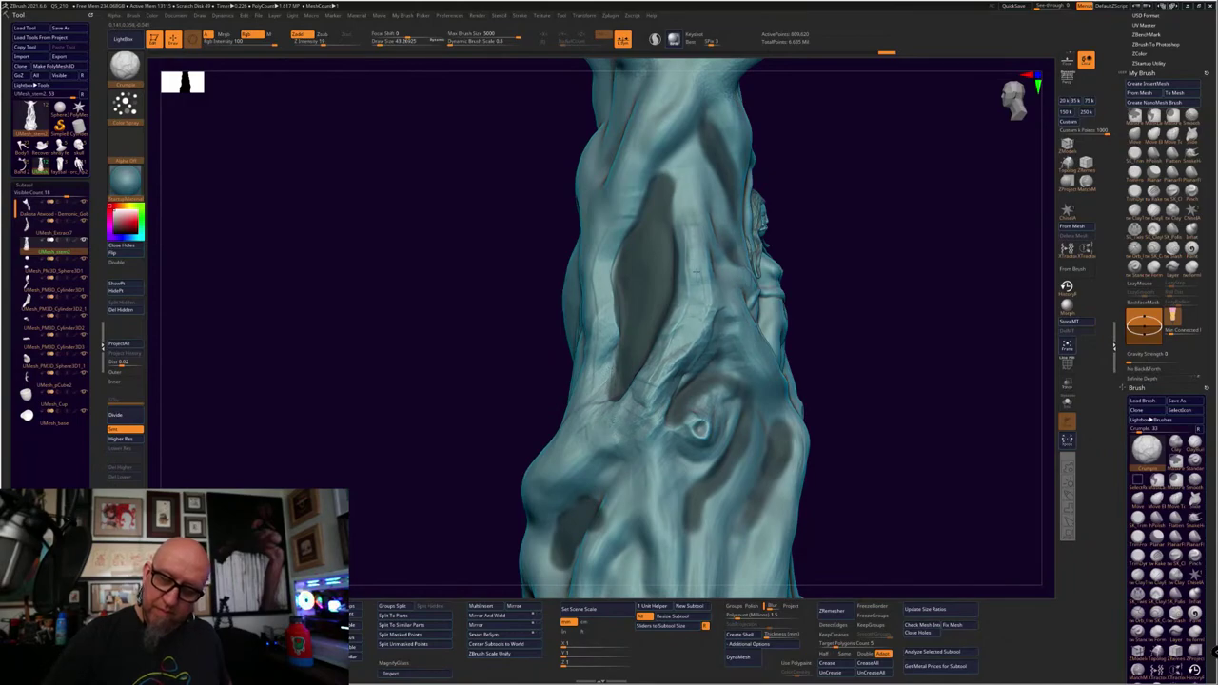
Roughen the bark around the large masked hollow and down the trunk with the Crumple brush
drag(693, 272, 710, 268)
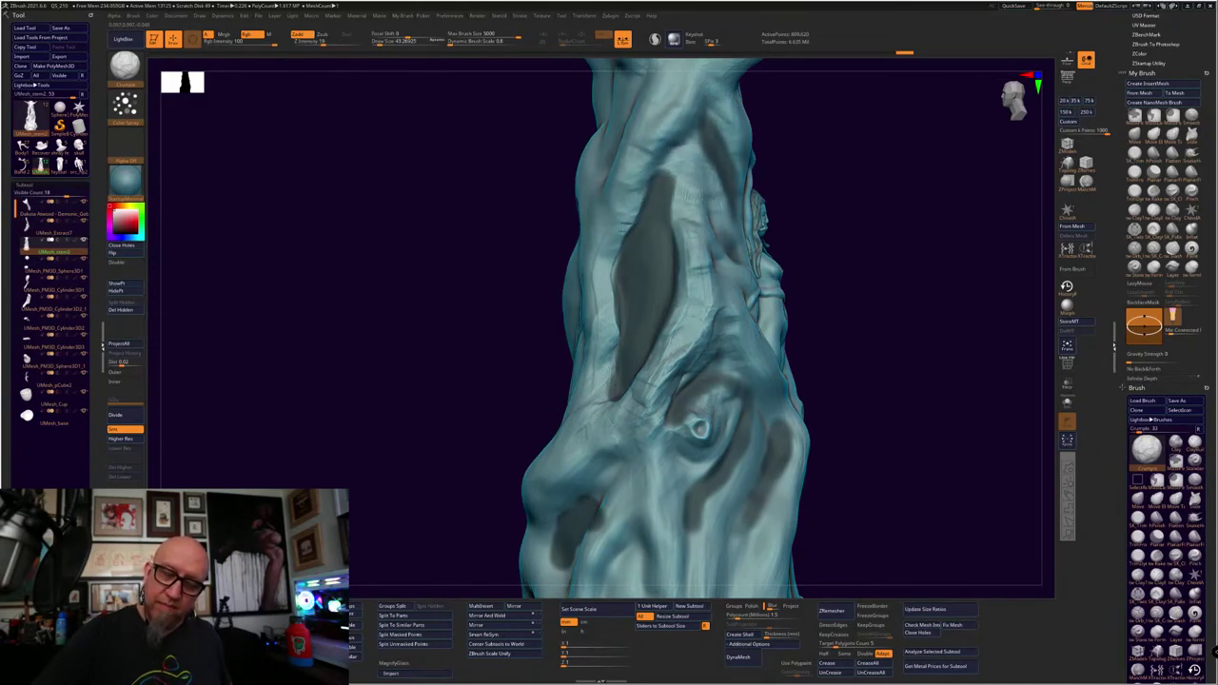
mouse_move(620, 236)
mouse_down()
mouse_move(601, 272)
mouse_move(683, 202)
mouse_move(644, 140)
mouse_up()
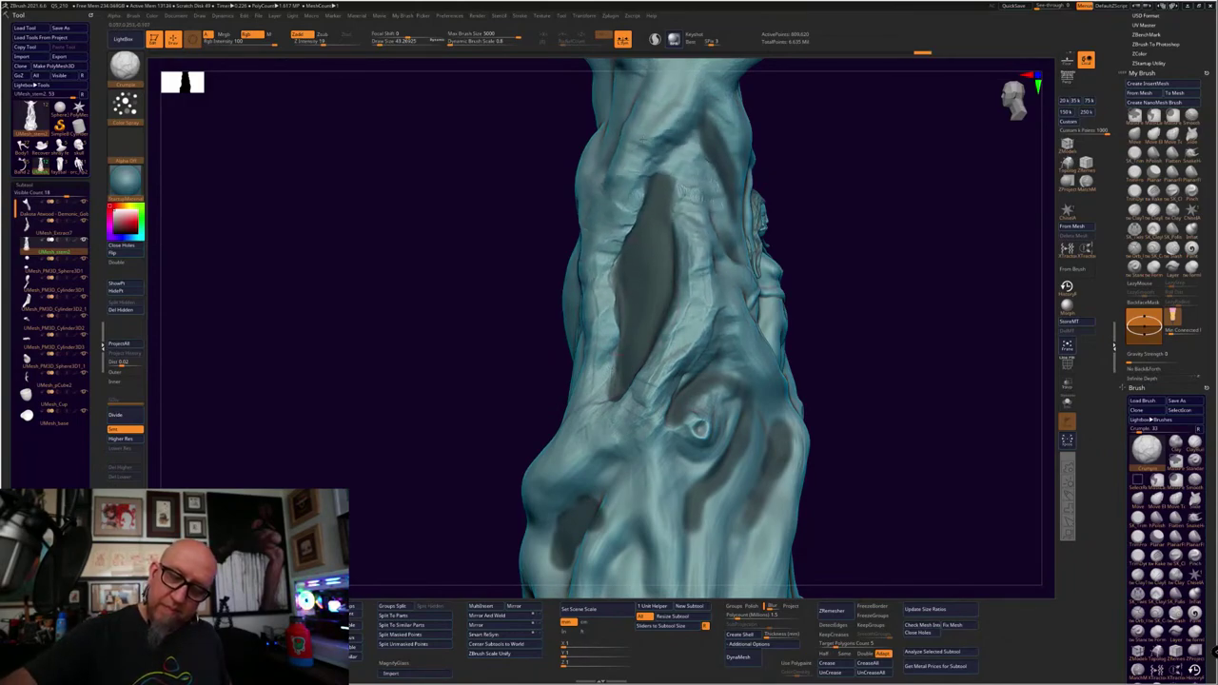
drag(693, 194, 715, 202)
drag(684, 369, 653, 382)
drag(611, 464, 569, 462)
drag(609, 531, 629, 526)
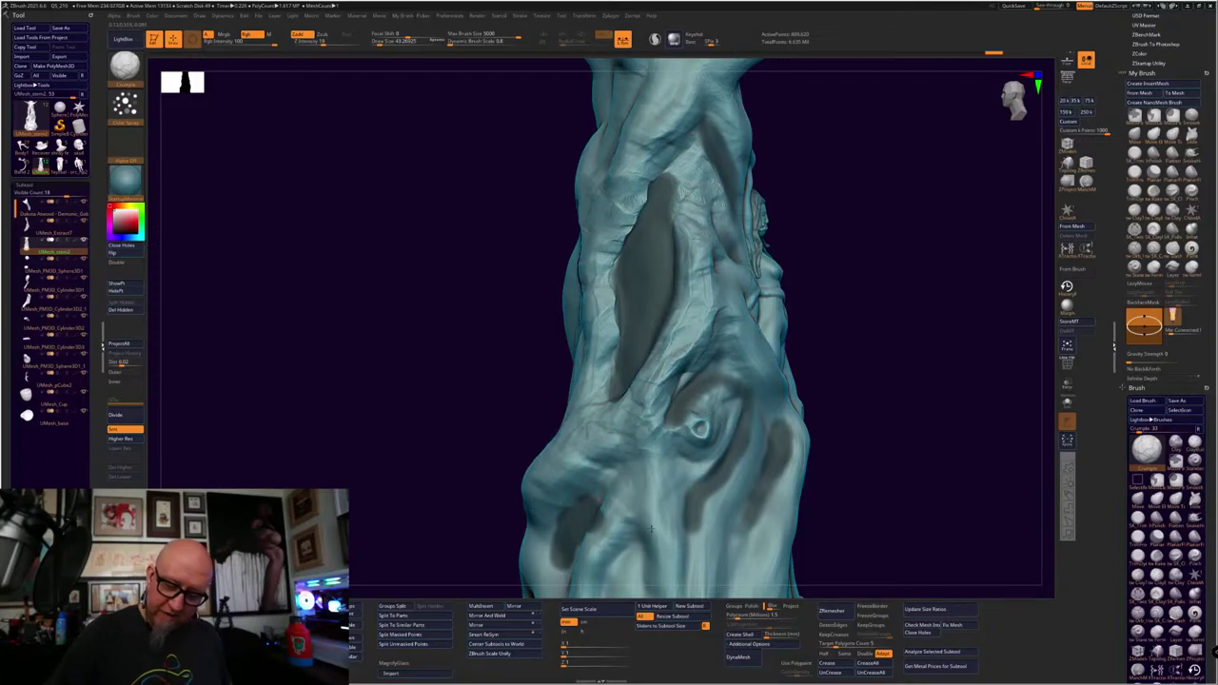
Crumple the bark between the base of the masked hollow, the round knot and the roots beneath it
drag(662, 417, 650, 432)
drag(704, 475, 673, 508)
drag(677, 415, 638, 466)
drag(693, 331, 614, 406)
drag(712, 318, 650, 398)
alt+drag(882, 298, 857, 290)
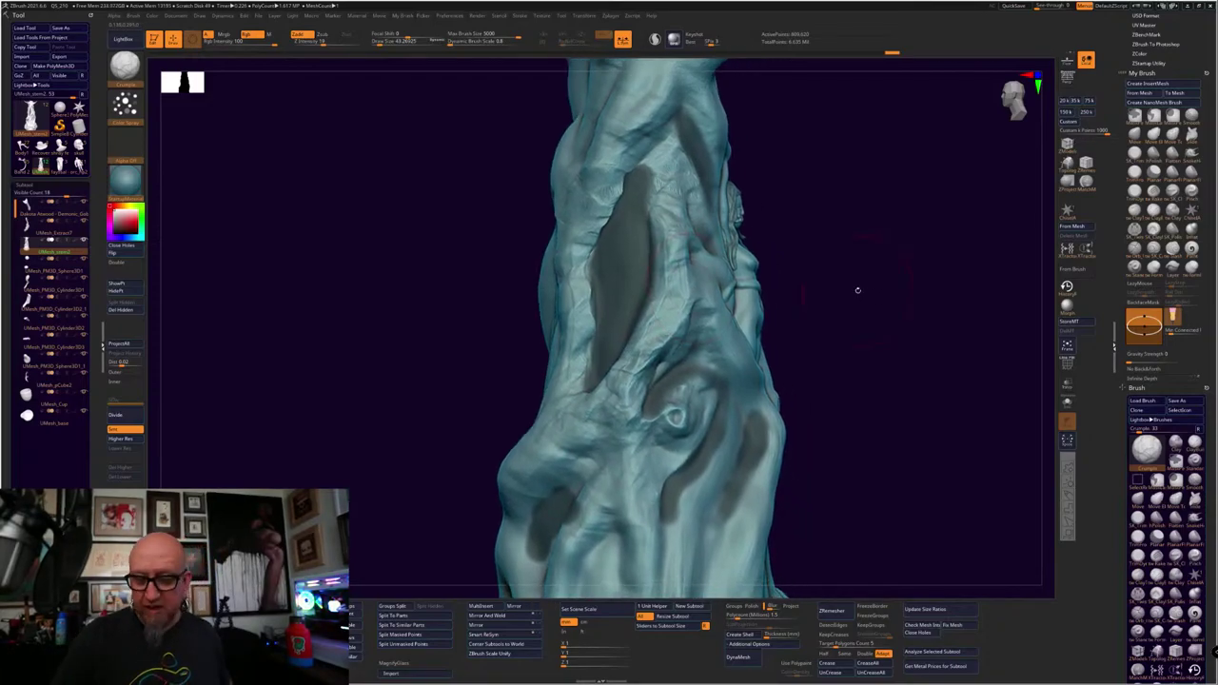
drag(661, 307, 658, 346)
Build up the bark ridge beside the hollow and the area below it using the ClayTubes brush at draw size about 11
mouse_move(848, 365)
alt+mouse_down()
mouse_move(843, 319)
mouse_move(852, 409)
mouse_move(873, 438)
mouse_move(888, 432)
mouse_move(879, 449)
mouse_move(892, 426)
mouse_move(893, 456)
mouse_move(951, 438)
mouse_move(954, 415)
alt+mouse_up()
key(space)
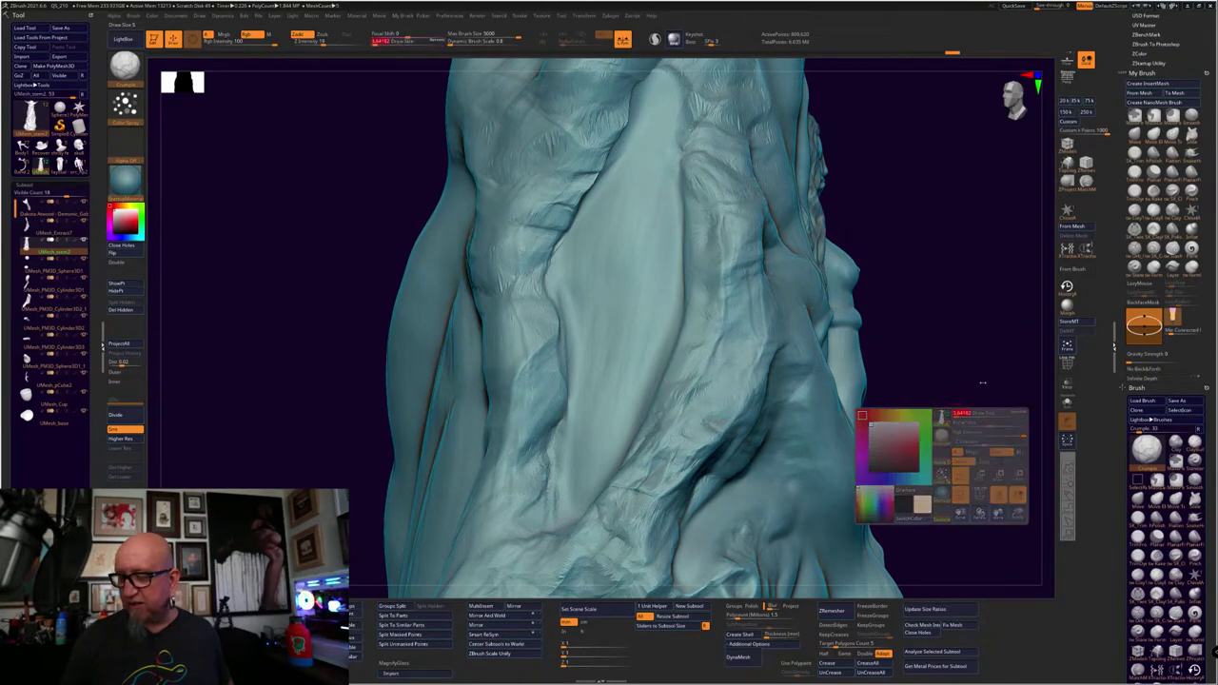
click(1139, 219)
alt+drag(923, 361, 961, 272)
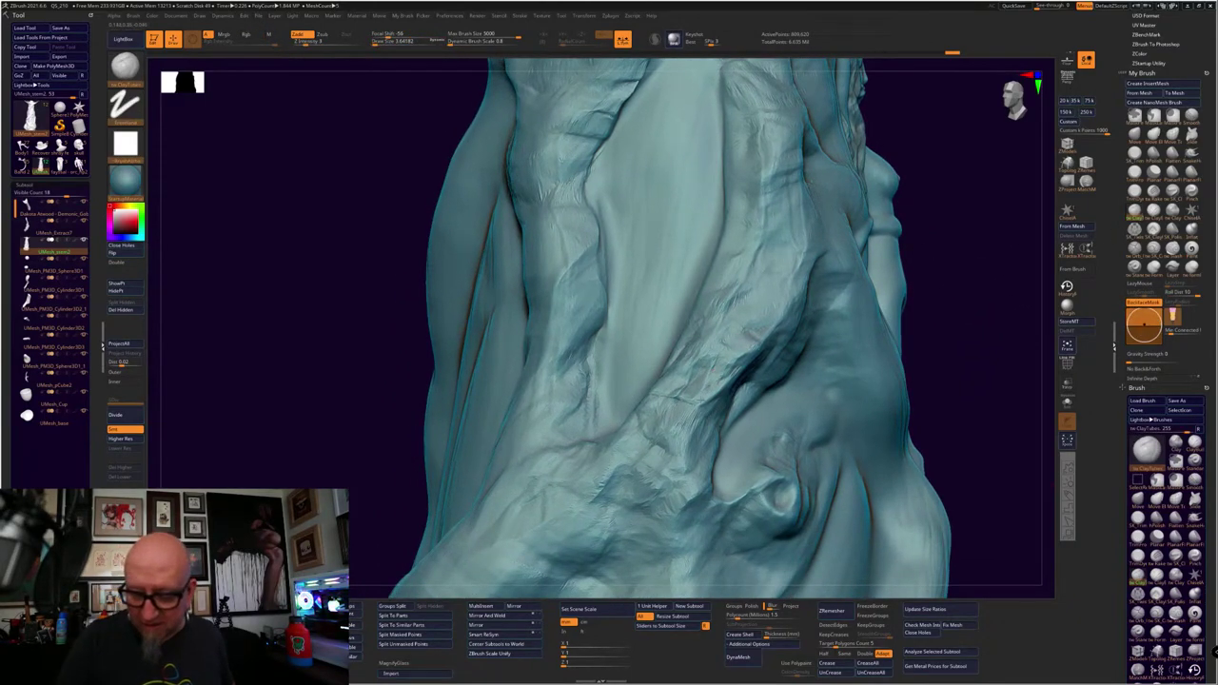
key(space)
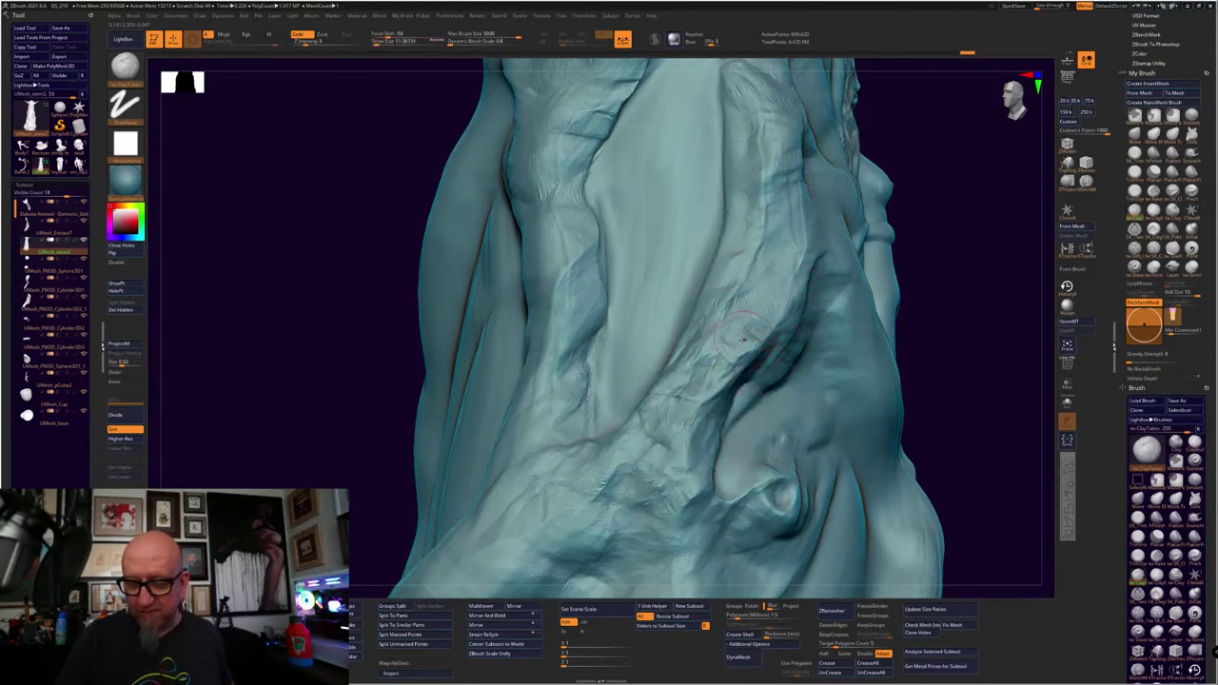
drag(742, 339, 692, 393)
drag(694, 455, 649, 522)
Mark up the carved woman and the vines above her with temporary red on-screen annotations
mouse_move(964, 318)
mouse_down()
mouse_move(883, 275)
mouse_move(883, 356)
mouse_move(926, 378)
mouse_move(904, 363)
mouse_move(864, 377)
mouse_move(871, 390)
mouse_up()
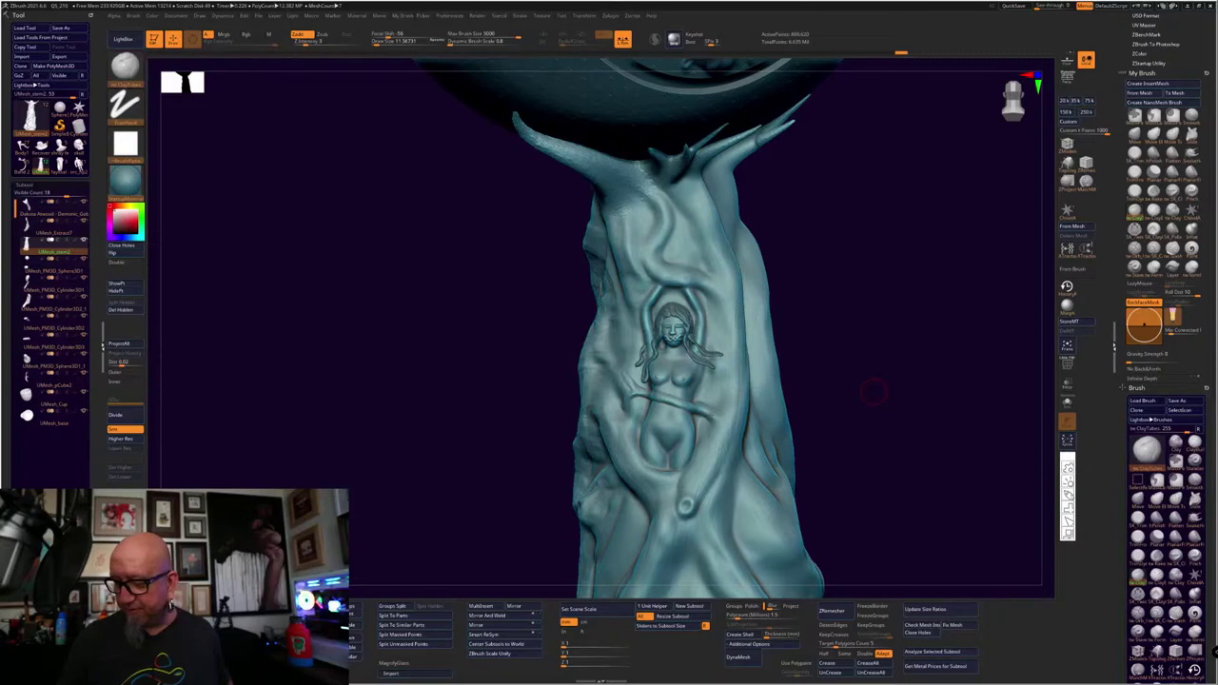
key(ctrl+shift+4)
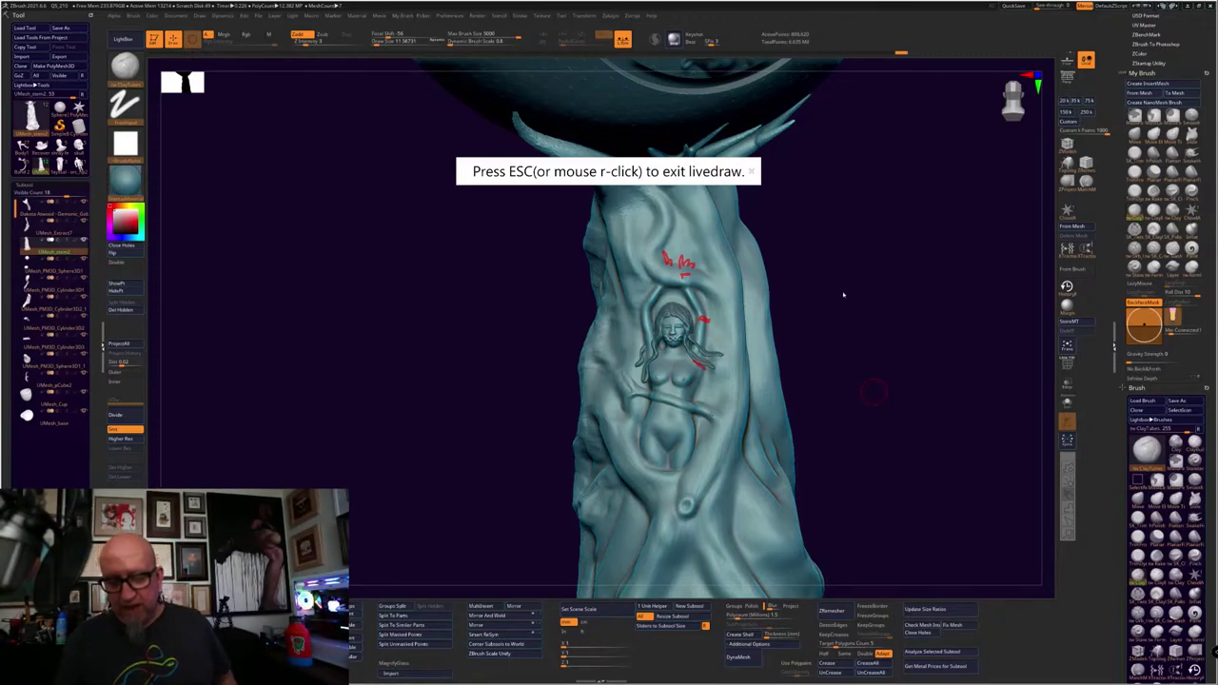
key(Escape)
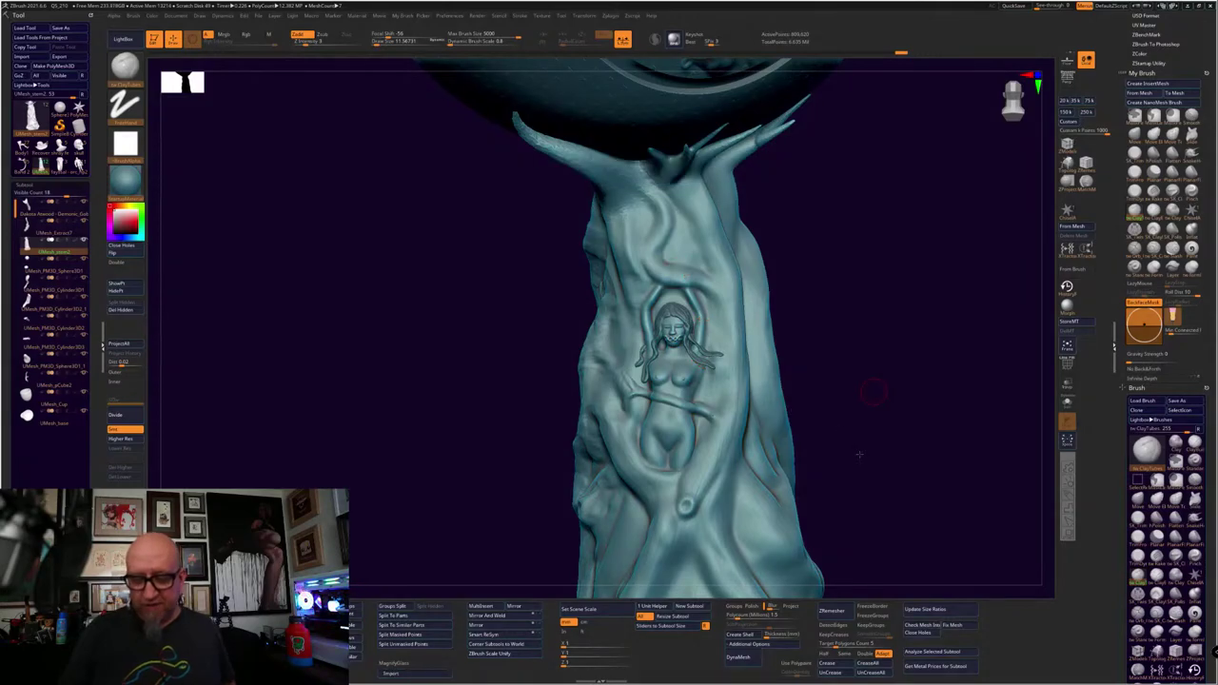
Choose the SnakeHook brush and mask the body on both sides of the branch crossing the carved woman's waist
drag(859, 455, 765, 532)
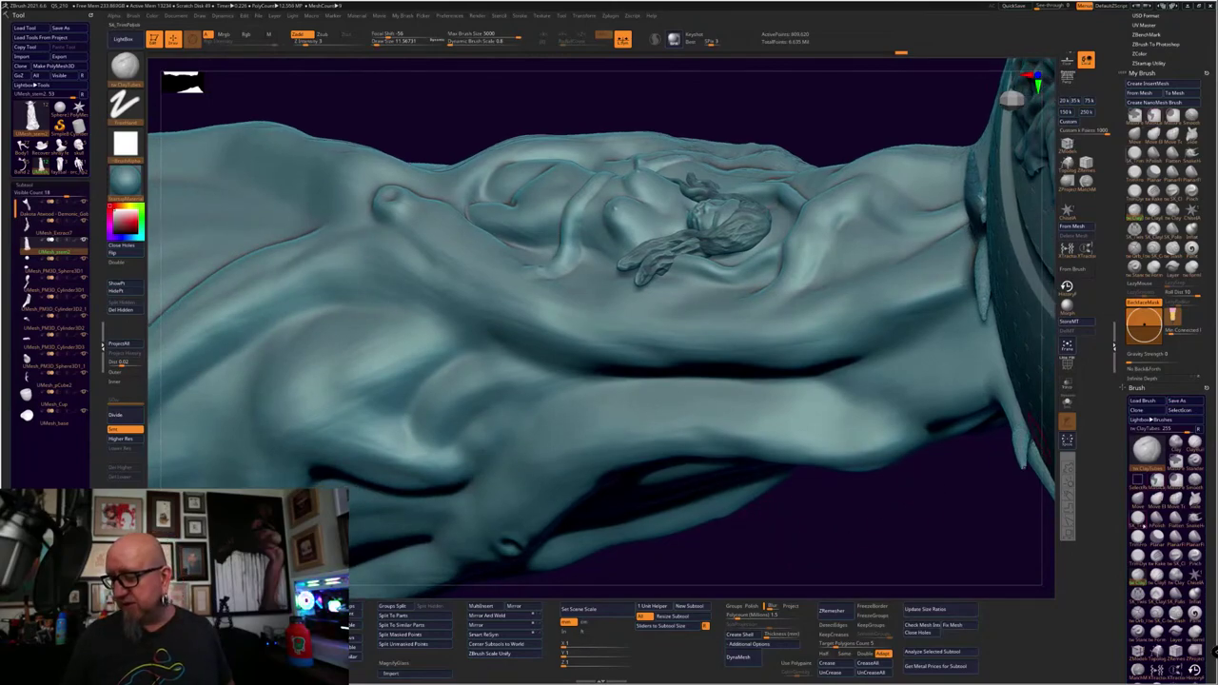
click(1138, 514)
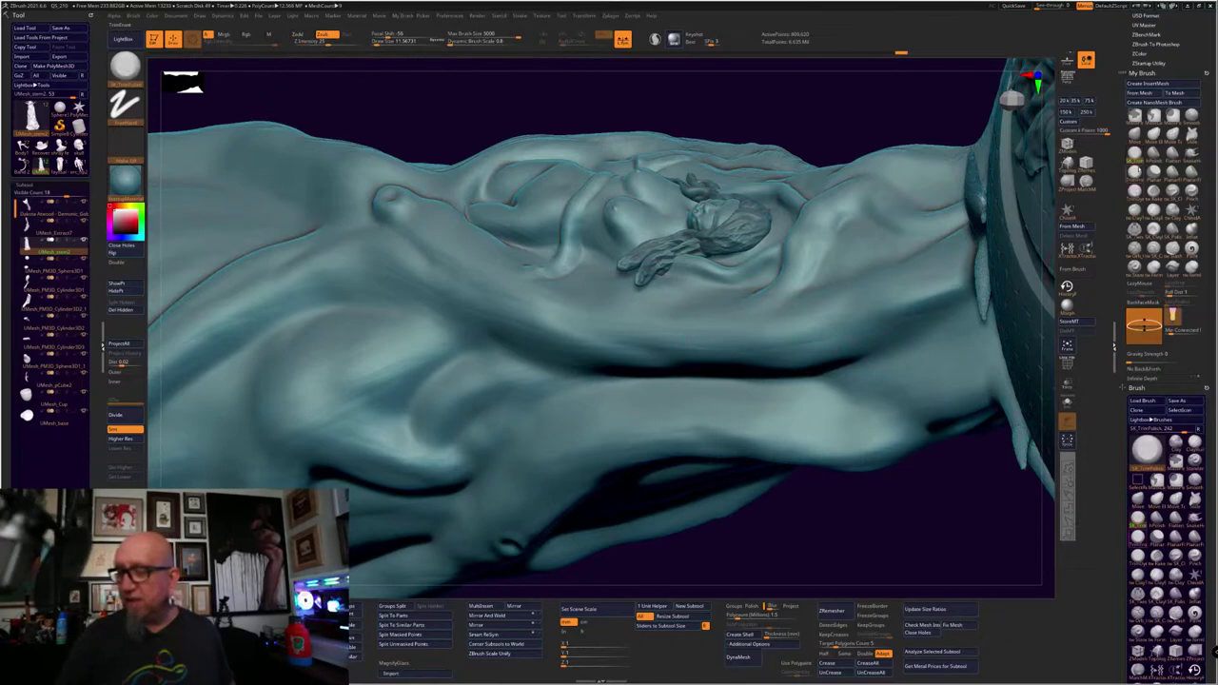
key(b)
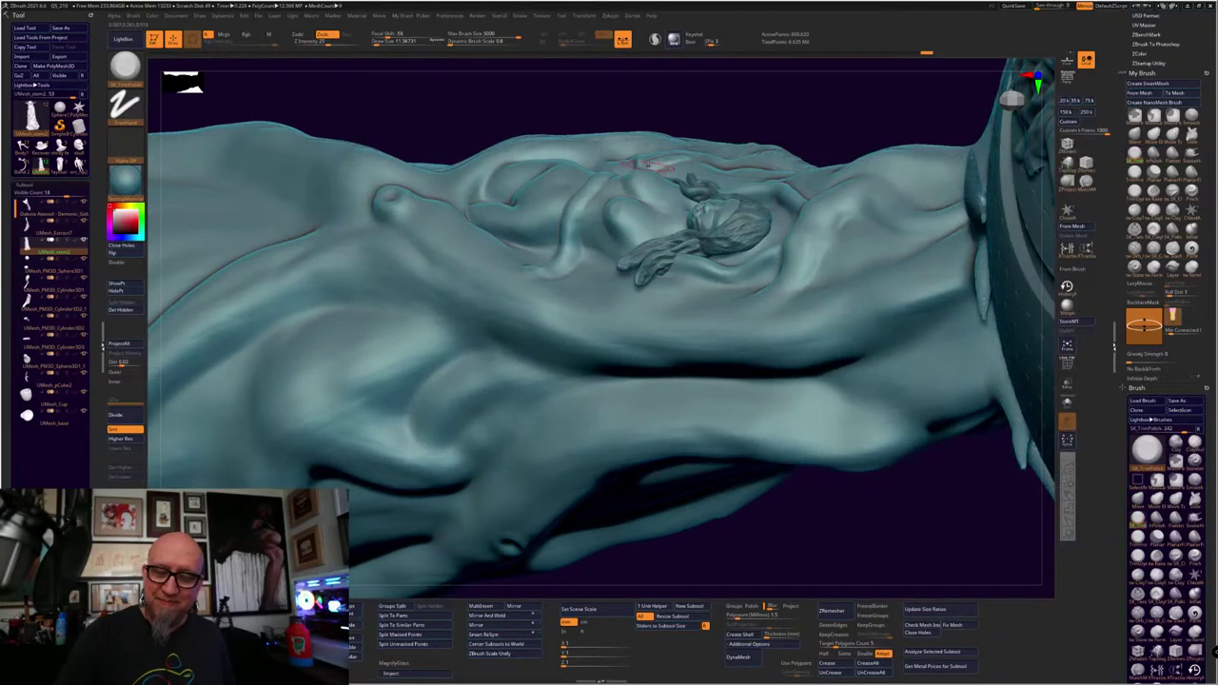
alt+drag(803, 99, 864, 160)
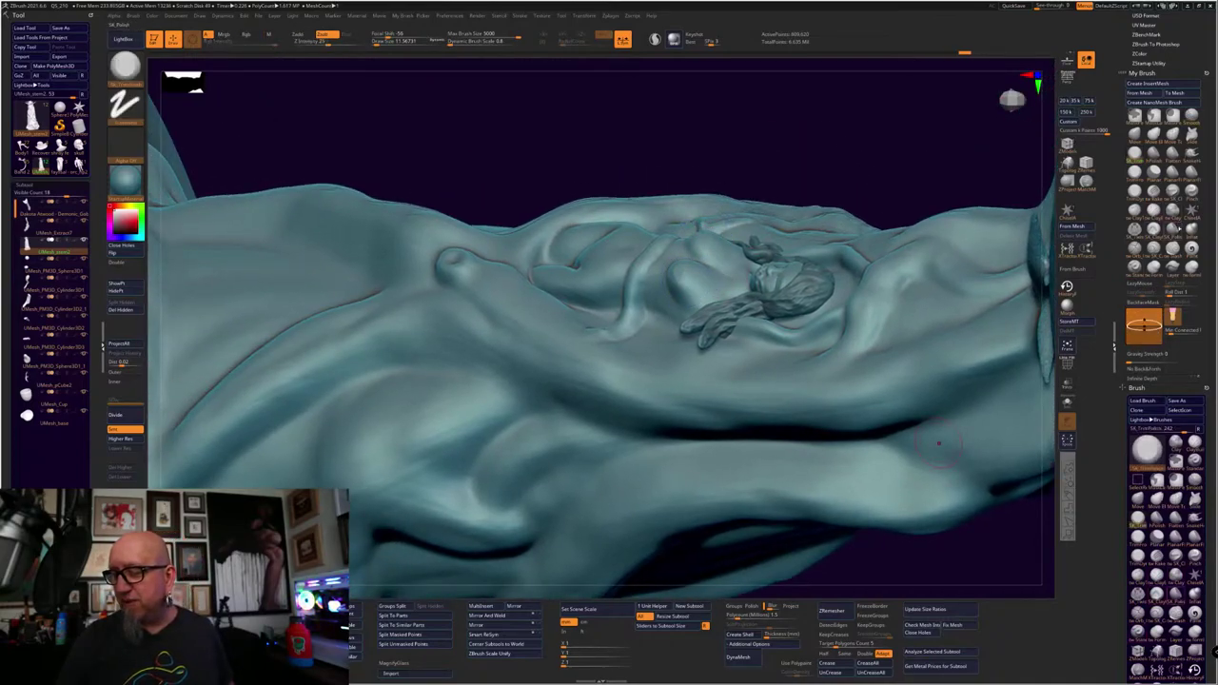
click(1192, 155)
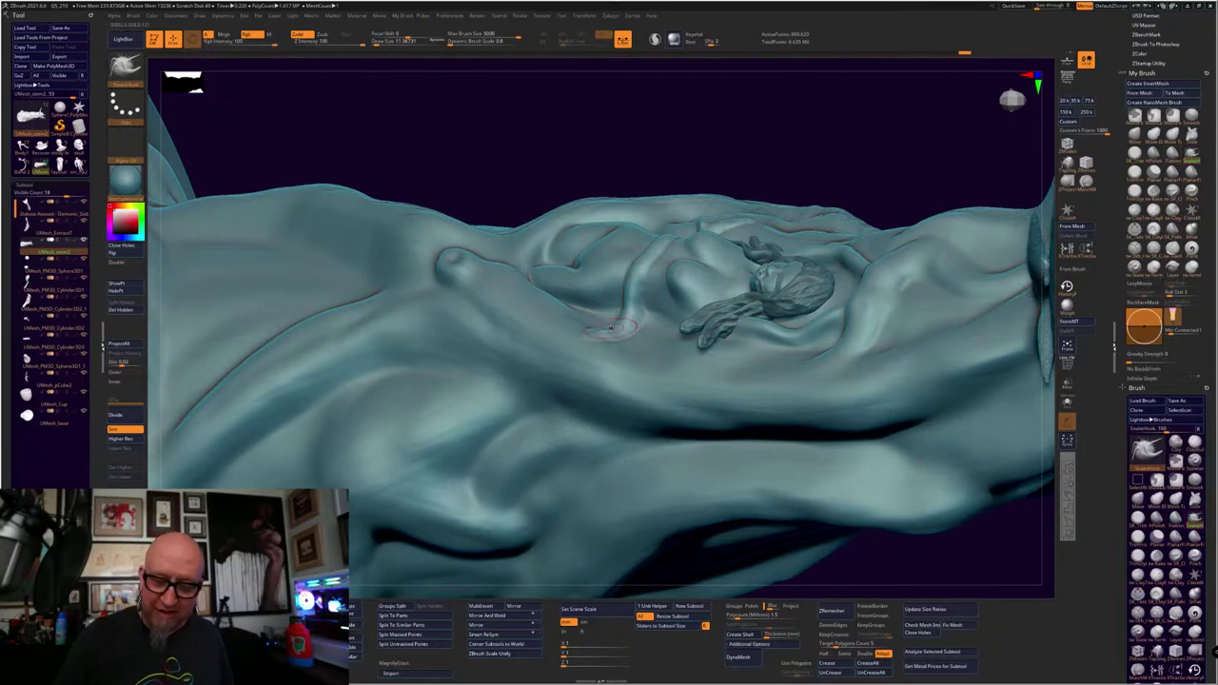
mouse_move(618, 326)
mouse_down()
mouse_move(641, 270)
mouse_move(670, 261)
mouse_move(656, 299)
mouse_move(695, 239)
mouse_up()
key(ctrl+z)
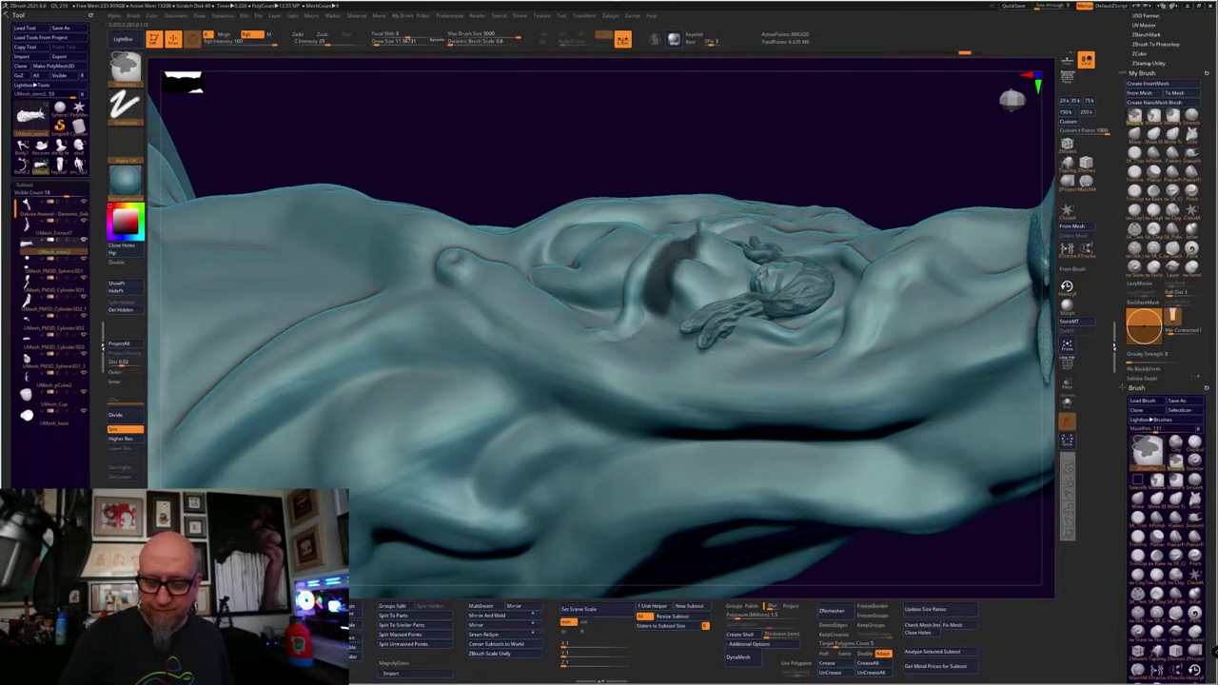
mouse_move(608, 305)
ctrl+mouse_down()
mouse_move(638, 234)
mouse_move(605, 315)
ctrl+mouse_up()
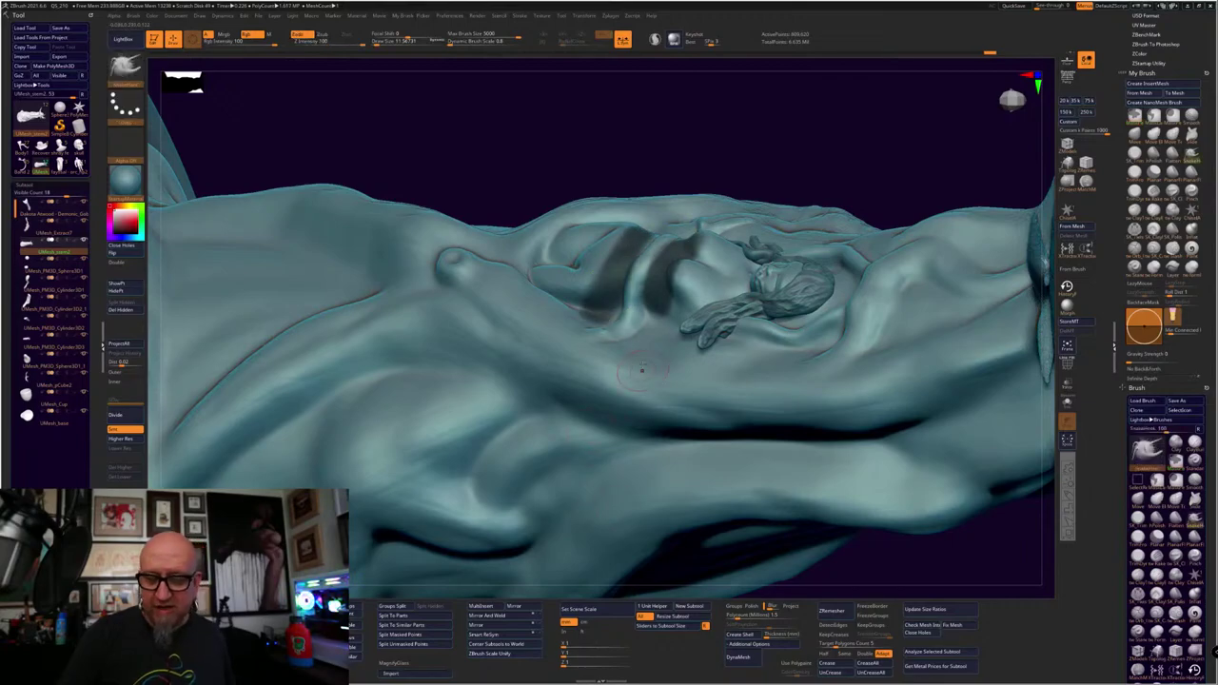
Pull the unmasked branch outward from the woman's waist with SnakeHook, undoing the last unwanted pulls
drag(889, 572, 712, 378)
mouse_move(624, 322)
mouse_down()
mouse_move(641, 257)
mouse_move(656, 244)
mouse_move(635, 290)
mouse_move(663, 239)
mouse_up()
drag(765, 138, 728, 118)
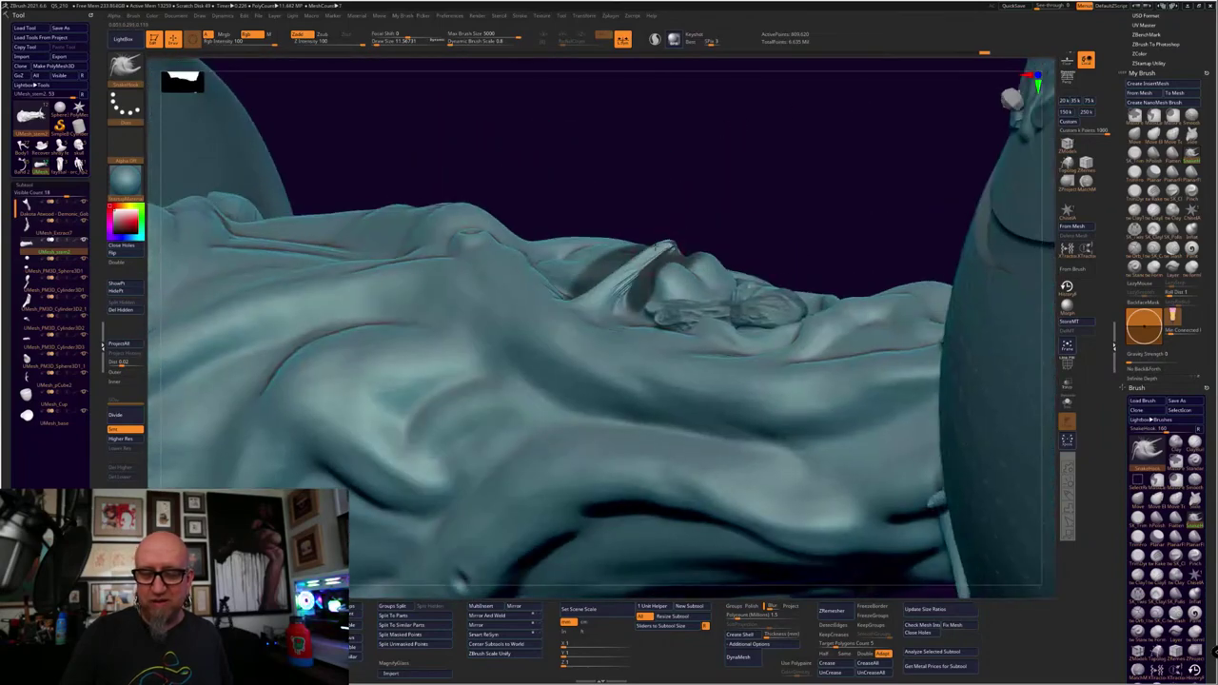
drag(791, 155, 602, 544)
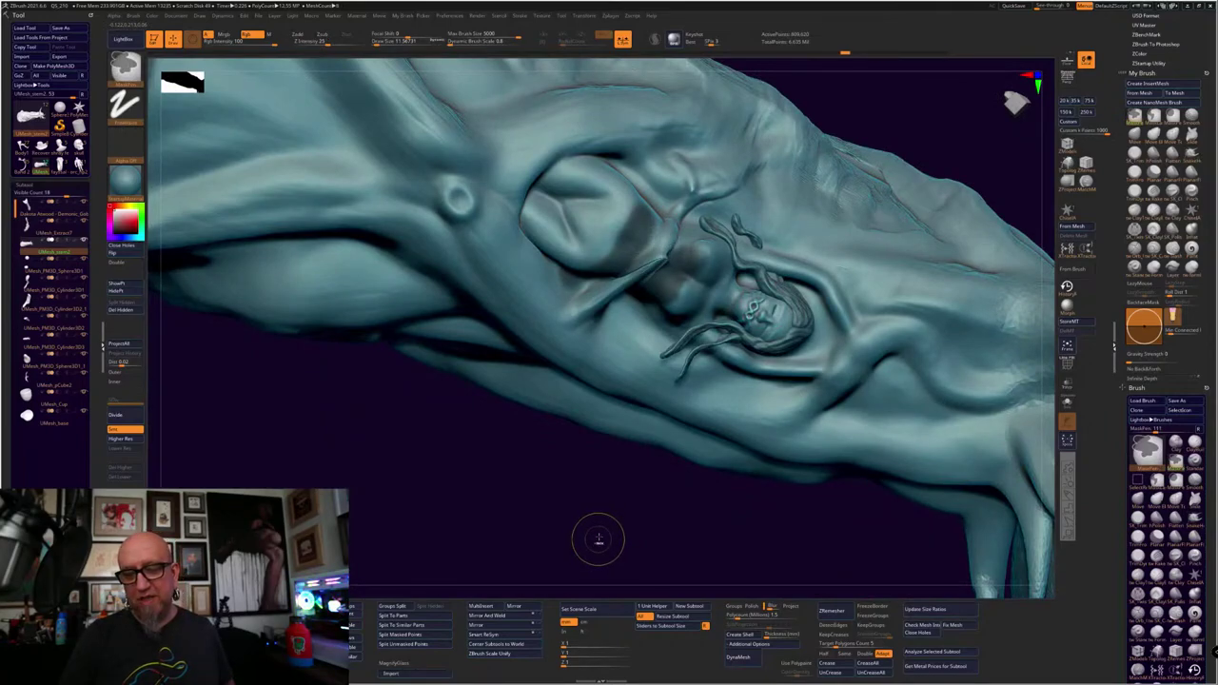
key(ctrl+z)
key(ctrl+z)
drag(617, 527, 606, 497)
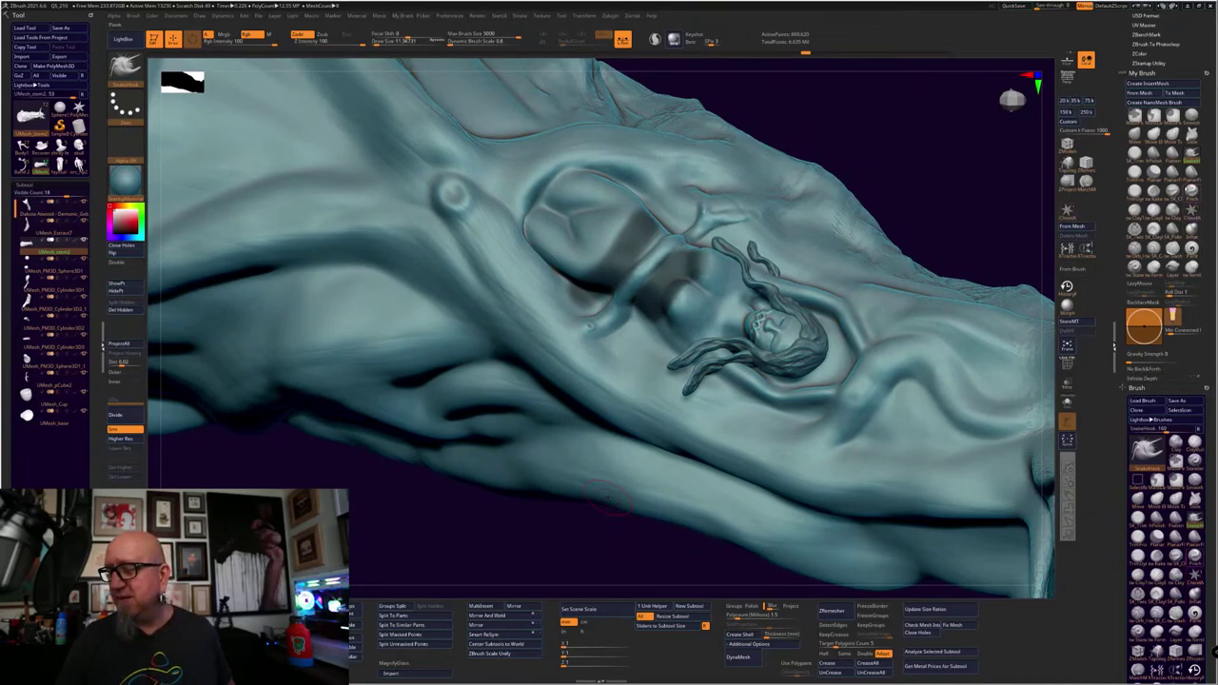
Build up and smooth the waist branch and its ends with the ClayBuildup brush
click(1157, 576)
drag(624, 306, 596, 329)
drag(660, 253, 641, 276)
mouse_move(582, 340)
shift+mouse_down()
mouse_move(640, 281)
mouse_move(569, 337)
mouse_move(559, 319)
mouse_move(595, 302)
shift+mouse_up()
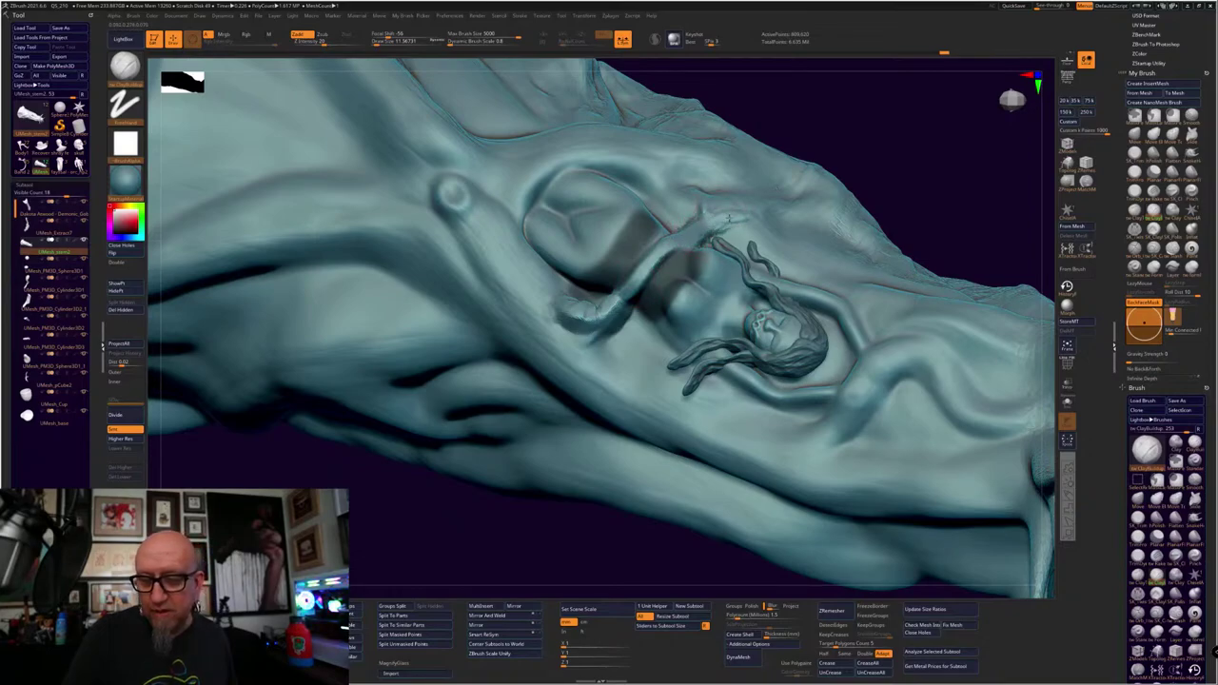
mouse_move(636, 284)
mouse_down()
mouse_move(598, 314)
mouse_move(551, 283)
mouse_up()
mouse_move(595, 326)
mouse_down()
mouse_move(592, 356)
mouse_move(616, 373)
mouse_up()
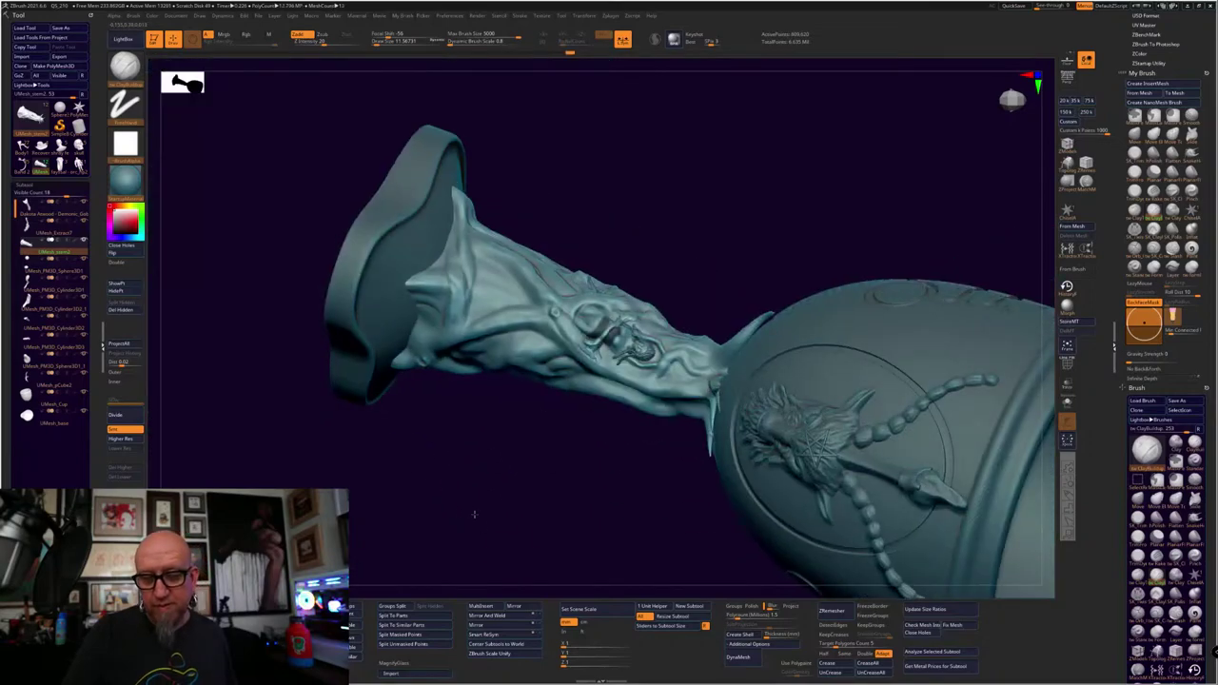
Try building up extra volume at the branch's end beside the woman's hip, and undo these strokes
drag(400, 532, 521, 524)
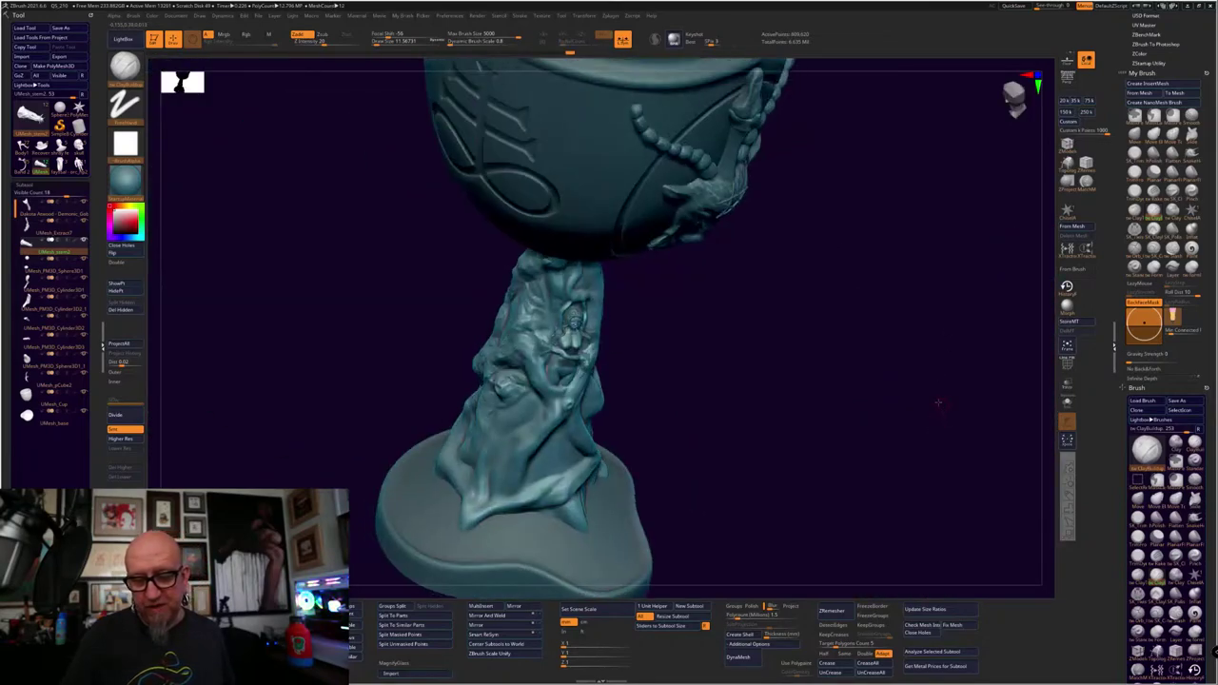
drag(938, 403, 875, 403)
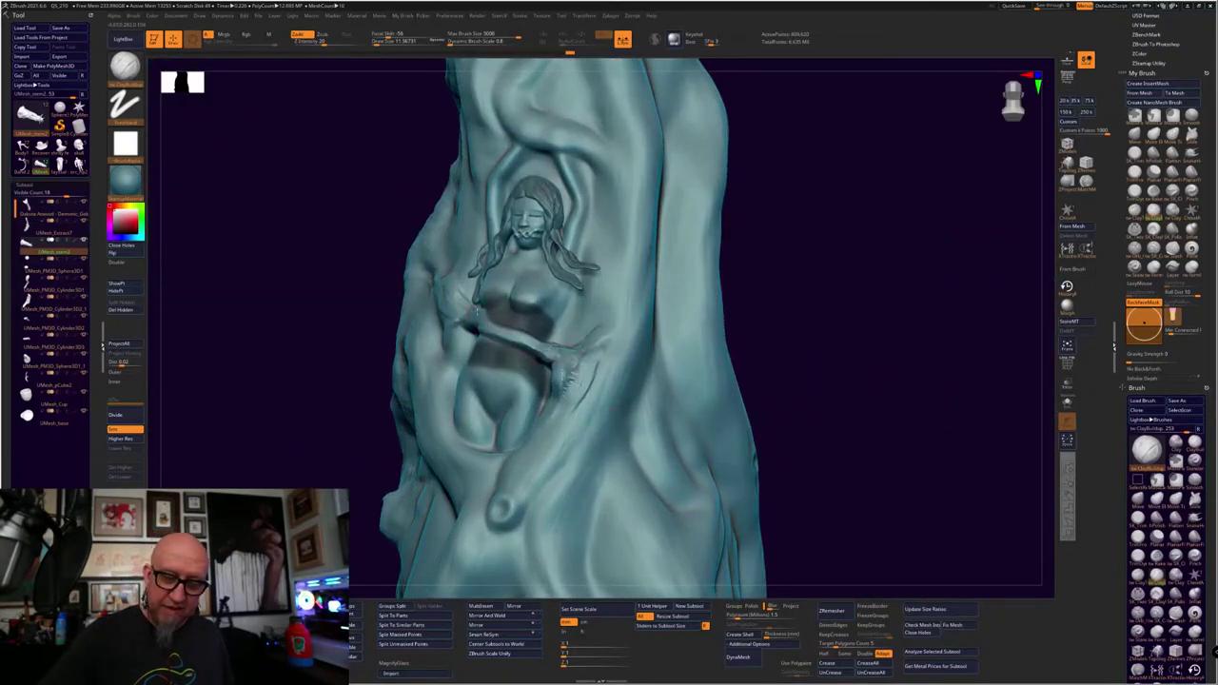
mouse_move(482, 331)
mouse_down()
mouse_move(550, 357)
mouse_move(561, 382)
mouse_move(589, 351)
mouse_move(555, 362)
mouse_move(565, 386)
mouse_move(552, 352)
mouse_move(607, 333)
mouse_move(595, 323)
mouse_move(579, 343)
mouse_up()
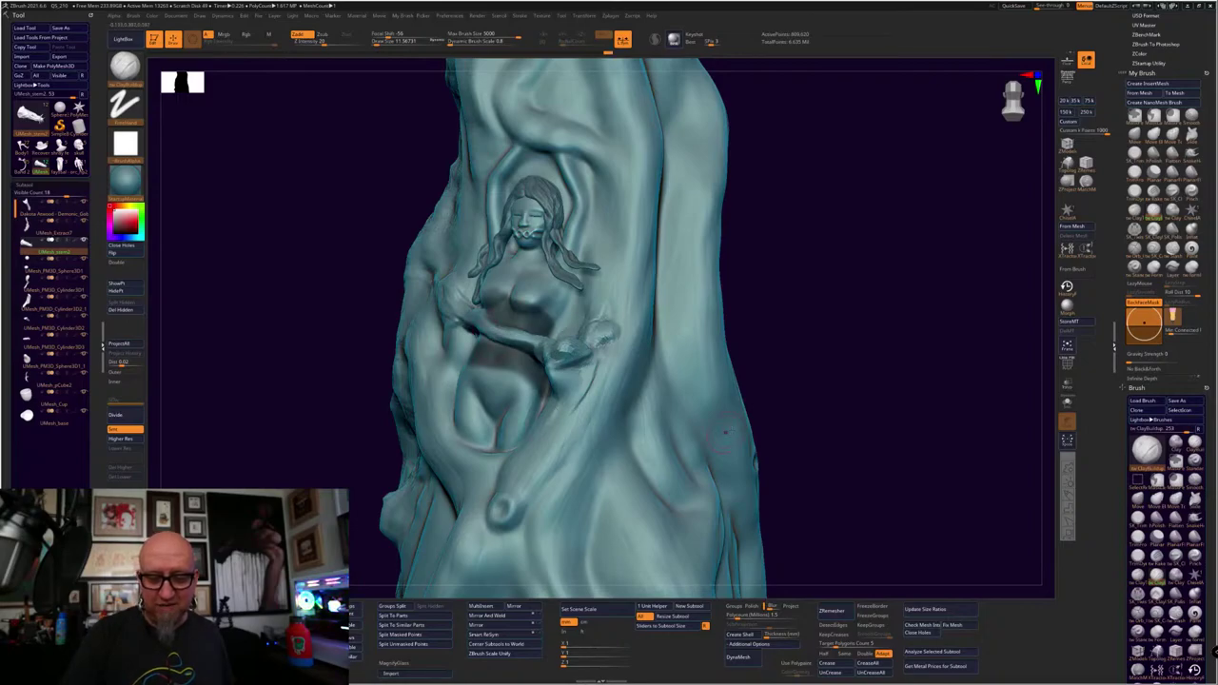
mouse_move(725, 433)
ctrl+right_down()
mouse_move(862, 318)
mouse_move(866, 336)
mouse_move(889, 340)
mouse_move(667, 551)
ctrl+right_up()
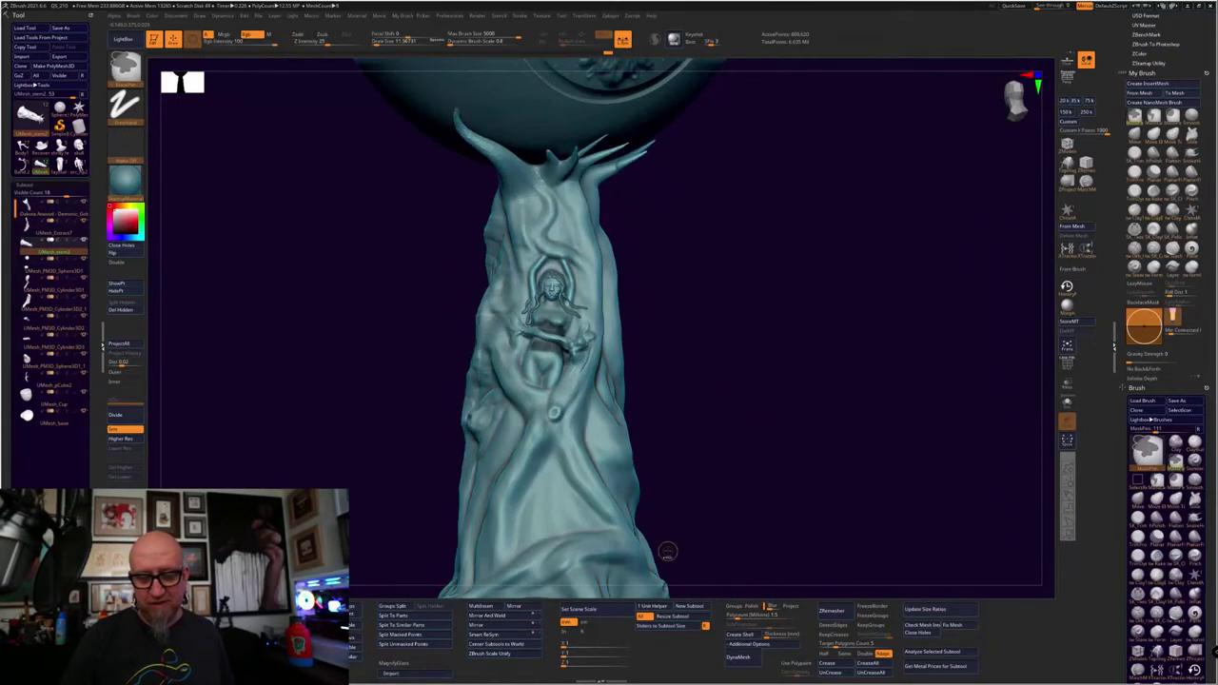
key(ctrl+z)
key(ctrl+z)
key(ctrl+z)
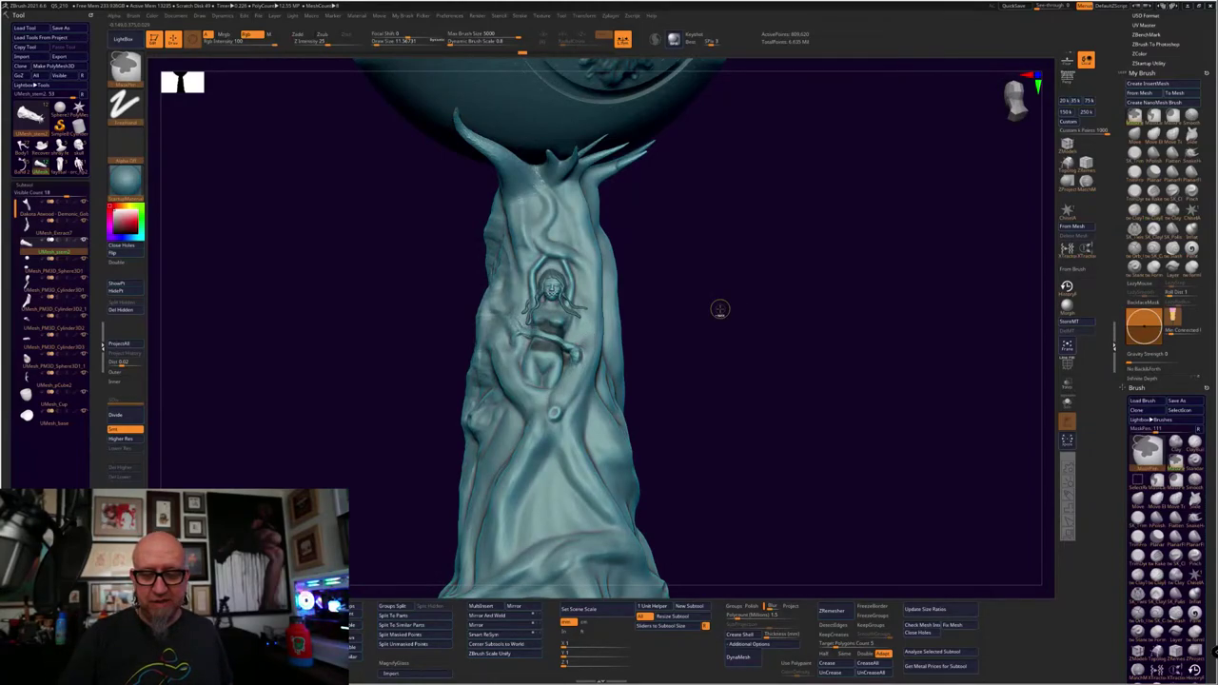
Build up rounded, hand-like forms where the woman's raised arms meet above her head
alt+drag(668, 335, 682, 367)
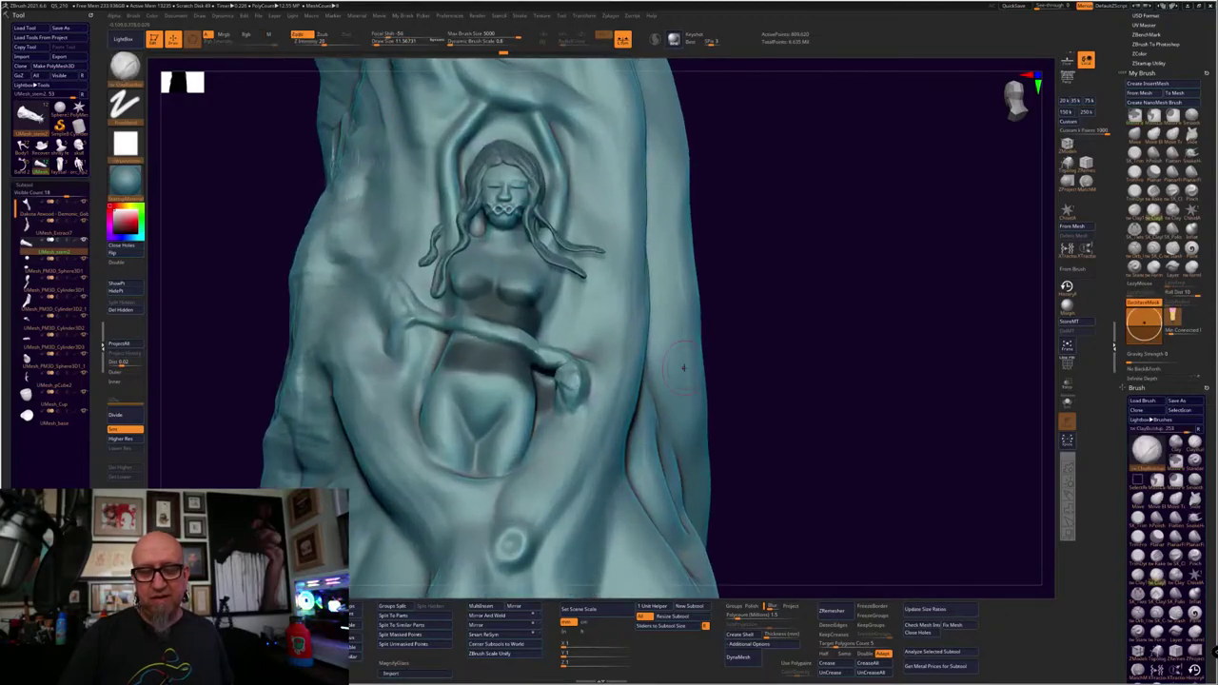
alt+drag(768, 249, 815, 385)
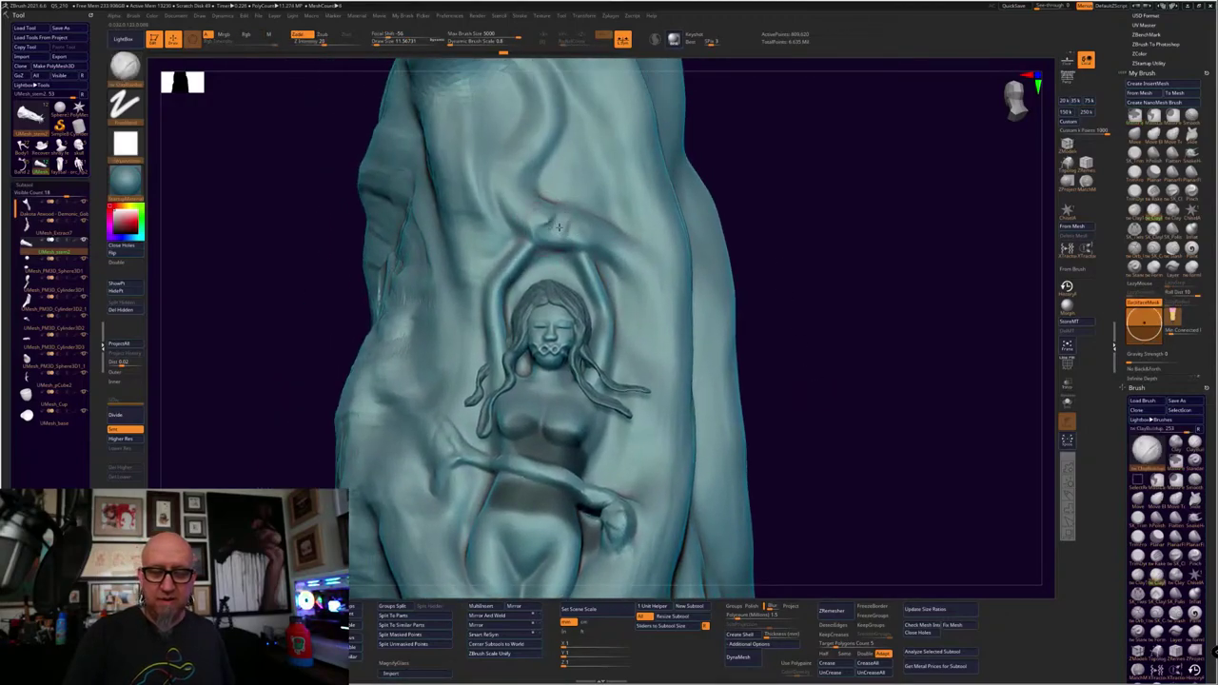
mouse_move(549, 208)
mouse_down()
mouse_move(544, 238)
mouse_move(559, 233)
mouse_move(540, 238)
mouse_move(577, 255)
mouse_move(547, 257)
mouse_up()
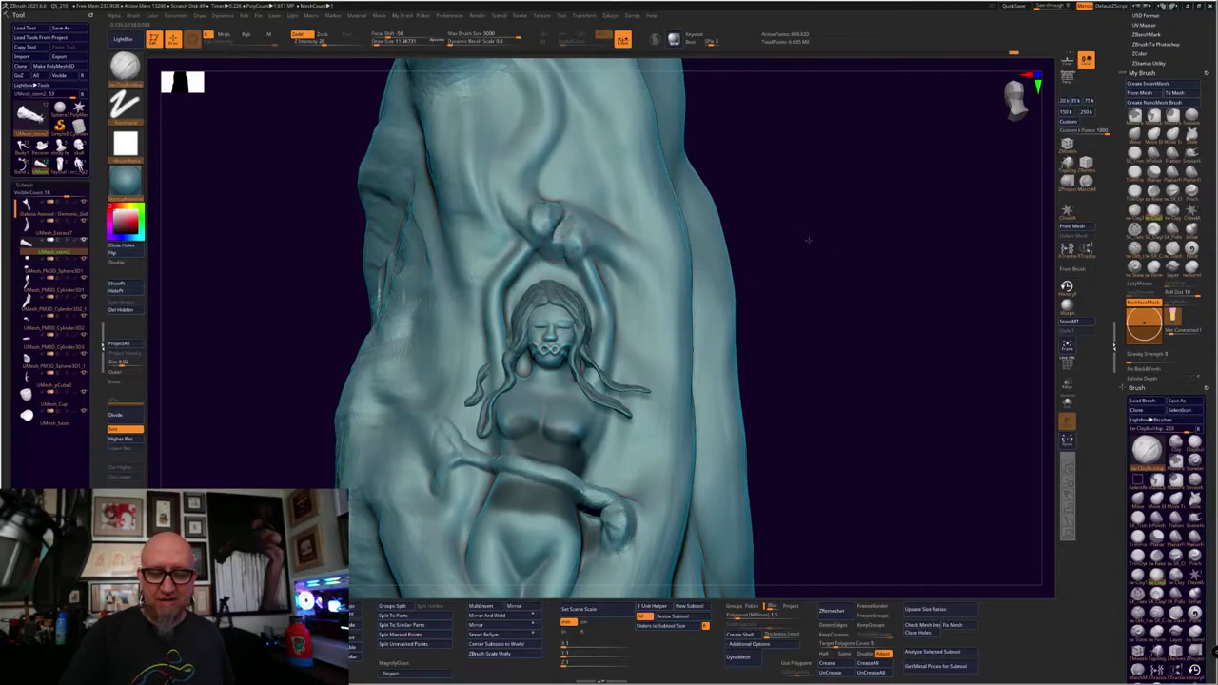
alt+drag(809, 240, 801, 205)
drag(565, 201, 560, 214)
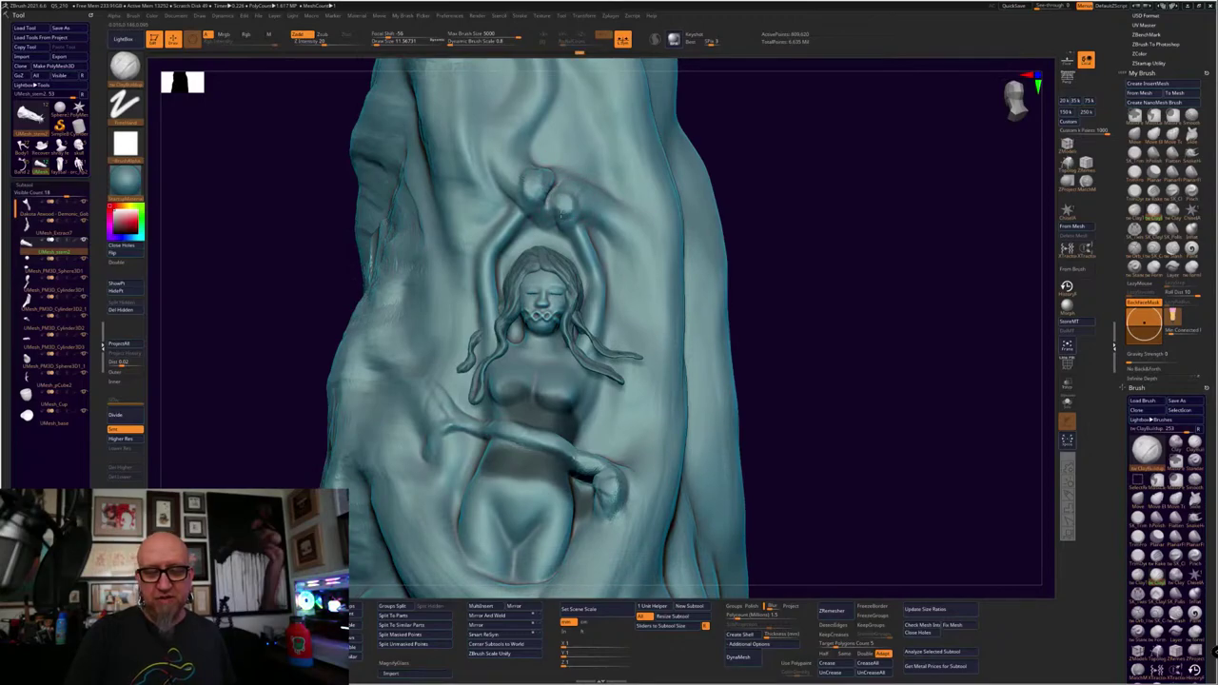
Build up and smooth the woman's raised arms on both sides of her head
alt+drag(757, 200, 715, 275)
mouse_move(588, 234)
mouse_down()
mouse_move(624, 303)
mouse_move(607, 358)
mouse_up()
drag(663, 267, 797, 183)
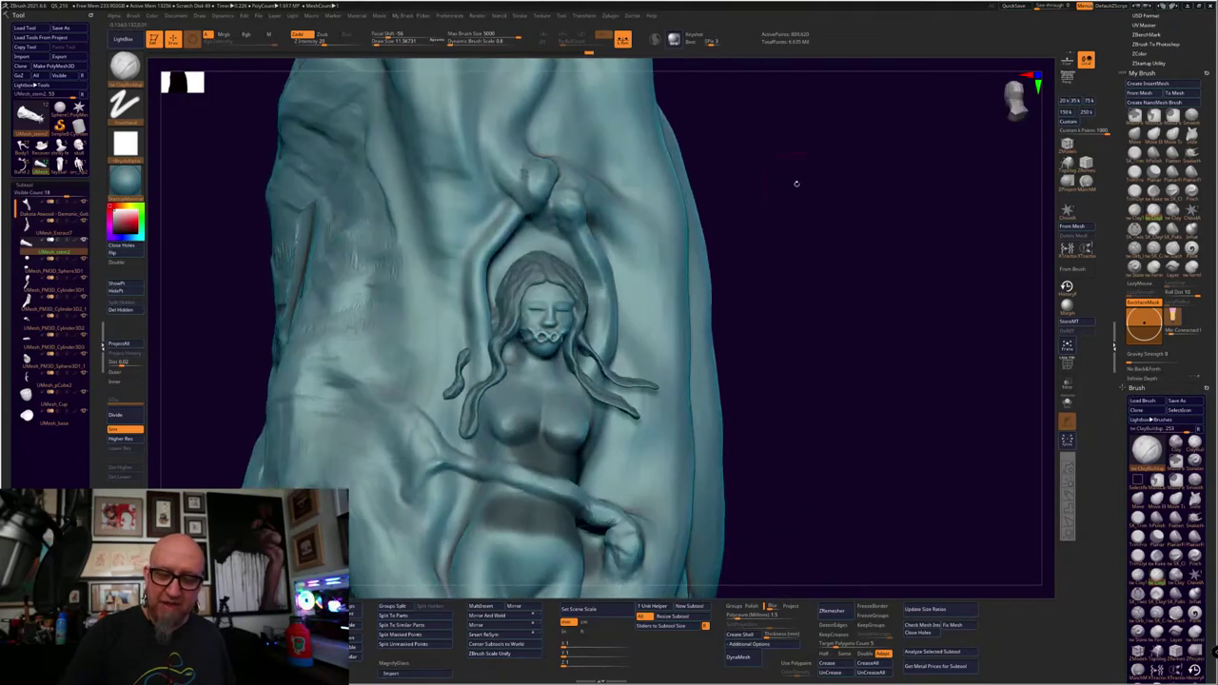
mouse_move(513, 217)
mouse_down()
mouse_move(461, 281)
mouse_move(472, 359)
mouse_move(465, 313)
mouse_up()
drag(881, 190, 761, 203)
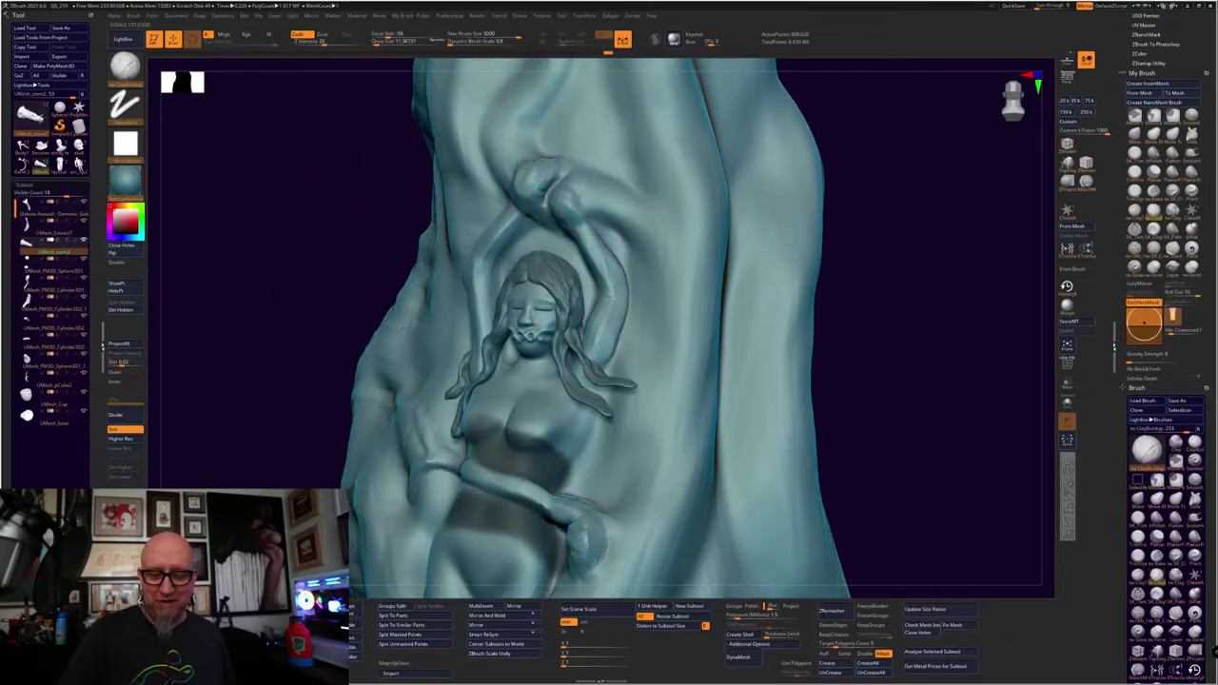
mouse_move(612, 350)
mouse_down()
mouse_move(626, 306)
mouse_move(609, 219)
mouse_up()
mouse_move(862, 190)
alt+mouse_down()
mouse_move(774, 251)
mouse_move(794, 288)
mouse_move(786, 302)
mouse_move(563, 343)
alt+mouse_up()
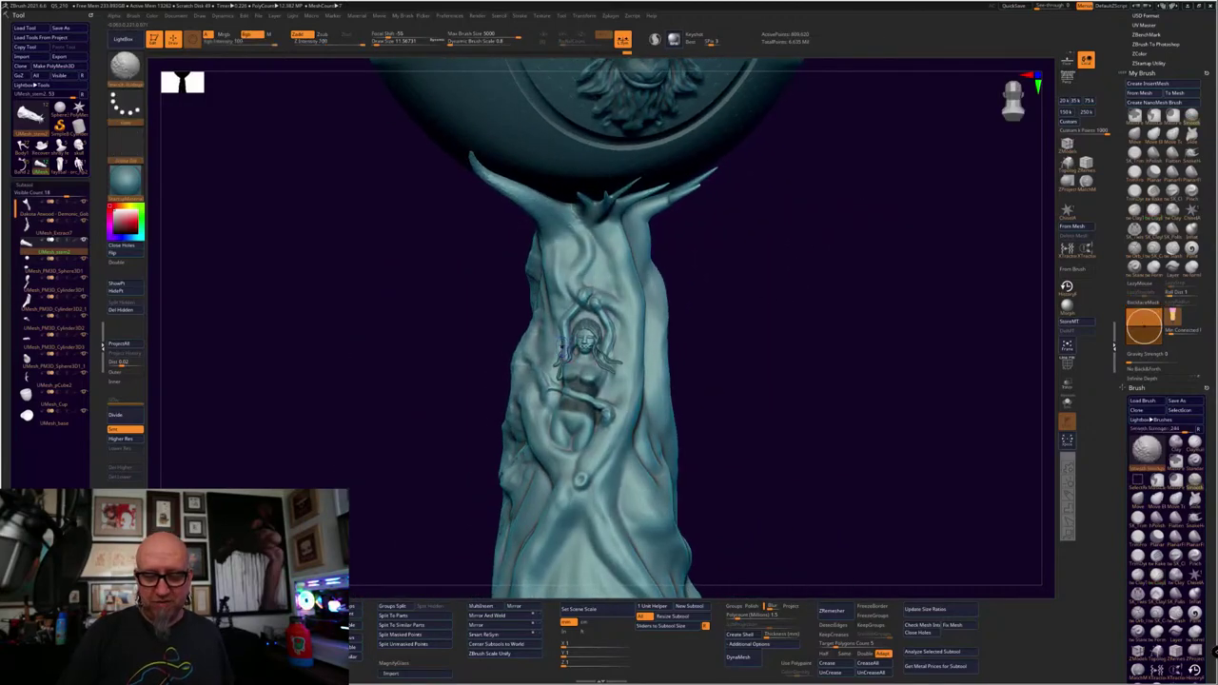
mouse_move(782, 307)
shift+mouse_down()
mouse_move(812, 348)
mouse_move(771, 326)
mouse_move(768, 348)
mouse_move(780, 345)
mouse_move(764, 348)
mouse_move(785, 367)
mouse_move(793, 343)
mouse_move(733, 362)
mouse_move(720, 349)
mouse_move(859, 413)
mouse_move(810, 413)
shift+mouse_up()
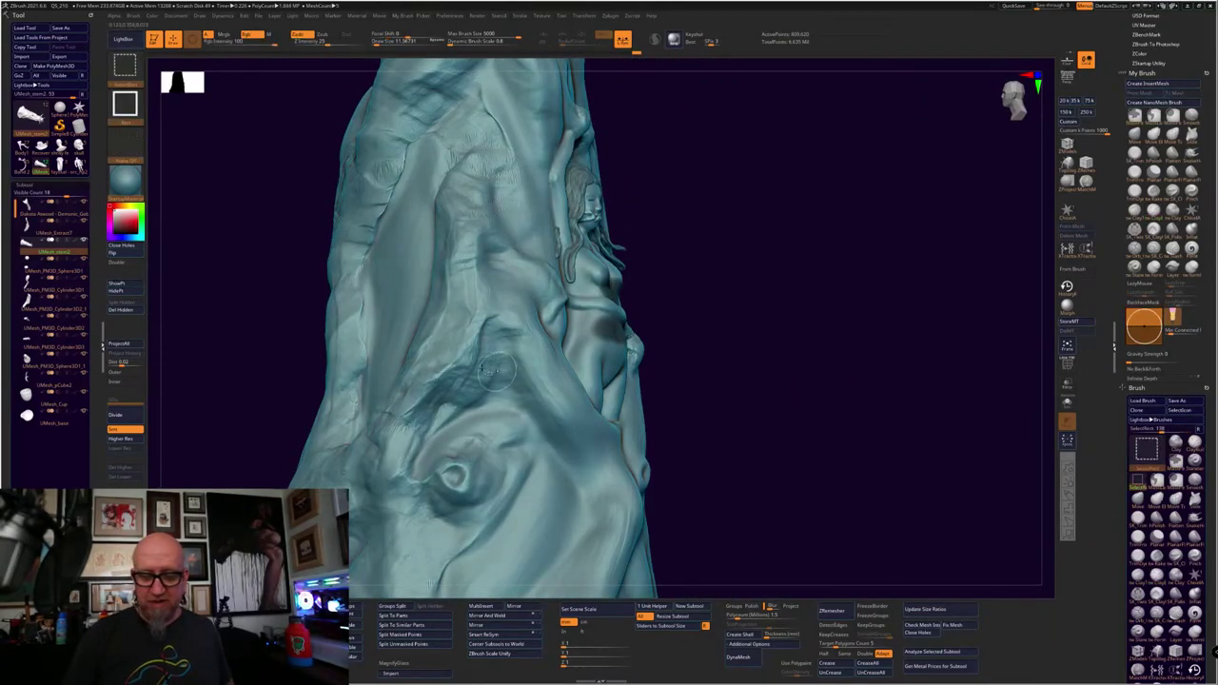
Sketch a temporary on-screen guide for the woman's thighs and lower legs continuing down the trunk below her hips
mouse_move(234, 409)
ctrl+shift+mouse_down()
mouse_move(372, 440)
mouse_move(720, 470)
mouse_move(728, 497)
mouse_move(770, 500)
mouse_move(770, 533)
mouse_move(815, 492)
mouse_move(796, 504)
mouse_move(790, 405)
mouse_move(791, 423)
mouse_move(825, 443)
ctrl+shift+mouse_up()
ctrl+shift+click(794, 506)
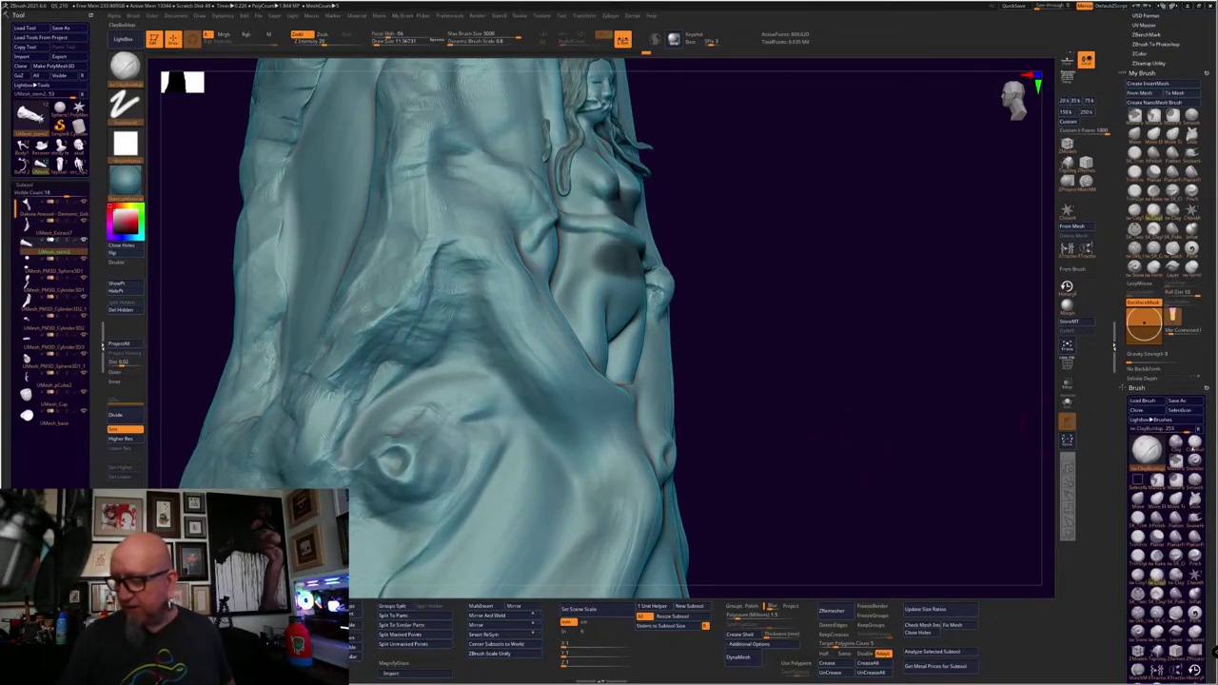
click(1068, 494)
drag(601, 286, 574, 526)
drag(543, 388, 558, 497)
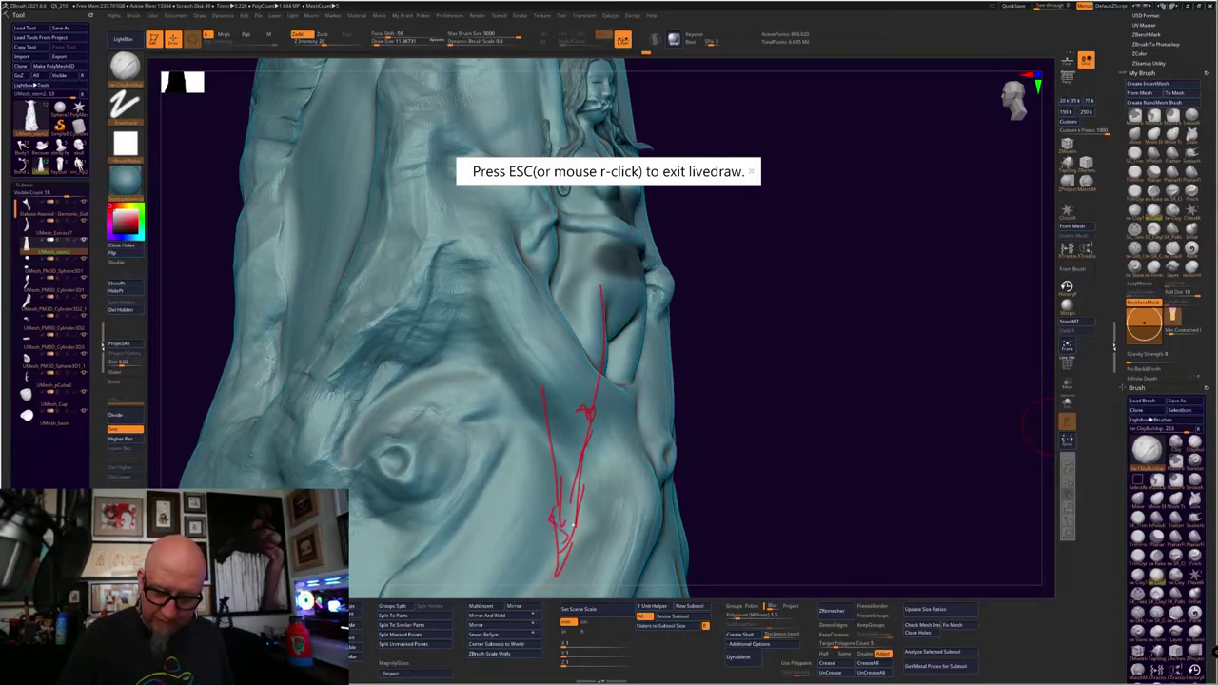
drag(650, 326, 603, 469)
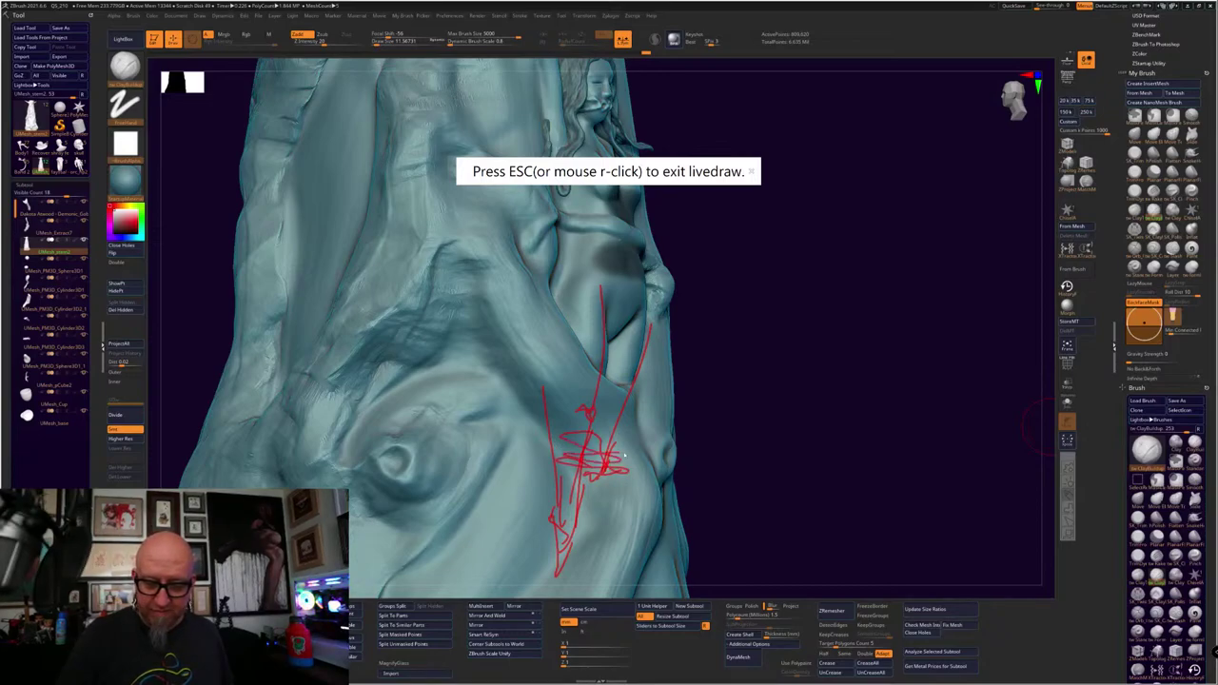
mouse_move(628, 457)
mouse_down()
mouse_move(555, 463)
mouse_move(554, 542)
mouse_up()
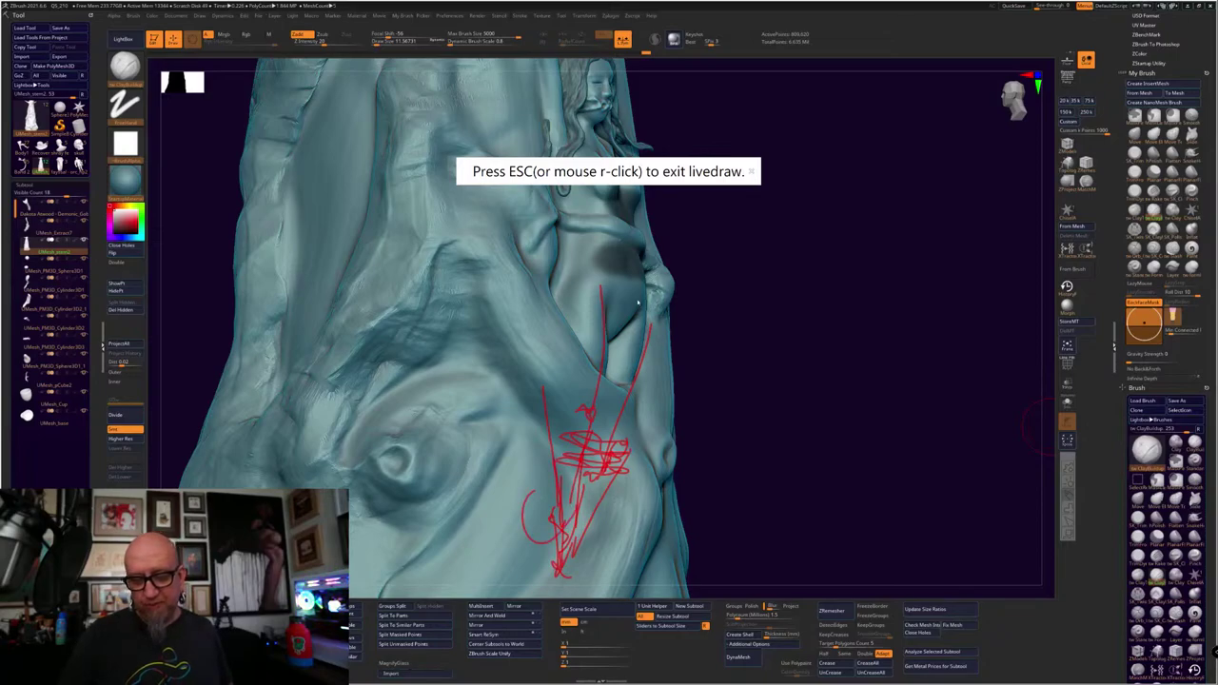
drag(626, 449, 614, 521)
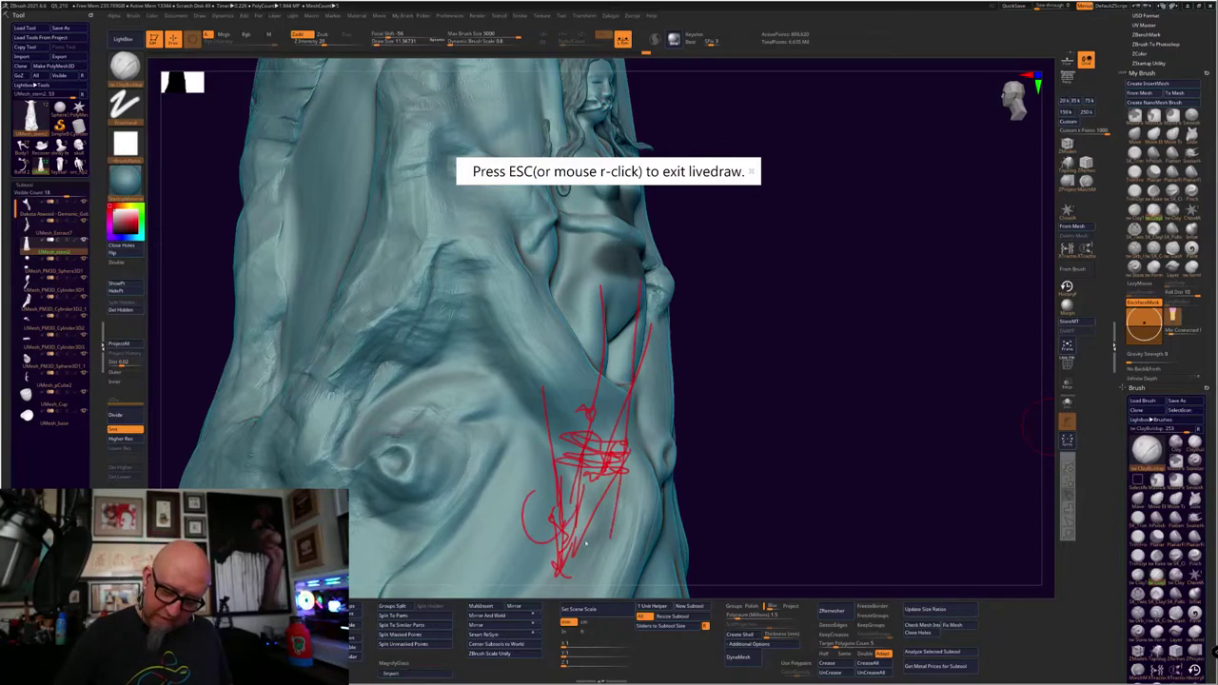
drag(528, 514, 574, 526)
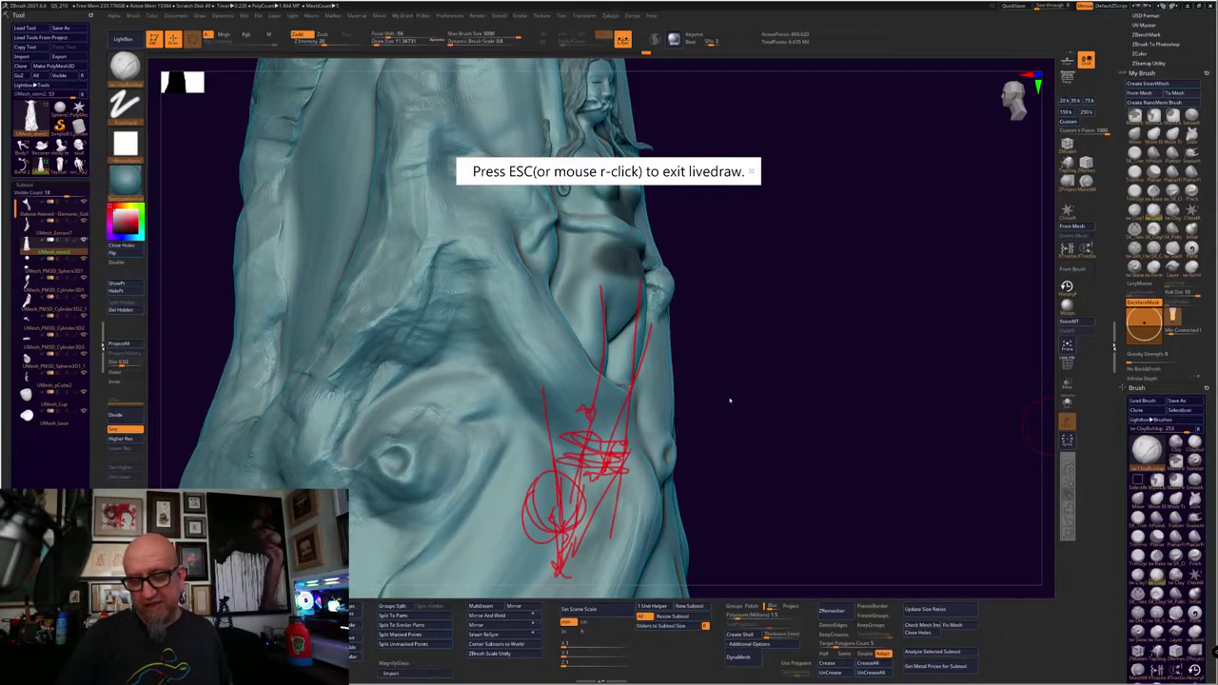
key(Escape)
Try flattening the trunk just below the woman's thighs with the Planar brush, and undo the stroke
drag(796, 413, 790, 438)
click(1155, 536)
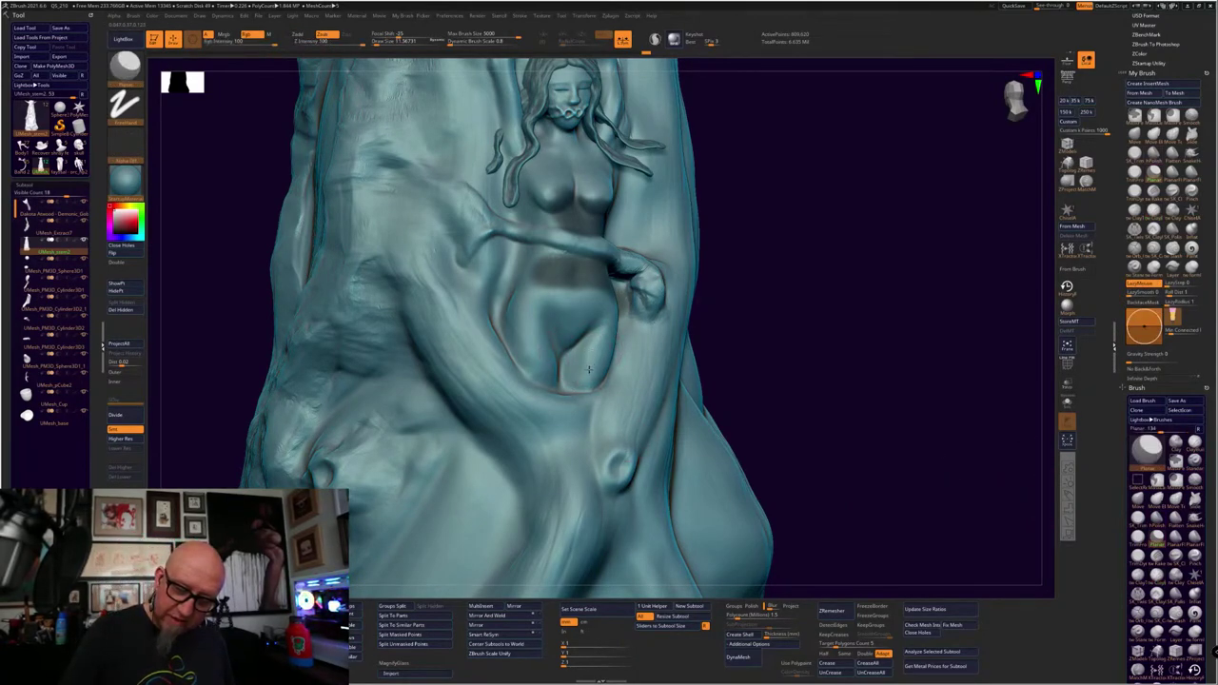
mouse_move(588, 371)
mouse_down()
mouse_move(516, 493)
mouse_move(504, 546)
mouse_up()
drag(782, 369, 868, 366)
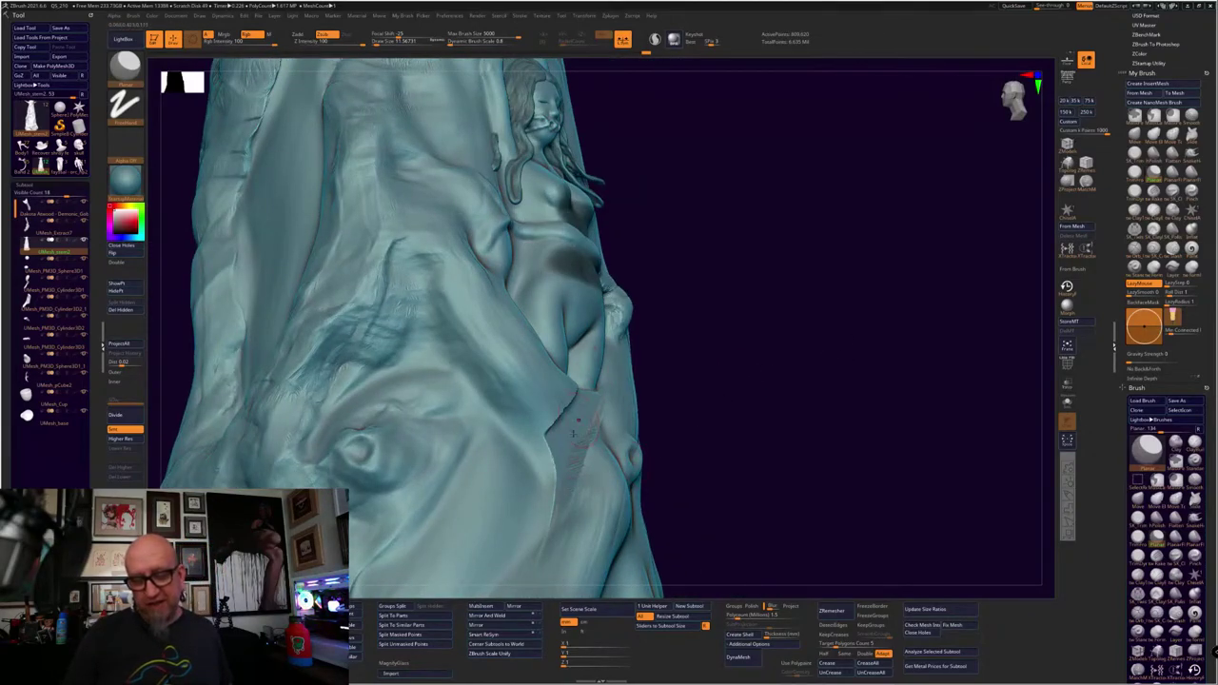
drag(680, 427, 781, 362)
key(ctrl+z)
Try cutting an angled flat plane between the woman's legs and the lower branch from several angles, and undo it
drag(535, 354, 516, 459)
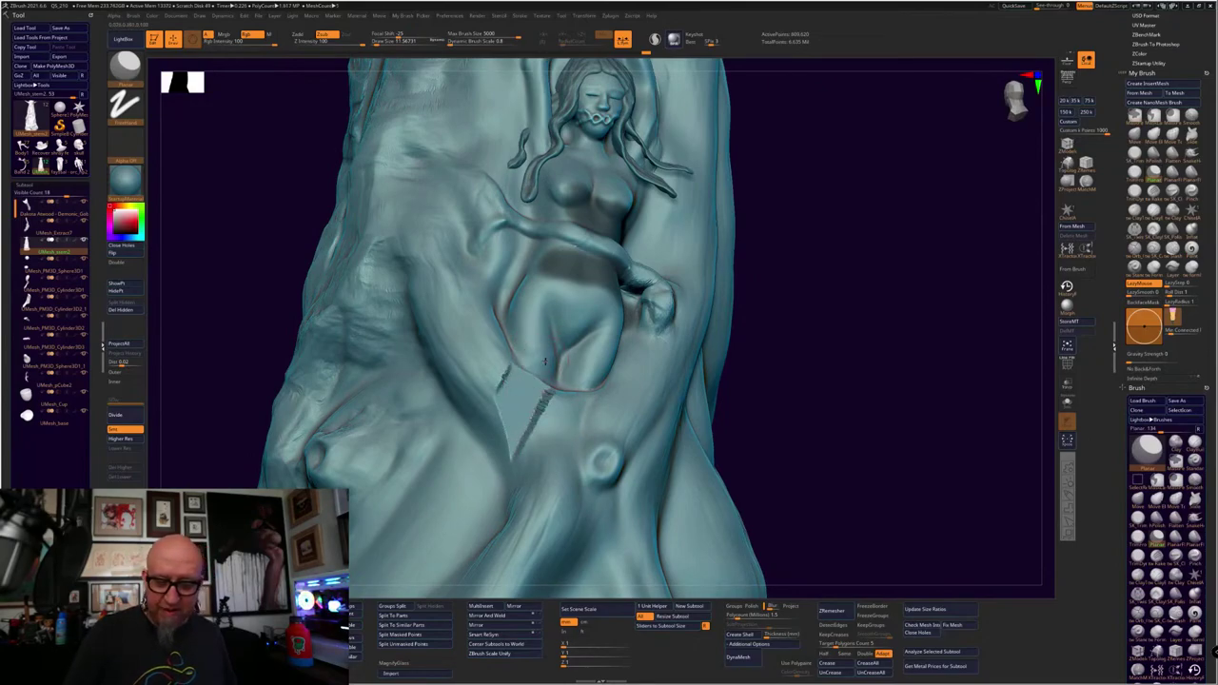
drag(549, 382, 525, 451)
drag(846, 369, 544, 338)
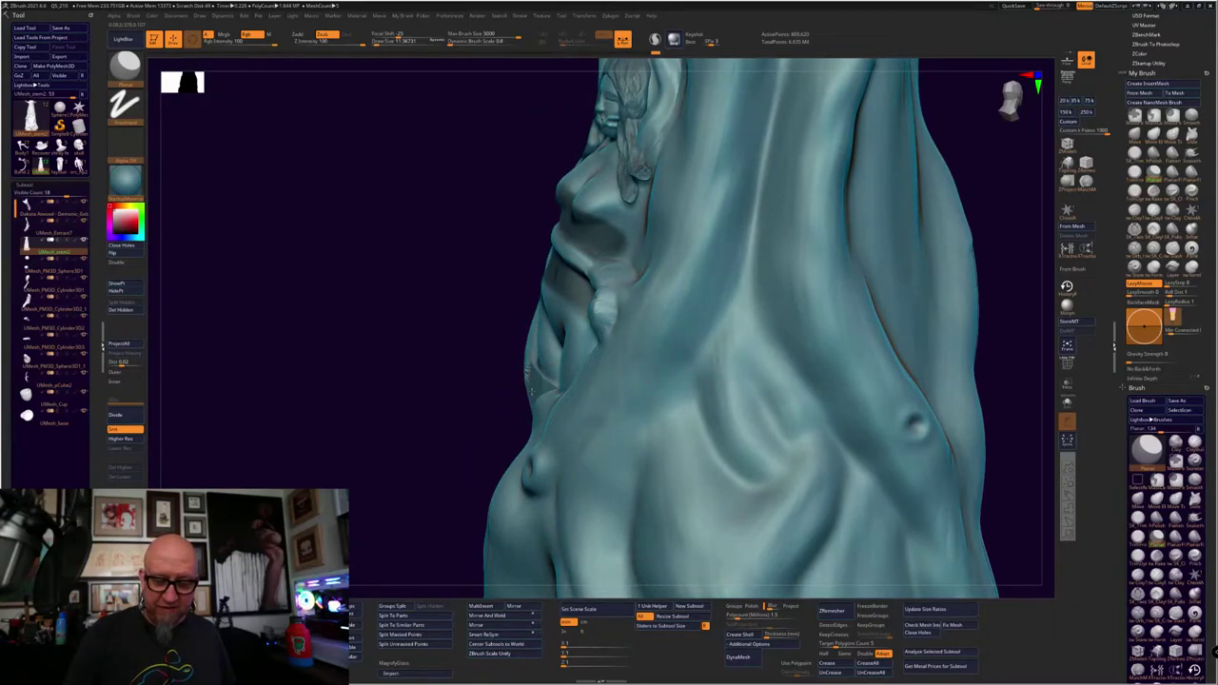
drag(489, 457, 520, 446)
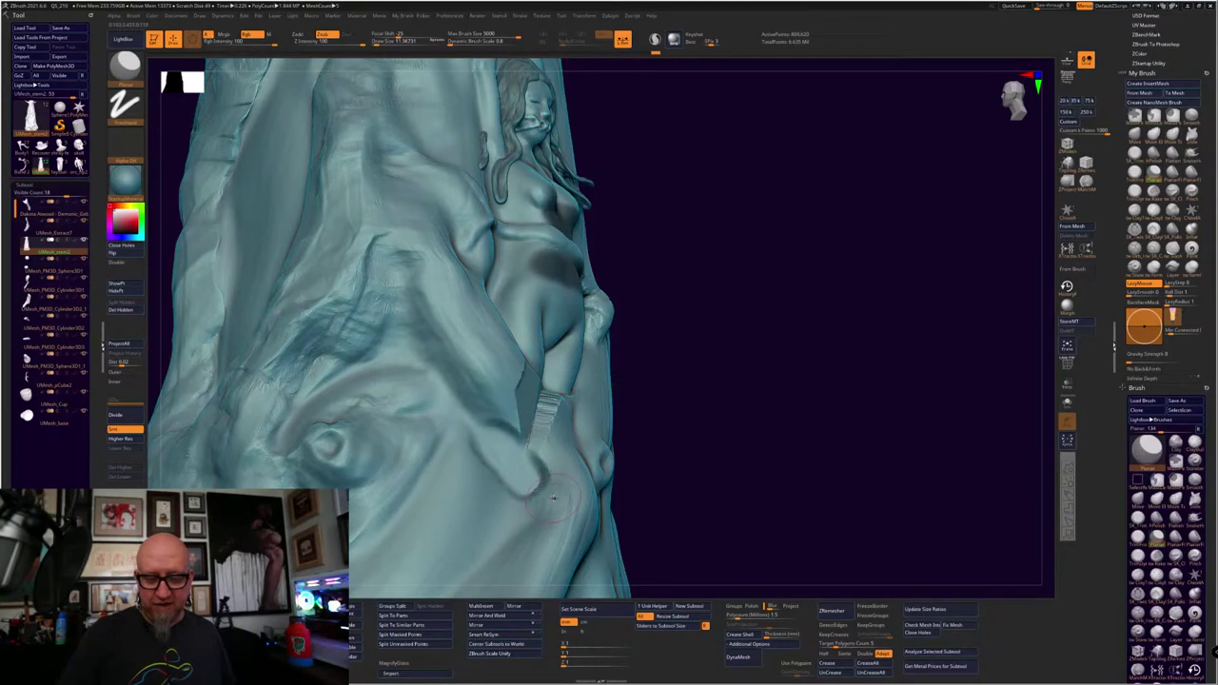
key(ctrl+z)
key(ctrl+z)
key(ctrl+z)
key(ctrl+z)
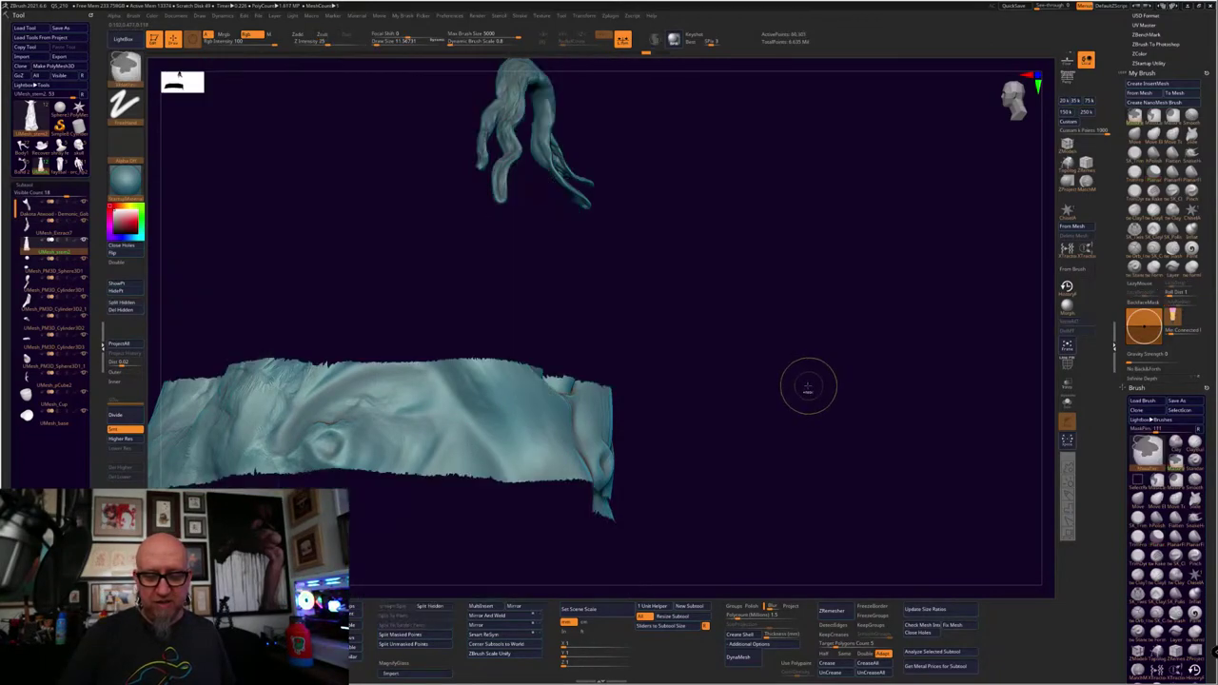
Try one more Planar stroke from the front below the woman's thighs, and undo it
drag(816, 382, 725, 377)
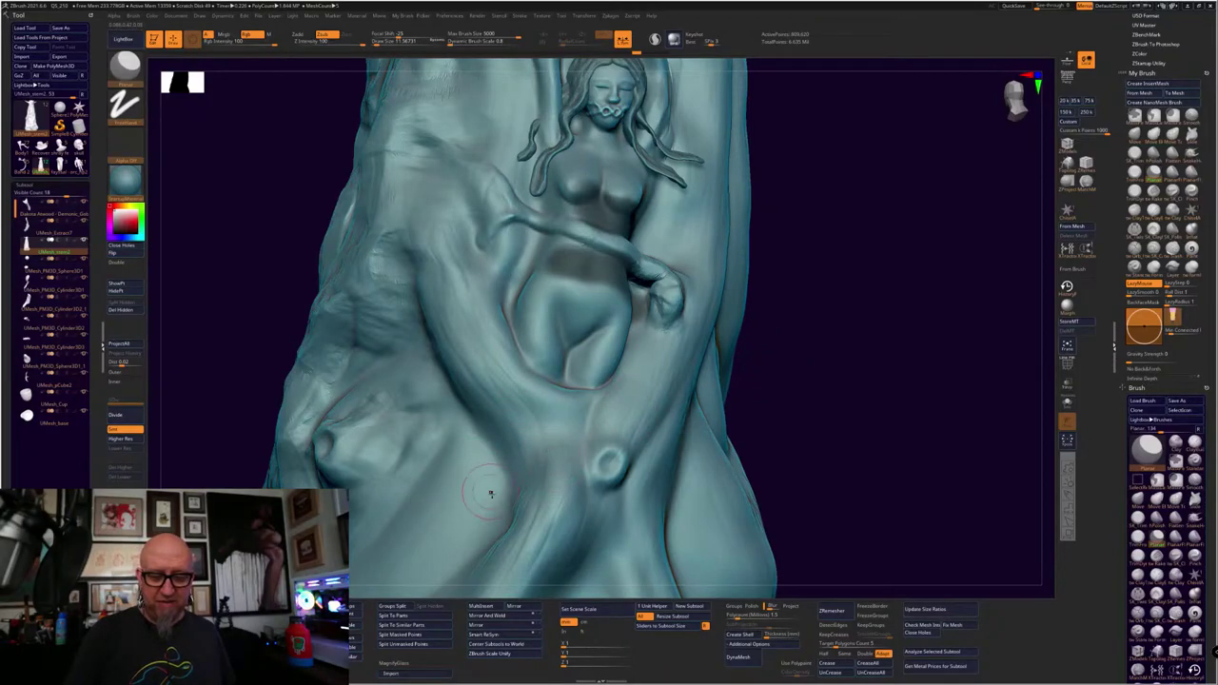
drag(547, 362, 483, 473)
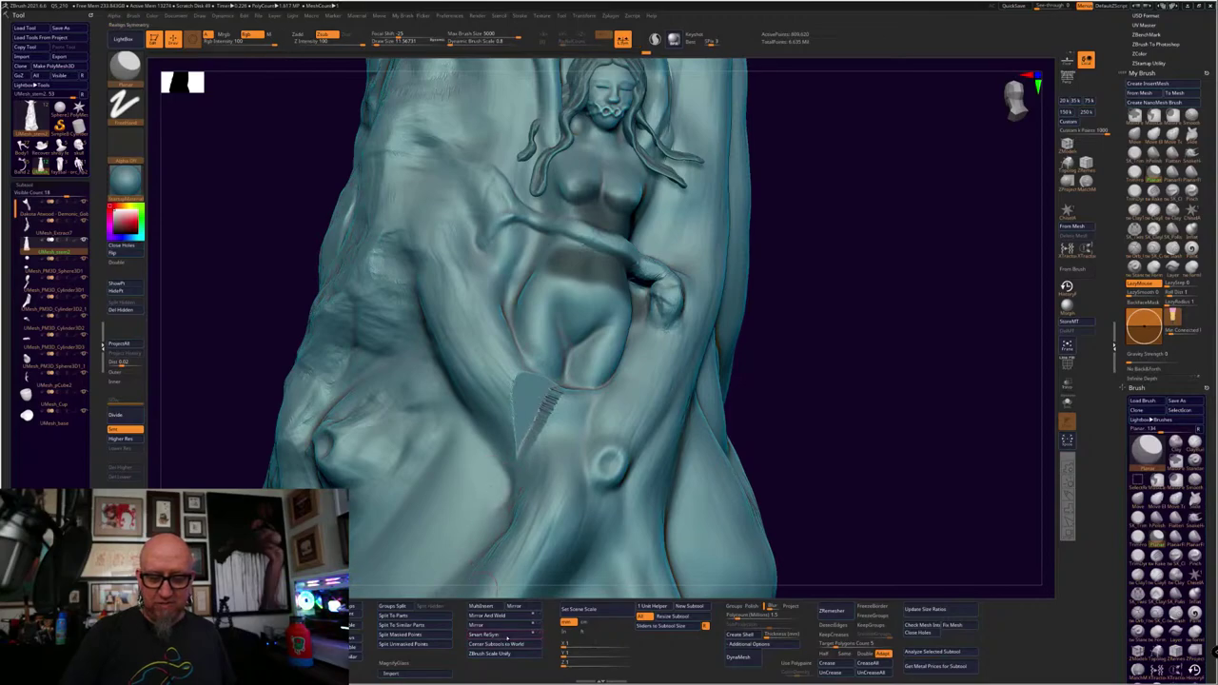
key(ctrl)
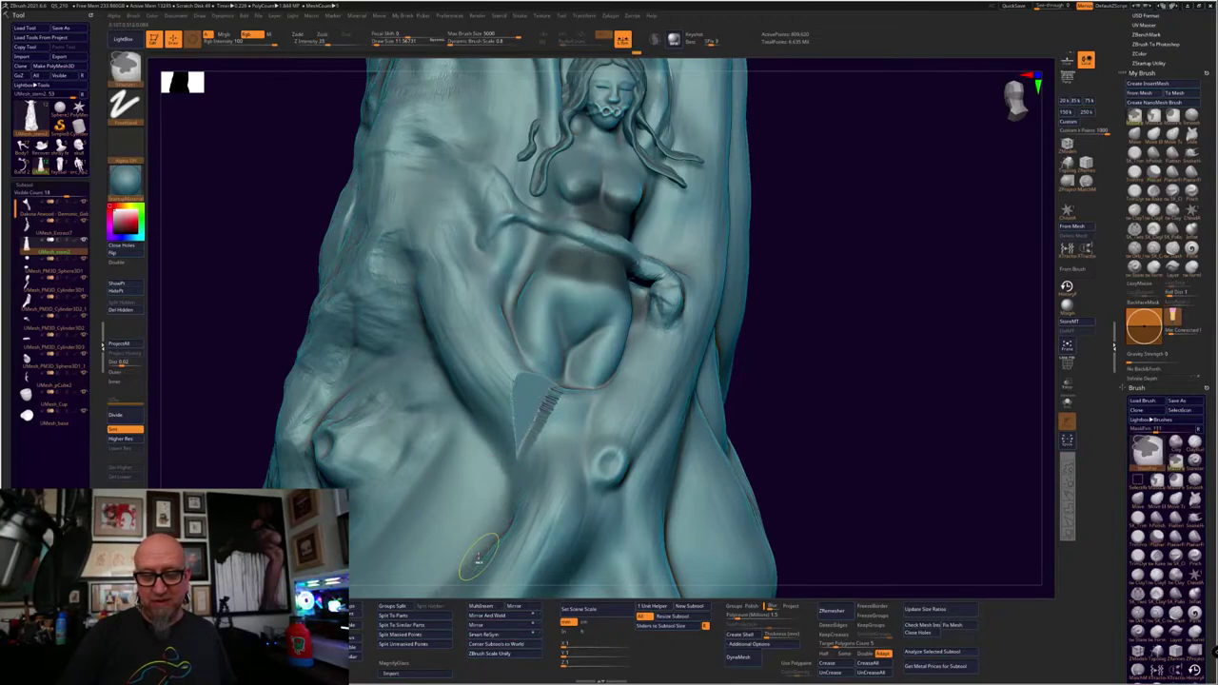
key(ctrl+z)
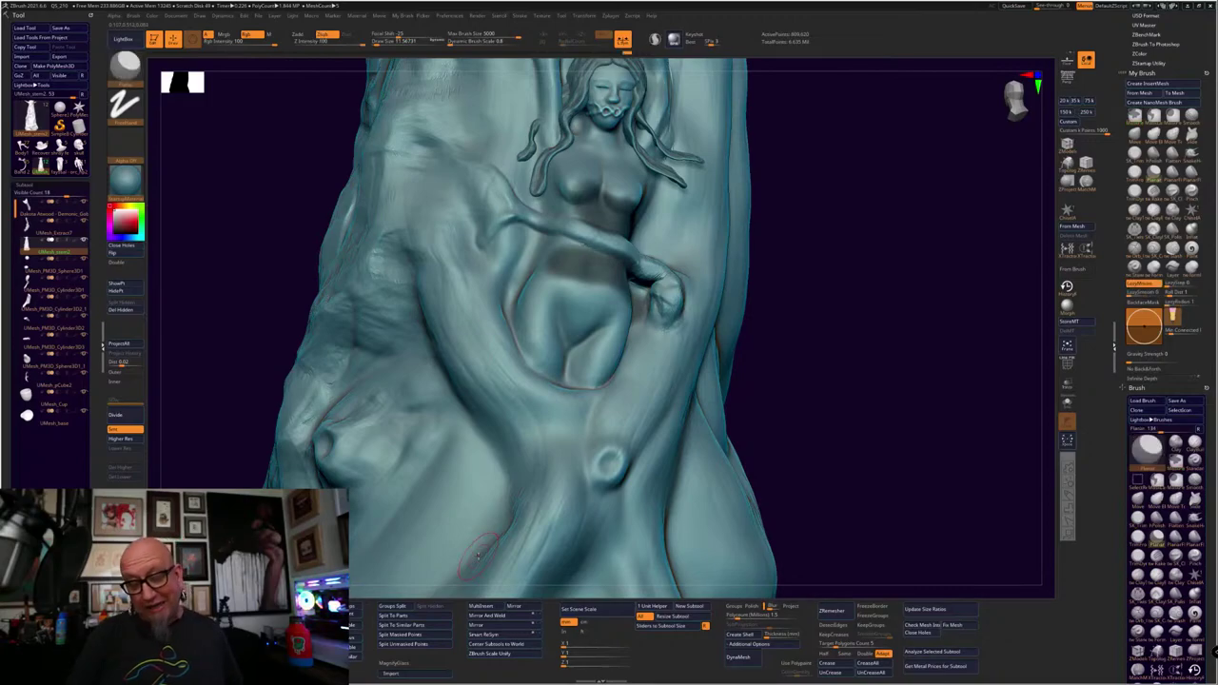
Enlarge the Move brush and pull the trunk's profile outward beneath the woman's hips
mouse_move(816, 400)
mouse_down()
mouse_move(900, 381)
mouse_move(893, 392)
mouse_move(913, 401)
mouse_up()
key(b)
key(m)
key(v)
drag(744, 426, 727, 420)
key(space)
click(733, 419)
drag(529, 466, 538, 465)
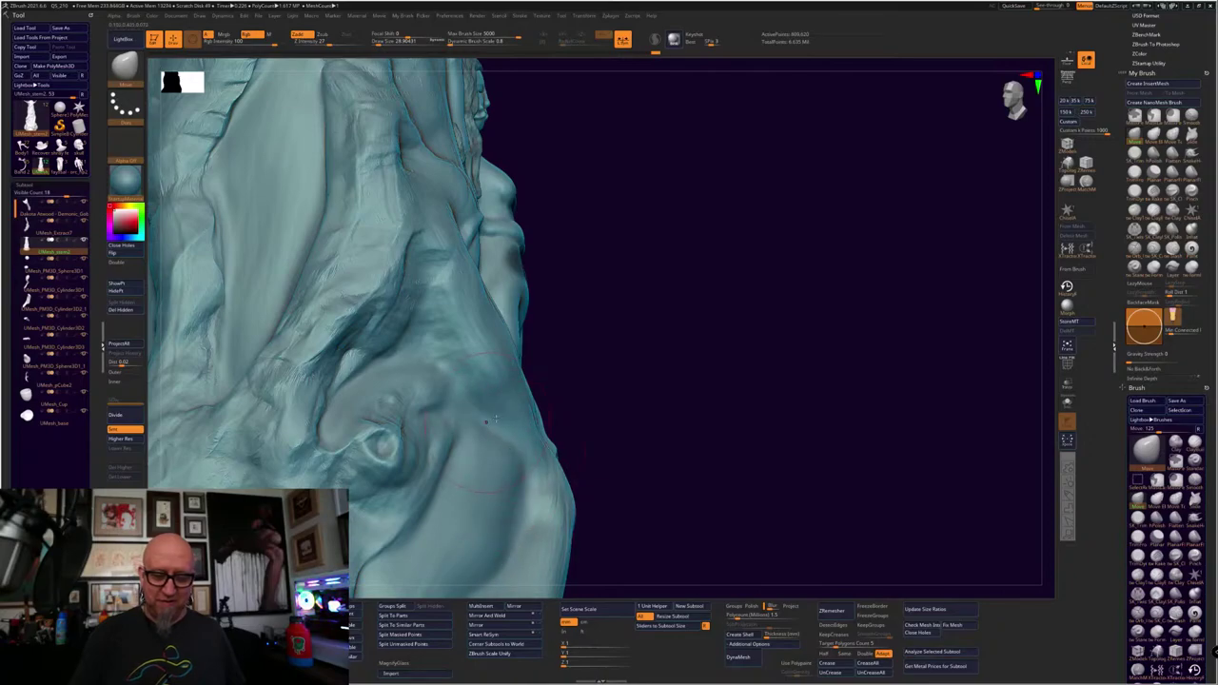
drag(514, 392, 524, 389)
drag(545, 444, 554, 442)
Adjust the folds and silhouette of the lower trunk with the Move brush, working from several sides
alt+drag(656, 430, 686, 268)
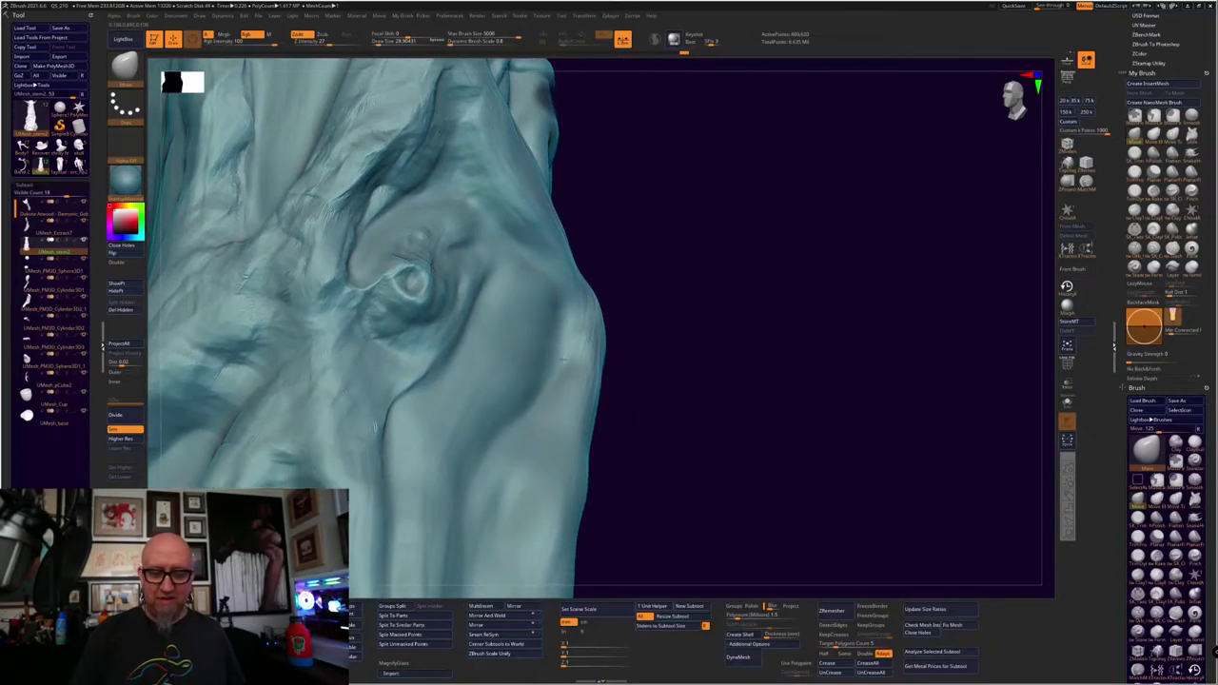
mouse_move(498, 424)
mouse_down()
mouse_move(508, 430)
mouse_move(479, 463)
mouse_up()
mouse_move(799, 366)
mouse_down()
mouse_move(590, 371)
mouse_move(674, 406)
mouse_up()
mouse_move(949, 305)
alt+mouse_down()
mouse_move(884, 272)
mouse_move(884, 310)
mouse_move(847, 326)
mouse_move(905, 326)
mouse_move(885, 410)
mouse_move(886, 353)
mouse_move(868, 454)
alt+mouse_up()
drag(898, 401, 853, 354)
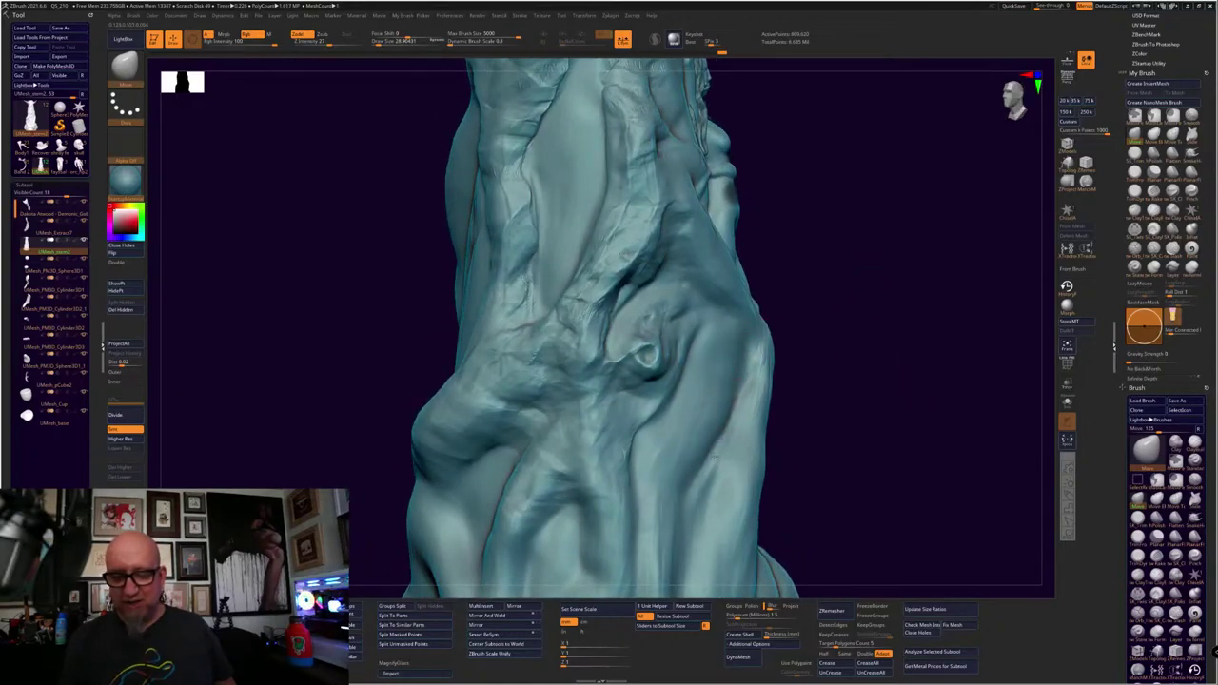
mouse_move(773, 472)
mouse_down()
mouse_move(769, 409)
mouse_move(828, 371)
mouse_move(772, 409)
mouse_move(799, 380)
mouse_move(837, 385)
mouse_move(828, 399)
mouse_move(851, 442)
mouse_up()
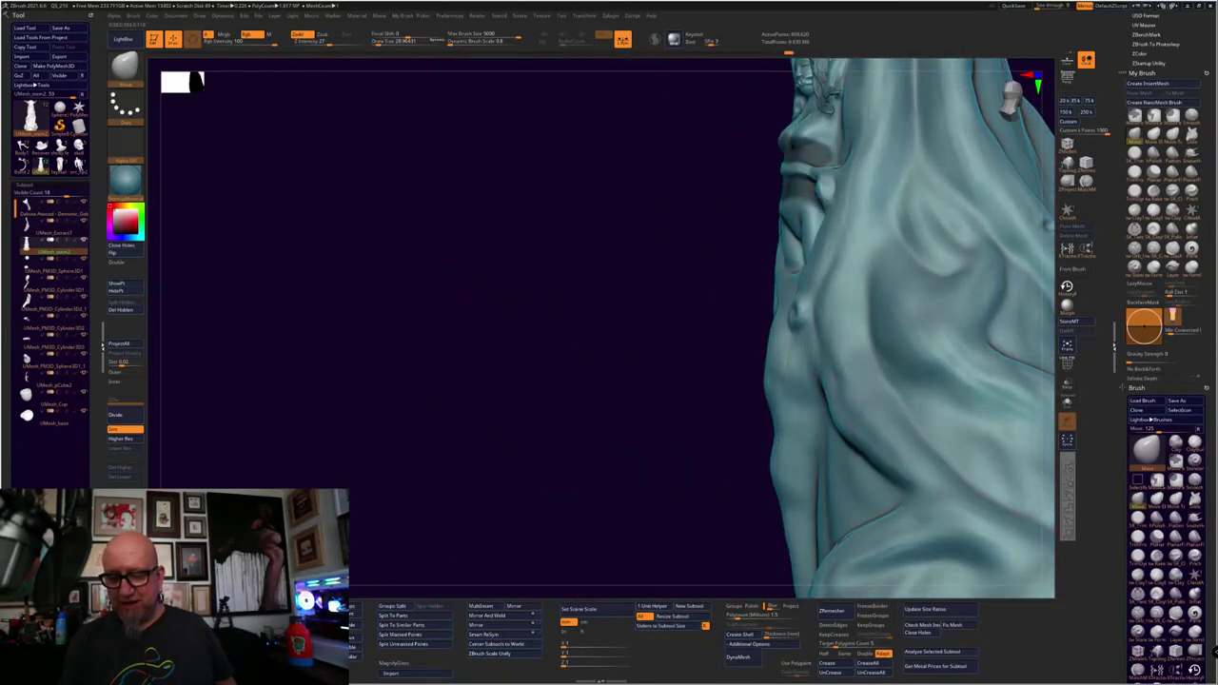
drag(763, 440, 837, 436)
drag(561, 449, 589, 437)
Make the UMesh_Cup subtool active and frame the inverted cross on the cup
drag(967, 302, 868, 459)
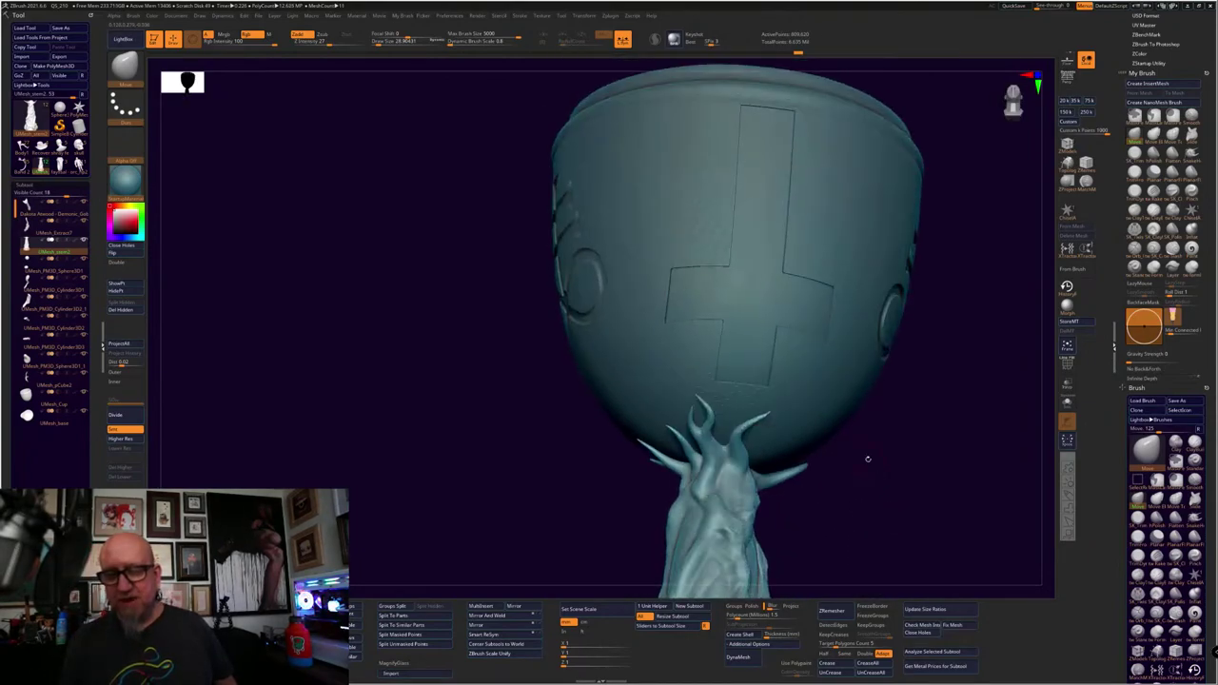
drag(988, 251, 949, 297)
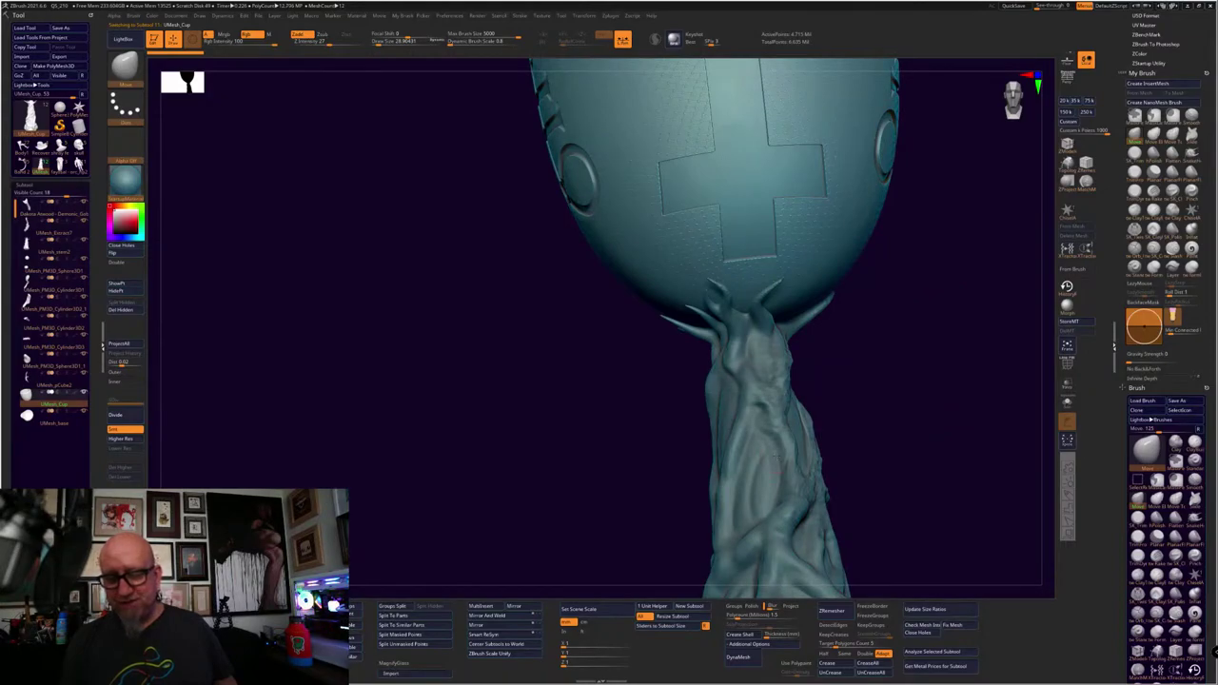
alt+drag(864, 344, 888, 516)
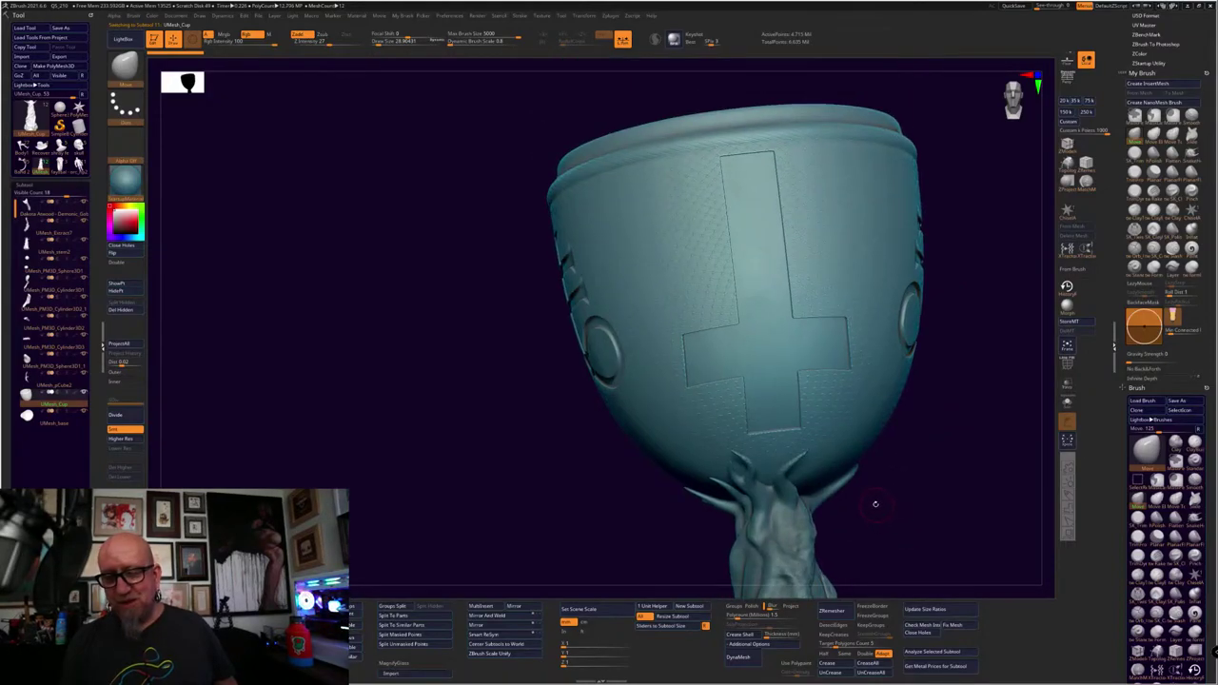
drag(963, 314, 911, 364)
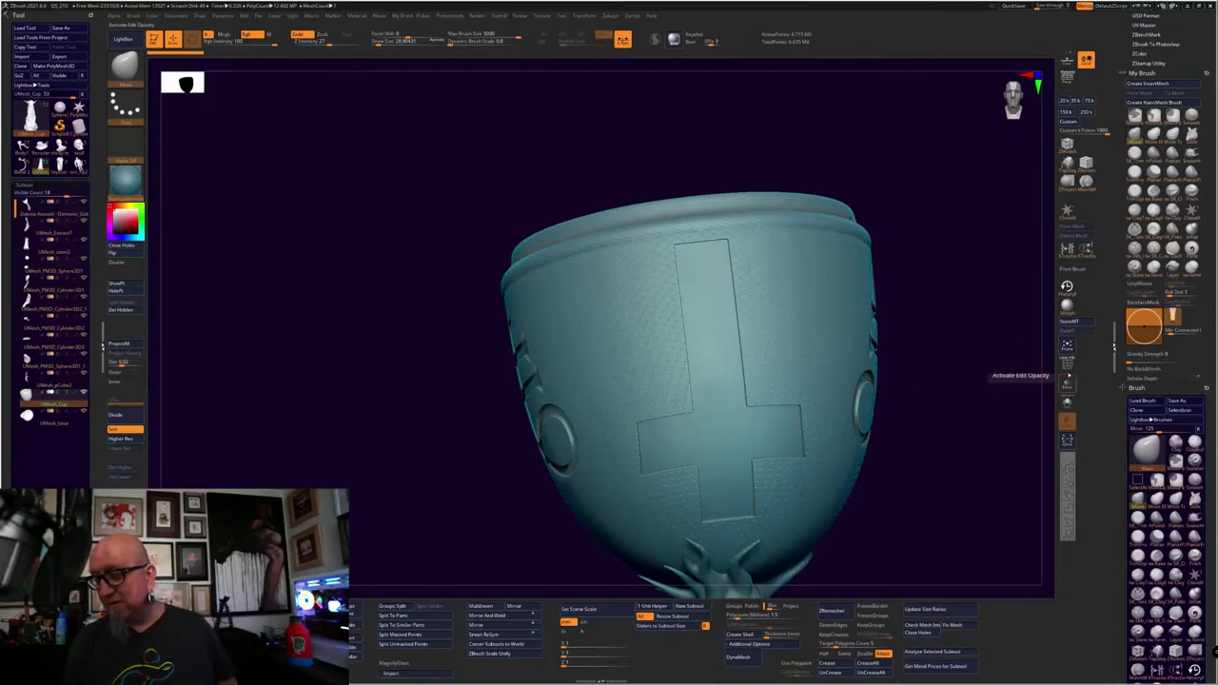
click(1067, 365)
click(1067, 367)
mouse_move(927, 343)
alt+mouse_down()
mouse_move(923, 332)
mouse_move(924, 354)
mouse_move(927, 343)
alt+mouse_up()
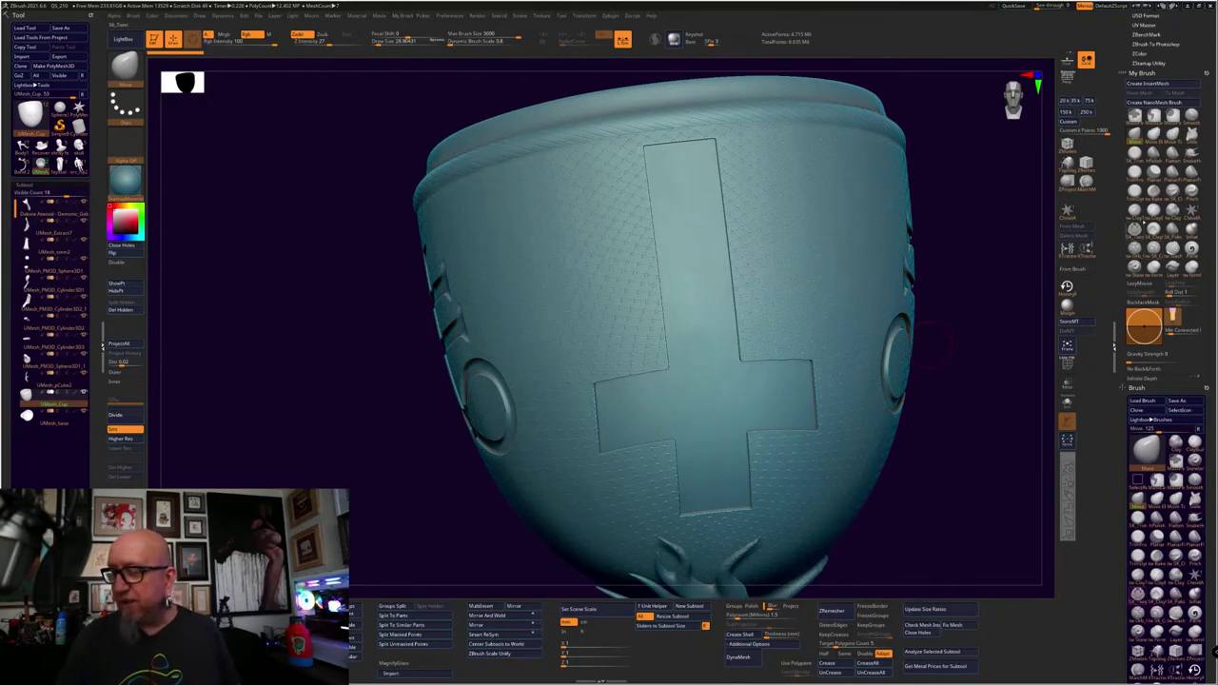
Carve shallow vertical grooves into the cross's long arm with the ClayTubes brush, undoing the unwanted strokes
click(1136, 213)
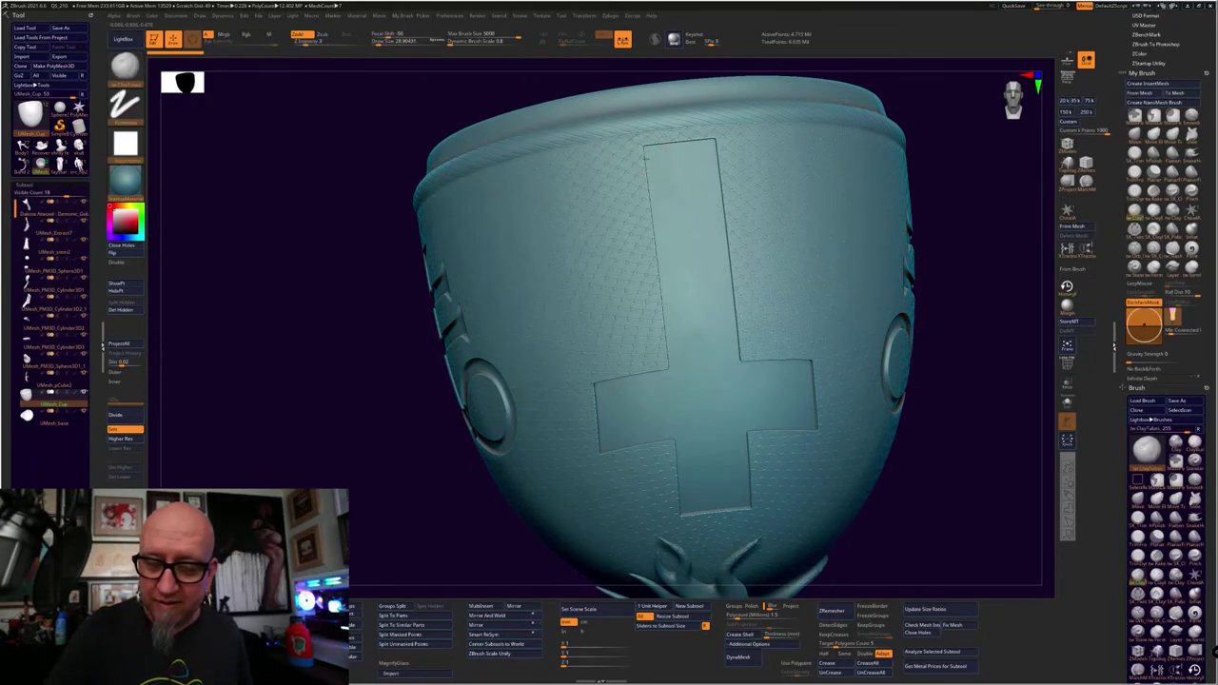
drag(651, 209, 663, 255)
key(ctrl+z)
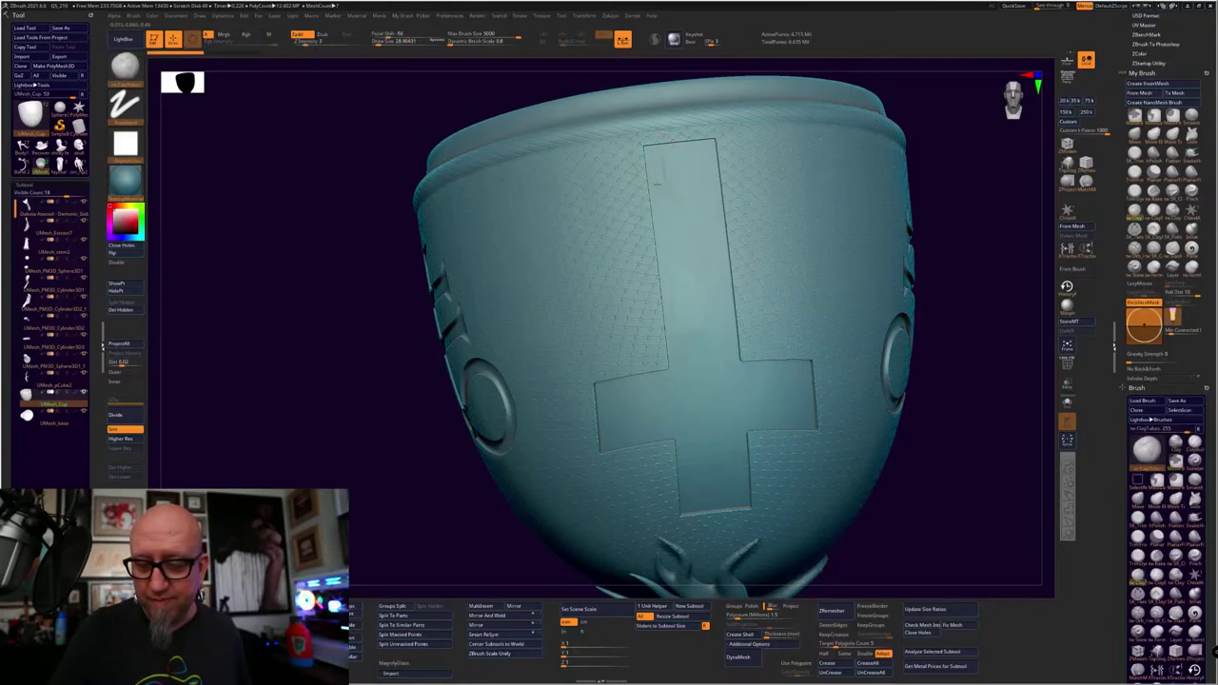
mouse_move(672, 310)
mouse_down()
mouse_move(679, 367)
mouse_move(670, 269)
mouse_up()
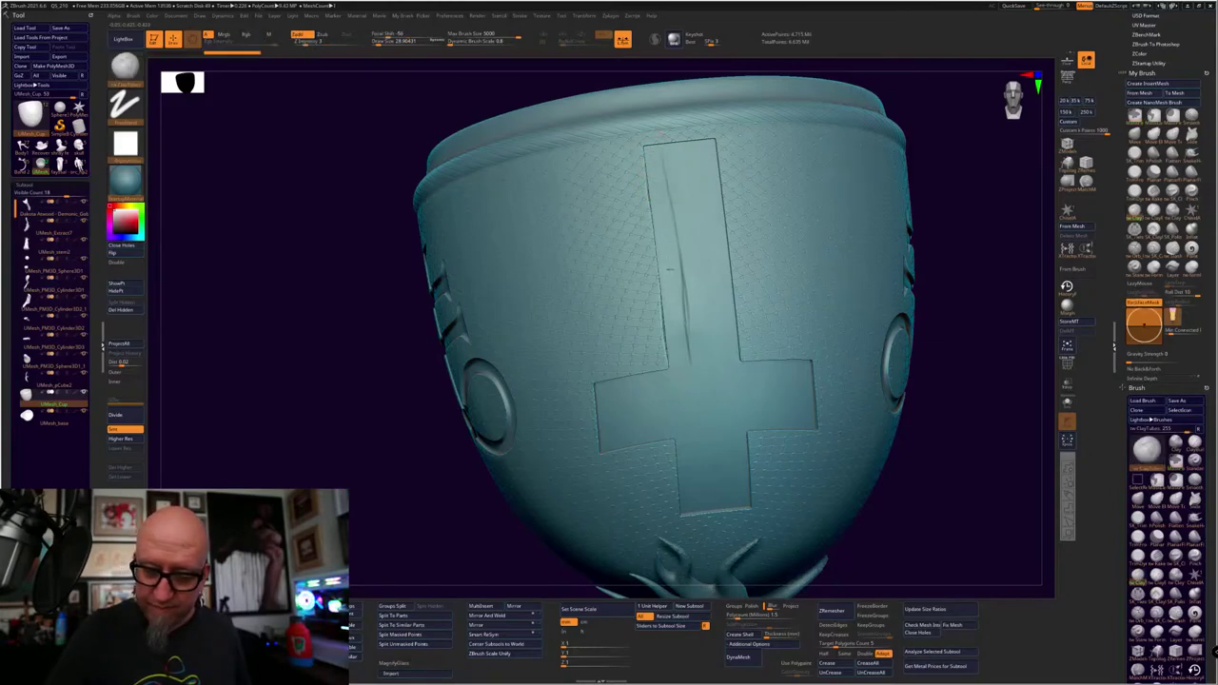
drag(664, 185, 656, 166)
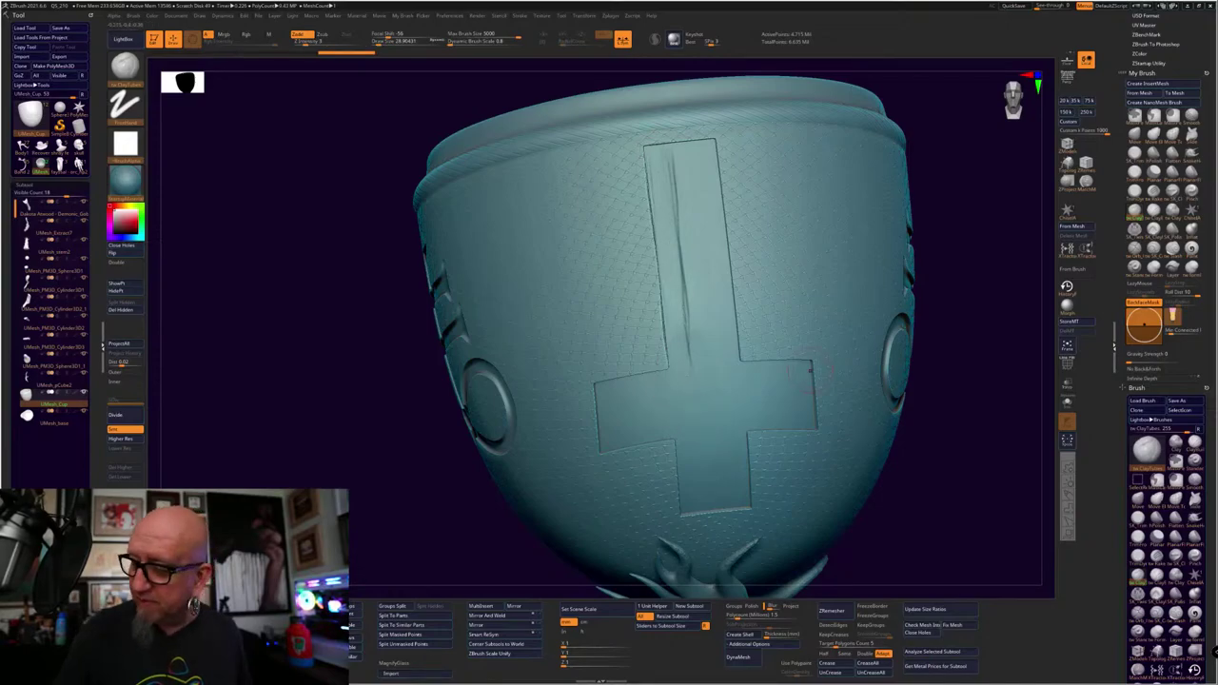
drag(648, 153, 659, 196)
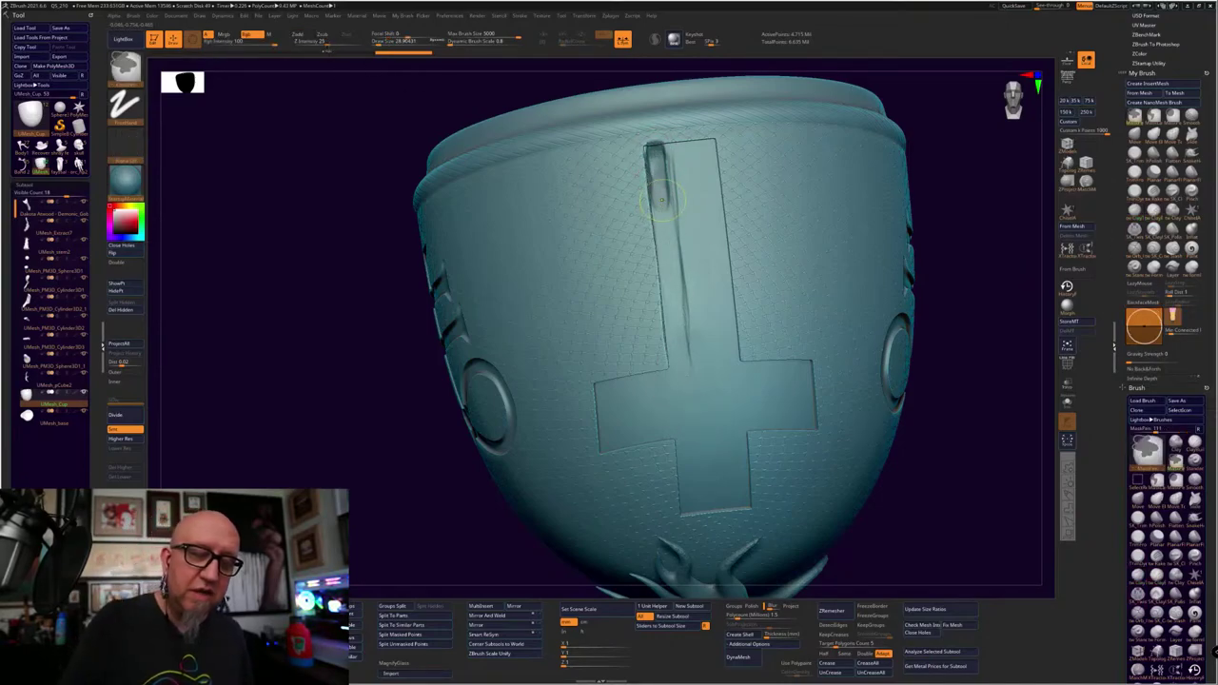
key(ctrl+z)
Adjust the brush intensity and sculpt uneven relief down the cross's long arm and into its left arm with ClayBuildup
click(325, 42)
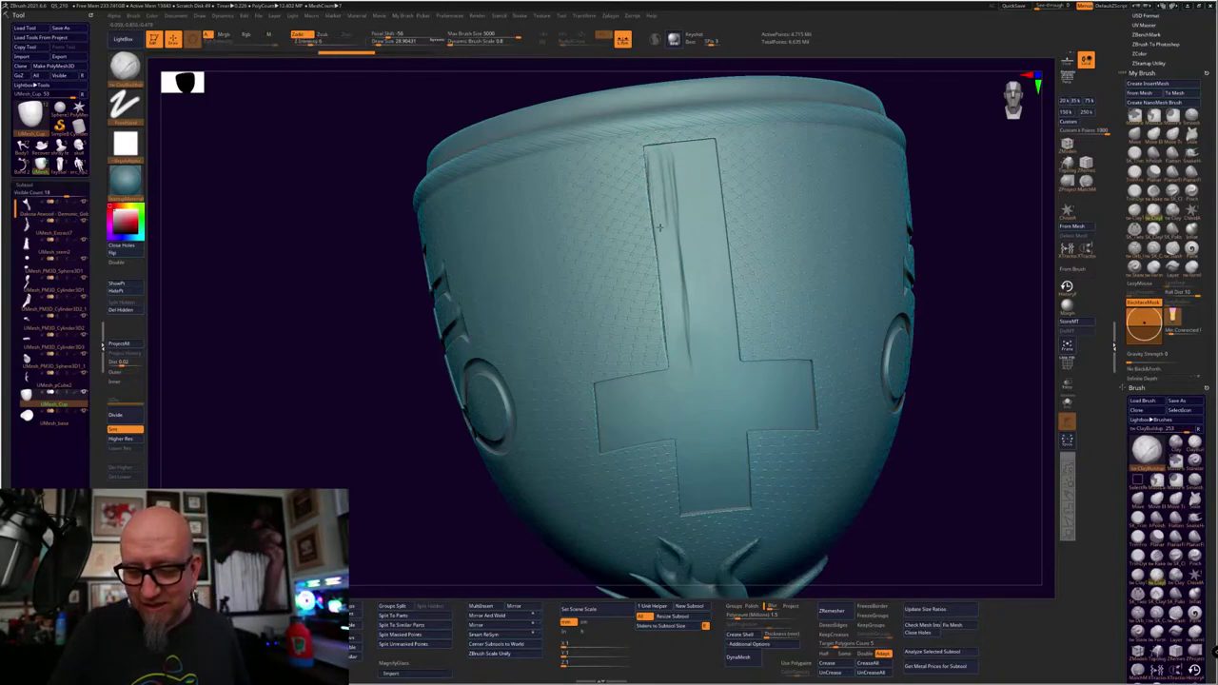
mouse_move(665, 278)
mouse_down()
mouse_move(679, 380)
mouse_move(625, 389)
mouse_move(603, 411)
mouse_move(609, 454)
mouse_up()
mouse_move(608, 389)
mouse_down()
mouse_move(622, 410)
mouse_move(652, 411)
mouse_move(694, 361)
mouse_move(679, 156)
mouse_move(688, 352)
mouse_move(599, 419)
mouse_up()
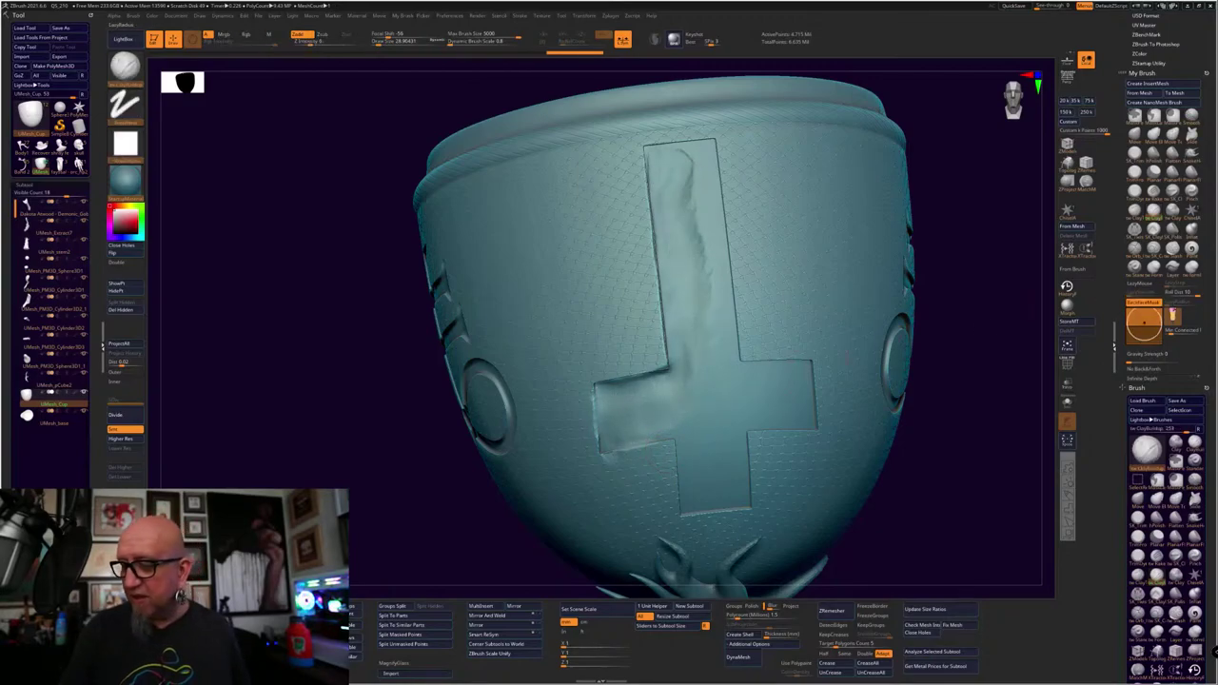
Add fine vertical ClayTubes grooves along the left edge of the cross's long arm
click(1135, 212)
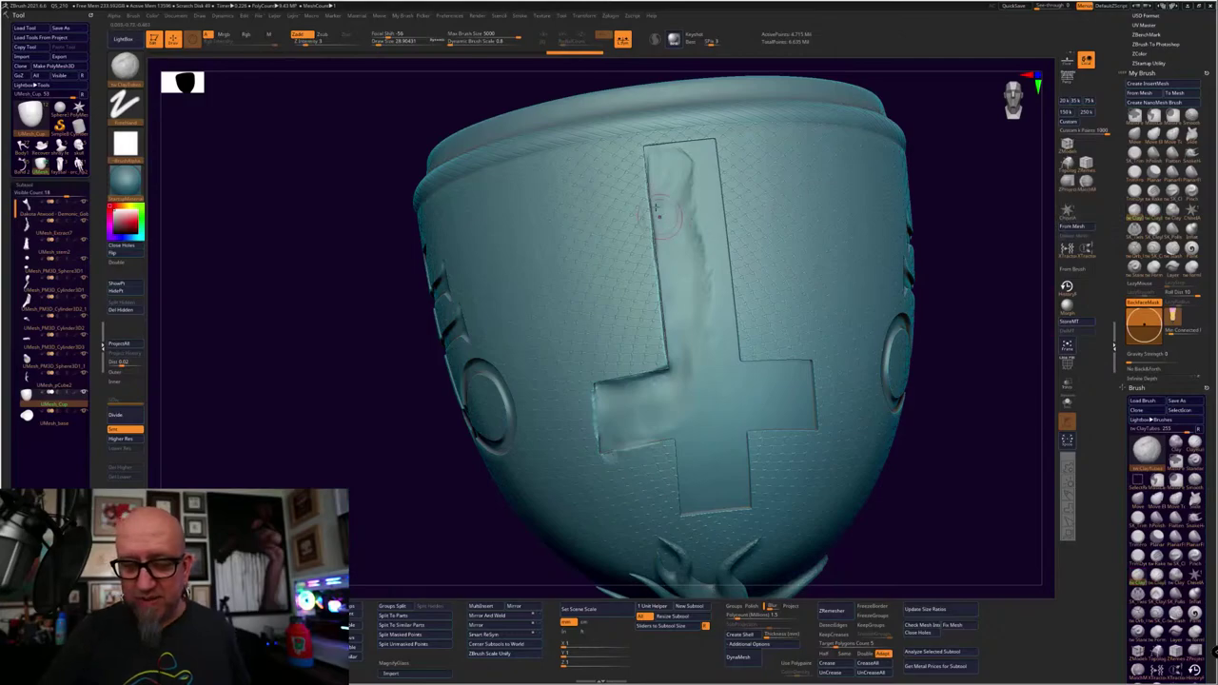
drag(665, 207, 663, 338)
key(ctrl+z)
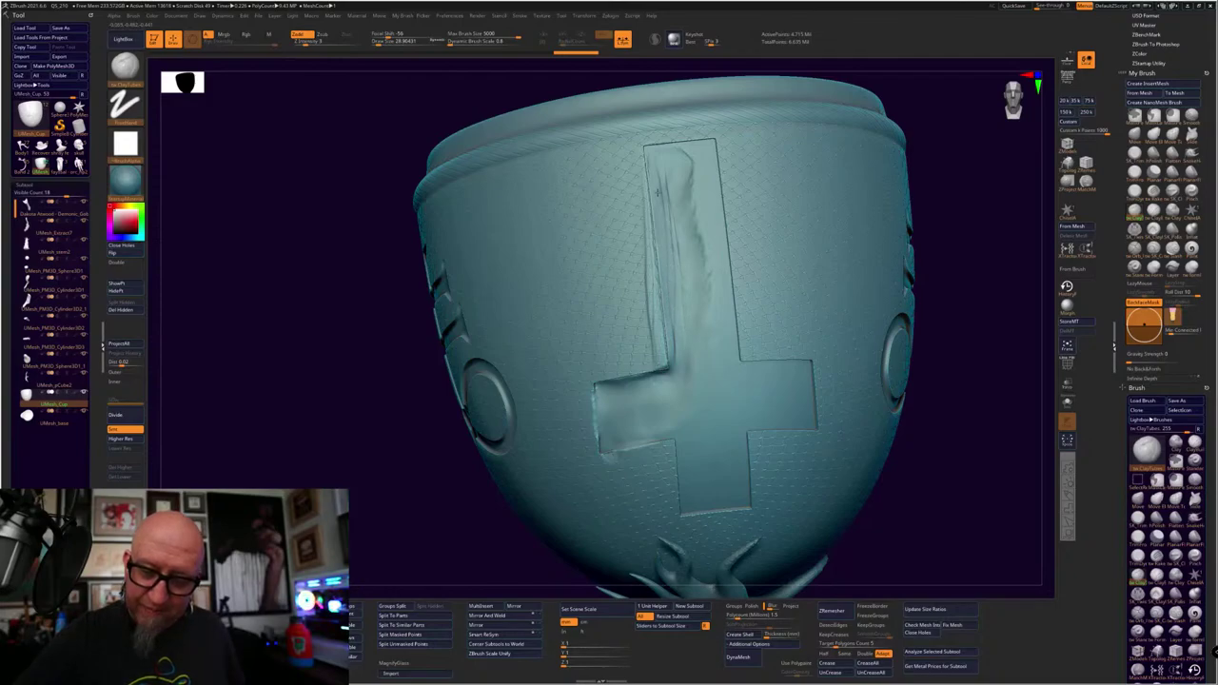
drag(657, 192, 653, 189)
drag(653, 323, 663, 327)
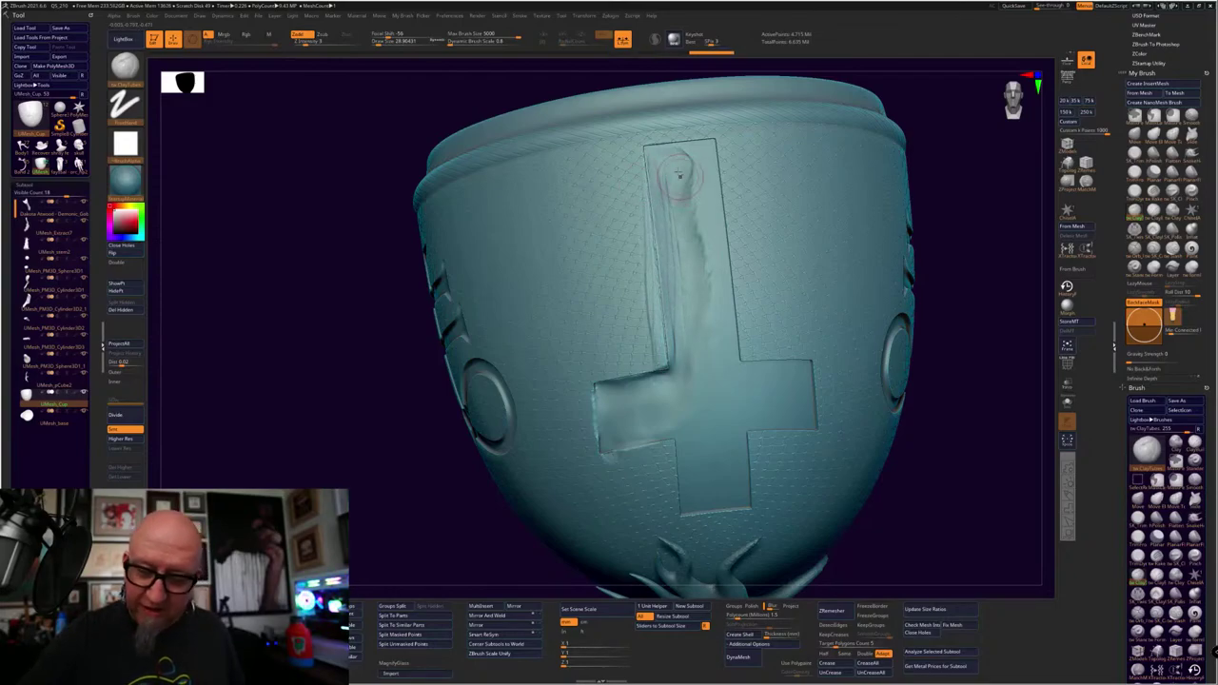
Carve further ClayTubes grooves along the cross's long arm and its inner left corner, and review the goblet from several sides
drag(680, 185, 680, 255)
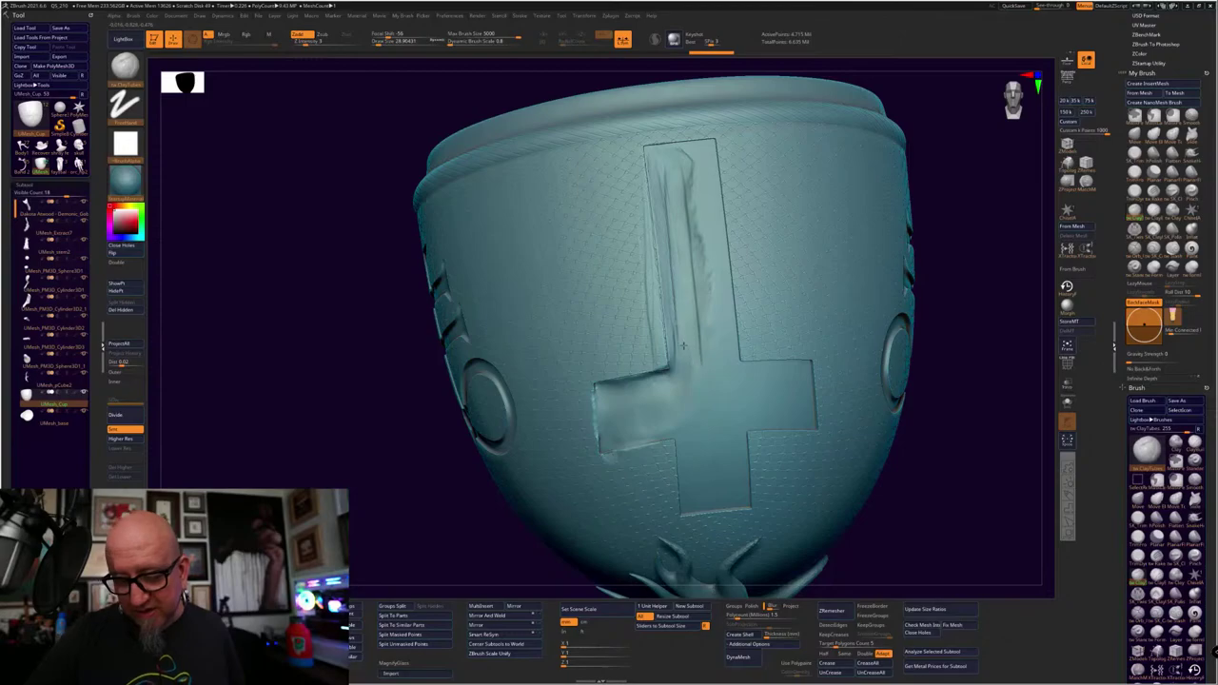
mouse_move(669, 370)
mouse_down()
mouse_move(617, 381)
mouse_move(659, 375)
mouse_up()
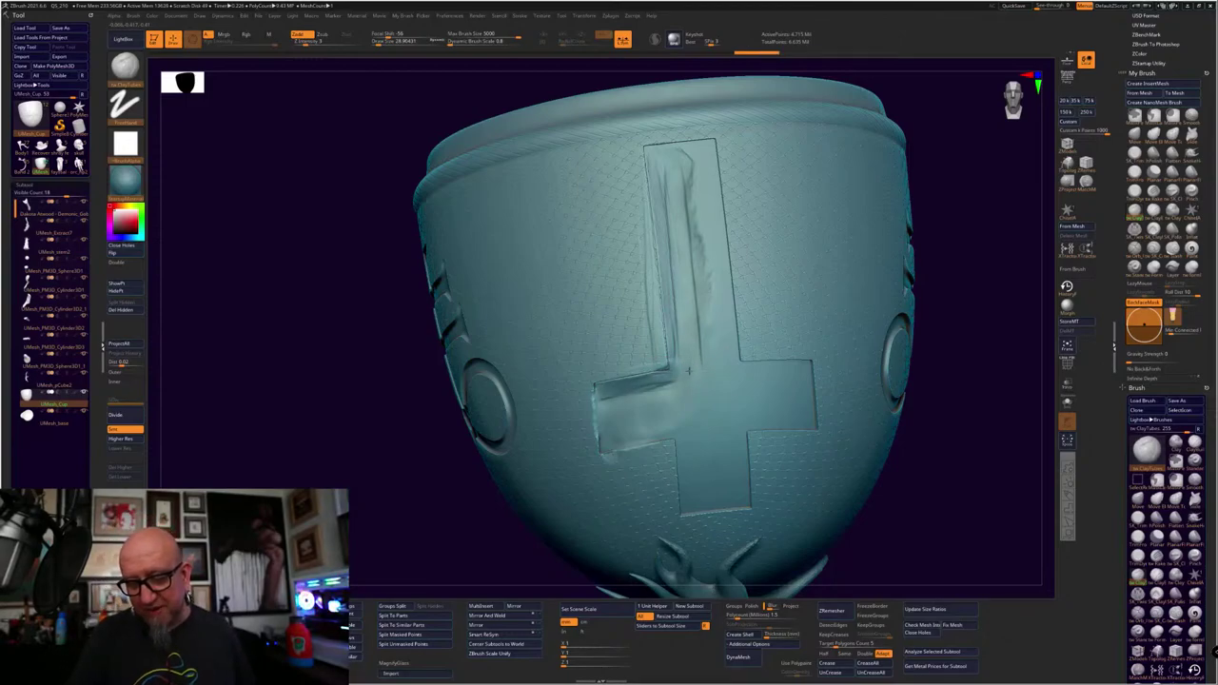
mouse_move(944, 416)
alt+mouse_down()
mouse_move(872, 517)
mouse_move(691, 552)
alt+mouse_up()
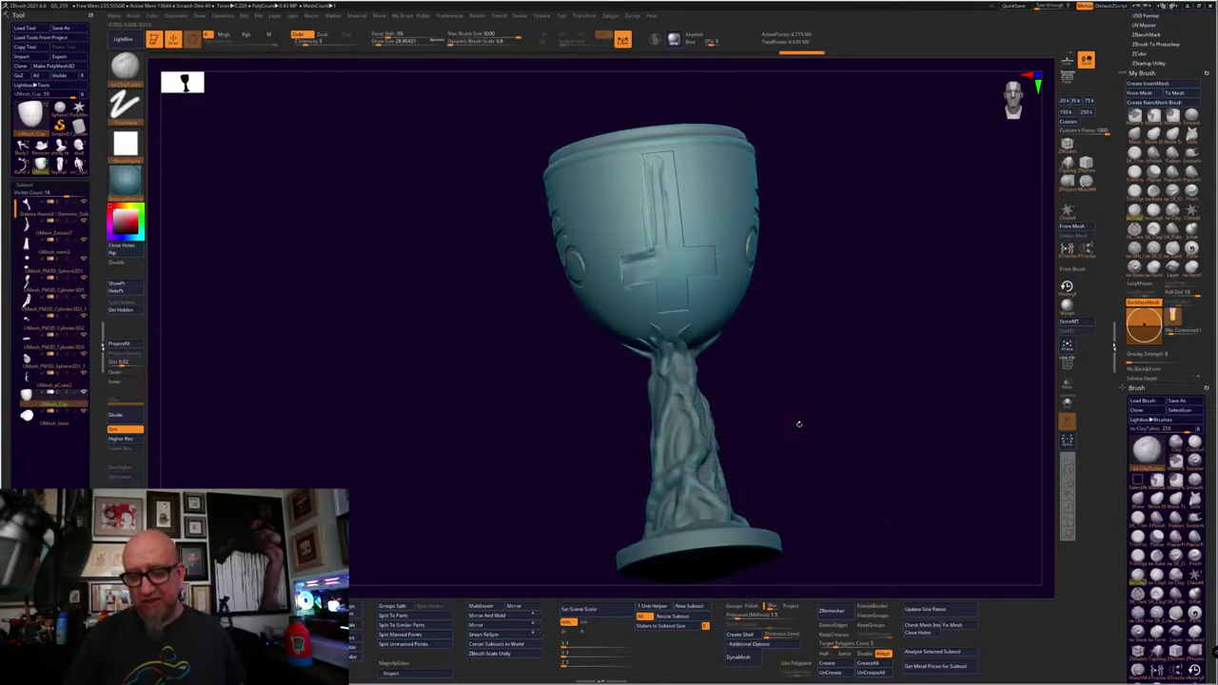
drag(799, 424, 704, 428)
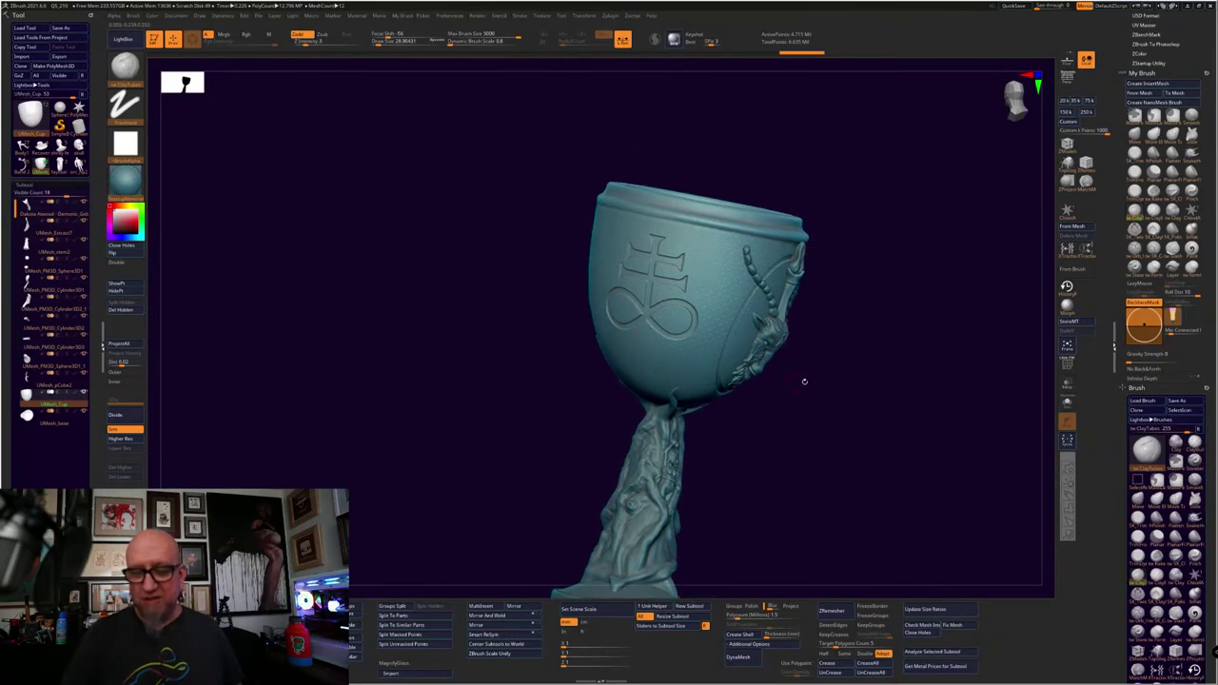
drag(803, 380, 674, 237)
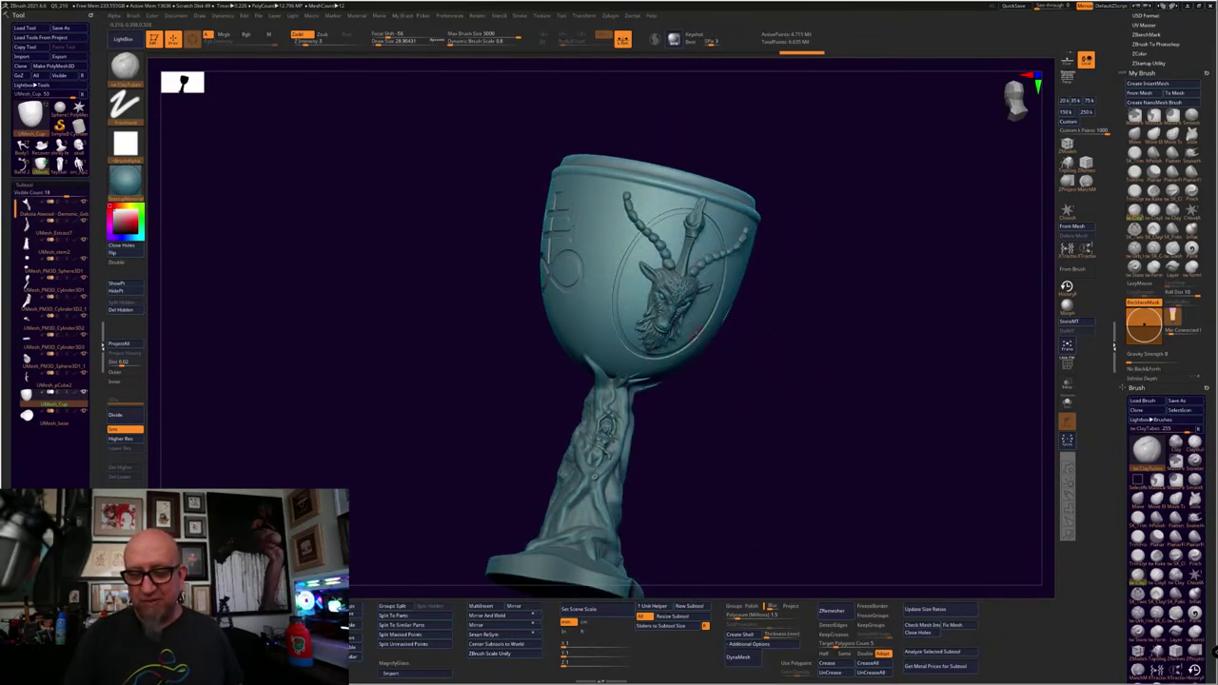
mouse_move(772, 323)
mouse_down()
mouse_move(878, 382)
mouse_move(830, 438)
mouse_move(796, 429)
mouse_up()
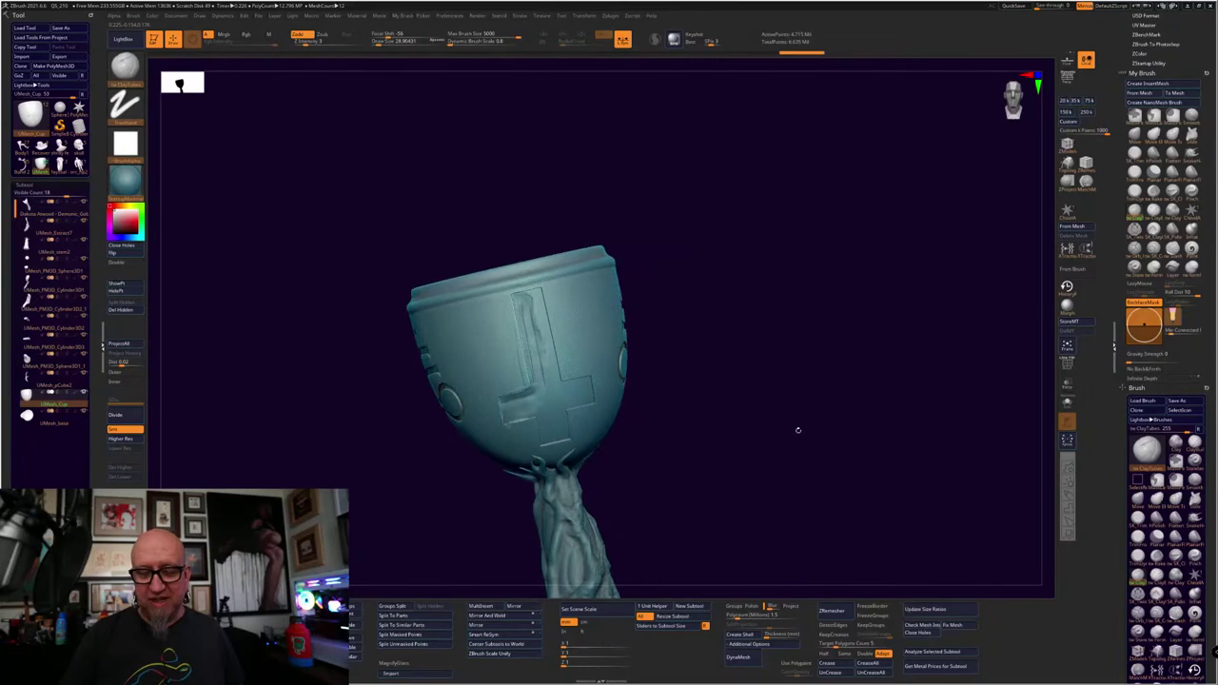
mouse_move(728, 399)
alt+mouse_down()
mouse_move(774, 353)
mouse_move(799, 428)
alt+mouse_up()
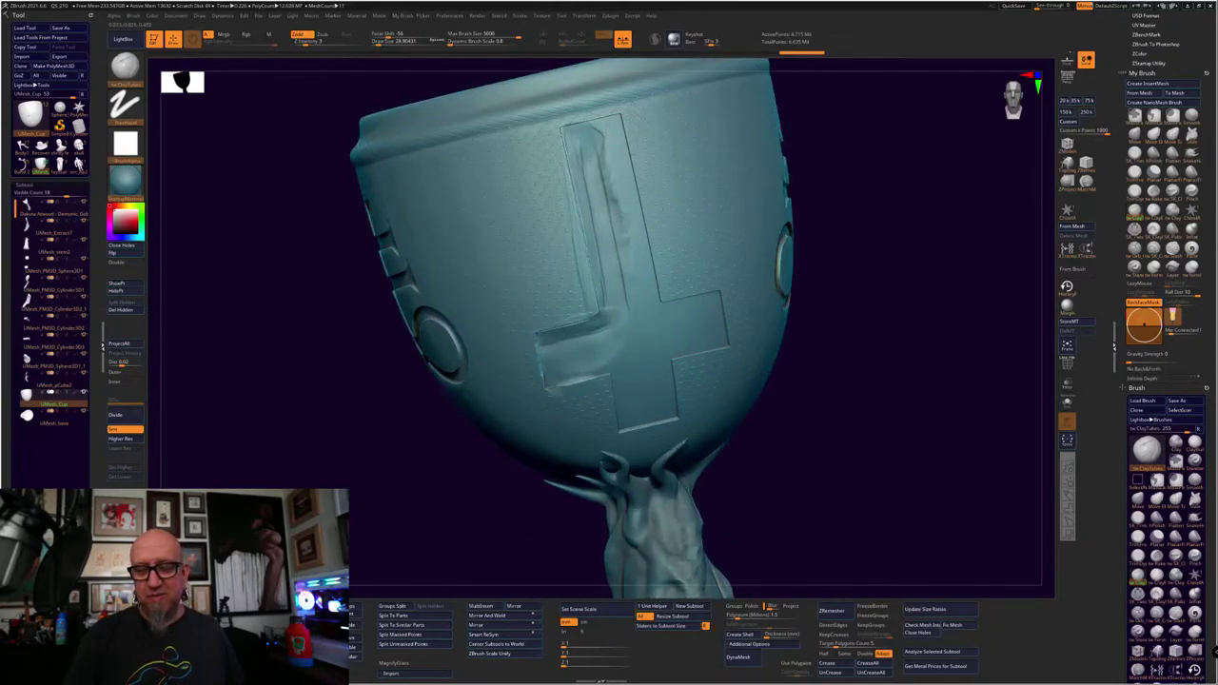
Undo the groove and relief strokes sculpted into the inverted cross
key(ctrl)
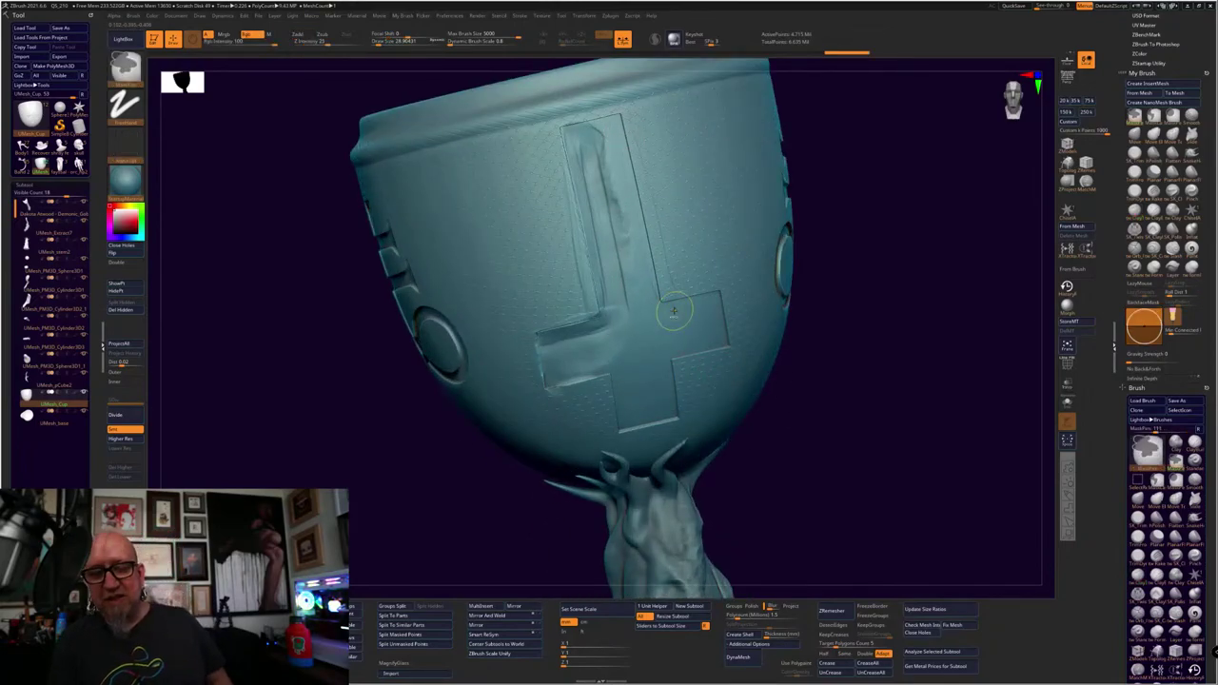
key(ctrl+z)
key(ctrl+z)
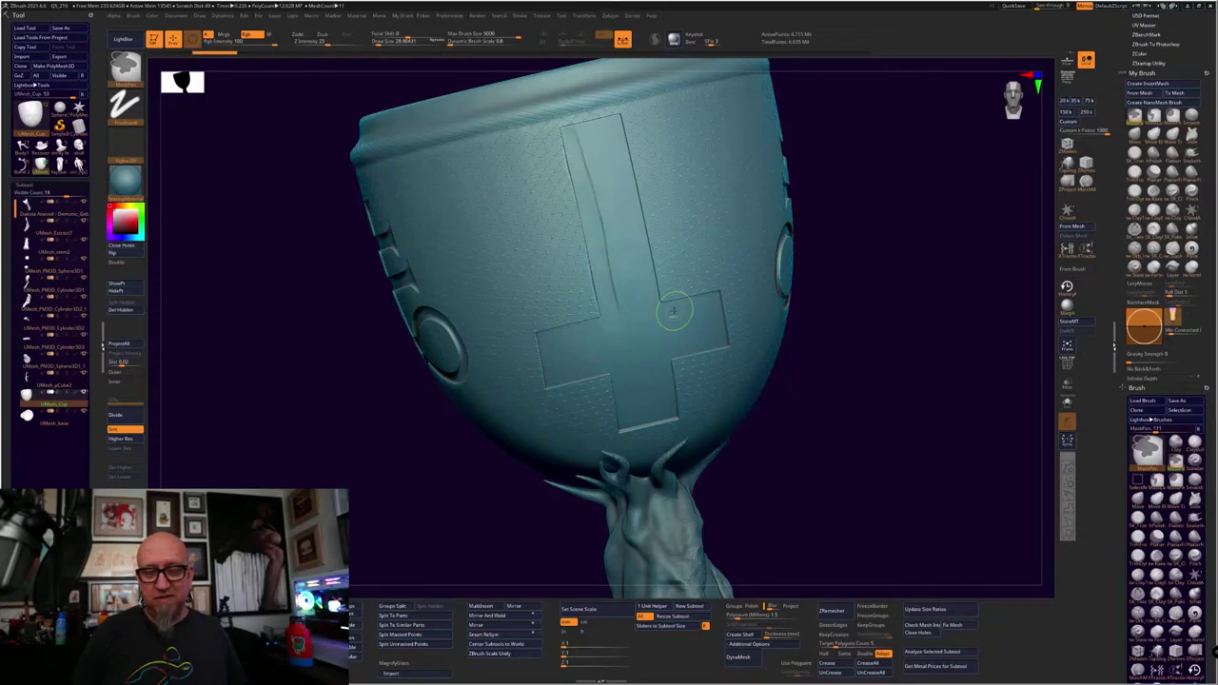
key(ctrl+z)
Turn on radial symmetry around the cup's vertical axis with a radial count of 49
mouse_move(864, 271)
mouse_down()
mouse_move(881, 372)
mouse_move(850, 583)
mouse_up()
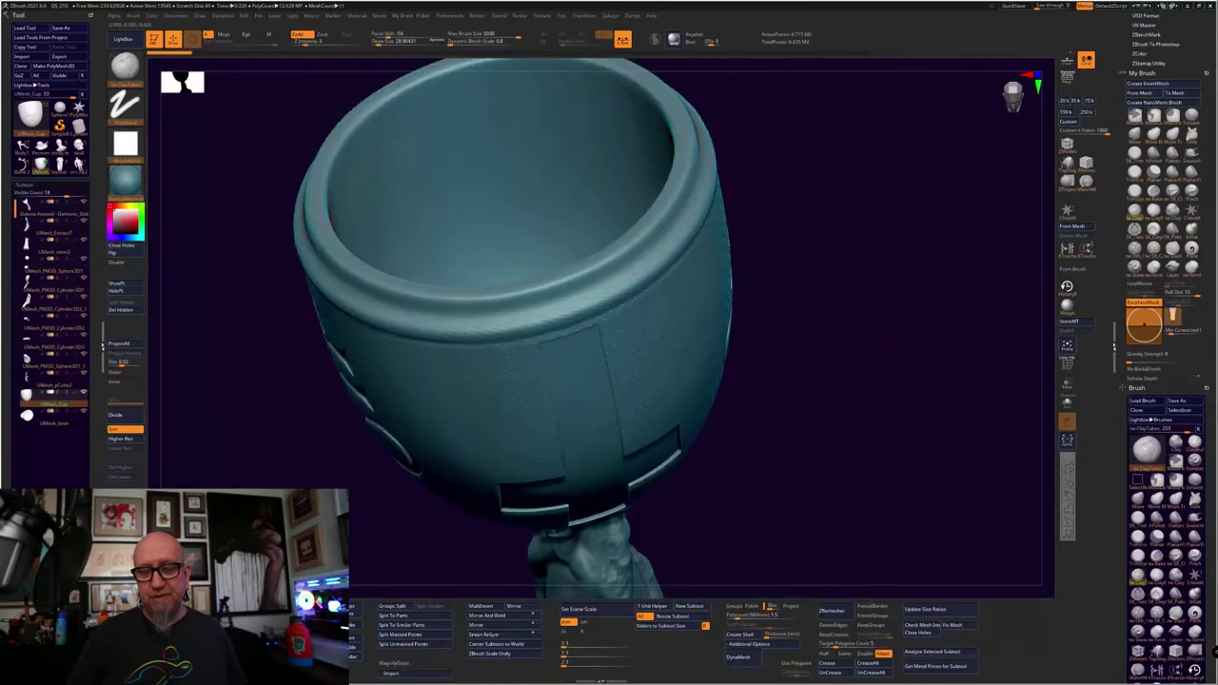
drag(875, 457, 872, 484)
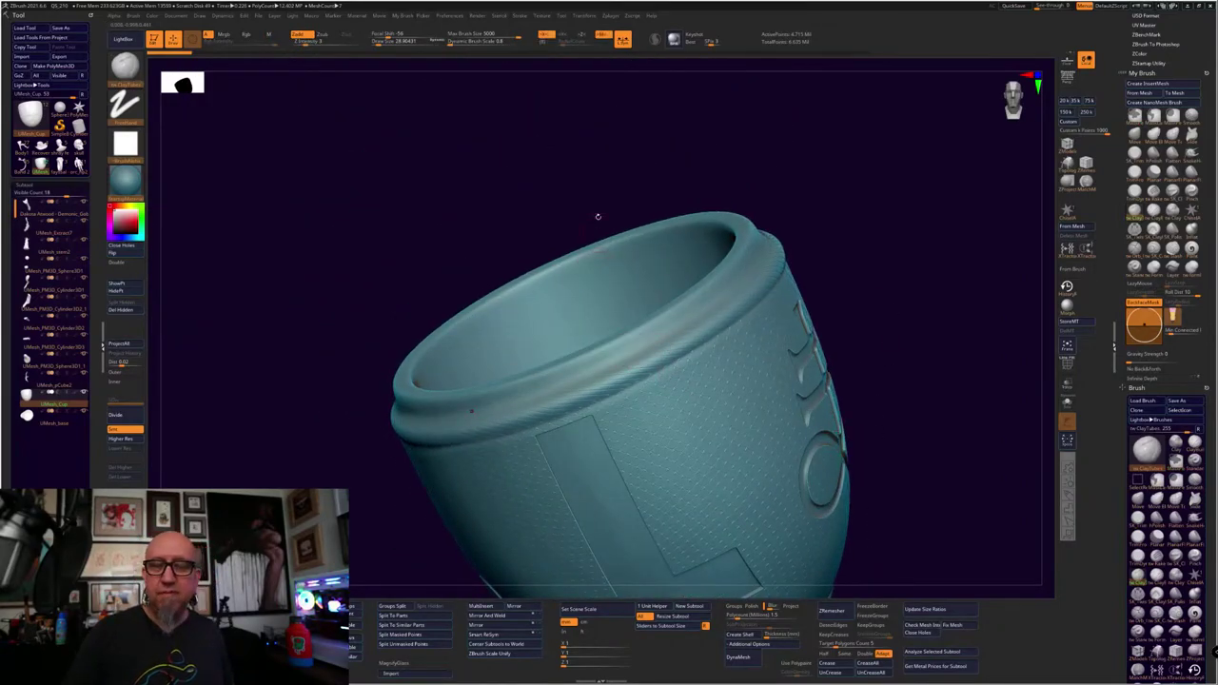
click(543, 42)
click(576, 42)
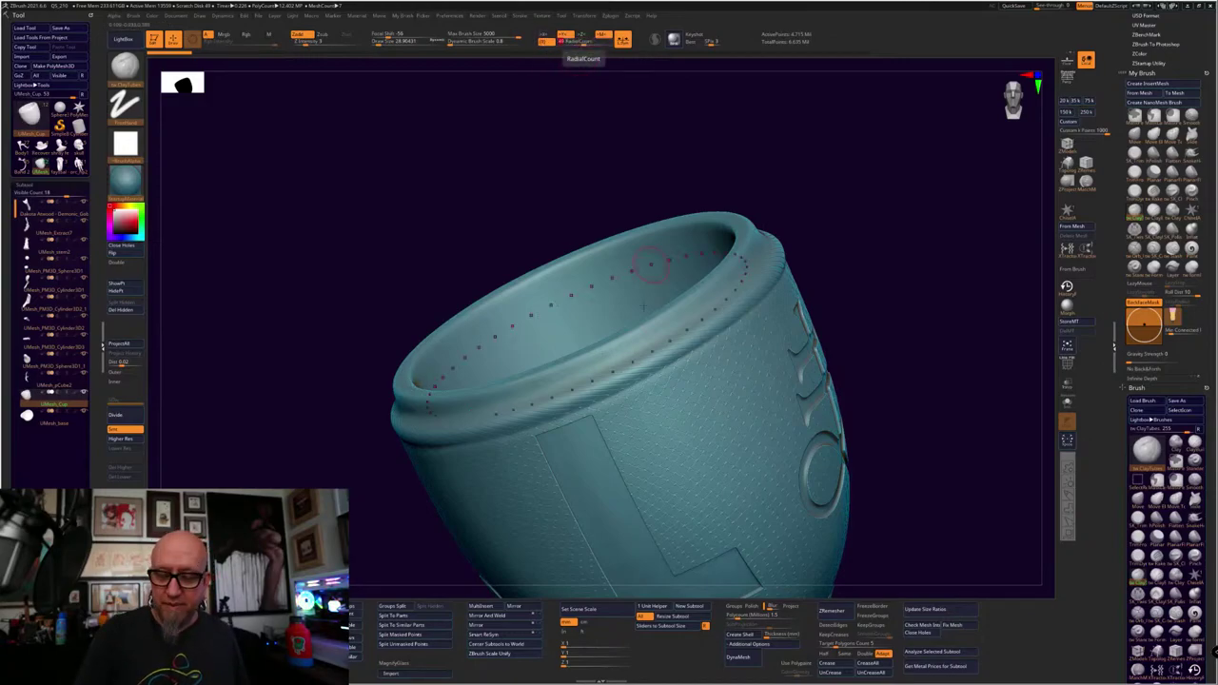
Sculpt a twisted rope pattern around the raised band below the rim with a small ClayBuildup brush, and inspect it around the cup
right_click(647, 368)
drag(653, 369, 647, 369)
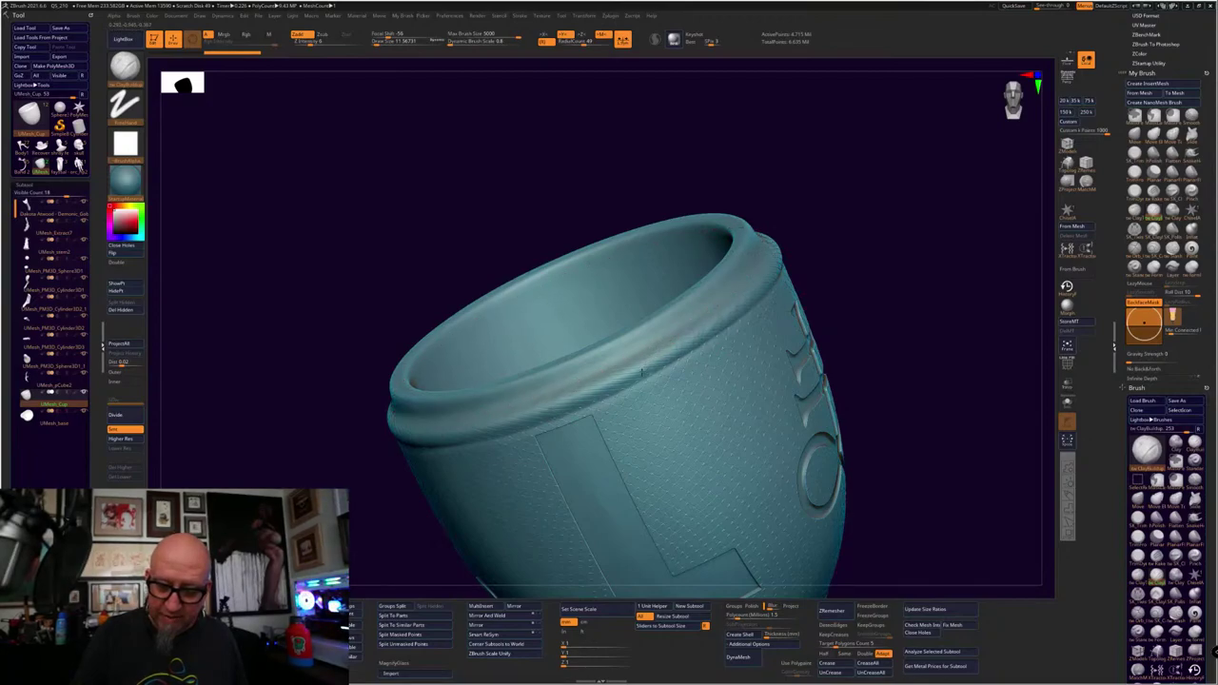
drag(617, 391, 644, 364)
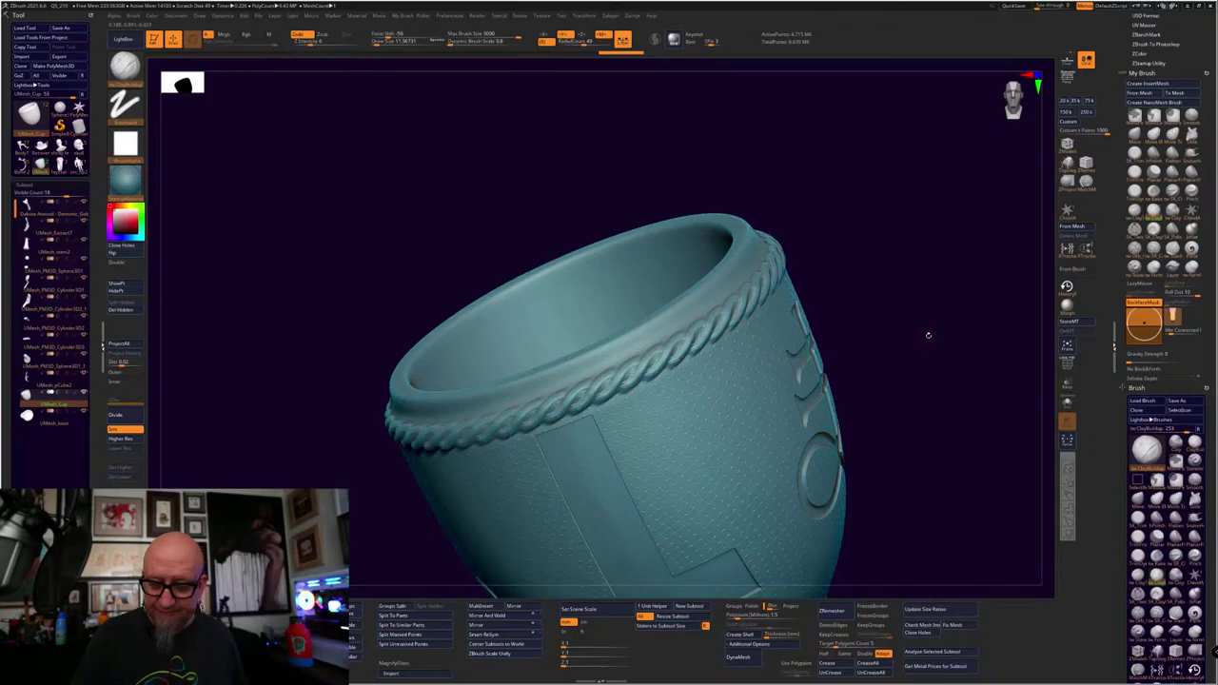
alt+drag(929, 335, 871, 590)
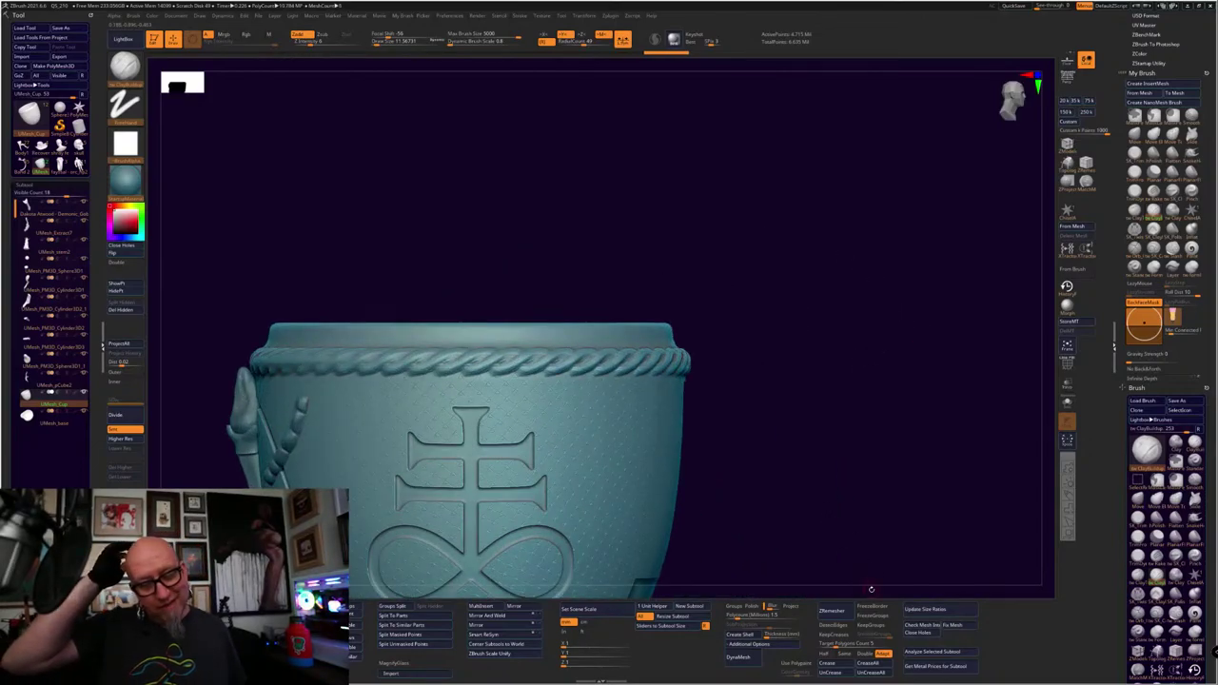
drag(869, 468, 848, 490)
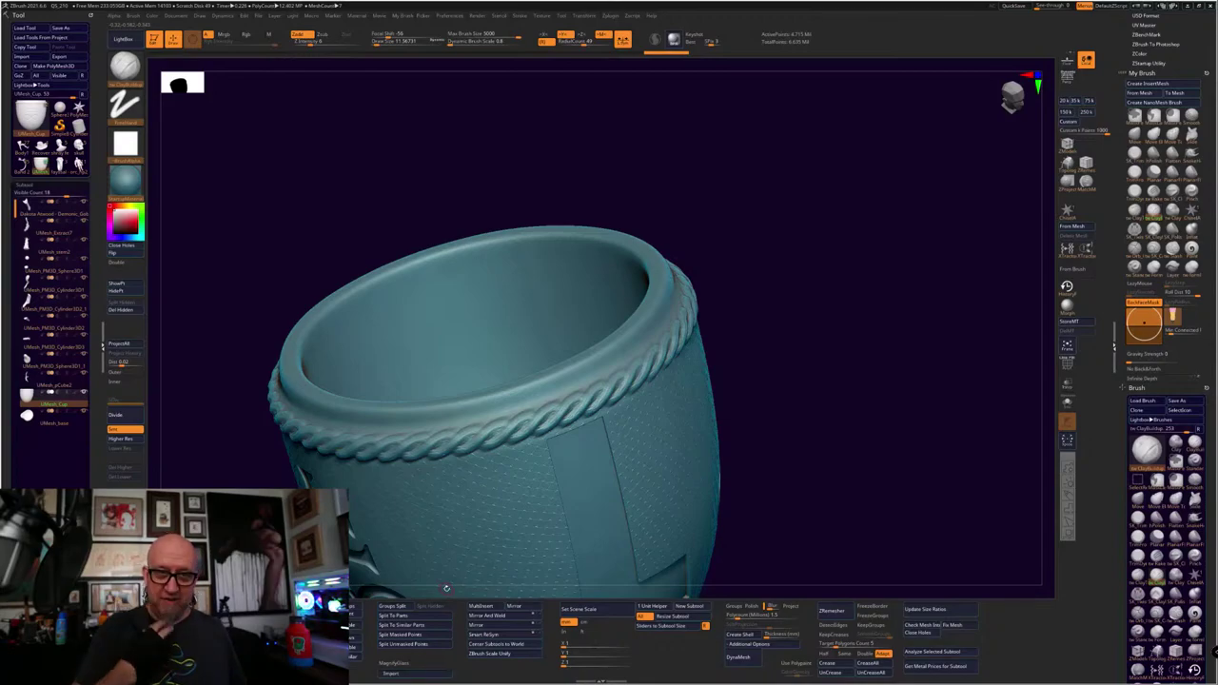
drag(780, 478, 846, 476)
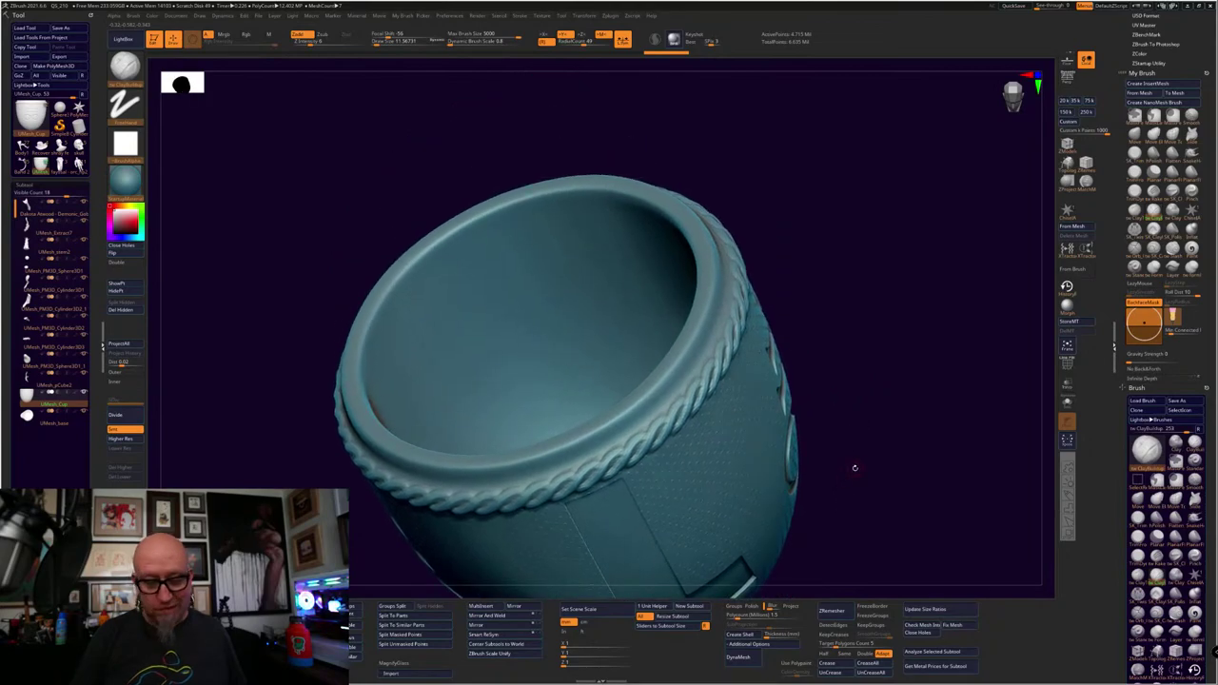
Flatten and smooth the rim surface above the rope with ClayTubes at a draw size of about 29, and check the cup
click(1136, 212)
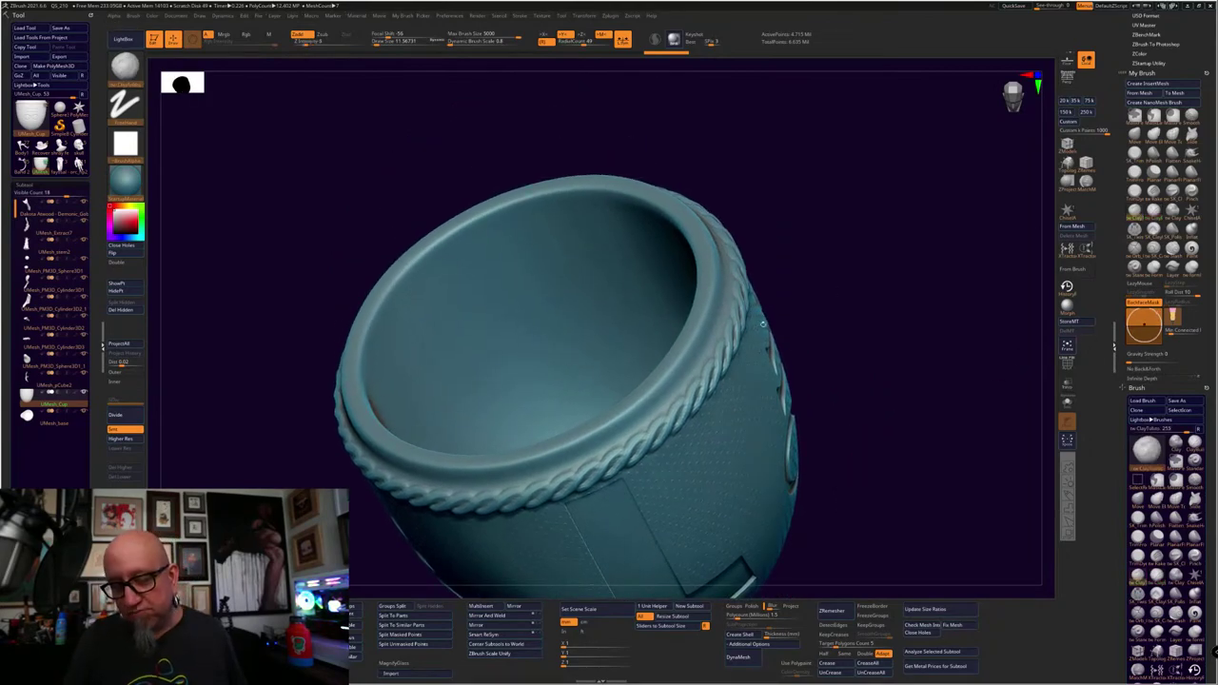
key(space)
drag(702, 350, 704, 351)
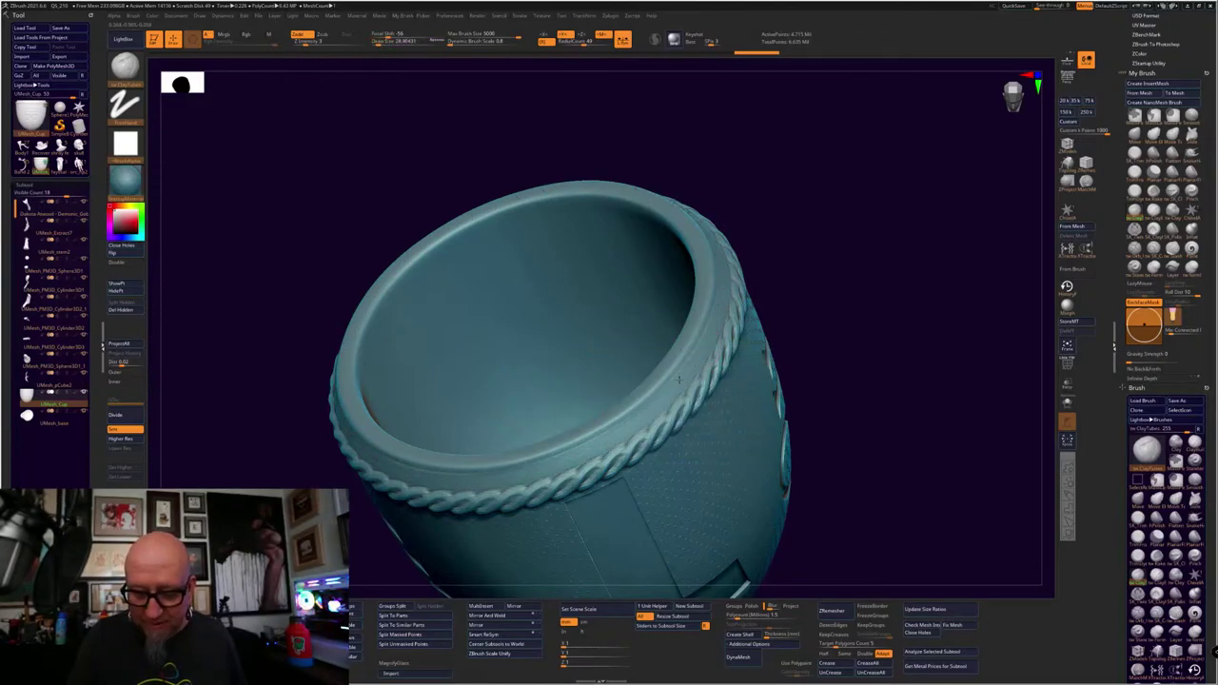
key(shift)
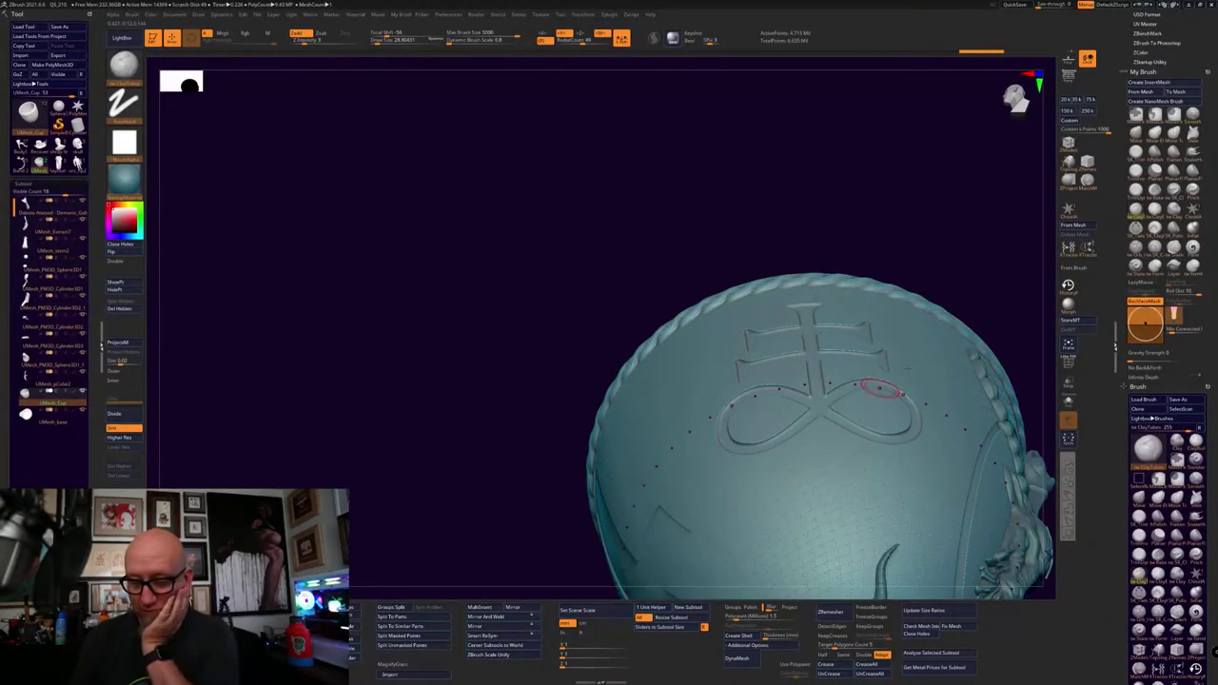
drag(532, 539, 552, 594)
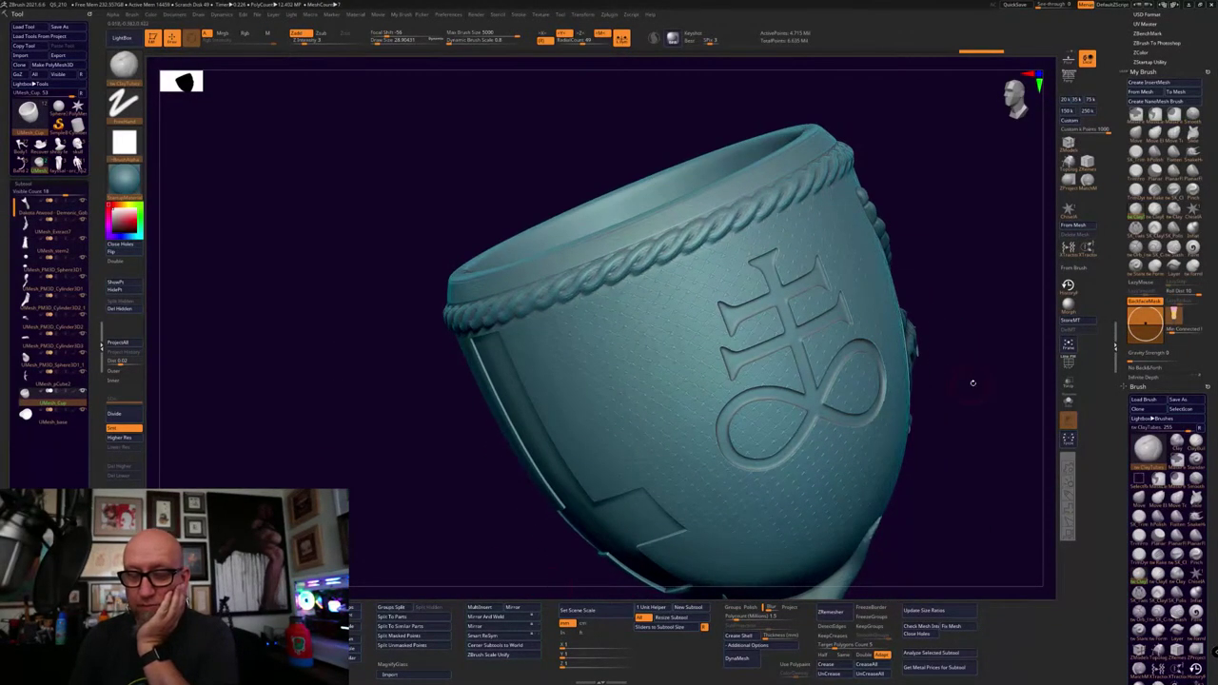
drag(973, 382, 851, 399)
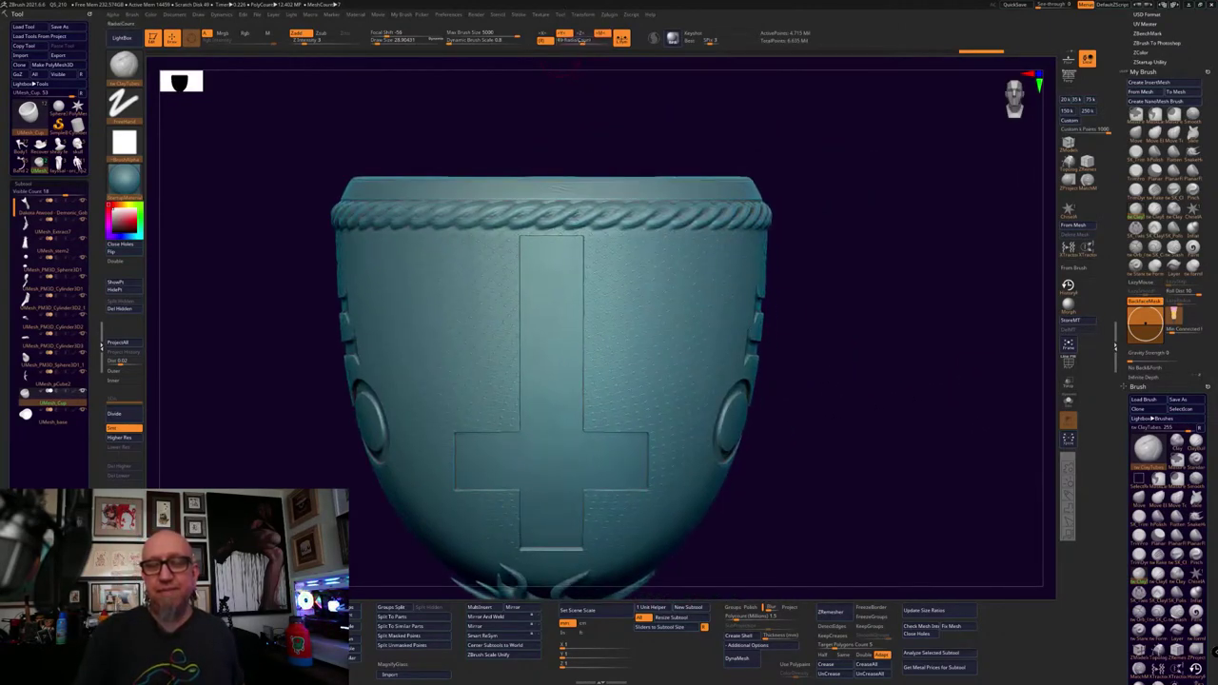
Keep the radial count at 49 and texture the sloped rim band above the rope with ClayTubes, smoothing the strokes
key(Return)
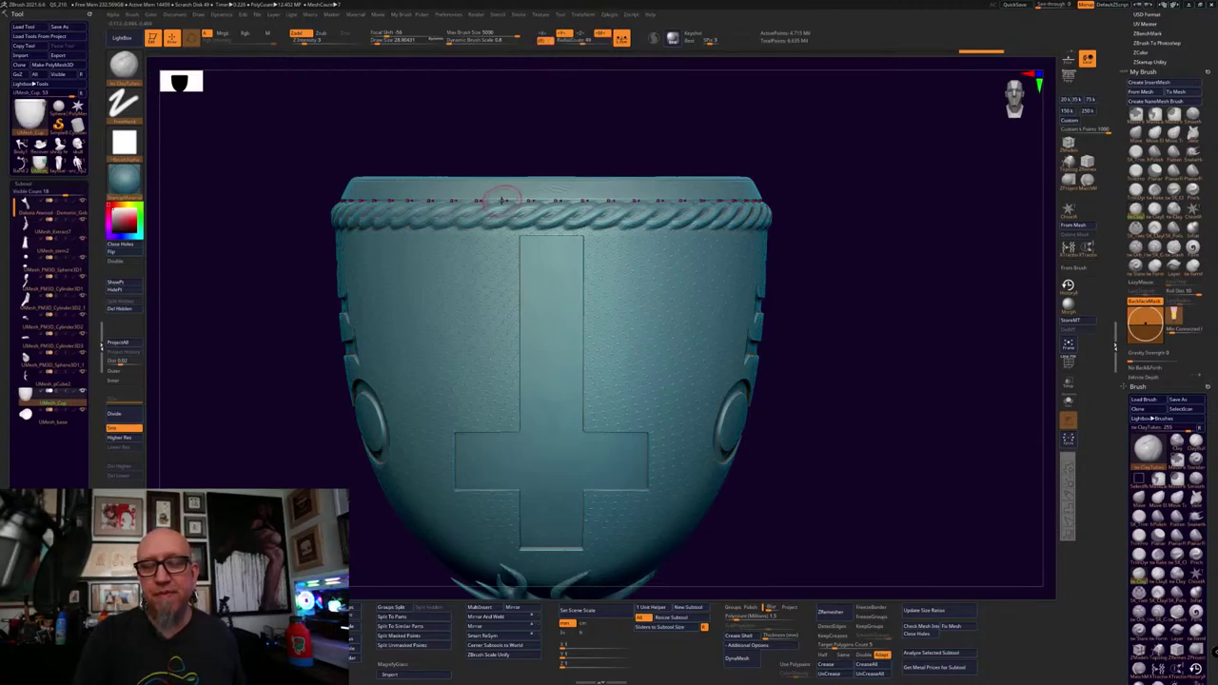
drag(502, 199, 505, 192)
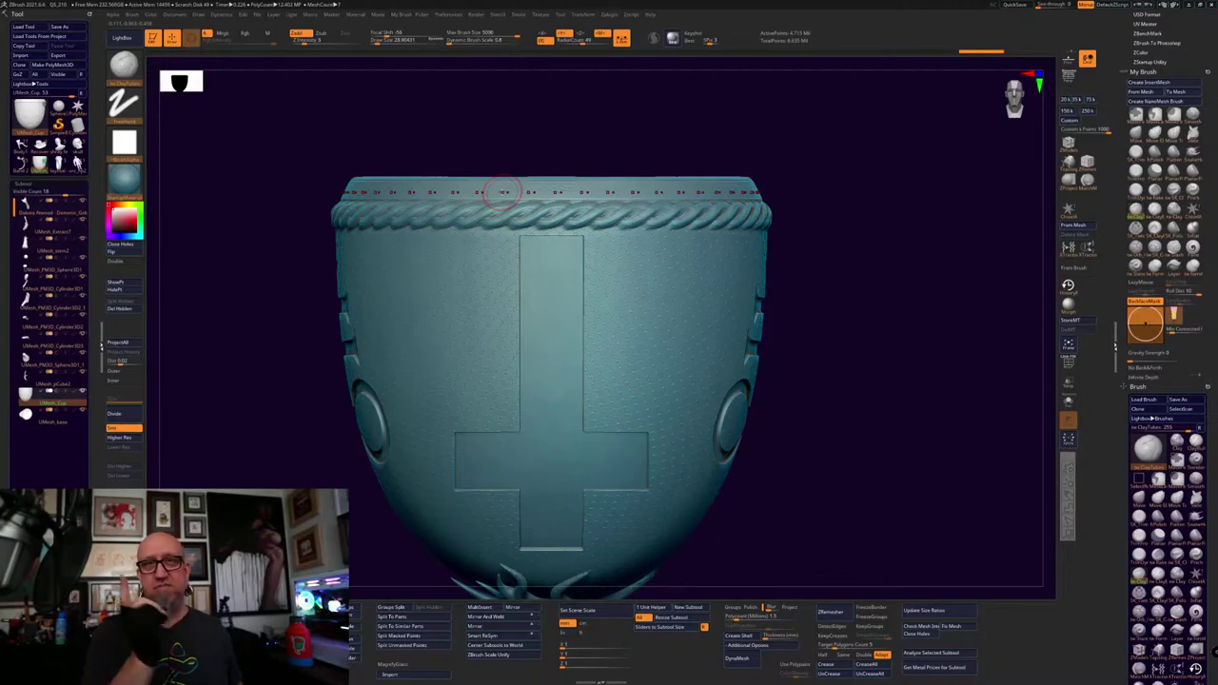
alt+drag(863, 270, 848, 334)
mouse_move(848, 242)
alt+mouse_down()
mouse_move(891, 215)
mouse_move(892, 248)
mouse_move(893, 236)
mouse_move(926, 261)
mouse_move(935, 363)
alt+mouse_up()
shift+drag(578, 293, 568, 299)
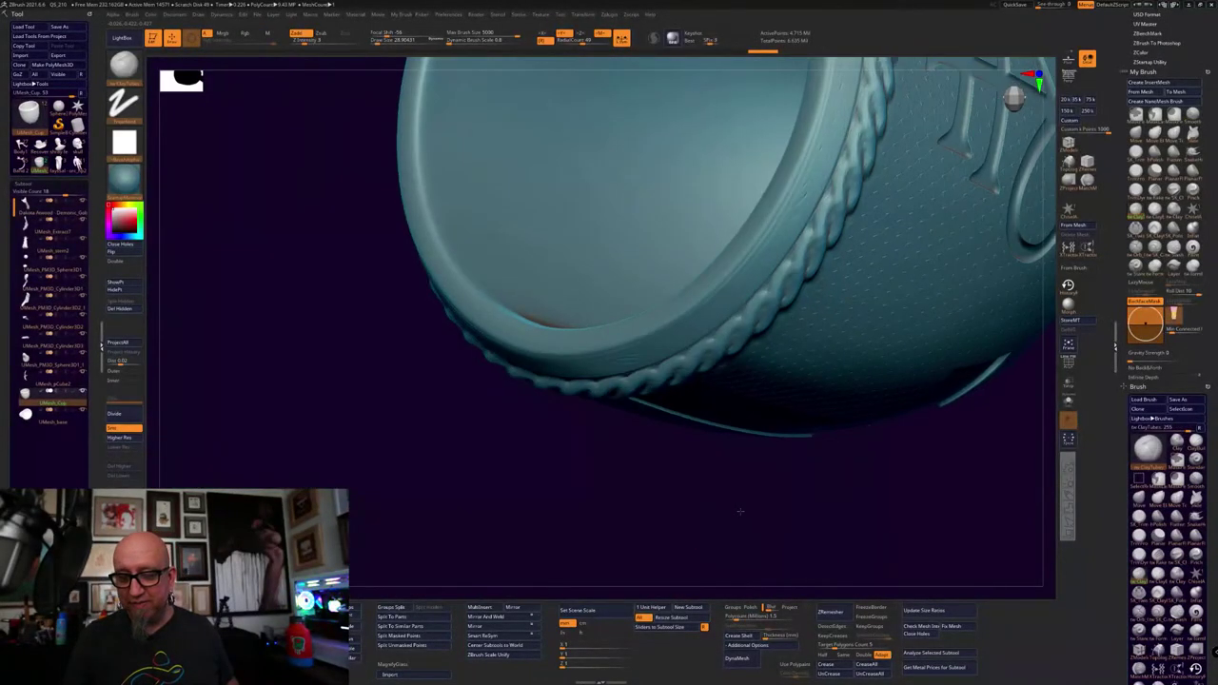
mouse_move(733, 508)
mouse_down()
mouse_move(996, 345)
mouse_move(923, 418)
mouse_move(929, 329)
mouse_up()
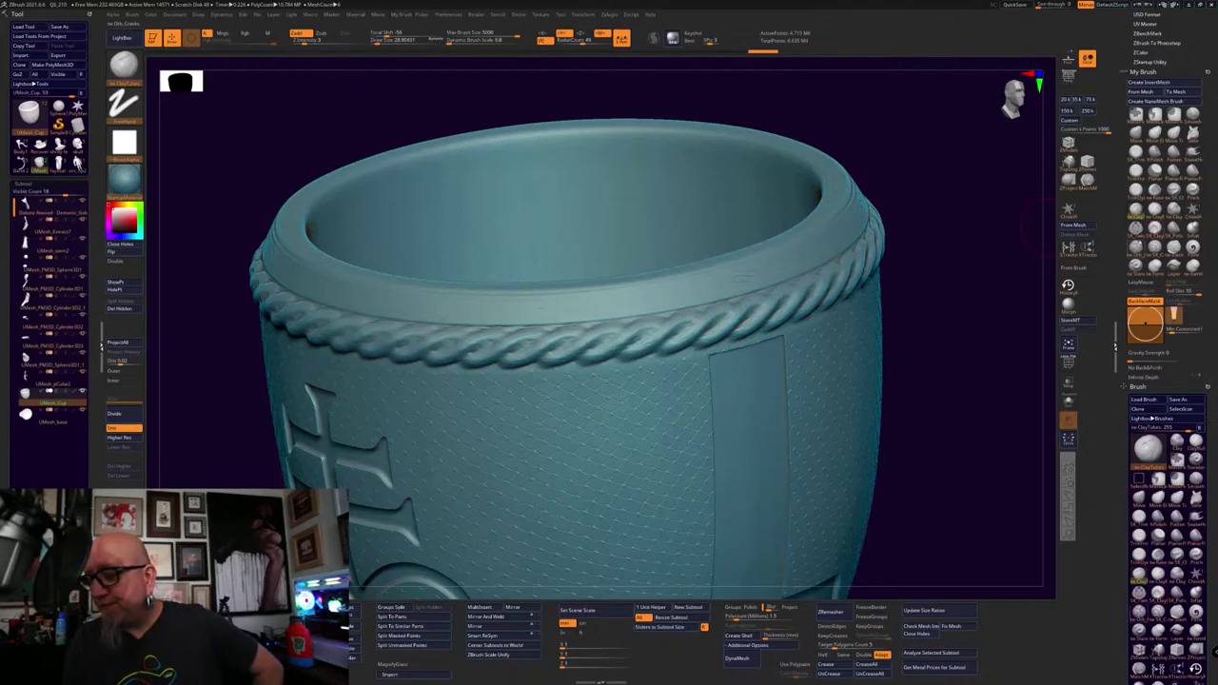
Reduce the ClayTubes draw size to about 14 and refine the strands of the rope and its upper edge
click(1136, 213)
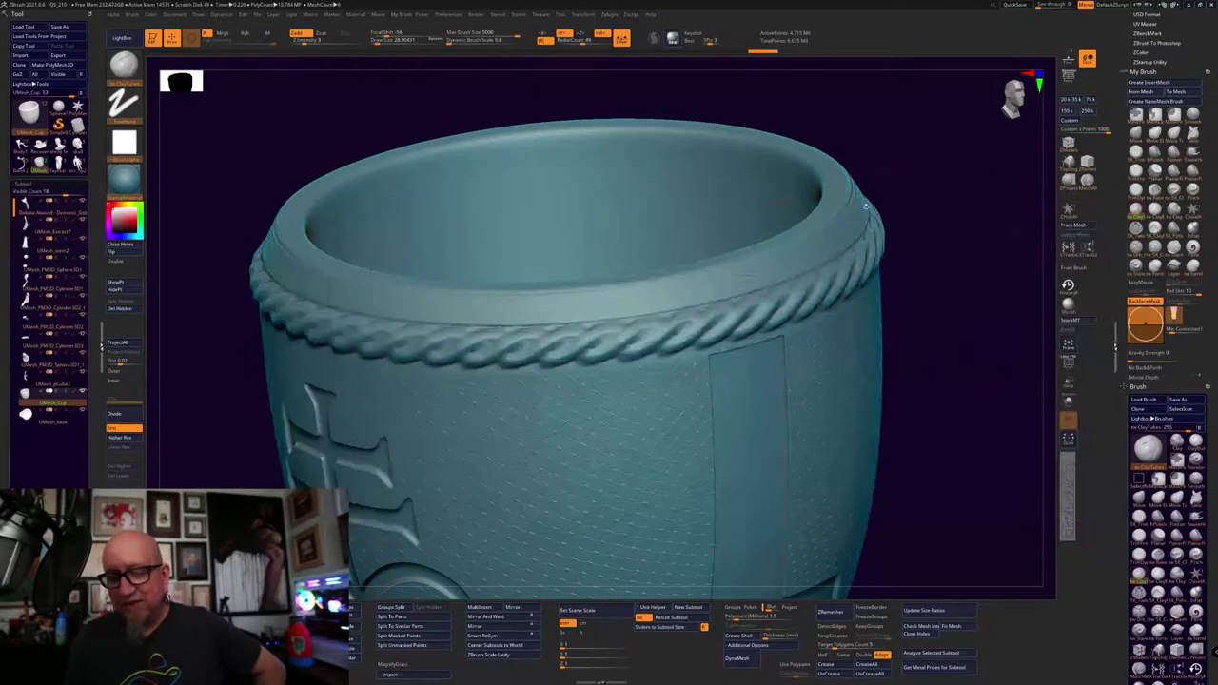
key(space)
drag(942, 234, 938, 233)
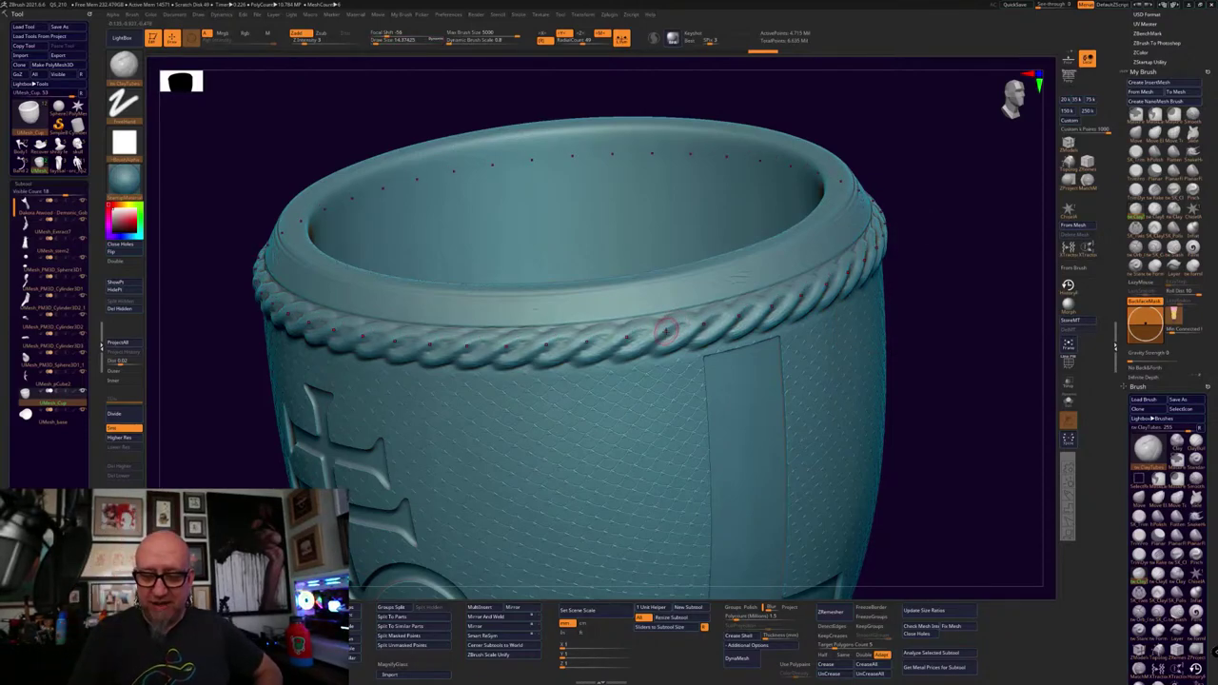
drag(650, 322, 643, 324)
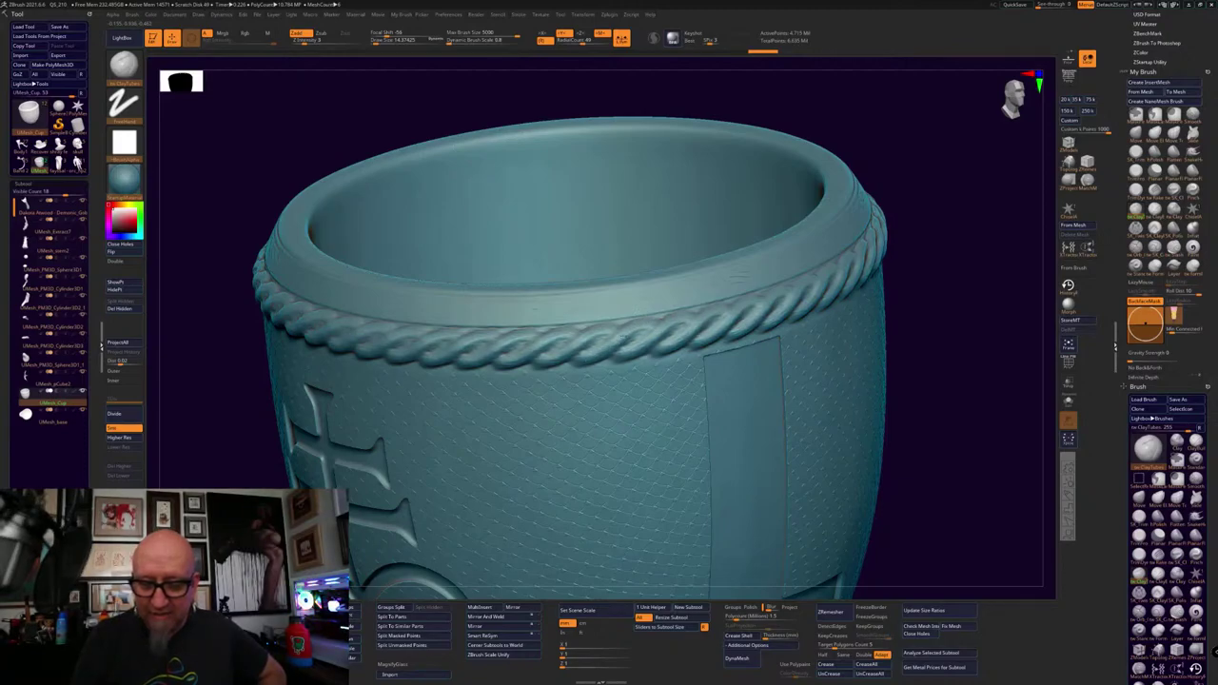
drag(739, 277, 675, 311)
Adjust the brush's Z Intensity, set the radial count to 25 and carve diagonal grooves into the rope strands
drag(951, 160, 919, 144)
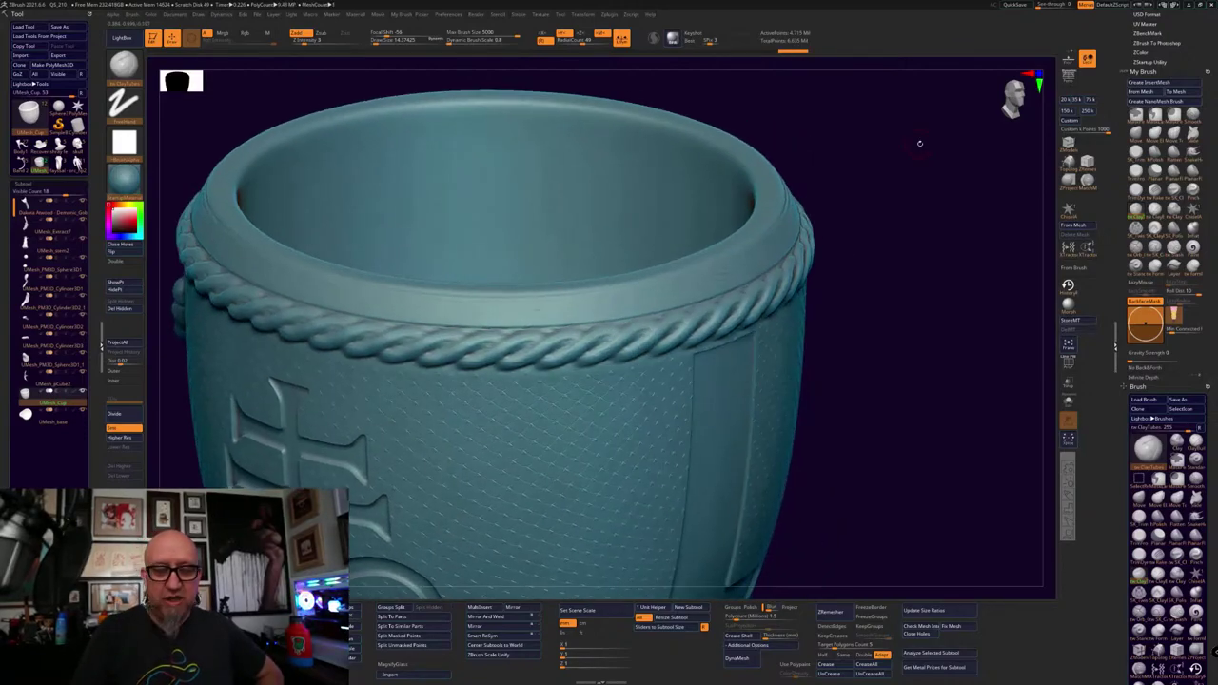
click(318, 41)
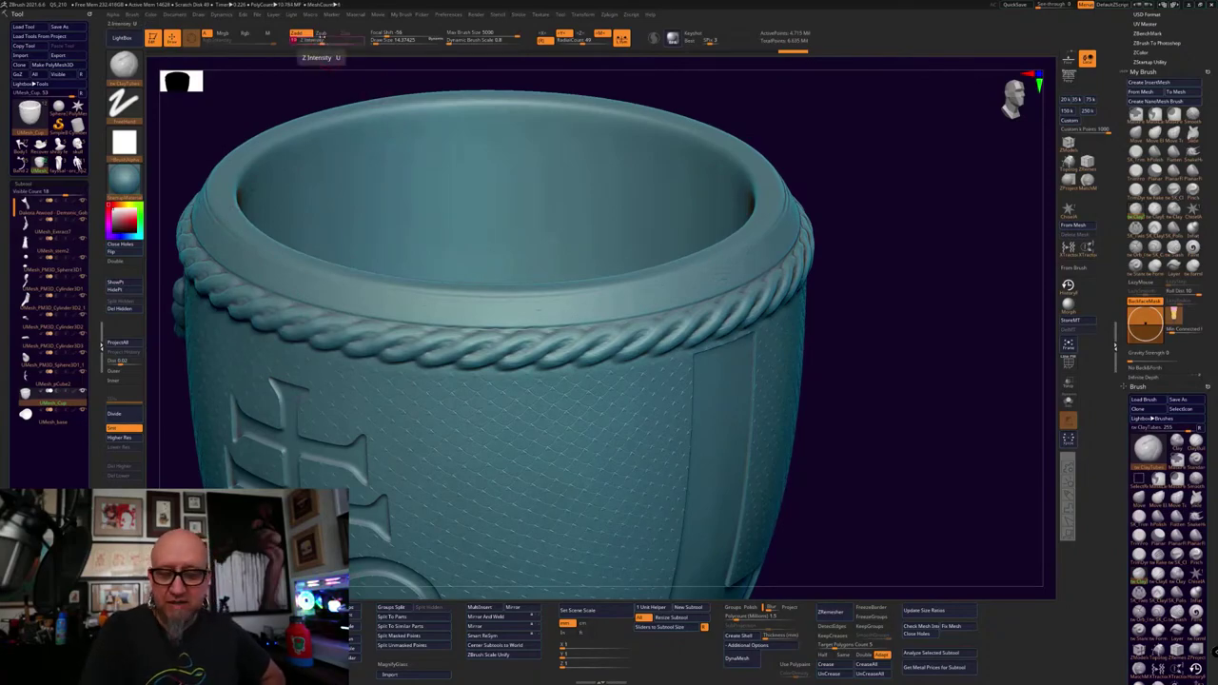
drag(611, 333, 576, 352)
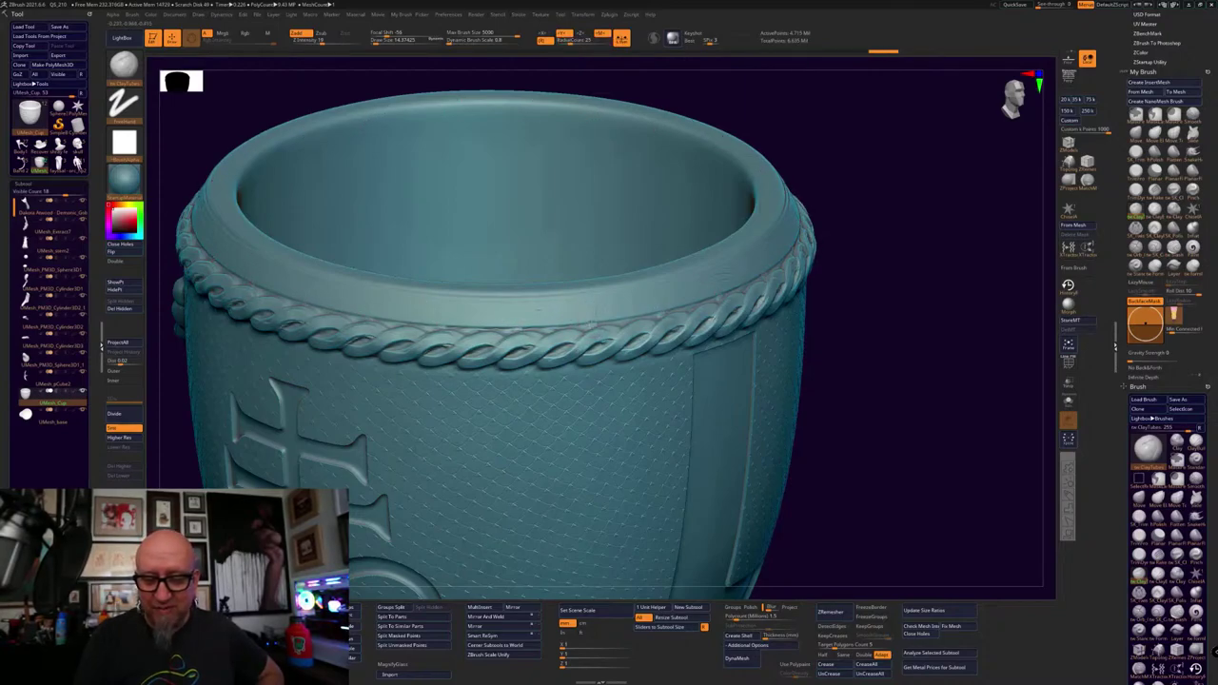
Sculpt a ring of short raised vertical bars around the rim band above the rope with radial ClayTubes strokes
click(592, 324)
drag(592, 319, 629, 317)
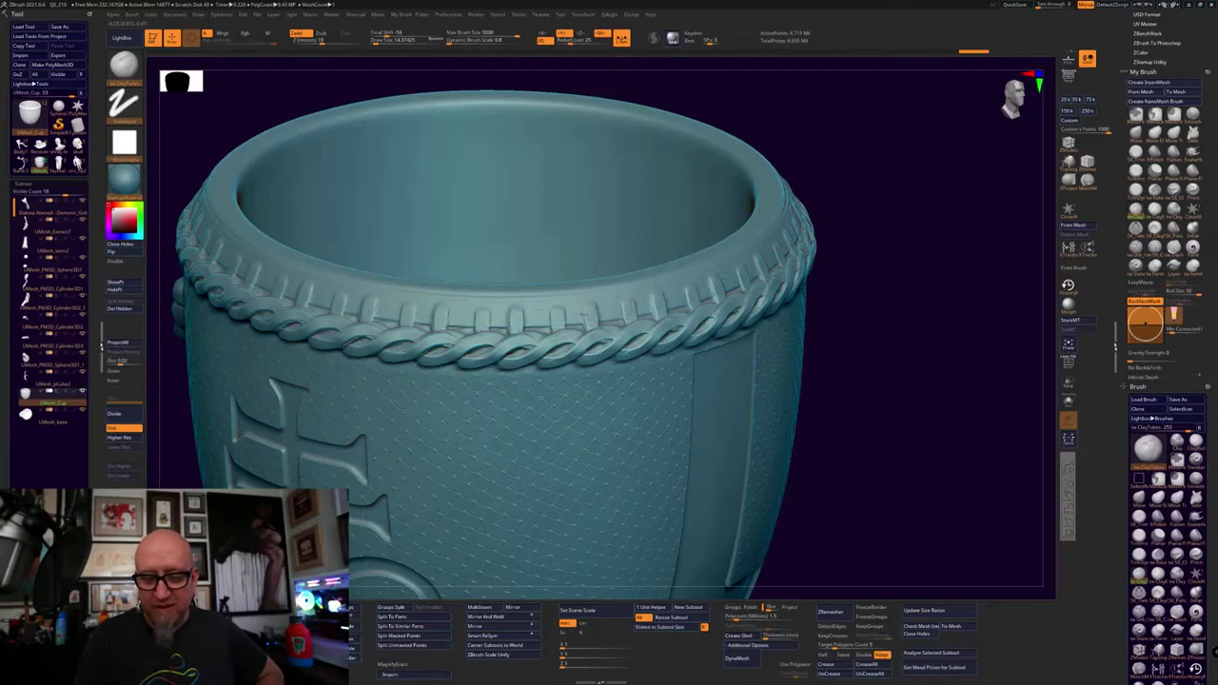
mouse_move(557, 306)
mouse_down()
mouse_move(554, 324)
mouse_move(555, 312)
mouse_move(519, 321)
mouse_up()
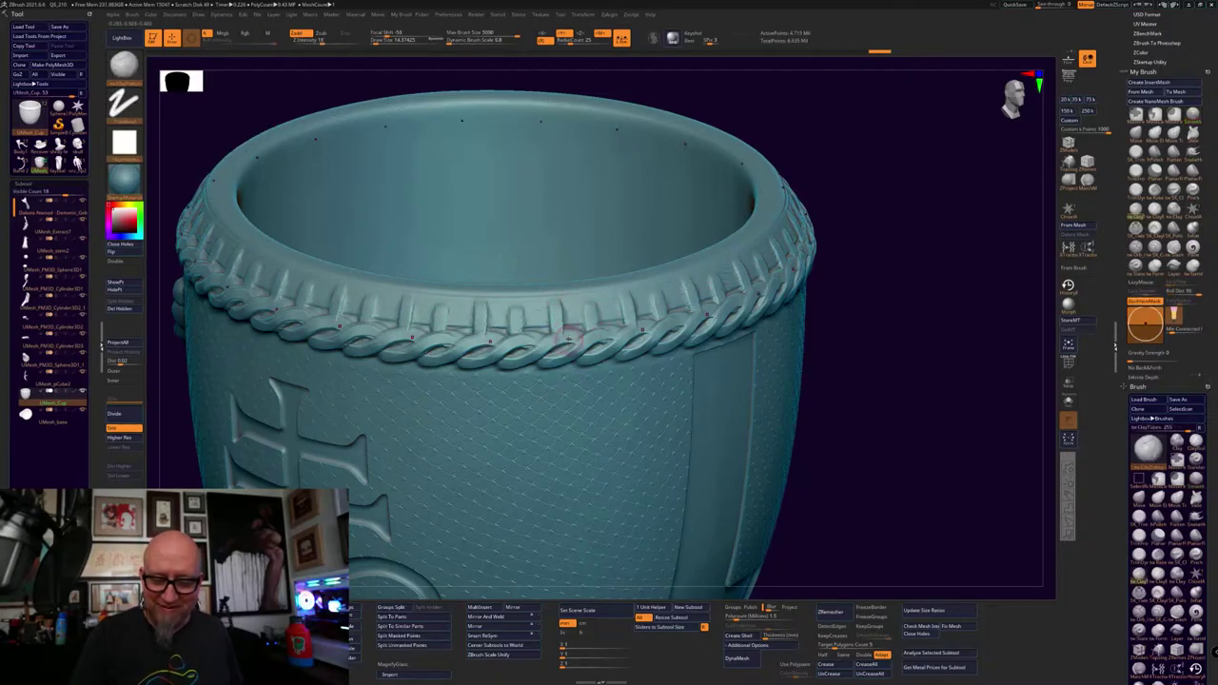
drag(557, 333, 564, 323)
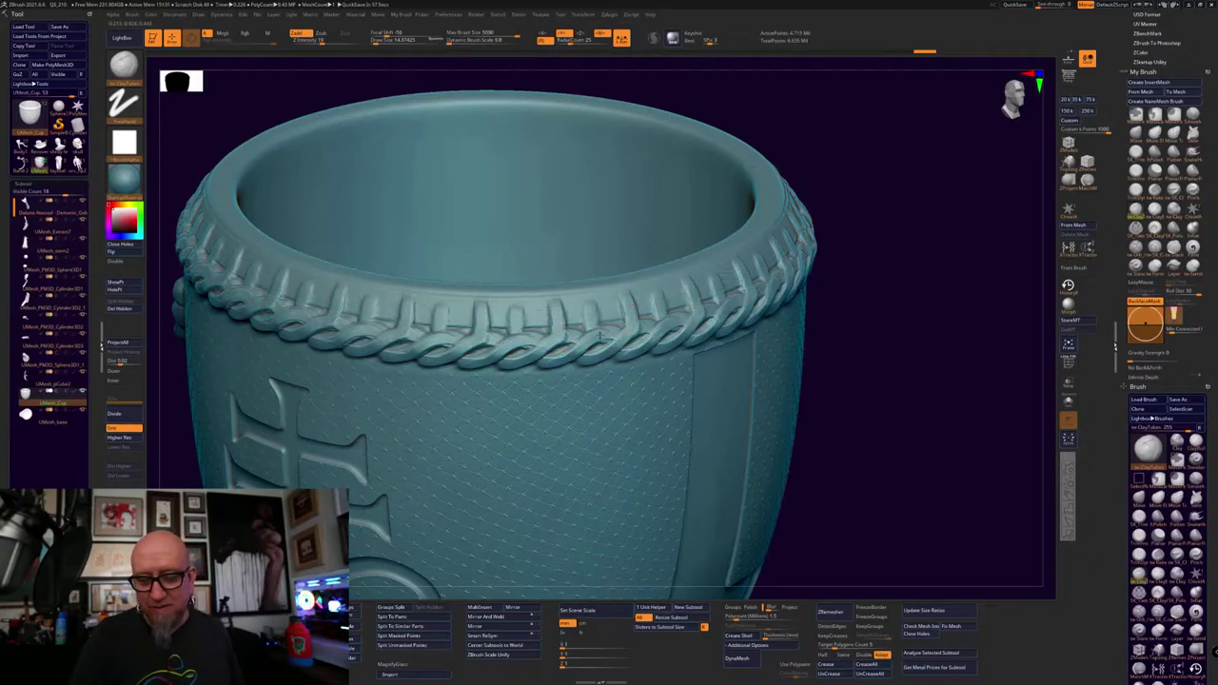
Examine the rim ornament from above and the whole goblet from the front to review the sculpted details
alt+drag(884, 372, 898, 383)
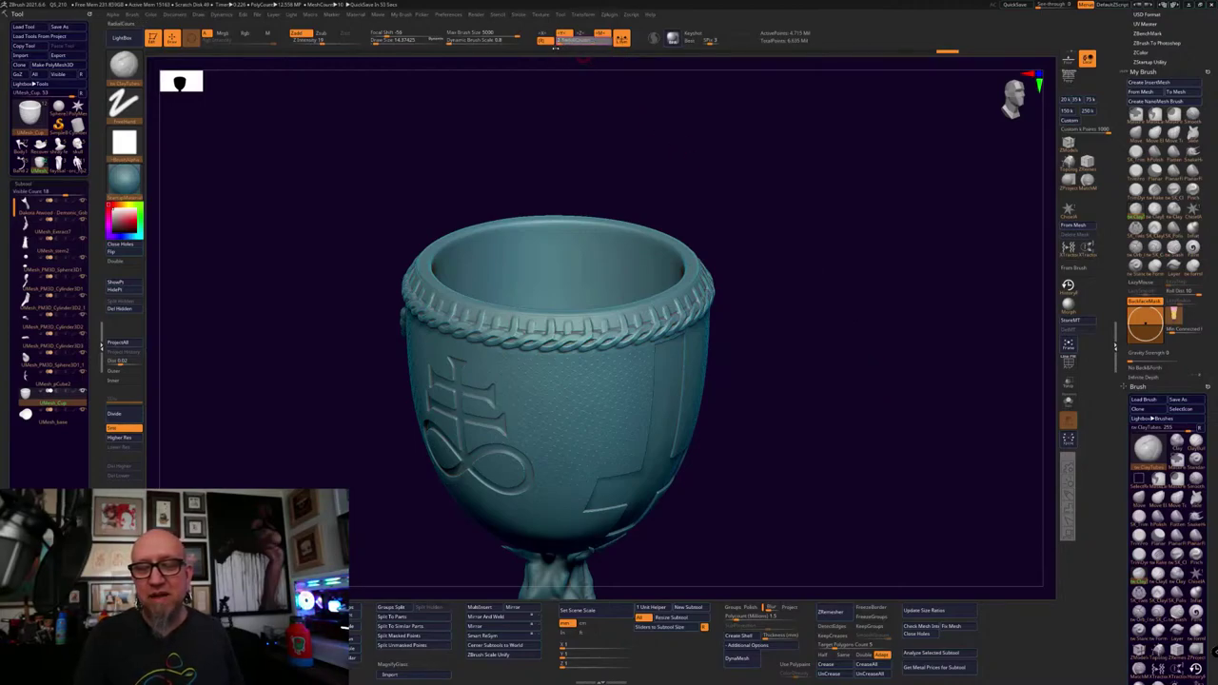
drag(763, 178, 792, 422)
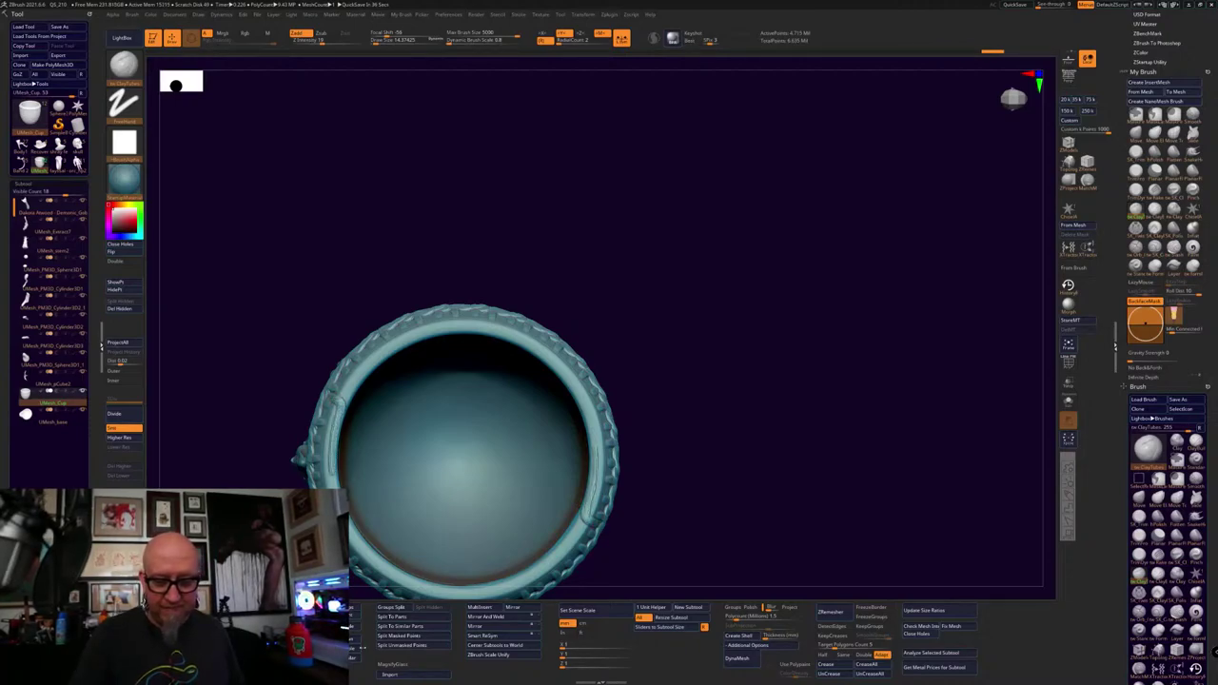
alt+drag(774, 440, 805, 401)
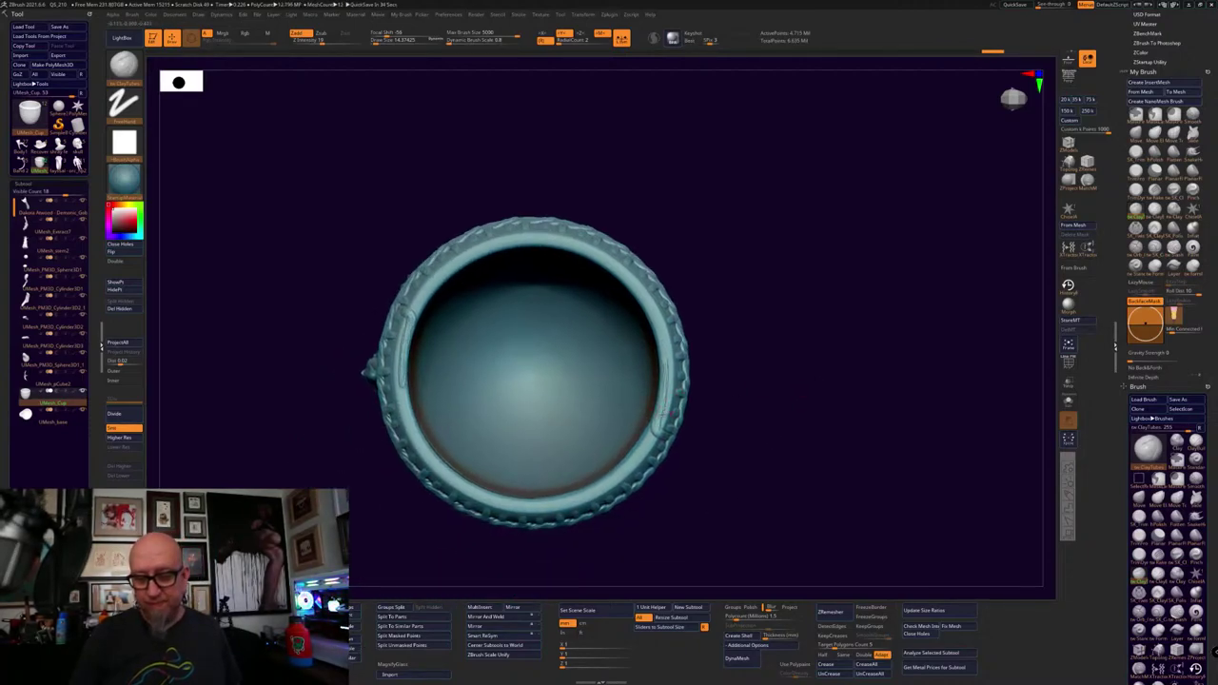
alt+drag(780, 295, 769, 242)
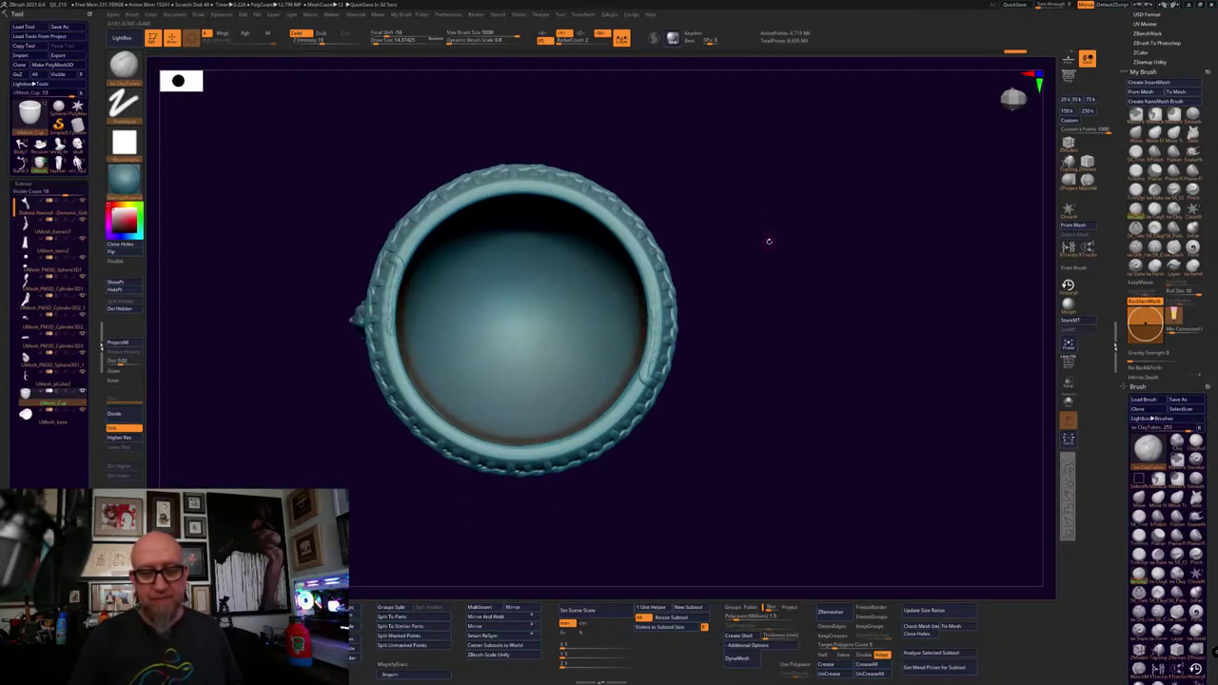
key(ctrl)
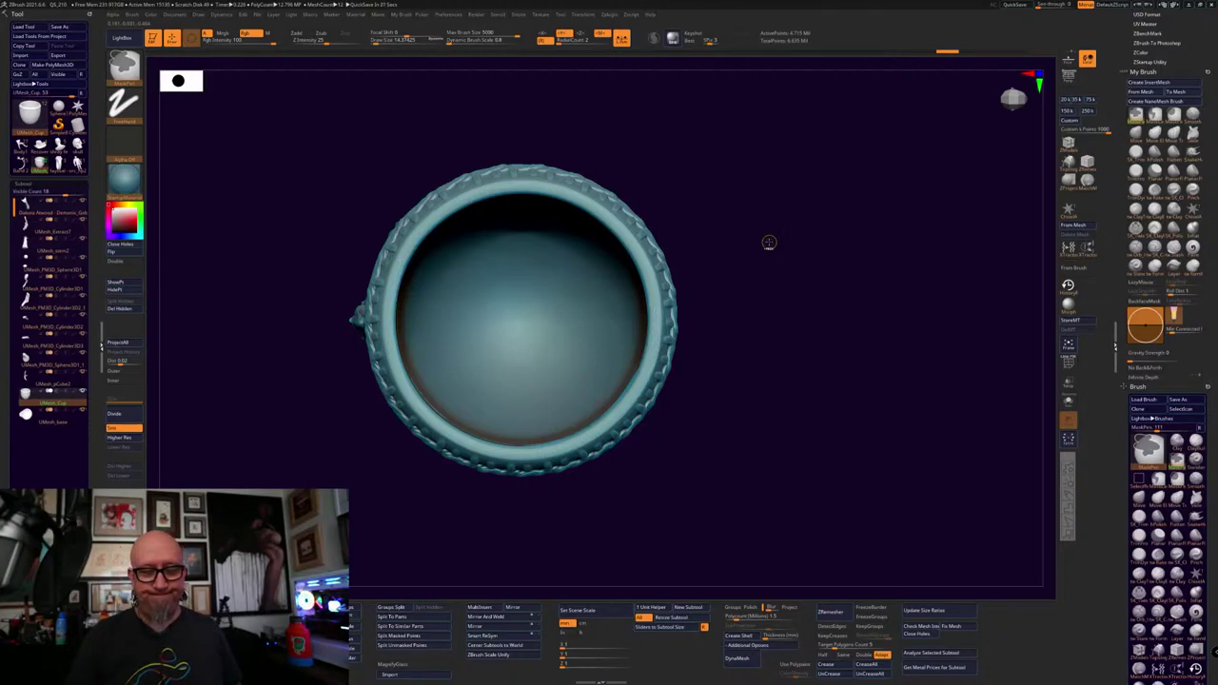
key(b)
key(c)
key(b)
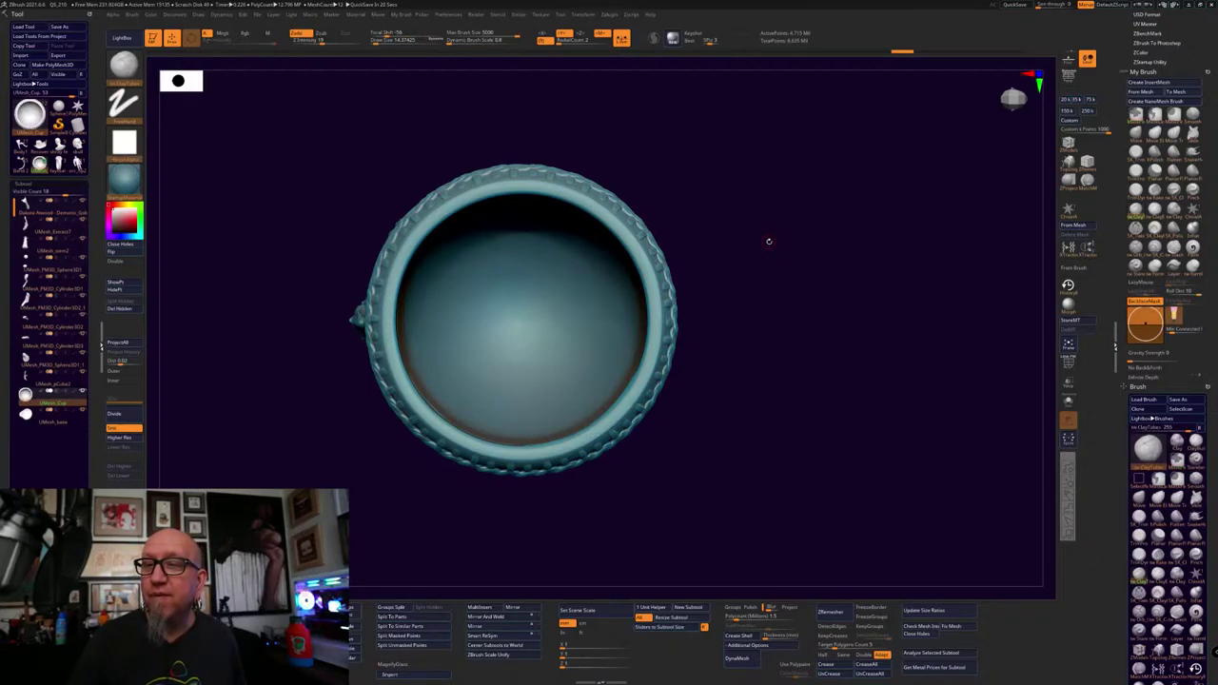
drag(731, 433, 736, 415)
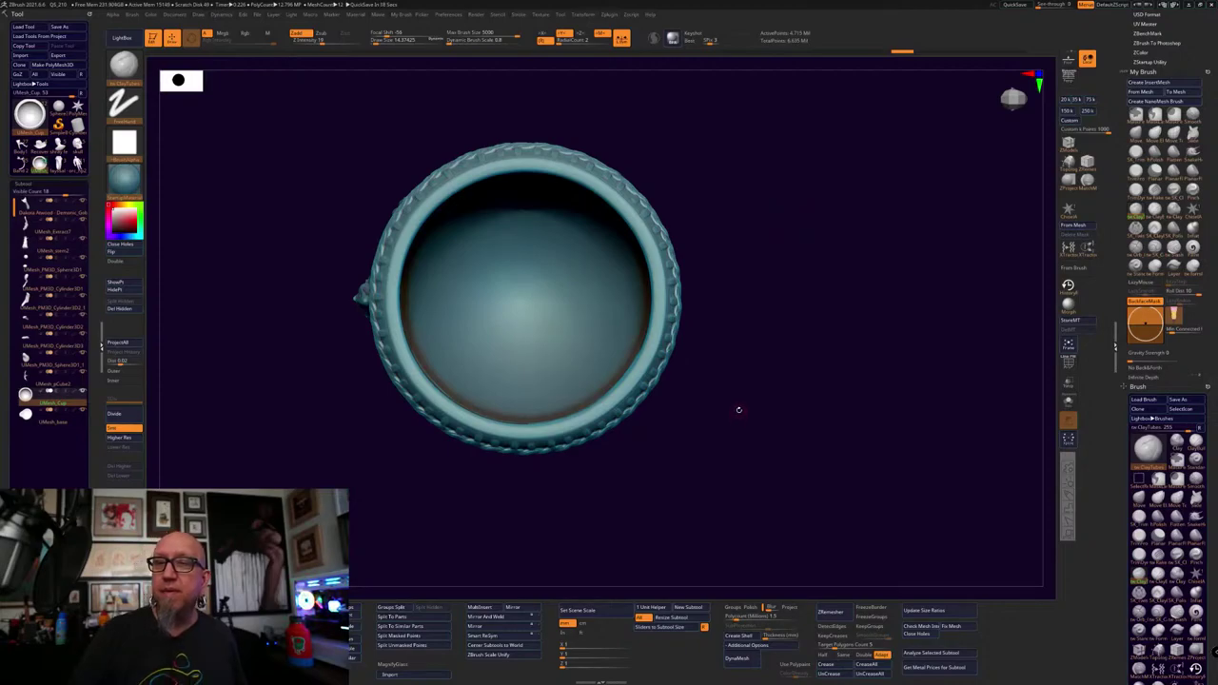
drag(746, 396, 784, 441)
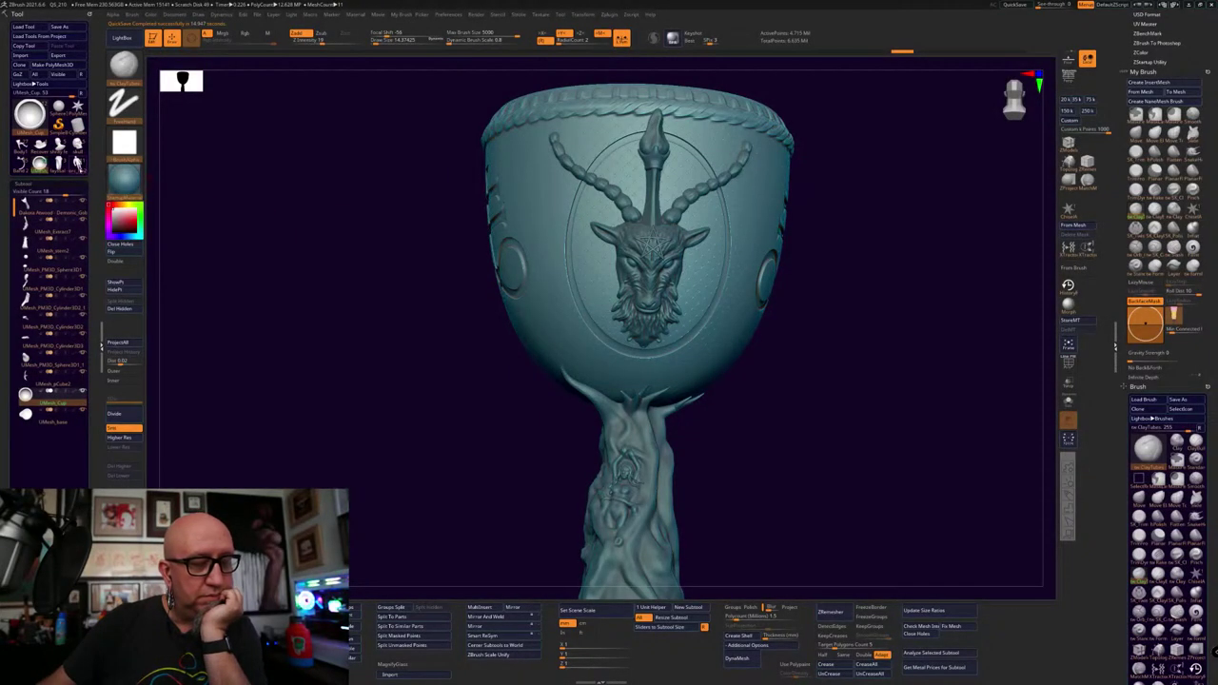
Switch to File Explorer, check the Pixologic Crit Files Upload (1) folder in Downloads and delete it
mouse_move(78, 164)
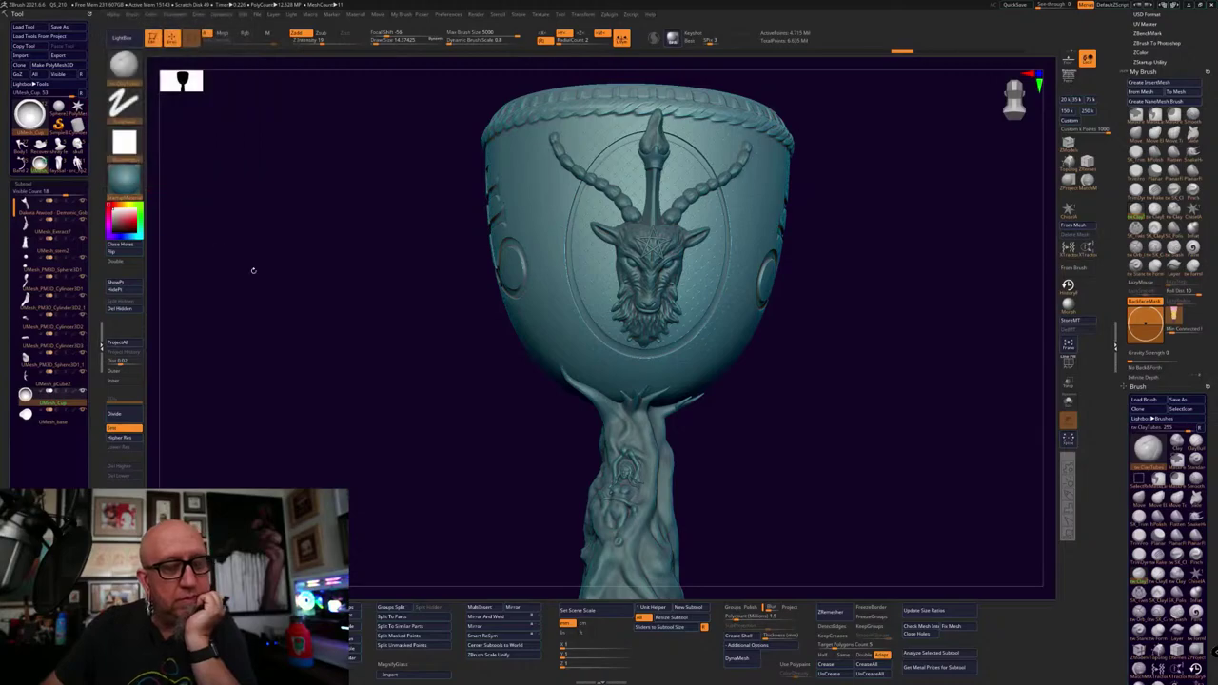
key(super)
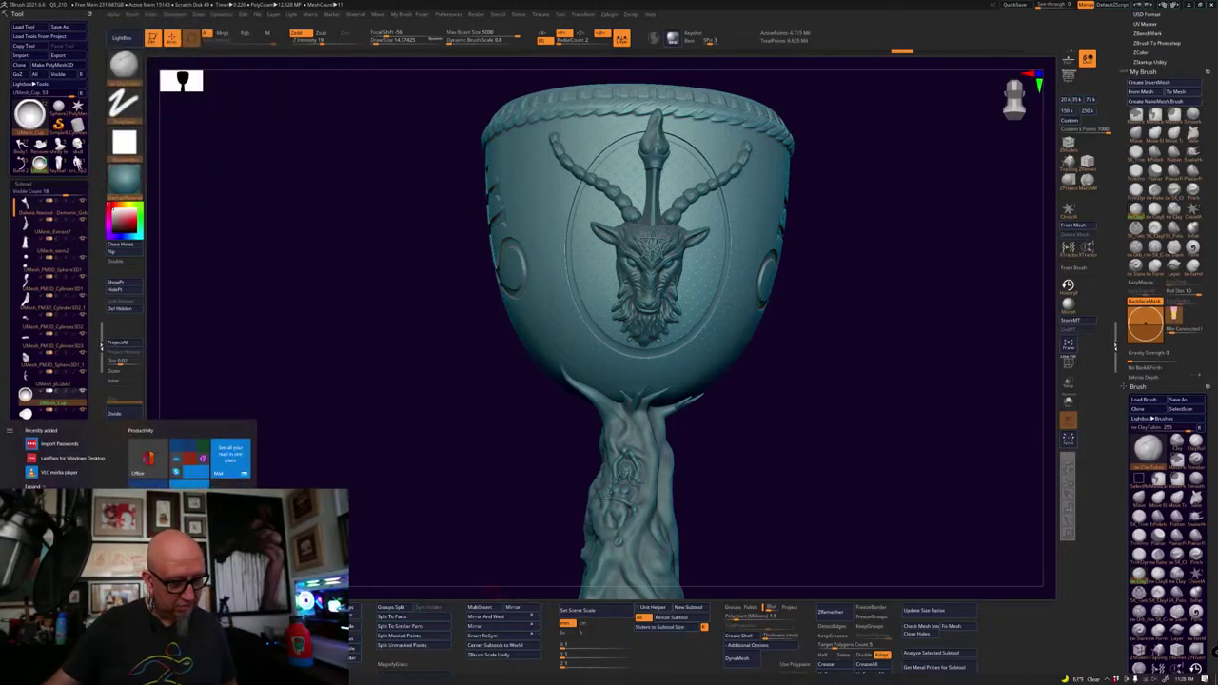
click(95, 676)
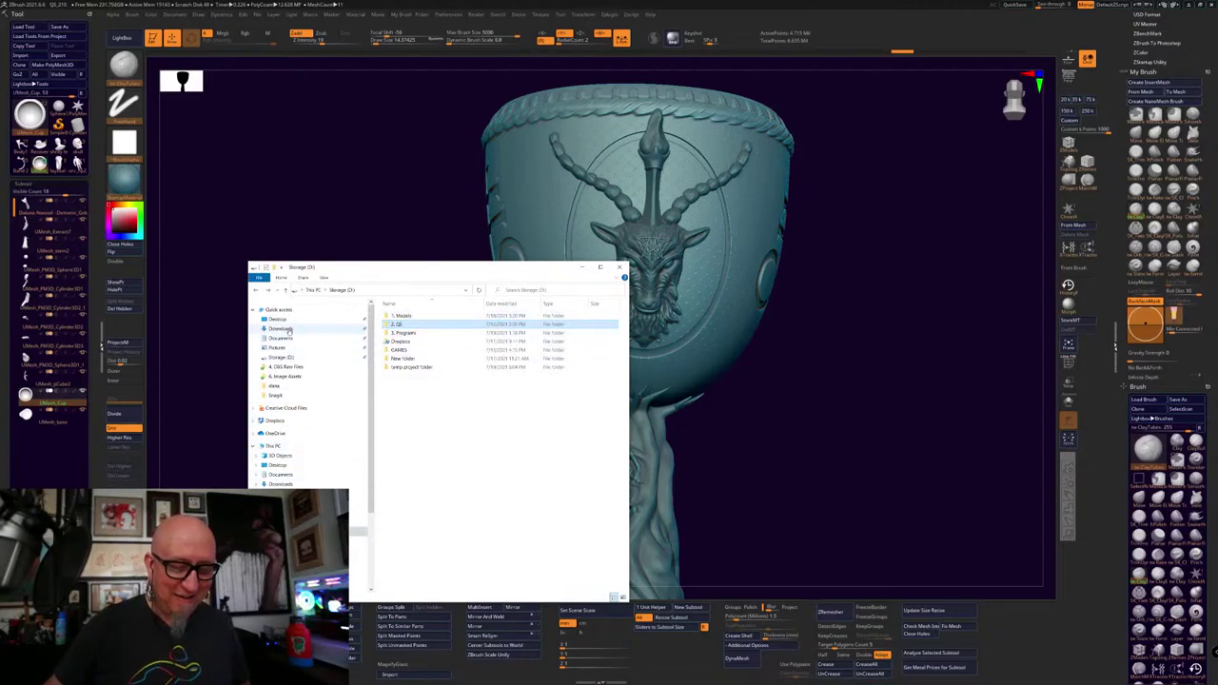
click(287, 330)
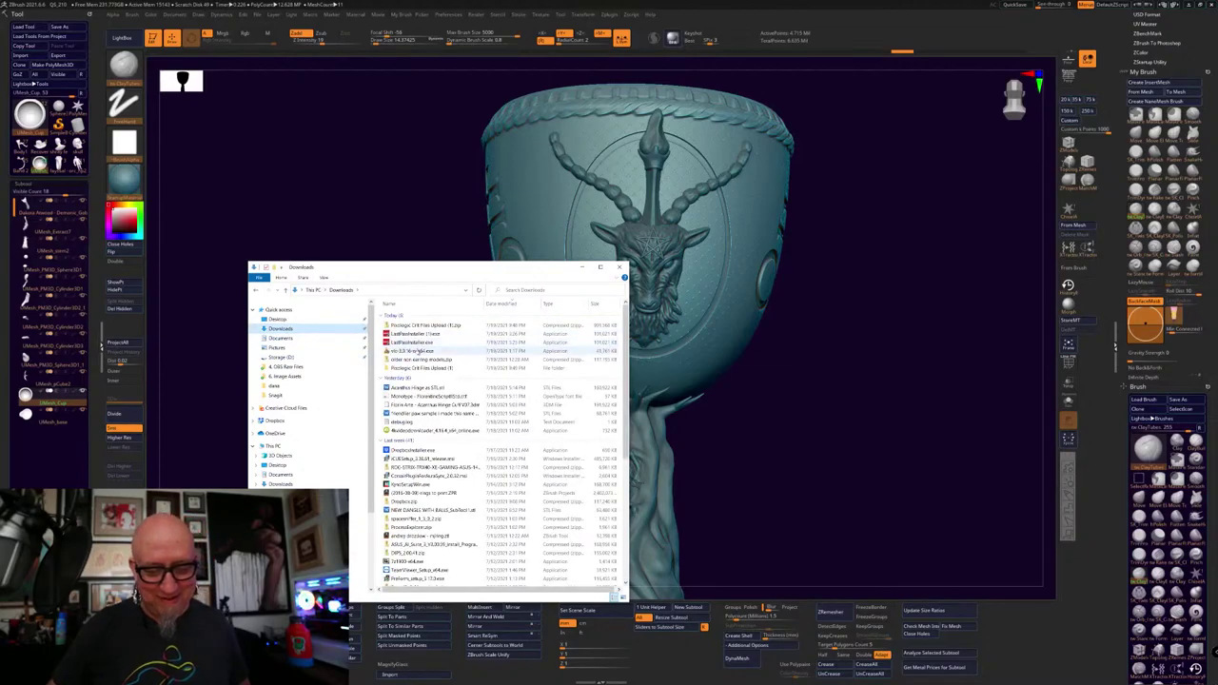
double_click(414, 367)
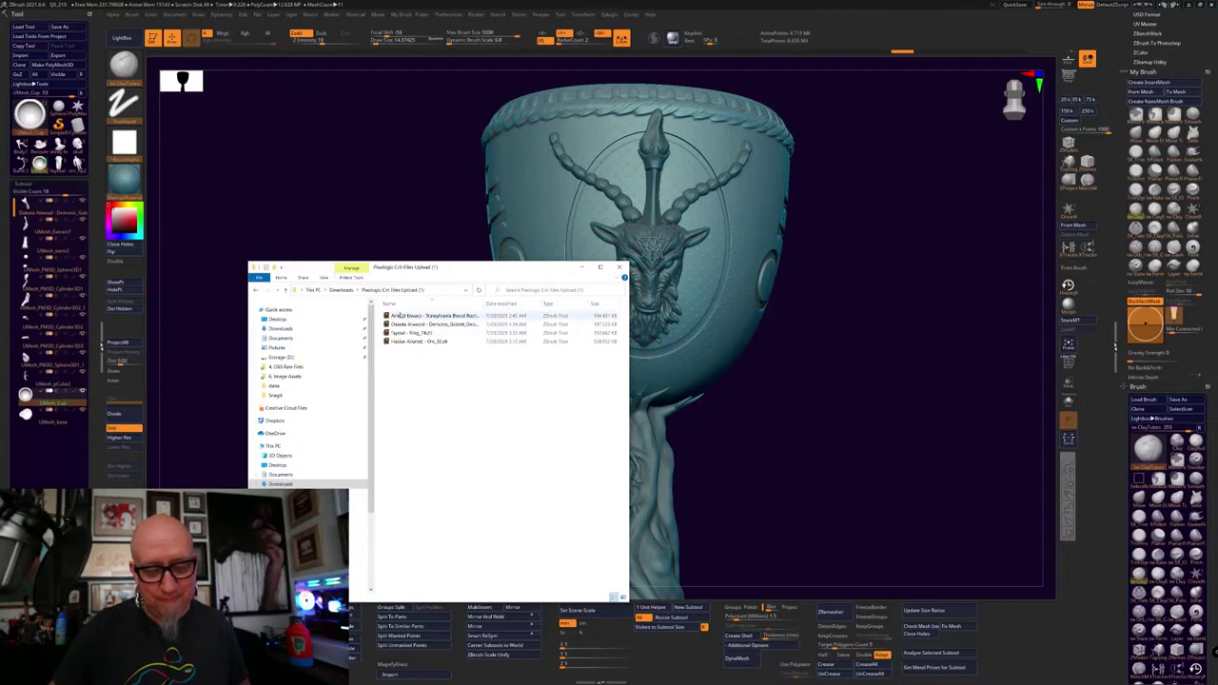
key(alt+Left)
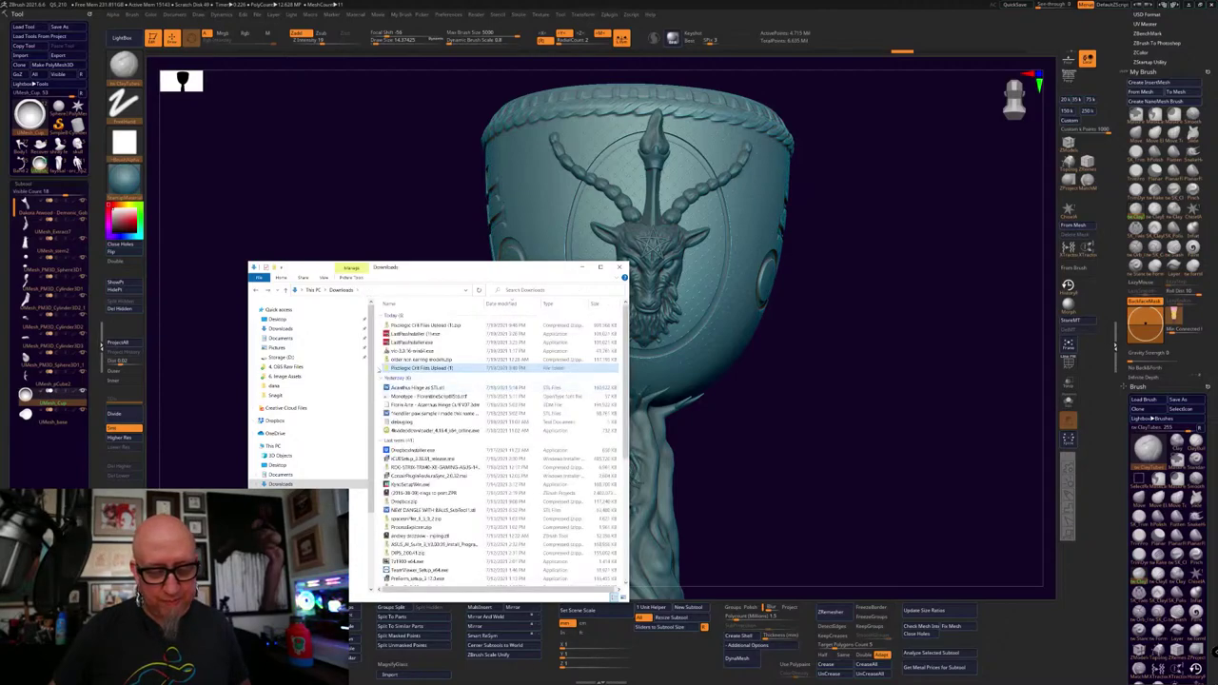
right_click(398, 369)
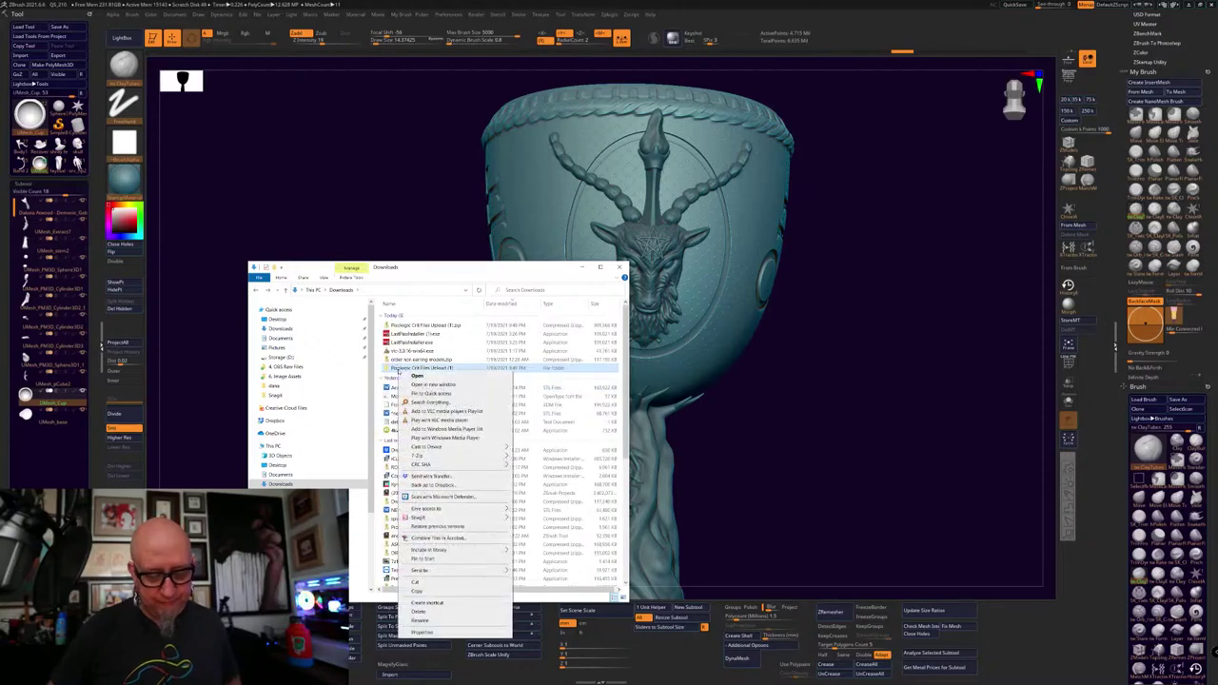
click(419, 612)
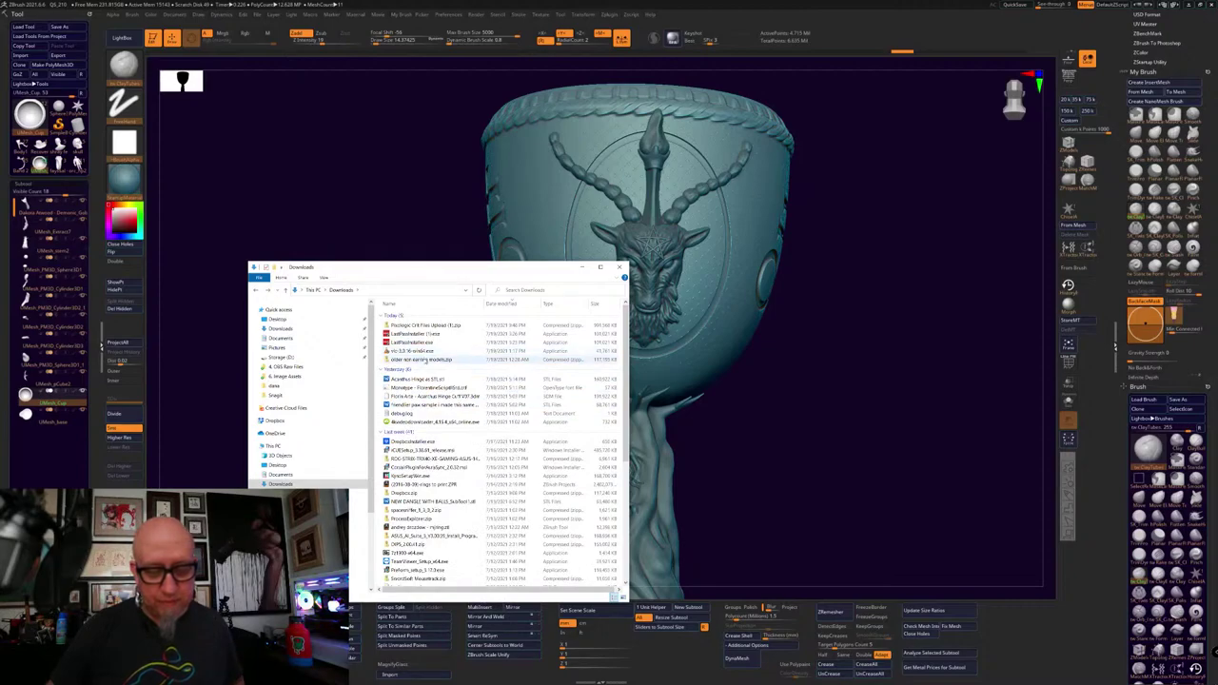
Delete the Pixologic Crit Files Upload (1).zip archive from Downloads
click(425, 325)
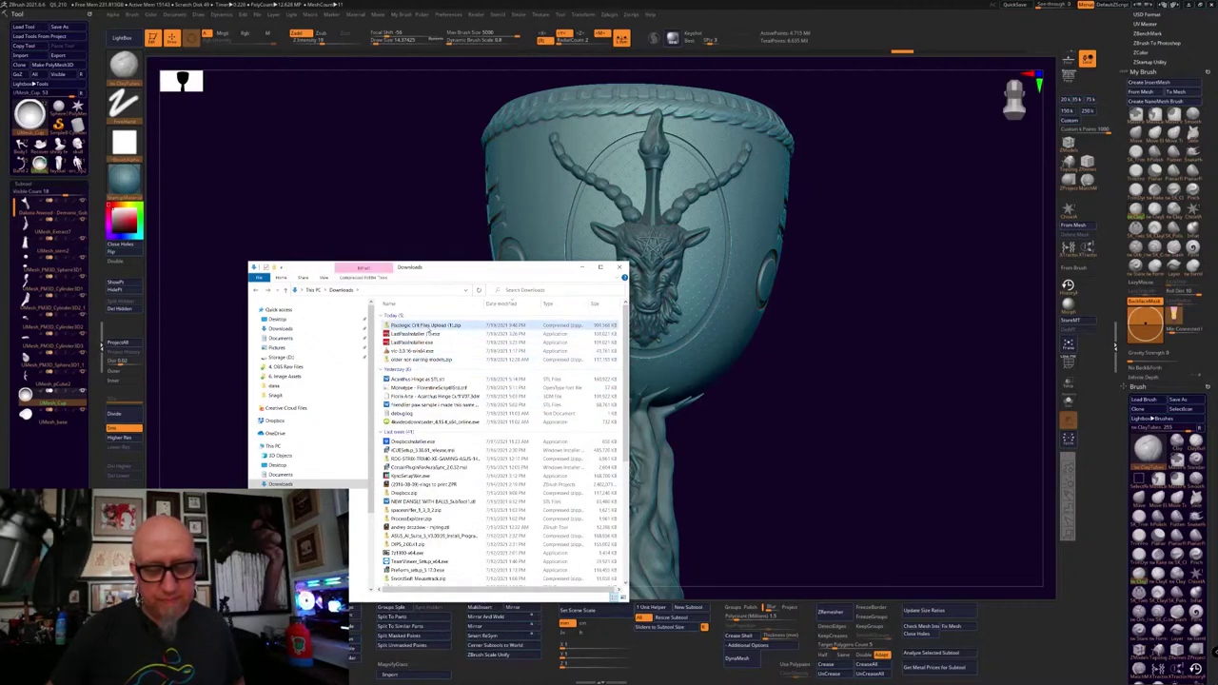
right_click(428, 326)
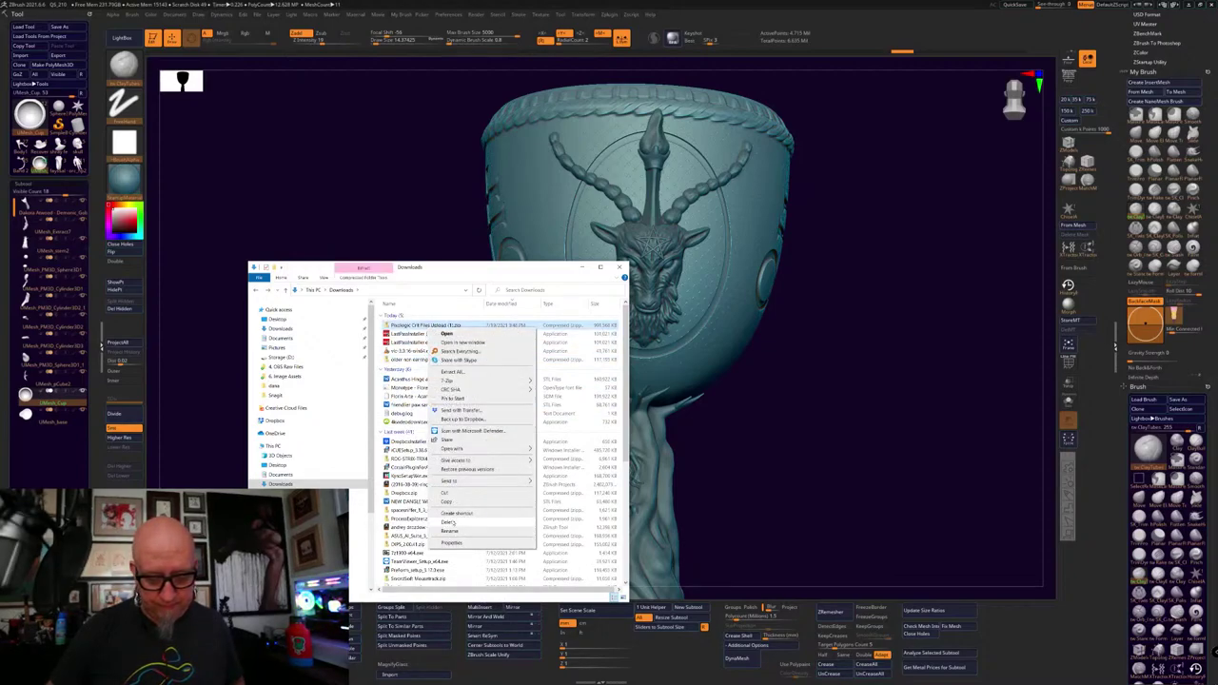
click(449, 522)
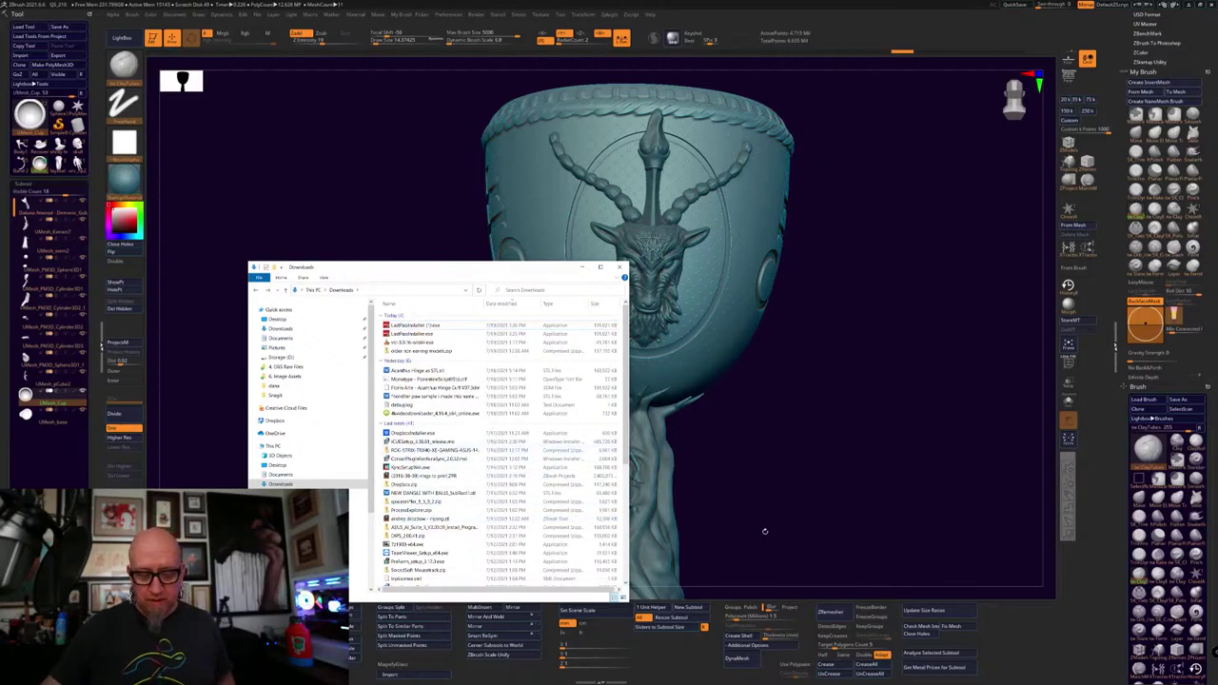
Switch to the browser, reload the Dropbox folder Pixologic Crit Files Upload and select its five model files for download
key(super)
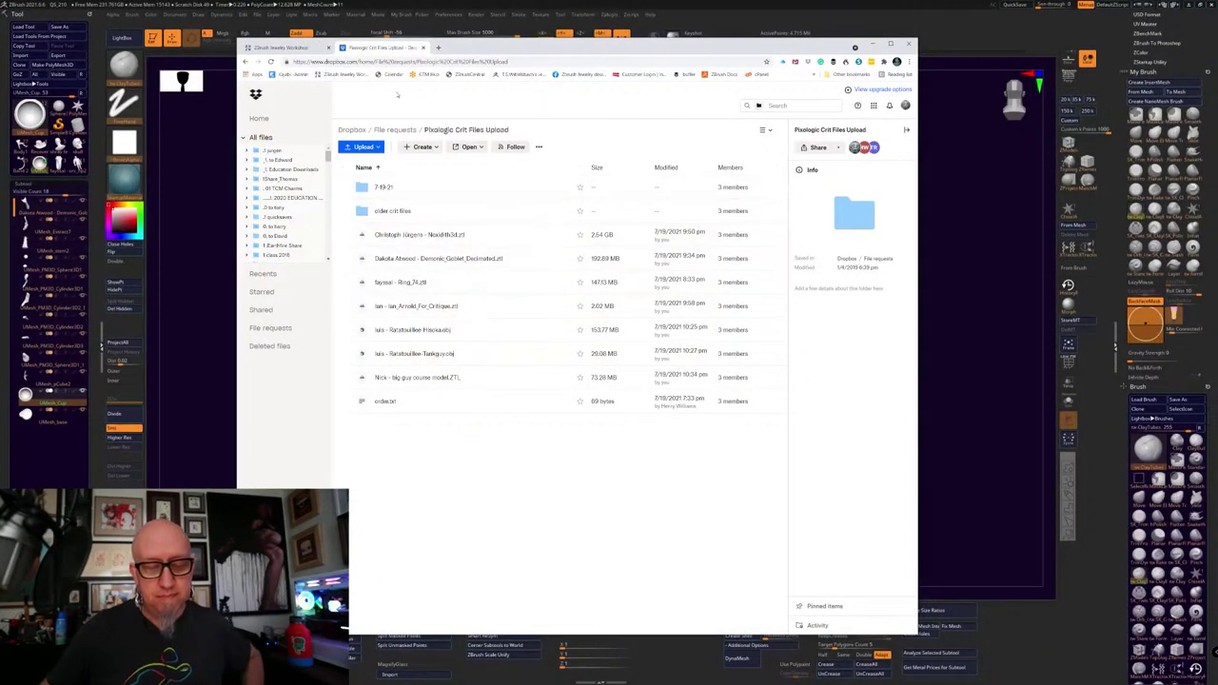
click(269, 62)
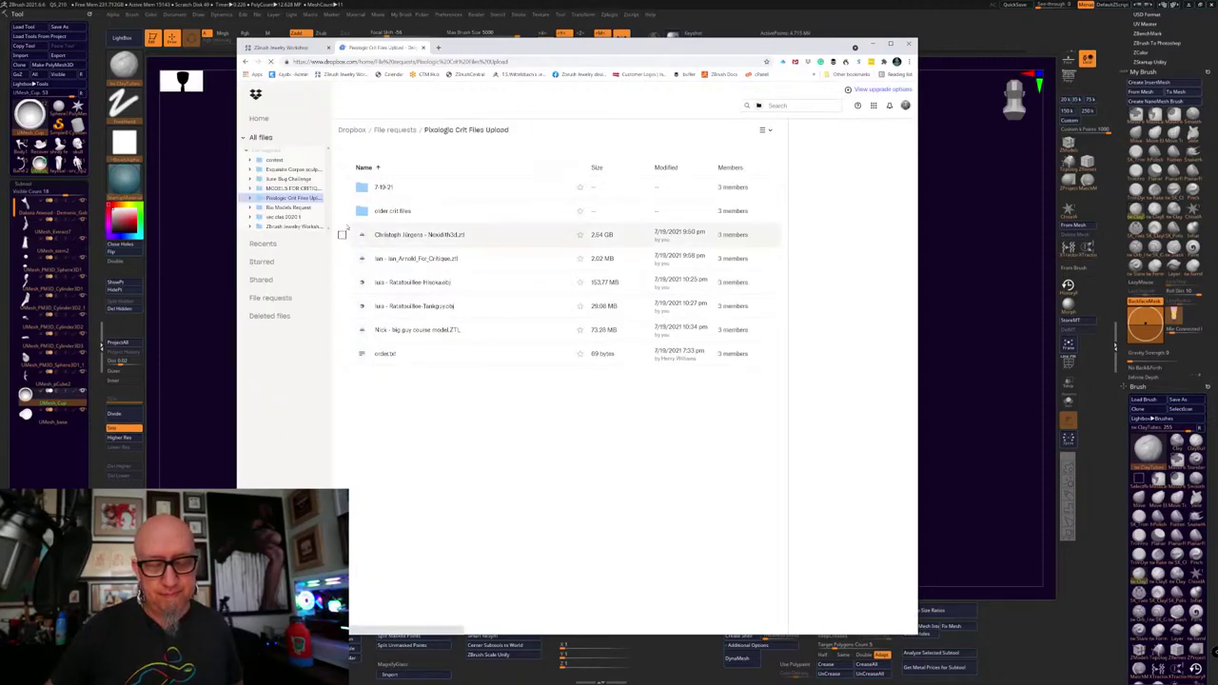
click(342, 234)
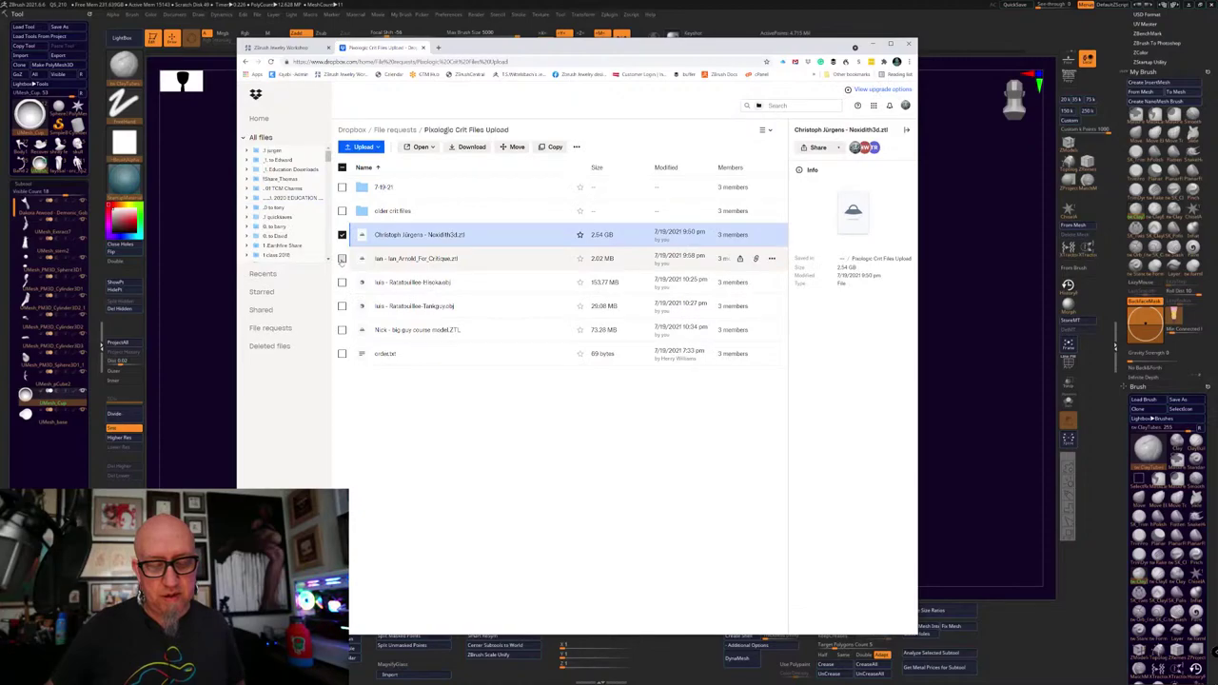
click(342, 258)
click(342, 281)
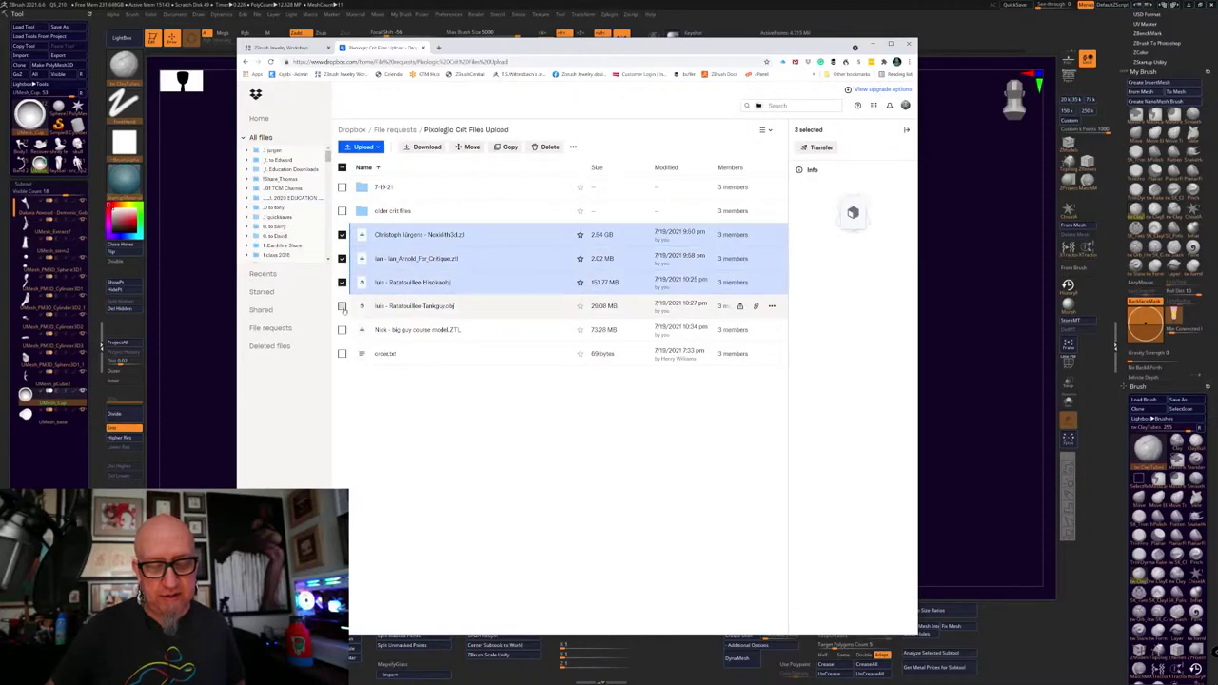
click(342, 306)
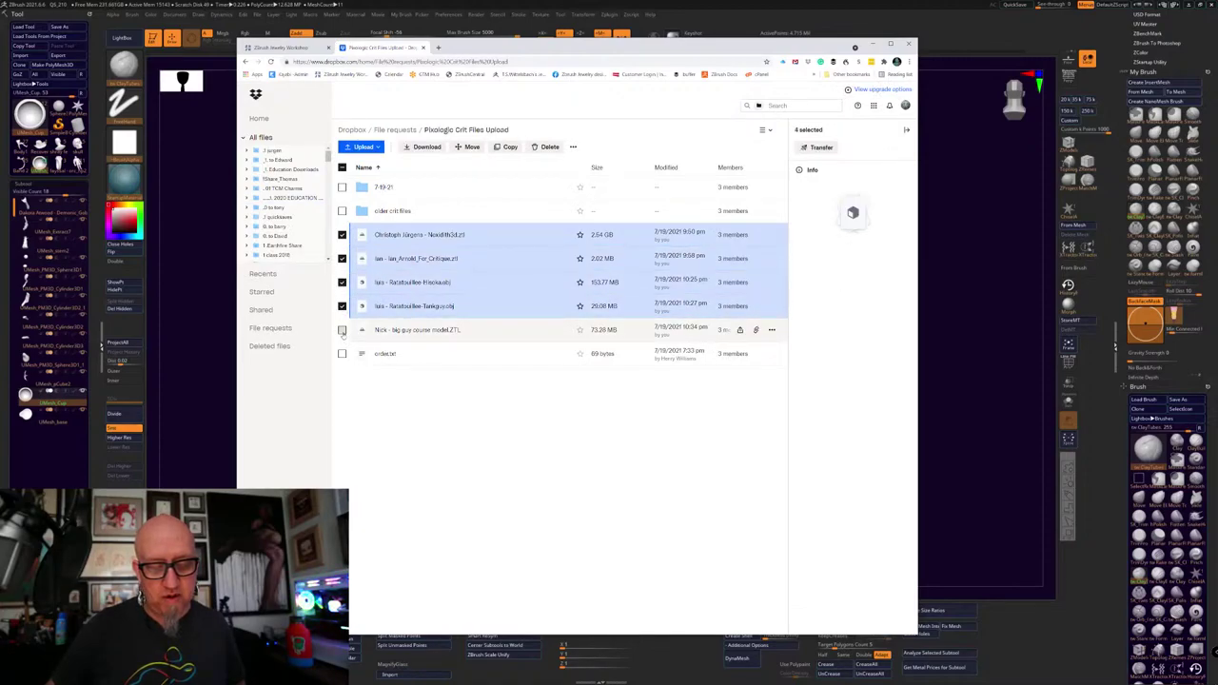
click(341, 329)
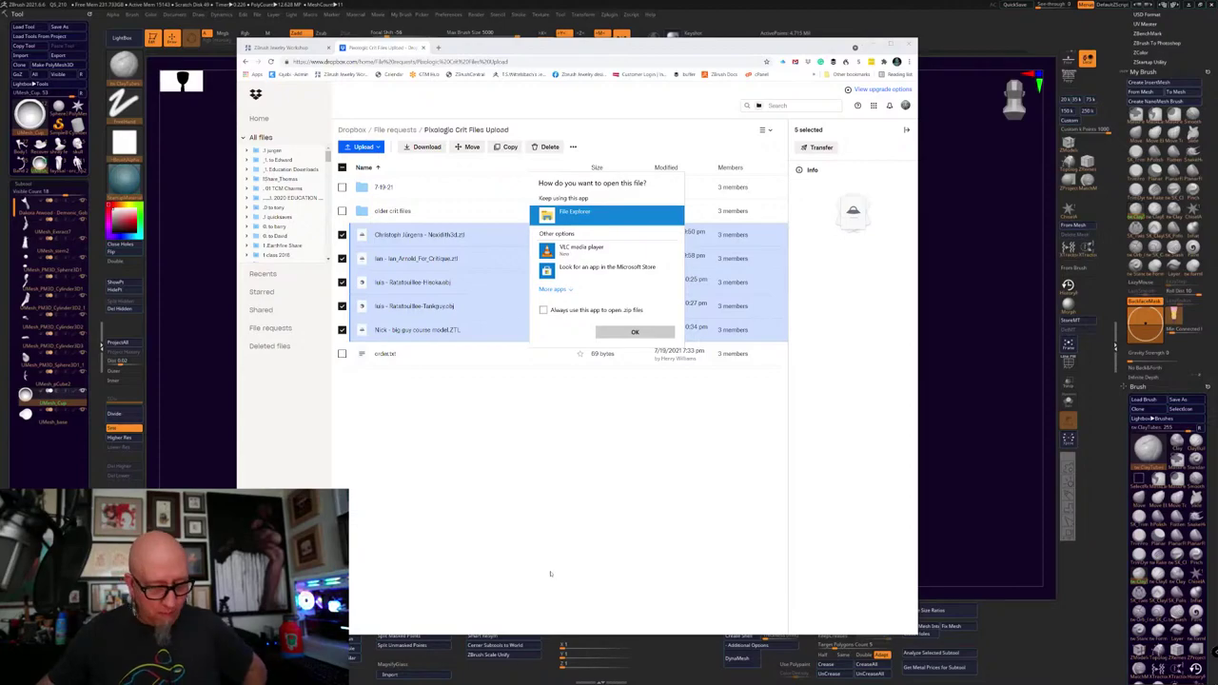
click(870, 47)
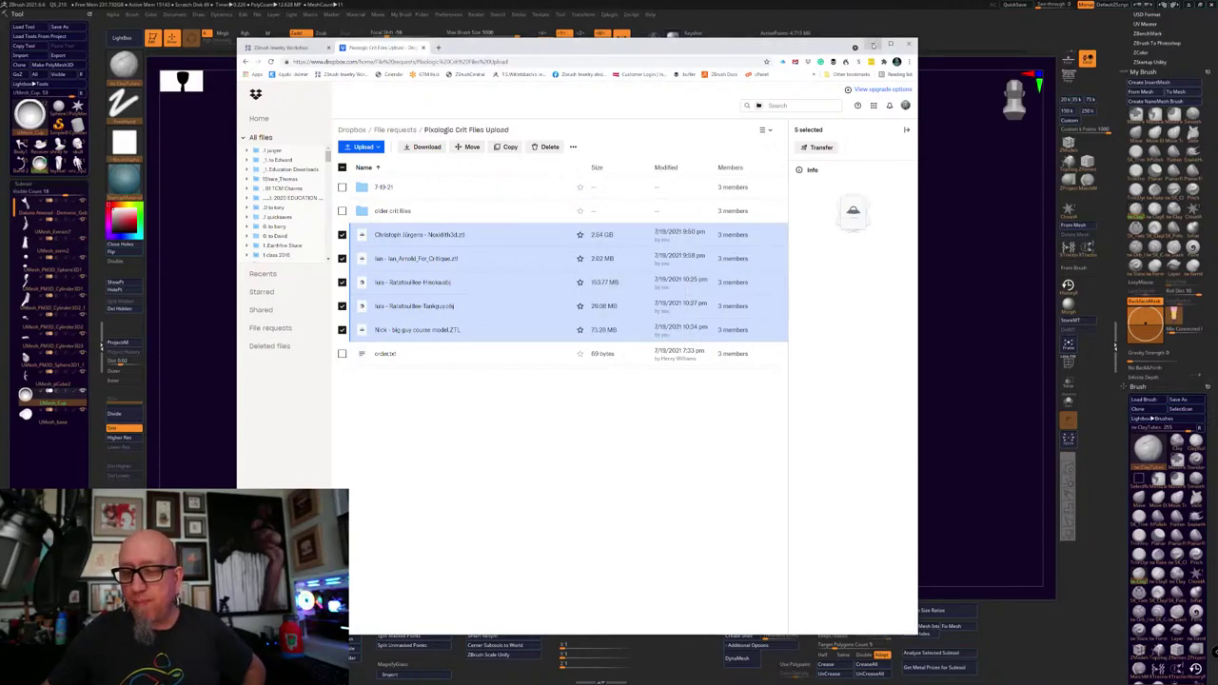
click(873, 44)
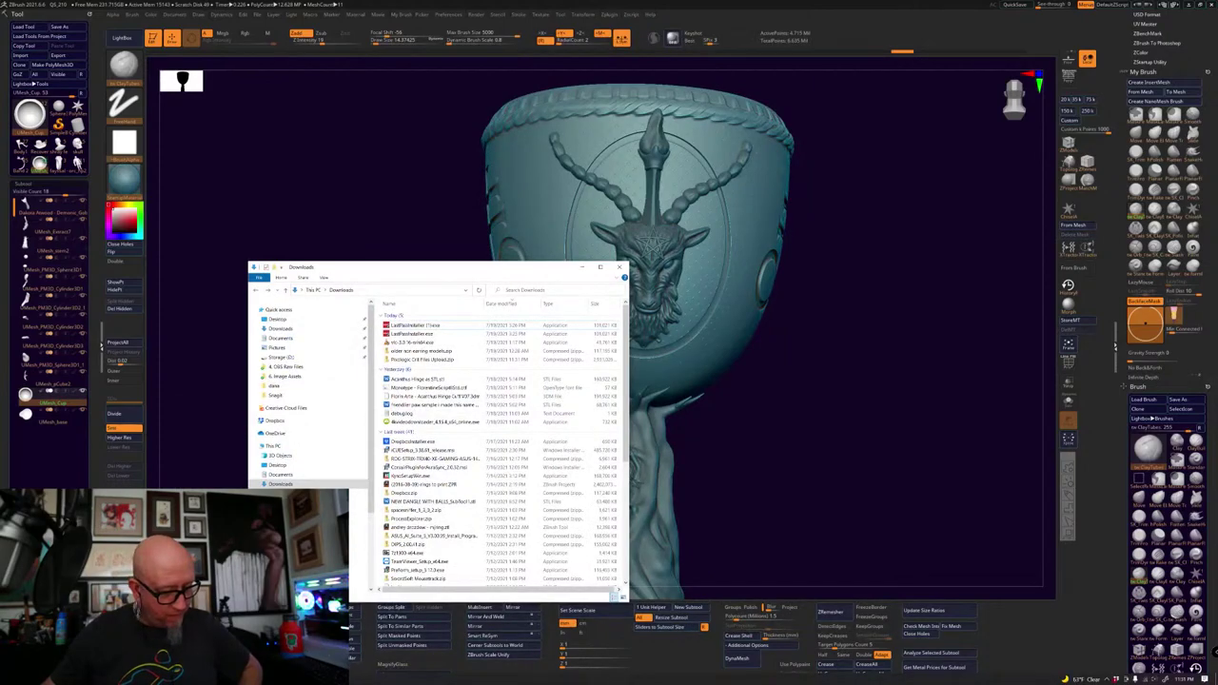
Switch to File Explorer and extract Pixologic Crit Files Upload.zip in Downloads to its own folder with 7-Zip, selecting that folder
key(alt+Tab)
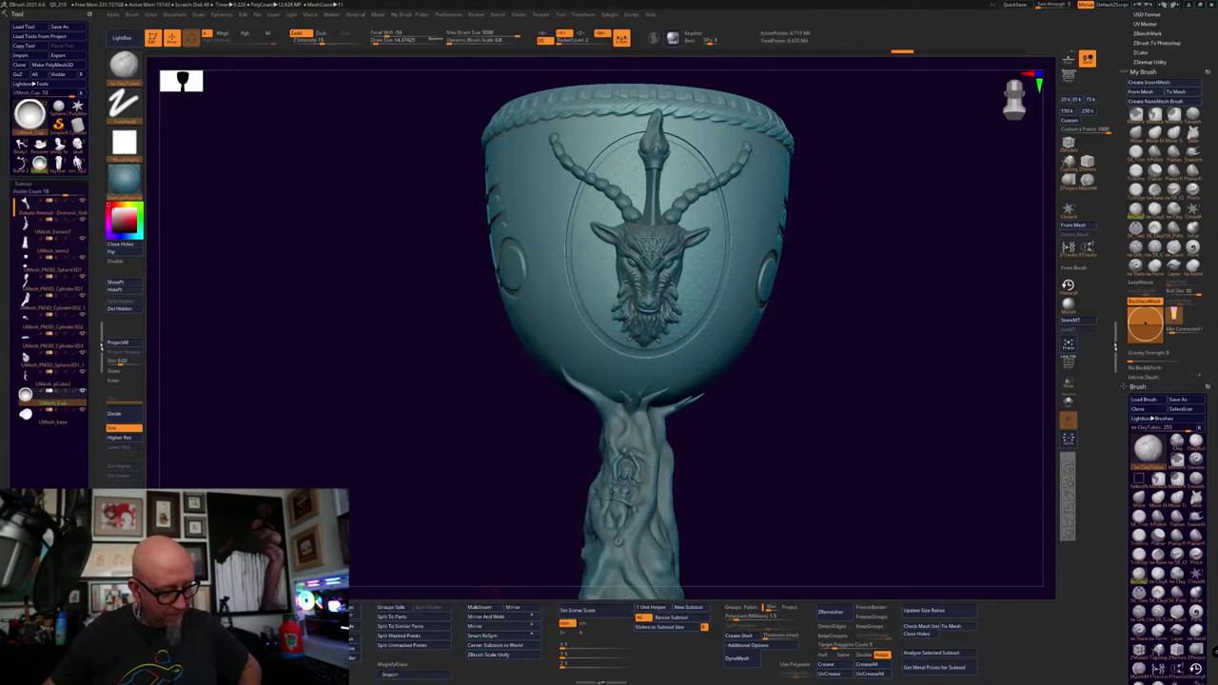
key(super)
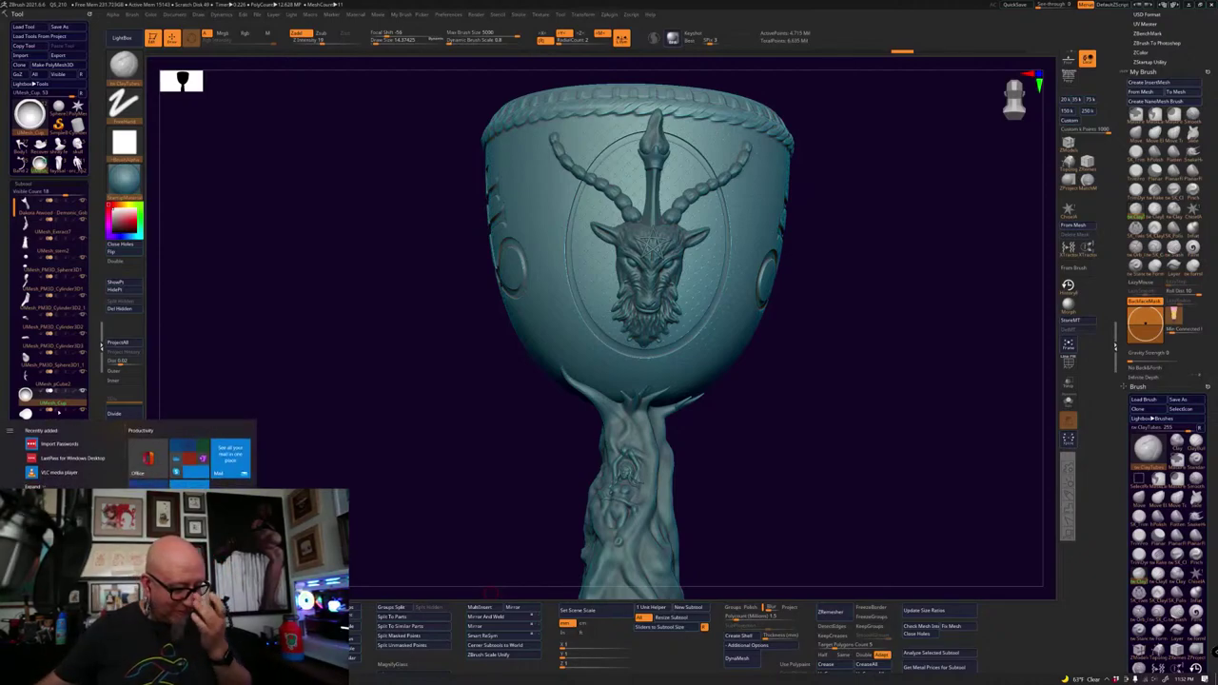
click(172, 679)
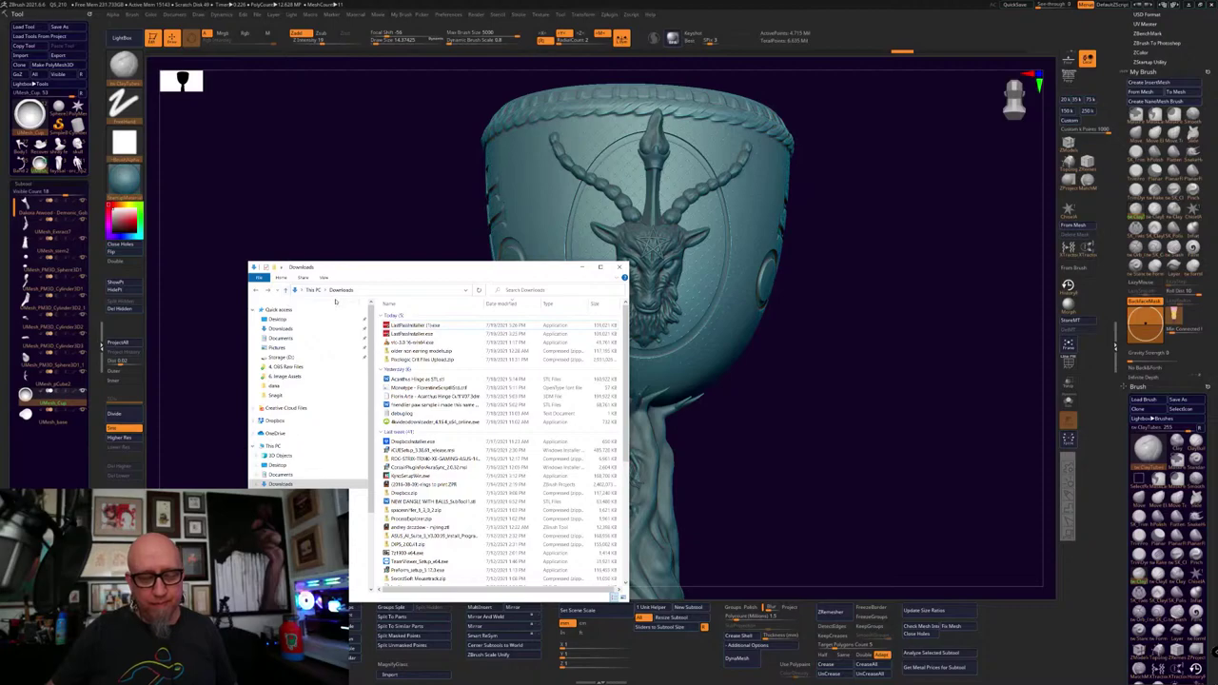
click(293, 486)
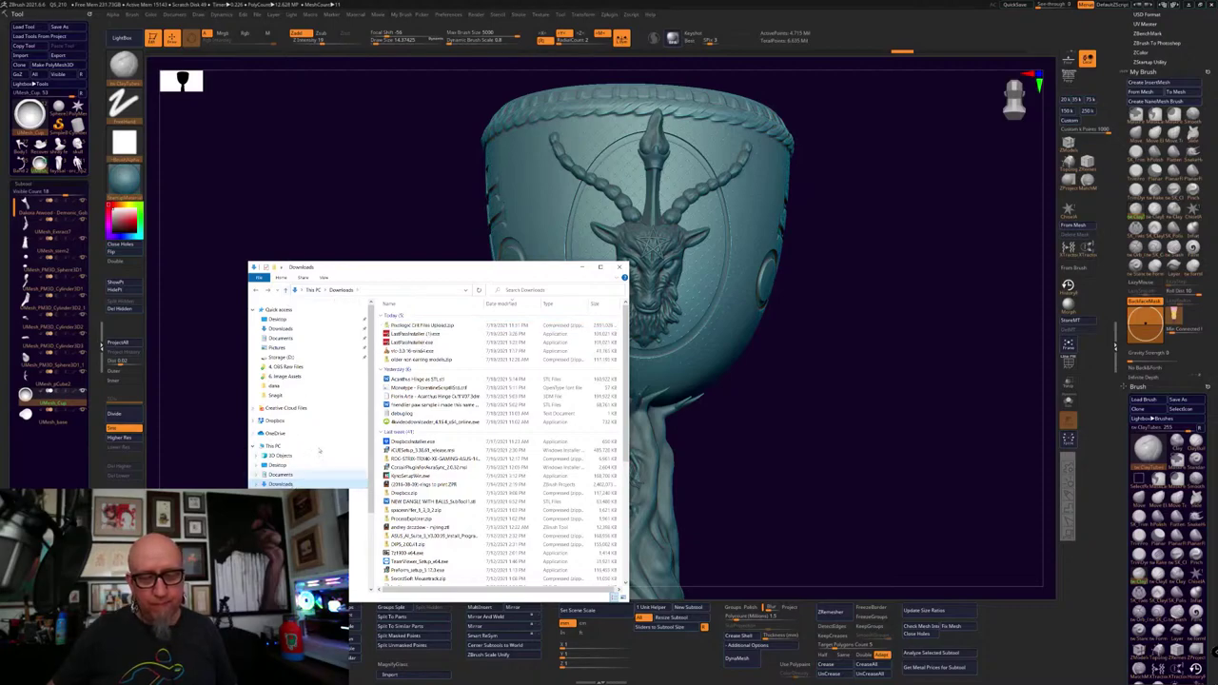
right_click(430, 327)
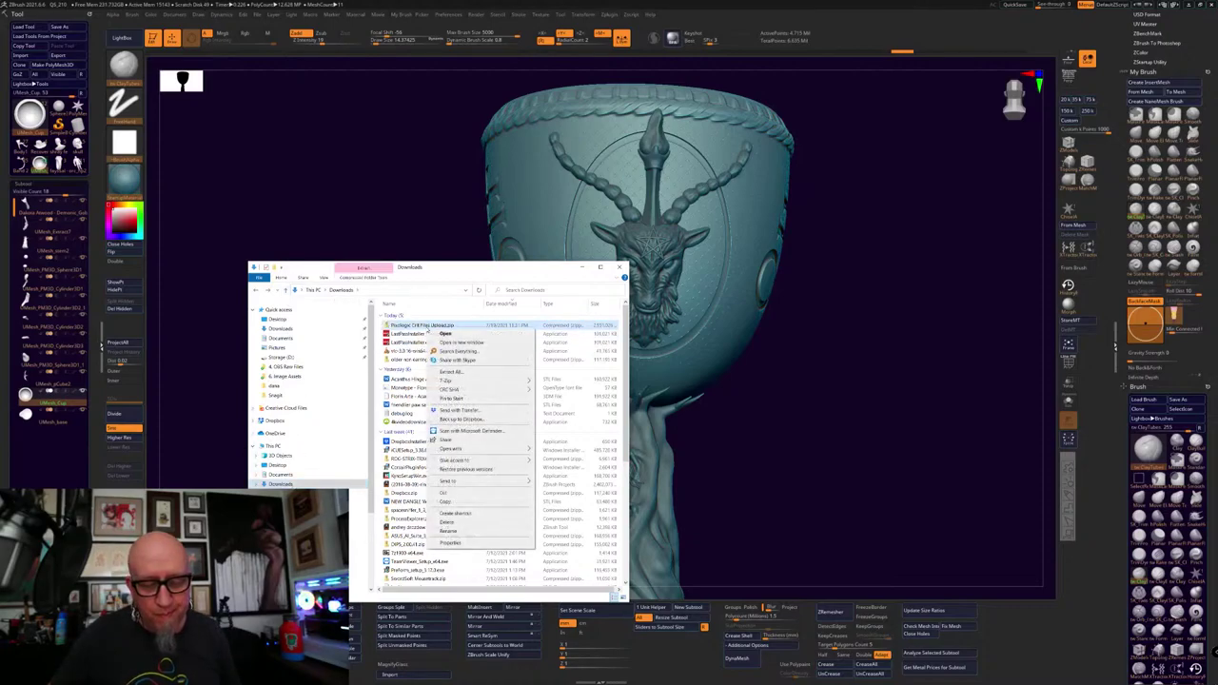
mouse_move(467, 382)
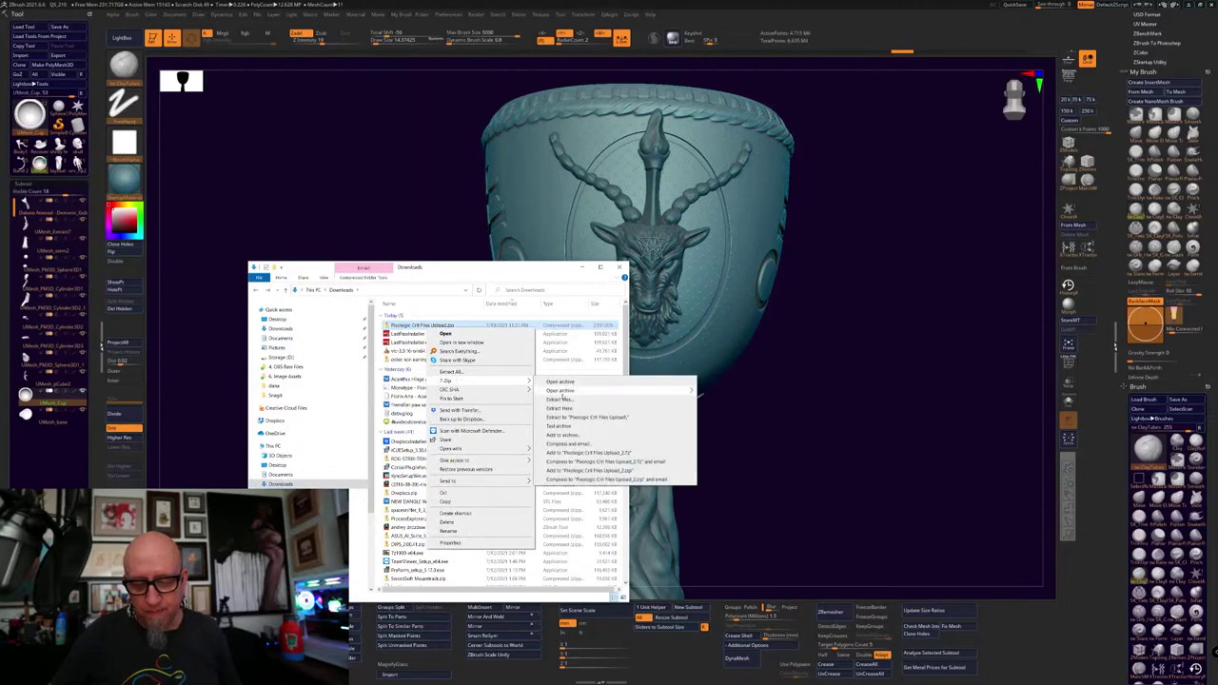
click(572, 418)
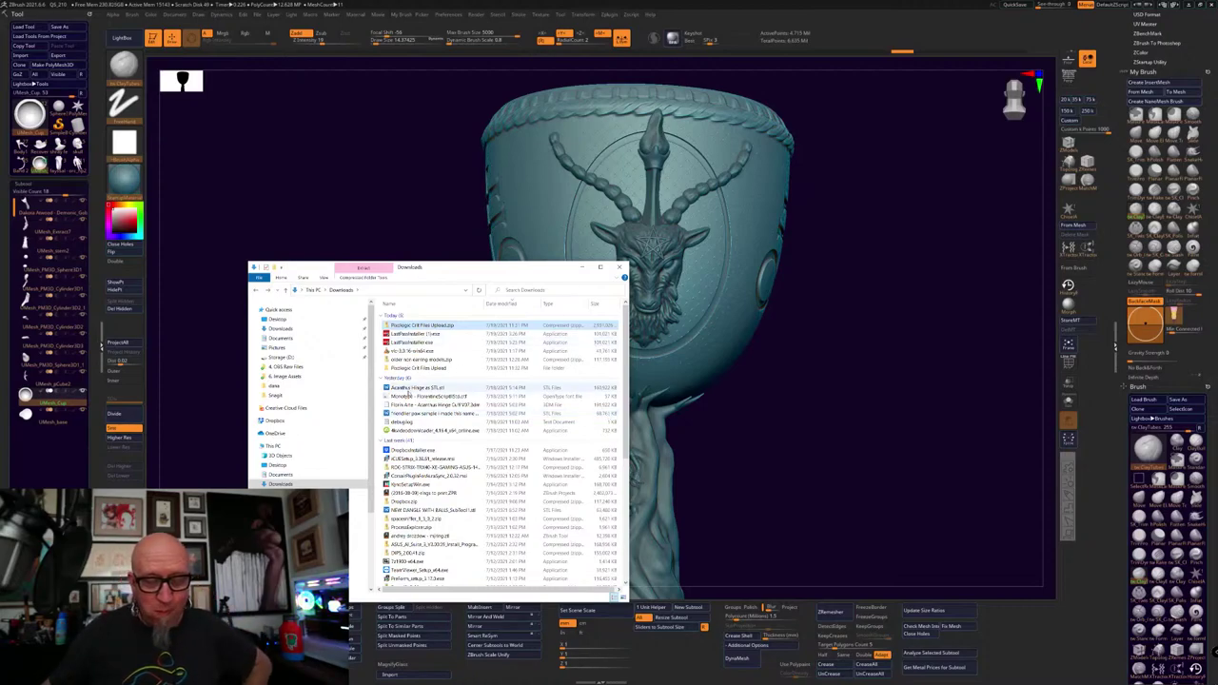
click(430, 370)
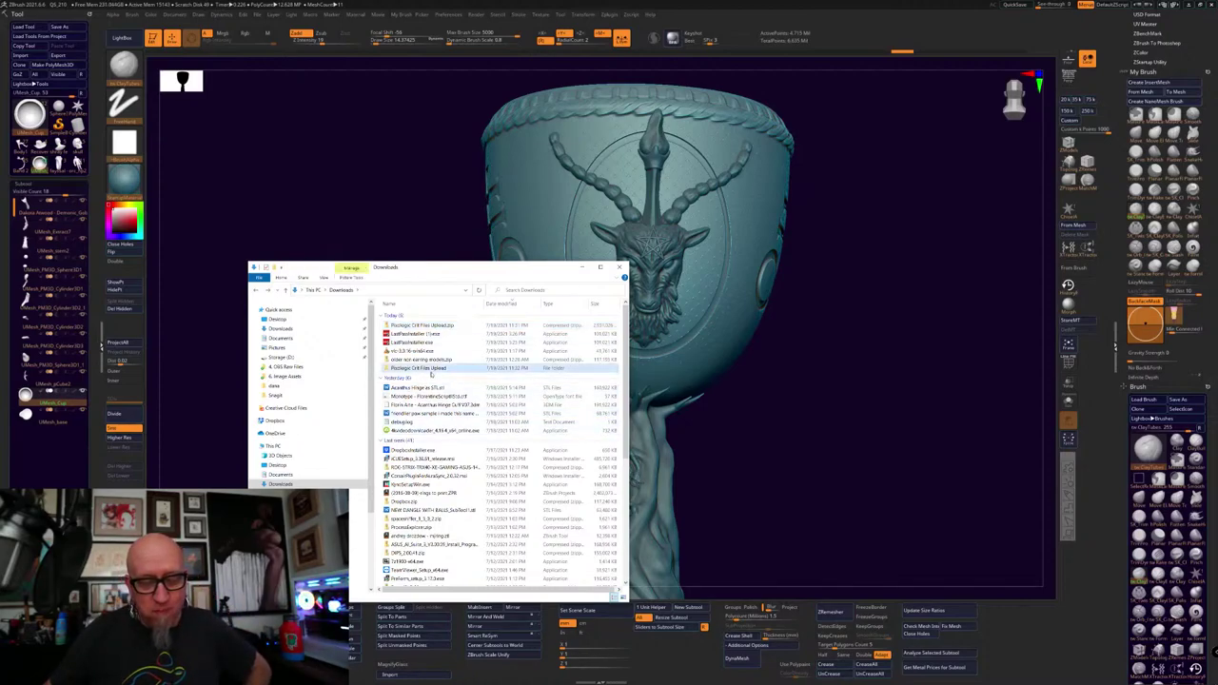
Open the extracted Pixologic Crit Files Upload folder and load its first ZBrush tool, the armored female character, into ZBrush
double_click(433, 369)
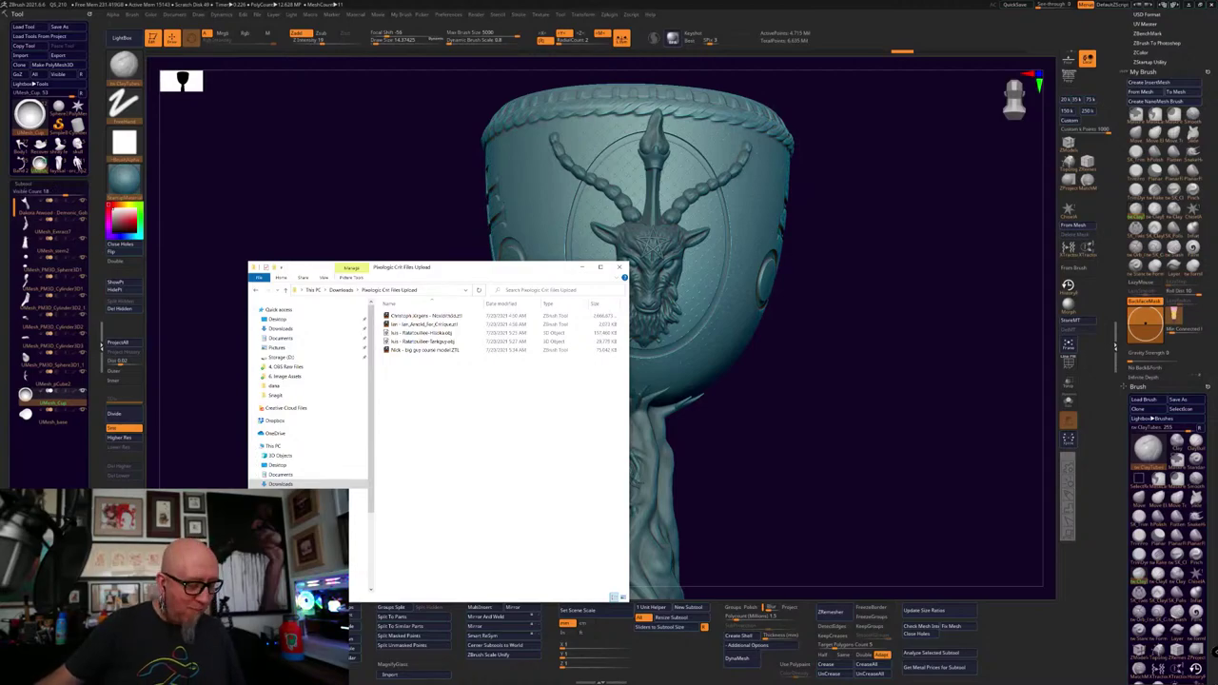
drag(489, 276, 793, 204)
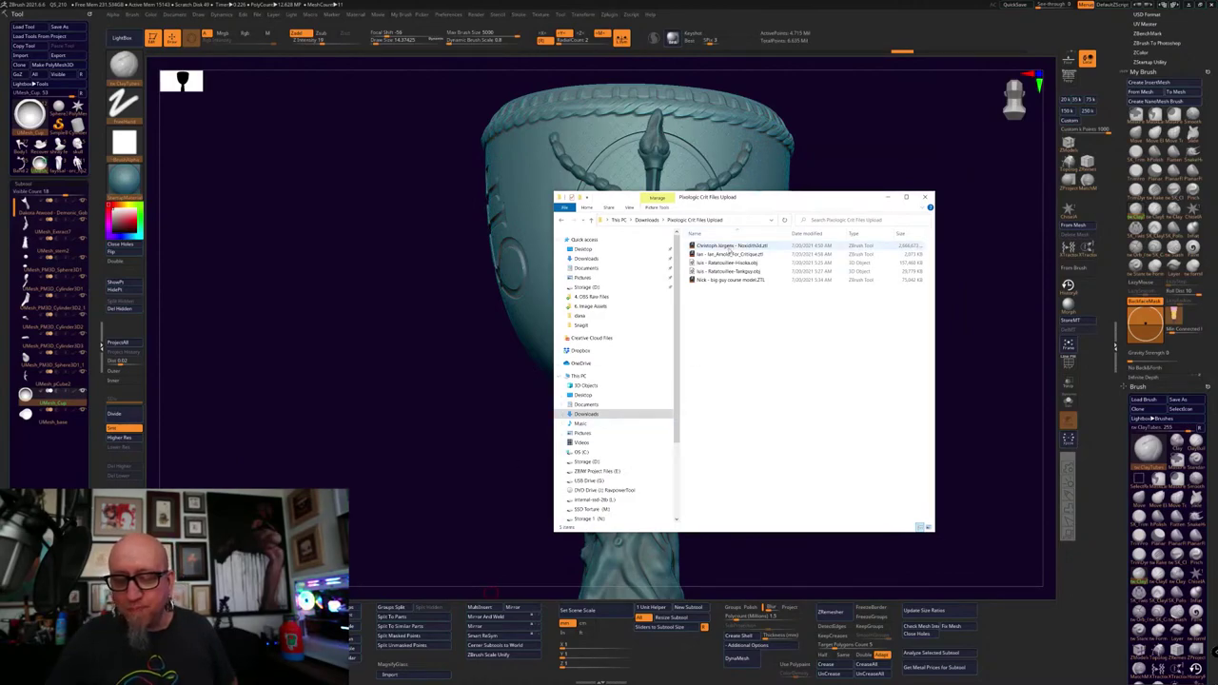
drag(730, 250, 711, 320)
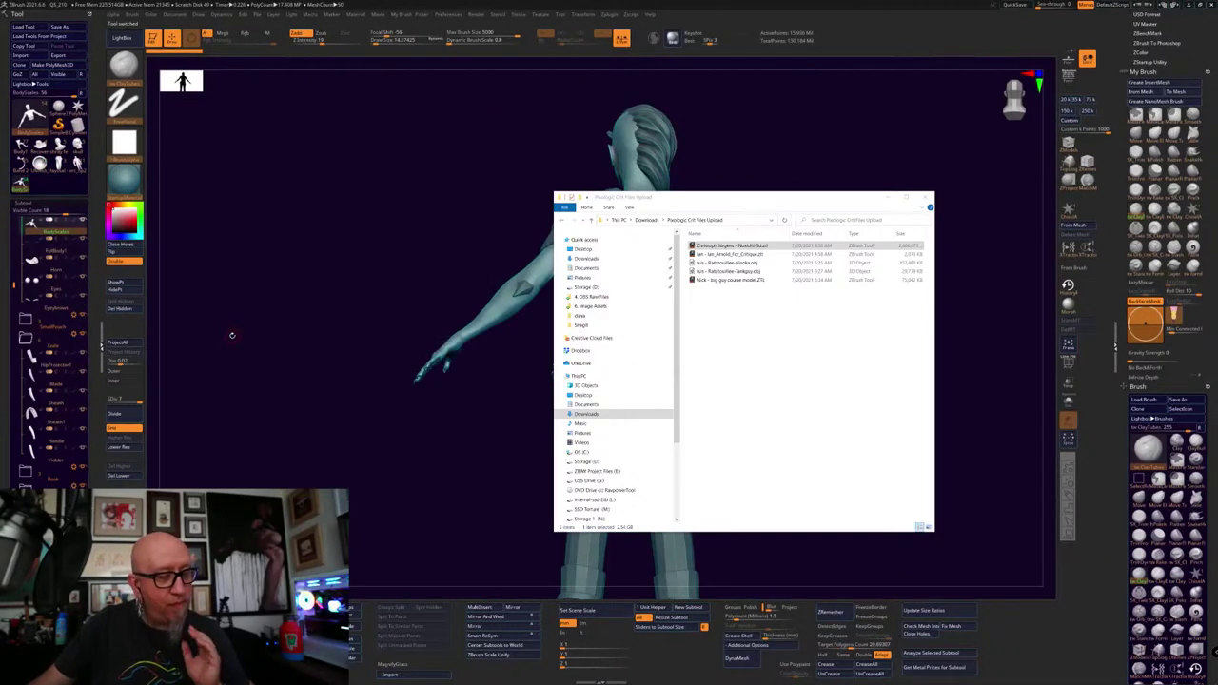
drag(233, 332, 299, 390)
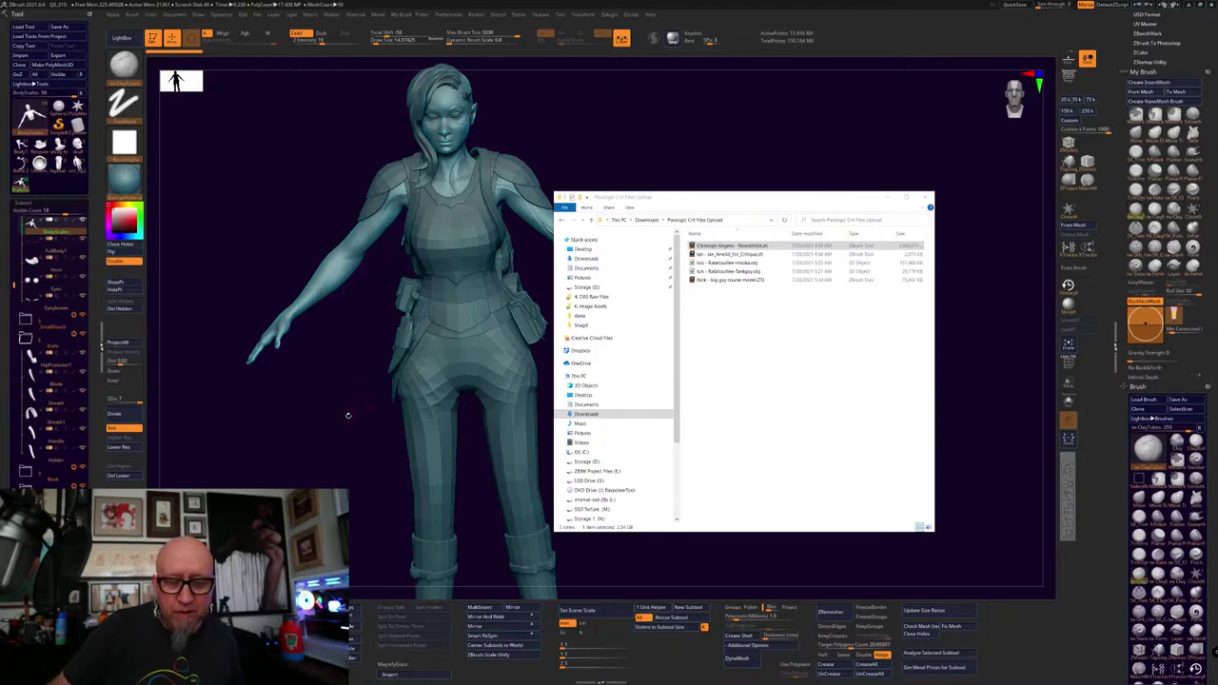
mouse_move(348, 415)
mouse_down()
mouse_move(441, 411)
mouse_move(391, 415)
mouse_up()
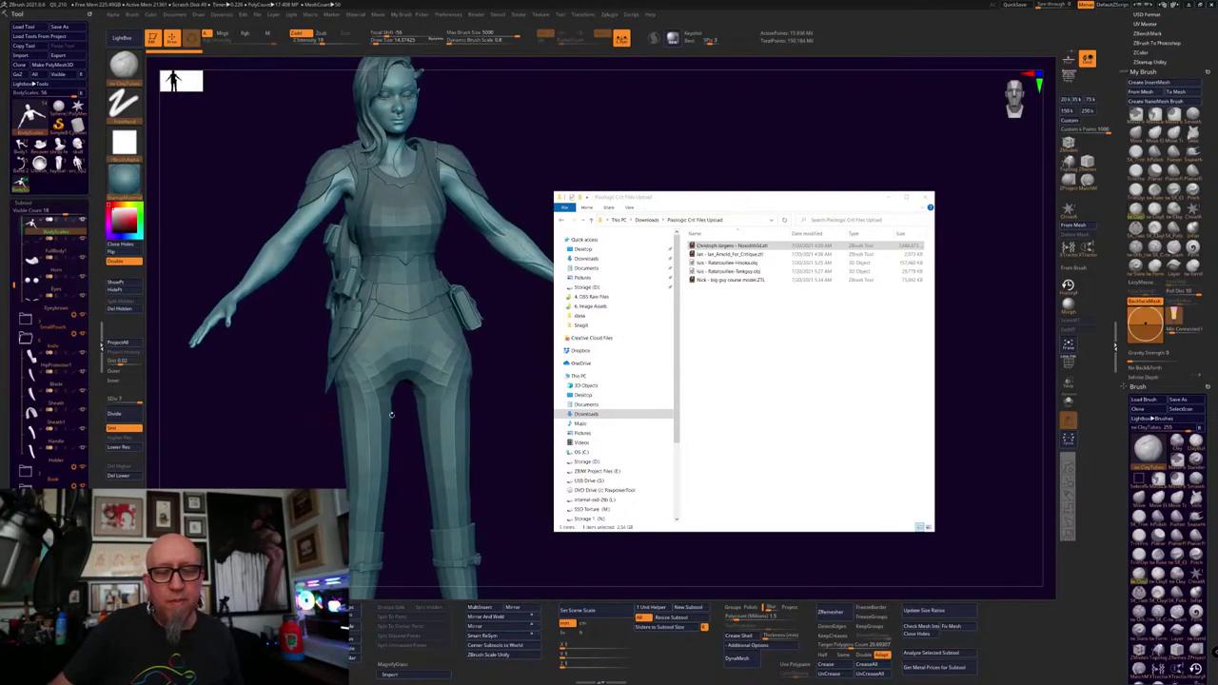
mouse_move(492, 452)
alt+mouse_down()
mouse_move(459, 229)
mouse_move(481, 529)
alt+mouse_up()
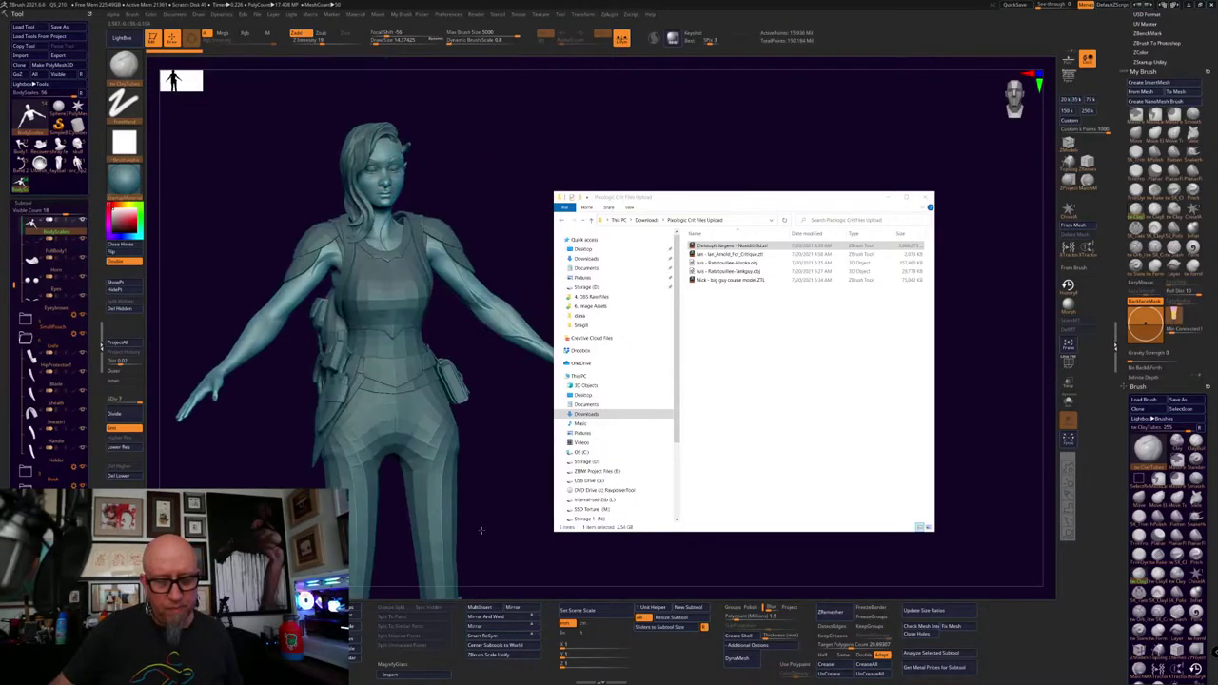
shift+click(490, 520)
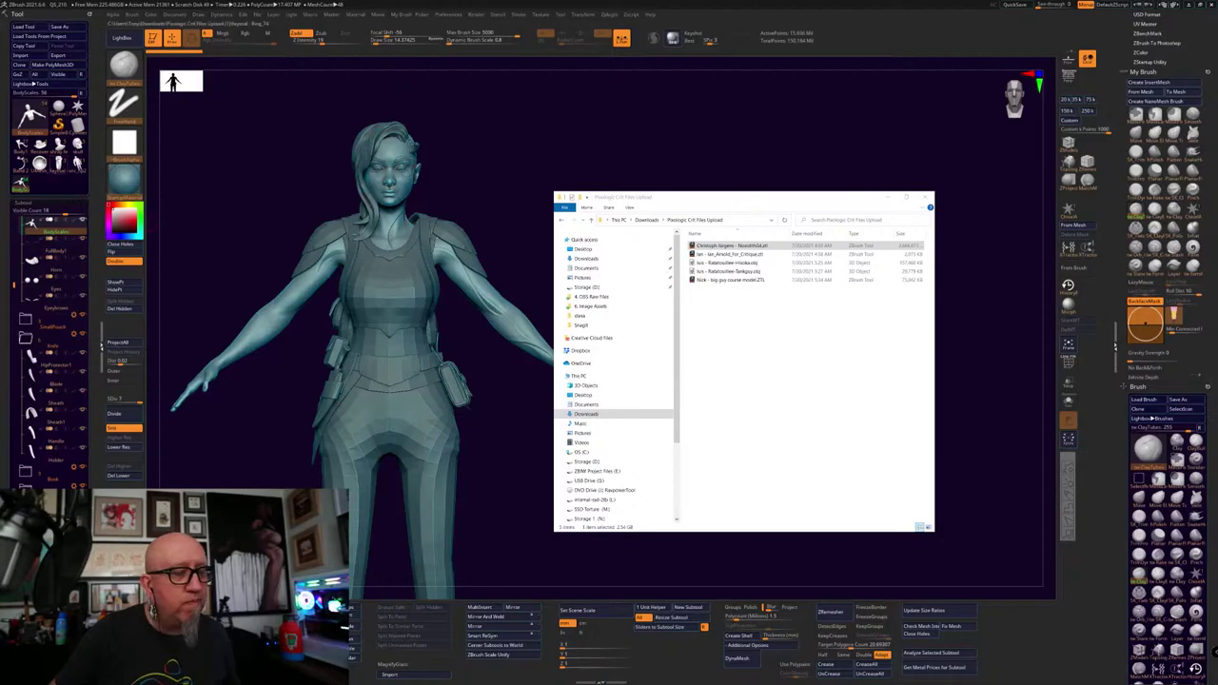
Load the second ZBrush tool from the folder, the muscular male anatomy figure, and frame the whole body
click(730, 255)
double_click(729, 255)
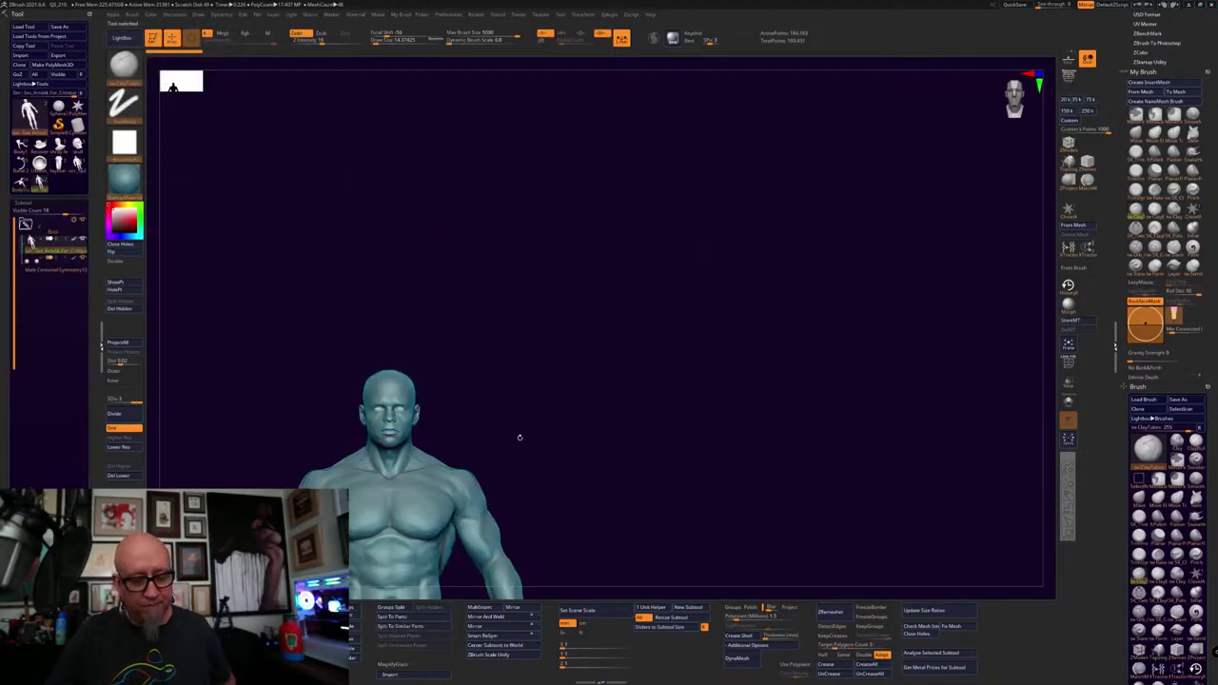
key(f)
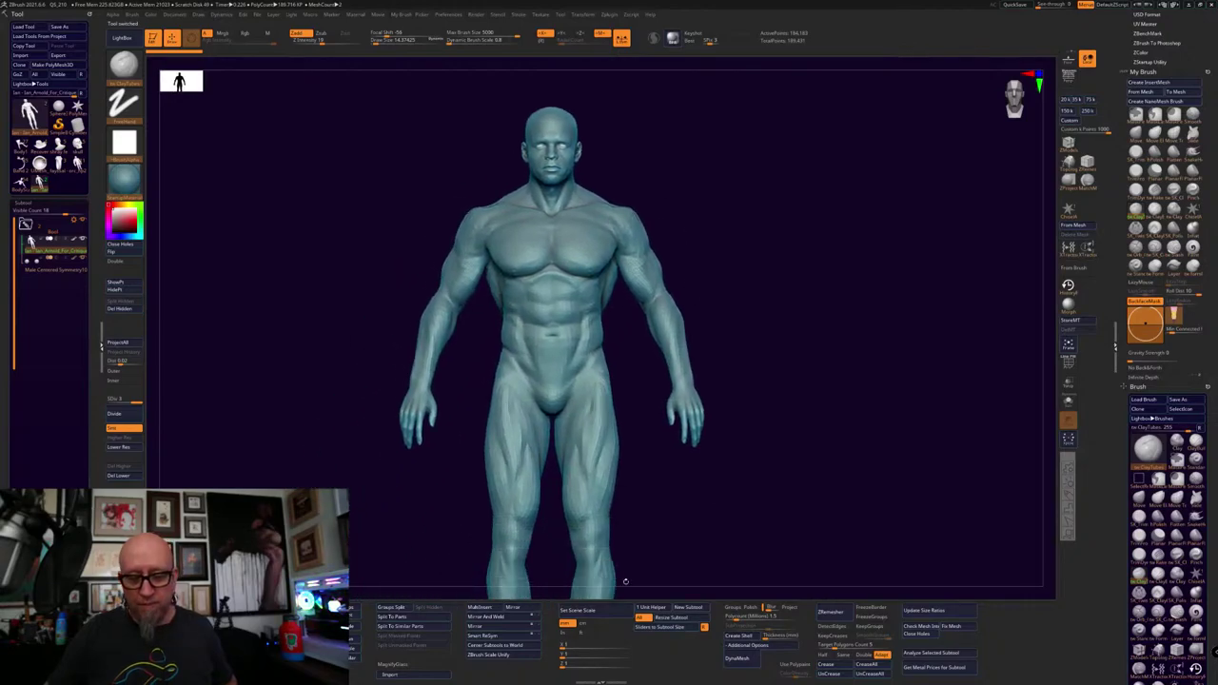
Return to File Explorer and load the big guy course model ZTL from the same folder into ZBrush
key(super)
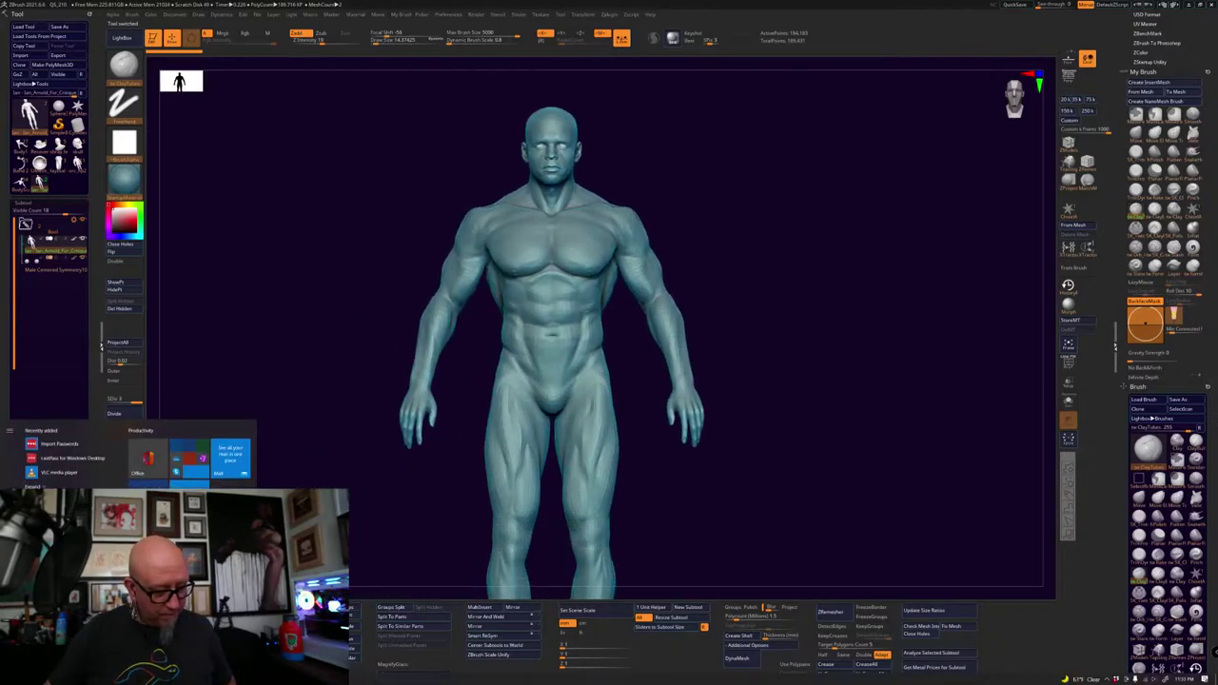
key(alt+Tab)
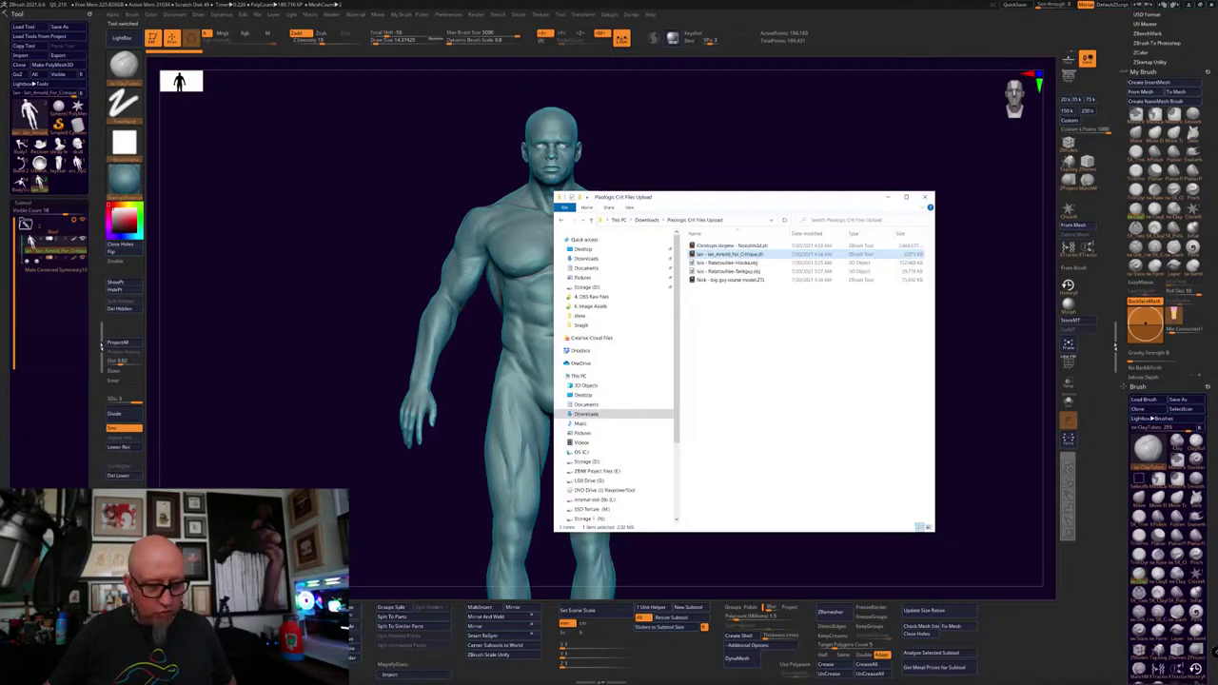
click(751, 280)
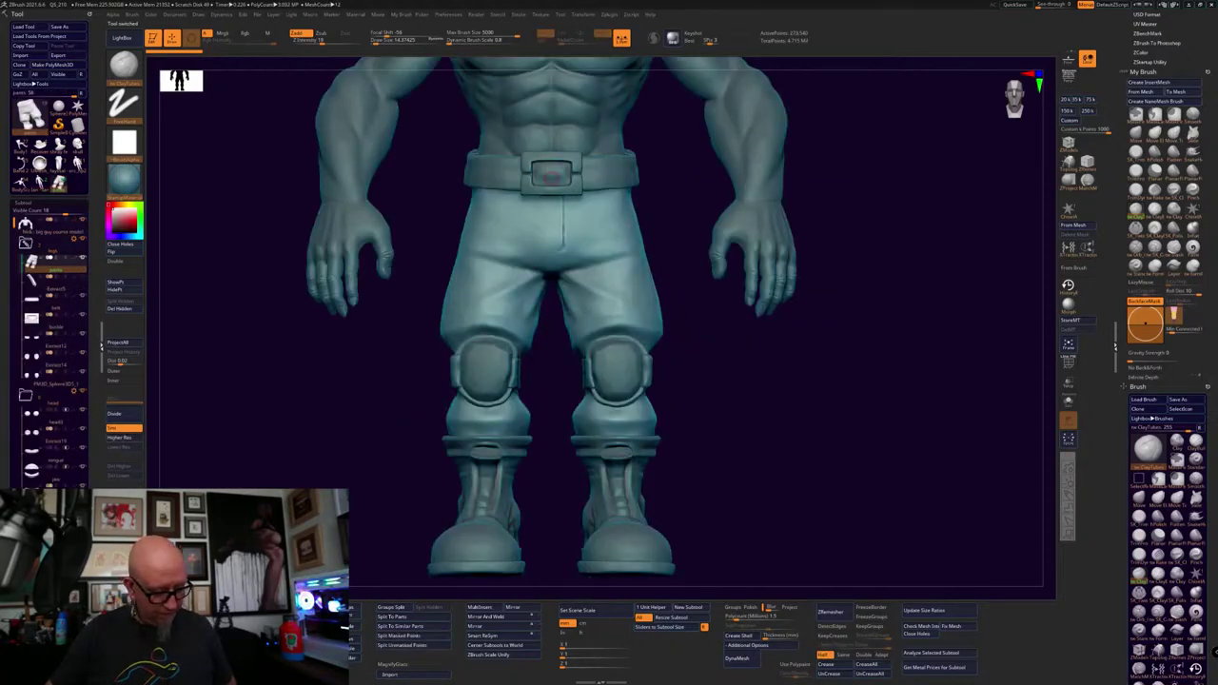
key(super)
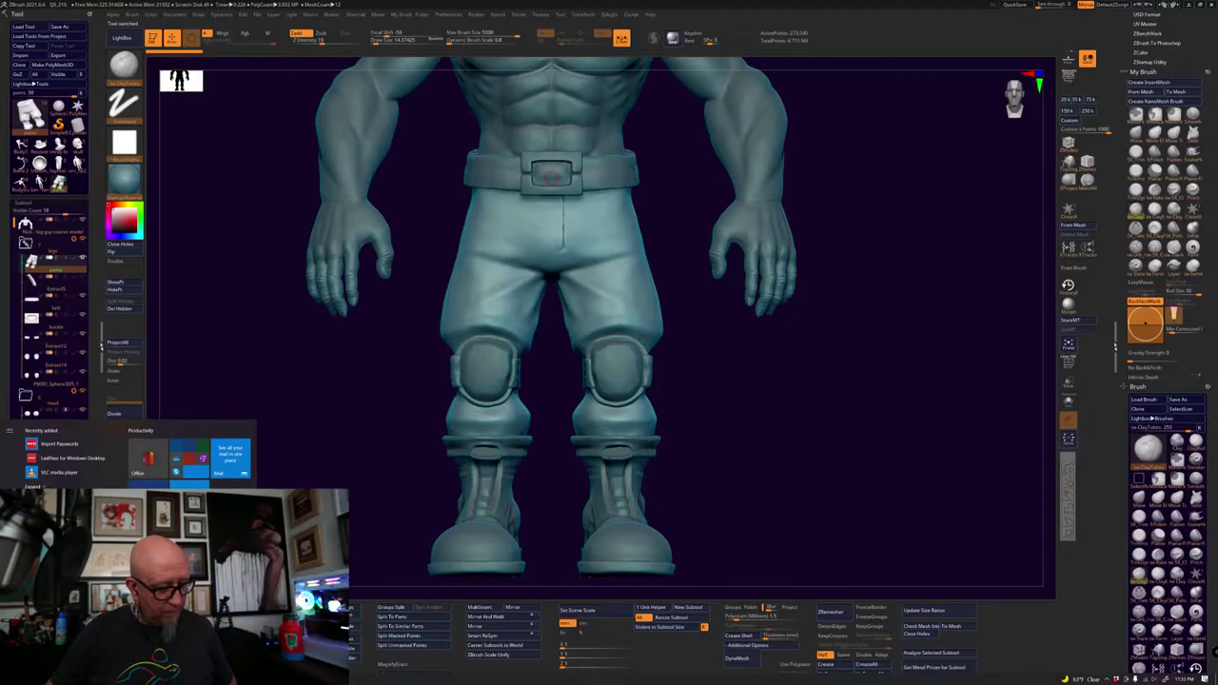
key(super)
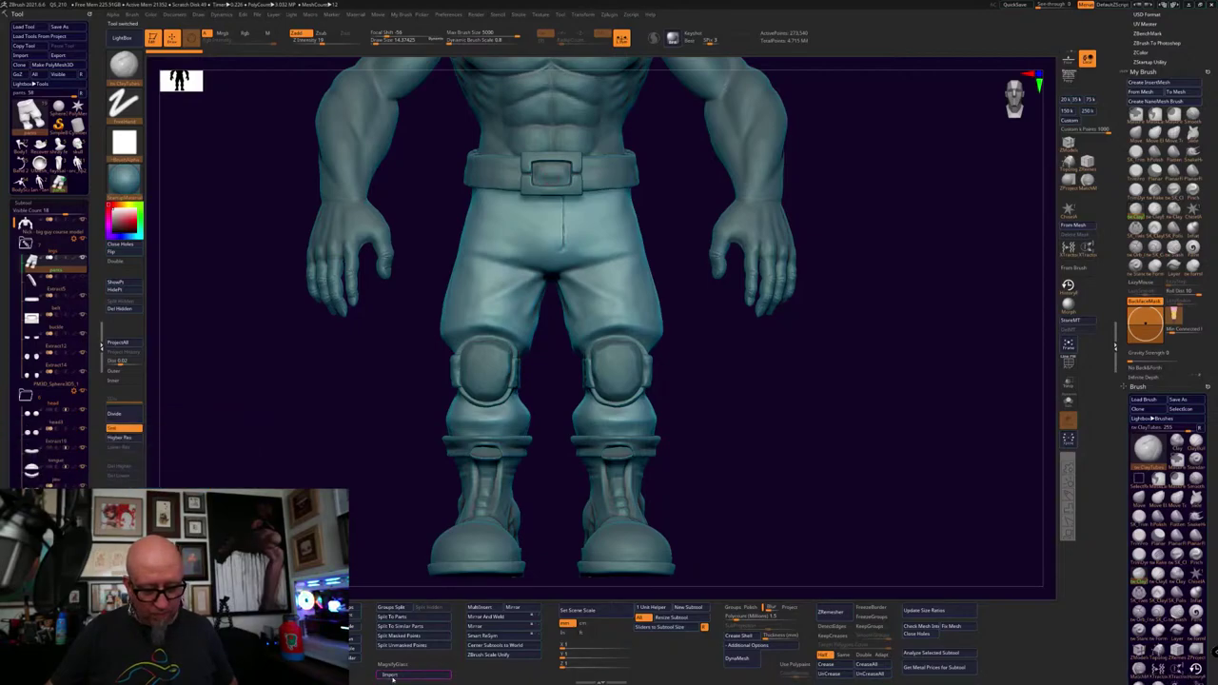
click(390, 675)
key(Escape)
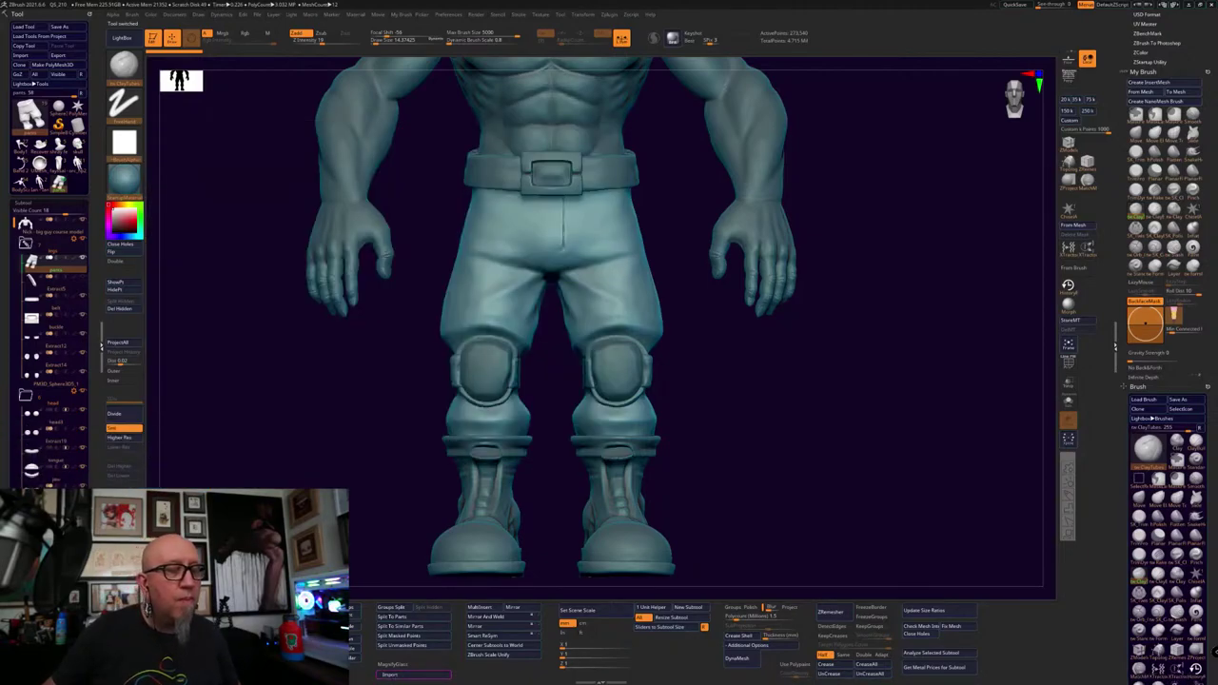
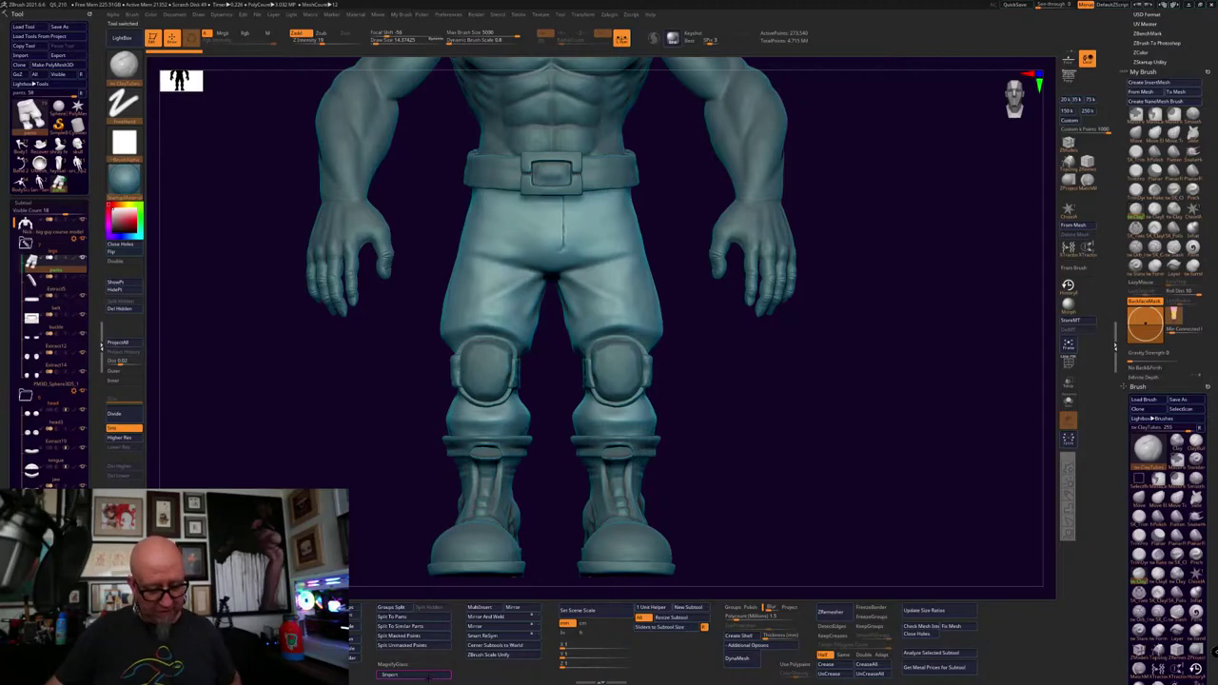
With the PolyMesh3D star active, import the first Ratatouillen OBJ from Pixologic Crit Files Upload in Downloads
key(super)
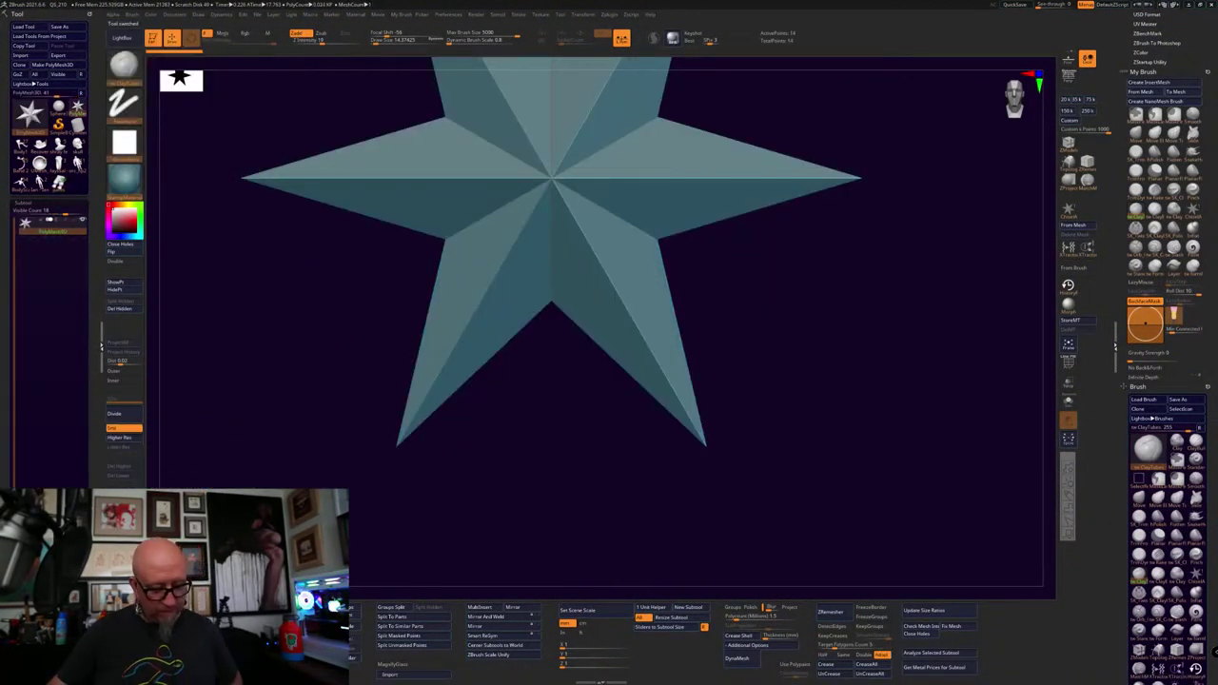
click(390, 674)
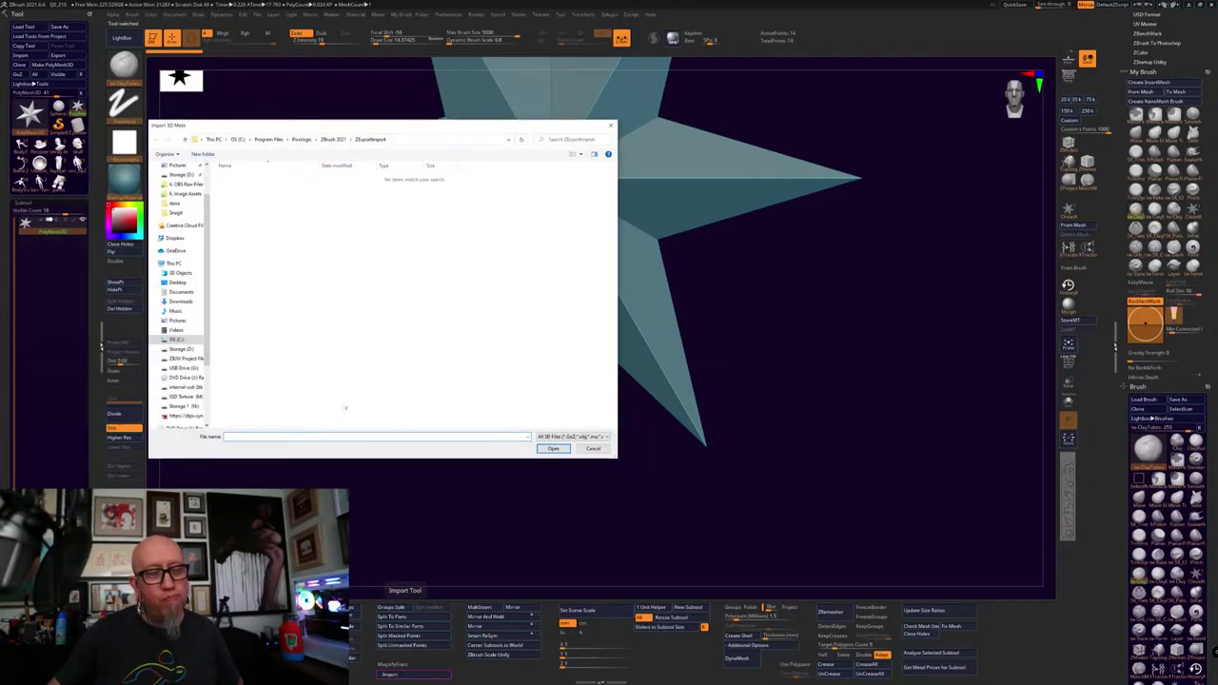
click(181, 302)
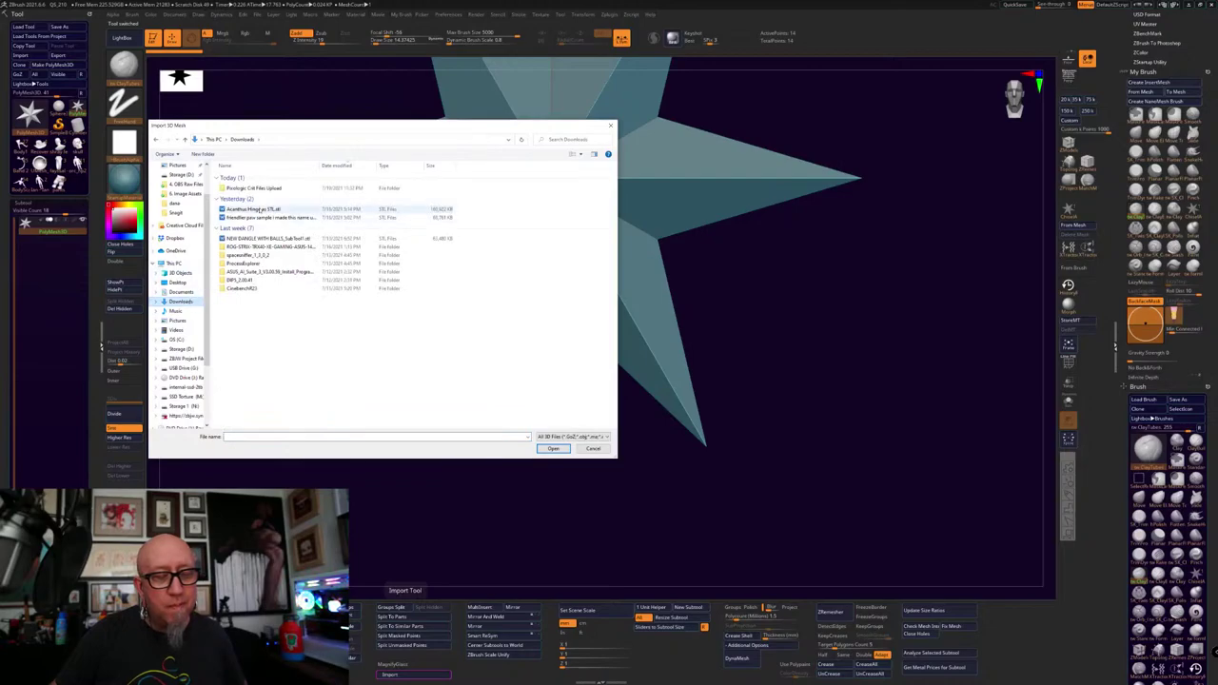
double_click(257, 188)
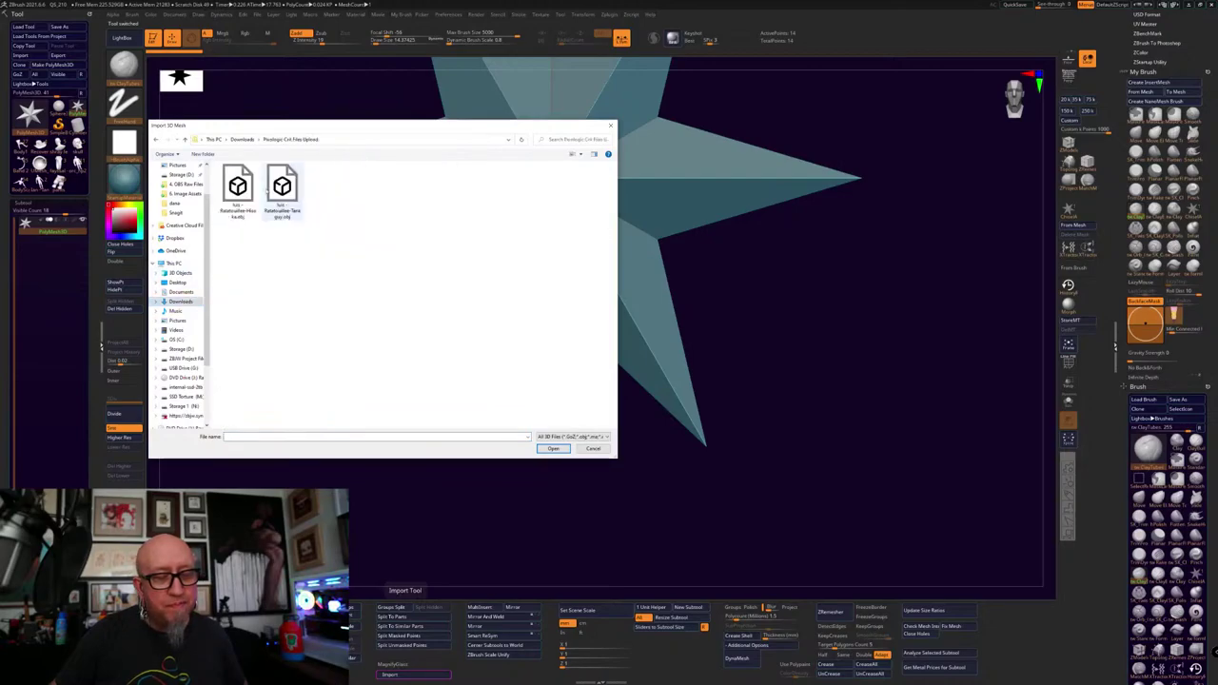
double_click(238, 188)
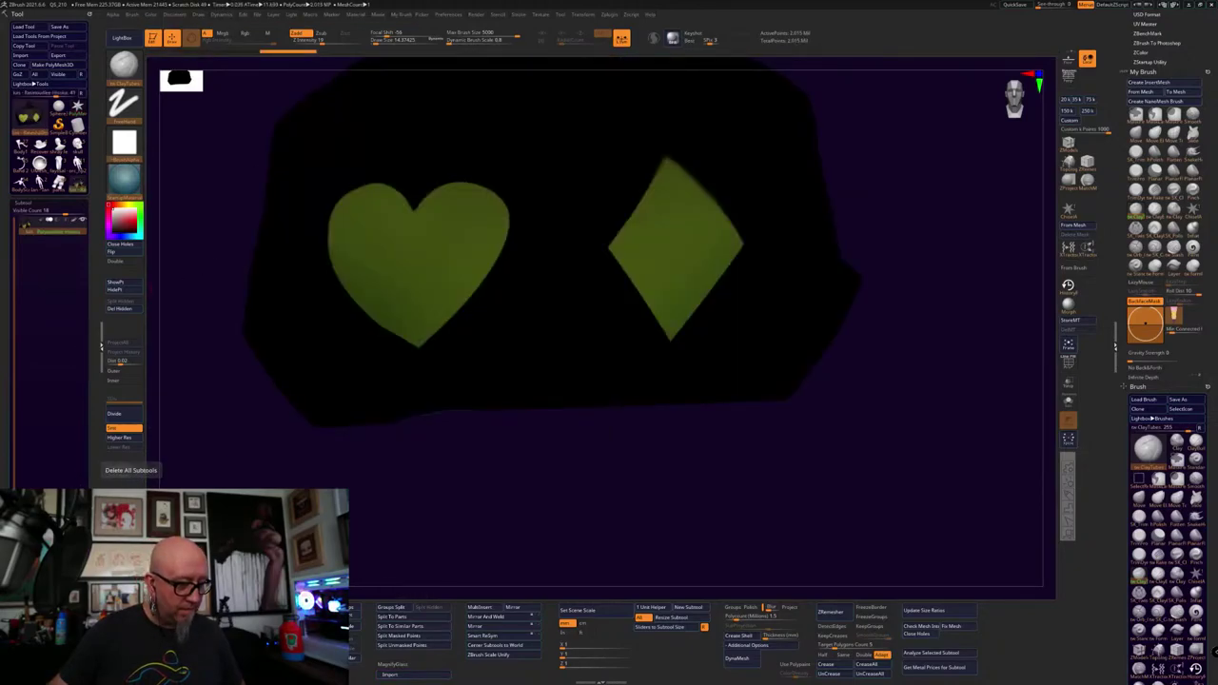
Import the second Ratatouillen OBJ into a duplicate of the imported subtool and turn off polypaint on both subtools
click(32, 523)
click(84, 251)
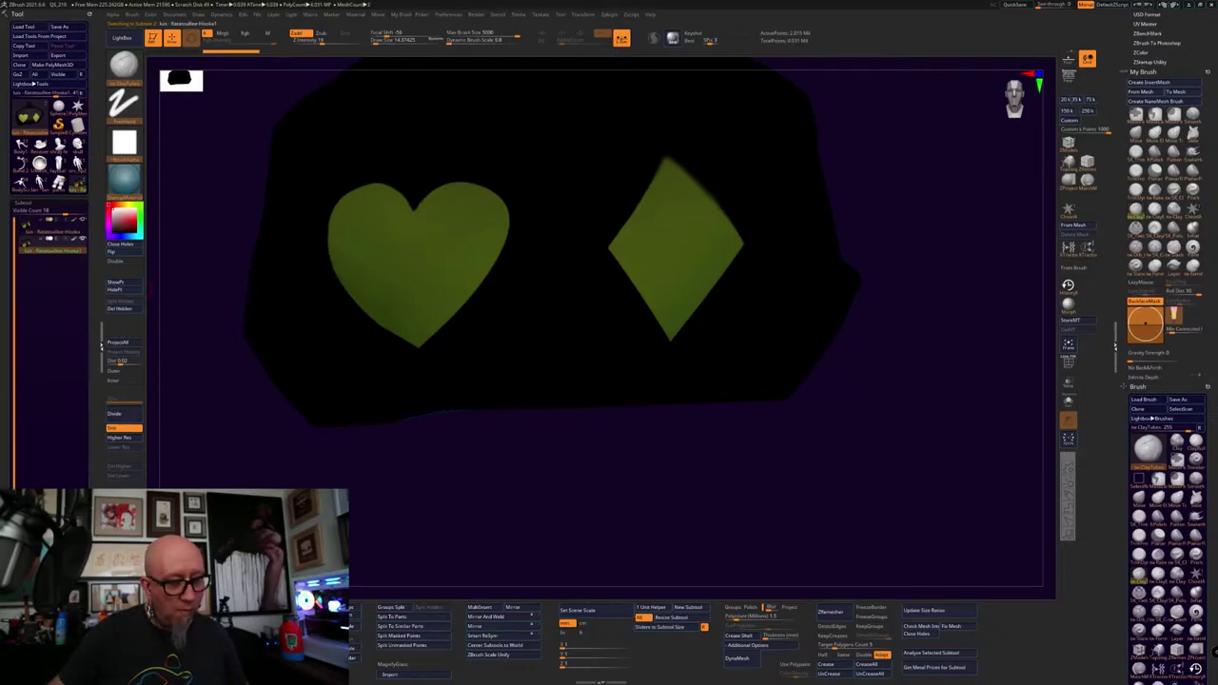
click(390, 674)
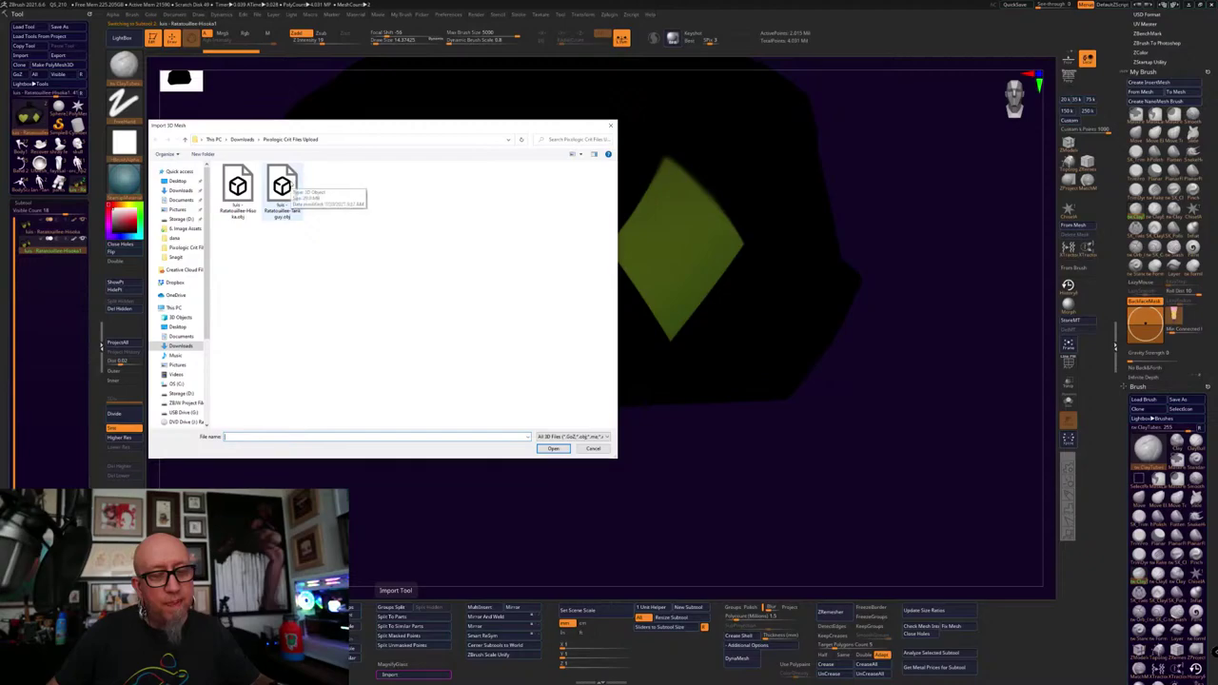
double_click(289, 188)
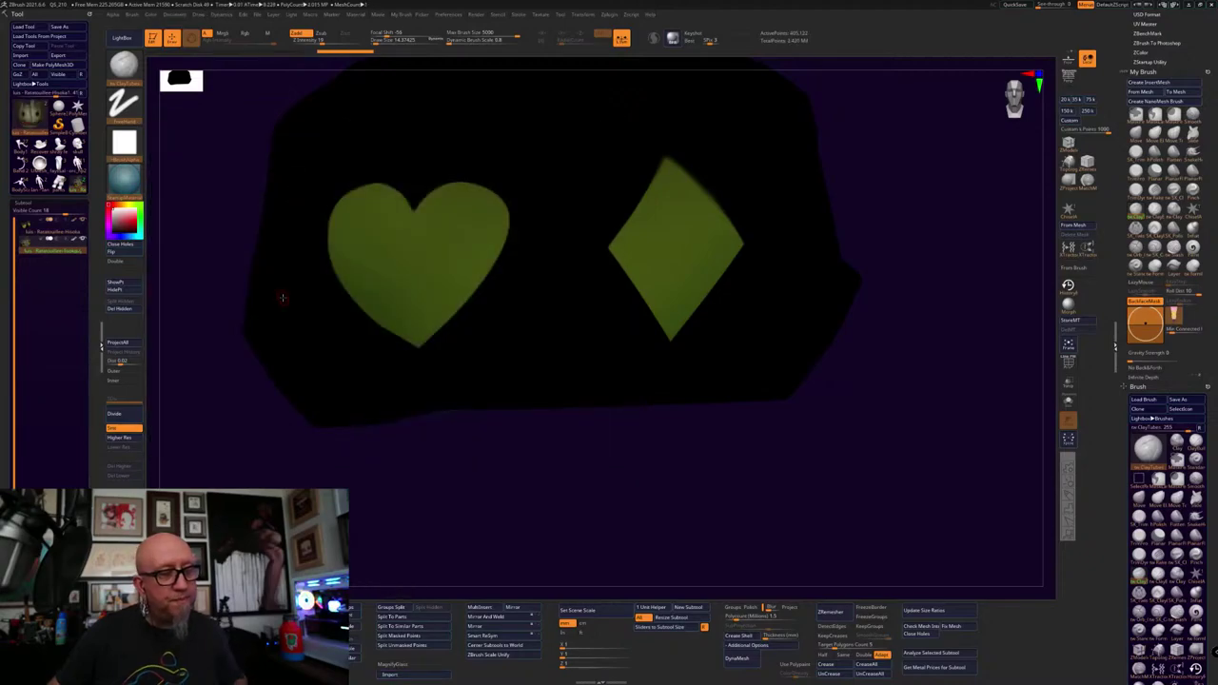
mouse_move(215, 380)
mouse_down()
mouse_move(260, 394)
mouse_move(221, 371)
mouse_up()
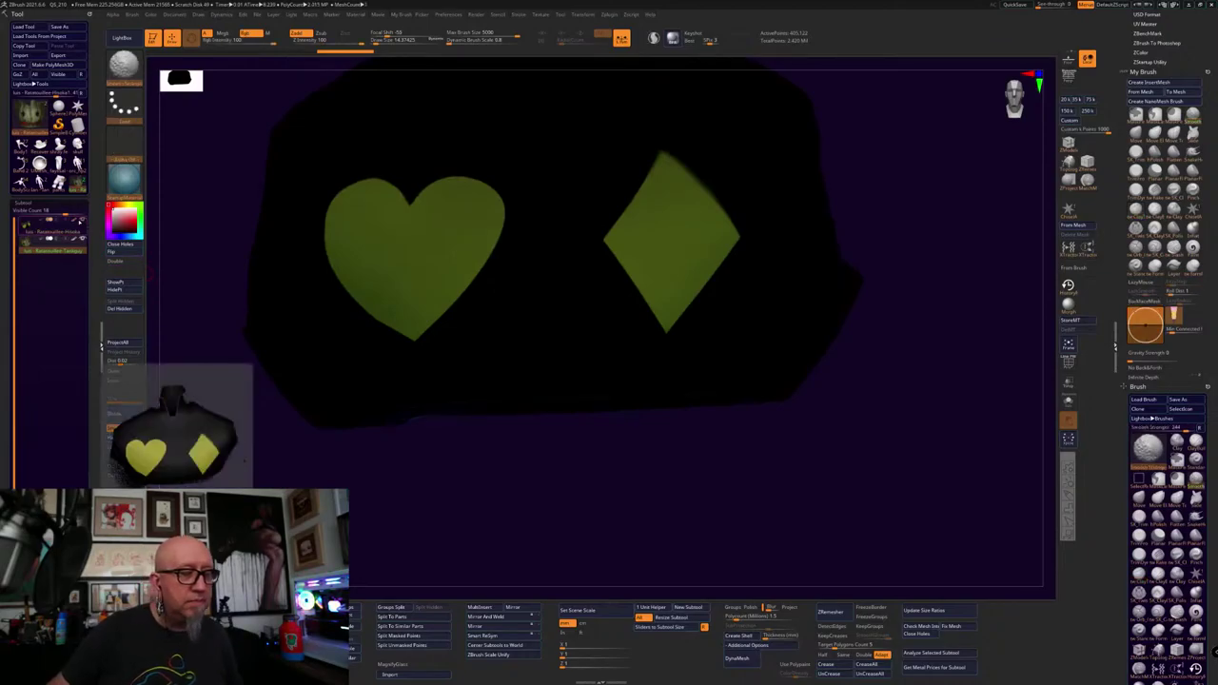
shift+click(75, 221)
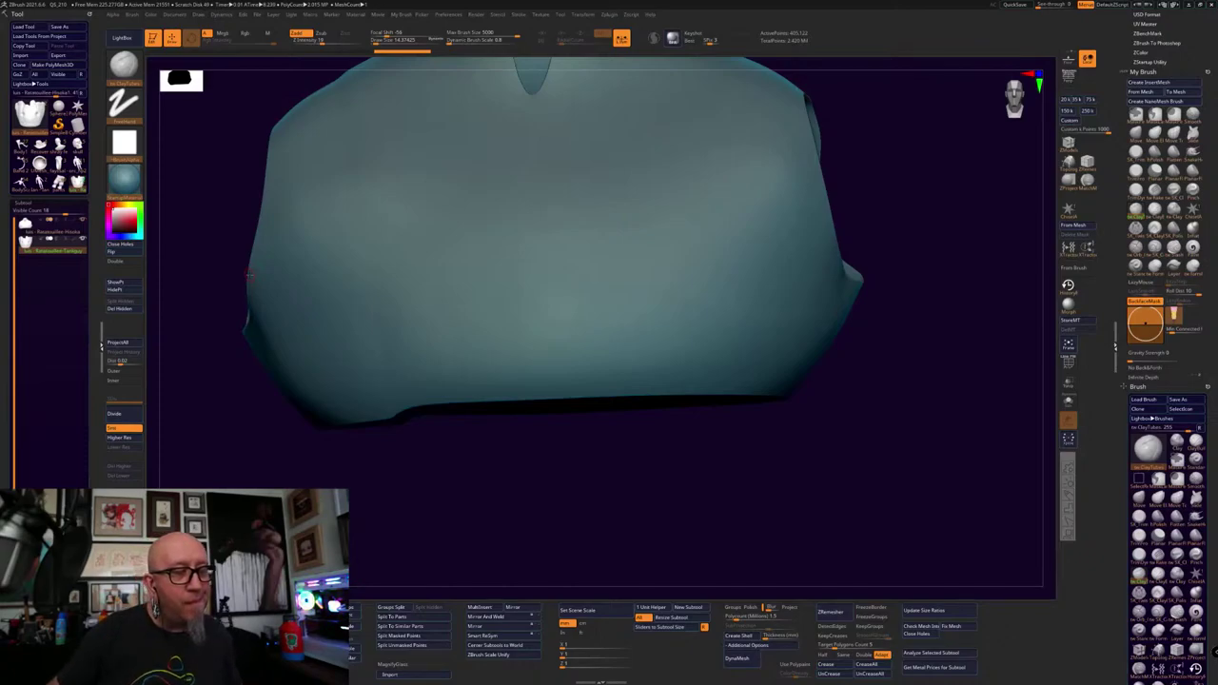
Switch back to the female character tool with the BodyScales subtool and frame the figure for review
mouse_move(20, 185)
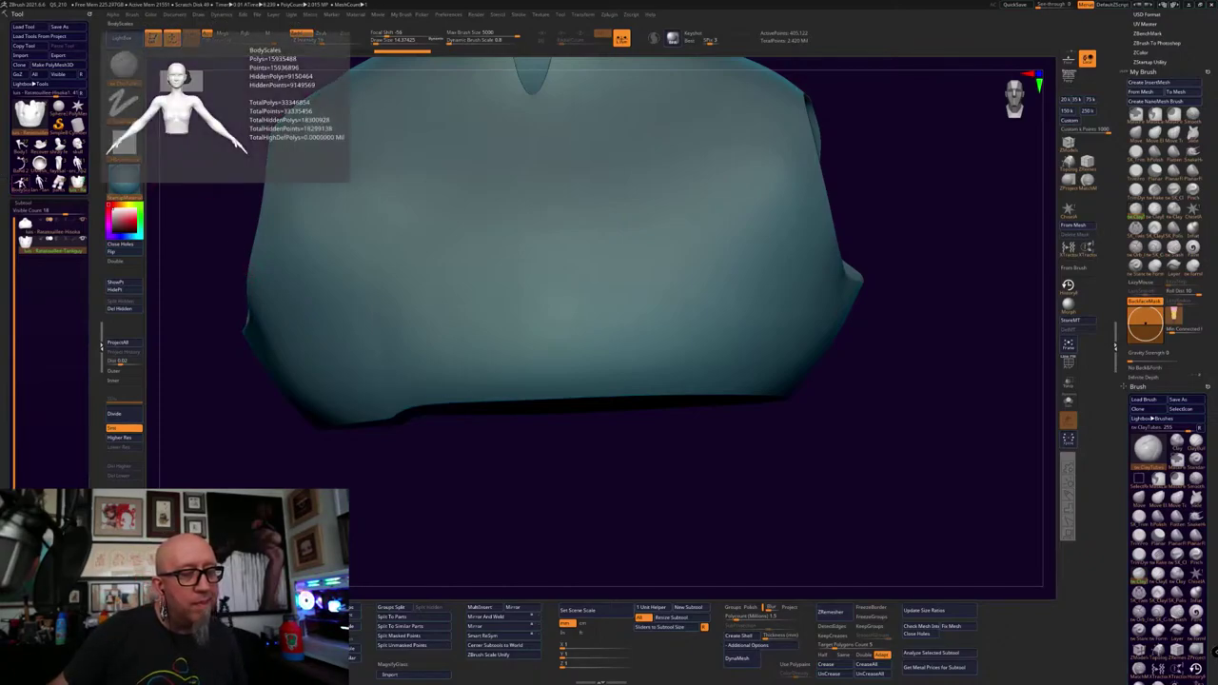
click(20, 183)
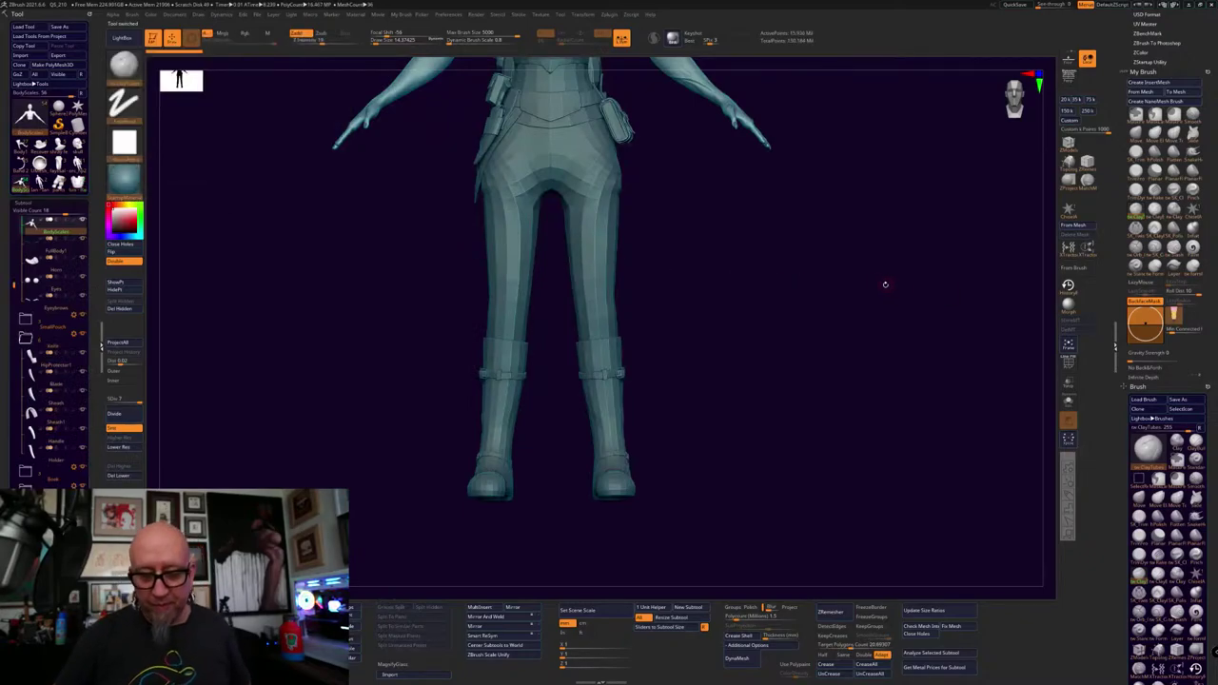
key(f)
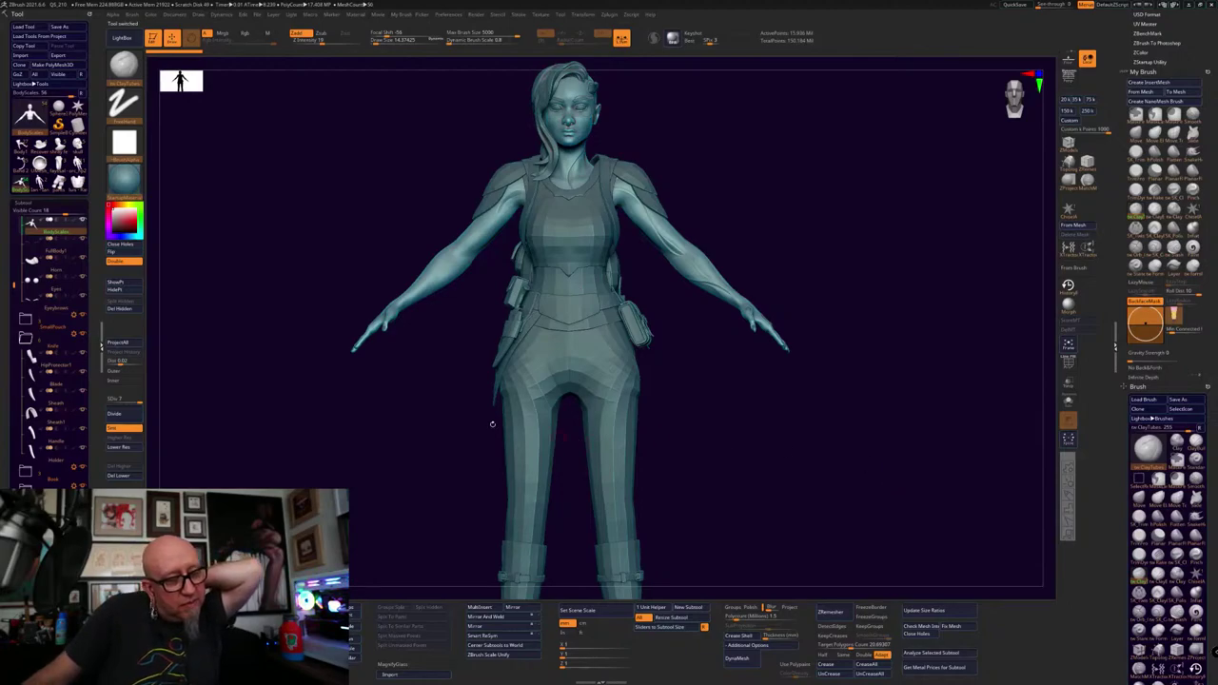
drag(14, 286, 15, 220)
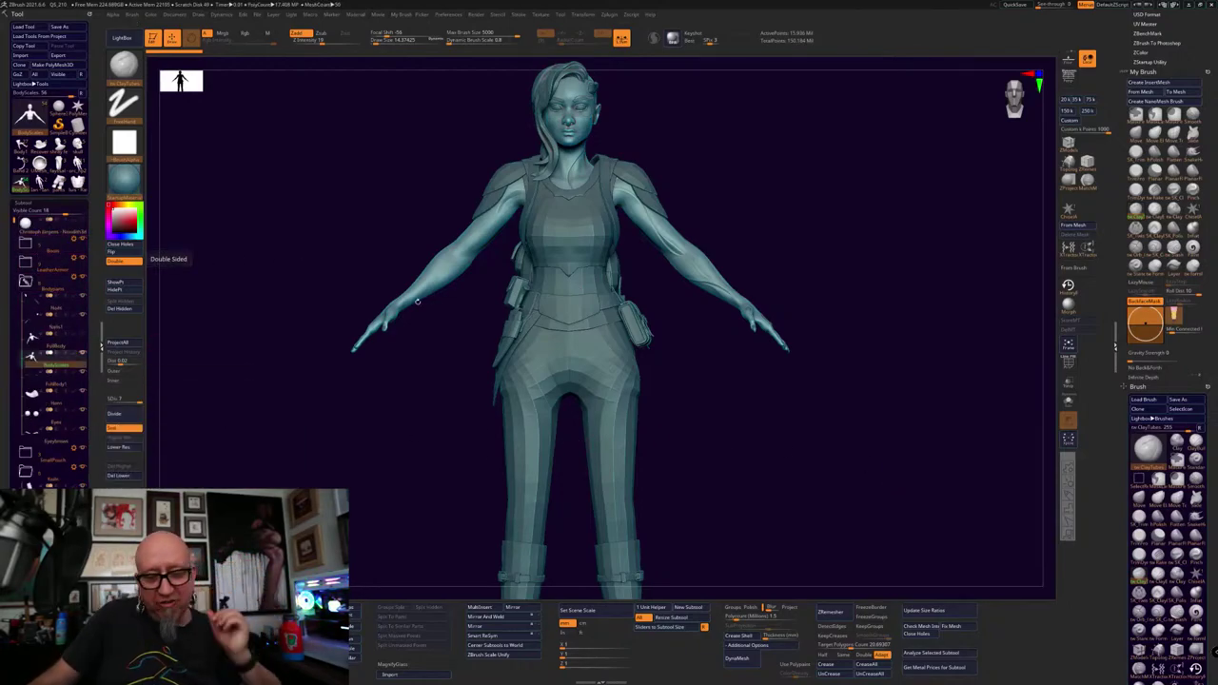
alt+drag(761, 440, 773, 362)
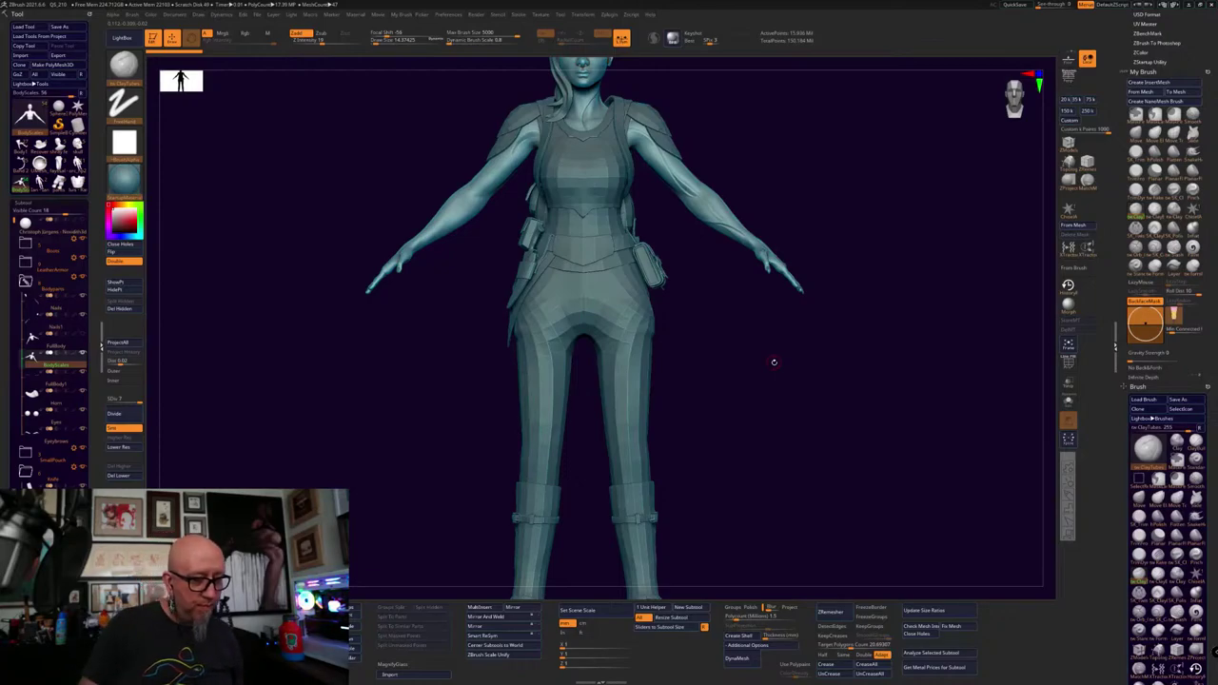
Collapse the Knife and Backpack subtool folders and turn the Knife folder's visibility on
drag(13, 221, 13, 259)
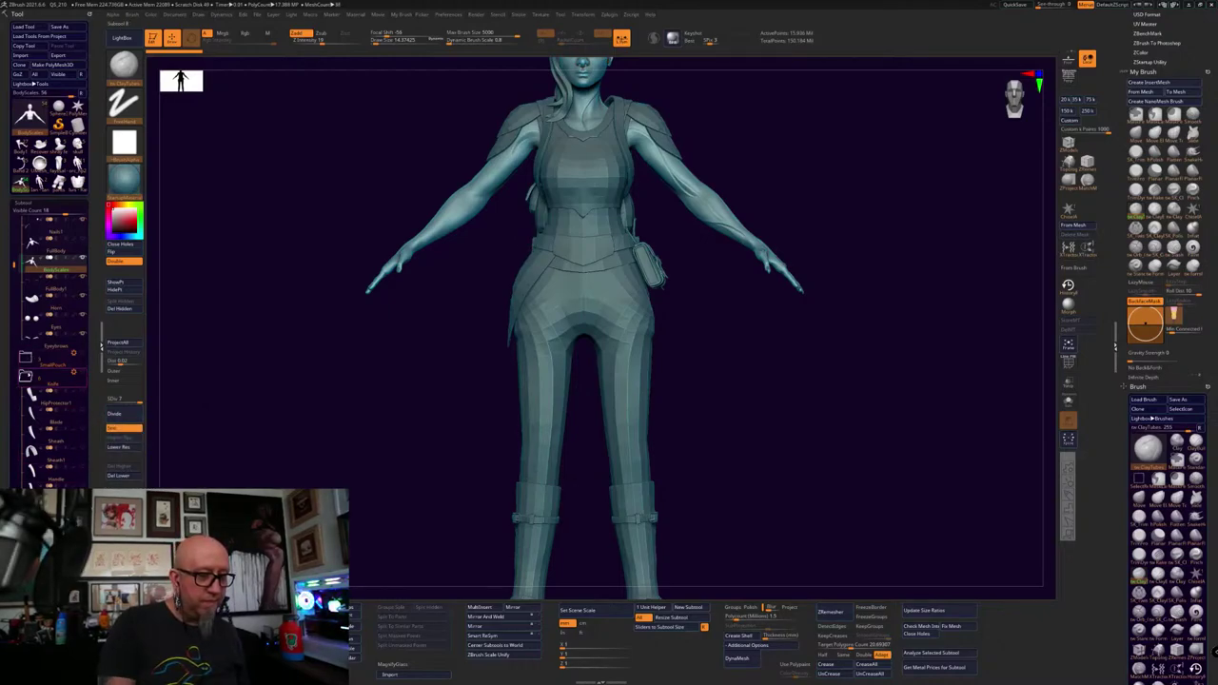
click(26, 375)
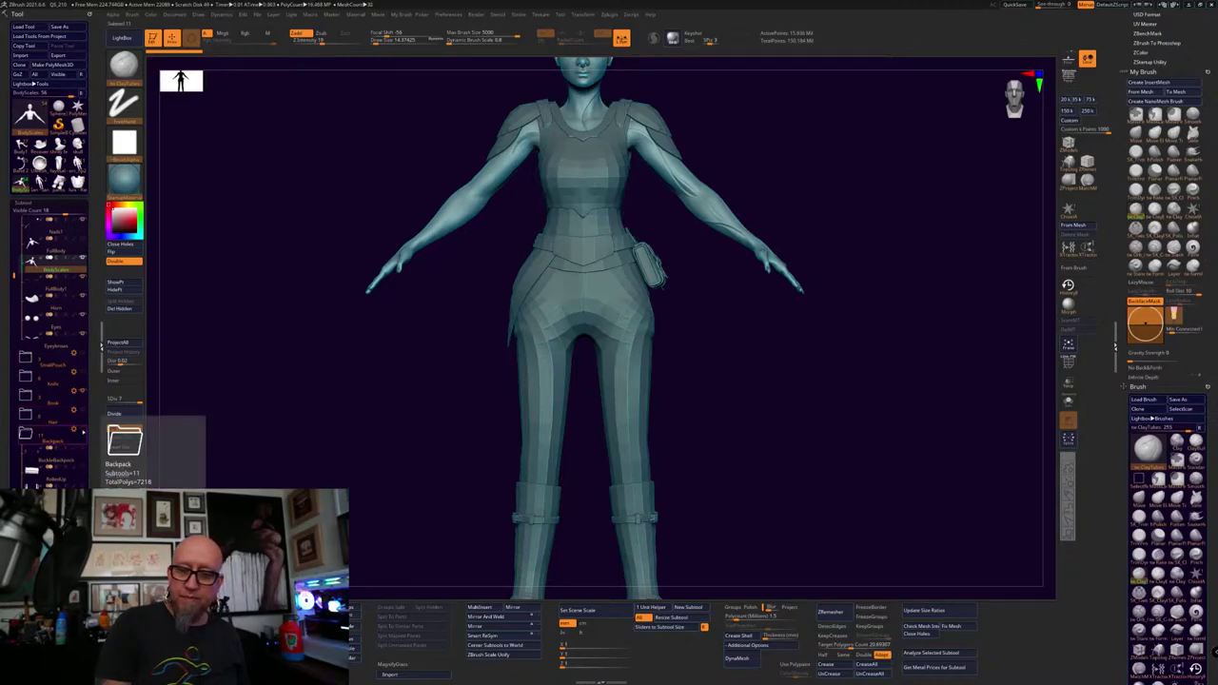
click(30, 437)
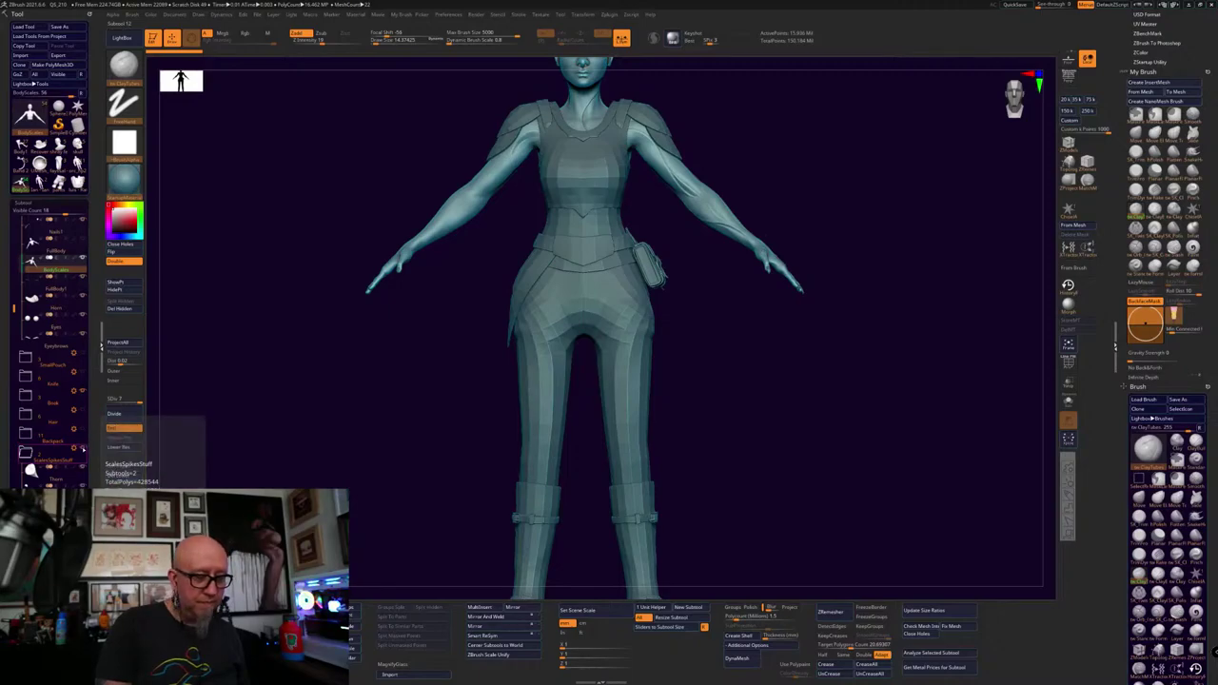
click(82, 372)
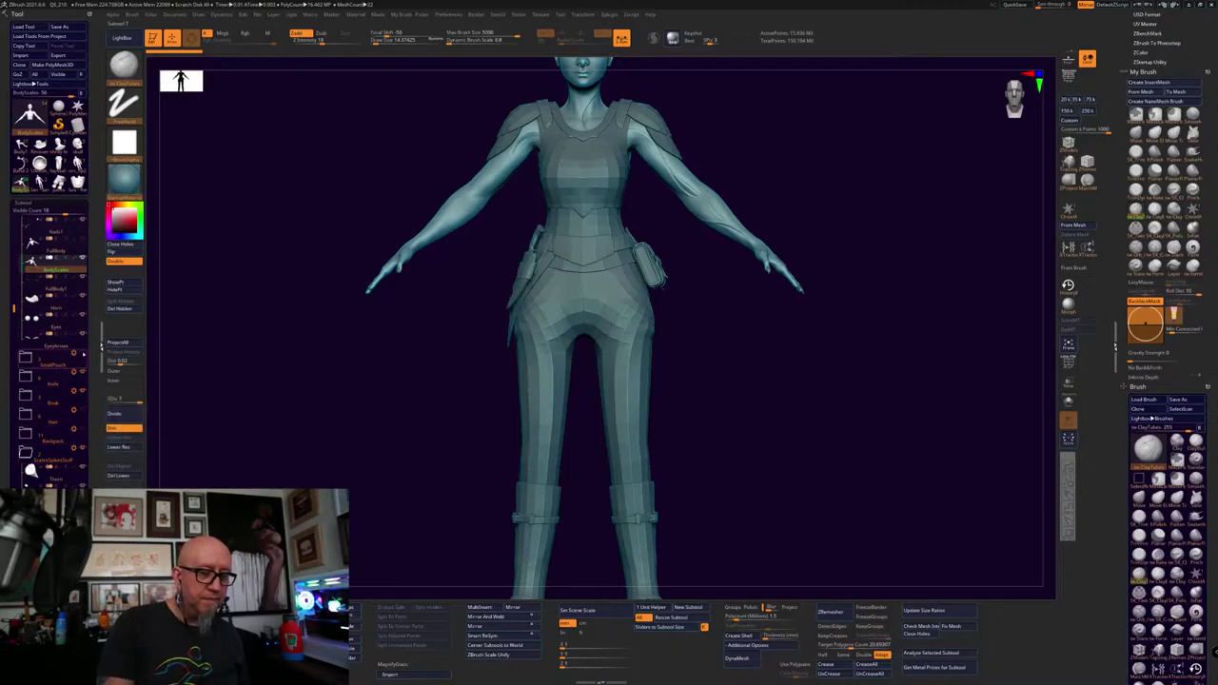
Turn on the Book folder's visibility and select the Holder subtool inside the Backpack folder, leaving that folder collapsed
click(81, 391)
alt+drag(736, 332, 732, 447)
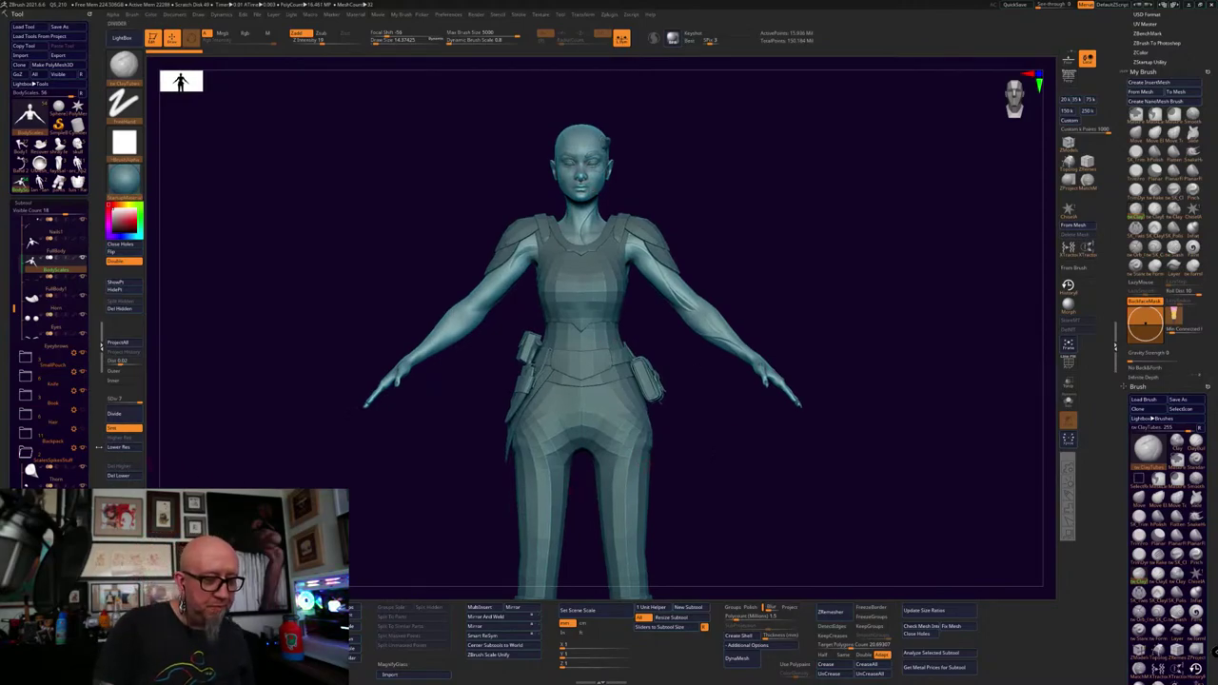
click(30, 441)
click(46, 492)
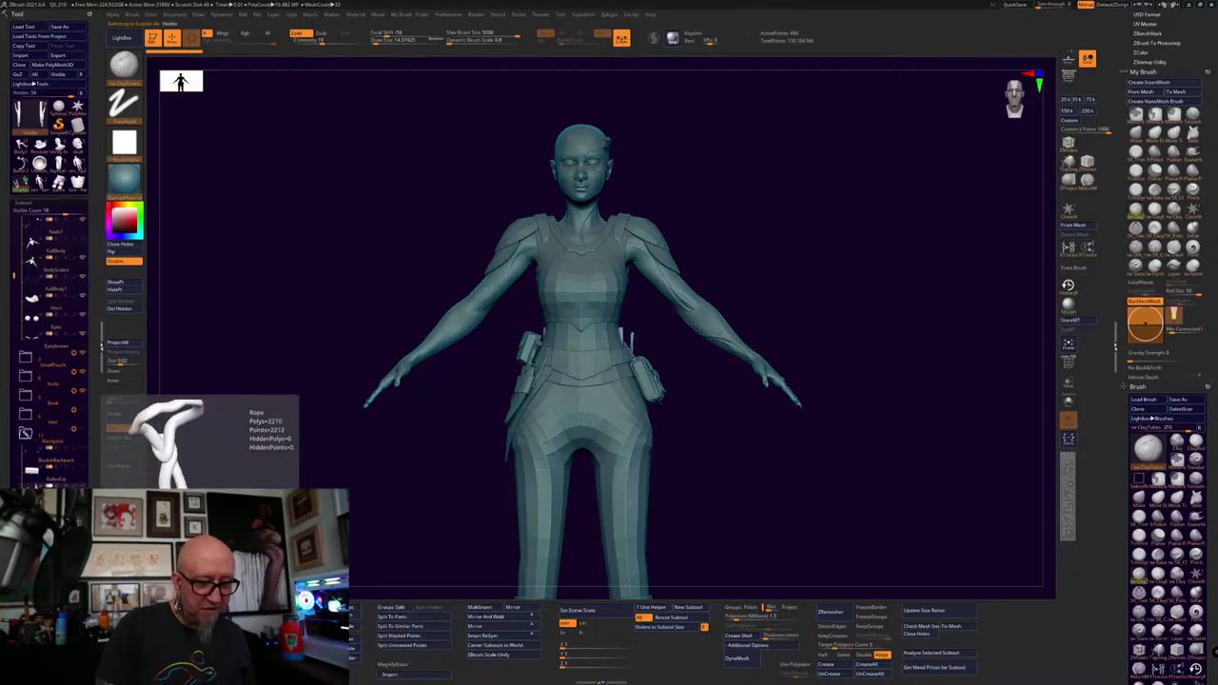
click(26, 434)
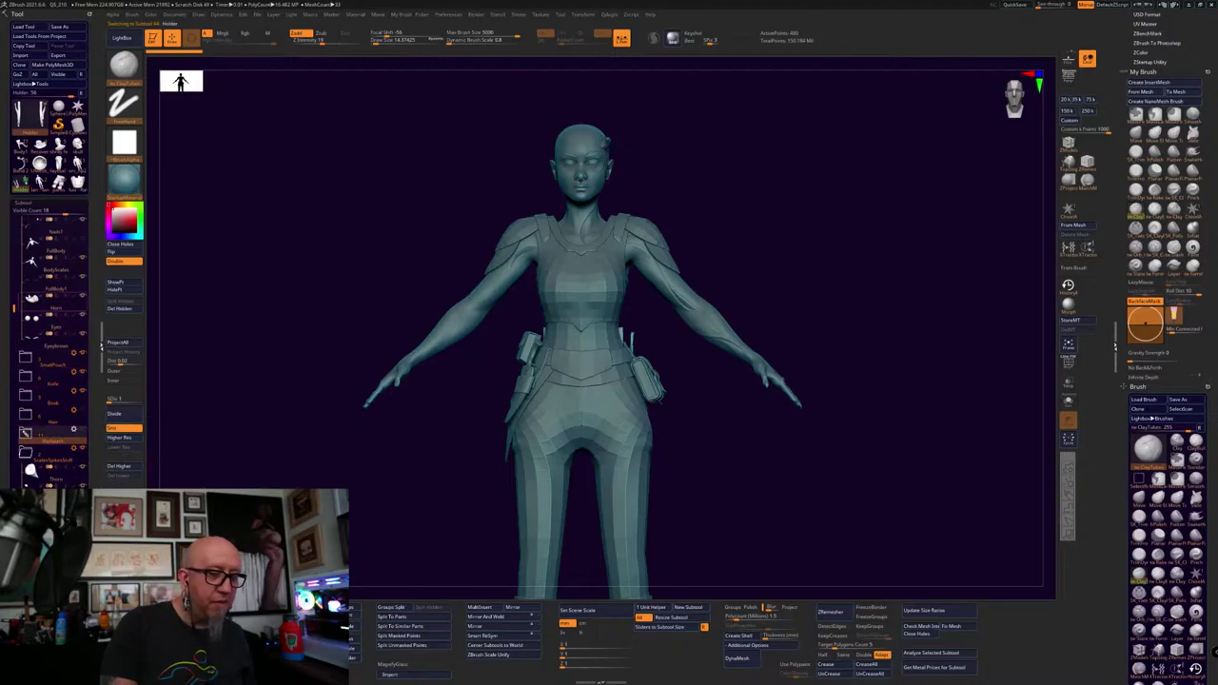
drag(13, 301, 13, 243)
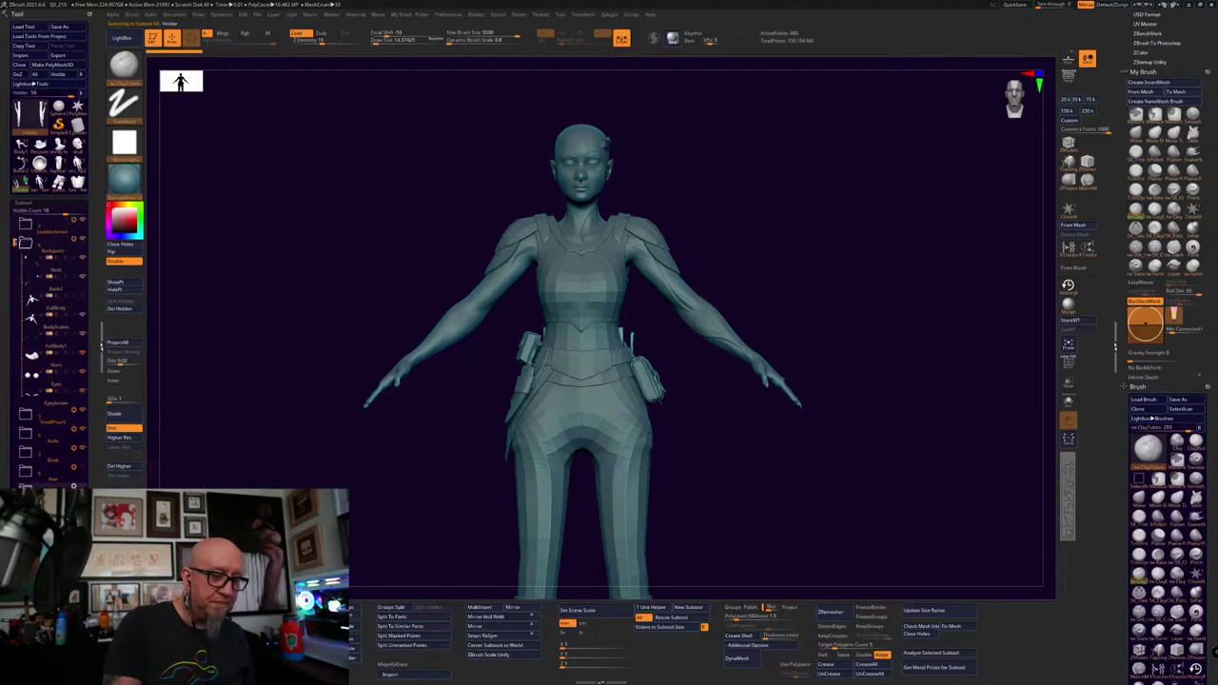
Raise the Holder subtool through its higher subdivision levels
click(131, 438)
click(135, 439)
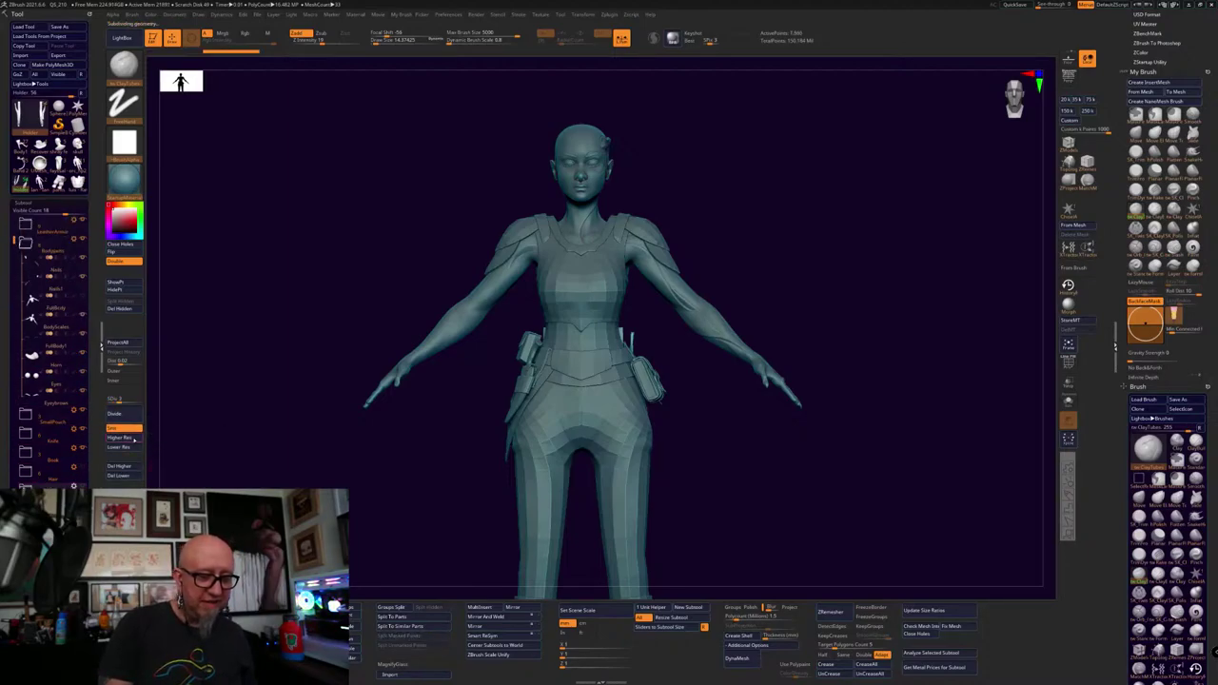
click(134, 440)
click(133, 441)
click(133, 440)
click(133, 439)
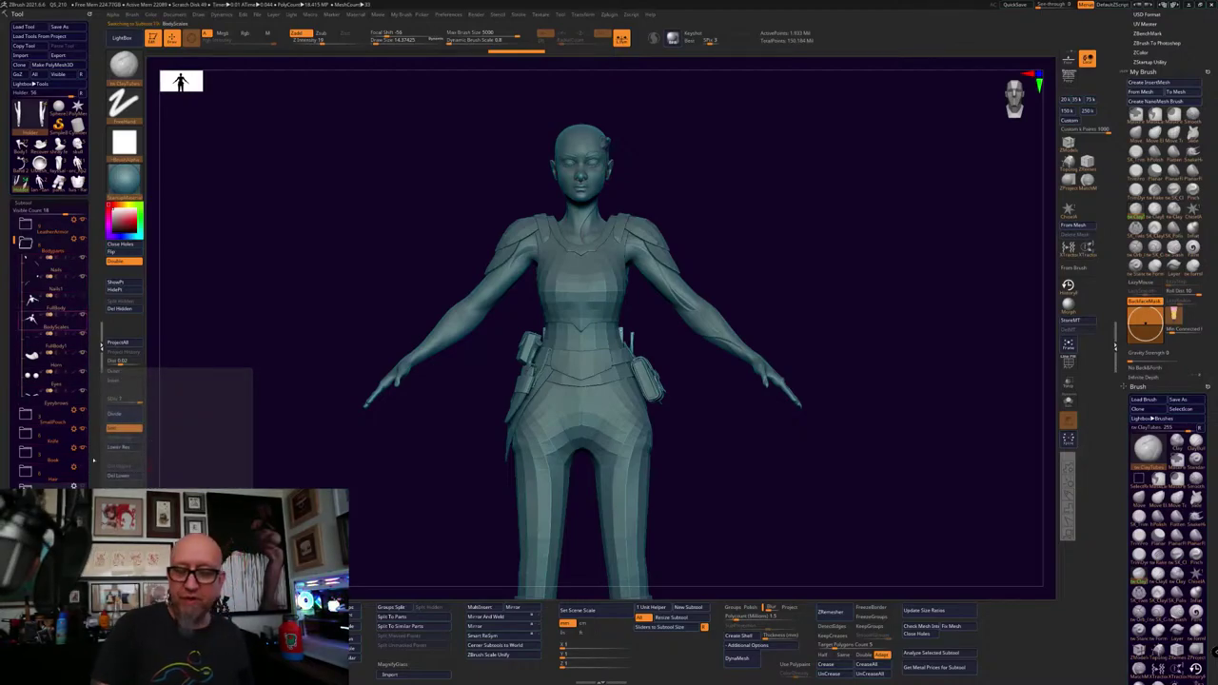
Make BodyScales the active subtool again, check the LeatherArmor folder's contents, and turn on the Hair folder's visibility
click(55, 326)
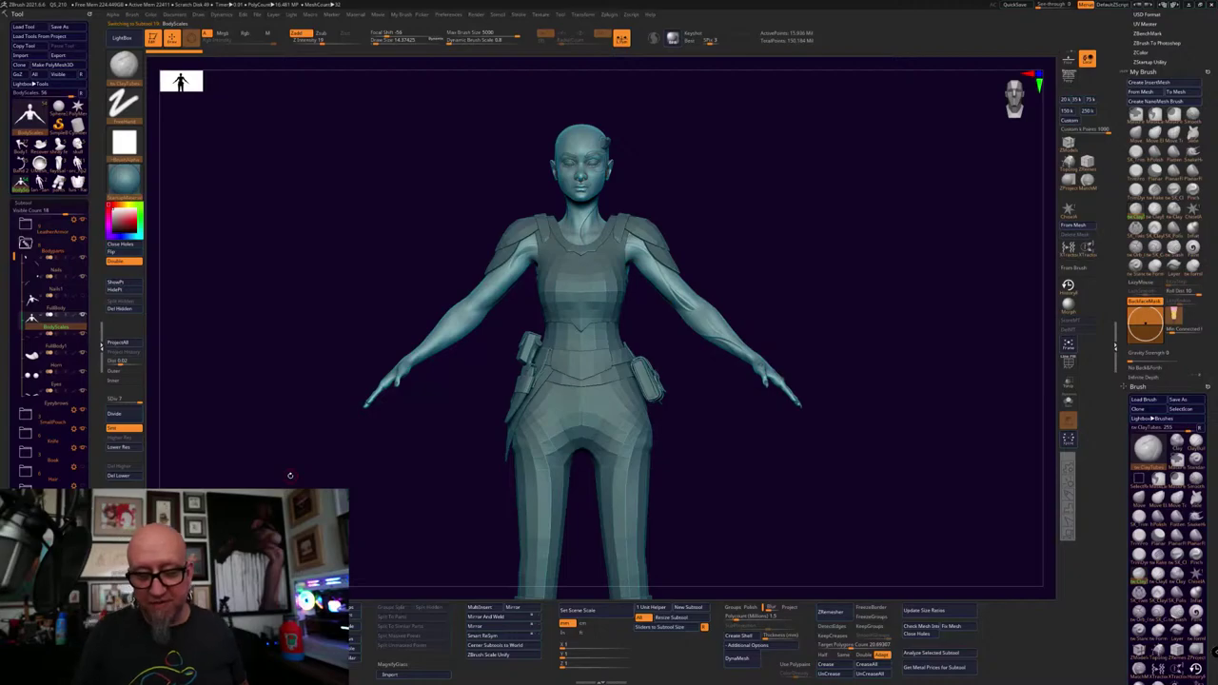
mouse_move(727, 482)
alt+mouse_down()
mouse_move(720, 505)
mouse_move(735, 484)
alt+mouse_up()
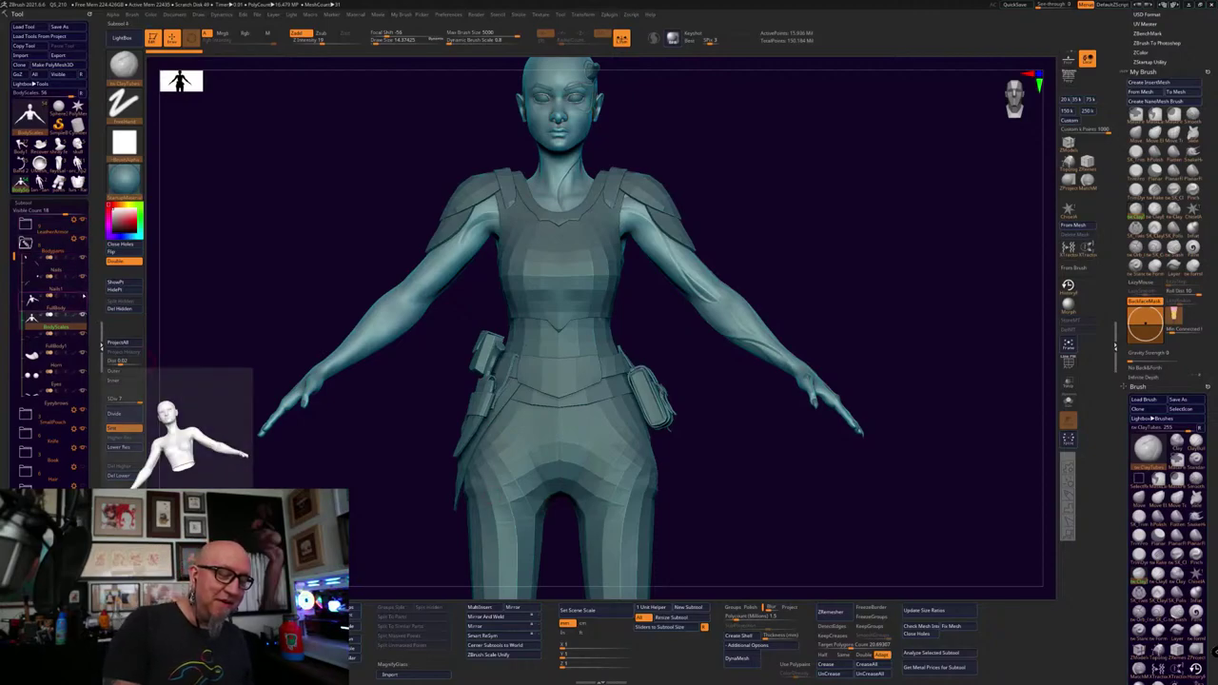
click(26, 224)
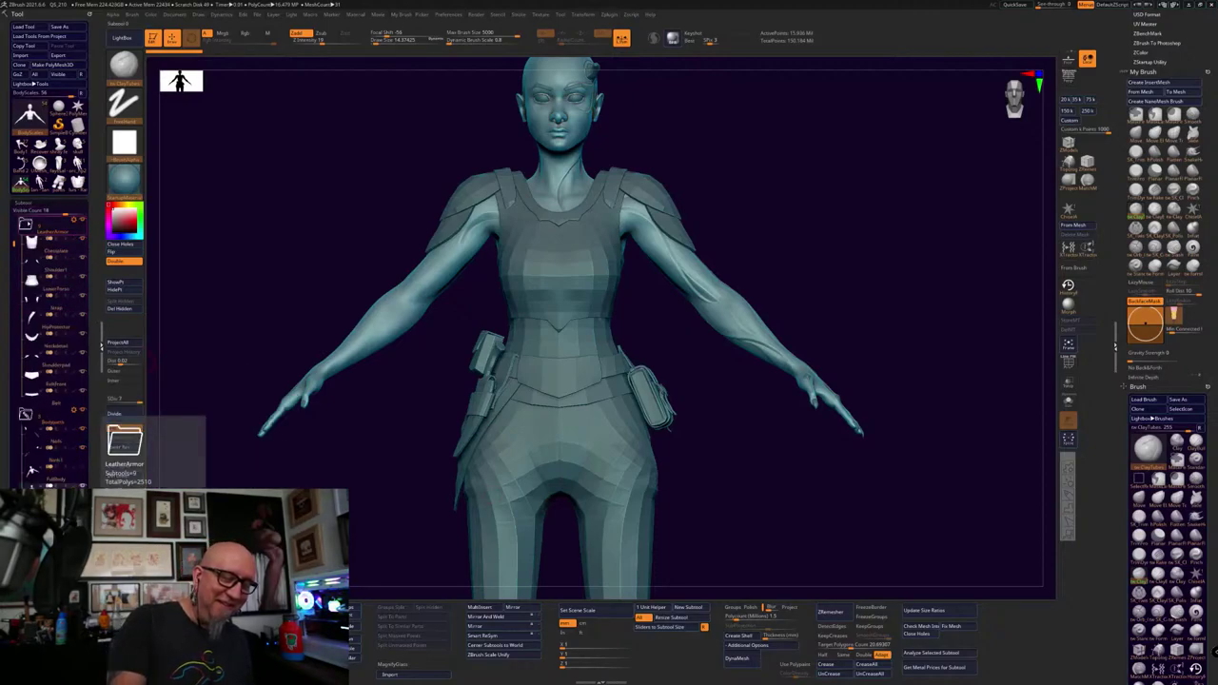
click(26, 226)
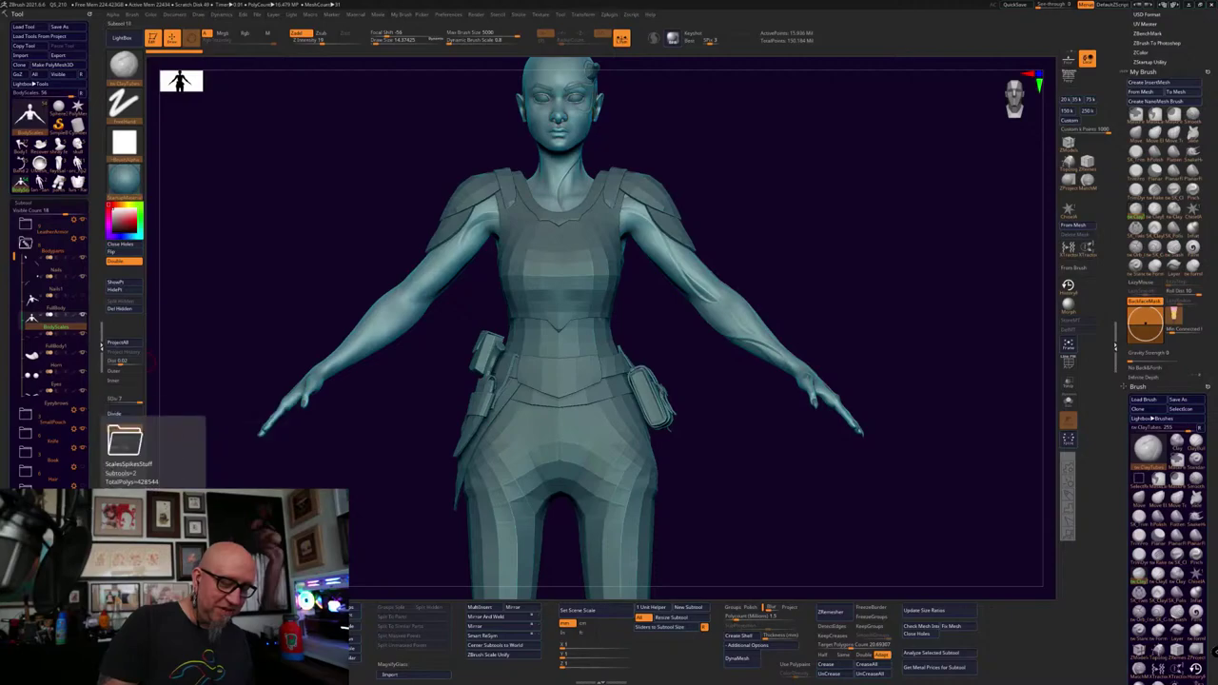
click(82, 468)
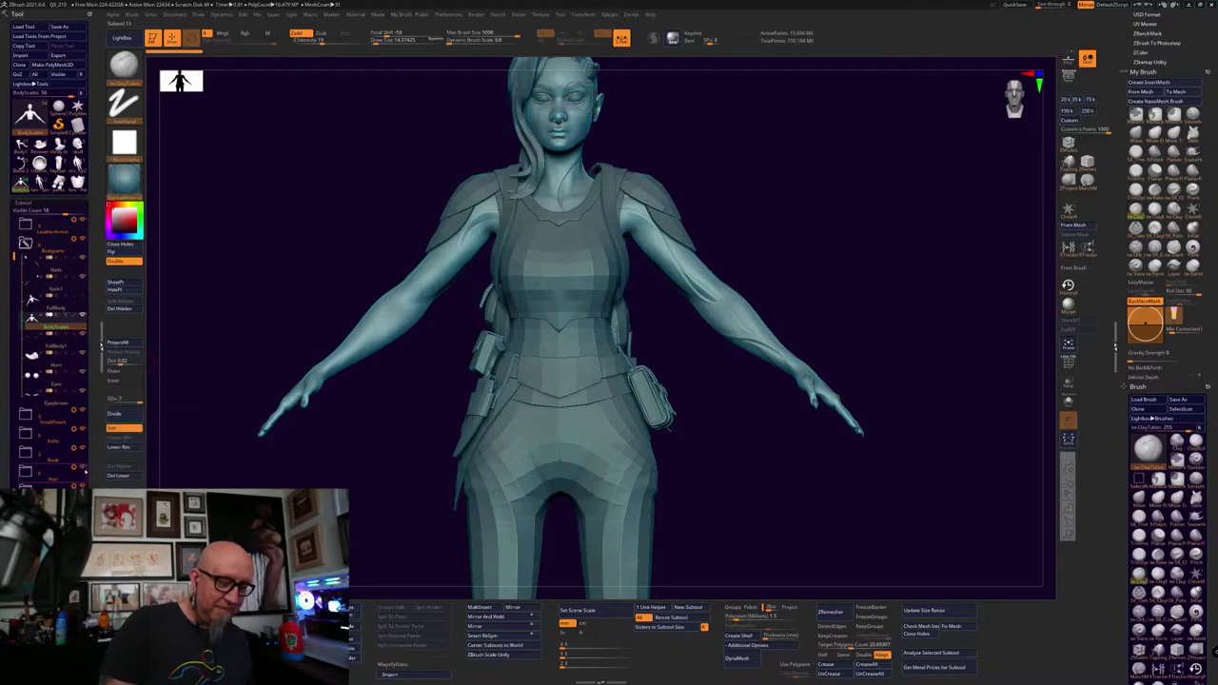
Hide every subtool except BodyScales and check its polygroups with a brief Polyframe display
shift+click(82, 315)
drag(457, 504, 972, 431)
click(1068, 362)
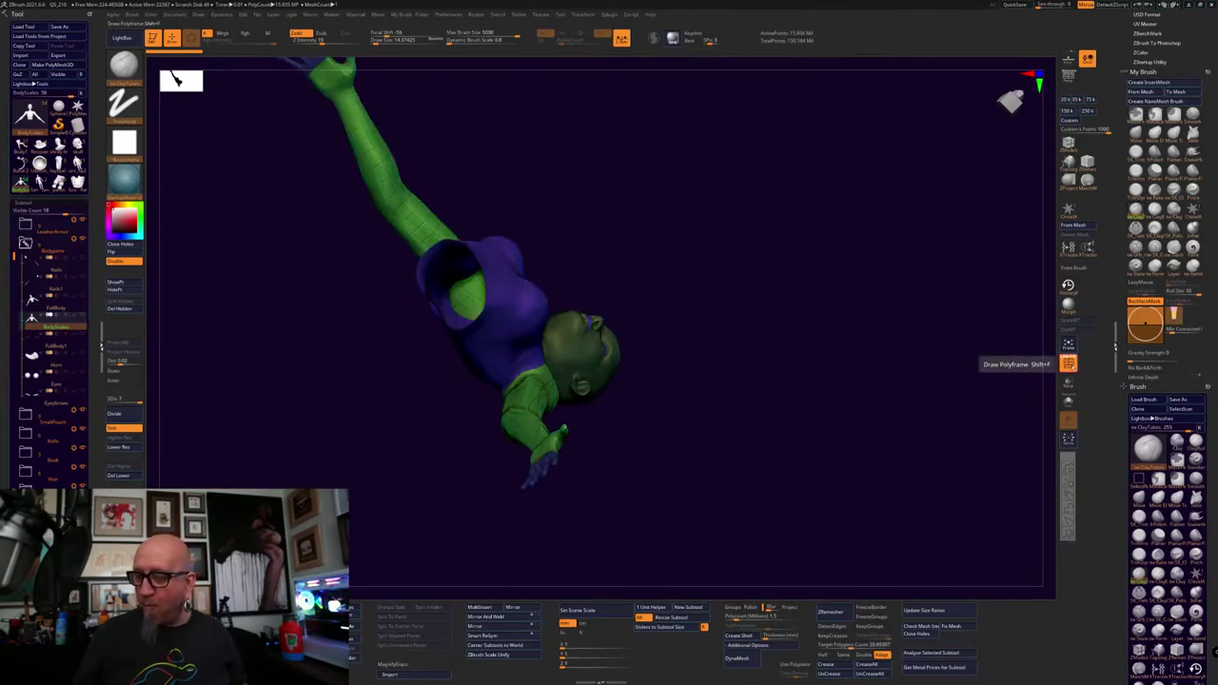
click(1068, 363)
drag(772, 402, 824, 356)
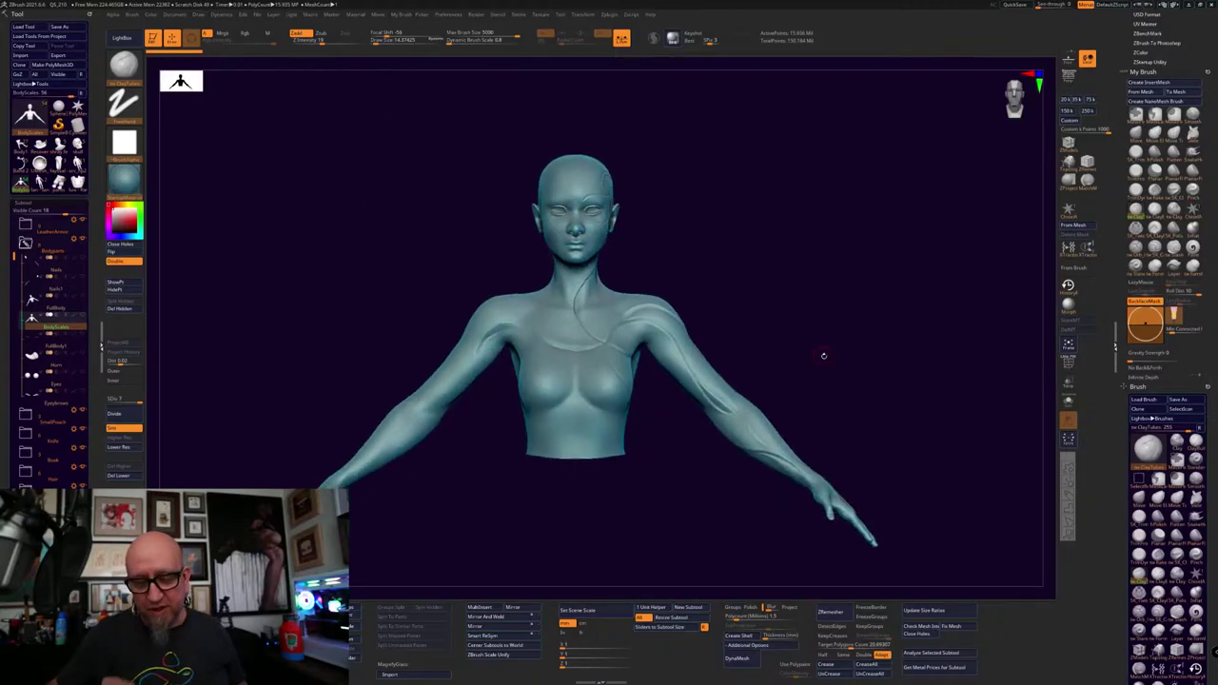
Examine the BodyScales mesh from the open underside of the torso and along the raised bands on the head, chest and arms
drag(824, 356, 915, 233)
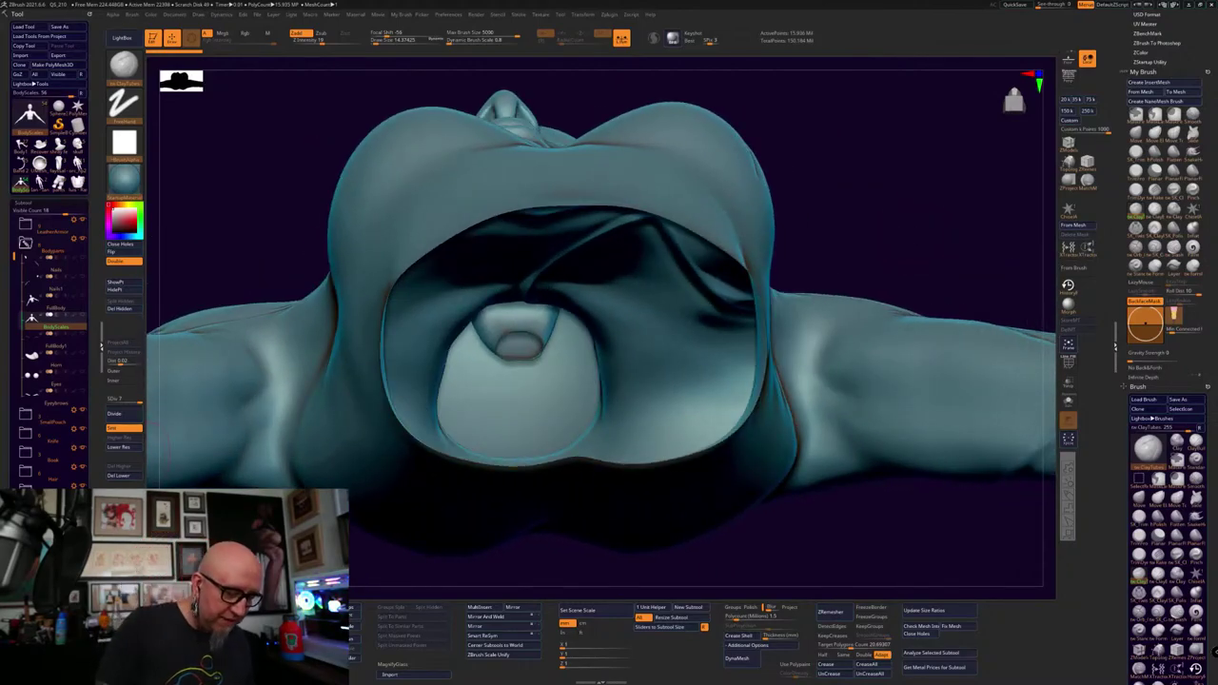
drag(81, 671, 81, 457)
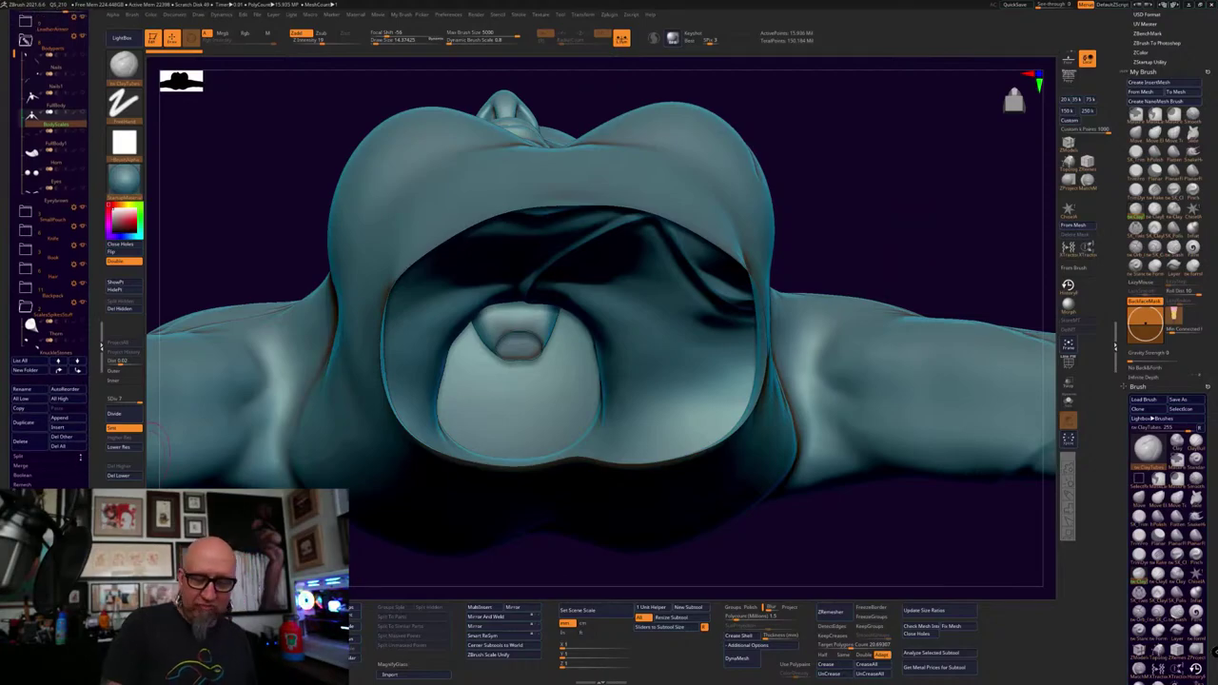
drag(799, 323, 899, 263)
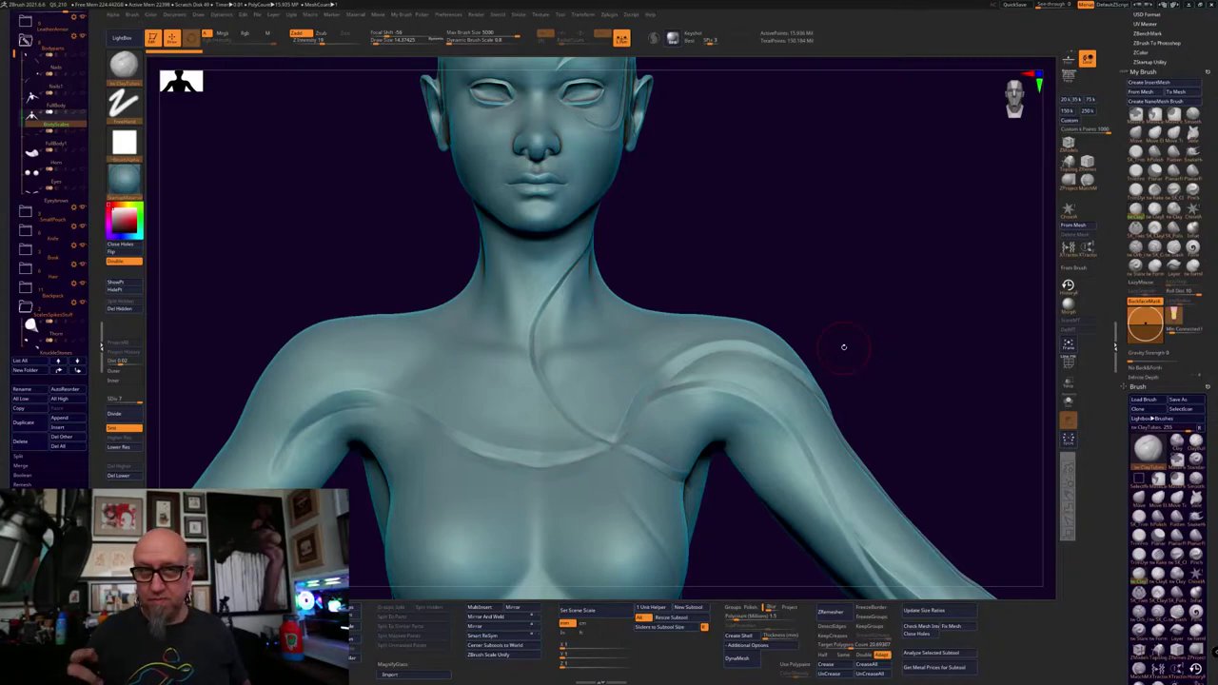
alt+drag(793, 245, 895, 272)
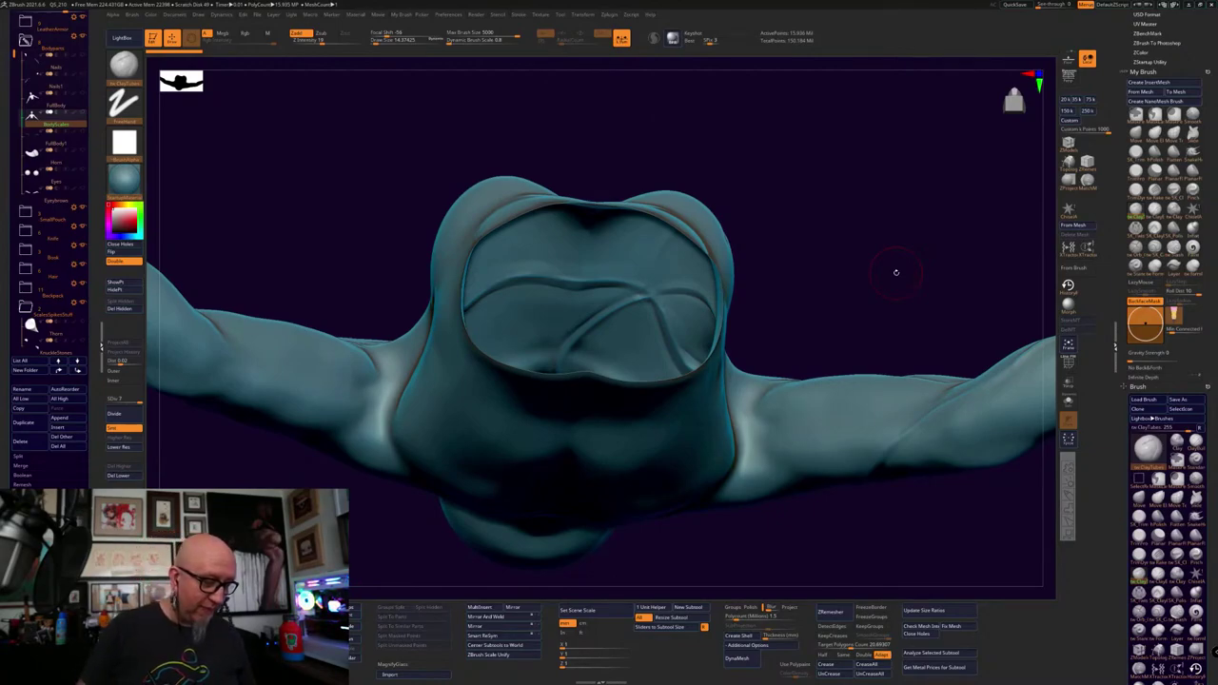
drag(896, 272, 864, 392)
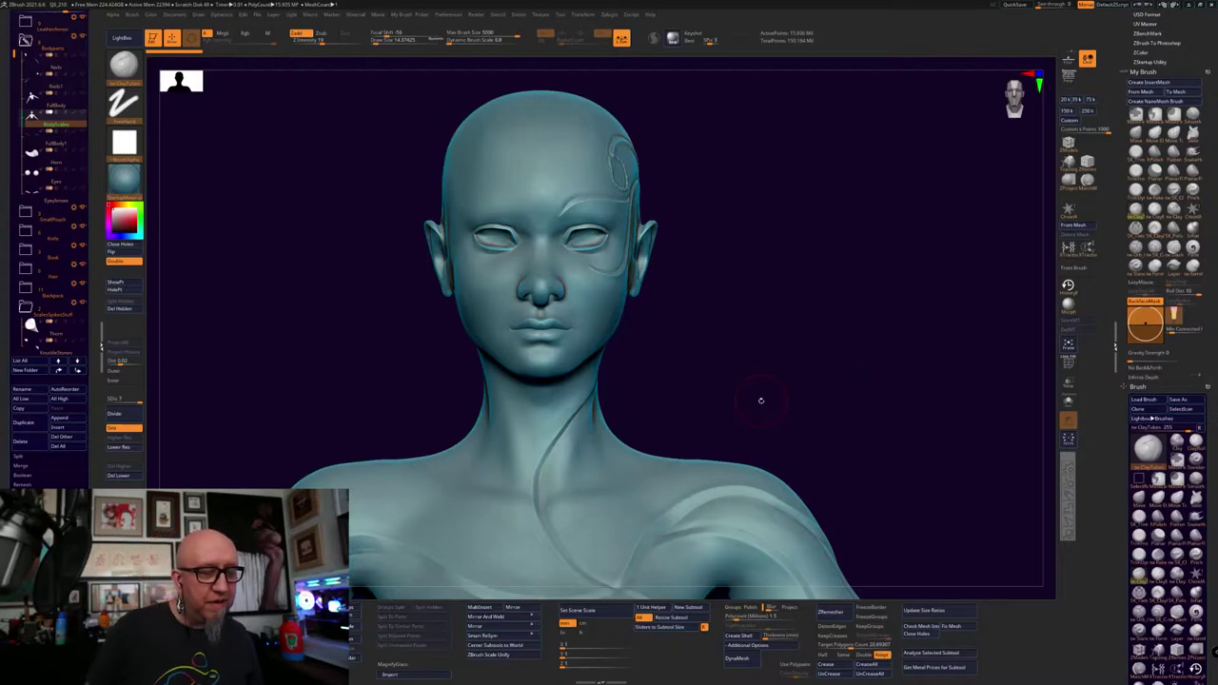
alt+drag(230, 414, 280, 247)
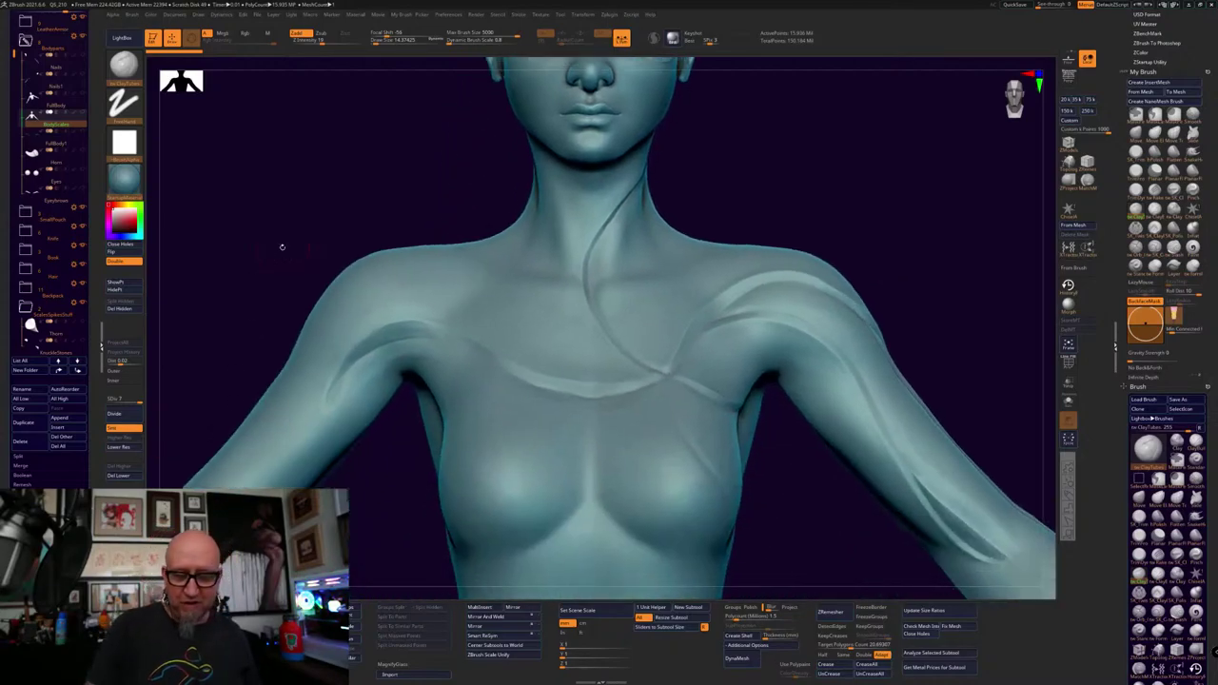
alt+drag(802, 561, 872, 386)
alt+drag(829, 315, 809, 300)
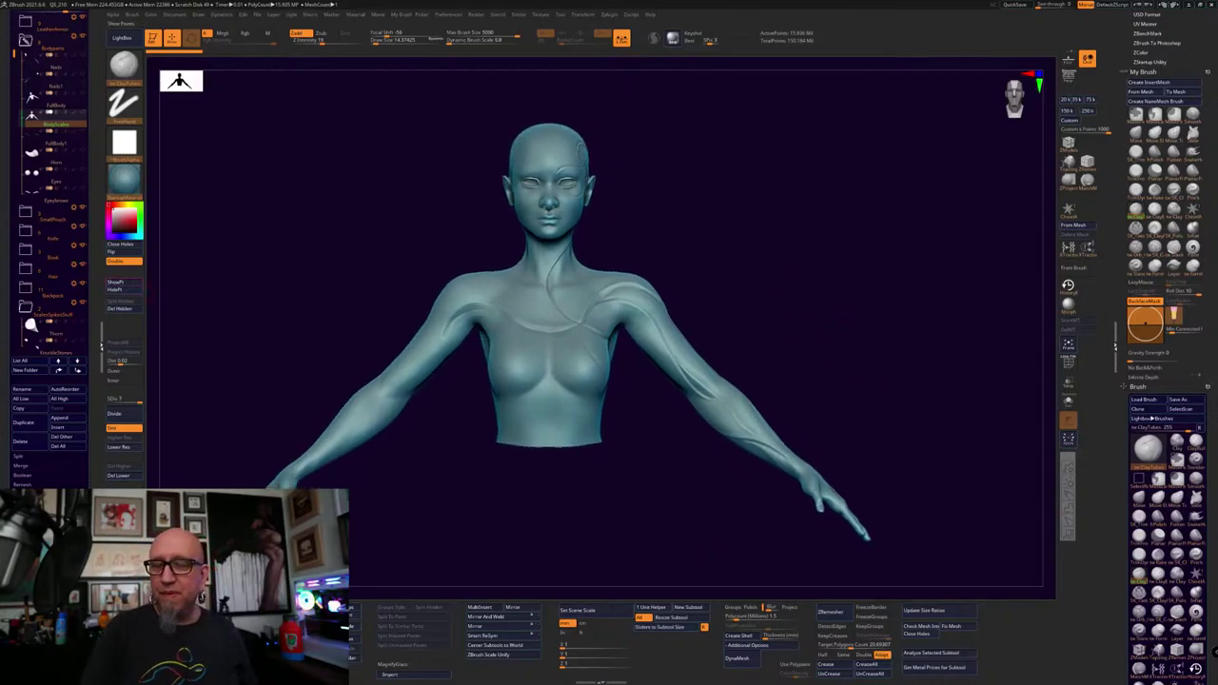
Reveal the hidden points of the BodyScales mesh to view the whole body, and undo the reveal
click(123, 283)
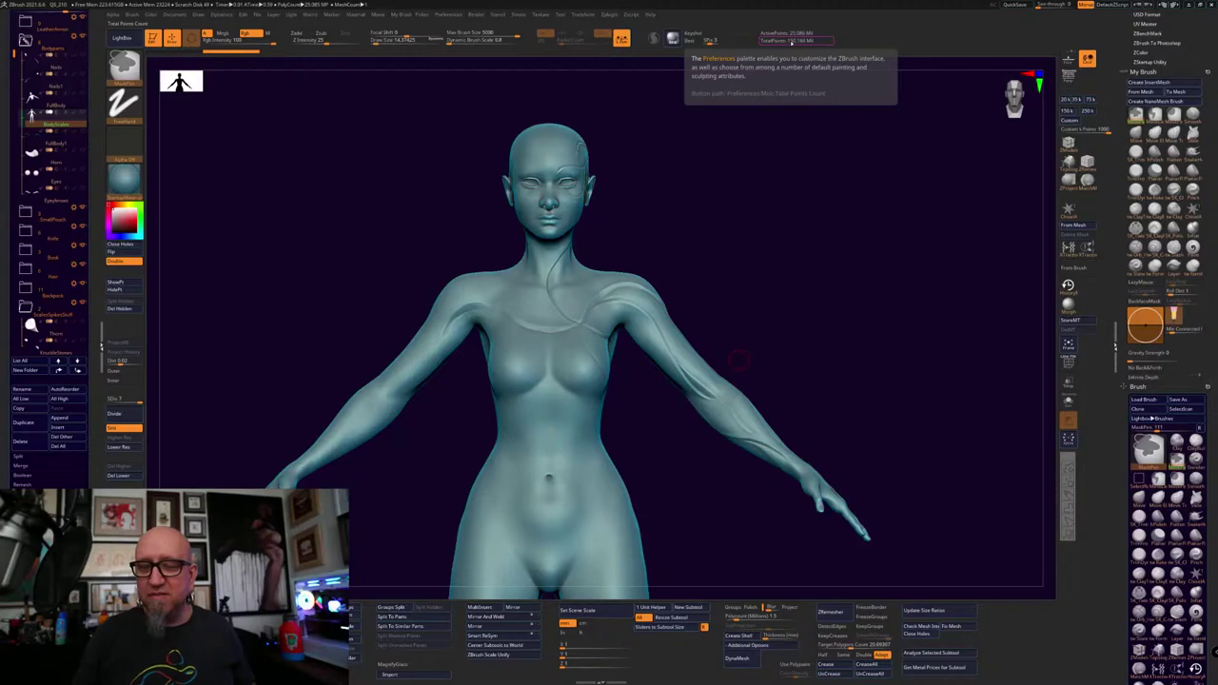
alt+drag(886, 341, 893, 301)
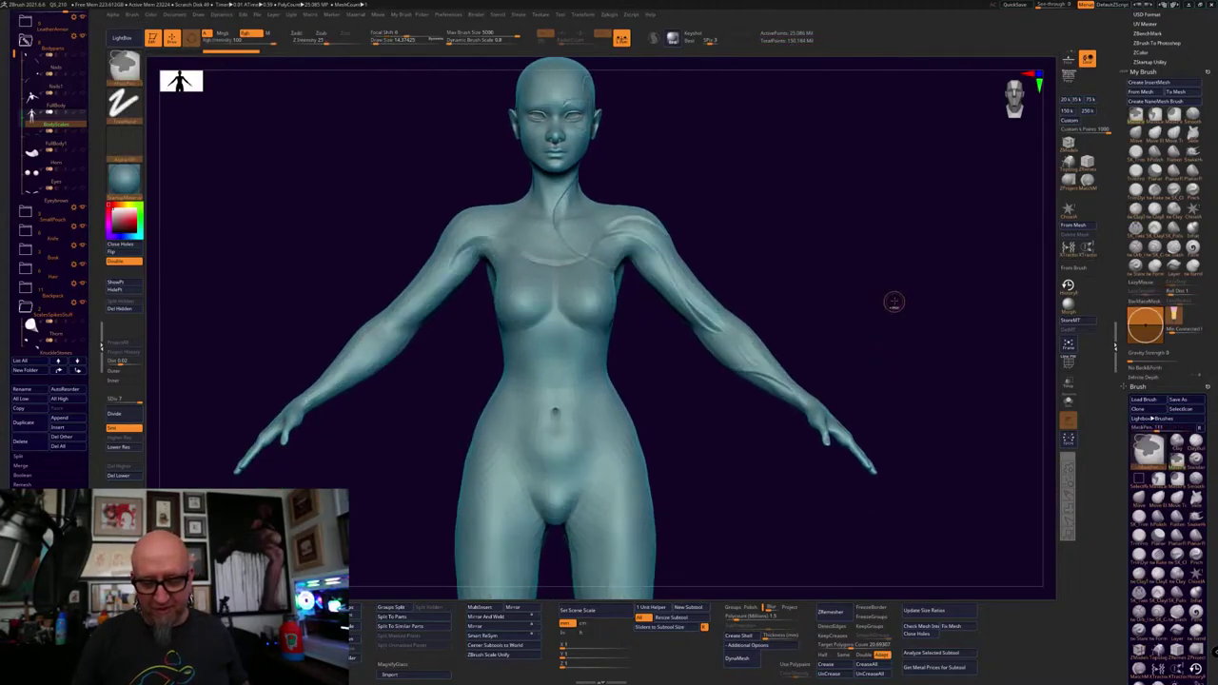
key(ctrl+z)
alt+drag(715, 487, 718, 538)
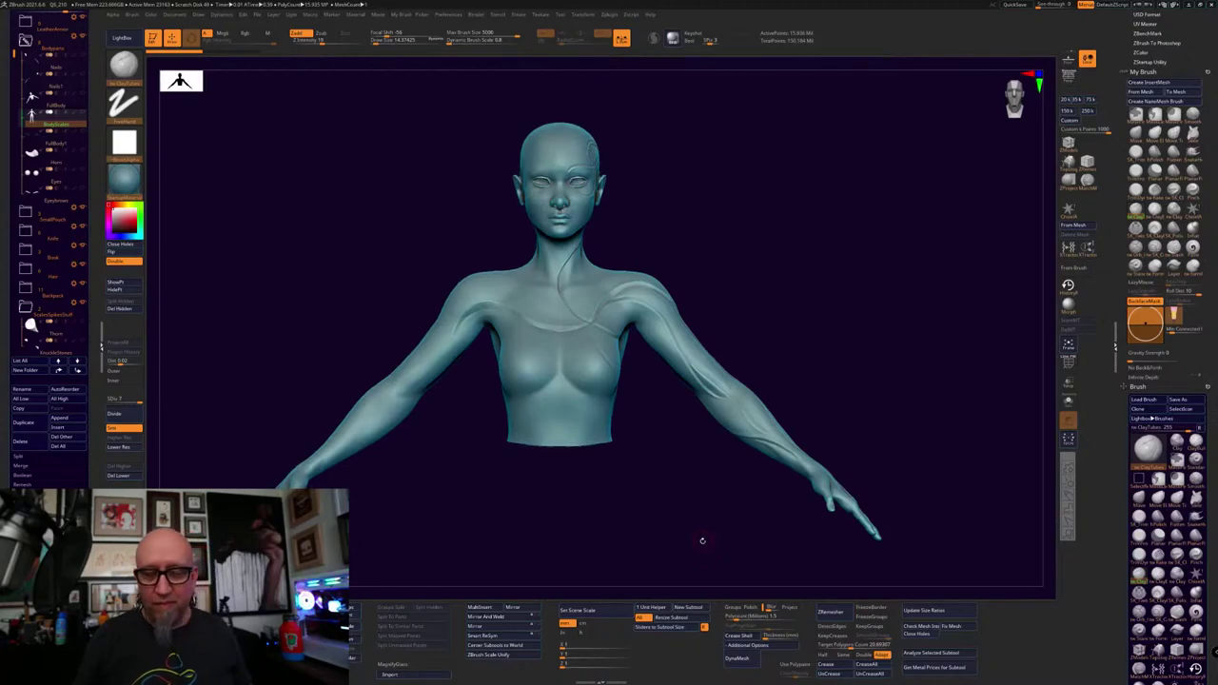
Examine up close how the raised bands flow and cross over the neck, chest and shoulder
drag(903, 360, 755, 502)
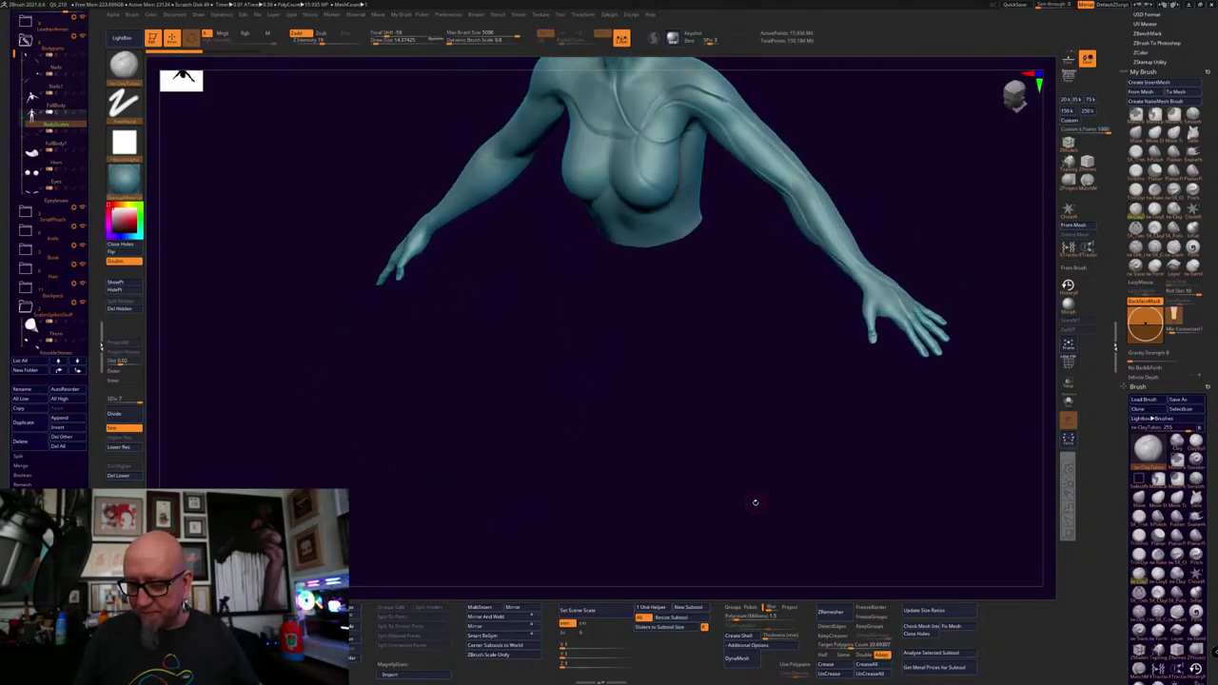
drag(754, 501, 755, 503)
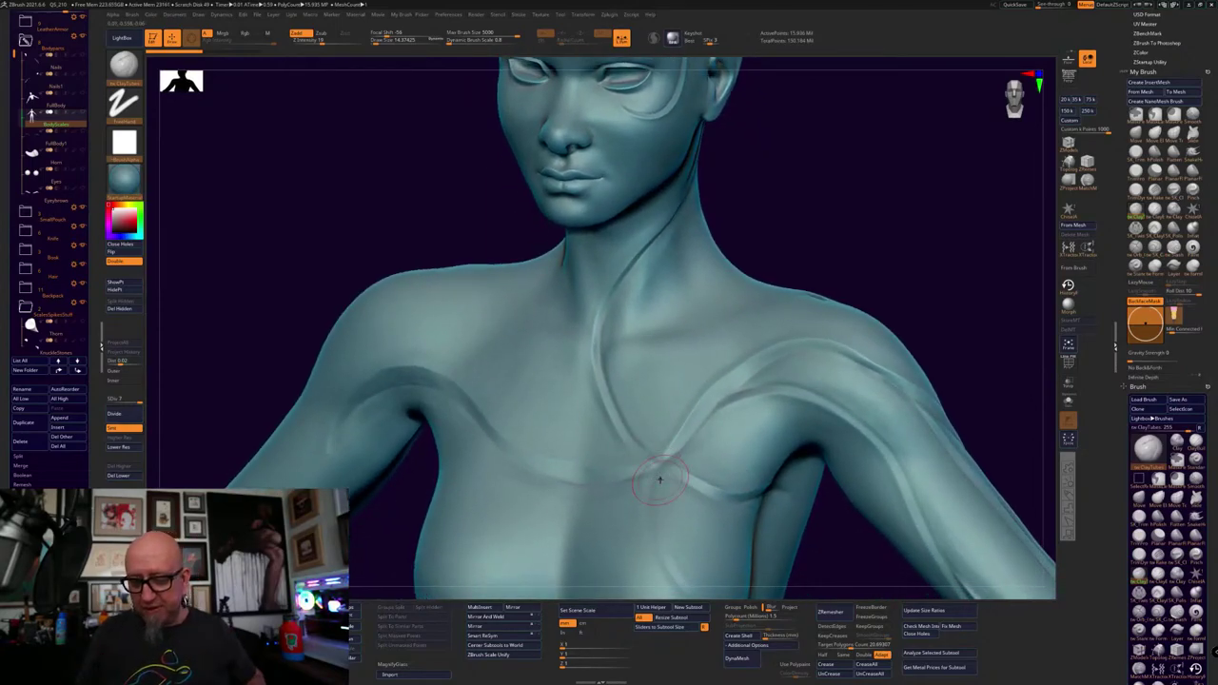
mouse_move(822, 552)
mouse_down()
mouse_move(790, 530)
mouse_move(804, 542)
mouse_up()
alt+drag(925, 273, 857, 159)
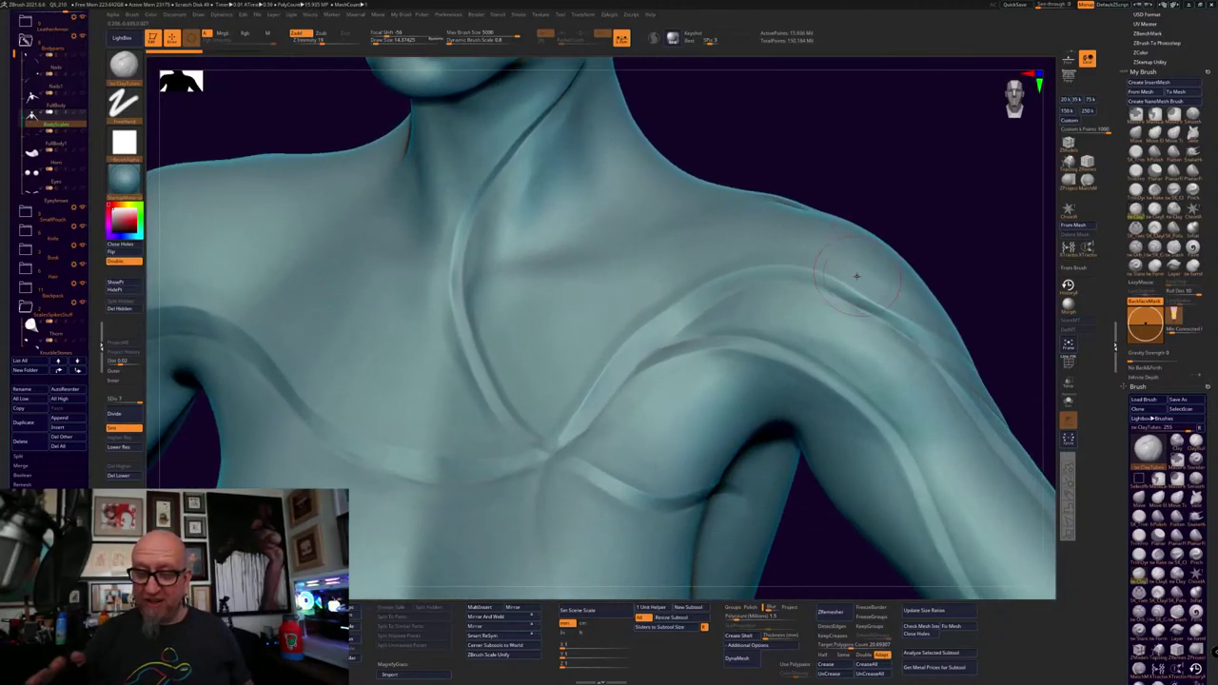
drag(785, 555, 801, 559)
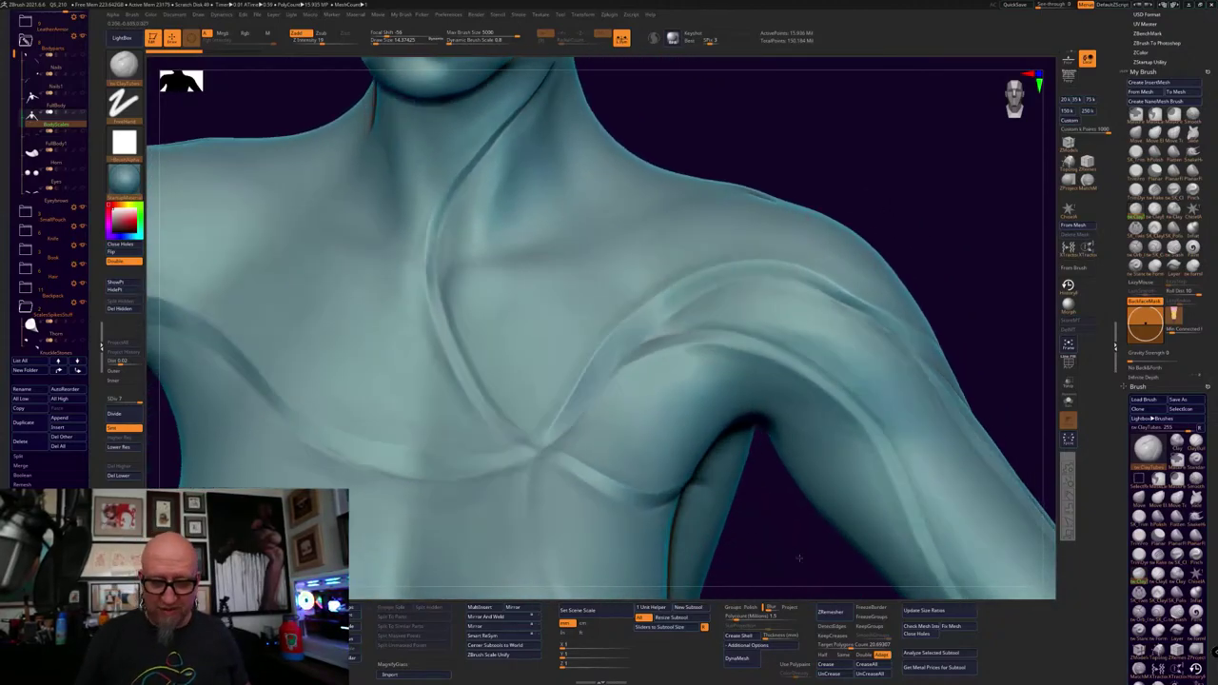
drag(811, 195, 810, 193)
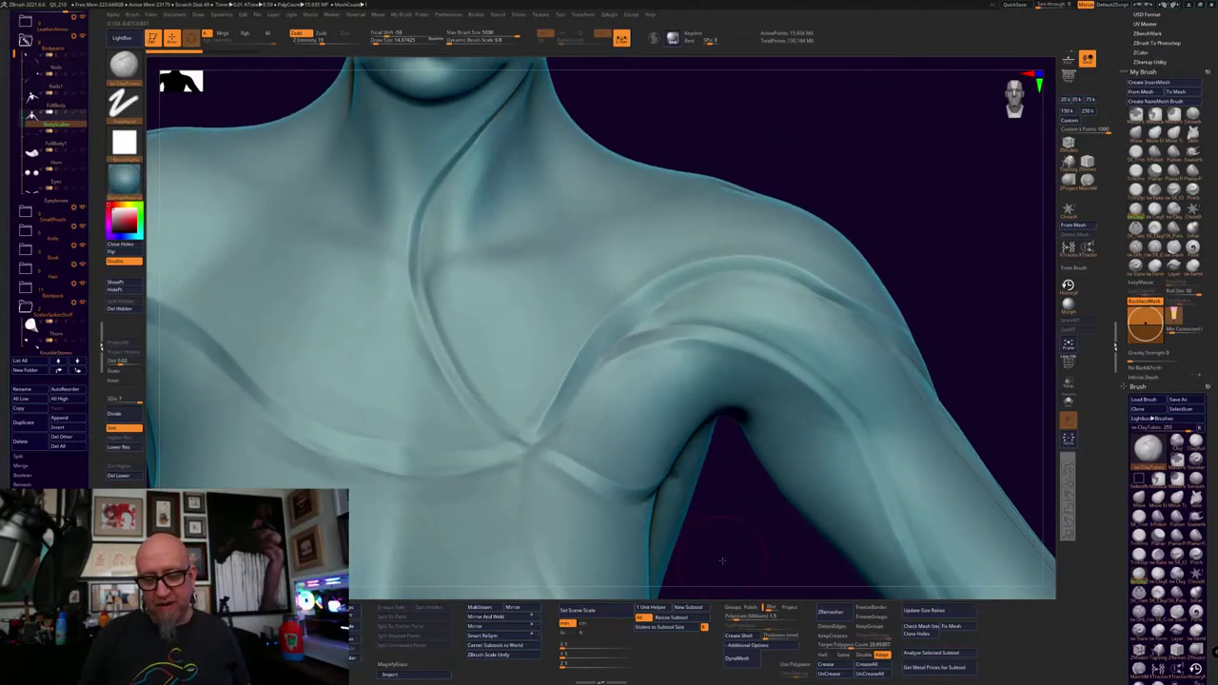
alt+drag(722, 560, 831, 261)
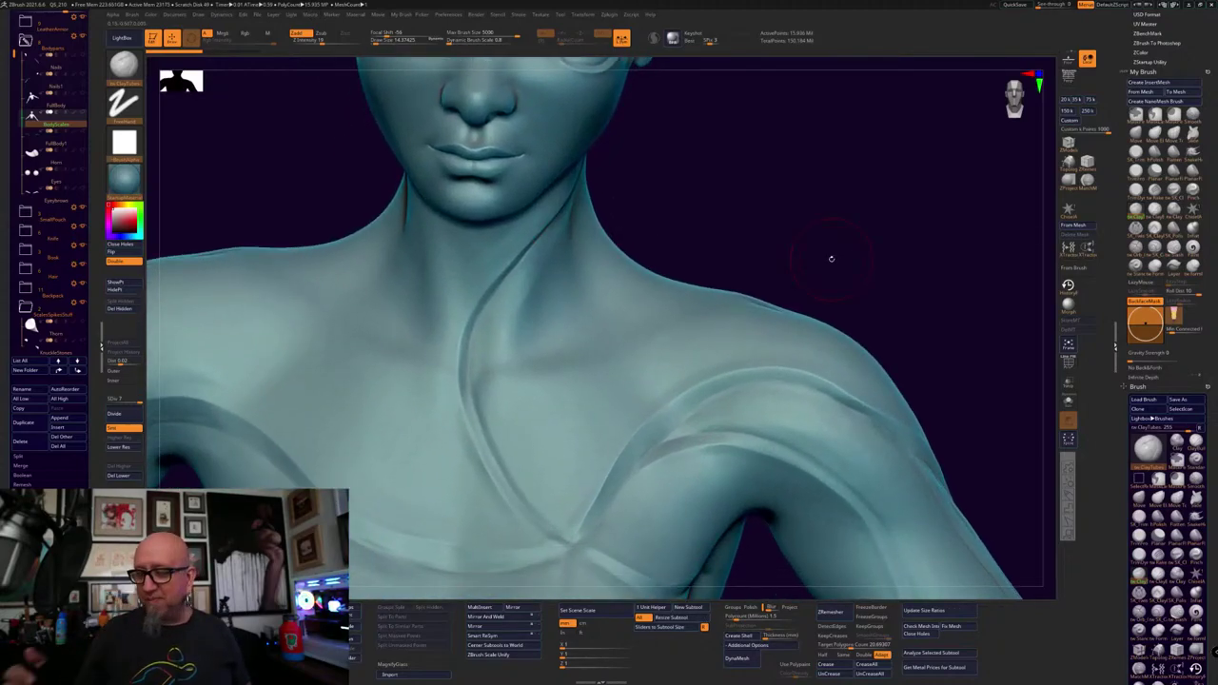
Pick the SK_ClayFill brush, reduce its draw size for the narrow raised bands, and set Dynamic Brush Scale to 0.02
click(1154, 227)
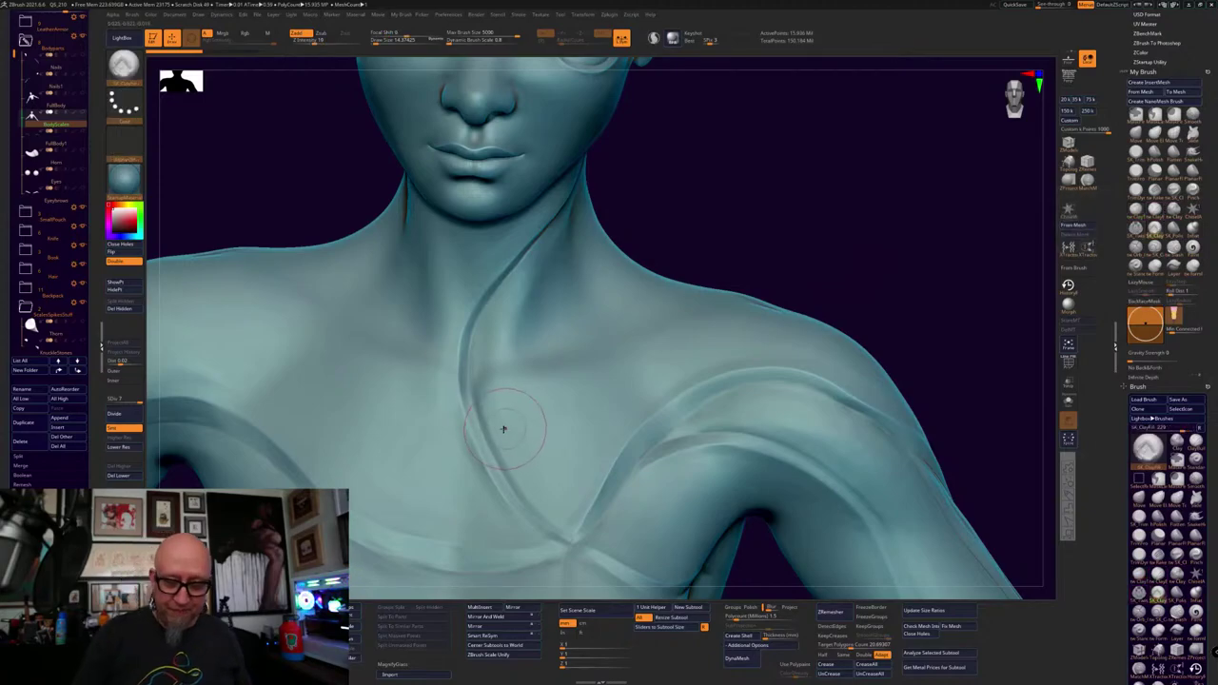
key(space)
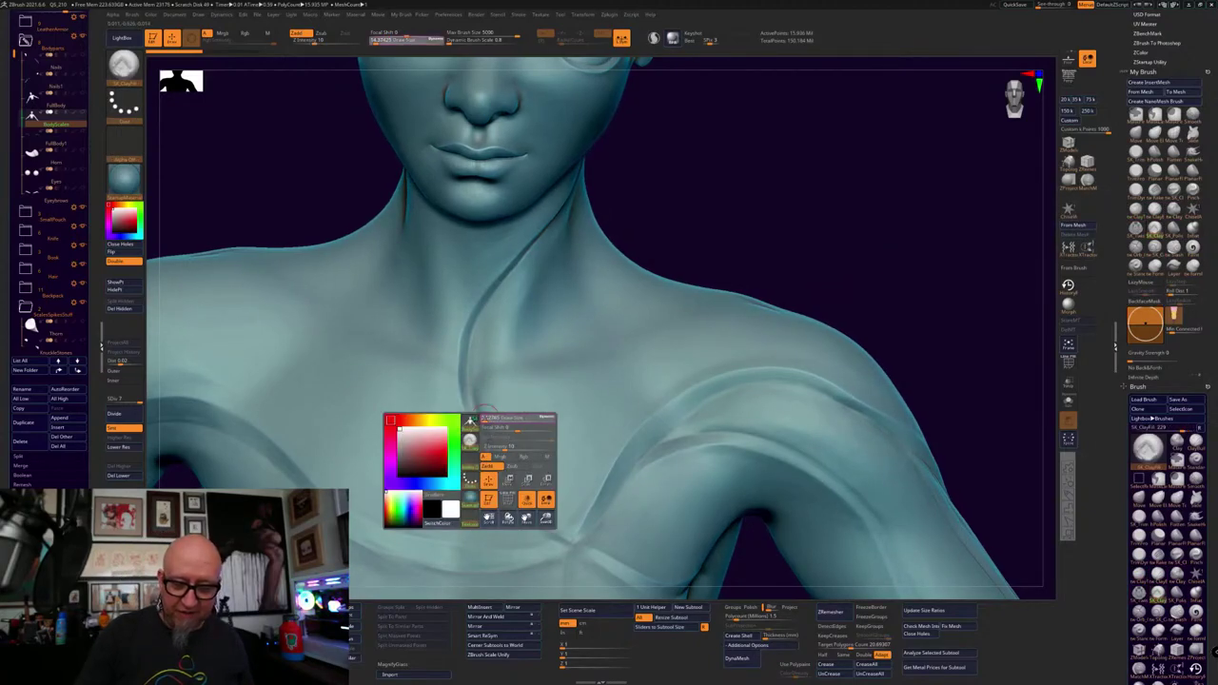
mouse_move(489, 418)
mouse_down()
mouse_move(477, 406)
mouse_move(491, 414)
mouse_up()
key(space)
key(space)
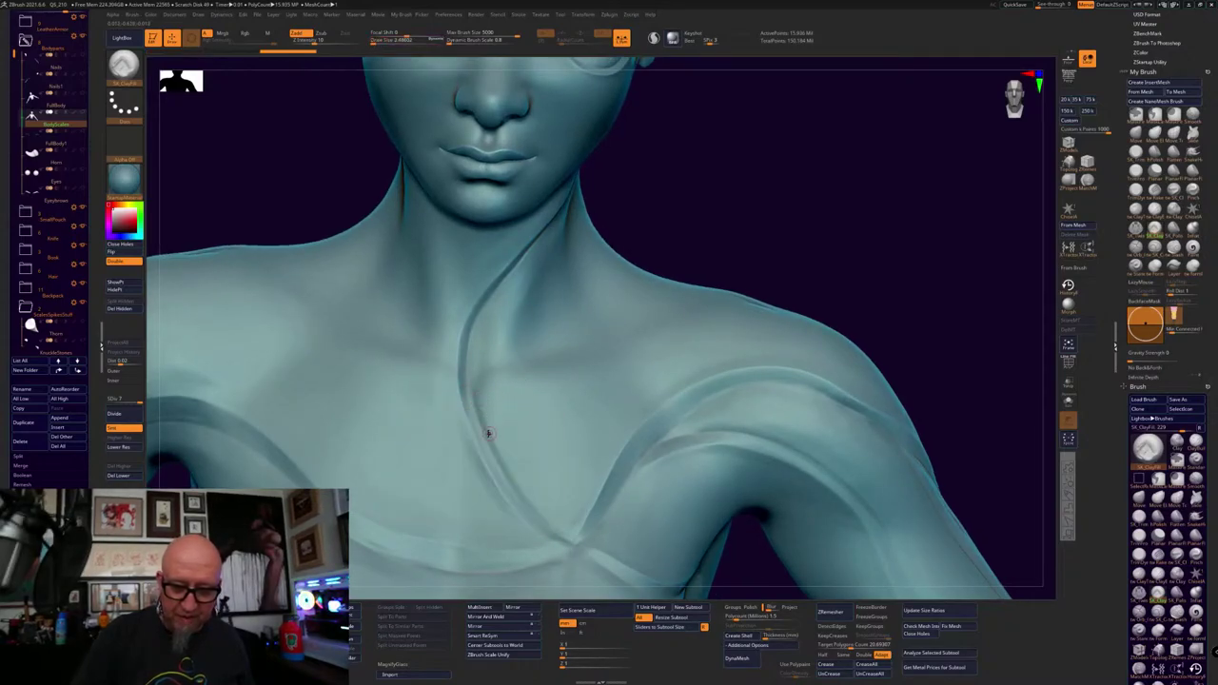
key(space)
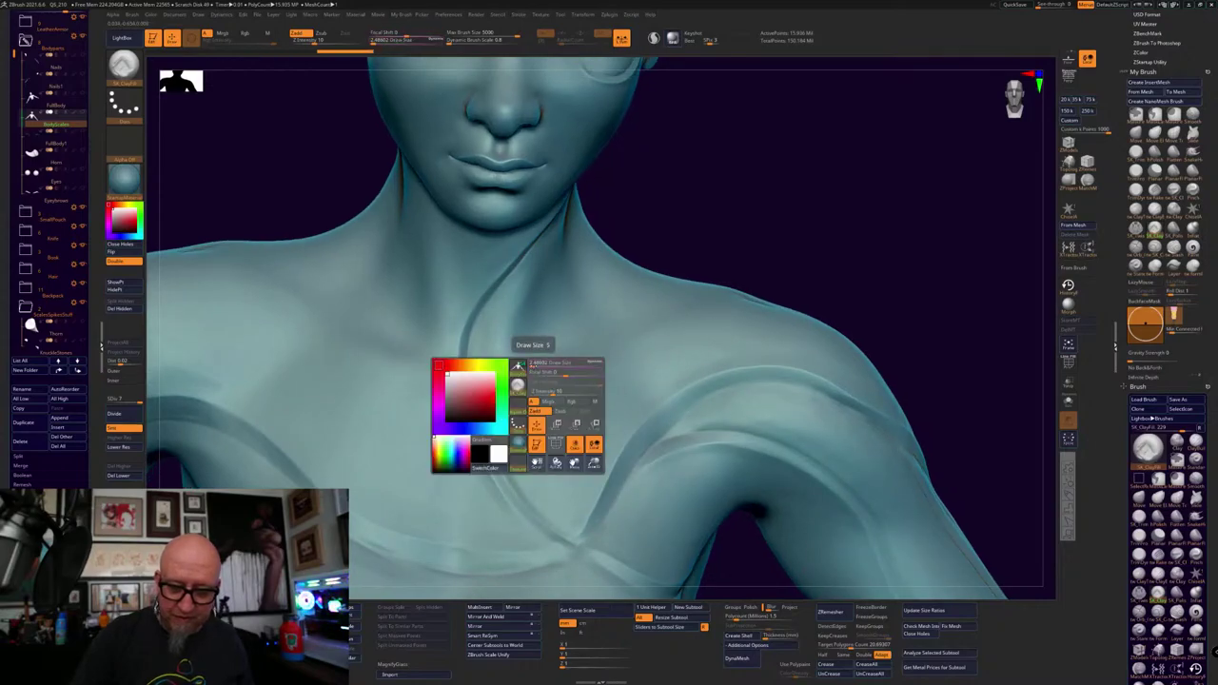
drag(533, 364, 532, 365)
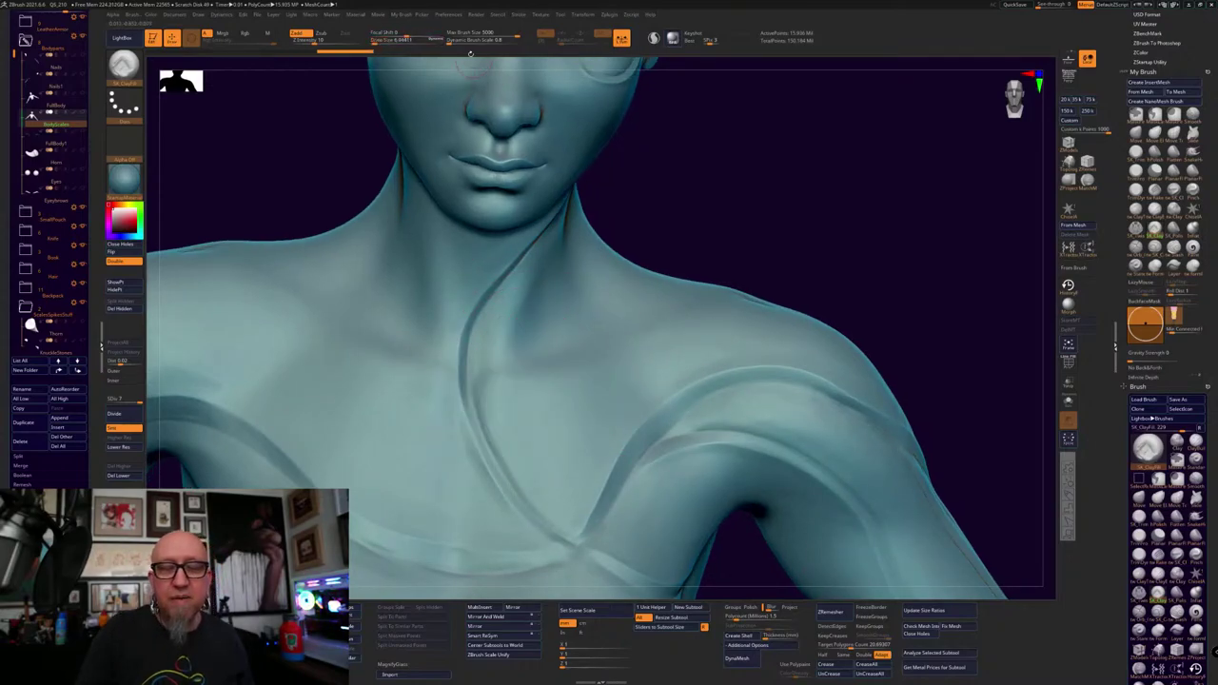
drag(458, 42, 446, 42)
right_drag(533, 410, 519, 435)
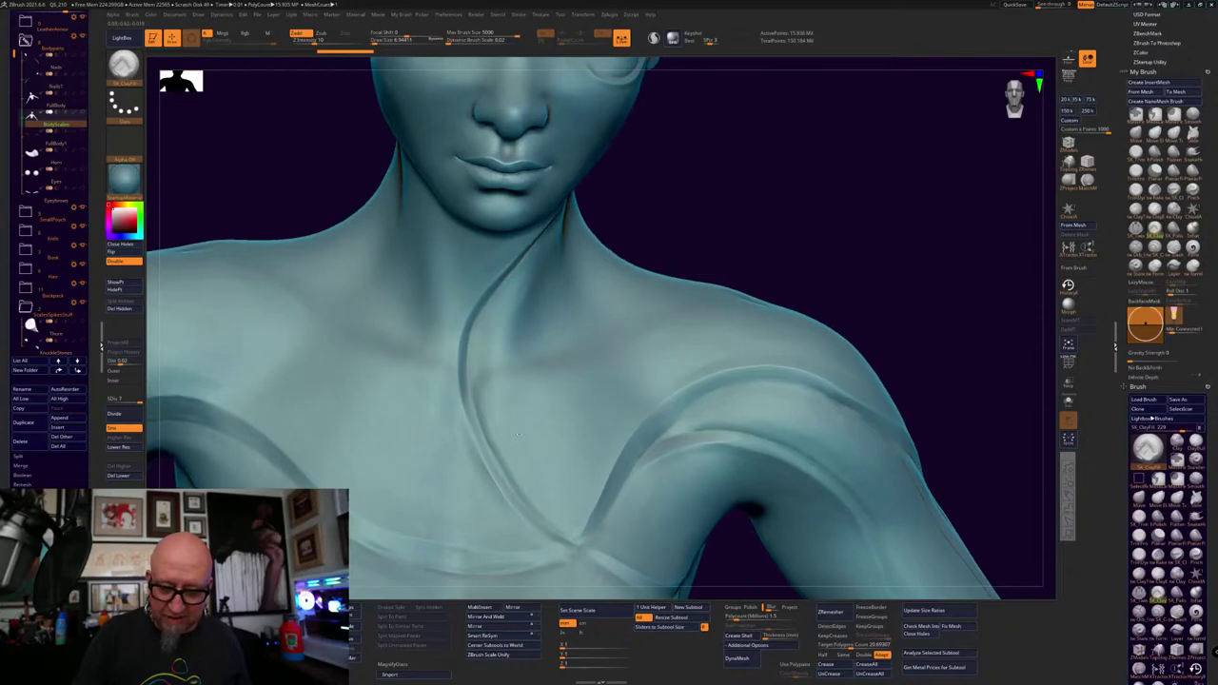
Enlarge the SK_ClayFill draw size and build up and smooth the surface beside the raised band from the neck to the chest
key(space)
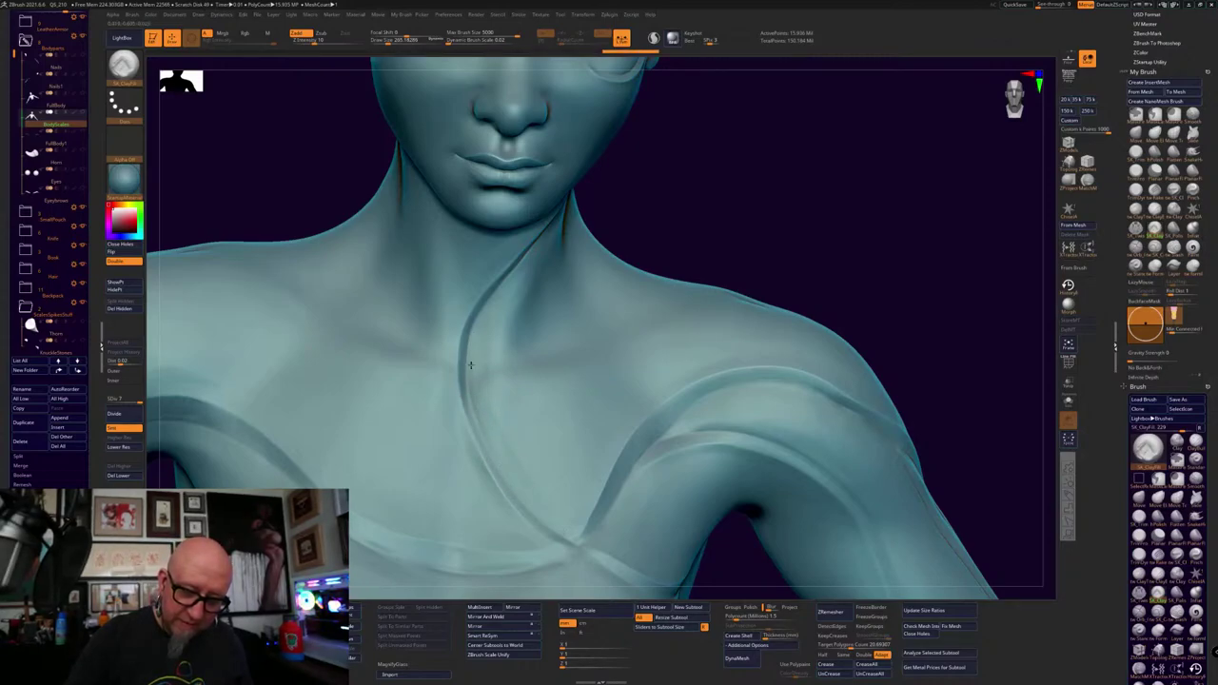
key(shift)
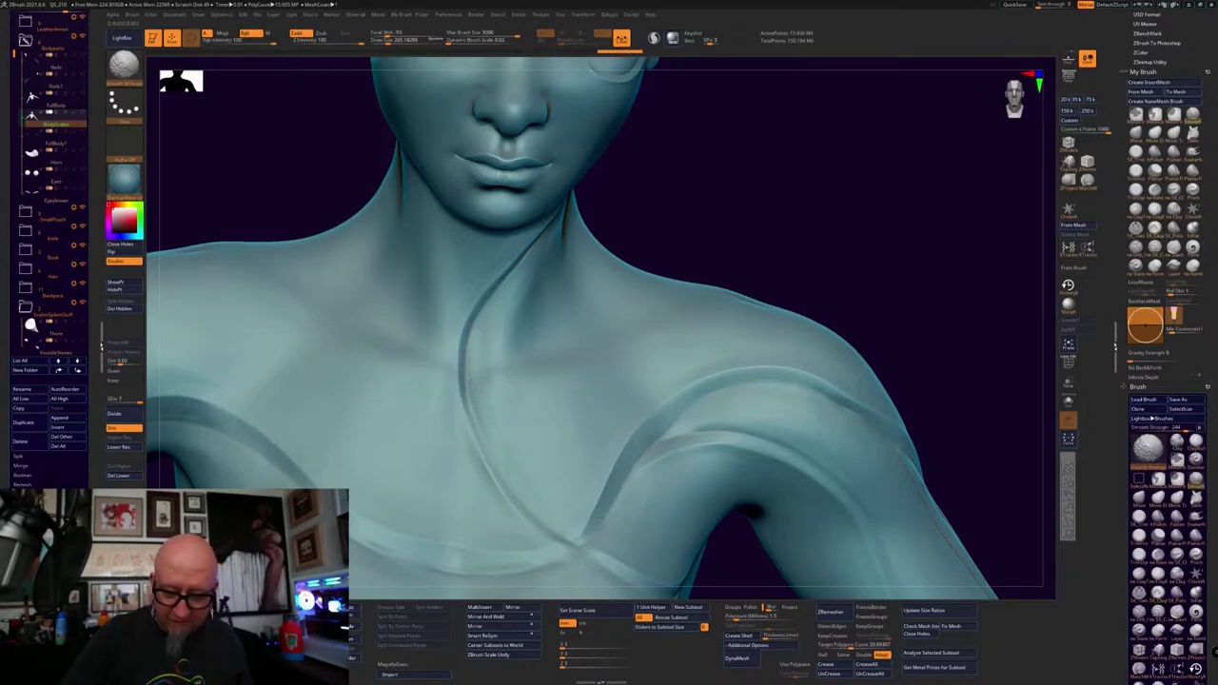
Flatten the surface alongside the neck-to-chest band with the SK_TrimPolish brush, blending its inner side into the chest
click(1136, 153)
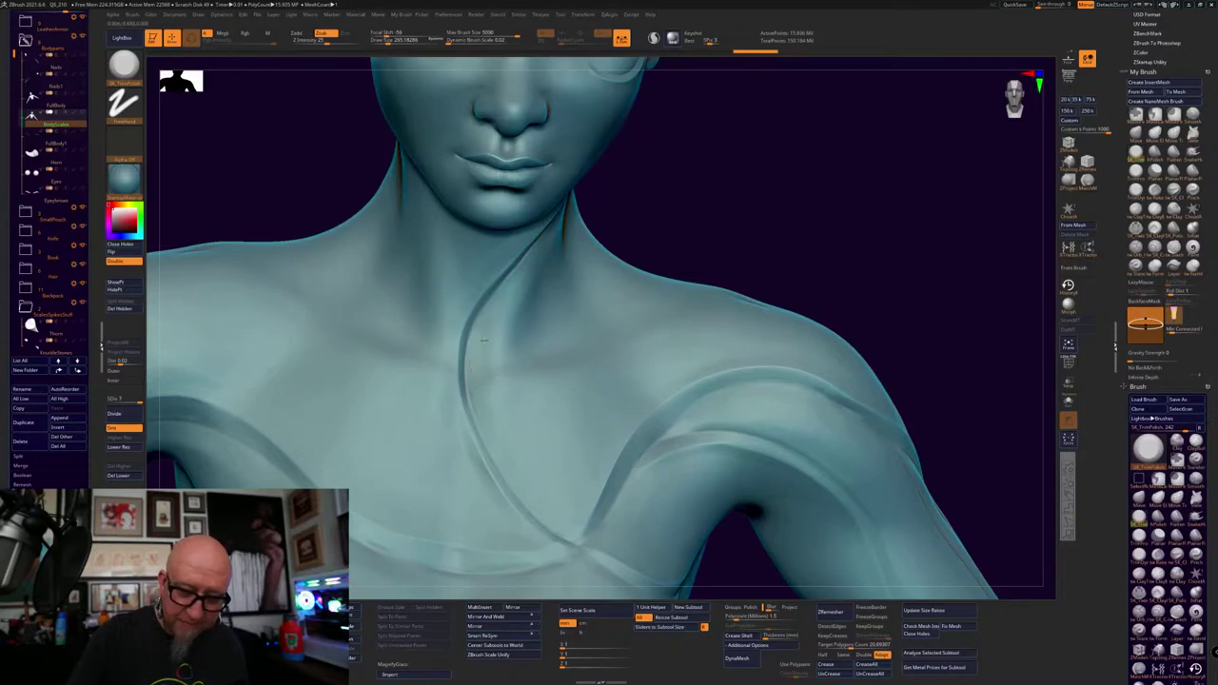
key(f)
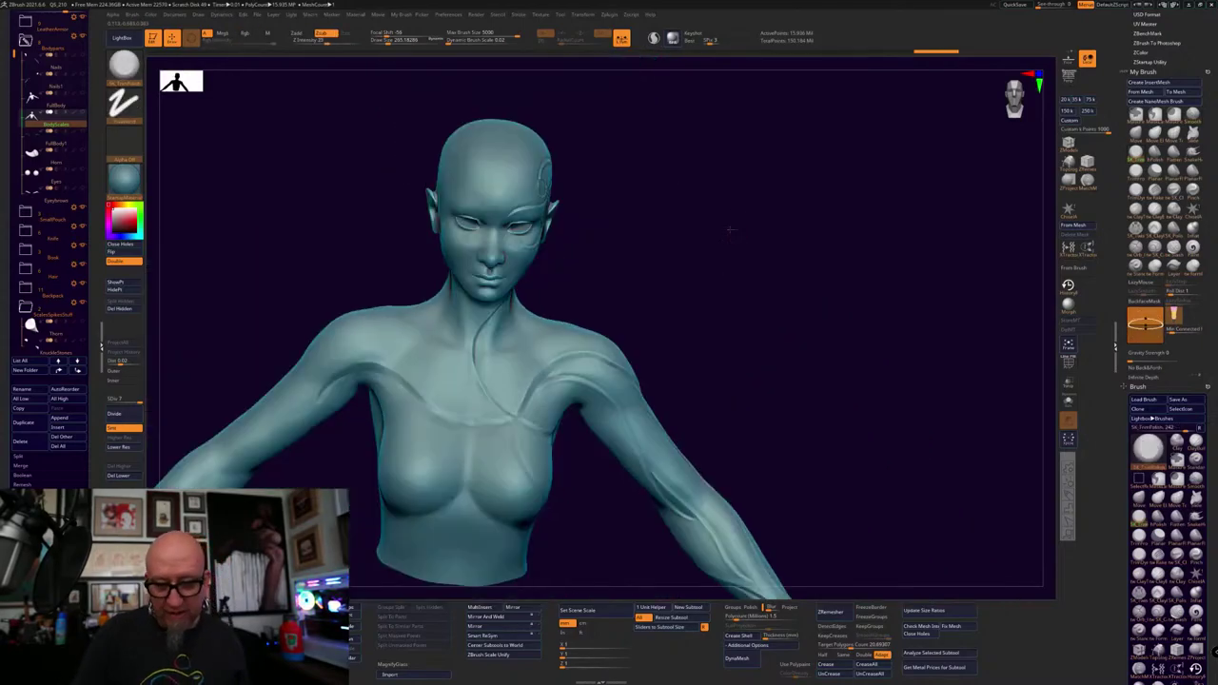
mouse_move(731, 229)
mouse_down()
mouse_move(712, 285)
mouse_move(774, 353)
mouse_up()
drag(856, 268, 851, 291)
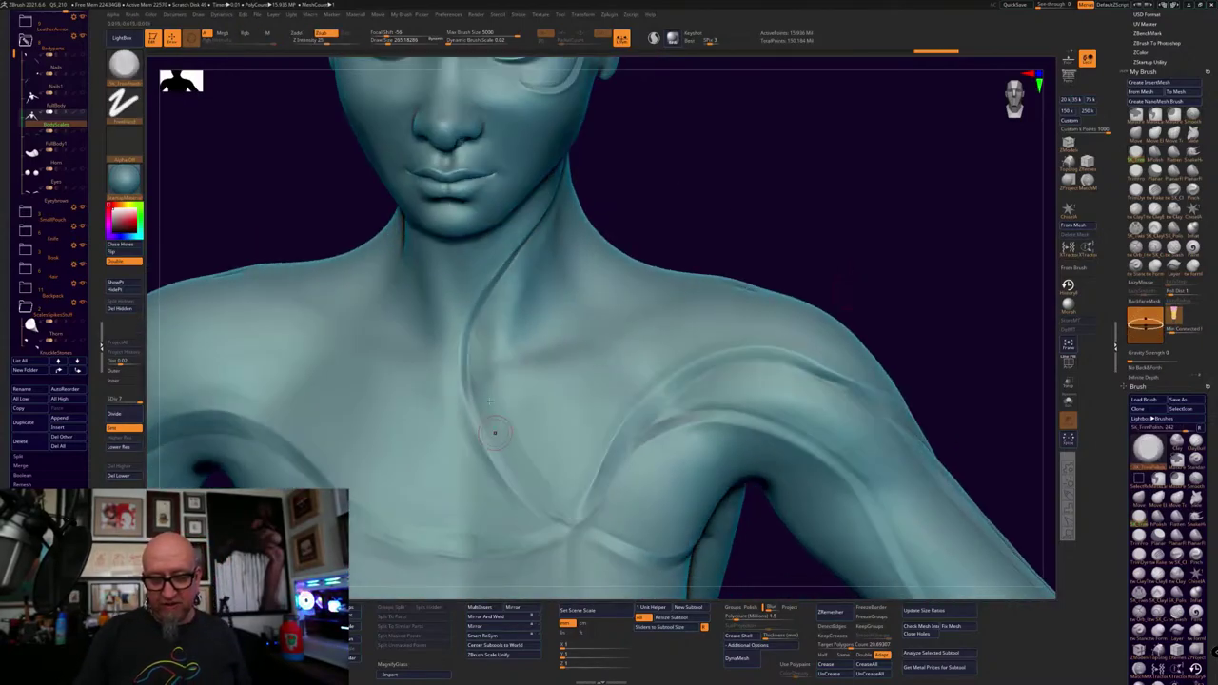
alt+drag(740, 531, 729, 485)
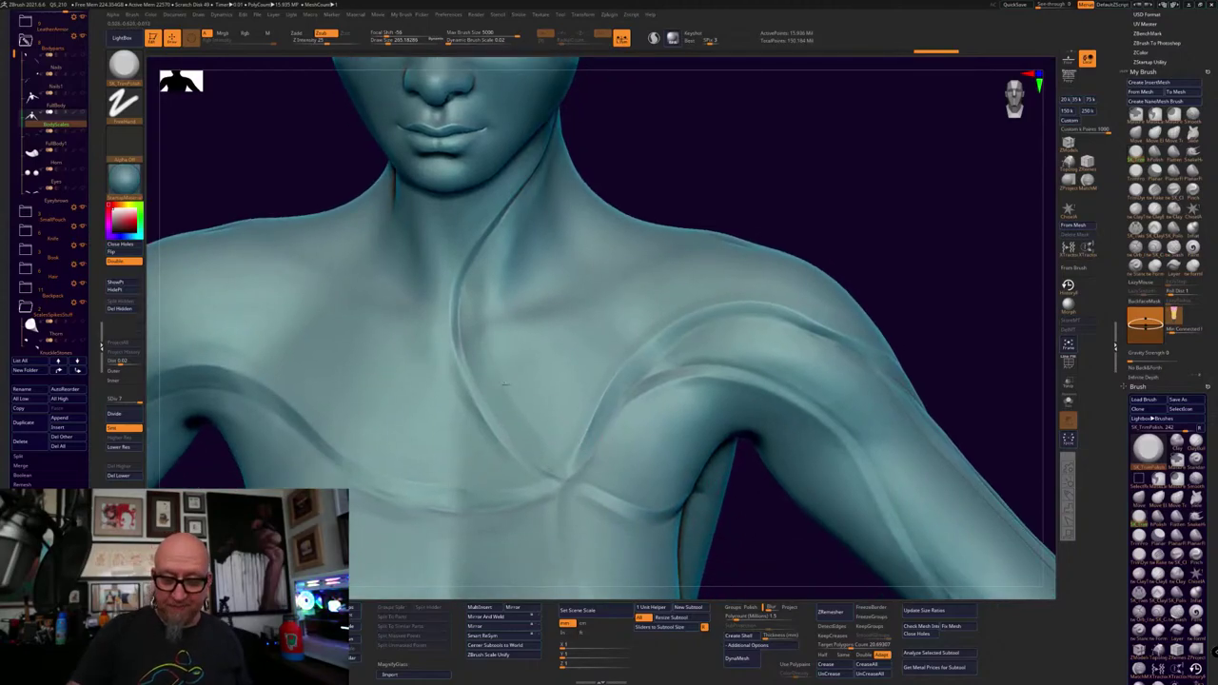
mouse_move(771, 269)
alt+mouse_down()
mouse_move(783, 190)
mouse_move(772, 231)
mouse_move(781, 219)
alt+mouse_up()
right_drag(781, 220, 685, 362)
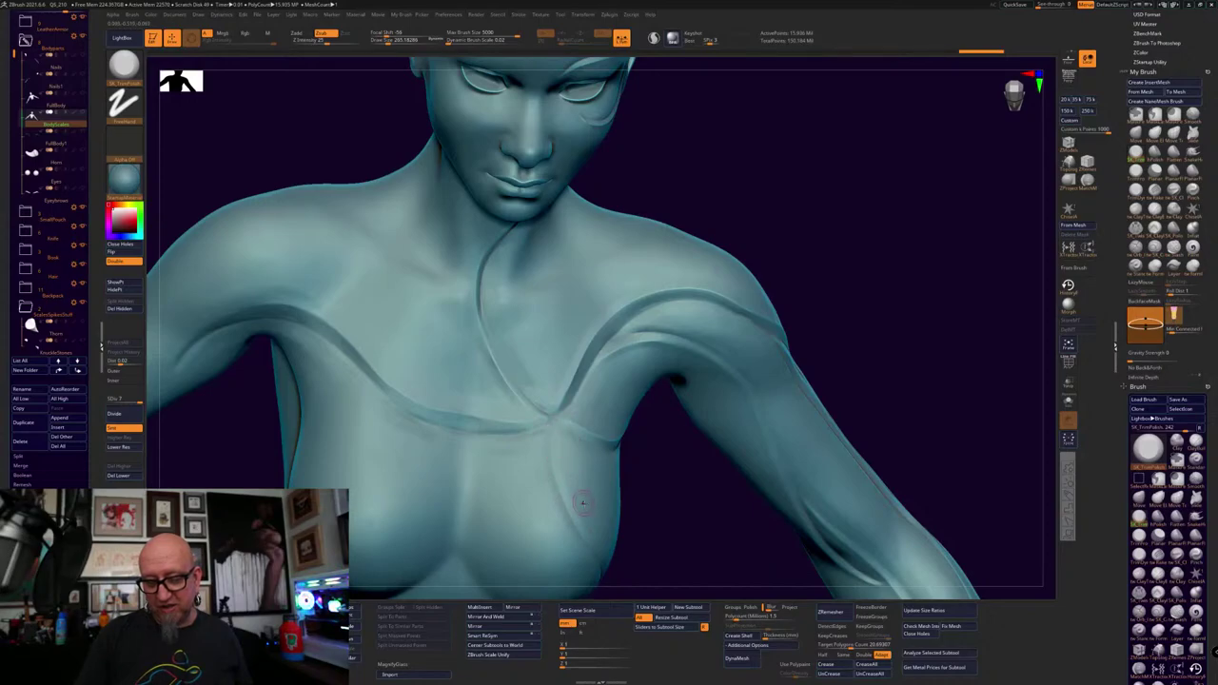
Enlarge the draw size, switch to the gold material, and smooth beside the chest bands while checking their highlights from front and side
key(space)
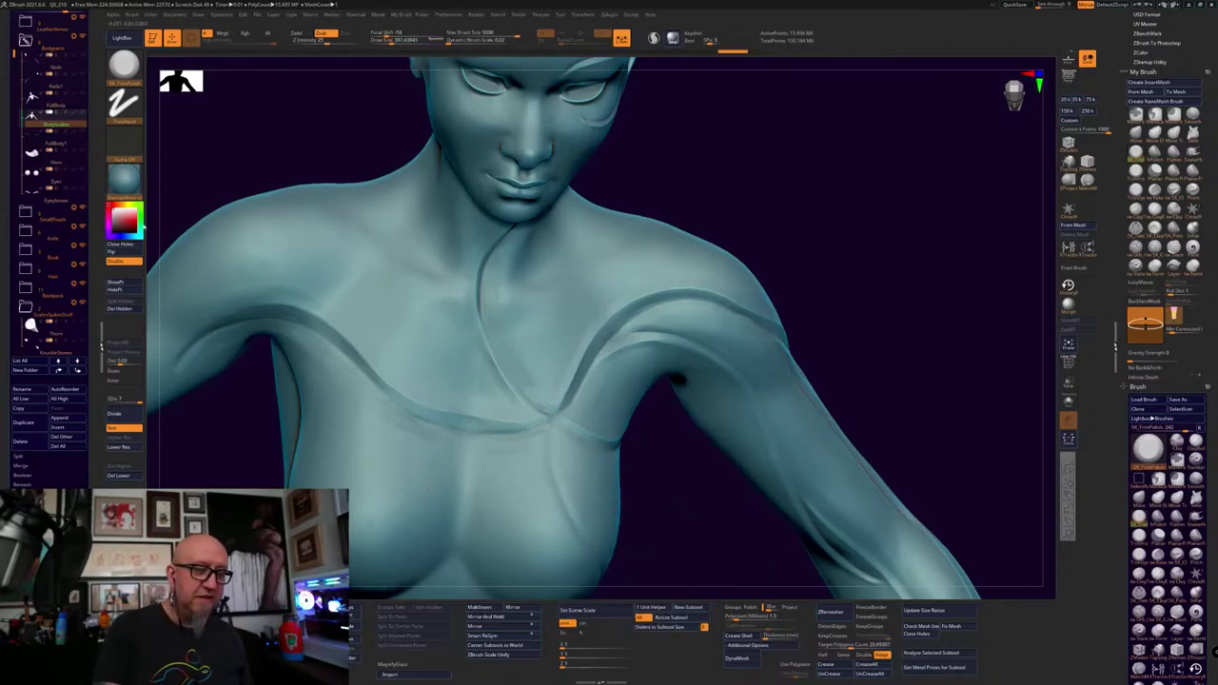
click(123, 177)
click(285, 188)
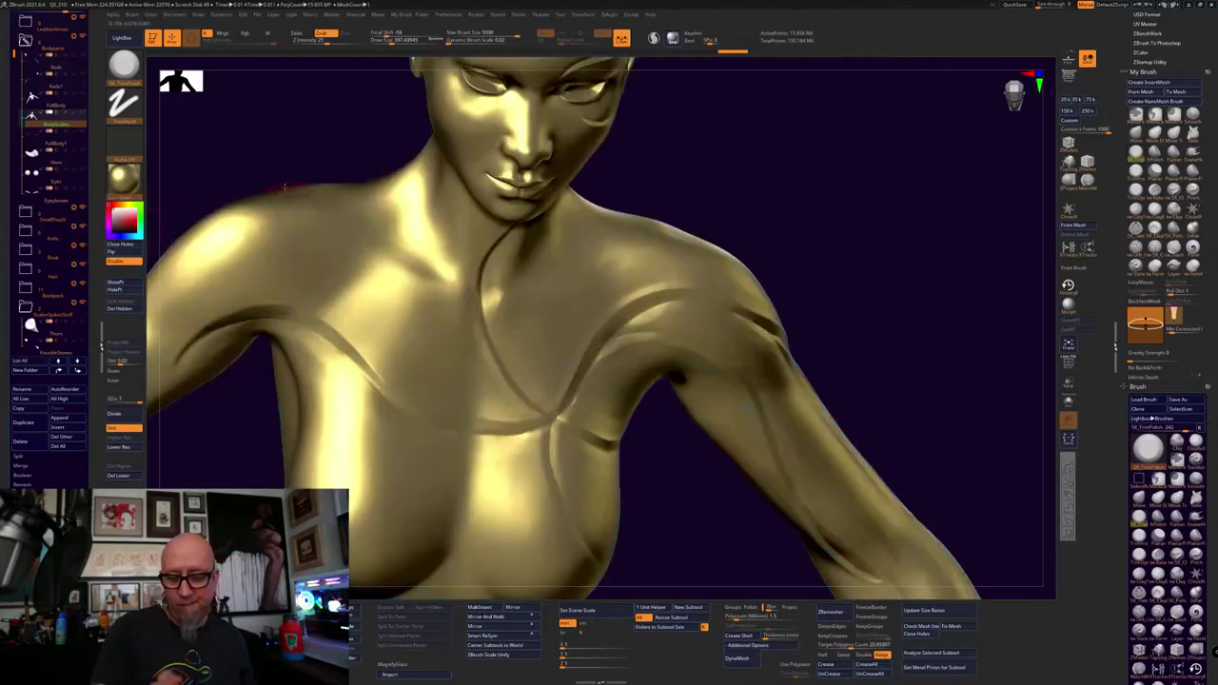
mouse_move(658, 523)
mouse_down()
mouse_move(654, 465)
mouse_move(628, 457)
mouse_up()
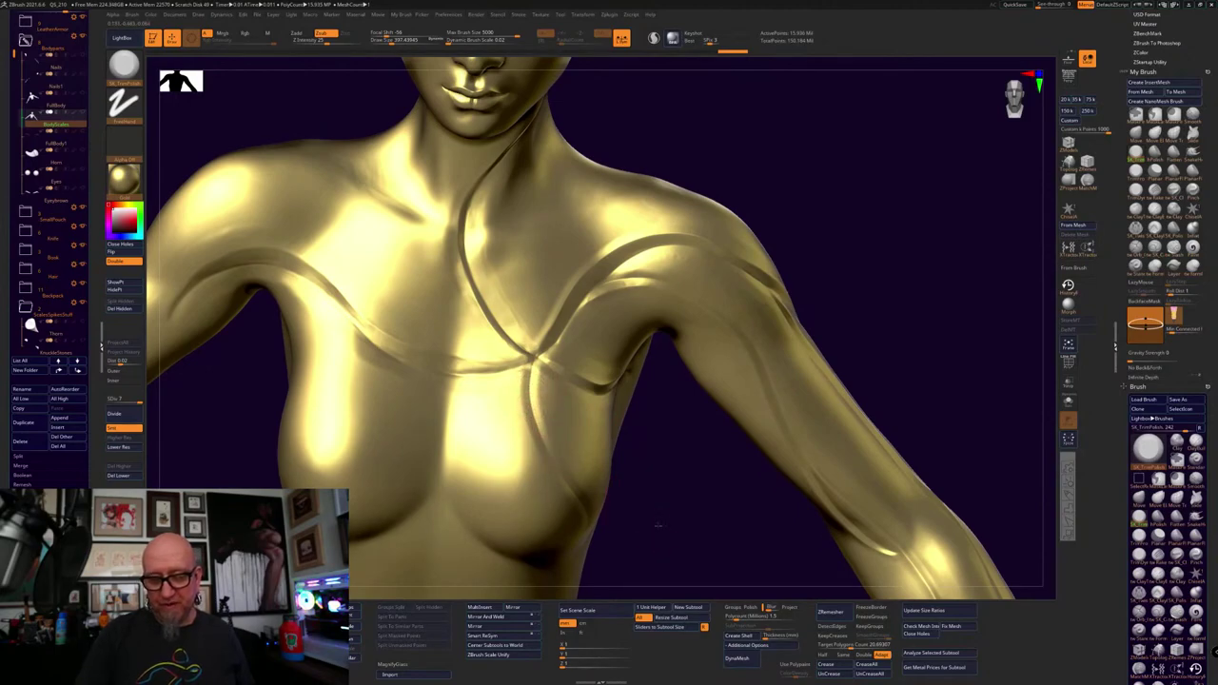
drag(659, 525, 655, 528)
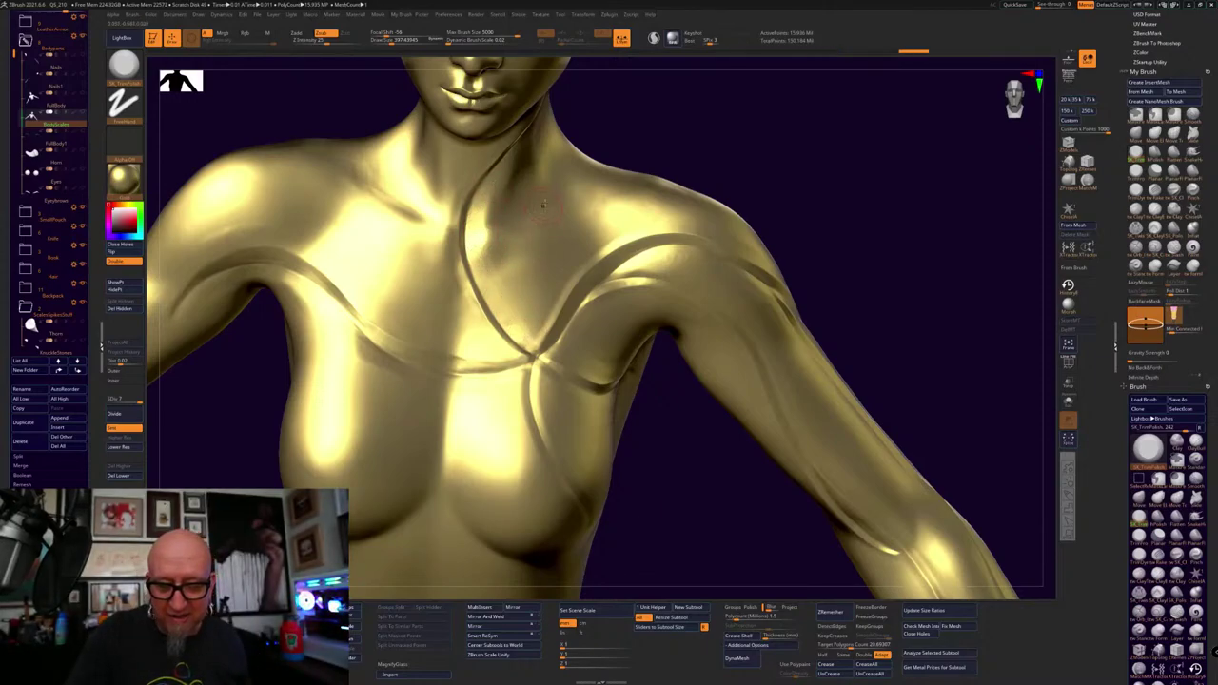
key(shift)
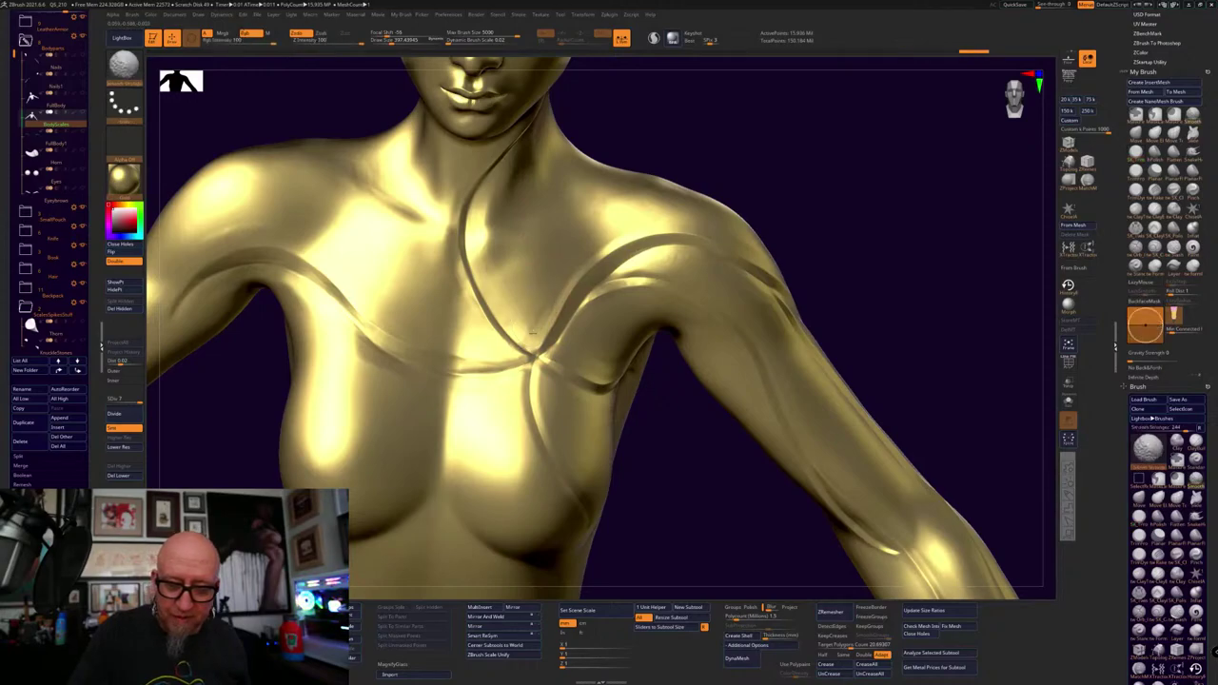
mouse_move(600, 148)
mouse_down()
mouse_move(762, 175)
mouse_move(794, 196)
mouse_move(845, 185)
mouse_move(865, 209)
mouse_move(854, 381)
mouse_move(881, 345)
mouse_move(910, 348)
mouse_move(914, 440)
mouse_move(876, 412)
mouse_up()
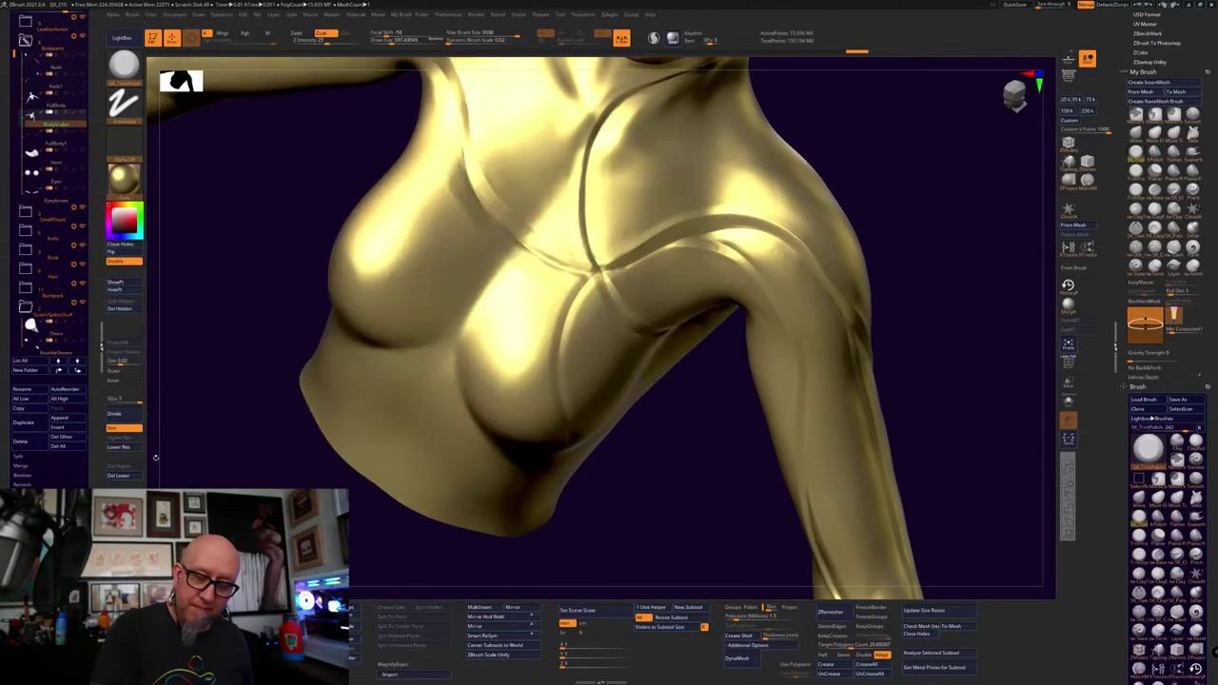
Restore the blue-green material, then polish and smooth the band running down over the breast below the crossing point
click(125, 181)
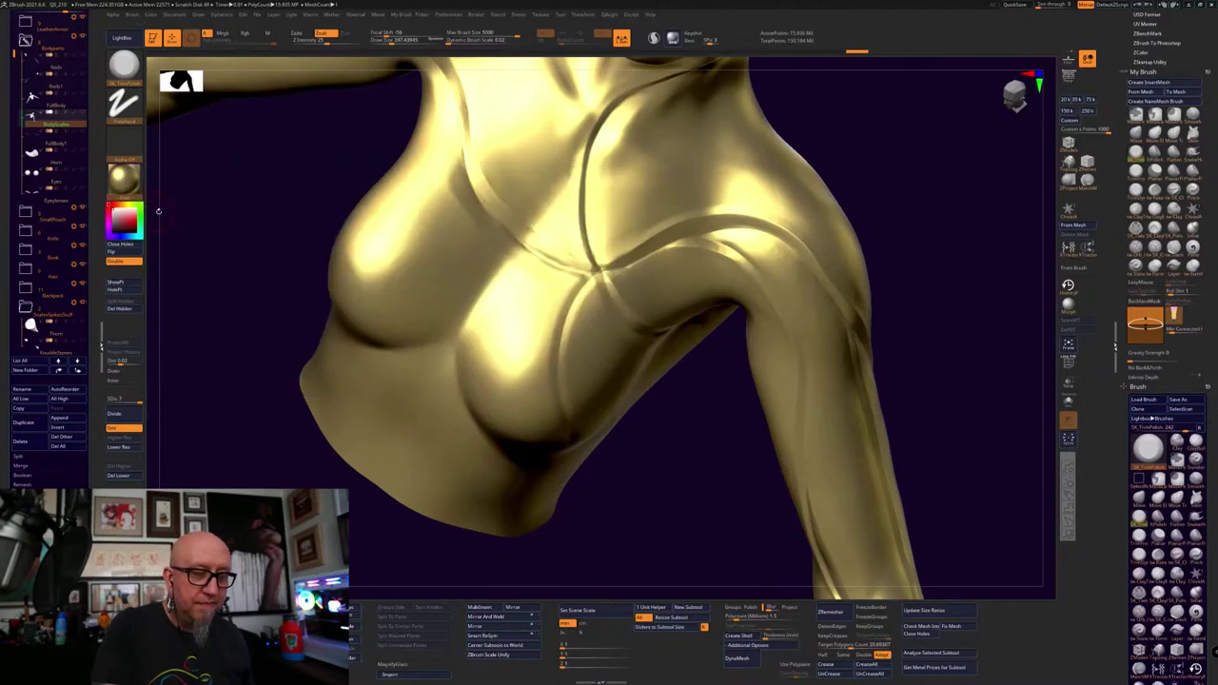
click(123, 177)
click(172, 187)
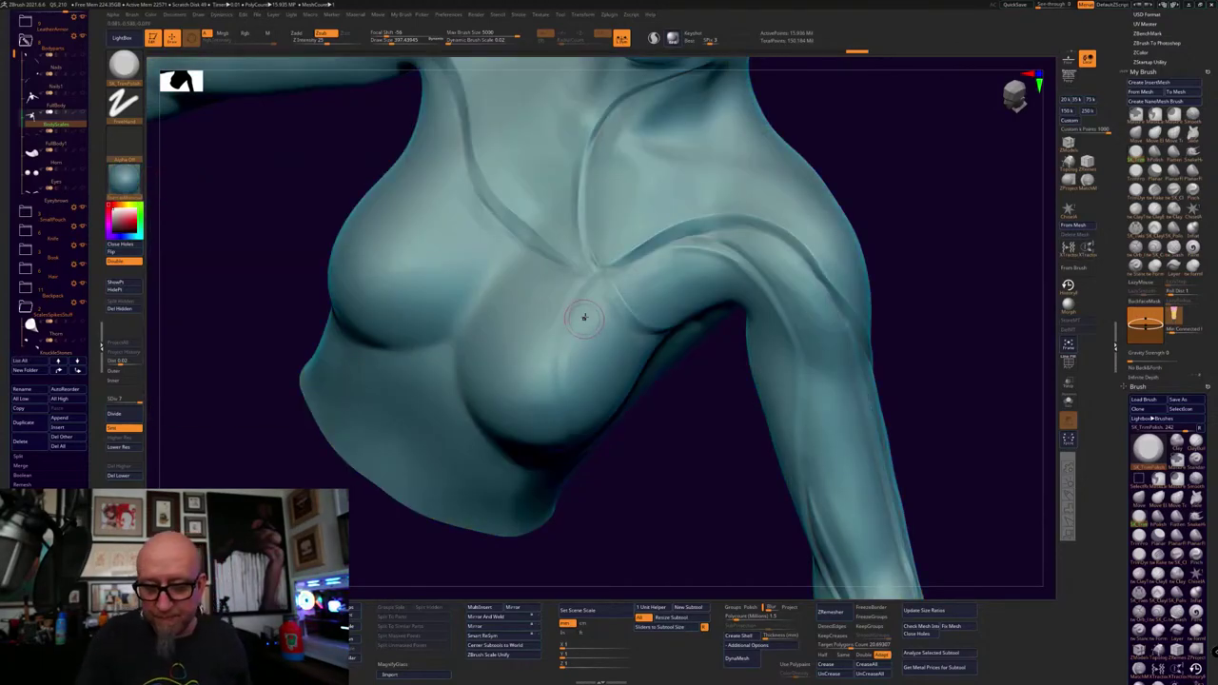
drag(649, 477, 601, 460)
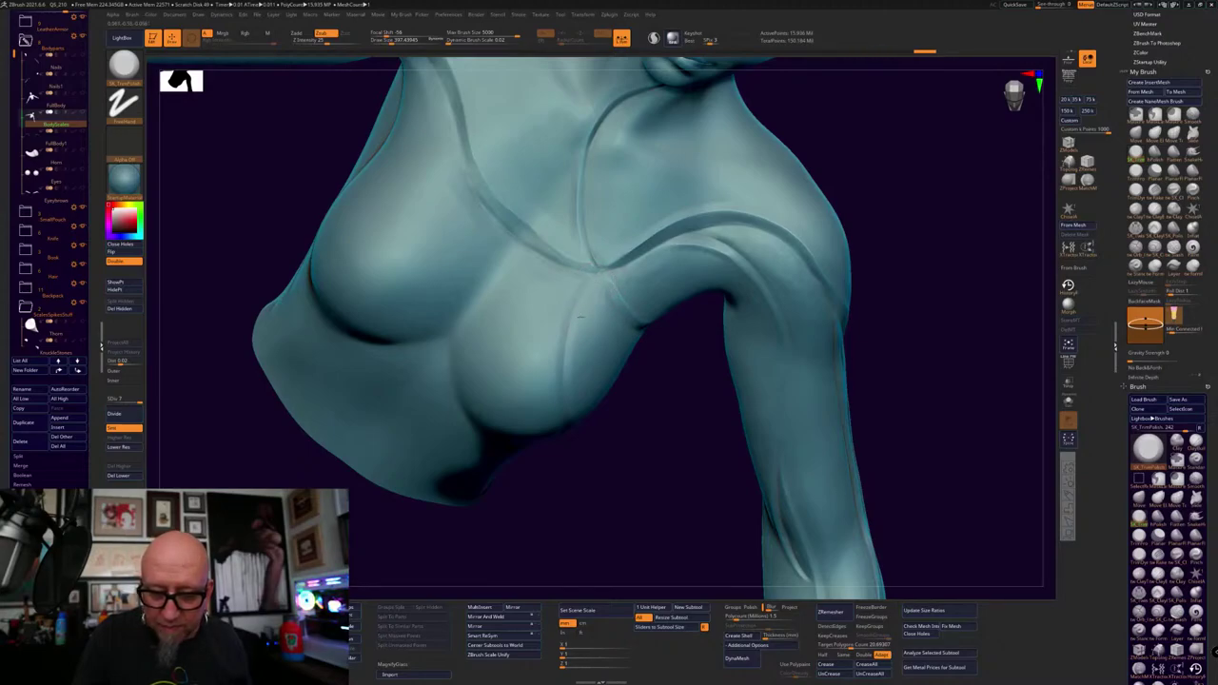
mouse_move(574, 331)
shift+mouse_down()
mouse_move(582, 353)
mouse_move(570, 333)
shift+mouse_up()
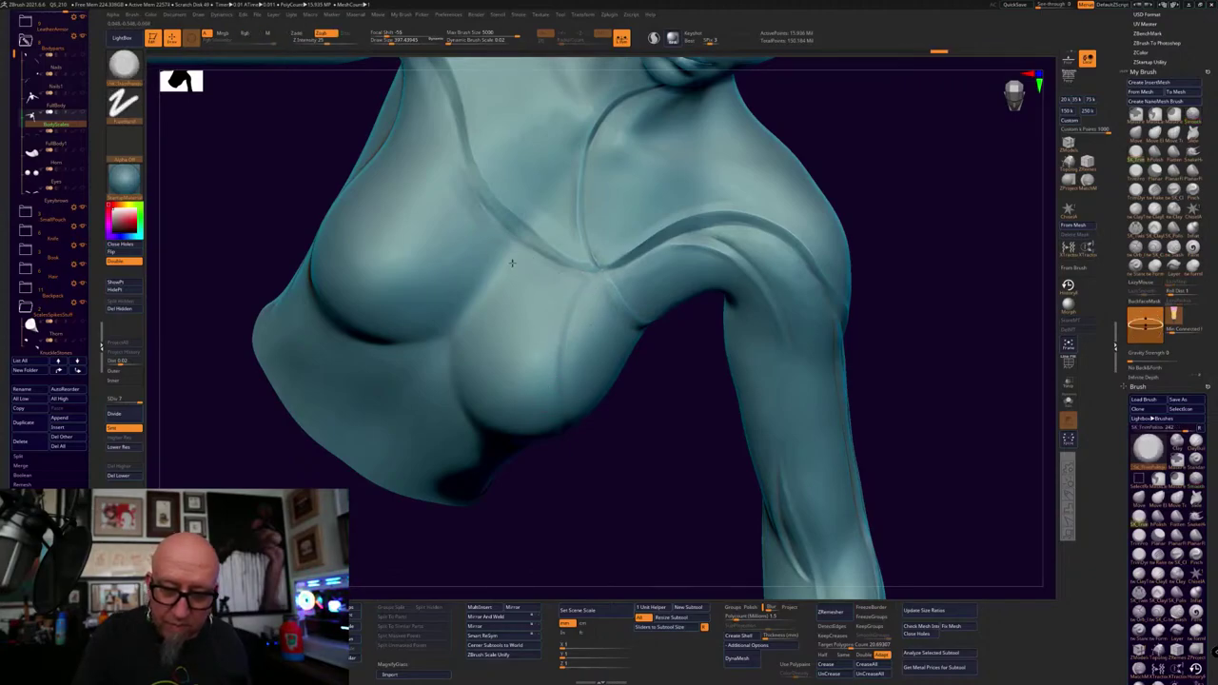
Apply the gold material again and examine how the raised bands catch the light over the breast, shoulder and whole upper body
click(124, 180)
click(288, 186)
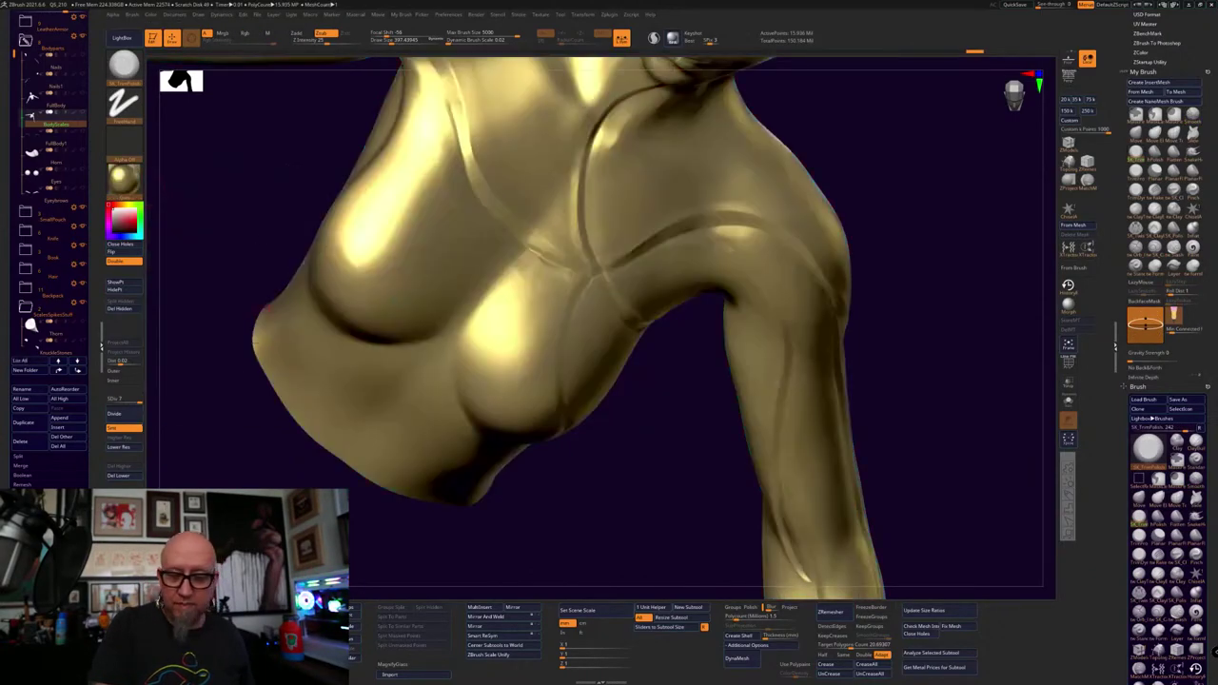
drag(318, 483, 574, 390)
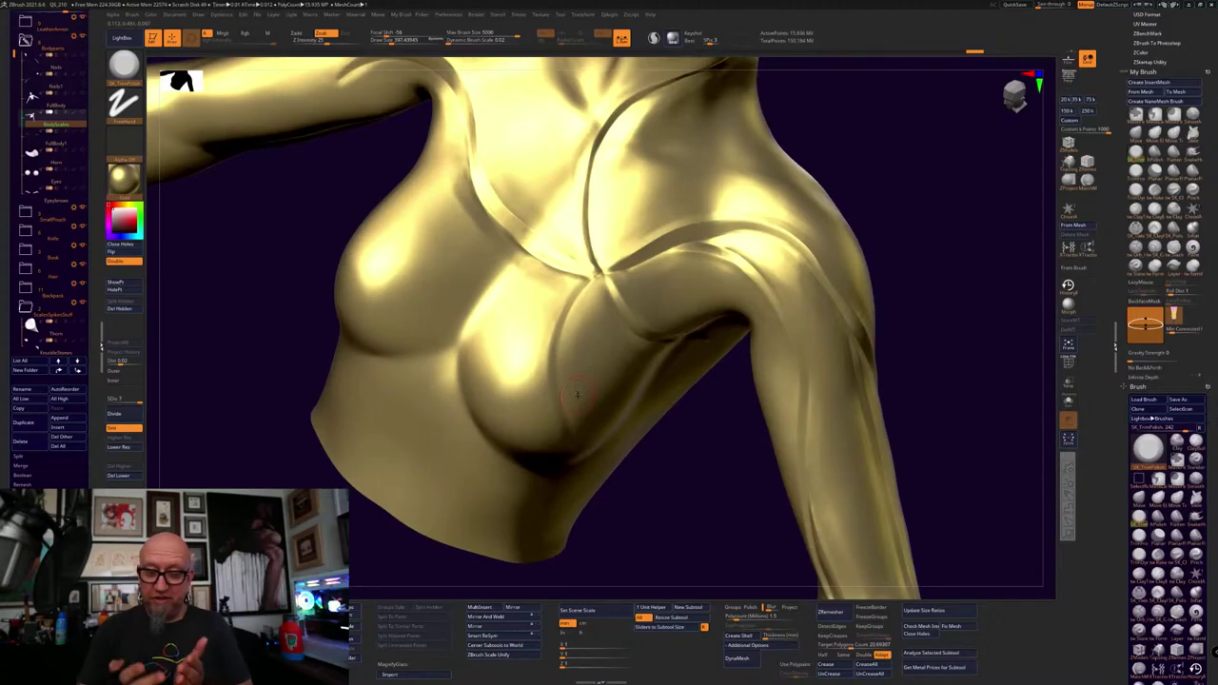
mouse_move(679, 518)
alt+mouse_down()
mouse_move(647, 389)
mouse_move(843, 353)
mouse_move(835, 415)
mouse_move(821, 380)
mouse_move(734, 525)
mouse_move(701, 514)
mouse_move(701, 526)
mouse_move(691, 511)
alt+mouse_up()
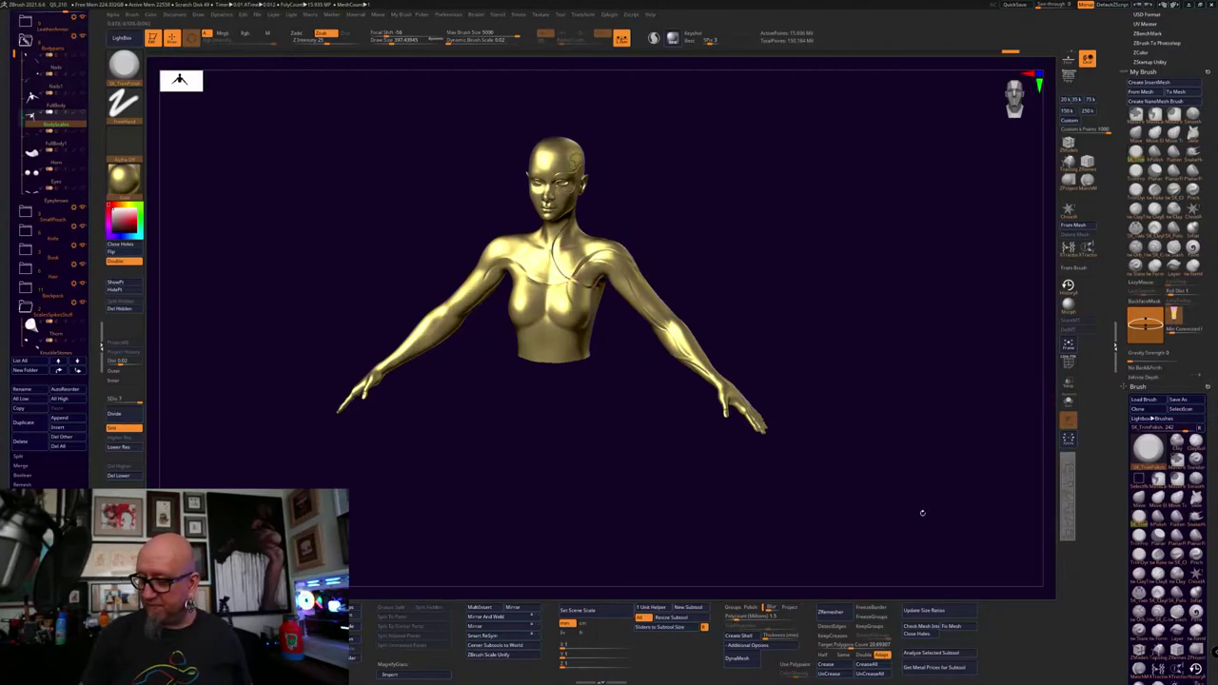
Mark the bands over the neck, chest and shoulder with red annotation strokes, and undo the marks
key(ctrl+shift+4)
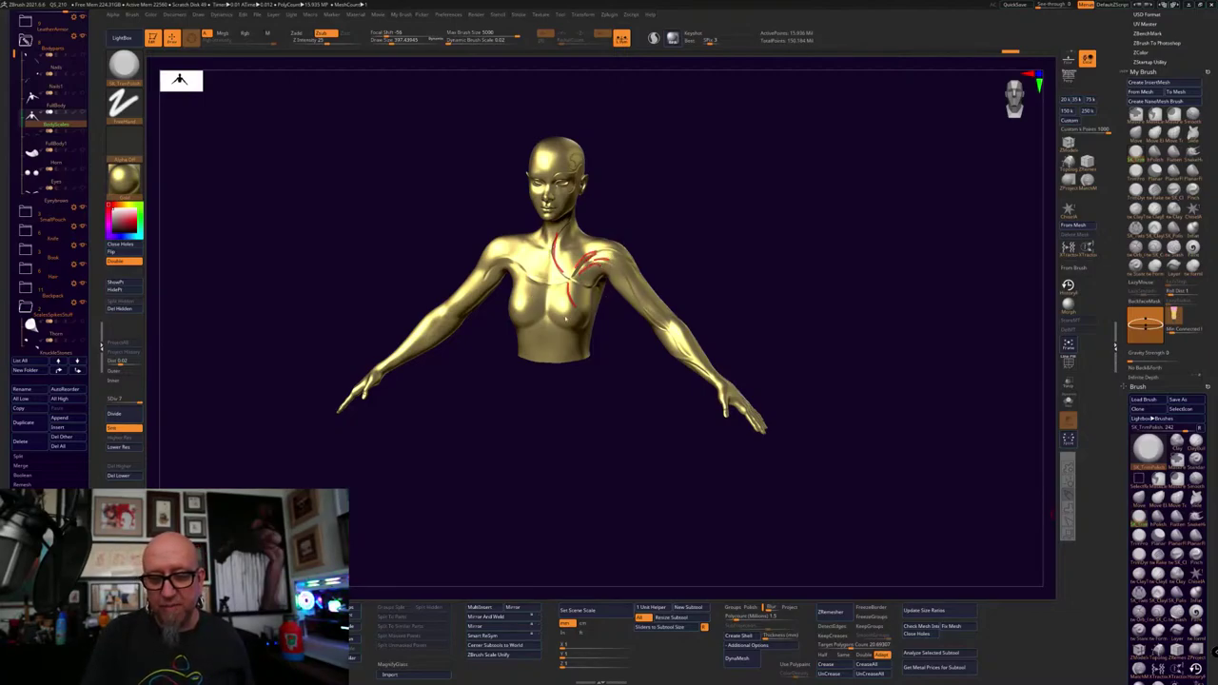
key(ctrl+z)
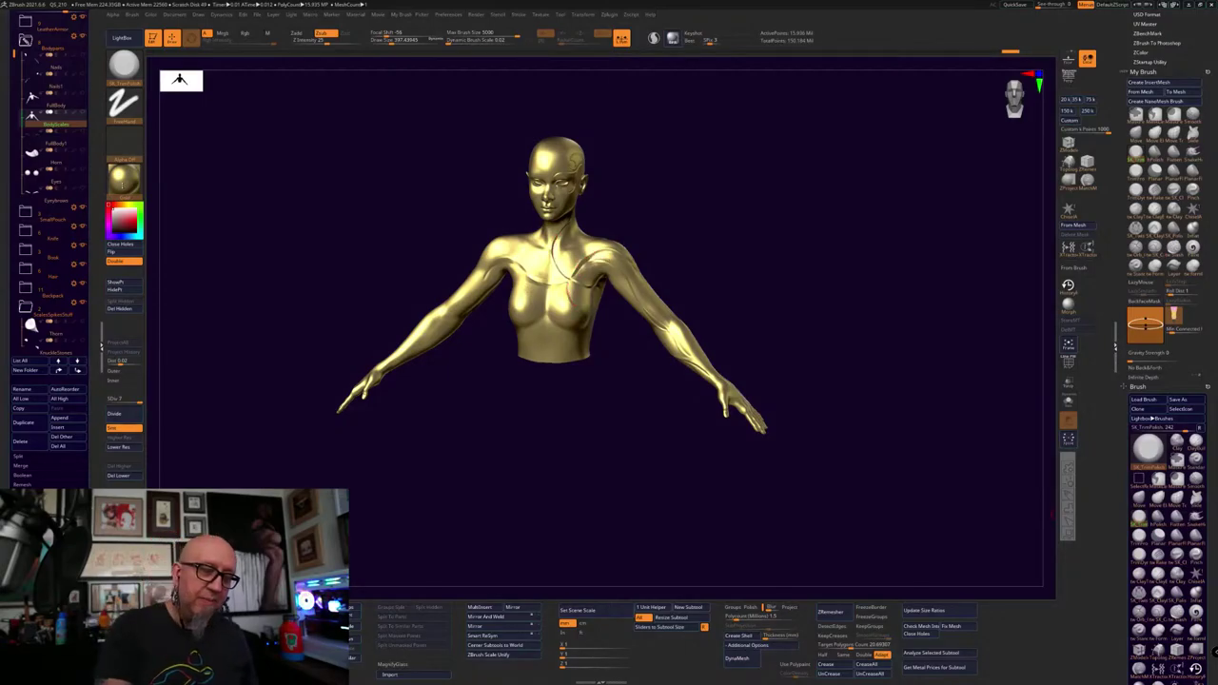
Switch back to the blue-green material and smooth the surface beside the neck-to-chest band
click(123, 177)
click(174, 187)
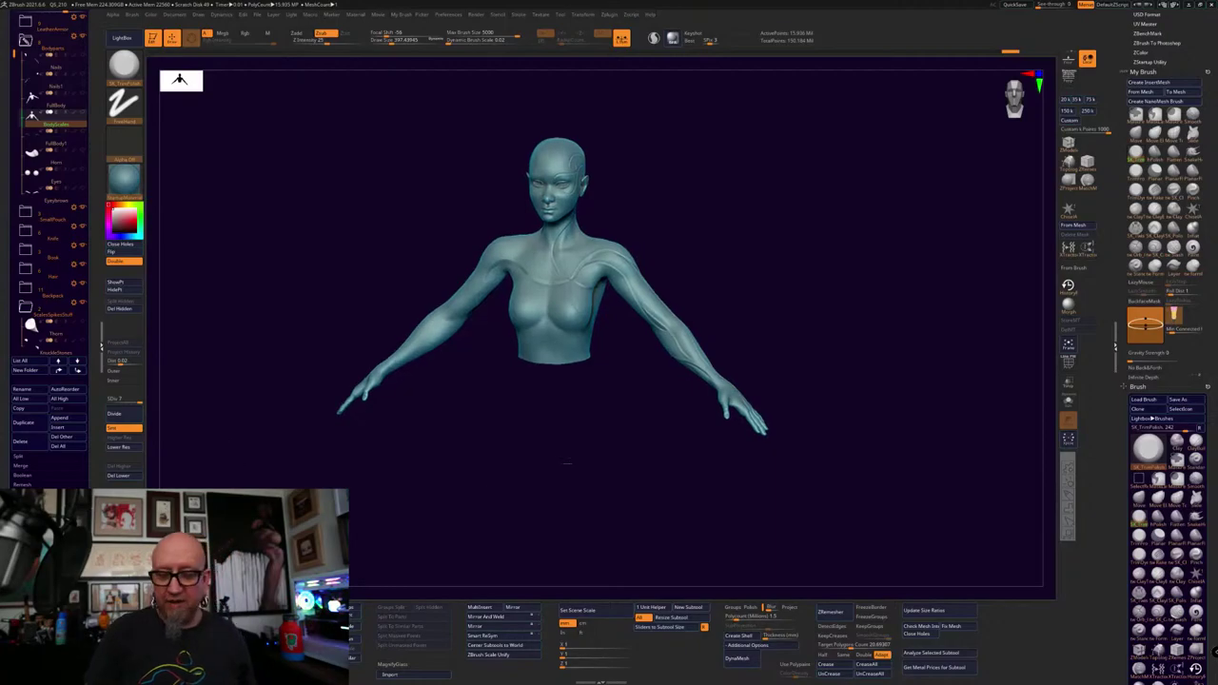
alt+drag(567, 464, 628, 551)
drag(742, 541, 773, 540)
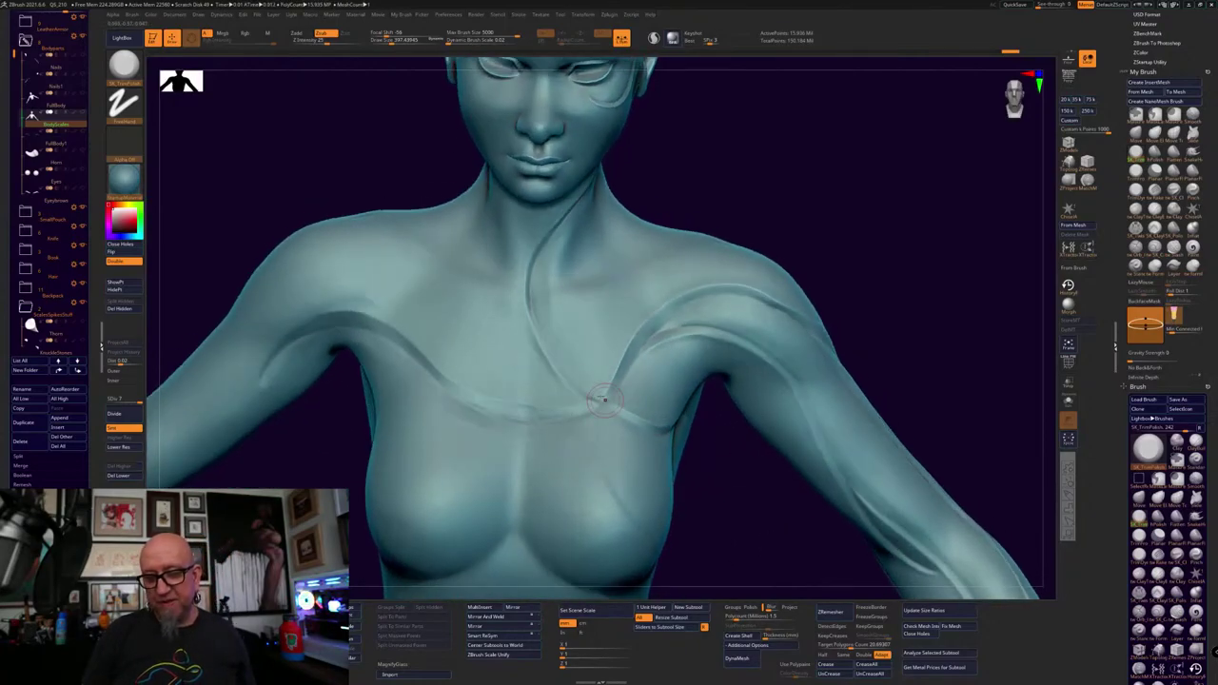
shift+drag(555, 348, 541, 304)
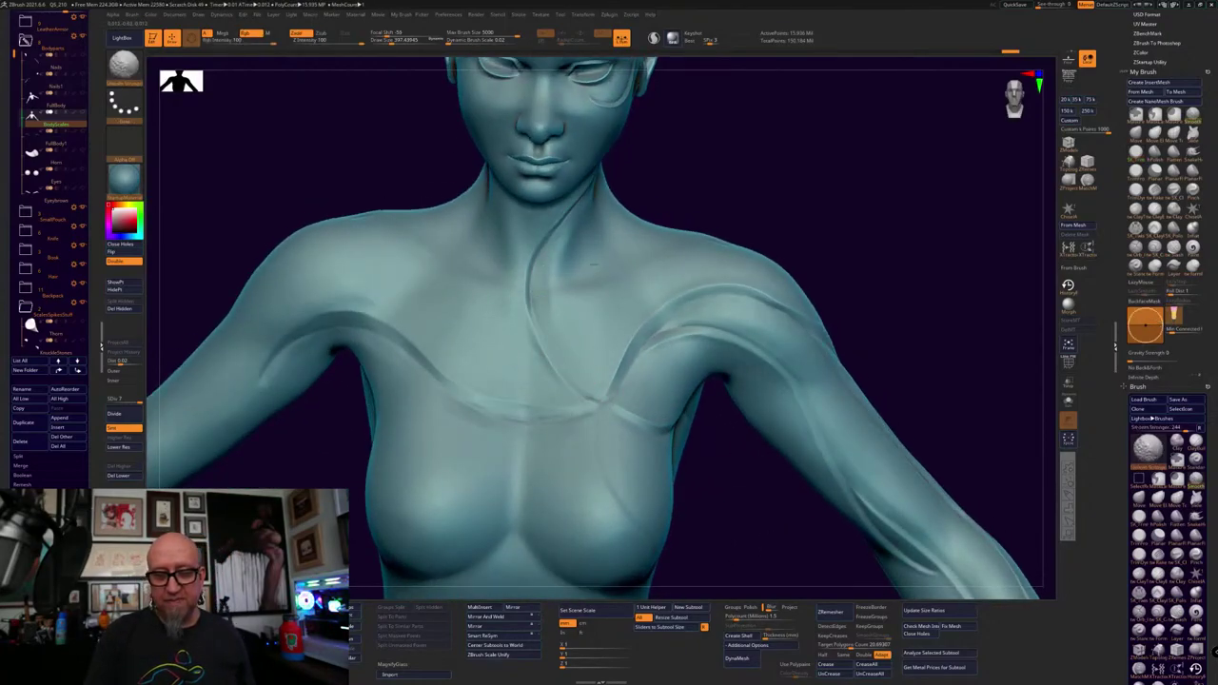
Polish and smooth the inner side of the curved band below the eye, using SK_TrimPolish at a smaller draw size
mouse_move(595, 263)
right_down()
mouse_move(774, 342)
mouse_move(753, 277)
mouse_move(770, 290)
mouse_move(747, 371)
mouse_move(789, 304)
mouse_move(824, 165)
mouse_move(699, 353)
mouse_move(691, 380)
mouse_move(735, 381)
mouse_move(702, 503)
mouse_move(708, 491)
right_up()
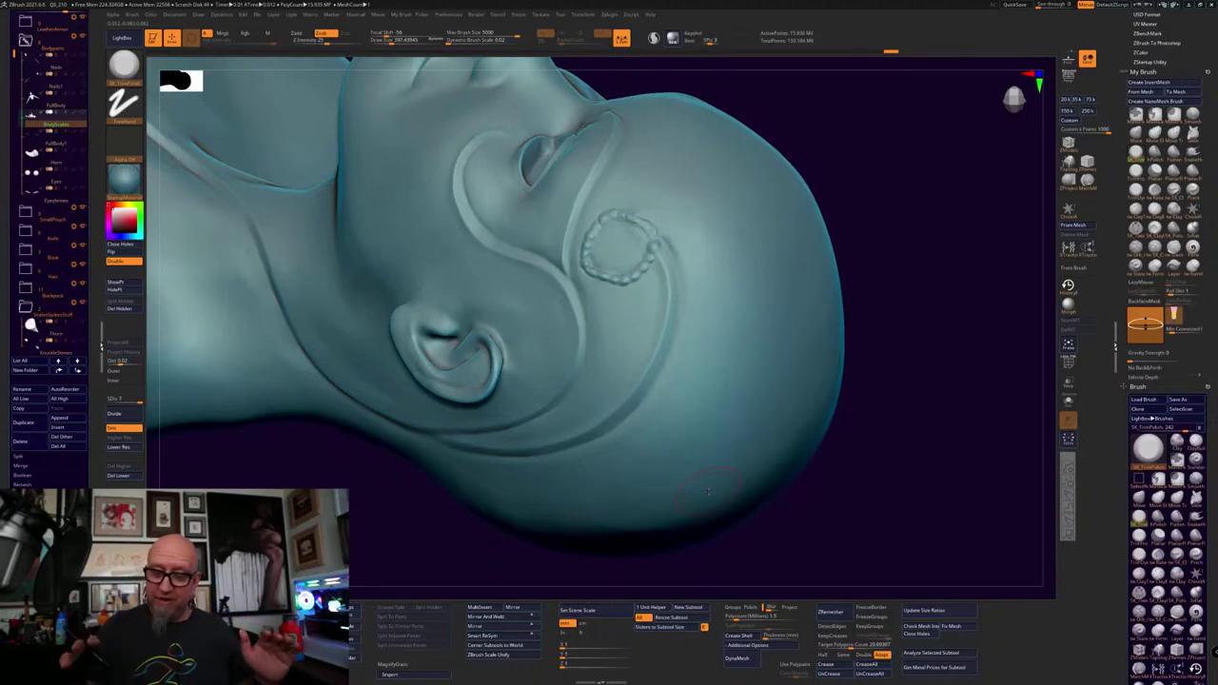
drag(897, 468, 903, 504)
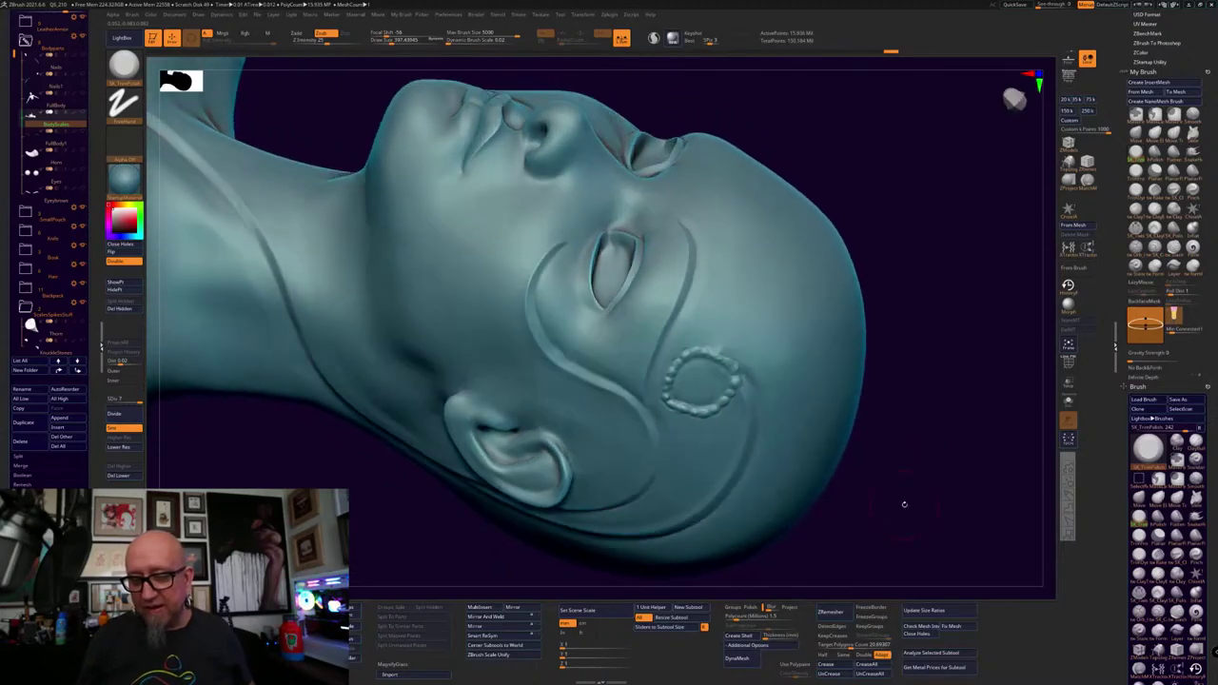
click(1137, 154)
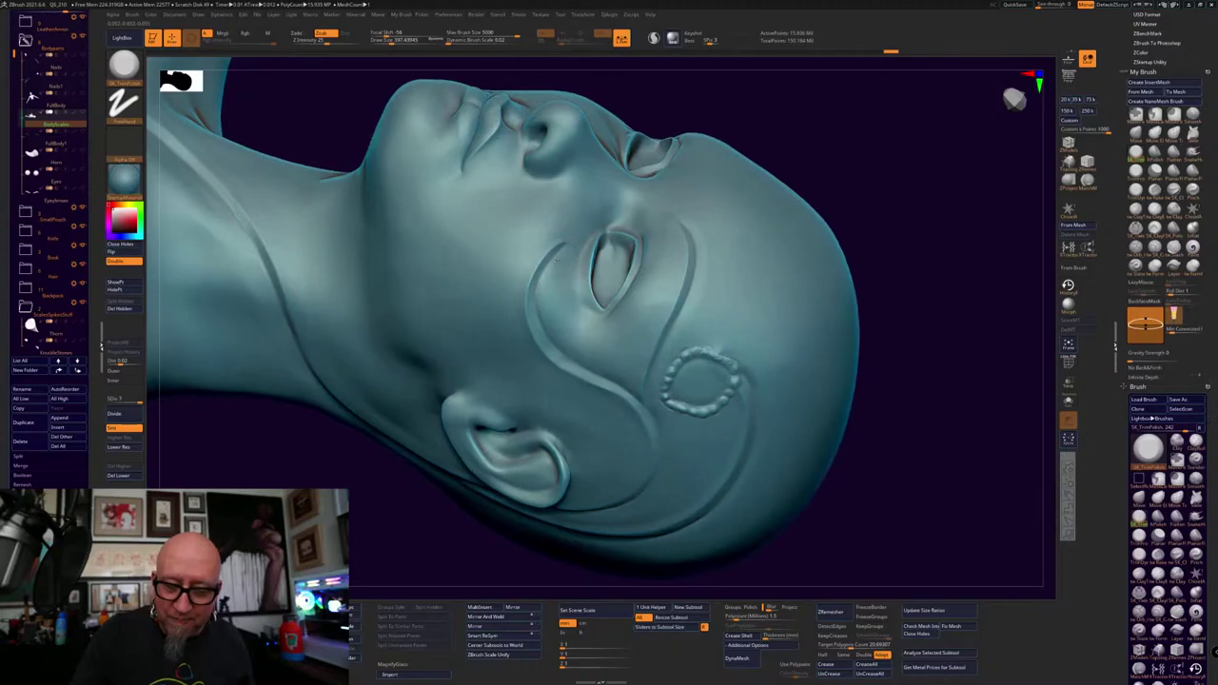
key(space)
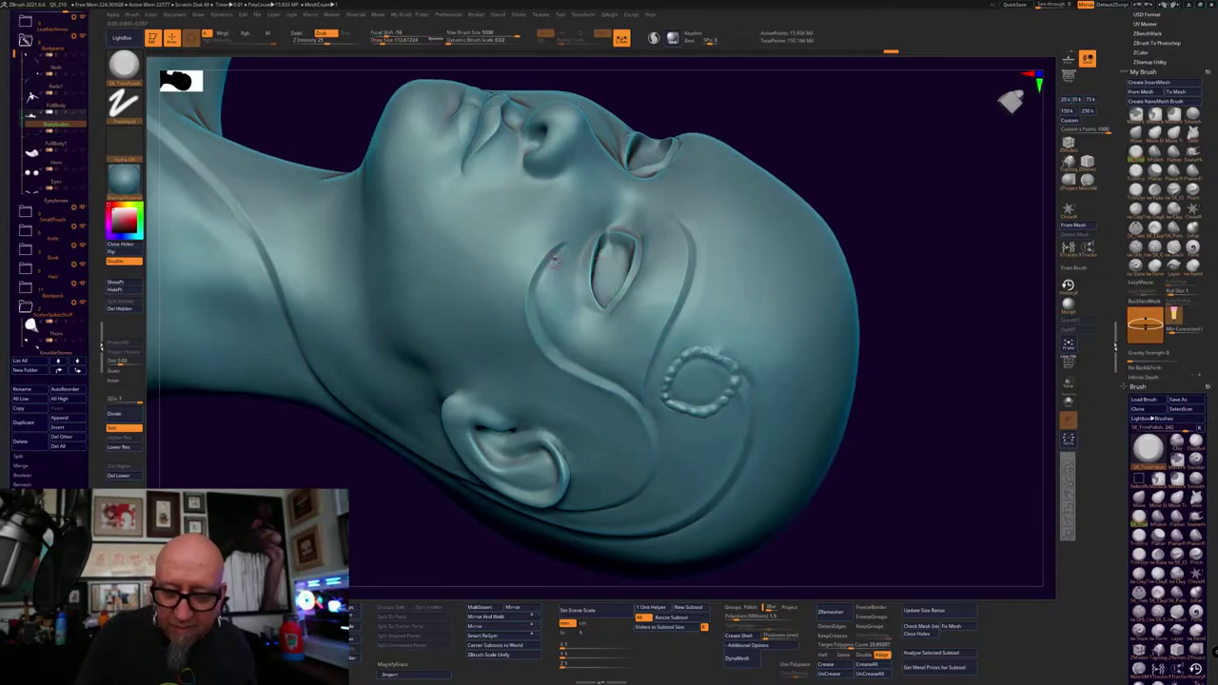
key(shift)
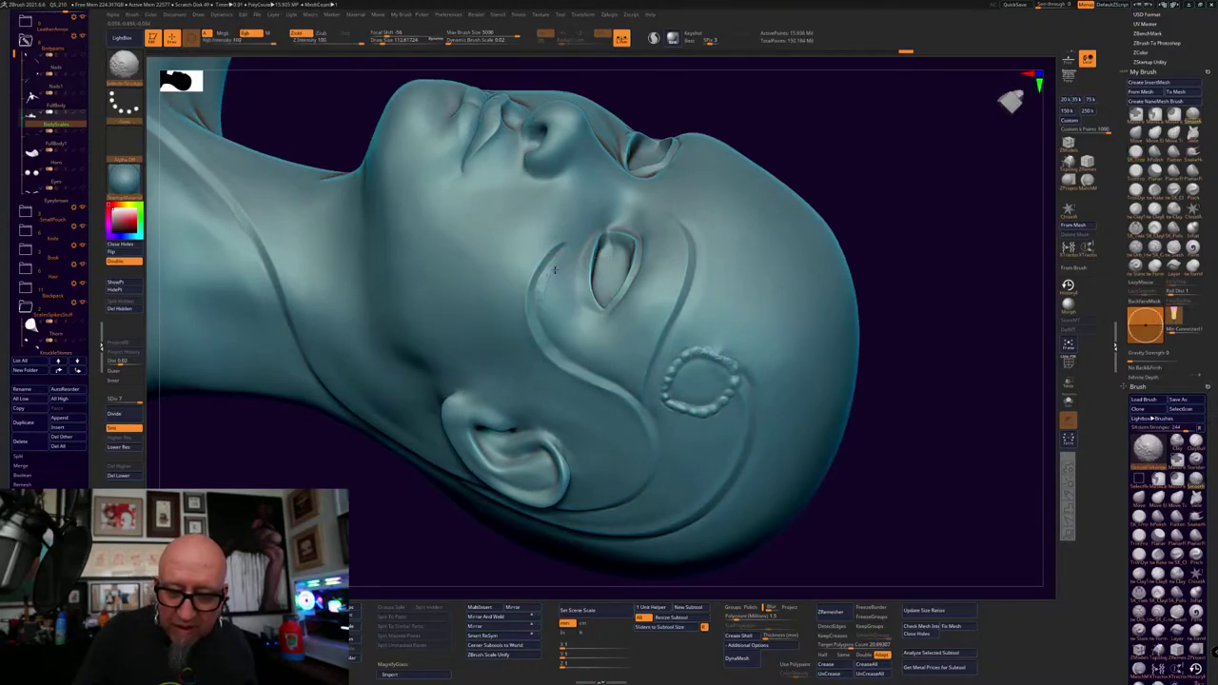
key(space)
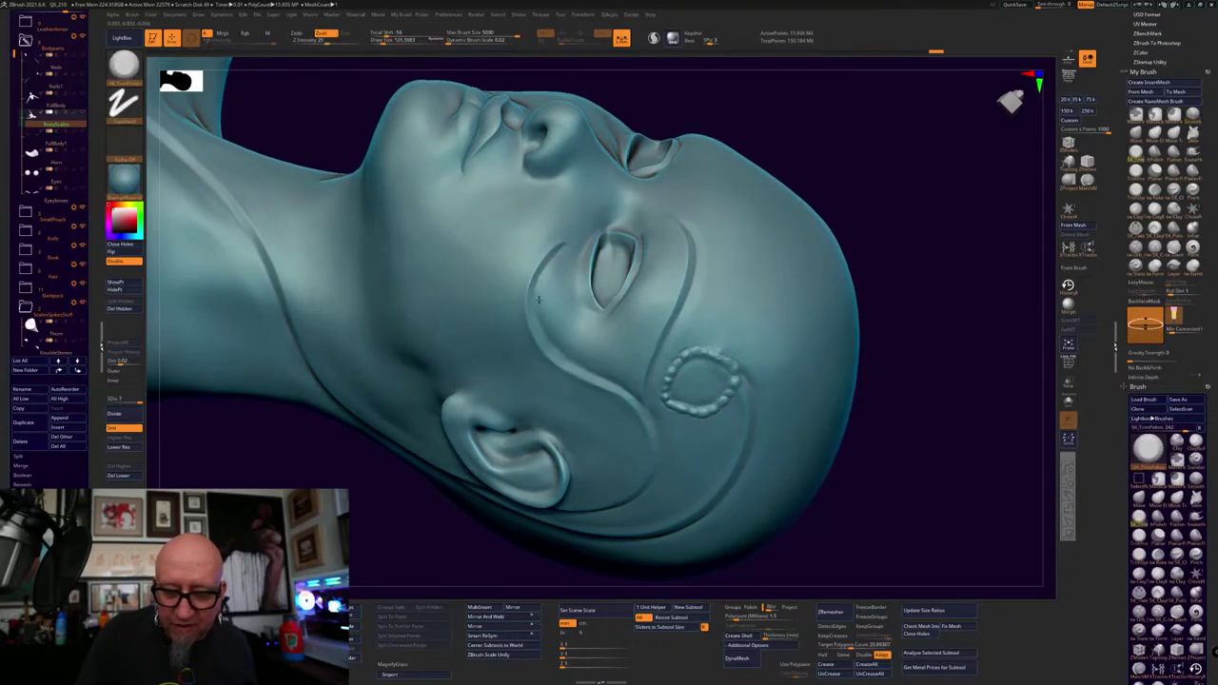
drag(805, 177, 789, 118)
shift+drag(561, 264, 562, 272)
Smooth and polish the surface around the bands beside the eye and temple, and enlarge the brush draw size to about 215
mouse_move(828, 174)
mouse_down()
mouse_move(799, 170)
mouse_move(775, 186)
mouse_up()
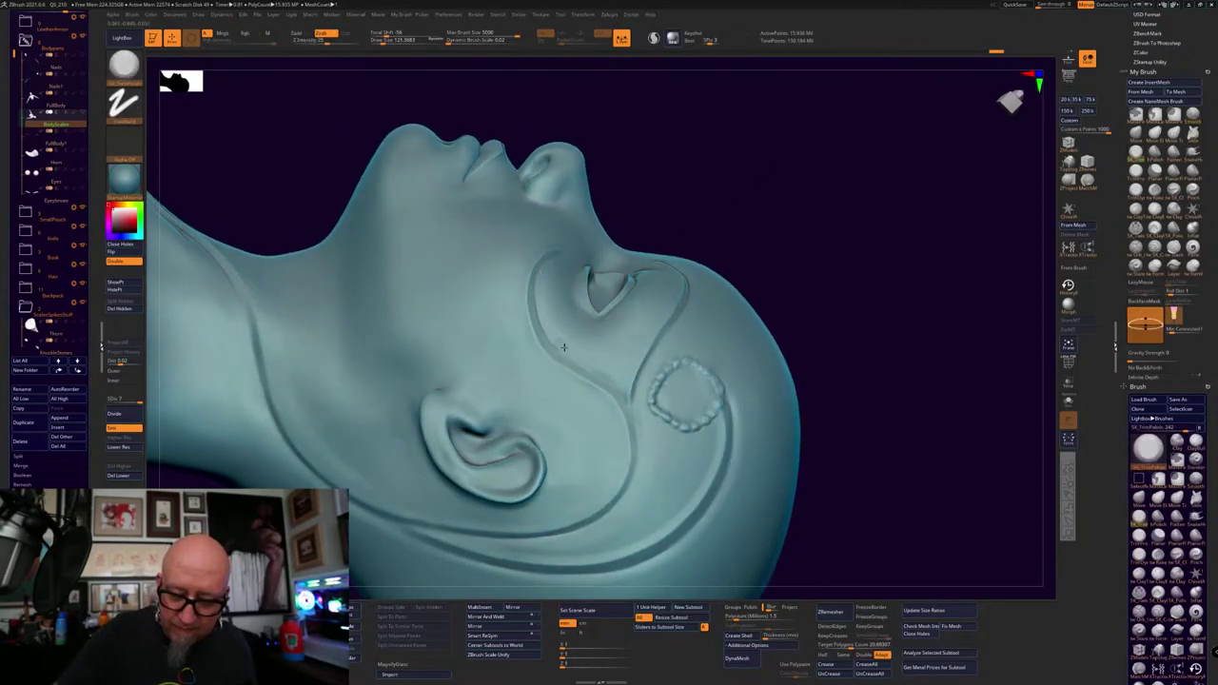
key(shift)
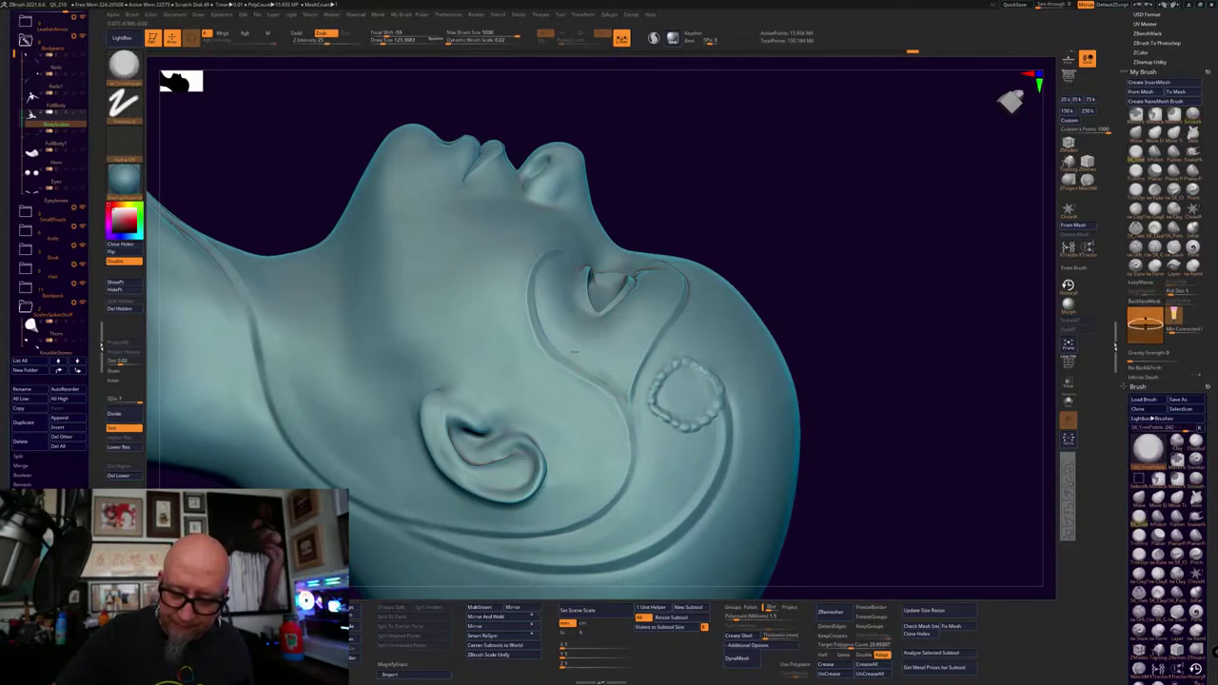
key(shift)
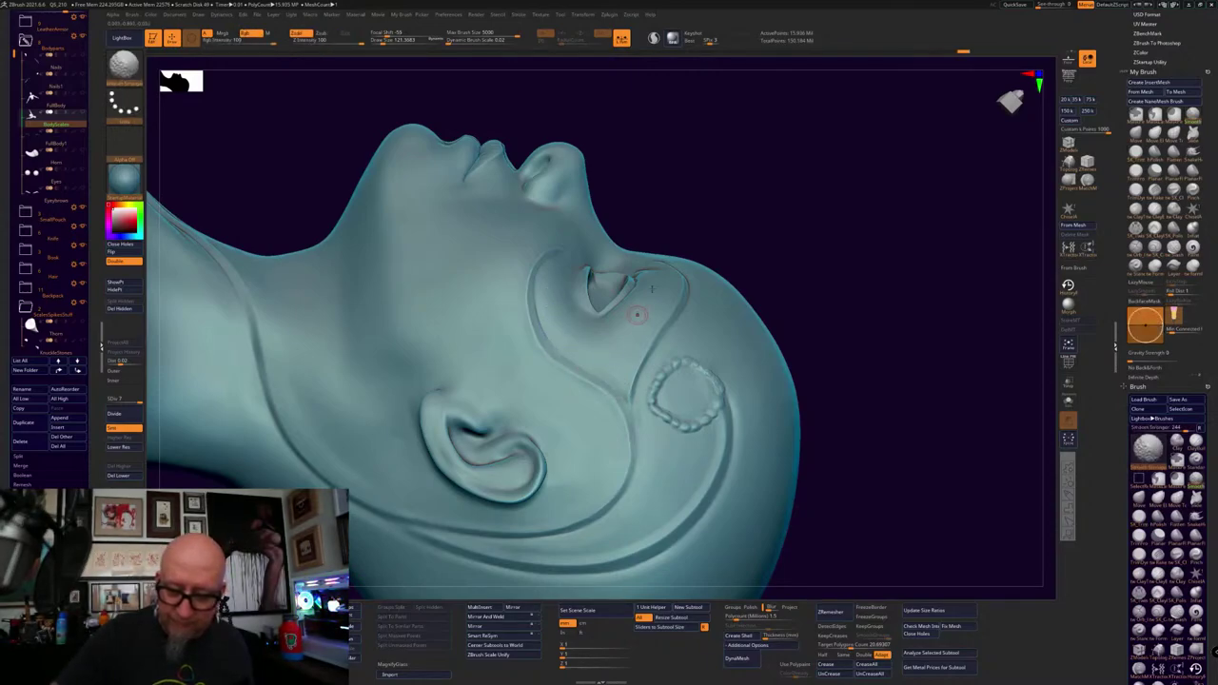
drag(799, 152, 795, 201)
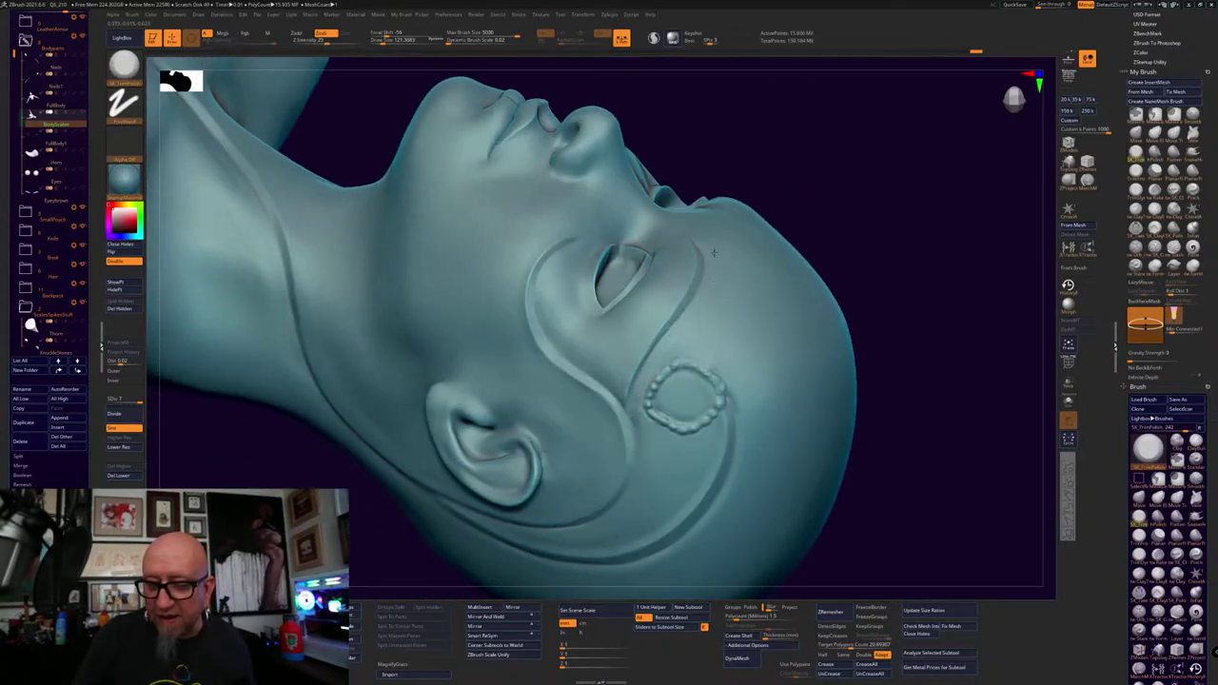
key(shift)
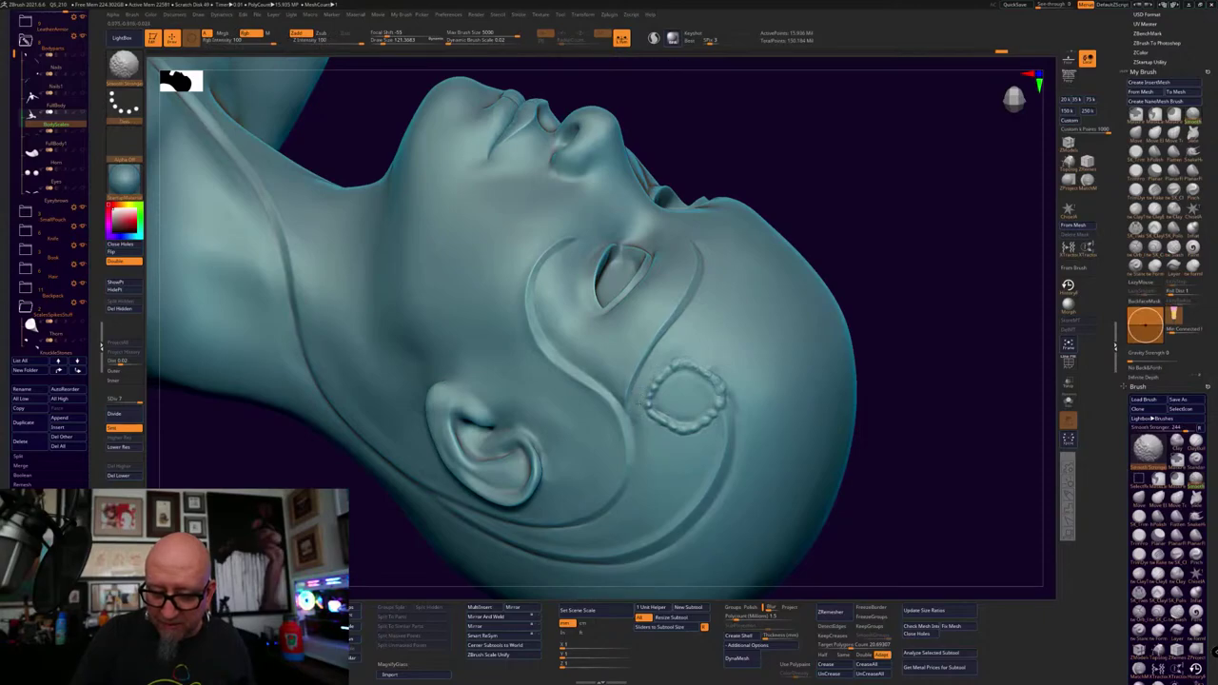
key(shift)
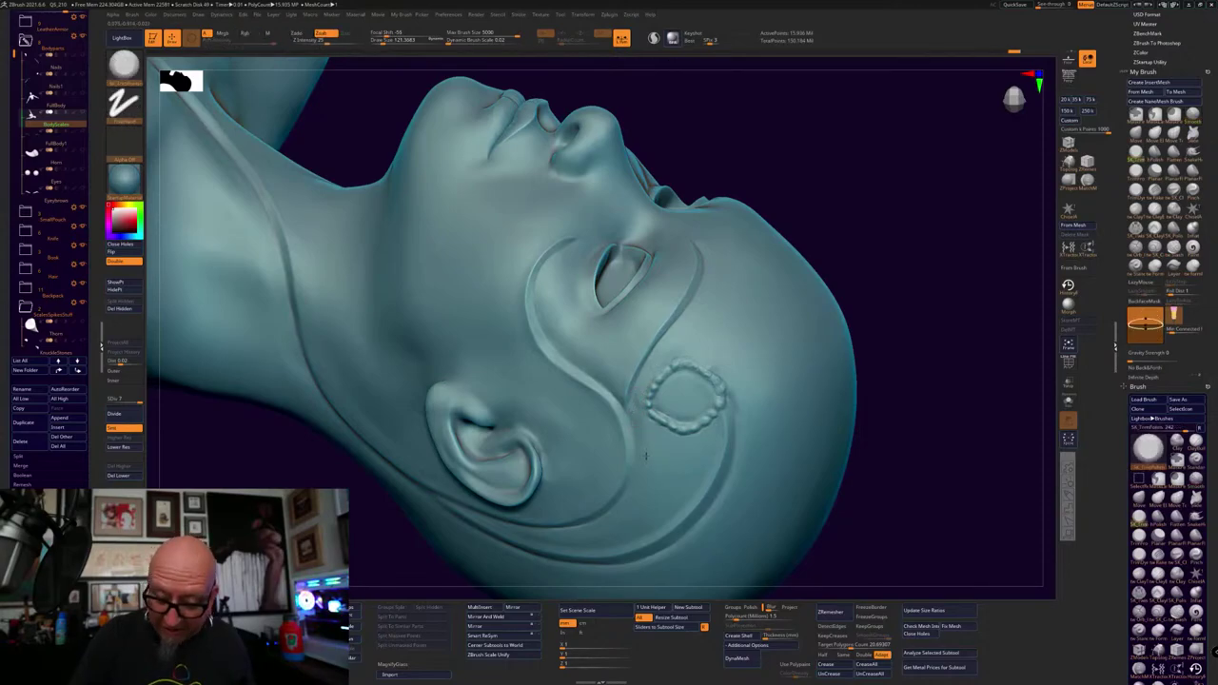
key(shift)
alt+drag(891, 350, 869, 275)
mouse_move(823, 429)
mouse_down()
mouse_move(742, 415)
mouse_move(818, 417)
mouse_up()
key(space)
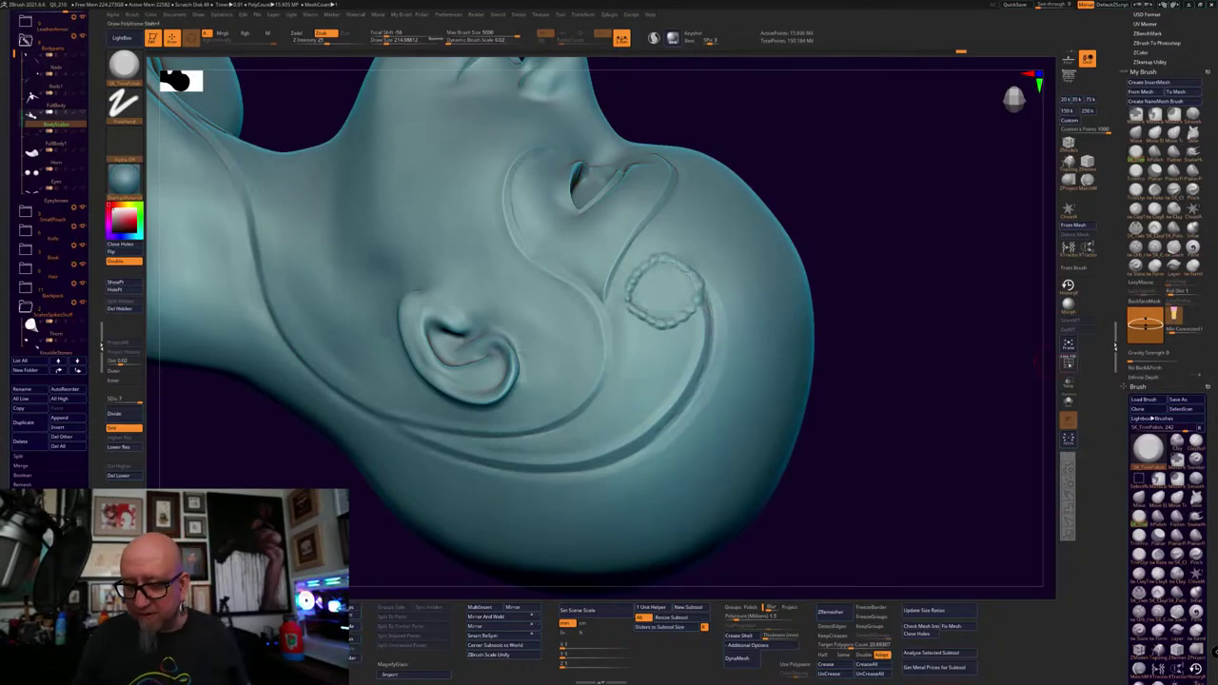
Show the wireframe and isolate a strip across the band below the beaded ring to examine its profile, and restore the full mesh
click(1068, 363)
alt+drag(867, 463, 780, 410)
alt+drag(828, 478, 839, 498)
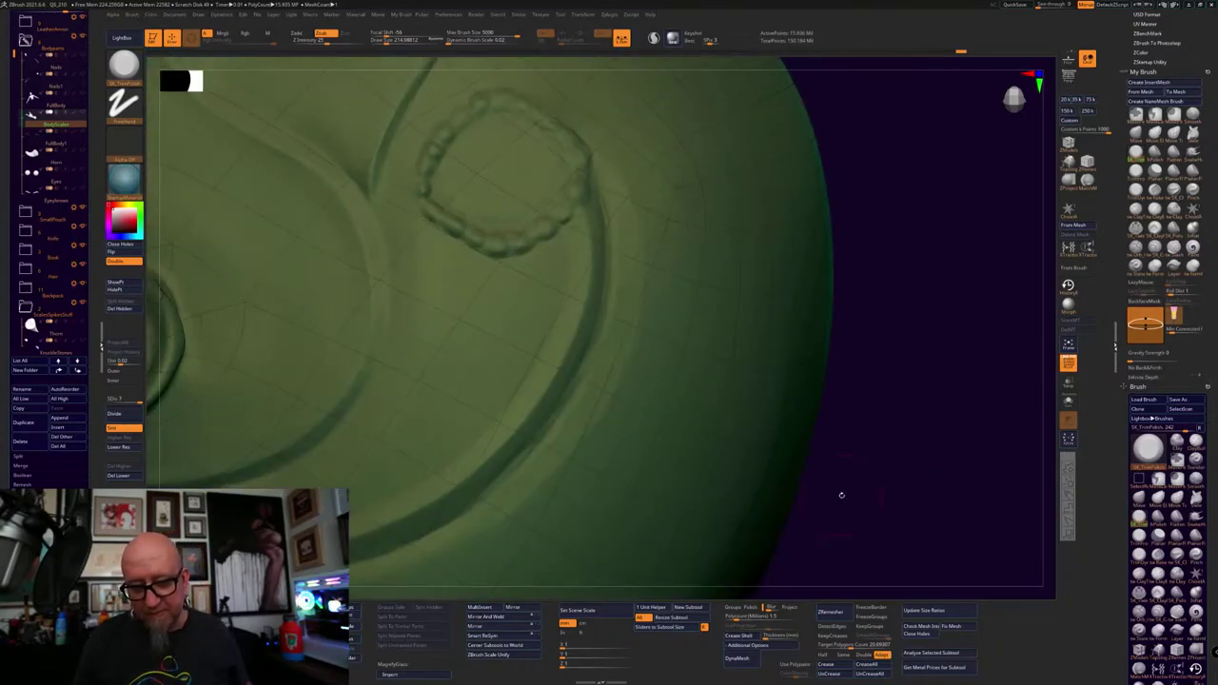
mouse_move(940, 308)
ctrl+shift+mouse_down()
mouse_move(682, 375)
mouse_move(422, 469)
ctrl+shift+mouse_up()
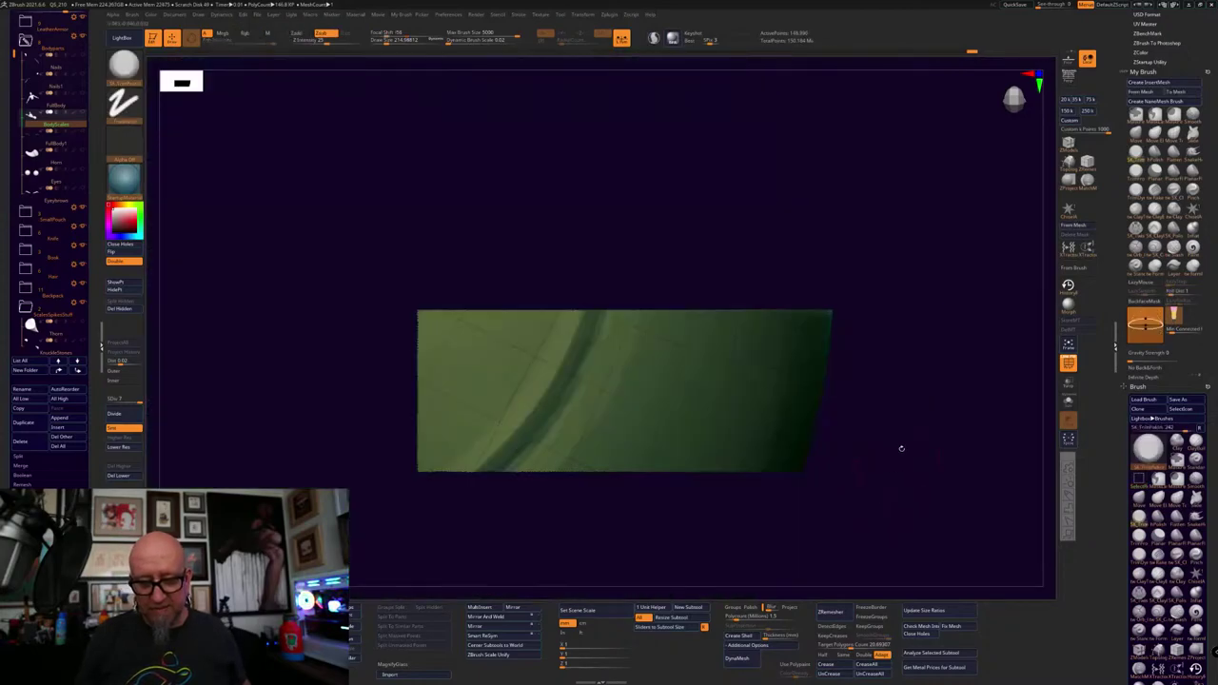
mouse_move(901, 448)
mouse_down()
mouse_move(910, 536)
mouse_move(922, 465)
mouse_up()
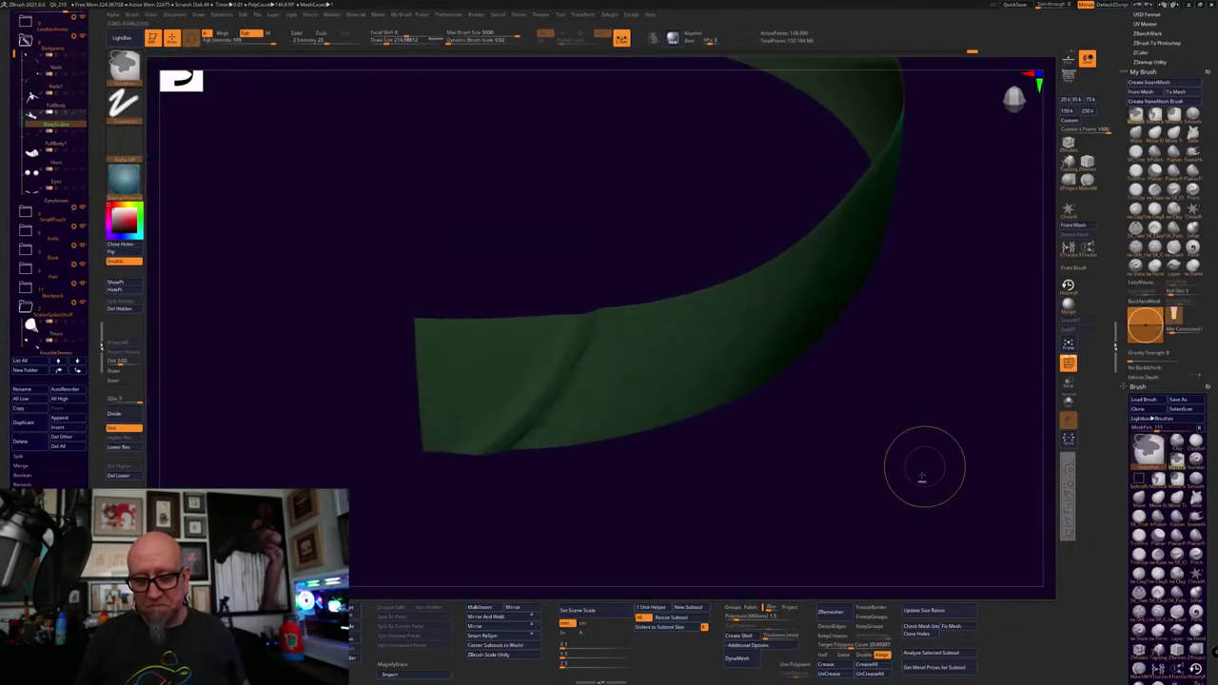
ctrl+shift+click(919, 476)
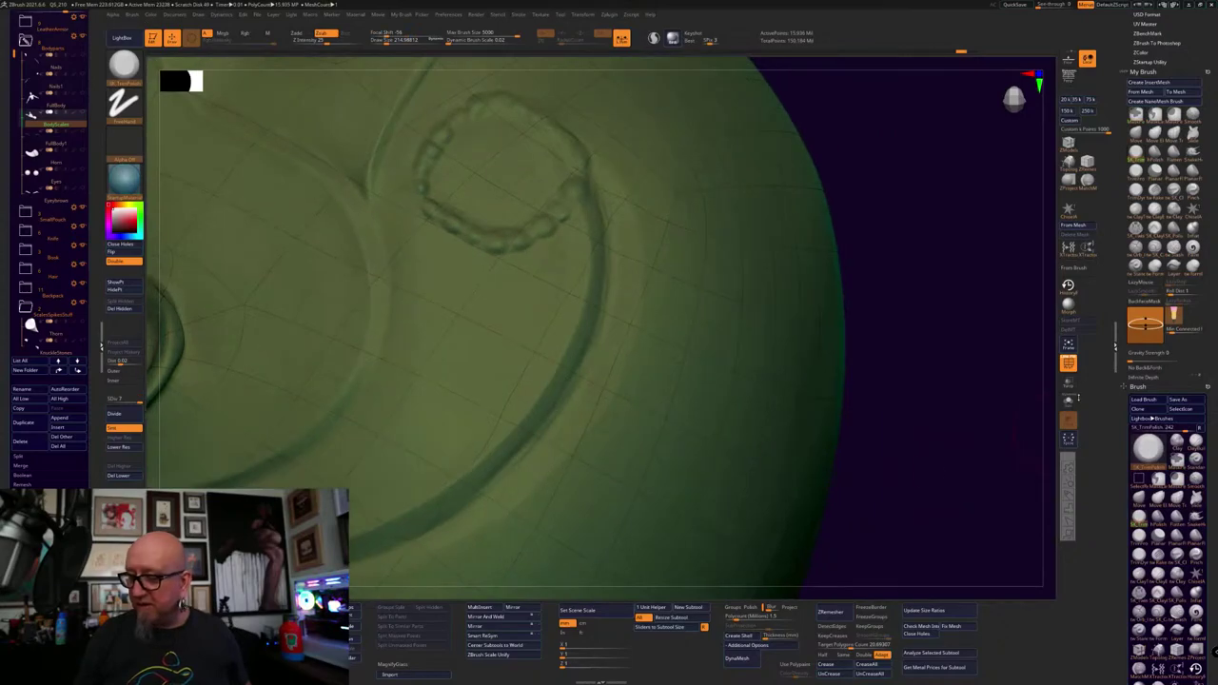
click(1067, 363)
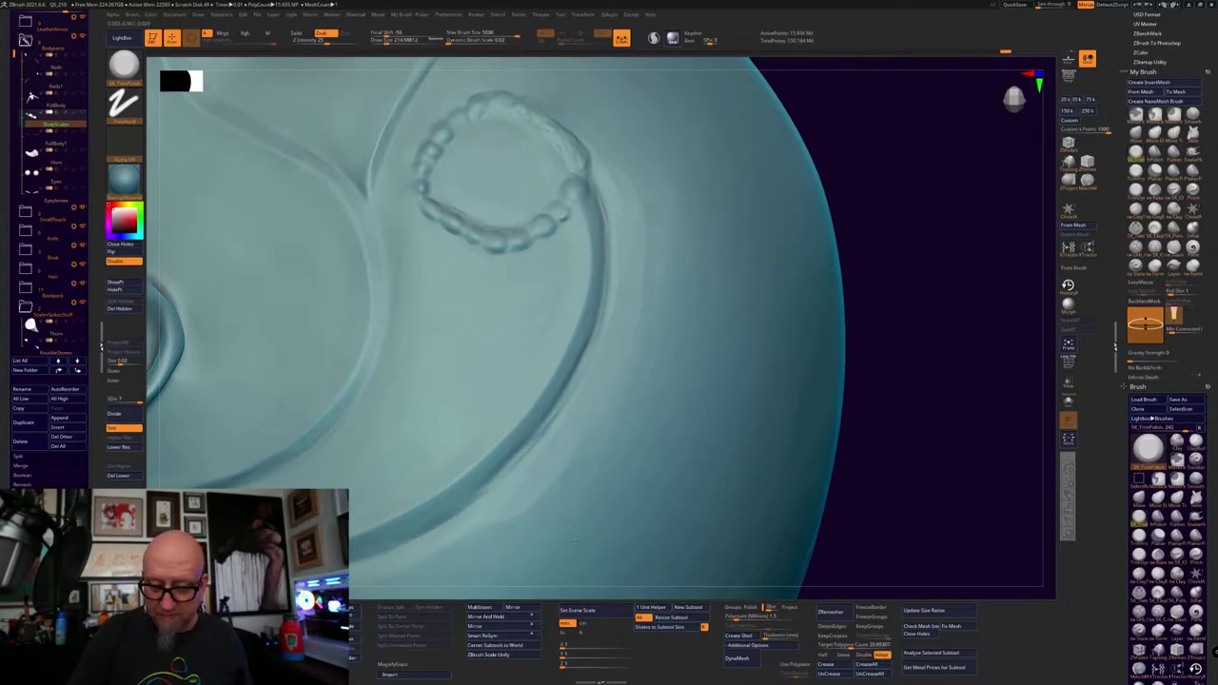
Lower the mesh to subdivision level 5 and smooth the outer side of the long curved band below the beaded ring
key(shift)
shift+drag(633, 219, 609, 295)
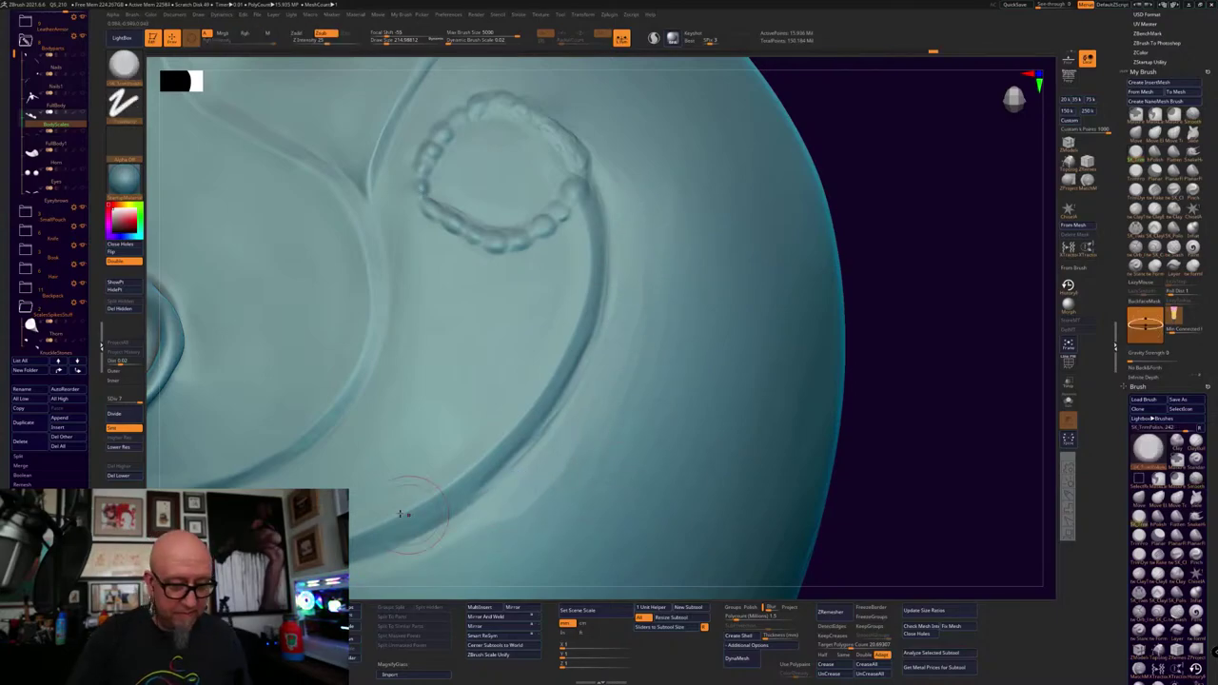
click(135, 449)
click(134, 449)
key(shift)
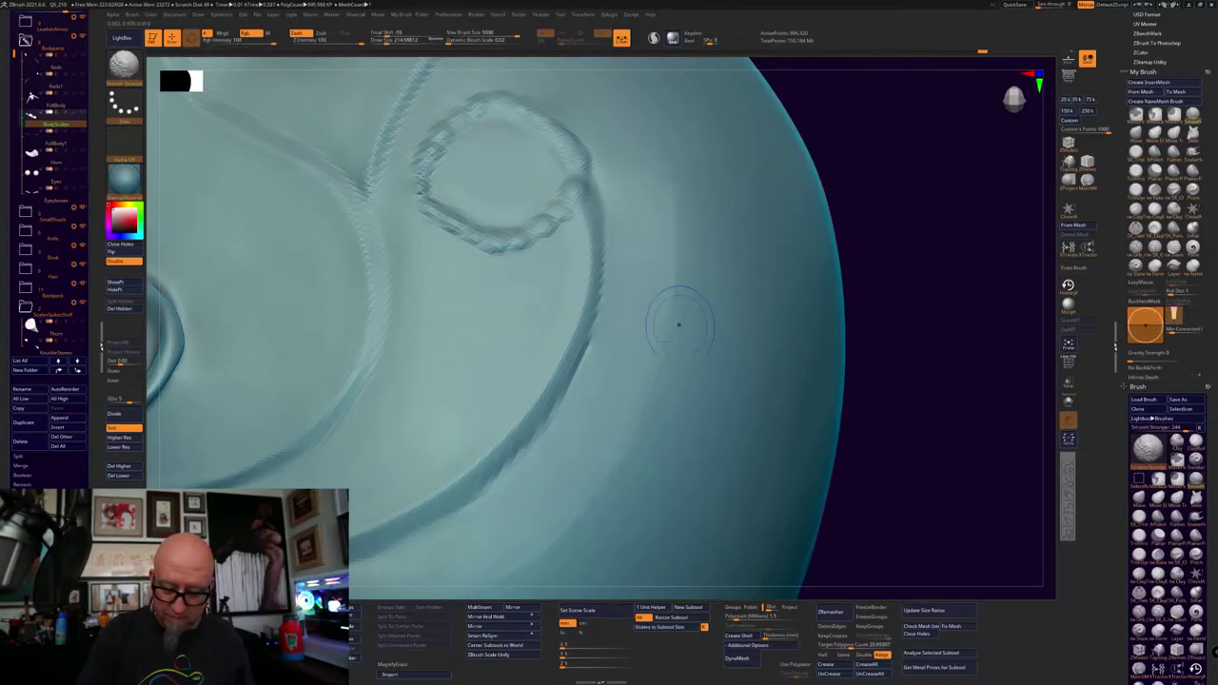
alt+right_drag(614, 436, 644, 271)
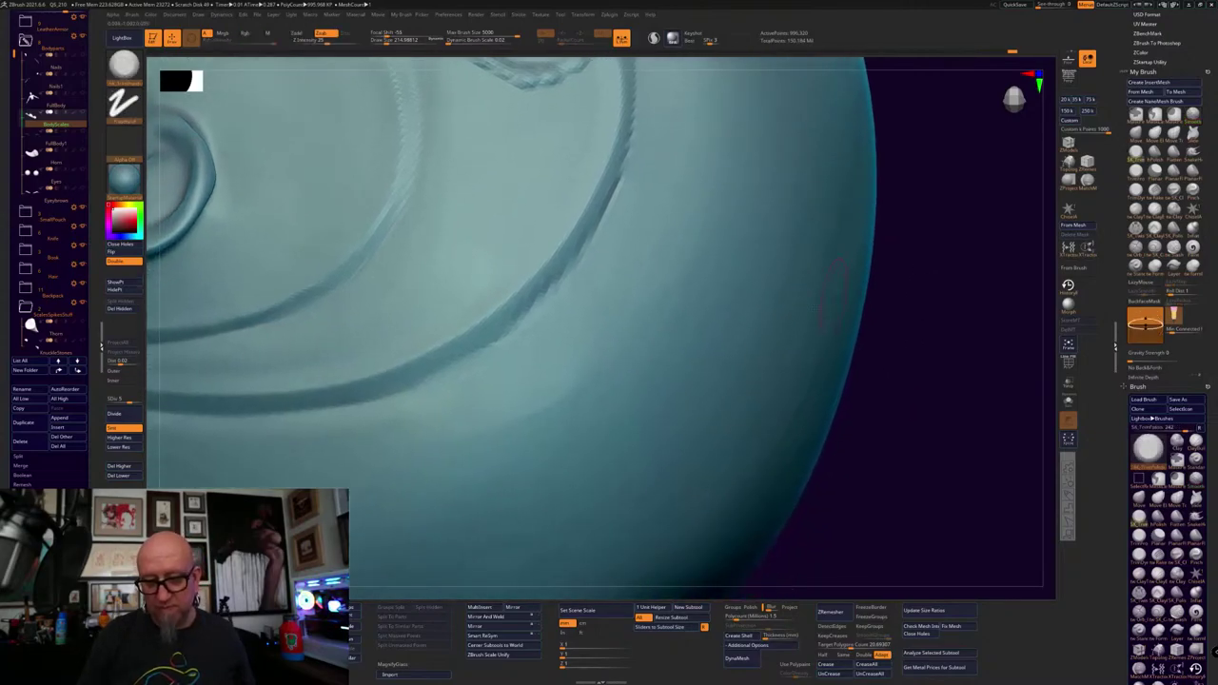
mouse_move(645, 286)
shift+mouse_down()
mouse_move(505, 444)
mouse_move(653, 258)
shift+mouse_up()
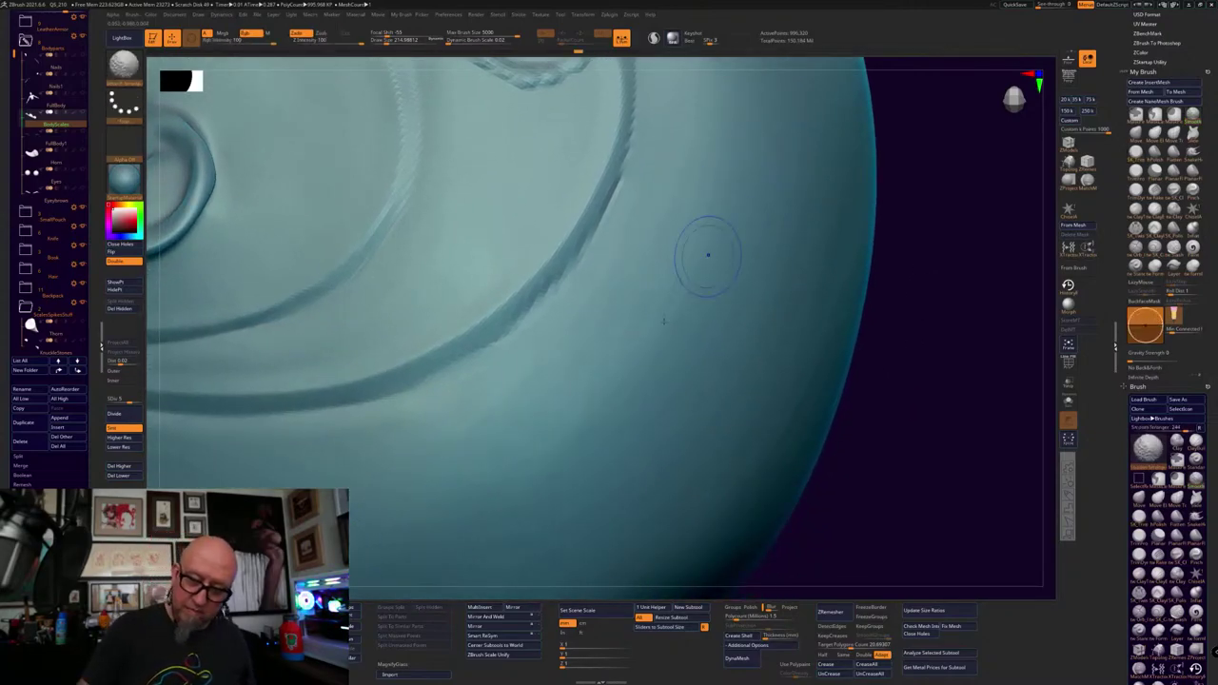
Raise the mesh back to subdivision level 7, smoothing the skull surface along the outer side of the band
click(1135, 154)
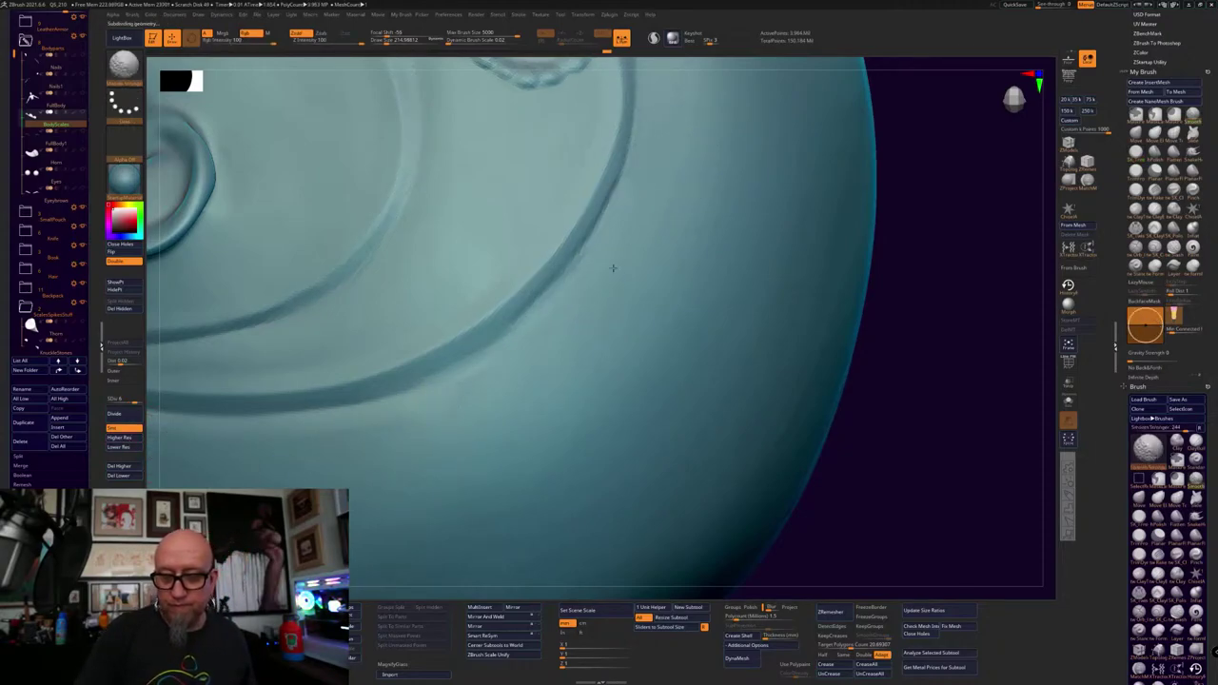
mouse_move(1005, 204)
mouse_down()
mouse_move(897, 323)
mouse_move(567, 285)
mouse_up()
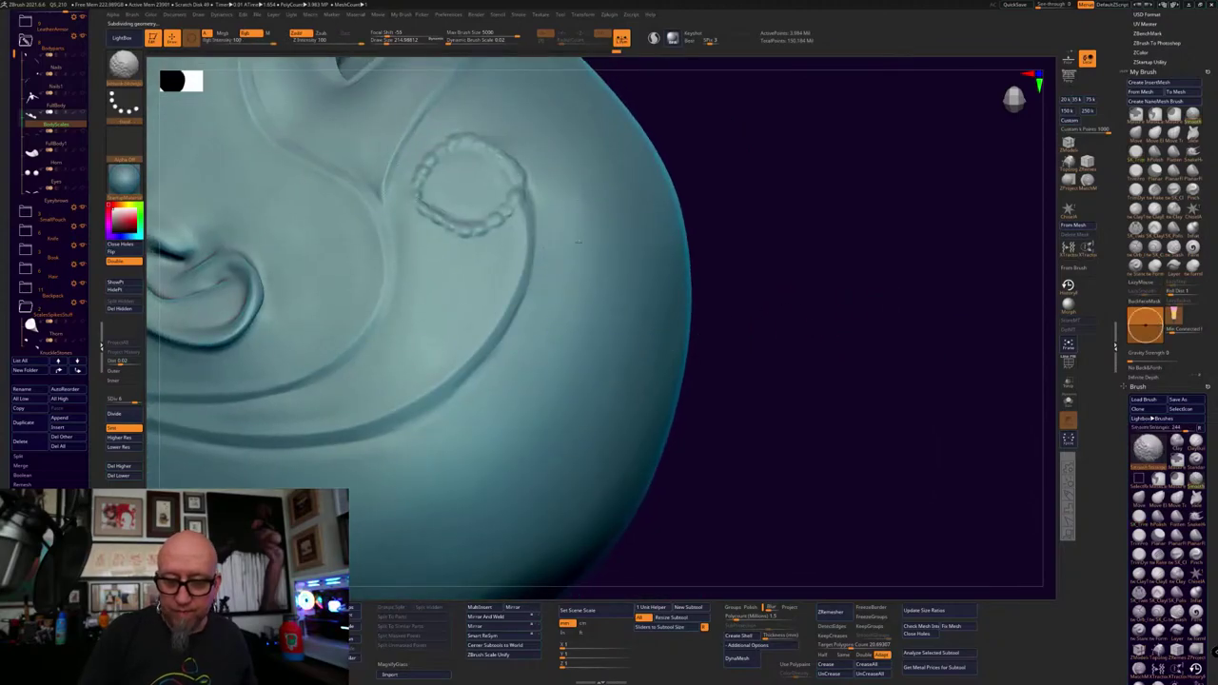
key(shift)
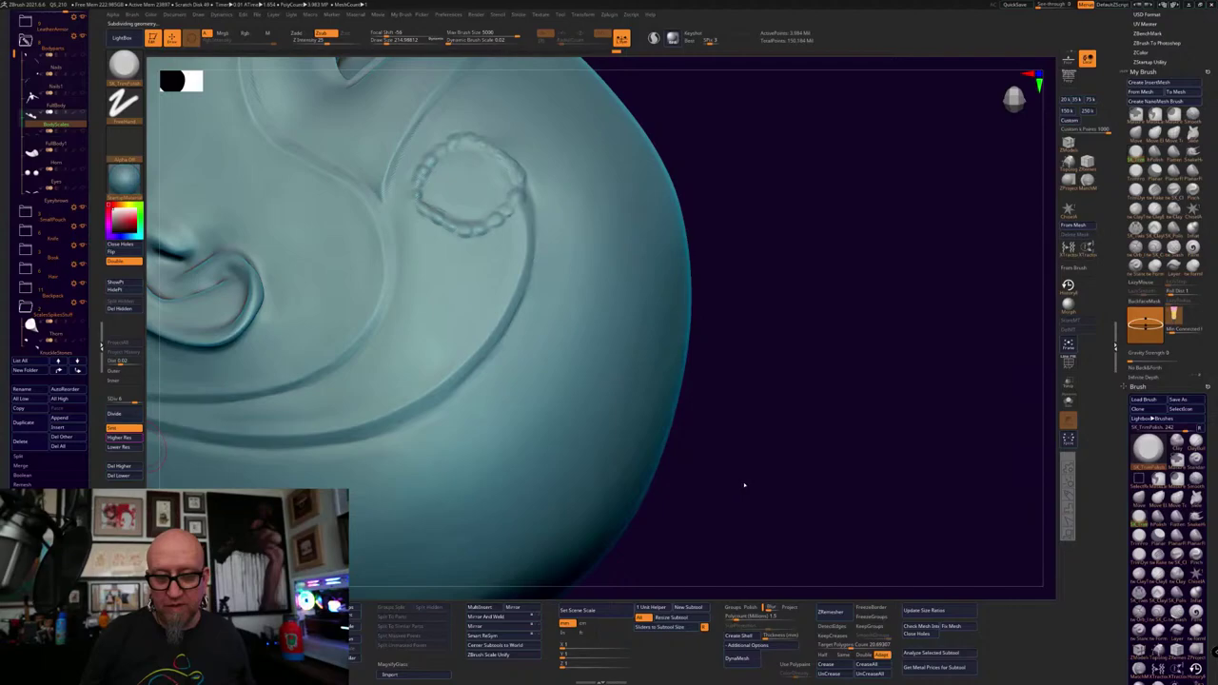
mouse_move(547, 200)
shift+mouse_down()
mouse_move(524, 298)
mouse_move(428, 442)
shift+mouse_up()
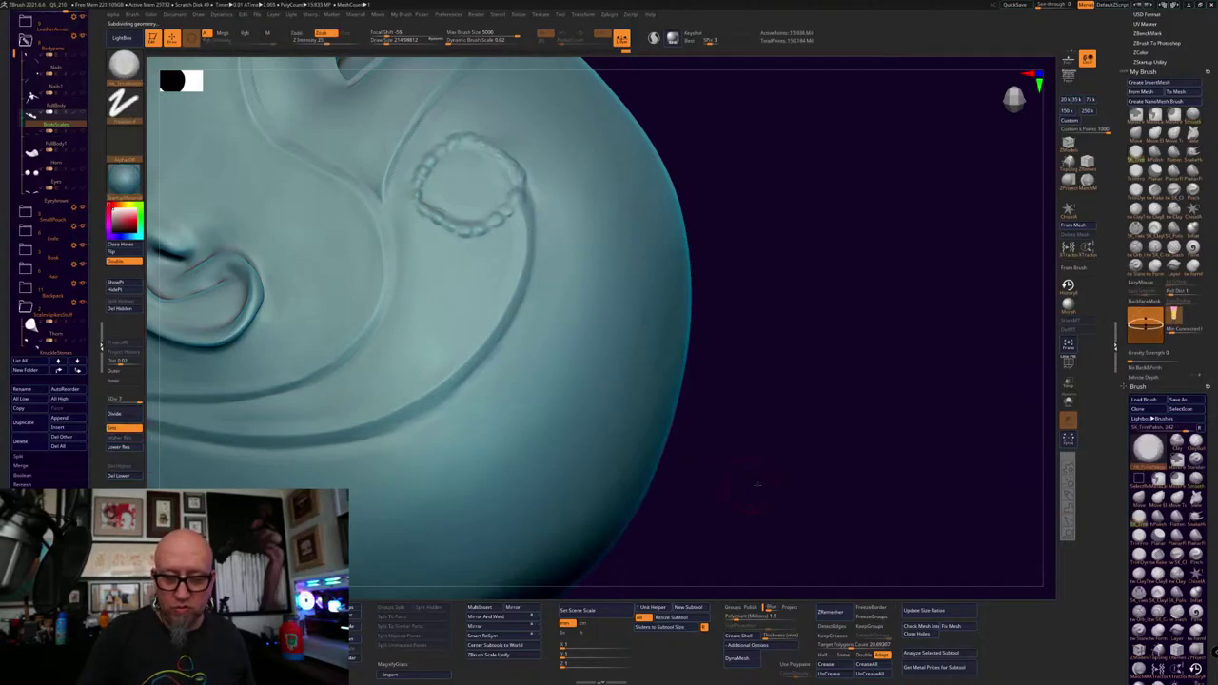
Polish and smooth the outer edge of the band behind the ear with SK_TrimPolish at a smaller draw size
mouse_move(755, 489)
mouse_down()
mouse_move(790, 305)
mouse_move(767, 180)
mouse_move(845, 190)
mouse_move(874, 277)
mouse_move(778, 323)
mouse_move(849, 355)
mouse_move(846, 459)
mouse_move(840, 184)
mouse_move(808, 281)
mouse_move(829, 373)
mouse_up()
key(shift)
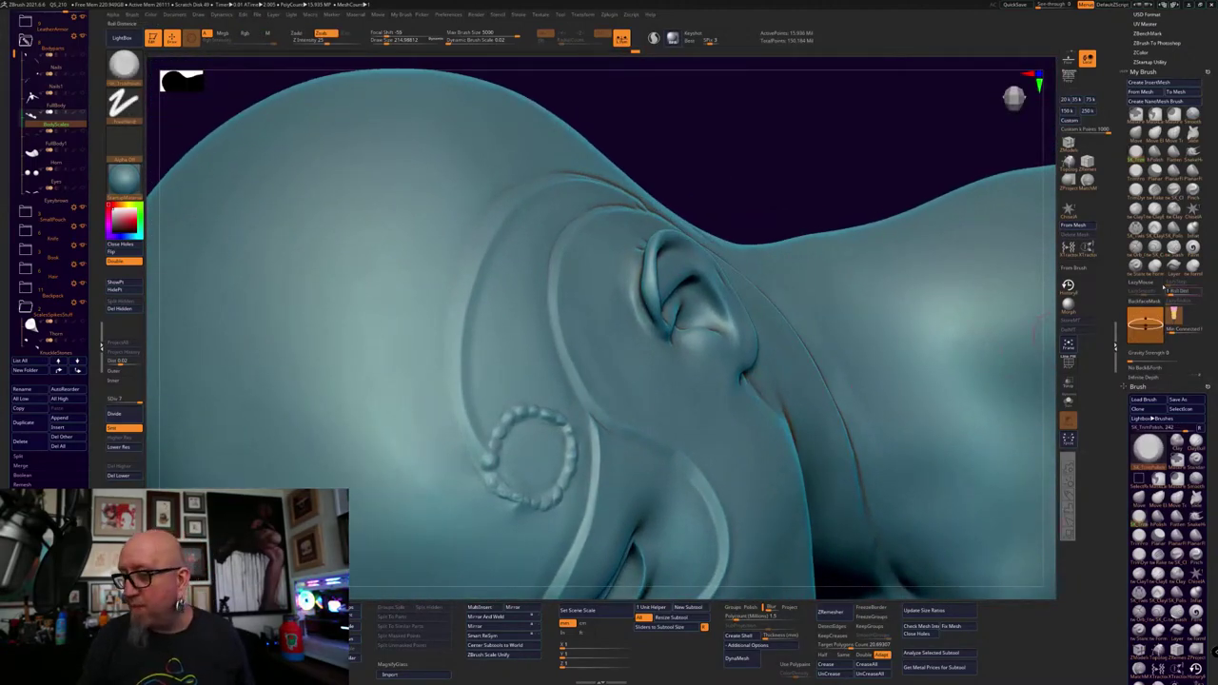
click(1137, 155)
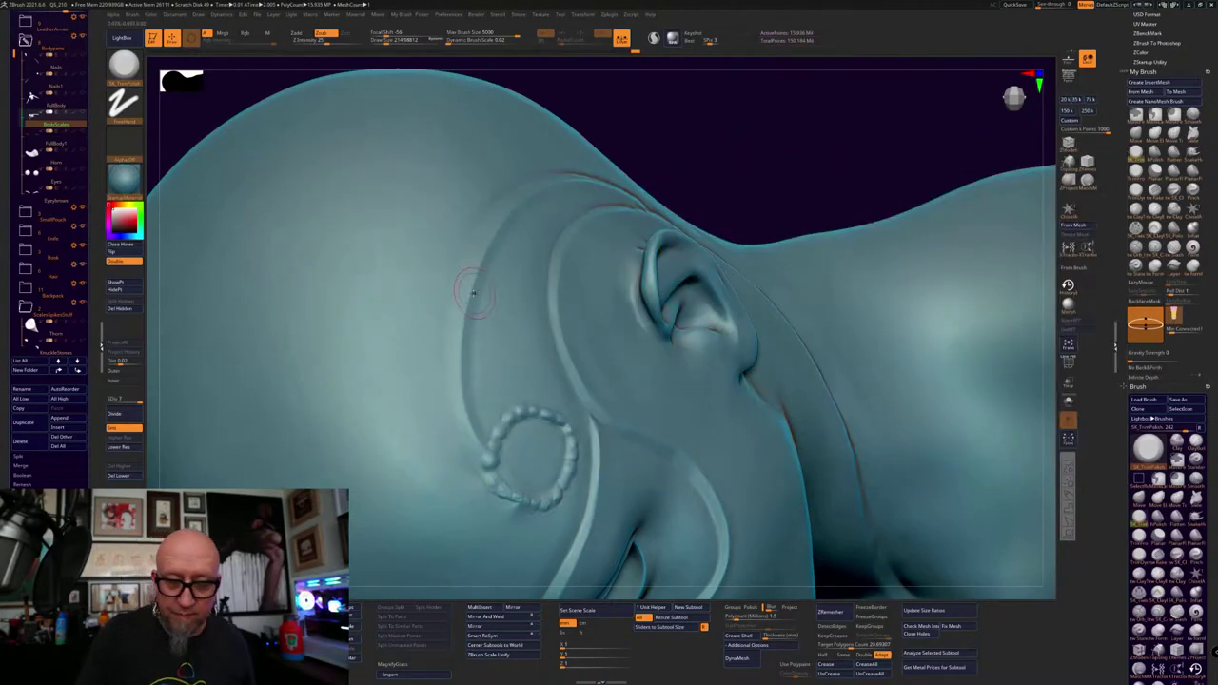
key(space)
drag(474, 290, 466, 290)
drag(737, 128, 679, 122)
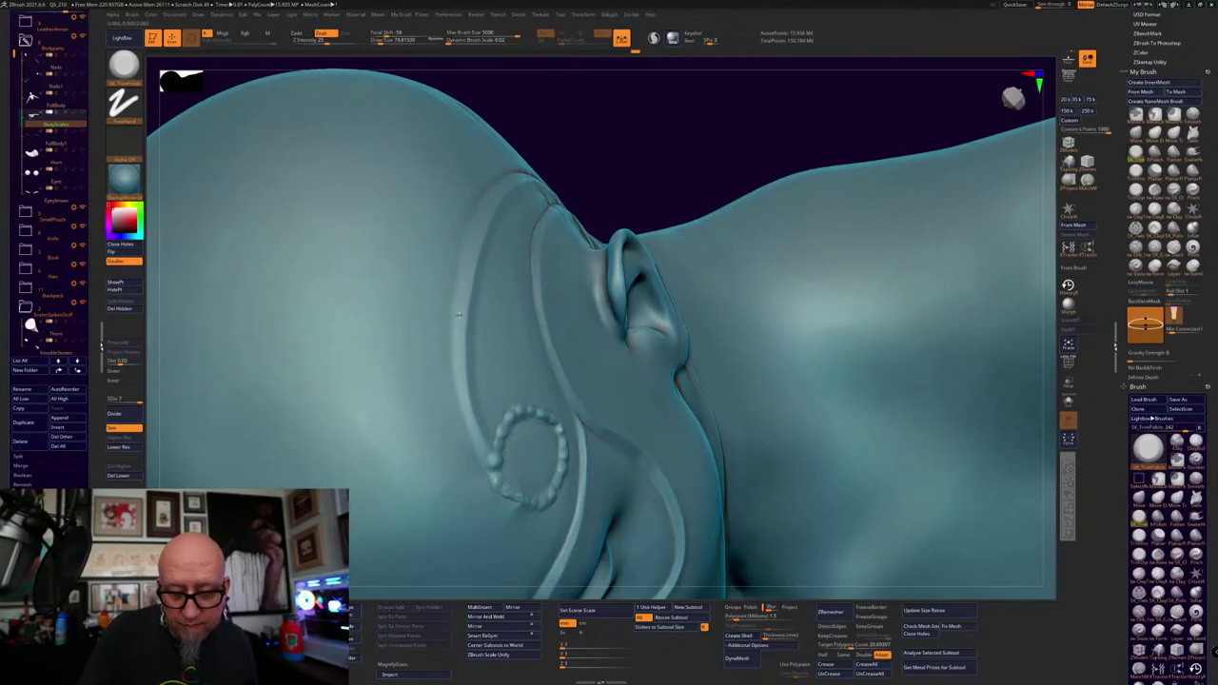
key(space)
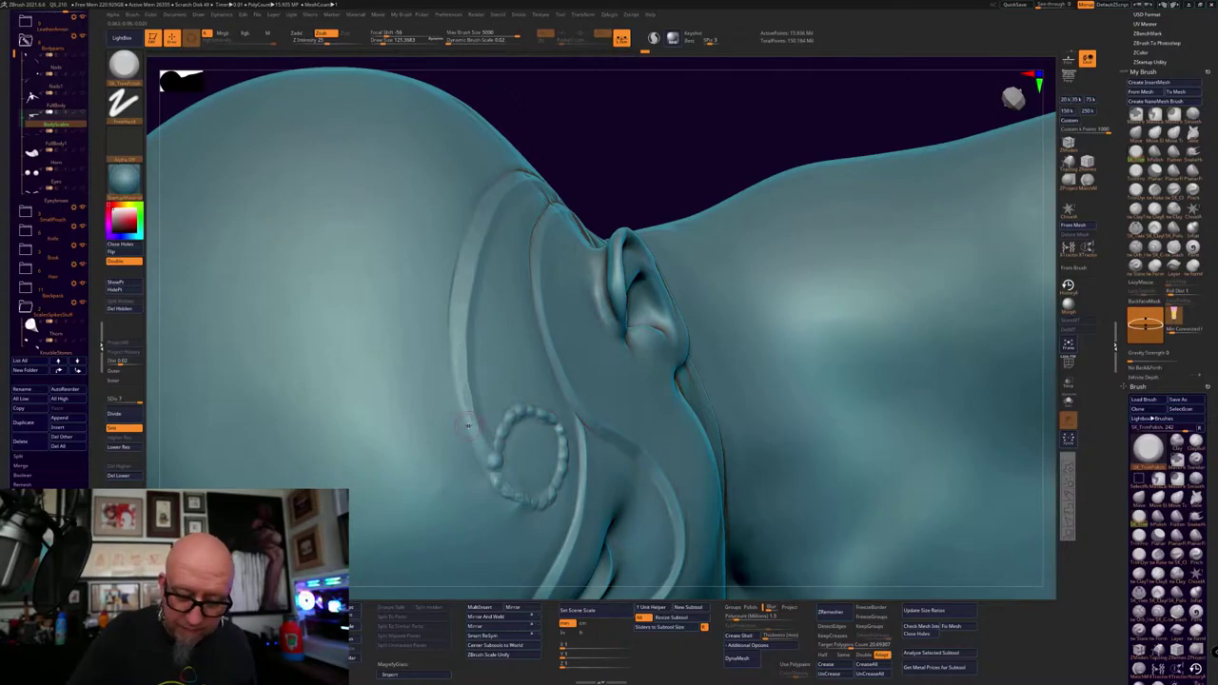
key(ctrl)
key(shift)
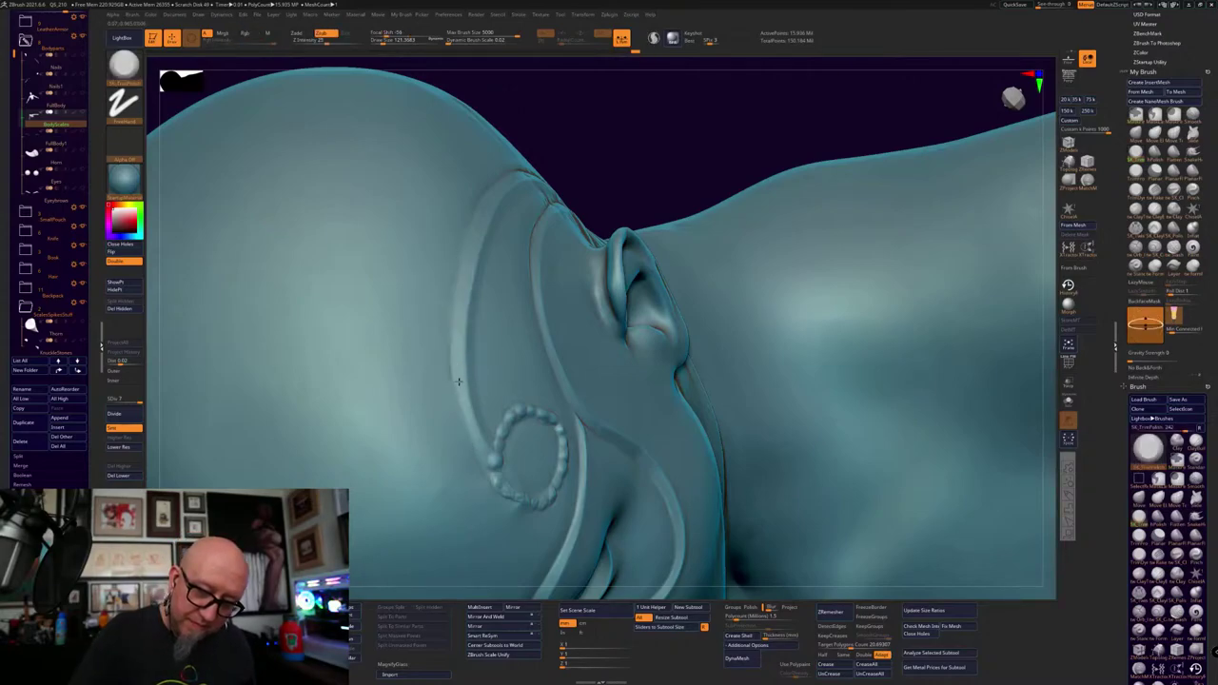
Blend the band's outer side into the skull from the beaded ring toward the back of the ear with smoothing and polishing strokes
drag(643, 133, 782, 354)
mouse_move(814, 348)
right_down()
mouse_move(767, 234)
mouse_move(738, 318)
mouse_move(774, 165)
mouse_move(752, 223)
right_up()
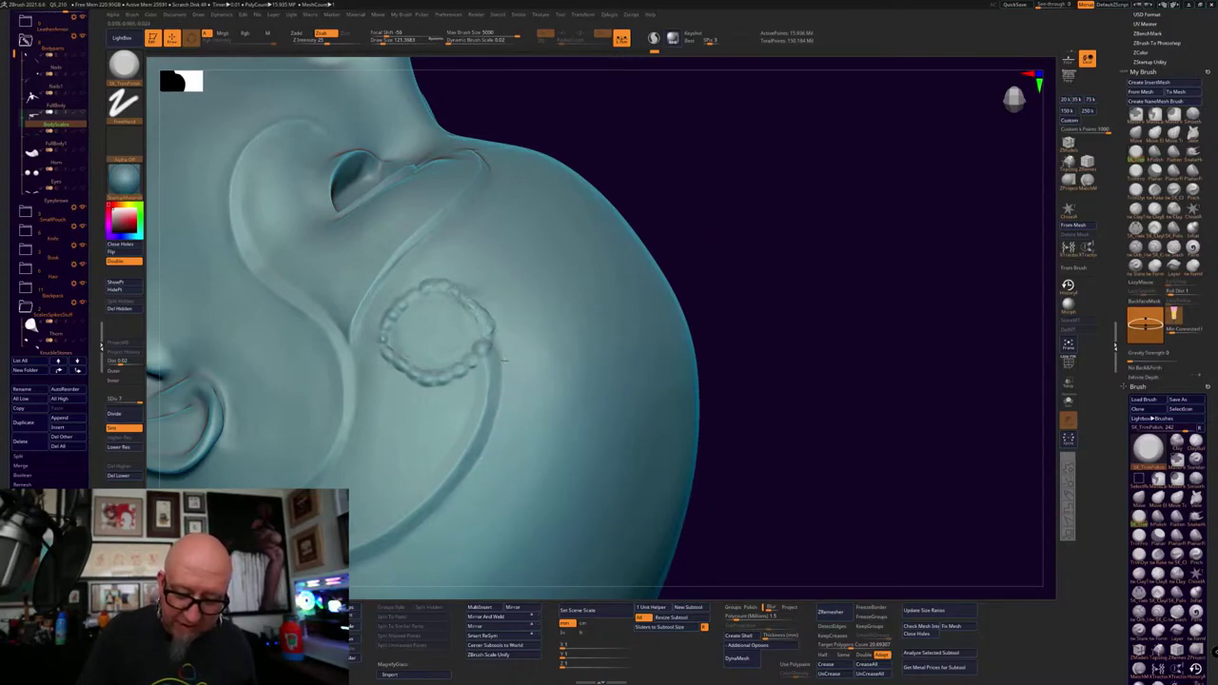
key(shift)
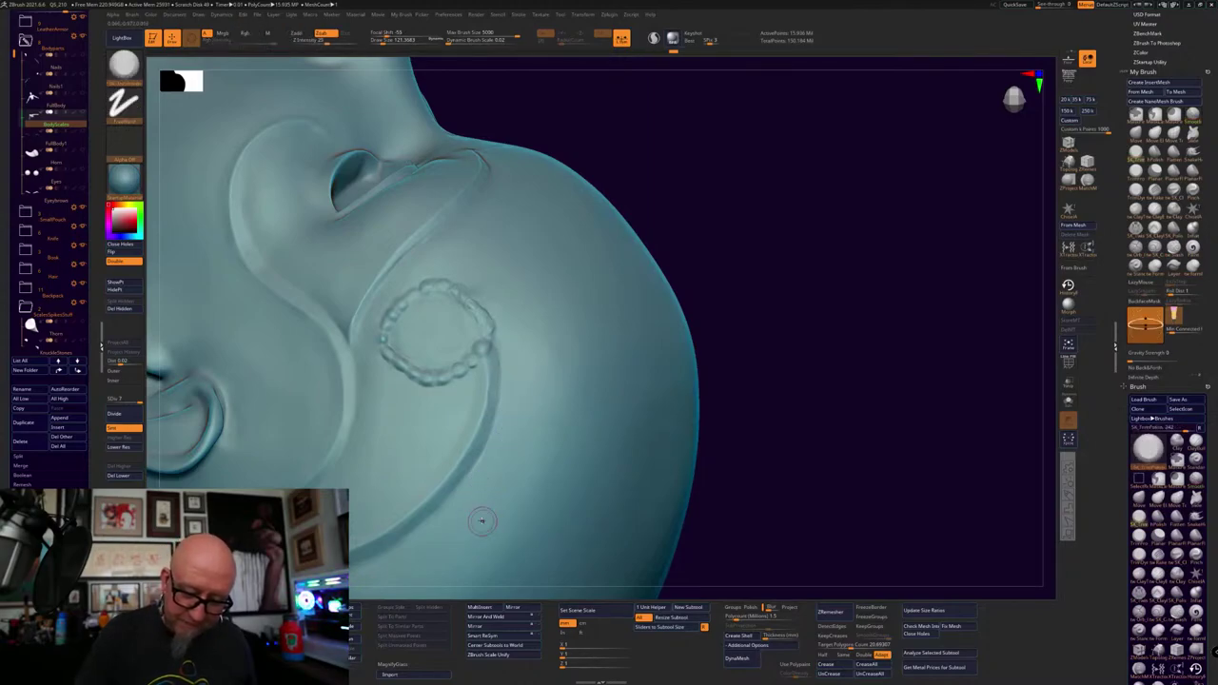
alt+drag(694, 384, 787, 229)
key(shift)
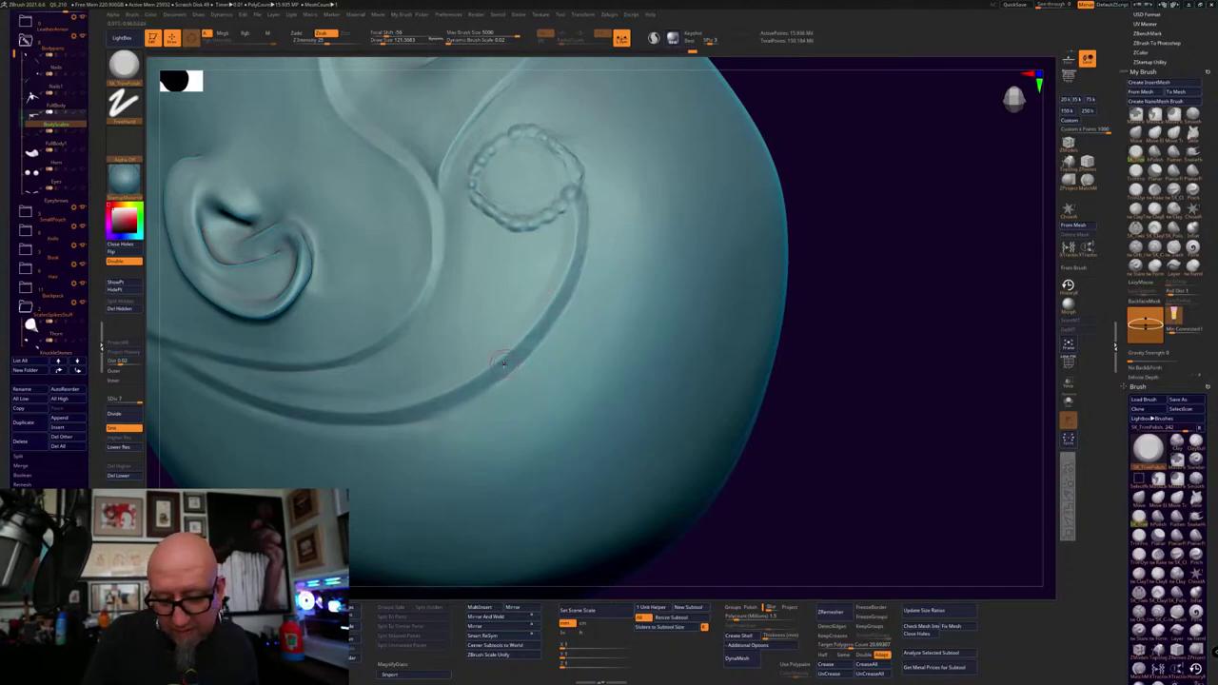
shift+drag(472, 403, 573, 293)
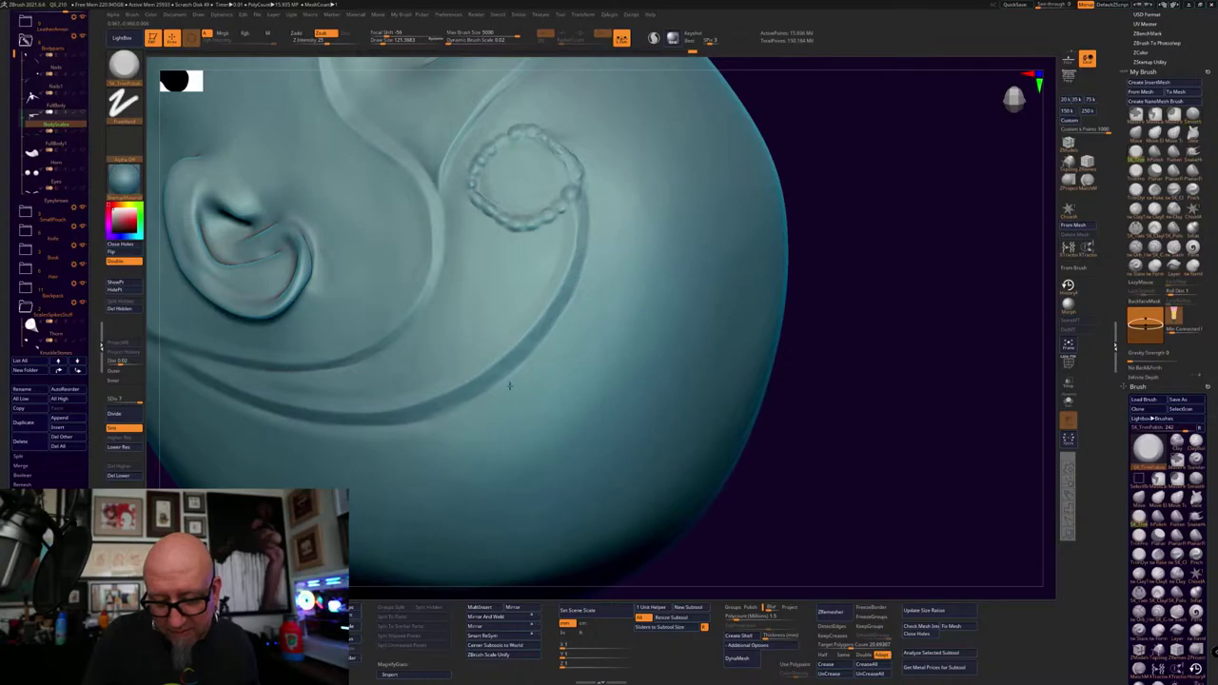
drag(509, 385, 581, 325)
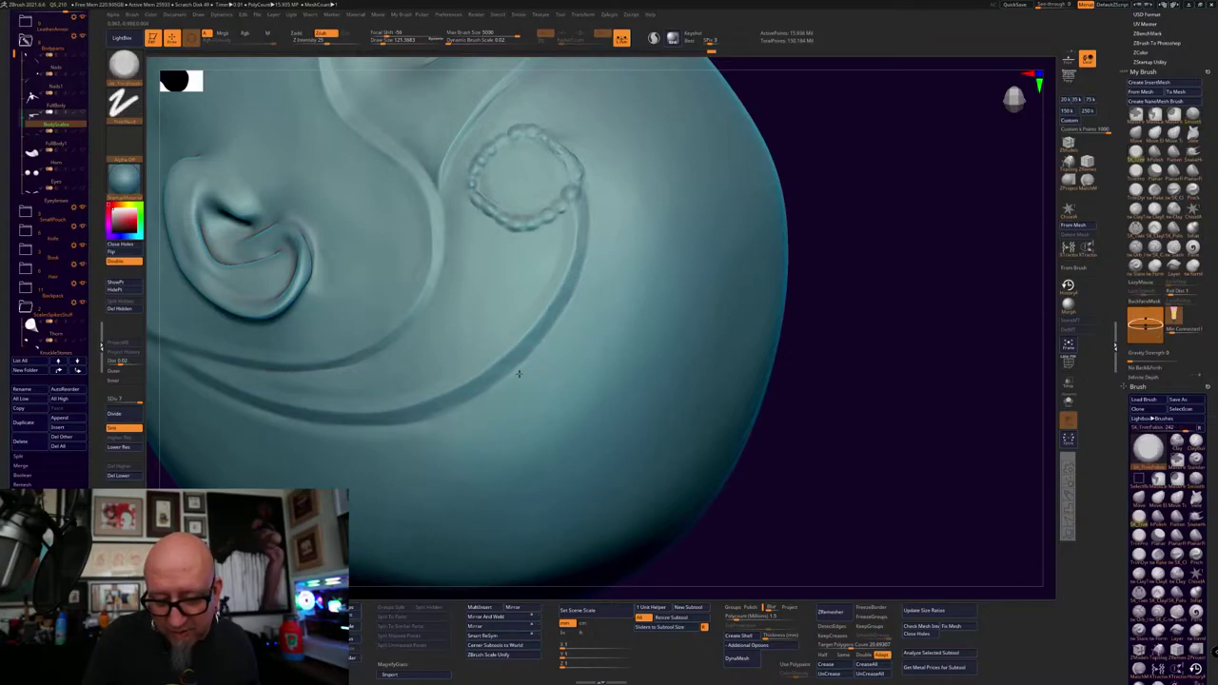
Examine the polished bands on the head and the whole upper body from the front, and bring the tool list into view
alt+drag(840, 368, 811, 502)
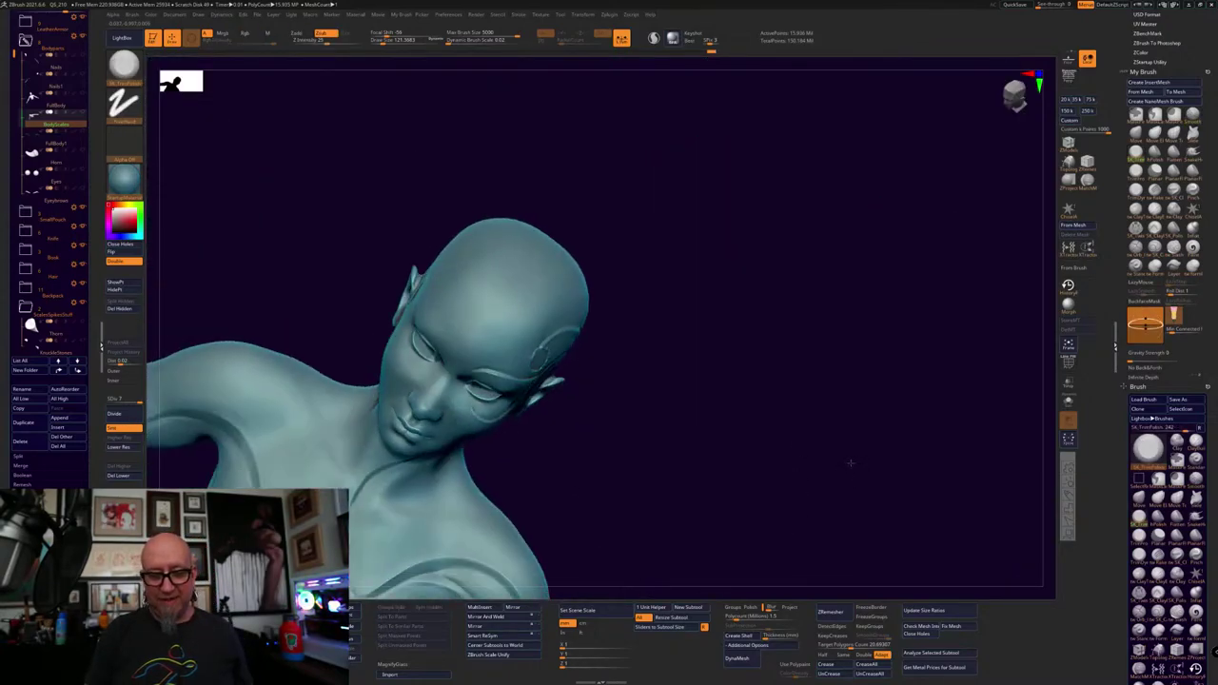
mouse_move(851, 462)
mouse_down()
mouse_move(756, 340)
mouse_move(774, 348)
mouse_up()
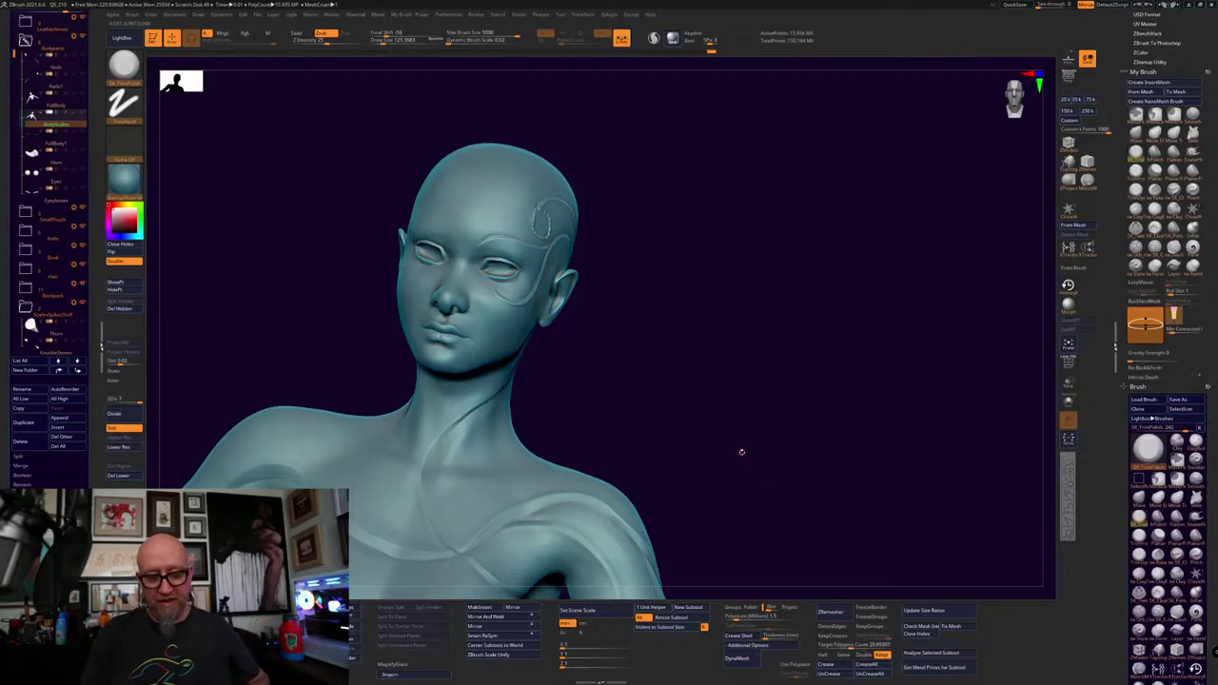
mouse_move(723, 505)
alt+mouse_down()
mouse_move(742, 334)
mouse_move(742, 378)
mouse_move(708, 386)
alt+mouse_up()
alt+drag(601, 403, 588, 444)
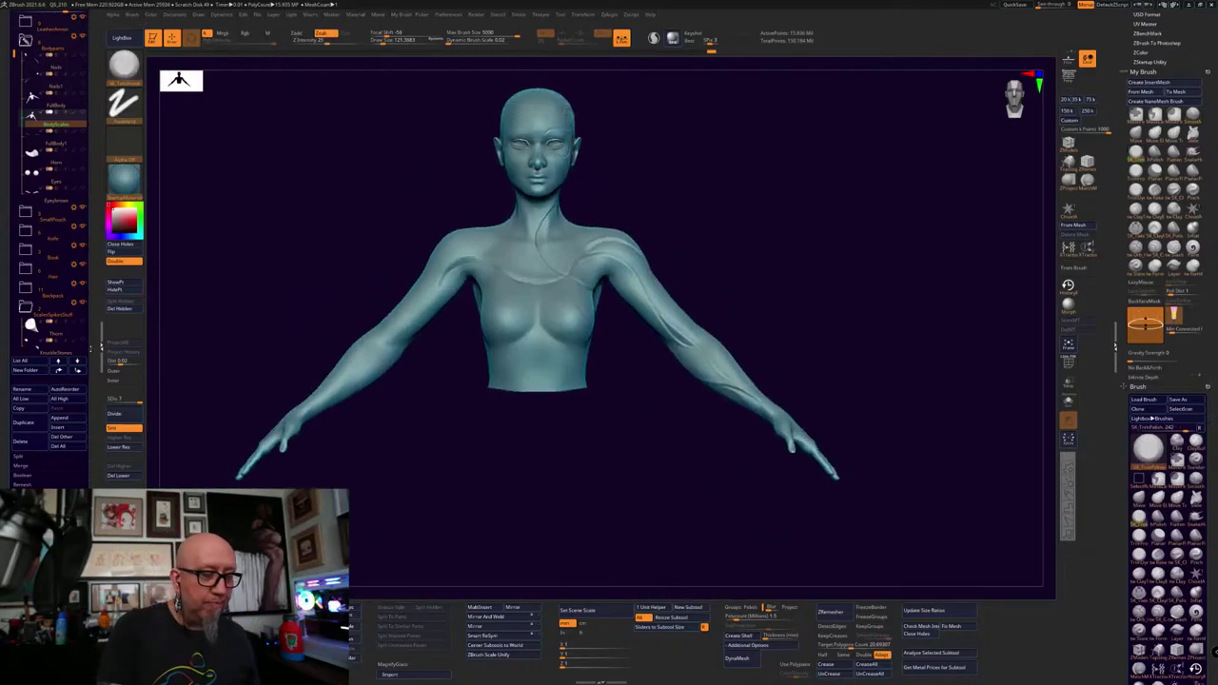
drag(92, 155, 92, 181)
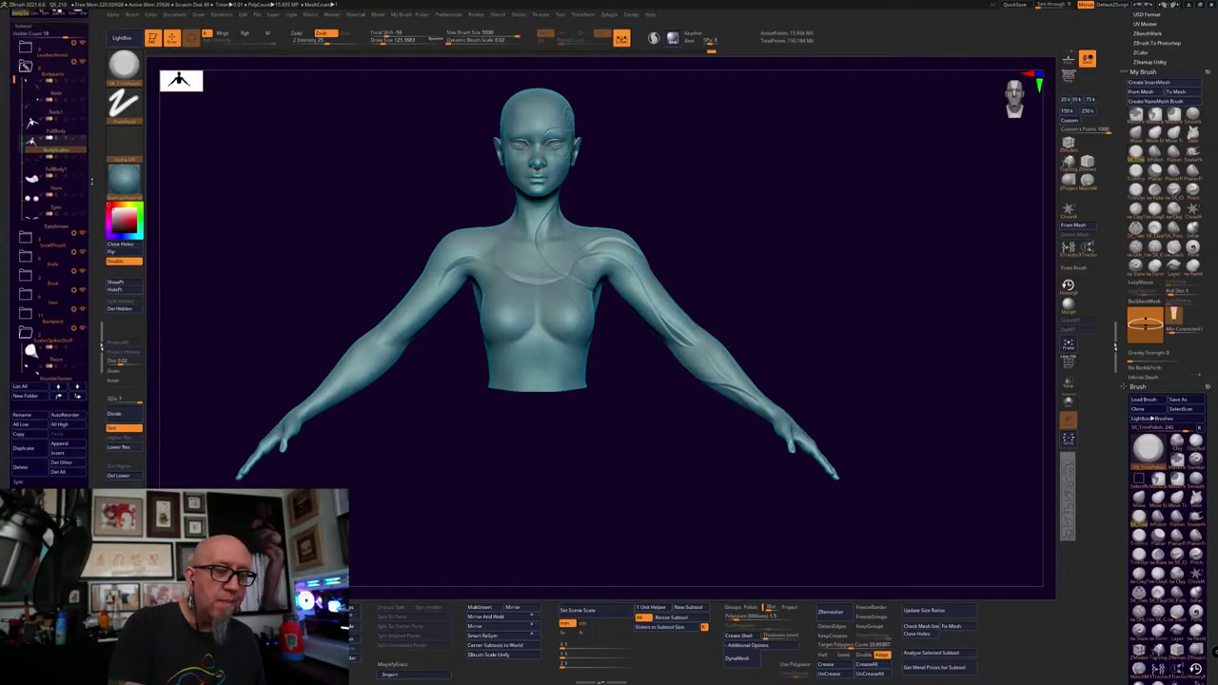
scroll(49, 248, up, 5)
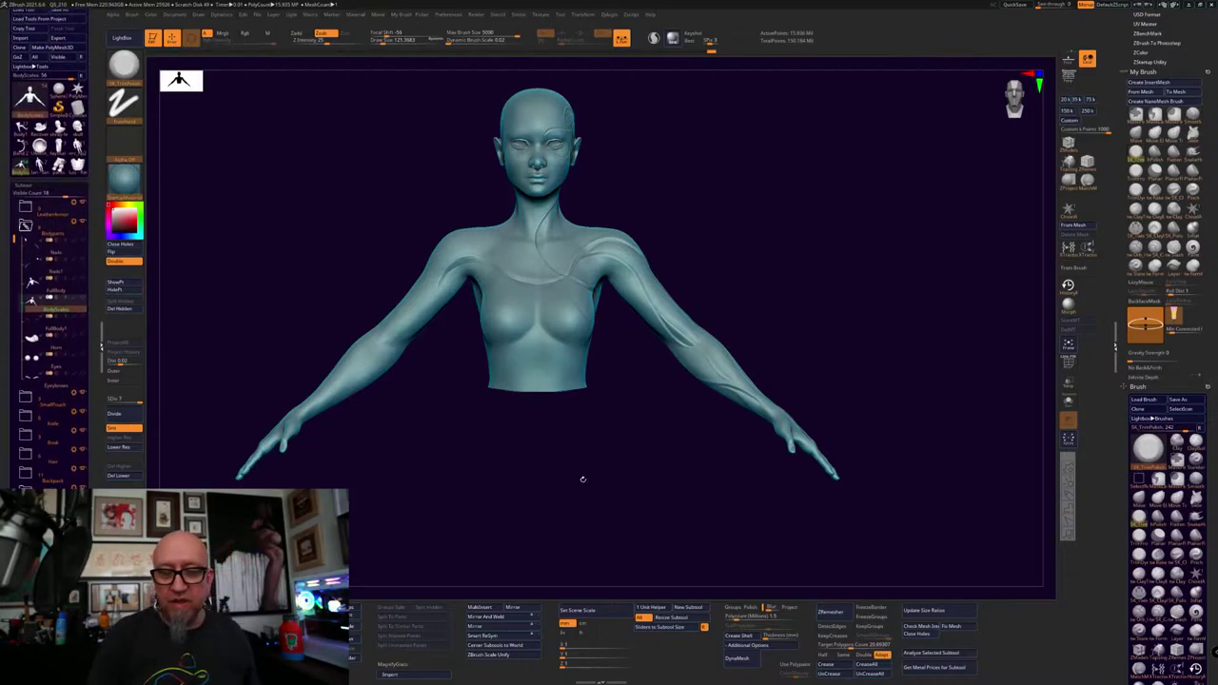
Show all subtools of the character again and make the pants the active subtool
mouse_move(582, 478)
mouse_down()
mouse_move(476, 493)
mouse_move(576, 484)
mouse_up()
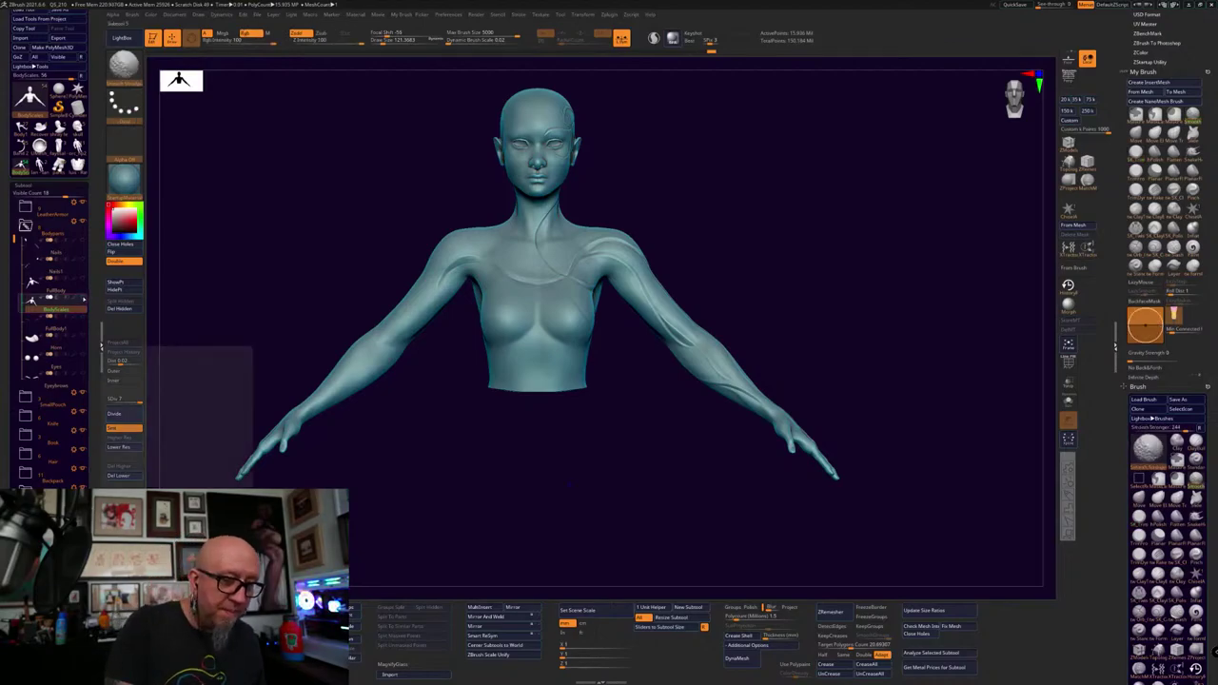
ctrl+shift+click(547, 519)
mouse_move(719, 518)
alt+mouse_down()
mouse_move(714, 483)
mouse_move(731, 452)
mouse_move(805, 422)
mouse_move(663, 427)
mouse_move(729, 429)
mouse_move(721, 530)
alt+mouse_up()
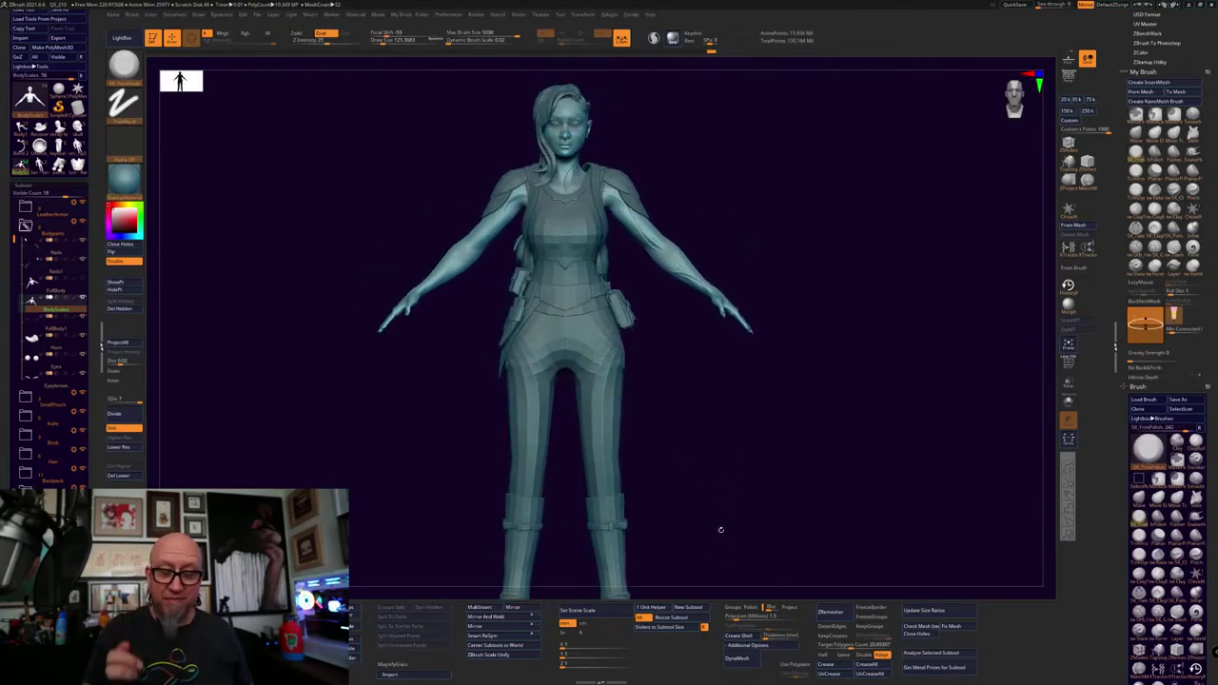
alt+click(600, 437)
mouse_move(703, 477)
alt+mouse_down()
mouse_move(718, 421)
mouse_move(685, 415)
alt+mouse_up()
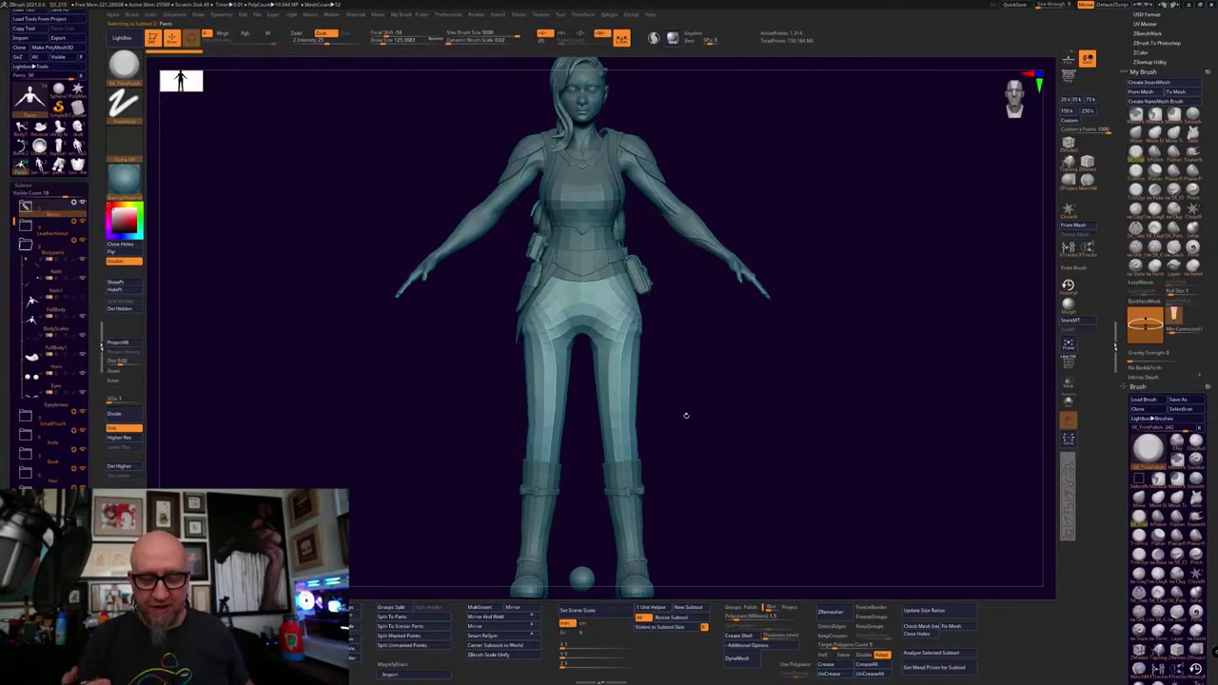
drag(734, 421, 736, 391)
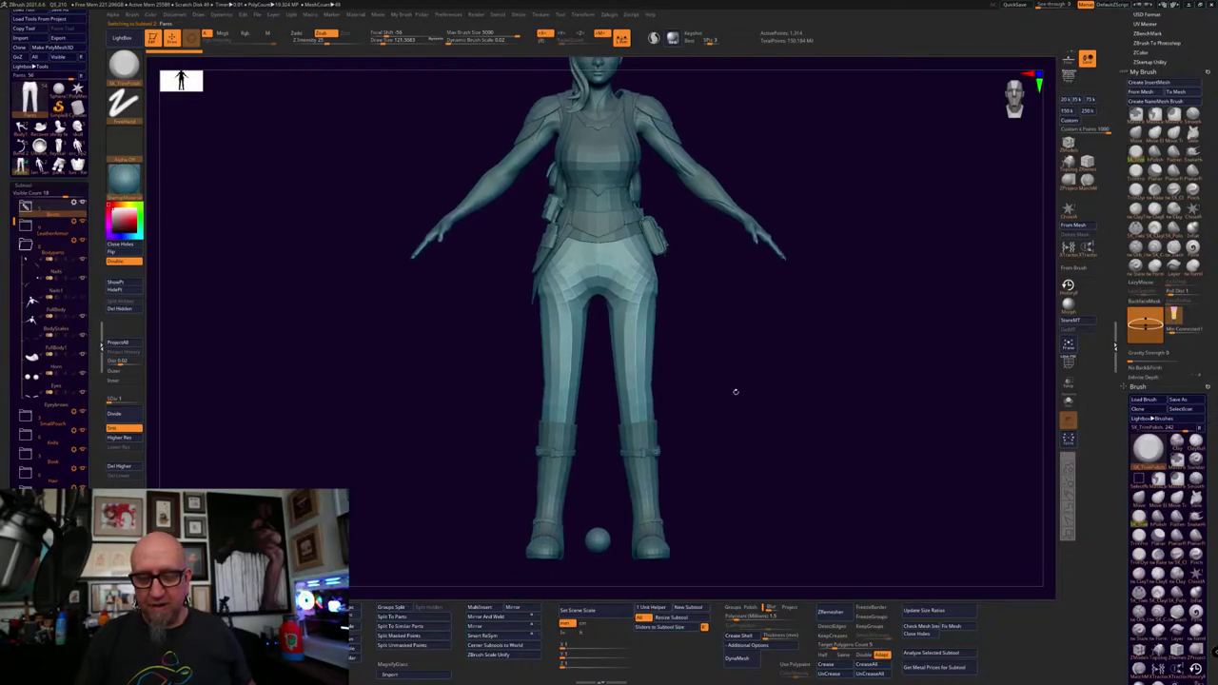
drag(736, 391, 705, 471)
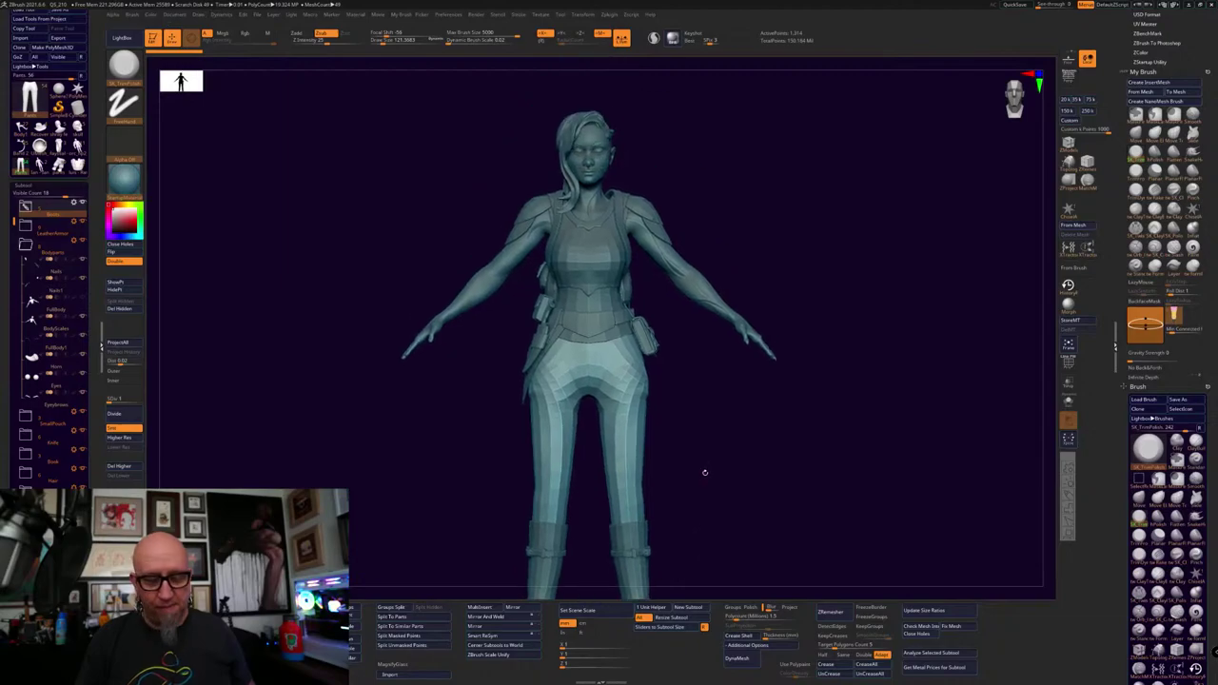
Raise the pants mesh from its lowest resolution to subdivision level 6
click(130, 439)
click(130, 439)
click(130, 438)
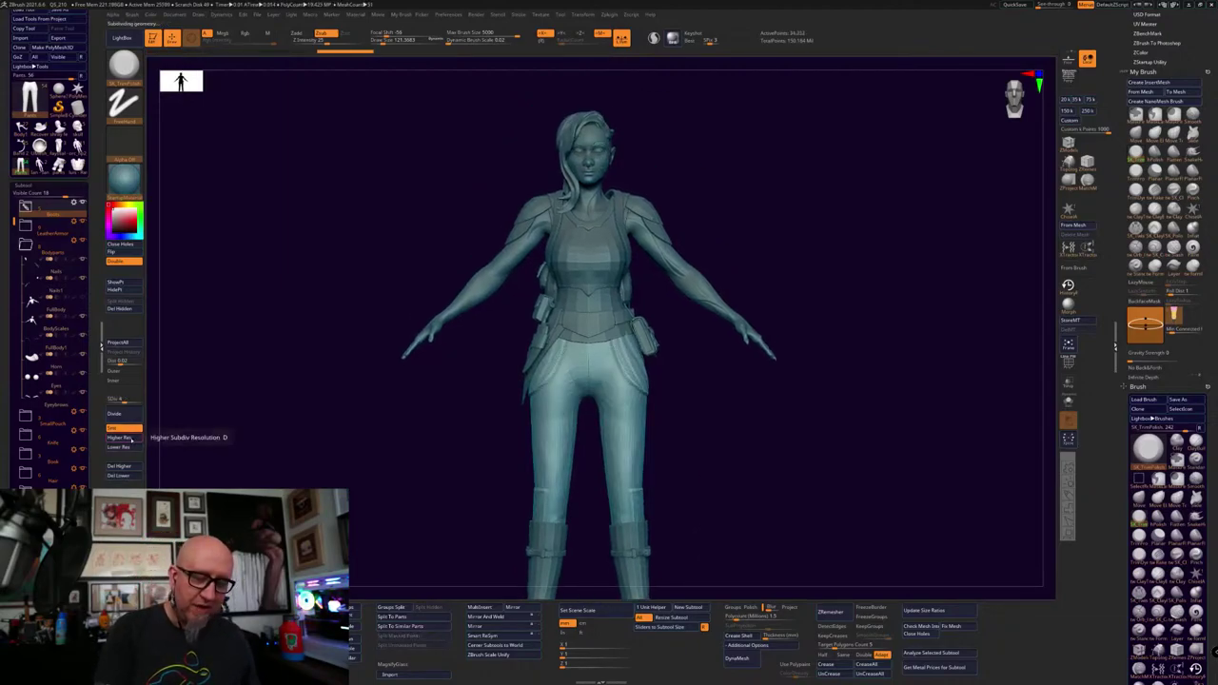
click(131, 439)
drag(399, 523, 374, 495)
mouse_move(724, 414)
mouse_down()
mouse_move(737, 400)
mouse_move(712, 403)
mouse_up()
click(132, 439)
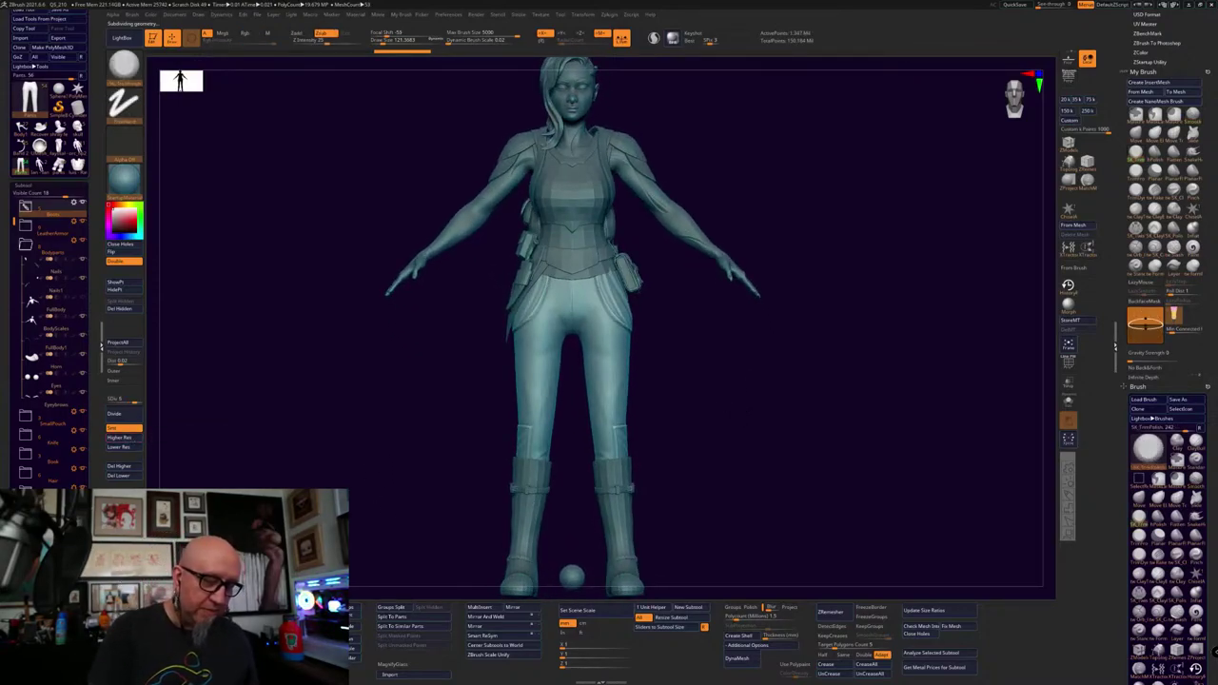
Adjust the brush's focal shift and enlarge its draw size for working on the pants' crotch and upper thighs
scroll(719, 389, up, 6)
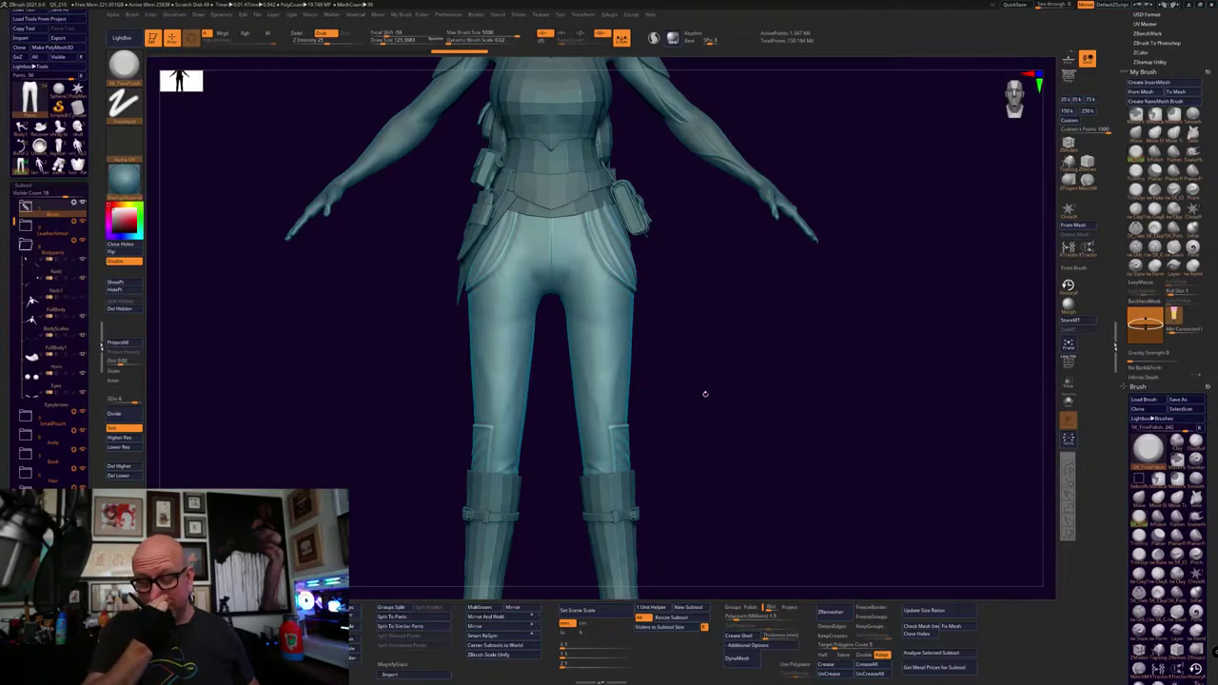
alt+drag(705, 393, 547, 550)
key(space)
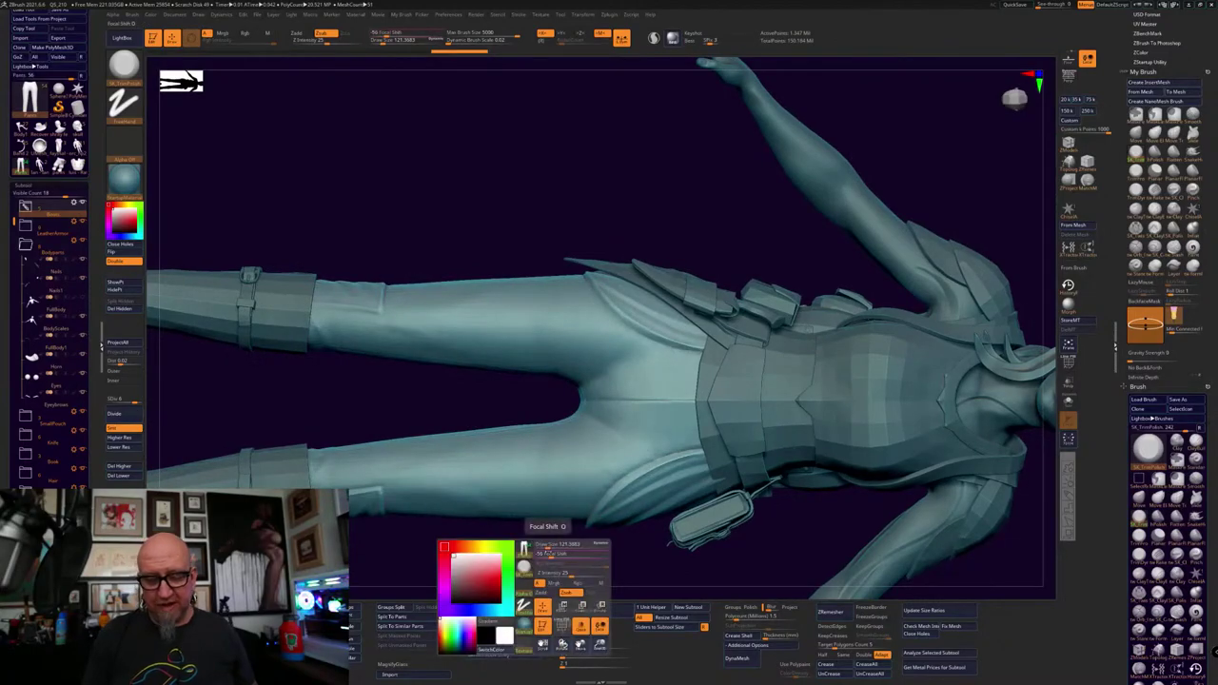
key(space)
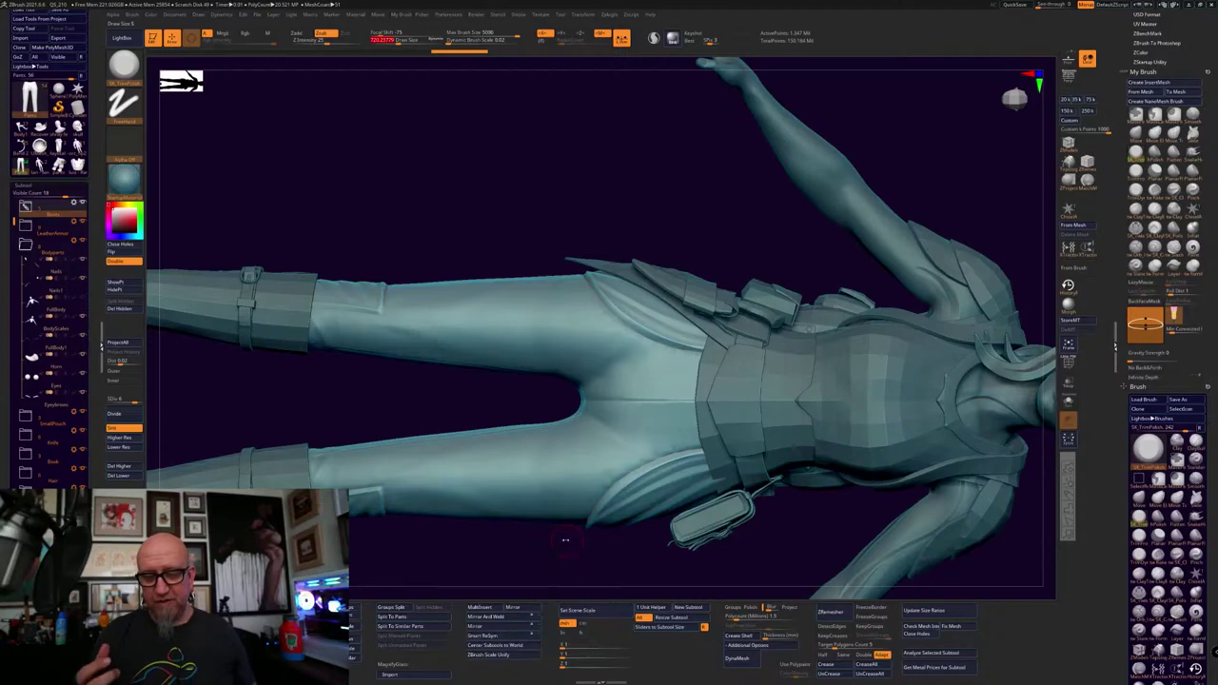
drag(531, 562, 527, 542)
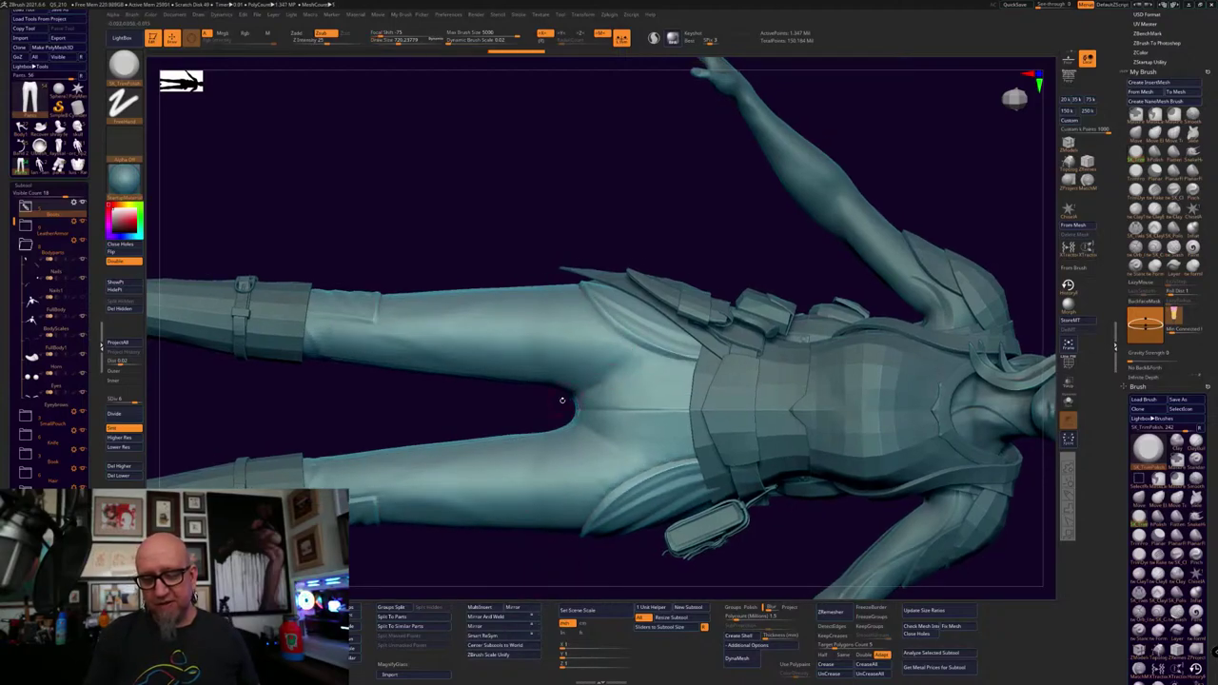
drag(562, 403, 602, 364)
shift+drag(895, 444, 897, 421)
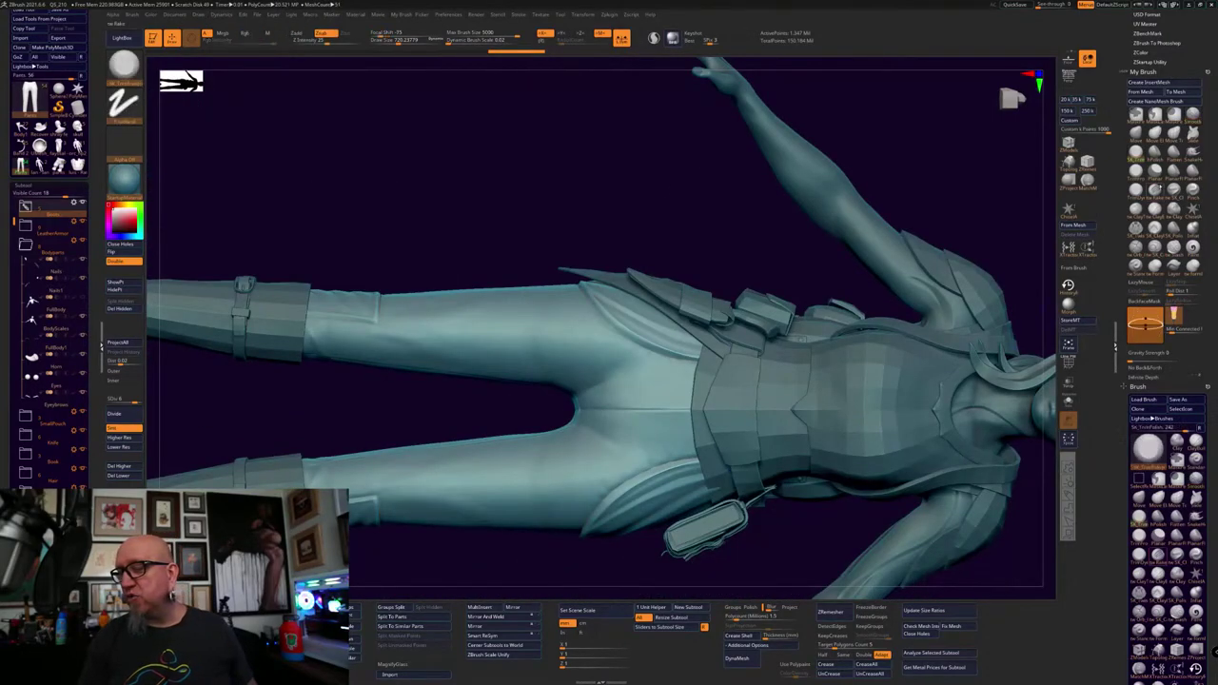
Sculpt light tension folds radiating from the crotch across the hips and inner thighs with a ClayTubes brush at low Z Intensity
click(1138, 574)
alt+drag(446, 428, 400, 433)
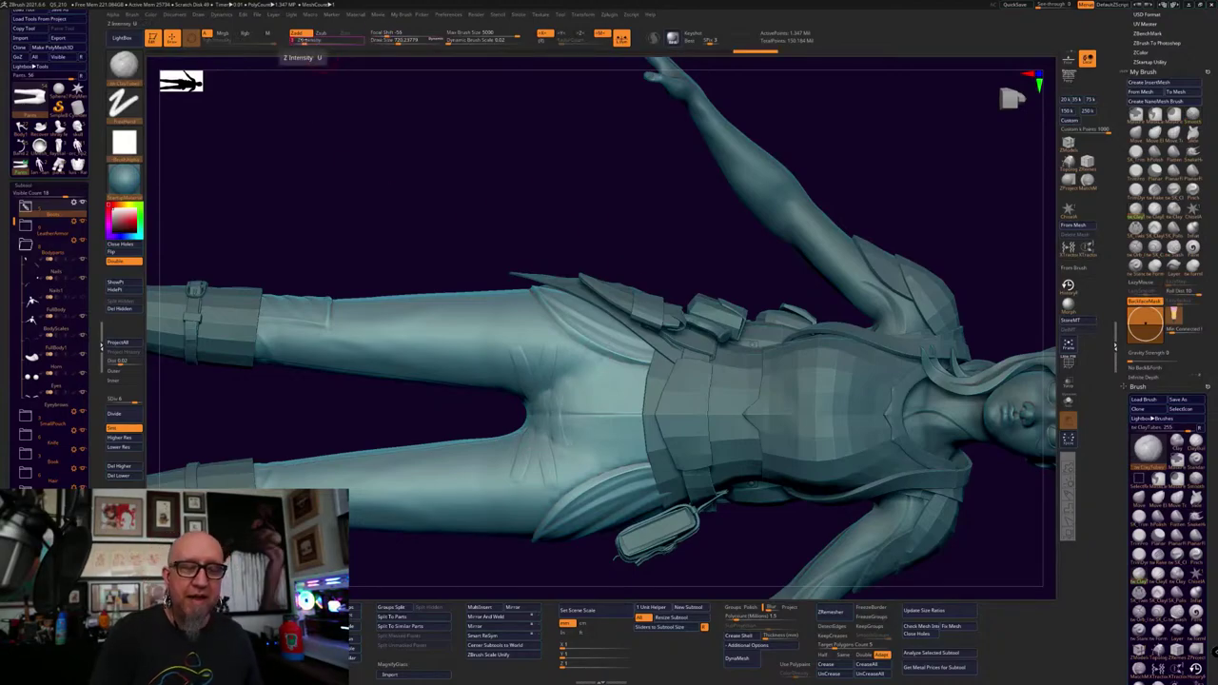
key(shift)
shift+drag(551, 403, 538, 417)
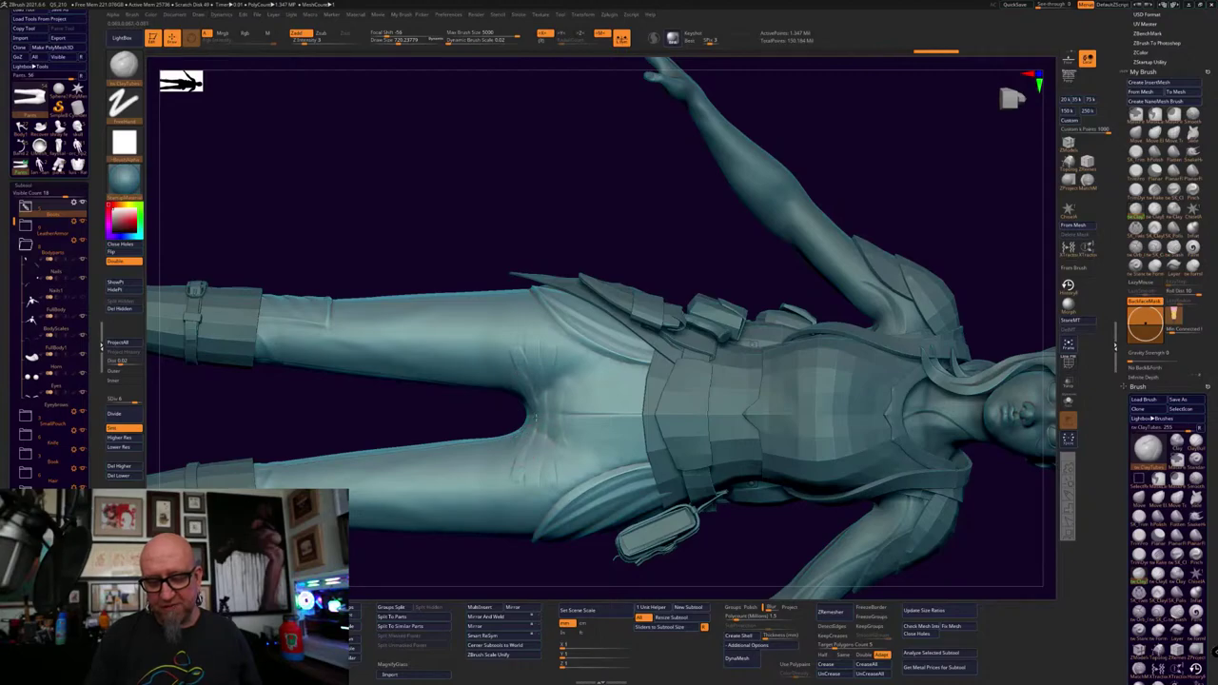
key(shift)
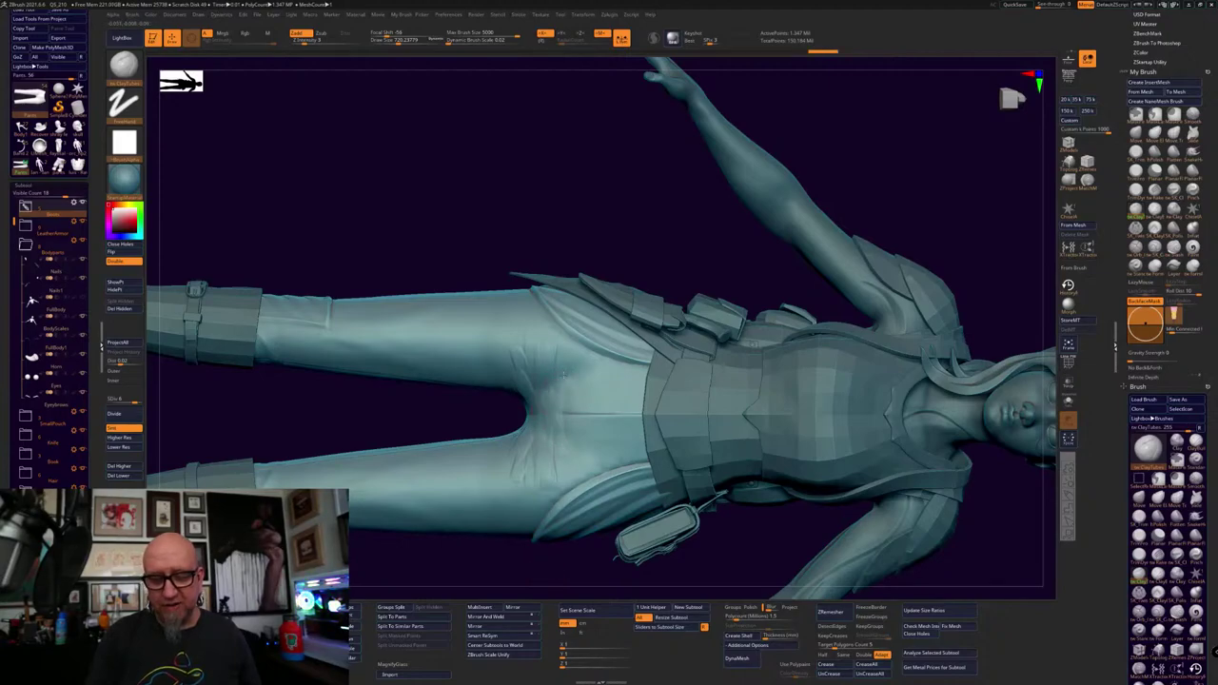
alt+drag(516, 590, 764, 387)
alt+drag(720, 444, 752, 440)
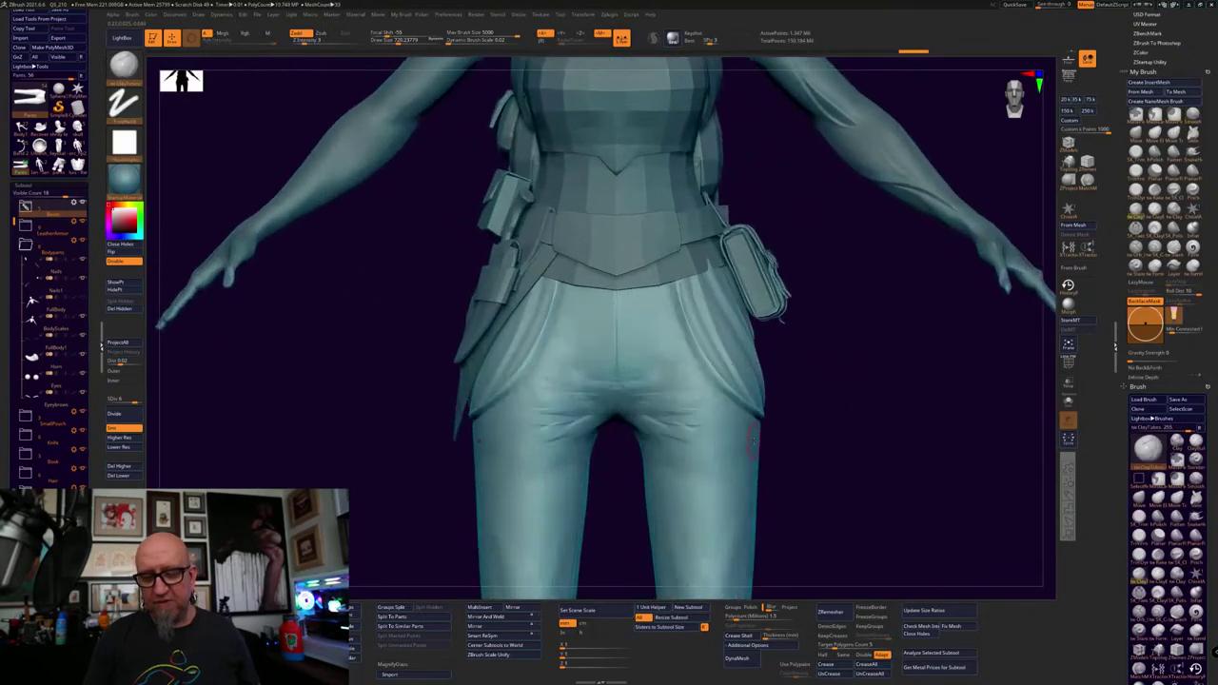
shift+drag(824, 366, 826, 363)
right_click(825, 364)
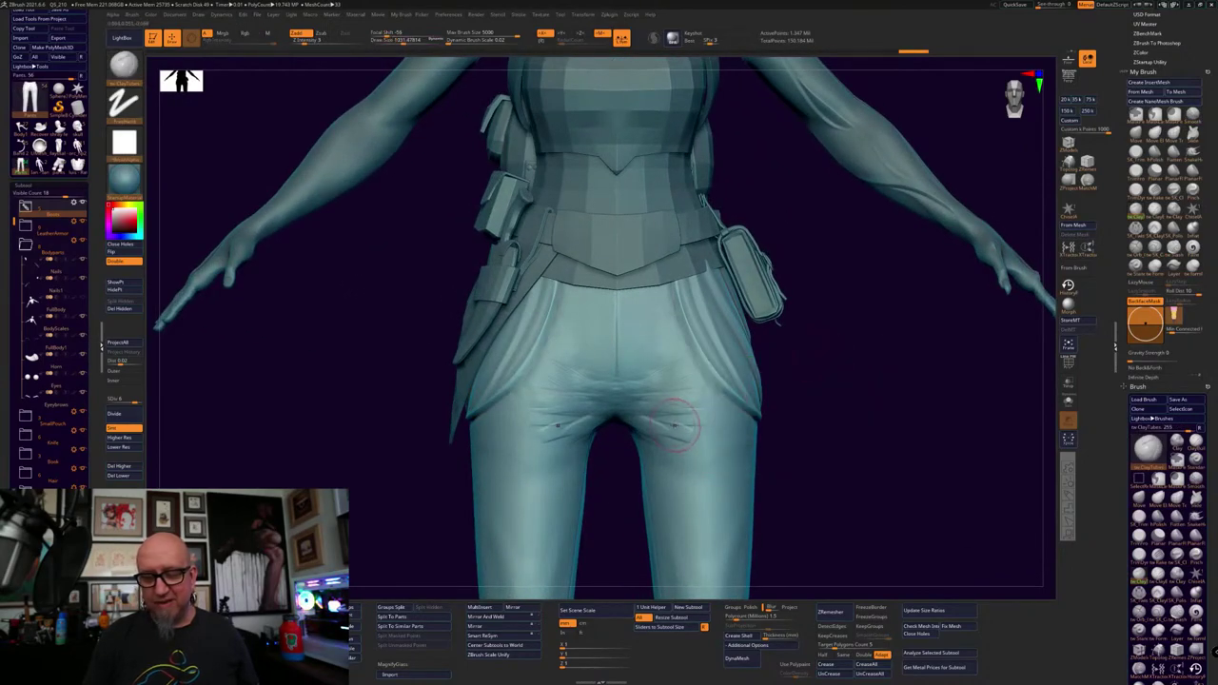
Undo the fold strokes on the pants back to the smooth crotch and thigh surface
key(ctrl+z)
key(ctrl+z)
key(ctrl+z)
key(ctrl+z)
key(ctrl+z)
key(ctrl+z)
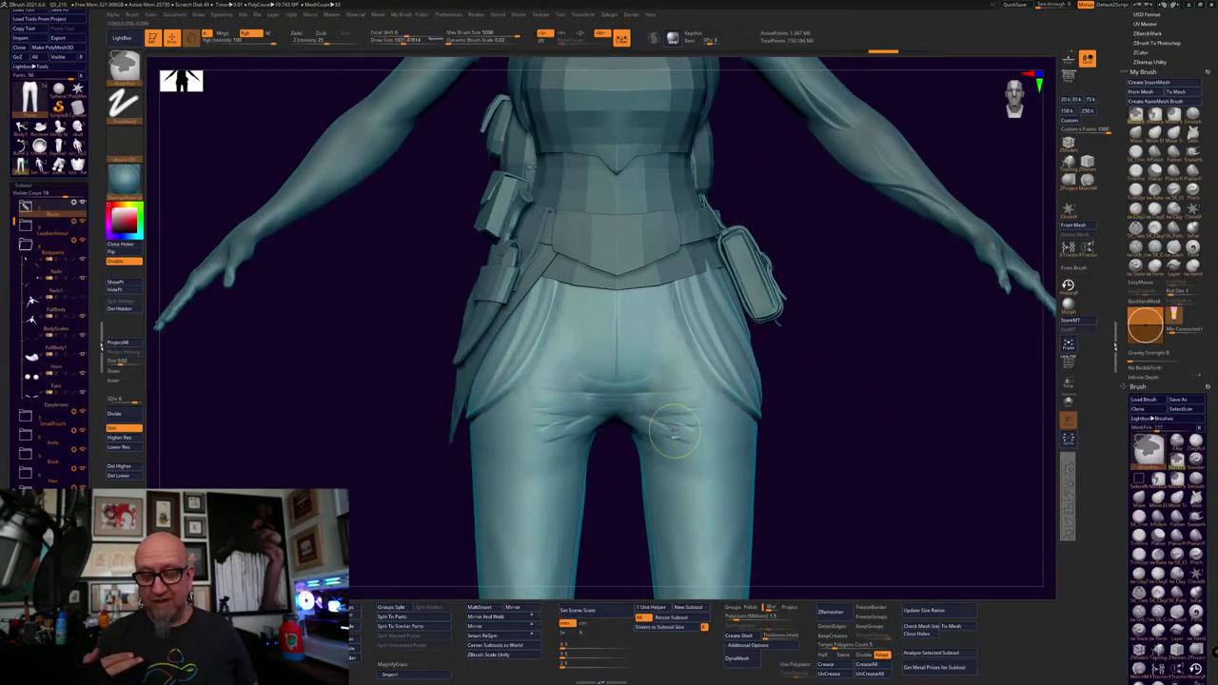
key(ctrl+z)
key(ctrl+z)
key(ctrl+z)
key(ctrl+z)
key(ctrl+z)
key(ctrl+z)
key(ctrl+z)
key(ctrl+z)
key(ctrl+z)
key(ctrl+z)
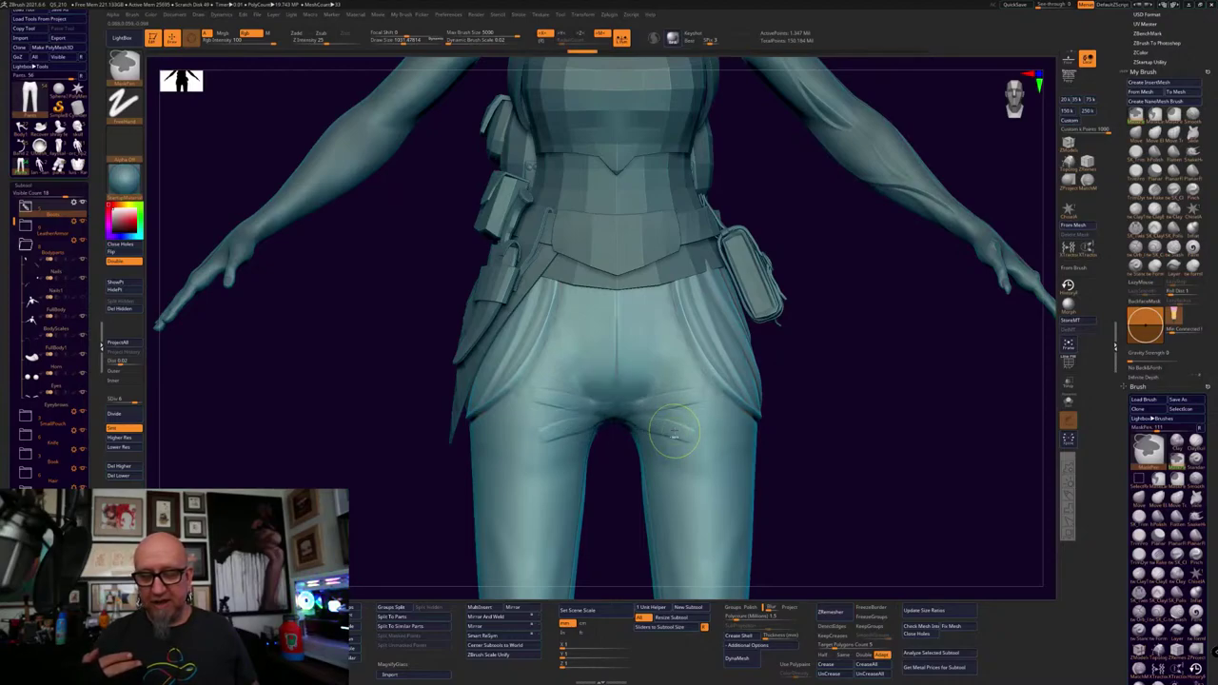
key(ctrl+z)
key(ctrl+z)
key(ctrl+z)
key(ctrl+z)
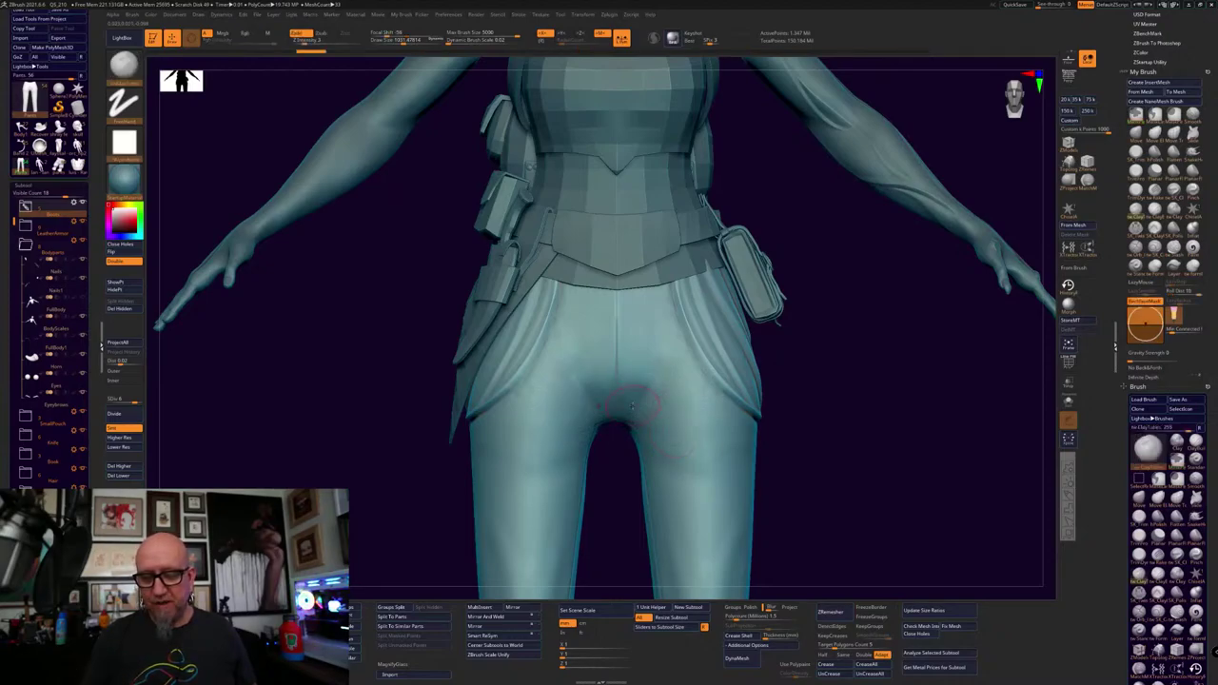
Sketch a red livedraw arch along the crotch and inner thighs, and clear the annotation
alt+drag(805, 443, 805, 353)
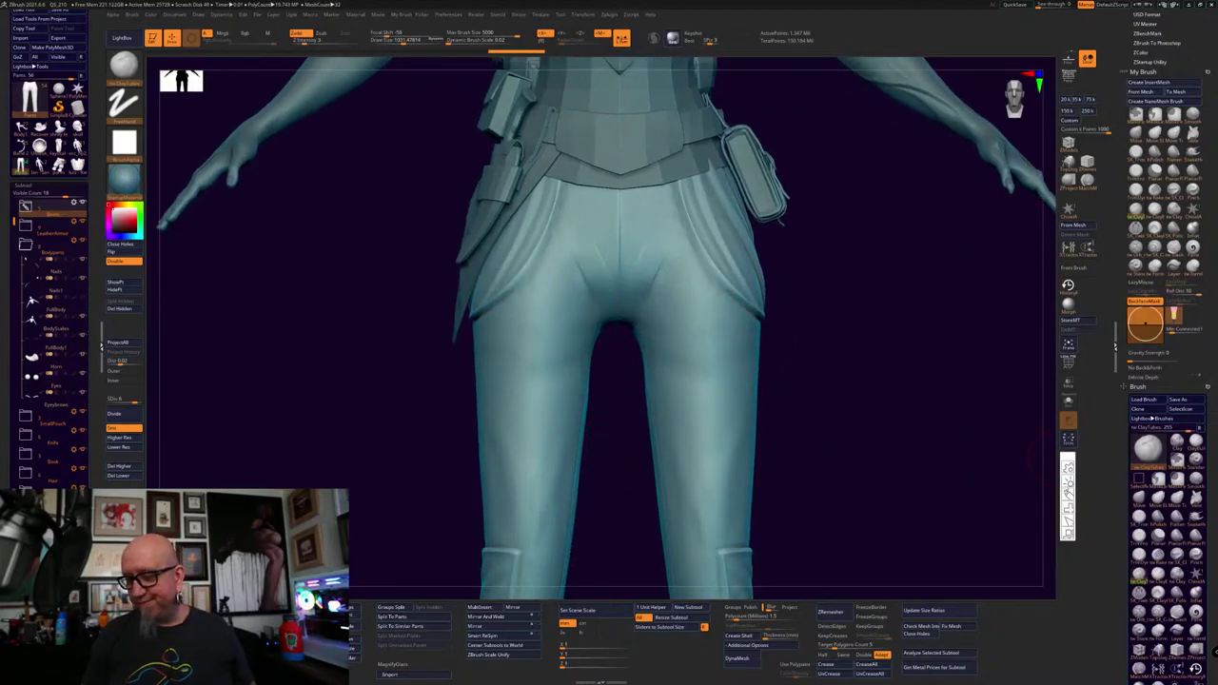
click(1067, 490)
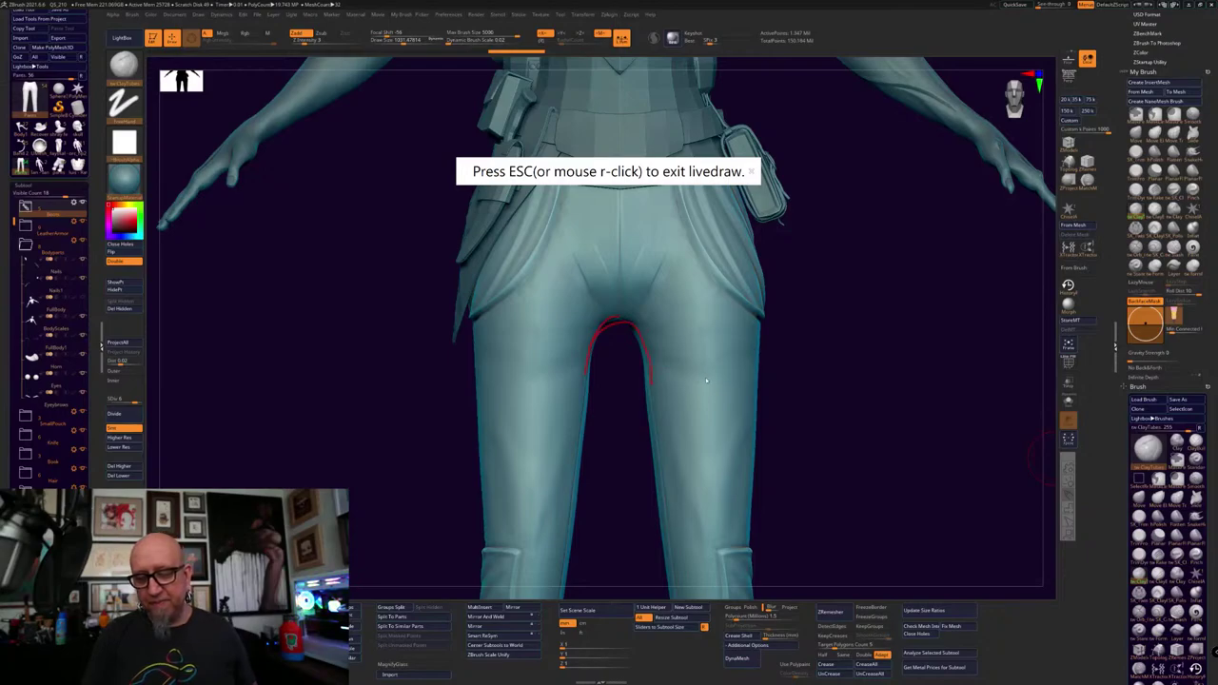
key(Escape)
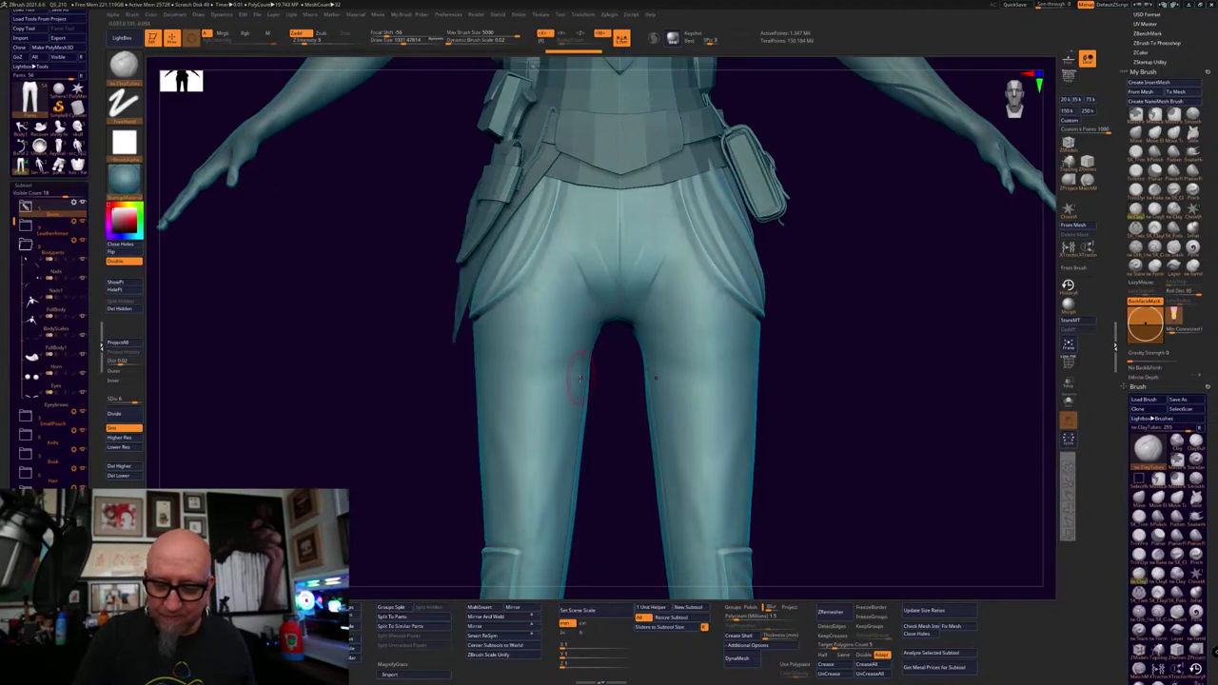
Annotate the crotch seam and tension lines running from the groin down both inner thighs in red, and clear the sketch
click(1067, 495)
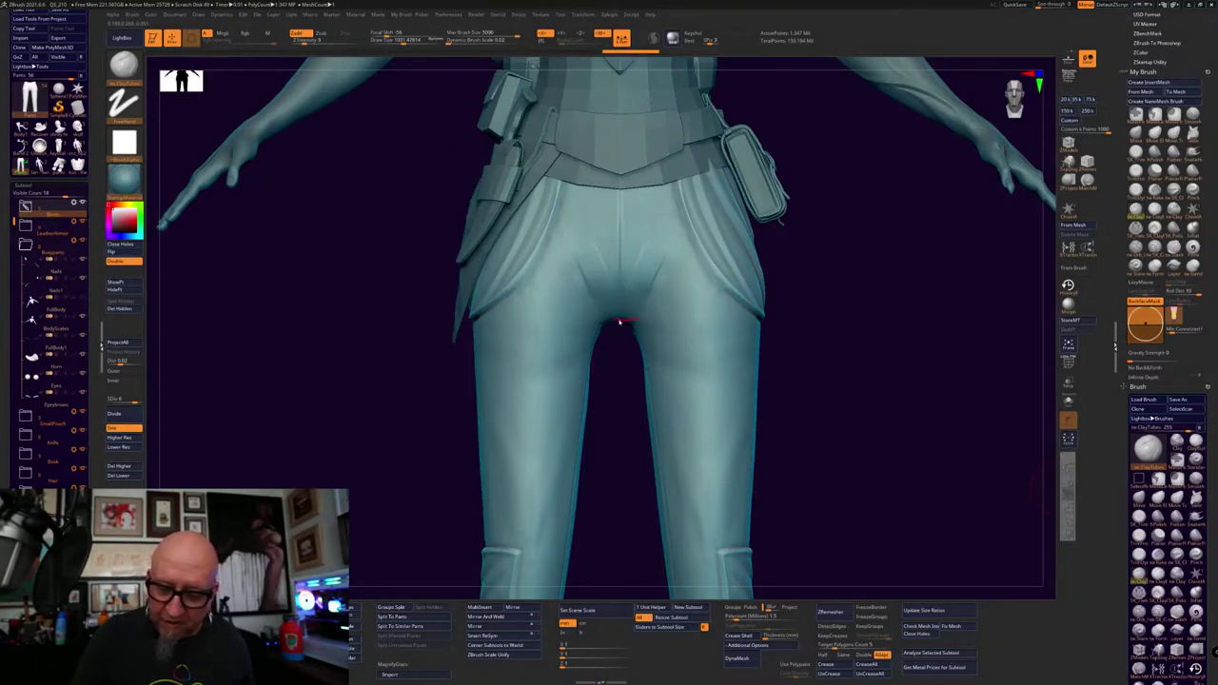
mouse_move(619, 323)
mouse_down()
mouse_move(629, 320)
mouse_move(598, 310)
mouse_move(575, 522)
mouse_up()
mouse_move(653, 281)
mouse_down()
mouse_move(641, 391)
mouse_move(663, 476)
mouse_up()
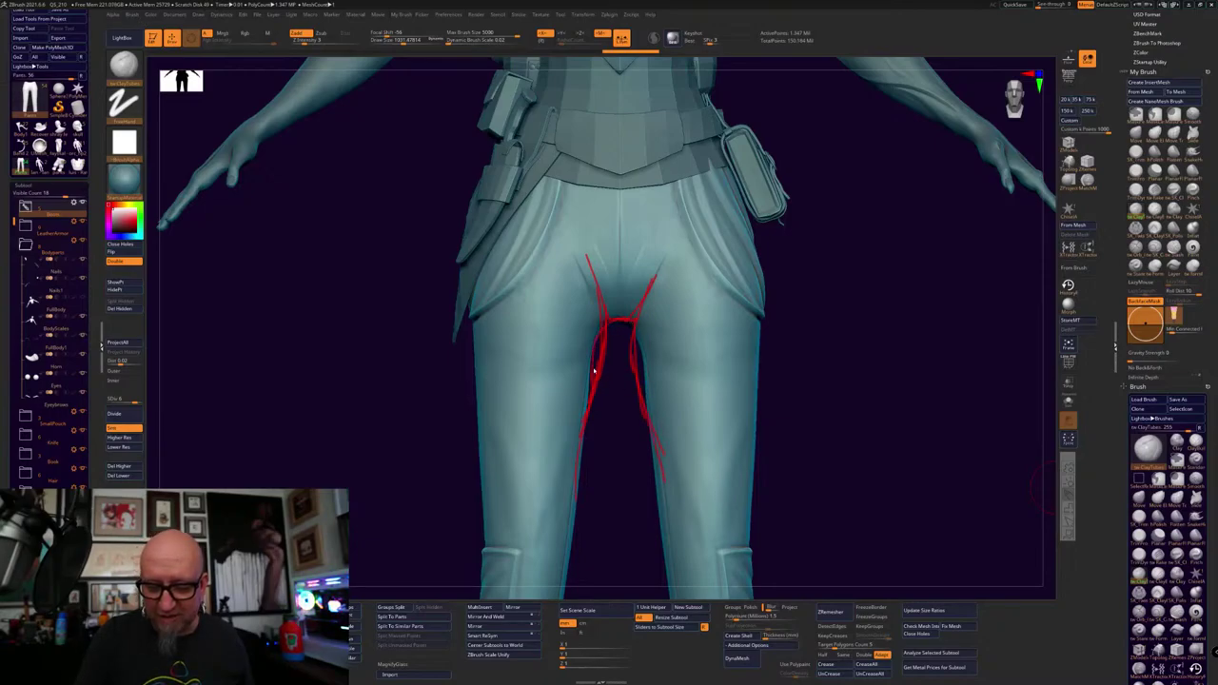
drag(615, 328, 574, 425)
key(Escape)
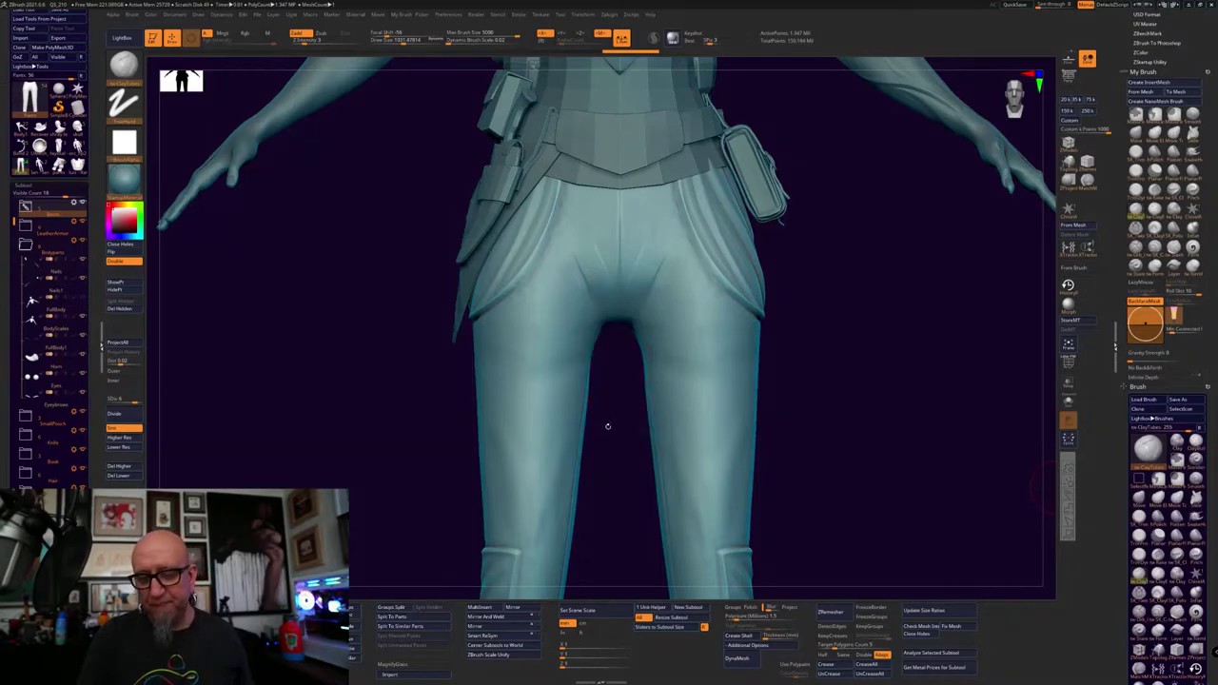
Annotate in red the pull folds radiating from the crotch, the inner-leg lines and the outer silhouettes of both thighs
click(1066, 495)
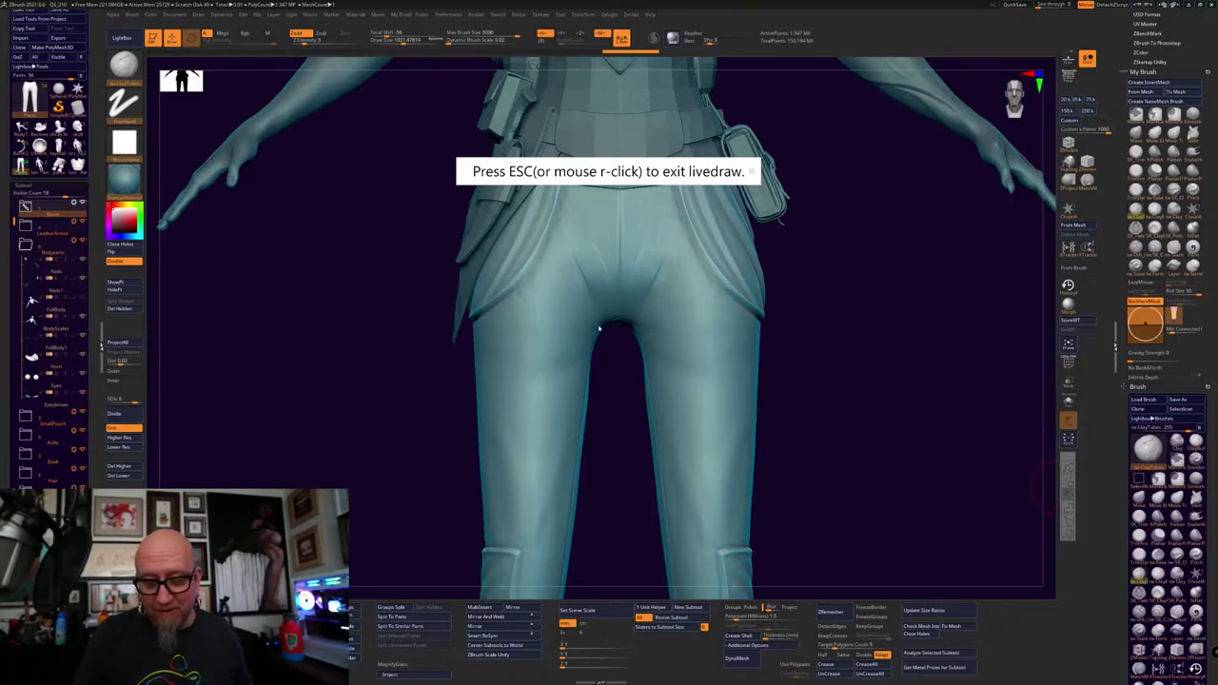
drag(653, 341, 695, 376)
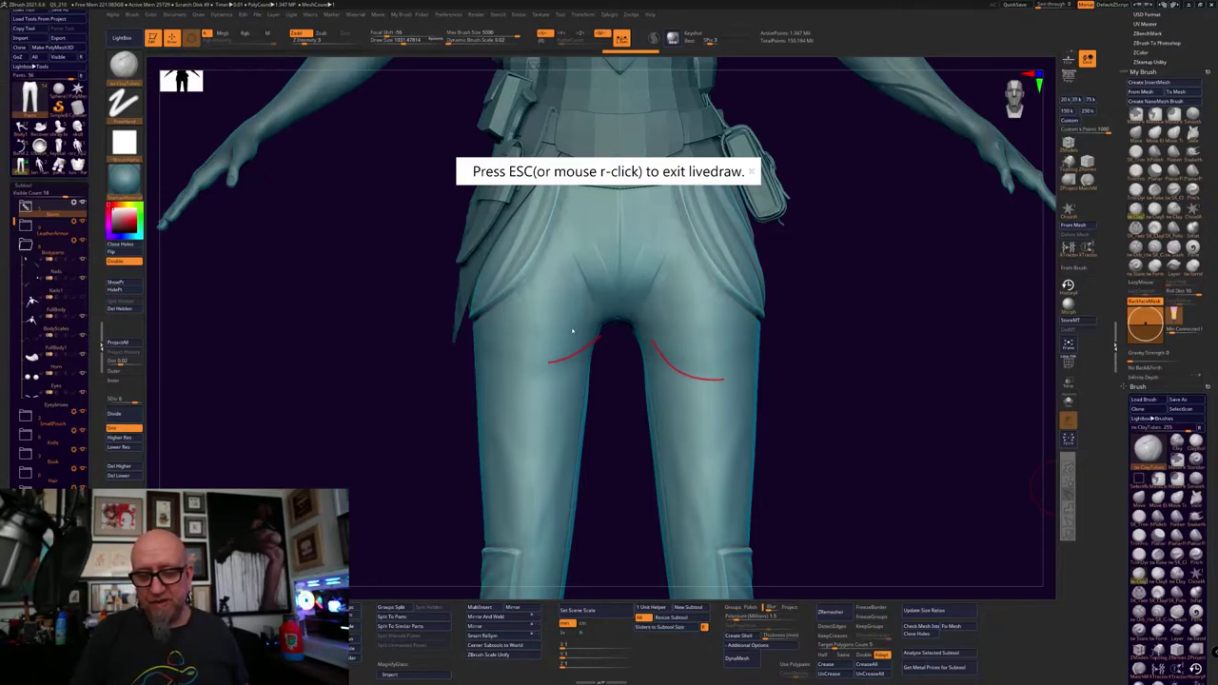
mouse_move(552, 319)
mouse_down()
mouse_move(693, 314)
mouse_move(600, 319)
mouse_move(616, 312)
mouse_move(576, 466)
mouse_up()
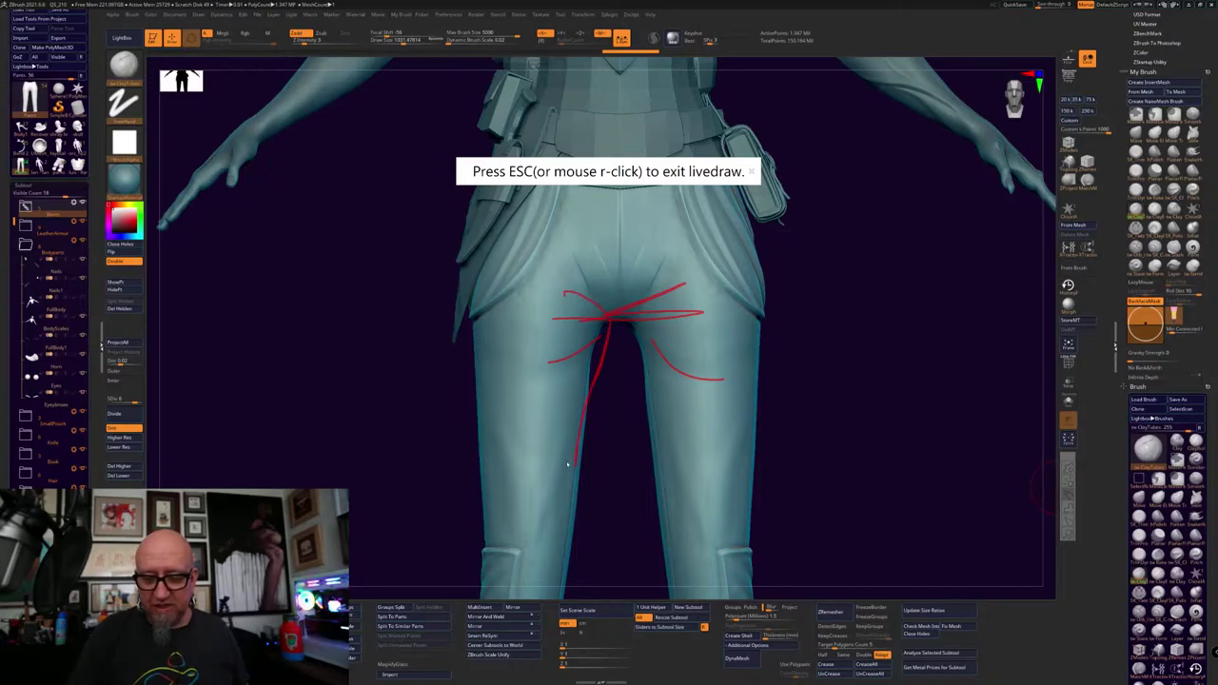
drag(625, 336, 657, 454)
drag(604, 352, 569, 519)
drag(499, 231, 492, 552)
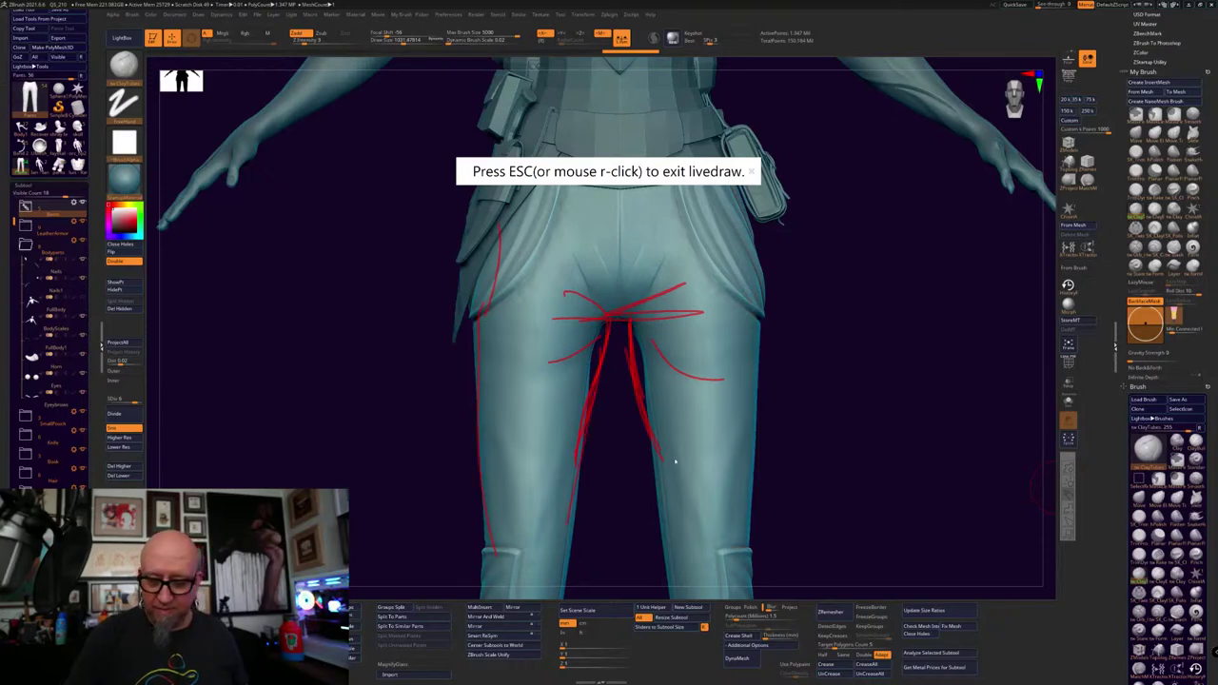
mouse_move(733, 228)
mouse_down()
mouse_move(740, 487)
mouse_move(725, 529)
mouse_up()
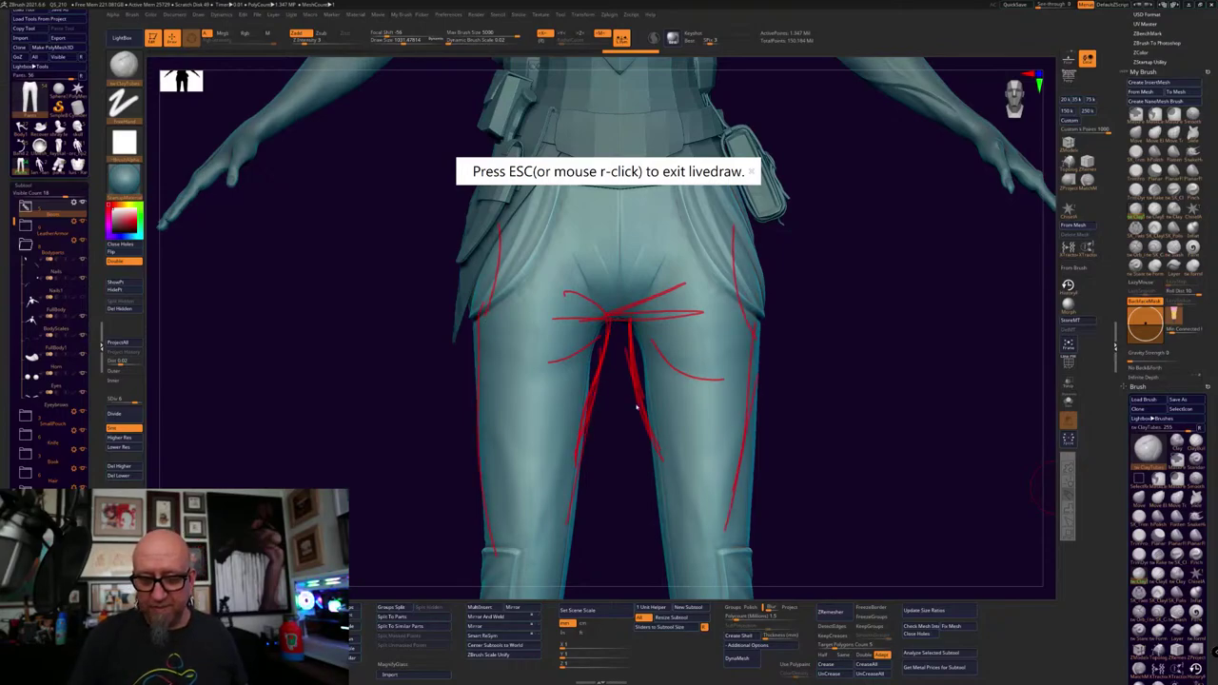
Reinforce the red fold lines crossing at the crotch and along the inner thigh, and bring up the Windows Start menu
drag(632, 321, 641, 370)
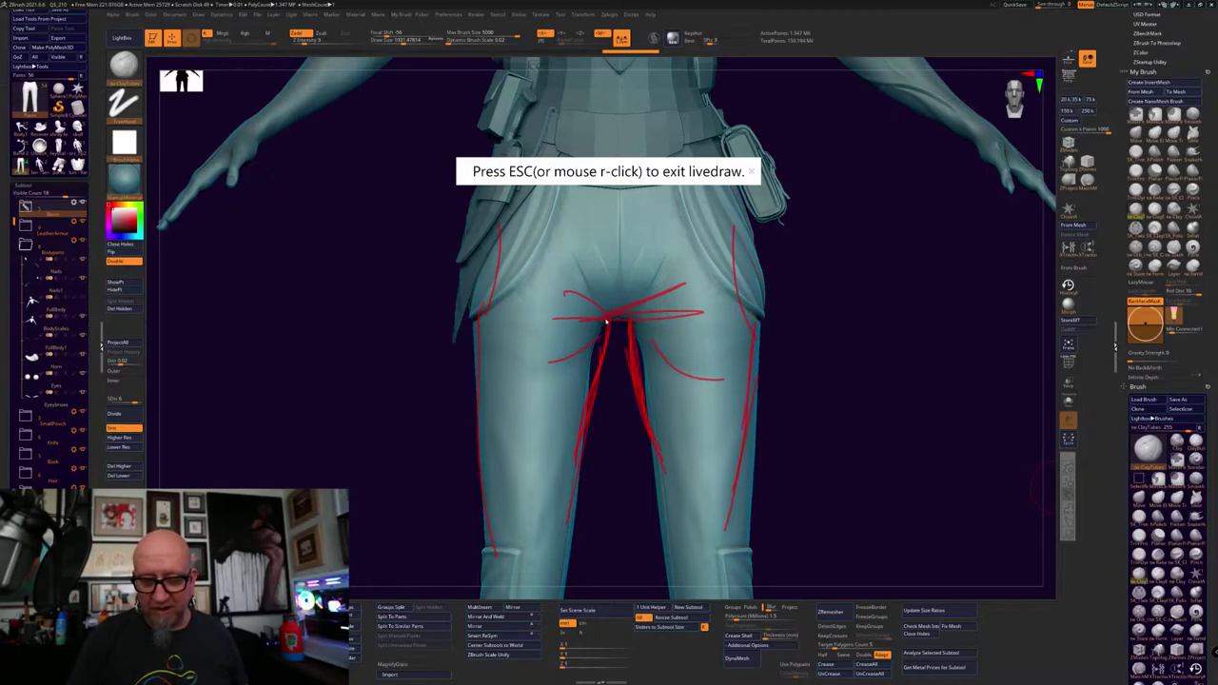
drag(704, 315, 618, 318)
drag(564, 327, 618, 317)
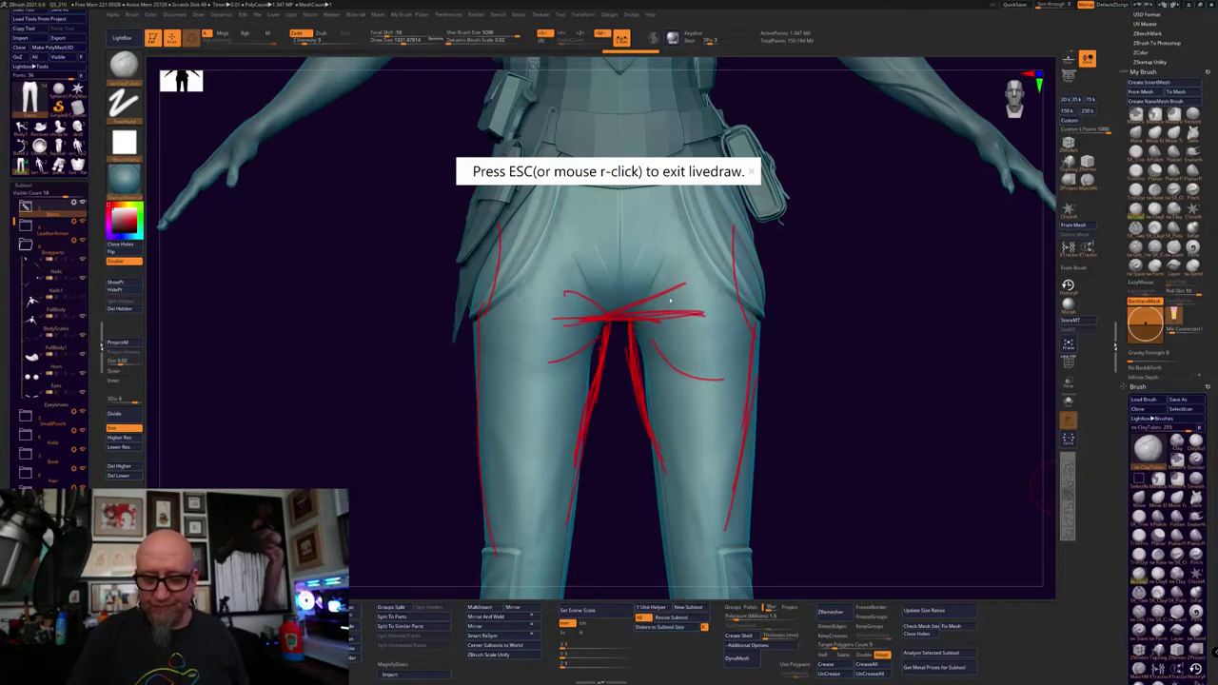
drag(684, 284, 611, 317)
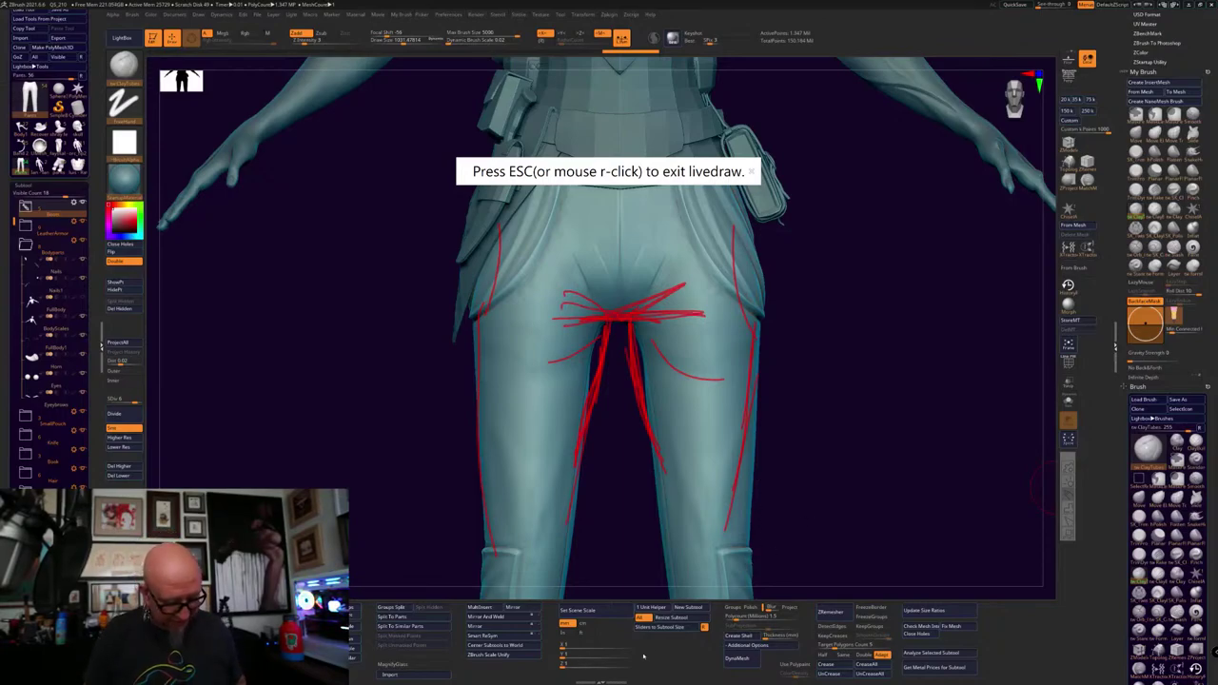
key(super)
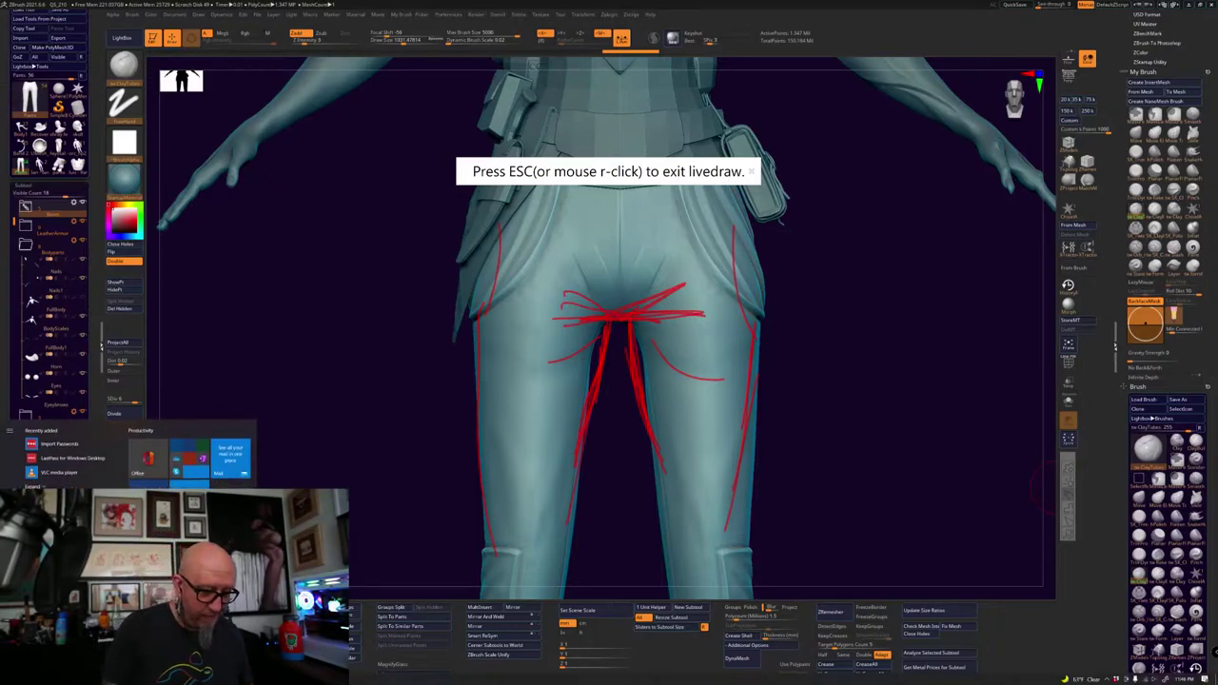
Switch to Chrome, exit the livedraw overlay, and search Google Images for "female pant front" in a new tab
key(Return)
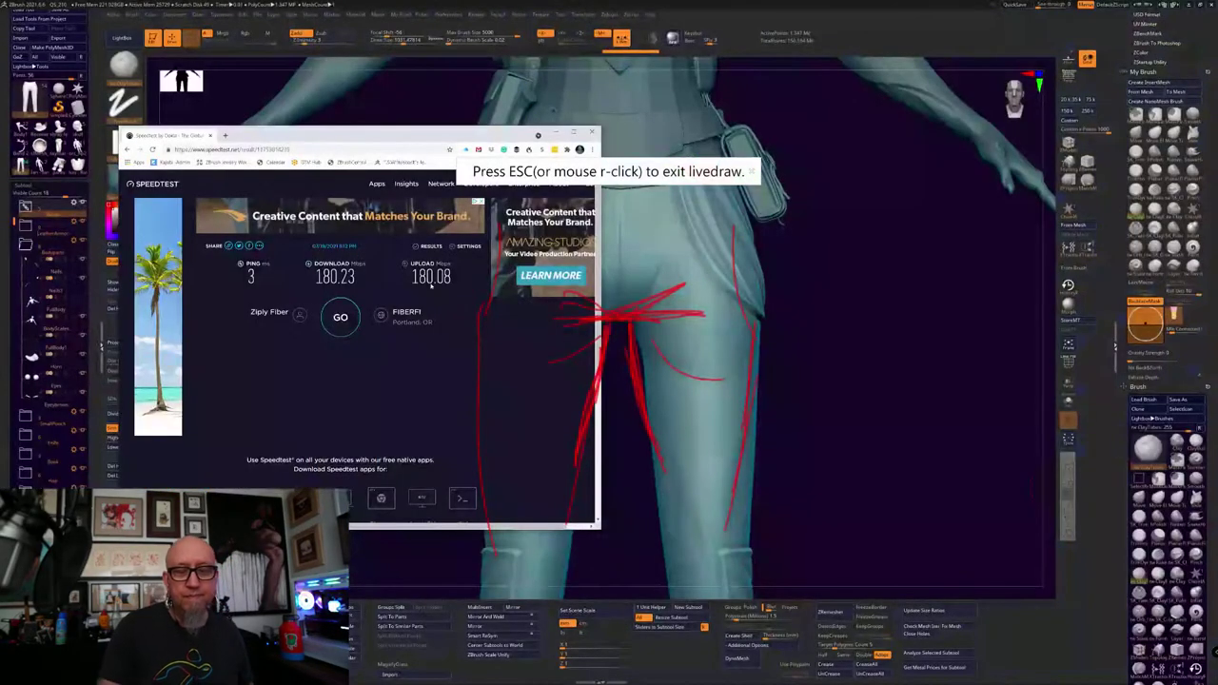
mouse_move(417, 133)
mouse_down()
mouse_move(473, 106)
mouse_move(633, 139)
mouse_move(666, 169)
mouse_up()
key(Escape)
key(ctrl+t)
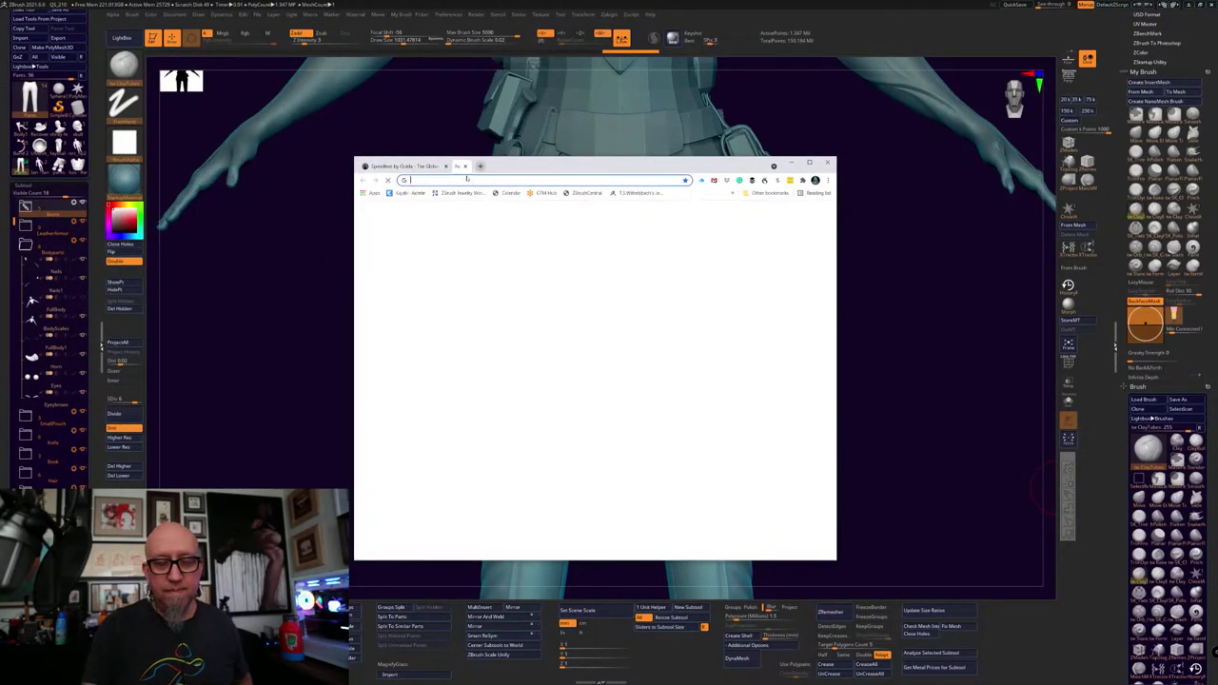
click(467, 180)
text(fe)
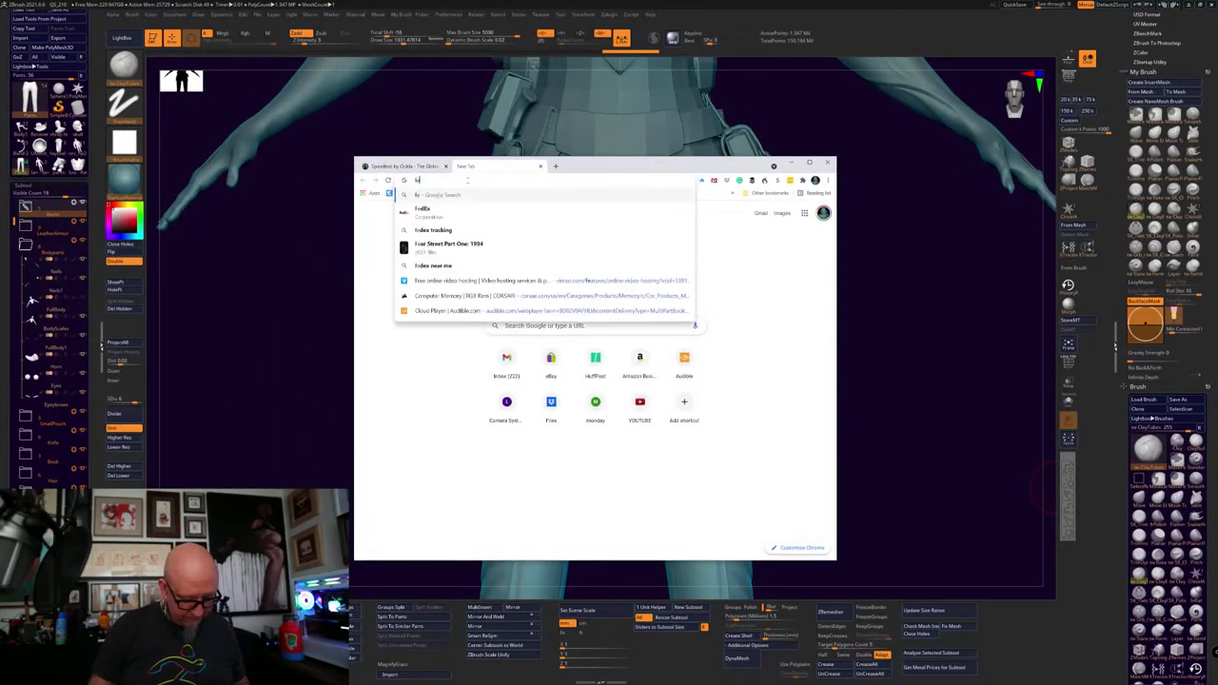
text(male)
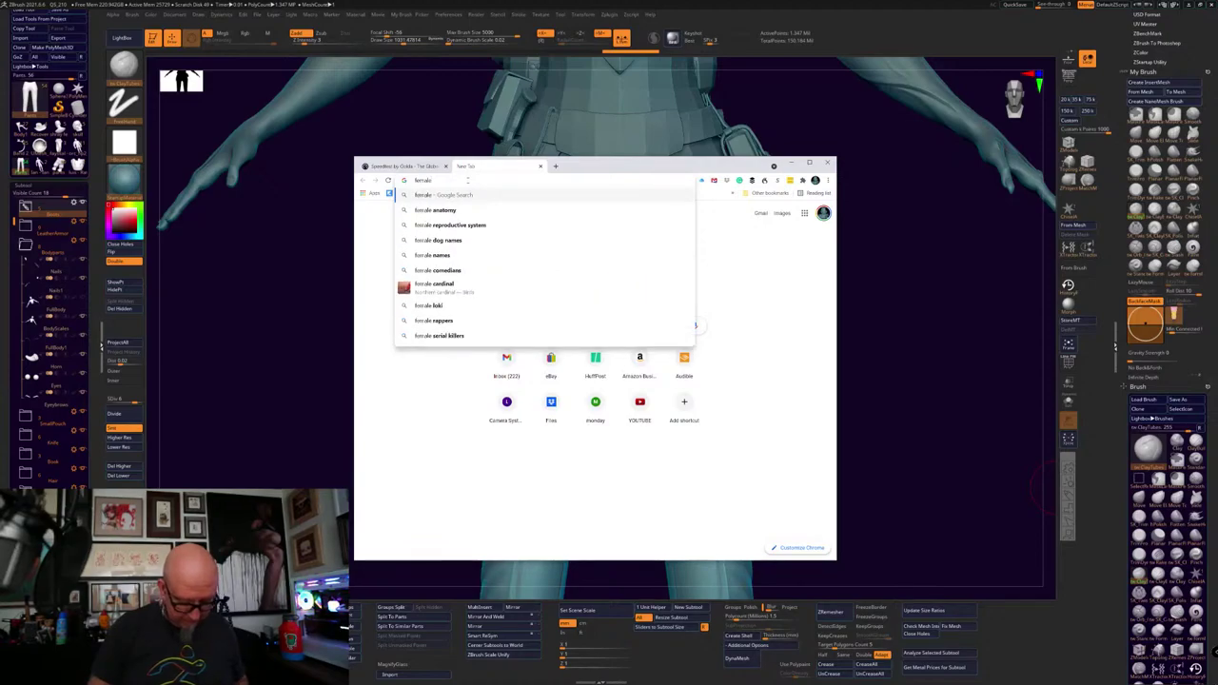
text( pant)
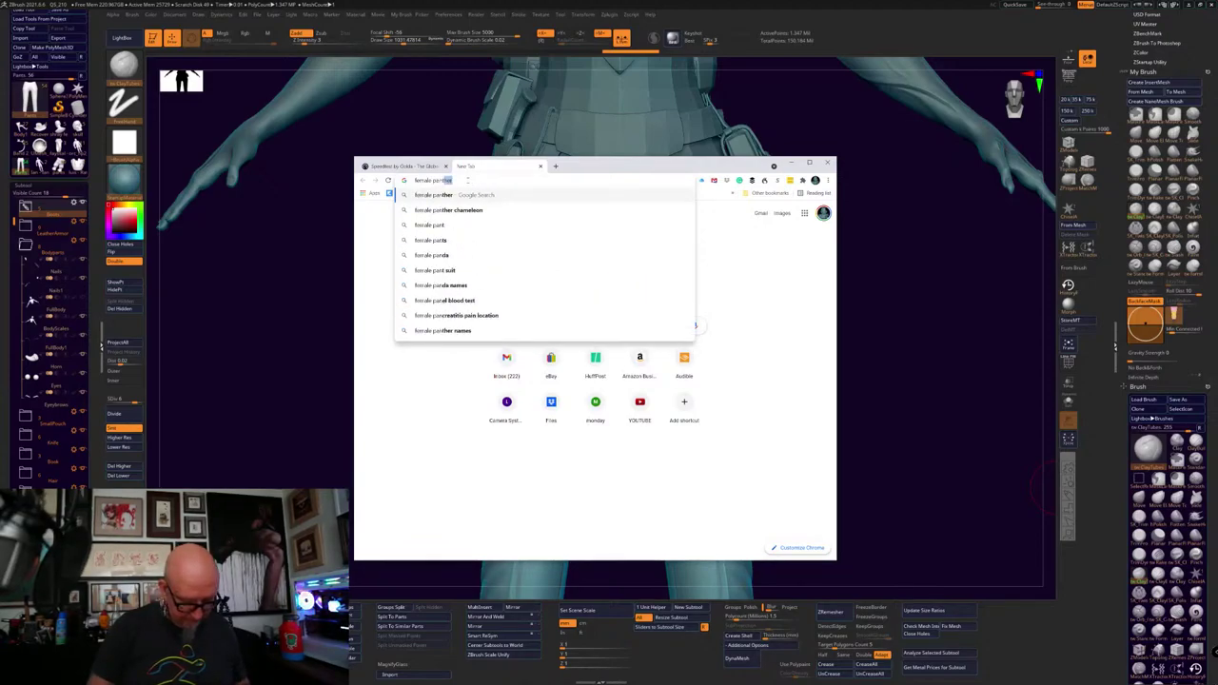
text( front)
key(Return)
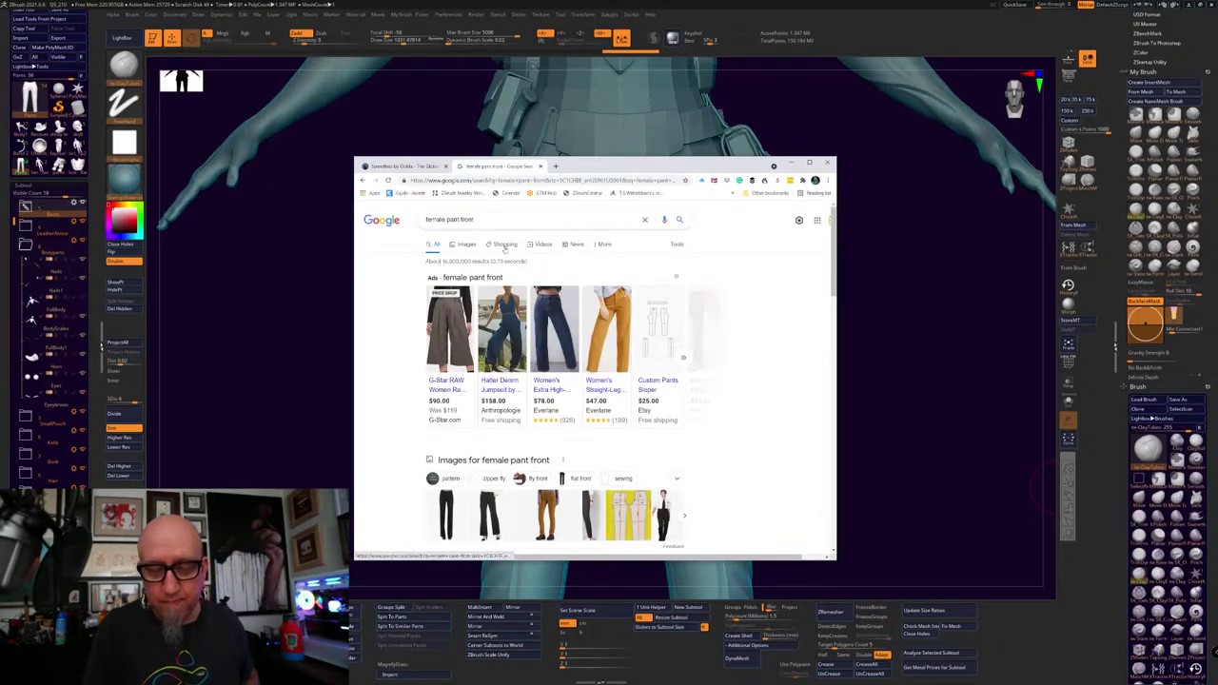
click(463, 247)
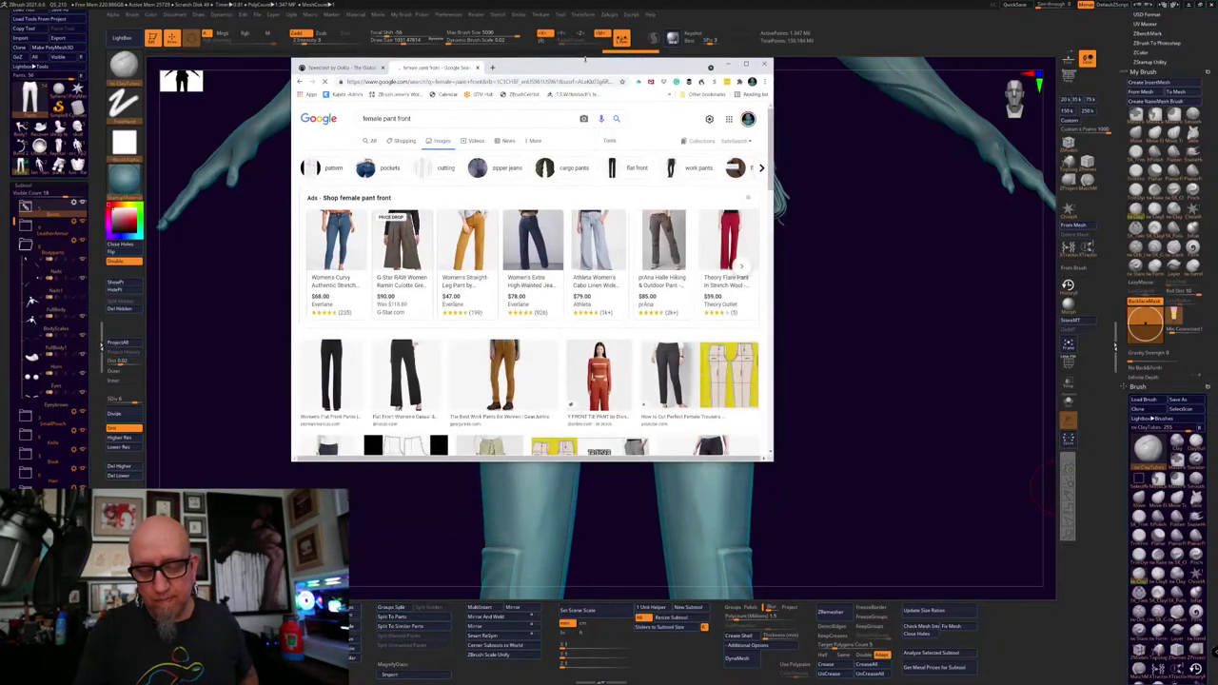
Enlarge the browser window, compare the trouser photos for crotch folds, and preview the brown GearJunkie work pants image
drag(773, 461, 1026, 639)
mouse_move(795, 67)
mouse_down()
mouse_move(766, 53)
mouse_move(799, 65)
mouse_up()
mouse_move(486, 221)
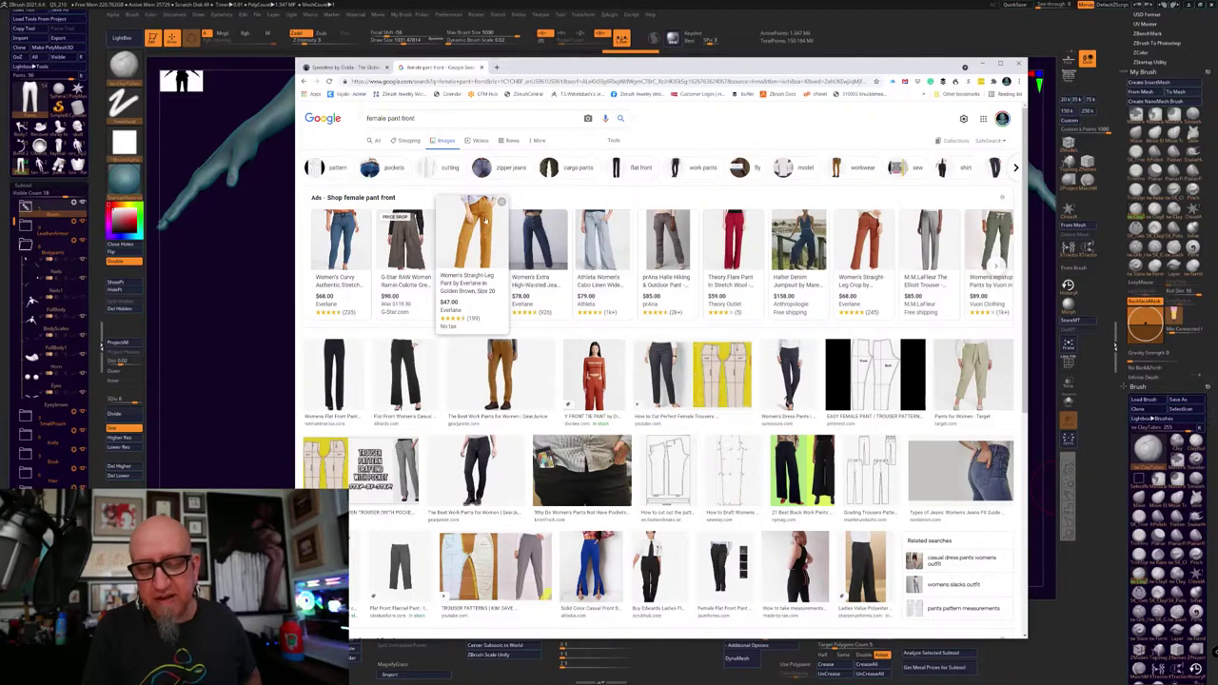
mouse_move(603, 233)
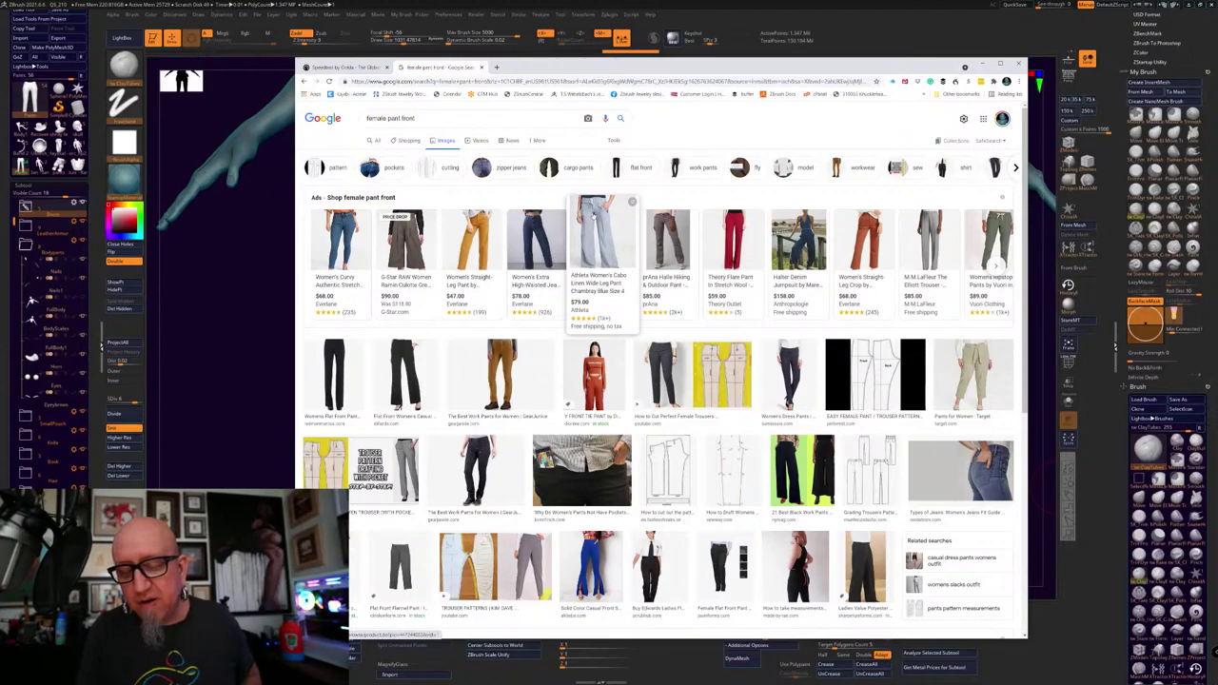
mouse_move(669, 210)
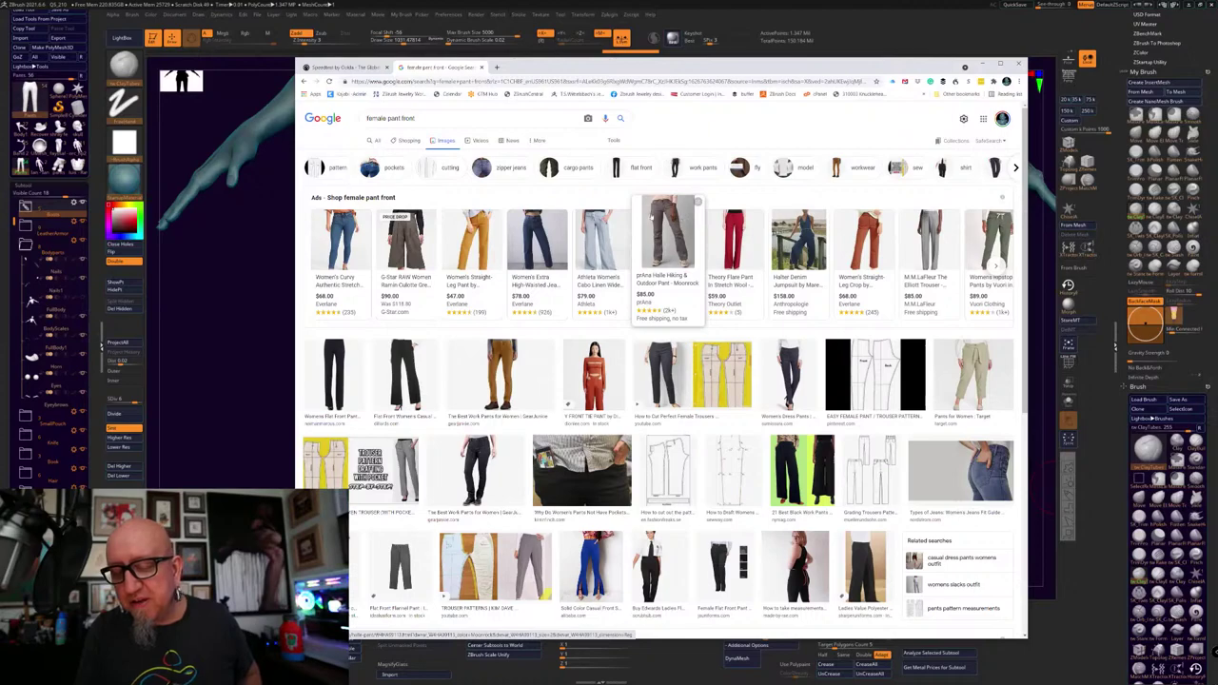
mouse_move(865, 228)
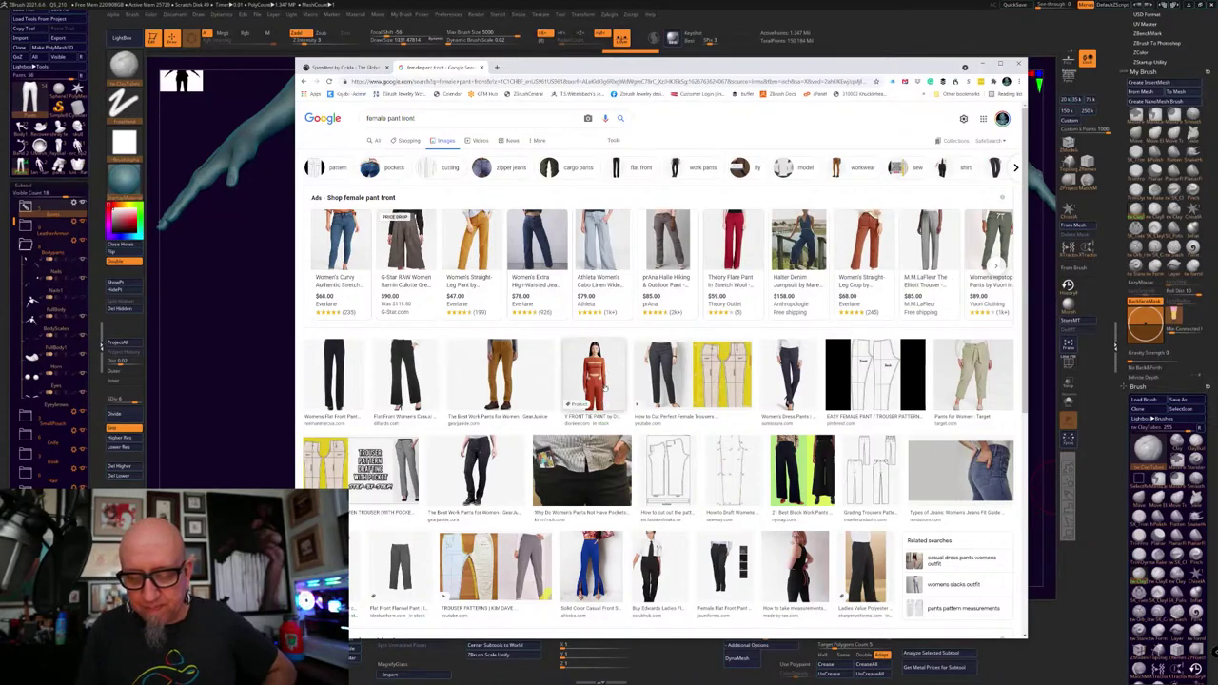
click(505, 376)
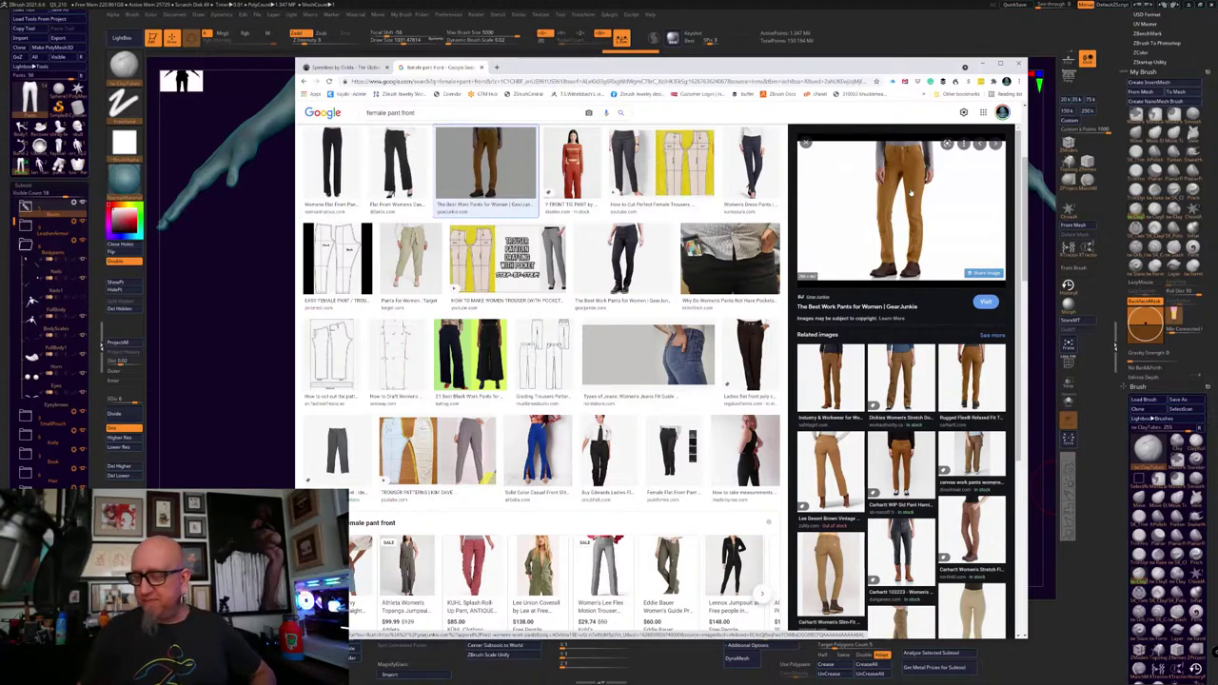
Trace the crotch curves of the trouser pattern drawings in the image results with red livedraw lines
key(ctrl+2)
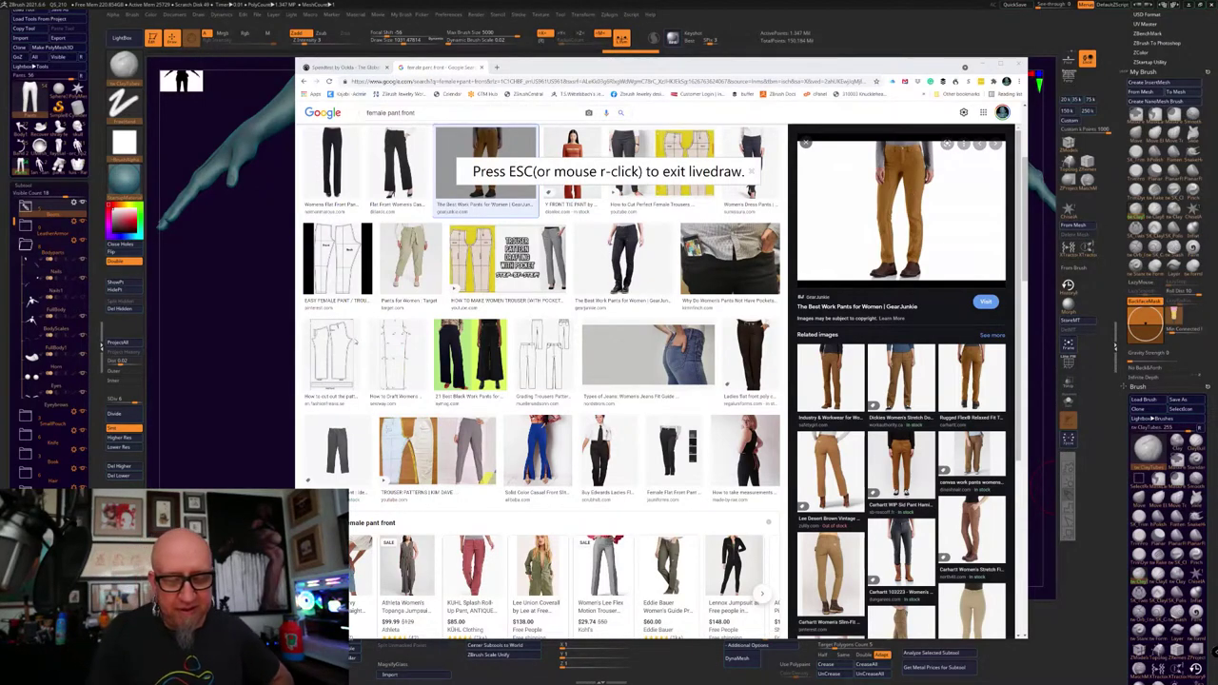
drag(345, 323, 354, 342)
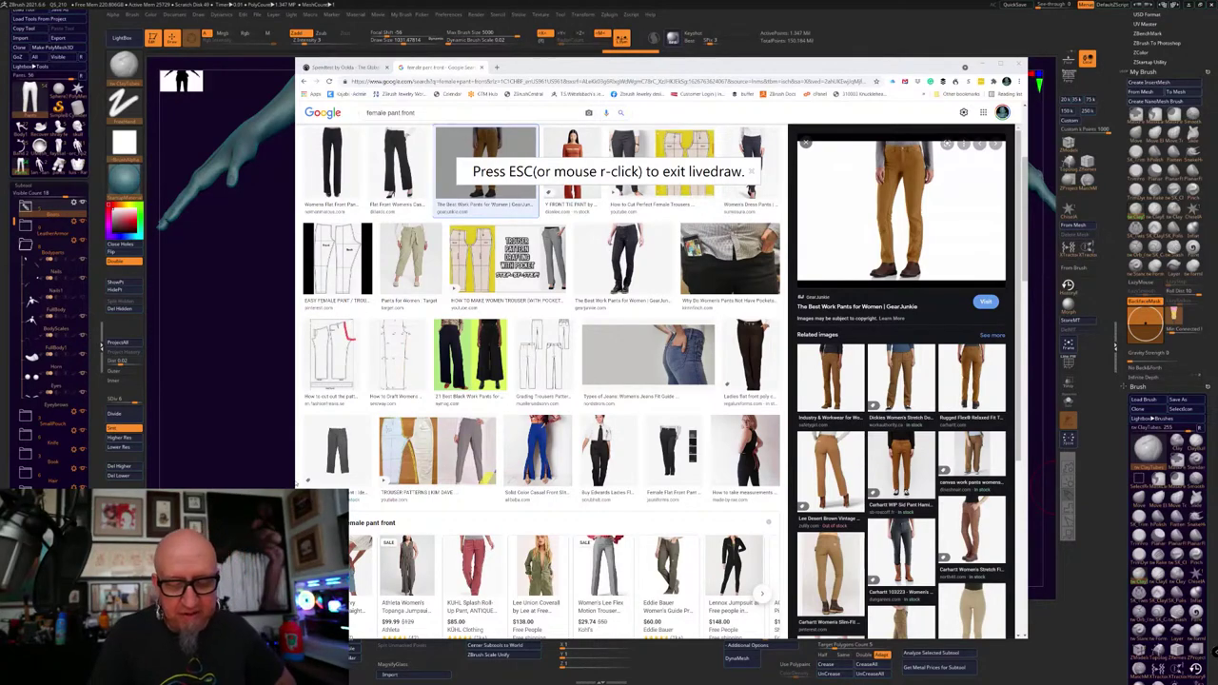
drag(350, 228, 363, 247)
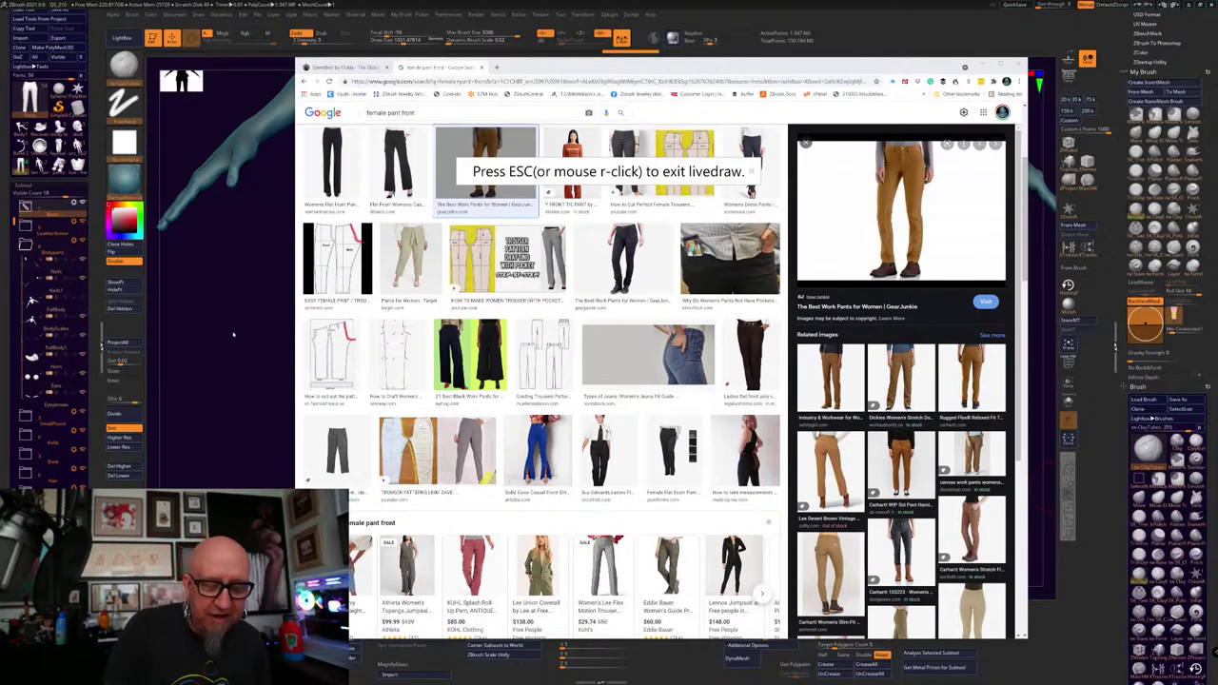
drag(328, 225, 341, 248)
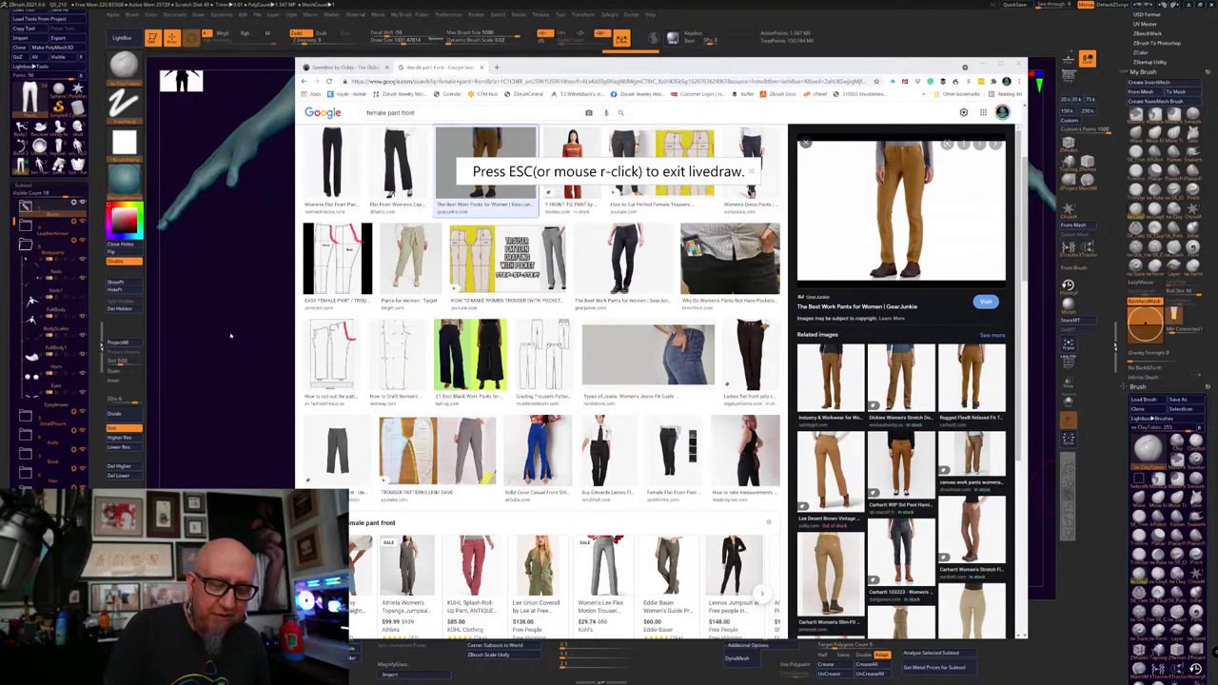
Sketch a red U-shaped crotch curve with reinforcing strokes beside the browser window, and clear the annotations
mouse_move(214, 291)
mouse_down()
mouse_move(226, 368)
mouse_move(257, 373)
mouse_move(275, 350)
mouse_move(277, 297)
mouse_up()
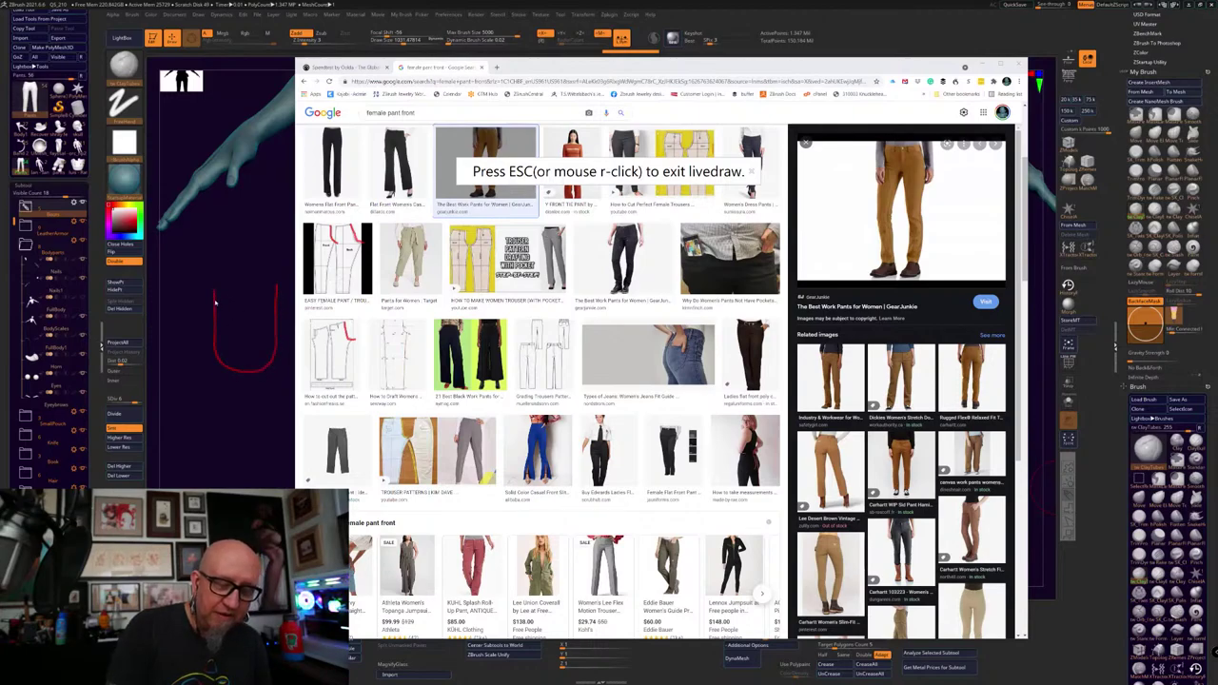
drag(218, 290, 220, 318)
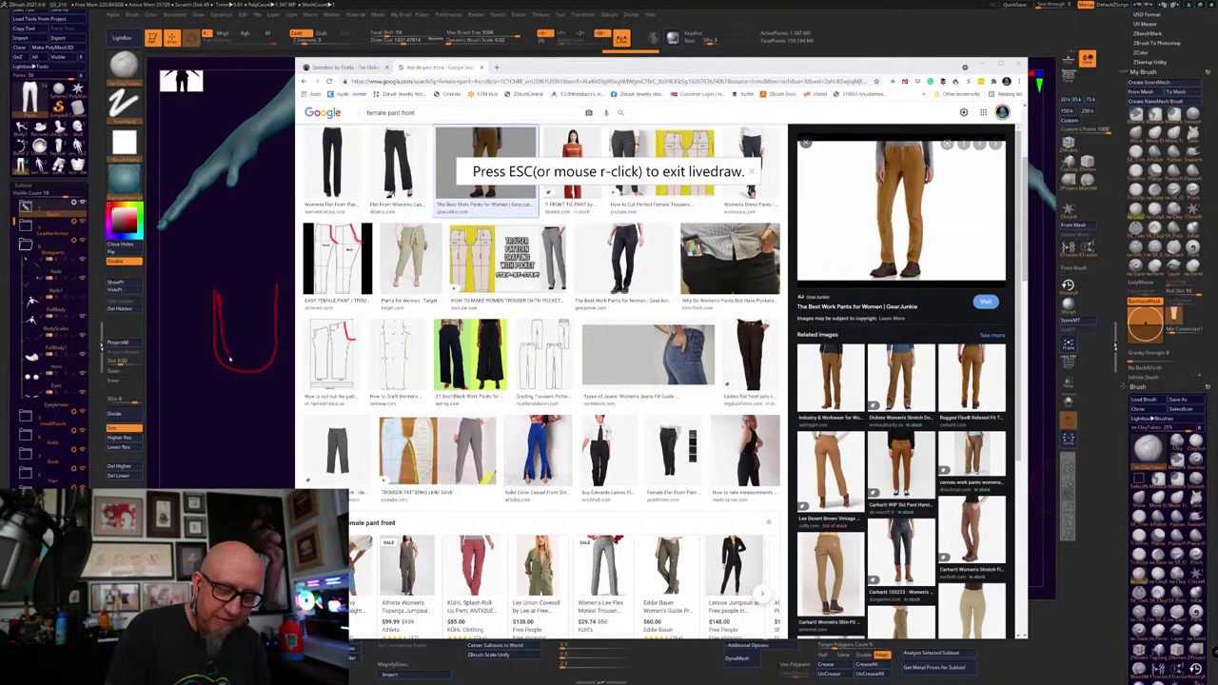
drag(235, 367, 258, 370)
mouse_move(216, 328)
mouse_down()
mouse_move(218, 365)
mouse_move(250, 383)
mouse_up()
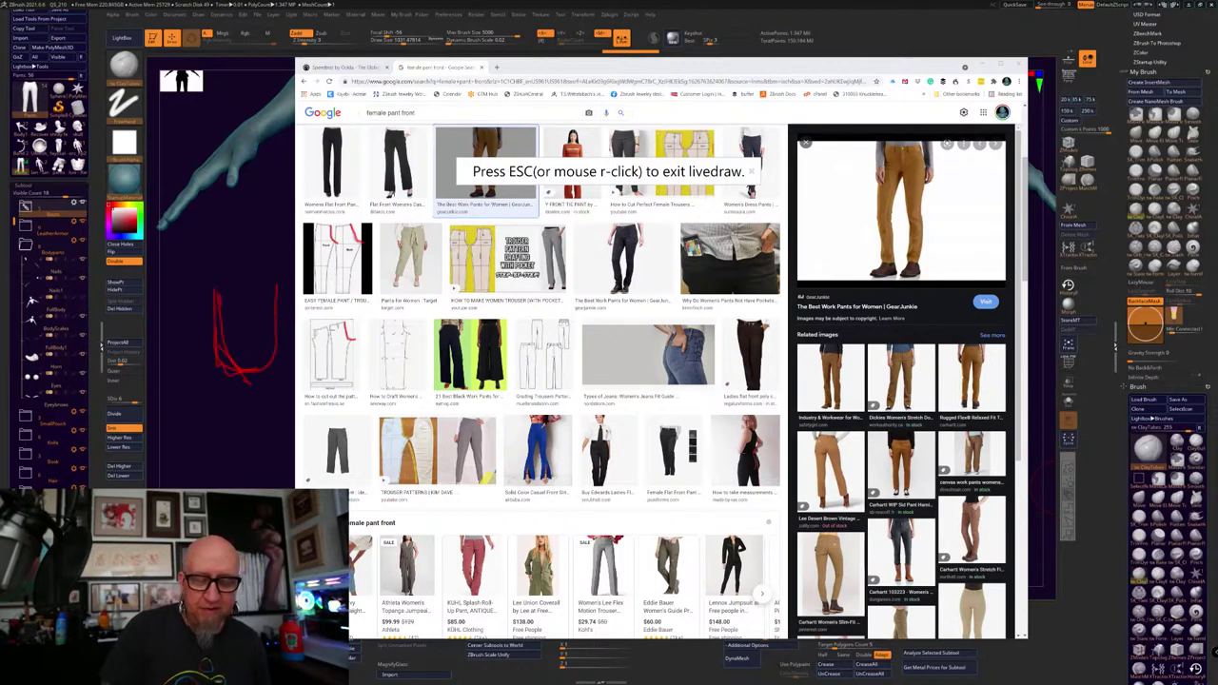
key(Escape)
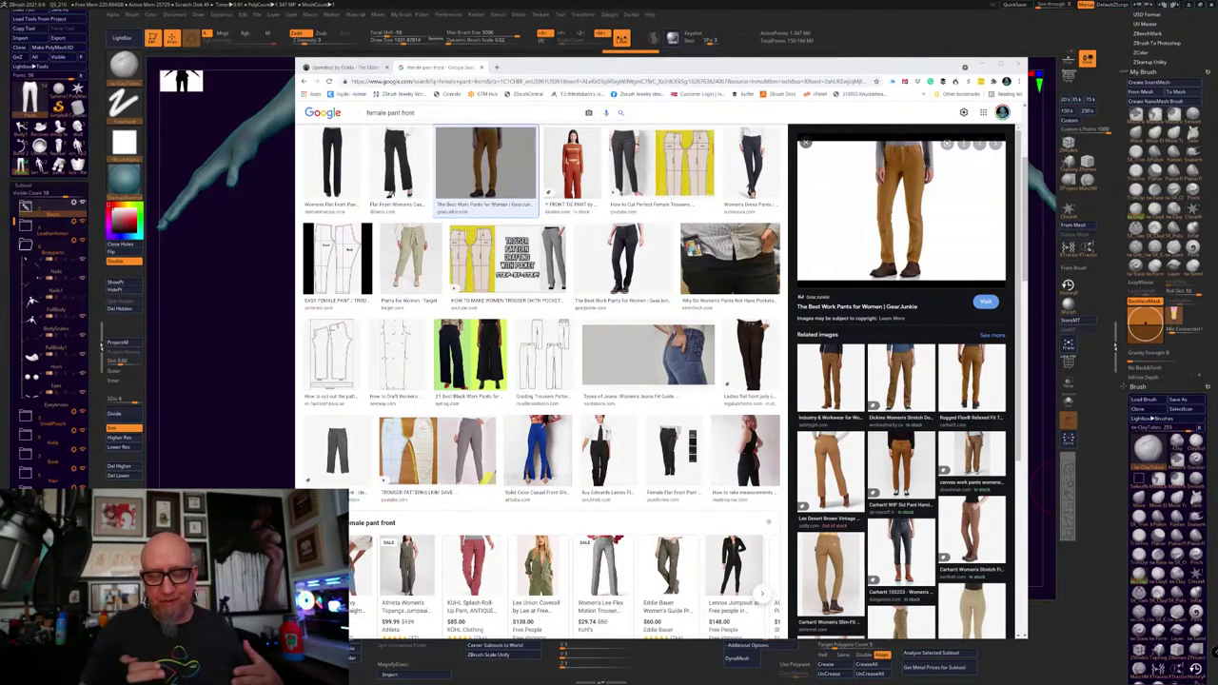
Open the Women's Lee Flex Motion Trouser Pants listing, examine the crotch folds in its enlarged front photo, and return to ZBrush
click(615, 567)
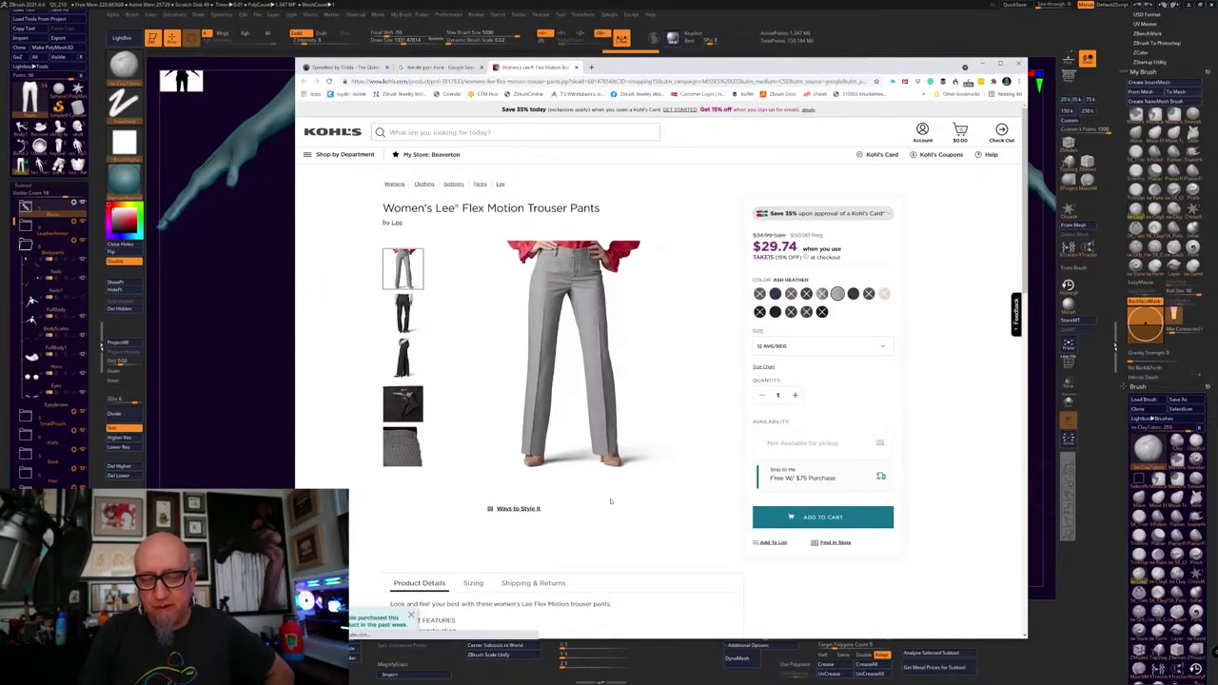
mouse_move(603, 295)
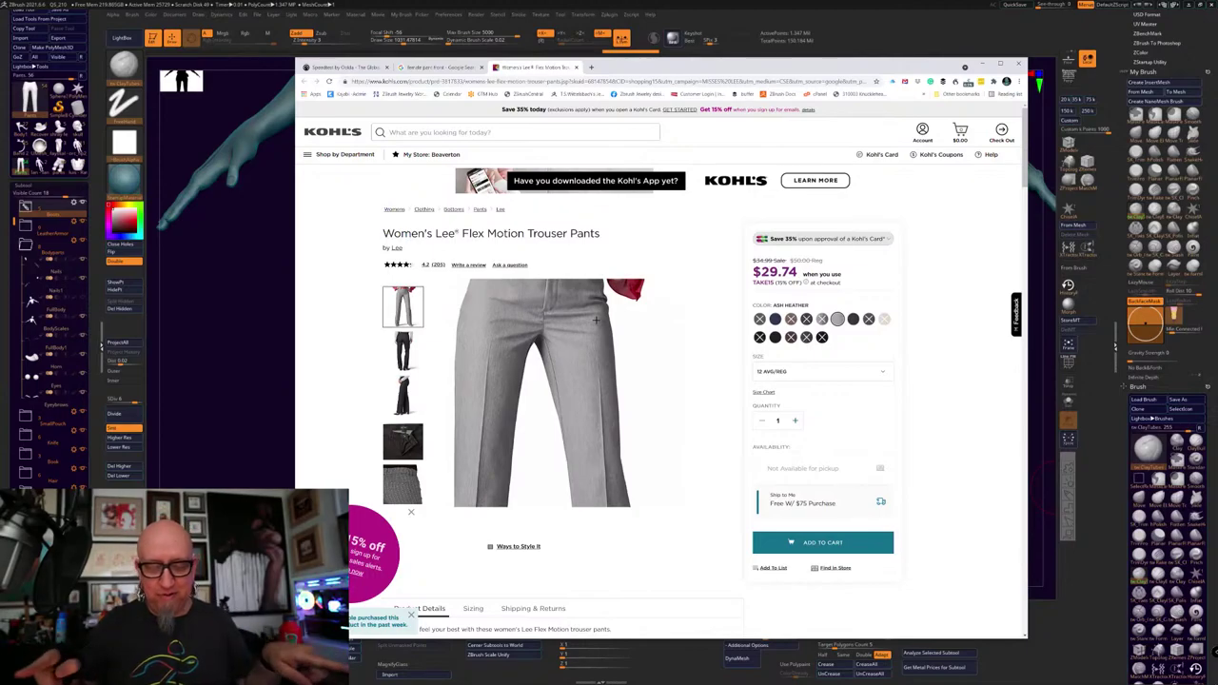
click(239, 461)
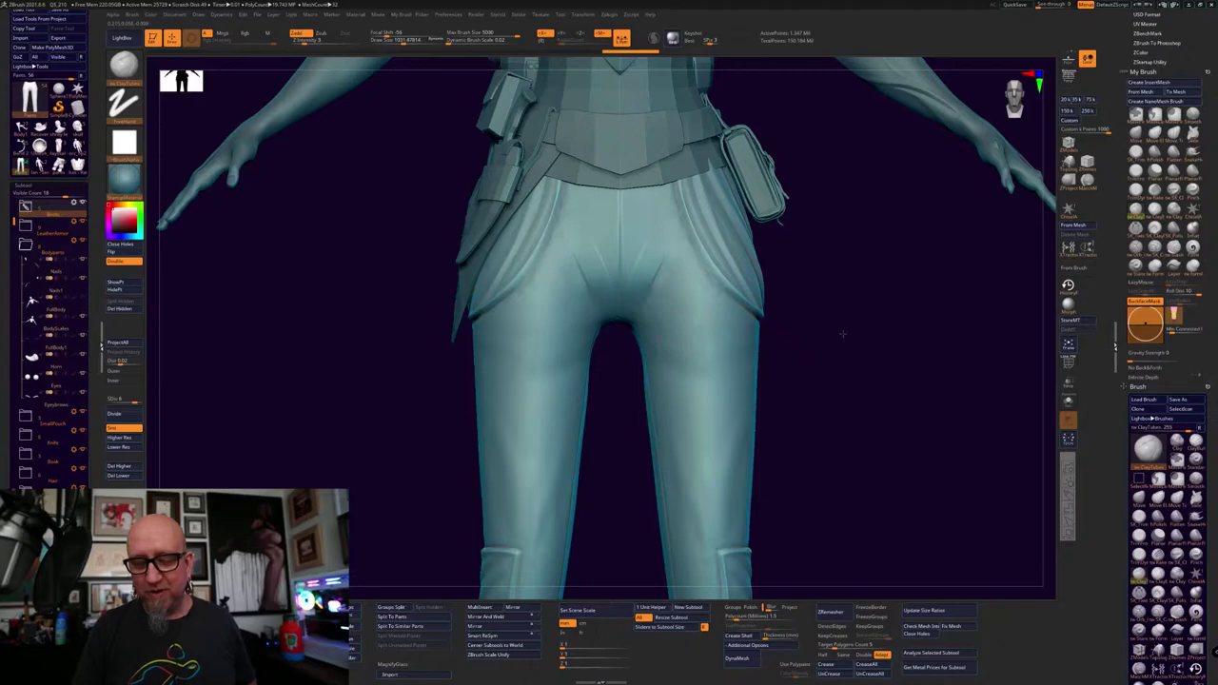
Examine the crotch and thigh shapes of the character's pants from below, from the side and from the front
drag(843, 334, 761, 319)
drag(369, 460, 619, 335)
drag(834, 350, 824, 331)
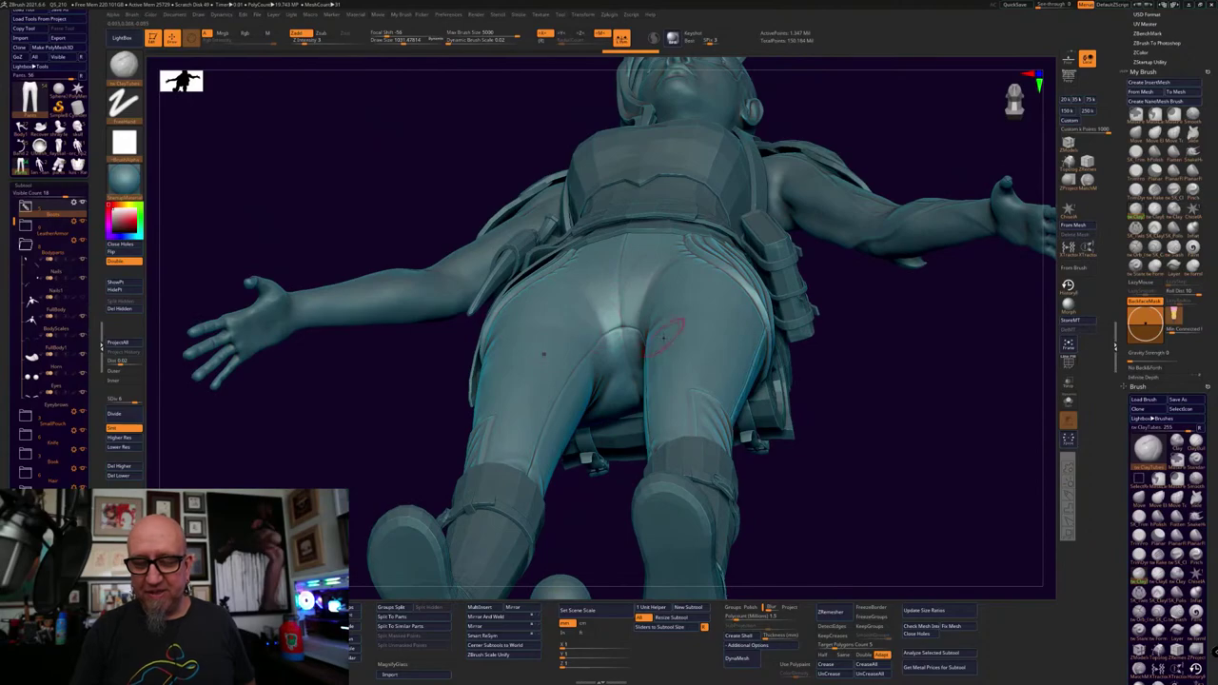
drag(608, 362, 666, 324)
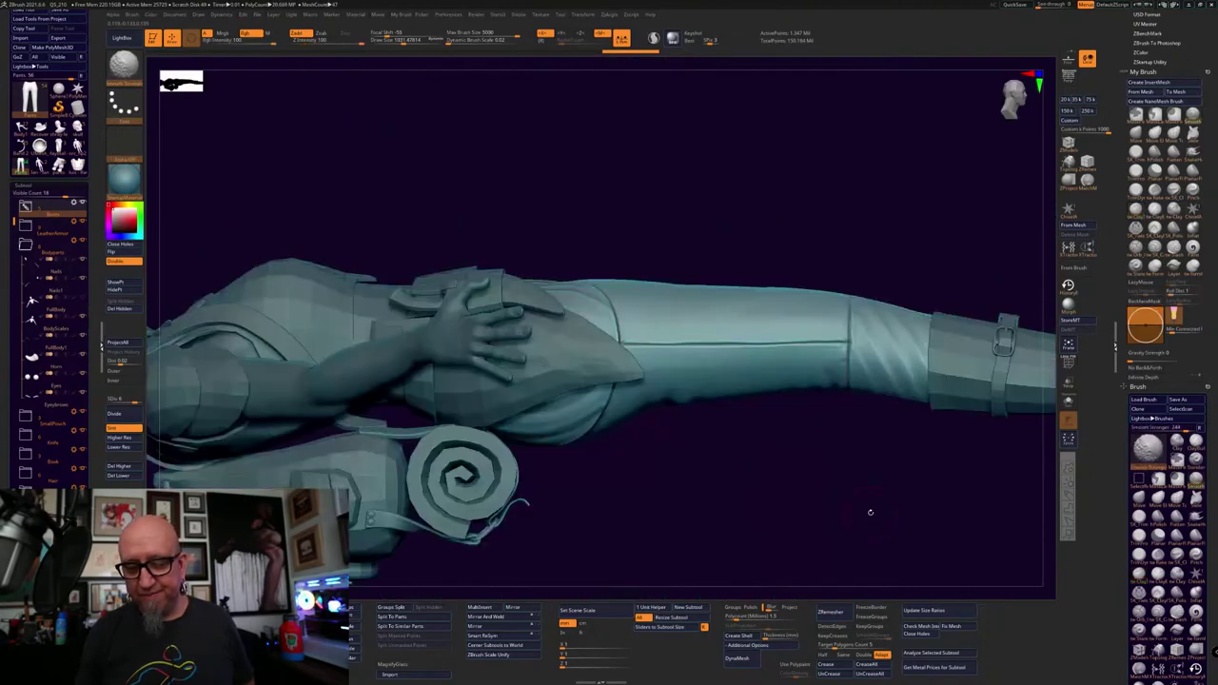
mouse_move(869, 510)
mouse_down()
mouse_move(768, 517)
mouse_move(905, 407)
mouse_move(896, 475)
mouse_up()
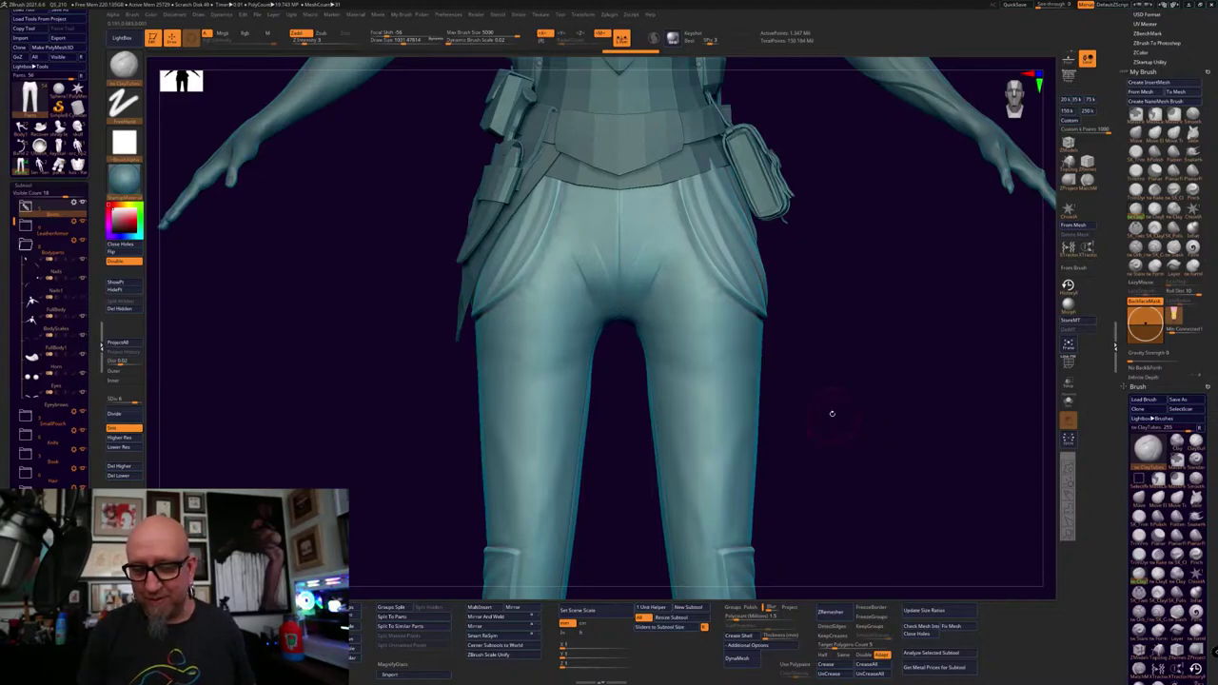
drag(832, 413, 862, 379)
key(super)
drag(864, 448, 840, 381)
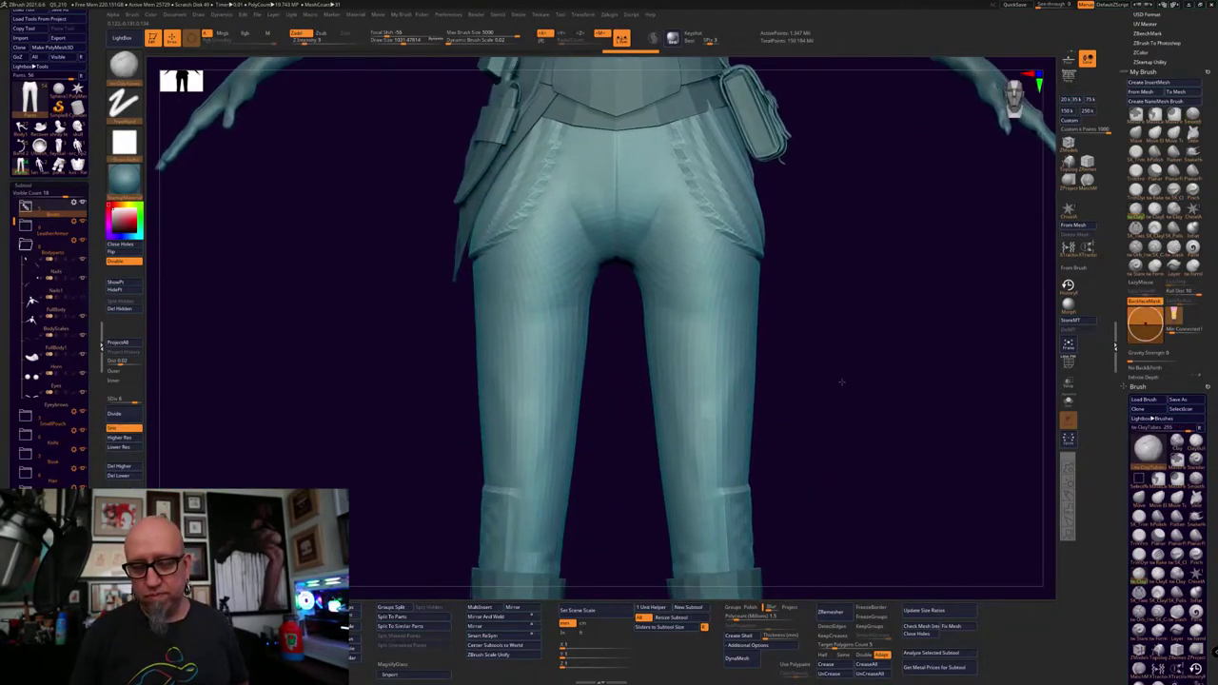
key(f)
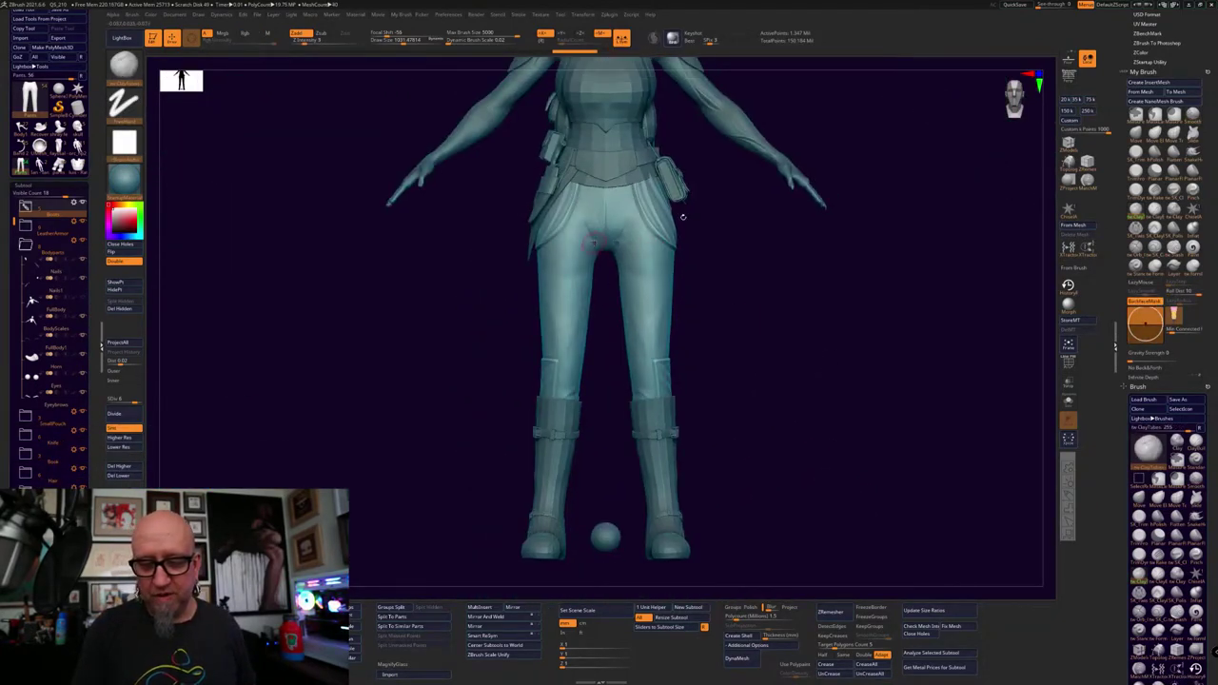
Adjust the ClayTubes draw size and start building up the crotch area of the pants
drag(616, 225, 628, 226)
key(space)
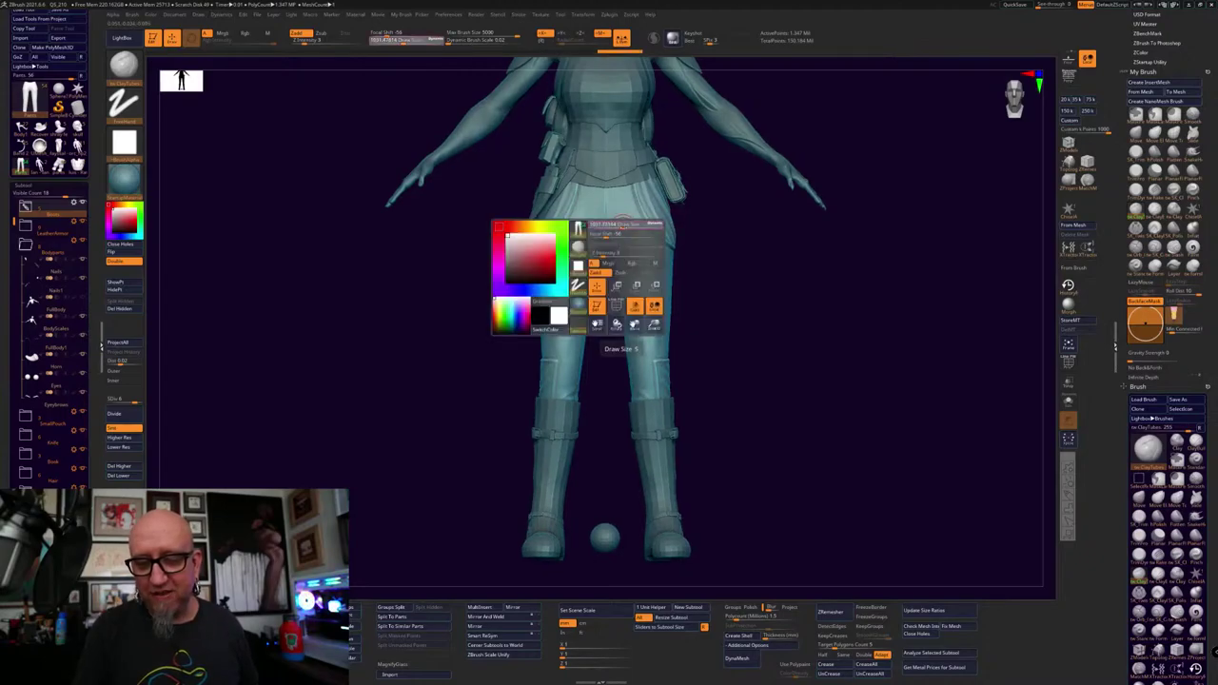
alt+right_drag(620, 237, 602, 232)
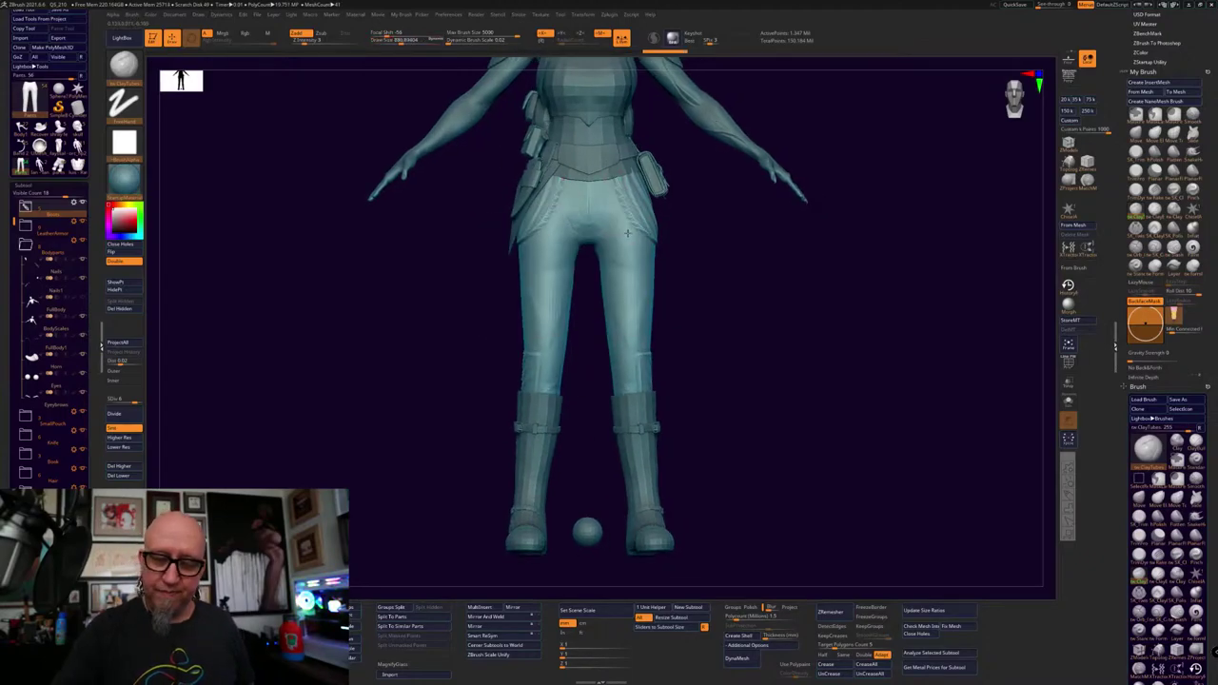
key(space)
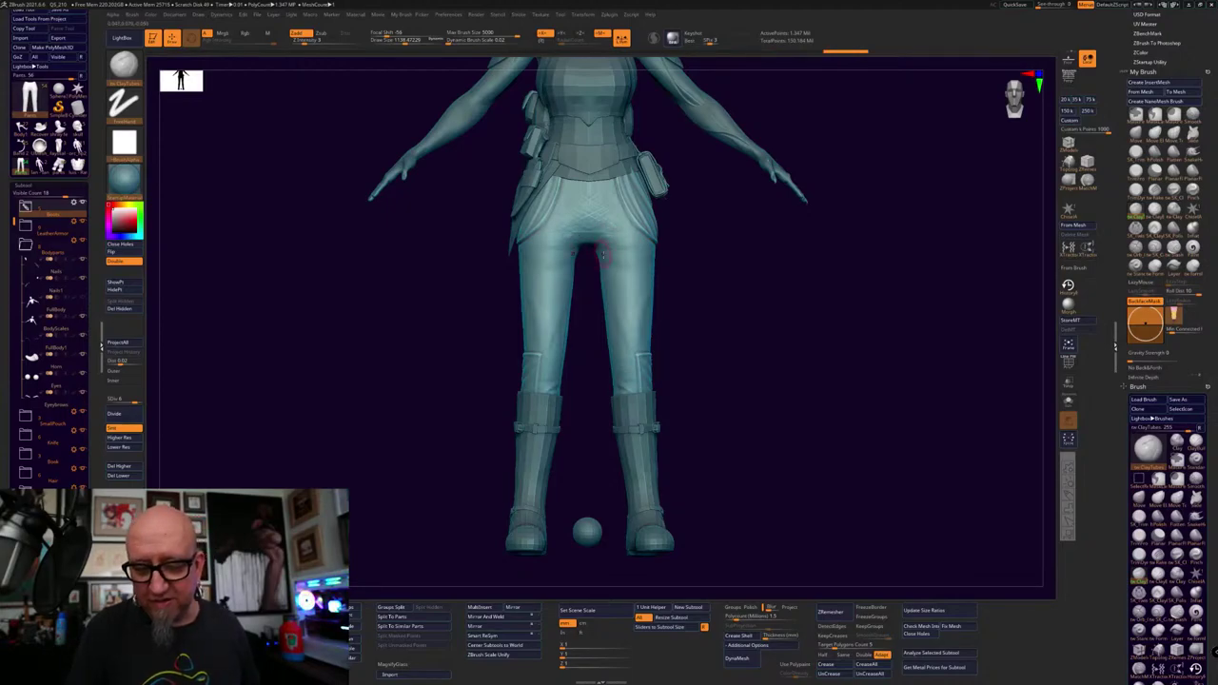
Examine the character's trousers and legs from the front, a low three-quarter angle and the side
drag(797, 249, 699, 220)
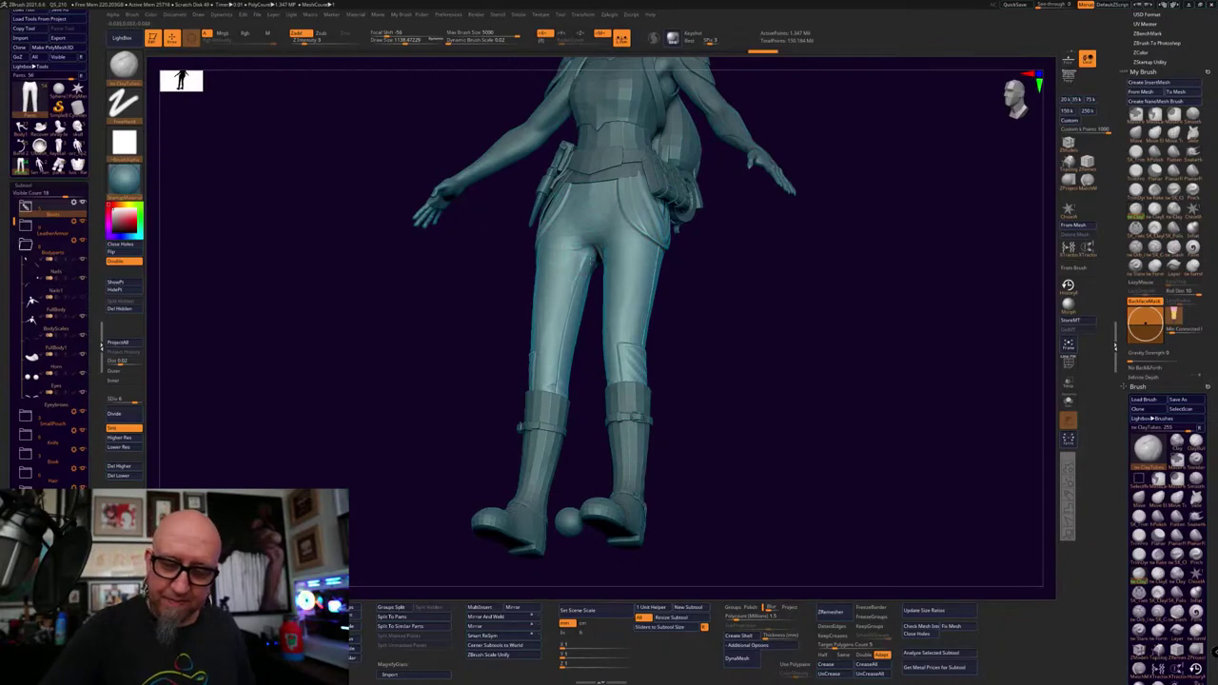
right_drag(568, 316, 577, 314)
right_click(577, 314)
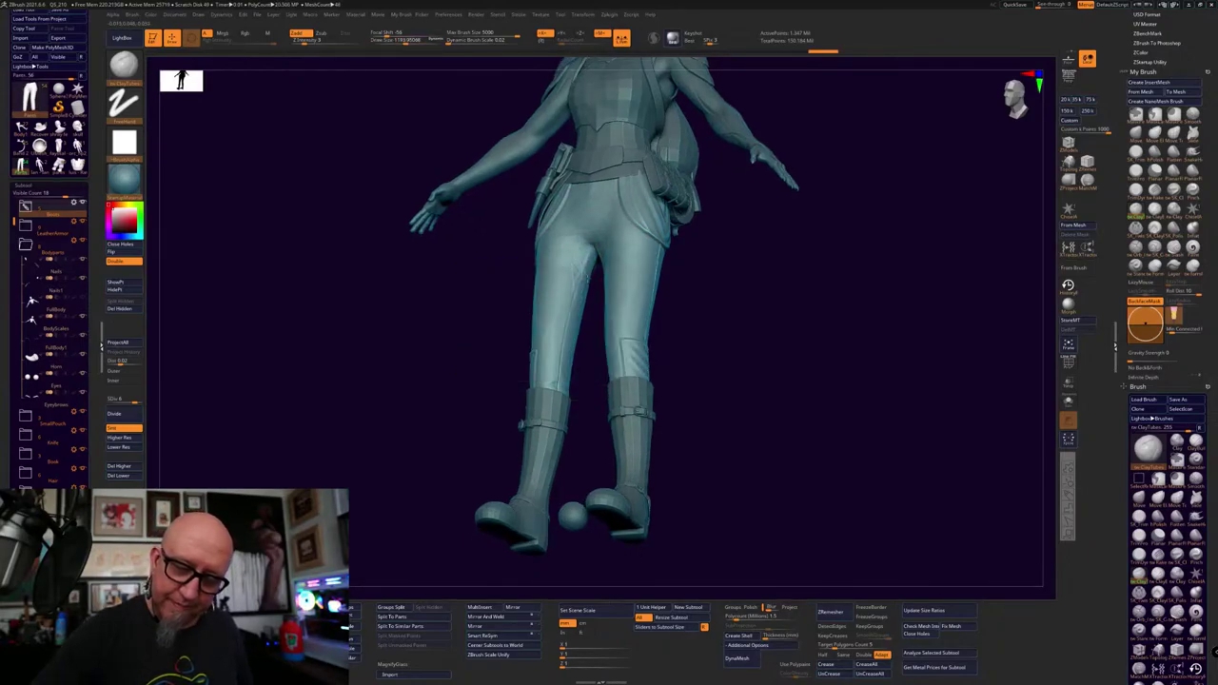
shift+right_drag(562, 299, 726, 291)
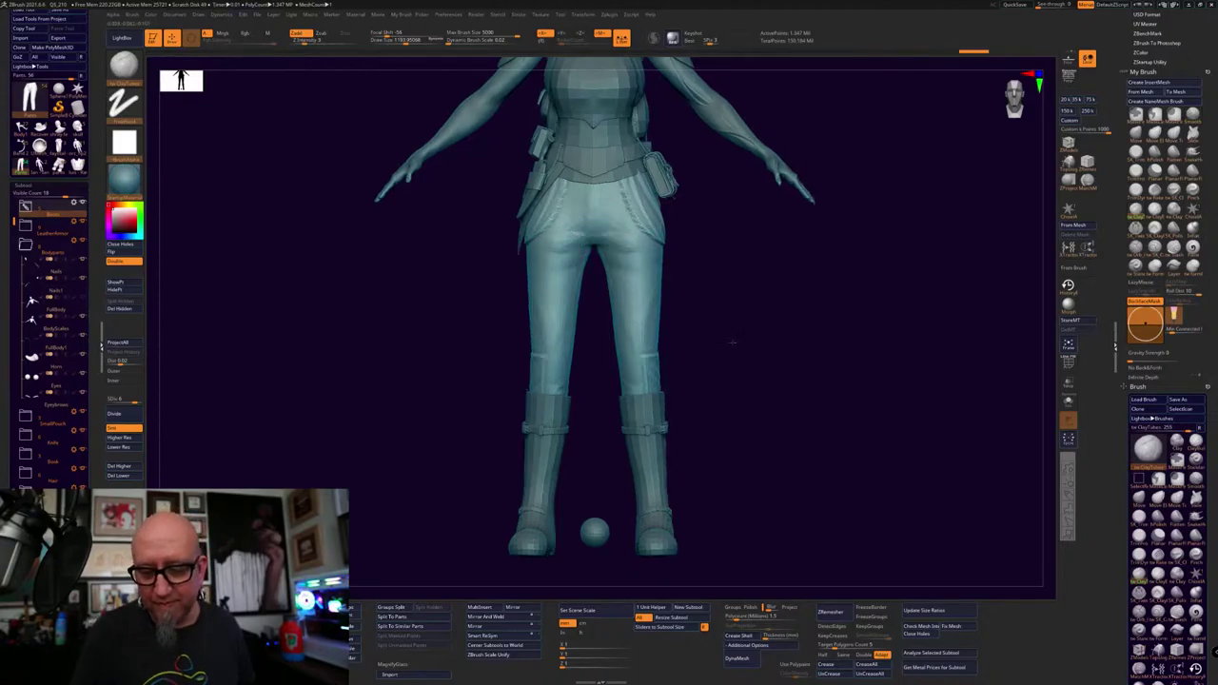
right_drag(732, 342, 605, 225)
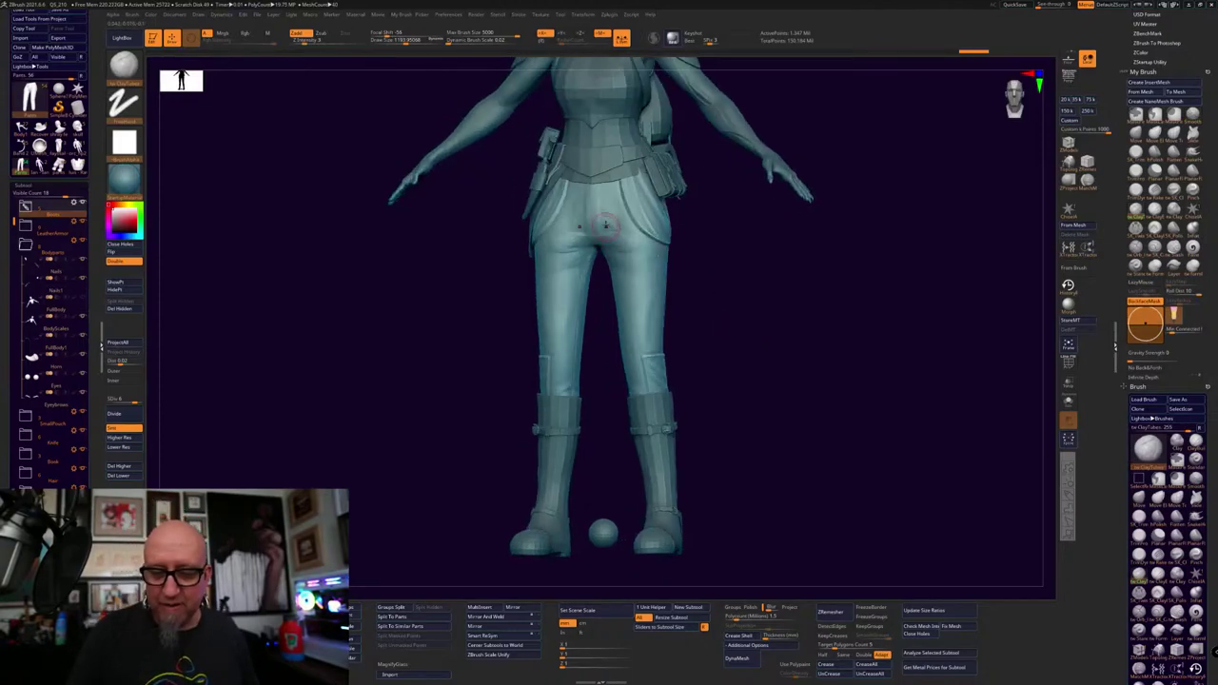
drag(715, 303, 721, 380)
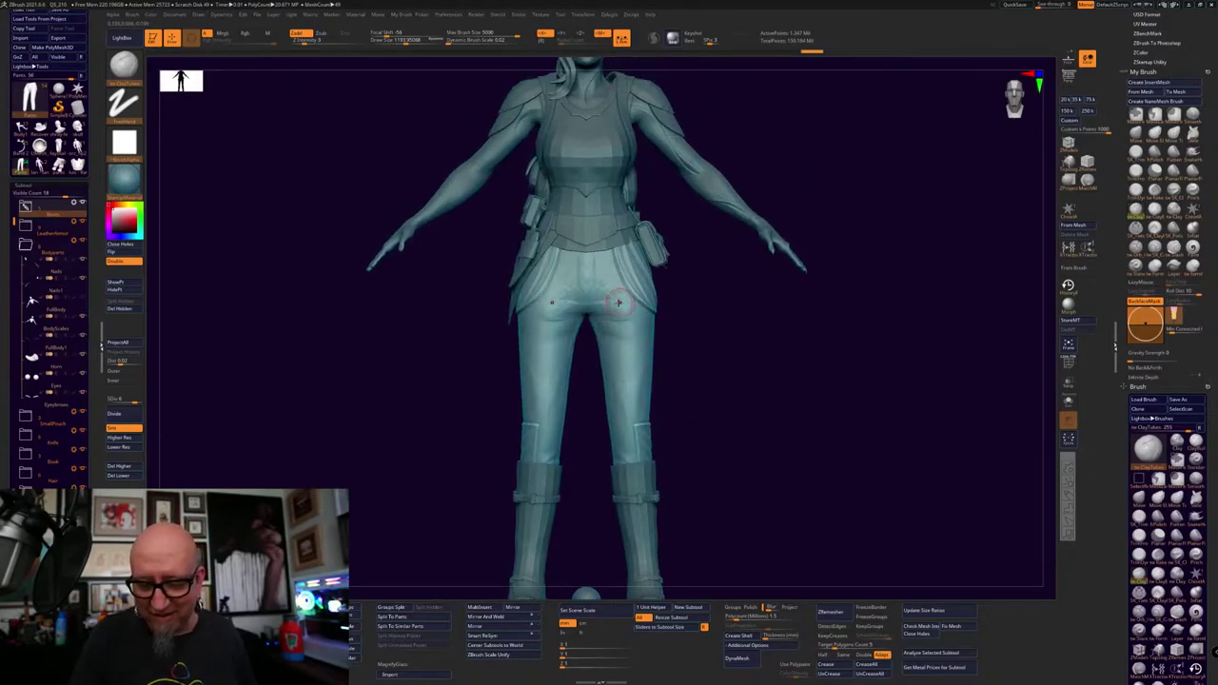
alt+drag(761, 470, 739, 441)
right_drag(739, 440, 742, 489)
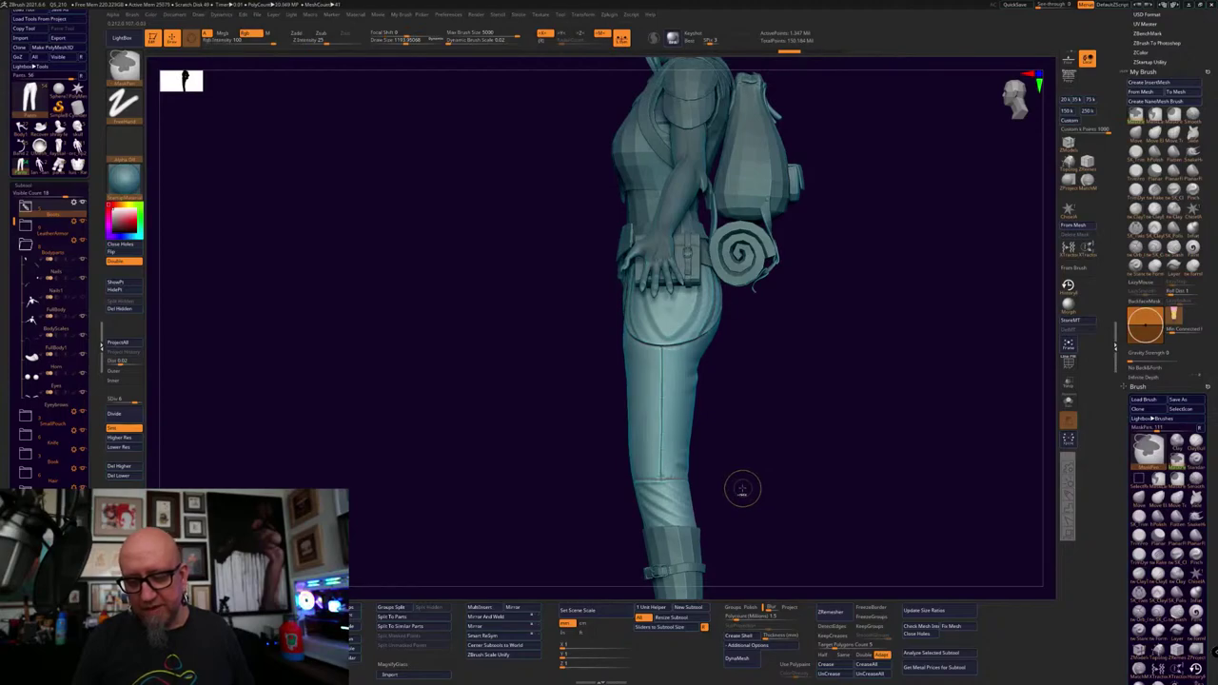
right_drag(739, 490, 785, 375)
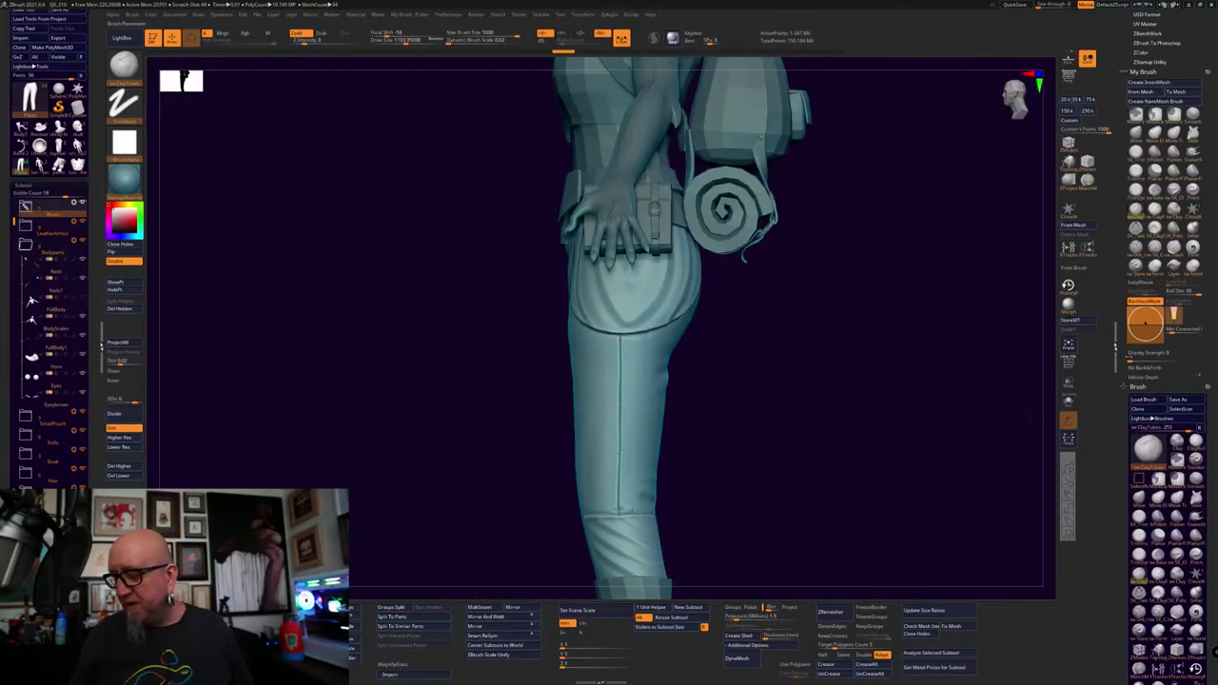
Sketch temporary red annotation lines along the front and back contours of the trouser leg in side view, and clear them
key(ctrl+2)
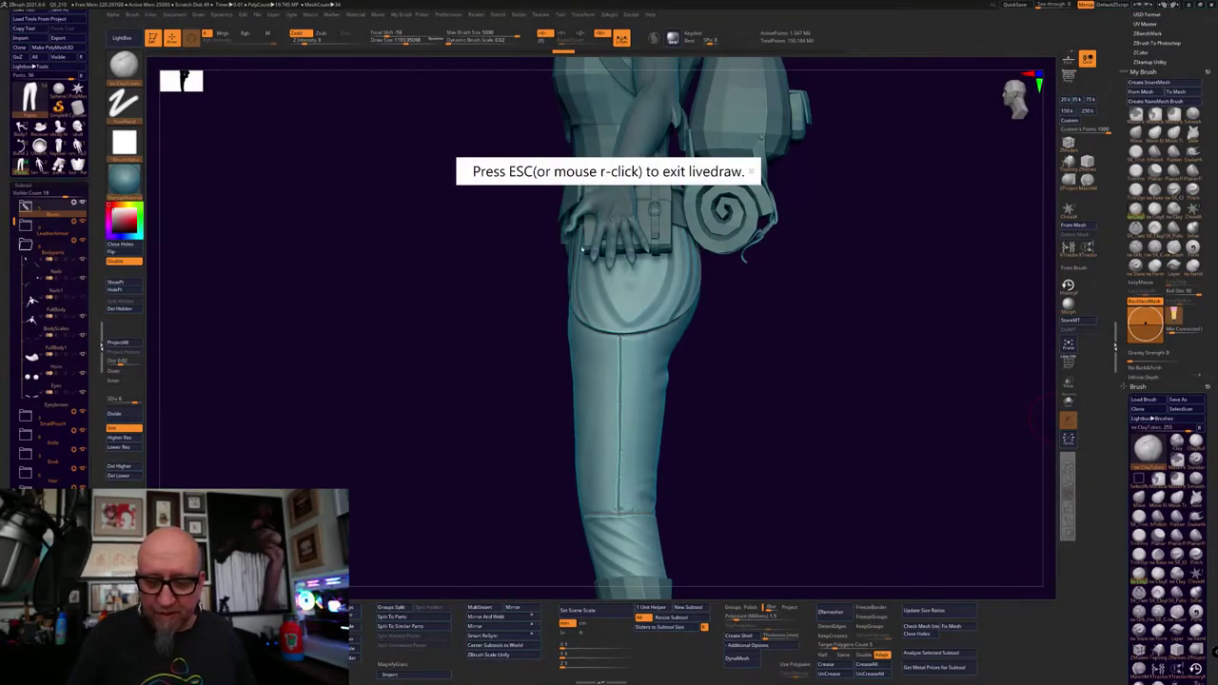
drag(585, 221, 573, 303)
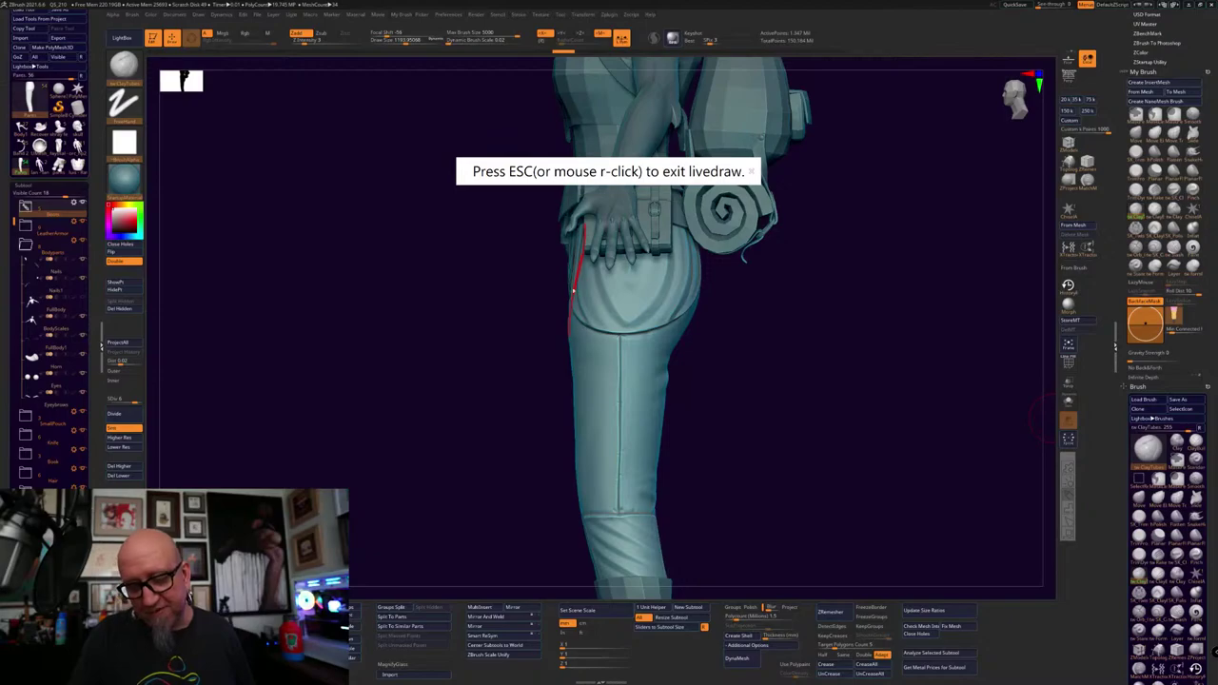
drag(573, 290, 575, 406)
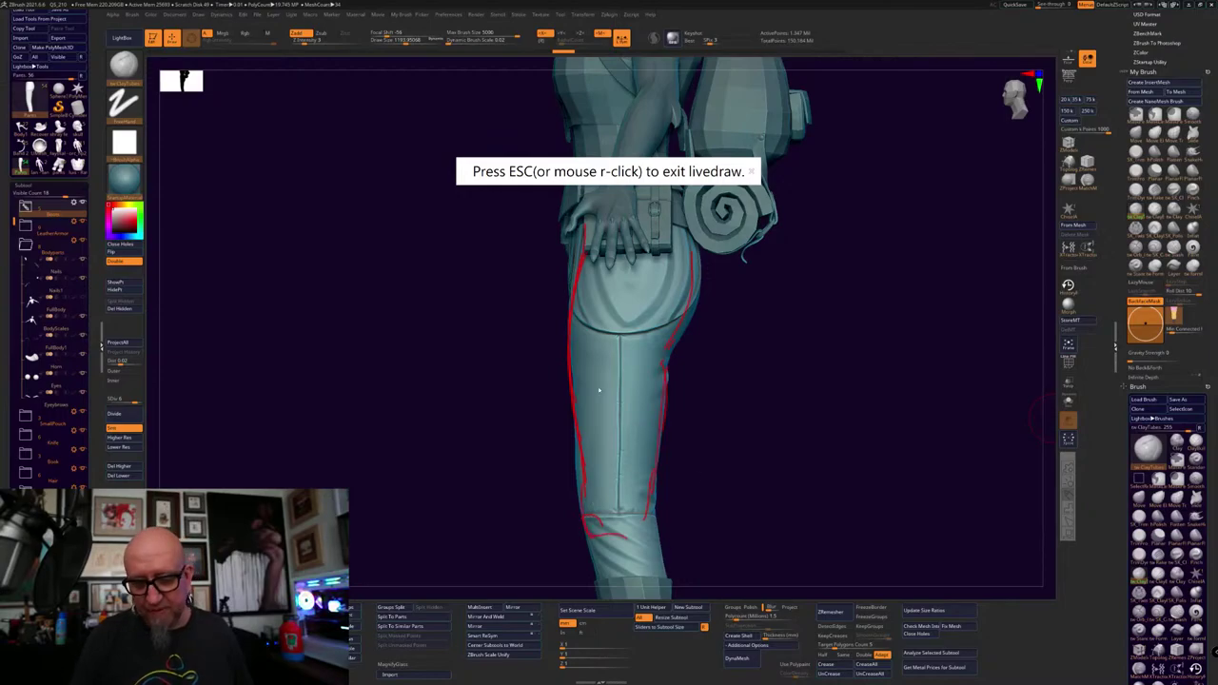
key(Escape)
mouse_move(532, 396)
mouse_down()
mouse_move(702, 404)
mouse_move(616, 420)
mouse_up()
drag(726, 407, 737, 421)
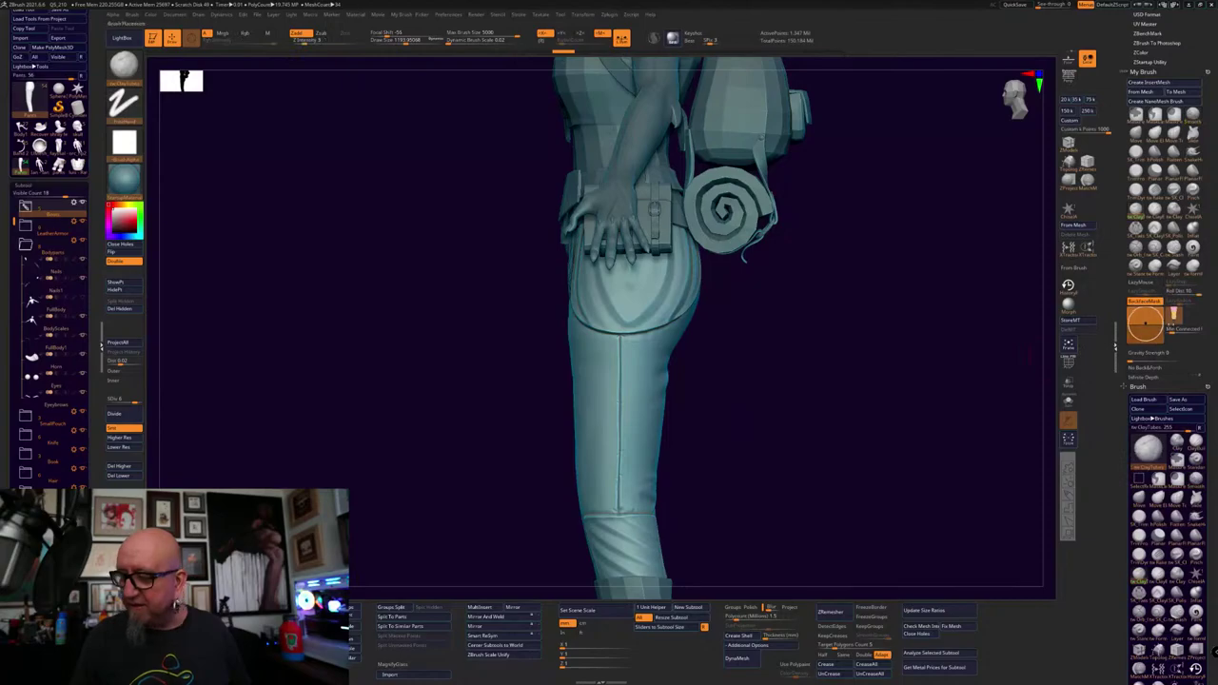
Reshape the front thigh contour of the trousers in side view using a large Move brush with Infinite Depth enabled
key(space)
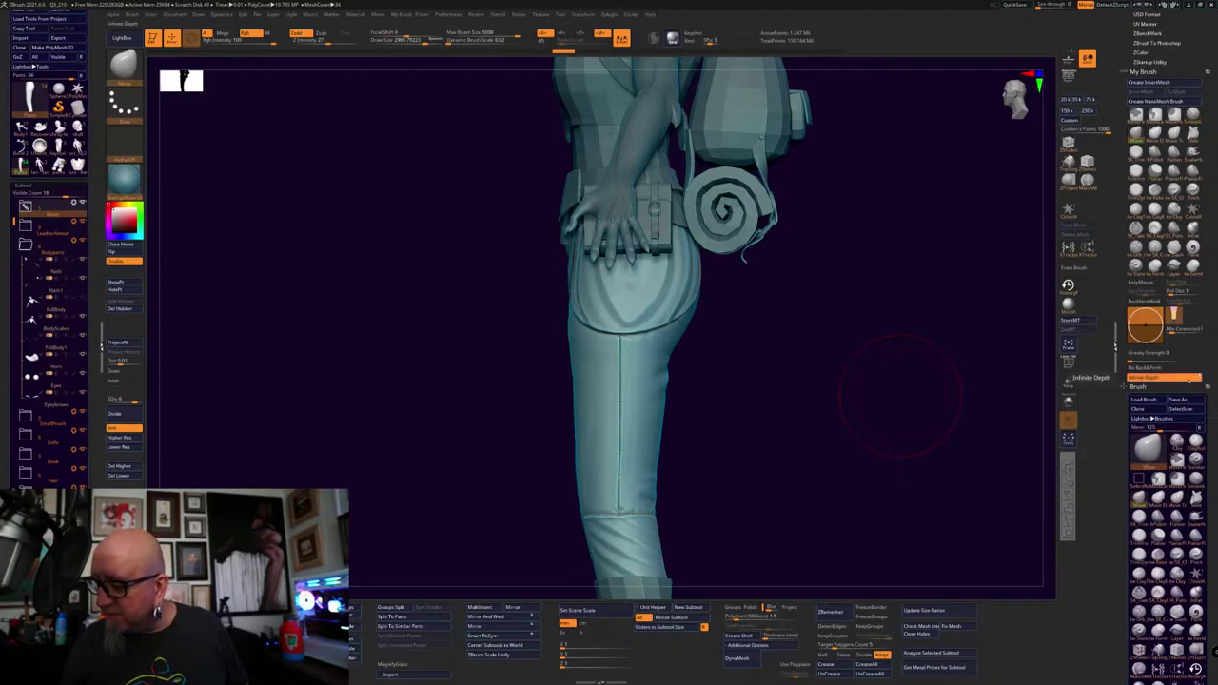
click(1163, 377)
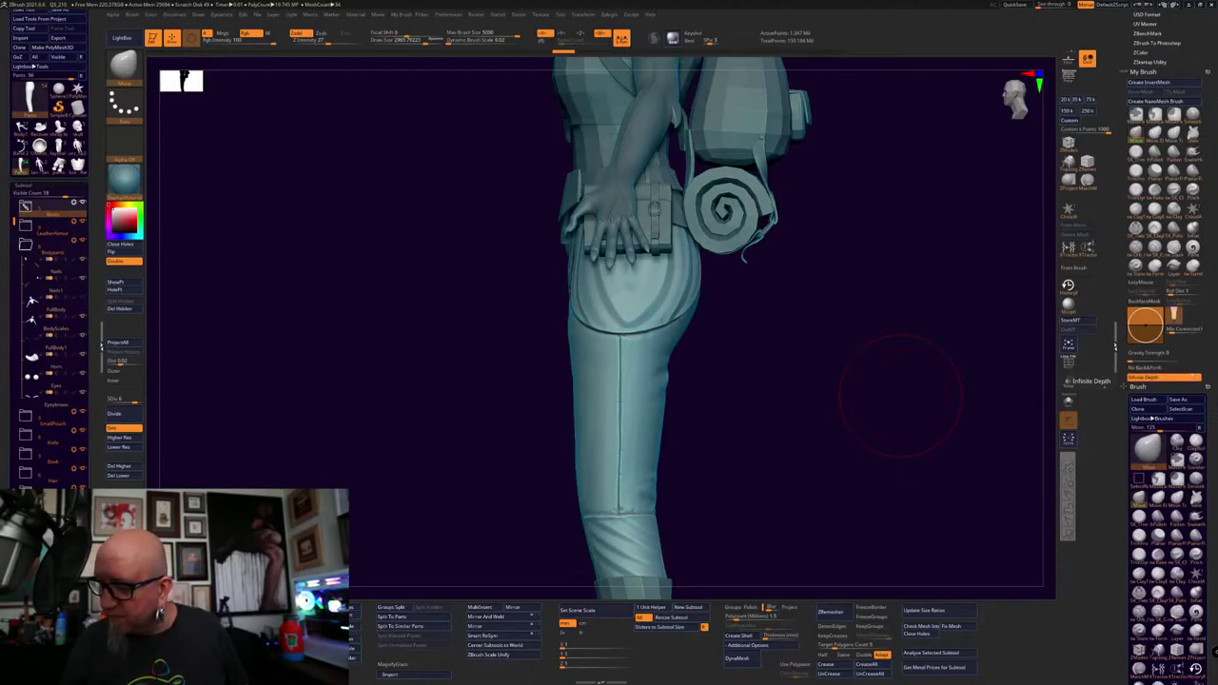
drag(575, 375, 573, 433)
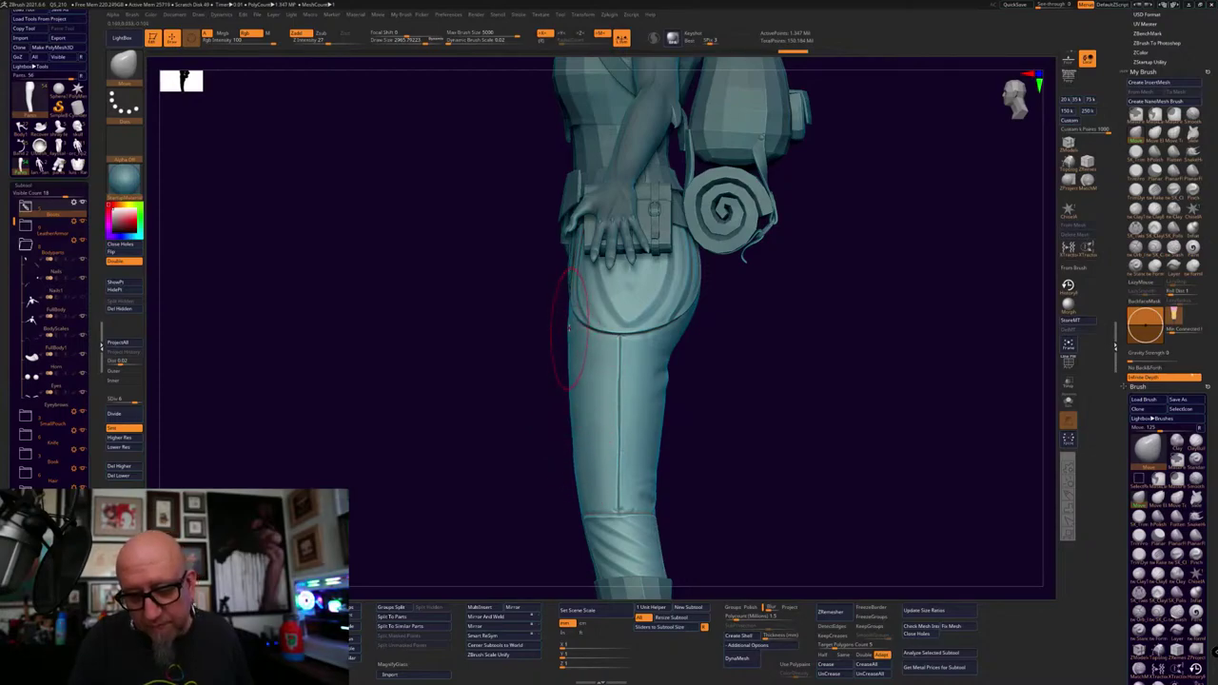
drag(575, 371, 572, 371)
drag(573, 324, 573, 331)
drag(577, 394, 575, 394)
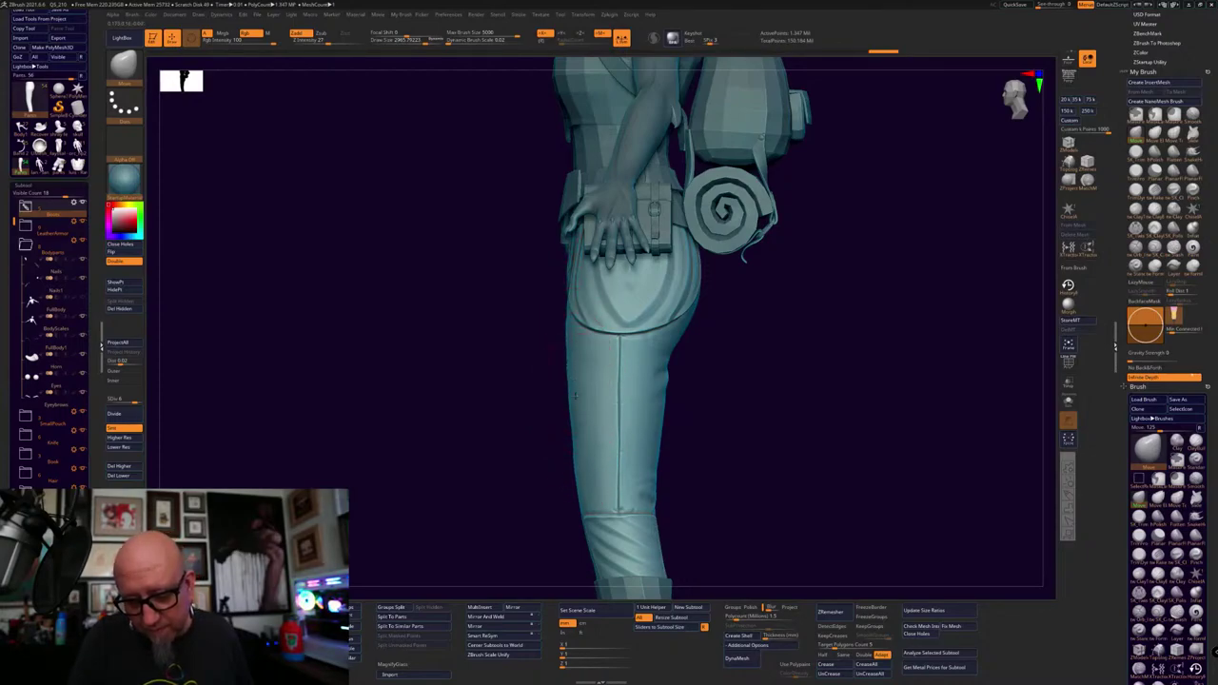
Smooth the trousers' crotch, pocket seams and upper thighs from the front with the Smooth Stronger brush
mouse_move(788, 422)
shift+mouse_down()
mouse_move(783, 435)
mouse_move(737, 443)
mouse_move(634, 427)
shift+mouse_up()
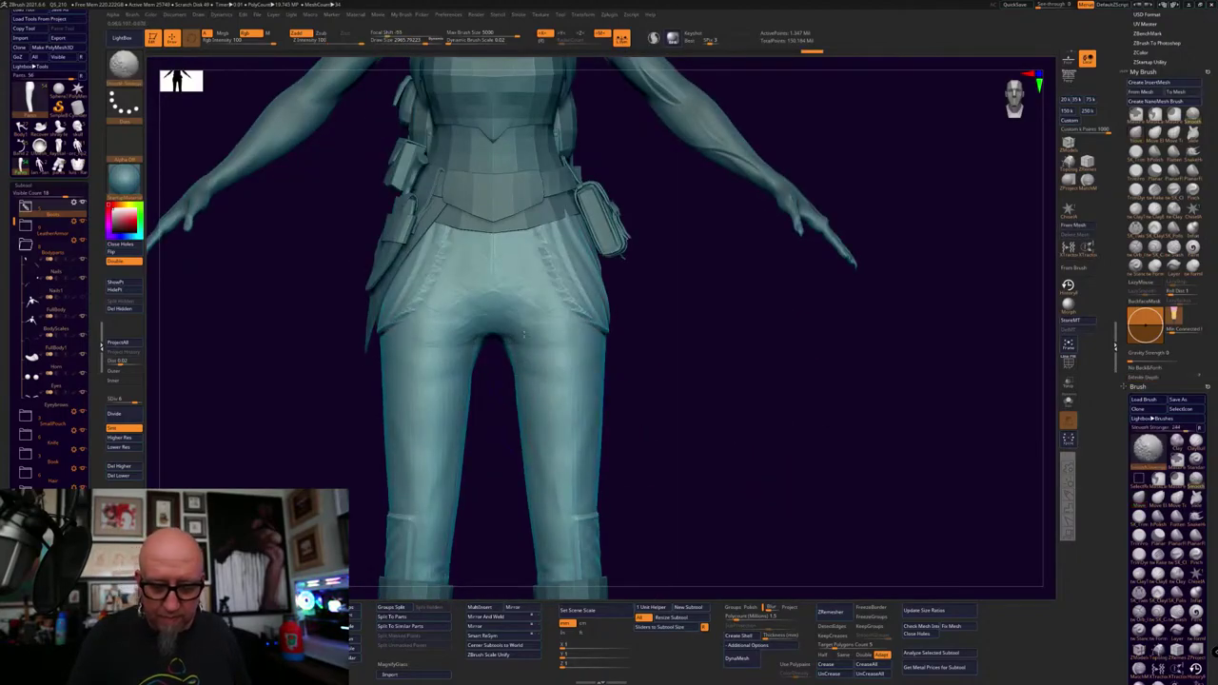
shift+drag(470, 338, 462, 362)
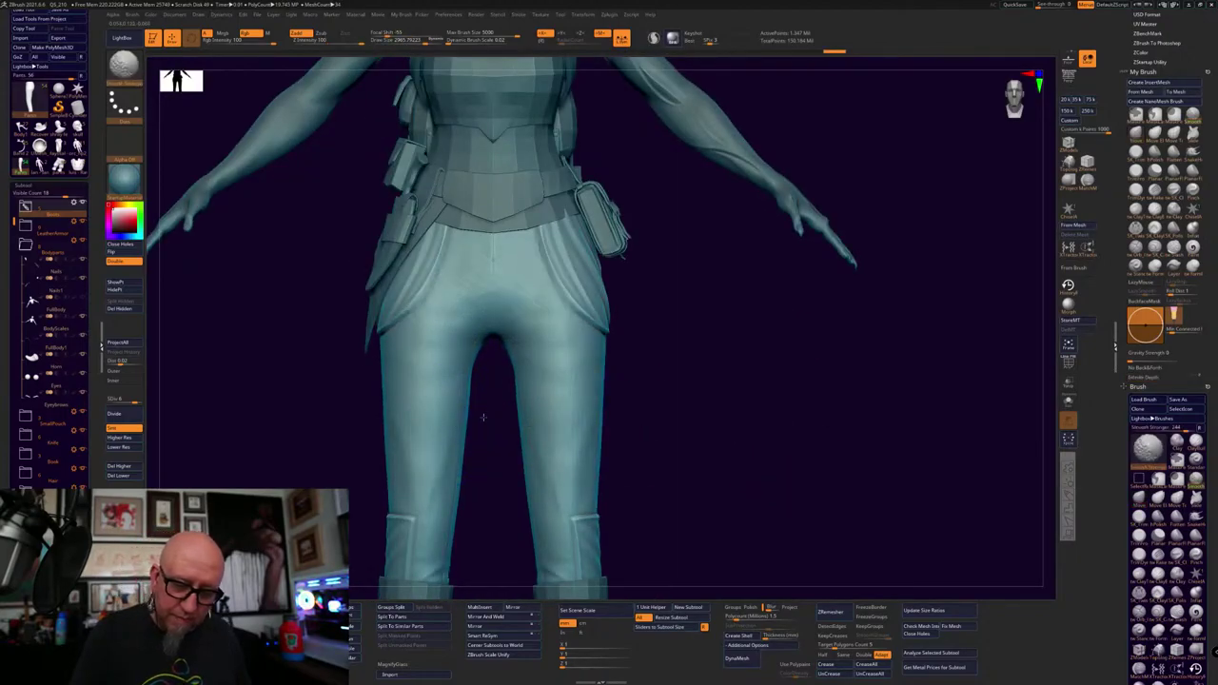
shift+drag(416, 357, 423, 333)
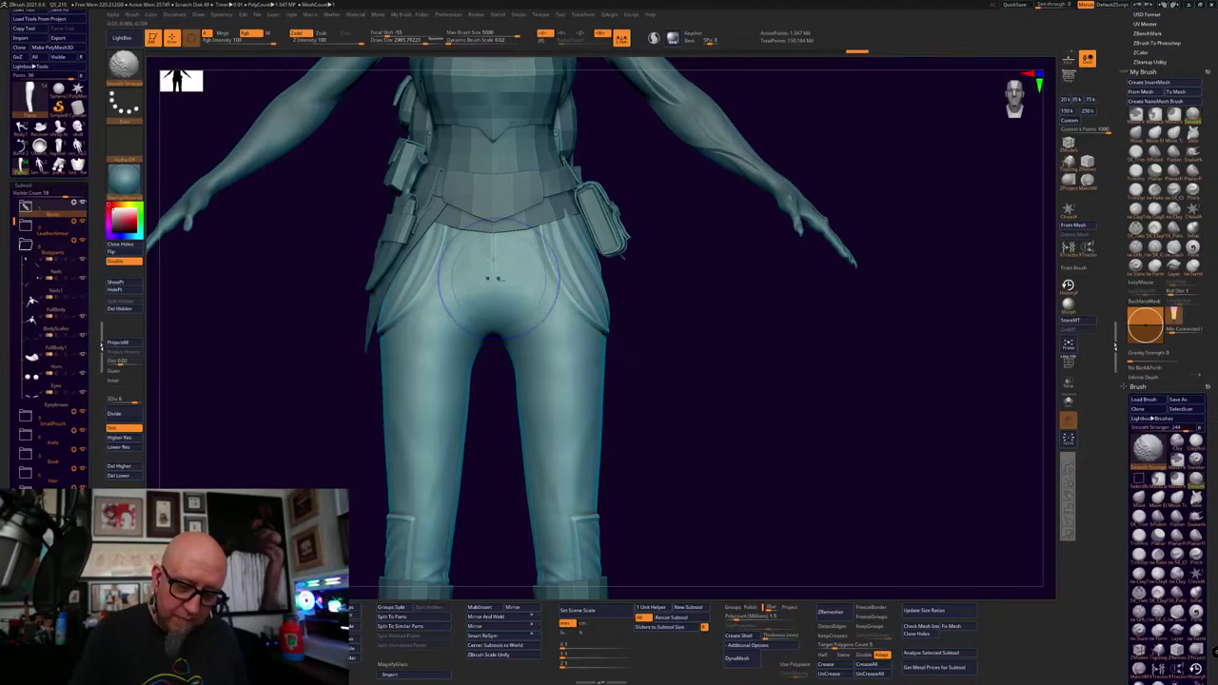
shift+drag(494, 276, 467, 314)
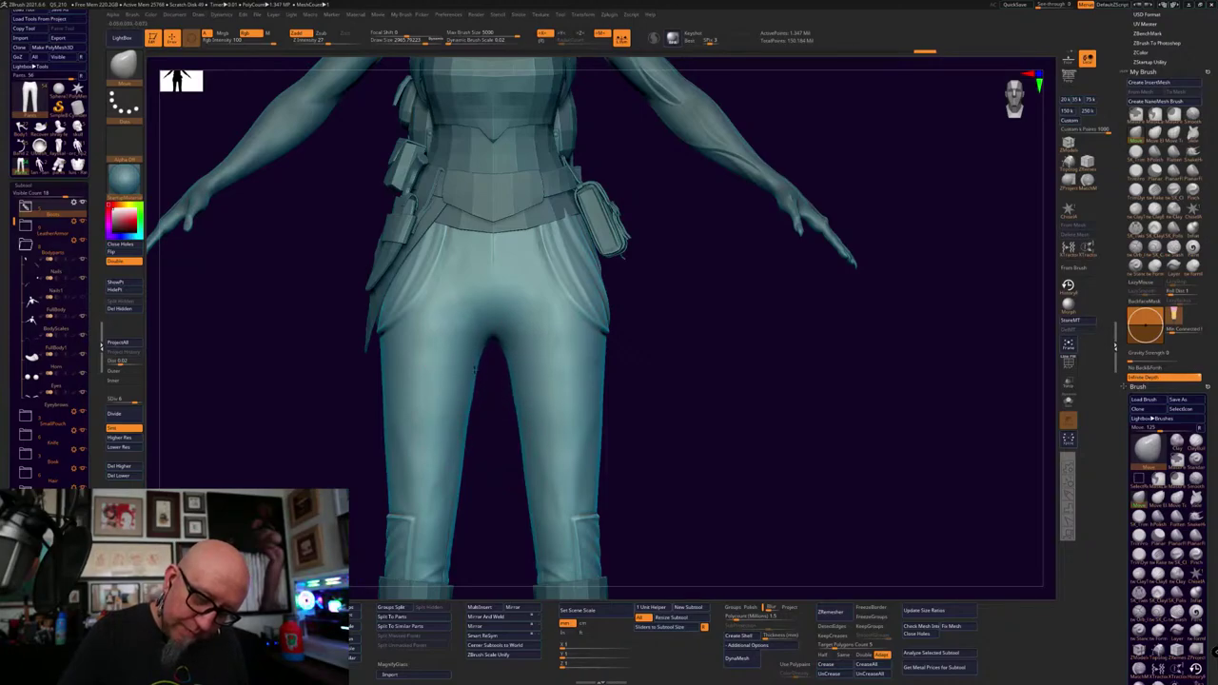
Reshape the inner contours of the trouser legs with the Move brush, from the upper thighs to just above the boots
drag(518, 350, 520, 412)
mouse_move(704, 342)
mouse_down()
mouse_move(680, 342)
mouse_move(668, 457)
mouse_move(699, 496)
mouse_up()
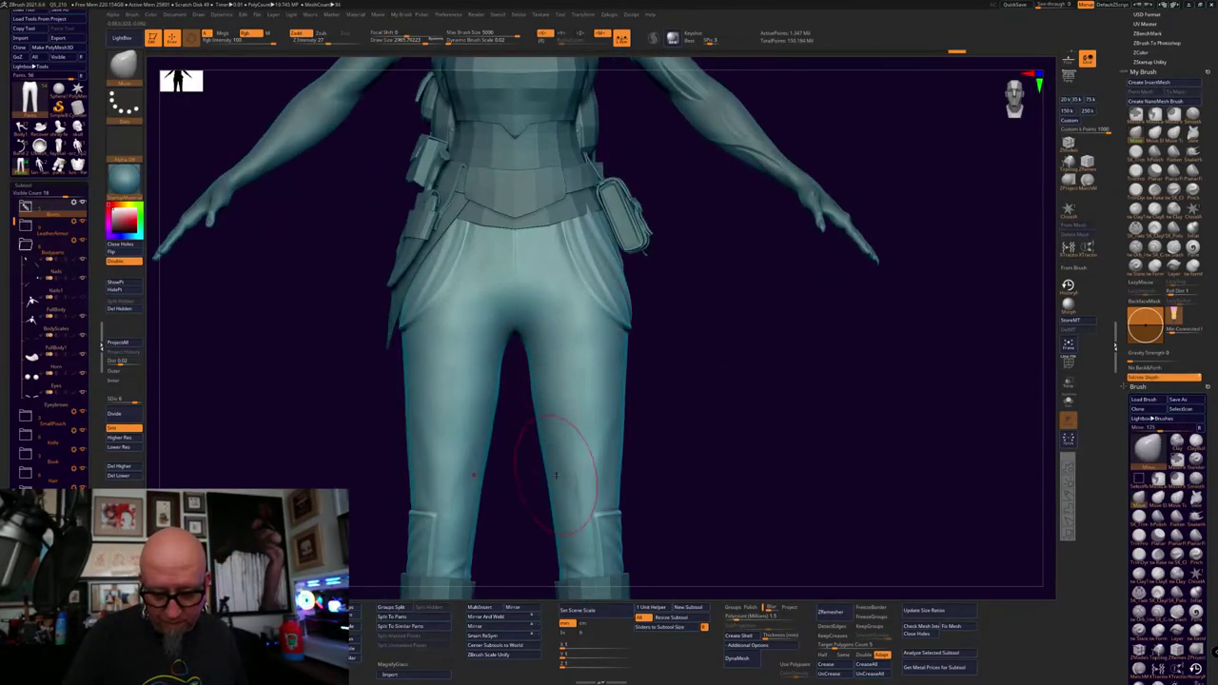
alt+drag(713, 484, 664, 271)
drag(549, 409, 543, 410)
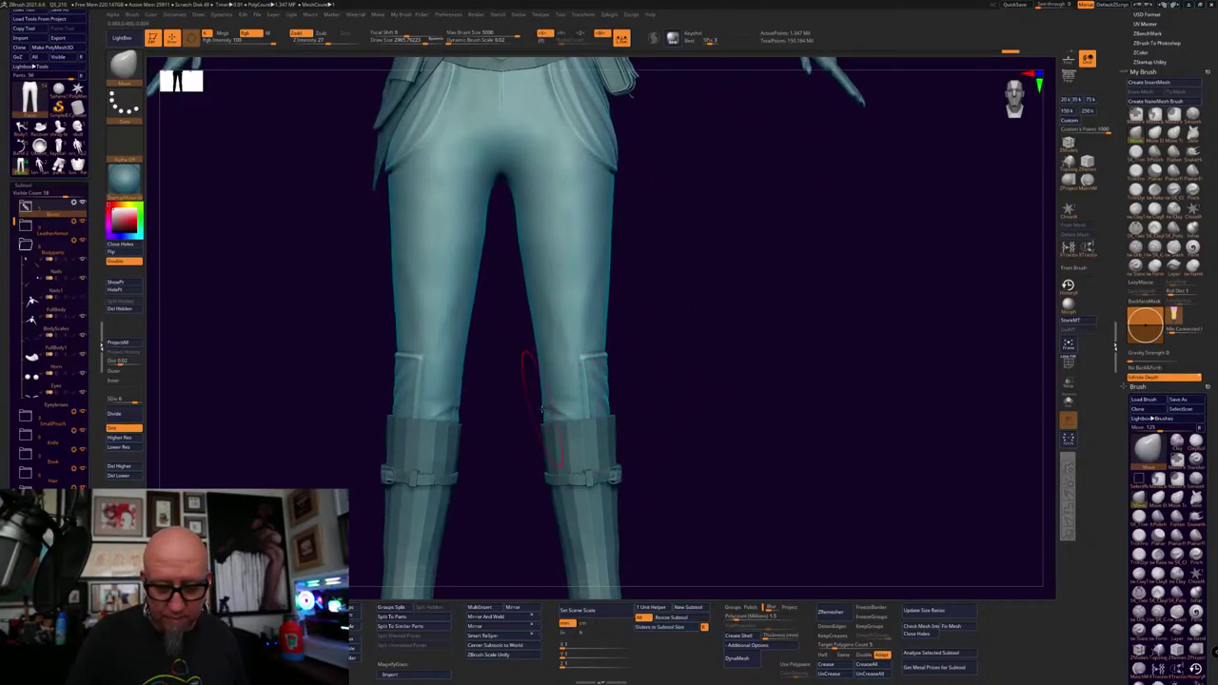
mouse_move(477, 338)
mouse_down()
mouse_move(491, 342)
mouse_move(463, 337)
mouse_up()
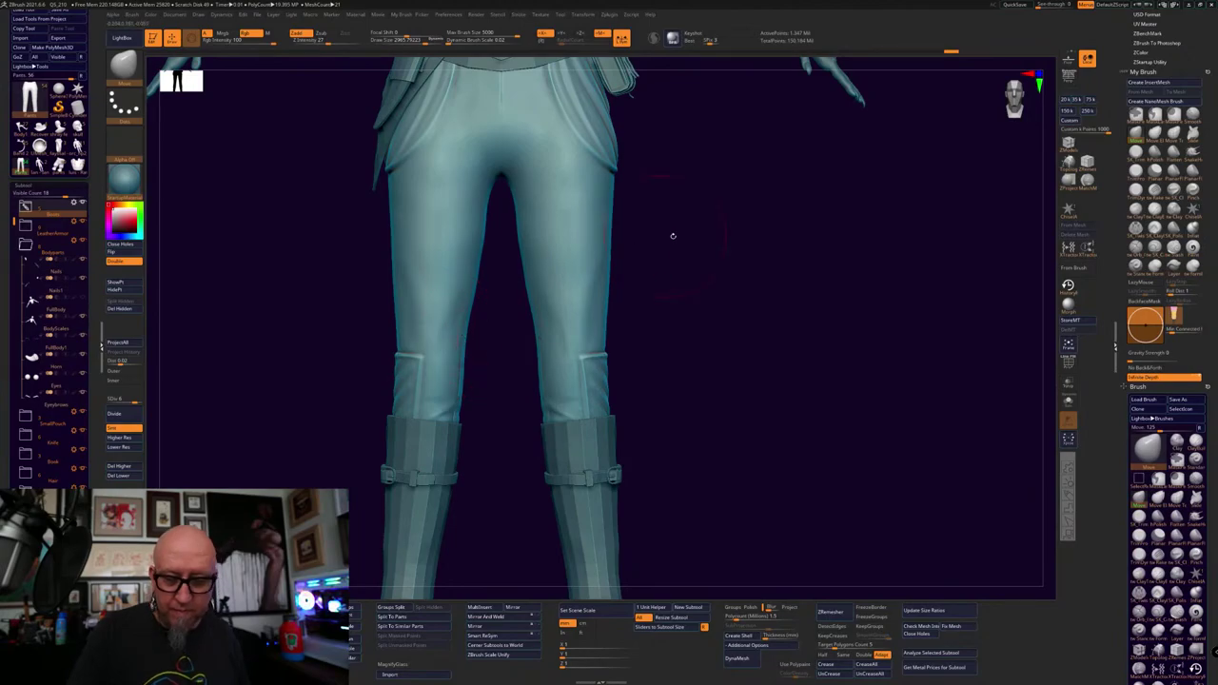
Check the trouser silhouette from the front and side and against the whole figure
drag(672, 235, 698, 256)
alt+drag(685, 393, 671, 479)
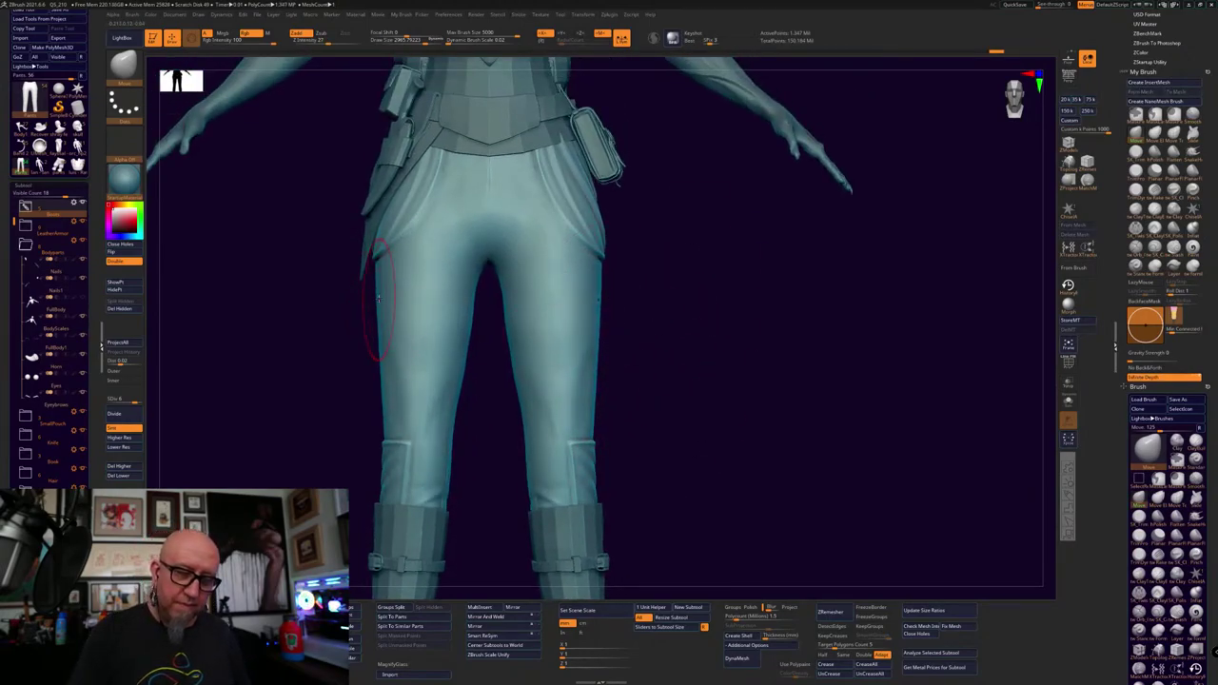
alt+drag(670, 371, 668, 253)
alt+drag(693, 345, 709, 430)
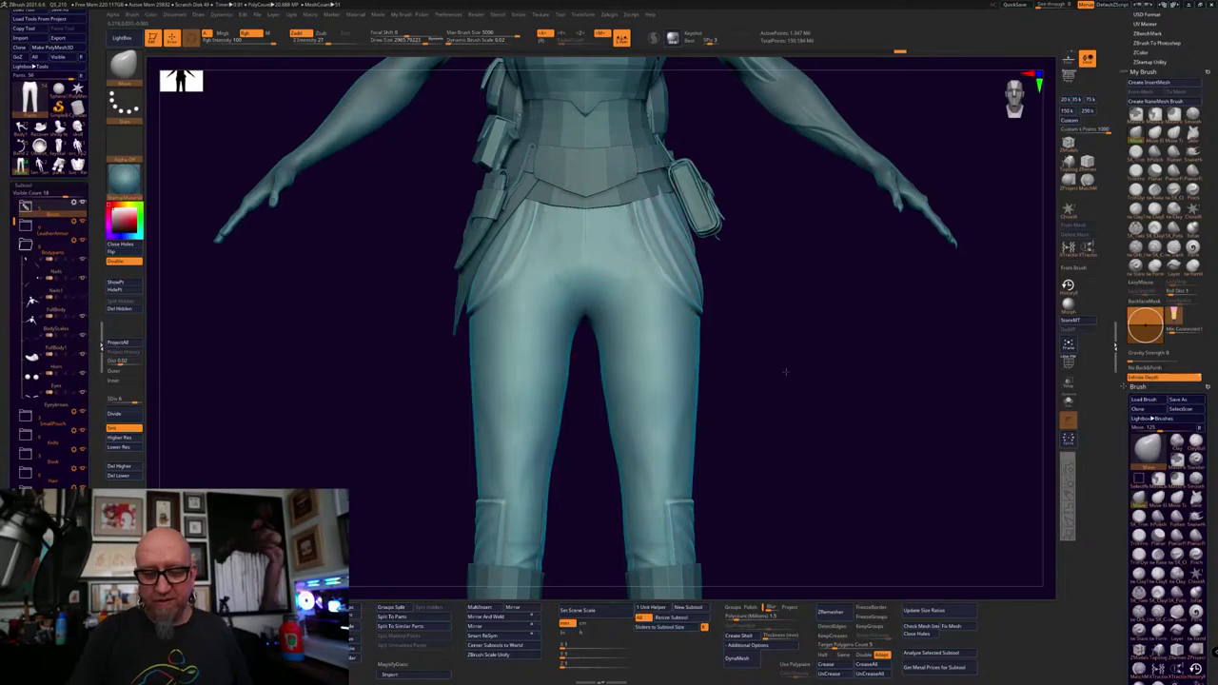
drag(786, 372, 769, 367)
right_drag(769, 366, 718, 385)
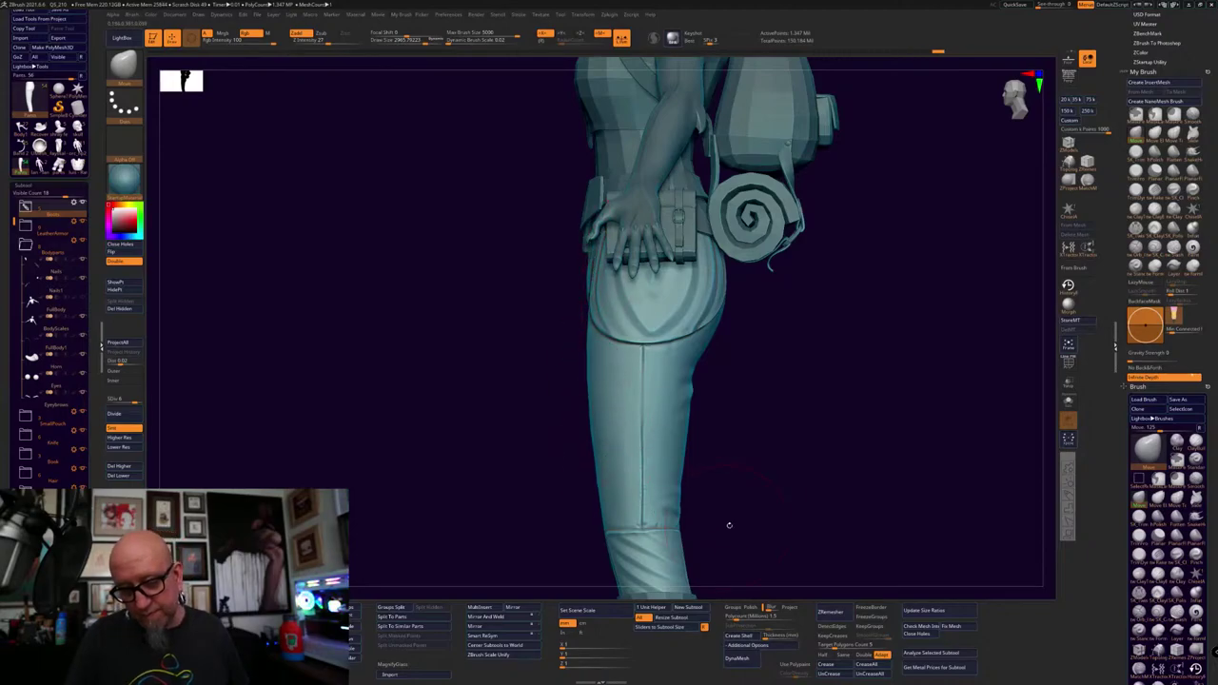
drag(807, 506, 795, 385)
drag(795, 386, 842, 393)
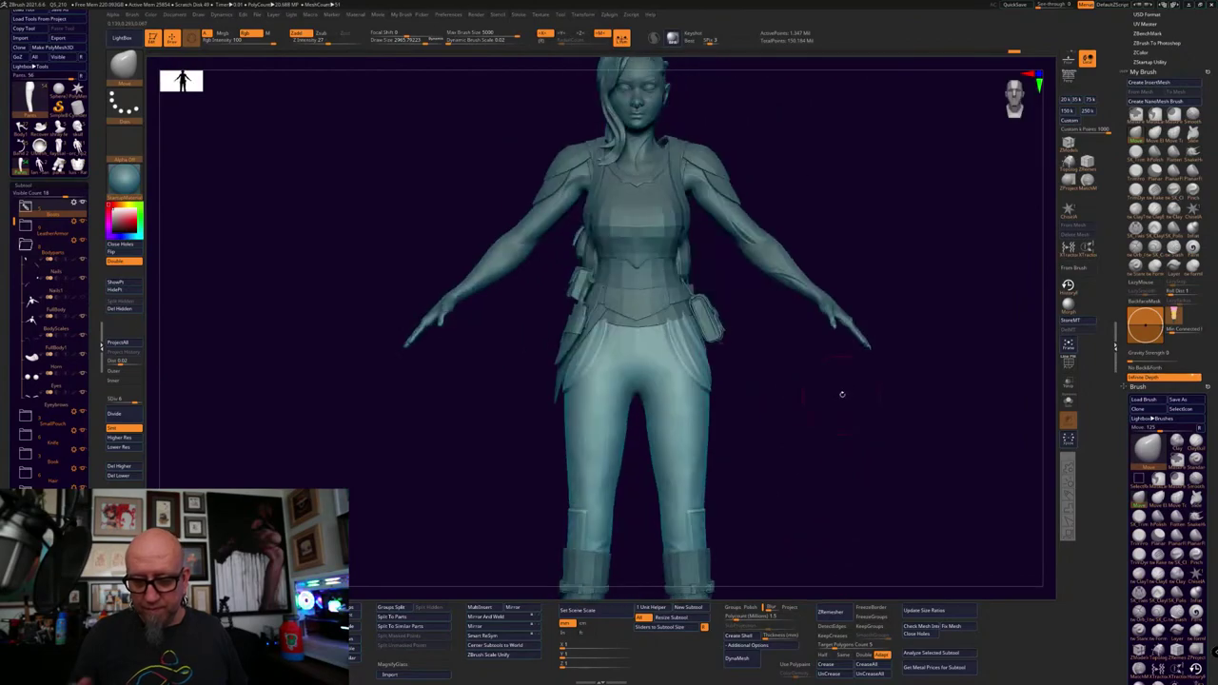
Reduce the brush size and raise the trousers to subdivision level 7 for detail work around the knee patches
mouse_move(782, 477)
alt+mouse_down()
mouse_move(804, 473)
mouse_move(837, 533)
mouse_move(885, 340)
mouse_move(906, 340)
alt+mouse_up()
key(space)
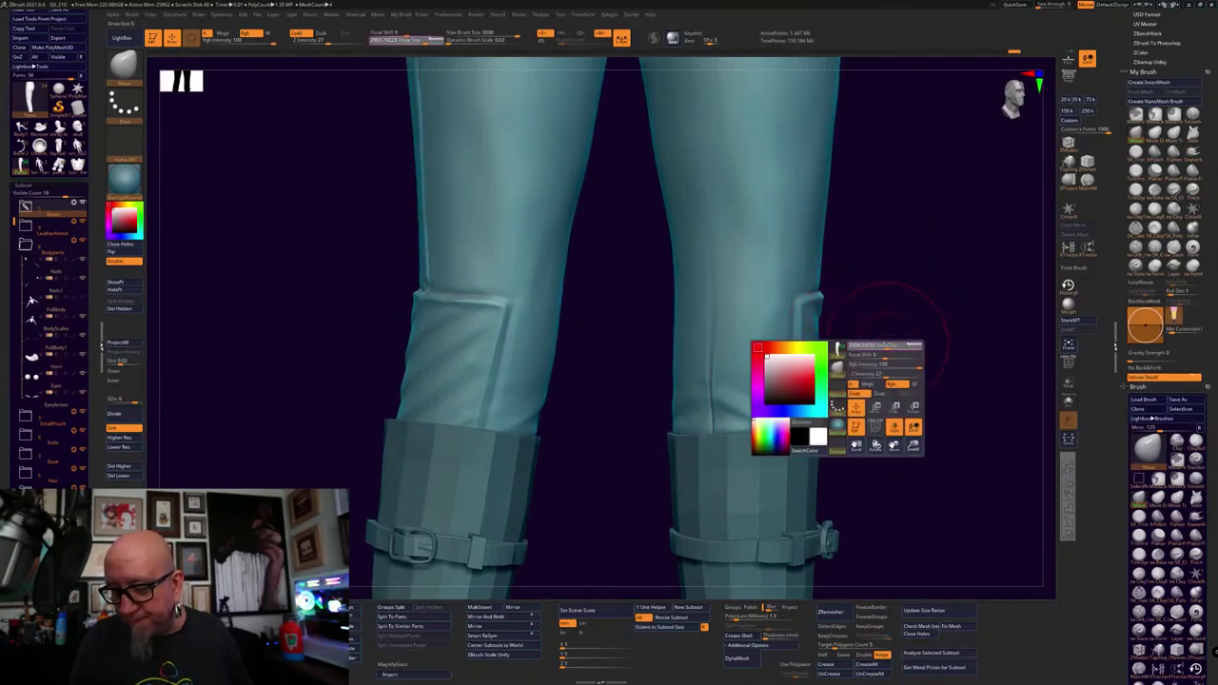
click(121, 437)
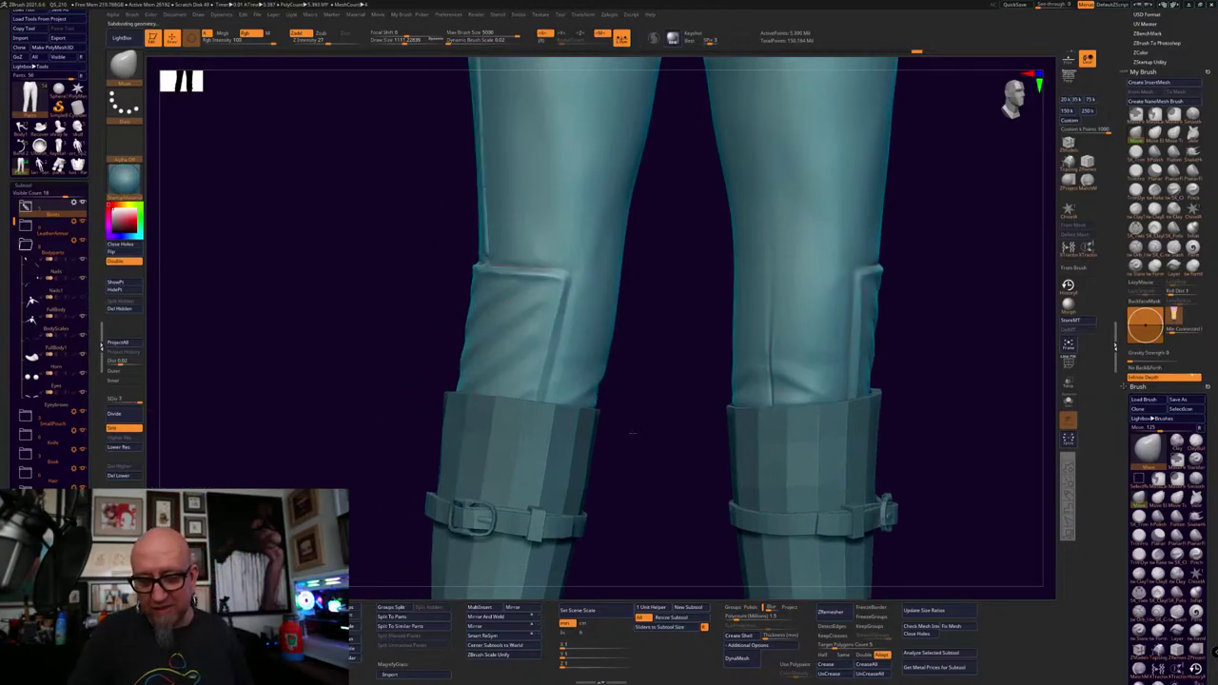
drag(632, 432, 638, 413)
drag(687, 498, 663, 521)
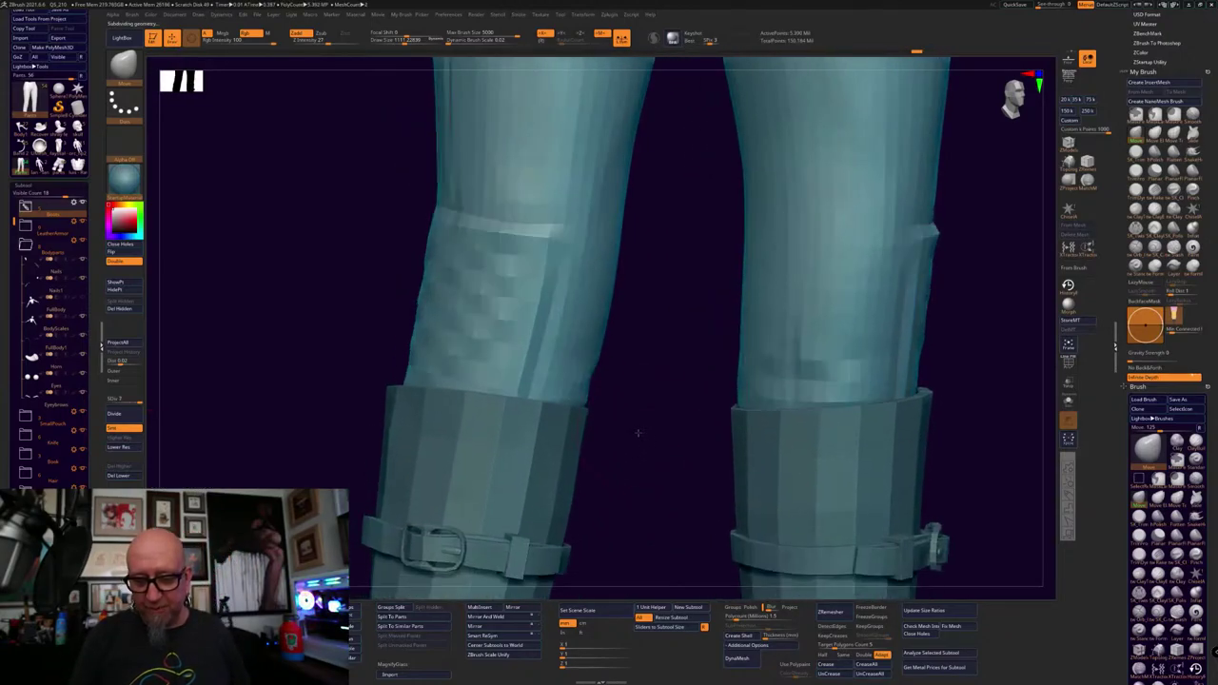
Flatten and smooth the surface beside the knee patch's vertical seam with a small SK_TrimPolish brush
key(space)
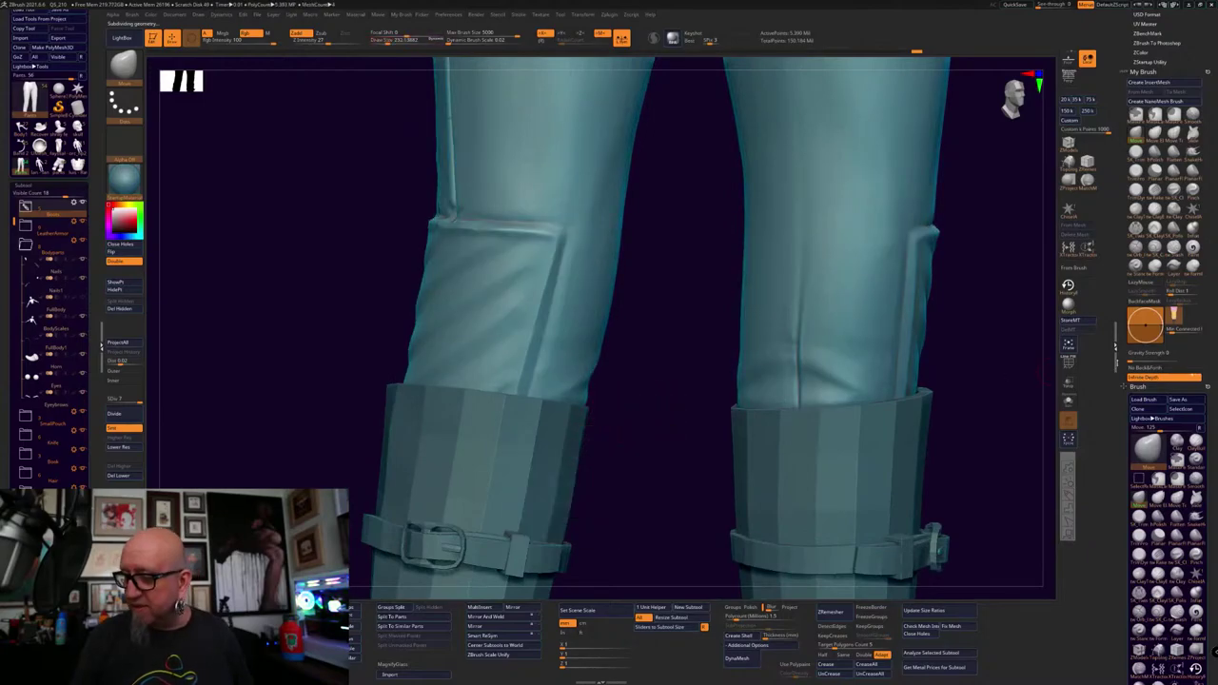
click(1137, 154)
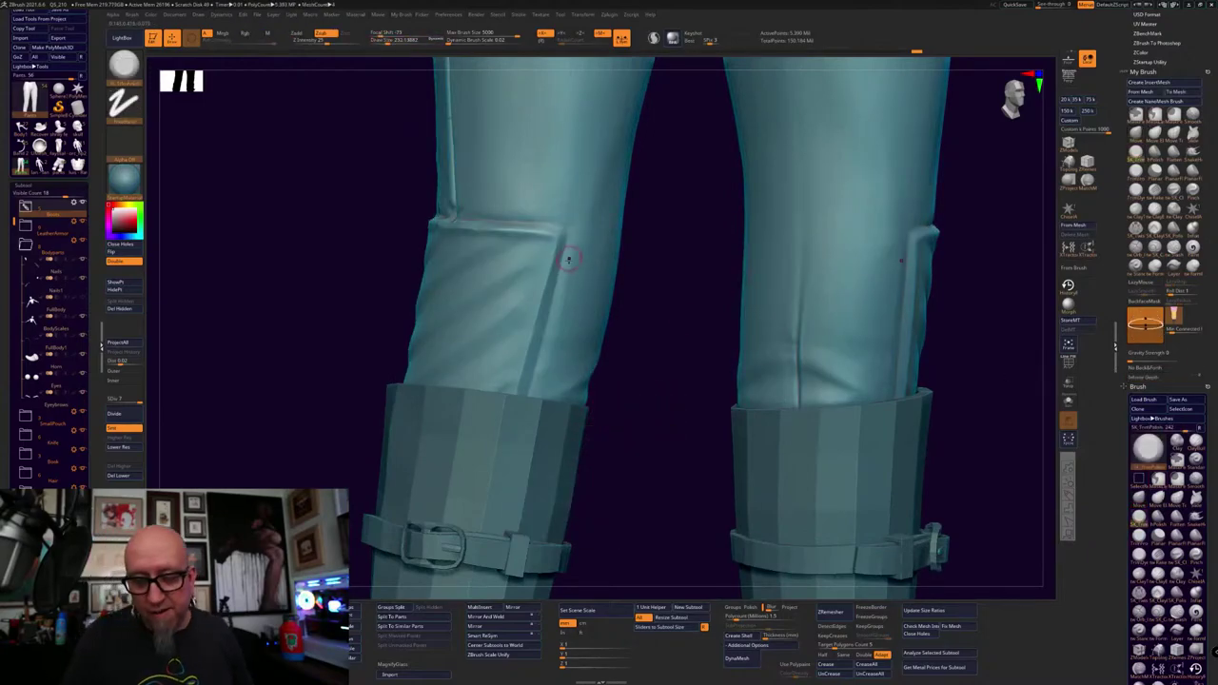
right_drag(555, 300, 546, 303)
key(space)
drag(573, 249, 576, 249)
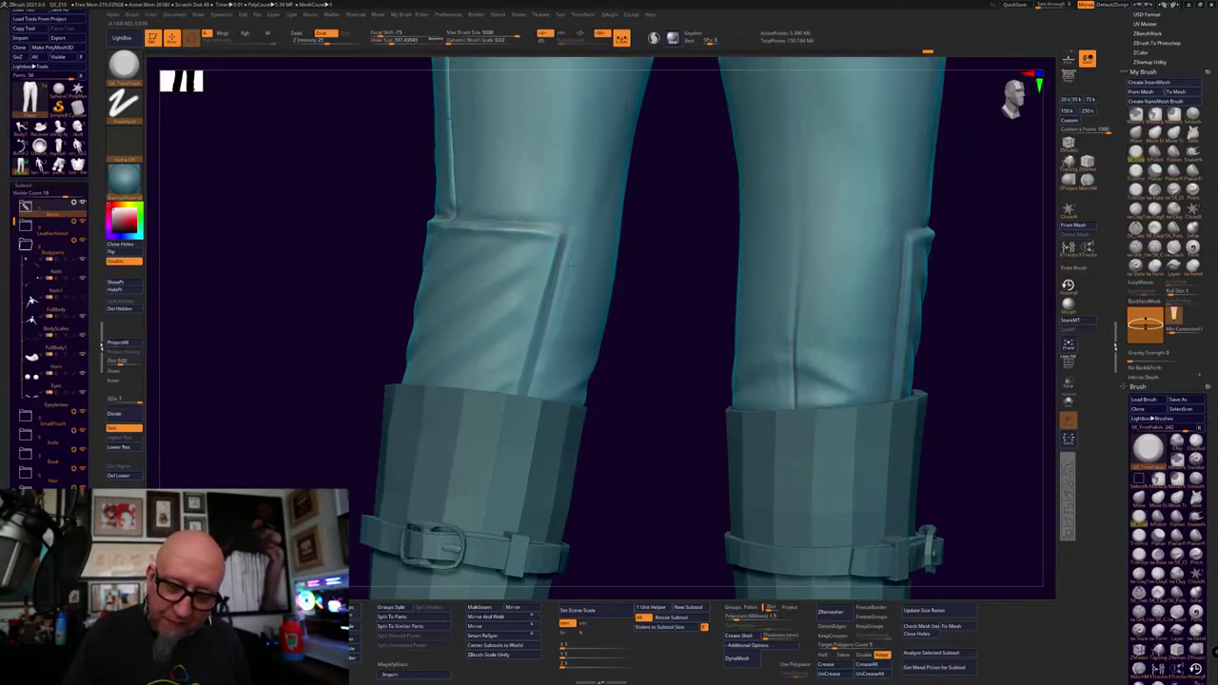
shift+drag(569, 271, 574, 205)
Build up and soften the fabric along the knee patch's vertical and upper seams with the ClayTubes brush
click(1139, 210)
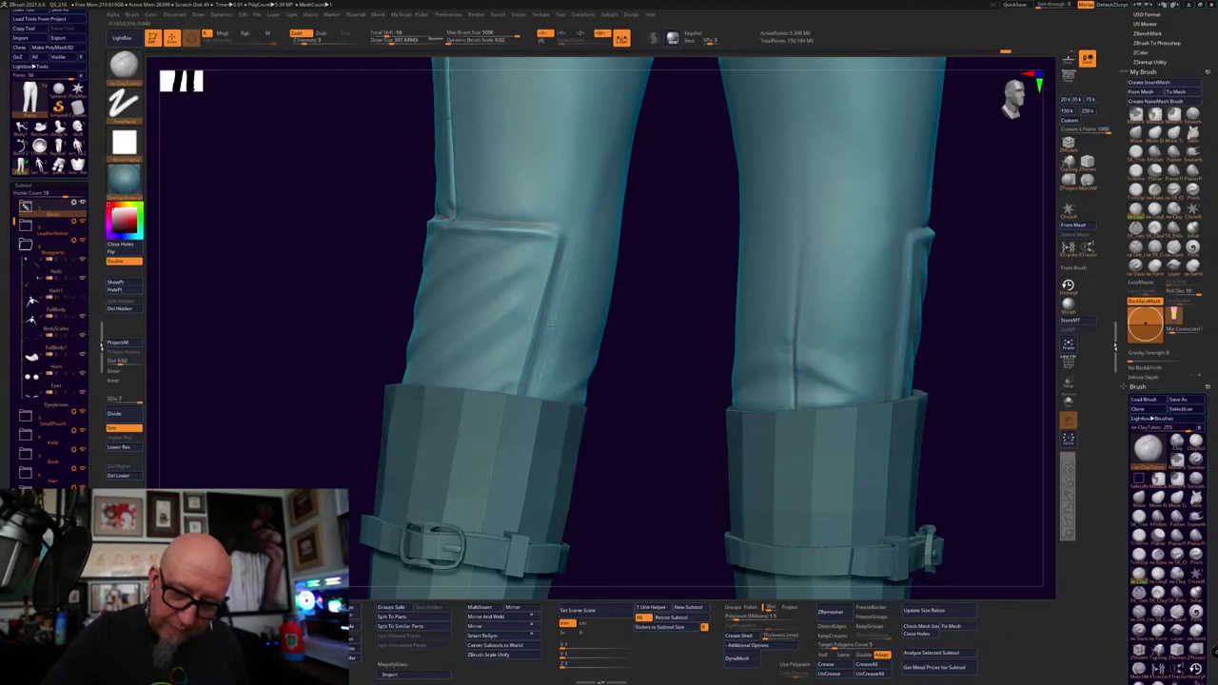
mouse_move(563, 286)
mouse_down()
mouse_move(560, 302)
mouse_move(563, 261)
mouse_move(542, 314)
mouse_up()
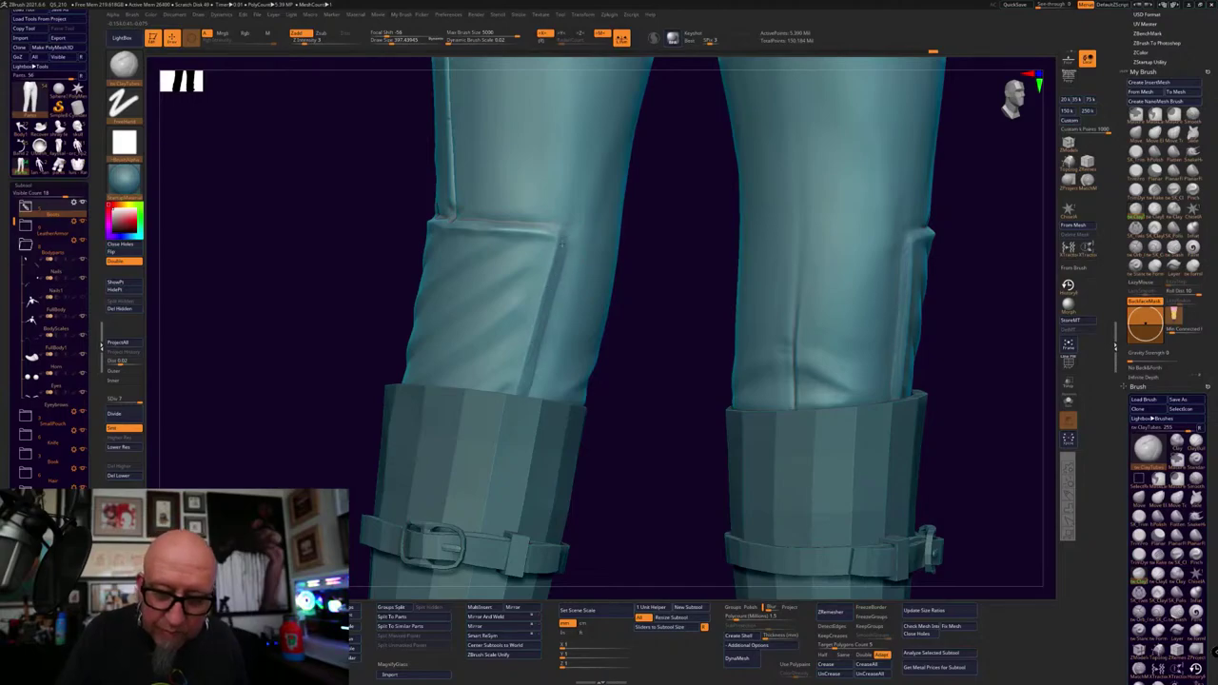
drag(658, 255, 566, 380)
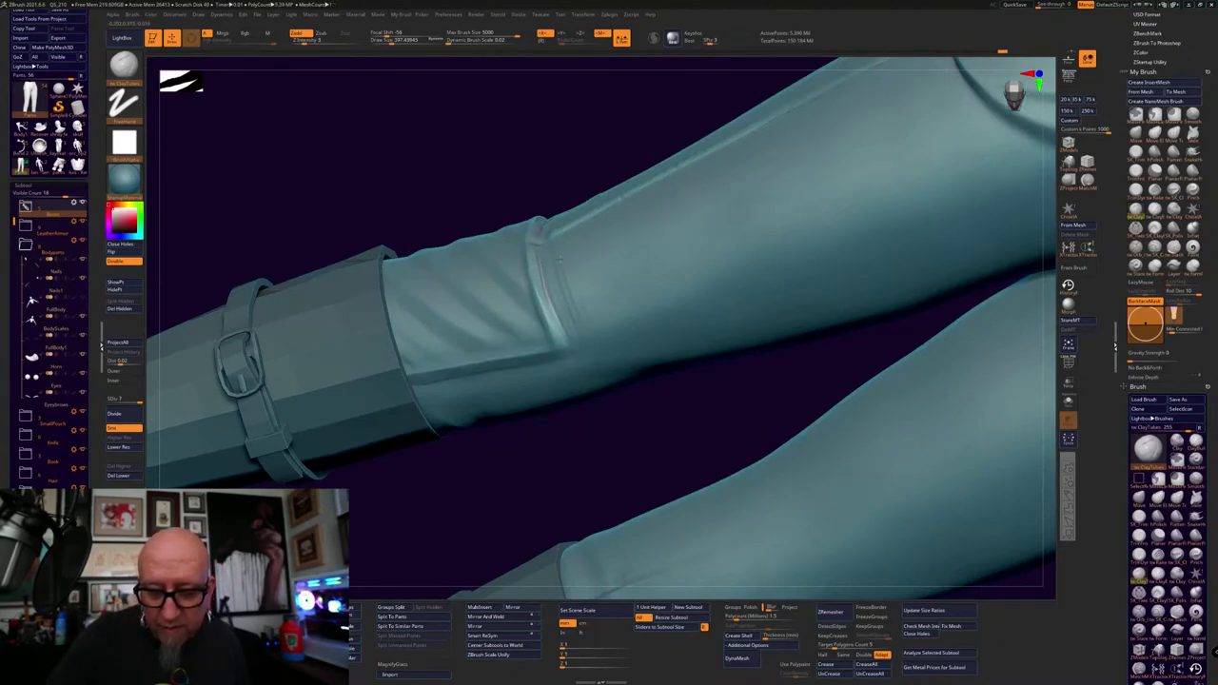
drag(559, 259, 575, 333)
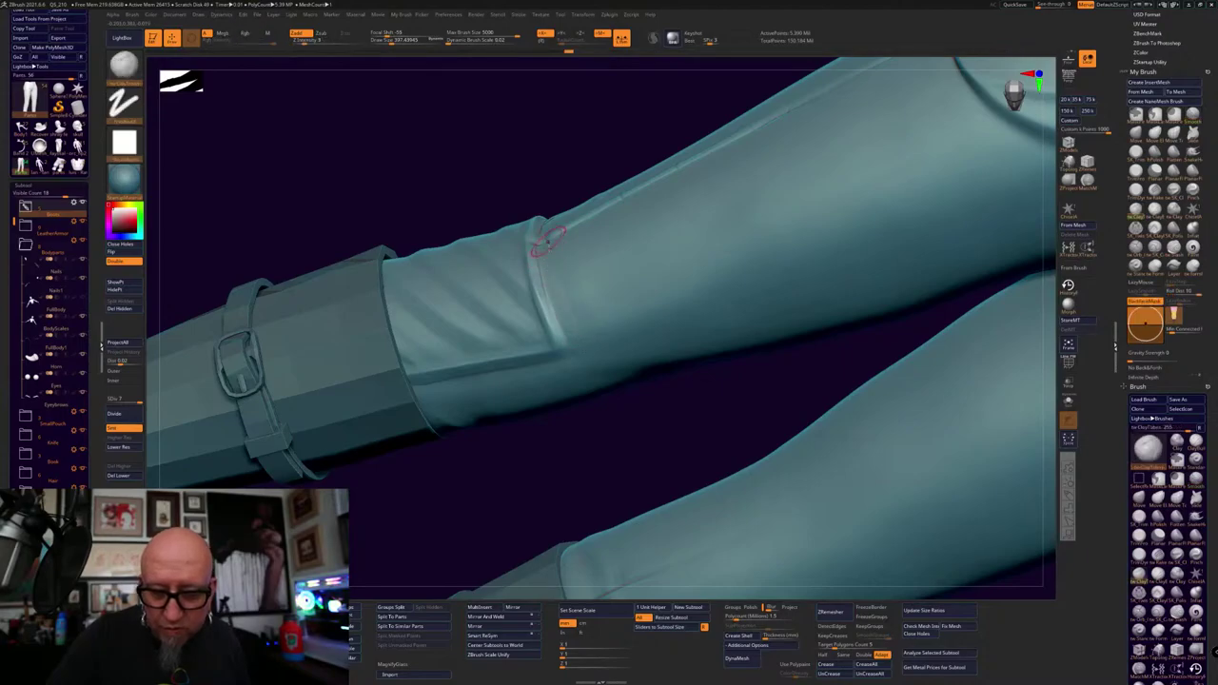
right_drag(599, 338, 582, 293)
drag(547, 293, 552, 309)
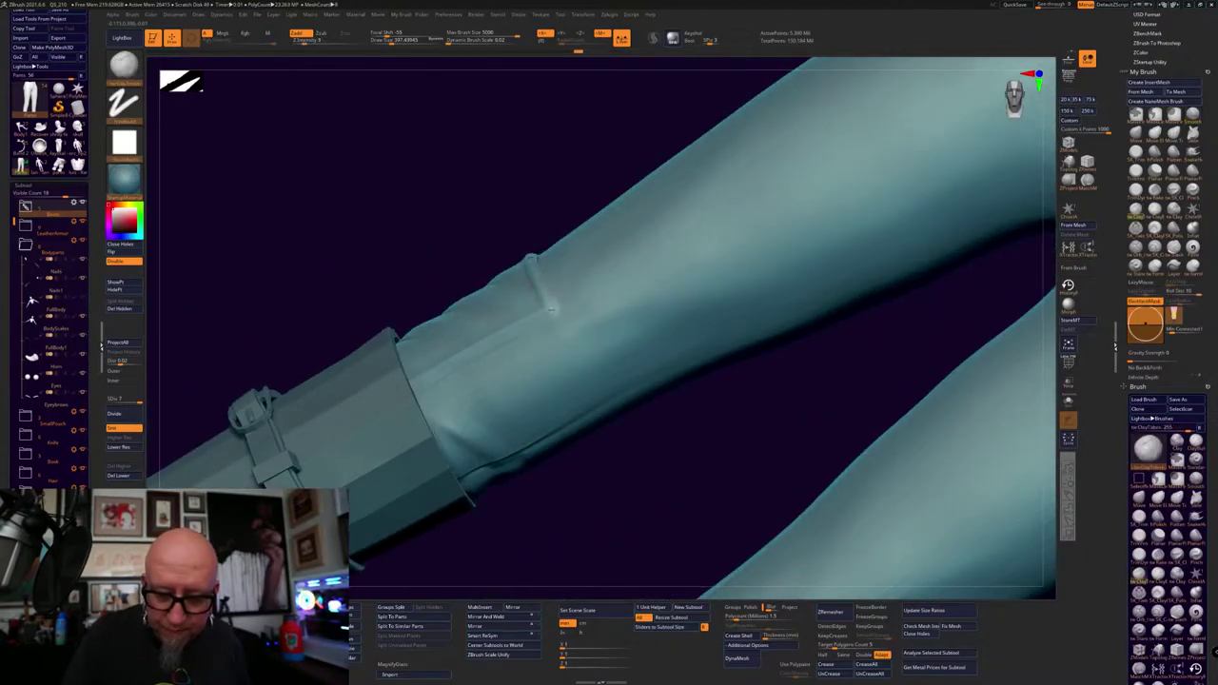
Smooth the trouser surface above and beside the knee patch
mouse_move(616, 481)
ctrl+right_down()
mouse_move(552, 428)
mouse_move(672, 495)
mouse_move(725, 485)
mouse_move(737, 429)
mouse_move(721, 493)
mouse_move(657, 495)
mouse_move(656, 538)
ctrl+right_up()
shift+drag(591, 372, 587, 338)
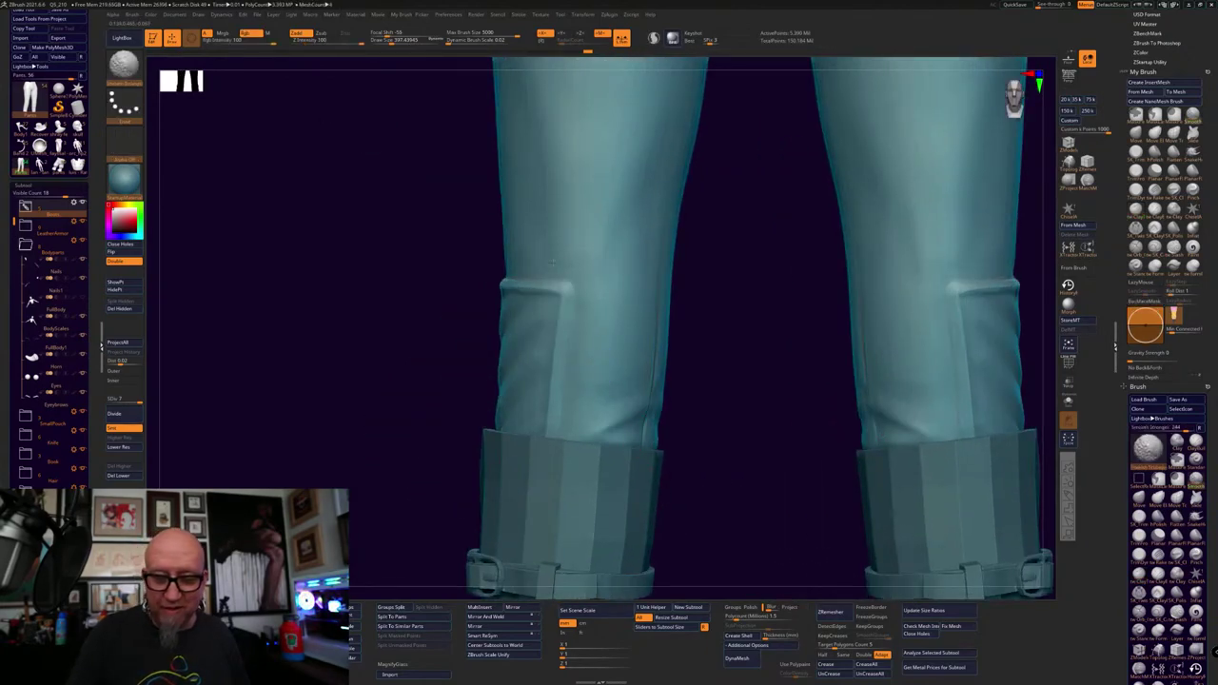
shift+drag(512, 246, 597, 255)
shift+drag(589, 307, 581, 440)
Switch to the boots subtool and raise it to subdivision level 7
ctrl+right_drag(726, 487, 718, 461)
ctrl+right_drag(847, 440, 792, 504)
alt+right_drag(809, 405, 798, 252)
alt+click(672, 409)
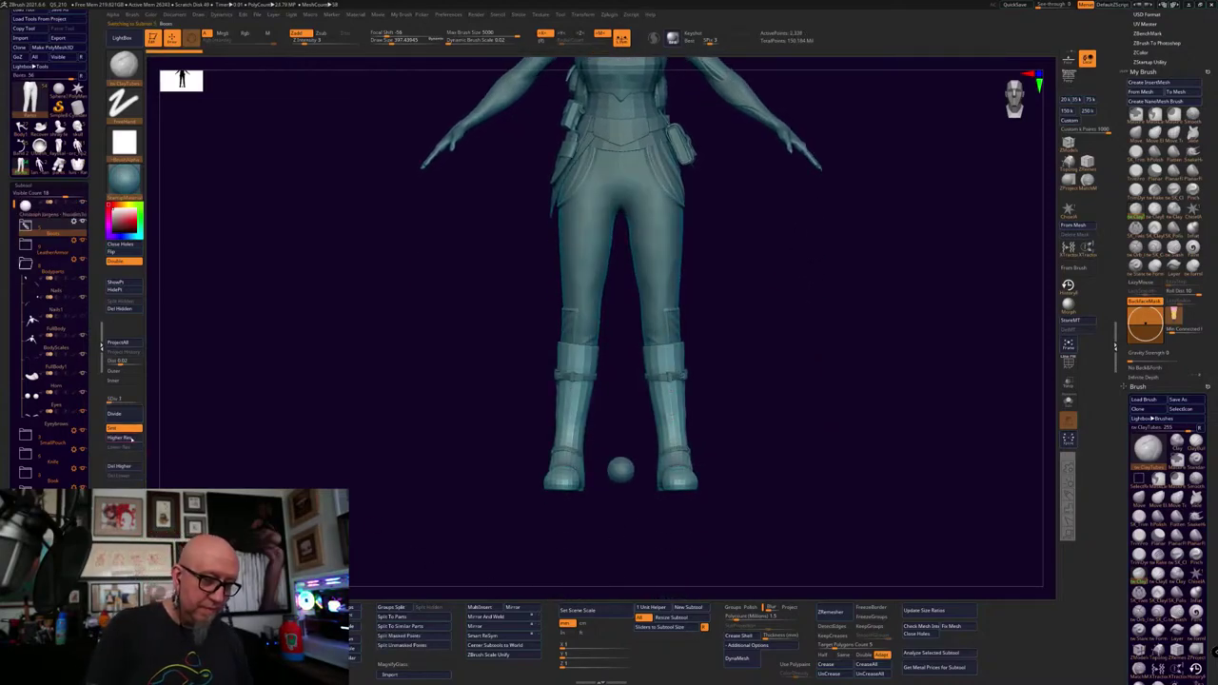
click(133, 438)
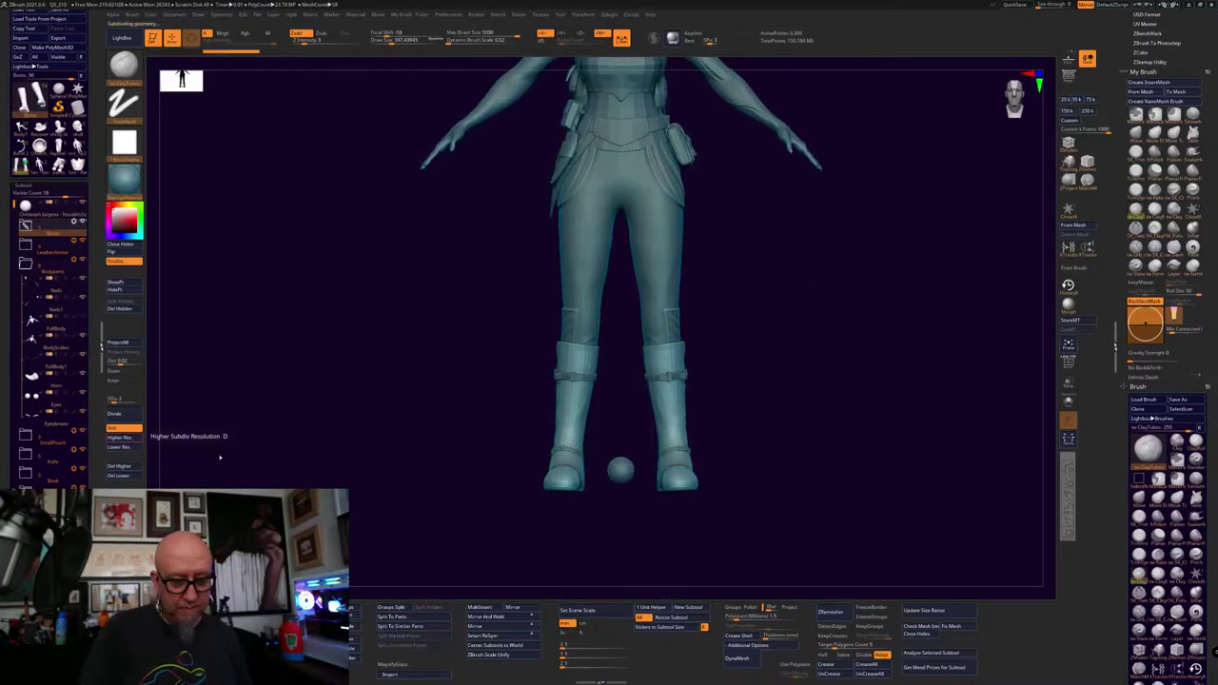
click(134, 438)
ctrl+right_drag(189, 489, 195, 552)
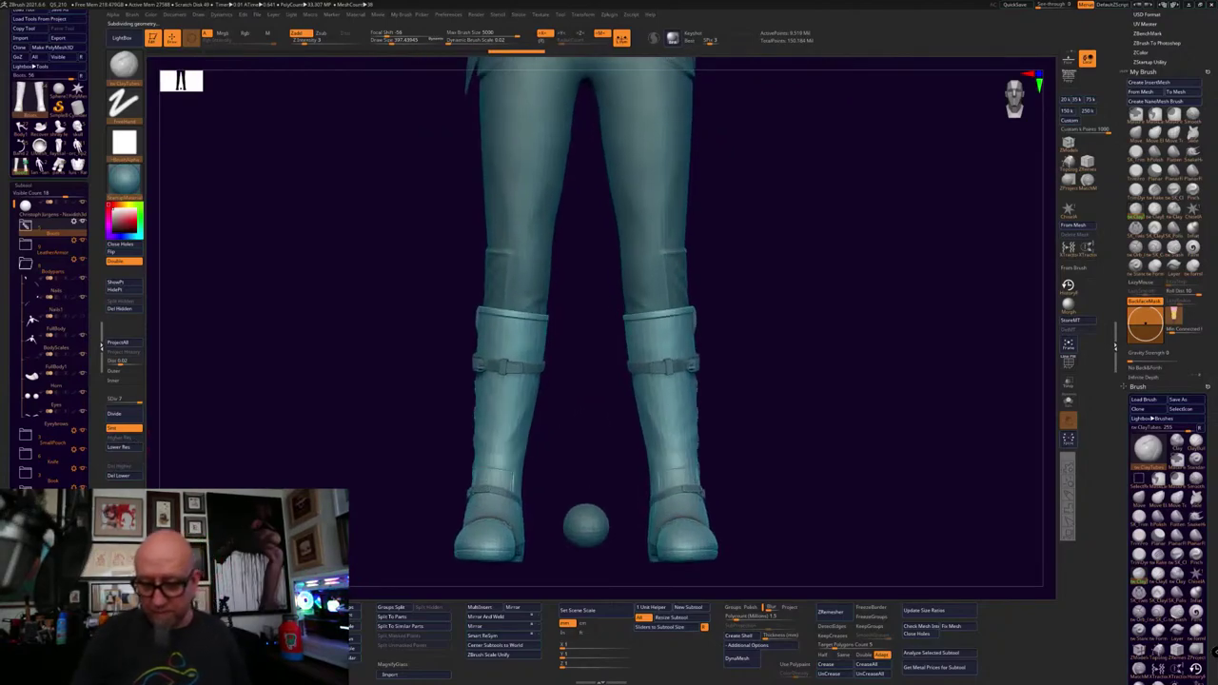
Reduce the draw size to about 252, then build up and smooth the creases above the boot's ankle panel
right_drag(878, 479, 793, 358)
mouse_move(793, 358)
ctrl+right_down()
mouse_move(795, 396)
mouse_move(778, 383)
mouse_move(768, 318)
ctrl+right_up()
key(space)
drag(770, 318, 764, 317)
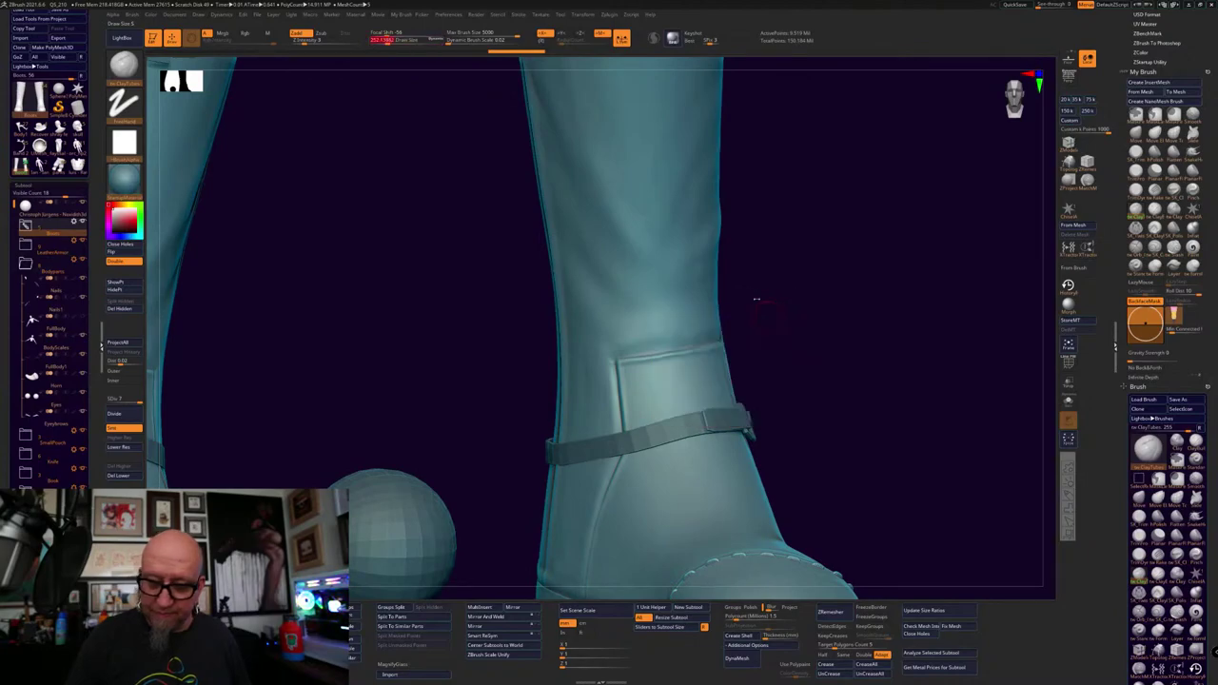
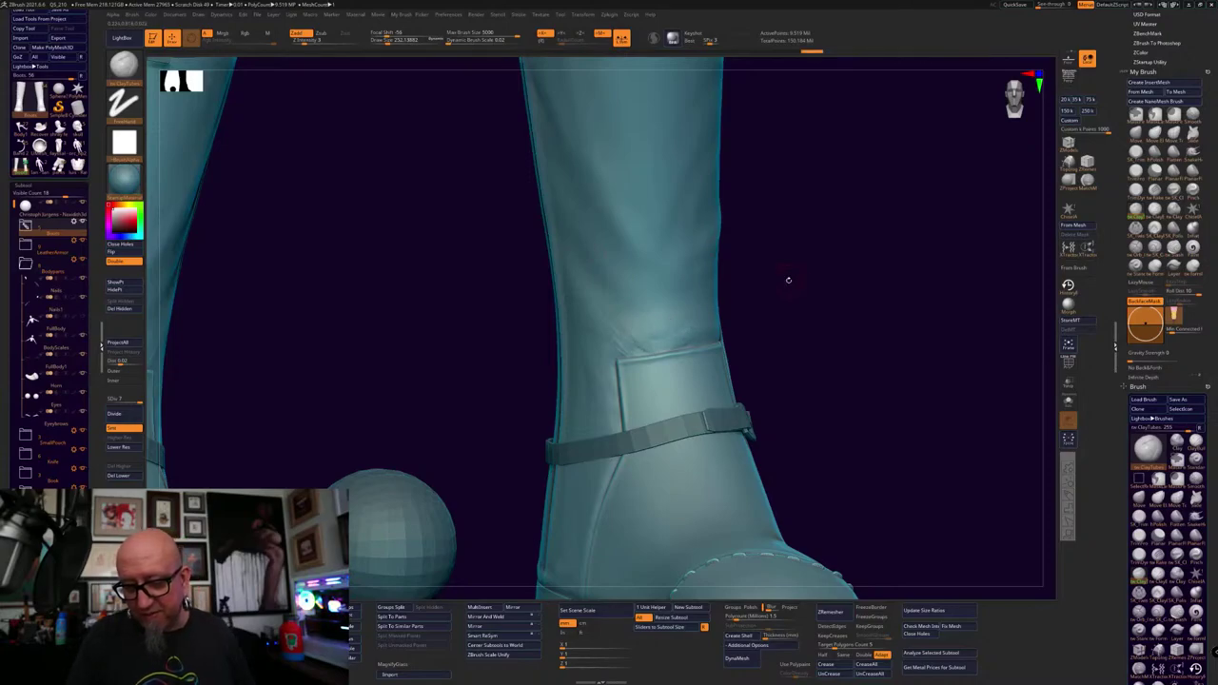
drag(789, 276, 723, 321)
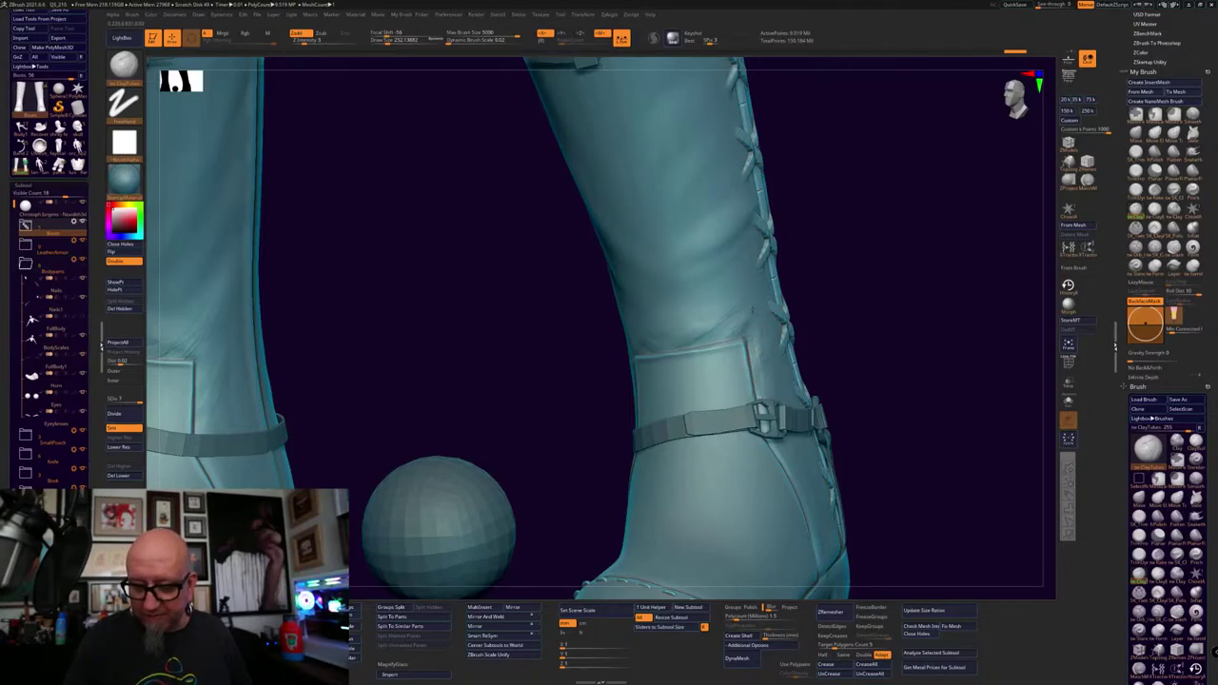
shift+drag(757, 298, 747, 351)
Isolate the boots, duplicate them as a separate subtool, and expand their folder to reach the copy
mouse_move(622, 424)
mouse_down()
mouse_move(911, 320)
mouse_move(865, 318)
mouse_move(870, 285)
mouse_move(908, 340)
mouse_up()
right_drag(909, 339, 749, 538)
alt+right_drag(824, 497, 687, 522)
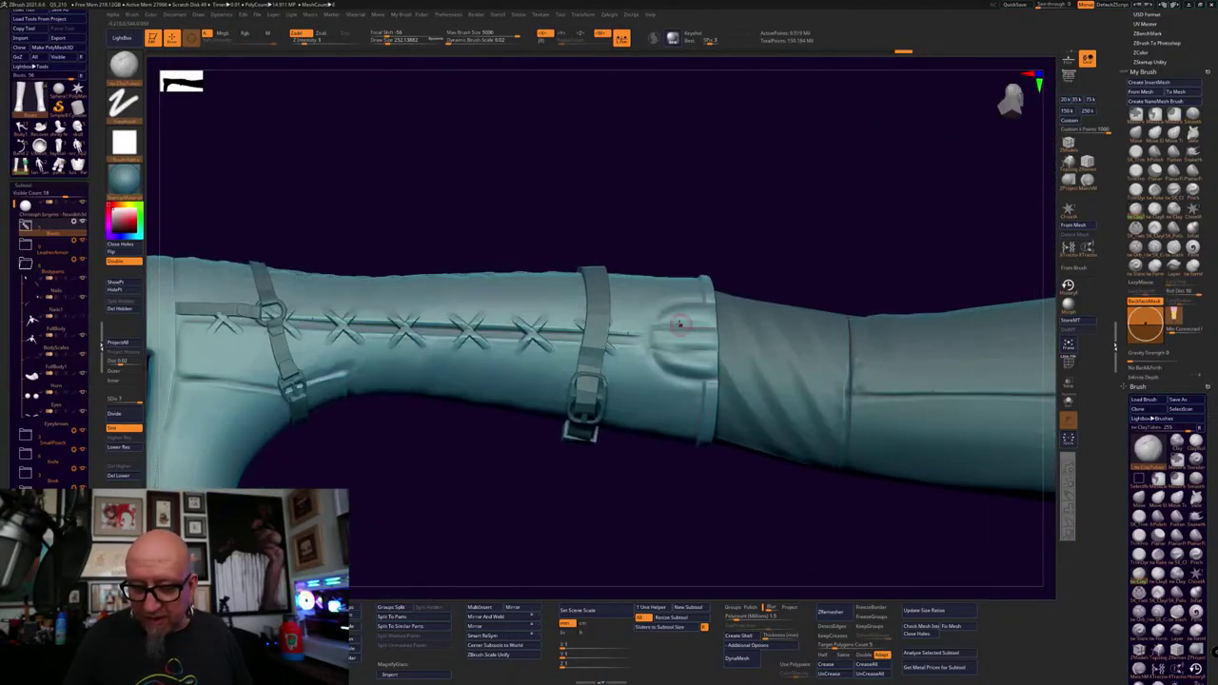
right_drag(768, 215, 819, 229)
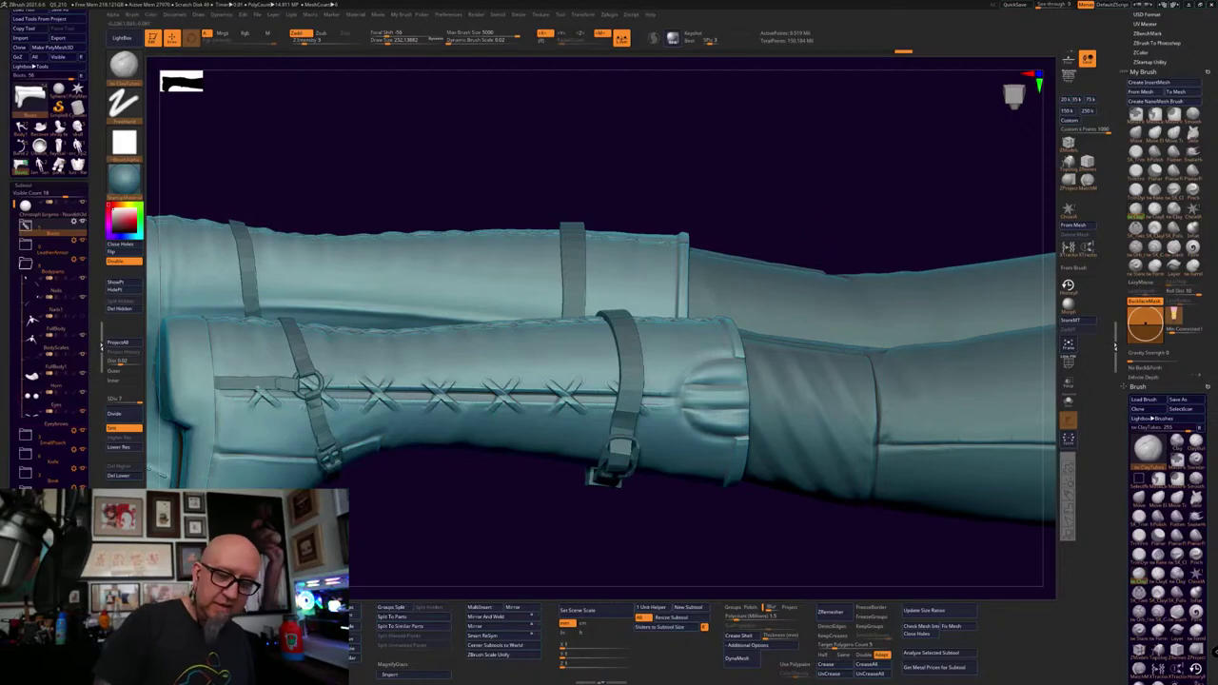
key(shift)
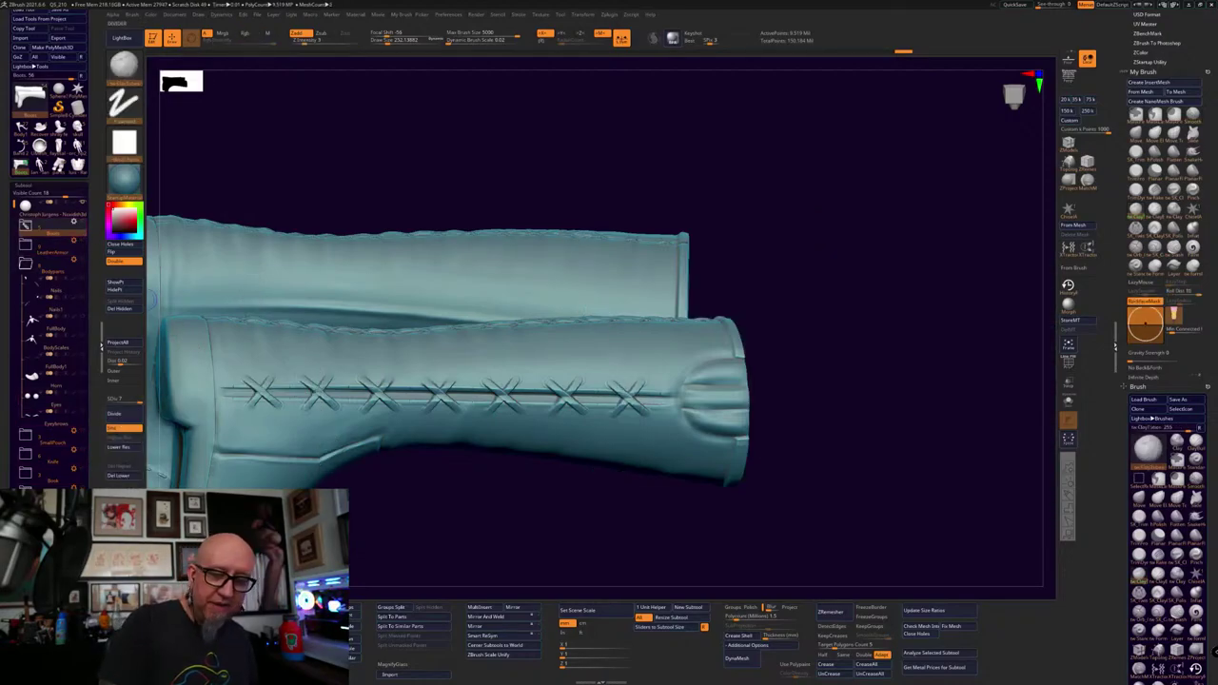
drag(532, 532, 422, 538)
drag(618, 412, 609, 476)
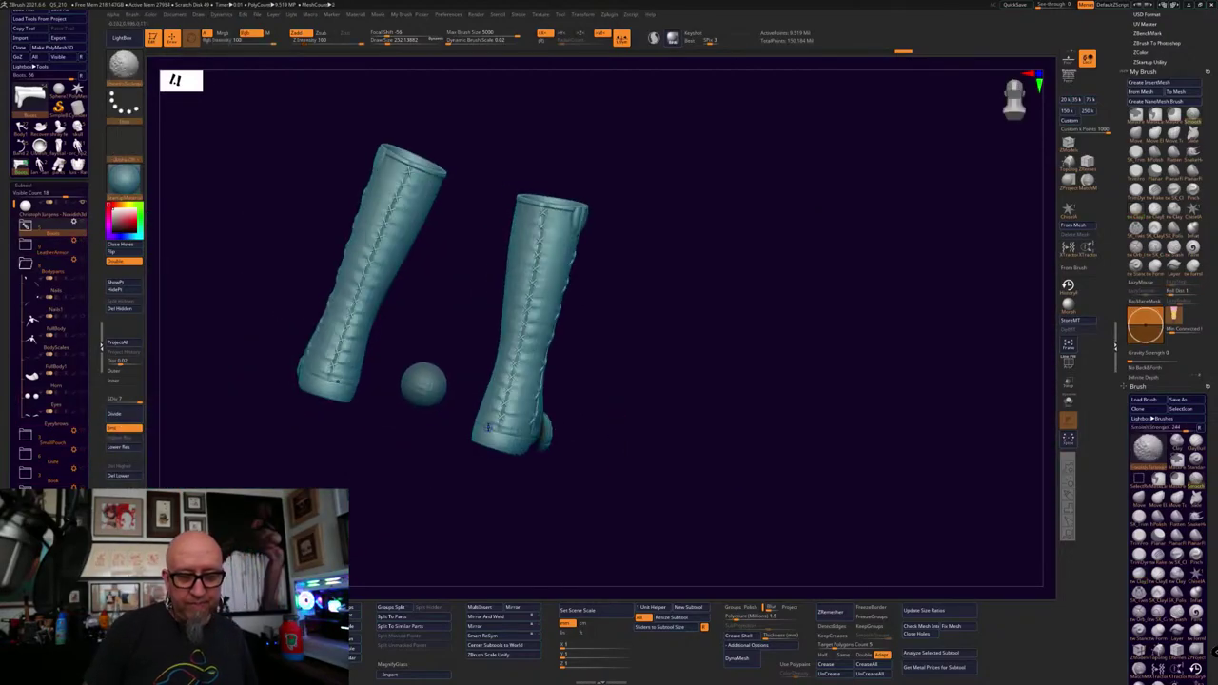
click(27, 226)
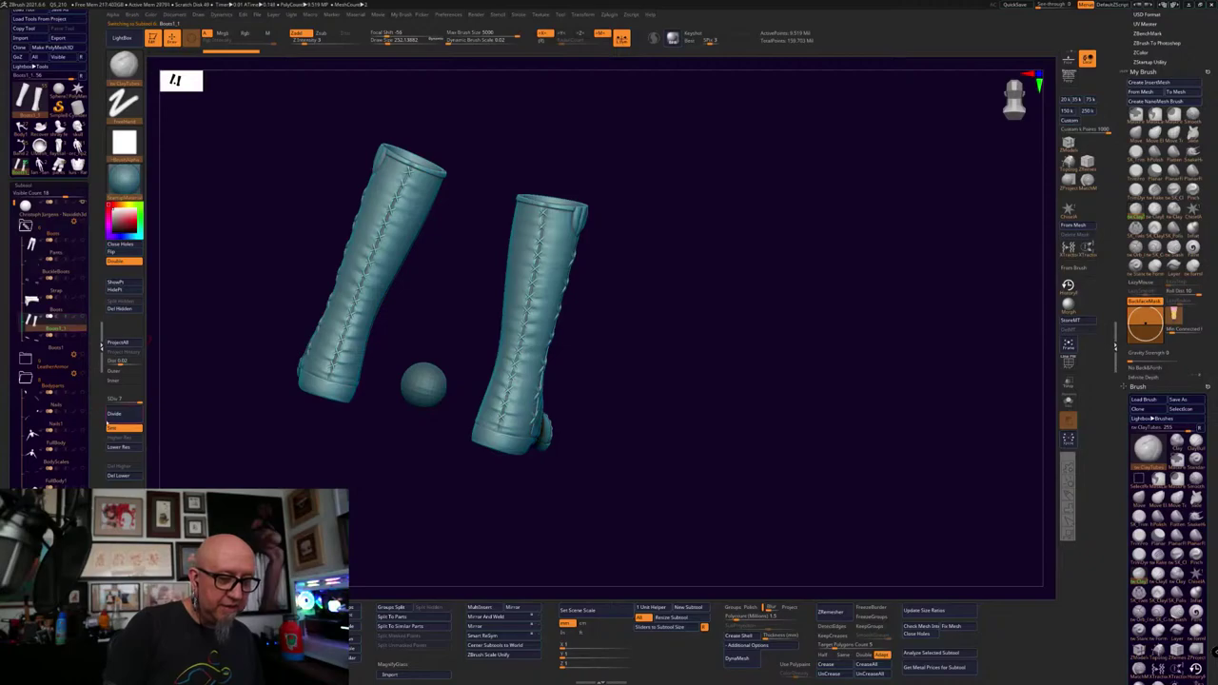
Lower the duplicated boots to subdivision level 3 and enlarge the draw size to about 1251
click(126, 448)
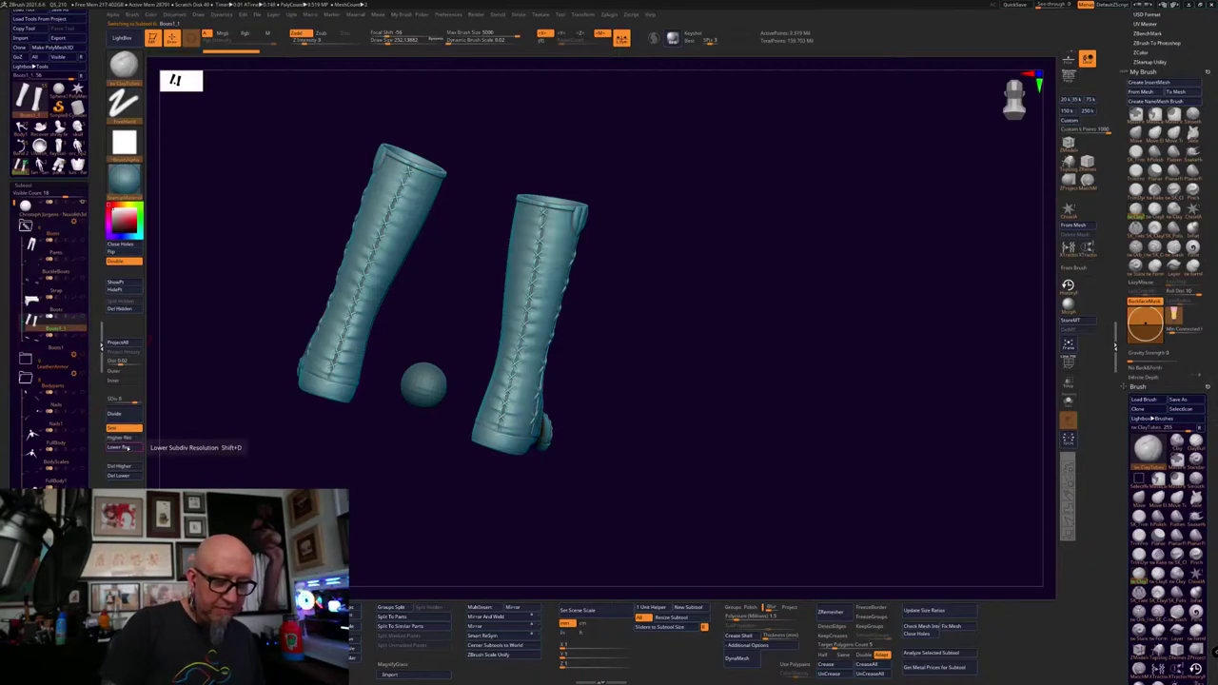
click(125, 448)
click(126, 448)
click(125, 448)
shift+drag(233, 433, 257, 428)
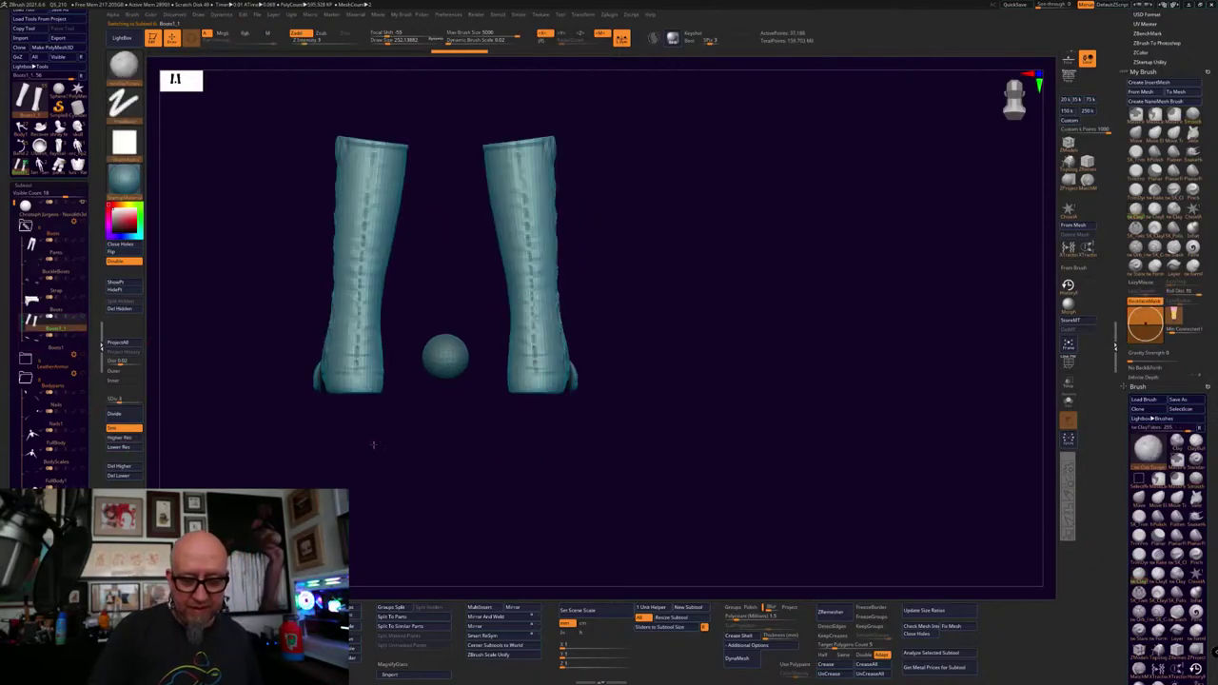
key(space)
drag(384, 444, 389, 444)
Smooth the lacing and surface folds off the duplicated boots at the low subdivision level
shift+drag(359, 367, 367, 172)
drag(349, 447, 447, 238)
mouse_move(543, 263)
mouse_down()
mouse_move(520, 334)
mouse_move(655, 389)
mouse_move(557, 331)
mouse_move(506, 255)
mouse_move(476, 238)
mouse_up()
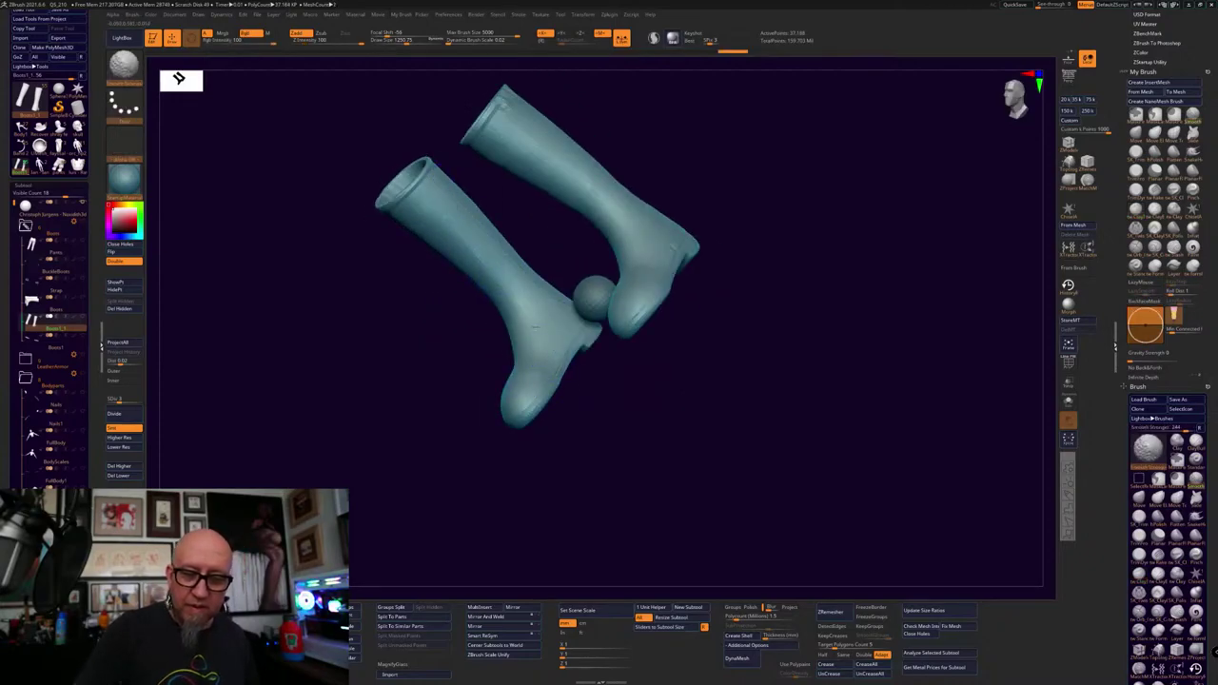
drag(592, 385, 657, 420)
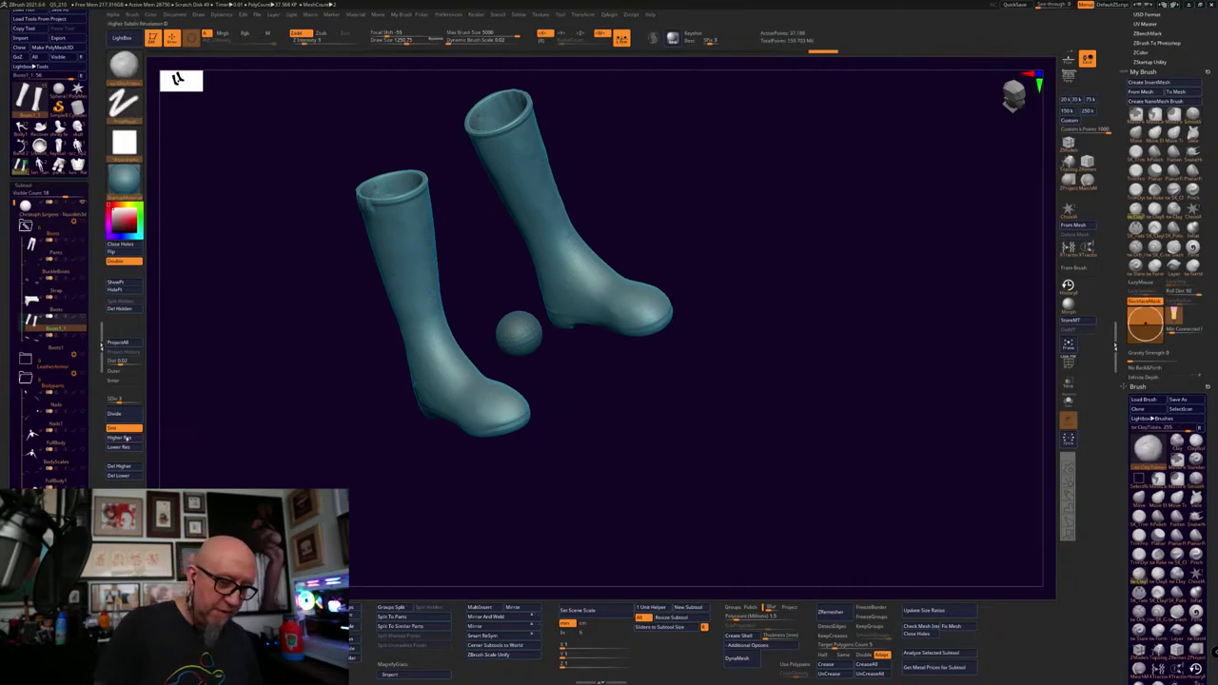
Raise the duplicated boots to subdivision level 4 and smooth the seams on the shafts, feet and backs
click(120, 437)
drag(385, 502, 483, 481)
mouse_move(389, 214)
shift+mouse_down()
mouse_move(371, 375)
mouse_move(395, 397)
mouse_move(418, 380)
shift+mouse_up()
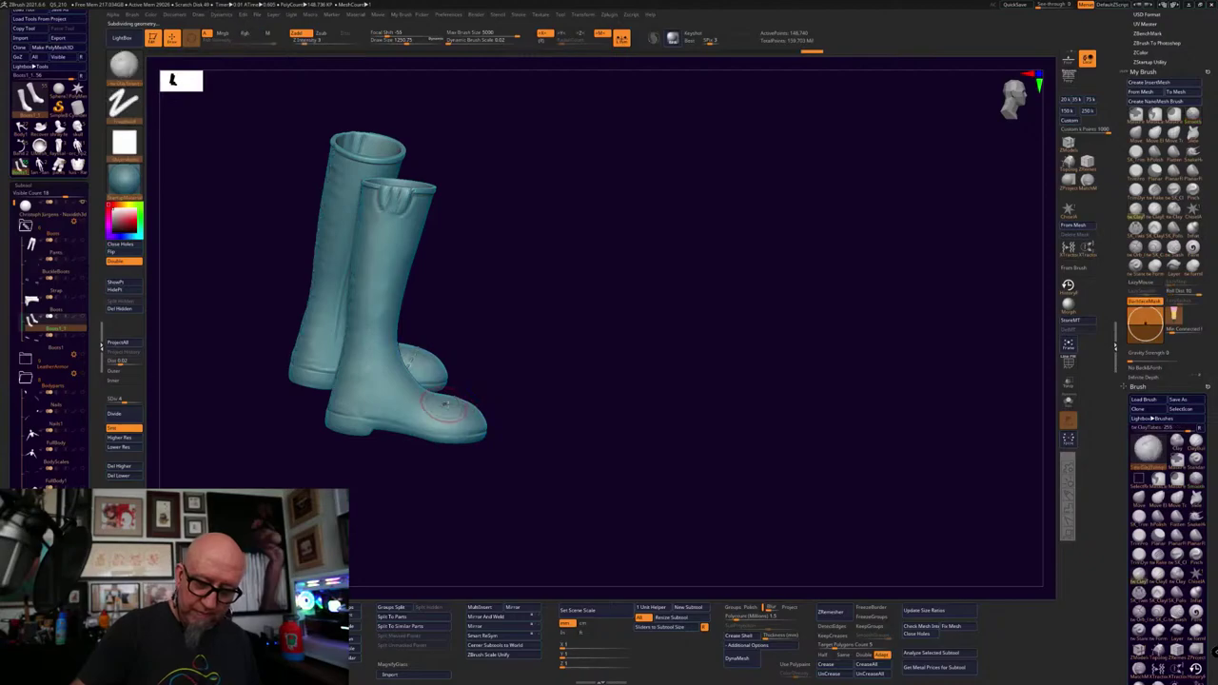
key(b)
key(c)
key(t)
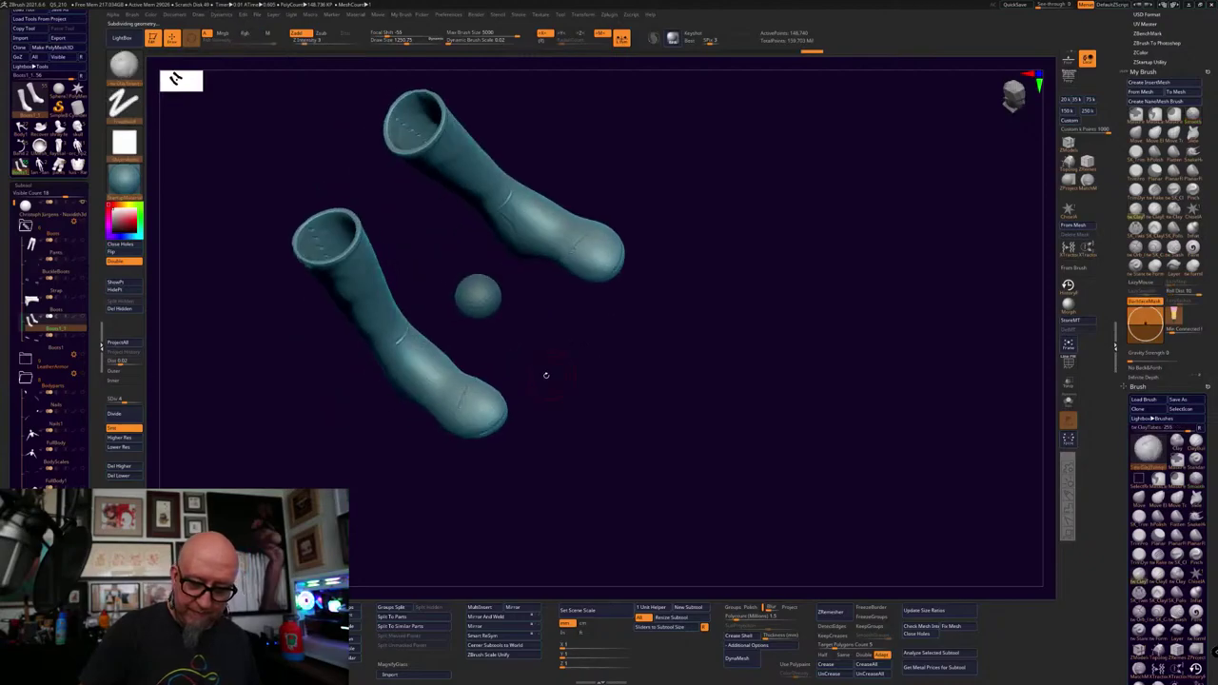
mouse_move(466, 401)
shift+mouse_down()
mouse_move(457, 377)
mouse_move(539, 408)
mouse_move(544, 424)
shift+mouse_up()
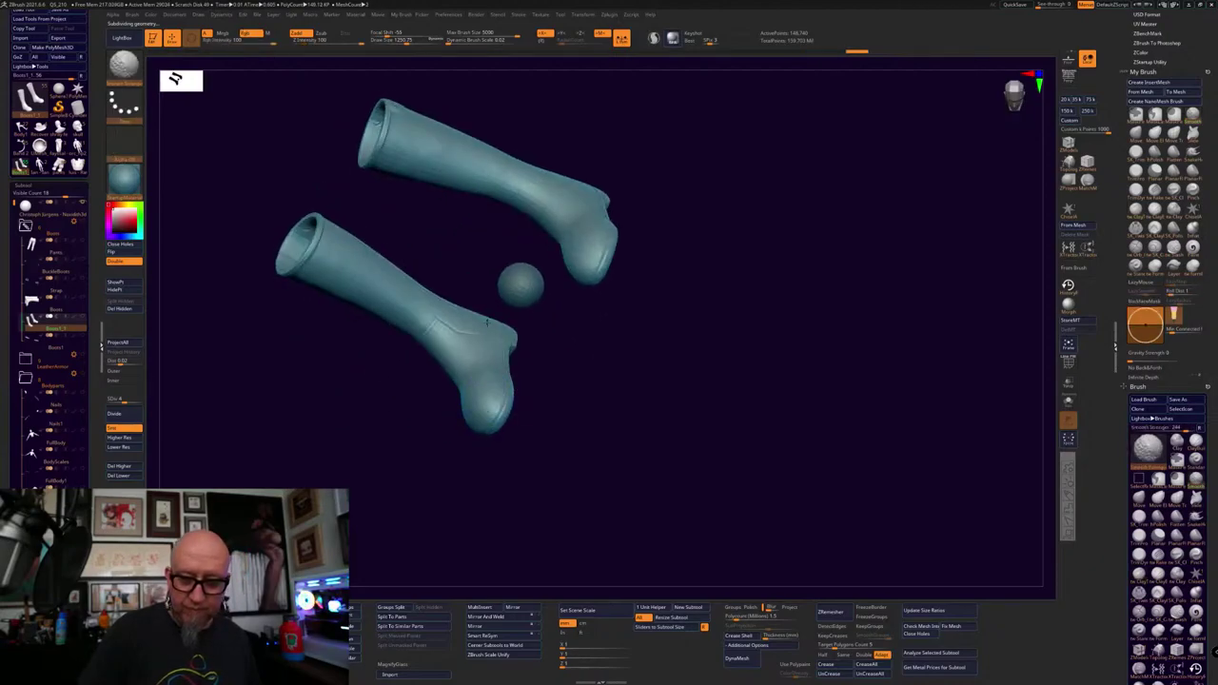
mouse_move(660, 315)
mouse_down()
mouse_move(622, 403)
mouse_move(419, 357)
mouse_up()
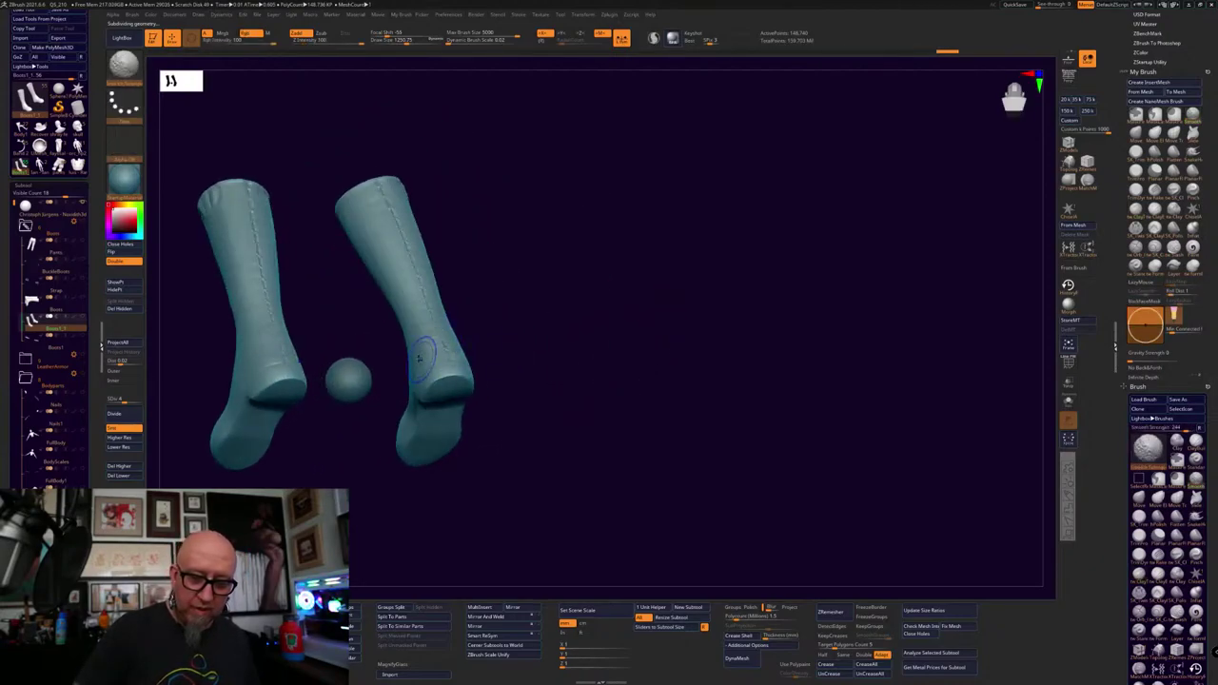
shift+drag(350, 203, 396, 229)
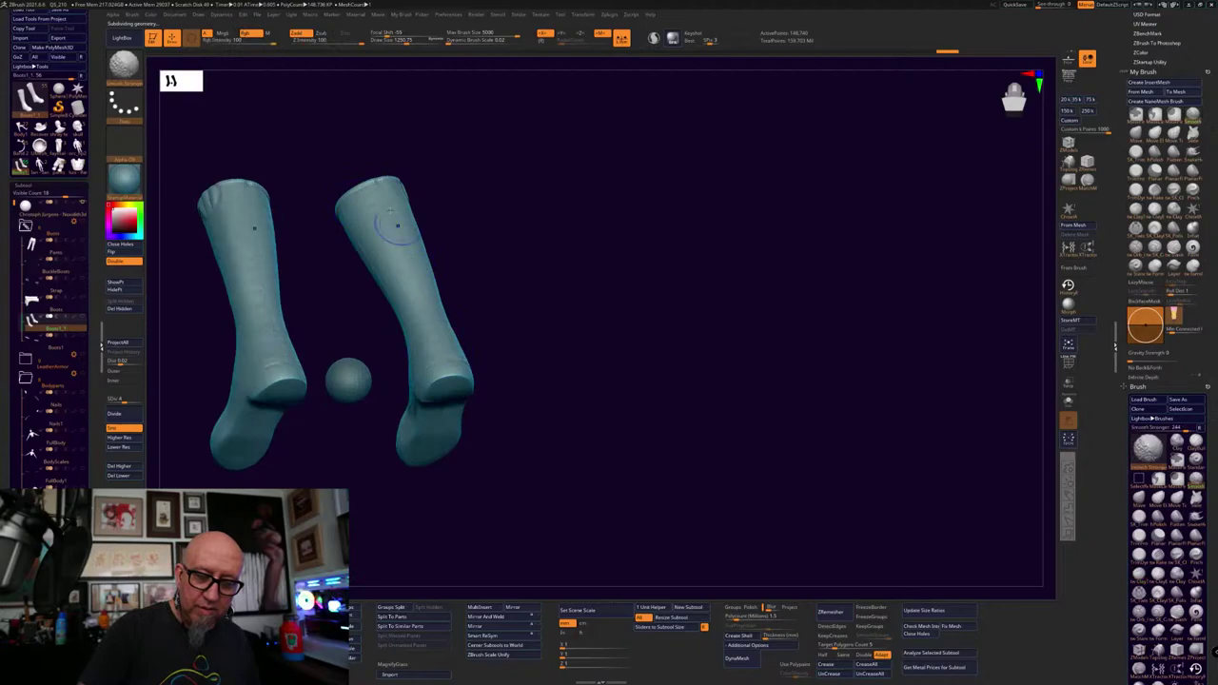
Raise the duplicated boots to subdivision level 5 and smooth the heel backs, cuff gathers and outer ankles
click(120, 438)
mouse_move(423, 302)
shift+mouse_down()
mouse_move(380, 193)
mouse_move(442, 350)
shift+mouse_up()
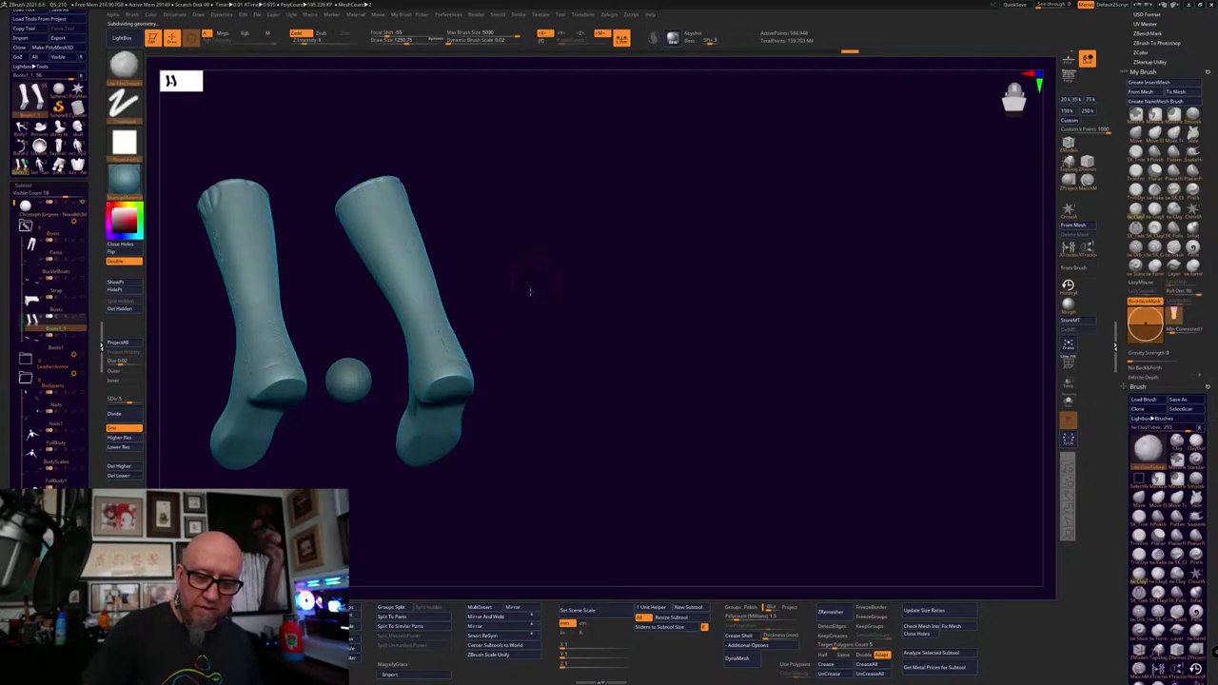
drag(530, 291, 452, 271)
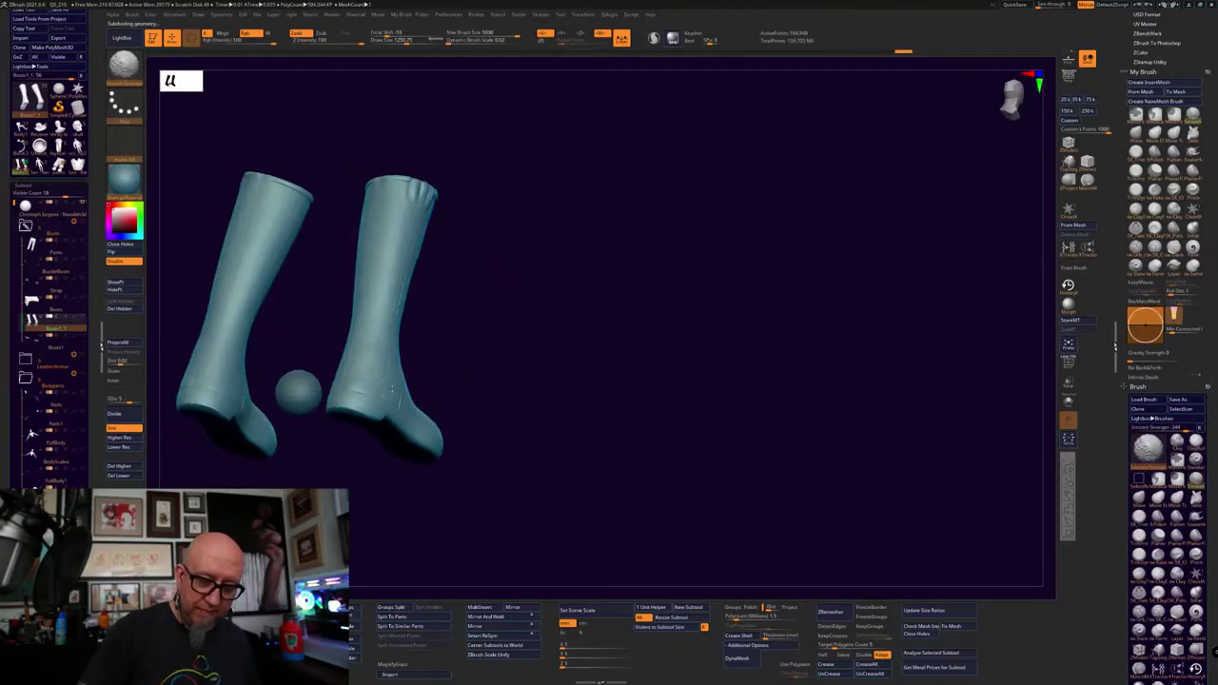
shift+drag(419, 220, 417, 191)
drag(519, 267, 455, 276)
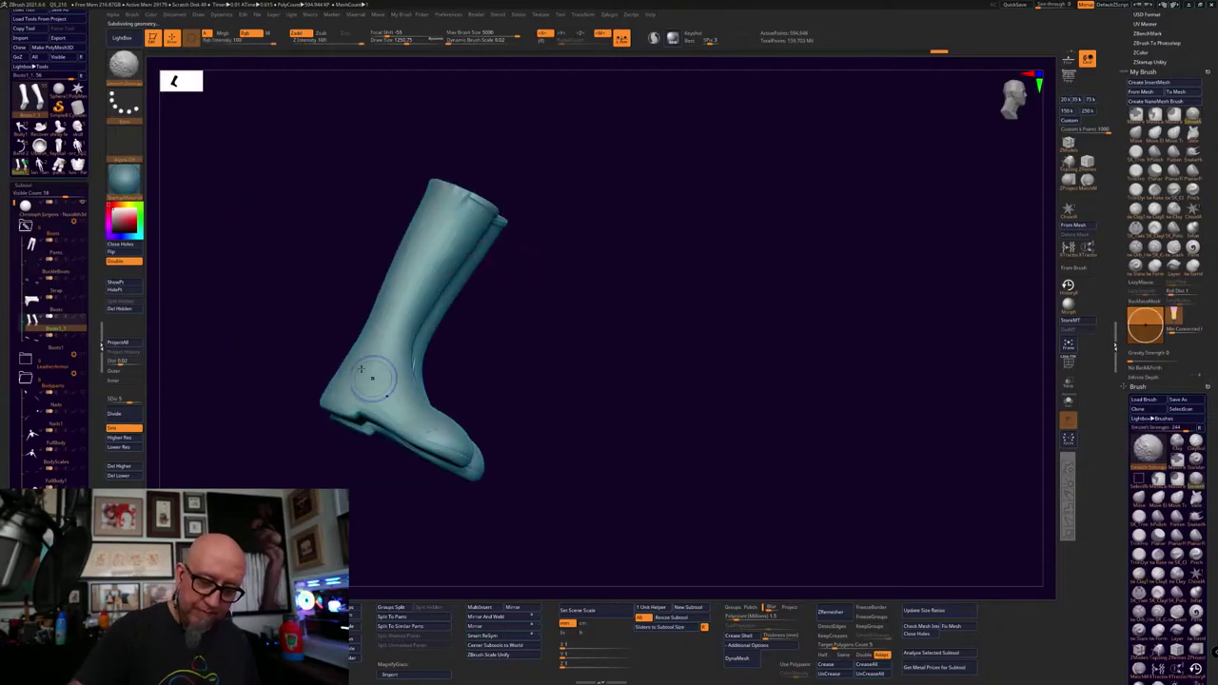
shift+drag(374, 379, 360, 369)
Smooth the remaining detail on the duplicated boots' ankles, inner shafts and heels from several sides
drag(609, 257, 529, 285)
shift+drag(385, 373, 378, 283)
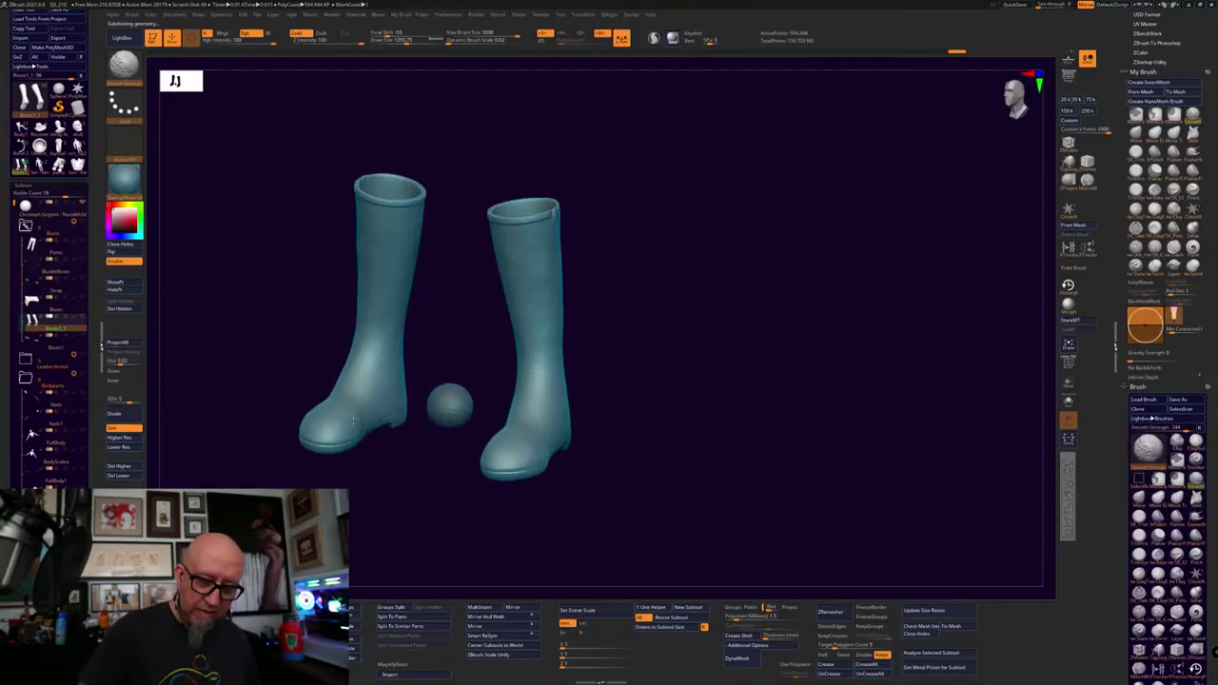
drag(609, 286, 532, 276)
shift+drag(408, 309, 408, 356)
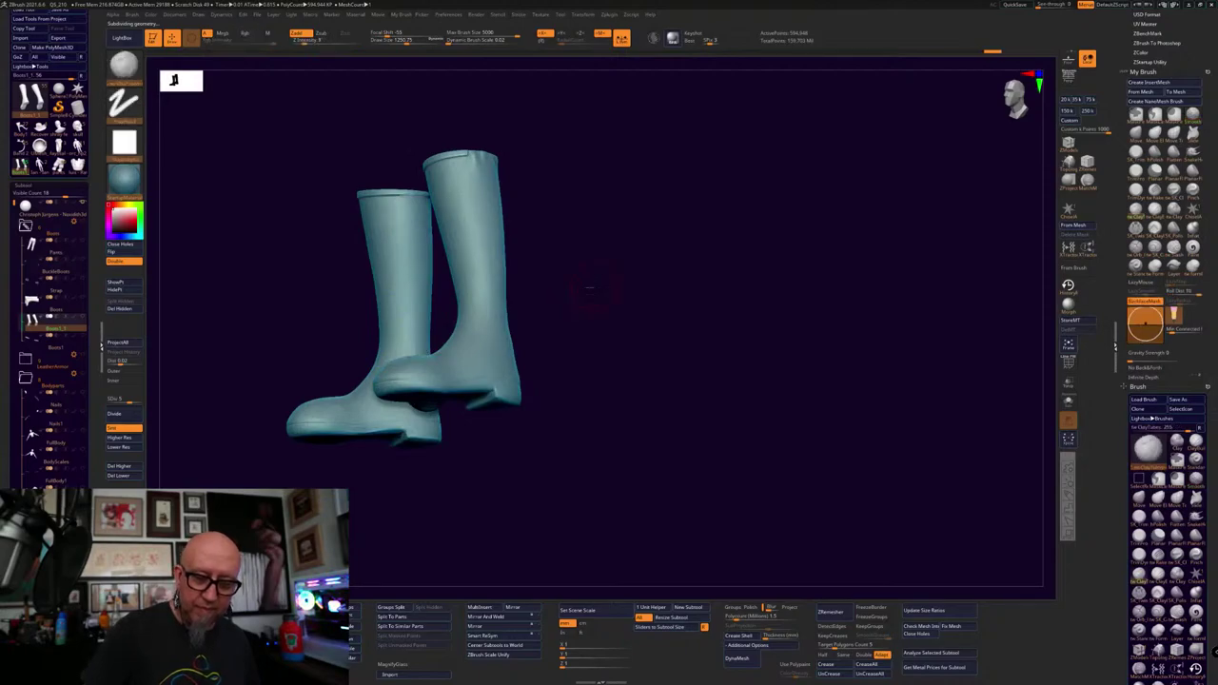
drag(590, 291, 523, 266)
shift+drag(414, 381, 424, 367)
Raise the duplicated boots to subdivision level 6 and smooth the leftover marks on the heels and shafts
key(ctrl+d)
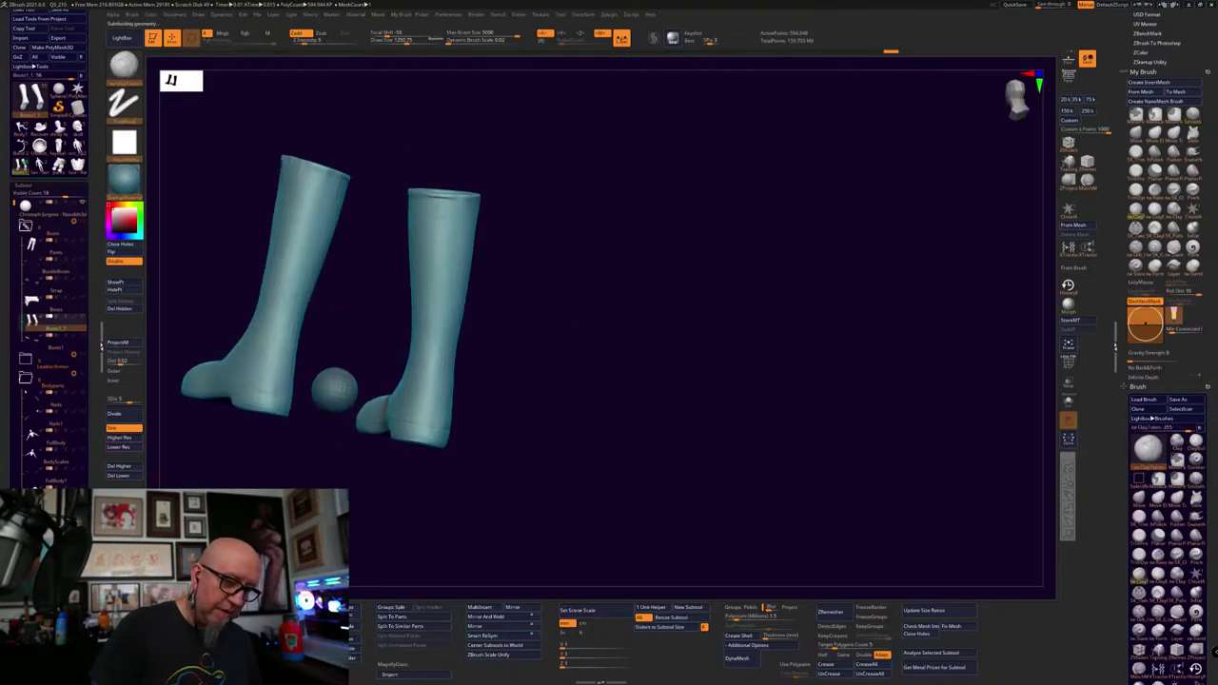
key(ctrl+d)
shift+drag(277, 404, 274, 369)
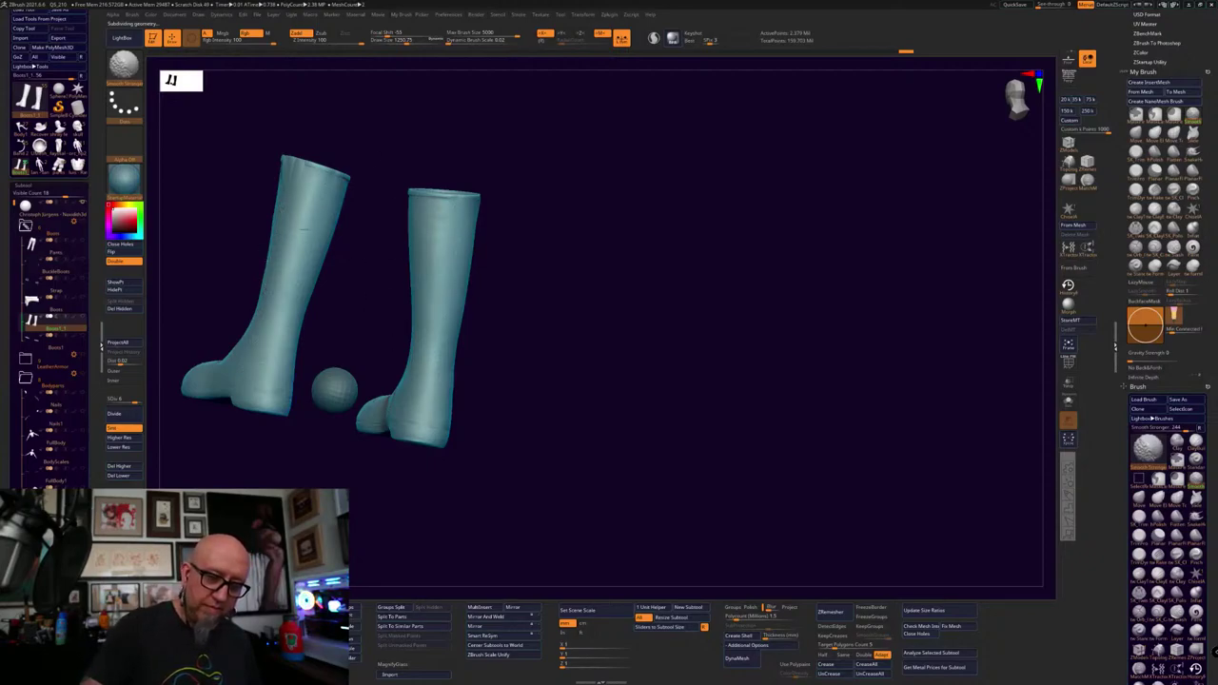
drag(466, 214, 543, 206)
shift+drag(303, 310, 302, 325)
alt+drag(433, 250, 752, 320)
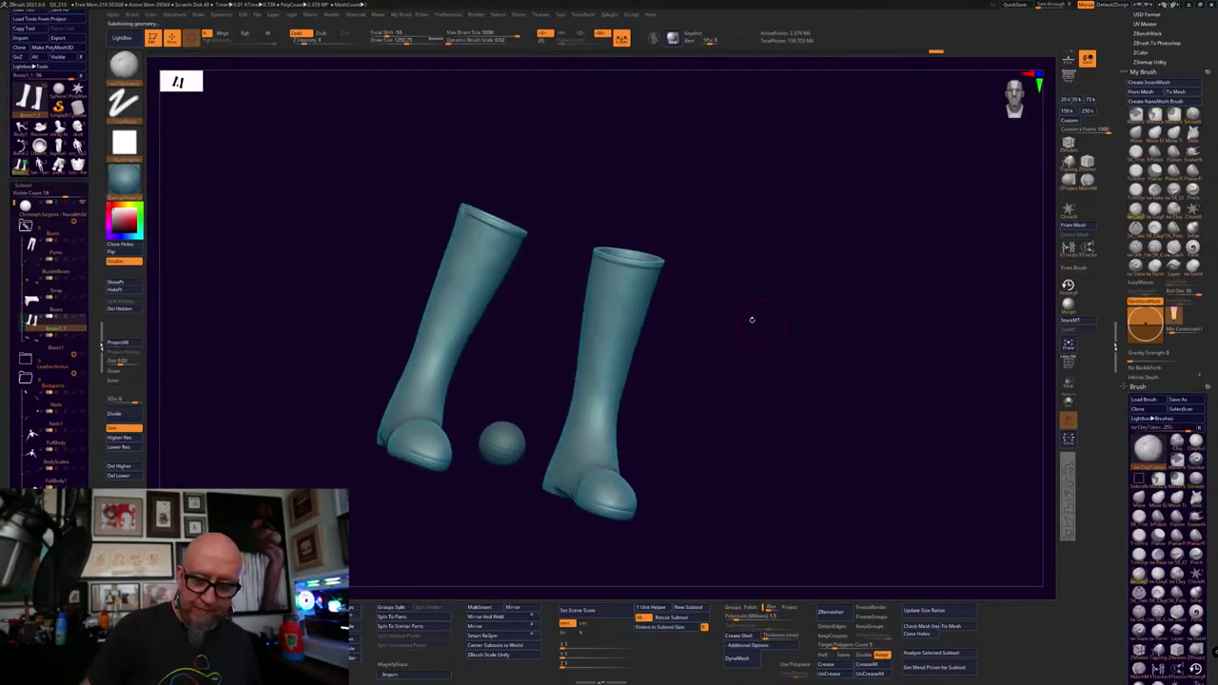
key(b)
key(s)
key(t)
key(b)
key(c)
key(b)
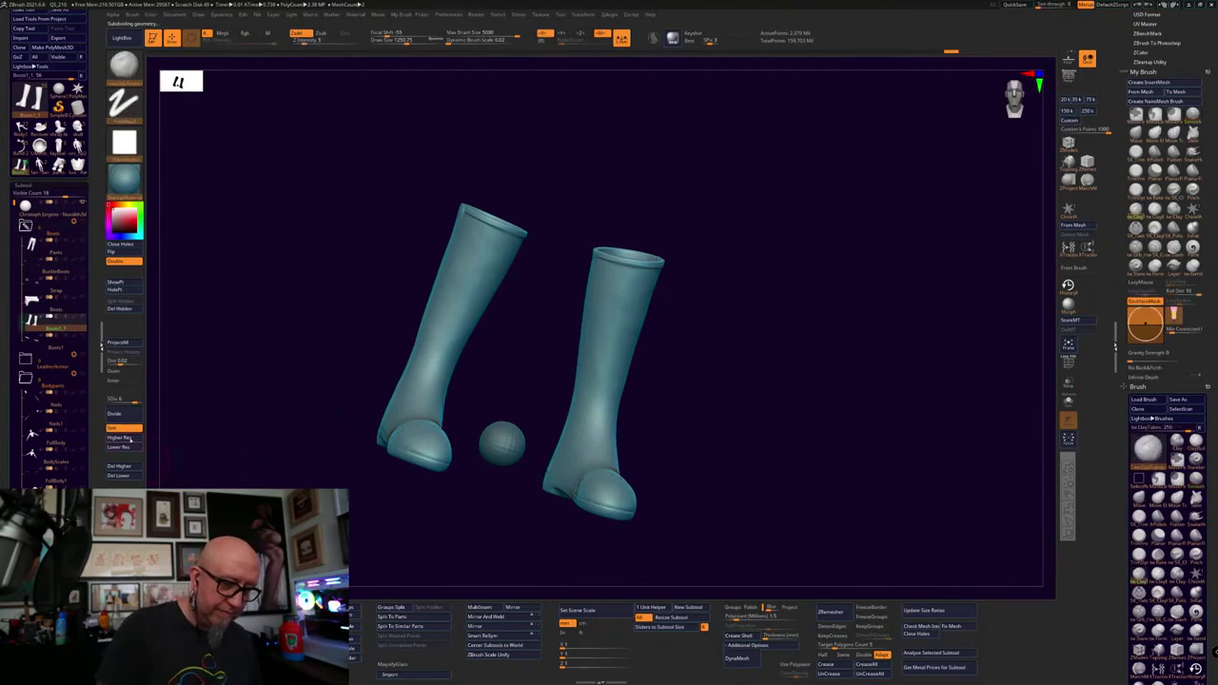
Raise the duplicated boots to subdivision level 7 and check the smoothed surface from the front and sides
click(132, 439)
drag(295, 428, 409, 414)
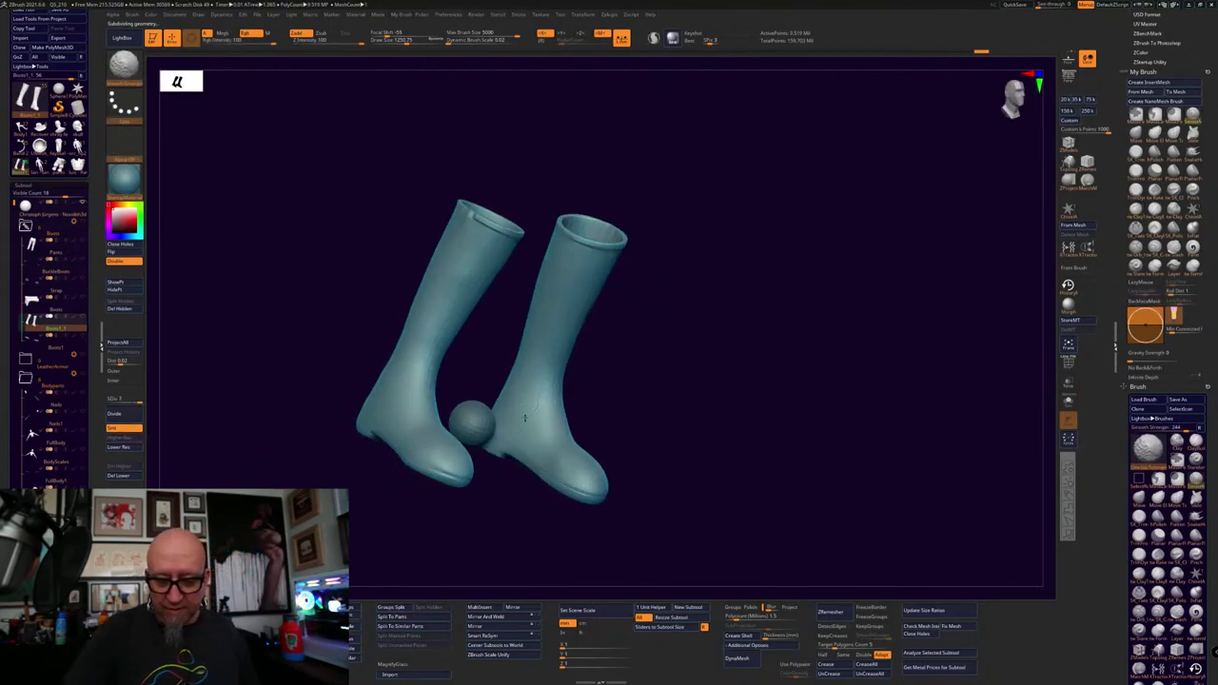
shift+drag(750, 442, 736, 427)
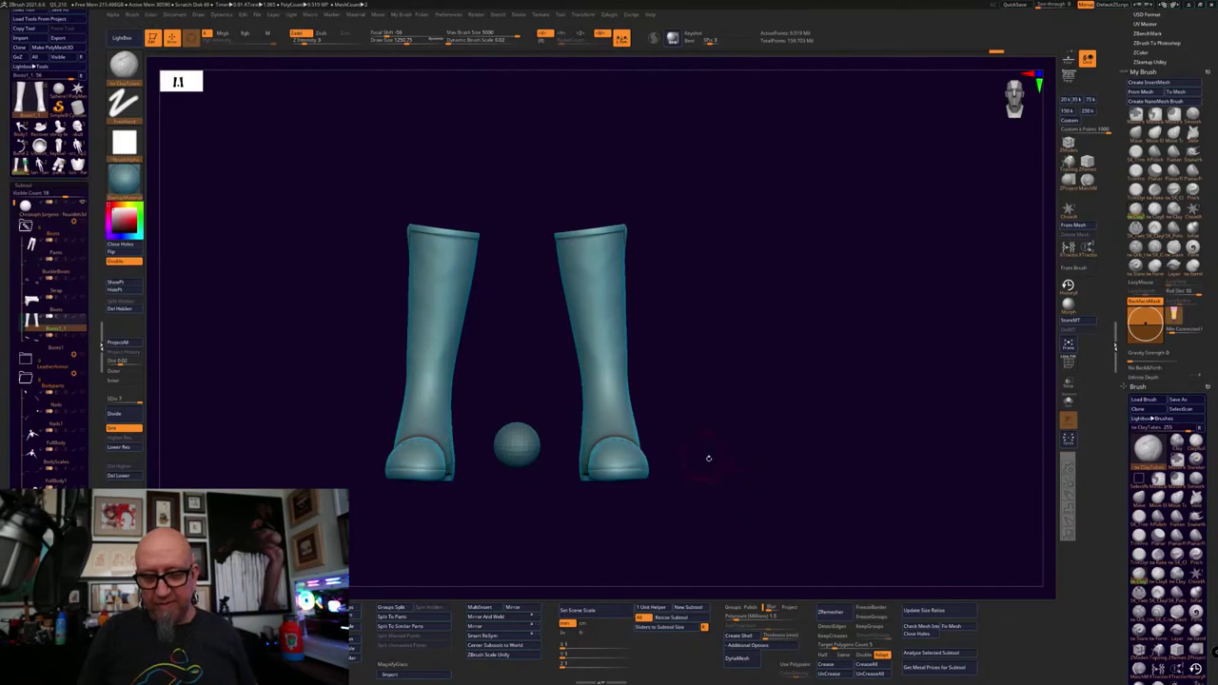
drag(707, 456, 749, 419)
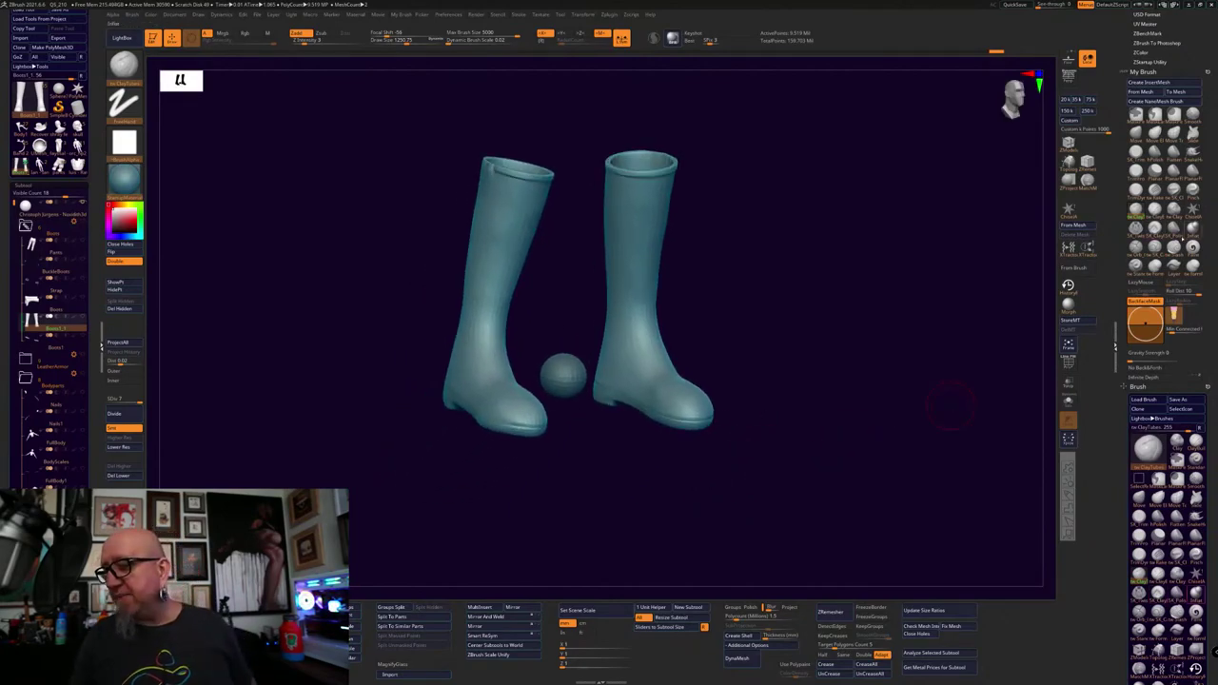
Try to carve a side seam, sole line and toe-cap seam into the boots with a smaller Orb_Cracks brush
click(1173, 249)
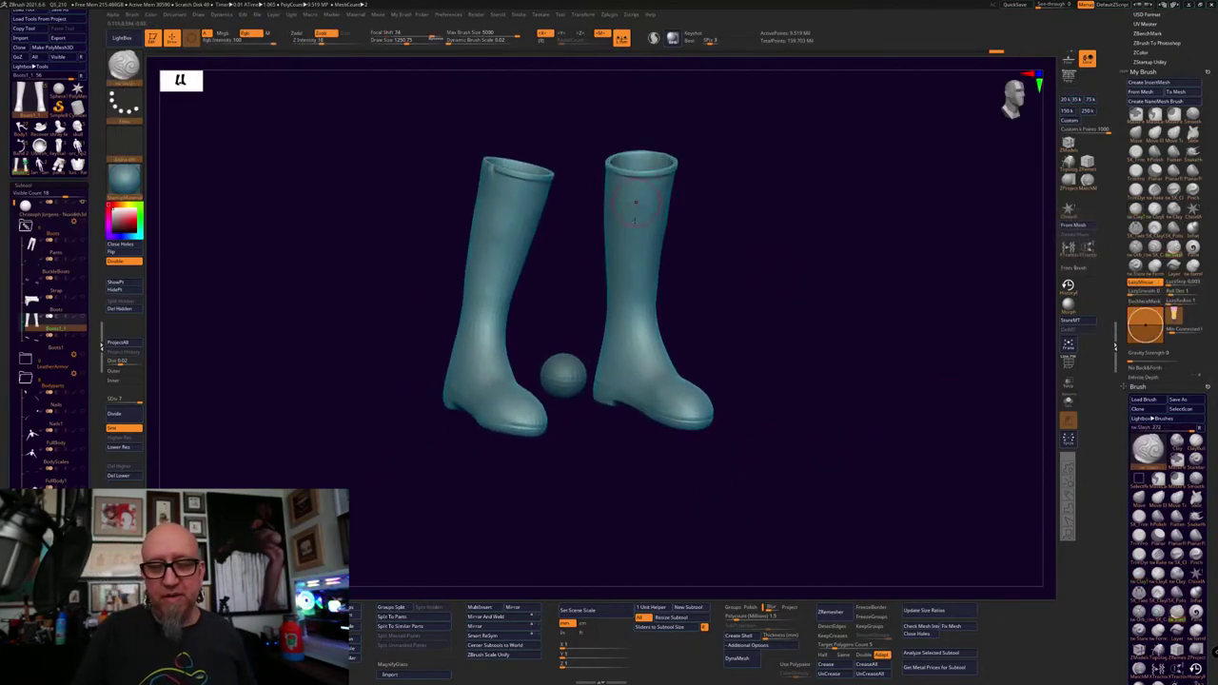
click(1138, 249)
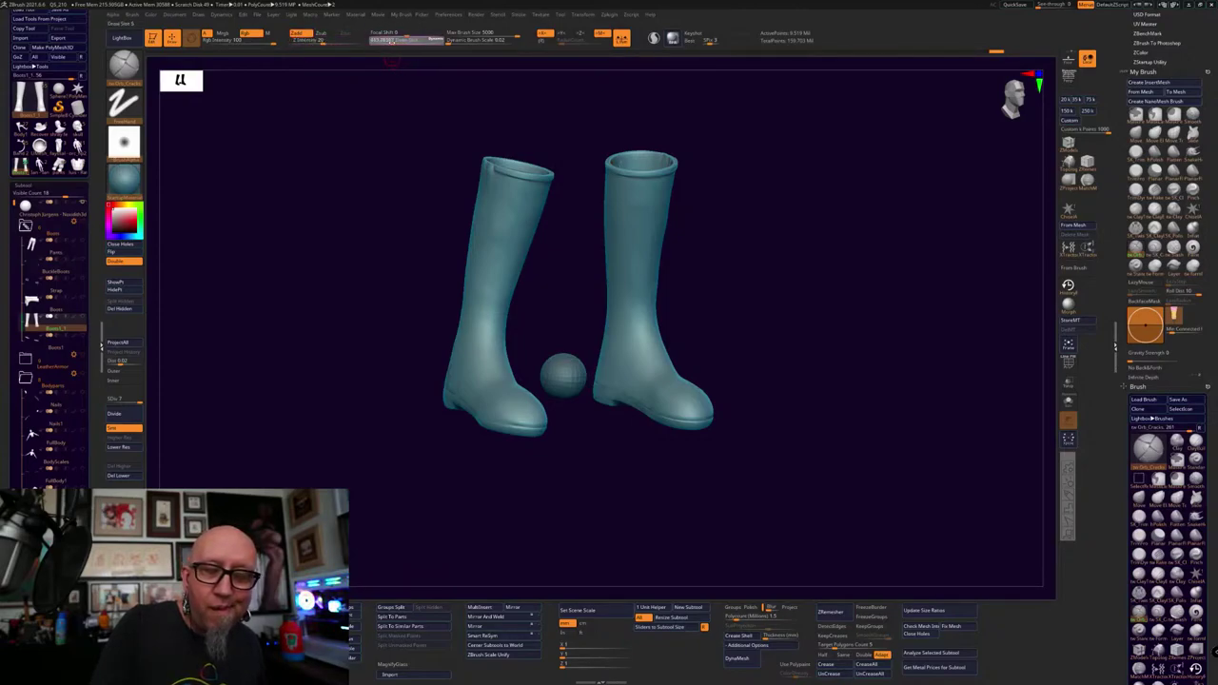
mouse_move(531, 309)
alt+mouse_down()
mouse_move(536, 272)
mouse_move(596, 242)
alt+mouse_up()
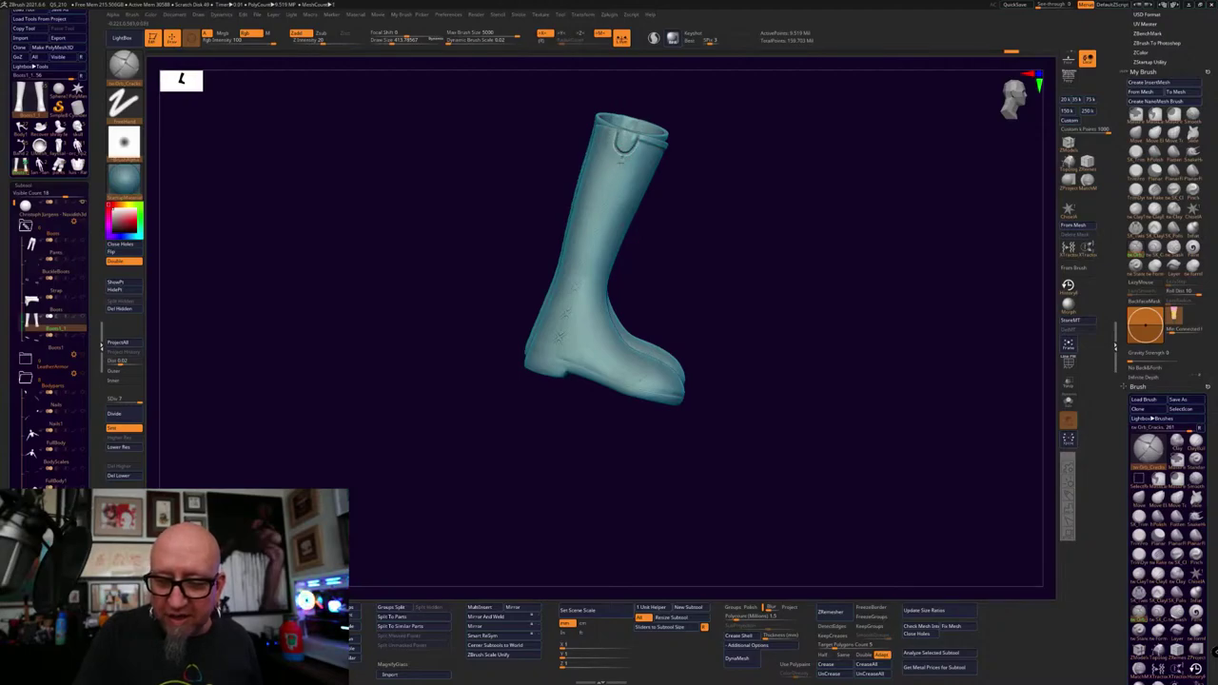
mouse_move(593, 240)
mouse_down()
mouse_move(569, 317)
mouse_move(544, 349)
mouse_move(611, 374)
mouse_up()
mouse_move(755, 386)
mouse_down()
mouse_move(674, 434)
mouse_move(624, 428)
mouse_up()
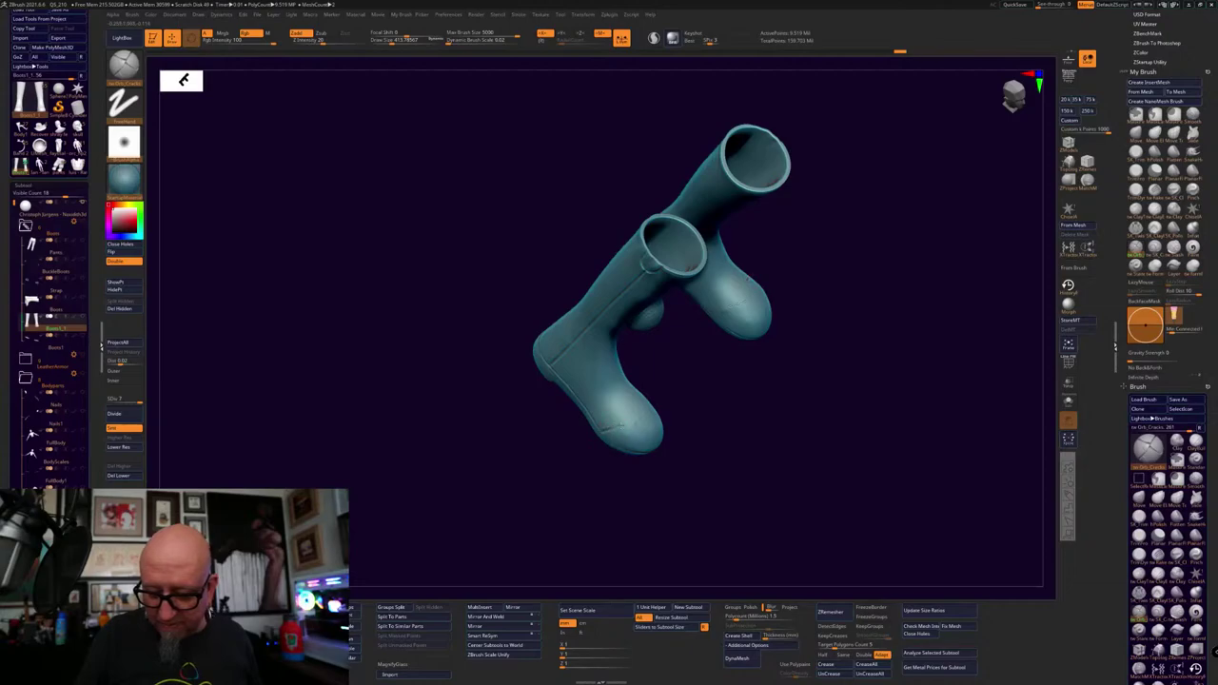
right_drag(728, 387, 624, 360)
mouse_move(699, 339)
right_down()
mouse_move(747, 304)
mouse_move(768, 256)
mouse_move(810, 254)
mouse_move(686, 319)
right_up()
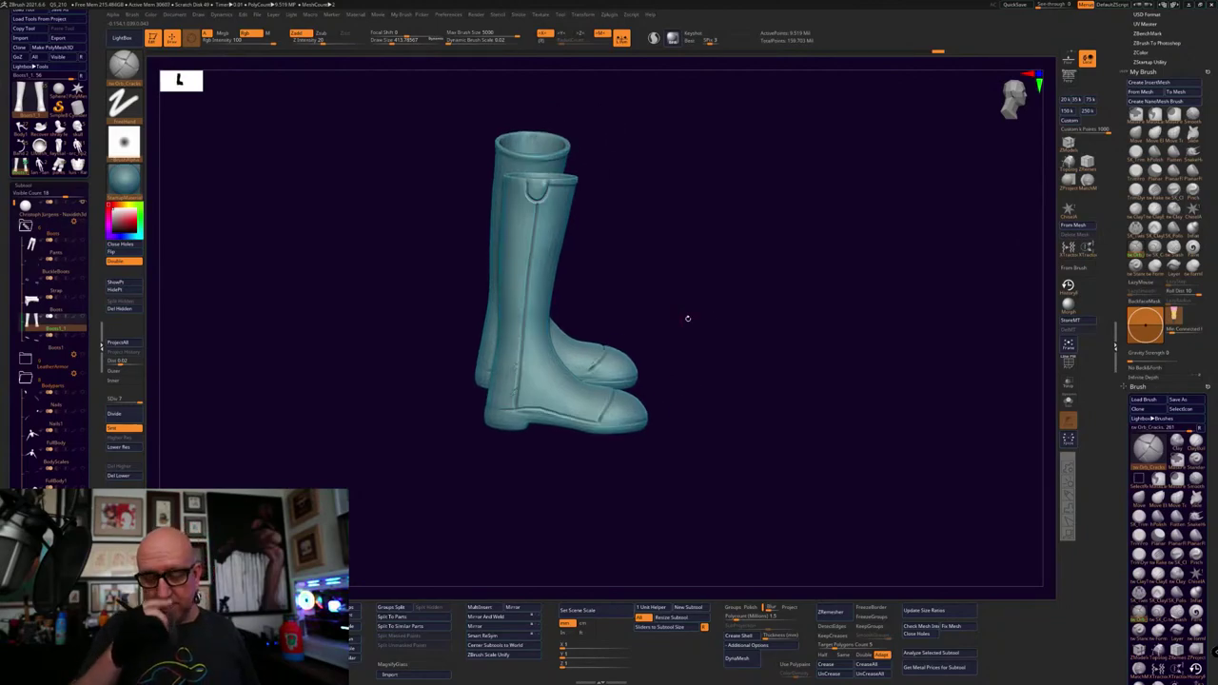
mouse_move(579, 509)
alt+right_down()
mouse_move(551, 486)
mouse_move(564, 512)
alt+right_up()
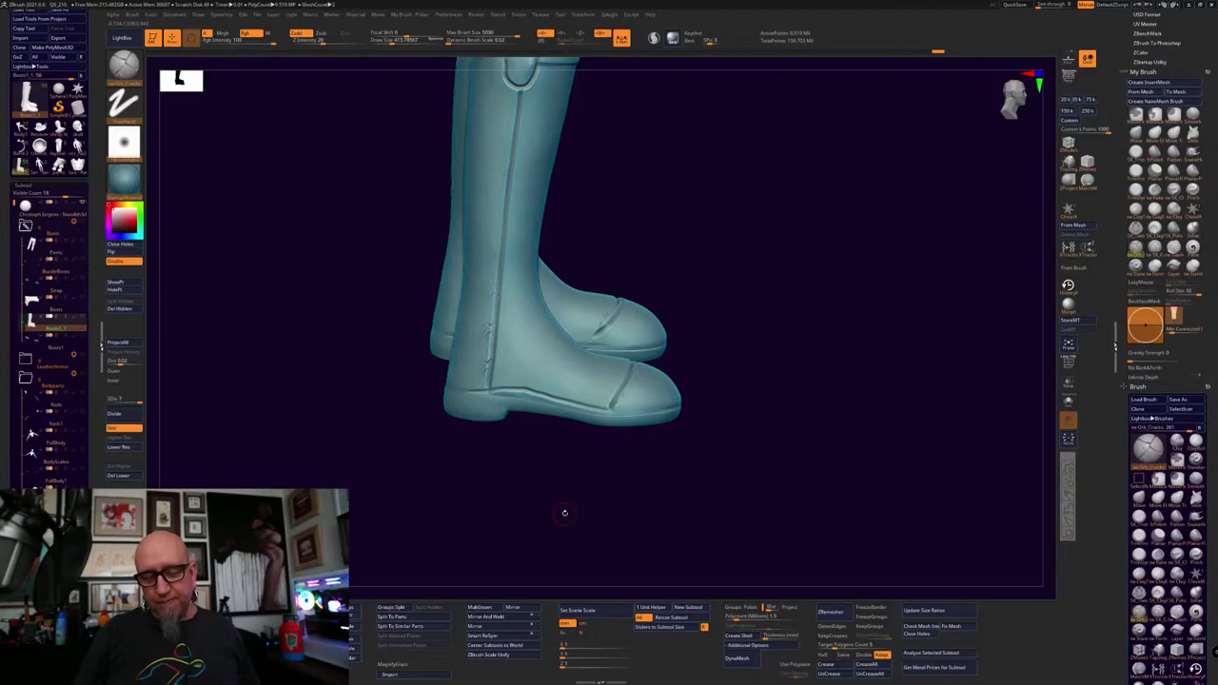
drag(562, 511, 499, 576)
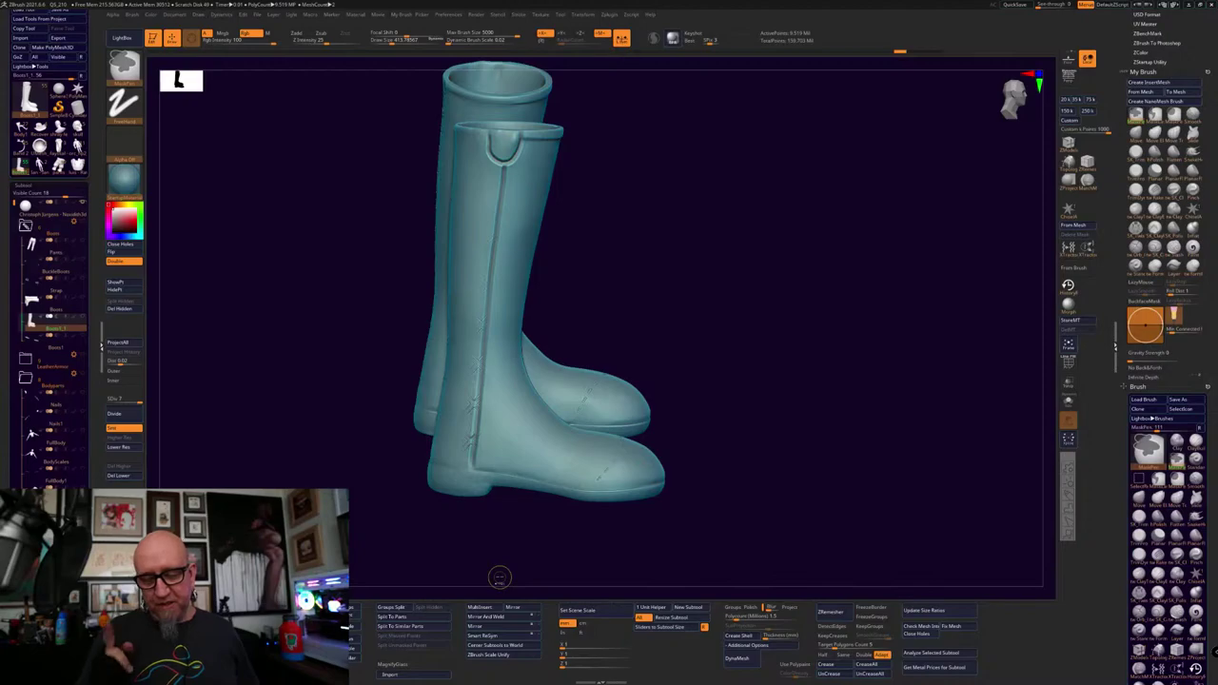
Undo the last carved strokes and smooth away the remaining side seam and the edge of the cuff tab
key(ctrl+z)
key(ctrl+z)
shift+drag(481, 405, 471, 415)
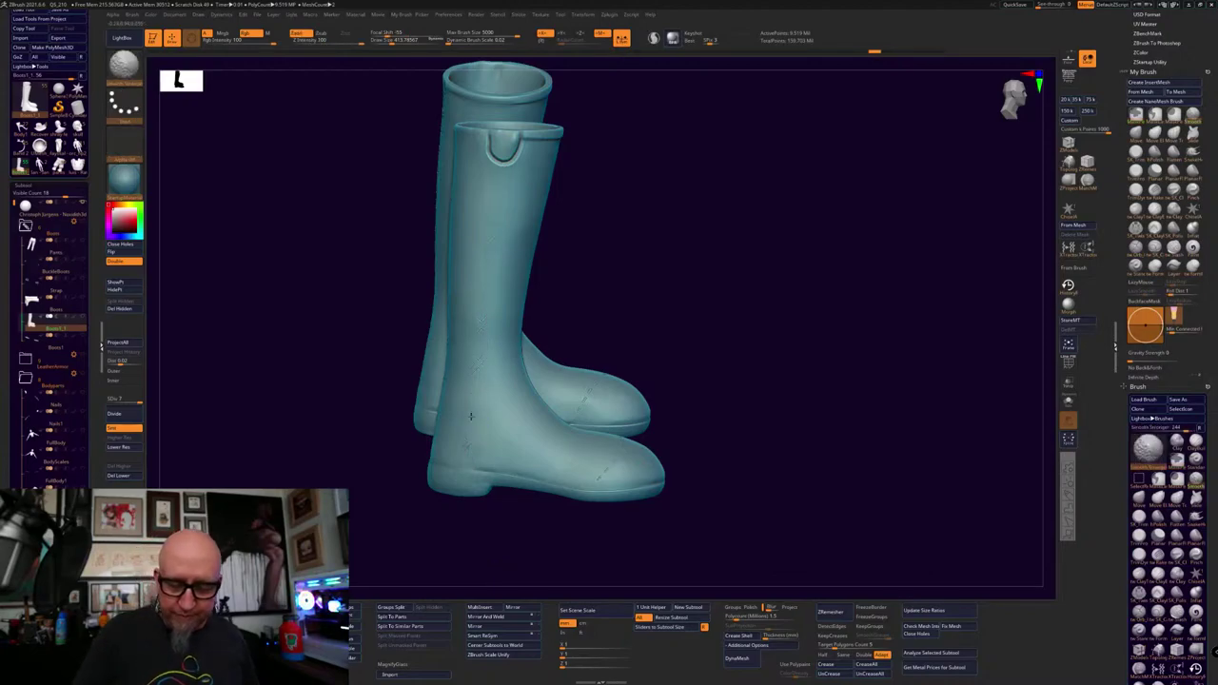
shift+drag(484, 222, 481, 229)
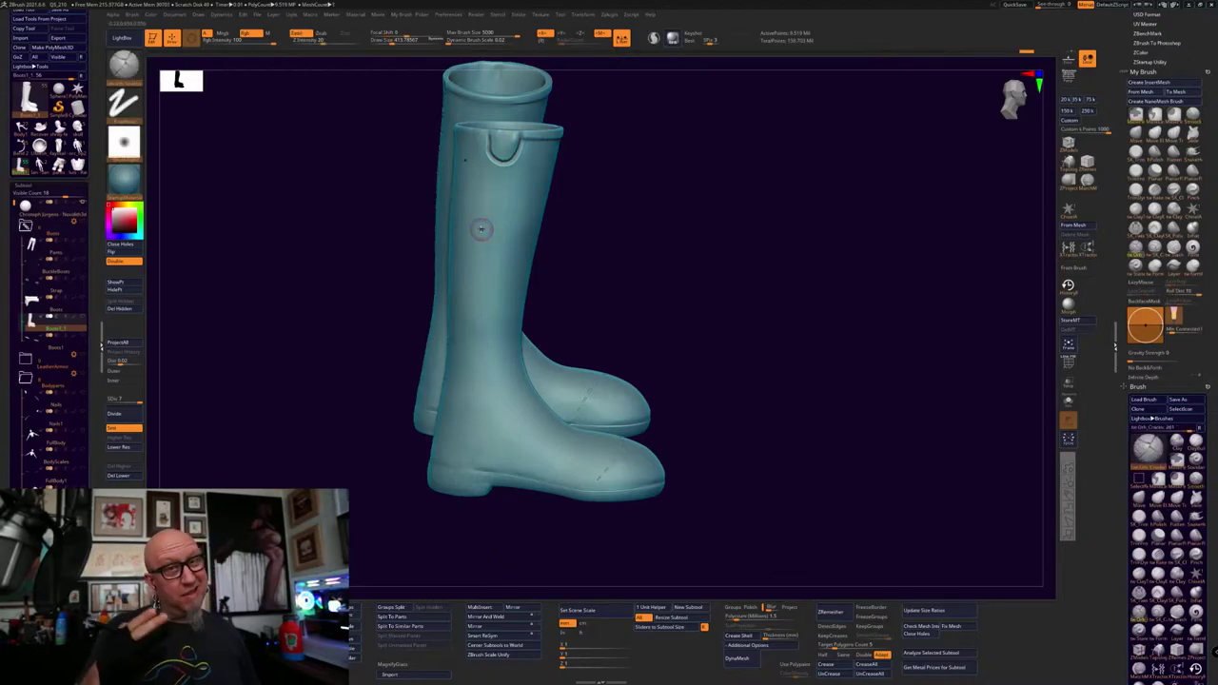
mouse_move(509, 164)
shift+mouse_down()
mouse_move(493, 145)
mouse_move(502, 174)
shift+mouse_up()
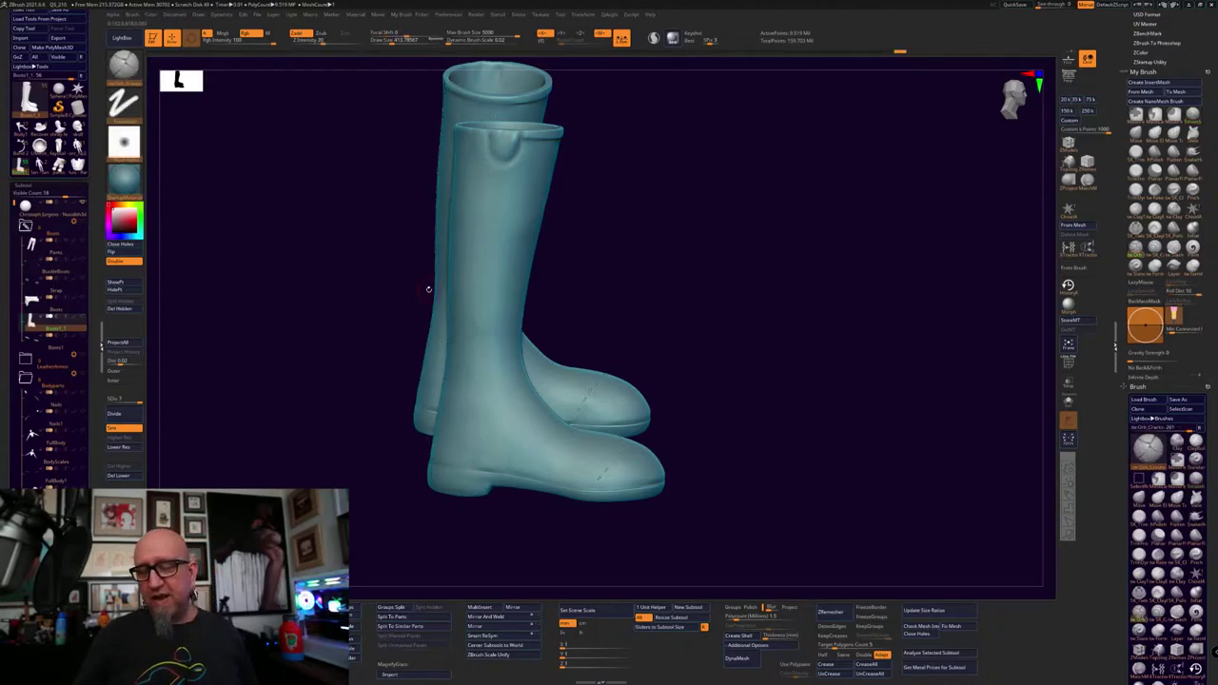
key(ctrl)
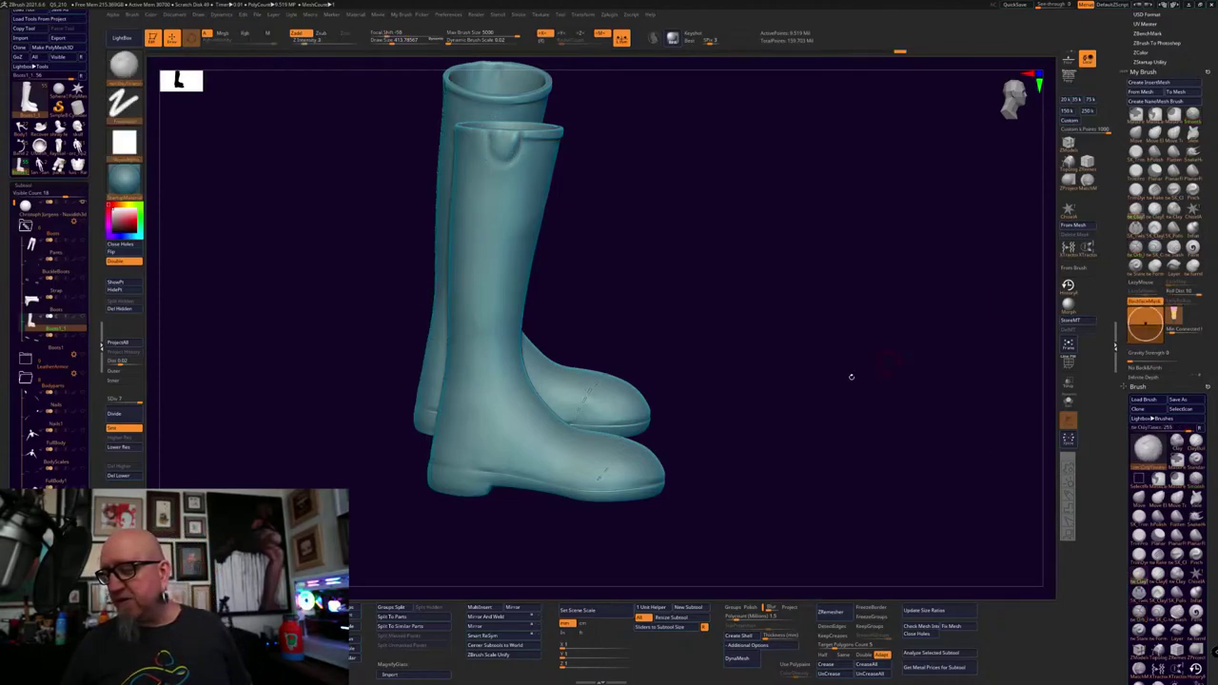
Build up a rounded tab on the outer side of the boot cuff with a resized ClayTubes brush
mouse_move(851, 376)
mouse_down()
mouse_move(698, 370)
mouse_move(717, 326)
mouse_move(701, 294)
mouse_move(685, 318)
mouse_up()
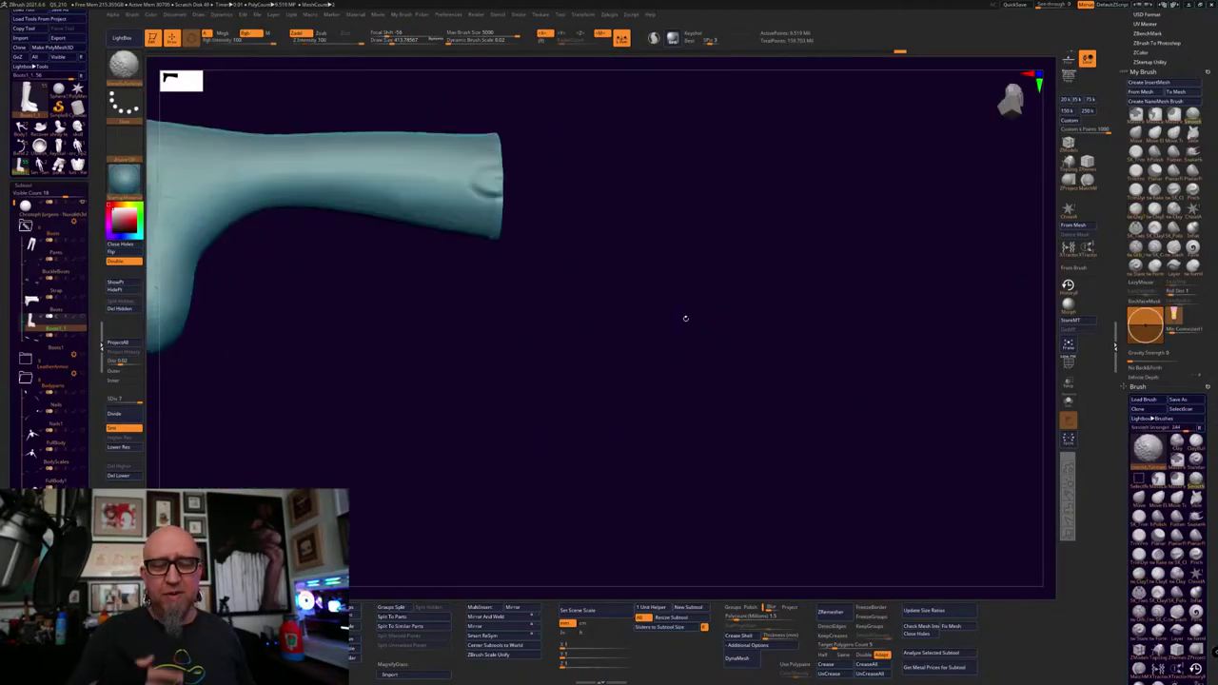
alt+drag(573, 366, 803, 410)
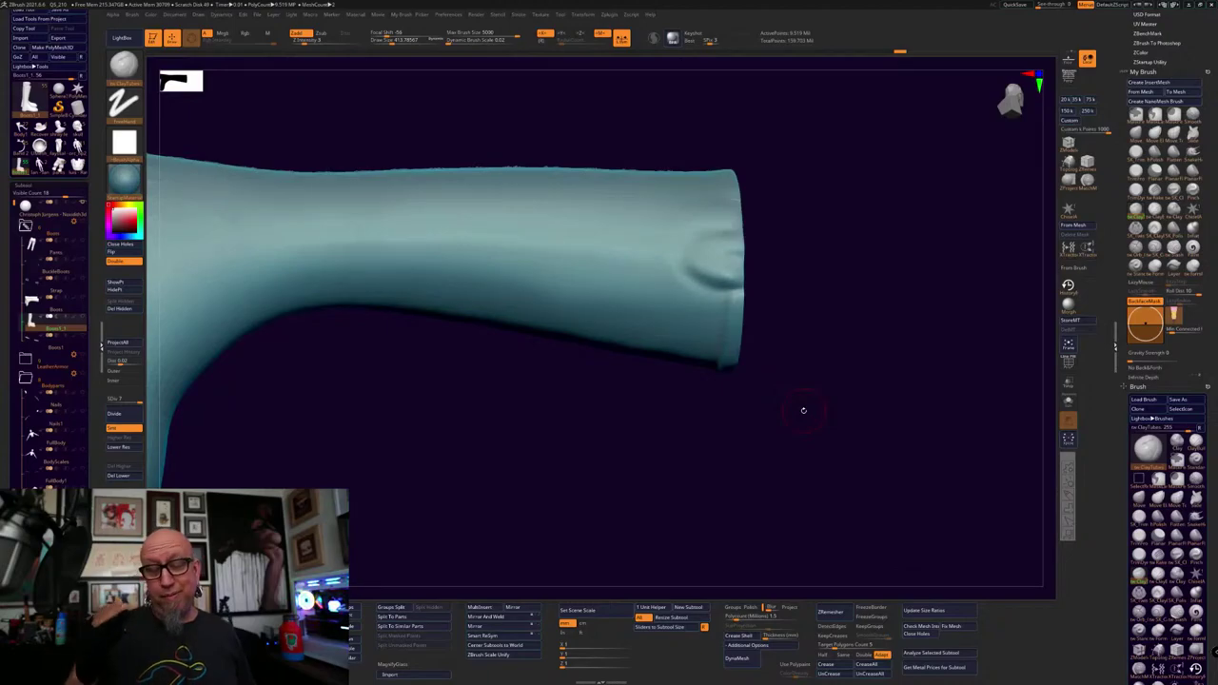
key(space)
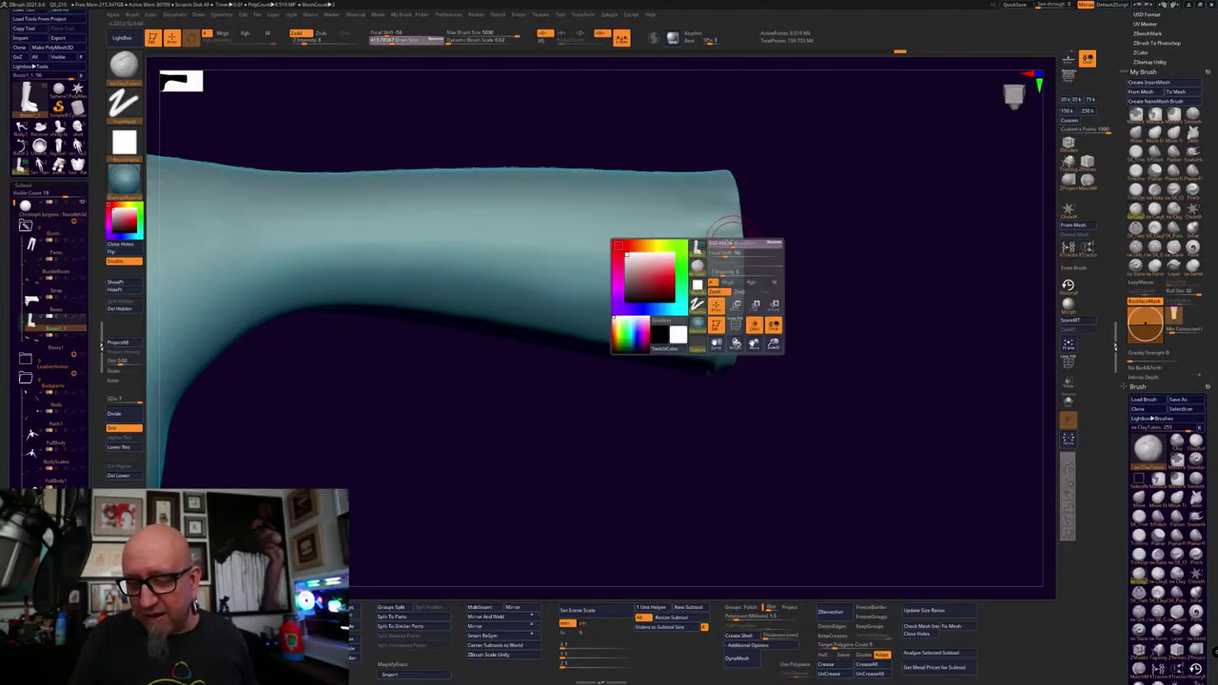
drag(725, 228, 716, 249)
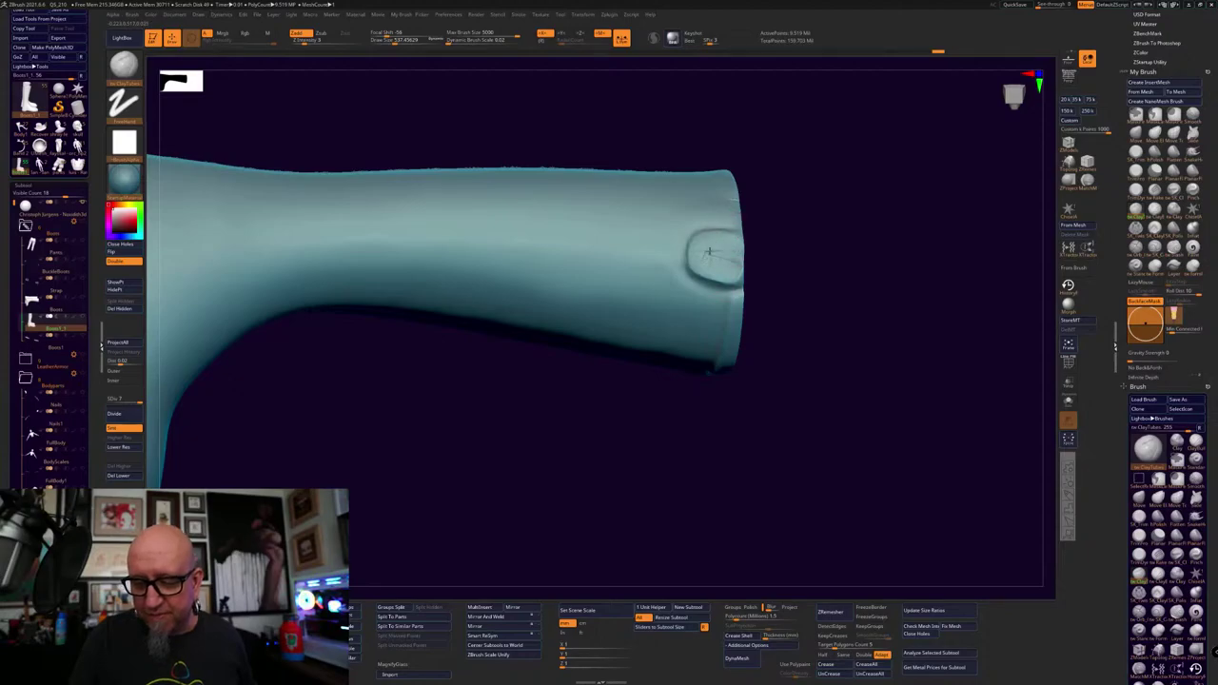
Lay a raised ClayTubes strip down the outer shaft from the cuff tab to the sole and smooth its front edge
mouse_move(817, 250)
mouse_down()
mouse_move(889, 367)
mouse_move(900, 353)
mouse_move(859, 308)
mouse_move(757, 250)
mouse_move(755, 209)
mouse_move(707, 282)
mouse_up()
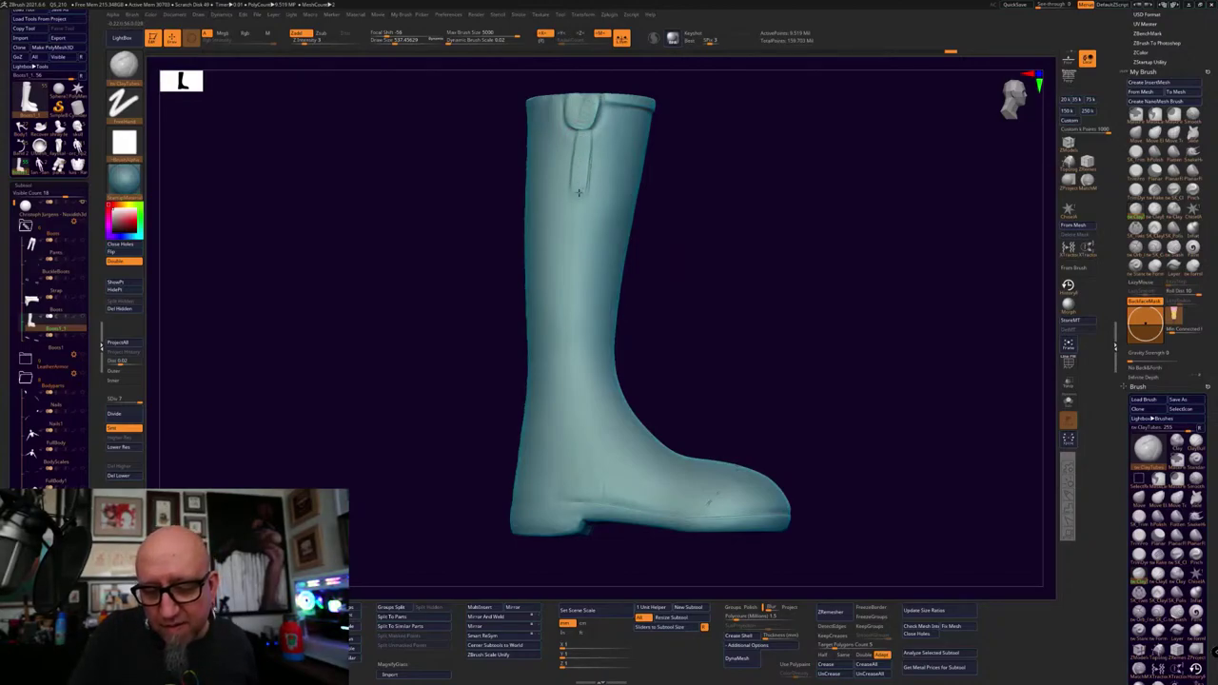
drag(577, 192, 569, 405)
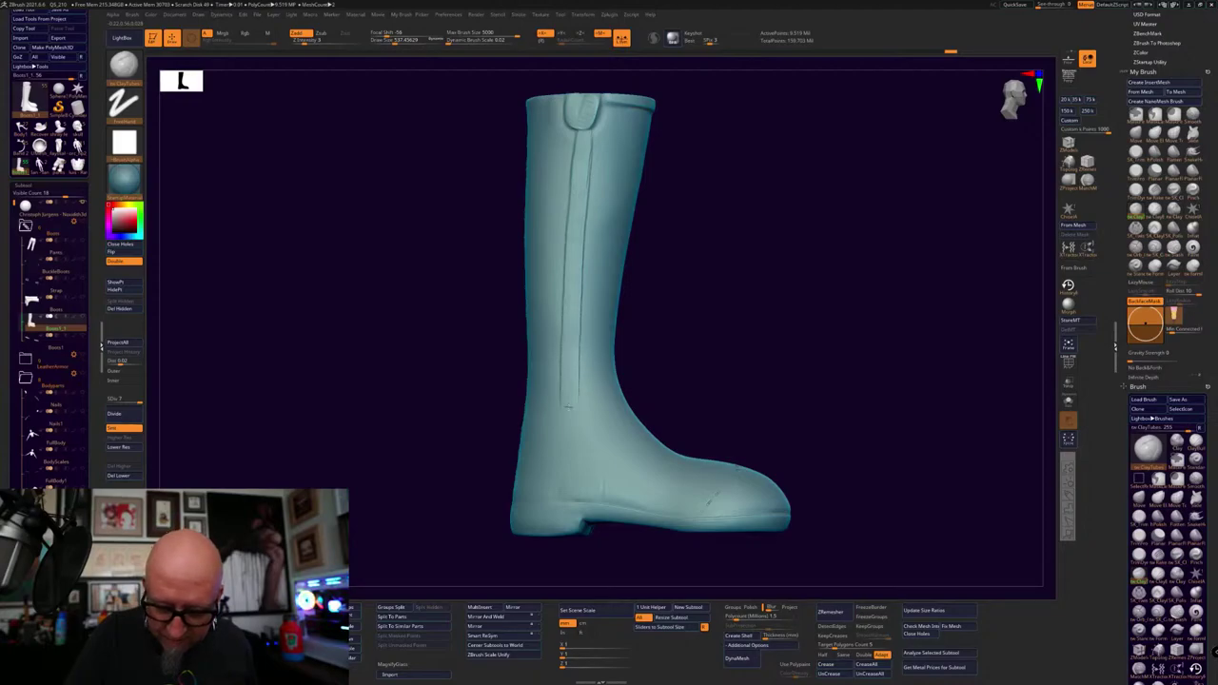
shift+drag(597, 162, 589, 204)
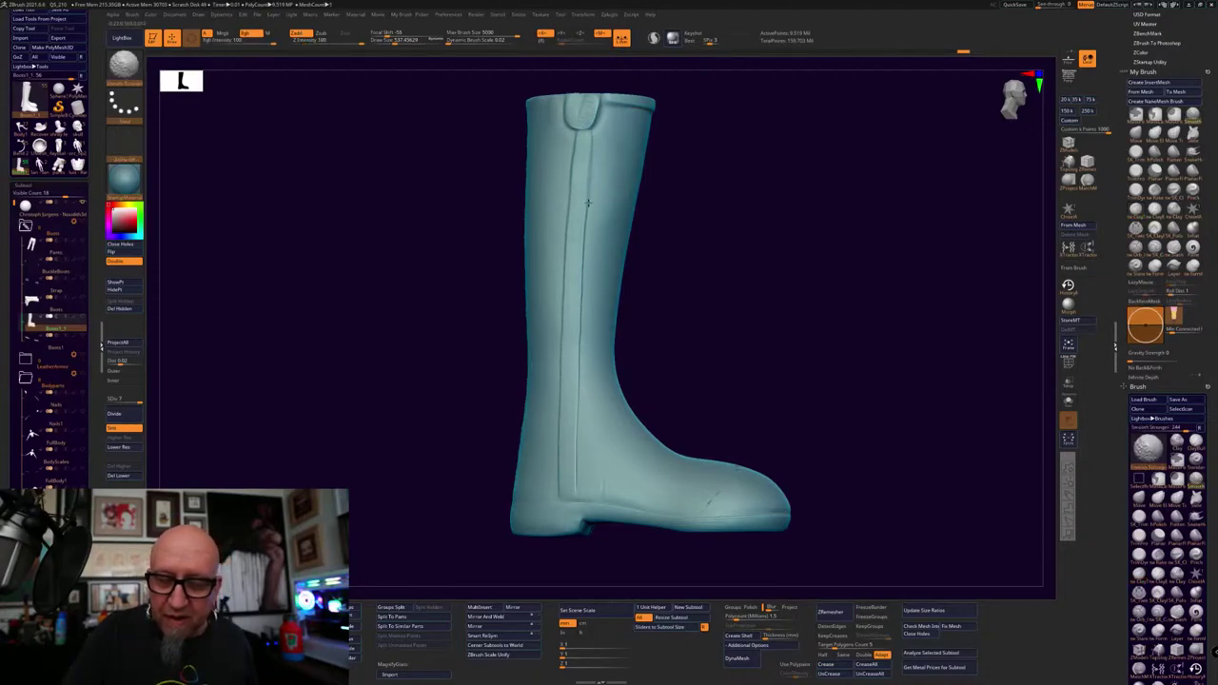
Blend the side strip's front edge into the shaft at subdivision level 5, then return to level 7 and smooth the leftover marks
click(119, 447)
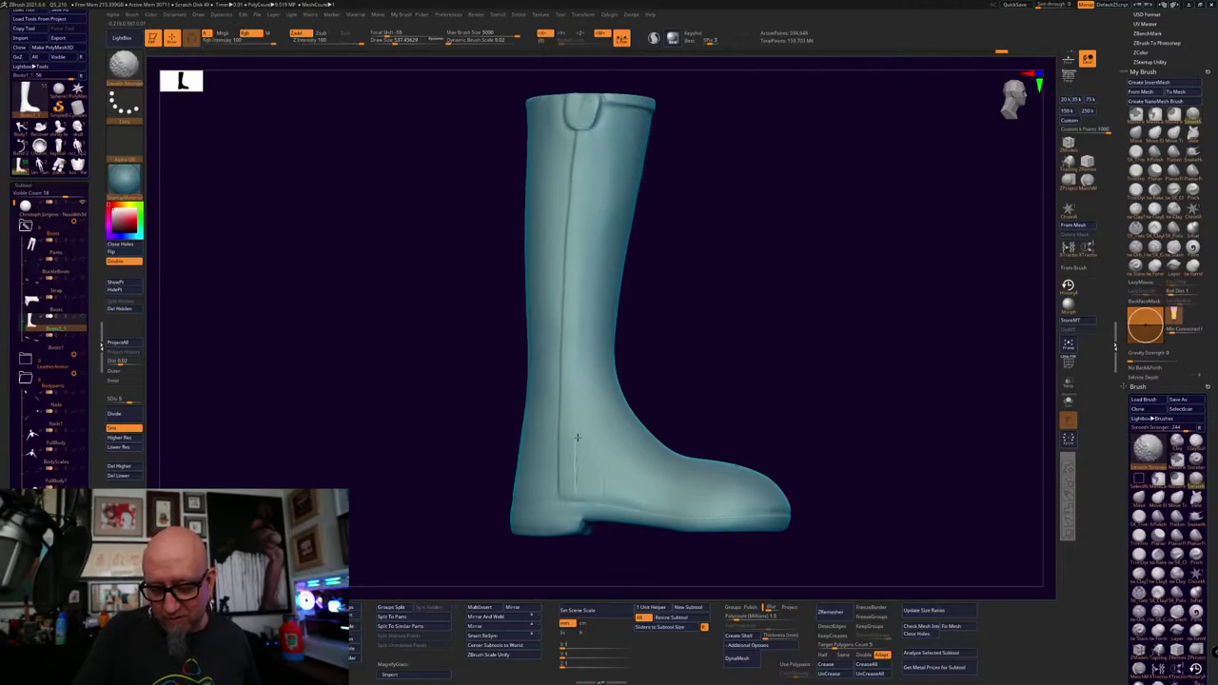
shift+drag(576, 438, 578, 489)
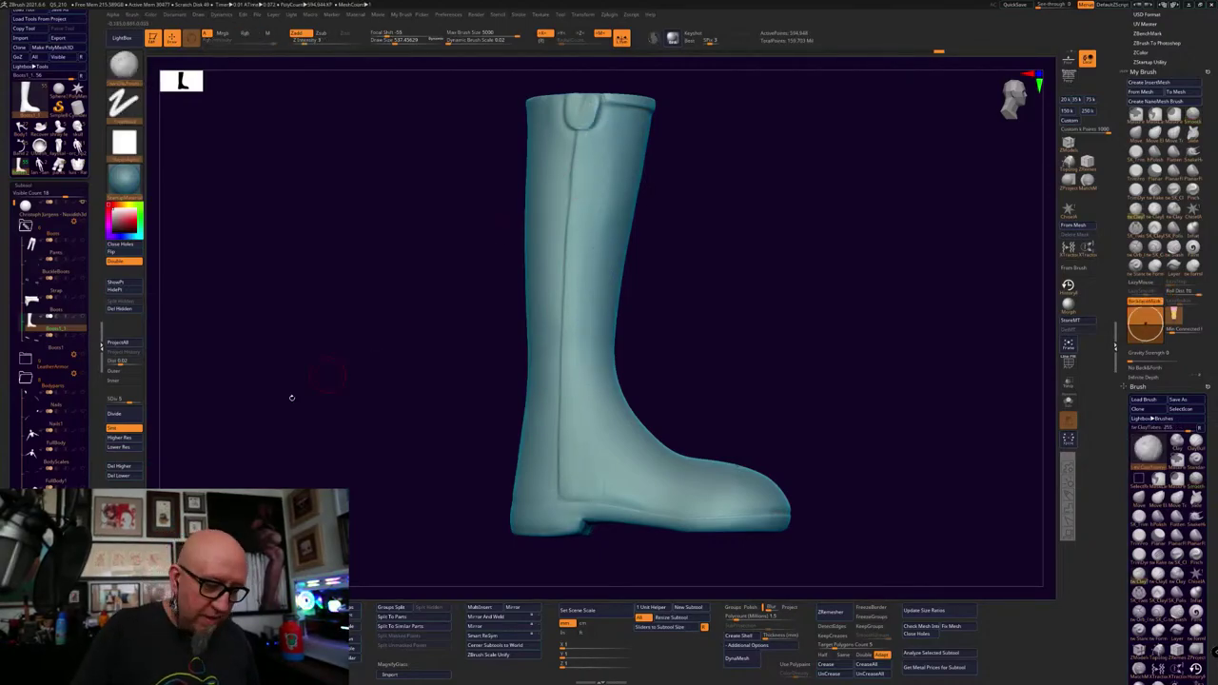
click(131, 439)
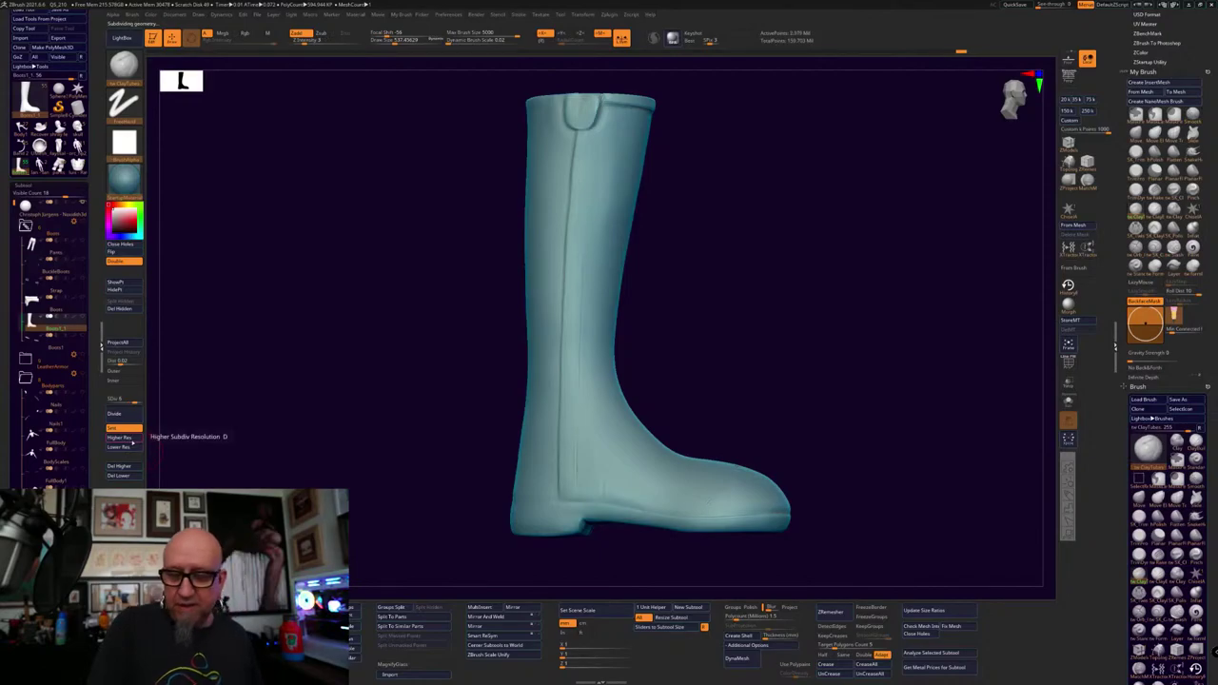
click(133, 440)
mouse_move(584, 421)
shift+mouse_down()
mouse_move(575, 489)
mouse_move(582, 390)
shift+mouse_up()
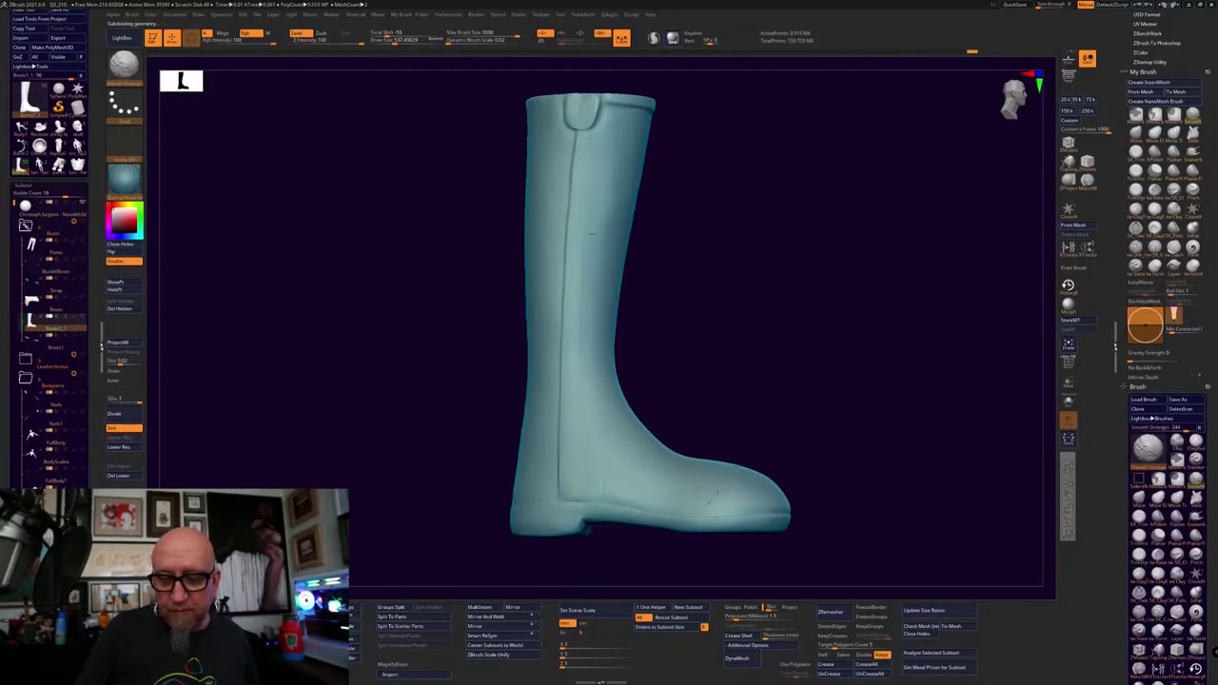
shift+drag(585, 273, 600, 457)
Build up the edge above the sole and the toe cap with ClayTubes strokes, smoothing the toe surface
mouse_move(672, 403)
mouse_down()
mouse_move(853, 467)
mouse_move(805, 460)
mouse_move(806, 330)
mouse_move(609, 227)
mouse_up()
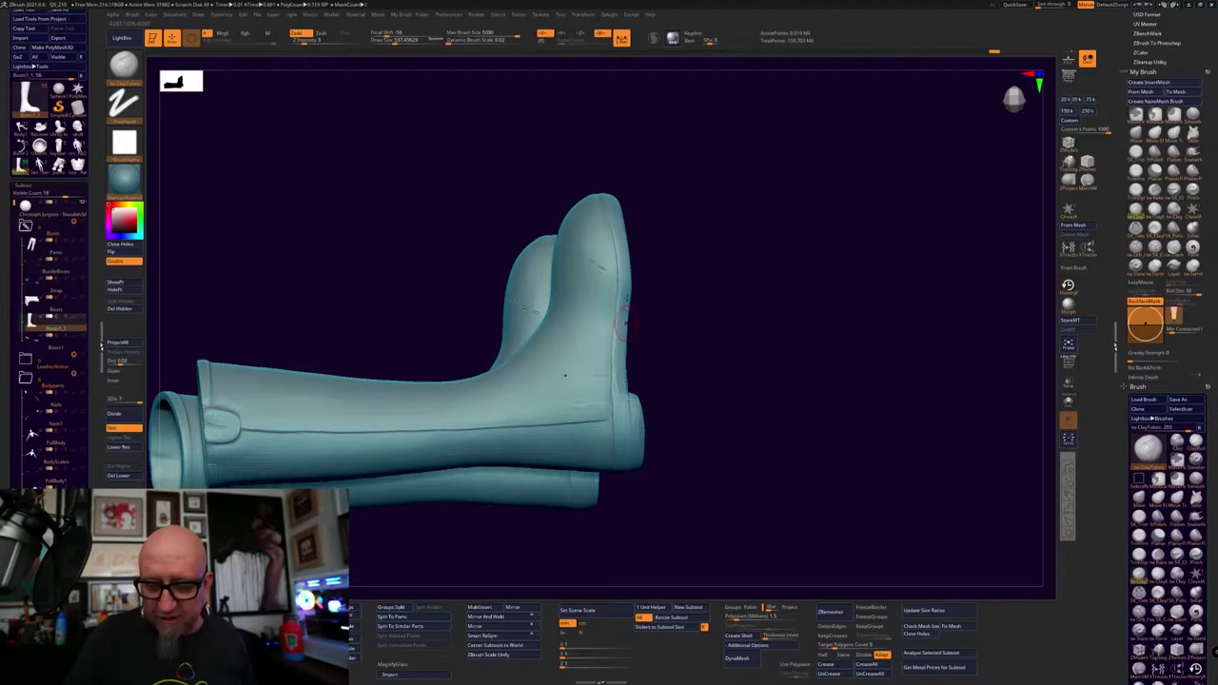
drag(658, 133, 627, 221)
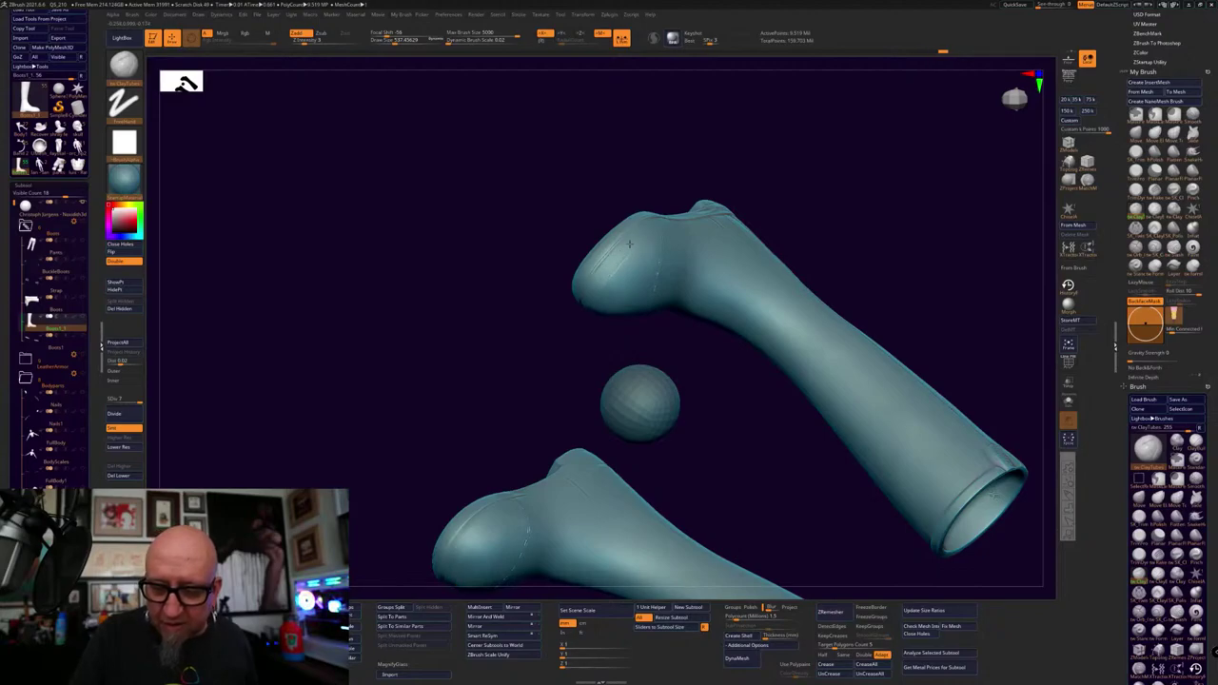
mouse_move(614, 267)
mouse_down()
mouse_move(636, 255)
mouse_move(626, 265)
mouse_up()
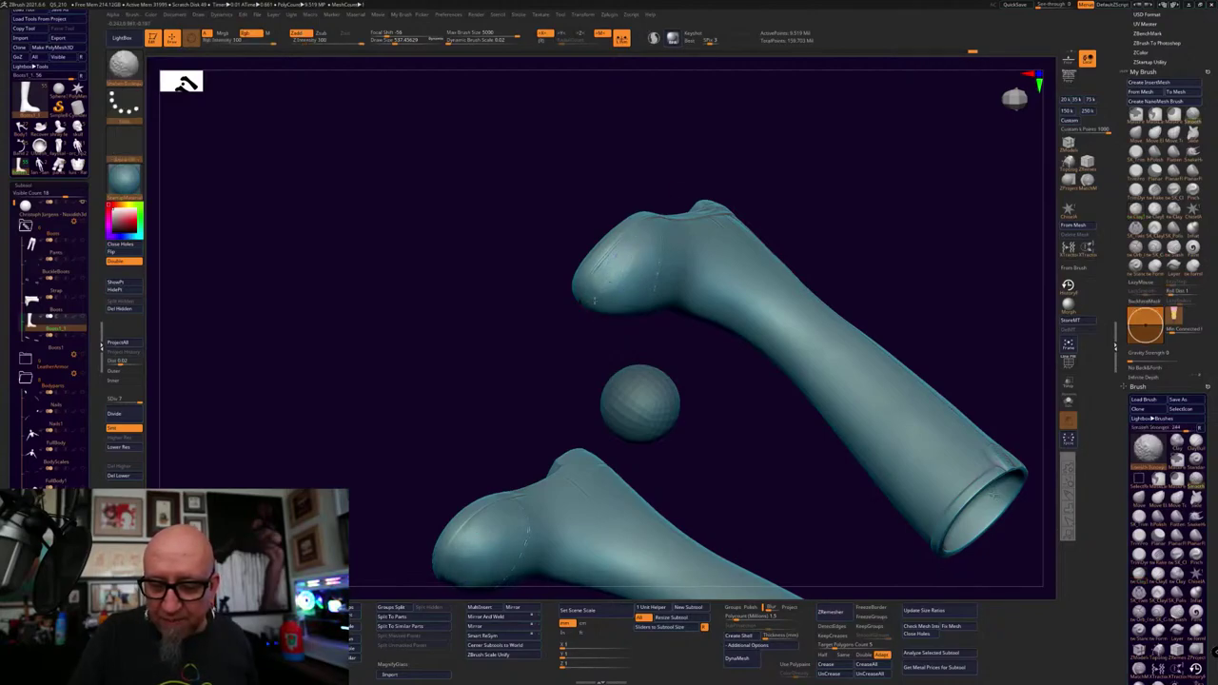
drag(607, 335, 550, 371)
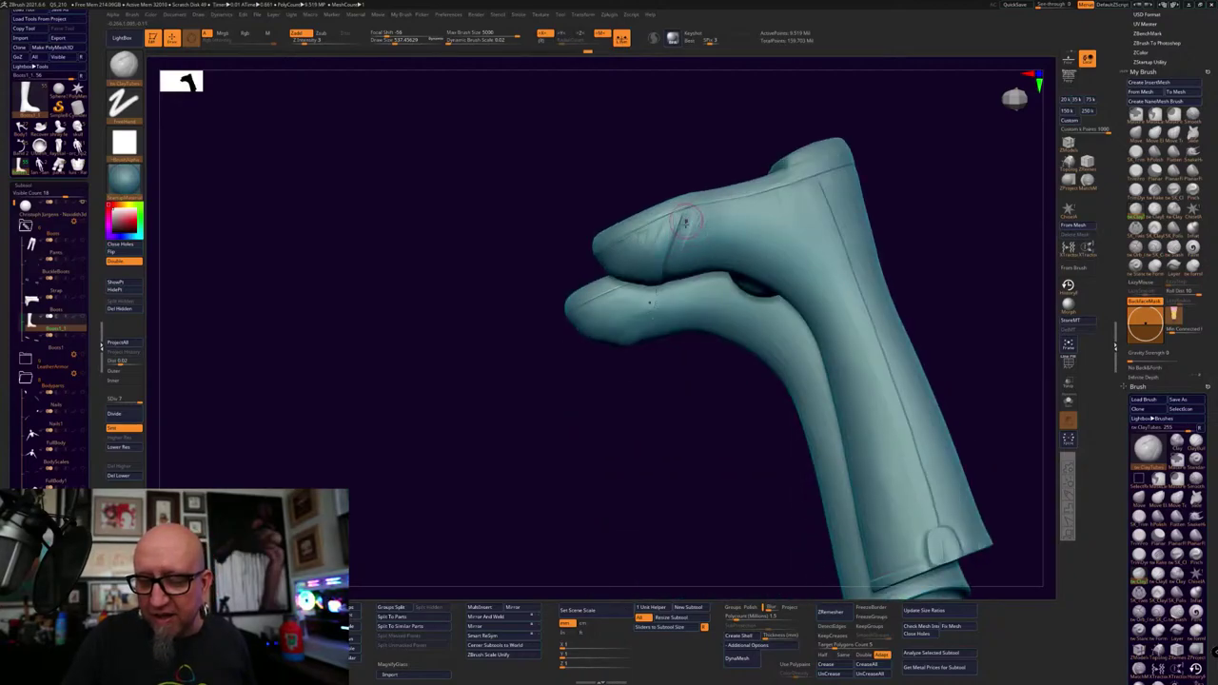
Lay a ClayTubes strip down the back of the boot shafts from the cuff towards the heel
alt+drag(901, 163, 802, 168)
alt+drag(675, 181, 556, 254)
alt+drag(605, 147, 652, 359)
shift+drag(525, 134, 556, 530)
alt+drag(661, 519, 686, 449)
alt+drag(647, 79, 627, 231)
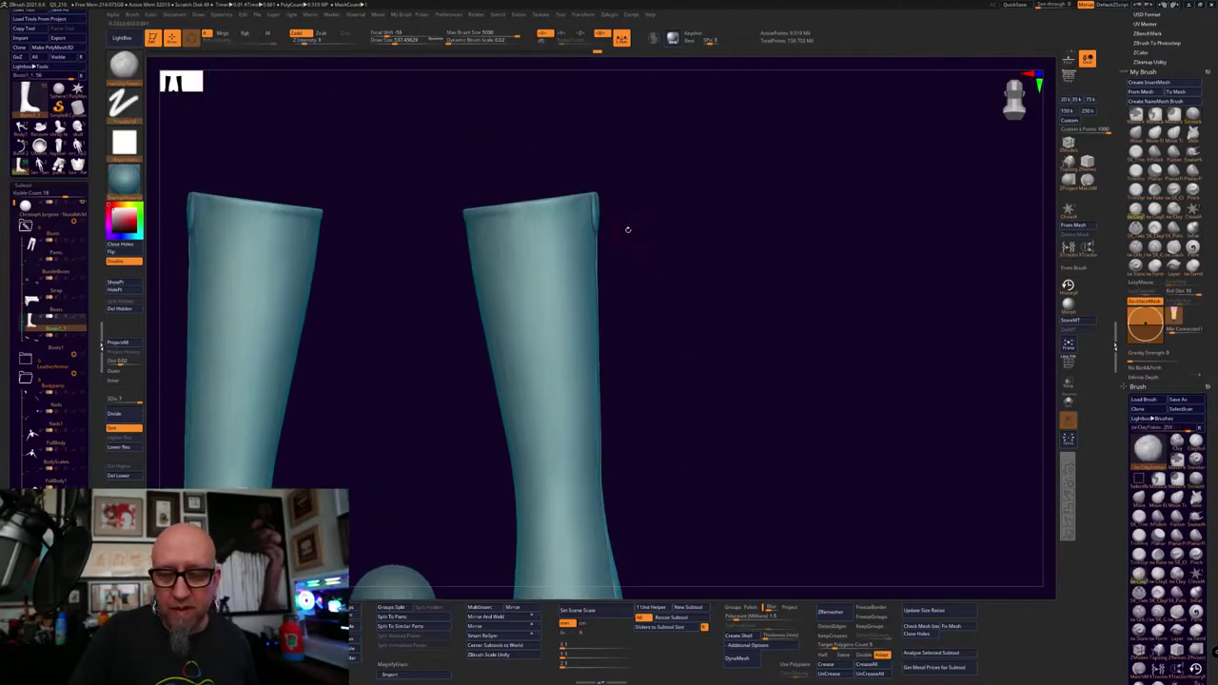
drag(530, 211, 560, 488)
alt+drag(651, 424, 656, 233)
drag(556, 196, 571, 435)
Add a ClayTubes stroke alongside the back seam, running from the heel up to the cuff
drag(660, 226, 809, 267)
drag(674, 243, 659, 301)
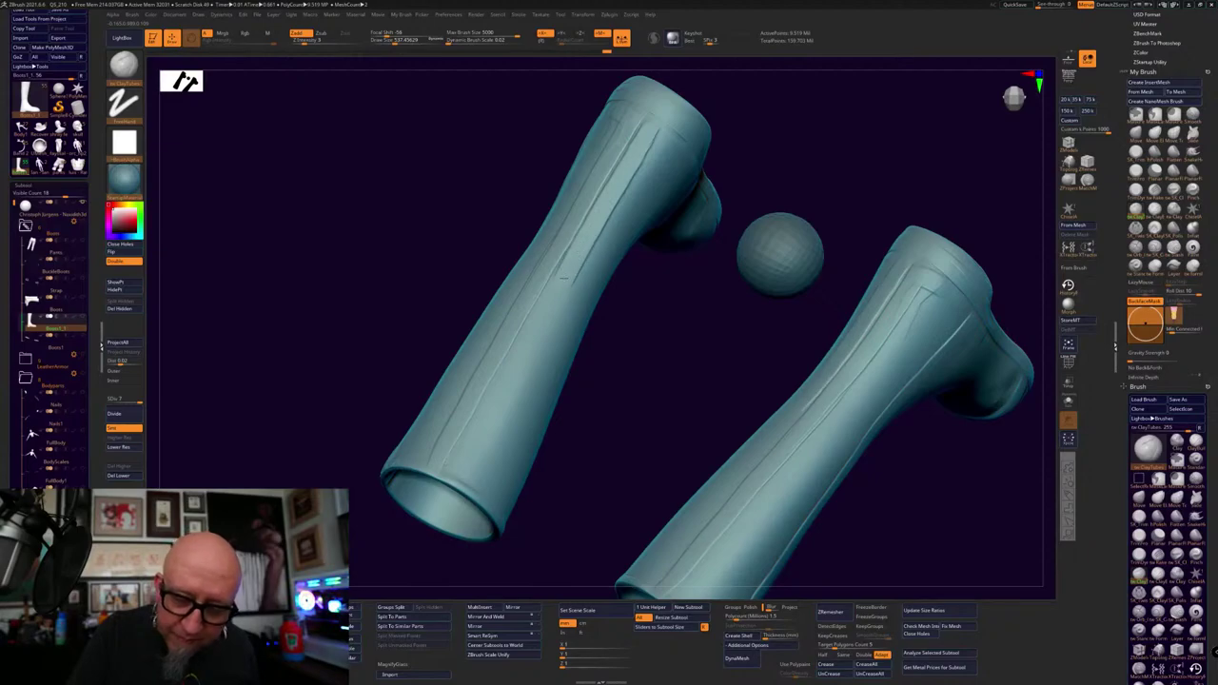
mouse_move(525, 342)
mouse_down()
mouse_move(502, 413)
mouse_move(457, 475)
mouse_up()
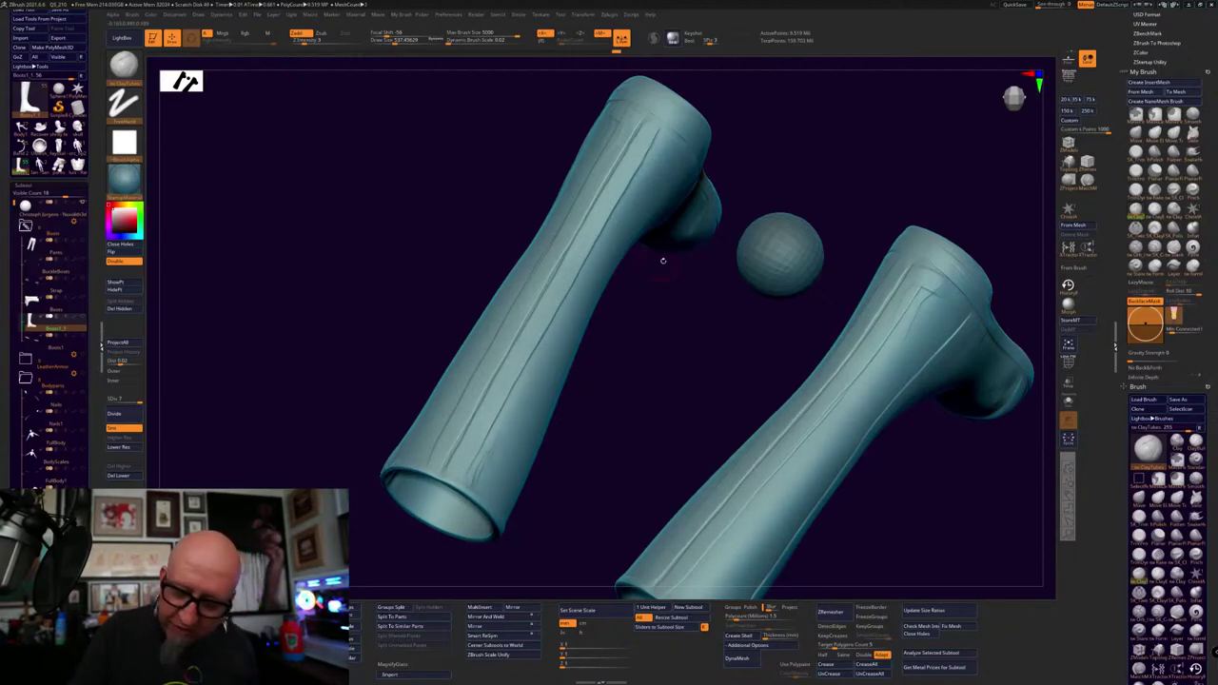
Lower the boots to subdivision level 5 and blend the back strip into the shafts with a resized SK_ClayFill brush and smoothing
click(1154, 231)
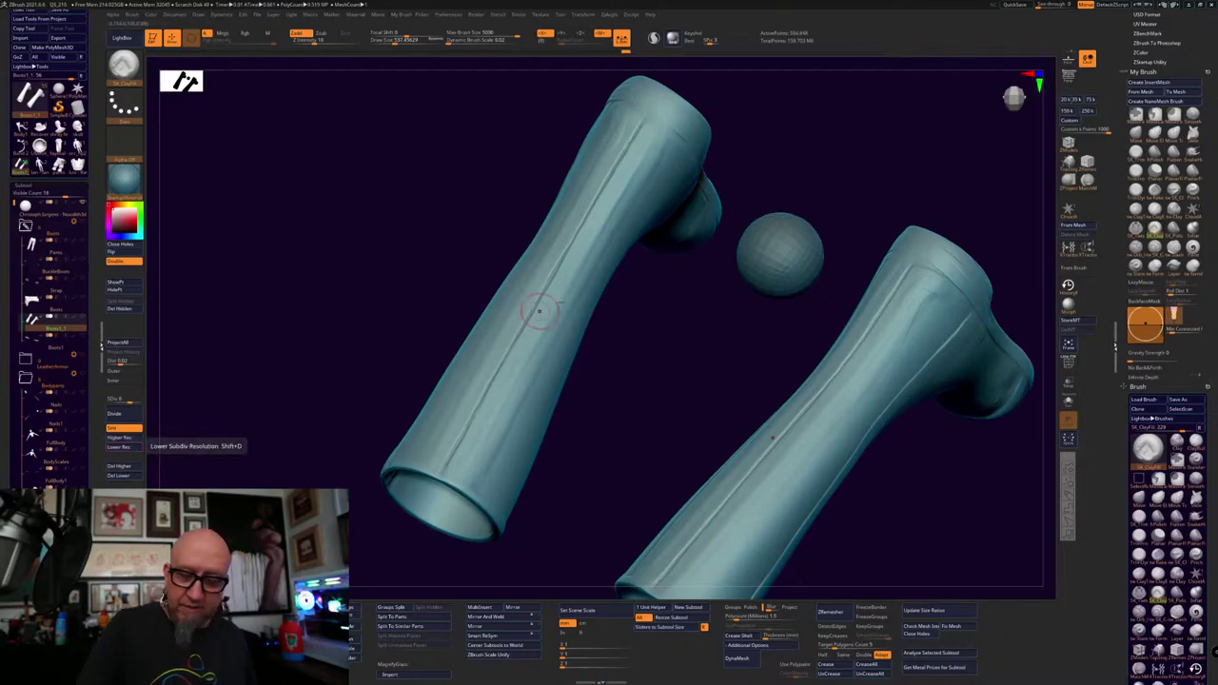
key(space)
drag(598, 330, 586, 330)
key(shift)
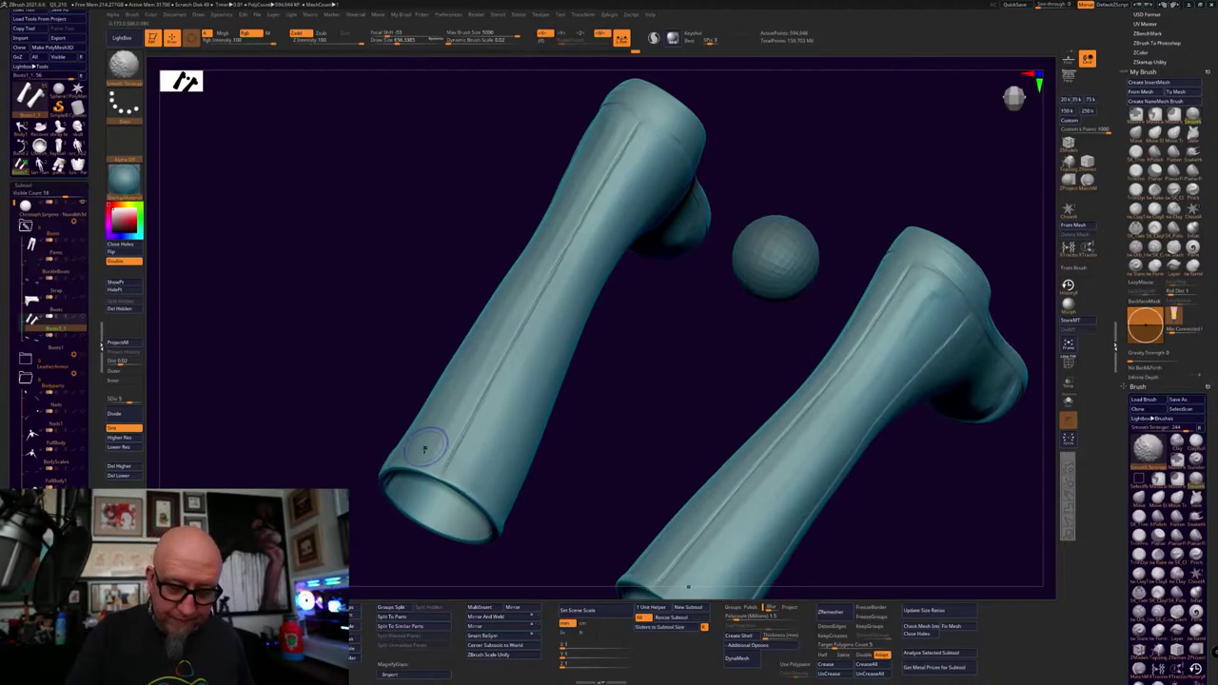
Smooth the side of the toe cap and raise the boots to subdivision level 7
drag(618, 333, 712, 243)
shift+drag(651, 415, 694, 416)
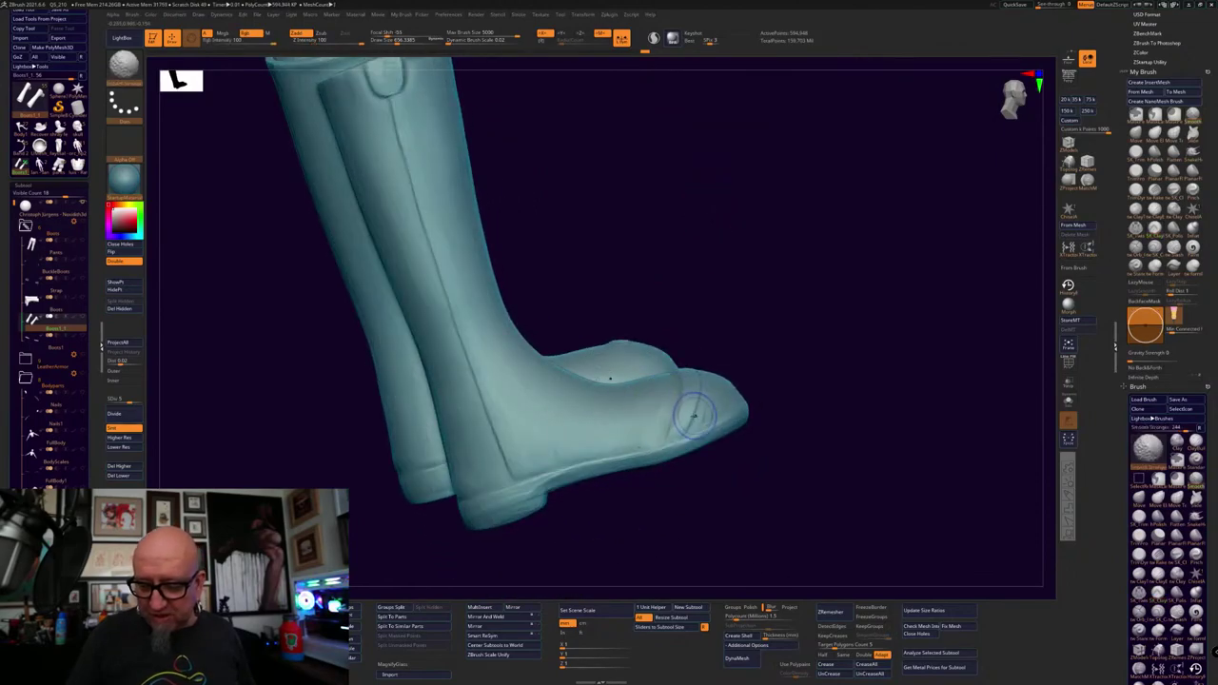
mouse_move(737, 340)
alt+mouse_down()
mouse_move(722, 305)
mouse_move(783, 315)
alt+mouse_up()
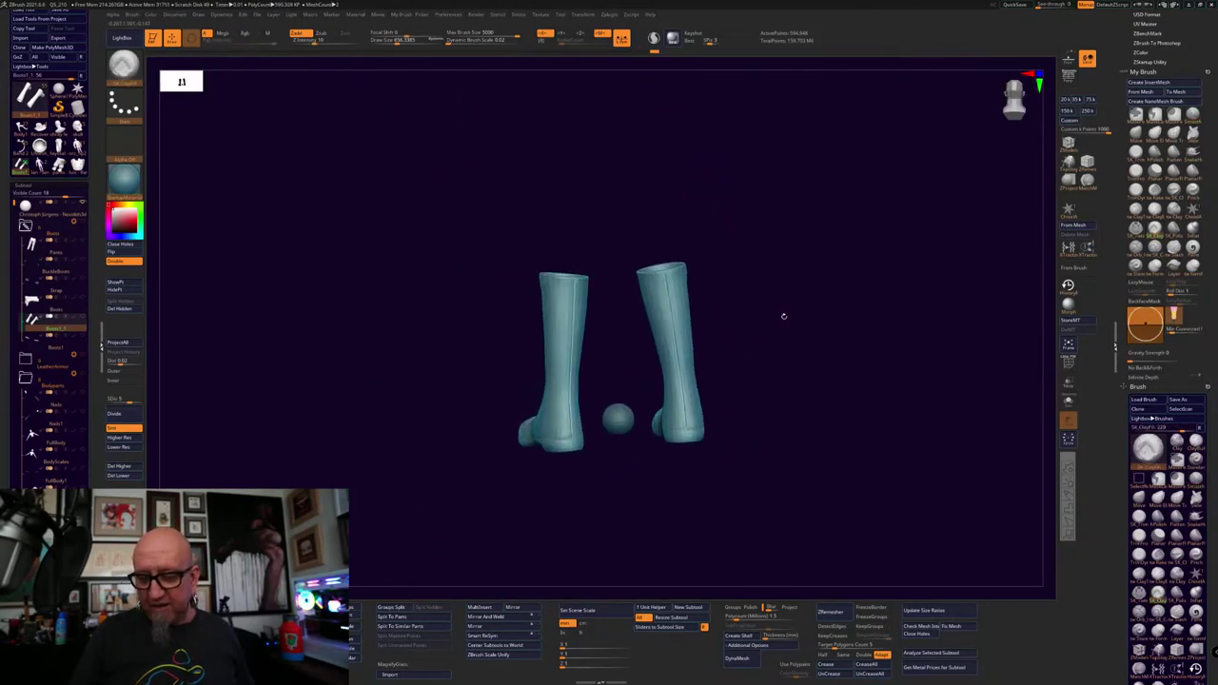
click(133, 438)
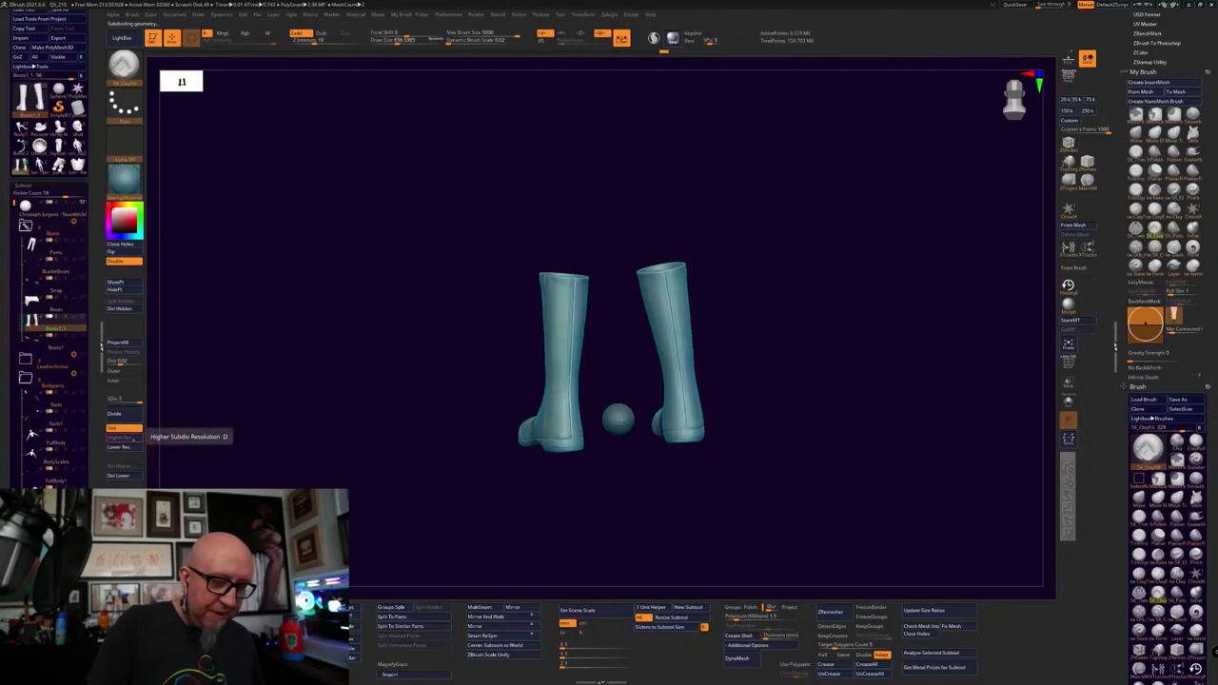
alt+drag(375, 522, 383, 541)
alt+drag(663, 71, 657, 211)
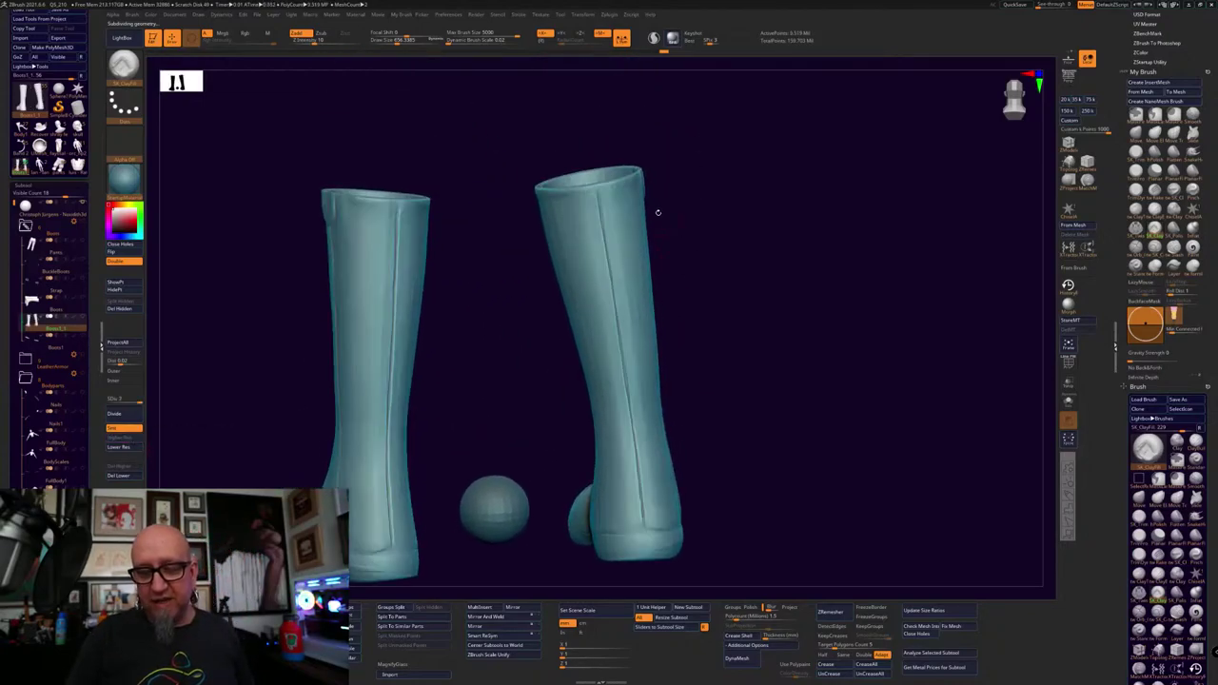
key(shift)
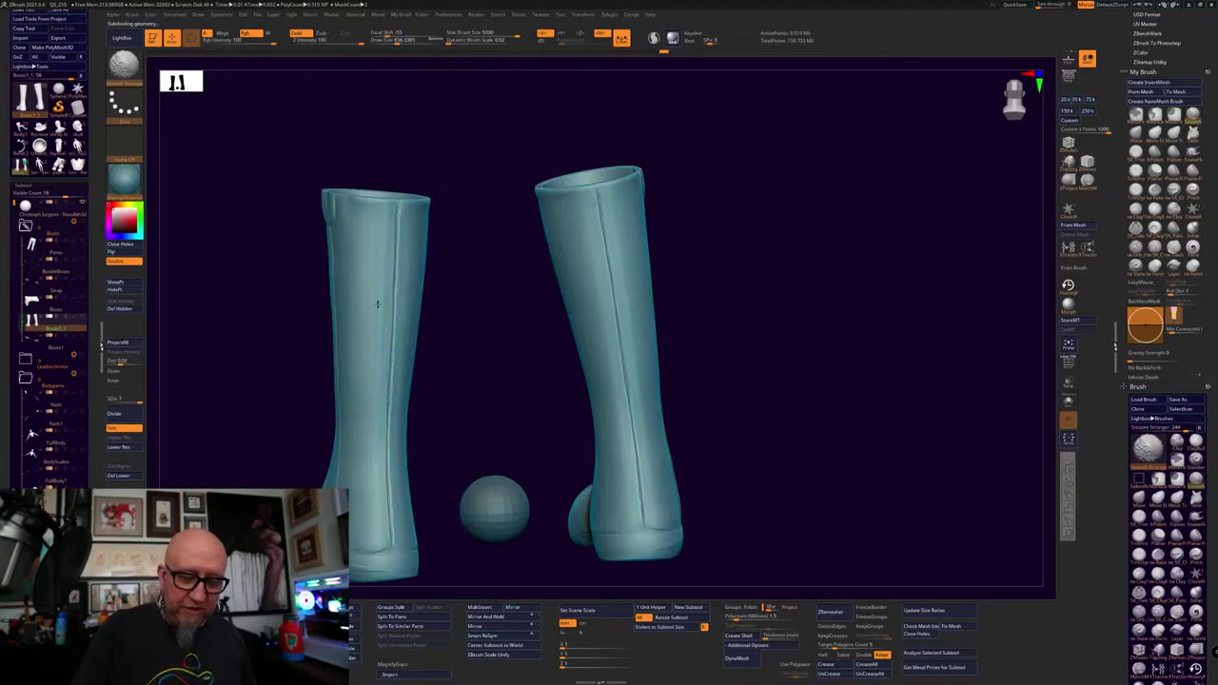
mouse_move(444, 329)
mouse_down()
mouse_move(487, 343)
mouse_move(523, 478)
mouse_move(574, 533)
mouse_move(594, 490)
mouse_up()
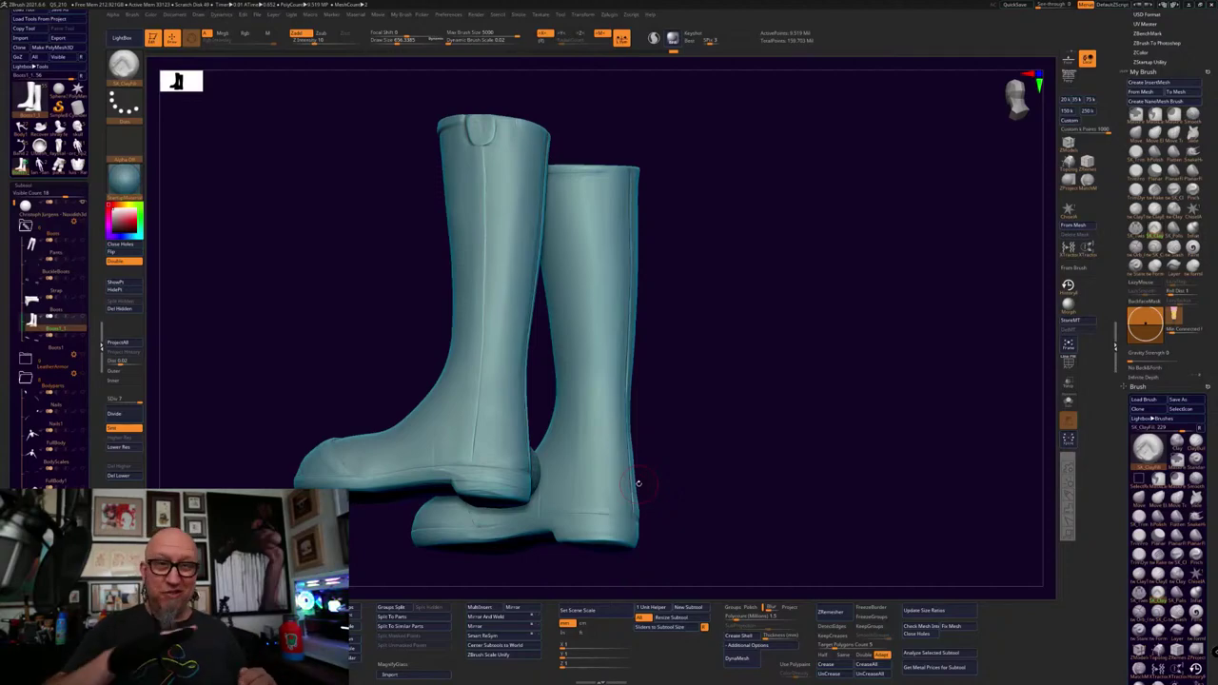
Build up a ClayTubes strip alongside the boot's side seam from the heel to the cuff tab, smoothing between strokes
drag(638, 483, 724, 338)
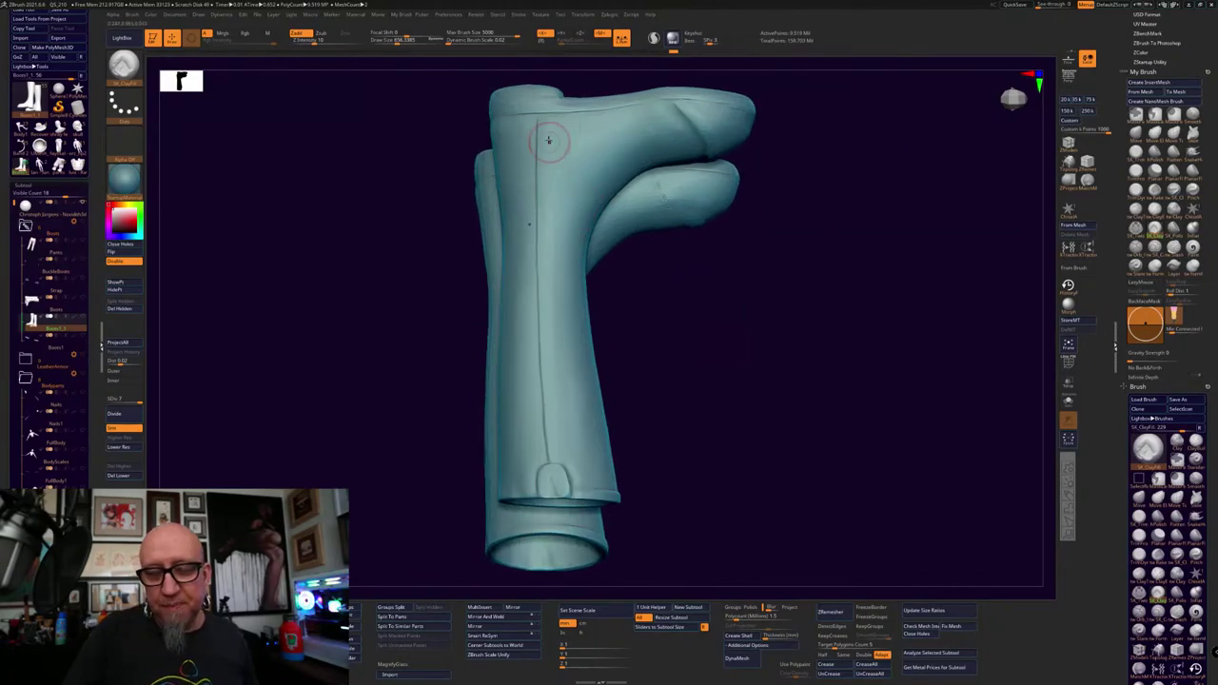
key(1)
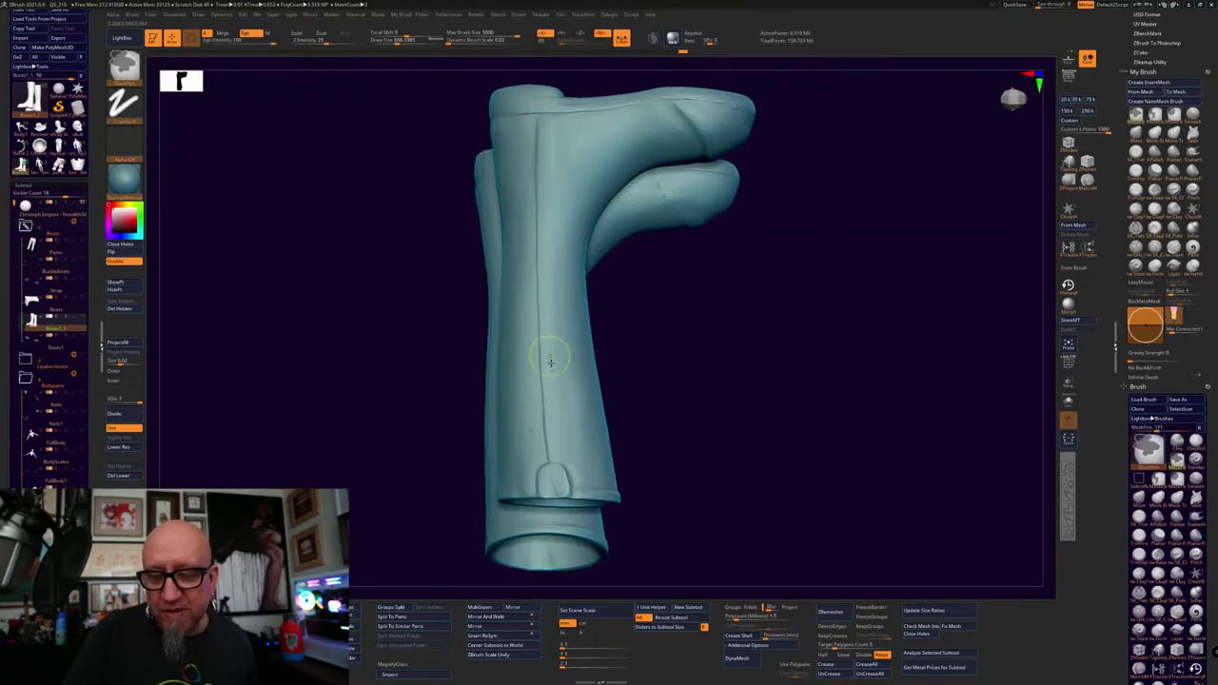
key(2)
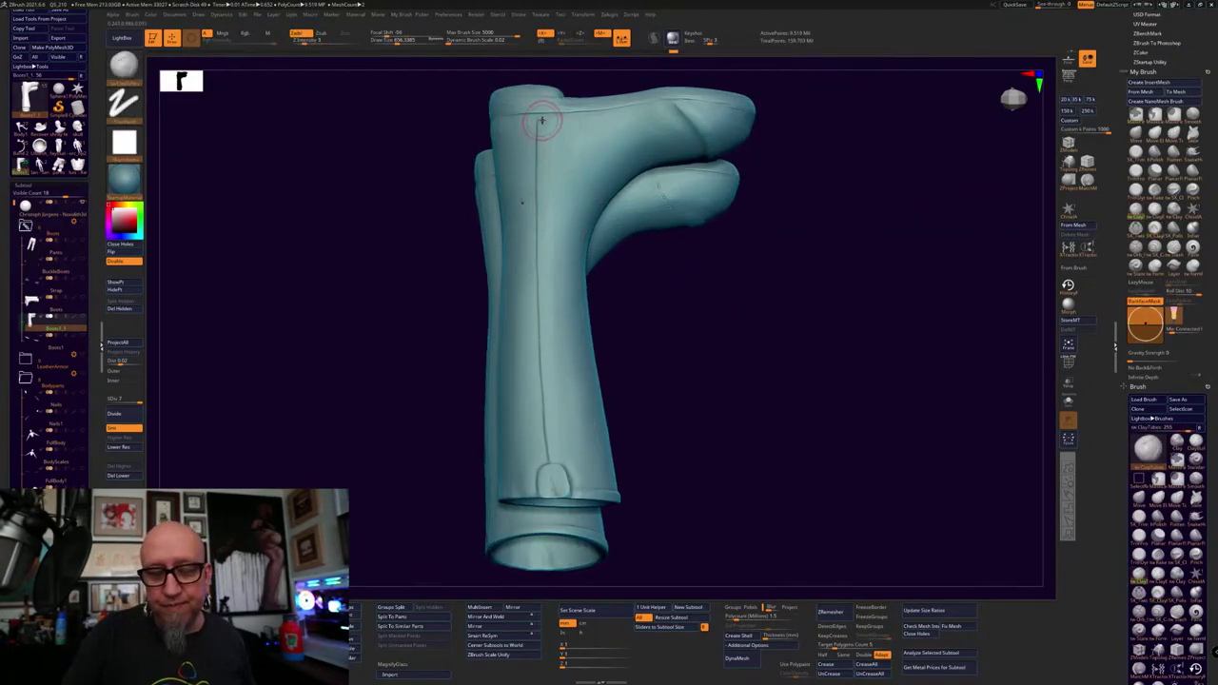
drag(541, 120, 544, 139)
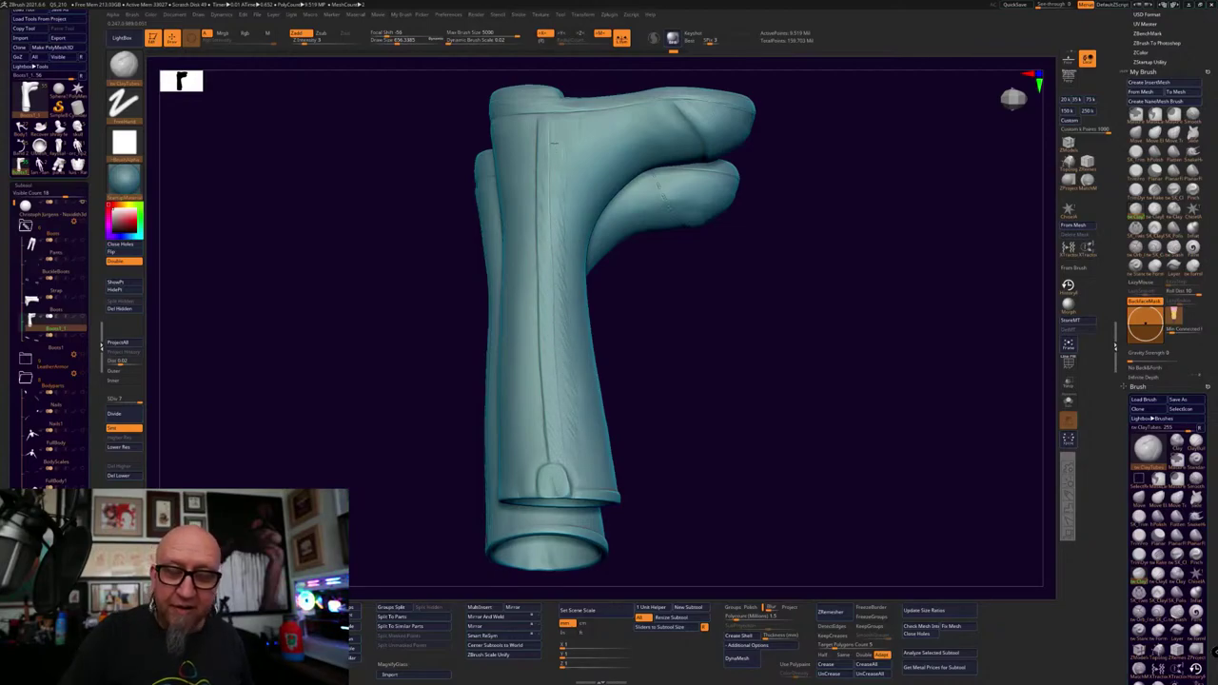
shift+drag(555, 144, 556, 202)
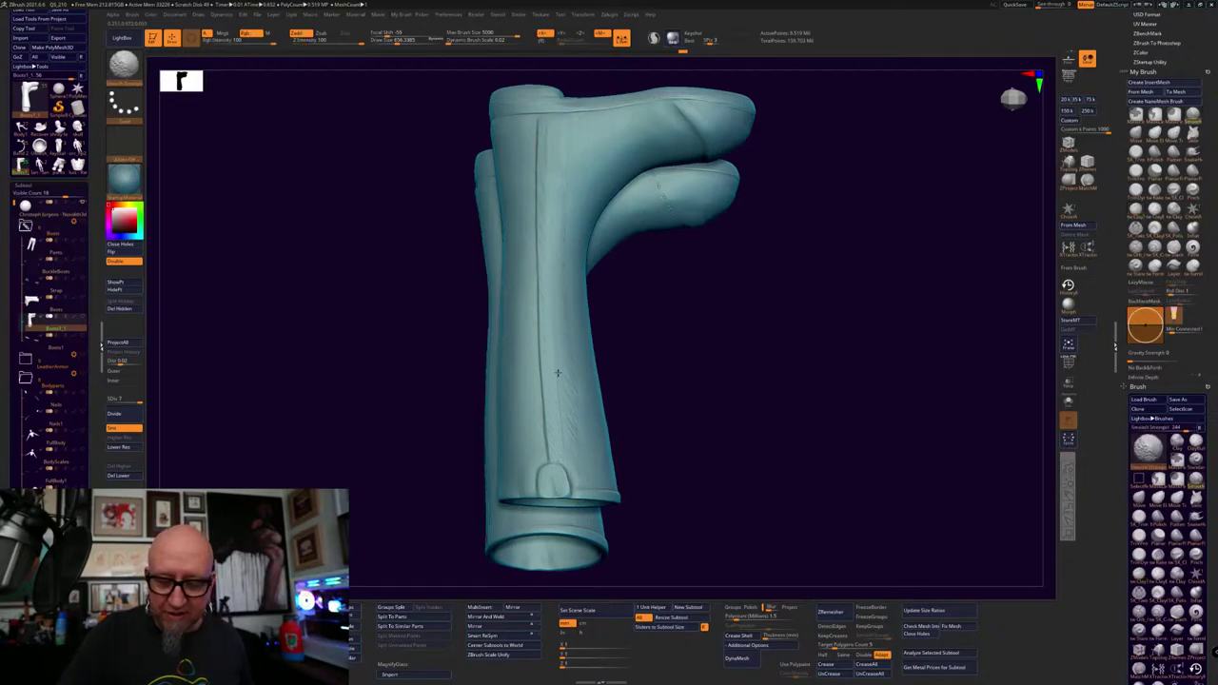
shift+drag(565, 457, 567, 452)
drag(546, 320, 552, 369)
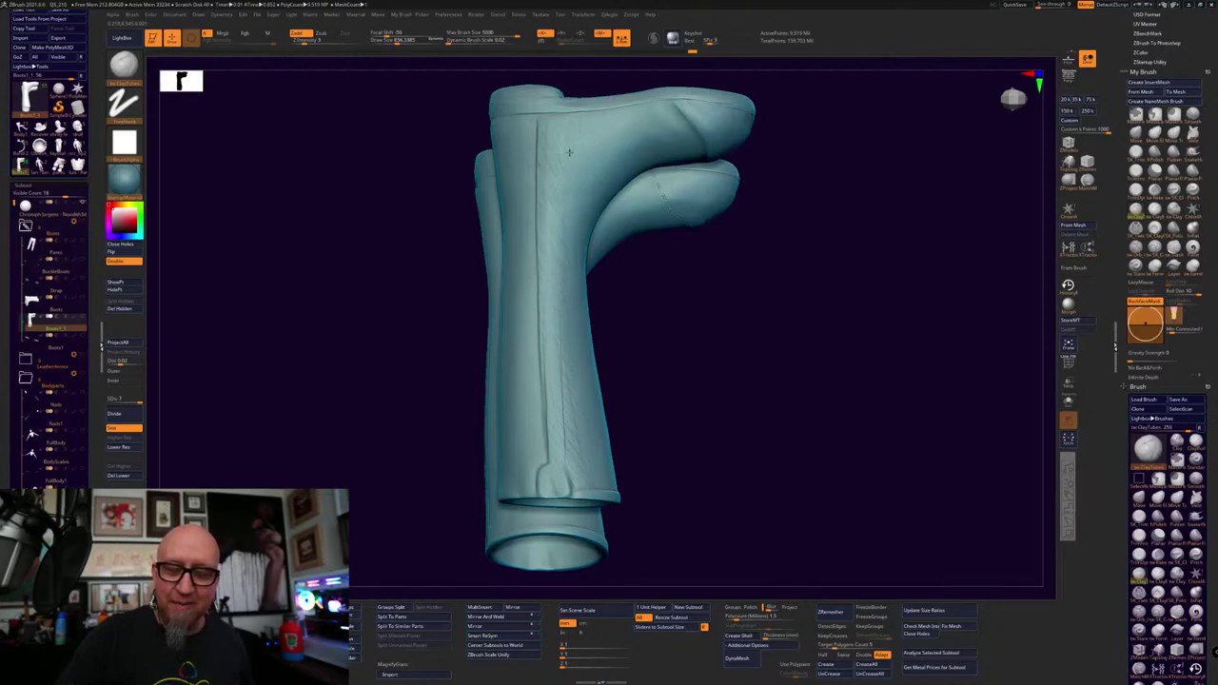
Preview the boots in the Gold material and examine the shaft seams and cuffs
mouse_move(696, 300)
alt+mouse_down()
mouse_move(679, 391)
mouse_move(789, 529)
alt+mouse_up()
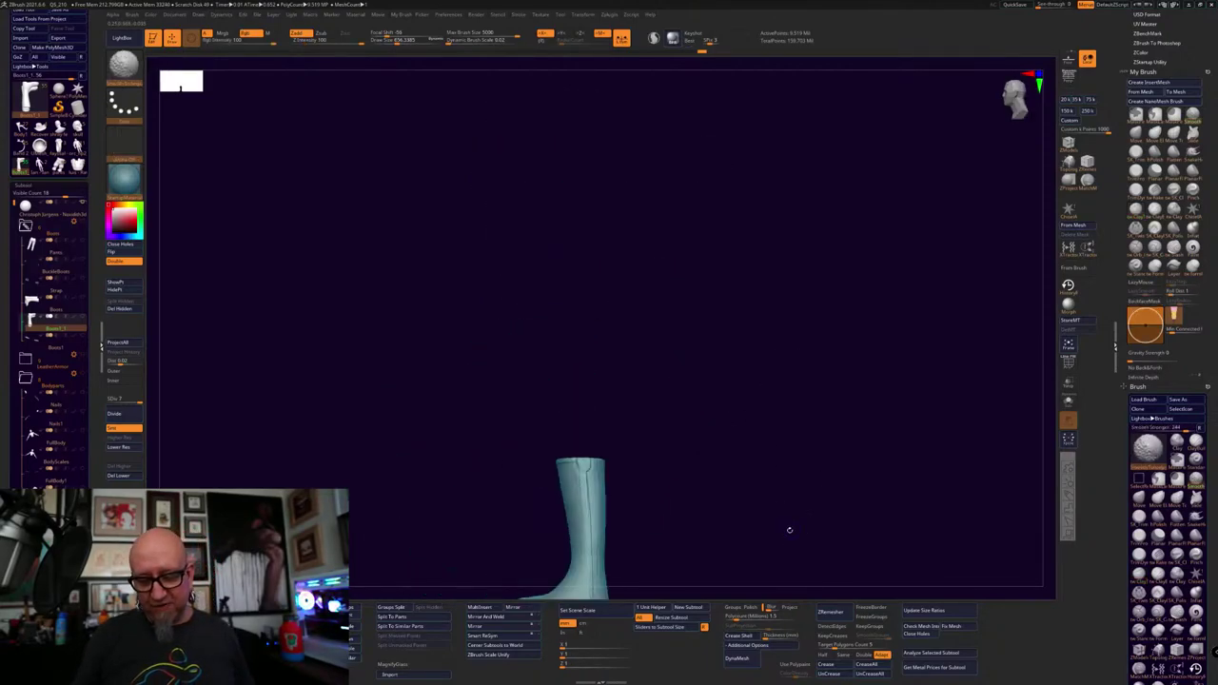
key(f)
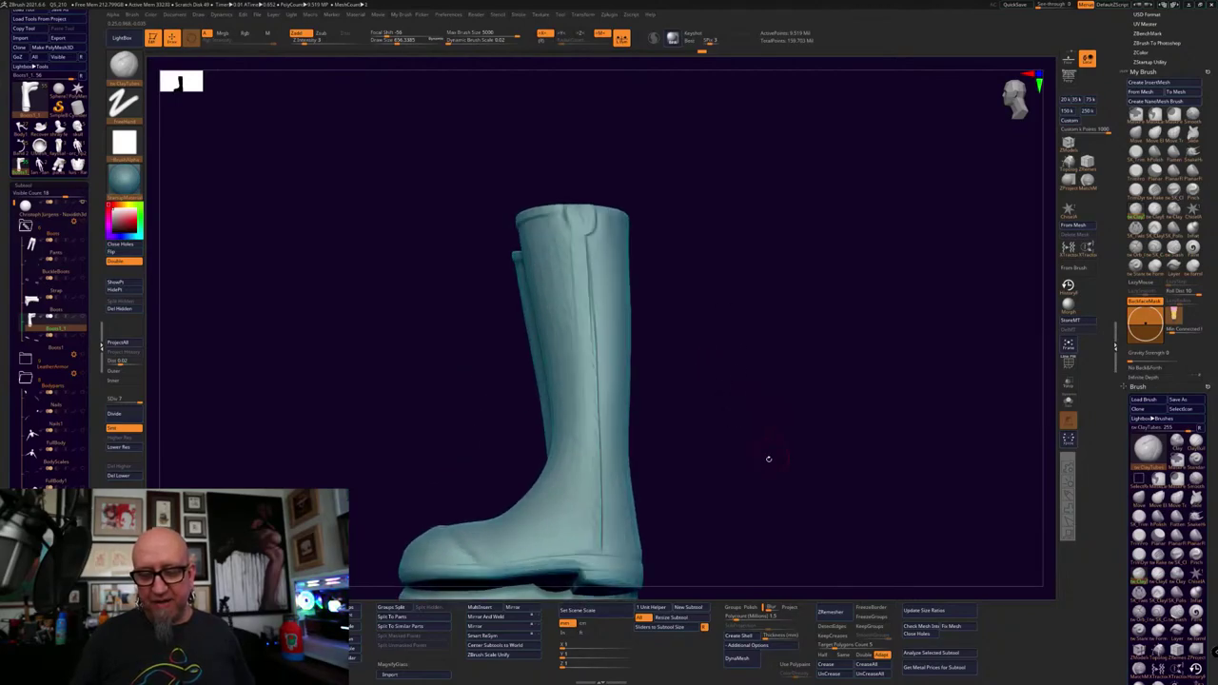
alt+right_drag(768, 459, 743, 348)
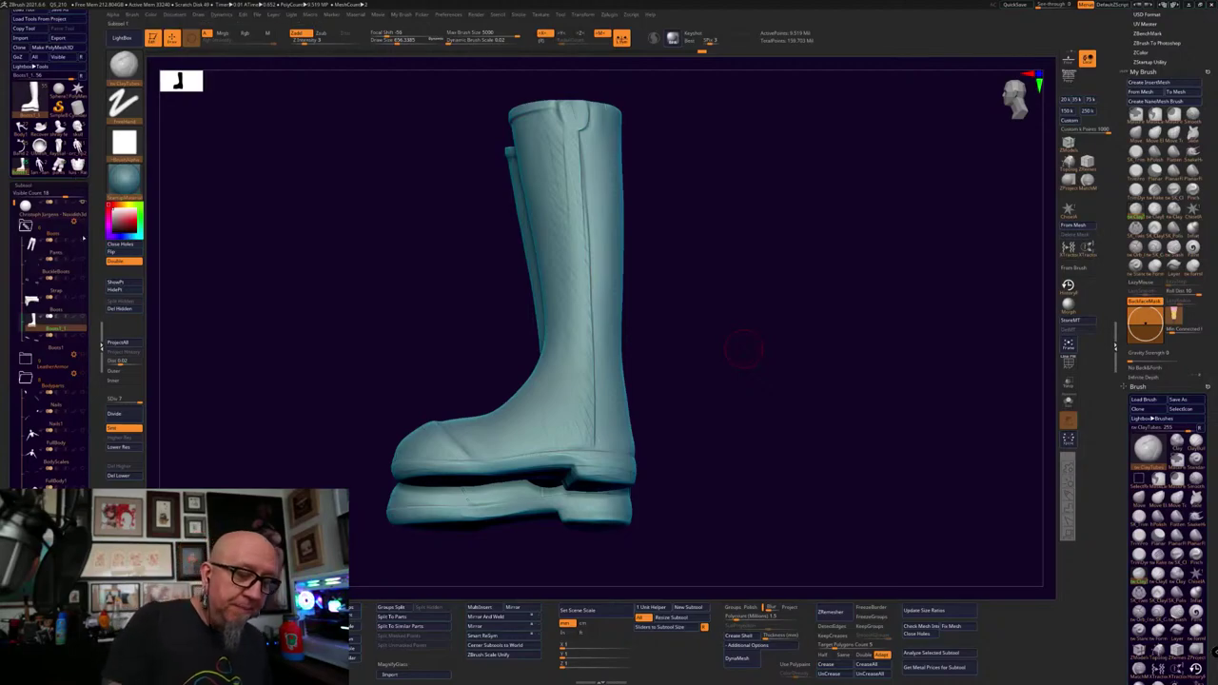
click(123, 178)
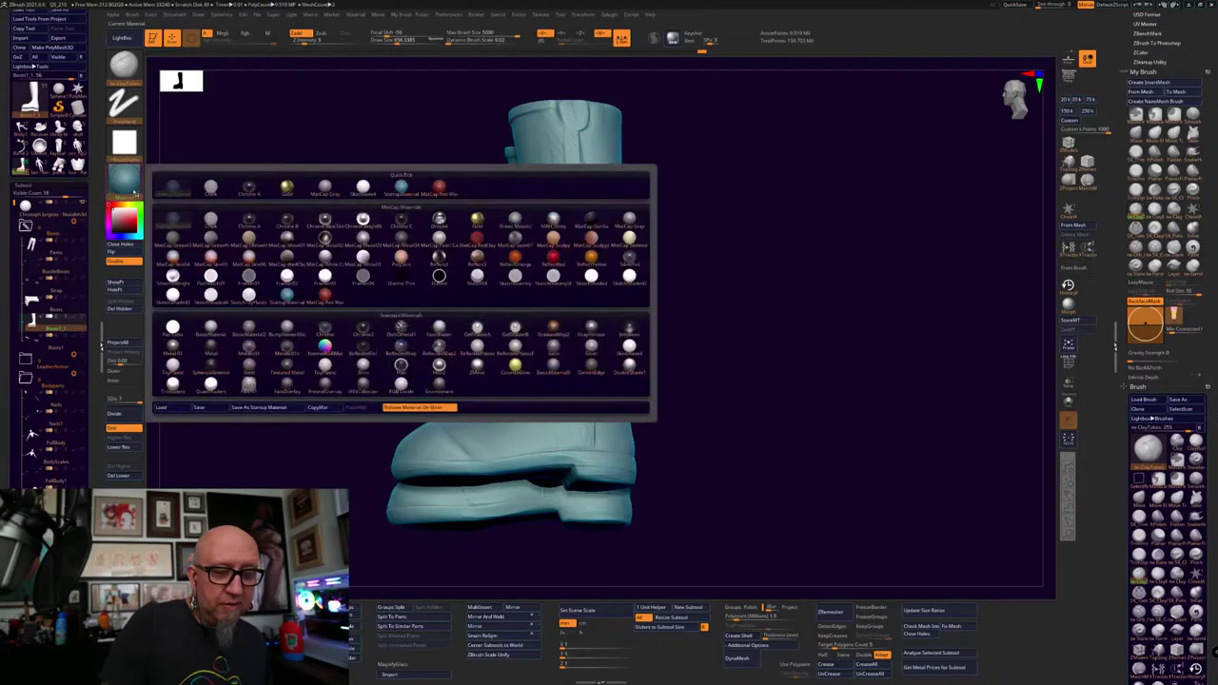
click(286, 189)
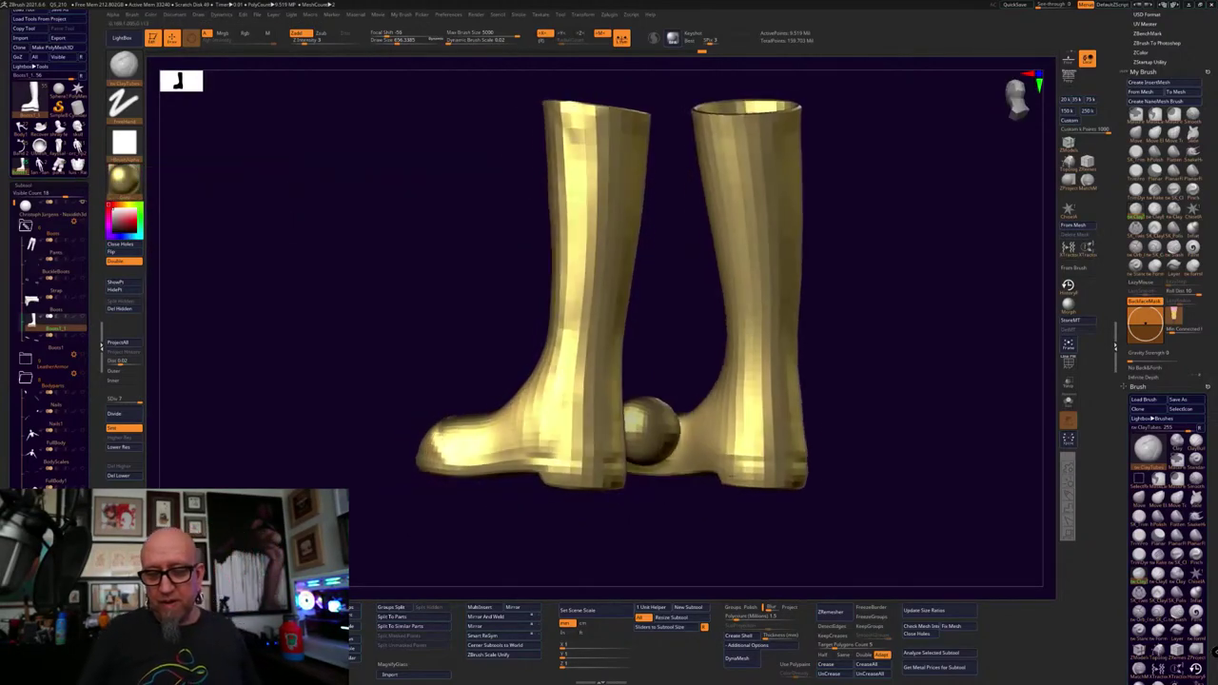
drag(666, 533, 676, 349)
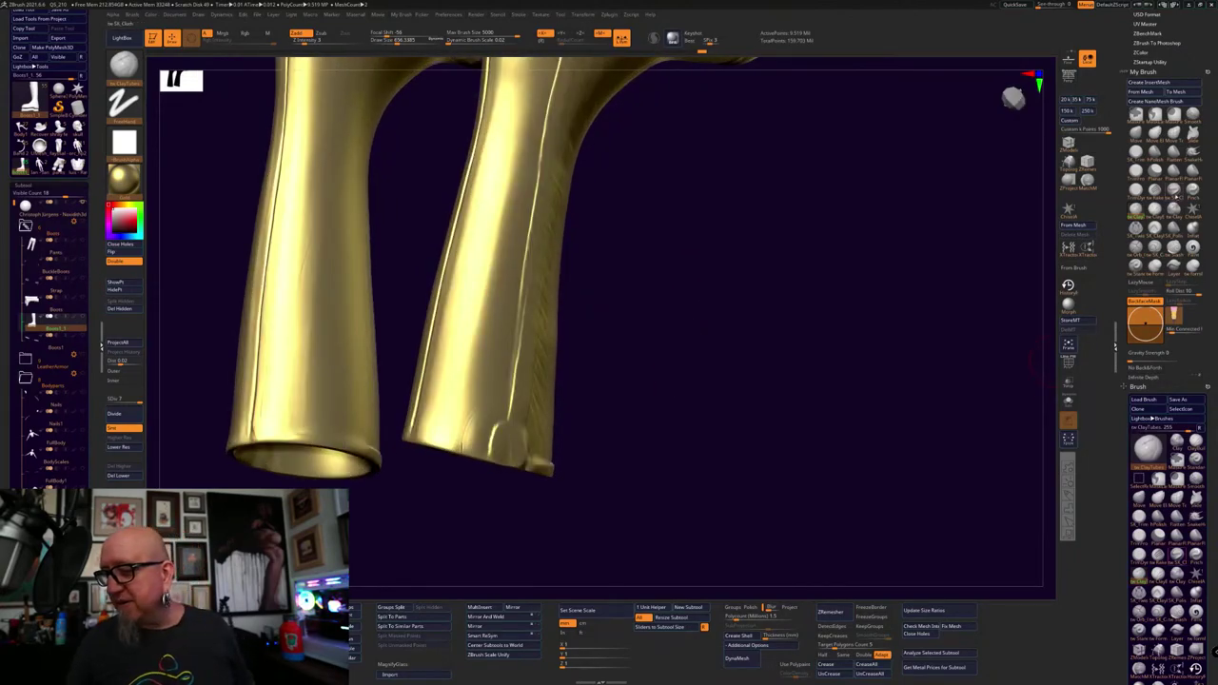
Try to carve a rounded tab outline beside the existing cuff tab with a smaller Orb_Cracks brush, and undo it
click(1139, 248)
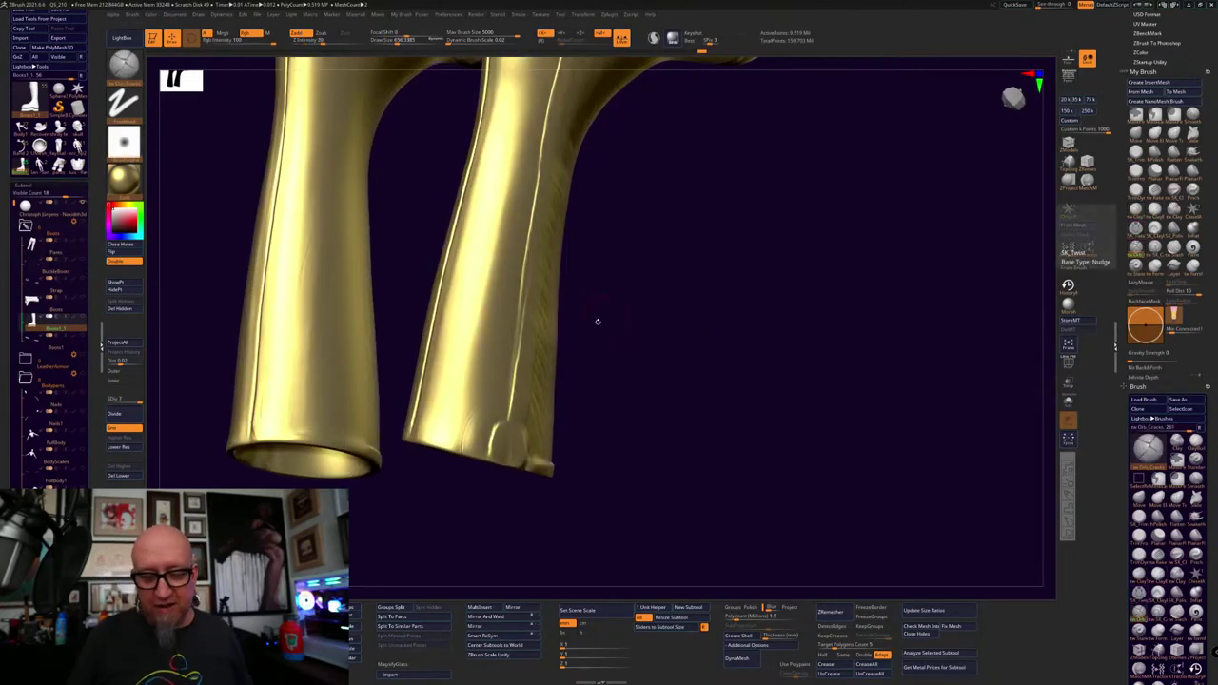
right_drag(444, 360, 444, 346)
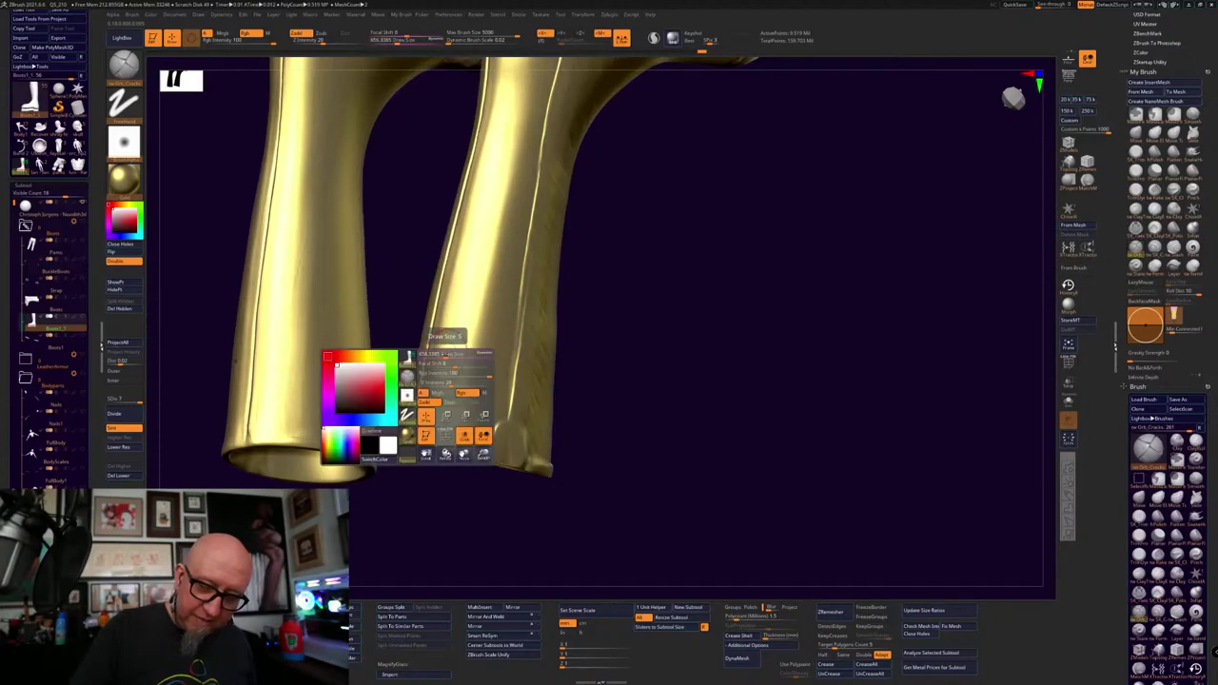
drag(442, 353, 433, 354)
drag(634, 255, 533, 238)
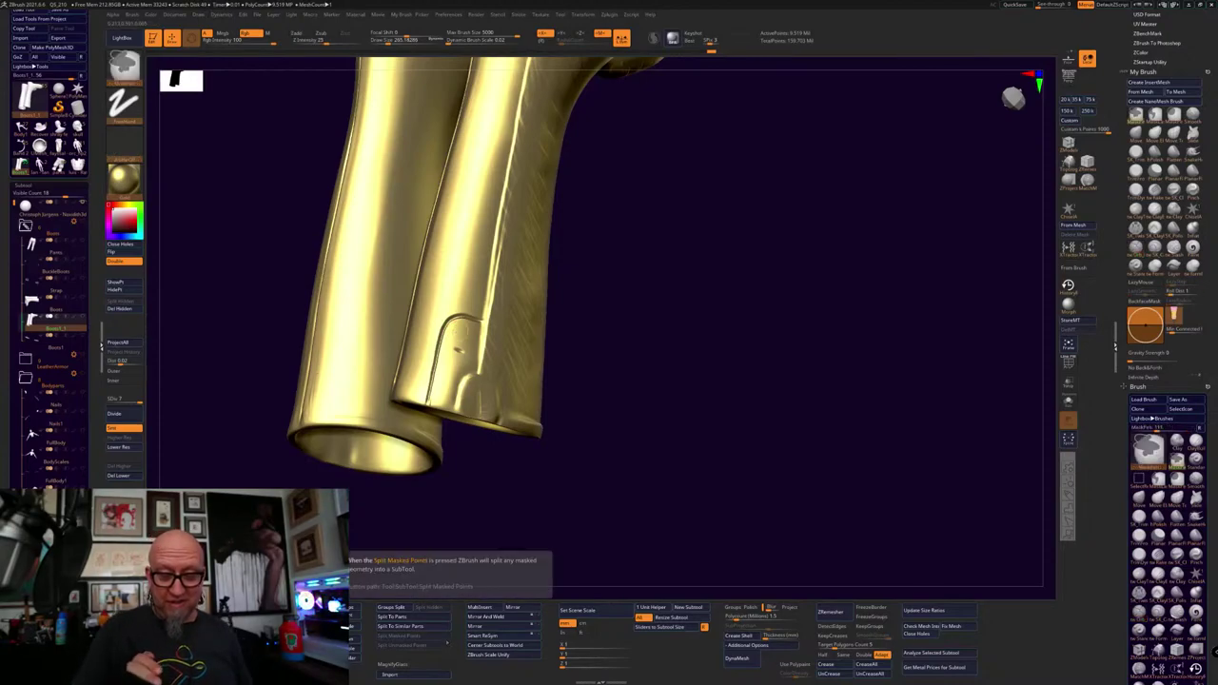
key(ctrl+z)
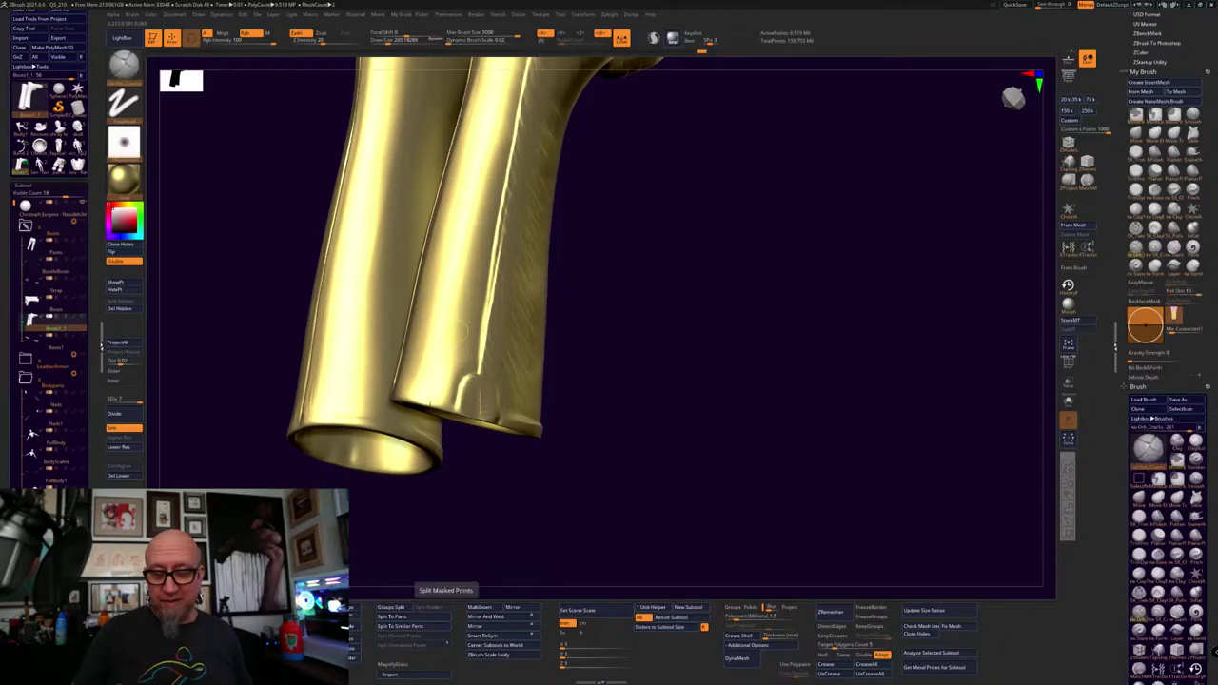
Begin a second tab beside the existing cuff tab with short strokes of a resized ClayTubes brush
click(1137, 211)
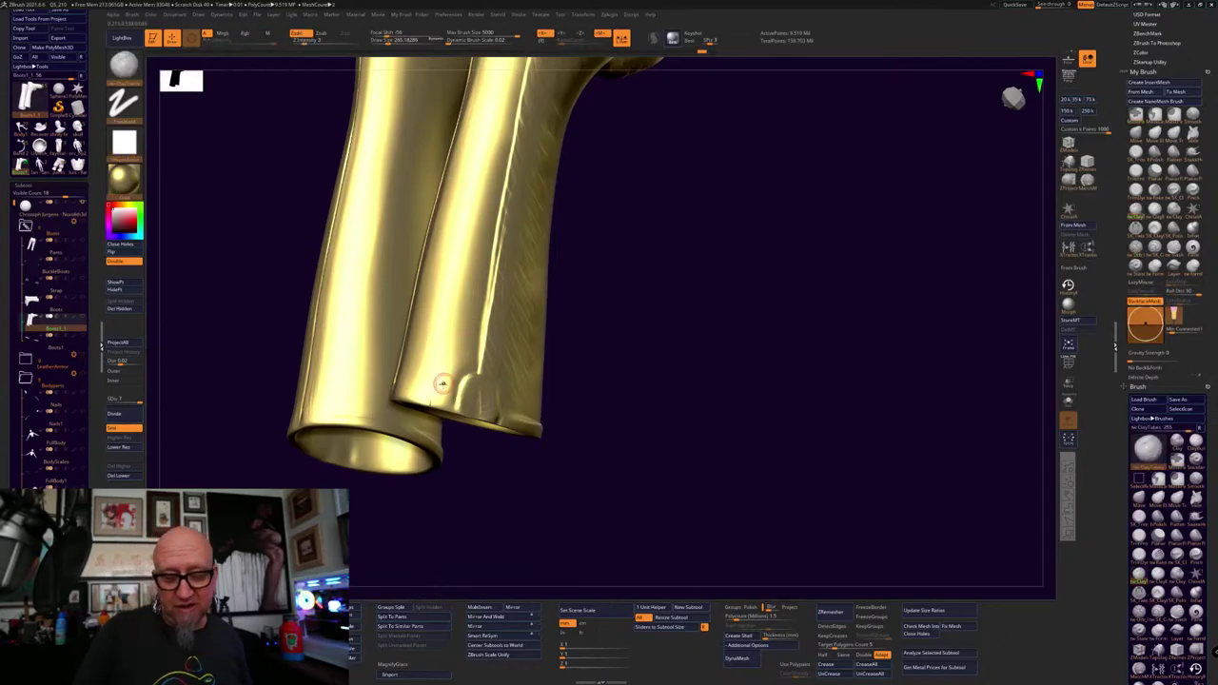
key(d)
key(space)
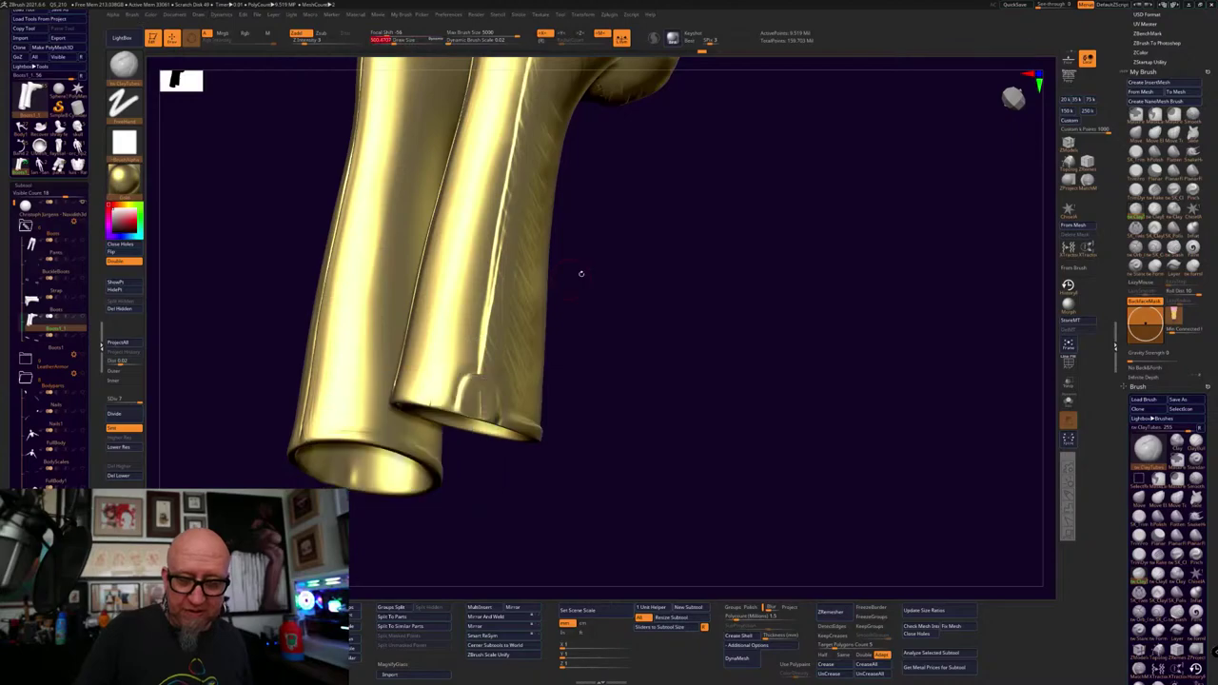
drag(579, 272, 603, 265)
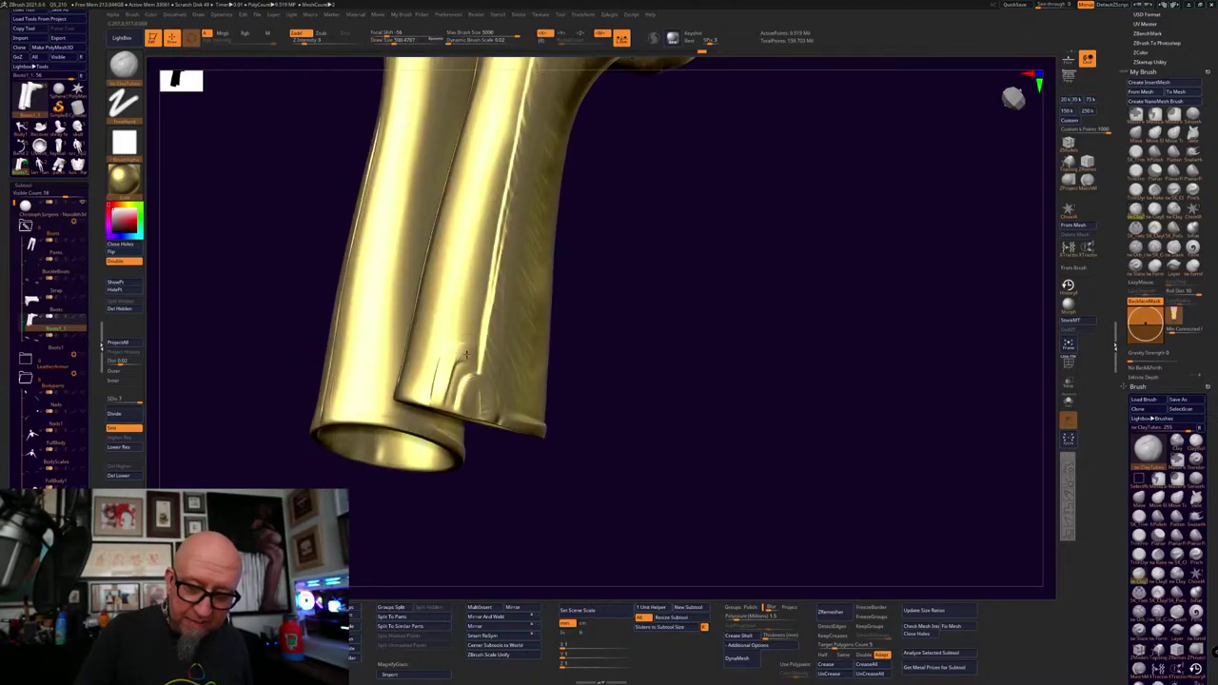
Restore the teal startup material and outline the second tab's rounded edge with a smaller ClayTubes brush
click(123, 176)
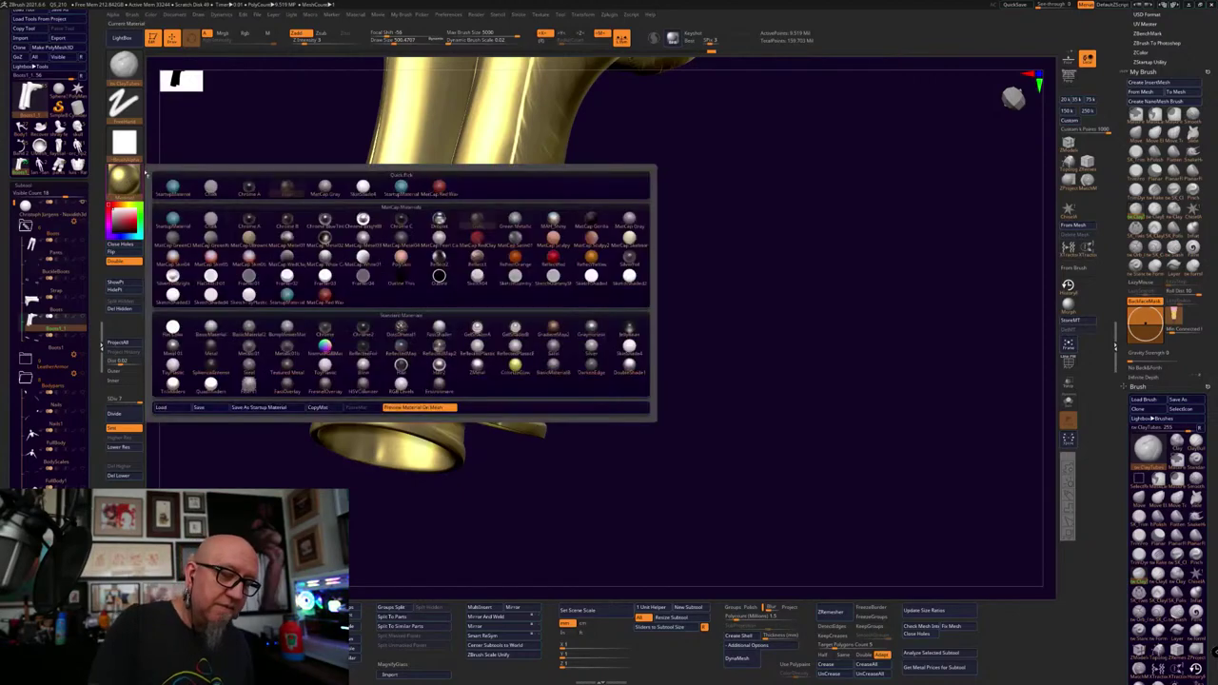
click(172, 187)
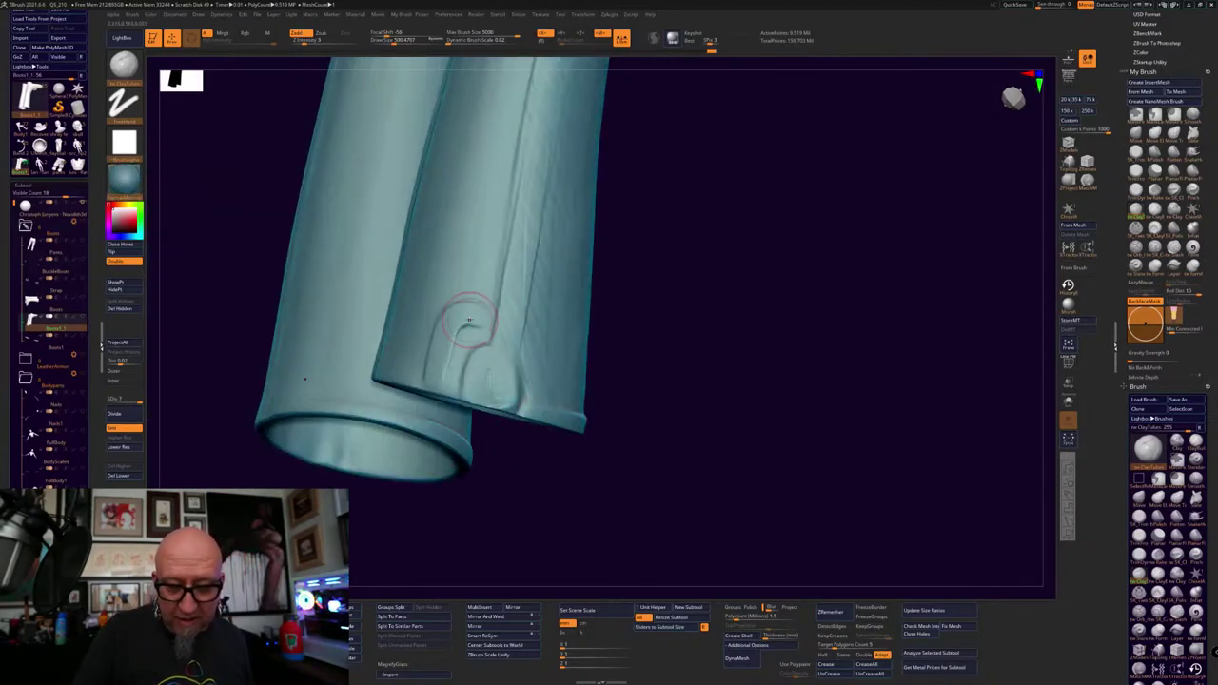
key(space)
drag(469, 320, 464, 320)
mouse_move(639, 220)
mouse_down()
mouse_move(725, 358)
mouse_move(691, 286)
mouse_move(481, 327)
mouse_up()
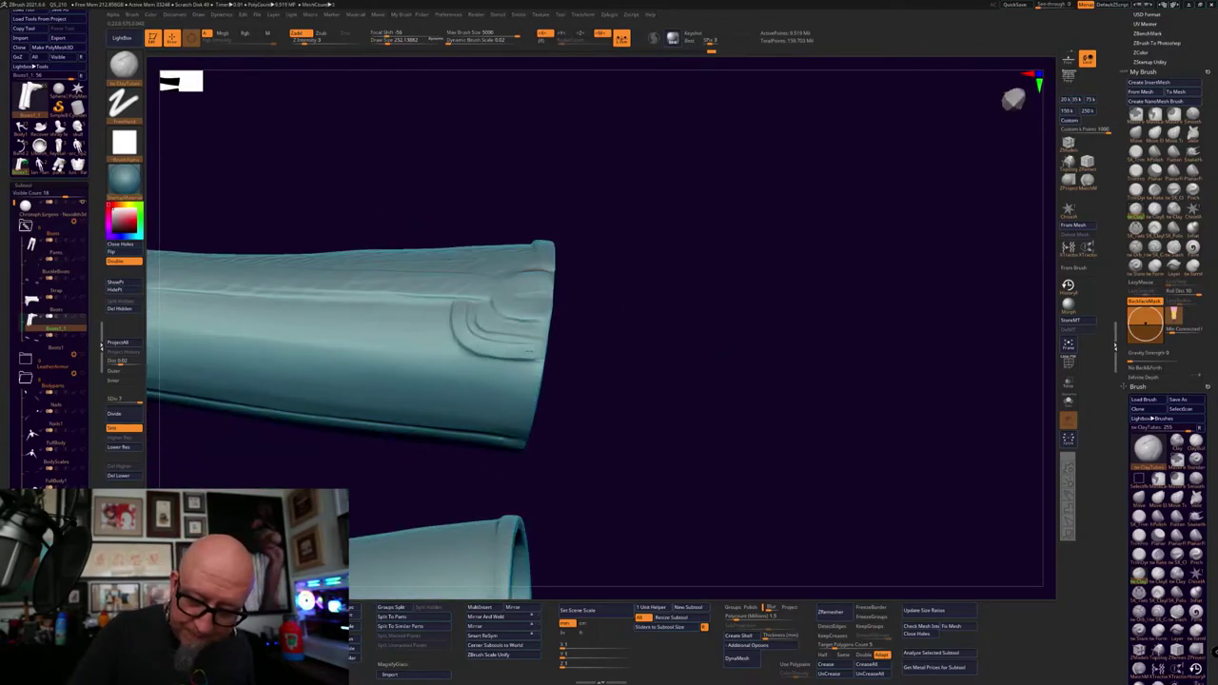
Fill the second tab with larger ClayTubes strokes and add thickness to the smaller tab overlapping it
drag(623, 307, 564, 321)
key(space)
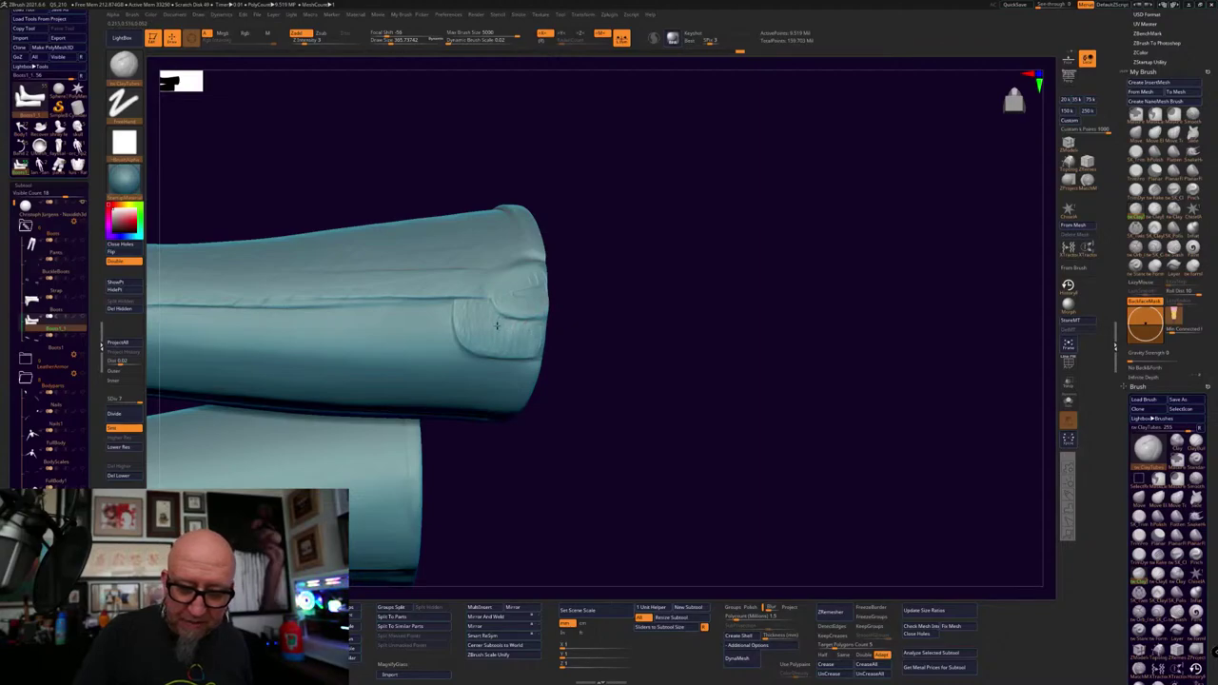
mouse_move(497, 325)
mouse_down()
mouse_move(502, 297)
mouse_move(472, 305)
mouse_move(502, 343)
mouse_move(491, 321)
mouse_move(460, 308)
mouse_move(500, 340)
mouse_move(473, 323)
mouse_move(525, 339)
mouse_up()
drag(502, 286, 532, 283)
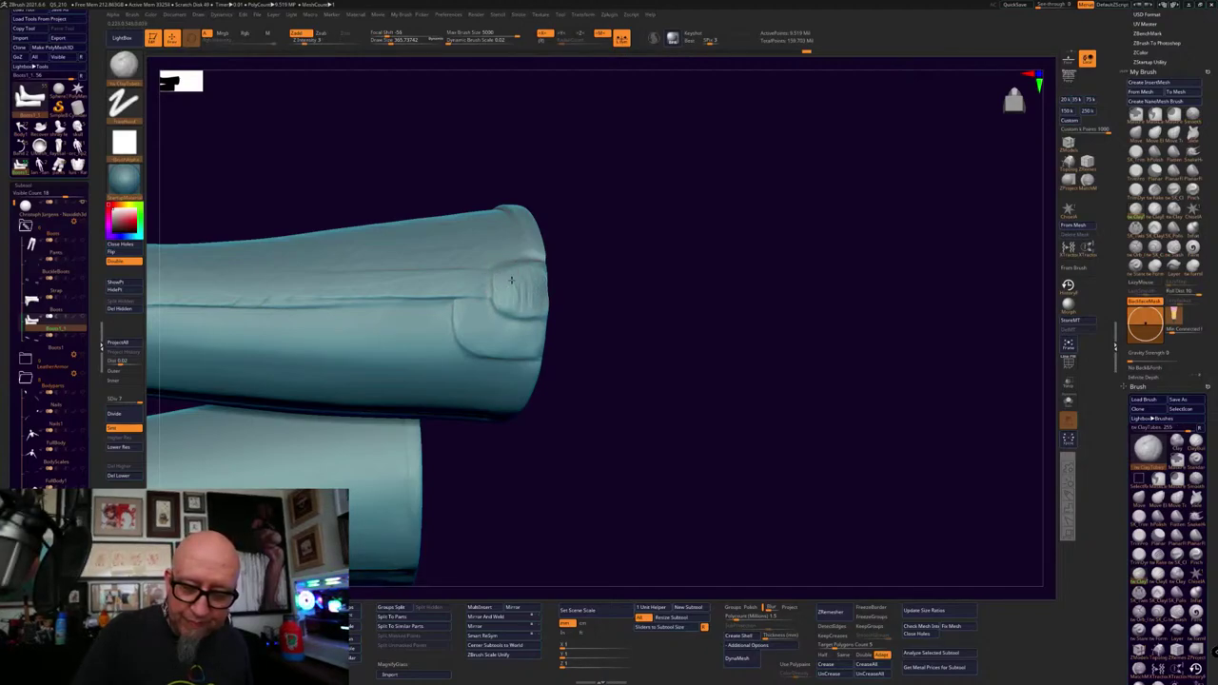
Apply the Gold material to the boots and inspect the layered cuff tabs up close
alt+drag(548, 227, 707, 263)
alt+drag(770, 176, 721, 204)
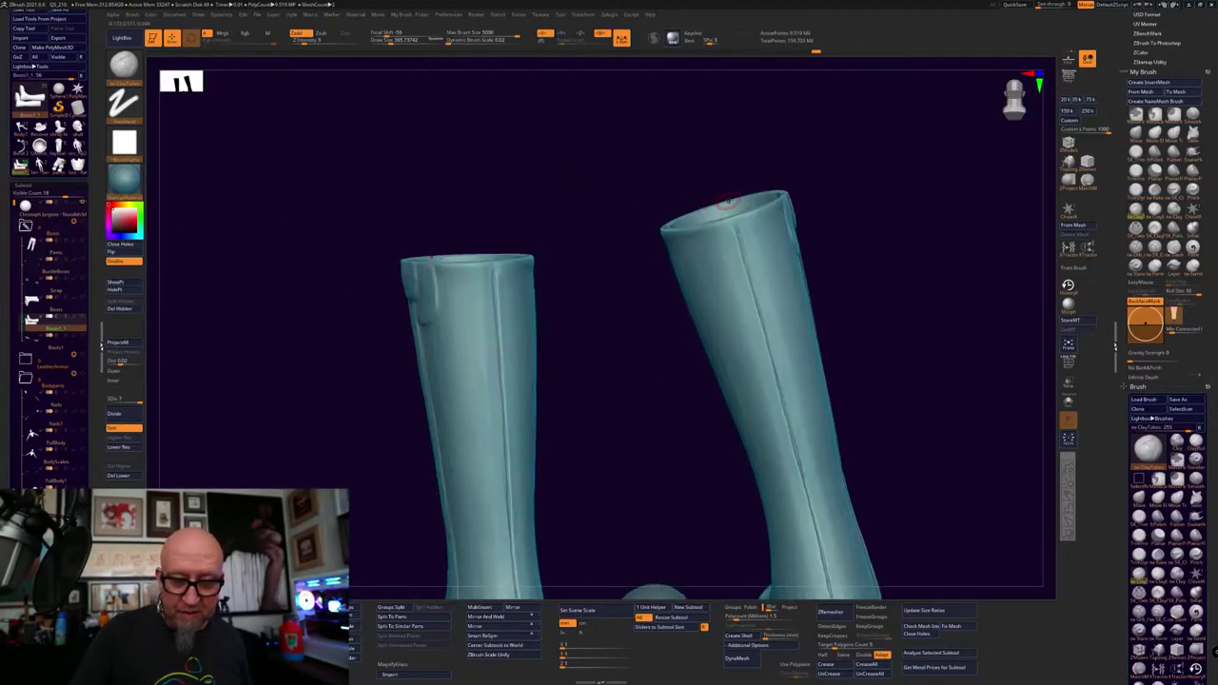
drag(694, 143, 745, 165)
click(123, 177)
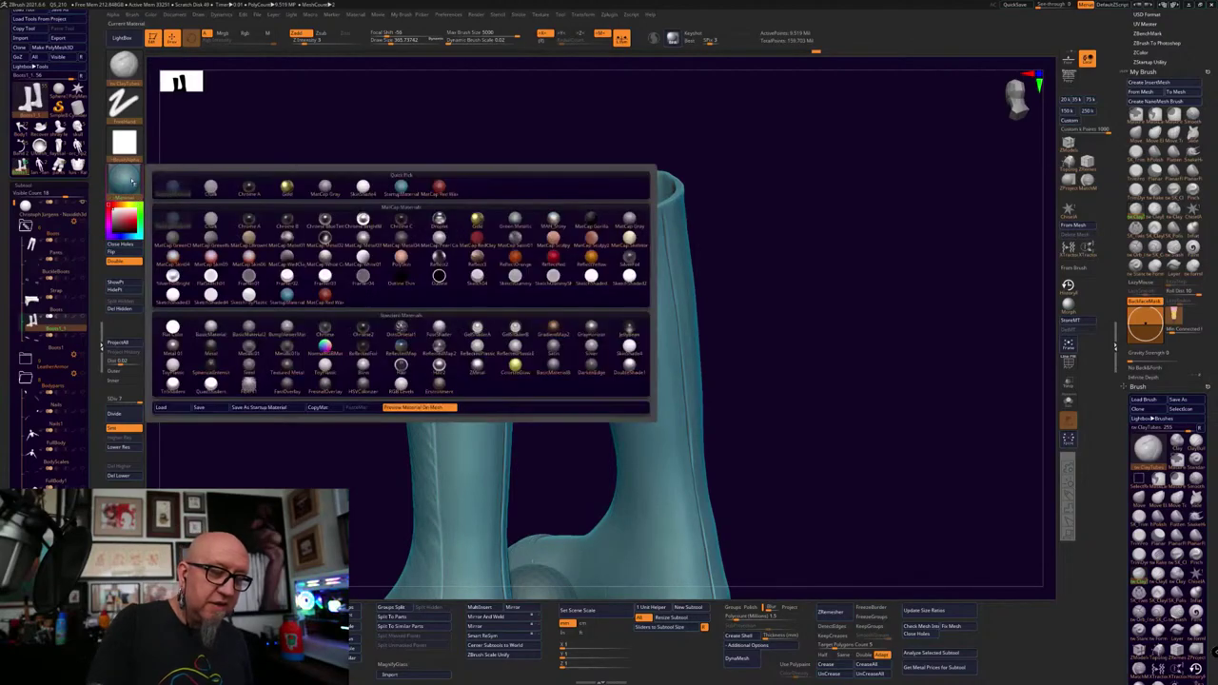
click(124, 177)
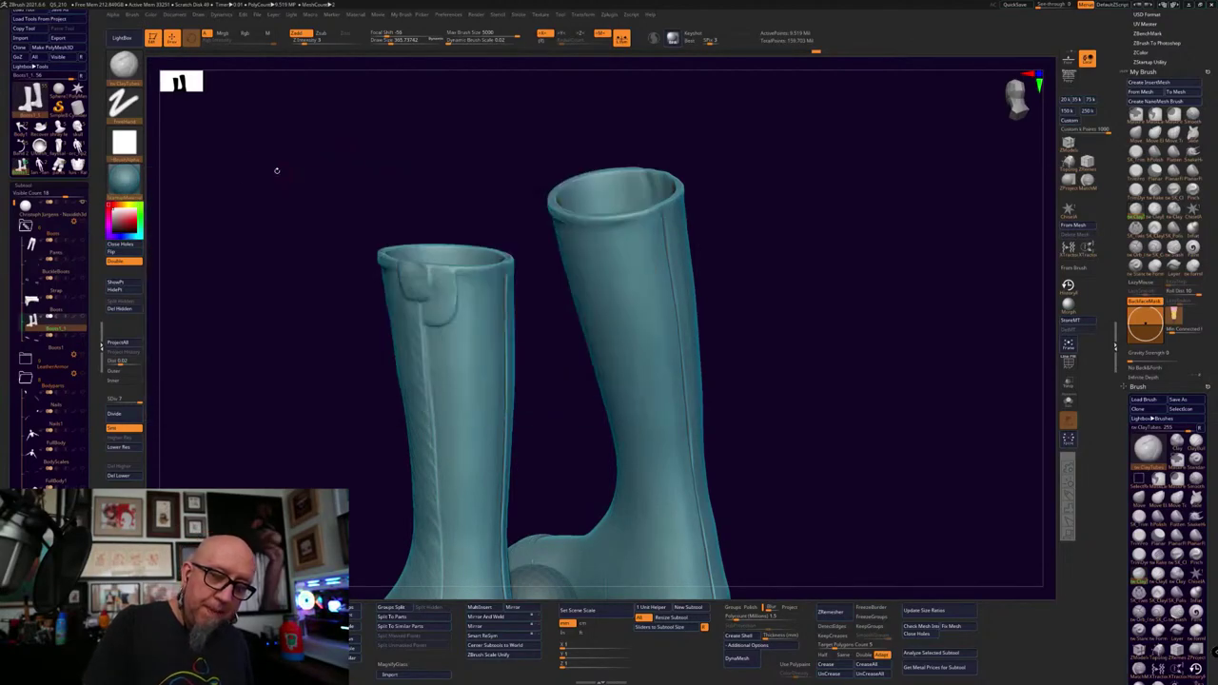
click(123, 177)
click(289, 185)
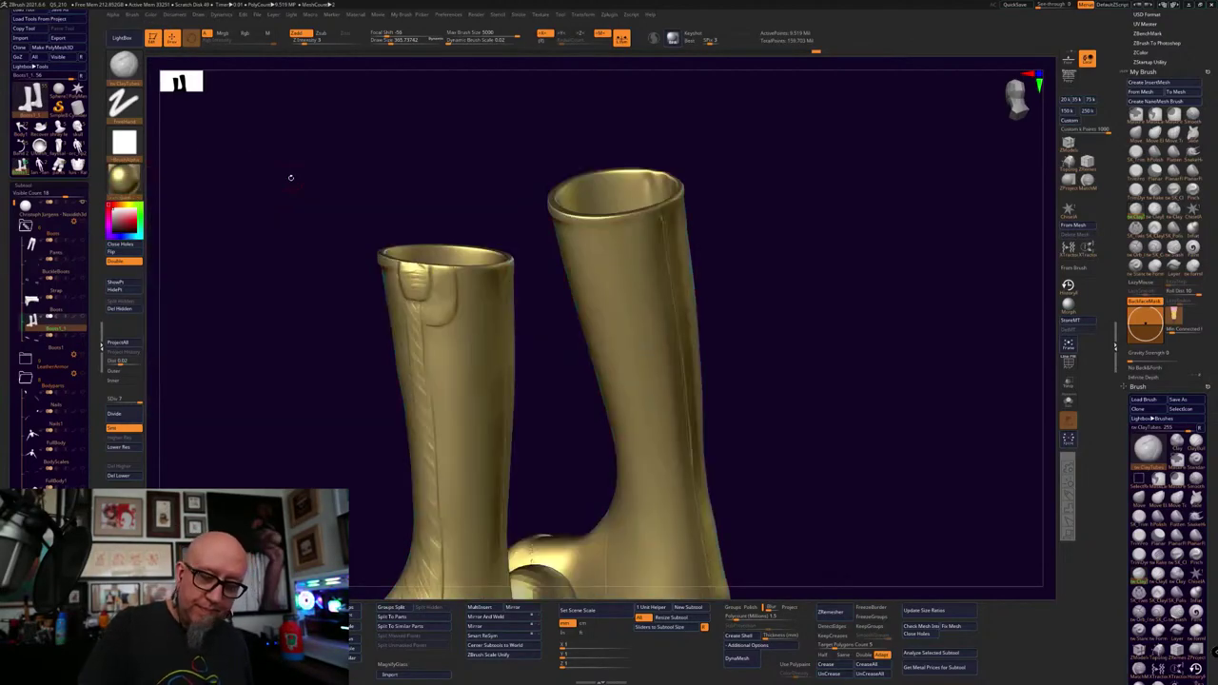
drag(752, 347, 517, 473)
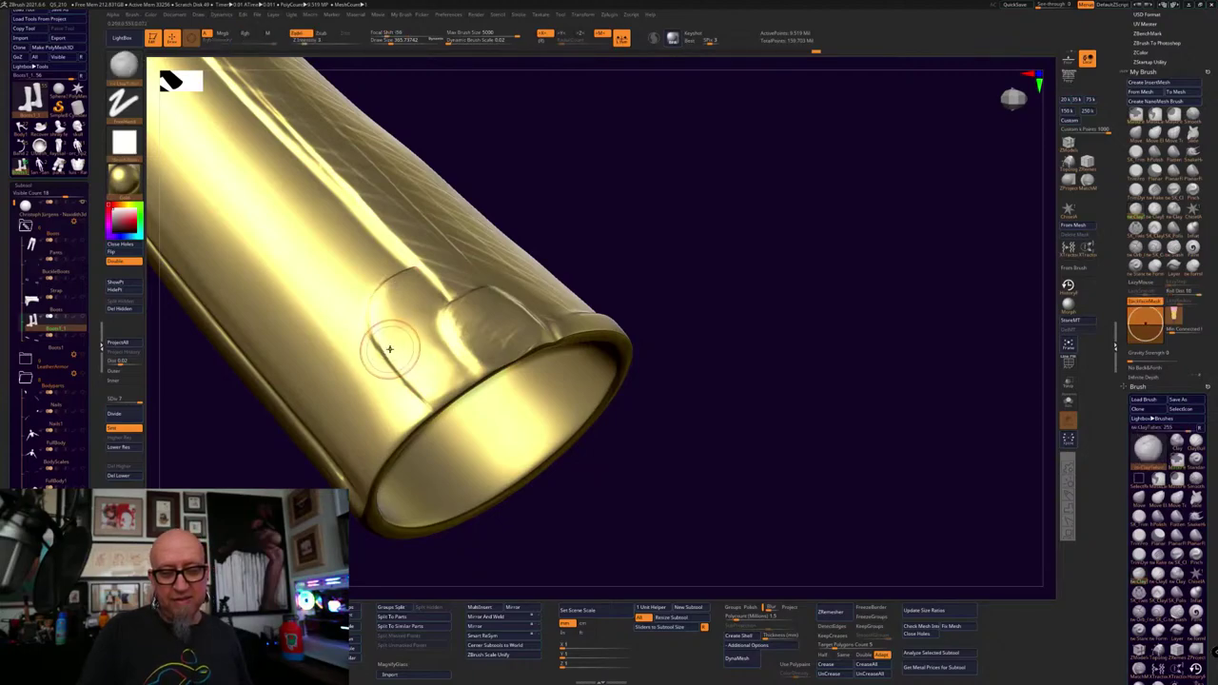
Carve a row of stepped tab outlines along the boot shaft beside the existing cuff tabs with the Orb_Cracks brush
click(1137, 247)
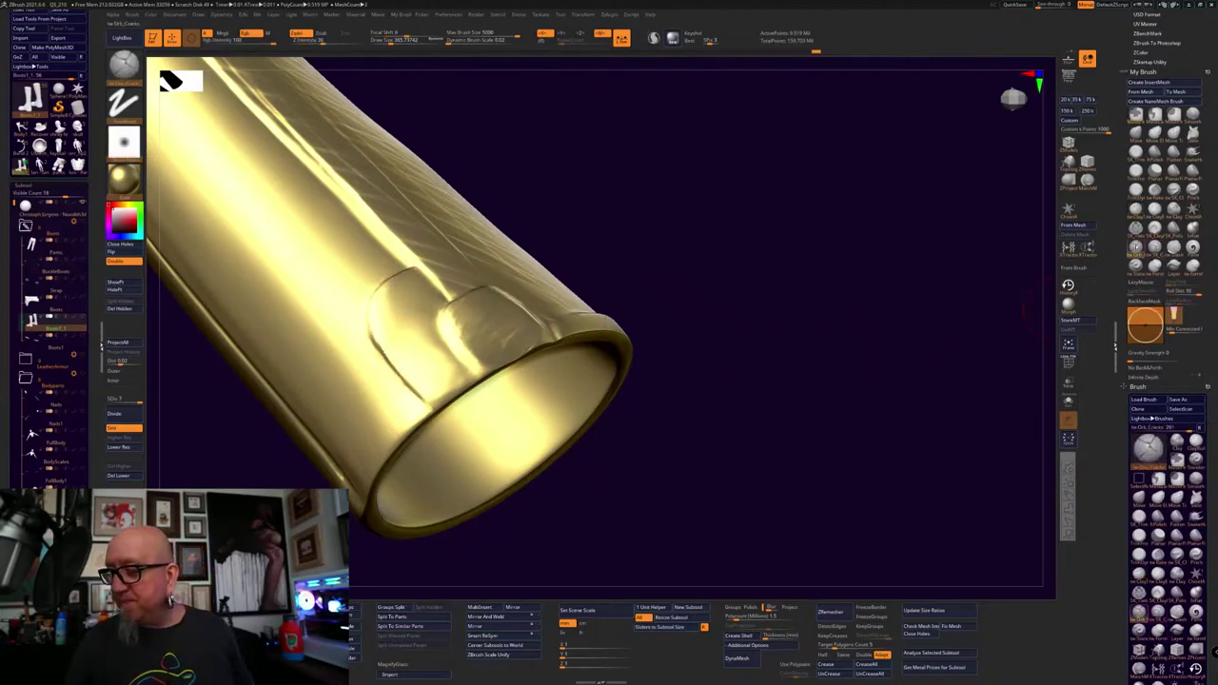
mouse_move(369, 244)
mouse_down()
mouse_move(314, 282)
mouse_move(383, 411)
mouse_up()
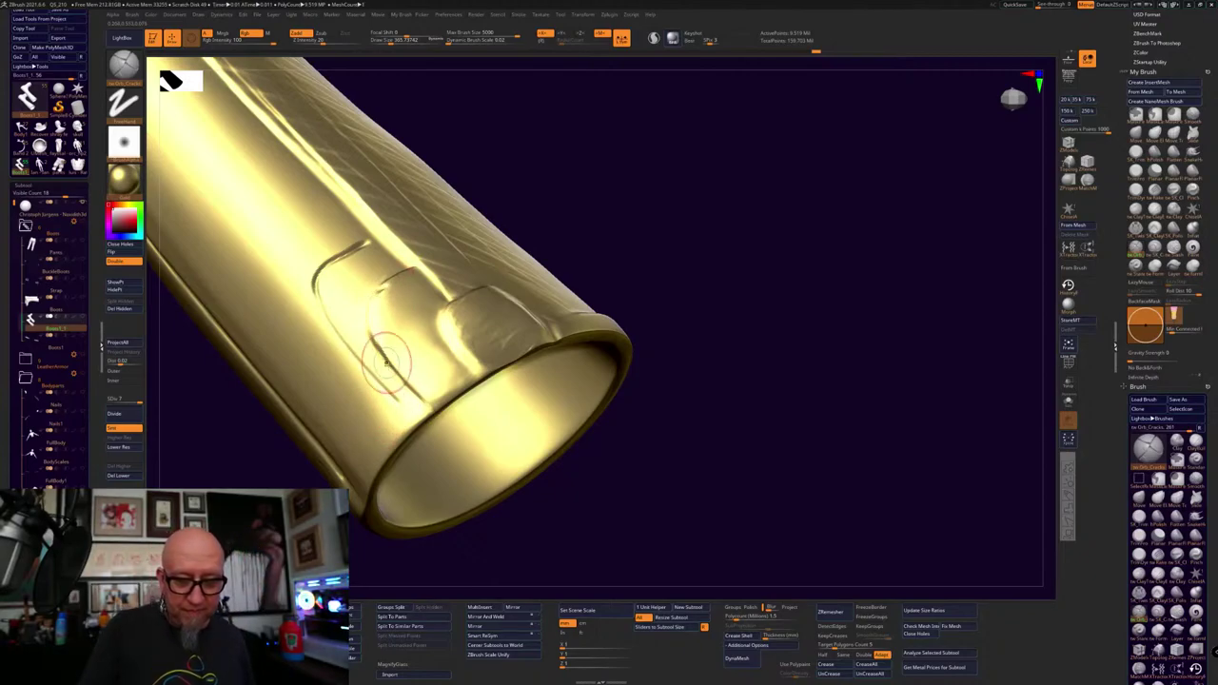
key(ctrl)
key(b)
key(s)
key(t)
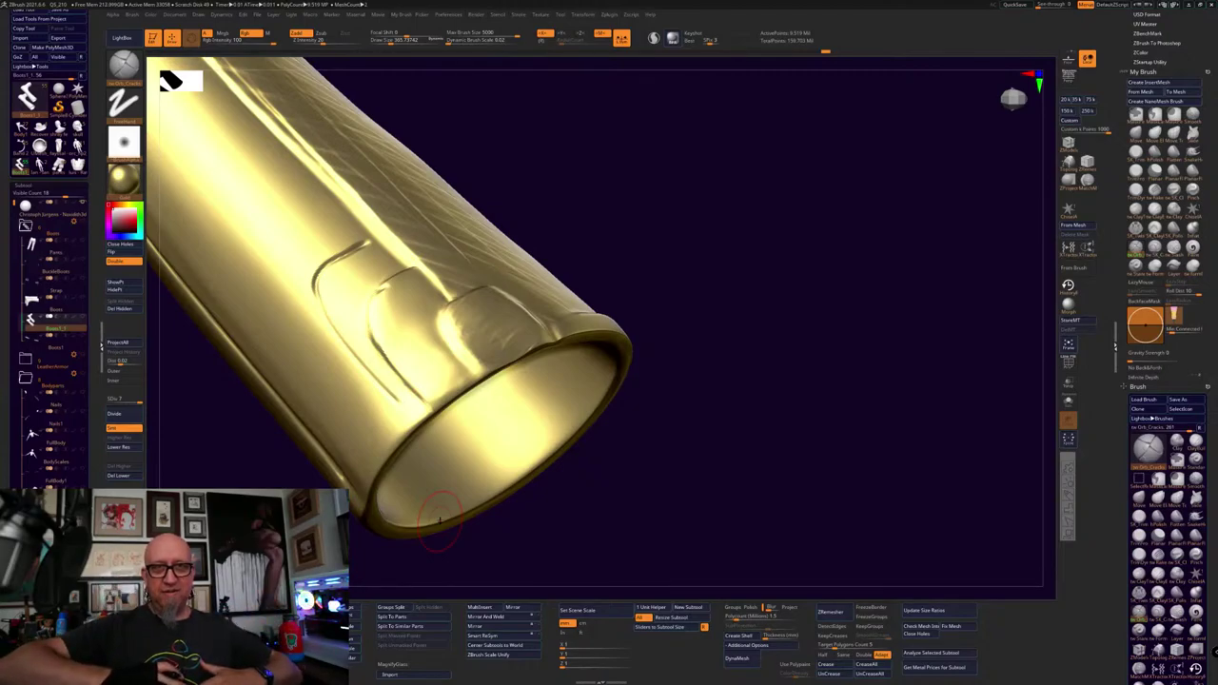
mouse_move(345, 413)
mouse_down()
mouse_move(235, 220)
mouse_move(318, 188)
mouse_up()
mouse_move(278, 133)
mouse_down()
mouse_move(189, 176)
mouse_move(247, 340)
mouse_up()
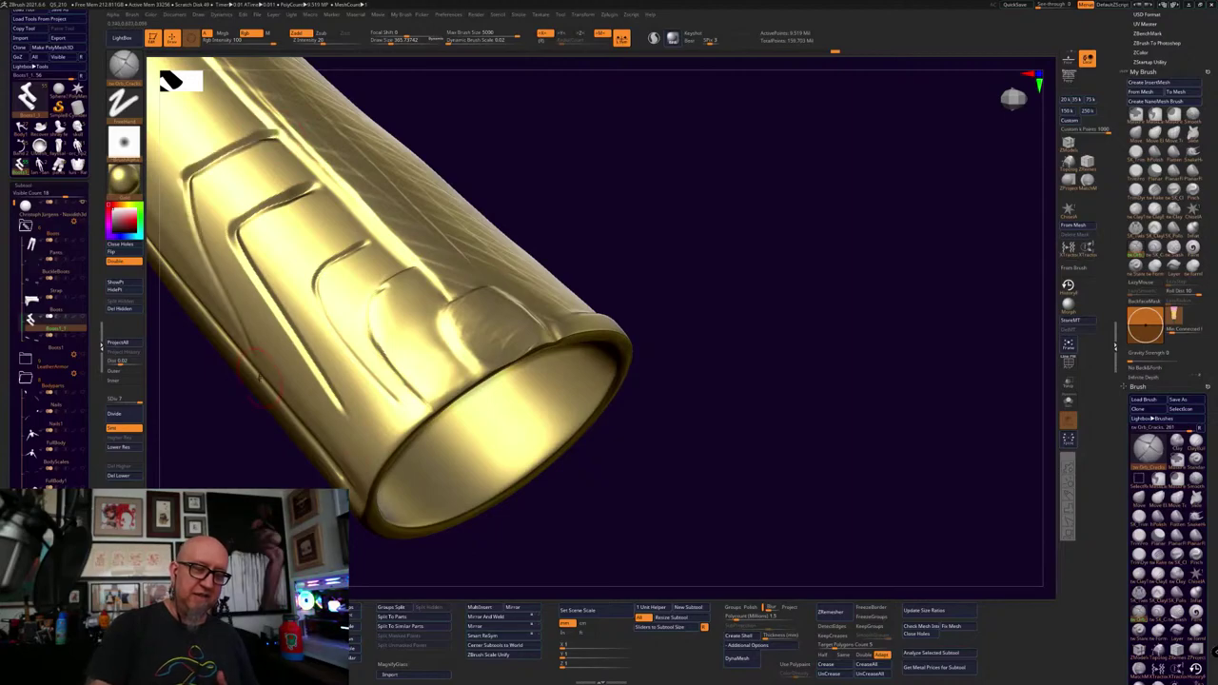
Carve short nicks into the outlined tabs and an irregular crack down the second cuff tab with Orb_Cracks
drag(210, 101, 213, 124)
drag(253, 159, 249, 184)
drag(293, 219, 288, 243)
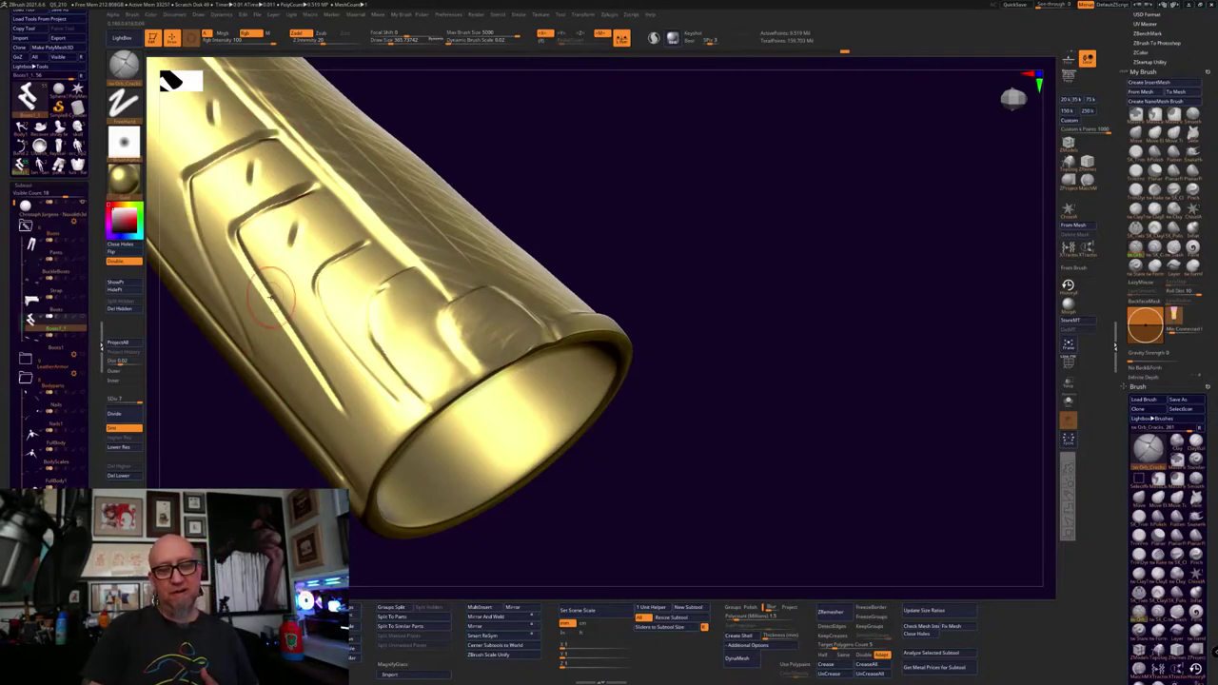
mouse_move(409, 293)
mouse_down()
mouse_move(403, 321)
mouse_move(458, 380)
mouse_up()
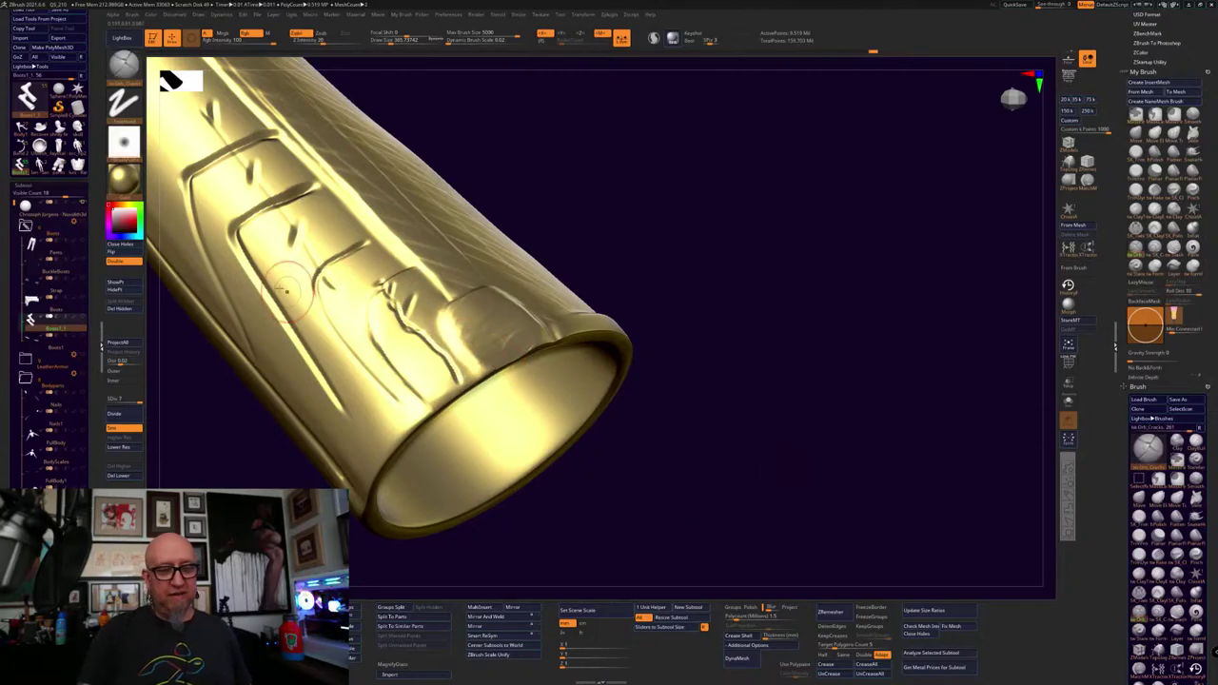
Restore the teal startup material on the boots and undo the last sculpting stroke
click(123, 178)
click(177, 215)
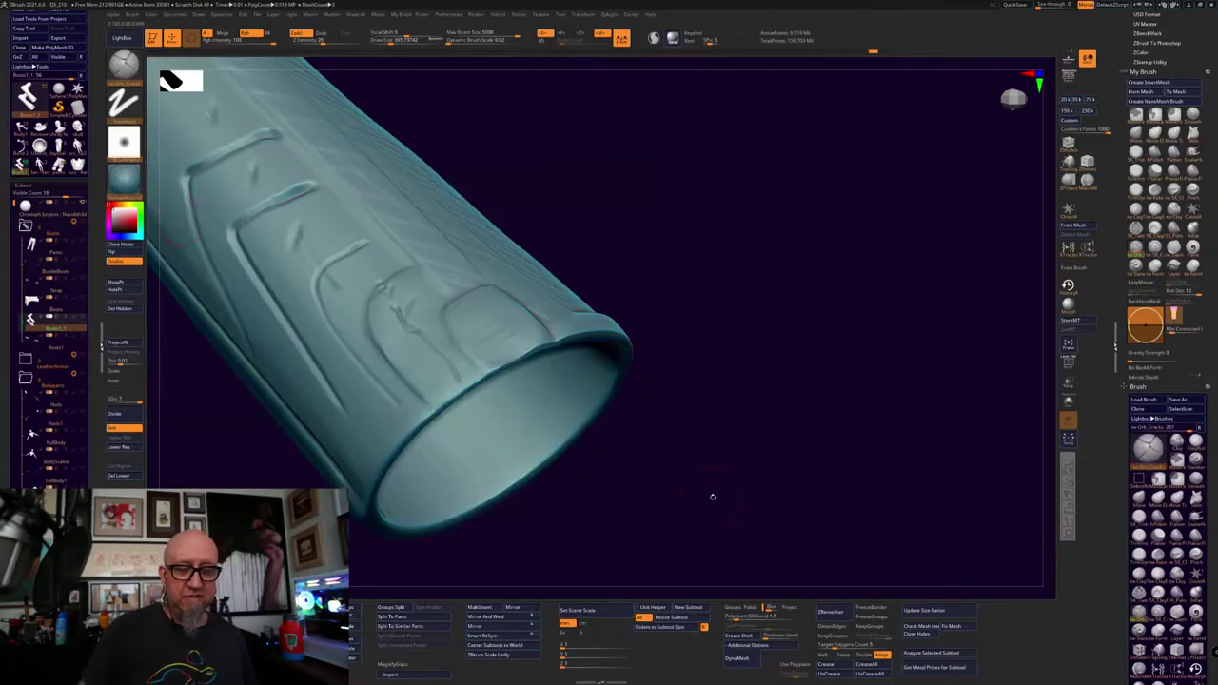
alt+drag(713, 497, 600, 421)
key(f)
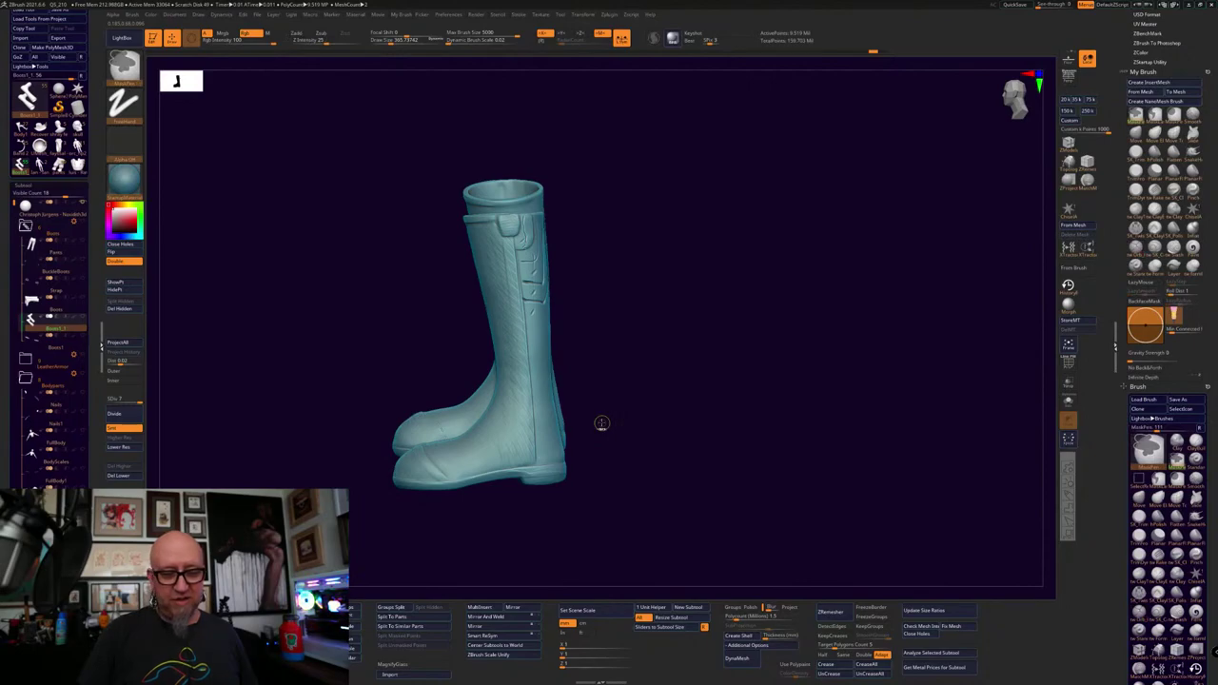
key(ctrl+z)
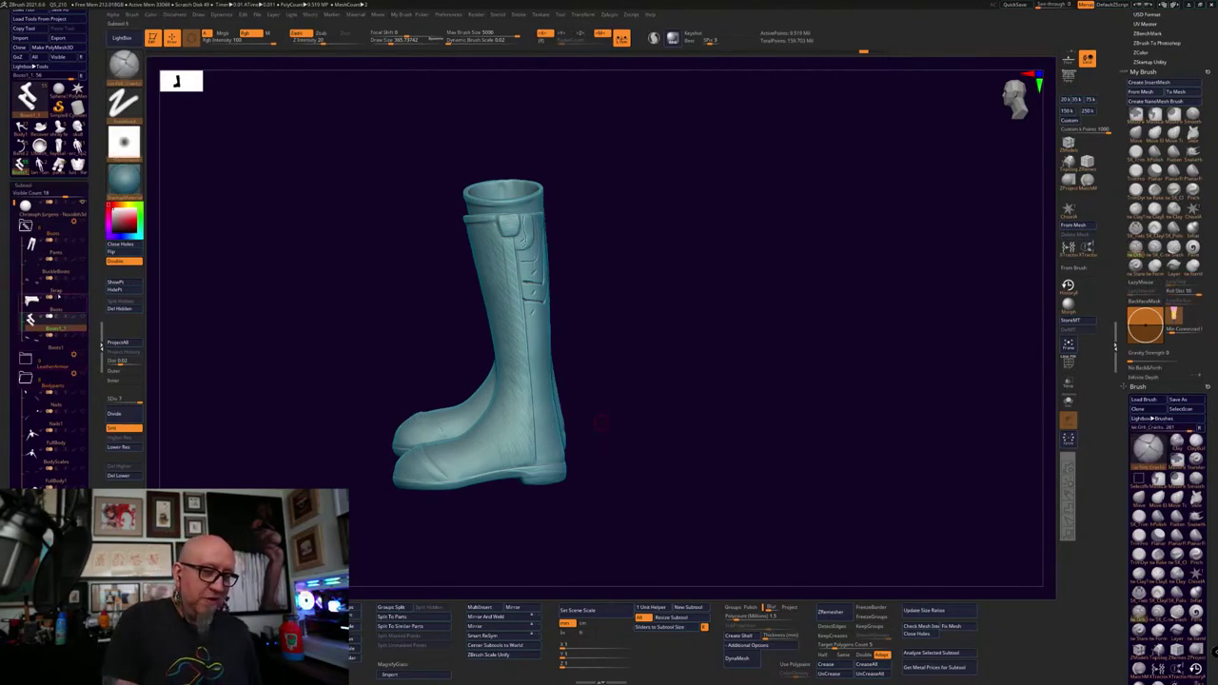
Select the Pants subtool and mark the back seams of the lower legs with temporary red zigzag annotations
click(55, 249)
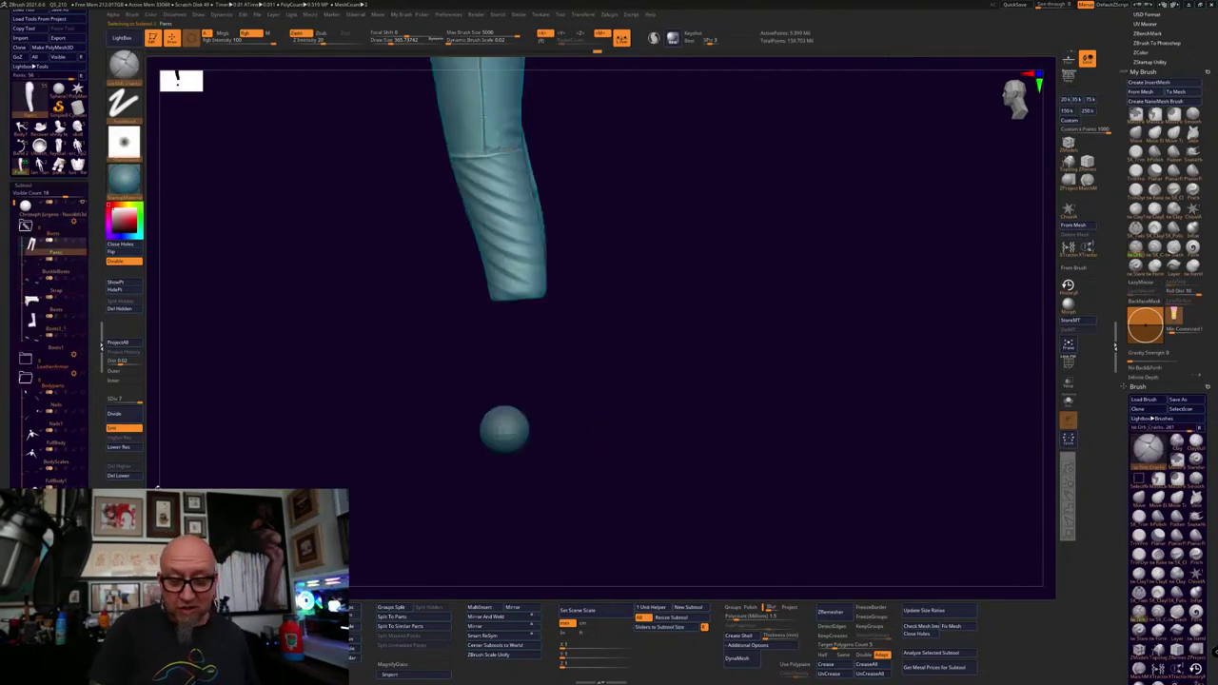
alt+drag(663, 179, 564, 484)
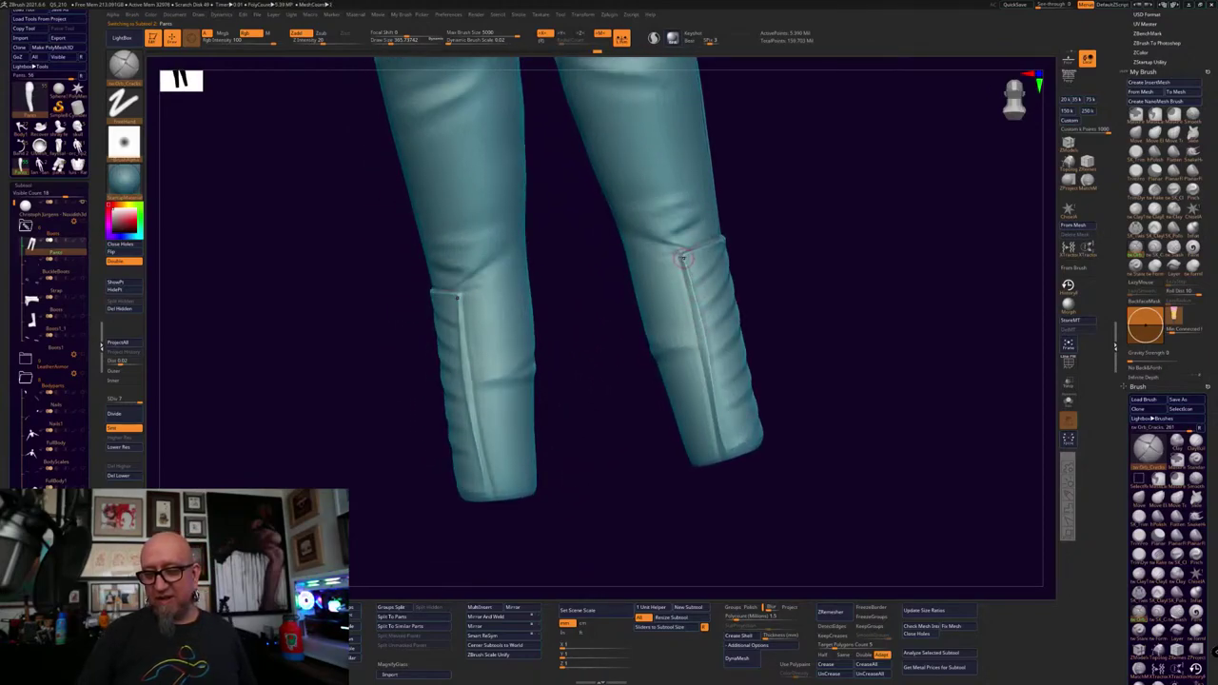
mouse_move(649, 475)
mouse_down()
mouse_move(500, 516)
mouse_move(653, 480)
mouse_up()
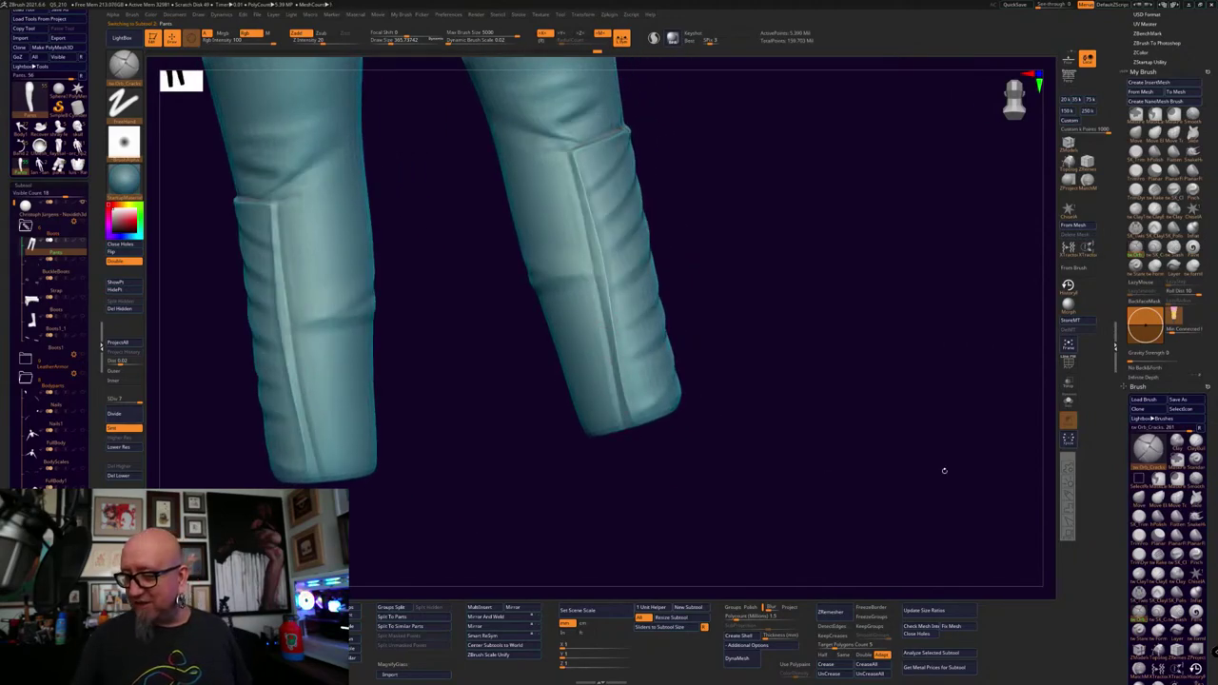
key(ctrl+shift+4)
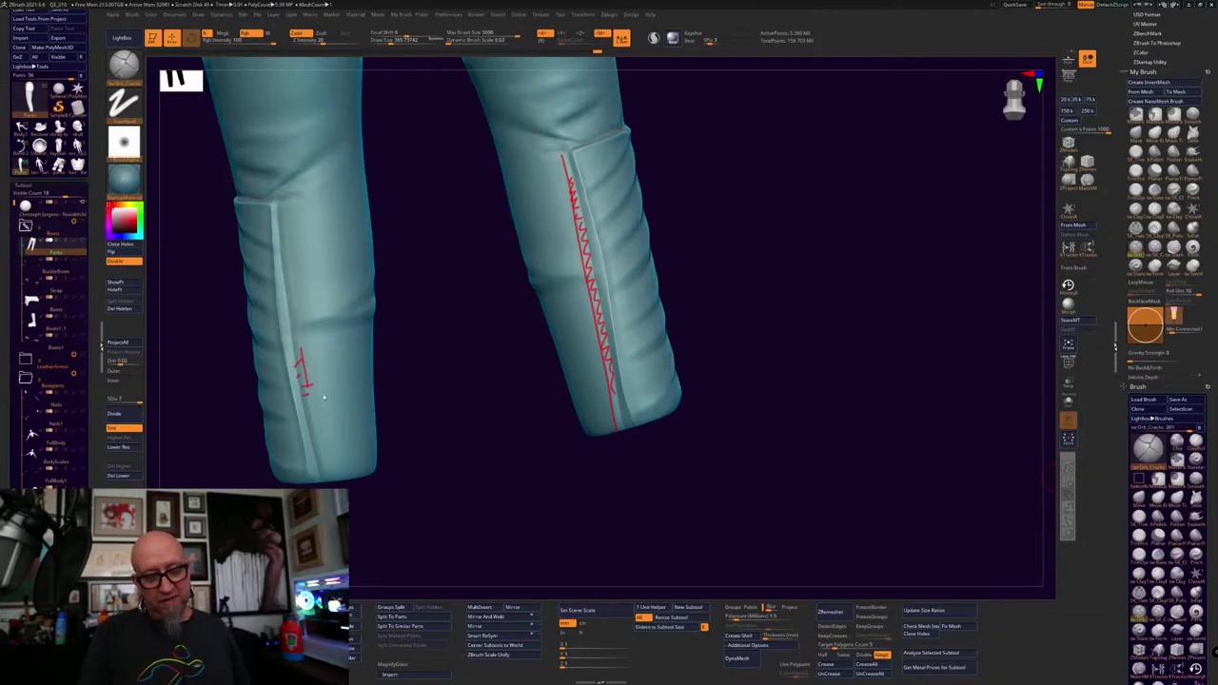
key(Escape)
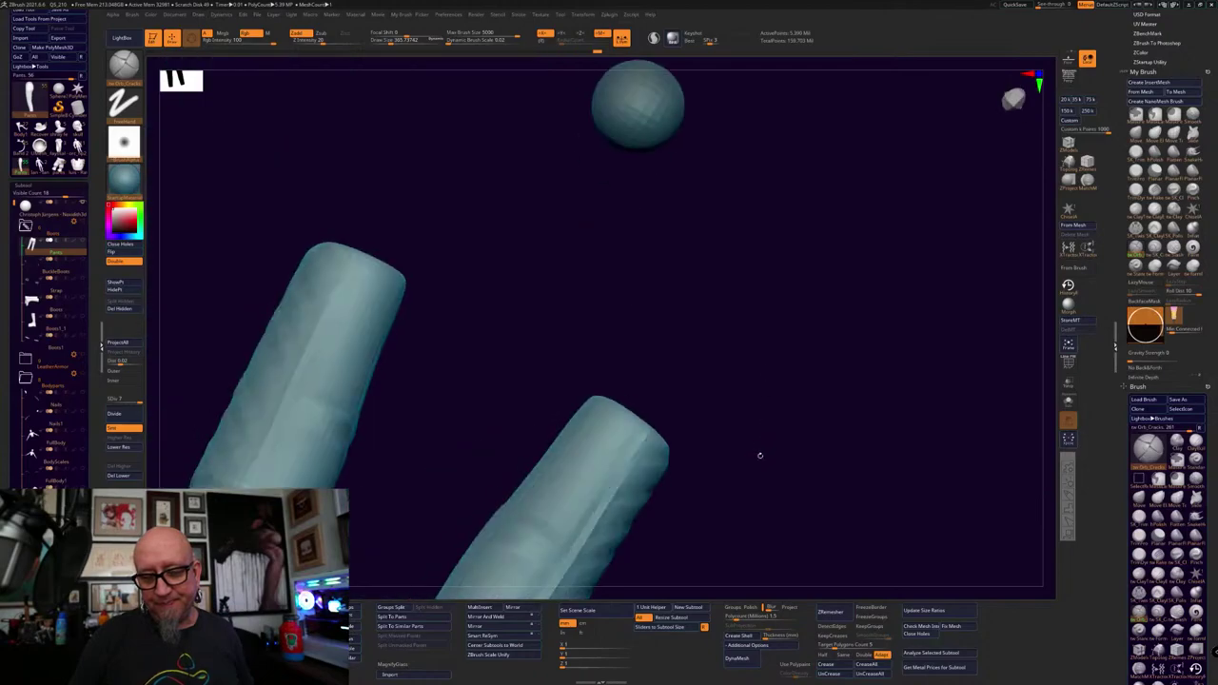
alt+drag(760, 455, 676, 424)
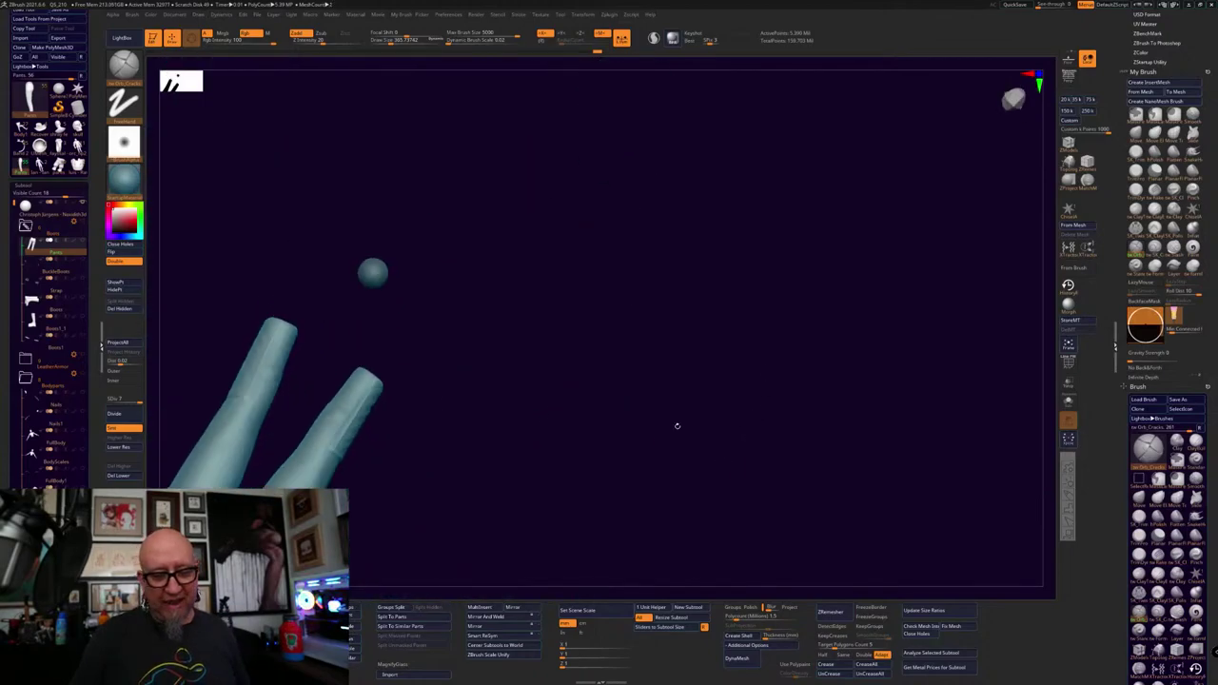
drag(647, 466, 704, 438)
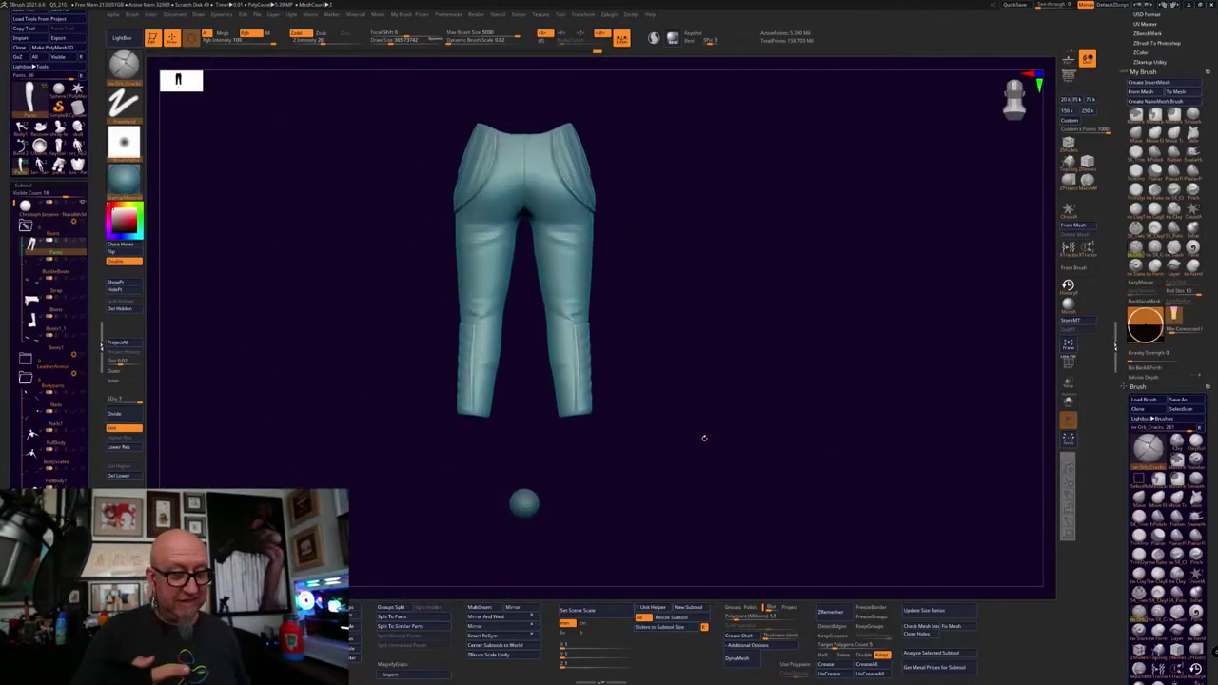
Expand the Book folder in the subtool list and make the Backpack folder visible together with the pants
key(Down)
key(Down)
key(Down)
key(Down)
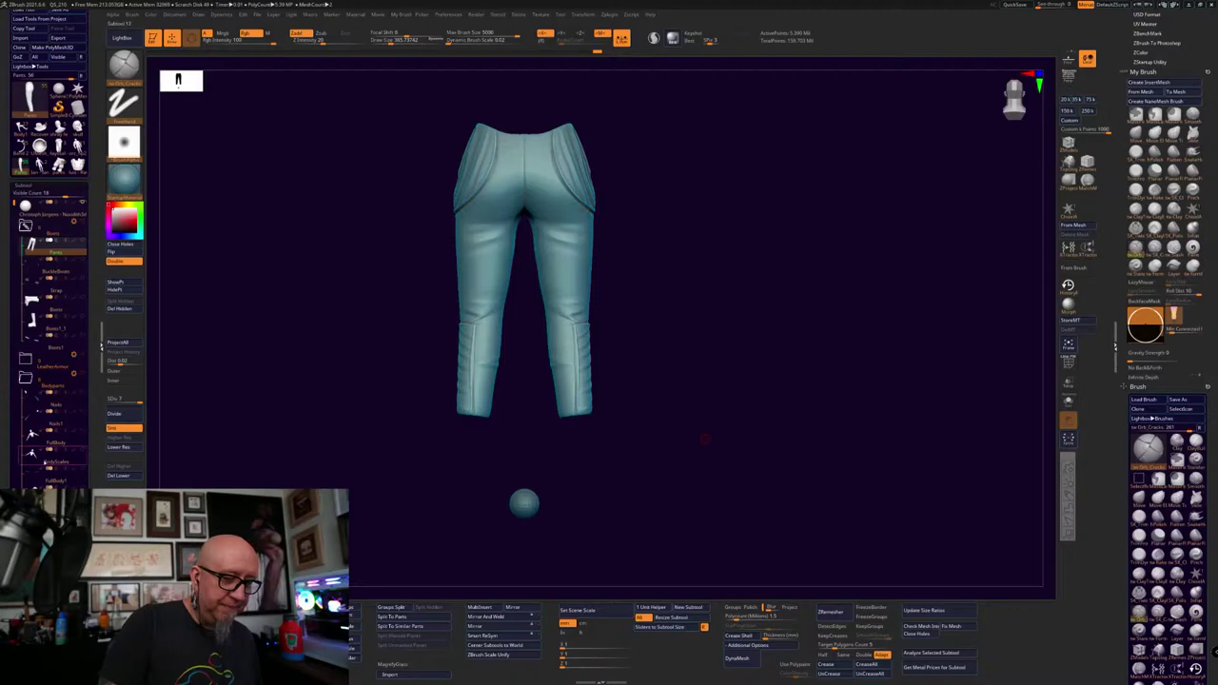
key(Up)
key(Up)
key(Up)
key(Up)
key(Up)
key(Up)
key(Up)
key(Up)
key(Up)
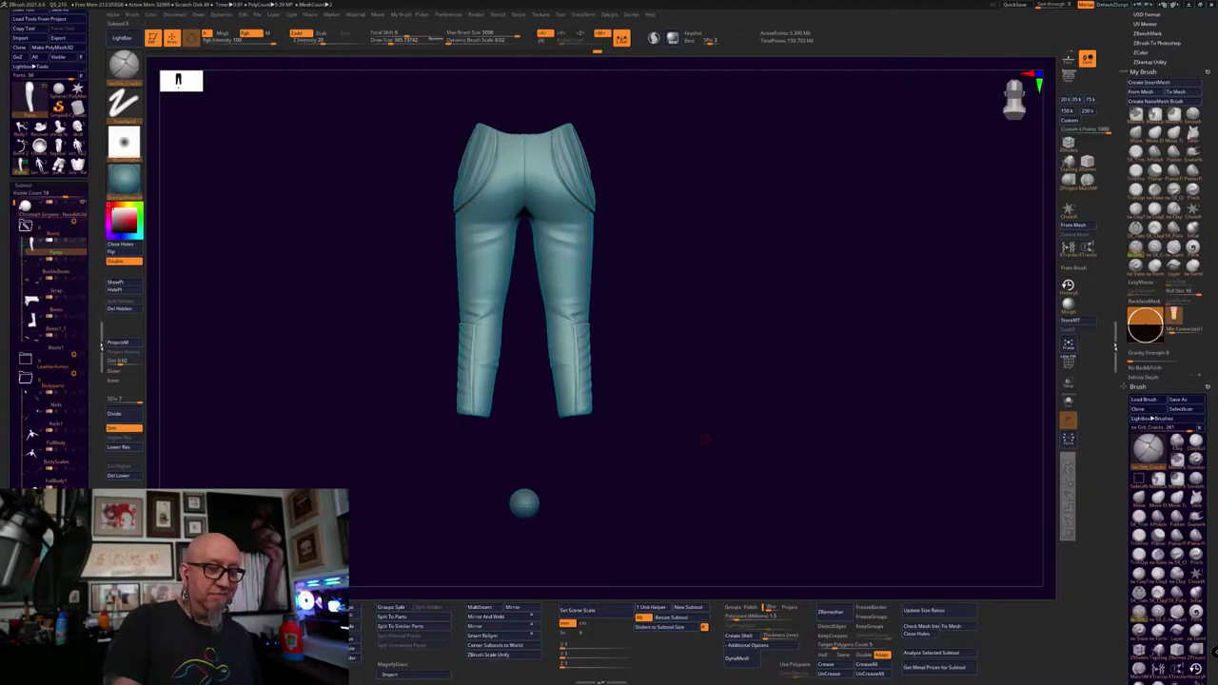
key(Down)
key(Down)
key(Down)
key(Down)
key(Down)
key(Down)
key(Down)
key(Down)
key(Down)
key(Down)
key(Down)
key(Down)
key(Down)
key(Down)
key(Down)
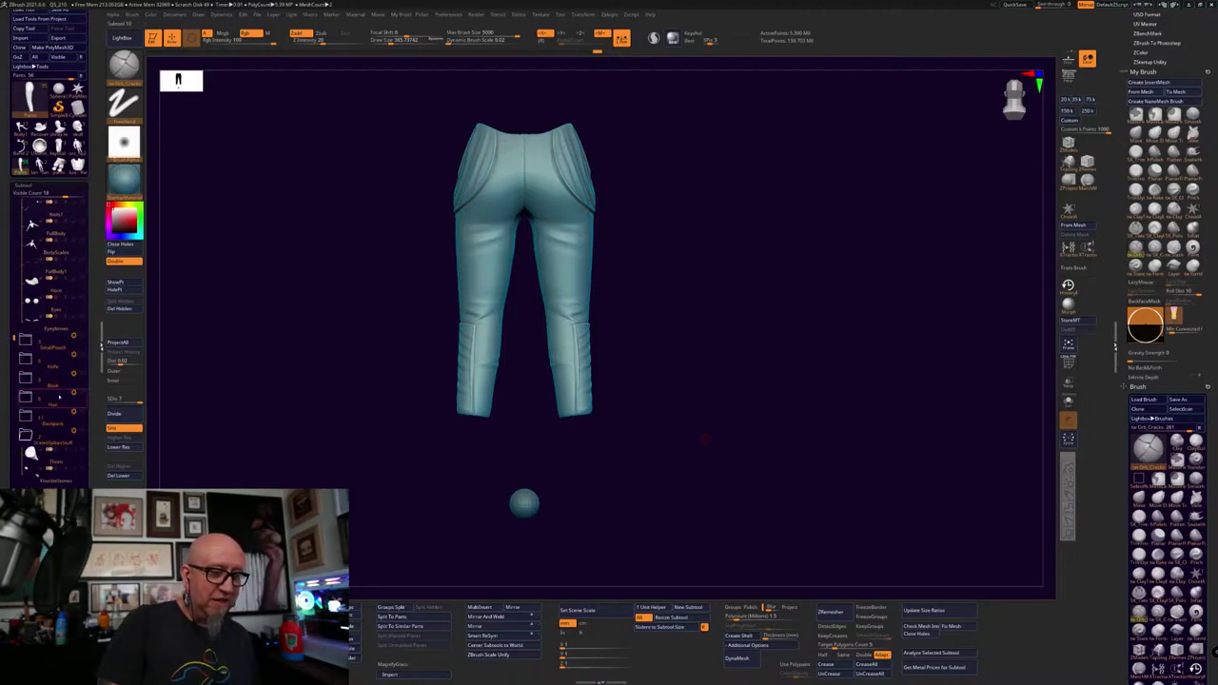
click(26, 380)
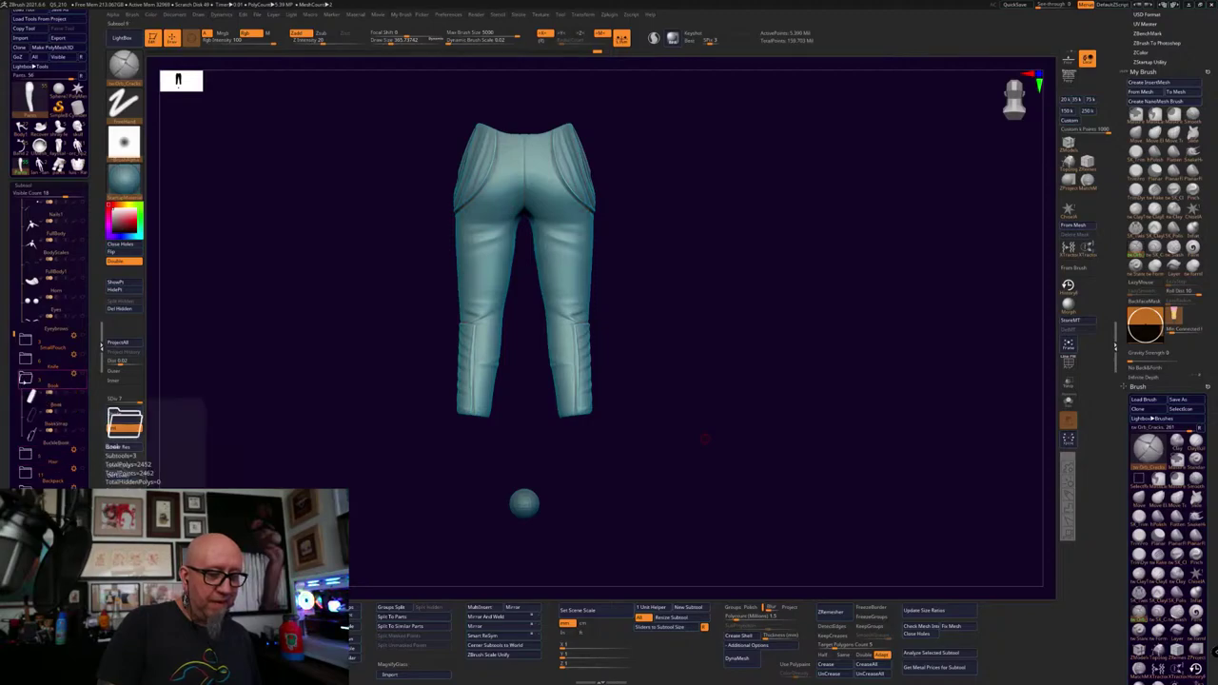
key(Down)
key(Down)
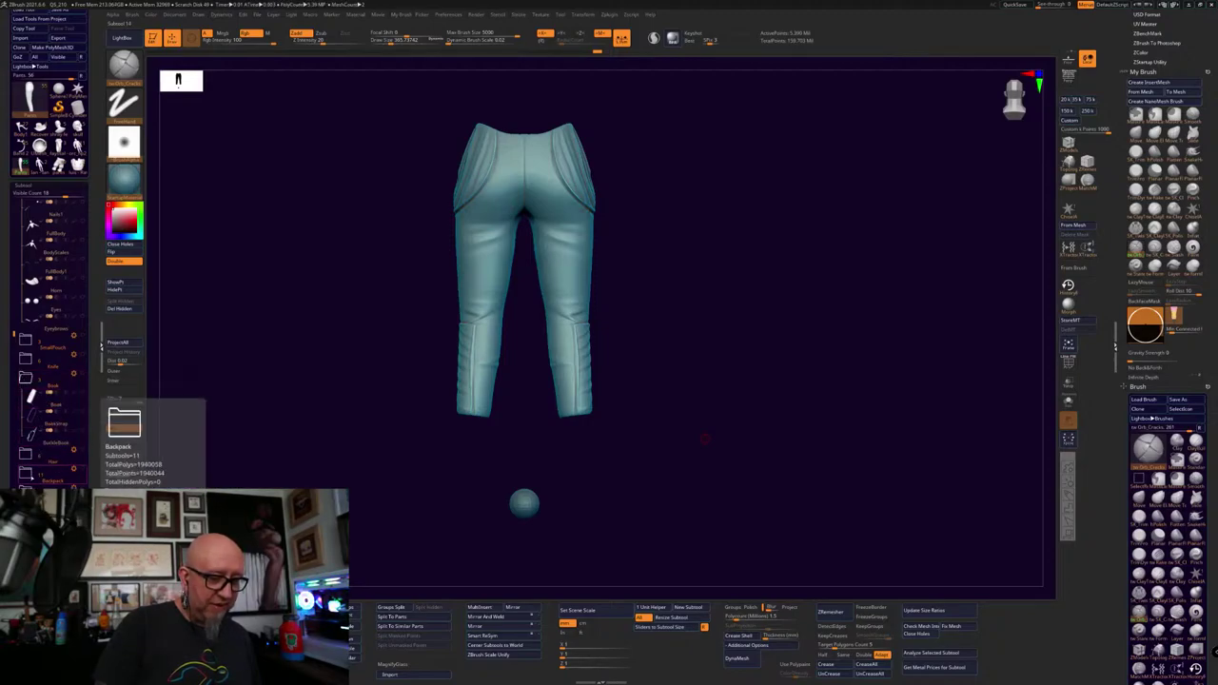
click(83, 468)
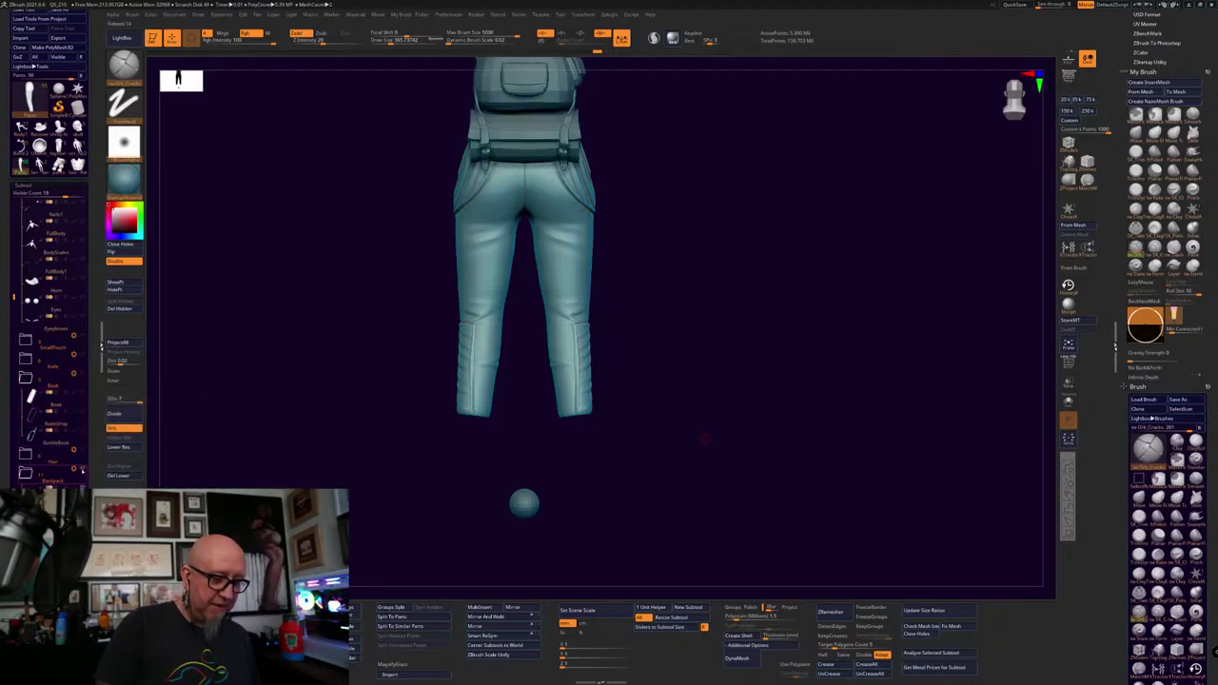
Select the rolled-up bedroll under the backpack and raise it to its highest subdivision level
alt+drag(705, 438, 665, 561)
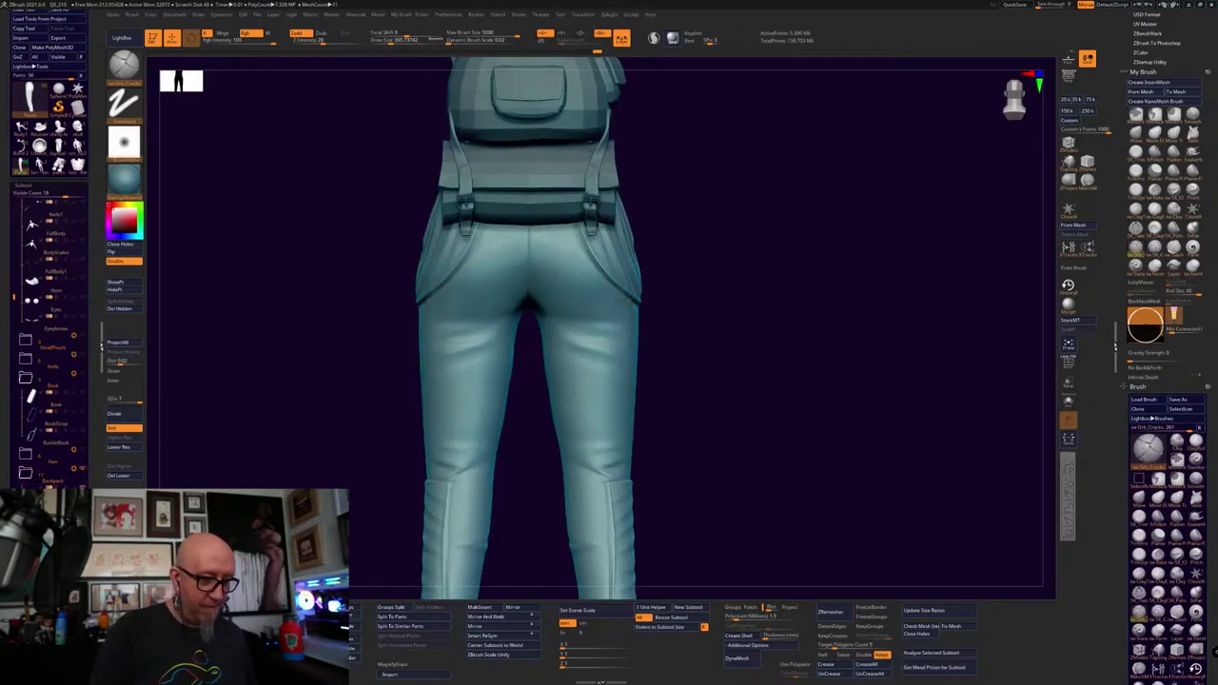
click(124, 447)
click(124, 447)
alt+drag(323, 305, 278, 463)
ctrl+shift+click(481, 324)
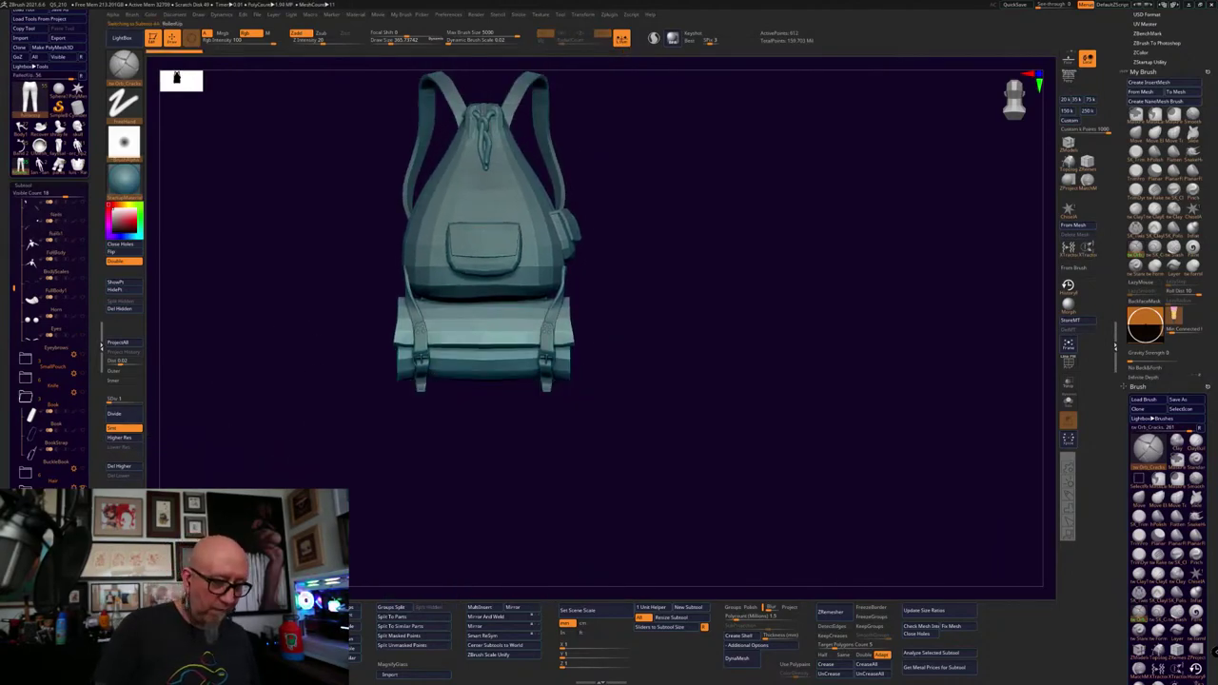
click(124, 438)
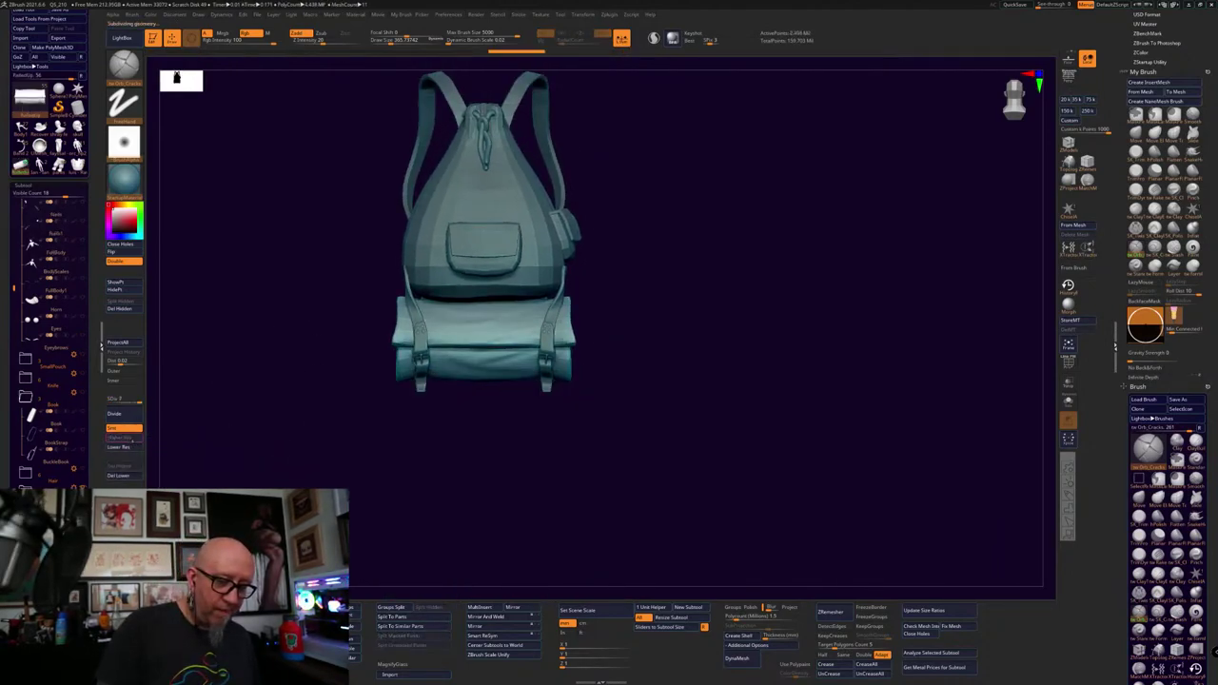
Raise the subdivision level of the backpack body to 5 and of the pocket flaps to their highest level
alt+click(443, 287)
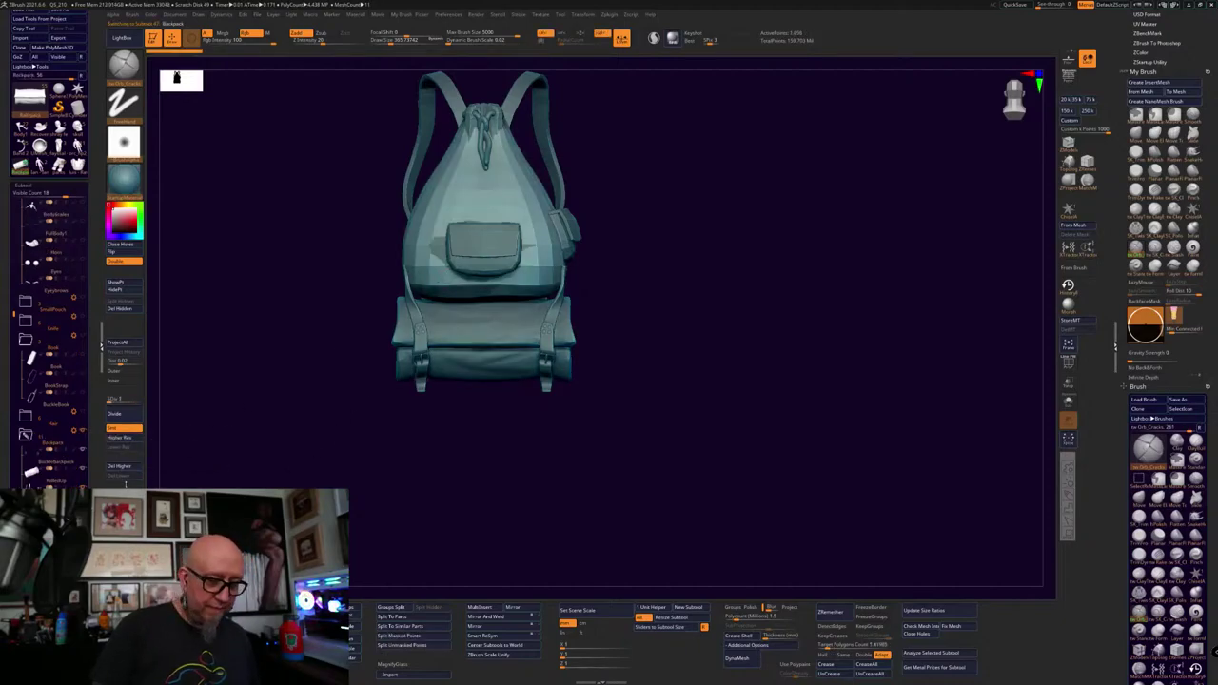
click(124, 438)
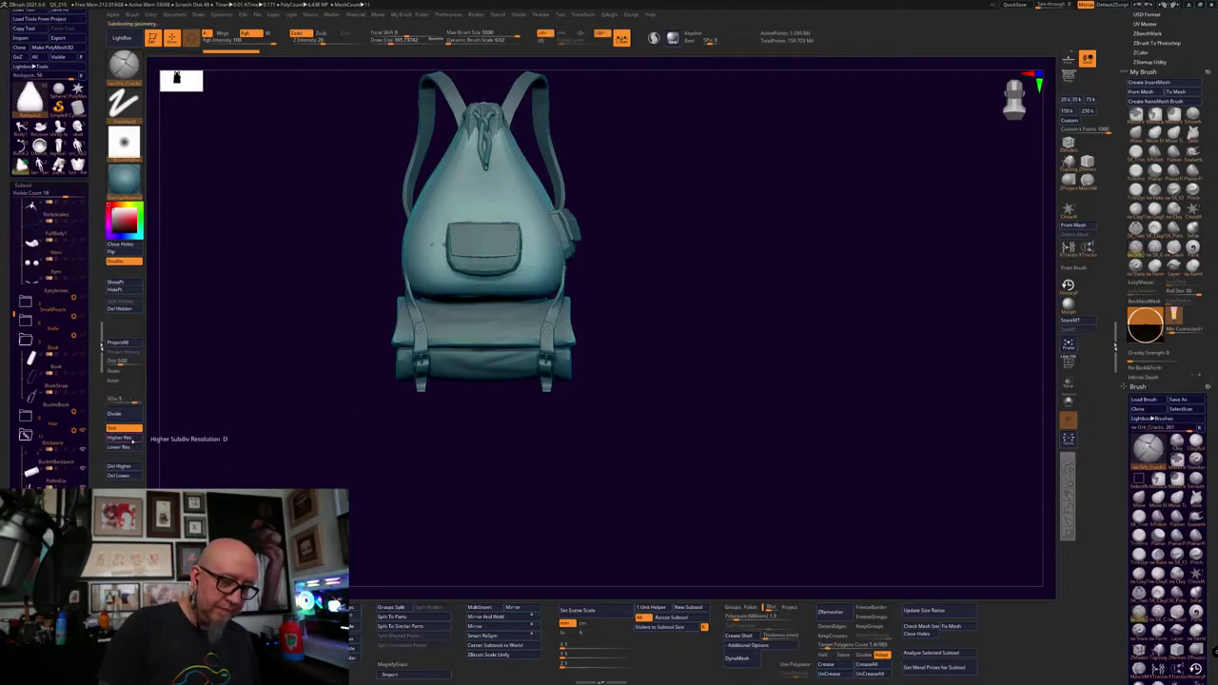
alt+click(461, 264)
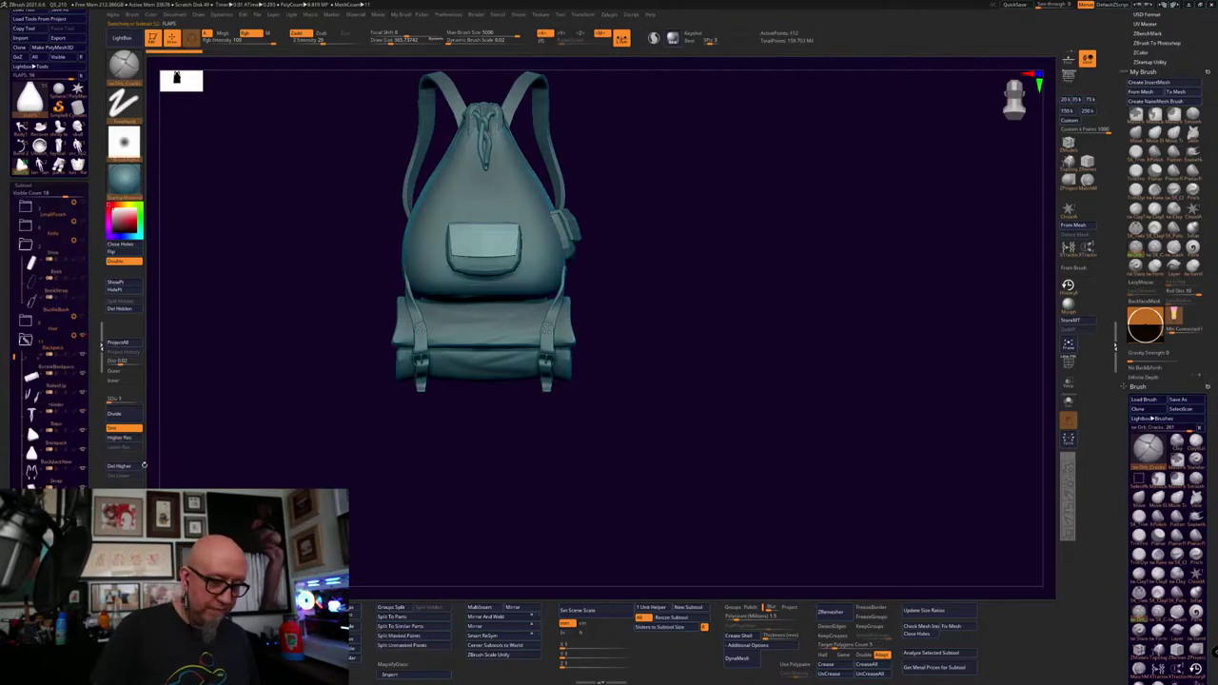
click(128, 439)
click(129, 440)
click(128, 439)
click(129, 439)
click(128, 439)
click(129, 440)
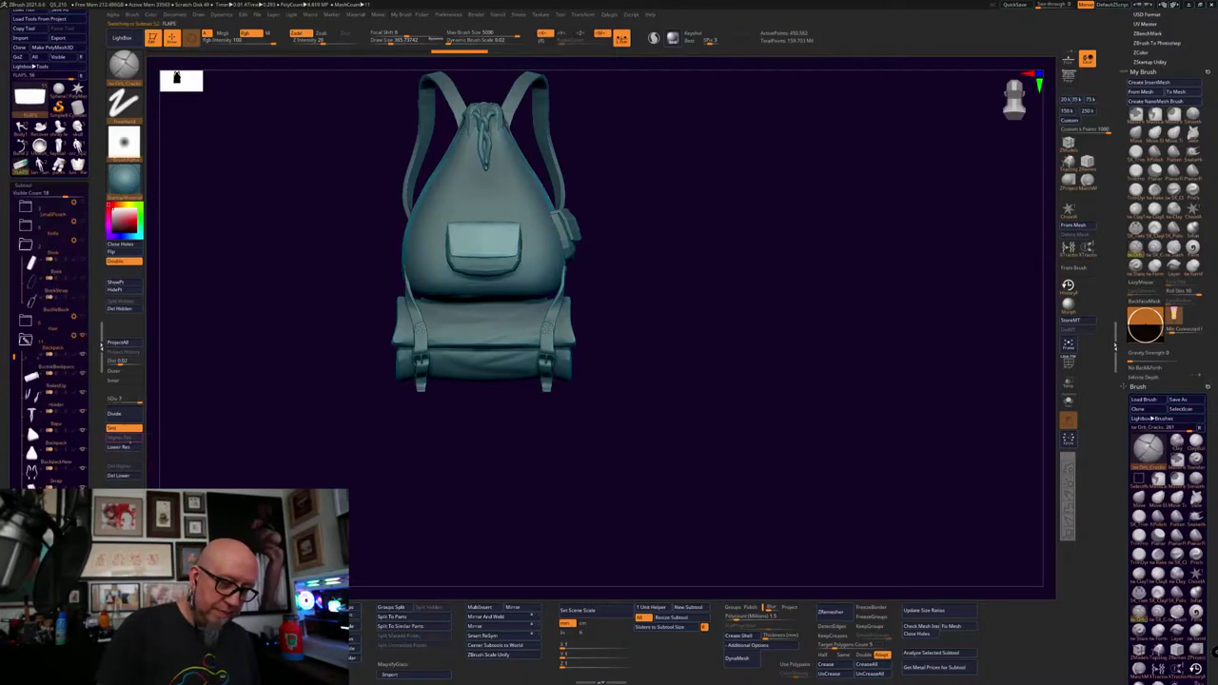
Examine the backpack's pockets and flaps, the bedroll and the riveted strap end up close
alt+drag(266, 455, 312, 542)
drag(750, 316, 752, 336)
drag(763, 416, 810, 489)
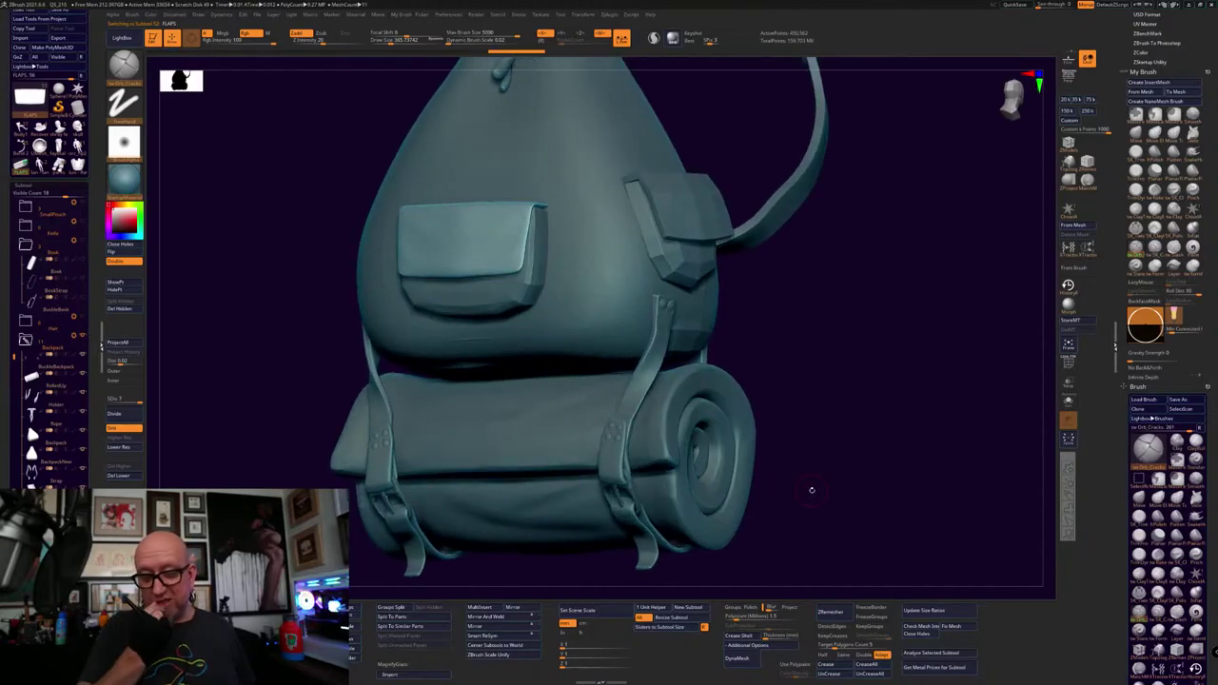
right_drag(534, 301, 655, 297)
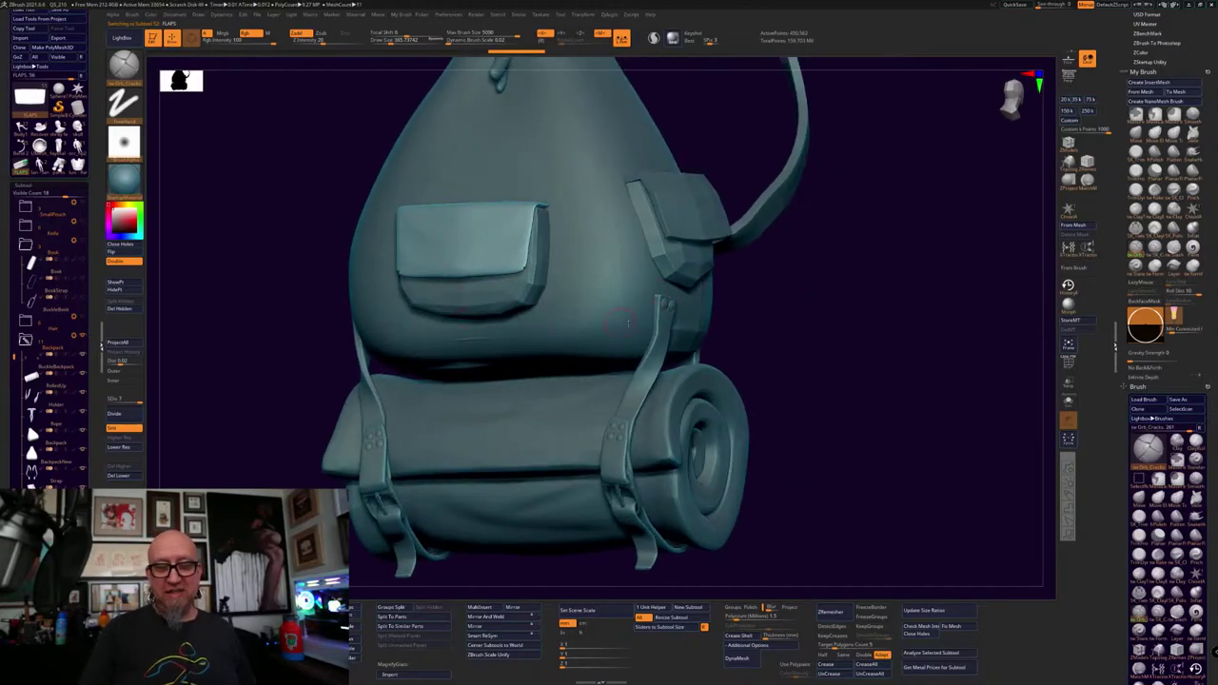
drag(628, 324, 519, 316)
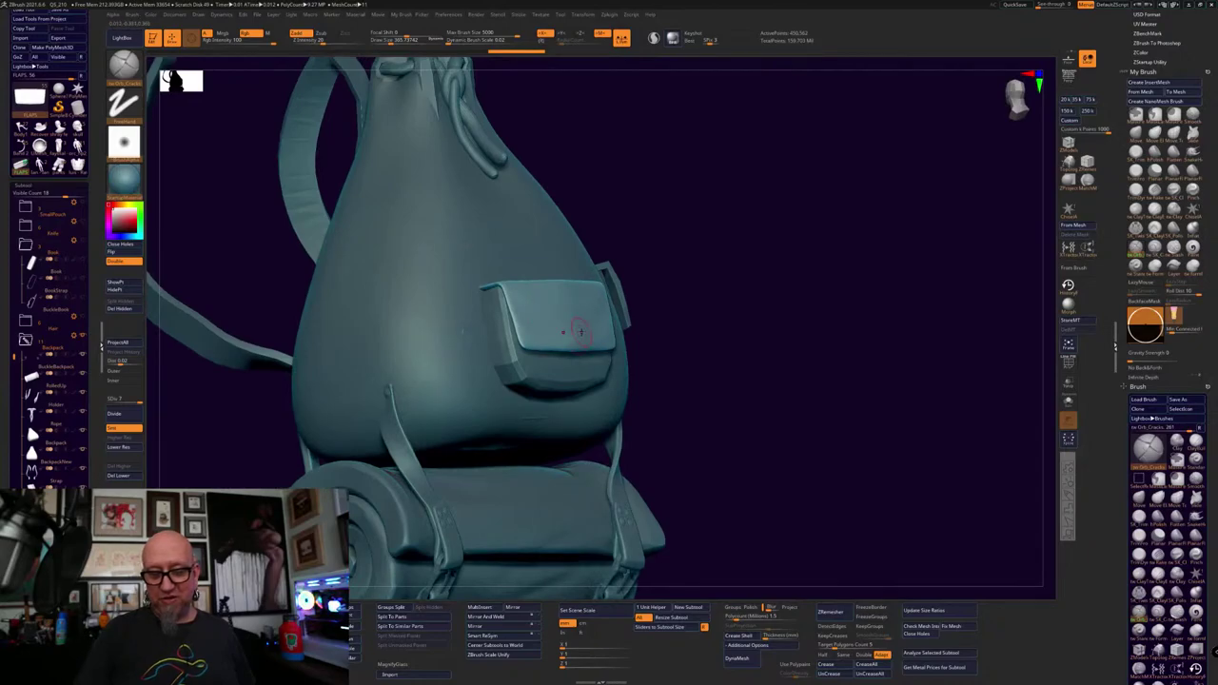
drag(724, 430, 712, 442)
alt+drag(741, 138, 730, 191)
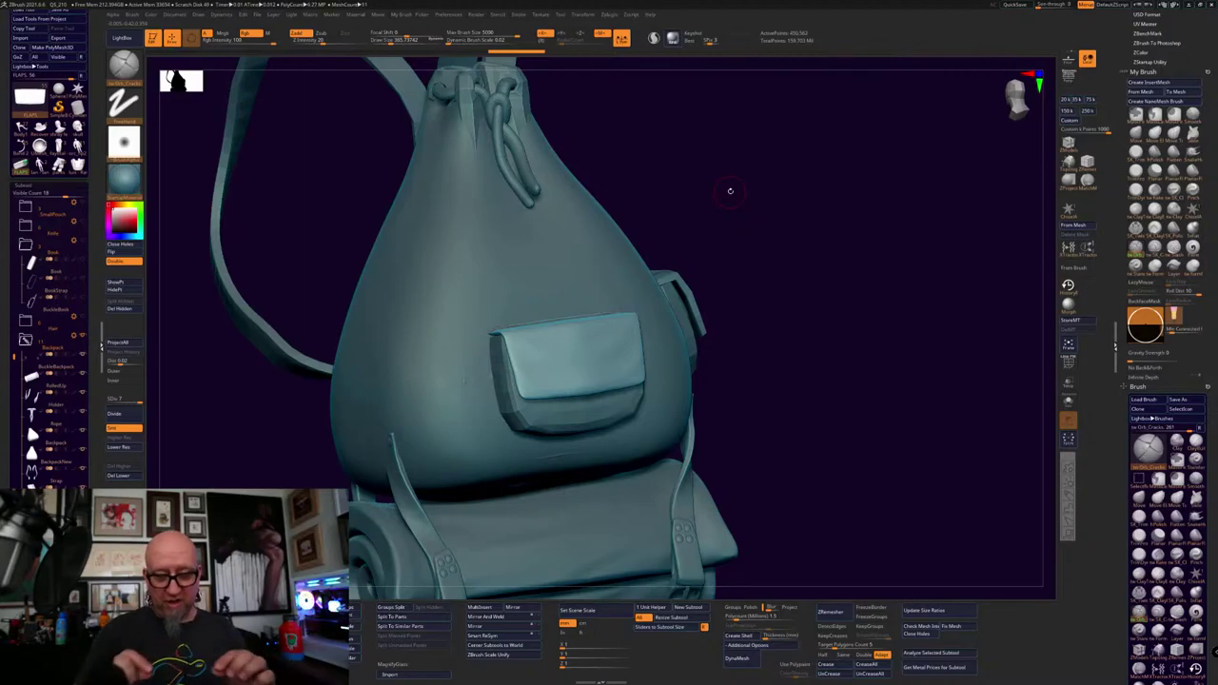
alt+drag(780, 496, 876, 350)
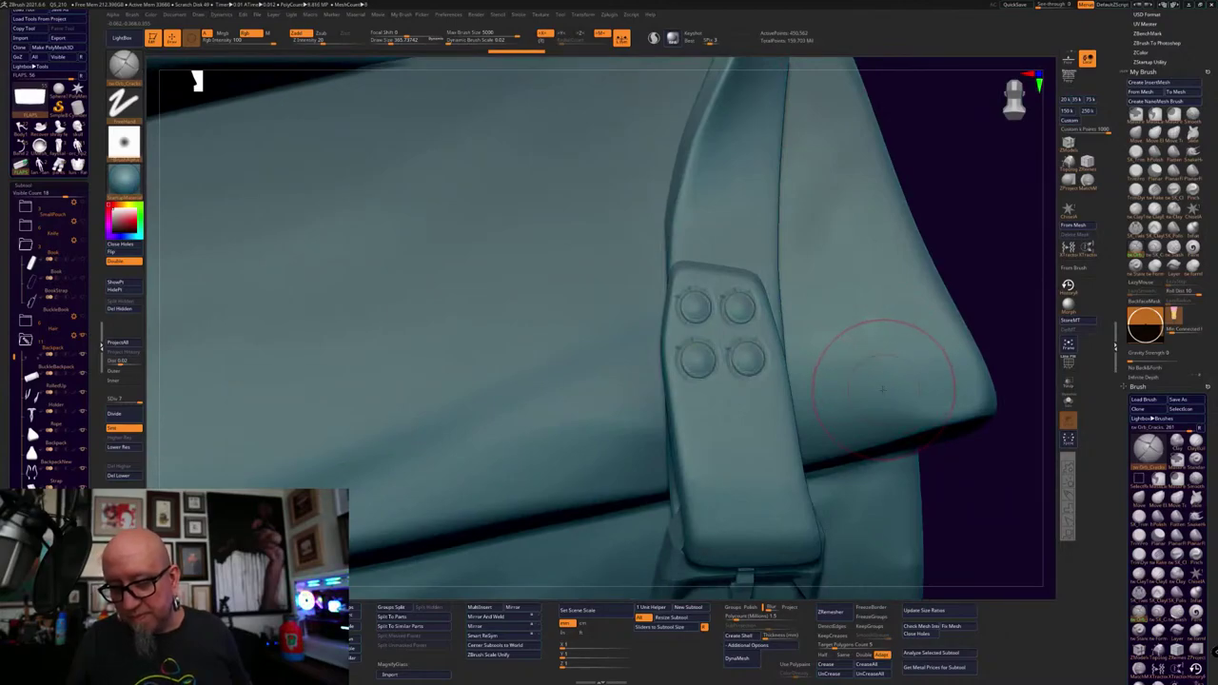
alt+drag(940, 520, 938, 472)
alt+drag(745, 339, 671, 285)
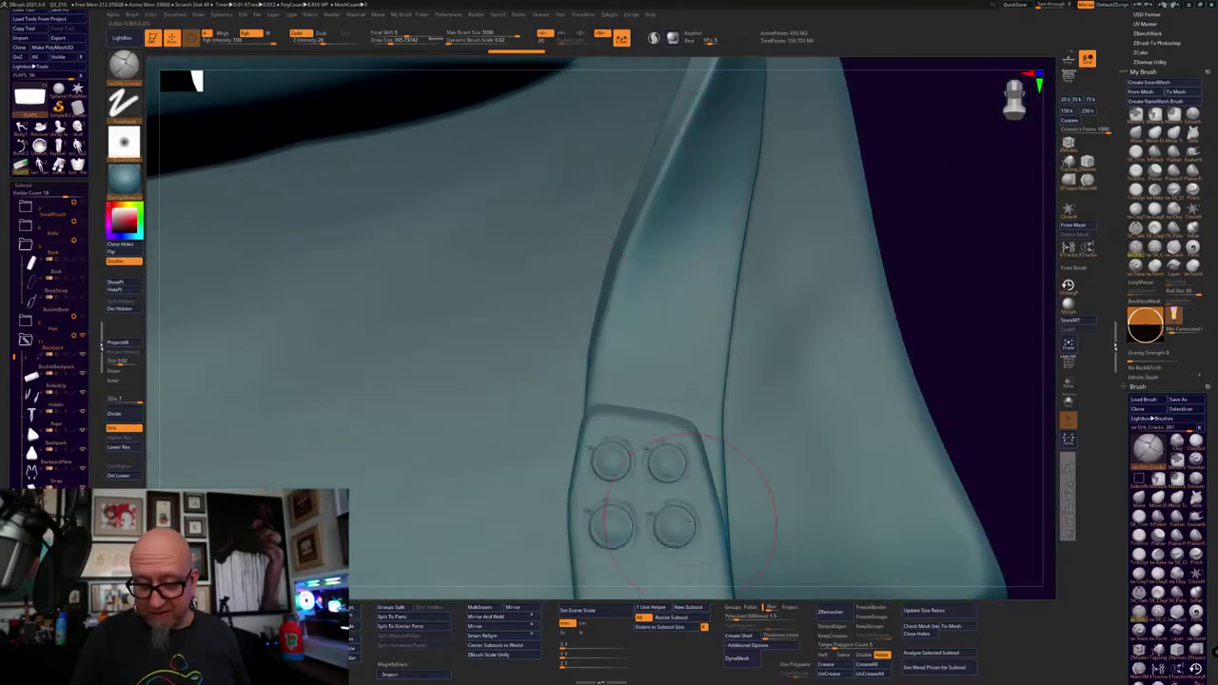
Select the riveted bedroll strap, add one more subdivision level, and switch to the TrimPolish brush for detailing around its rivets
alt+click(691, 521)
alt+drag(951, 438, 919, 217)
key(space)
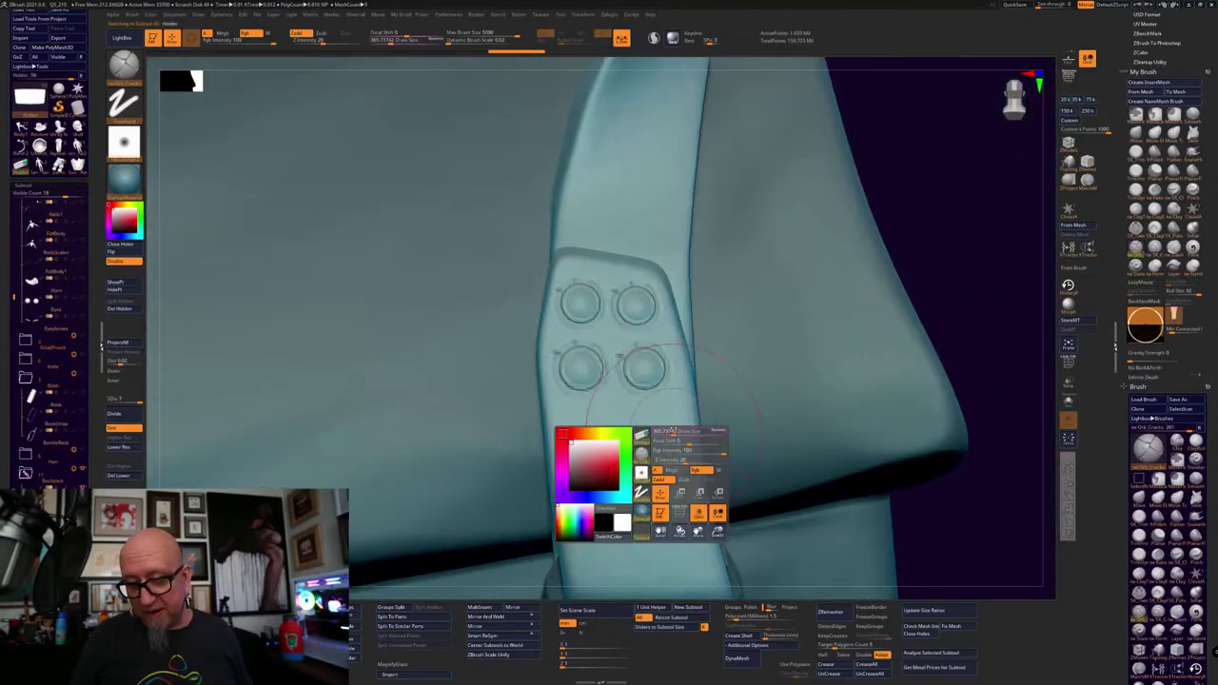
drag(672, 431, 661, 431)
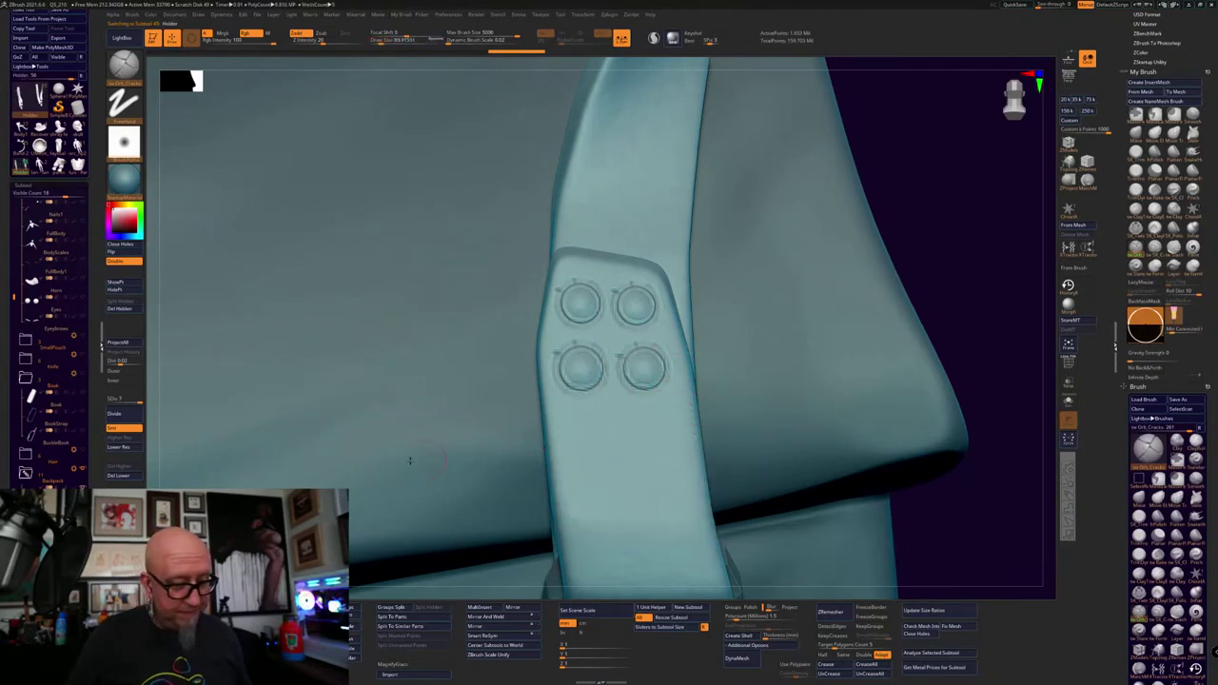
click(129, 418)
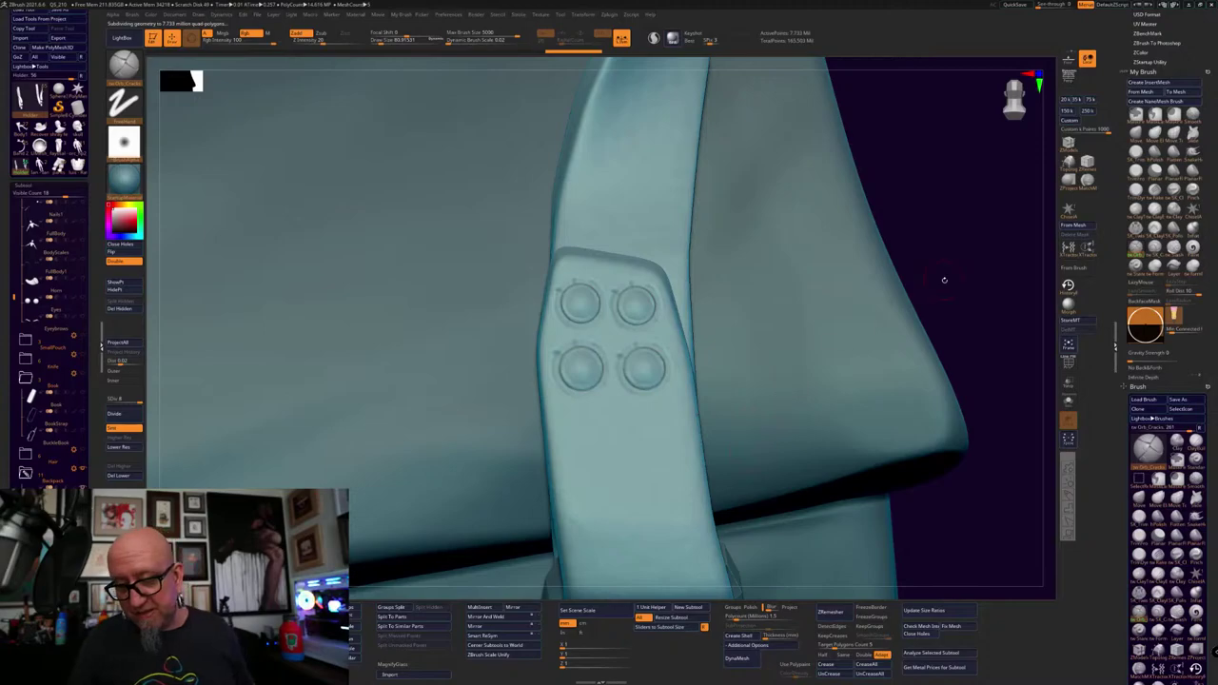
drag(943, 280, 947, 286)
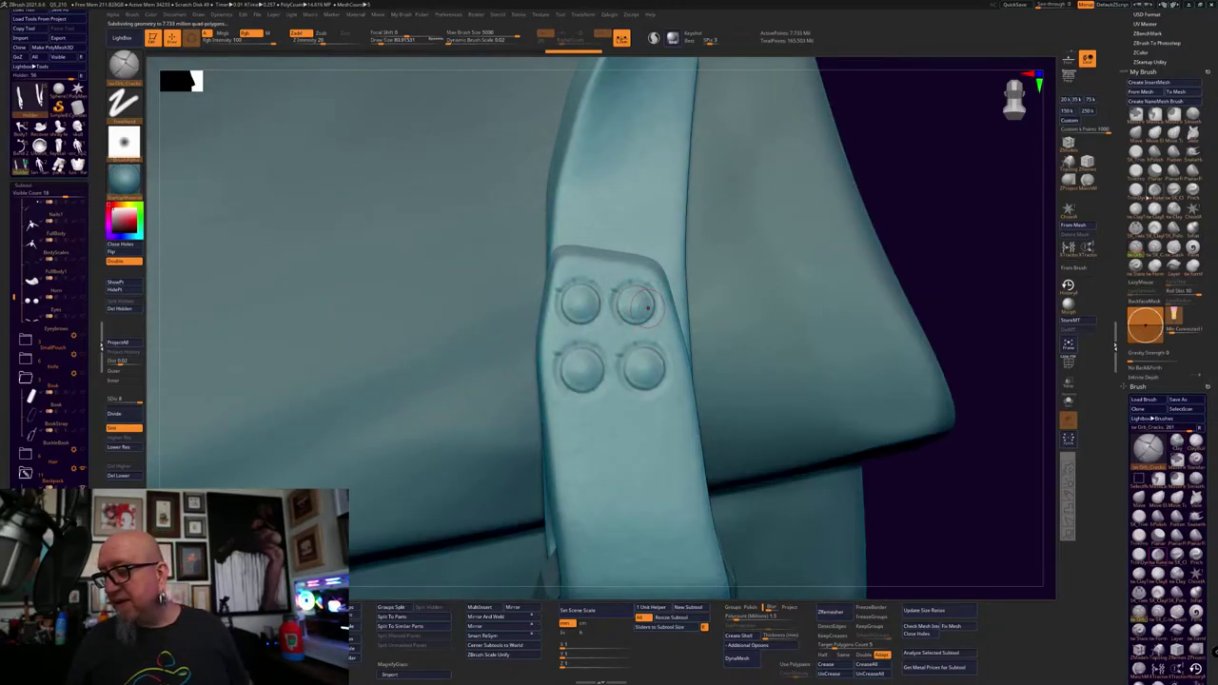
key(space)
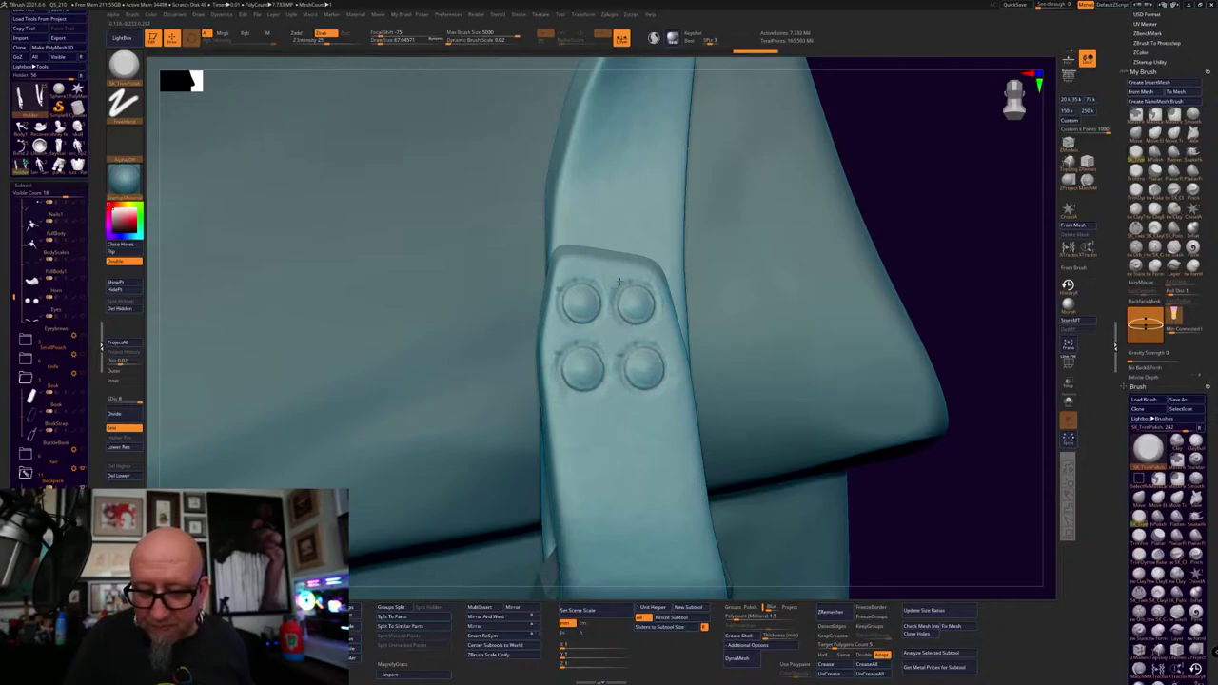
Examine the bedroll straps, buckles and front pocket of the backpack from several angles
alt+drag(898, 255, 835, 150)
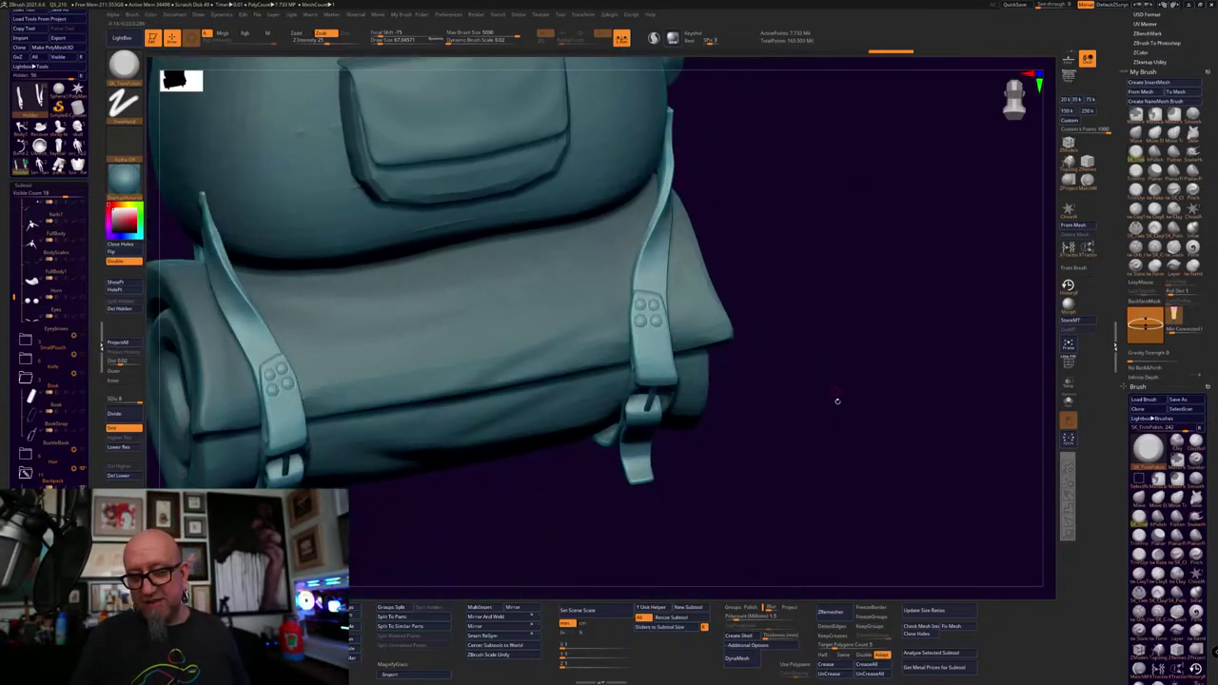
drag(837, 401, 836, 415)
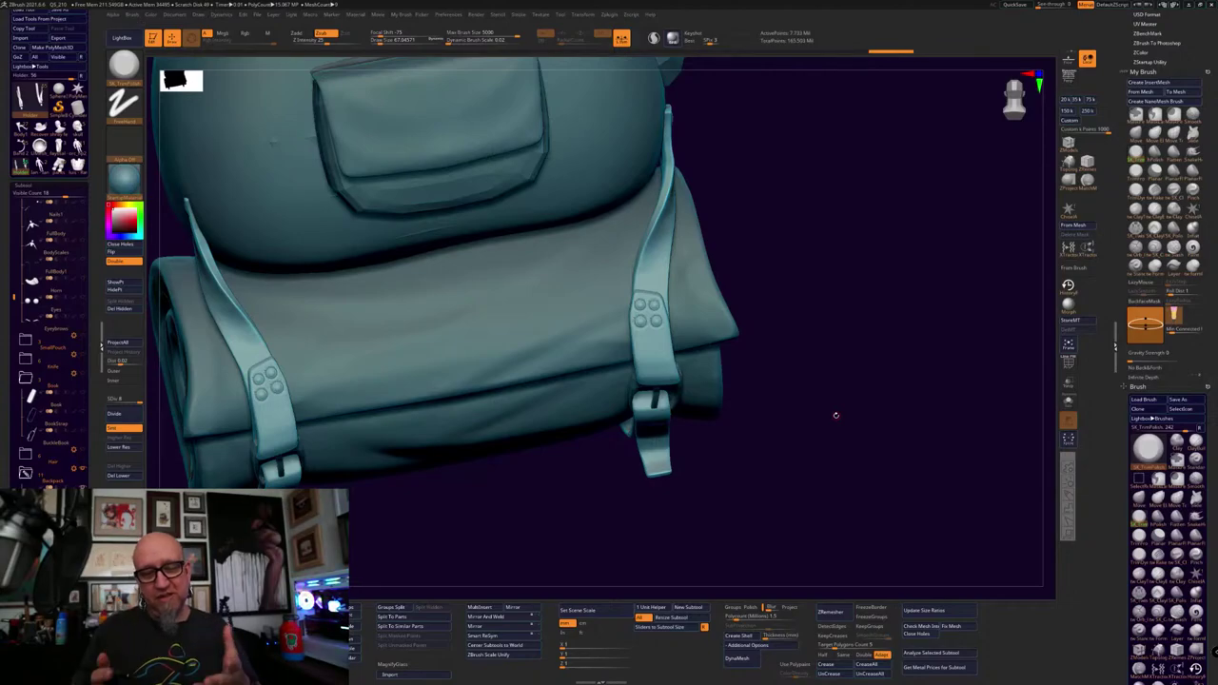
alt+drag(812, 359, 910, 513)
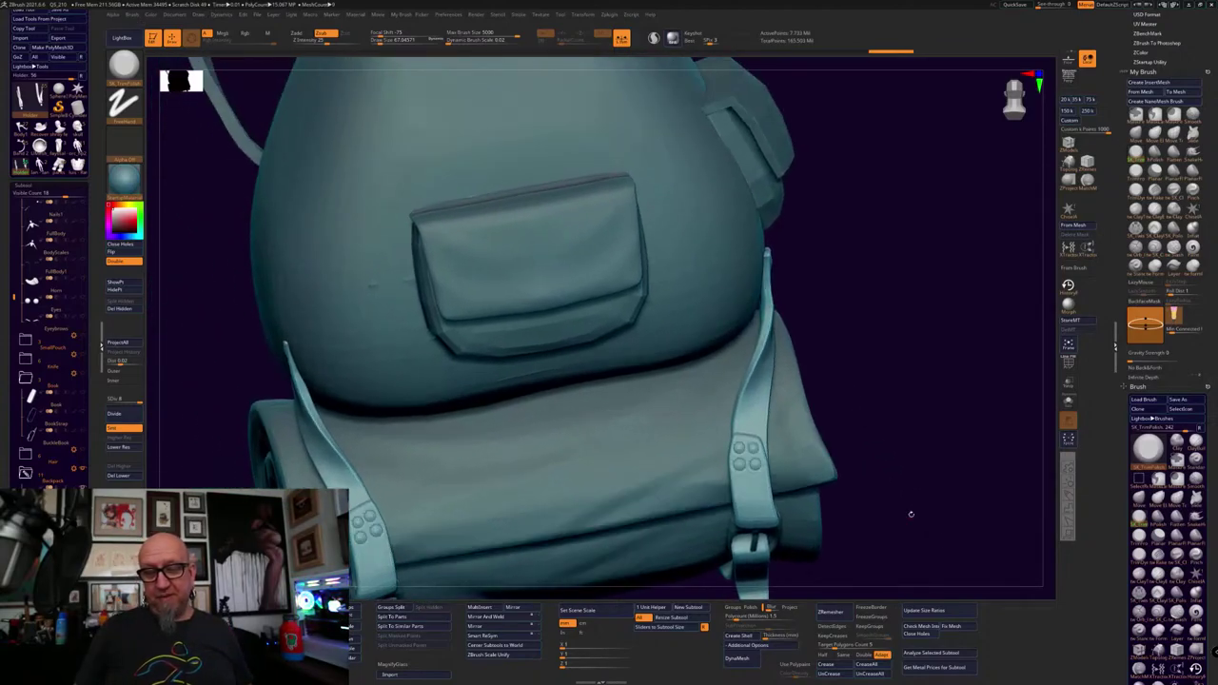
drag(912, 273, 494, 208)
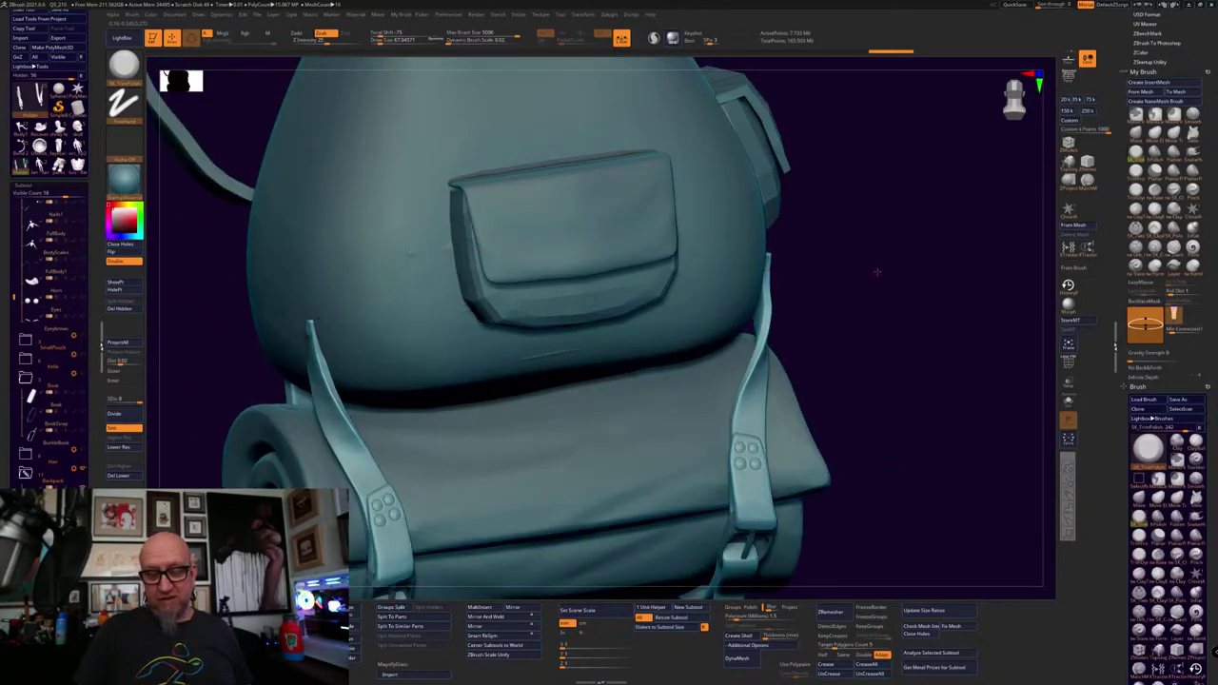
mouse_move(876, 272)
mouse_down()
mouse_move(947, 268)
mouse_move(883, 265)
mouse_up()
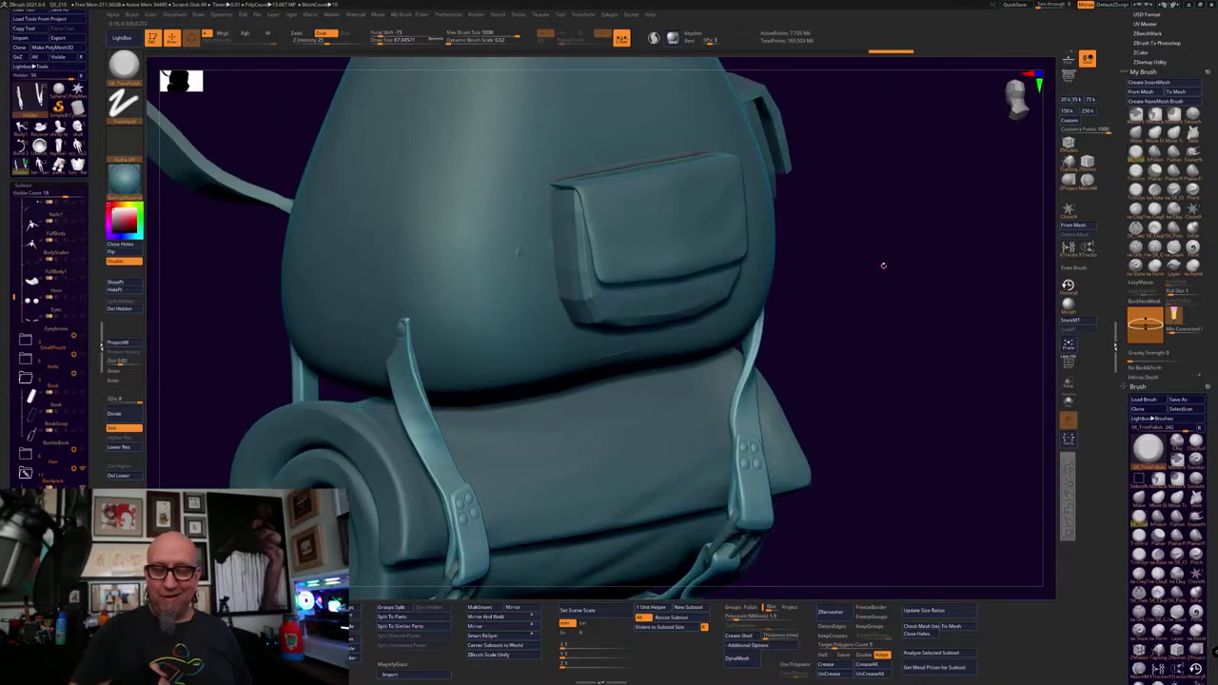
drag(883, 266, 810, 478)
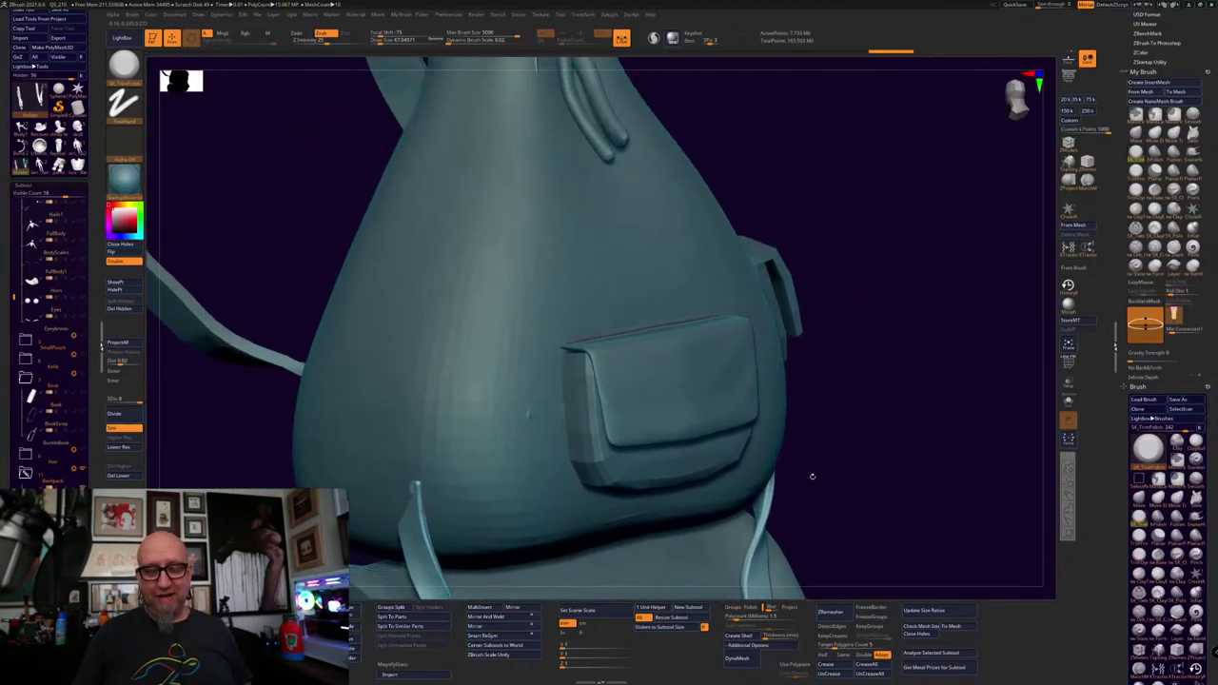
Select the main backpack body, choose the ClayTubes brush and enlarge it for work on the upper side
alt+click(532, 415)
alt+right_drag(530, 415, 587, 505)
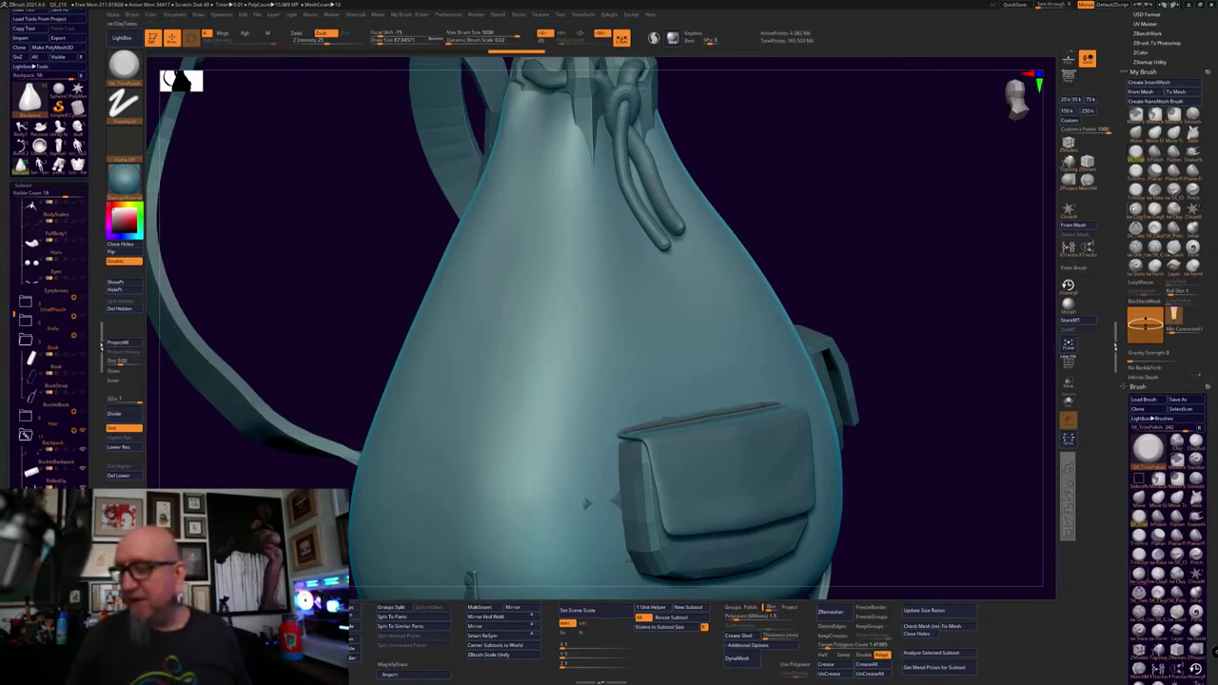
click(1136, 211)
right_drag(745, 305, 634, 318)
drag(949, 176, 1032, 182)
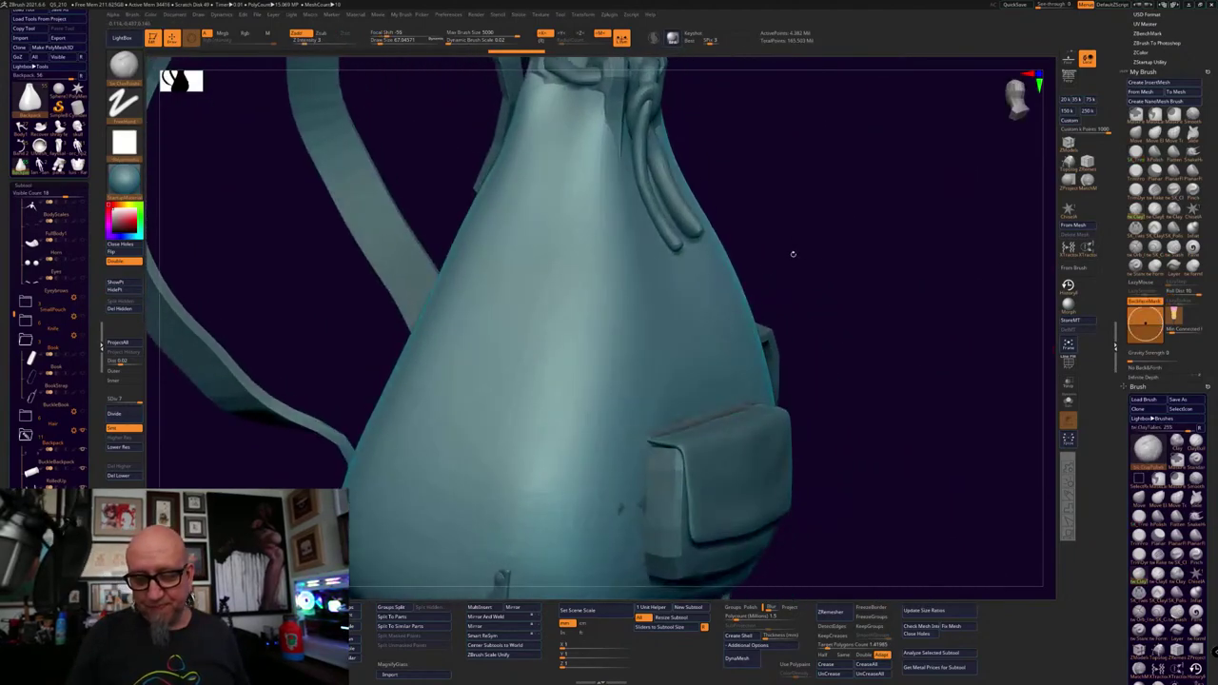
key(space)
click(775, 267)
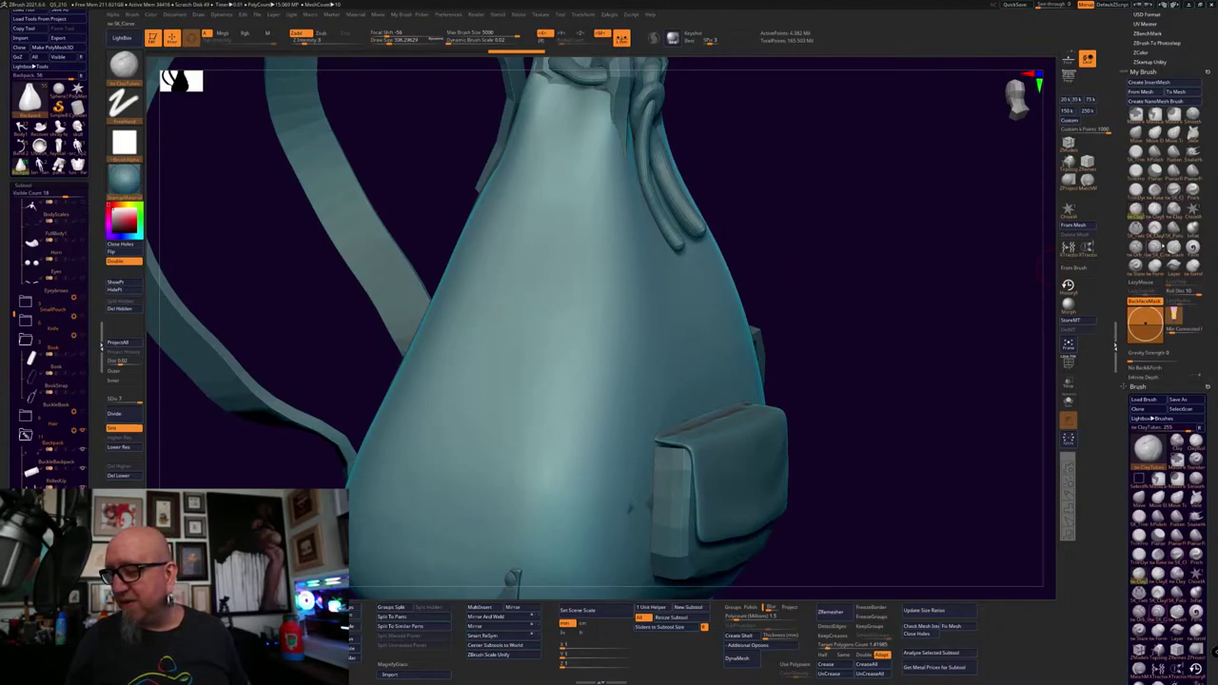
Try to carve a U-shaped panel seam across the upper backpack body and build up clay along its inside
click(1155, 249)
mouse_move(568, 237)
mouse_down()
mouse_move(561, 350)
mouse_move(639, 360)
mouse_move(677, 272)
mouse_up()
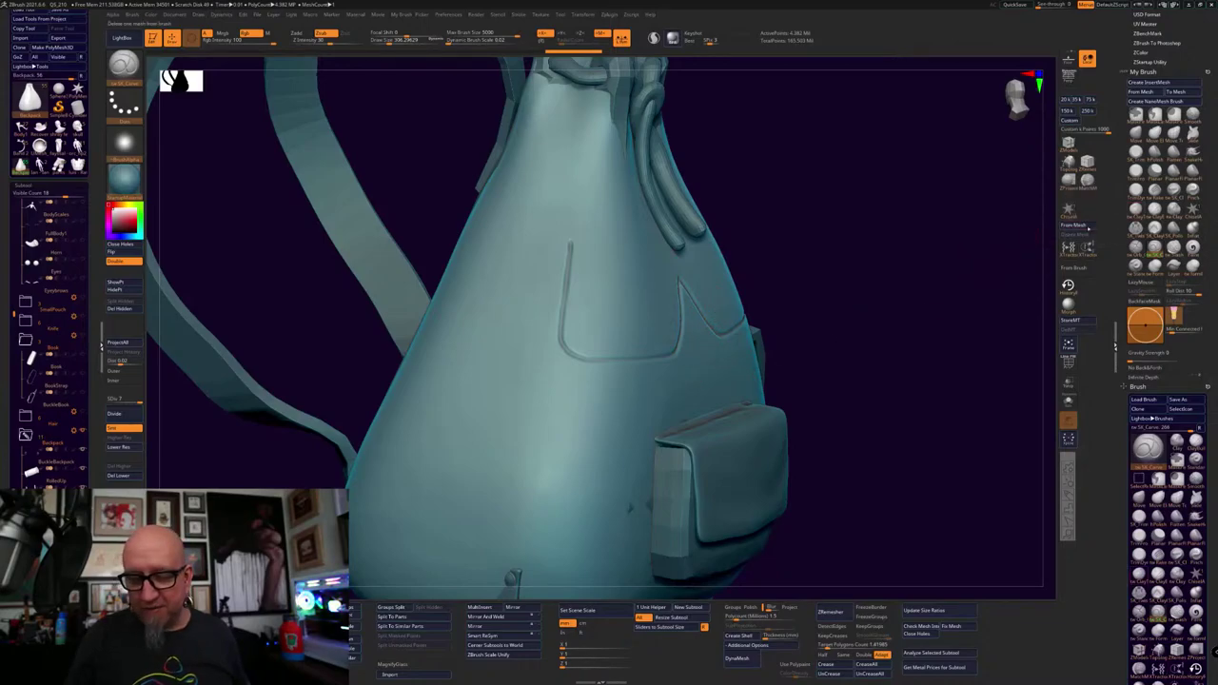
click(1140, 211)
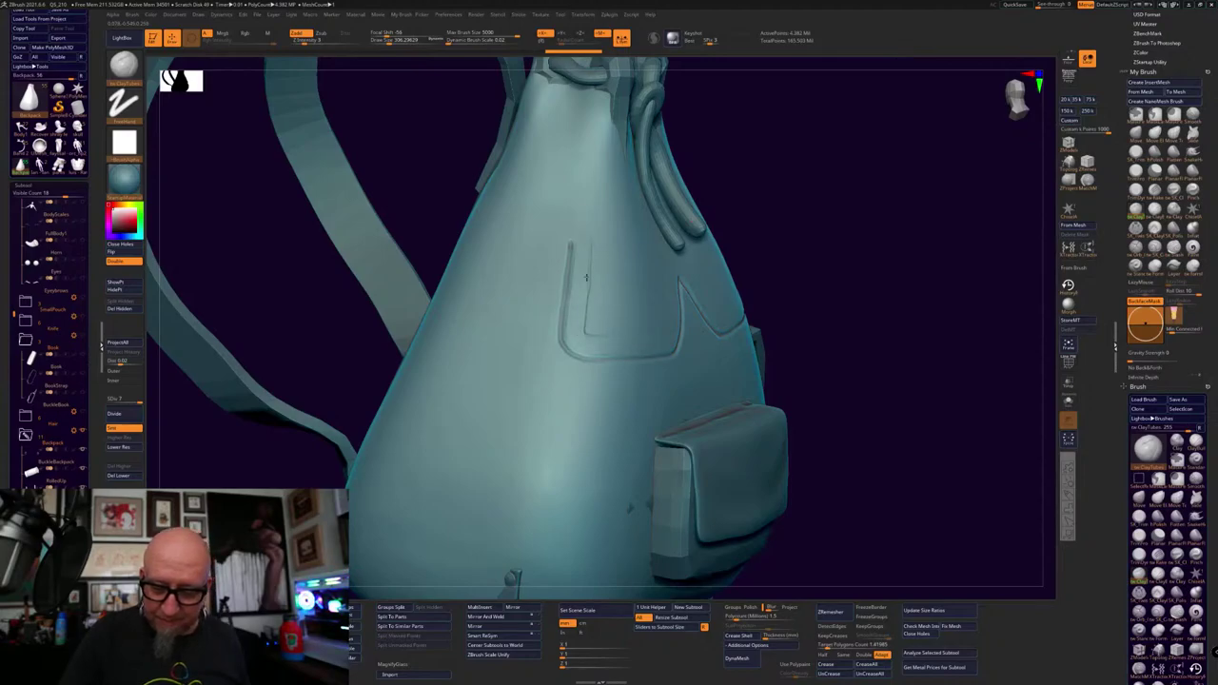
key(ctrl+z)
mouse_move(586, 278)
mouse_down()
mouse_move(584, 328)
mouse_move(558, 312)
mouse_move(551, 363)
mouse_up()
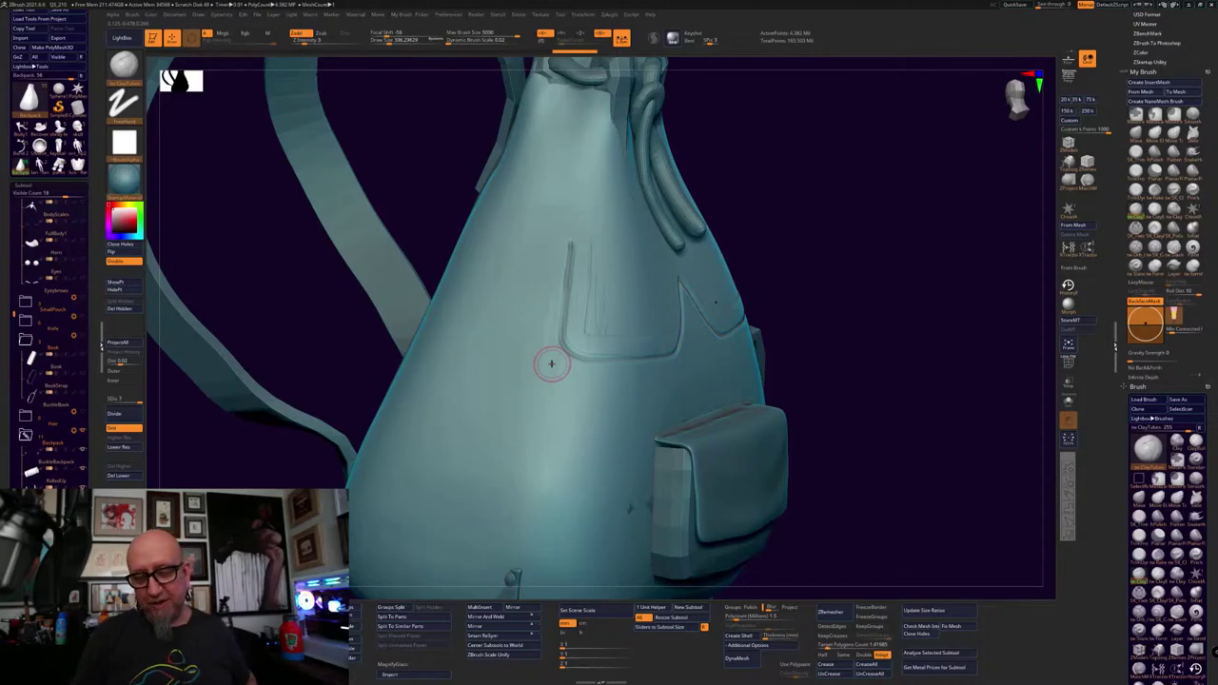
Undo the carved seam and the clay strokes on the upper backpack body
key(ctrl+z)
key(ctrl+z)
key(ctrl+z)
key(ctrl+z)
key(ctrl+z)
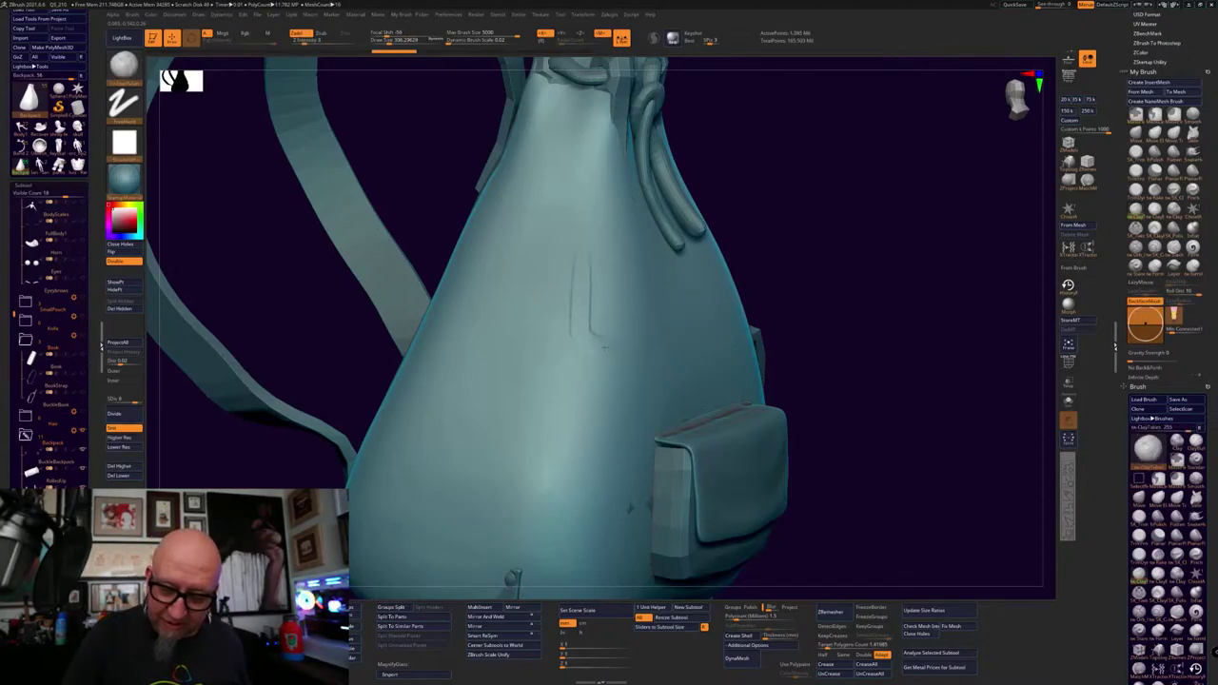
Build up a raised L-shaped leather band on the upper side of the backpack body with ClayTubes strokes
drag(605, 347, 631, 349)
drag(584, 259, 582, 273)
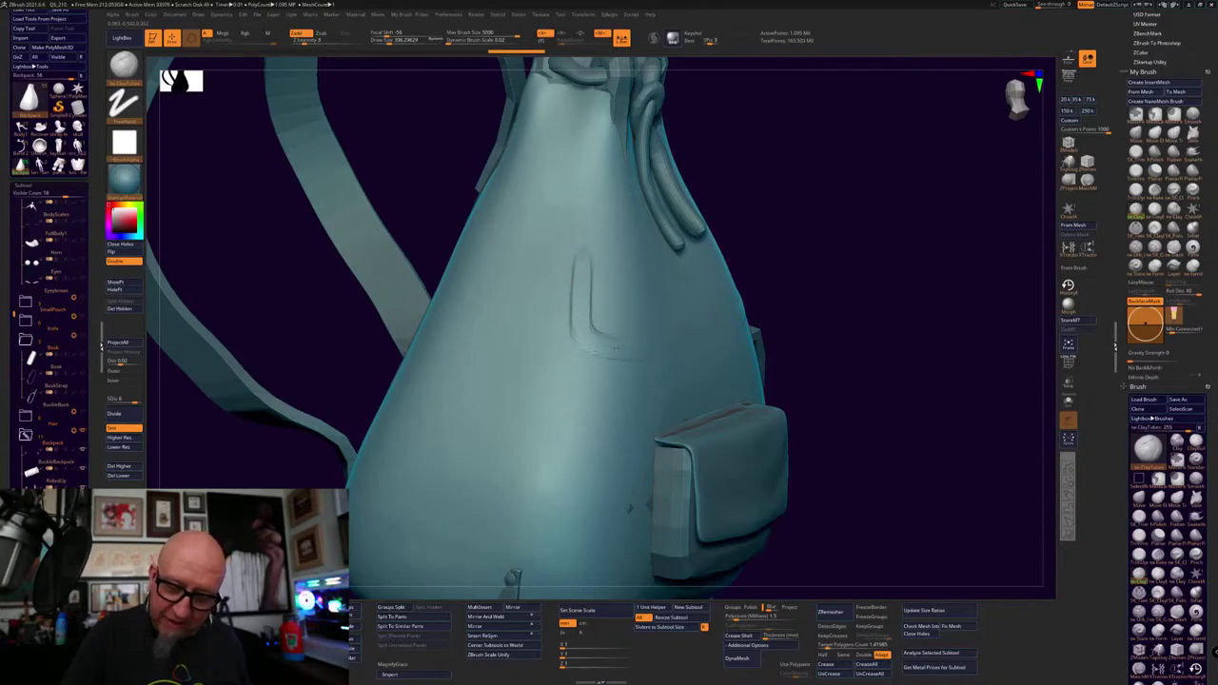
drag(616, 349, 647, 351)
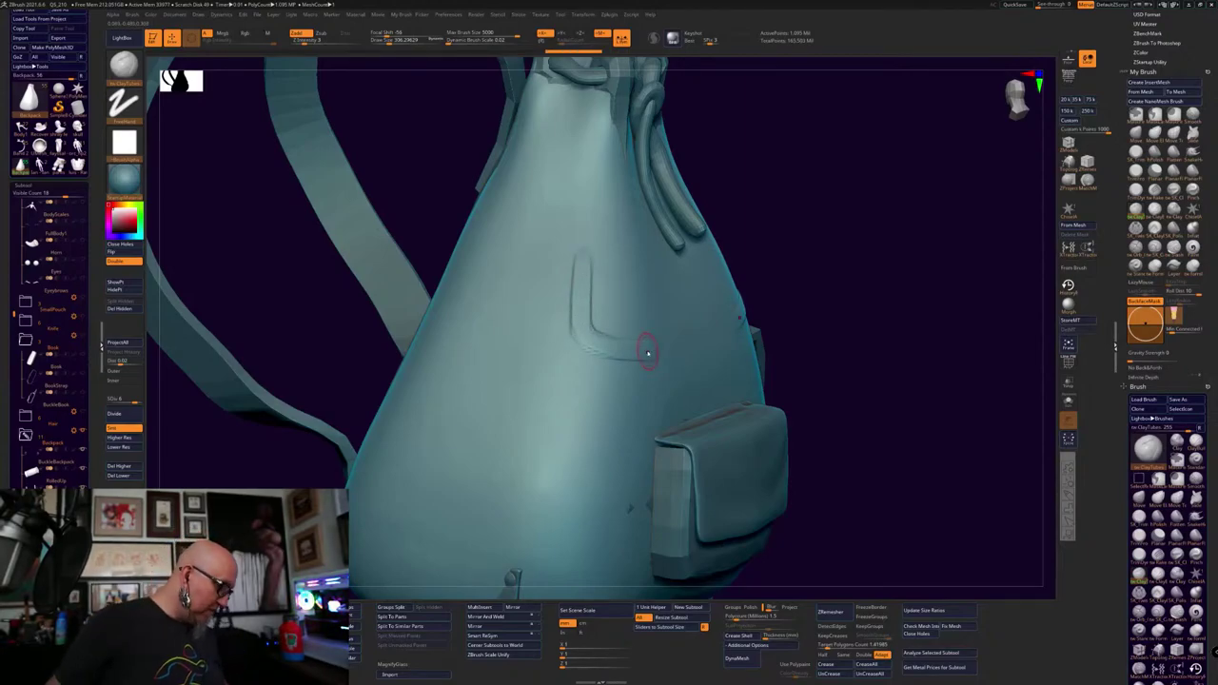
key(ctrl+shift+z)
key(ctrl+shift+z)
key(ctrl+shift+z)
key(ctrl+shift+z)
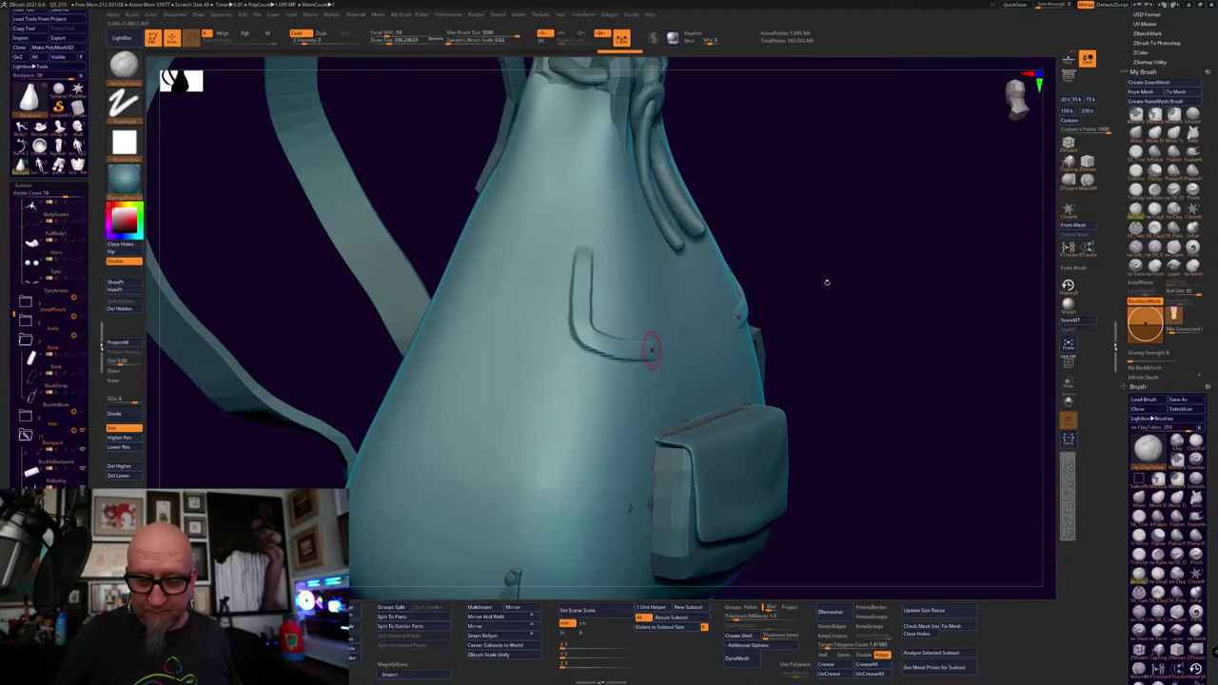
Enlarge the brush and blend the inner edge of the L-shaped band into the body, leaving a raised outer edge like a layered leather panel
drag(600, 265, 601, 275)
right_drag(600, 275, 606, 279)
key(space)
mouse_move(593, 280)
mouse_down()
mouse_move(608, 328)
mouse_move(586, 274)
mouse_up()
ctrl+right_drag(877, 312, 840, 302)
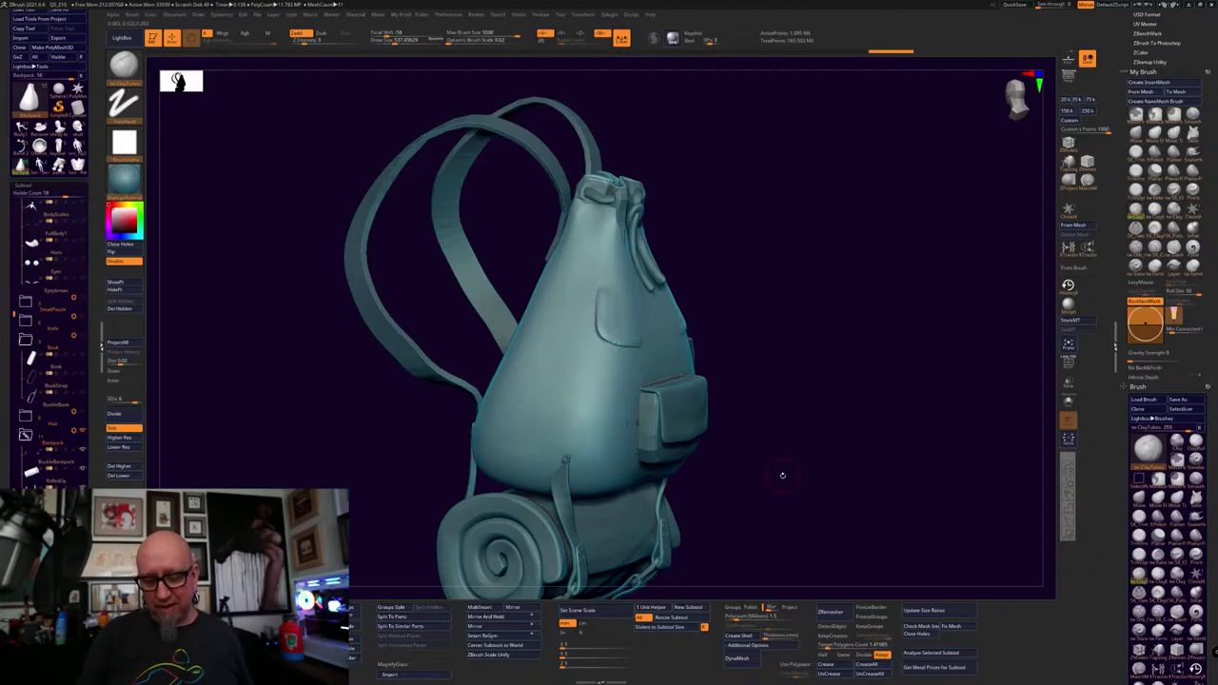
Make all of the character's subtools visible again and view the complete figure from the front
alt+drag(783, 475, 747, 483)
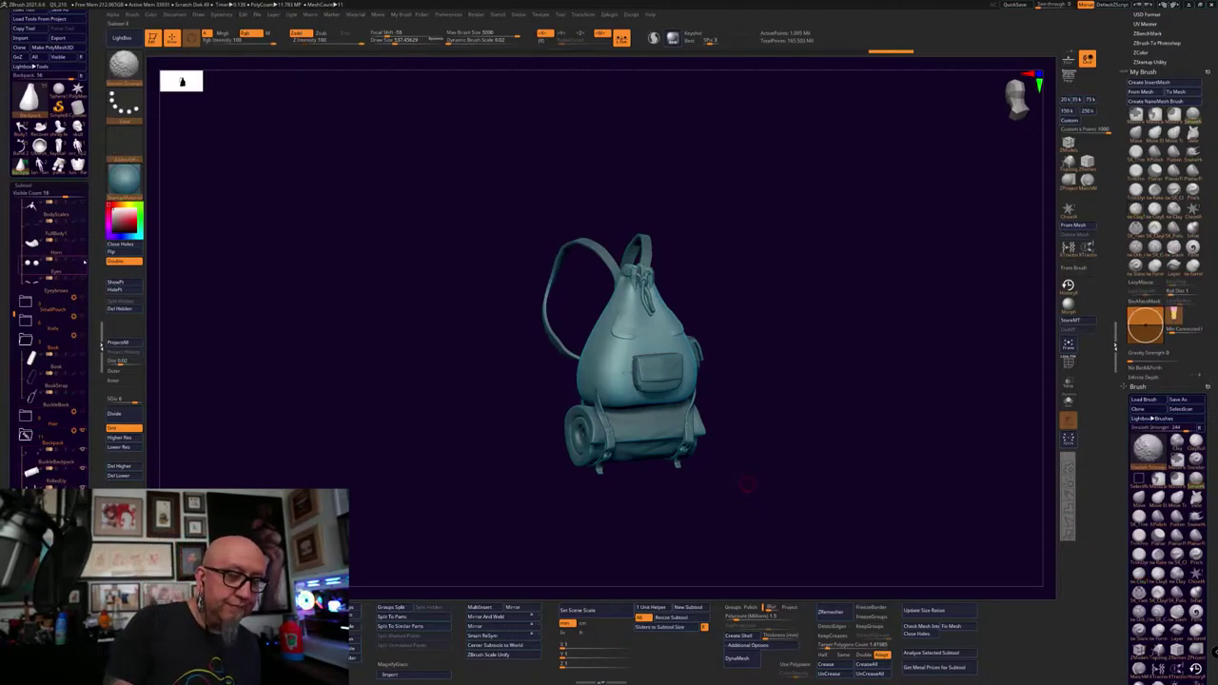
drag(83, 203, 83, 277)
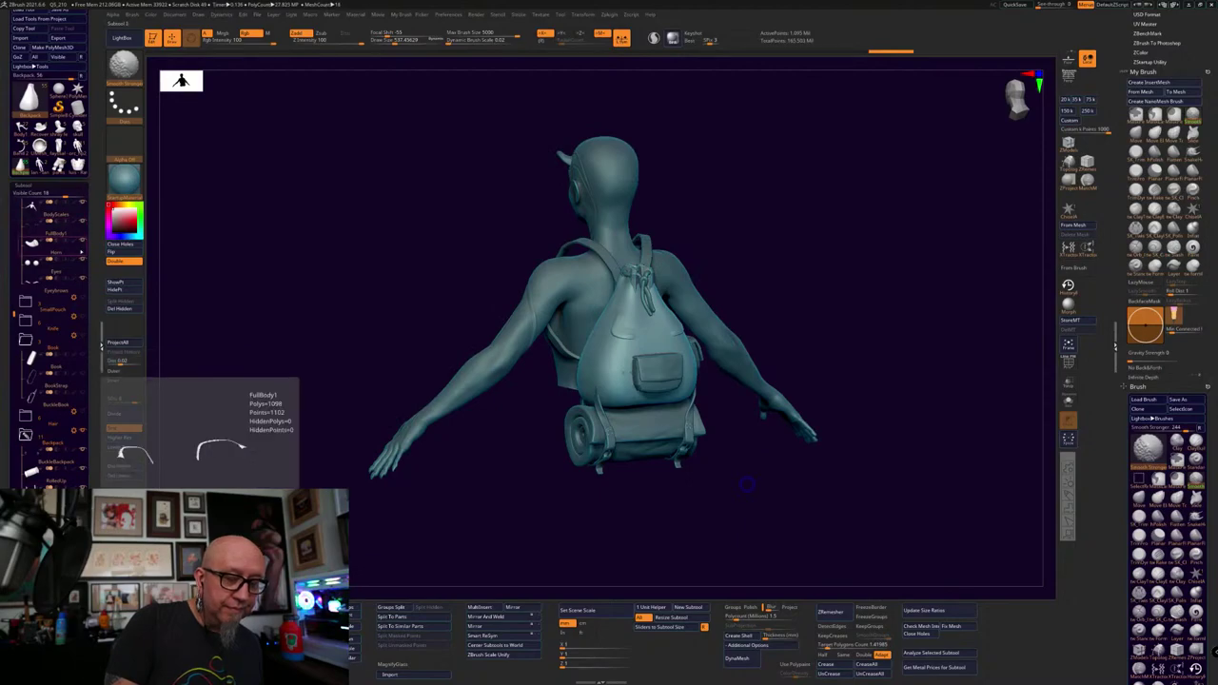
shift+click(83, 298)
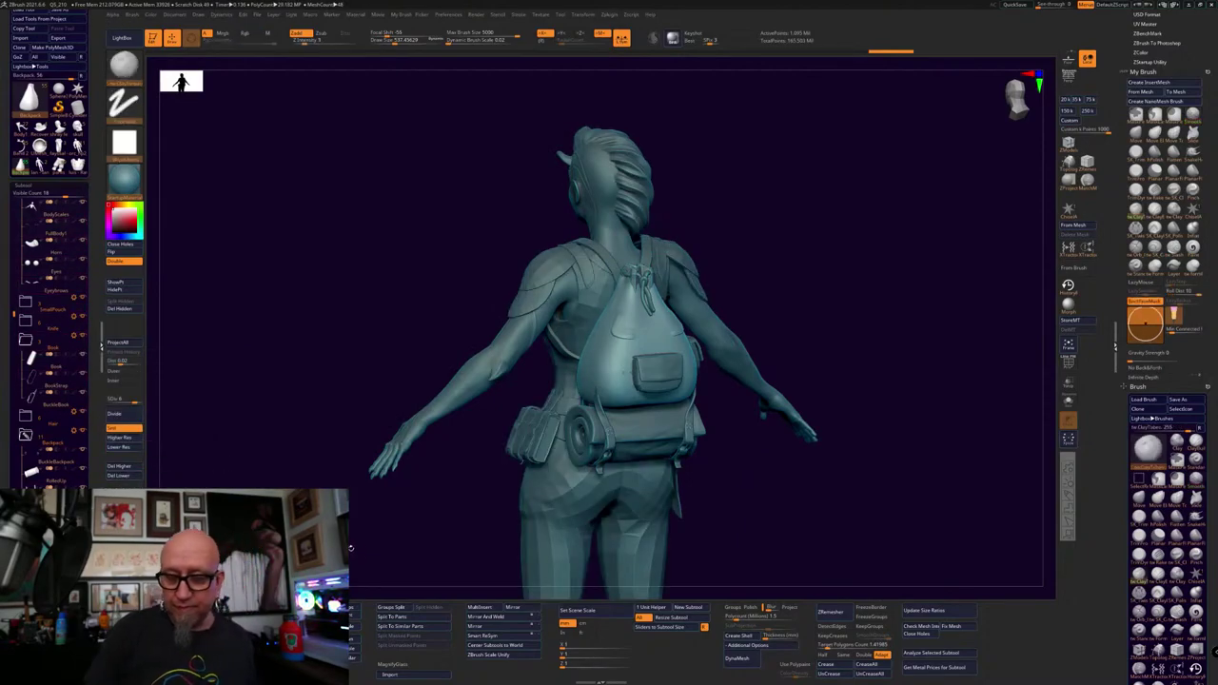
mouse_move(351, 548)
mouse_down()
mouse_move(474, 546)
mouse_move(685, 485)
mouse_move(642, 485)
mouse_up()
alt+drag(714, 502, 617, 430)
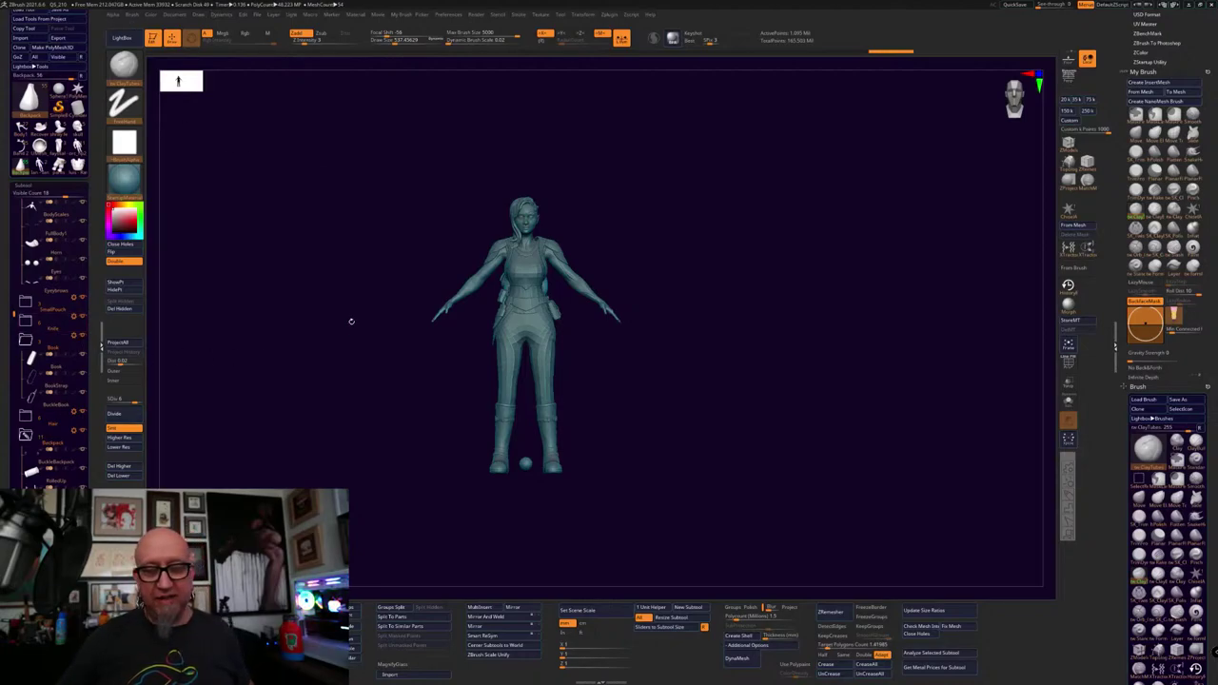
ctrl+right_drag(351, 322, 728, 324)
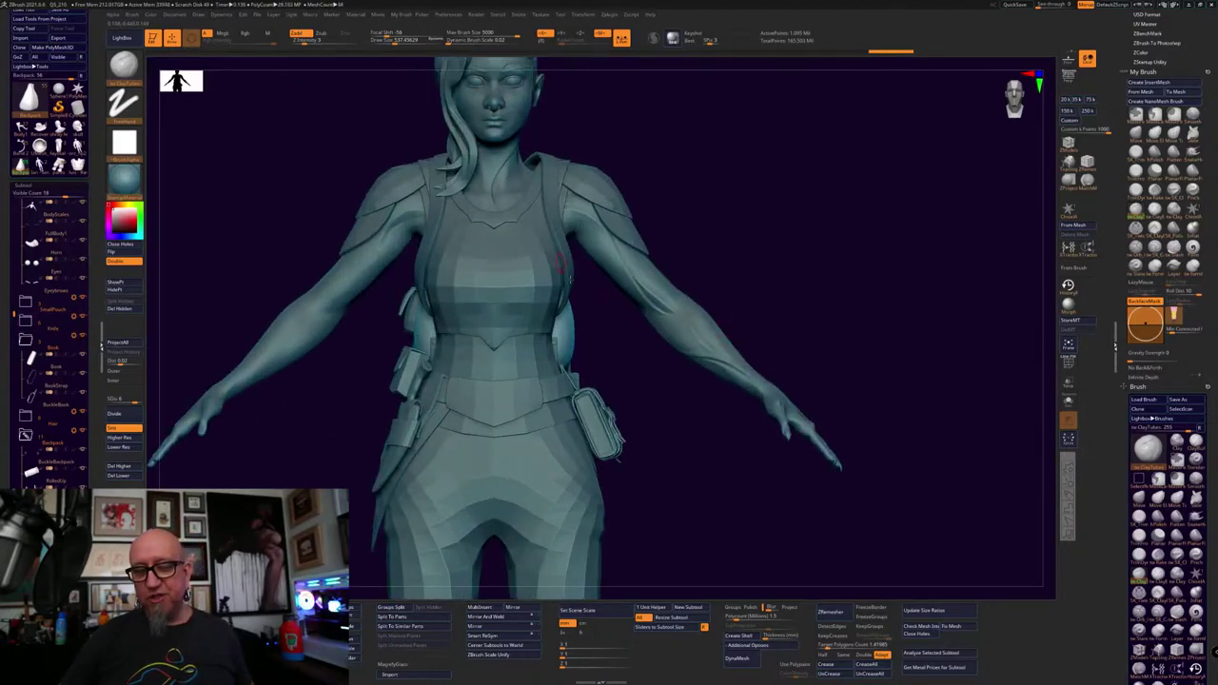
alt+drag(696, 439, 675, 365)
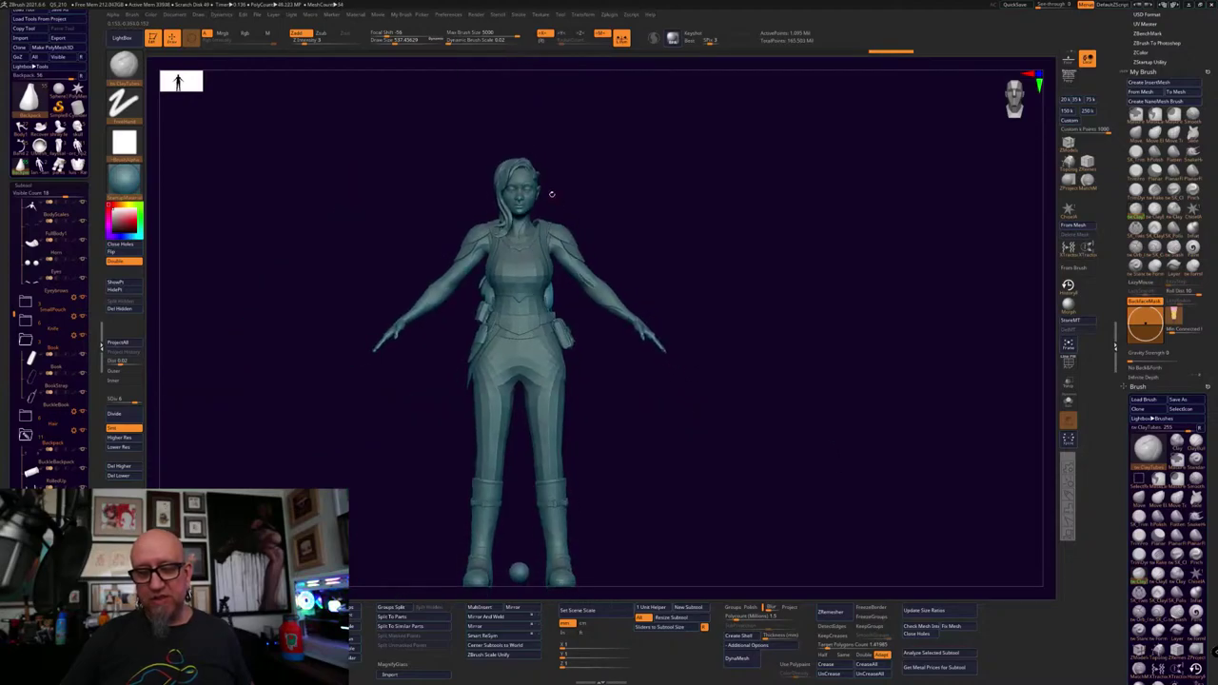
Select the BodyScales upper-body mesh, hide all other subtools and turn off its double-sided display
ctrl+shift+click(596, 289)
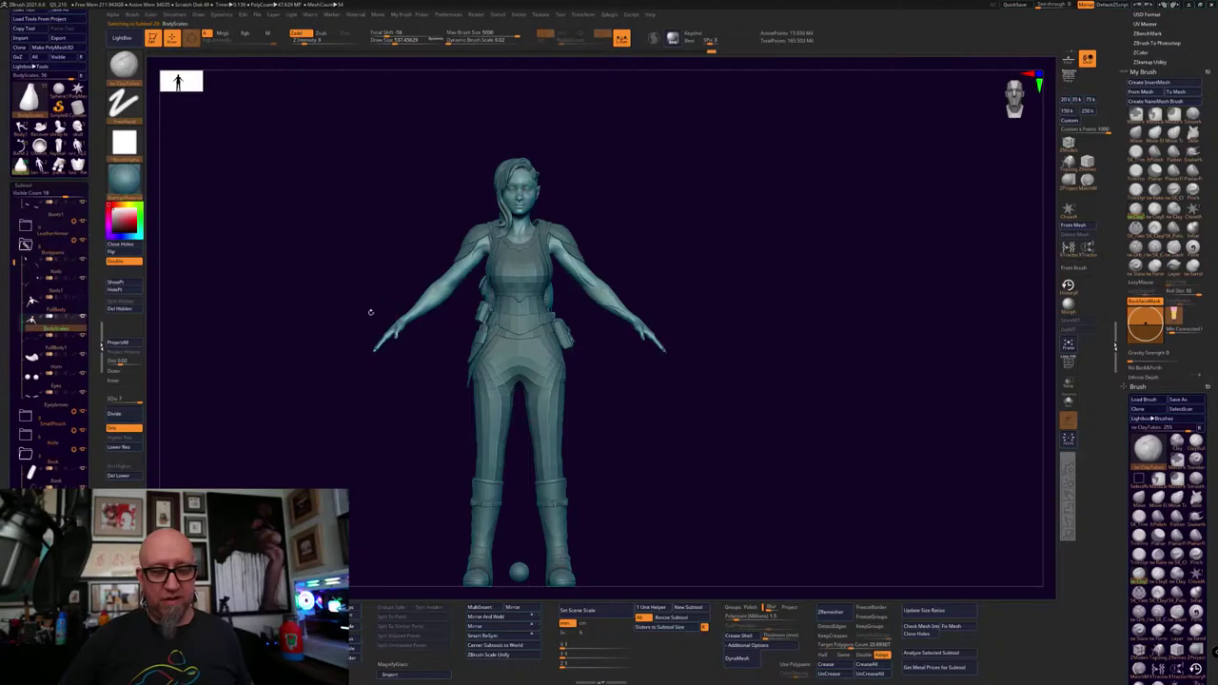
shift+click(83, 318)
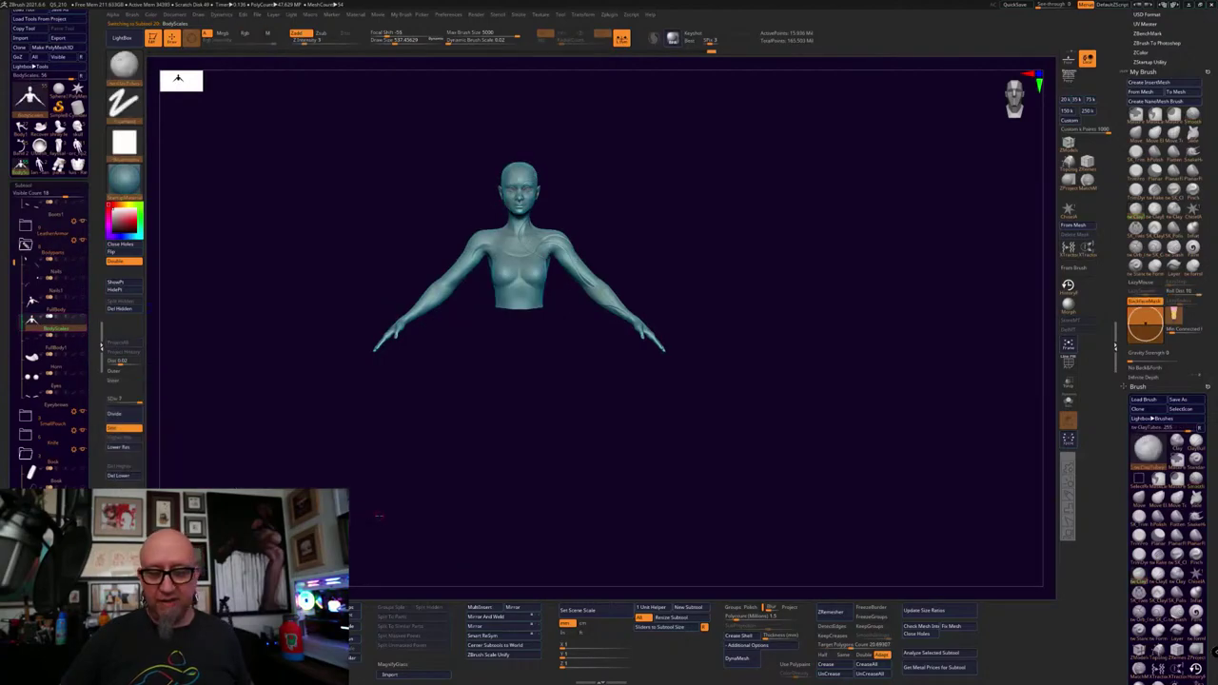
mouse_move(579, 419)
alt+mouse_down()
mouse_move(704, 462)
mouse_move(772, 522)
mouse_move(805, 481)
alt+mouse_up()
mouse_move(806, 482)
right_down()
mouse_move(805, 397)
mouse_move(809, 427)
right_up()
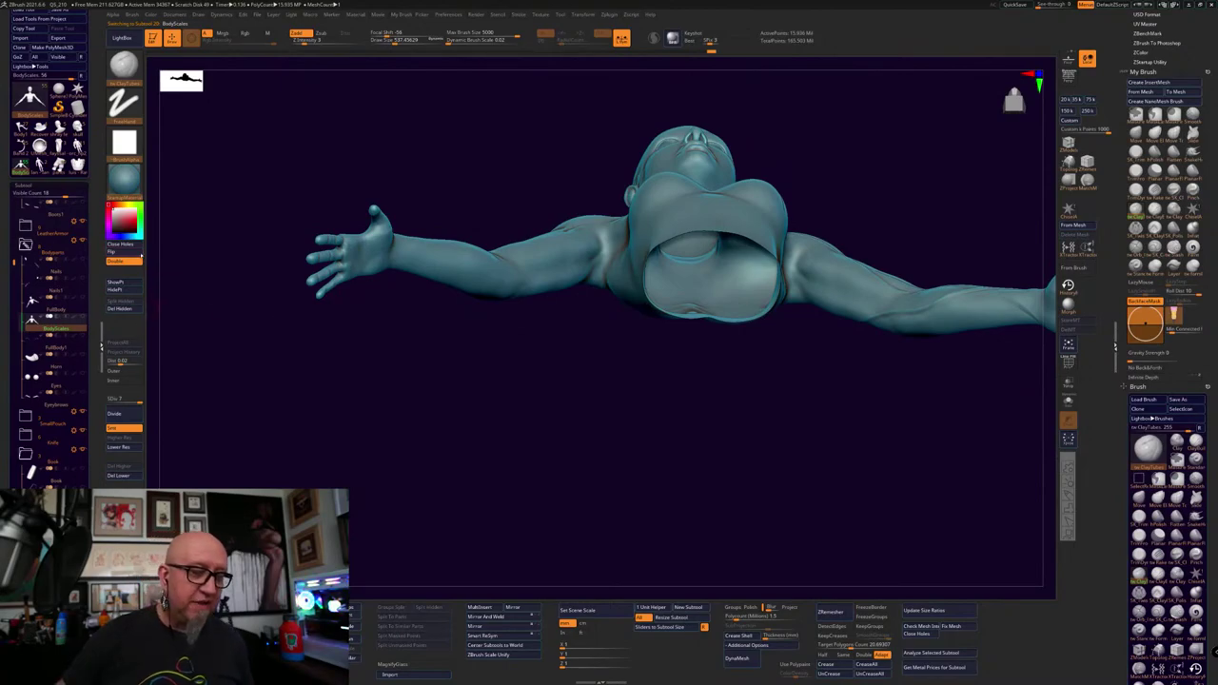
click(129, 261)
drag(771, 487, 768, 445)
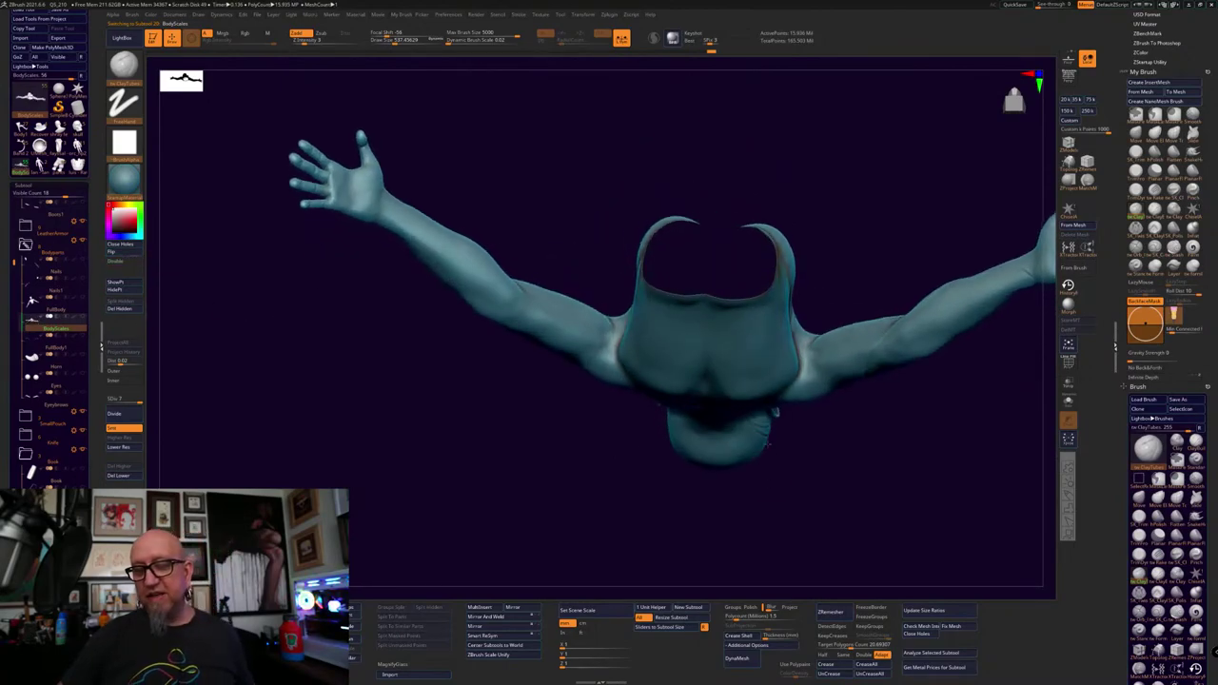
right_drag(770, 443, 711, 504)
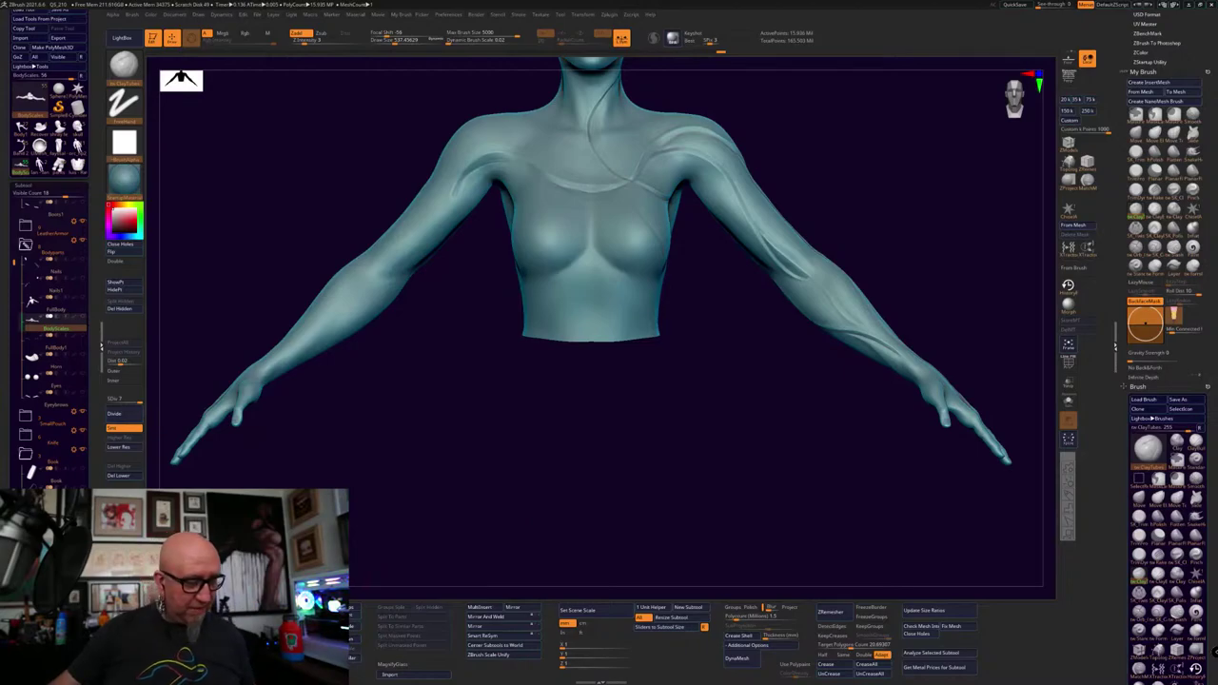
Lower the BodyScales mesh to subdivision level 5 and delete its higher and lower subdivision levels
scroll(50, 285, down, 5)
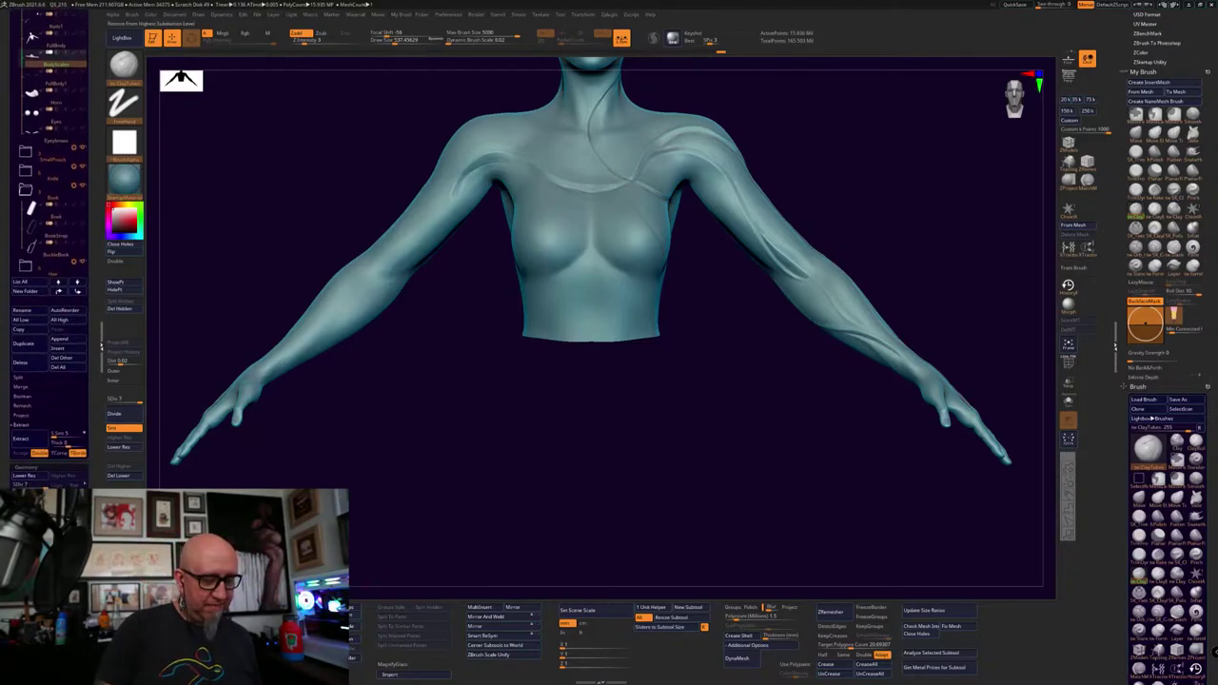
scroll(49, 285, down, 3)
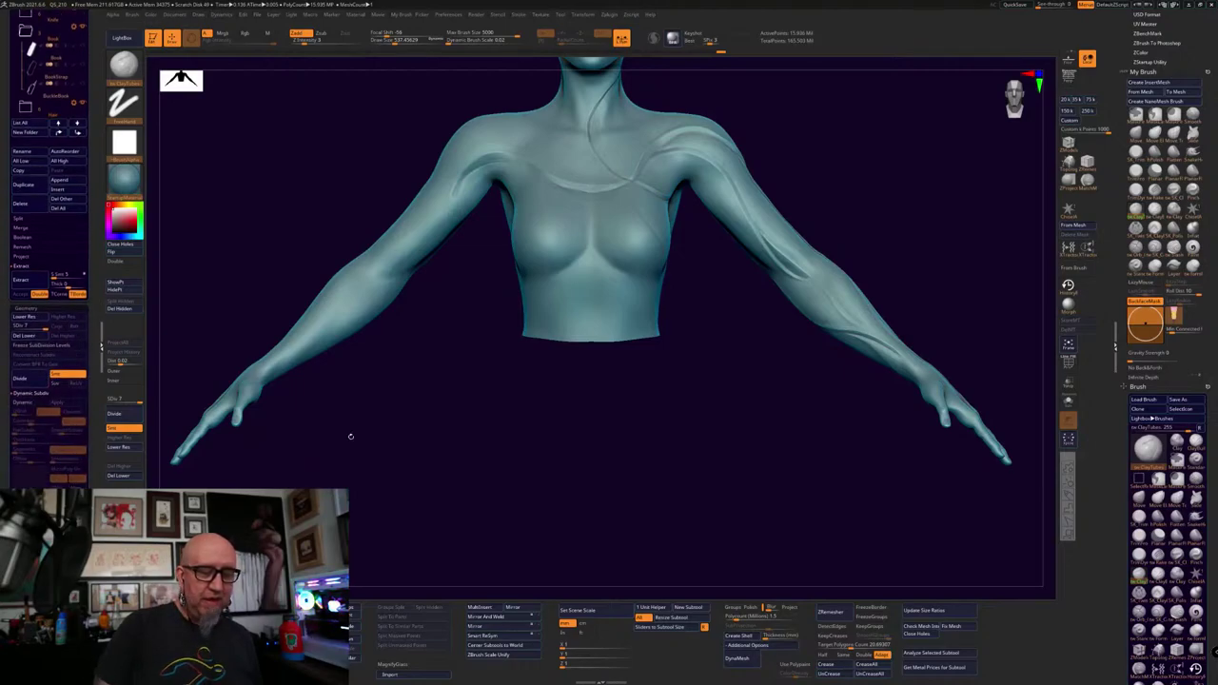
drag(351, 436, 367, 478)
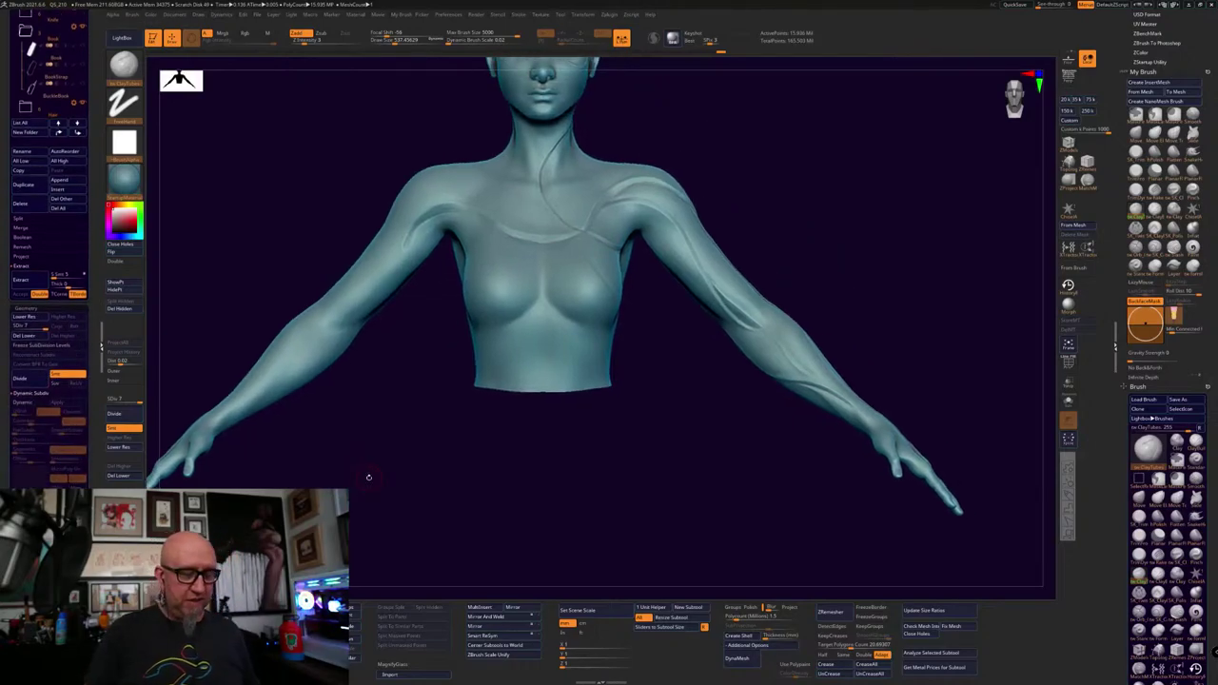
click(134, 449)
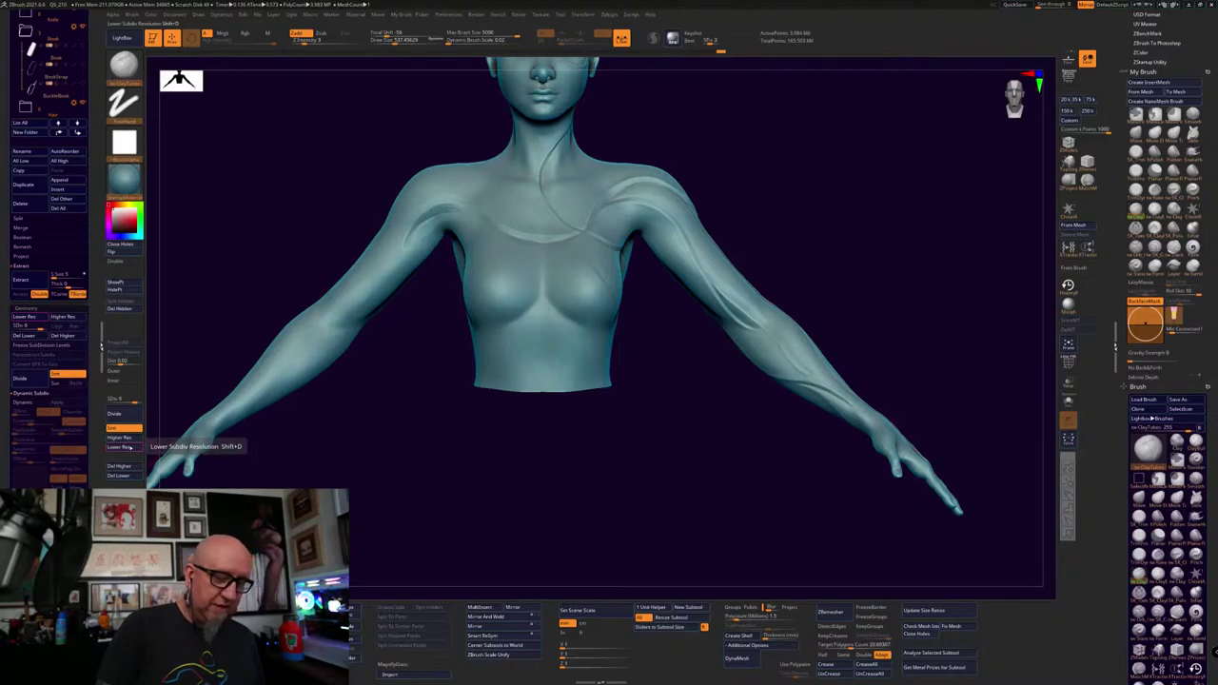
click(134, 449)
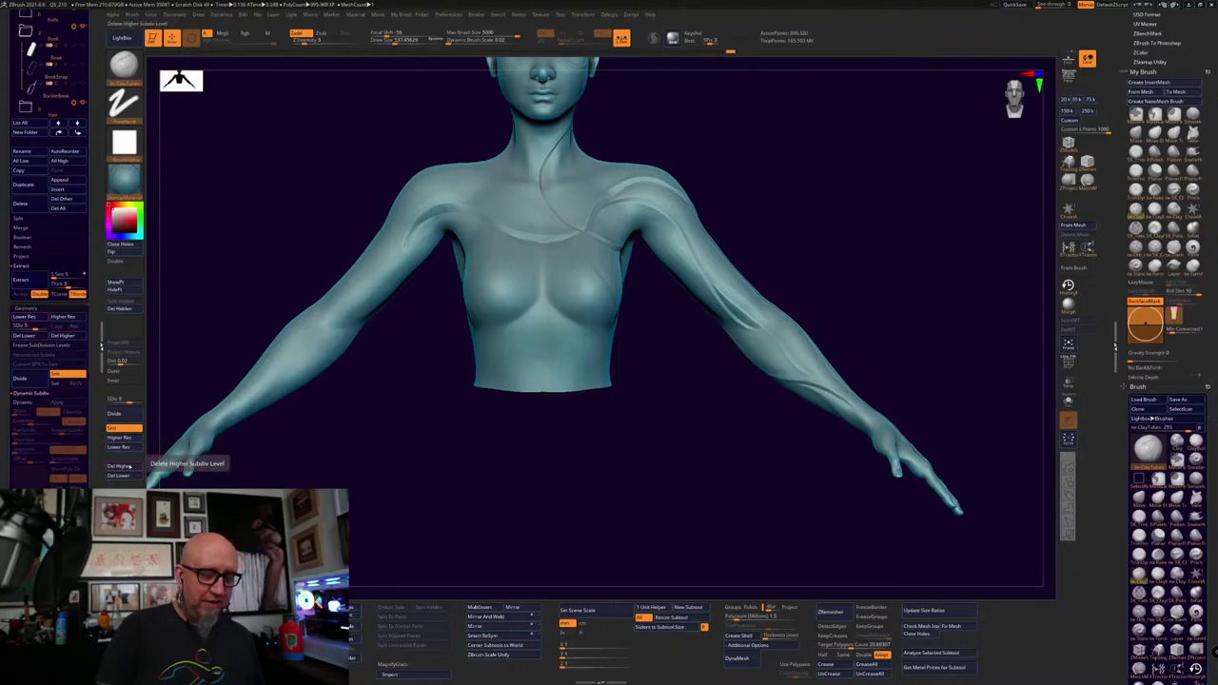
click(135, 474)
Turn on dynamic subdivision for the upper-body mesh and give it a small dynamic thickness, viewing the open torso from below
alt+drag(470, 470, 506, 532)
mouse_move(679, 470)
alt+mouse_down()
mouse_move(630, 545)
mouse_move(657, 375)
mouse_move(660, 426)
mouse_move(631, 454)
alt+mouse_up()
alt+drag(564, 540, 568, 473)
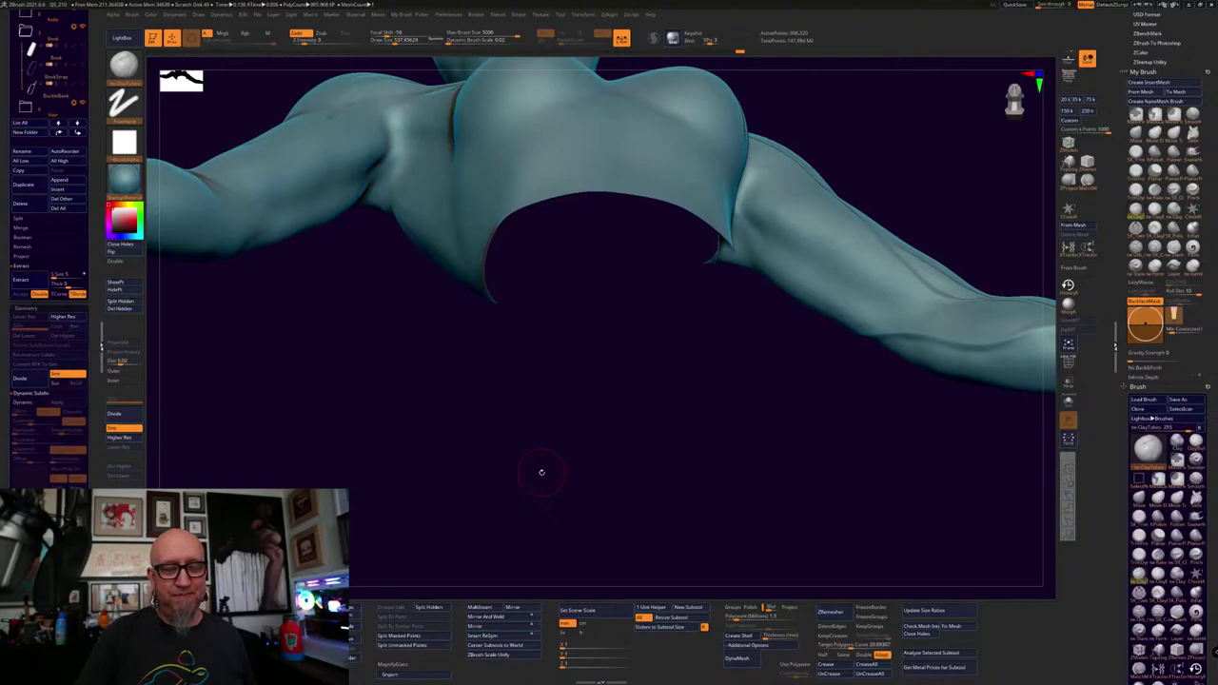
drag(541, 472, 463, 462)
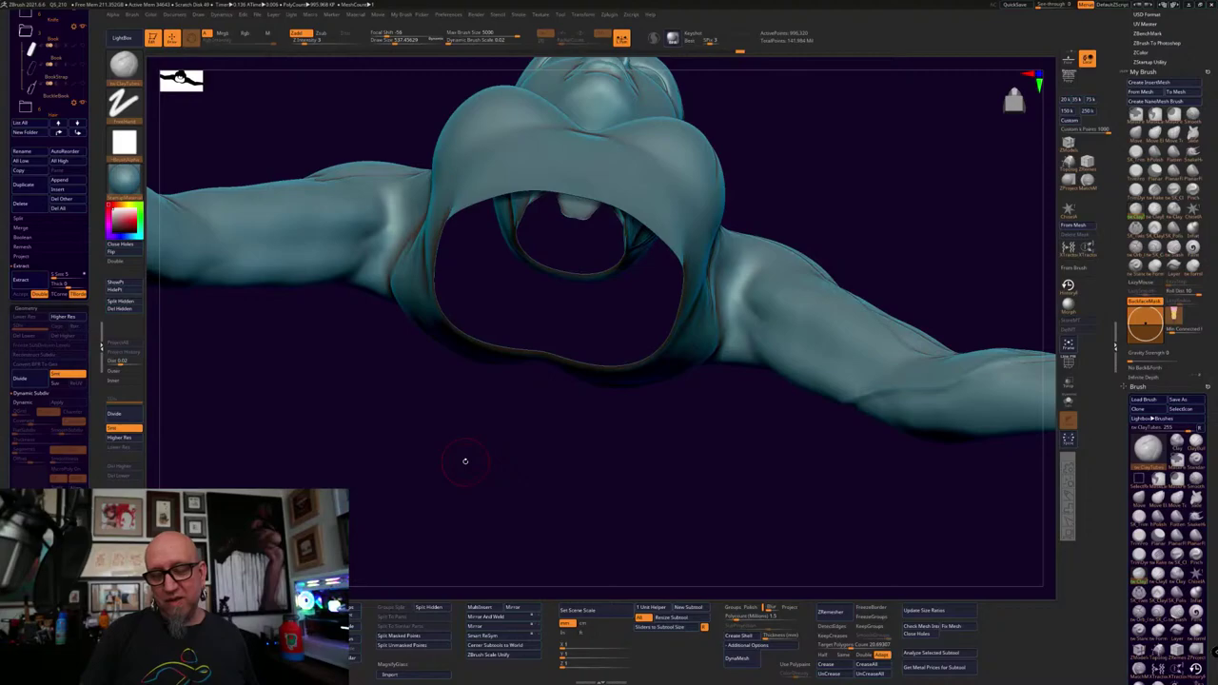
drag(591, 455, 582, 467)
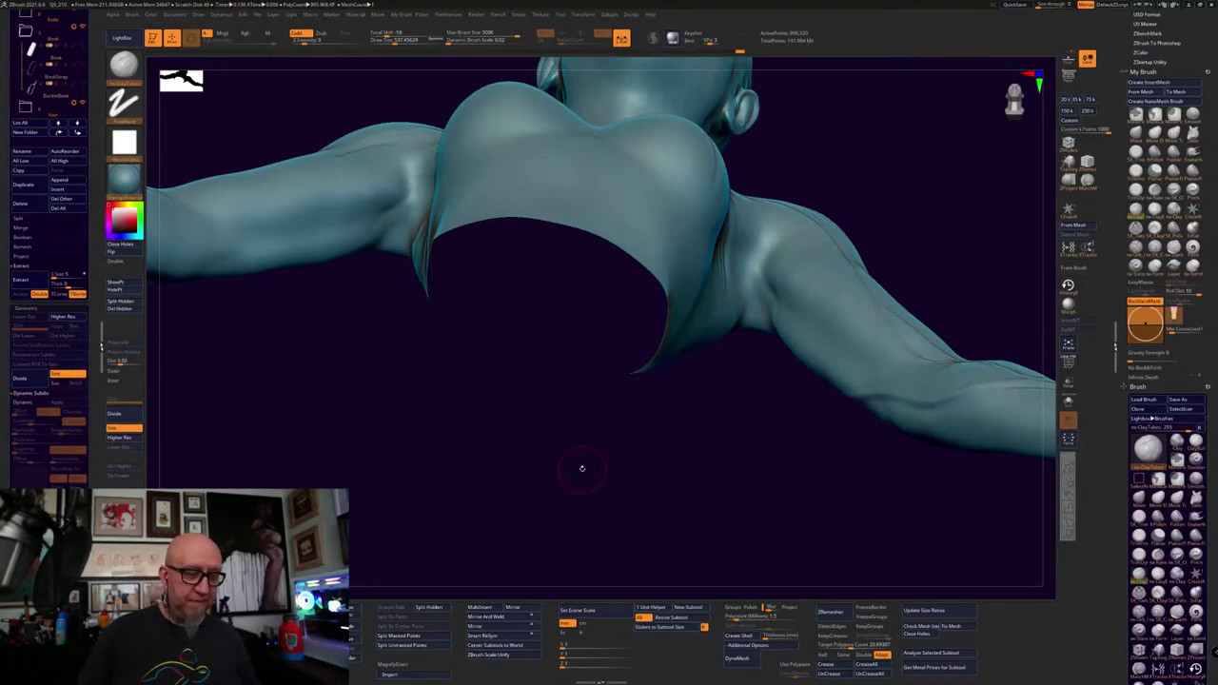
key(d)
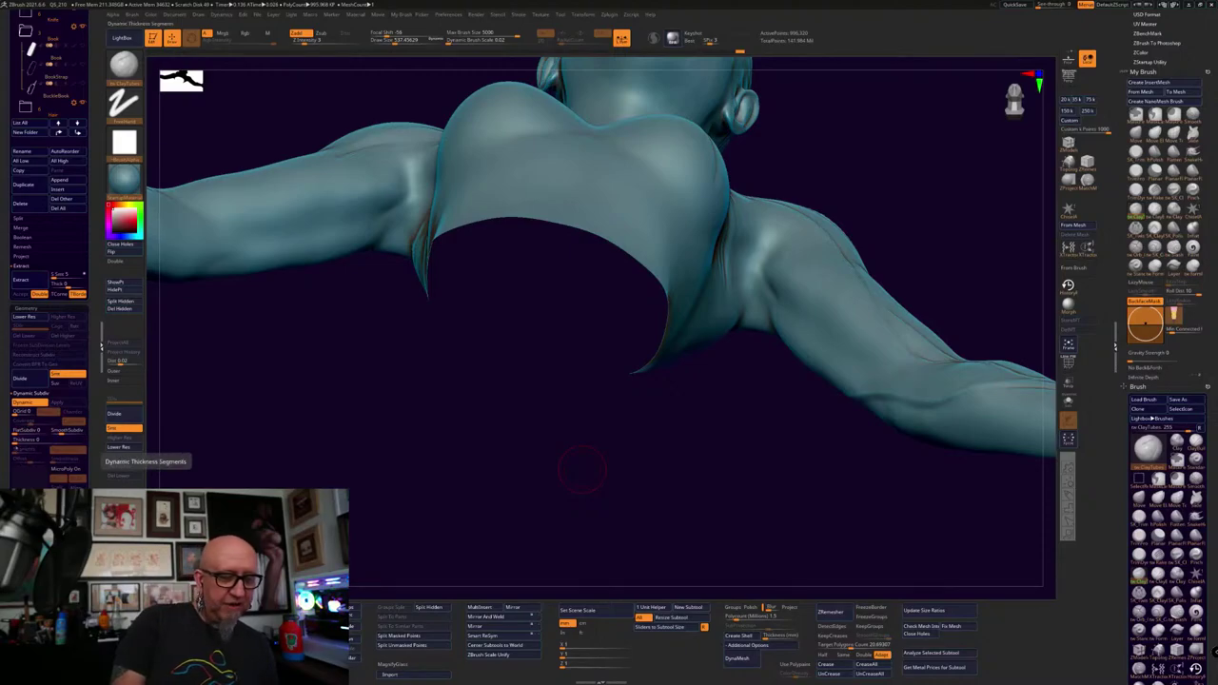
click(46, 440)
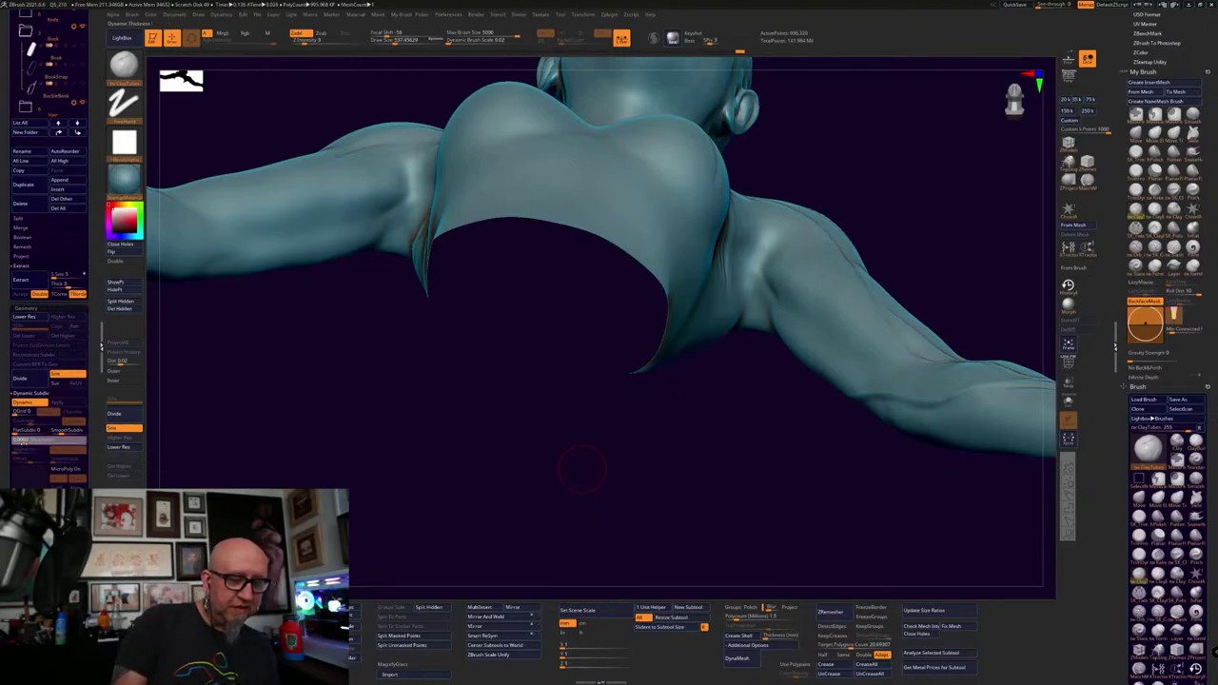
key(Return)
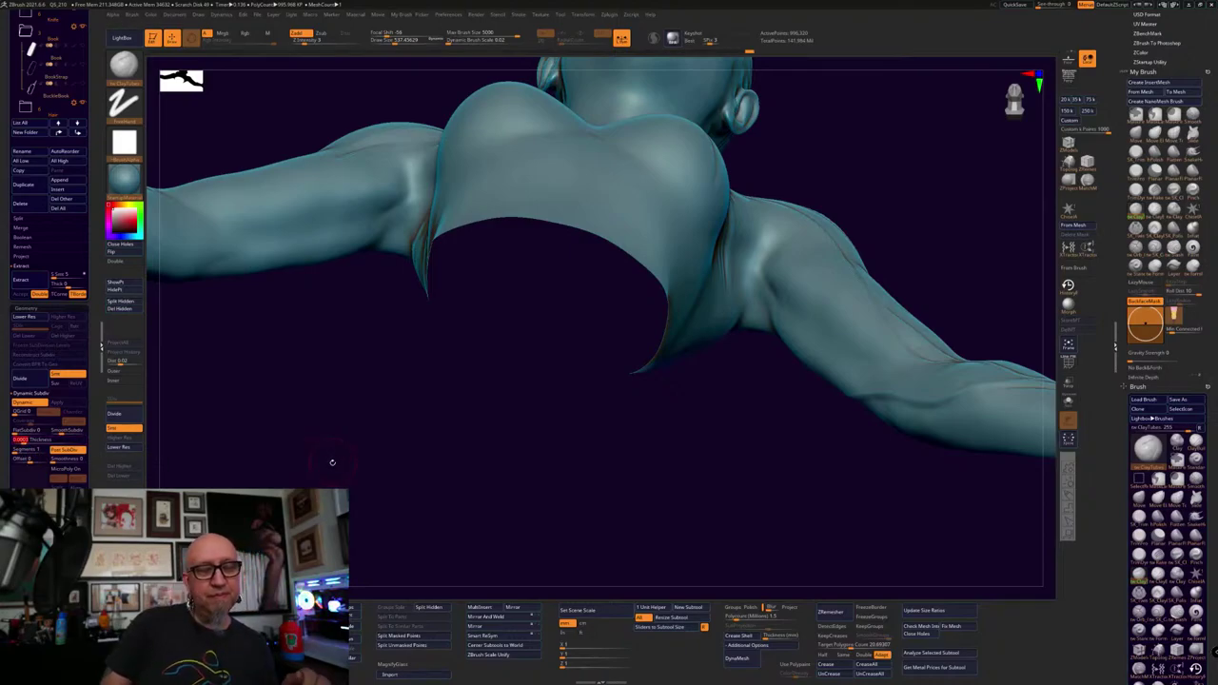
Try larger dynamic thickness values on the partly hidden mesh and check the torso's open lower edge
drag(334, 453, 306, 439)
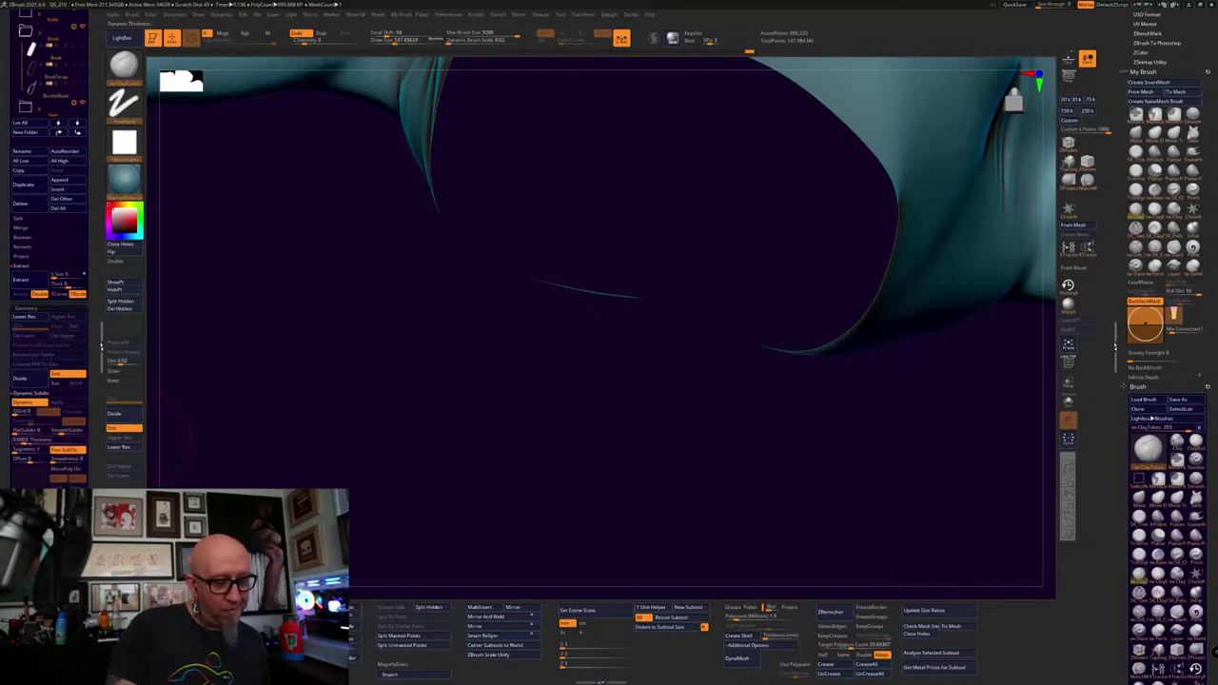
drag(26, 440, 46, 441)
drag(348, 388, 307, 321)
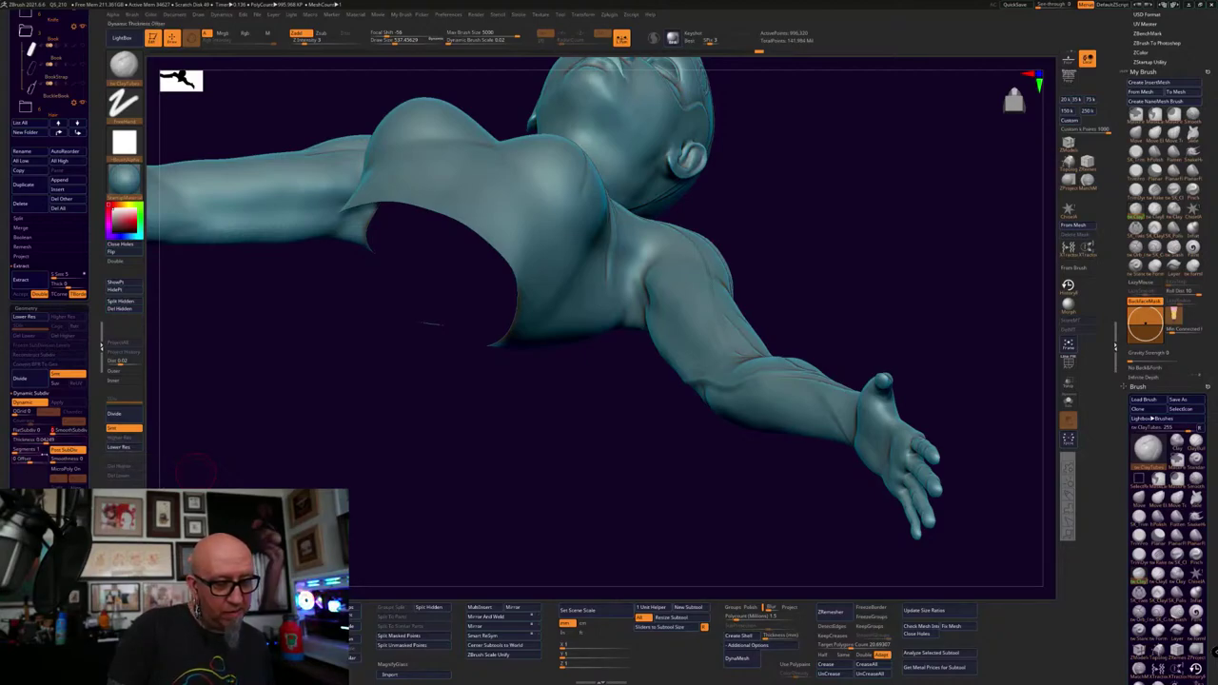
mouse_move(55, 440)
mouse_down()
mouse_move(70, 440)
mouse_move(48, 441)
mouse_up()
drag(257, 471, 300, 475)
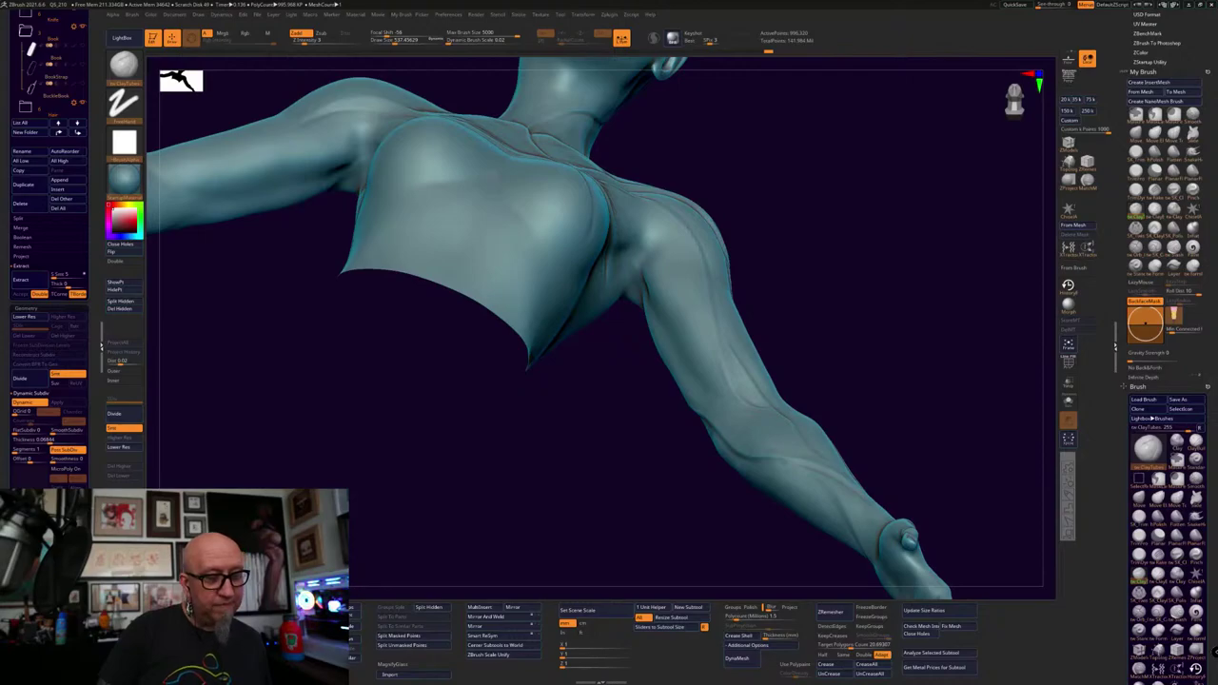
drag(293, 483, 321, 456)
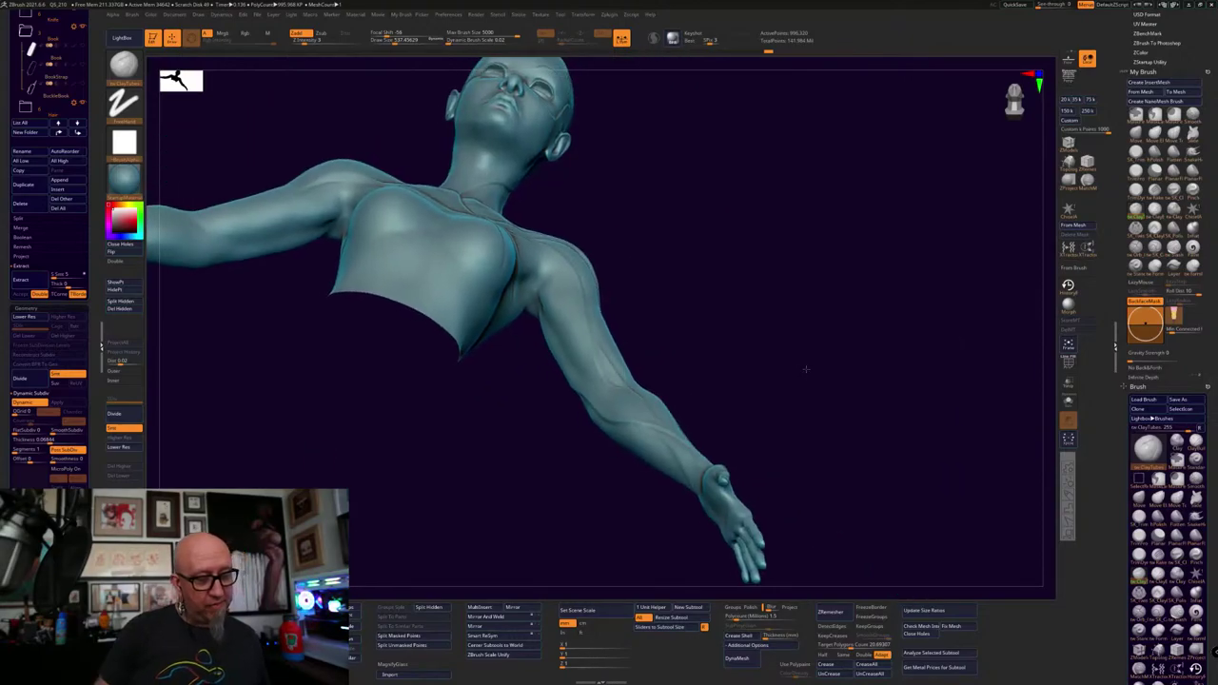
drag(806, 369, 873, 351)
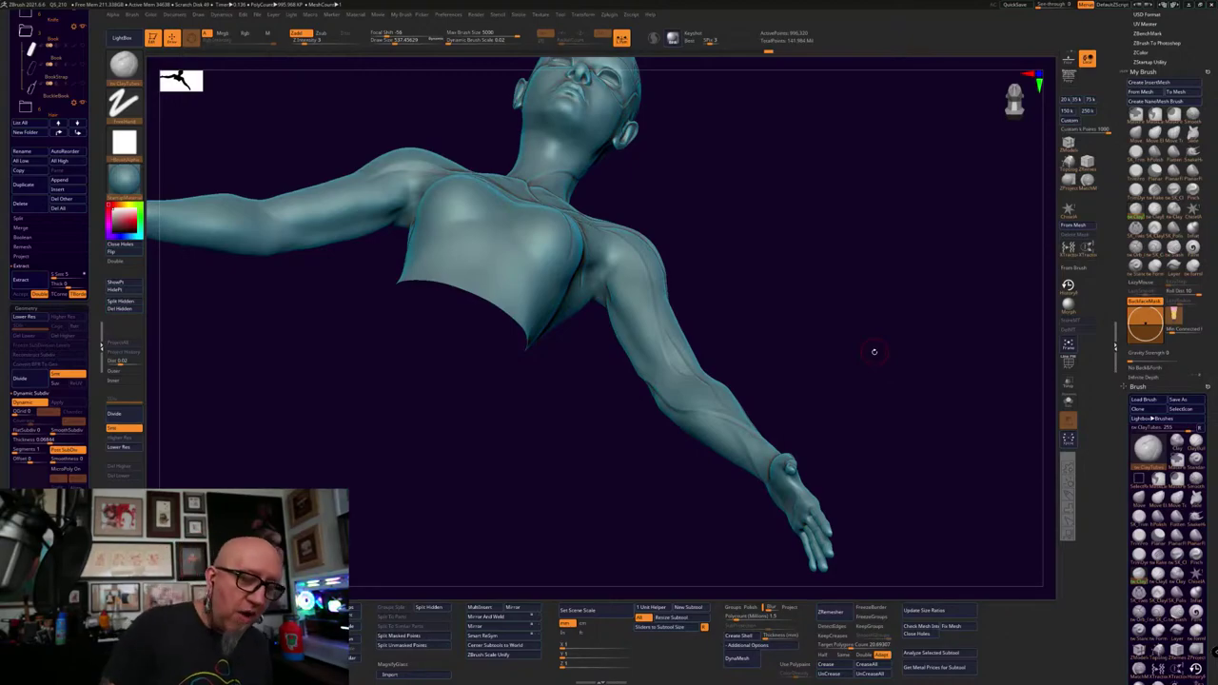
Delete the mesh's hidden geometry and reduce the dynamic thickness to 0.00005 for a hairline wall at the torso opening
click(121, 308)
drag(373, 501, 415, 509)
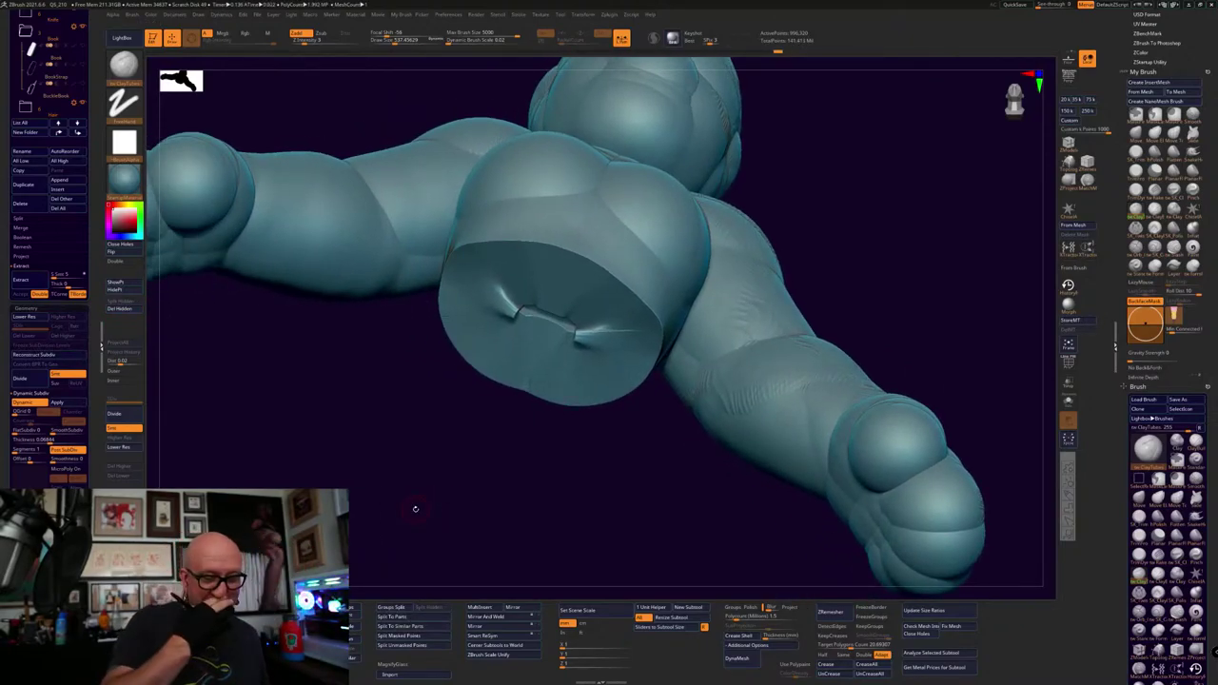
click(27, 442)
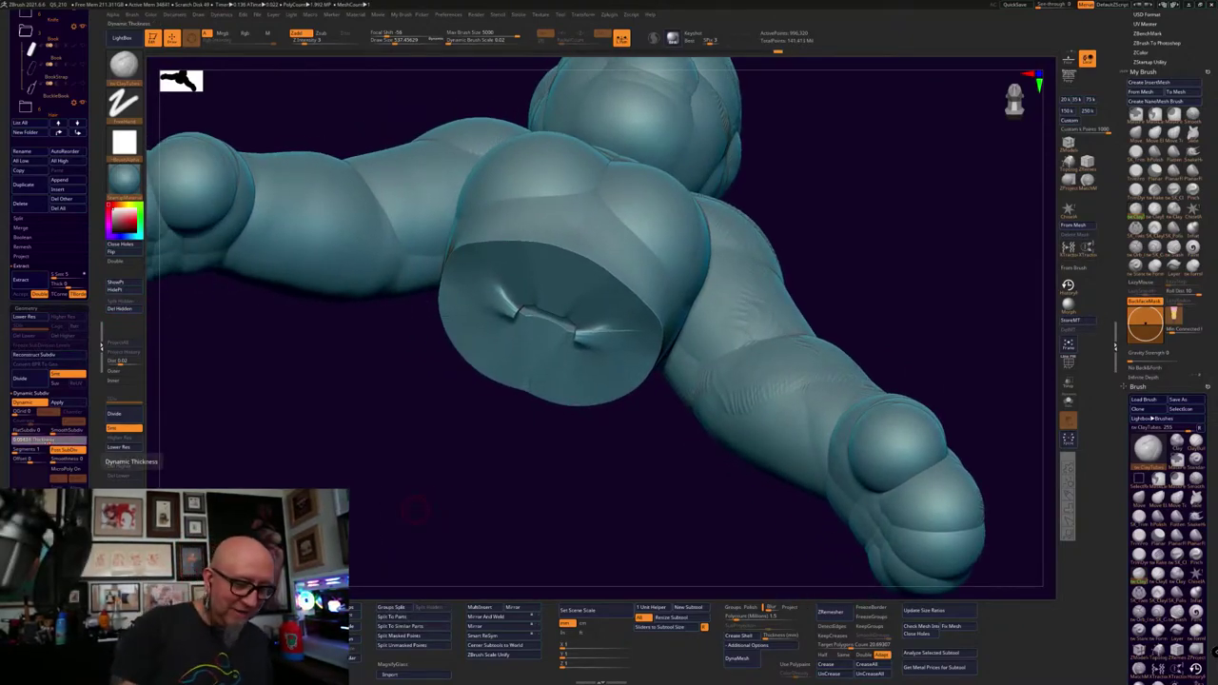
drag(28, 442, 25, 441)
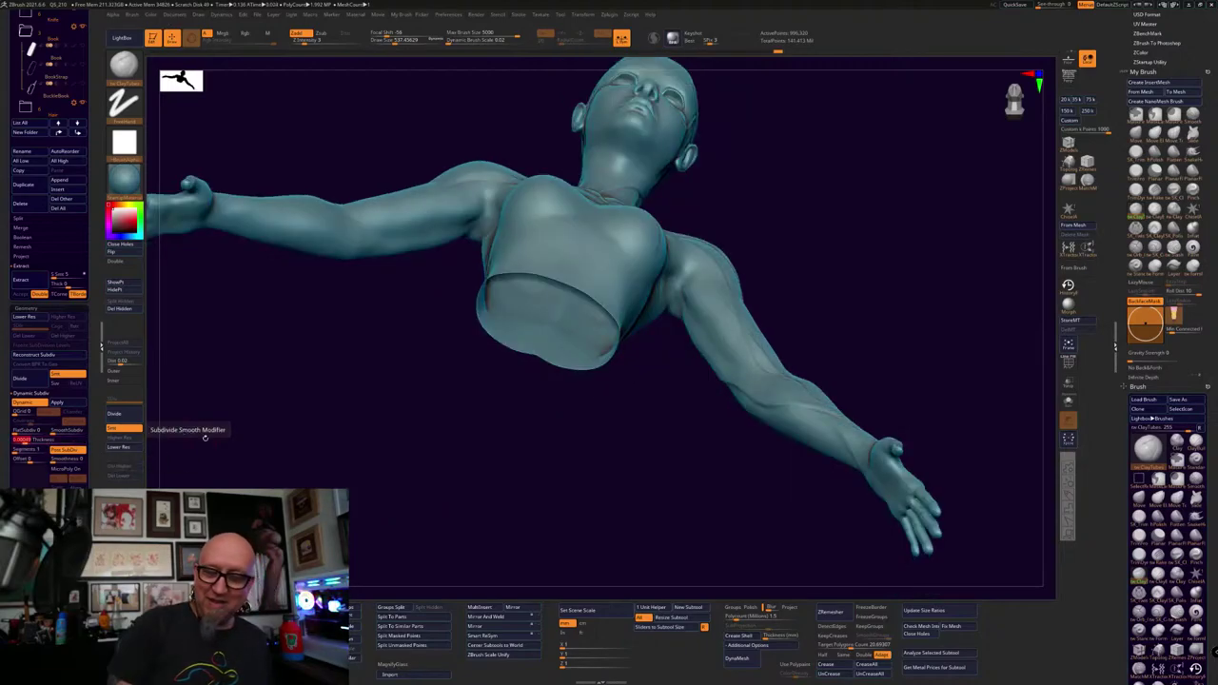
drag(198, 424, 288, 441)
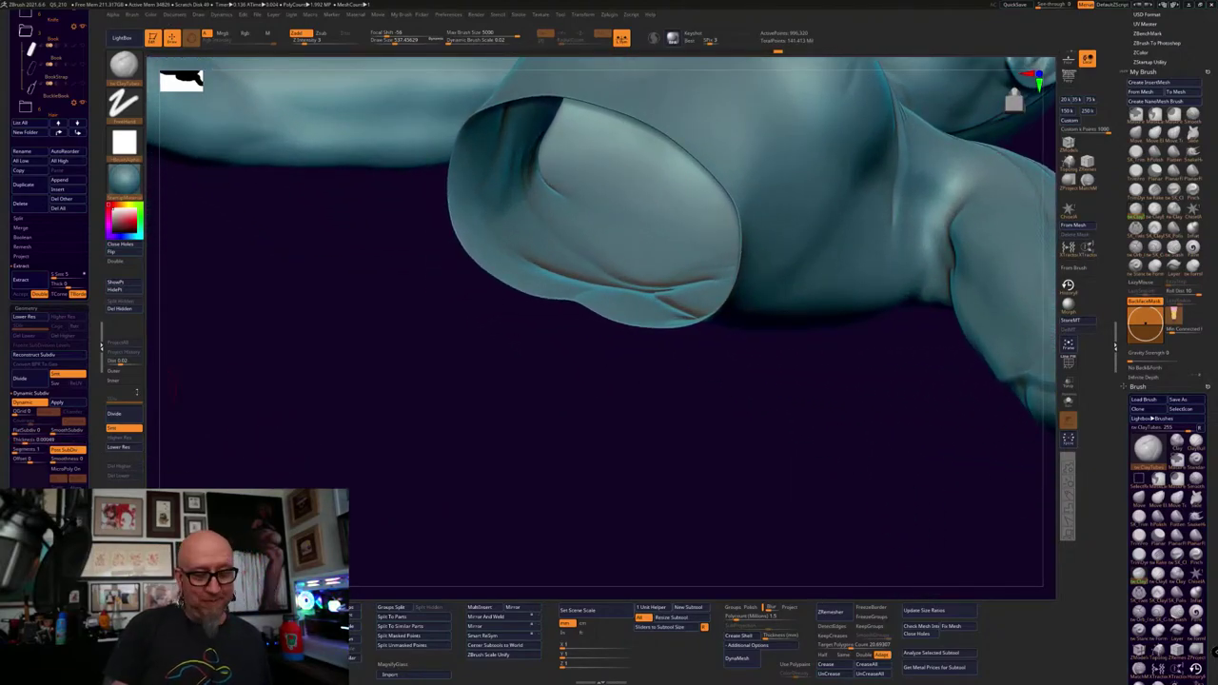
click(47, 439)
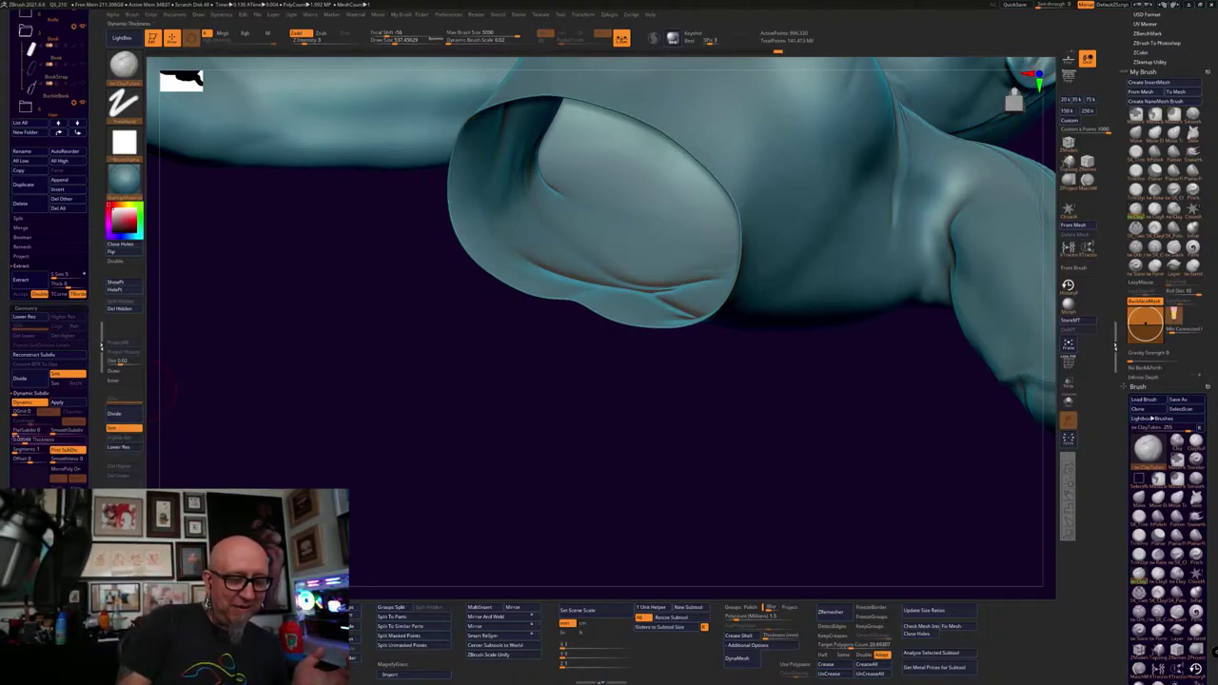
drag(25, 442, 18, 441)
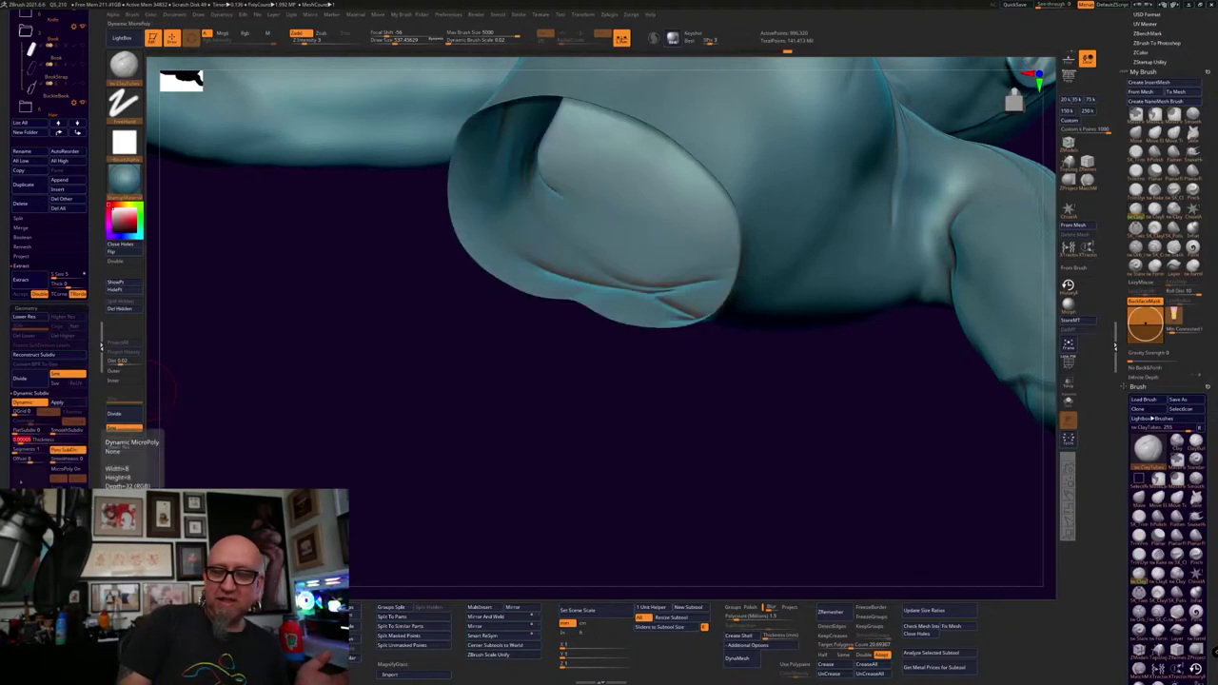
drag(448, 404, 611, 372)
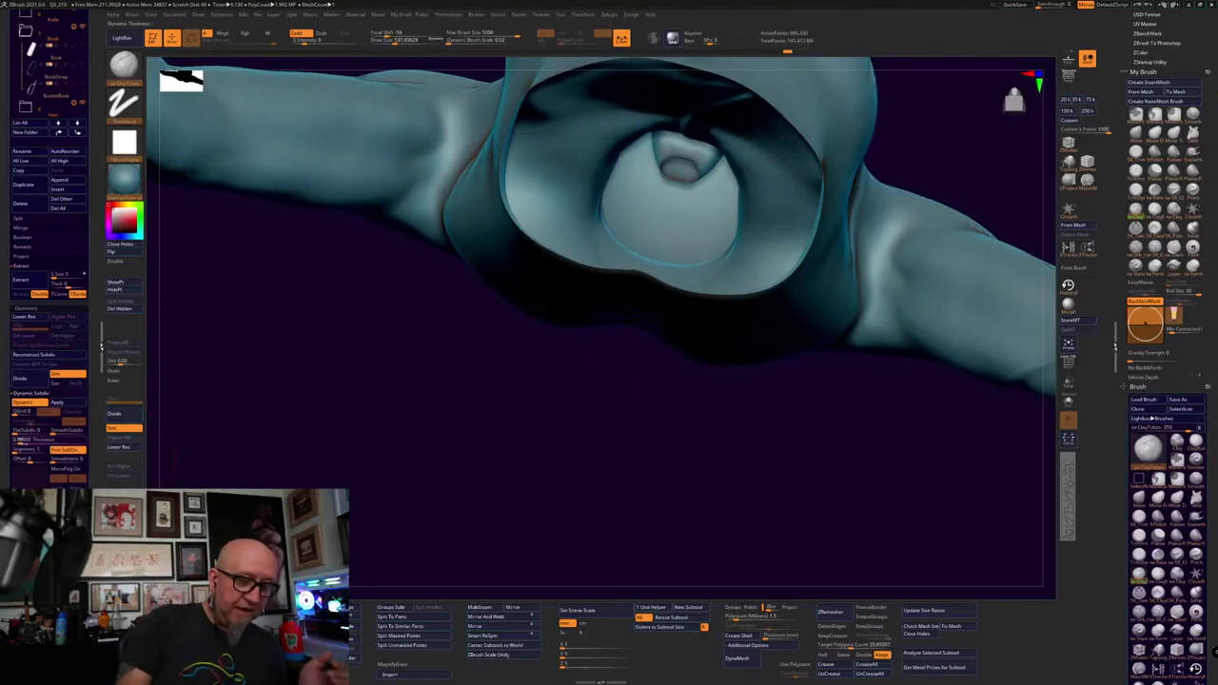
Raise the dynamic thickness to 0.00252 to give the torso opening a thick rim
drag(20, 440, 20, 440)
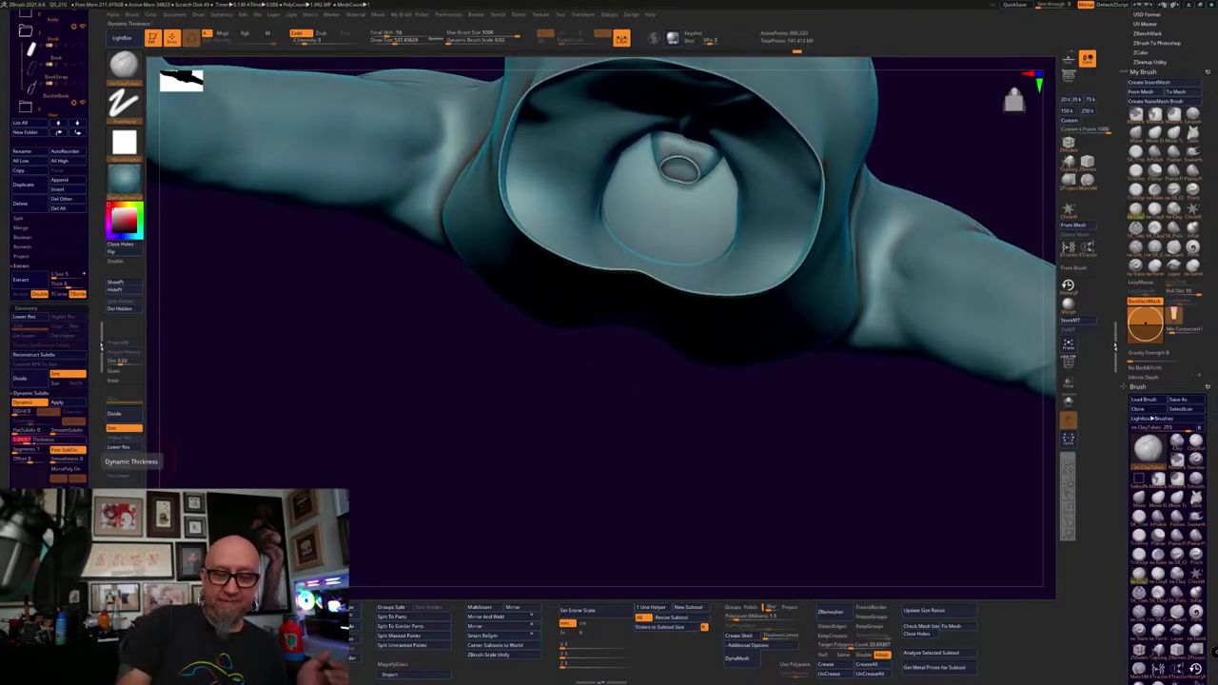
drag(28, 440, 31, 440)
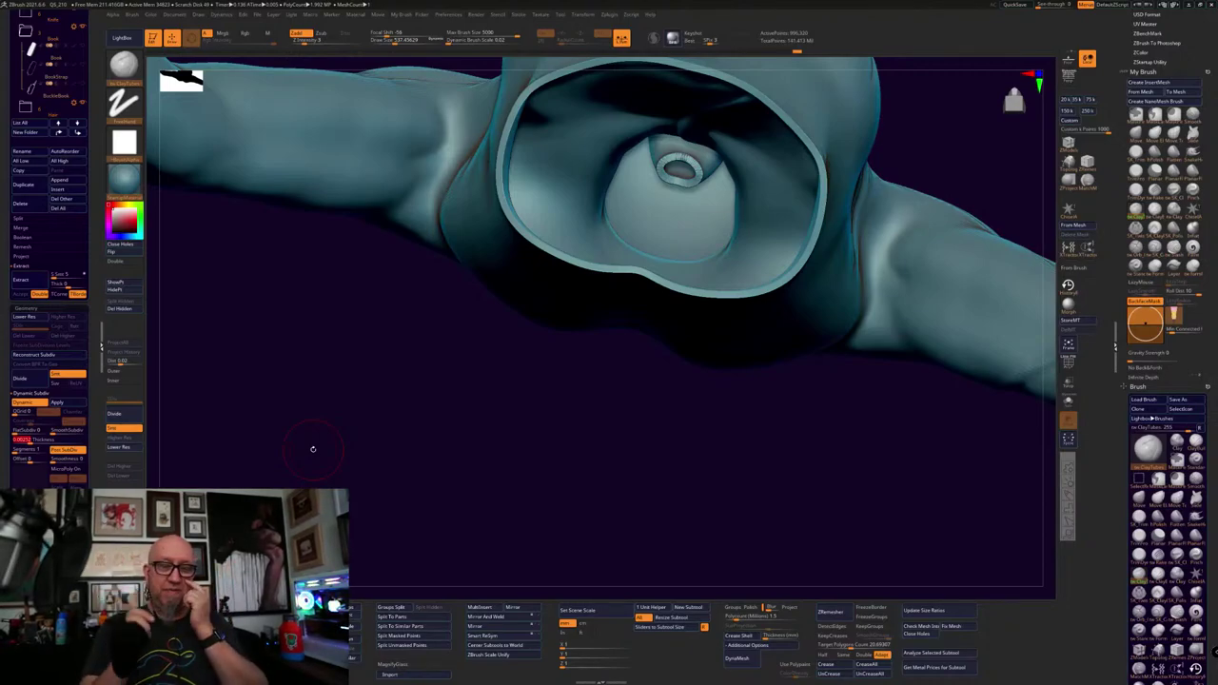
Examine the thickened body's chest, face and arms from the front and its open torso from below
drag(653, 422, 651, 555)
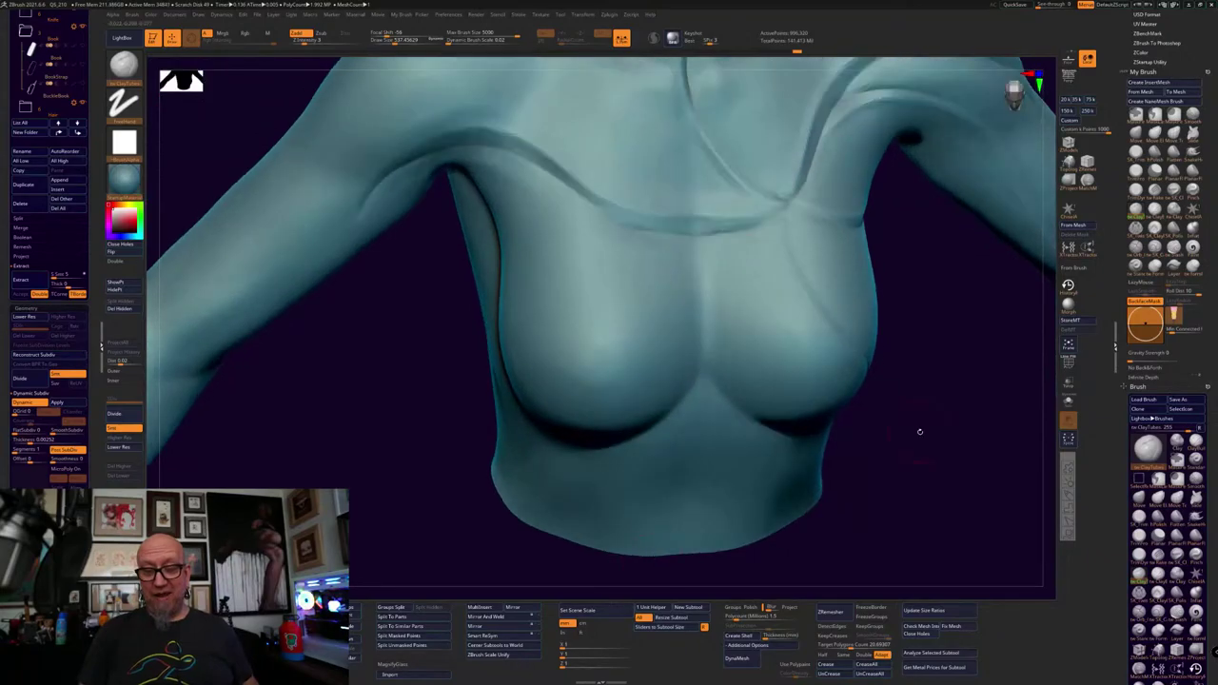
alt+drag(919, 429, 690, 497)
drag(694, 561, 700, 493)
alt+drag(628, 508, 761, 529)
alt+drag(788, 380, 747, 638)
alt+drag(698, 204, 674, 293)
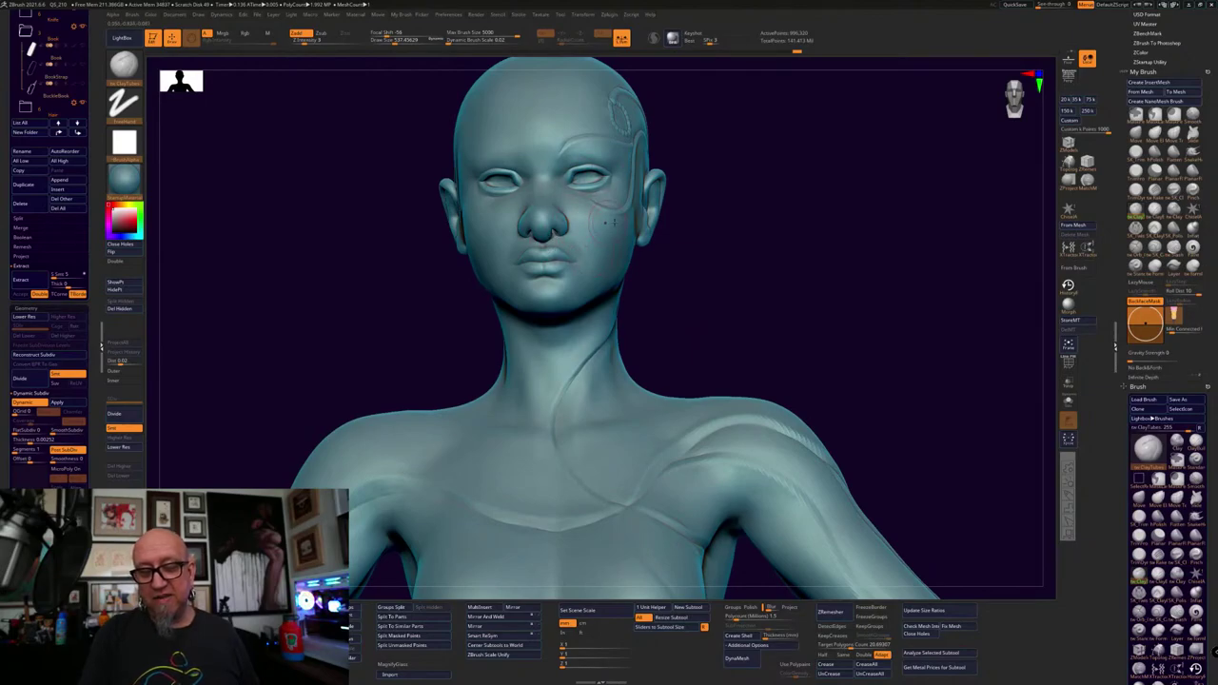
mouse_move(782, 253)
mouse_down()
mouse_move(788, 294)
mouse_move(726, 237)
mouse_move(725, 195)
mouse_up()
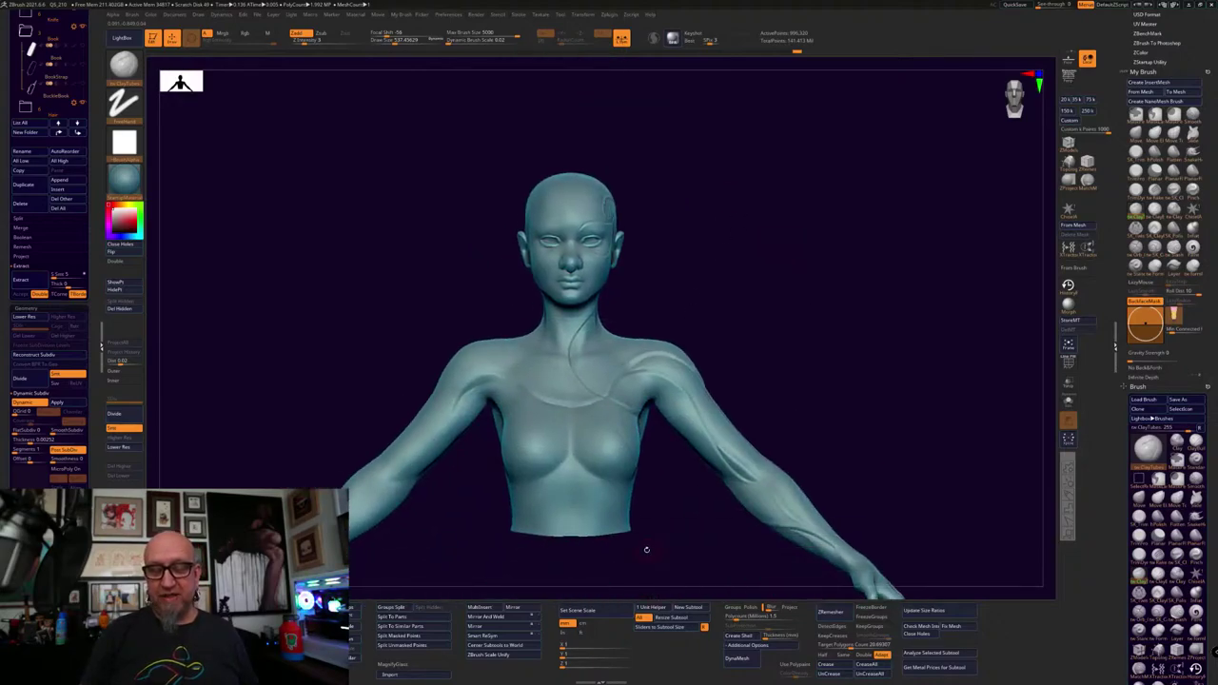
drag(646, 549, 651, 628)
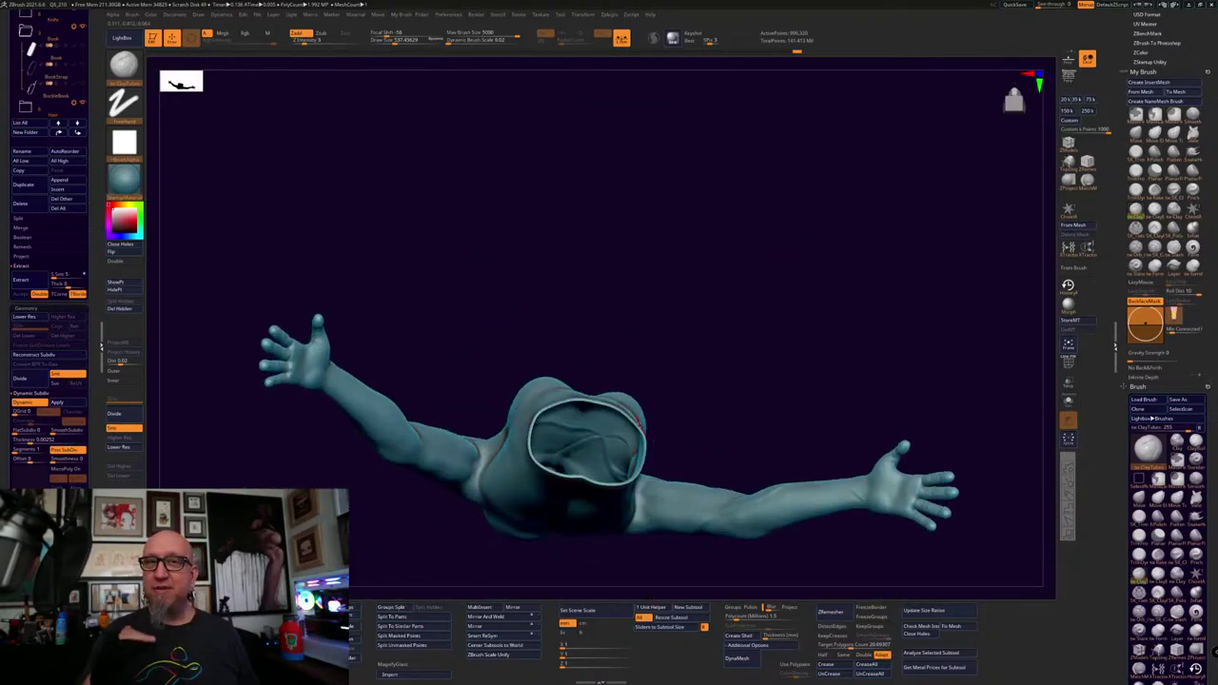
shift+drag(693, 386, 746, 430)
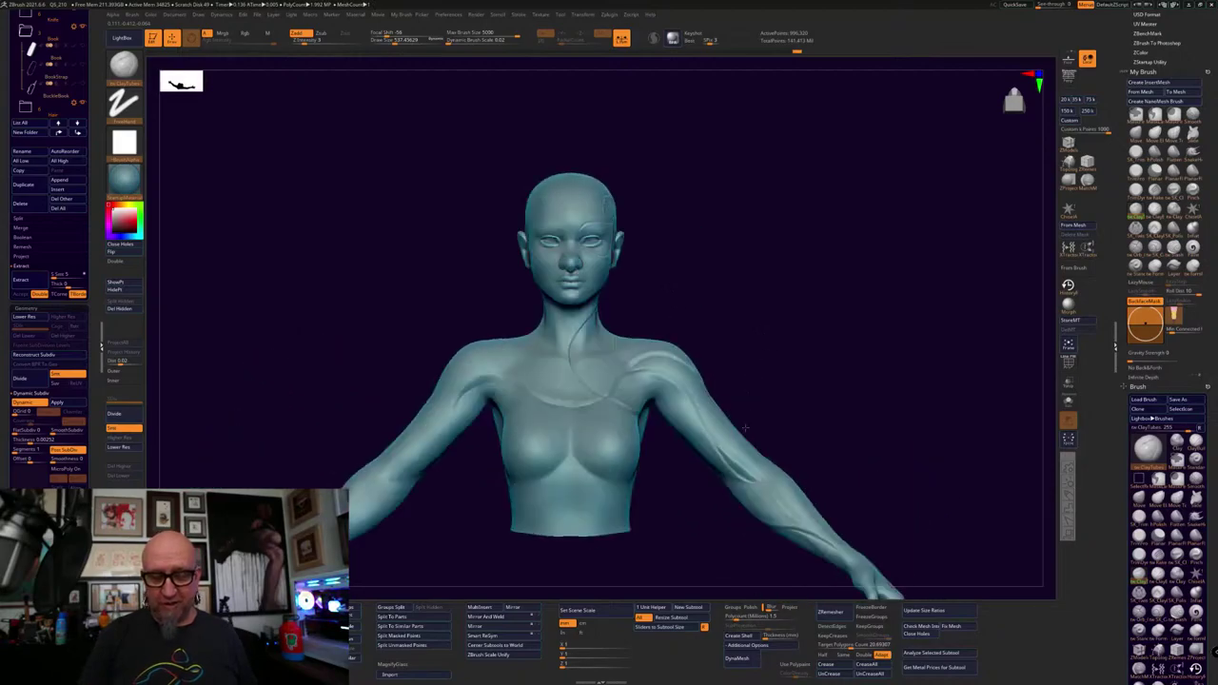
Undo the last dynamic thickness increases on the upper-body mesh
key(ctrl+z)
key(ctrl+z)
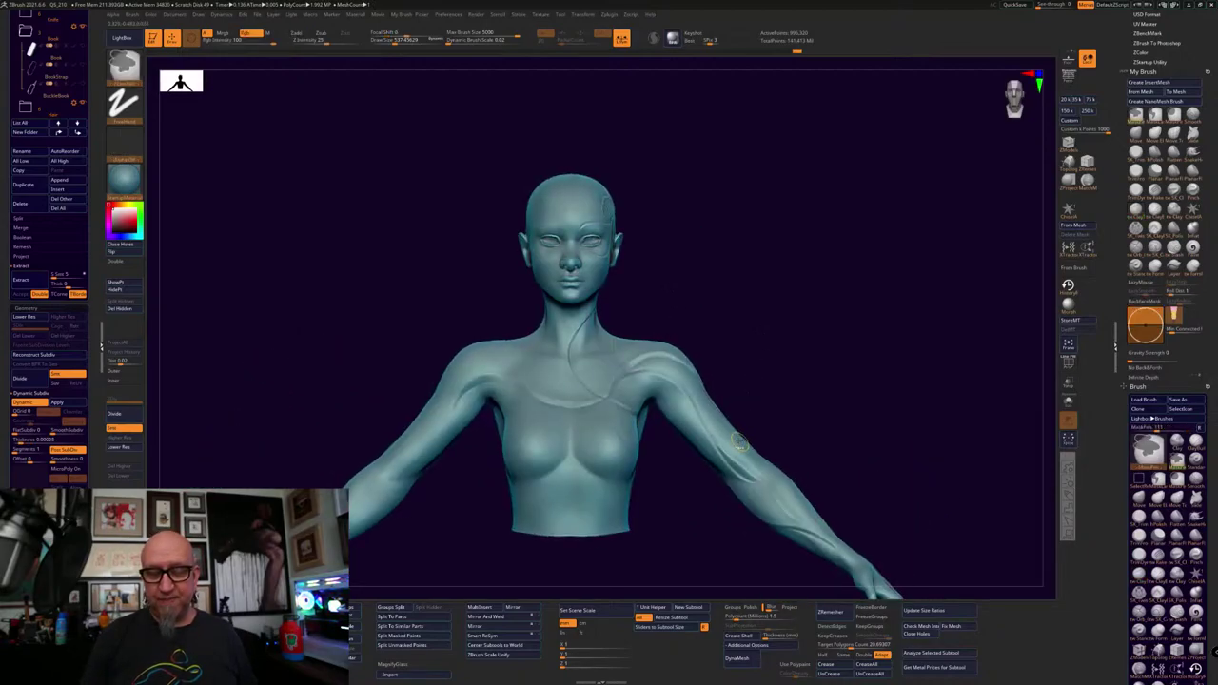
key(ctrl+z)
key(ctrl+shift+z)
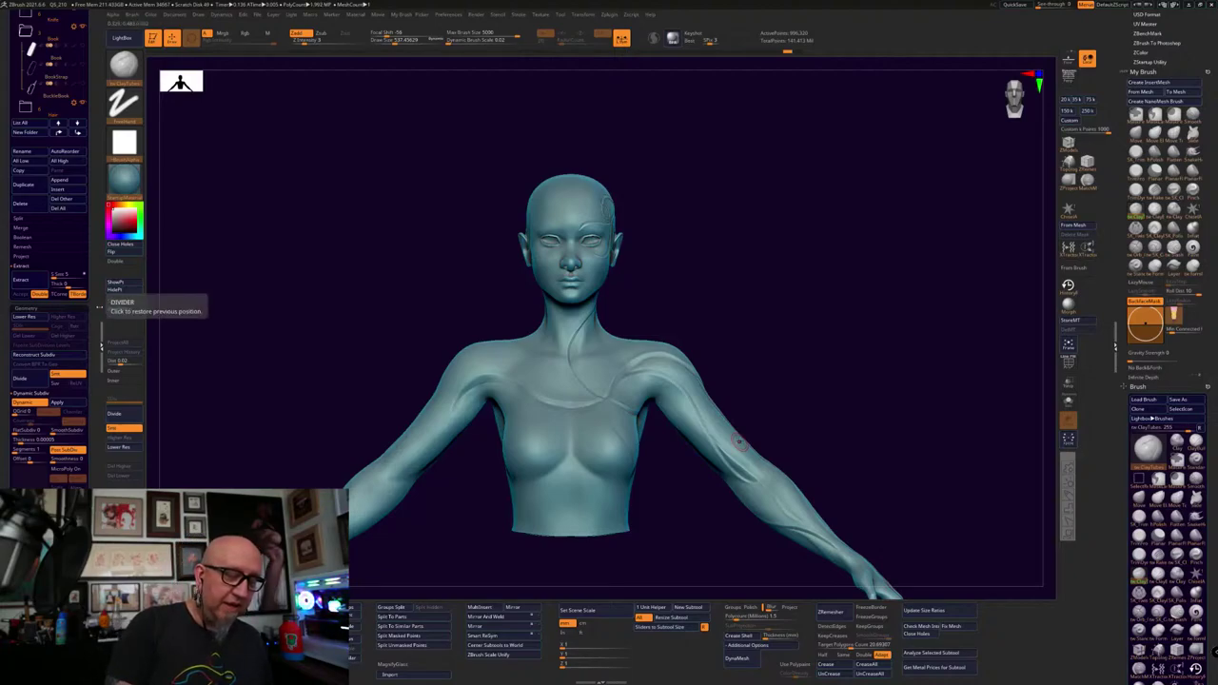
Try a dynamic thickness of 0.00036 on the upper-body mesh and check the neck and face up close
scroll(88, 181, up, 5)
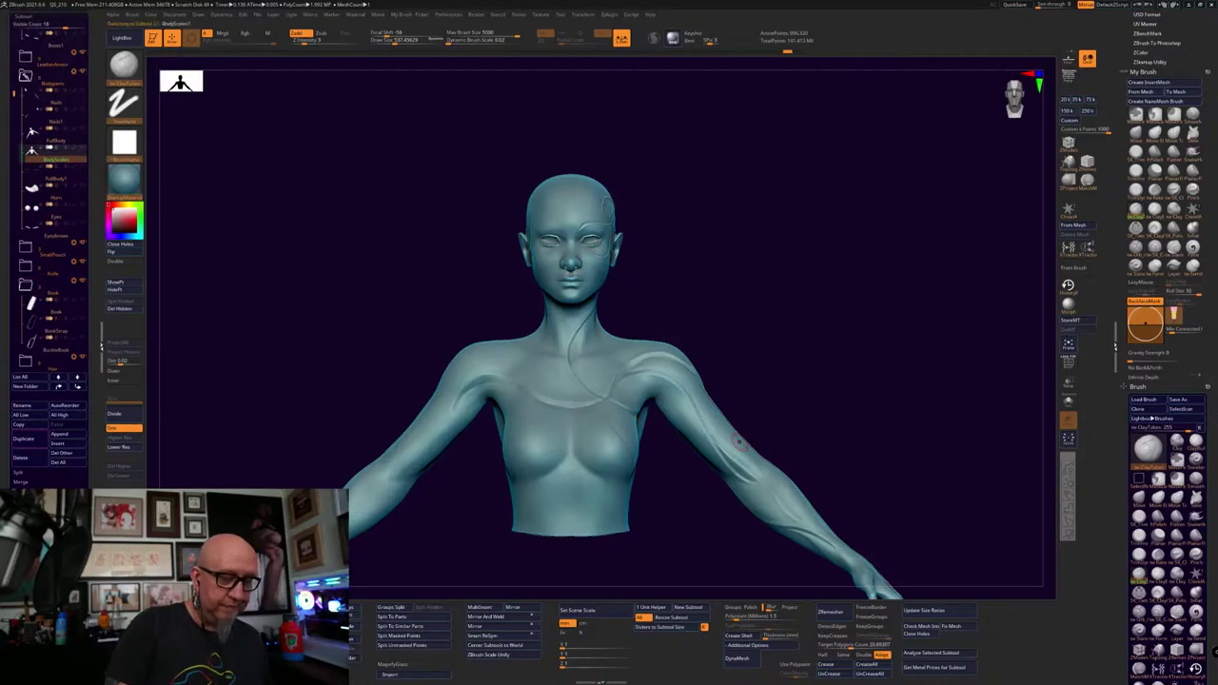
alt+drag(230, 444, 232, 359)
drag(95, 628, 95, 453)
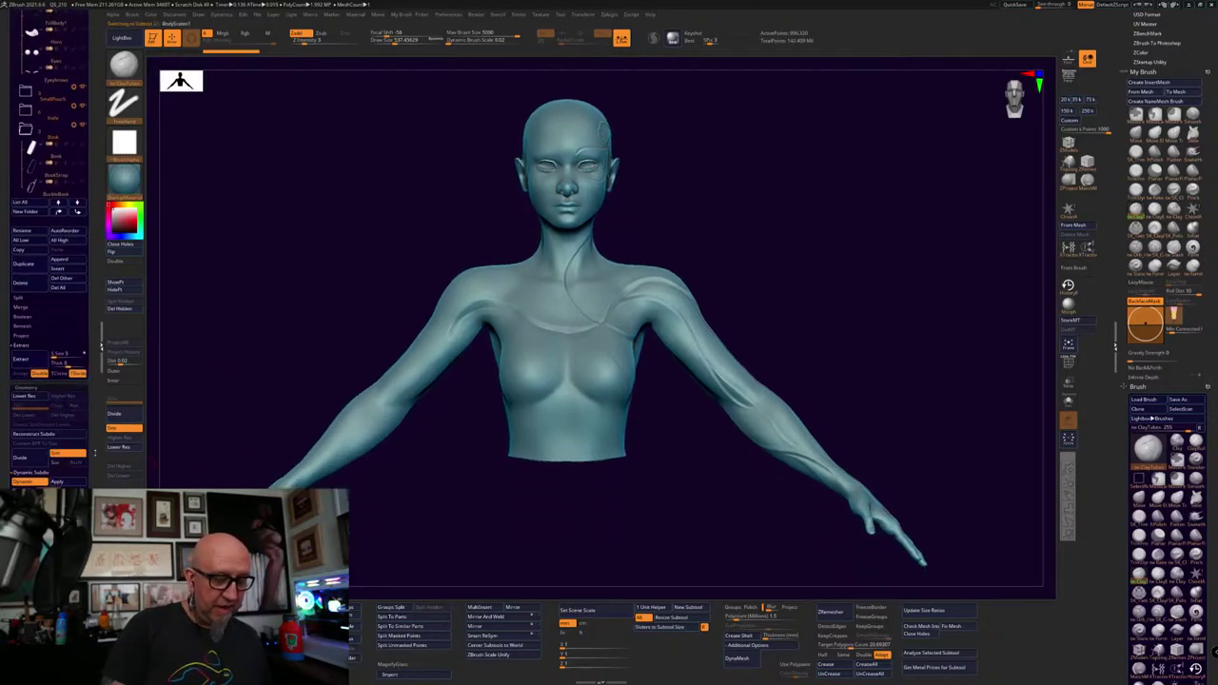
scroll(93, 453, down, 5)
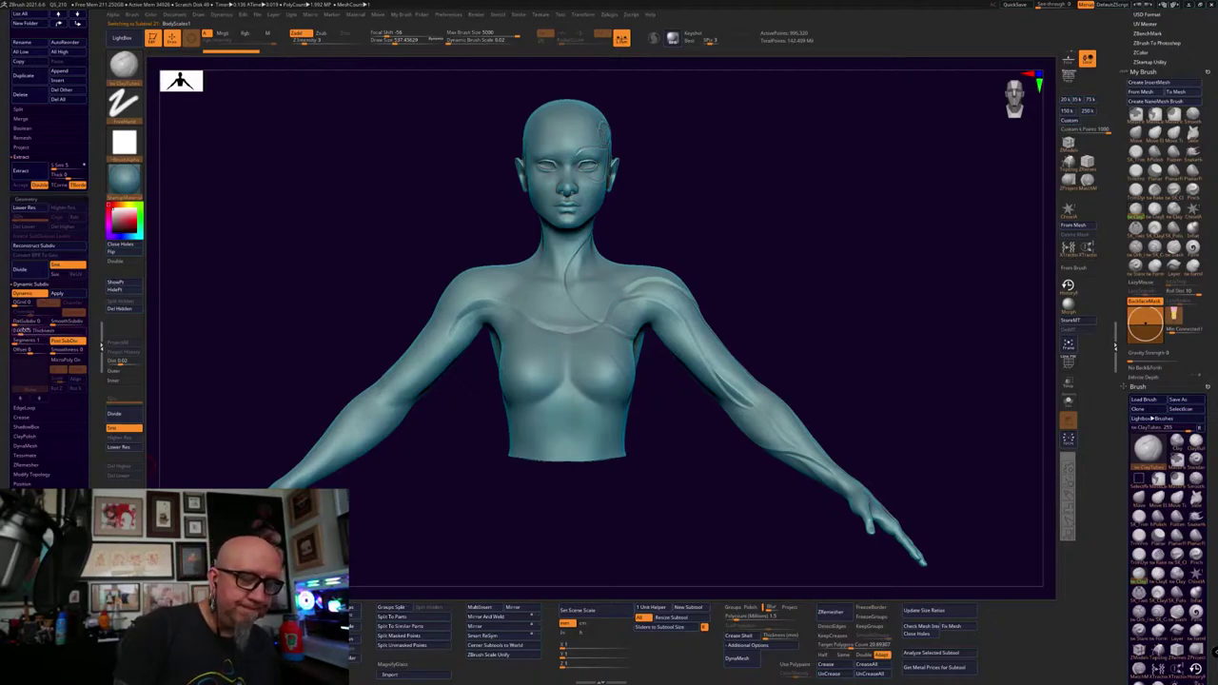
drag(29, 332, 24, 332)
drag(188, 475, 214, 609)
drag(751, 371, 778, 255)
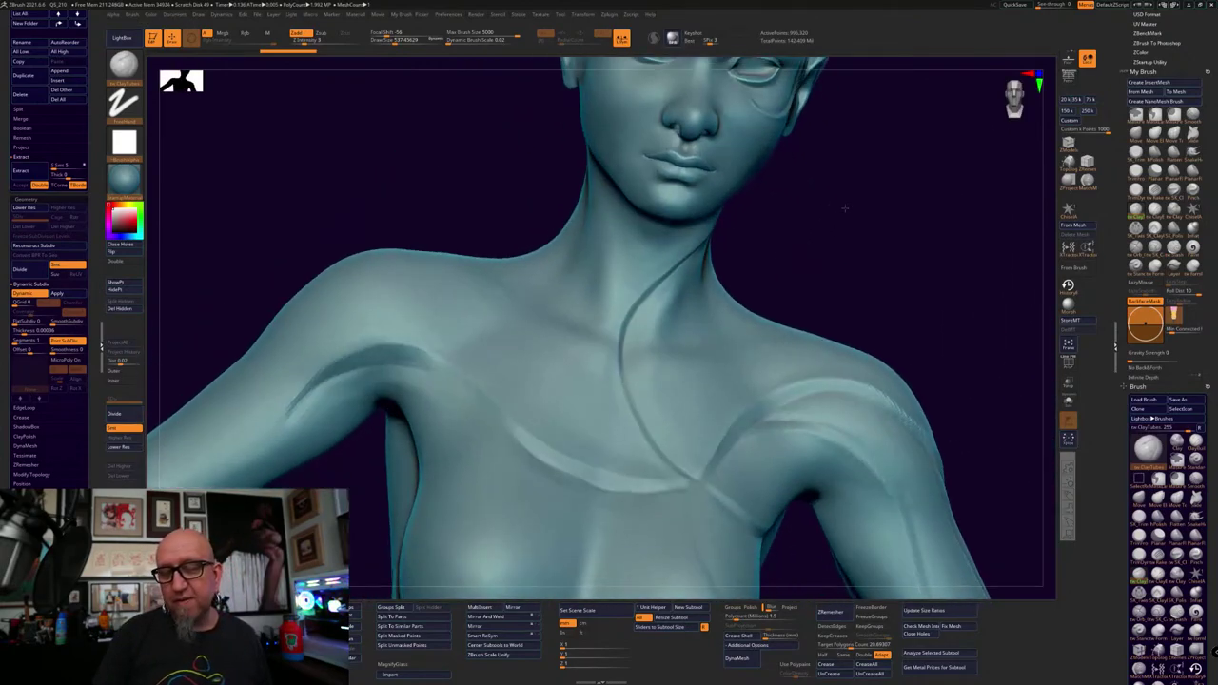
alt+drag(843, 203, 705, 306)
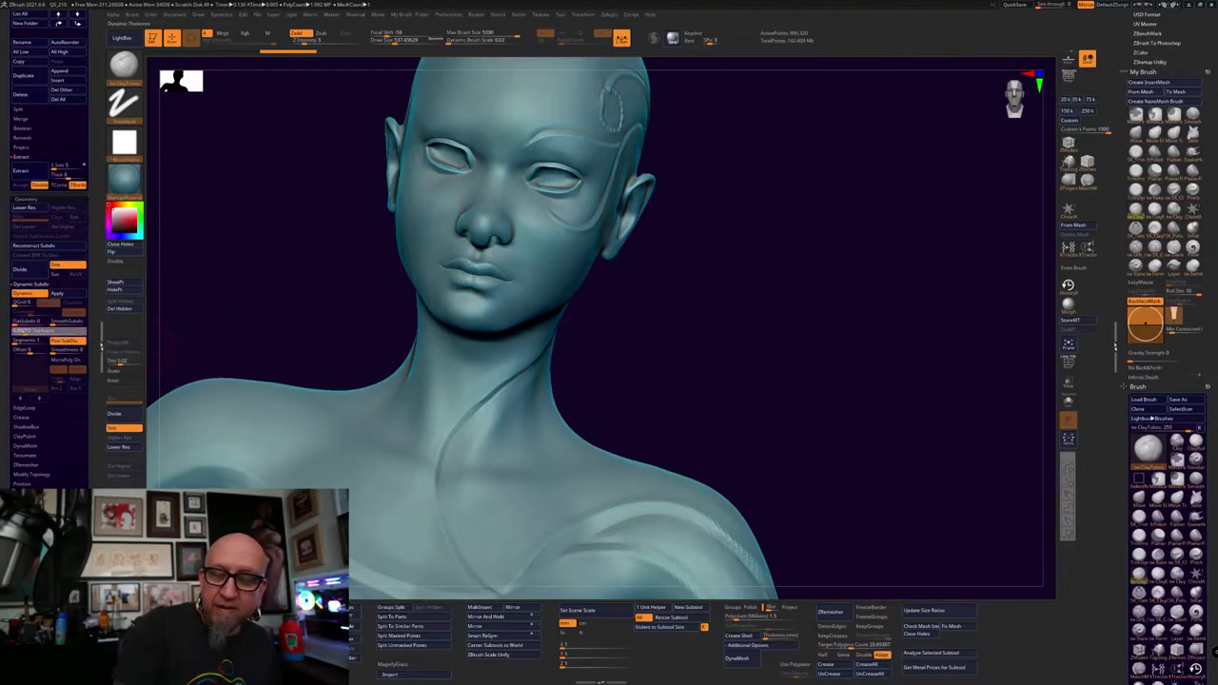
Set the upper-body mesh's dynamic thickness to 0.00114 and bring the face into a frontal view
click(102, 347)
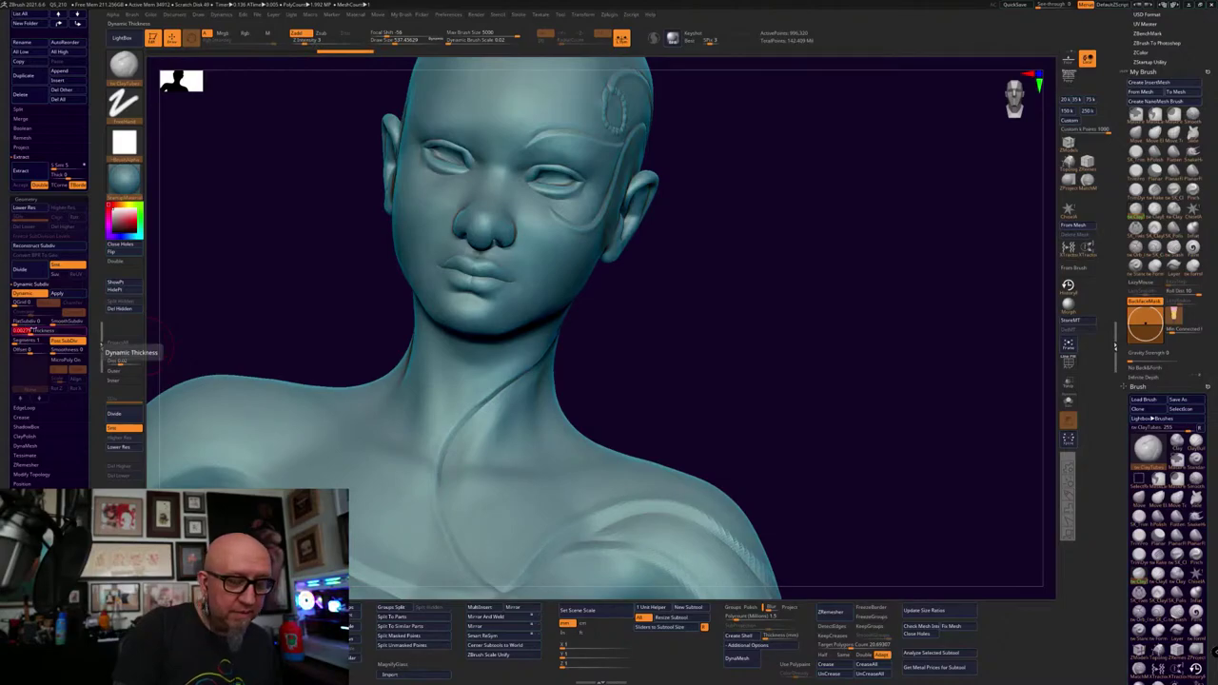
drag(30, 331, 26, 331)
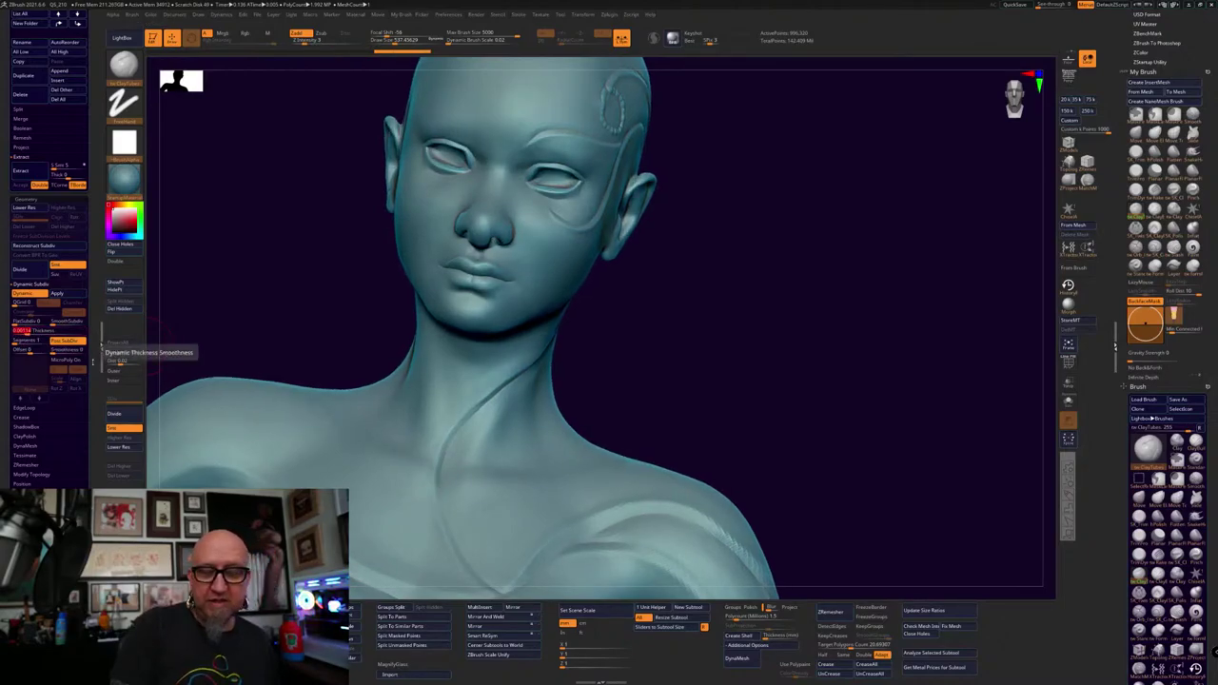
mouse_move(707, 353)
mouse_down()
mouse_move(676, 332)
mouse_move(685, 380)
mouse_move(797, 408)
mouse_move(729, 389)
mouse_move(739, 383)
mouse_move(679, 397)
mouse_up()
Smooth the face around the eyes, nose and lips with the Smooth Stronger brush
key(shift)
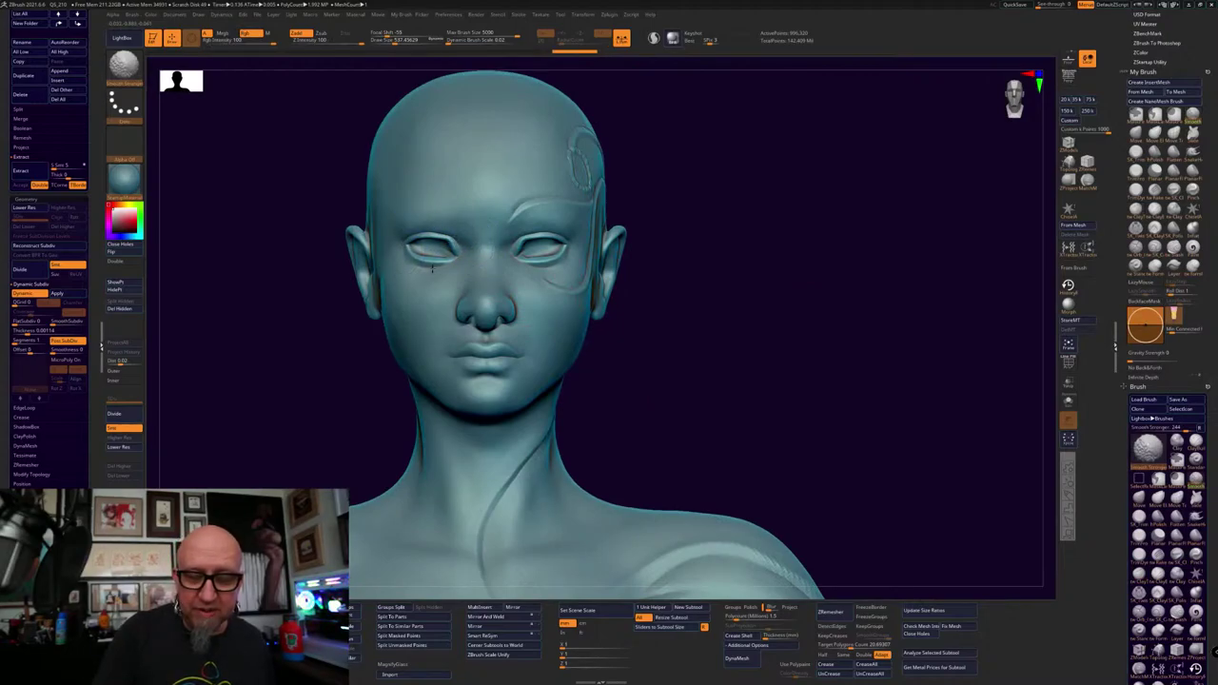
key(shift)
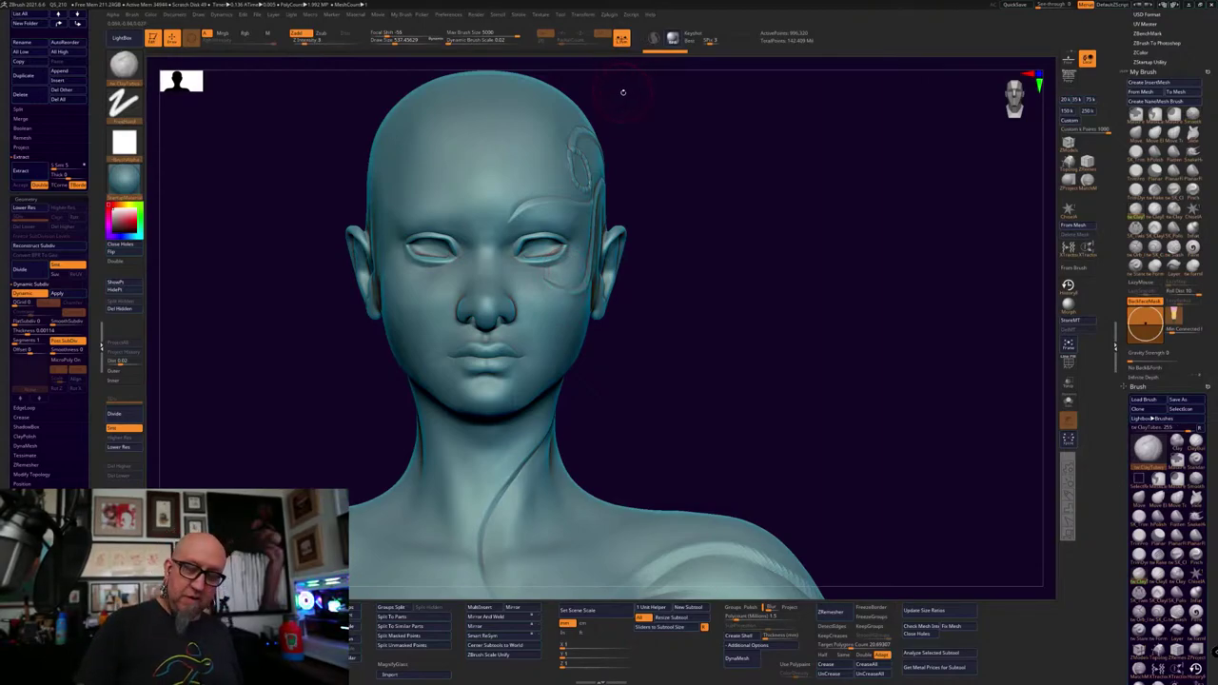
key(shift)
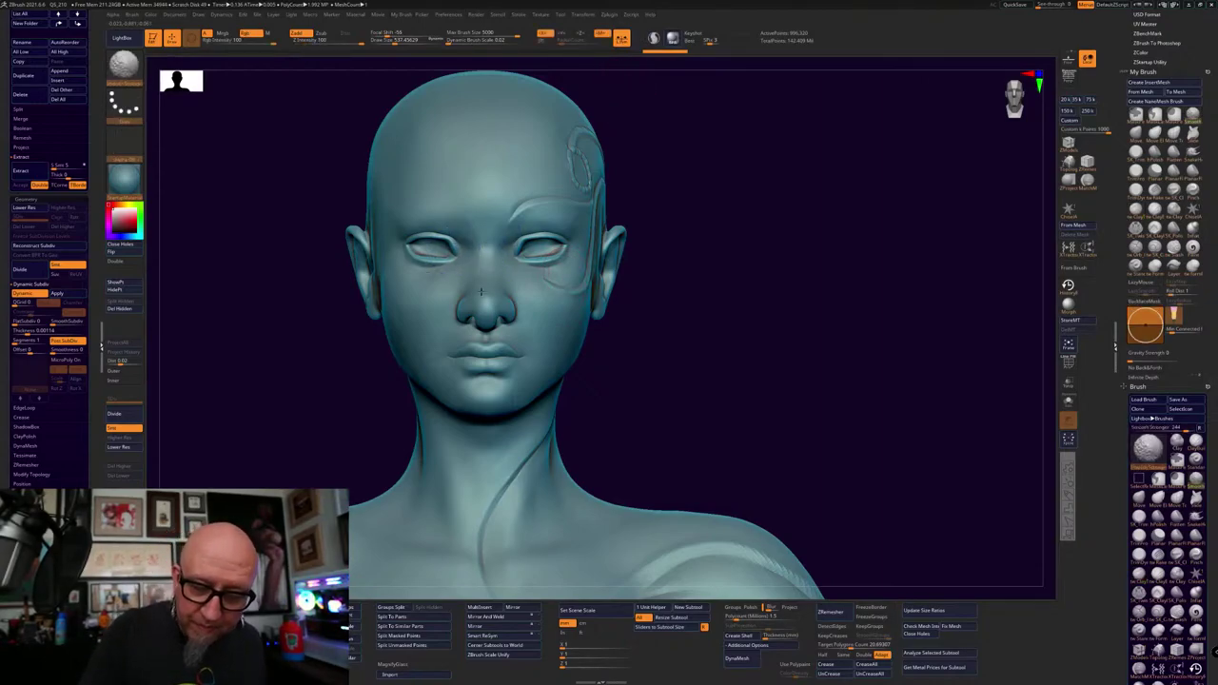
shift+drag(481, 292, 463, 314)
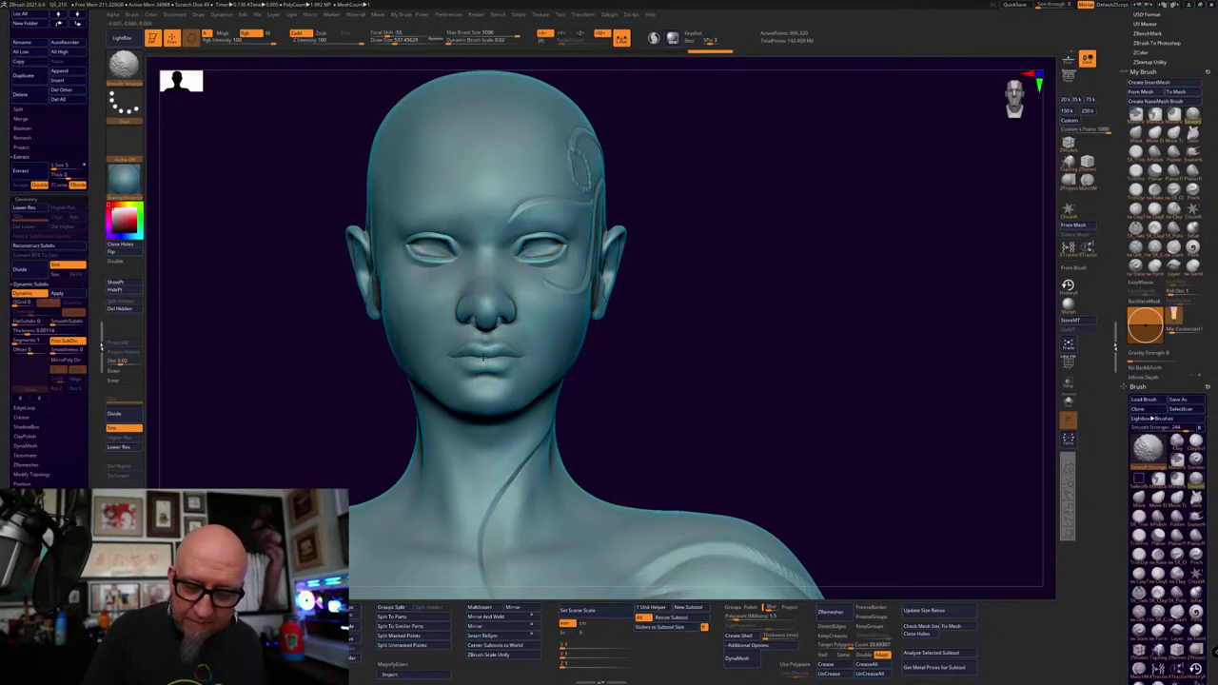
shift+drag(497, 339, 502, 333)
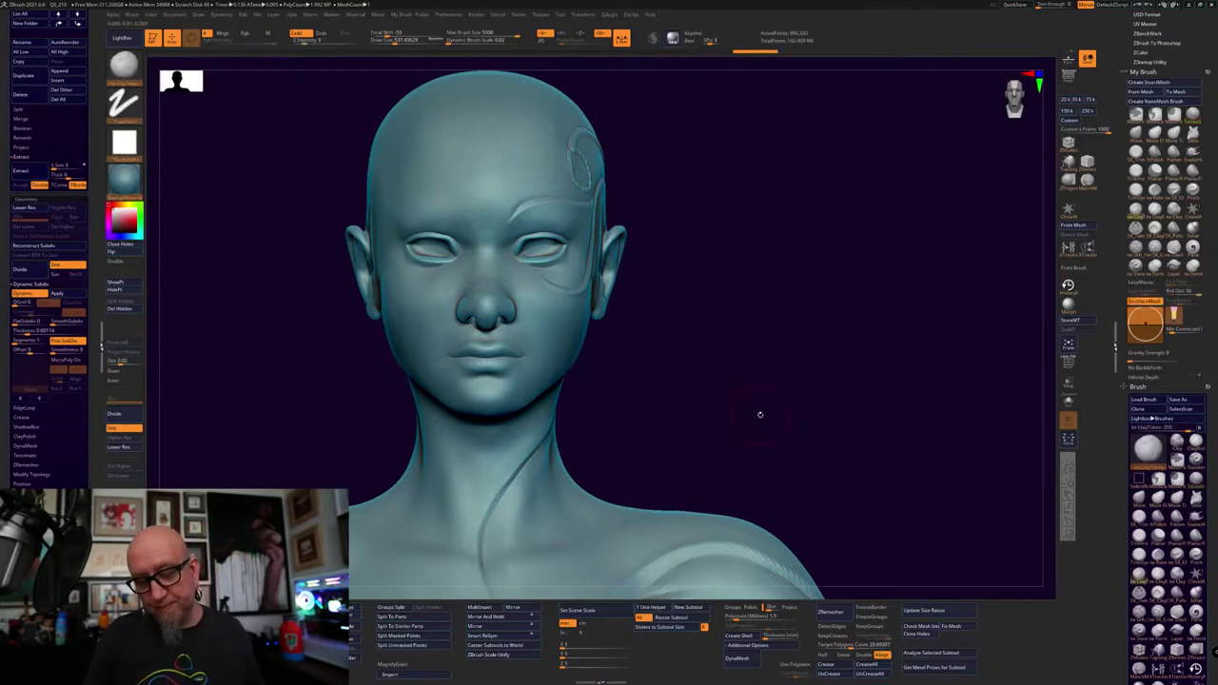
alt+drag(724, 433, 747, 404)
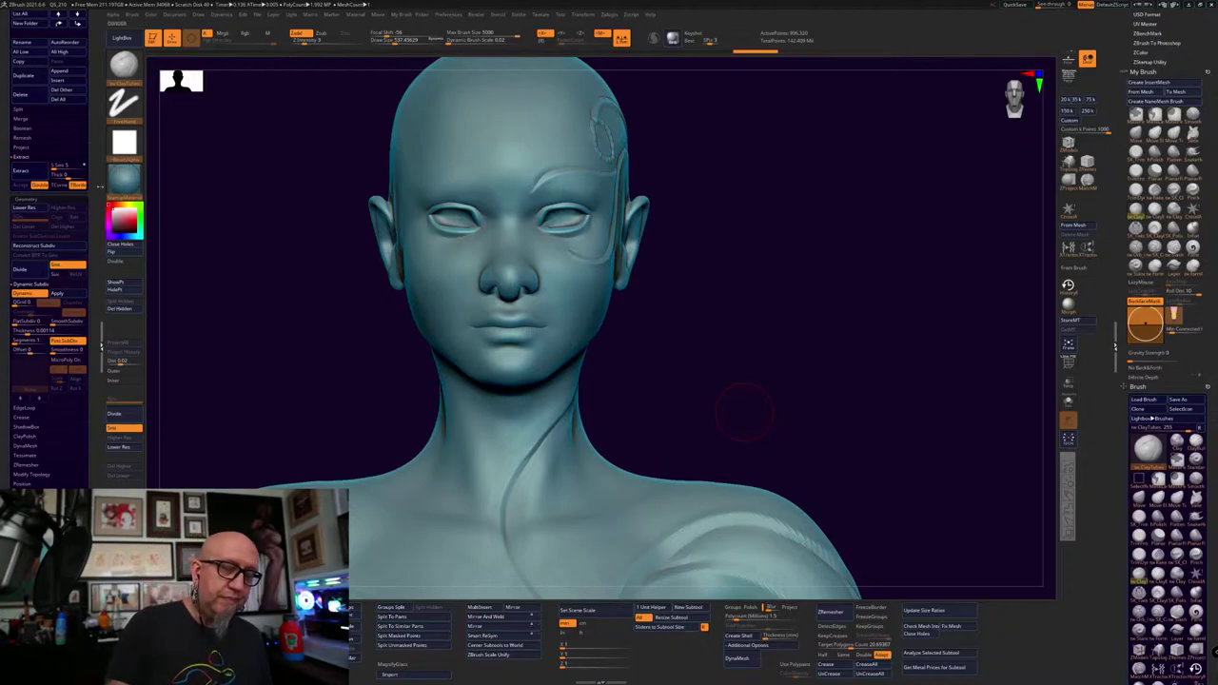
Show the mesh's polygroups with the wireframe display while viewing the torso opening from below
scroll(102, 345, up, 3)
drag(743, 412, 754, 147)
drag(708, 526, 711, 514)
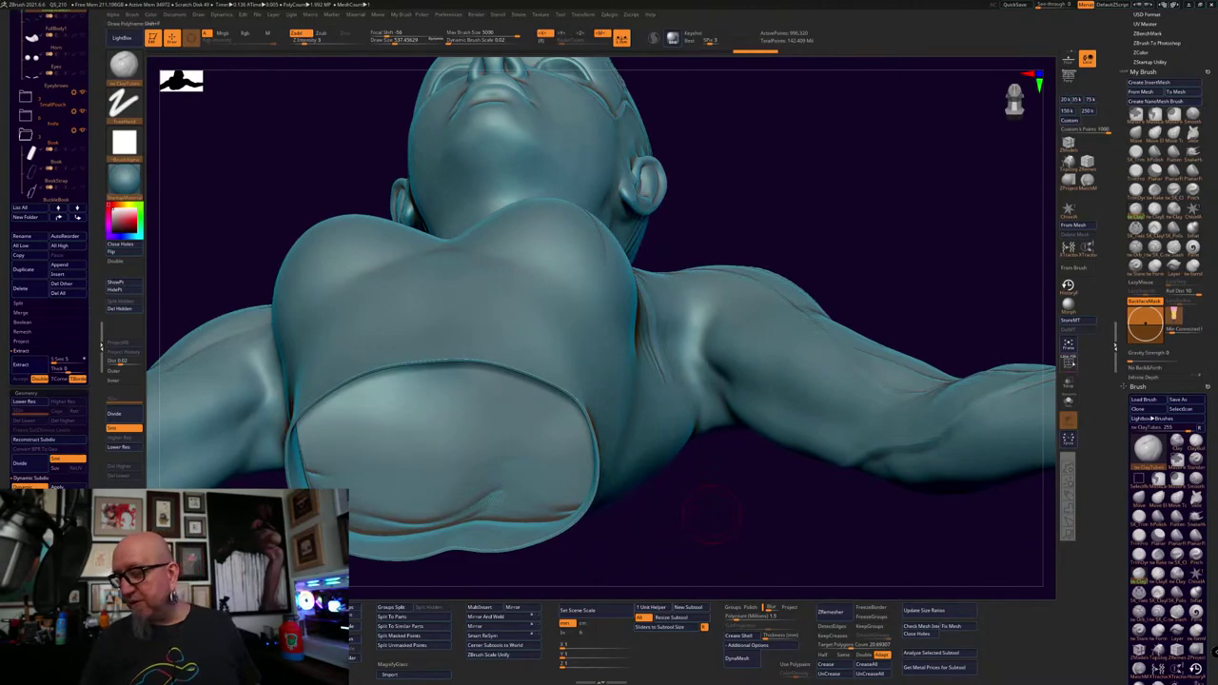
click(1072, 363)
mouse_move(720, 461)
mouse_down()
mouse_move(720, 542)
mouse_move(721, 481)
mouse_move(614, 436)
mouse_up()
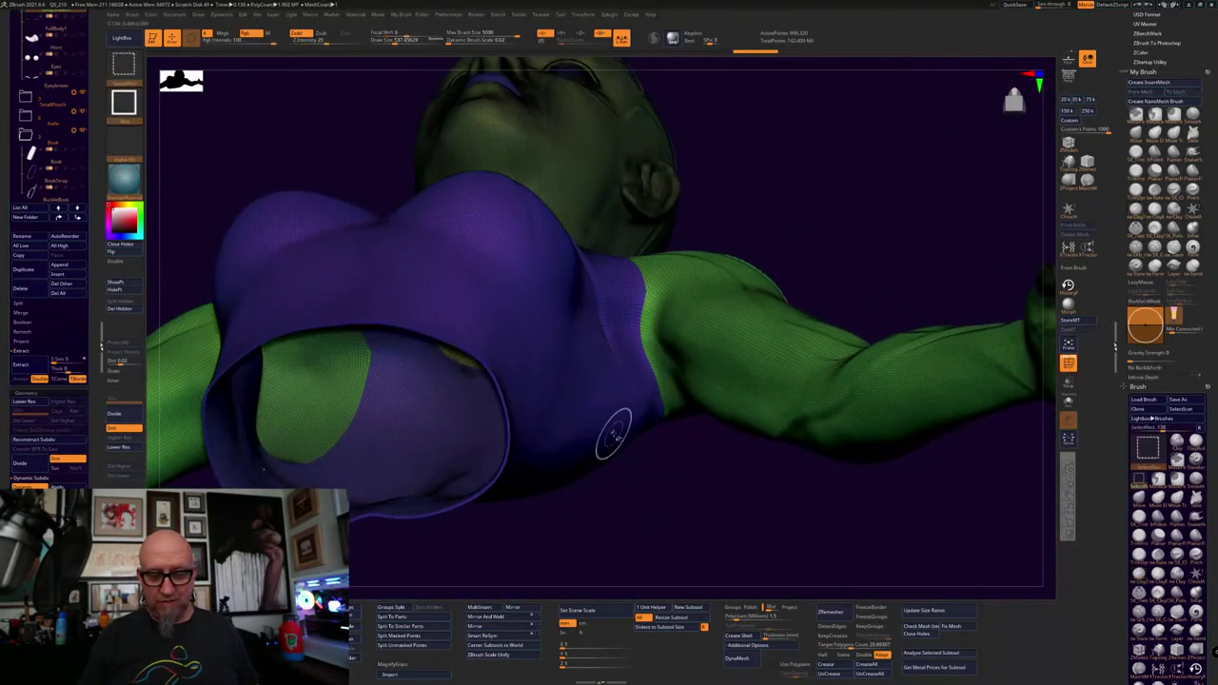
Isolate the torso polygroup, mask it and show the whole upper body again
ctrl+shift+click(614, 436)
drag(620, 479, 634, 571)
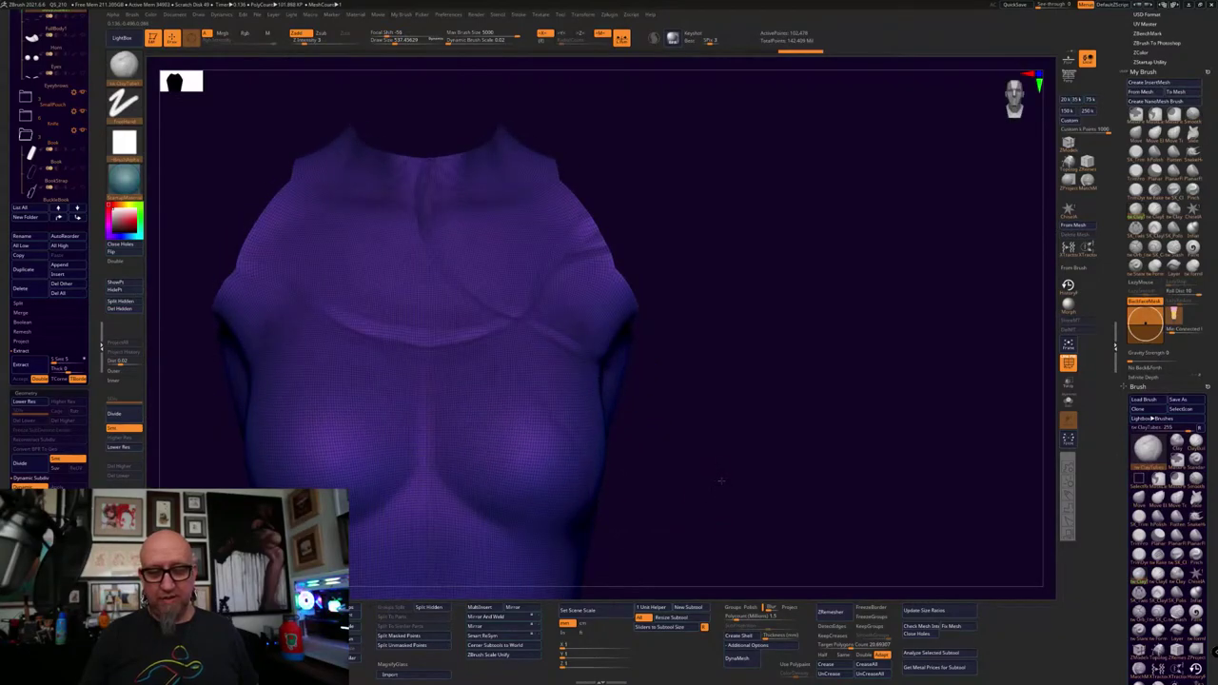
alt+drag(721, 480, 712, 367)
ctrl+drag(775, 245, 430, 547)
ctrl+shift+click(752, 512)
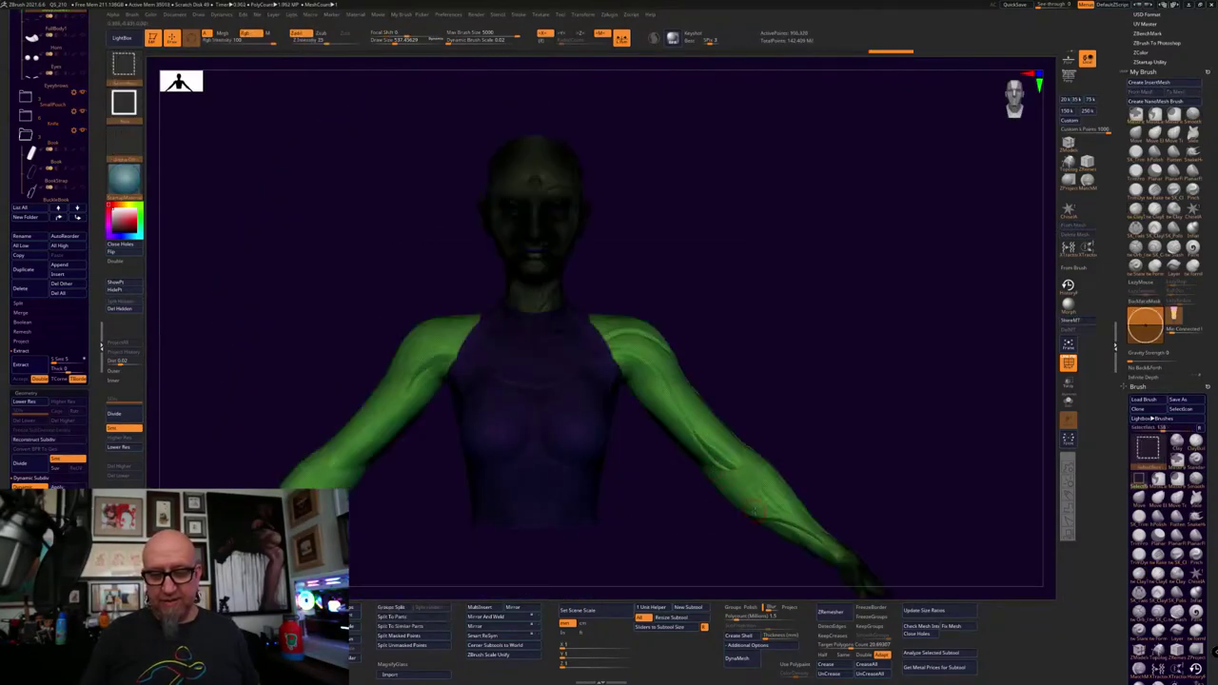
Isolate the arms' polygroup, mask it and bring back the rest of the body
ctrl+shift+click(753, 507)
ctrl+shift+drag(1006, 250, 155, 592)
alt+drag(523, 554, 533, 429)
ctrl+shift+click(653, 294)
alt+drag(730, 159, 705, 356)
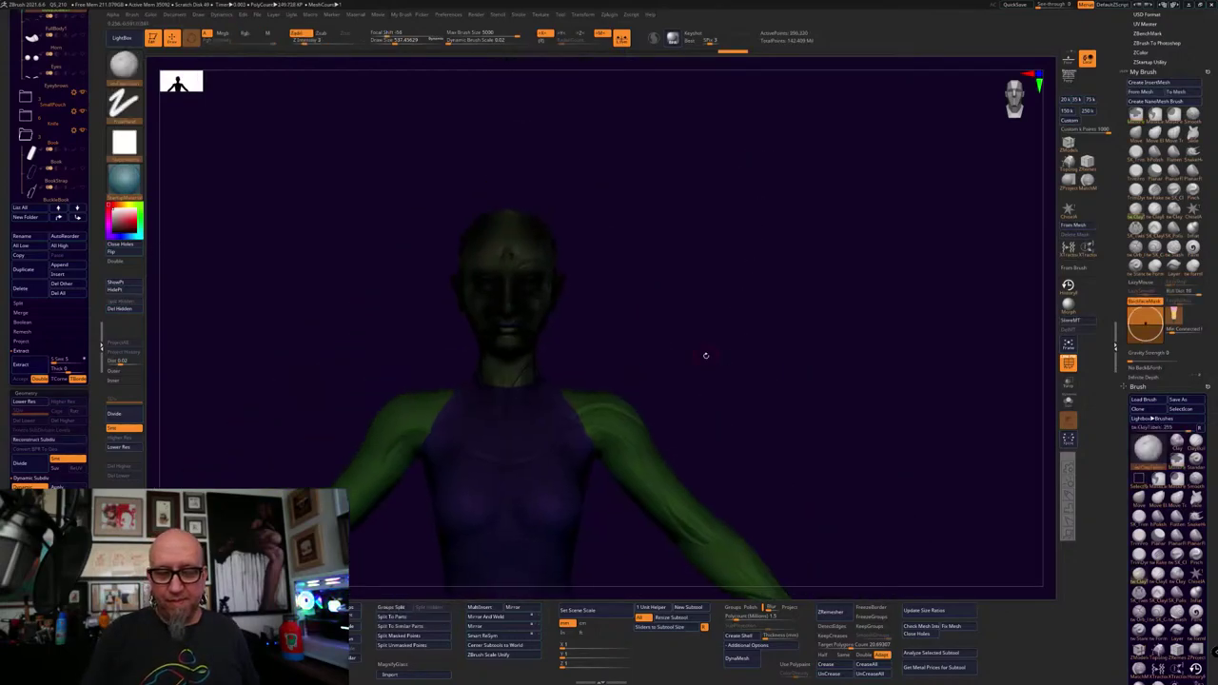
Isolate the head polygroup, mask it and restore the full mesh with the face in view
ctrl+shift+click(535, 357)
ctrl+drag(733, 133, 345, 501)
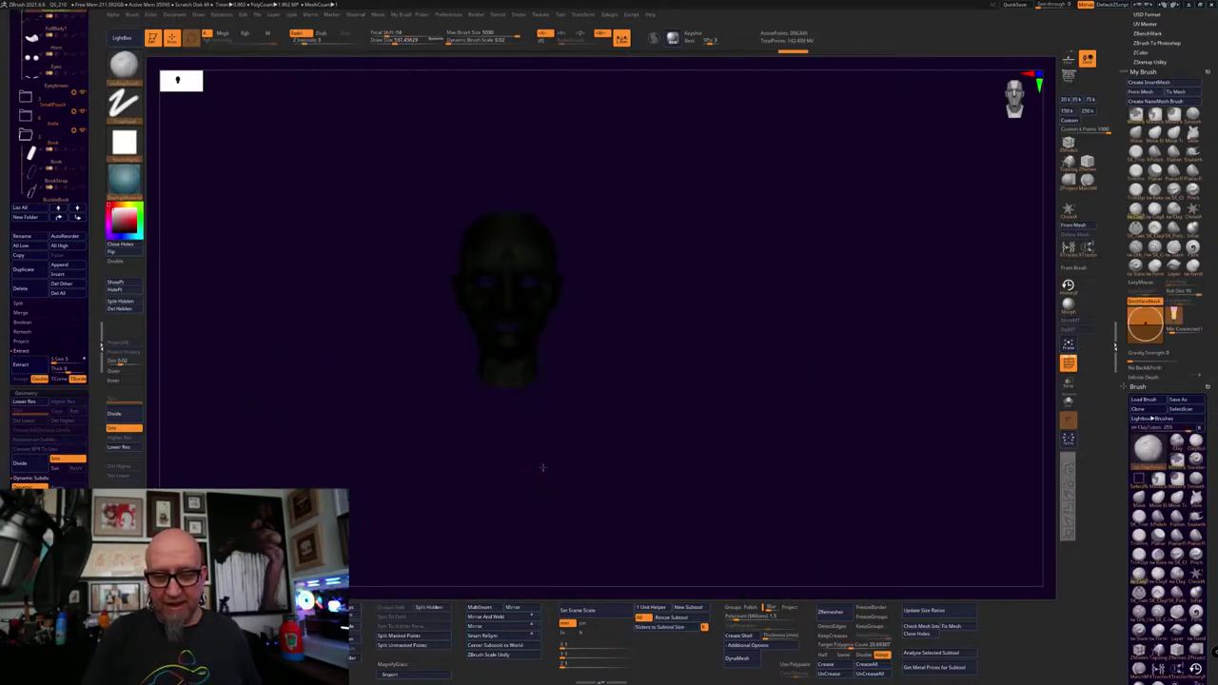
alt+drag(543, 467, 660, 486)
ctrl+shift+click(686, 329)
alt+drag(688, 294, 690, 444)
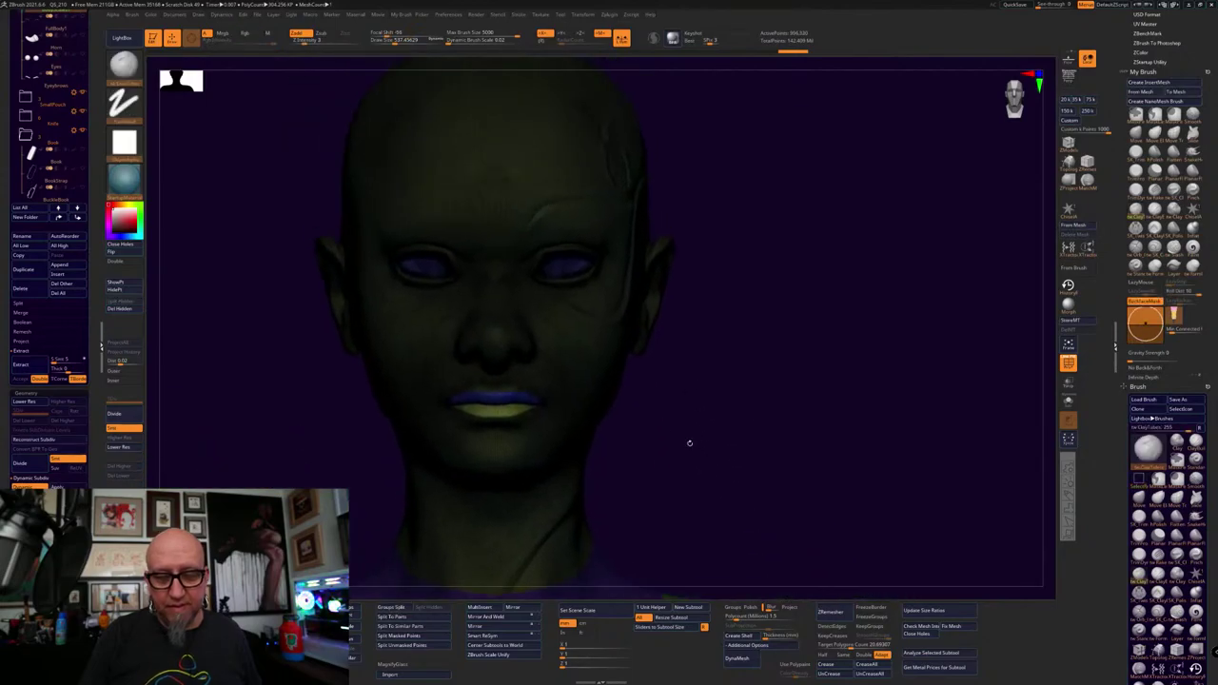
Isolate the eye polygroup, mask it and show the full head again
ctrl+shift+click(574, 273)
ctrl+drag(780, 151, 253, 449)
ctrl+shift+click(641, 439)
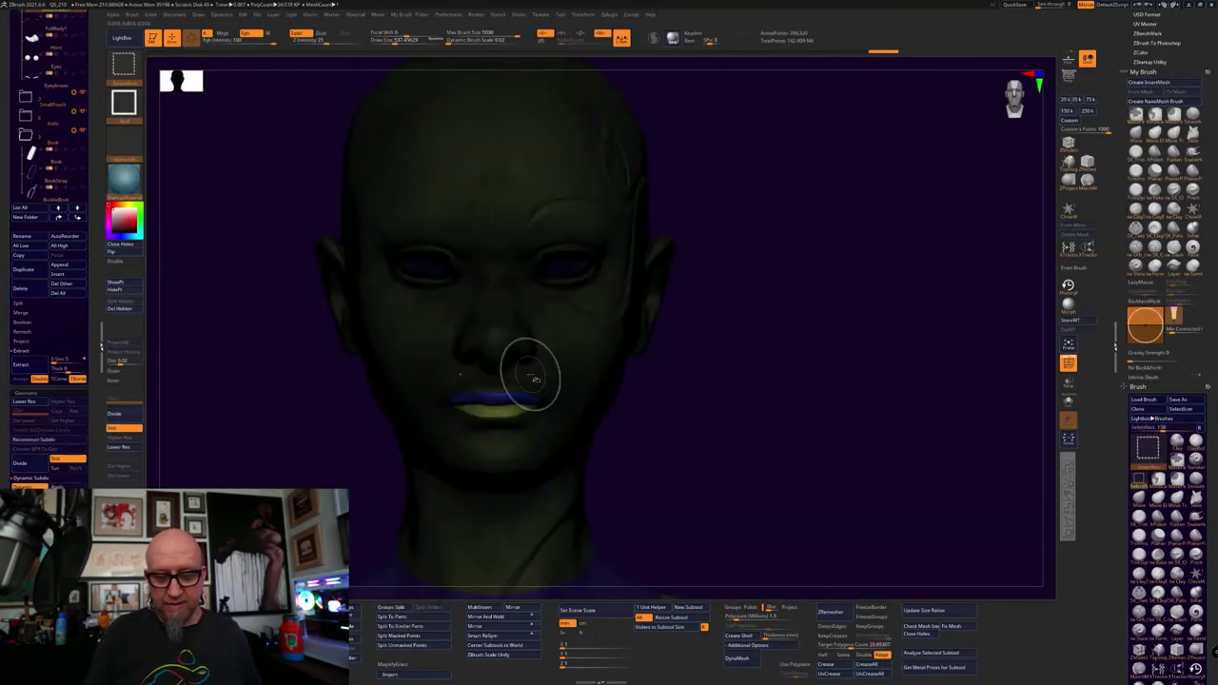
Isolate and mask the mouth's lip polygroups in turn, restoring the full body after each
ctrl+shift+click(506, 393)
ctrl+drag(802, 251, 436, 498)
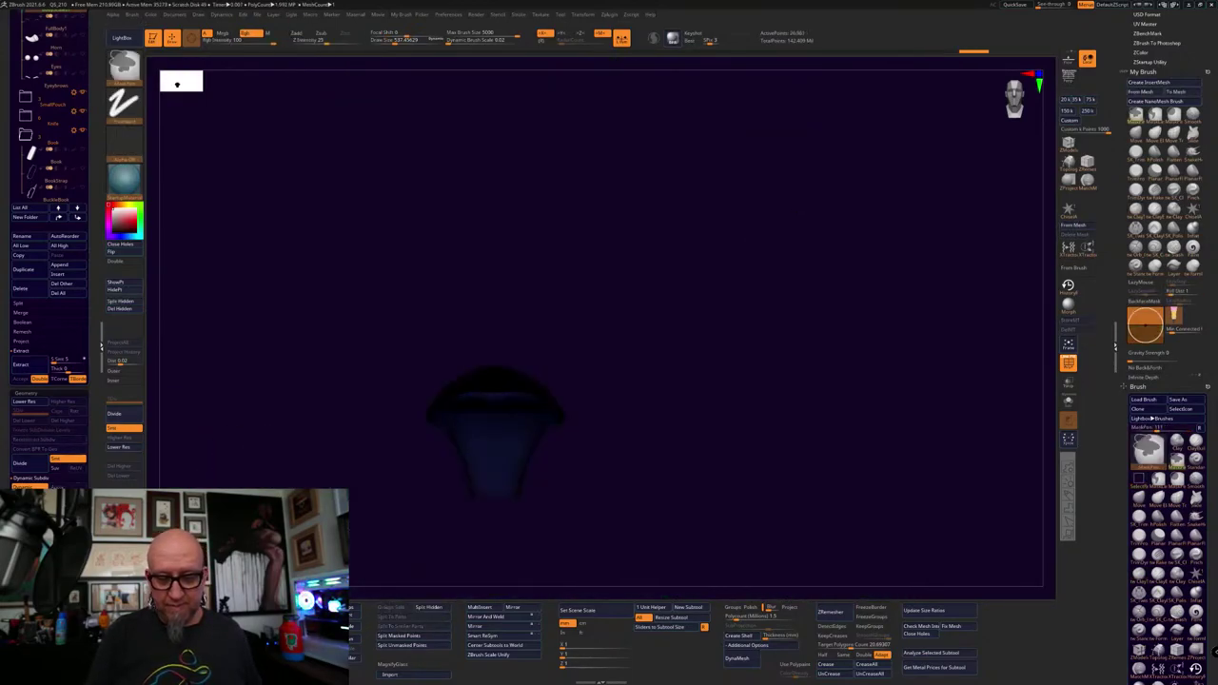
ctrl+shift+click(666, 501)
alt+drag(739, 504, 677, 372)
ctrl+shift+click(456, 299)
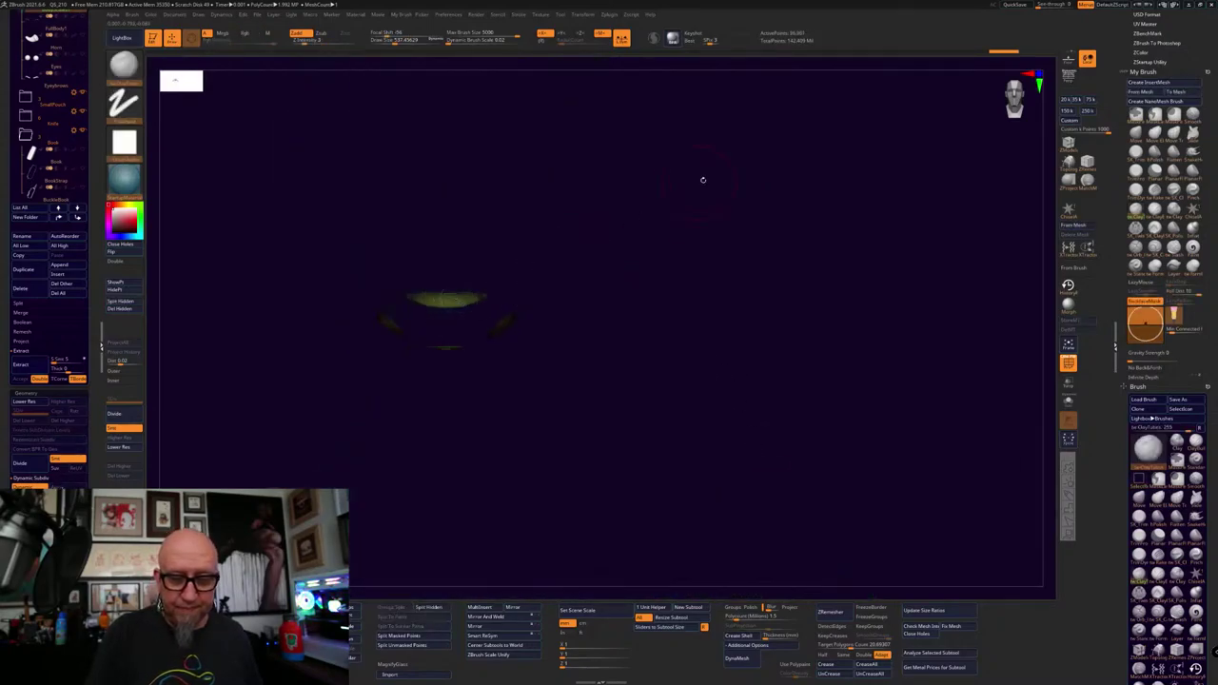
ctrl+shift+click(774, 342)
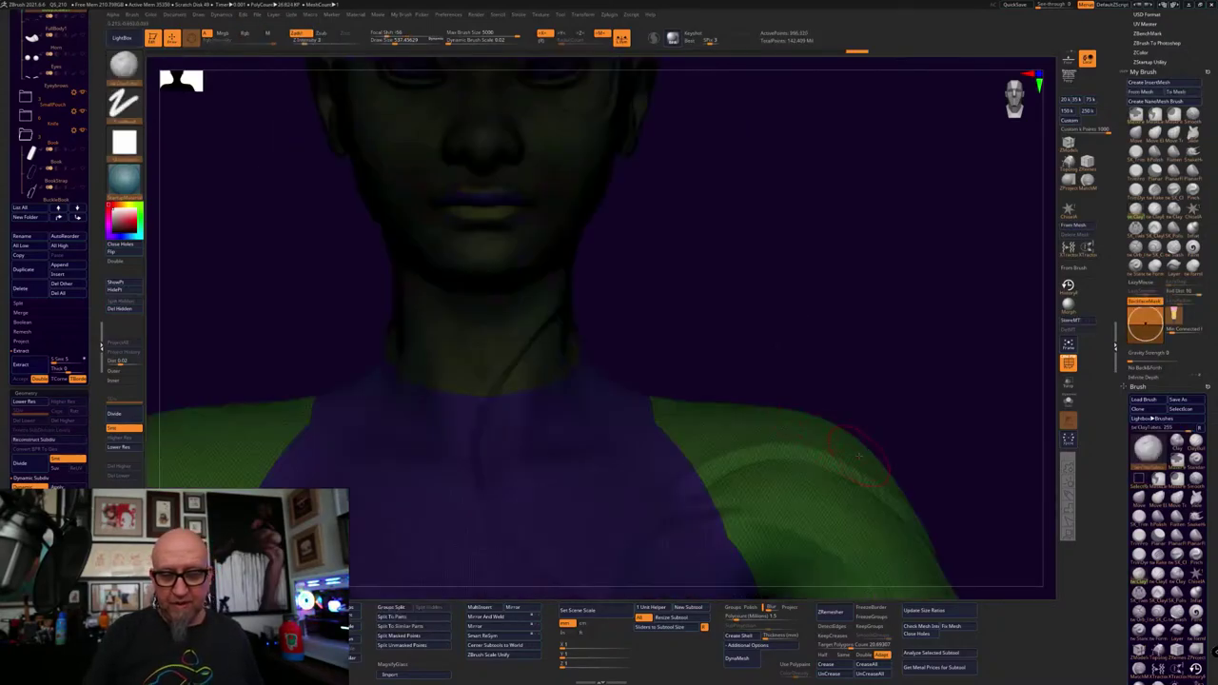
Clear the mask and examine the hollow torso's interior from below before returning to the front
drag(859, 456, 814, 146)
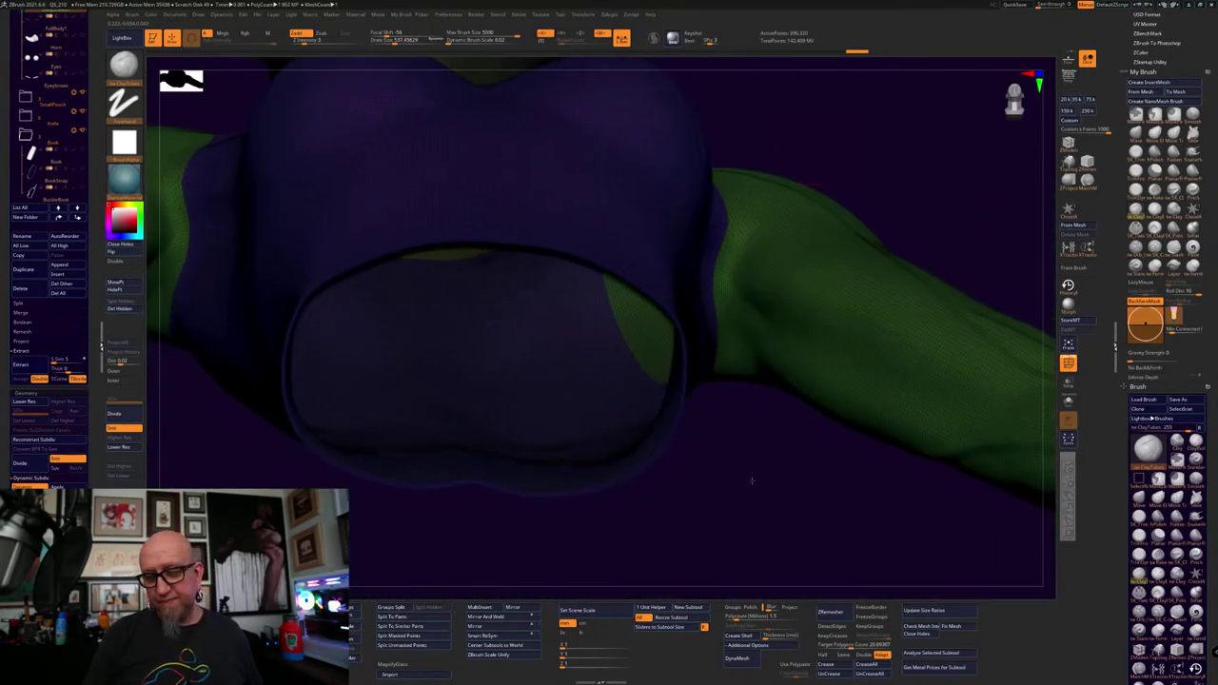
mouse_move(752, 481)
mouse_down()
mouse_move(751, 443)
mouse_move(704, 513)
mouse_move(707, 498)
mouse_up()
key(ctrl+shift)
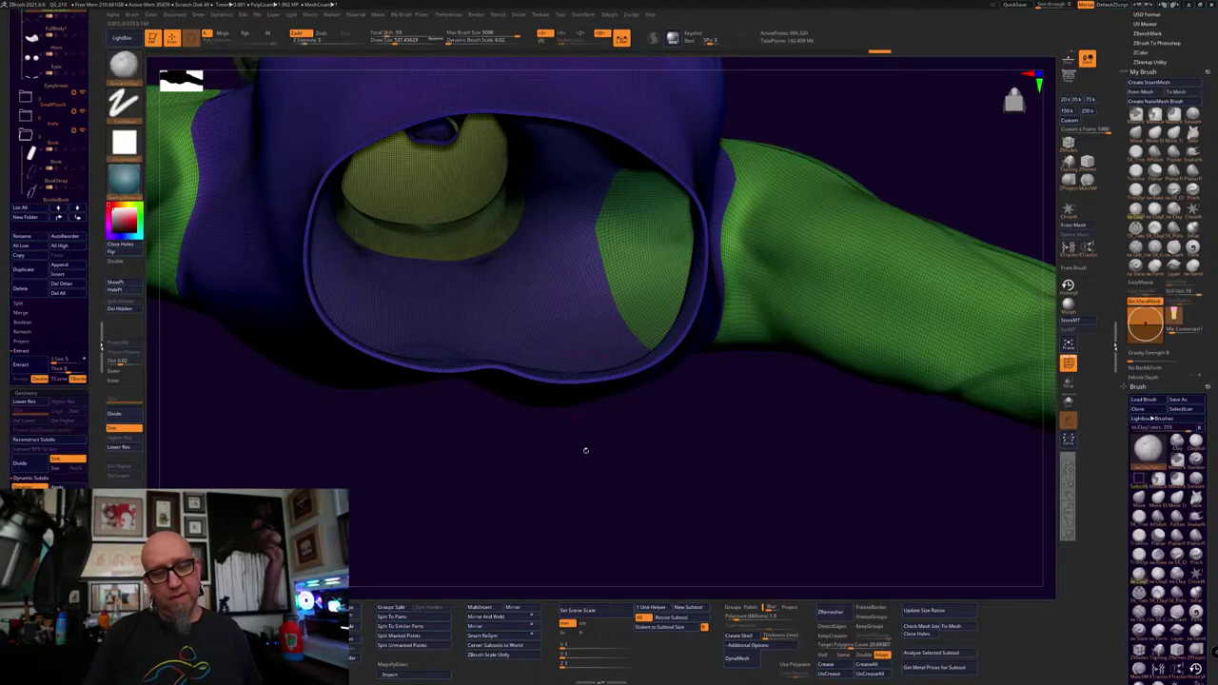
mouse_move(585, 450)
mouse_down()
mouse_move(609, 562)
mouse_move(628, 532)
mouse_up()
mouse_move(924, 273)
alt+mouse_down()
mouse_move(796, 234)
mouse_move(785, 181)
alt+mouse_up()
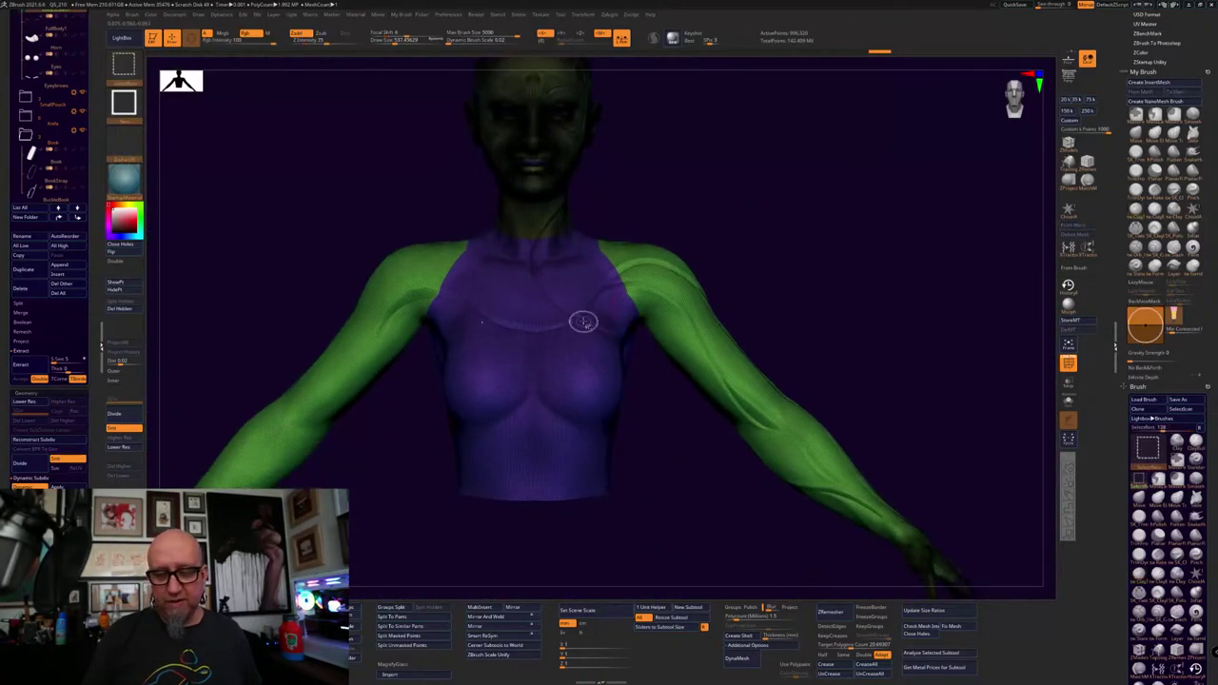
Hide the torso polygroup, restore the full mesh and view the body from below
ctrl+shift+click(584, 322)
ctrl+shift+click(586, 317)
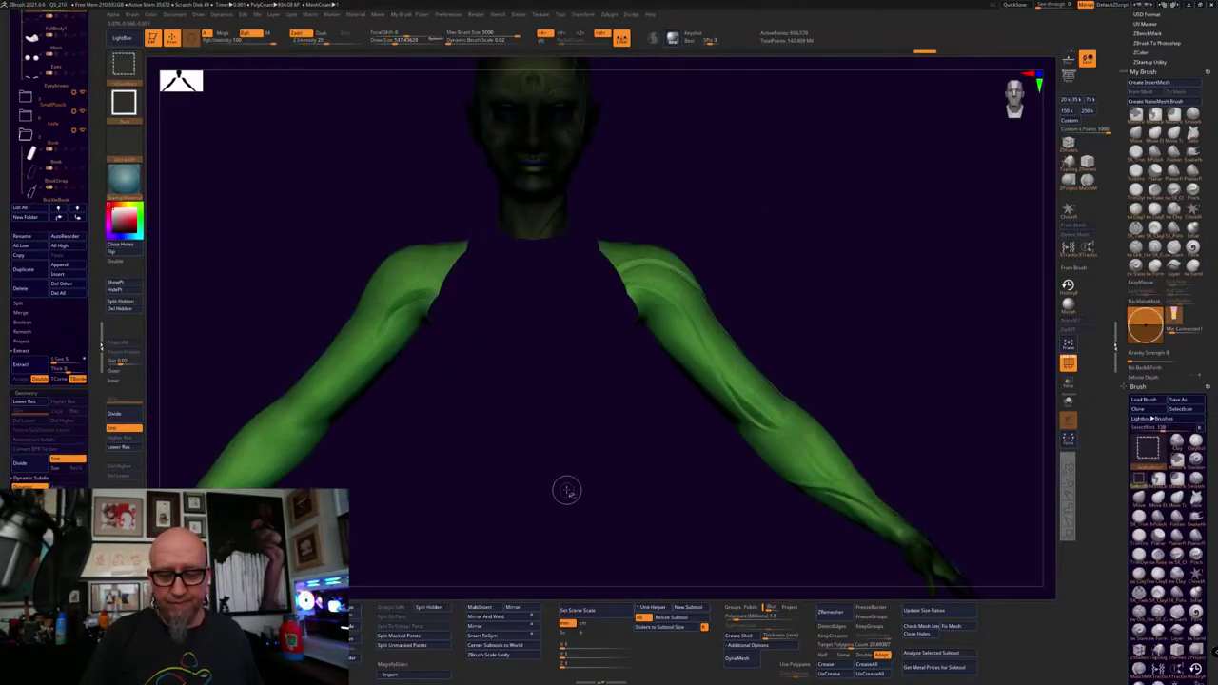
ctrl+shift+click(824, 298)
mouse_move(666, 472)
mouse_down()
mouse_move(652, 454)
mouse_move(576, 469)
mouse_up()
key(ctrl+shift)
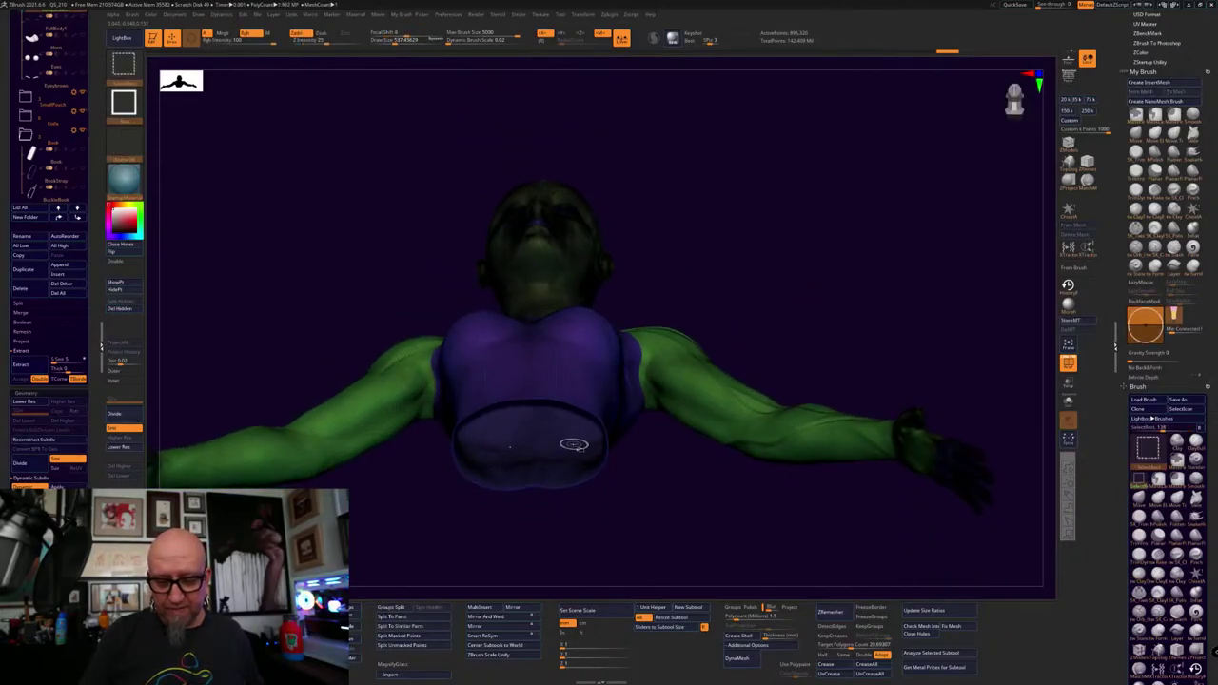
Hide the torso polygroup and examine the remaining head and arms from the front and side
alt+drag(619, 507, 623, 441)
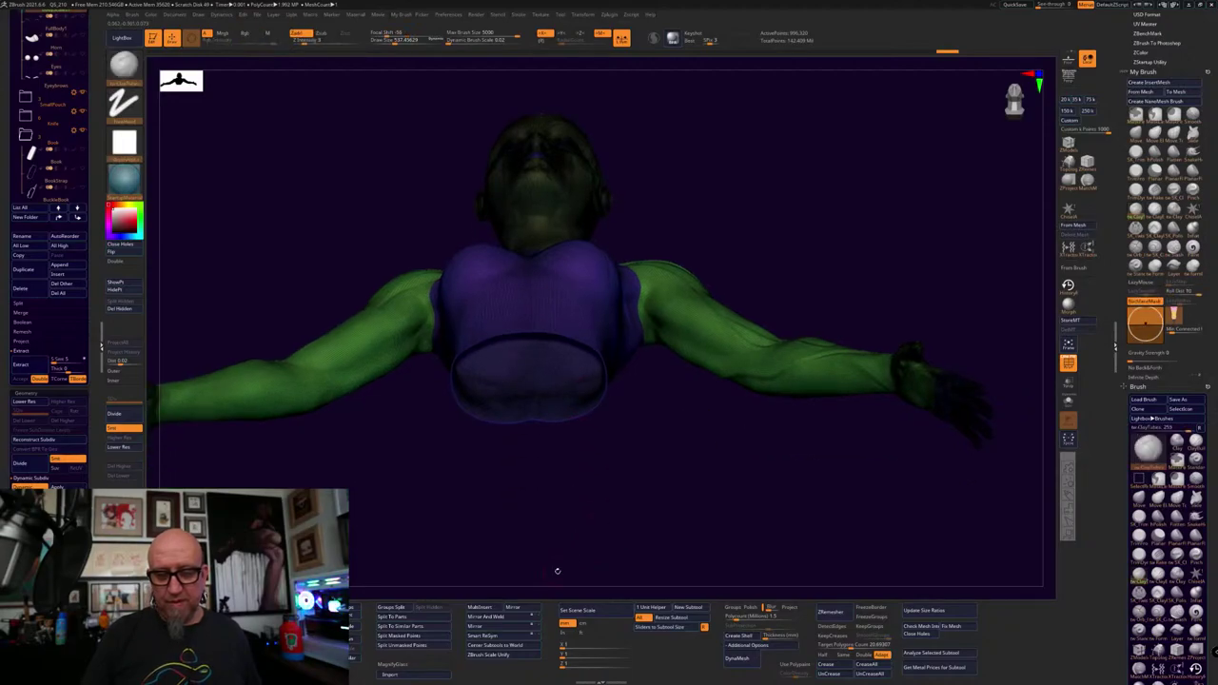
key(ctrl+shift)
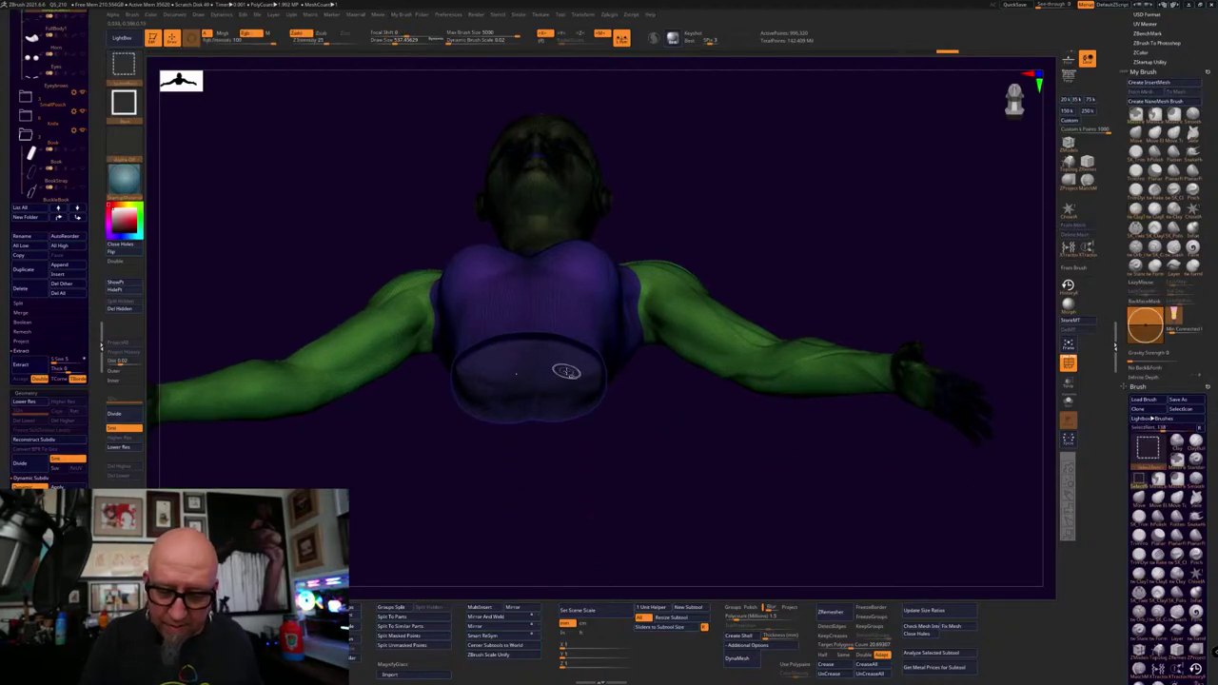
ctrl+shift+click(586, 317)
ctrl+shift+click(726, 231)
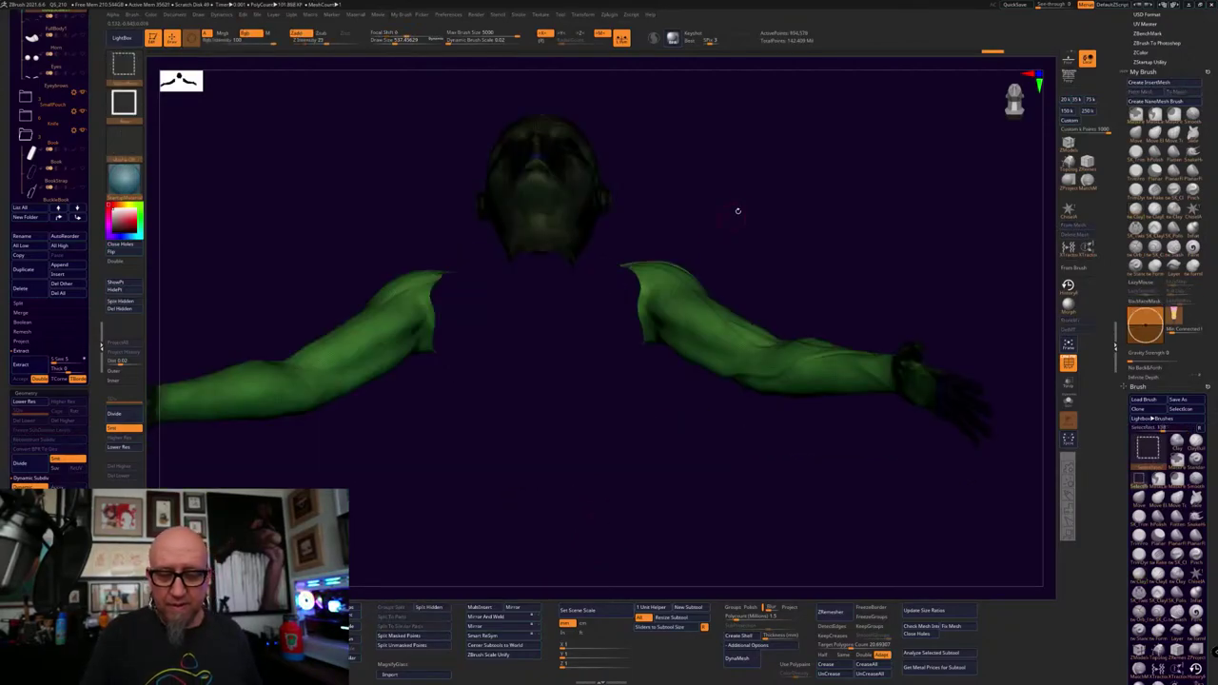
drag(733, 210, 834, 205)
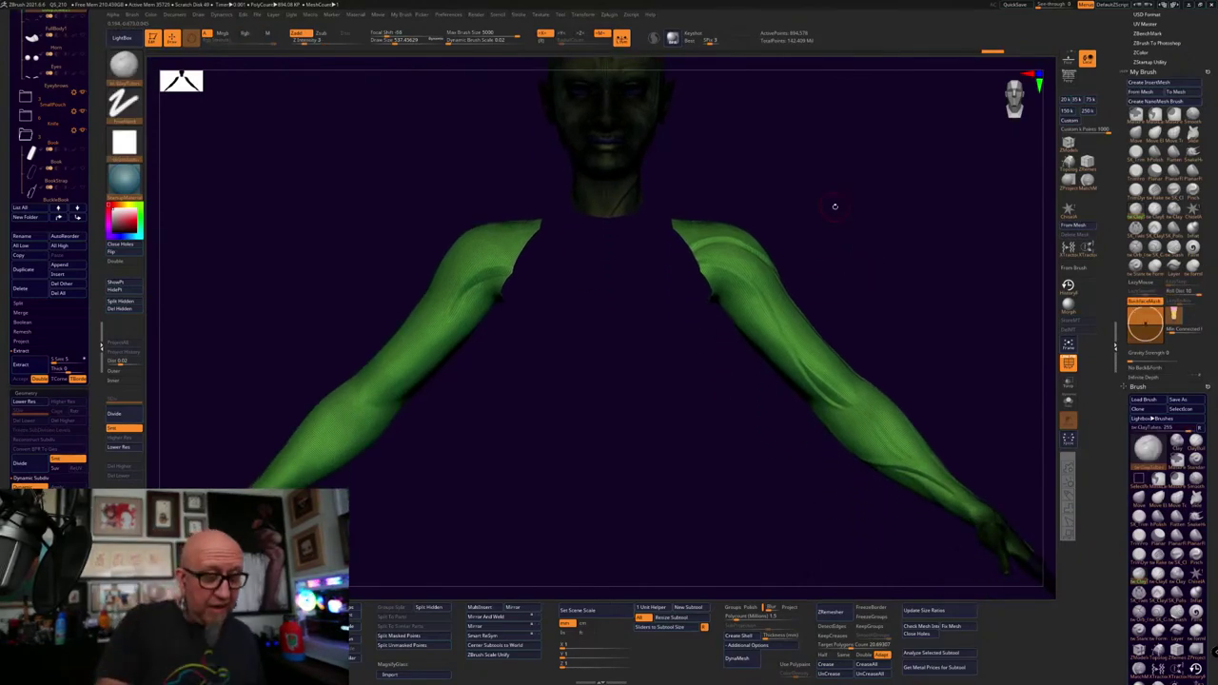
drag(530, 503, 567, 432)
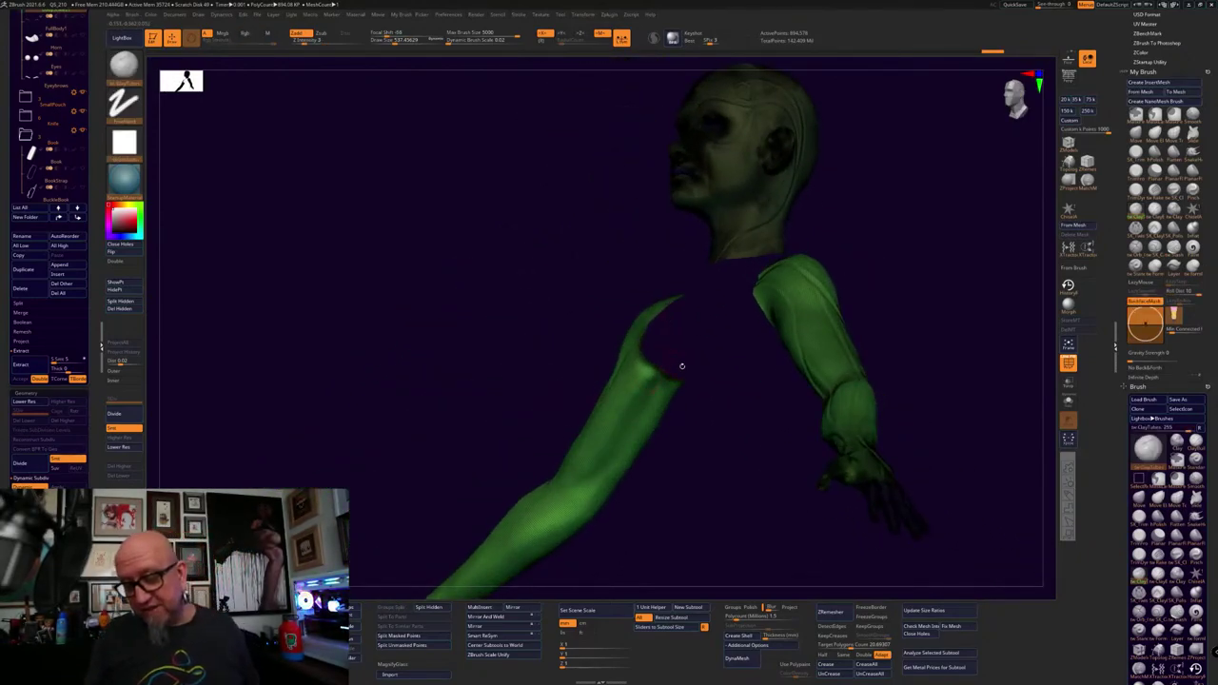
drag(691, 490, 689, 390)
drag(963, 406, 946, 256)
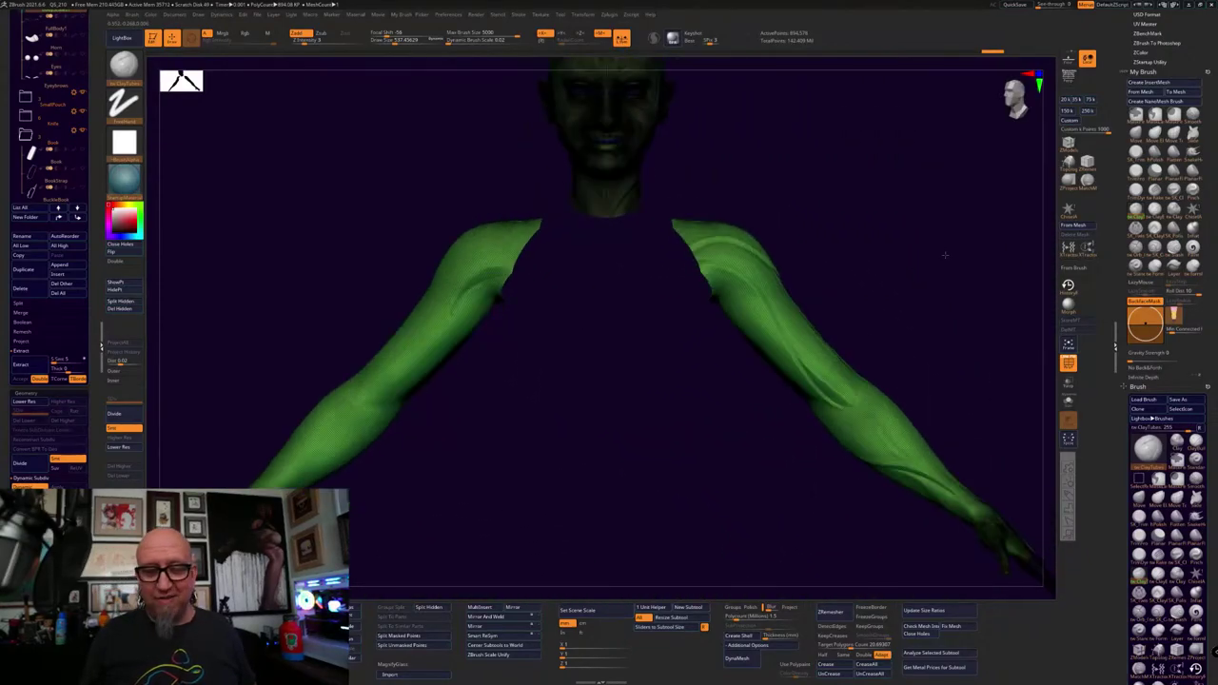
Turn off the polygroup display and hide the BodyScales subtool, keeping only the BodyScales1 head and arms in view
alt+drag(594, 427, 614, 453)
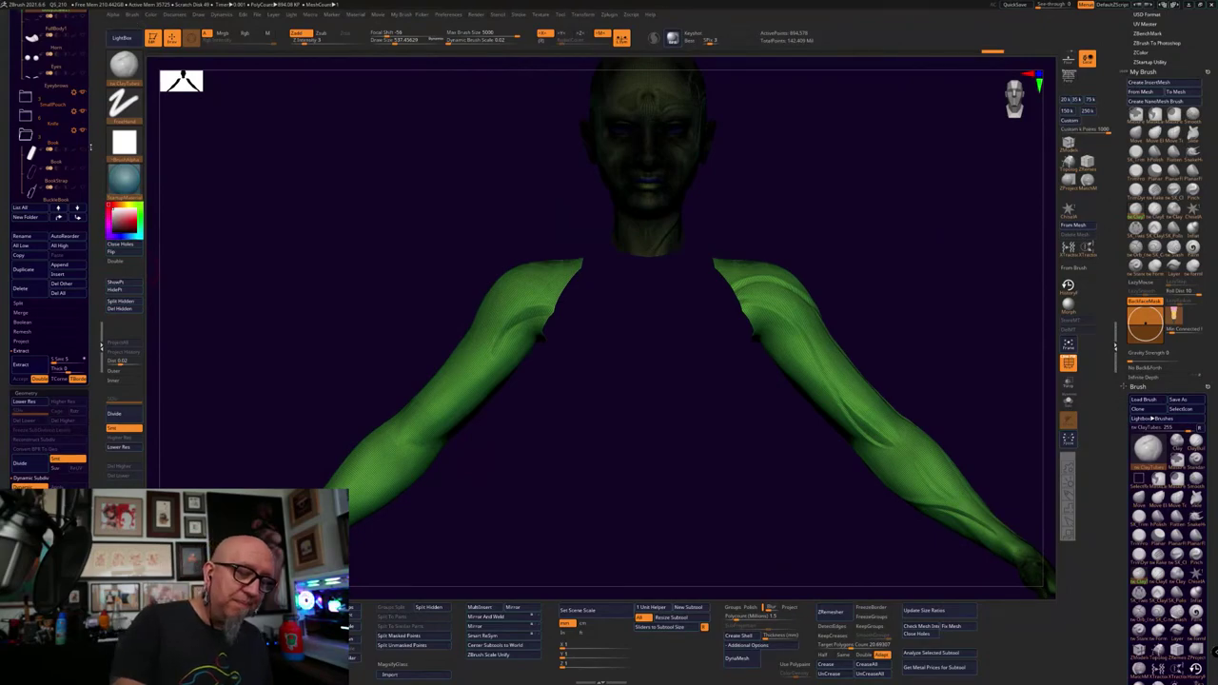
drag(97, 114, 97, 262)
click(81, 351)
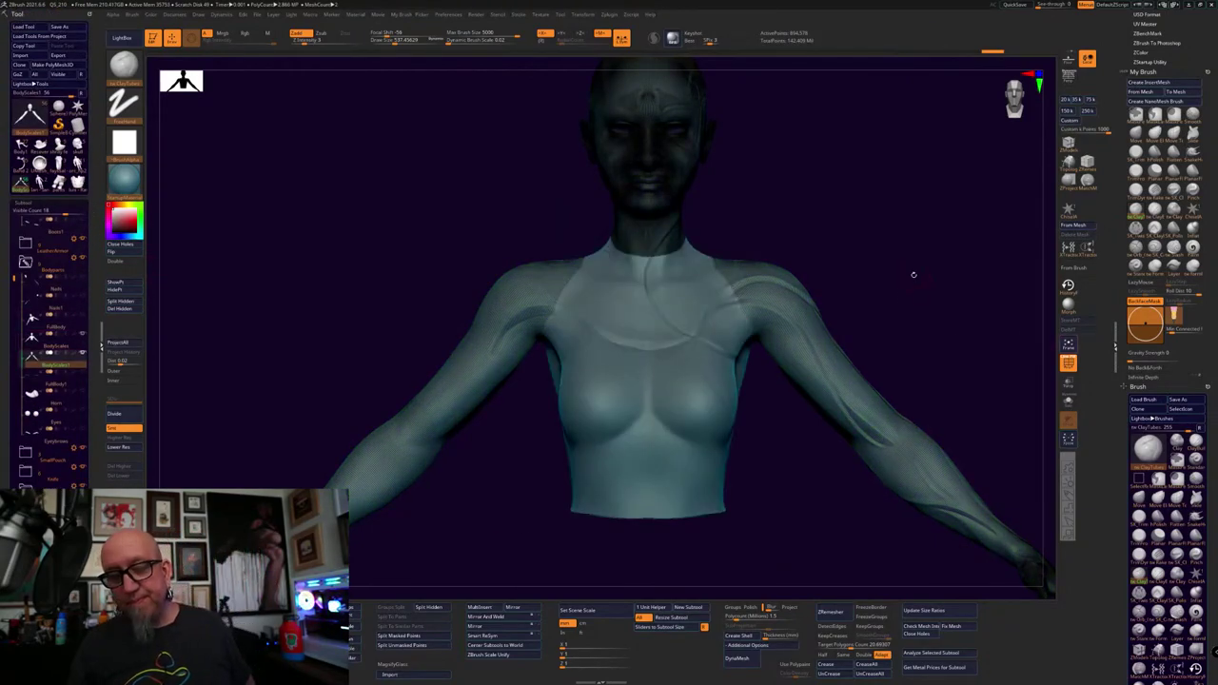
drag(913, 274, 865, 313)
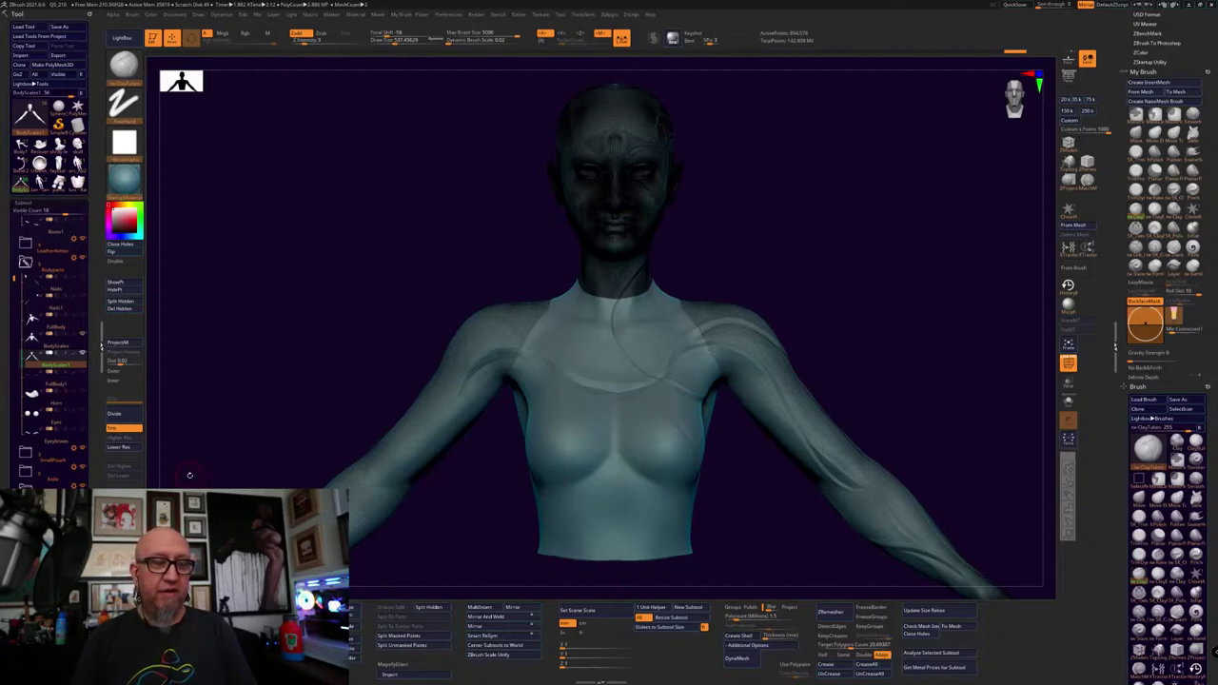
drag(434, 524, 451, 529)
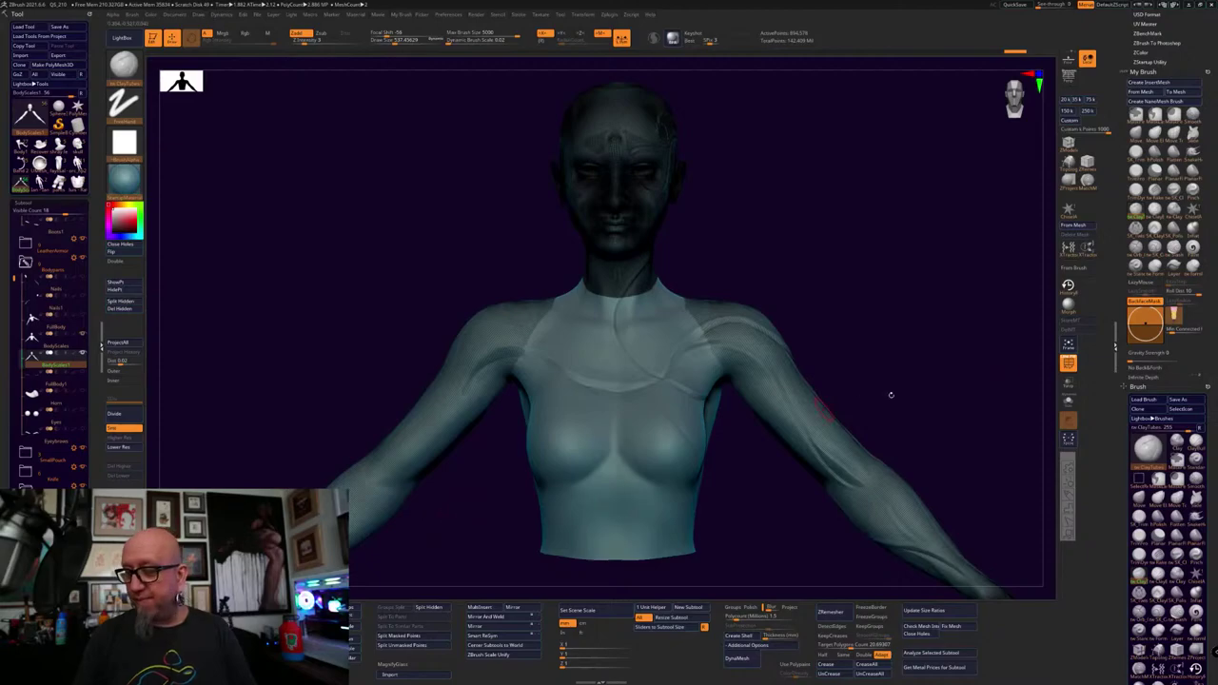
click(1067, 362)
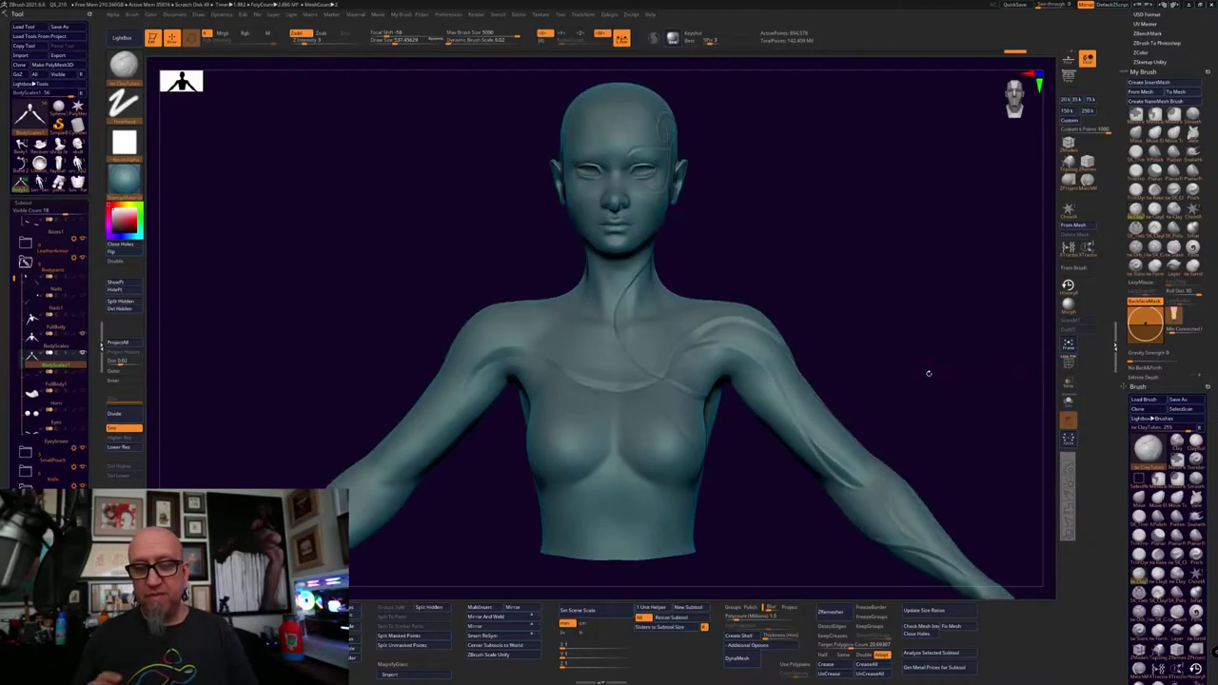
click(82, 334)
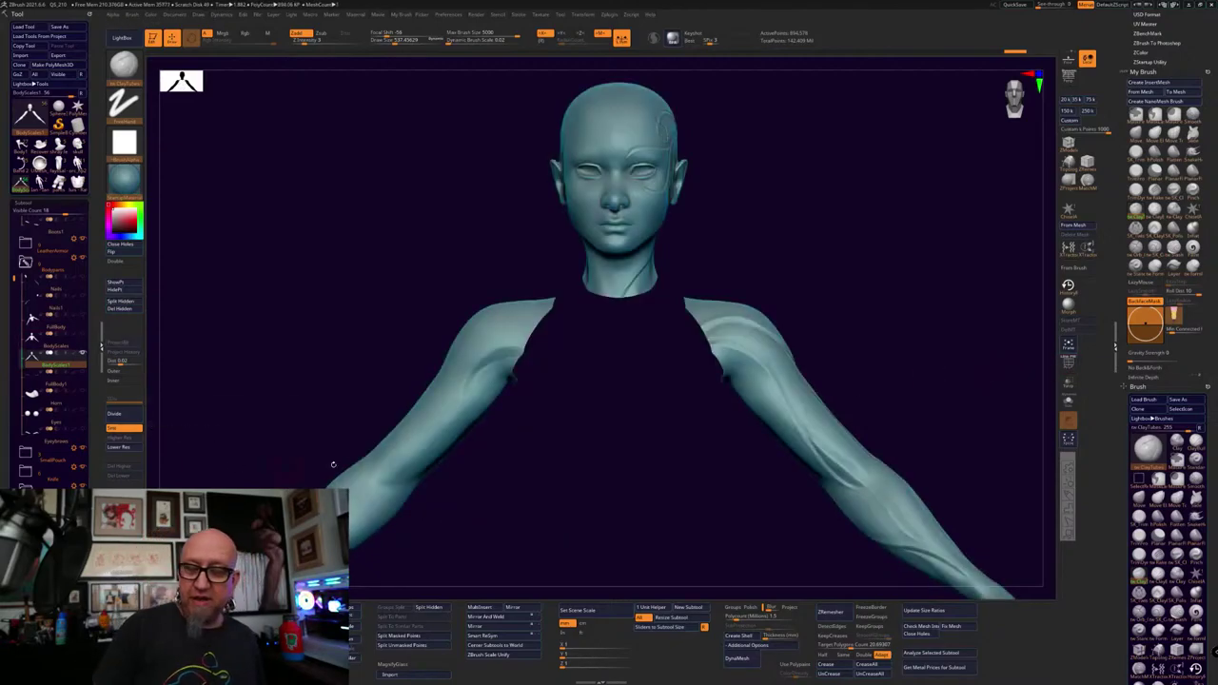
Compare the head and shoulders of BodyScales and BodyScales1 by switching between the two subtools
alt+drag(625, 351, 593, 493)
alt+drag(574, 367, 581, 627)
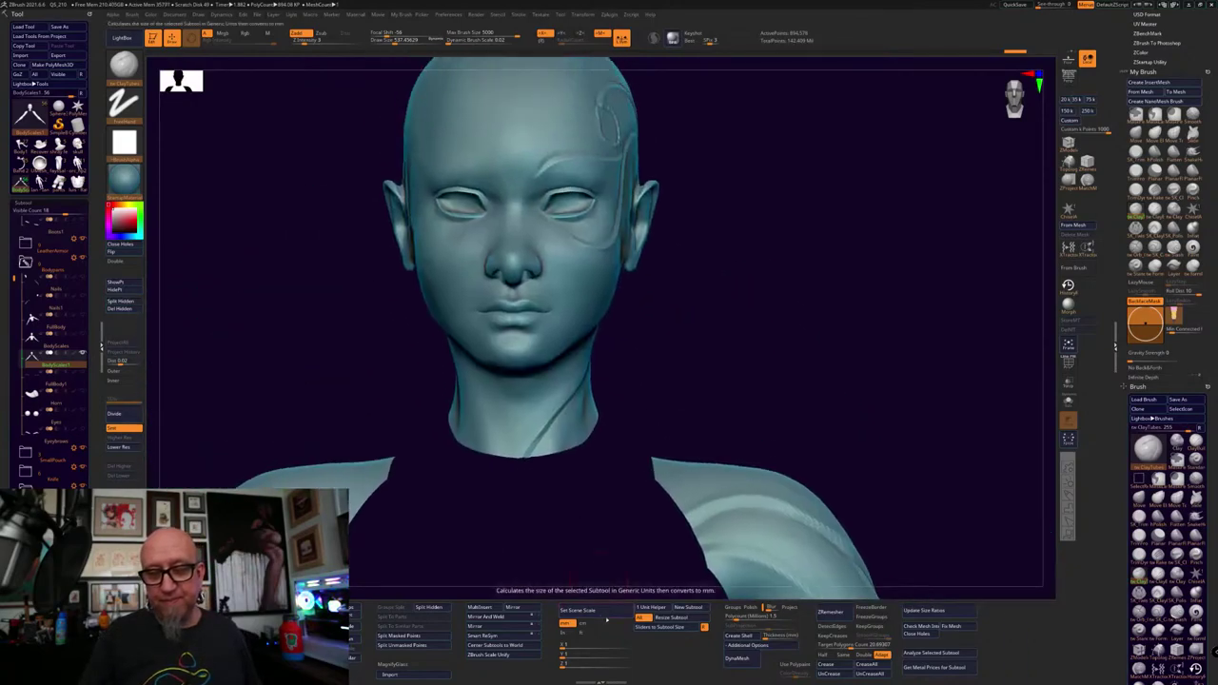
drag(693, 310, 636, 331)
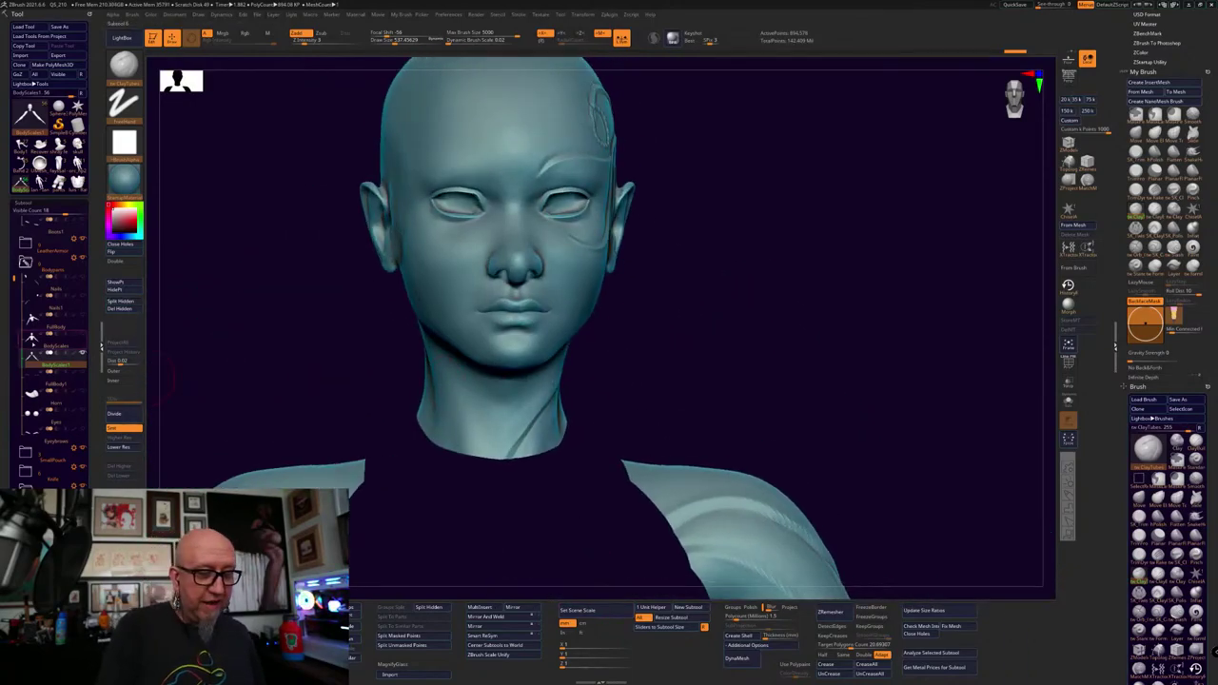
click(33, 345)
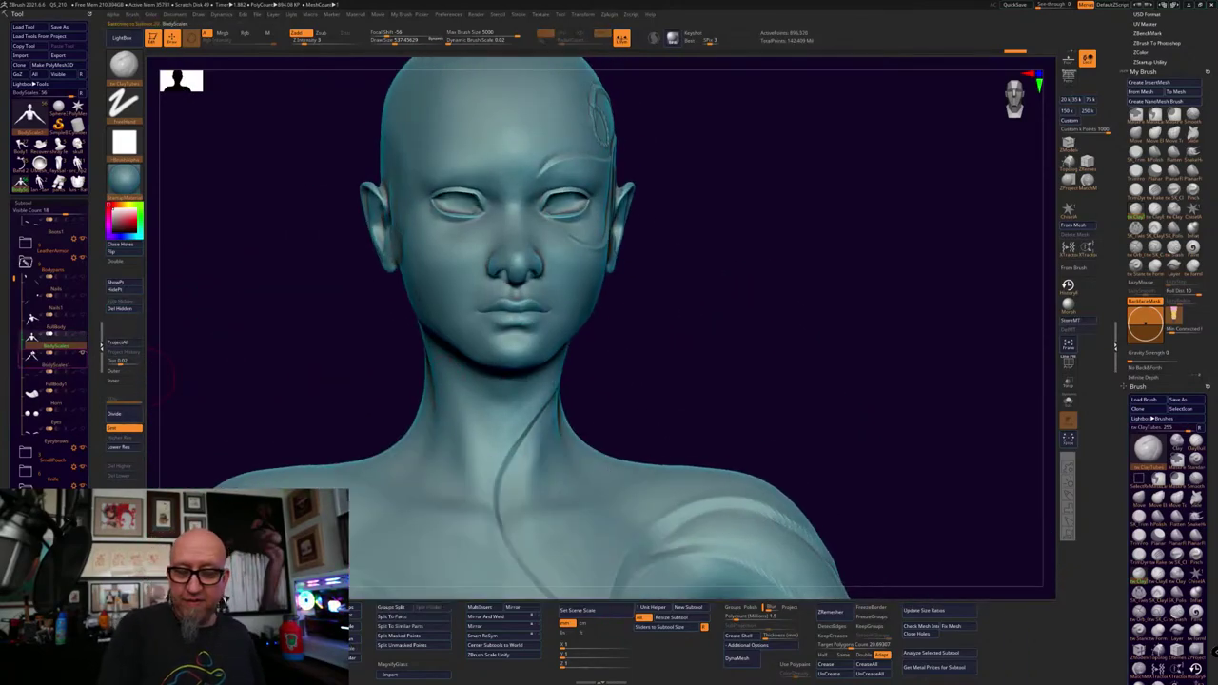
click(54, 361)
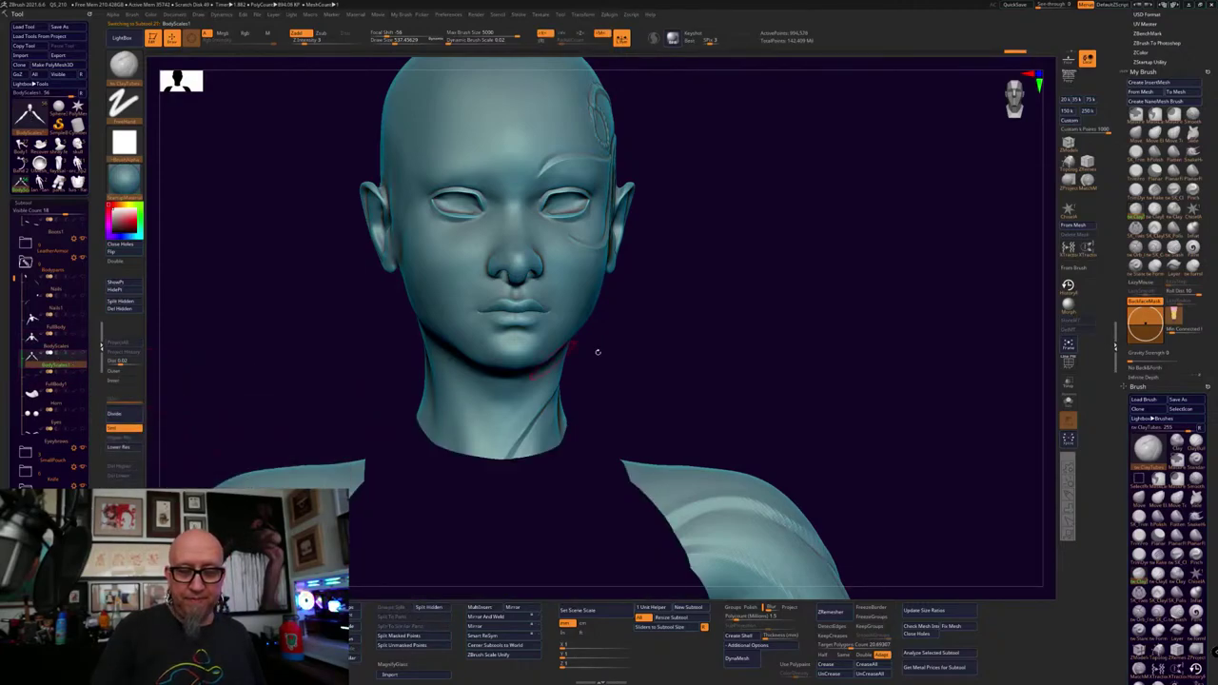
Restore the hidden torso of BodyScales1 and view the complete upper body from behind
key(f)
ctrl+shift+click(743, 348)
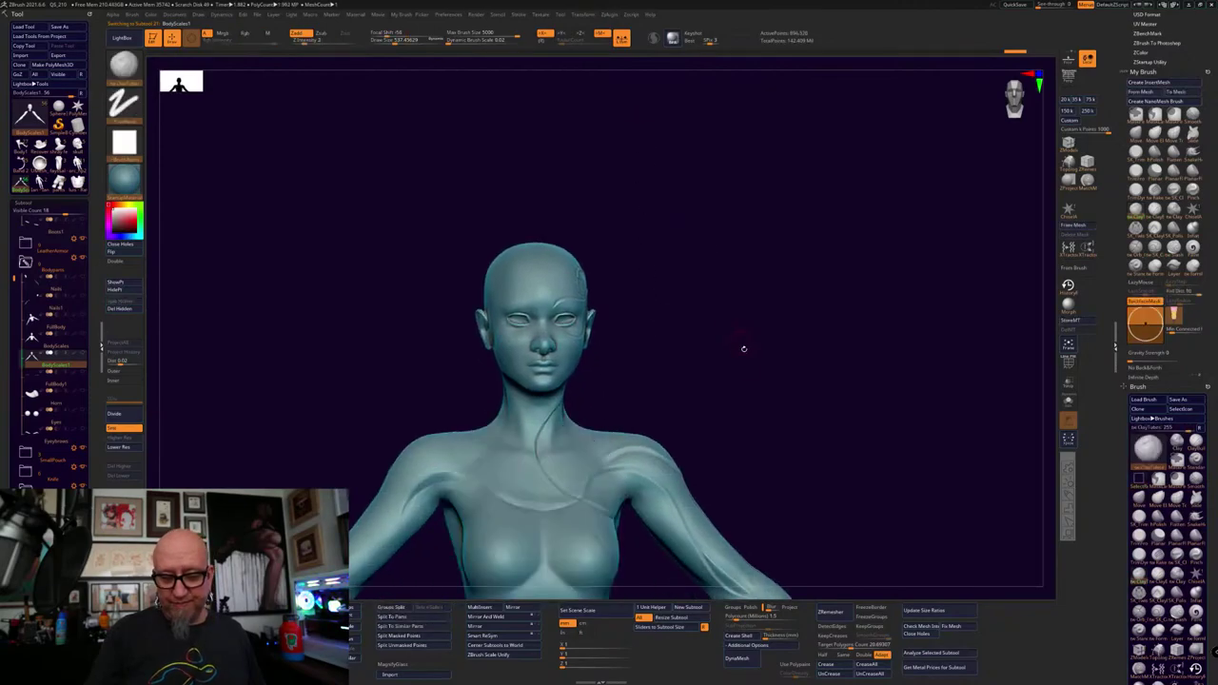
drag(745, 371, 686, 109)
drag(692, 489, 728, 382)
drag(779, 351, 804, 311)
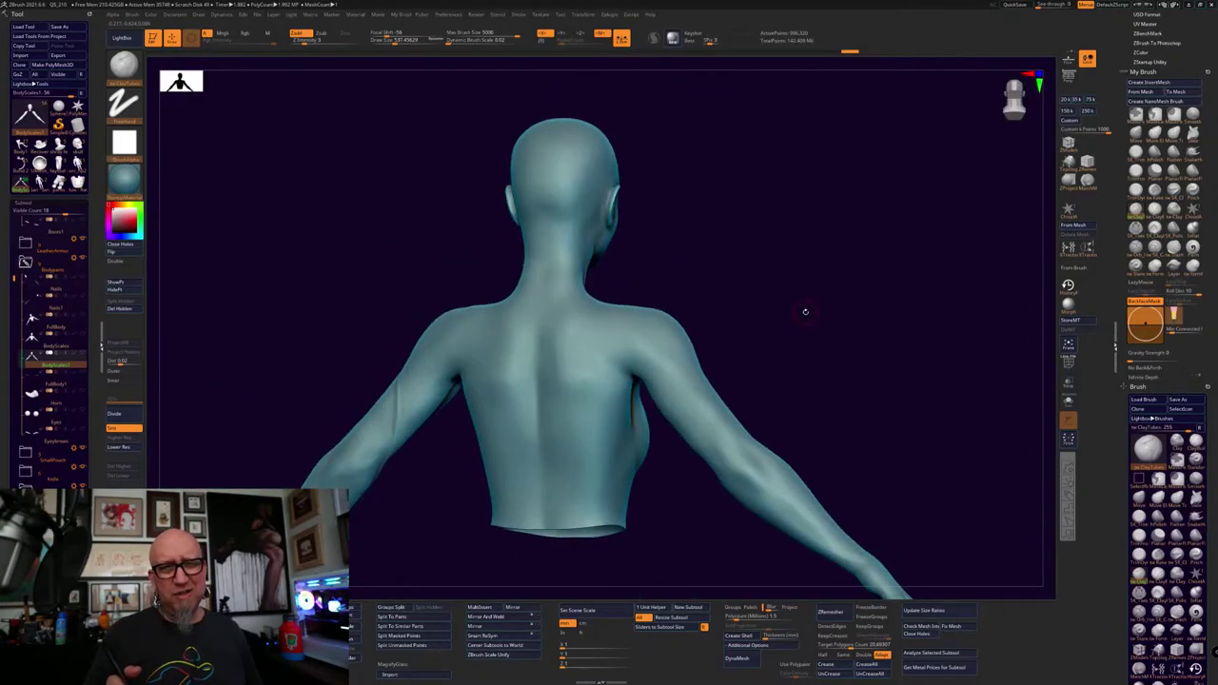
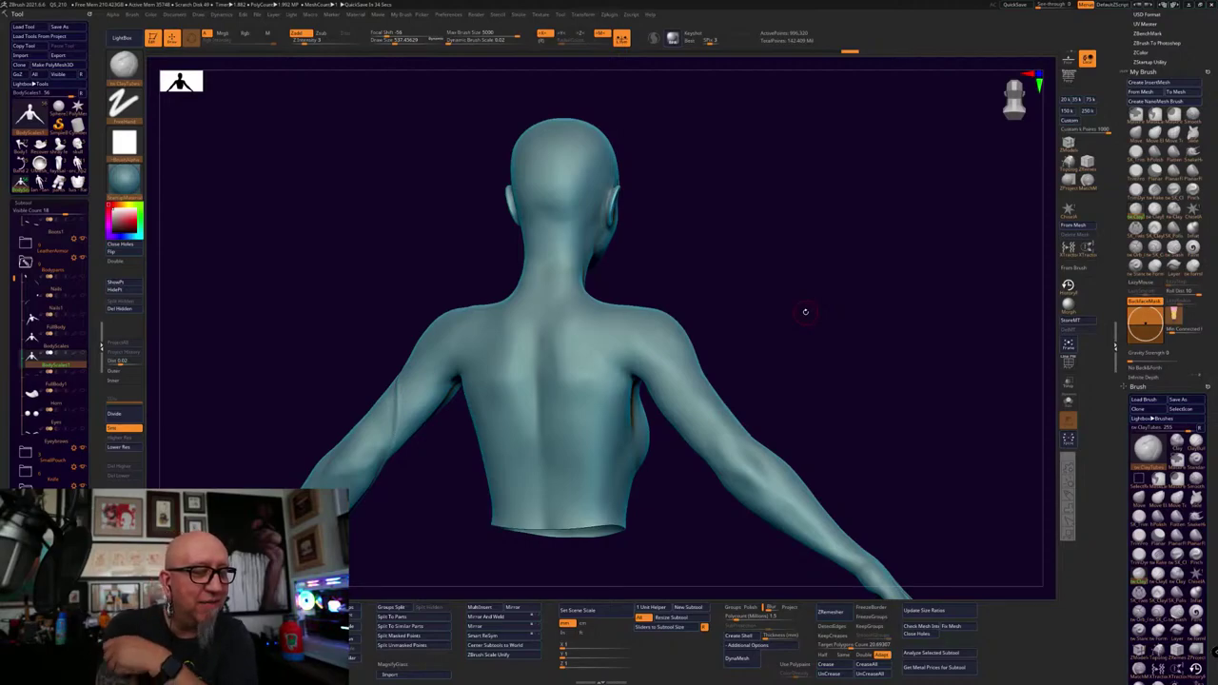
Switch to the muscular male figure tool, frame the whole body and turn it from the back to the side
click(40, 183)
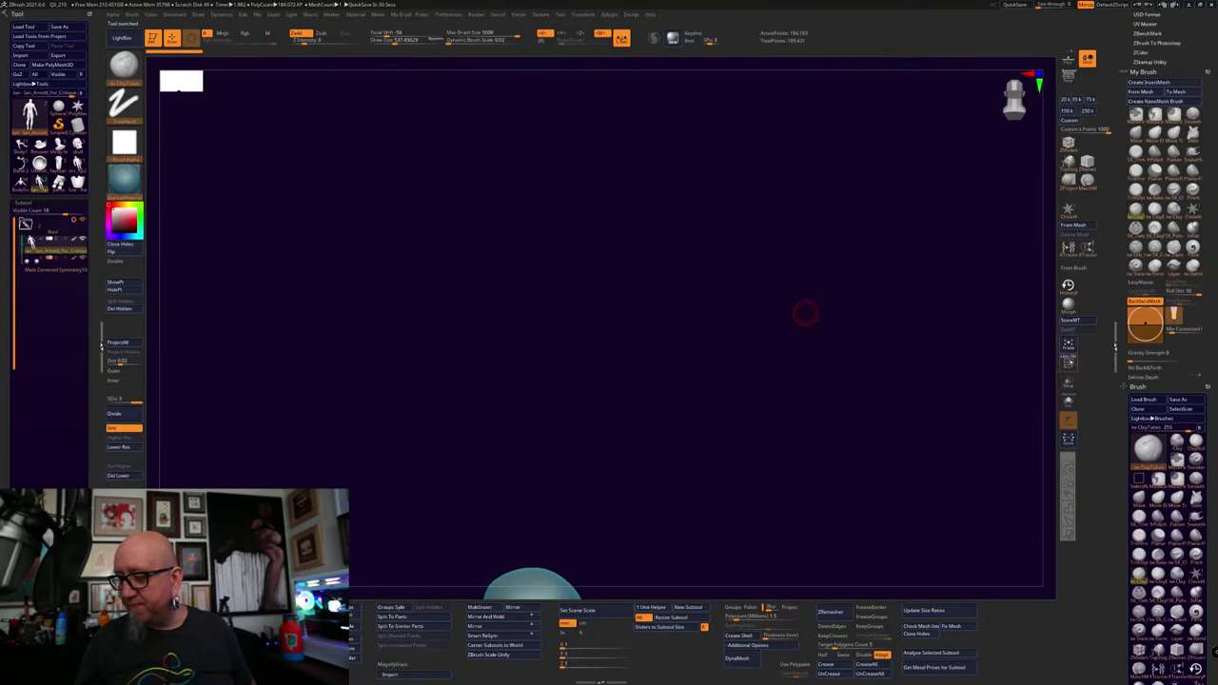
click(1068, 347)
shift+drag(877, 430, 894, 424)
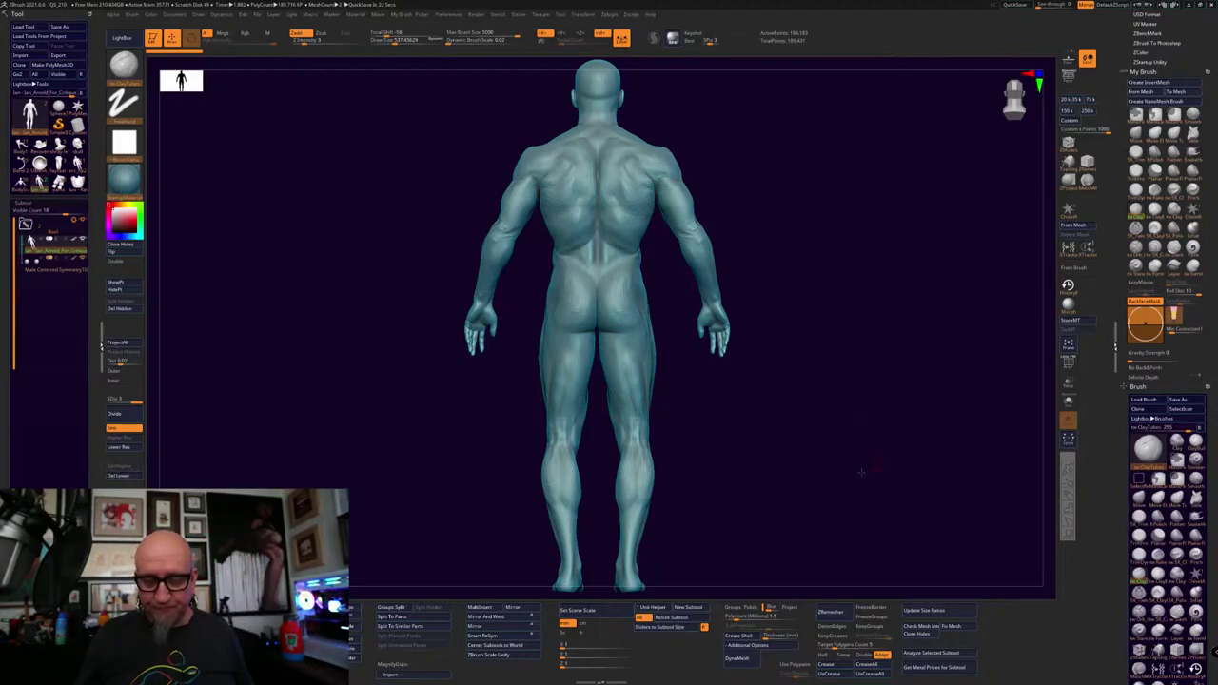
alt+drag(866, 466, 820, 482)
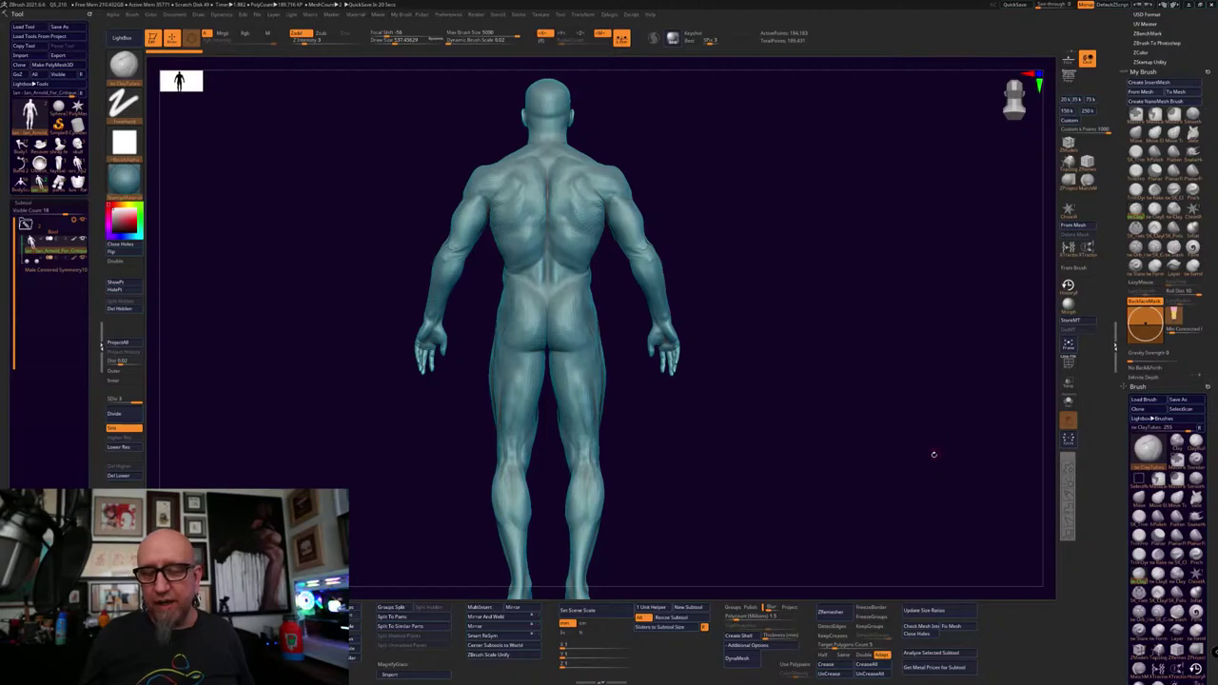
drag(933, 454, 903, 453)
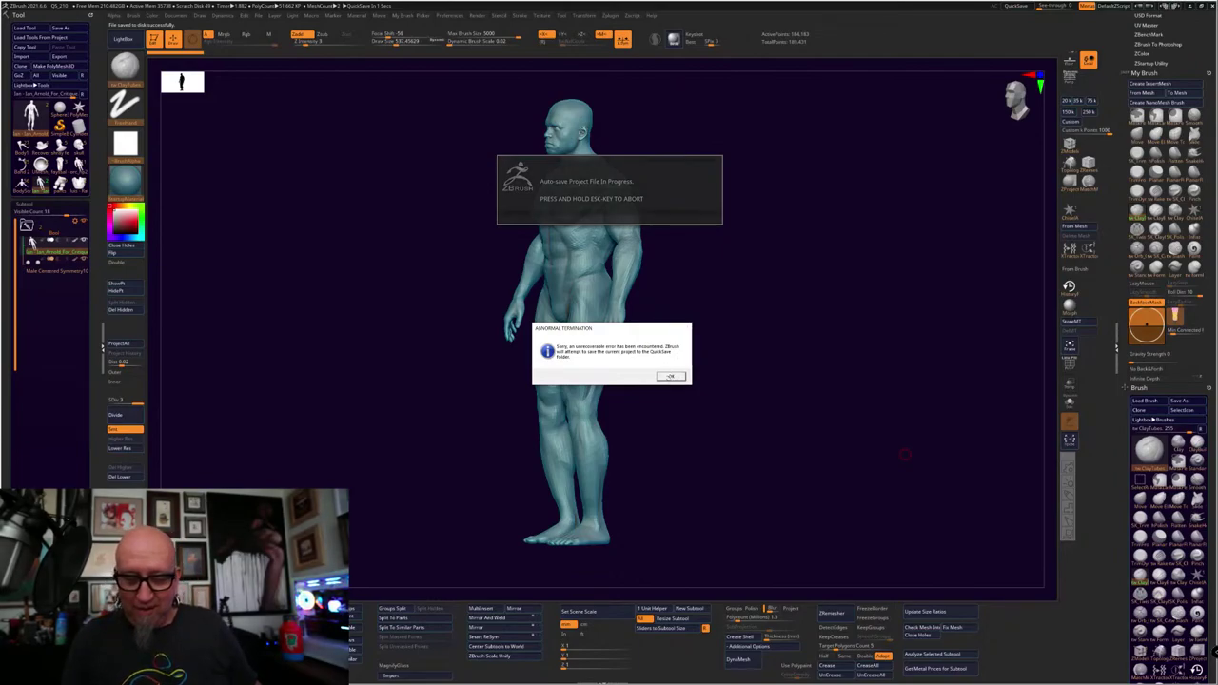
Acknowledge the crash and internal error dialogs, then switch to the relaunched ZBrush
click(670, 376)
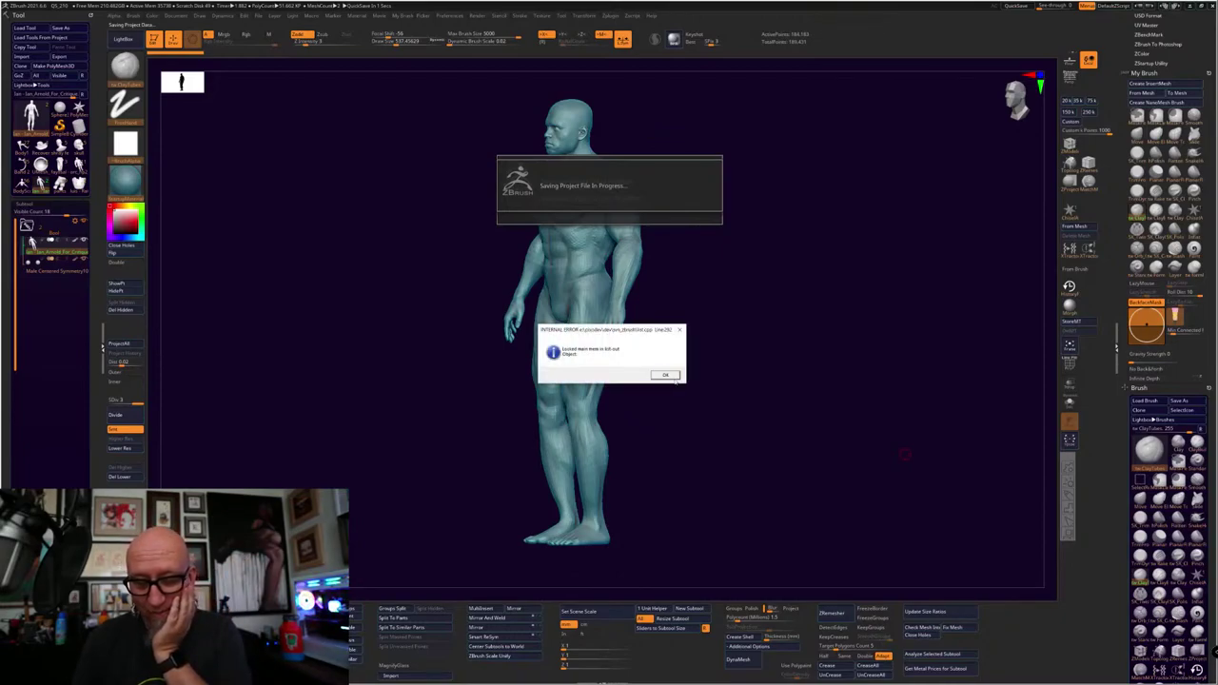
click(673, 374)
click(672, 374)
click(673, 373)
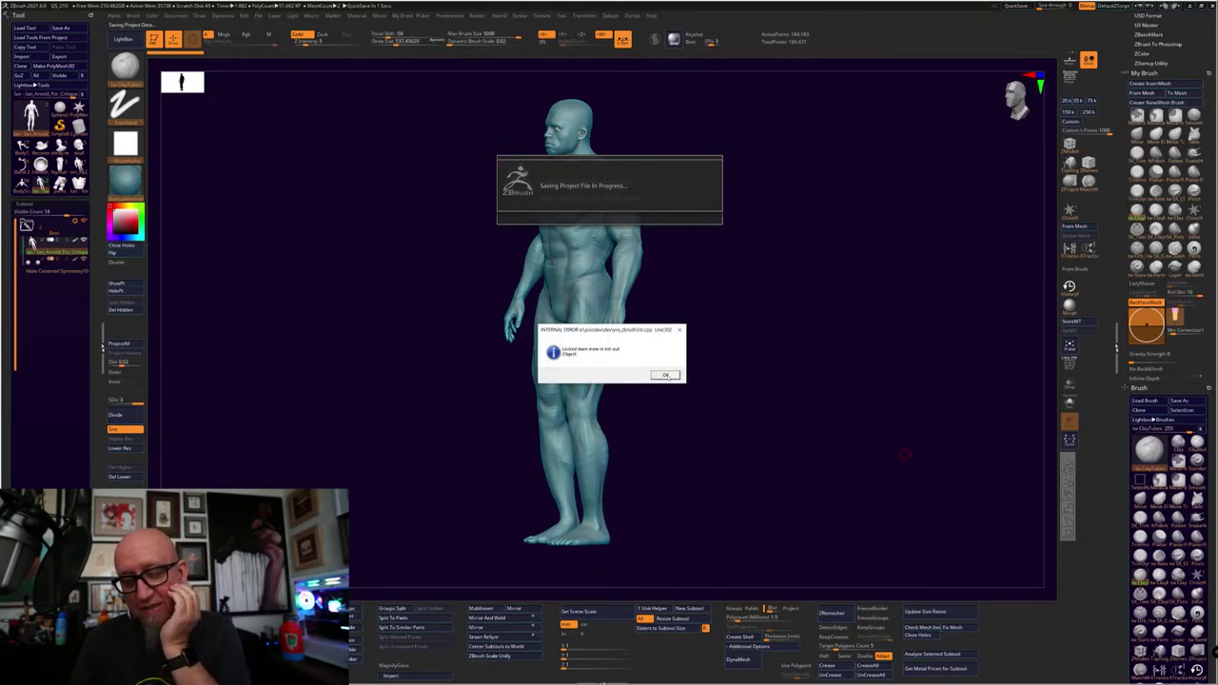
click(666, 374)
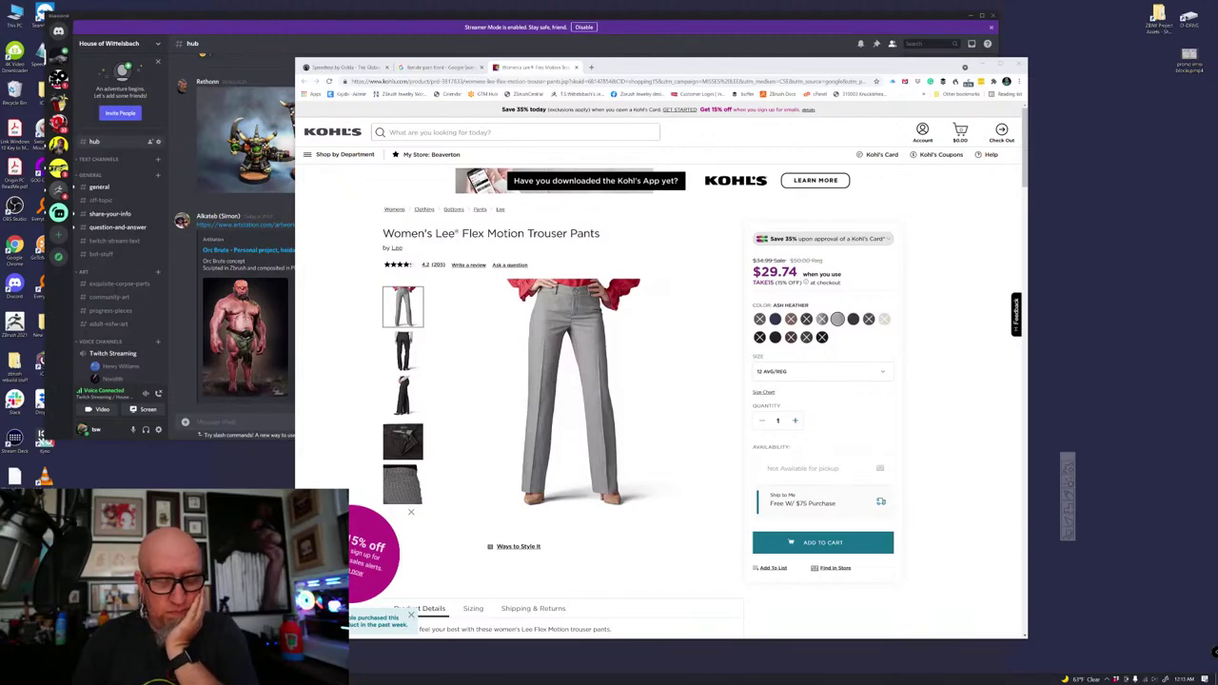
key(alt+Tab)
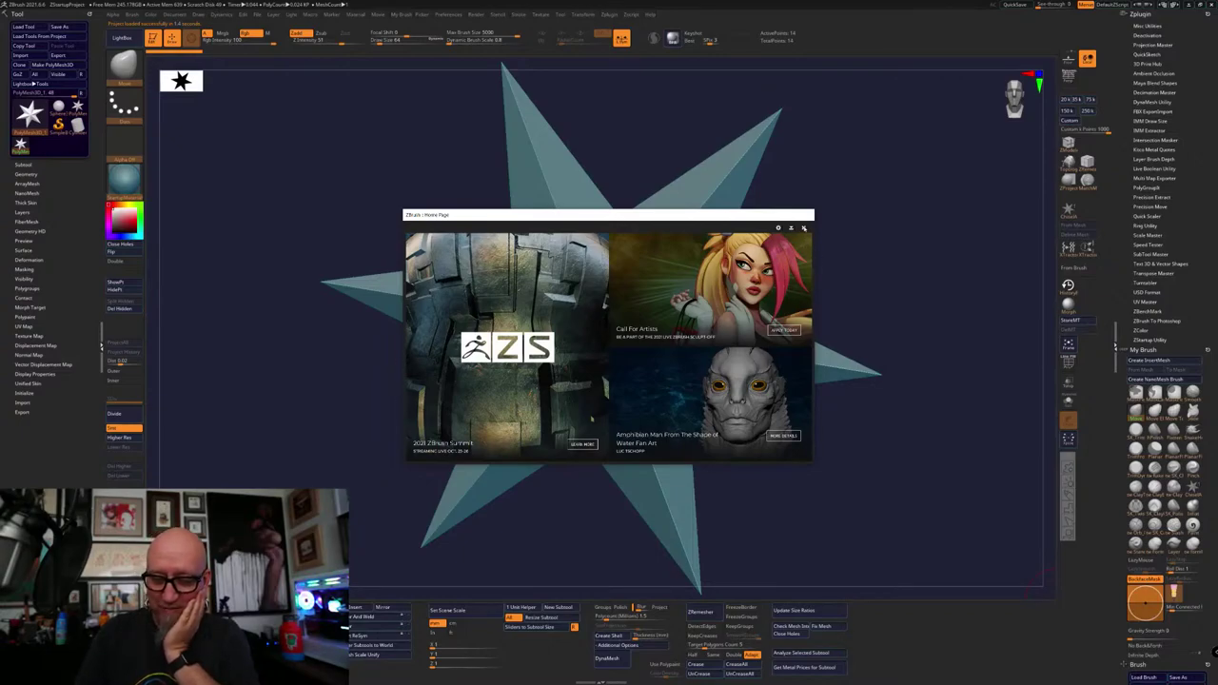
Dismiss the startup windows and open the recovered male figure tool from the QuickSave files
click(803, 228)
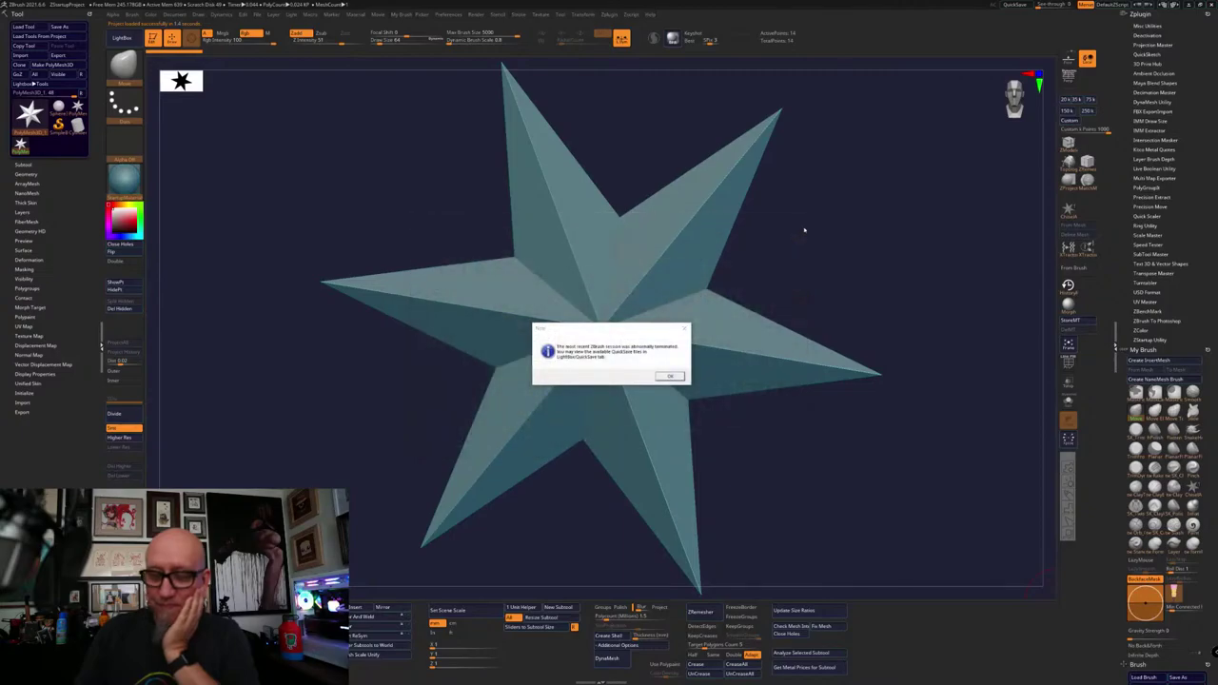
click(668, 376)
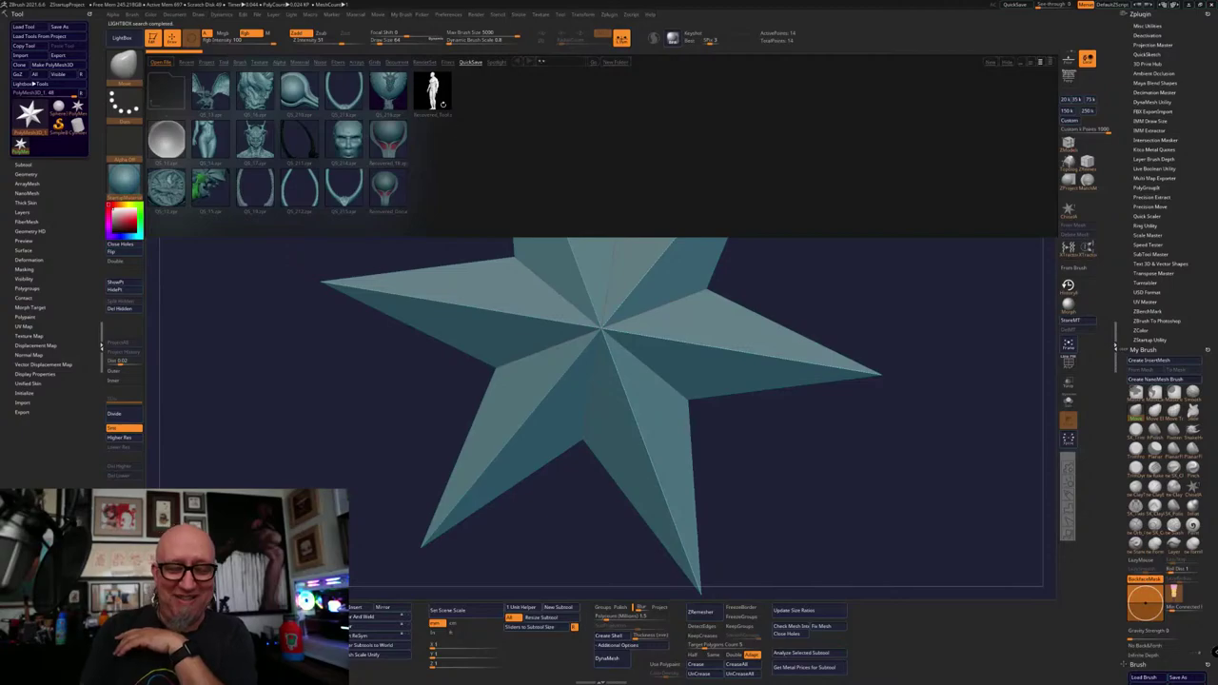
double_click(440, 100)
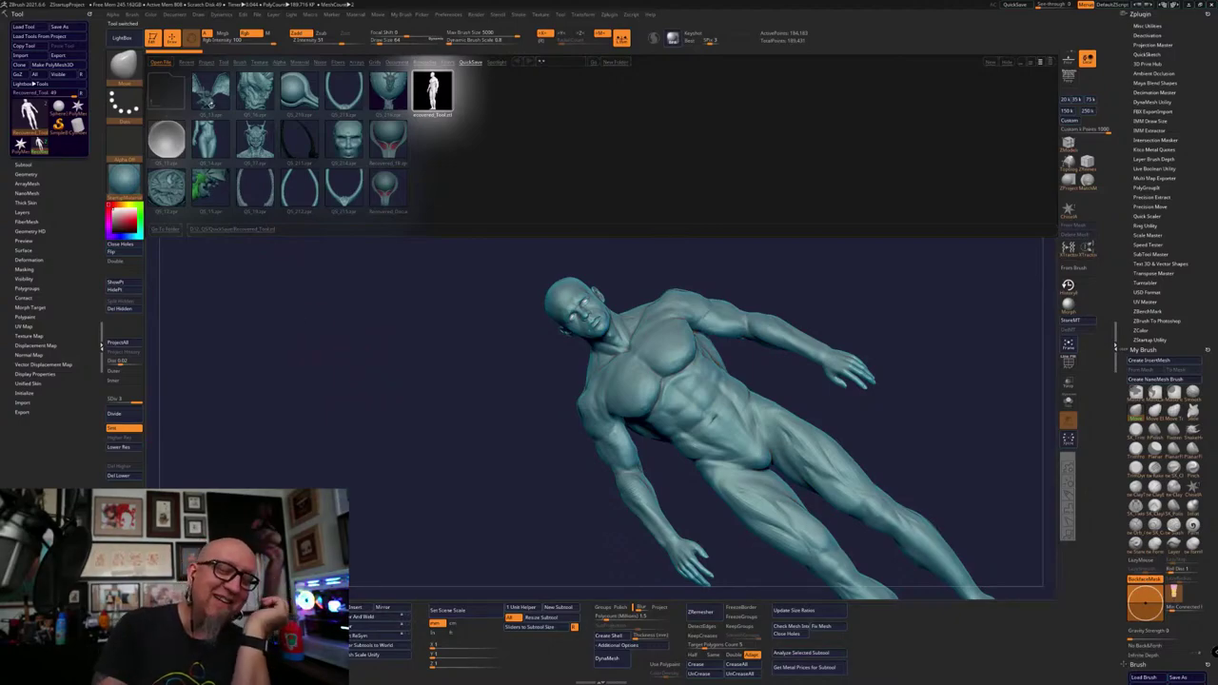
click(131, 40)
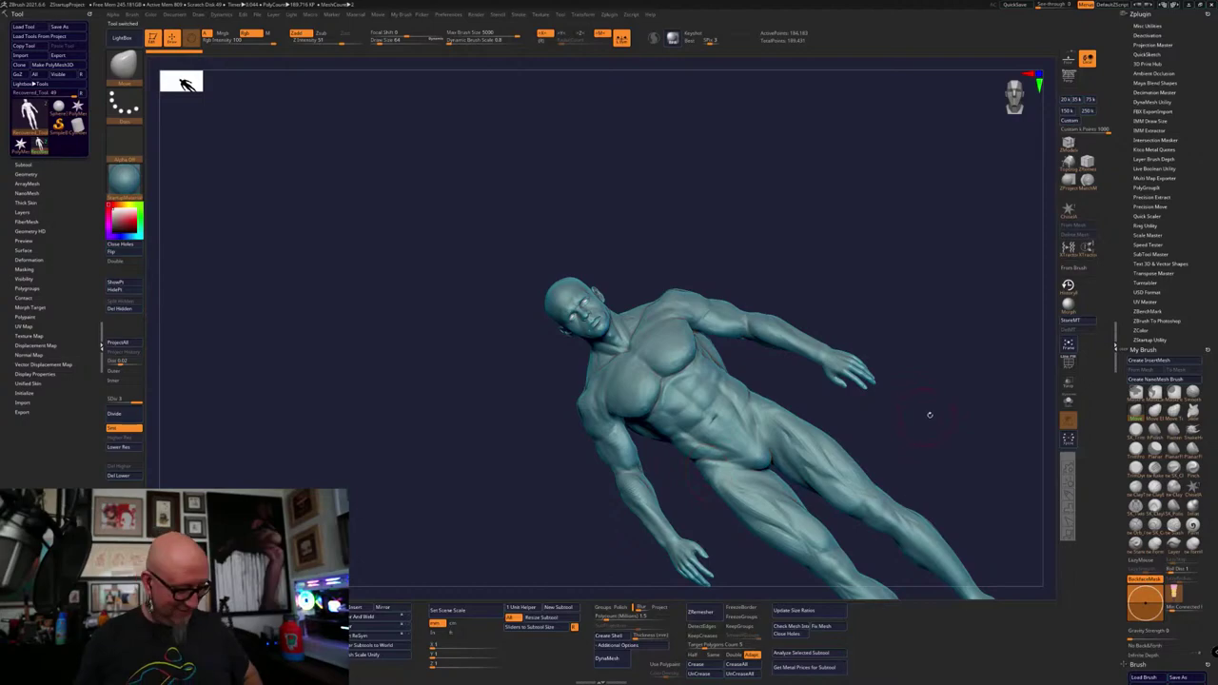
Set the recovered male figure upright and examine its full body from the front, side and above
drag(926, 414, 944, 403)
drag(883, 503, 834, 327)
alt+drag(828, 393, 846, 336)
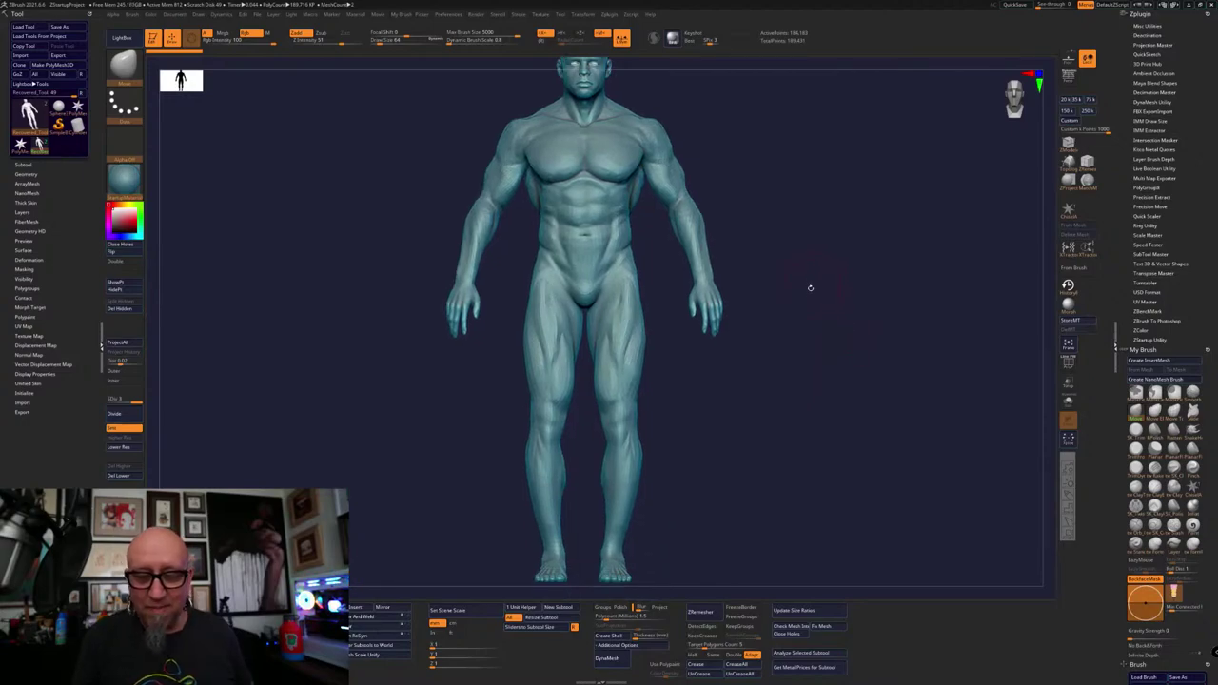
alt+drag(873, 269, 856, 318)
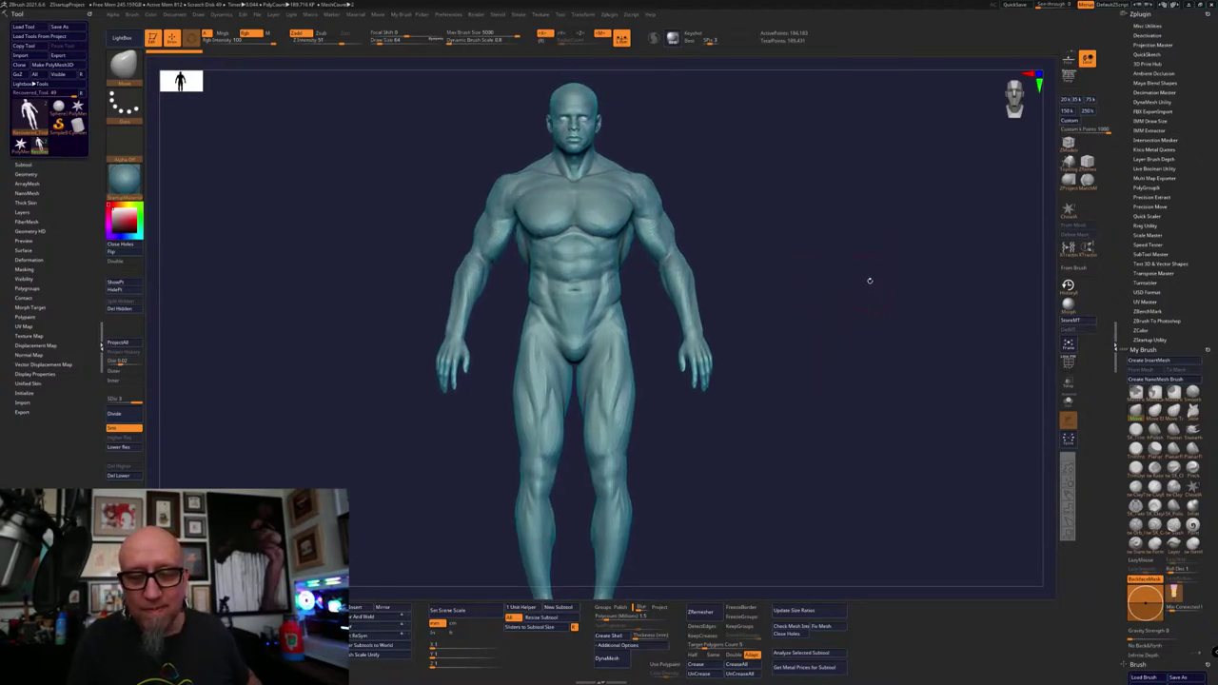
drag(877, 268, 843, 243)
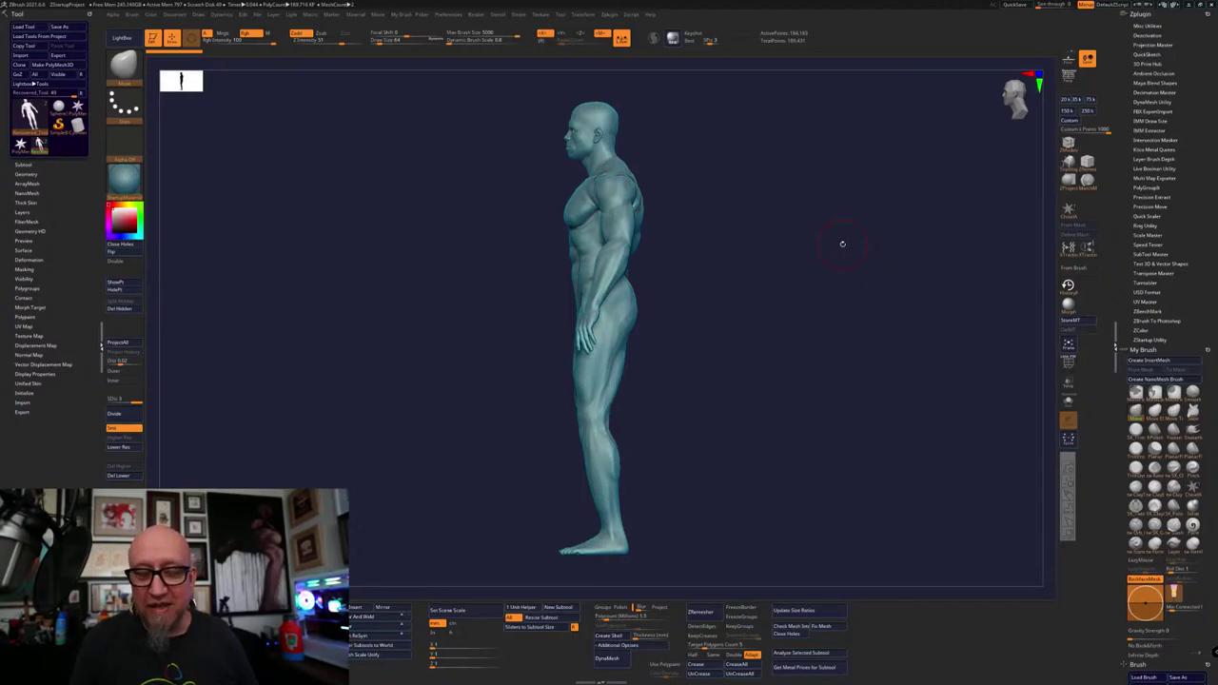
key(t)
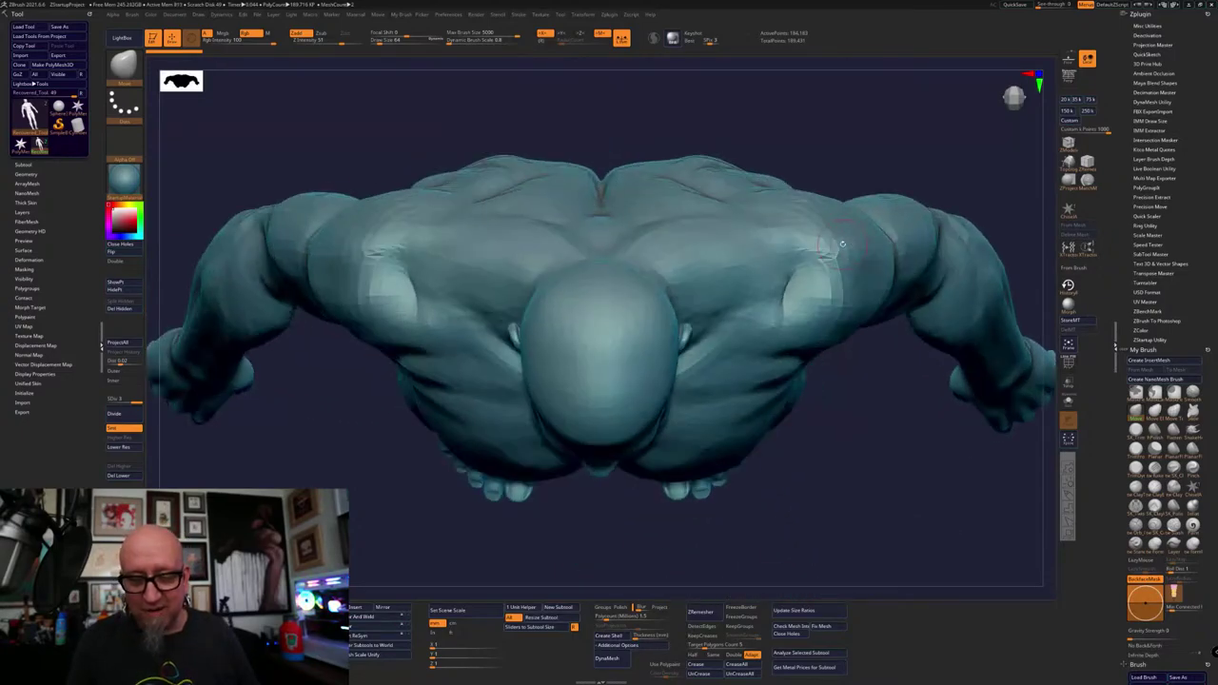
drag(842, 244, 842, 244)
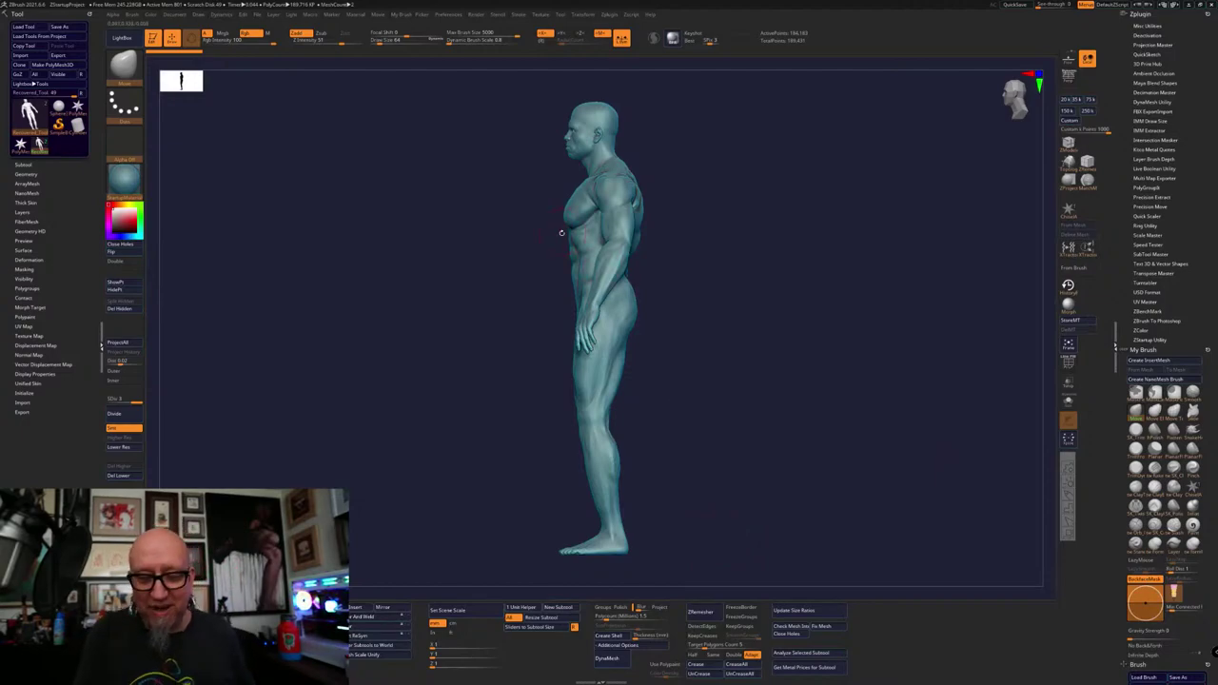
Enable Infinite Depth for an enlarged Move brush and pull the male figure's chest forward in side view
click(1154, 411)
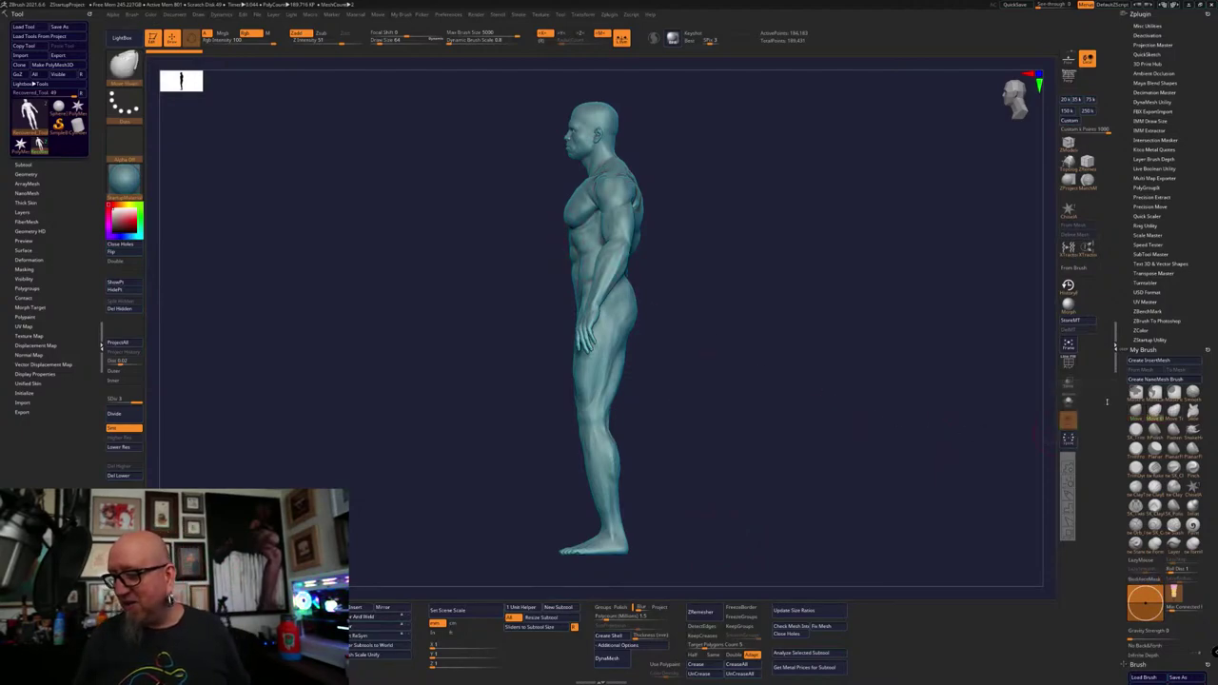
click(1174, 391)
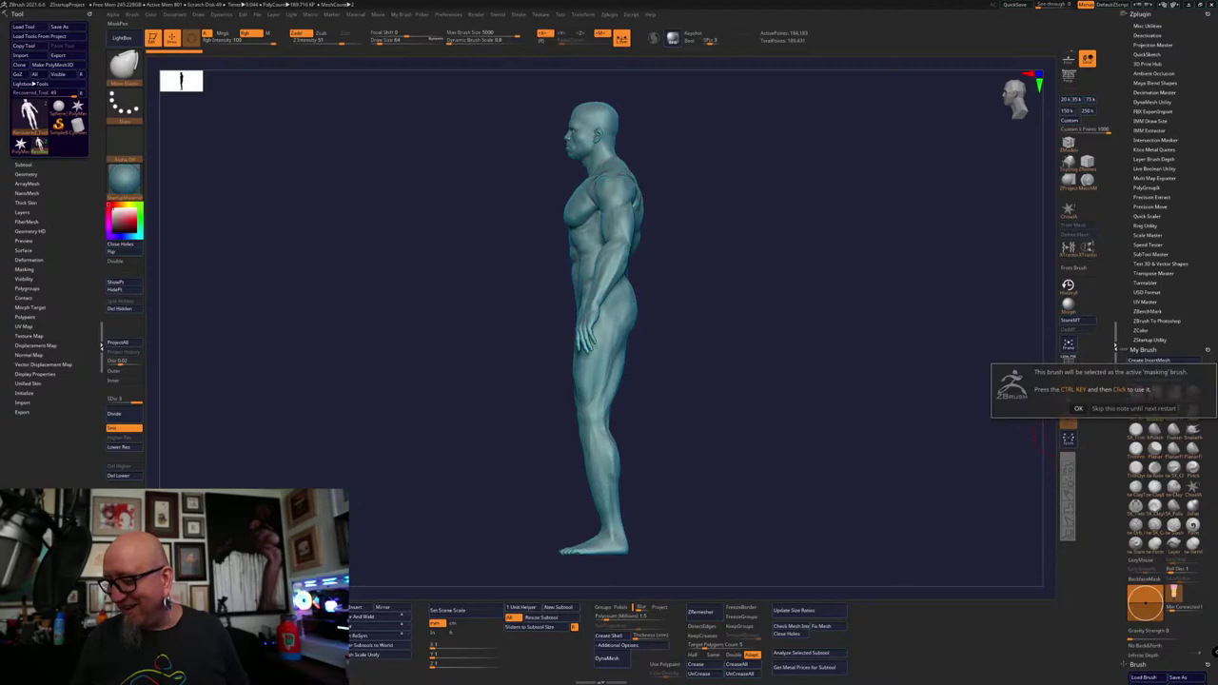
click(1078, 408)
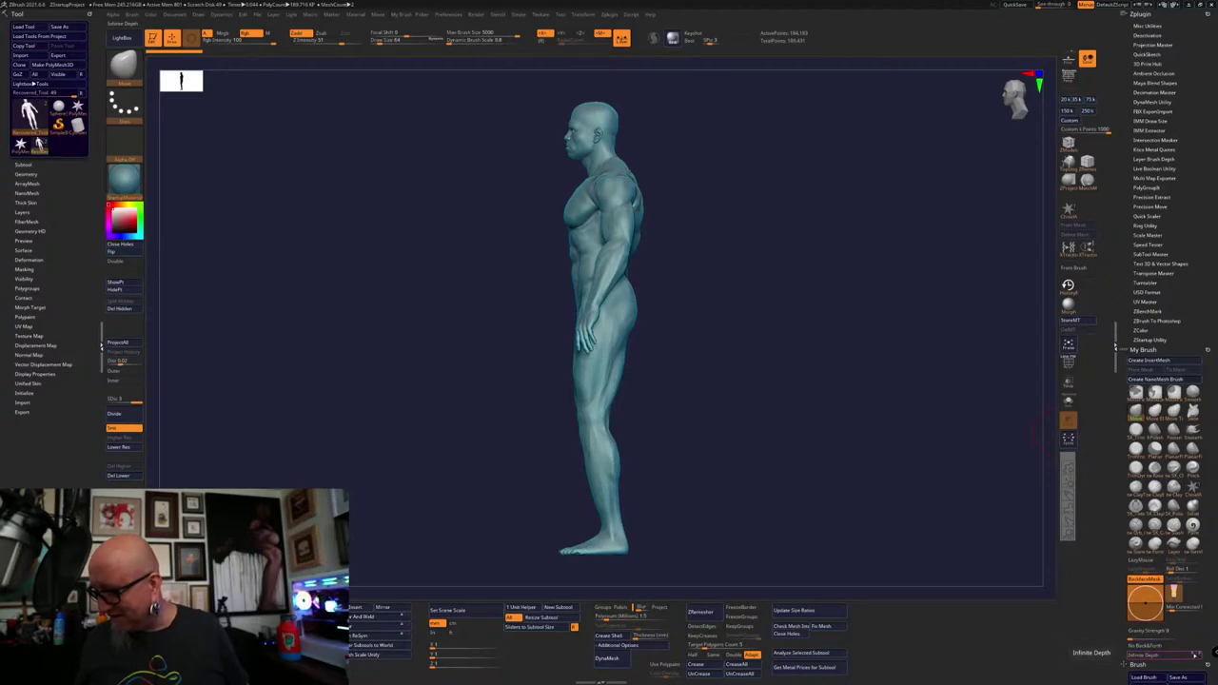
click(1186, 656)
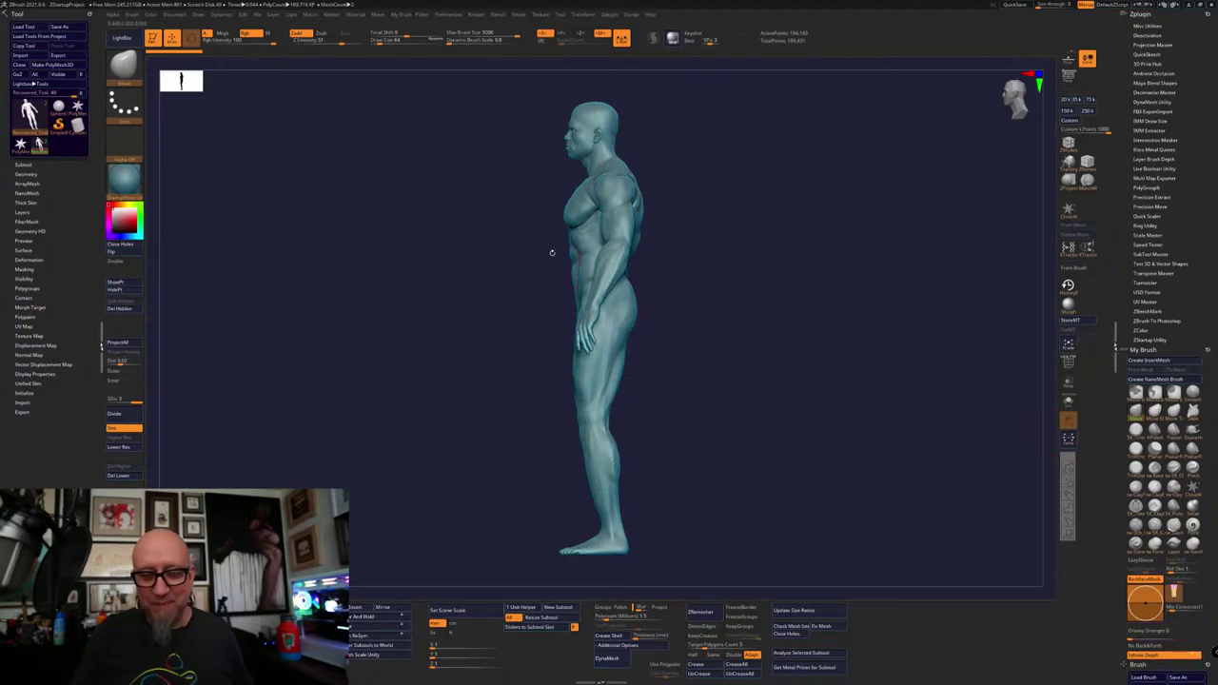
key(space)
mouse_move(552, 246)
mouse_down()
mouse_move(565, 250)
mouse_move(553, 222)
mouse_up()
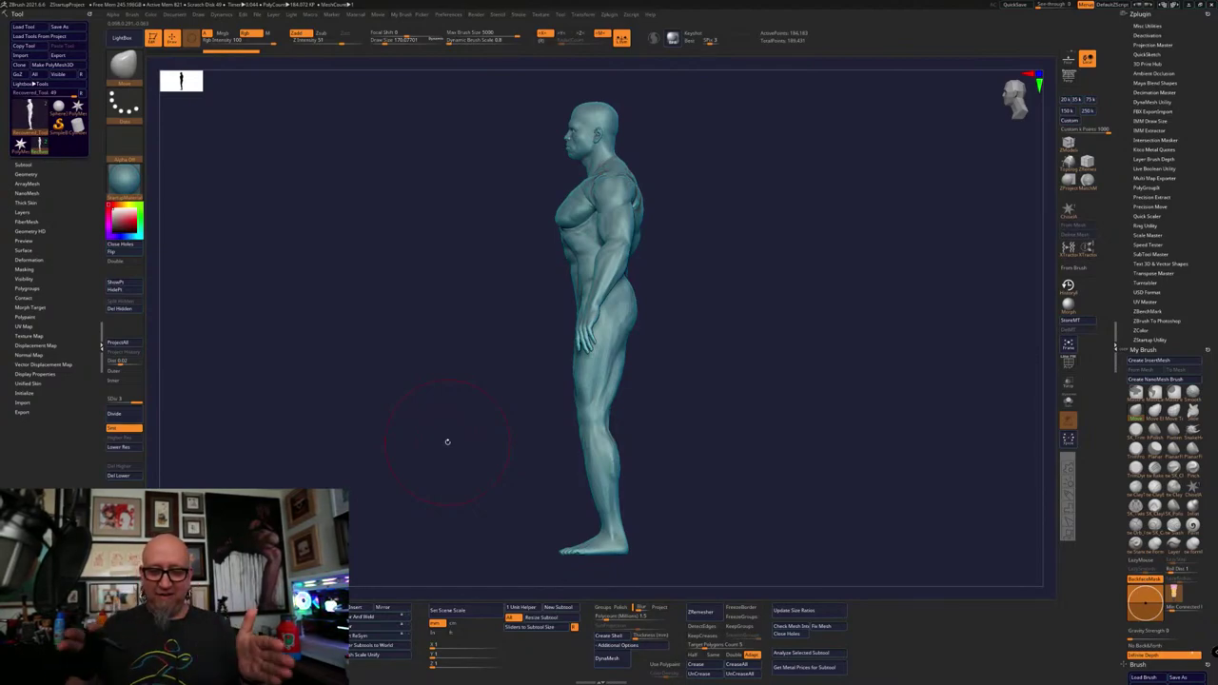
Undo the last Move stroke on the male figure's chest and switch to the Chrome browser
key(ctrl+z)
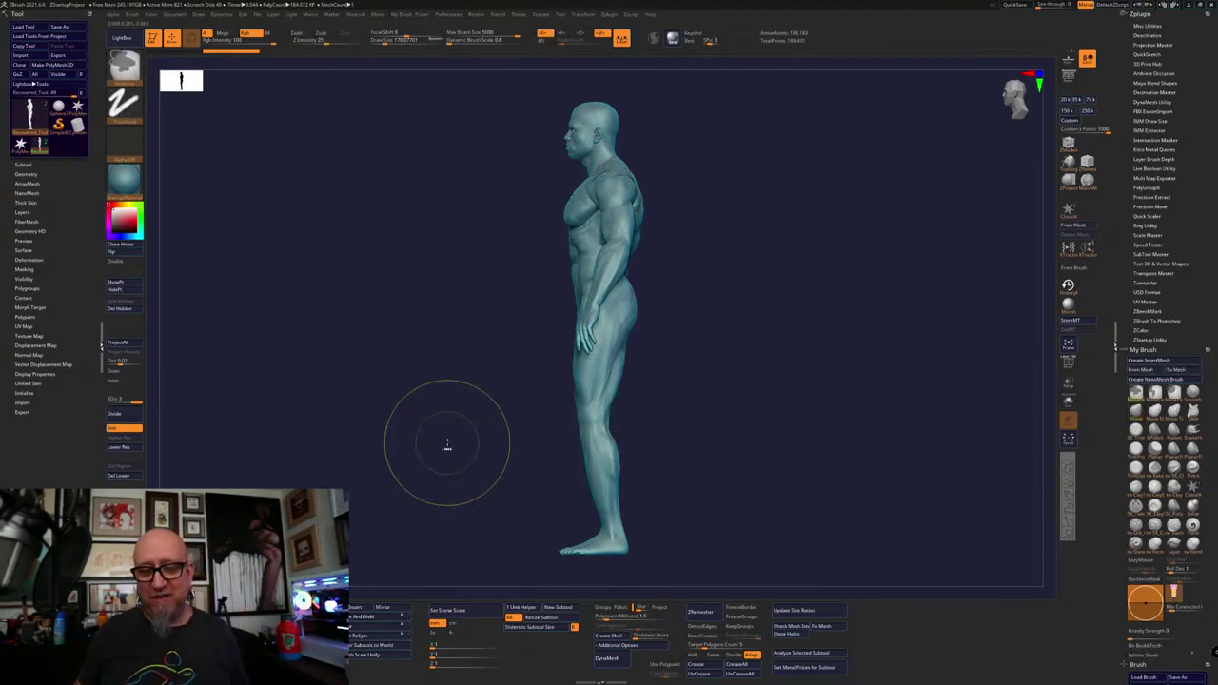
key(super)
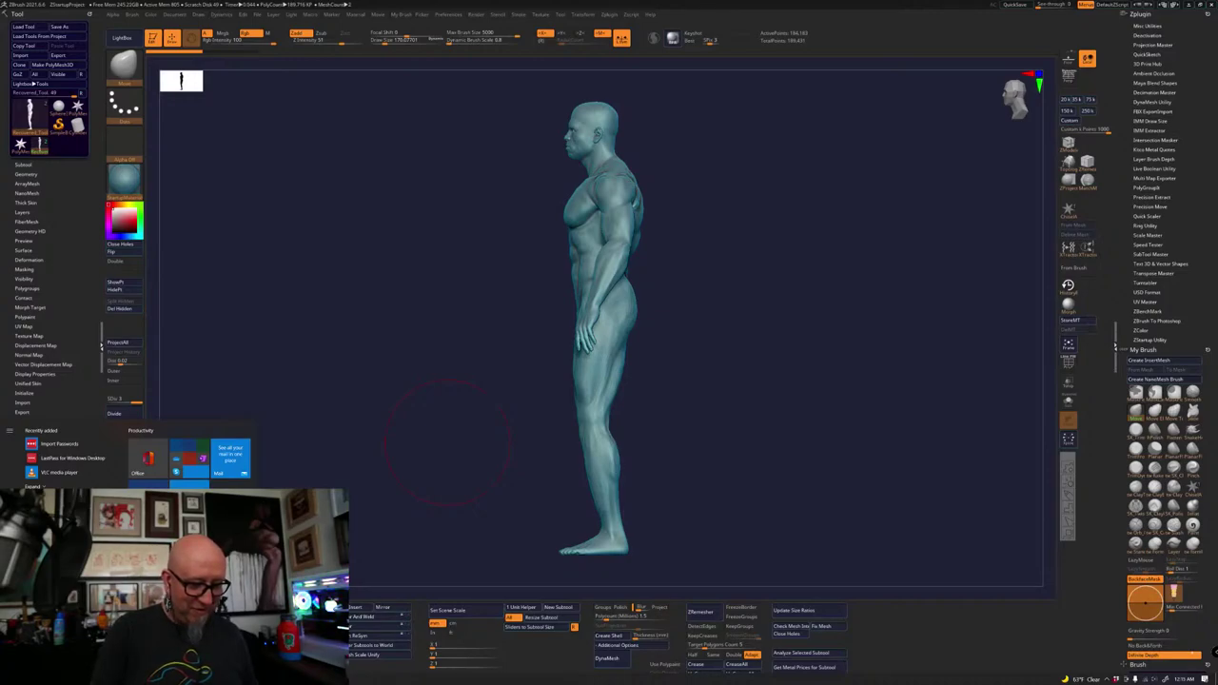
key(alt+Tab)
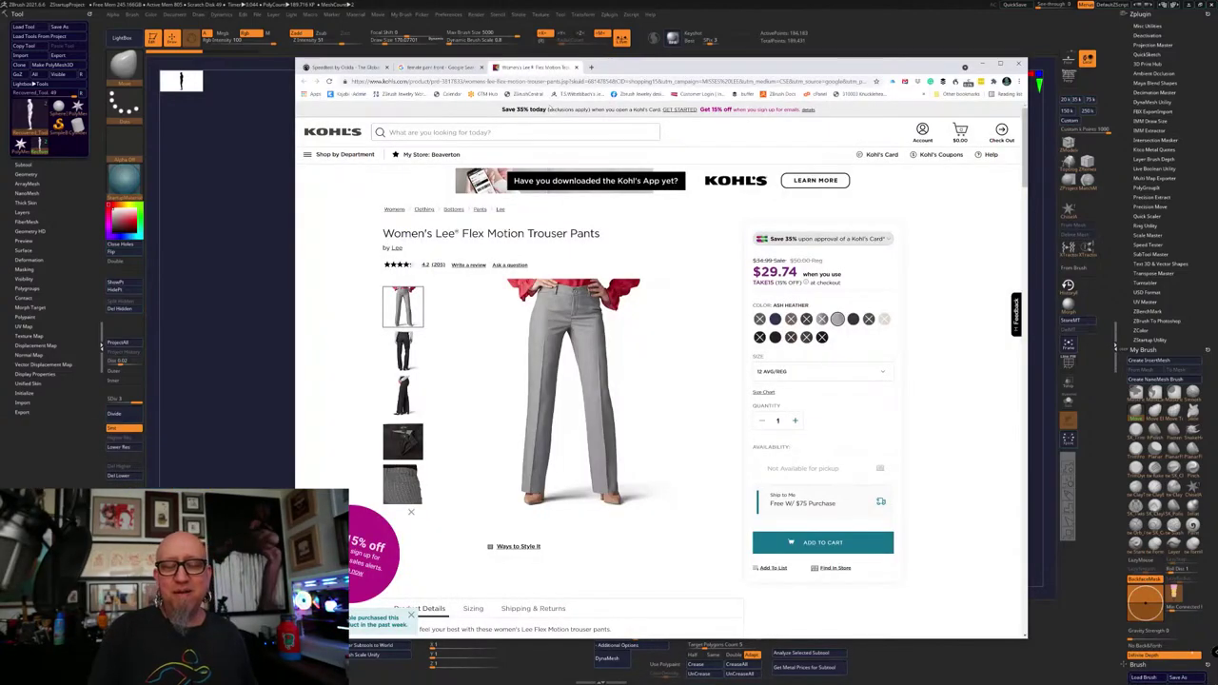
Search Google for "arnold schwarzenegger side view" and show all the image results
key(ctrl+l)
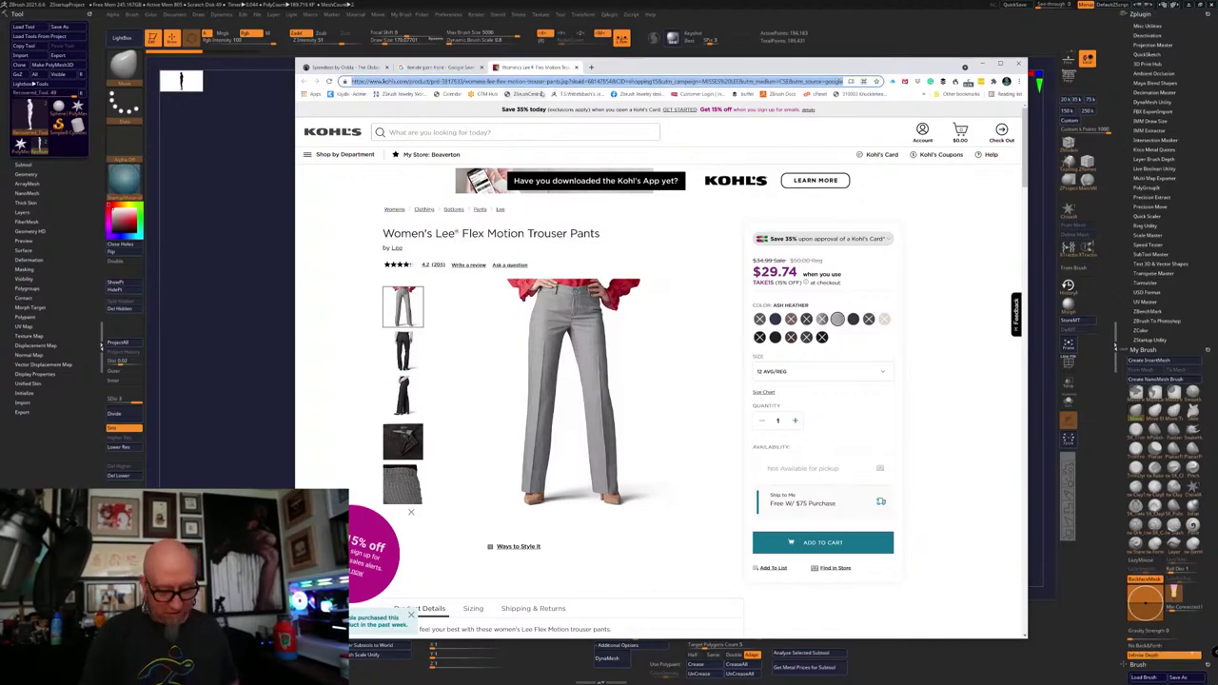
text(arnol)
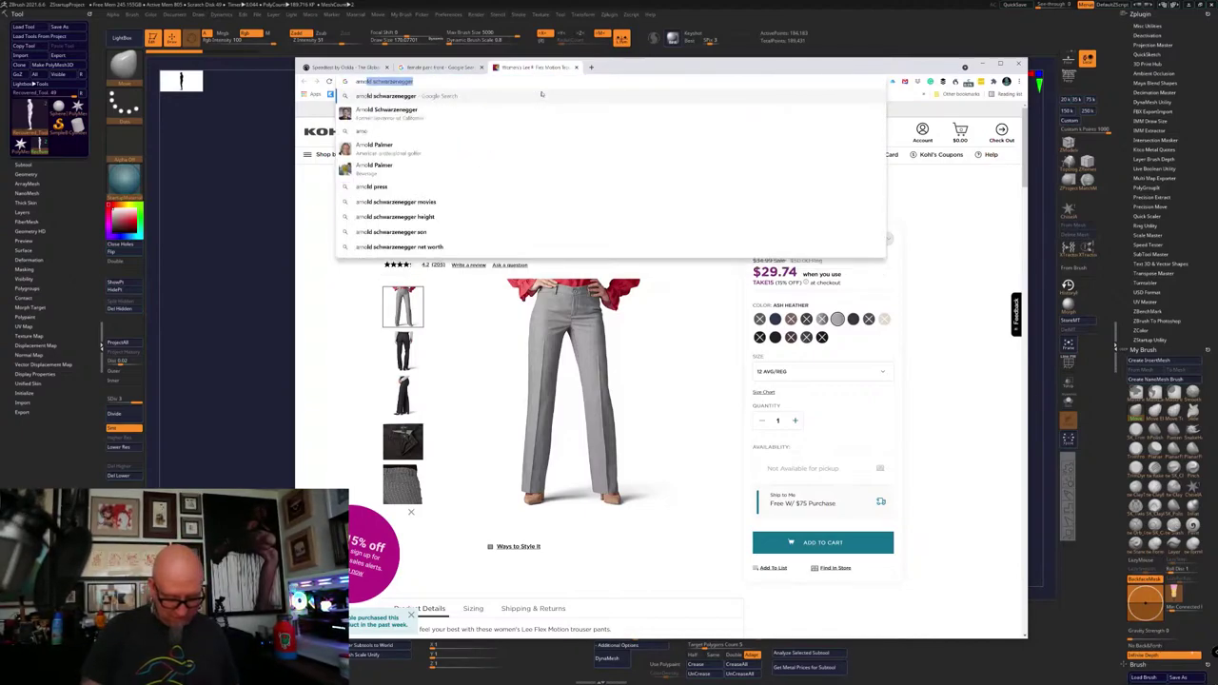
text(d s)
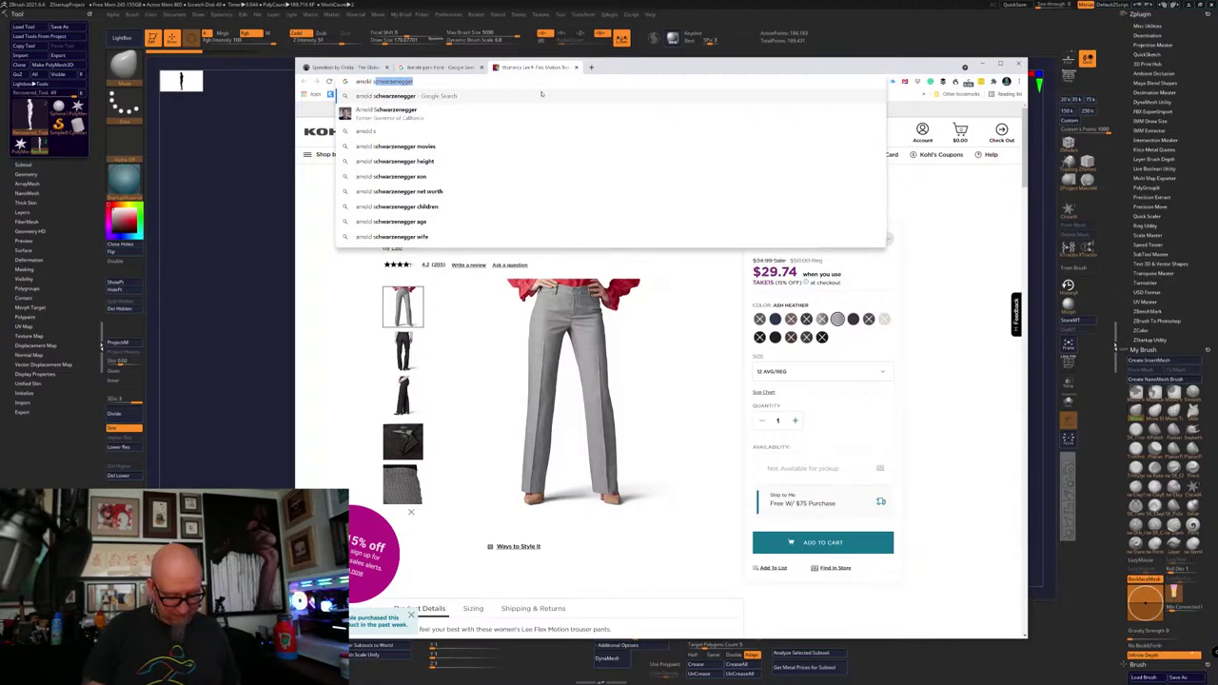
text(chwa)
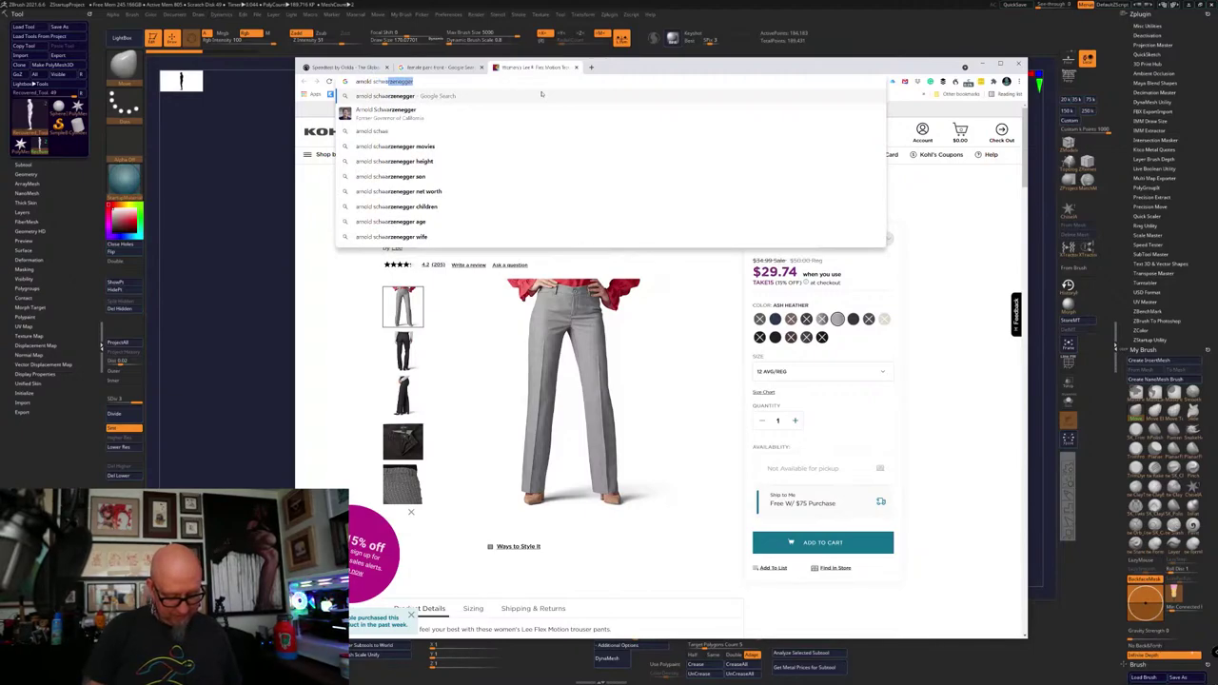
text(rtzenegge)
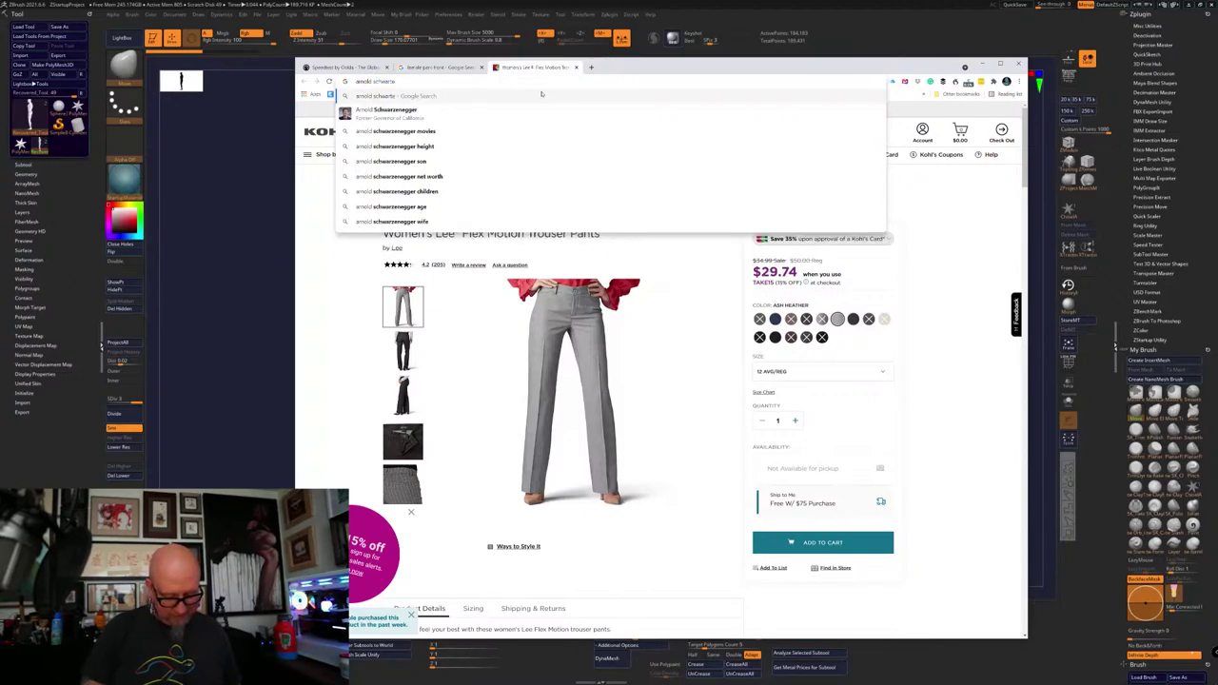
text(r)
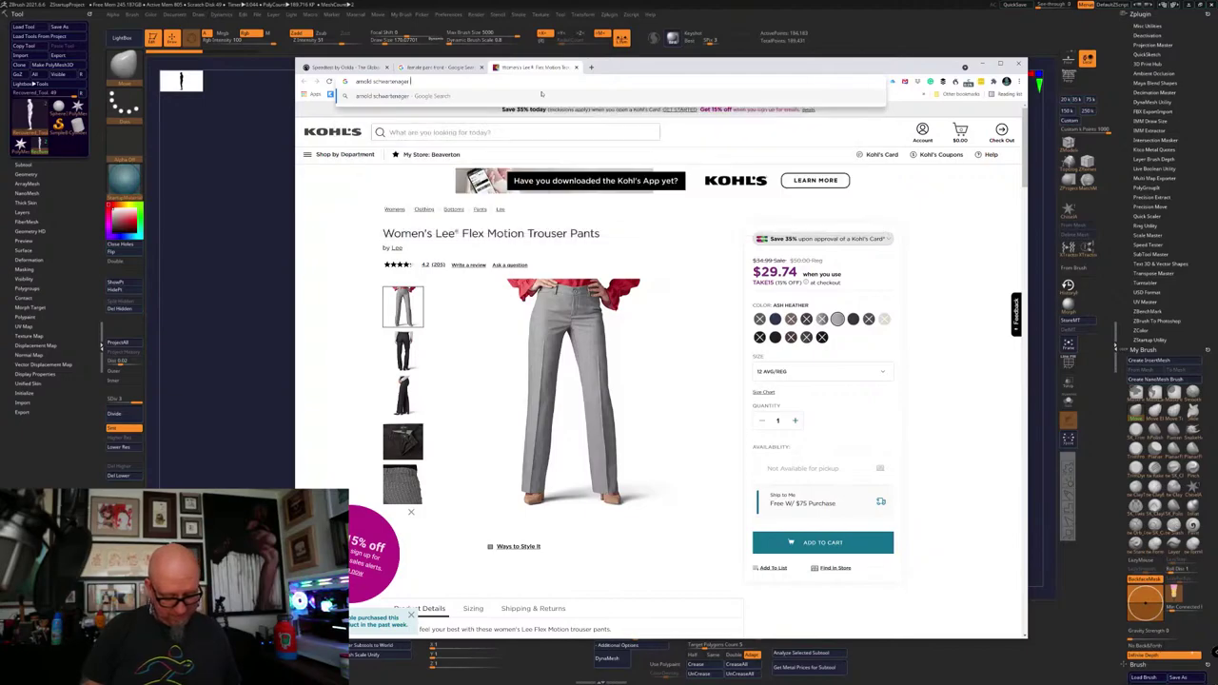
text( side v)
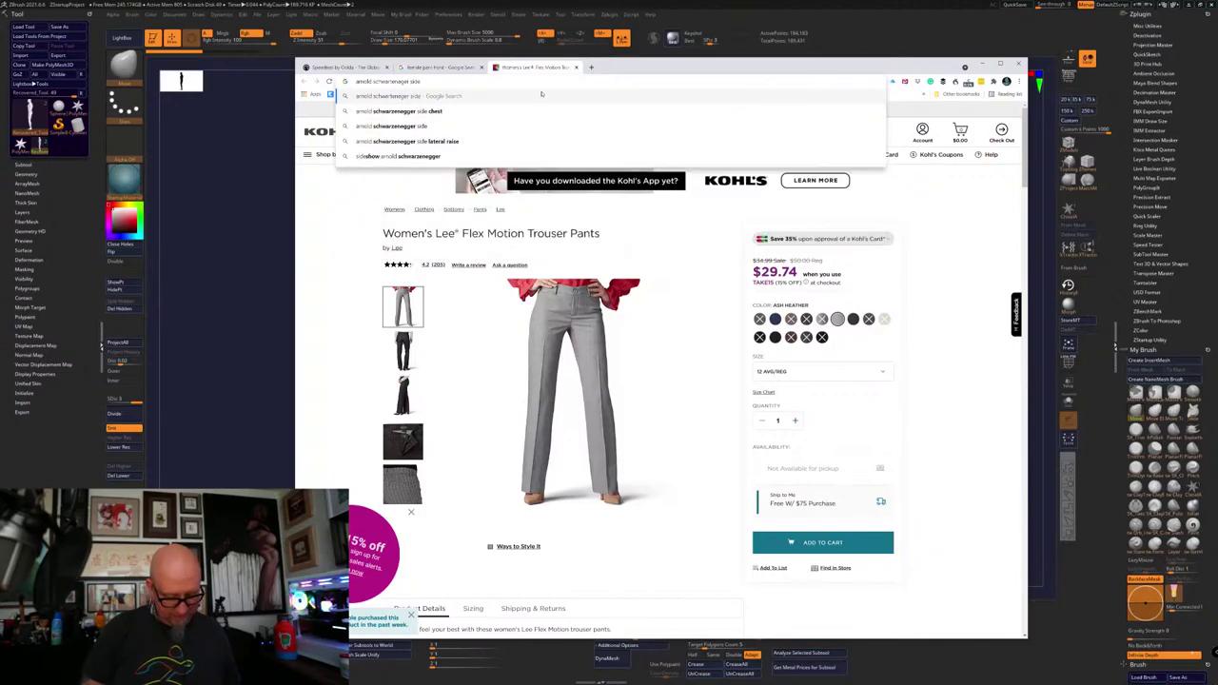
text(ier)
key(Return)
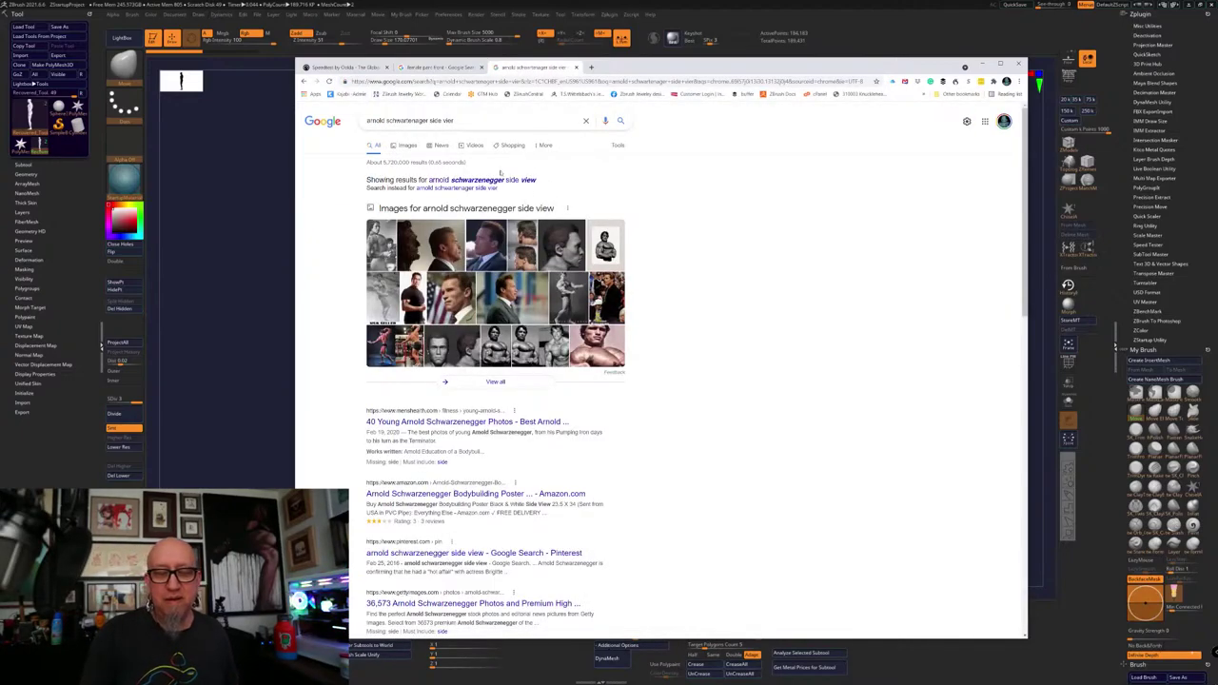
click(512, 180)
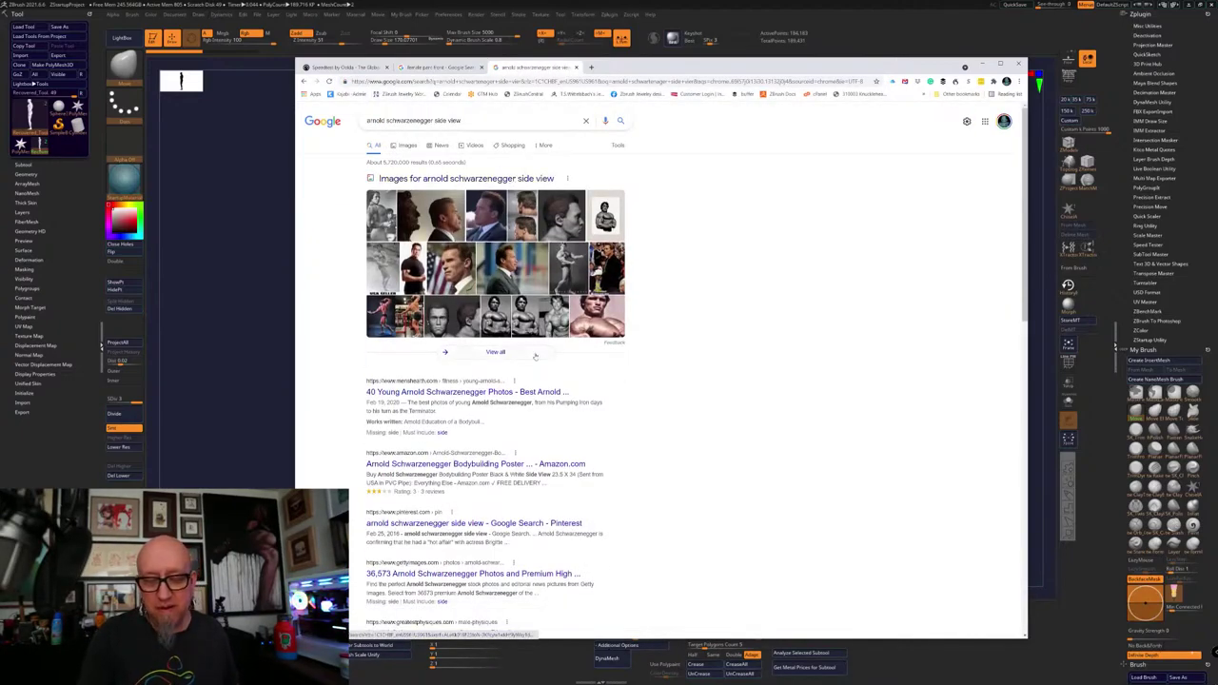
click(495, 351)
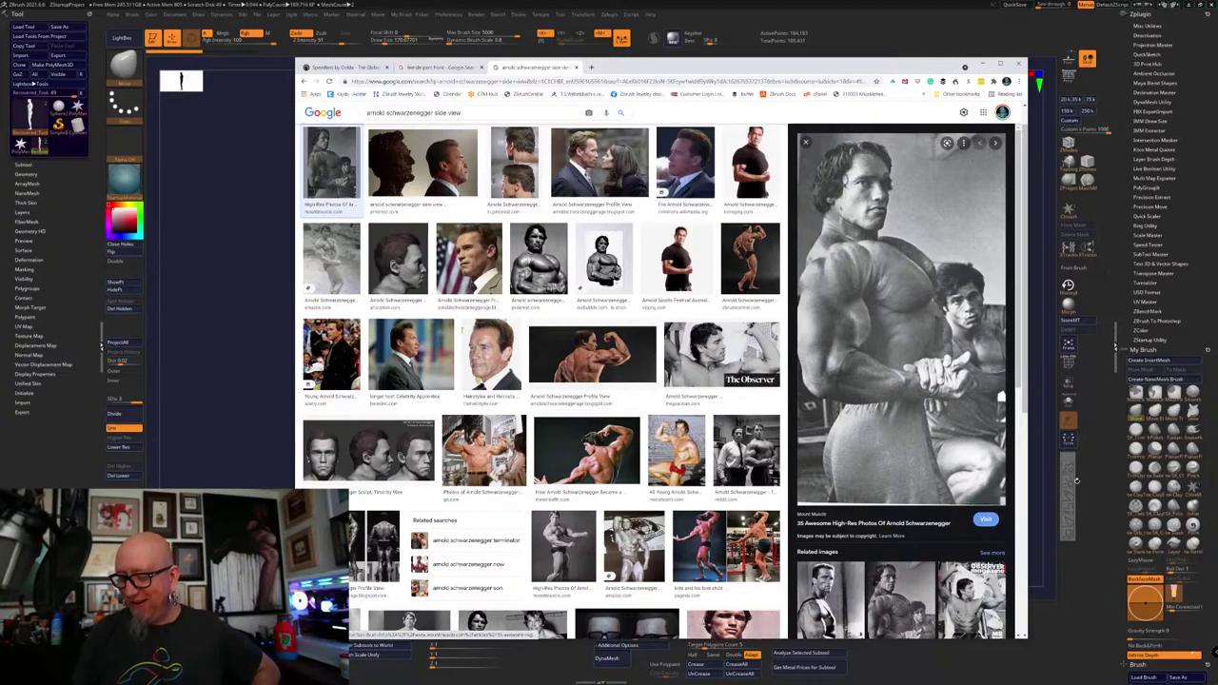
Annotate the enlarged bodybuilder photo with red guide lines and an arrow from the face line to the chest's front, and clear the markup
key(ctrl+2)
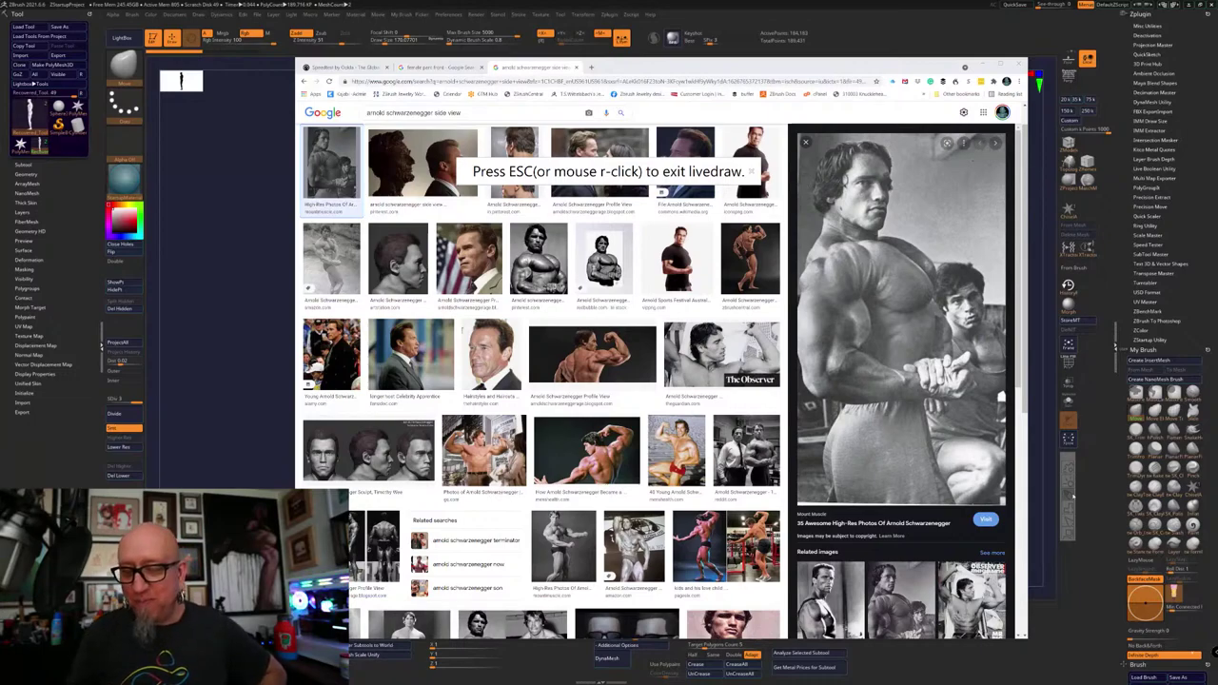
drag(888, 190, 889, 285)
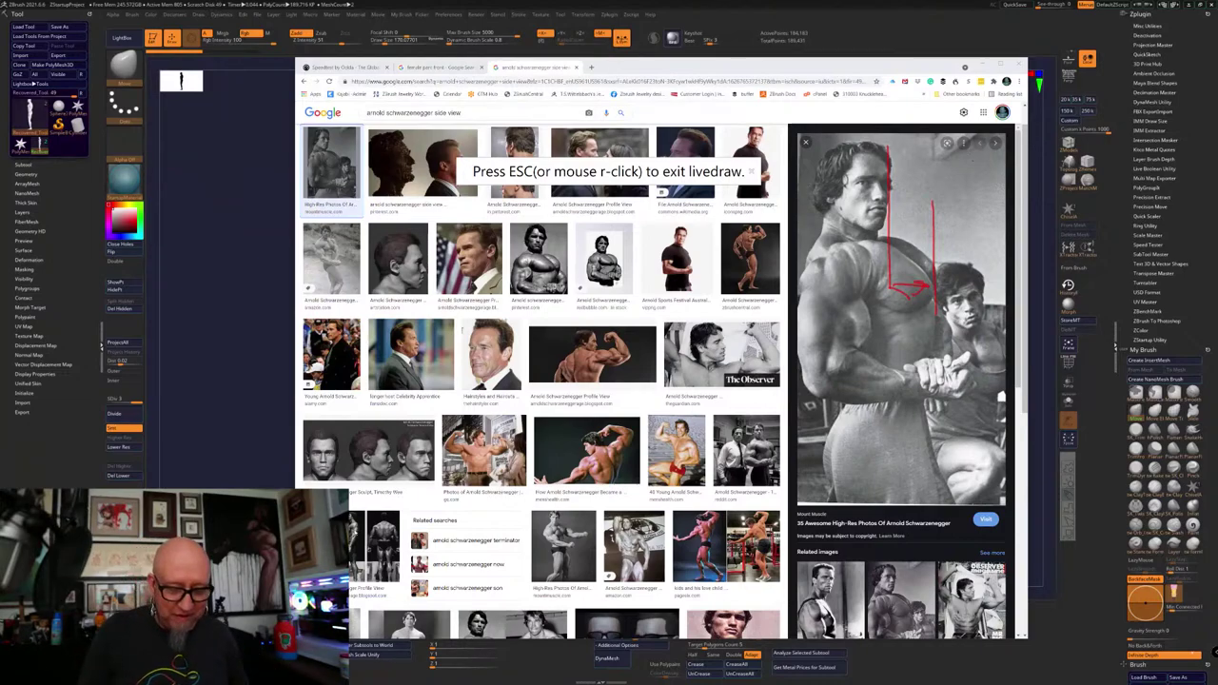
key(Escape)
Preview the three-pose Arnold Schwarzenegger Profile View photo, and close the unwanted page opened from it
click(359, 542)
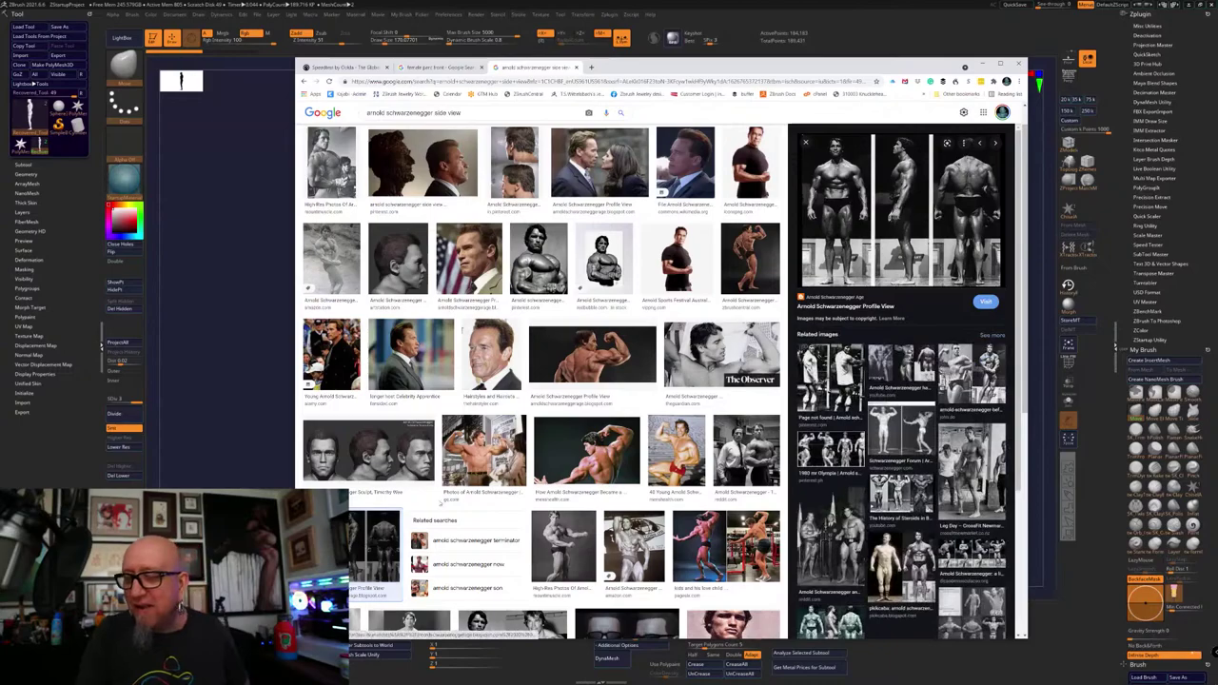
click(966, 243)
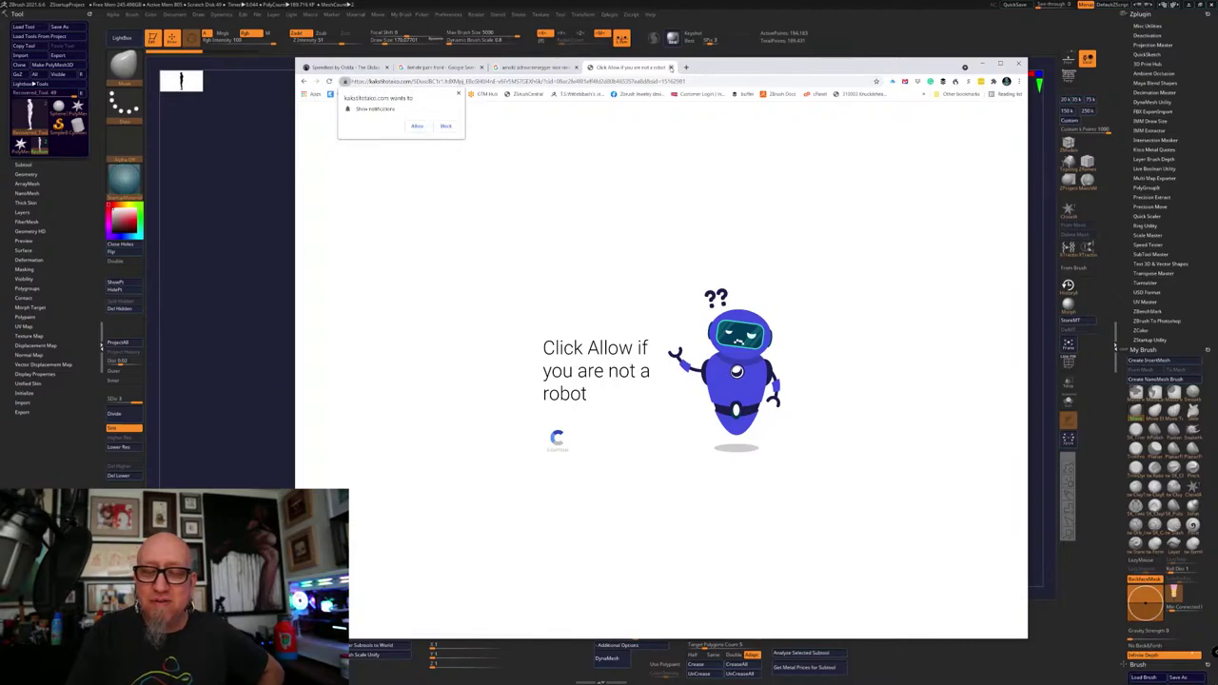
click(671, 67)
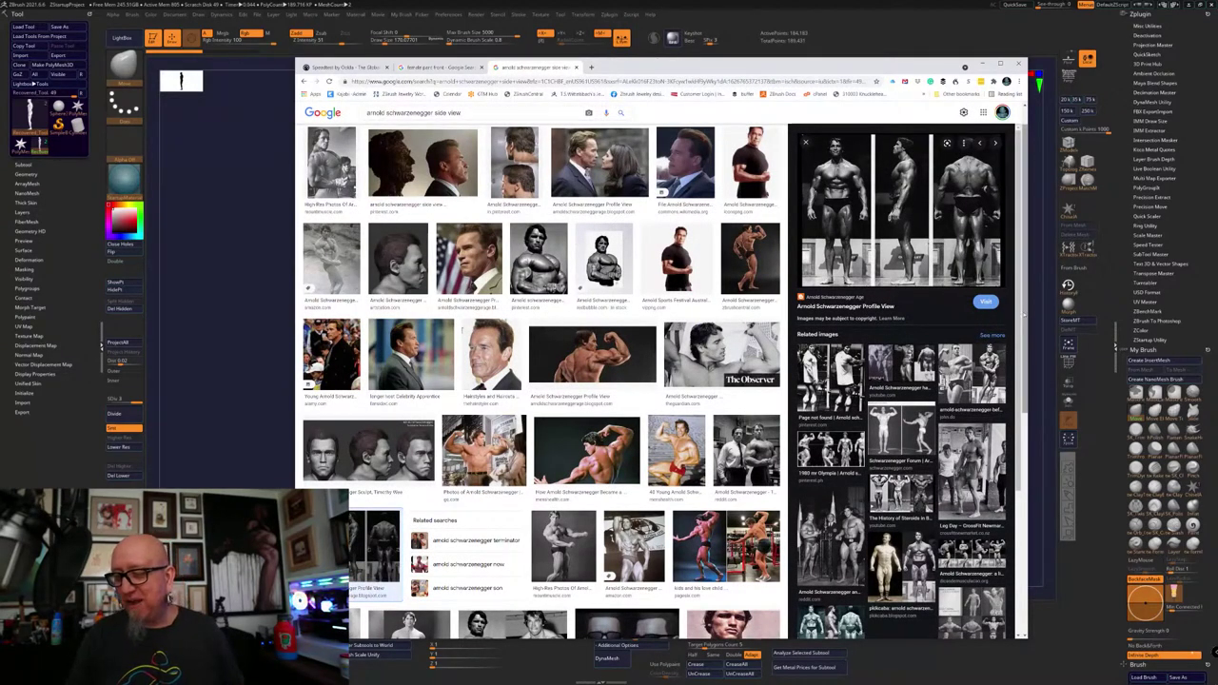
Browse further image results for side-view physique references showing the chest in profile
scroll(1021, 314, down, 2)
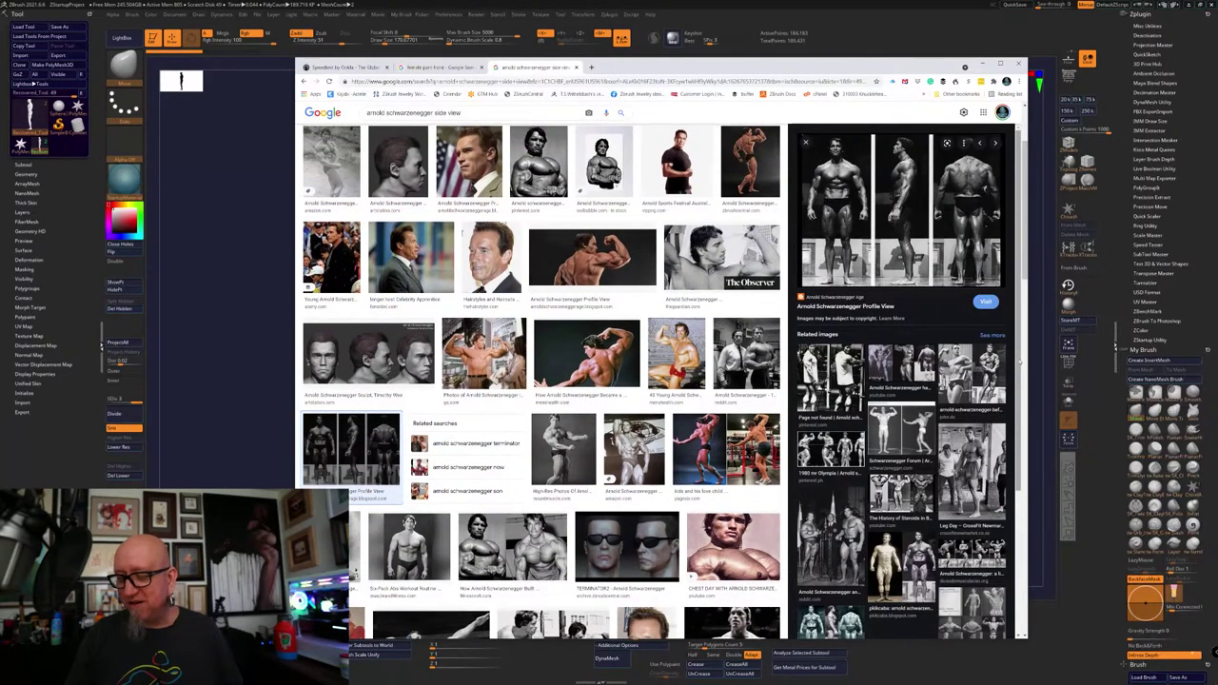
scroll(1021, 313, down, 3)
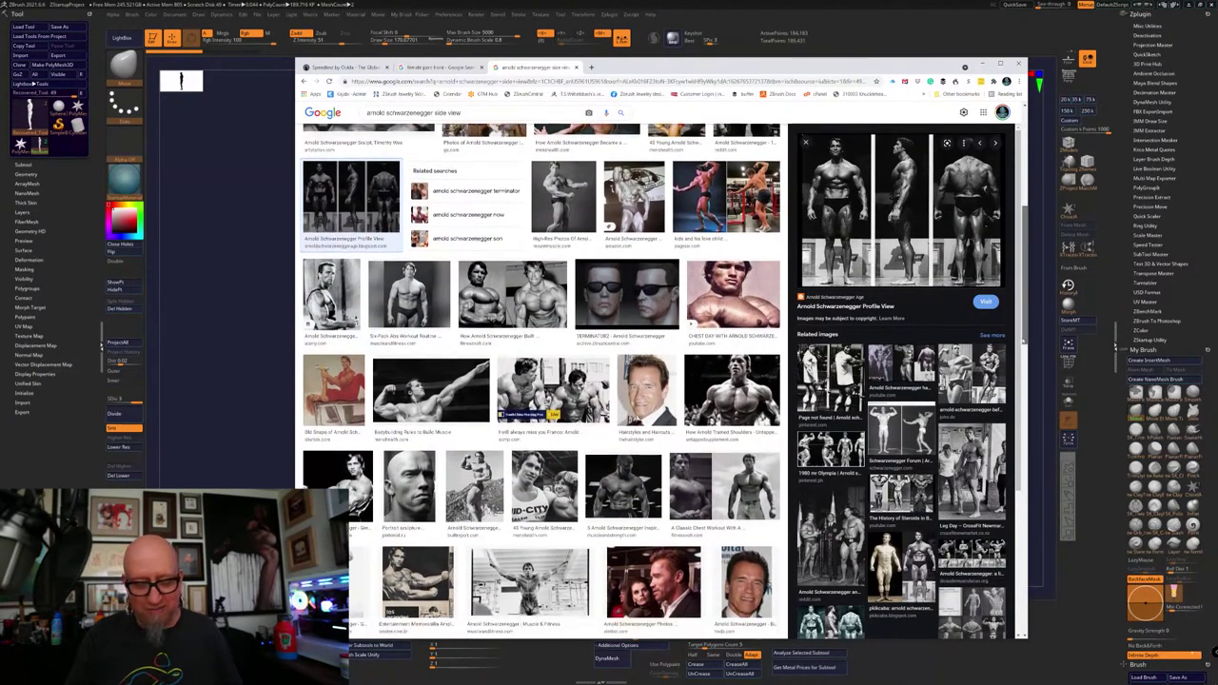
scroll(1021, 314, down, 2)
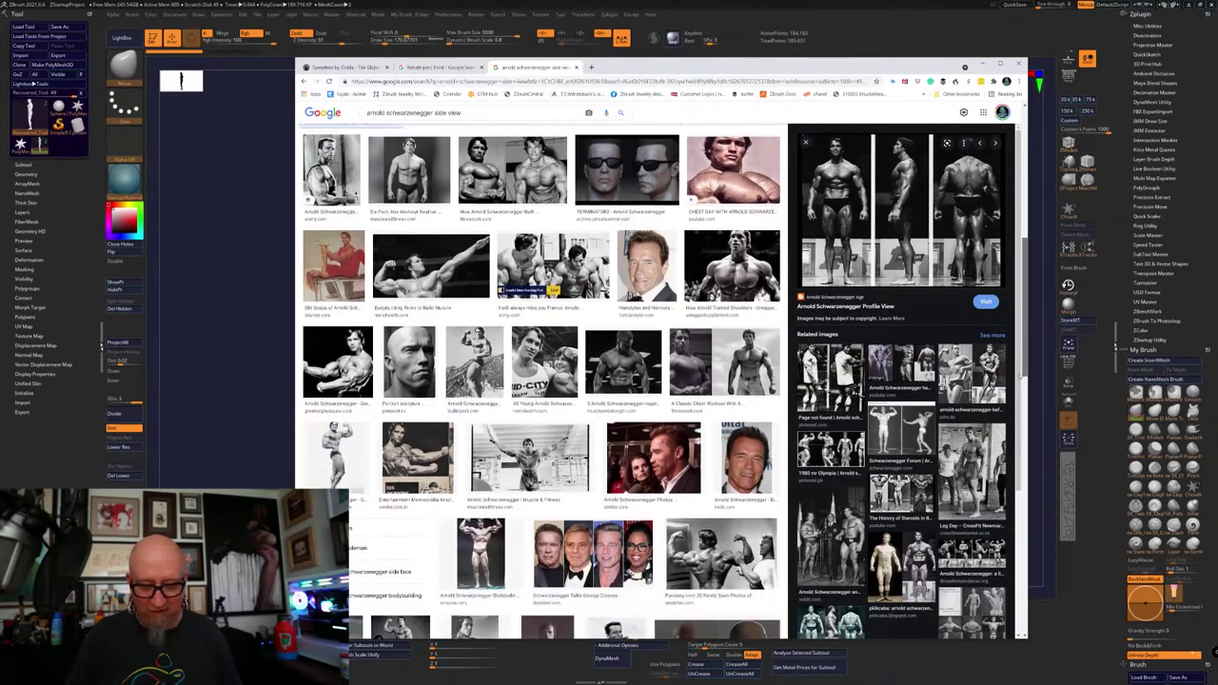
scroll(1021, 314, down, 1)
drag(1023, 391, 1023, 394)
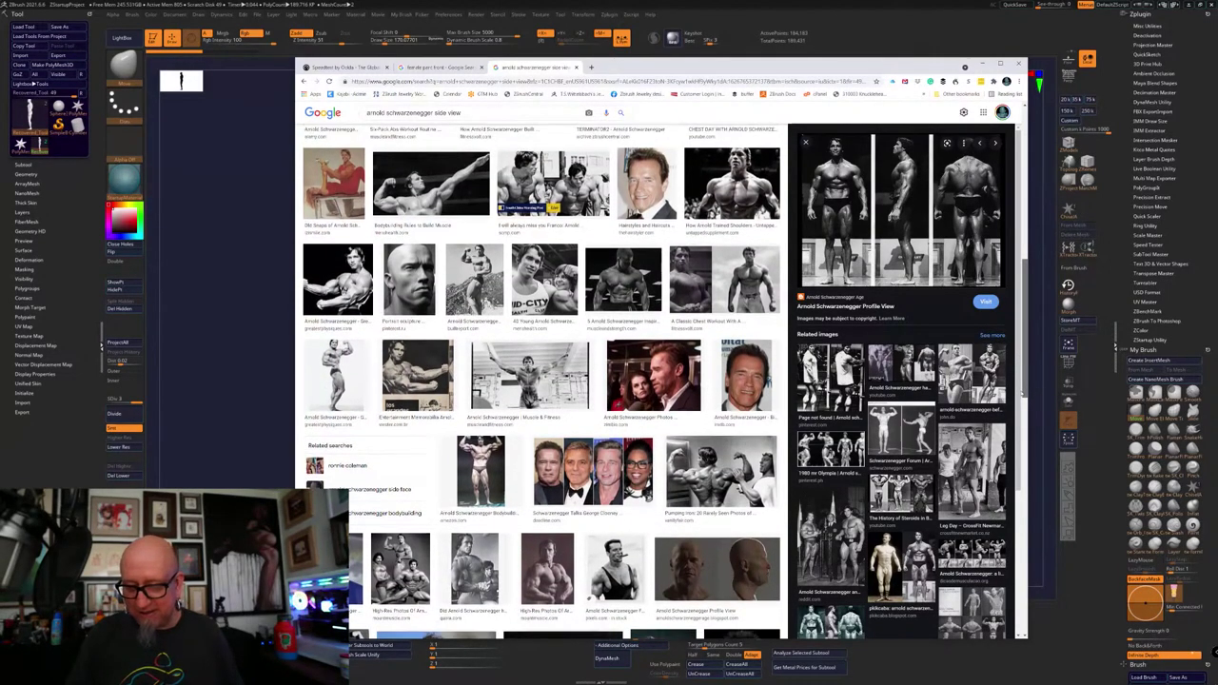
scroll(543, 380, up, 1)
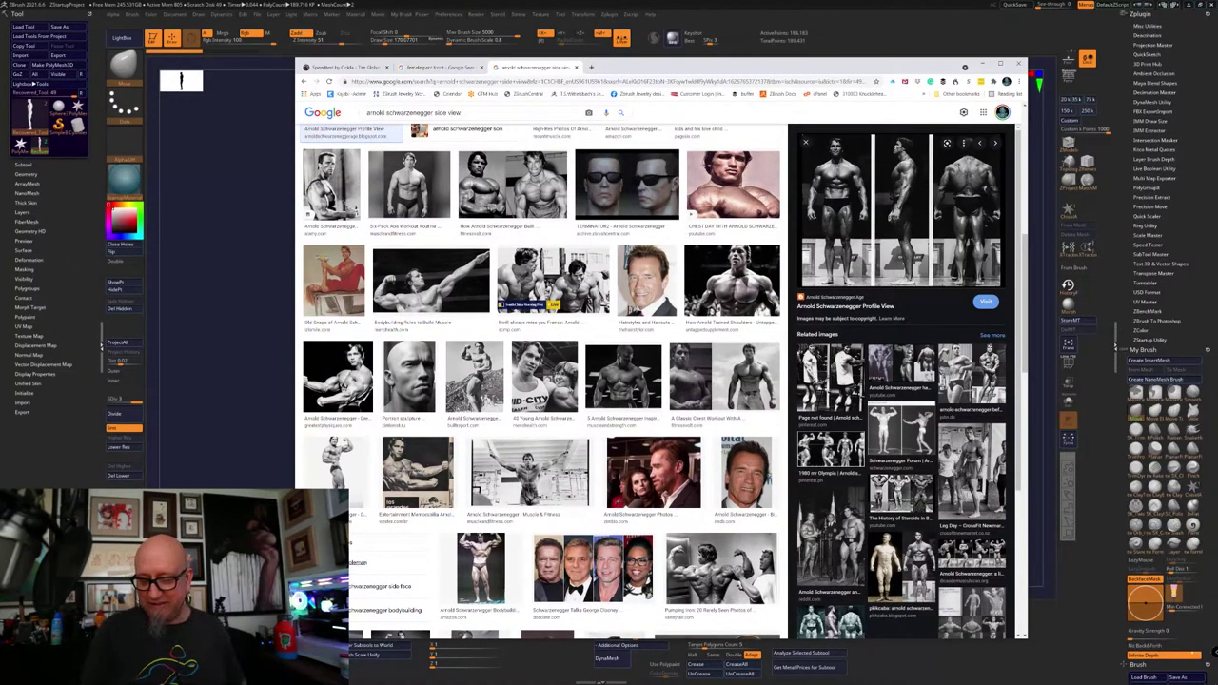
Return to ZBrush and examine the male figure's chest and torso up close from the front and three-quarter view
click(232, 428)
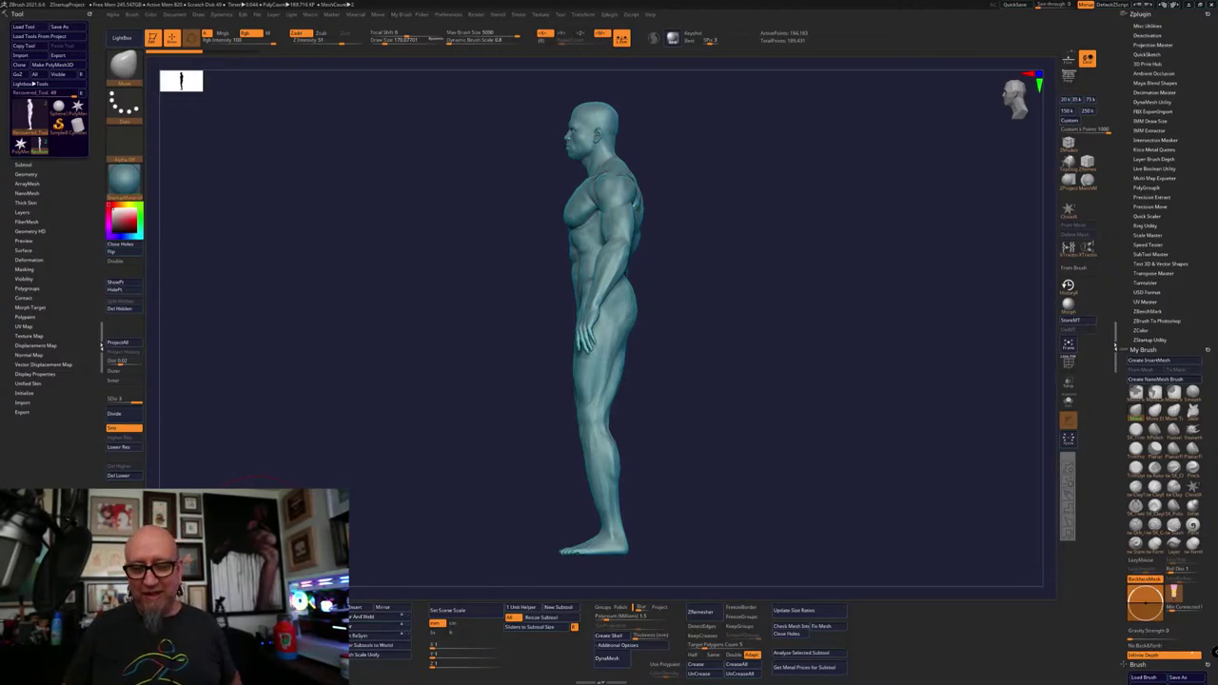
drag(813, 469, 815, 495)
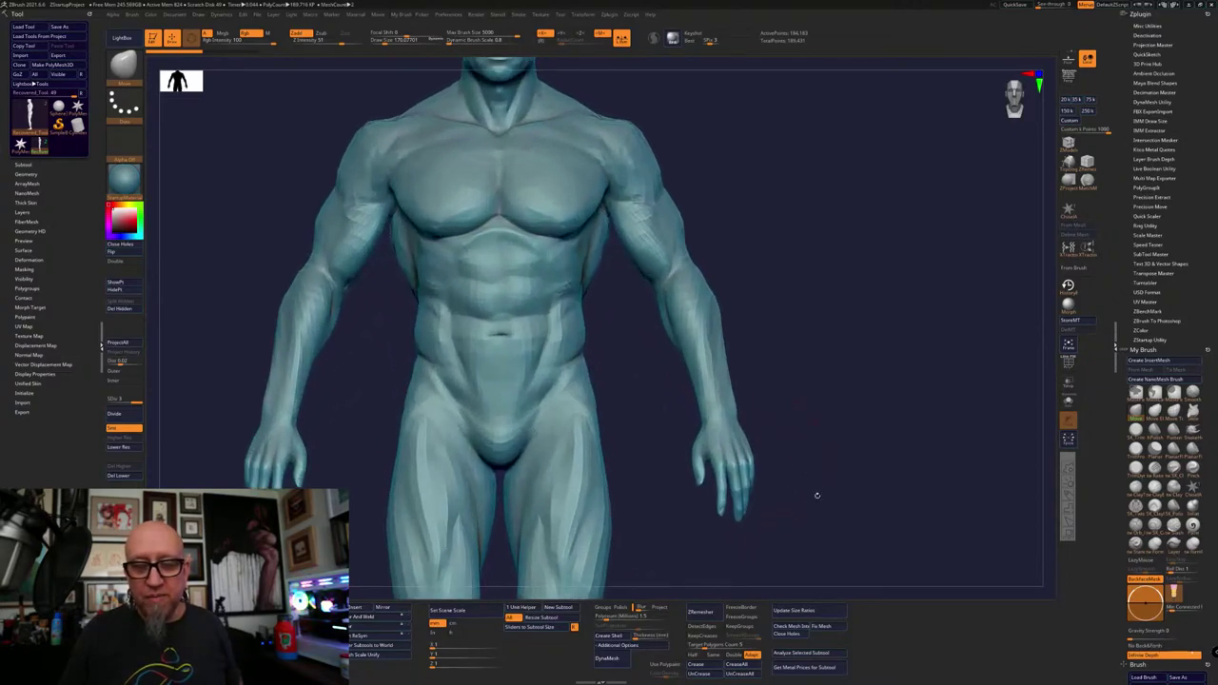
alt+drag(861, 376, 874, 412)
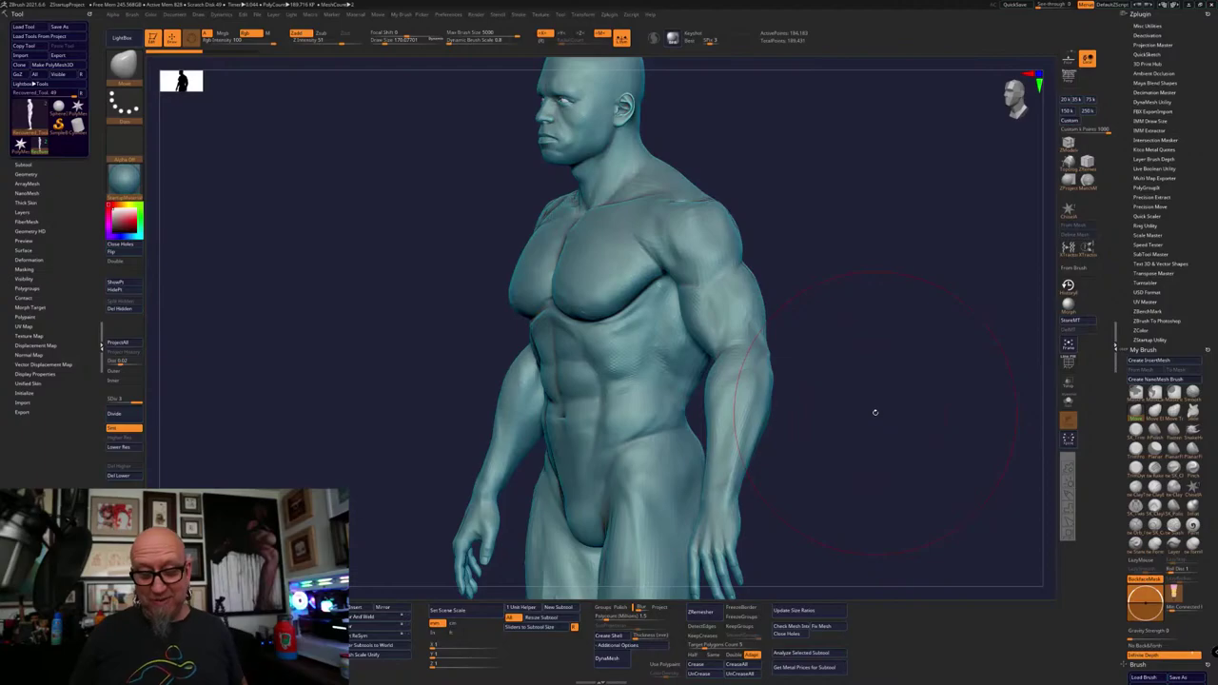
mouse_move(875, 412)
mouse_down()
mouse_move(875, 476)
mouse_move(862, 340)
mouse_move(911, 334)
mouse_move(884, 339)
mouse_move(870, 364)
mouse_move(893, 354)
mouse_move(849, 384)
mouse_up()
Reduce the Move brush's draw size to about 23 and smooth the transition between the lower pectorals and the ribcage
key(space)
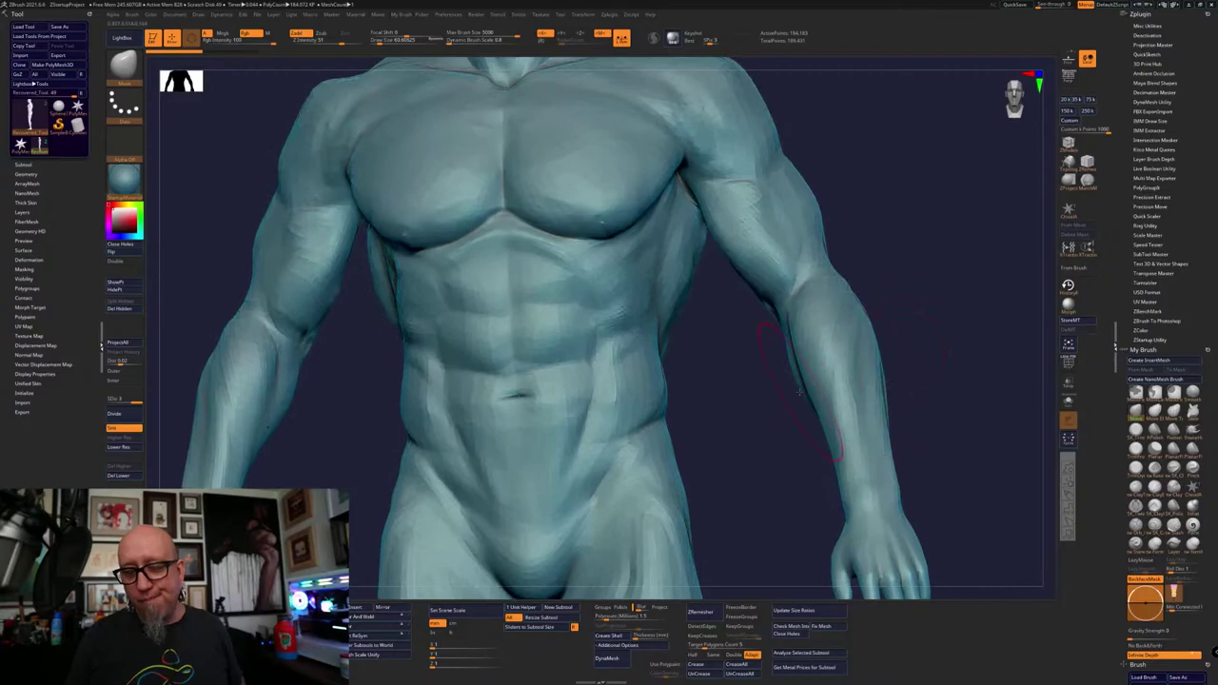
key(space)
drag(758, 407, 749, 407)
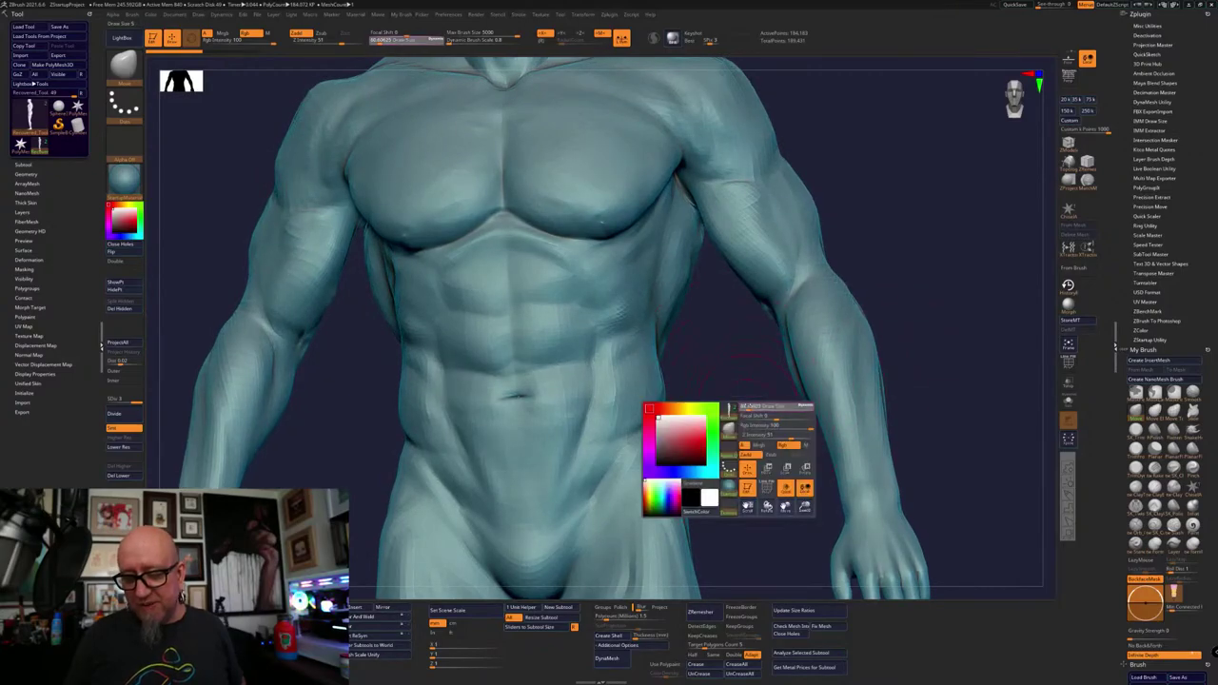
mouse_move(911, 313)
mouse_down()
mouse_move(944, 297)
mouse_move(837, 337)
mouse_move(796, 333)
mouse_up()
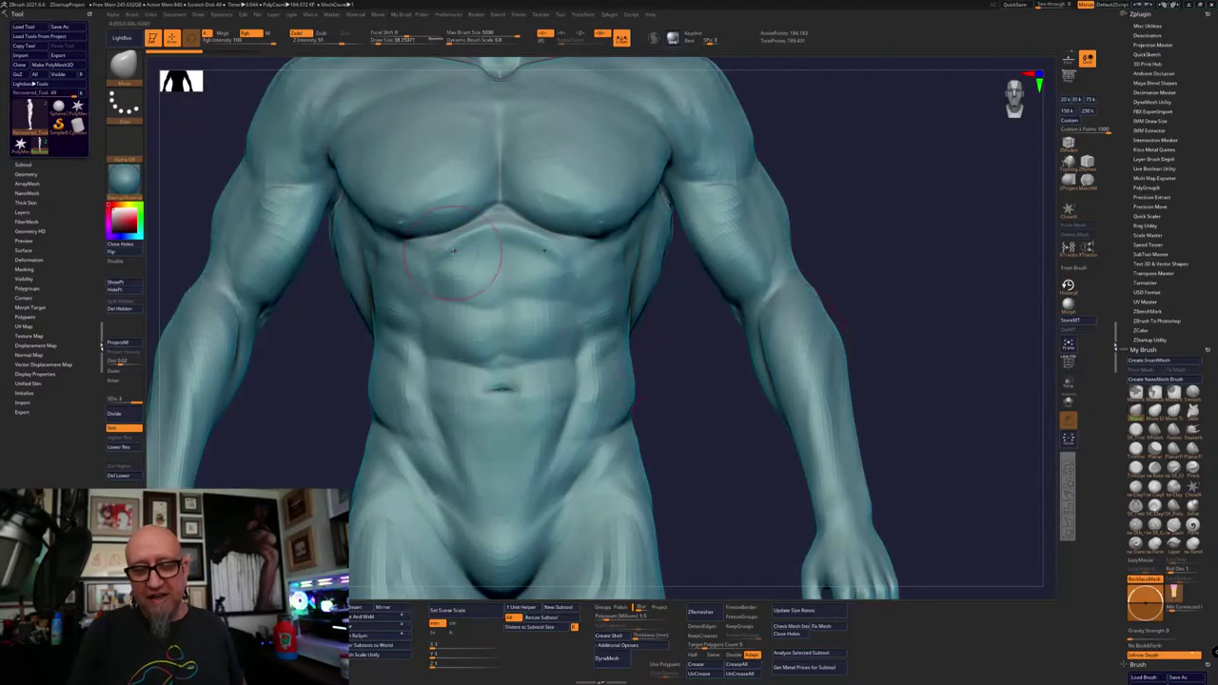
mouse_move(699, 450)
alt+mouse_down()
mouse_move(705, 463)
mouse_move(761, 385)
mouse_move(783, 326)
mouse_move(723, 298)
alt+mouse_up()
key(space)
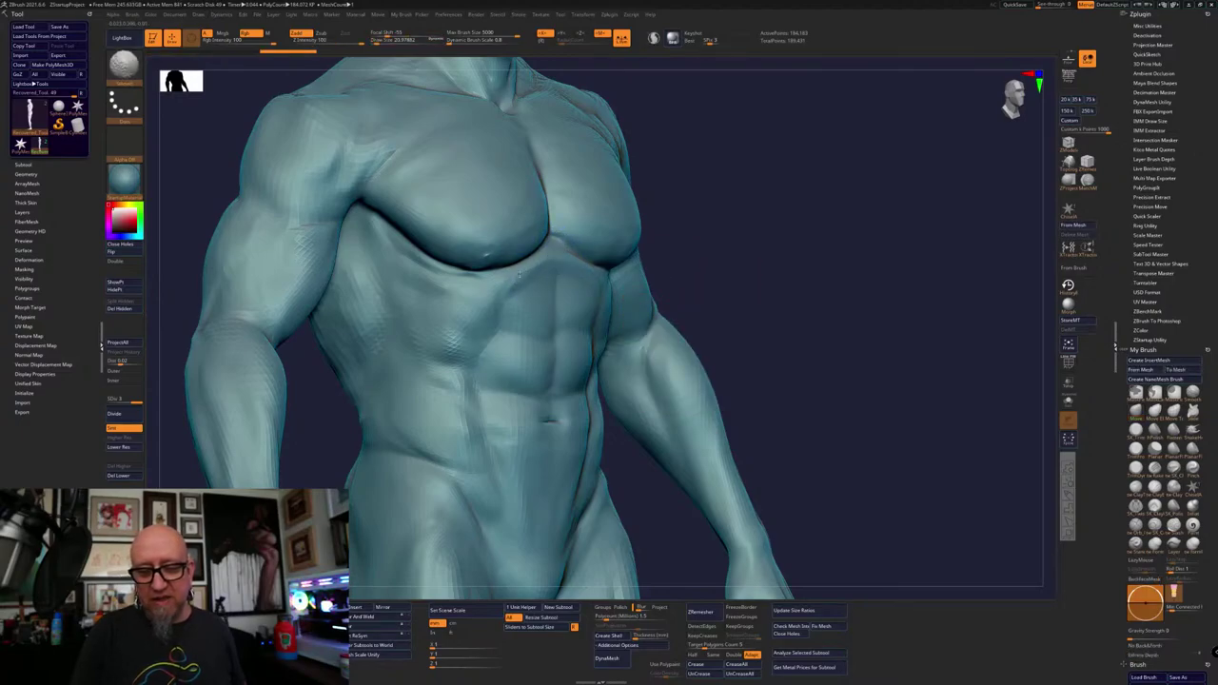
shift+drag(518, 274, 560, 258)
shift+drag(831, 311, 810, 320)
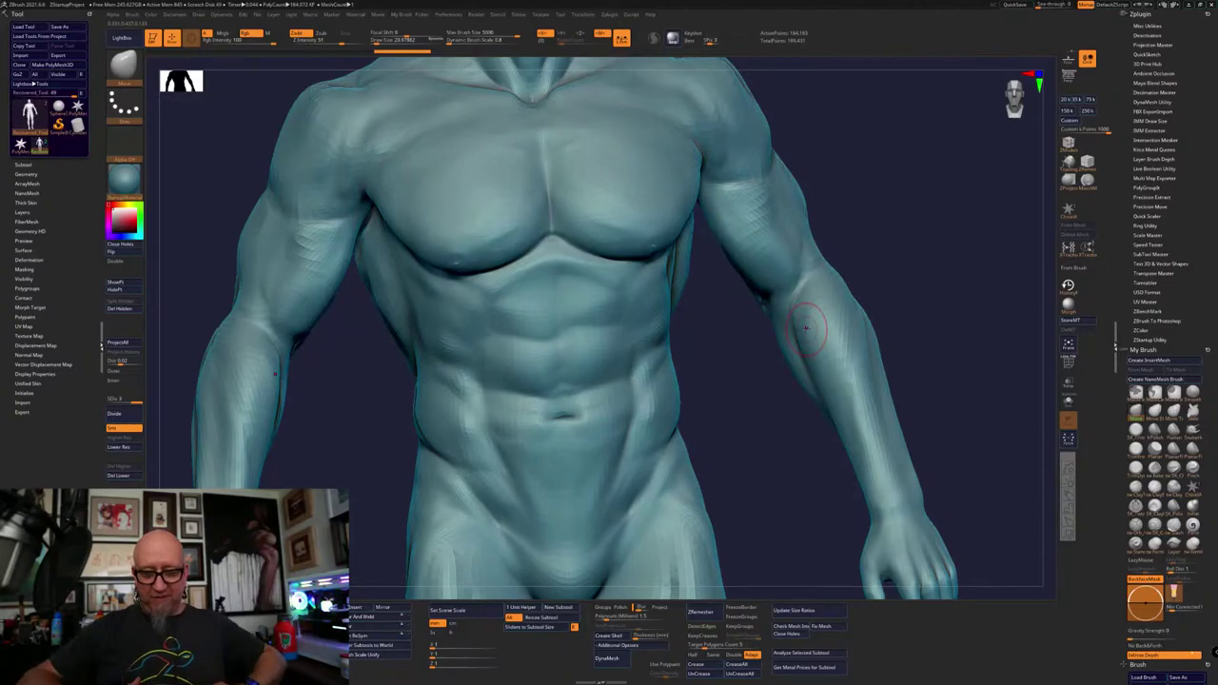
Switch to the clay brush for the torso and reduce its draw size to about 12
mouse_move(805, 328)
mouse_down()
mouse_move(826, 372)
mouse_move(982, 375)
mouse_up()
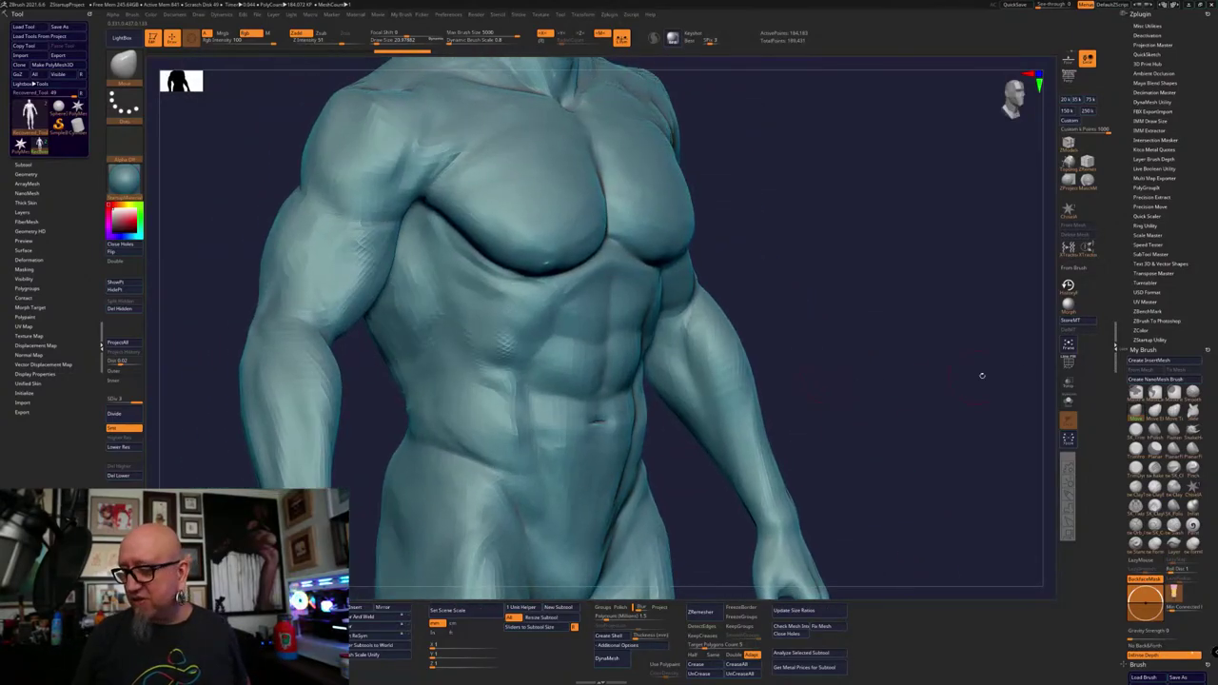
click(1139, 489)
mouse_move(892, 404)
mouse_down()
mouse_move(877, 561)
mouse_move(880, 512)
mouse_up()
drag(772, 494, 757, 409)
key(space)
drag(834, 221, 828, 221)
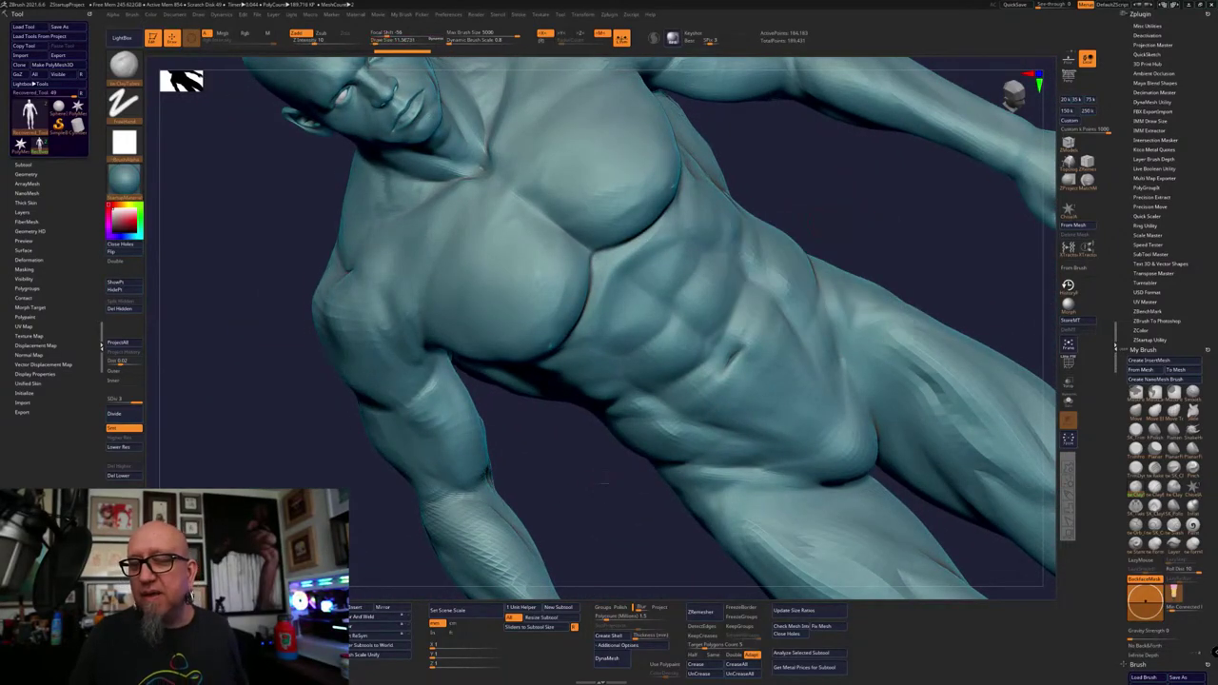
Subdivide the male figure up to level 5 and smooth the area beneath the pectorals near the sternum
drag(605, 483, 612, 462)
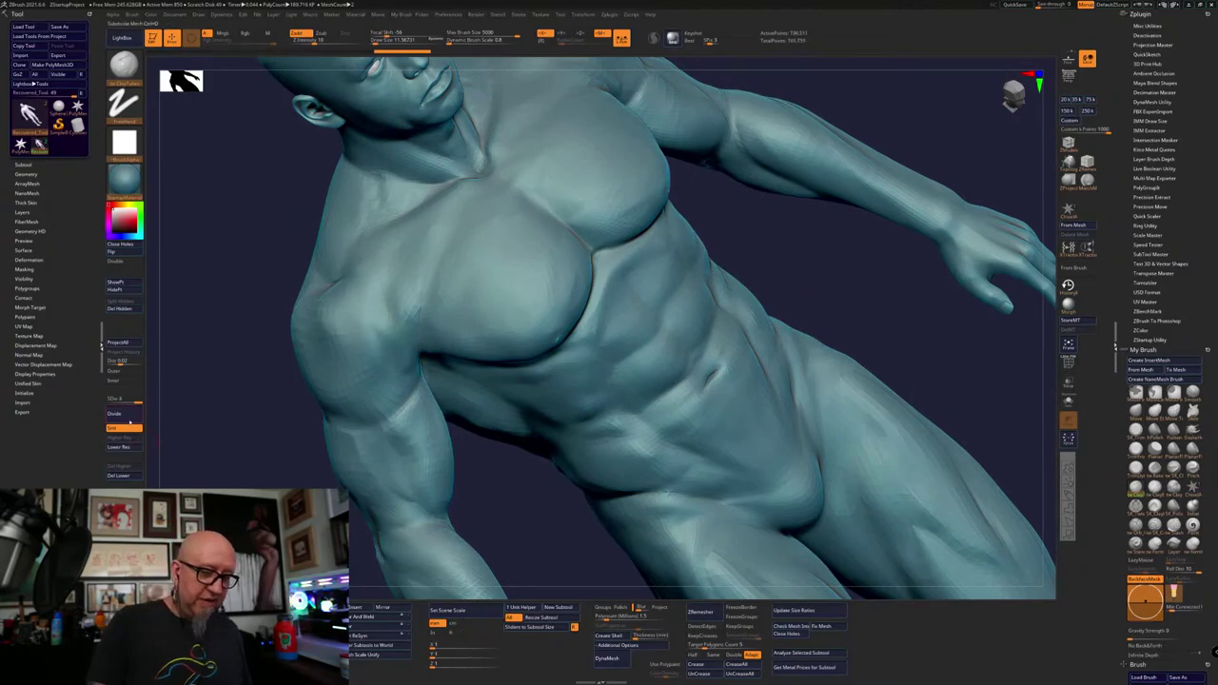
click(128, 415)
drag(537, 492, 476, 500)
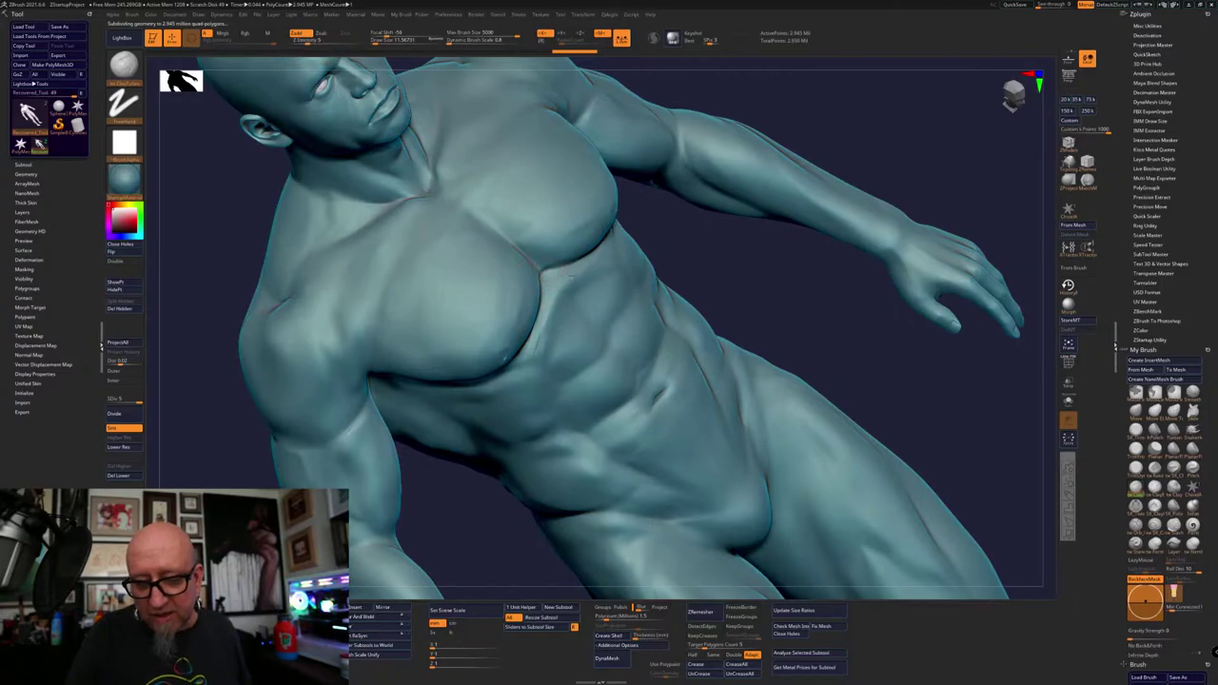
shift+drag(558, 279, 547, 302)
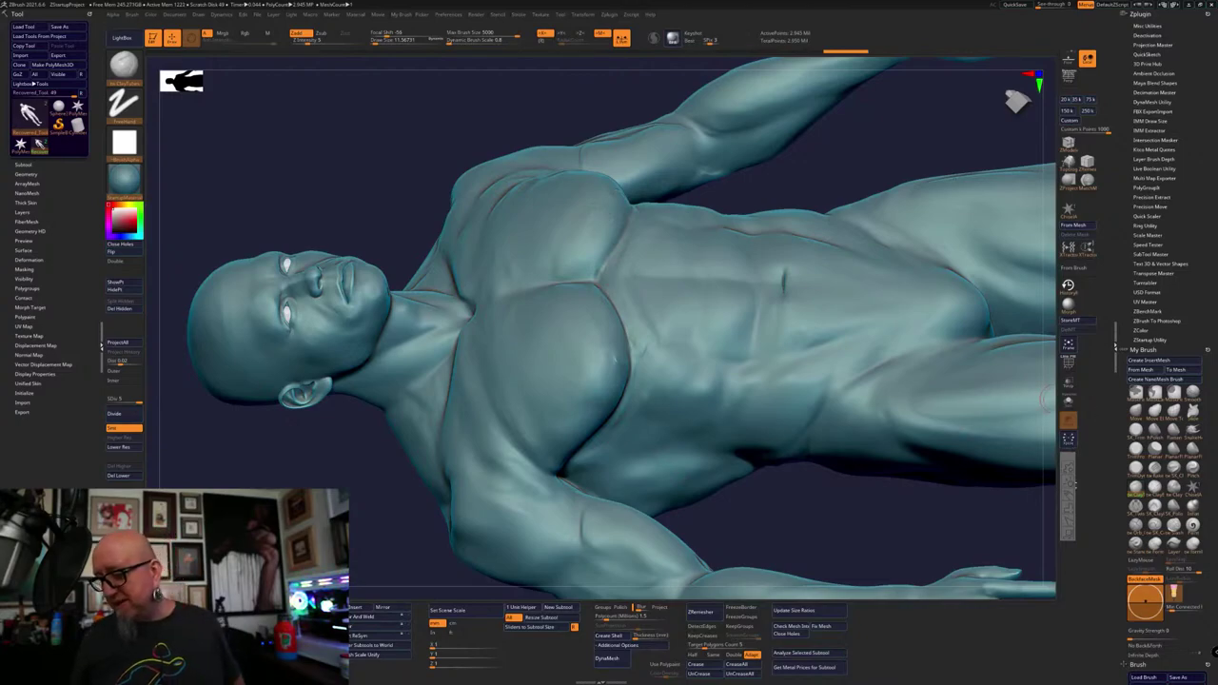
Annotate the lower pectoral edge with red strokes showing where it meets the ribcage
click(1067, 484)
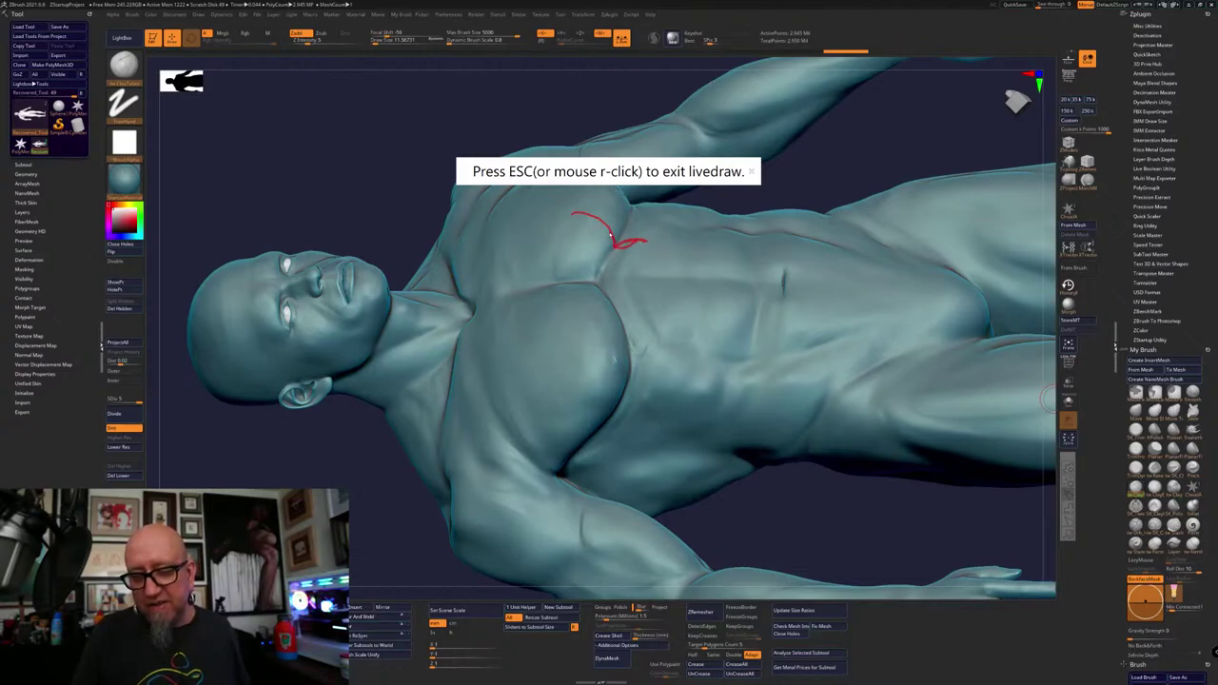
Clear the screen annotation, smooth the lower edge of the chest muscle and add clay strokes just below the sternum
key(Escape)
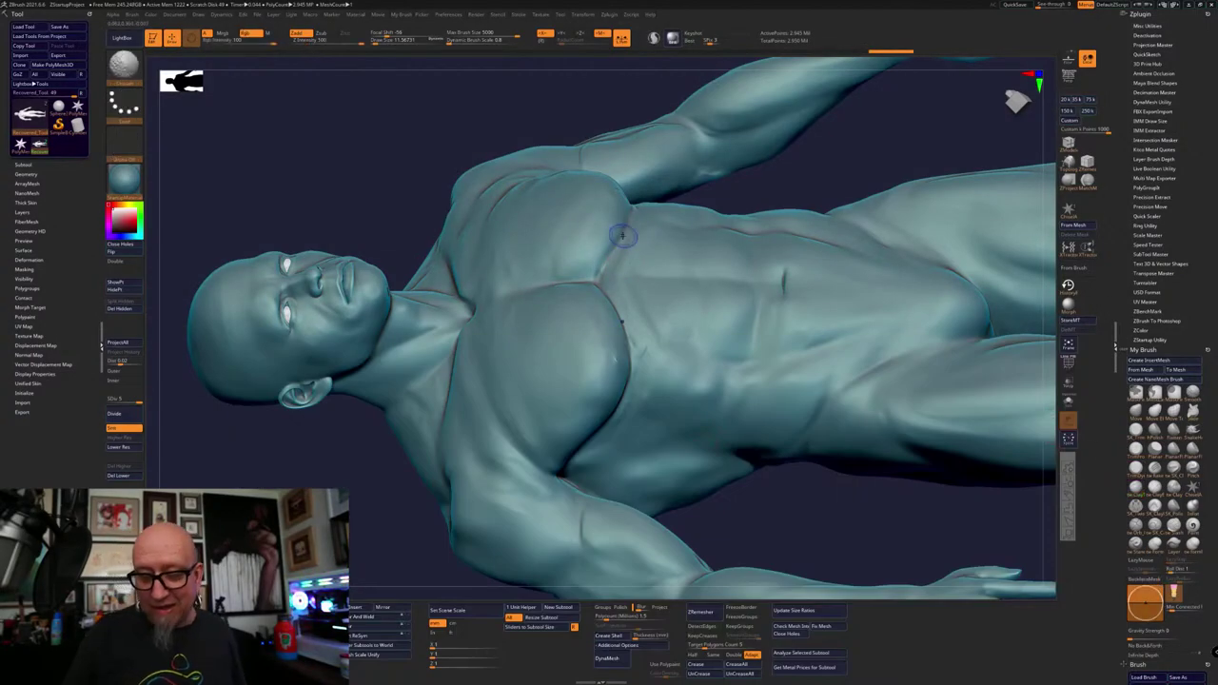
shift+drag(620, 236, 634, 212)
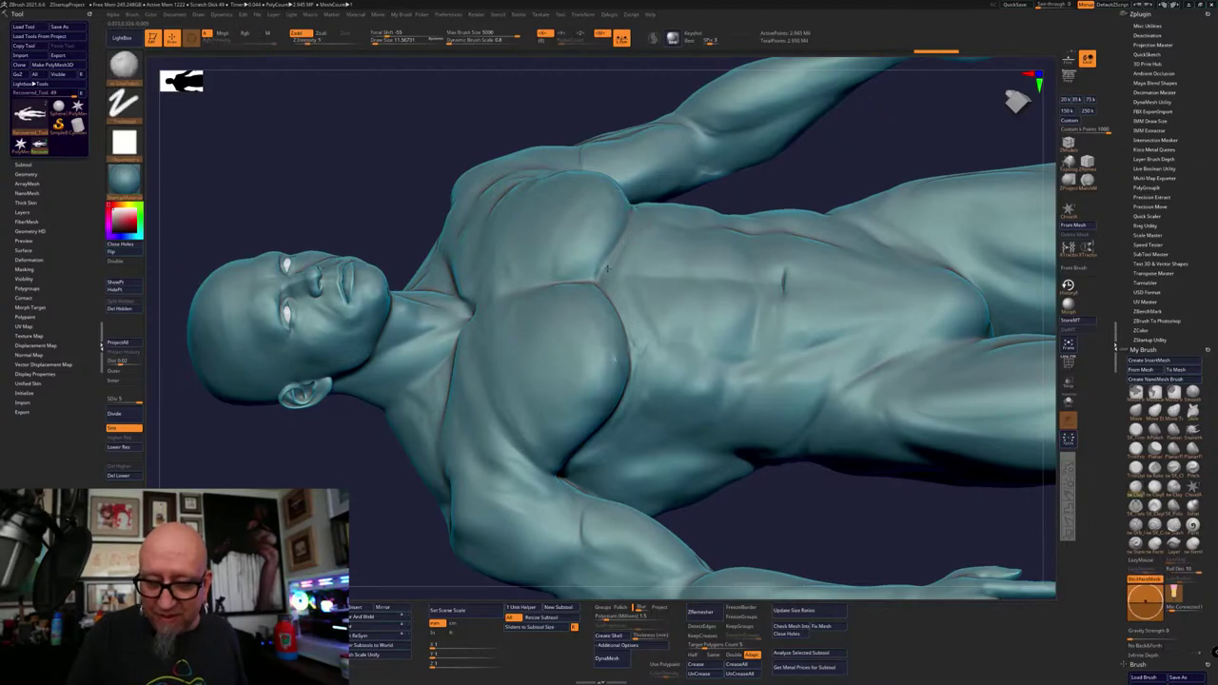
drag(606, 273, 624, 299)
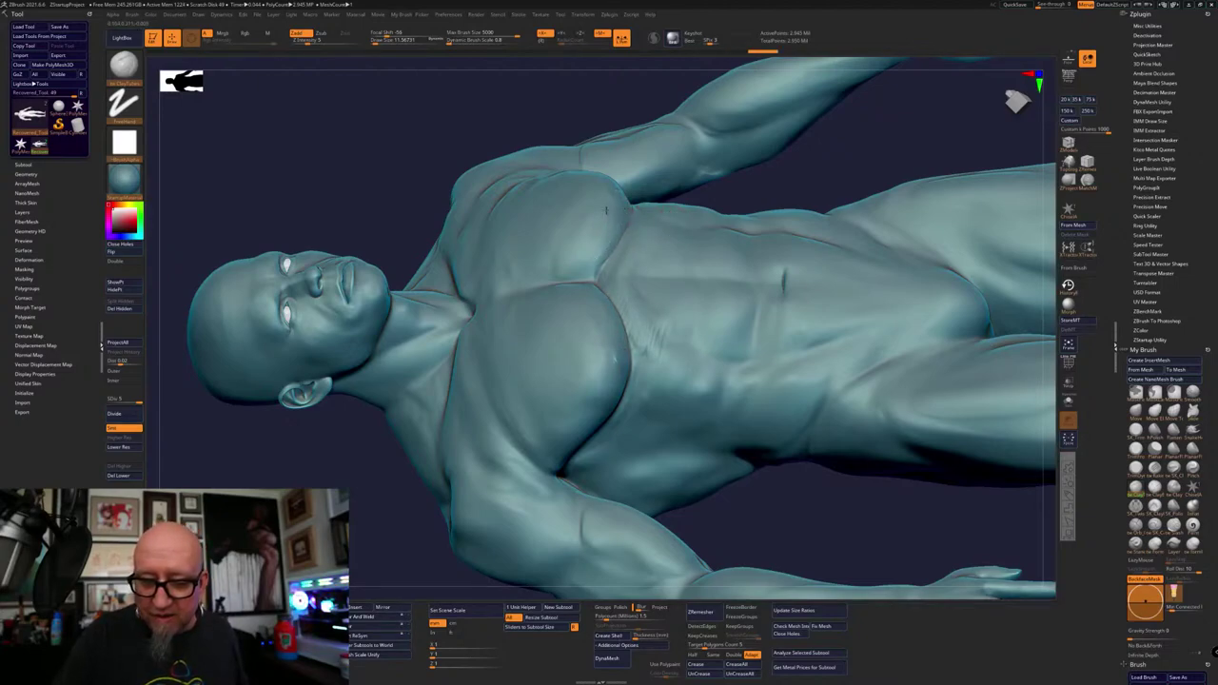
drag(878, 136, 842, 180)
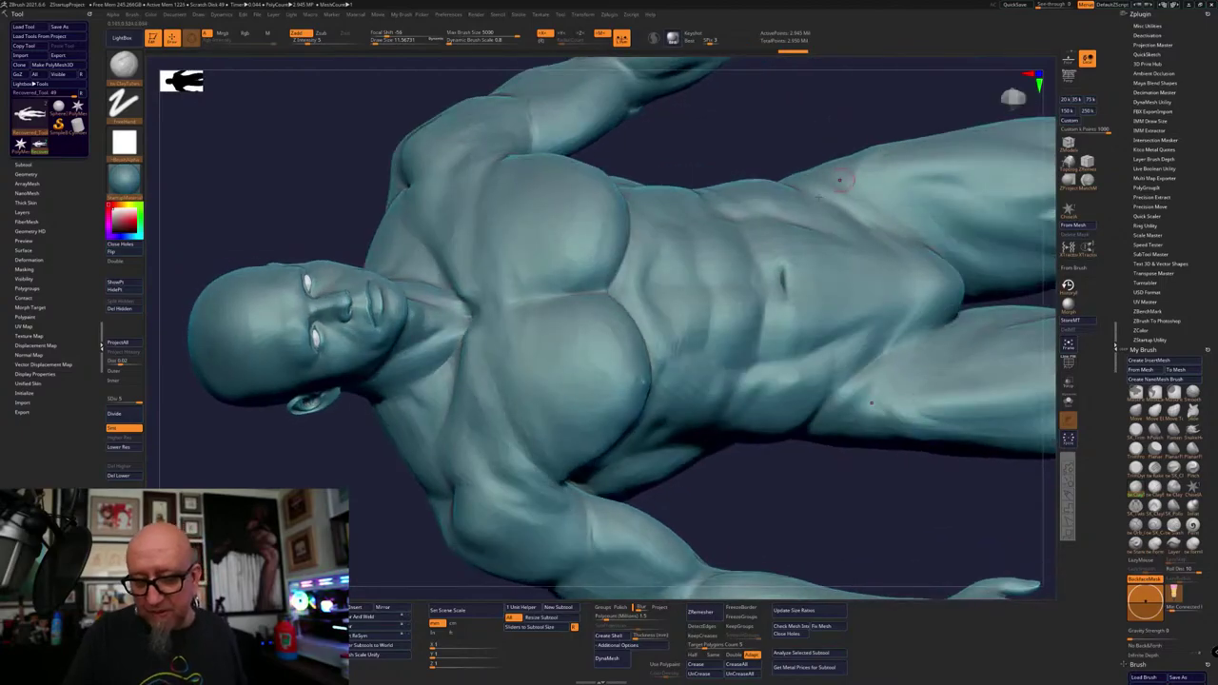
drag(688, 438, 785, 494)
drag(908, 122, 847, 186)
mouse_move(787, 474)
mouse_down()
mouse_move(776, 587)
mouse_move(840, 501)
mouse_move(785, 478)
mouse_up()
Switch to the browser and look through the "arnold schwarzenegger side view" image results for torso references, closing any pop-up page
key(super)
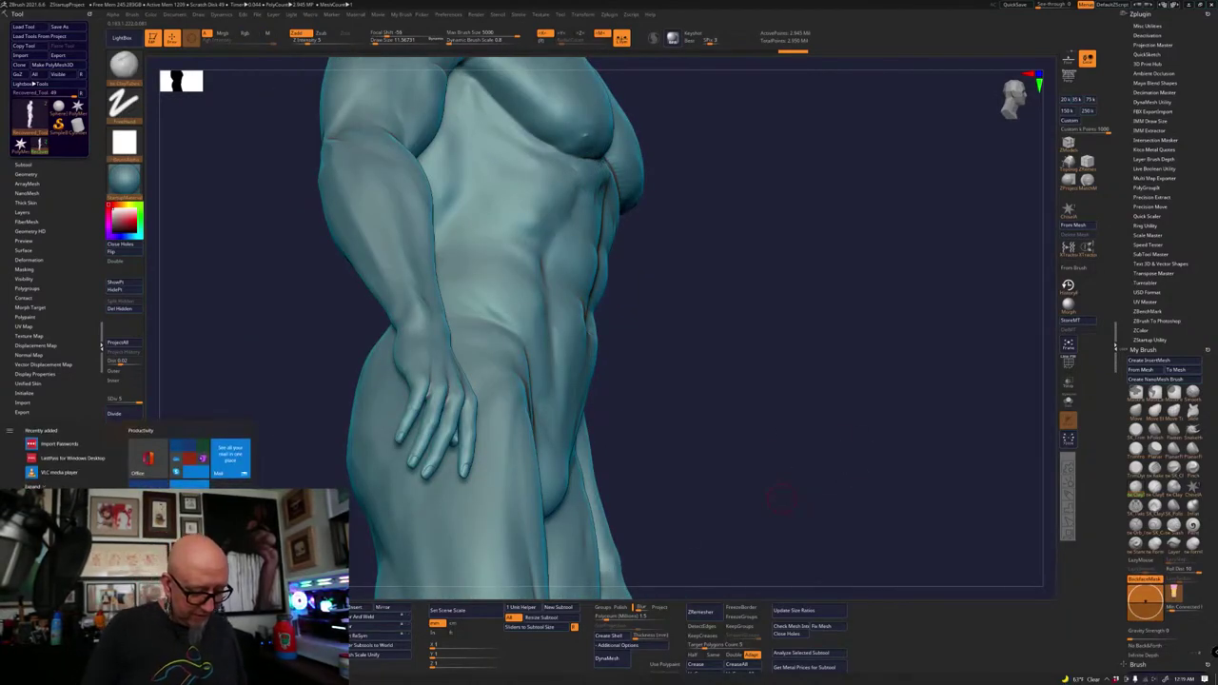
key(alt+Tab)
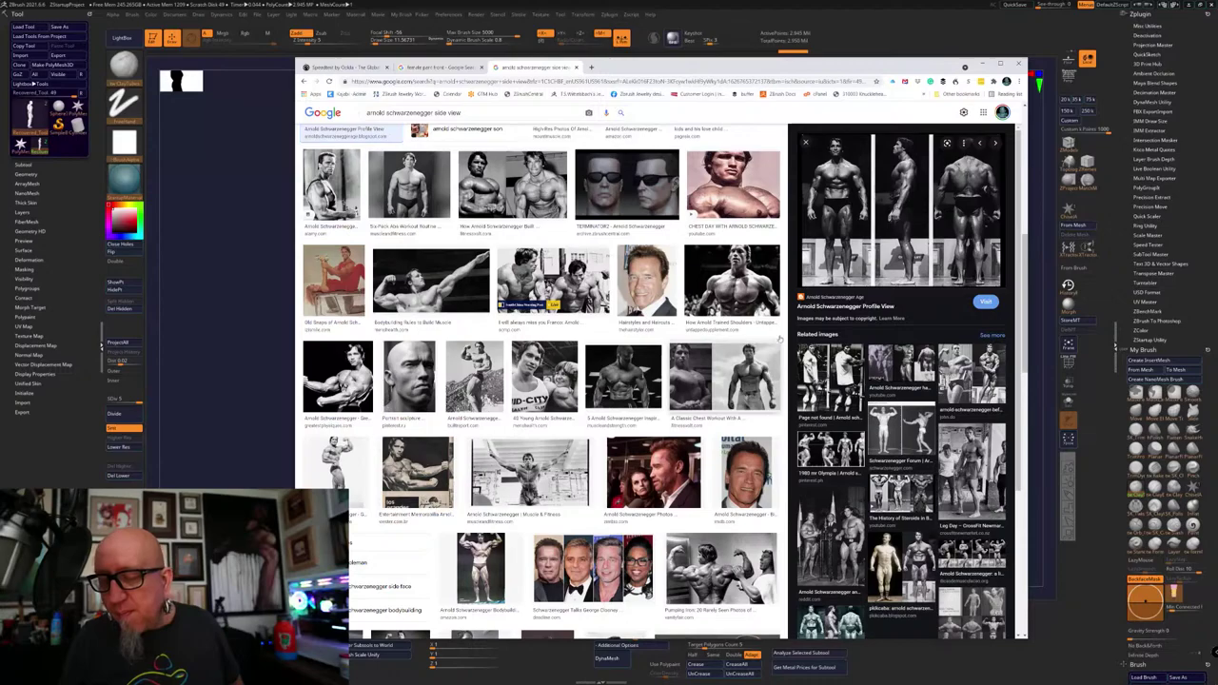
click(834, 238)
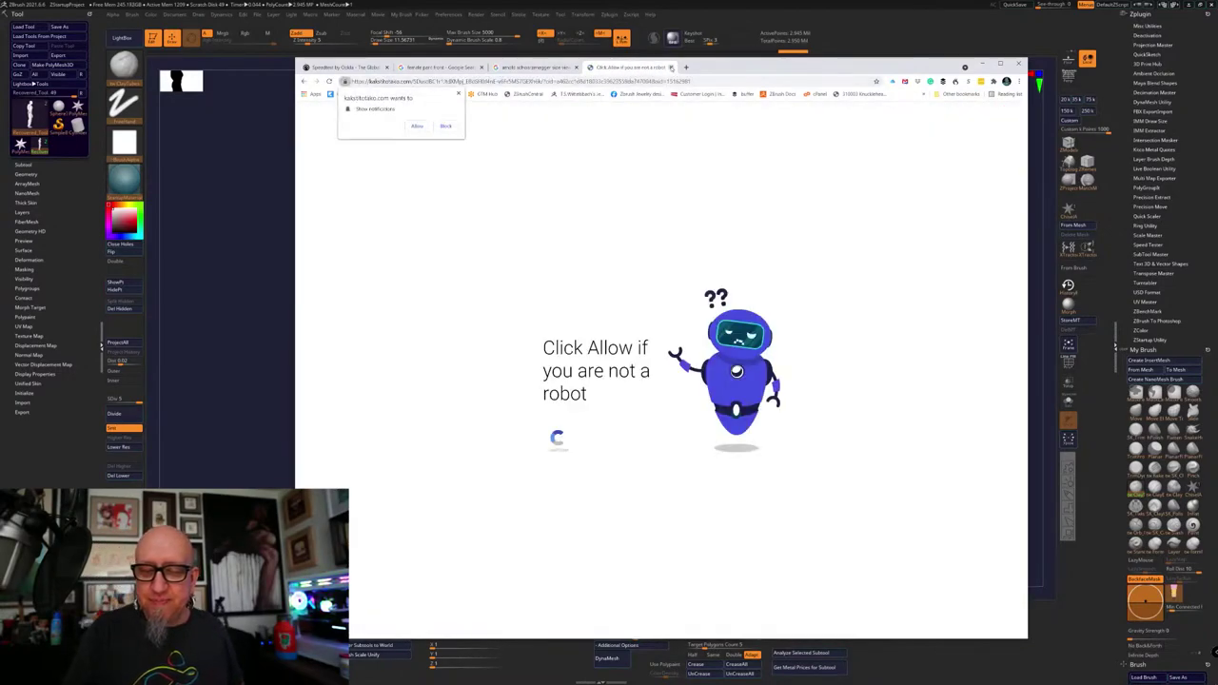
click(670, 67)
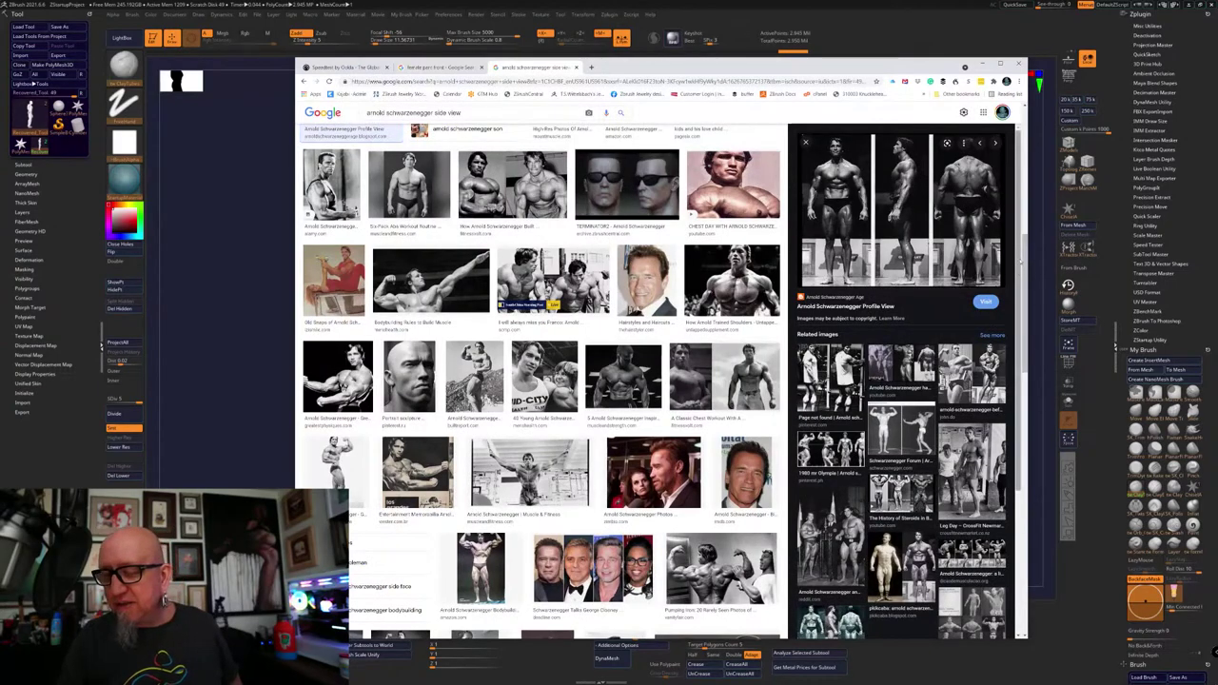
drag(1027, 249, 1024, 442)
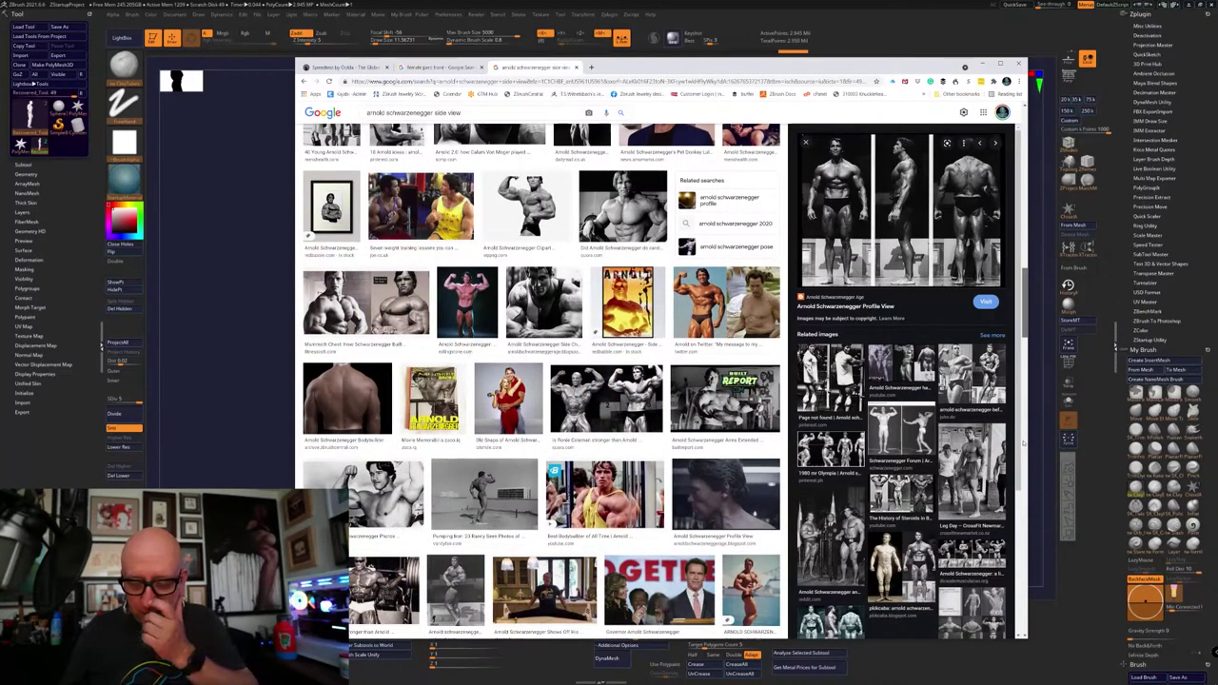
Preview the Ronnie Coleman comparison, 1975 versus 1980 Mr. Olympia and Most Controversial Mr. Olympia photos to study the torso muscles
click(618, 444)
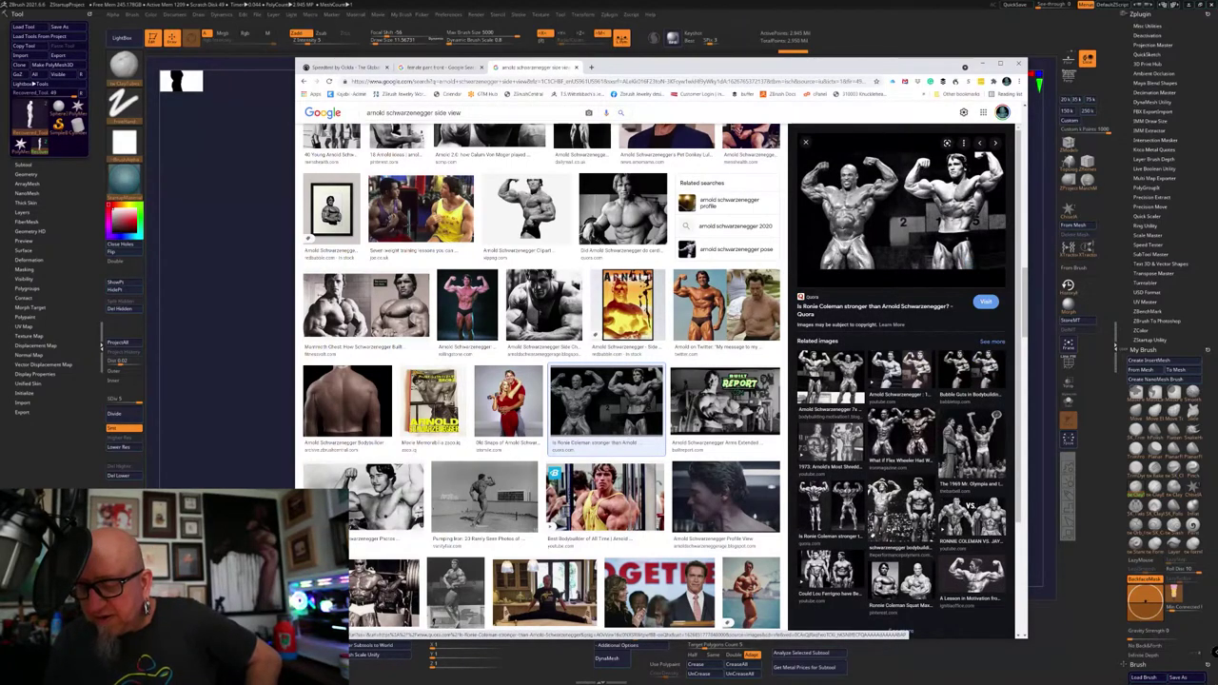
click(901, 374)
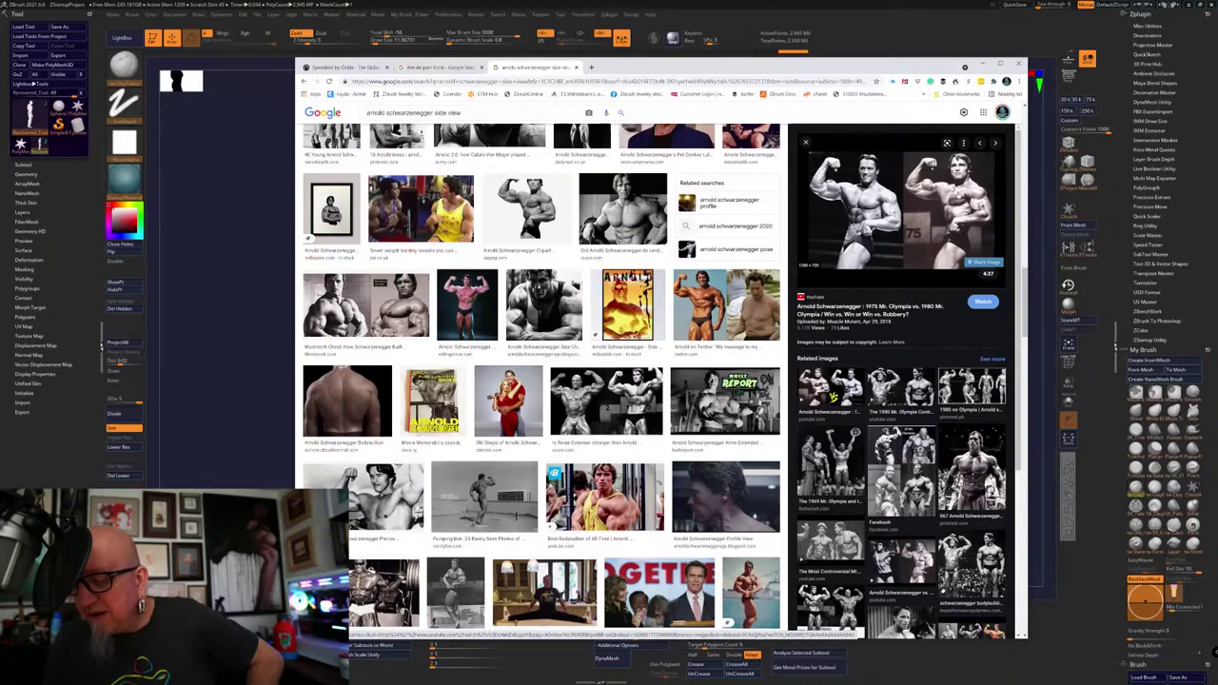
click(1068, 495)
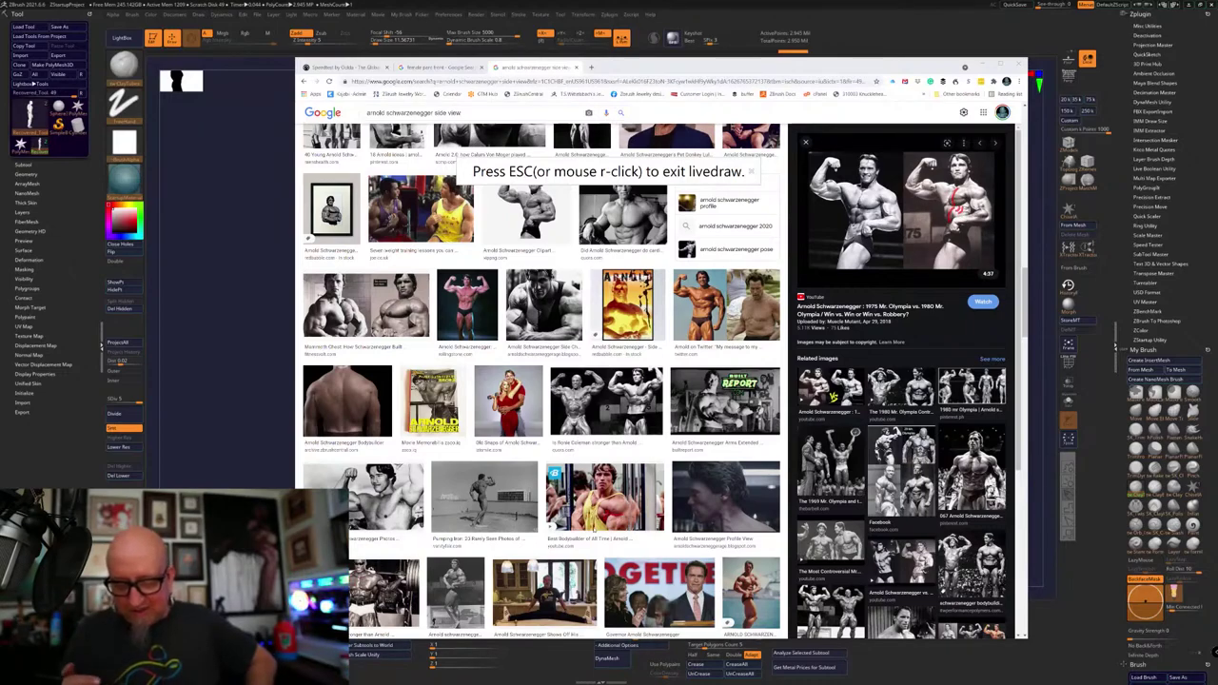
key(Escape)
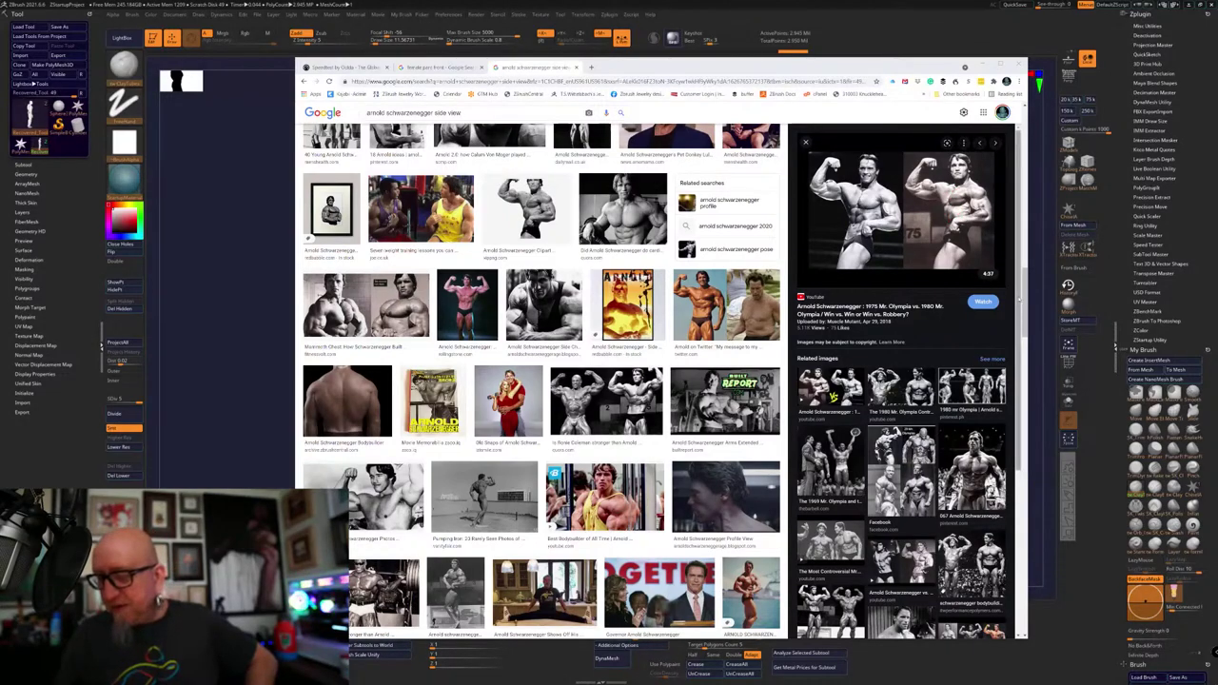
click(849, 546)
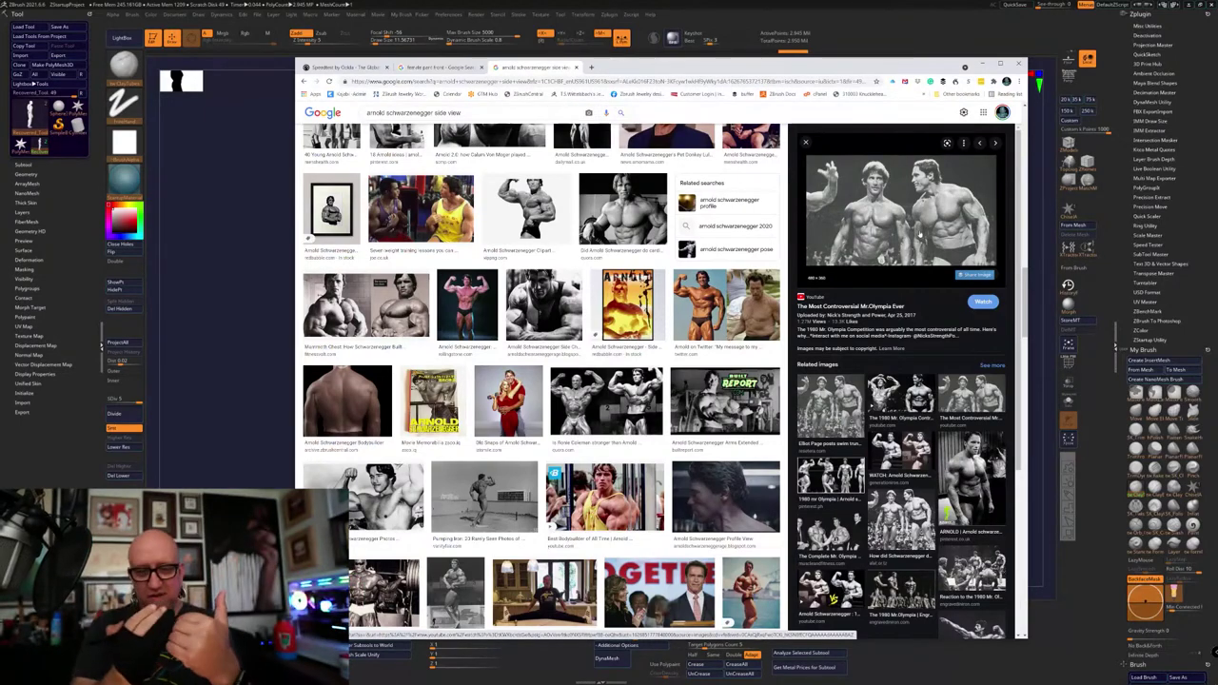
Switch back to ZBrush and set the clay brush's draw size to about 49
click(272, 441)
mouse_move(763, 314)
alt+mouse_down()
mouse_move(759, 413)
mouse_move(781, 410)
mouse_move(742, 422)
mouse_move(720, 492)
mouse_move(857, 466)
mouse_move(886, 273)
alt+mouse_up()
mouse_move(750, 212)
mouse_down()
mouse_move(758, 307)
mouse_move(902, 536)
mouse_move(933, 493)
mouse_move(910, 538)
mouse_move(742, 521)
mouse_up()
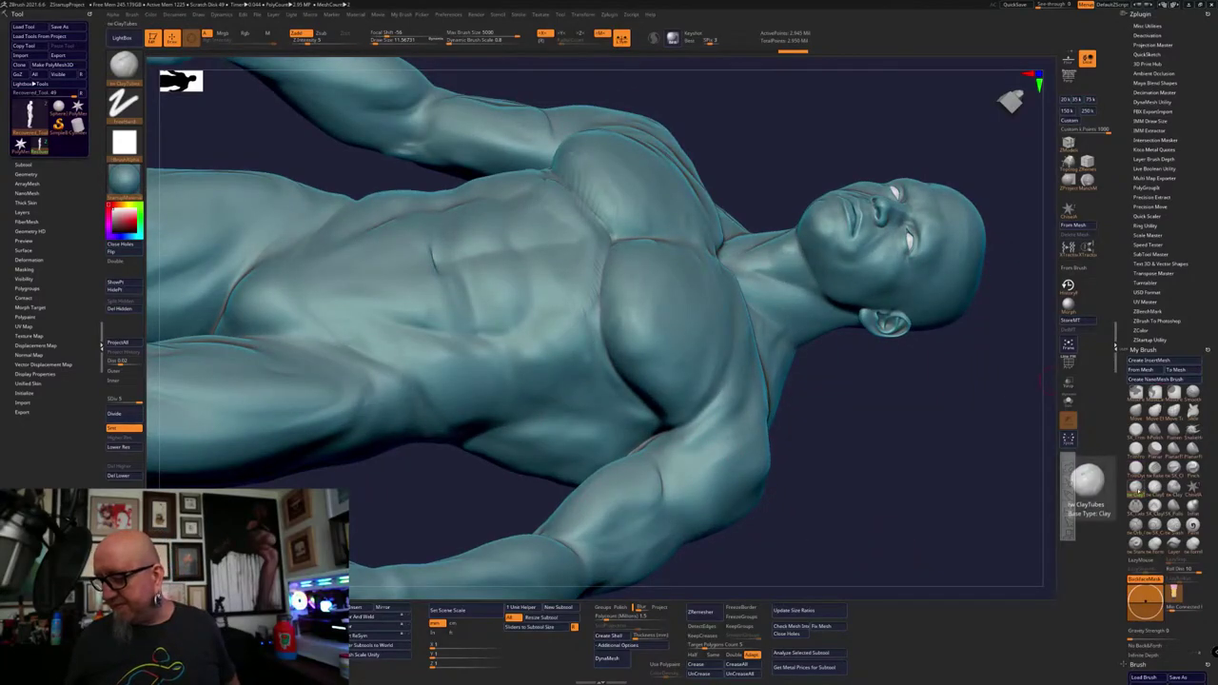
key(b)
key(Escape)
key(space)
click(773, 464)
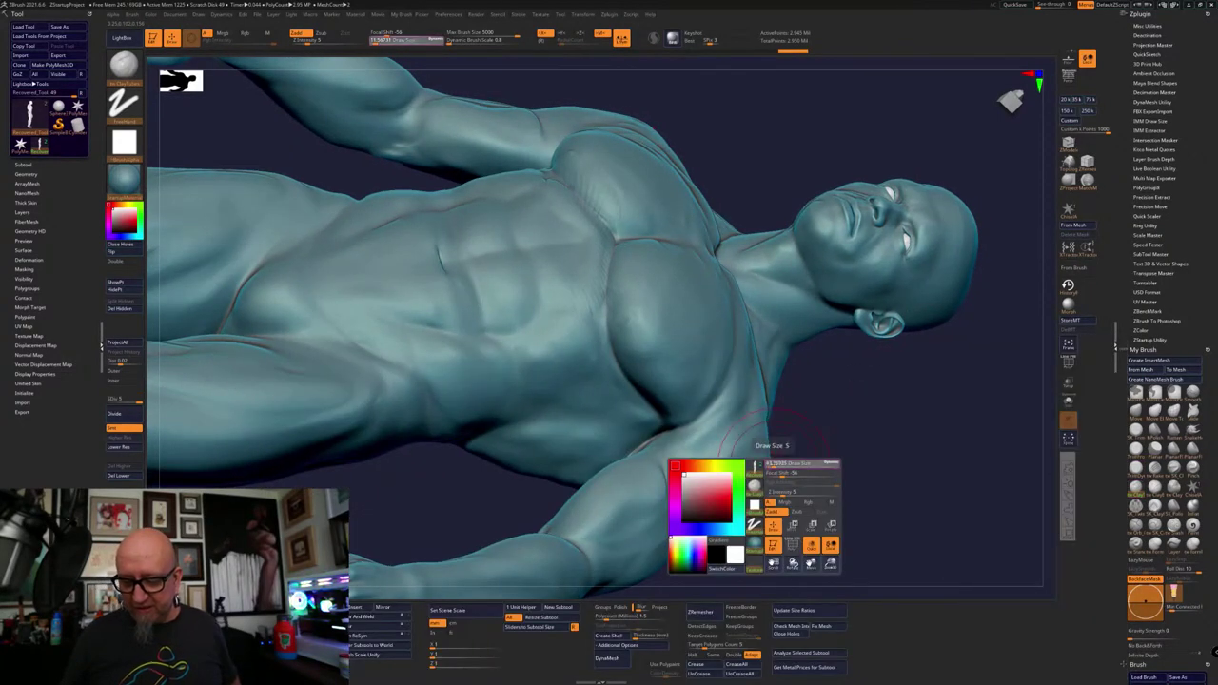
drag(545, 483, 572, 466)
key(space)
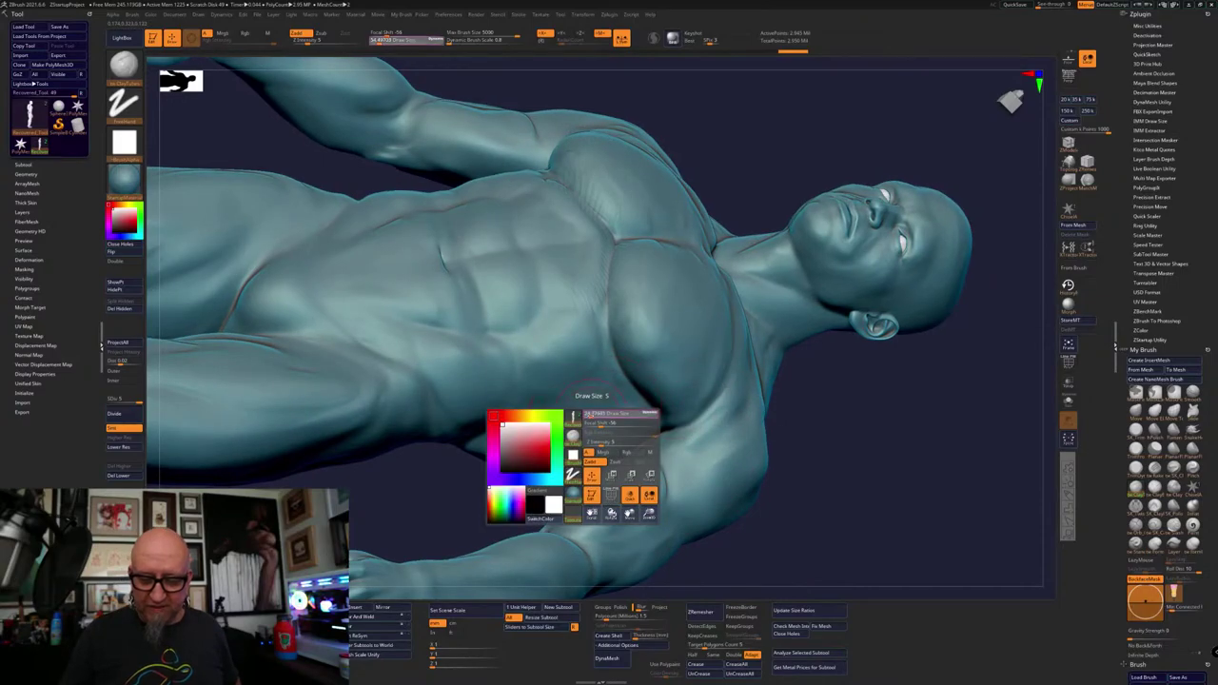
drag(593, 414, 592, 414)
Build up the rib cage and side of the torso beneath the chest muscle with clay strokes
mouse_move(859, 460)
mouse_down()
mouse_move(864, 505)
mouse_move(859, 496)
mouse_move(834, 557)
mouse_up()
drag(850, 124, 843, 196)
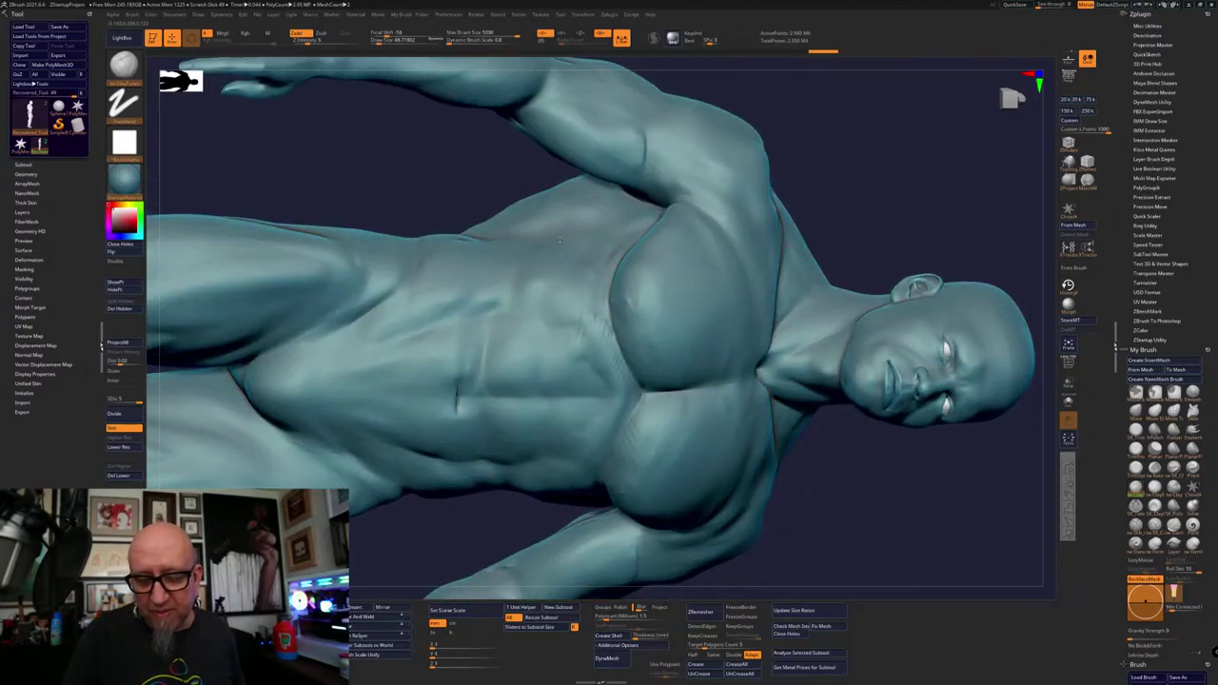
mouse_move(585, 247)
mouse_down()
mouse_move(613, 250)
mouse_move(543, 297)
mouse_up()
mouse_move(810, 114)
mouse_down()
mouse_move(816, 95)
mouse_move(813, 110)
mouse_up()
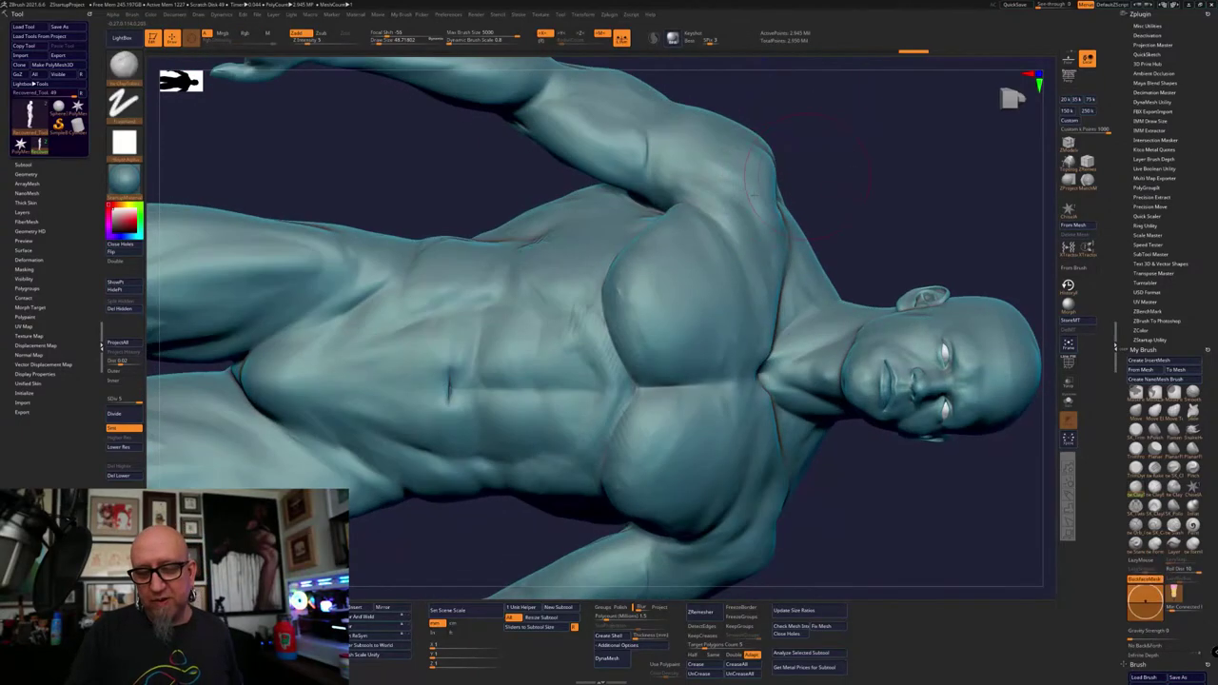
drag(614, 226, 586, 264)
mouse_move(645, 244)
mouse_down()
mouse_move(563, 259)
mouse_move(570, 228)
mouse_up()
mouse_move(662, 201)
mouse_down()
mouse_move(613, 253)
mouse_move(670, 249)
mouse_up()
mouse_move(852, 143)
mouse_down()
mouse_move(856, 116)
mouse_move(859, 158)
mouse_move(859, 108)
mouse_up()
mouse_move(856, 418)
mouse_down()
mouse_move(895, 448)
mouse_move(908, 395)
mouse_move(711, 327)
mouse_up()
drag(590, 247, 601, 226)
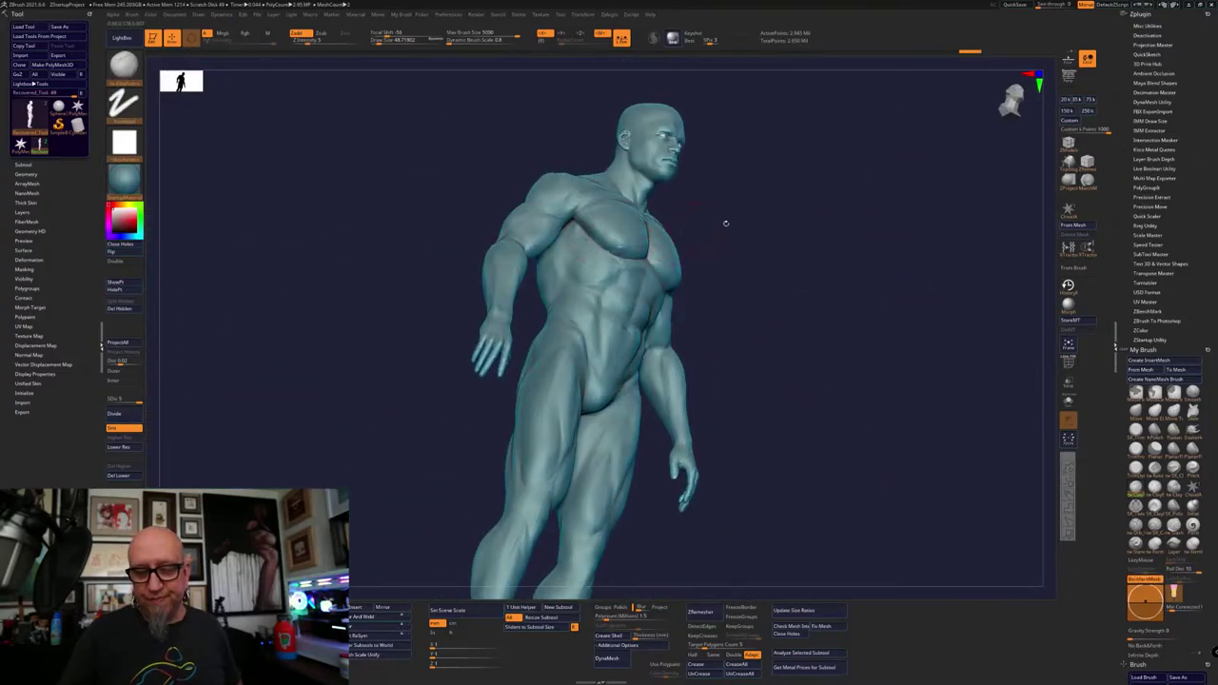
Refine the ribs under the chest muscle and armpit with closer strokes, reducing the draw size to about 17
mouse_move(726, 223)
alt+mouse_down()
mouse_move(843, 386)
mouse_move(847, 447)
alt+mouse_up()
drag(616, 272, 551, 208)
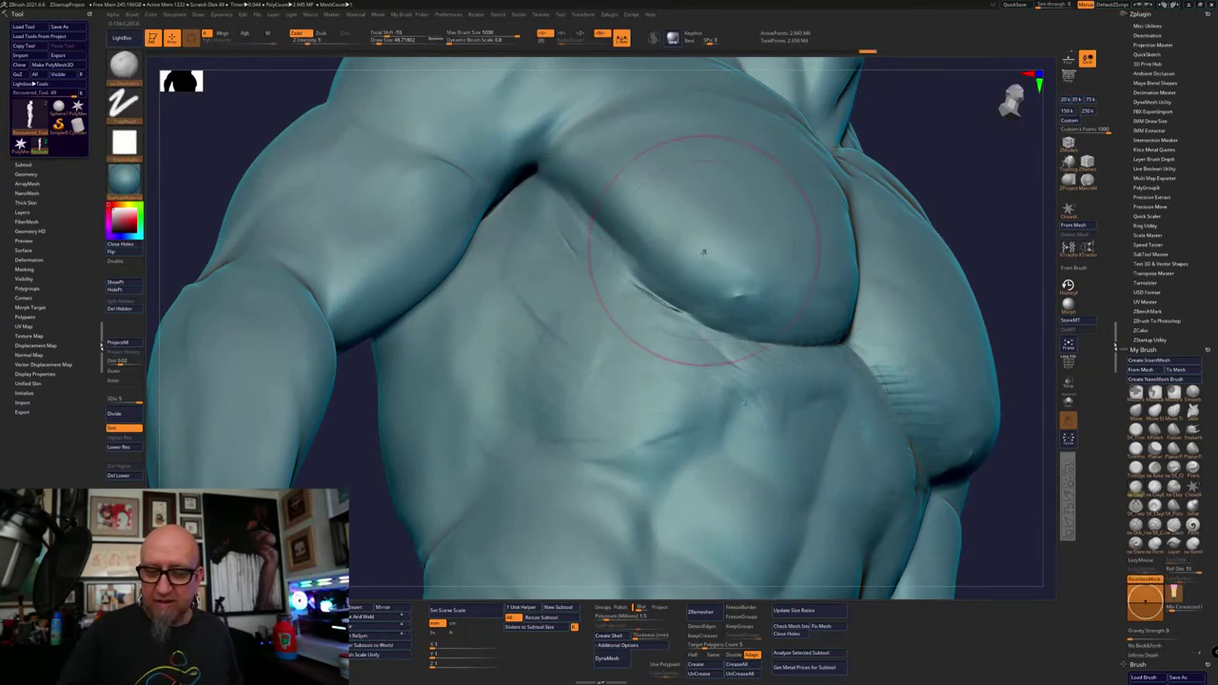
key(space)
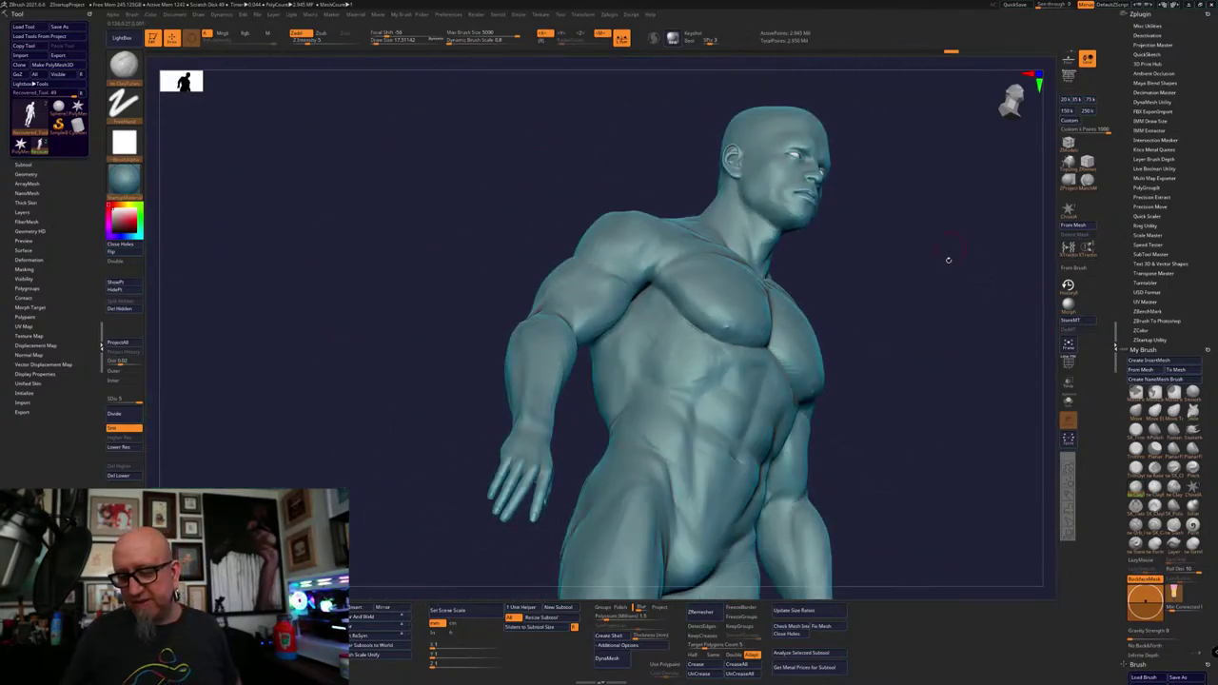
Examine the torso's overall shape and proportions from three-quarter and front views
mouse_move(948, 260)
right_down()
mouse_move(842, 309)
mouse_move(827, 333)
right_up()
alt+right_drag(922, 486, 820, 458)
right_drag(884, 410, 766, 376)
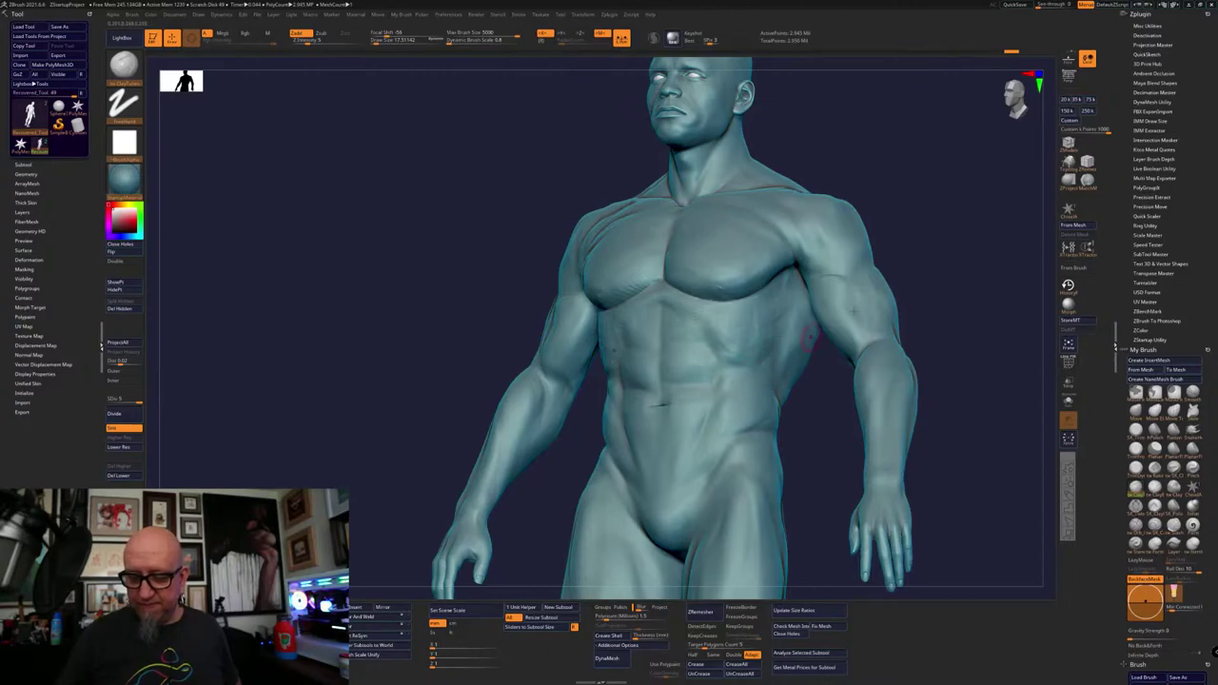
shift+right_drag(811, 336, 954, 307)
alt+right_drag(954, 356, 874, 300)
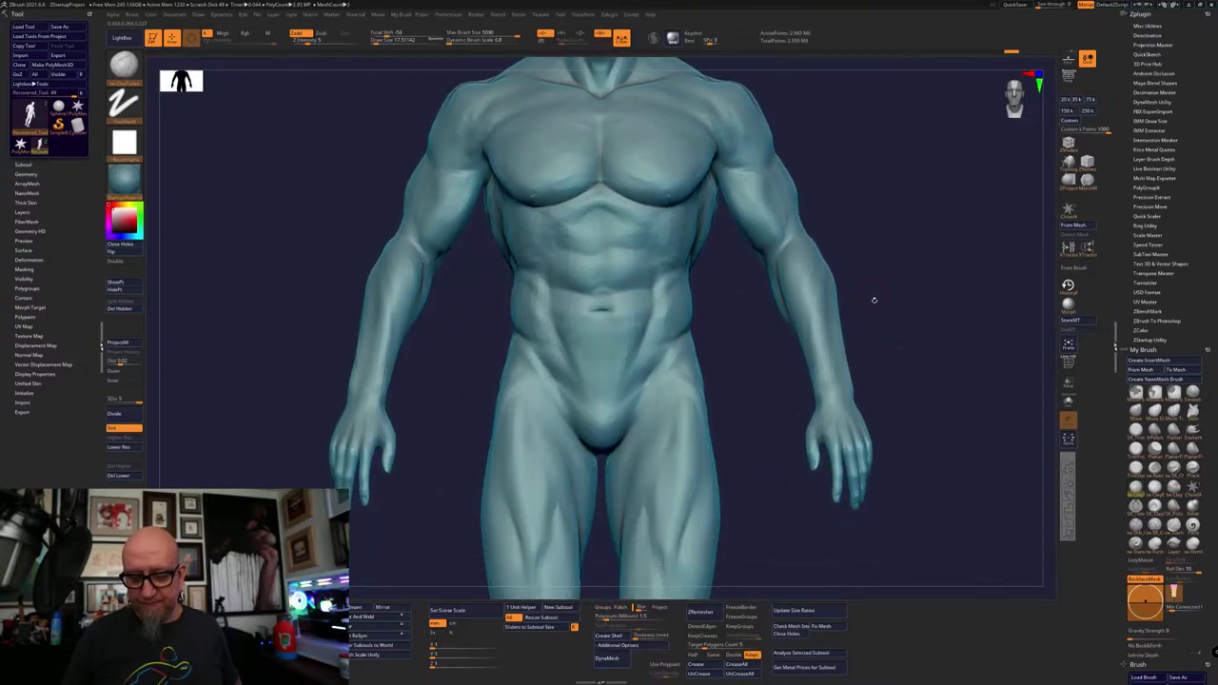
drag(874, 300, 896, 314)
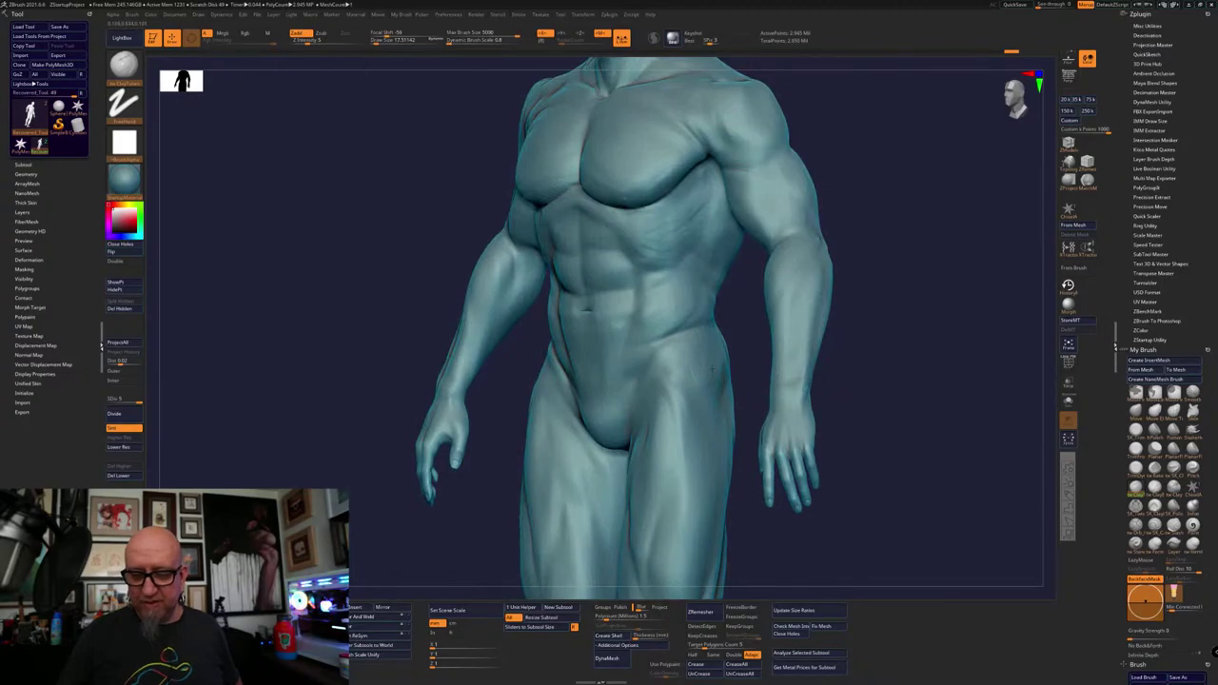
mouse_move(915, 268)
shift+mouse_down()
mouse_move(944, 247)
mouse_move(915, 434)
shift+mouse_up()
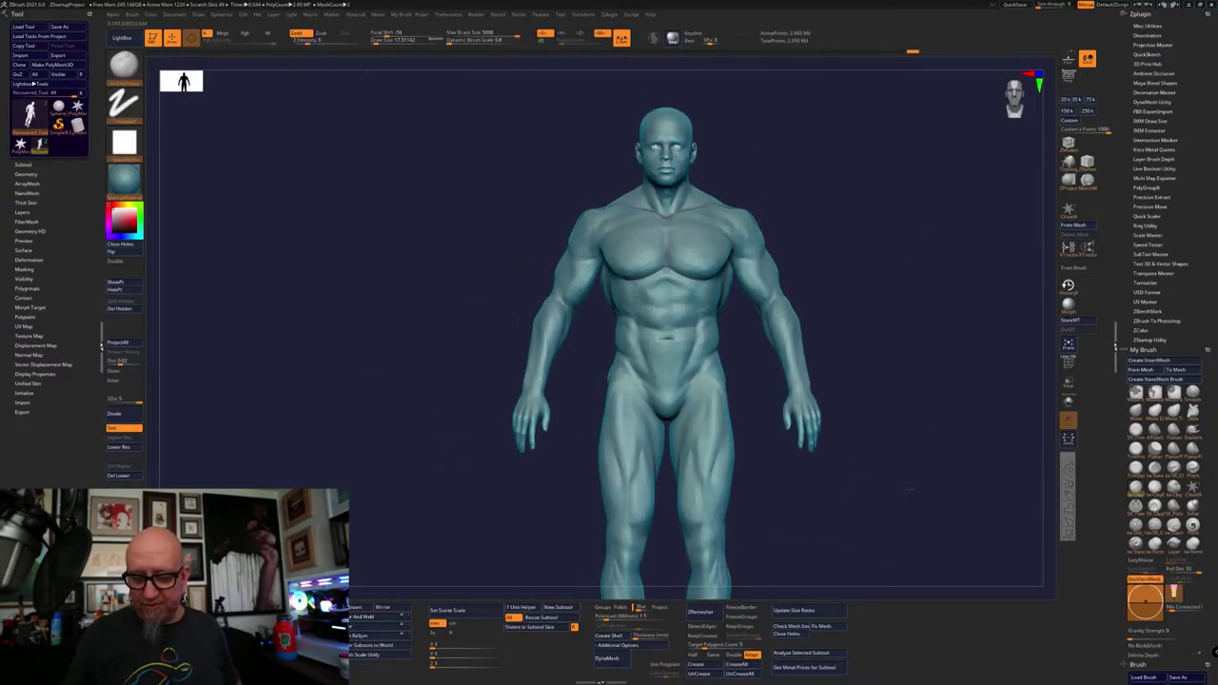
alt+drag(908, 490, 863, 493)
Switch to the browser and preview the Pumping Iron side pose, seated and leg-raise photos of Arnold Schwarzenegger for anatomy reference
key(super)
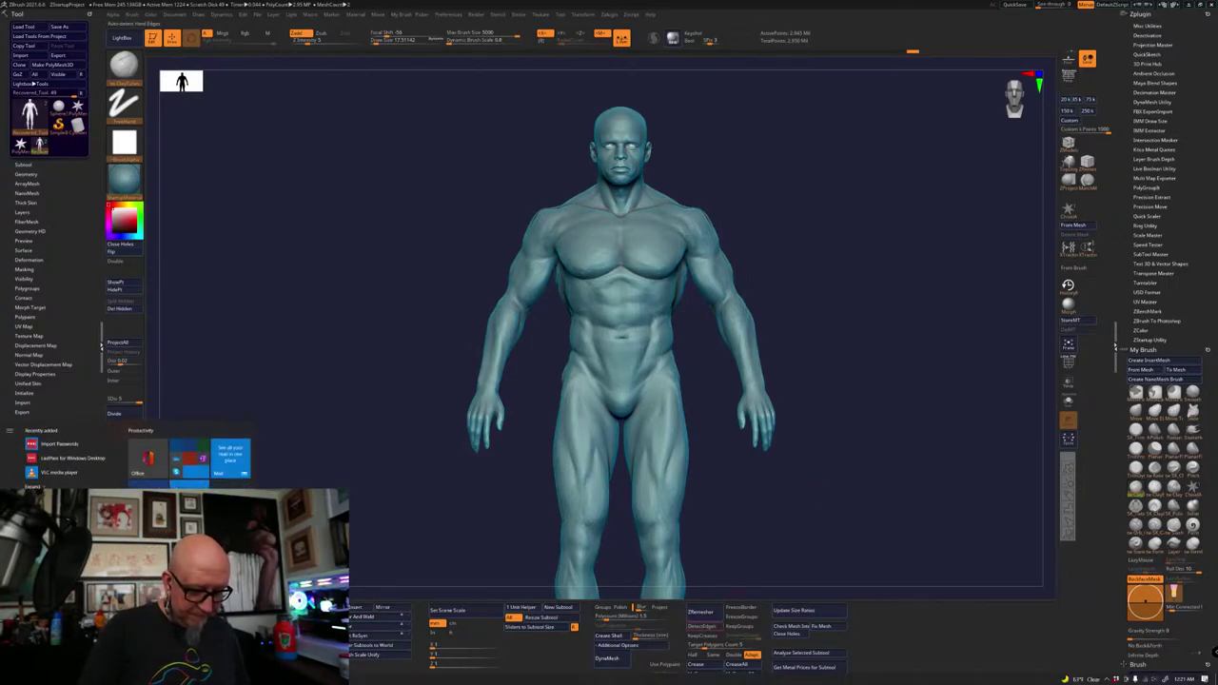
click(123, 678)
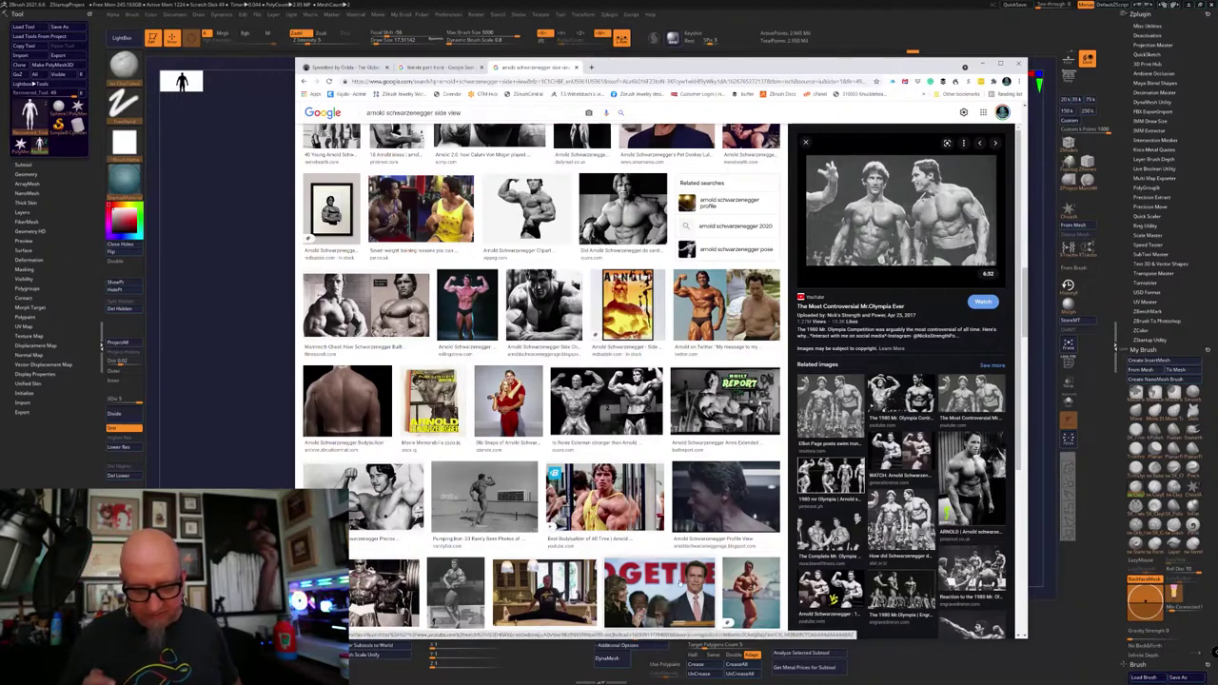
click(476, 507)
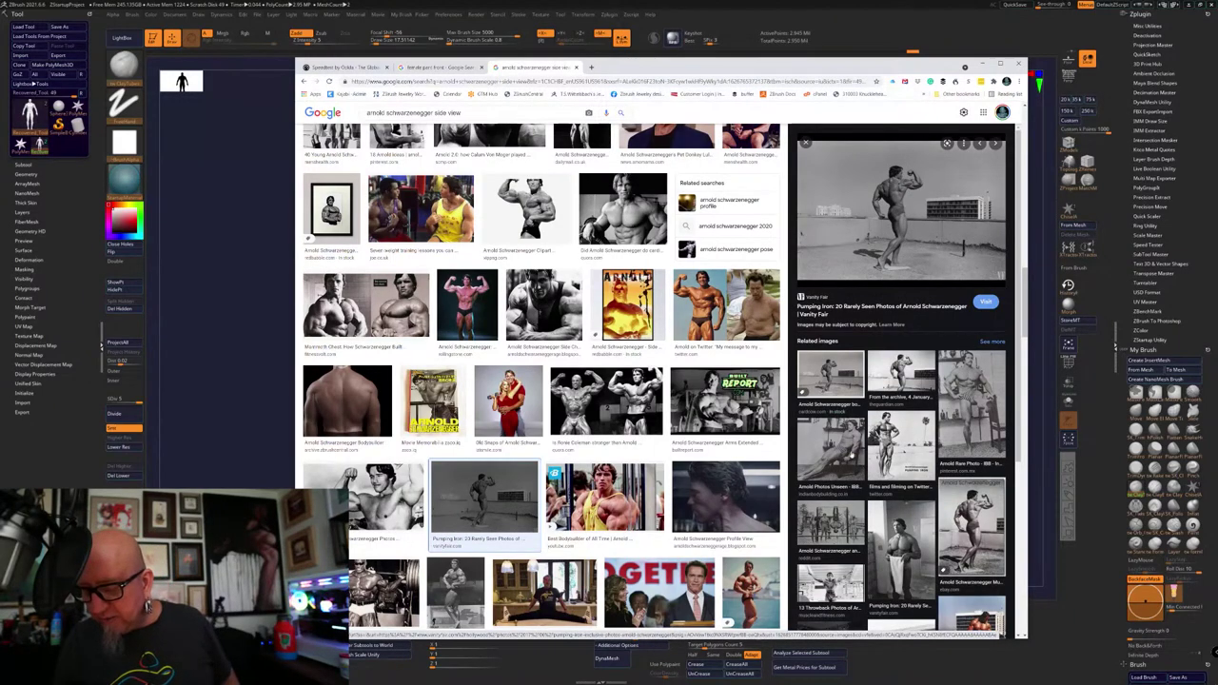
click(846, 456)
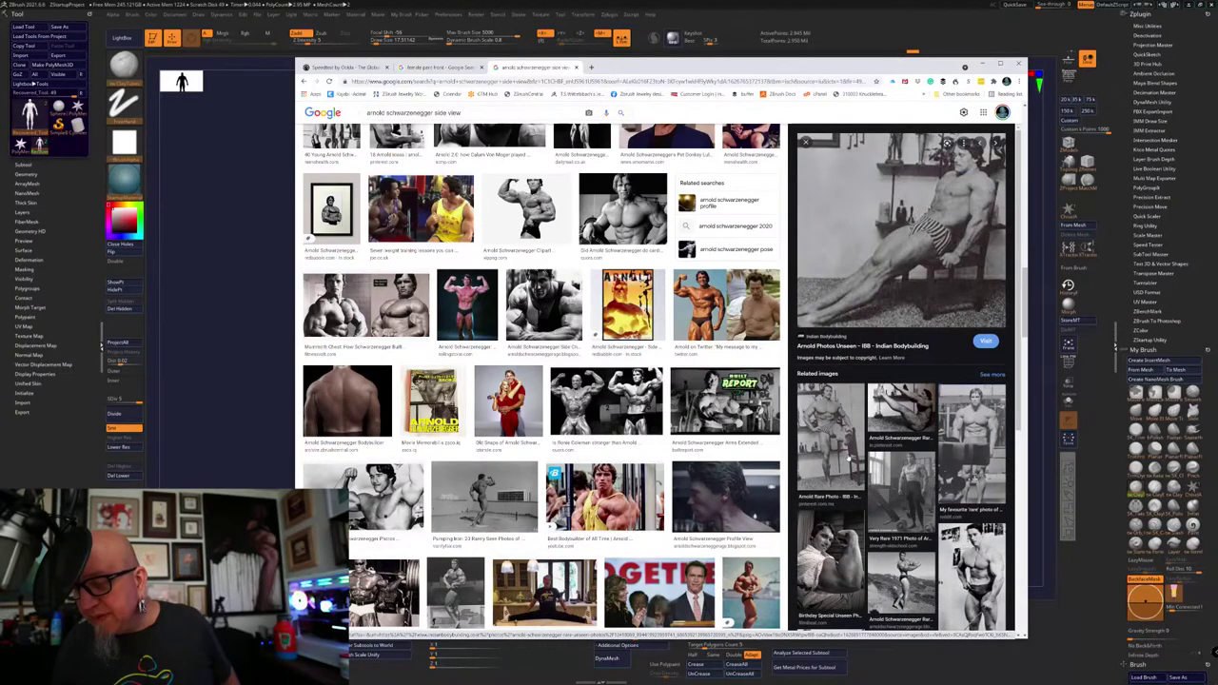
click(927, 426)
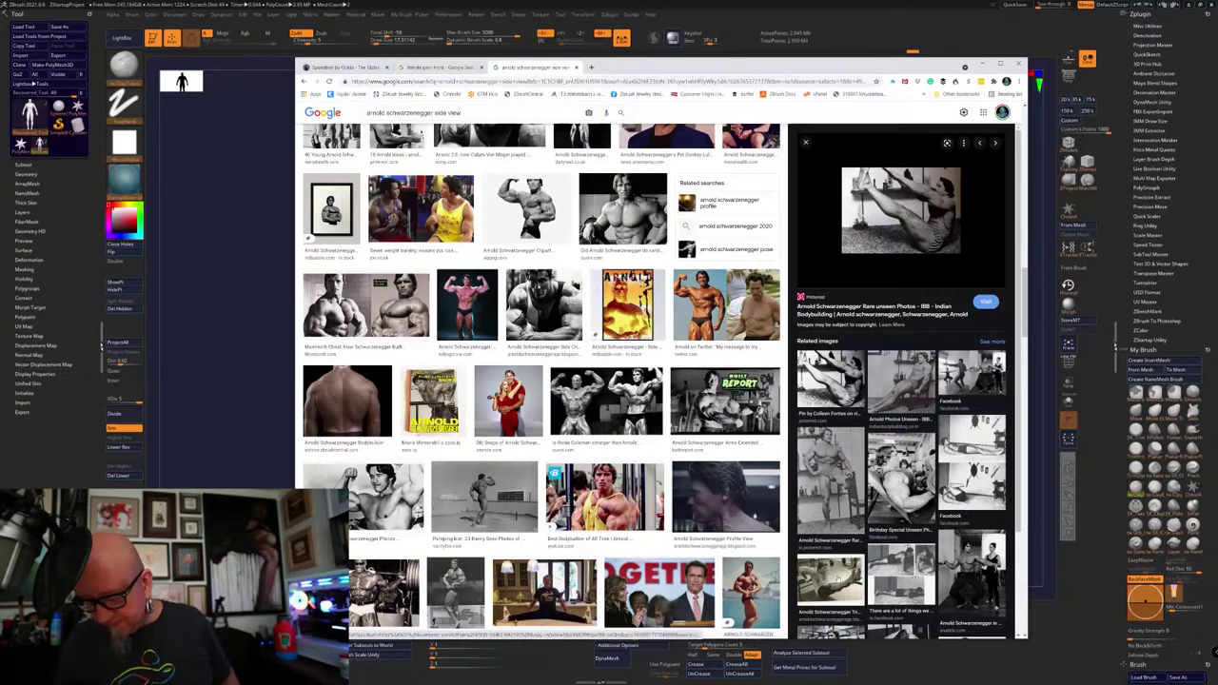
Browse further through the Arnold Schwarzenegger side-view image results for more bodybuilding pose references
scroll(542, 380, down, 8)
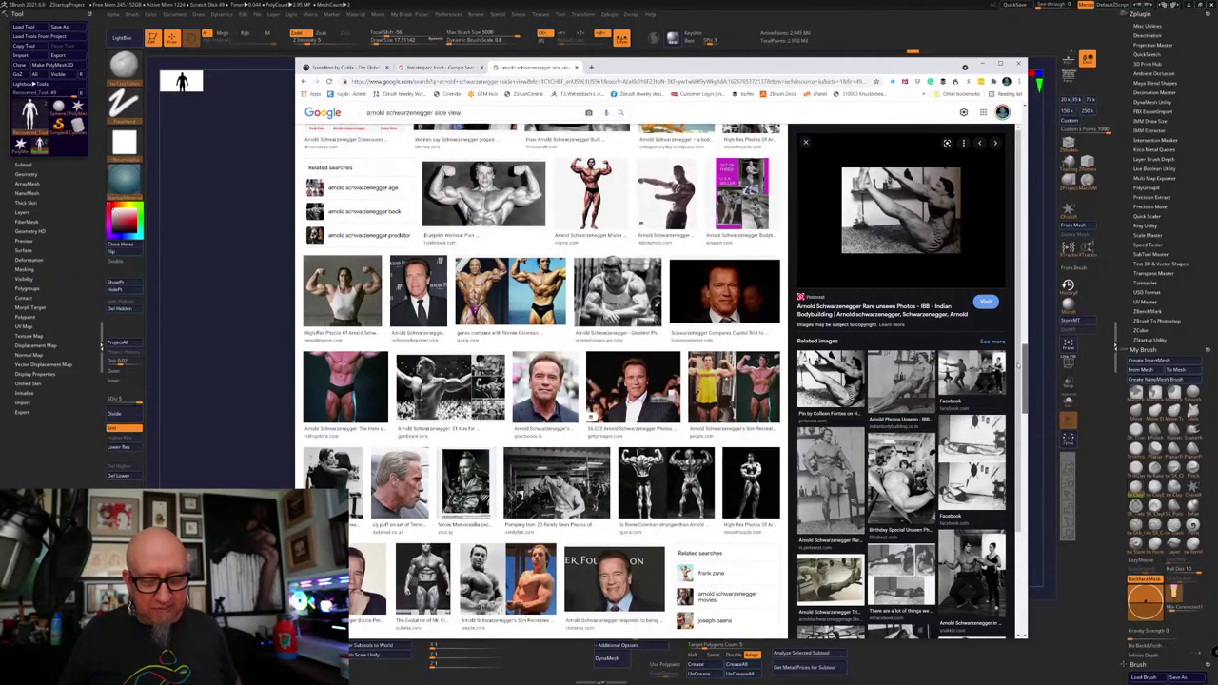
scroll(542, 381, down, 3)
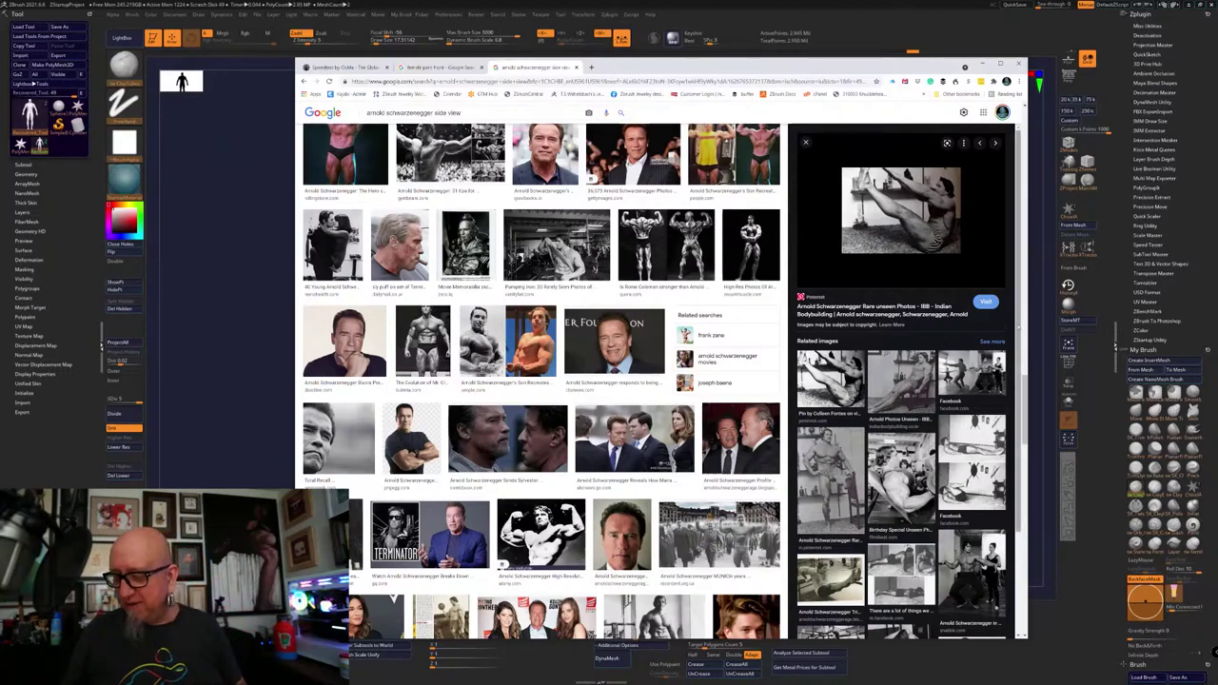
scroll(1007, 380, down, 1)
scroll(1022, 380, down, 1)
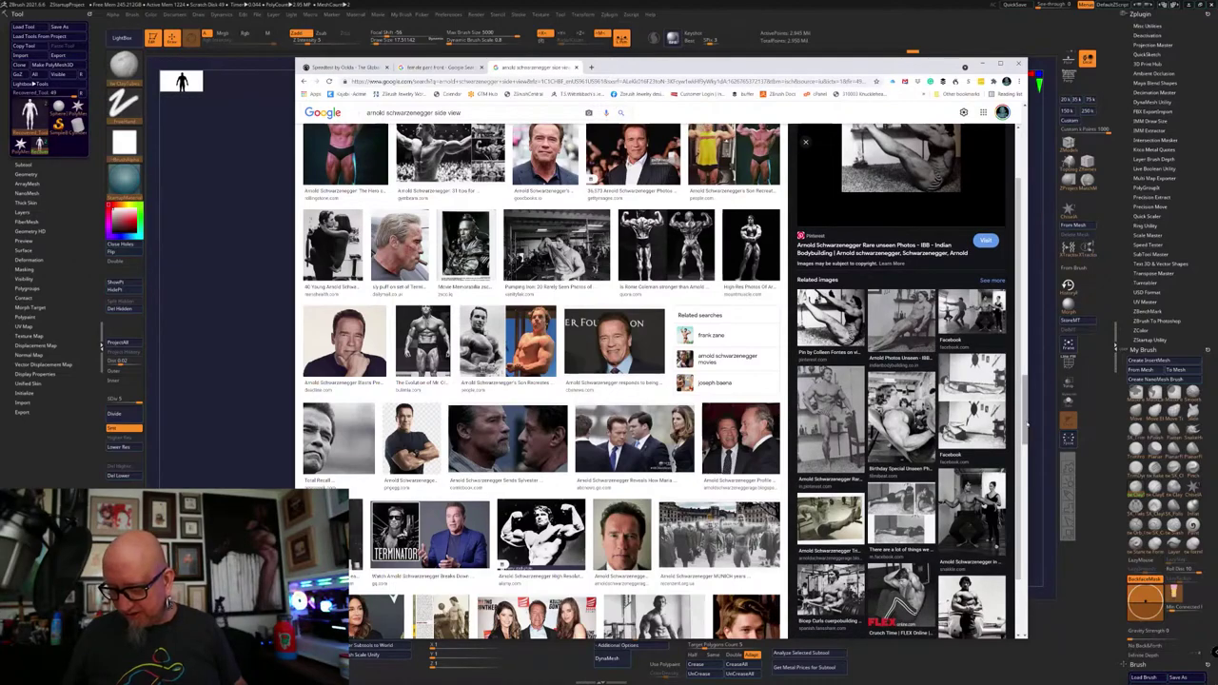
scroll(1024, 418, down, 3)
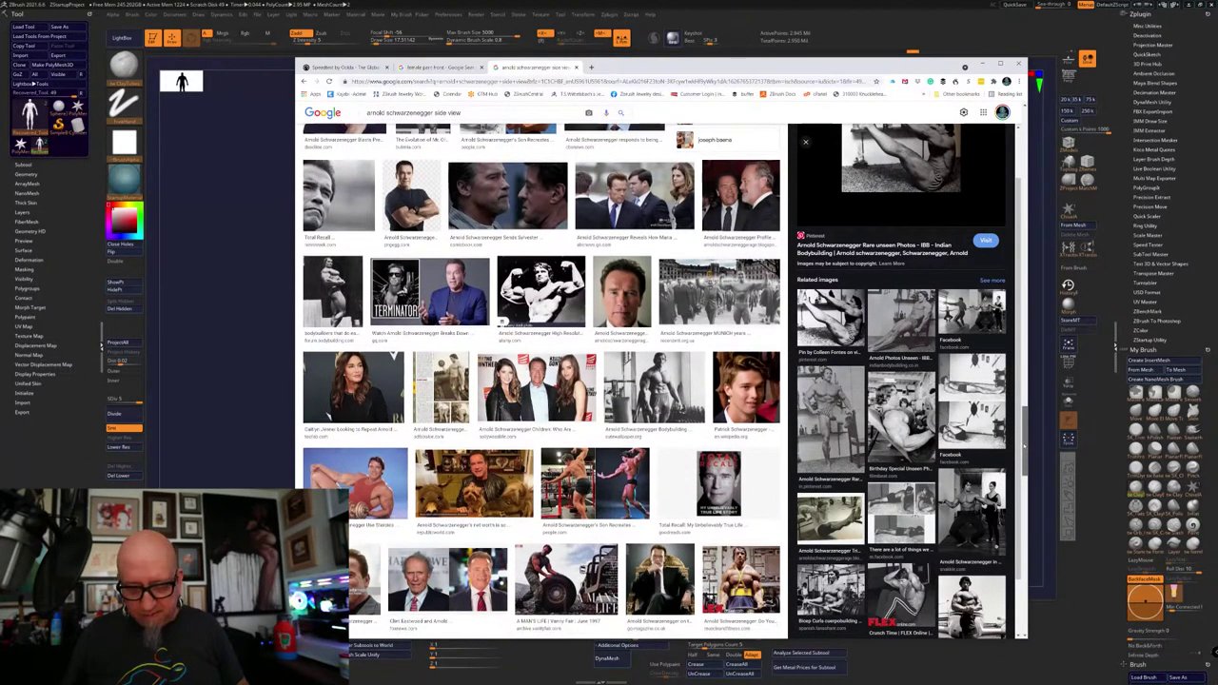
scroll(1023, 447, down, 2)
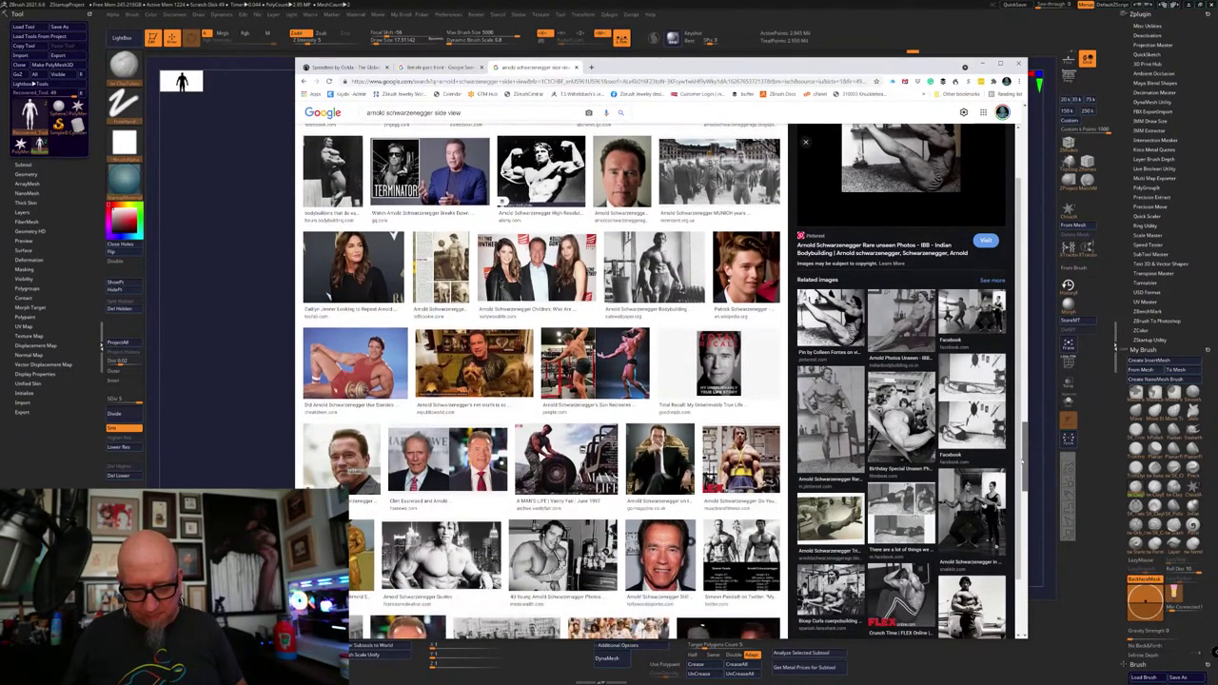
scroll(1022, 462, down, 2)
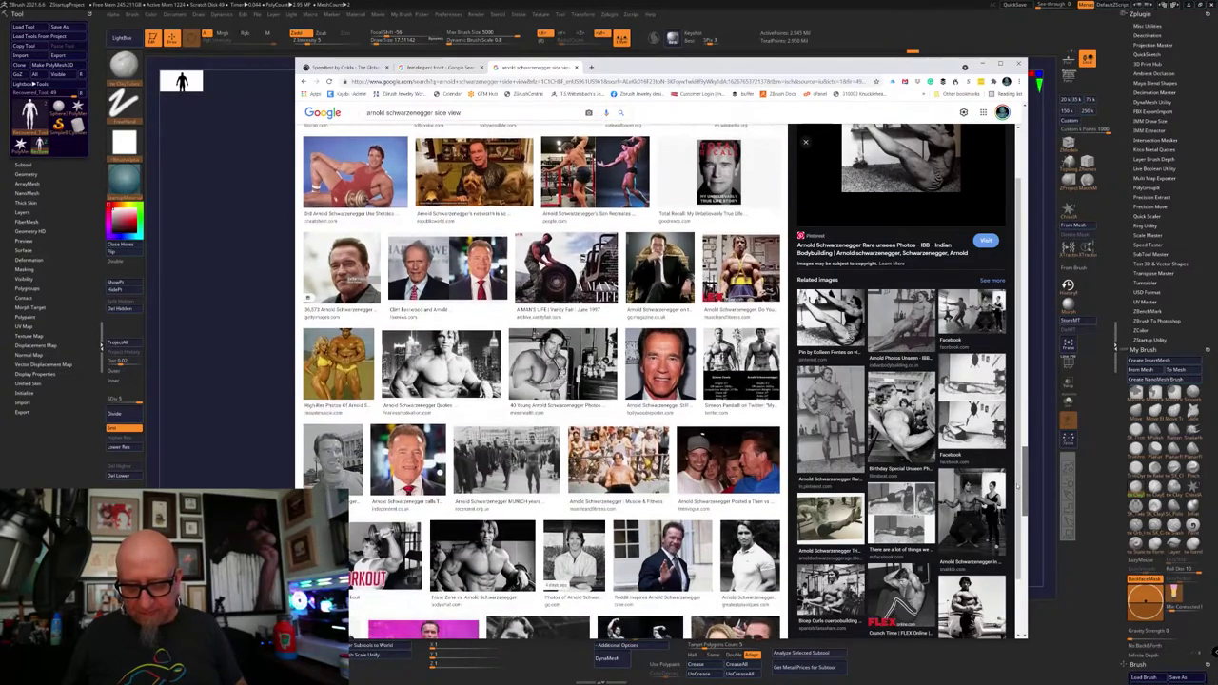
scroll(1016, 486, down, 3)
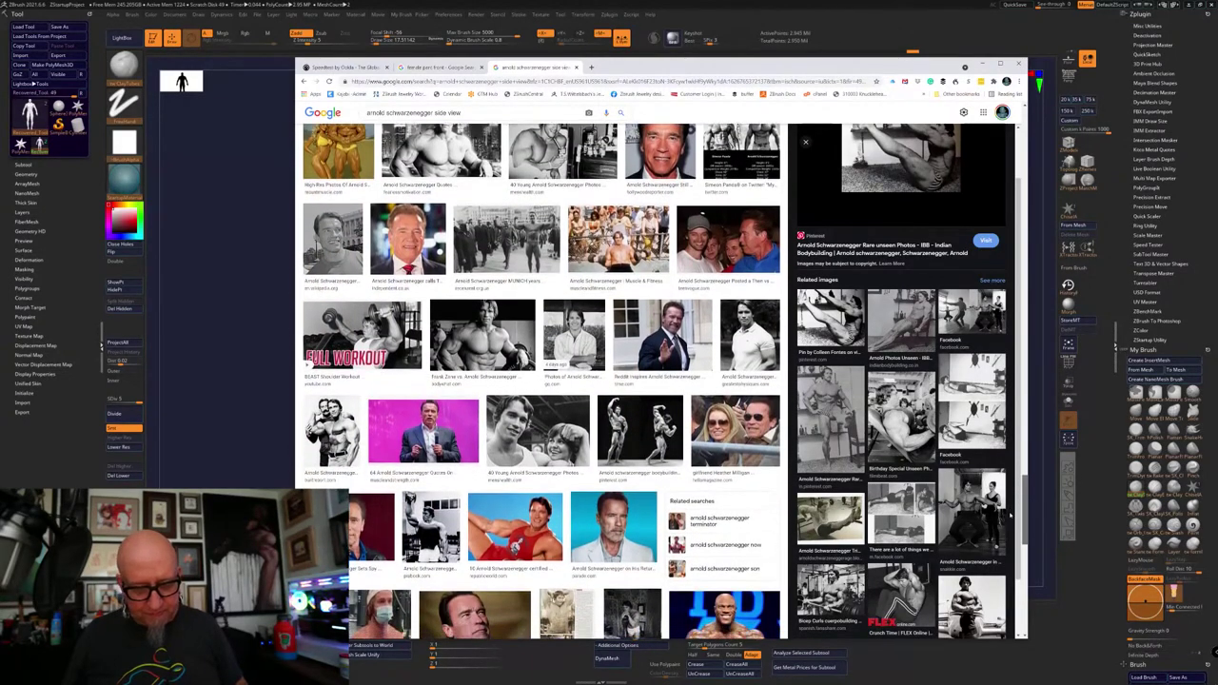
Open the Pinterest page of the black-and-white photo with two Arnold poses and show visually similar images
click(640, 424)
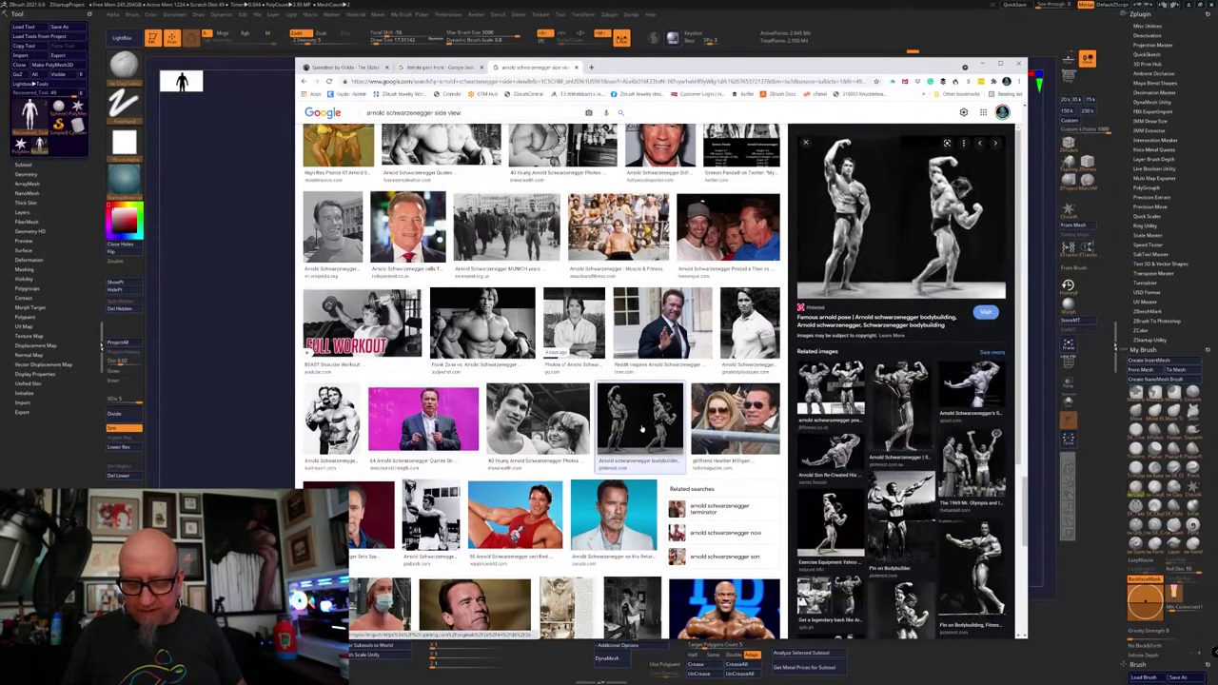
click(885, 265)
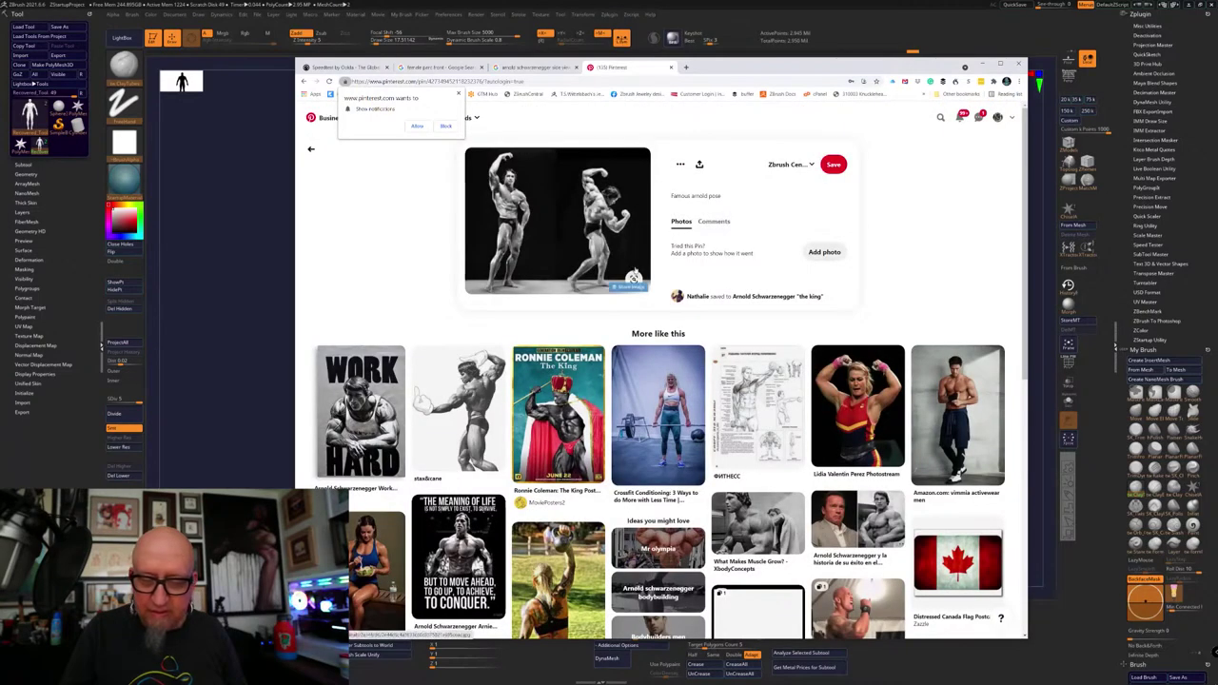
click(633, 278)
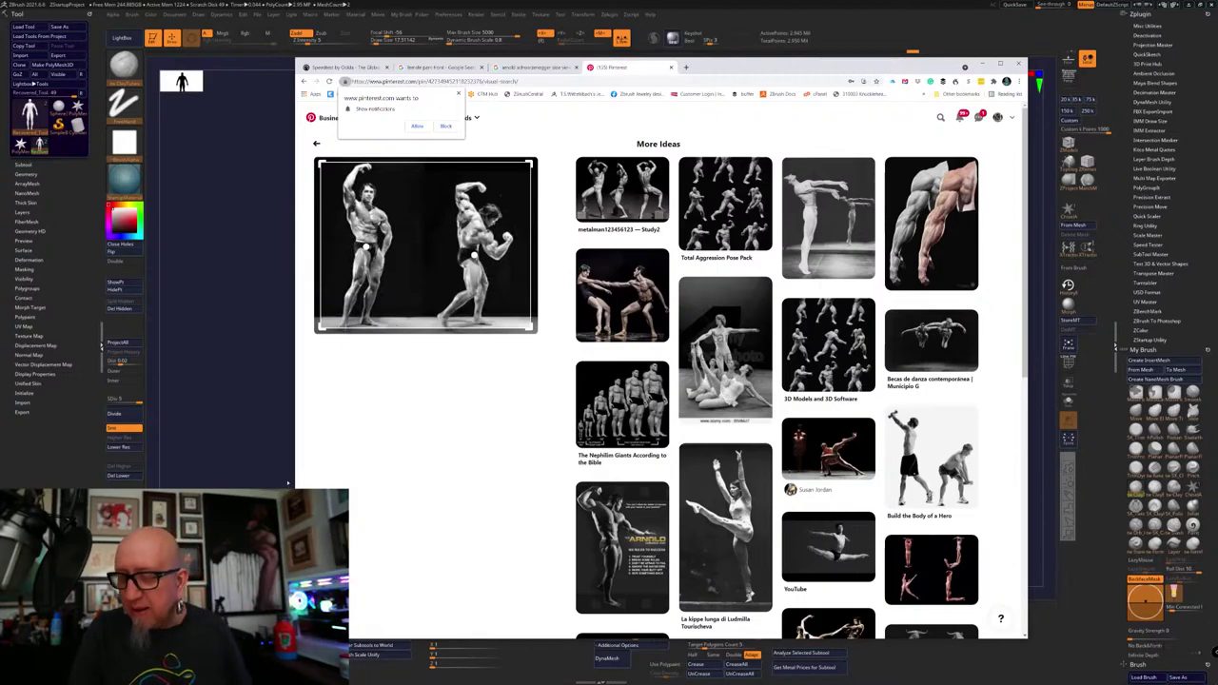
Switch back to ZBrush, raise the draw size to about 43 and examine the full figure from front, side and back
key(alt+Tab)
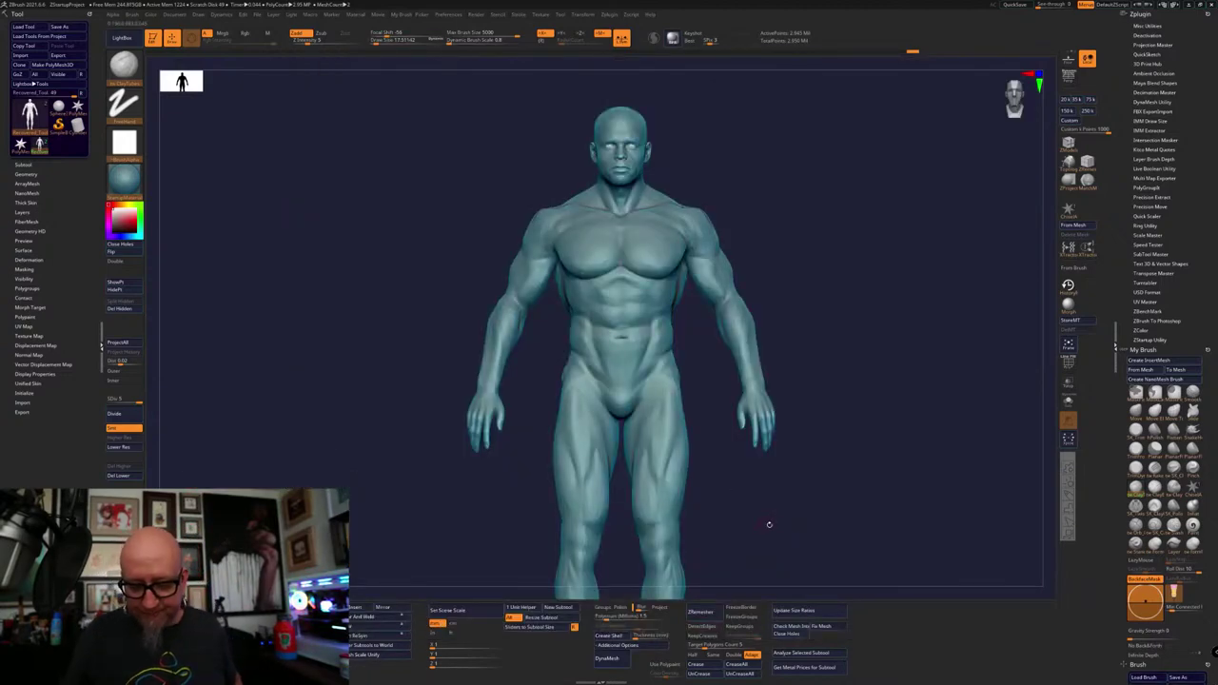
alt+drag(769, 524, 764, 469)
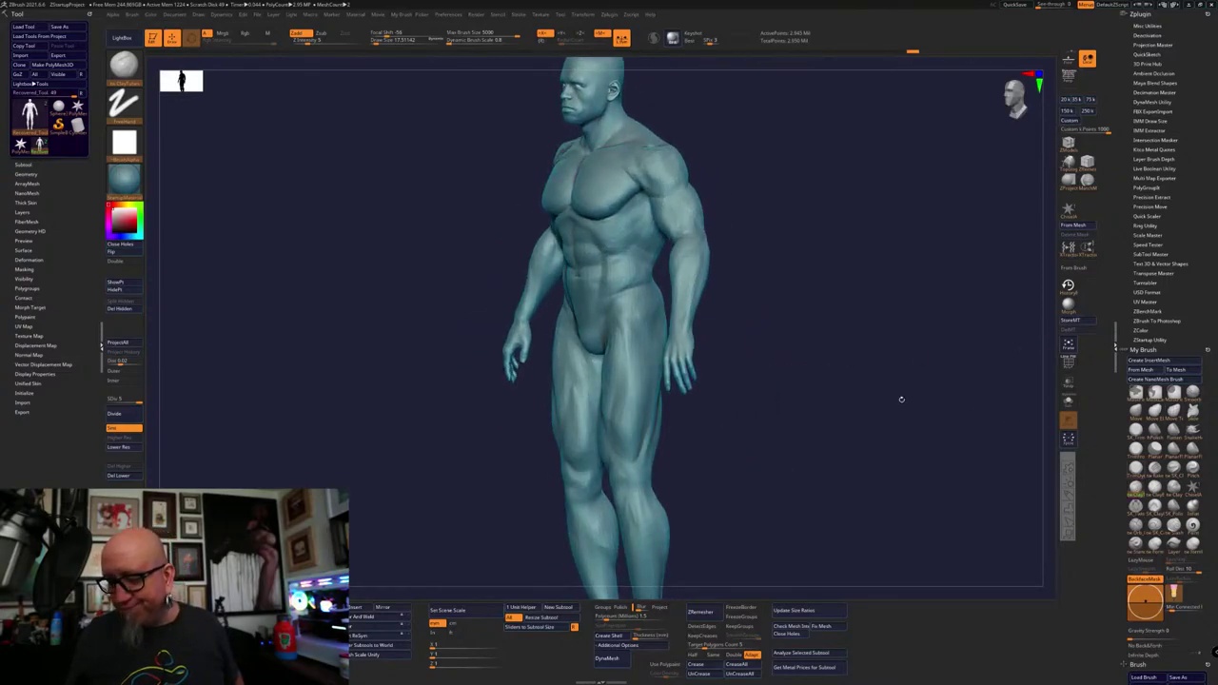
key(space)
drag(743, 346, 764, 345)
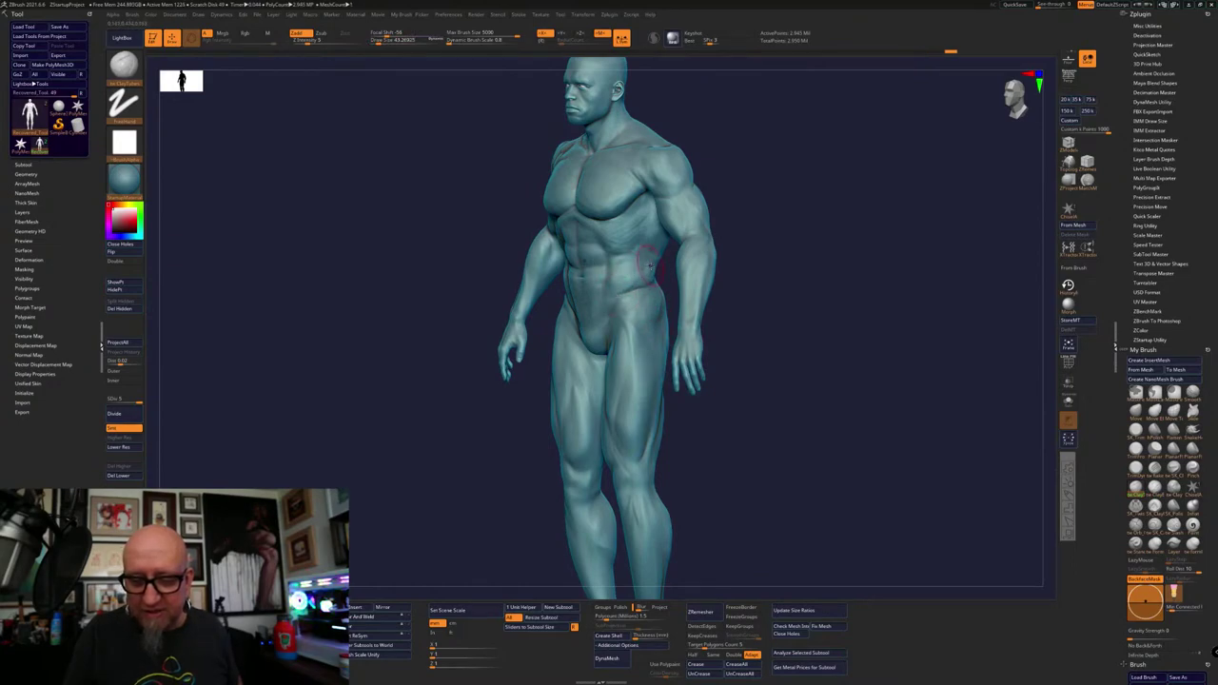
drag(834, 204, 865, 308)
right_drag(852, 311, 657, 304)
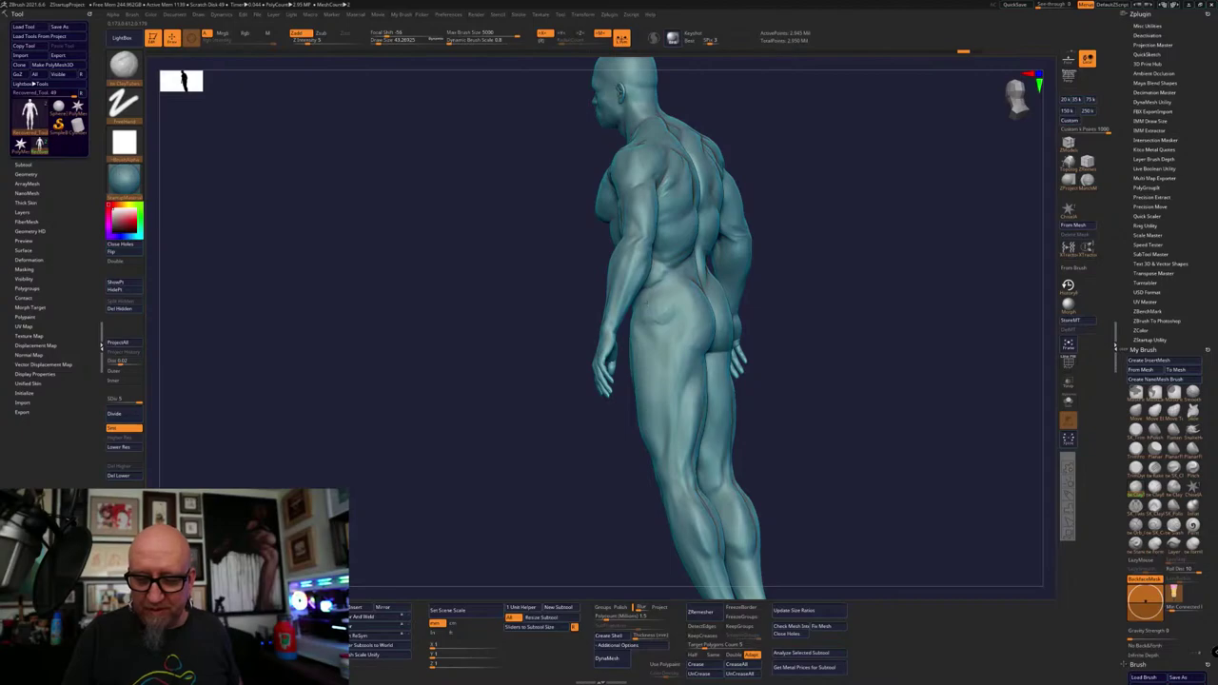
shift+right_drag(830, 332, 889, 330)
mouse_move(753, 415)
right_down()
mouse_move(713, 425)
mouse_move(722, 352)
right_up()
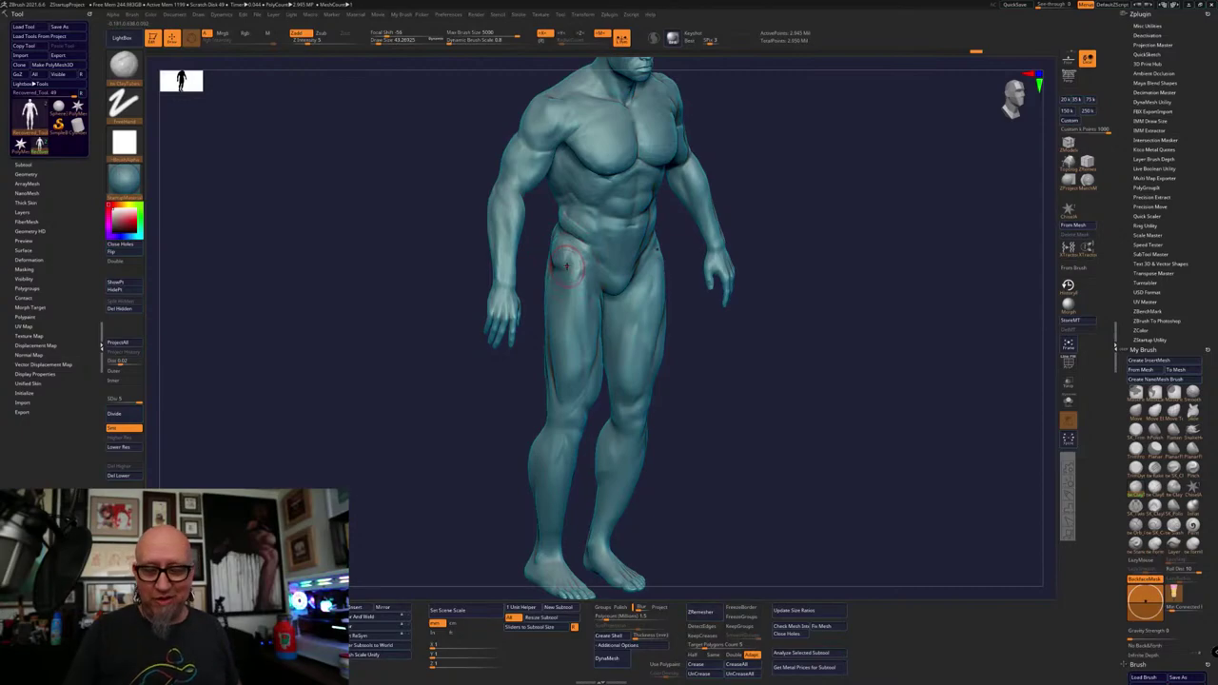
shift+right_drag(565, 267, 745, 429)
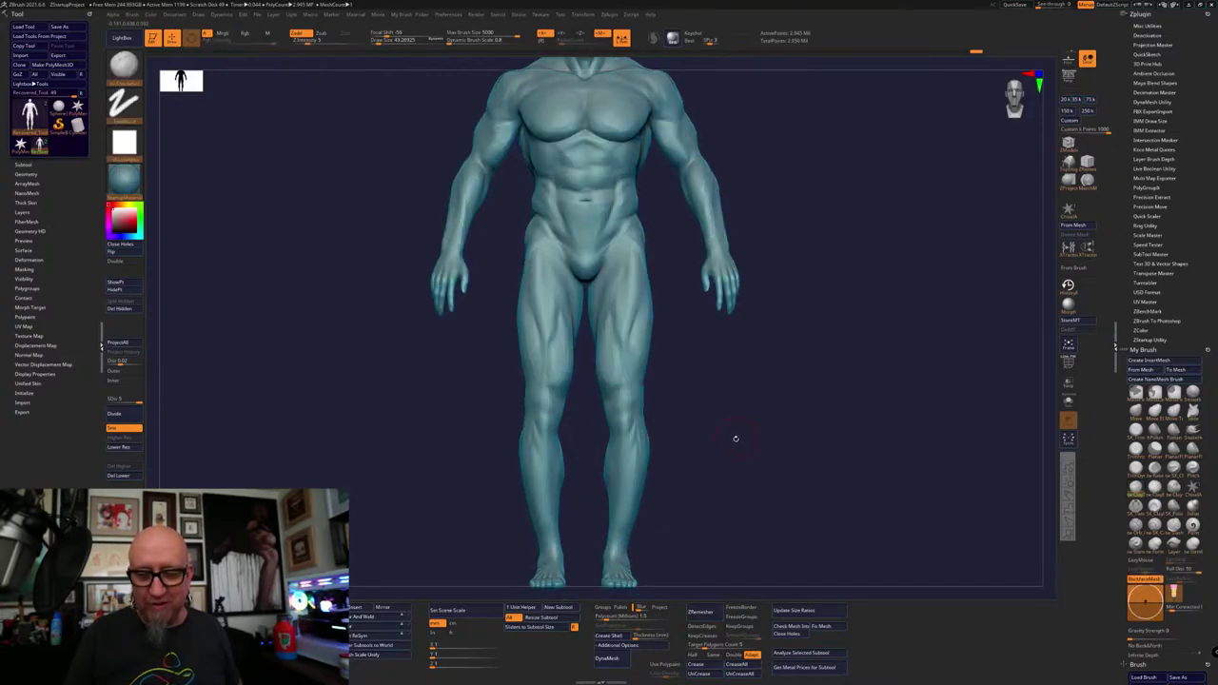
alt+right_drag(743, 326, 740, 440)
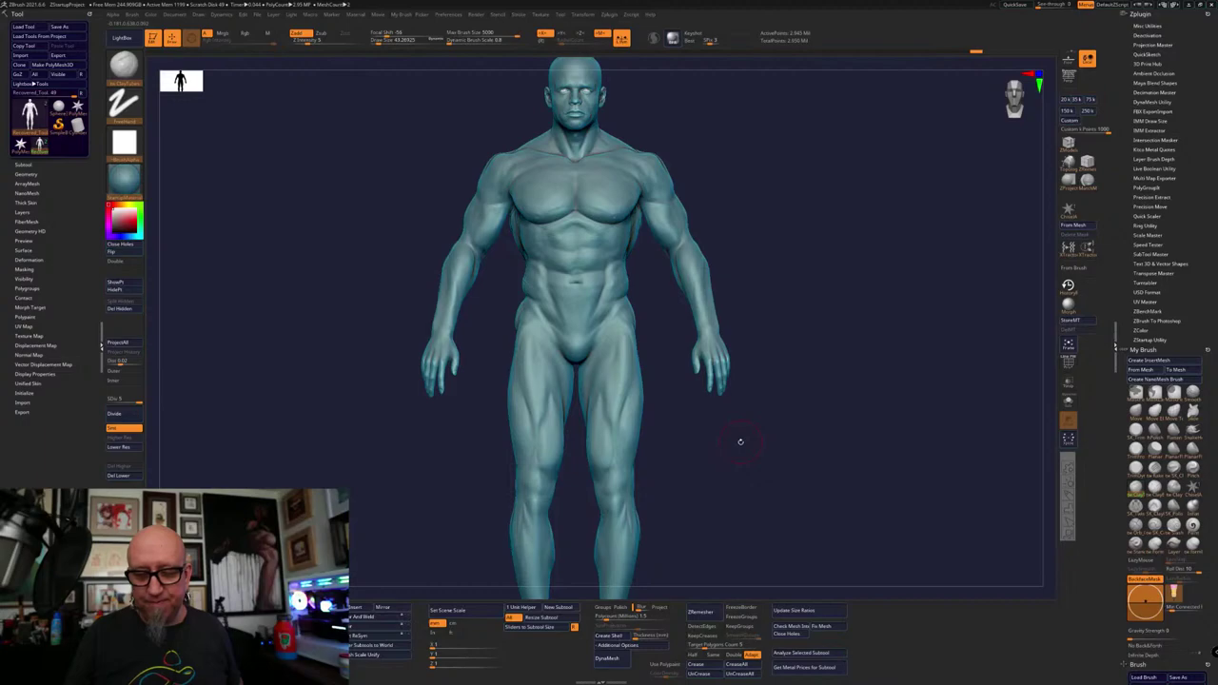
right_drag(635, 319, 621, 312)
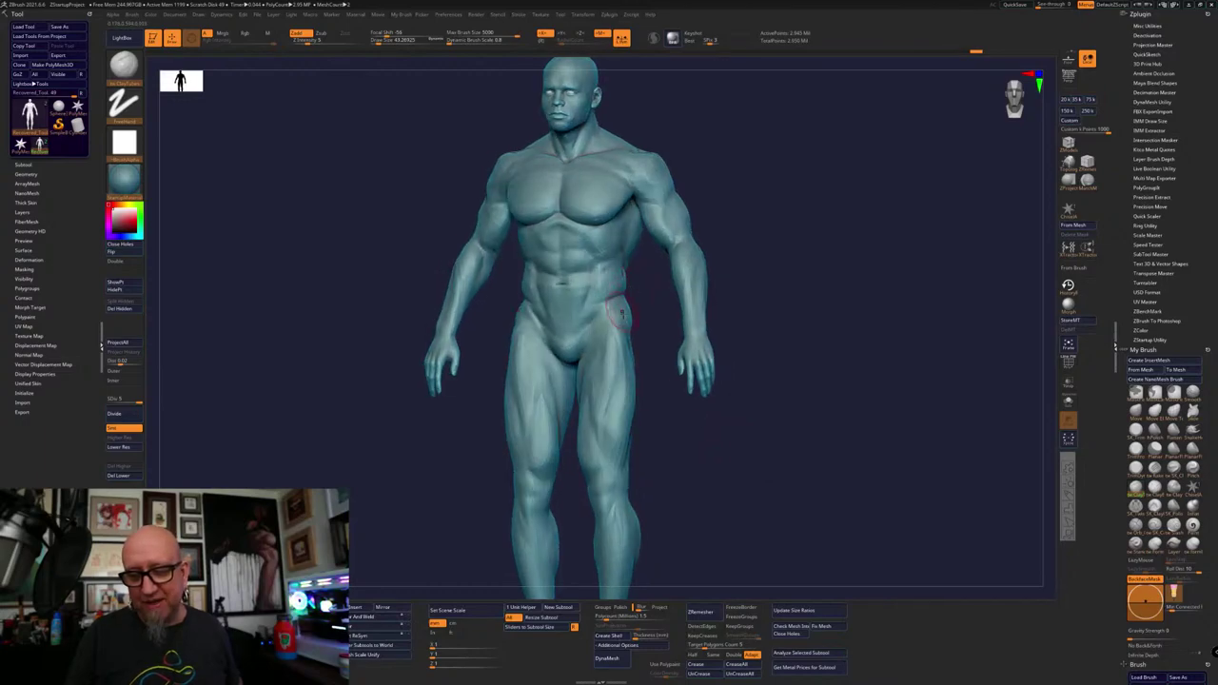
shift+right_drag(659, 347, 622, 246)
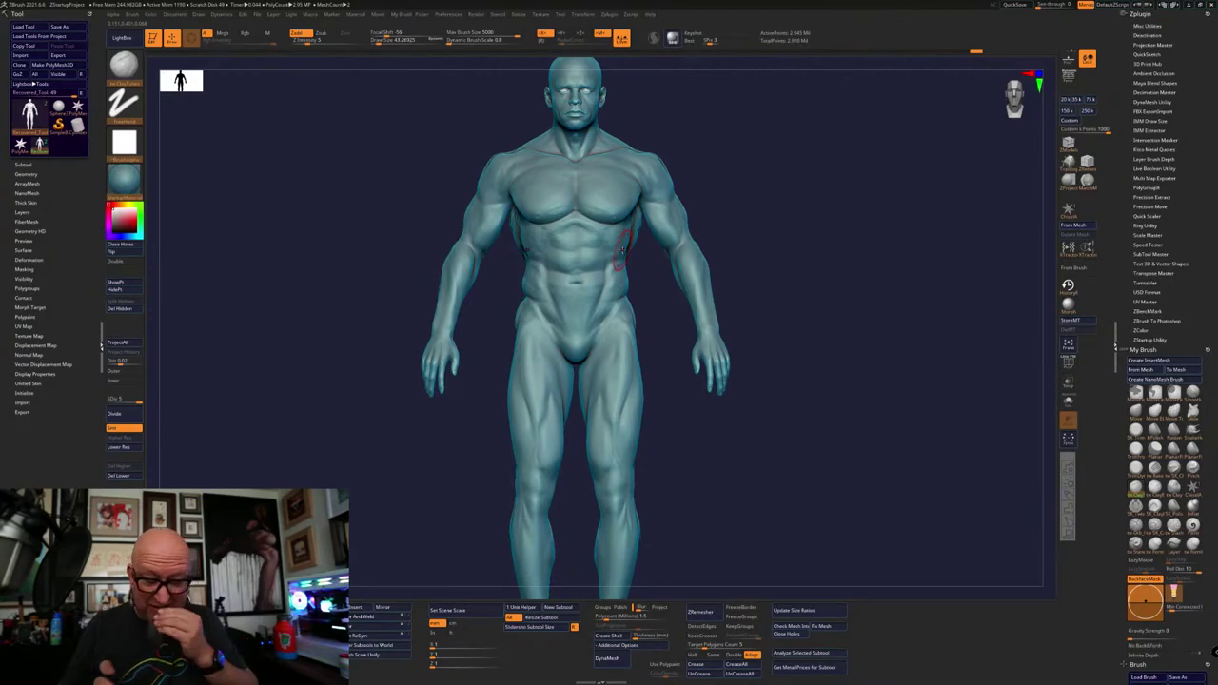
Reduce the draw size to about 14 and start defining the forearm muscles just below the inner elbow with clay strokes
right_drag(712, 455, 760, 482)
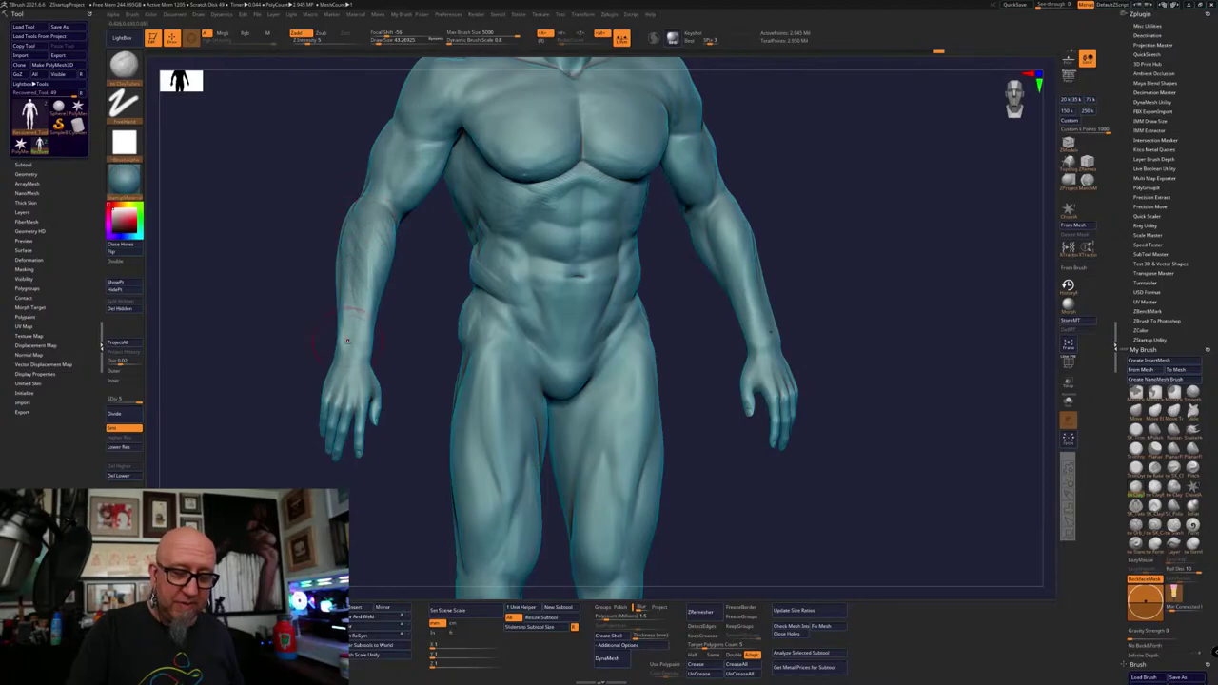
right_drag(412, 341, 376, 306)
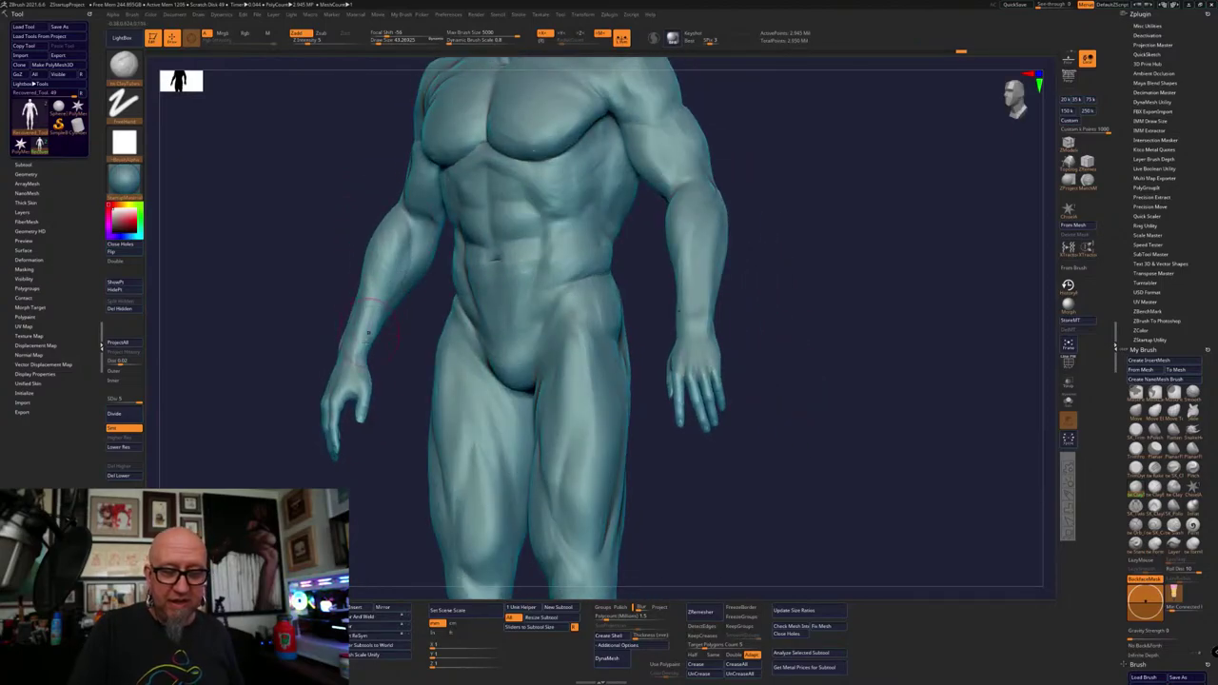
ctrl+right_drag(370, 514, 415, 481)
key(space)
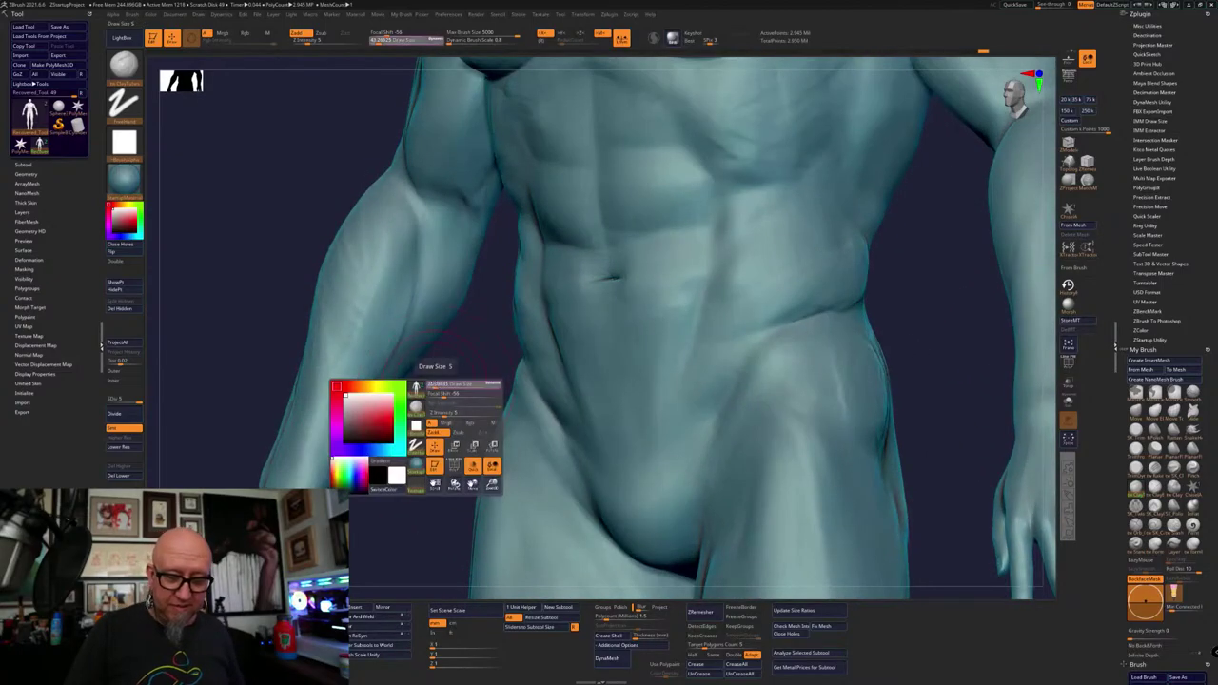
drag(435, 385, 428, 383)
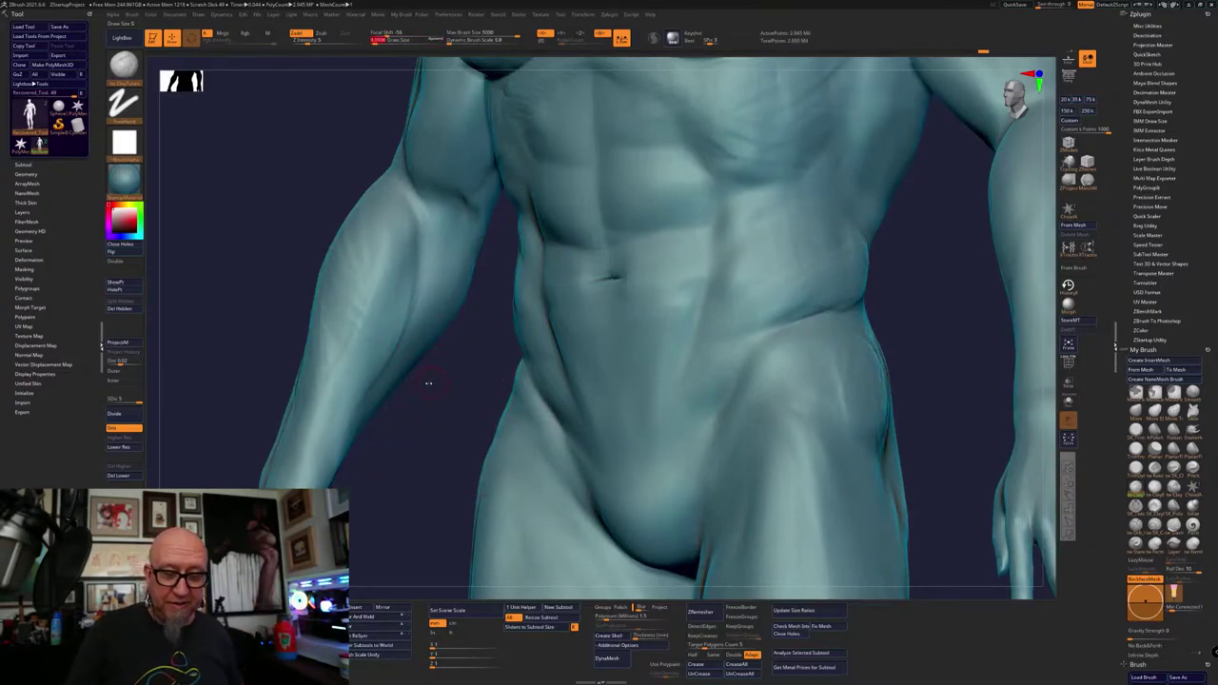
right_drag(401, 226, 399, 215)
key(space)
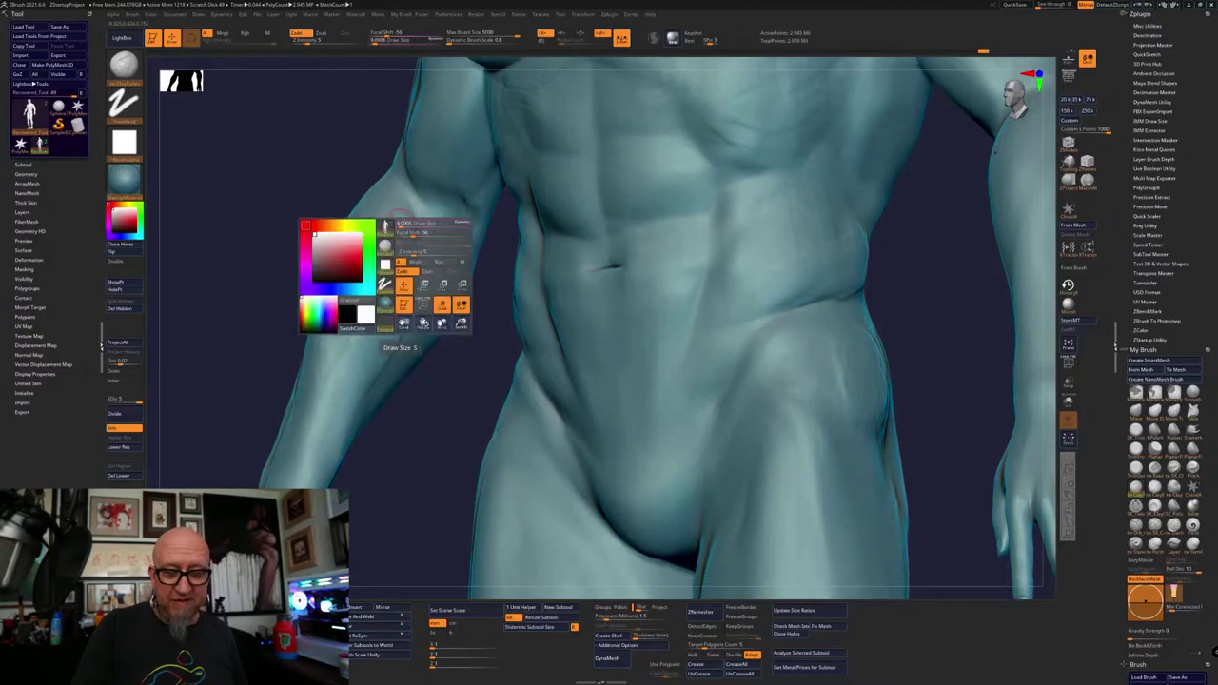
drag(405, 348, 410, 348)
drag(405, 242, 406, 249)
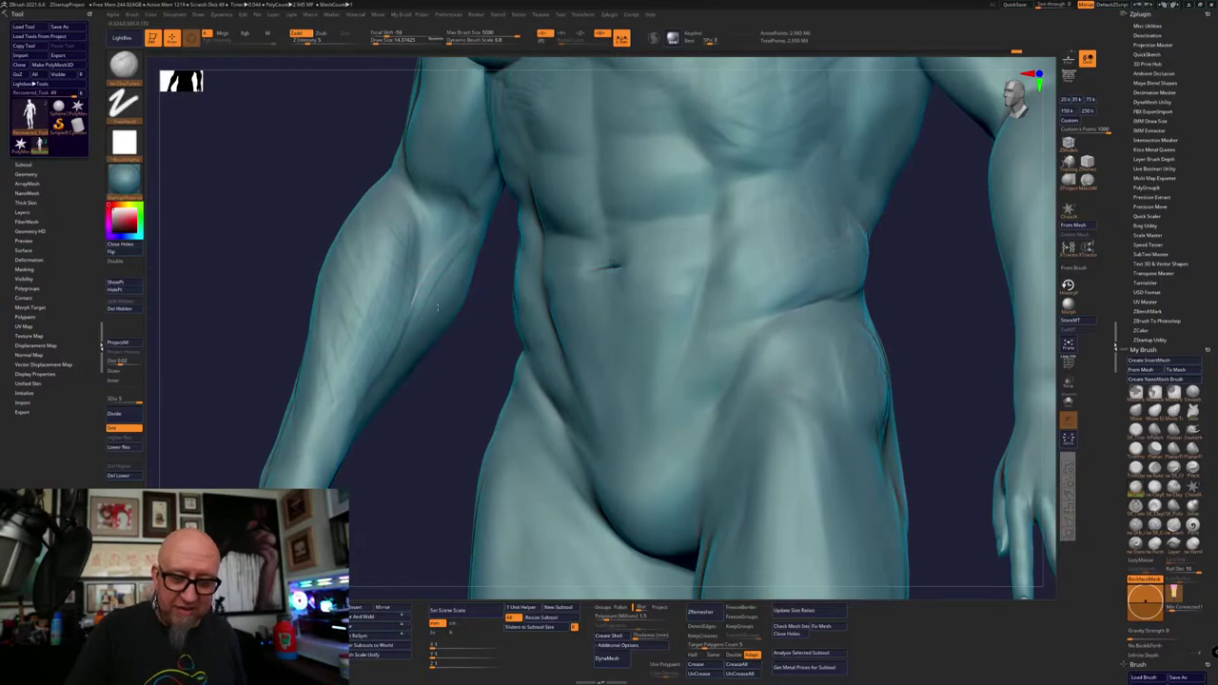
Build up the muscle forms around the inner elbow and upper inner forearm with short clay strokes
drag(476, 376, 421, 382)
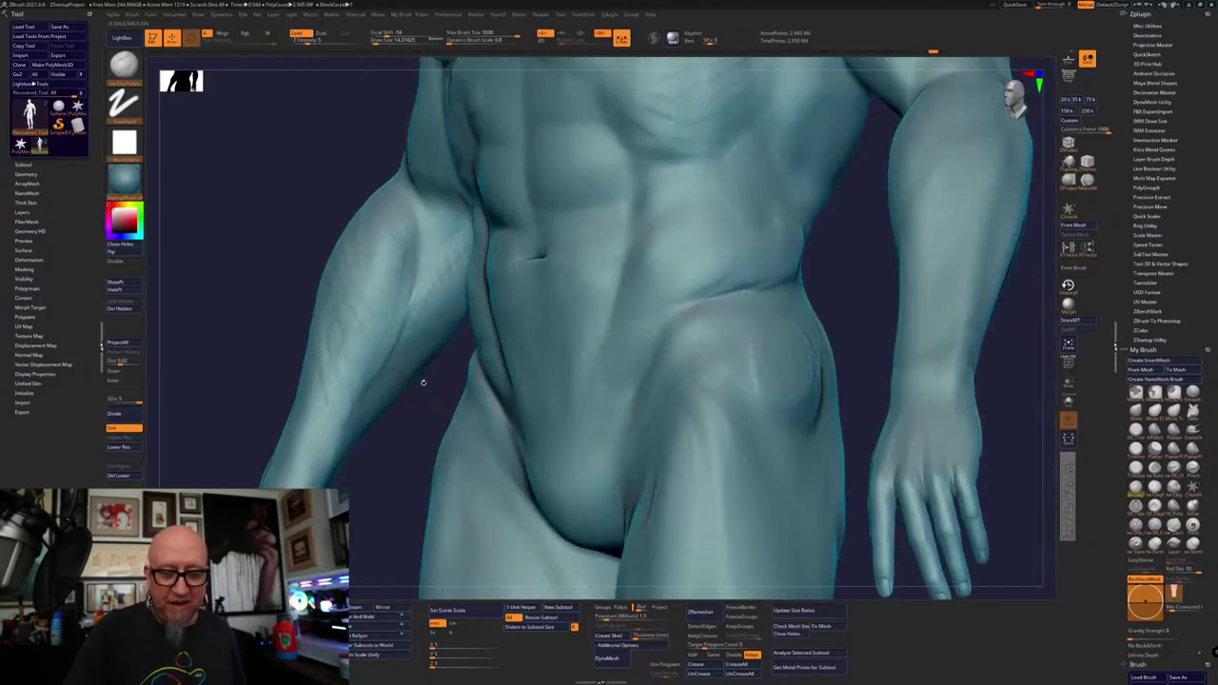
drag(433, 254, 435, 213)
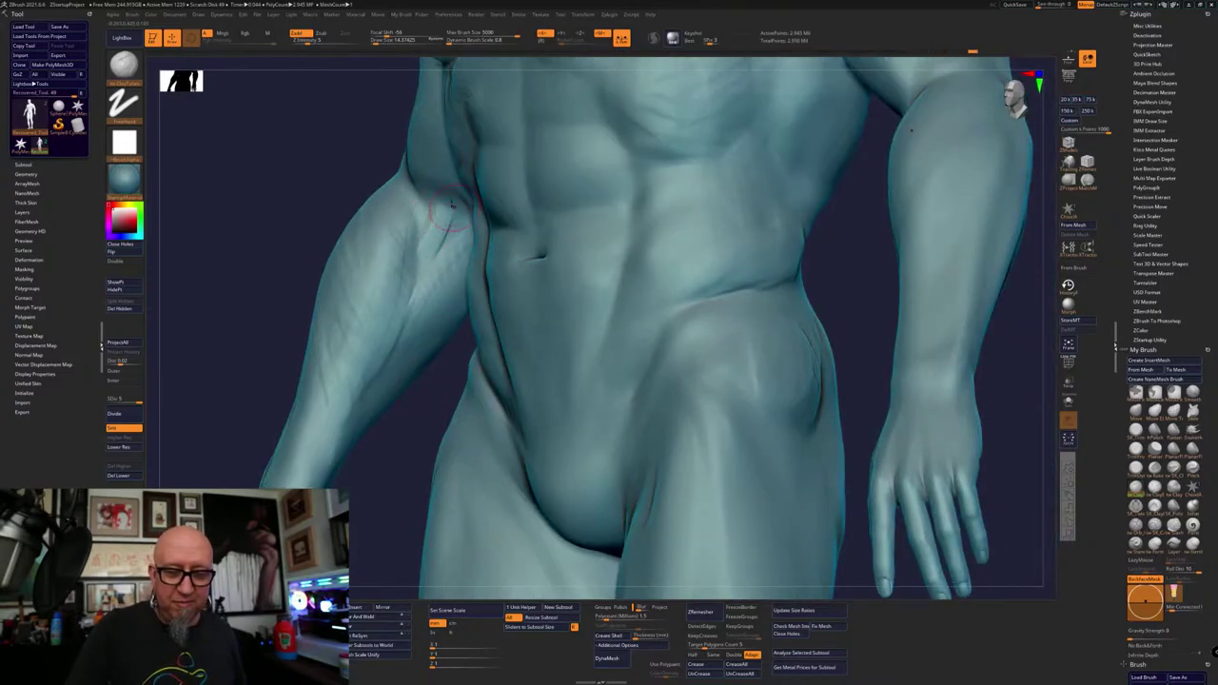
drag(428, 246, 420, 237)
drag(397, 441, 444, 444)
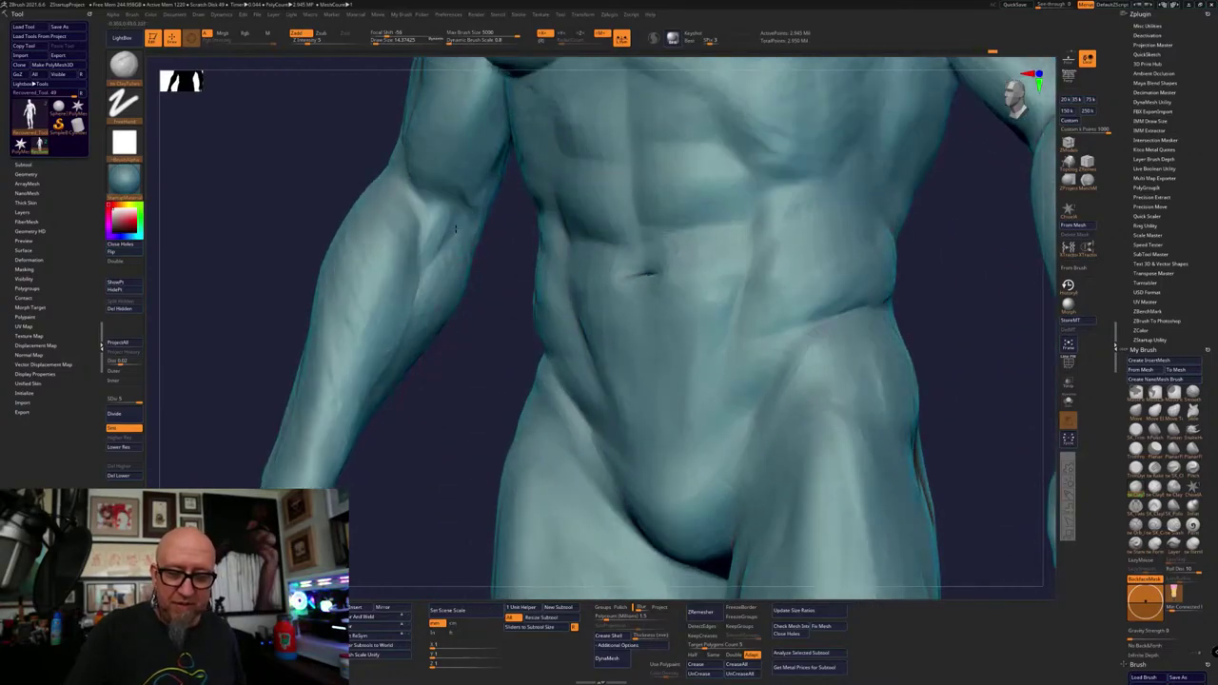
right_drag(407, 337, 380, 354)
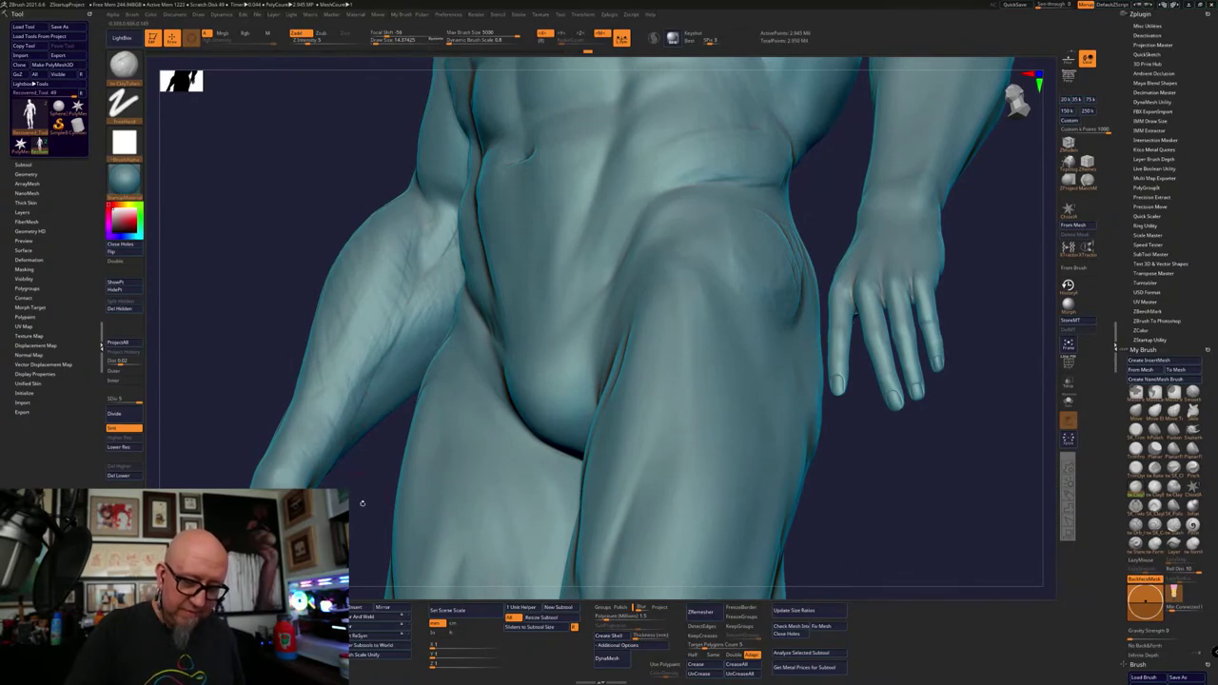
Sculpt the long muscle bands along the front and outer side of the forearm and smooth them near the elbow
drag(363, 503, 383, 472)
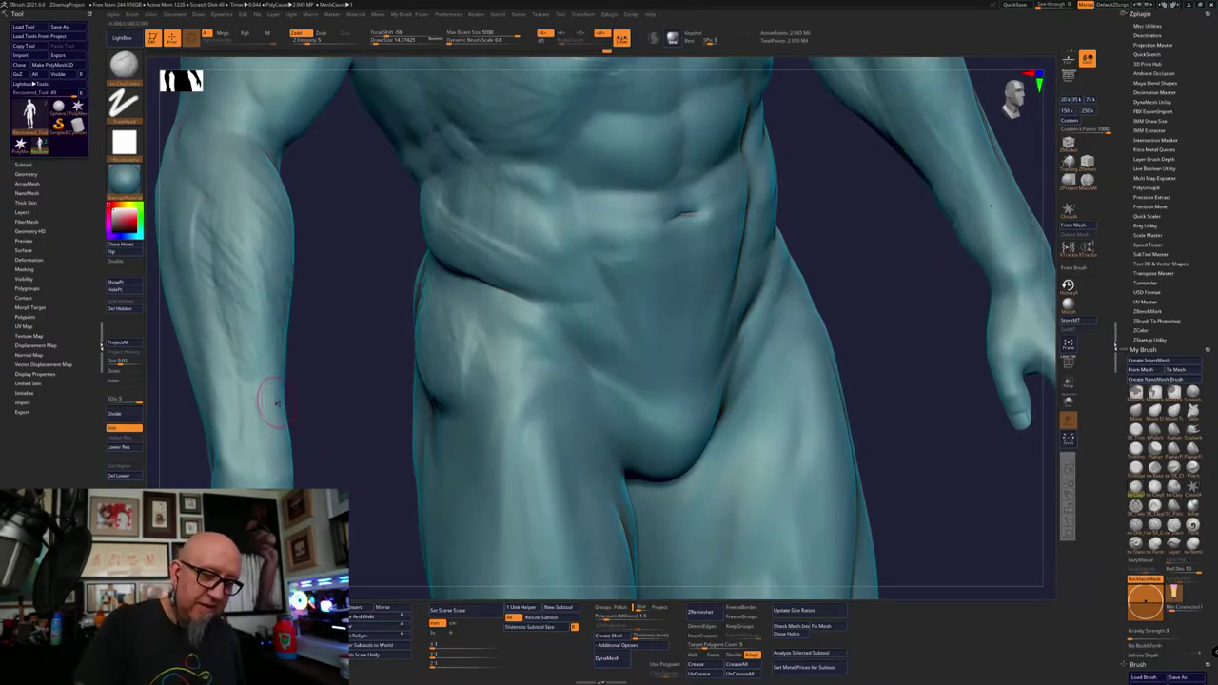
mouse_move(326, 408)
alt+mouse_down()
mouse_move(471, 460)
mouse_move(490, 481)
alt+mouse_up()
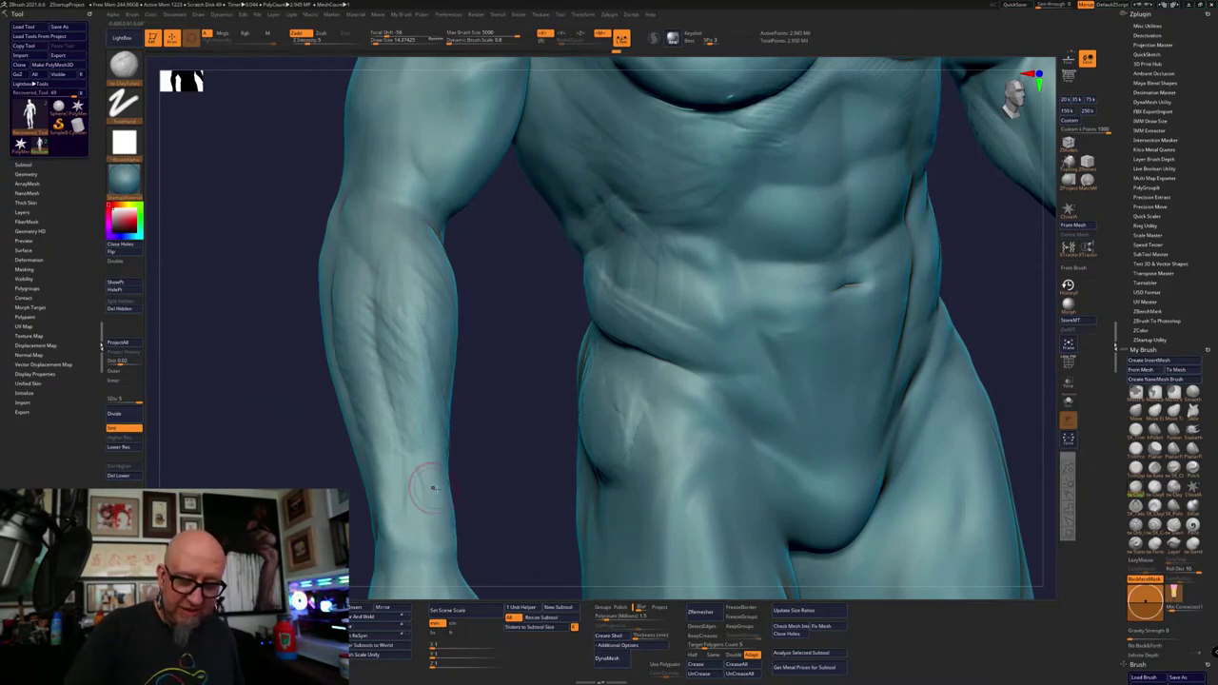
right_drag(407, 483, 333, 302)
drag(310, 268, 315, 380)
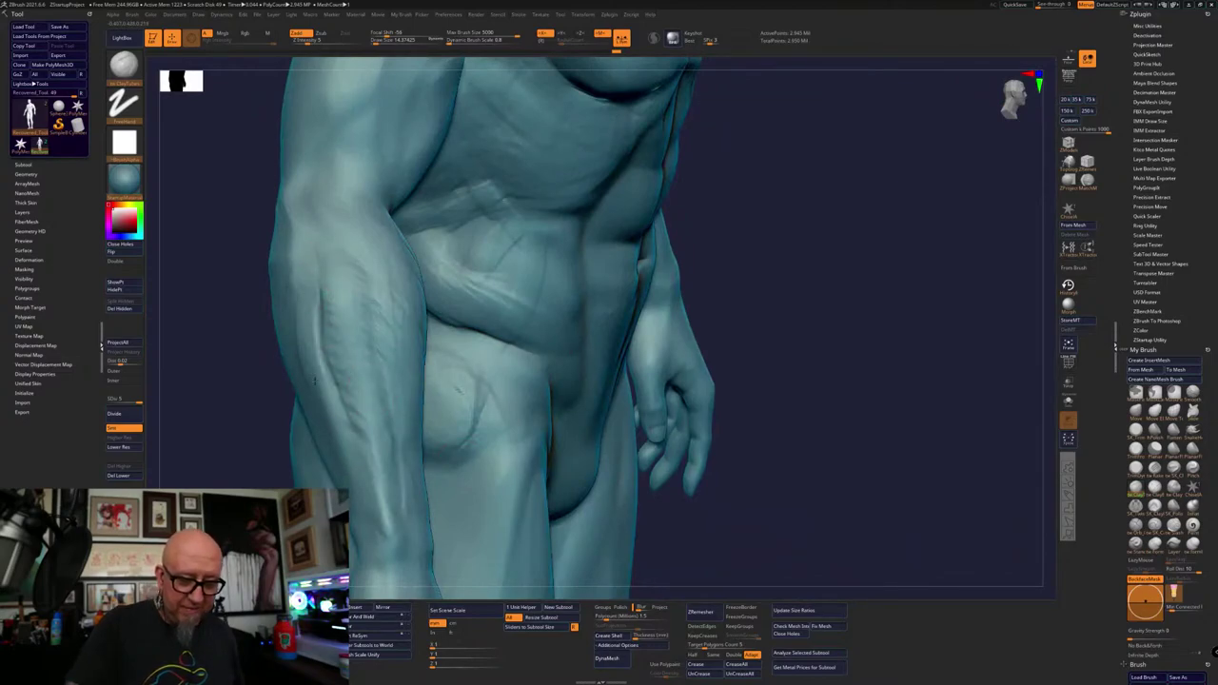
mouse_move(298, 314)
mouse_down()
mouse_move(327, 386)
mouse_move(323, 422)
mouse_up()
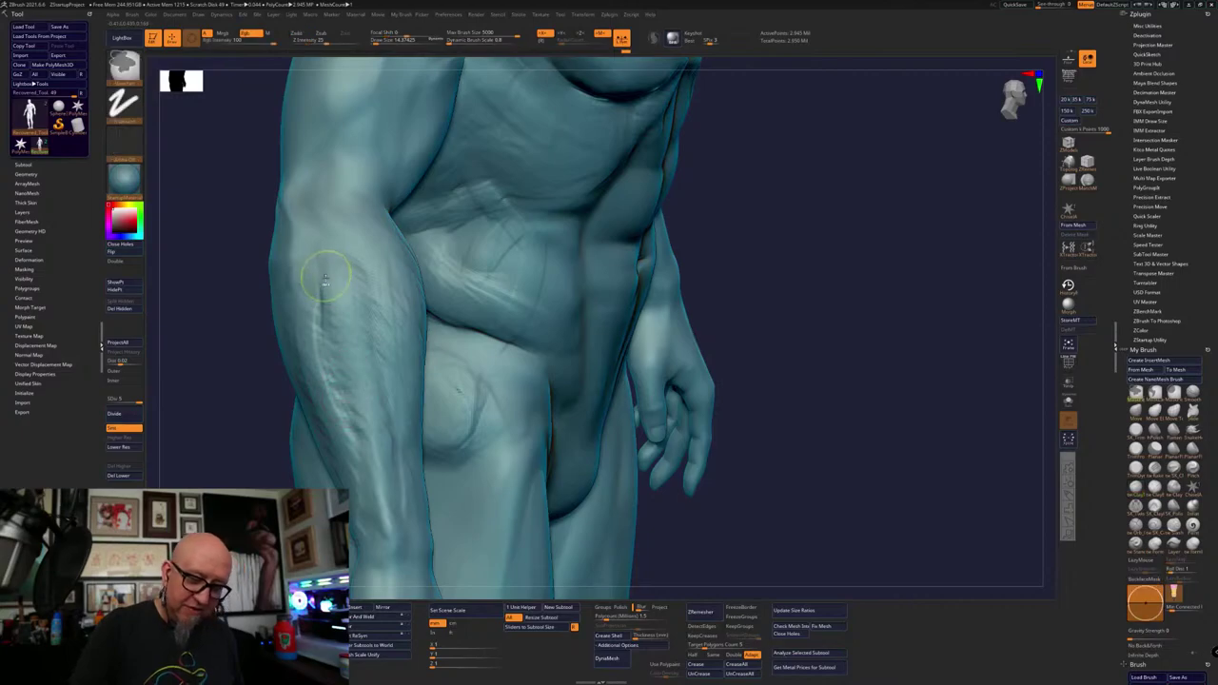
Check the forearms against the whole figure from the front, and view the chest and shoulders up close
drag(913, 286, 818, 281)
alt+drag(896, 361, 658, 519)
drag(673, 439, 657, 420)
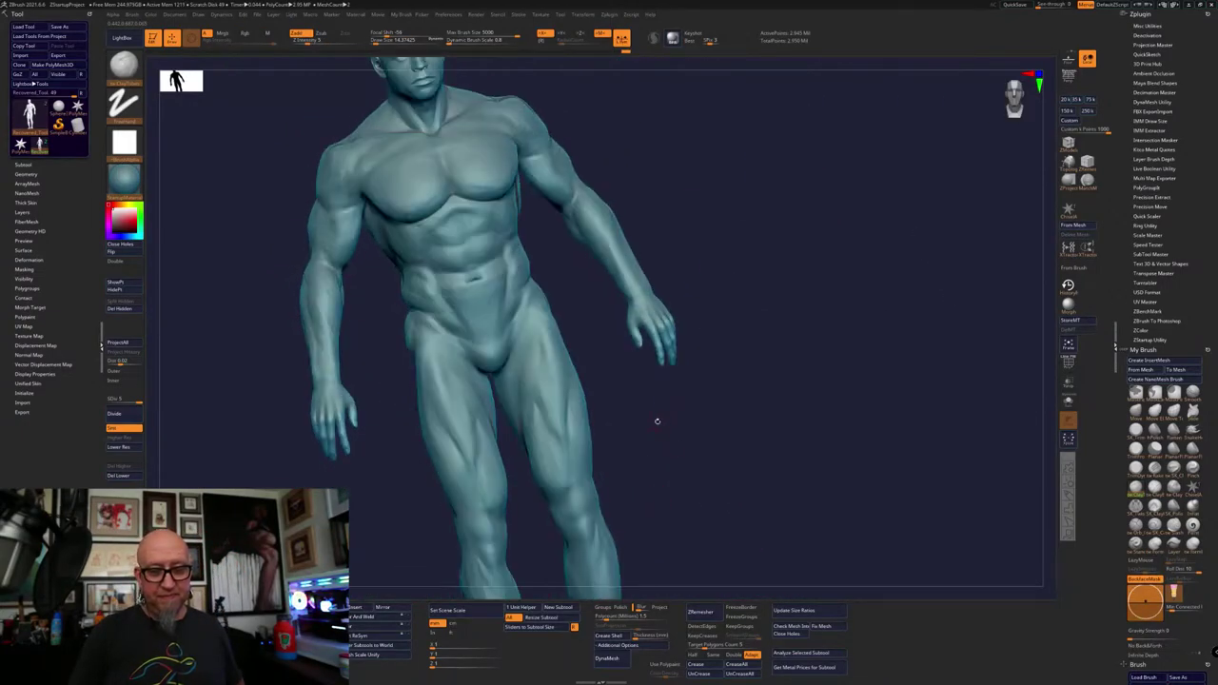
drag(784, 431, 714, 591)
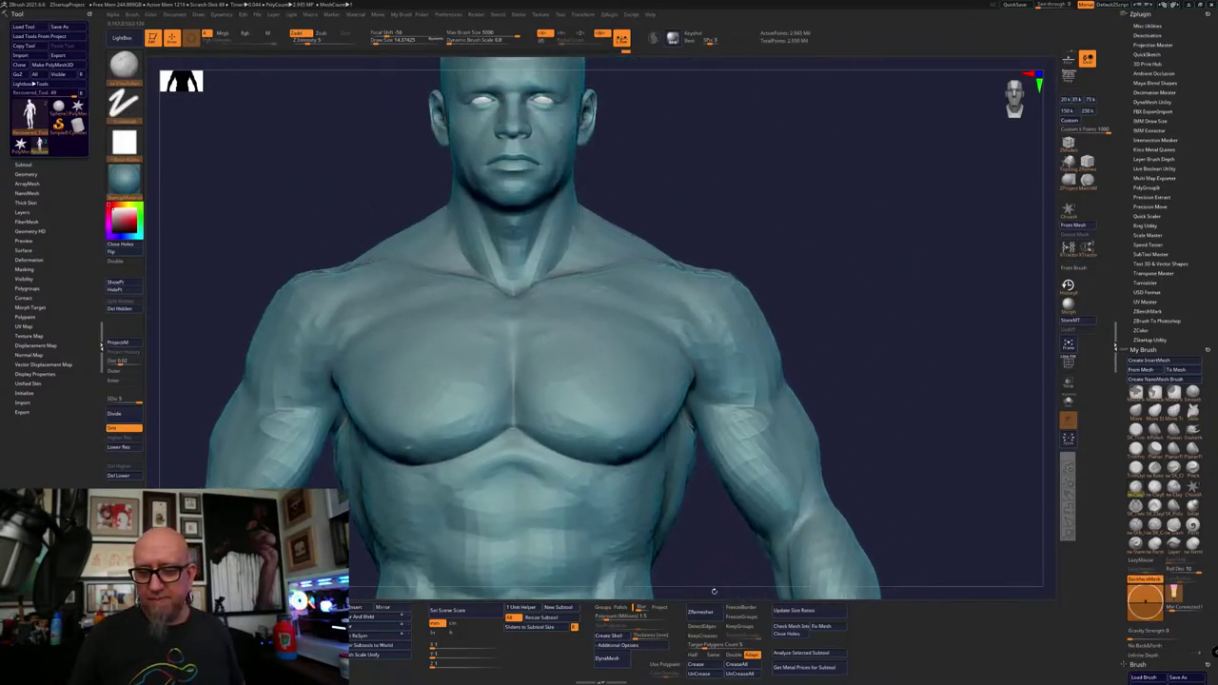
View the figure from head to thighs, switch to the browser and close the Pinterest page to return to the Google image results
alt+drag(925, 369, 865, 340)
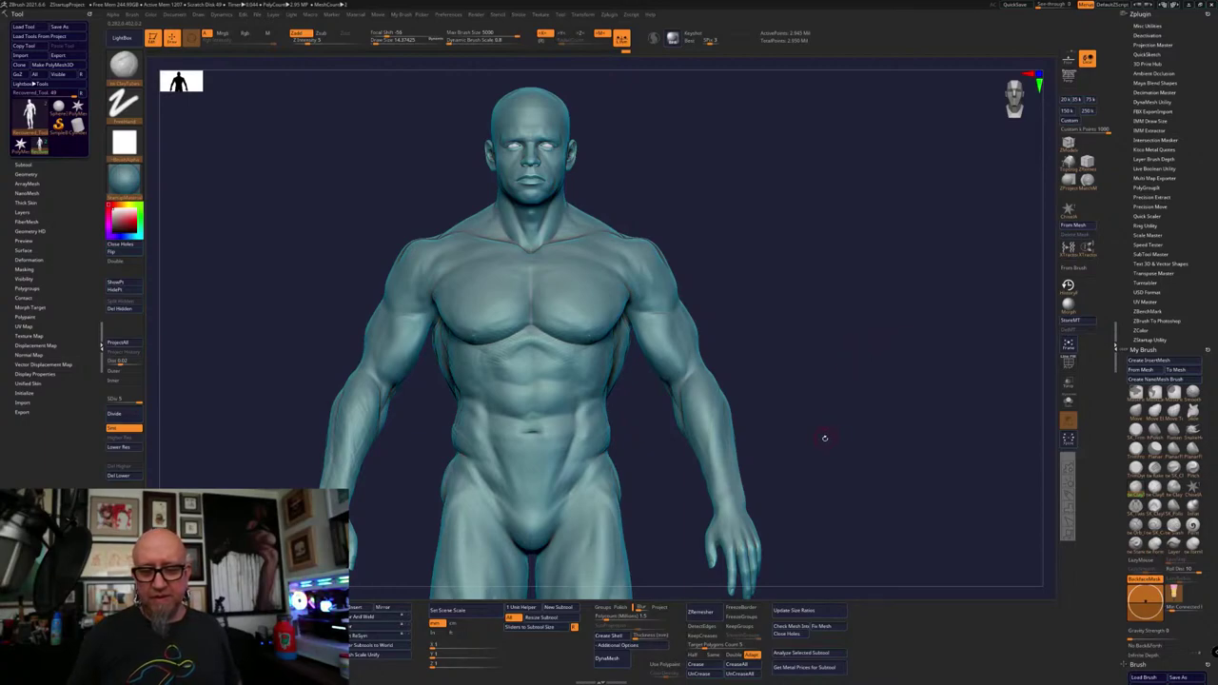
key(super)
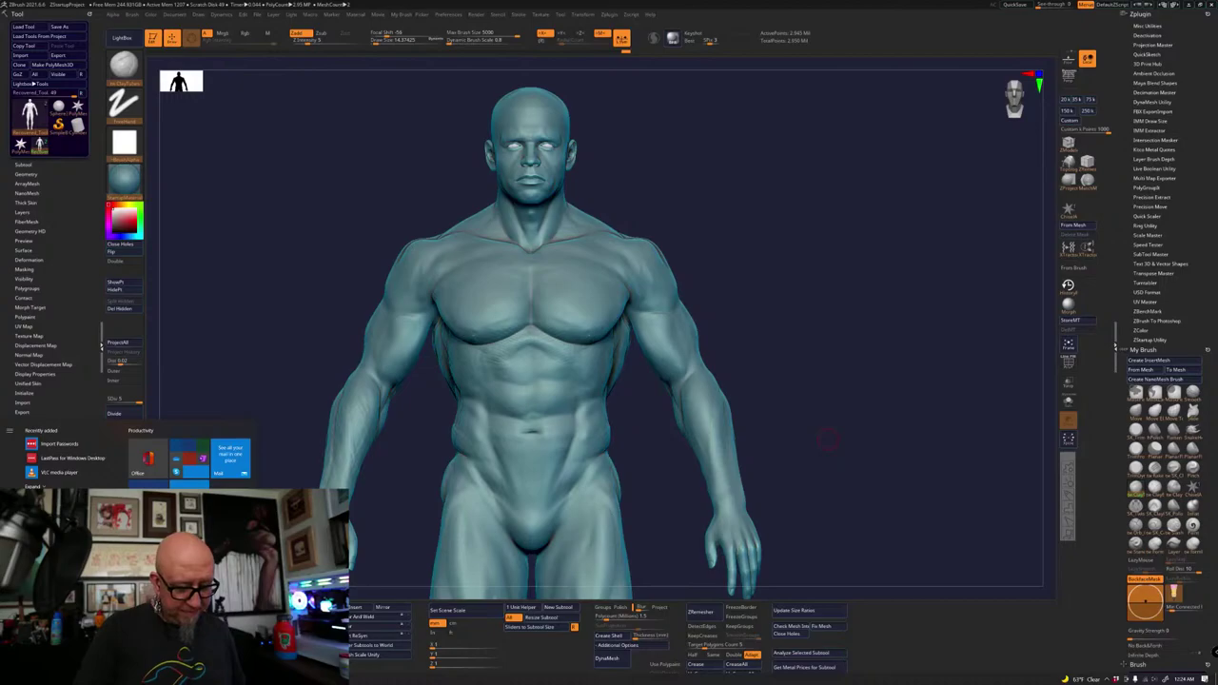
key(alt+Tab)
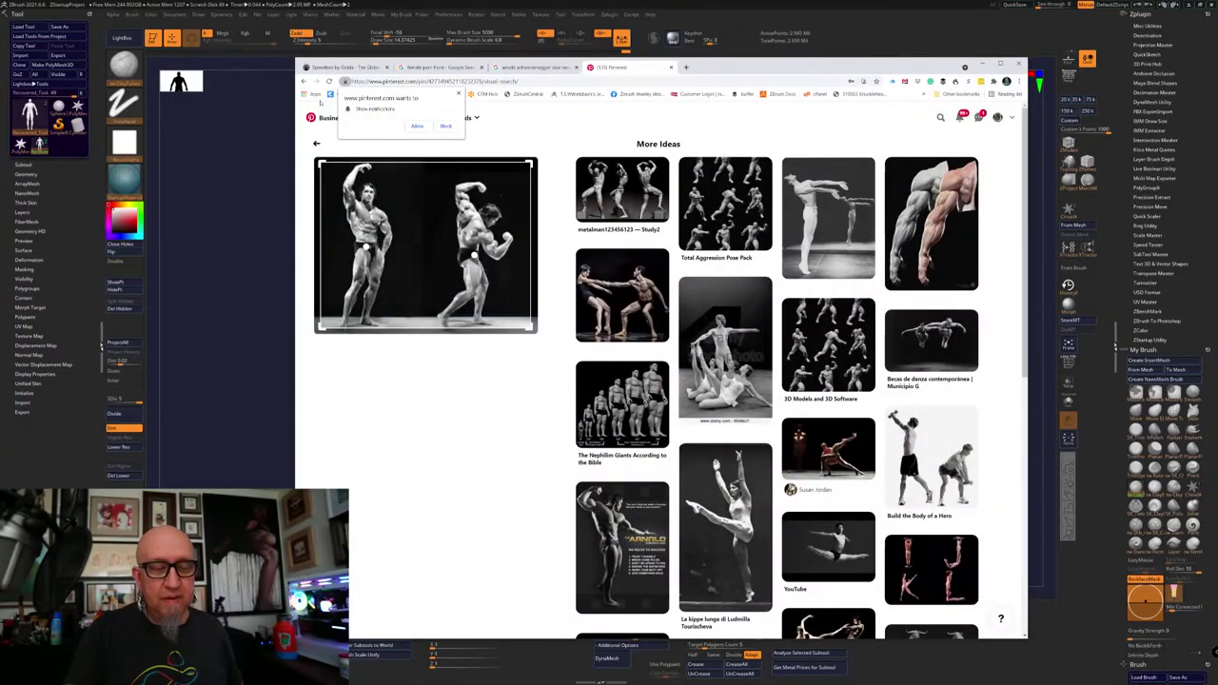
click(303, 81)
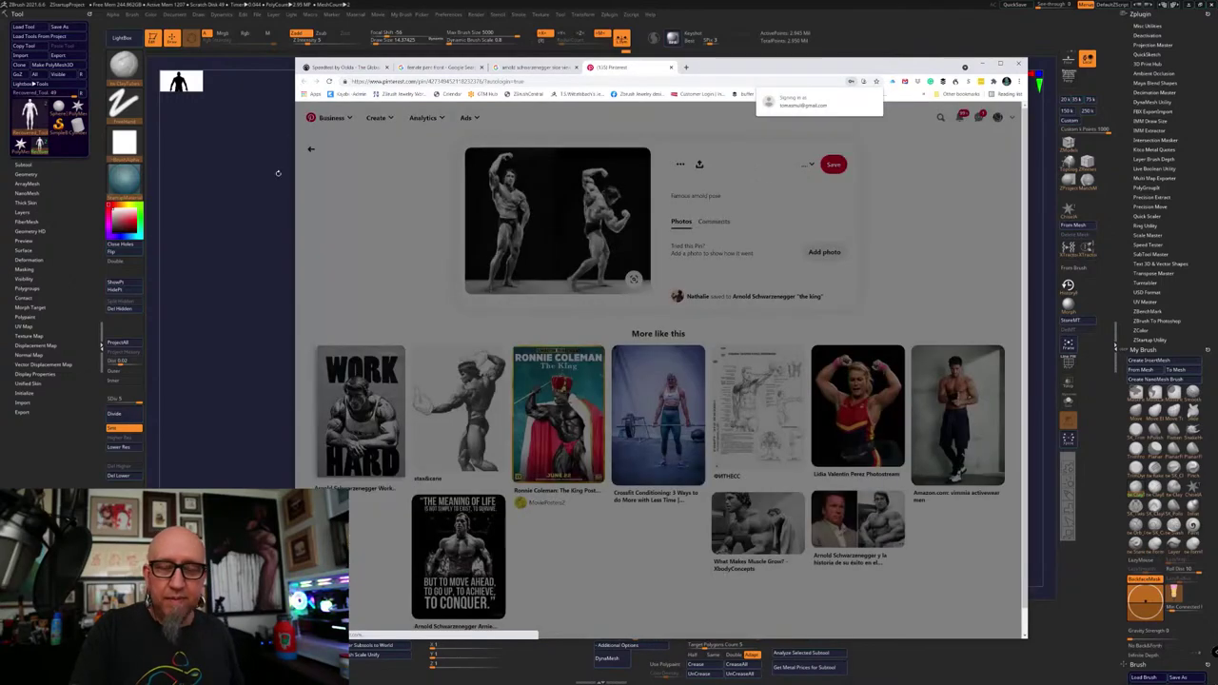
click(671, 67)
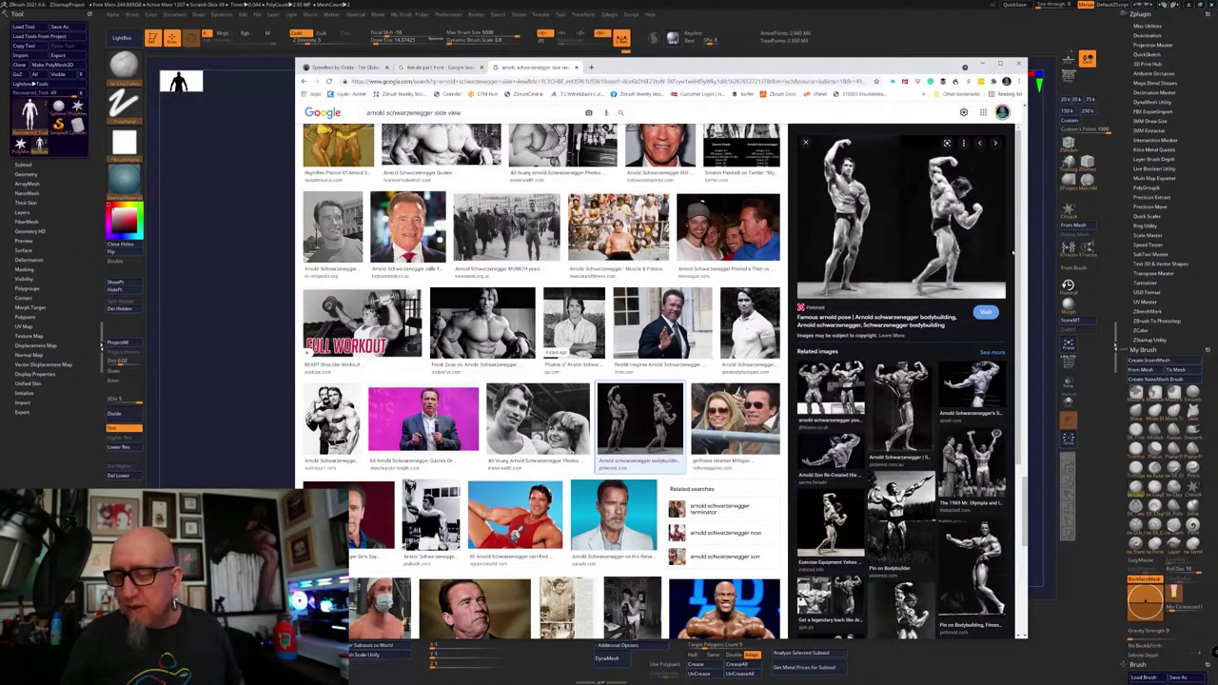
Browse the Arnold Schwarzenegger side view image results and select the front-facing Pumping Iron photo
drag(1017, 212, 1017, 207)
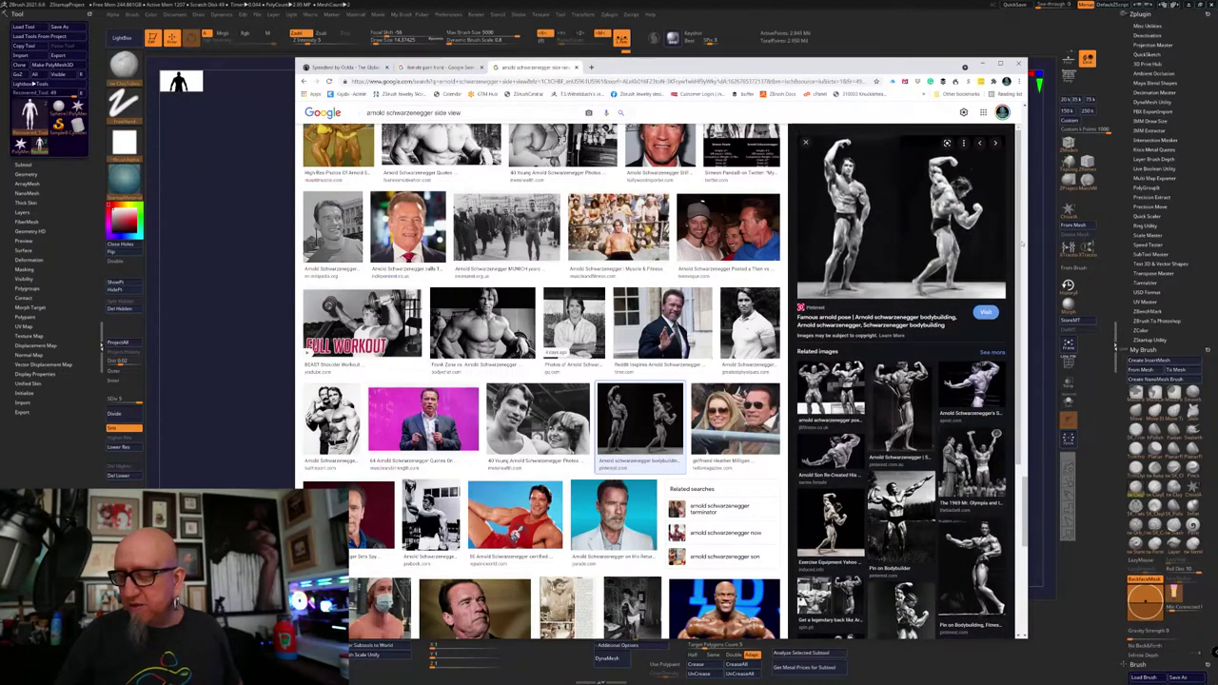
scroll(1024, 533, down, 3)
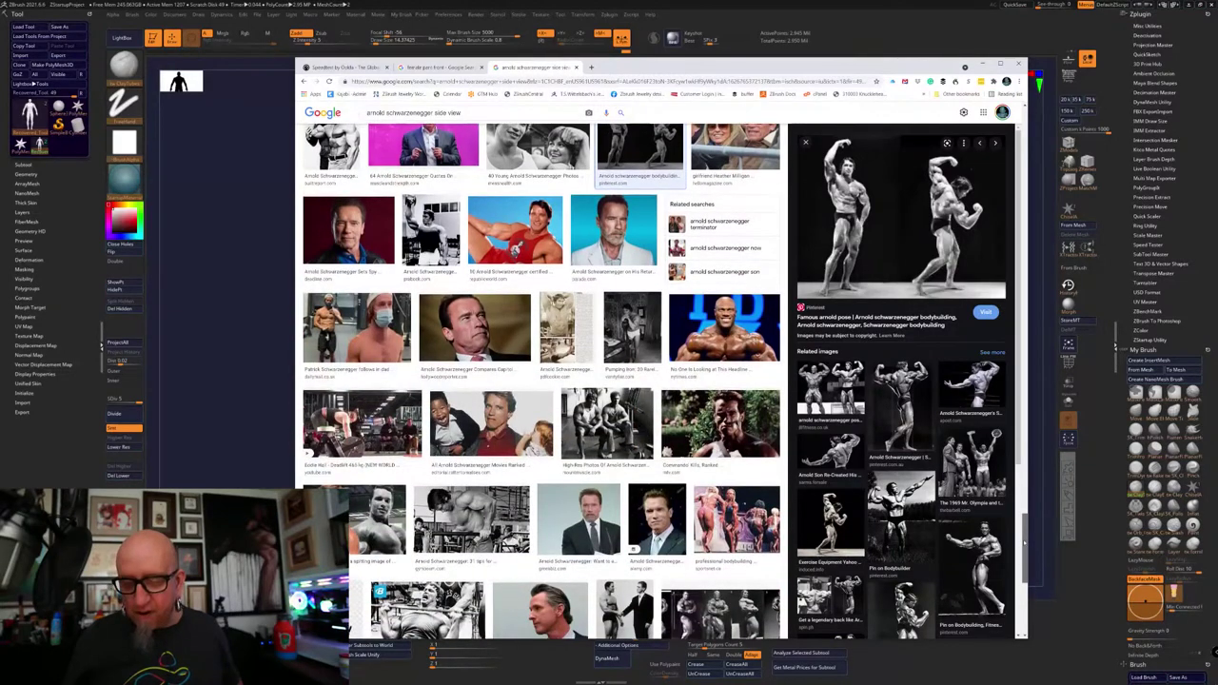
scroll(1023, 542, down, 2)
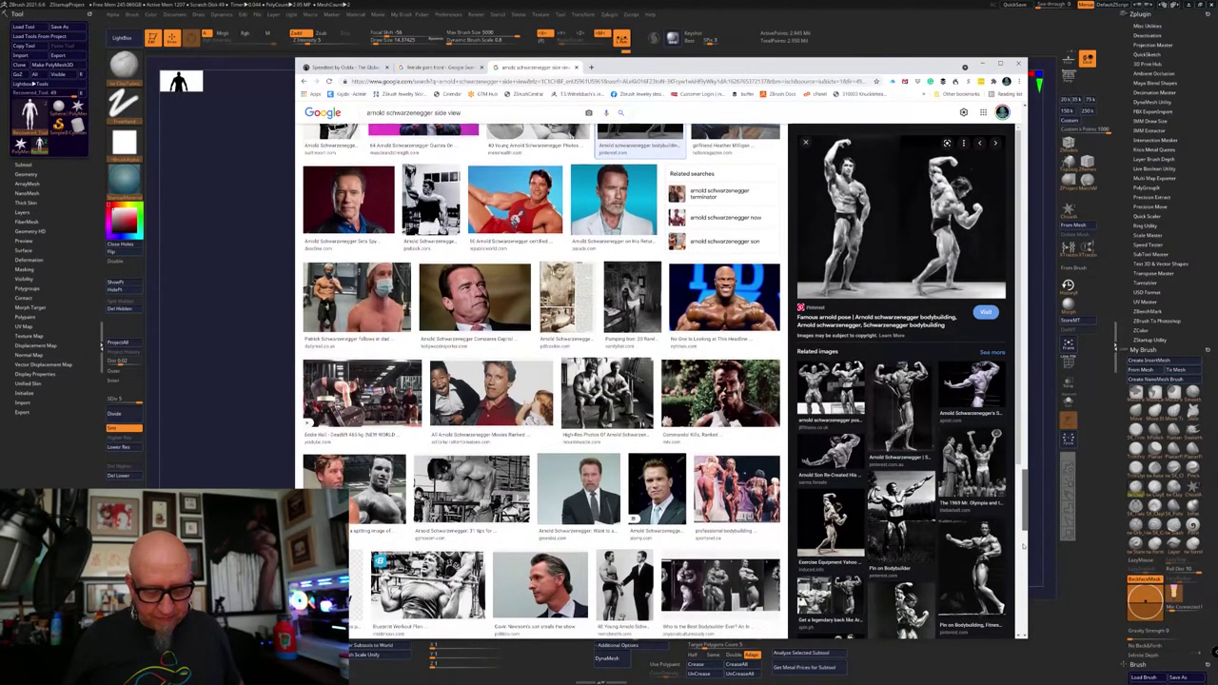
drag(1022, 561, 1024, 650)
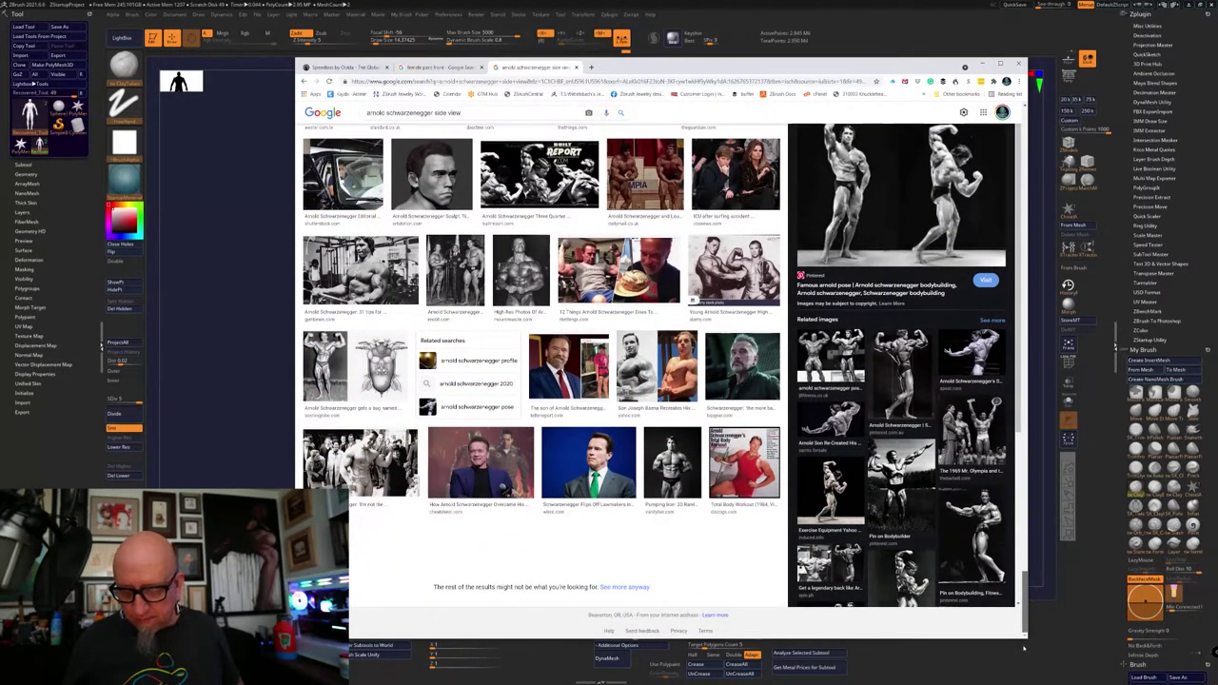
click(652, 487)
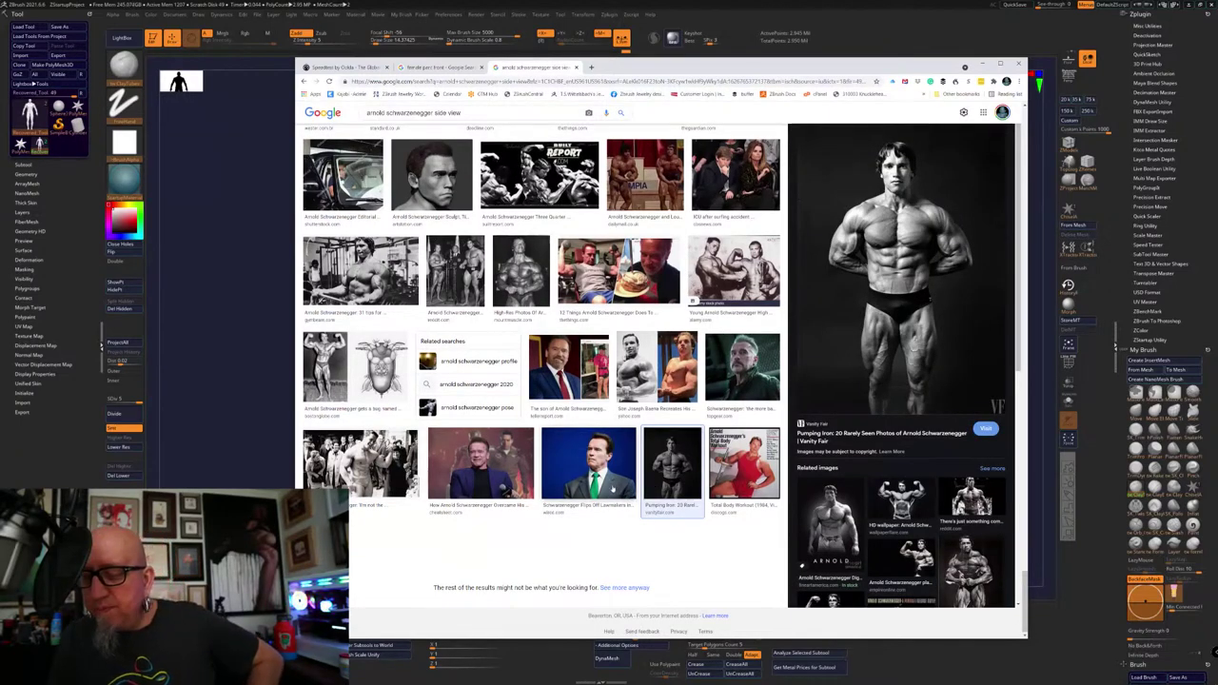
Open the Vanity Fair article containing the front-pose photo and reposition the browser window so the whole page is visible
drag(885, 70, 534, 109)
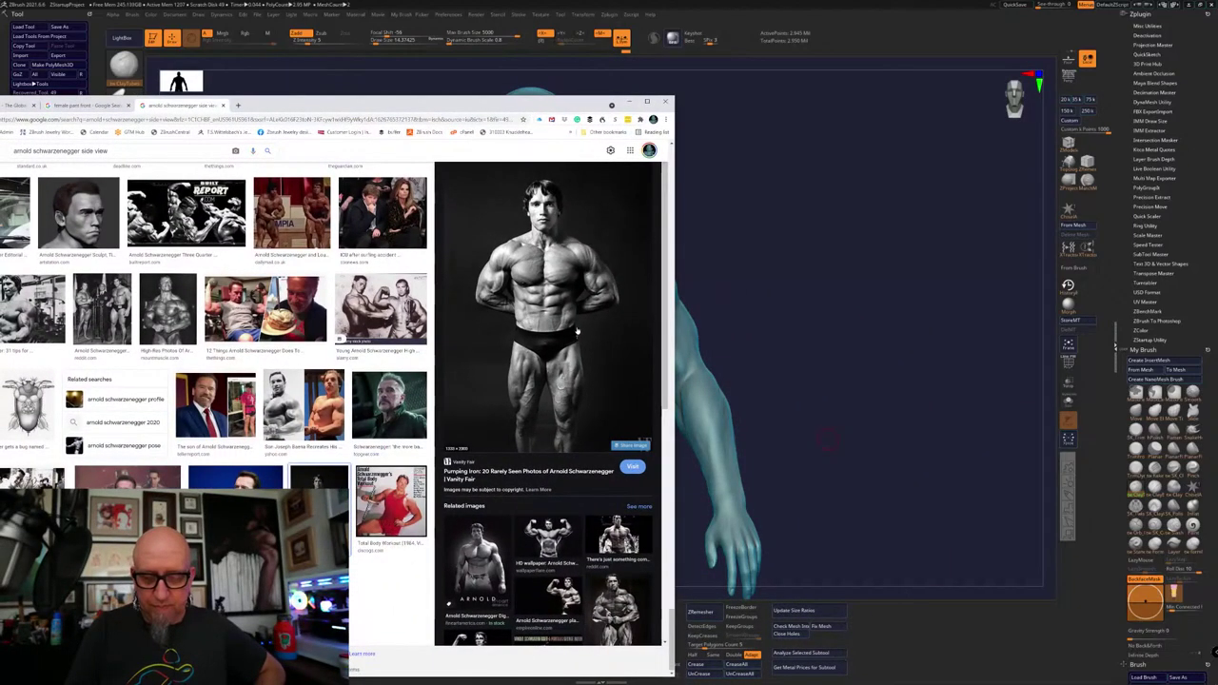
click(576, 330)
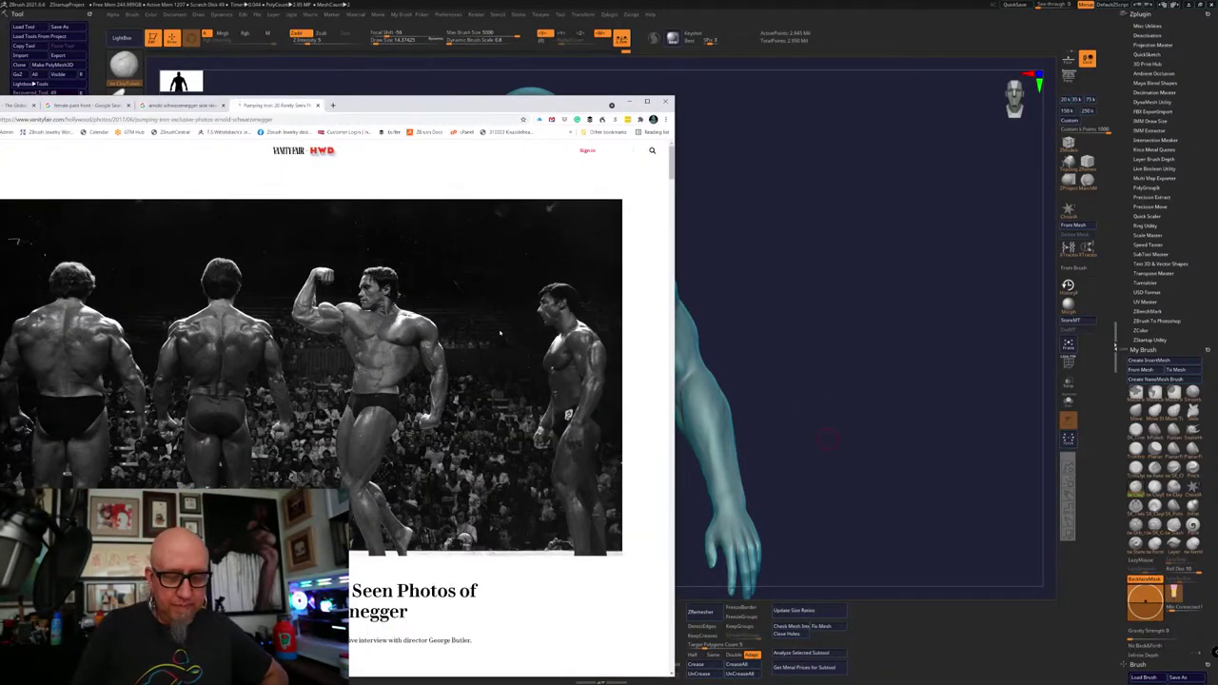
drag(563, 107, 575, 109)
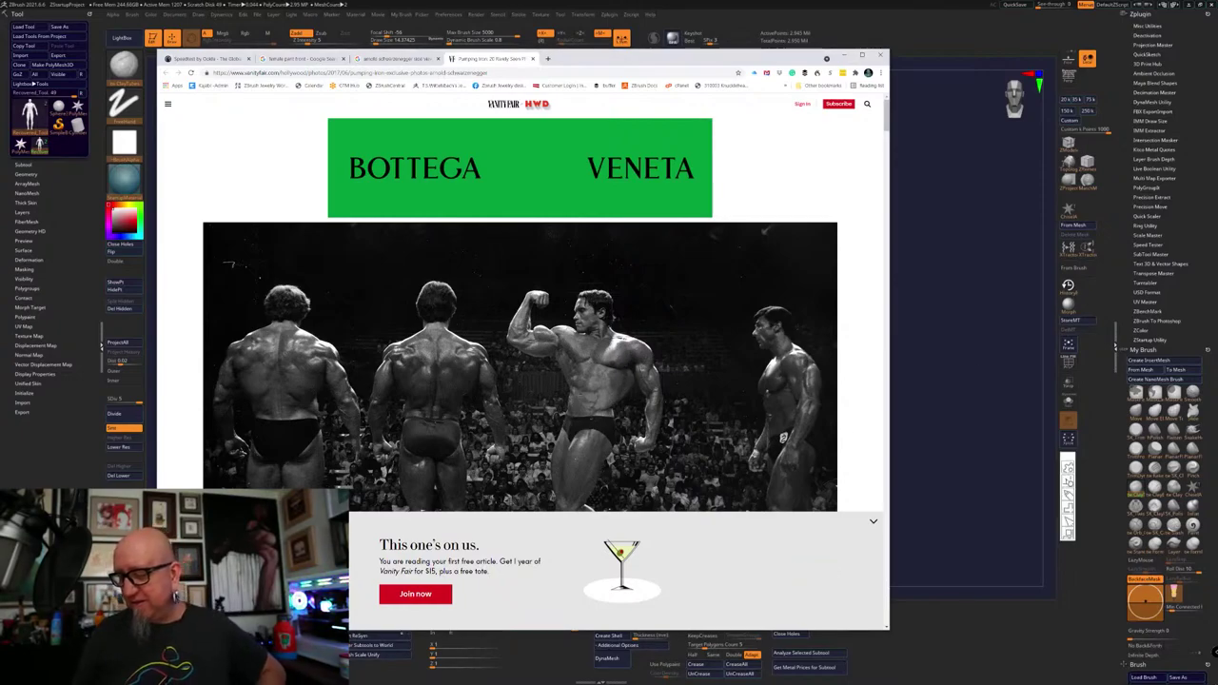
Draw red annotation lines down the torso and arm of the flexing bodybuilder in the header photo, and clear them
key(ctrl+shift+4)
drag(613, 302, 606, 389)
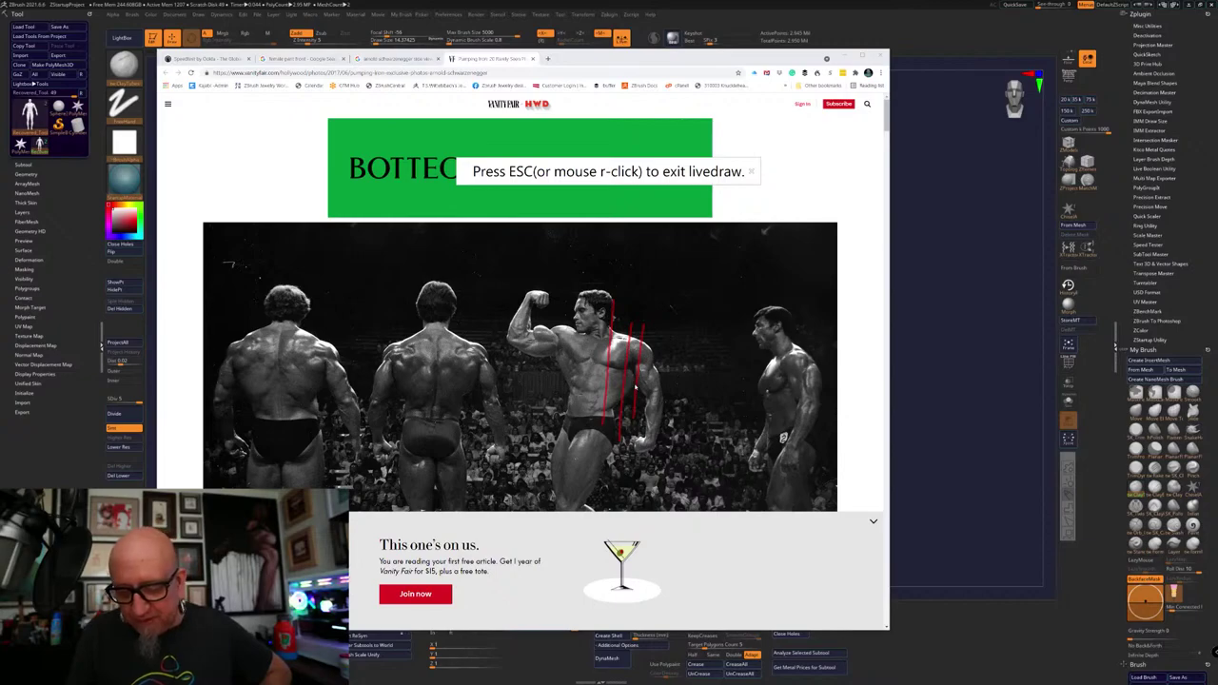
key(Escape)
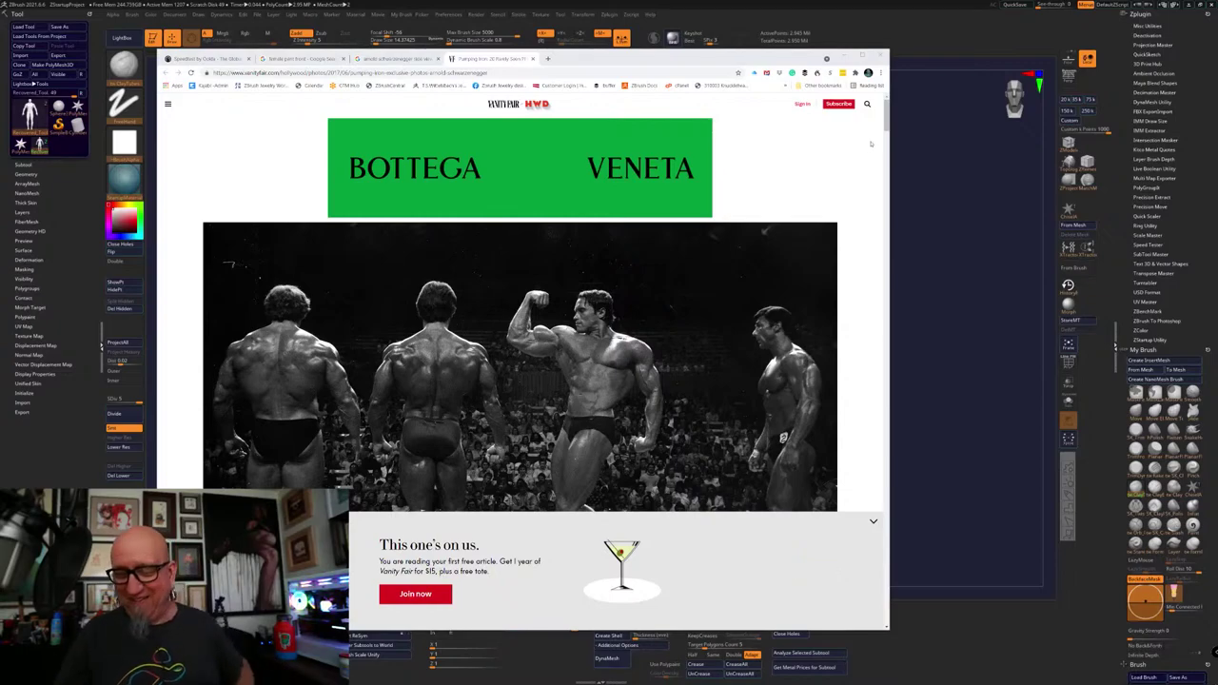
Look through the article's bodybuilding photos for the full-body front pose with the hands behind the back
scroll(228, 264, down, 5)
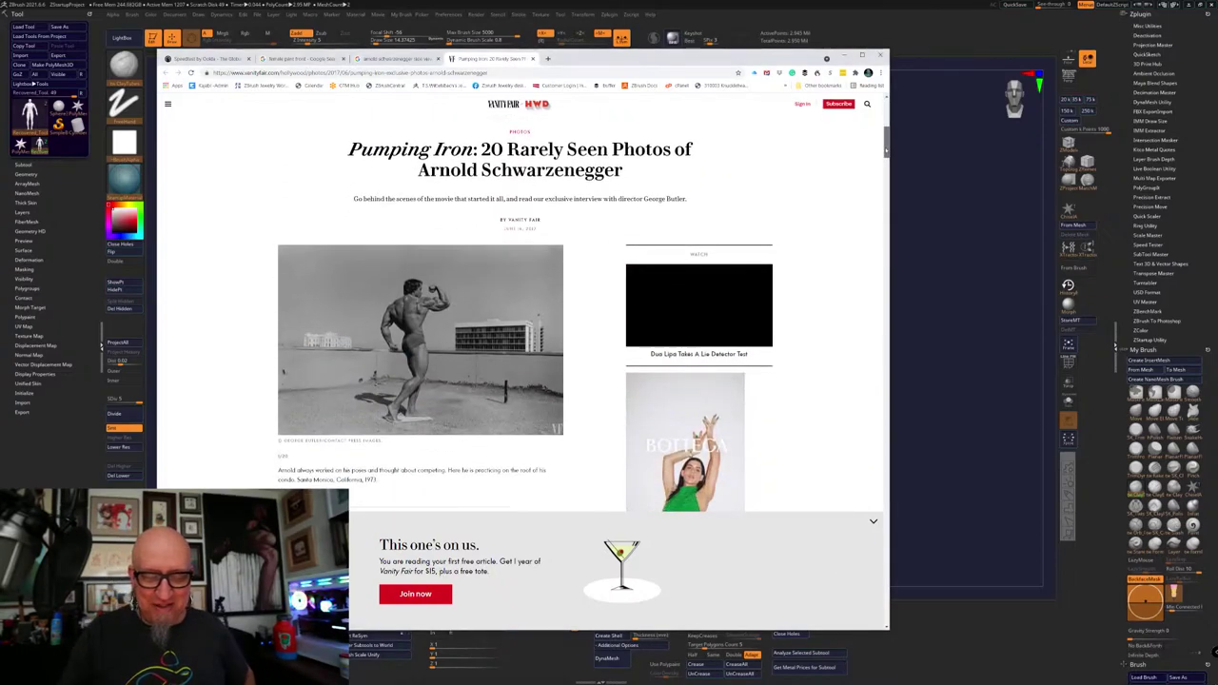
scroll(519, 314, down, 3)
scroll(420, 314, down, 4)
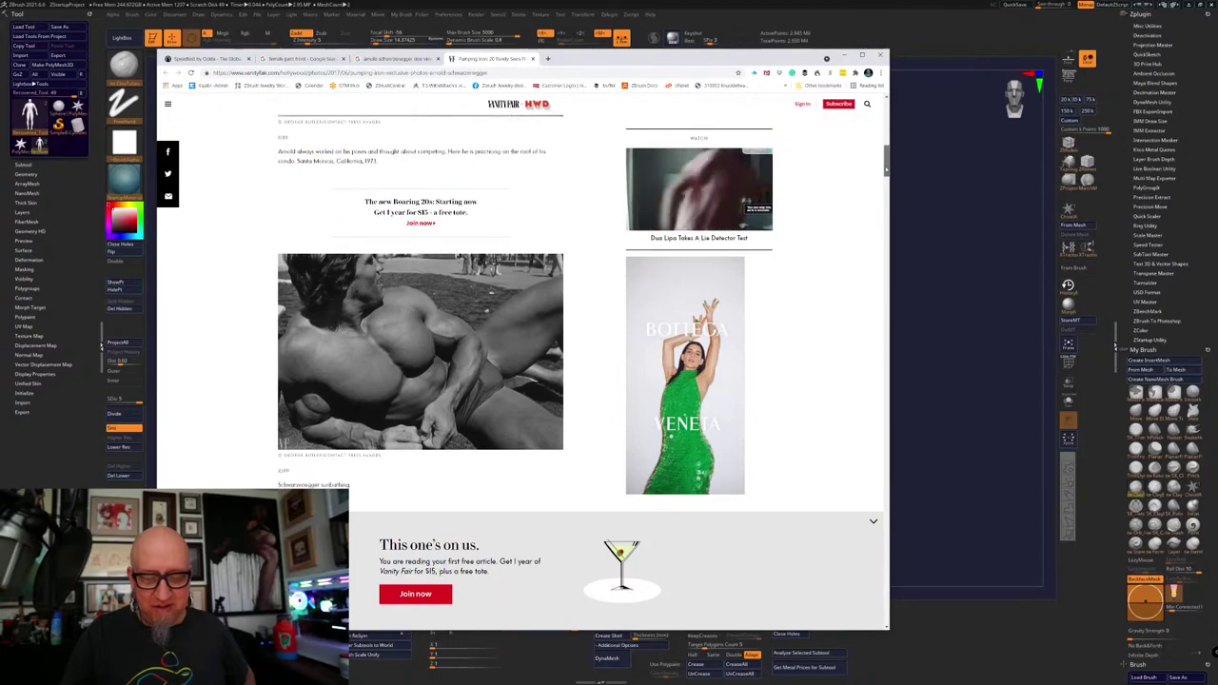
scroll(880, 213, down, 6)
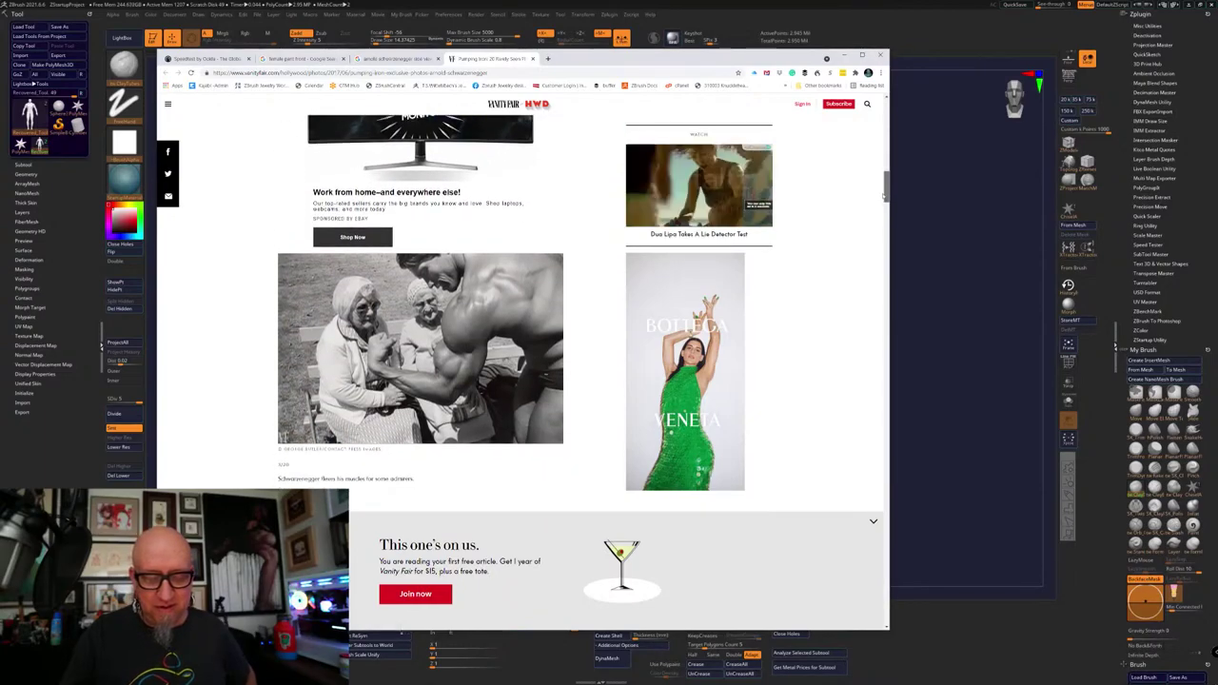
scroll(880, 213, down, 4)
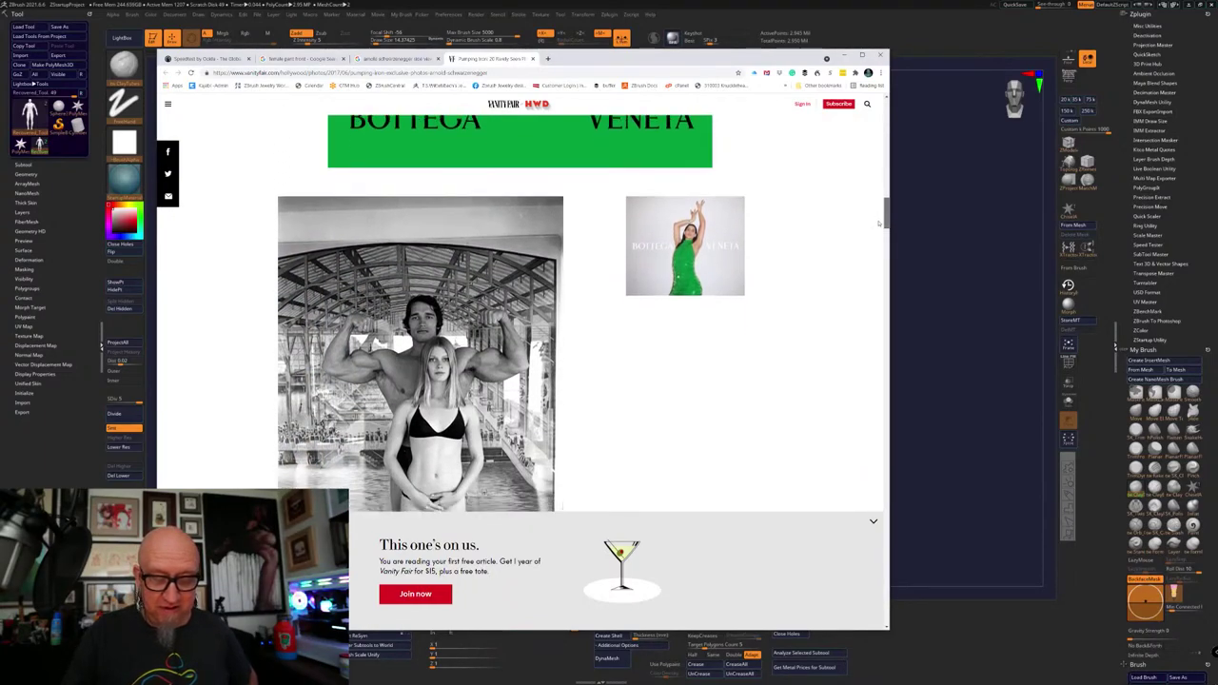
scroll(875, 236, down, 6)
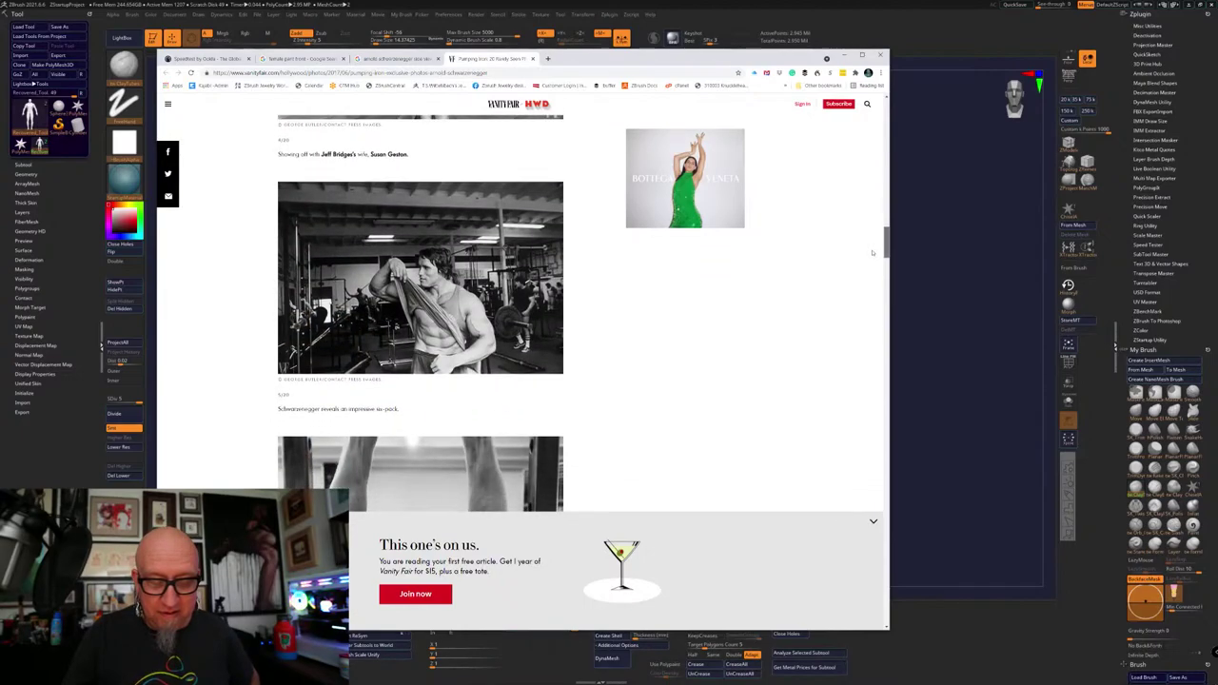
scroll(869, 275, down, 4)
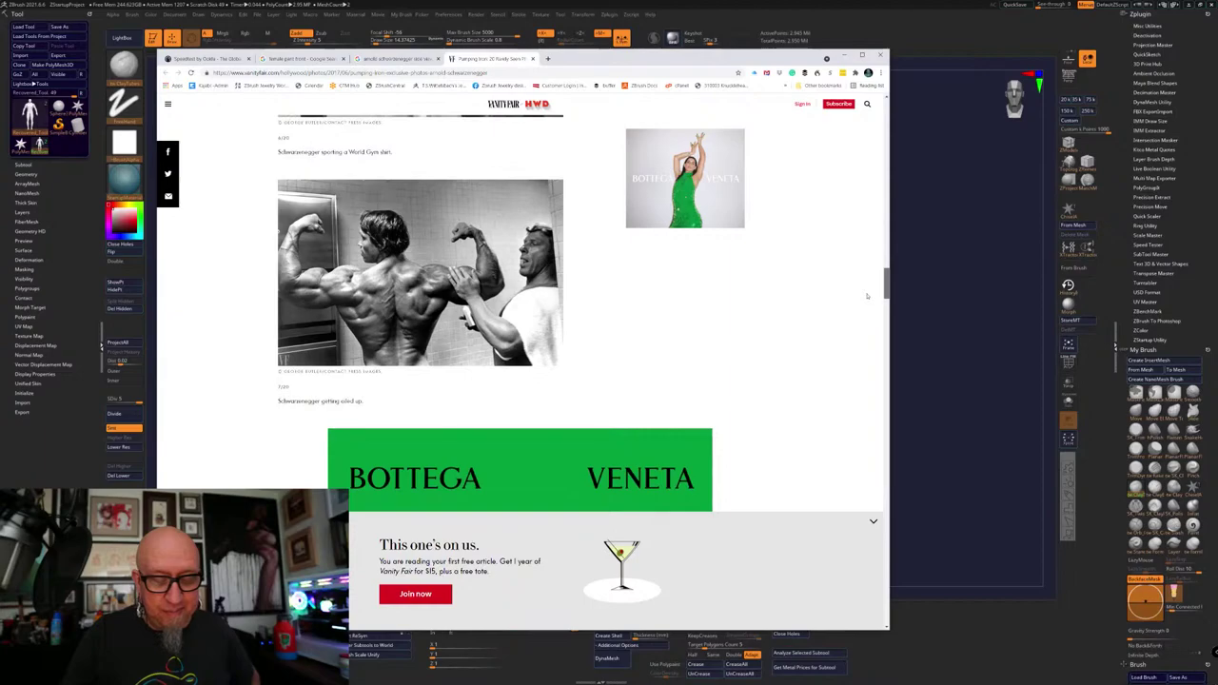
scroll(867, 305, down, 4)
scroll(865, 324, down, 1)
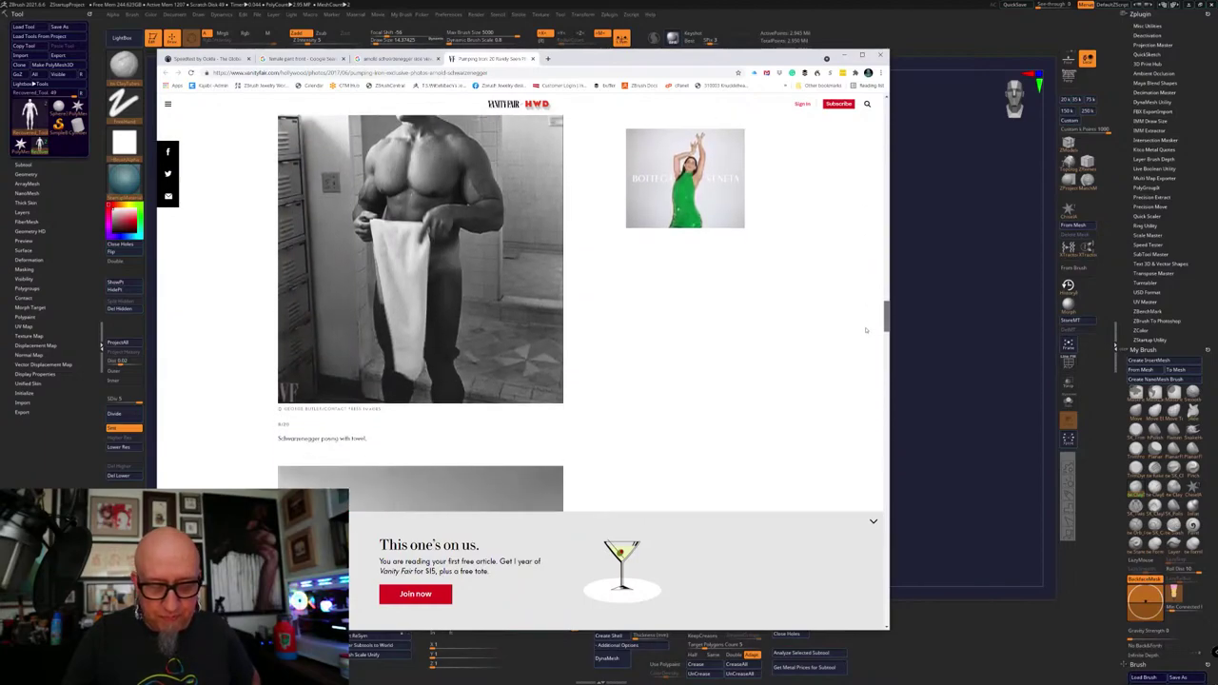
scroll(865, 351, down, 5)
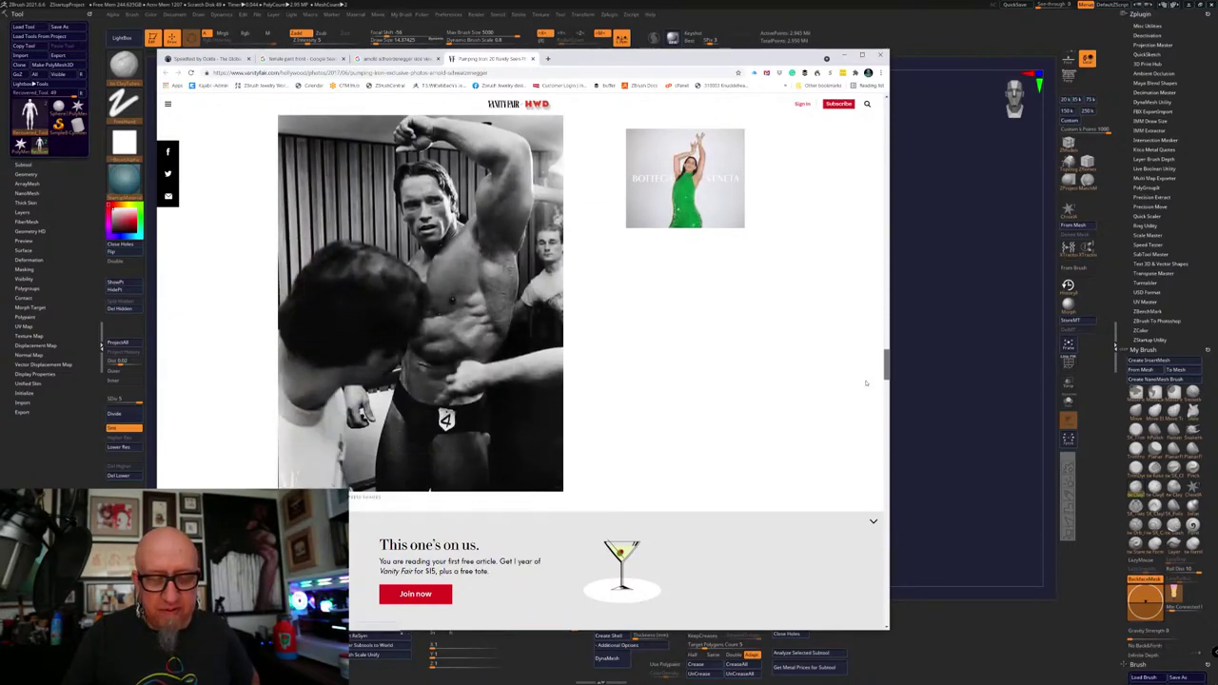
scroll(867, 388, up, 3)
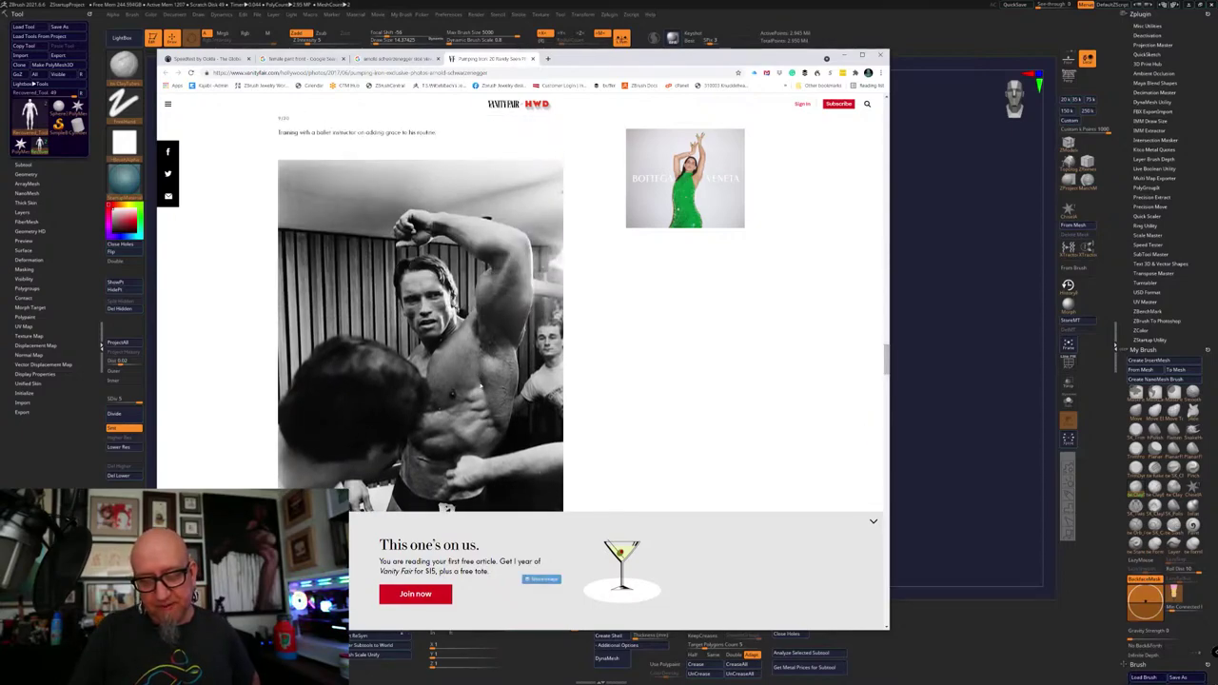
drag(888, 353, 886, 594)
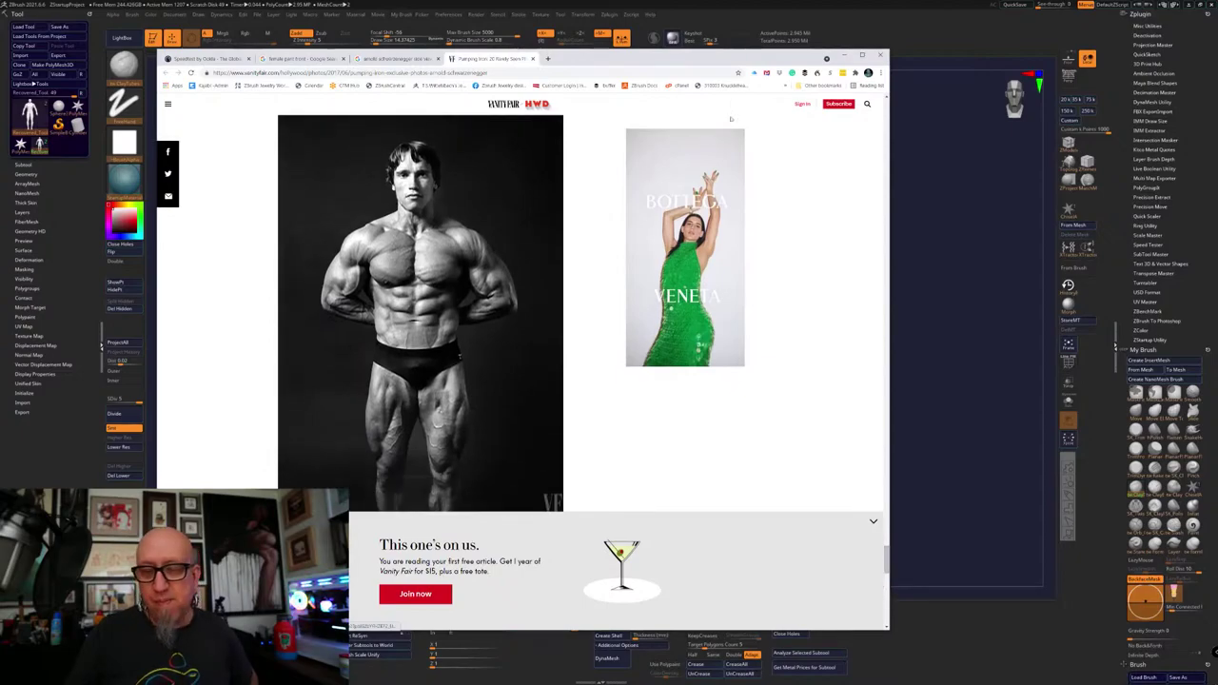
Place the photo page behind the canvas, switch back to ZBrush, and scale and move the figure view to fit the photo
drag(723, 64, 828, 97)
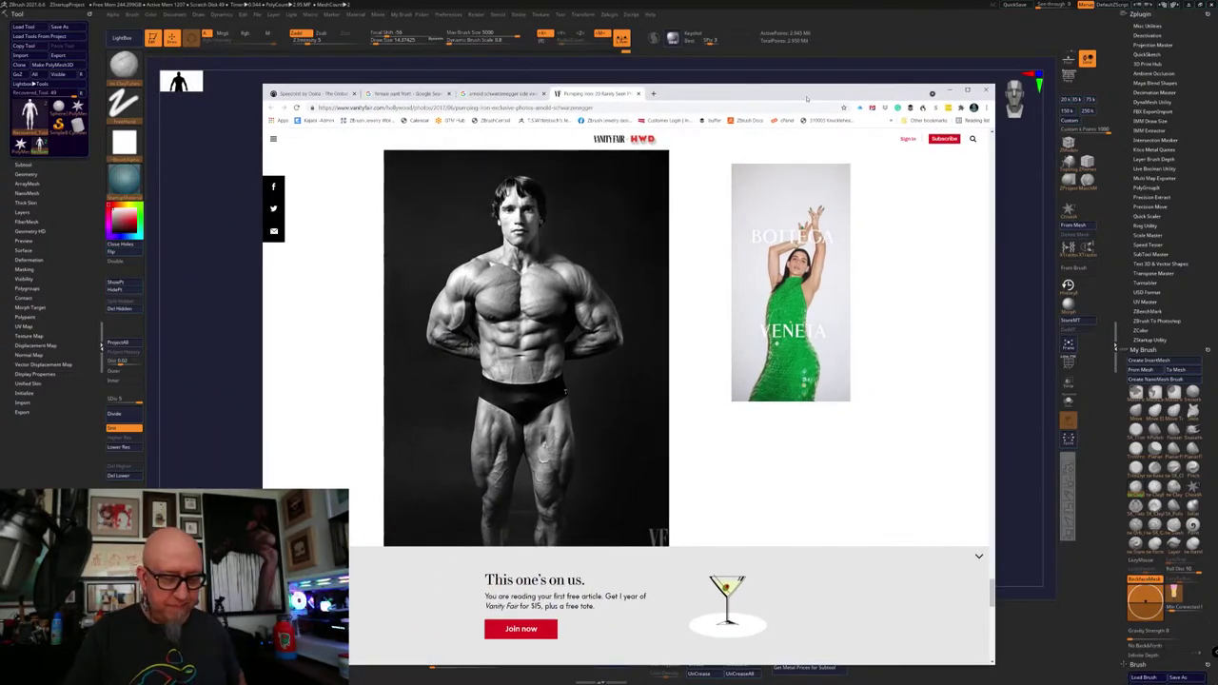
key(alt+Tab)
alt+drag(805, 211, 785, 349)
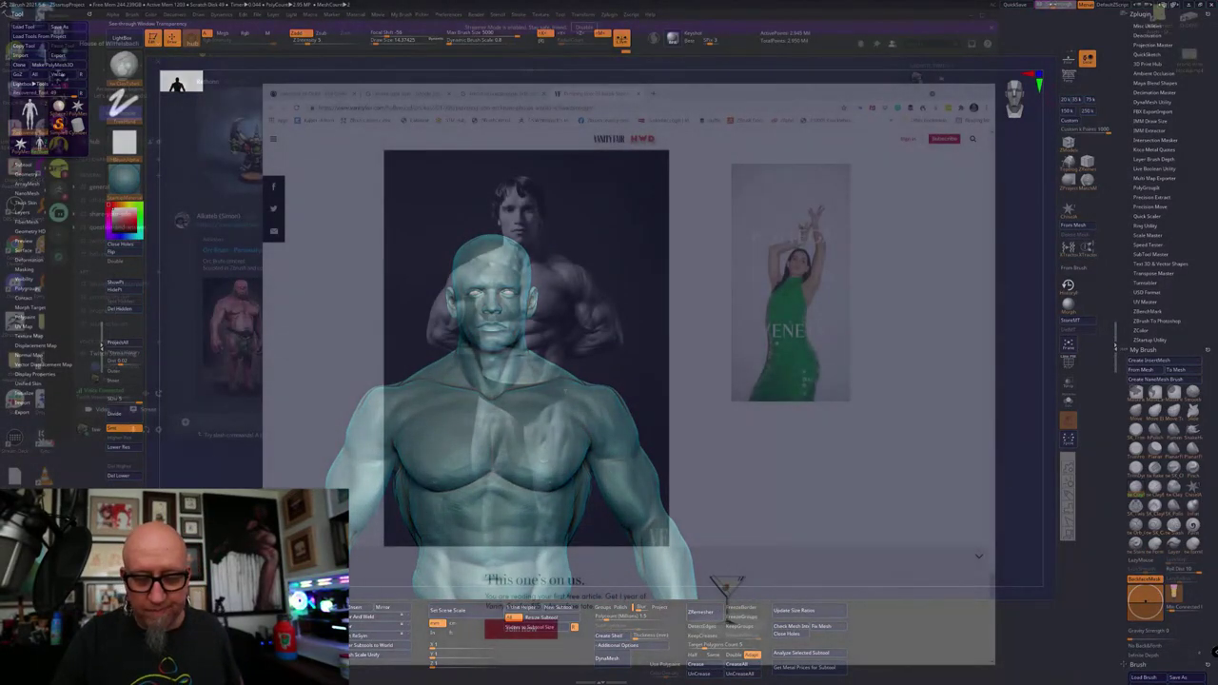
alt+drag(657, 413, 672, 340)
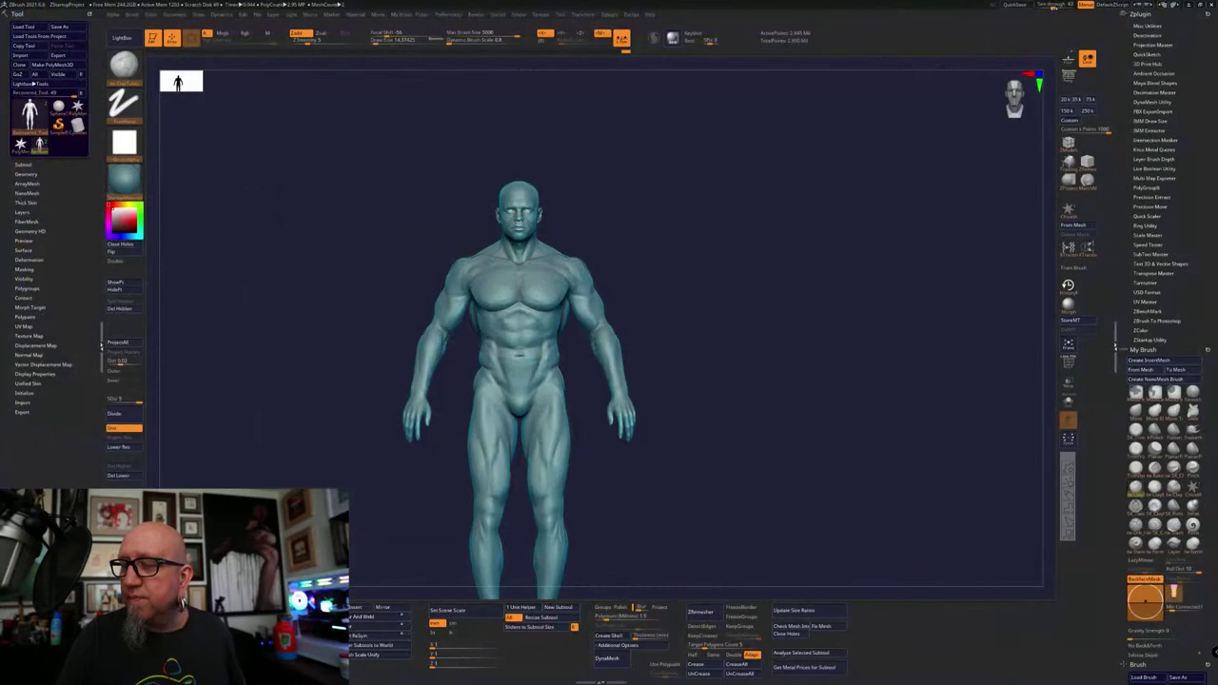
Make the ZBrush window see-through and fine-tune the figure's alignment with the bodybuilder photo
drag(1053, 4, 1056, 8)
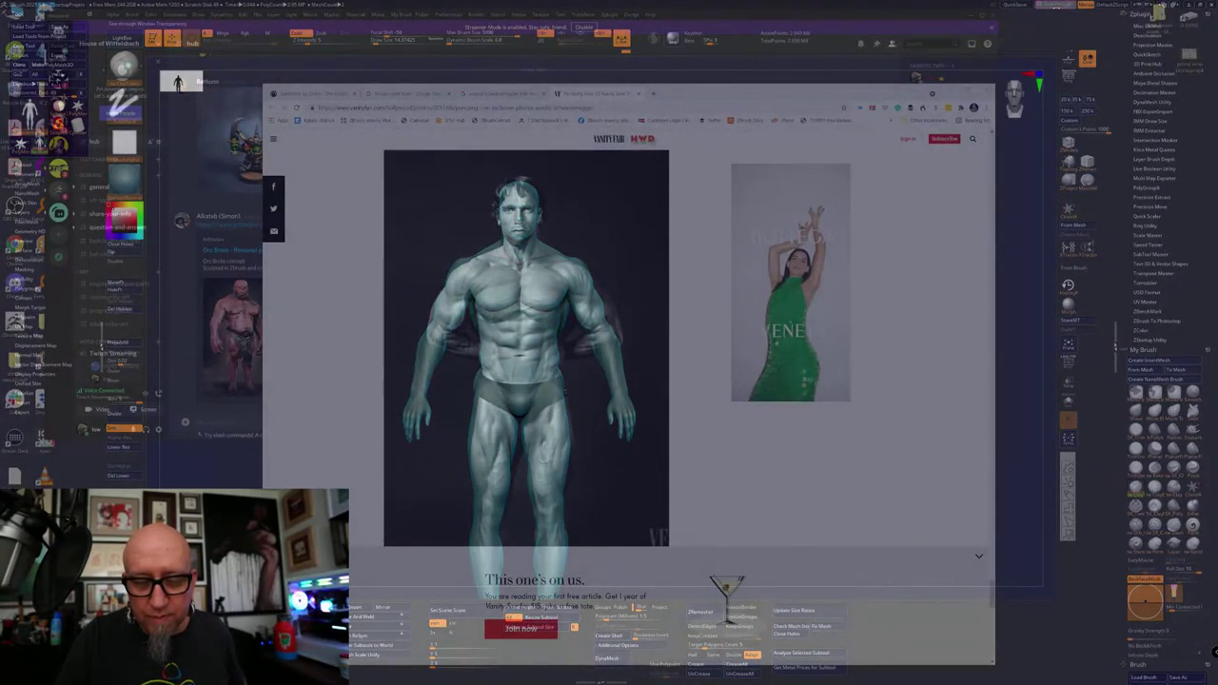
alt+drag(678, 377, 677, 377)
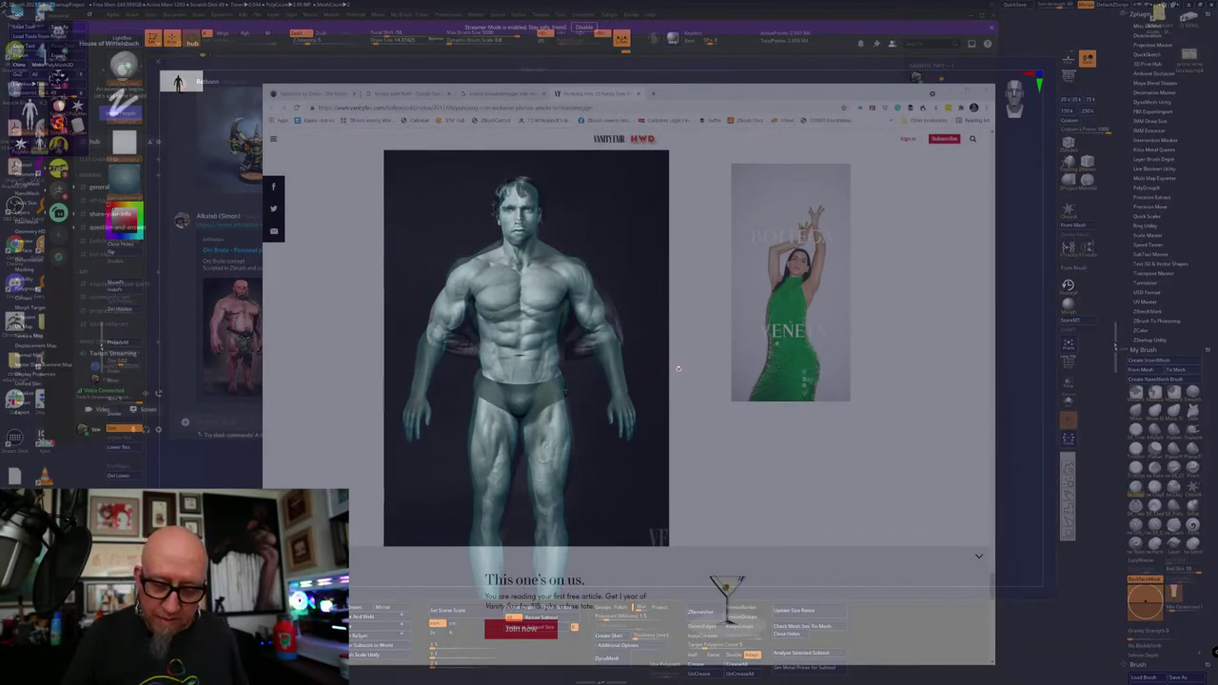
drag(681, 377, 684, 395)
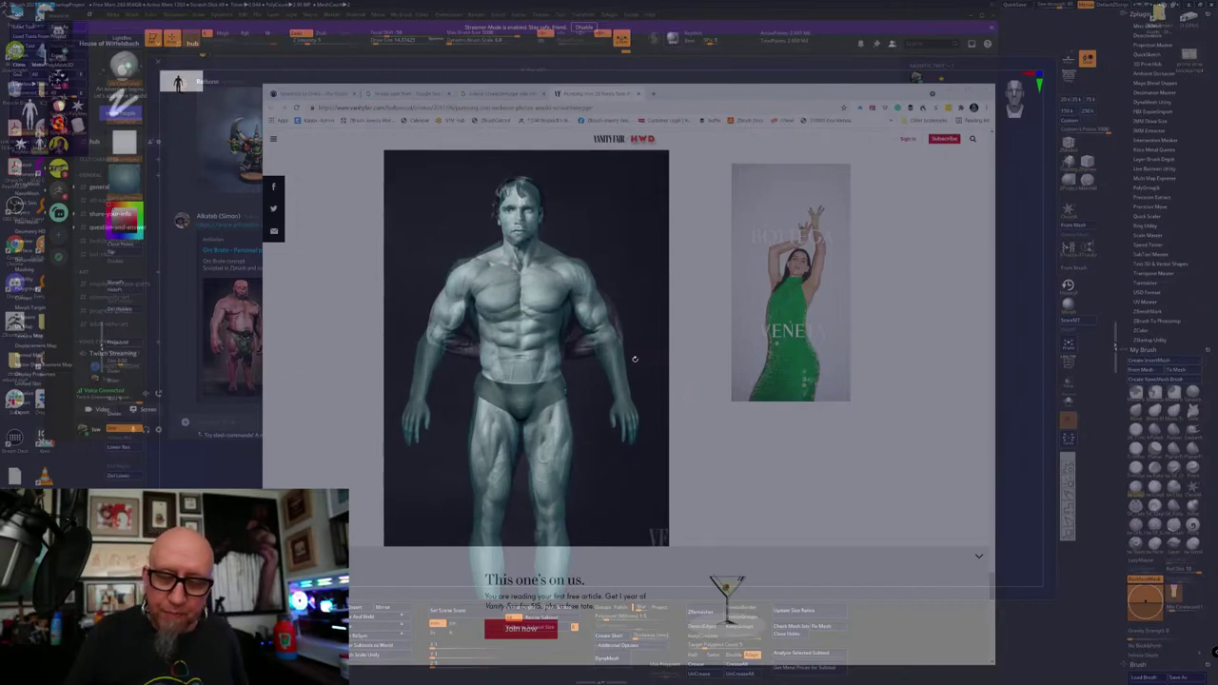
Make the window opaque again and quick save the project
drag(1062, 5, 1033, 4)
click(1070, 497)
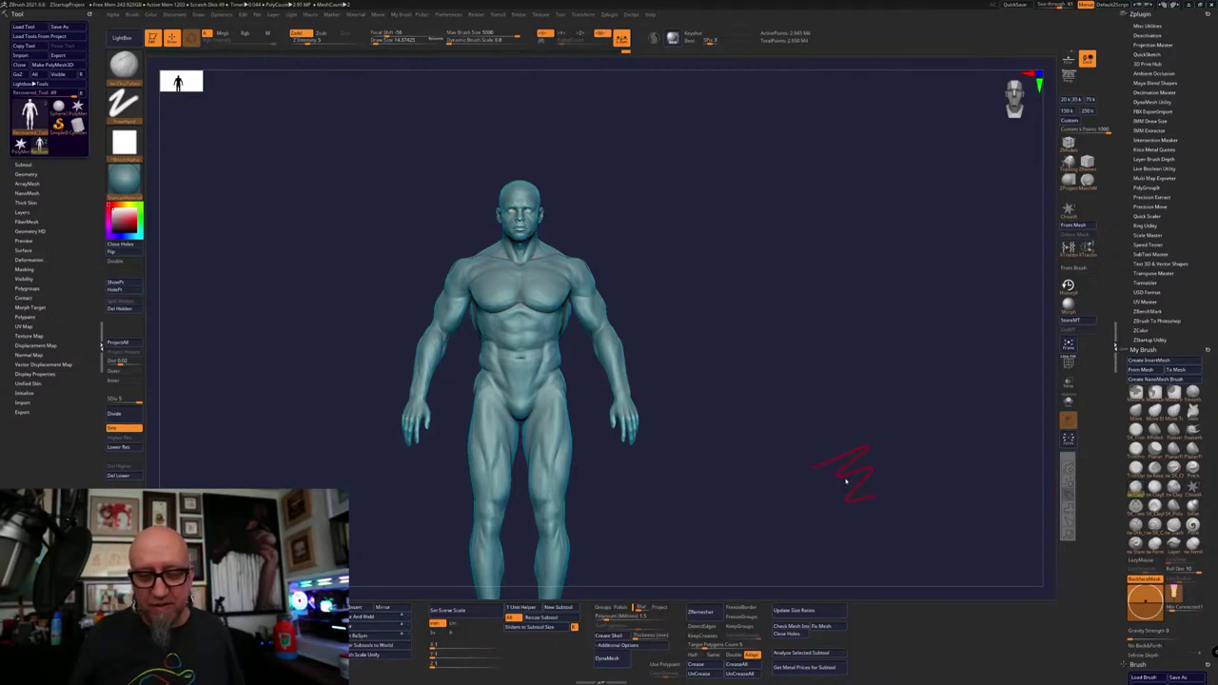
click(1016, 4)
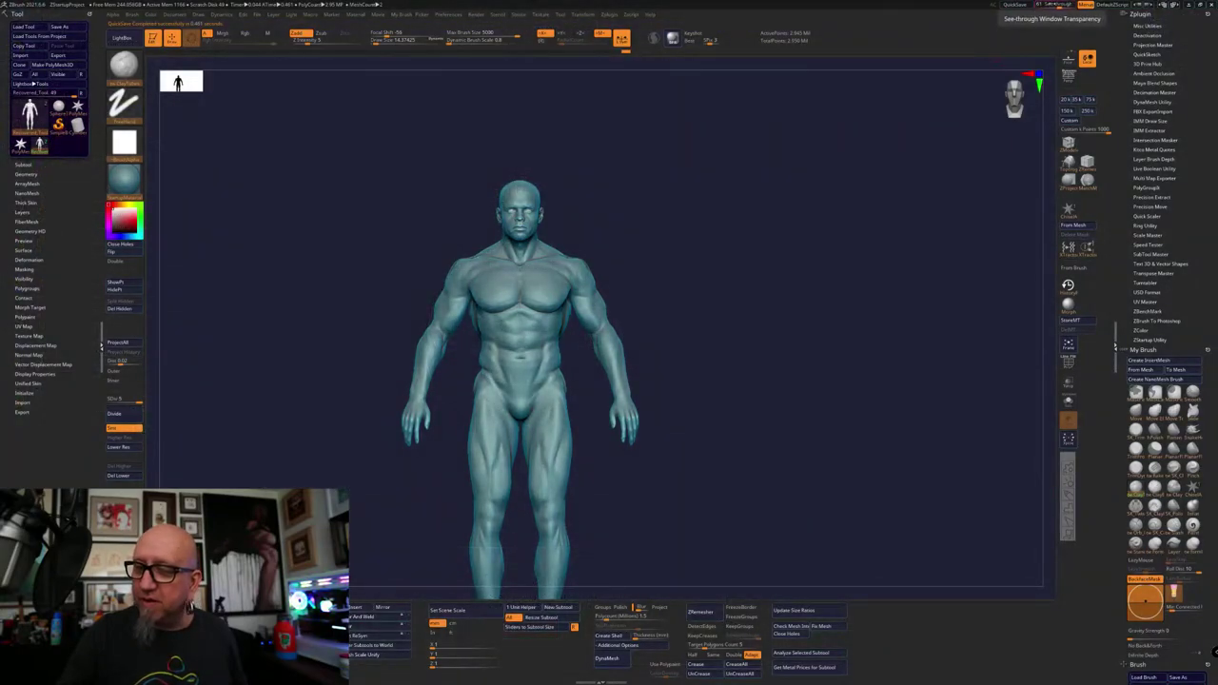
Overlay the figure on the bodybuilder photo again with see-through transparency to compare proportions, then leave the screen annotation mode
click(1054, 4)
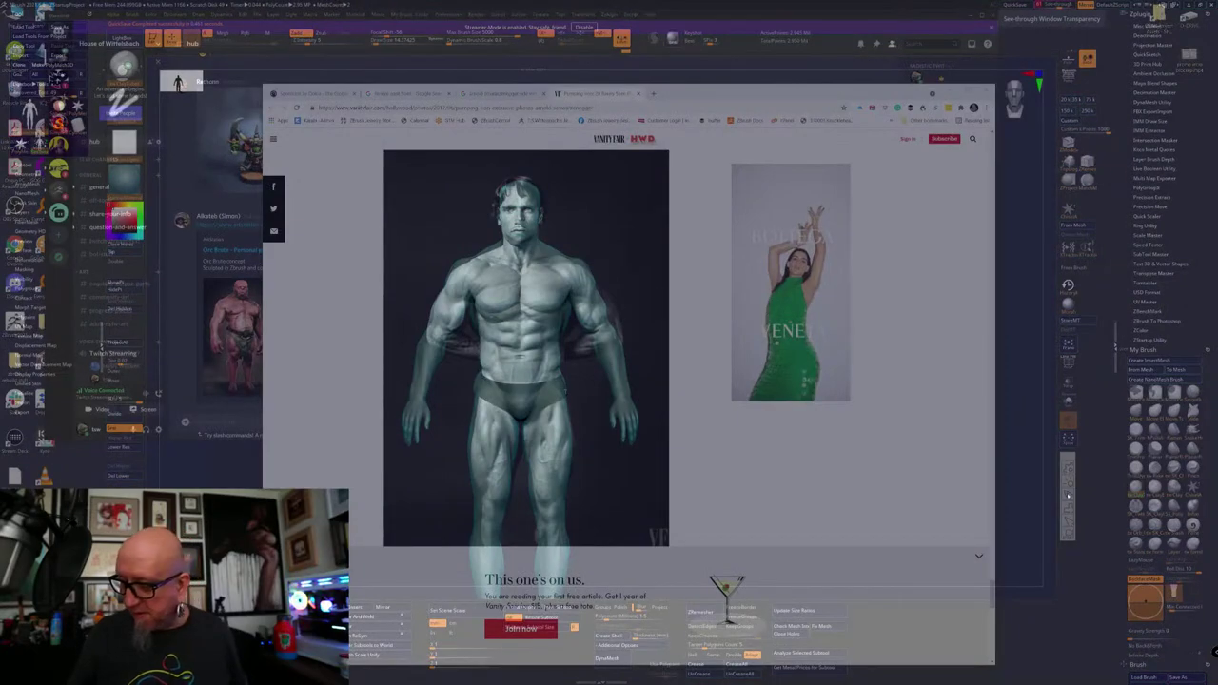
key(ctrl+2)
key(Escape)
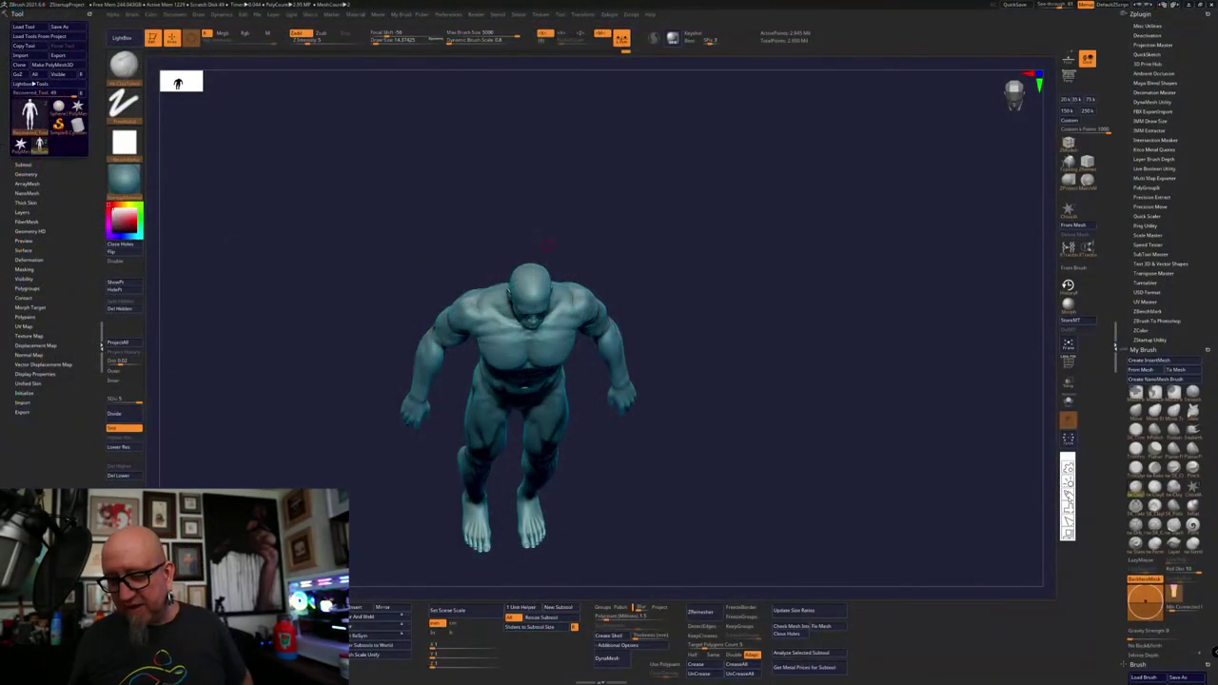
Reveal the bodybuilder photo behind ZBrush, mark its neck-to-shoulder slope with a red line, and leave the screen annotation mode
click(1069, 495)
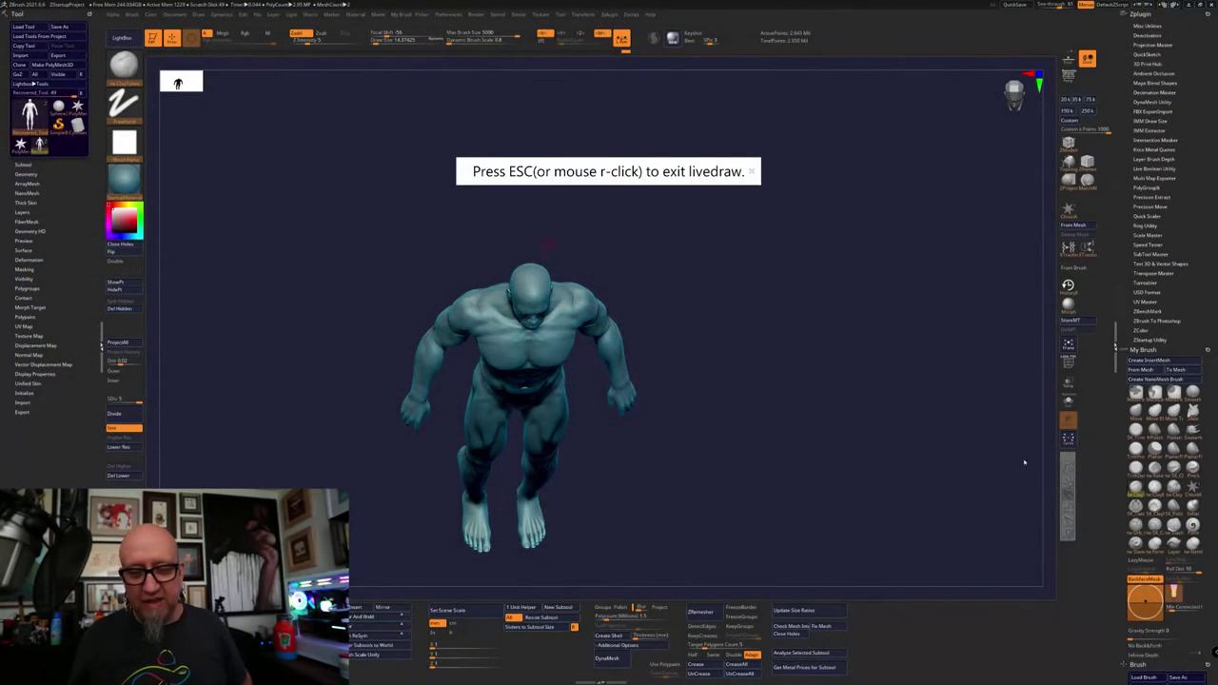
key(Escape)
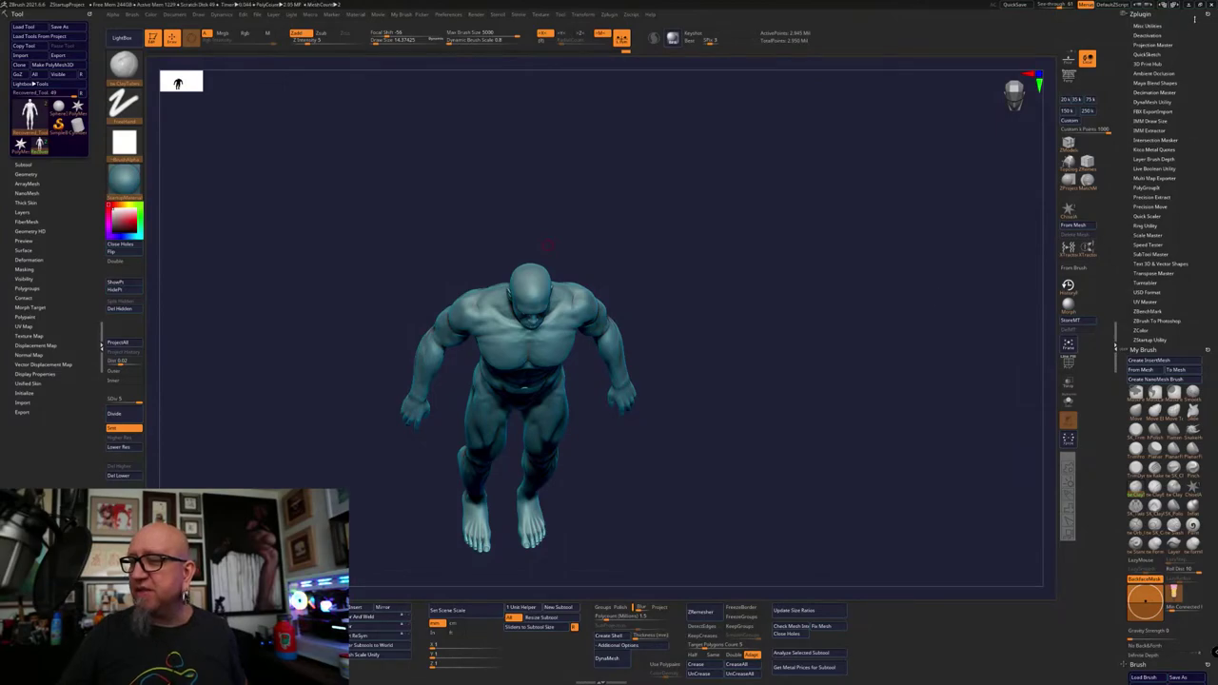
click(1185, 6)
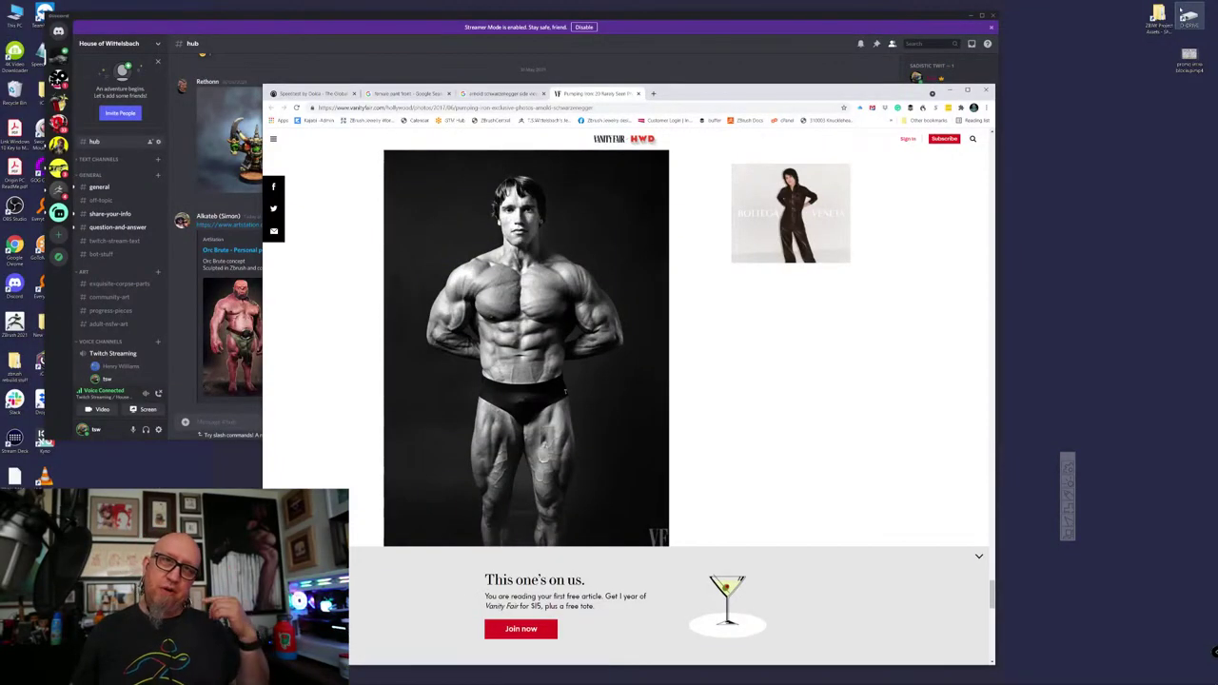
click(1066, 496)
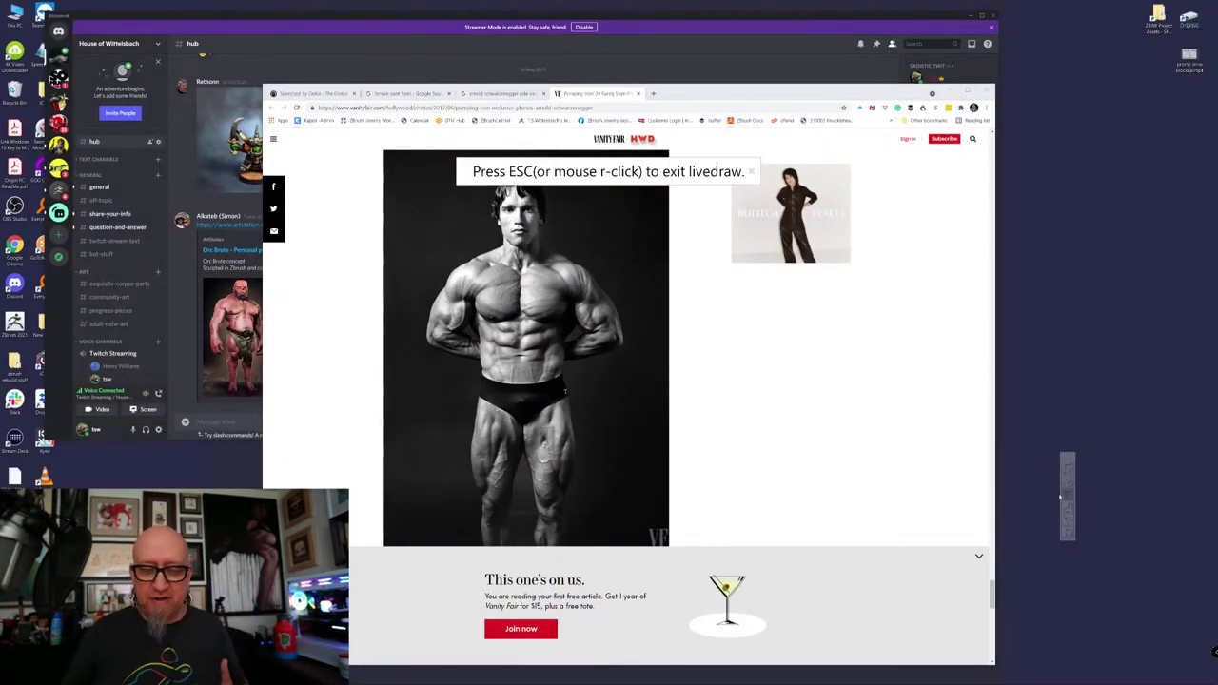
mouse_move(504, 230)
mouse_down()
mouse_move(505, 265)
mouse_move(467, 266)
mouse_up()
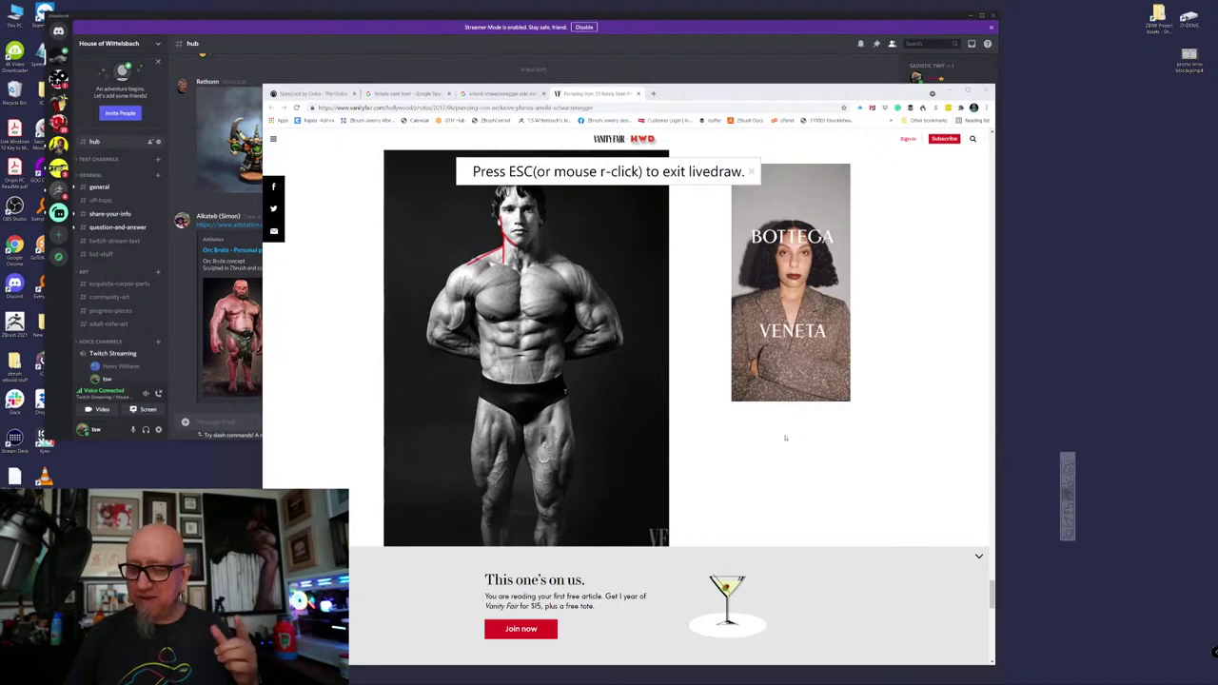
key(Escape)
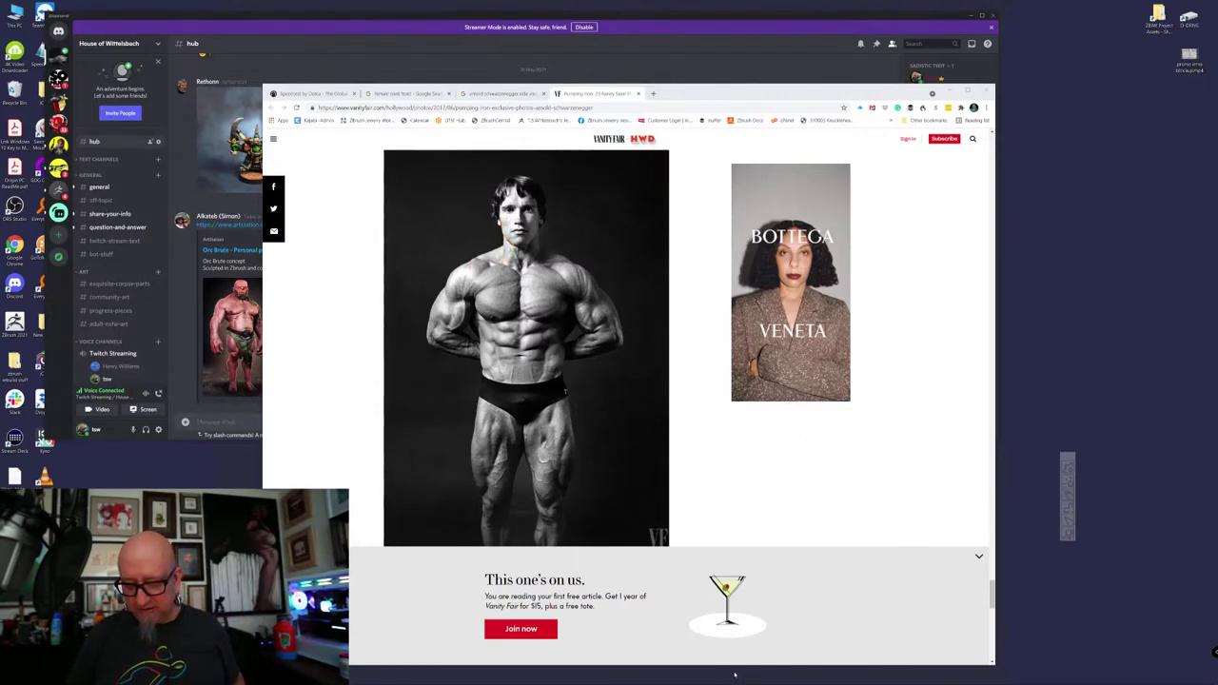
Switch back to ZBrush and select the Move brush for the neck and shoulders, with a draw size of about 29
key(super)
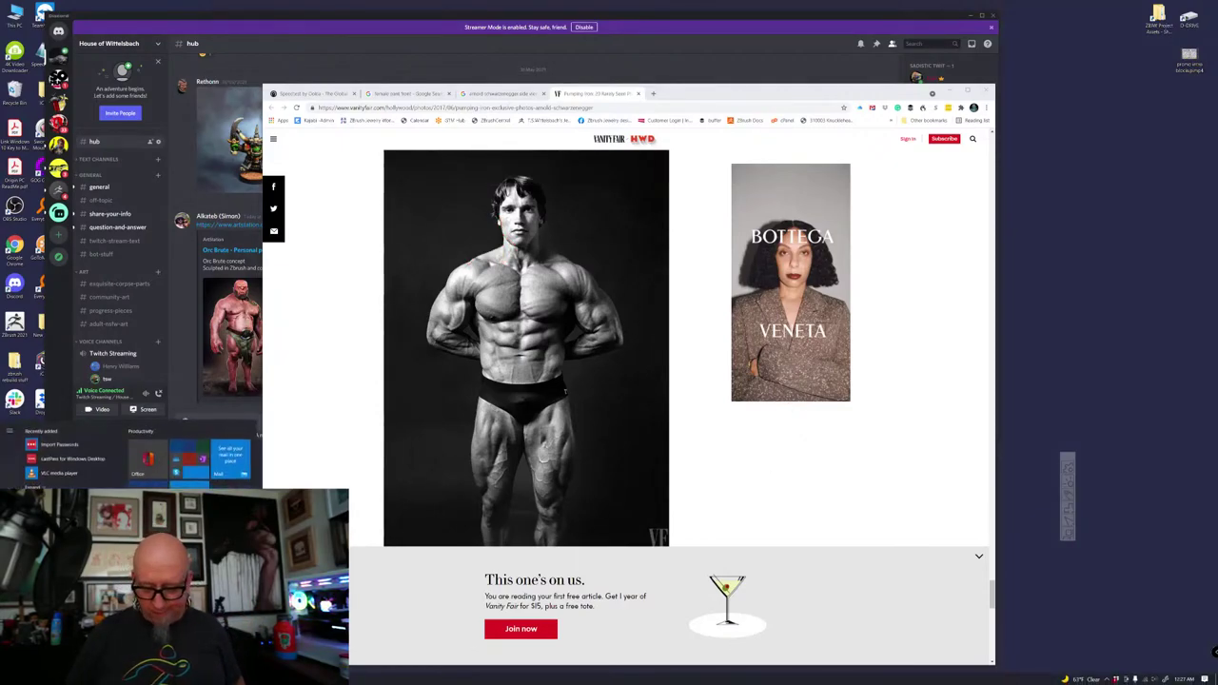
key(alt+Tab)
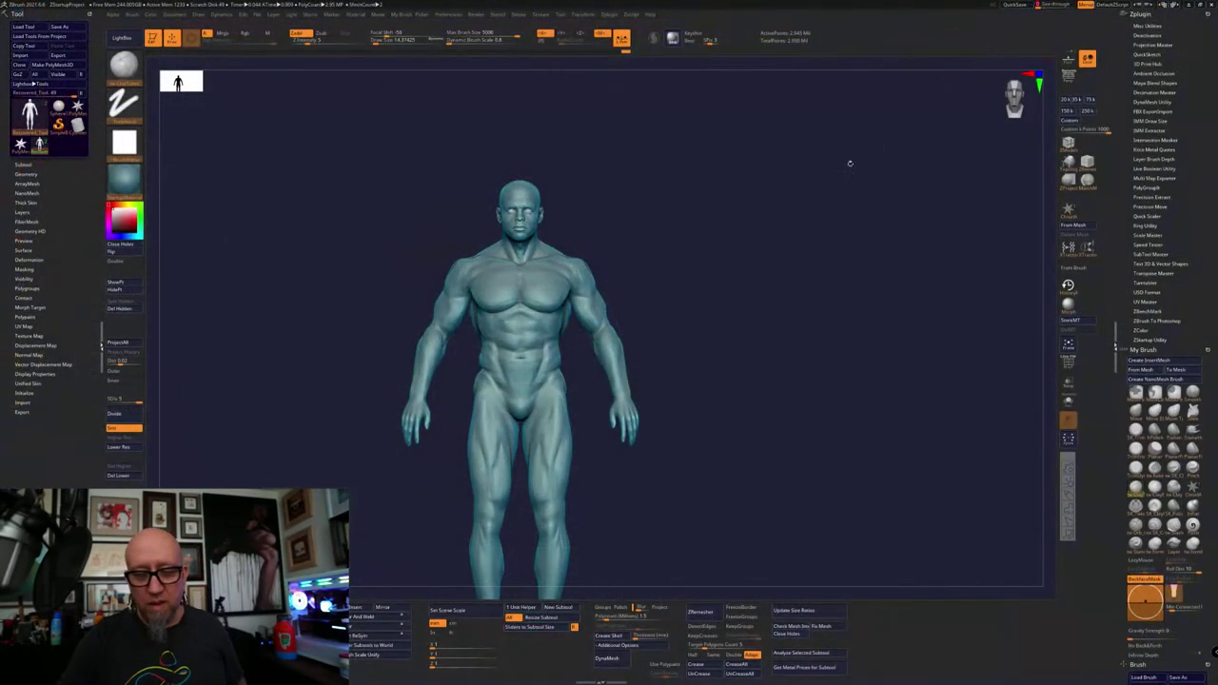
alt+drag(849, 164, 772, 368)
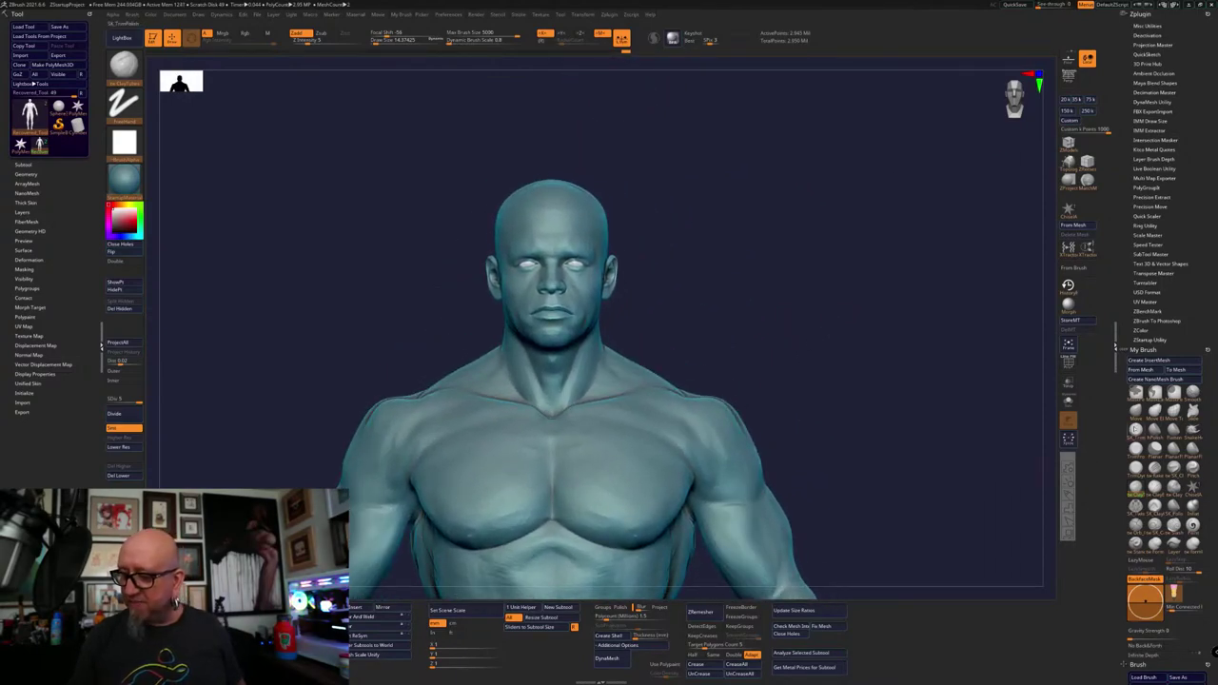
click(1136, 412)
drag(666, 324, 683, 322)
key(space)
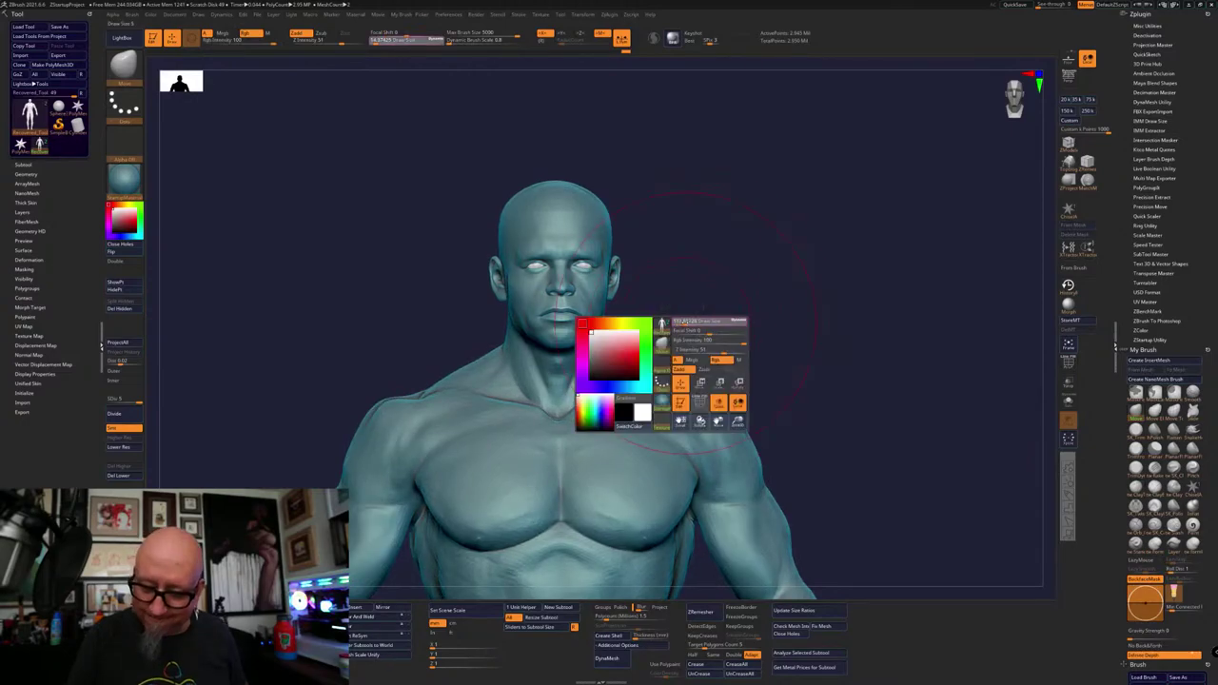
drag(734, 286, 709, 294)
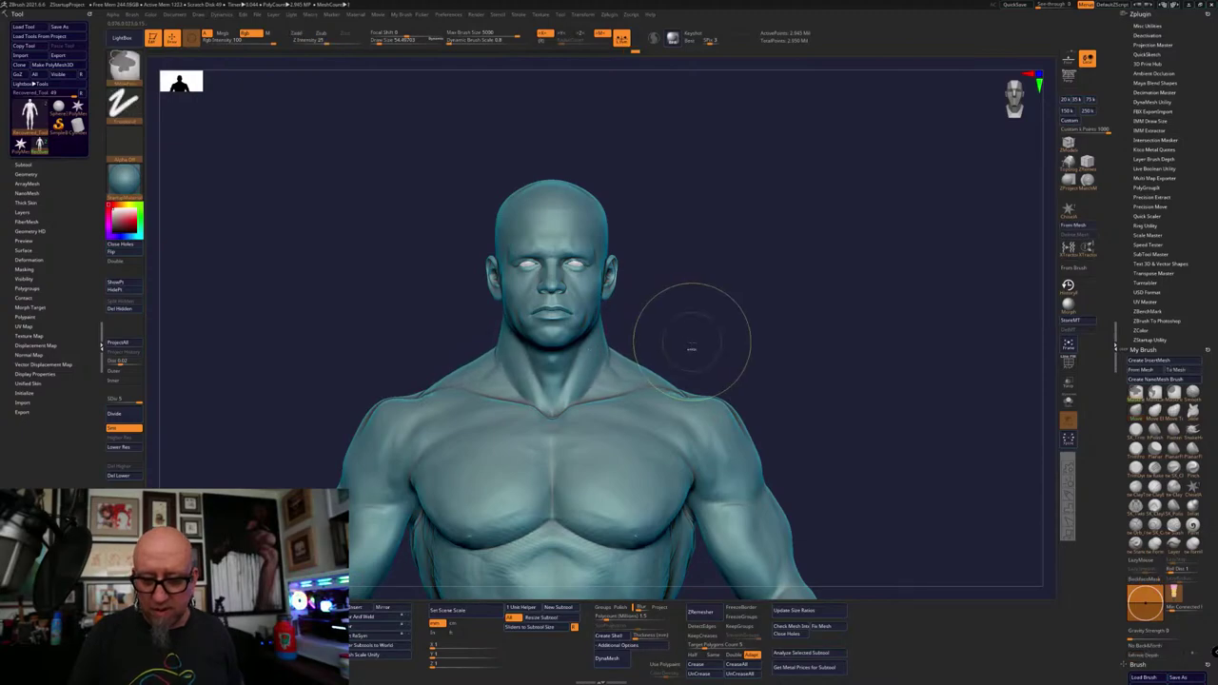
key(space)
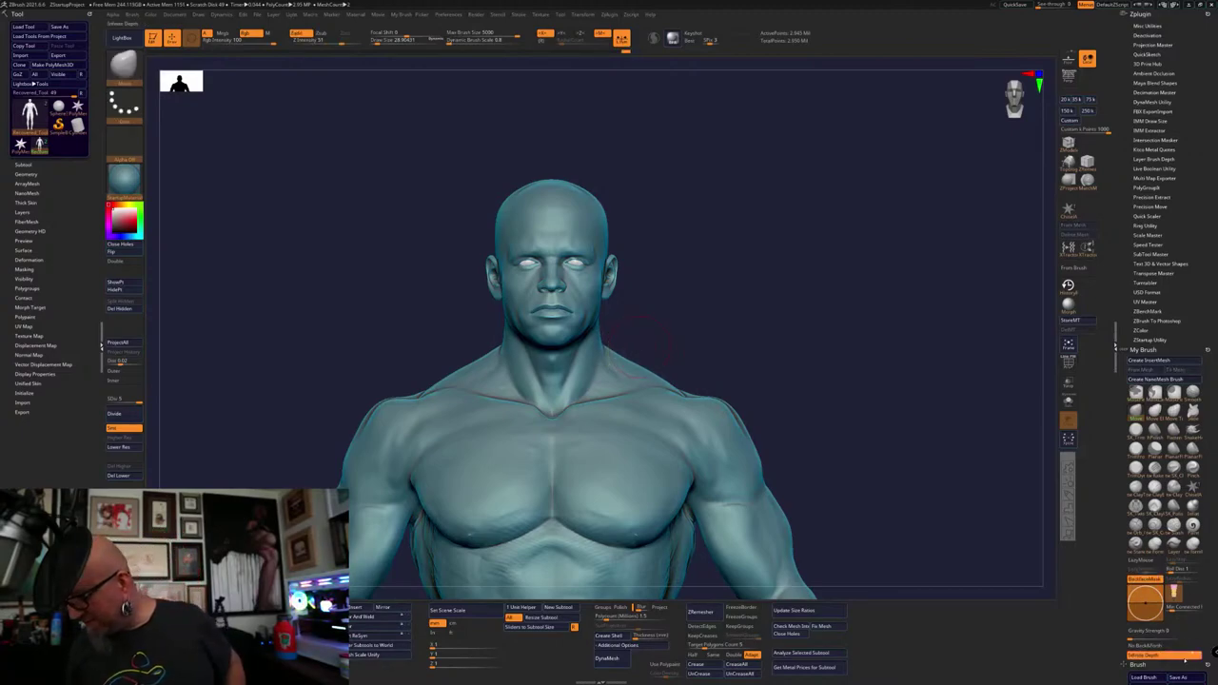
Turn off Infinite Depth for the Move brush and try pulling the trapezius beside the neck, undoing the pull
click(1149, 655)
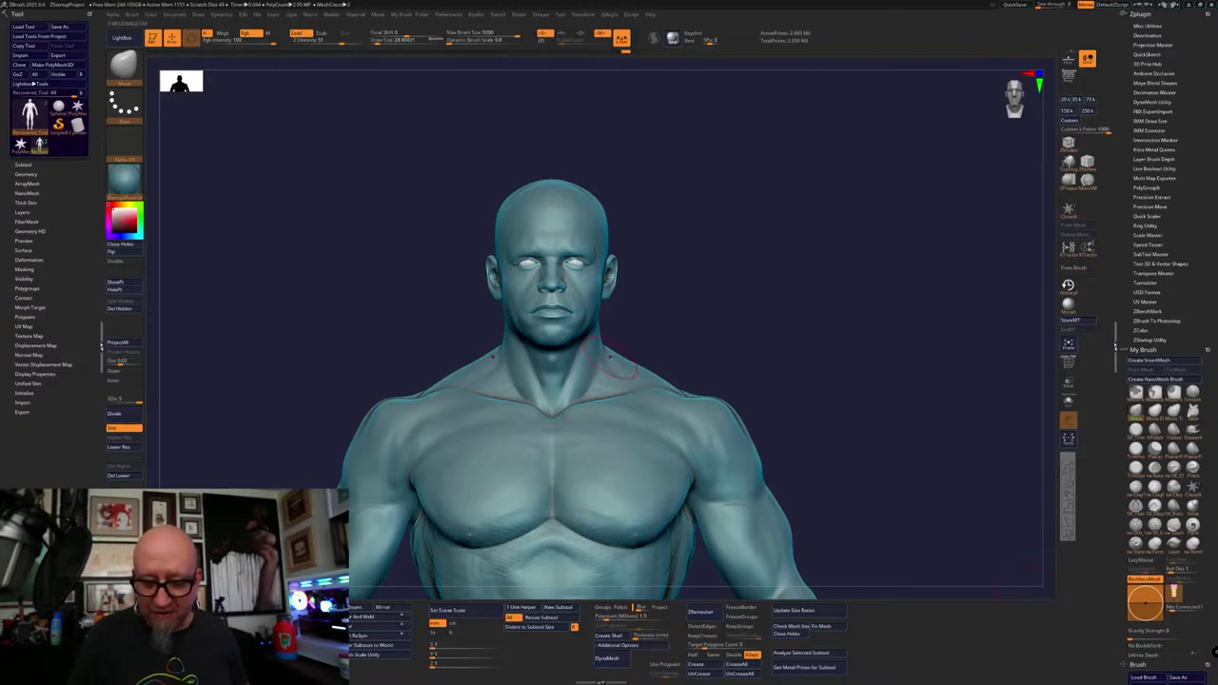
key(space)
drag(617, 355, 618, 355)
mouse_move(617, 356)
mouse_down()
mouse_move(616, 318)
mouse_move(608, 360)
mouse_up()
key(ctrl+z)
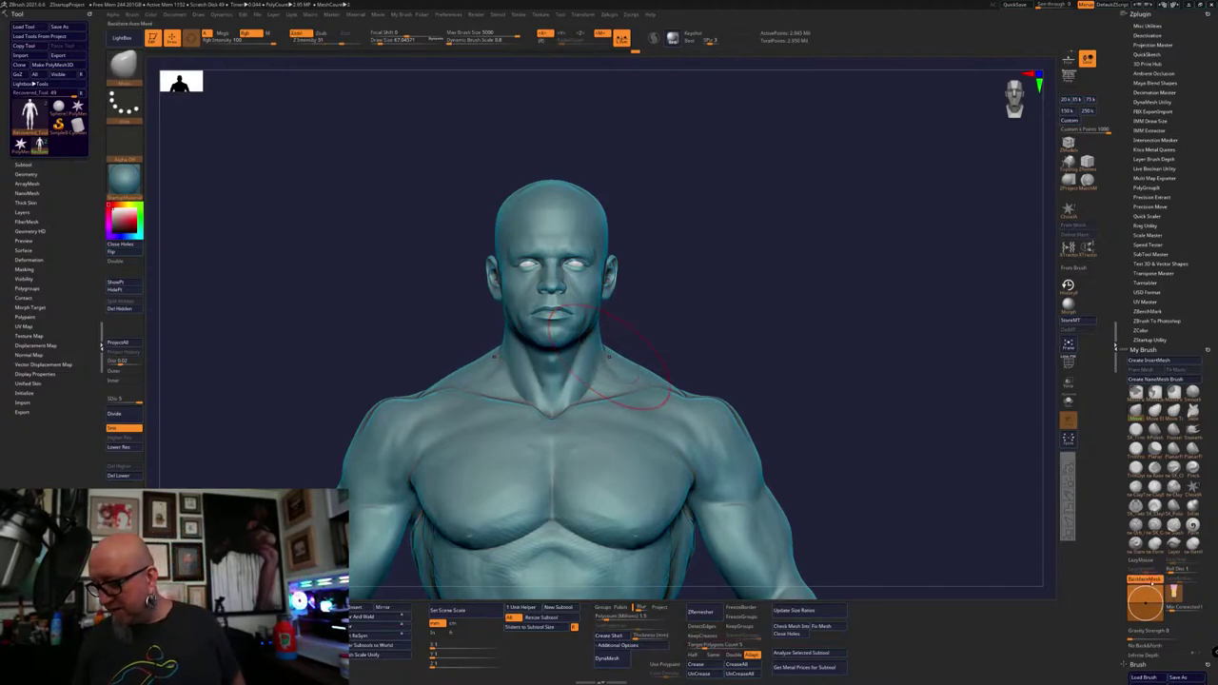
Turn off BackfaceMask and nudge the brow above the nose and eyes with a resized Move brush
key(space)
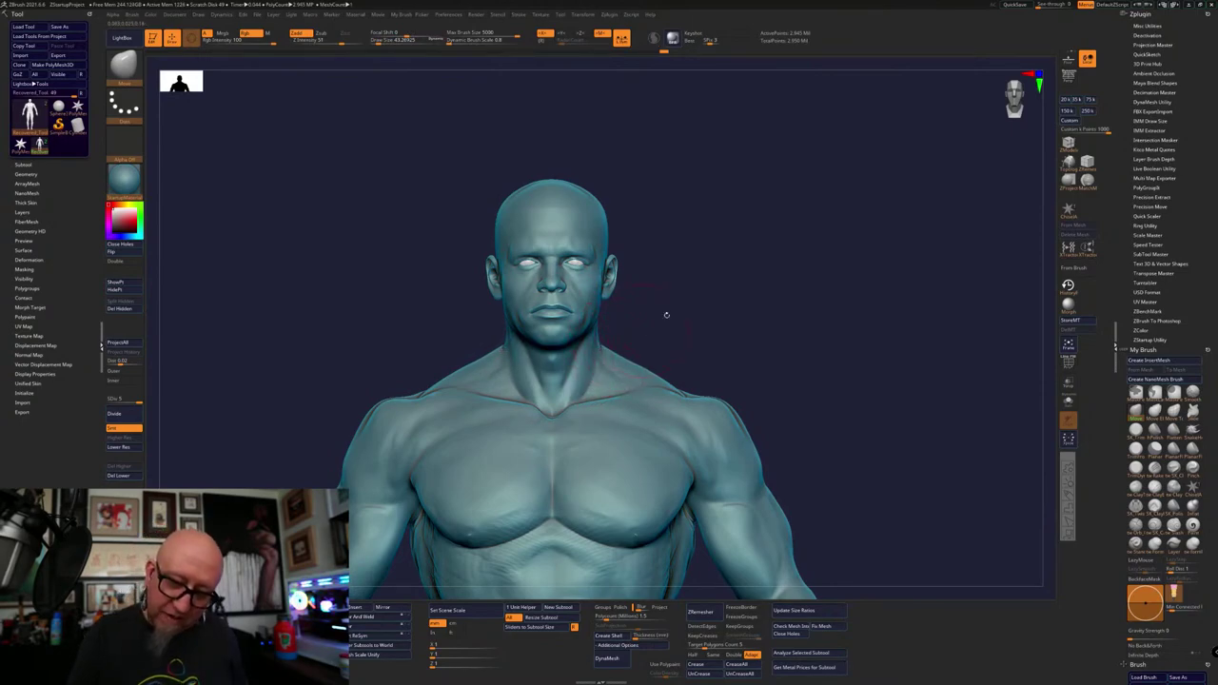
drag(742, 279, 717, 337)
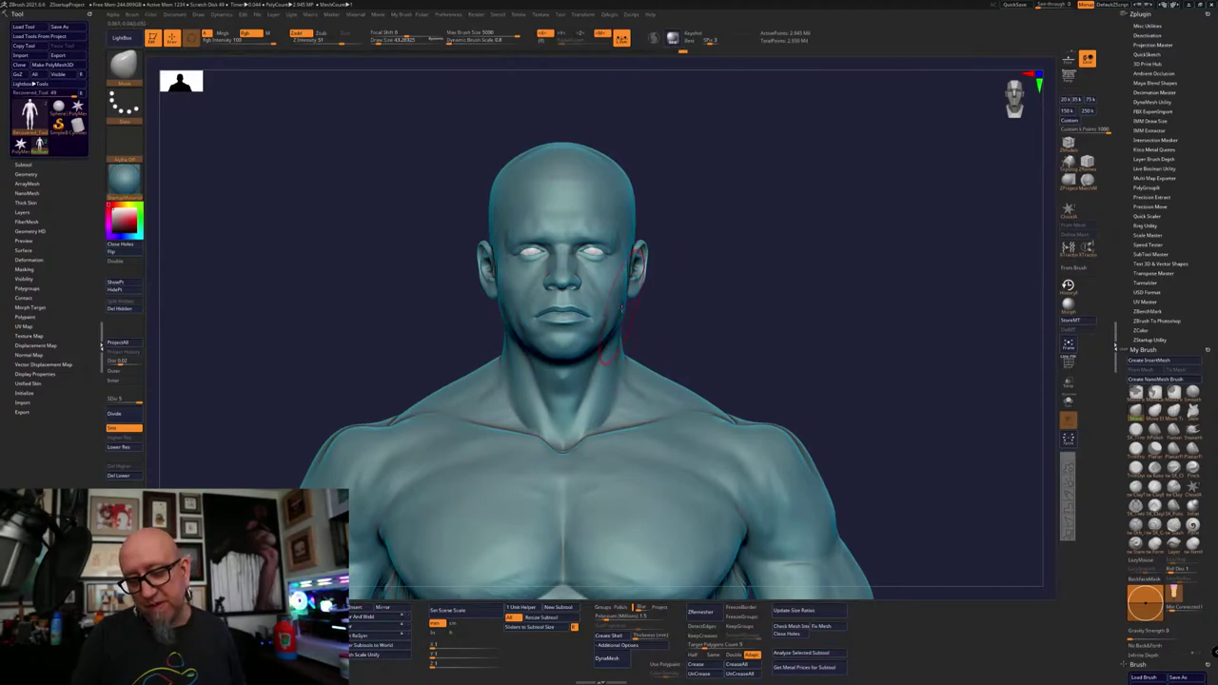
key(space)
drag(655, 291, 668, 291)
drag(567, 232, 569, 228)
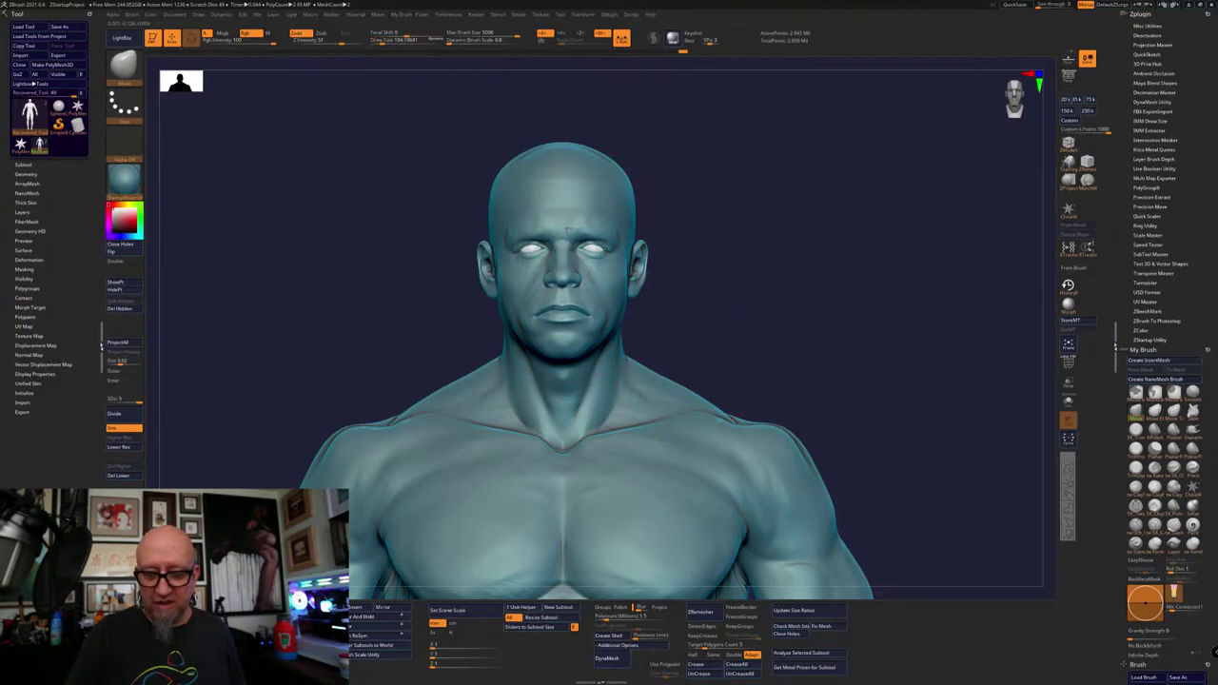
key(space)
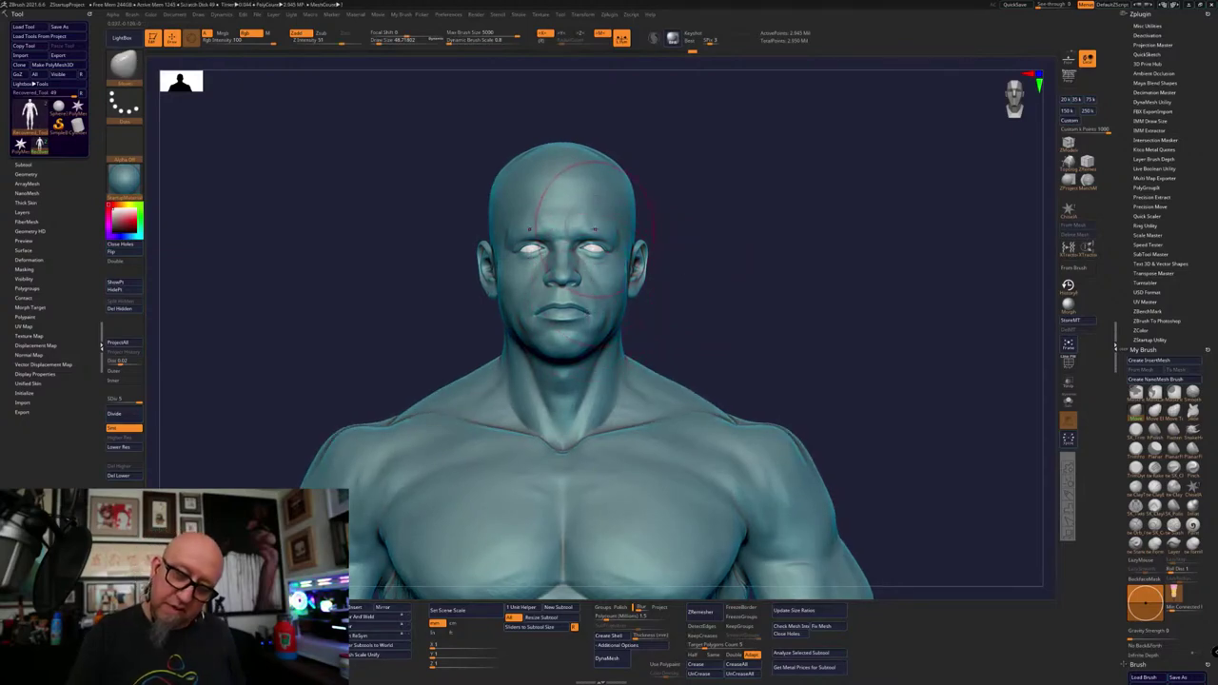
mouse_move(592, 236)
mouse_down()
mouse_move(596, 226)
mouse_move(608, 239)
mouse_move(598, 239)
mouse_up()
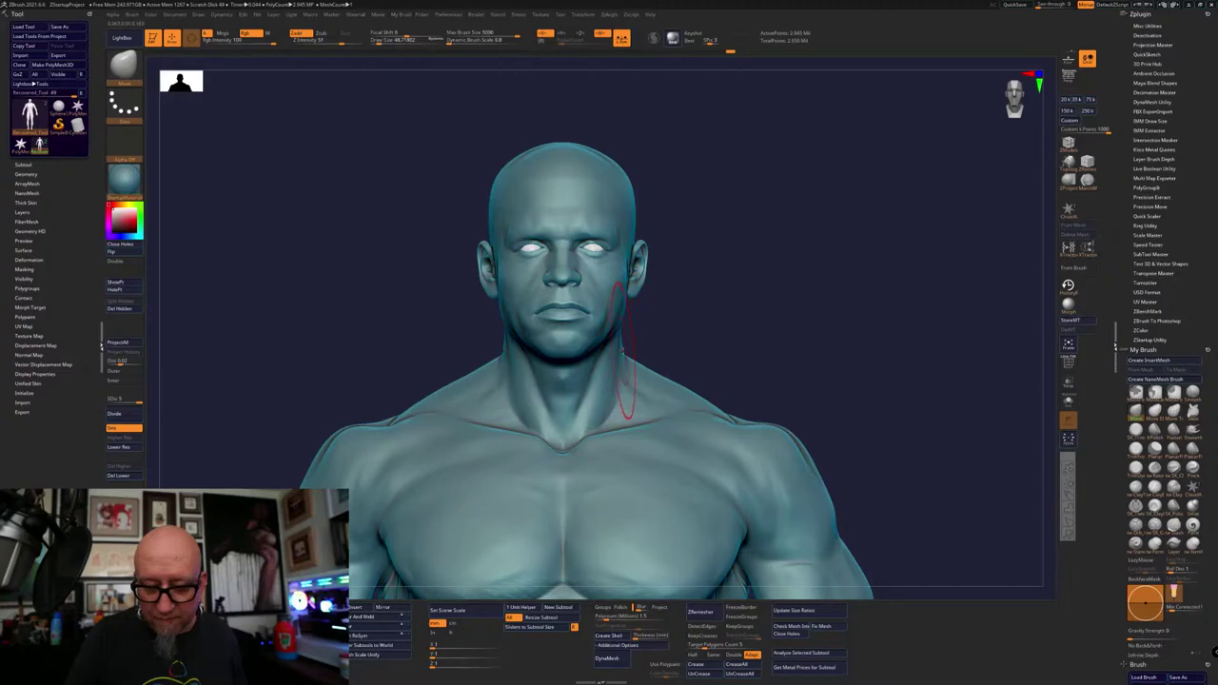
Adjust the trapezius at the base of the neck from behind with the Move brush and return to the front view
shift+drag(699, 330, 509, 334)
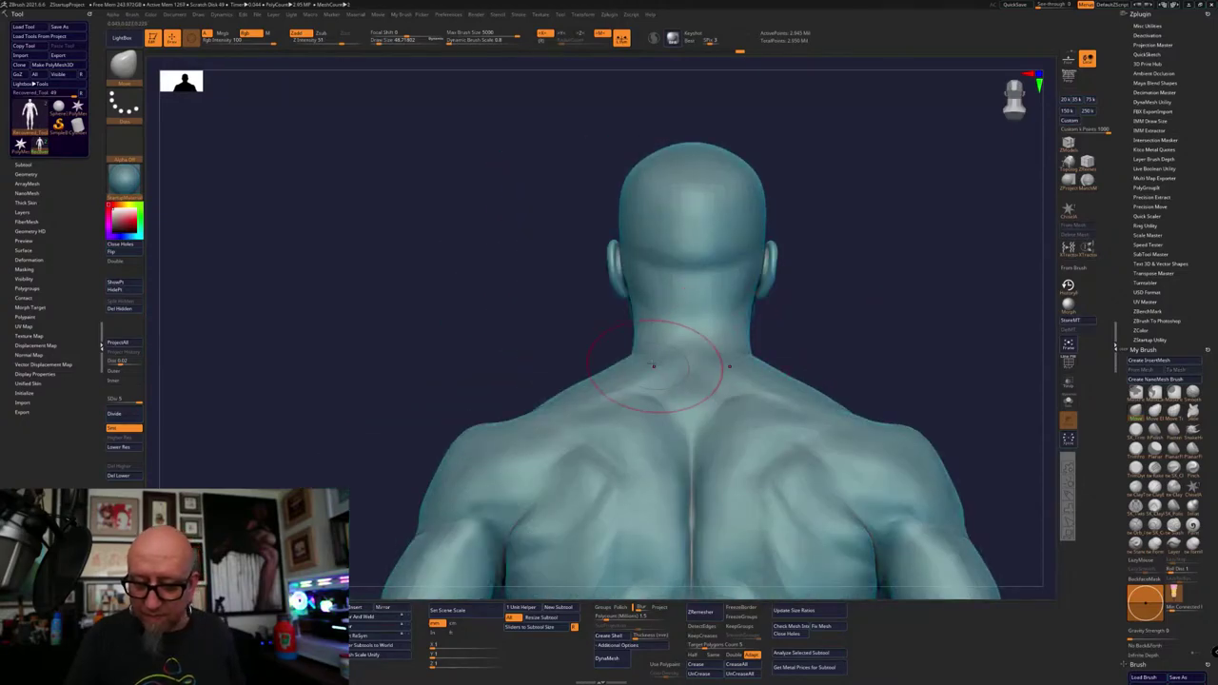
drag(653, 363, 645, 368)
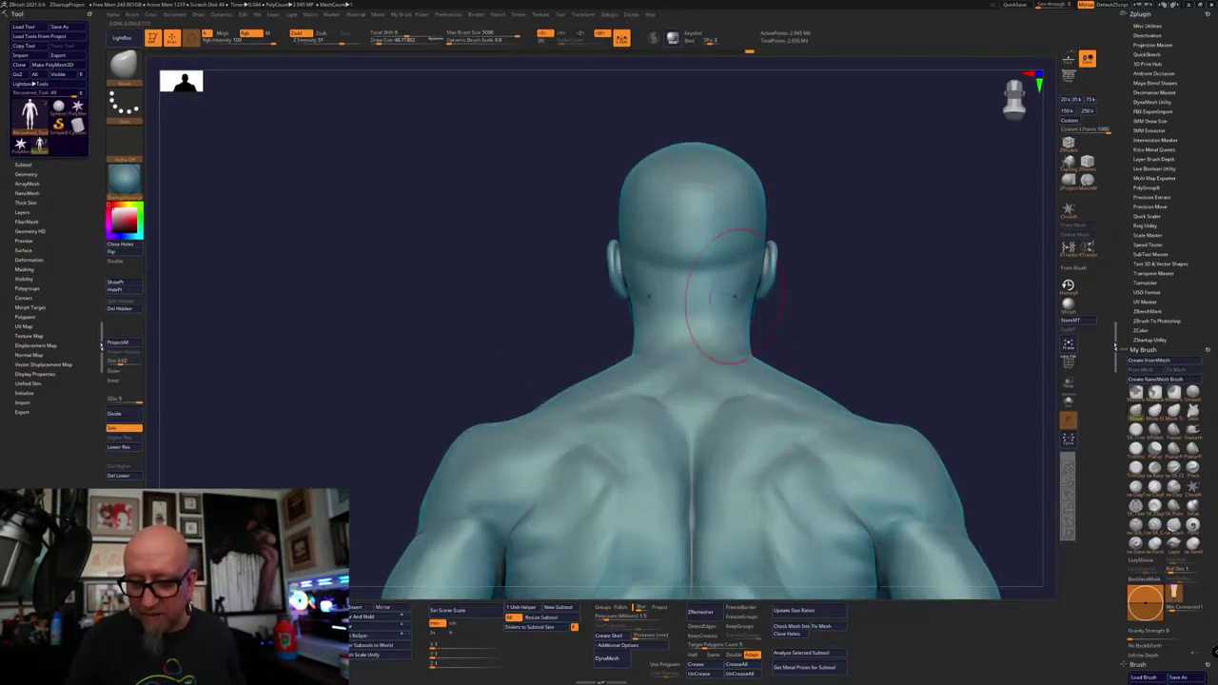
shift+drag(826, 243, 921, 244)
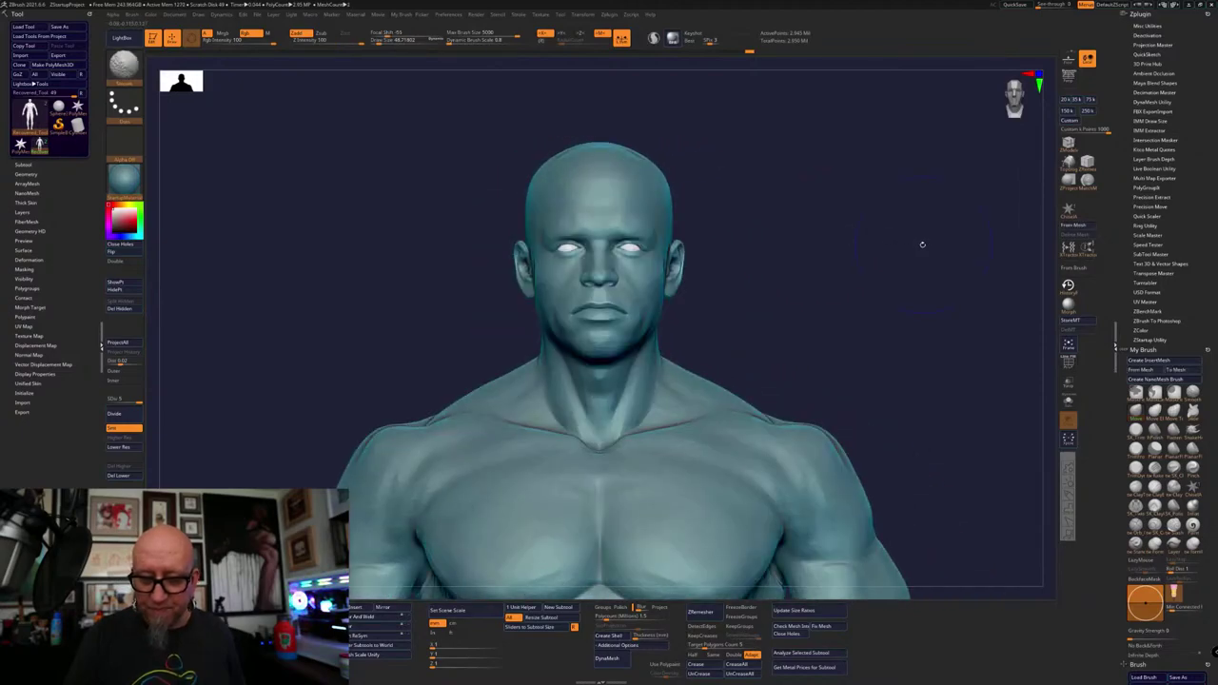
drag(872, 296, 797, 315)
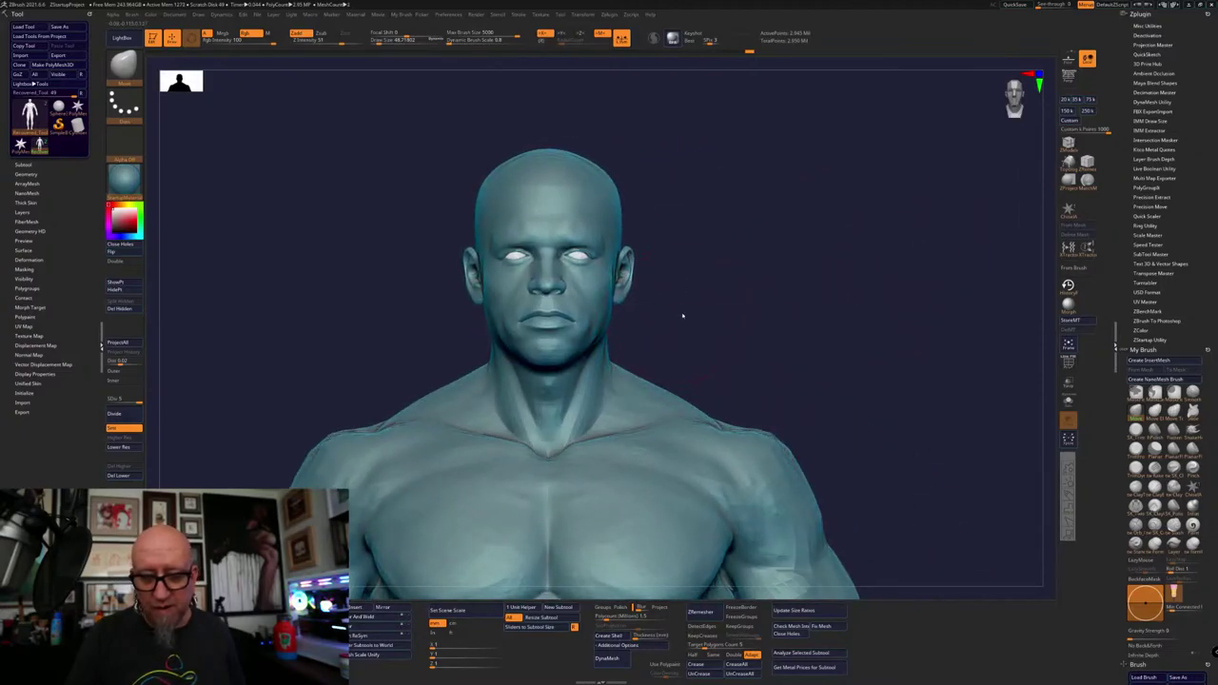
Reduce the draw size to about 14.4, select the clay brush, and smooth the lower face around the mouth and jaw
key(space)
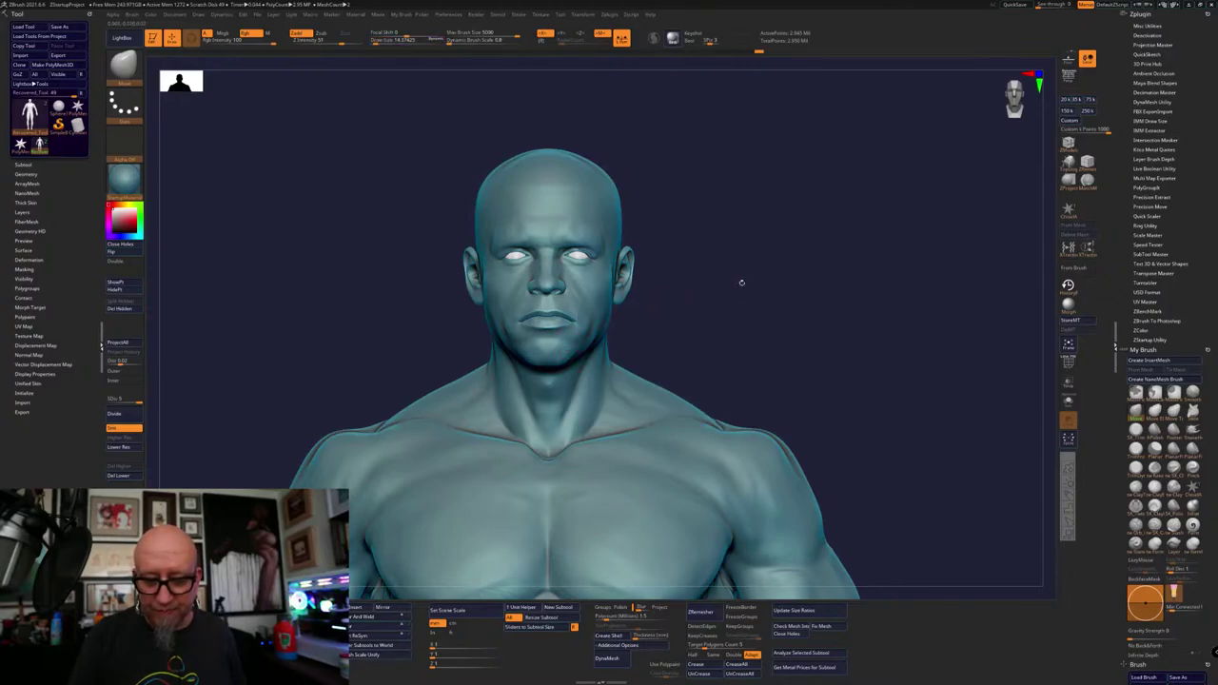
drag(741, 283, 654, 392)
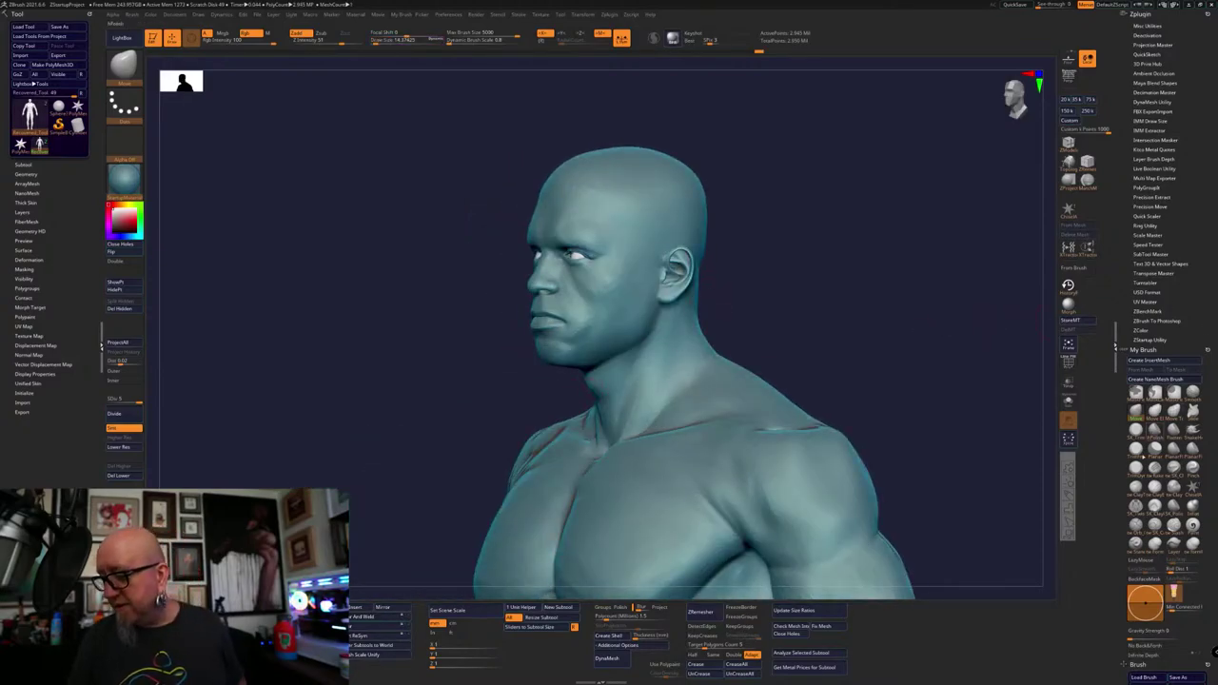
click(1136, 489)
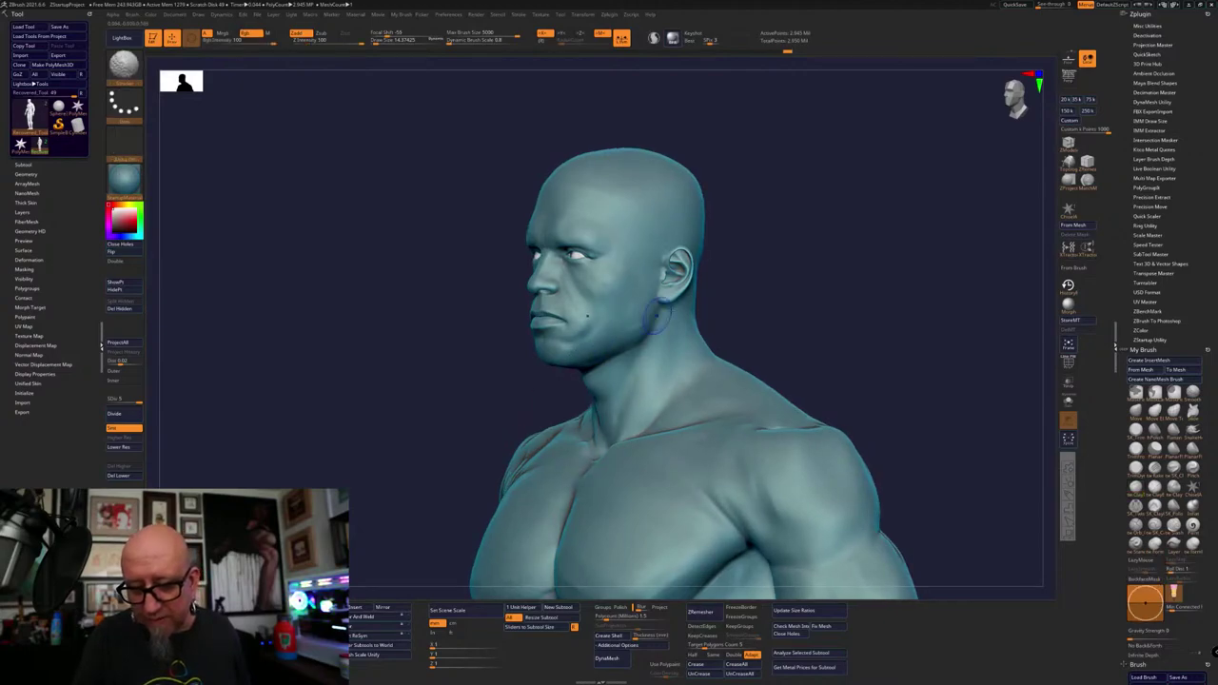
shift+drag(516, 409, 613, 328)
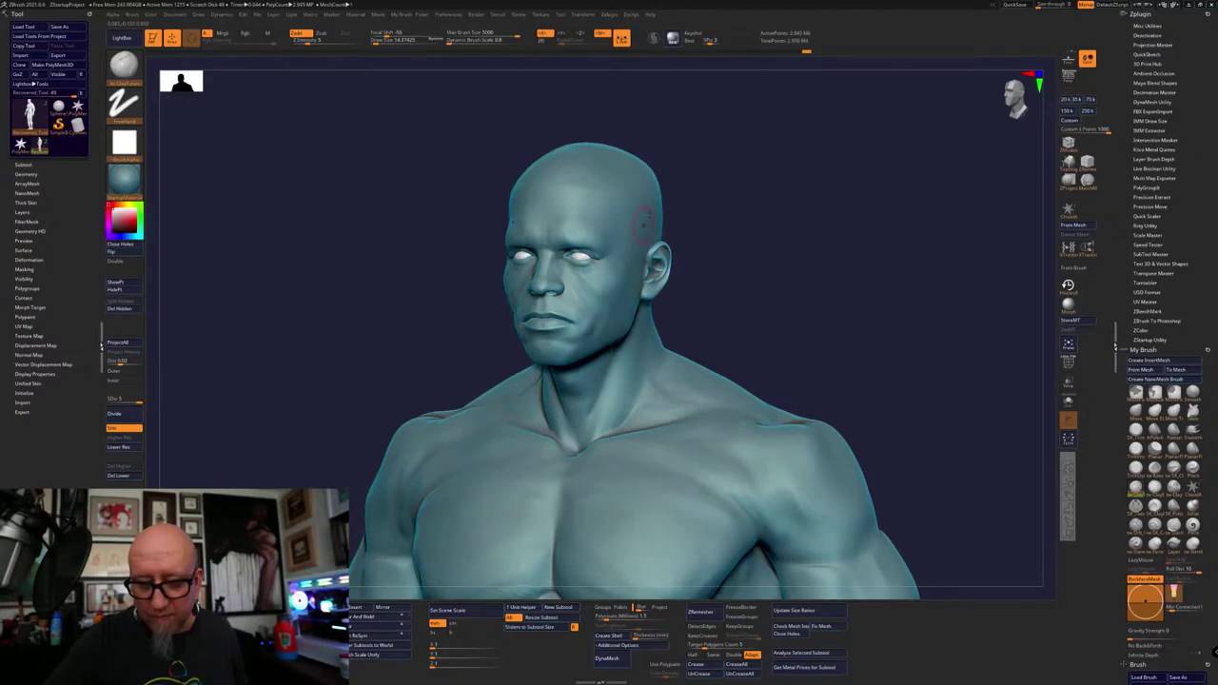
shift+drag(625, 328, 789, 193)
shift+drag(601, 328, 572, 306)
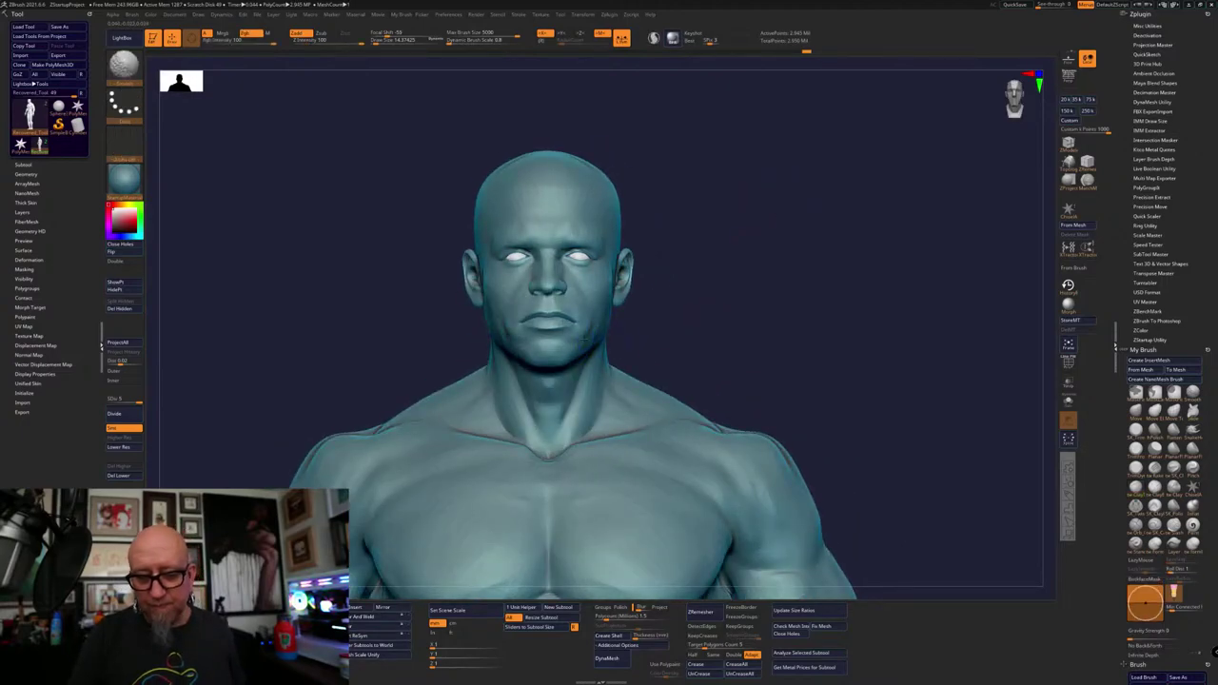
Add clay strokes beside the corner of the mouth and on the outer cheek in front of the ear
drag(696, 242, 775, 250)
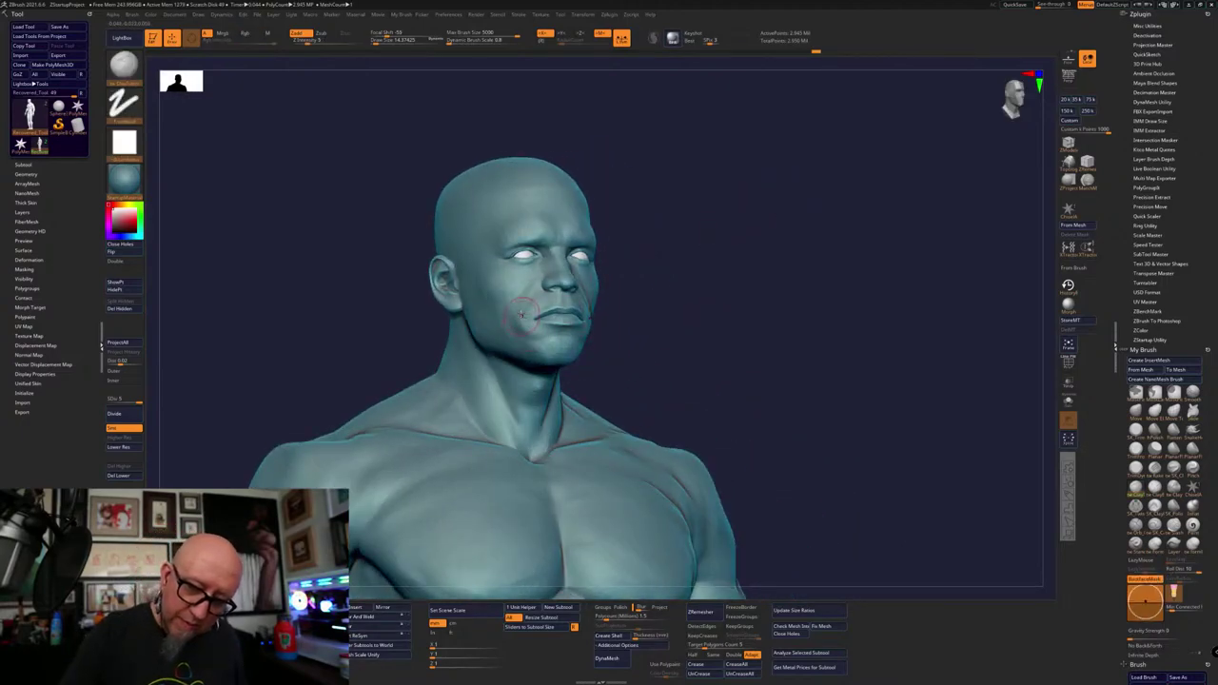
drag(525, 310, 544, 324)
shift+drag(670, 266, 712, 244)
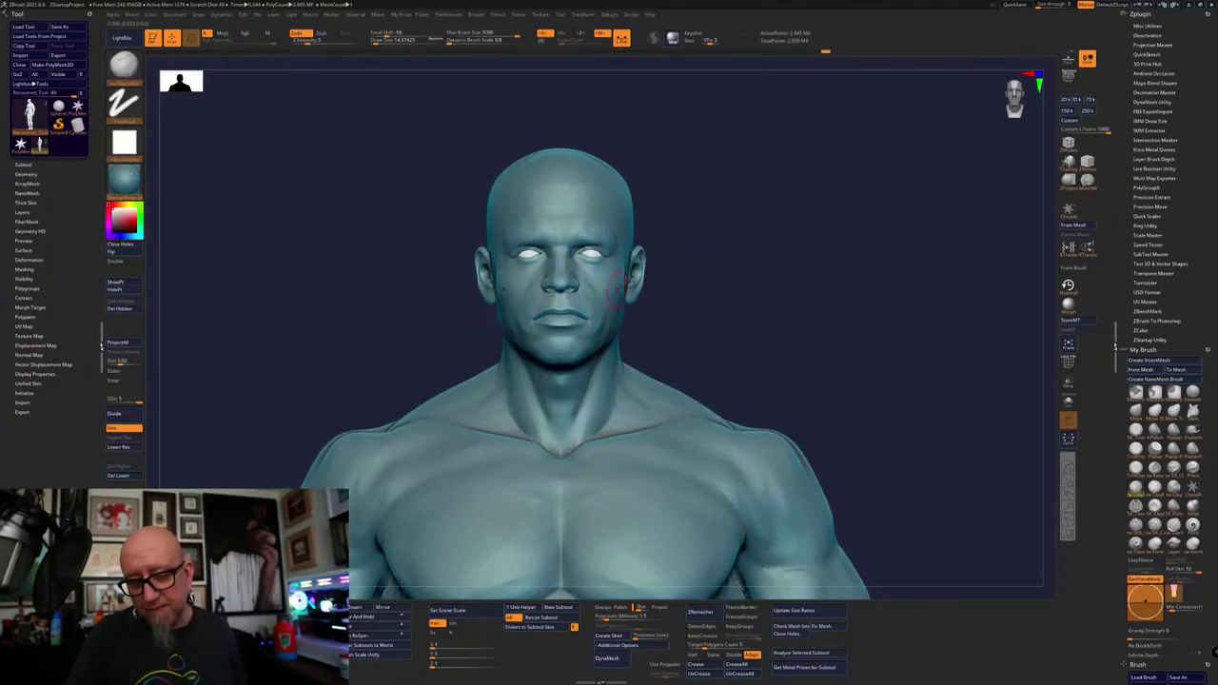
drag(616, 288, 617, 293)
Refine the area beside the mouth corner and the cheek next to the nose with close-up clay strokes
mouse_move(709, 269)
alt+mouse_down()
mouse_move(725, 291)
mouse_move(799, 314)
alt+mouse_up()
drag(824, 293, 774, 280)
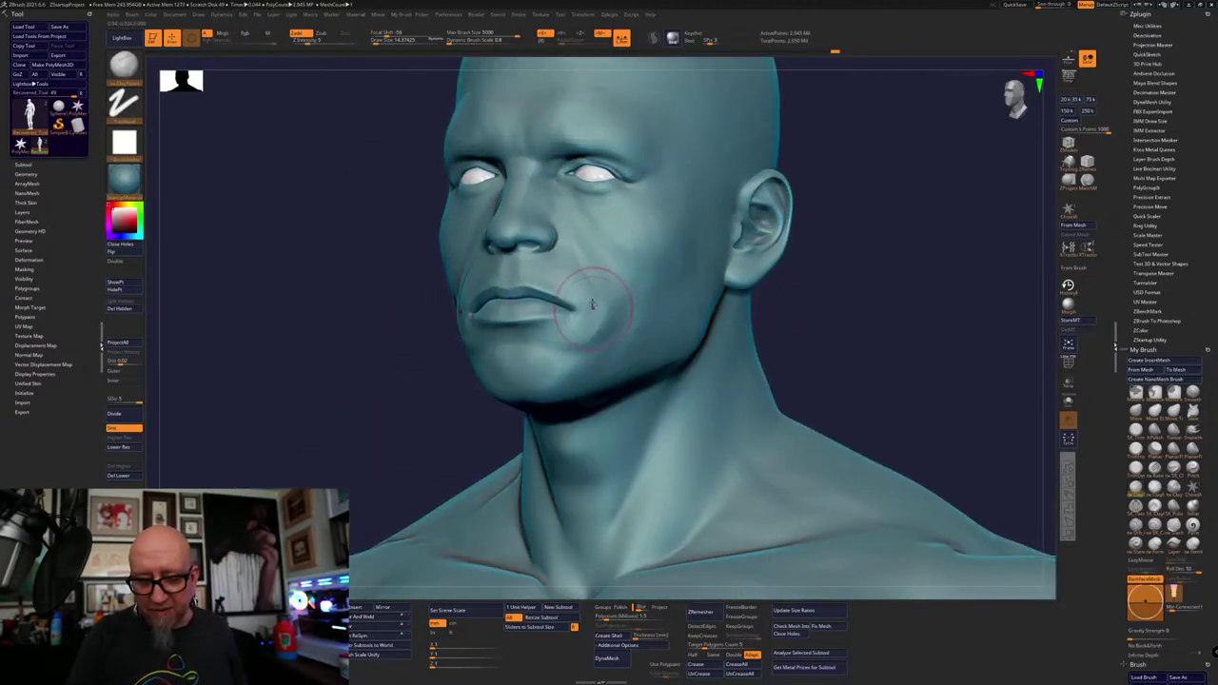
drag(591, 305, 588, 314)
drag(597, 243, 592, 266)
mouse_move(826, 211)
shift+mouse_down()
mouse_move(876, 223)
mouse_move(780, 307)
mouse_move(751, 277)
mouse_move(770, 340)
mouse_move(761, 334)
shift+mouse_up()
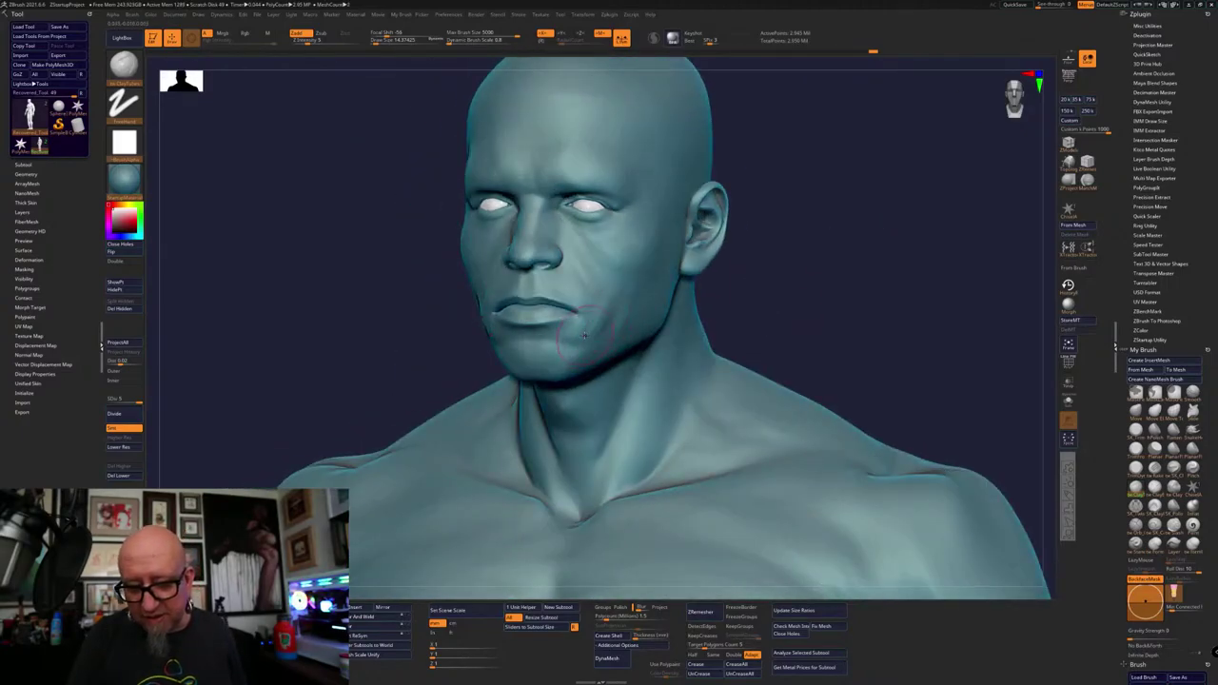
Build up the jaw muscle below the ear with clay strokes and smooth it into the cheek
drag(584, 333, 736, 271)
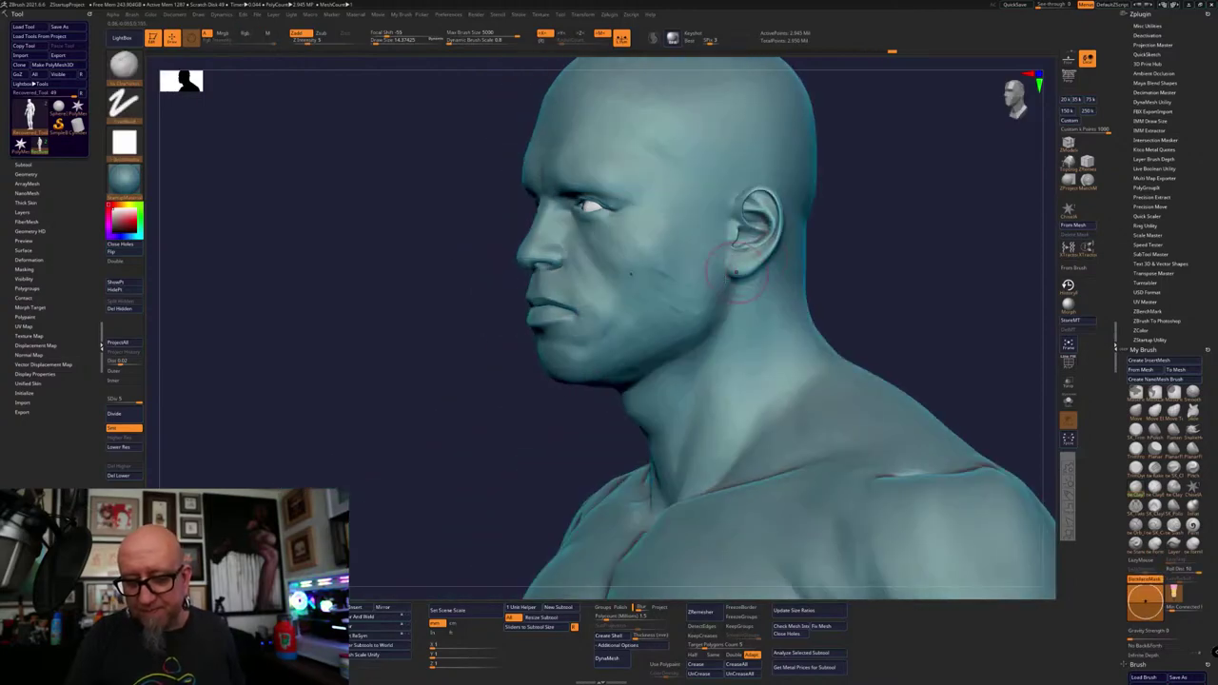
drag(677, 299, 700, 309)
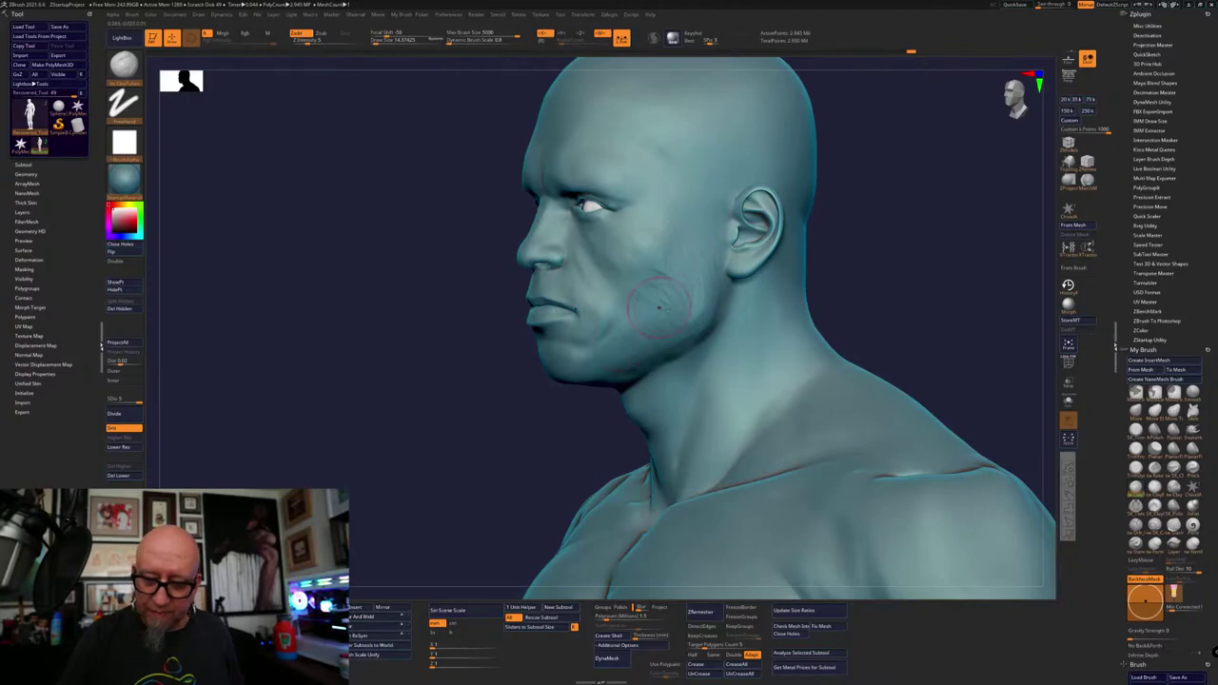
shift+drag(659, 293, 643, 328)
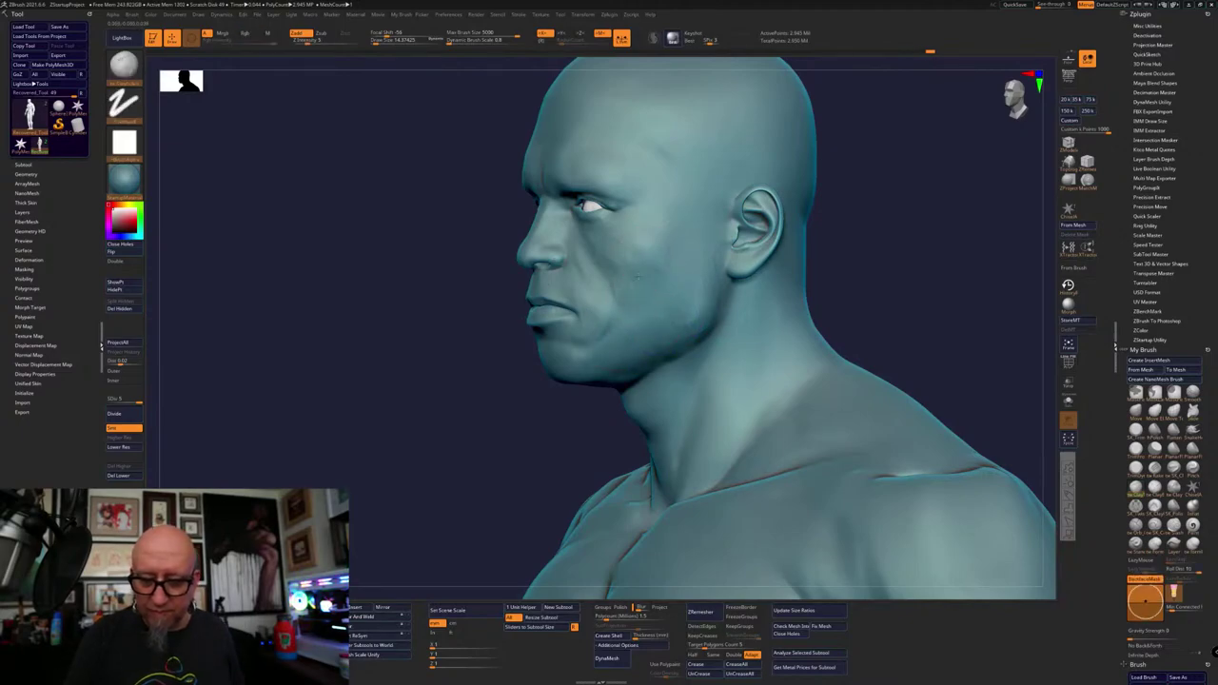
Refine the cheek in front of the ear and the jaw edge below it with clay strokes
drag(668, 280, 717, 221)
mouse_move(844, 185)
shift+mouse_down()
mouse_move(908, 212)
mouse_move(795, 259)
mouse_move(780, 294)
mouse_move(814, 234)
shift+mouse_up()
drag(672, 319, 635, 336)
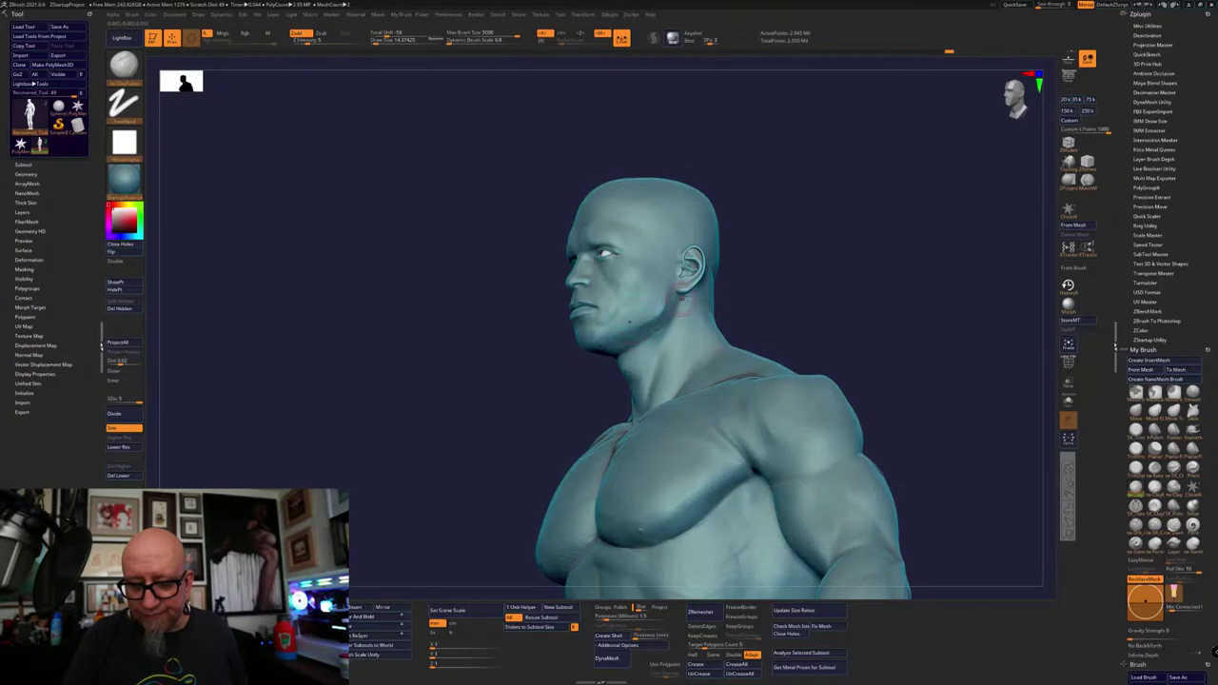
Add a clay stroke down the side of the neck and smooth the corner of the jaw
drag(780, 250, 813, 278)
alt+drag(776, 317, 772, 409)
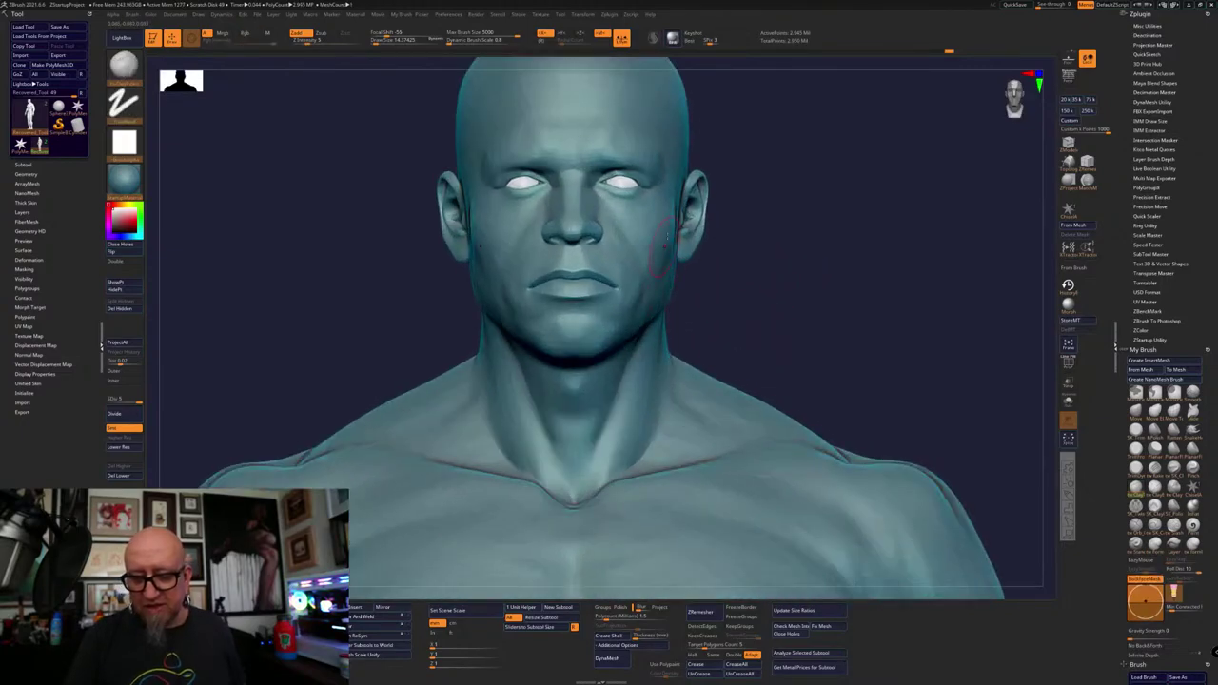
drag(775, 307, 833, 302)
drag(529, 346, 495, 390)
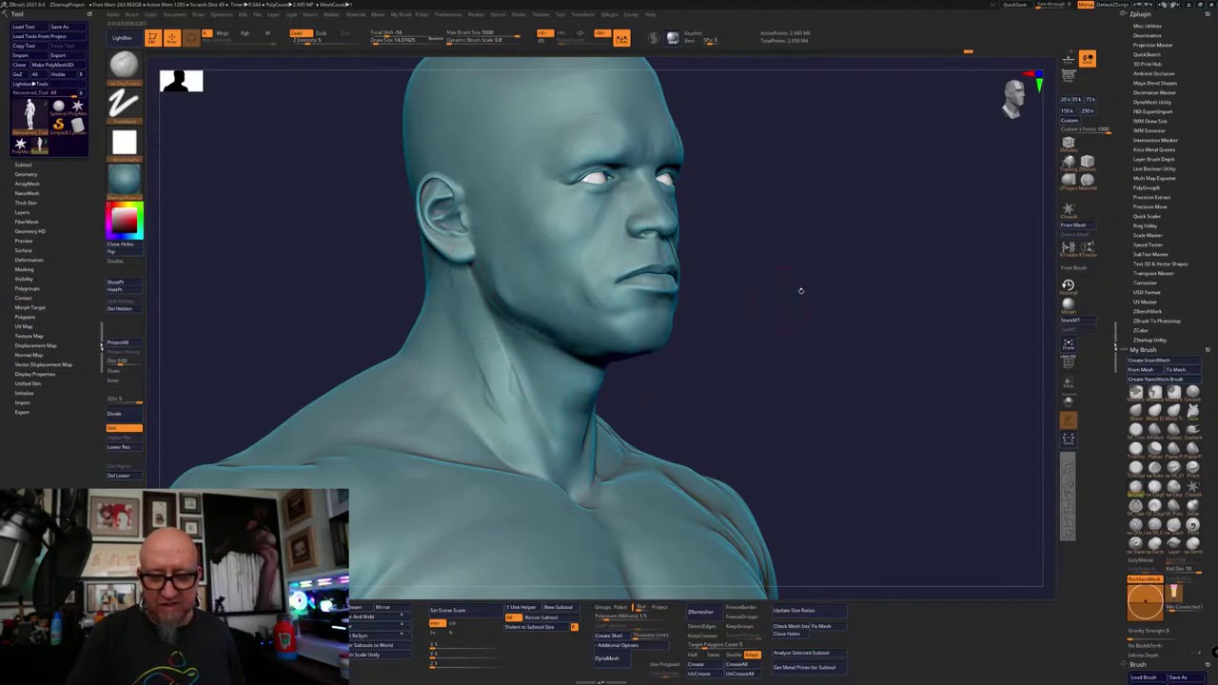
shift+drag(796, 289, 805, 279)
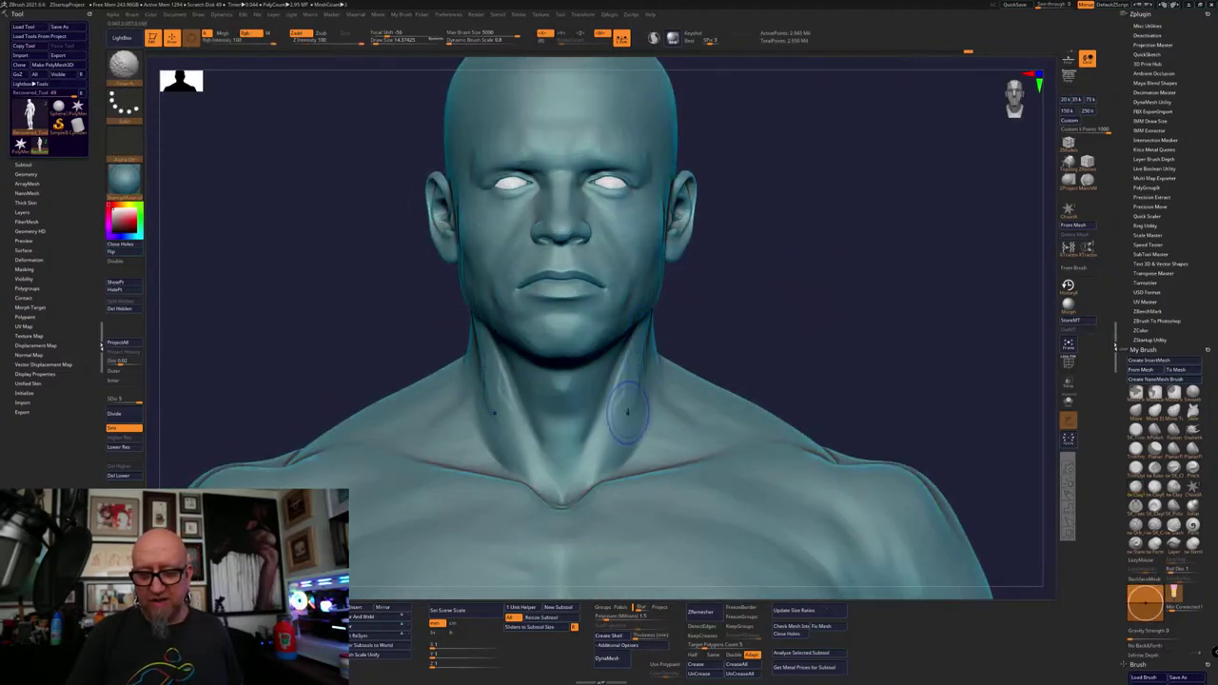
shift+drag(644, 309, 649, 329)
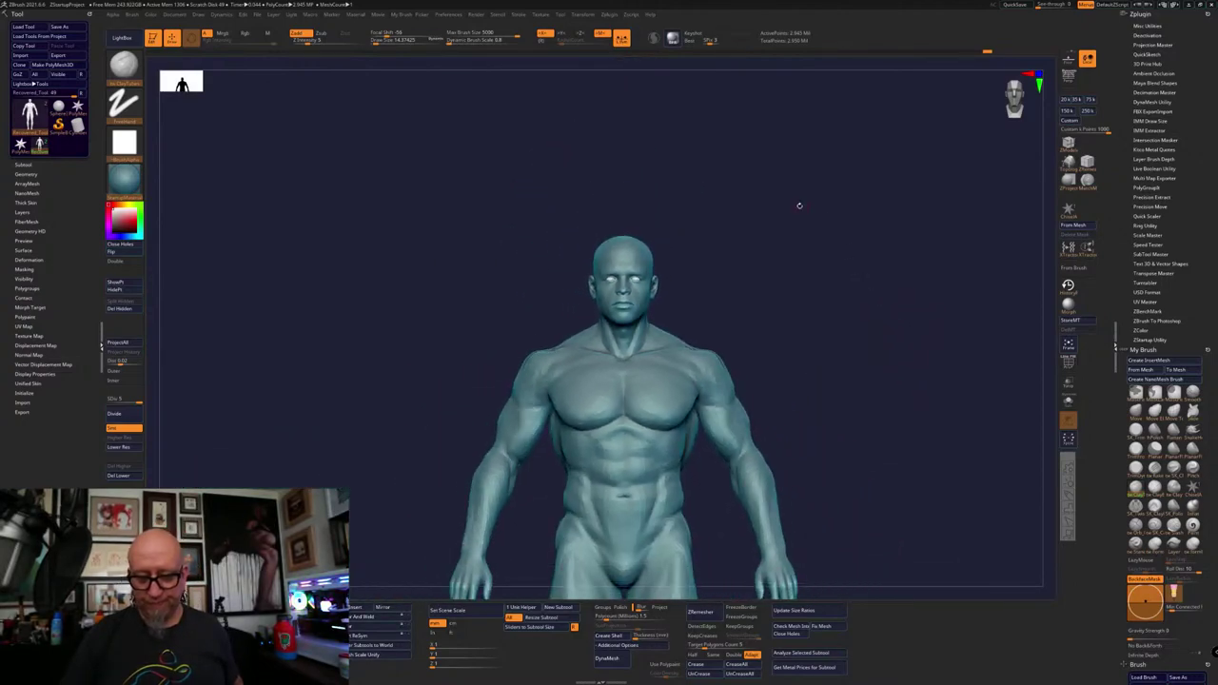
Examine the proportions of the head, neck and shoulders from the front and the side, up to the full figure
mouse_move(799, 203)
mouse_down()
mouse_move(827, 332)
mouse_move(807, 345)
mouse_move(816, 339)
mouse_up()
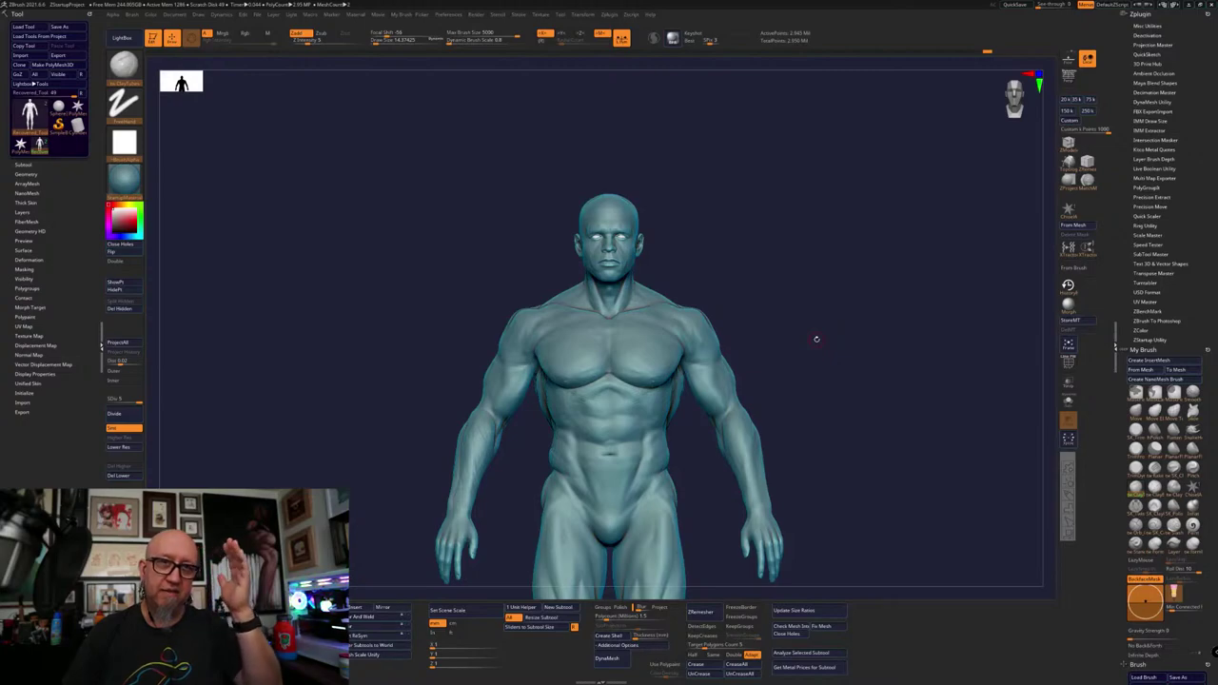
mouse_move(818, 398)
alt+mouse_down()
mouse_move(820, 361)
mouse_move(786, 382)
mouse_move(813, 453)
alt+mouse_up()
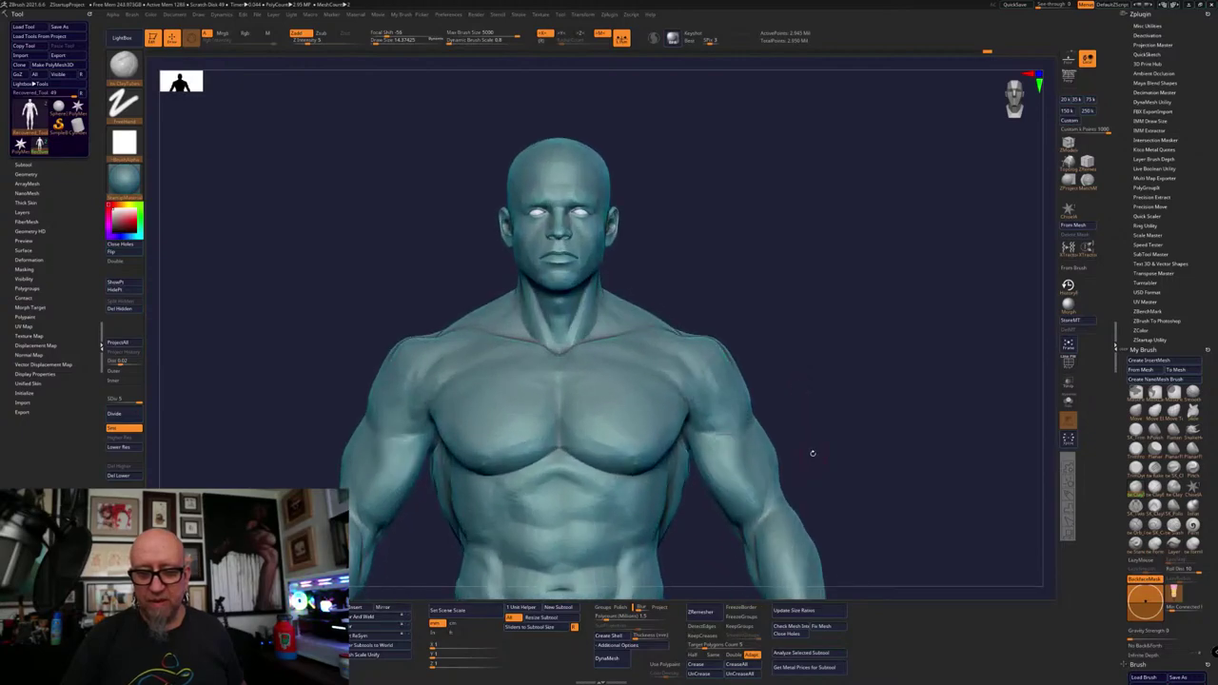
mouse_move(868, 346)
mouse_down()
mouse_move(845, 343)
mouse_move(864, 341)
mouse_up()
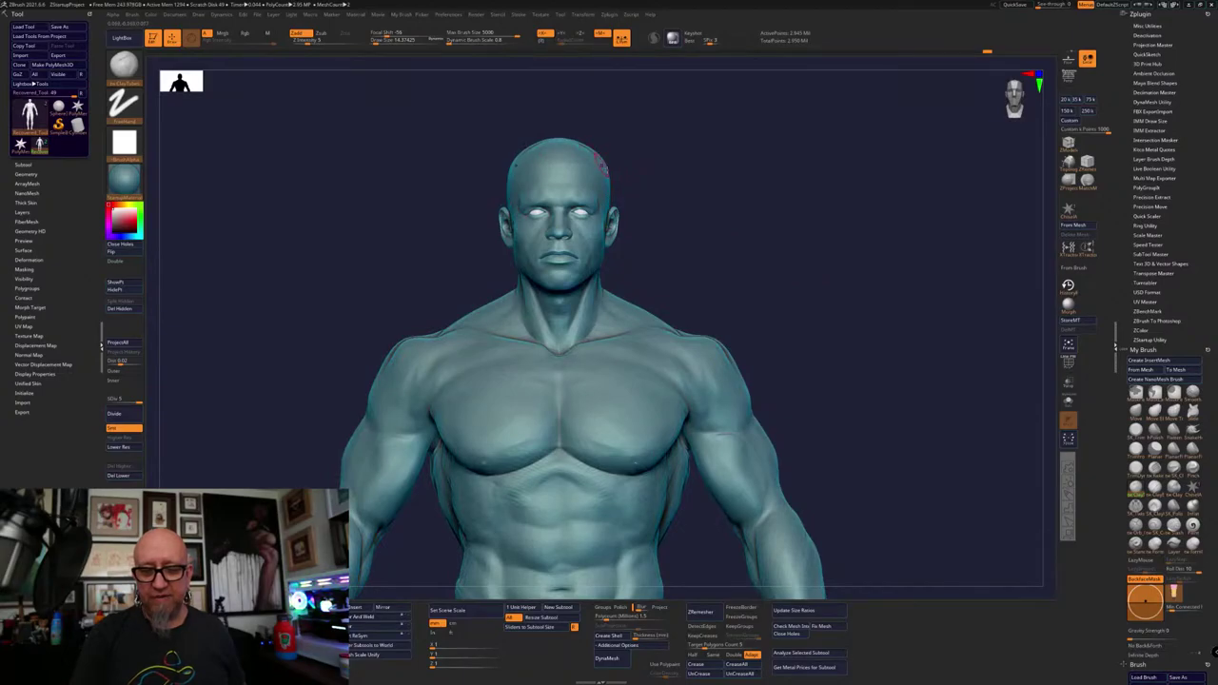
drag(849, 275, 818, 299)
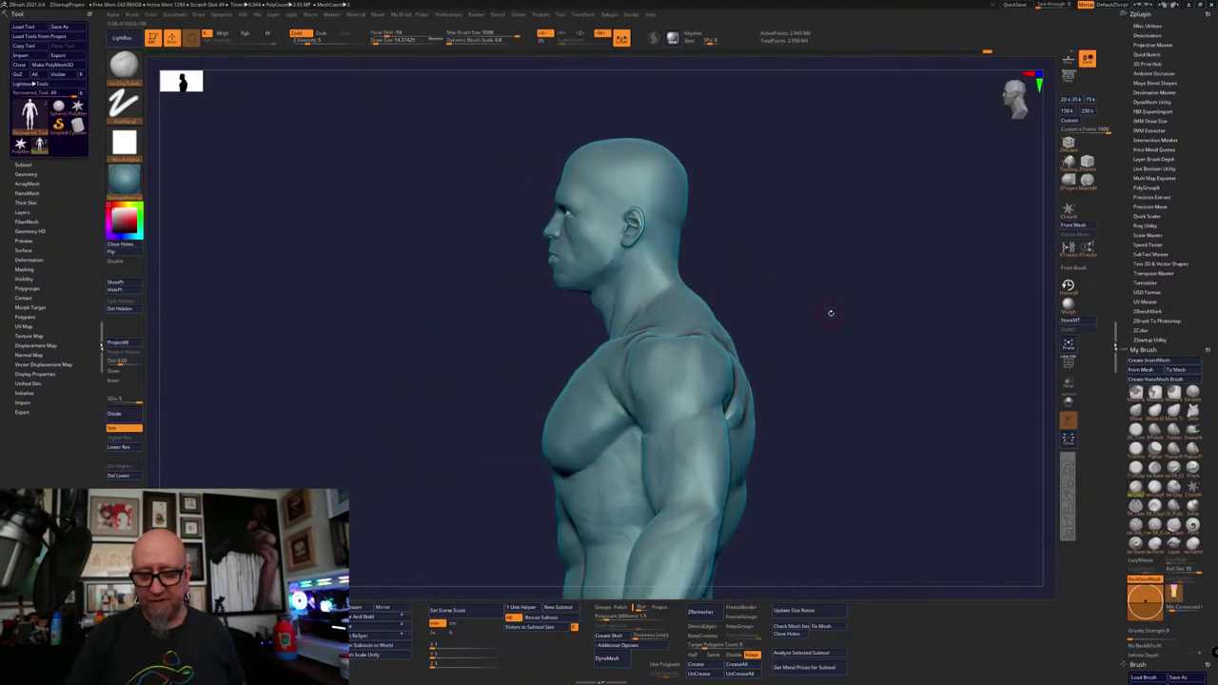
drag(830, 313, 873, 307)
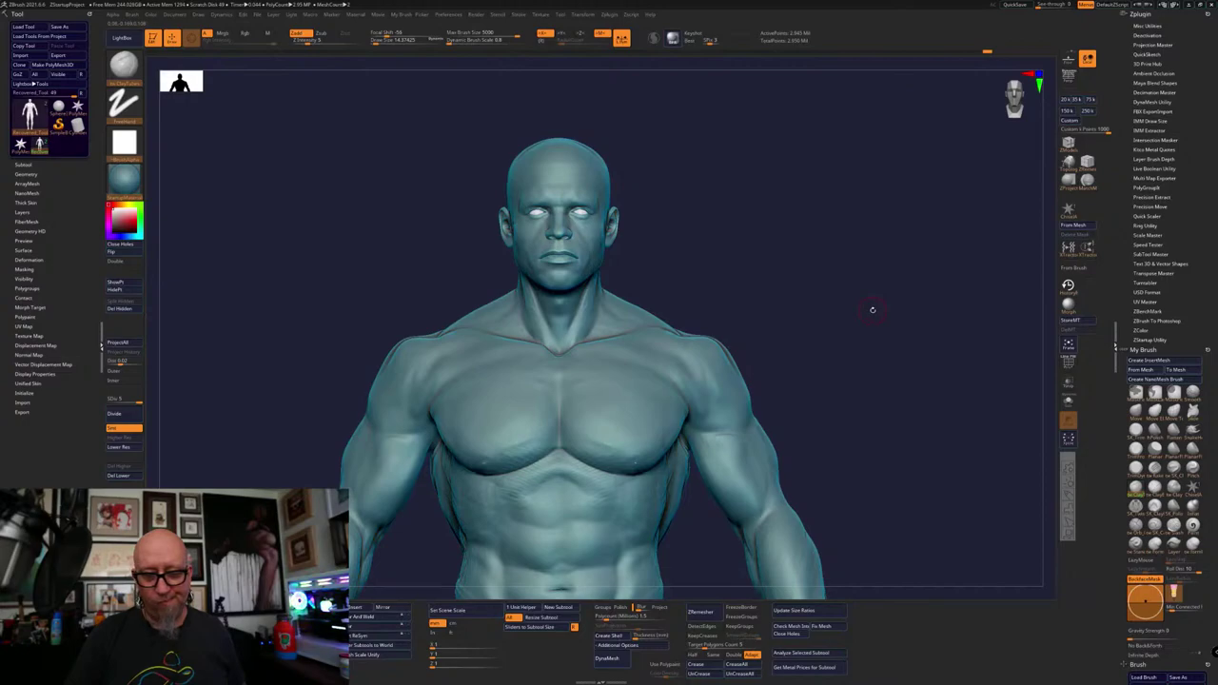
drag(860, 315, 850, 294)
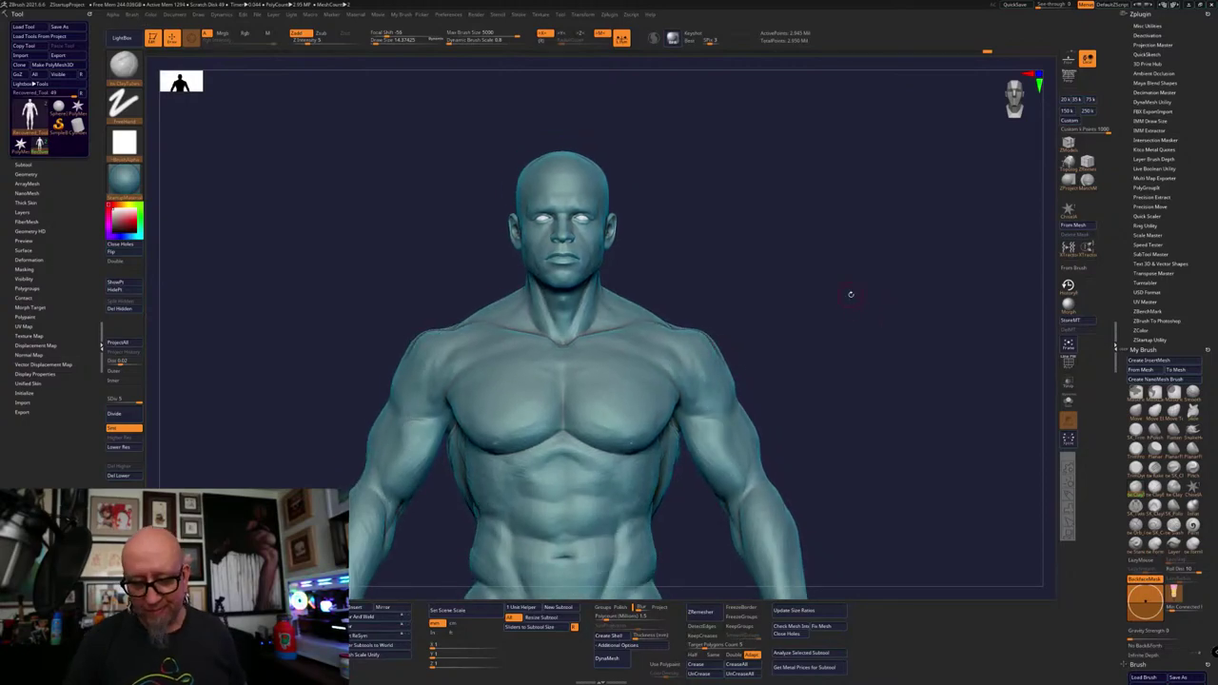
alt+drag(864, 447, 872, 306)
alt+drag(902, 476, 863, 422)
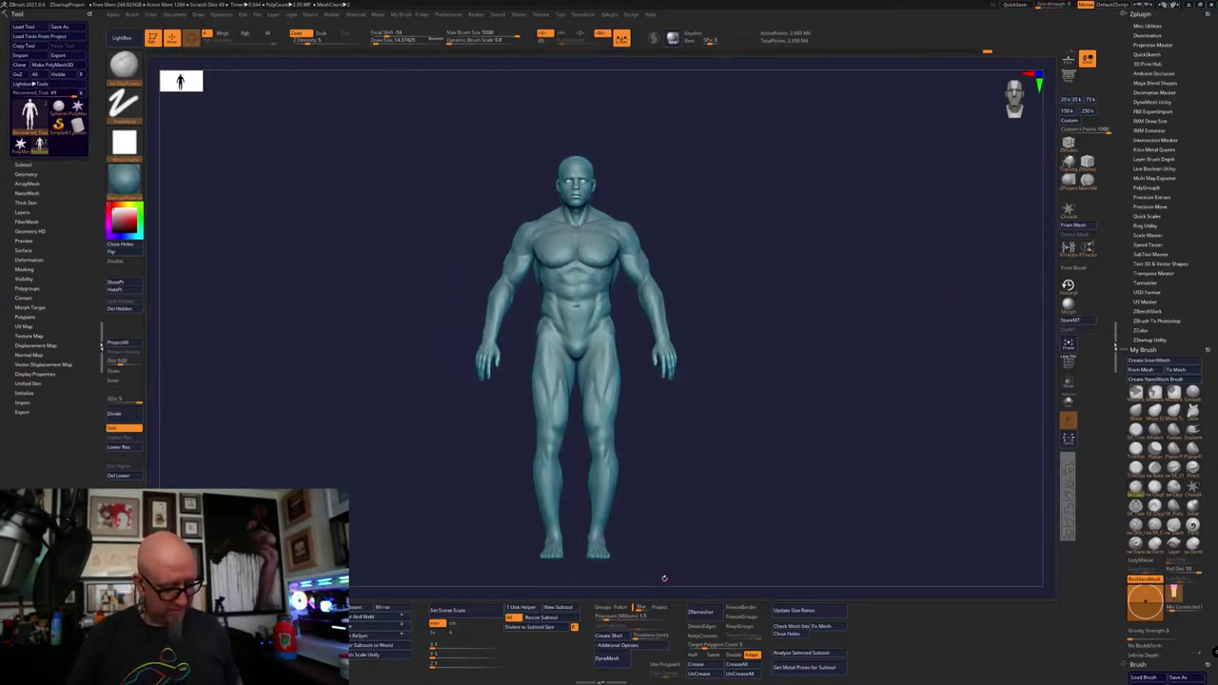
Switch to the browser's bodybuilder photo, draw temporary lines along the jaw, neck sides and trapezius, and clear them
key(super)
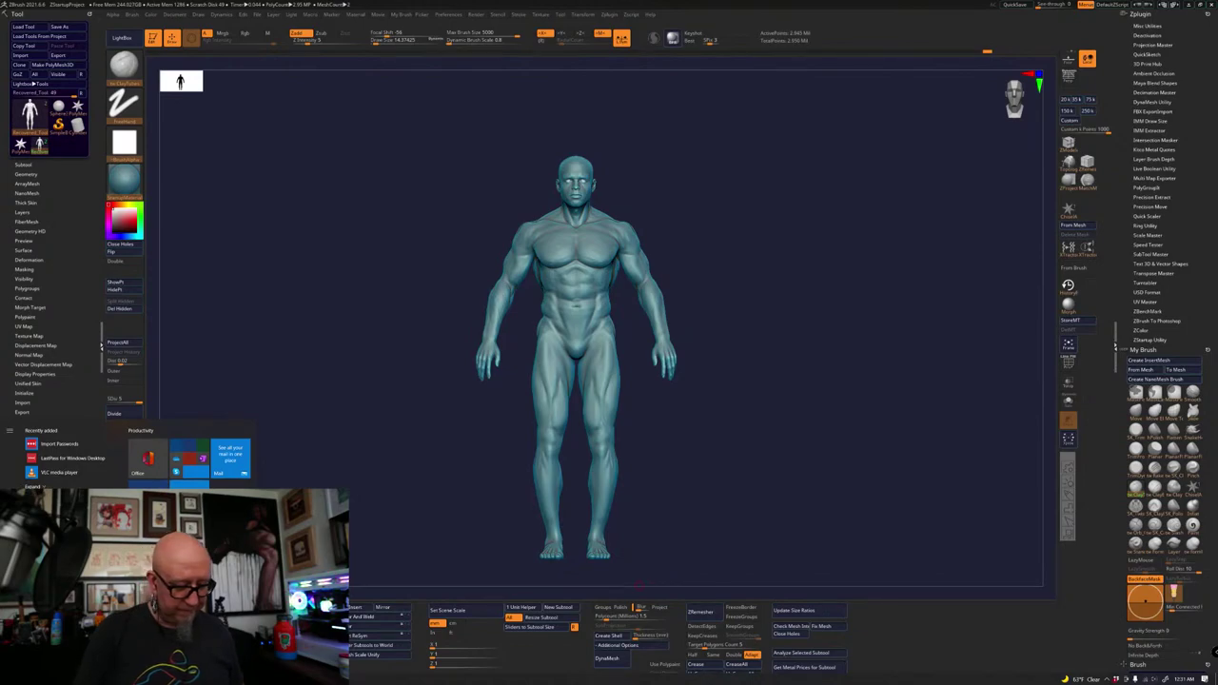
key(alt+Tab)
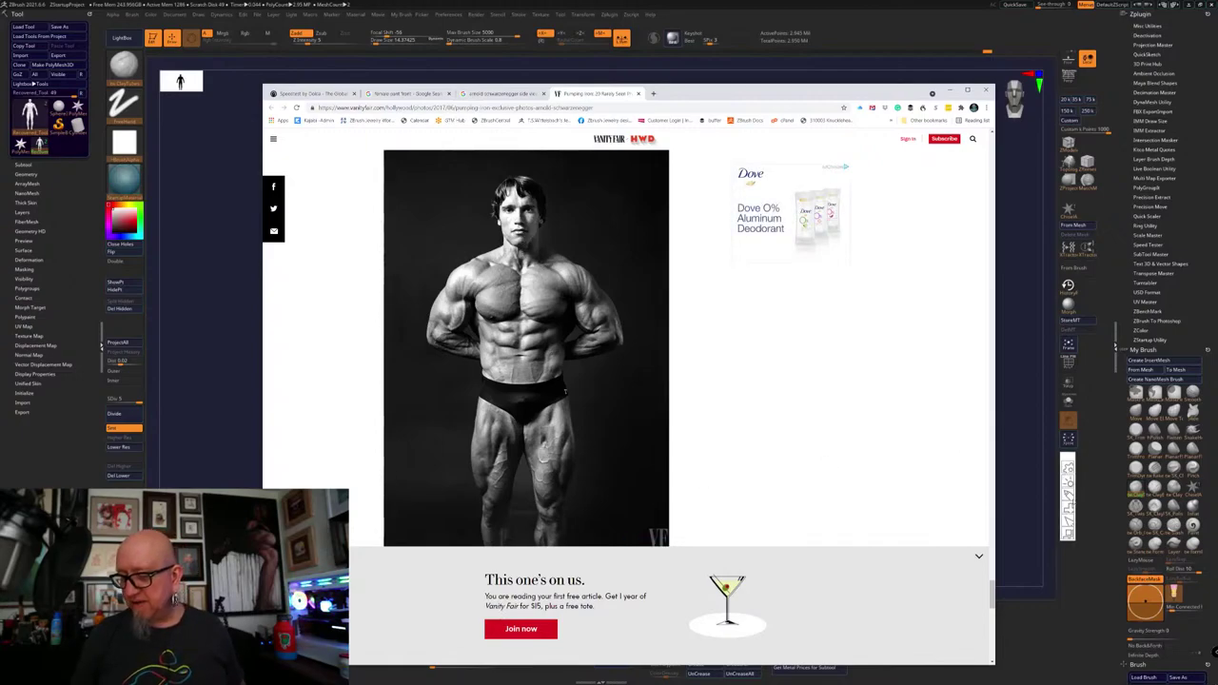
key(ctrl+shift+4)
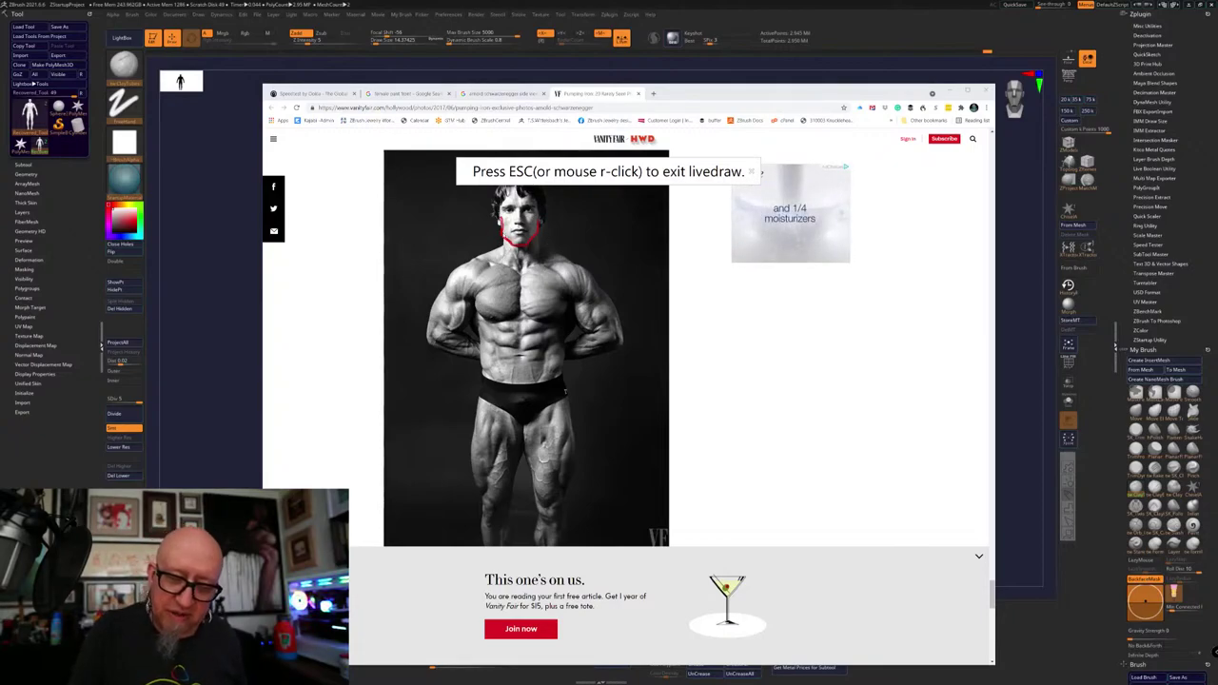
drag(503, 232, 504, 259)
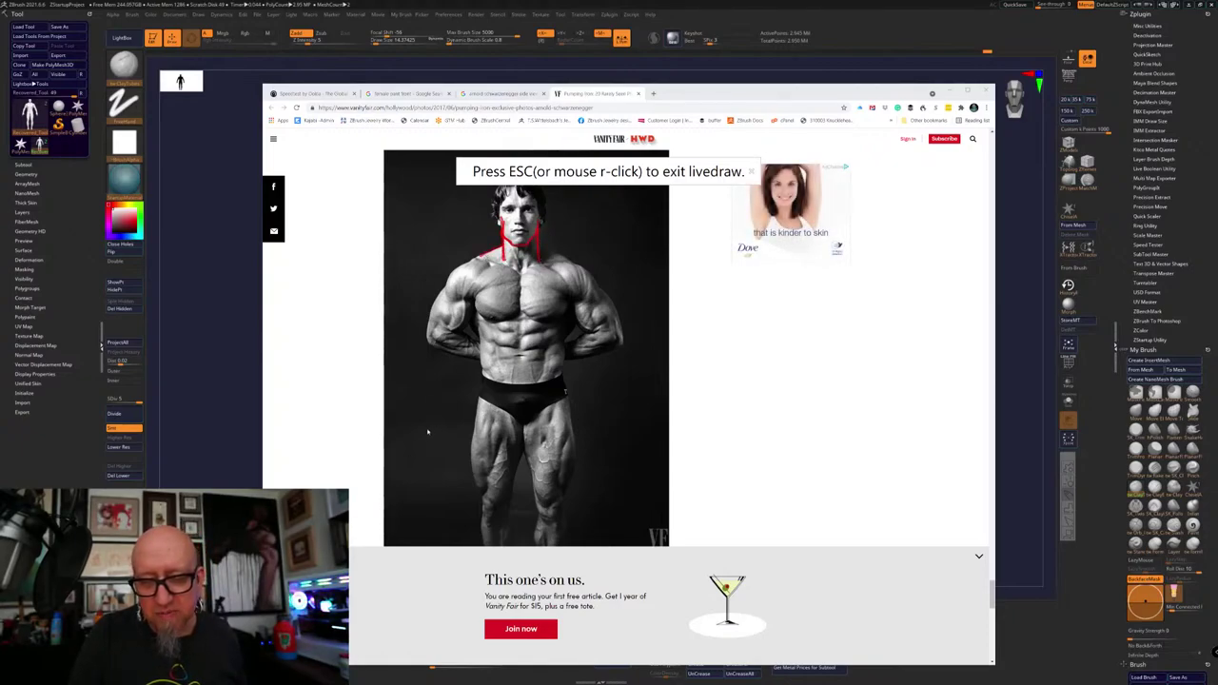
key(Escape)
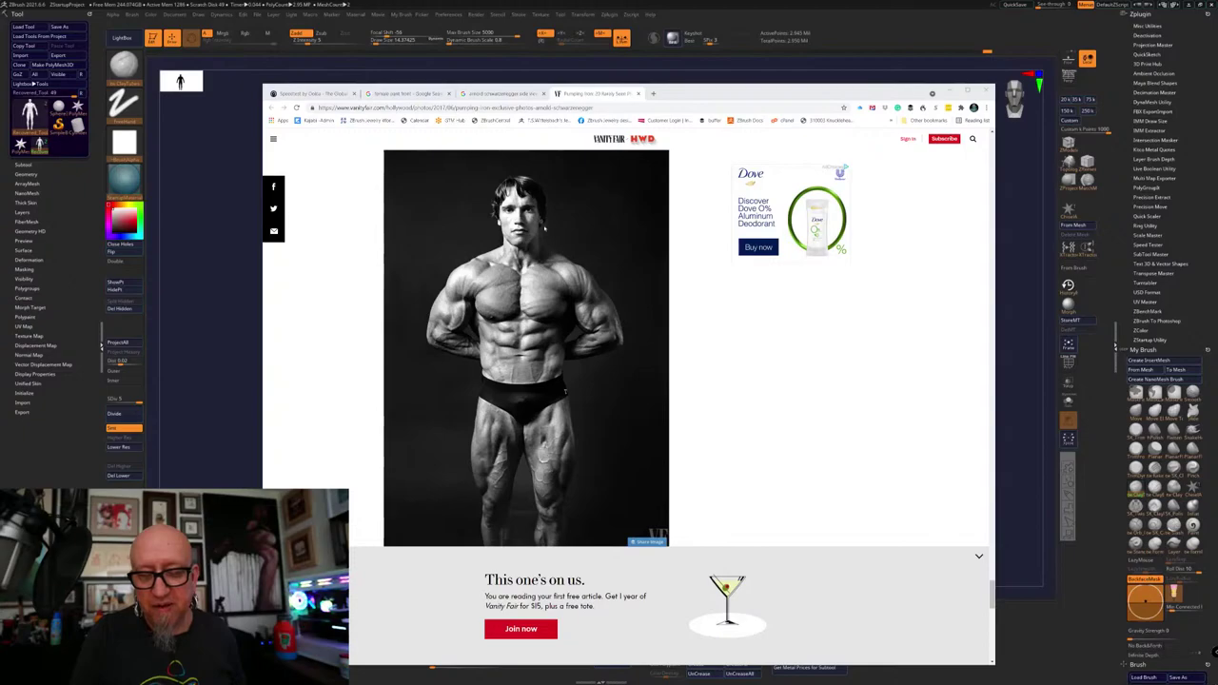
Draw temporary lines over the cheek and jaw planes of the face in the bodybuilder photo and clear them
click(1067, 482)
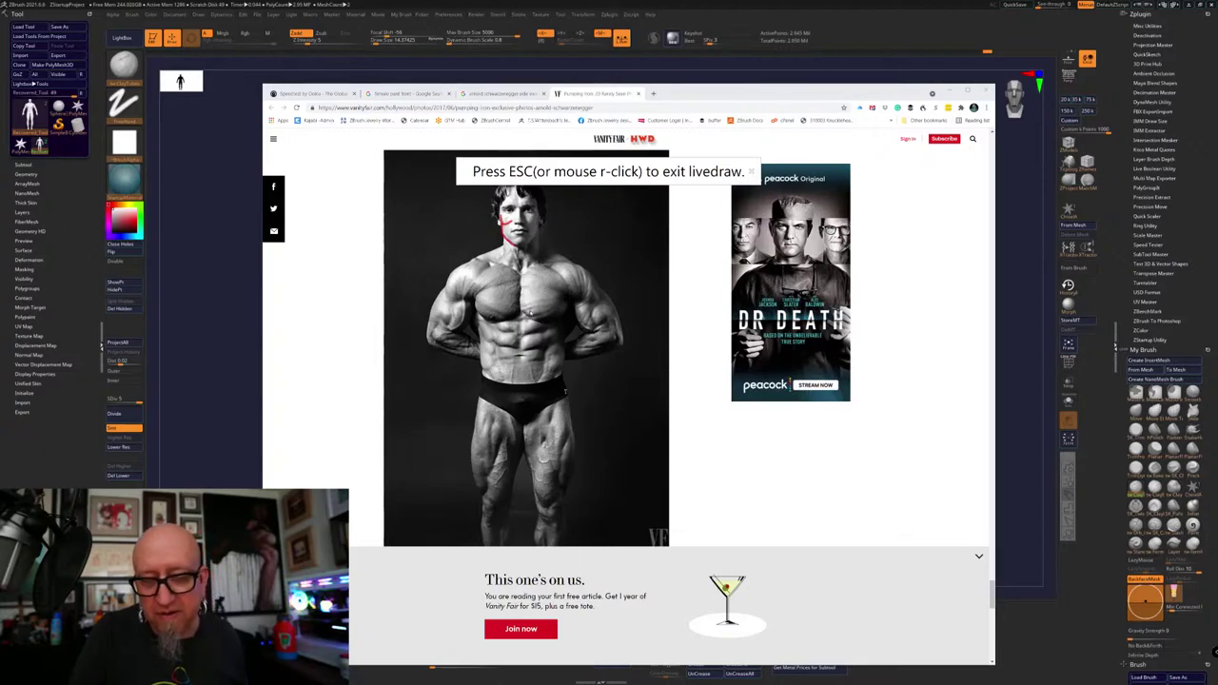
drag(511, 211, 512, 244)
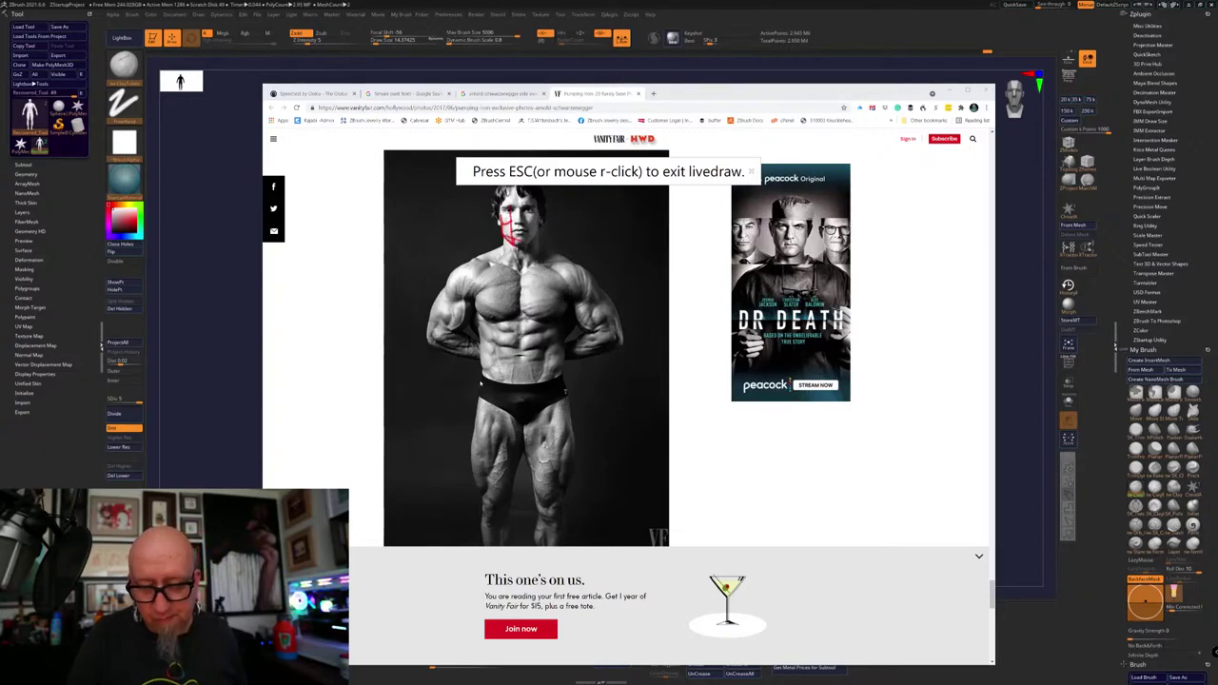
key(Escape)
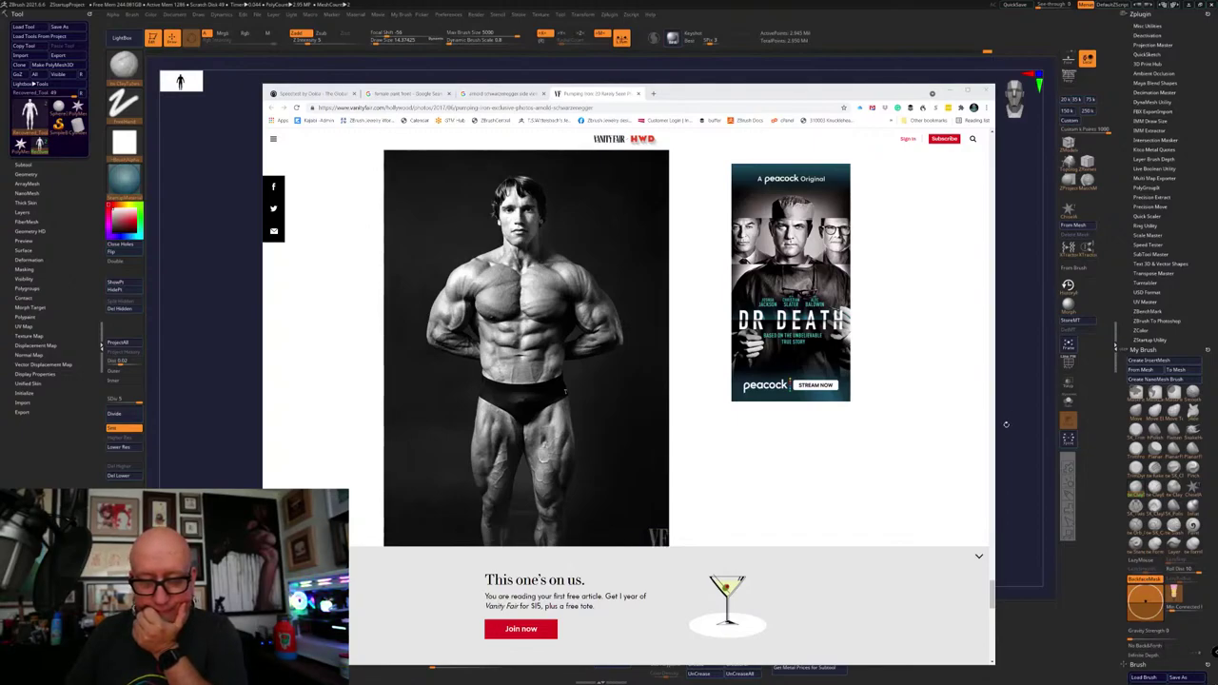
Return to ZBrush and examine the whole figure's proportions from the front and in three-quarter view
click(1002, 435)
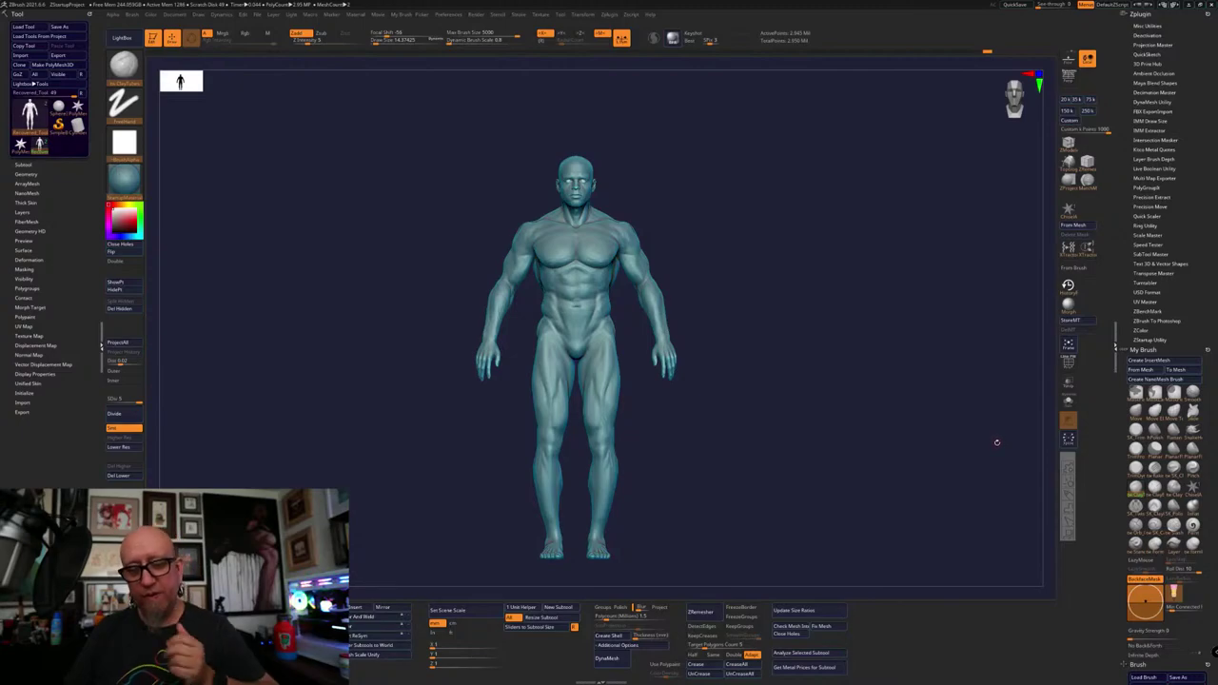
alt+drag(698, 529, 770, 540)
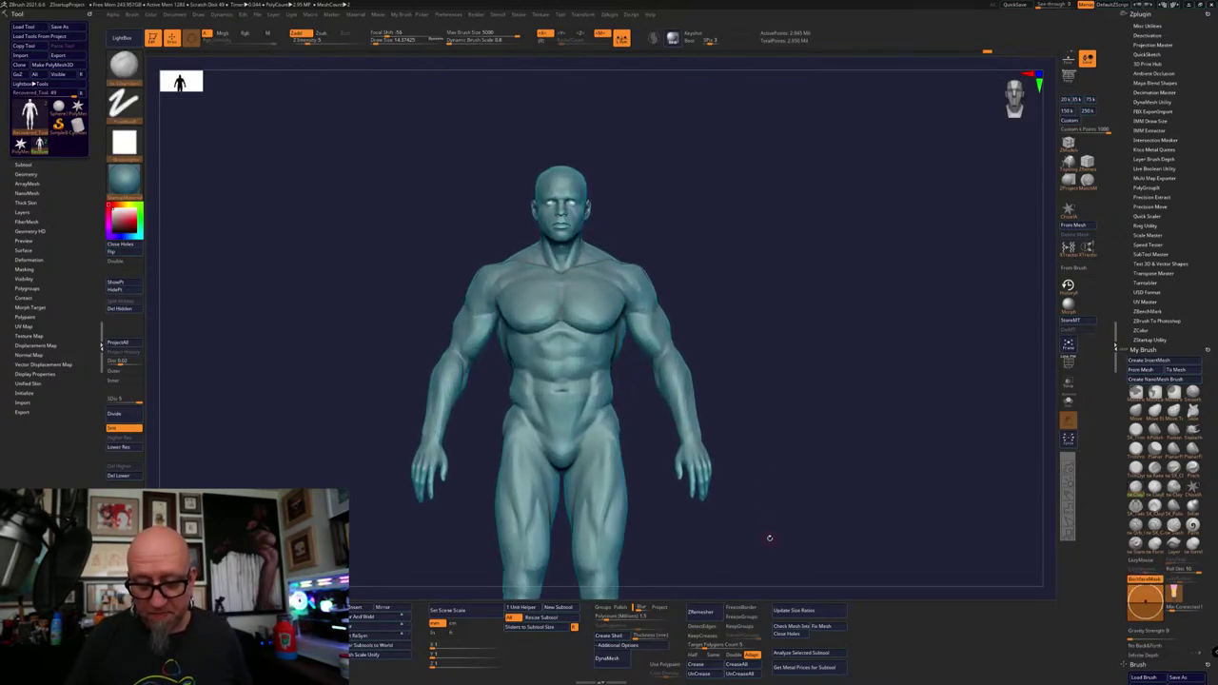
alt+drag(784, 523, 795, 447)
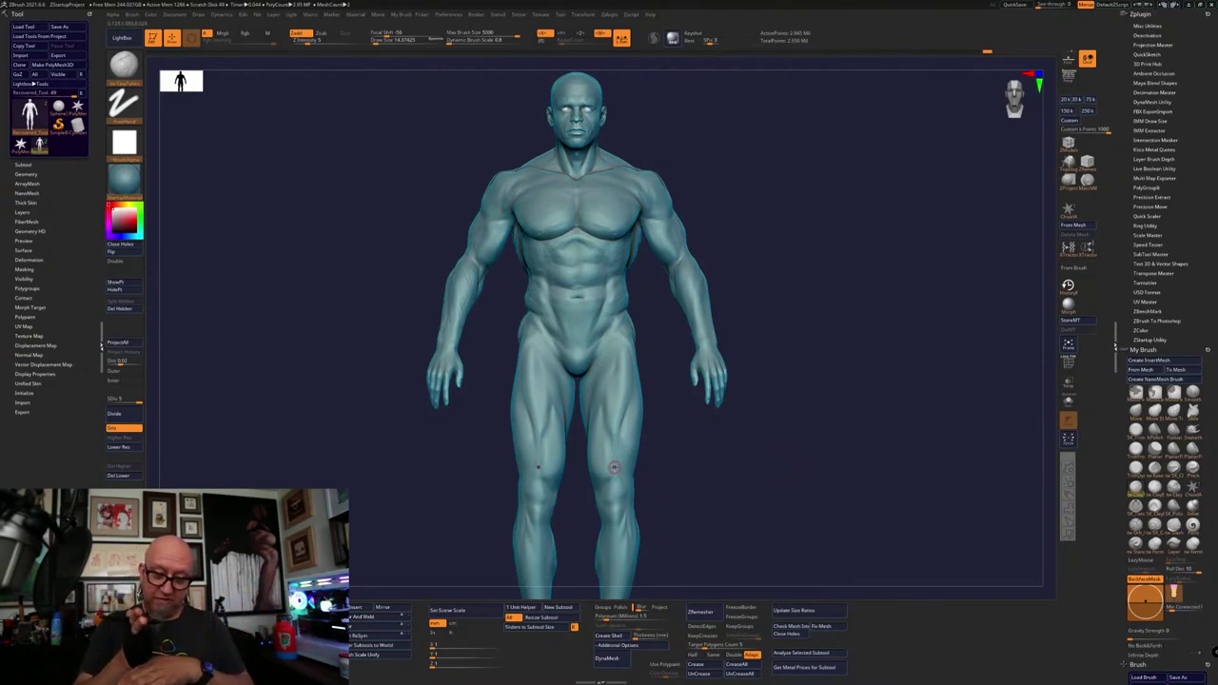
drag(839, 266, 749, 251)
drag(832, 265, 896, 267)
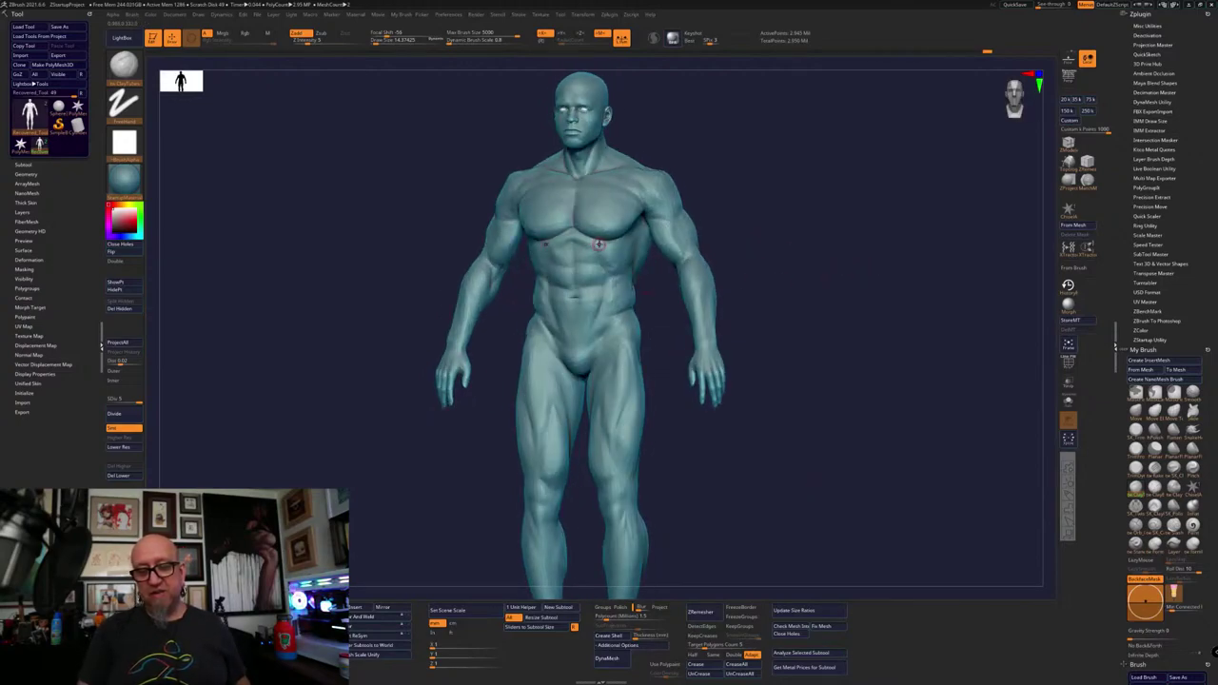
alt+drag(782, 181, 752, 294)
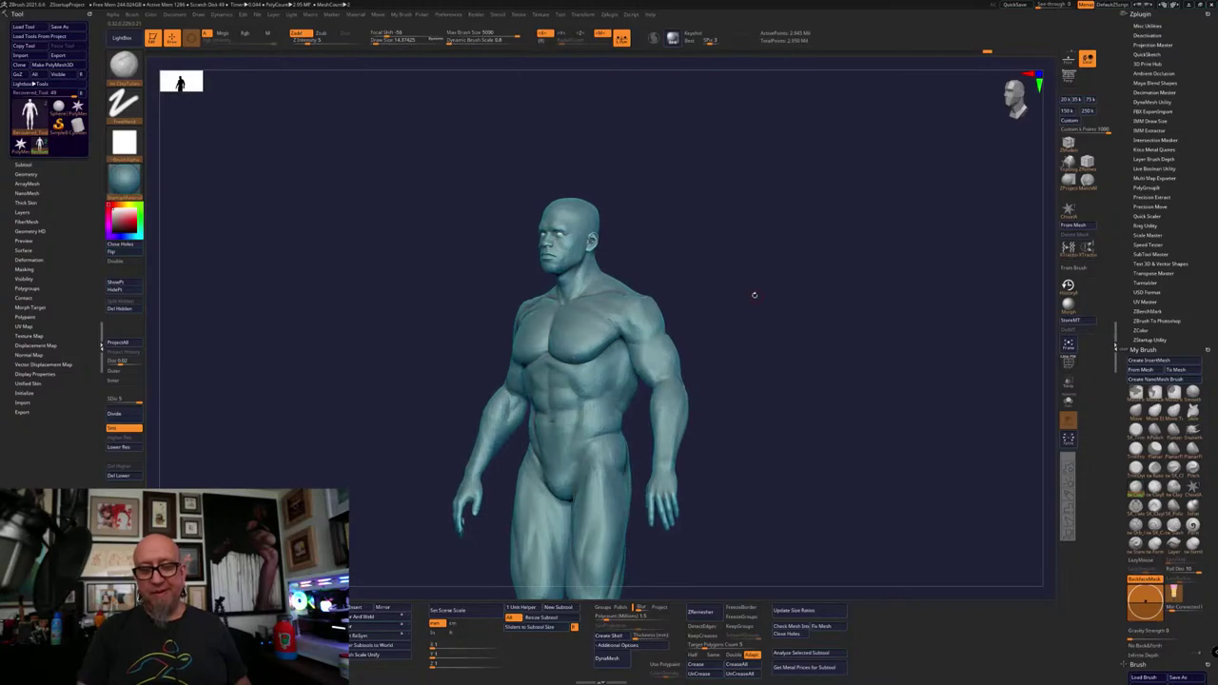
shift+drag(656, 169, 685, 165)
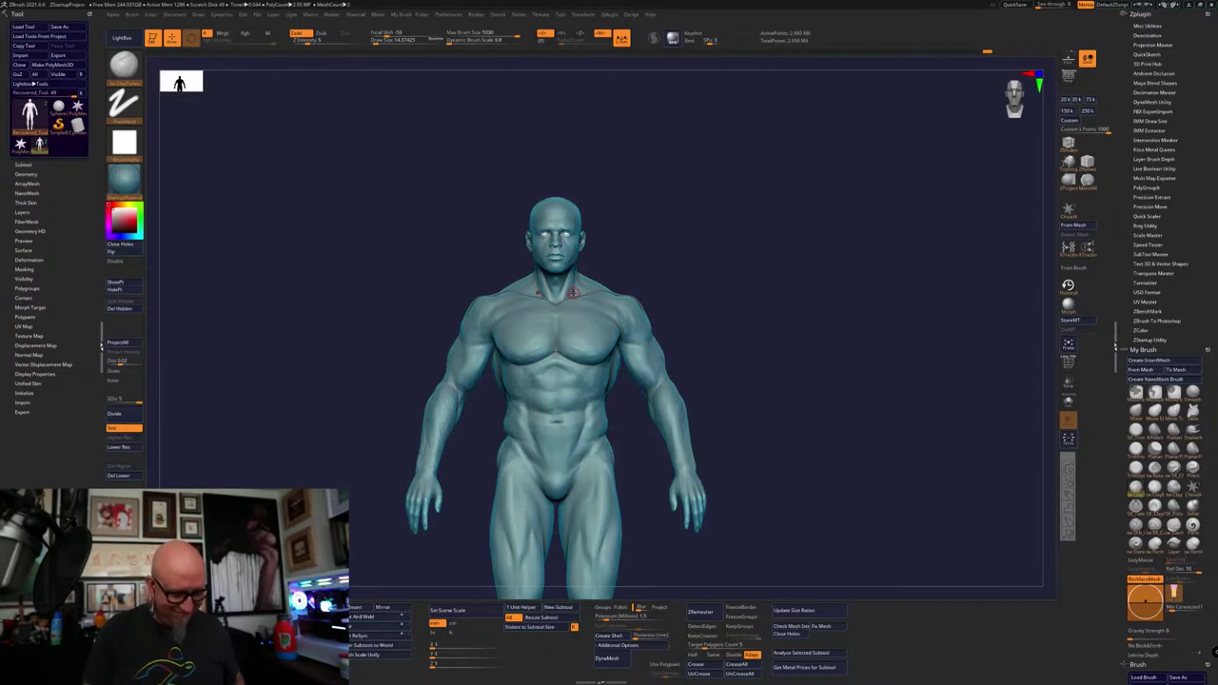
key(super)
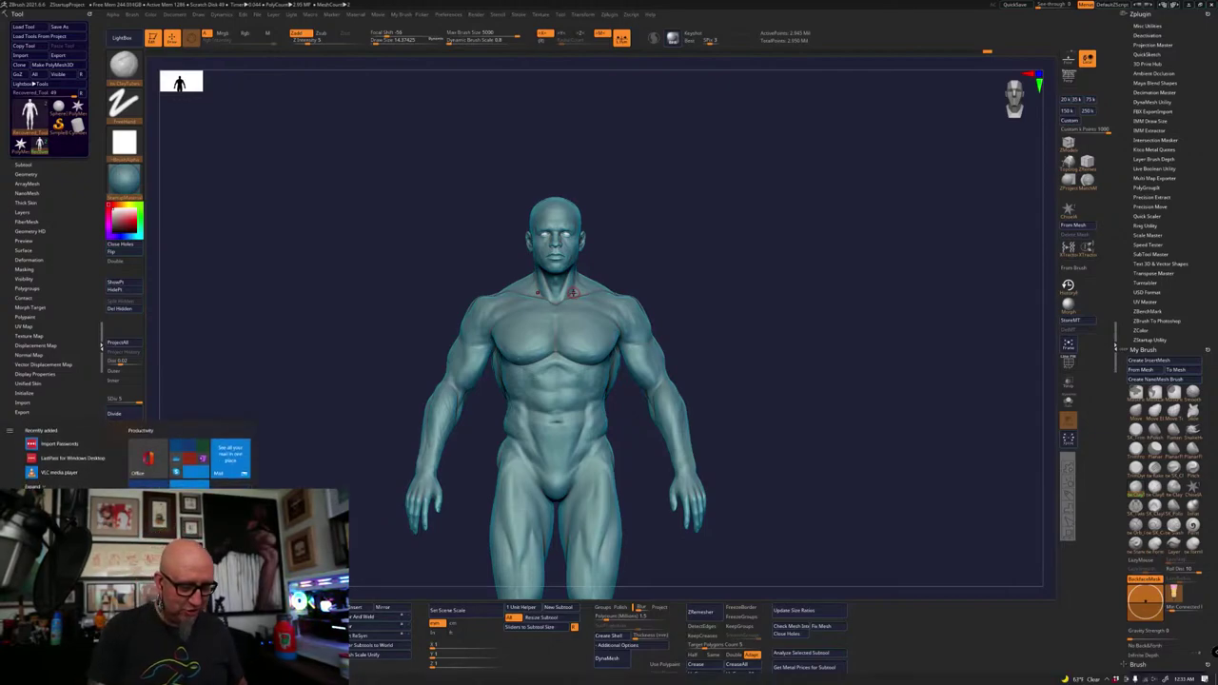
key(alt+Tab)
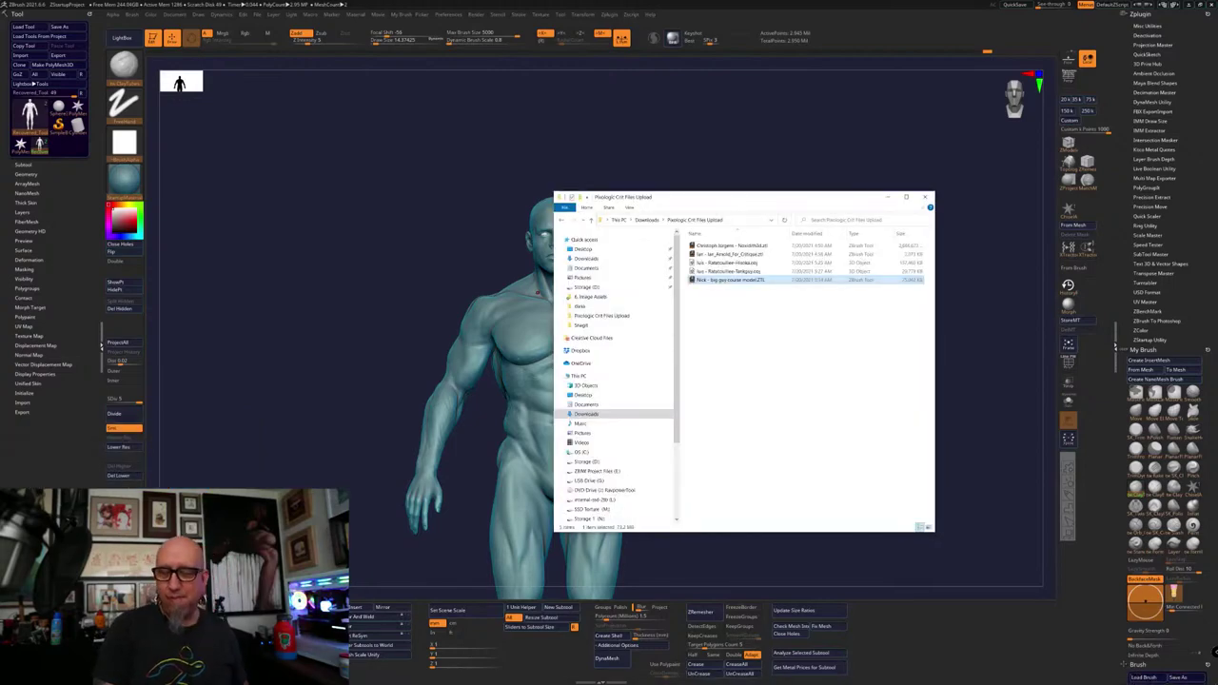
click(886, 197)
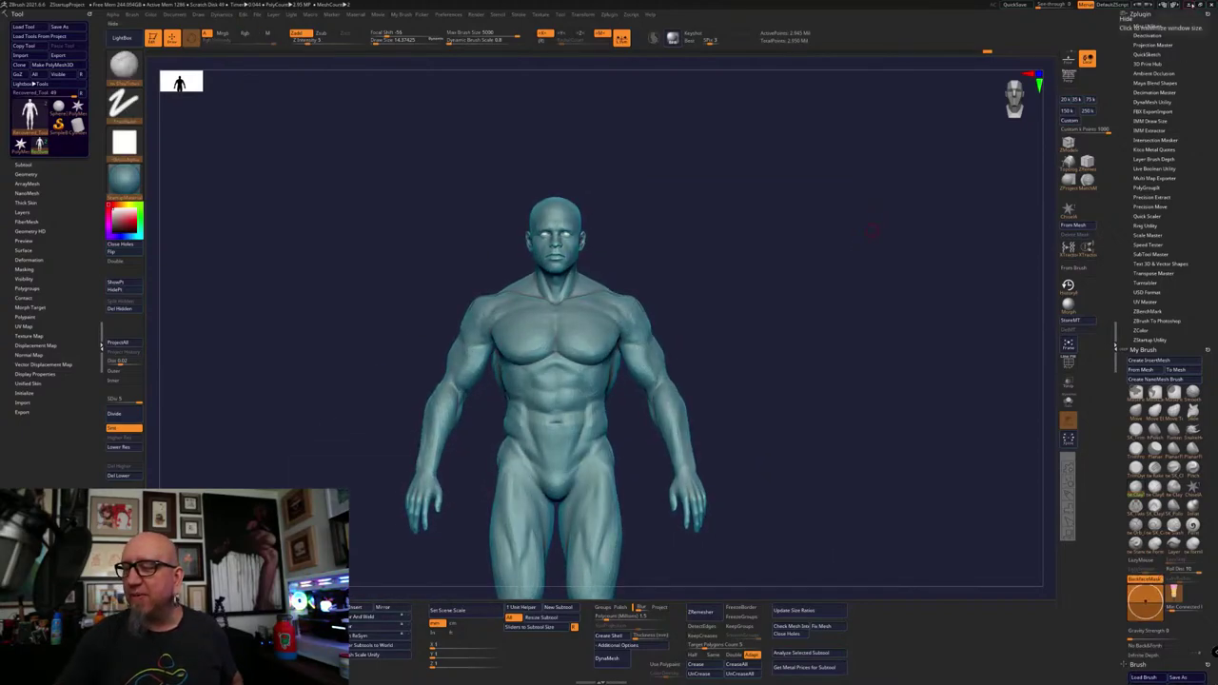
Switch to the browser and open the Arnold Schwarzenegger photo showing front, side and back views from the image results
click(1190, 6)
click(516, 93)
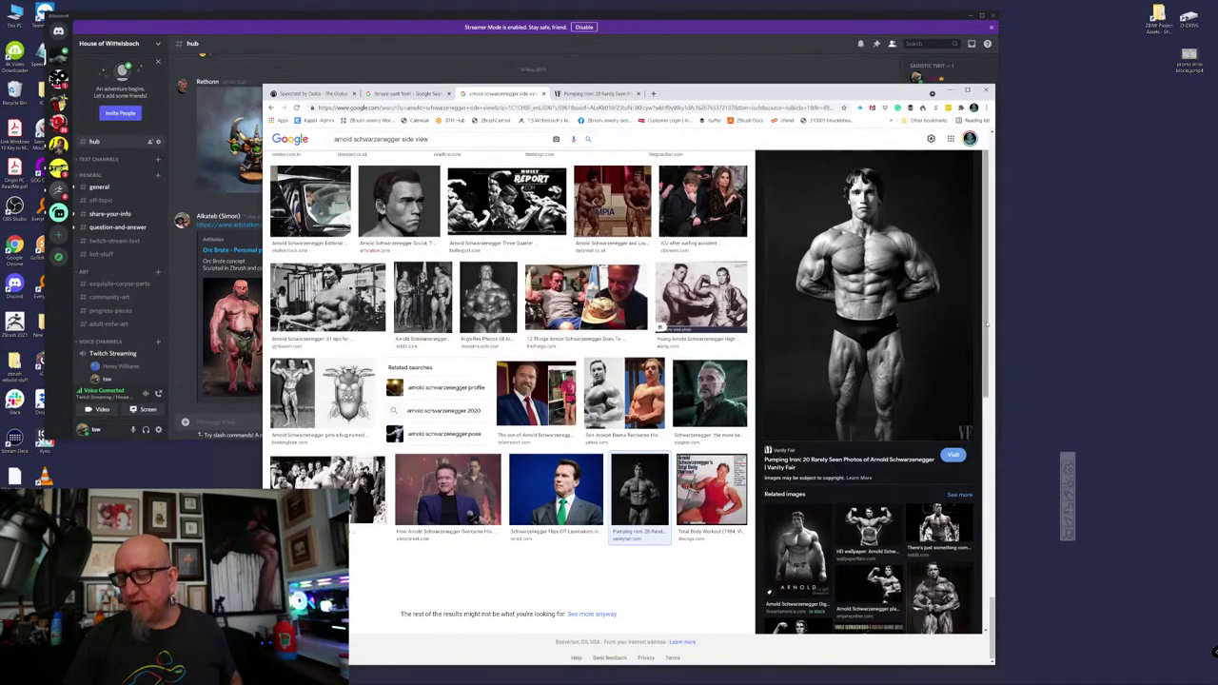
scroll(937, 304, down, 2)
scroll(937, 305, up, 2)
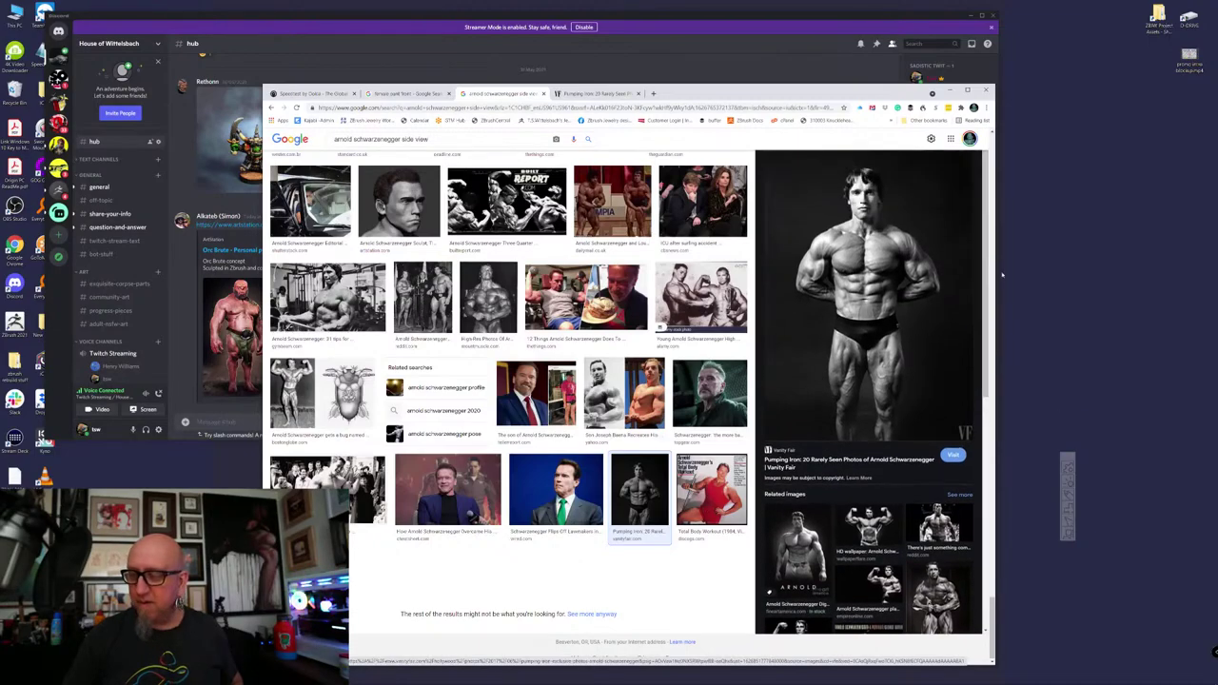
scroll(991, 523, down, 5)
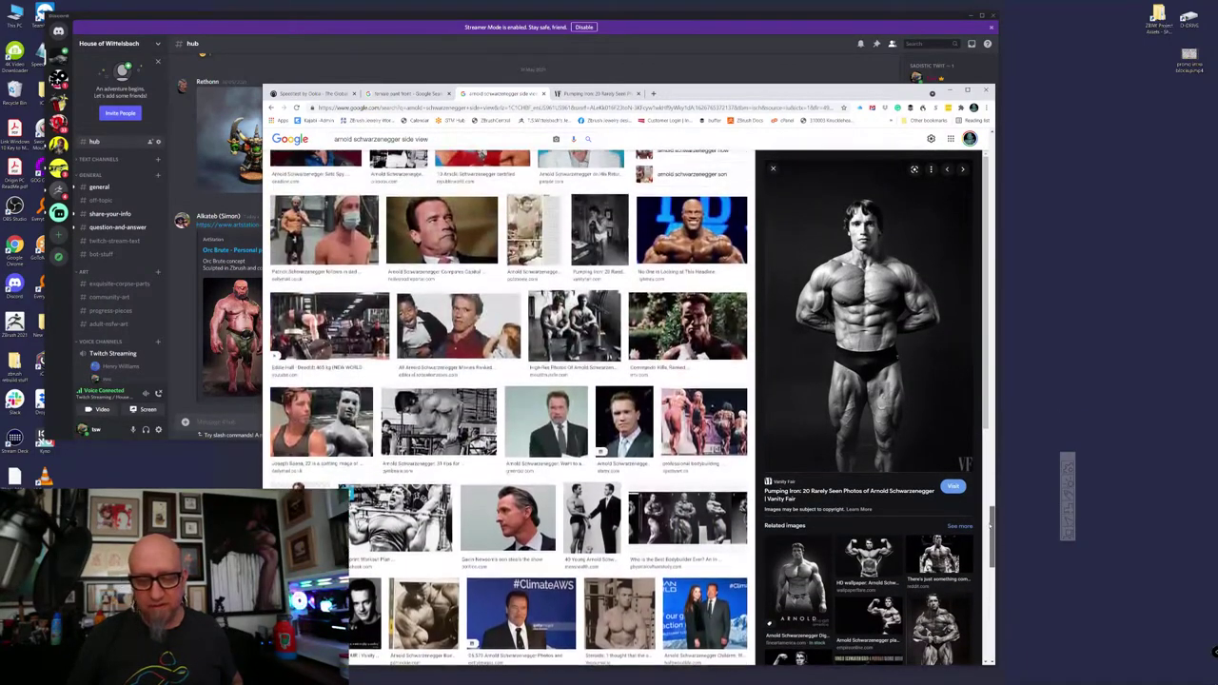
drag(990, 525, 987, 445)
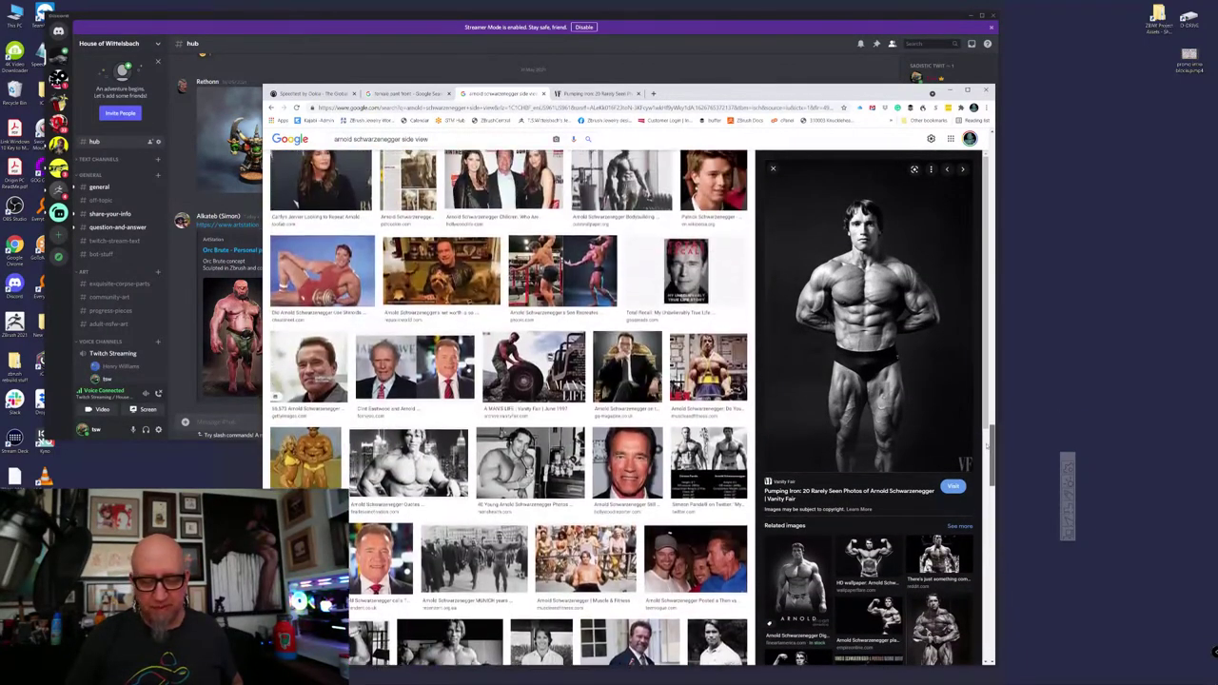
scroll(980, 342, up, 10)
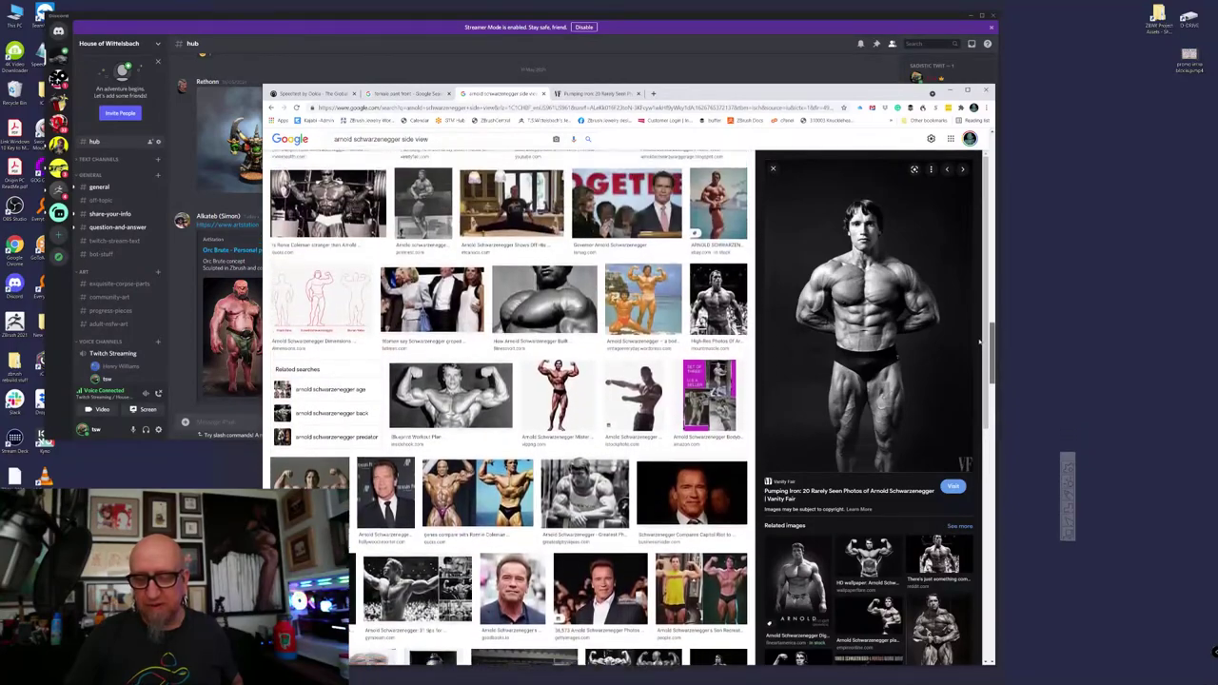
scroll(979, 343, up, 10)
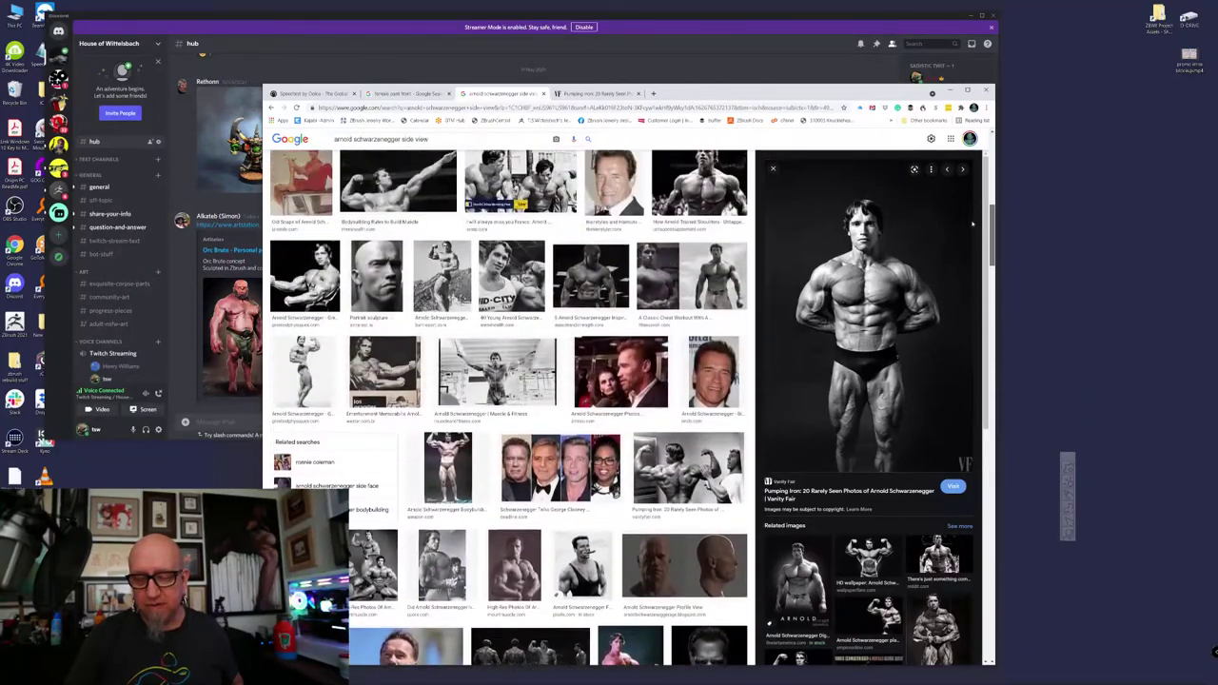
scroll(972, 225, up, 10)
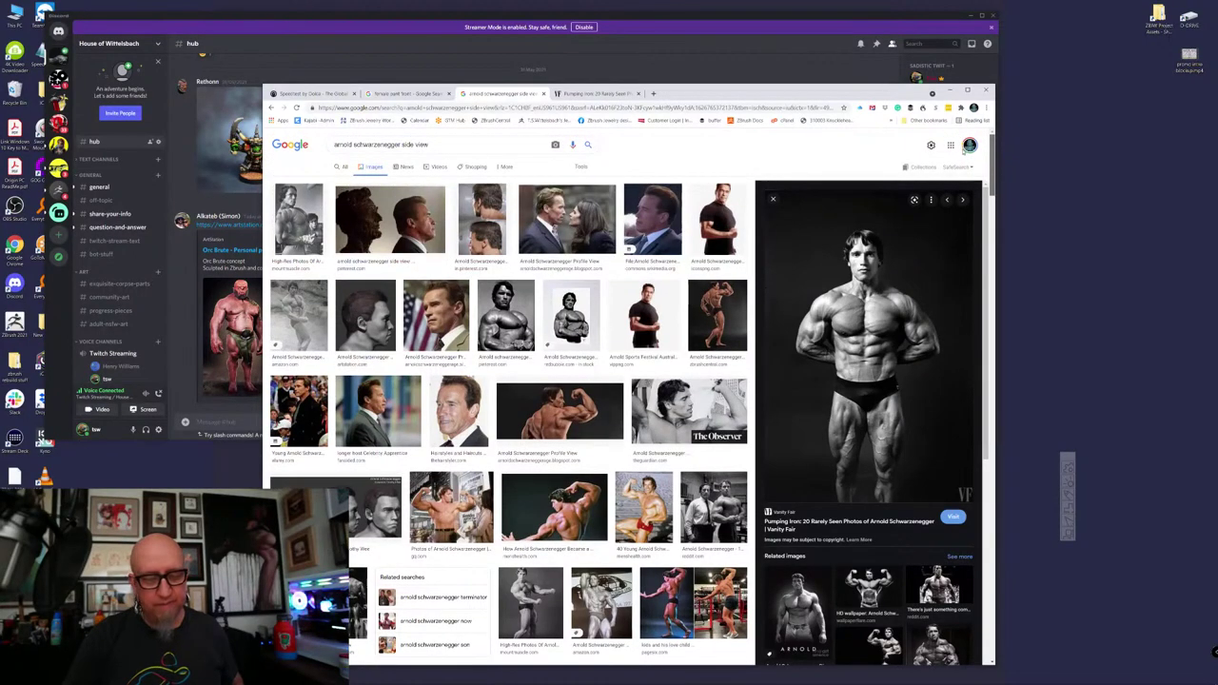
scroll(628, 399, down, 2)
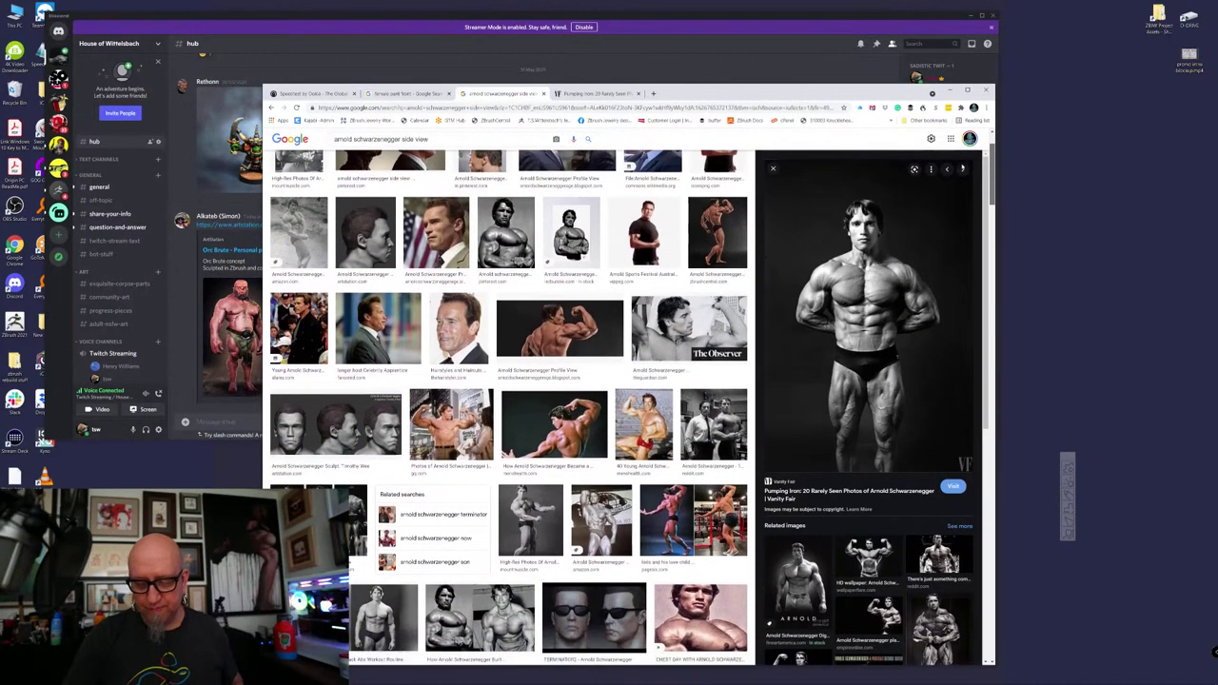
scroll(318, 443, down, 2)
click(318, 440)
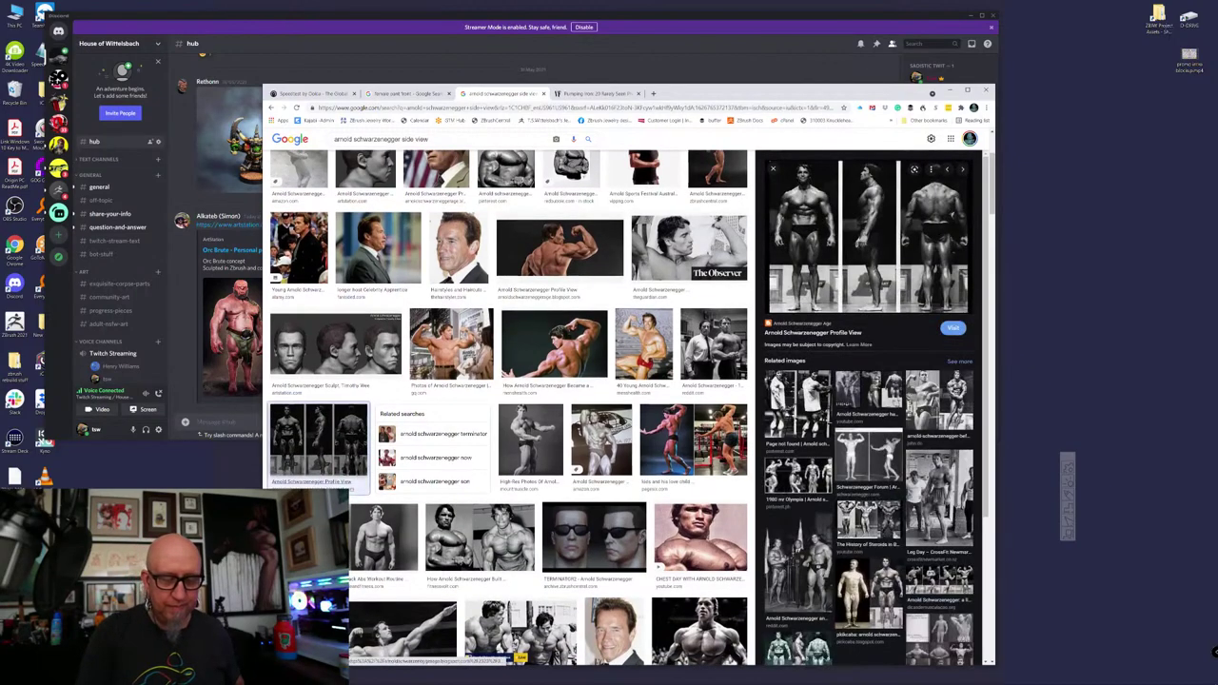
Draw temporary proportion marks down the front-view figure, clear them and open the related photo with two flexing poses
click(1069, 494)
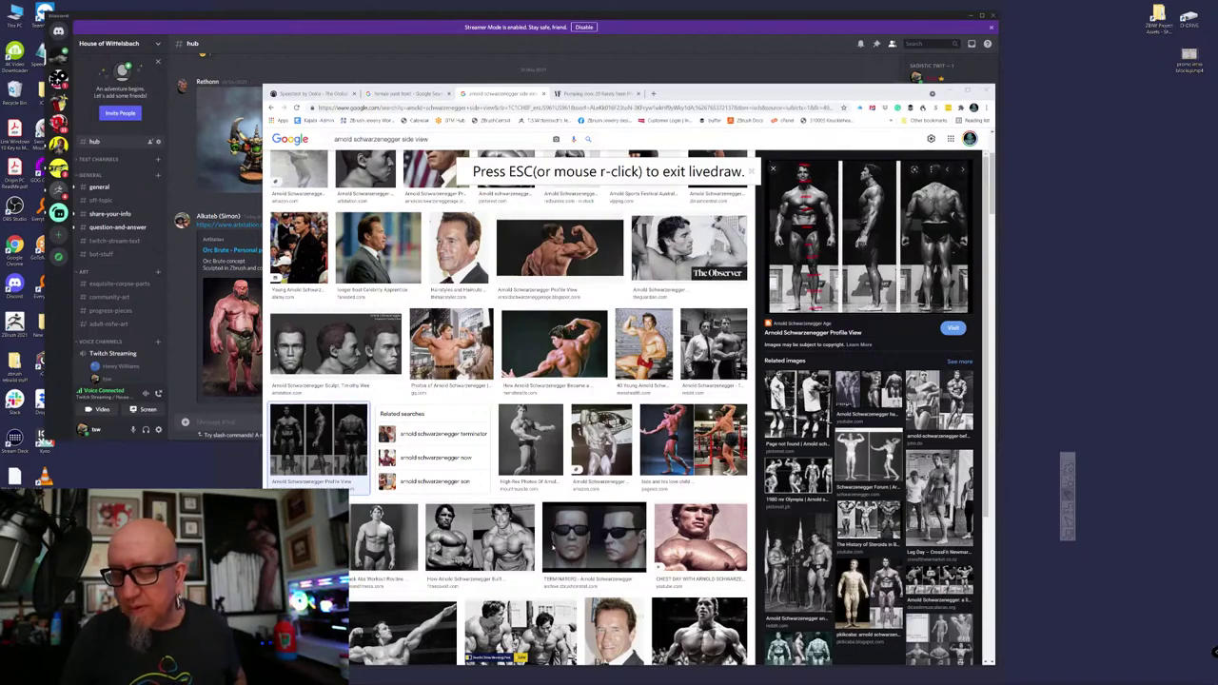
key(Escape)
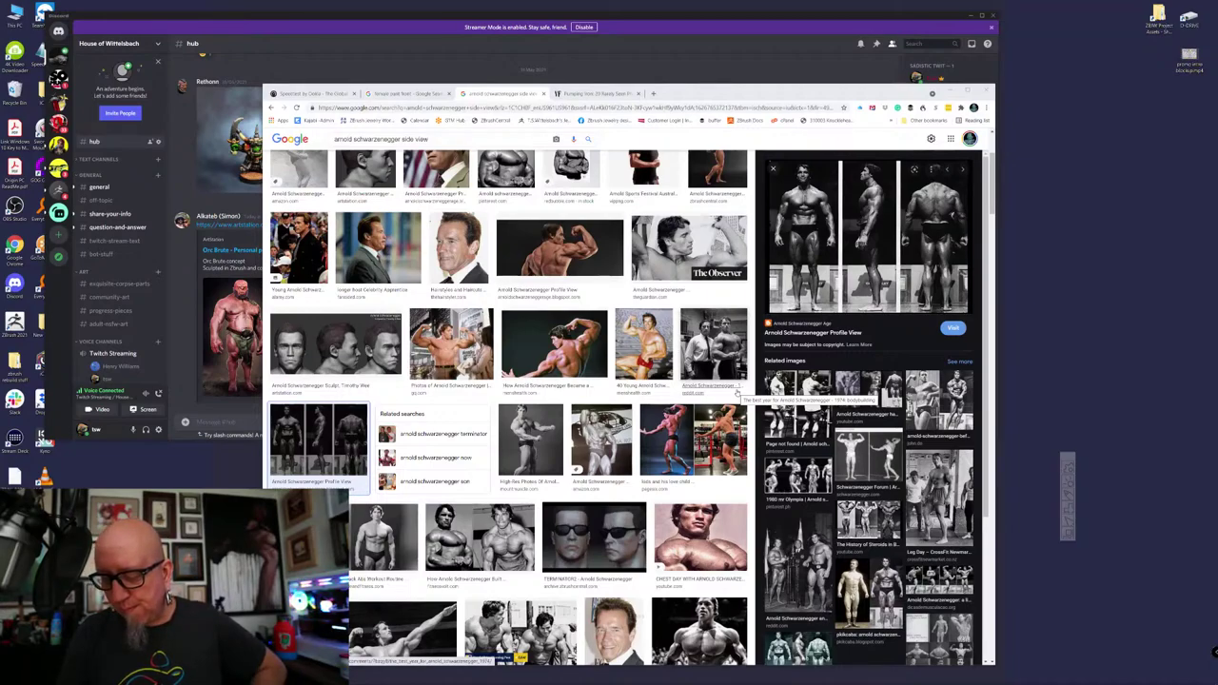
click(808, 502)
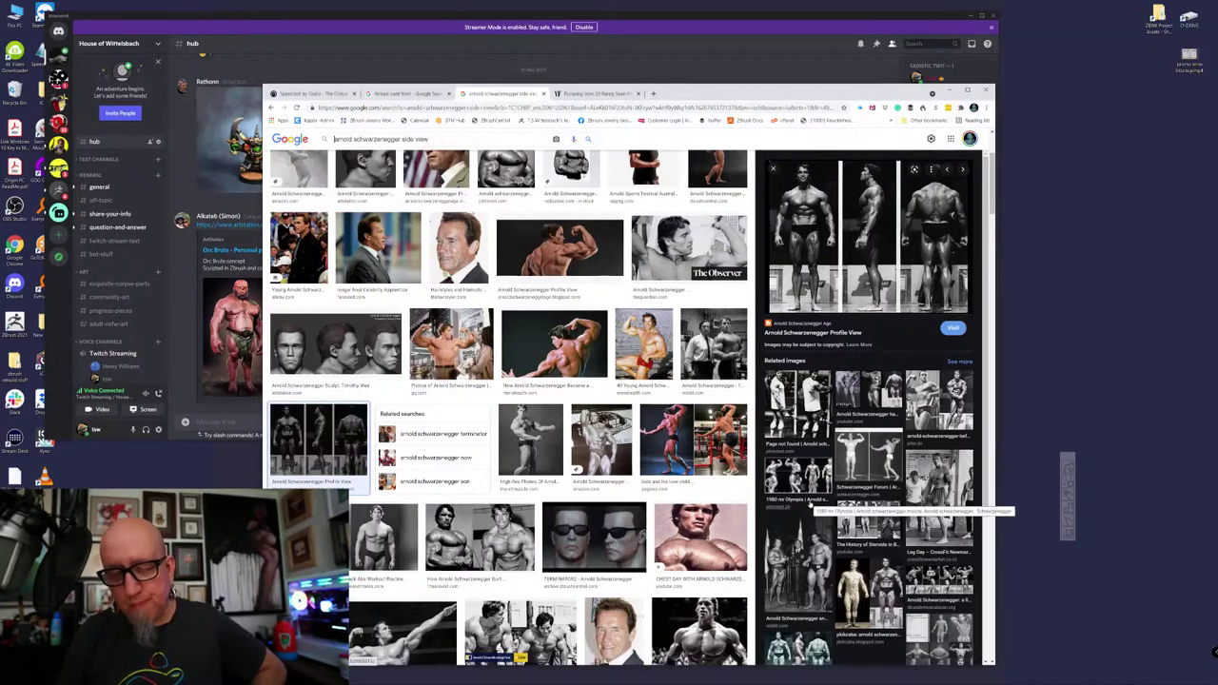
click(861, 465)
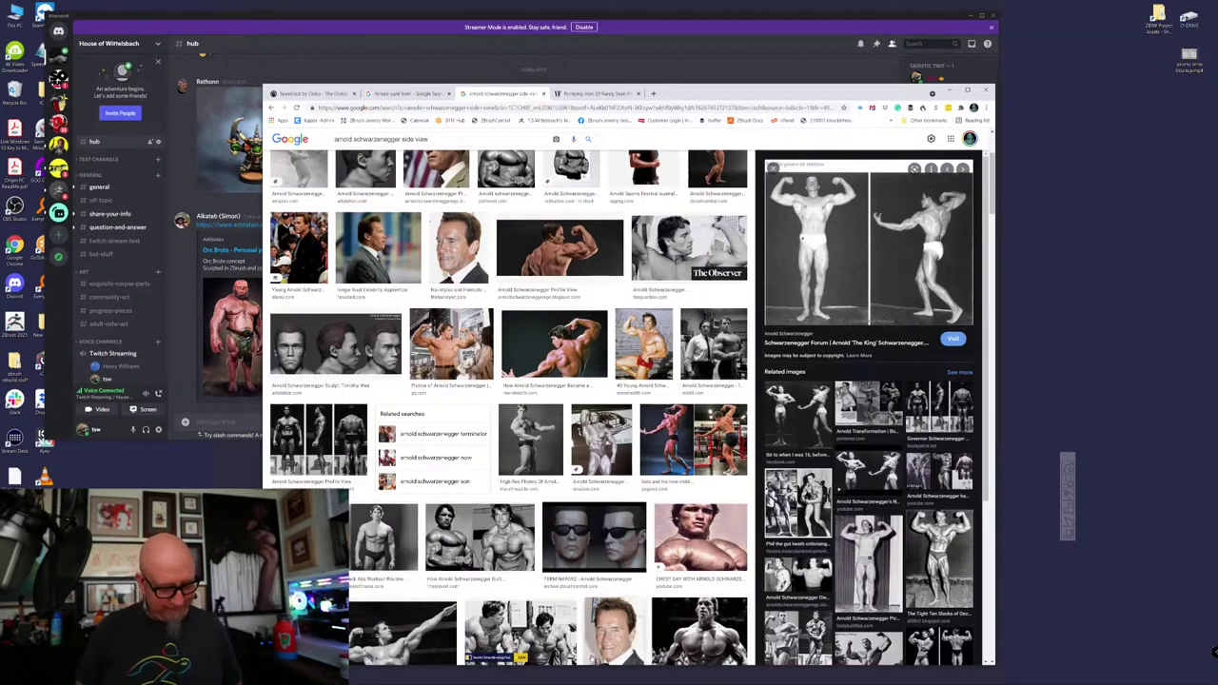
Reopen the front, side and back photo, draw temporary outlines around it and the front figure's head, and clear them
key(super)
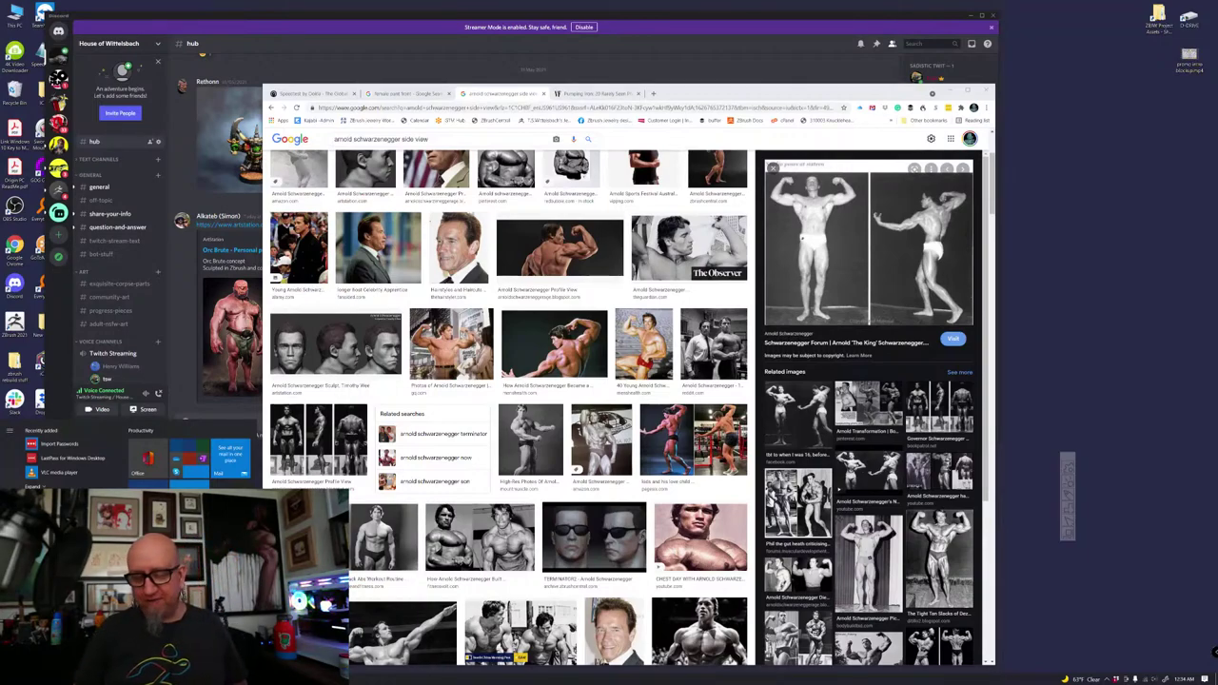
click(326, 439)
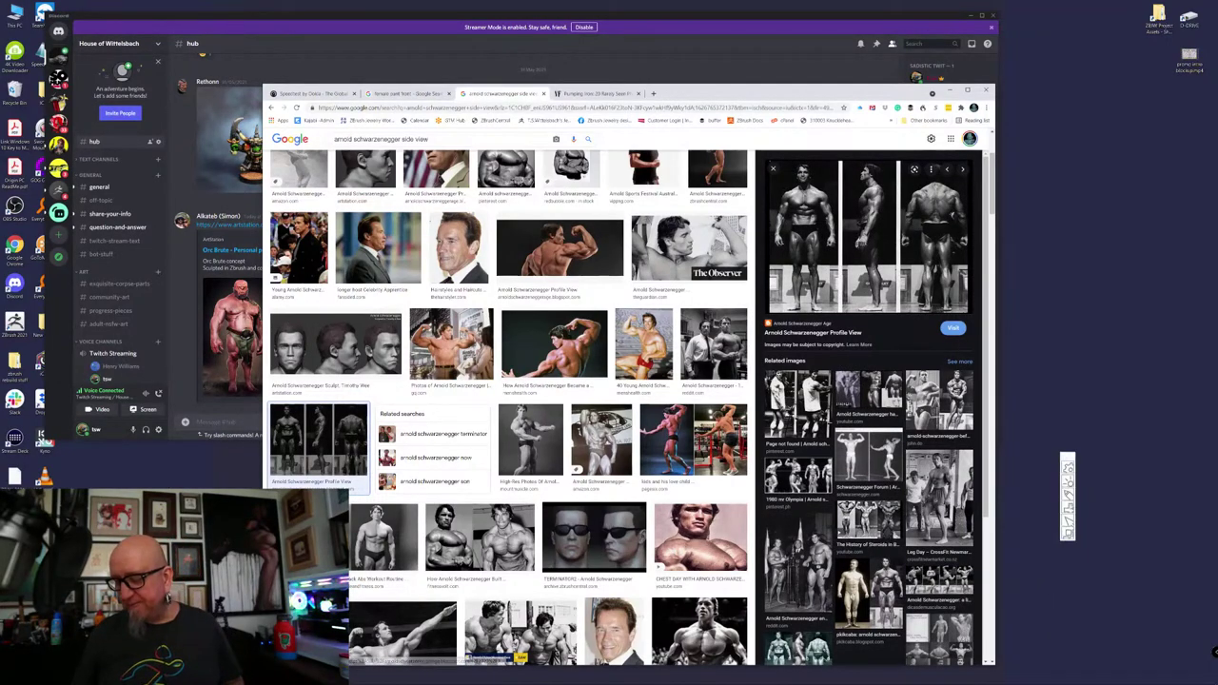
click(1068, 499)
mouse_move(764, 183)
mouse_down()
mouse_move(764, 293)
mouse_move(946, 320)
mouse_move(957, 173)
mouse_move(764, 160)
mouse_up()
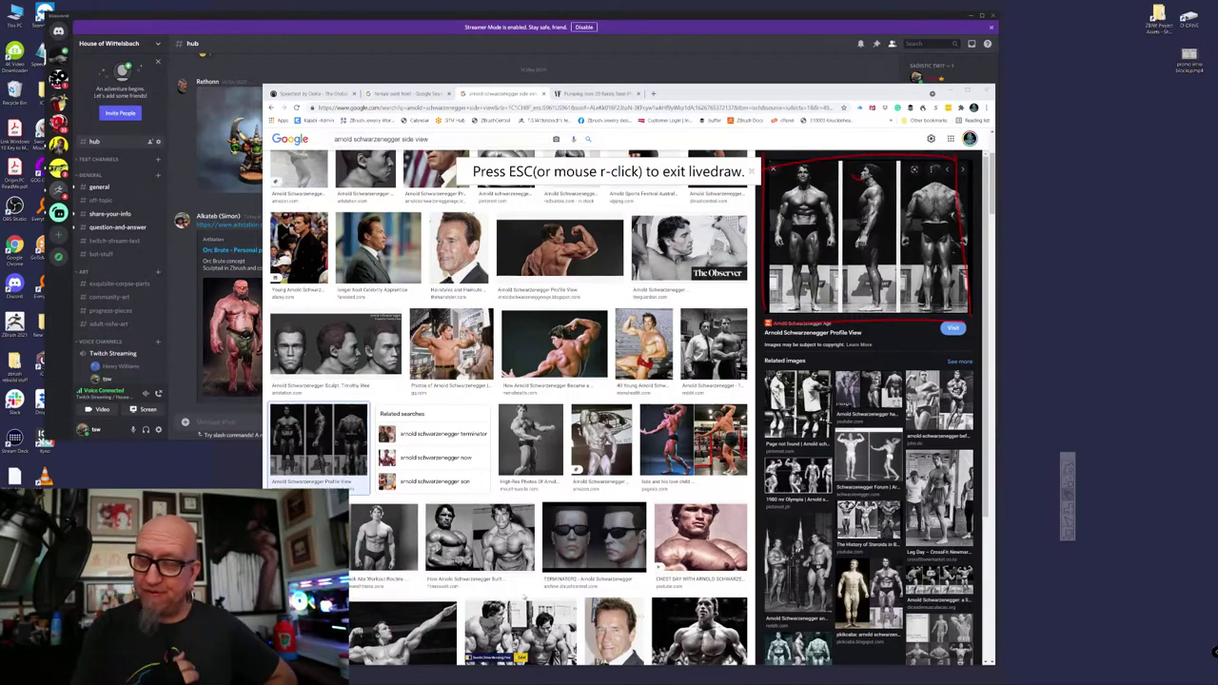
drag(806, 158, 788, 162)
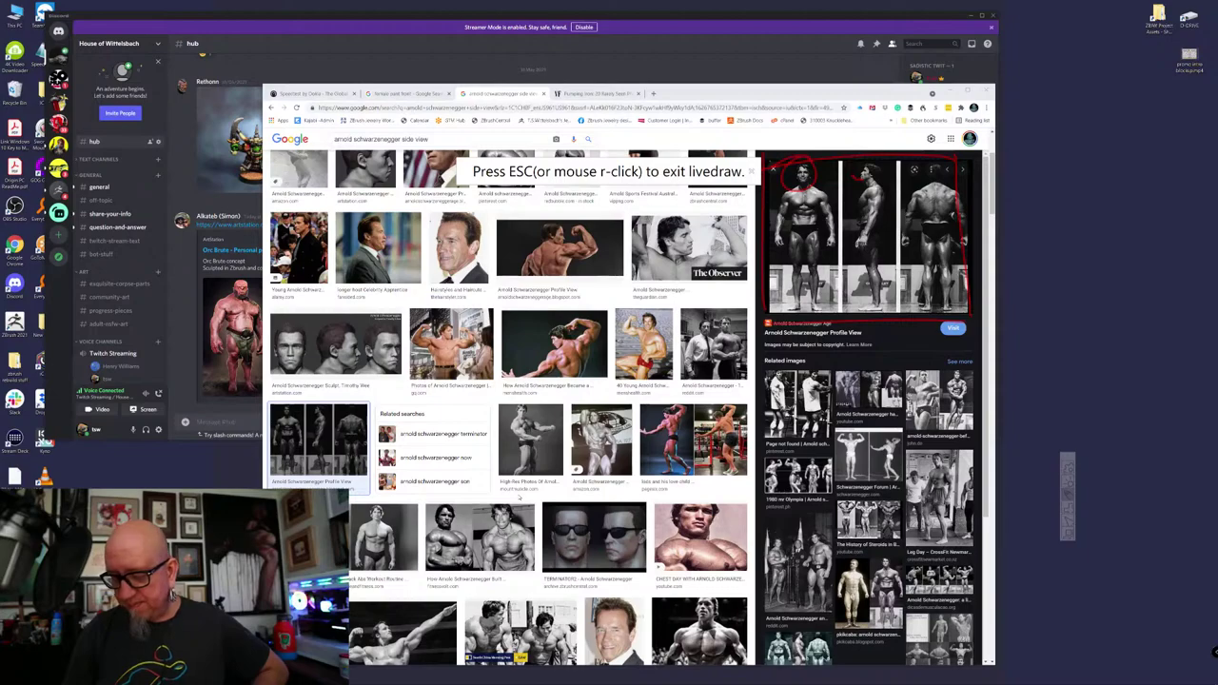
mouse_move(942, 139)
mouse_down()
mouse_move(737, 238)
mouse_move(827, 143)
mouse_up()
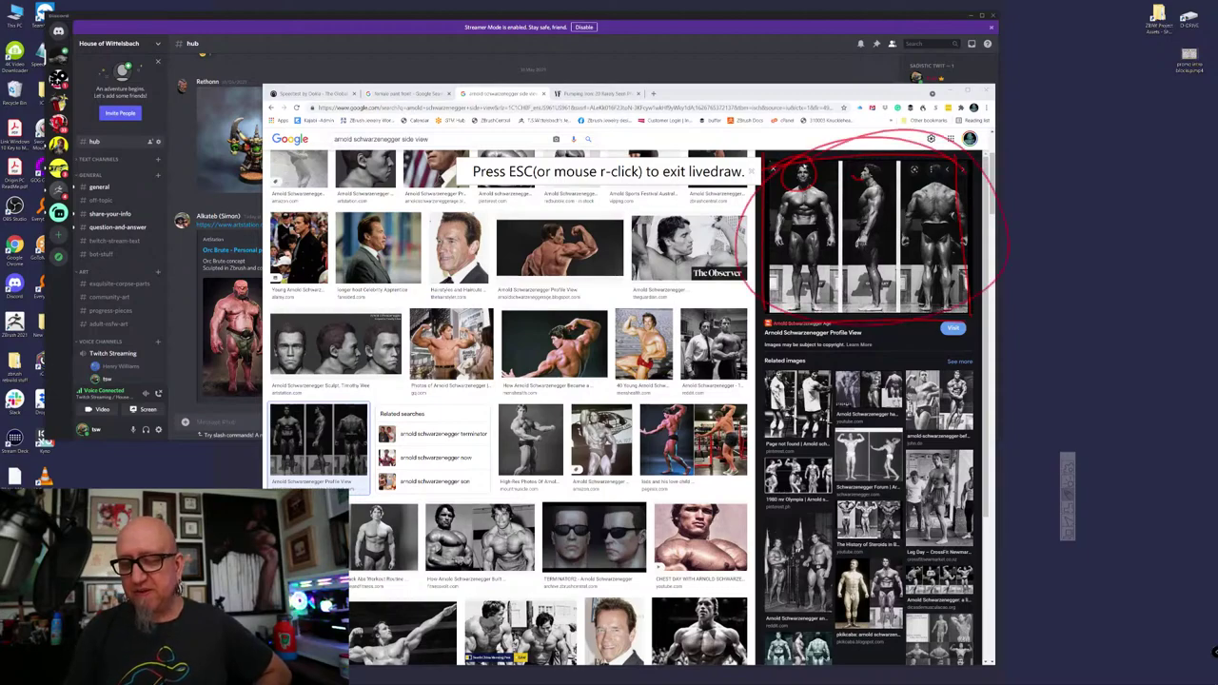
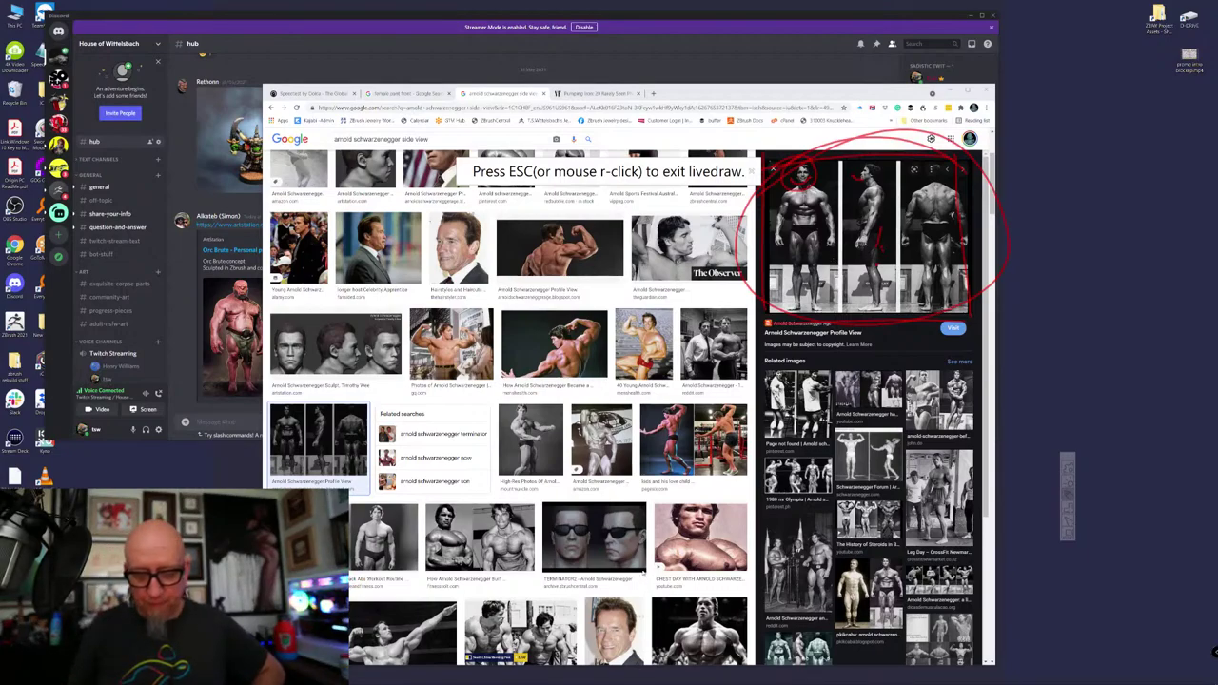
key(Escape)
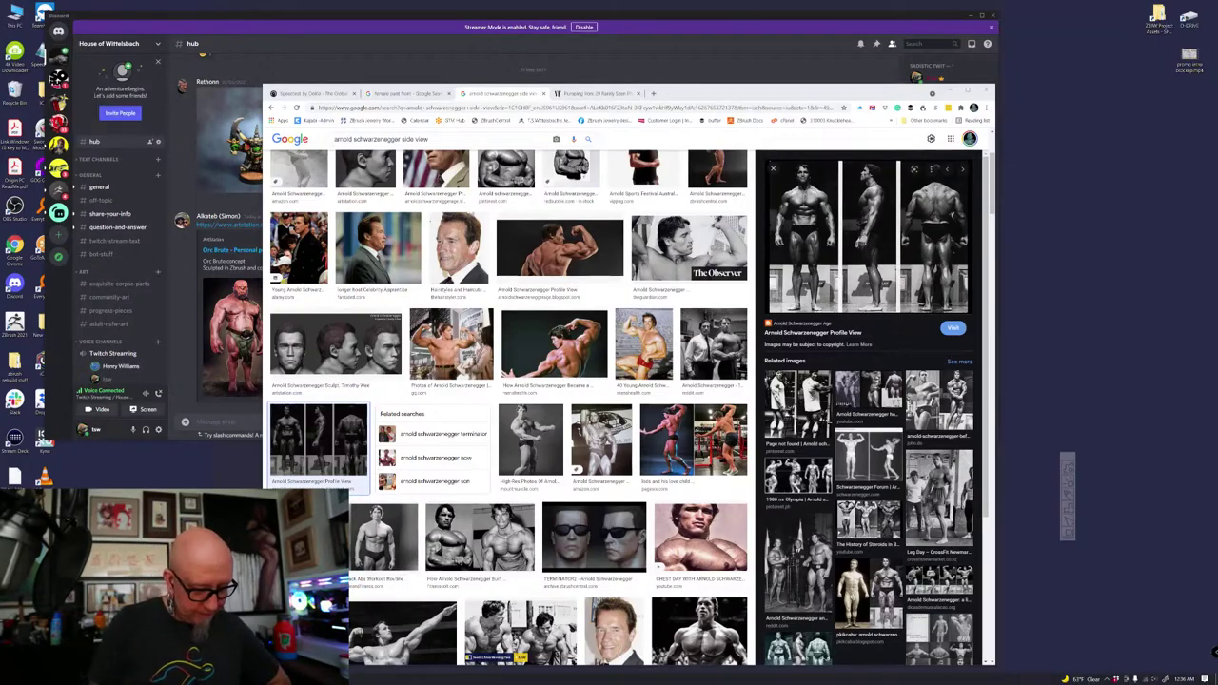
Switch to Dropbox, refresh the Pixologic Crit Files Upload folder, download its three ZTL models together and open the zip in File Explorer
key(alt+Tab)
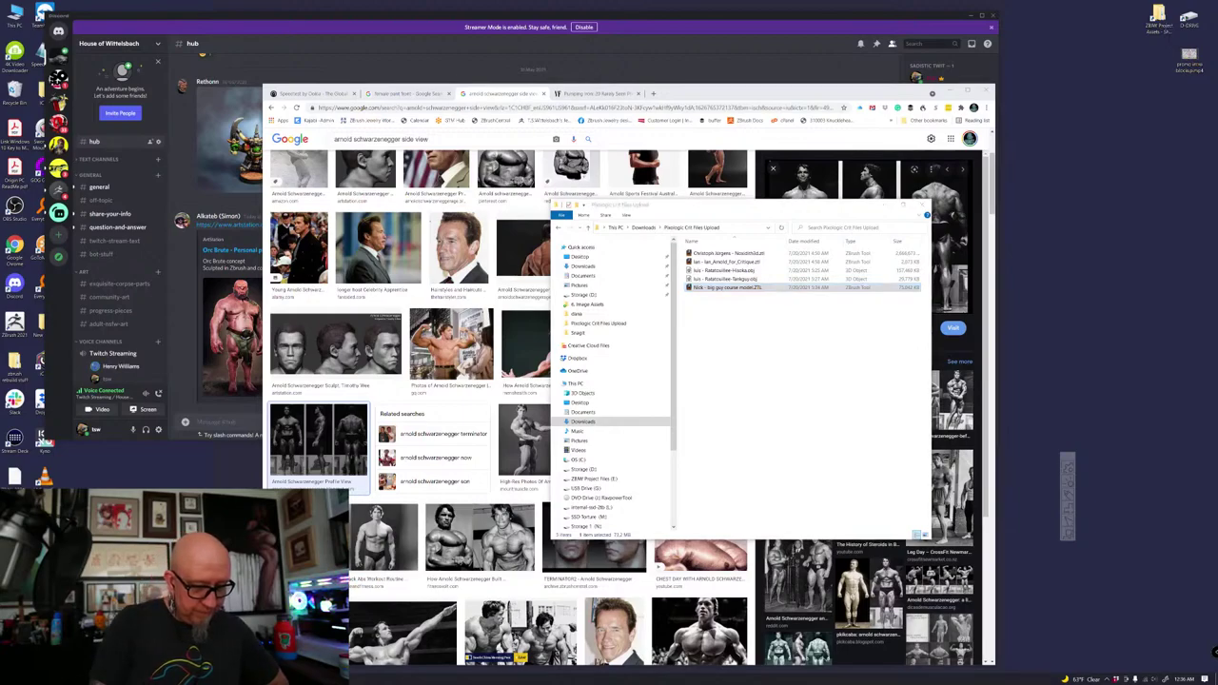
key(alt+Tab)
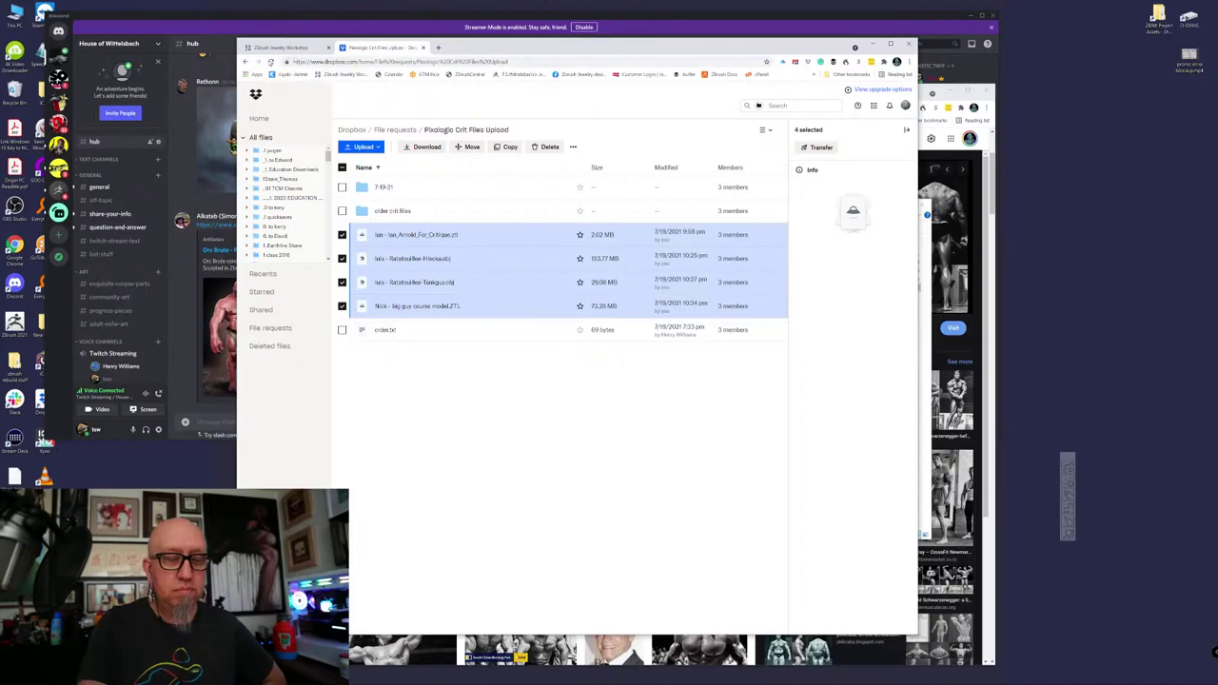
click(270, 61)
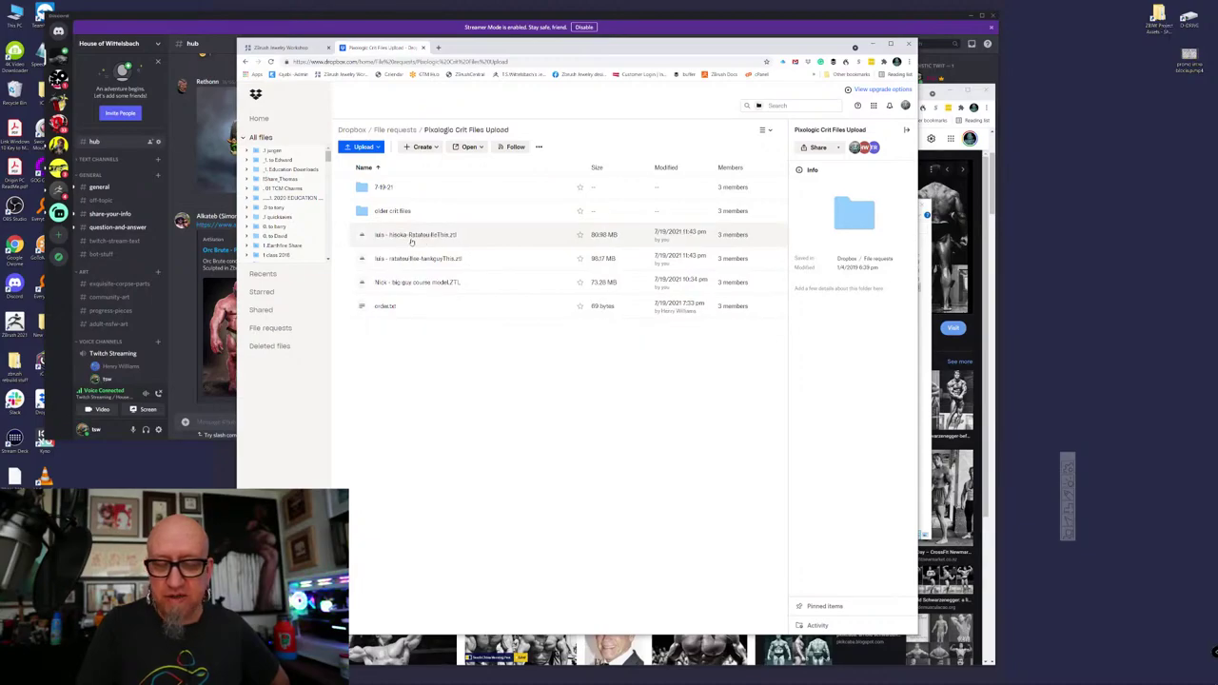
click(342, 234)
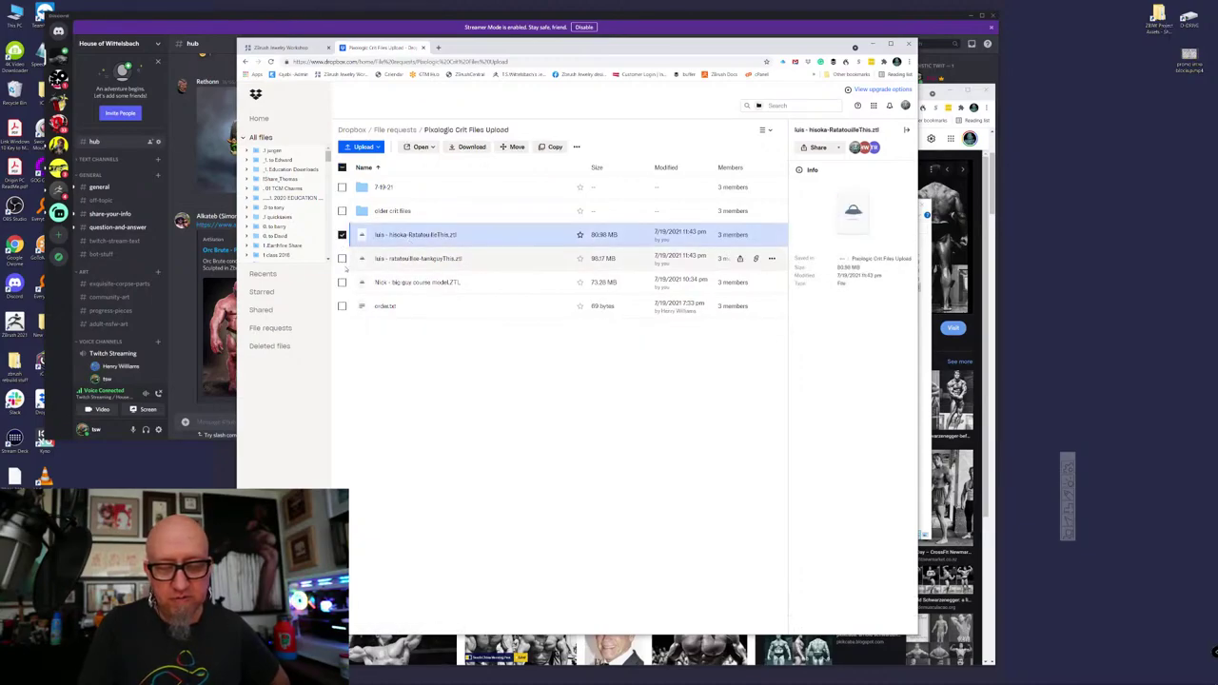
click(342, 257)
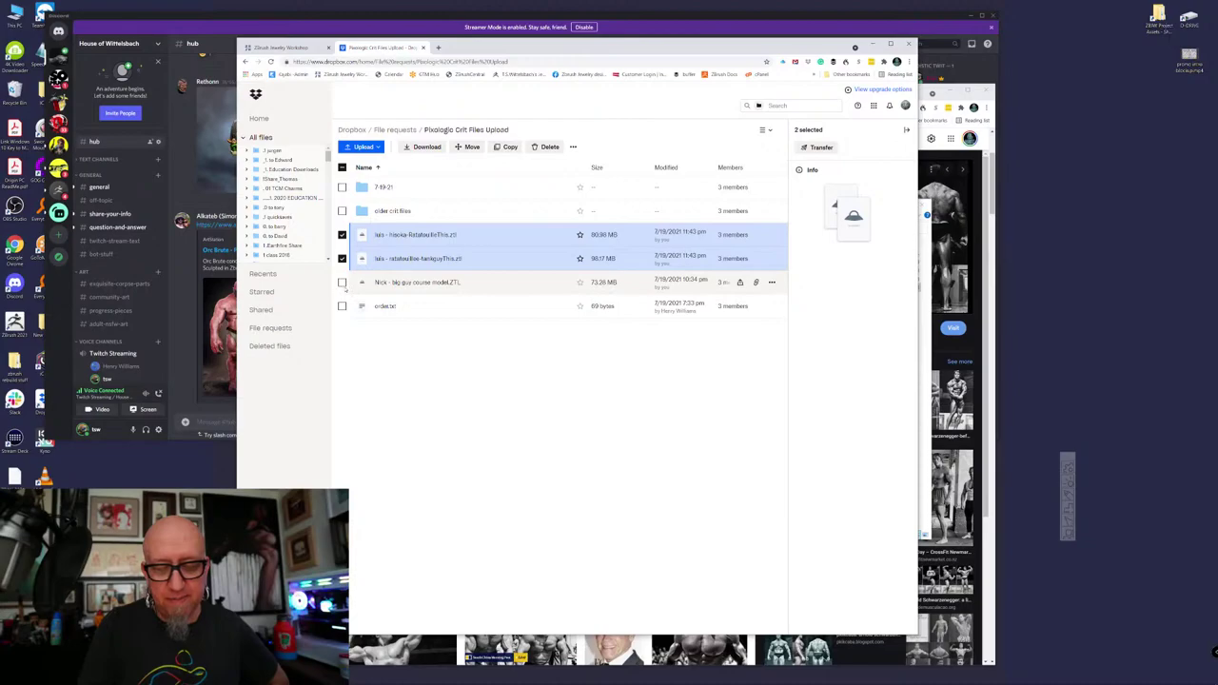
click(342, 281)
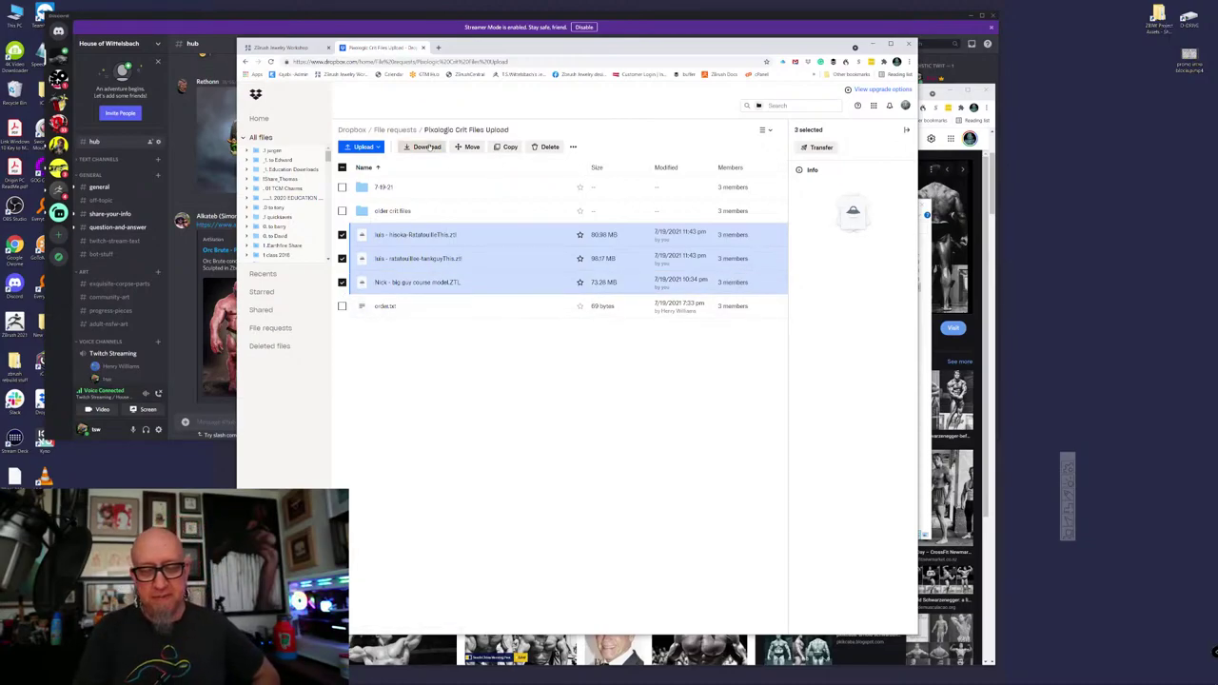
click(429, 147)
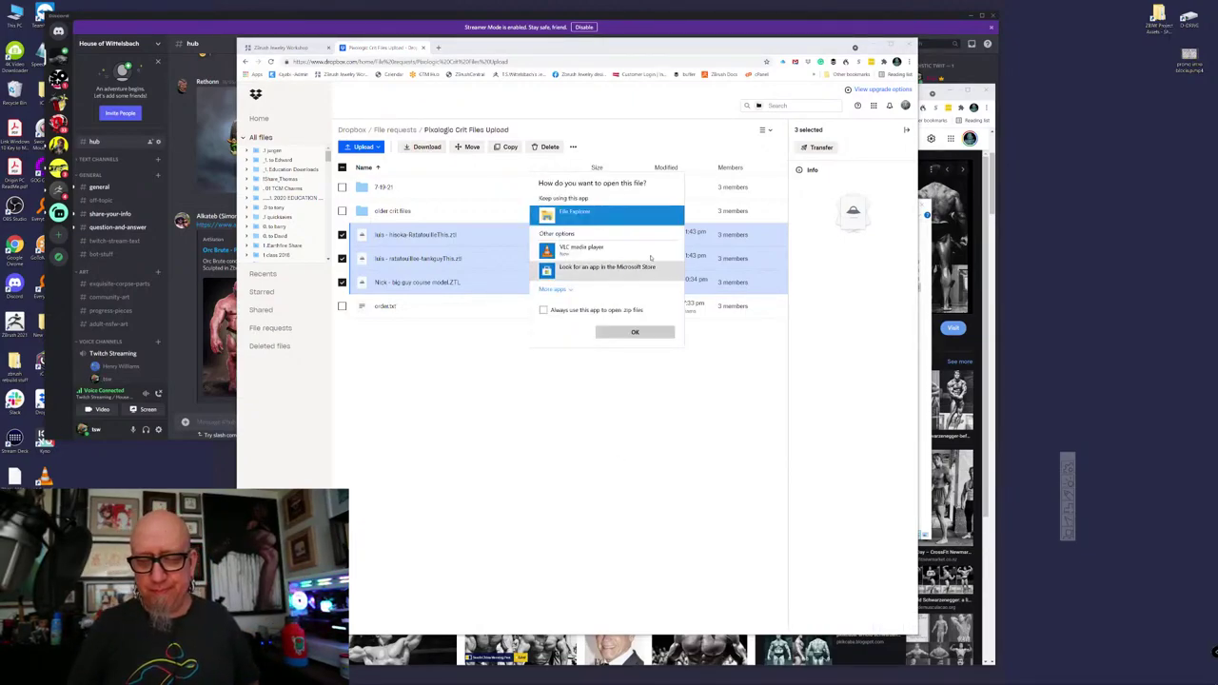
click(650, 332)
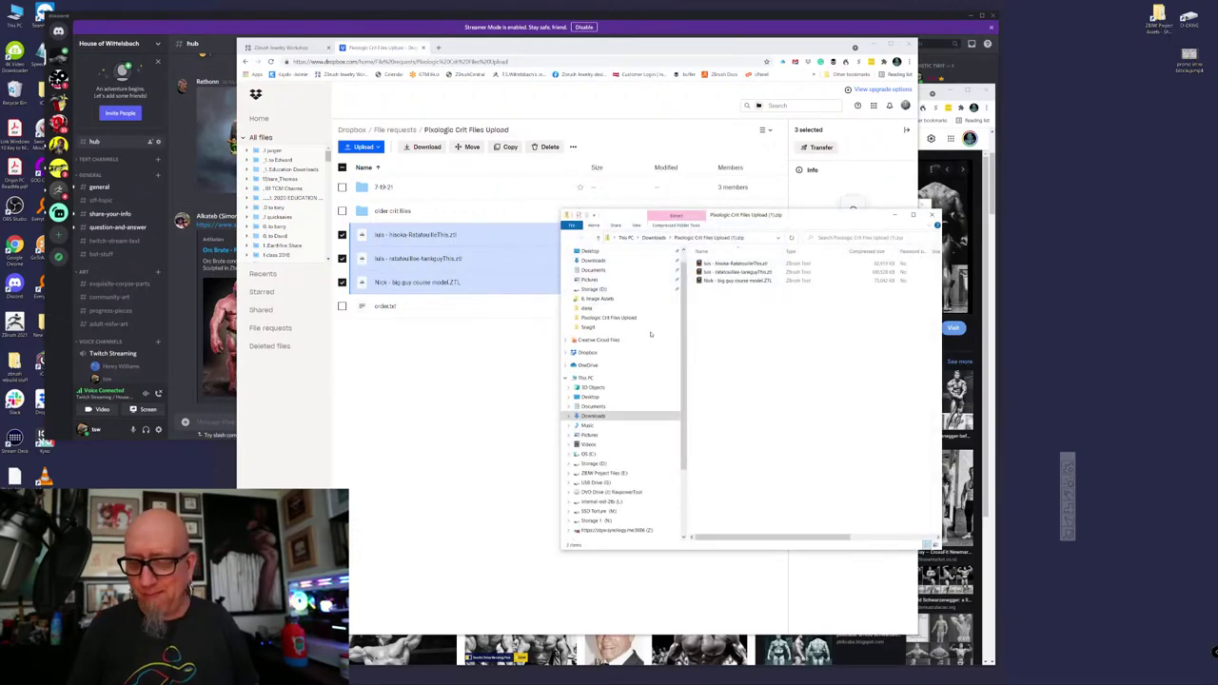
Load the Hisoka model and the tankguy model from the downloaded zip into ZBrush
double_click(757, 264)
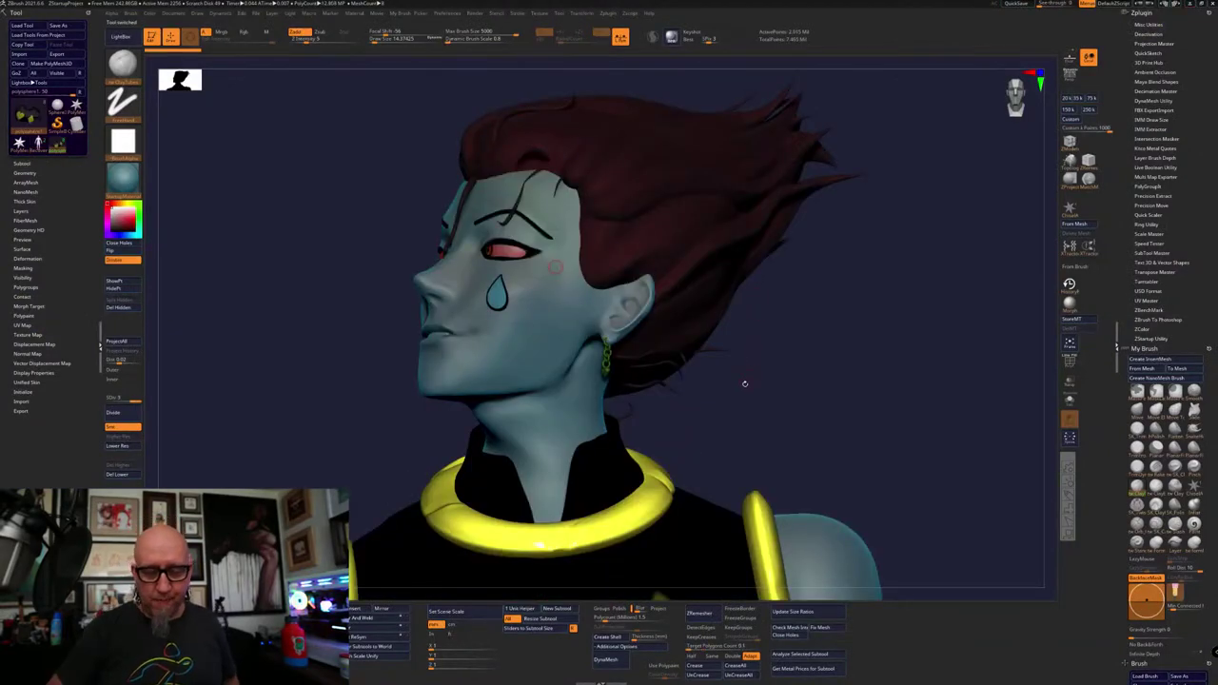
key(super)
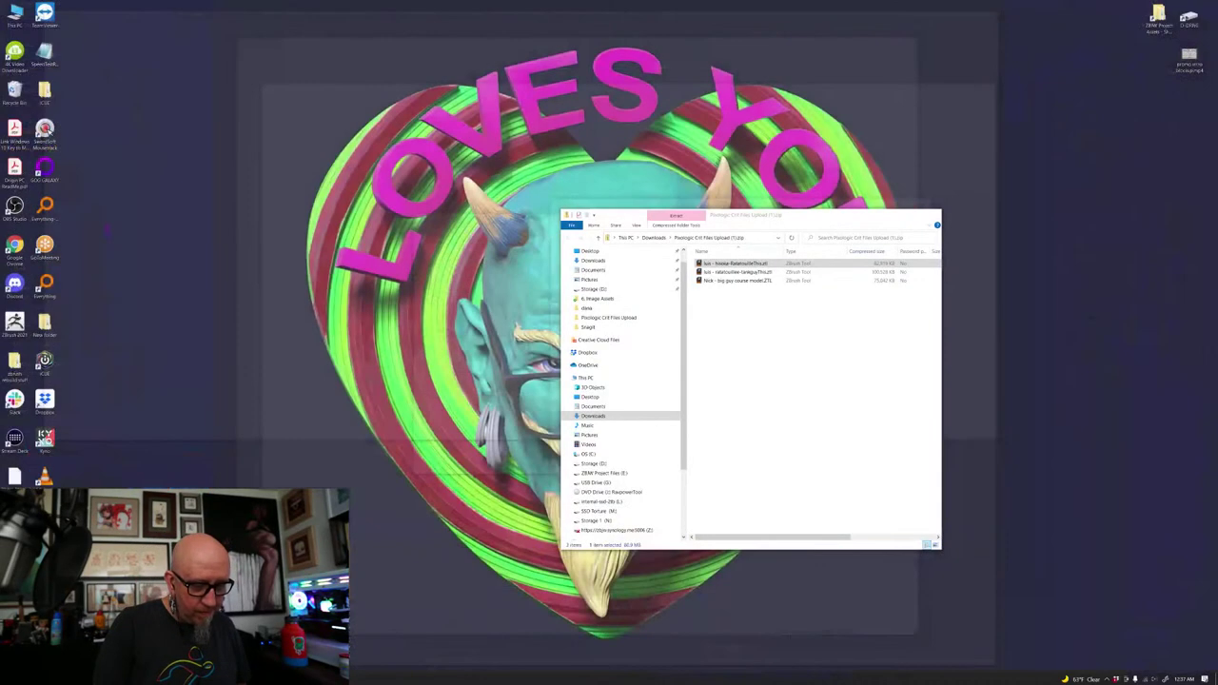
click(218, 628)
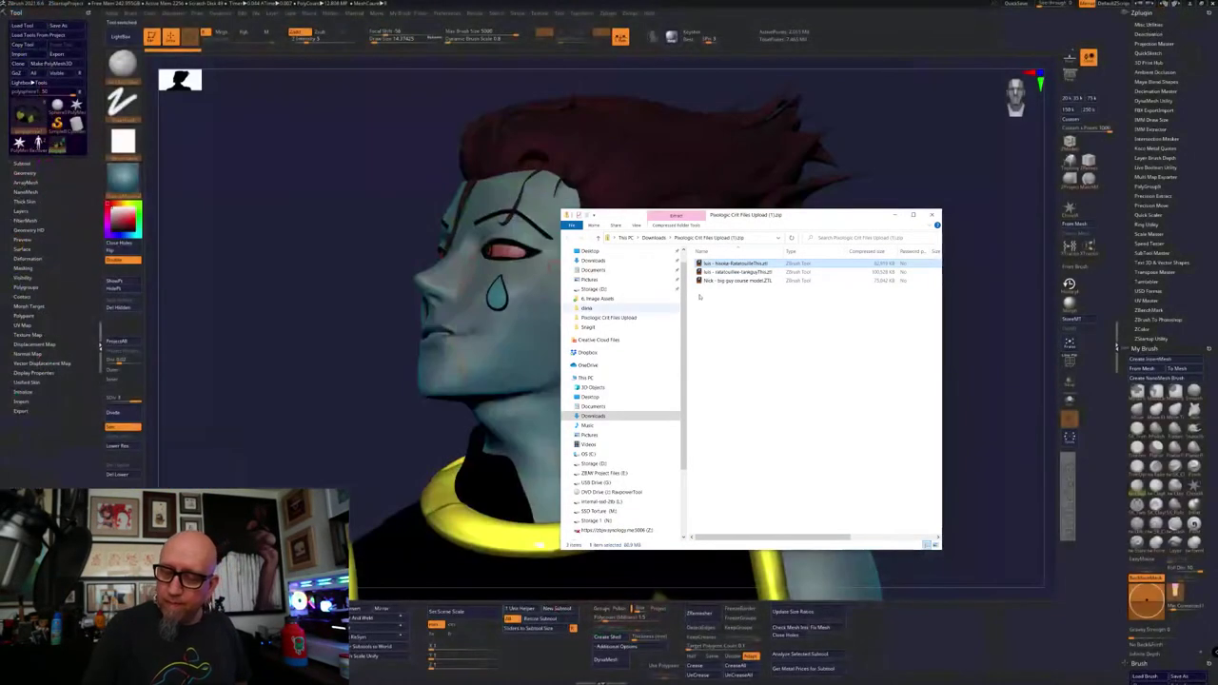
double_click(742, 273)
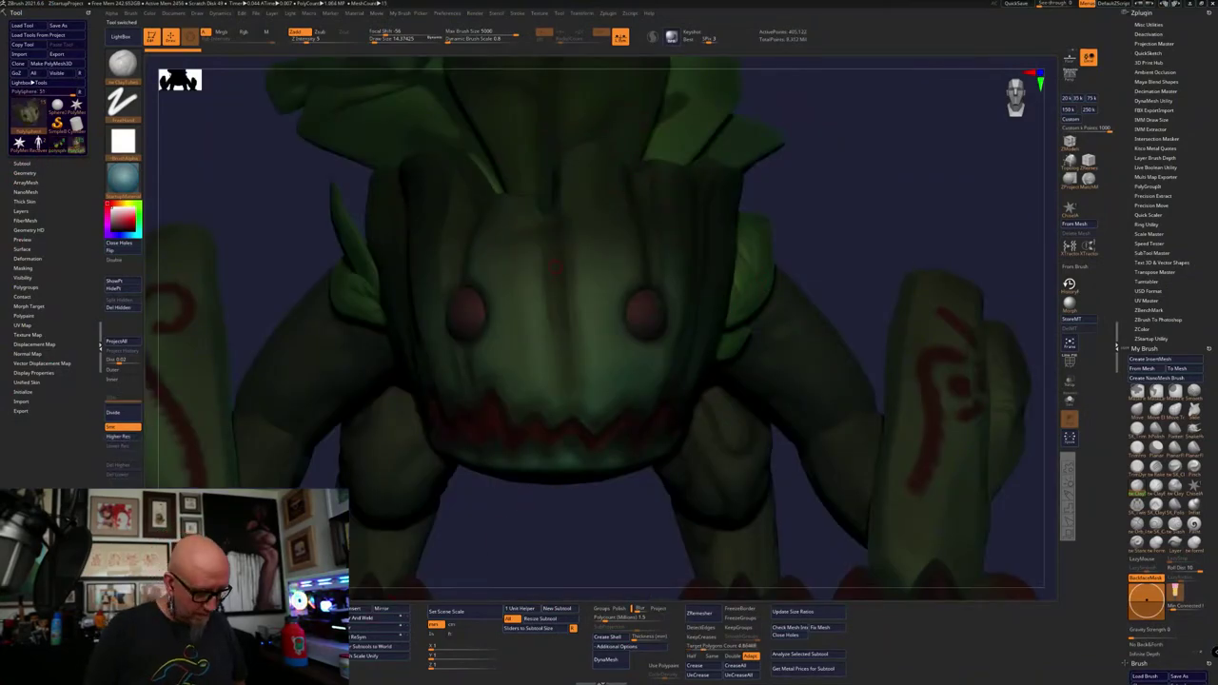
Return to the downloaded zip and load the big guy course model into ZBrush
key(super)
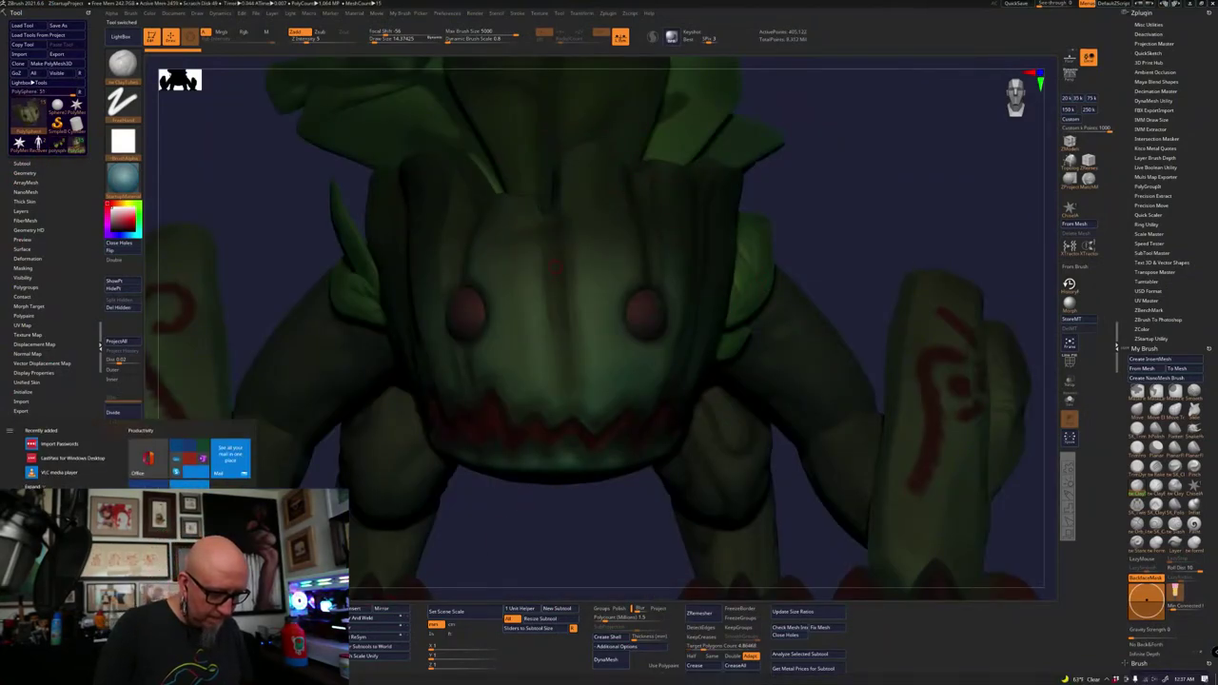
key(alt+Tab)
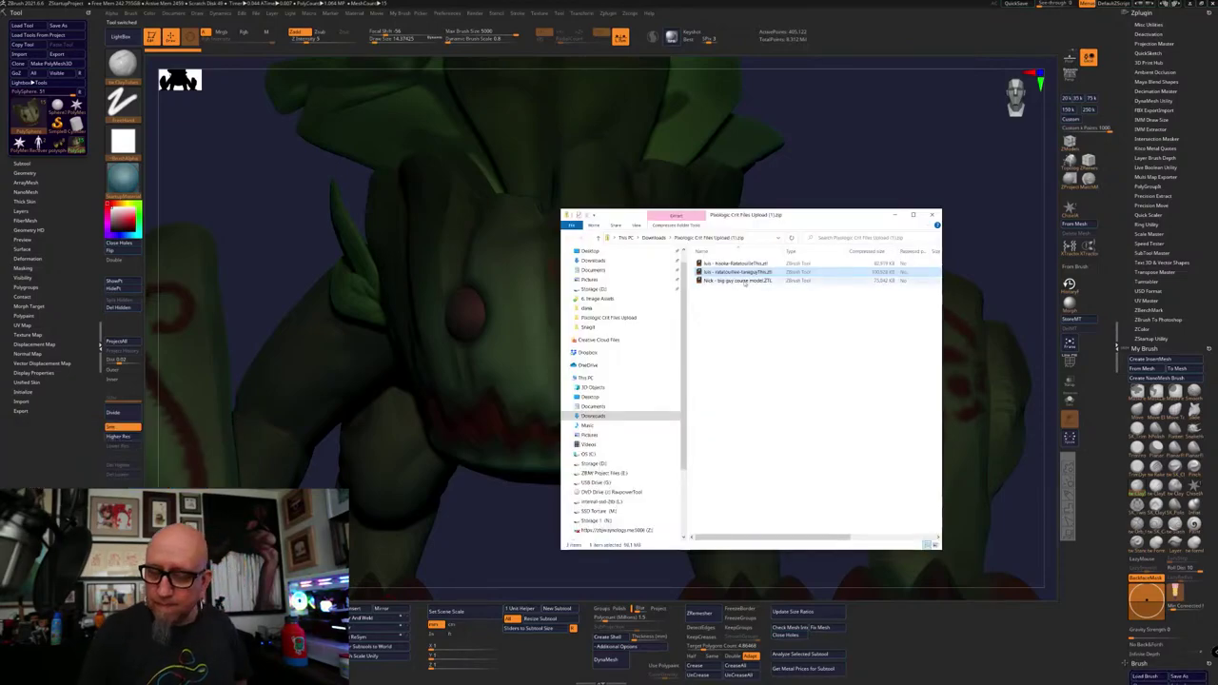
click(745, 283)
double_click(746, 284)
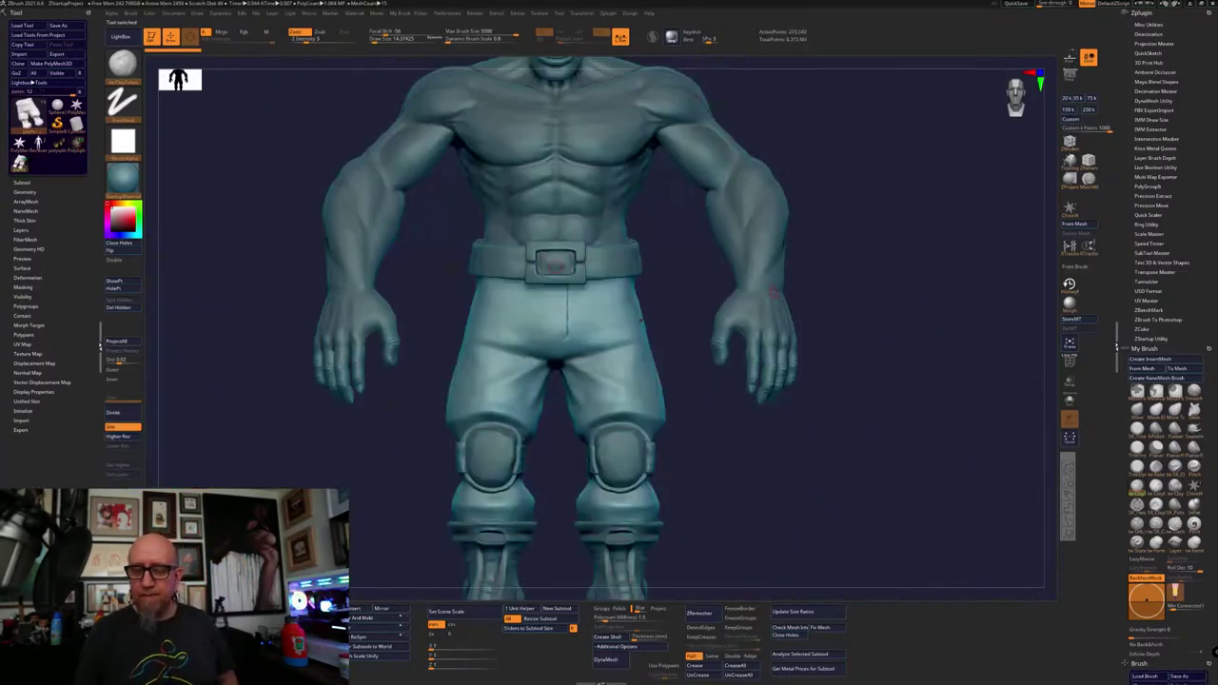
Turn off polypaint display on all subtools of the Hisoka bust and the green plant creature
alt+drag(909, 280, 815, 363)
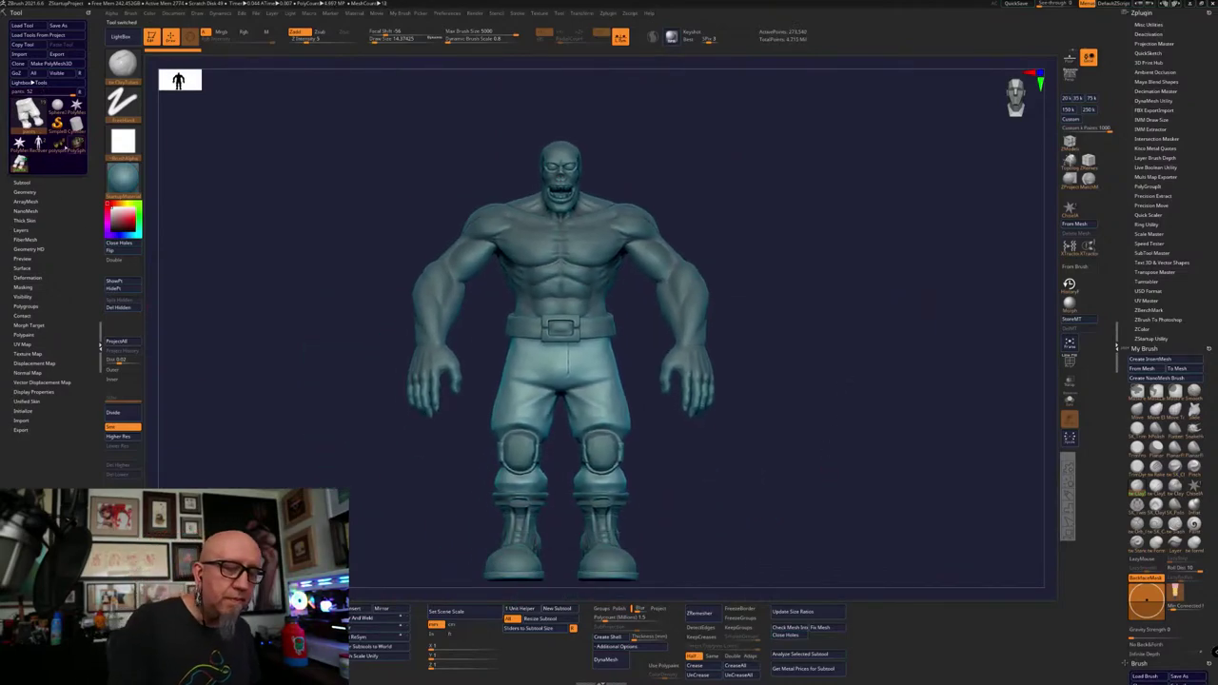
click(63, 146)
click(23, 182)
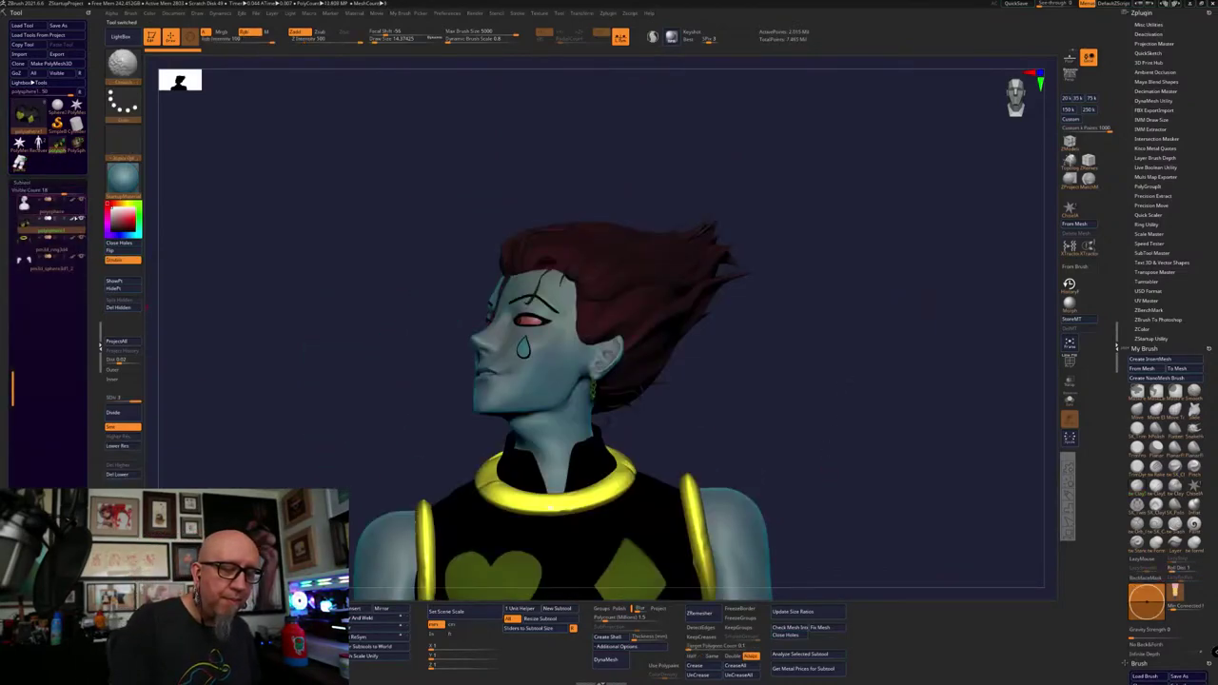
shift+click(75, 218)
click(76, 144)
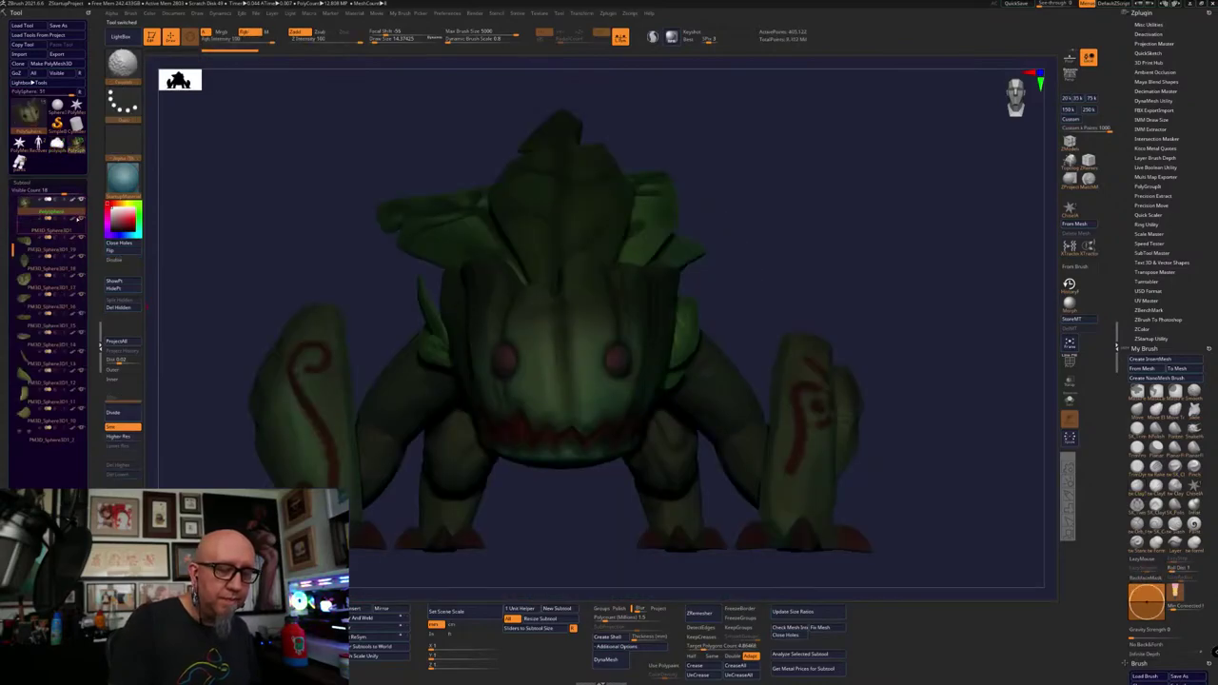
shift+click(74, 201)
Return to the Hisoka bust and examine its shapes from the front, the side and underneath
click(57, 146)
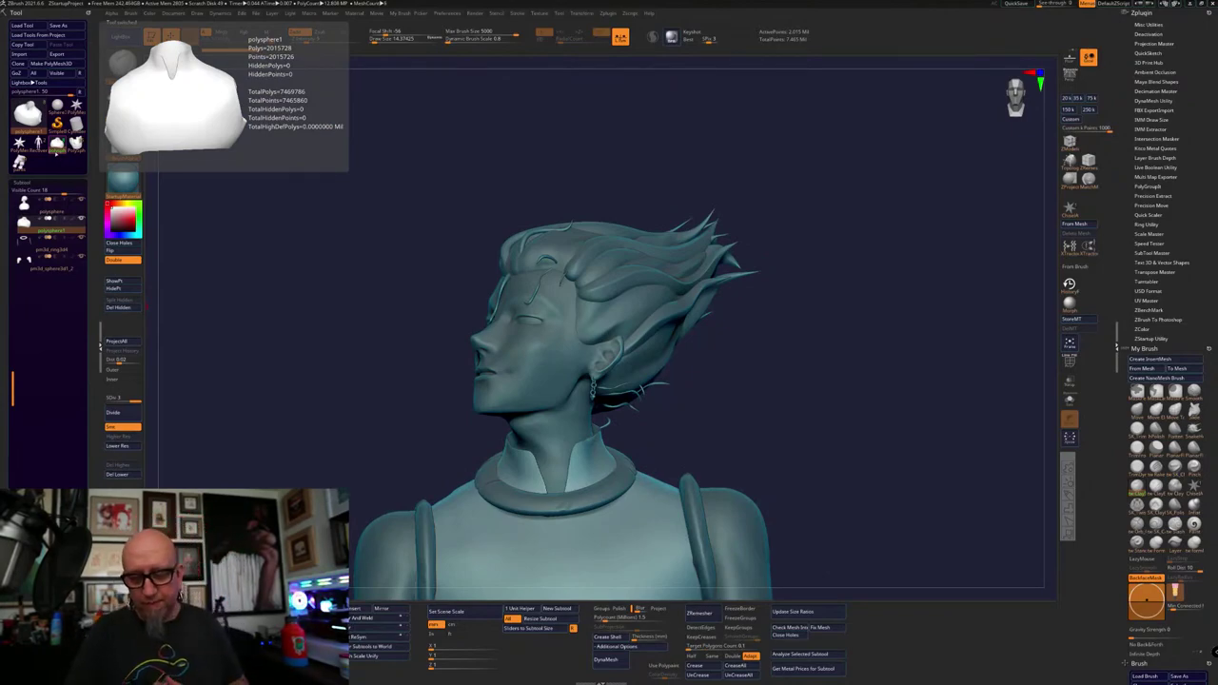
drag(799, 439, 894, 445)
alt+drag(879, 443, 837, 332)
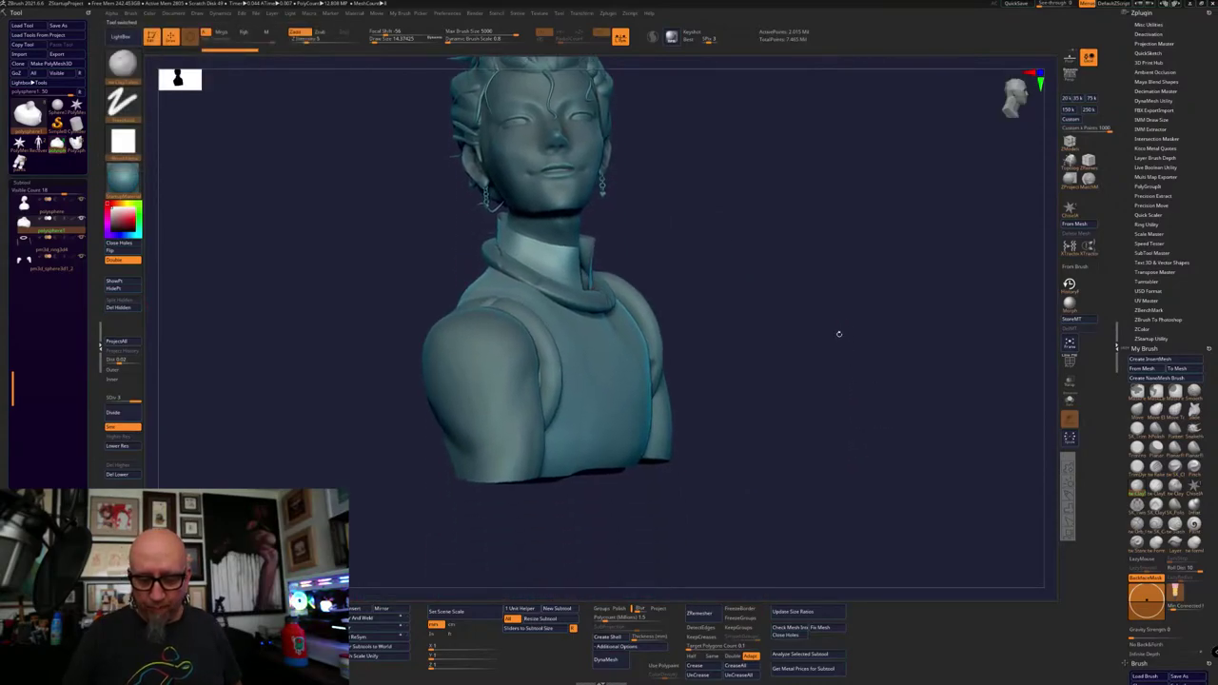
drag(913, 380, 916, 497)
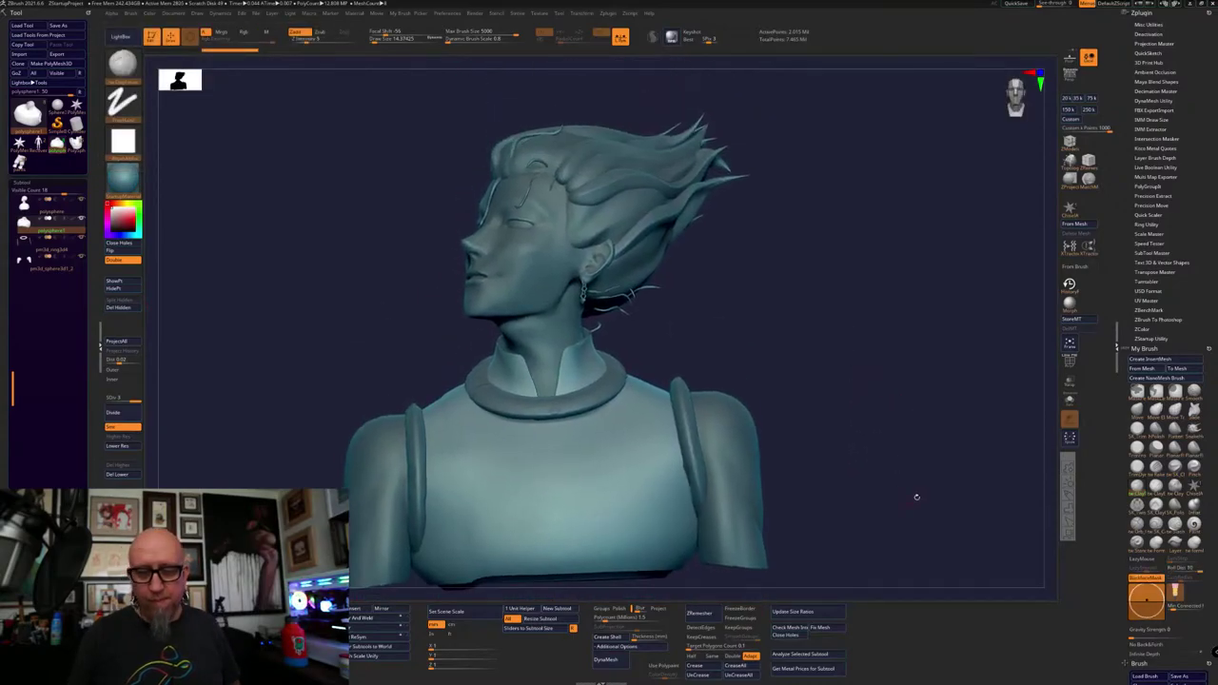
drag(936, 449, 878, 416)
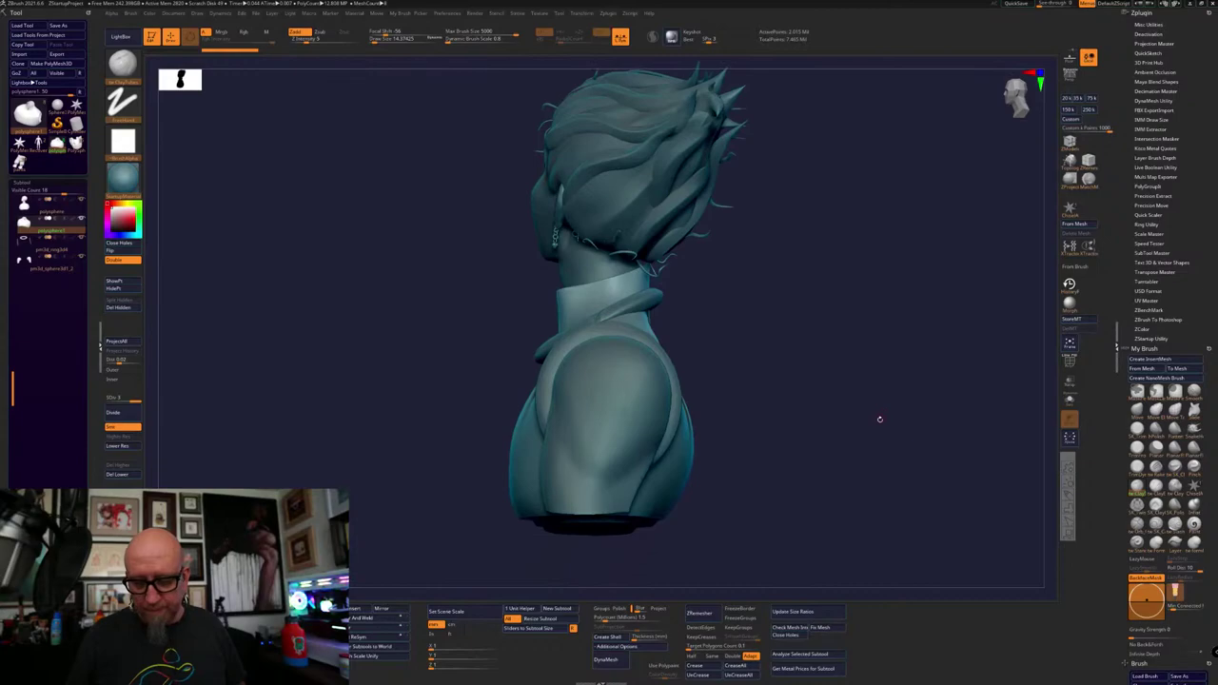
drag(999, 477, 835, 455)
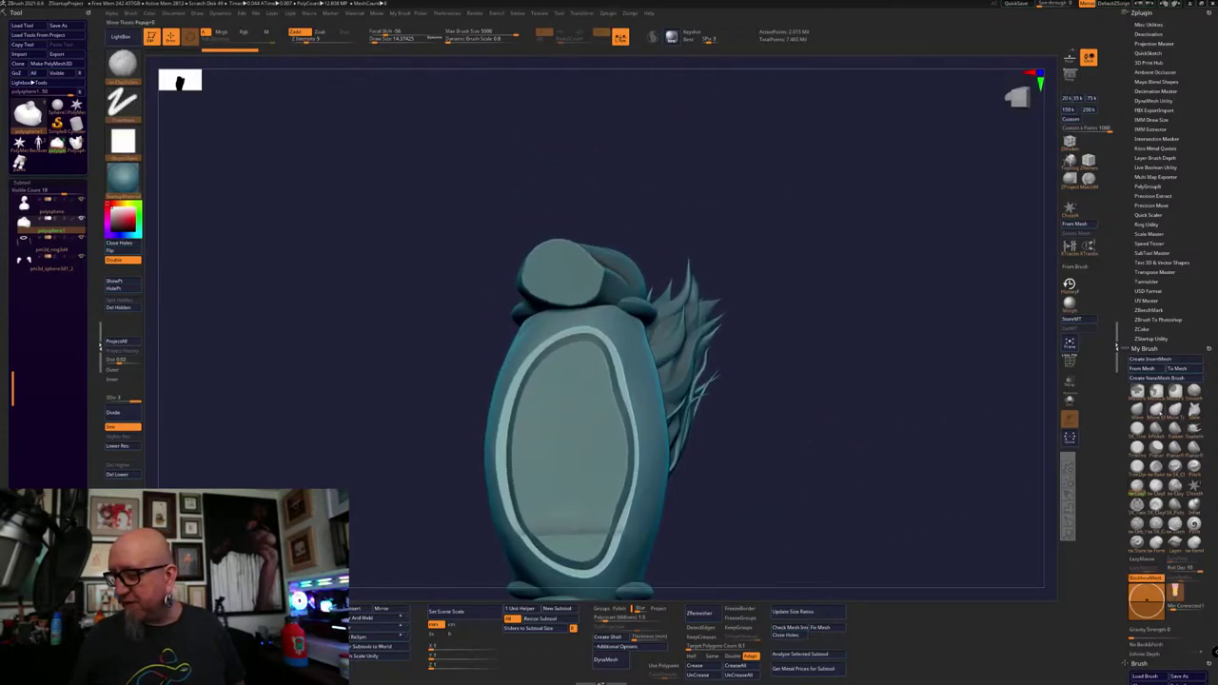
Choose the SnakeHook brush, enlarge its draw size to about 239, and make the arms subtool active
click(1194, 411)
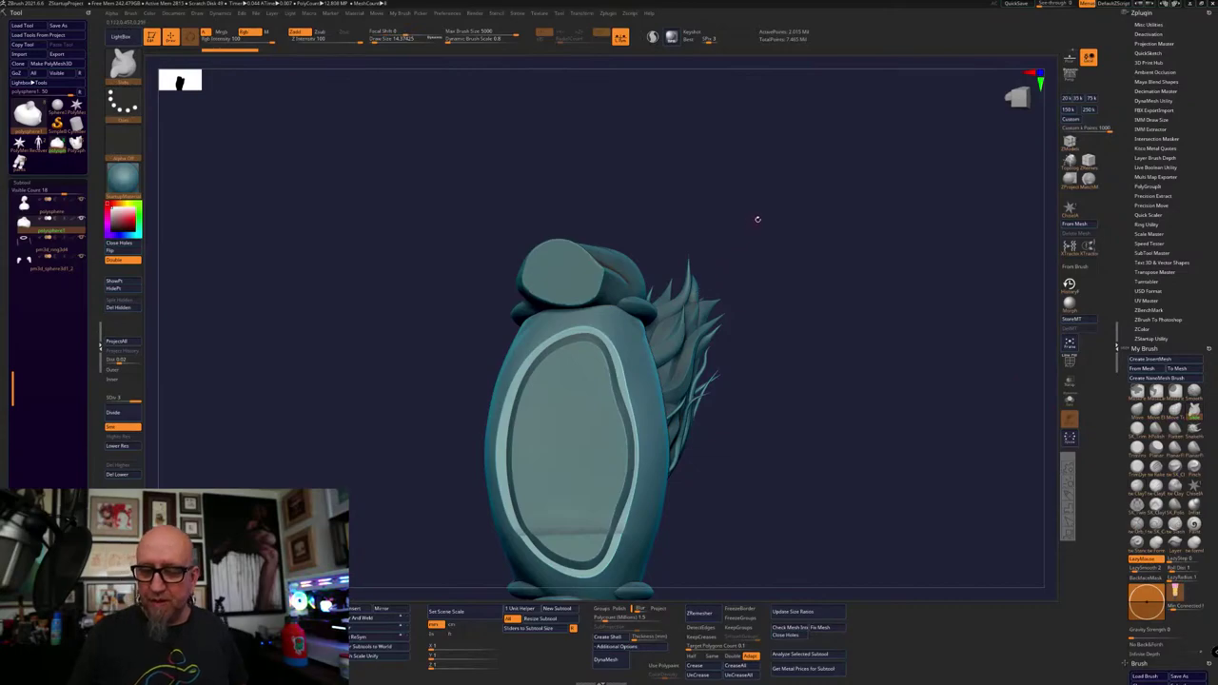
key(space)
mouse_move(757, 220)
mouse_down()
mouse_move(772, 221)
mouse_move(739, 222)
mouse_up()
click(788, 223)
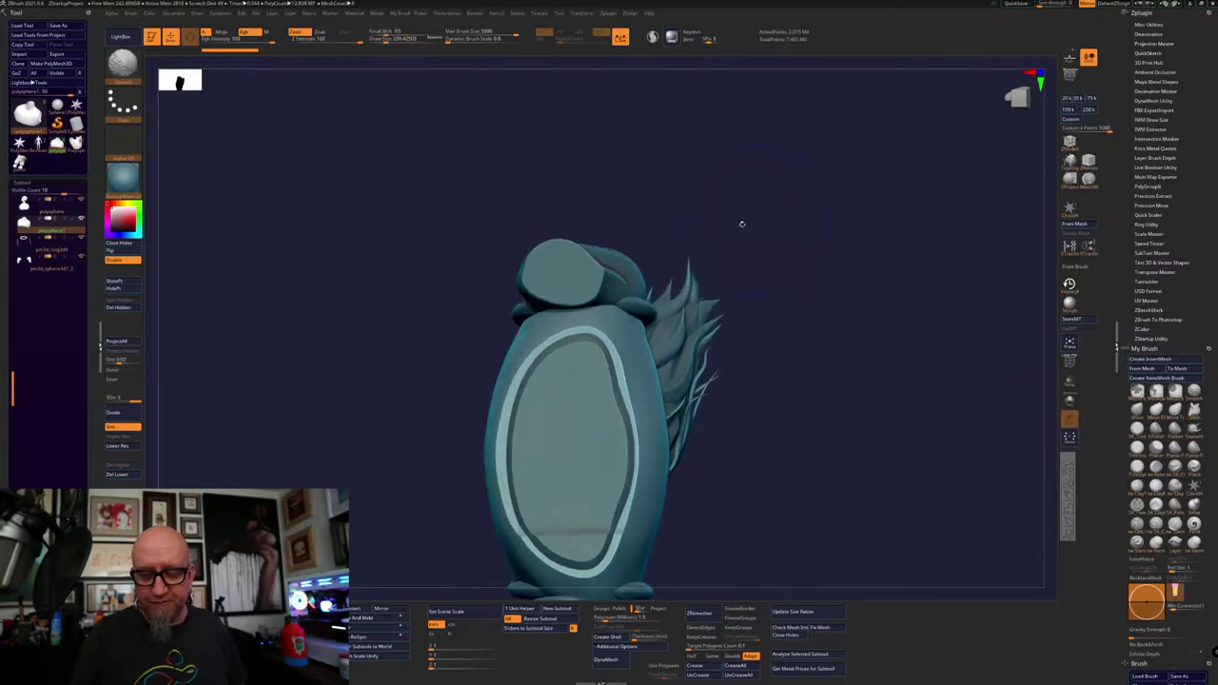
alt+click(550, 275)
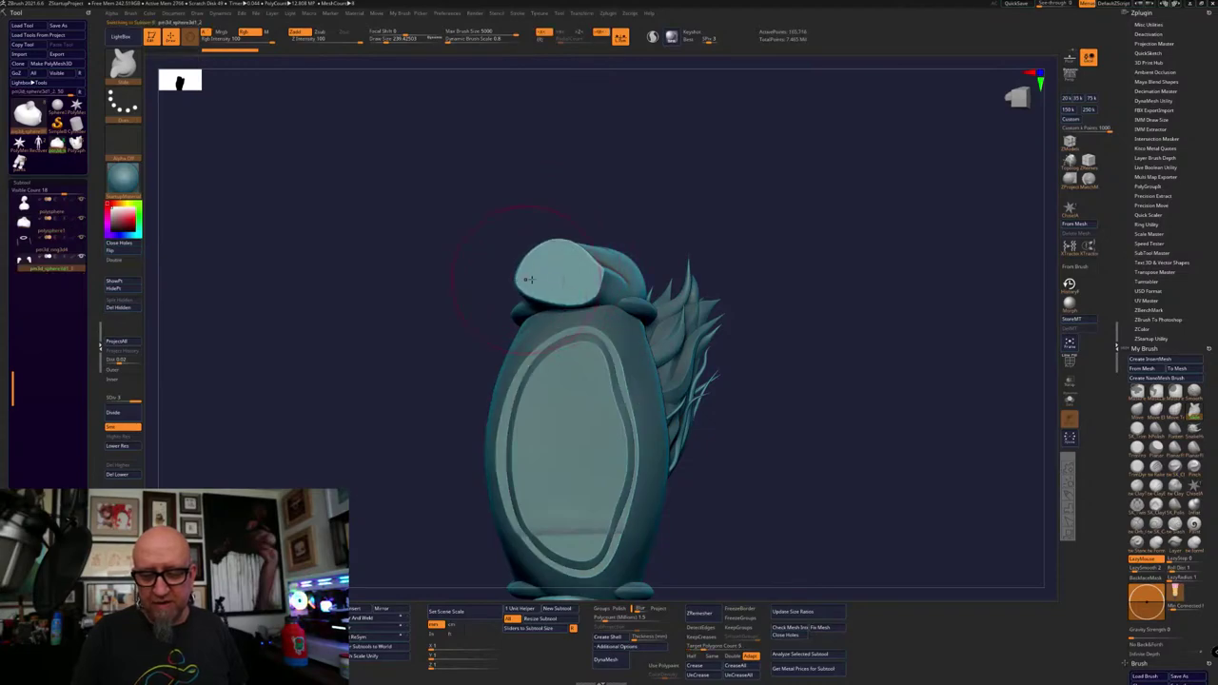
Draw temporary red contours of the deltoid and upper arm over the bust's side view, and clear them
drag(735, 198, 786, 299)
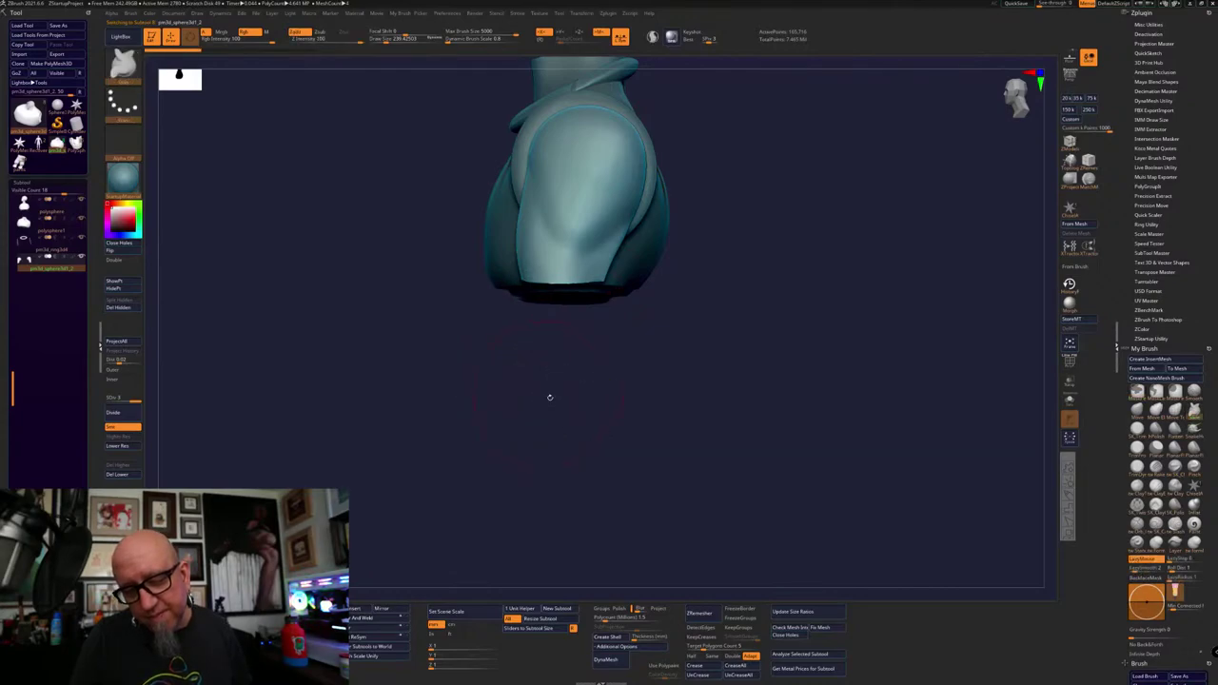
alt+drag(559, 366, 598, 459)
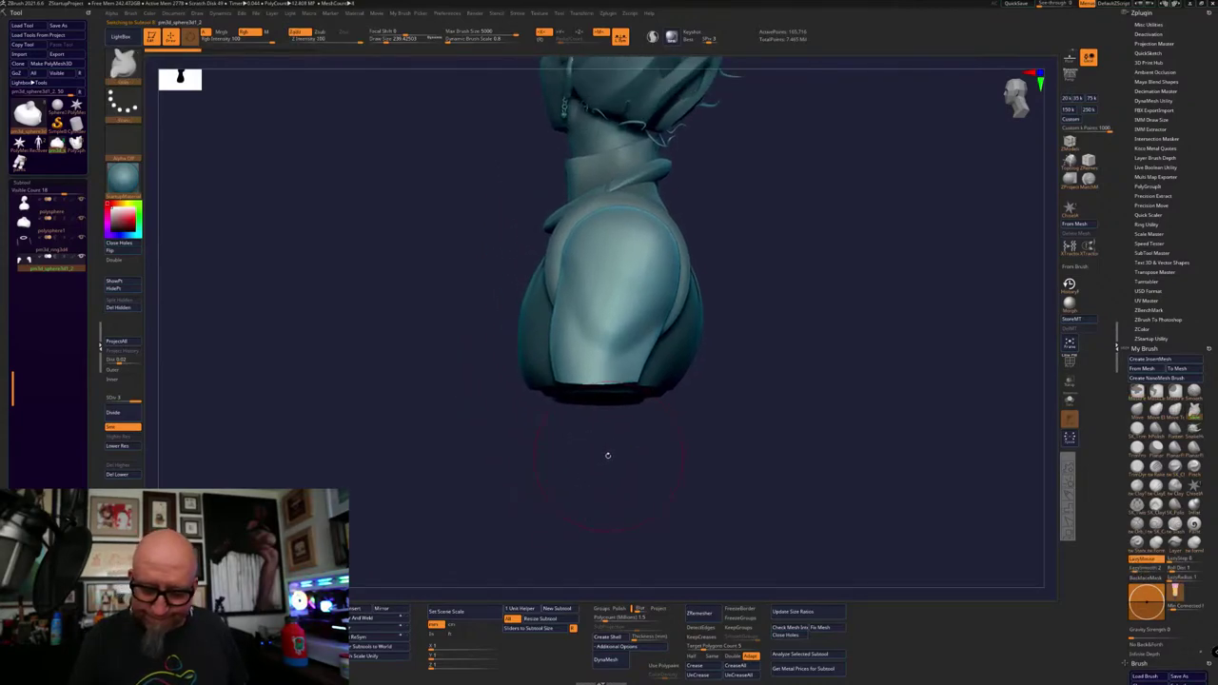
key(space)
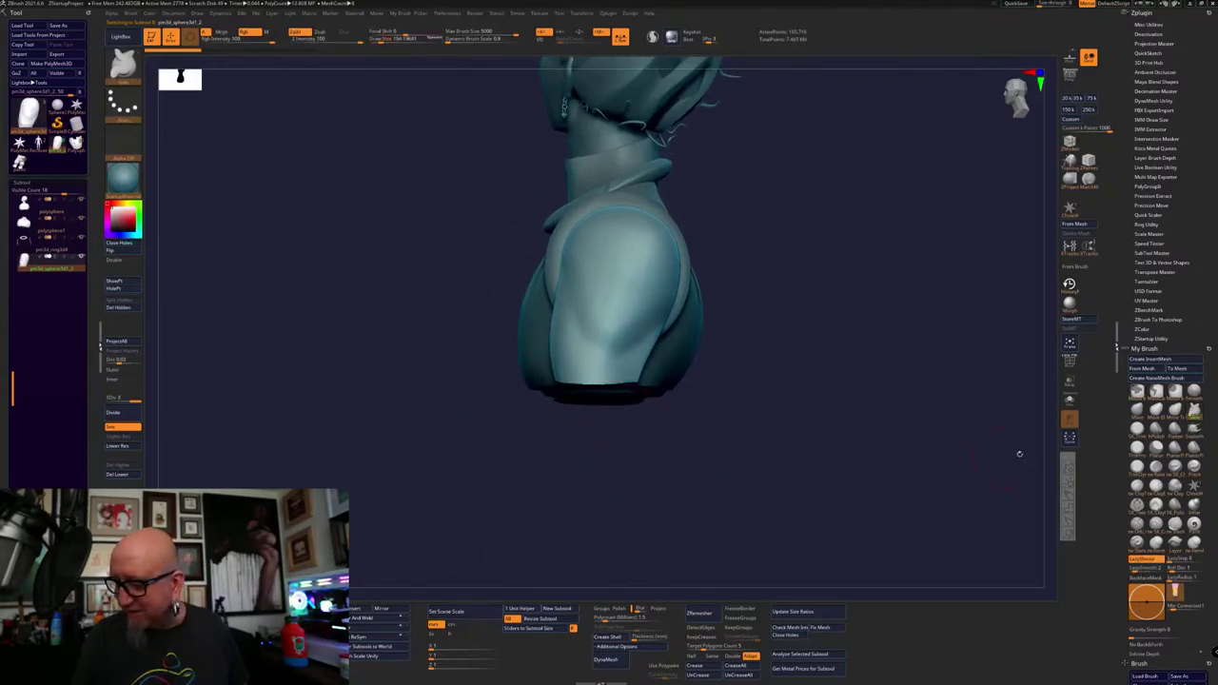
click(1067, 482)
drag(571, 277, 596, 361)
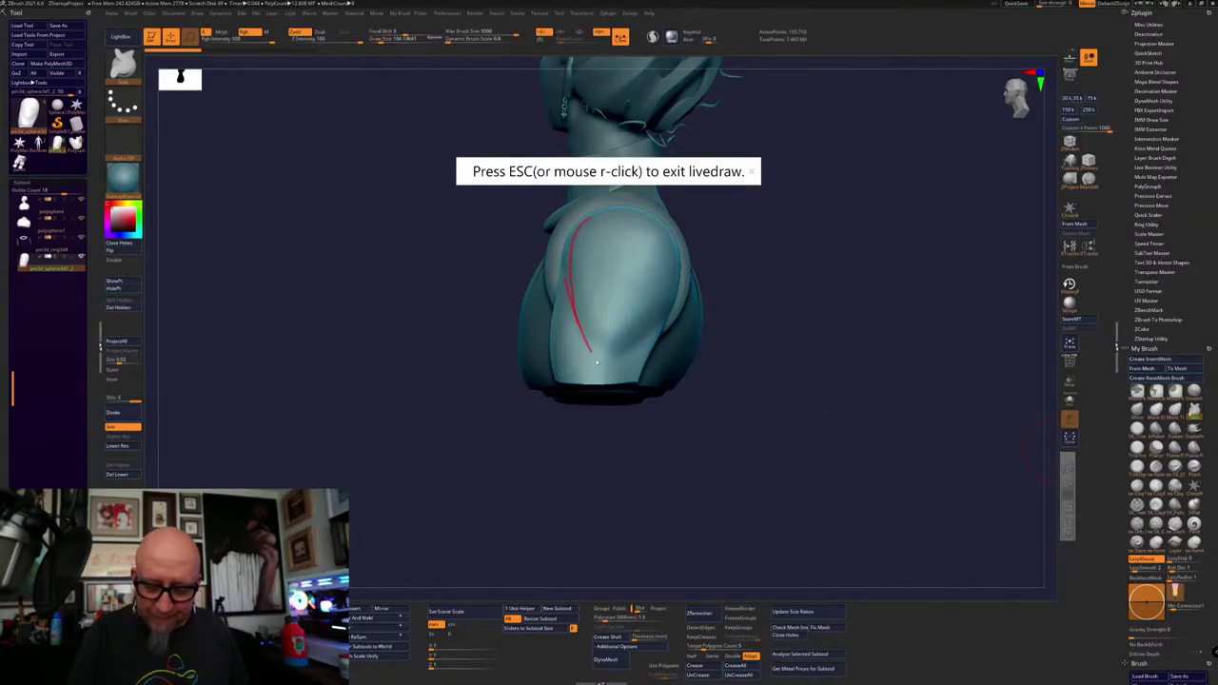
drag(583, 300, 605, 357)
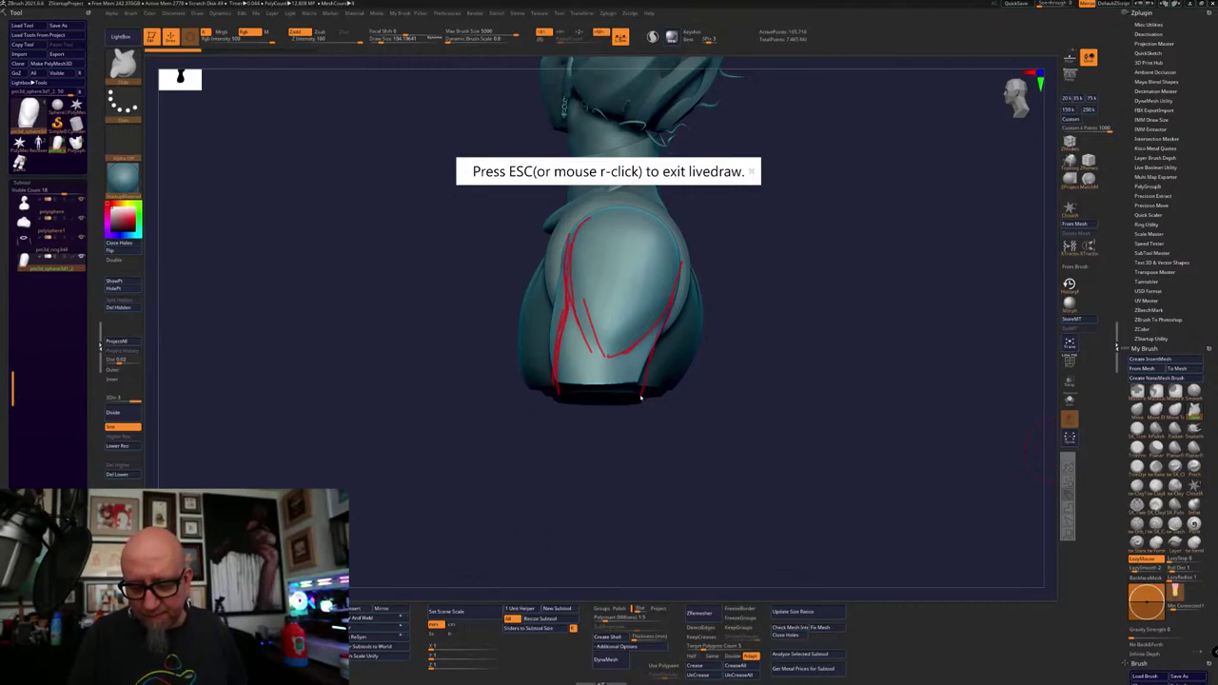
key(Escape)
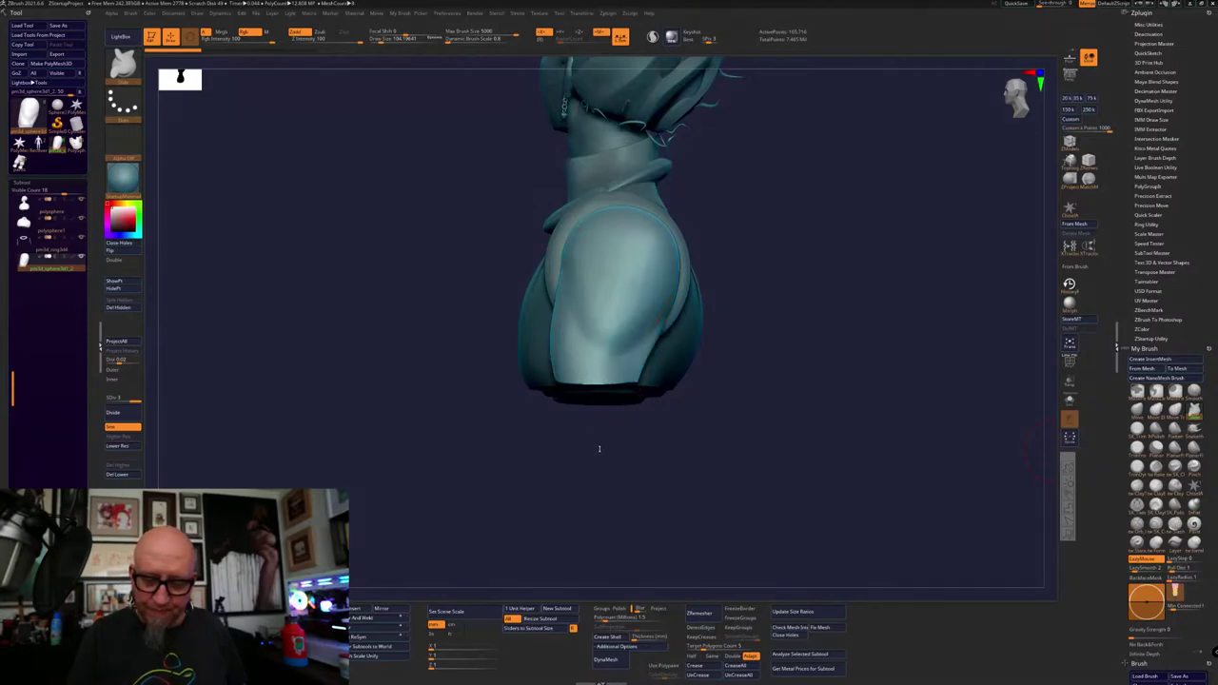
Start screen drawing over the shoulder in a three-quarter view and exit it, ending on the bust's front
mouse_move(599, 448)
mouse_down()
mouse_move(644, 462)
mouse_move(679, 447)
mouse_up()
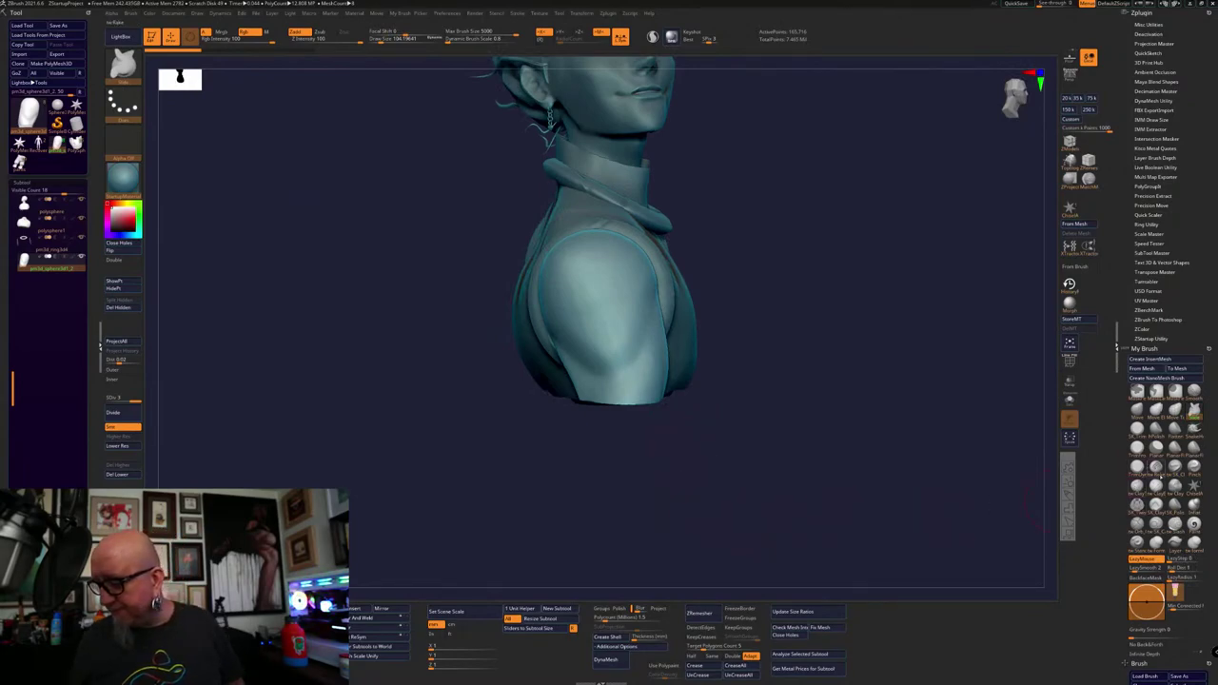
key(ctrl+2)
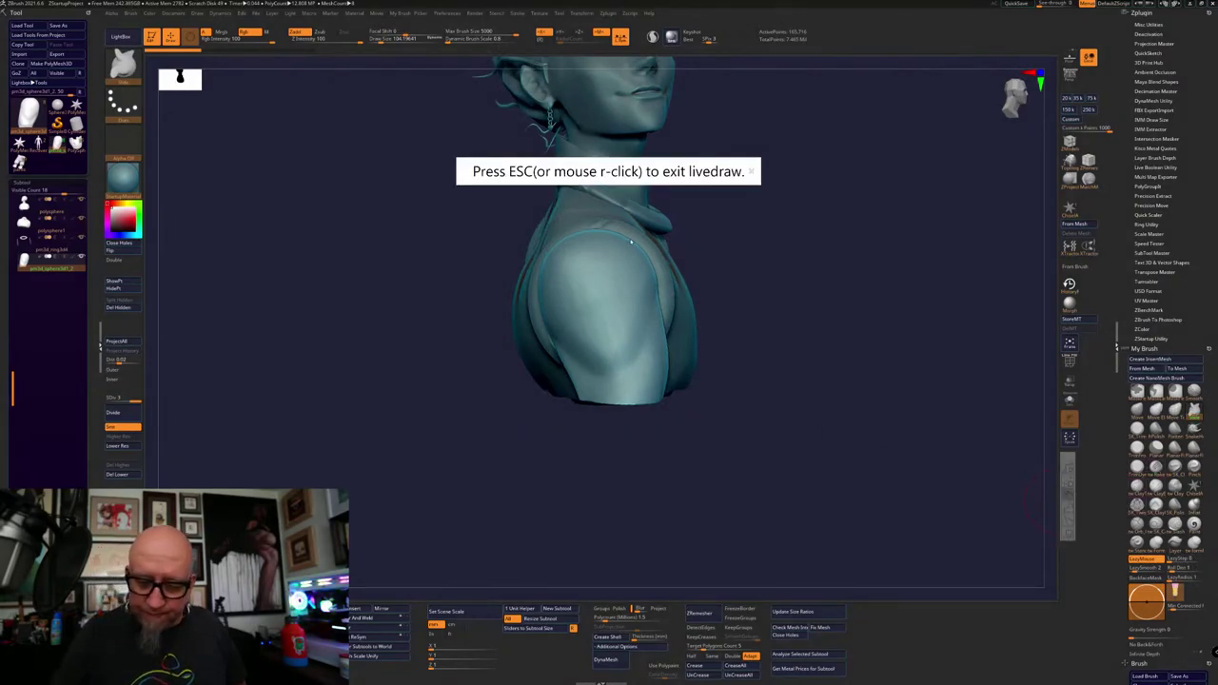
mouse_move(657, 386)
mouse_down()
mouse_move(660, 460)
mouse_move(643, 454)
mouse_move(821, 468)
mouse_move(778, 445)
mouse_up()
key(Escape)
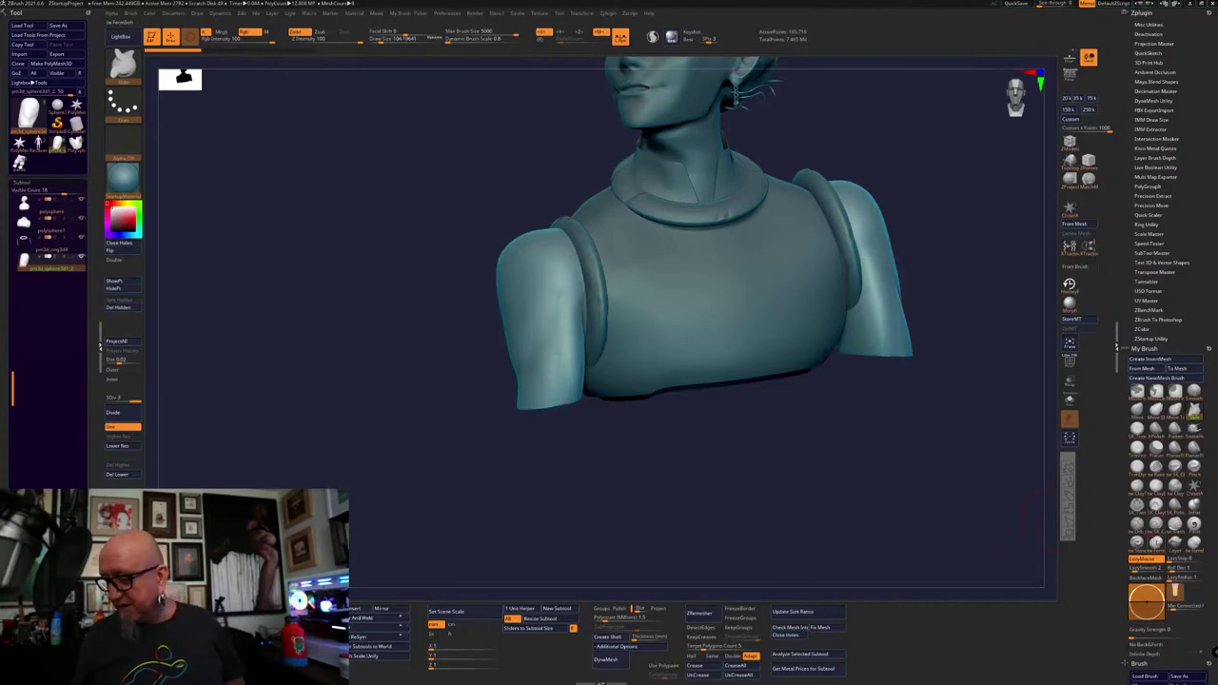
Draw temporary red lines for the collarbones, chest centre, lower chest edge, shoulder and upper arm over the front view, and clear them
key(ctrl+shift+4)
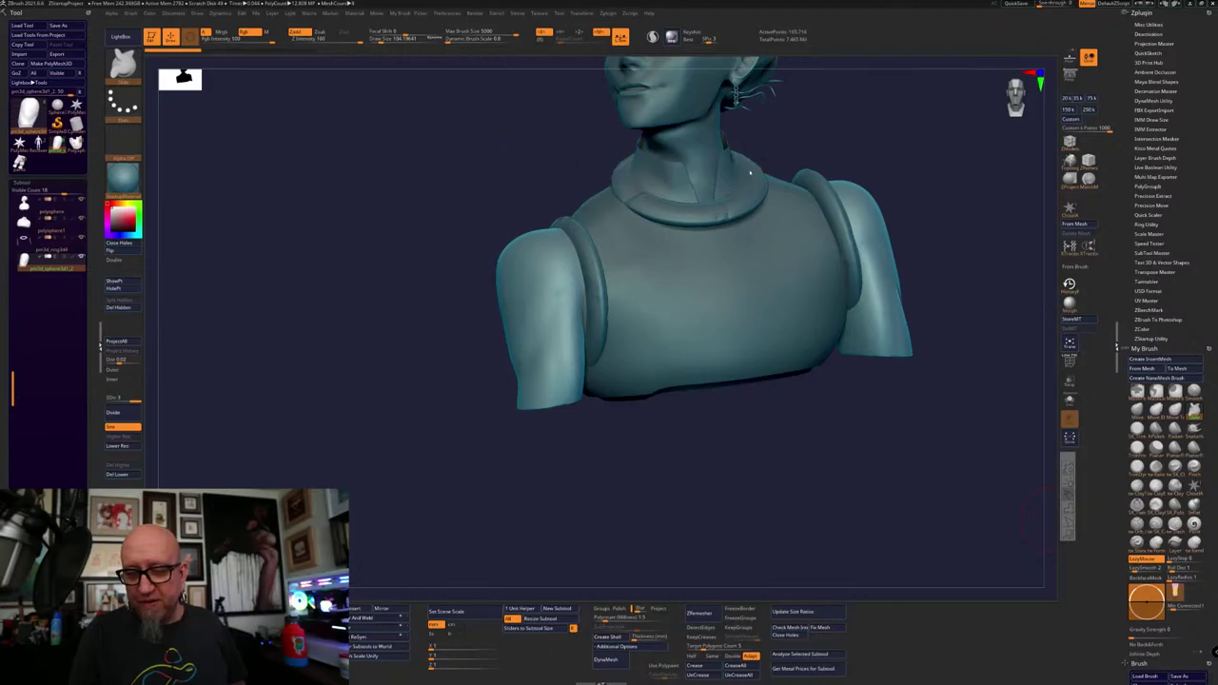
drag(629, 222, 681, 231)
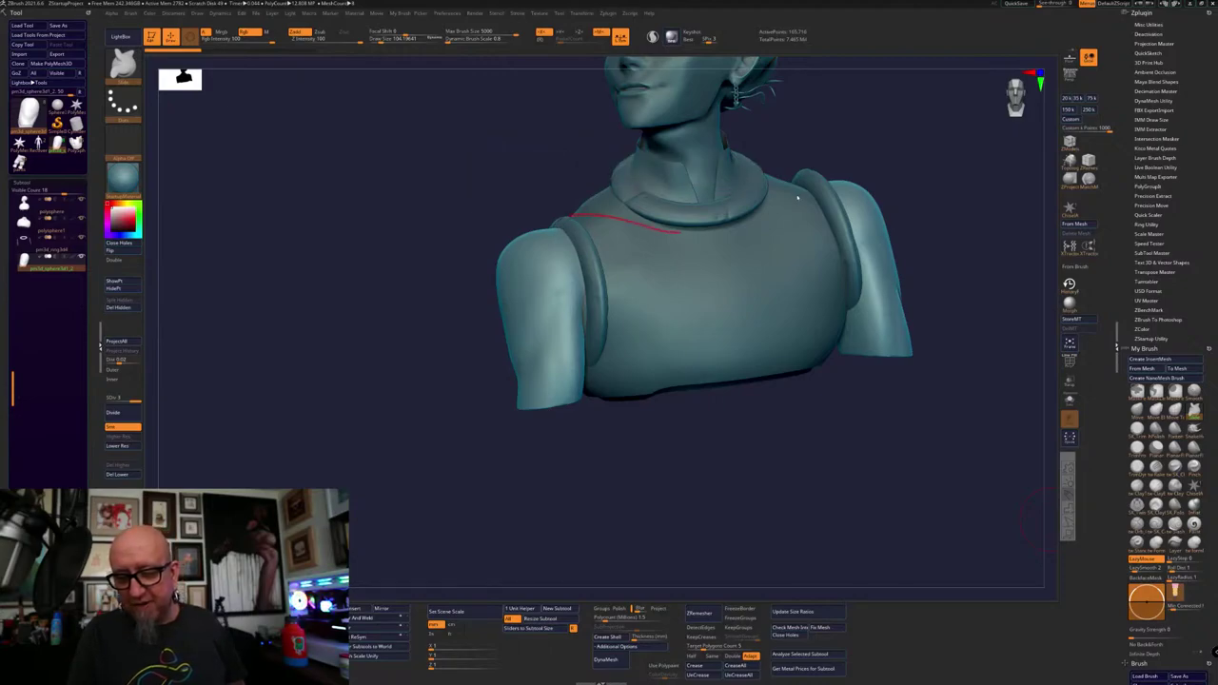
drag(622, 366, 818, 340)
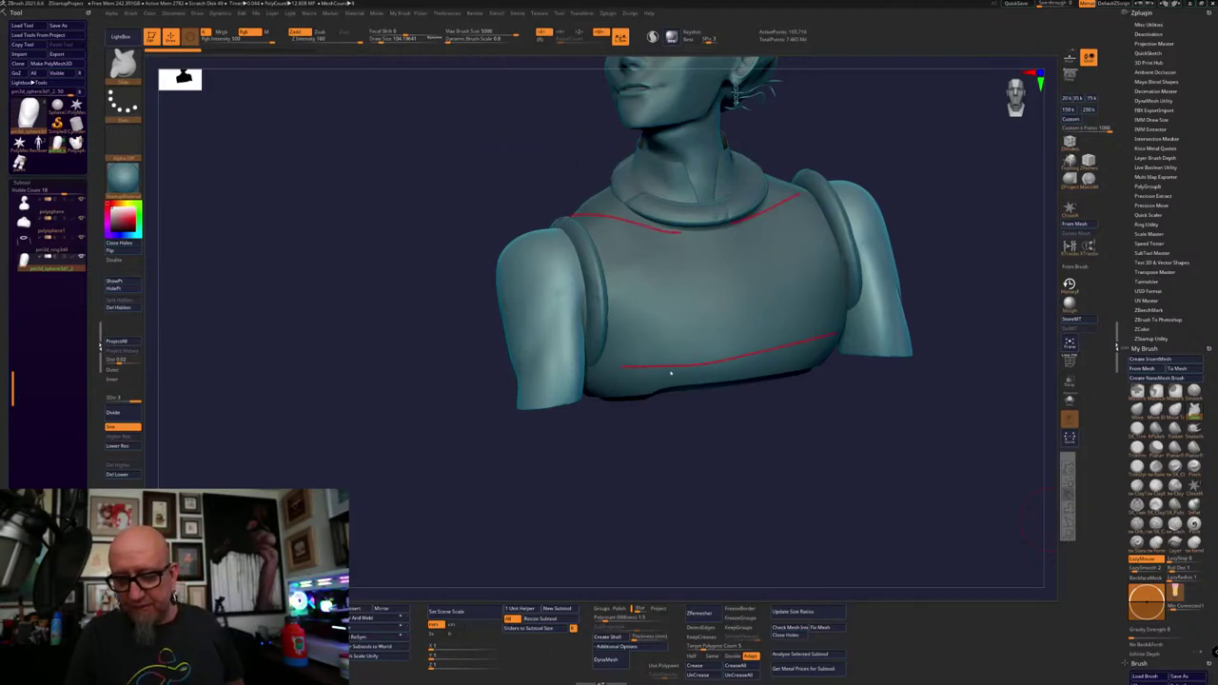
drag(715, 228, 697, 374)
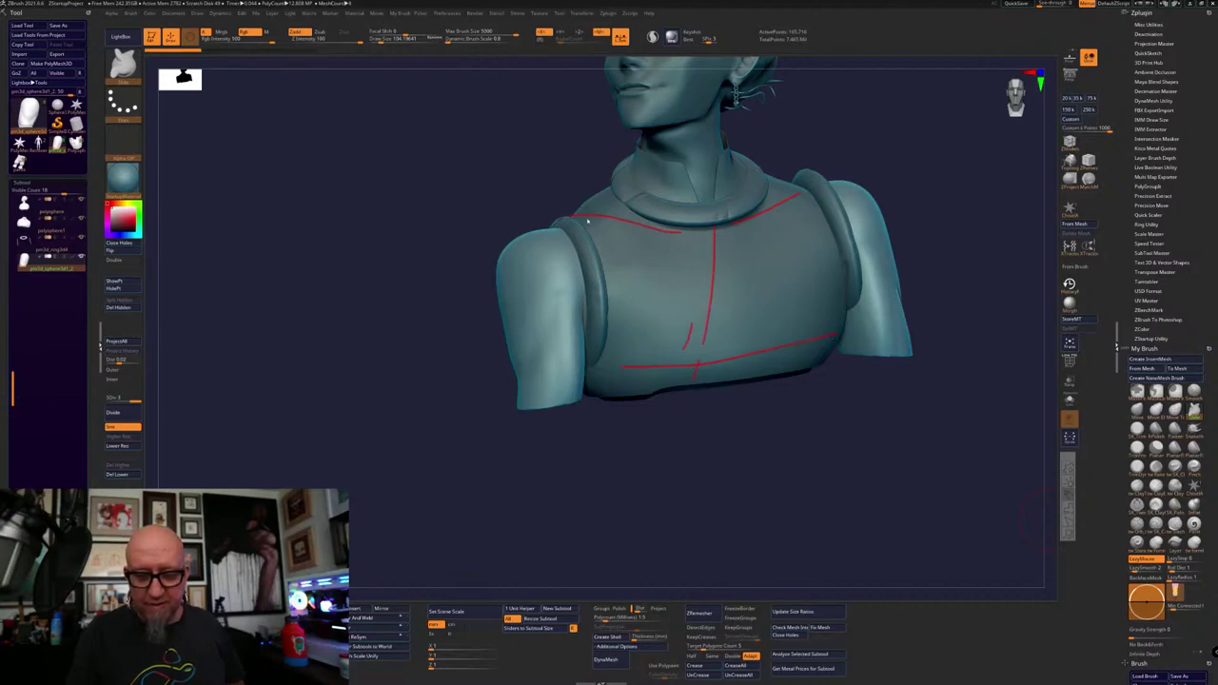
mouse_move(600, 222)
mouse_down()
mouse_move(549, 329)
mouse_move(572, 218)
mouse_move(597, 260)
mouse_move(518, 346)
mouse_up()
drag(518, 400, 600, 318)
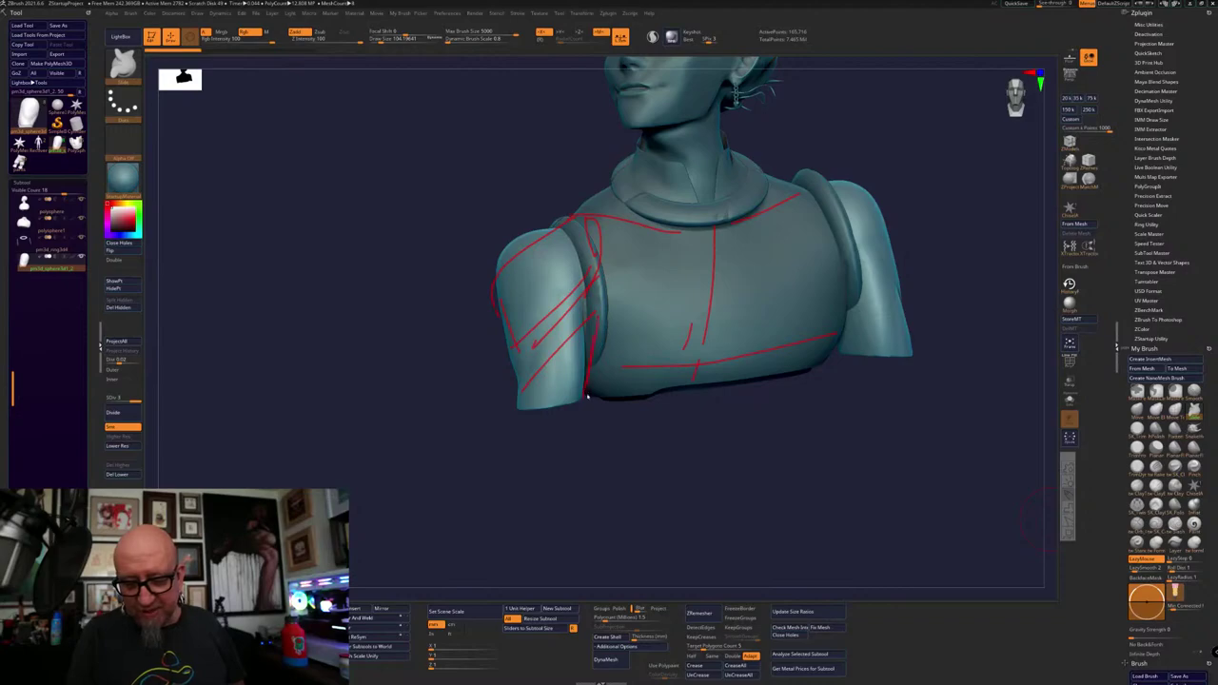
drag(574, 385, 518, 392)
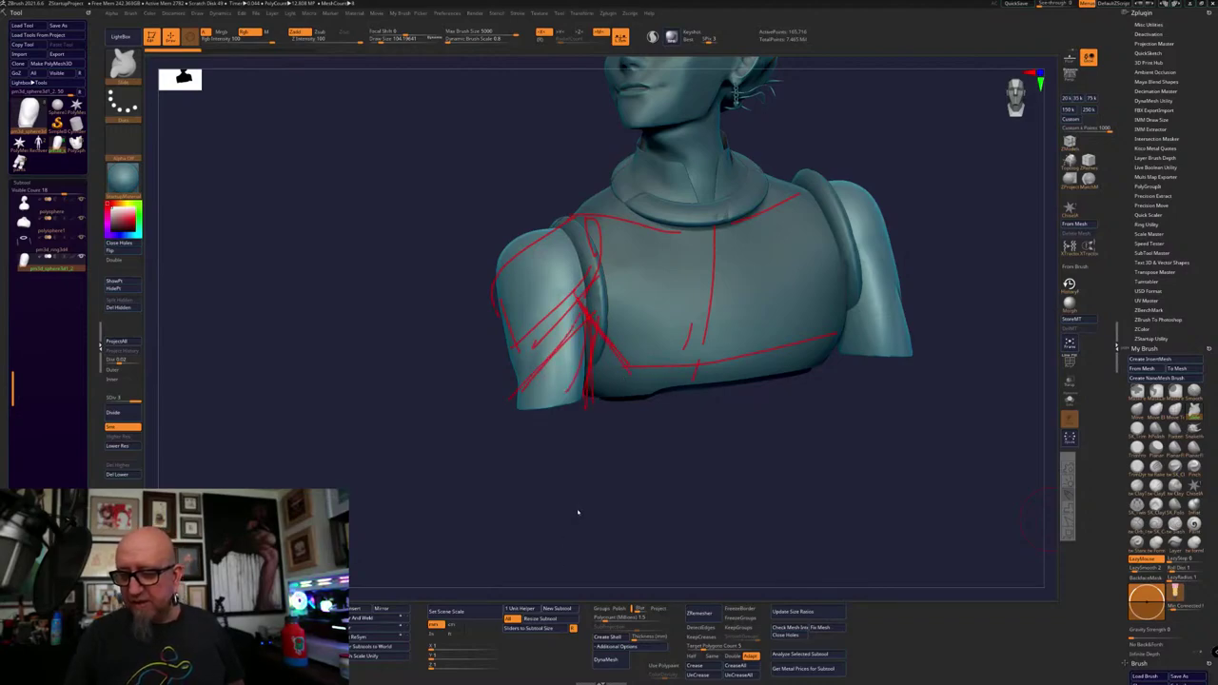
key(Escape)
Select the torso subtool and check its collar with double-sided display turned off, and turn it back on
mouse_move(653, 459)
mouse_down()
mouse_move(633, 500)
mouse_move(825, 445)
mouse_move(731, 509)
mouse_move(839, 397)
mouse_move(875, 475)
mouse_move(865, 454)
mouse_move(810, 461)
mouse_up()
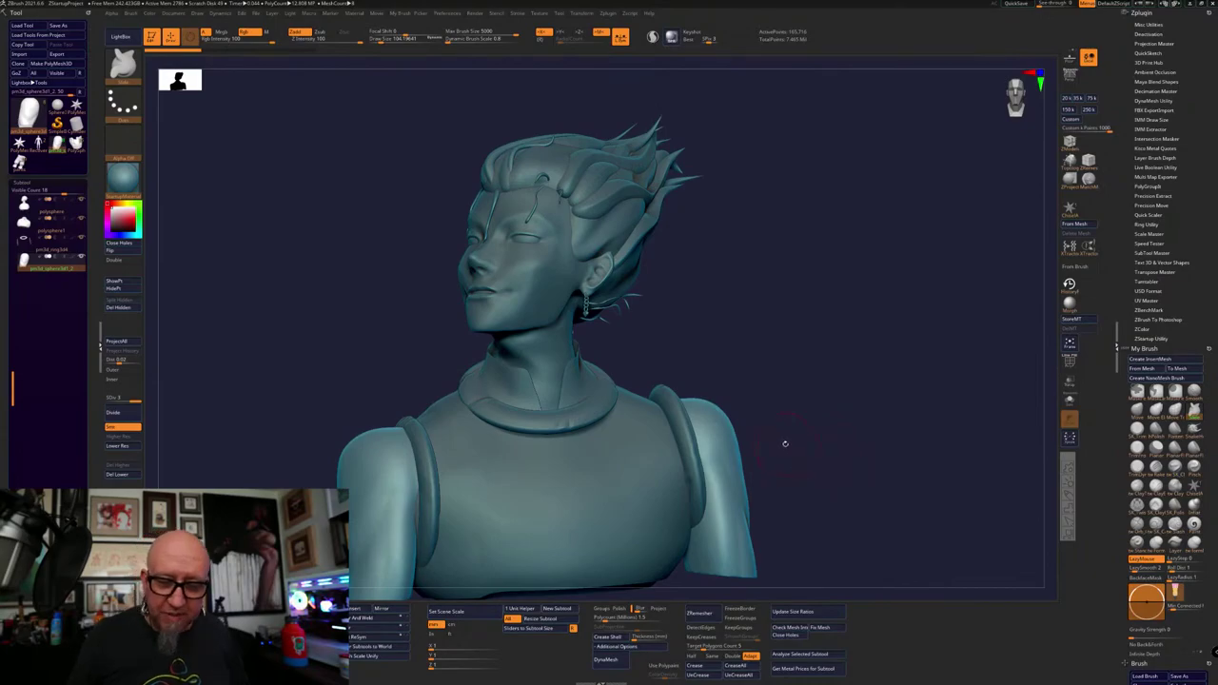
alt+drag(788, 404, 886, 601)
alt+drag(752, 348, 505, 348)
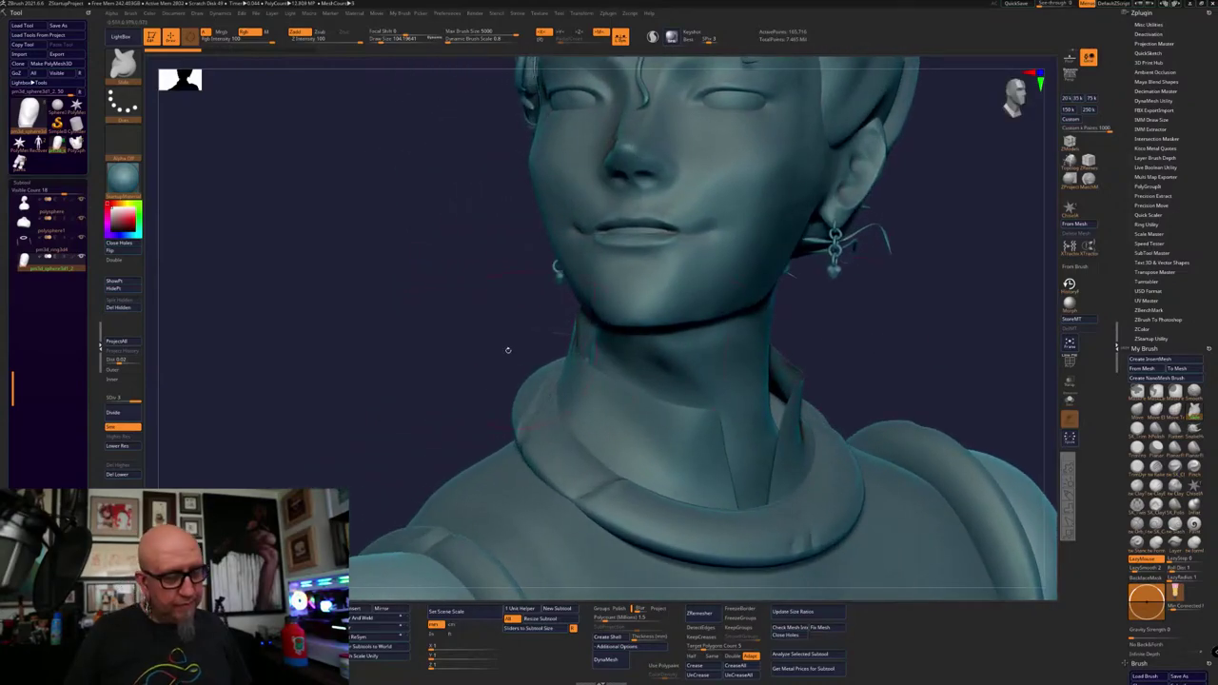
alt+click(633, 473)
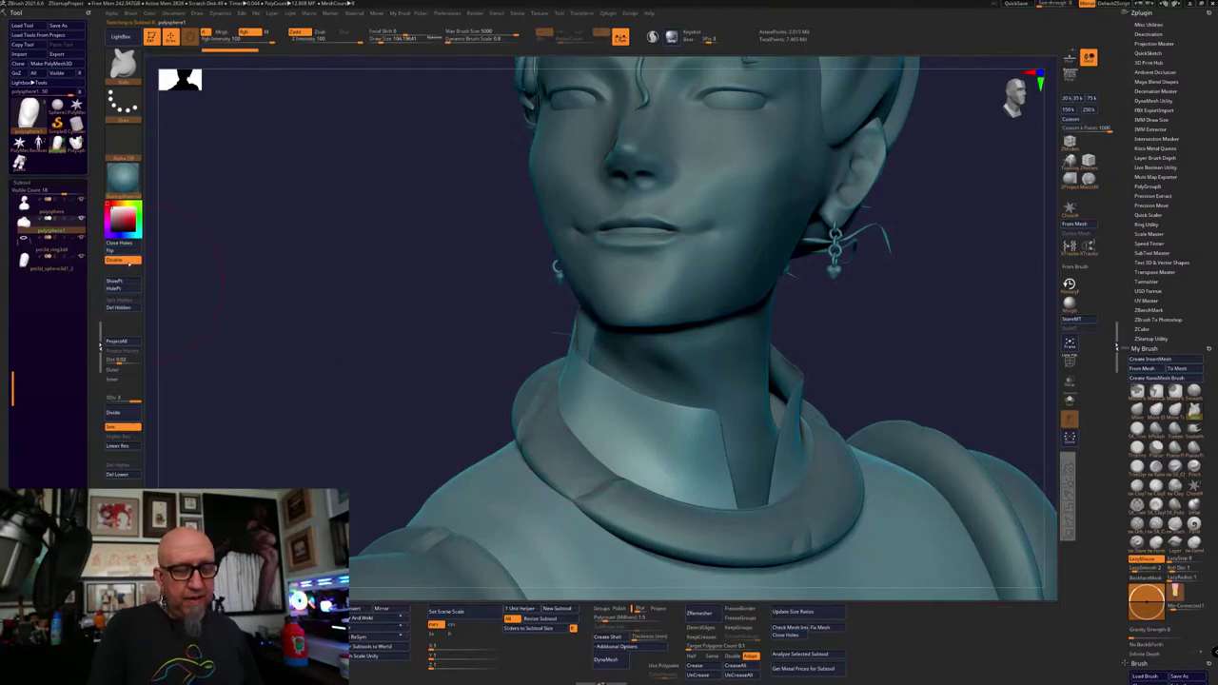
click(130, 261)
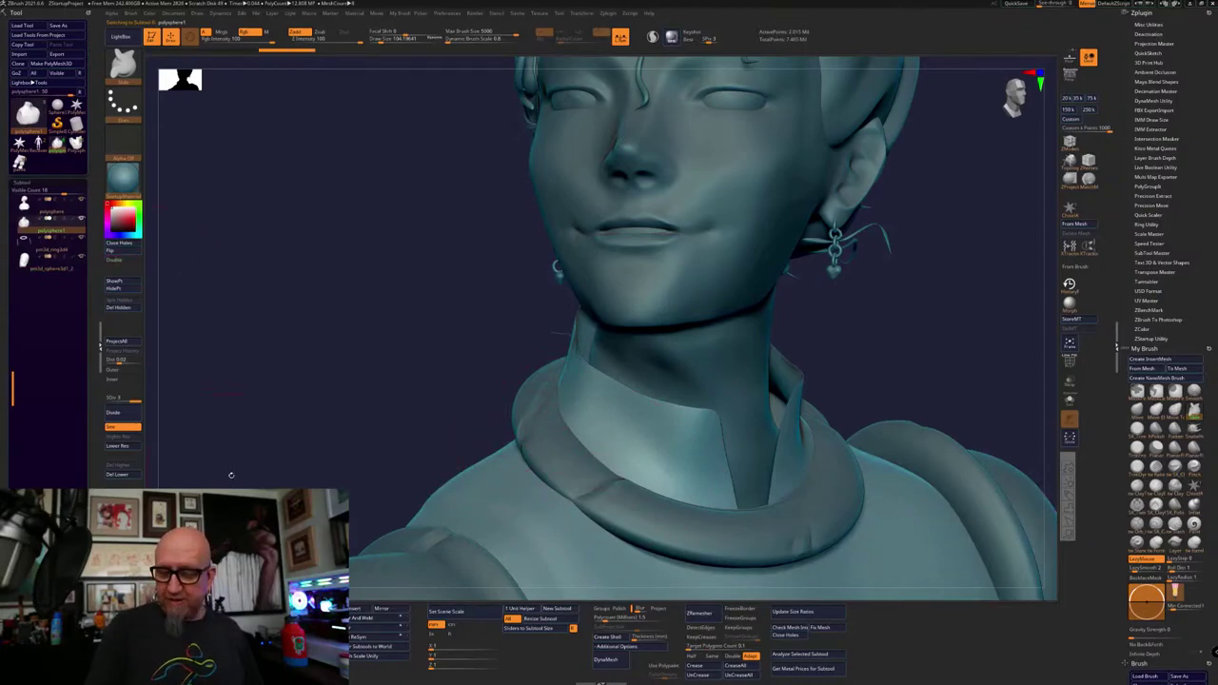
drag(231, 476, 312, 394)
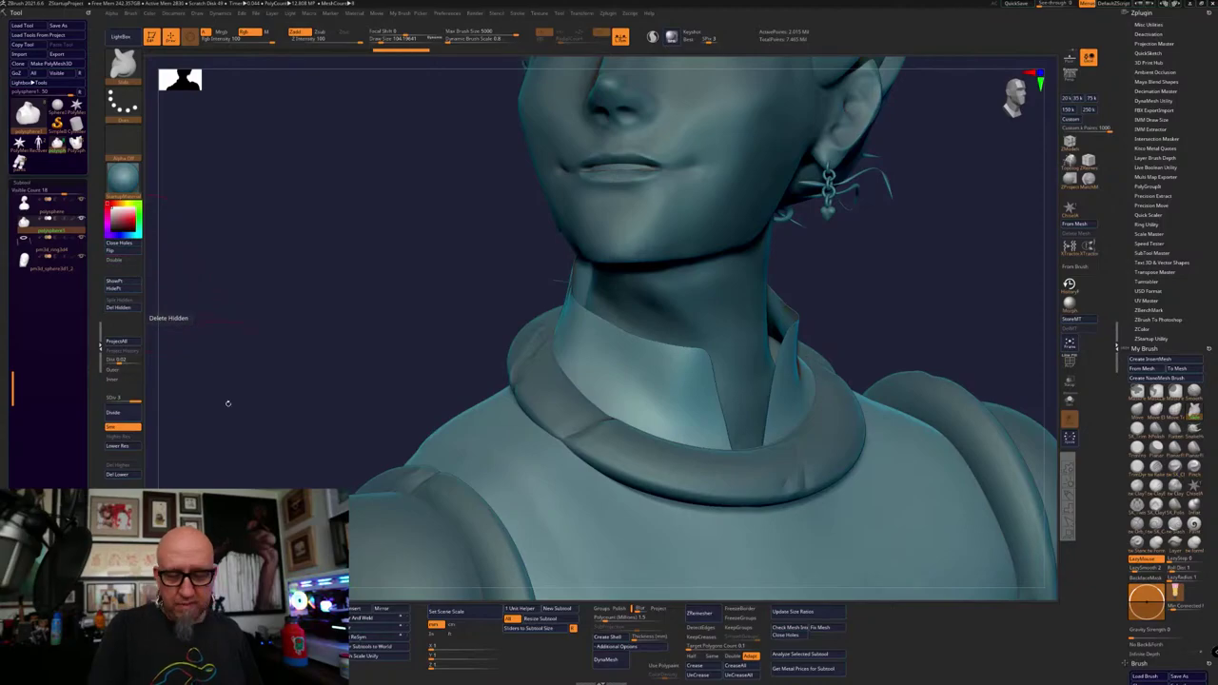
drag(314, 438, 274, 438)
click(121, 259)
Check the collar's inner edge and the neck up close, and make the head subtool active
alt+drag(381, 286, 456, 533)
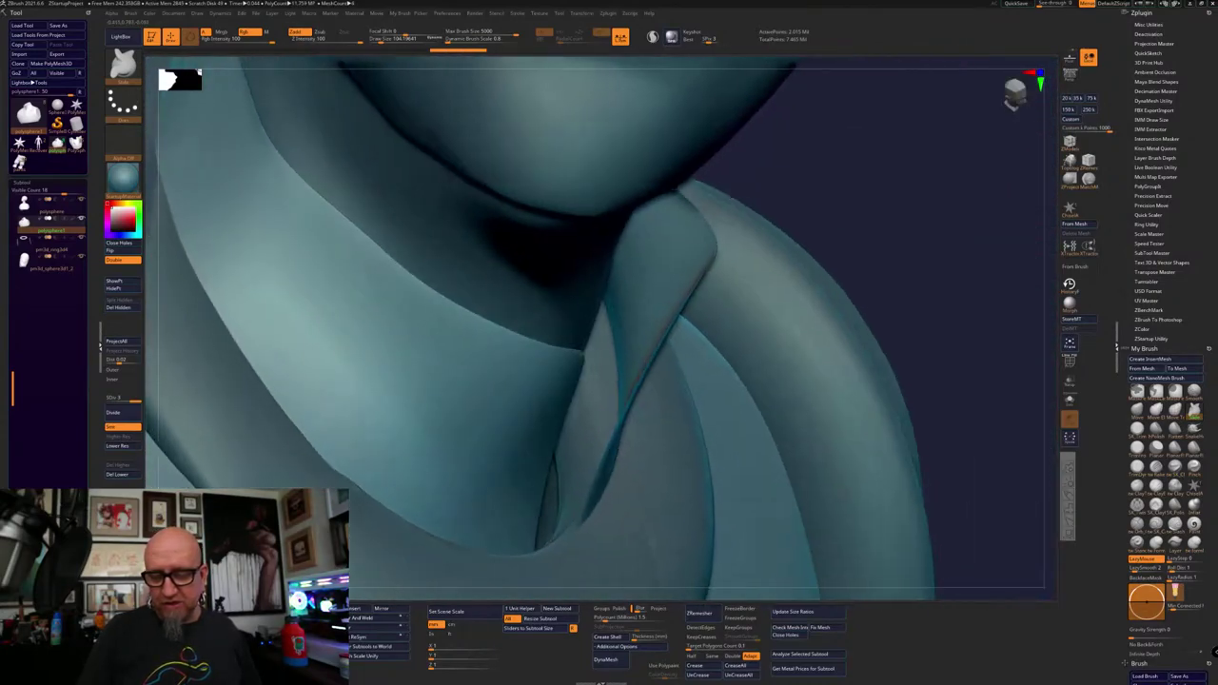
drag(362, 509, 176, 416)
alt+drag(998, 232, 733, 338)
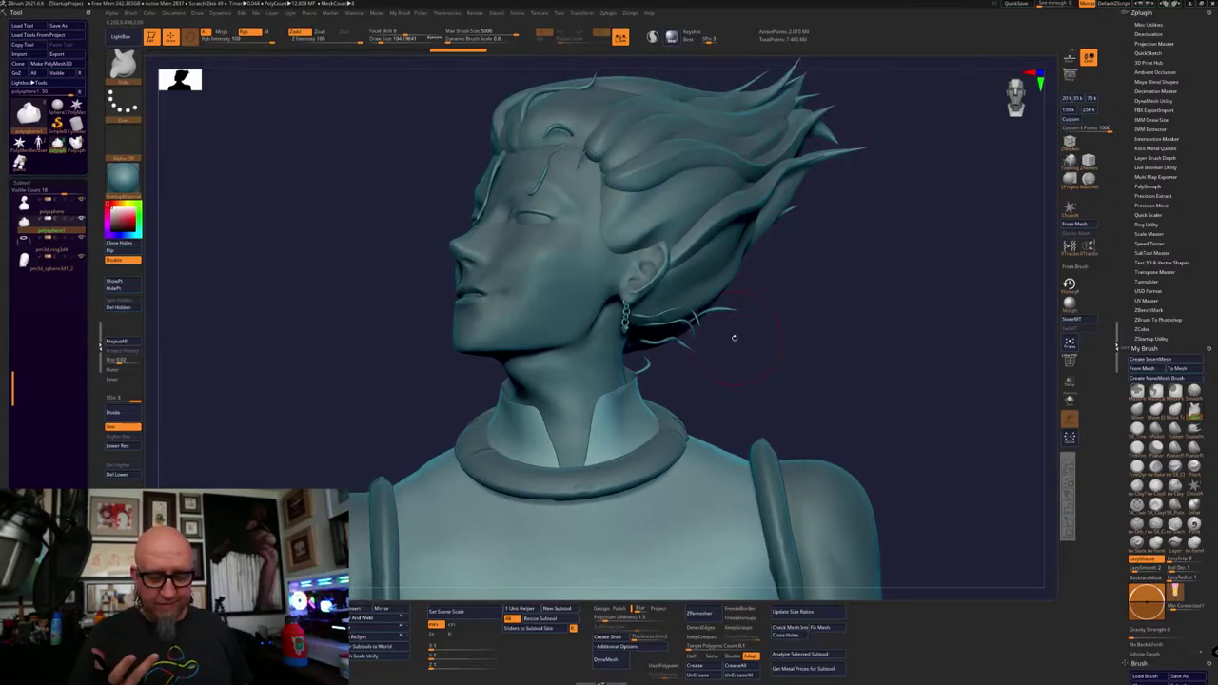
drag(733, 336, 794, 371)
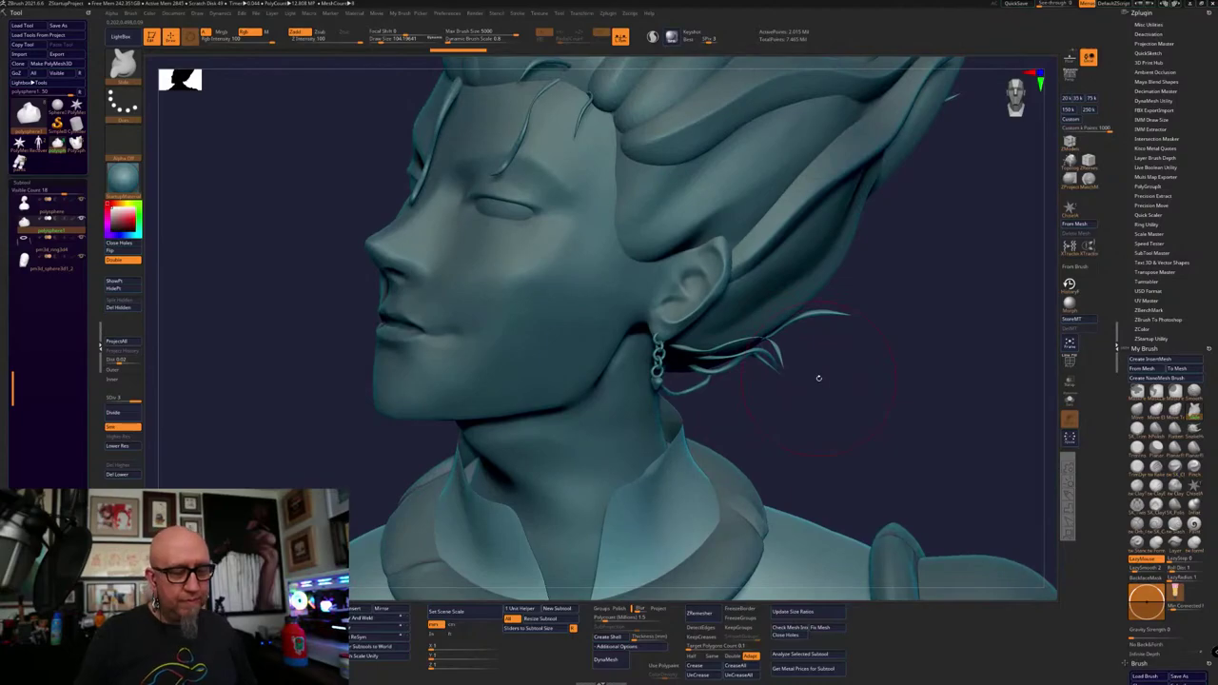
alt+click(581, 432)
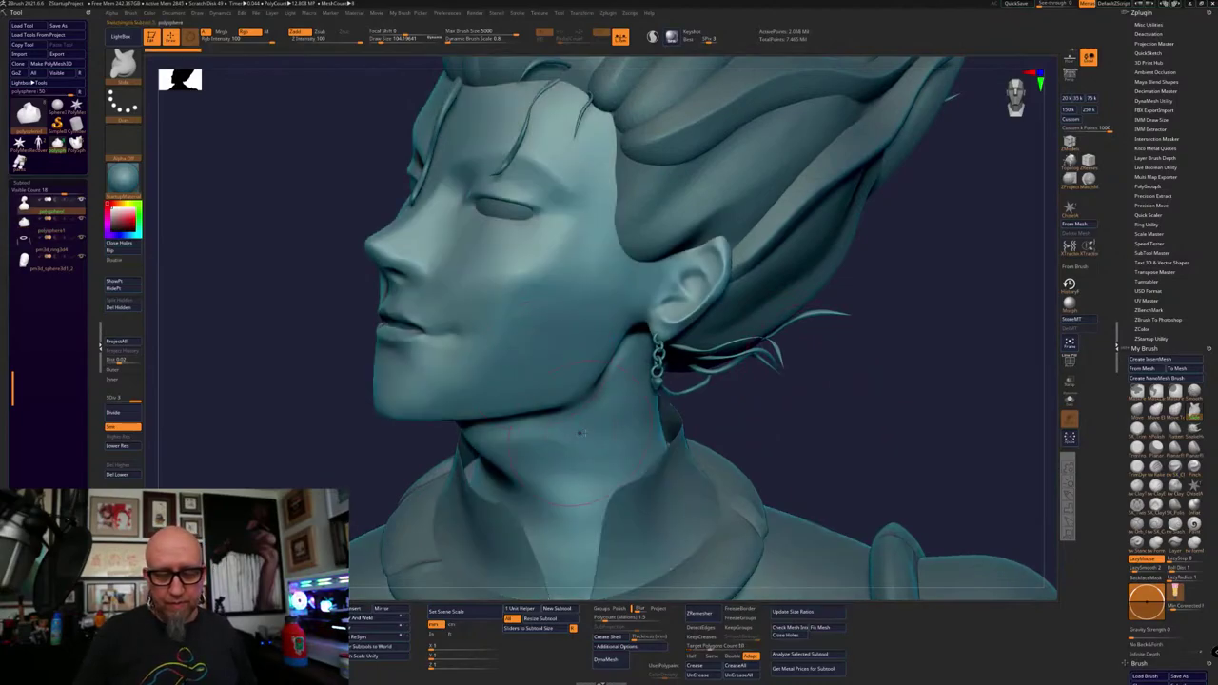
Show the painted colours on the head, torso and ring subtools to check them, and hide them again
drag(867, 363, 865, 360)
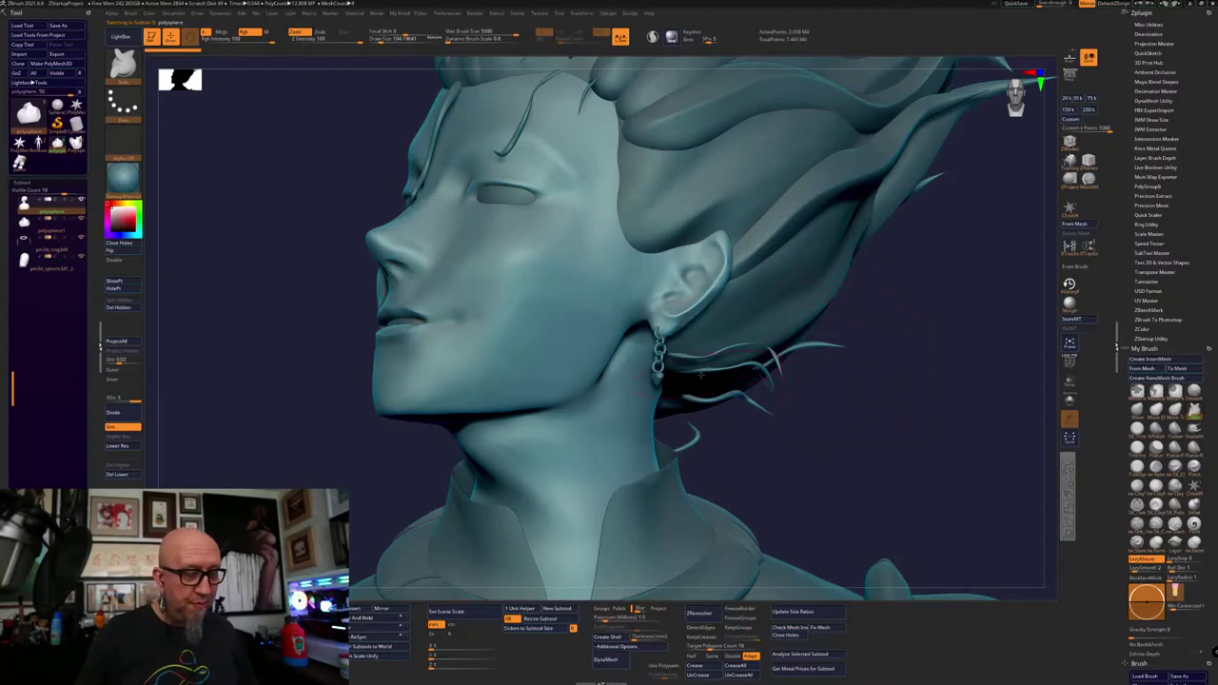
drag(830, 426, 798, 404)
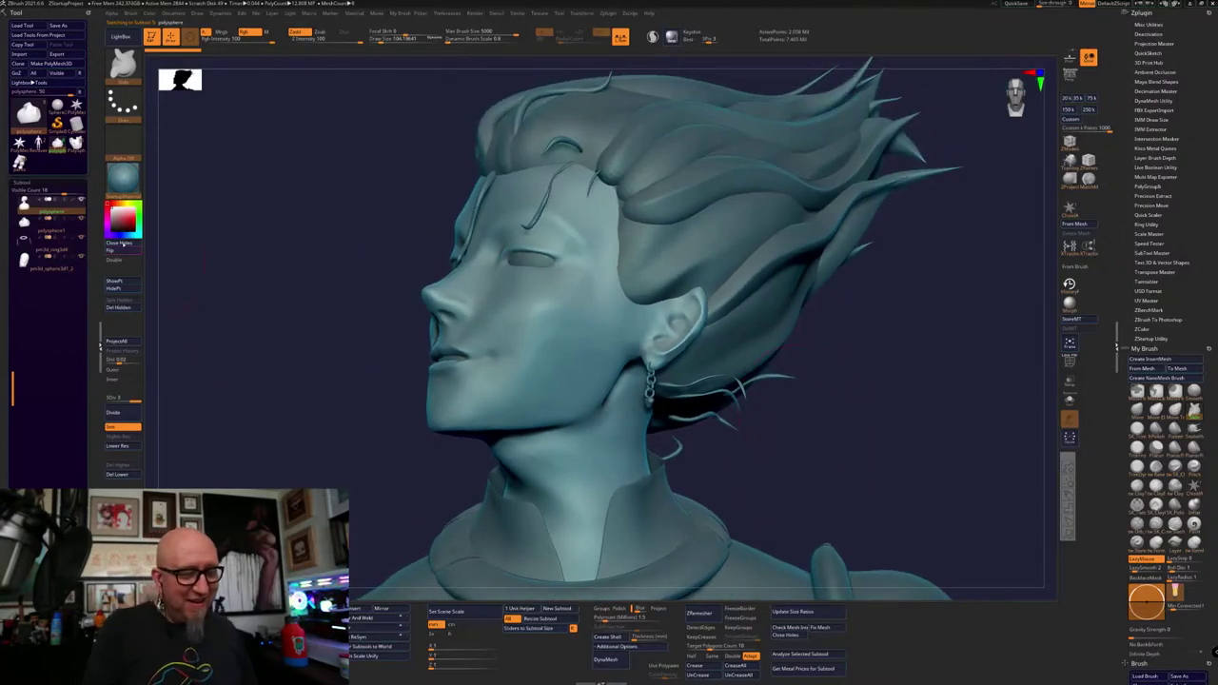
click(74, 200)
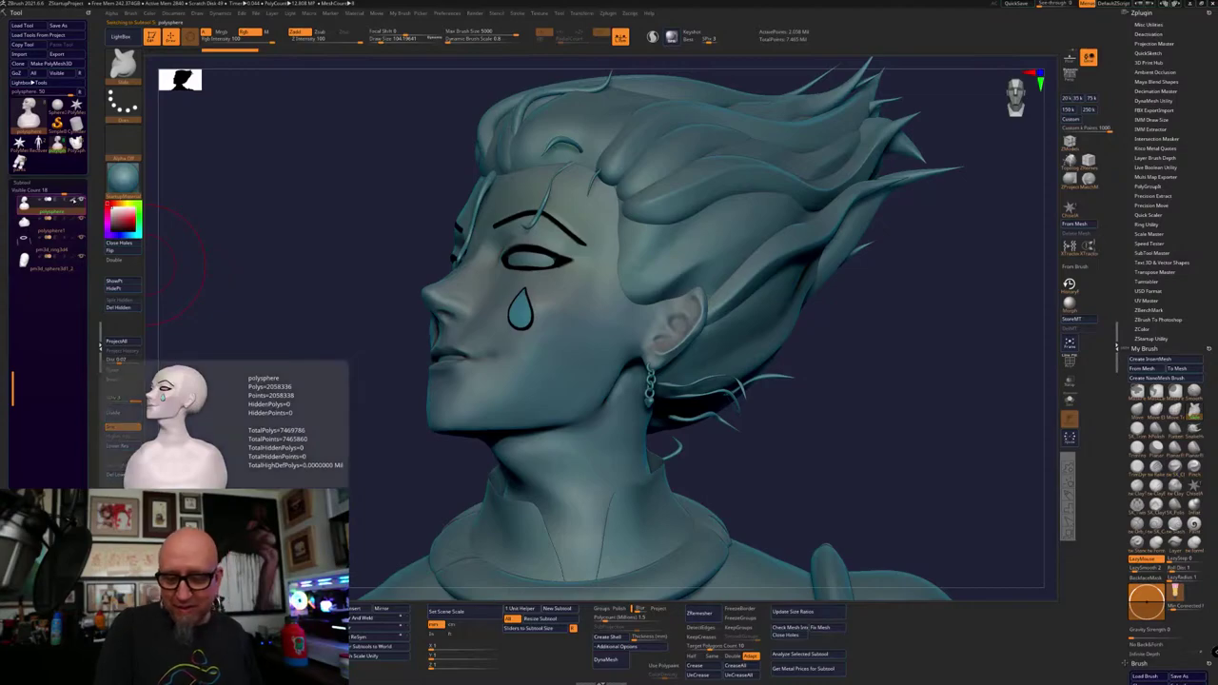
click(72, 220)
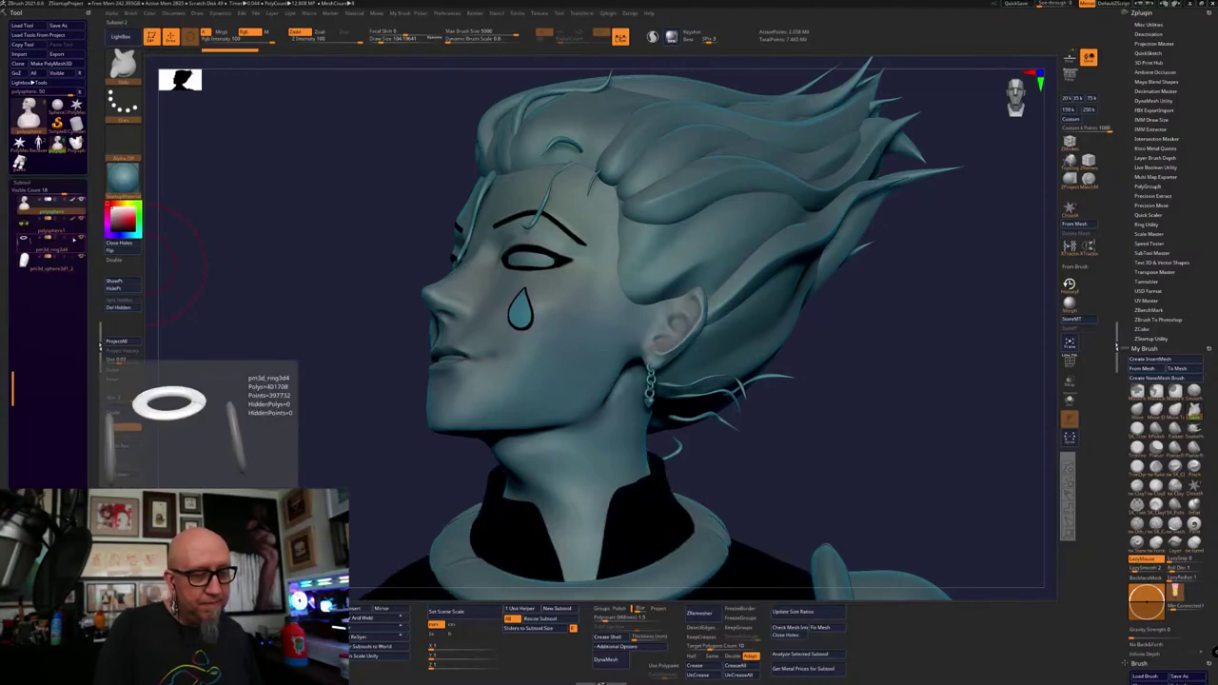
click(72, 238)
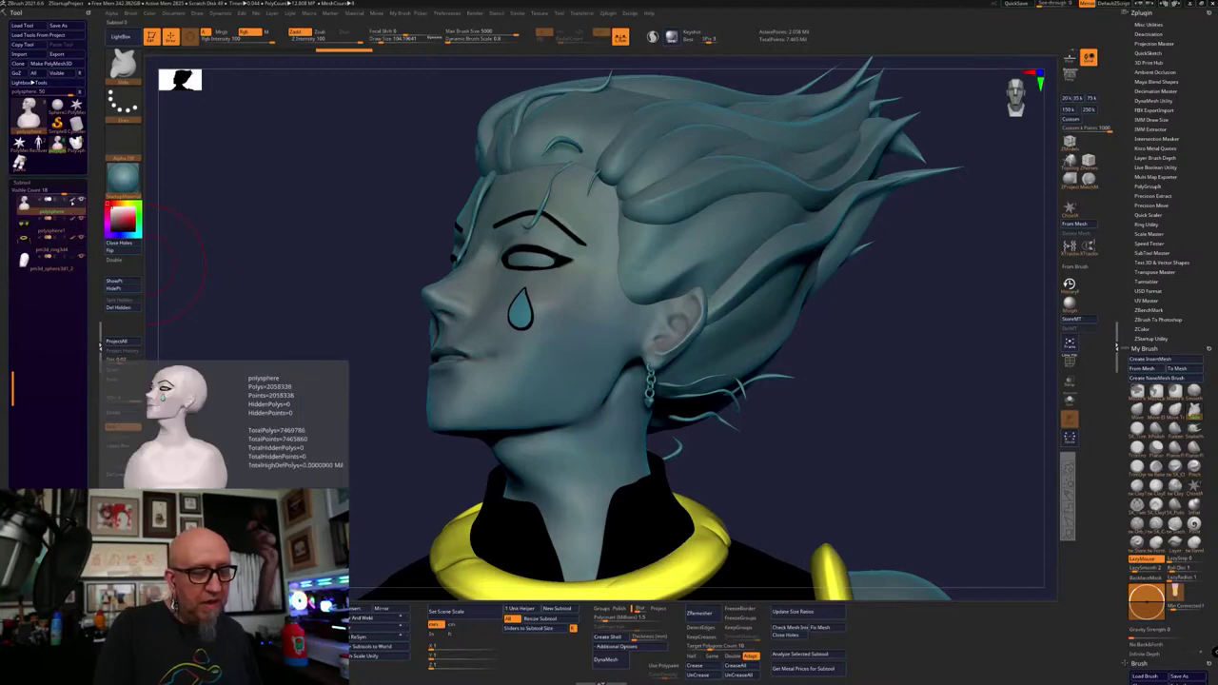
click(73, 200)
click(73, 219)
click(72, 238)
Reduce the brush draw size to about 17.5 and pick a clay brush for the head's mouth area
alt+drag(182, 443, 238, 466)
mouse_move(931, 380)
mouse_down()
mouse_move(971, 108)
mouse_move(677, 206)
mouse_move(751, 198)
mouse_move(696, 184)
mouse_move(703, 170)
mouse_up()
key(space)
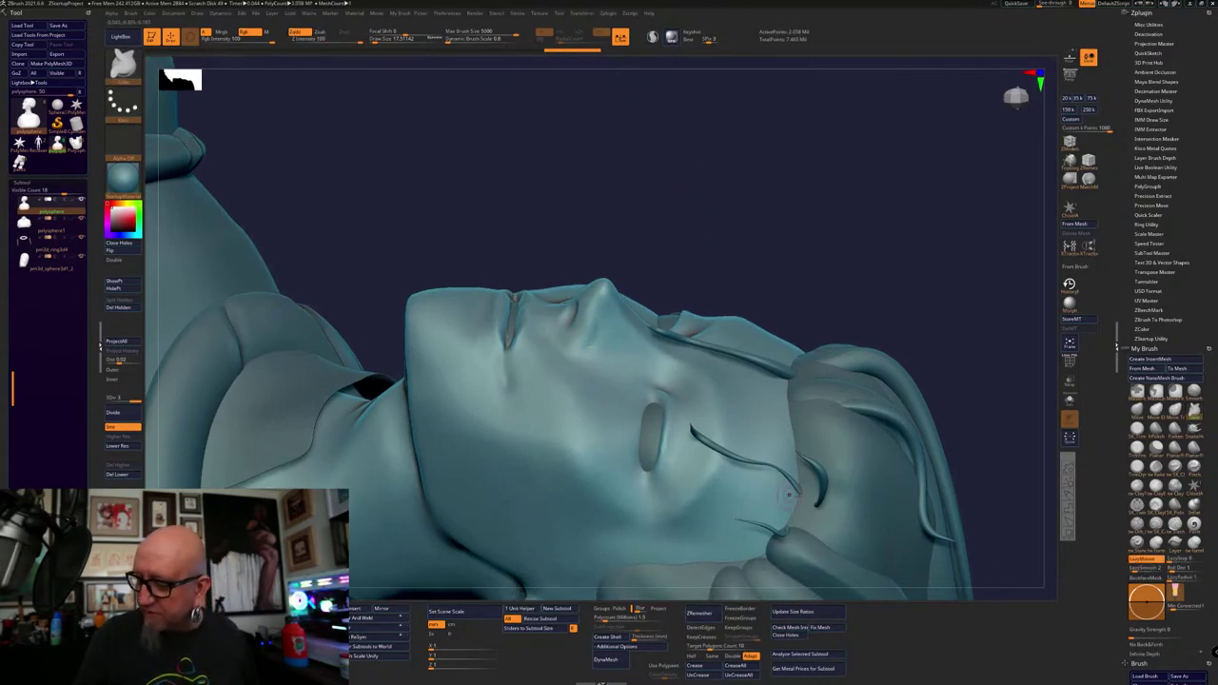
click(1137, 486)
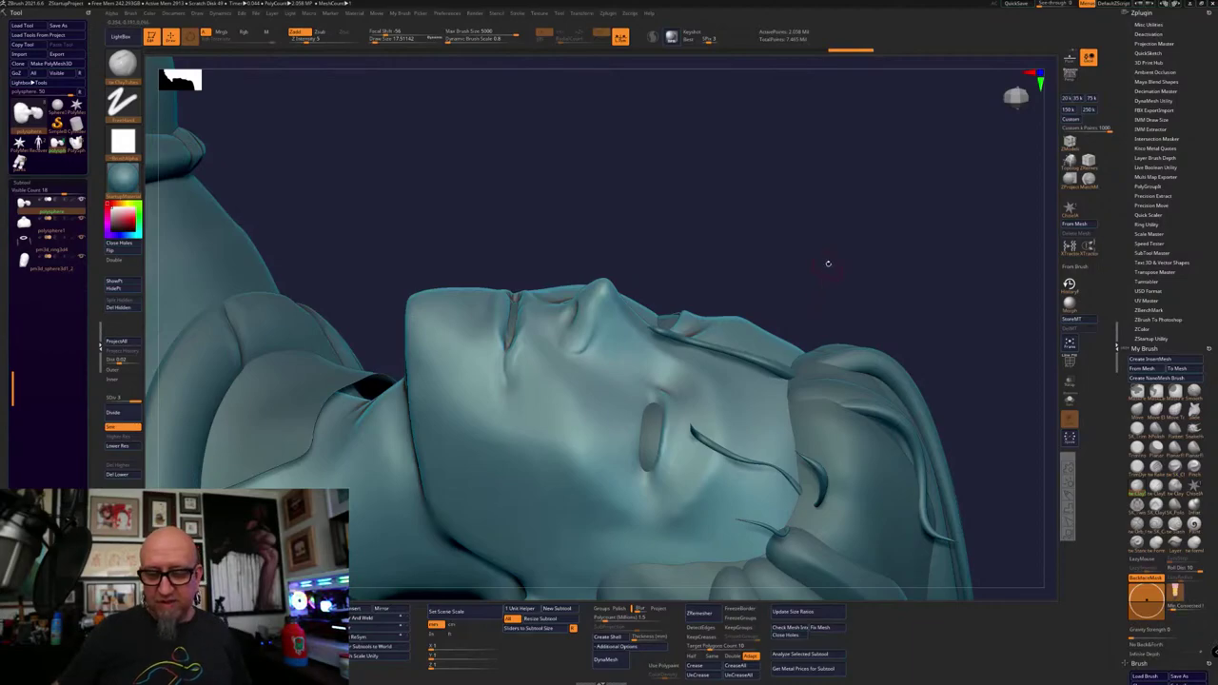
mouse_move(657, 181)
mouse_down()
mouse_move(661, 243)
mouse_move(715, 180)
mouse_move(524, 349)
mouse_move(519, 388)
mouse_move(520, 365)
mouse_up()
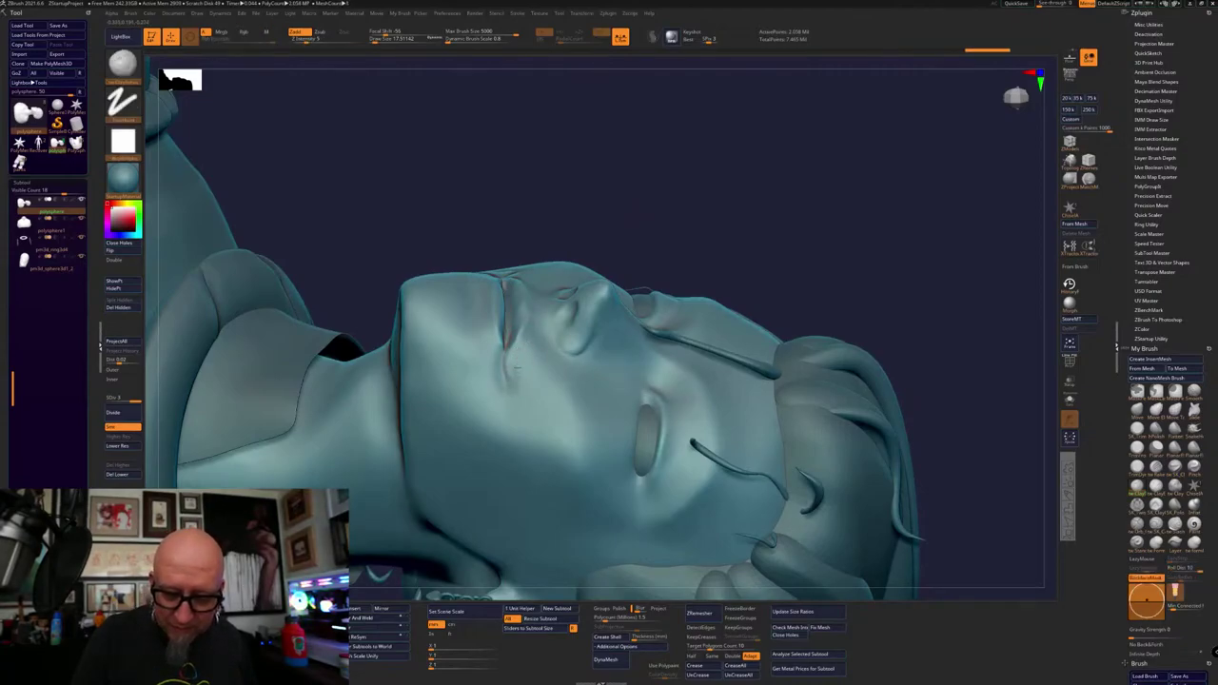
mouse_move(720, 196)
mouse_down()
mouse_move(775, 171)
mouse_move(840, 194)
mouse_move(886, 372)
mouse_move(568, 552)
mouse_move(453, 575)
mouse_move(482, 365)
mouse_up()
drag(443, 567, 459, 565)
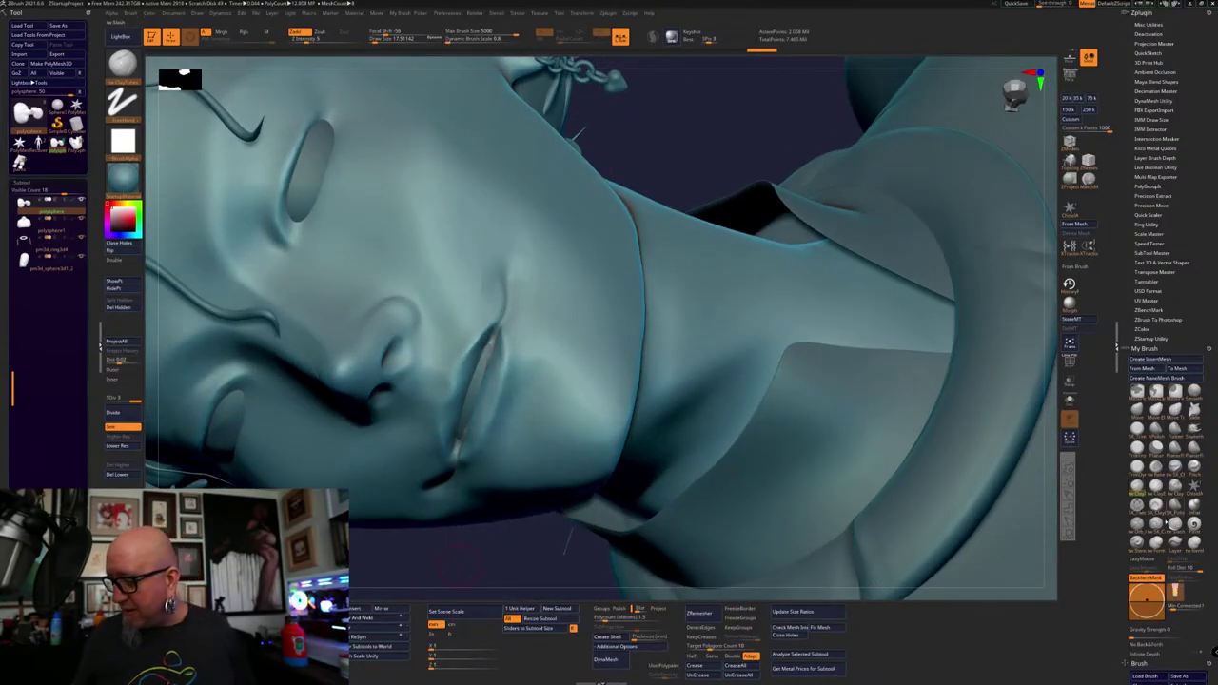
Switch to a creasing brush, try a stroke along the lip line at the character's right mouth corner, and undo it
click(1137, 524)
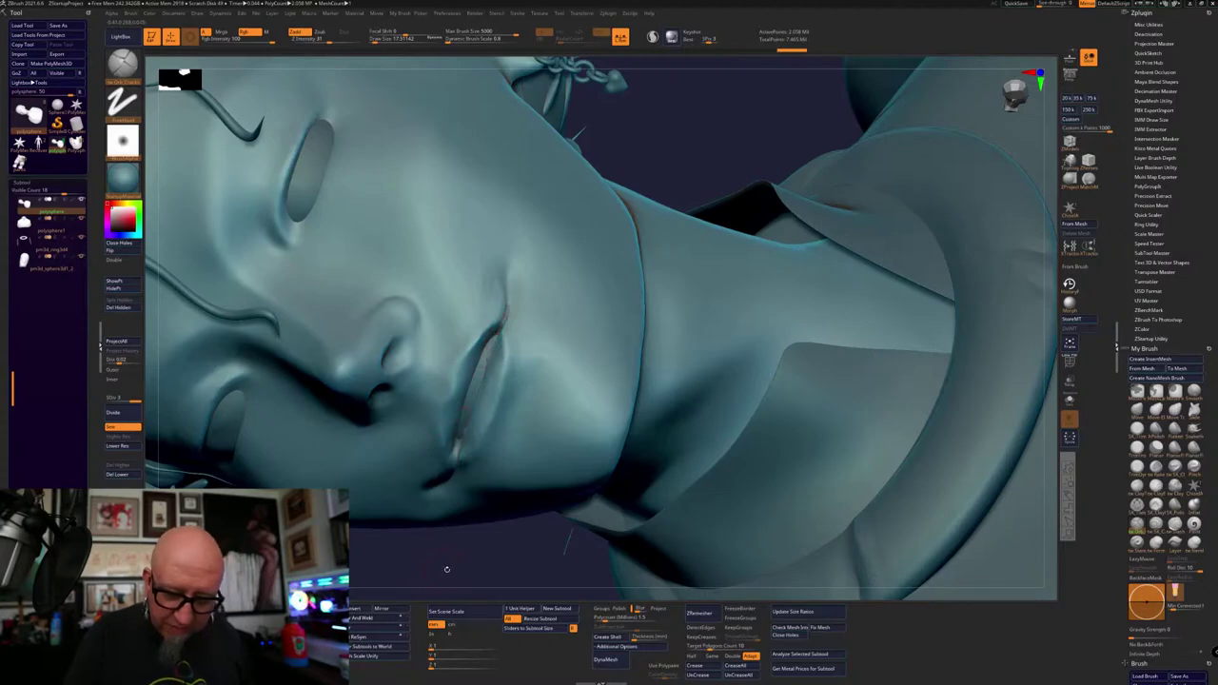
mouse_move(446, 569)
mouse_down()
mouse_move(499, 540)
mouse_move(905, 460)
mouse_up()
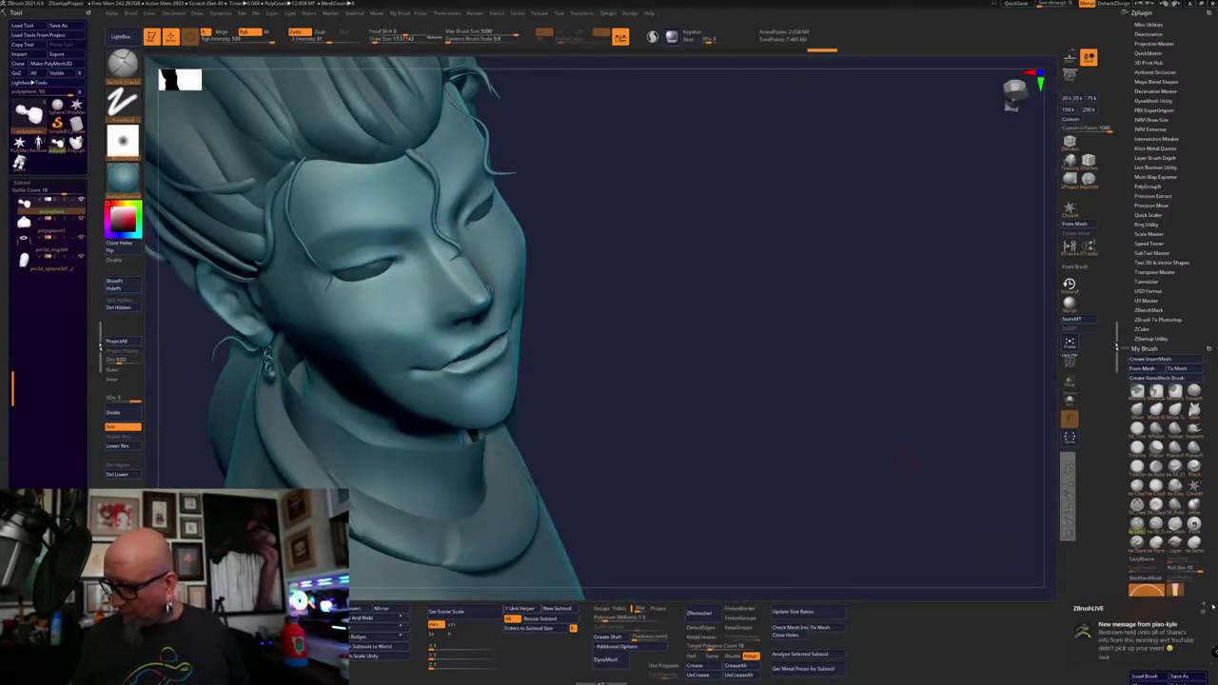
drag(829, 403, 476, 381)
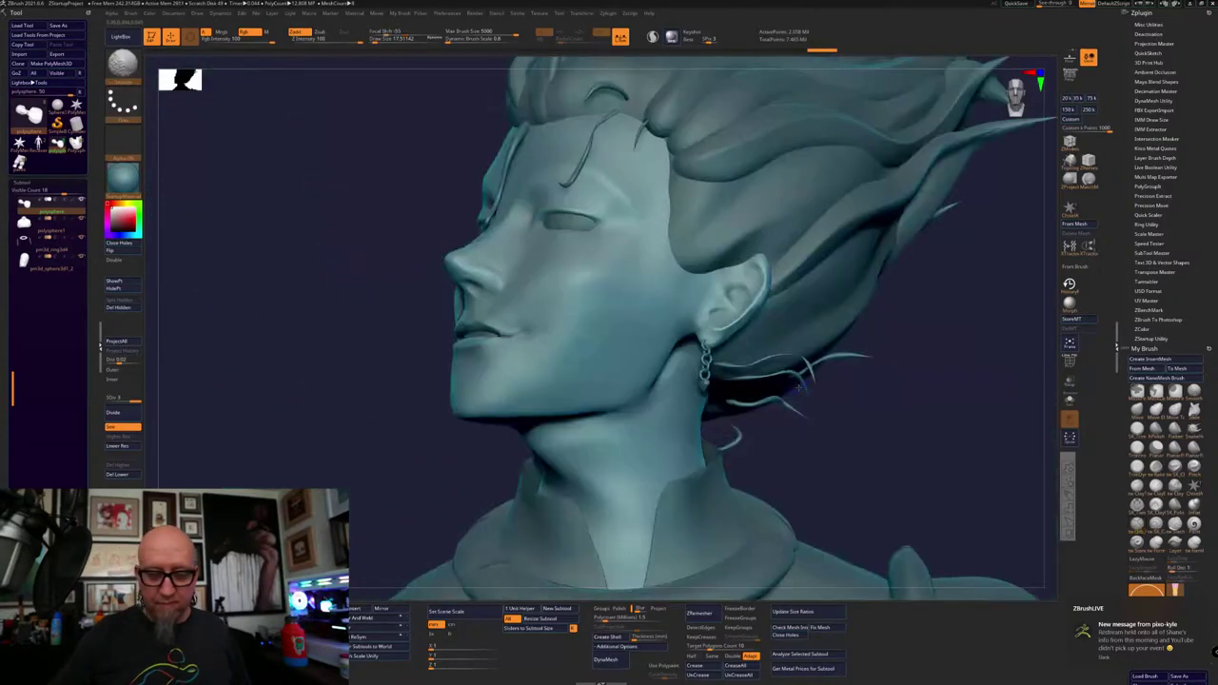
drag(835, 437, 856, 430)
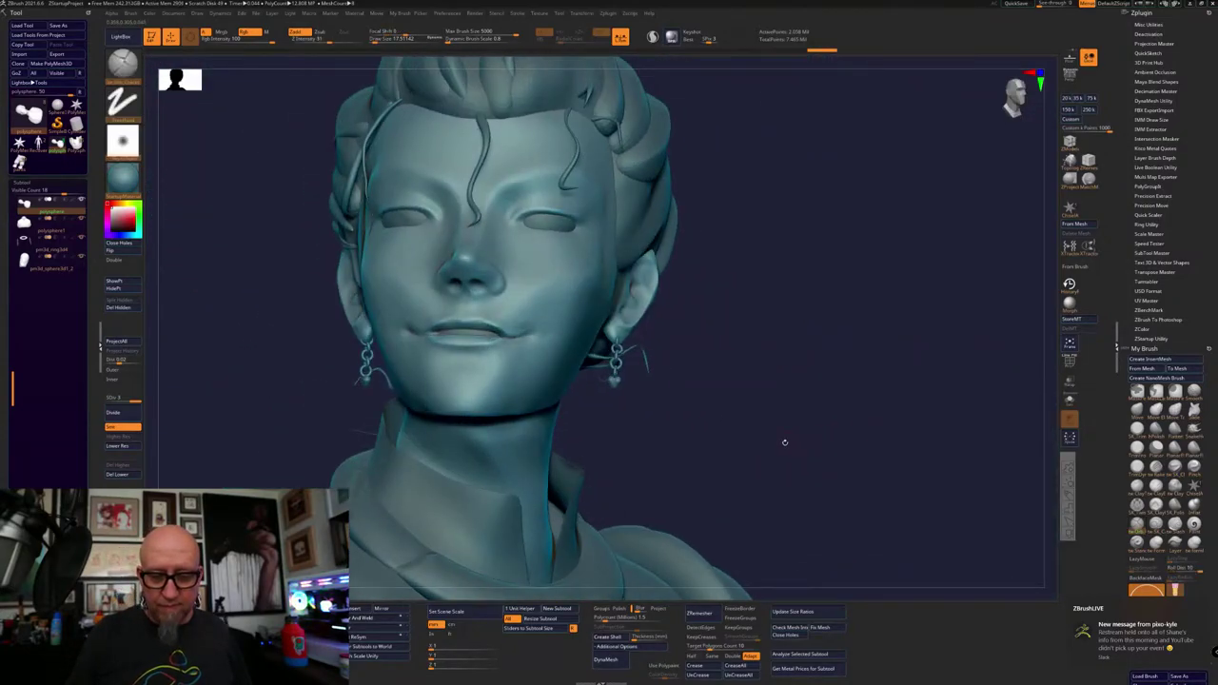
alt+drag(785, 442, 999, 485)
alt+drag(620, 367, 851, 390)
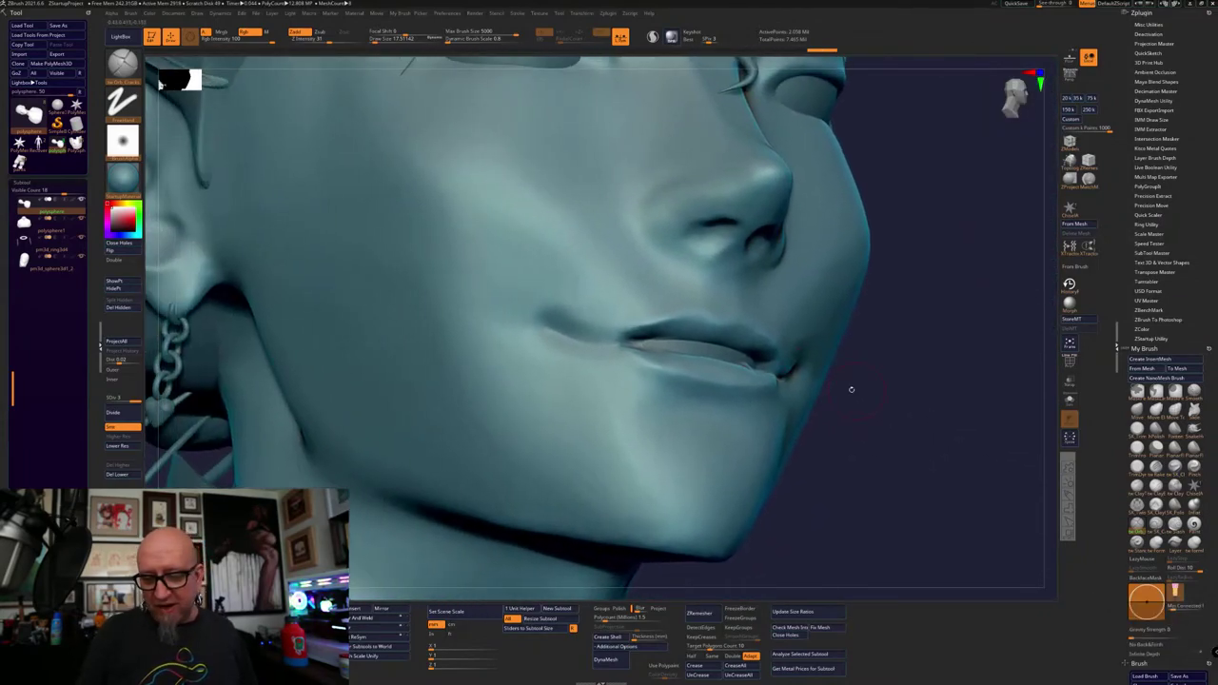
drag(861, 452, 804, 303)
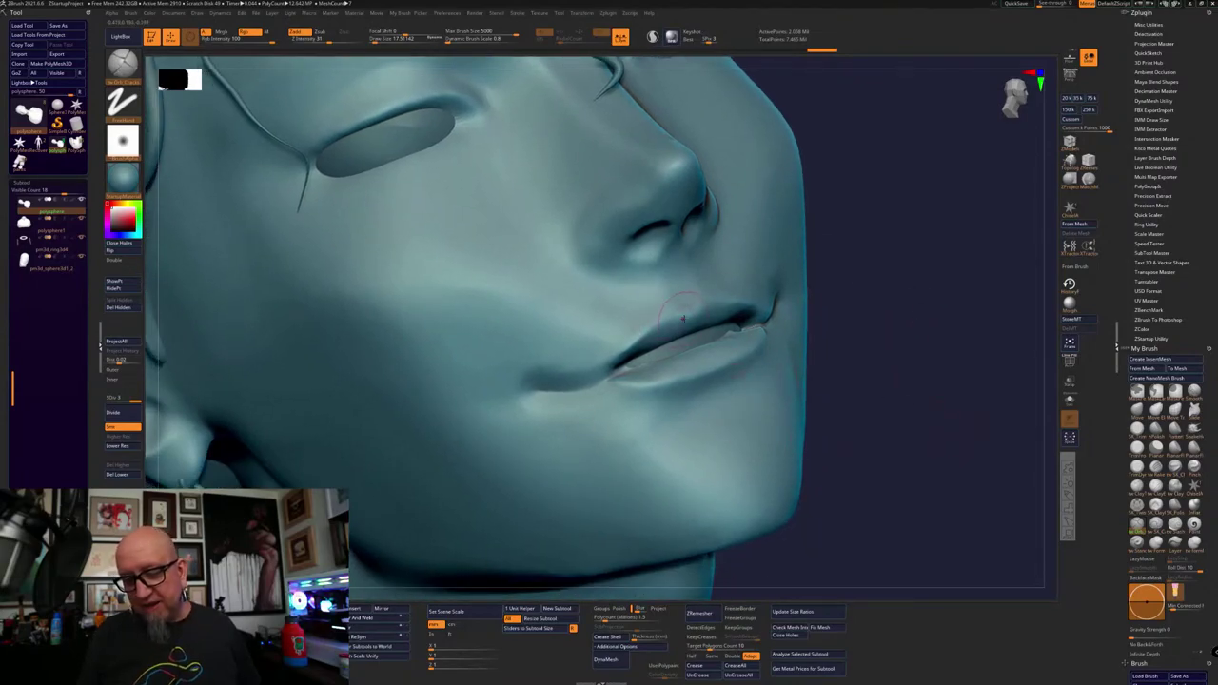
drag(682, 318, 593, 364)
key(ctrl+z)
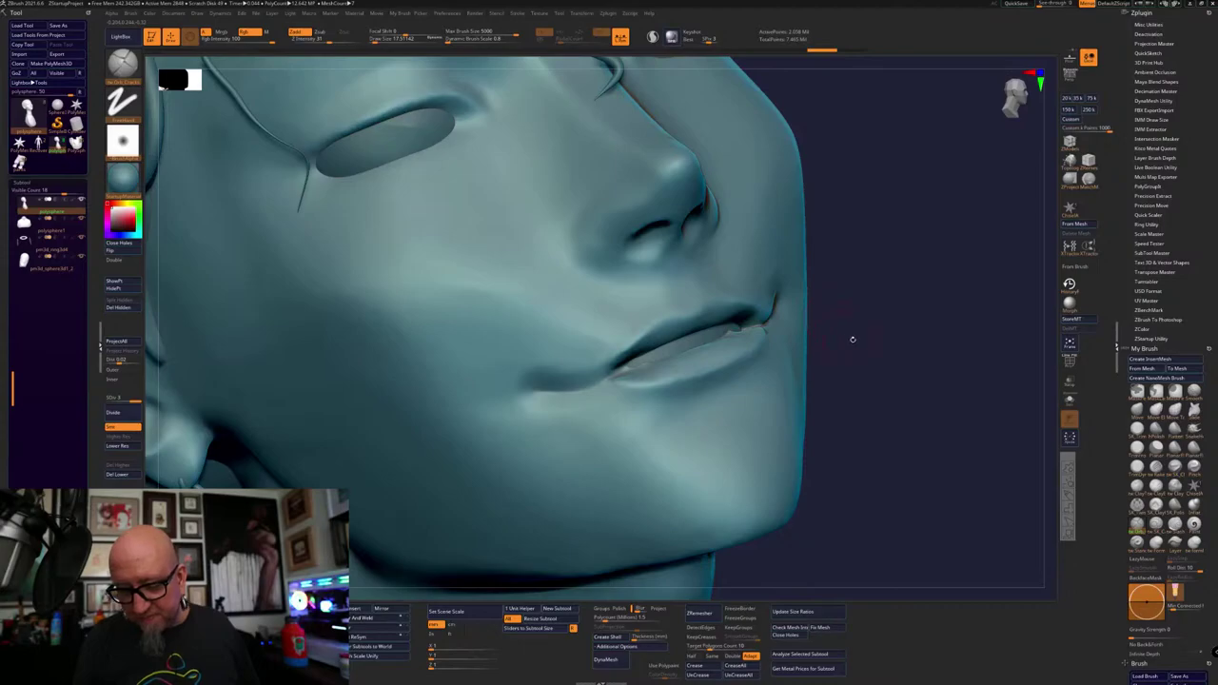
Set the draw size to about 5.1, carve the lip line into the character's left mouth corner, and soften the crease
drag(852, 340, 865, 334)
drag(955, 252, 863, 281)
key(space)
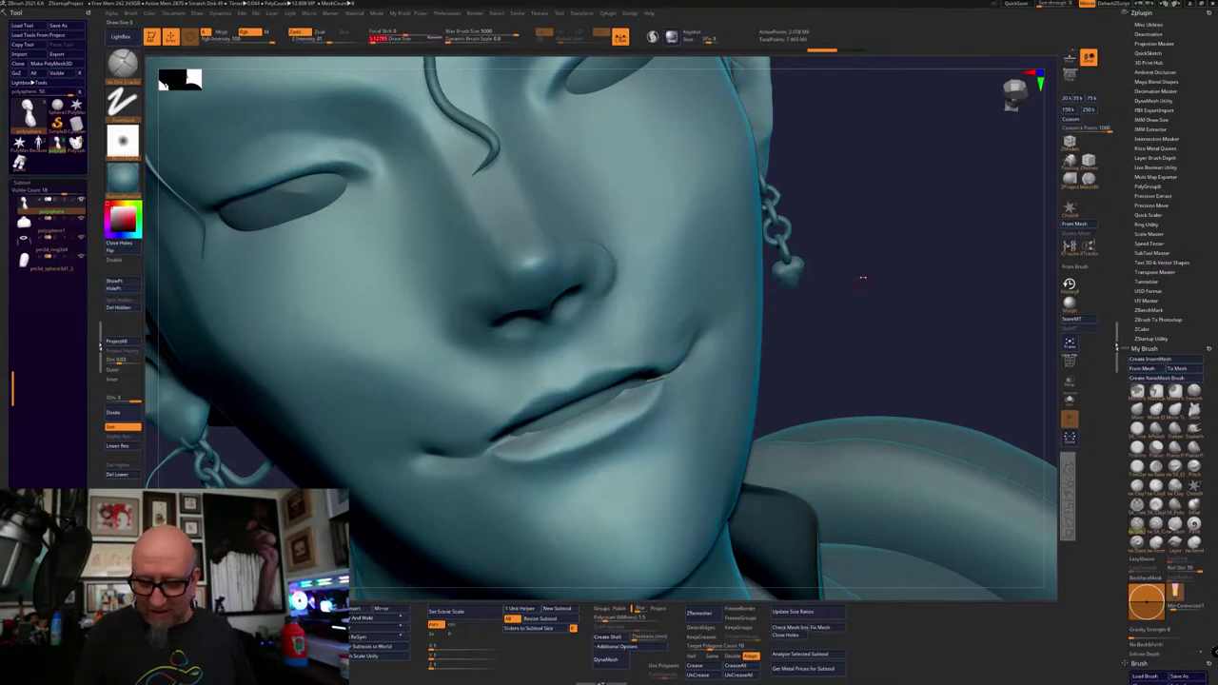
mouse_move(804, 296)
mouse_down()
mouse_move(848, 313)
mouse_move(805, 320)
mouse_up()
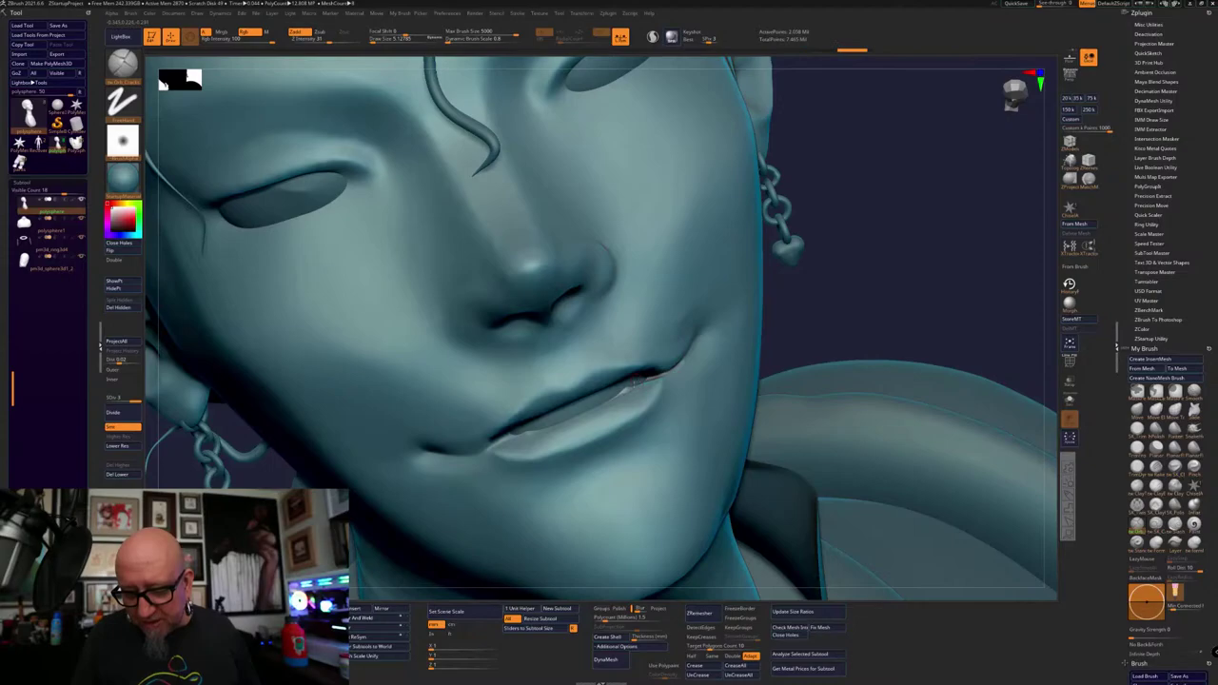
right_drag(623, 391, 635, 385)
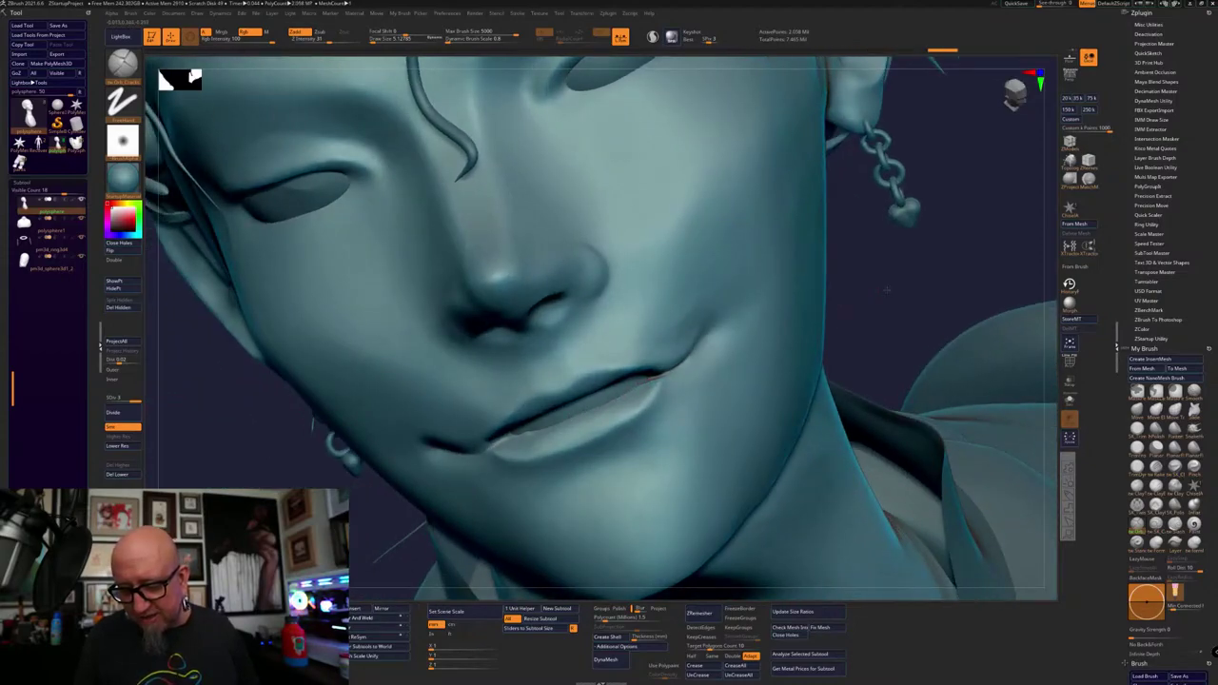
right_drag(616, 393, 677, 368)
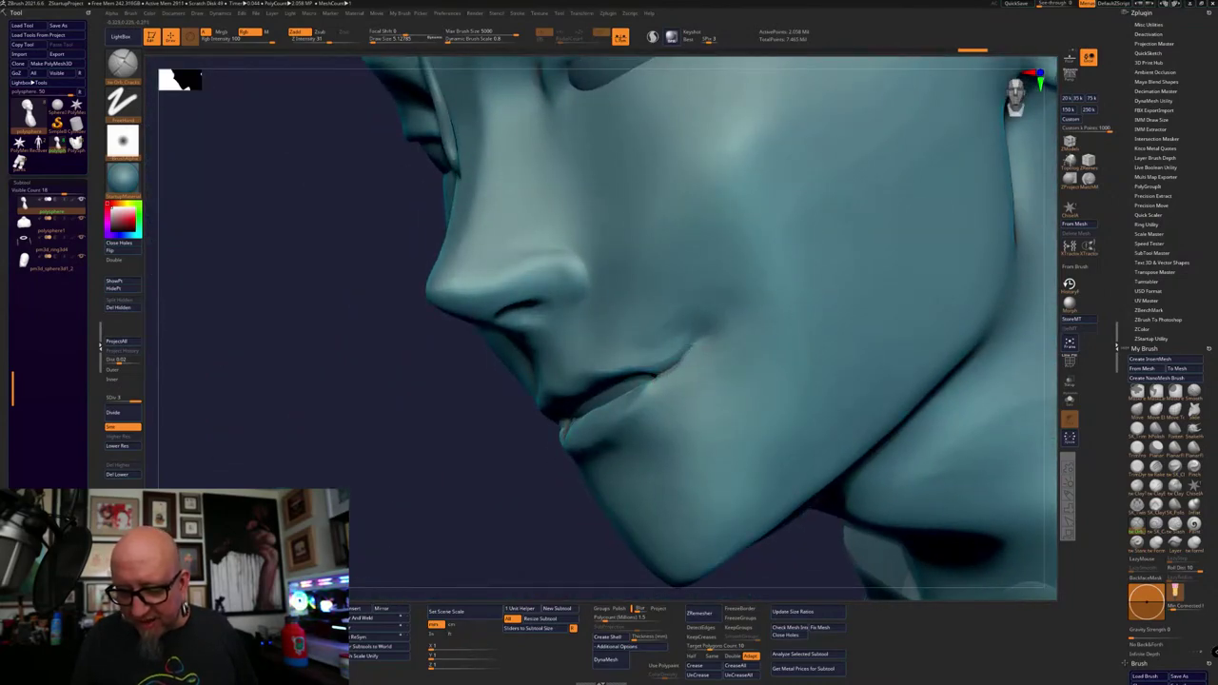
mouse_move(689, 350)
mouse_down()
mouse_move(696, 342)
mouse_move(667, 375)
mouse_up()
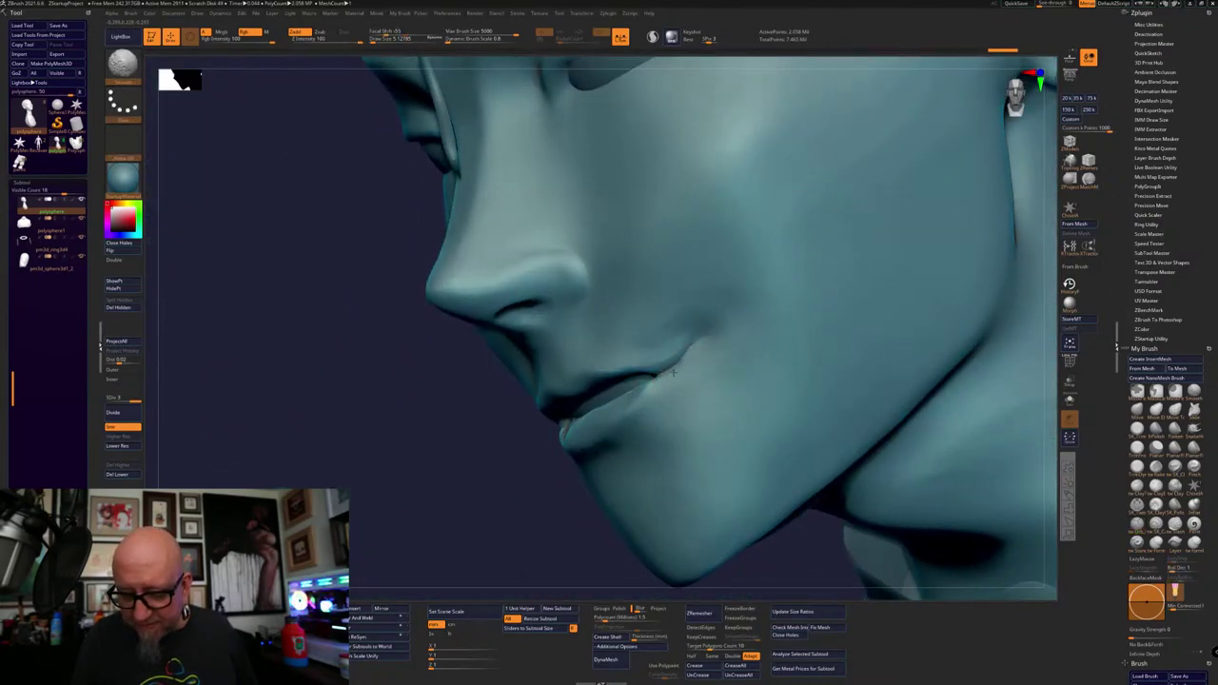
mouse_move(527, 514)
alt+mouse_down()
mouse_move(495, 462)
mouse_move(521, 503)
alt+mouse_up()
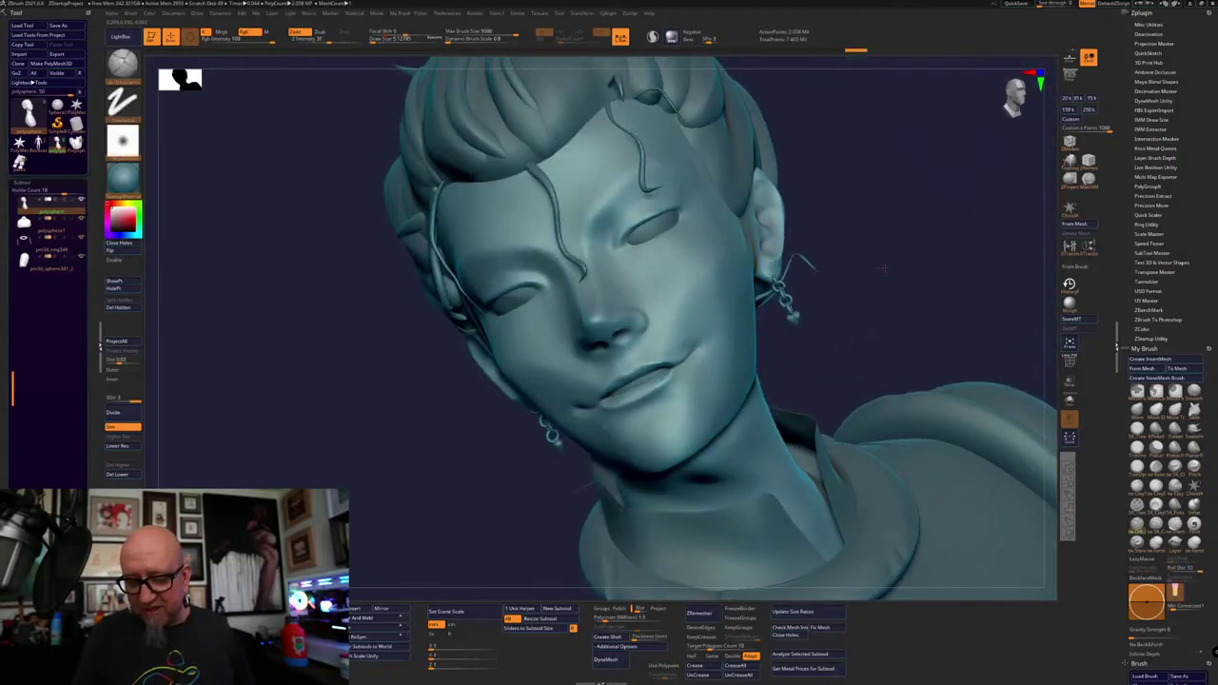
Enlarge the draw size to about 9, carve the lip line at the character's right mouth corner, and smooth it
mouse_move(881, 267)
mouse_down()
mouse_move(774, 313)
mouse_move(816, 339)
mouse_move(895, 353)
mouse_up()
mouse_move(895, 354)
right_down()
mouse_move(663, 314)
mouse_move(857, 330)
mouse_move(661, 346)
right_up()
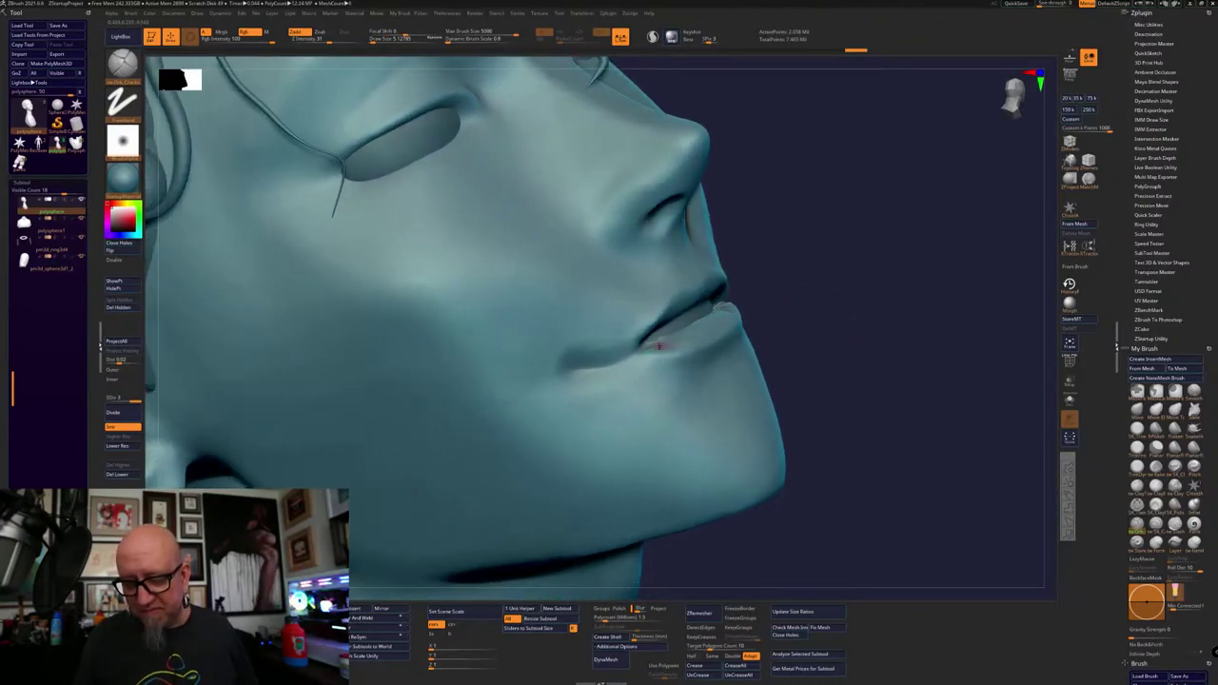
key(space)
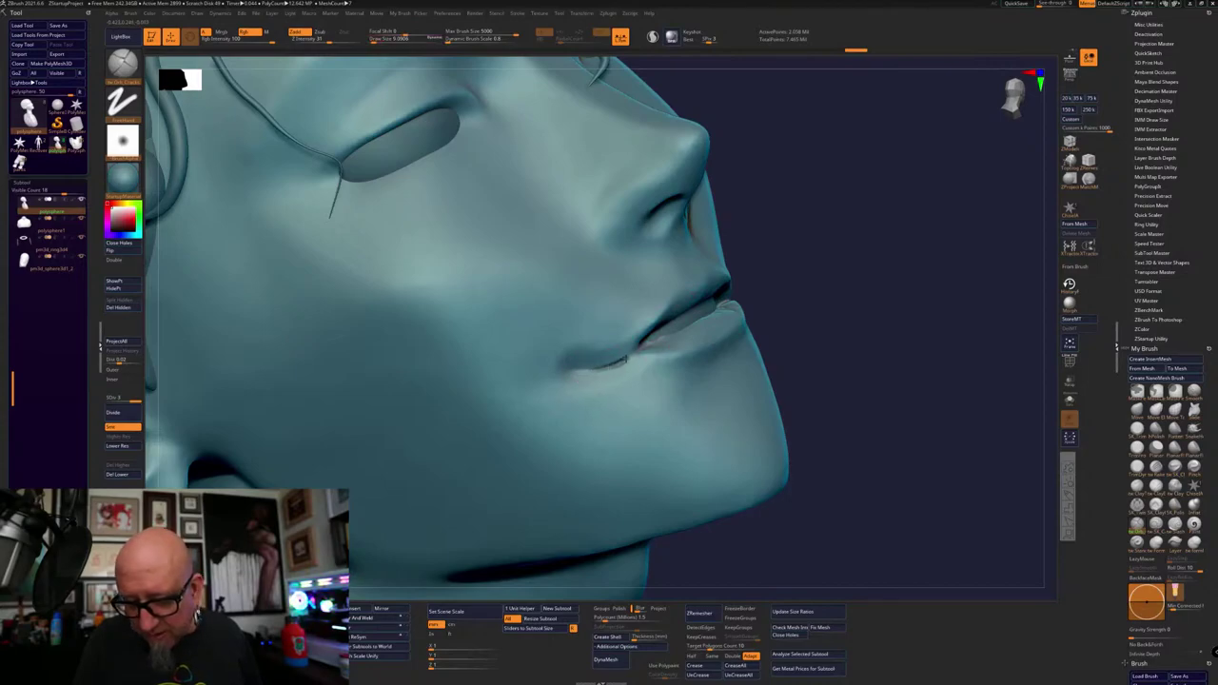
right_drag(643, 348, 871, 262)
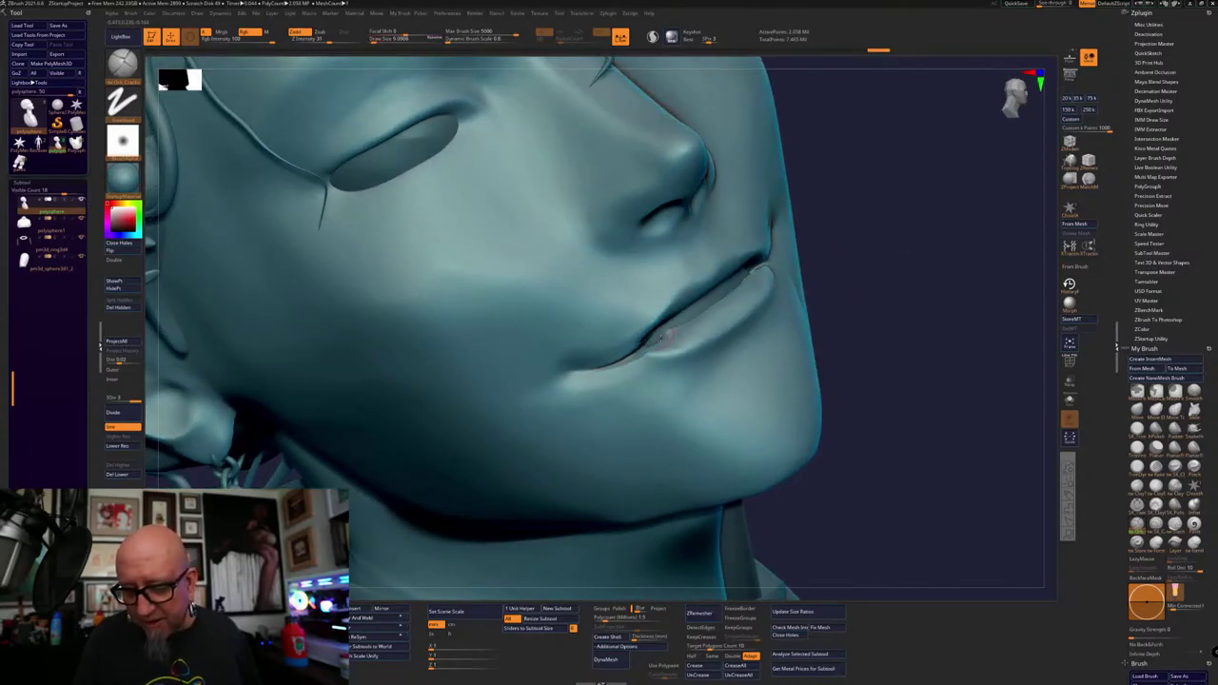
right_drag(767, 263, 771, 287)
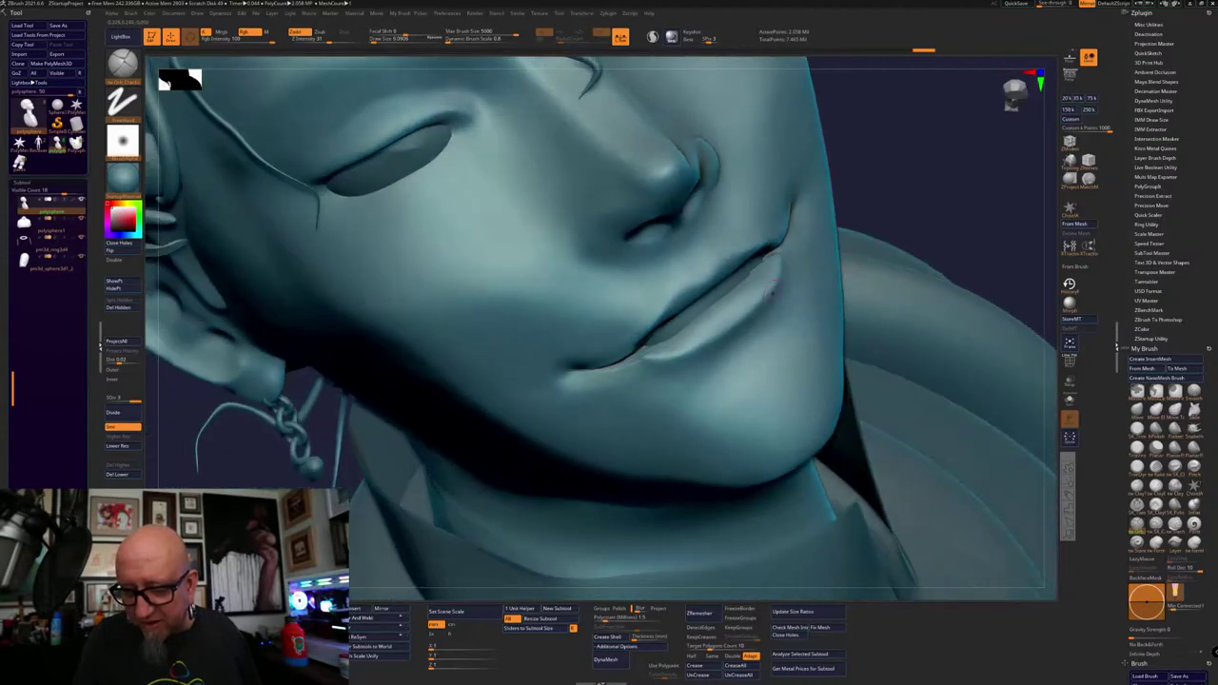
right_drag(681, 329, 770, 309)
shift+drag(621, 372, 625, 358)
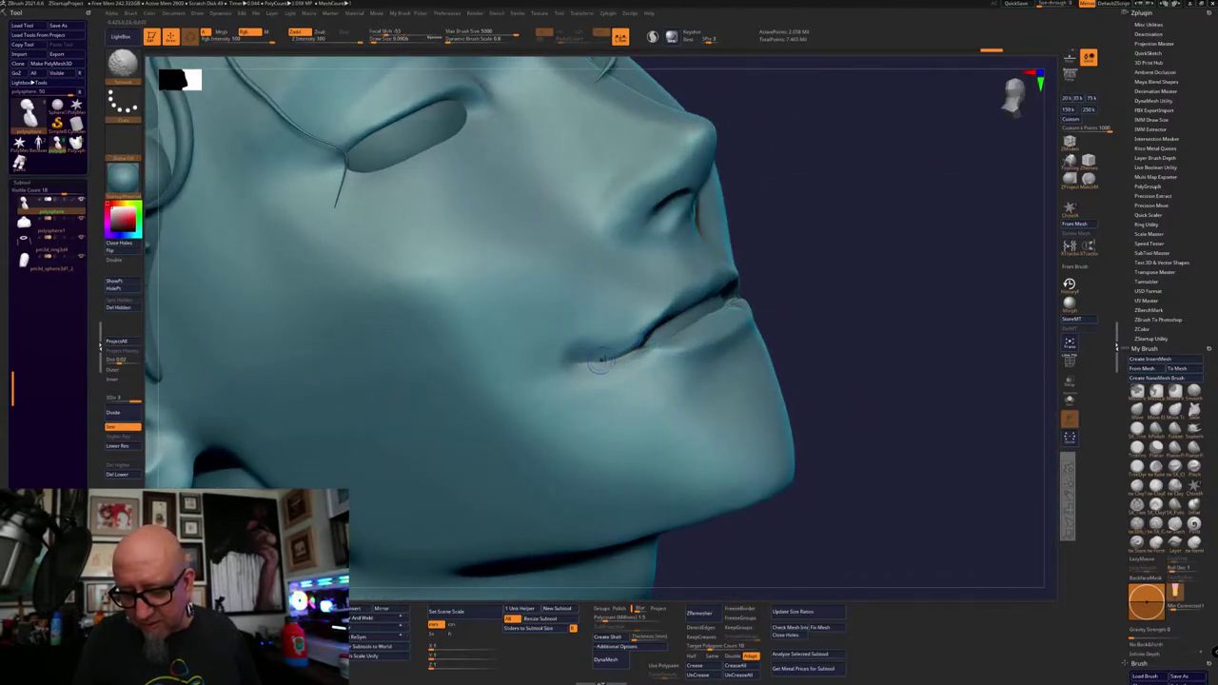
Refine the upper lip edge near the character's right mouth corner with the clay brush at intensity 5
click(1138, 489)
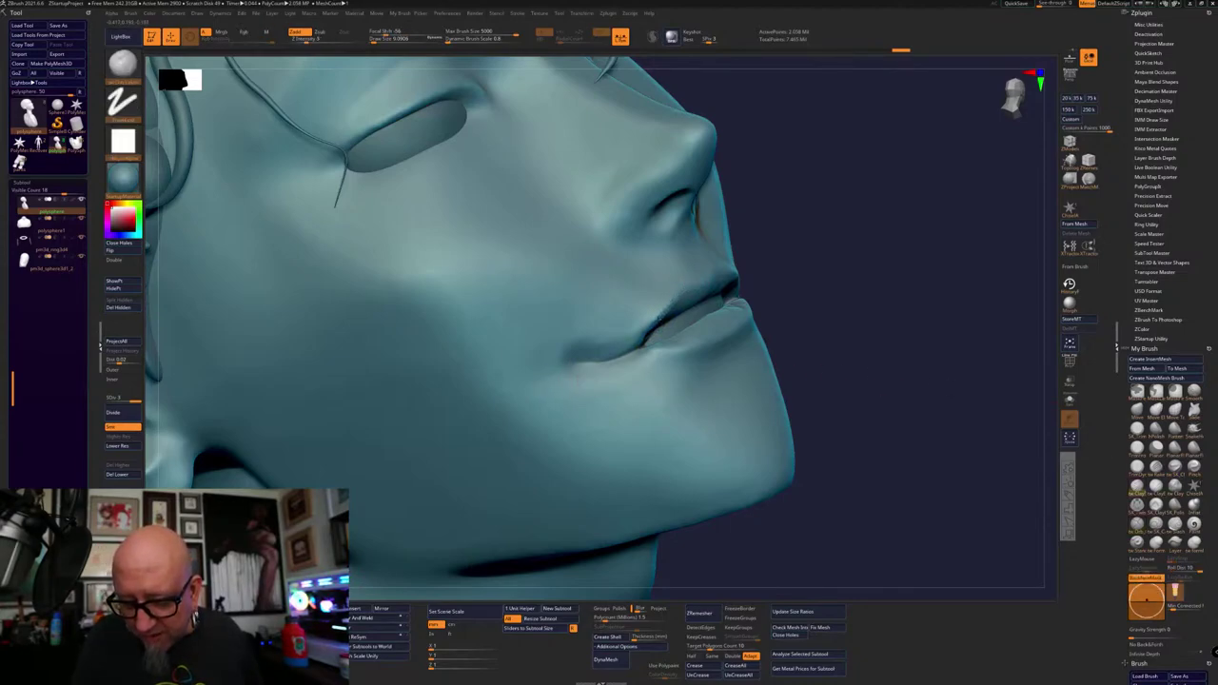
mouse_move(640, 338)
mouse_down()
mouse_move(605, 348)
mouse_move(639, 324)
mouse_up()
right_drag(639, 324, 580, 319)
drag(641, 328, 657, 317)
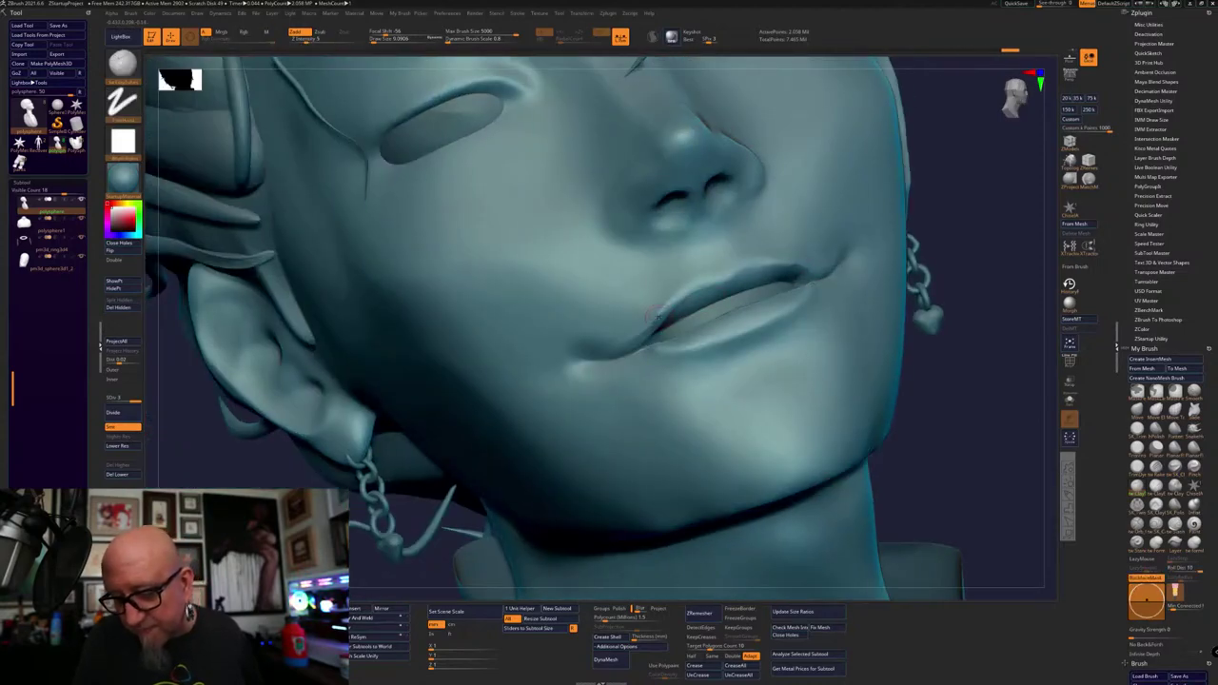
right_drag(741, 261, 938, 473)
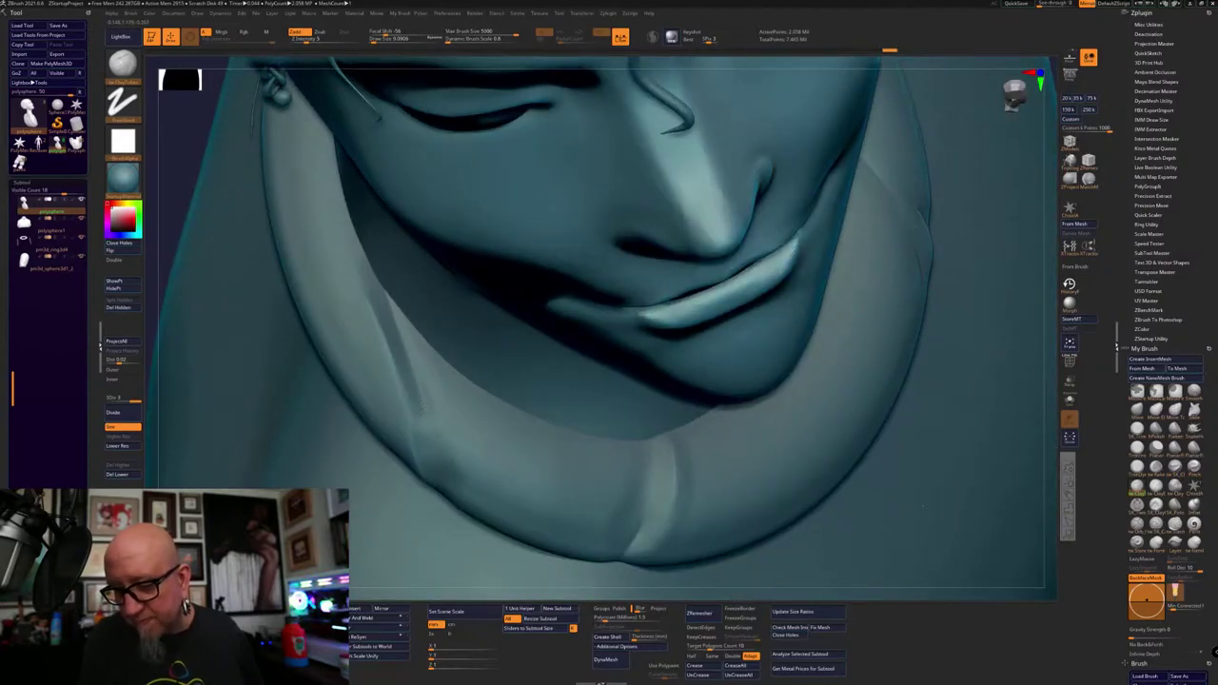
Shape the upper lip edge and the fold at the character's left mouth corner with clay strokes
mouse_move(1051, 476)
right_down()
mouse_move(992, 422)
mouse_move(1135, 378)
mouse_move(1184, 400)
right_up()
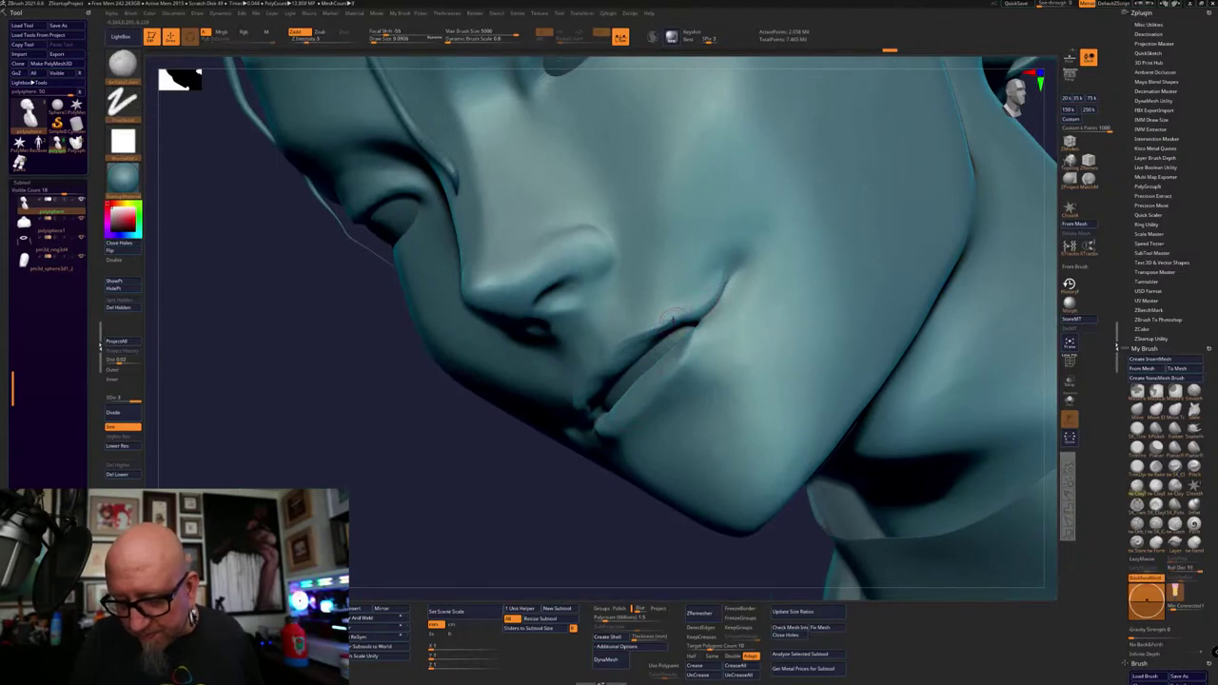
mouse_move(647, 317)
mouse_down()
mouse_move(694, 322)
mouse_move(706, 301)
mouse_move(707, 314)
mouse_up()
drag(519, 516, 902, 249)
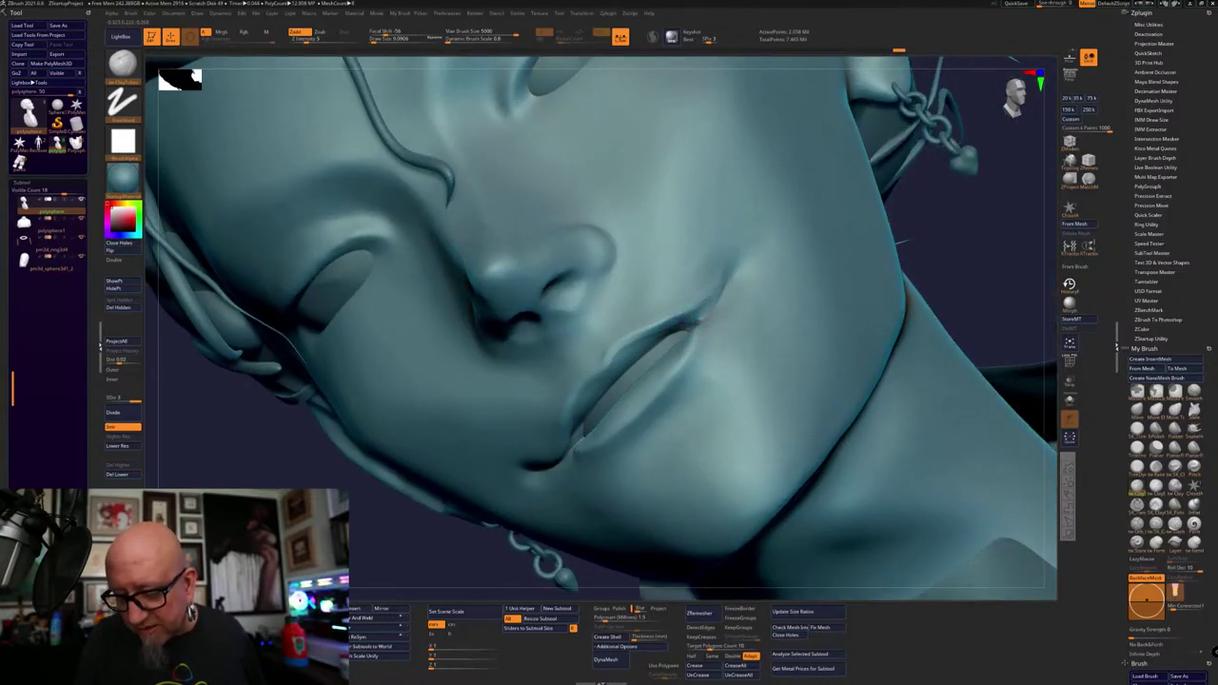
mouse_move(699, 324)
mouse_down()
mouse_move(705, 310)
mouse_move(687, 320)
mouse_up()
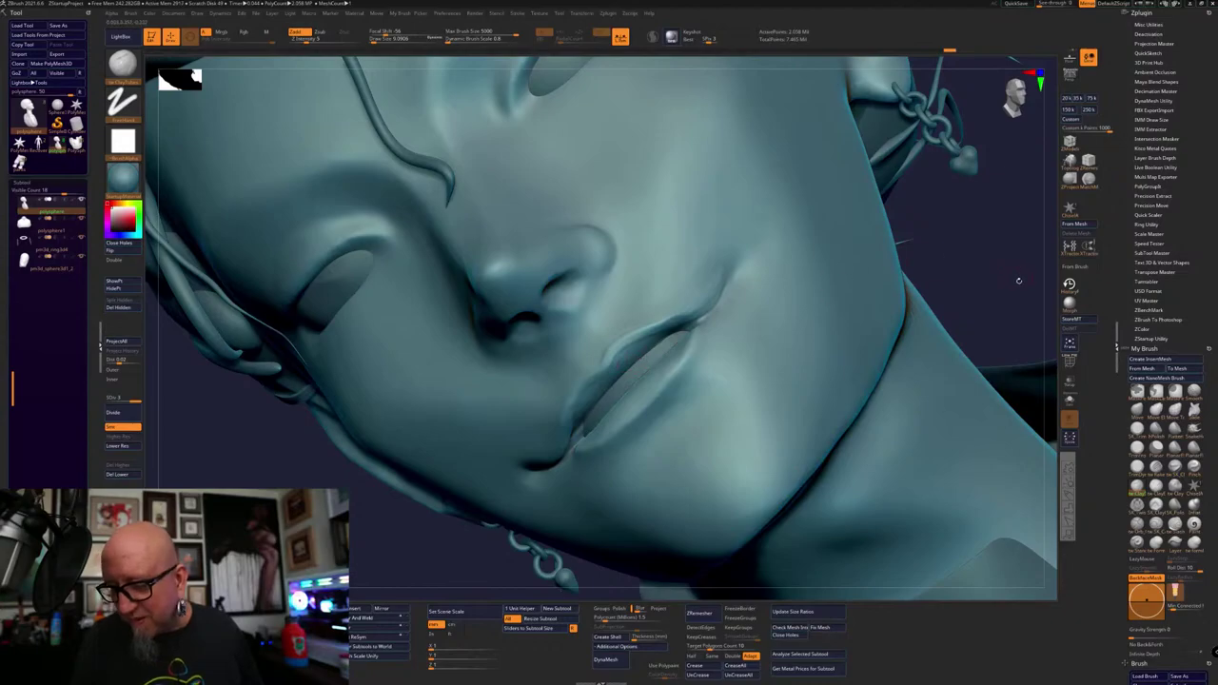
drag(1018, 281, 989, 279)
drag(681, 323, 732, 268)
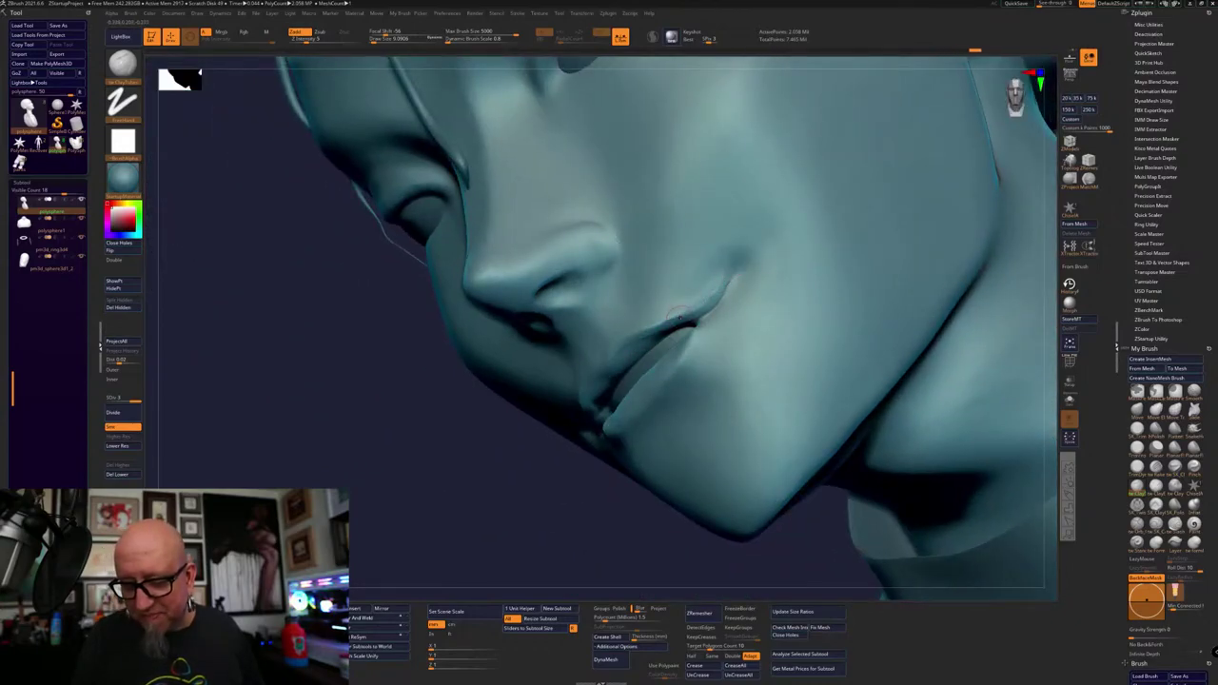
mouse_move(680, 317)
mouse_down()
mouse_move(723, 271)
mouse_move(687, 287)
mouse_move(680, 304)
mouse_move(718, 262)
mouse_up()
Smooth the upper lip where it runs into the character's left mouth corner
mouse_move(592, 533)
alt+mouse_down()
mouse_move(578, 501)
mouse_move(932, 272)
mouse_move(962, 334)
mouse_move(991, 305)
mouse_move(878, 334)
alt+mouse_up()
alt+drag(508, 148, 504, 199)
mouse_move(638, 324)
shift+mouse_down()
mouse_move(644, 335)
mouse_move(628, 342)
shift+mouse_up()
alt+drag(487, 466, 485, 523)
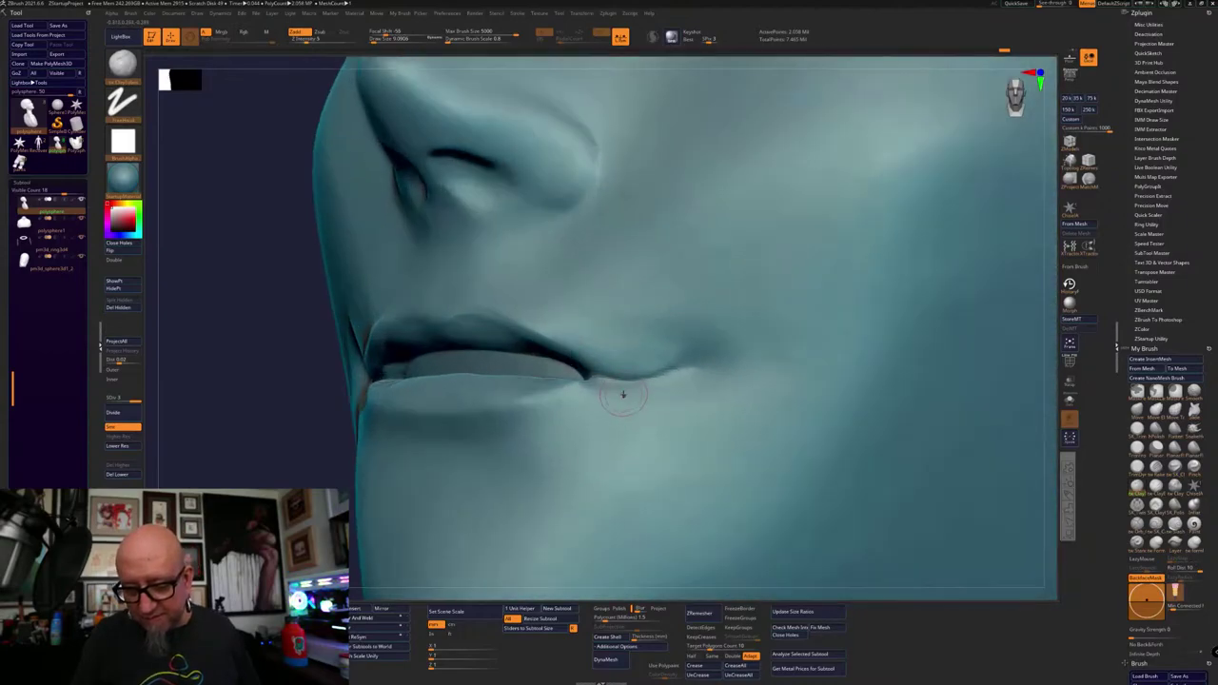
Refine the edge where the lips meet near the character's left mouth corner and carve the crease more sharply
mouse_move(581, 388)
mouse_down()
mouse_move(592, 383)
mouse_move(584, 394)
mouse_up()
drag(295, 462, 428, 456)
mouse_move(857, 561)
alt+mouse_down()
mouse_move(854, 531)
mouse_move(852, 558)
alt+mouse_up()
mouse_move(592, 595)
mouse_down()
mouse_move(582, 533)
mouse_move(476, 557)
mouse_move(423, 467)
mouse_up()
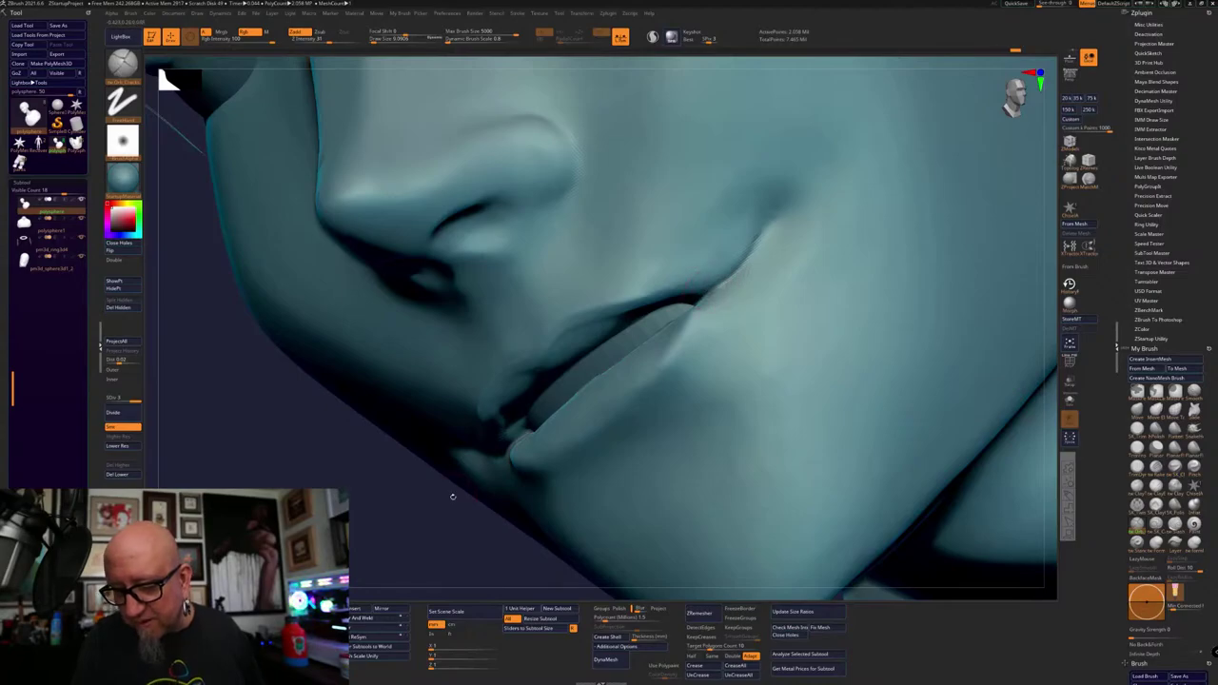
alt+drag(453, 497, 472, 461)
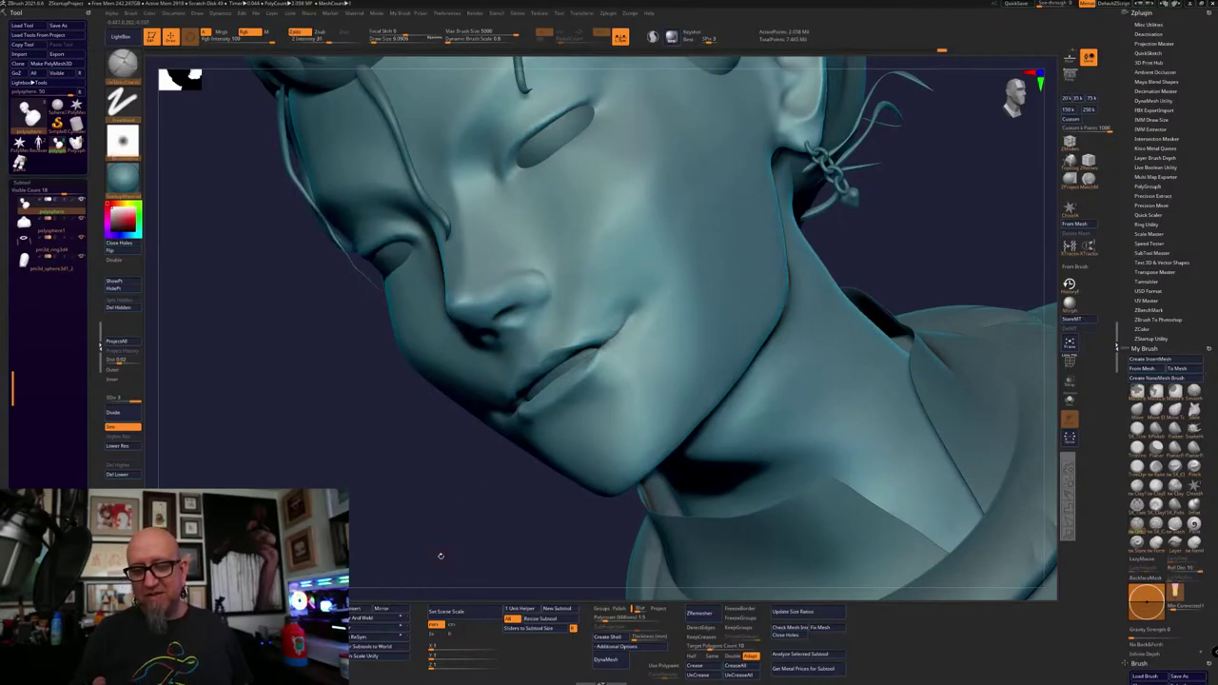
Carve the outer corner of the character's left eye and smooth the area below the eye opening
mouse_move(440, 555)
mouse_down()
mouse_move(908, 420)
mouse_move(948, 351)
mouse_move(995, 454)
mouse_up()
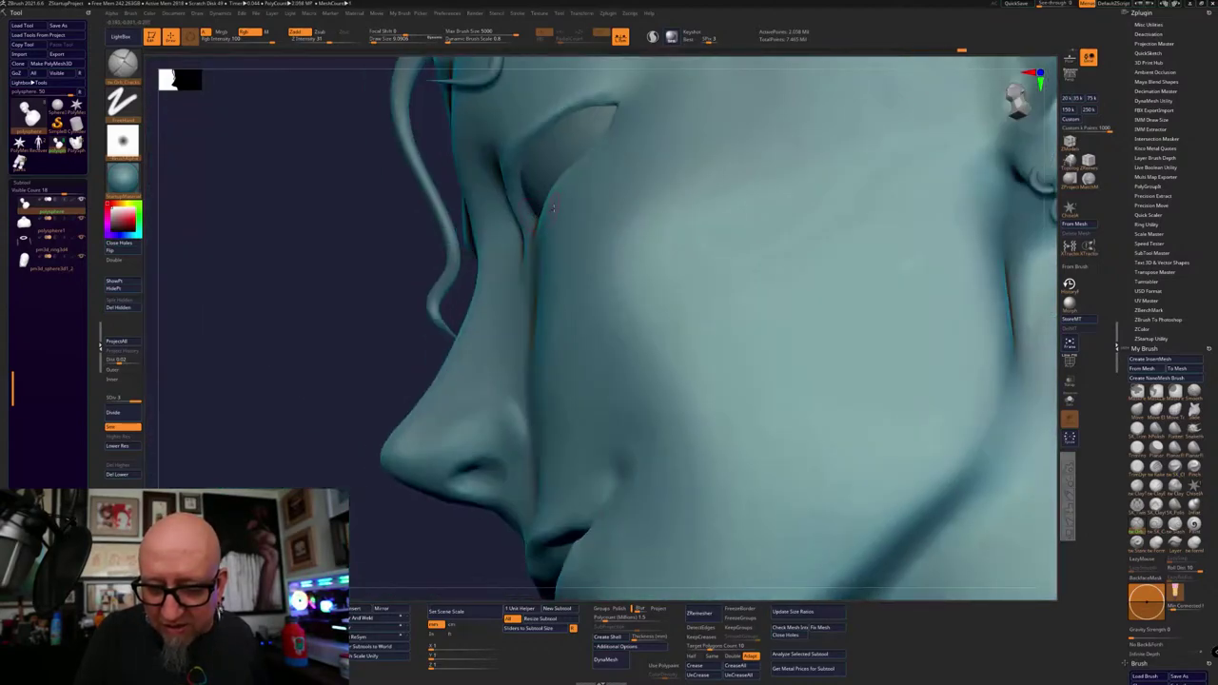
drag(340, 384, 562, 391)
mouse_move(1028, 305)
alt+mouse_down()
mouse_move(1046, 275)
mouse_move(983, 370)
mouse_move(978, 340)
alt+mouse_up()
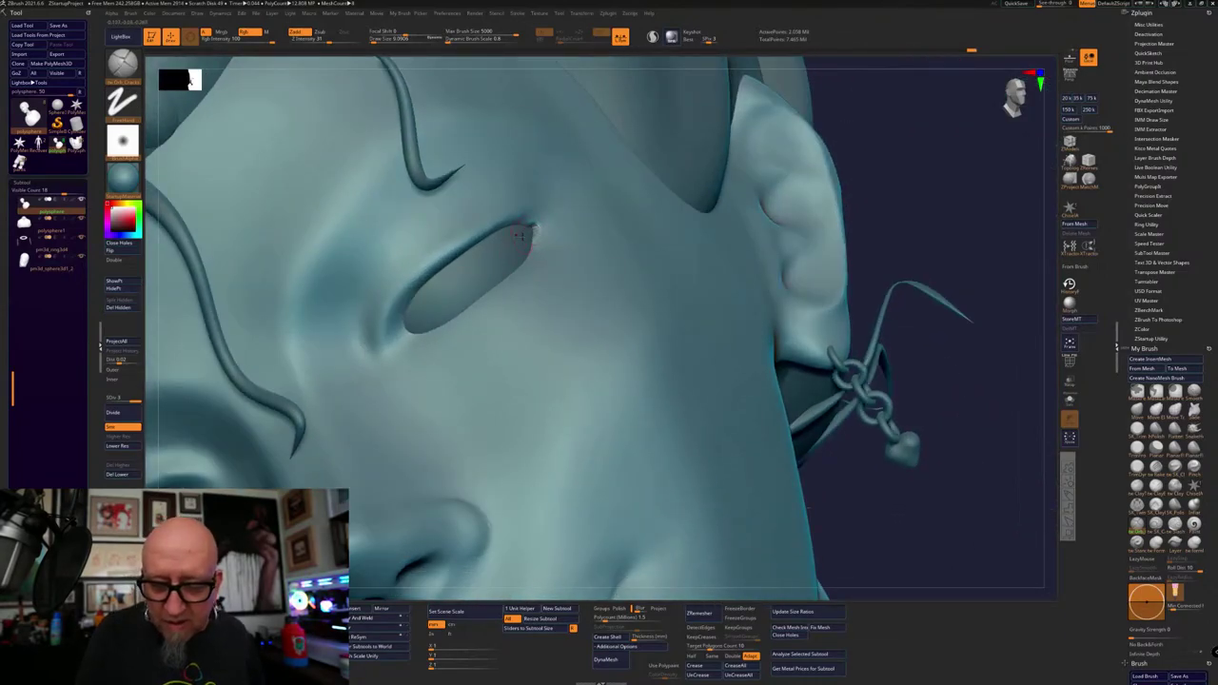
shift+drag(411, 399, 438, 394)
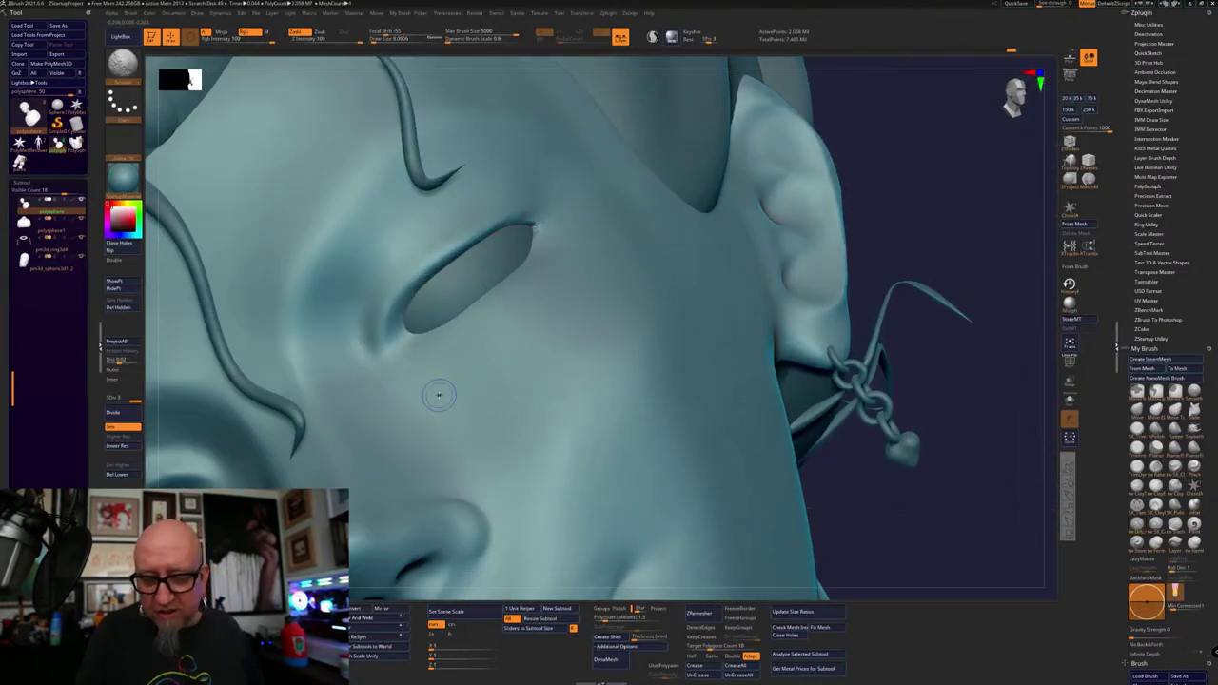
Build up the upper eyelid rim of the character's left eye with the clay brush at intensity 5 and smooth it
click(1138, 487)
click(1139, 488)
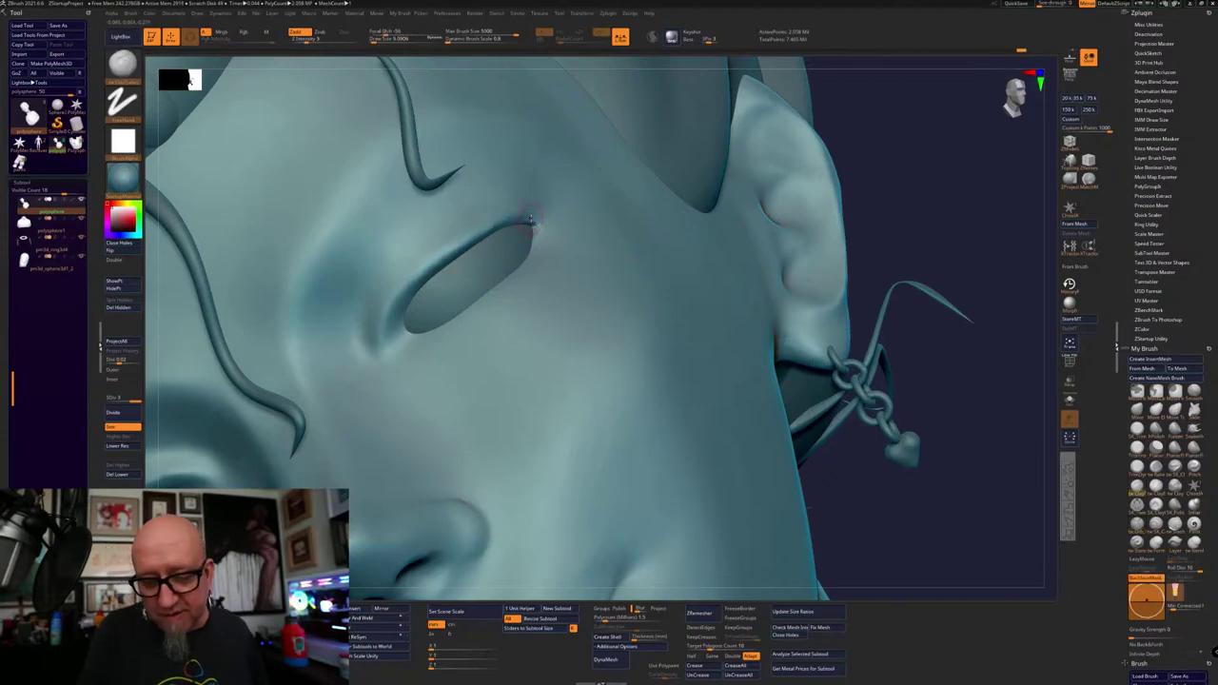
right_drag(465, 245, 514, 226)
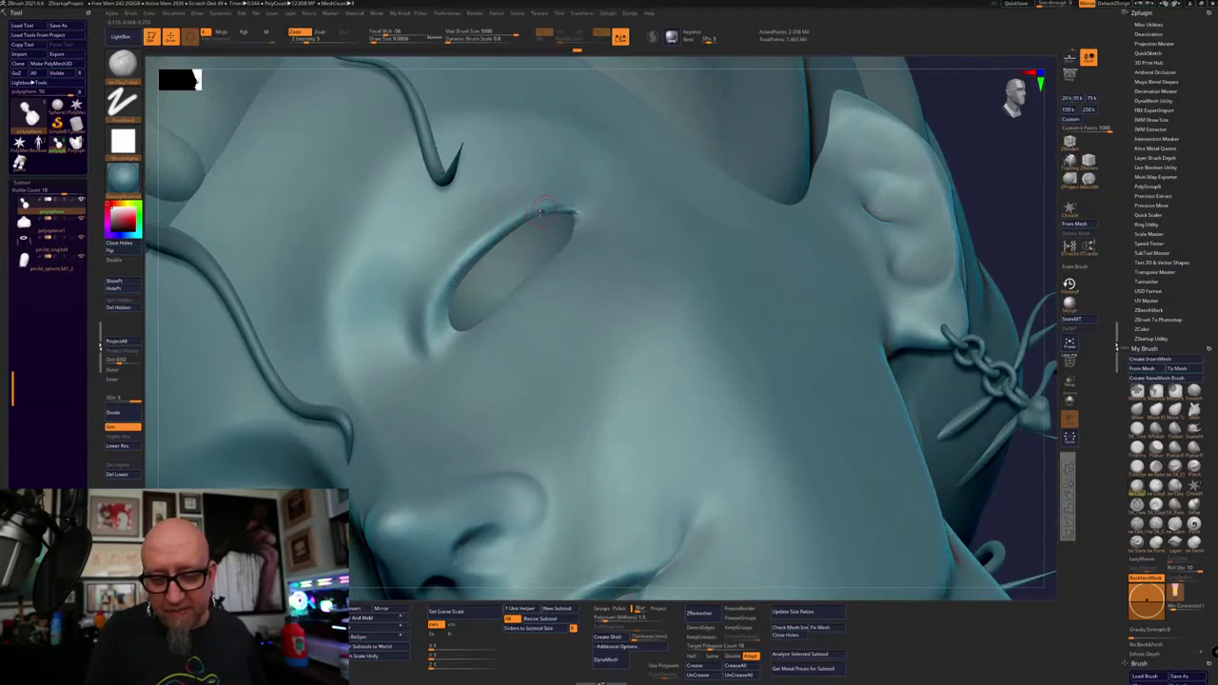
mouse_move(505, 231)
mouse_down()
mouse_move(444, 290)
mouse_move(436, 323)
mouse_up()
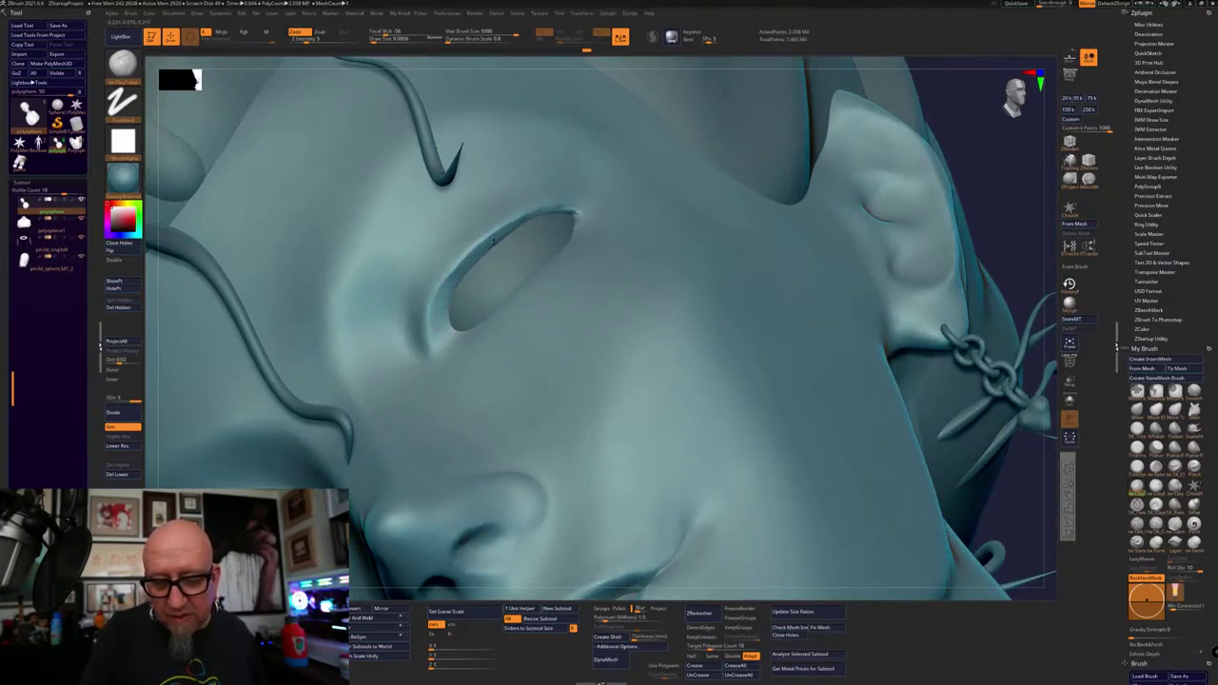
mouse_move(476, 252)
shift+mouse_down()
mouse_move(435, 320)
mouse_move(568, 205)
shift+mouse_up()
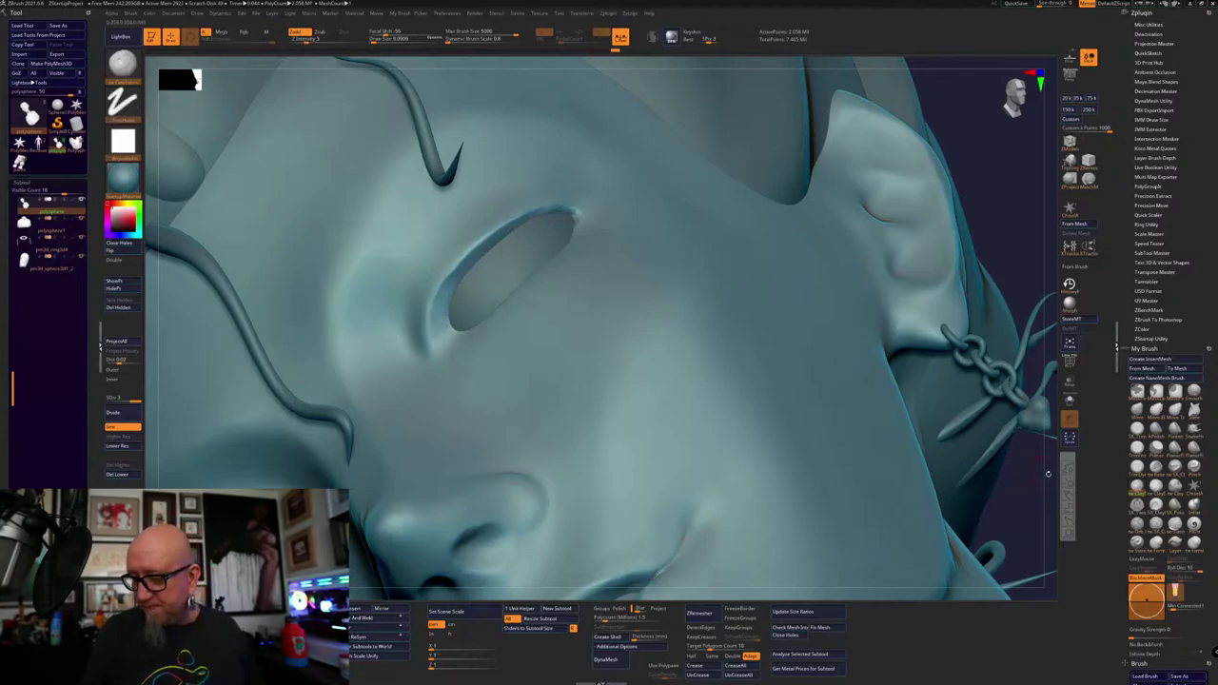
Carve the inner corner of the character's left eye to lengthen the eye opening toward the nose
key(f)
drag(864, 234, 854, 344)
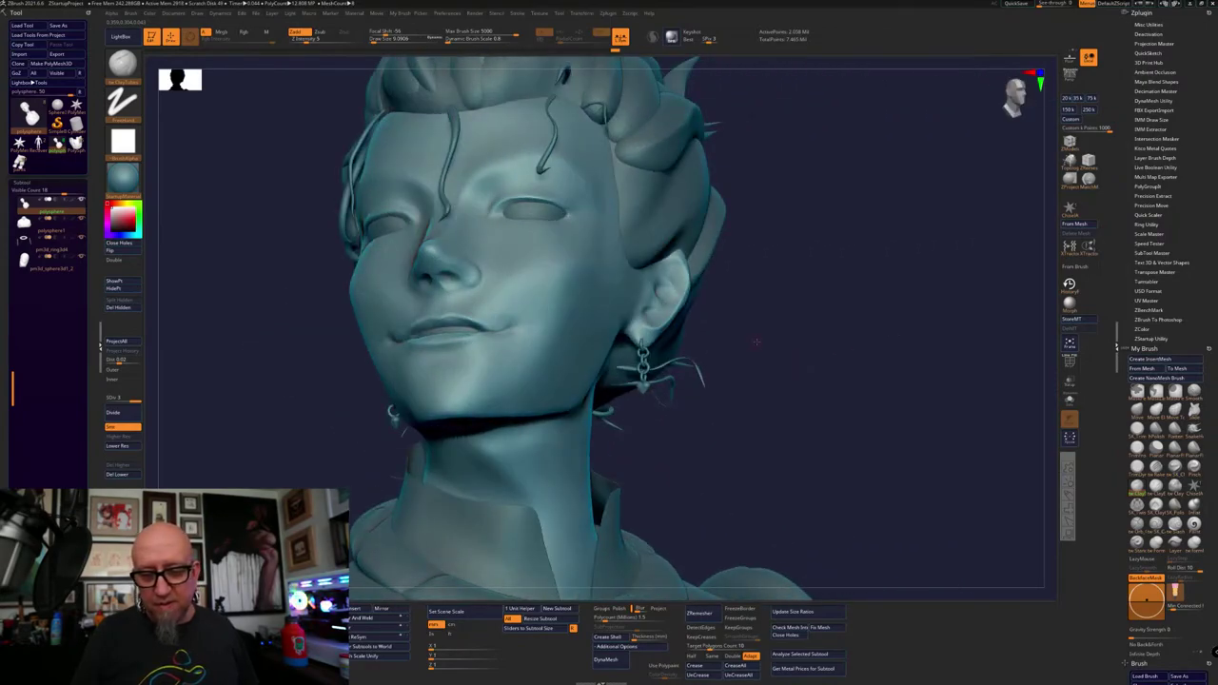
drag(757, 340, 989, 472)
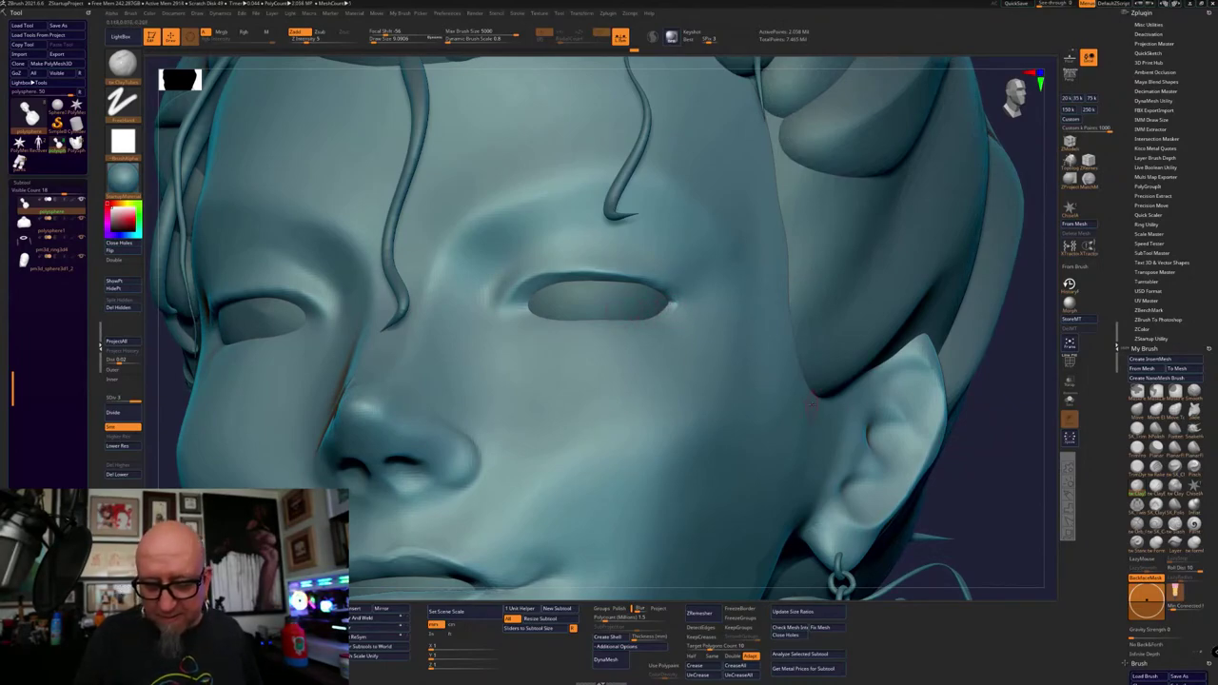
click(1135, 530)
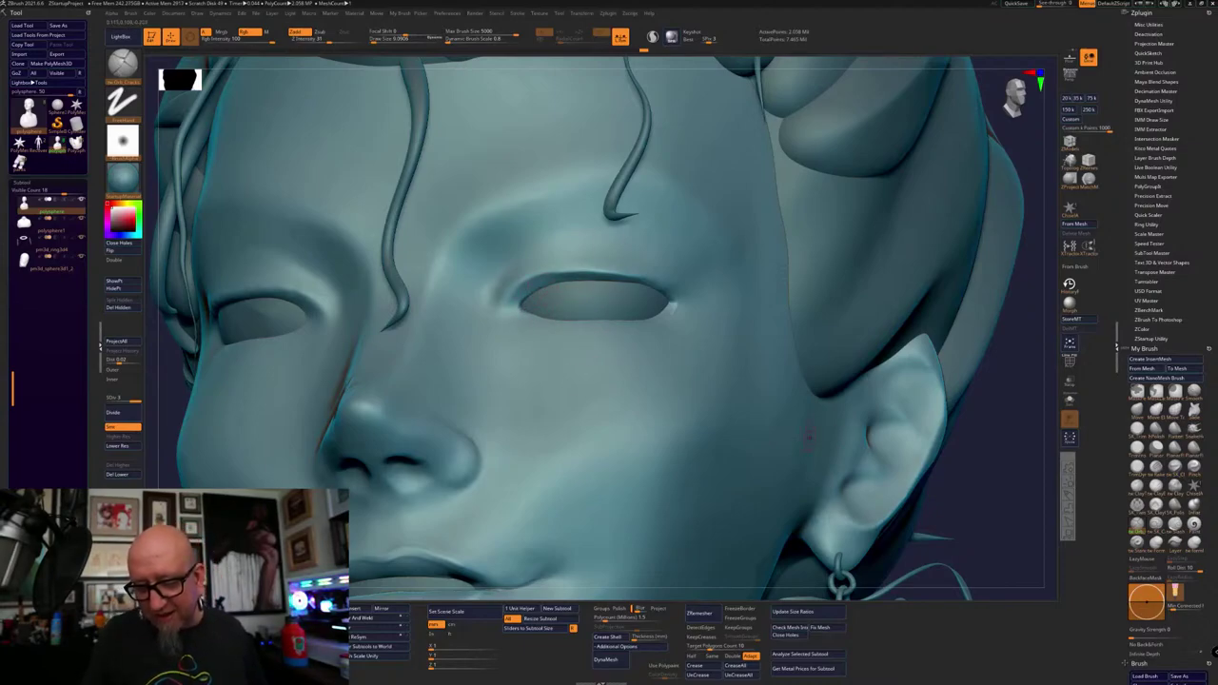
Flatten the cheek beside the character's left nostril with the trim brush at draw size about 25 and smooth it
alt+drag(988, 482, 1001, 409)
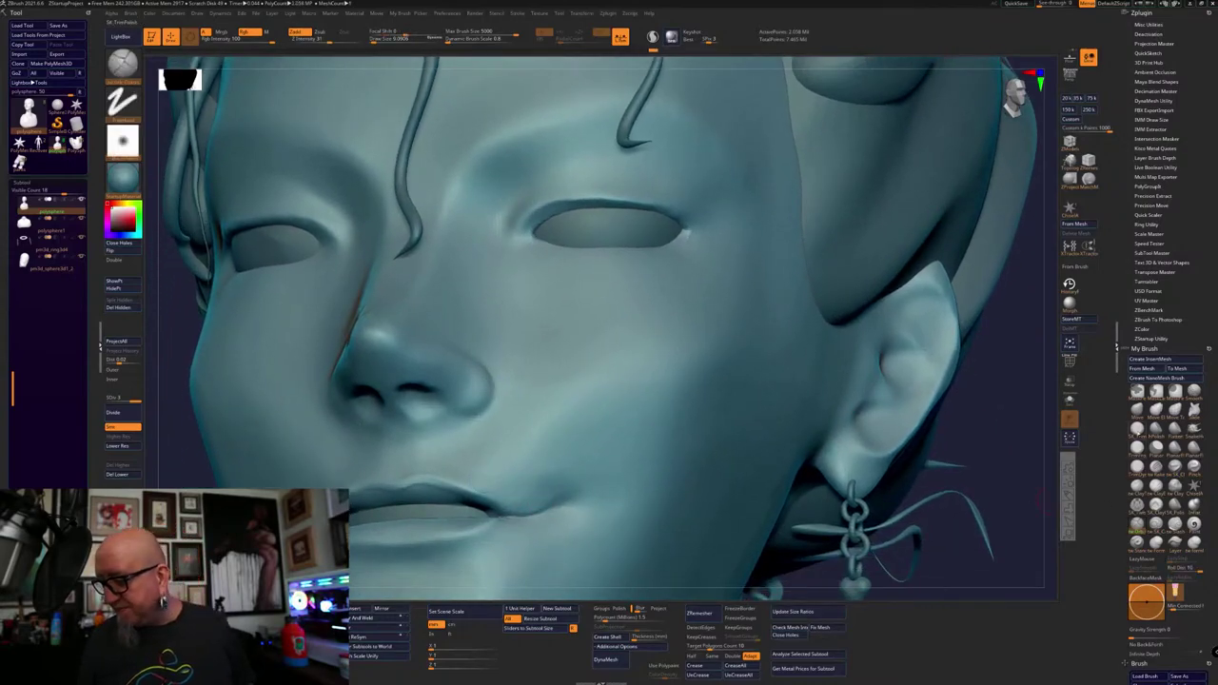
click(1137, 431)
right_drag(459, 394, 481, 385)
key(space)
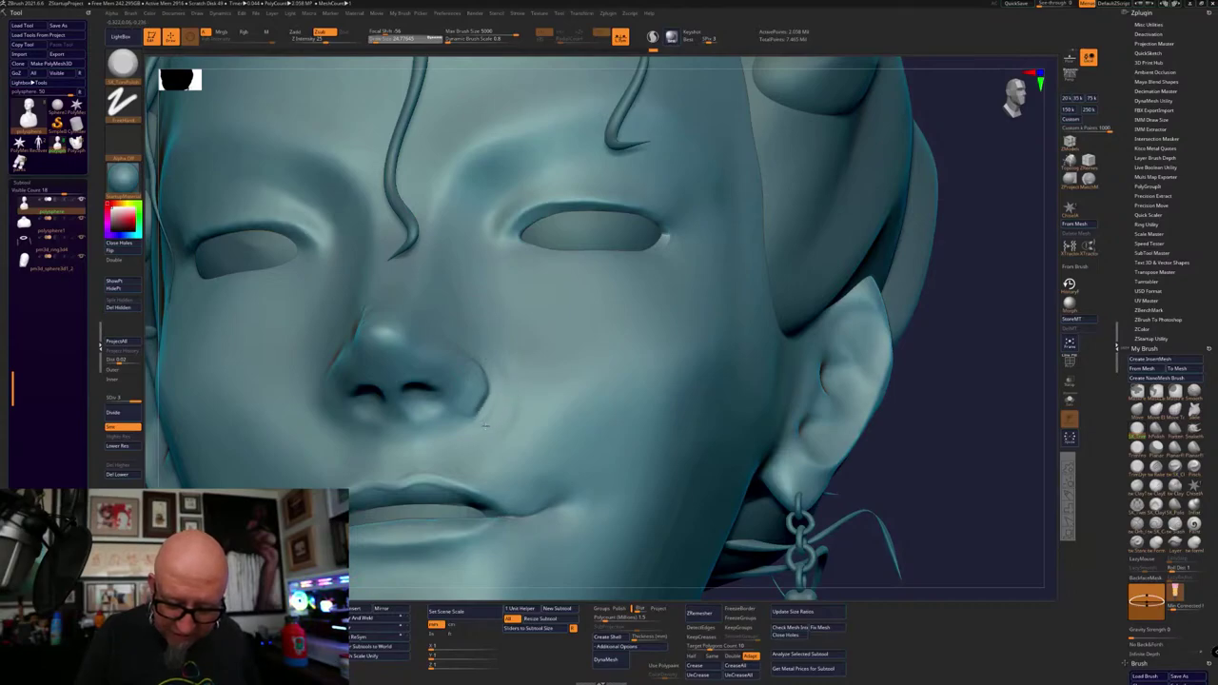
shift+drag(511, 443, 505, 437)
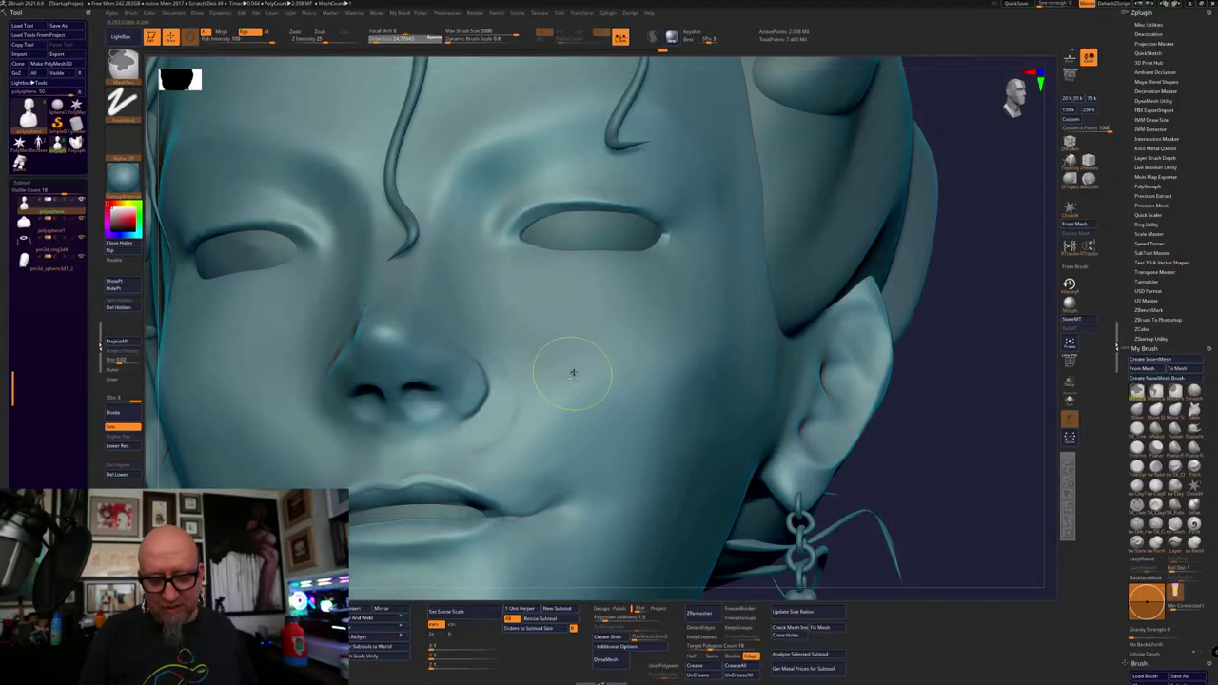
Set Dynamic Brush Scale to 0.02 and draw size to about 595, then plane and smooth around the left nostril wing
key(space)
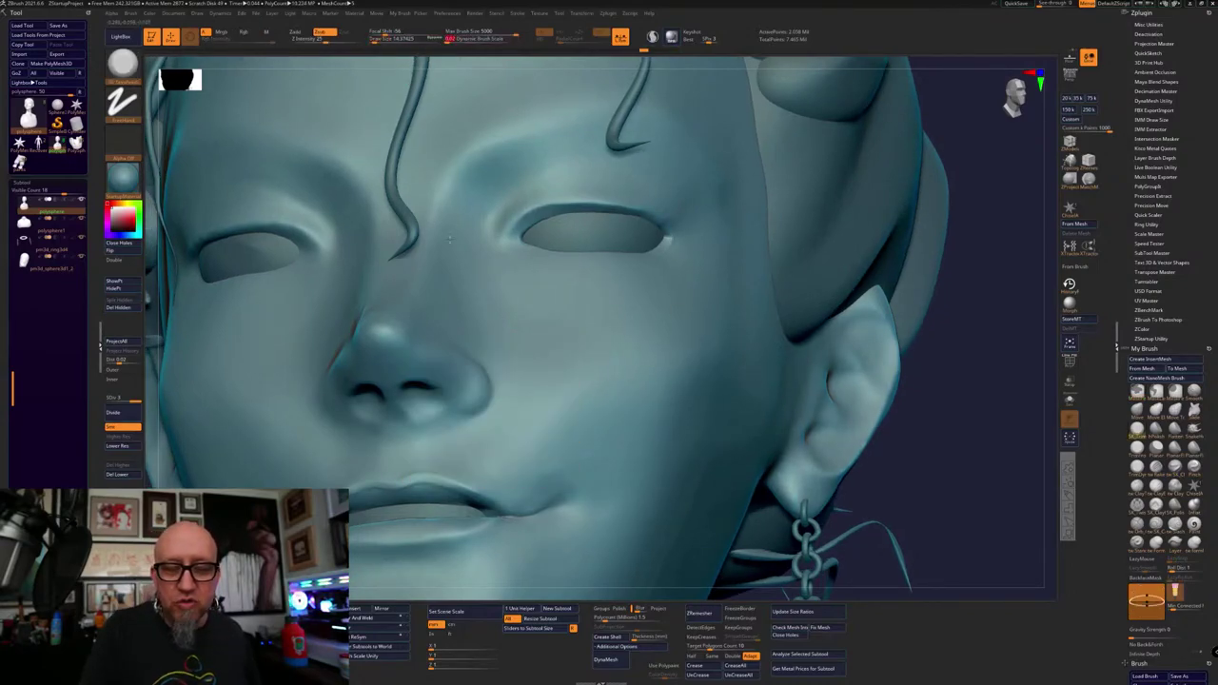
key(space)
drag(462, 309, 489, 293)
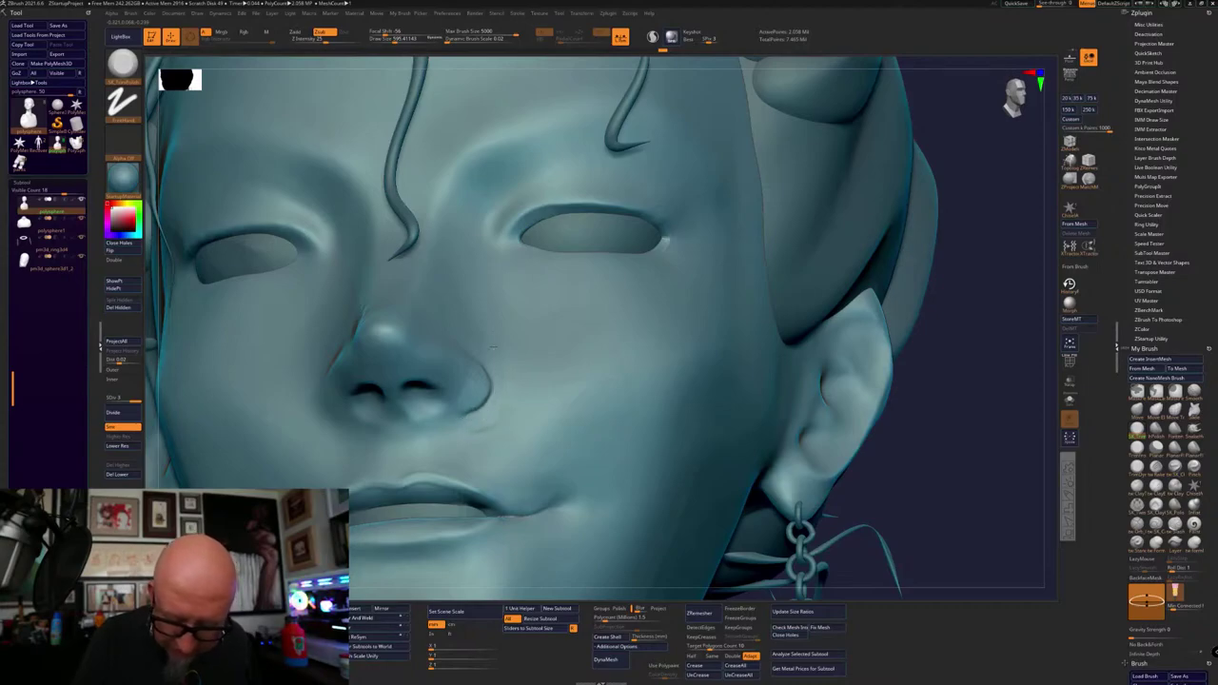
shift+drag(475, 423, 493, 419)
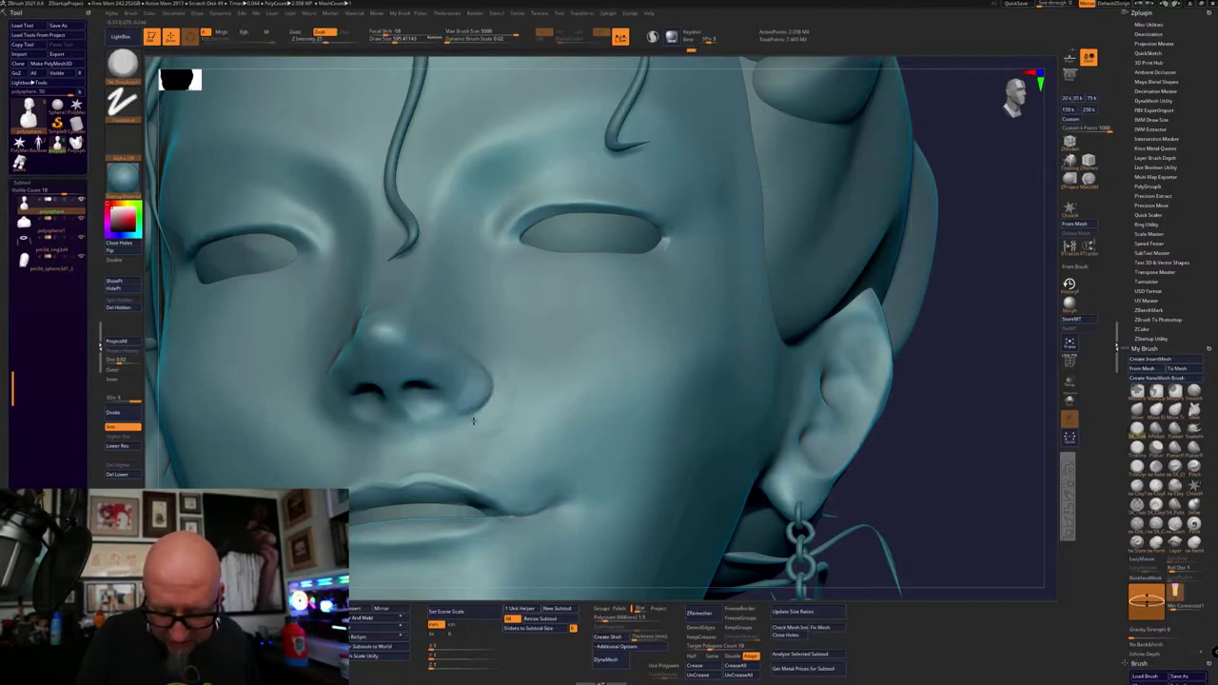
key(shift)
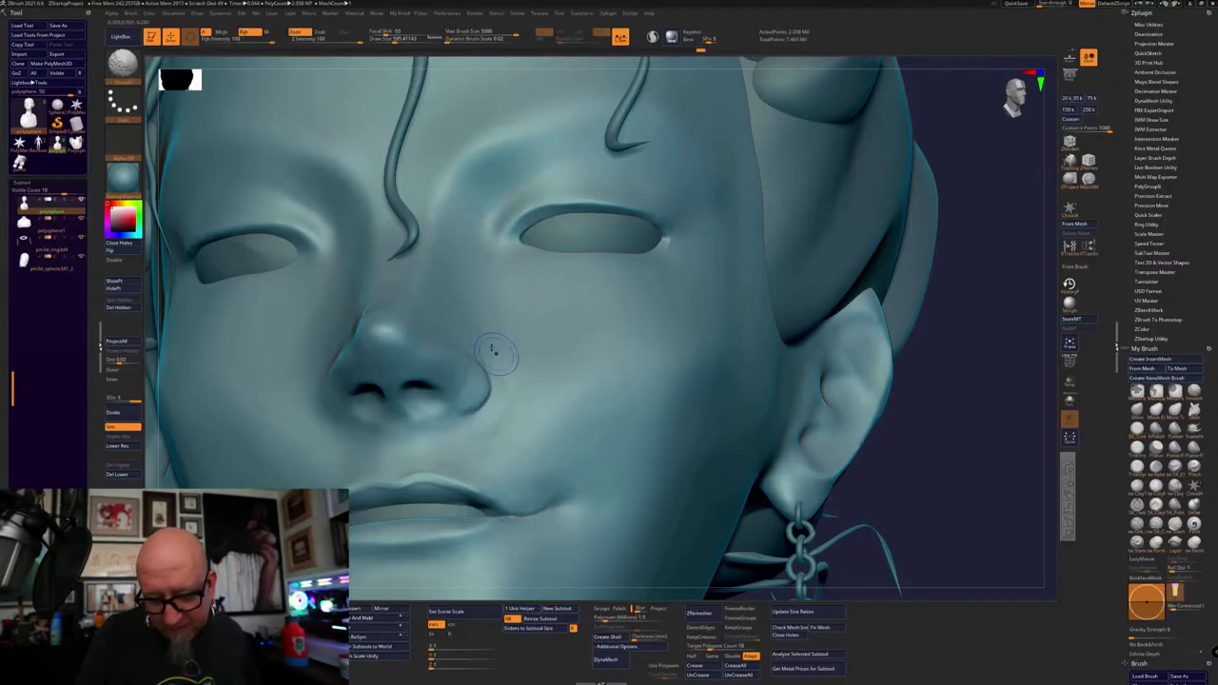
mouse_move(495, 352)
shift+mouse_down()
mouse_move(493, 320)
mouse_move(485, 354)
shift+mouse_up()
Flatten and smooth the crease around the character's left nostril wing as seen from below the nose
mouse_move(951, 447)
alt+mouse_down()
mouse_move(881, 356)
mouse_move(850, 410)
mouse_move(862, 397)
alt+mouse_up()
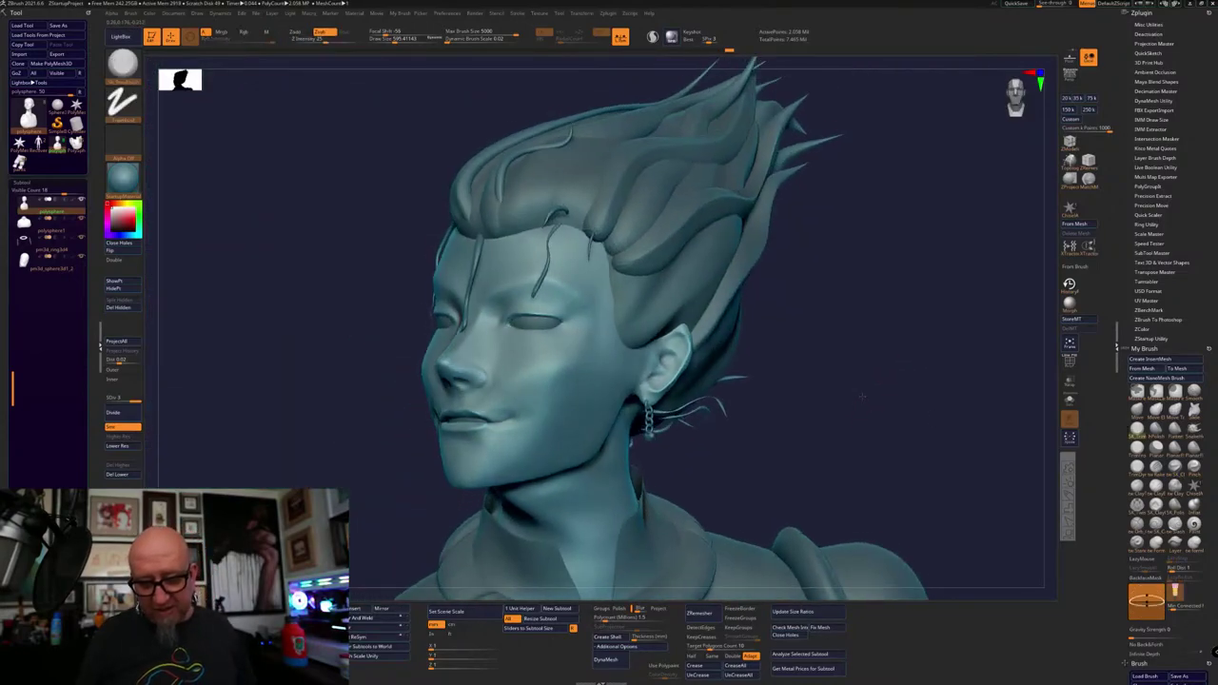
right_drag(861, 397, 810, 417)
drag(812, 421, 761, 399)
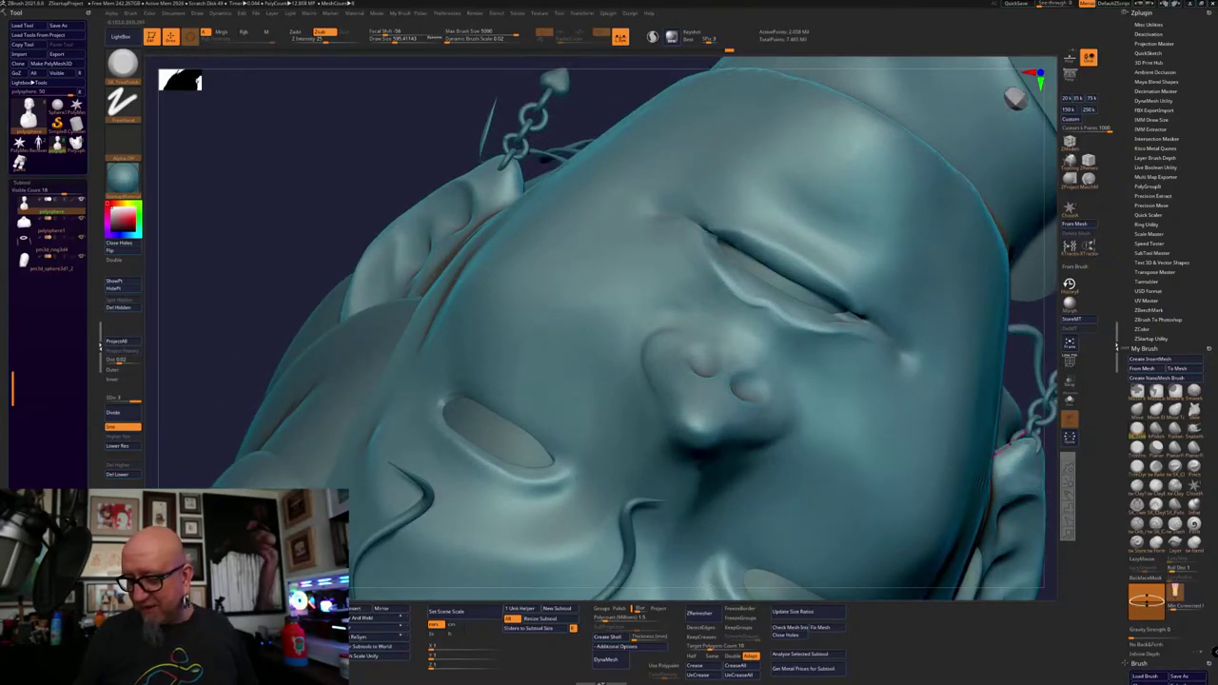
drag(1005, 447, 509, 326)
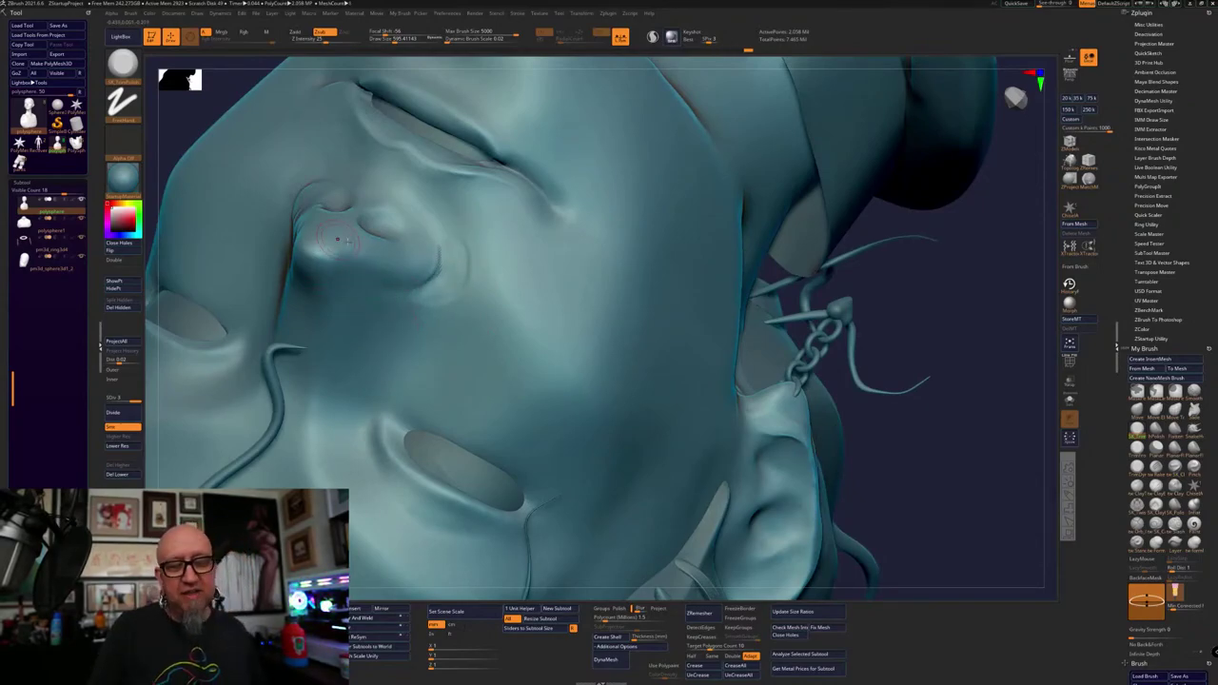
mouse_move(452, 241)
mouse_down()
mouse_move(444, 233)
mouse_move(467, 259)
mouse_up()
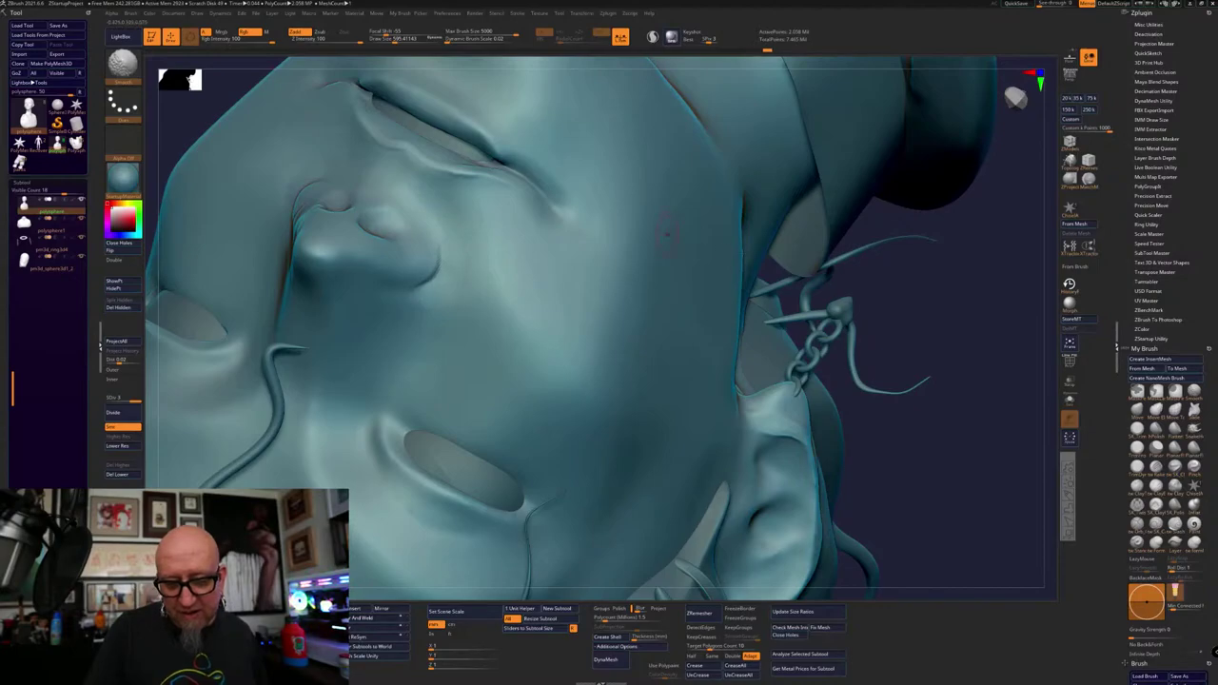
mouse_move(875, 409)
alt+mouse_down()
mouse_move(878, 318)
mouse_move(847, 386)
mouse_move(809, 239)
mouse_move(838, 282)
alt+mouse_up()
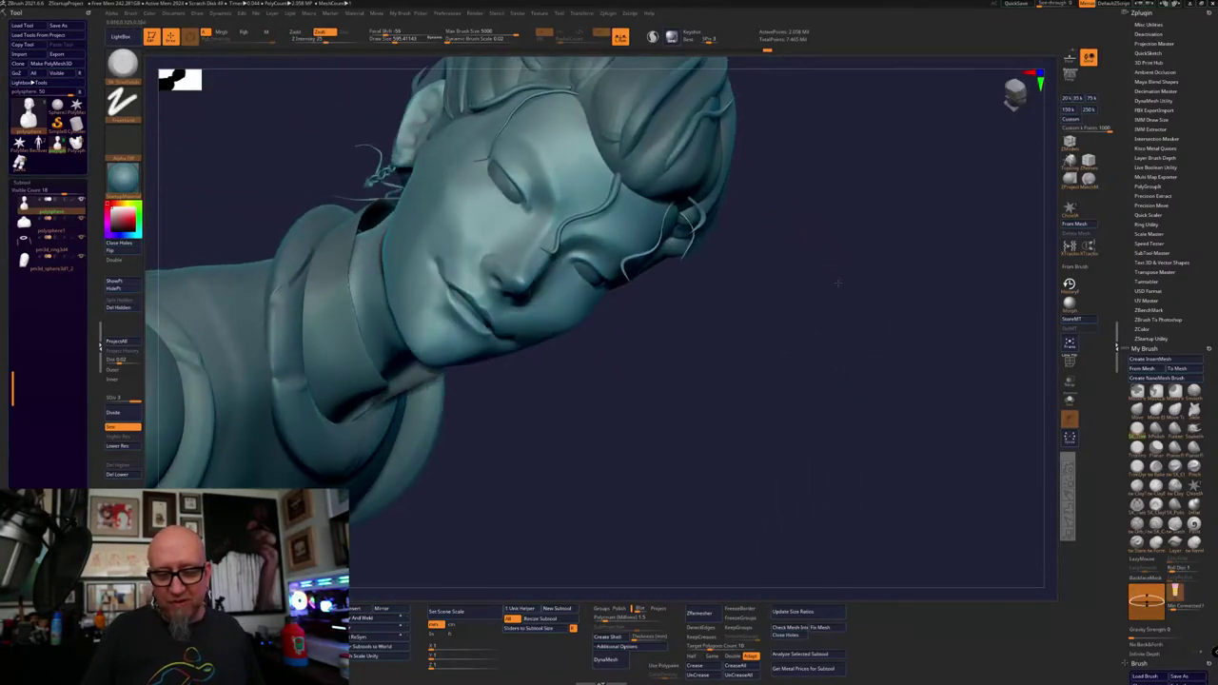
Plane the transition from the character's left nostril wing into the cheek, working from the side
right_drag(837, 282, 776, 405)
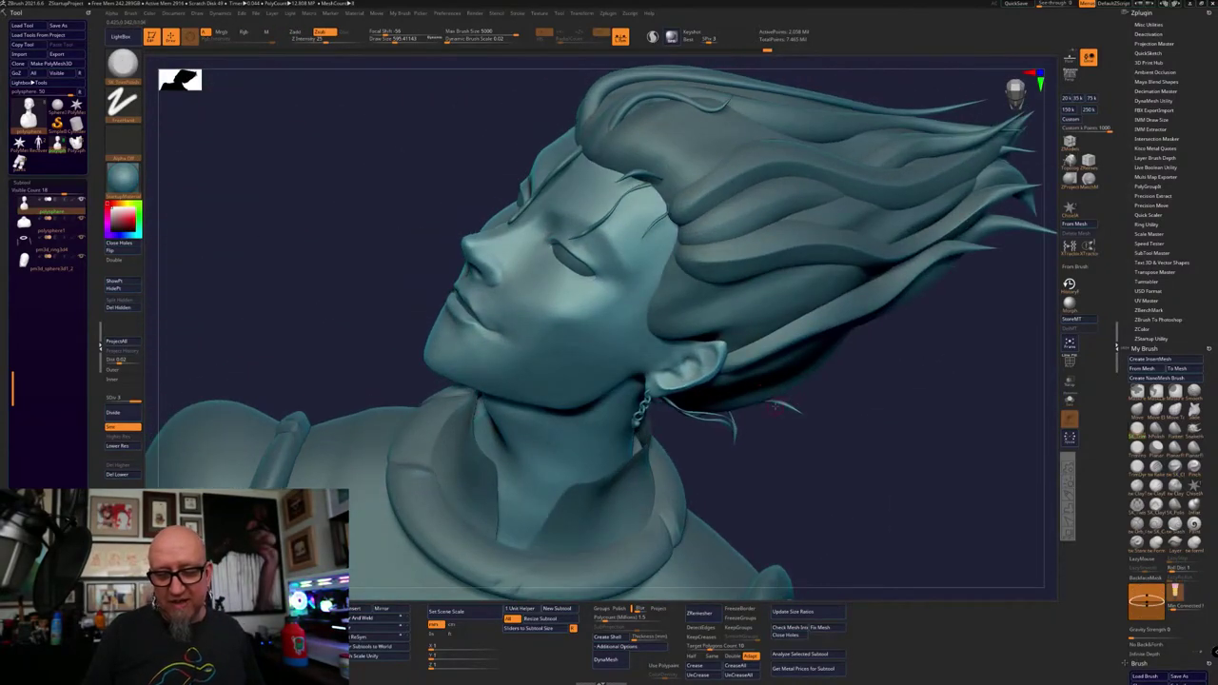
ctrl+right_drag(499, 264, 584, 287)
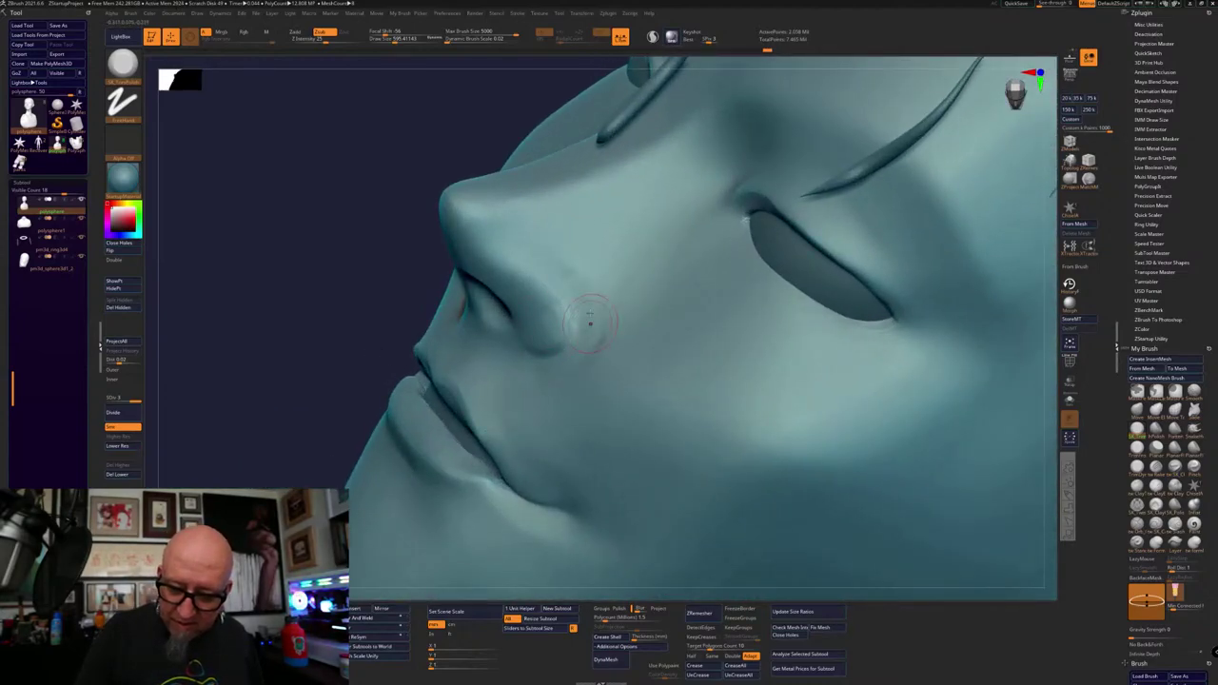
mouse_move(582, 285)
mouse_down()
mouse_move(554, 227)
mouse_move(600, 361)
mouse_up()
ctrl+right_drag(590, 390, 551, 318)
mouse_move(856, 449)
right_down()
mouse_move(881, 448)
mouse_move(883, 480)
mouse_move(785, 358)
mouse_move(828, 345)
mouse_move(766, 343)
mouse_move(837, 485)
right_up()
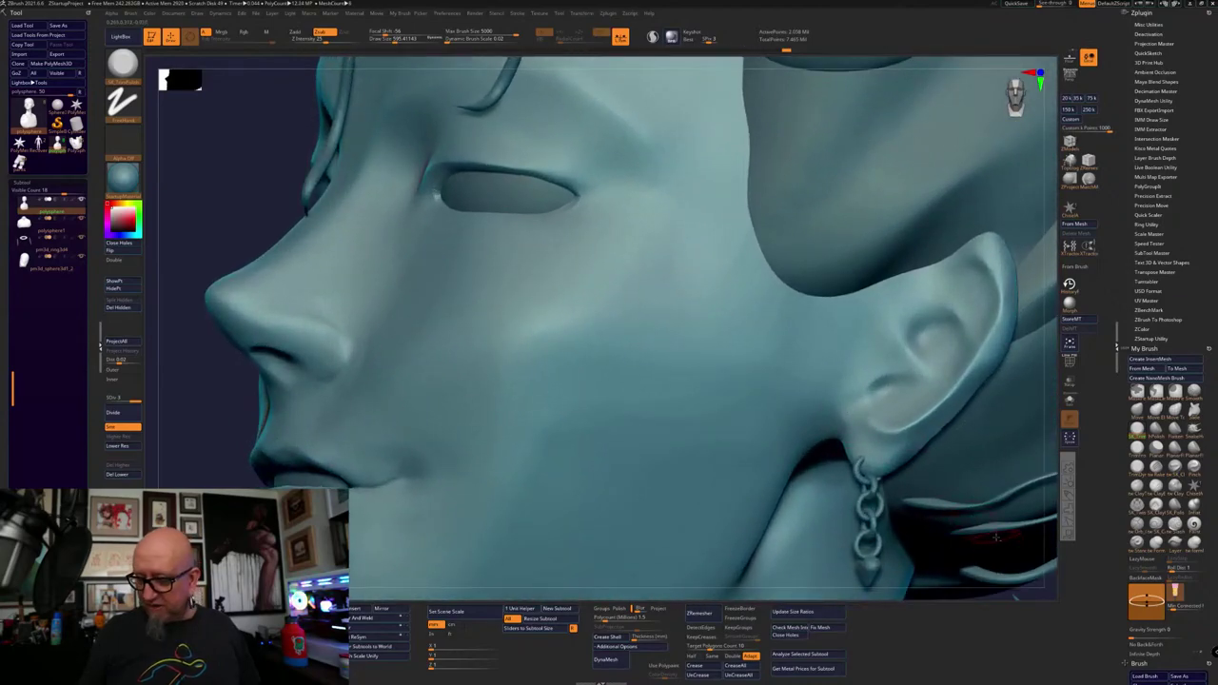
Flatten the inner folds of the character's left ear with the trim brush and smooth the upper part
alt+right_drag(1048, 440, 720, 447)
mouse_move(606, 341)
mouse_down()
mouse_move(591, 346)
mouse_move(601, 366)
mouse_move(628, 347)
mouse_up()
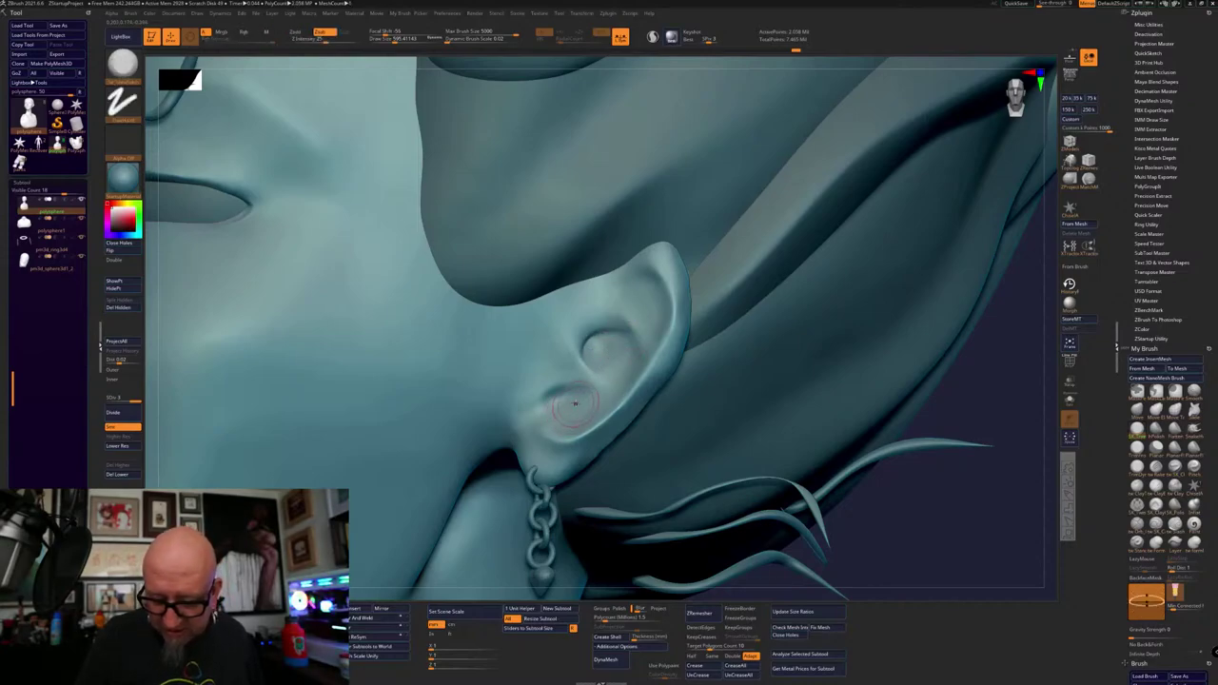
mouse_move(577, 396)
shift+mouse_down()
mouse_move(565, 408)
mouse_move(584, 415)
mouse_move(623, 344)
shift+mouse_up()
key(b)
key(s)
key(t)
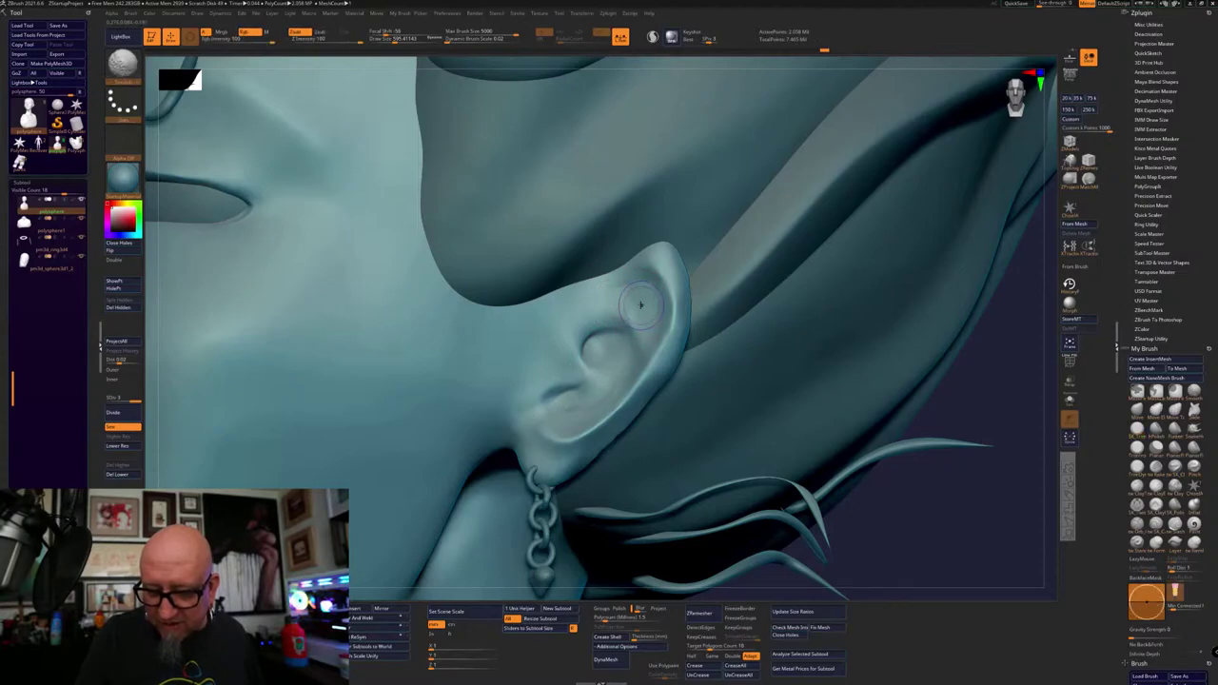
Plane and smooth the bowl of the character's left ear above the lobe
key(b)
key(d)
key(s)
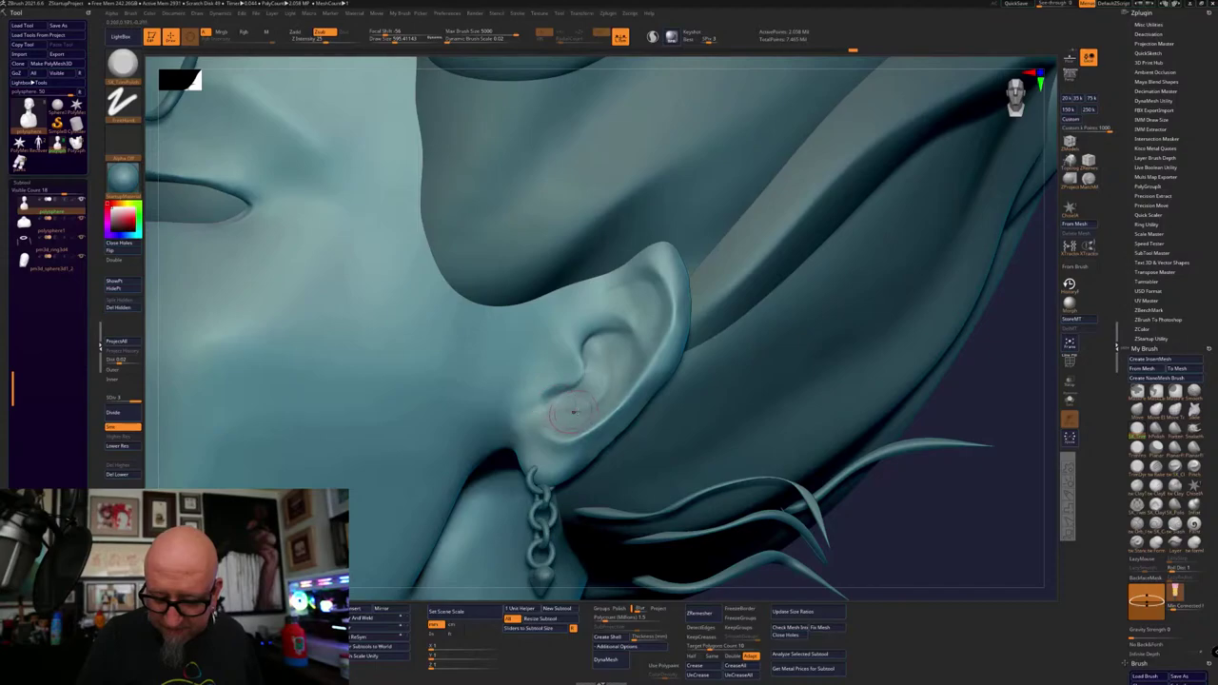
key(b)
key(s)
key(t)
key(b)
key(d)
key(s)
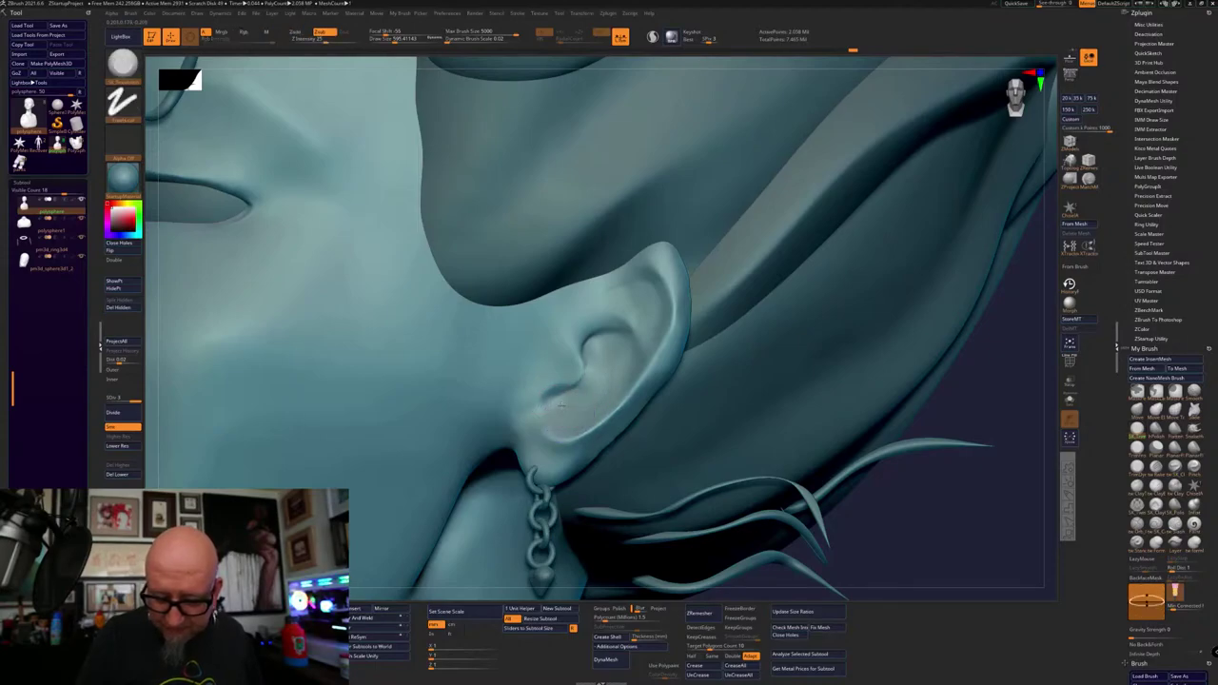
Make the hair the active subtool and reshape the locks around the temple with the Move Topological brush at a draw size of about 2834
alt+drag(1044, 409, 791, 353)
drag(758, 449, 837, 546)
alt+drag(847, 445, 861, 492)
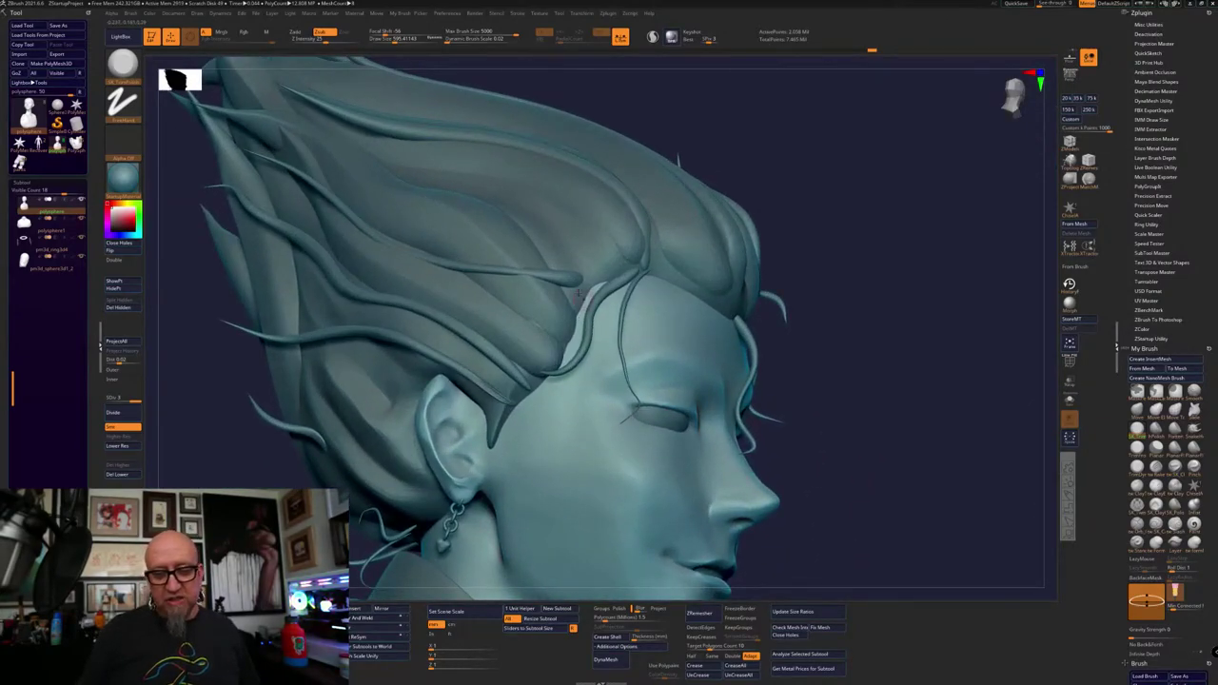
alt+click(577, 294)
mouse_move(857, 369)
mouse_down()
mouse_move(900, 386)
mouse_move(870, 506)
mouse_move(932, 411)
mouse_up()
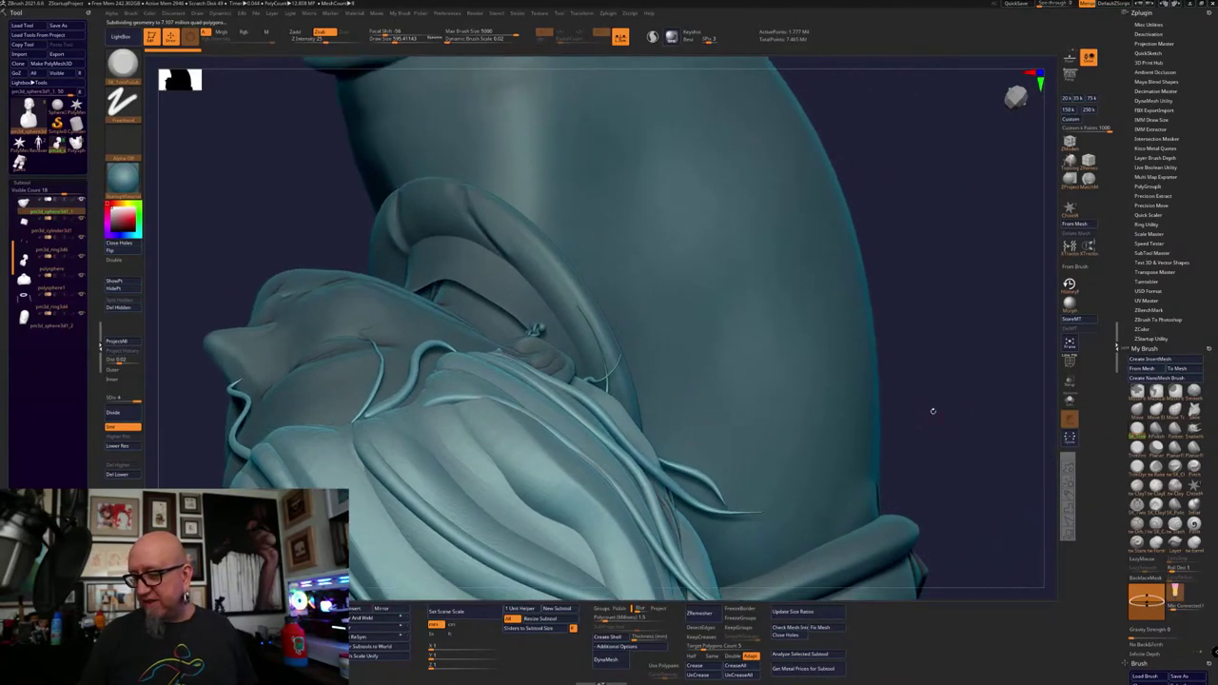
click(1173, 411)
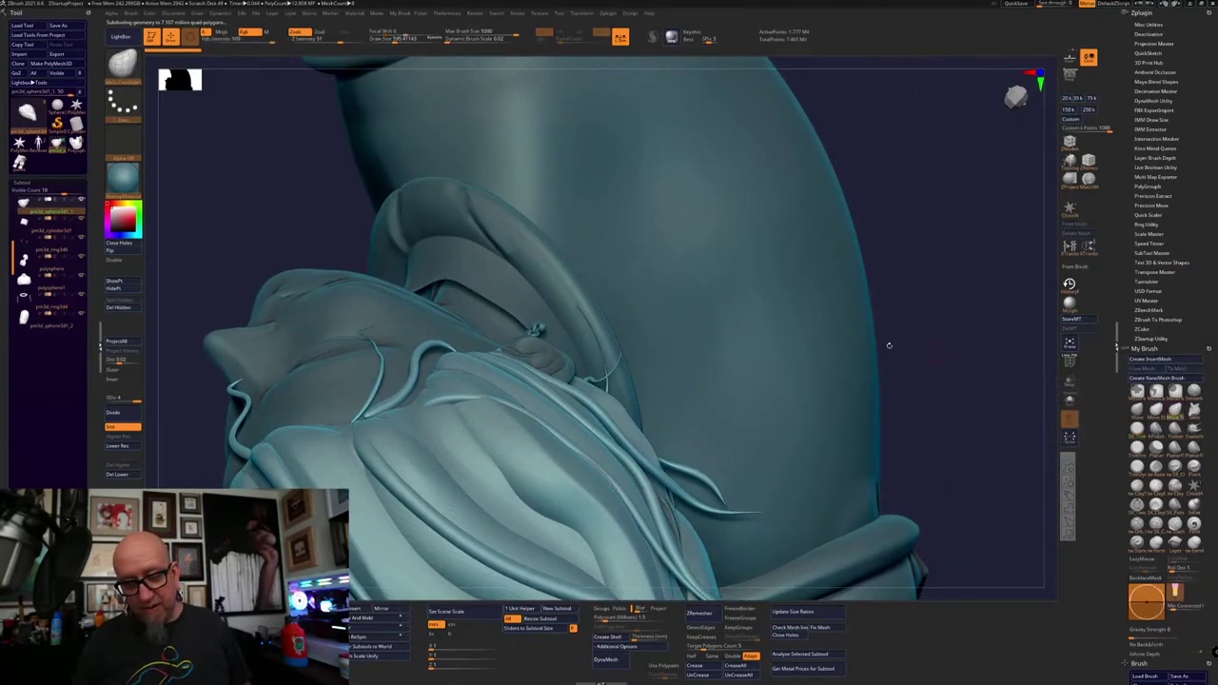
key(space)
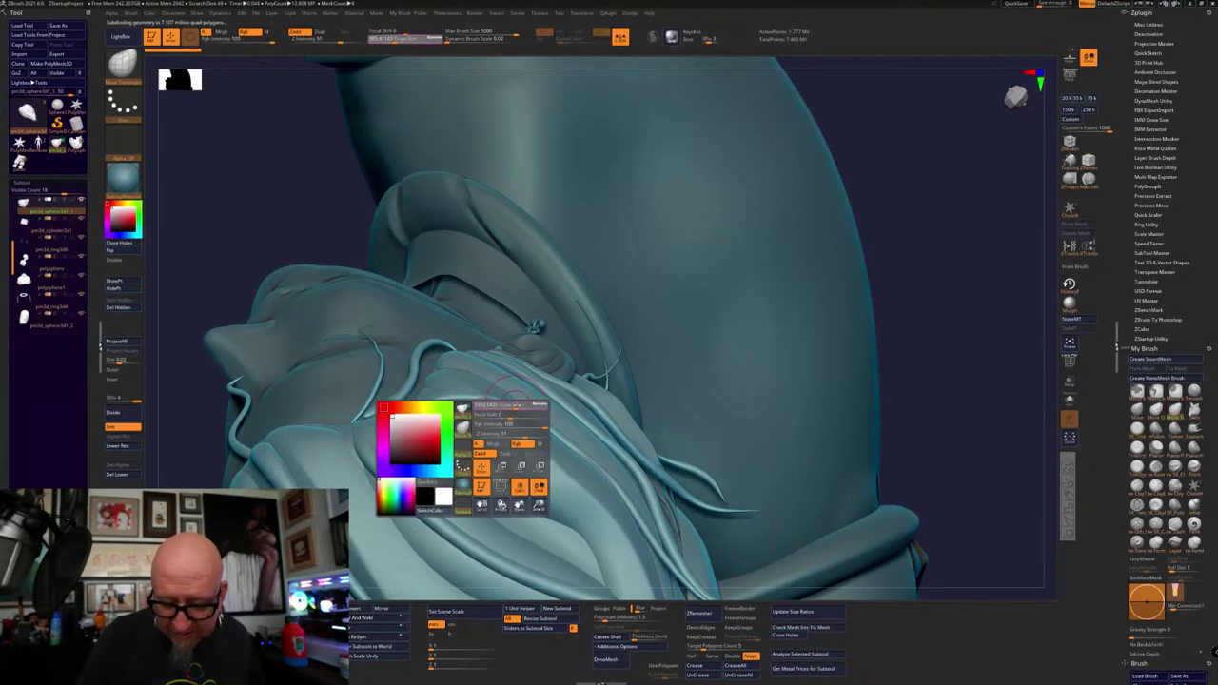
drag(516, 405, 535, 407)
drag(914, 275, 835, 261)
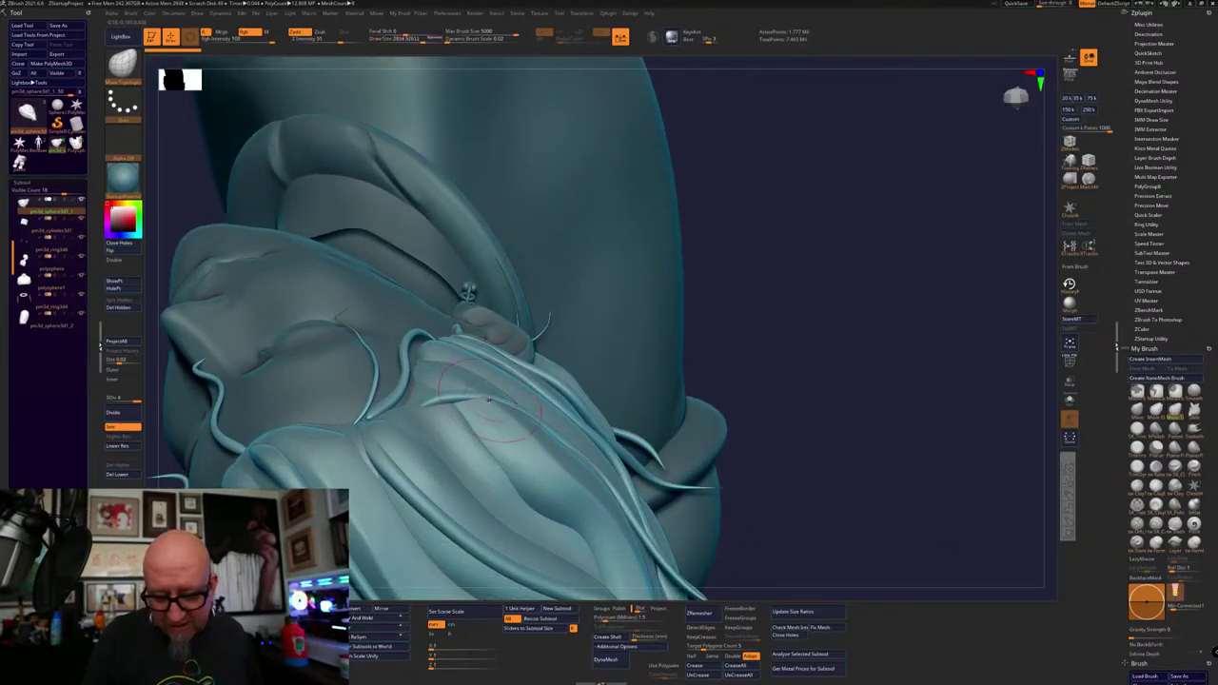
key(ctrl+d)
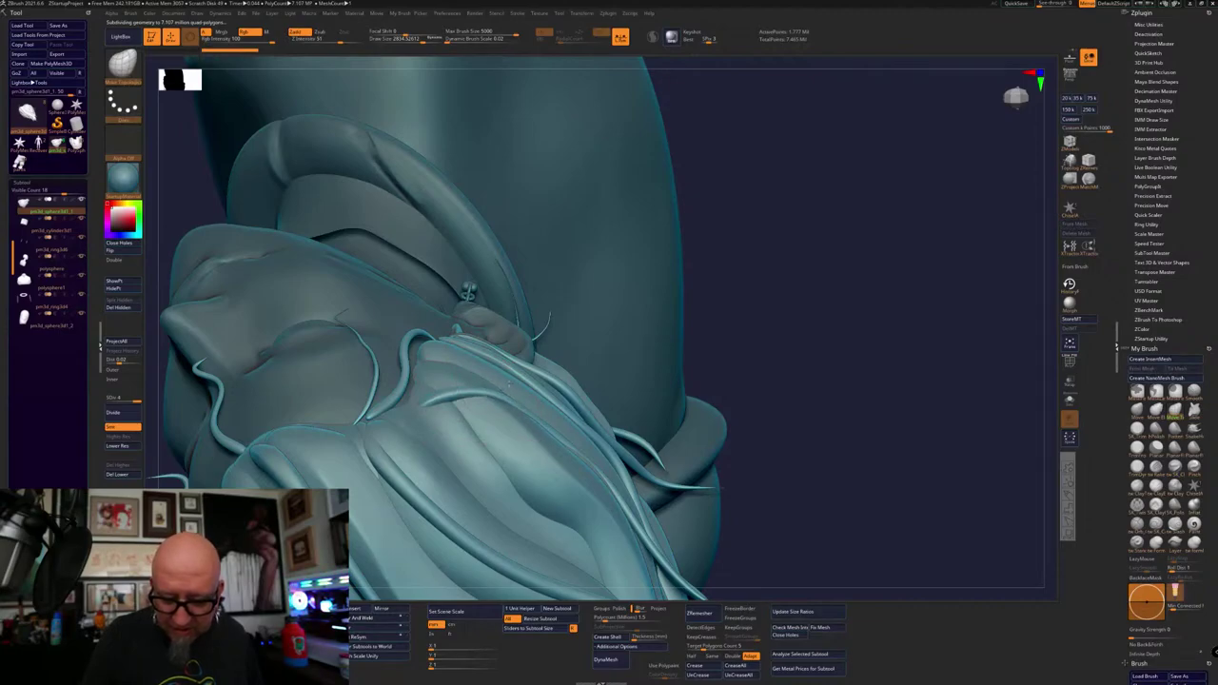
drag(799, 313, 528, 385)
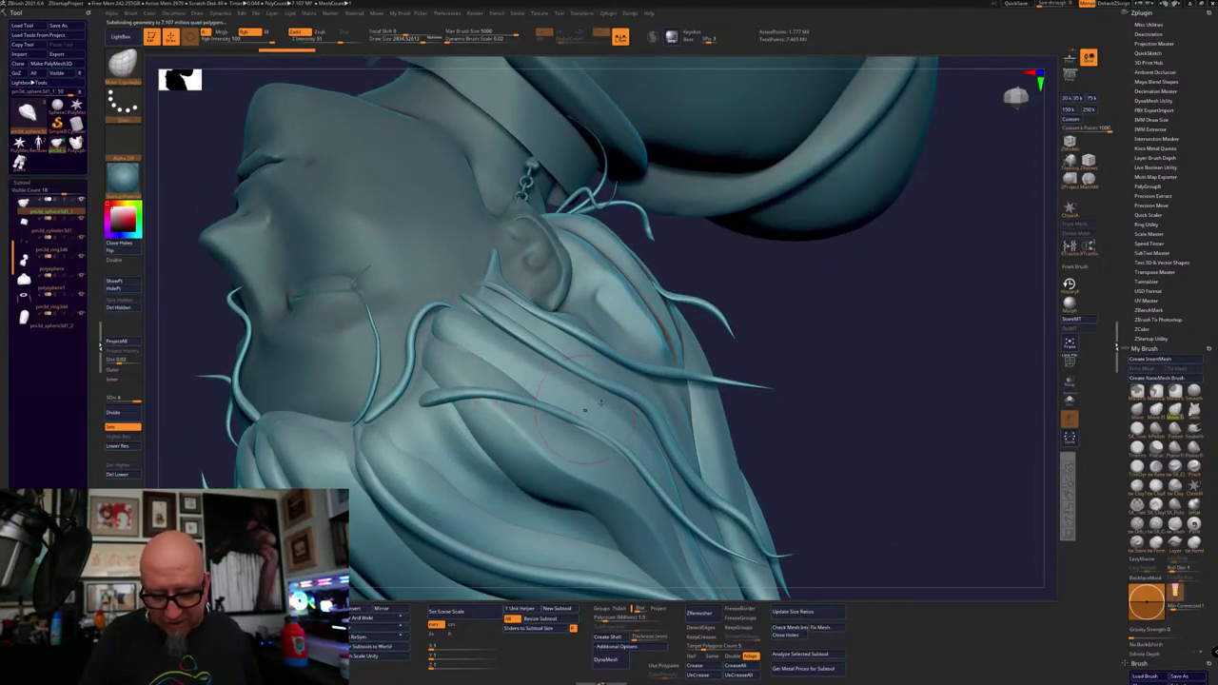
mouse_move(600, 403)
mouse_down()
mouse_move(829, 253)
mouse_move(816, 212)
mouse_move(833, 248)
mouse_move(574, 406)
mouse_move(599, 396)
mouse_up()
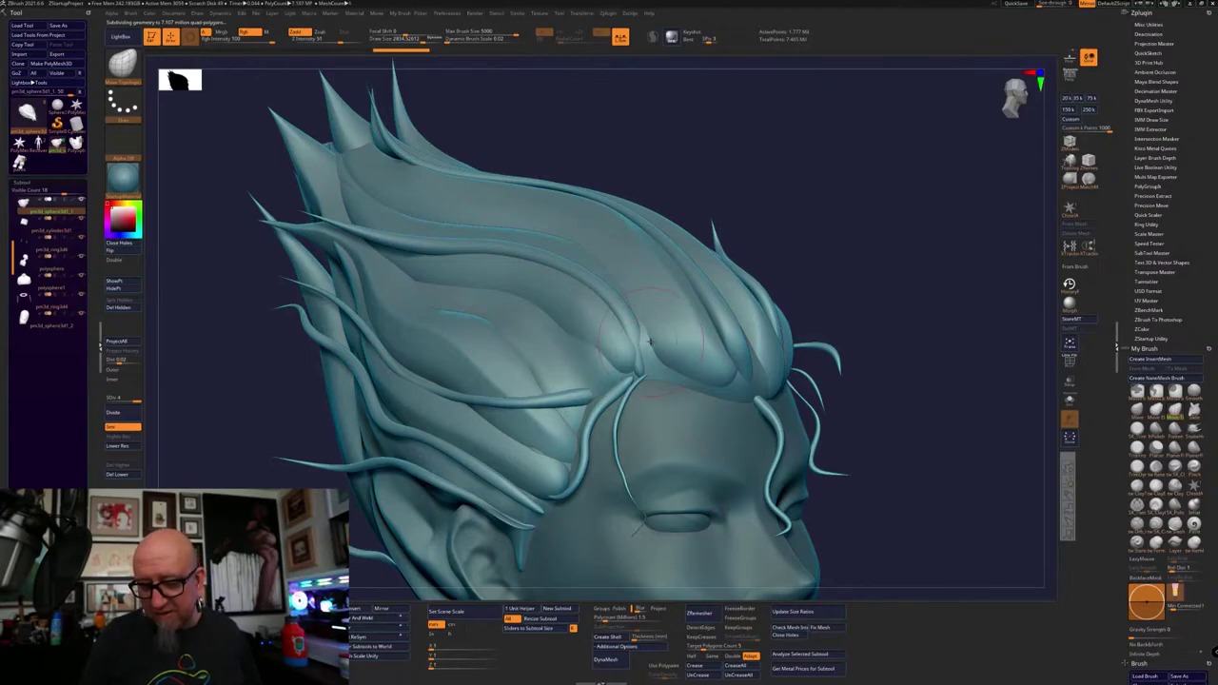
Adjust the flow of the locks along the crown and side of the head with the Move Topological brush at a larger size
drag(841, 290, 831, 167)
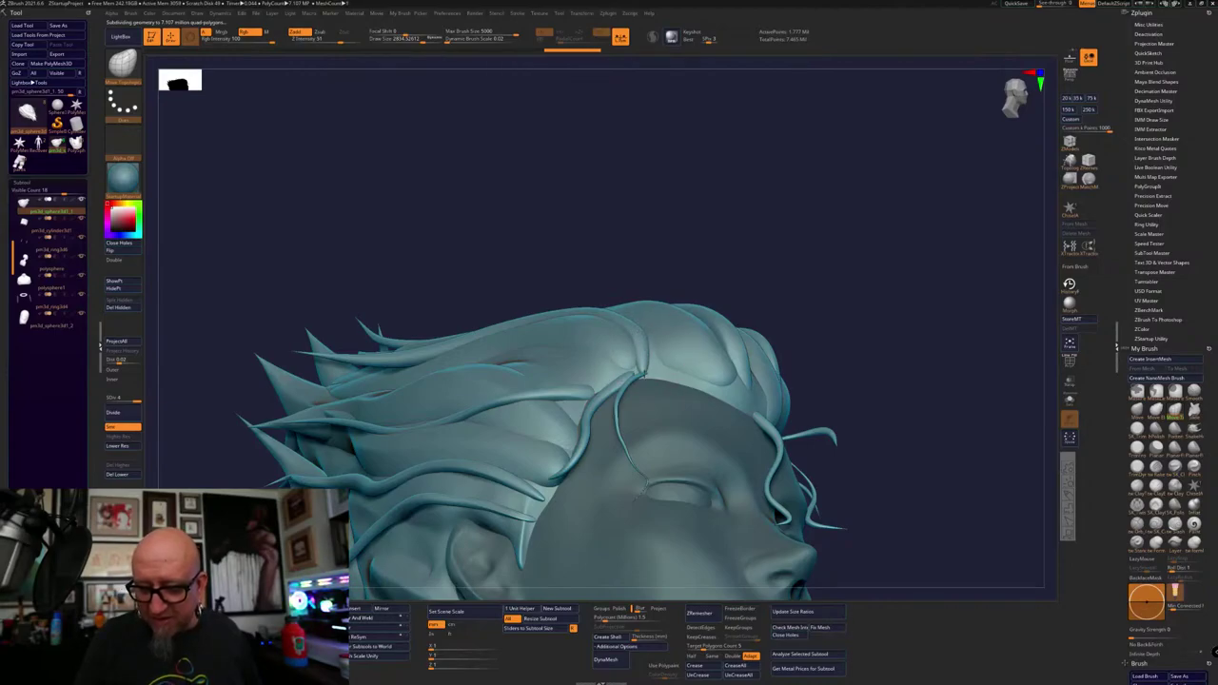
drag(904, 257, 924, 354)
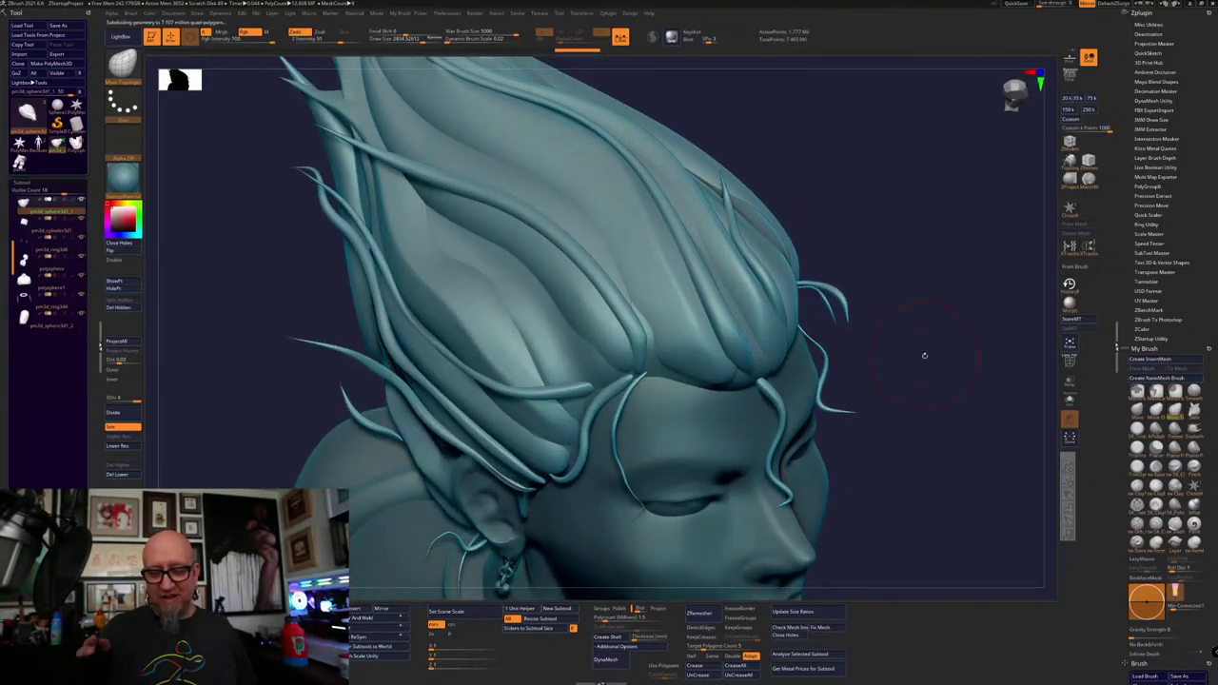
mouse_move(924, 355)
mouse_down()
mouse_move(935, 389)
mouse_move(919, 359)
mouse_move(938, 345)
mouse_move(959, 403)
mouse_move(932, 400)
mouse_move(917, 346)
mouse_move(904, 354)
mouse_up()
key(space)
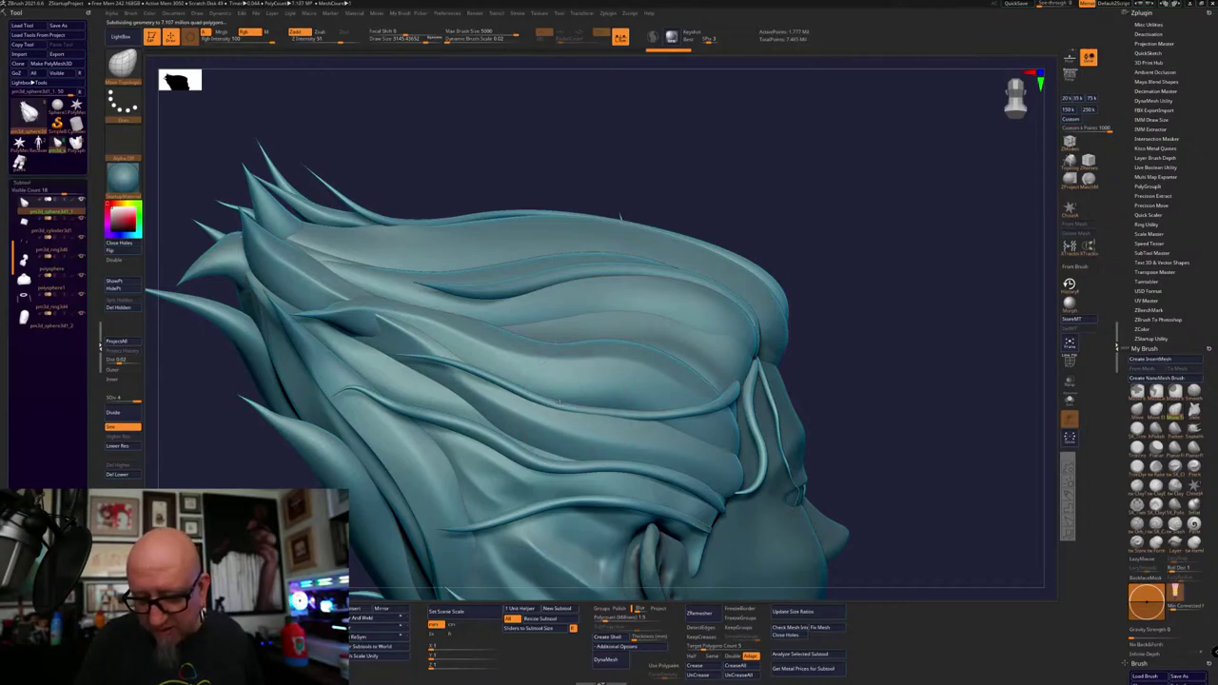
alt+drag(884, 365, 859, 337)
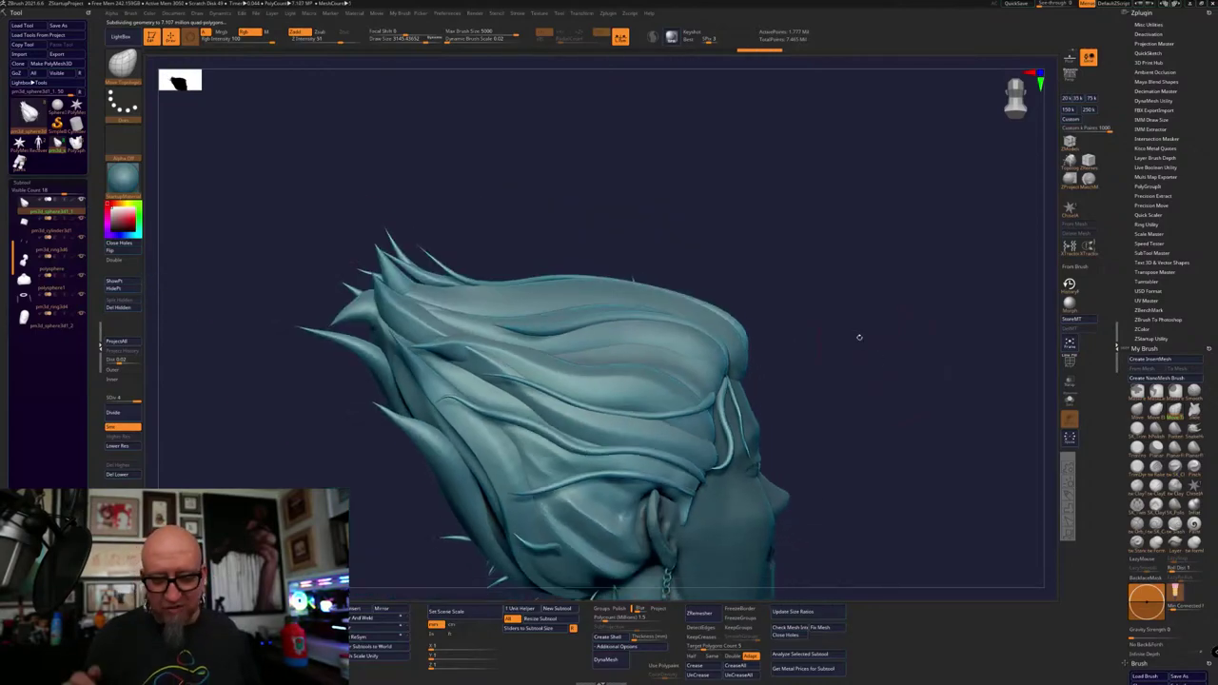
Reshape the overlapping strands and pointed tips at the back of the swept hair, checking the forms from the side and behind
mouse_move(299, 503)
alt+mouse_down()
mouse_move(467, 457)
mouse_move(515, 507)
alt+mouse_up()
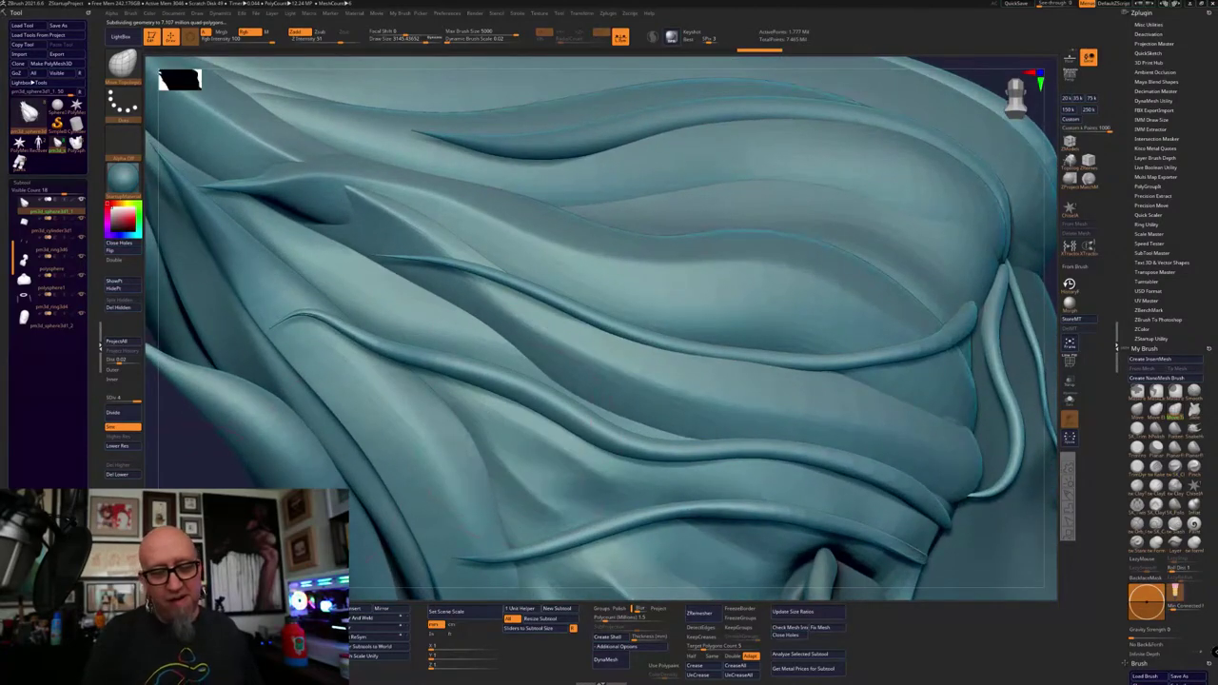
alt+drag(219, 438, 451, 465)
alt+drag(361, 506, 357, 517)
right_drag(355, 519, 678, 323)
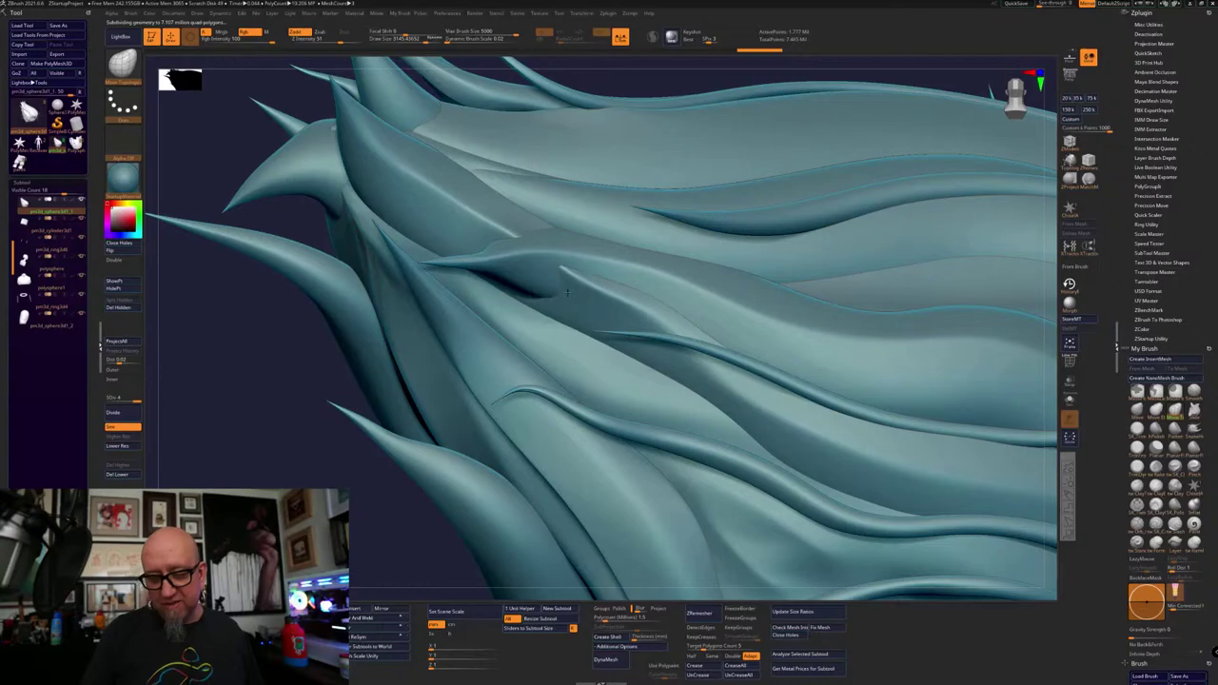
mouse_move(575, 297)
right_down()
mouse_move(543, 332)
mouse_move(571, 314)
right_up()
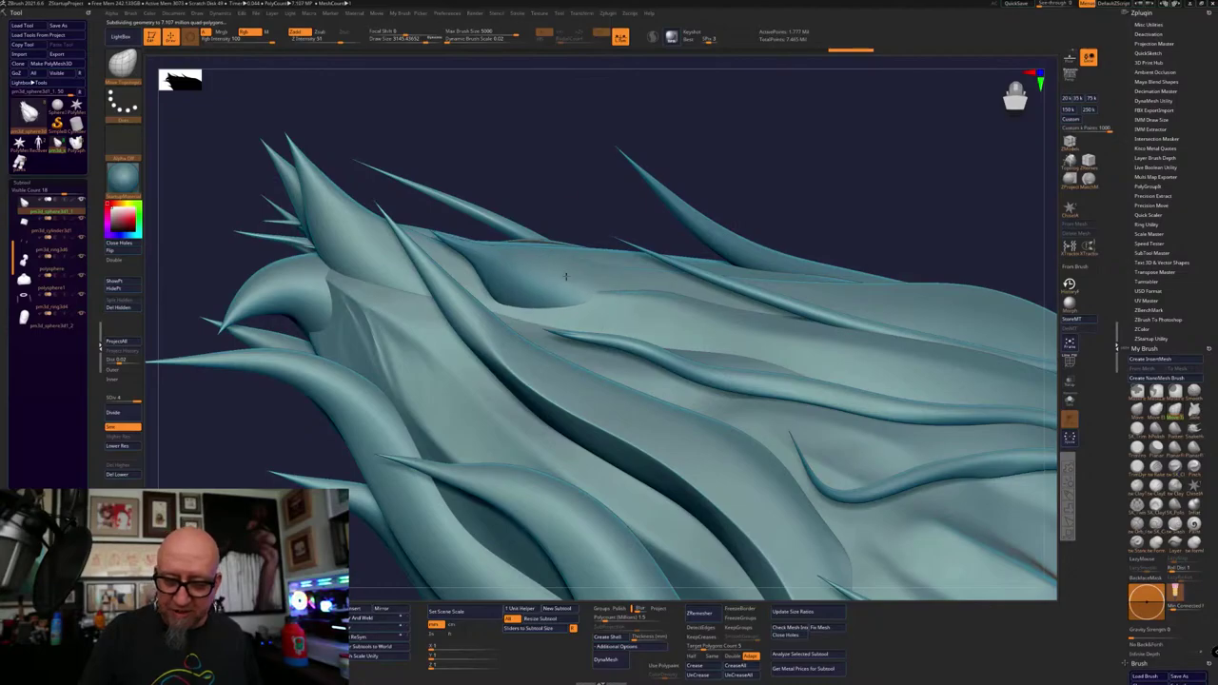
mouse_move(528, 286)
right_down()
mouse_move(552, 205)
mouse_move(532, 275)
right_up()
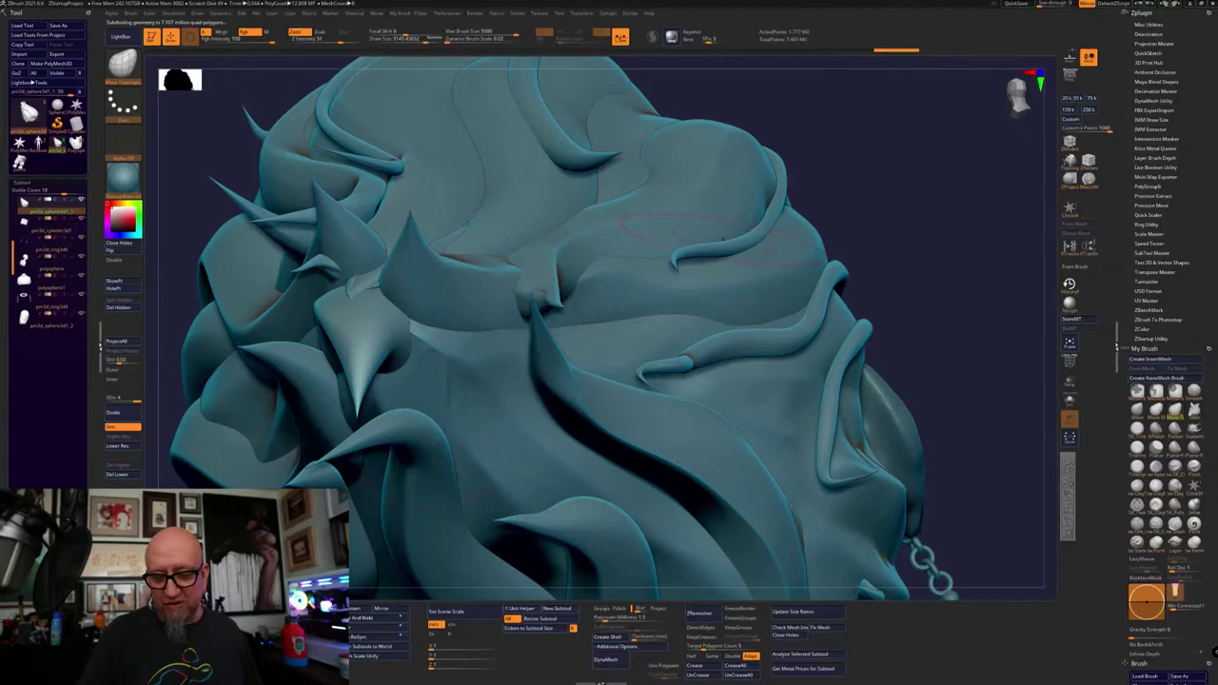
Rework the hair's silhouette from behind and below, adjusting the lower locks and the spiky ends
right_drag(722, 237, 538, 311)
mouse_move(933, 170)
right_down()
mouse_move(923, 149)
mouse_move(875, 195)
mouse_move(595, 273)
right_up()
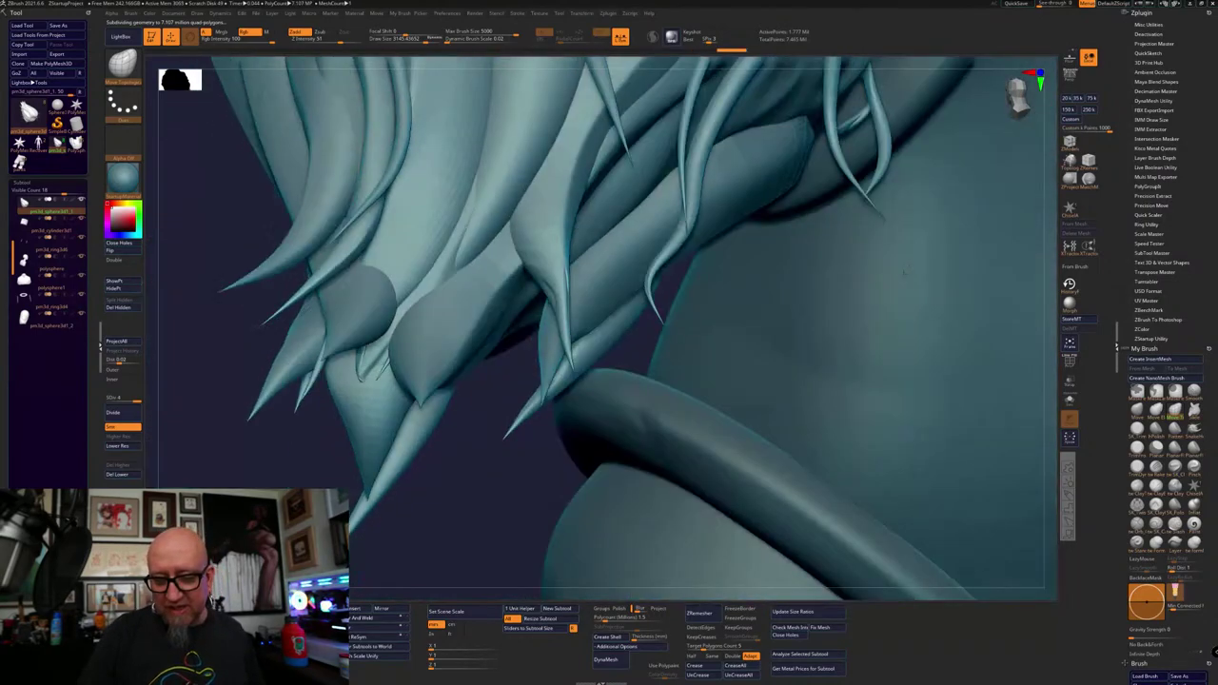
mouse_move(582, 257)
right_down()
mouse_move(547, 252)
mouse_move(580, 255)
mouse_move(580, 187)
mouse_move(483, 476)
mouse_move(477, 467)
mouse_move(511, 456)
mouse_move(525, 507)
right_up()
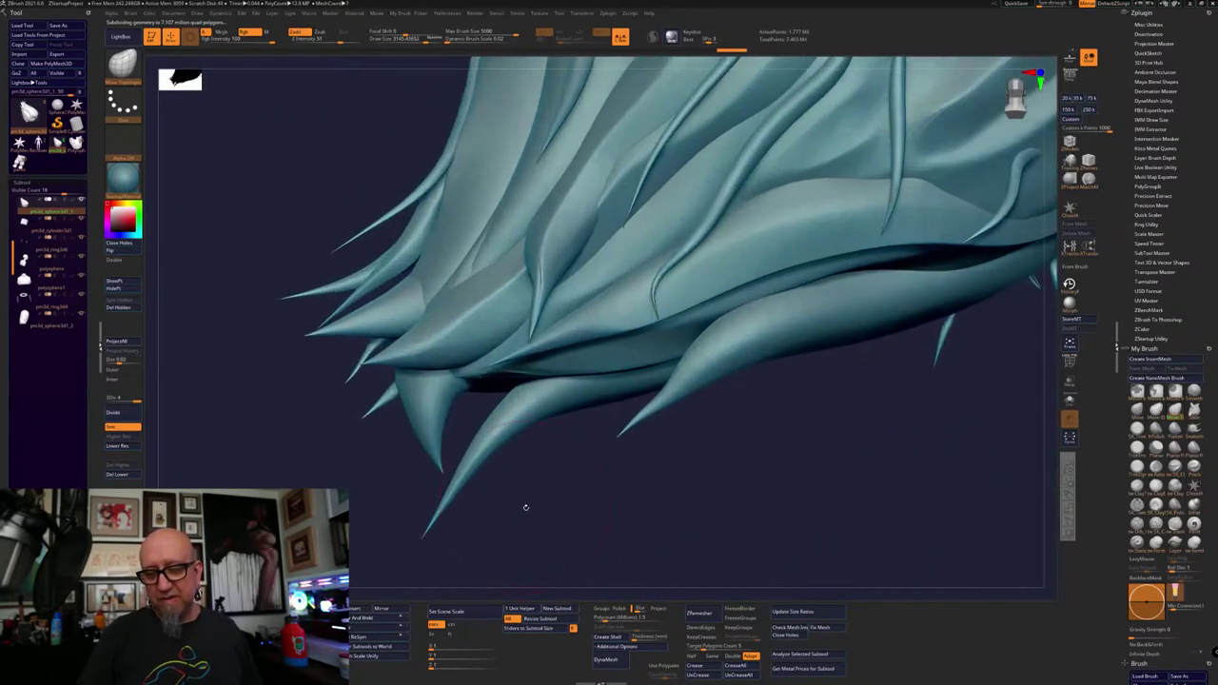
mouse_move(833, 505)
right_down()
mouse_move(780, 457)
mouse_move(701, 429)
mouse_move(713, 451)
mouse_move(733, 461)
mouse_move(752, 416)
mouse_move(734, 451)
mouse_move(702, 423)
right_up()
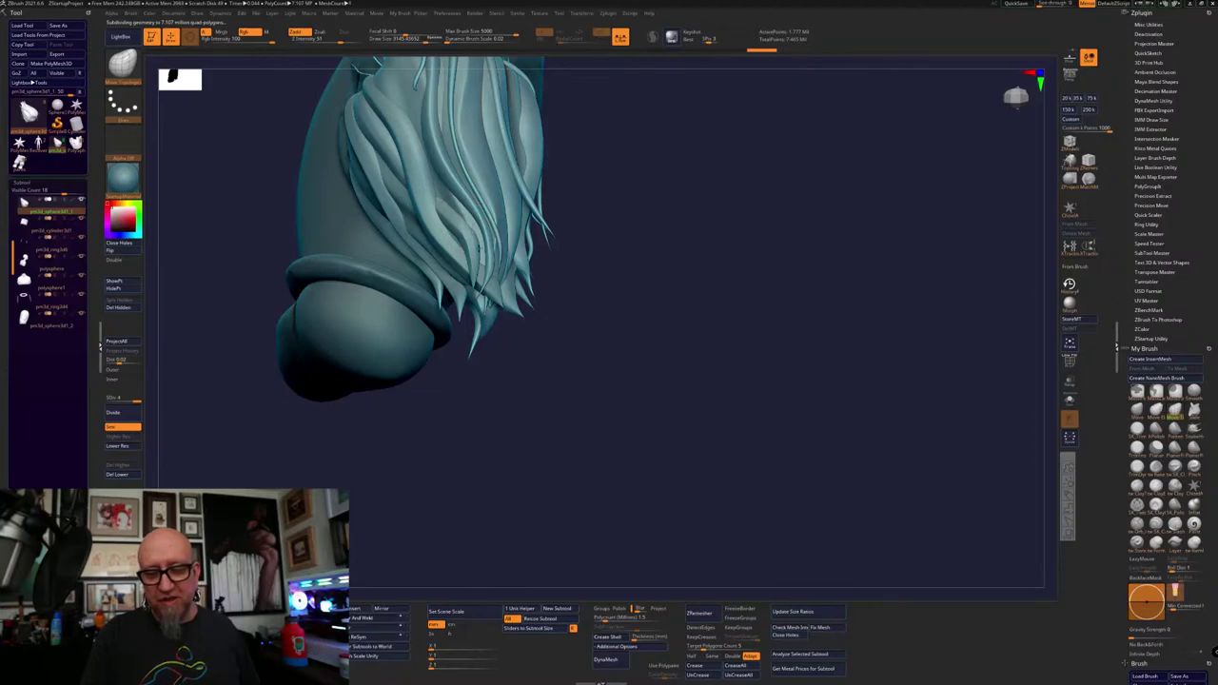
mouse_move(566, 386)
right_down()
mouse_move(579, 356)
mouse_move(740, 421)
mouse_move(746, 245)
mouse_move(742, 283)
mouse_move(514, 366)
right_up()
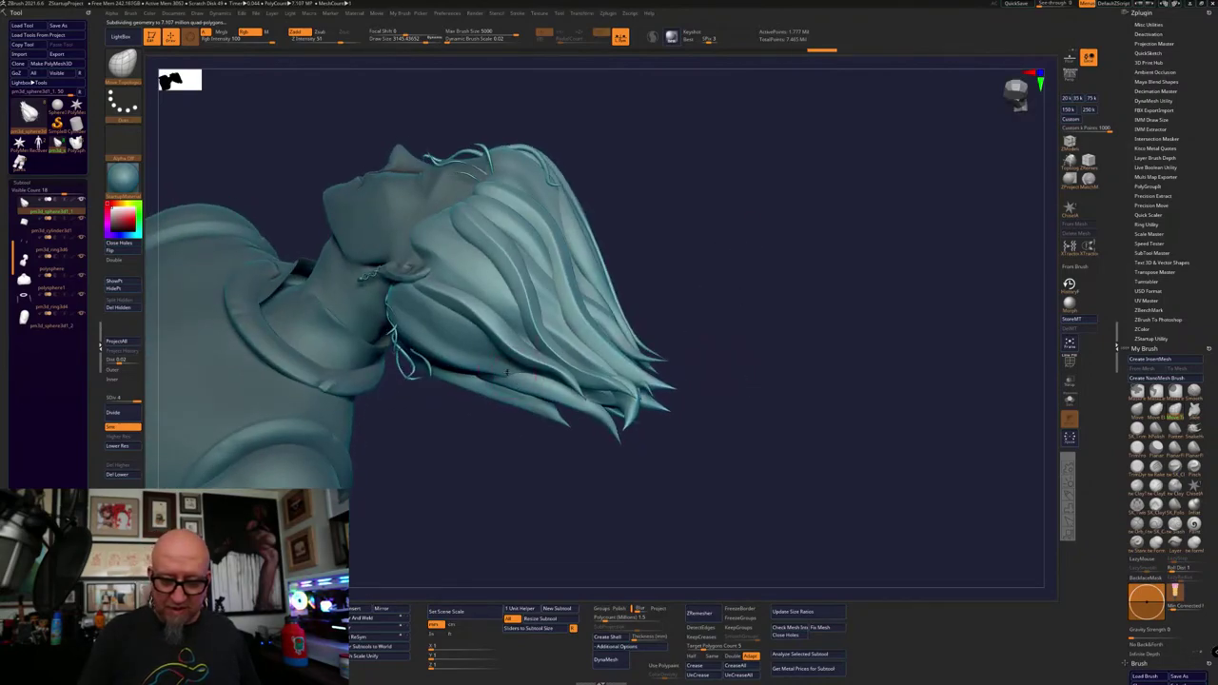
right_drag(509, 364, 569, 350)
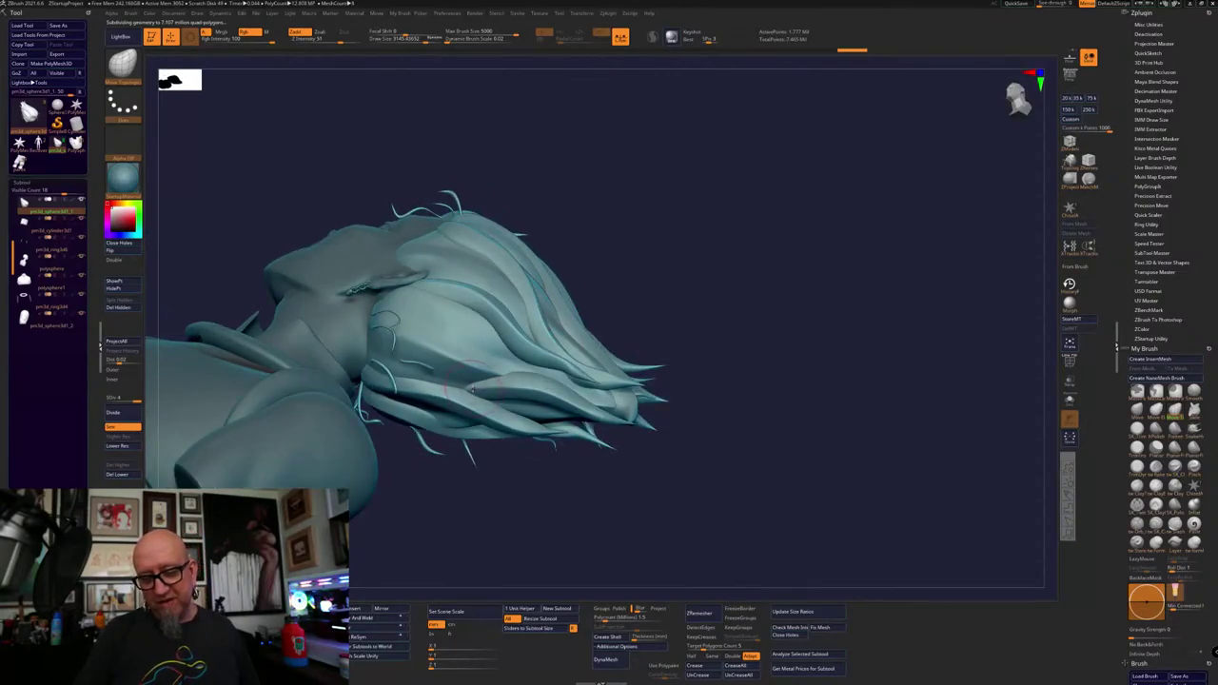
right_drag(741, 301, 748, 168)
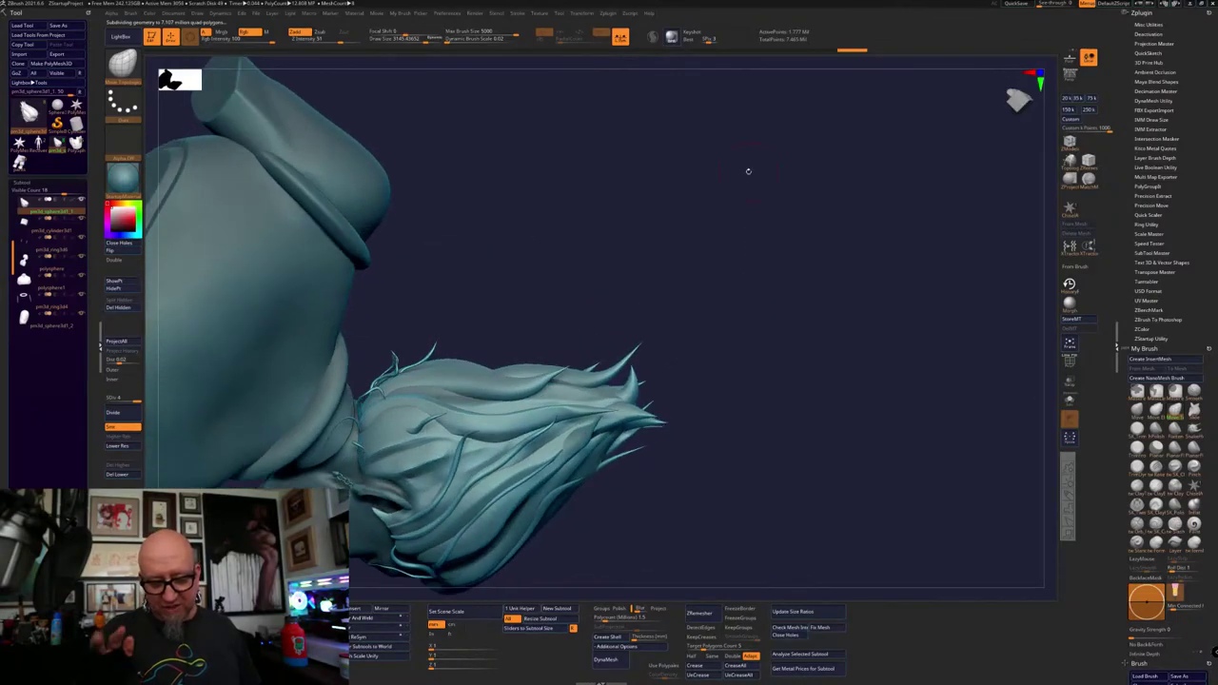
mouse_move(748, 479)
right_down()
mouse_move(772, 428)
mouse_move(692, 413)
mouse_move(695, 386)
mouse_move(718, 400)
right_up()
Mark diagonal red cut lines across both upper arms and a red sloping neck-to-shoulder contour on the bust
alt+right_drag(708, 461, 731, 276)
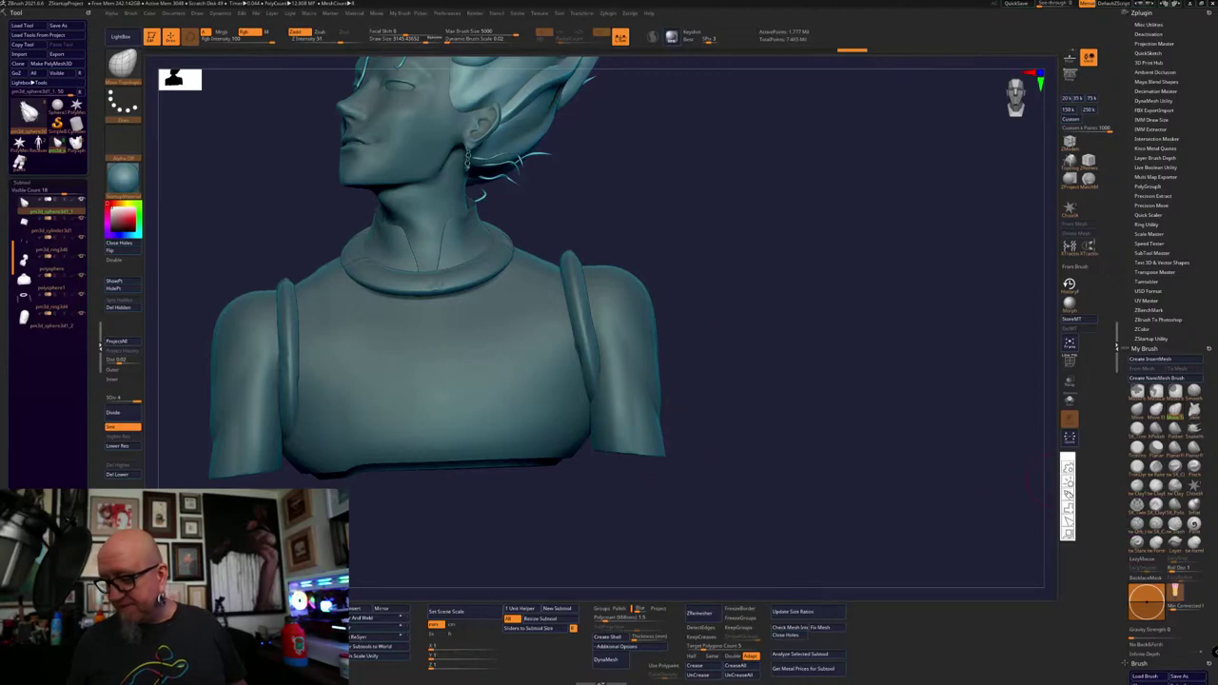
click(1070, 490)
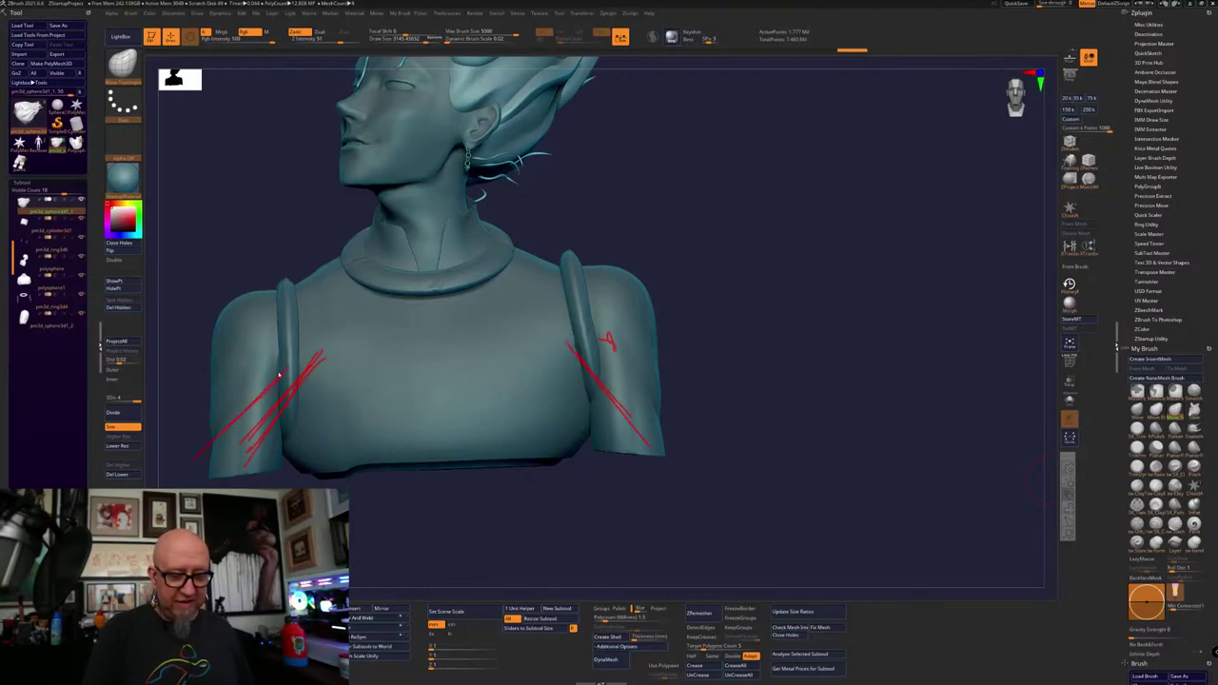
drag(658, 430, 603, 354)
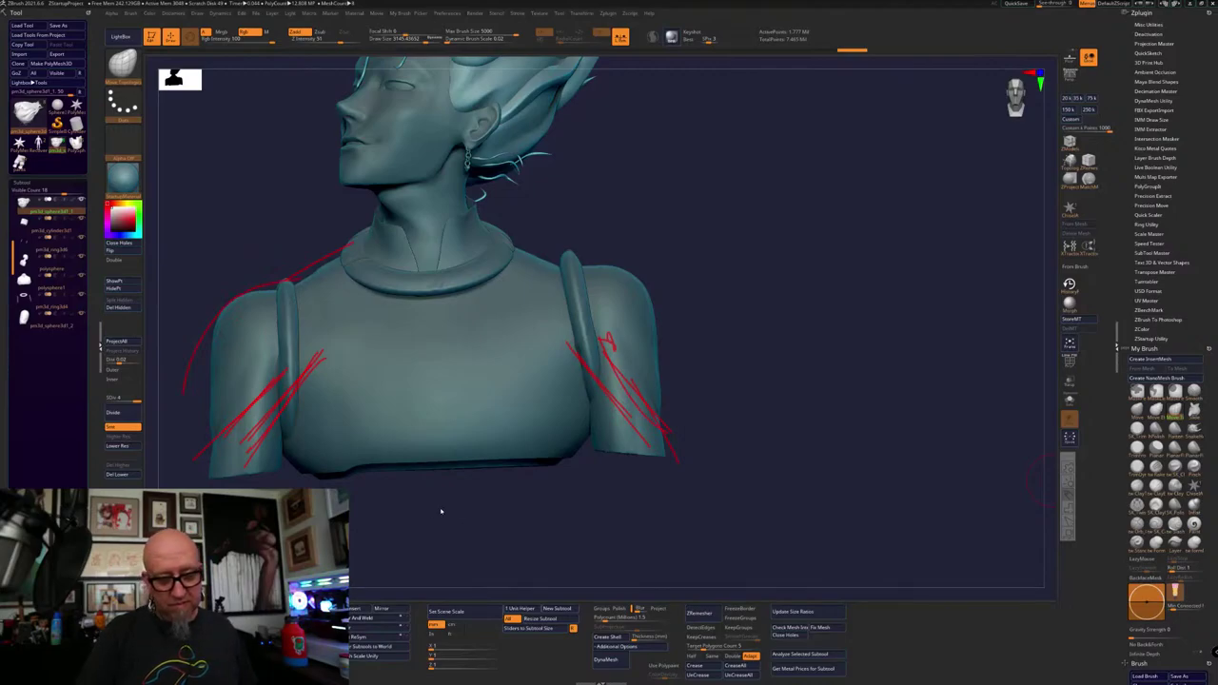
mouse_move(440, 511)
mouse_down()
mouse_move(665, 456)
mouse_move(805, 400)
mouse_move(821, 474)
mouse_move(881, 441)
mouse_move(894, 400)
mouse_move(932, 391)
mouse_move(875, 340)
mouse_move(726, 353)
mouse_move(926, 361)
mouse_move(860, 401)
mouse_up()
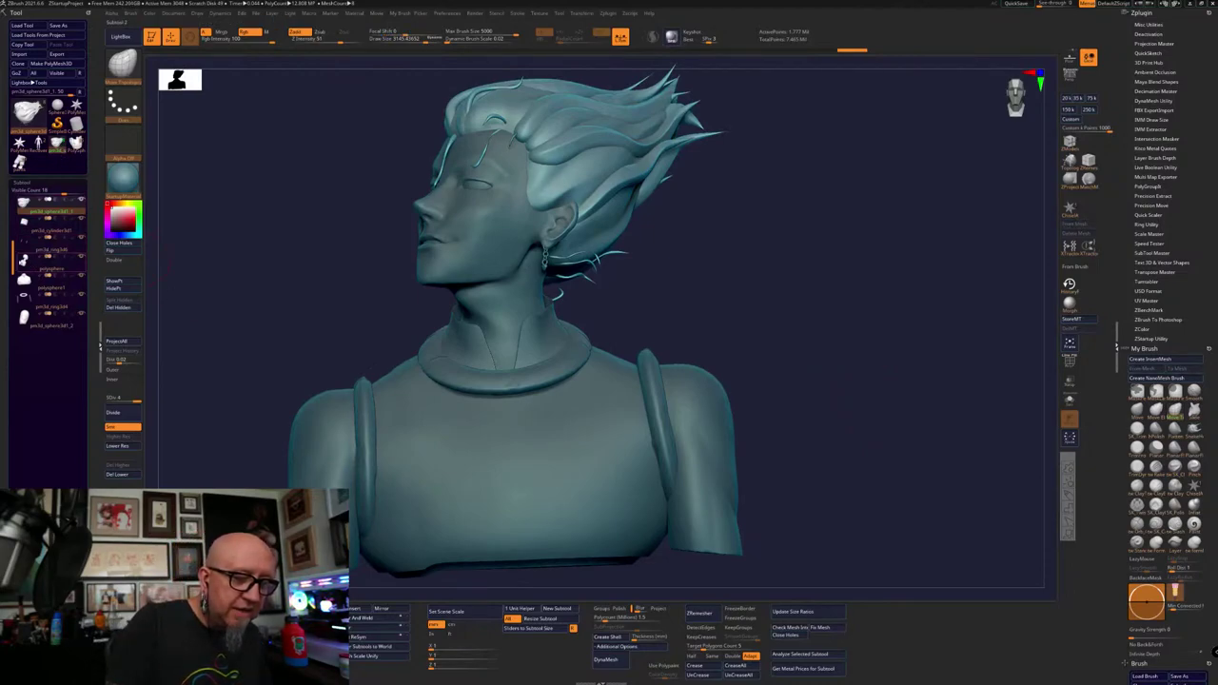
Switch to the four-legged creature sculpt and examine its head, zigzag mouth, eyes, shoulders and legs from several angles
drag(13, 265, 14, 215)
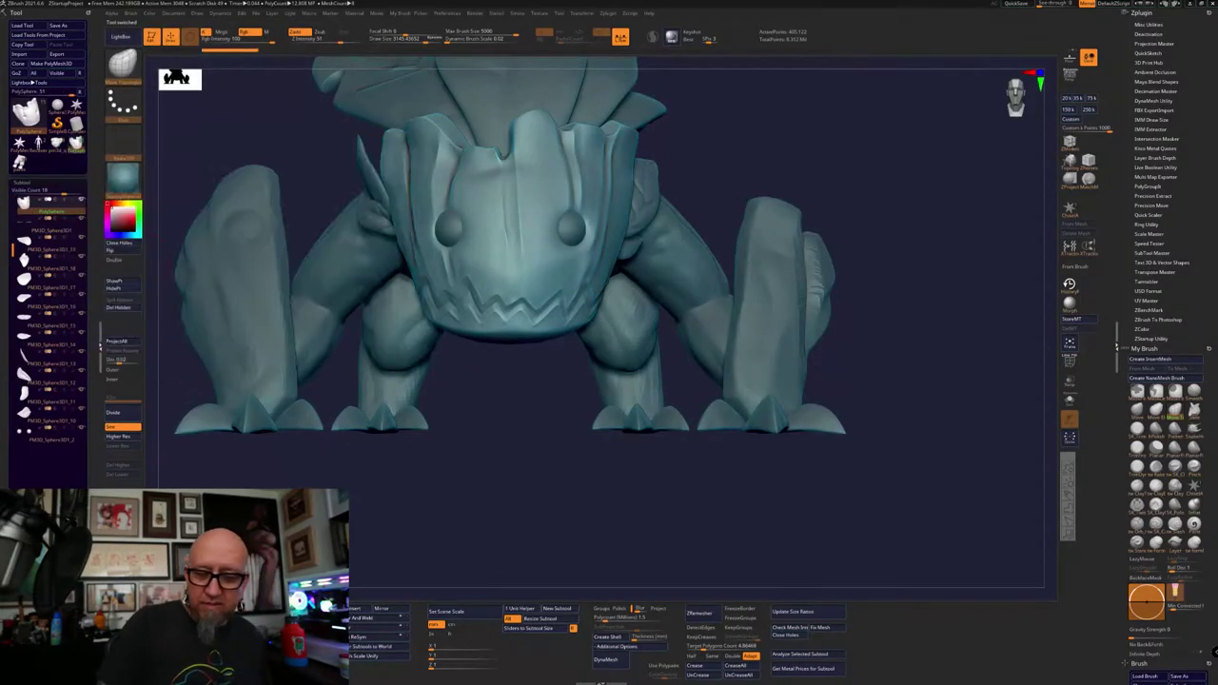
mouse_move(746, 505)
alt+mouse_down()
mouse_move(825, 501)
mouse_move(669, 497)
mouse_move(723, 489)
mouse_move(679, 503)
mouse_move(714, 552)
mouse_move(691, 563)
mouse_move(688, 446)
mouse_move(705, 446)
mouse_move(685, 492)
mouse_move(693, 476)
mouse_move(609, 542)
alt+mouse_up()
alt+drag(685, 532, 676, 492)
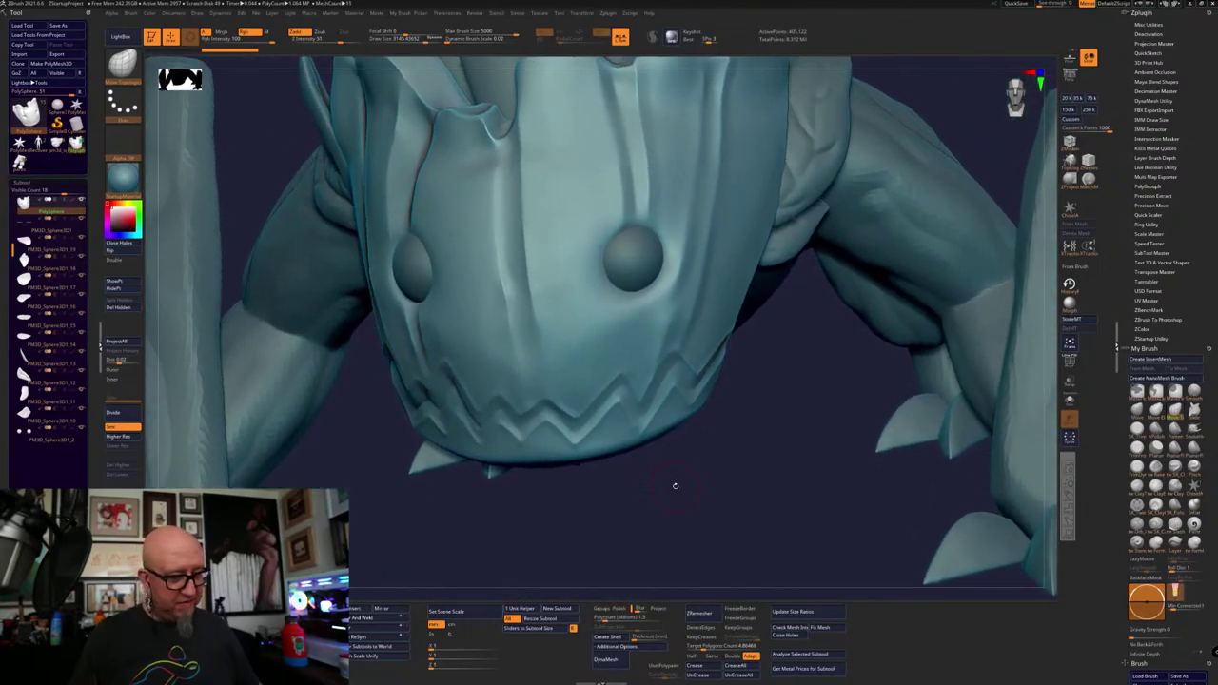
alt+drag(778, 431, 722, 512)
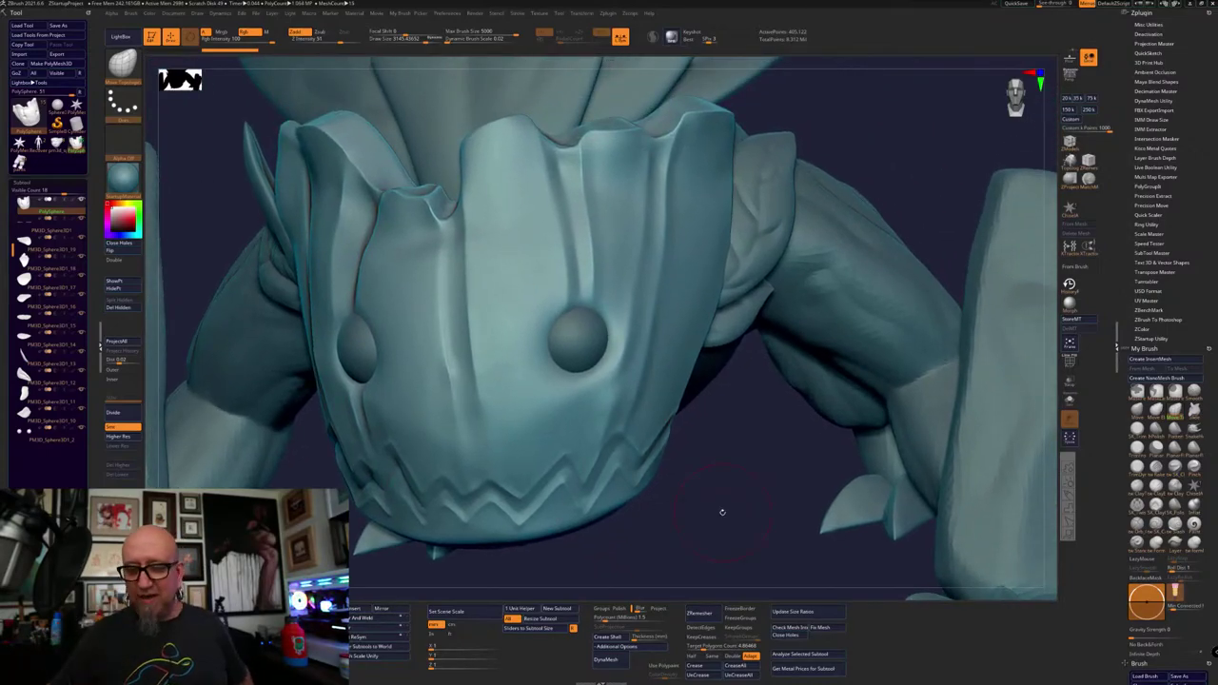
mouse_move(723, 510)
mouse_down()
mouse_move(597, 515)
mouse_move(704, 340)
mouse_up()
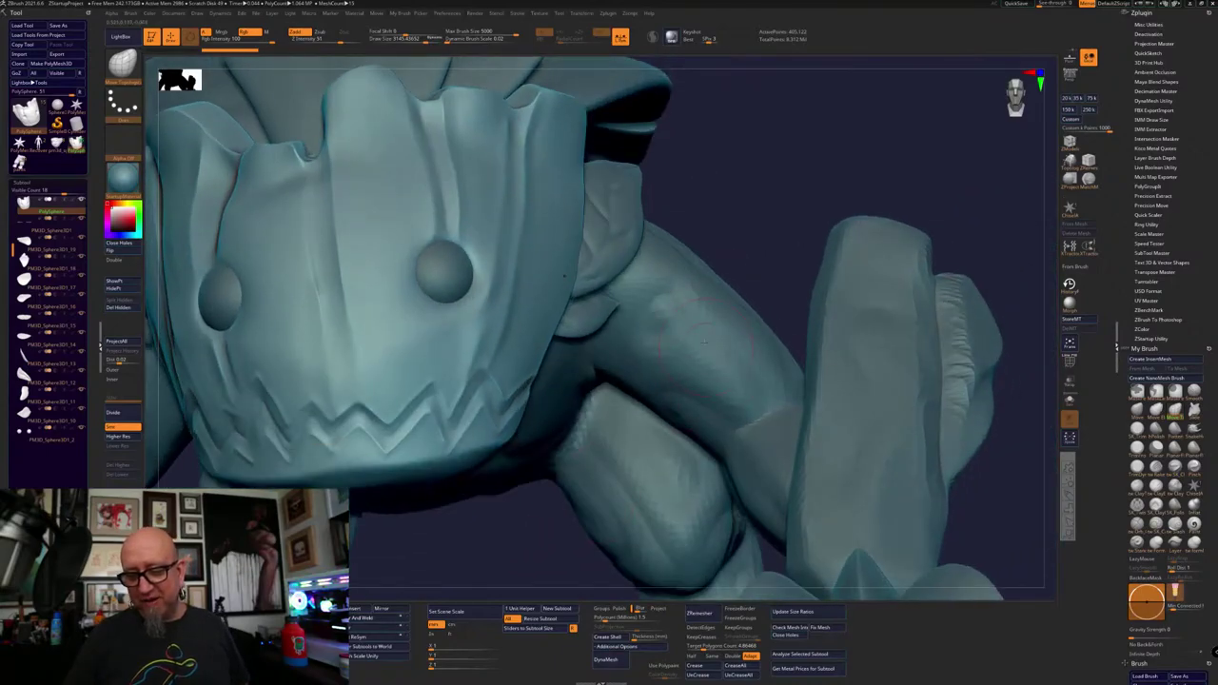
drag(826, 200, 813, 197)
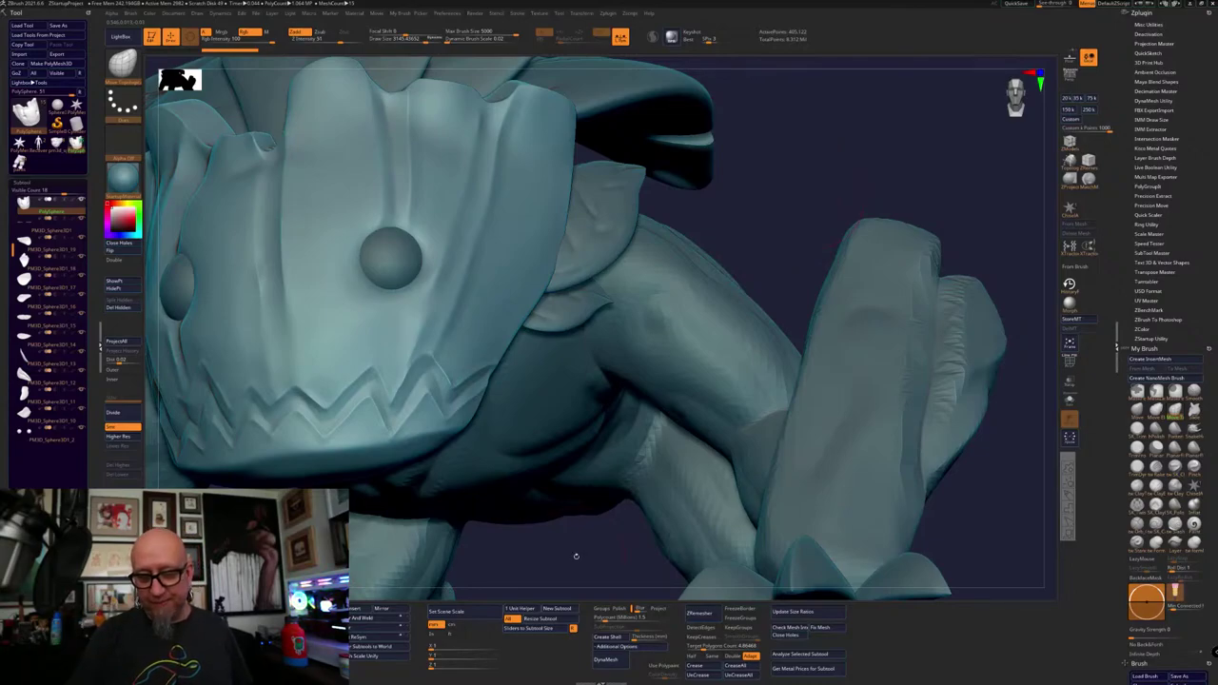
drag(813, 197, 677, 449)
drag(733, 482, 595, 523)
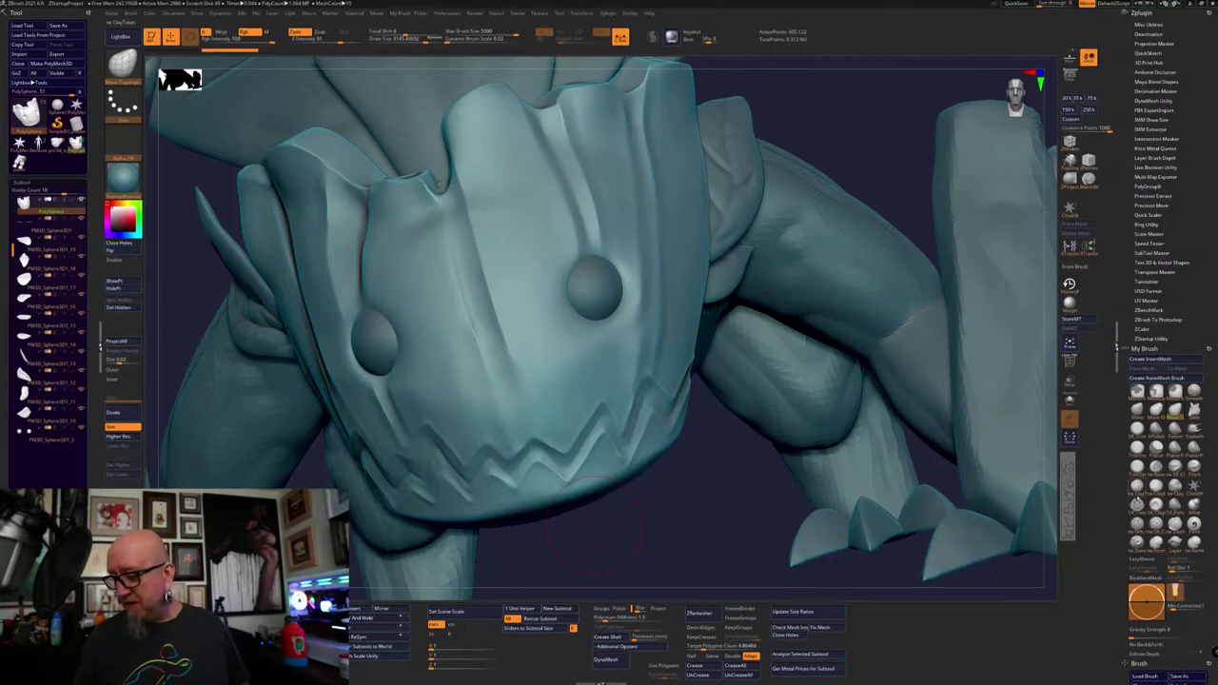
Carve long vertical grooves down the centre of the creature's forehead with a smaller clay brush and smooth their lower ends
click(1136, 491)
right_drag(557, 359, 560, 369)
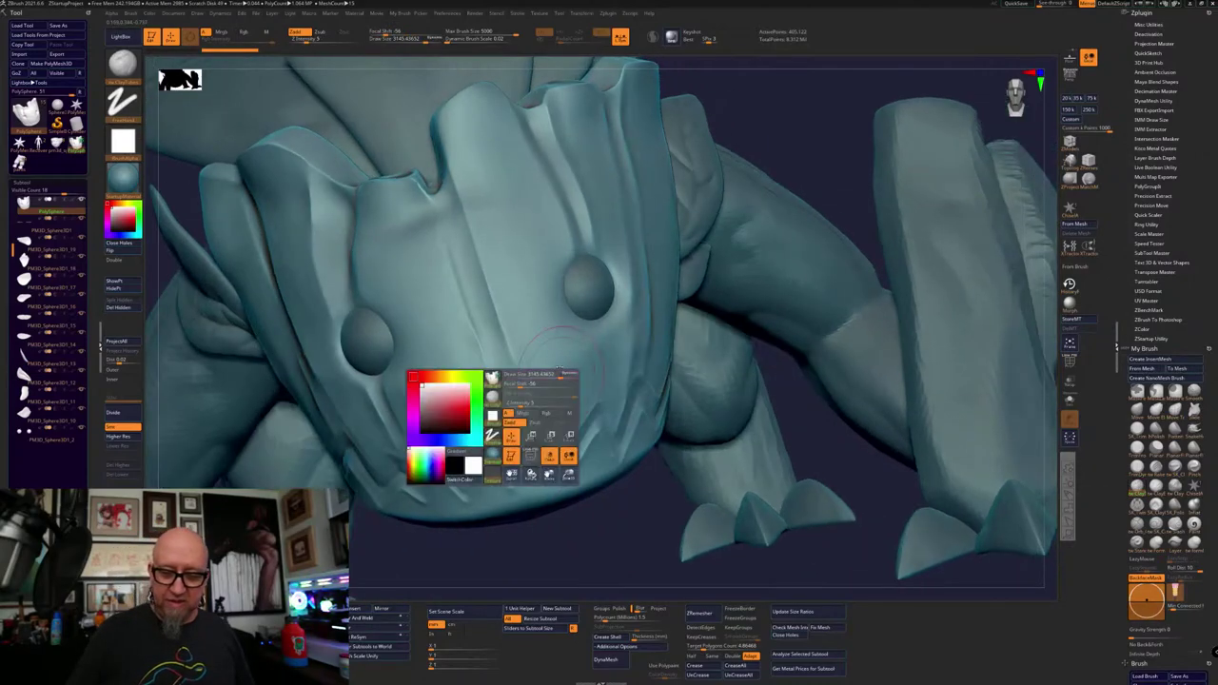
drag(560, 375, 545, 375)
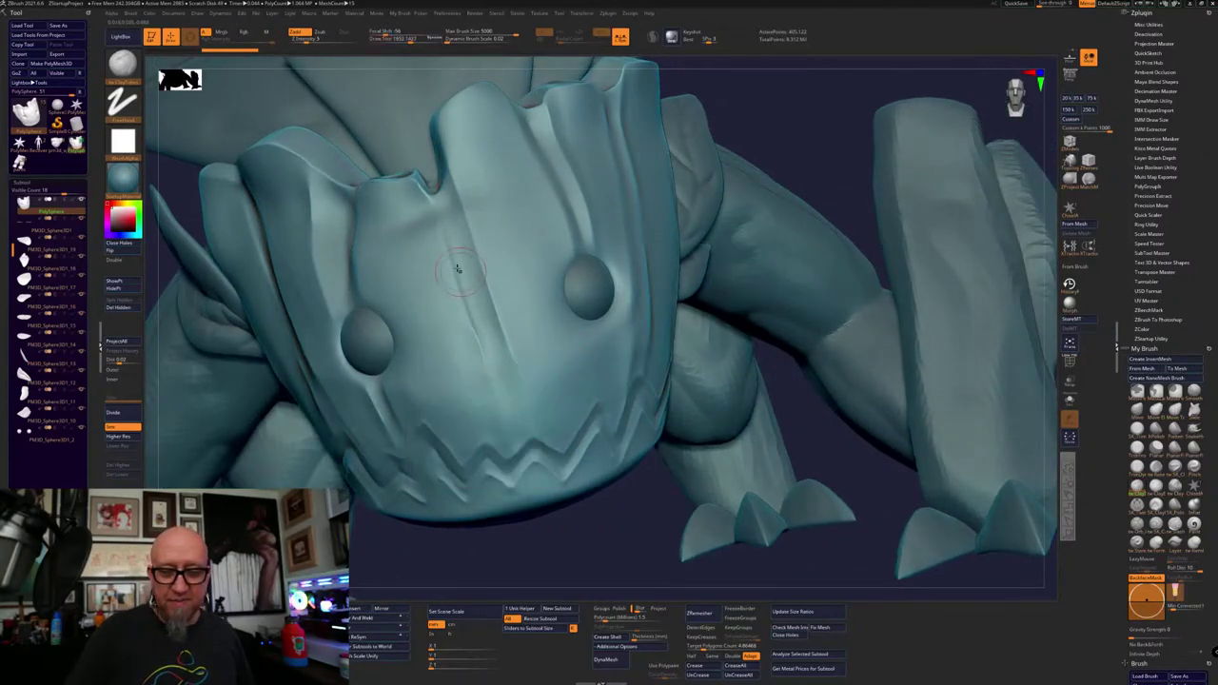
drag(437, 227, 458, 312)
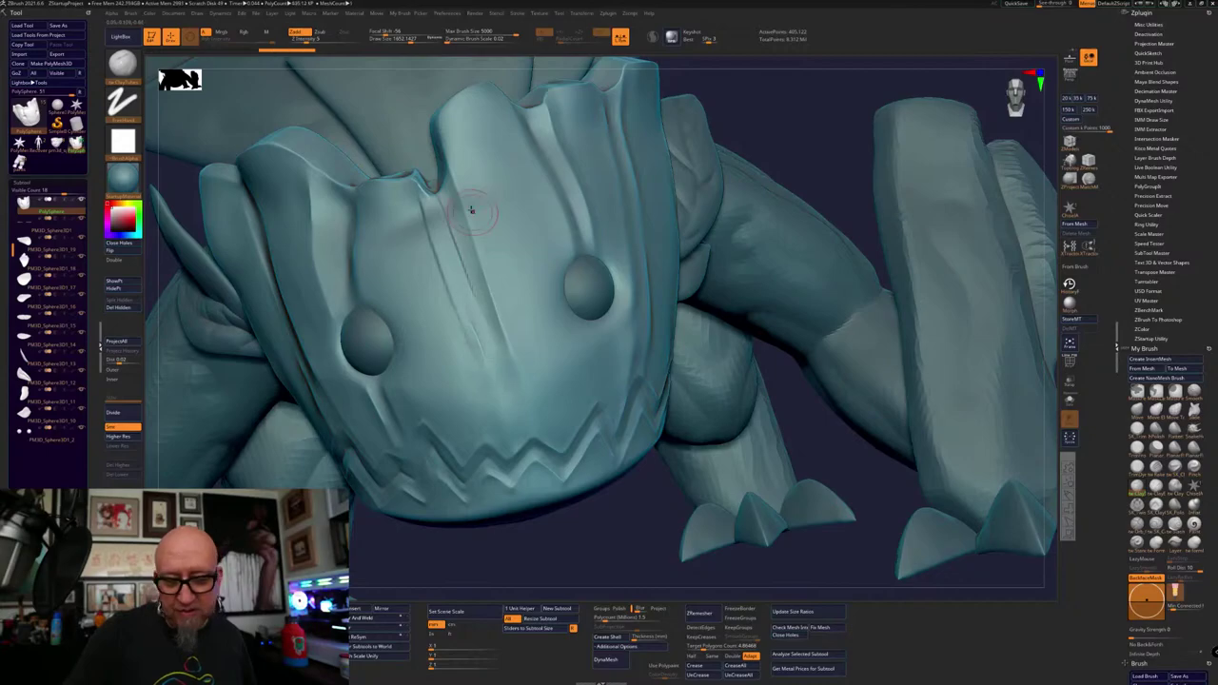
drag(462, 160, 502, 367)
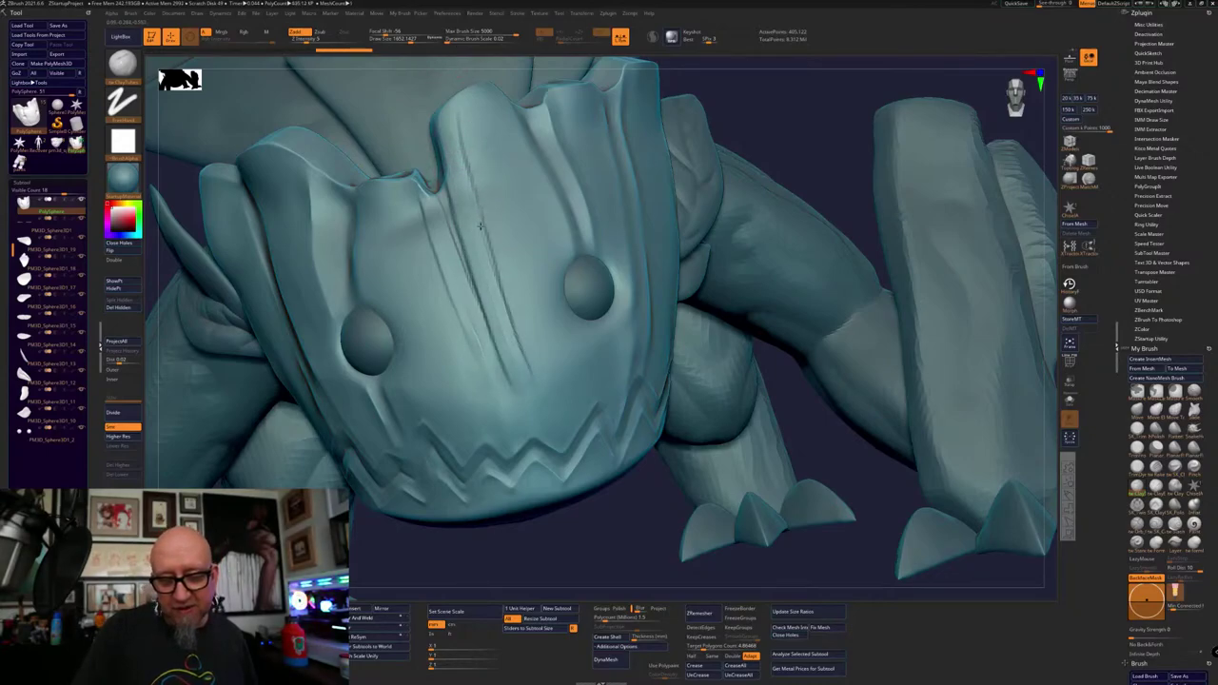
drag(507, 277, 520, 344)
mouse_move(475, 392)
mouse_down()
mouse_move(417, 193)
mouse_move(497, 285)
mouse_up()
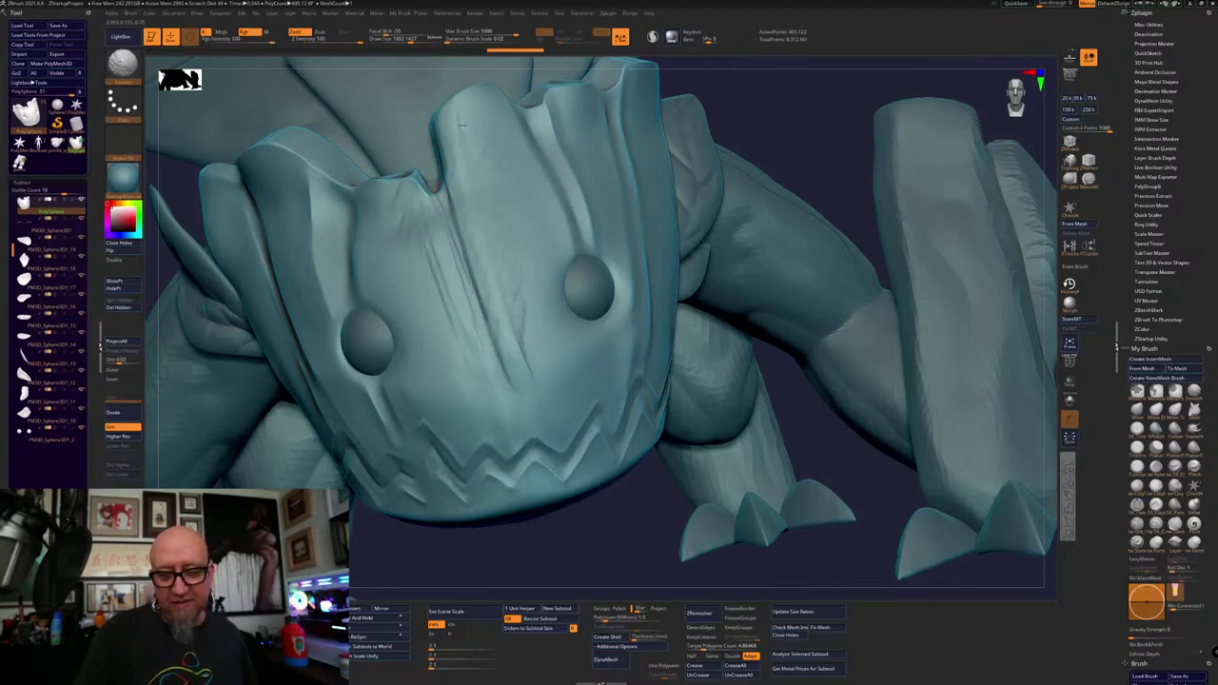
shift+drag(508, 388, 514, 405)
Build up the rim around the creature's eye and the zigzag mouth's upper edge, smoothing the surface between the eyes and cheek
mouse_move(573, 532)
mouse_down()
mouse_move(578, 497)
mouse_move(584, 554)
mouse_move(596, 526)
mouse_move(568, 479)
mouse_up()
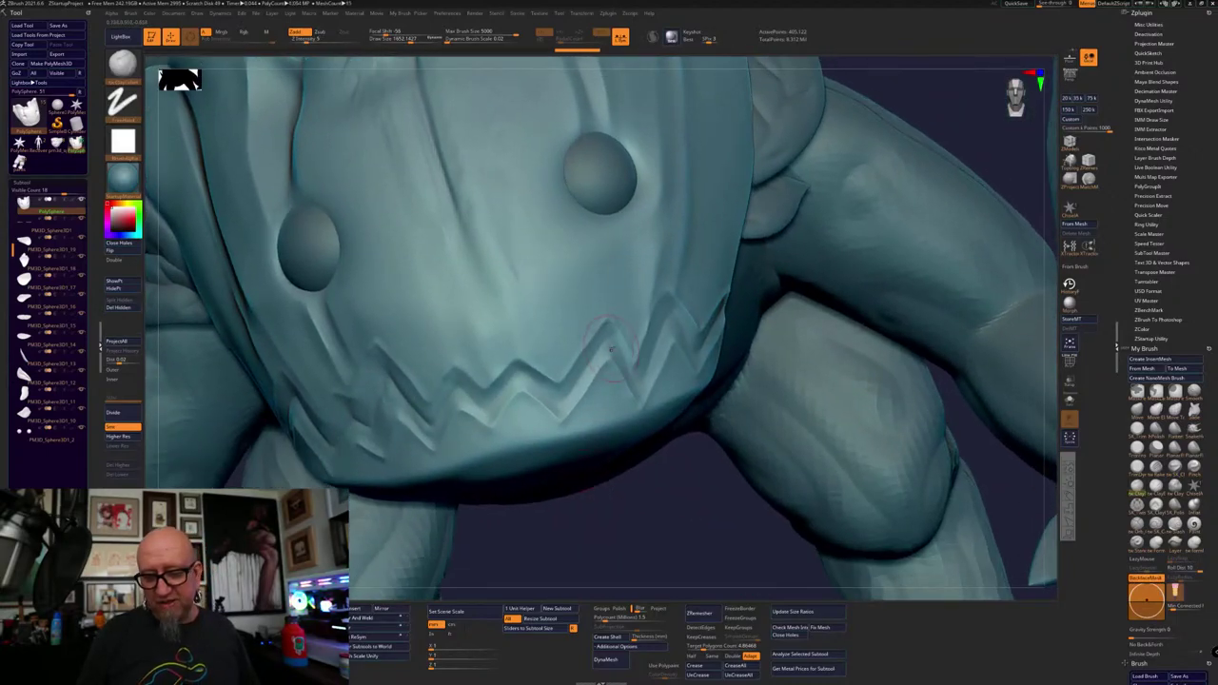
right_drag(538, 463, 584, 459)
right_drag(685, 454, 728, 476)
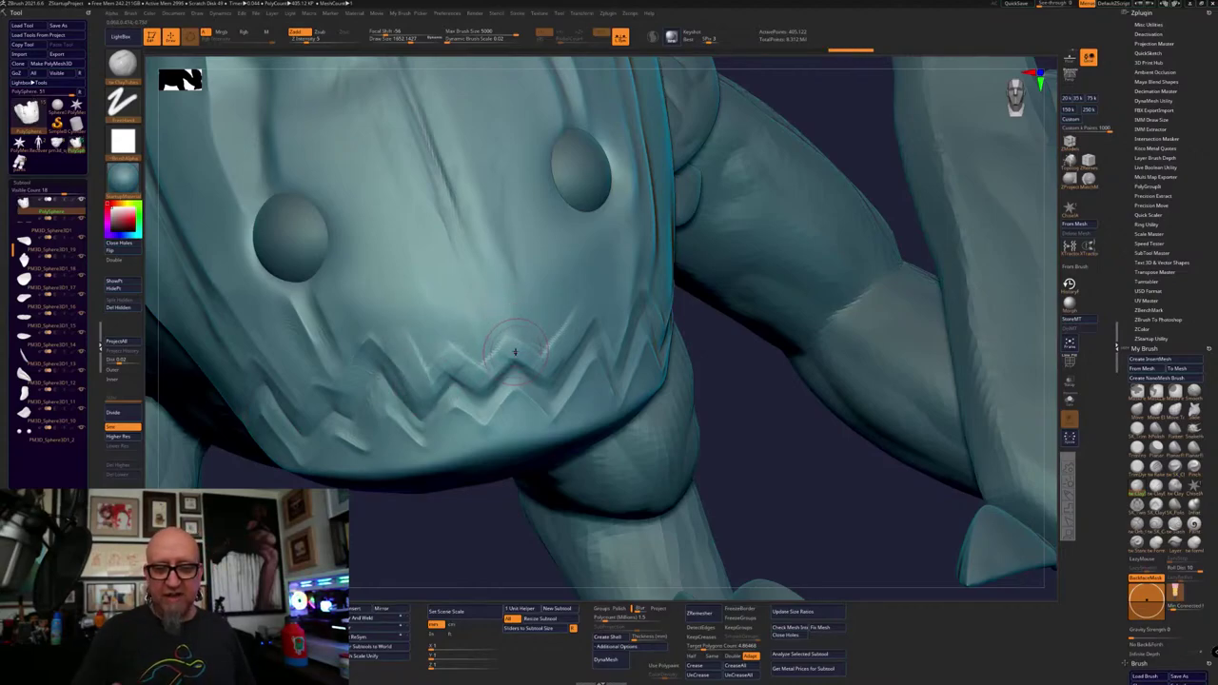
alt+drag(759, 391, 729, 443)
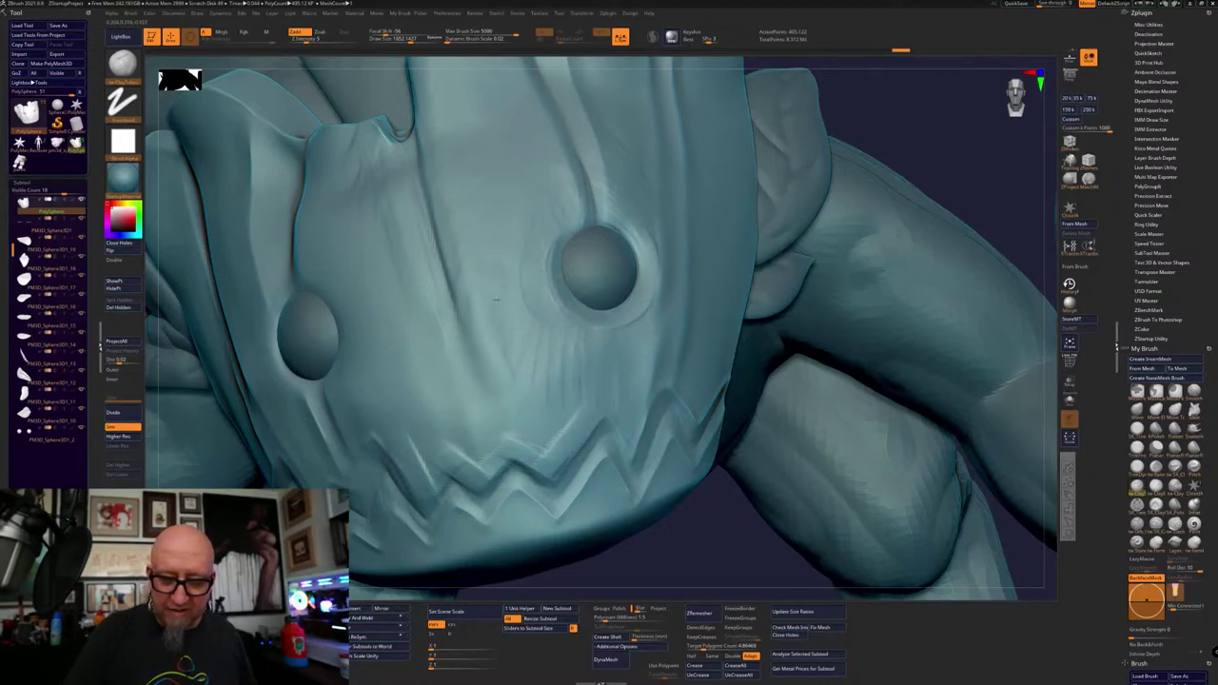
drag(496, 300, 533, 219)
shift+drag(537, 290, 584, 370)
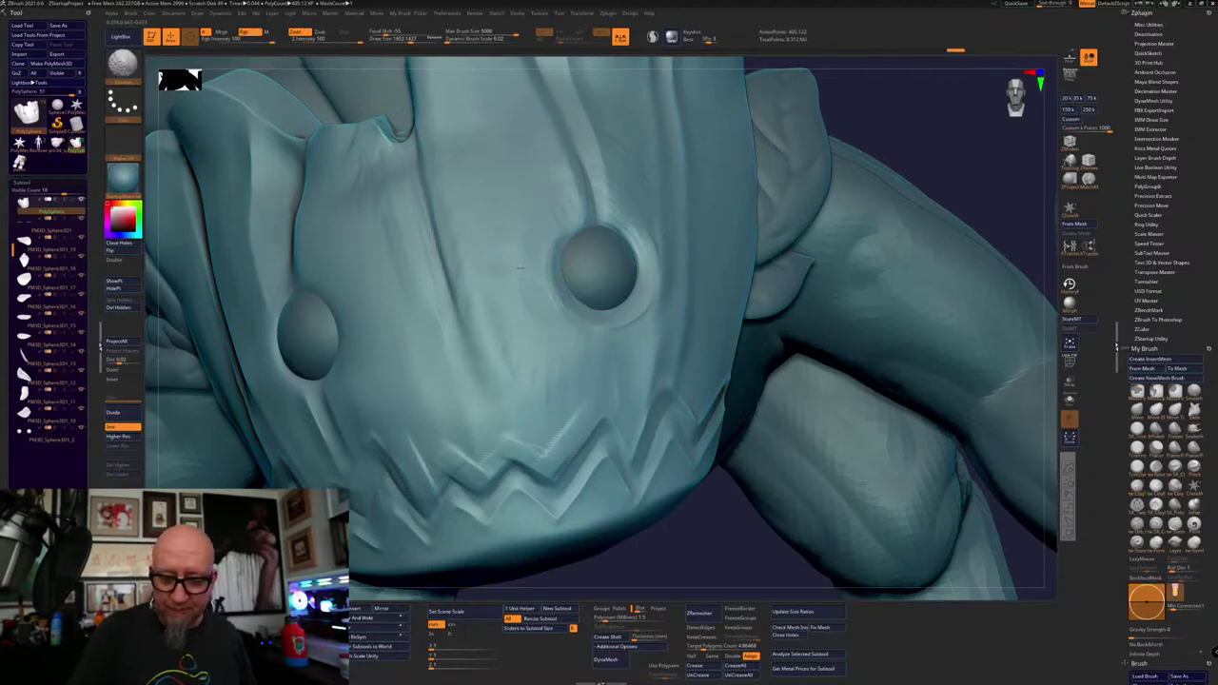
mouse_move(449, 162)
shift+mouse_down()
mouse_move(524, 244)
mouse_move(604, 371)
shift+mouse_up()
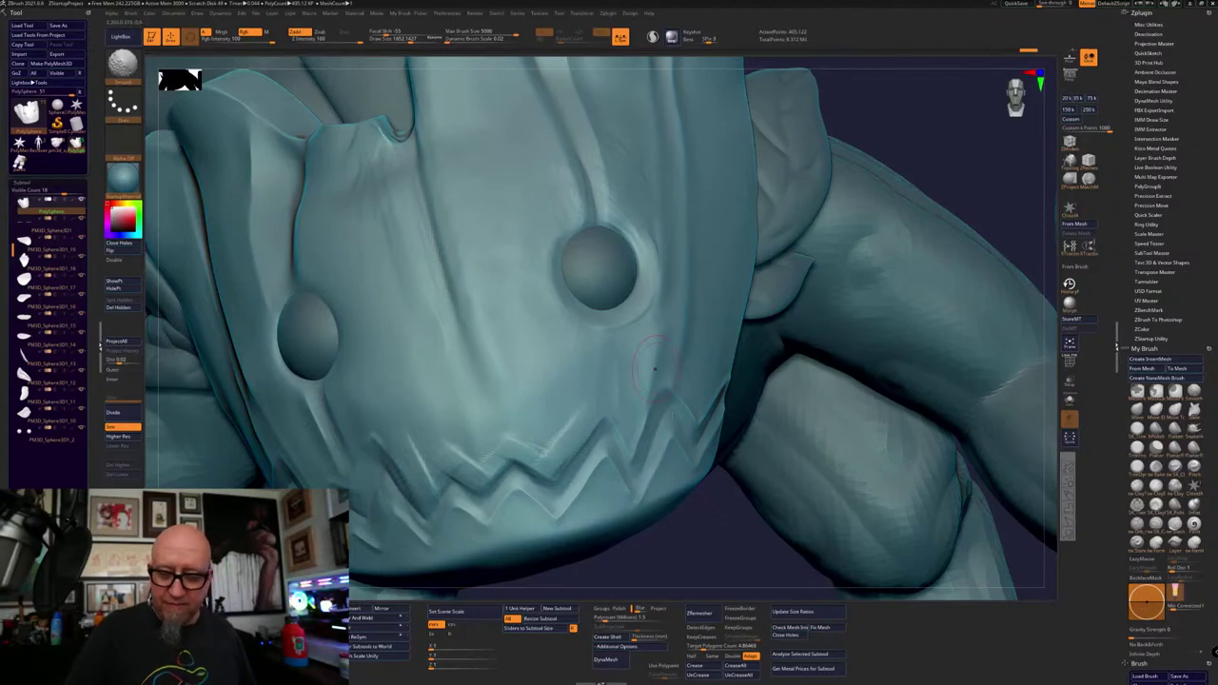
Smooth the face below the eye, then build up and blend the surface along the long central groove between the eyes
ctrl+right_drag(695, 581, 623, 404)
shift+drag(628, 349, 623, 409)
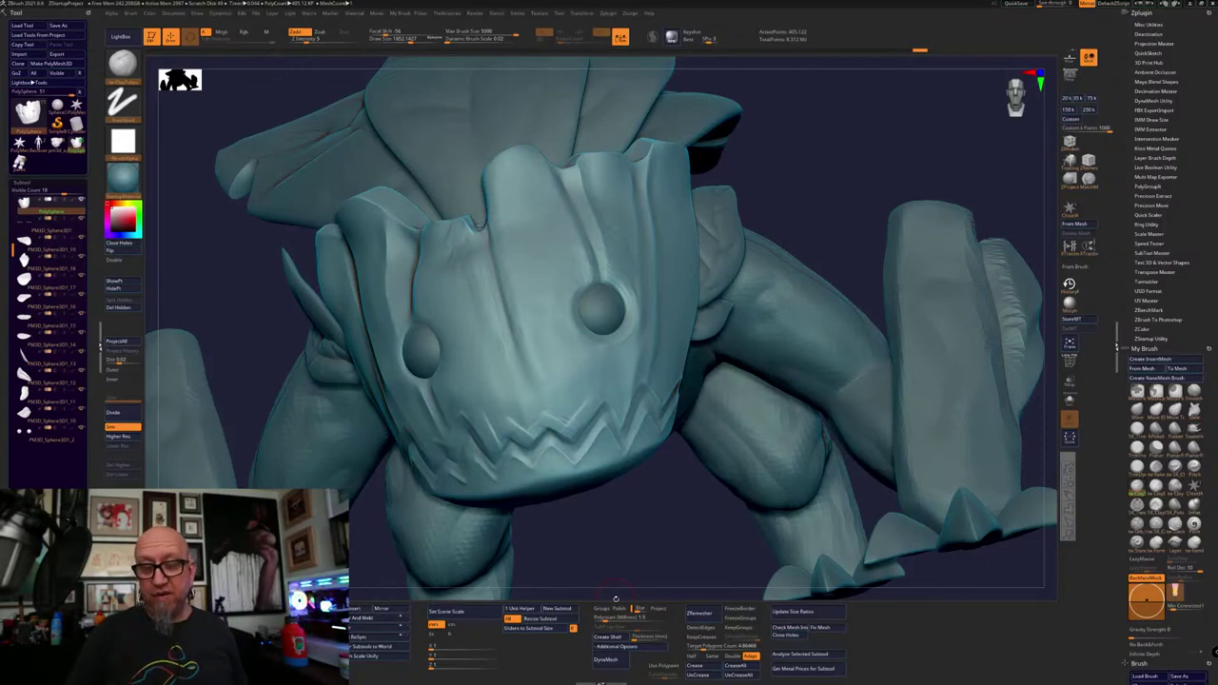
alt+drag(627, 521, 641, 550)
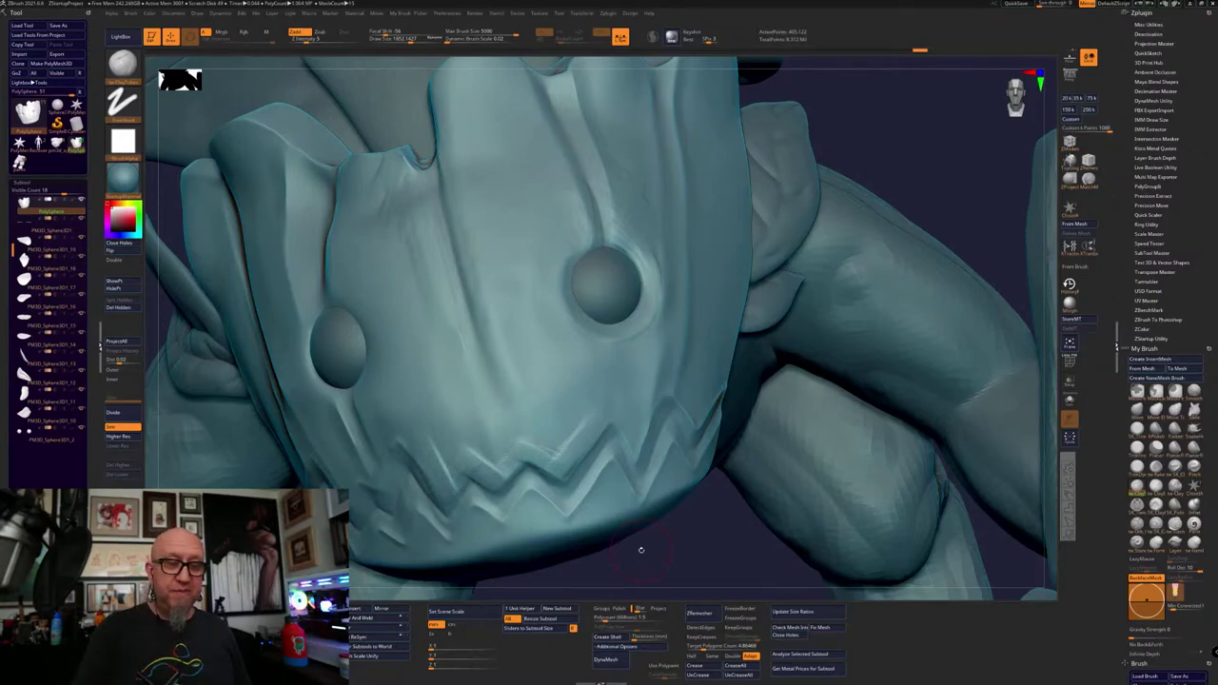
mouse_move(126, 144)
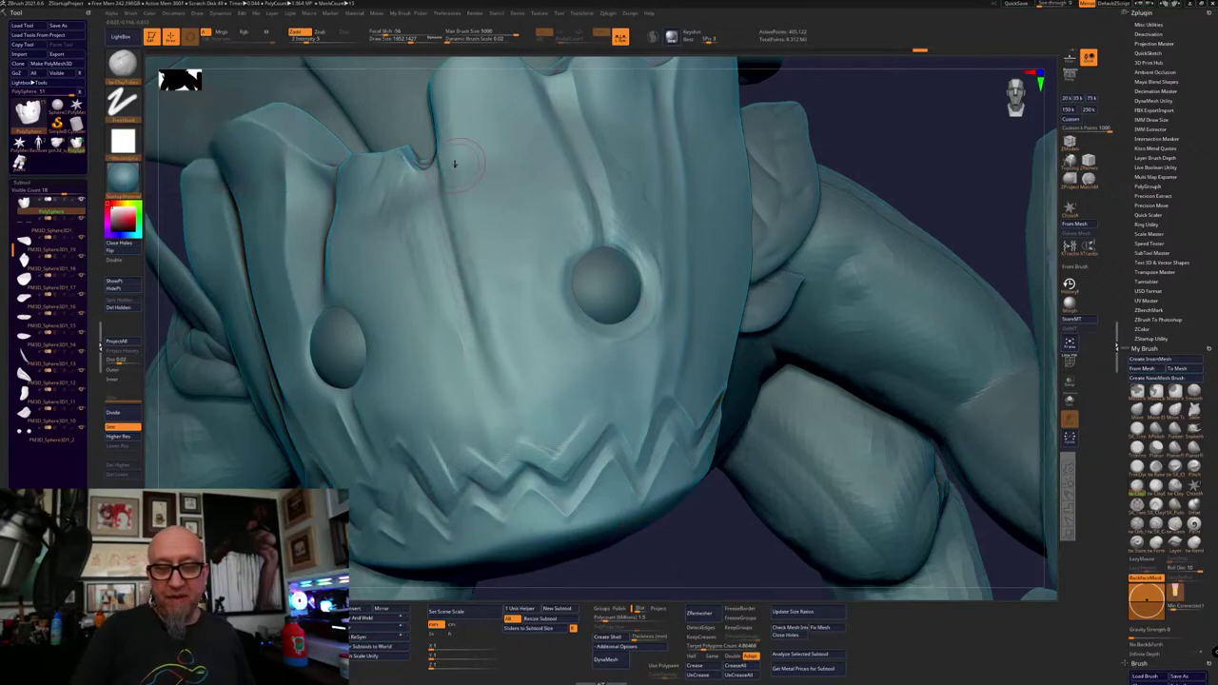
drag(455, 181, 514, 361)
shift+drag(506, 319, 461, 148)
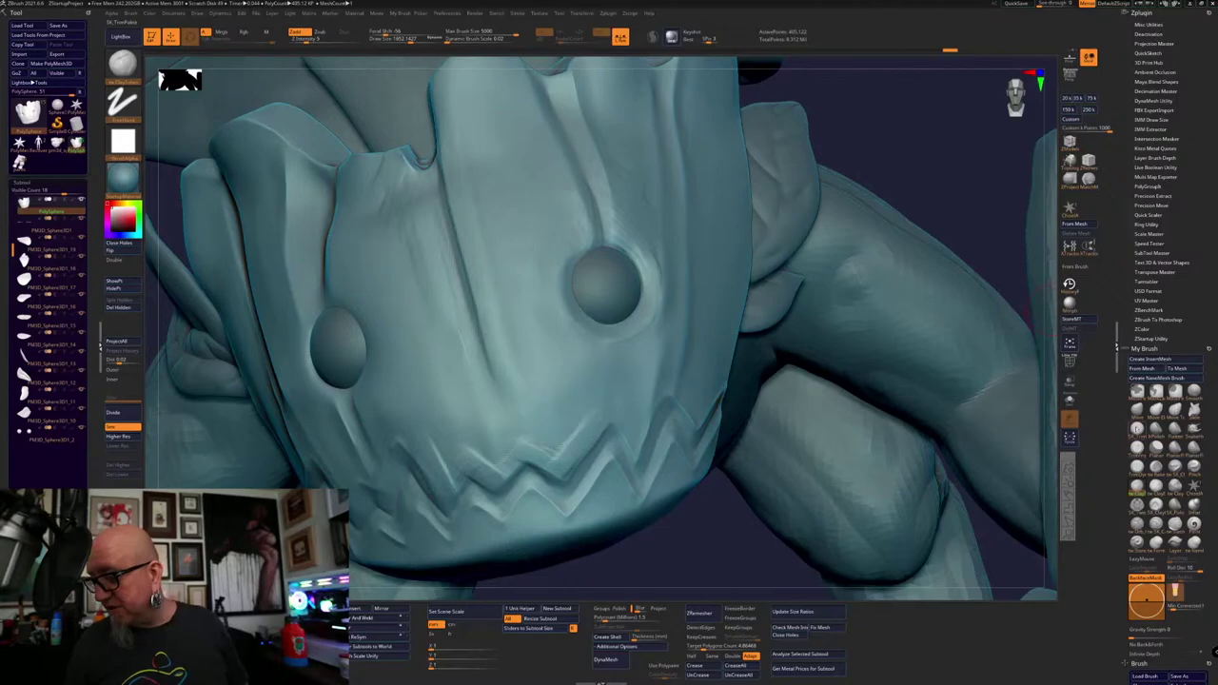
Flatten the face surface beside the central groove with a Trim brush
click(1137, 430)
key(space)
click(513, 278)
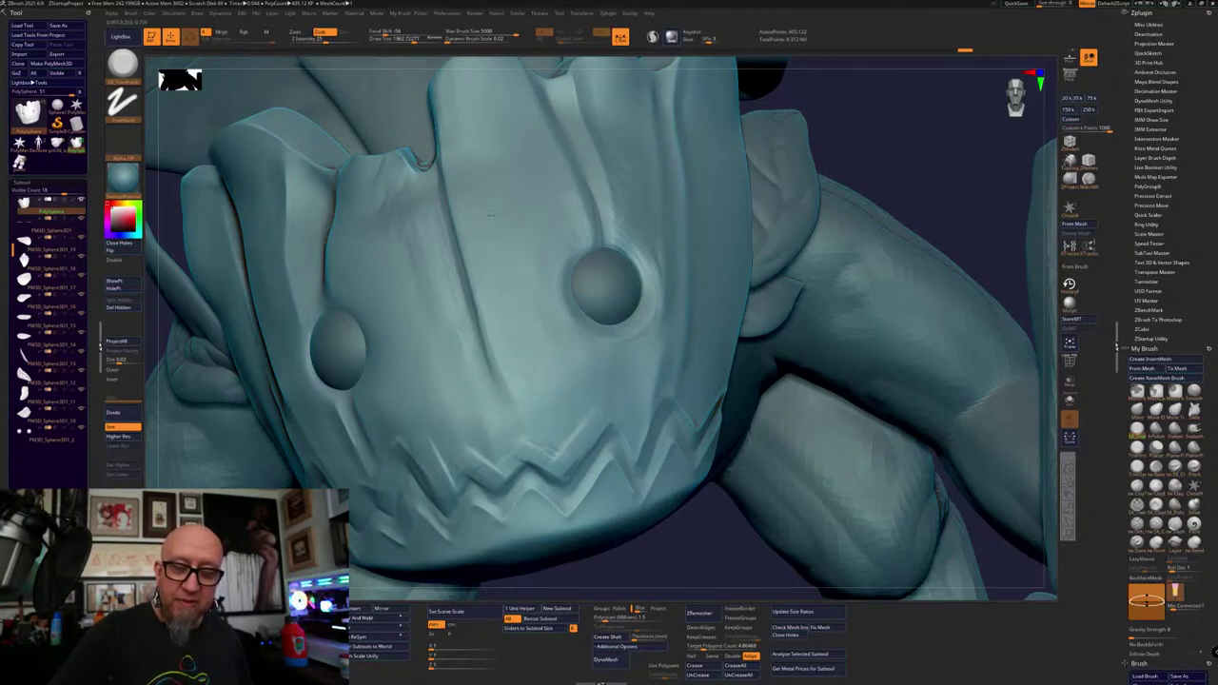
drag(492, 313, 515, 384)
alt+right_drag(502, 335, 567, 374)
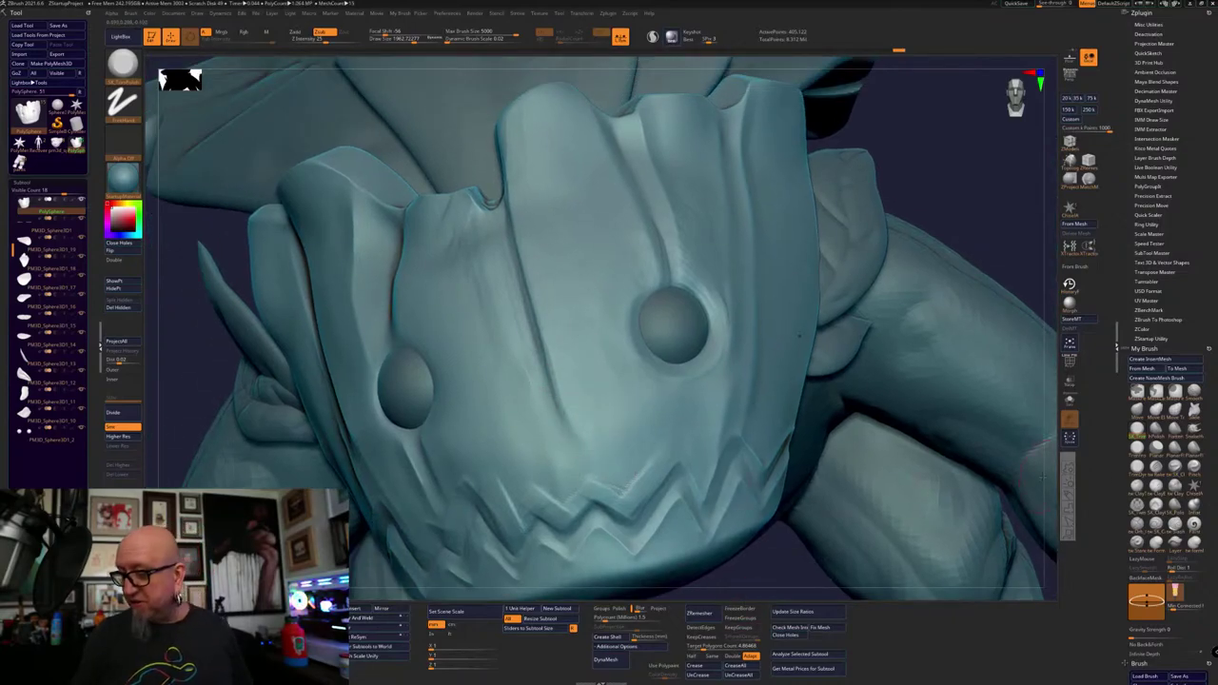
Switch to the Pinch brush and reduce its draw size for work on the face grooves
click(1194, 468)
right_drag(824, 559, 782, 527)
key(space)
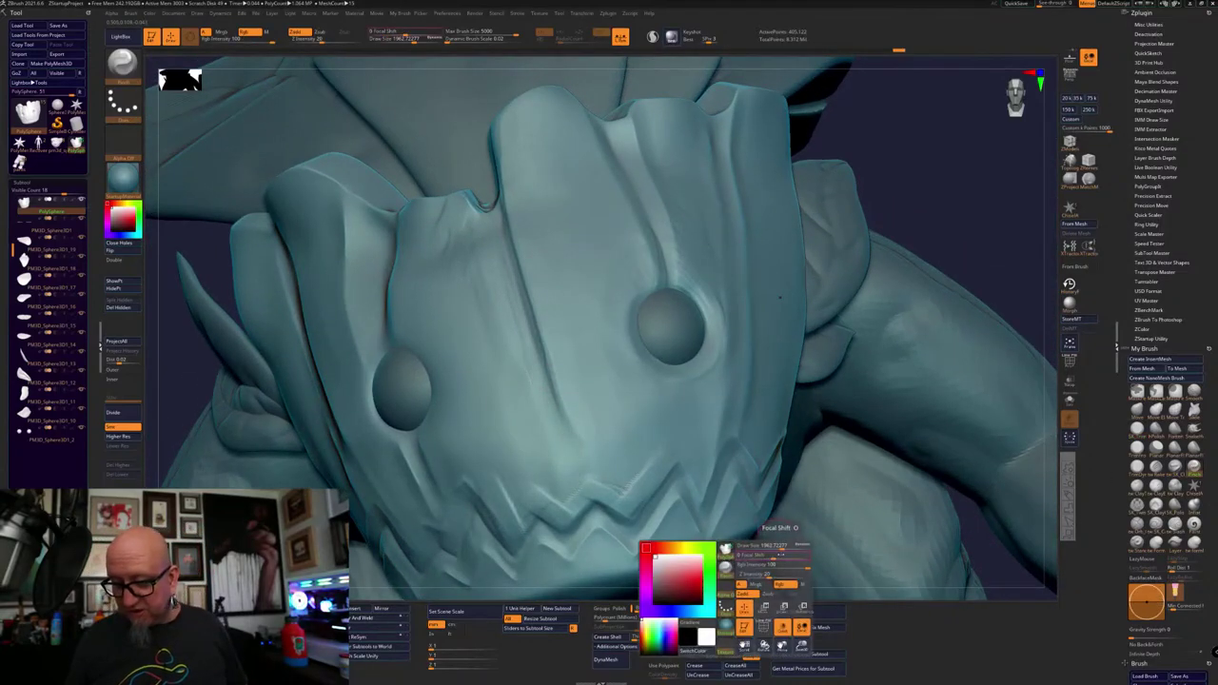
drag(773, 546, 748, 545)
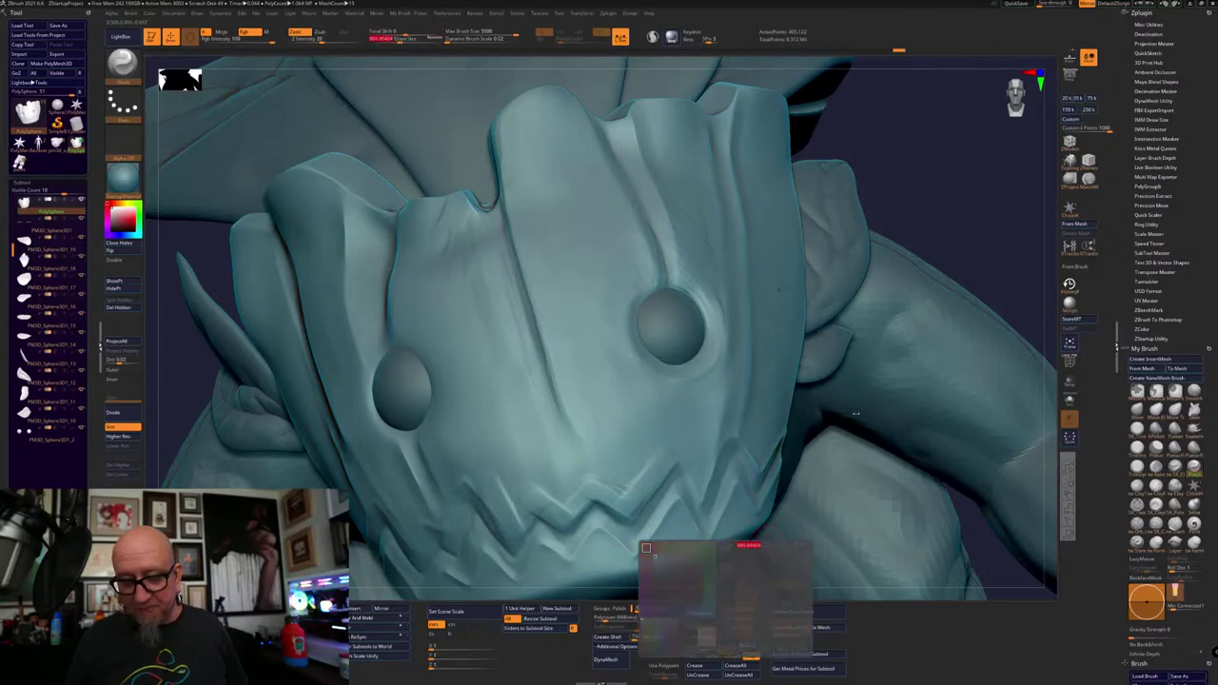
mouse_move(837, 518)
right_down()
mouse_move(761, 505)
mouse_move(742, 467)
right_up()
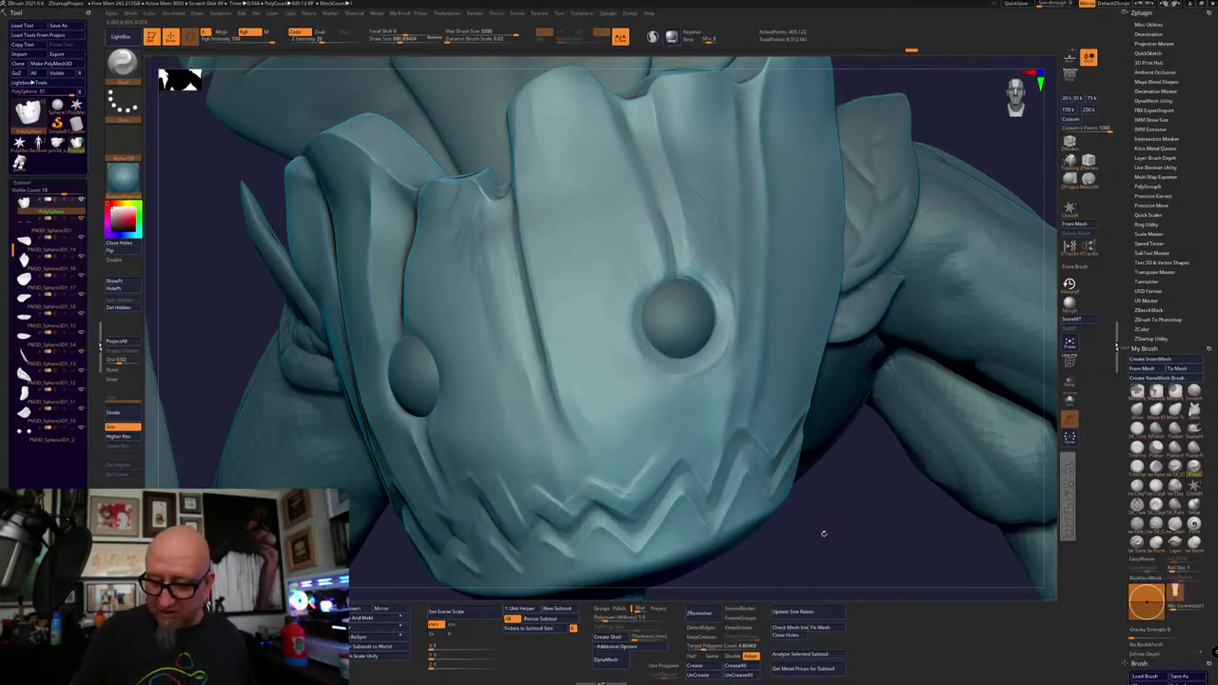
ctrl+right_drag(824, 532, 842, 544)
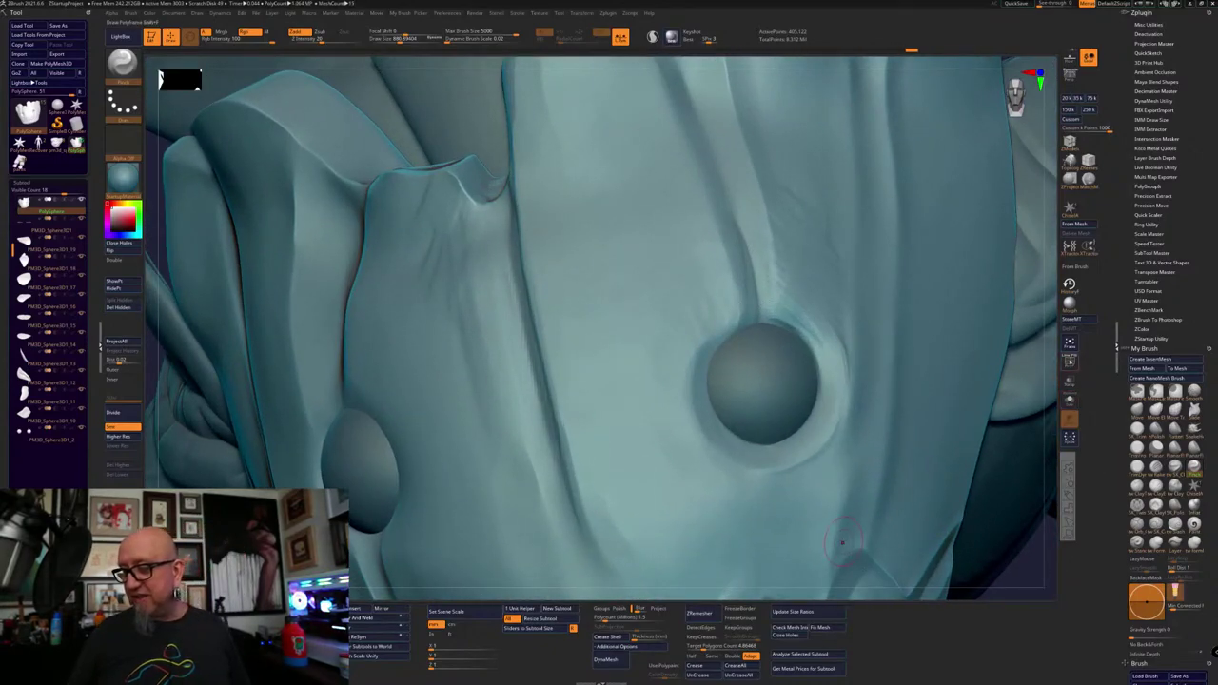
Check the face mesh density with the polygon wireframe, then pinch the long central groove with a smaller brush, undoing the last stroke
click(1069, 362)
right_drag(550, 491, 533, 493)
key(space)
drag(580, 440, 570, 441)
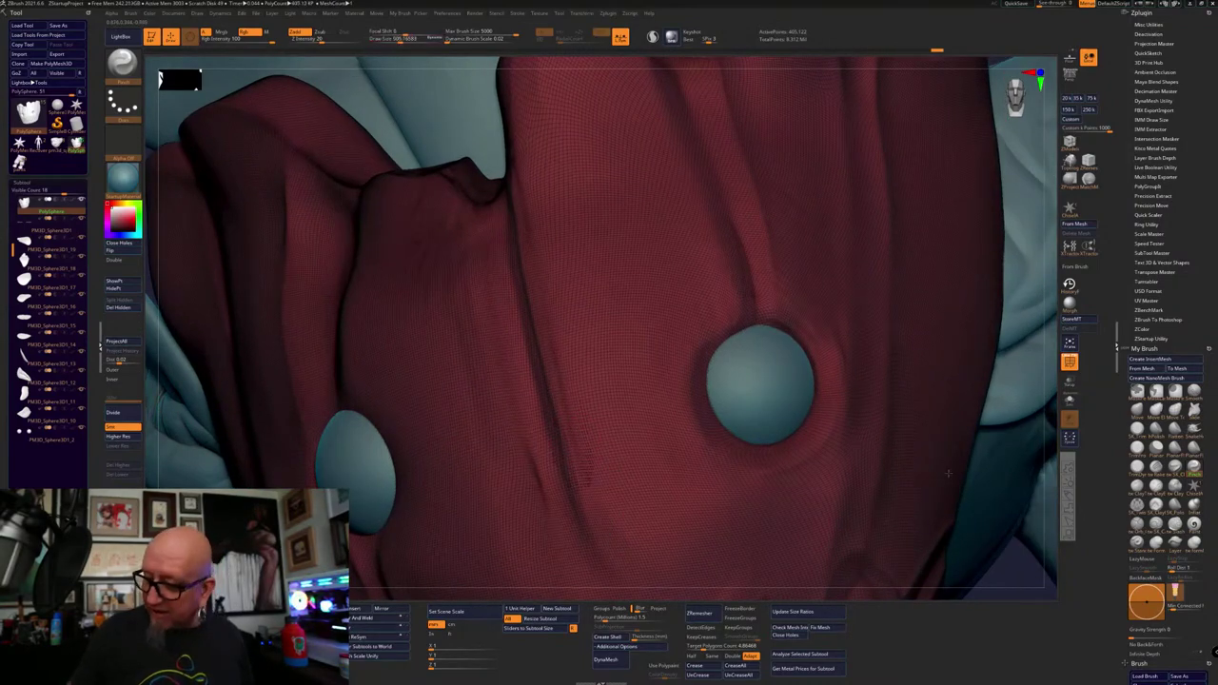
click(1070, 361)
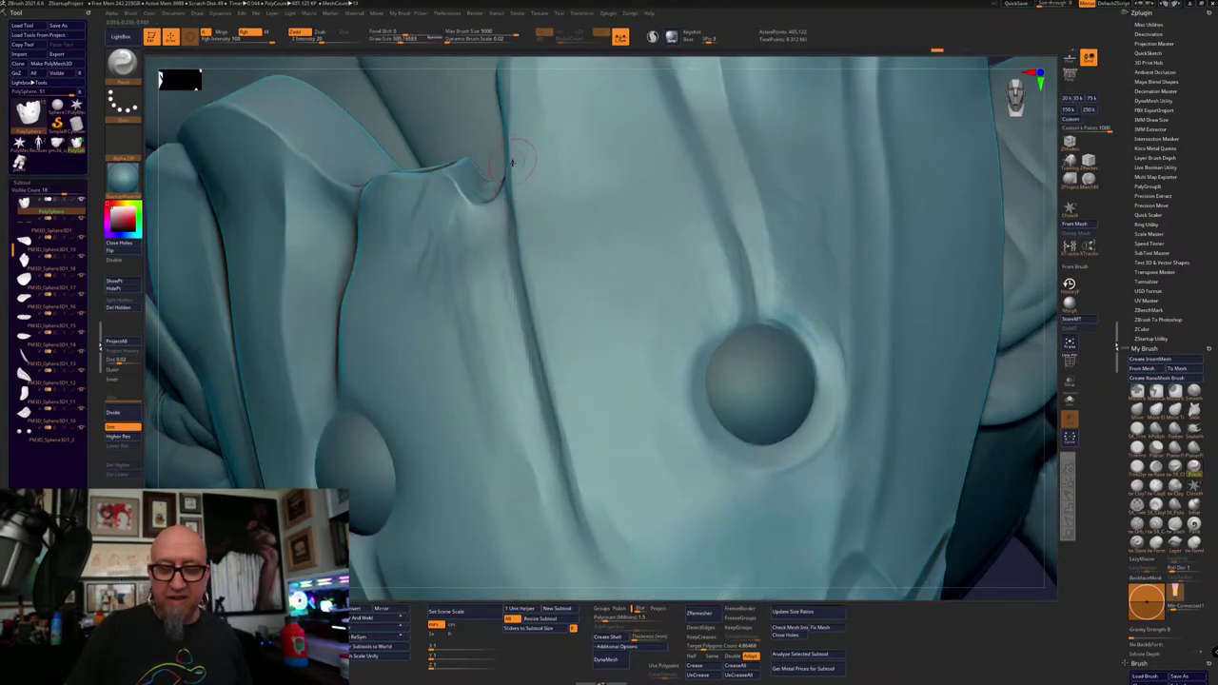
mouse_move(511, 172)
mouse_down()
mouse_move(533, 353)
mouse_move(596, 544)
mouse_up()
key(ctrl+z)
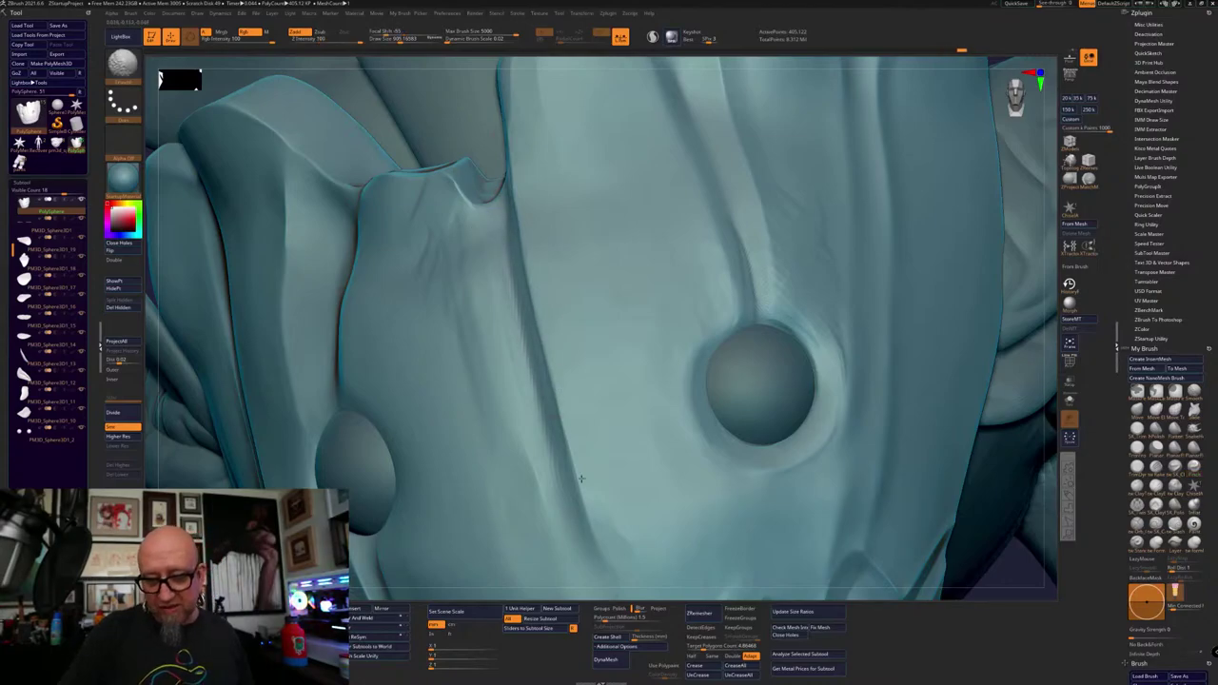
Pinch the groove running from the head's jagged upper rim down into the eye socket
alt+drag(982, 515, 884, 410)
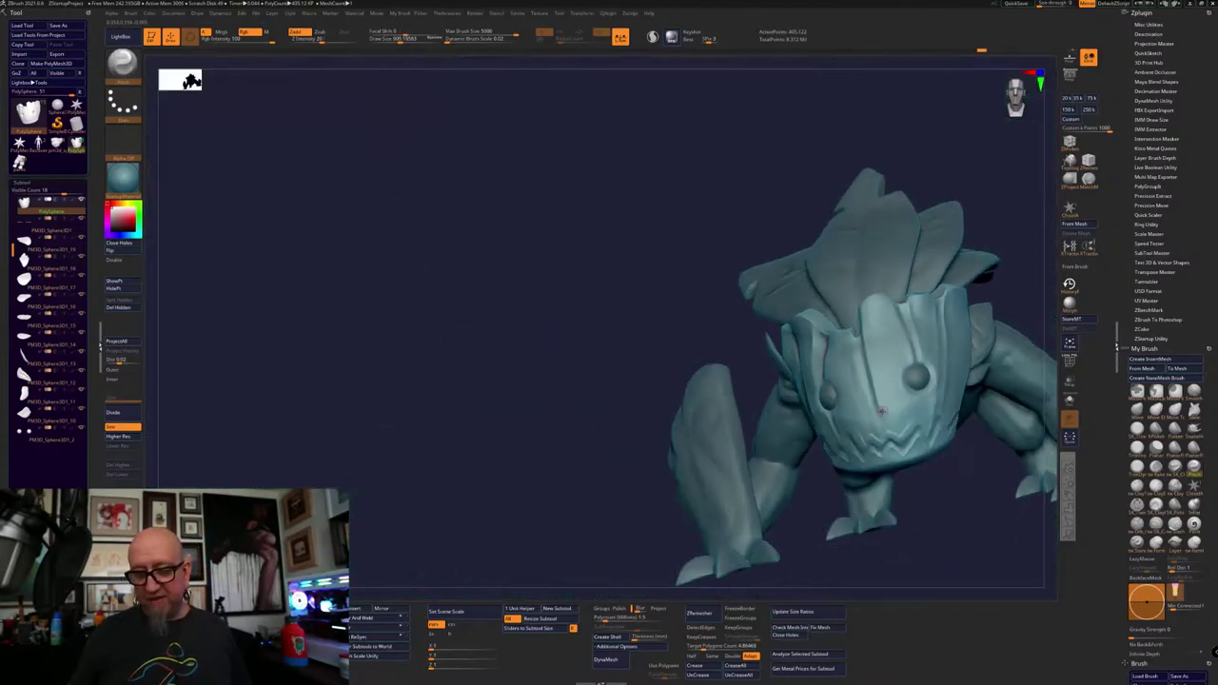
drag(913, 551, 770, 539)
drag(856, 546, 806, 555)
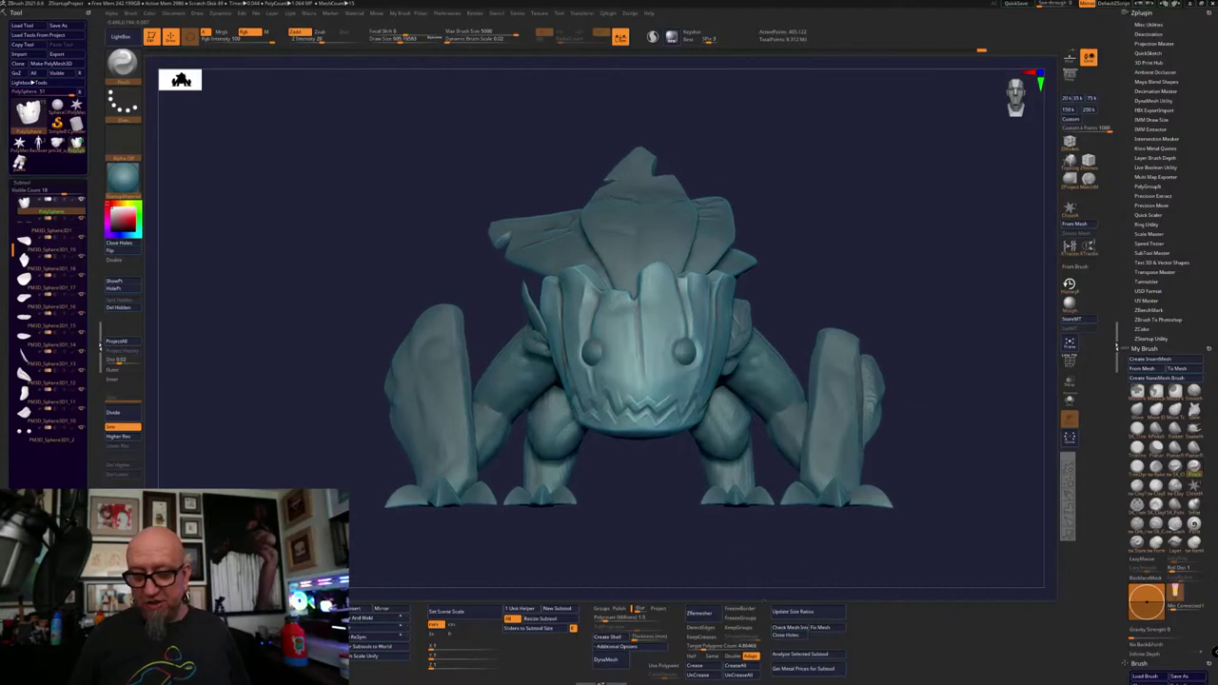
key(f)
mouse_move(830, 173)
mouse_down()
mouse_move(815, 245)
mouse_move(808, 234)
mouse_move(782, 303)
mouse_up()
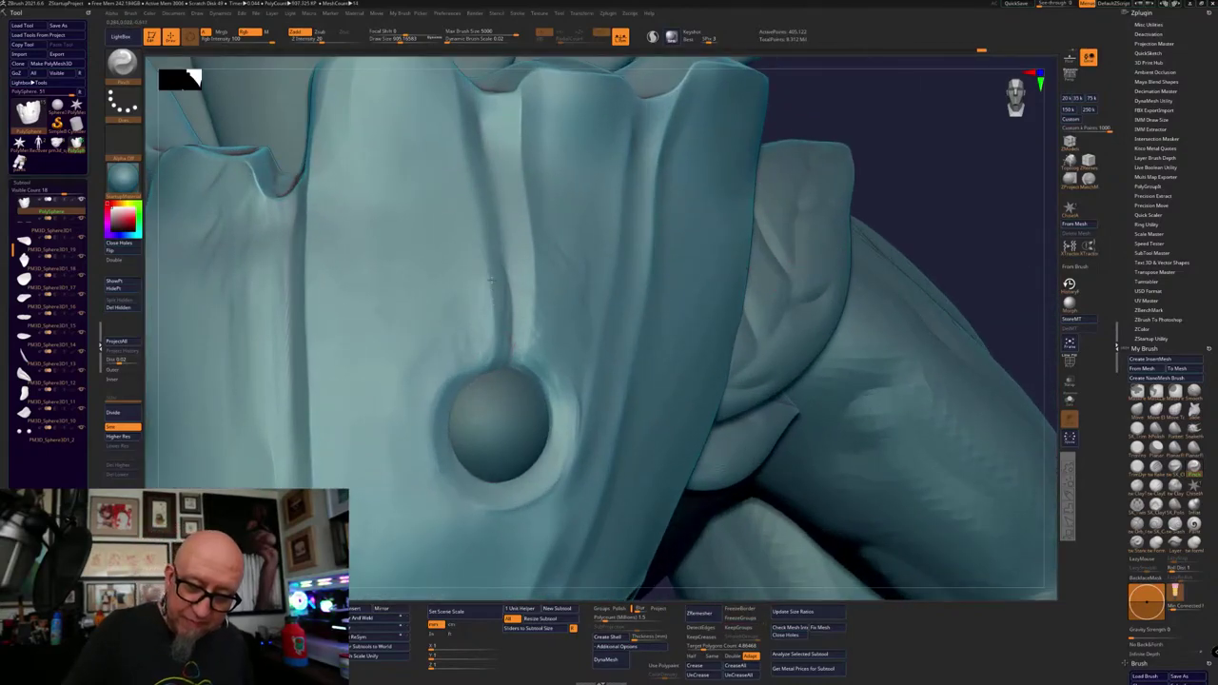
drag(490, 280, 488, 334)
alt+right_drag(610, 208, 612, 314)
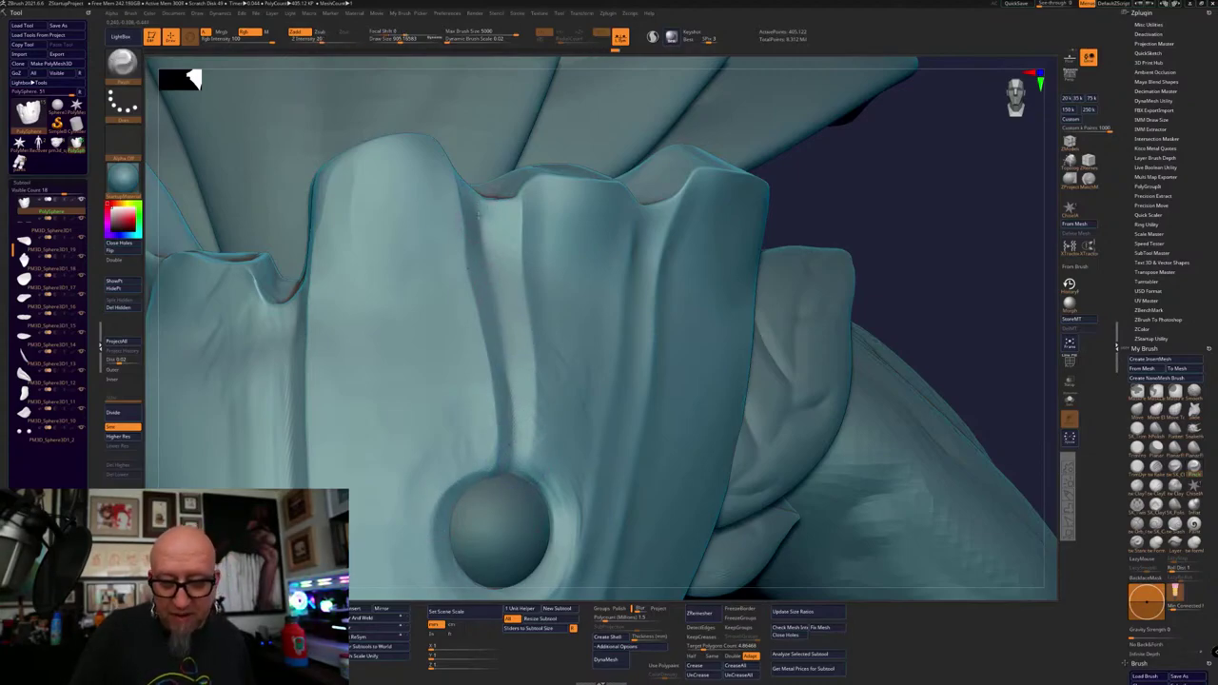
Make the creature's body the active subtool and raise it to its highest subdivision level
ctrl+right_drag(709, 351, 539, 541)
drag(538, 540, 526, 523)
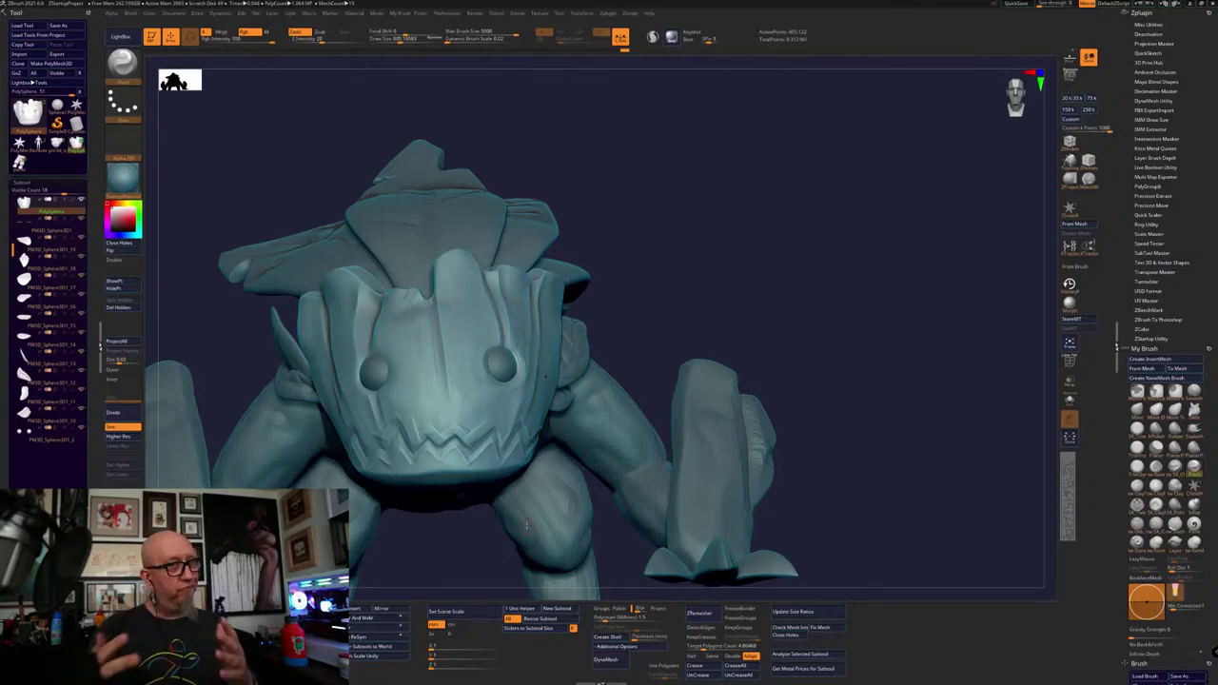
mouse_move(846, 420)
mouse_down()
mouse_move(756, 482)
mouse_move(938, 212)
mouse_up()
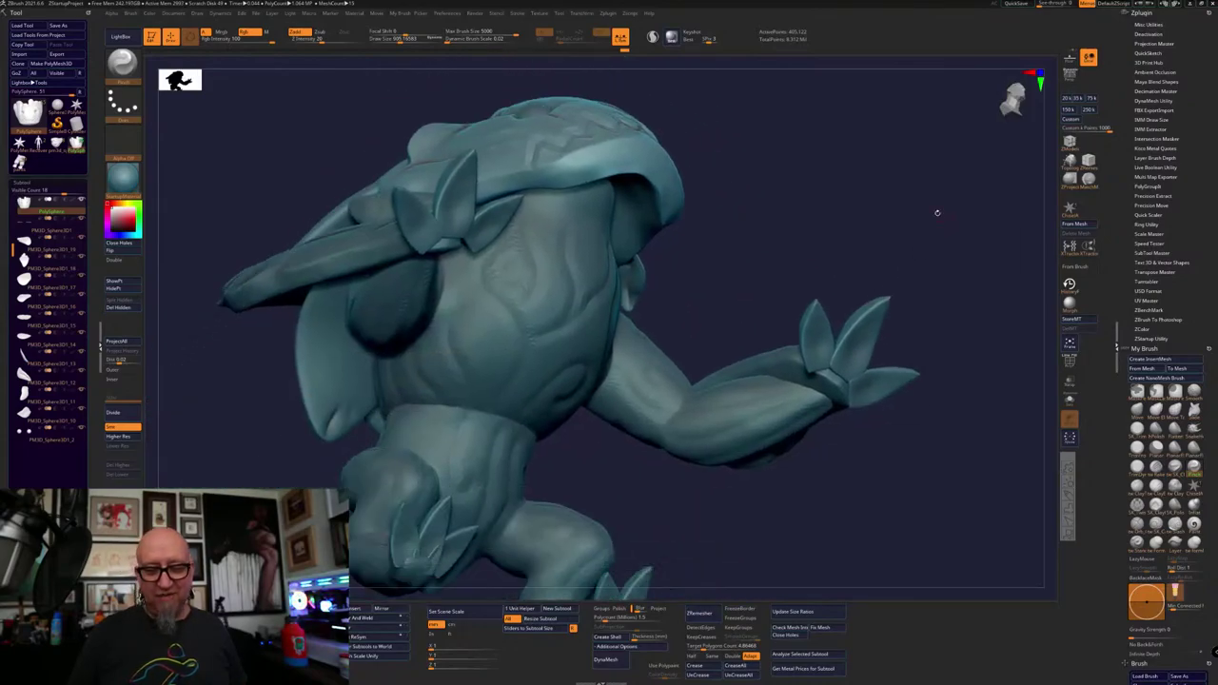
drag(761, 533, 567, 417)
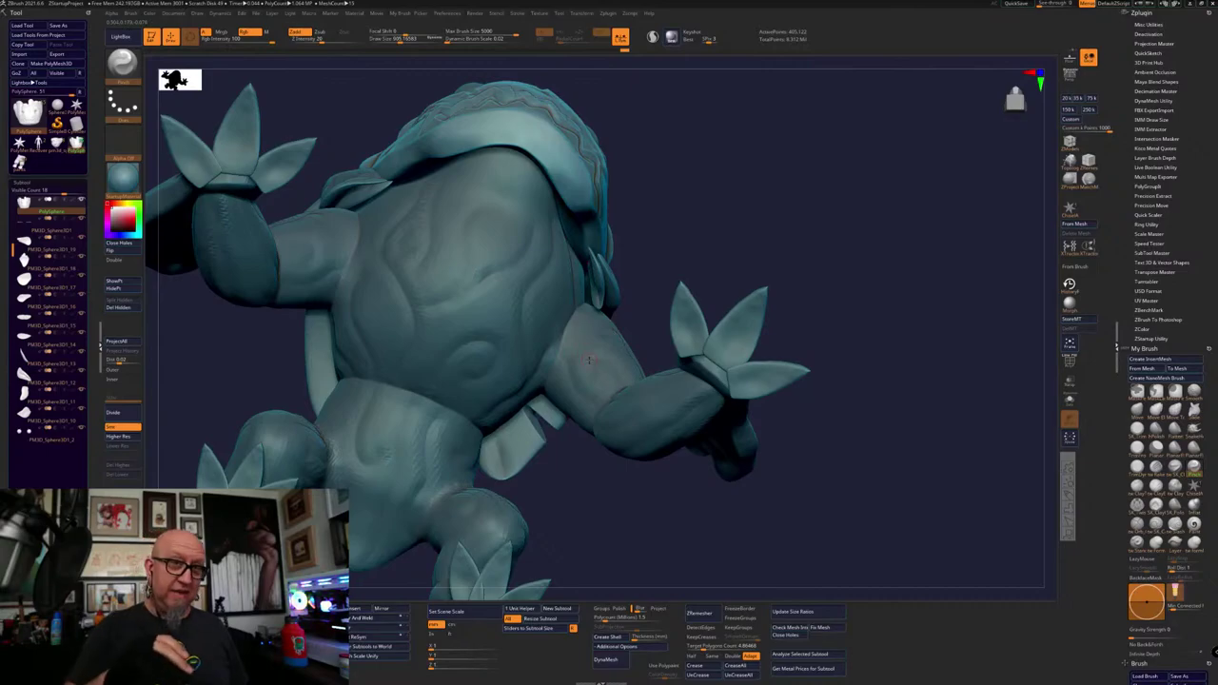
mouse_move(589, 359)
mouse_down()
mouse_move(660, 592)
mouse_move(813, 473)
mouse_move(860, 416)
mouse_move(890, 337)
mouse_move(575, 243)
mouse_up()
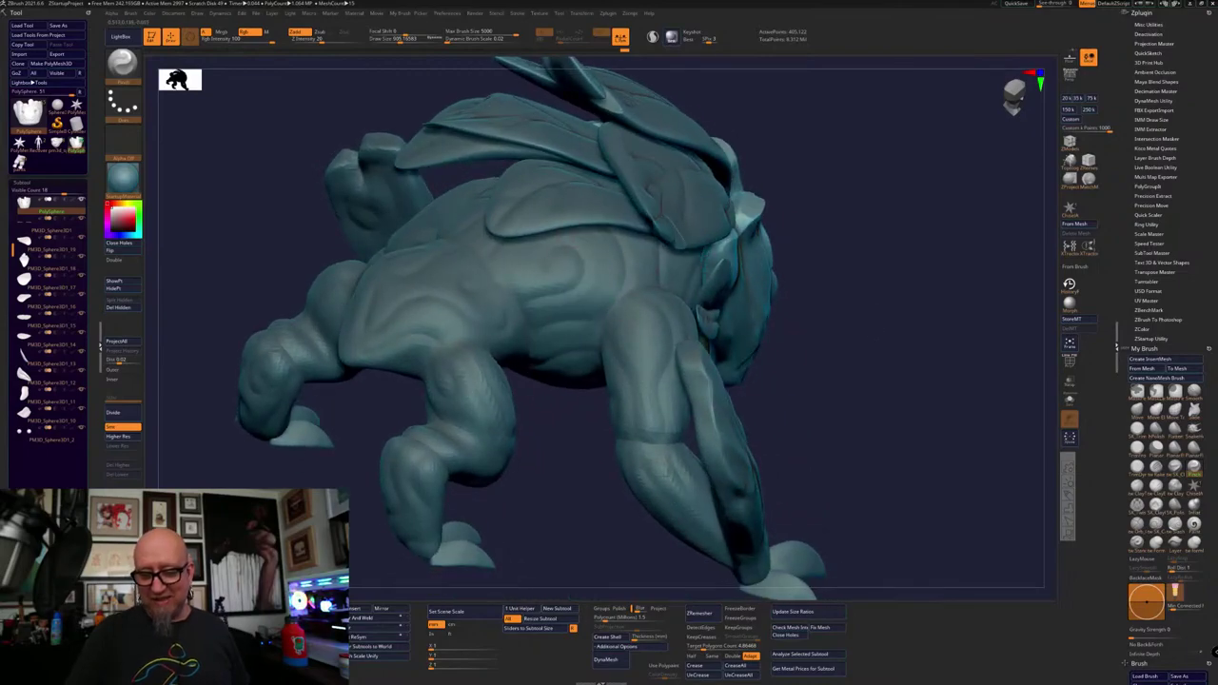
mouse_move(885, 338)
alt+mouse_down()
mouse_move(873, 411)
mouse_move(898, 448)
mouse_move(894, 258)
alt+mouse_up()
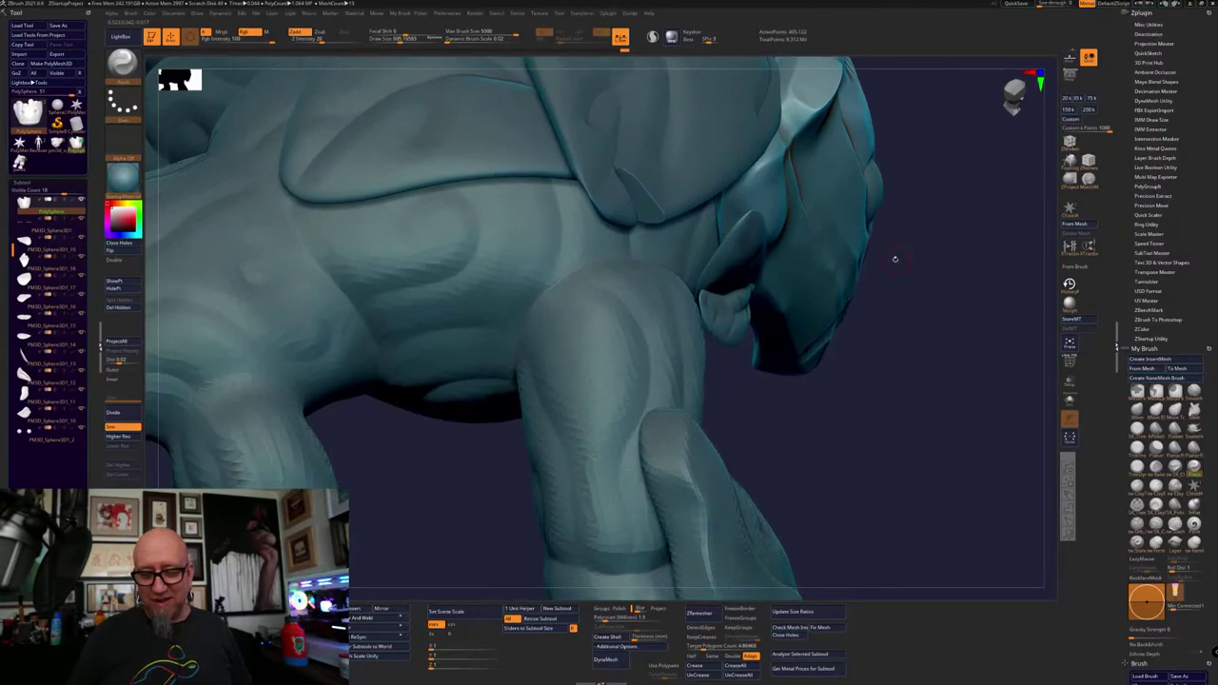
alt+click(587, 427)
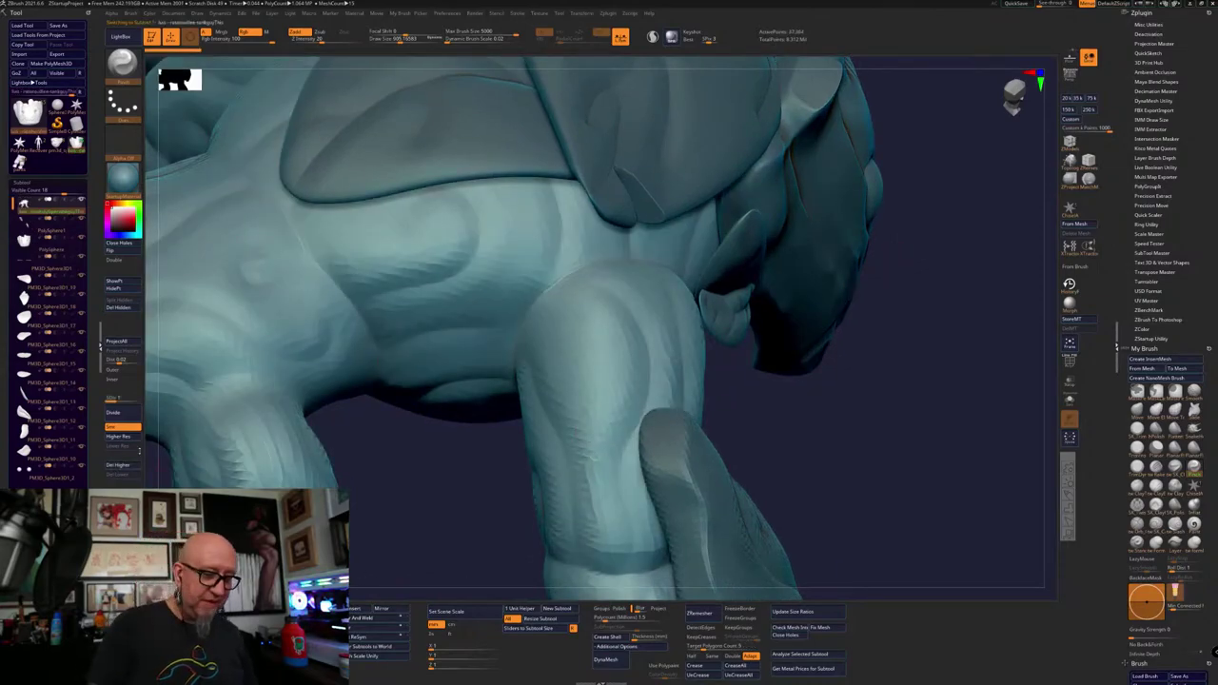
click(133, 439)
click(133, 438)
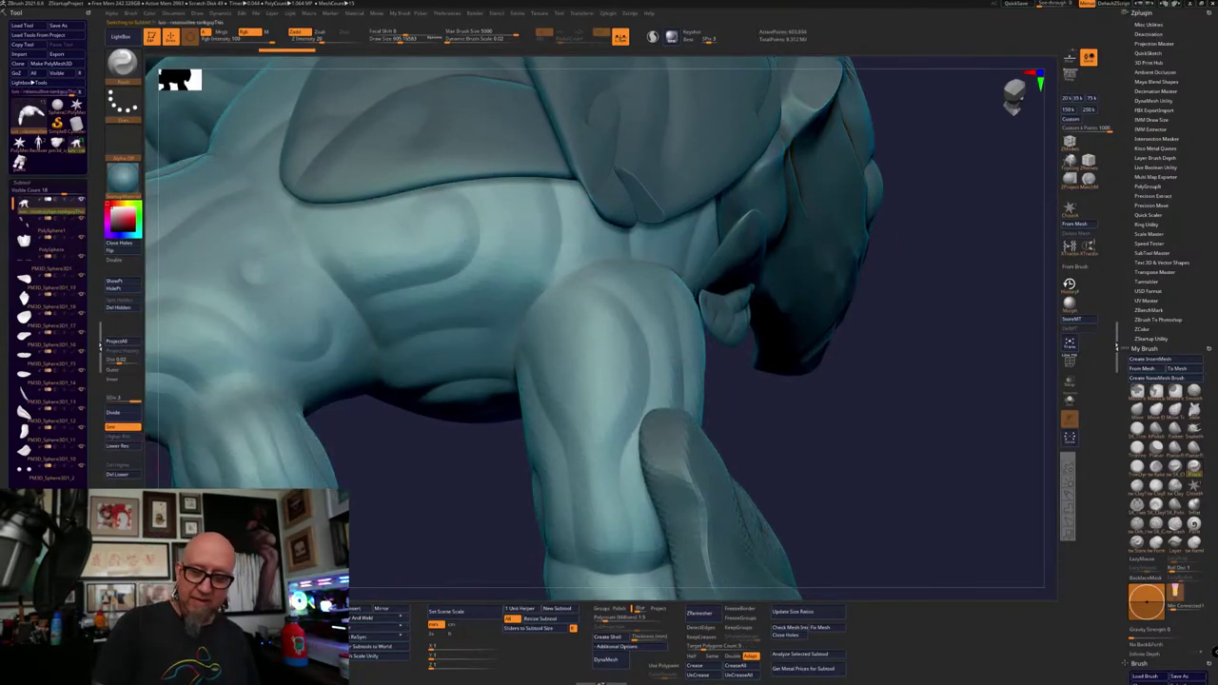
Examine the muscle forms and creases of the body and front leg from several angles and up close
alt+drag(438, 524, 443, 505)
mouse_move(821, 413)
mouse_down()
mouse_move(850, 402)
mouse_move(905, 418)
mouse_move(897, 435)
mouse_move(878, 418)
mouse_move(909, 416)
mouse_move(897, 405)
mouse_move(796, 441)
mouse_up()
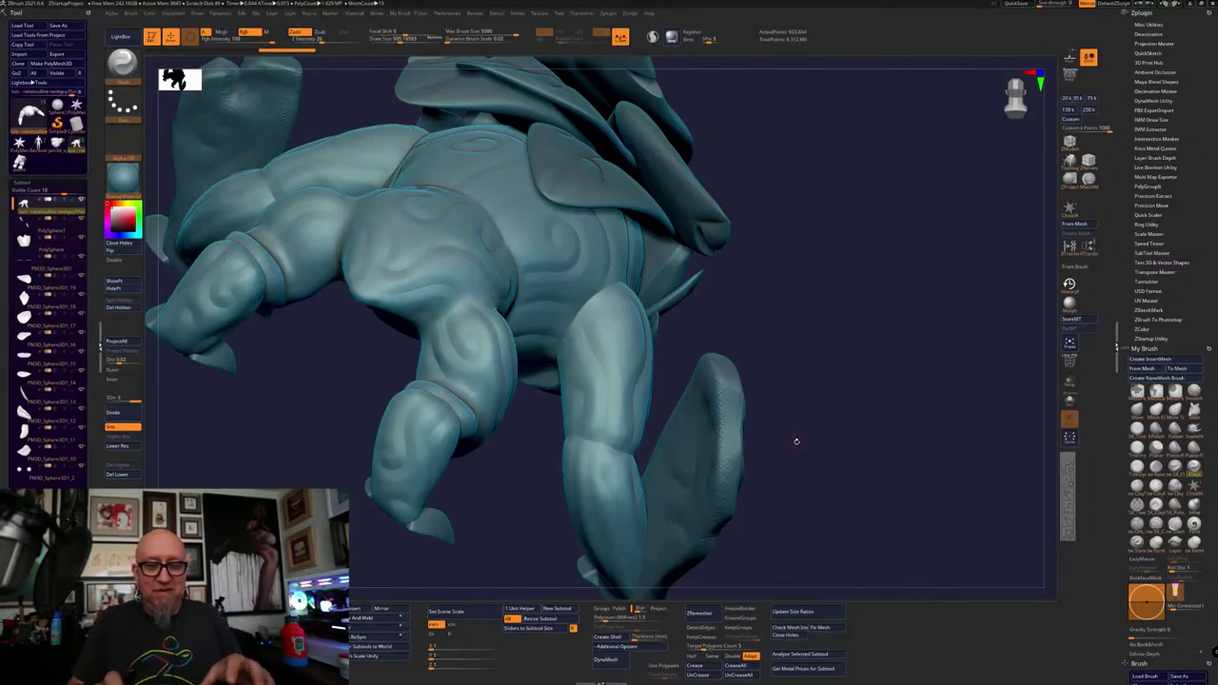
drag(796, 441, 843, 400)
alt+drag(786, 447, 854, 365)
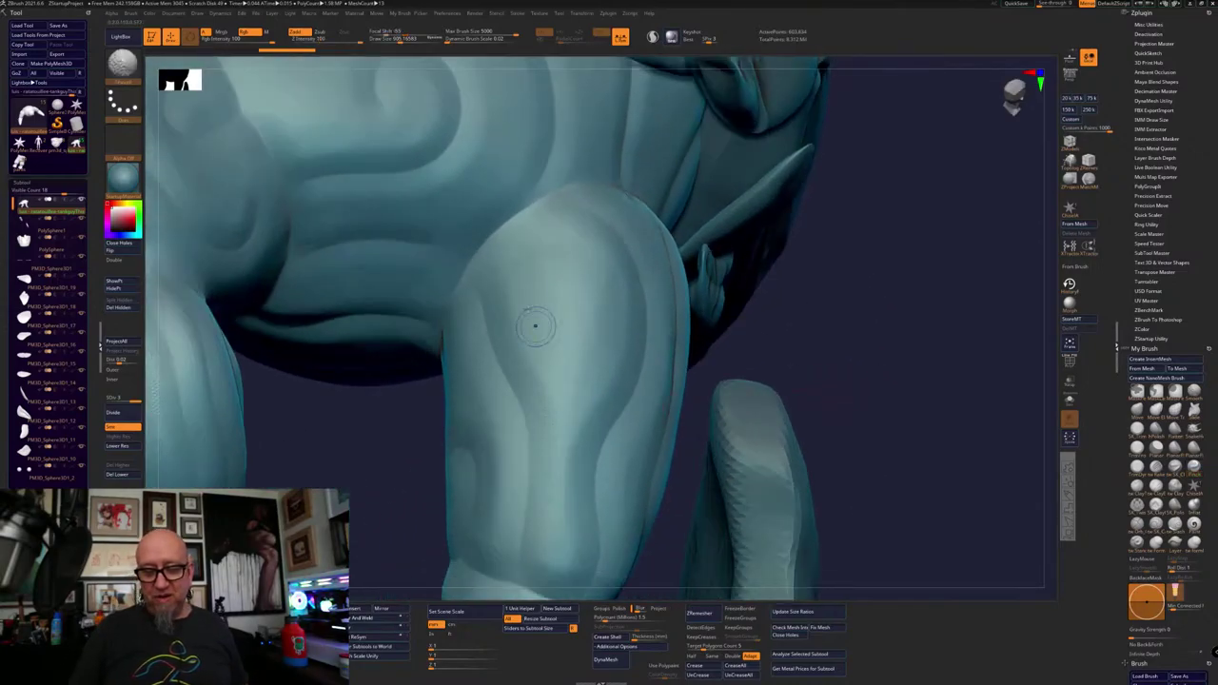
alt+drag(781, 470, 806, 430)
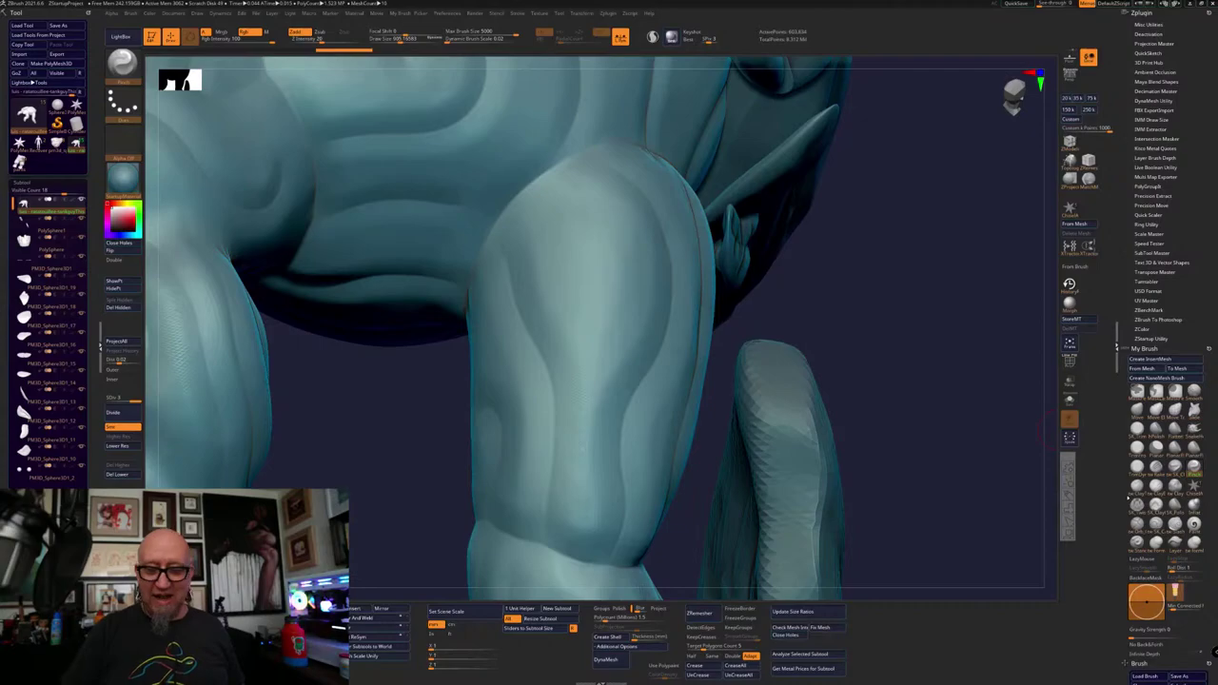
alt+drag(899, 456, 815, 415)
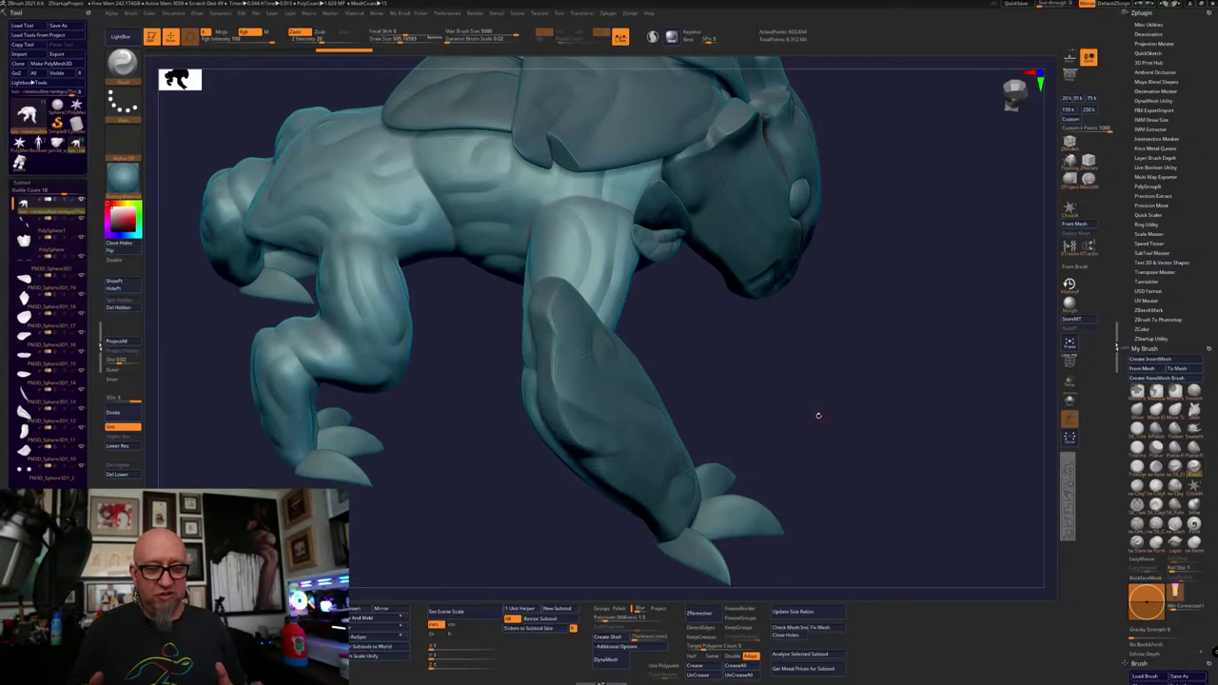
drag(816, 414, 907, 398)
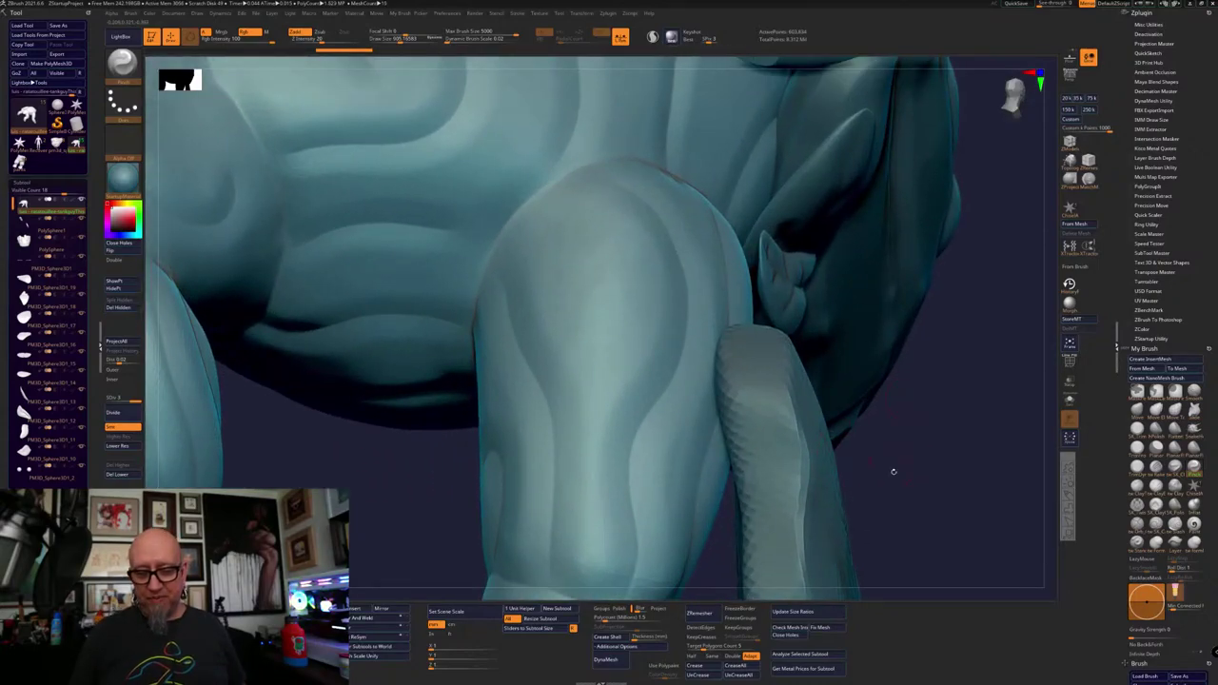
drag(893, 471, 875, 429)
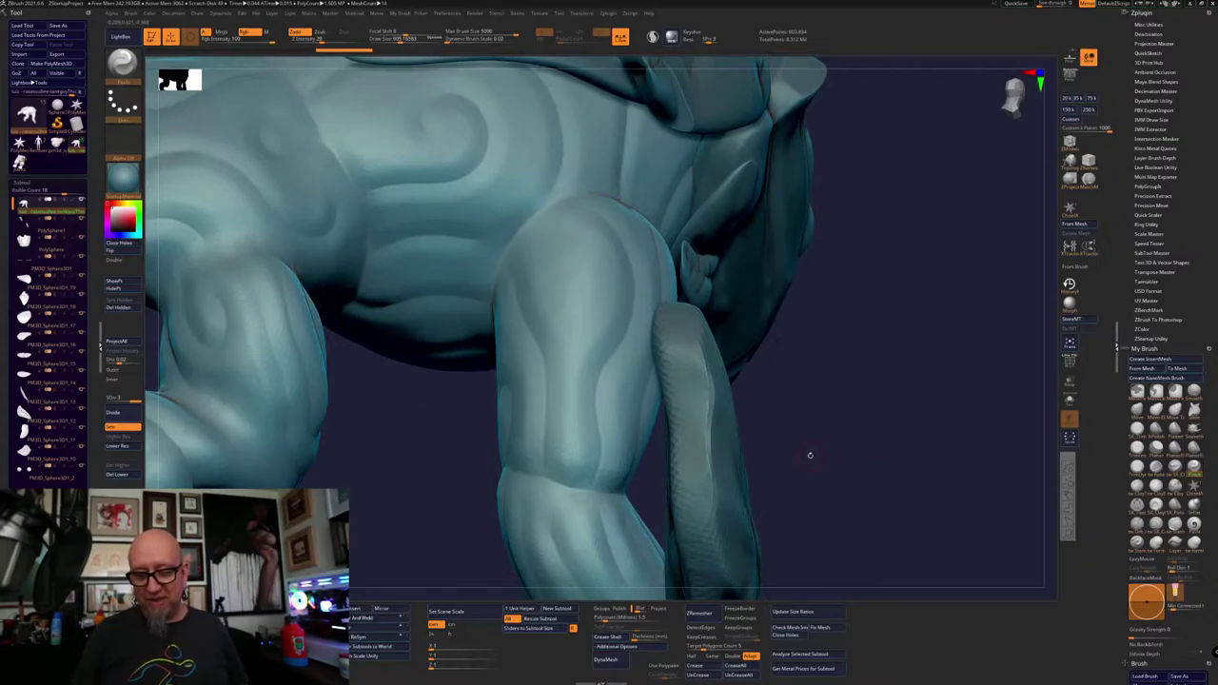
Sculpt the lengthwise muscle crease on the upper front leg with the clay brush and smooth its upper end
click(1142, 487)
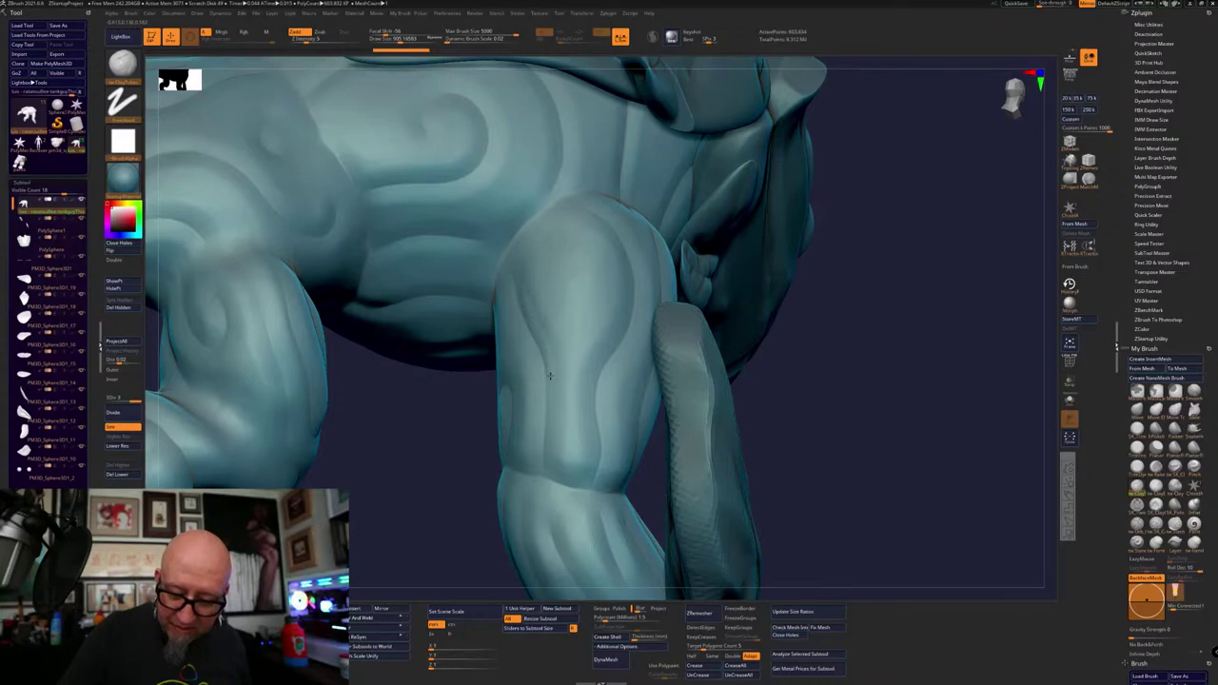
drag(548, 435, 565, 389)
key(shift)
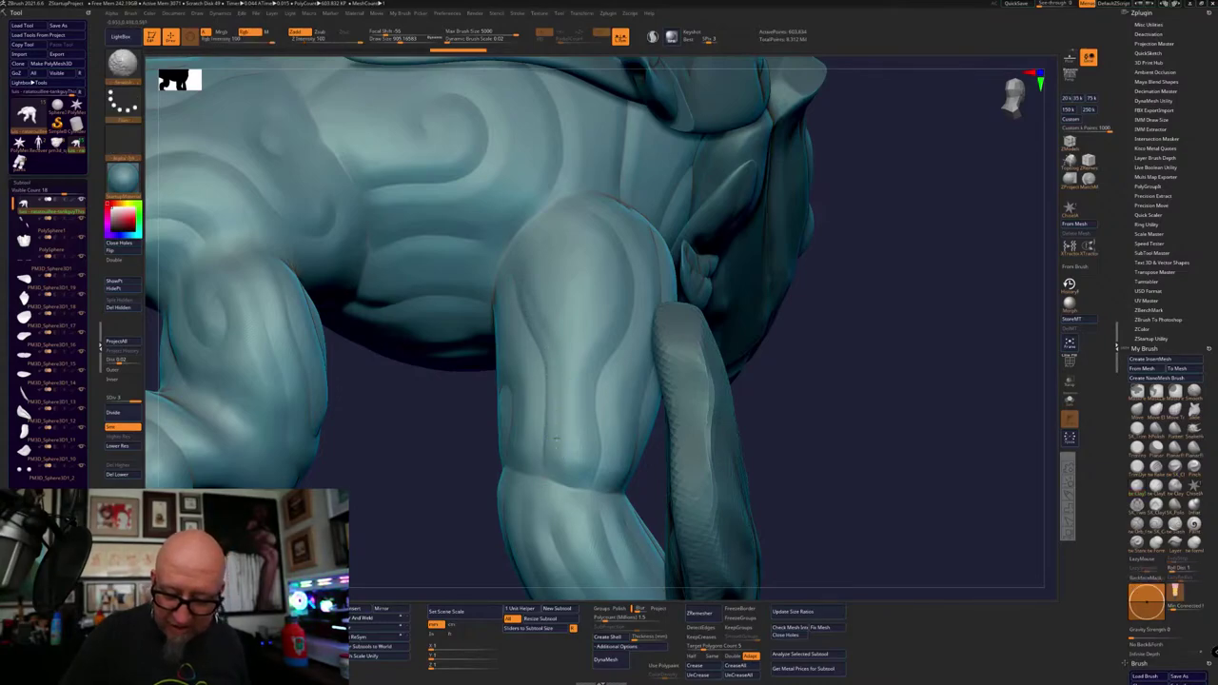
shift+drag(525, 296, 529, 328)
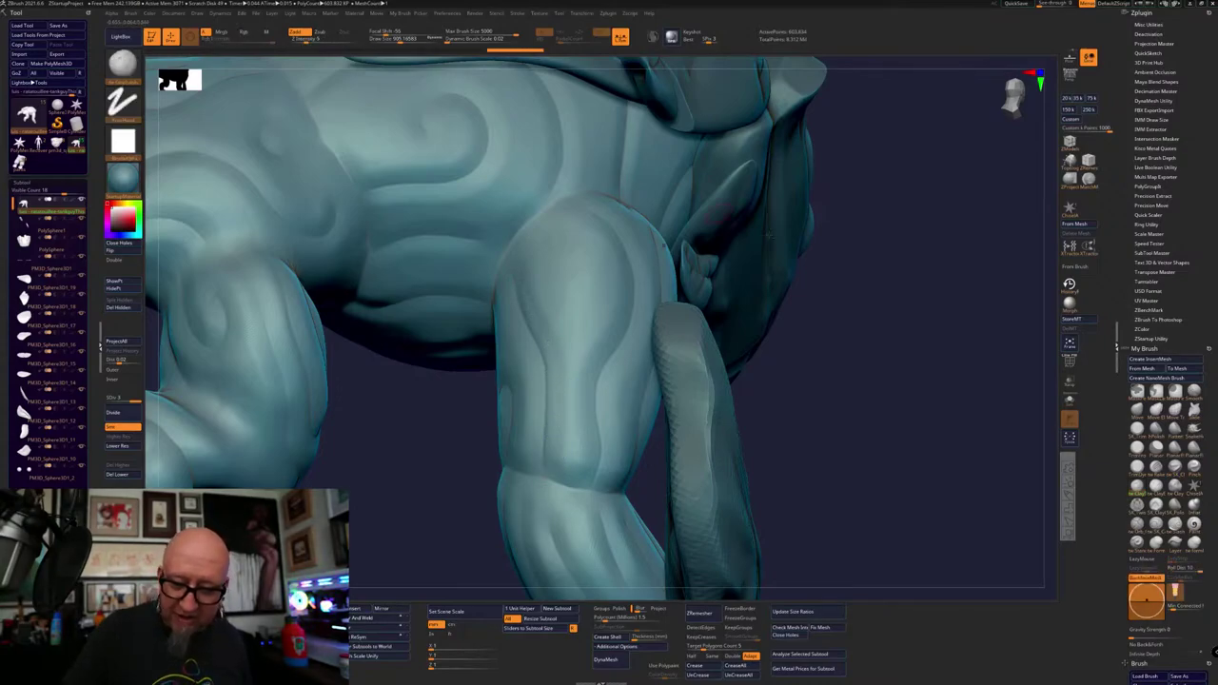
Sculpt the lower end of the upper-leg muscle where it meets the front leg's joint fold, and smooth the transition
mouse_move(856, 428)
mouse_down()
mouse_move(767, 206)
mouse_move(733, 205)
mouse_up()
mouse_move(623, 521)
mouse_down()
mouse_move(677, 596)
mouse_move(807, 590)
mouse_move(748, 524)
mouse_up()
right_drag(761, 564, 789, 359)
alt+drag(789, 359, 797, 453)
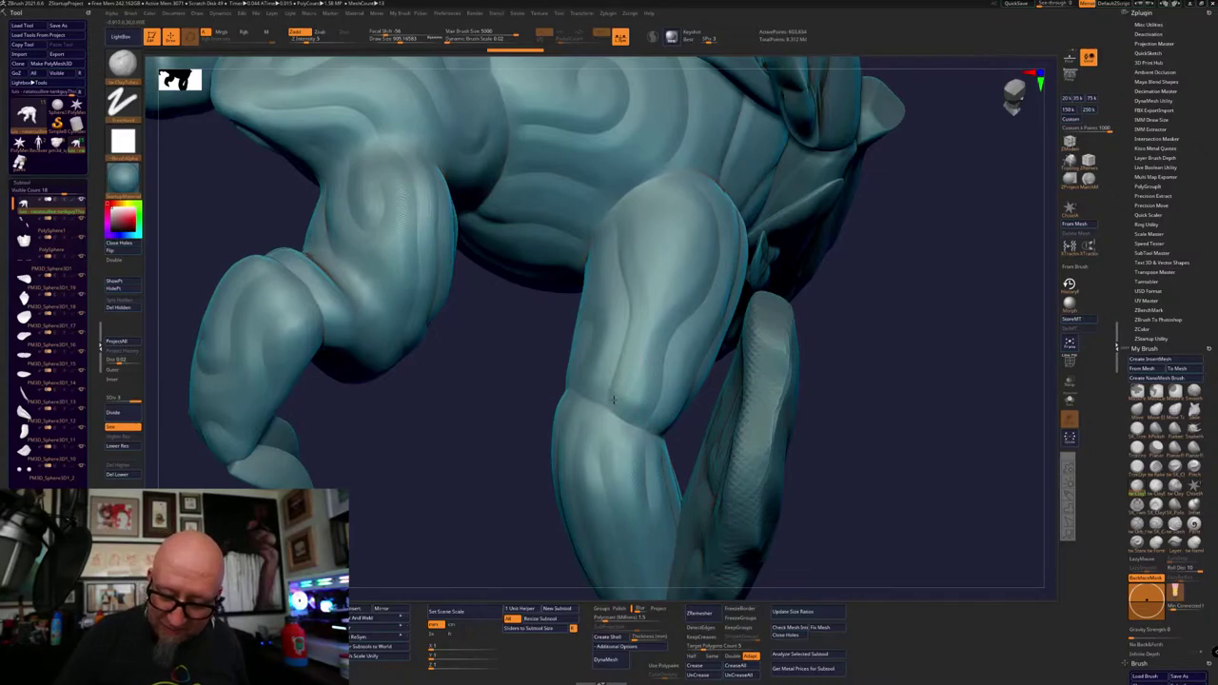
mouse_move(624, 414)
mouse_down()
mouse_move(638, 334)
mouse_move(623, 388)
mouse_up()
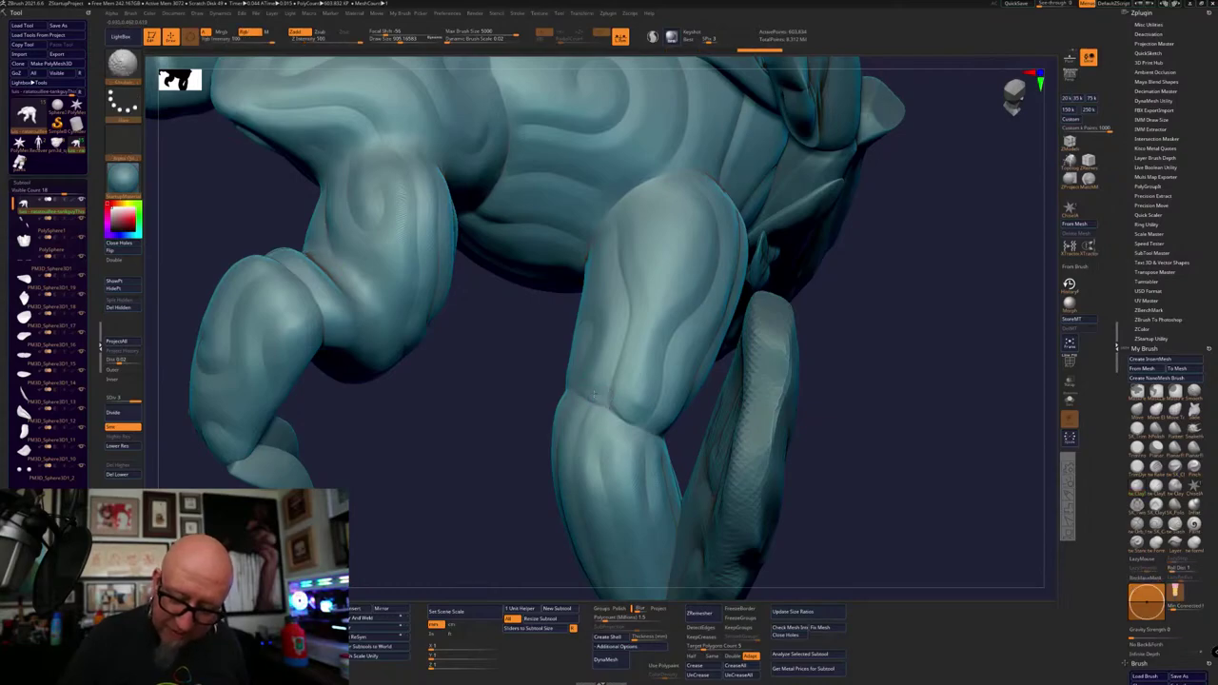
Smooth the skin just below the front leg's joint fold and sculpt the flank crease beneath the upper leg
mouse_move(604, 396)
shift+mouse_down()
mouse_move(619, 353)
mouse_move(593, 424)
shift+mouse_up()
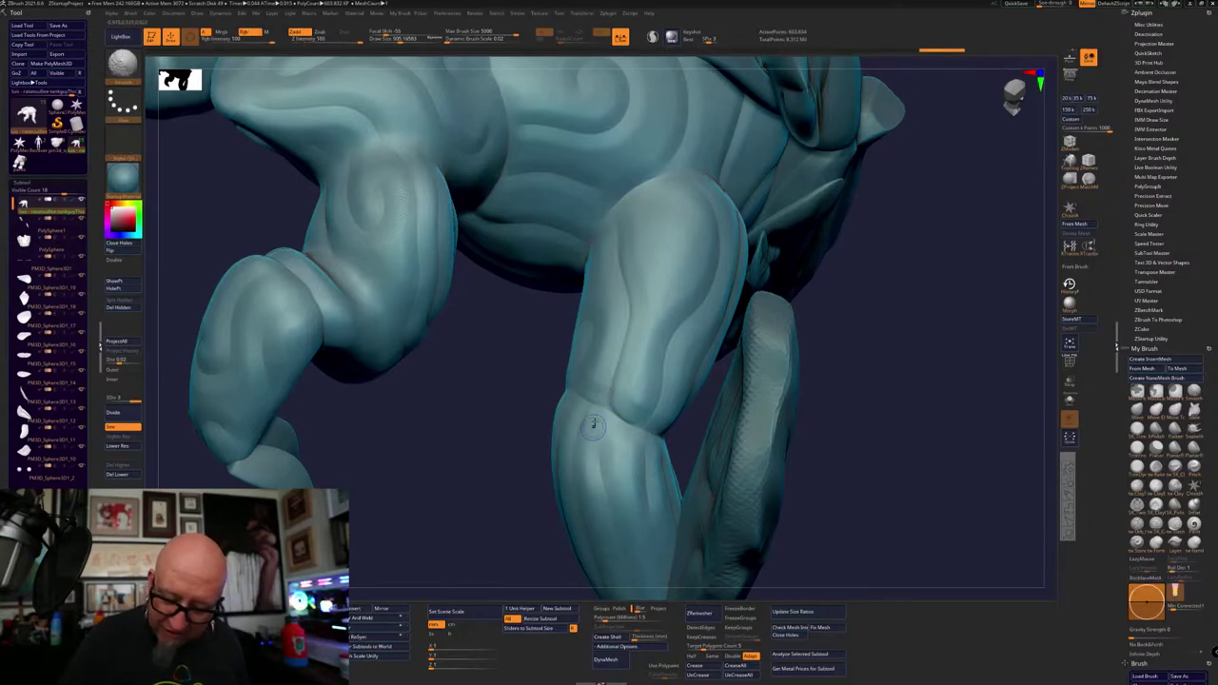
alt+drag(809, 475, 840, 396)
mouse_move(806, 480)
mouse_down()
mouse_move(856, 498)
mouse_move(826, 514)
mouse_move(786, 474)
mouse_move(587, 395)
mouse_up()
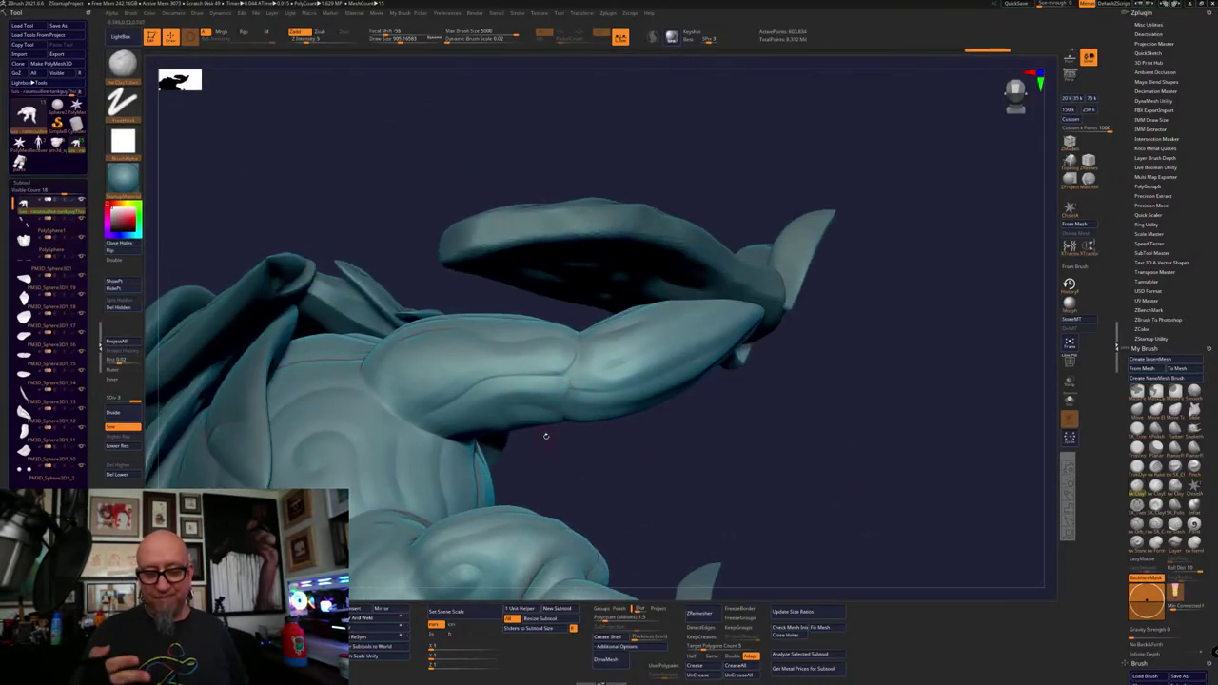
drag(554, 145, 614, 152)
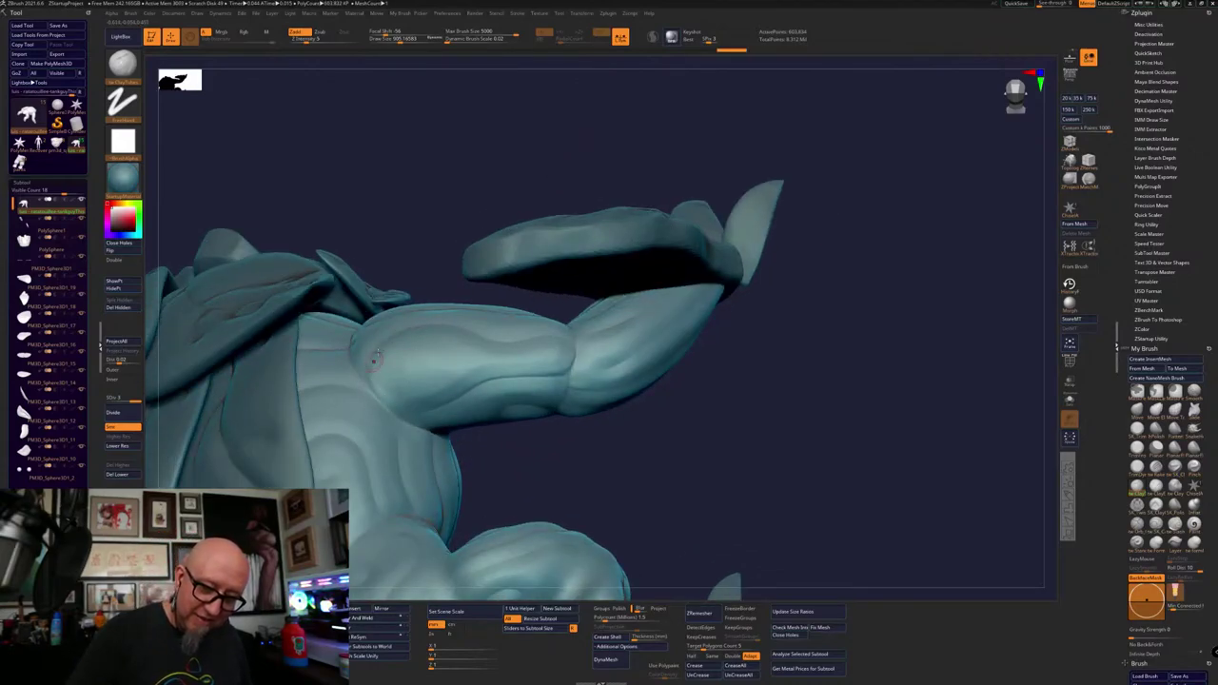
mouse_move(543, 481)
mouse_down()
mouse_move(400, 438)
mouse_move(402, 463)
mouse_up()
mouse_move(575, 439)
mouse_down()
mouse_move(682, 450)
mouse_move(493, 359)
mouse_up()
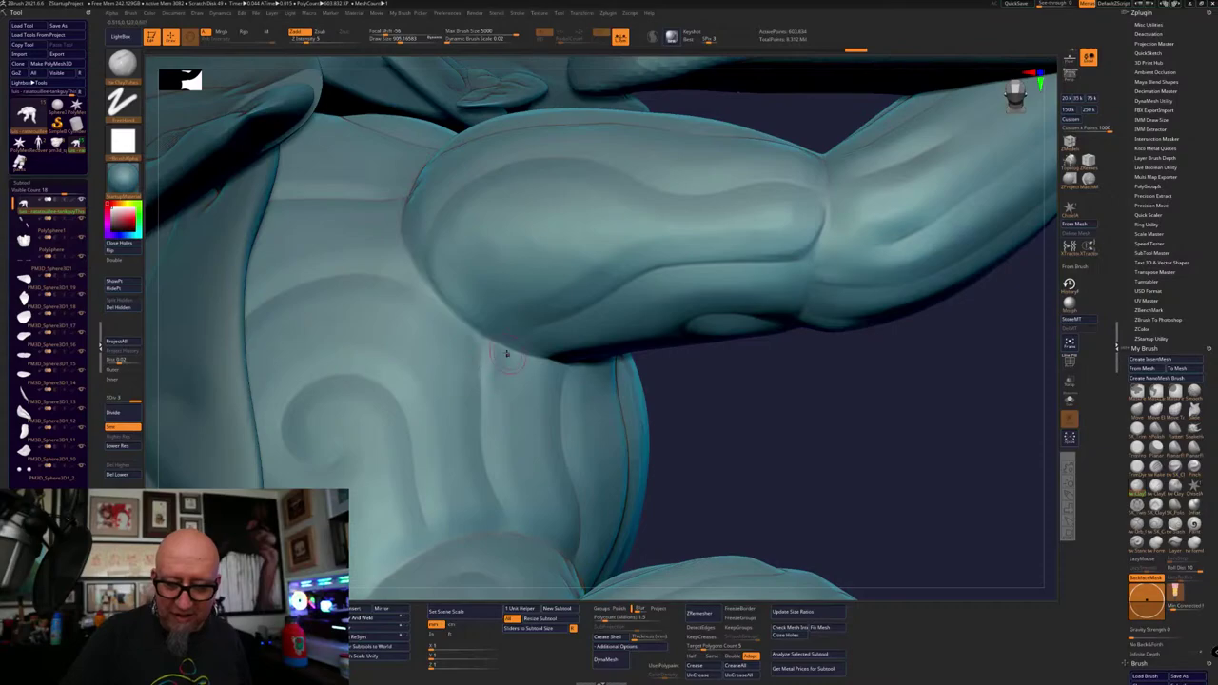
mouse_move(489, 376)
mouse_down()
mouse_move(467, 359)
mouse_move(465, 428)
mouse_move(507, 428)
mouse_up()
Examine the creature's flank and hind-leg muscle forms up close, and the whole figure from the front
mouse_move(726, 424)
alt+mouse_down()
mouse_move(669, 380)
mouse_move(682, 392)
alt+mouse_up()
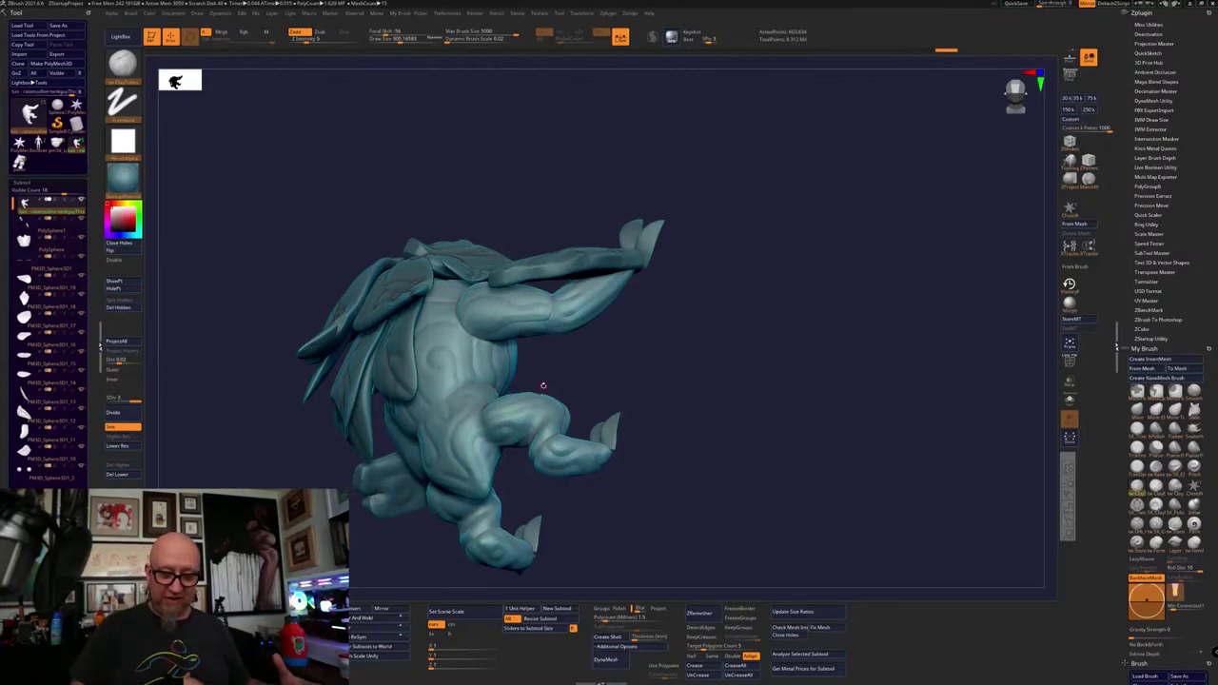
drag(598, 490, 767, 234)
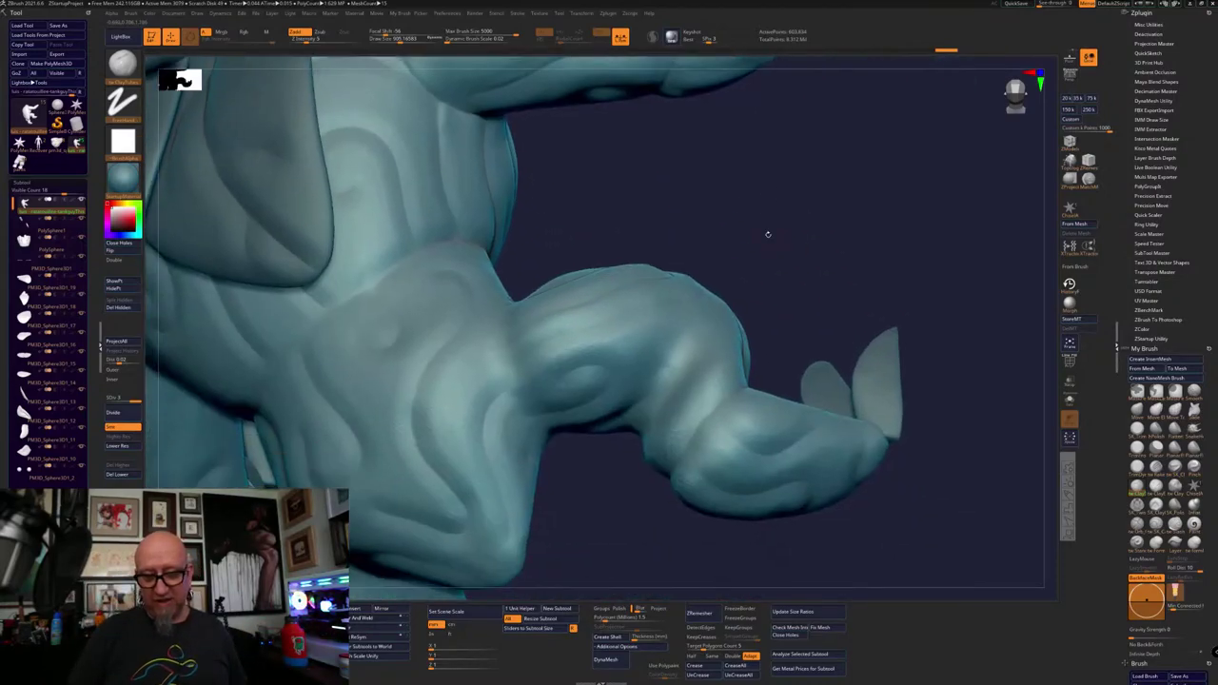
drag(619, 542, 586, 470)
alt+right_drag(586, 471, 602, 508)
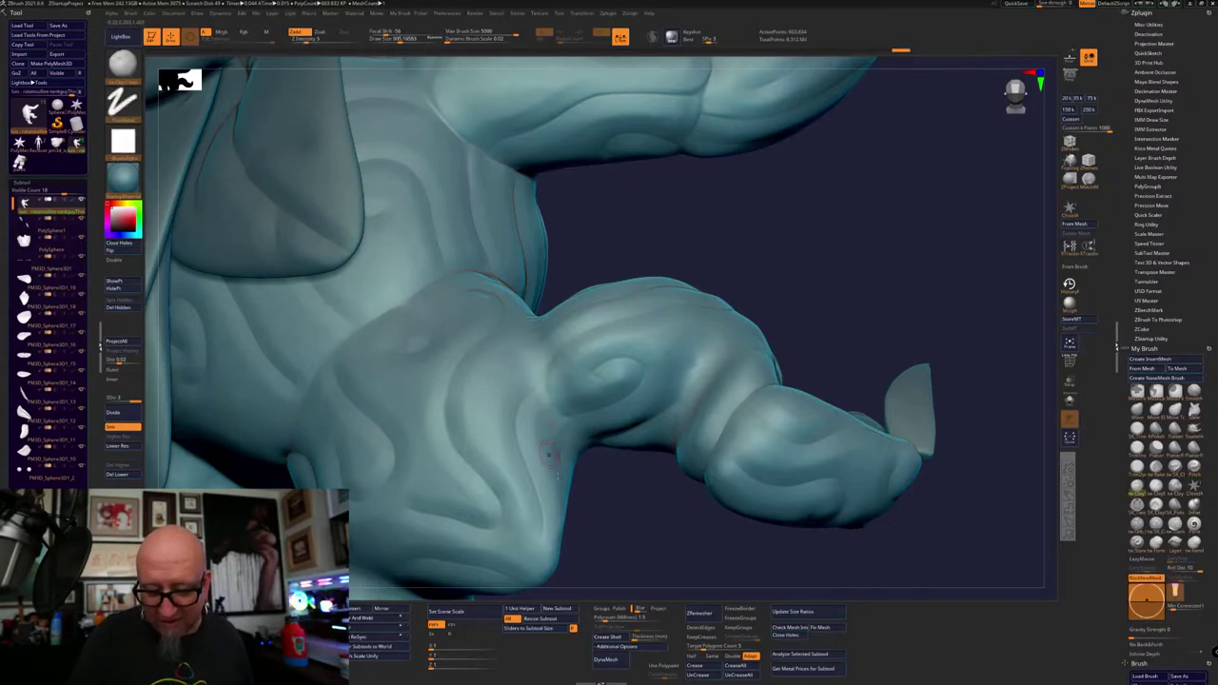
mouse_move(609, 494)
mouse_down()
mouse_move(622, 516)
mouse_move(615, 510)
mouse_up()
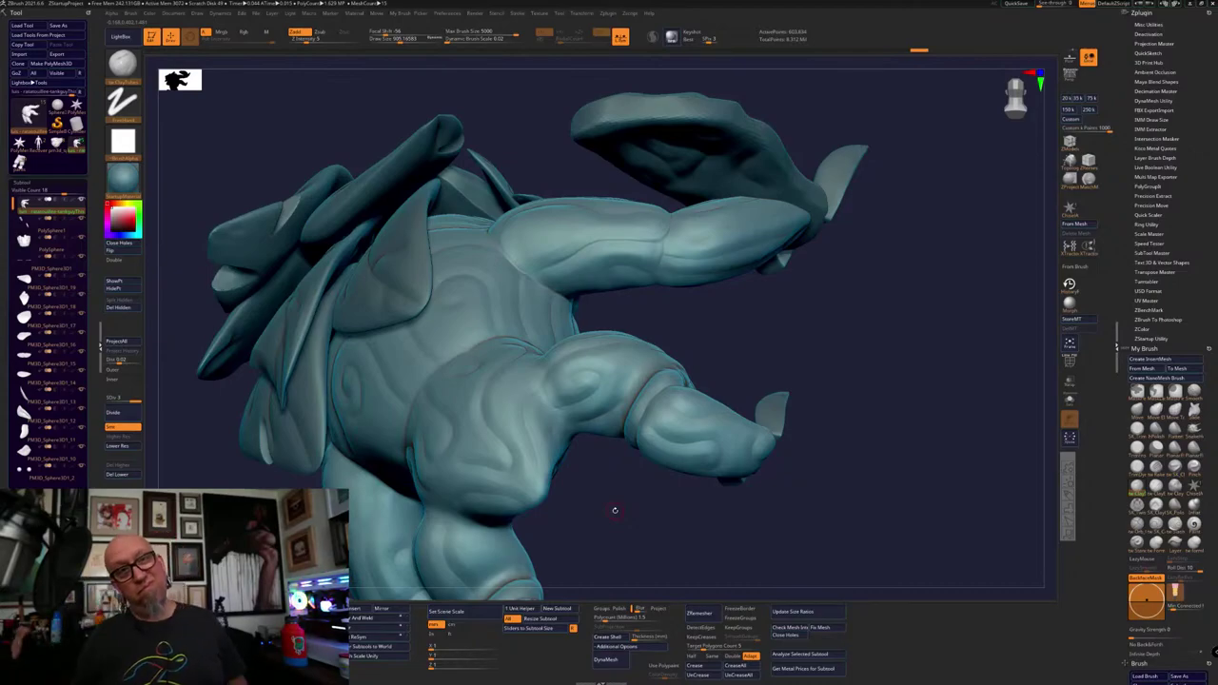
alt+drag(615, 509, 857, 453)
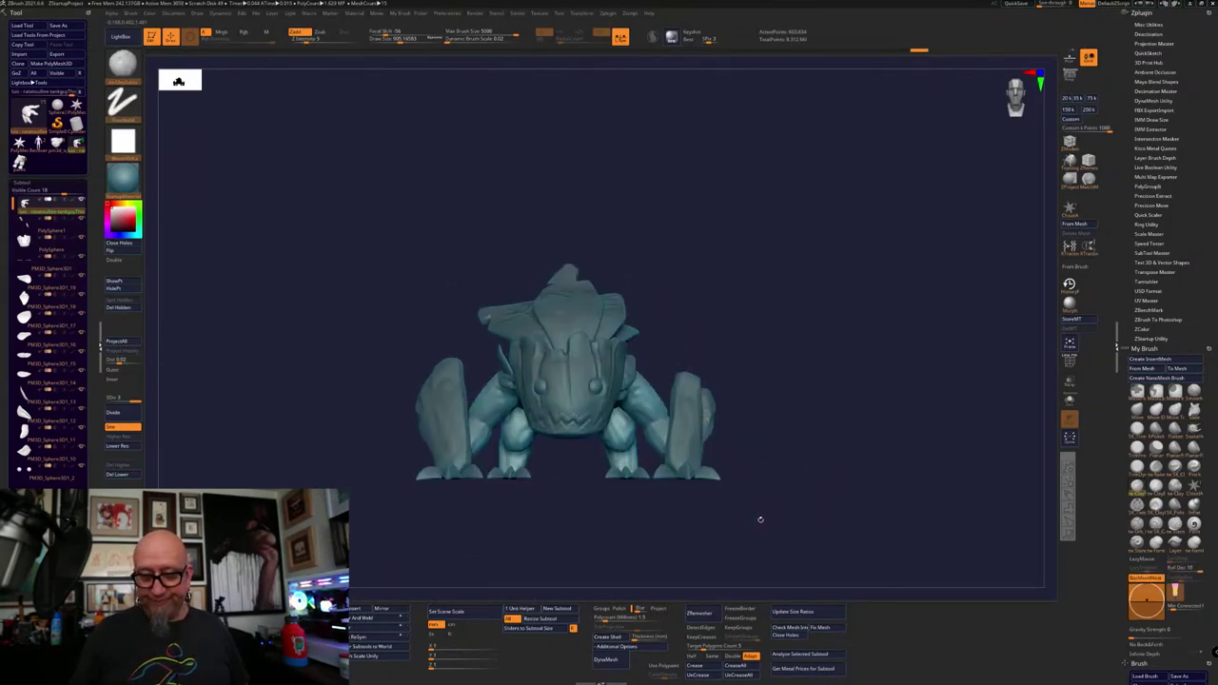
right_drag(760, 528, 788, 521)
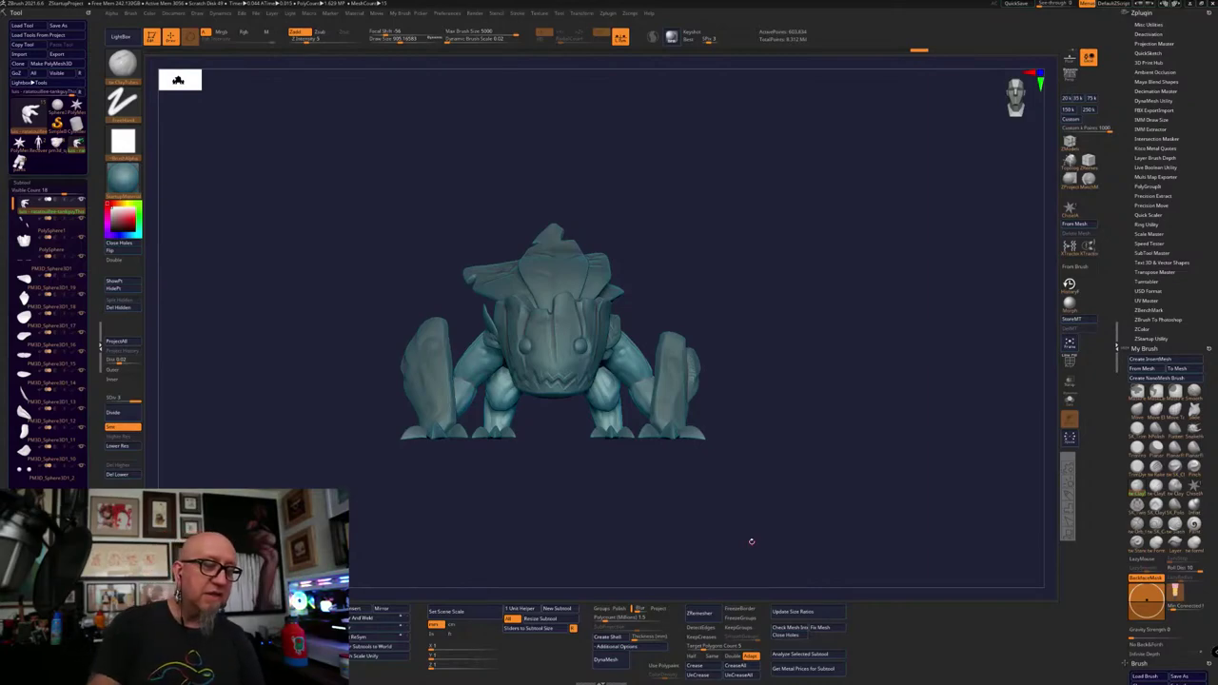
Switch to the muscular human figure model and examine its torso and upper back
click(19, 166)
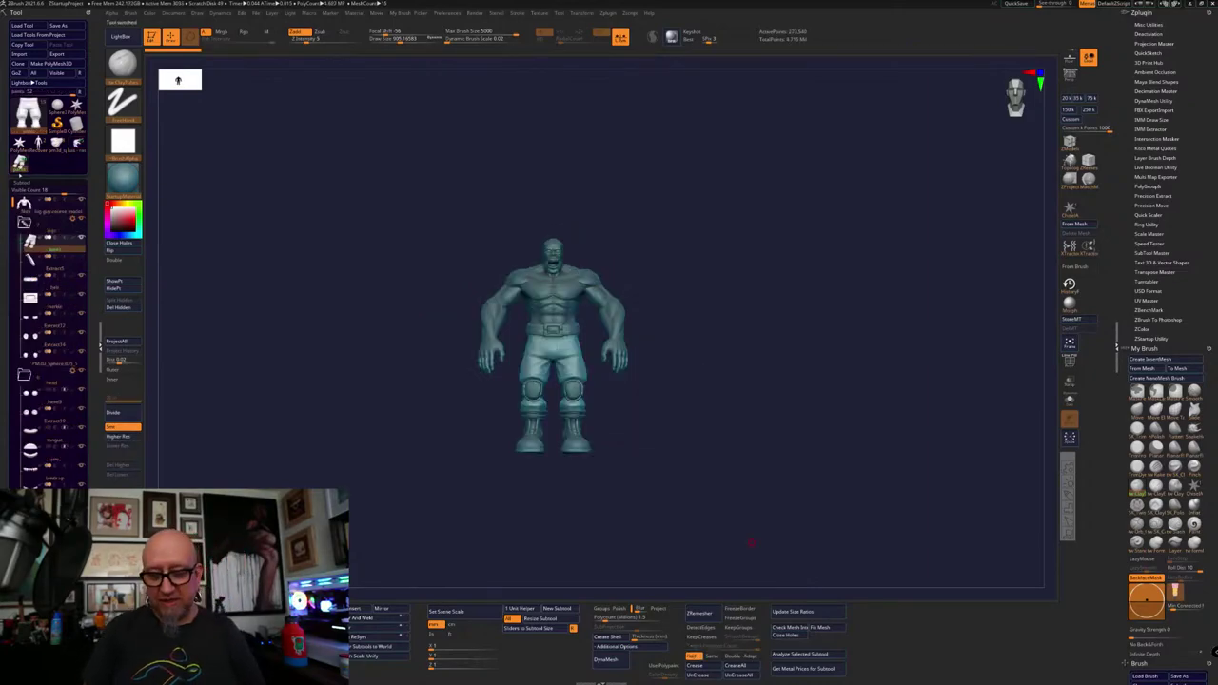
ctrl+right_drag(710, 406, 780, 600)
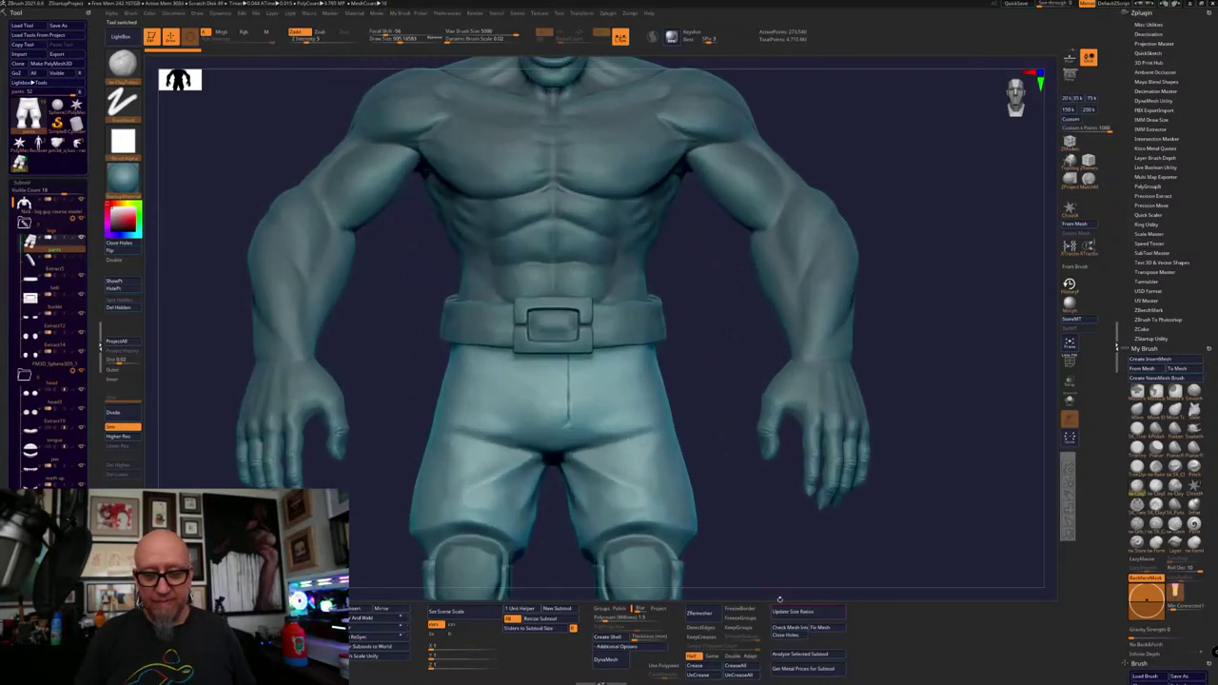
alt+drag(882, 530, 897, 505)
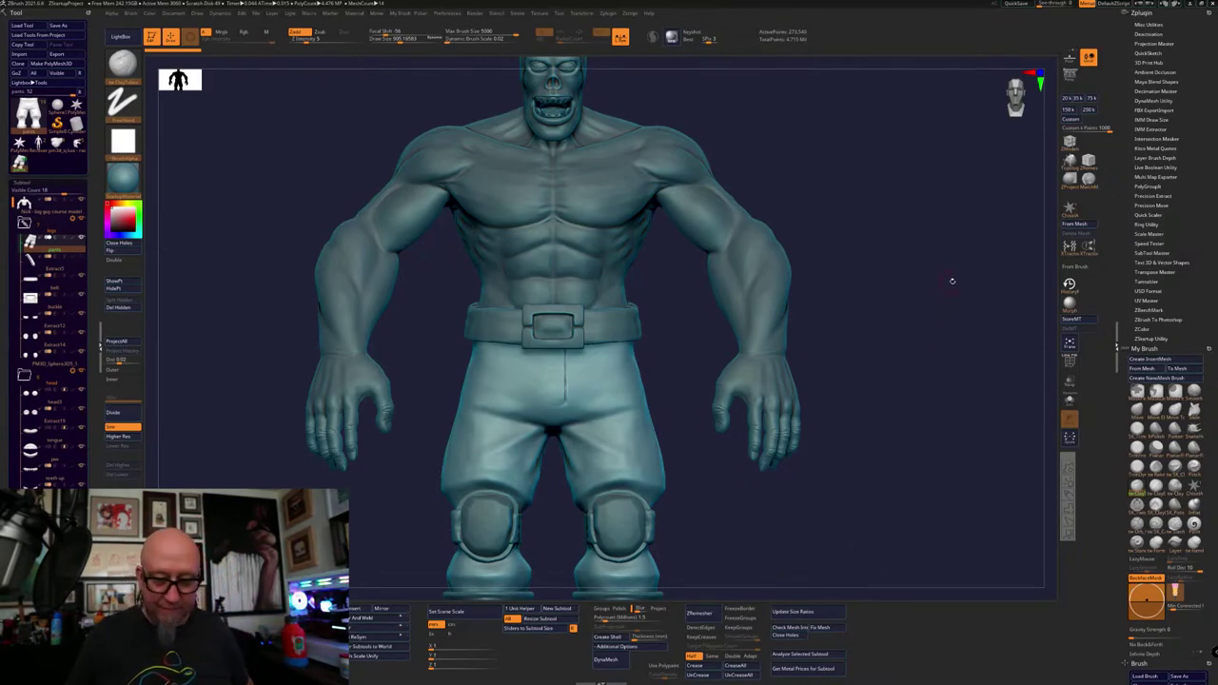
drag(951, 281, 865, 375)
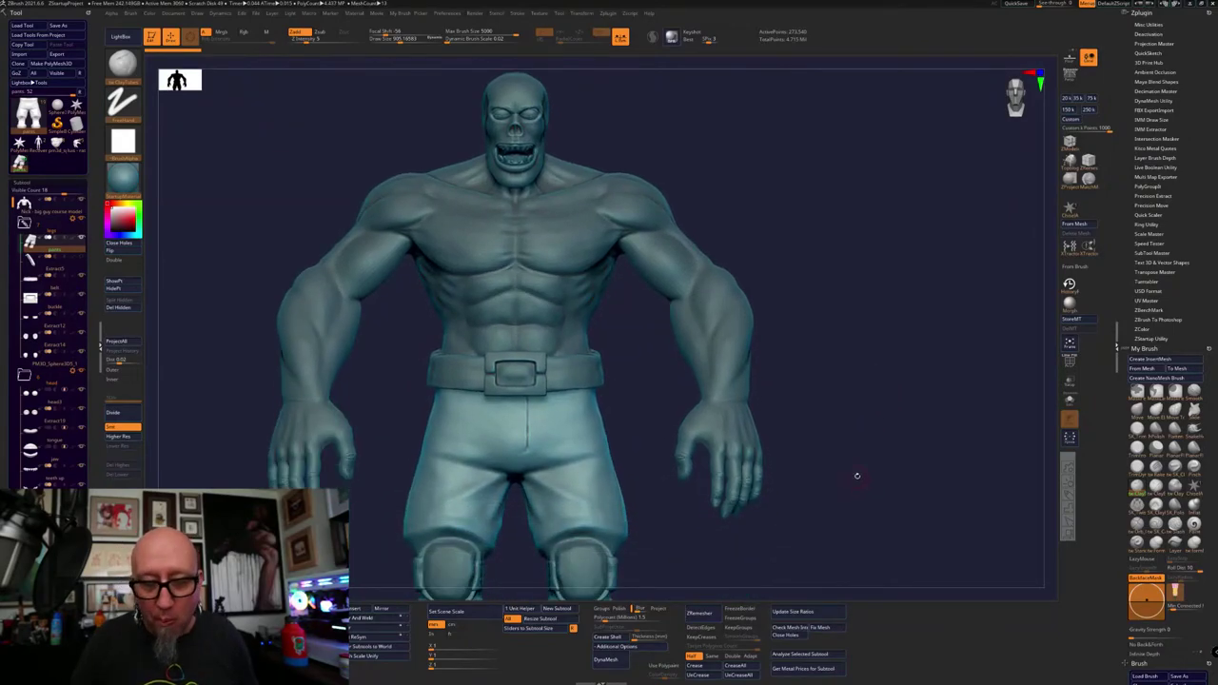
drag(856, 470, 800, 446)
alt+drag(814, 358, 823, 465)
alt+drag(778, 314, 696, 515)
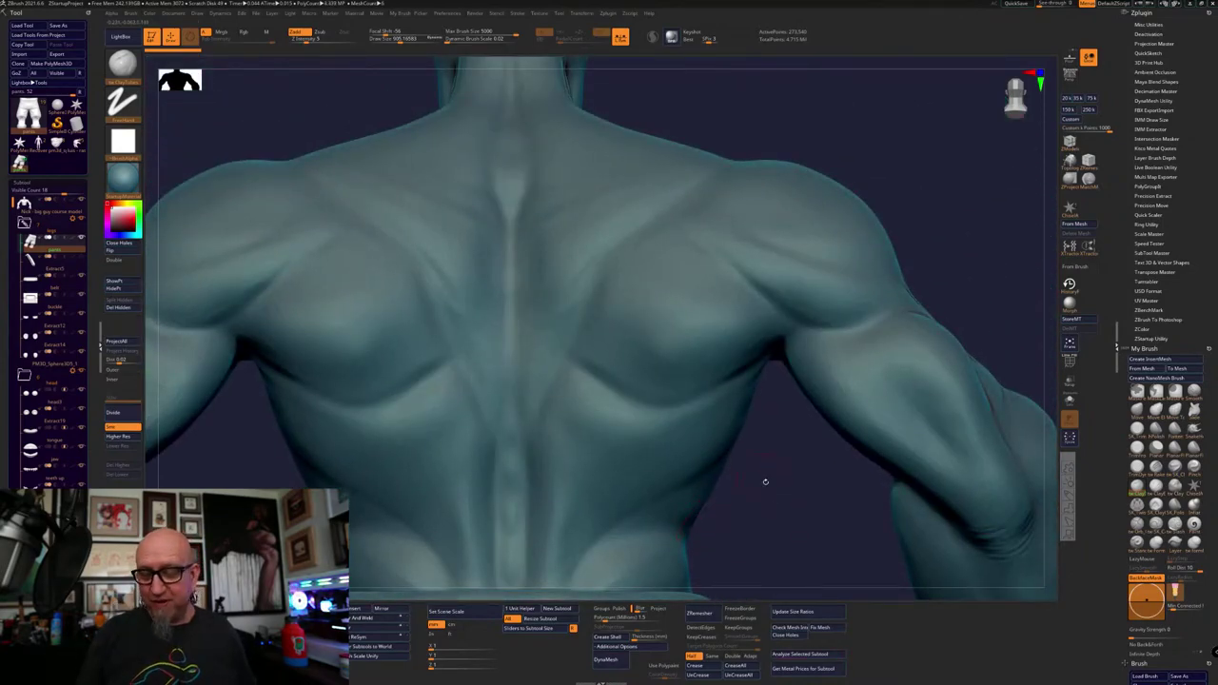
drag(765, 482, 770, 489)
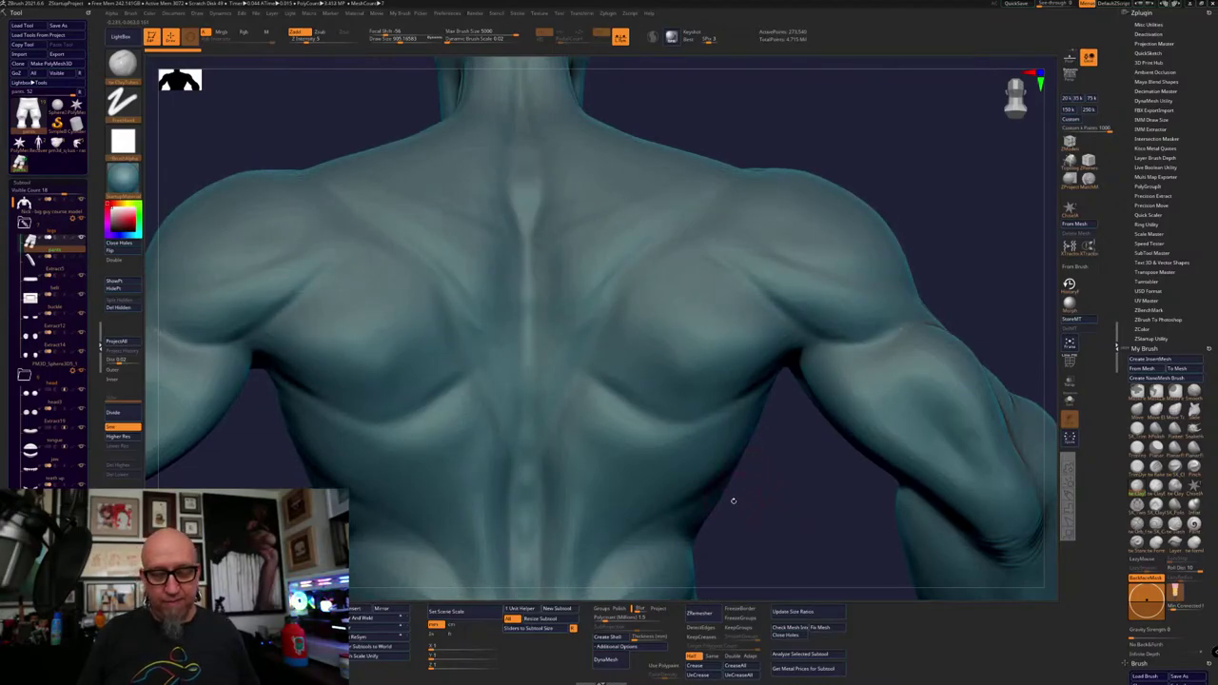
mouse_move(729, 500)
mouse_down()
mouse_move(748, 456)
mouse_move(752, 489)
mouse_move(725, 483)
mouse_up()
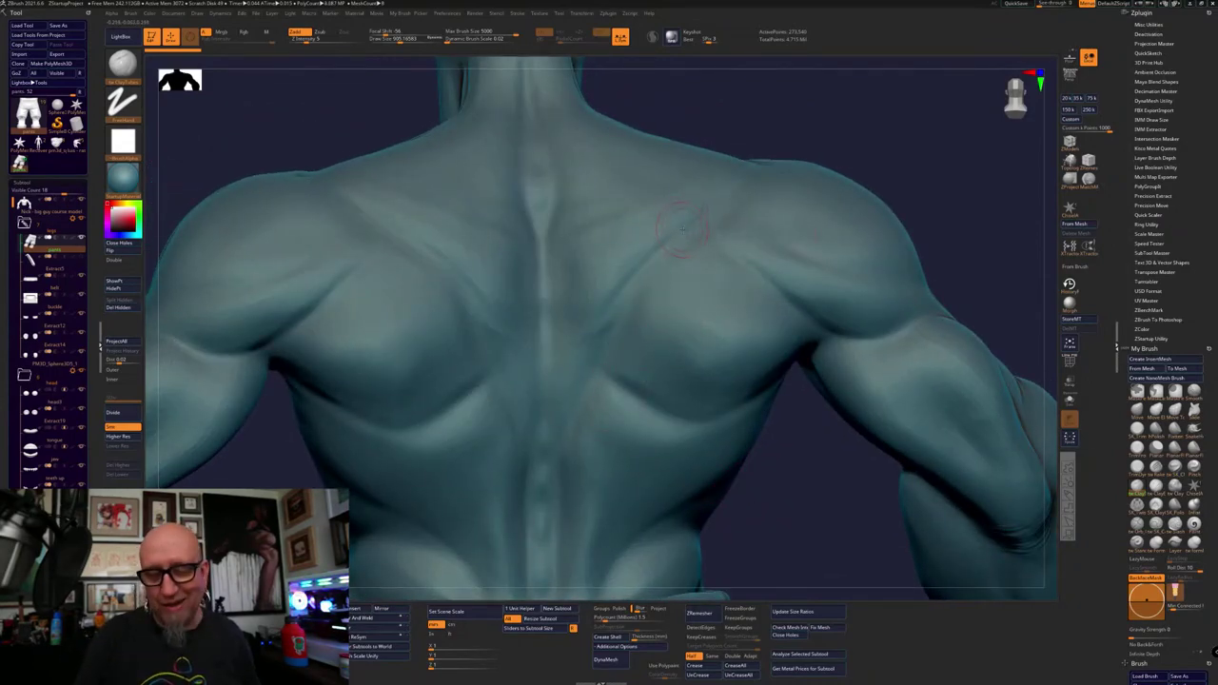
Raise the human figure's body to its highest subdivision, sculpt creases along the upper shoulder-blade edges, and smooth them
key(d)
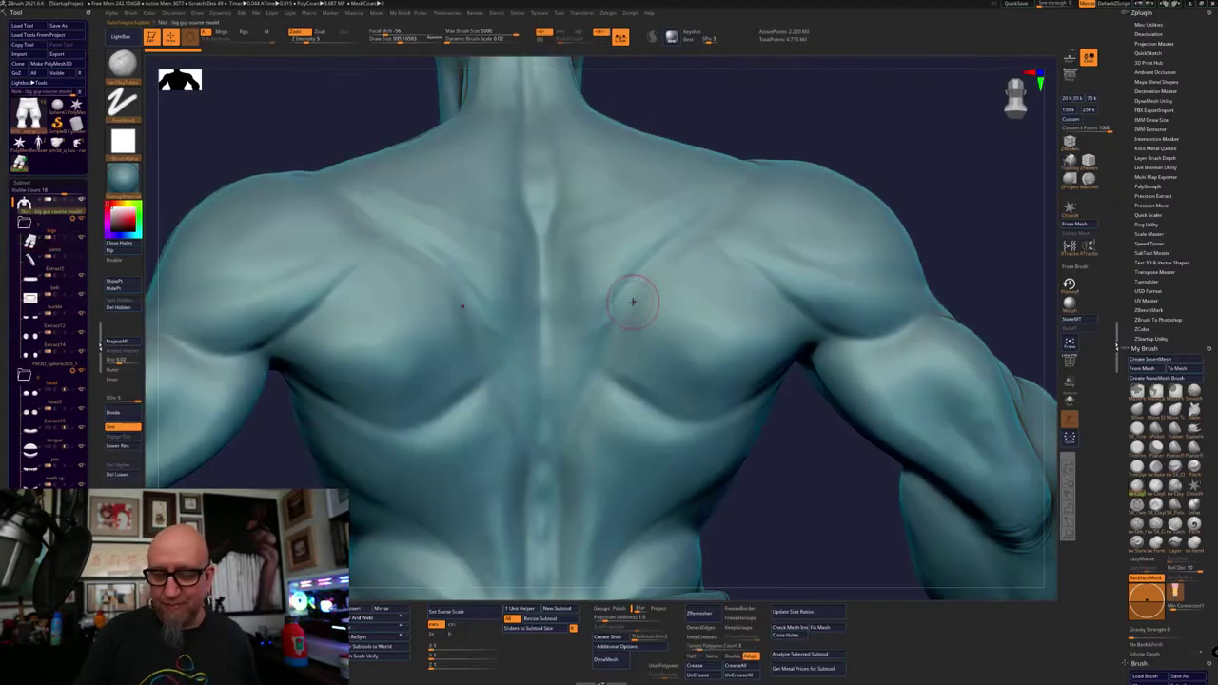
drag(706, 207, 613, 276)
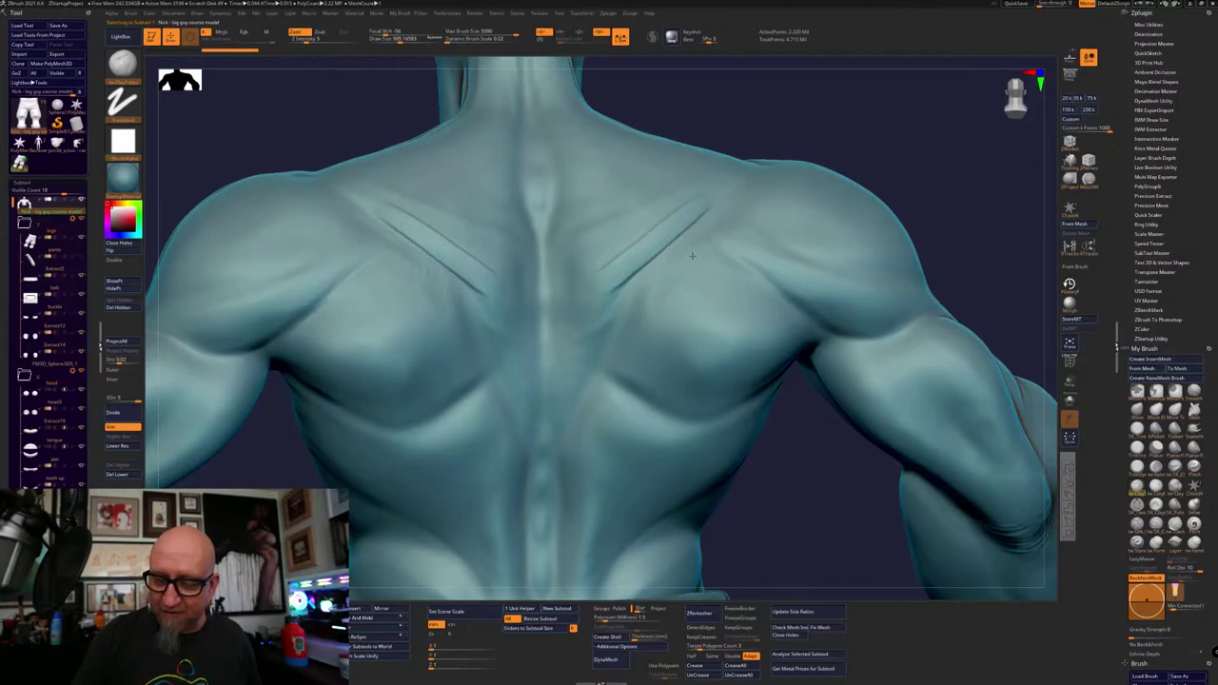
mouse_move(691, 255)
mouse_down()
mouse_move(746, 259)
mouse_move(796, 293)
mouse_up()
key(b)
key(d)
key(s)
key(b)
key(s)
key(t)
shift+drag(707, 203, 589, 281)
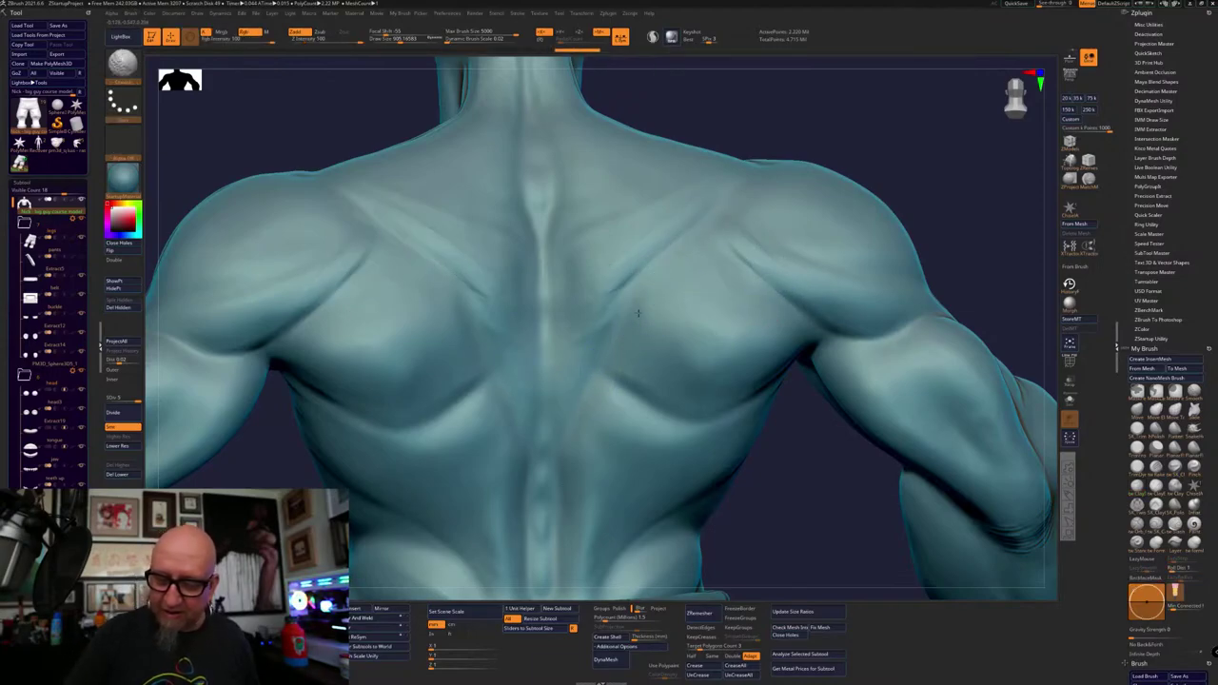
Sculpt the lower and inner edges of the shoulder-blade muscles on the figure's back and smooth the inner transition
mouse_move(780, 479)
mouse_down()
mouse_move(762, 444)
mouse_move(650, 413)
mouse_up()
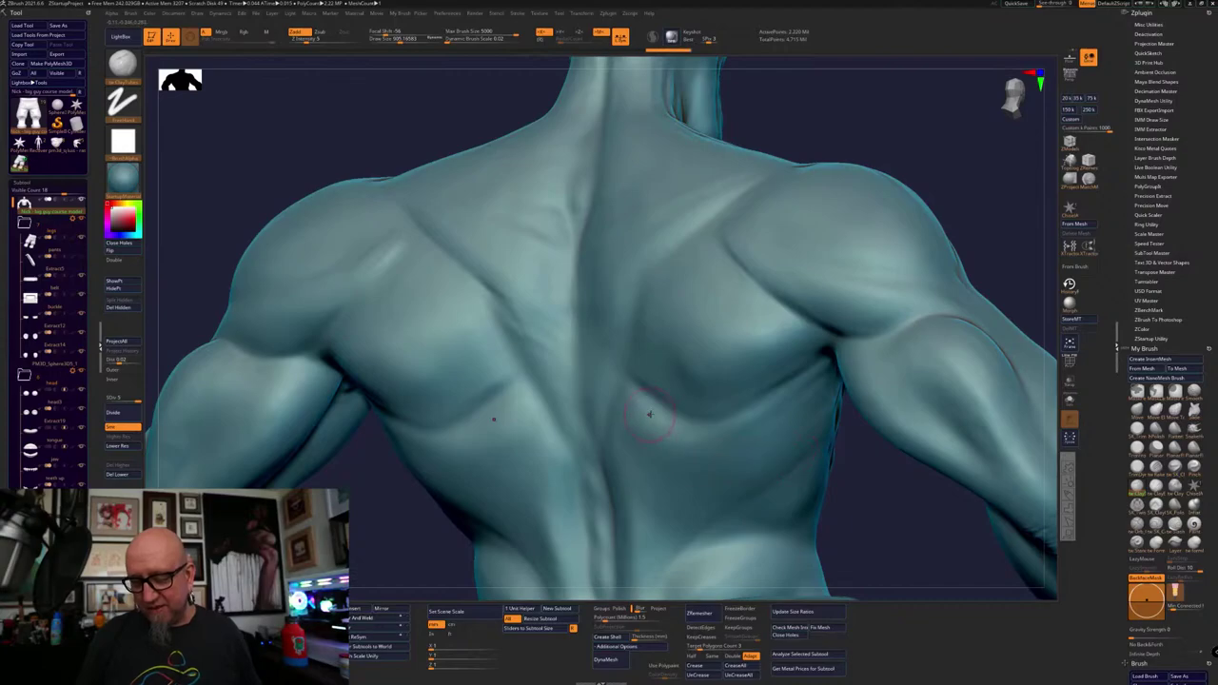
drag(841, 476, 862, 494)
drag(845, 453, 774, 460)
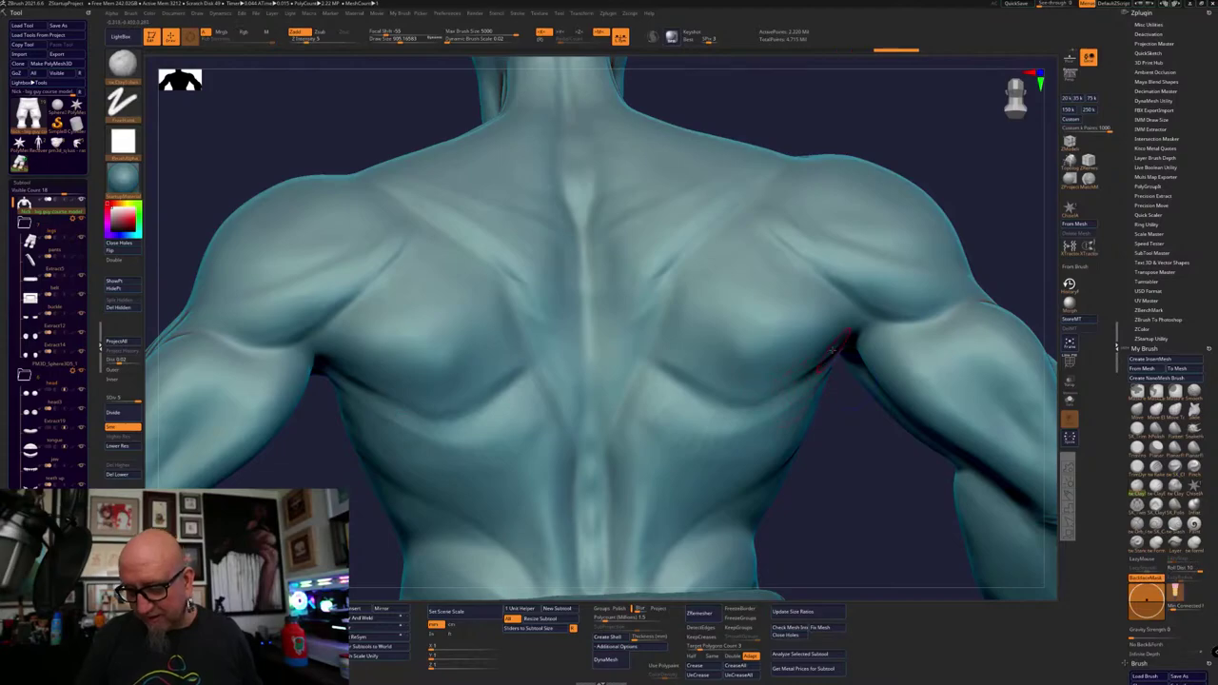
mouse_move(765, 390)
mouse_down()
mouse_move(662, 359)
mouse_move(757, 392)
mouse_up()
key(shift)
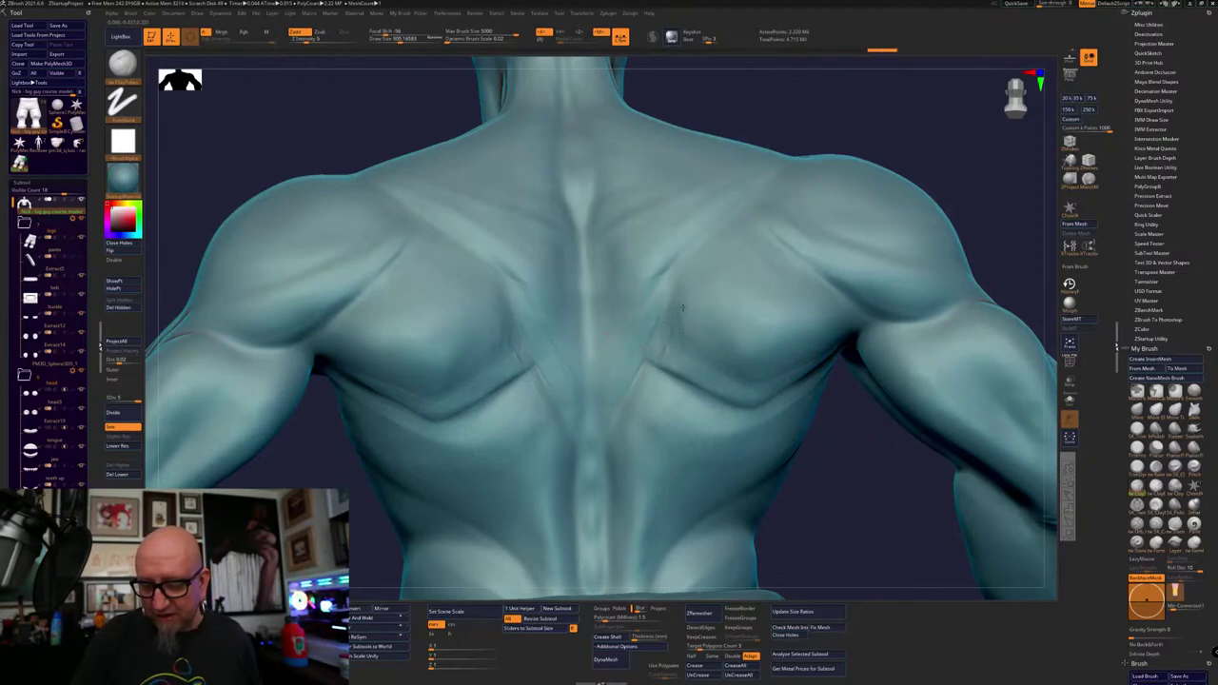
drag(682, 307, 716, 293)
shift+drag(711, 295, 679, 303)
shift+drag(678, 302, 662, 355)
Sculpt an angular crease just inside the lower edge of the shoulder-blade muscle and smooth the groove behind the shoulder
alt+drag(826, 523, 824, 473)
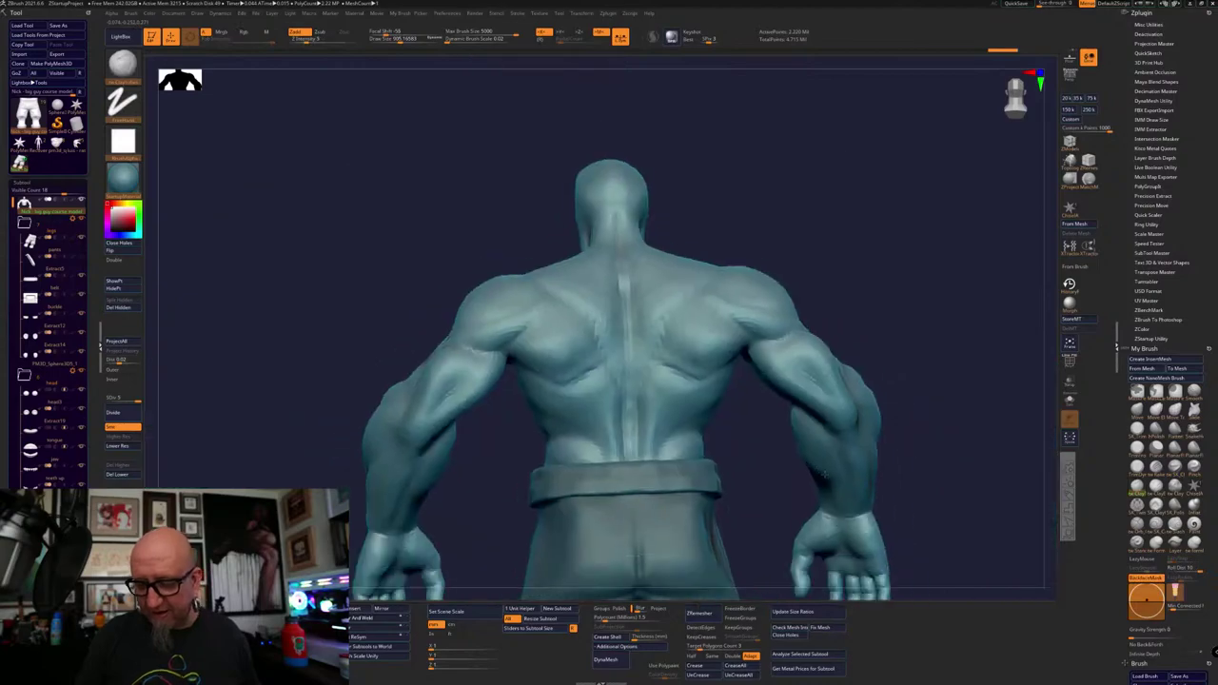
drag(943, 483, 933, 497)
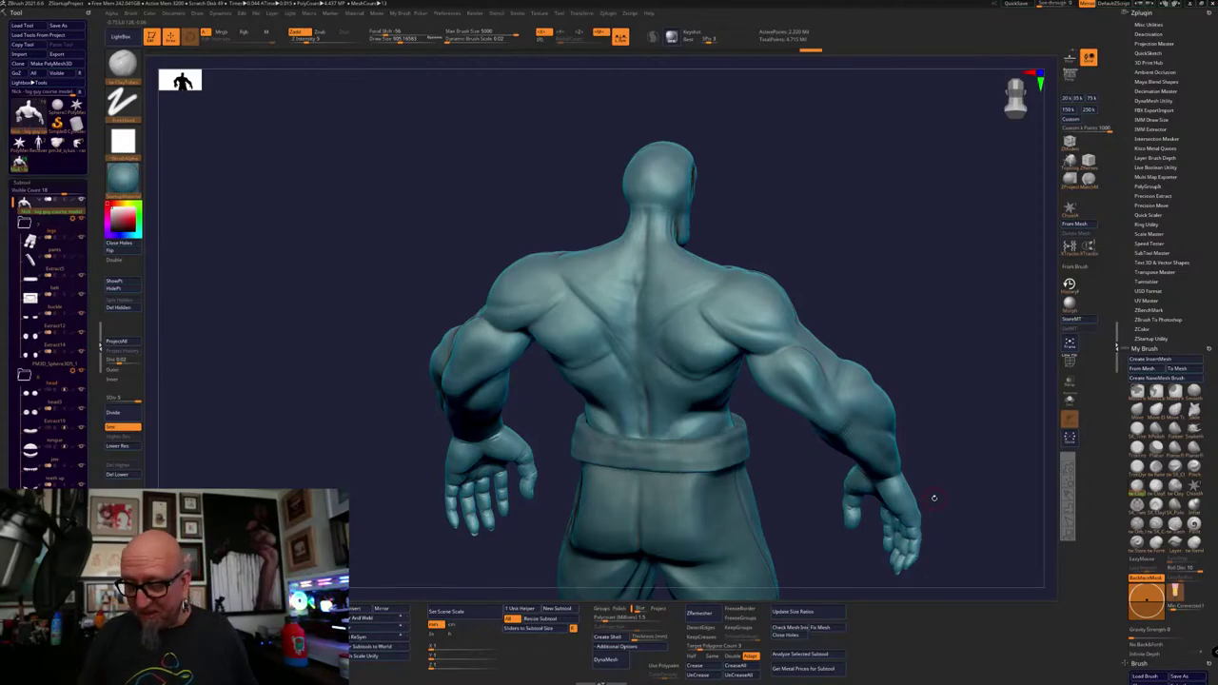
drag(752, 446, 772, 501)
drag(913, 272, 884, 248)
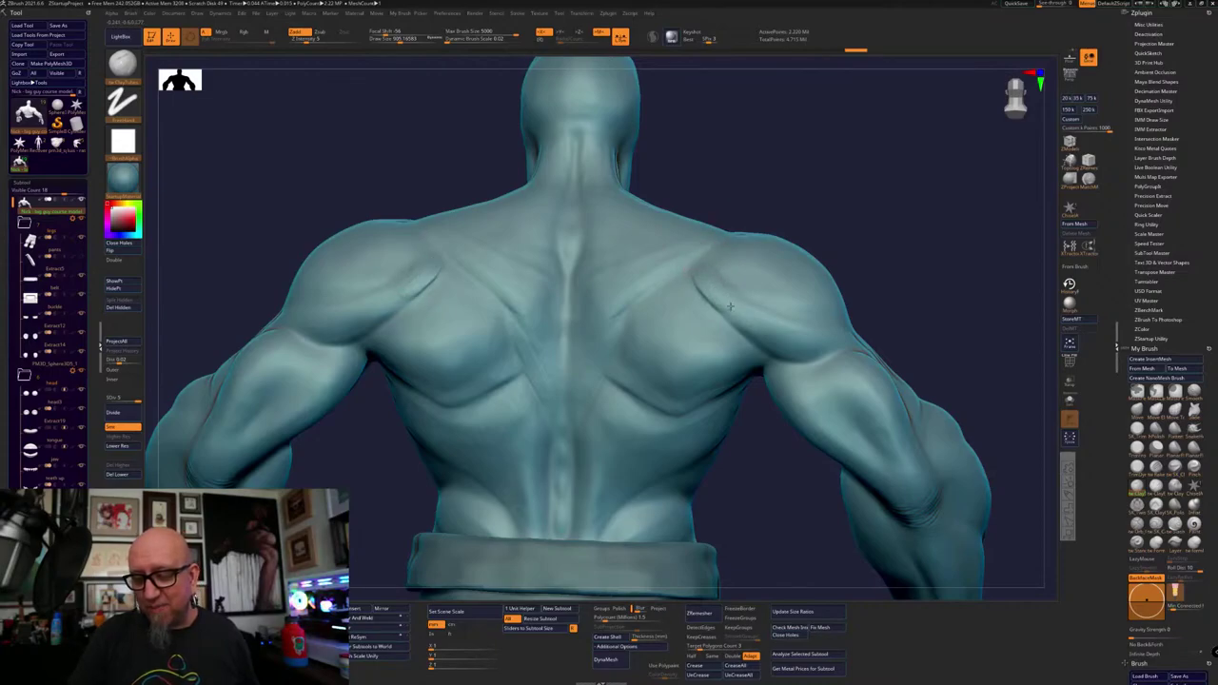
drag(679, 390, 634, 350)
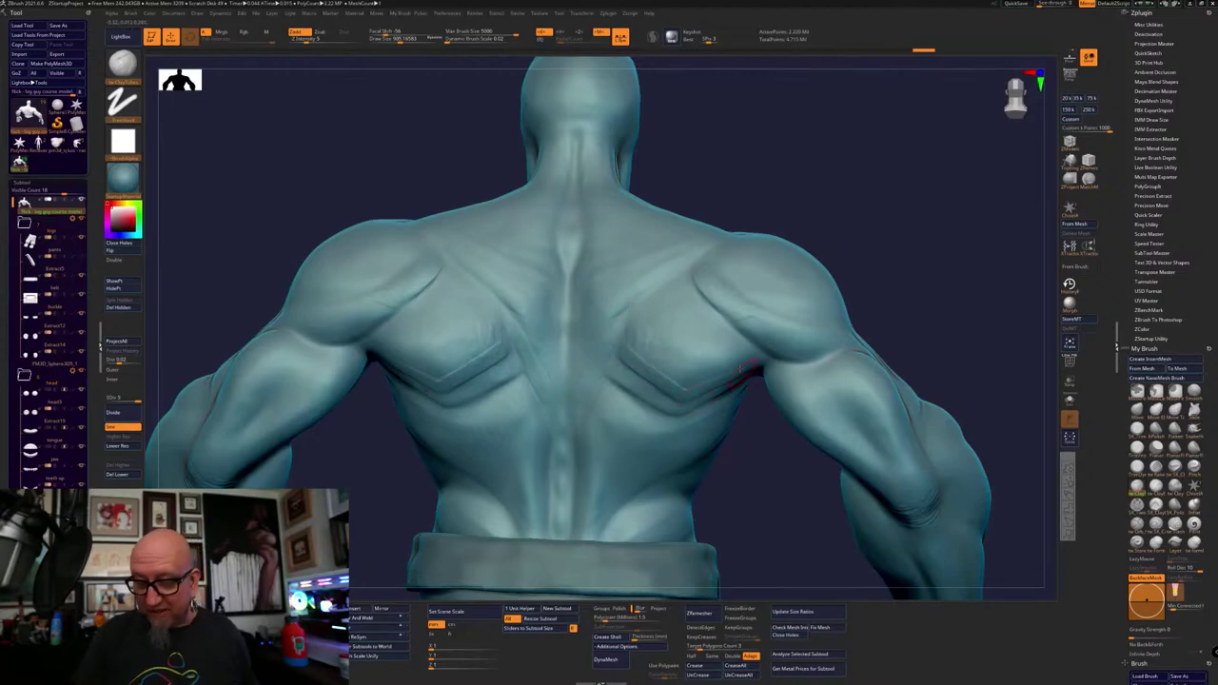
mouse_move(721, 324)
shift+mouse_down()
mouse_move(701, 280)
mouse_move(749, 312)
shift+mouse_up()
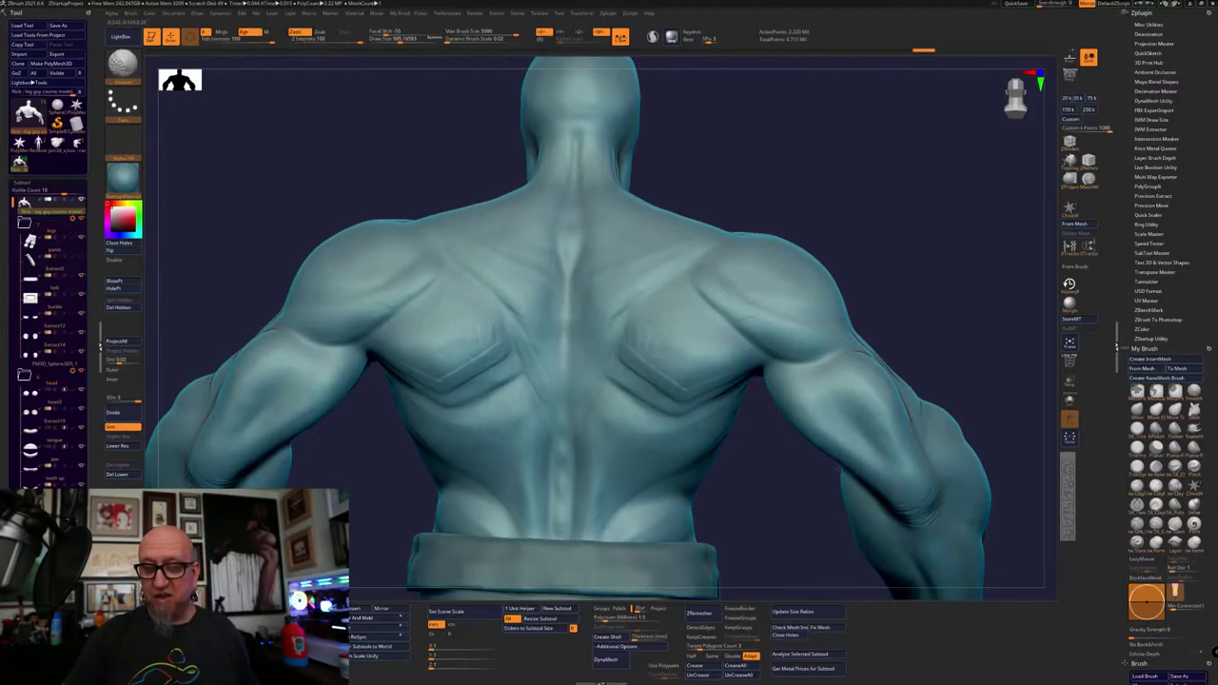
Examine the muscle forms of the figure's back, arms and chest from several tilted angles
mouse_move(771, 538)
ctrl+right_down()
mouse_move(820, 332)
mouse_move(808, 545)
ctrl+right_up()
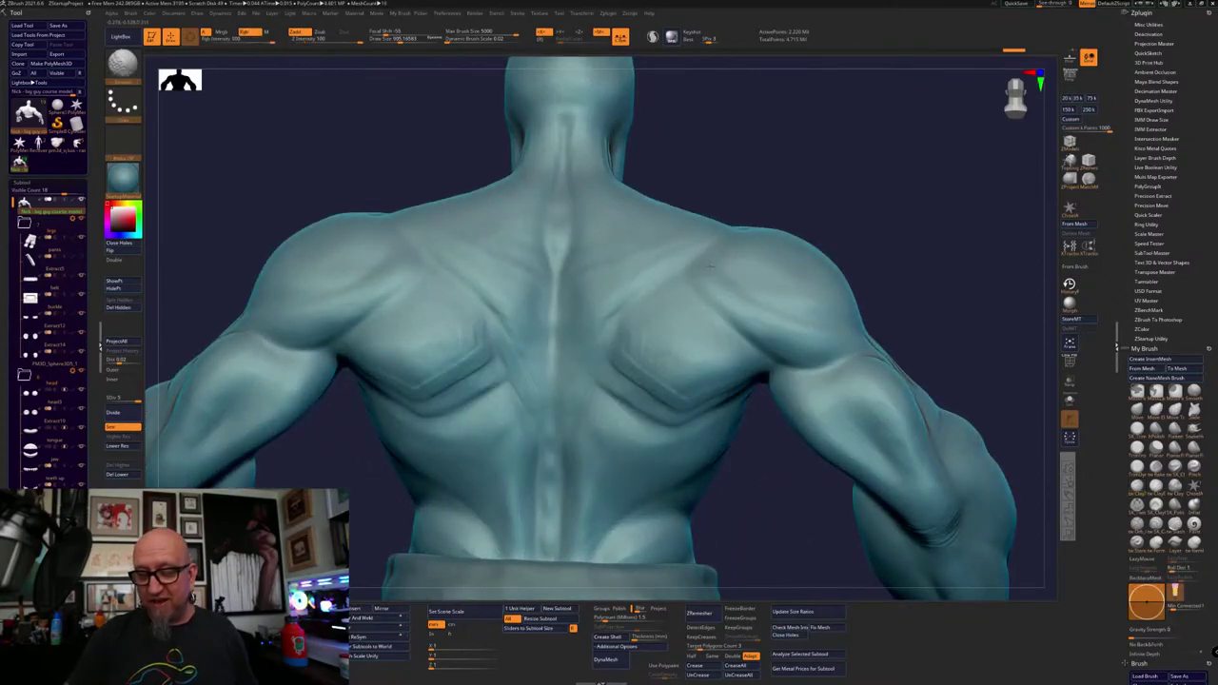
mouse_move(823, 424)
right_down()
mouse_move(799, 463)
mouse_move(831, 450)
right_up()
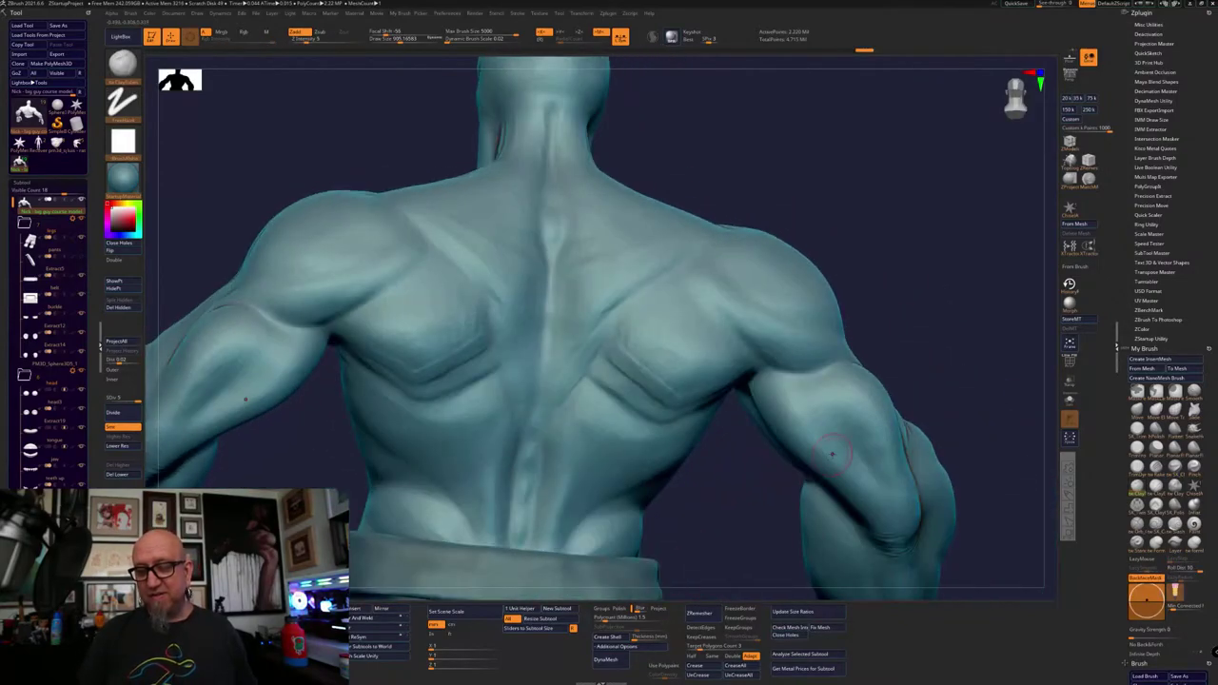
mouse_move(842, 276)
right_down()
mouse_move(809, 360)
mouse_move(889, 388)
mouse_move(907, 317)
mouse_move(916, 334)
mouse_move(927, 330)
mouse_move(895, 289)
mouse_move(711, 268)
mouse_move(713, 204)
mouse_move(857, 307)
right_up()
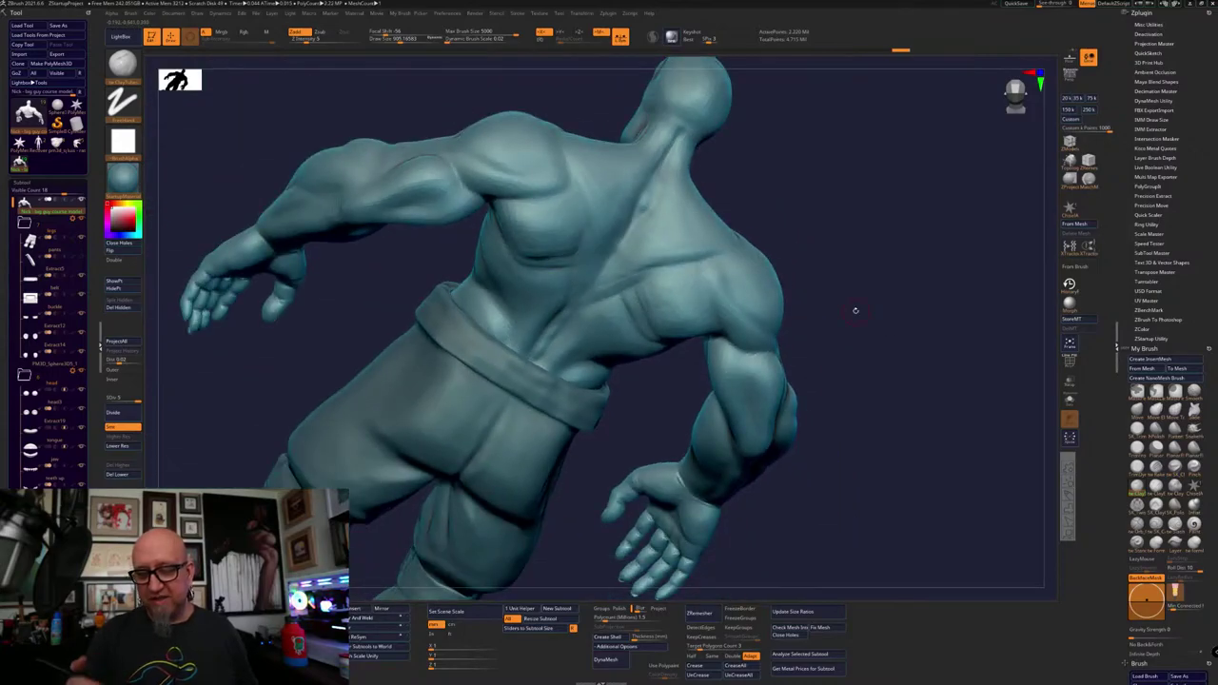
drag(714, 272, 731, 286)
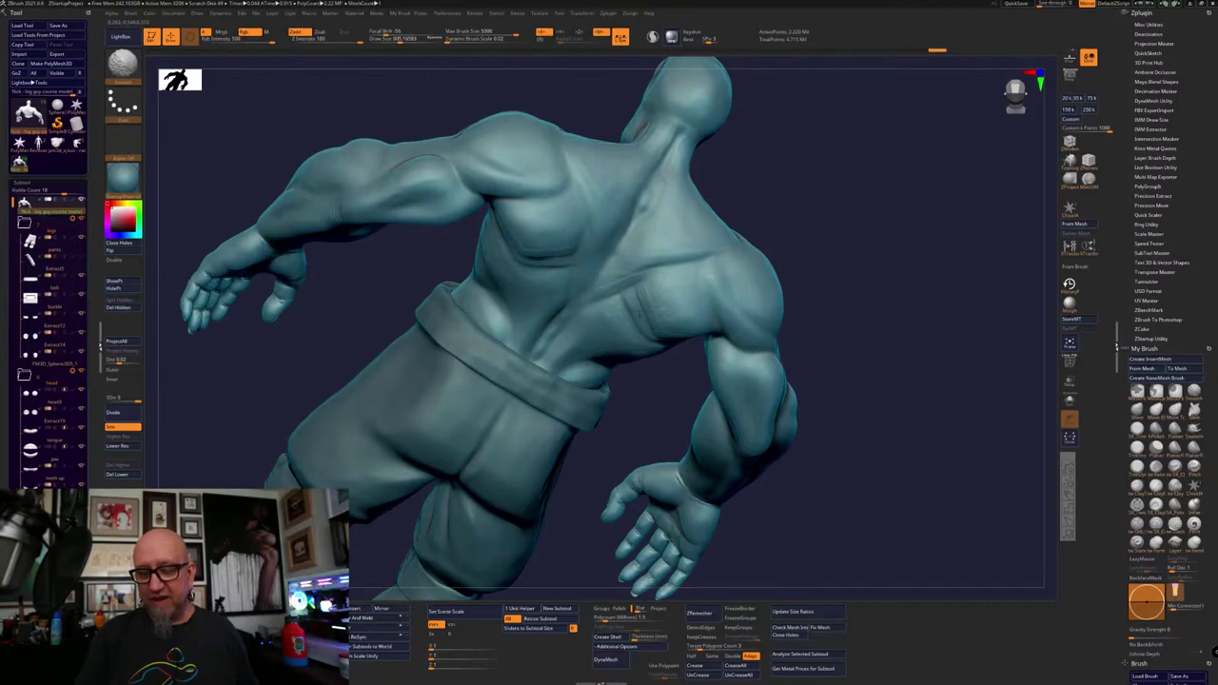
right_drag(652, 295, 805, 208)
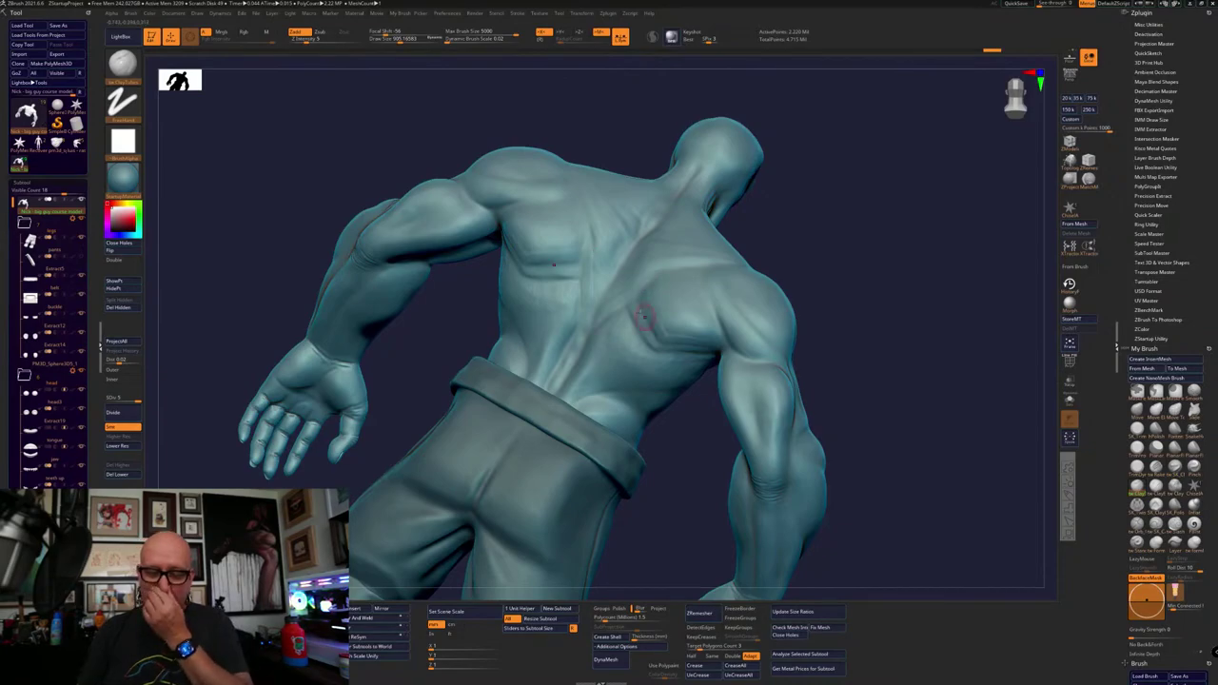
mouse_move(914, 355)
mouse_down()
mouse_move(771, 337)
mouse_move(640, 342)
mouse_up()
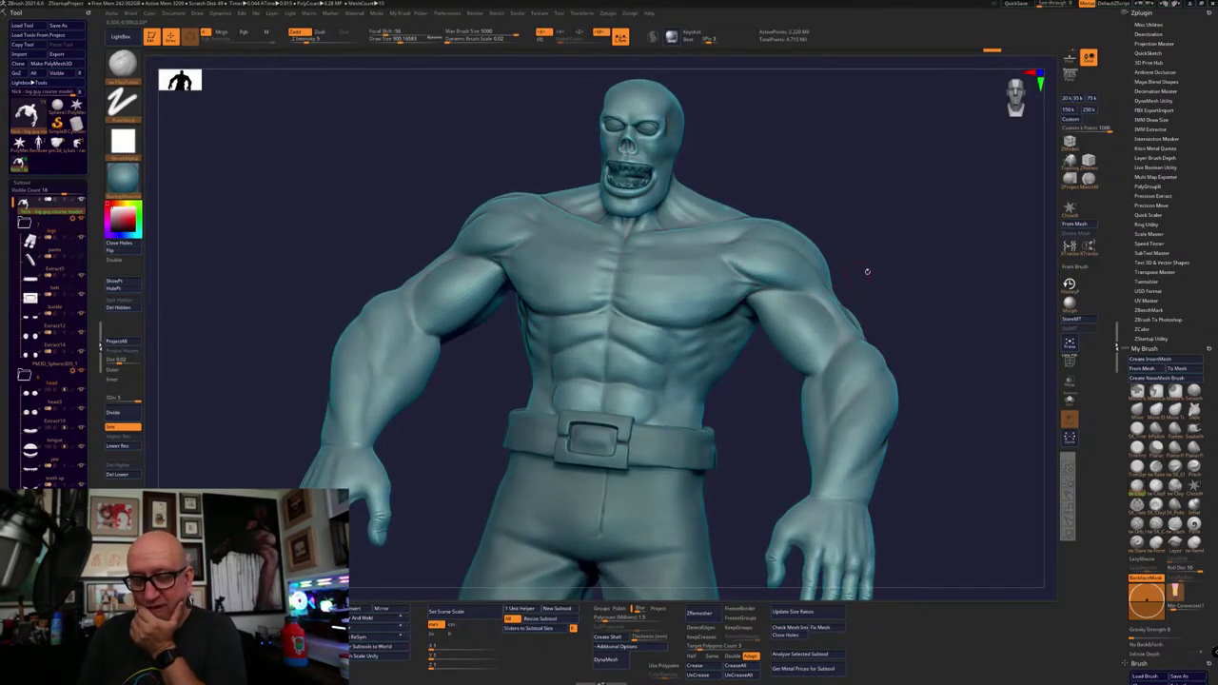
mouse_move(902, 265)
mouse_down()
mouse_move(959, 320)
mouse_move(890, 378)
mouse_up()
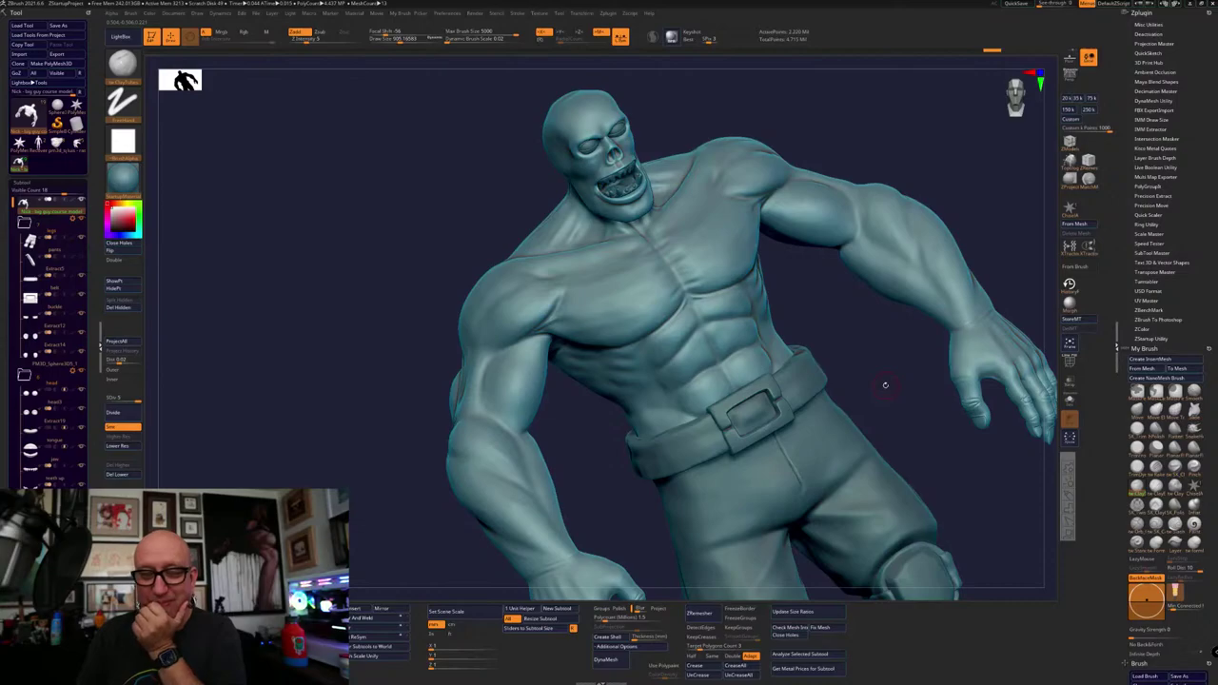
Examine the figure's chest, back and arm muscles from the front, the rear and several tilted angles
drag(884, 382, 878, 397)
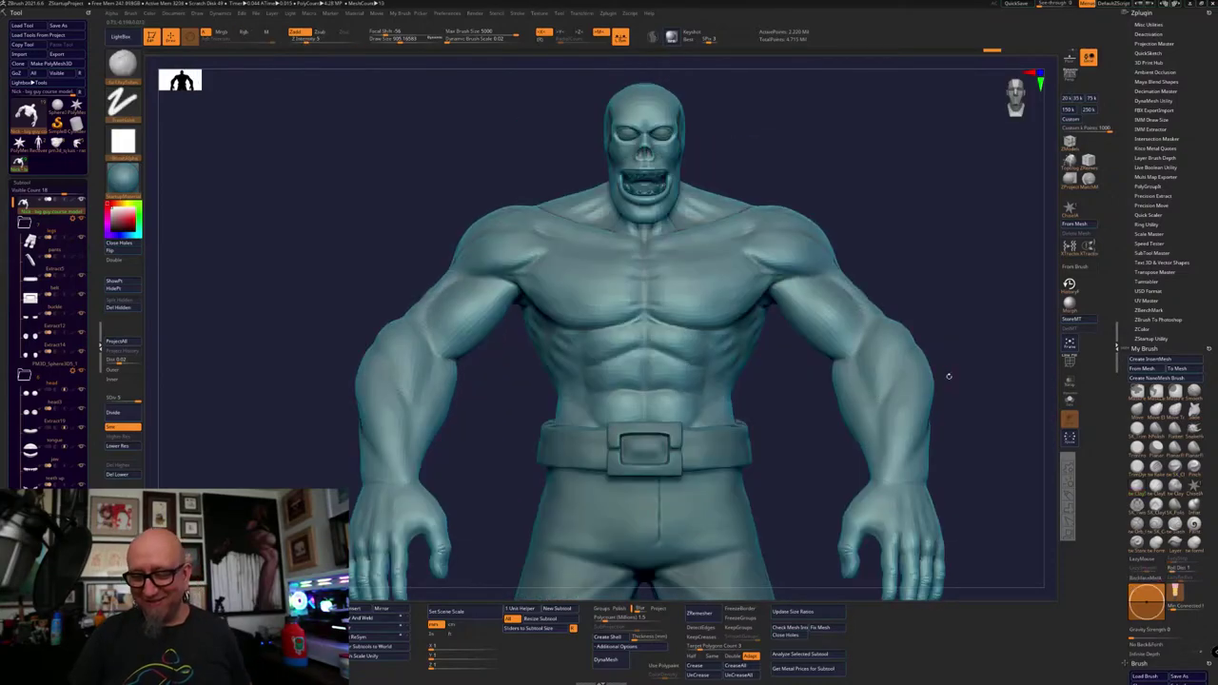
mouse_move(949, 372)
mouse_down()
mouse_move(916, 424)
mouse_move(929, 392)
mouse_move(896, 383)
mouse_move(862, 418)
mouse_move(889, 452)
mouse_move(880, 433)
mouse_up()
mouse_move(531, 551)
mouse_down()
mouse_move(518, 555)
mouse_move(553, 478)
mouse_up()
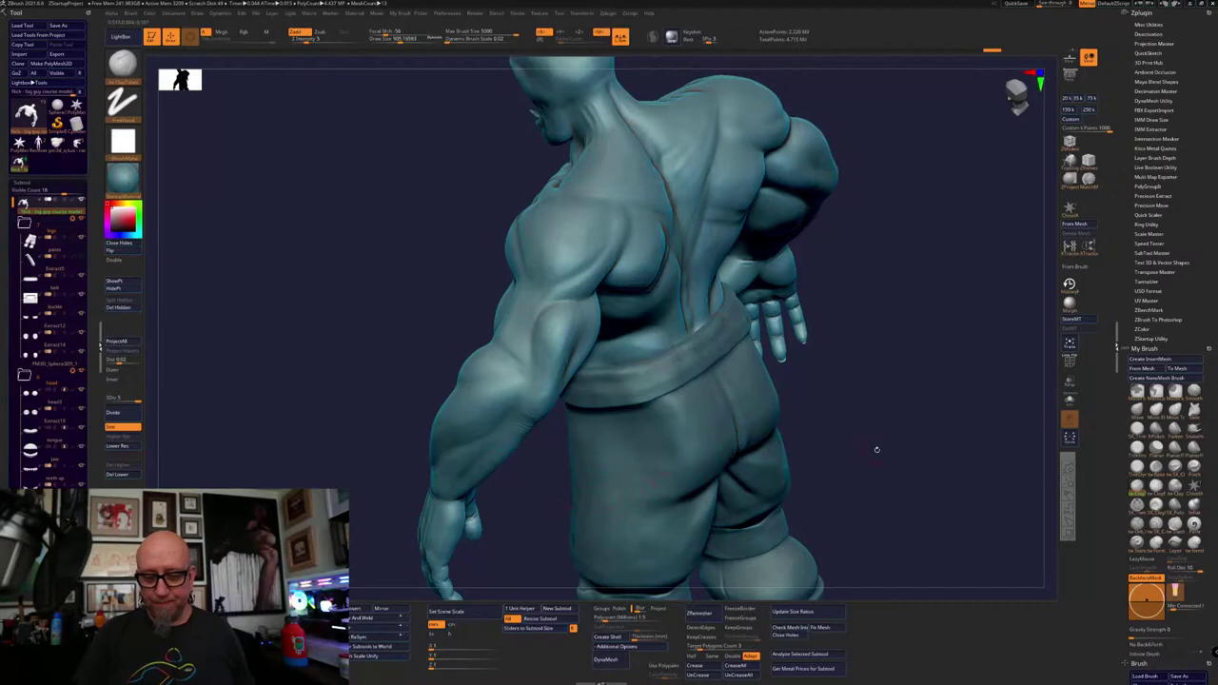
mouse_move(876, 449)
mouse_down()
mouse_move(903, 440)
mouse_move(907, 367)
mouse_move(932, 399)
mouse_move(960, 378)
mouse_move(949, 396)
mouse_move(821, 405)
mouse_move(859, 407)
mouse_up()
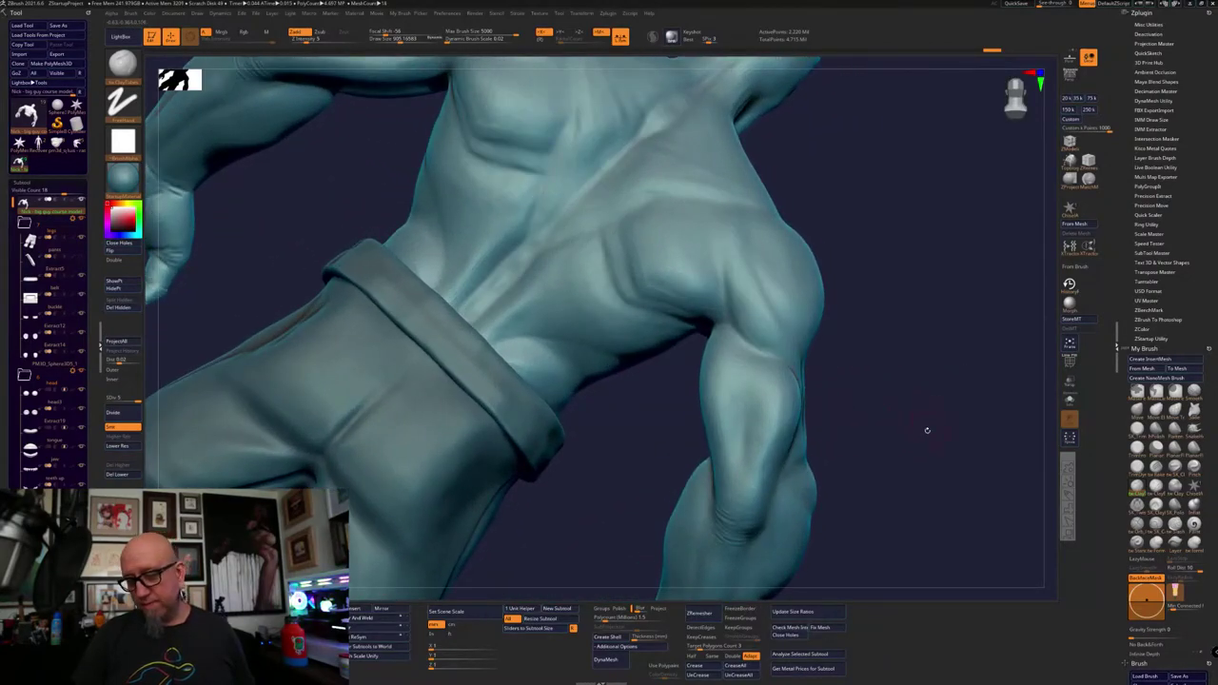
mouse_move(927, 430)
mouse_down()
mouse_move(894, 417)
mouse_move(888, 433)
mouse_move(904, 432)
mouse_move(887, 442)
mouse_move(916, 434)
mouse_move(854, 371)
mouse_move(853, 429)
mouse_move(815, 448)
mouse_up()
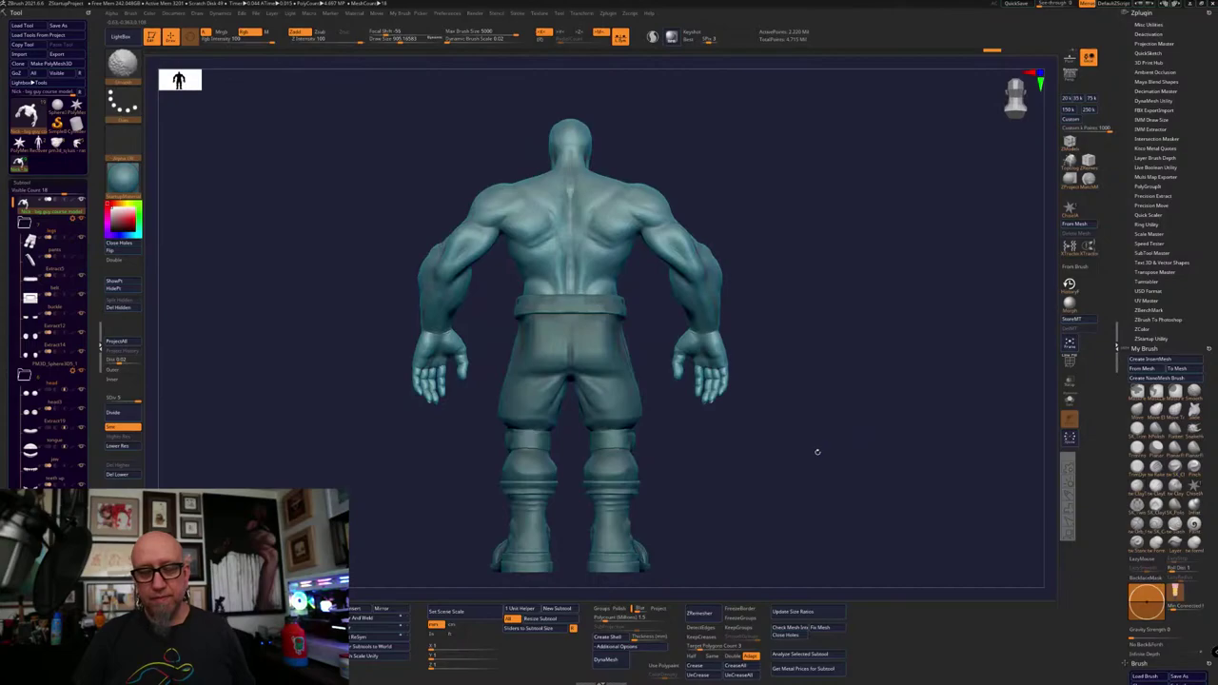
alt+drag(746, 475, 683, 457)
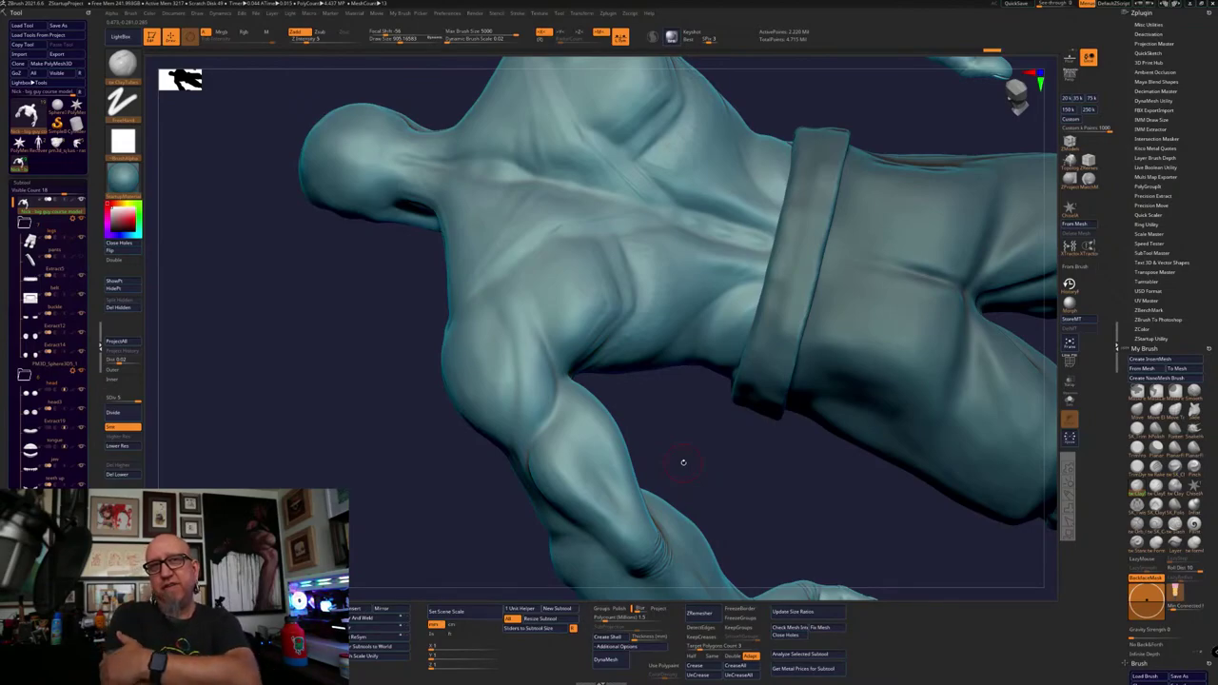
drag(682, 461, 1061, 528)
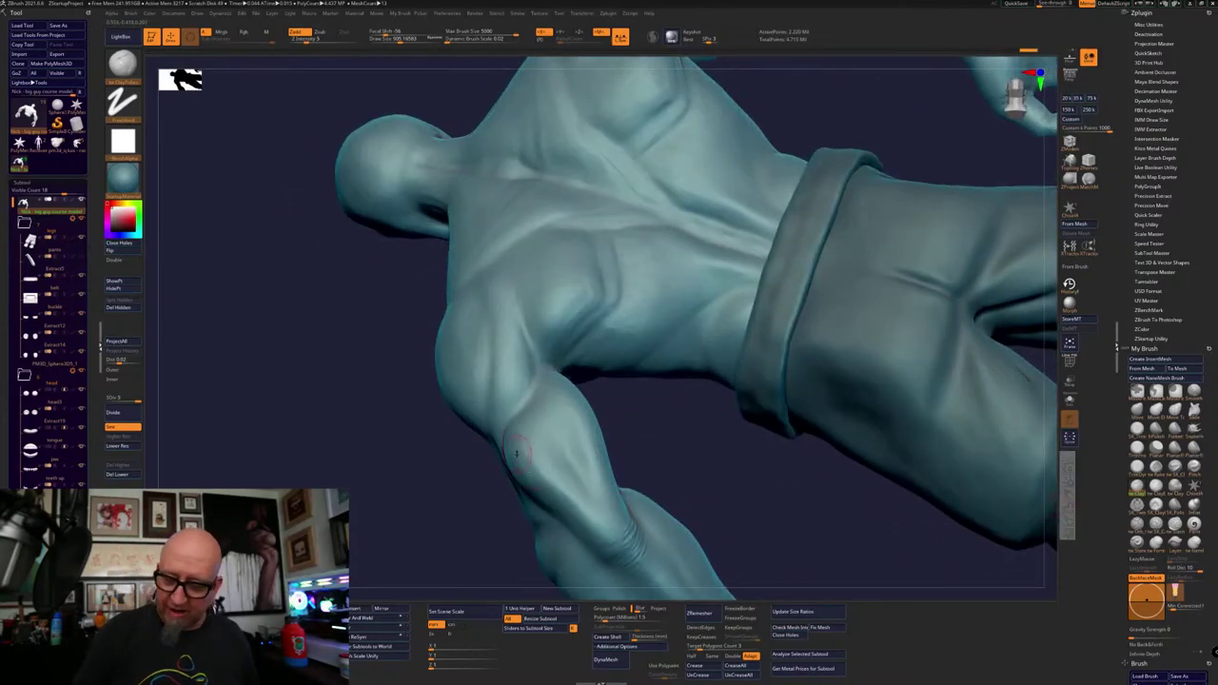
Sketch red on-screen guide lines along both edges of the triceps below the rear deltoid, and clear the drawing
click(1066, 488)
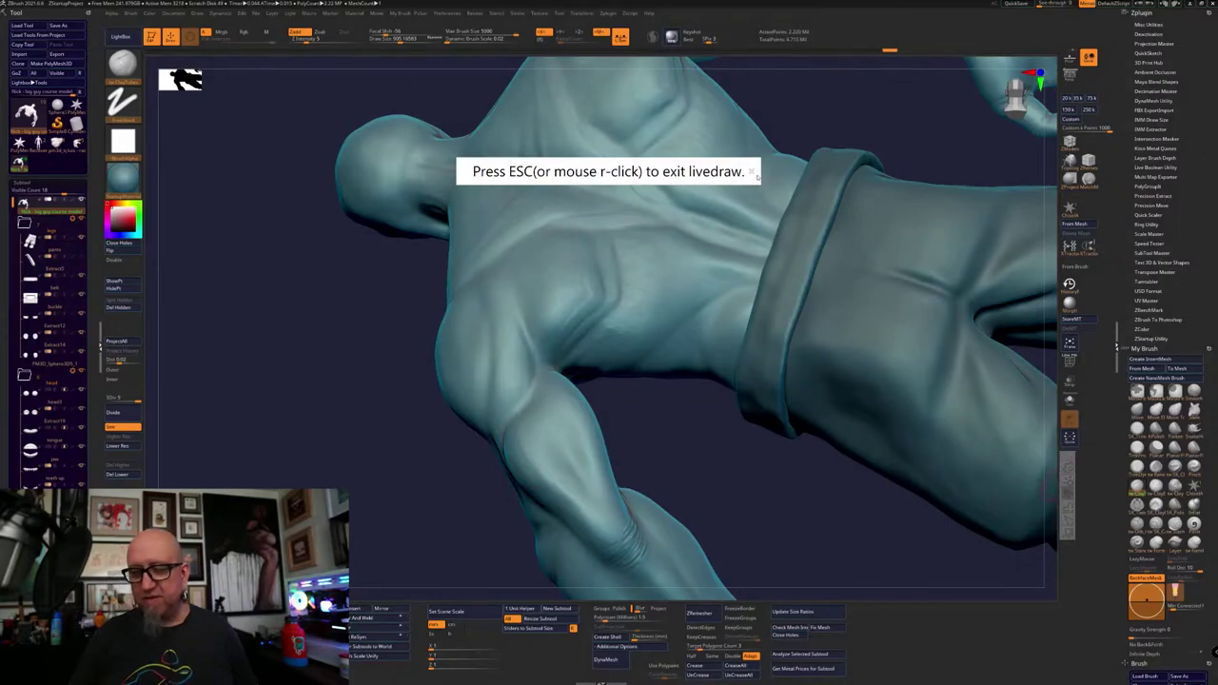
click(752, 172)
drag(560, 507, 544, 493)
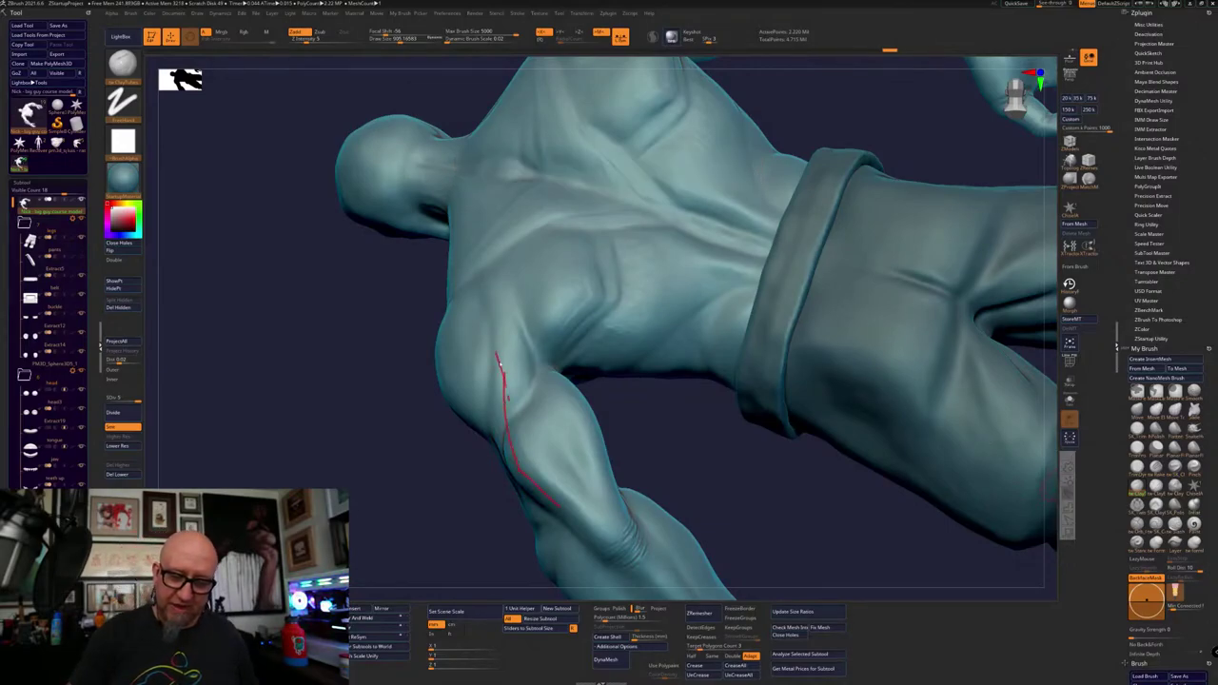
mouse_move(500, 362)
mouse_down()
mouse_move(498, 350)
mouse_move(579, 407)
mouse_move(543, 371)
mouse_move(529, 491)
mouse_up()
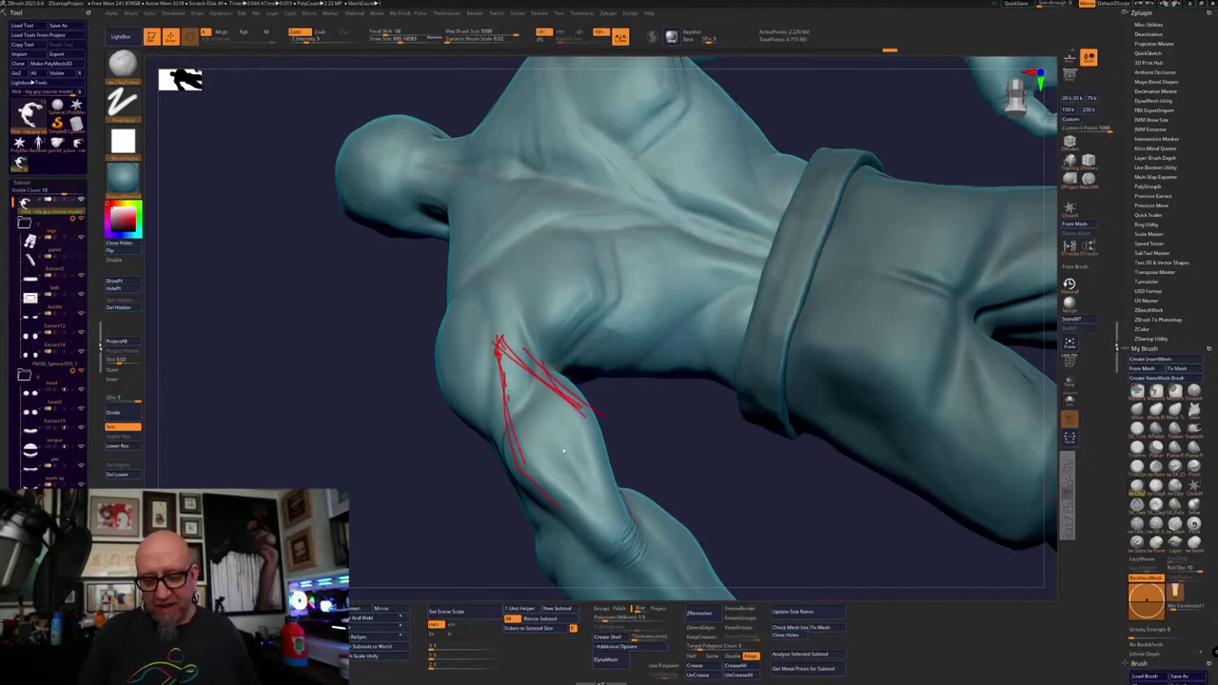
key(Escape)
Enlarge the clay brush to about 1057 and sculpt the top of the triceps where it emerges beneath the rear deltoid
mouse_move(647, 437)
mouse_down()
mouse_move(895, 302)
mouse_move(626, 444)
mouse_up()
drag(861, 318, 875, 212)
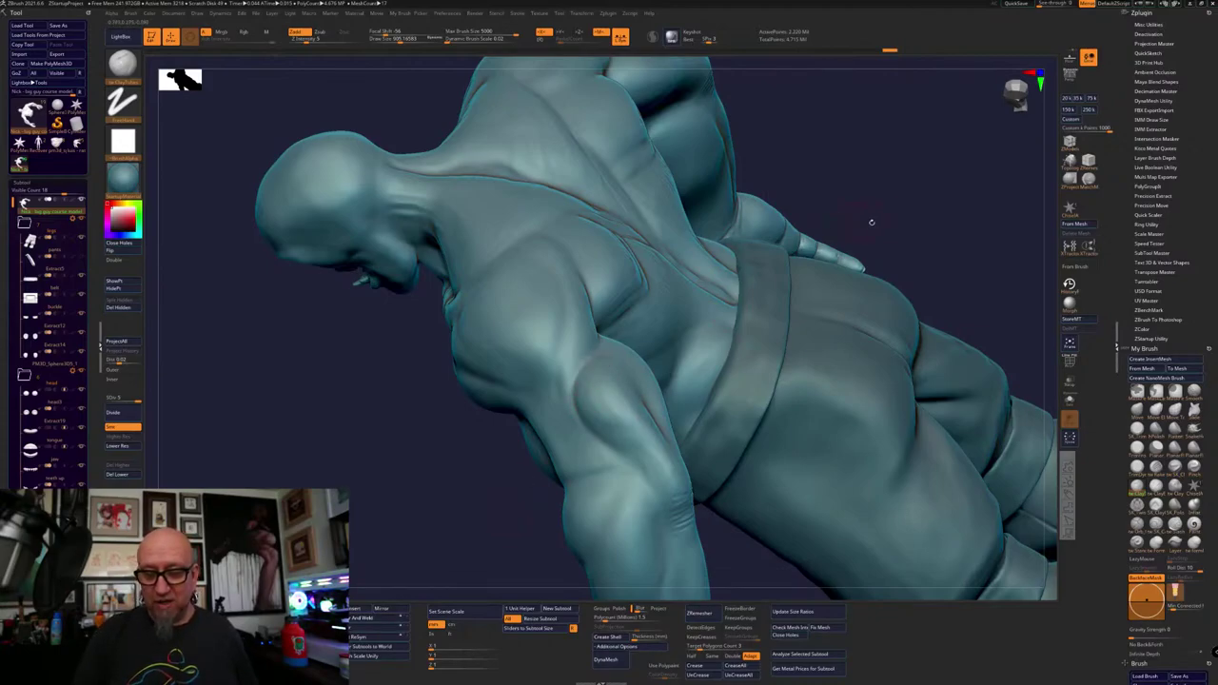
mouse_move(870, 221)
mouse_down()
mouse_move(879, 229)
mouse_move(675, 473)
mouse_up()
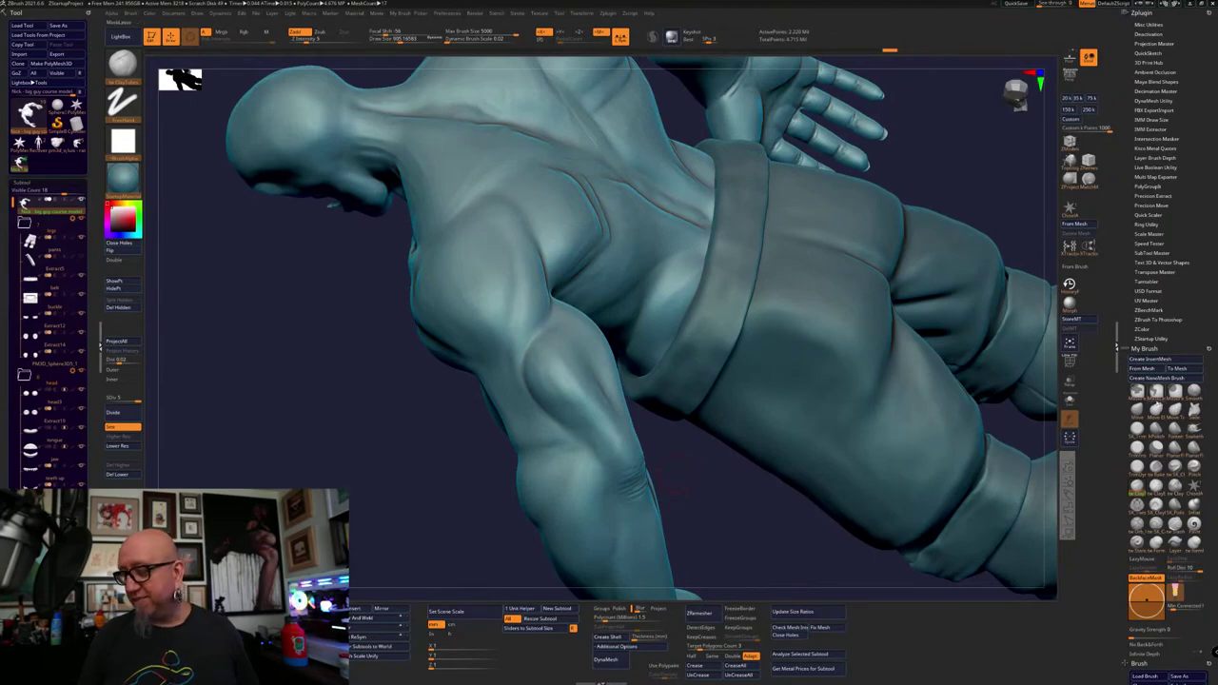
click(1142, 488)
drag(523, 309, 519, 352)
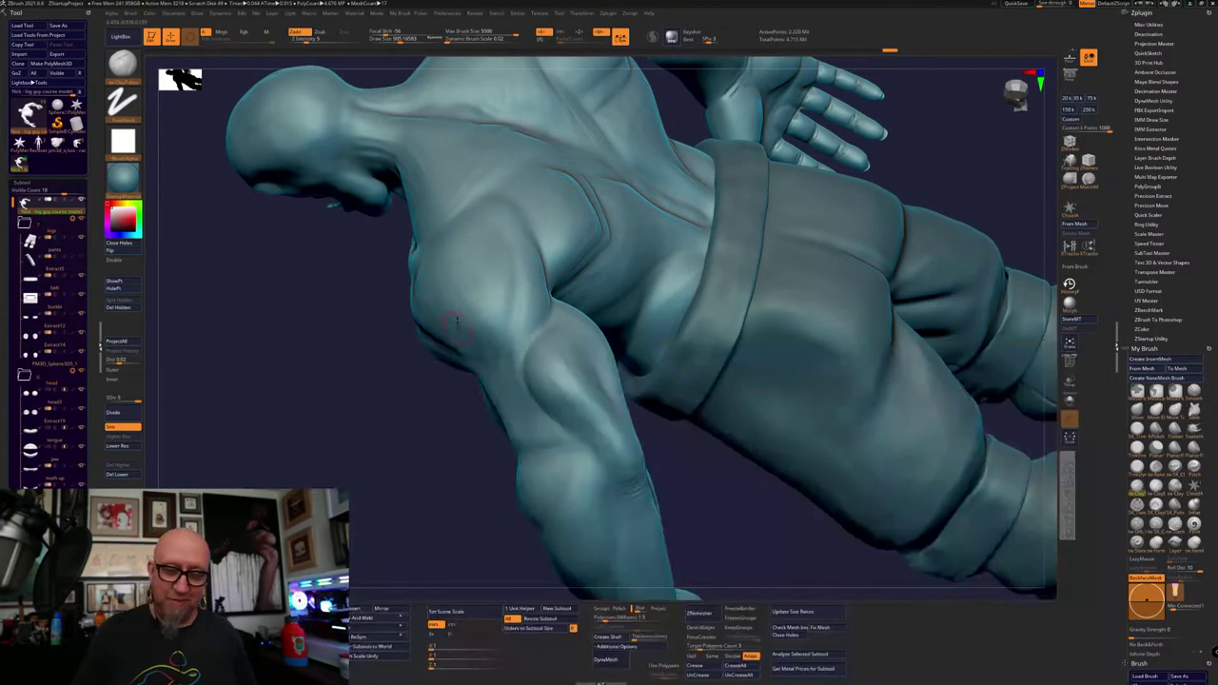
drag(415, 391, 412, 397)
key(space)
drag(407, 497, 362, 518)
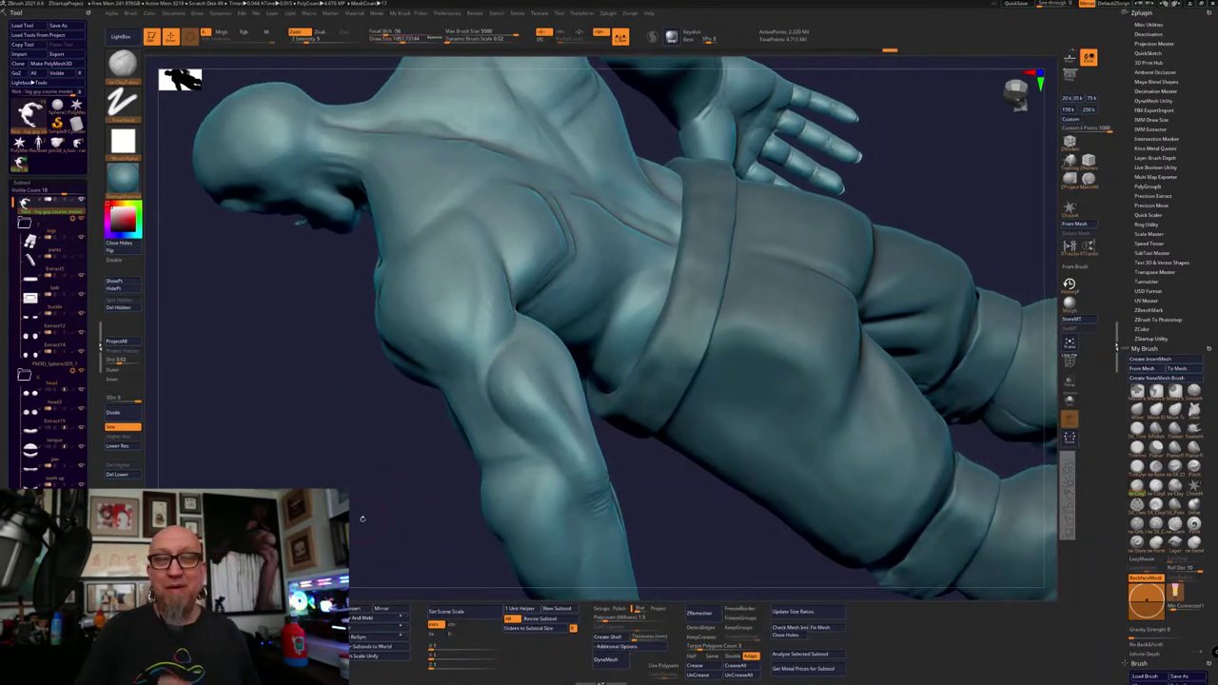
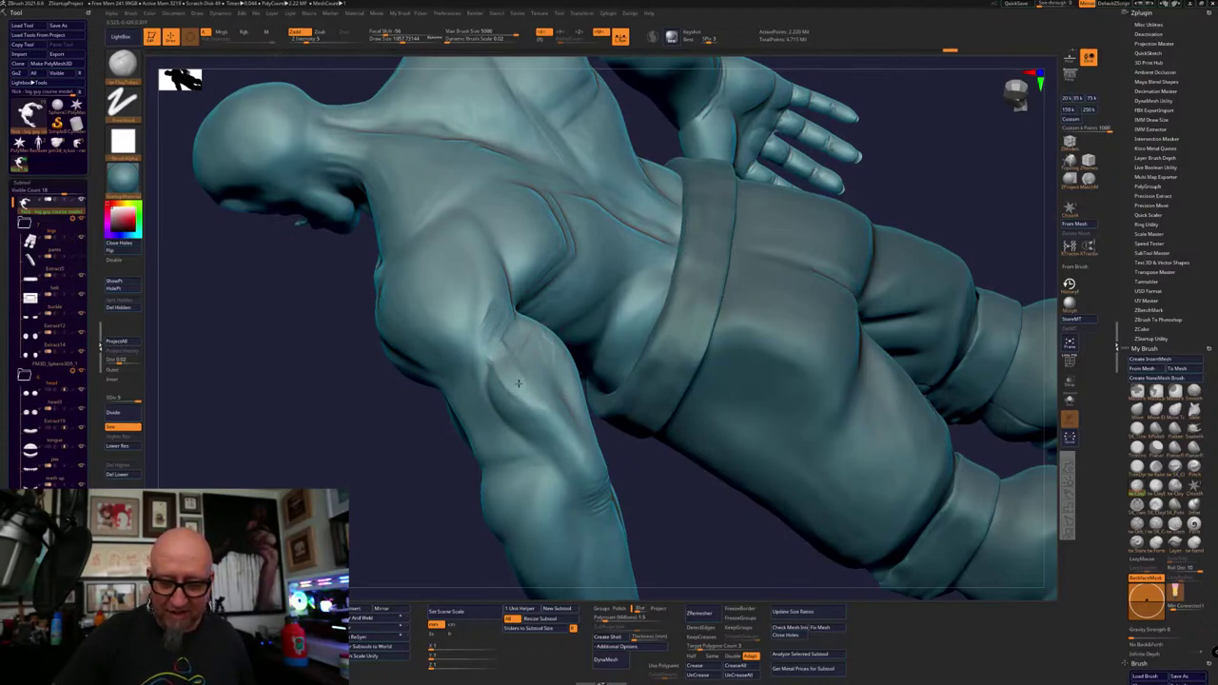
mouse_move(504, 326)
mouse_down()
mouse_move(494, 352)
mouse_move(493, 307)
mouse_move(482, 306)
mouse_move(493, 297)
mouse_move(491, 316)
mouse_up()
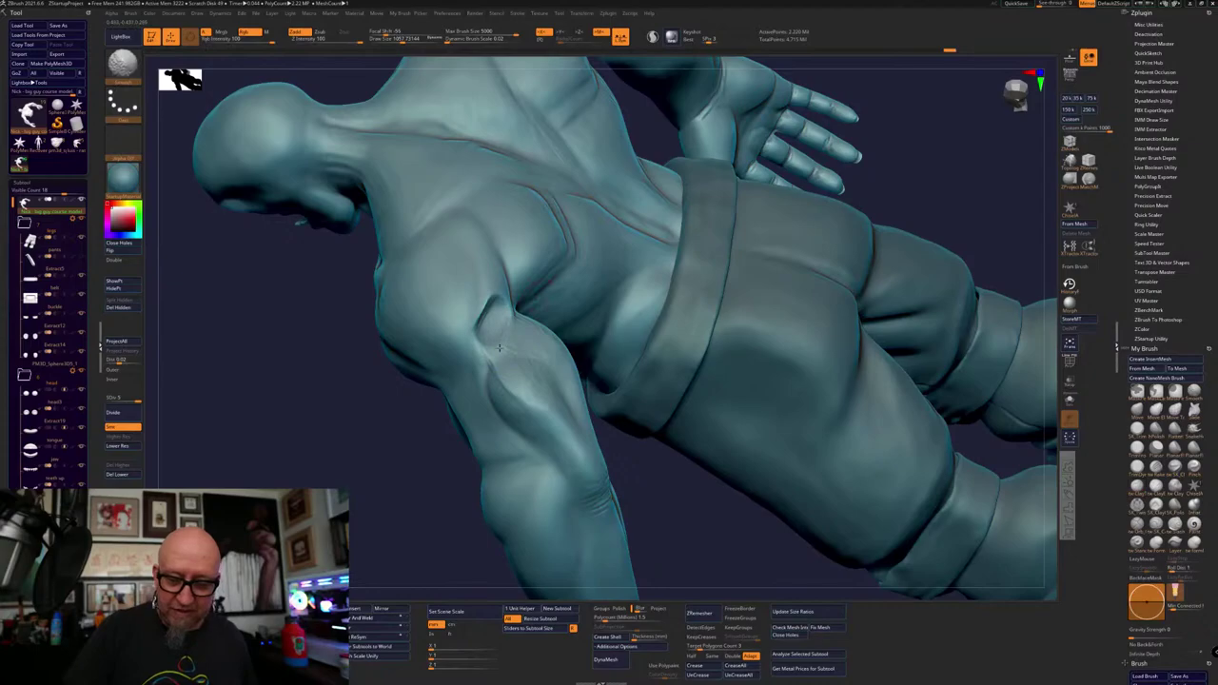
mouse_move(513, 325)
right_down()
mouse_move(734, 509)
mouse_move(655, 403)
right_up()
Build up the triceps with cross-hatched clay strokes and extend its form toward the elbow
mouse_move(605, 324)
mouse_down()
mouse_move(543, 325)
mouse_move(544, 349)
mouse_move(545, 323)
mouse_up()
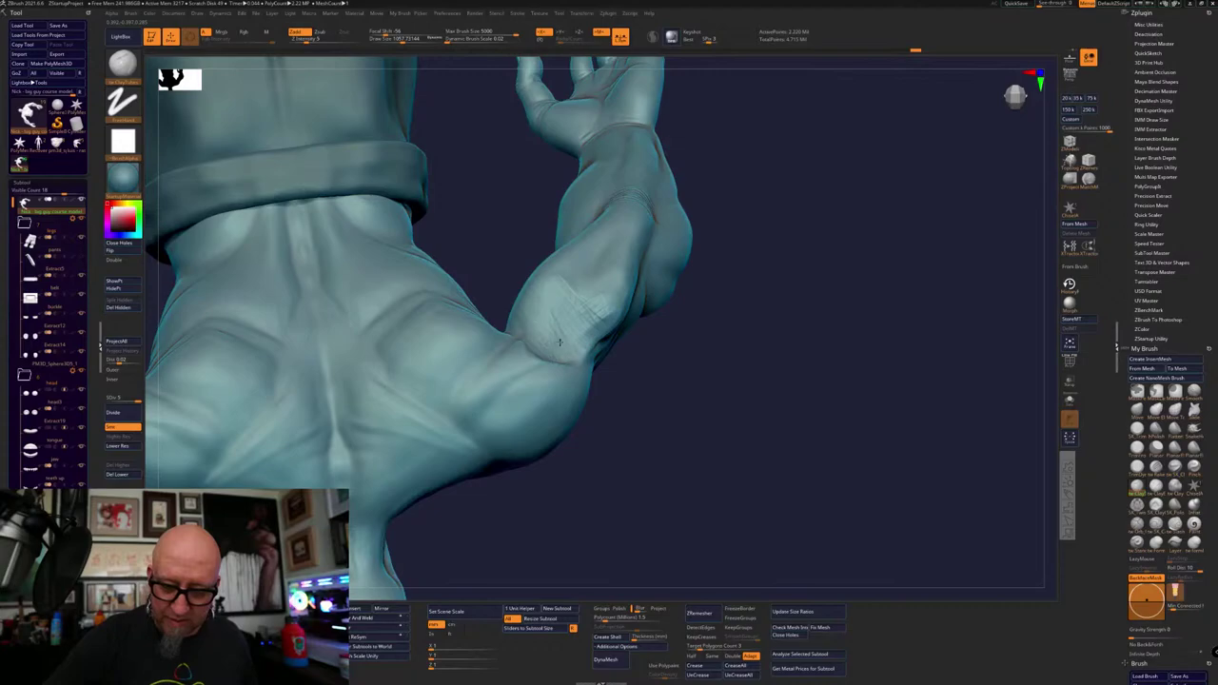
drag(577, 274, 592, 249)
drag(805, 198, 805, 219)
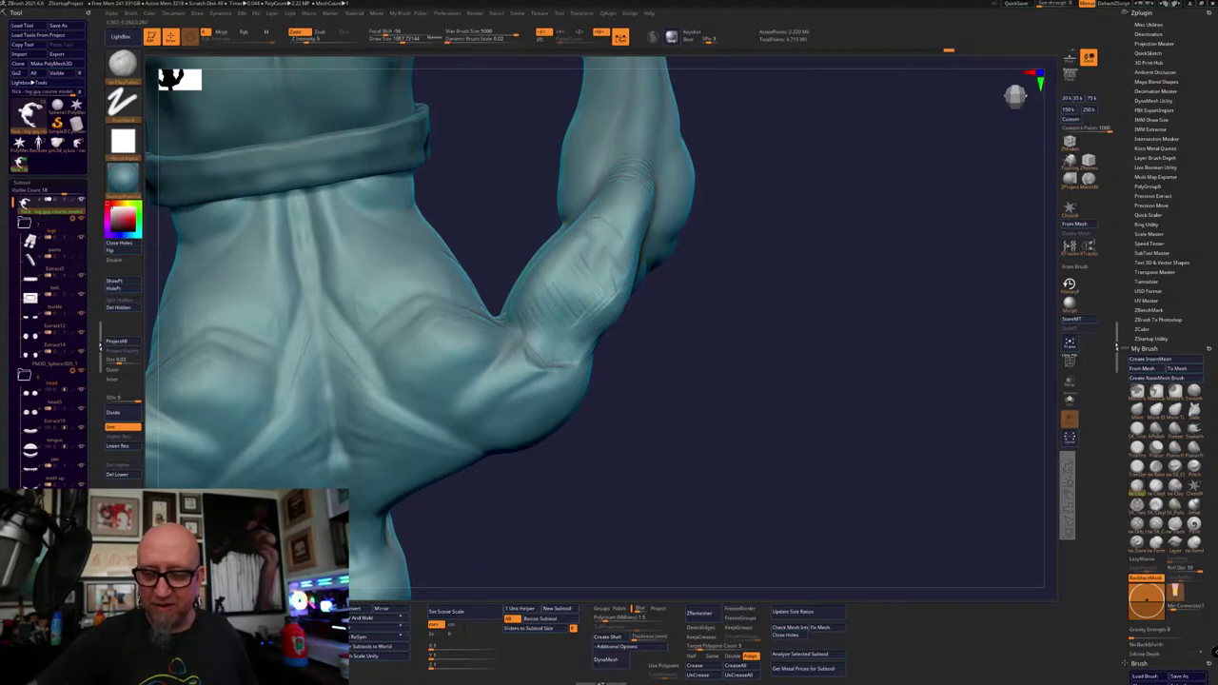
mouse_move(632, 228)
mouse_down()
mouse_move(640, 204)
mouse_move(620, 259)
mouse_move(618, 244)
mouse_move(630, 255)
mouse_move(588, 226)
mouse_move(605, 211)
mouse_move(588, 221)
mouse_move(623, 231)
mouse_move(544, 307)
mouse_move(545, 277)
mouse_move(538, 361)
mouse_move(557, 347)
mouse_move(536, 335)
mouse_move(552, 344)
mouse_move(544, 324)
mouse_move(587, 309)
mouse_move(552, 335)
mouse_move(529, 320)
mouse_up()
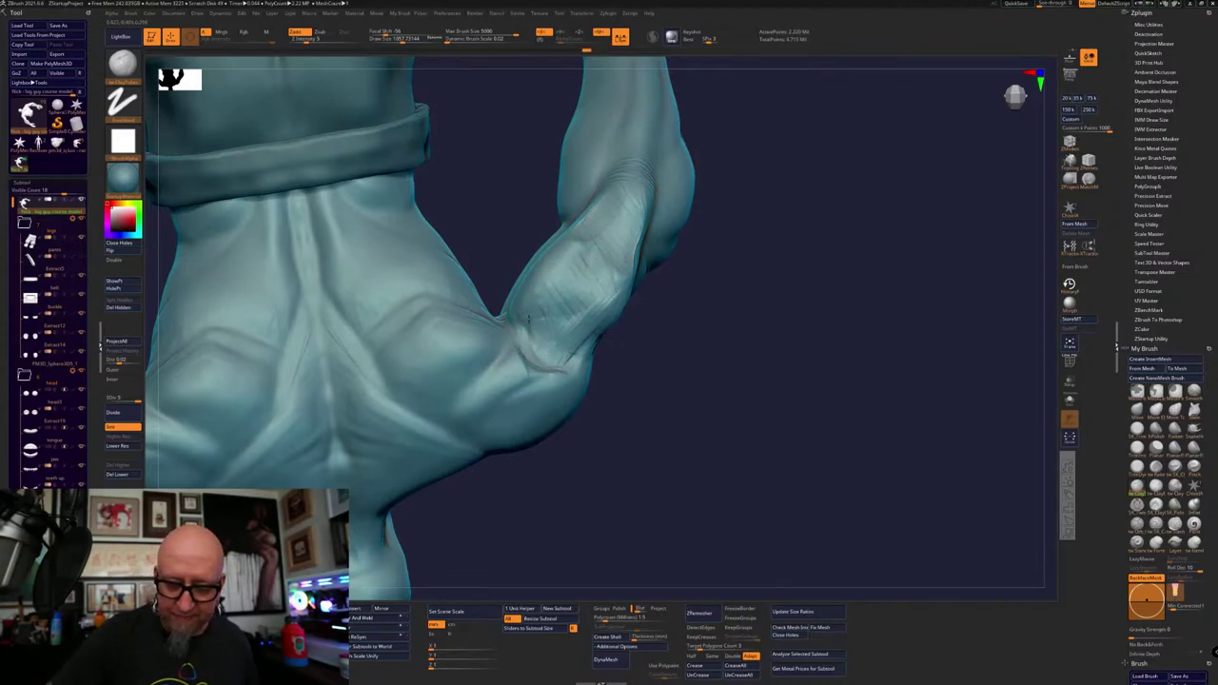
drag(698, 288, 833, 247)
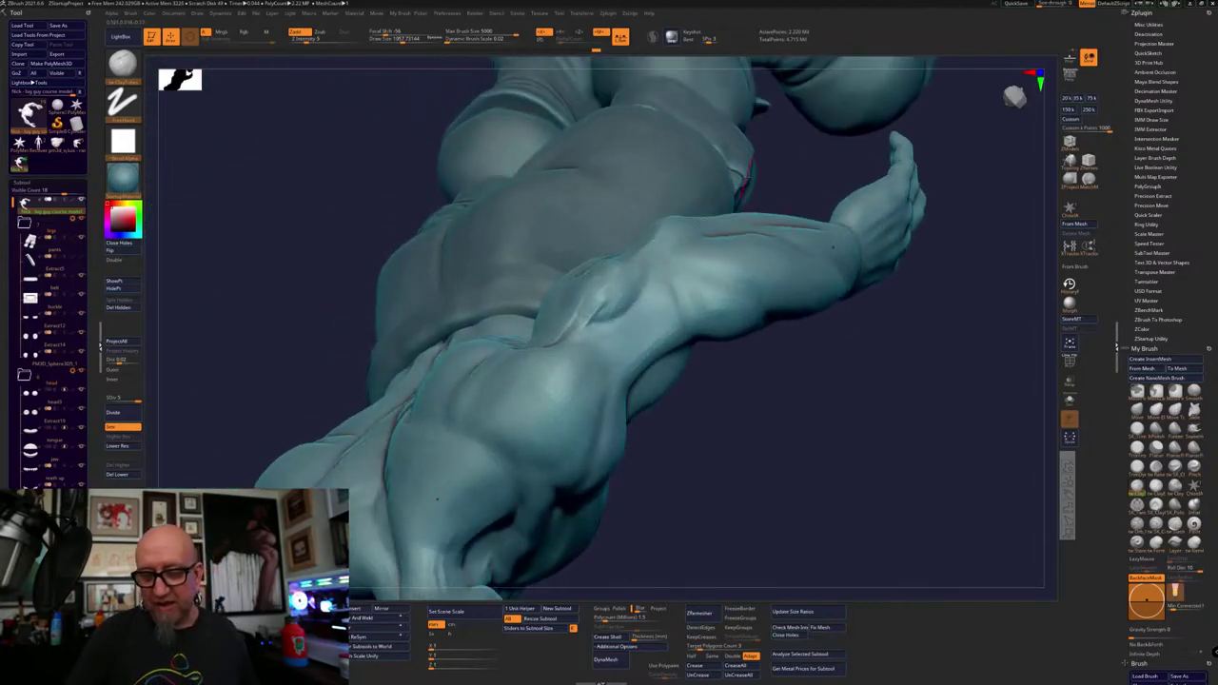
Carve the groove along the outer side of the triceps up to the deltoid and fill the surrounding muscle mass
right_drag(794, 226, 624, 391)
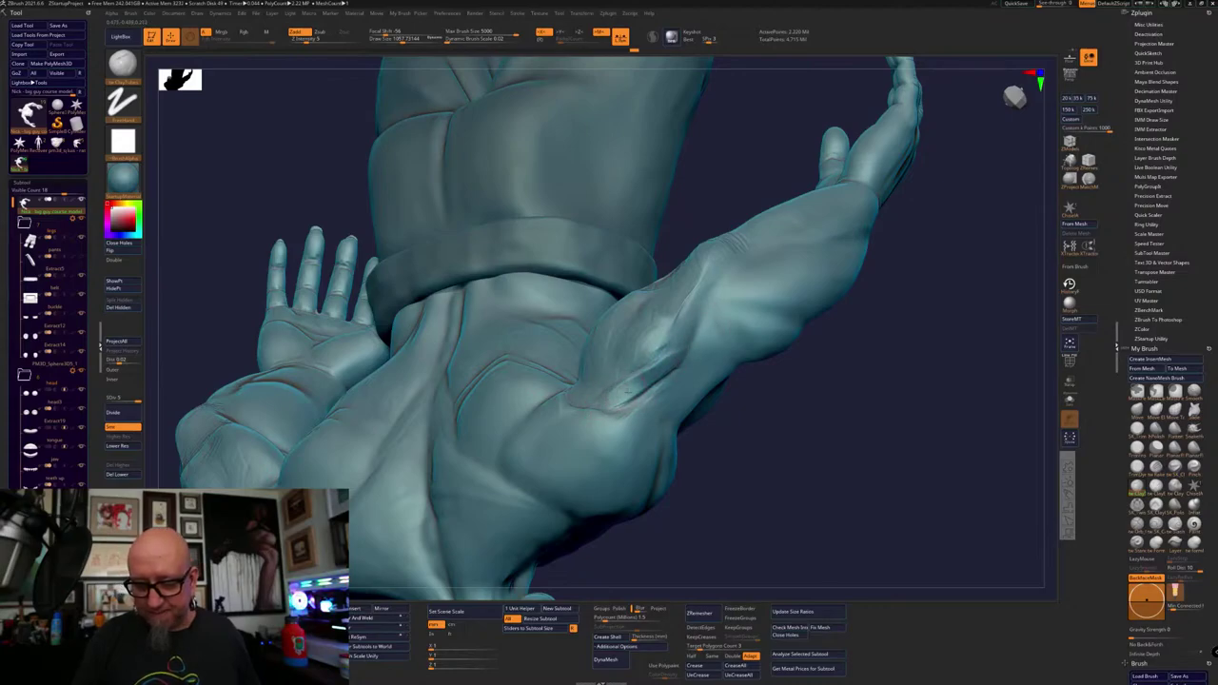
right_drag(655, 354, 661, 398)
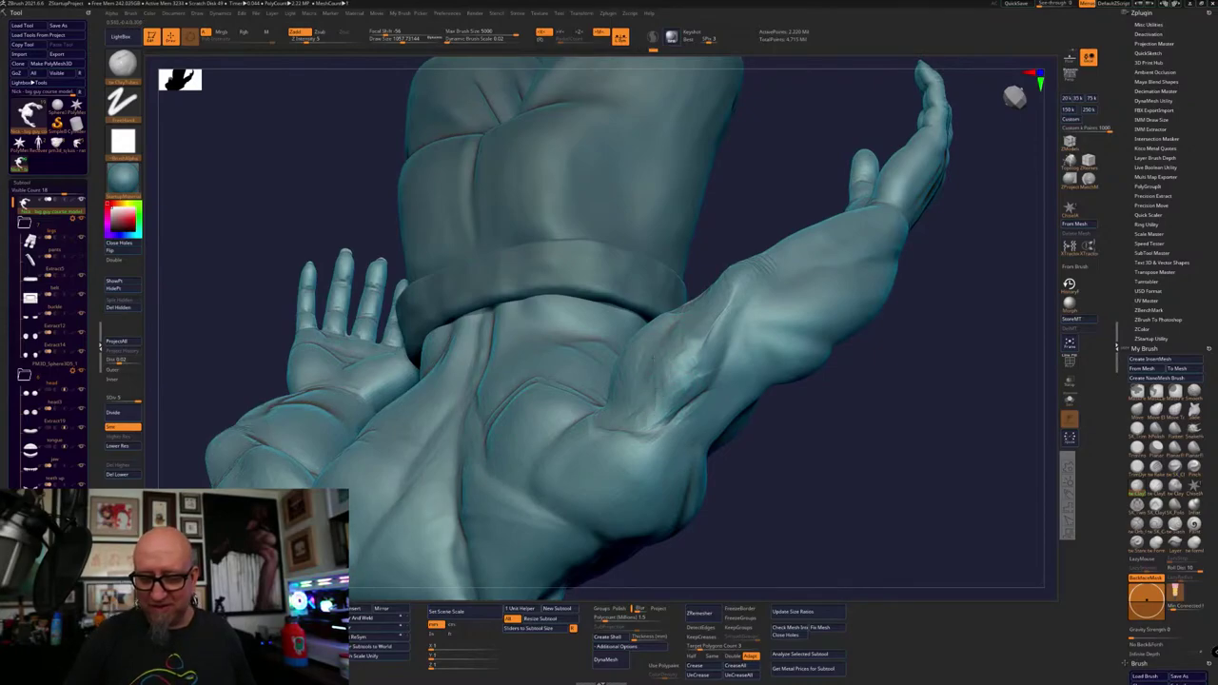
right_drag(654, 381, 734, 366)
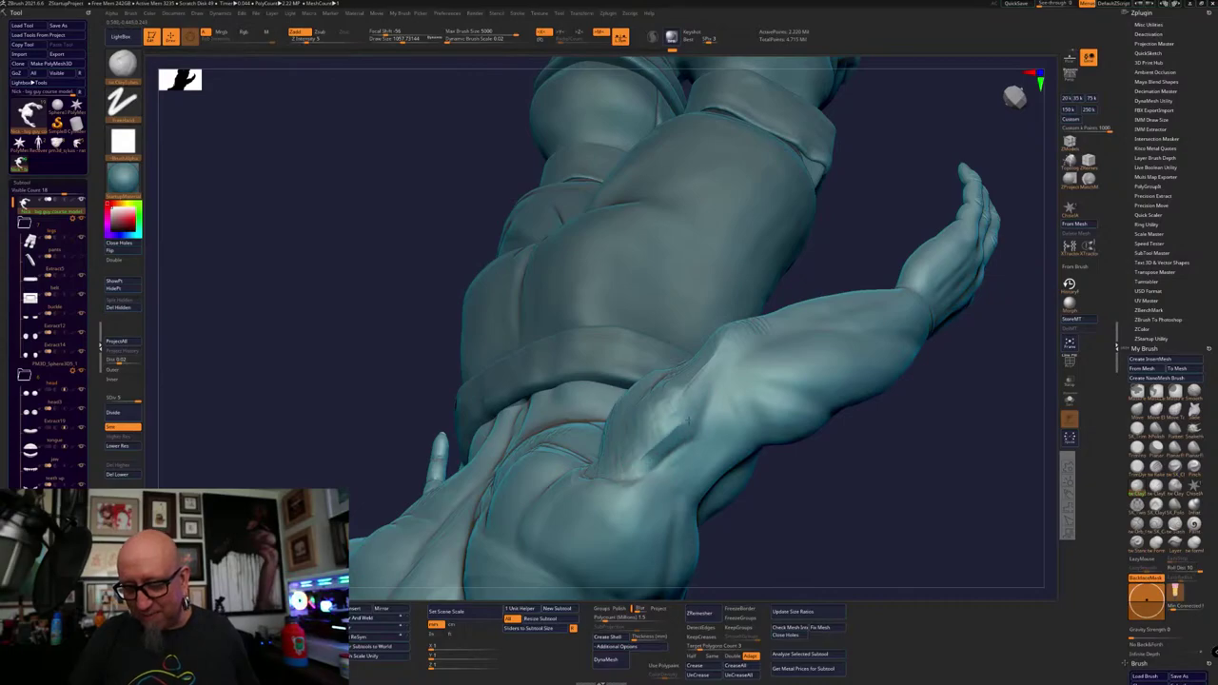
right_drag(770, 400, 697, 397)
right_drag(881, 366, 700, 377)
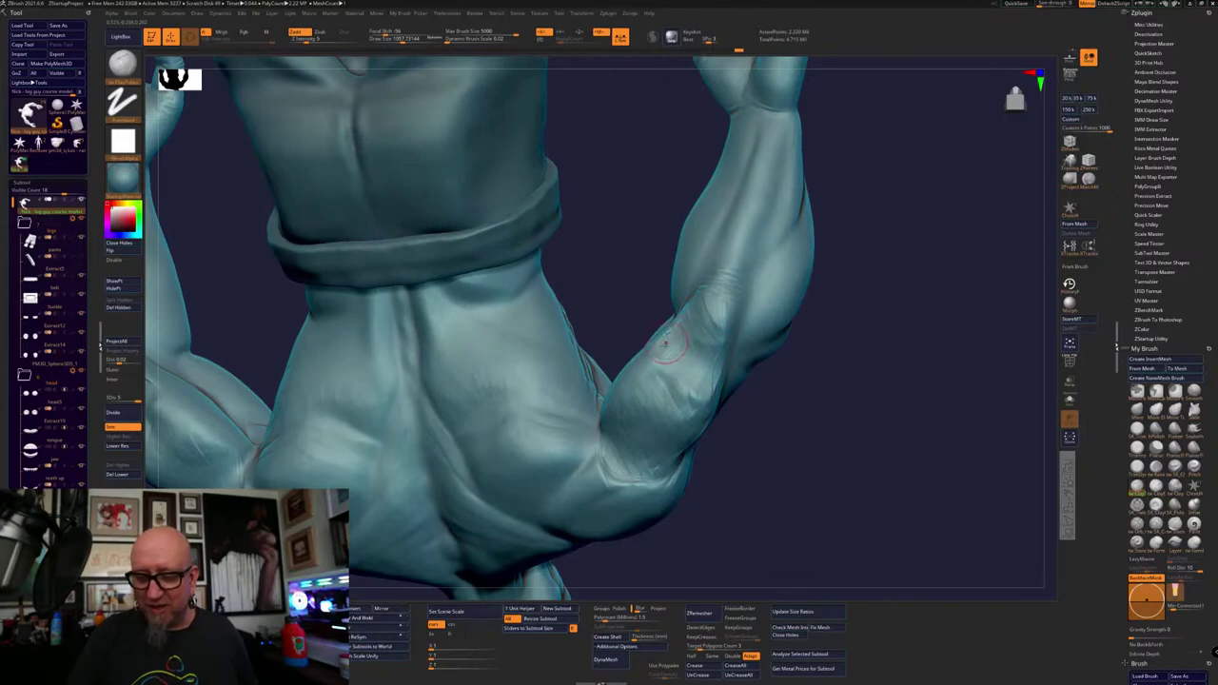
Smooth the triceps and add lengthwise clay strokes to round its bulge above the elbow tendon
right_drag(729, 394, 689, 403)
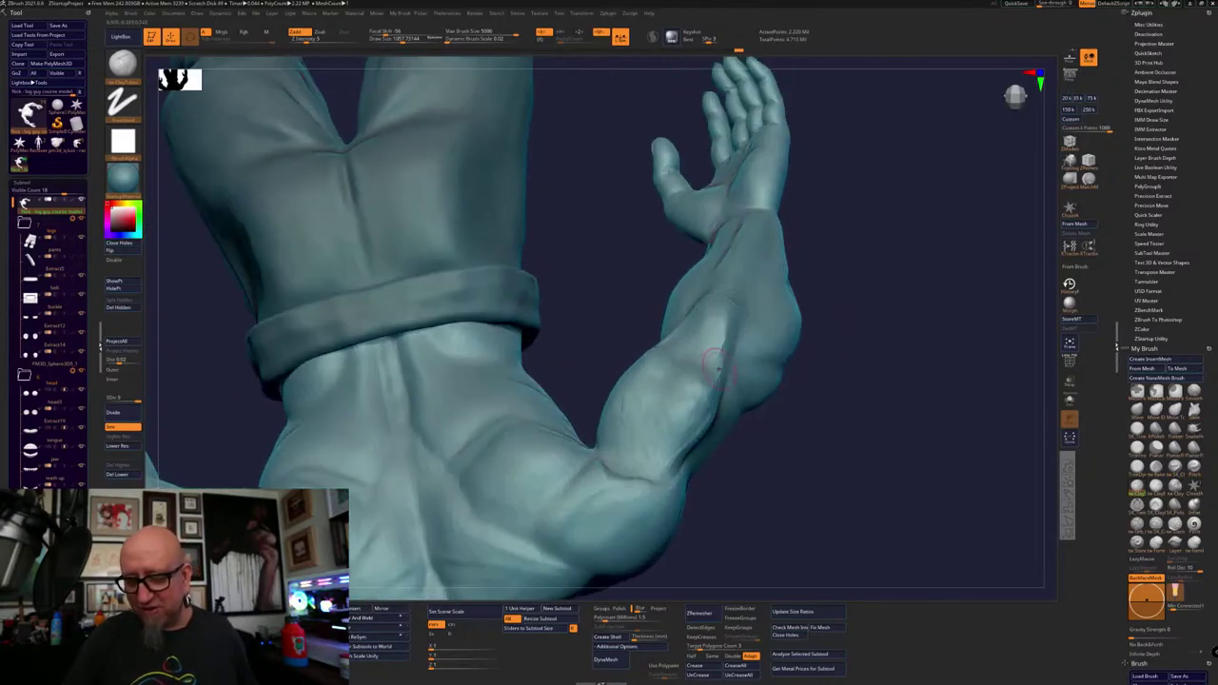
right_drag(775, 427, 700, 473)
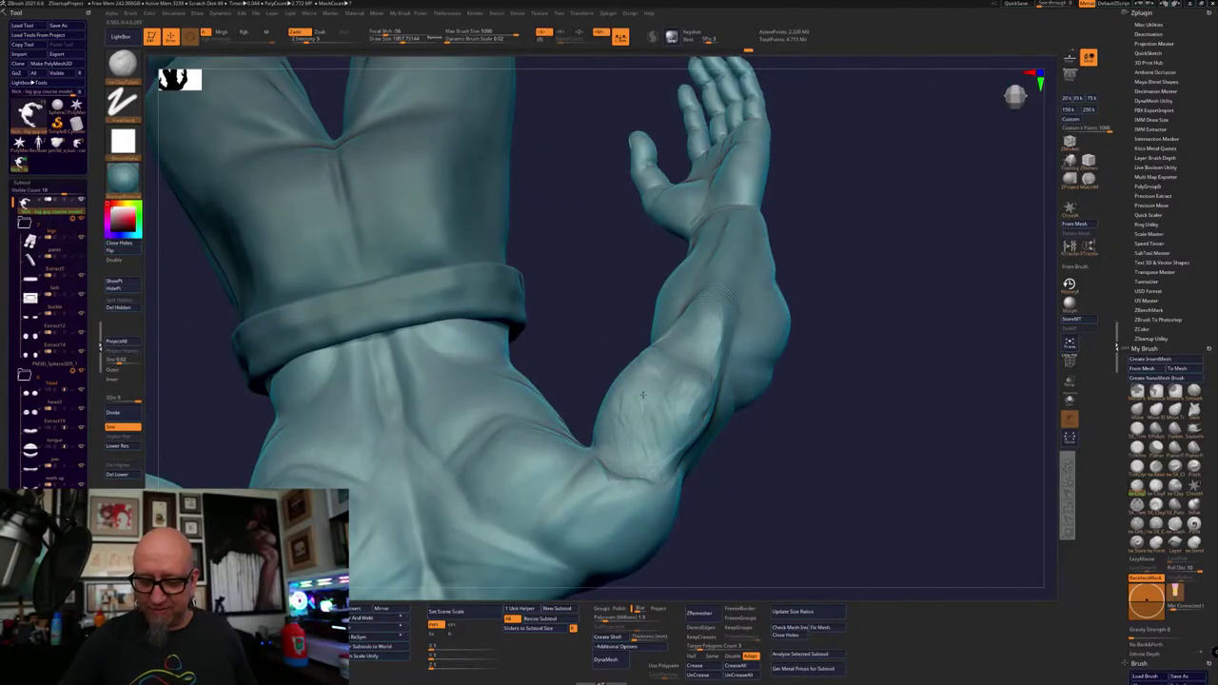
right_drag(642, 394, 646, 428)
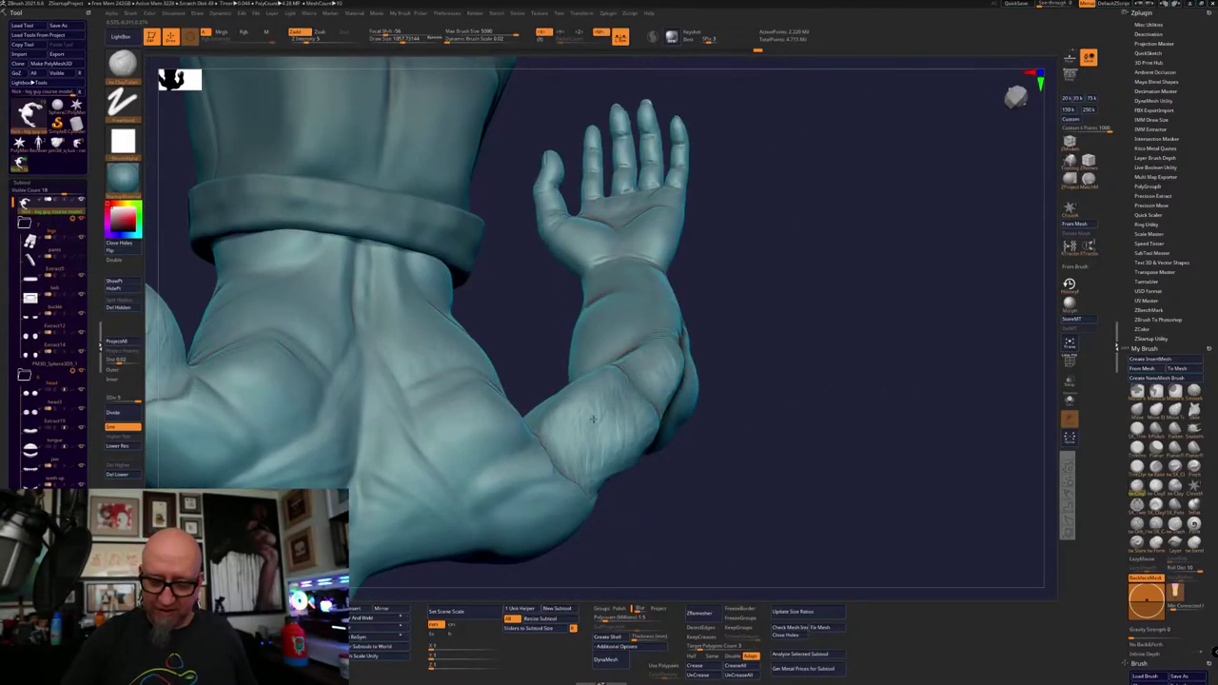
drag(729, 273, 713, 321)
Sculpt the rear deltoid's lower edge so it overlaps the triceps, and smooth both muscles together
mouse_move(588, 487)
right_down()
mouse_move(878, 498)
mouse_move(912, 384)
mouse_move(663, 466)
mouse_move(655, 299)
mouse_move(796, 250)
mouse_move(634, 155)
mouse_move(546, 307)
mouse_move(628, 234)
right_up()
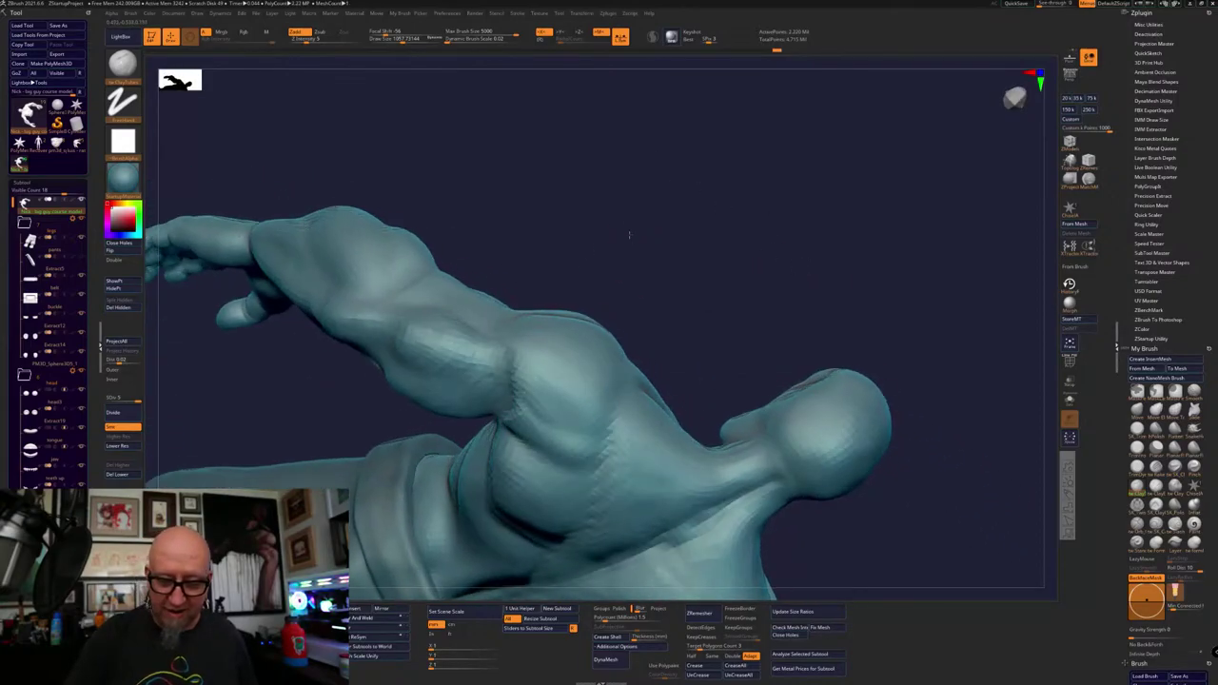
drag(506, 340, 525, 399)
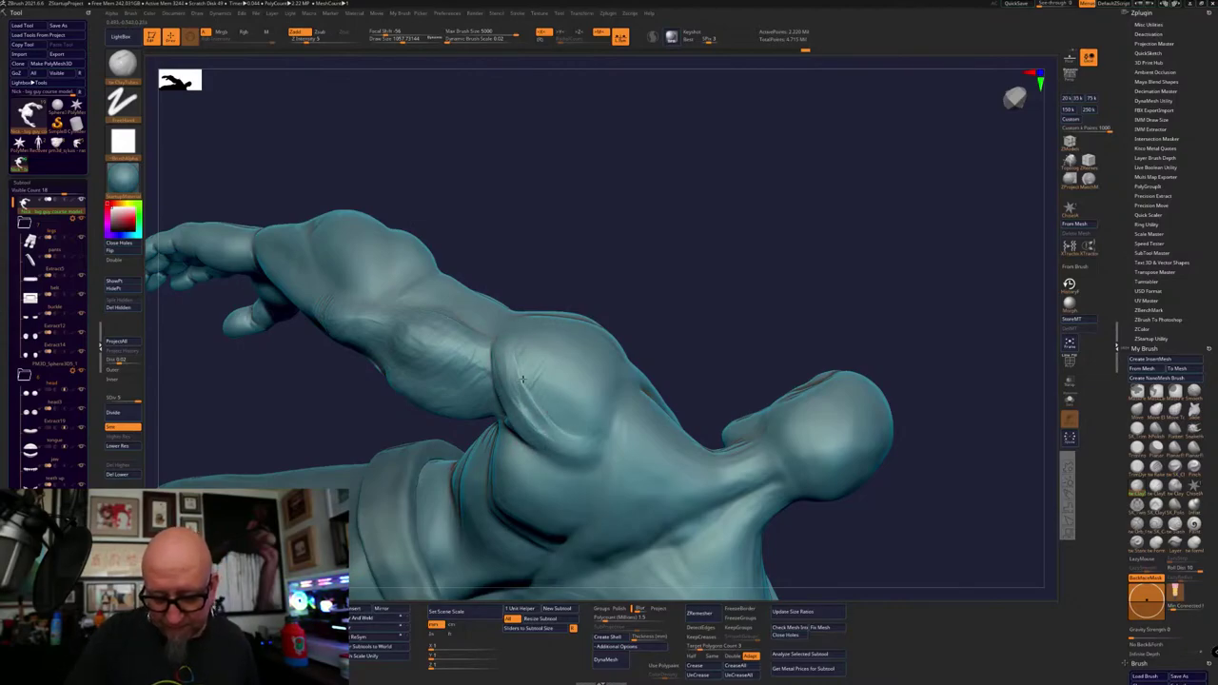
mouse_move(523, 379)
mouse_down()
mouse_move(537, 413)
mouse_move(582, 437)
mouse_up()
mouse_move(704, 276)
mouse_down()
mouse_move(865, 313)
mouse_move(841, 425)
mouse_move(943, 435)
mouse_move(916, 356)
mouse_move(875, 329)
mouse_up()
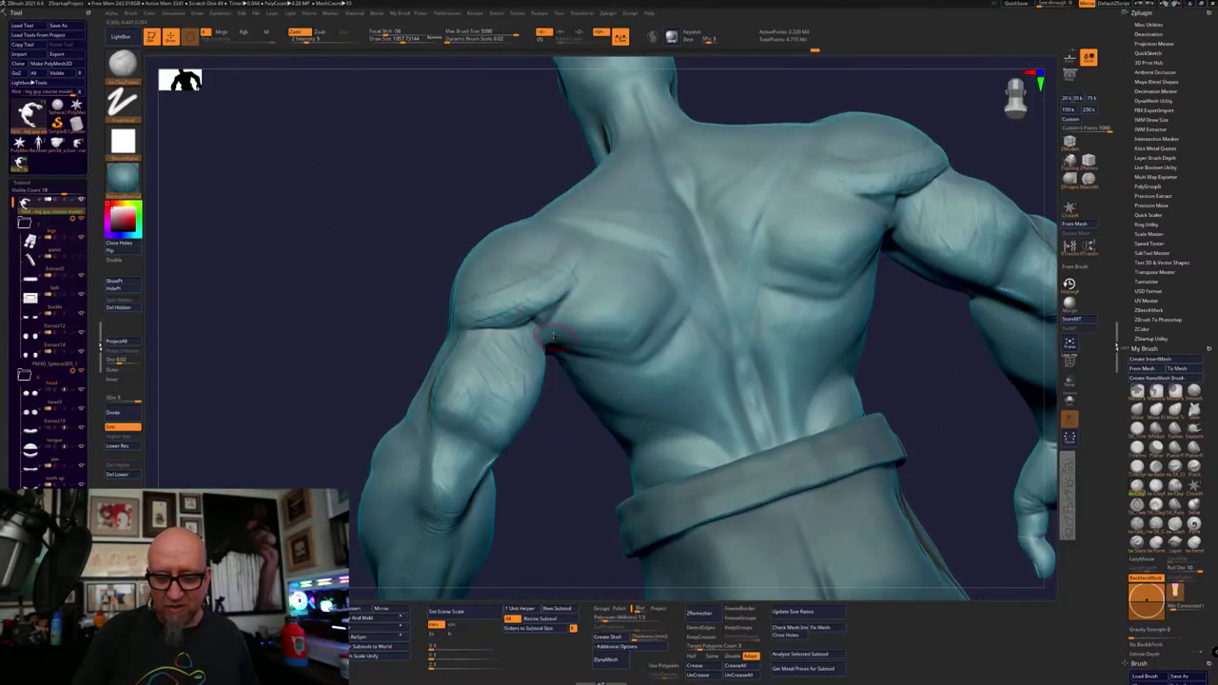
drag(554, 335, 539, 329)
drag(552, 454, 543, 464)
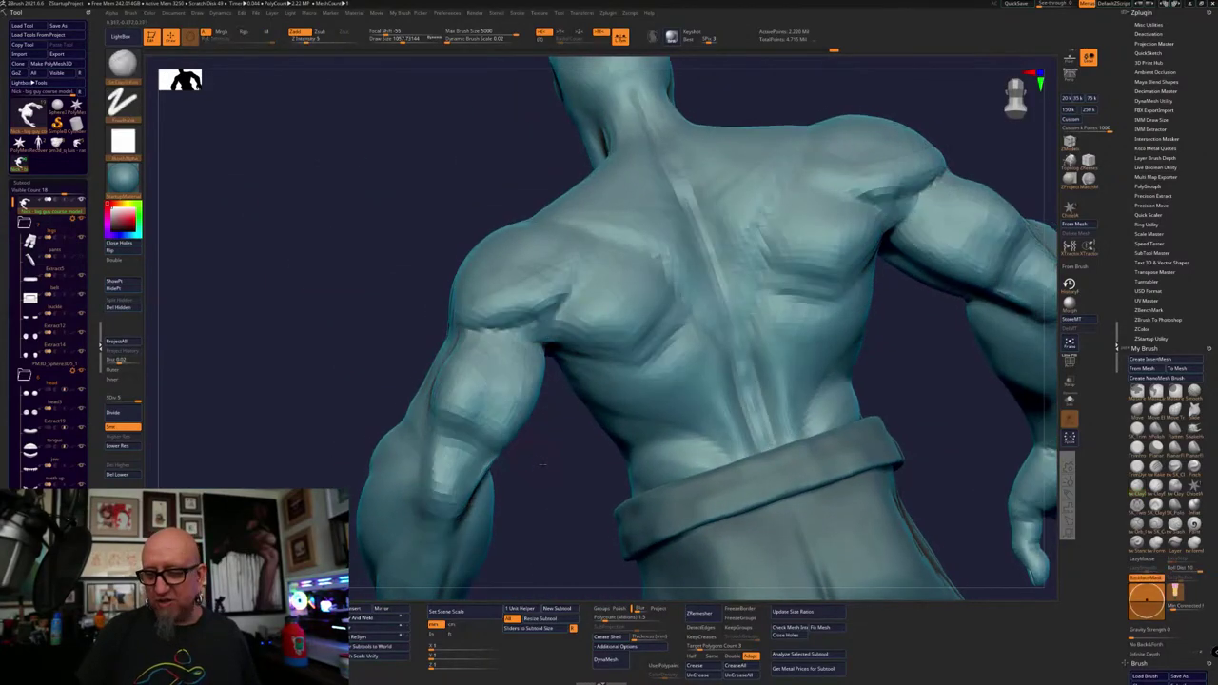
Refine the outer forearm muscles down to the wrist with clay strokes and smooth the transitions
mouse_move(542, 464)
right_down()
mouse_move(538, 498)
mouse_move(484, 467)
mouse_move(550, 409)
right_up()
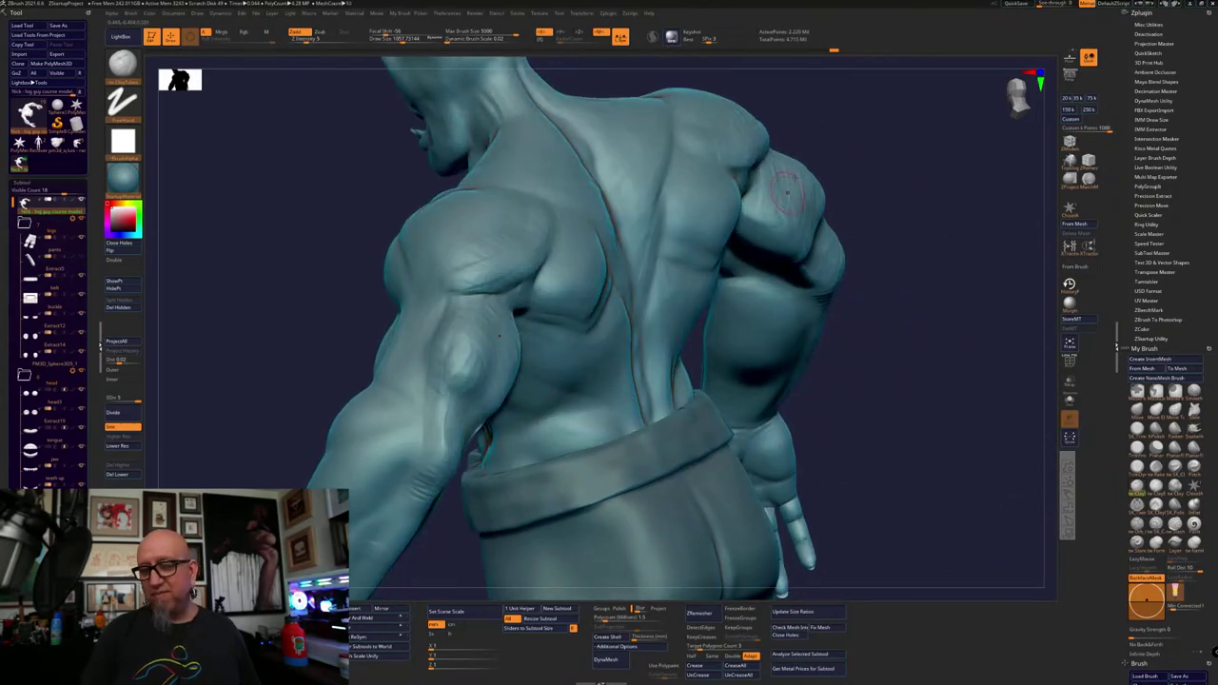
mouse_move(786, 191)
right_down()
mouse_move(875, 389)
mouse_move(485, 520)
mouse_move(526, 516)
mouse_move(514, 373)
mouse_move(663, 248)
mouse_move(854, 312)
right_up()
mouse_move(673, 541)
ctrl+right_down()
mouse_move(634, 498)
mouse_move(608, 413)
mouse_move(704, 484)
mouse_move(760, 436)
mouse_move(772, 494)
mouse_move(767, 478)
mouse_move(794, 475)
mouse_move(761, 489)
mouse_move(782, 464)
mouse_move(675, 481)
mouse_move(734, 465)
mouse_move(687, 444)
mouse_move(679, 412)
mouse_move(765, 444)
mouse_move(713, 447)
ctrl+right_up()
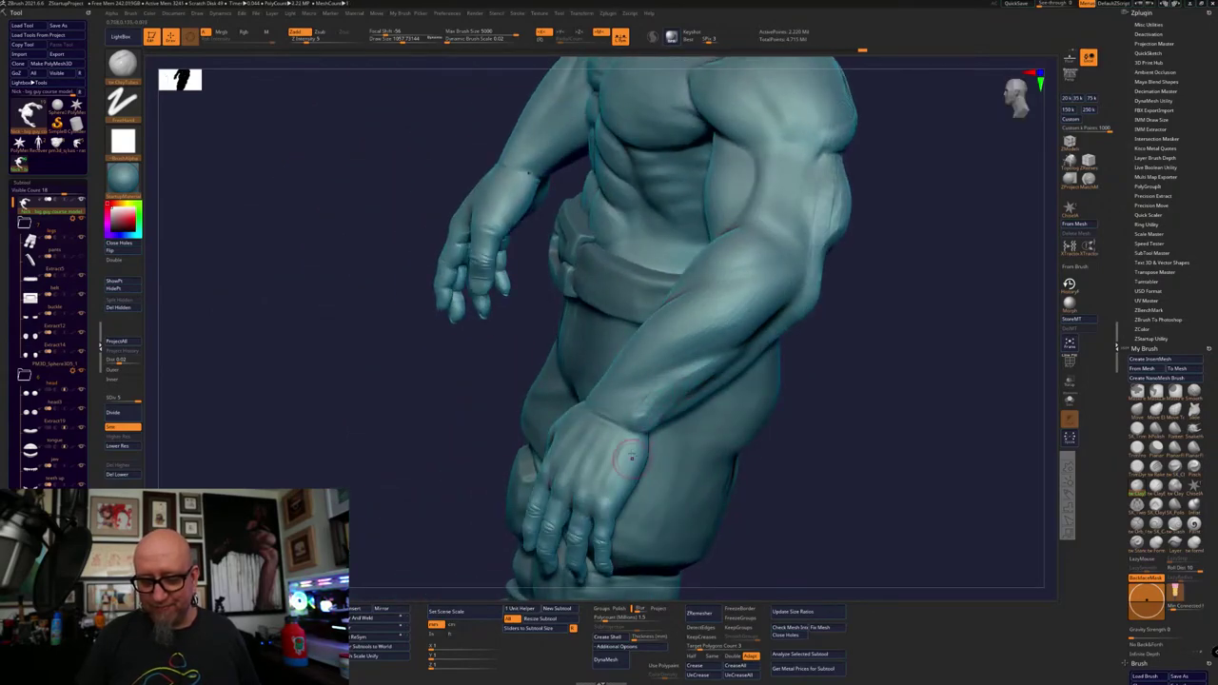
drag(816, 362, 868, 382)
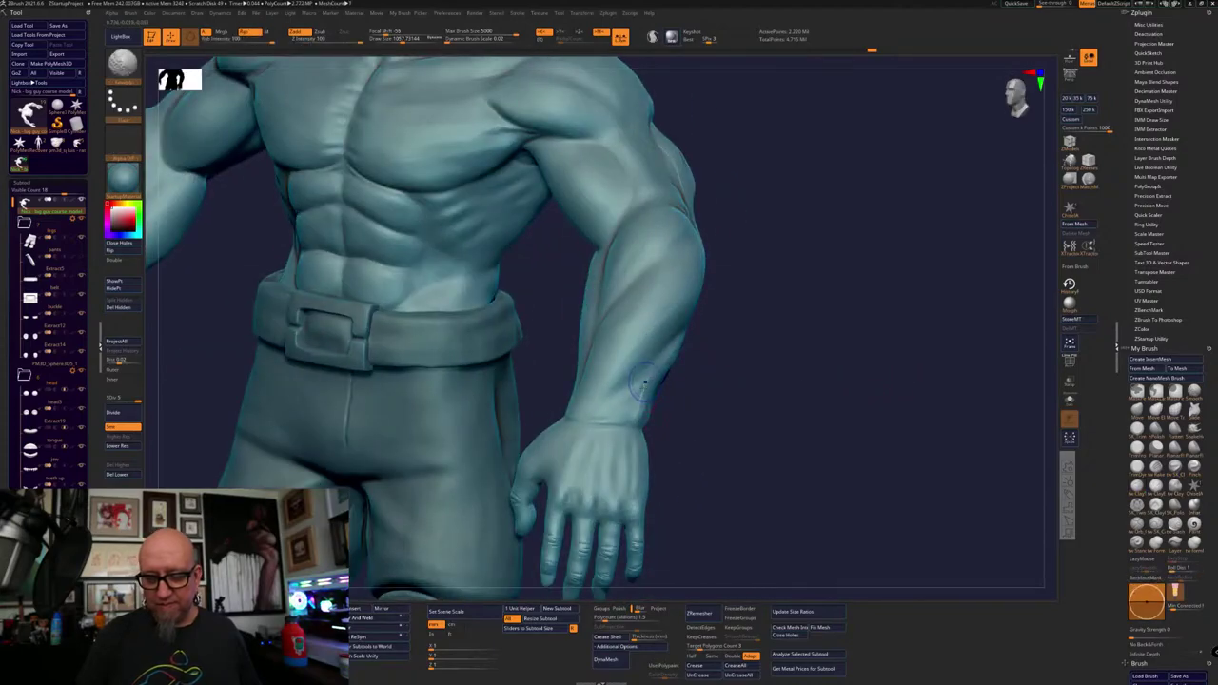
mouse_move(731, 415)
mouse_down()
mouse_move(763, 421)
mouse_move(698, 364)
mouse_up()
right_drag(697, 363, 697, 411)
drag(715, 406, 654, 344)
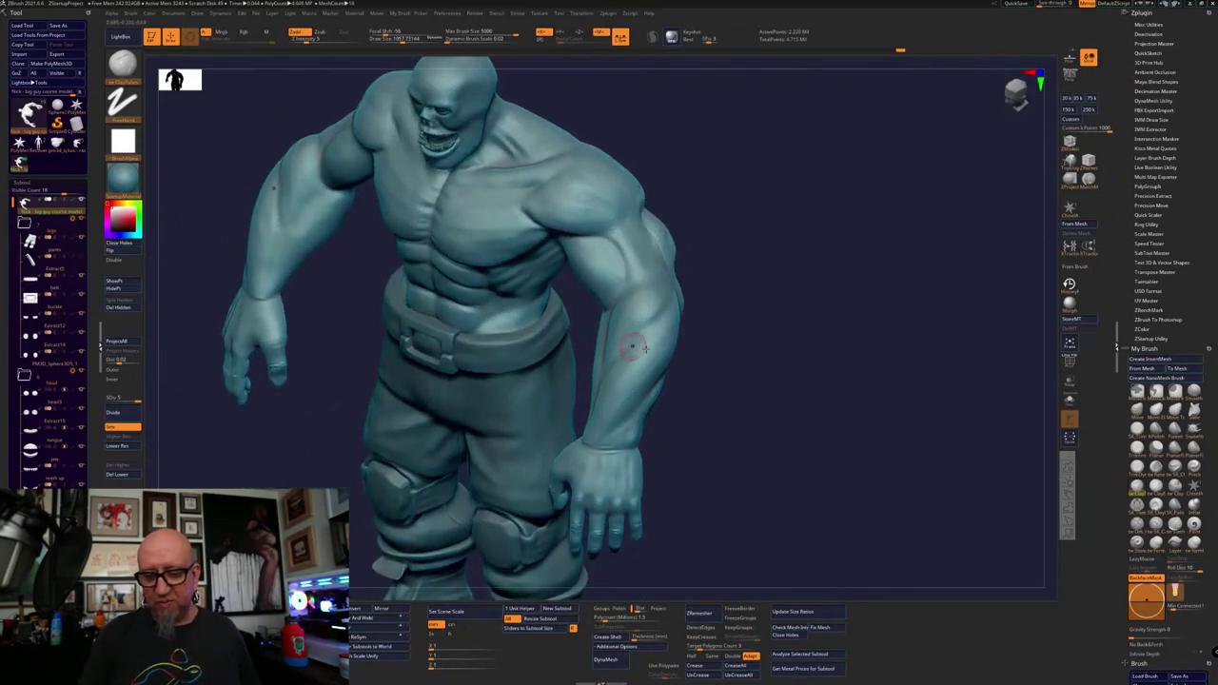
drag(720, 321, 693, 400)
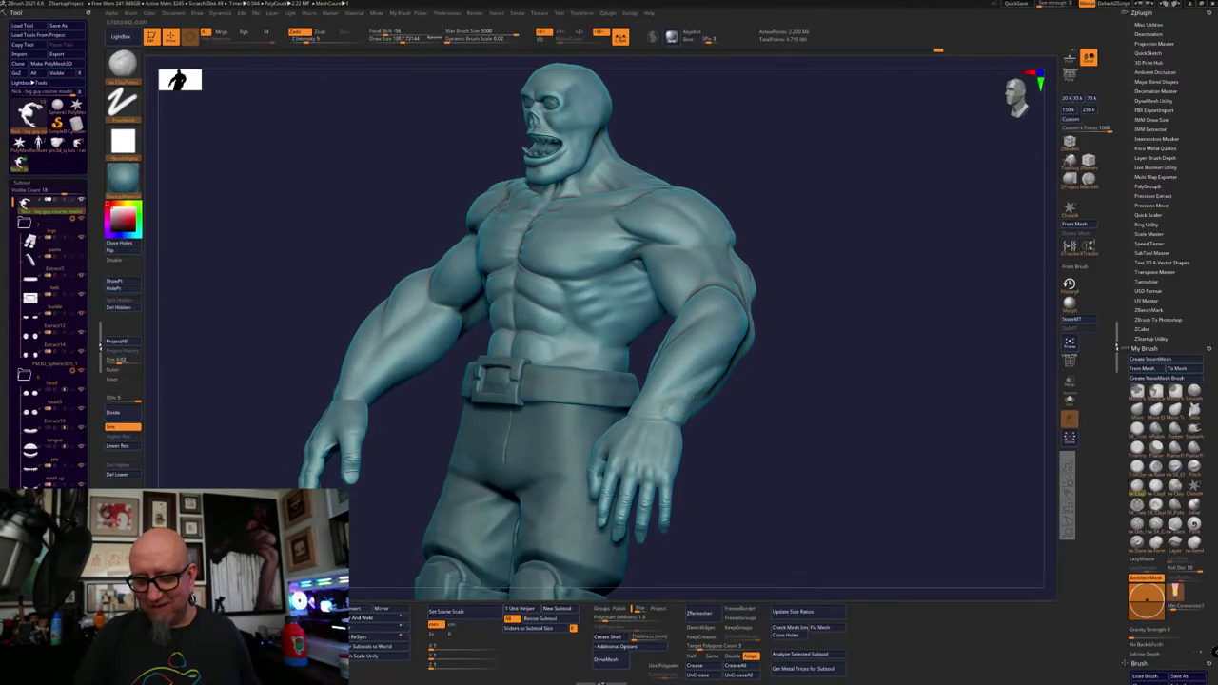
Add clay strokes along the outer forearm toward the wrist to define its muscles
right_drag(683, 411, 595, 290)
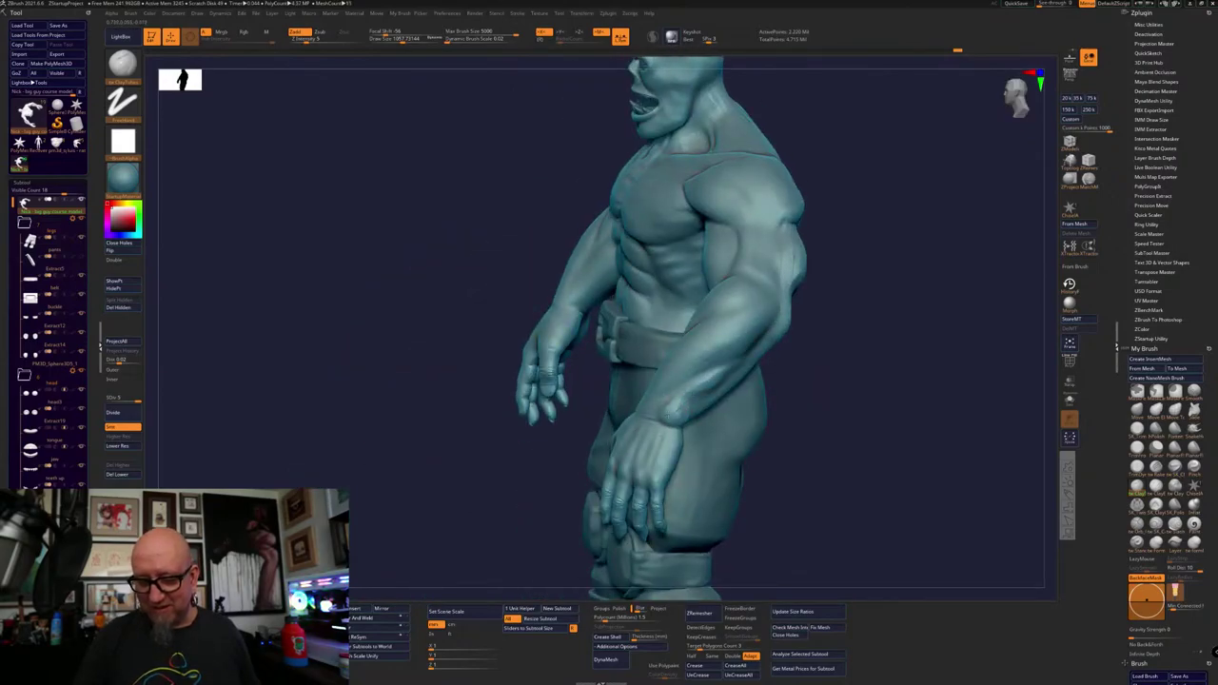
drag(685, 388, 701, 366)
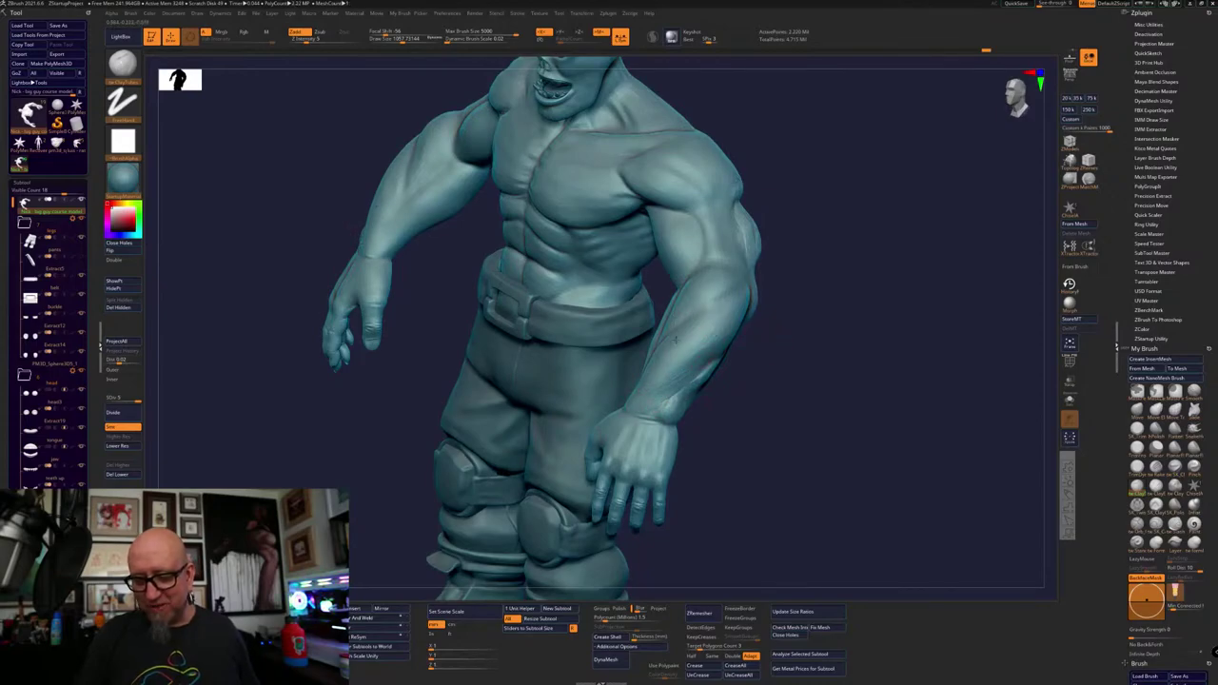
drag(667, 375, 758, 389)
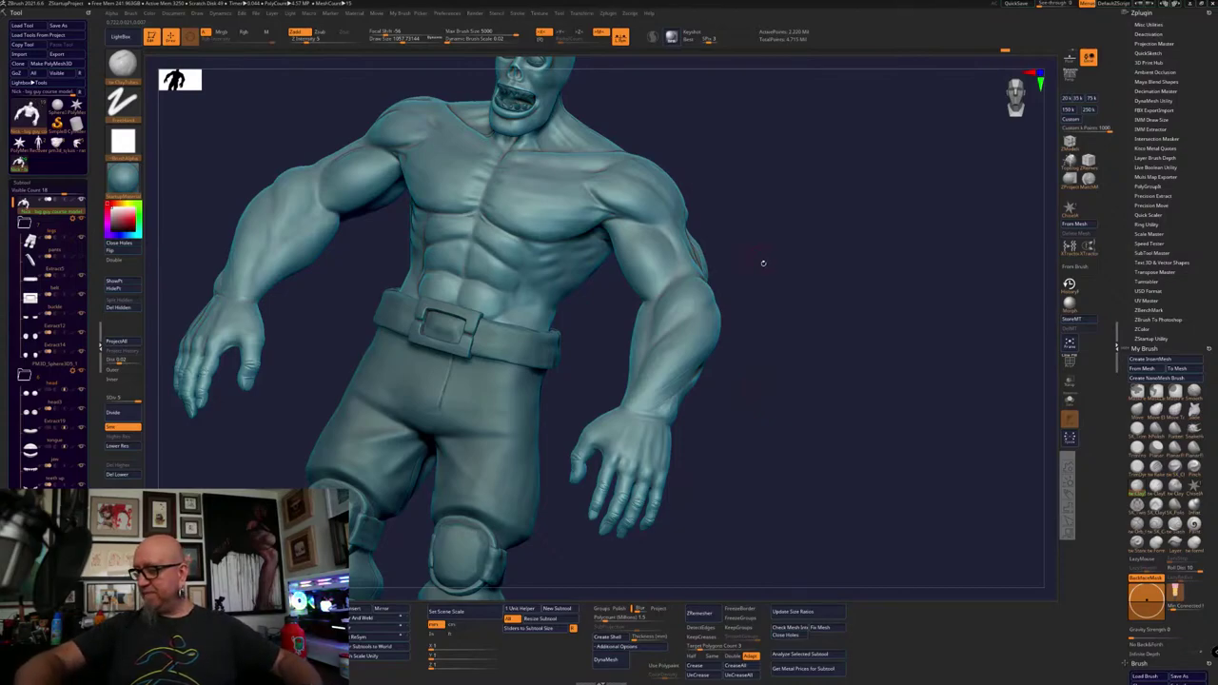
Reshape the inner elbow with a resized Move brush where the biceps meets the forearm
drag(796, 275, 948, 333)
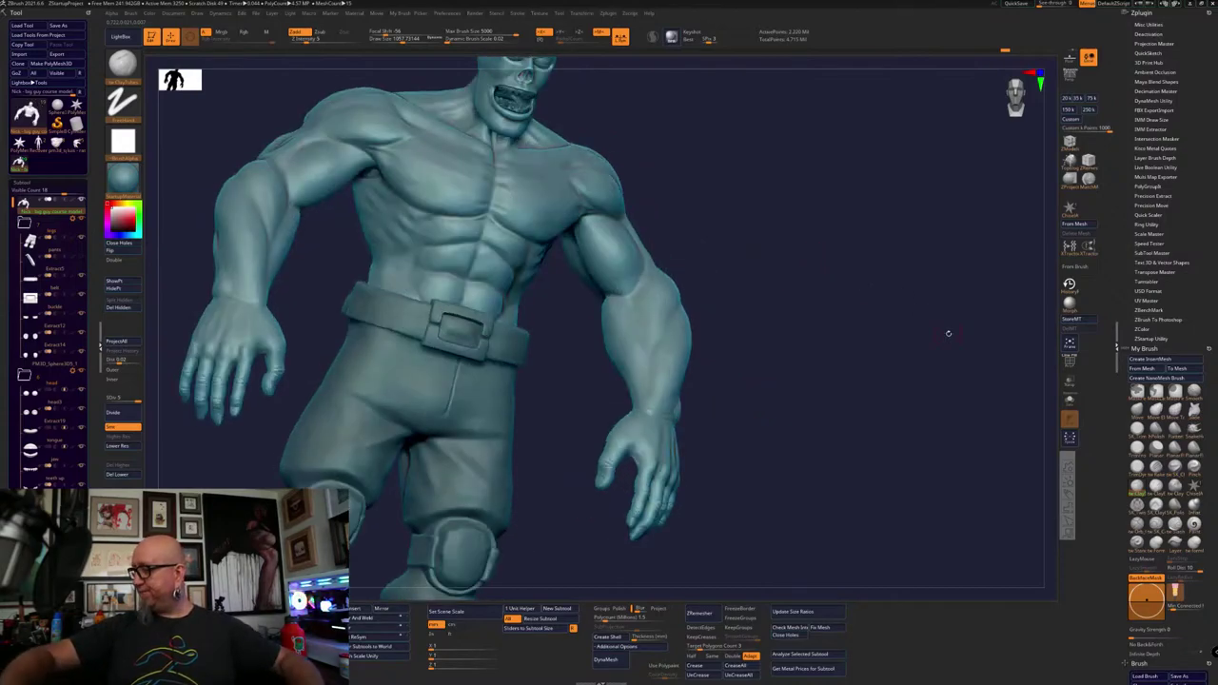
drag(1155, 342, 1155, 336)
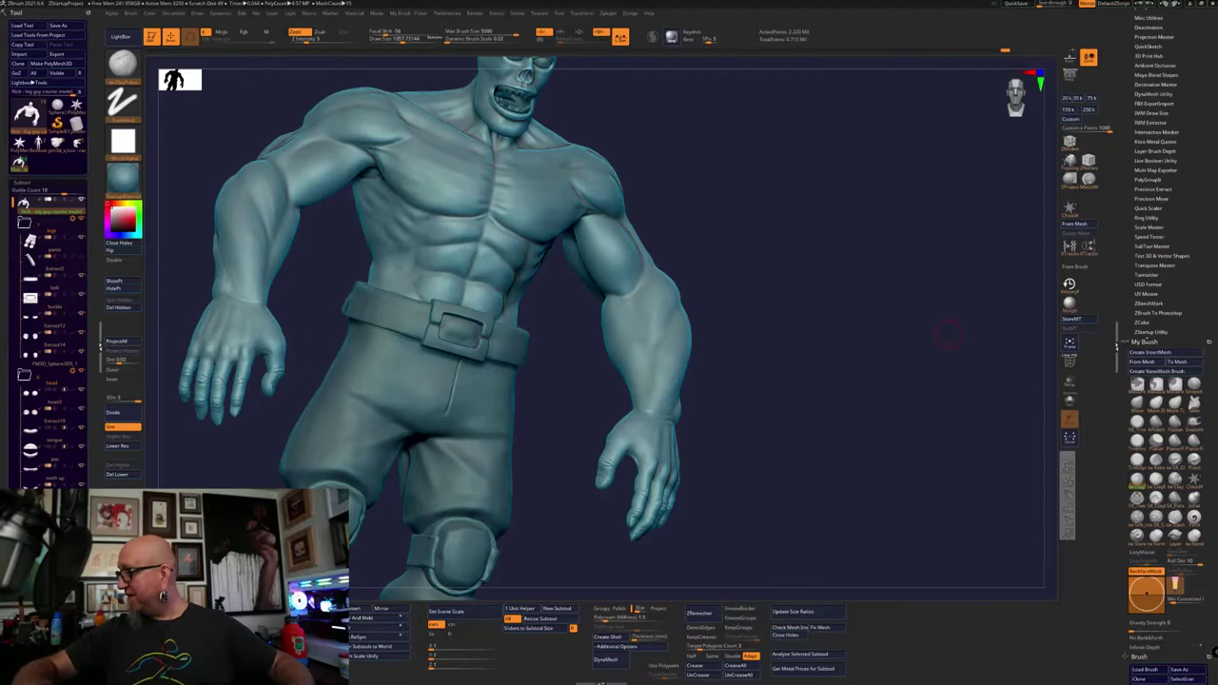
mouse_move(775, 434)
mouse_down()
mouse_move(769, 500)
mouse_move(796, 427)
mouse_move(798, 468)
mouse_up()
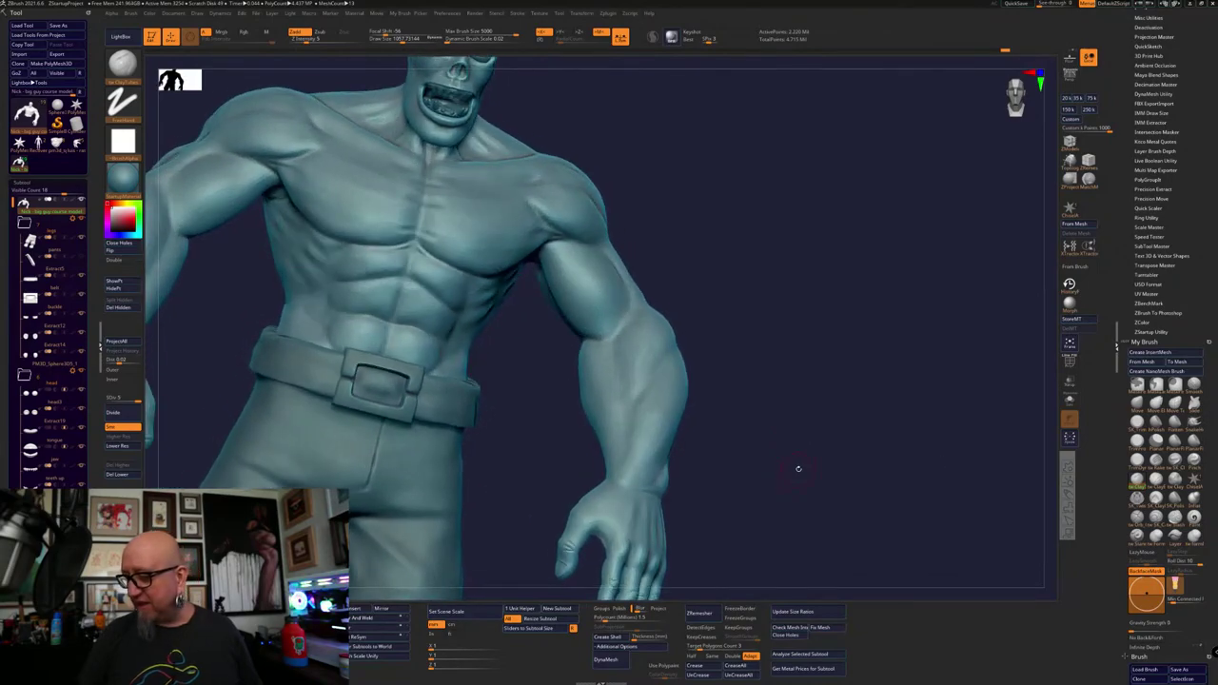
click(1136, 407)
key(space)
drag(706, 362, 710, 362)
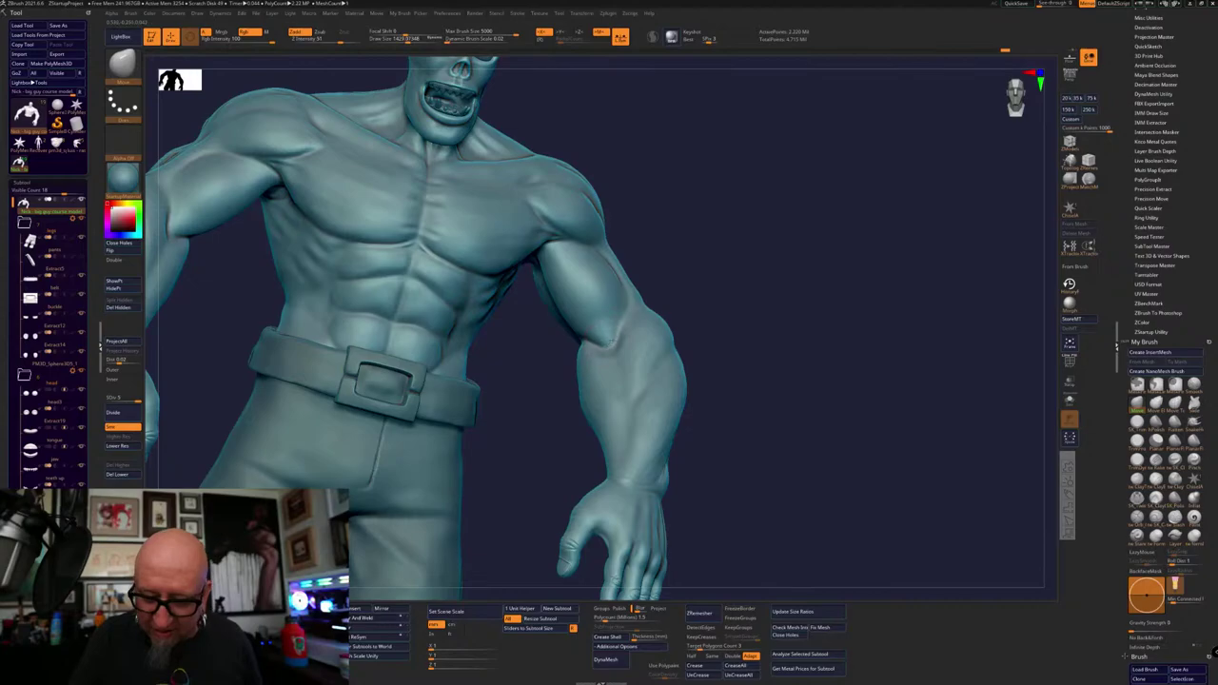
drag(726, 294, 625, 354)
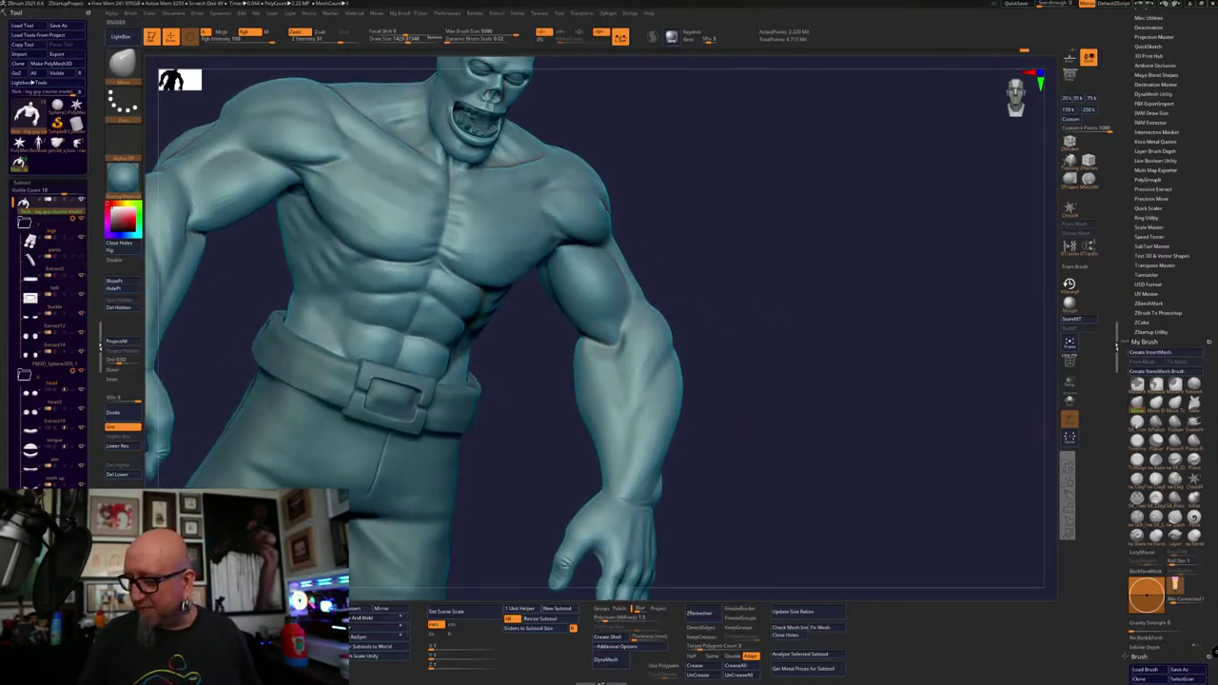
Build up the forearm muscles below the inner elbow with ClayTubes and smooth them into the arm
click(1139, 484)
shift+drag(632, 345, 616, 341)
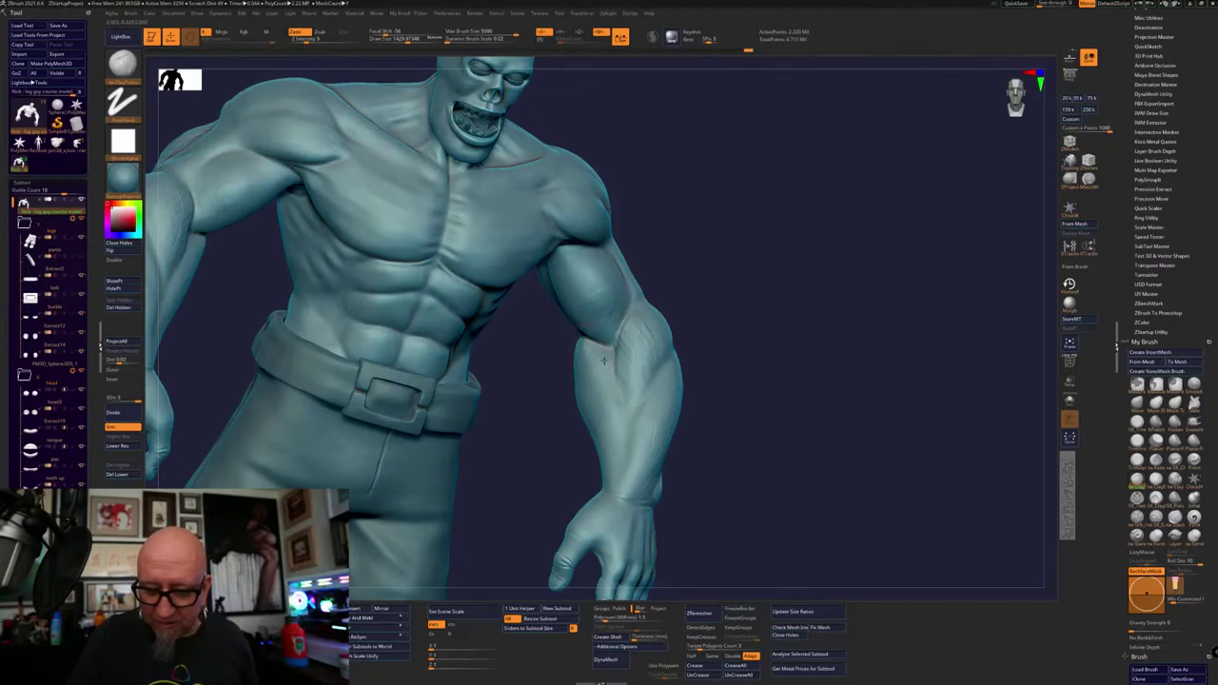
right_drag(573, 364, 737, 336)
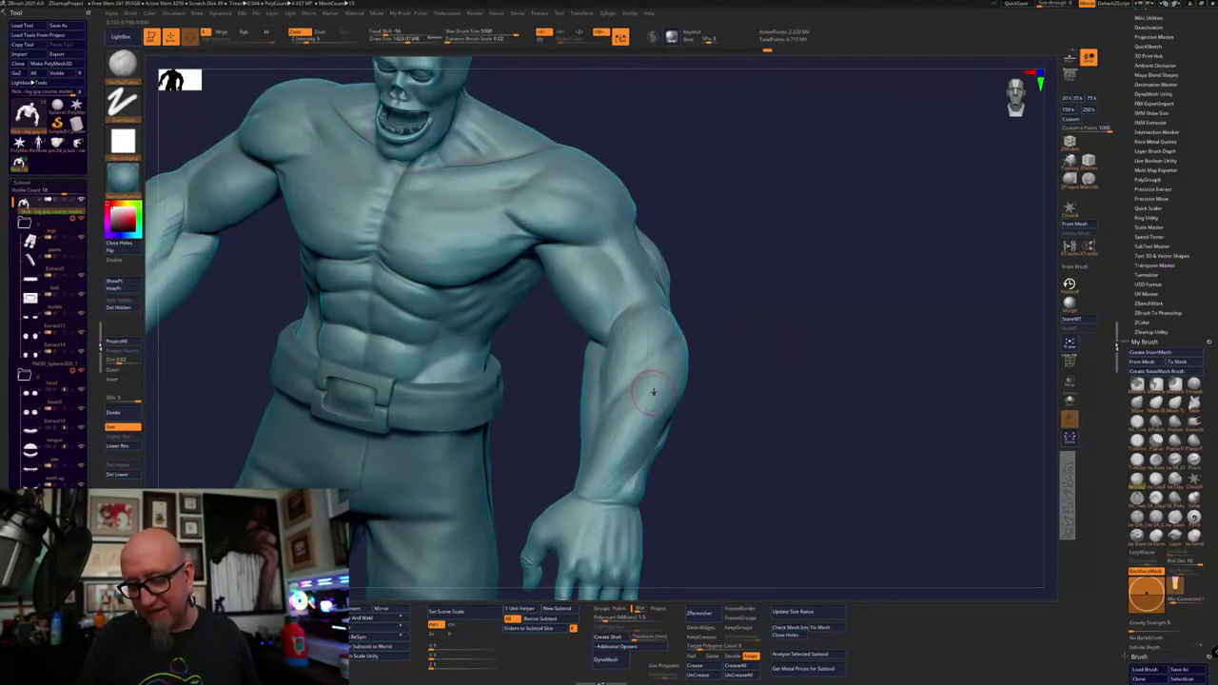
right_drag(654, 391, 810, 436)
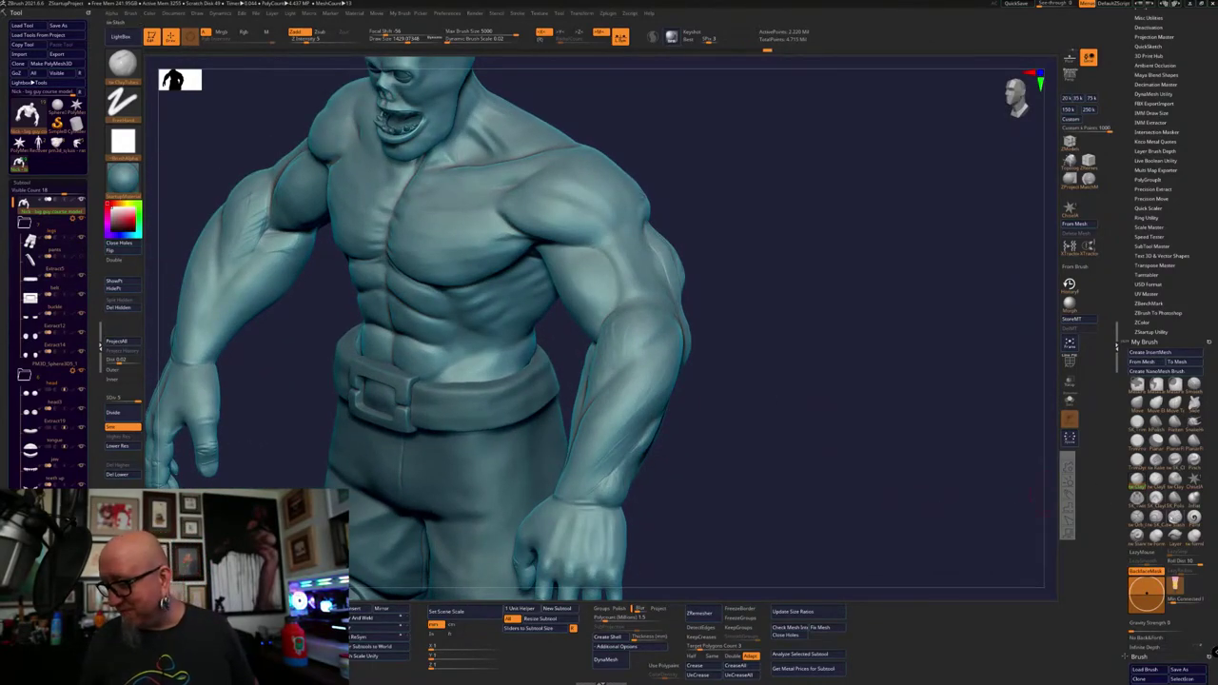
Sketch red guide lines over the forearm and biceps to show how the muscles connect at the elbow, and clear them
key(ctrl+2)
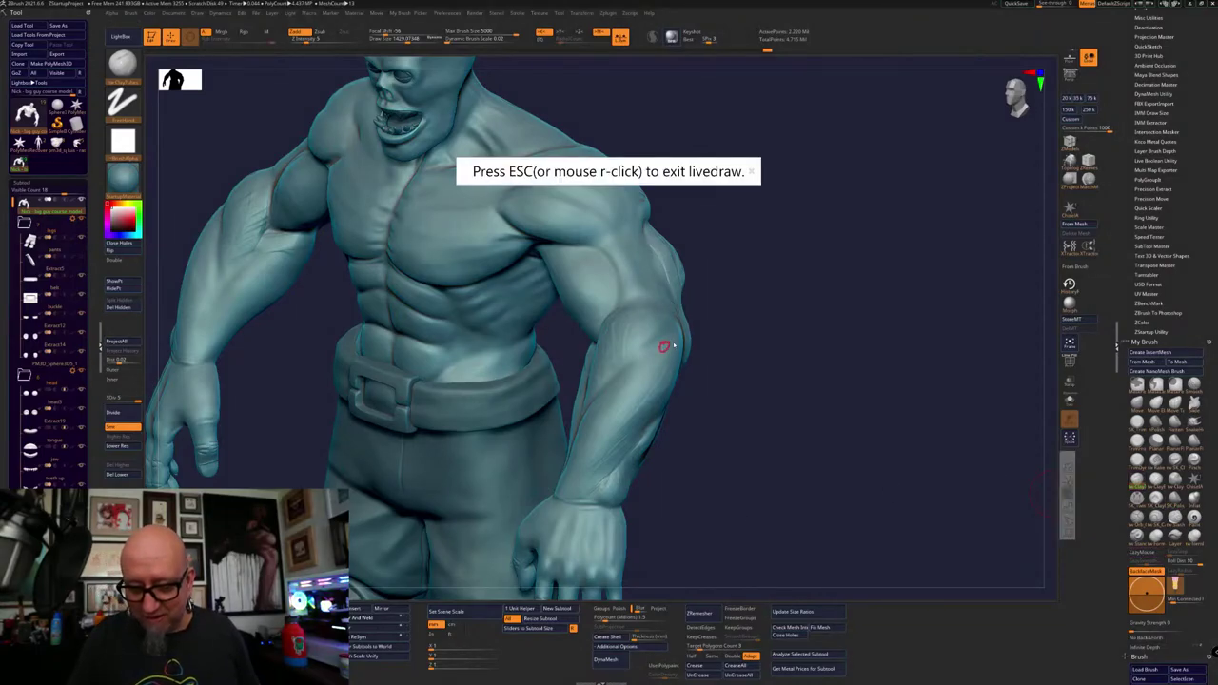
mouse_move(664, 346)
mouse_down()
mouse_move(592, 489)
mouse_move(630, 350)
mouse_up()
drag(633, 358, 641, 373)
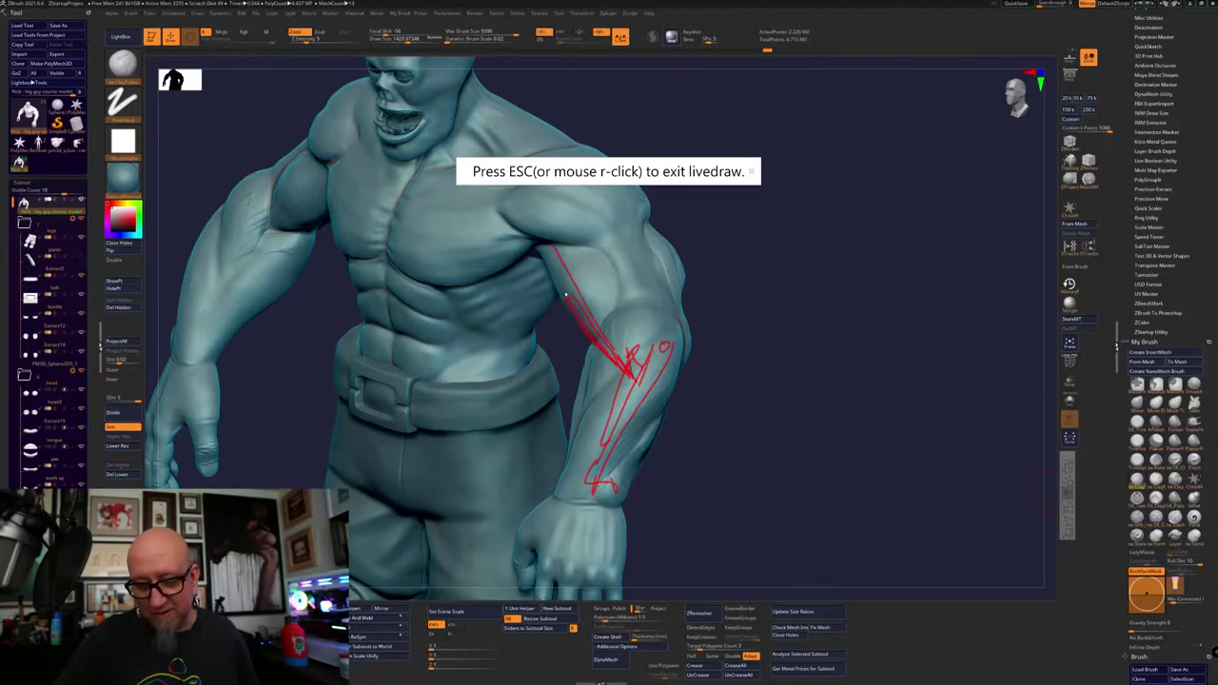
key(Escape)
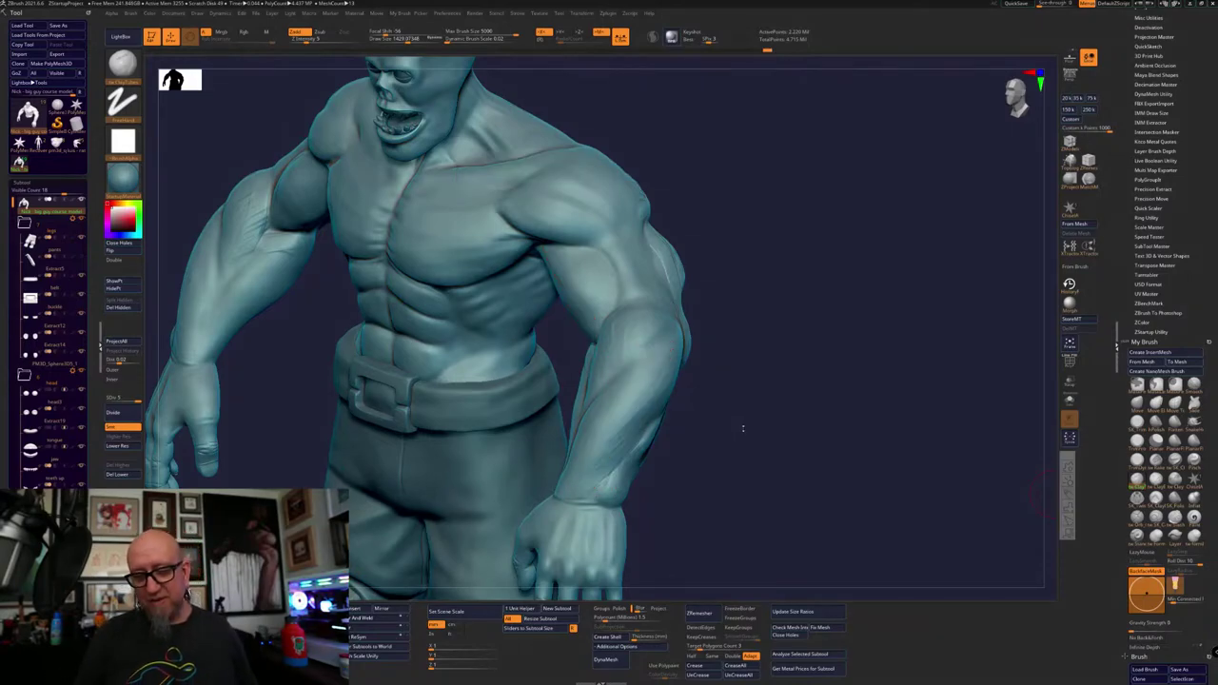
Cut a sharper crease at the inner elbow below the biceps and smooth the surrounding forearm
mouse_move(742, 428)
mouse_down()
mouse_move(734, 408)
mouse_move(882, 504)
mouse_up()
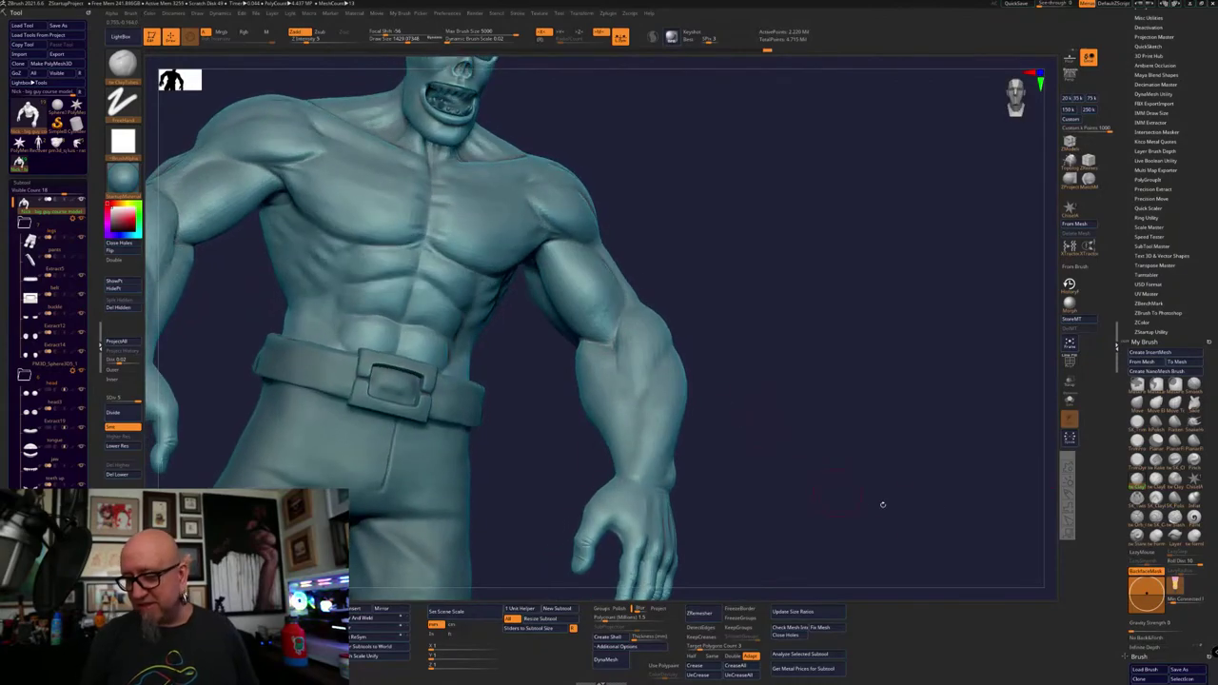
click(1194, 404)
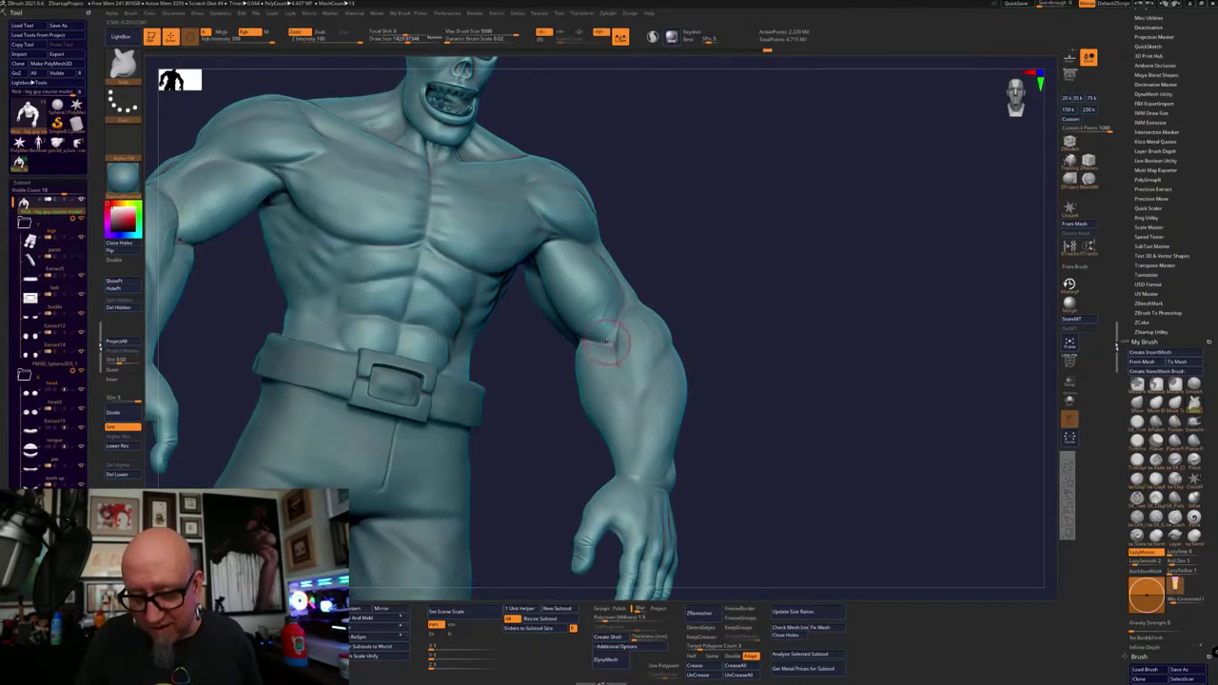
drag(614, 339, 617, 347)
drag(755, 328, 758, 392)
shift+drag(620, 345, 607, 330)
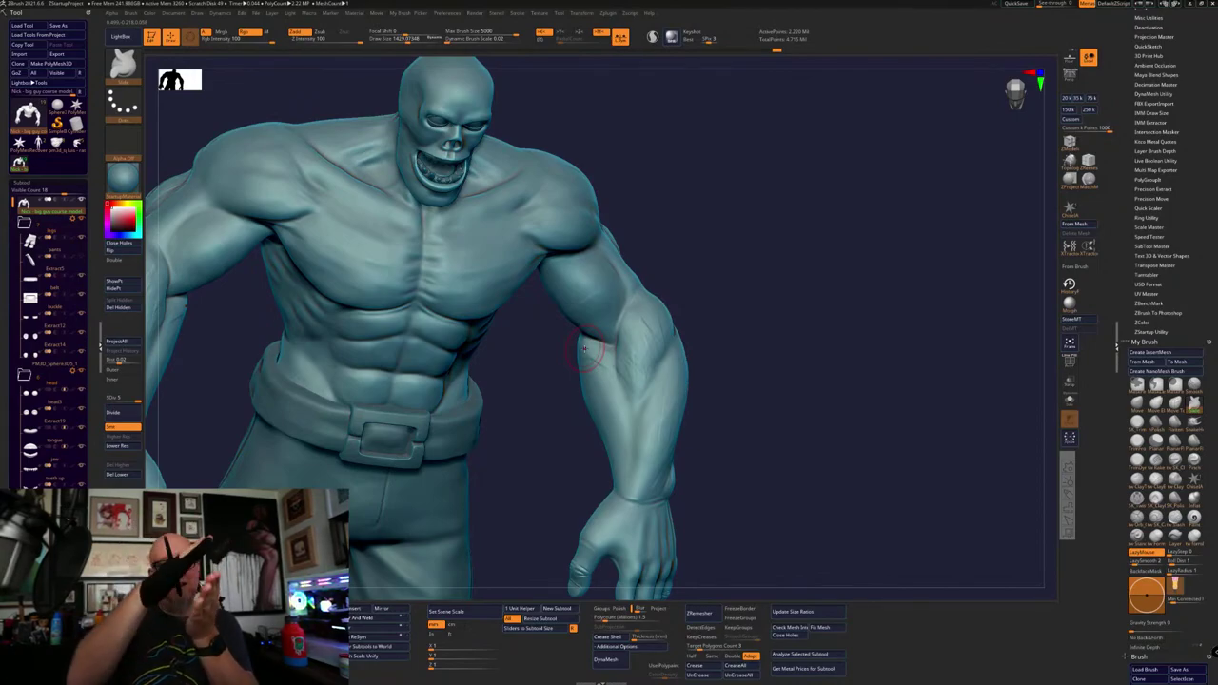
Examine the sculpted arms, shoulders and torso from the back, side and front
drag(739, 424, 715, 374)
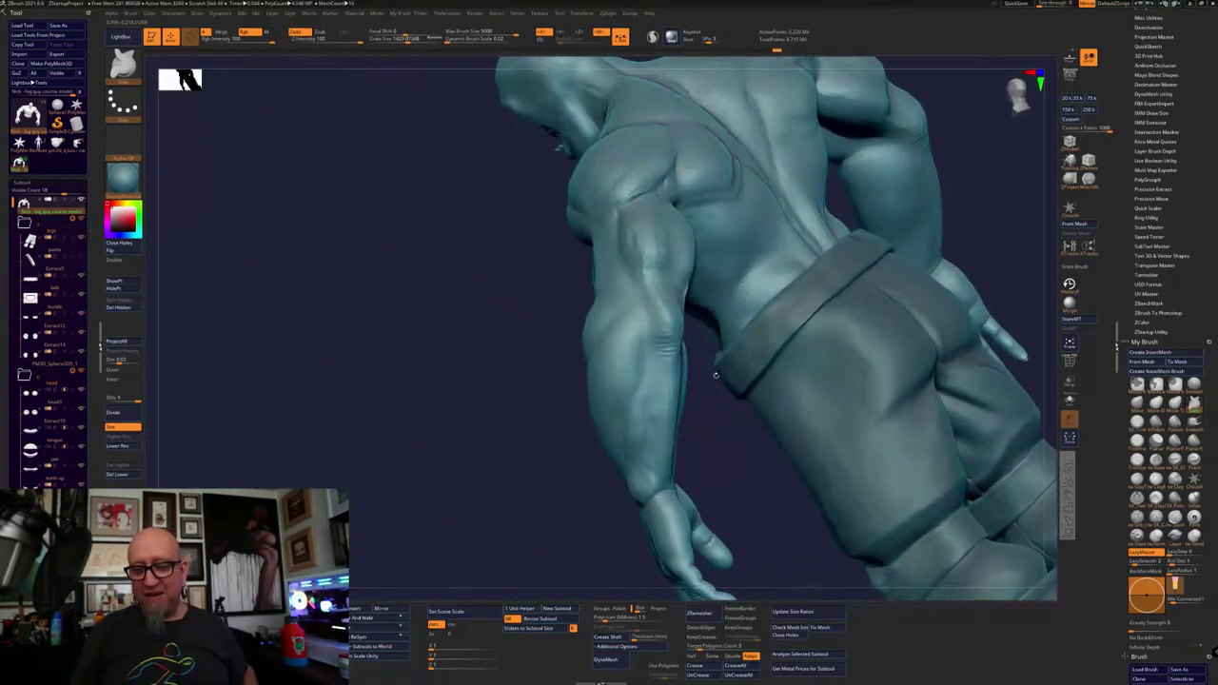
drag(739, 491, 704, 508)
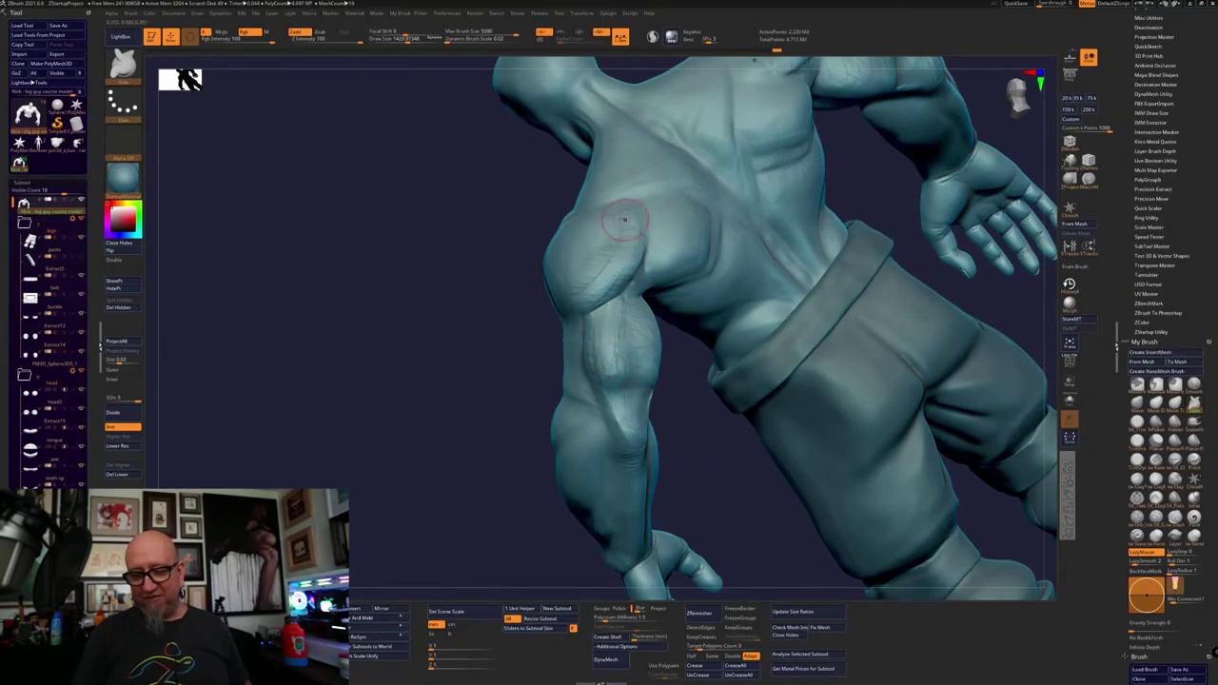
drag(696, 414, 694, 408)
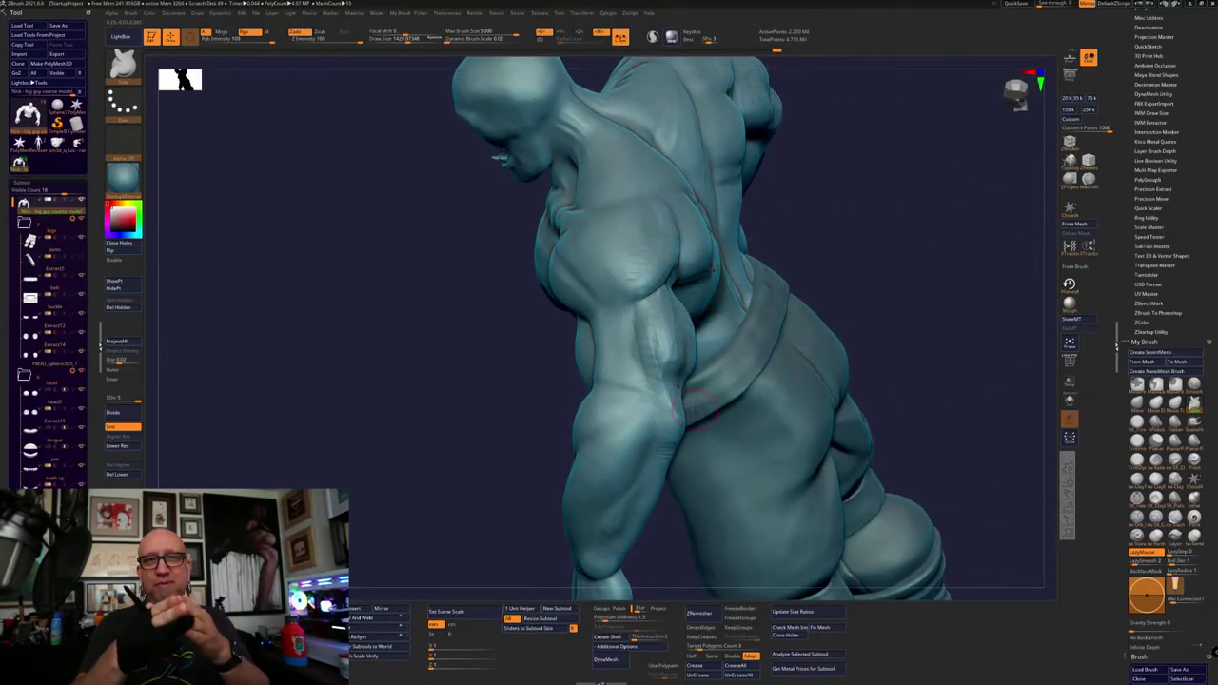
drag(532, 410, 799, 316)
drag(791, 405, 708, 401)
alt+drag(705, 448, 748, 489)
drag(913, 476, 636, 525)
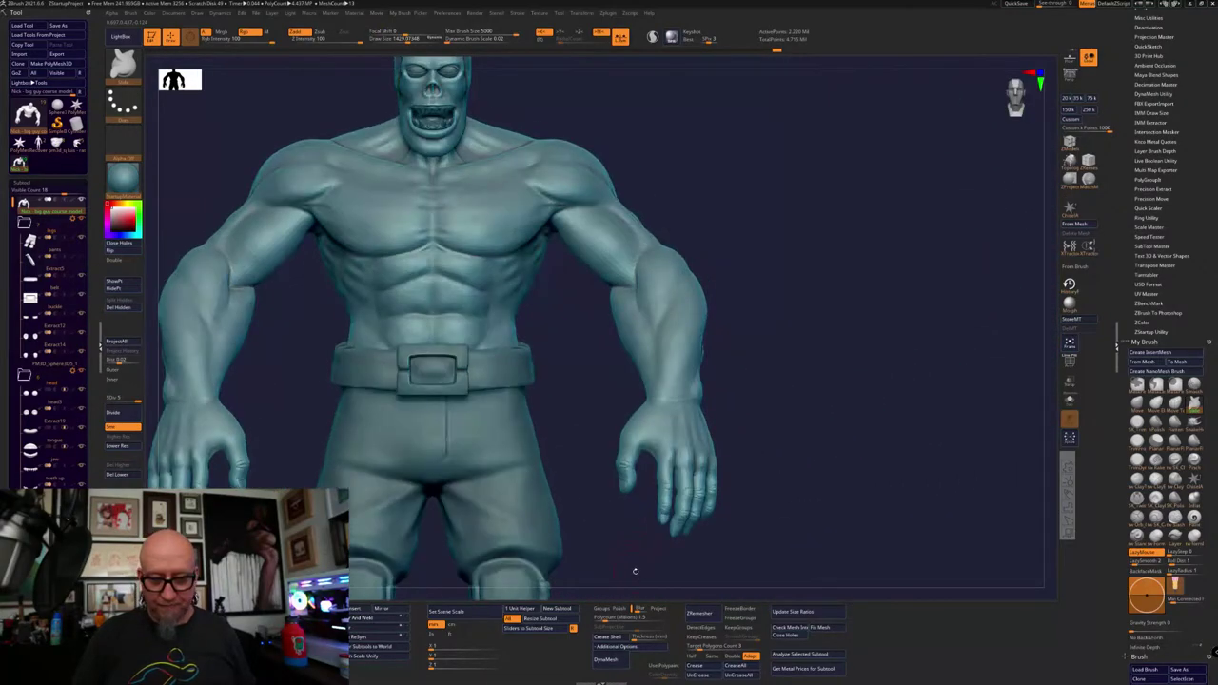
alt+drag(635, 568, 618, 319)
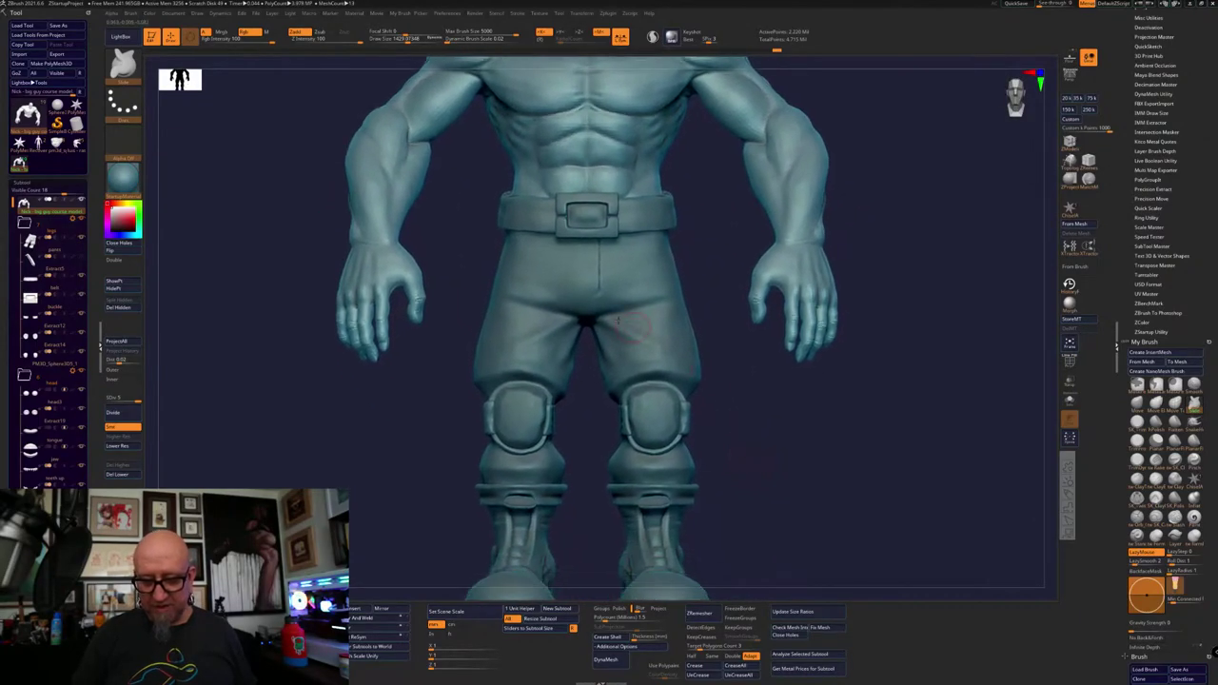
drag(758, 435, 595, 340)
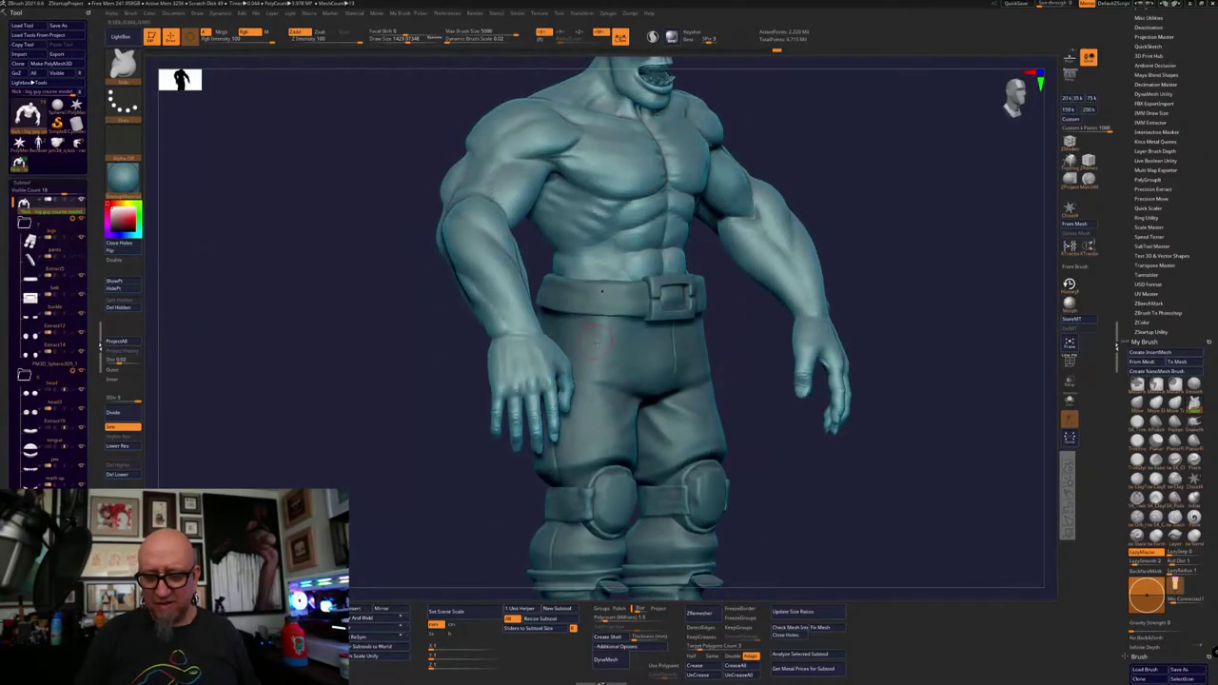
mouse_move(734, 481)
mouse_down()
mouse_move(761, 493)
mouse_move(889, 490)
mouse_move(739, 524)
mouse_move(735, 505)
mouse_up()
Display the polygroups and hide both arms and leftover hand pieces so the pants are unobstructed
click(1069, 362)
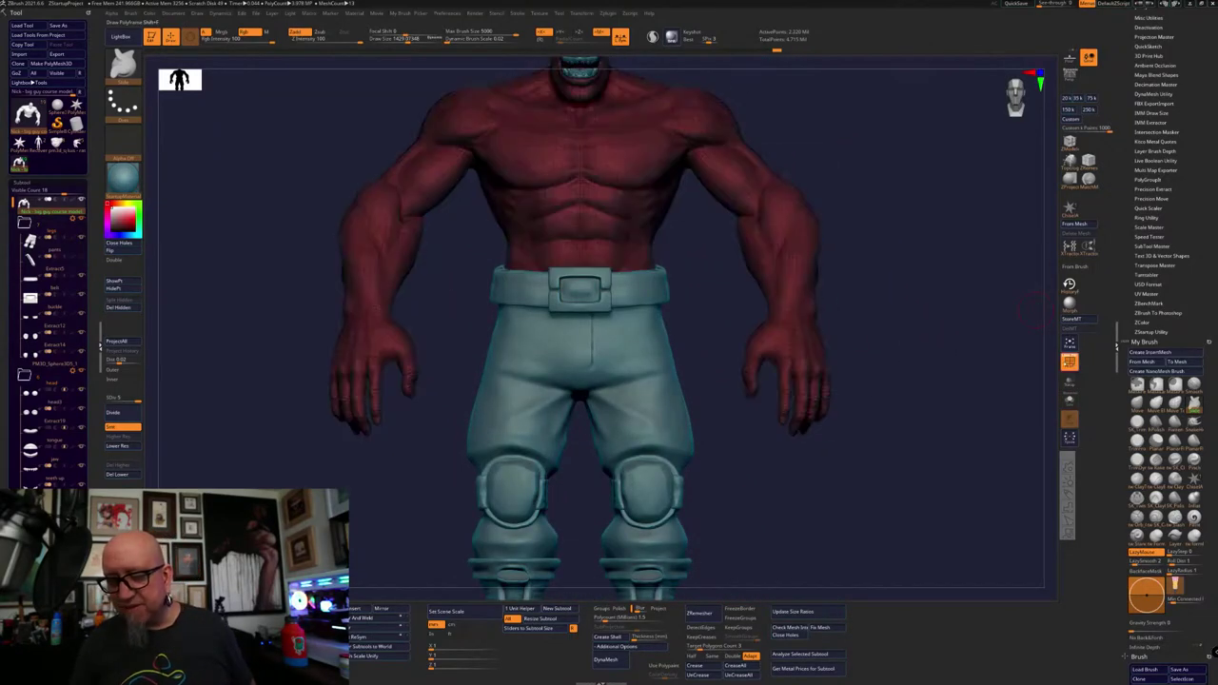
alt+drag(872, 375, 837, 482)
ctrl+drag(941, 148, 663, 535)
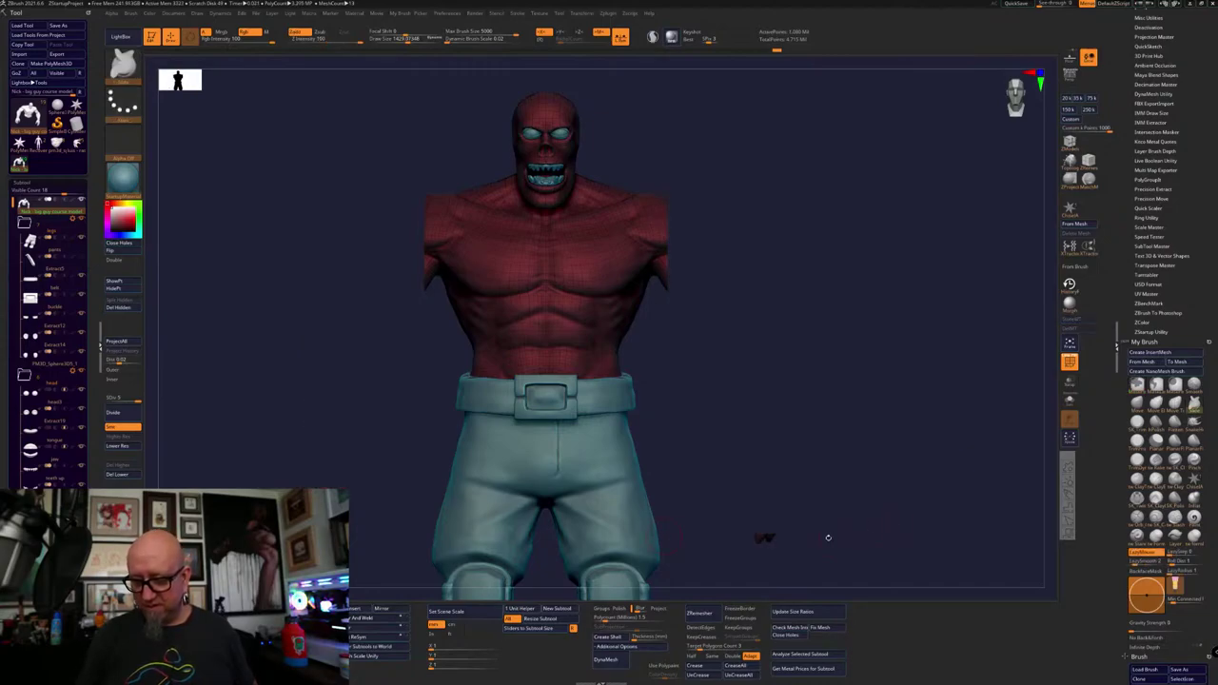
ctrl+drag(885, 481, 716, 567)
drag(905, 539, 782, 482)
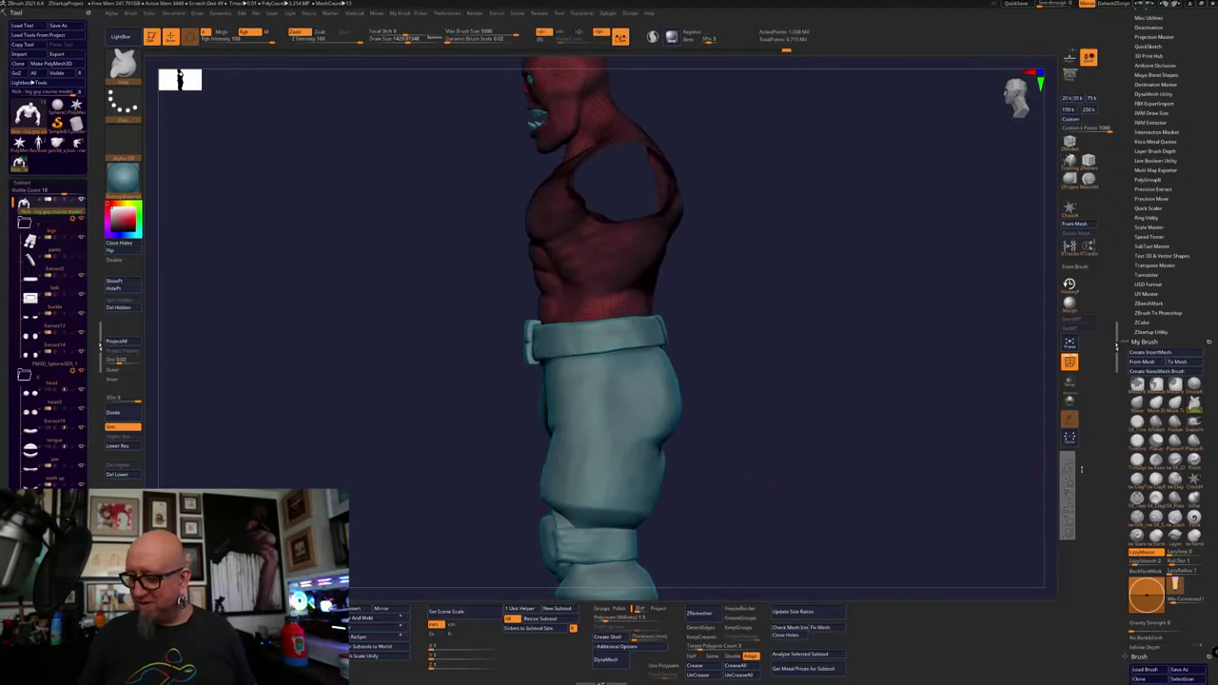
drag(913, 483, 894, 417)
drag(870, 472, 810, 521)
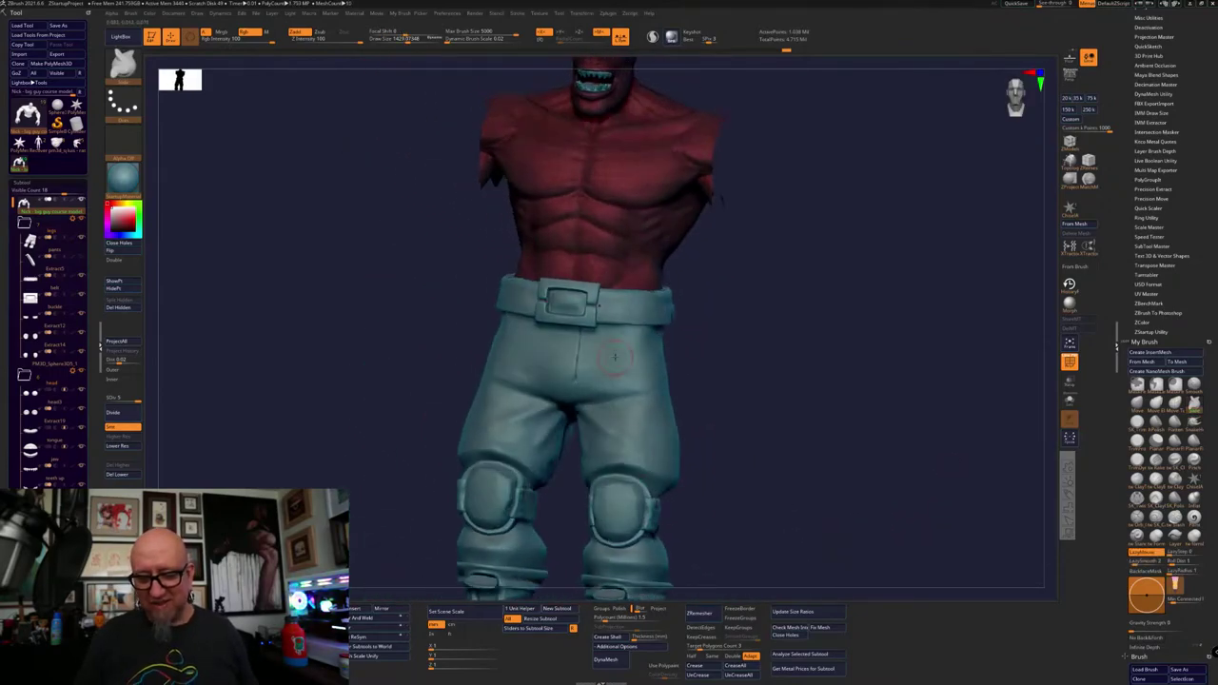
Make the pants the active subtool, turn off the polygroup display and enlarge the ClayTubes brush
click(1145, 484)
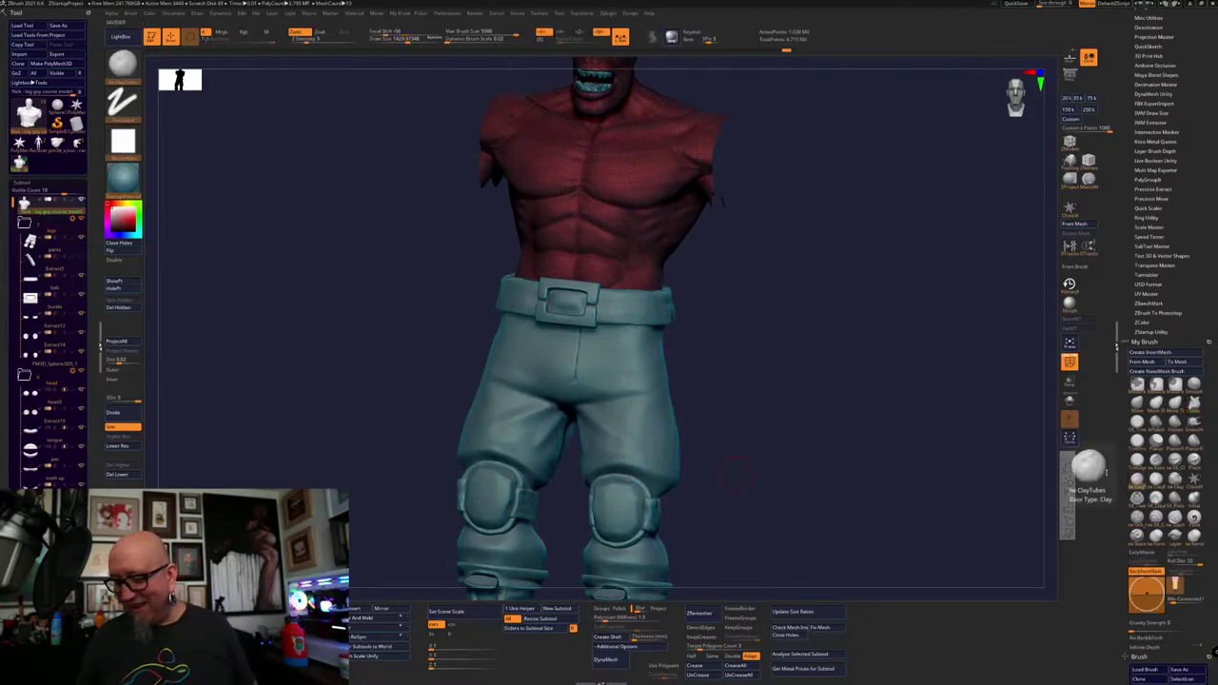
alt+click(651, 435)
key(space)
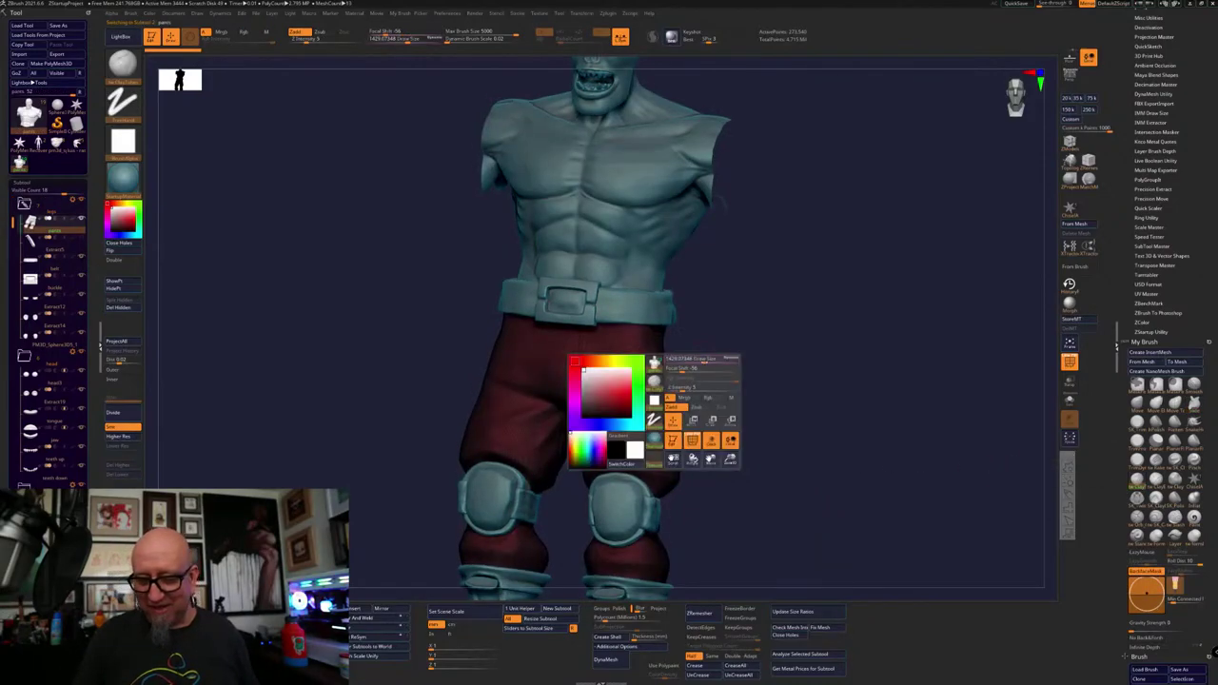
drag(805, 429, 682, 431)
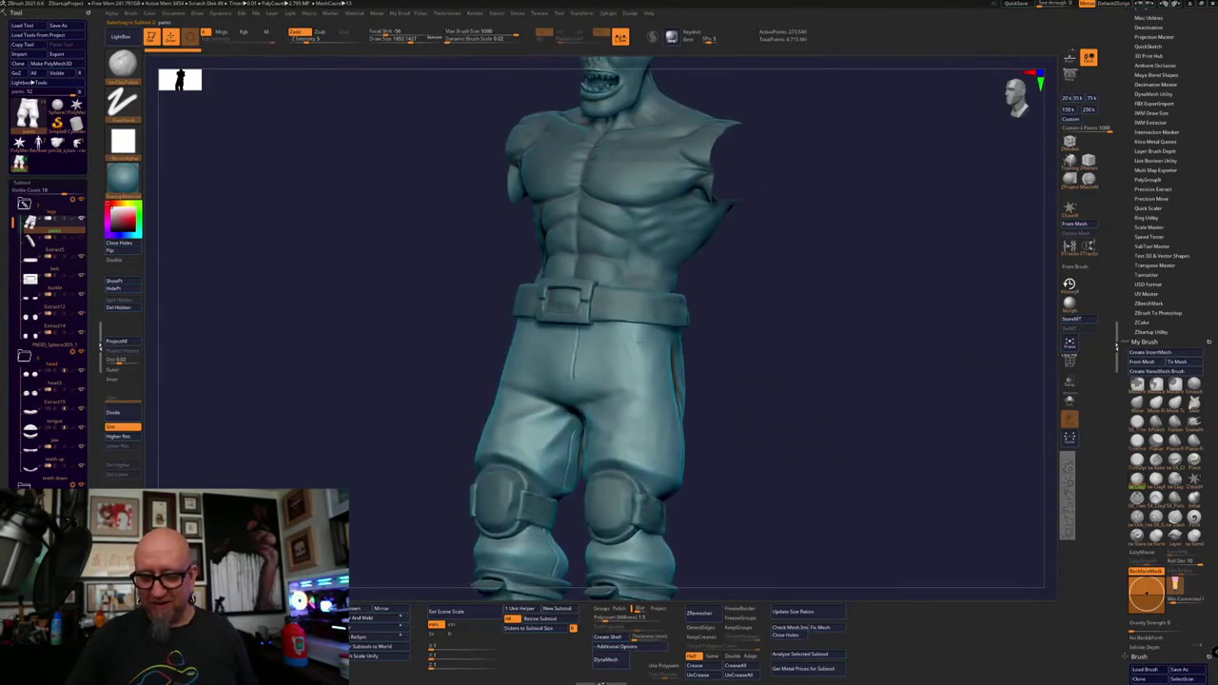
Try a sculpting stroke from the hip down the front of the pants and undo the strokes
shift+drag(786, 373, 824, 380)
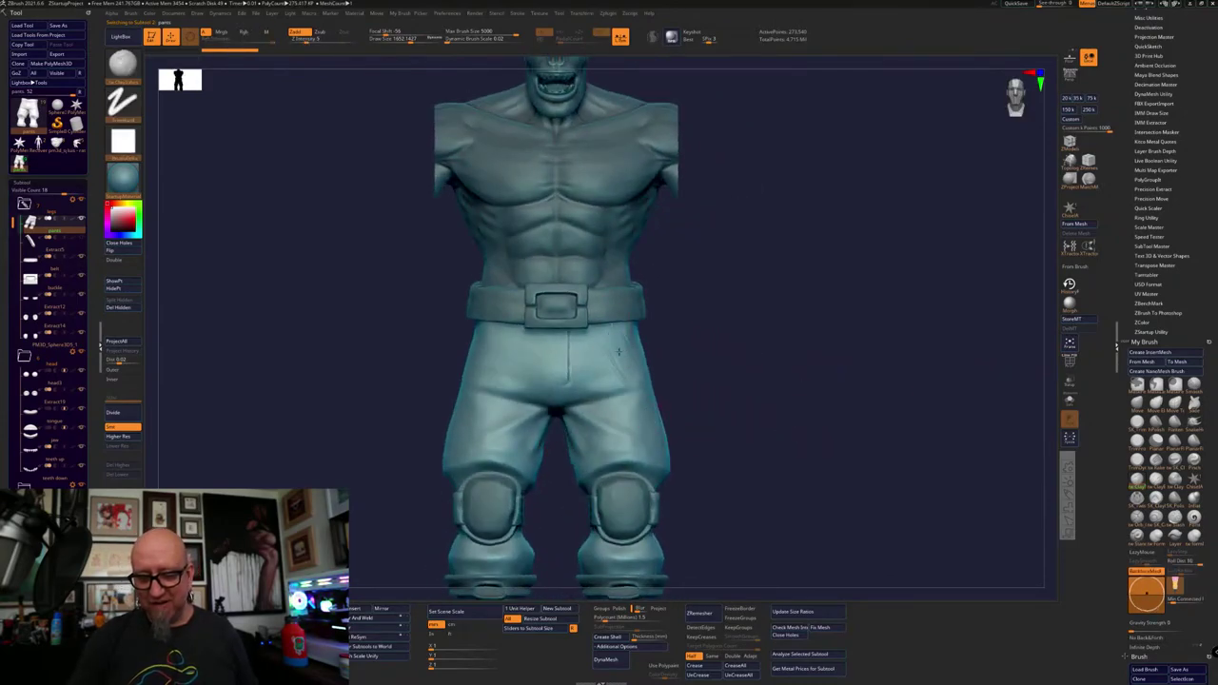
drag(618, 352, 626, 380)
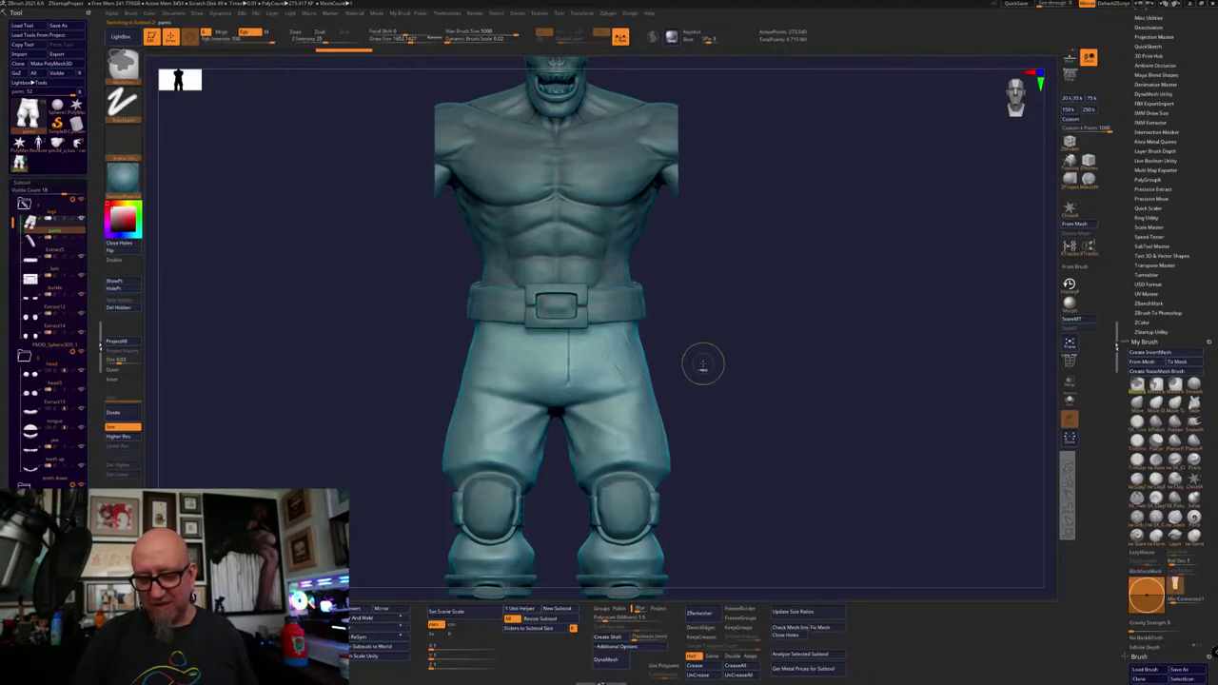
key(ctrl+z)
key(ctrl+z)
key(ctrl+z)
Enlarge the clay brush to a draw size of about 2072 and build up strokes down the front of the pants below the belt
key(space)
mouse_move(726, 396)
mouse_down()
mouse_move(685, 439)
mouse_move(730, 391)
mouse_up()
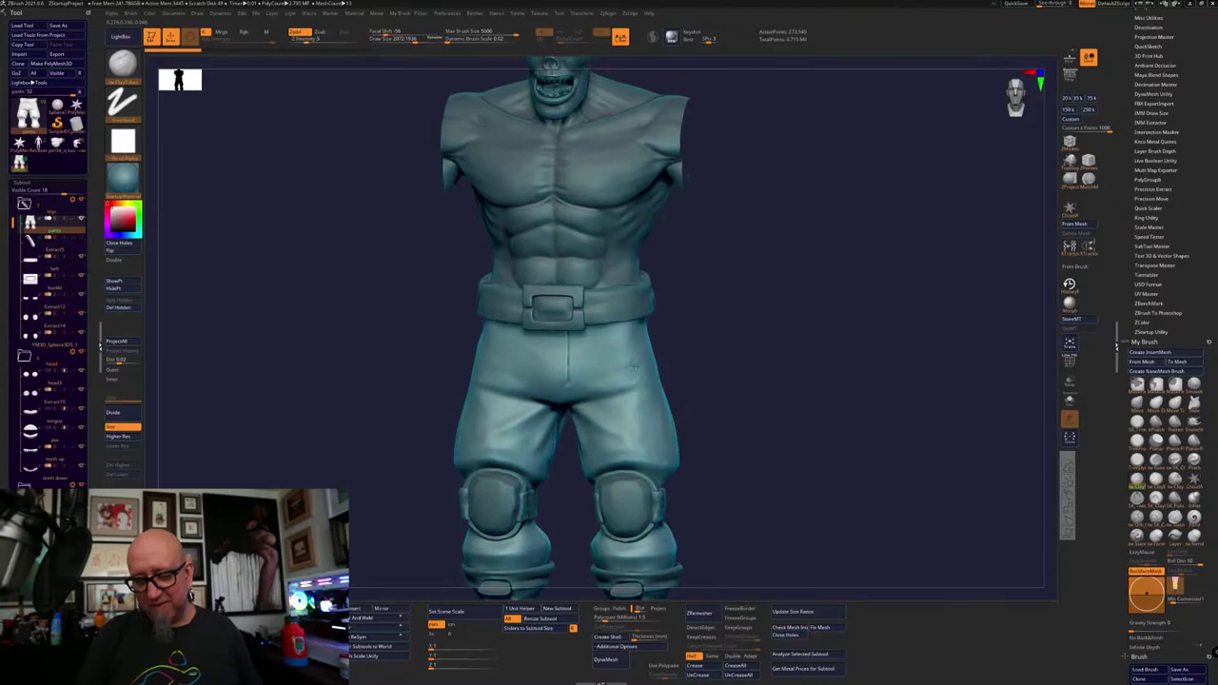
drag(627, 342, 633, 353)
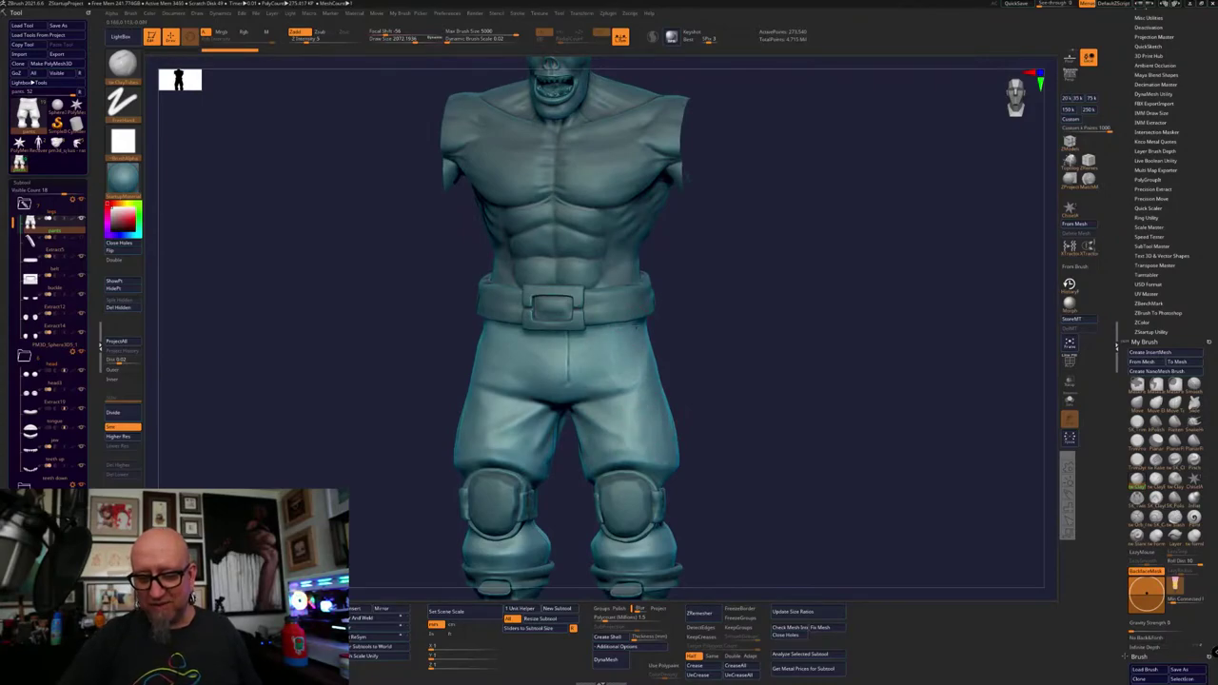
right_drag(609, 333, 791, 395)
key(ctrl)
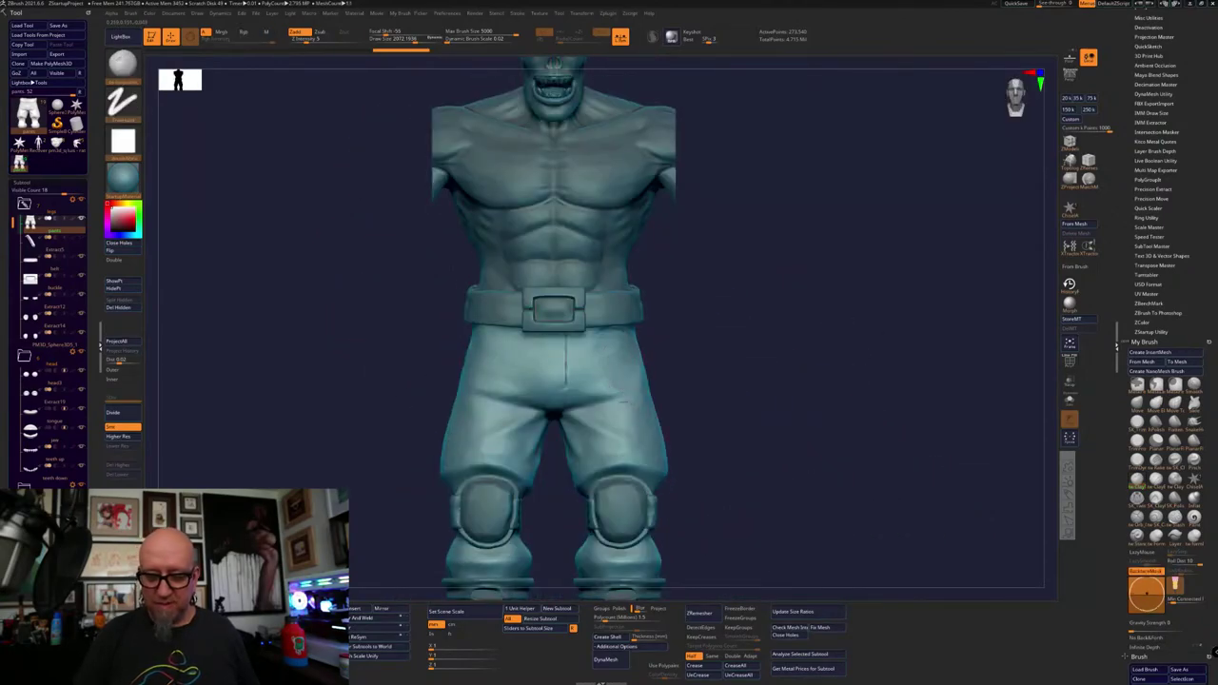
drag(592, 352, 589, 398)
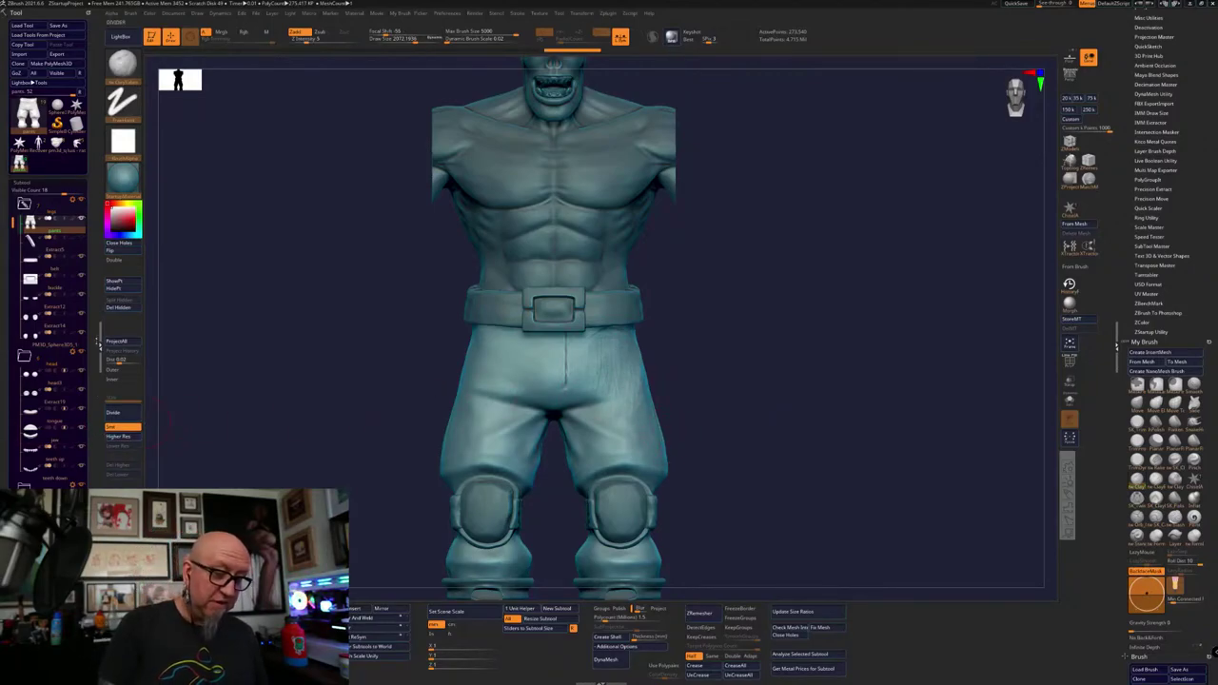
Smooth the strokes on the front hip and add further clay strokes toward the crotch
alt+drag(173, 418, 151, 404)
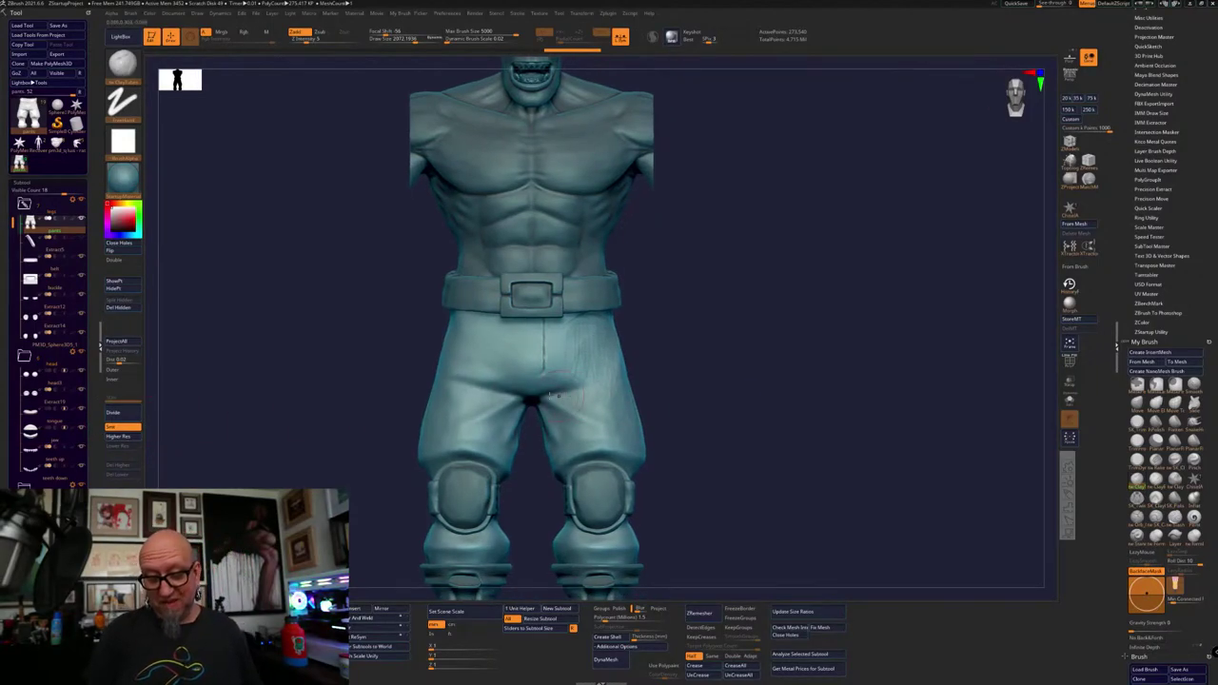
mouse_move(717, 335)
mouse_down()
mouse_move(759, 323)
mouse_move(723, 332)
mouse_up()
mouse_move(597, 375)
shift+mouse_down()
mouse_move(601, 333)
mouse_move(622, 319)
shift+mouse_up()
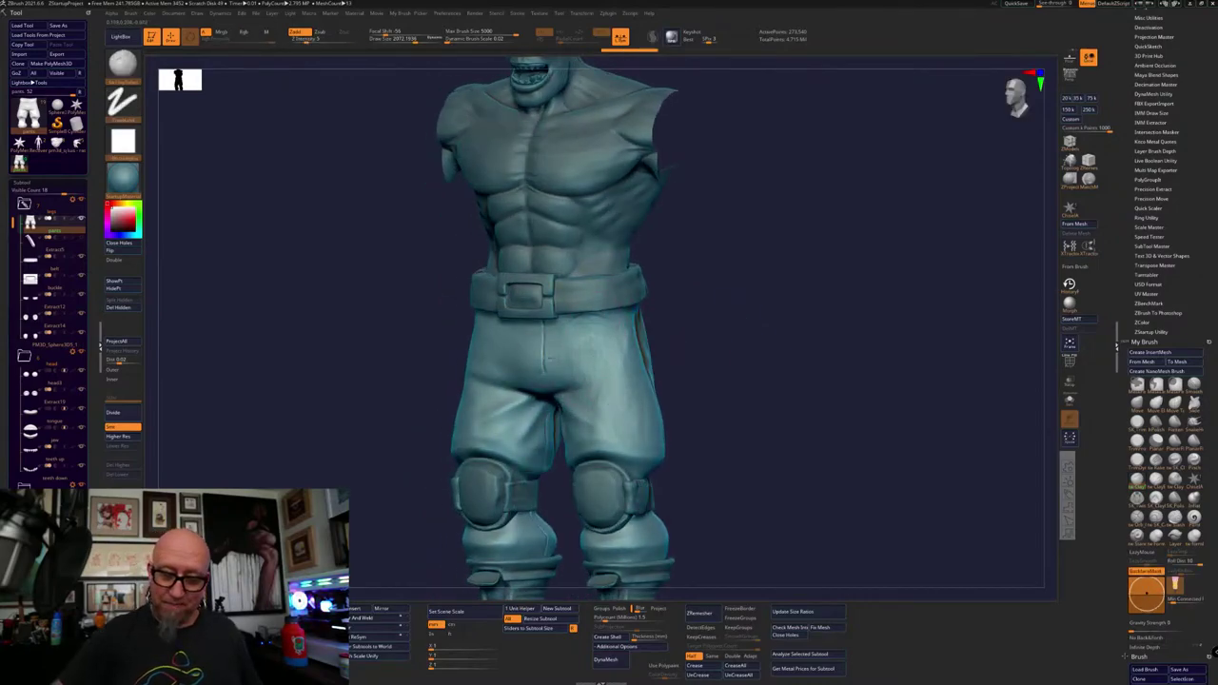
shift+drag(707, 245, 745, 242)
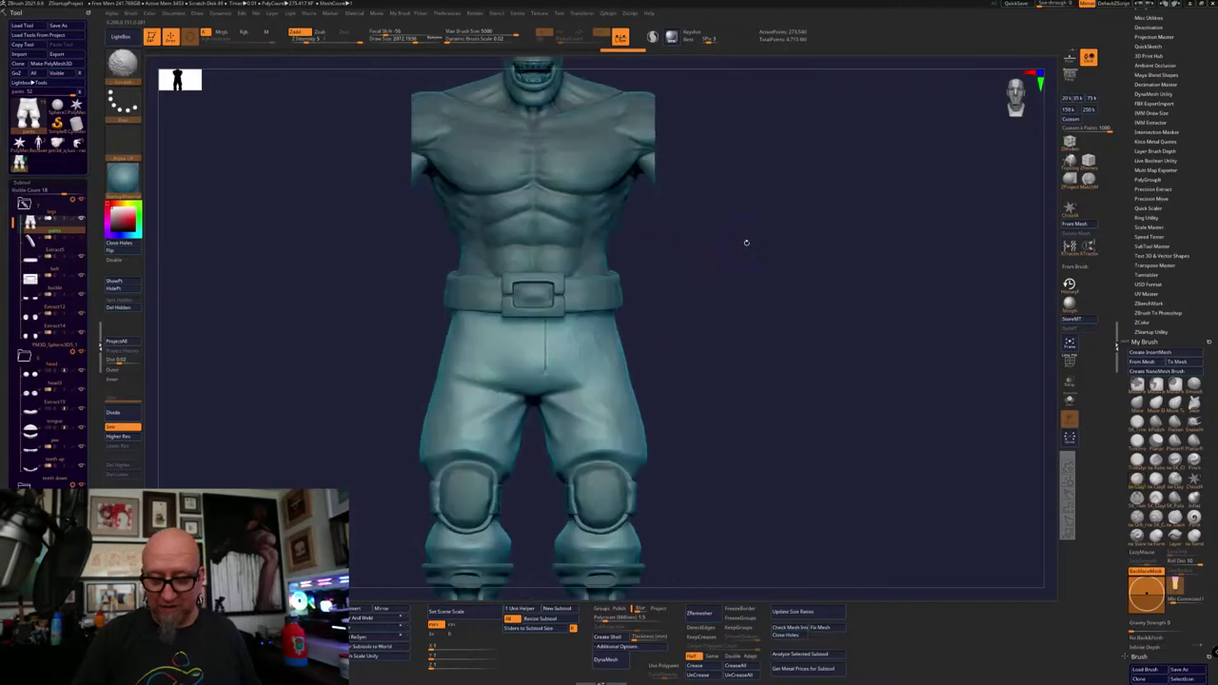
mouse_move(706, 350)
mouse_down()
mouse_move(688, 372)
mouse_move(774, 345)
mouse_move(772, 325)
mouse_move(746, 334)
mouse_up()
drag(567, 358, 558, 373)
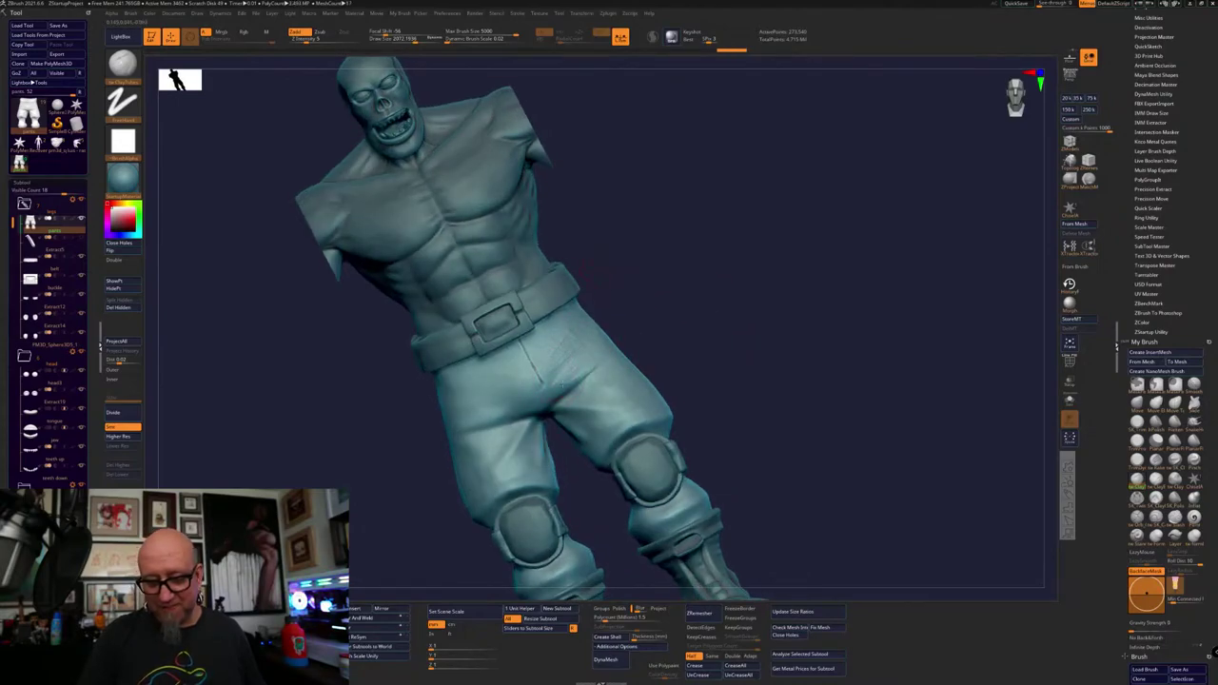
Sculpt crossing tension folds over the front of the pants, between the belt, hip and crotch
mouse_move(611, 306)
mouse_down()
mouse_move(646, 318)
mouse_move(600, 370)
mouse_up()
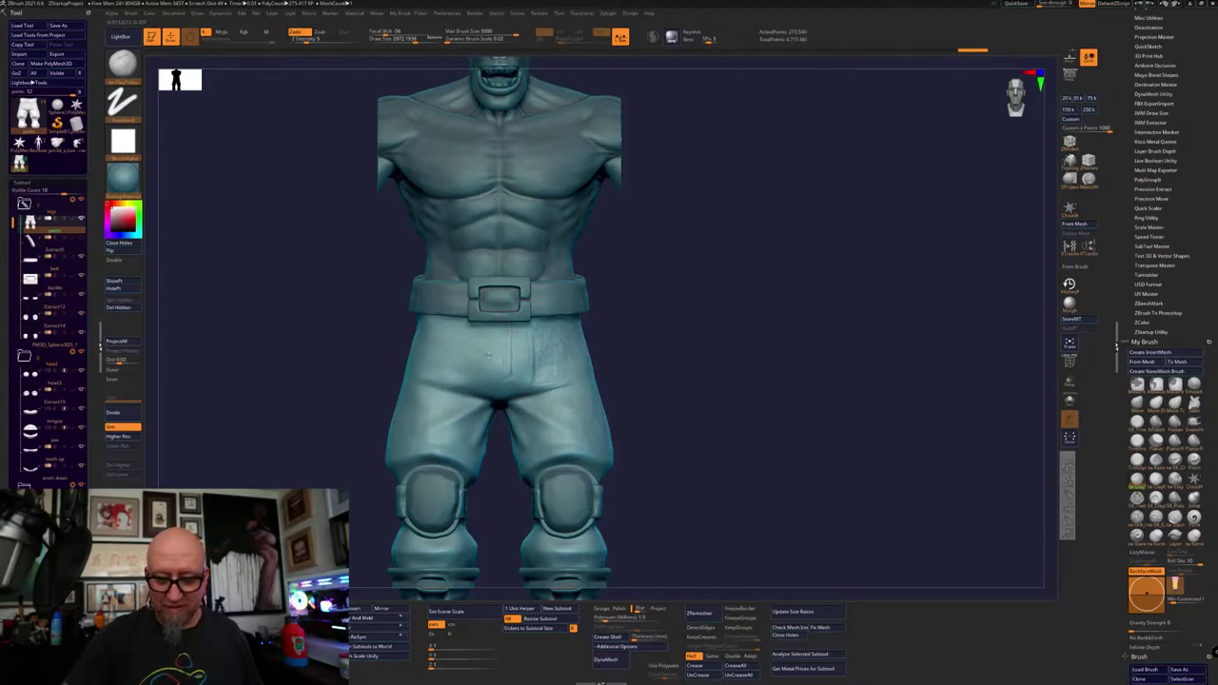
right_drag(507, 347, 565, 323)
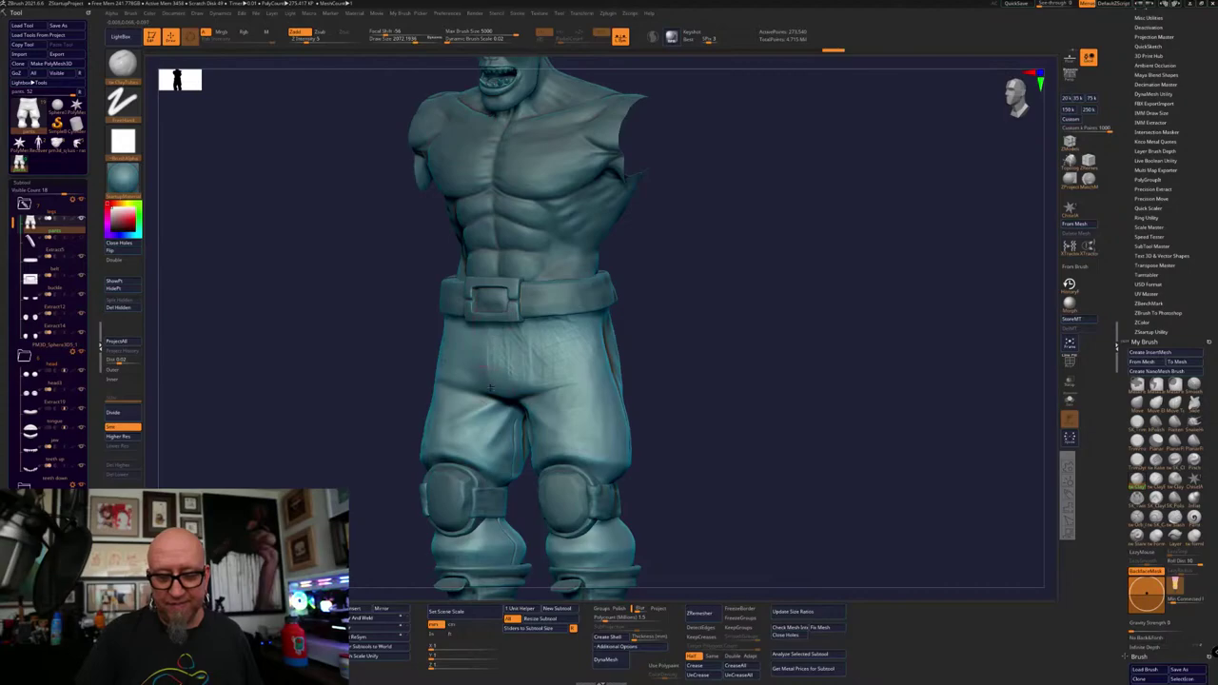
mouse_move(622, 272)
right_down()
mouse_move(720, 291)
mouse_move(761, 250)
mouse_move(634, 264)
right_up()
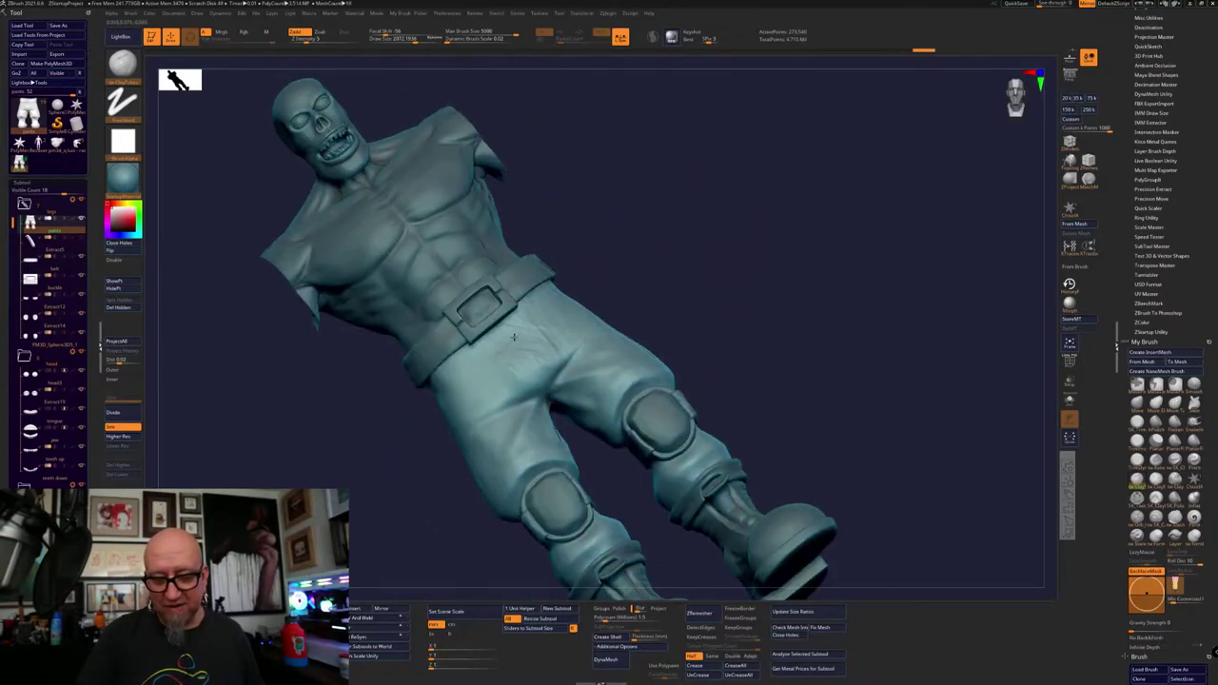
mouse_move(533, 375)
right_down()
mouse_move(542, 388)
mouse_move(723, 250)
mouse_move(564, 385)
right_up()
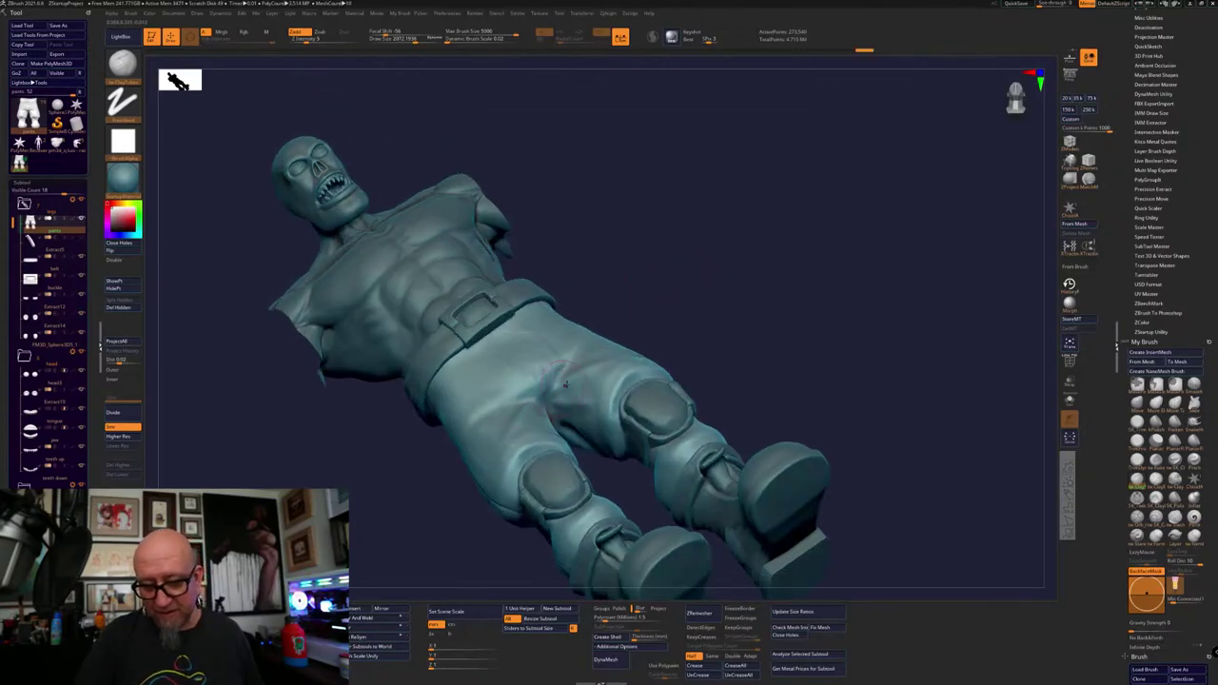
shift+right_drag(714, 273, 668, 313)
drag(561, 359, 573, 341)
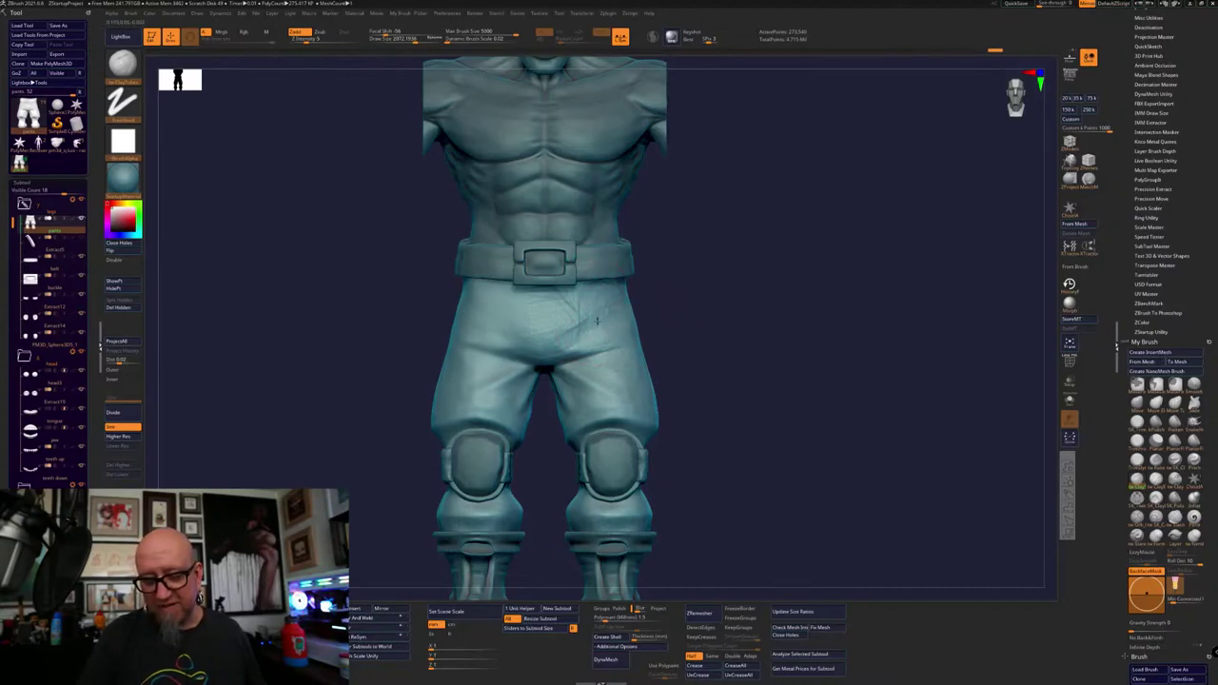
Mark a fold line from the belt down the front hip with a red screen annotation and clear it
click(1066, 494)
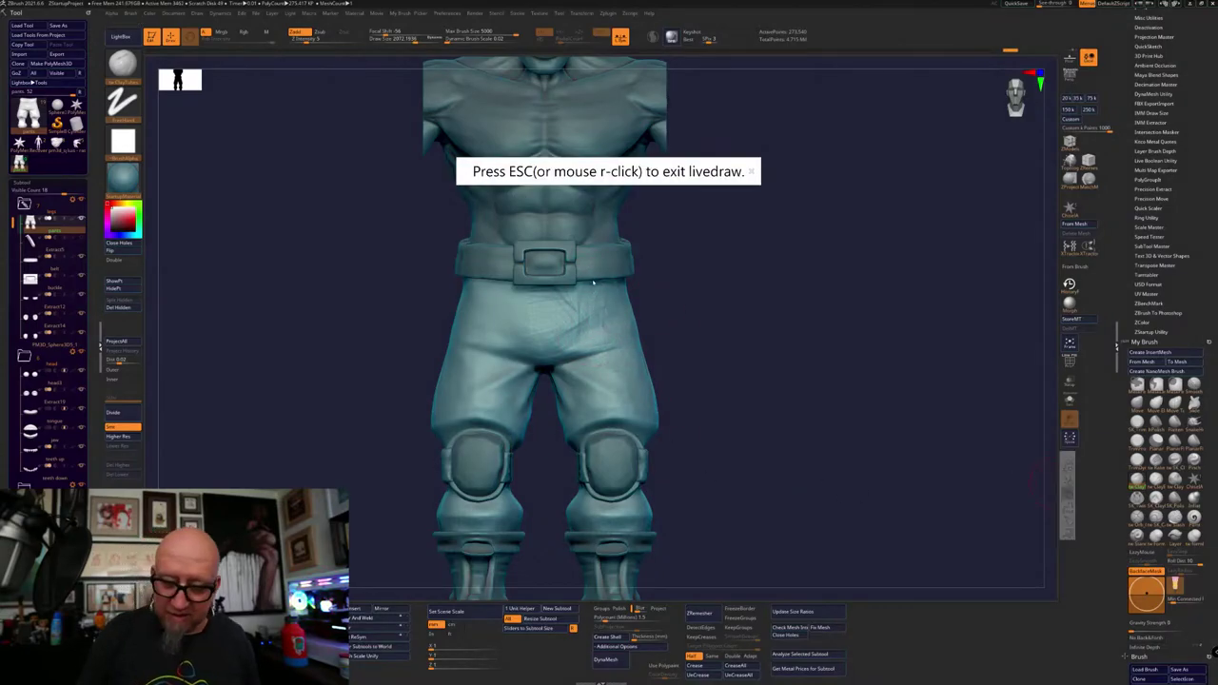
drag(592, 312, 595, 335)
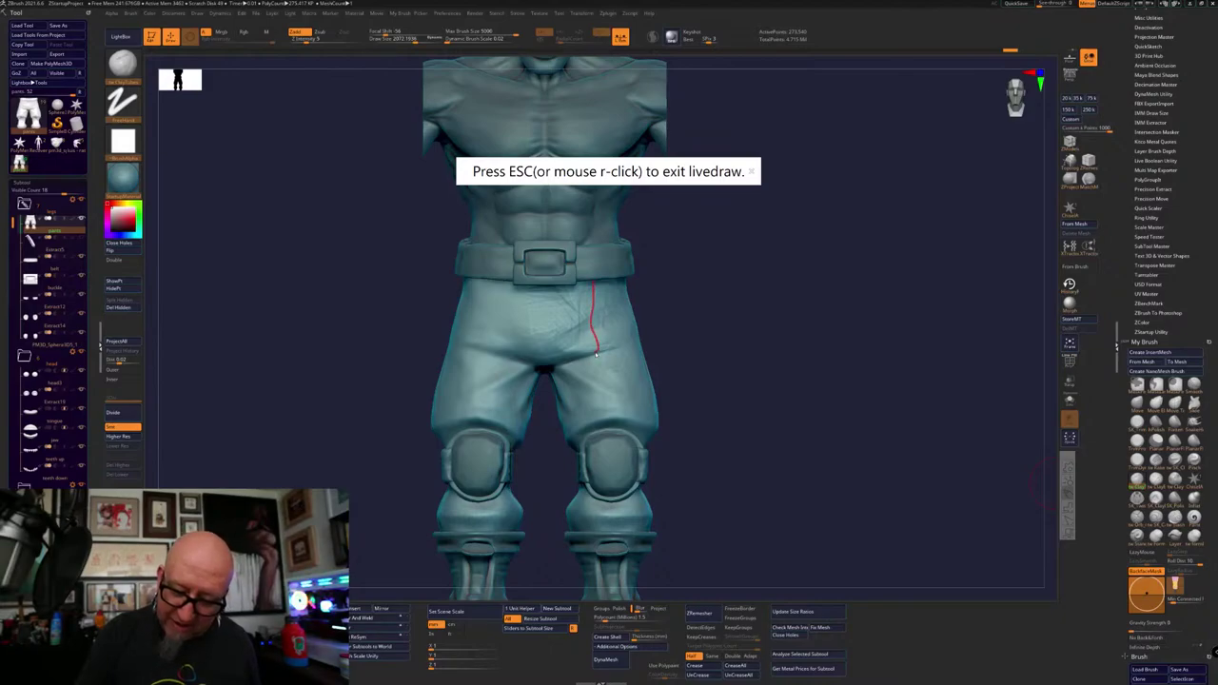
key(Escape)
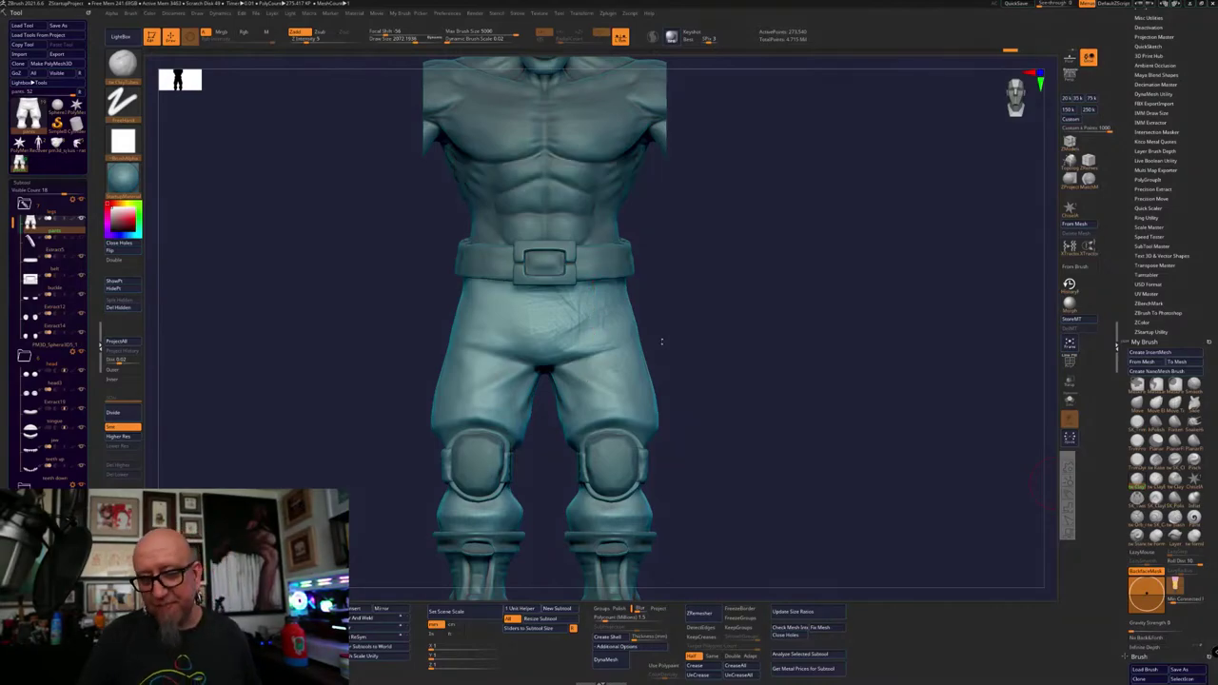
Sculpt small gathered wrinkles on the front hip of the pants directly beneath the belt
drag(796, 369, 743, 334)
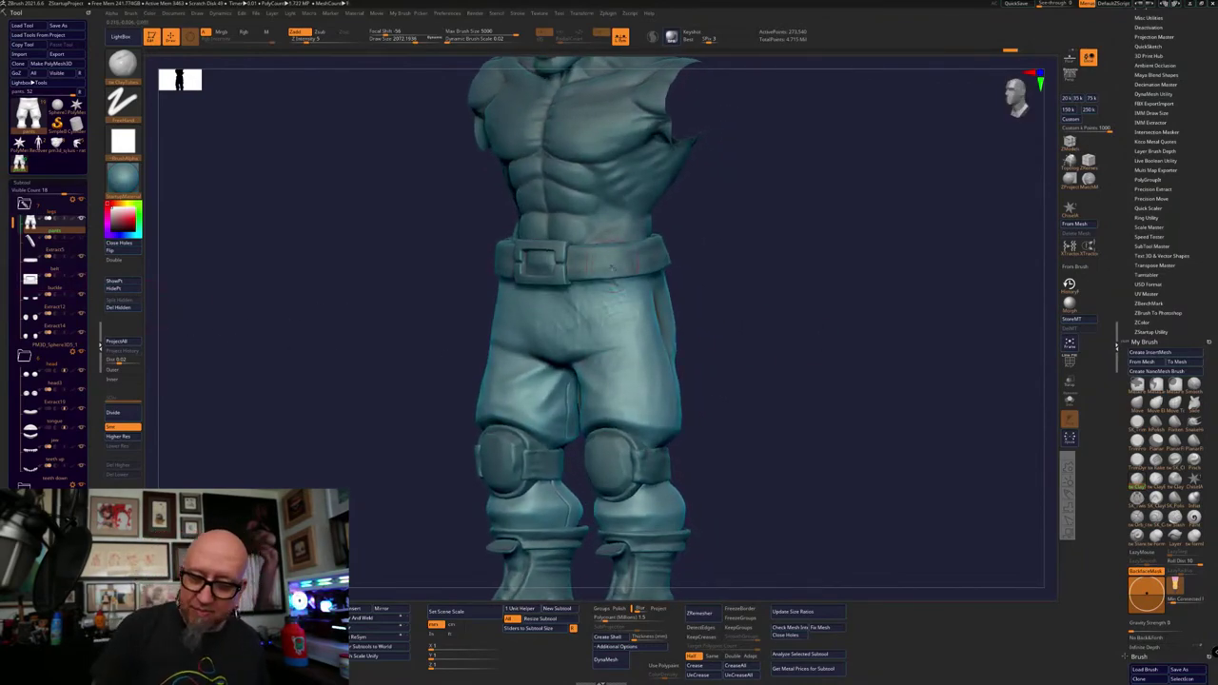
shift+drag(618, 259, 628, 268)
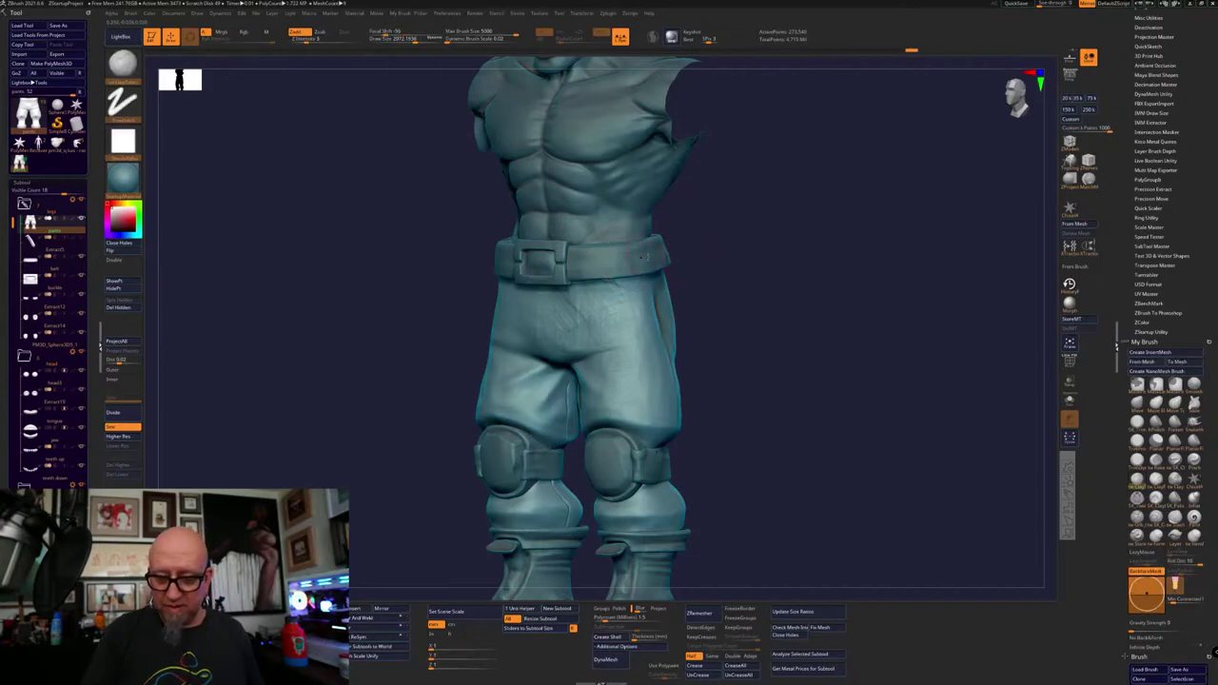
drag(805, 243, 650, 251)
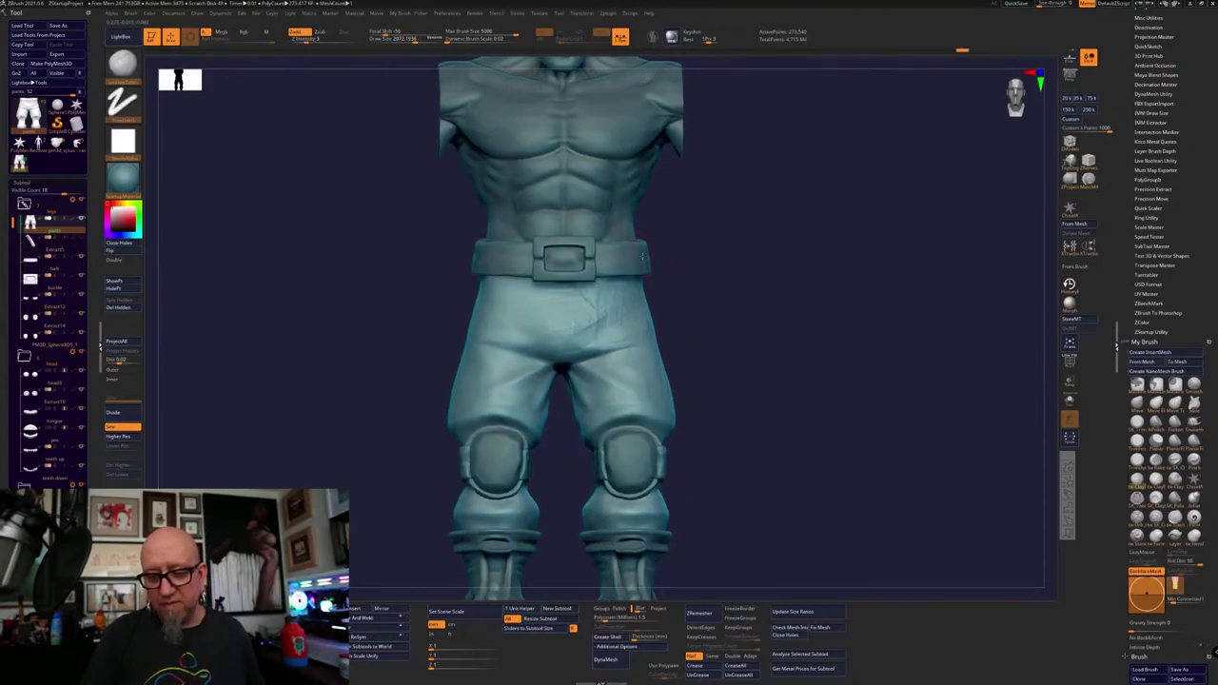
Hide the belt and buckle to expose the waist of the pants, and make the pants the active subtool
alt+click(643, 257)
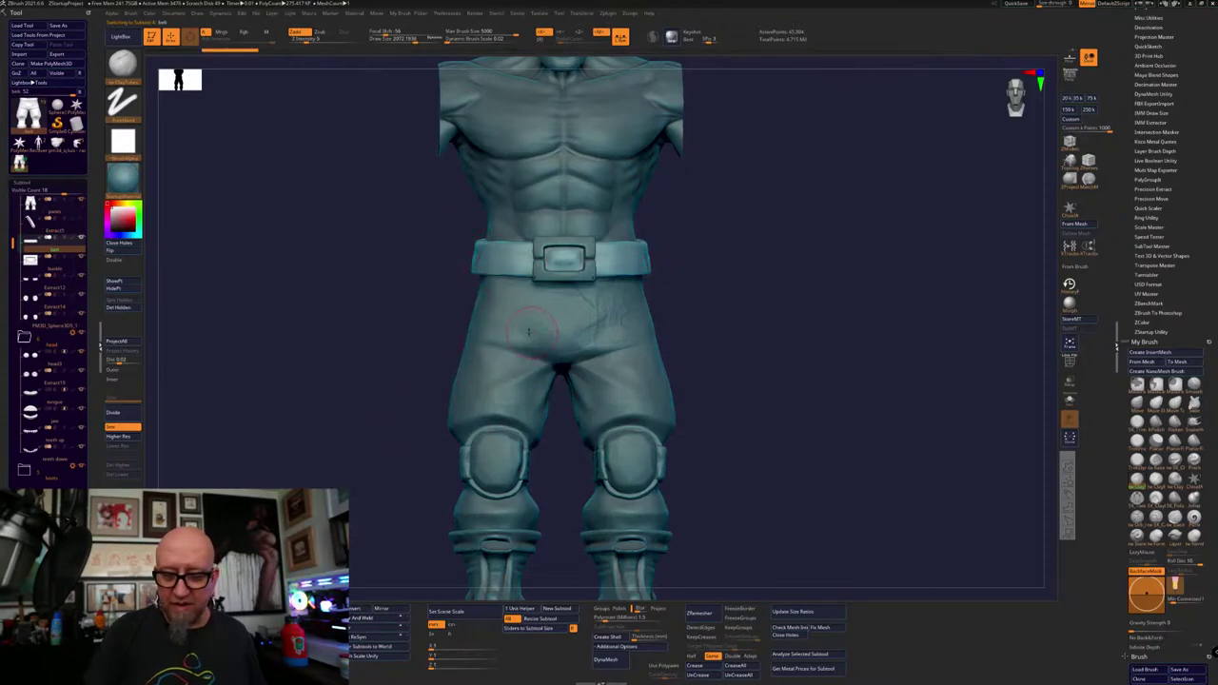
click(80, 258)
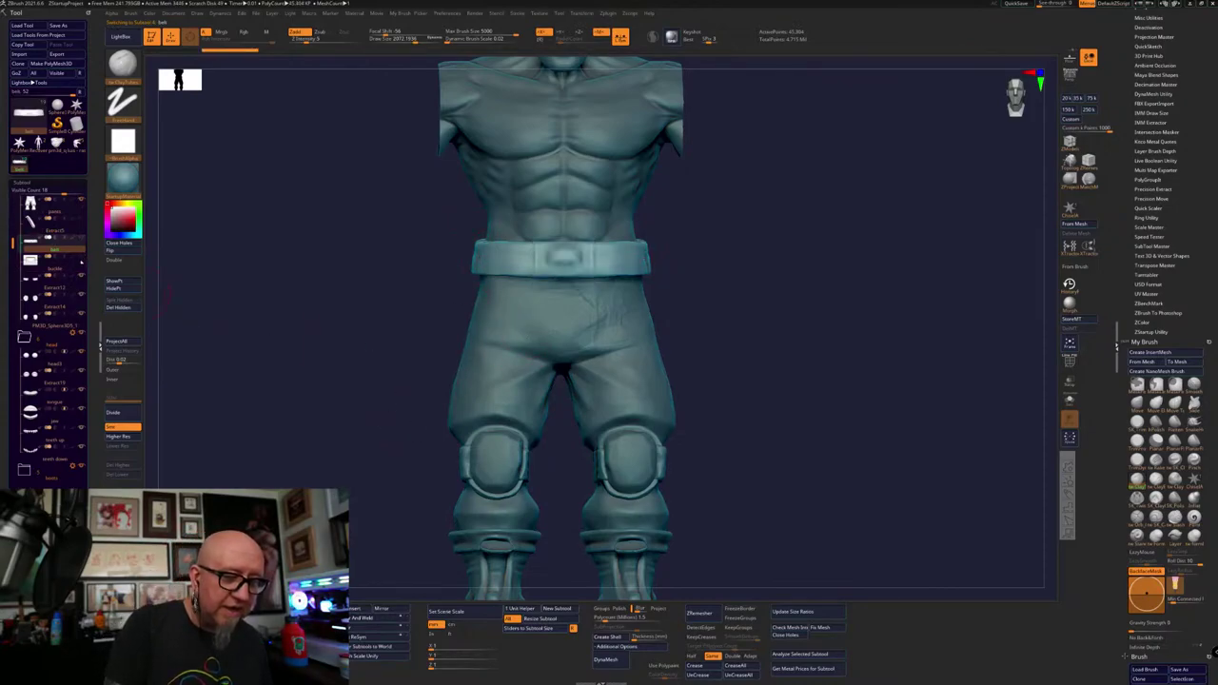
drag(255, 354, 229, 361)
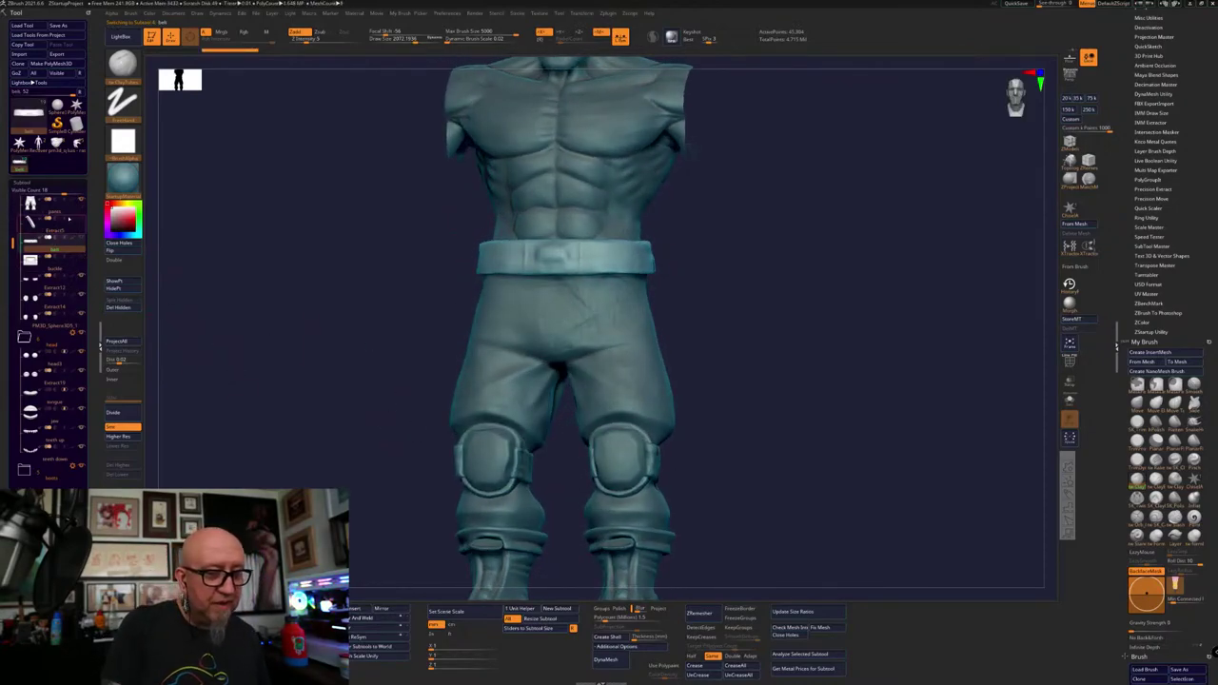
click(65, 206)
Mask the body above the waist and place the transform gizmo at the waist to adjust the unmasked lower body
mouse_move(860, 348)
mouse_down()
mouse_move(789, 344)
mouse_move(763, 324)
mouse_move(660, 332)
mouse_move(657, 375)
mouse_move(723, 263)
mouse_move(755, 351)
mouse_move(739, 361)
mouse_move(734, 395)
mouse_move(723, 368)
mouse_move(790, 332)
mouse_move(752, 362)
mouse_move(725, 344)
mouse_up()
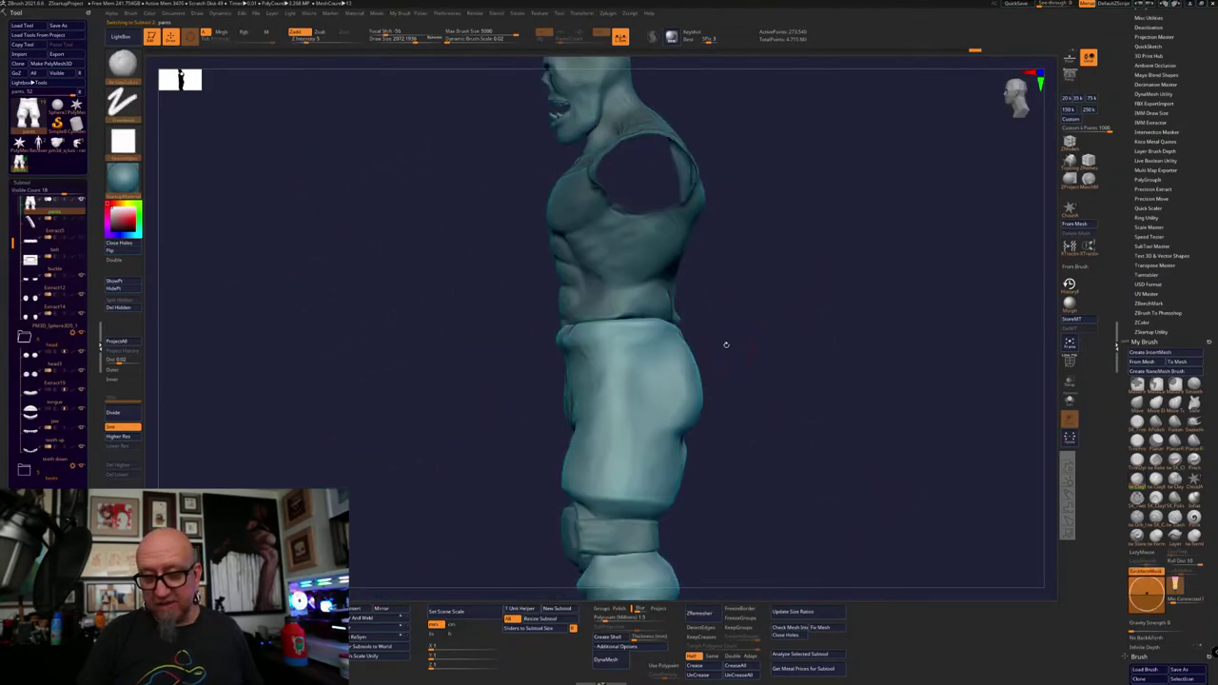
alt+click(645, 301)
mouse_move(505, 348)
ctrl+mouse_down()
mouse_move(699, 324)
mouse_move(707, 311)
ctrl+mouse_up()
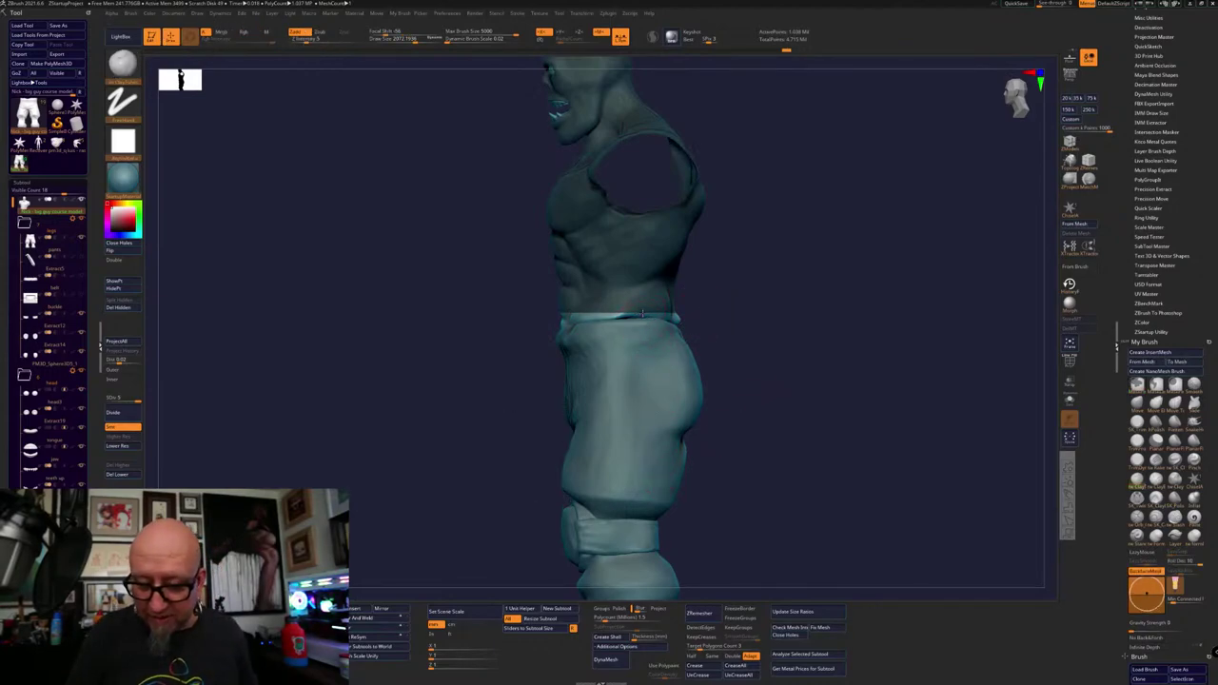
key(w)
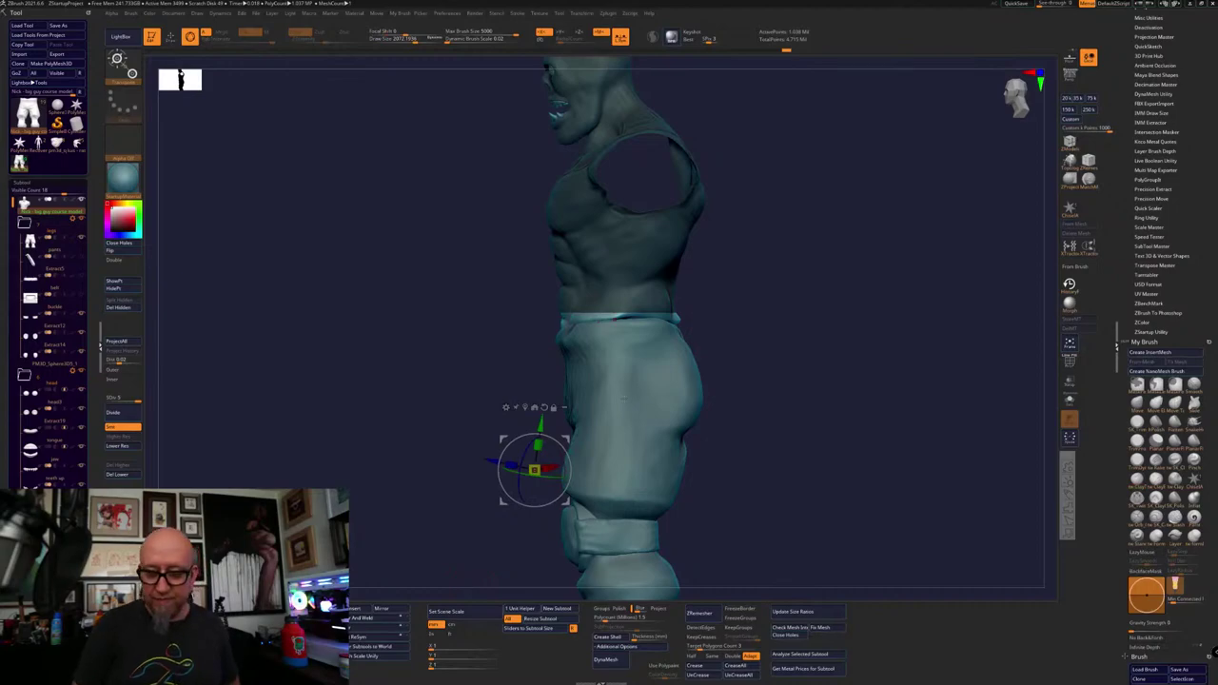
alt+drag(534, 425, 629, 307)
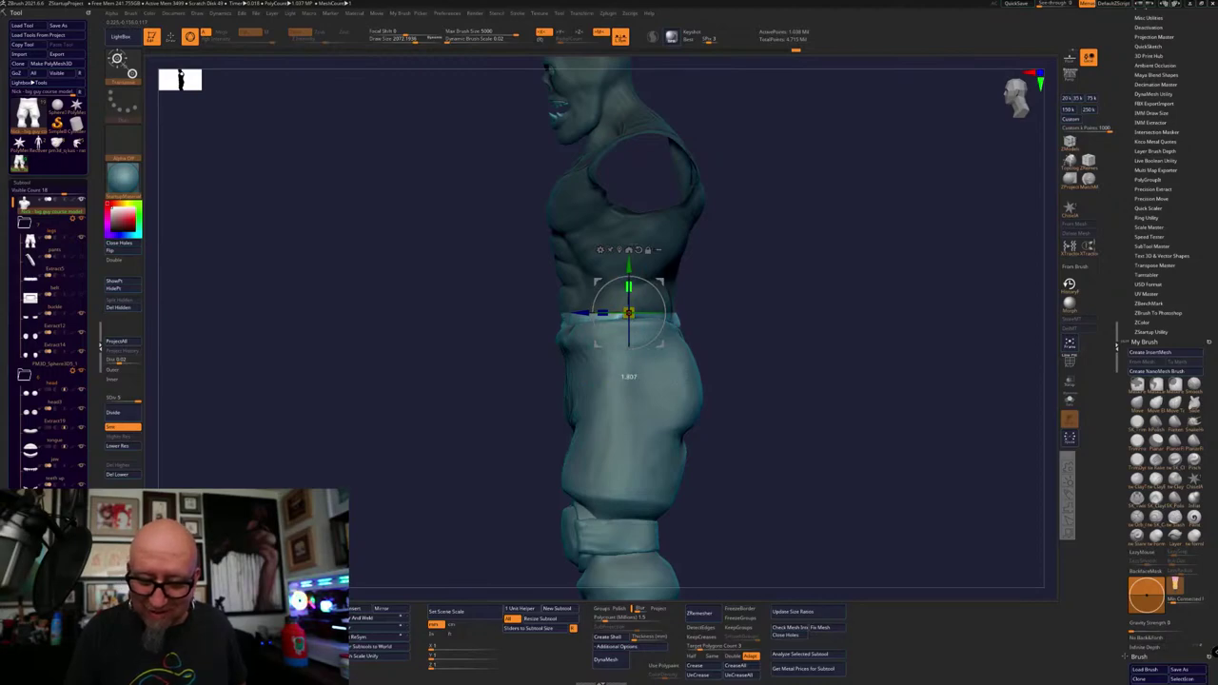
drag(712, 281, 771, 273)
alt+drag(721, 329, 870, 260)
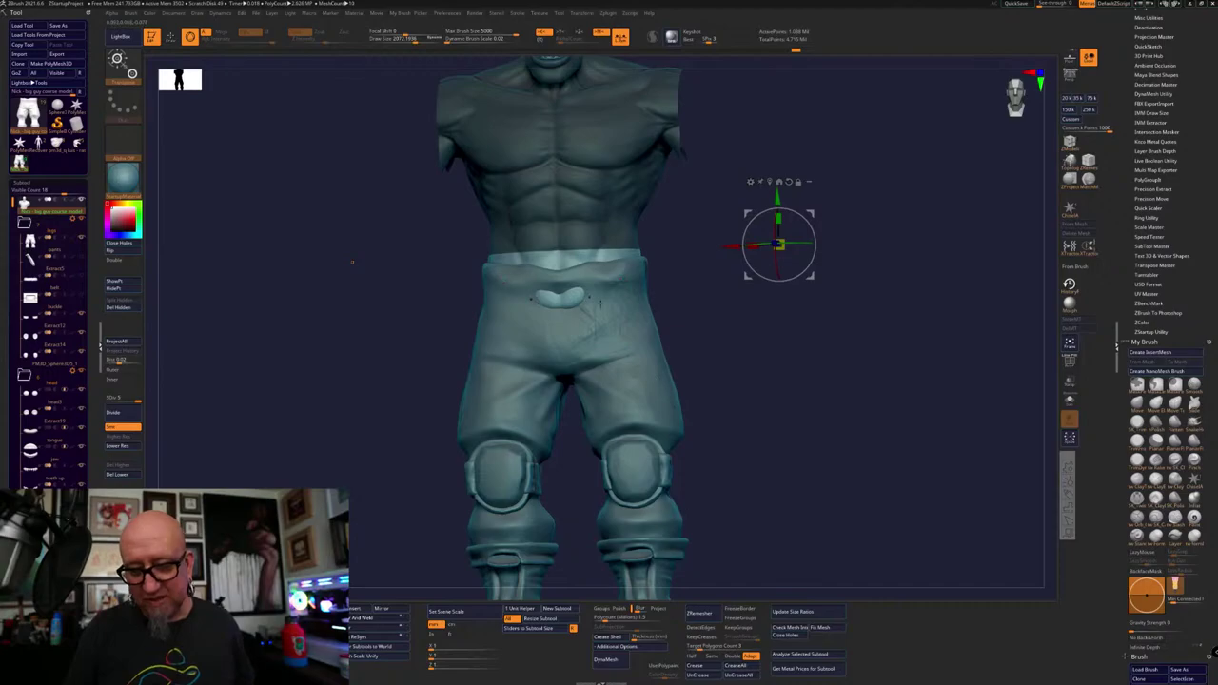
Make the pants the active subtool again, return to sculpting with the clay brush and reduce its draw size
drag(841, 325, 826, 387)
alt+click(640, 385)
key(q)
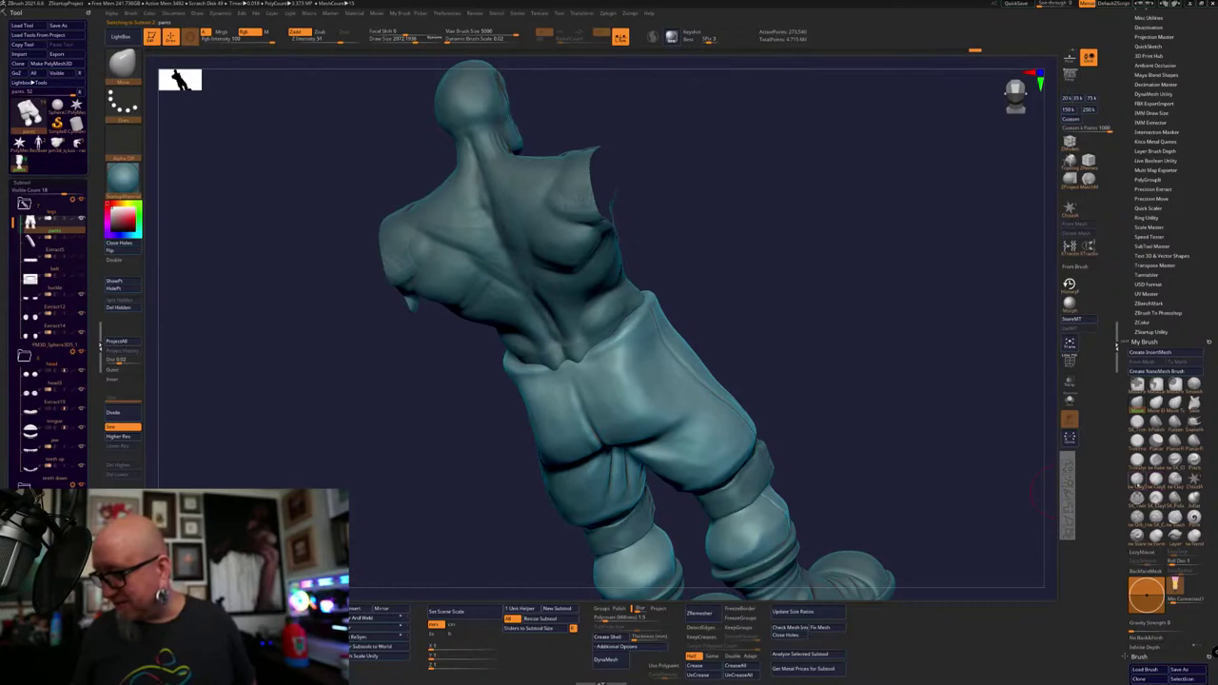
click(1138, 483)
drag(763, 321, 742, 386)
key(space)
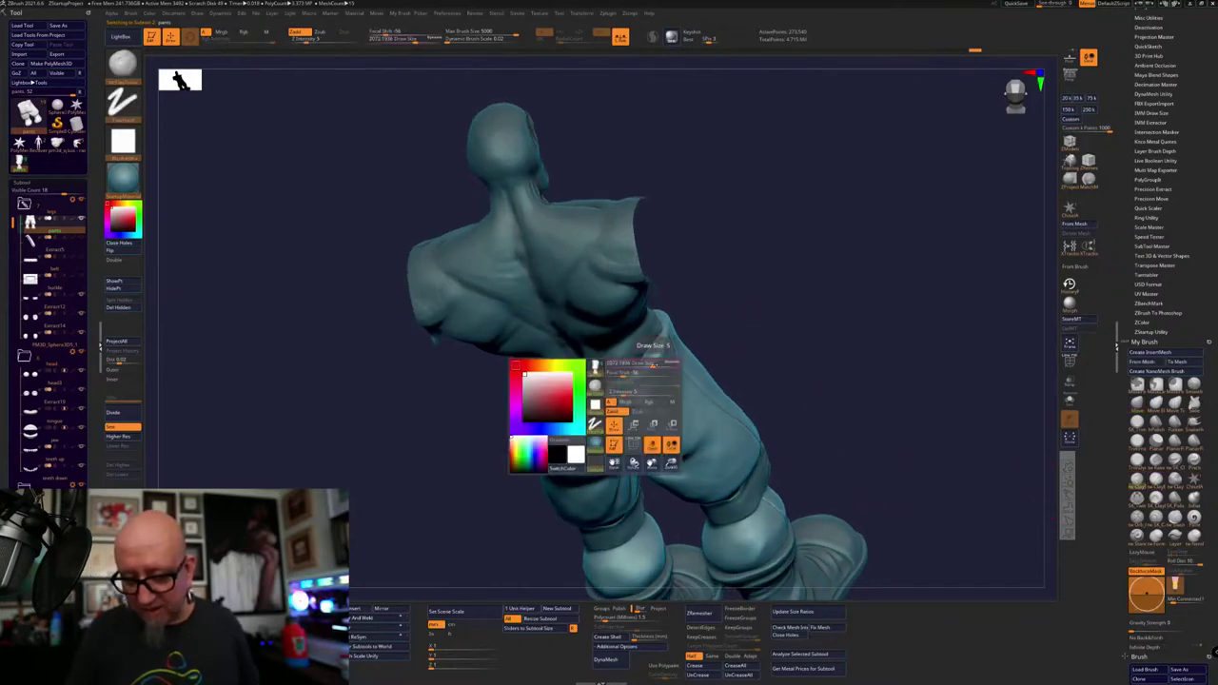
drag(656, 363, 635, 362)
Build up clay strokes along the rear waistline and over the outer hip of the pants
drag(786, 292, 670, 297)
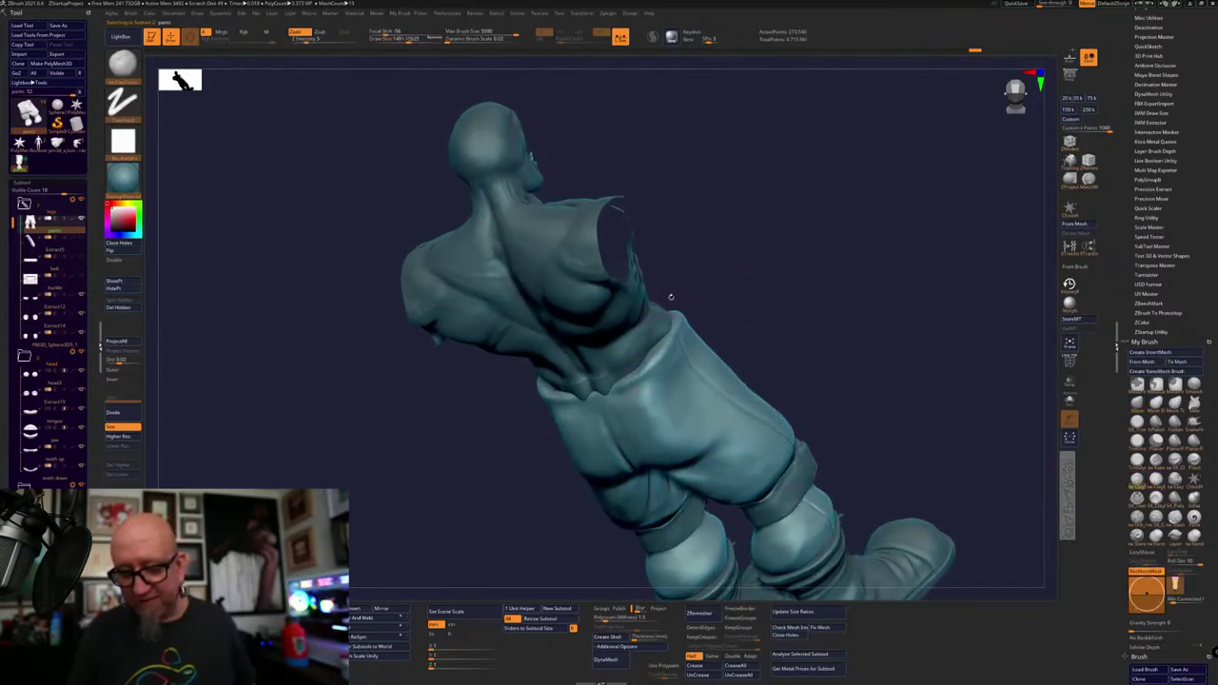
key(space)
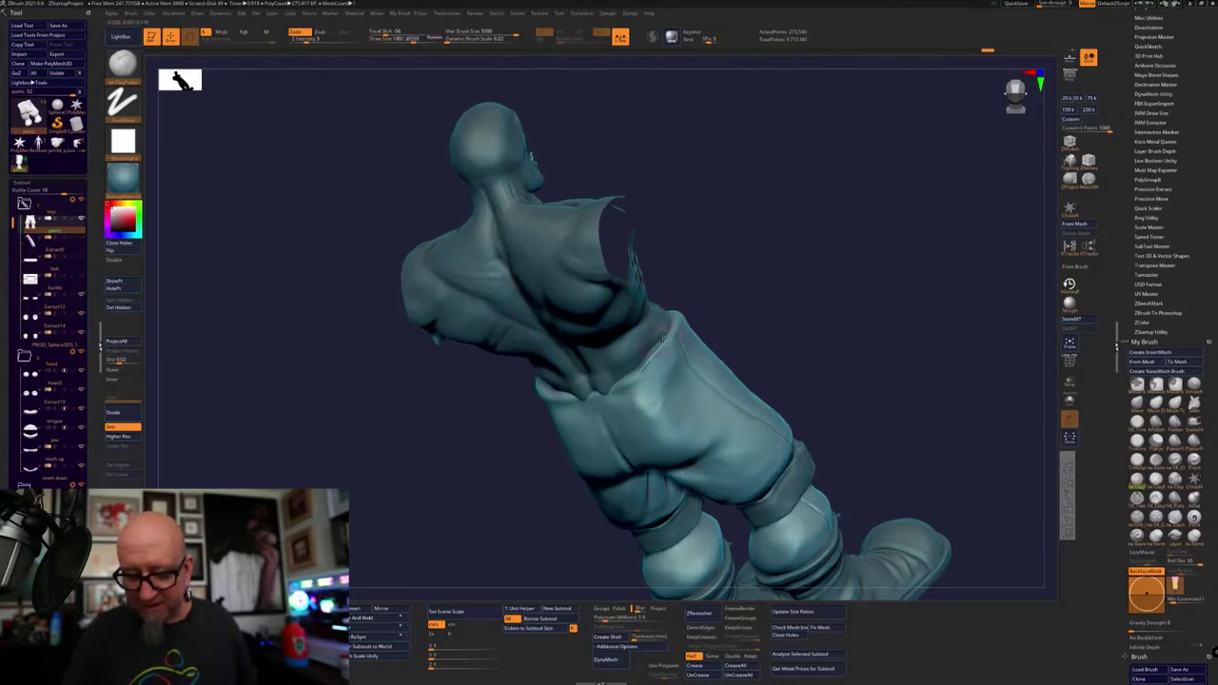
mouse_move(659, 374)
mouse_down()
mouse_move(663, 428)
mouse_move(657, 374)
mouse_move(653, 386)
mouse_up()
drag(837, 261, 713, 307)
mouse_move(677, 316)
mouse_down()
mouse_move(675, 342)
mouse_move(692, 318)
mouse_up()
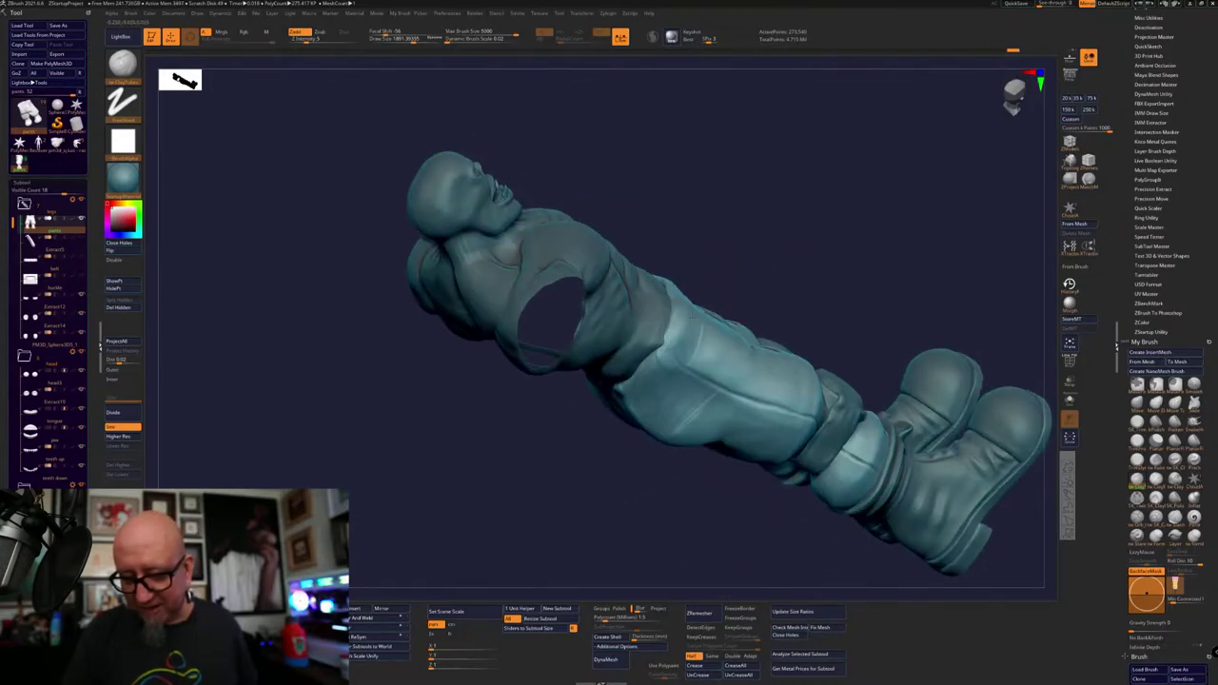
Sculpt more fold strokes from the waistline across the side and down the seat of the pants
right_drag(791, 231, 731, 324)
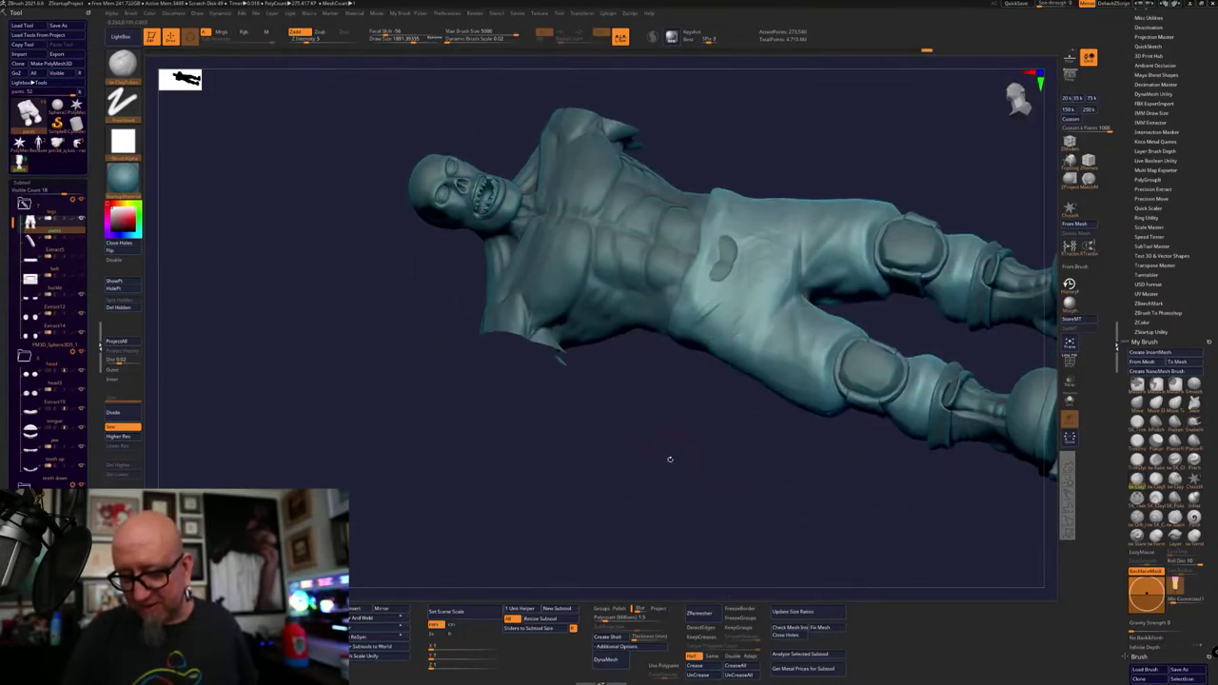
right_drag(669, 458, 720, 342)
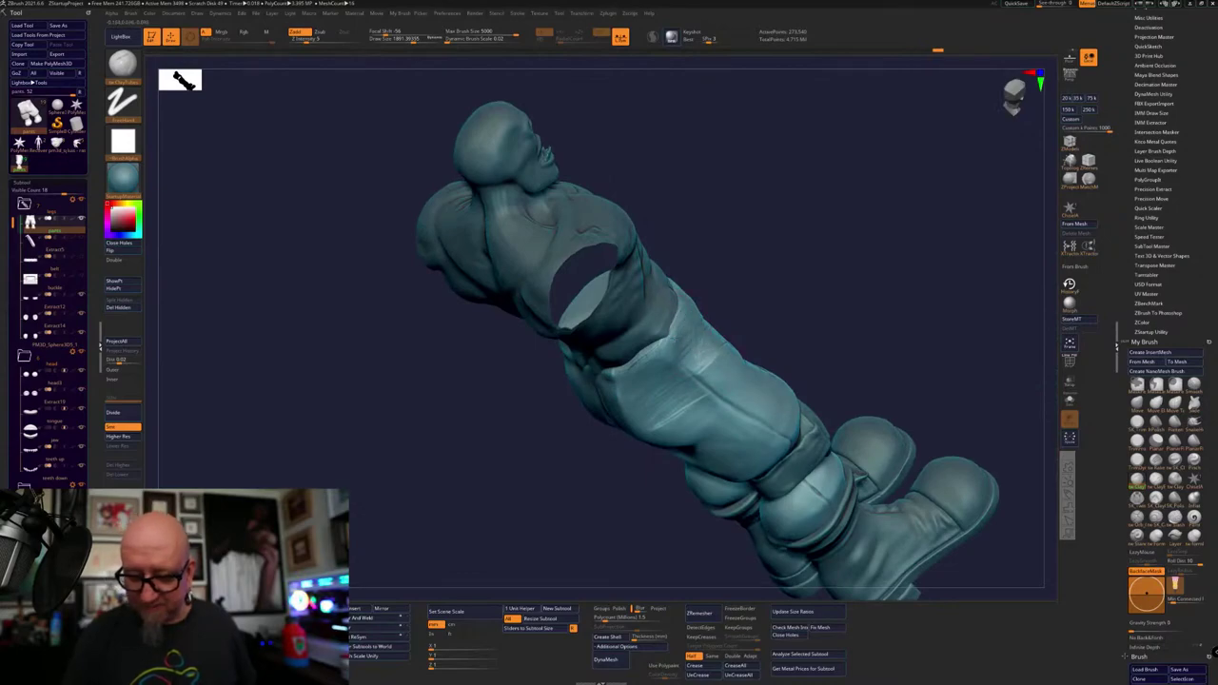
right_drag(655, 365, 740, 250)
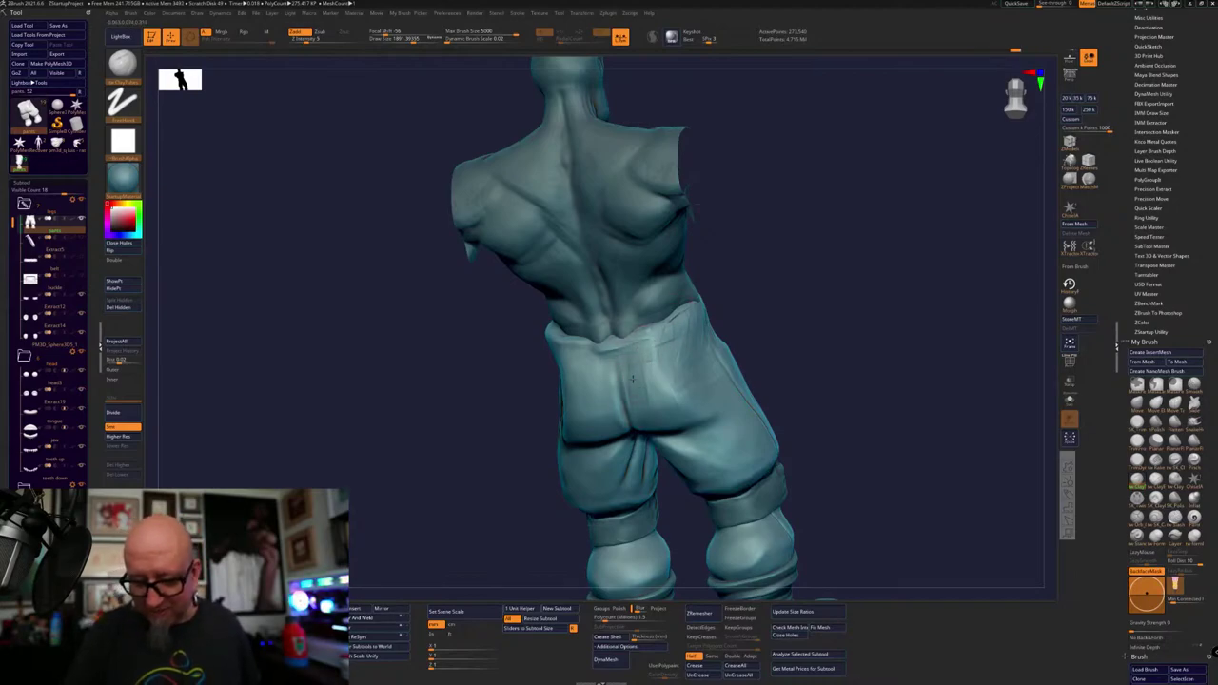
Sculpt more tension folds across the seat and lower rear waistline of the pants
right_drag(632, 379, 651, 413)
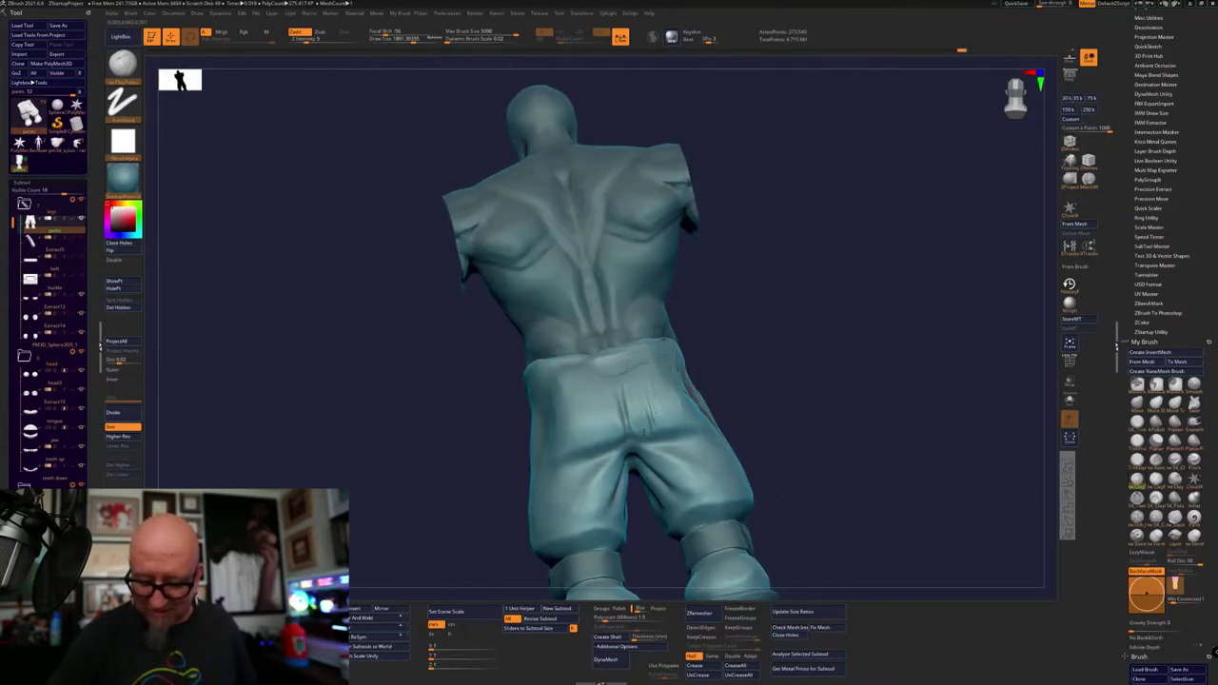
right_drag(728, 402, 681, 418)
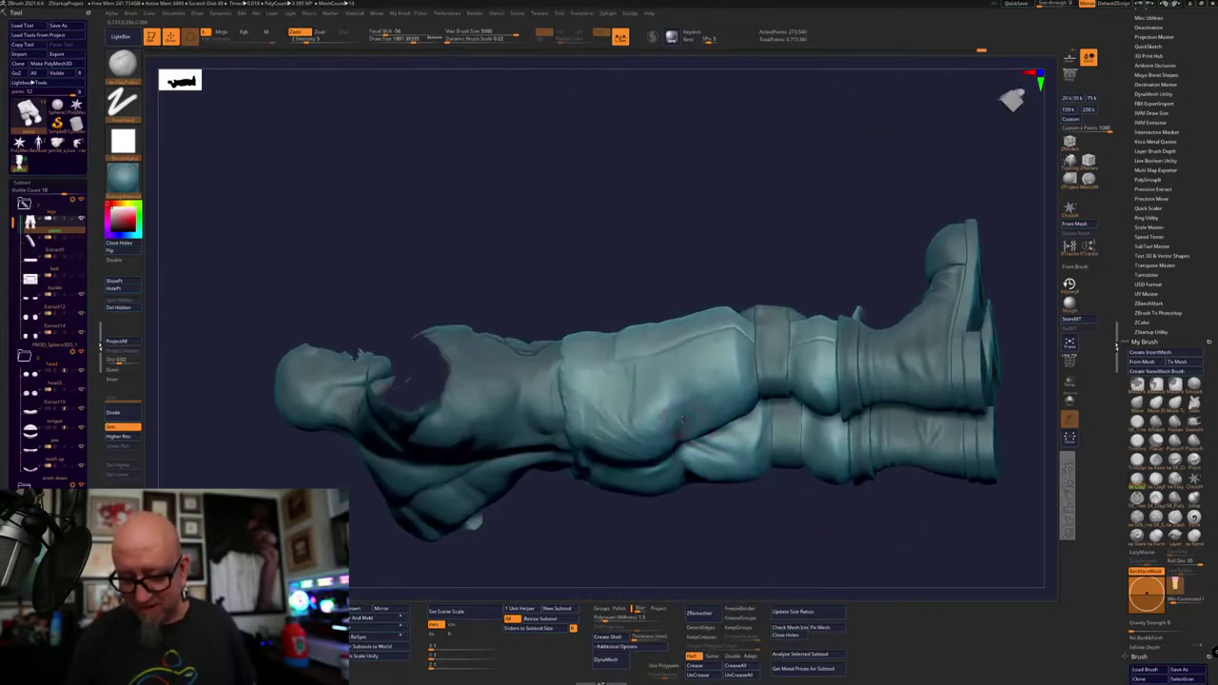
right_drag(743, 365, 706, 283)
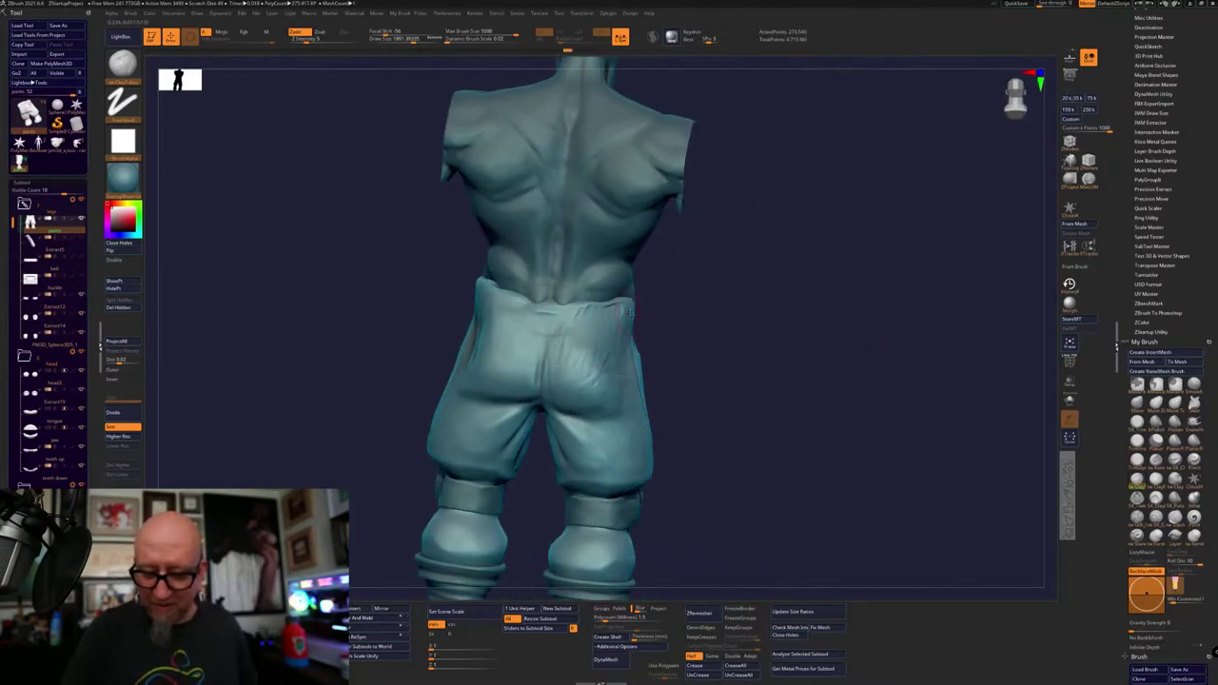
right_drag(619, 345, 666, 345)
right_drag(670, 390, 706, 296)
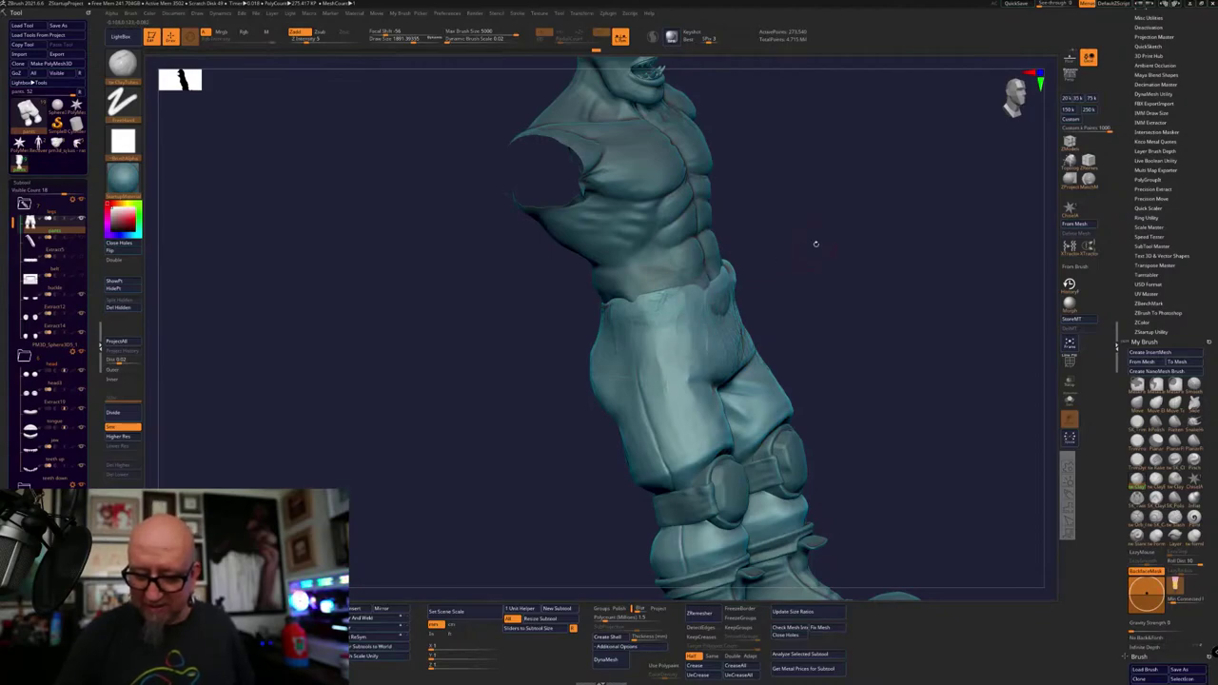
Add fold strokes below the front waistline and over the hip on the figure's left side of the pants
mouse_move(813, 245)
right_down()
mouse_move(786, 314)
mouse_move(826, 330)
right_up()
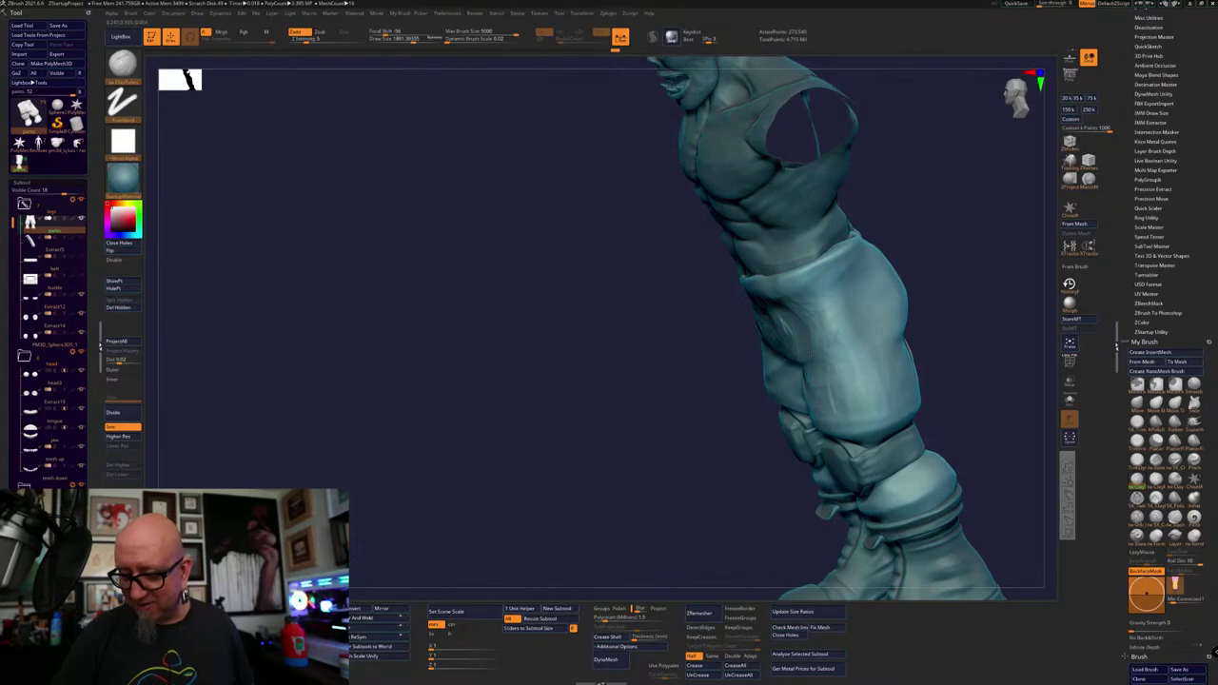
right_drag(821, 398, 959, 264)
right_drag(898, 339, 801, 357)
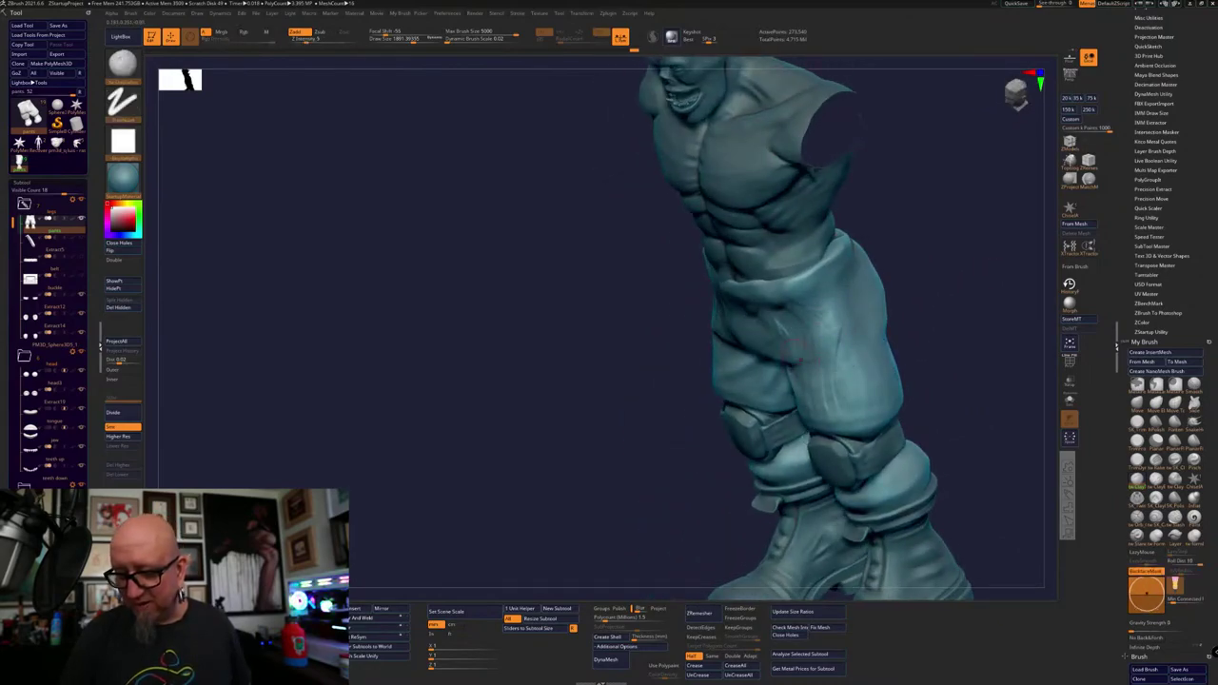
shift+right_drag(897, 268, 828, 278)
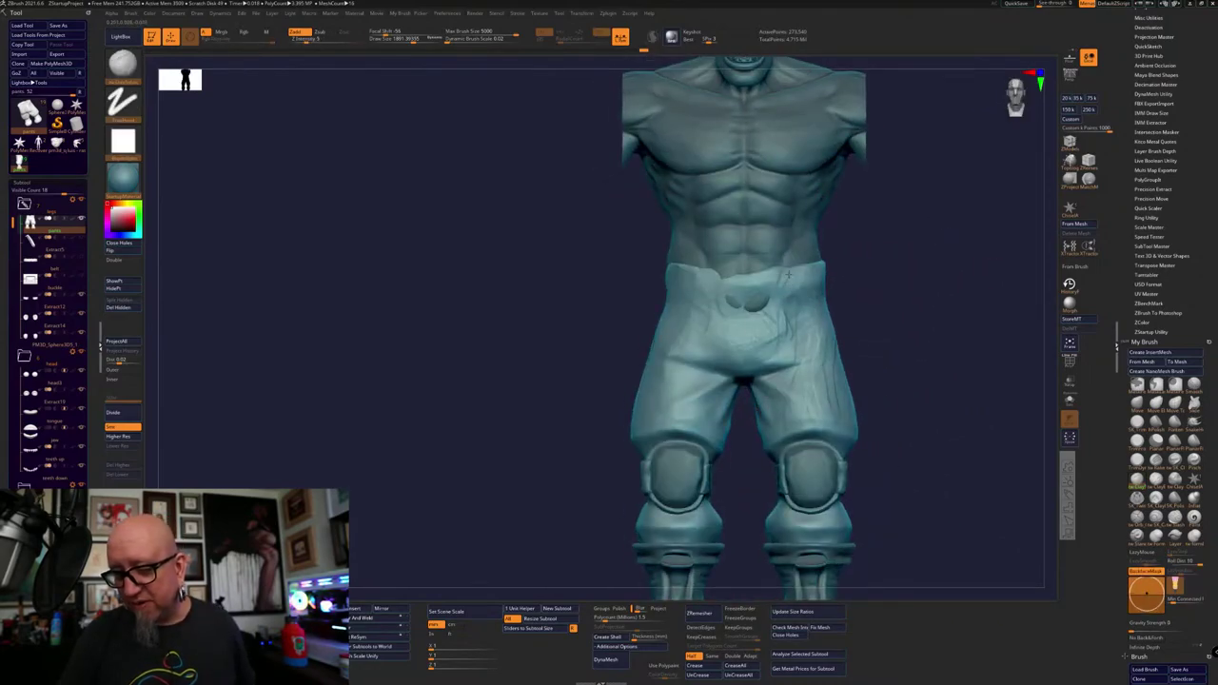
right_drag(704, 276, 820, 276)
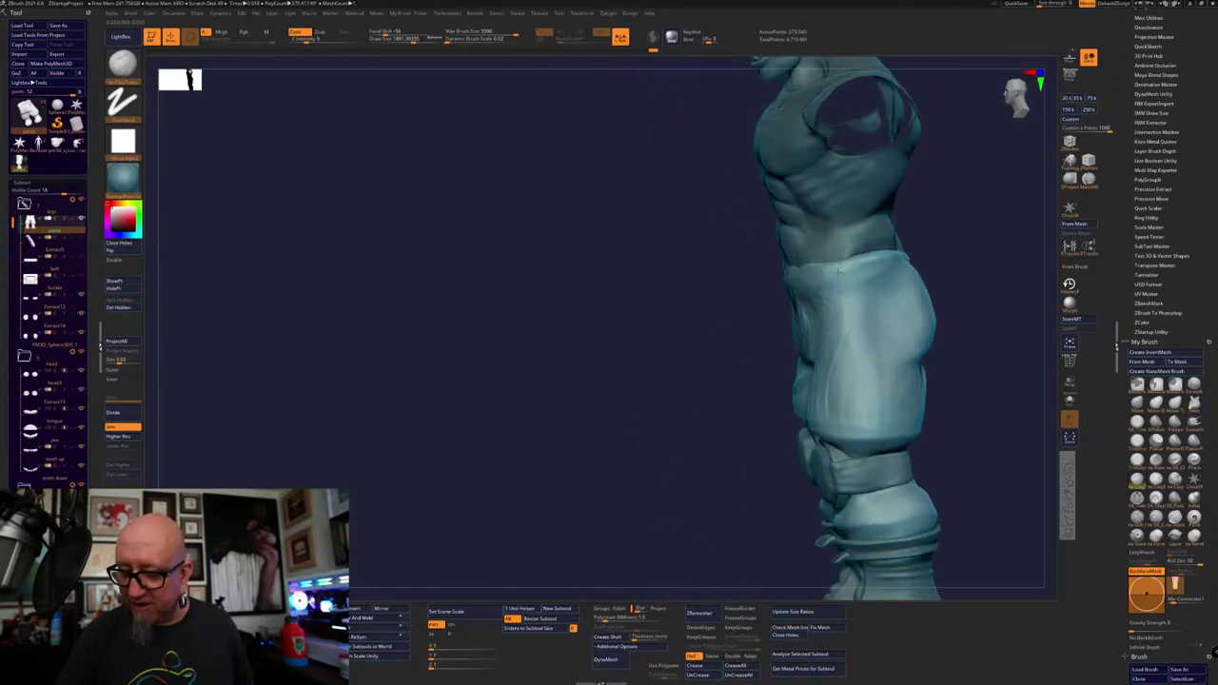
right_drag(953, 238, 876, 262)
shift+right_drag(780, 302, 841, 292)
alt+right_drag(637, 299, 643, 304)
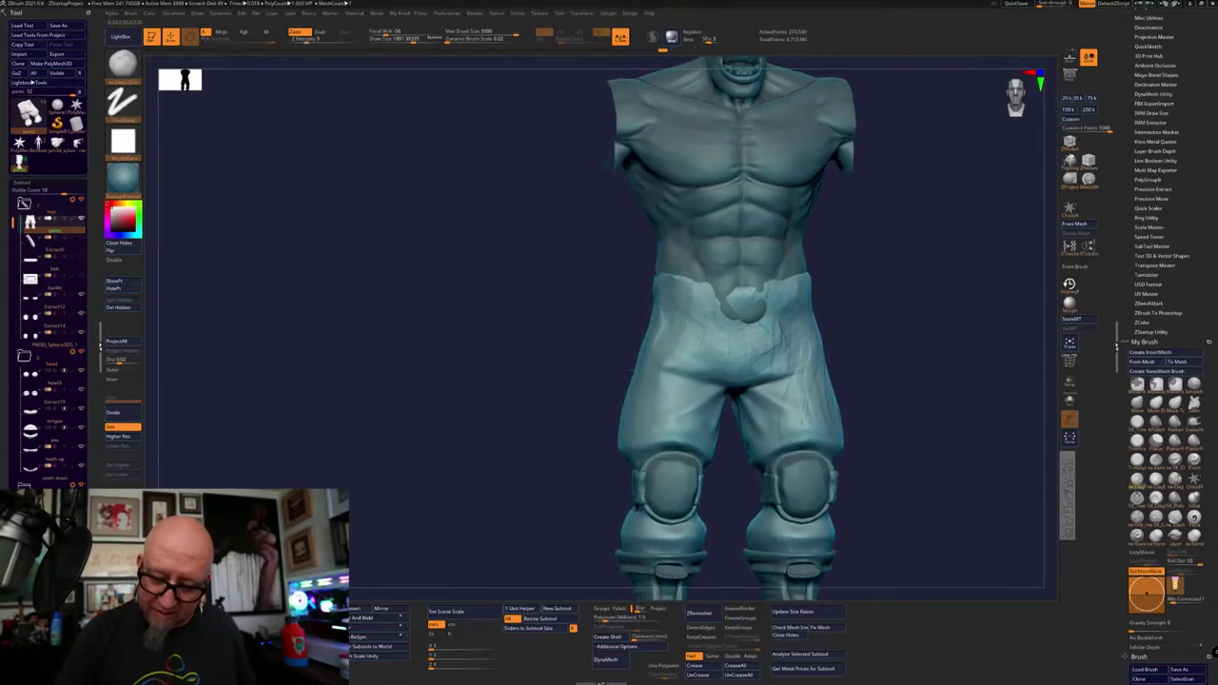
alt+right_drag(868, 263, 745, 286)
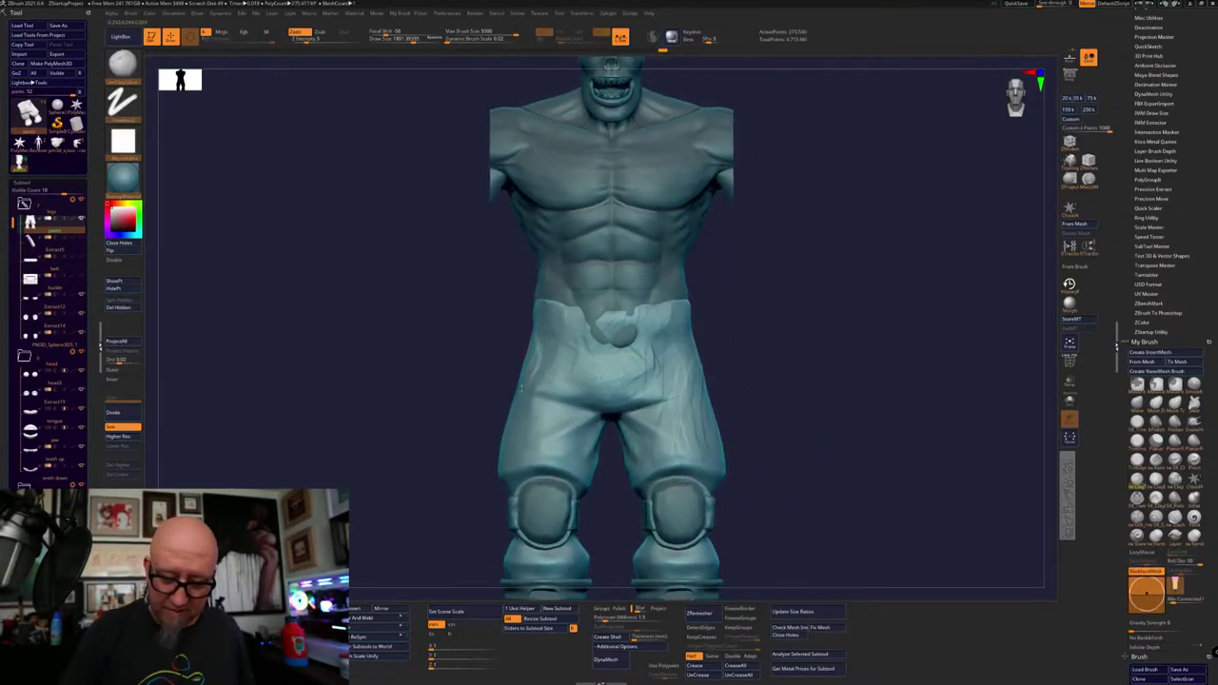
Return to the clay buildup brush and start fold strokes on the front of the figure's right hip
key(shift)
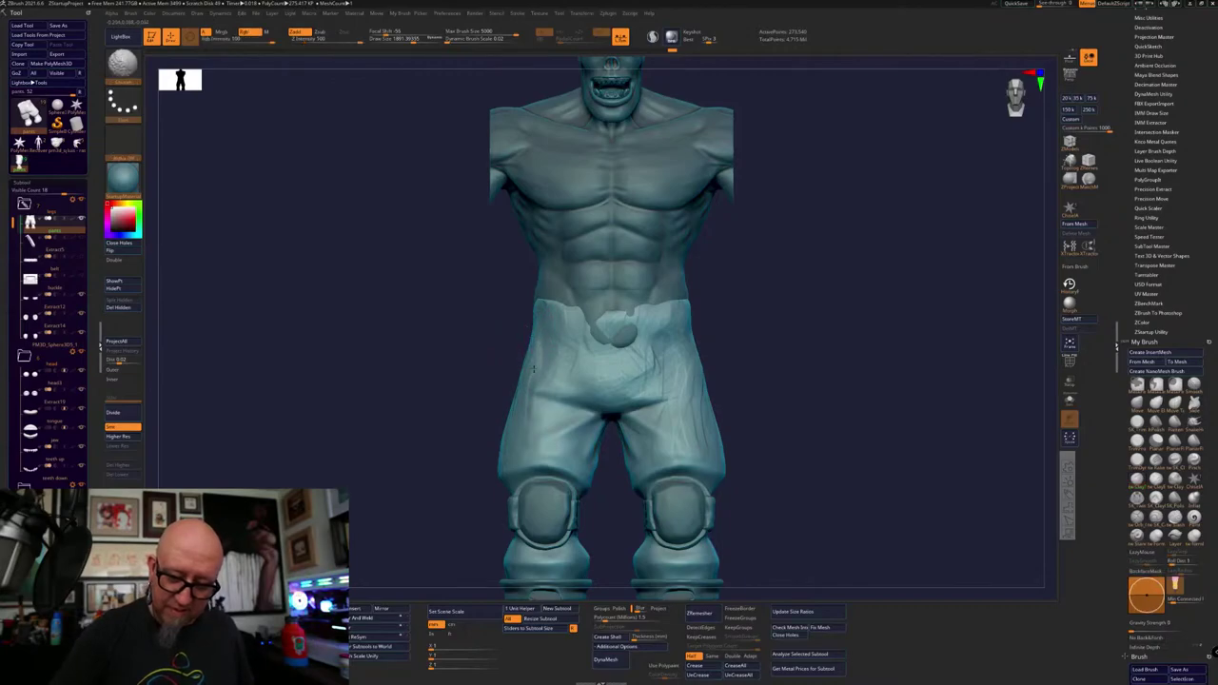
key(b)
key(c)
key(b)
drag(741, 188, 739, 264)
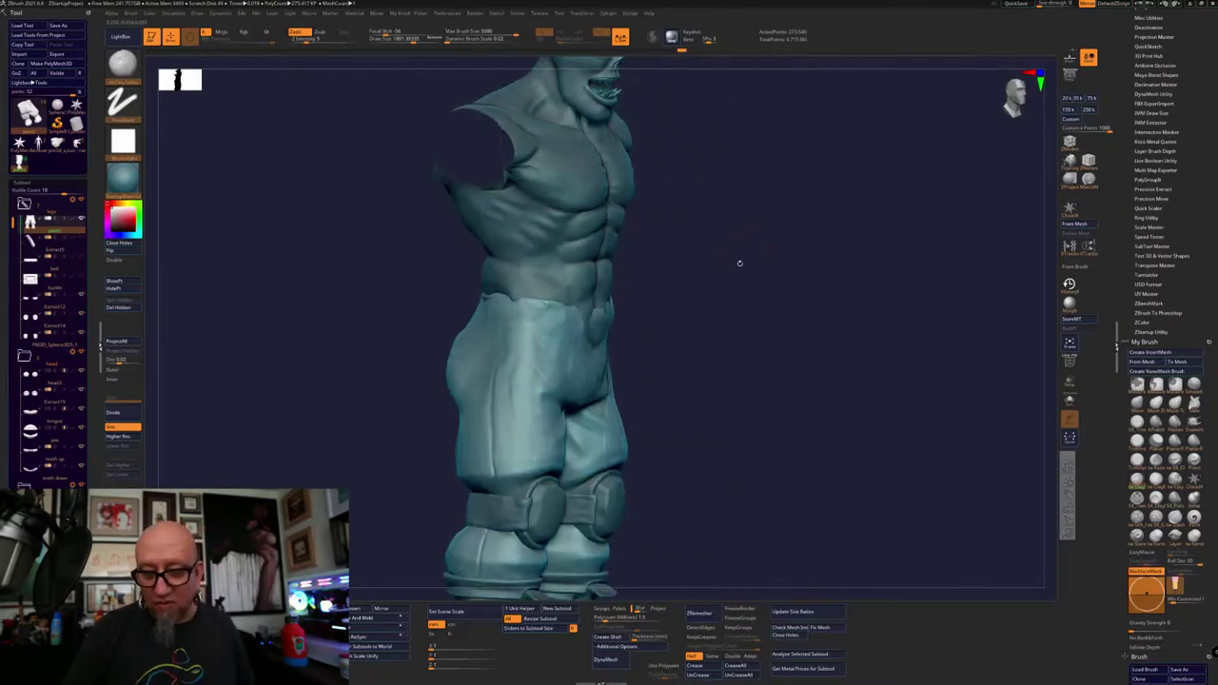
drag(678, 312, 659, 333)
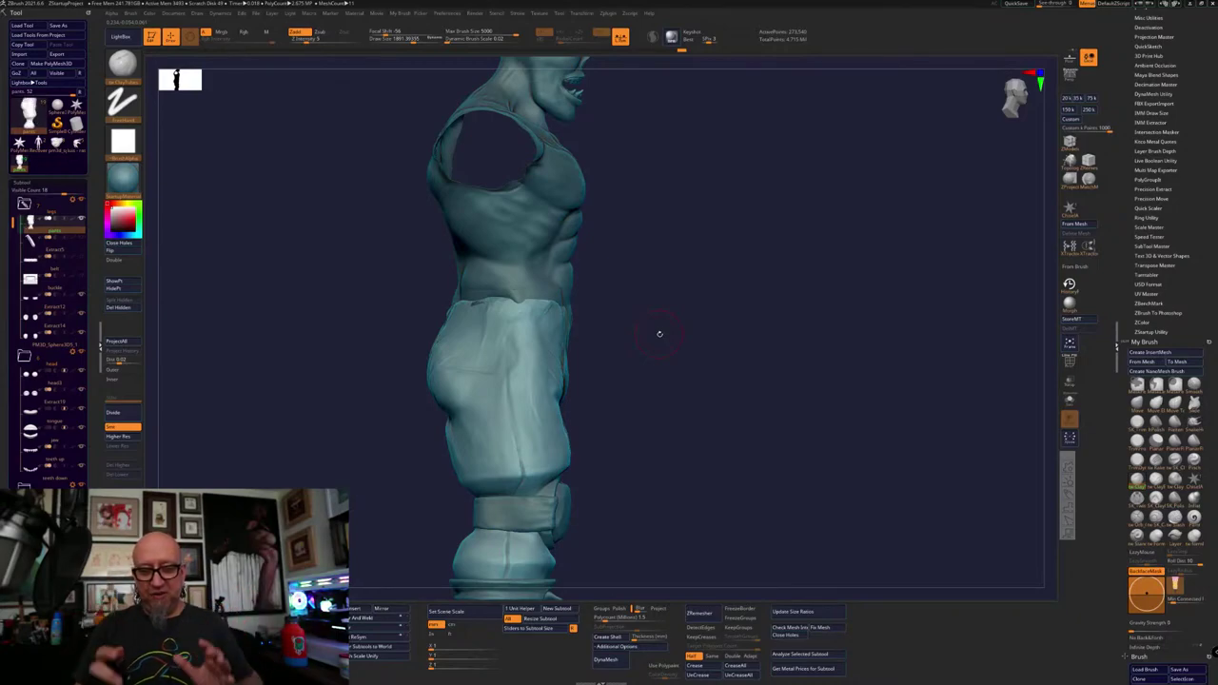
drag(659, 333, 675, 443)
mouse_move(788, 330)
alt+mouse_down()
mouse_move(747, 368)
mouse_move(807, 383)
alt+mouse_up()
drag(622, 322, 512, 407)
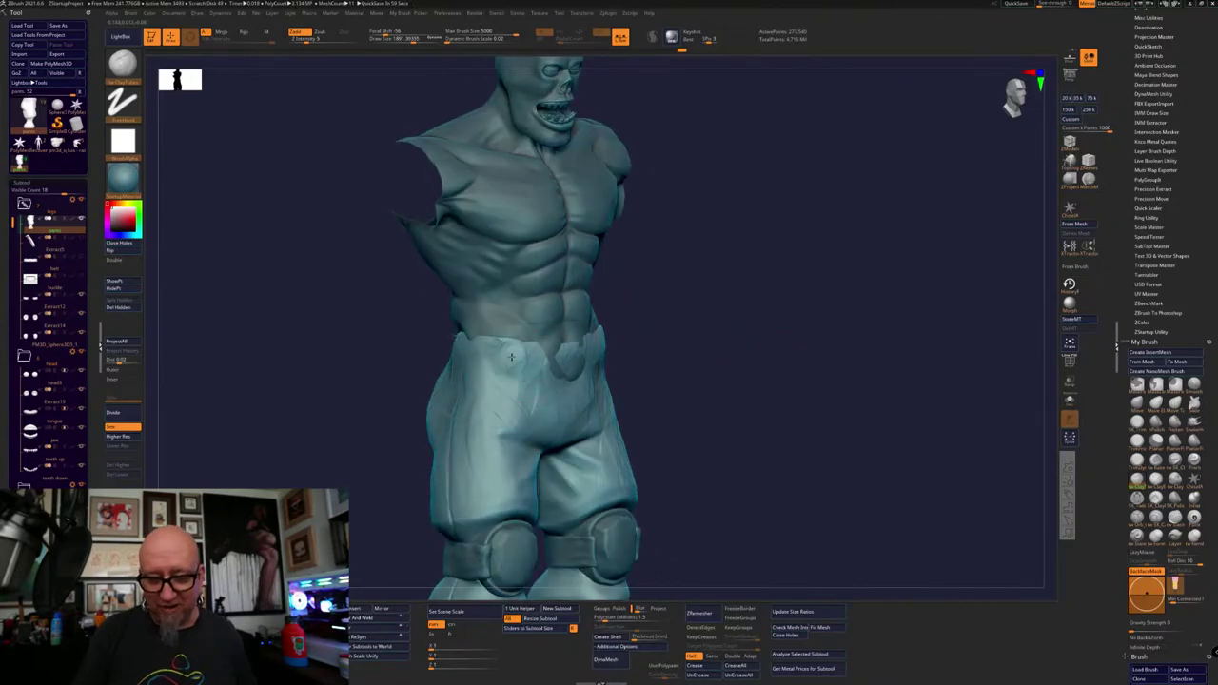
Build up folds from the front waistline toward the crotch and down the figure's right thigh, smoothing the strokes
mouse_move(404, 341)
mouse_down()
mouse_move(295, 350)
mouse_move(329, 316)
mouse_move(418, 324)
mouse_up()
drag(494, 330, 498, 353)
alt+right_drag(506, 323, 508, 345)
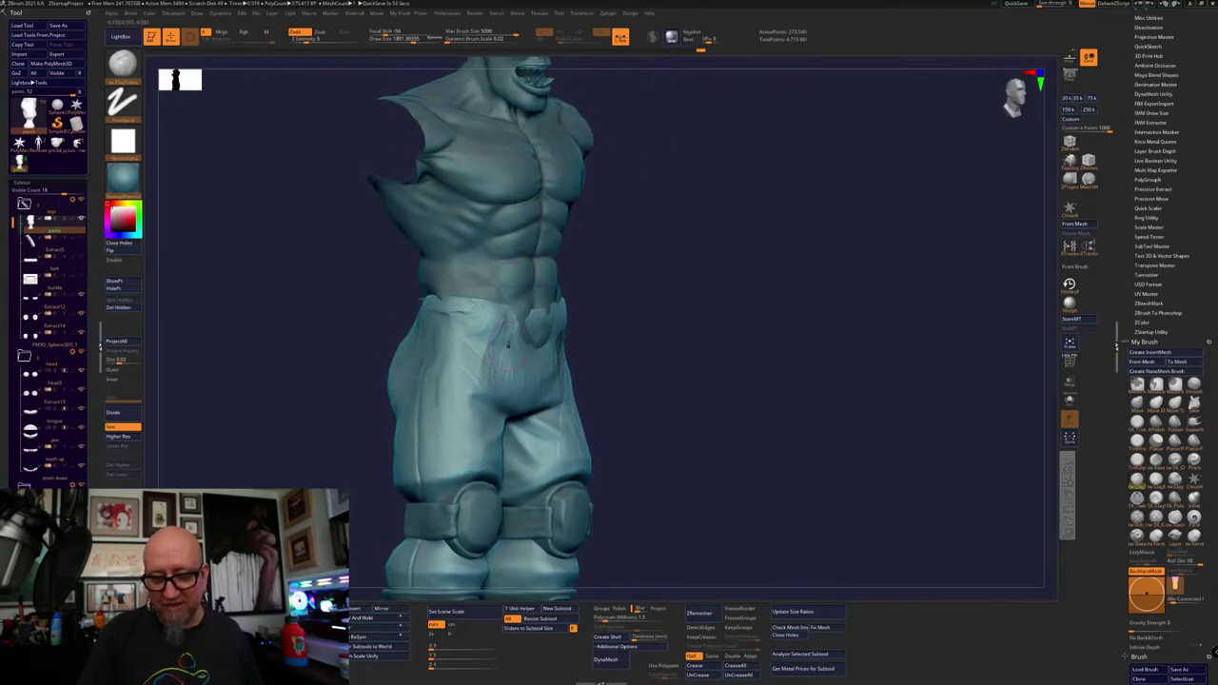
mouse_move(679, 321)
mouse_down()
mouse_move(529, 403)
mouse_move(503, 364)
mouse_move(550, 400)
mouse_move(492, 380)
mouse_up()
mouse_move(742, 300)
mouse_down()
mouse_move(659, 286)
mouse_move(400, 481)
mouse_up()
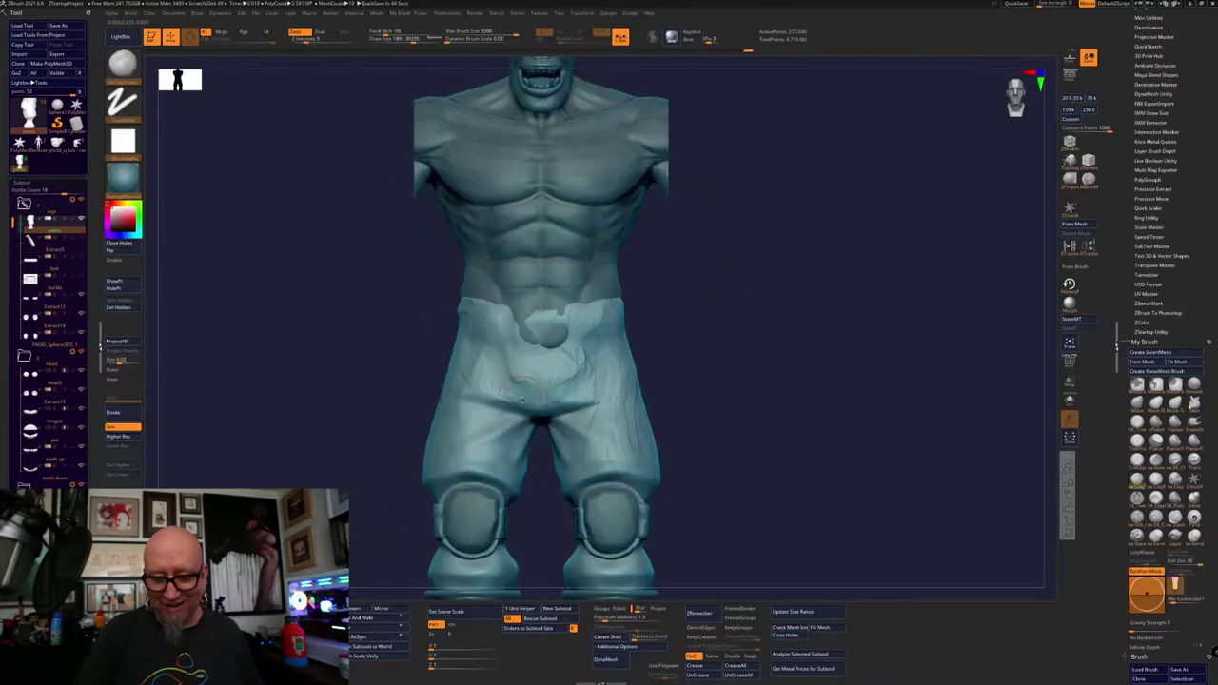
drag(700, 272, 758, 260)
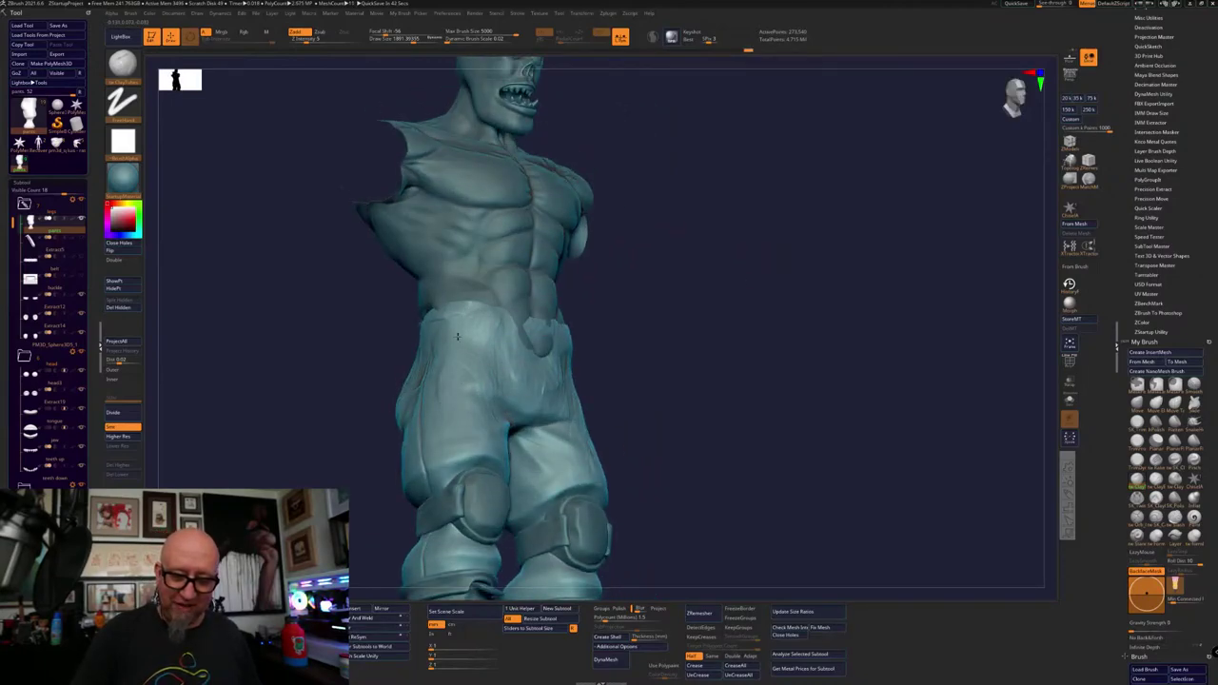
shift+drag(456, 336, 483, 394)
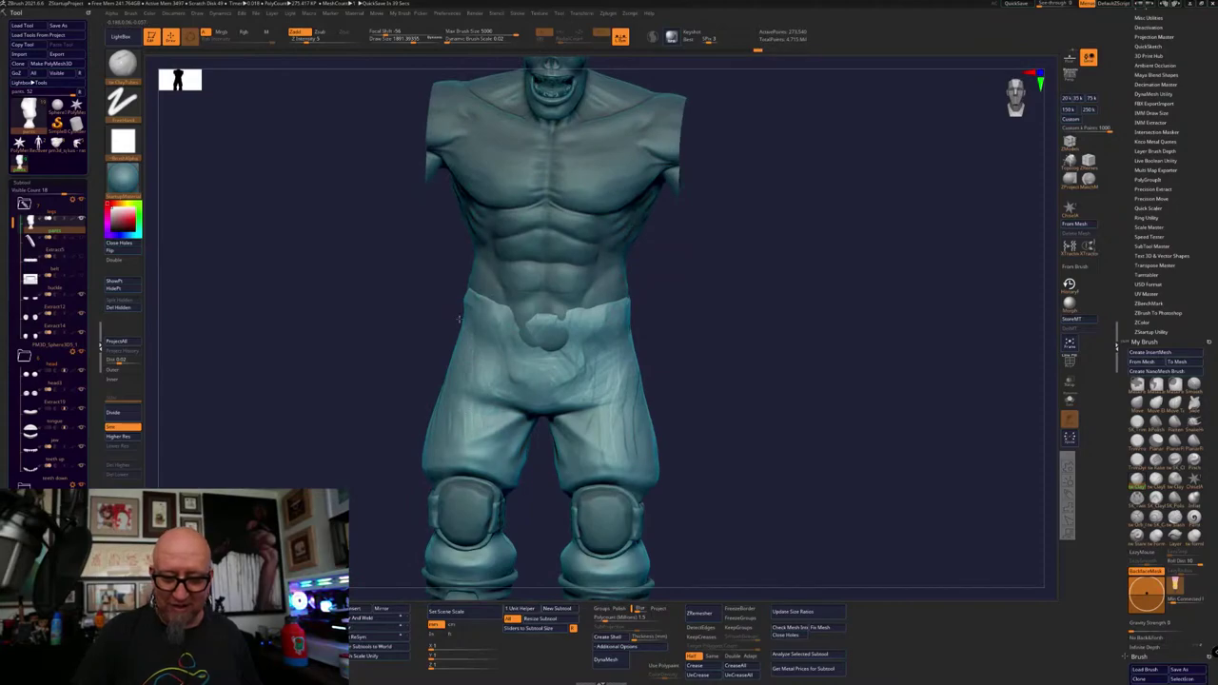
Sculpt folds over the outer hip and rear thigh of the pants and soften them
drag(460, 319, 651, 273)
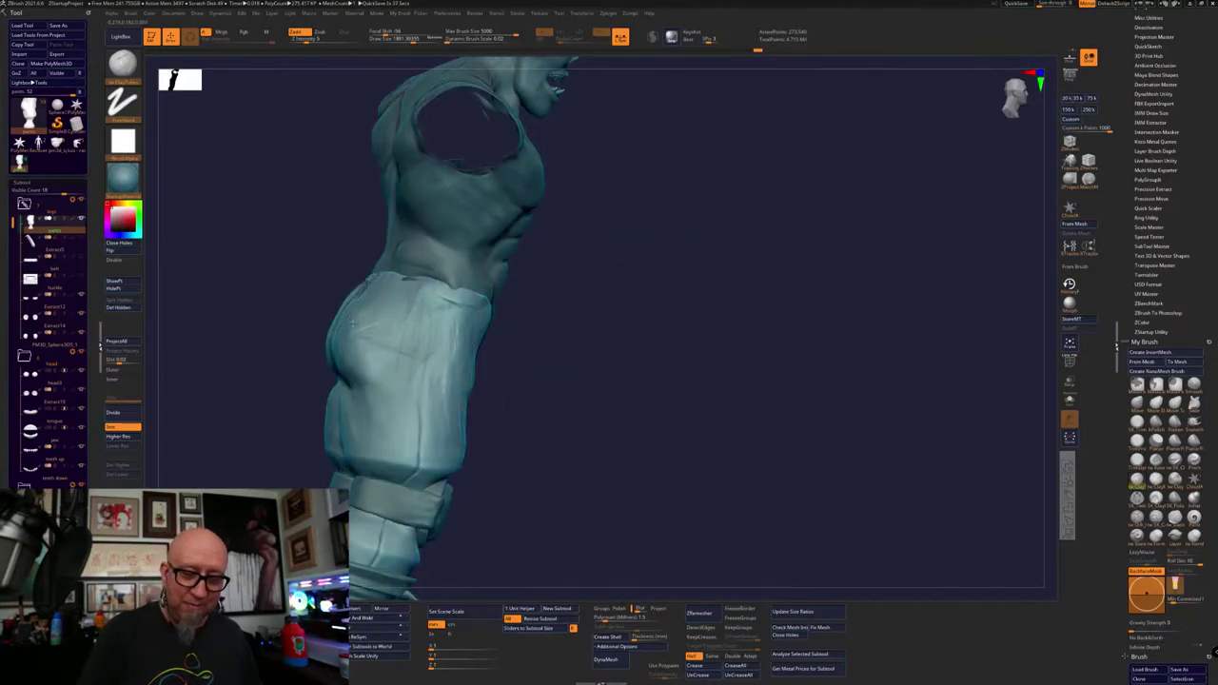
mouse_move(485, 295)
mouse_down()
mouse_move(525, 288)
mouse_move(539, 345)
mouse_move(591, 402)
mouse_up()
drag(672, 358, 754, 339)
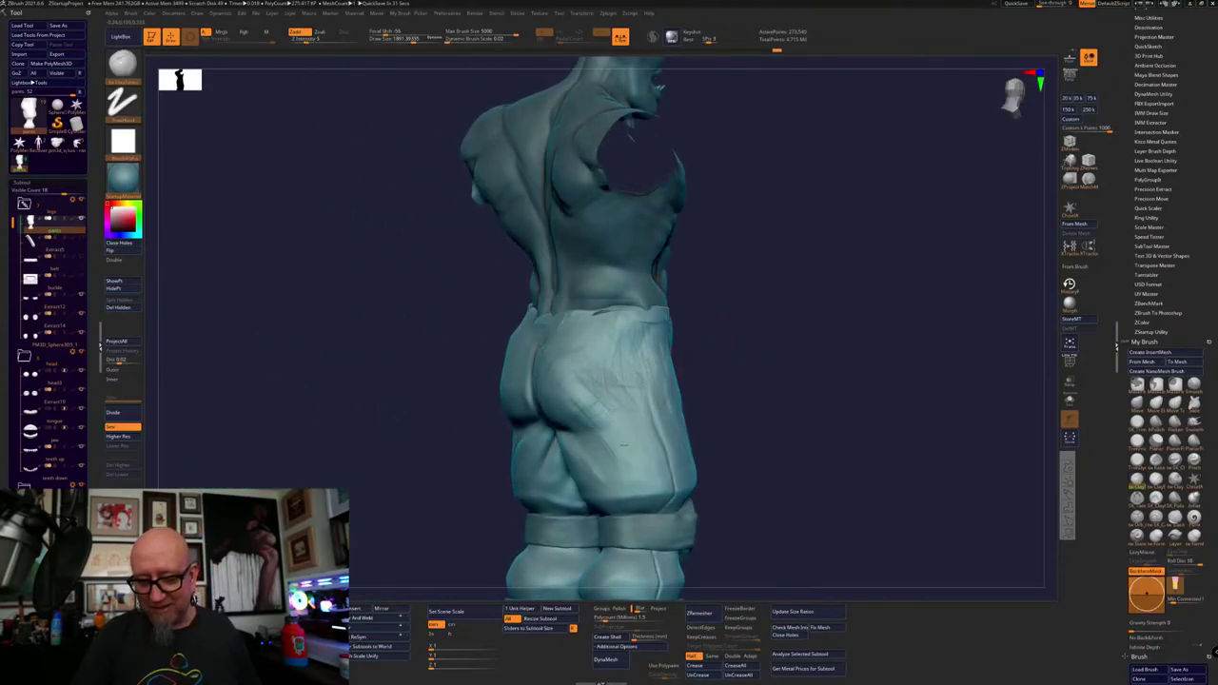
mouse_move(623, 443)
mouse_down()
mouse_move(742, 380)
mouse_move(797, 323)
mouse_up()
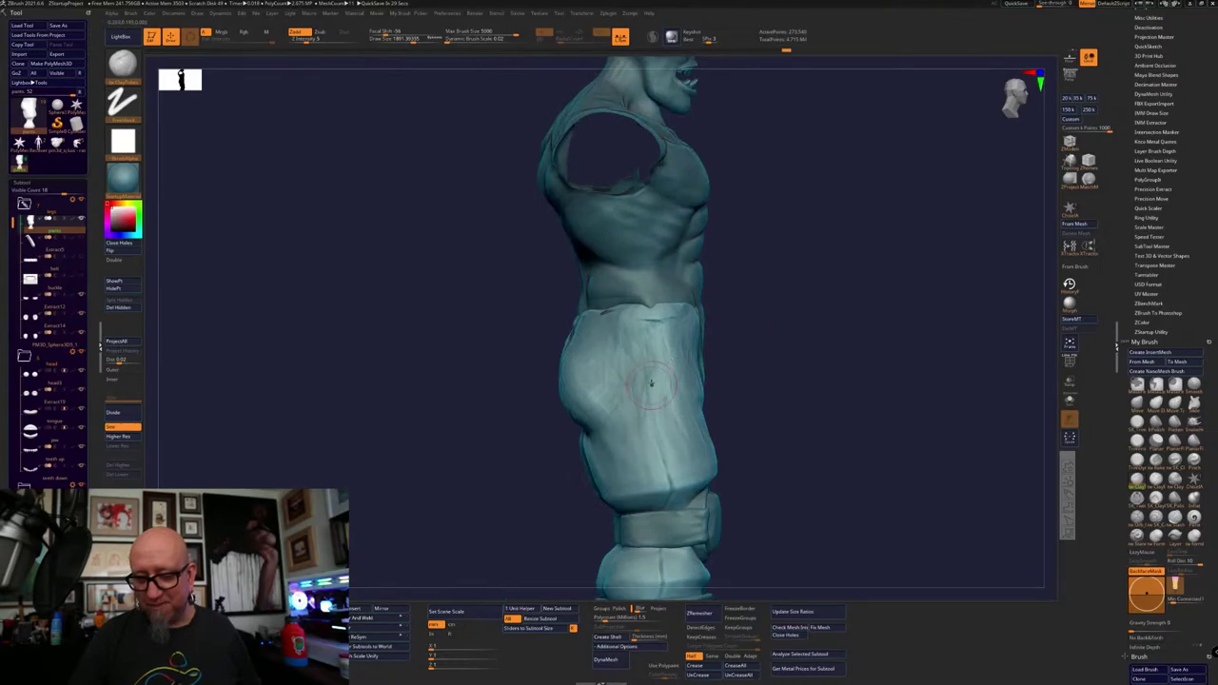
drag(651, 383, 694, 419)
drag(786, 301, 748, 362)
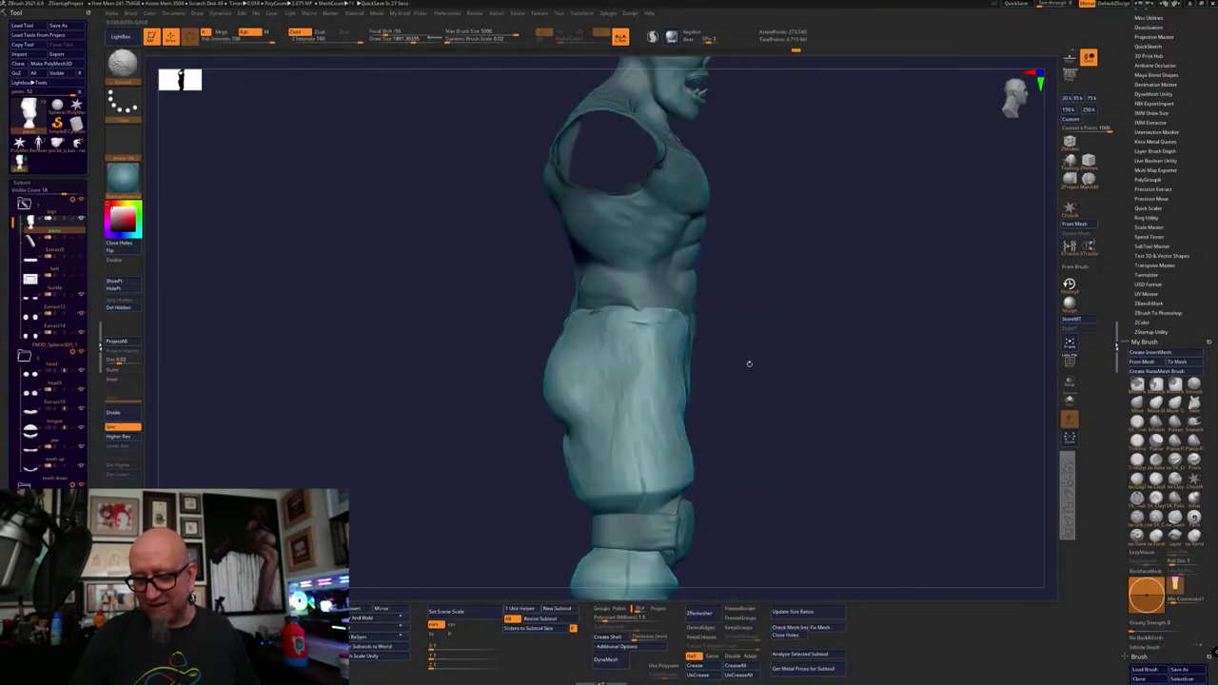
Show the belt, buckle and hanging cloth subtools again over the pants
key(b)
key(s)
key(t)
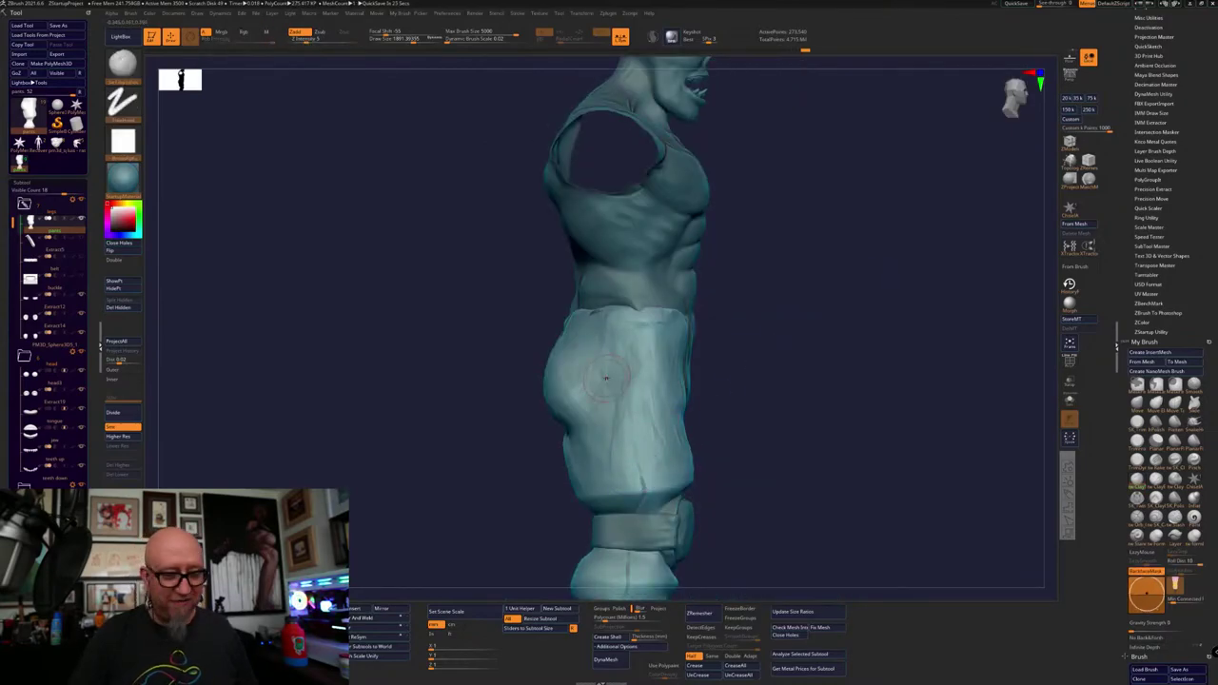
click(81, 270)
click(82, 276)
drag(262, 446, 181, 455)
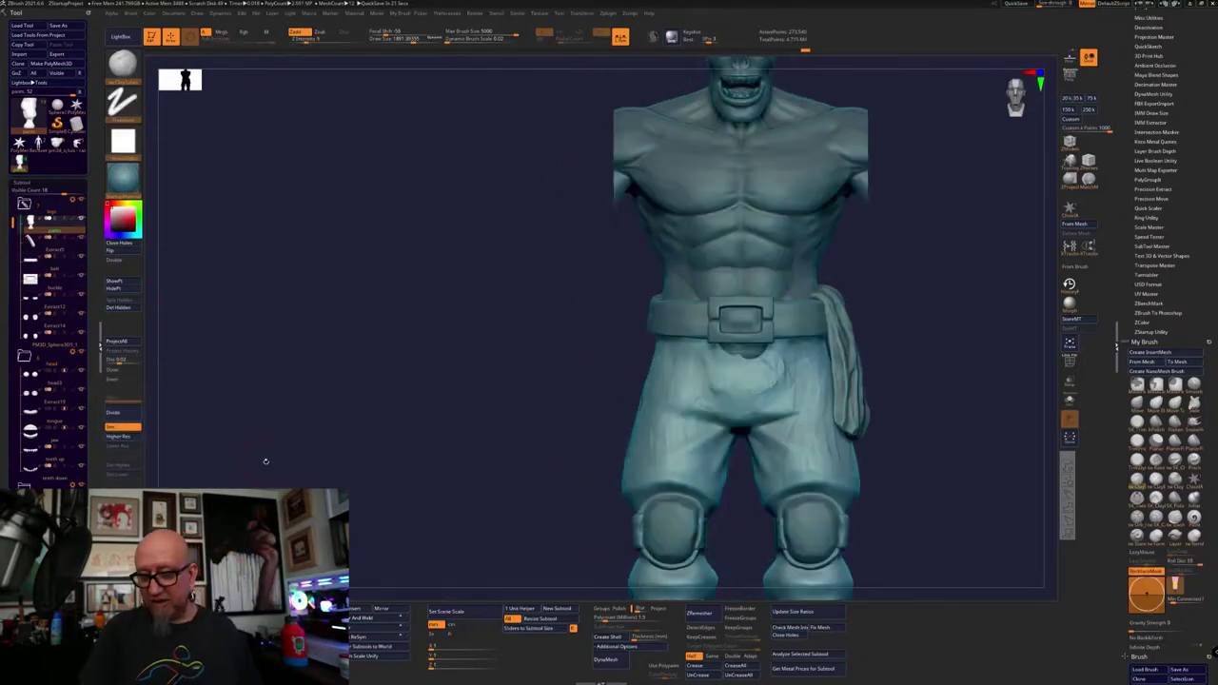
alt+drag(462, 503, 317, 484)
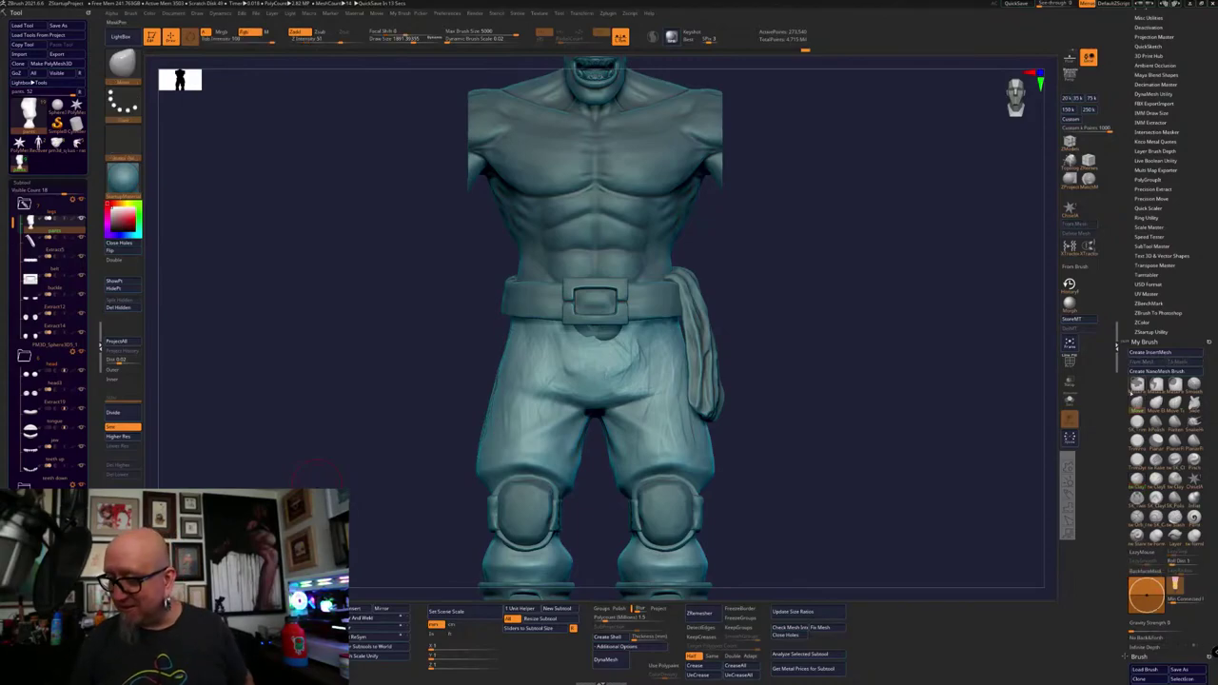
Enlarge the Move brush and adjust the top of the pants beneath the belt at the front and side
key(space)
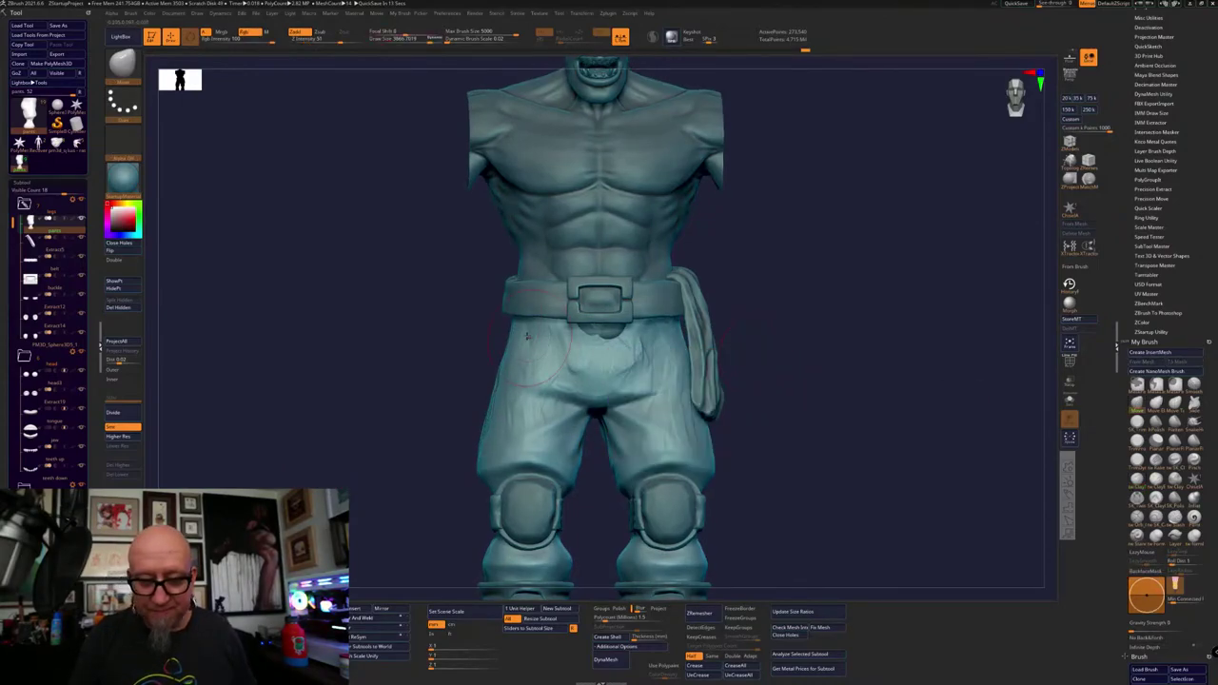
drag(517, 322, 522, 333)
drag(435, 428, 571, 426)
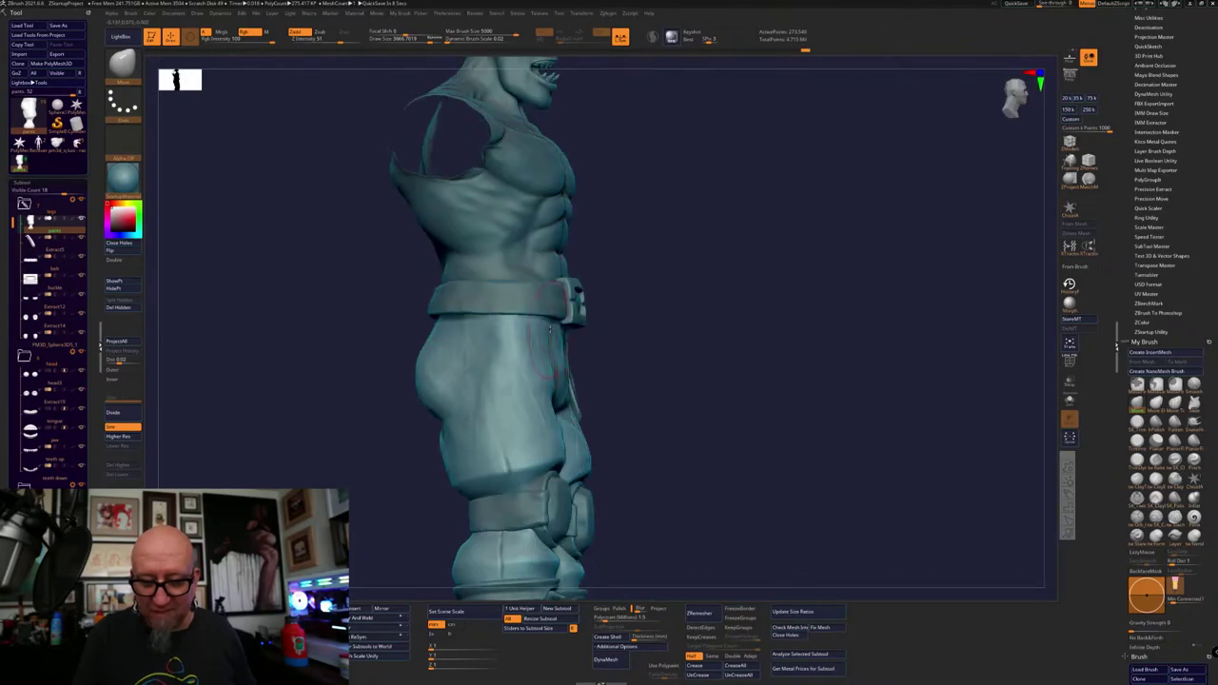
drag(550, 333, 532, 333)
drag(668, 297, 542, 195)
mouse_move(576, 337)
right_down()
mouse_move(683, 360)
mouse_move(780, 294)
mouse_move(725, 325)
mouse_move(820, 308)
right_up()
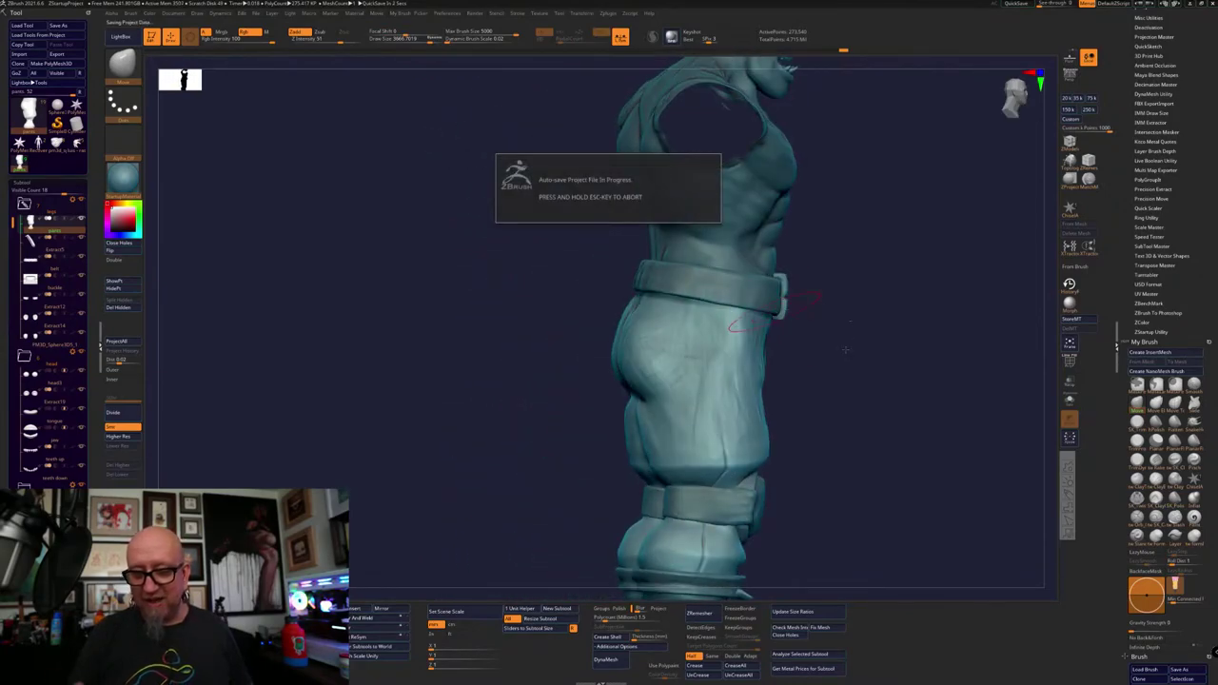
Switch to a larger clay brush, sculpt folds on the lower rear of the pant legs and undo the last strokes
mouse_move(843, 347)
right_down()
mouse_move(864, 434)
mouse_move(935, 466)
right_up()
alt+drag(959, 477, 714, 367)
mouse_move(764, 331)
alt+mouse_down()
mouse_move(800, 329)
mouse_move(829, 348)
mouse_move(717, 367)
mouse_move(846, 438)
mouse_move(802, 429)
mouse_move(880, 492)
mouse_move(840, 479)
alt+mouse_up()
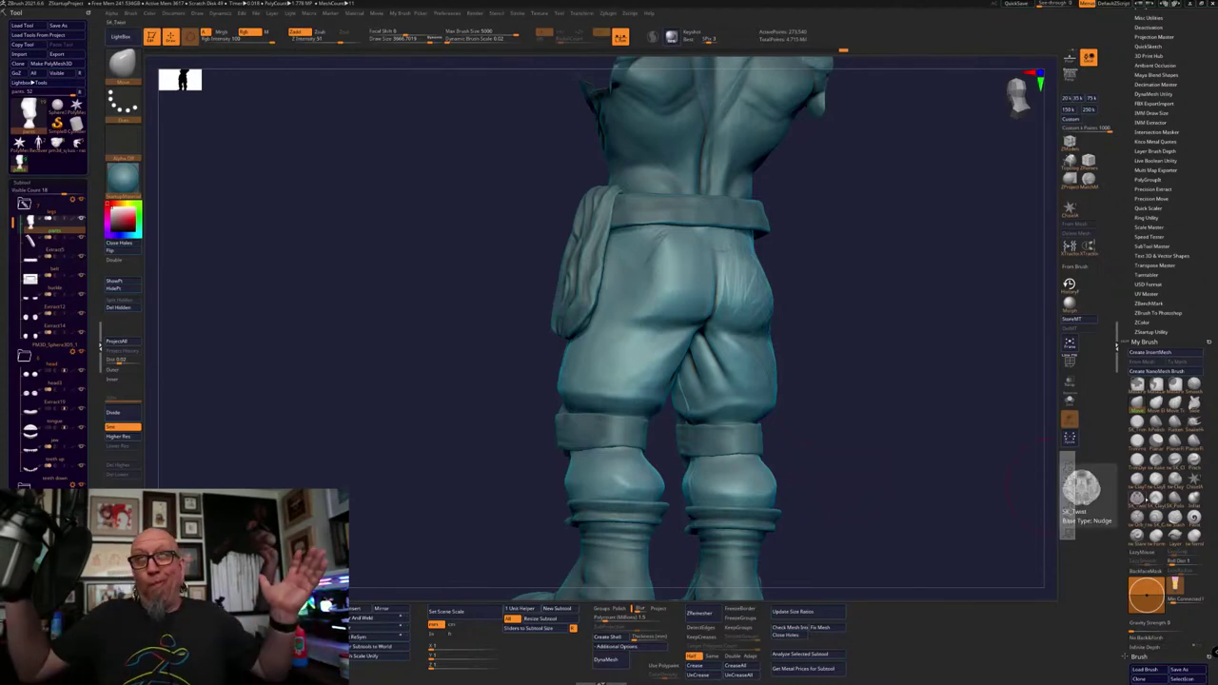
click(1136, 478)
drag(797, 312, 831, 310)
key(space)
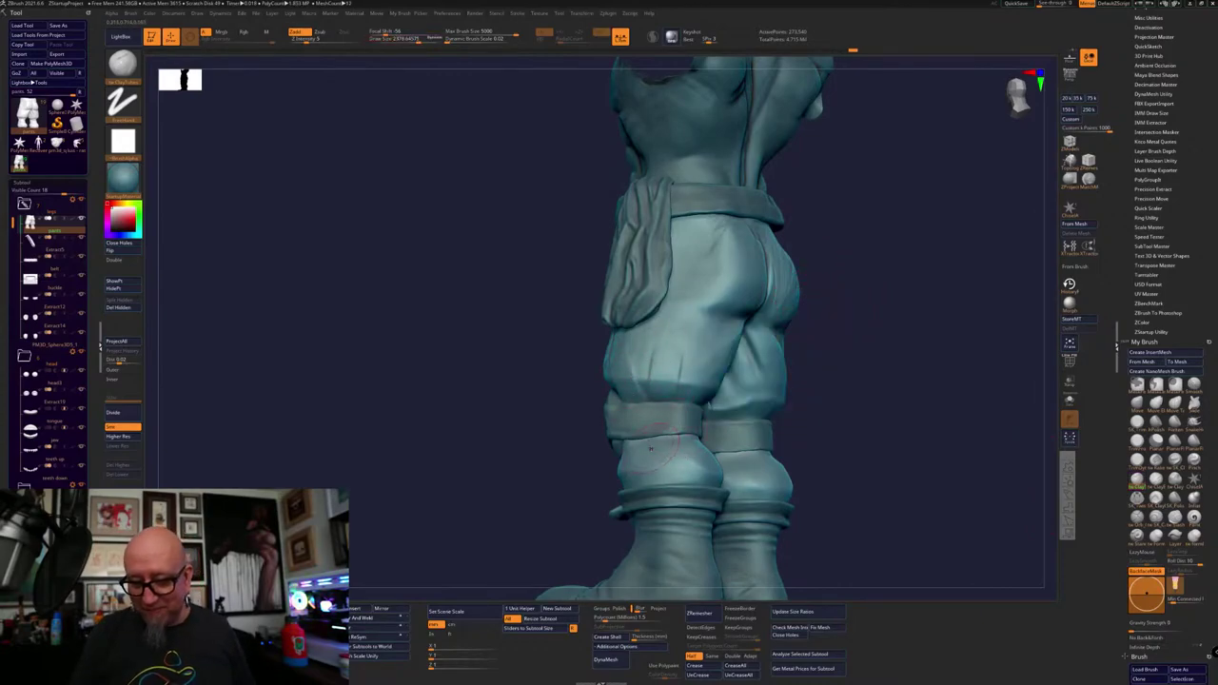
drag(838, 442, 894, 438)
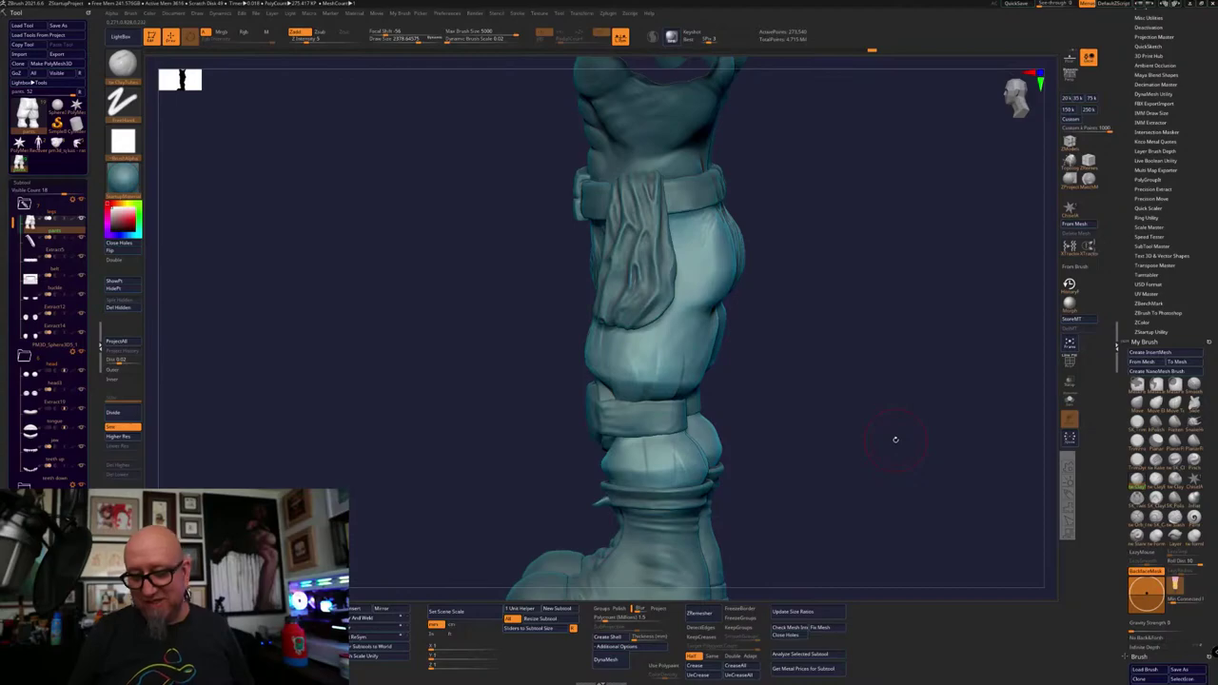
key(ctrl)
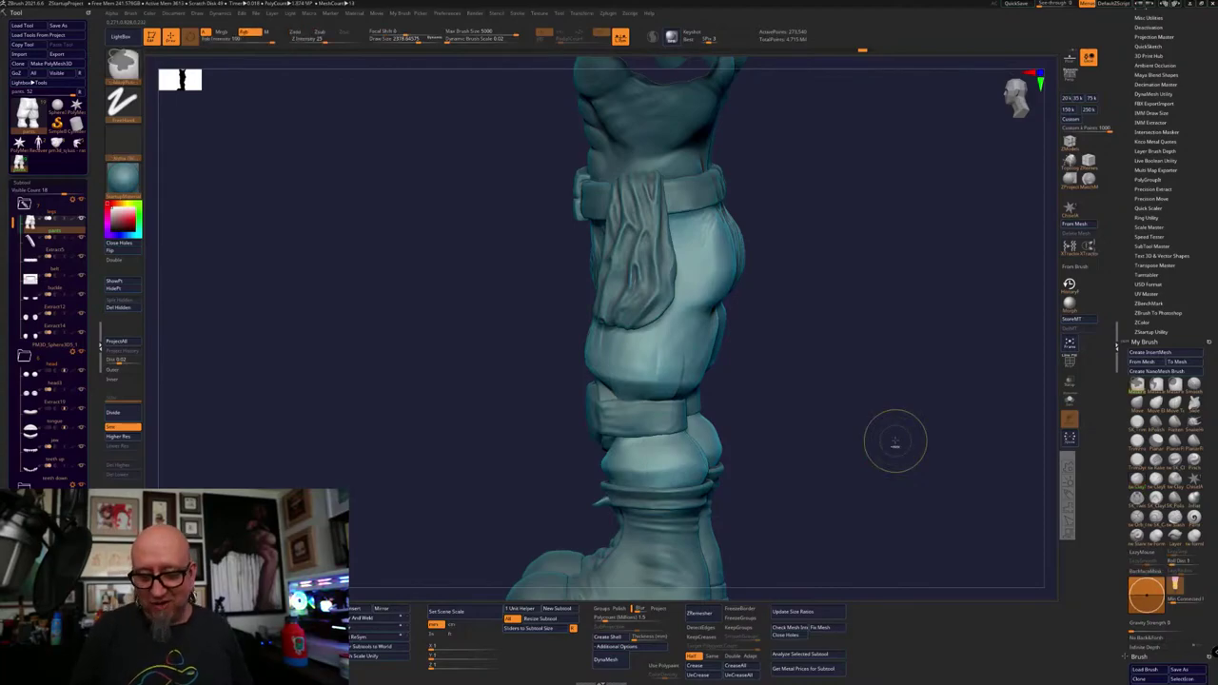
key(ctrl+z)
key(ctrl+z)
Make the boots the active subtool and subdivide their mesh for further sculpting
mouse_move(846, 542)
shift+mouse_down()
mouse_move(802, 557)
mouse_move(790, 332)
mouse_move(880, 376)
mouse_move(845, 399)
mouse_move(823, 395)
shift+mouse_up()
alt+click(595, 449)
drag(602, 533, 599, 581)
alt+click(587, 417)
drag(664, 408, 727, 400)
alt+drag(576, 332, 615, 451)
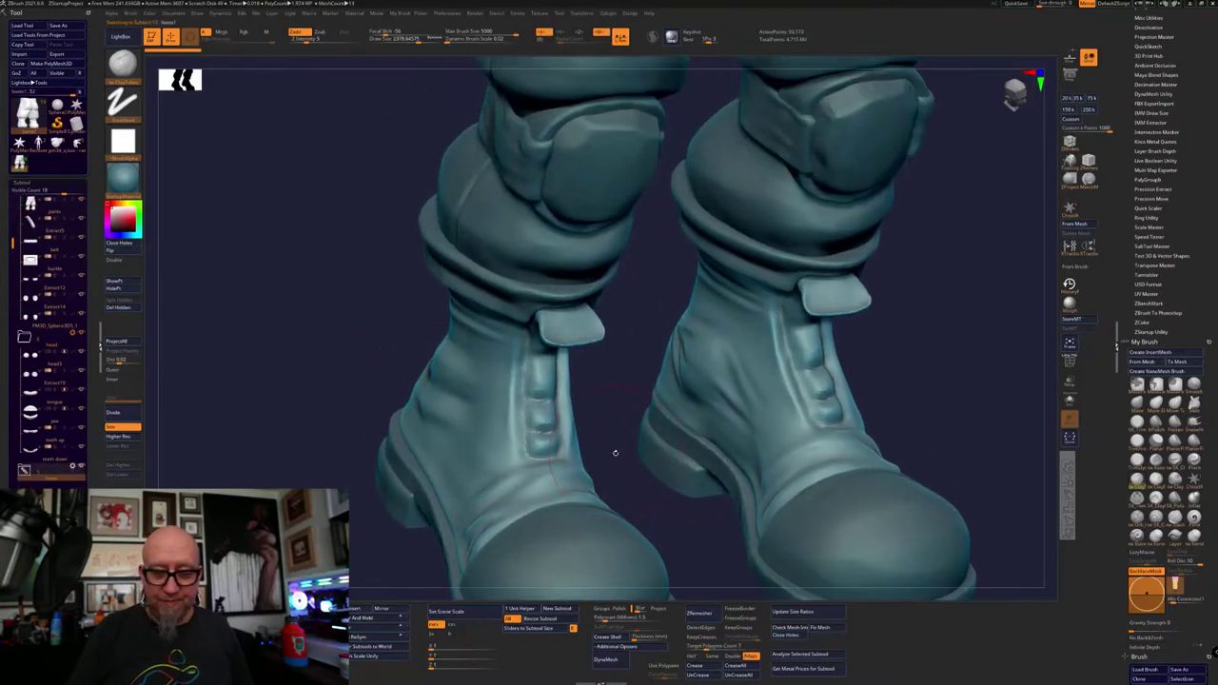
drag(700, 418, 631, 409)
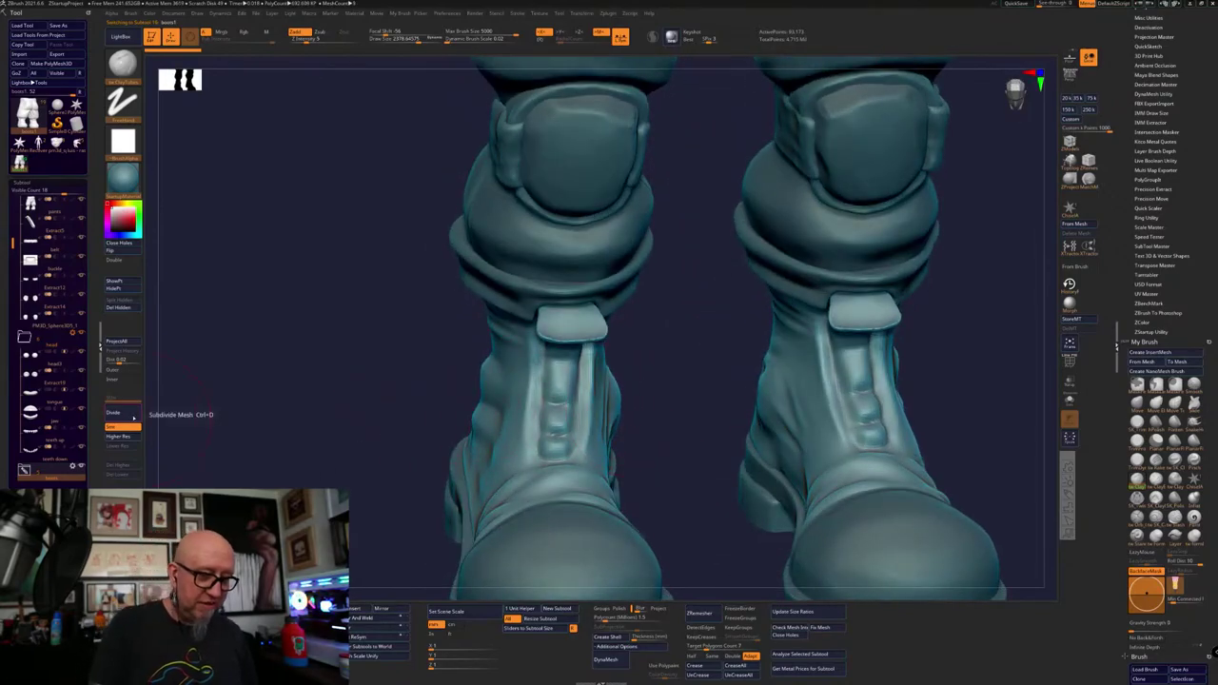
click(128, 413)
key(space)
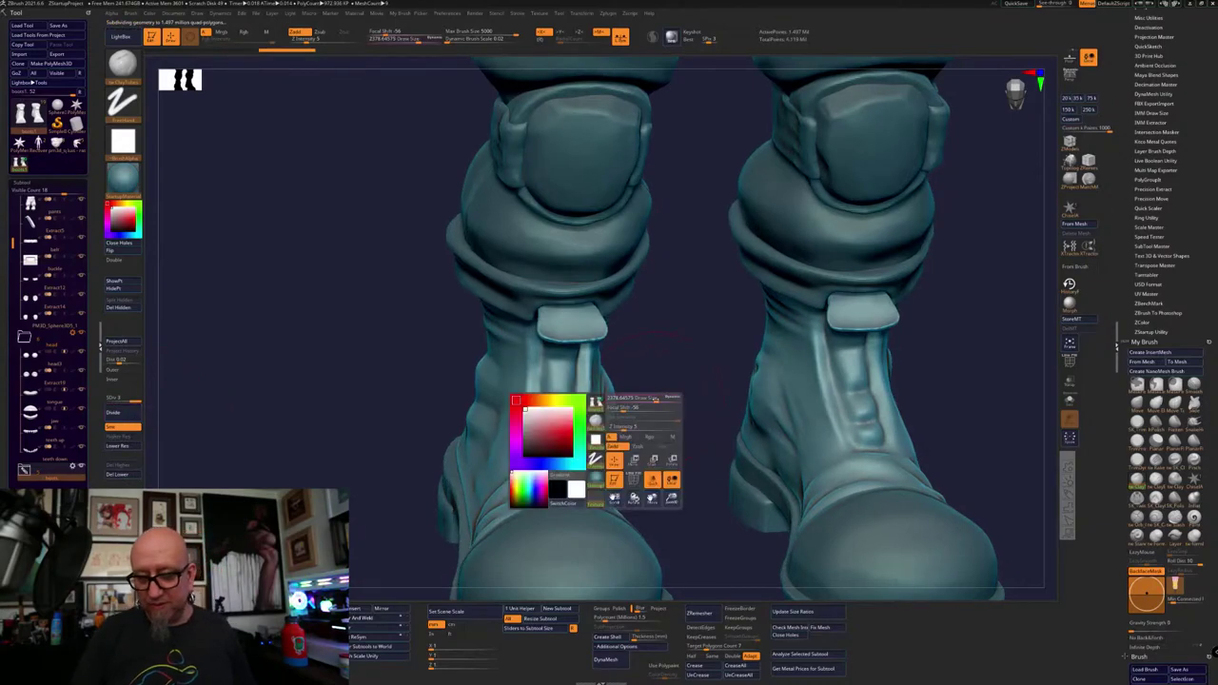
Reduce the brush size to about 1279 and fill in and smooth the recessed front panels of both boots
drag(654, 399, 652, 399)
key(shift)
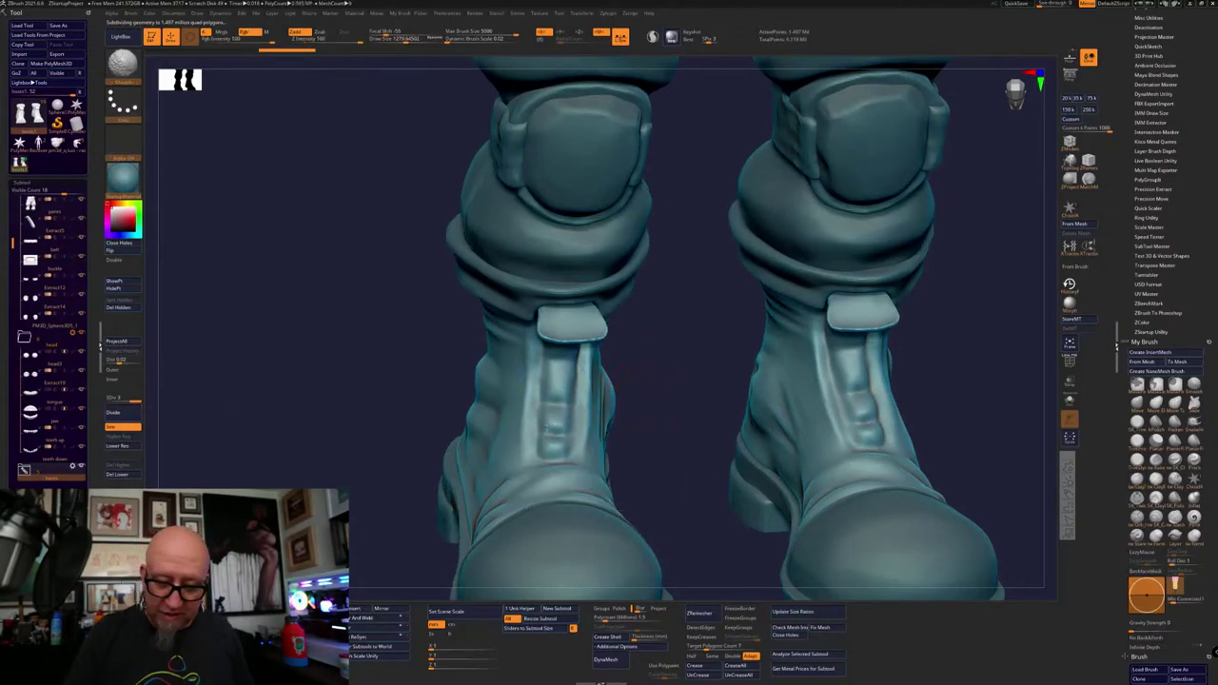
mouse_move(555, 332)
mouse_down()
mouse_move(586, 334)
mouse_move(548, 394)
mouse_move(555, 447)
mouse_up()
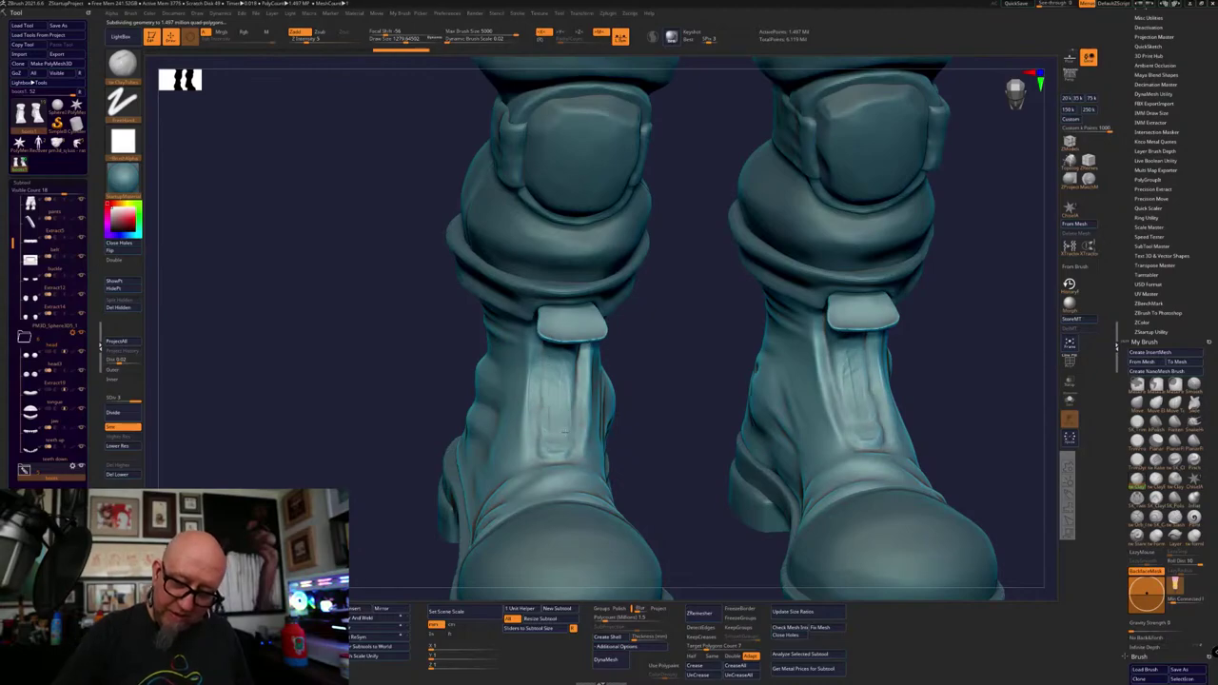
shift+drag(657, 415, 660, 375)
shift+drag(599, 399, 563, 388)
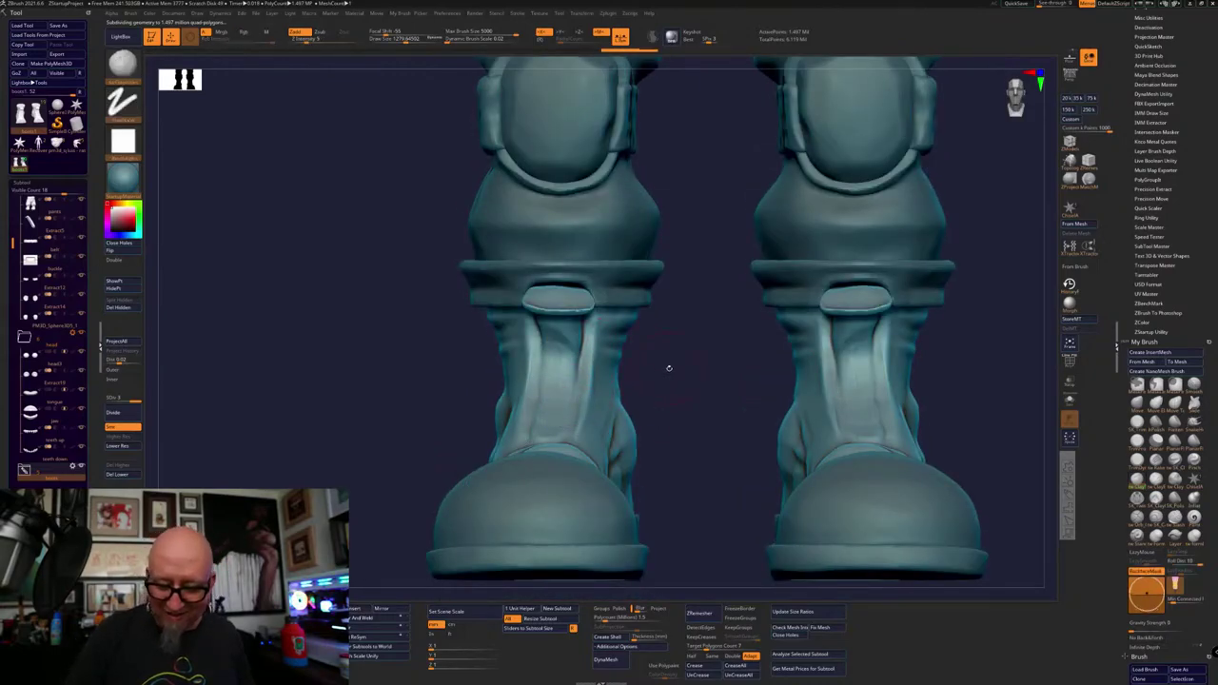
drag(668, 367, 667, 397)
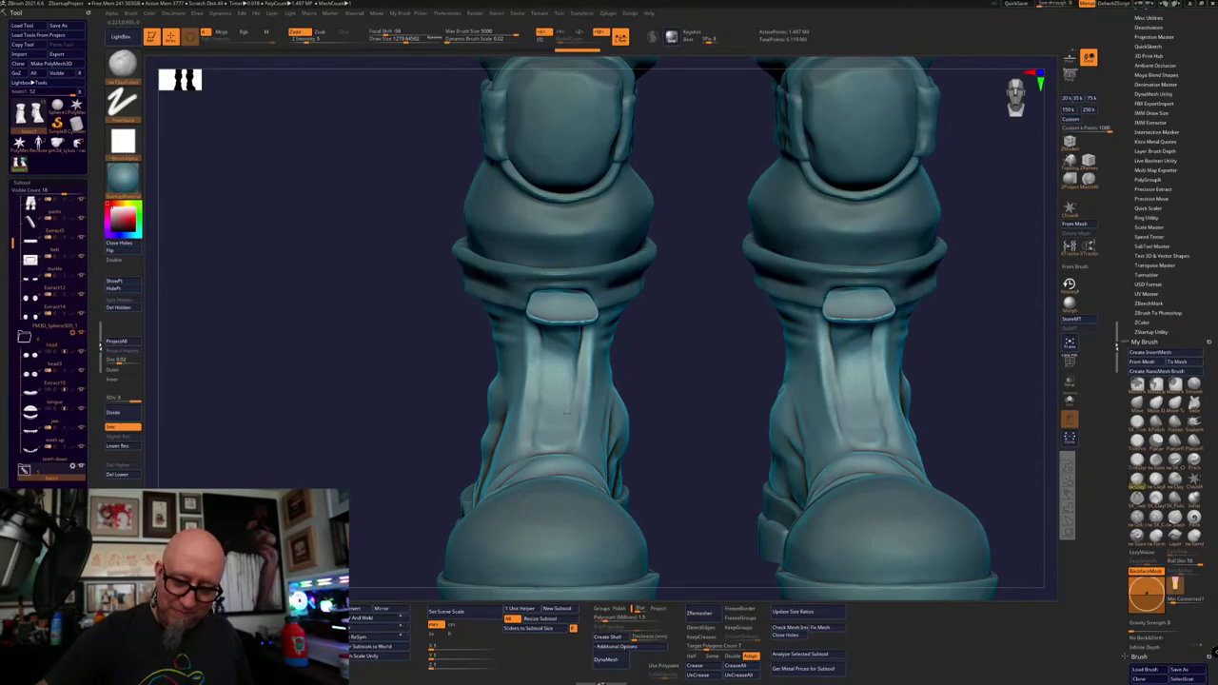
Refine the boots' front panels with clay strokes along the vertical inner edges, from below the flap to the toe
drag(554, 440, 538, 404)
drag(622, 371, 601, 381)
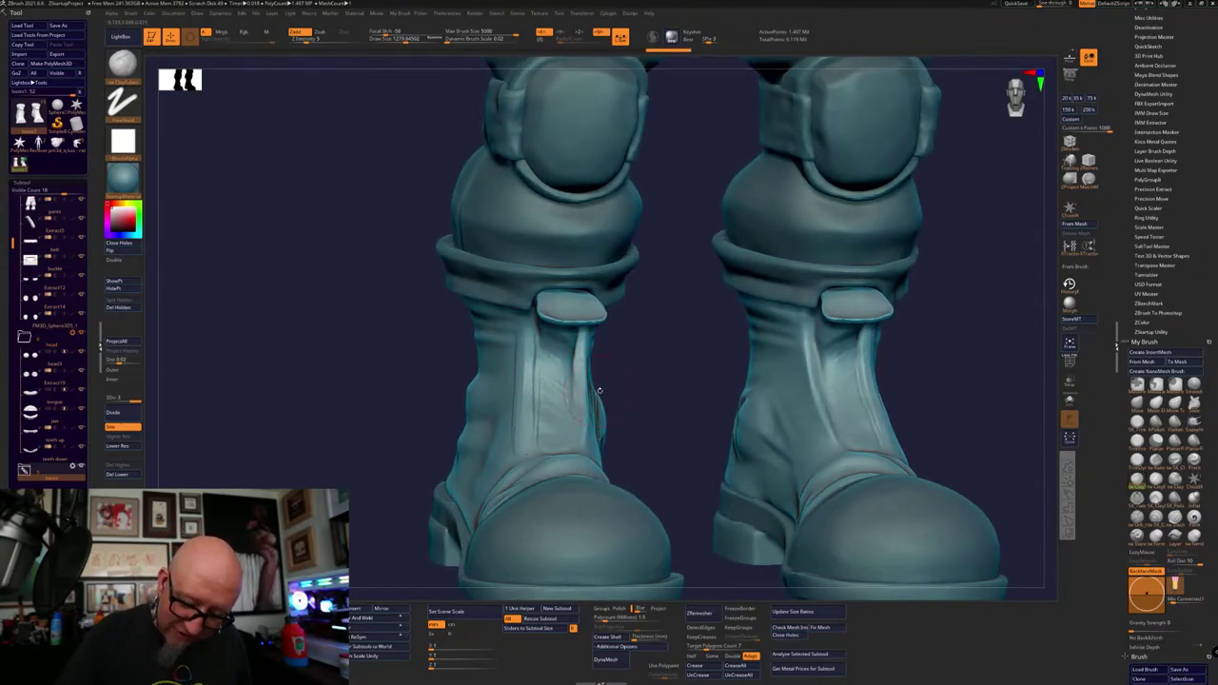
drag(599, 390, 588, 348)
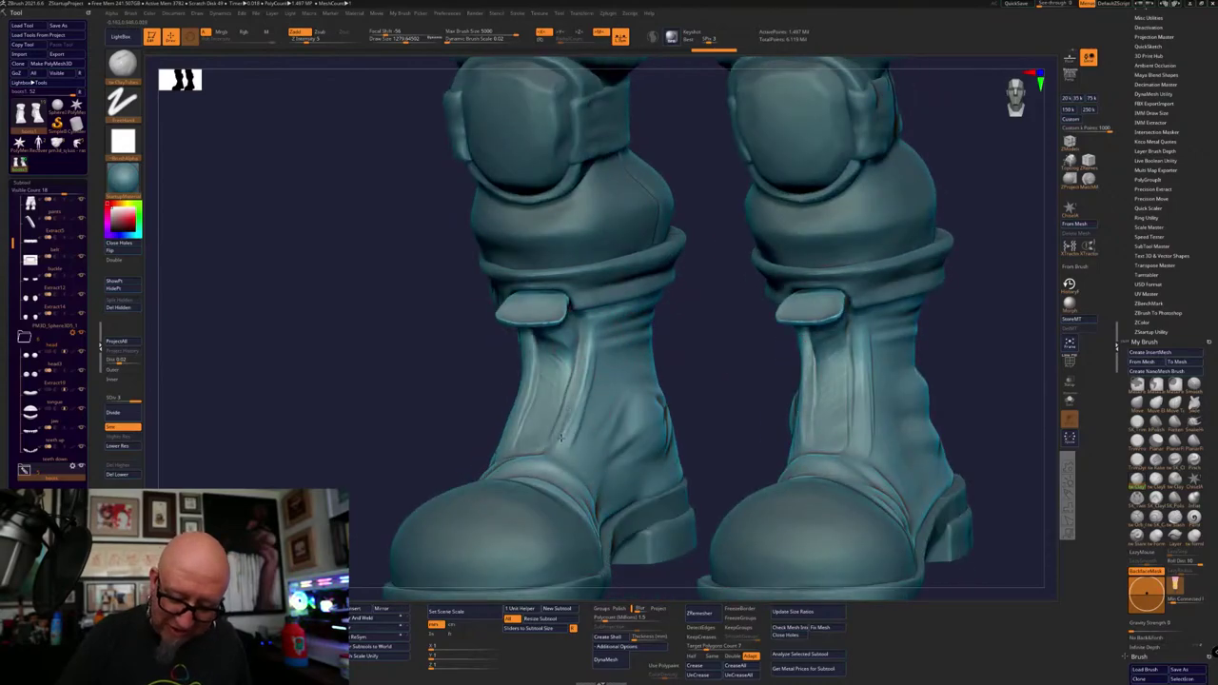
drag(548, 396, 587, 405)
drag(870, 337, 882, 331)
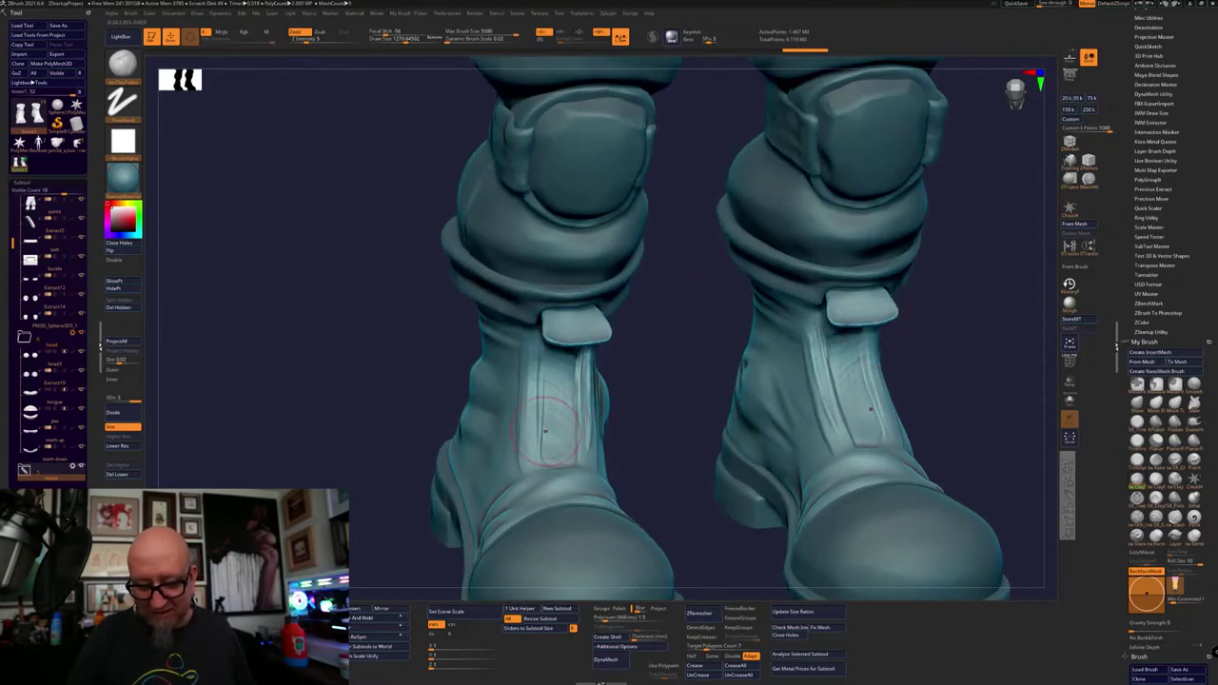
right_drag(509, 375, 512, 372)
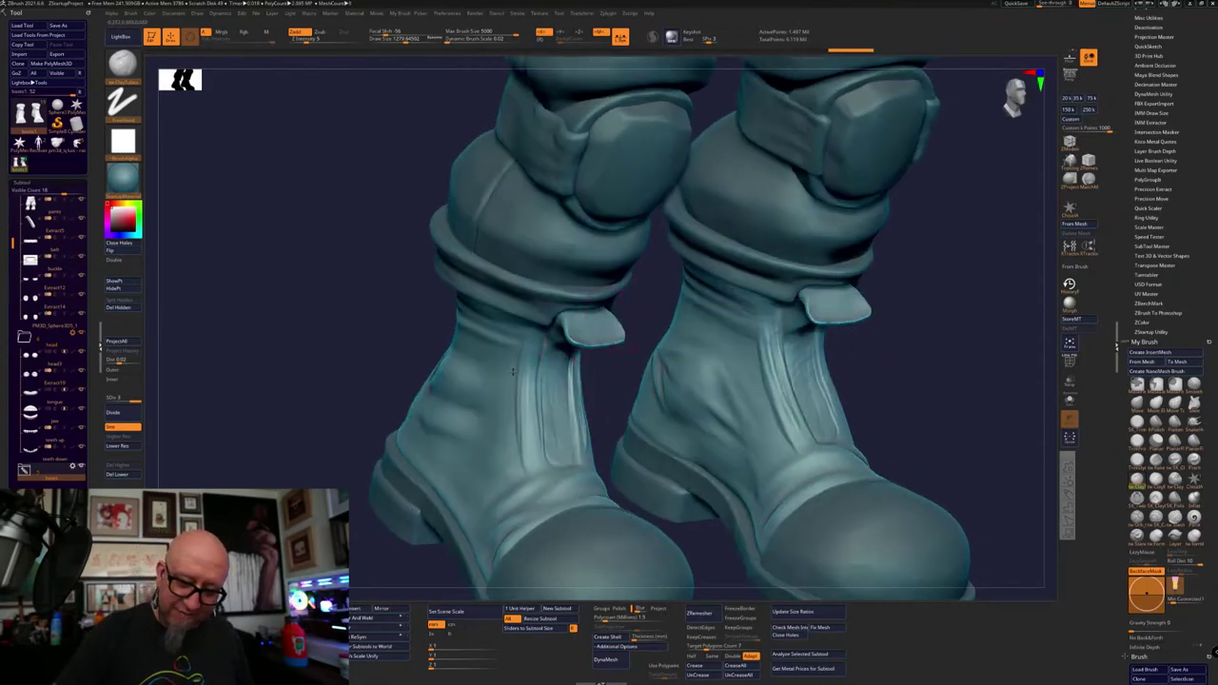
drag(525, 469, 539, 405)
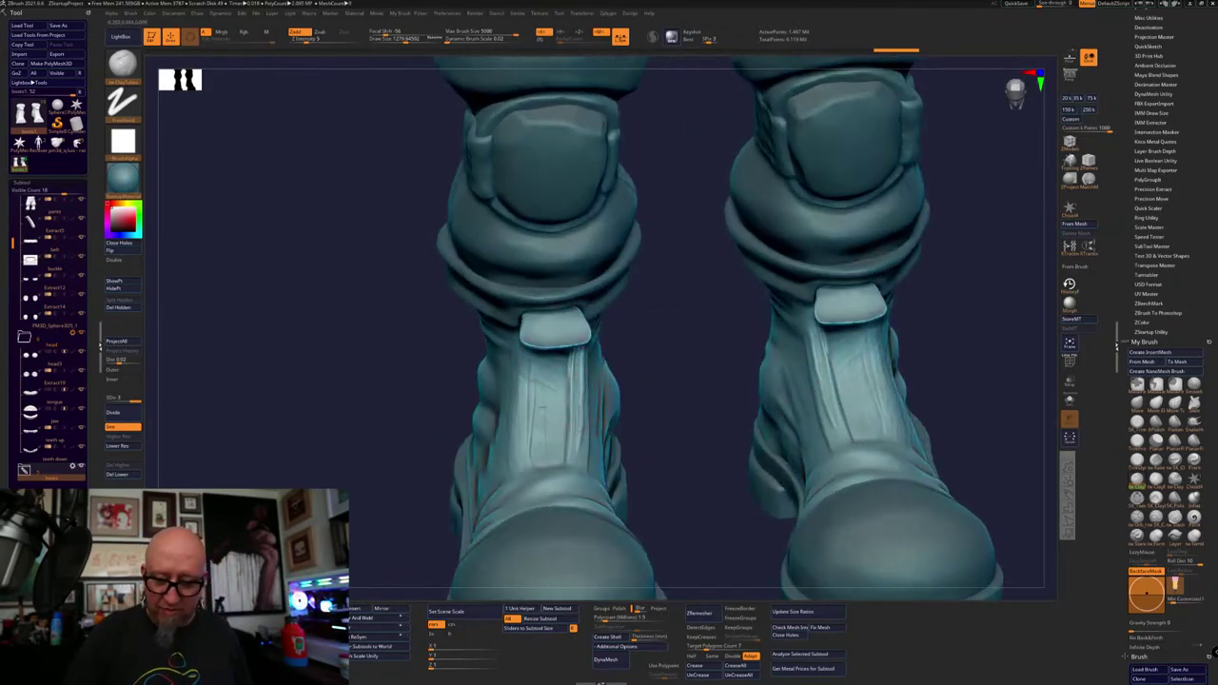
Examine the whole figure, then the head, jaw, neck and shoulders from the front and sides
alt+drag(651, 526, 655, 412)
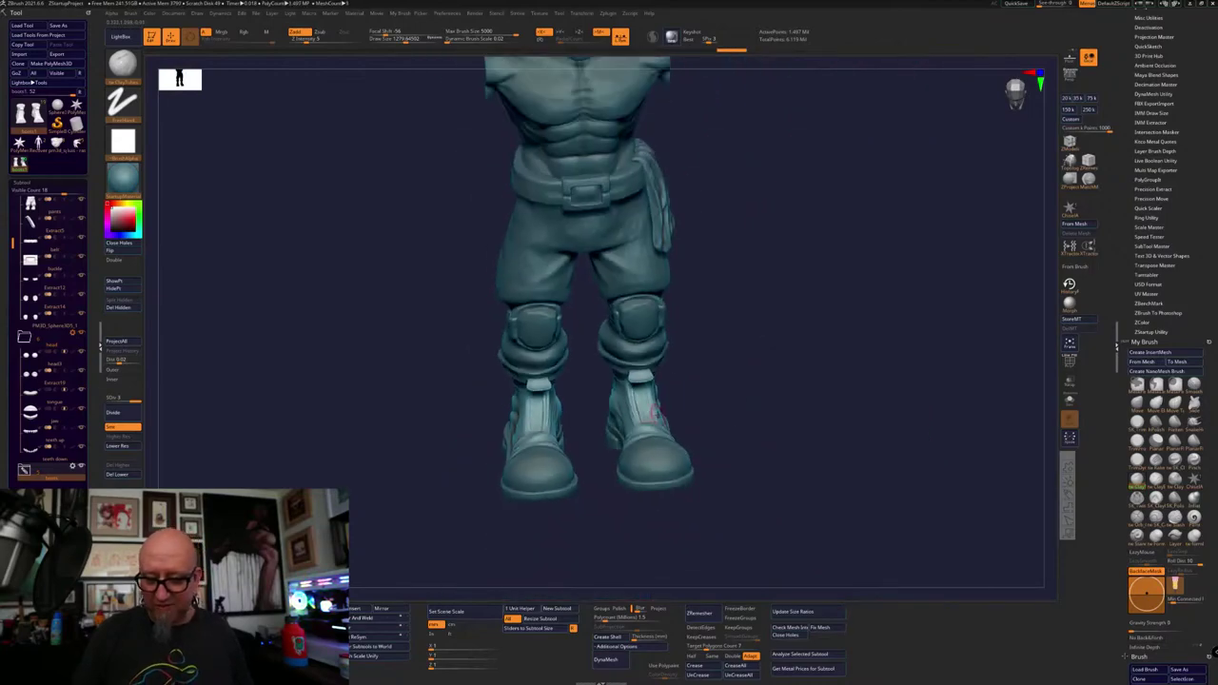
drag(880, 420, 699, 480)
alt+drag(755, 324, 790, 590)
alt+drag(961, 100, 778, 355)
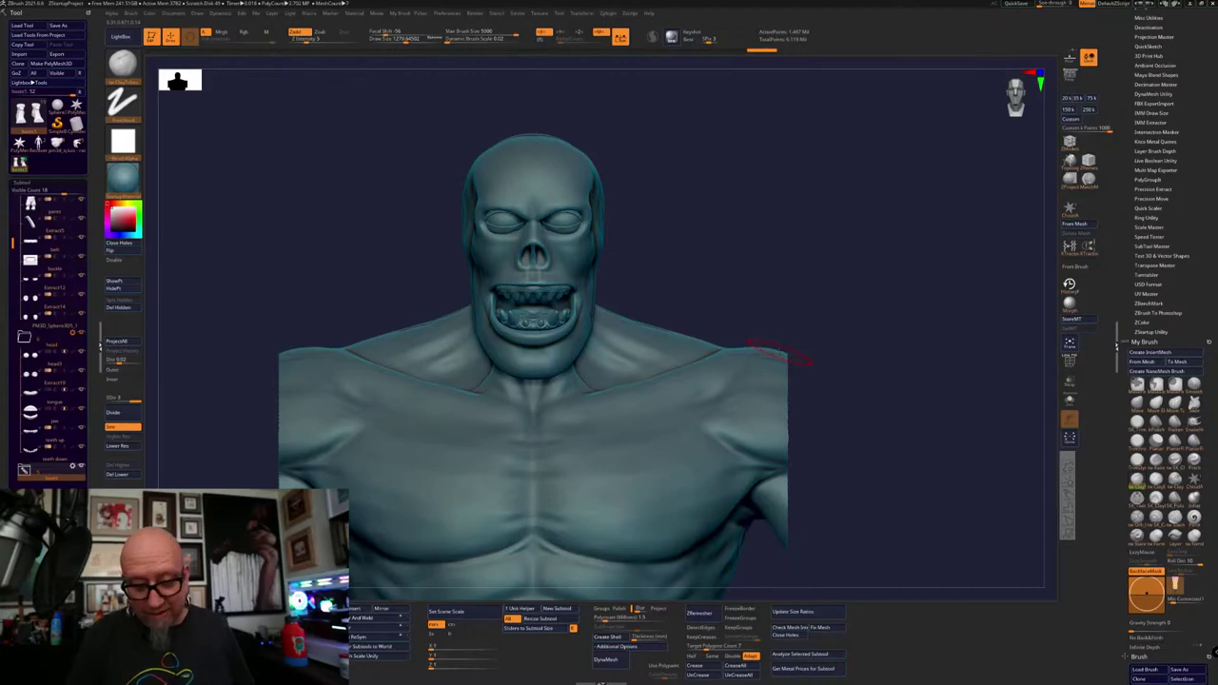
drag(868, 341, 846, 321)
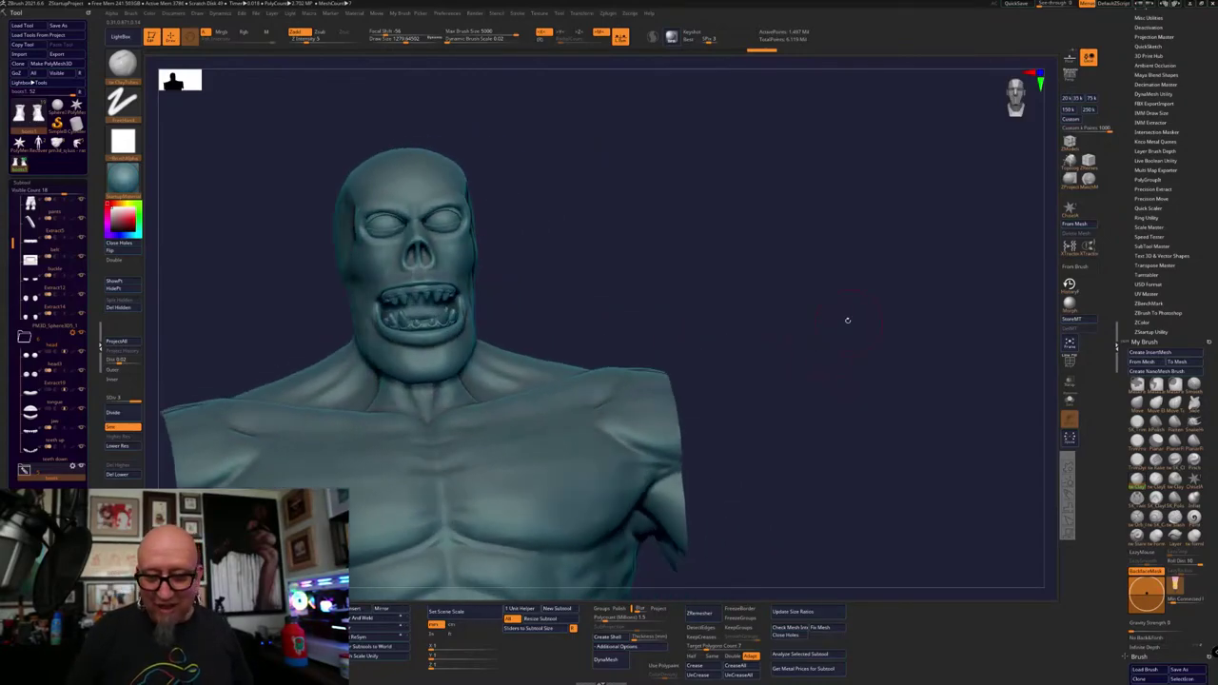
alt+drag(818, 561, 857, 523)
drag(862, 418, 961, 414)
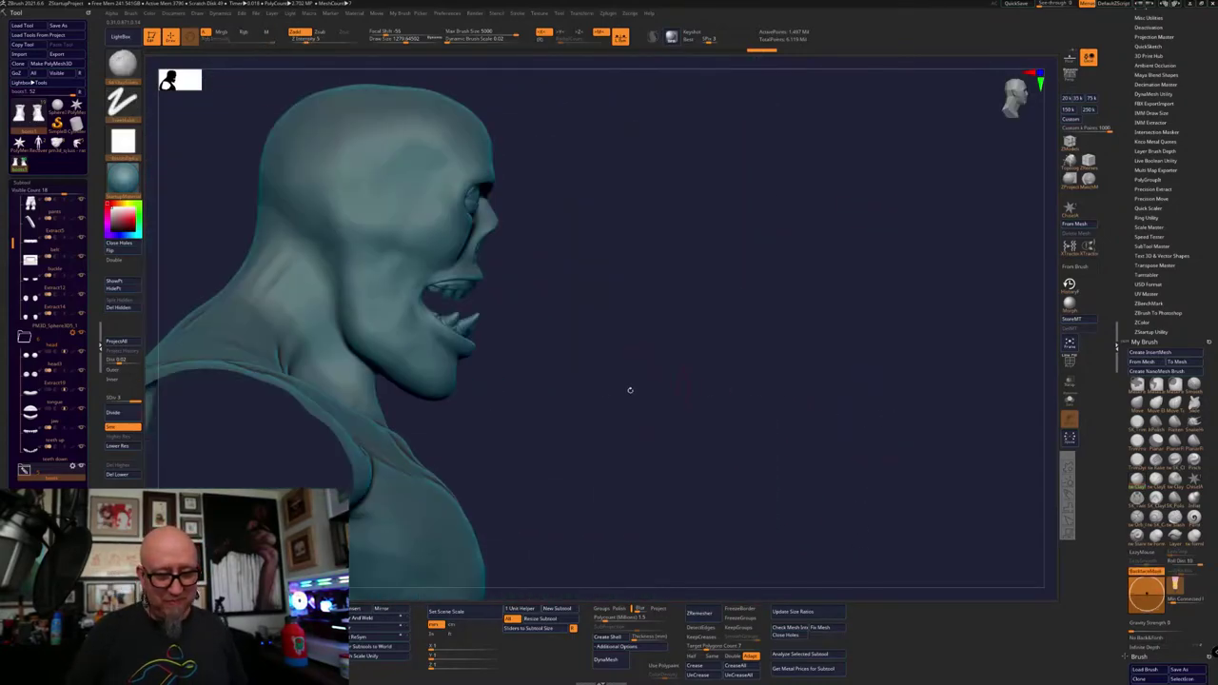
alt+drag(627, 389, 755, 372)
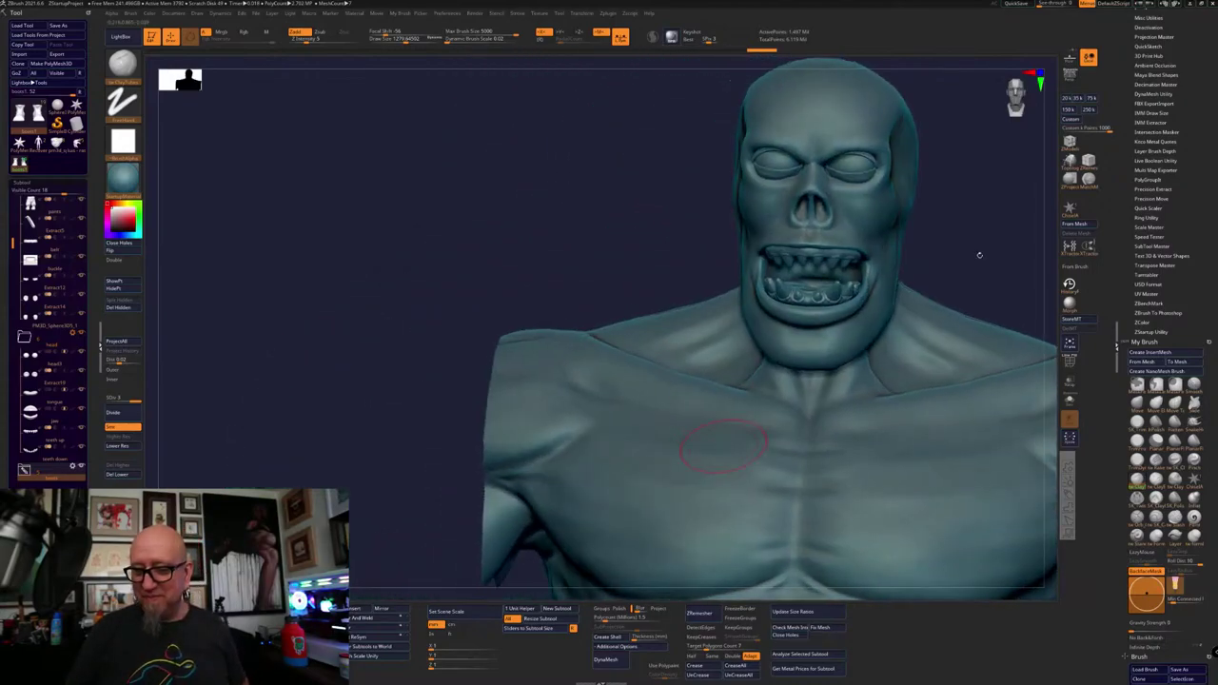
alt+drag(979, 256, 701, 253)
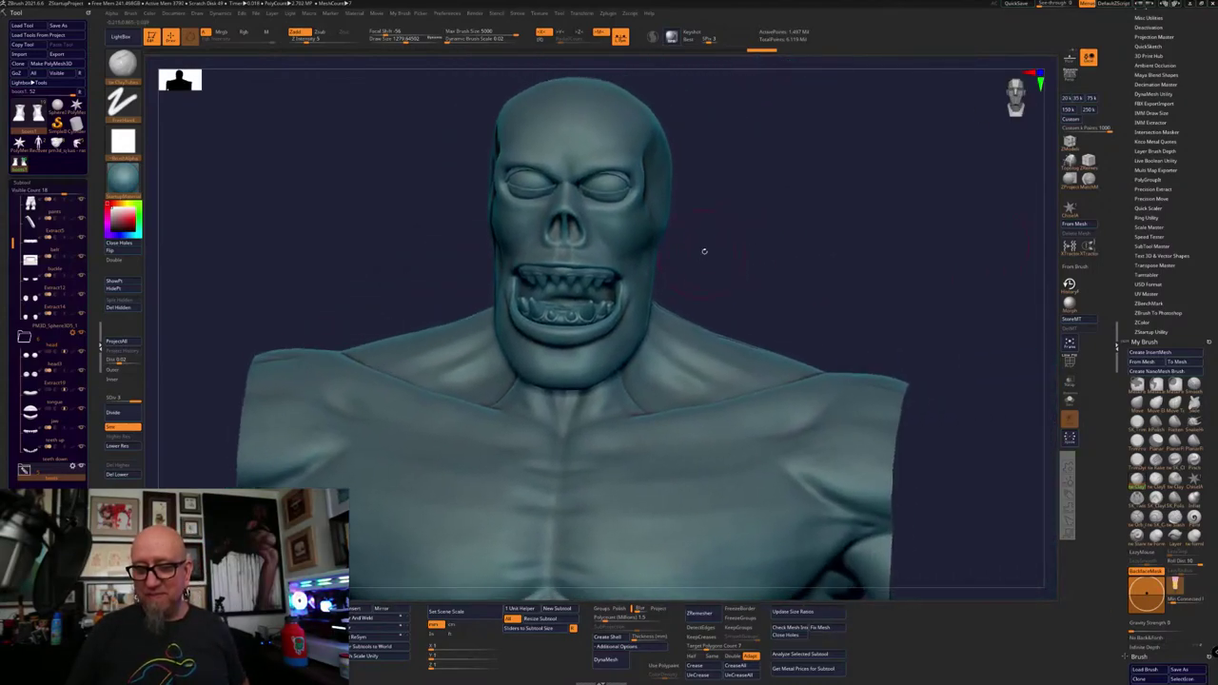
drag(806, 240, 843, 308)
click(1071, 351)
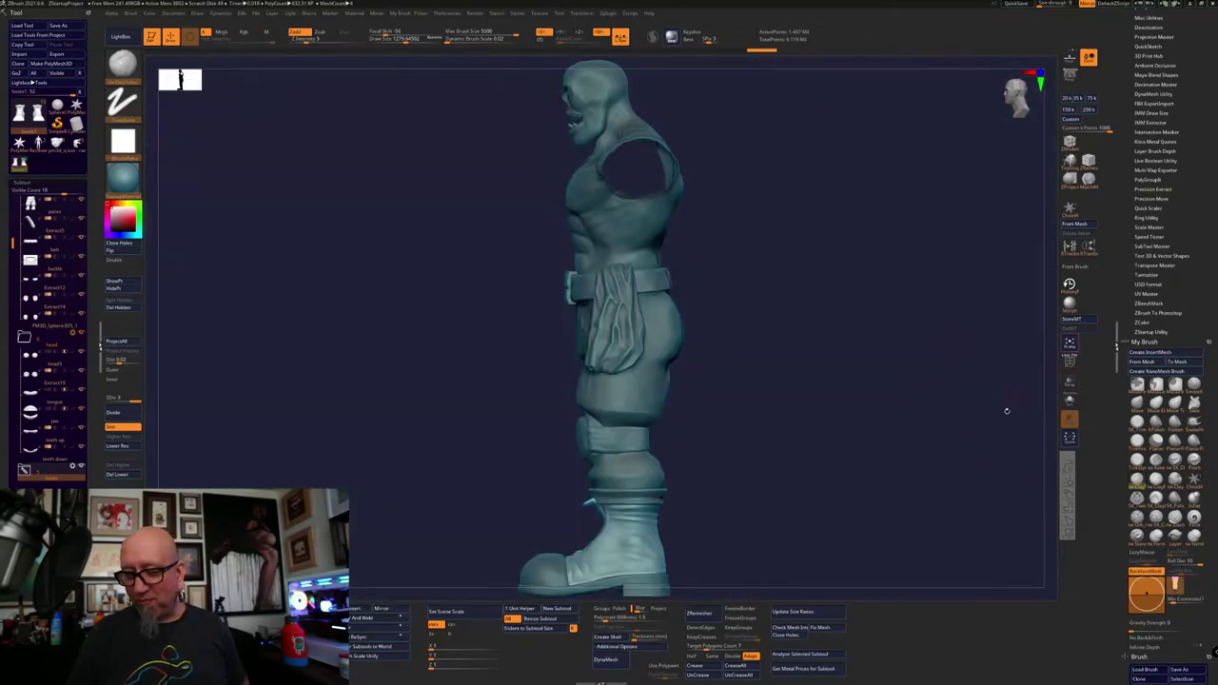
drag(925, 460, 769, 334)
mouse_move(812, 246)
mouse_down()
mouse_move(796, 291)
mouse_move(720, 291)
mouse_move(900, 321)
mouse_up()
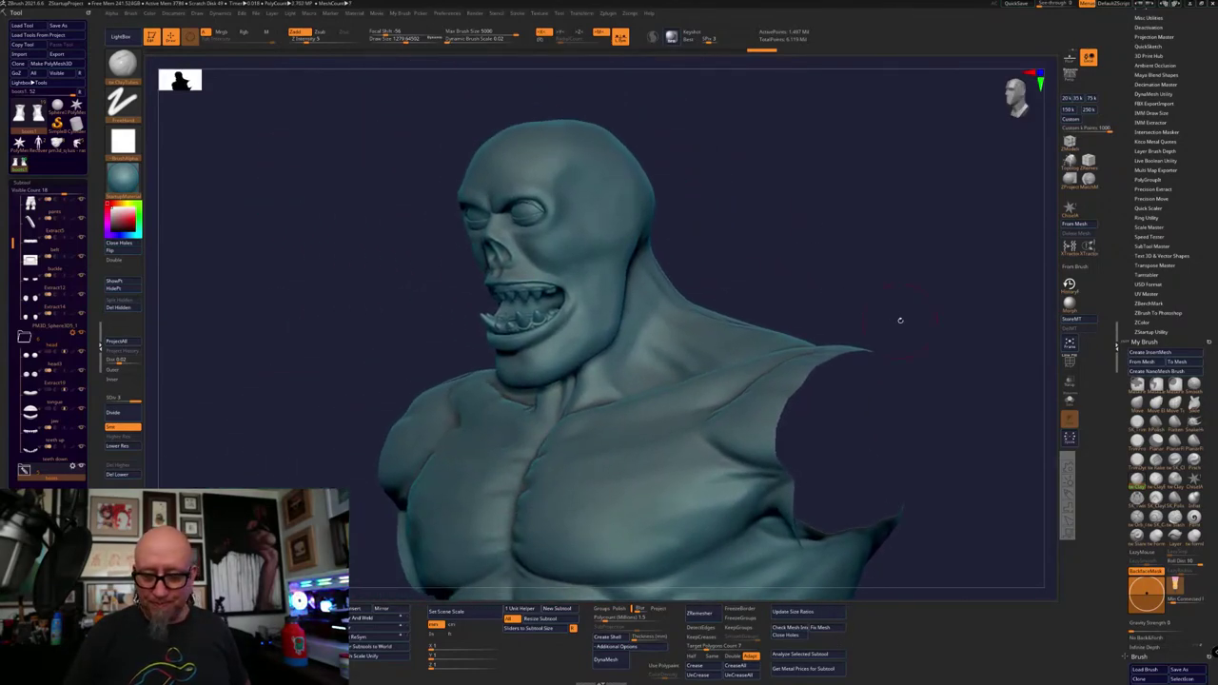
mouse_move(778, 271)
mouse_down()
mouse_move(802, 251)
mouse_move(627, 377)
mouse_up()
Make the muscular body the active subtool, reduce the brush size to about 833 and frame the area under the jaw
key(space)
click(800, 247)
mouse_move(865, 218)
ctrl+mouse_down()
mouse_move(805, 313)
mouse_move(828, 266)
mouse_move(848, 268)
mouse_move(538, 444)
ctrl+mouse_up()
drag(535, 385, 704, 292)
mouse_move(864, 281)
mouse_down()
mouse_move(897, 264)
mouse_move(789, 277)
mouse_up()
mouse_move(607, 326)
mouse_down()
mouse_move(538, 404)
mouse_move(505, 419)
mouse_up()
drag(646, 301, 627, 369)
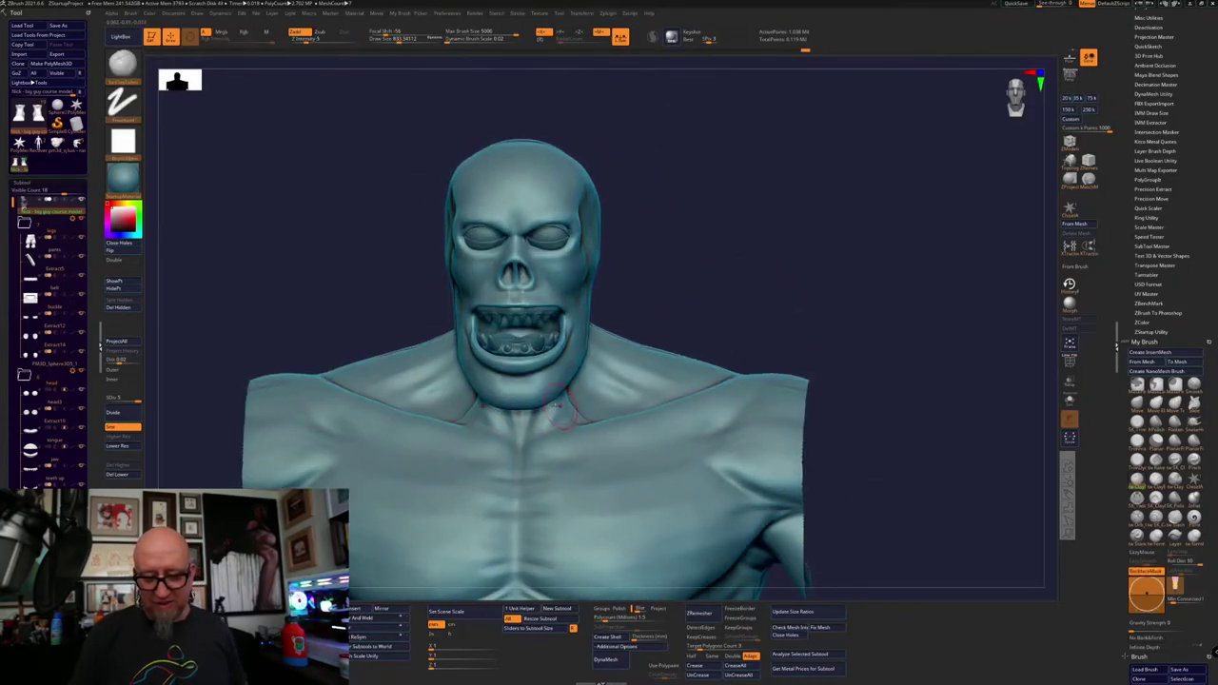
mouse_move(560, 408)
mouse_down()
mouse_move(565, 385)
mouse_move(726, 275)
mouse_move(685, 157)
mouse_up()
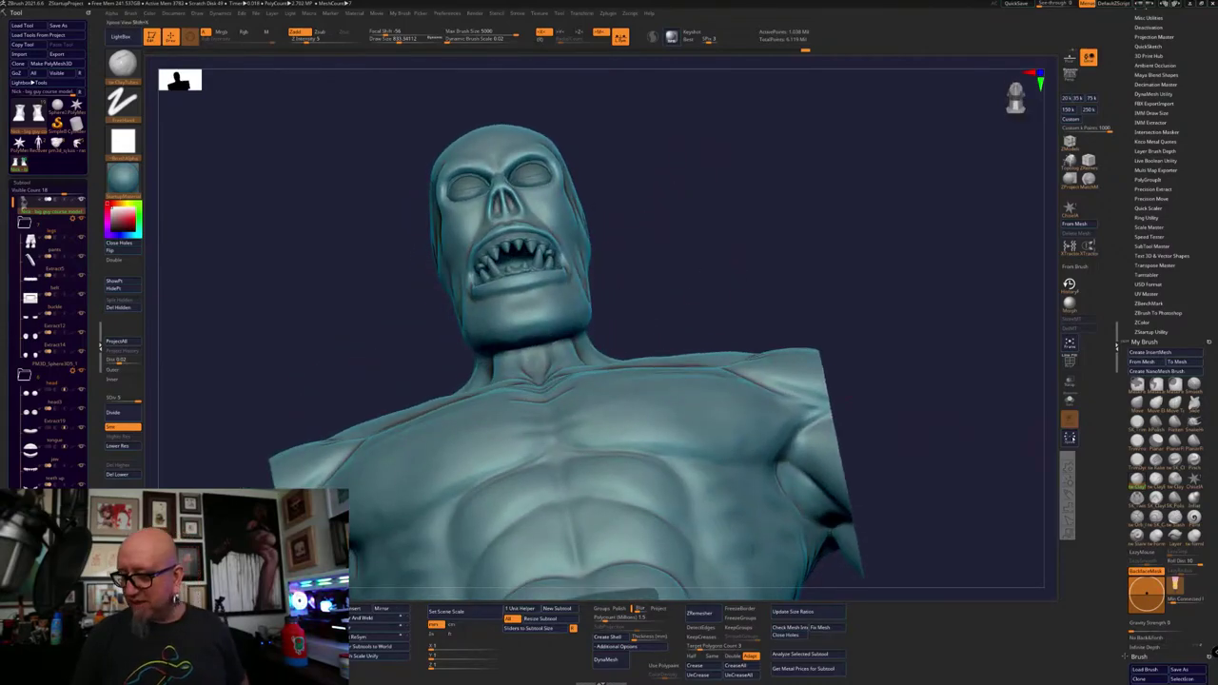
Display the polyframe and paint a mask over the whole head, from the jawline around to the back of the skull
click(1069, 362)
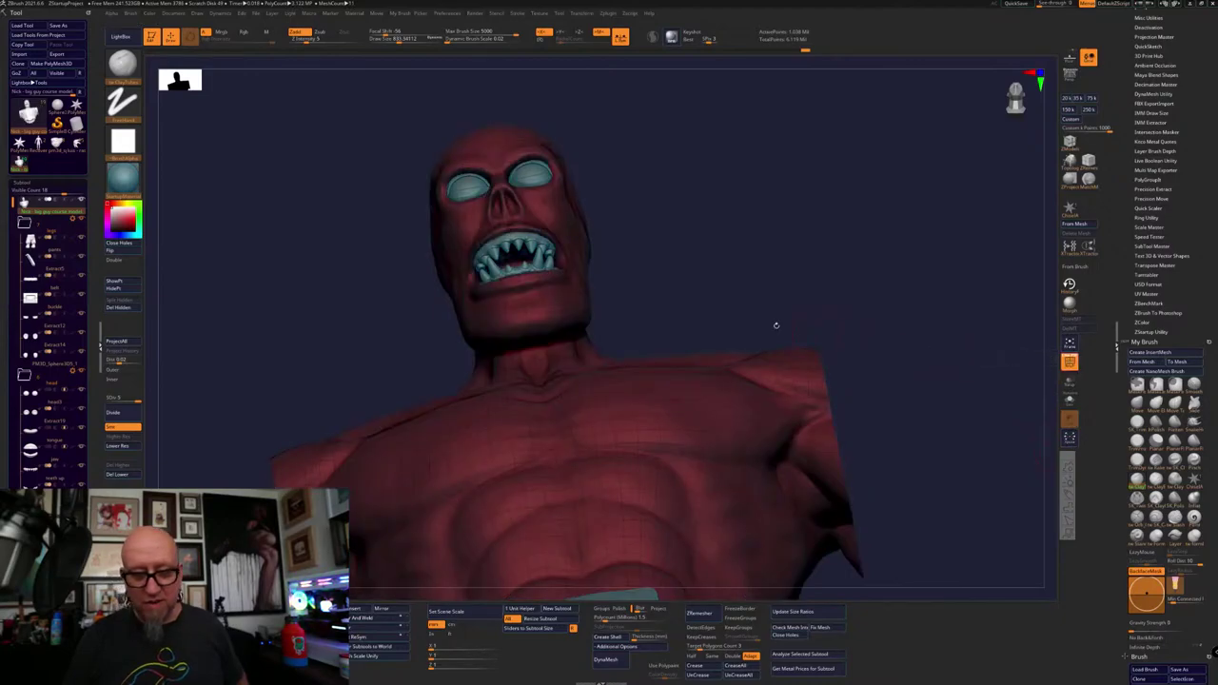
drag(643, 147, 653, 142)
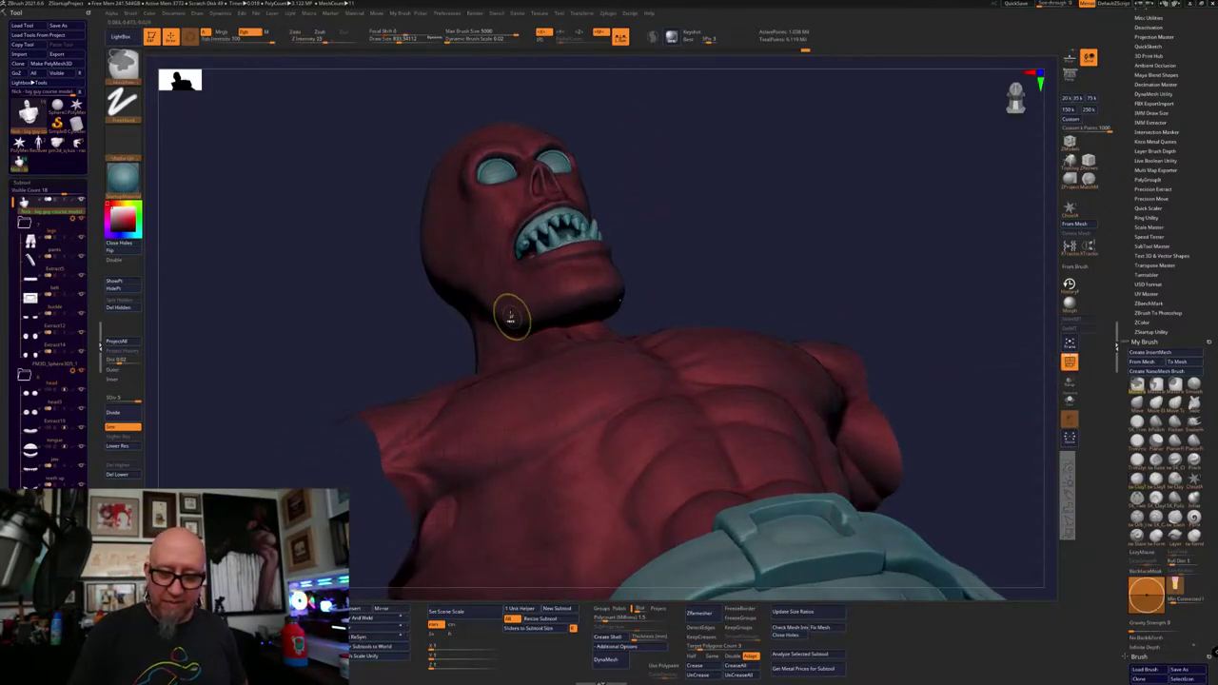
mouse_move(556, 309)
ctrl+mouse_down()
mouse_move(591, 280)
mouse_move(514, 271)
mouse_move(482, 238)
mouse_move(497, 310)
ctrl+mouse_up()
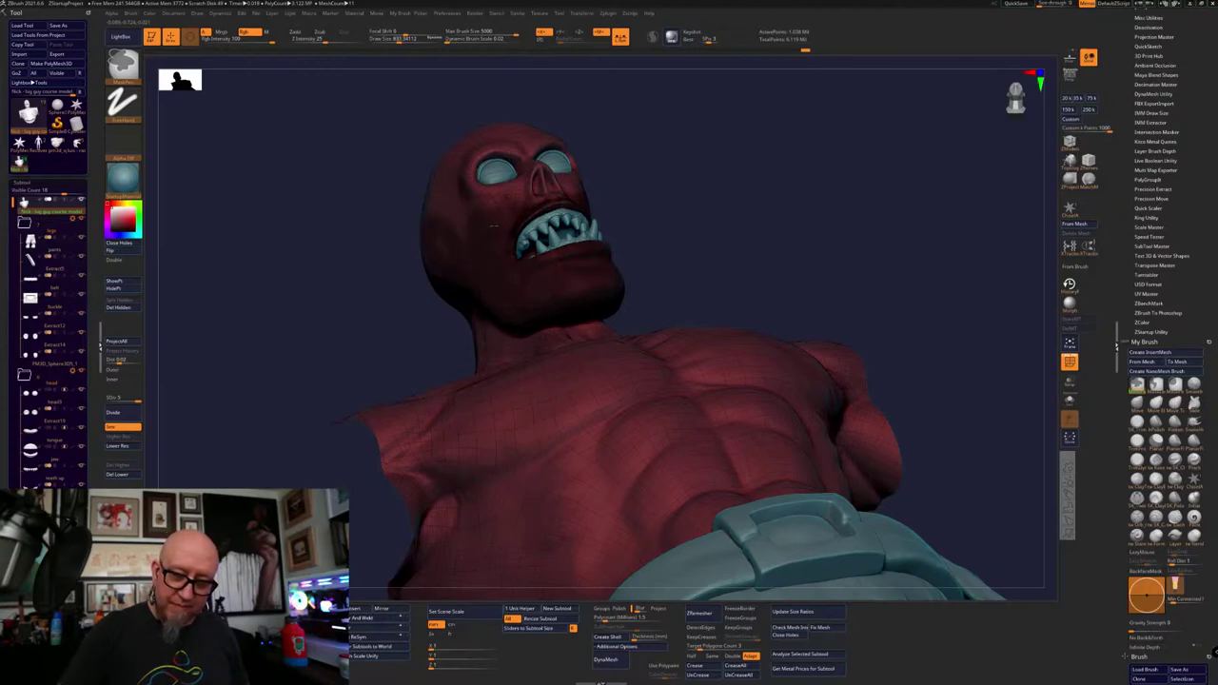
mouse_move(493, 226)
mouse_down()
mouse_move(547, 185)
mouse_move(547, 144)
mouse_move(427, 183)
mouse_move(425, 217)
mouse_up()
drag(628, 108, 660, 162)
mouse_move(490, 195)
ctrl+mouse_down()
mouse_move(478, 133)
mouse_move(429, 194)
mouse_move(345, 239)
mouse_move(362, 271)
mouse_move(437, 281)
ctrl+mouse_up()
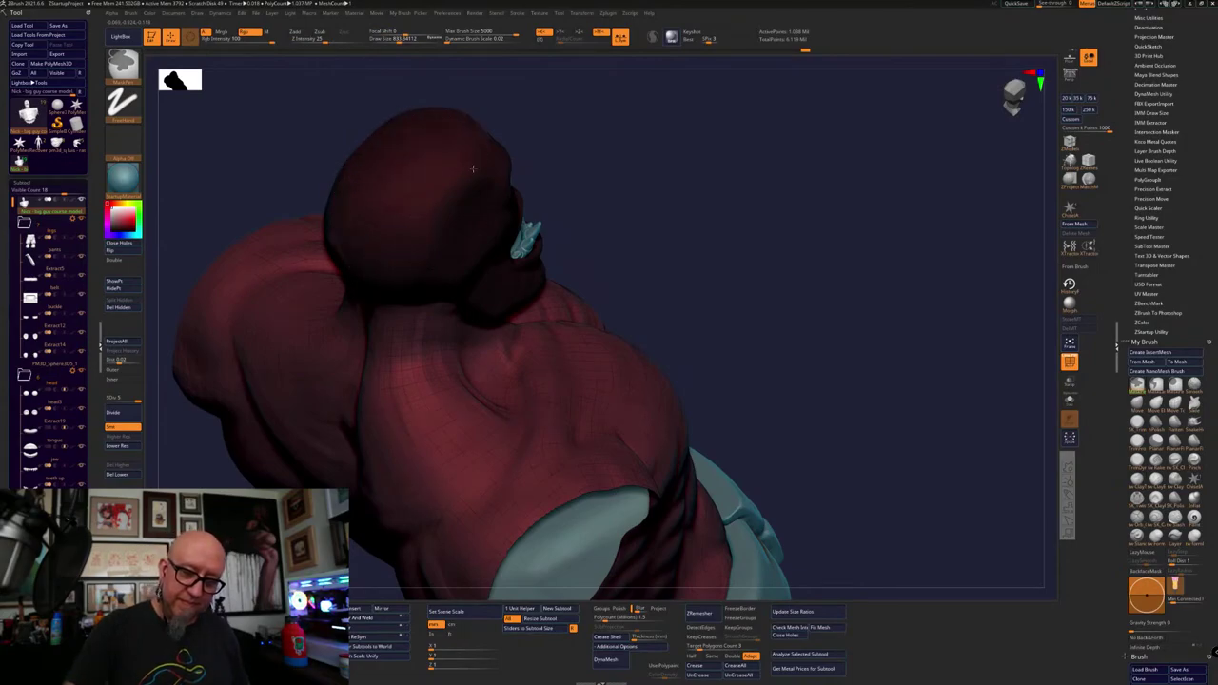
shift+drag(785, 226, 710, 231)
Toggle the mask's display to check its coverage on the head
key(ctrl+w)
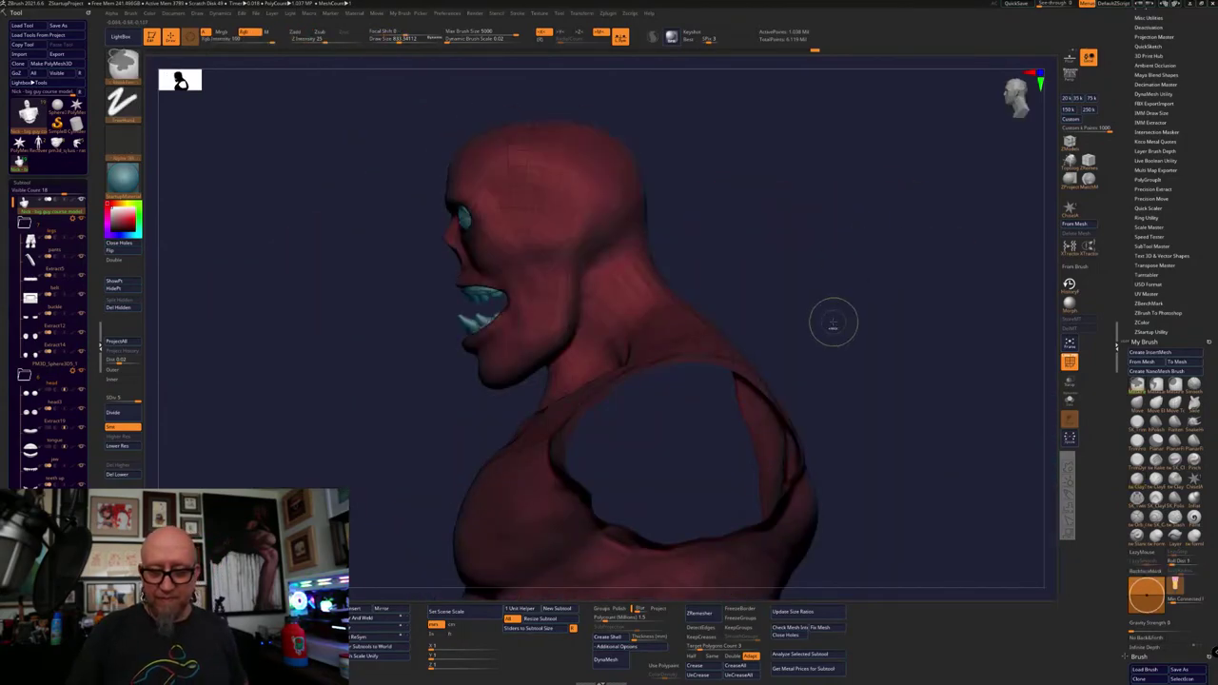
key(ctrl+h)
key(ctrl+h)
key(ctrl+h)
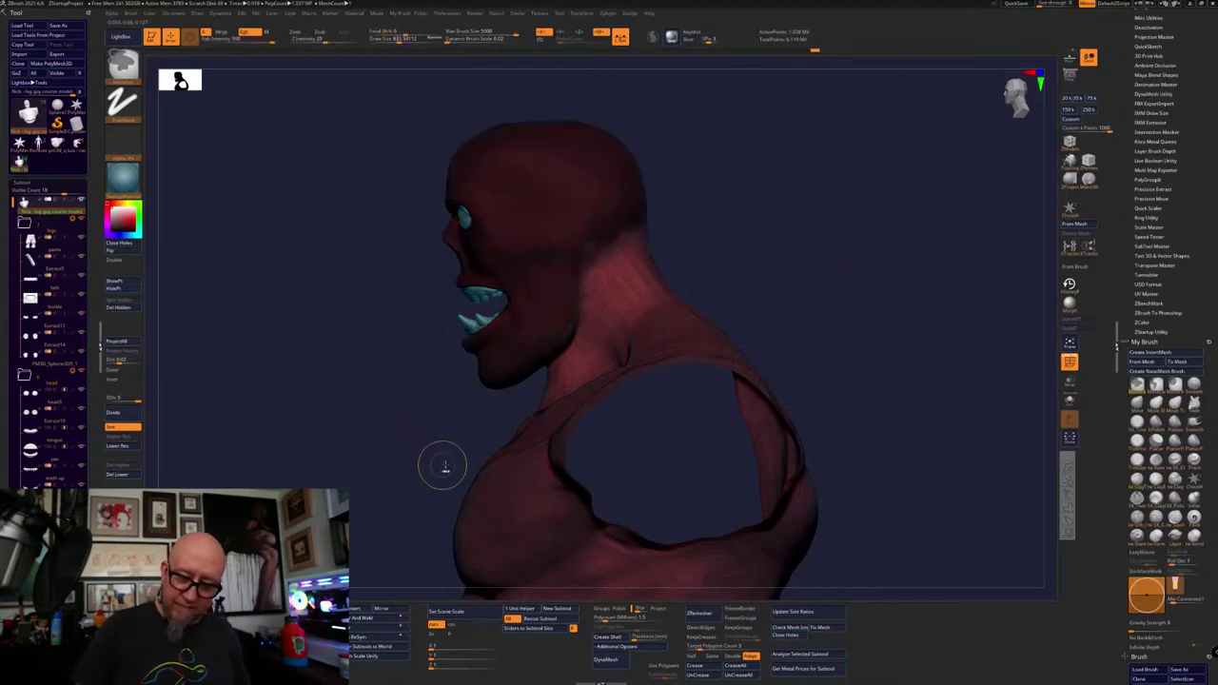
key(ctrl+z)
key(ctrl+shift+z)
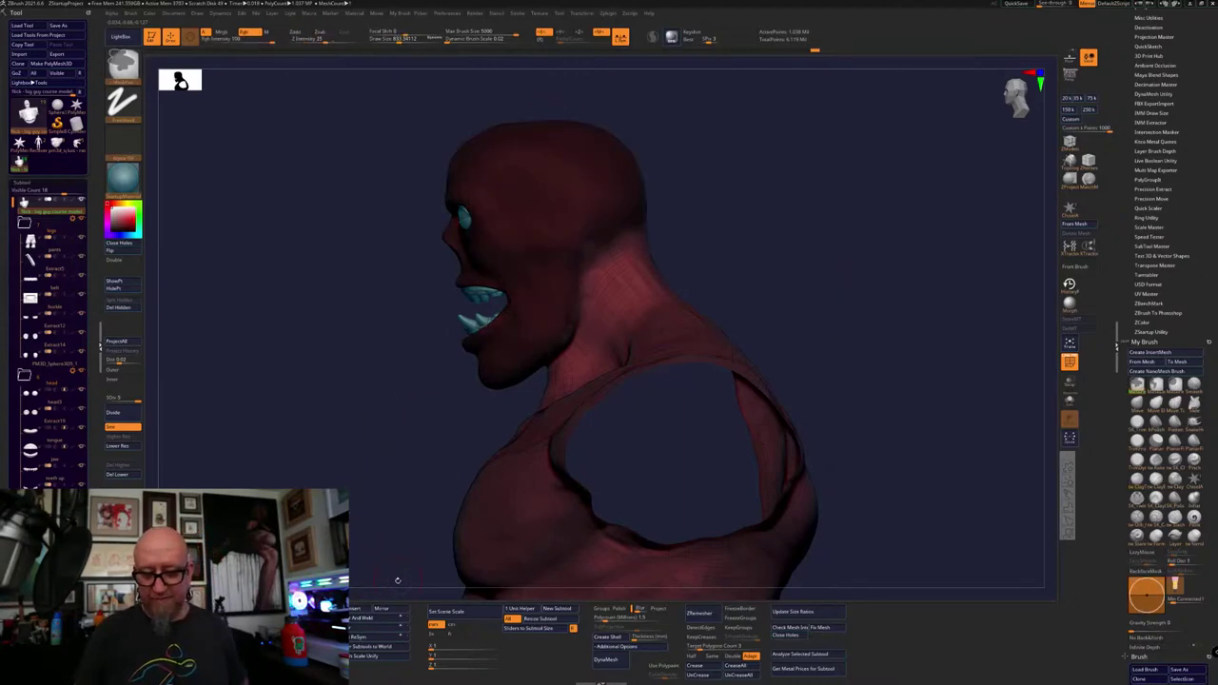
Turn off the polyframe, invert the mask and hide the head to isolate the torso and neck
drag(398, 580, 913, 459)
click(1071, 360)
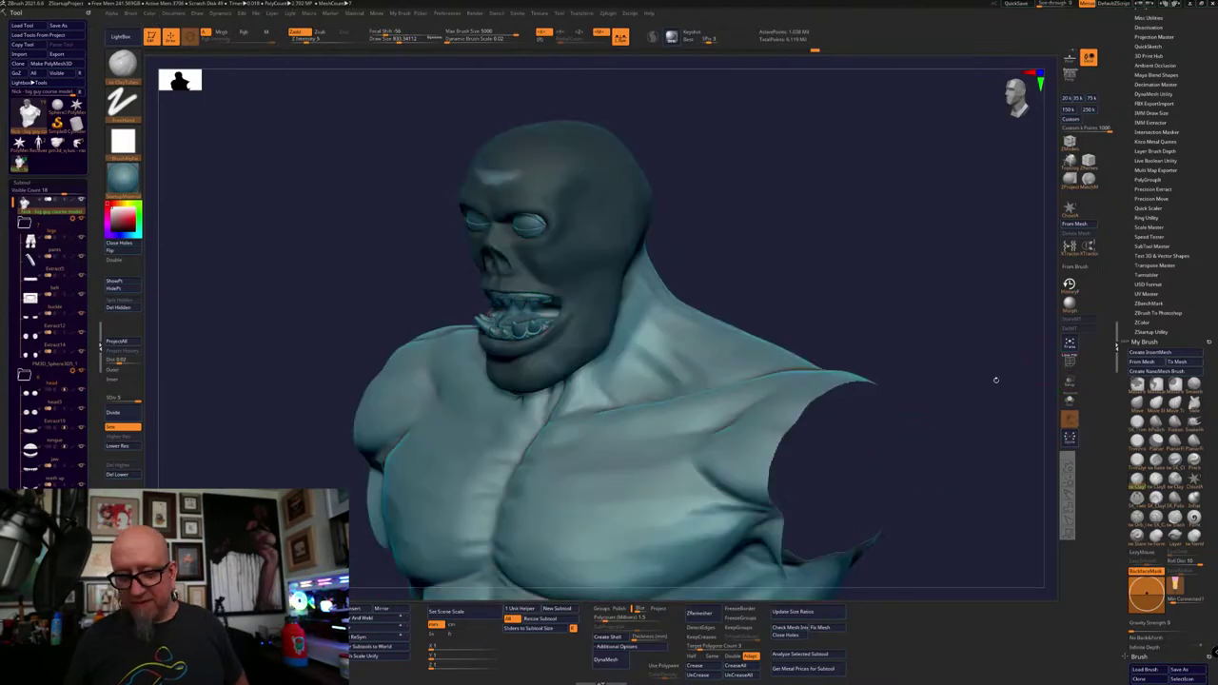
ctrl+click(884, 326)
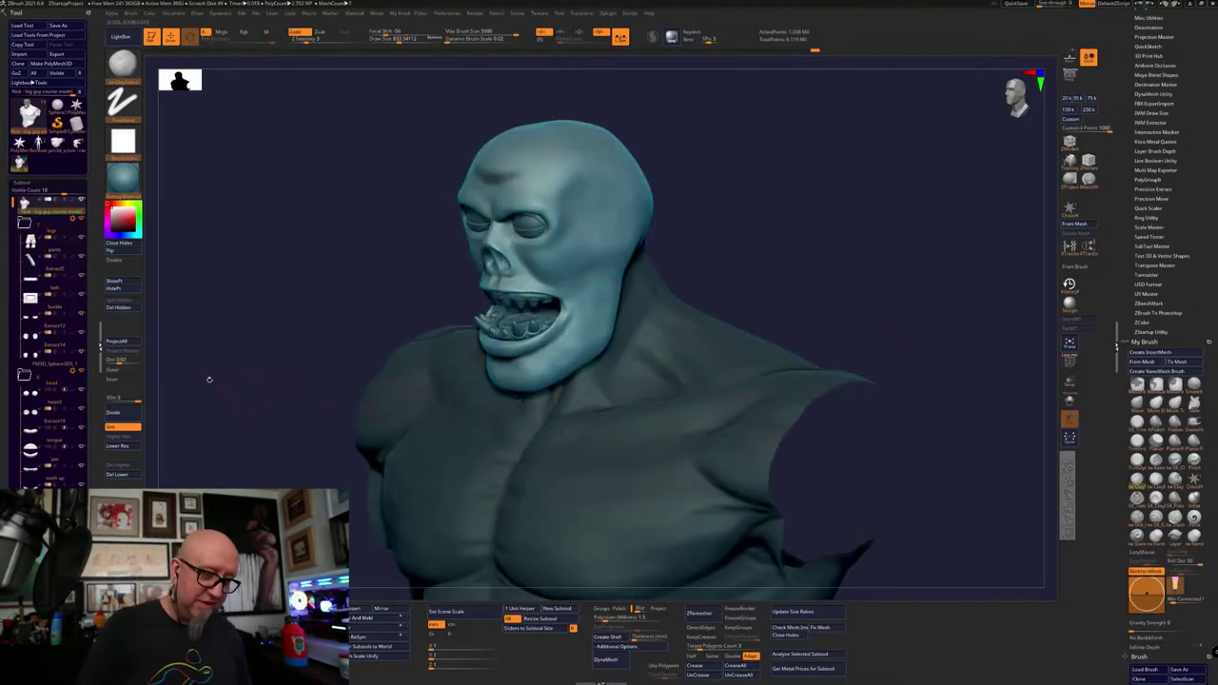
shift+drag(184, 381, 232, 340)
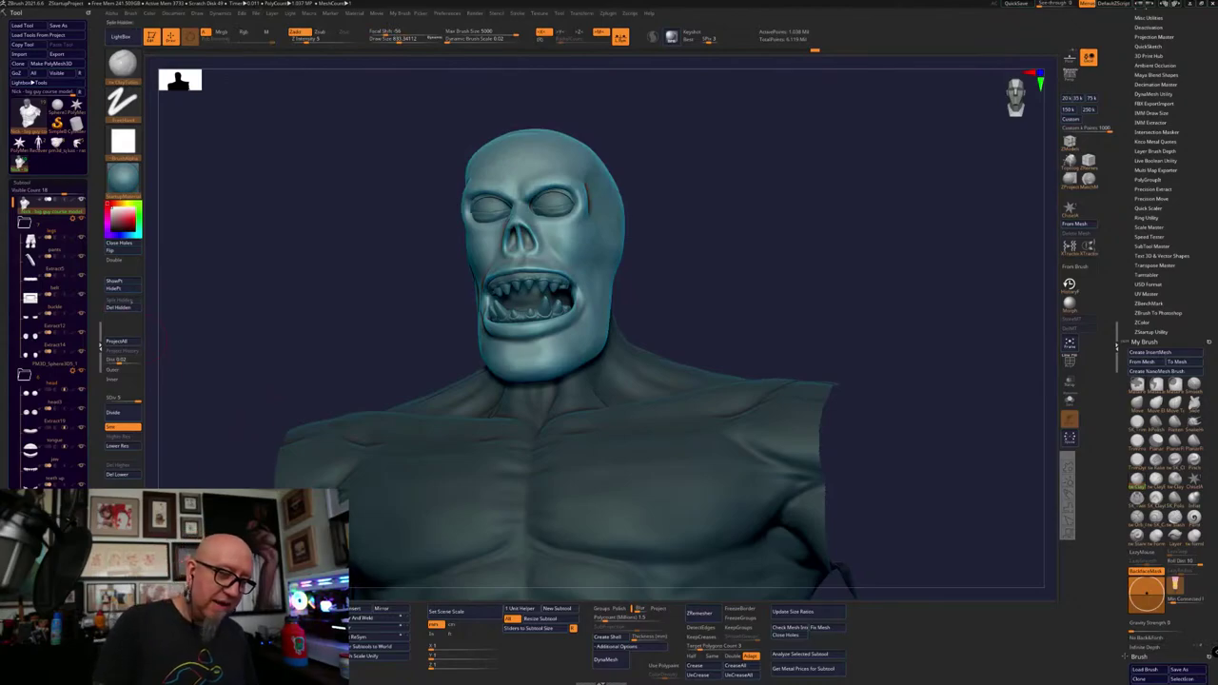
click(115, 288)
mouse_move(814, 278)
mouse_down()
mouse_move(693, 264)
mouse_move(704, 261)
mouse_move(614, 281)
mouse_move(661, 275)
mouse_up()
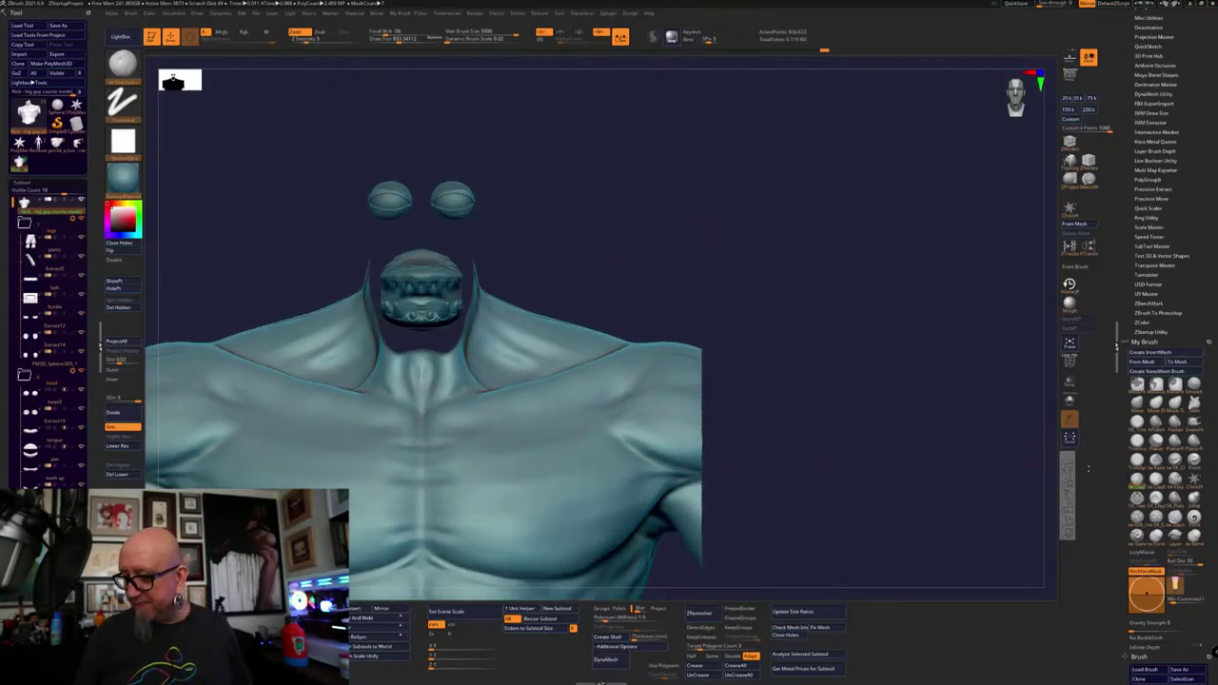
Exit the stray live drawing mode and flatten the upper edge of the front neck muscles with the Planar brush
click(1067, 494)
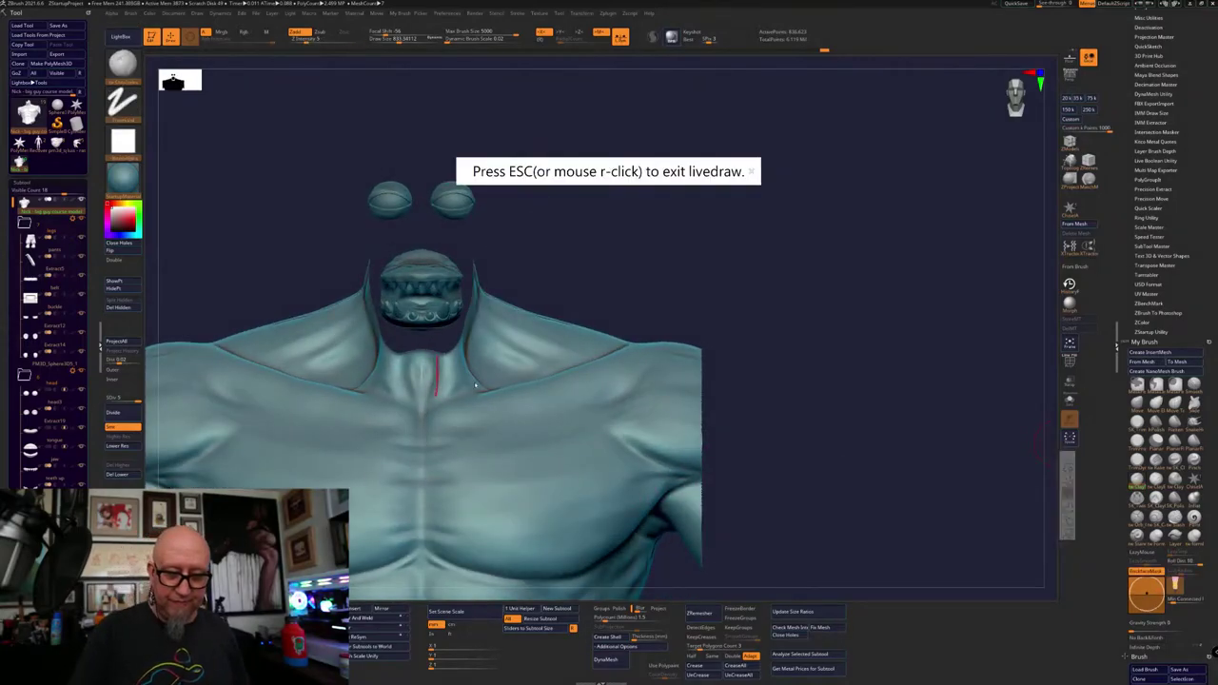
key(Escape)
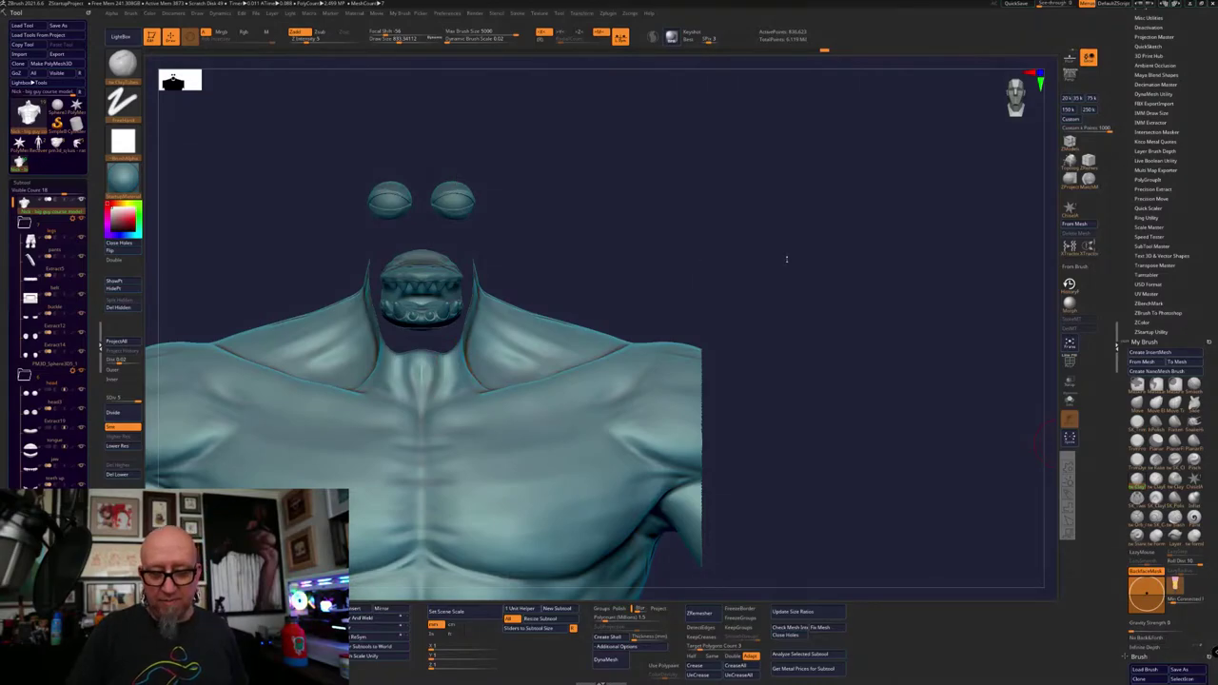
drag(786, 258, 759, 272)
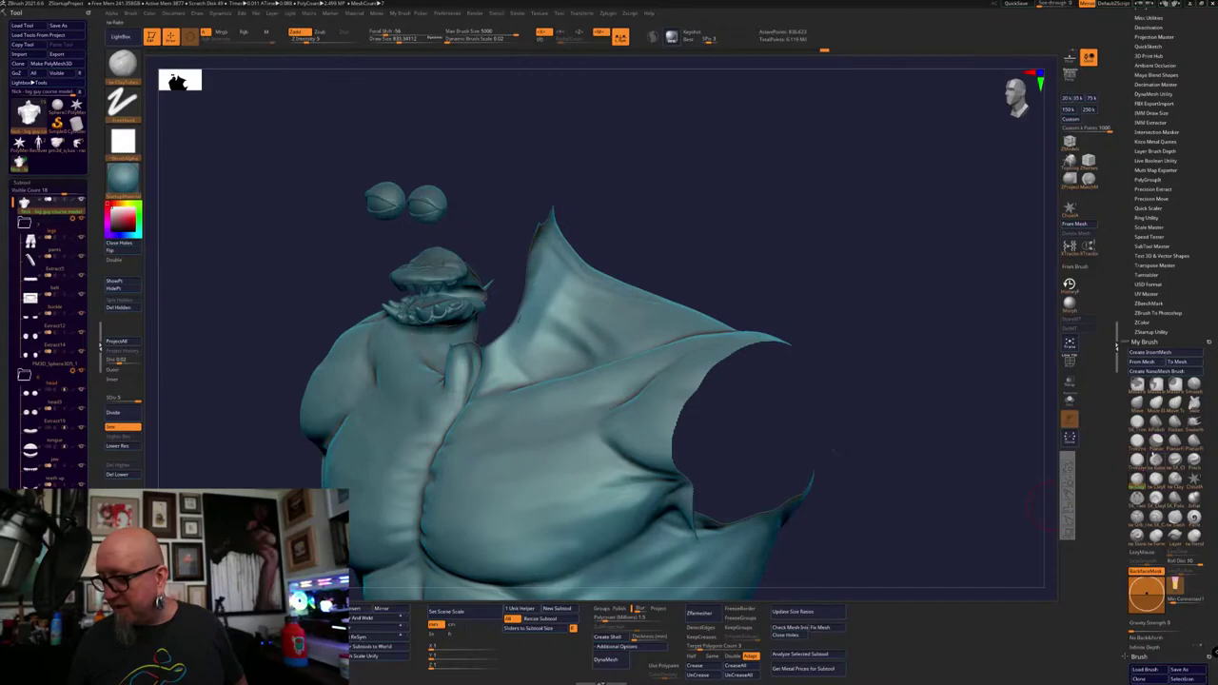
drag(865, 269, 751, 293)
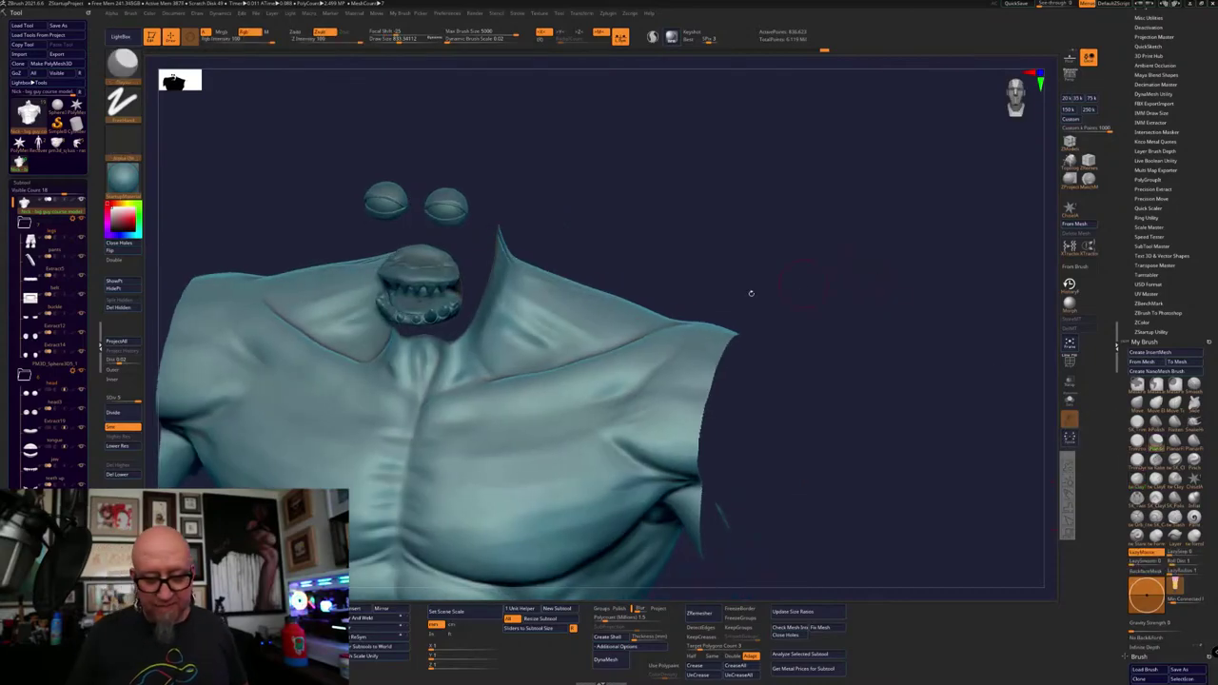
drag(451, 349, 450, 357)
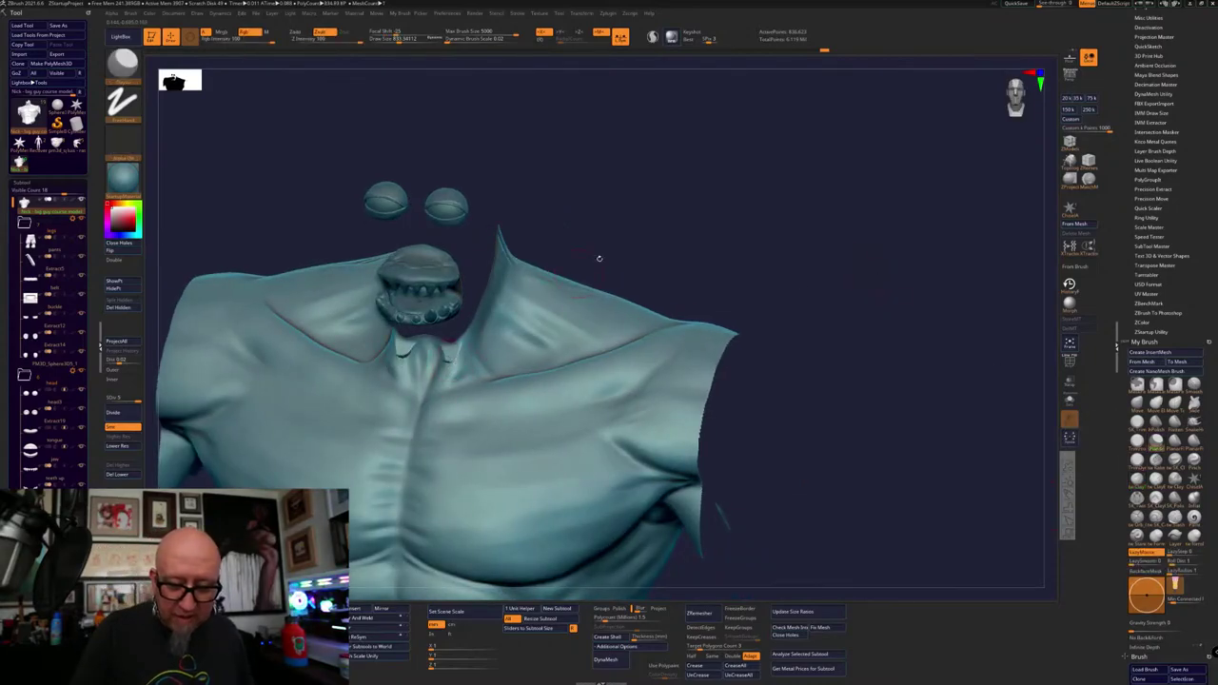
Reduce the brush size, rework the hollow beside the throat and turn on backface auto masking for the Planar brush
drag(598, 258, 617, 241)
key(space)
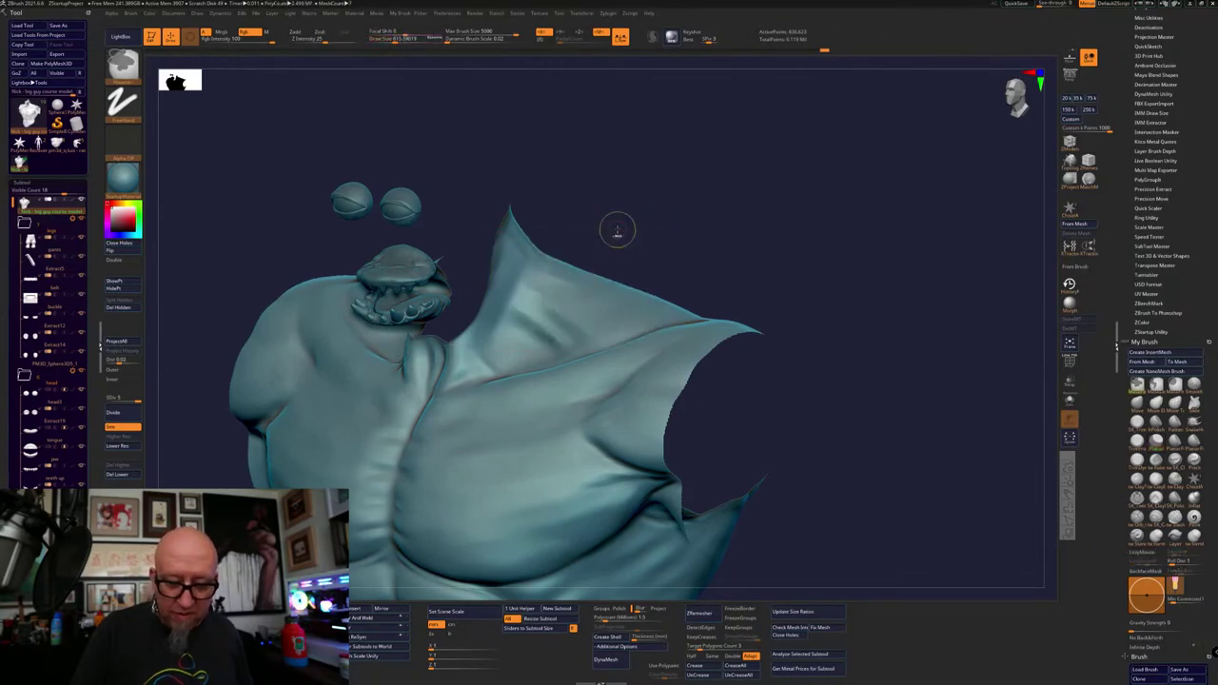
key(b)
key(s)
key(t)
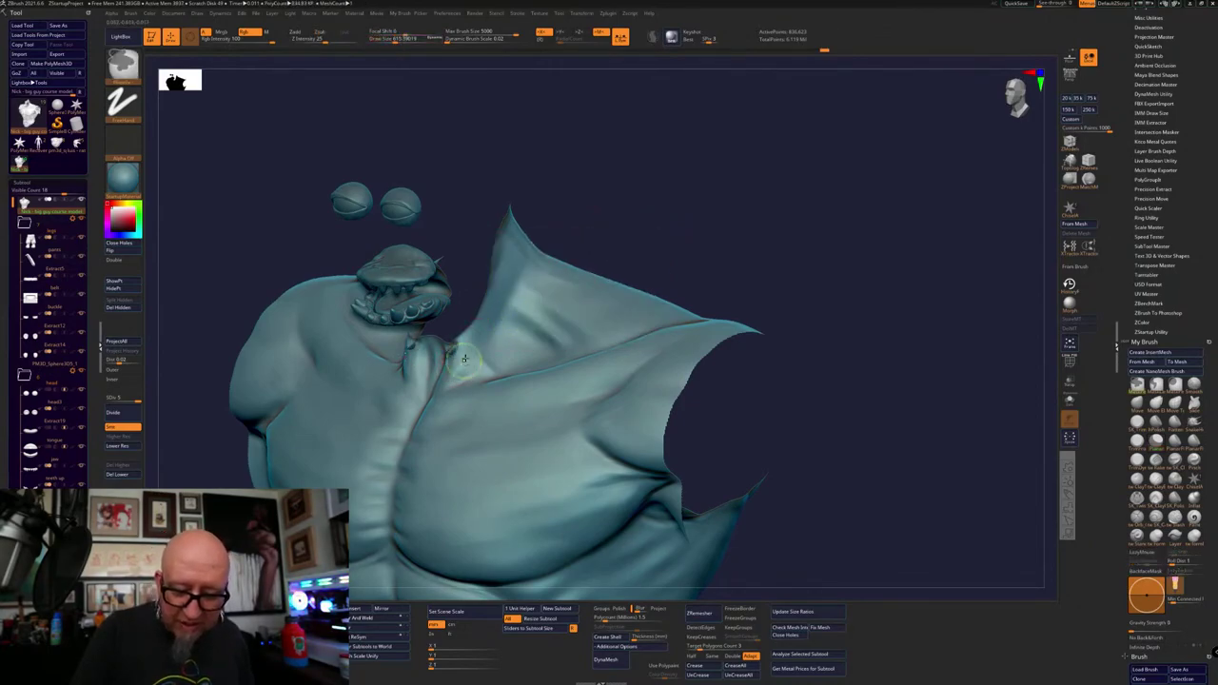
drag(453, 354, 475, 369)
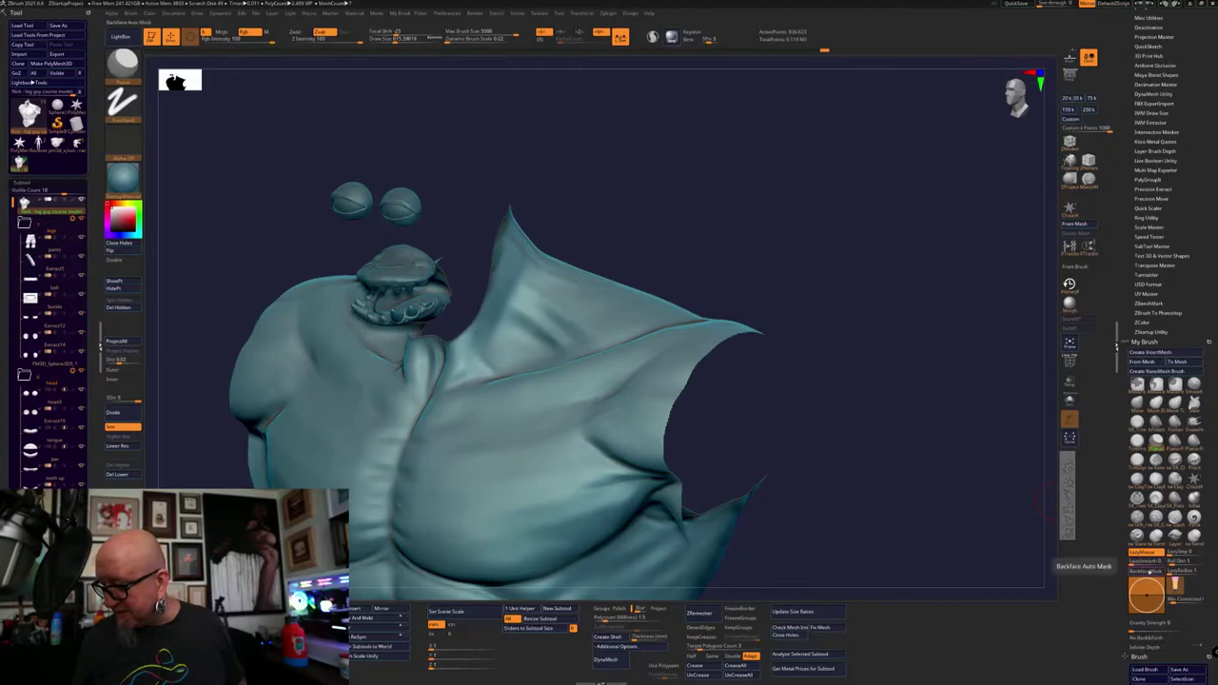
click(1149, 571)
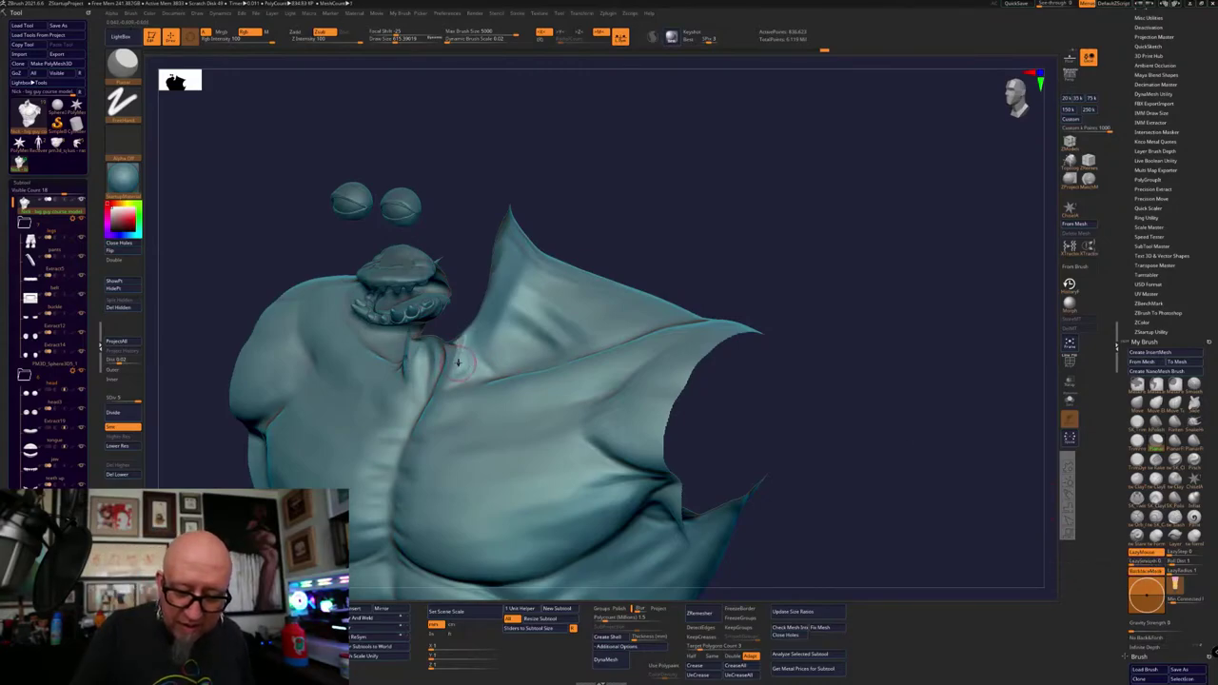
Try flattening the side of the neck above the collarbone with the Planar brush and undo the stroke
shift+drag(603, 173, 701, 165)
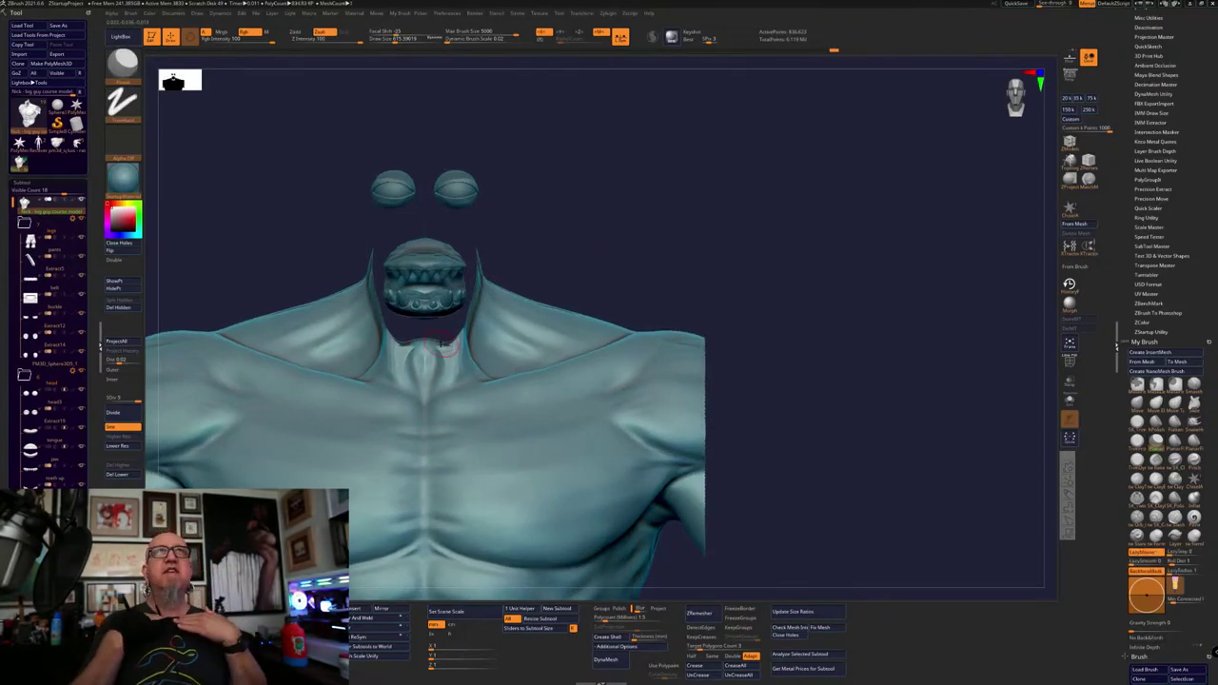
mouse_move(775, 288)
mouse_down()
mouse_move(805, 244)
mouse_move(748, 249)
mouse_up()
drag(481, 333, 494, 358)
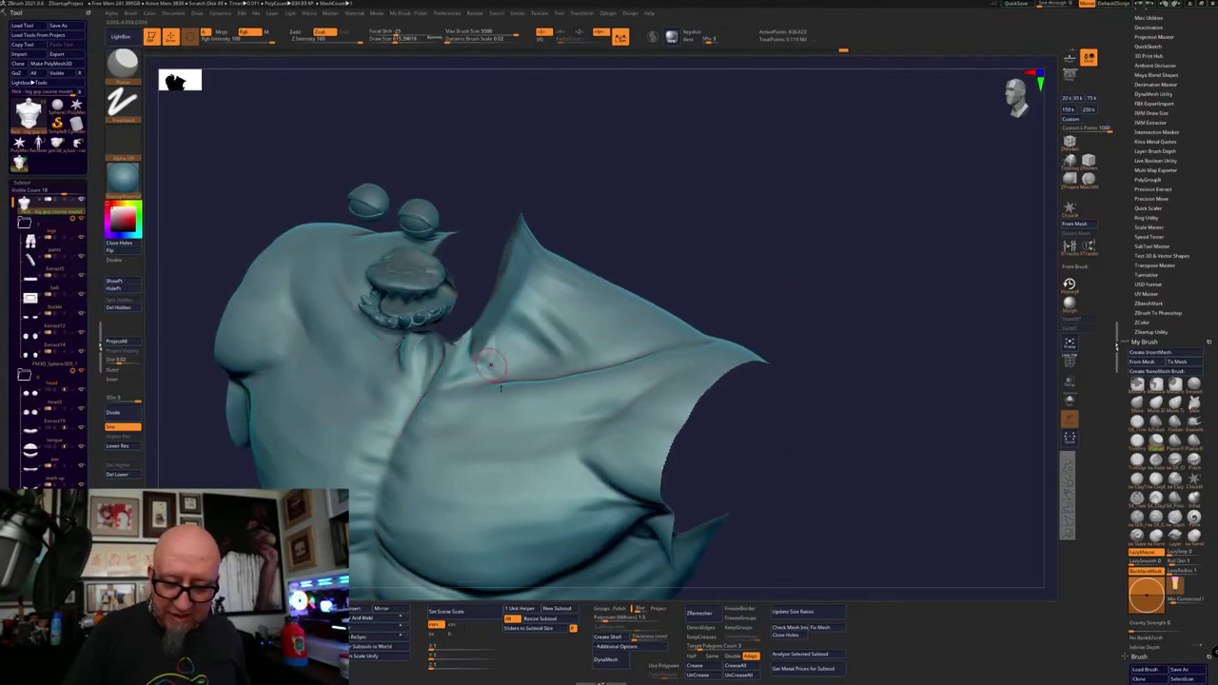
key(ctrl+z)
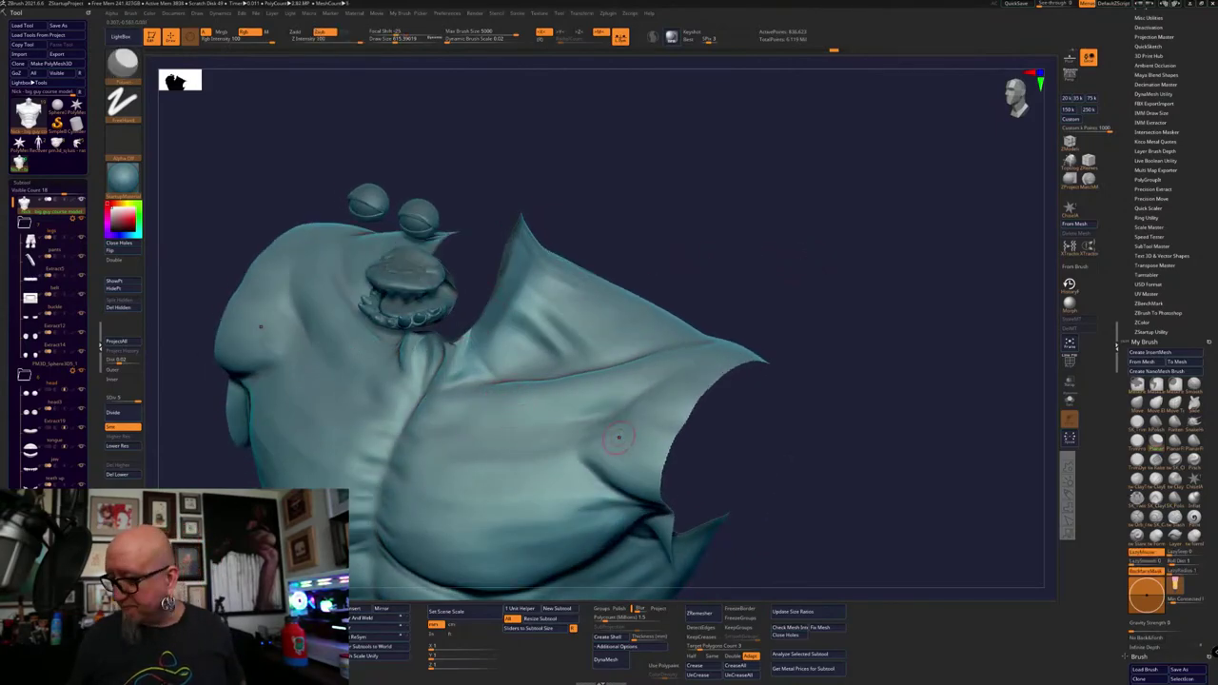
Build up the long side neck muscle from behind the jaw down to the collarbone with a clay brush
click(1137, 483)
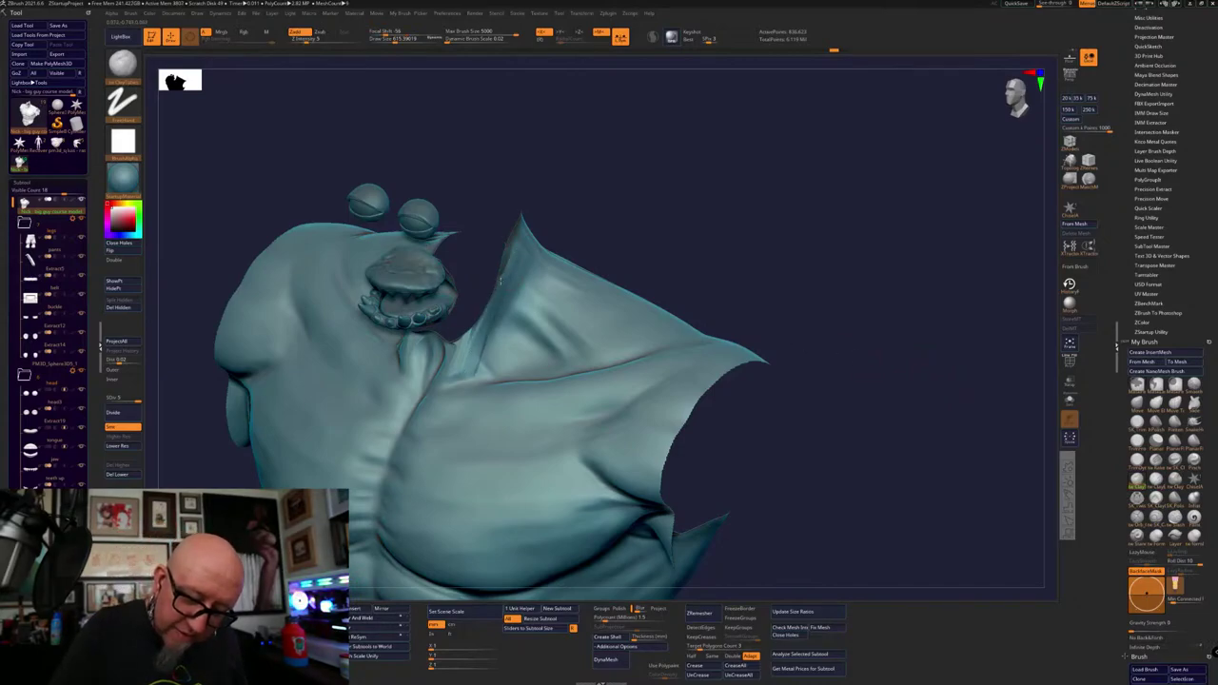
drag(501, 280, 476, 354)
drag(533, 217, 481, 352)
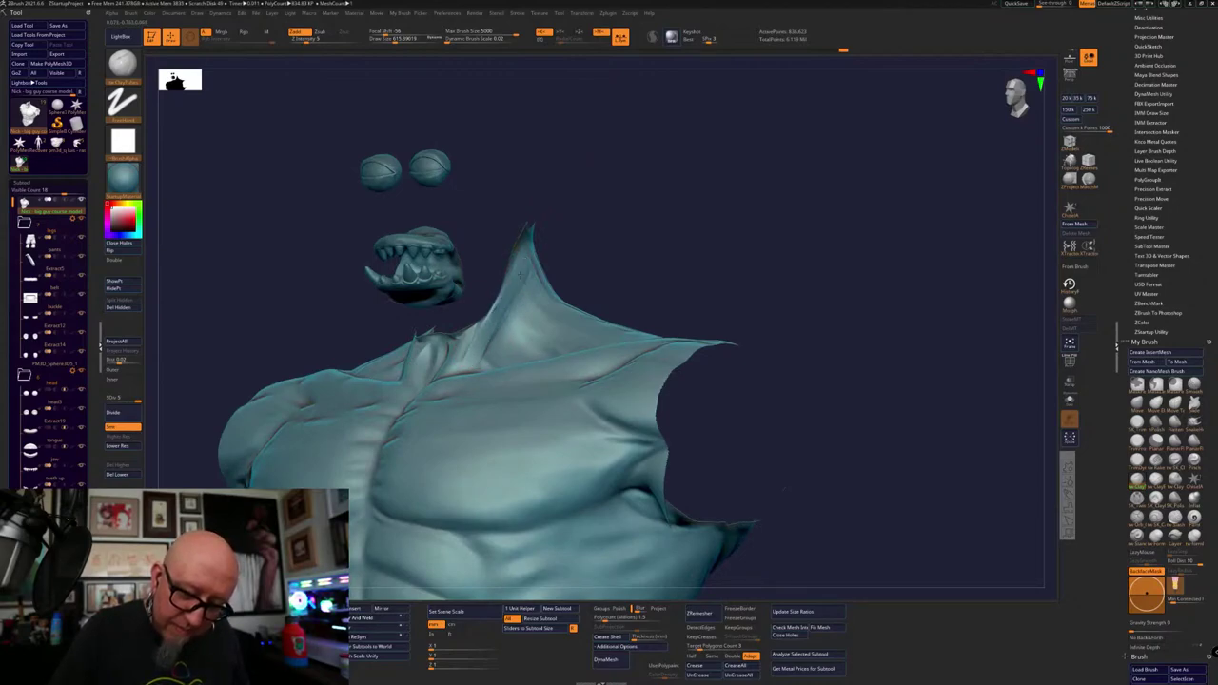
mouse_move(488, 361)
mouse_down()
mouse_move(624, 180)
mouse_move(492, 338)
mouse_up()
Thicken the lower end of the side neck muscle at the collarbone and extend its volume back up toward the skull
mouse_move(589, 188)
shift+mouse_down()
mouse_move(612, 266)
mouse_move(636, 247)
shift+mouse_up()
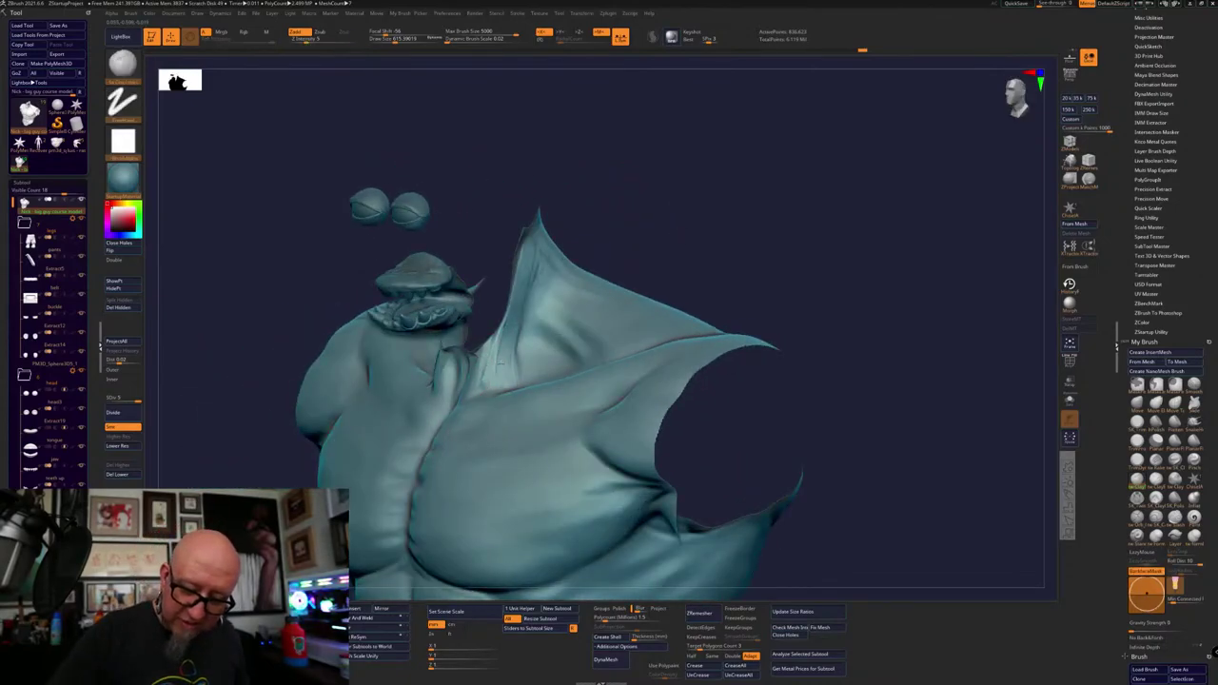
drag(500, 361, 503, 377)
mouse_move(647, 164)
shift+mouse_down()
mouse_move(671, 166)
mouse_move(671, 217)
shift+mouse_up()
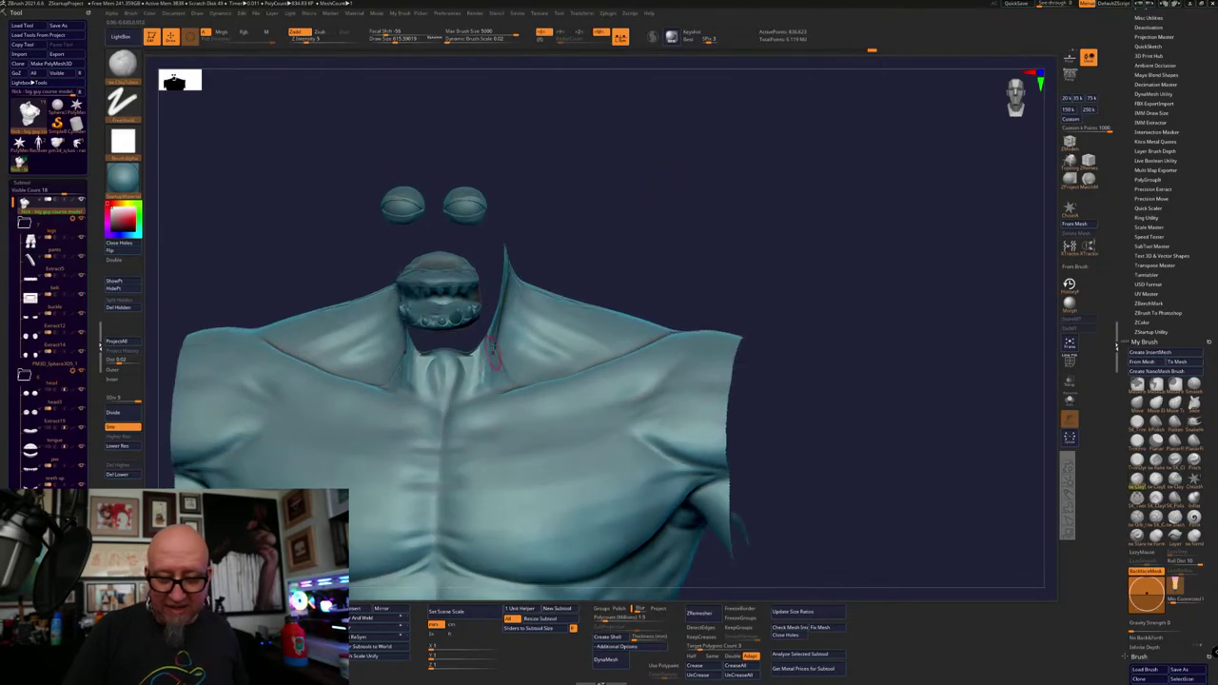
drag(496, 361, 514, 256)
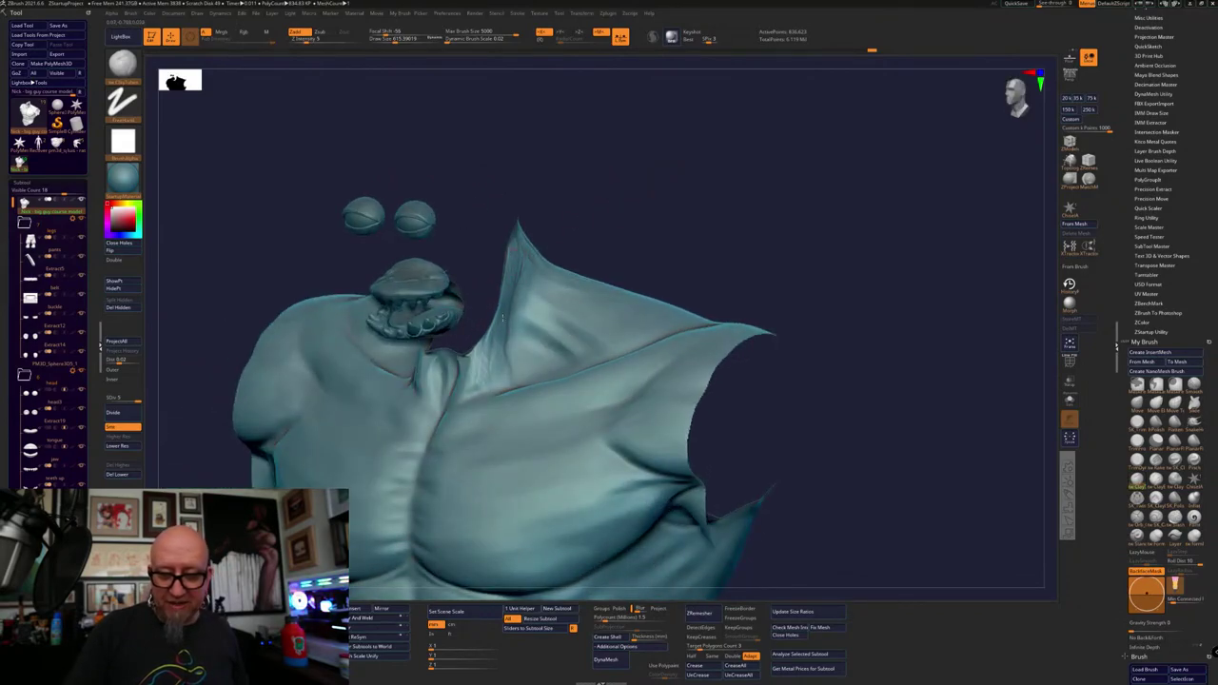
drag(496, 339, 498, 369)
mouse_move(644, 229)
mouse_down()
mouse_move(620, 232)
mouse_move(636, 234)
mouse_up()
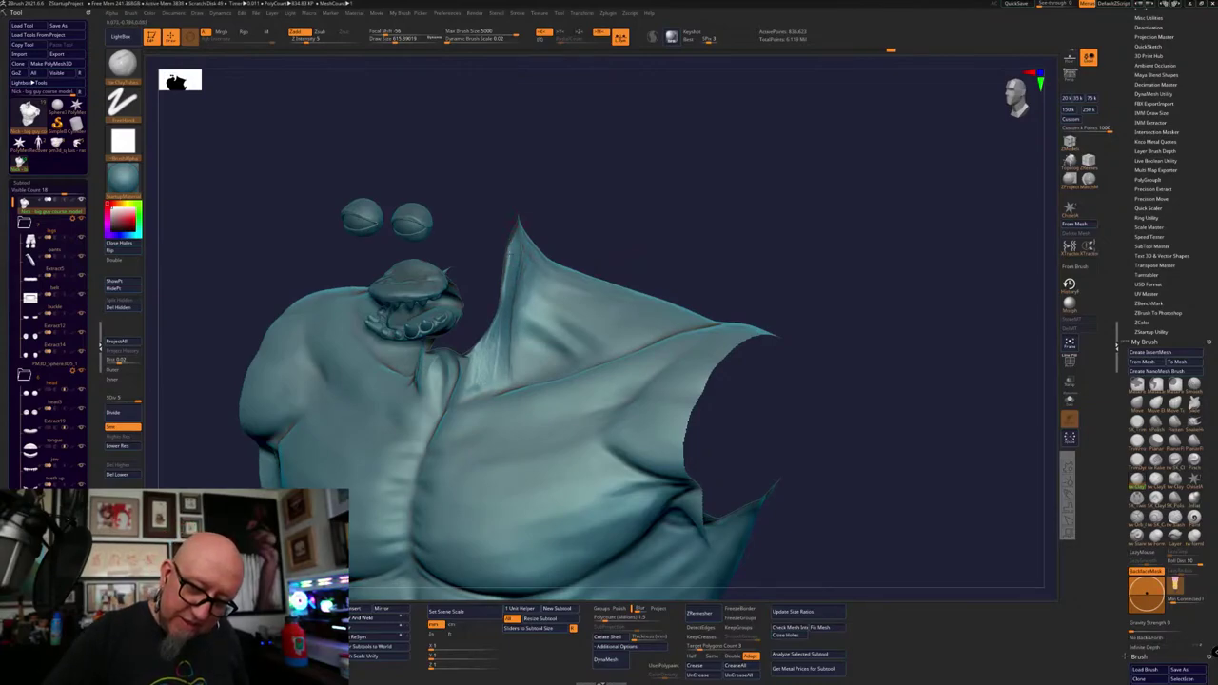
Rework the throat between the side neck muscles, smoothing its center down toward the pit of the neck
shift+drag(623, 161, 652, 157)
drag(657, 205, 721, 254)
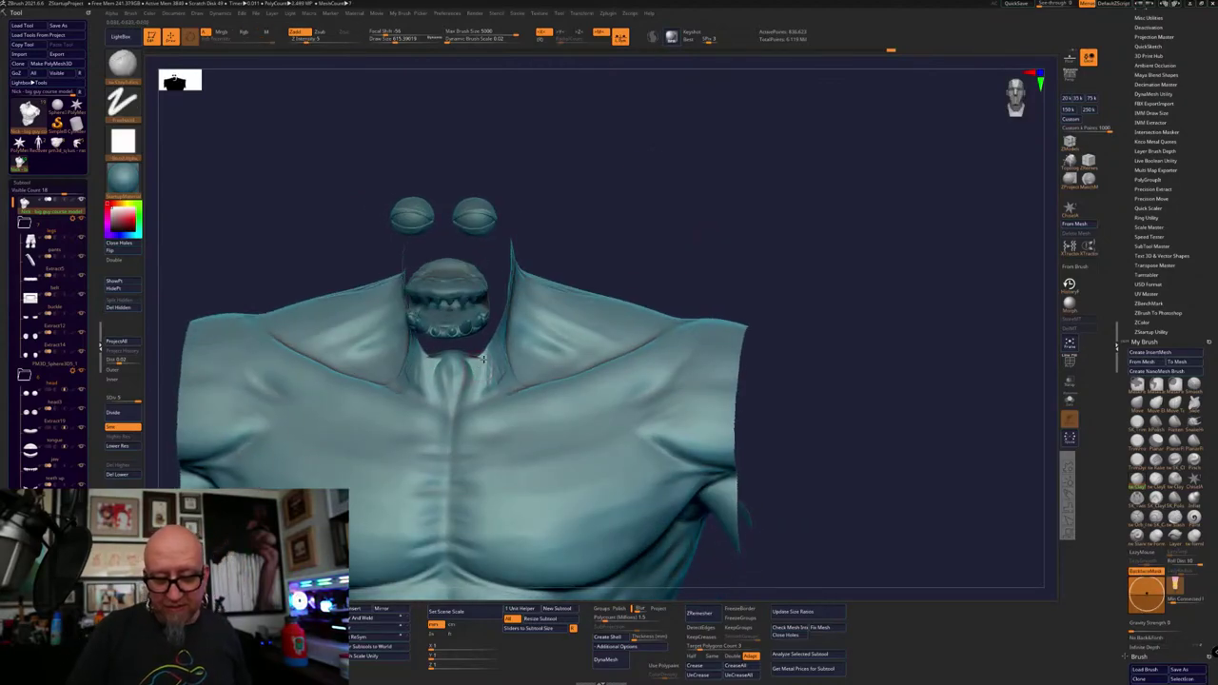
drag(624, 237, 592, 268)
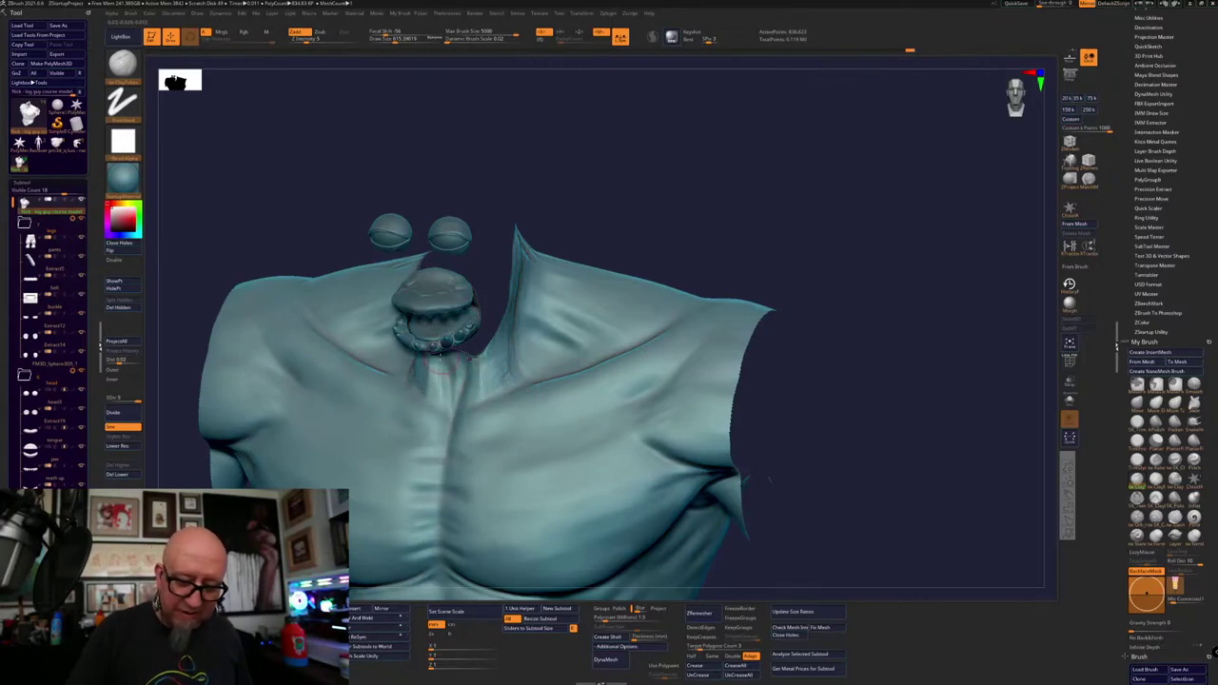
right_drag(440, 366, 628, 181)
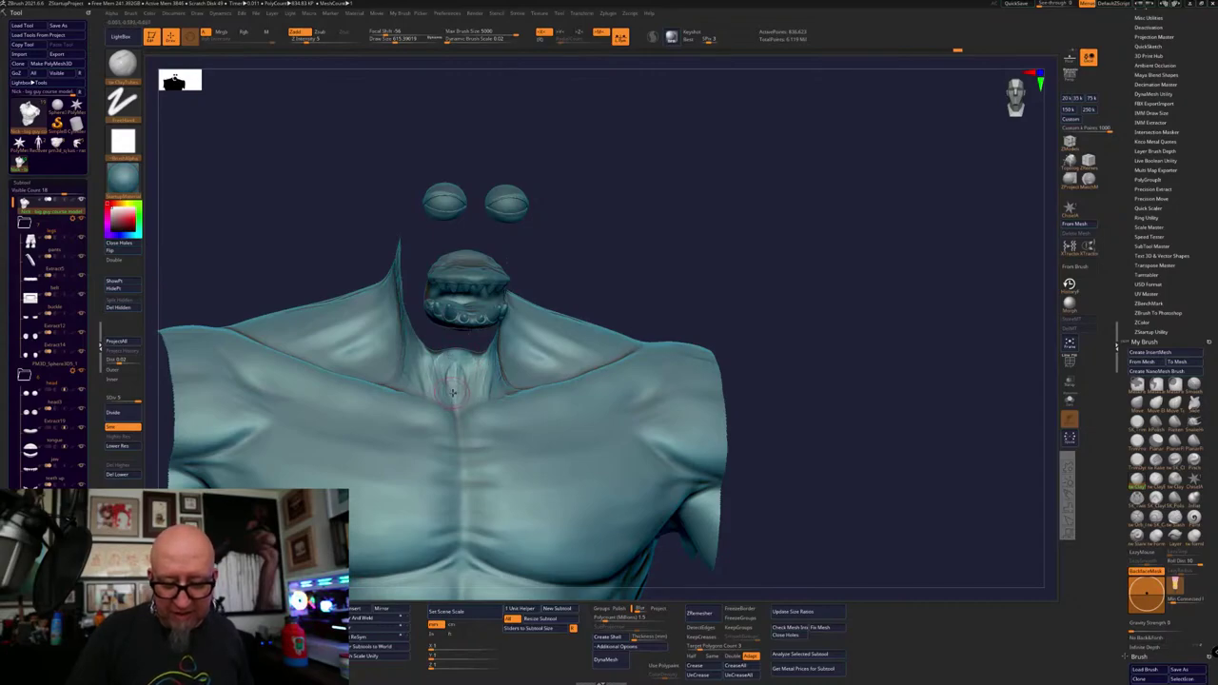
shift+drag(453, 392, 457, 359)
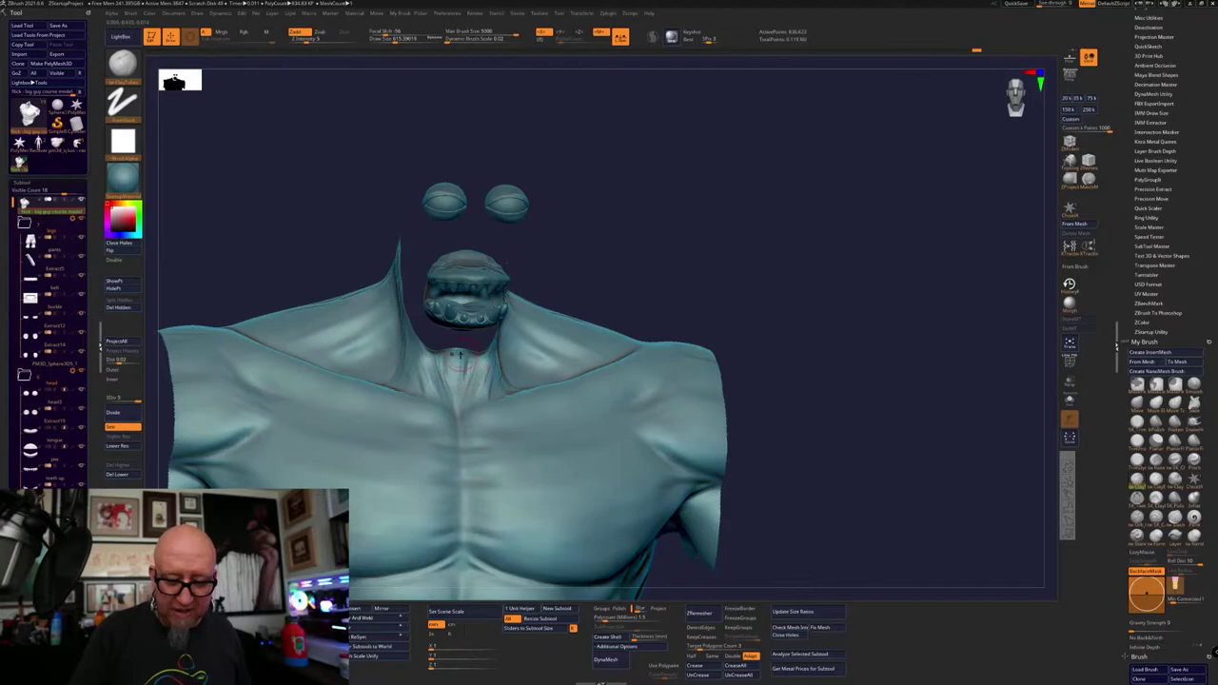
key(shift)
Define the side neck muscle's rear edge and, with a resized brush, fill its lower part toward the collarbone
drag(642, 181, 555, 267)
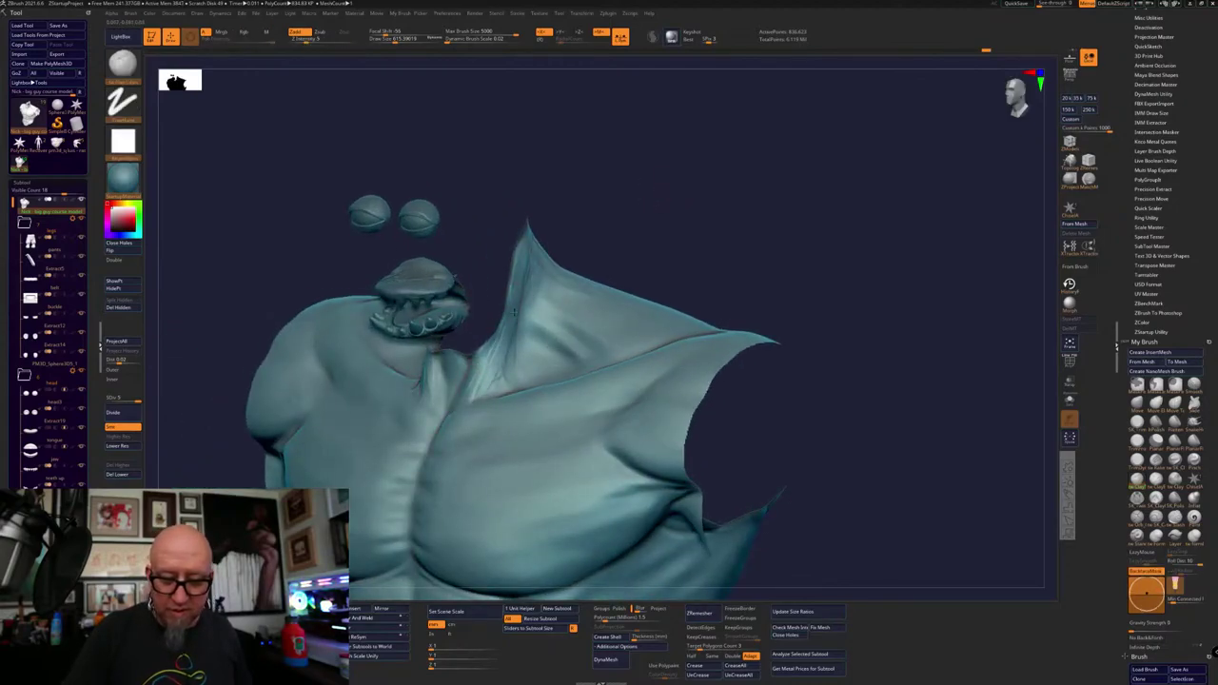
mouse_move(509, 336)
mouse_down()
mouse_move(497, 383)
mouse_move(523, 255)
mouse_up()
mouse_move(658, 202)
shift+mouse_down()
mouse_move(726, 204)
mouse_move(745, 272)
mouse_move(772, 248)
shift+mouse_up()
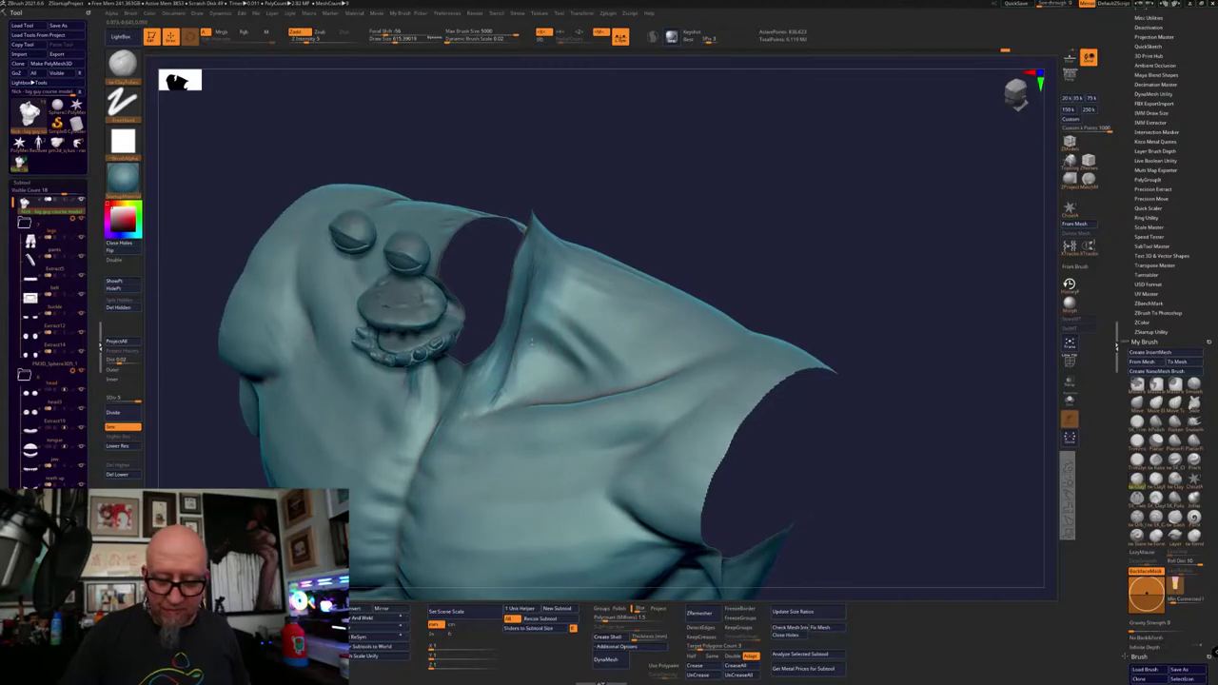
key(space)
mouse_move(521, 344)
mouse_down()
mouse_move(519, 379)
mouse_move(504, 386)
mouse_move(520, 359)
mouse_move(501, 399)
mouse_move(502, 387)
mouse_up()
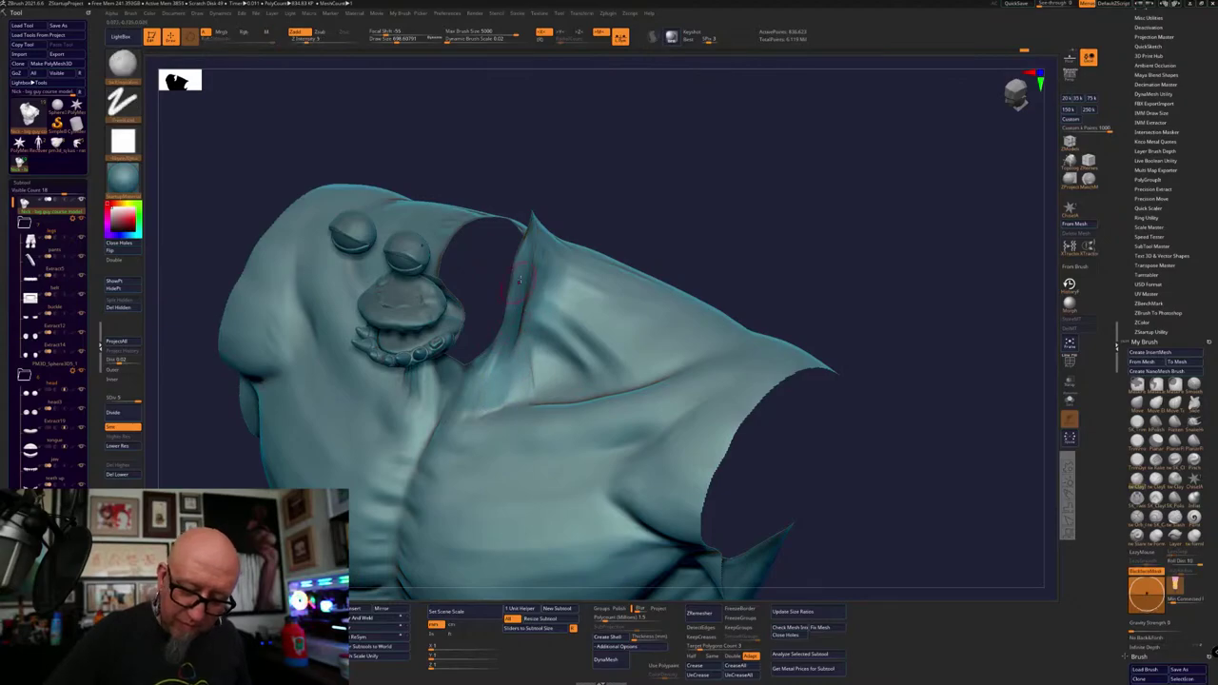
Unhide the head and check the reworked neck on the whole figure from several angles
drag(664, 177, 793, 208)
ctrl+shift+click(796, 211)
drag(872, 361, 647, 264)
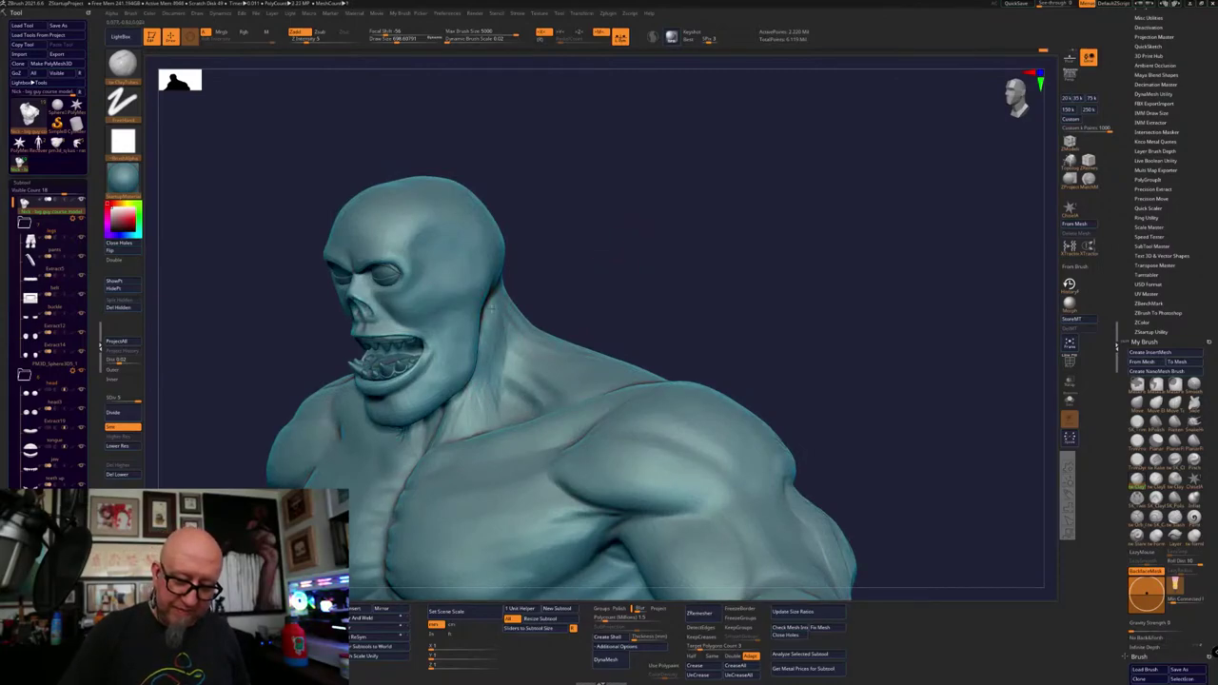
key(shift)
drag(632, 258, 612, 244)
drag(633, 365, 706, 347)
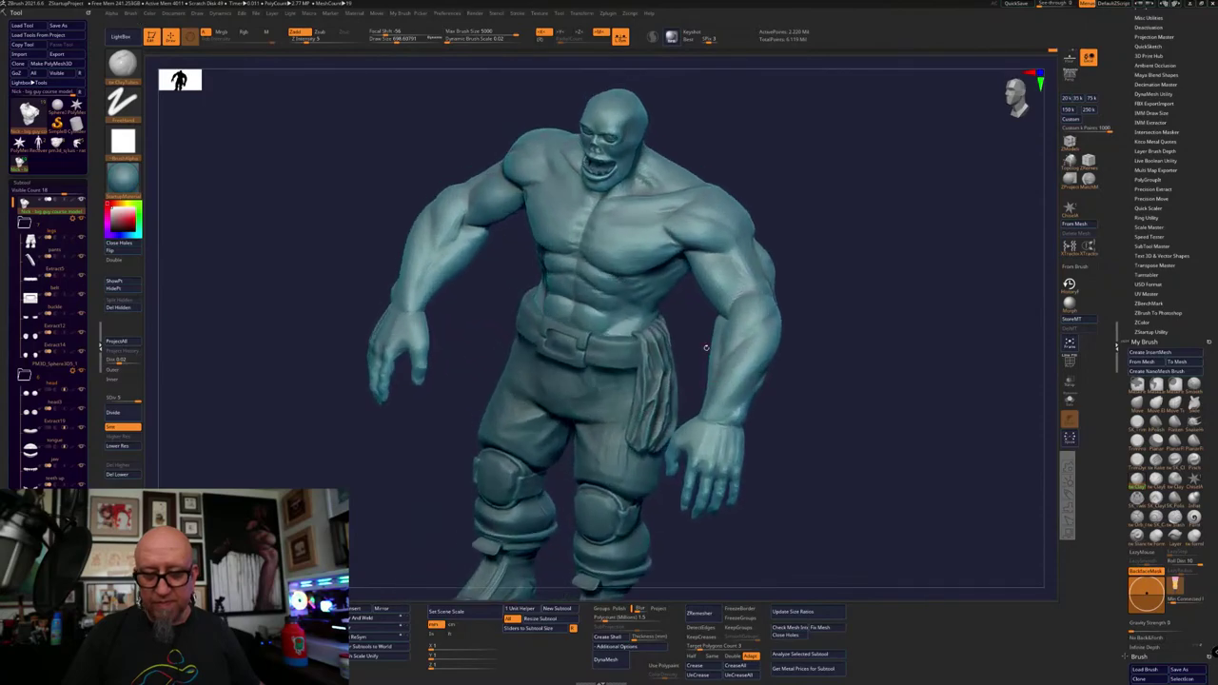
drag(706, 347, 706, 347)
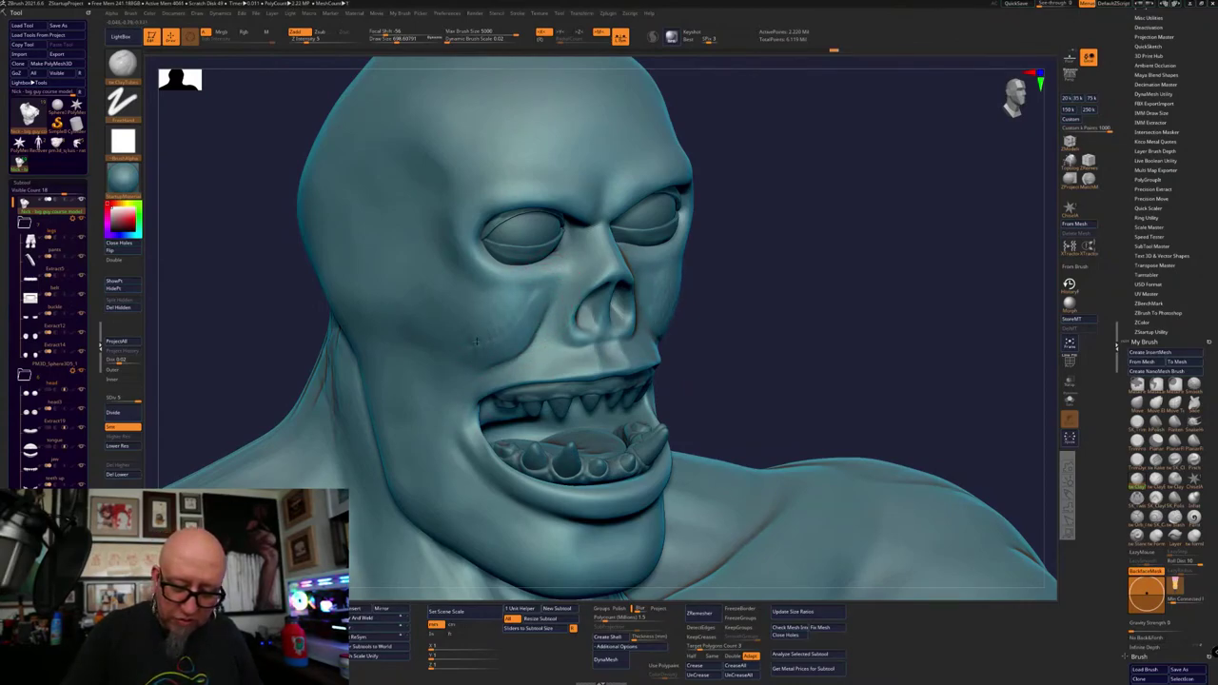
Smooth the cheek below the eye, reduce the brush size to about 239 and smooth the eye socket's outer corner
key(shift)
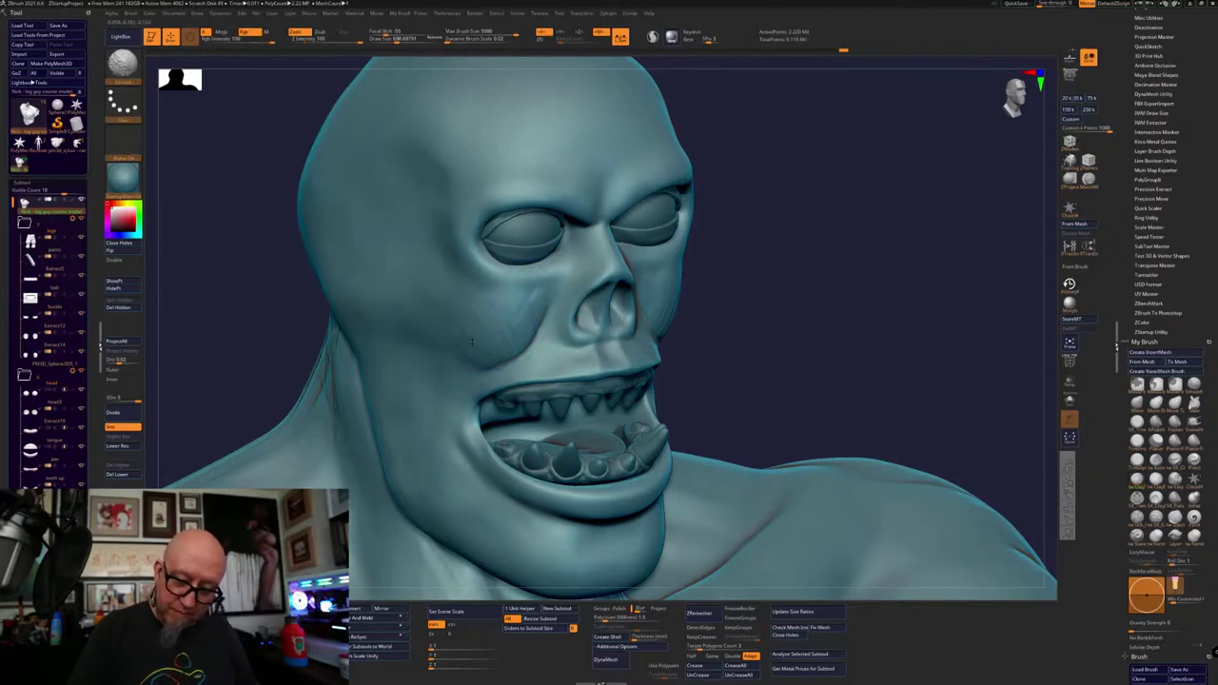
shift+drag(472, 342, 546, 309)
mouse_move(832, 210)
mouse_down()
mouse_move(851, 208)
mouse_move(838, 255)
mouse_move(809, 272)
mouse_up()
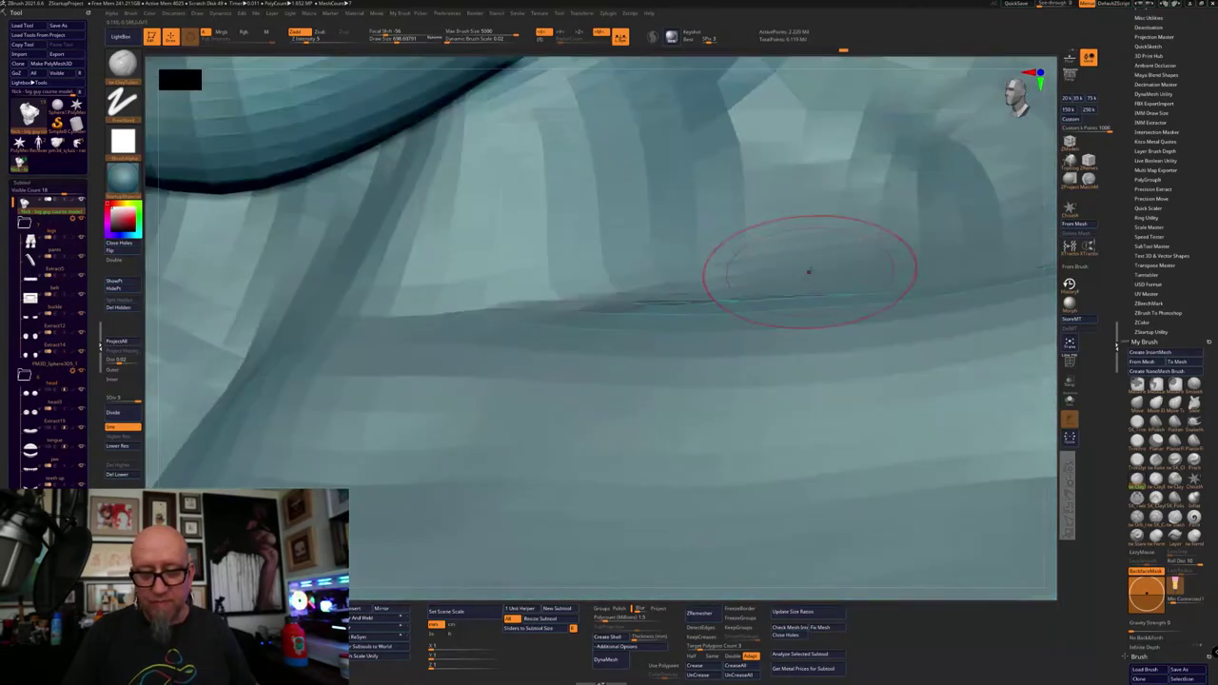
scroll(808, 271, down, 8)
key(space)
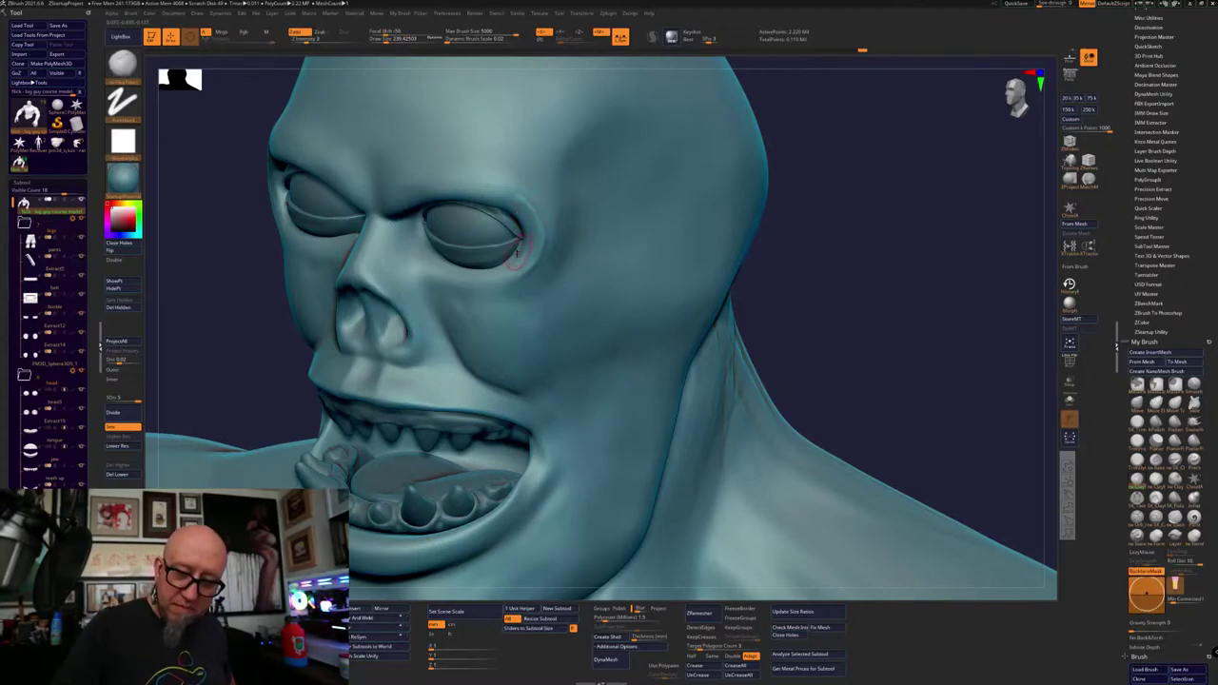
shift+drag(524, 245, 534, 236)
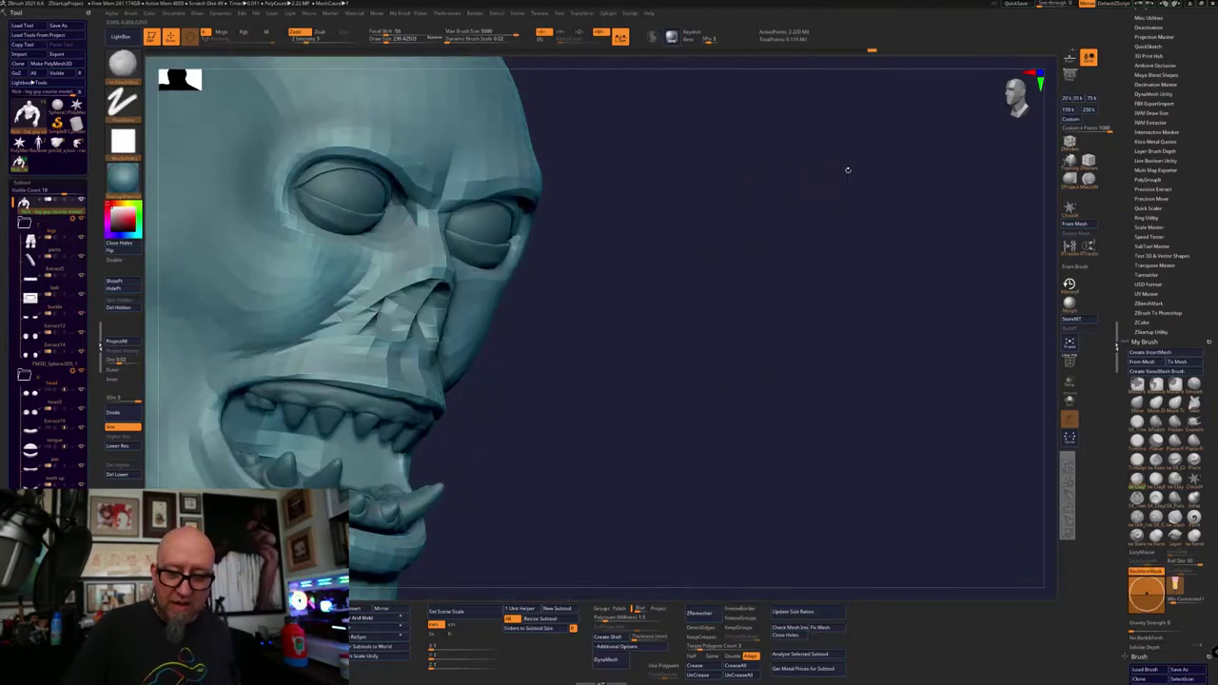
Carve the side of the cheekbone below the outer eye socket and soften the form behind the eye
mouse_move(847, 168)
mouse_down()
mouse_move(767, 251)
mouse_move(698, 293)
mouse_move(709, 300)
mouse_move(657, 405)
mouse_move(684, 406)
mouse_move(682, 352)
mouse_up()
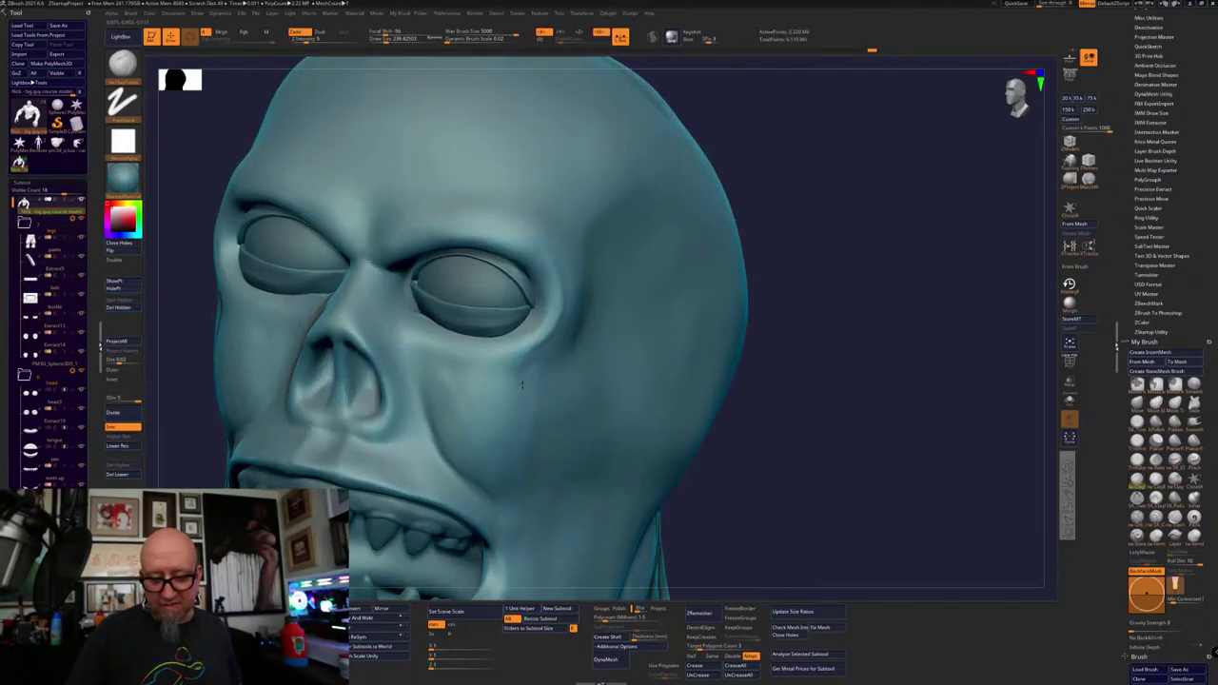
drag(529, 368, 548, 342)
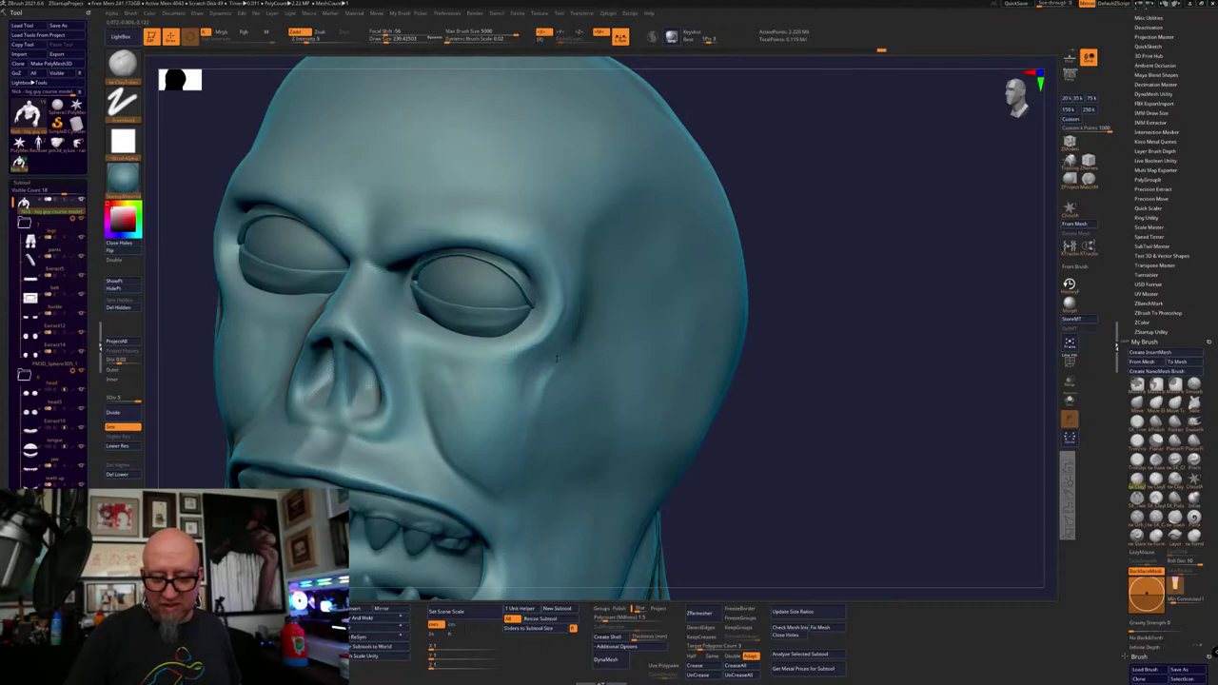
mouse_move(574, 301)
mouse_down()
mouse_move(523, 346)
mouse_move(552, 356)
mouse_move(525, 357)
mouse_move(572, 321)
mouse_up()
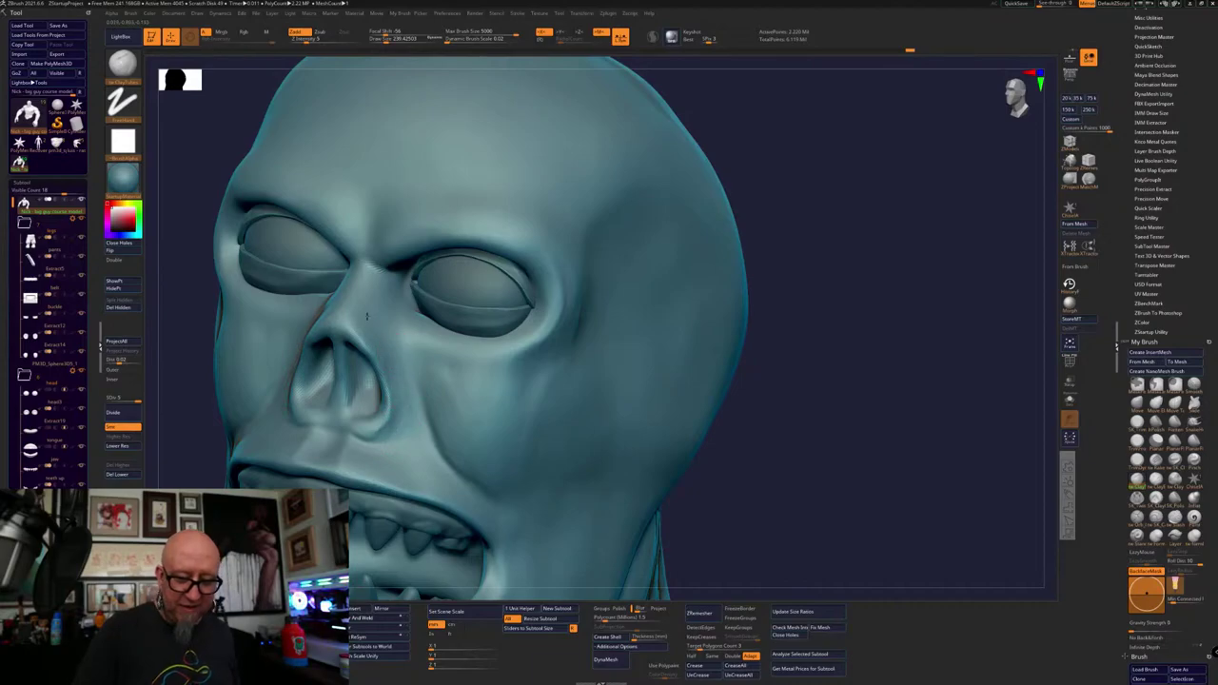
Examine the reworked head and neck on the whole figure from the side, front and back
mouse_move(785, 356)
mouse_down()
mouse_move(734, 298)
mouse_move(718, 312)
mouse_move(739, 291)
mouse_move(729, 267)
mouse_up()
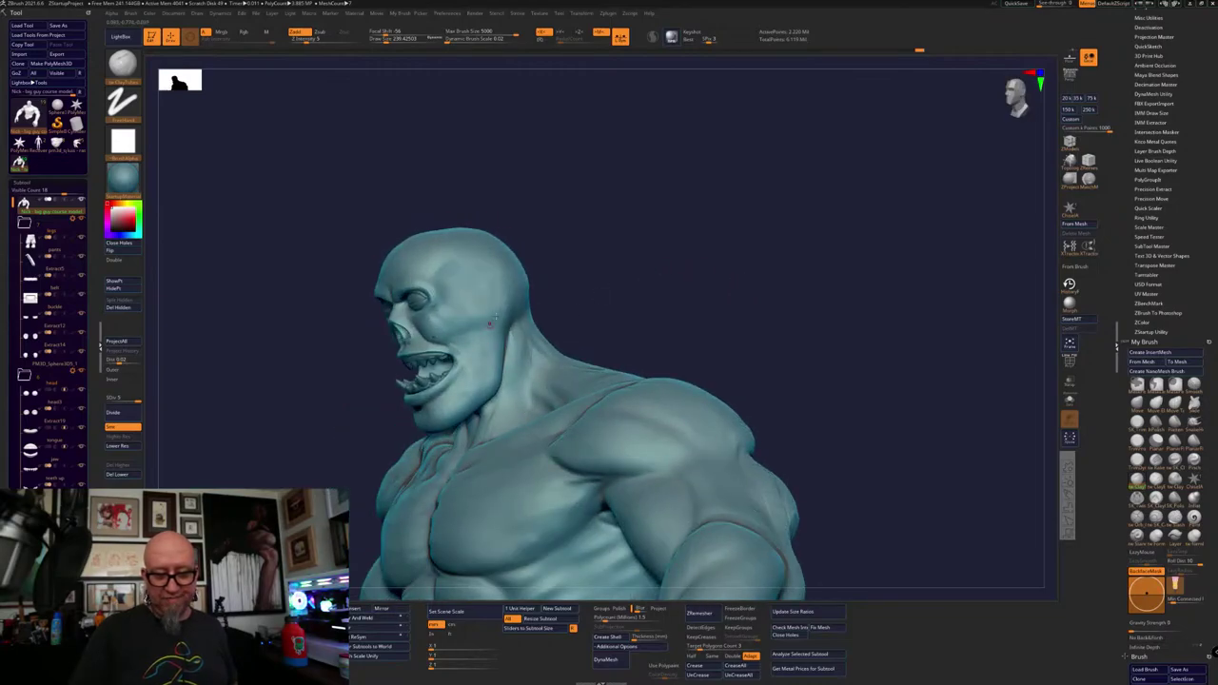
mouse_move(756, 321)
mouse_down()
mouse_move(753, 263)
mouse_move(827, 286)
mouse_move(937, 279)
mouse_move(793, 332)
mouse_move(801, 364)
mouse_up()
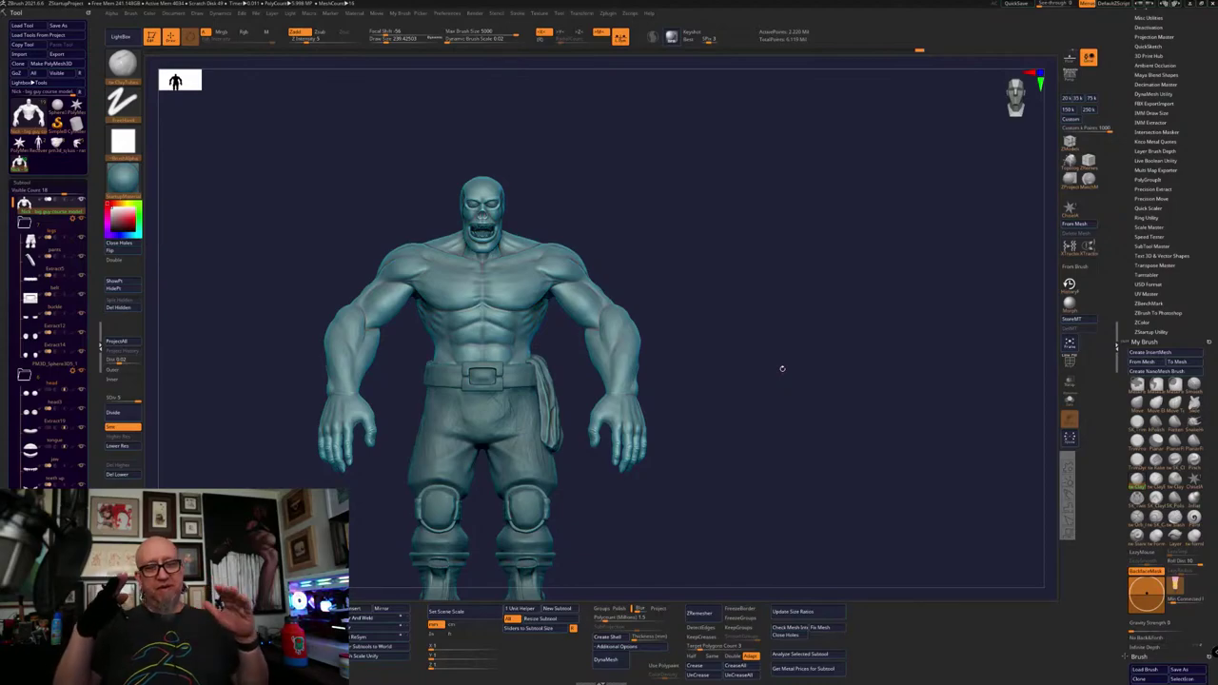
mouse_move(781, 368)
mouse_down()
mouse_move(795, 456)
mouse_move(707, 348)
mouse_move(713, 315)
mouse_up()
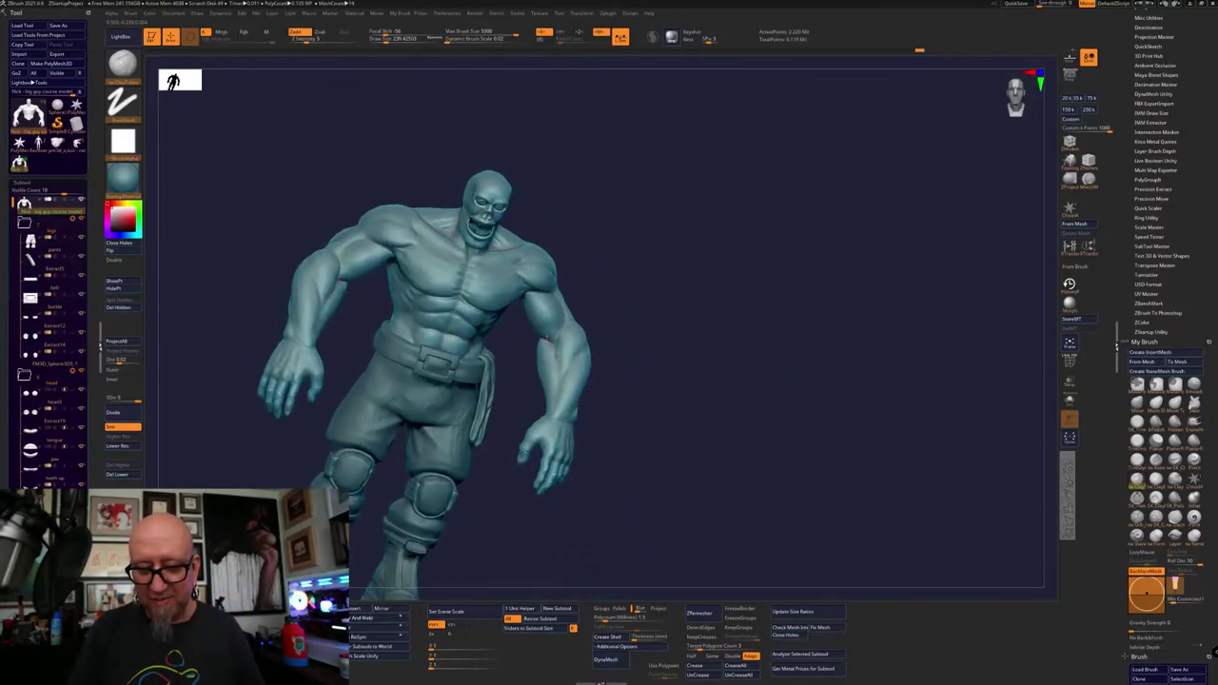
mouse_move(690, 366)
mouse_down()
mouse_move(633, 366)
mouse_move(537, 332)
mouse_up()
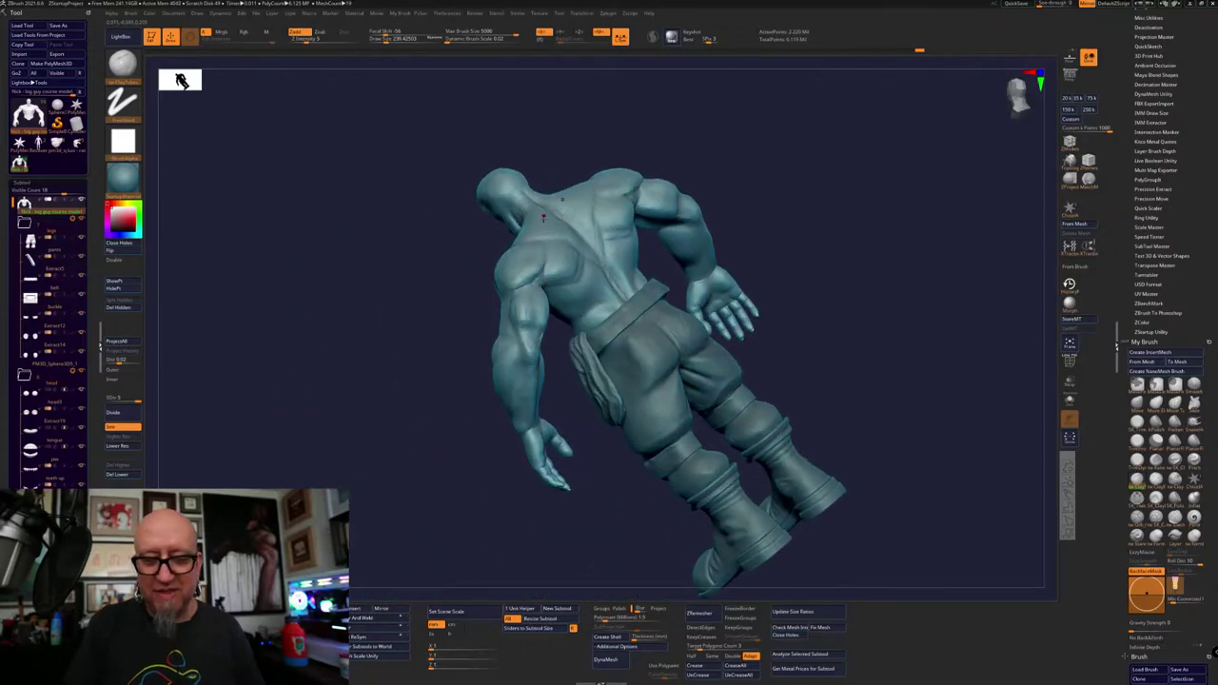
drag(584, 511, 584, 525)
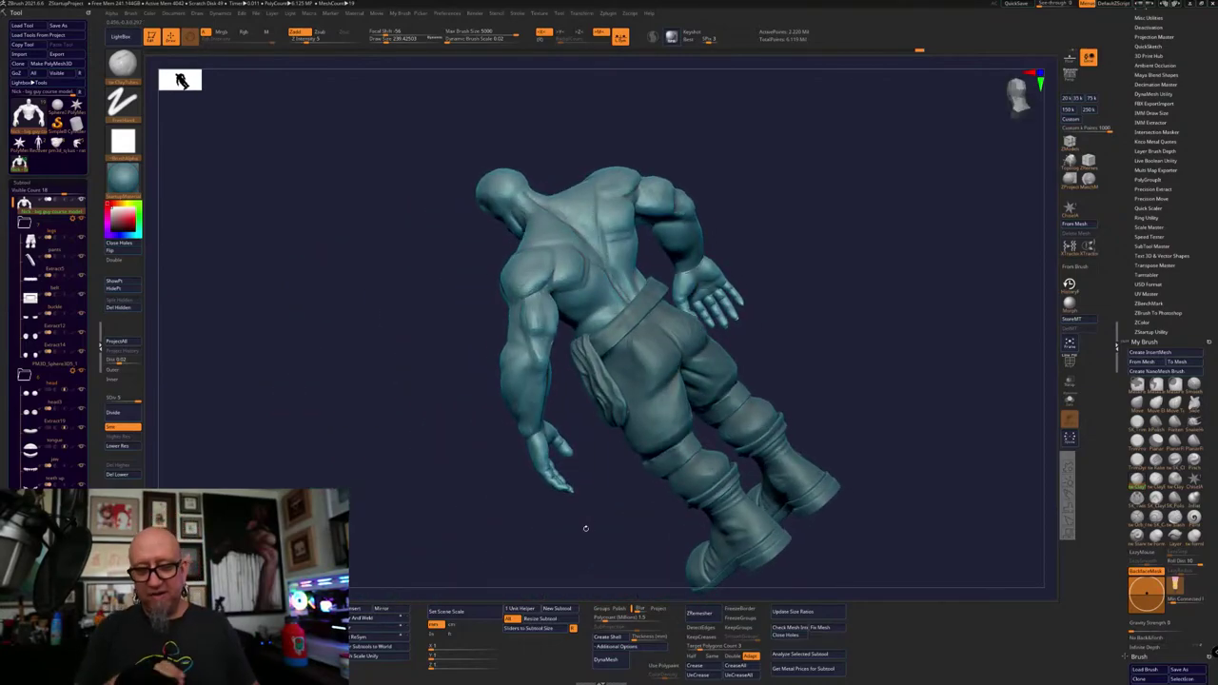
mouse_move(876, 478)
mouse_down()
mouse_move(856, 416)
mouse_move(864, 389)
mouse_move(869, 429)
mouse_move(778, 441)
mouse_up()
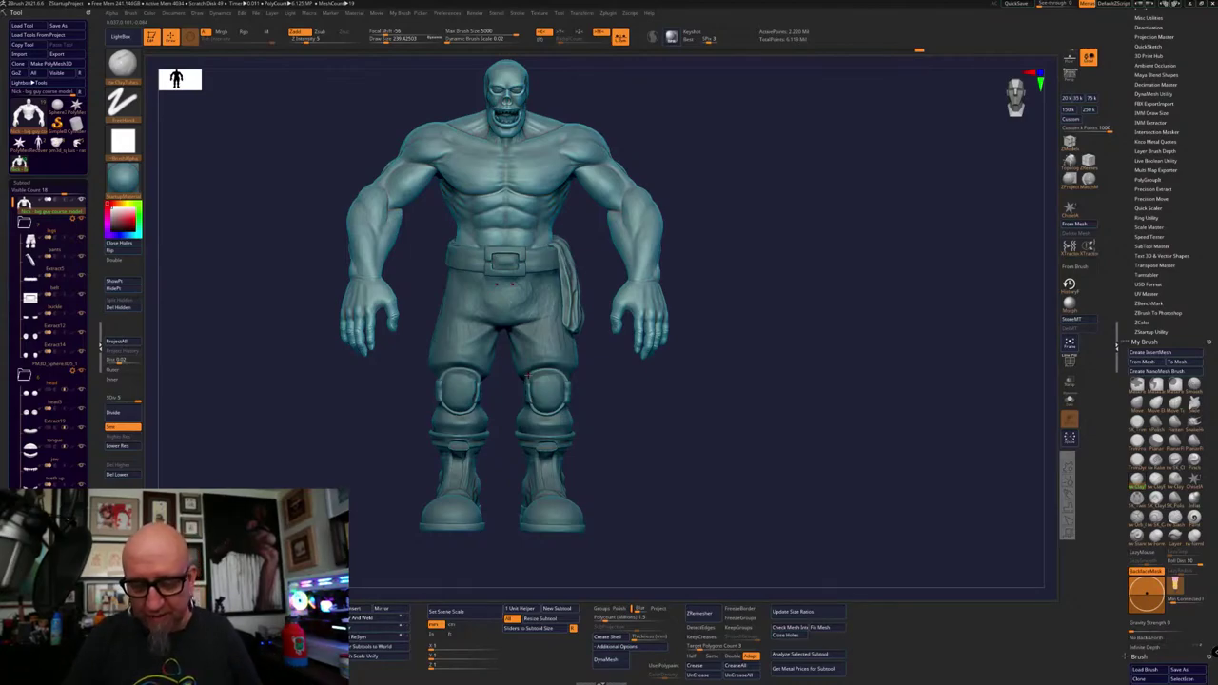
Enlarge the brush to about 677 and build up the forearm's muscle and tendon forms down to the wrist
mouse_move(668, 457)
mouse_down()
mouse_move(720, 489)
mouse_move(807, 206)
mouse_move(704, 311)
mouse_up()
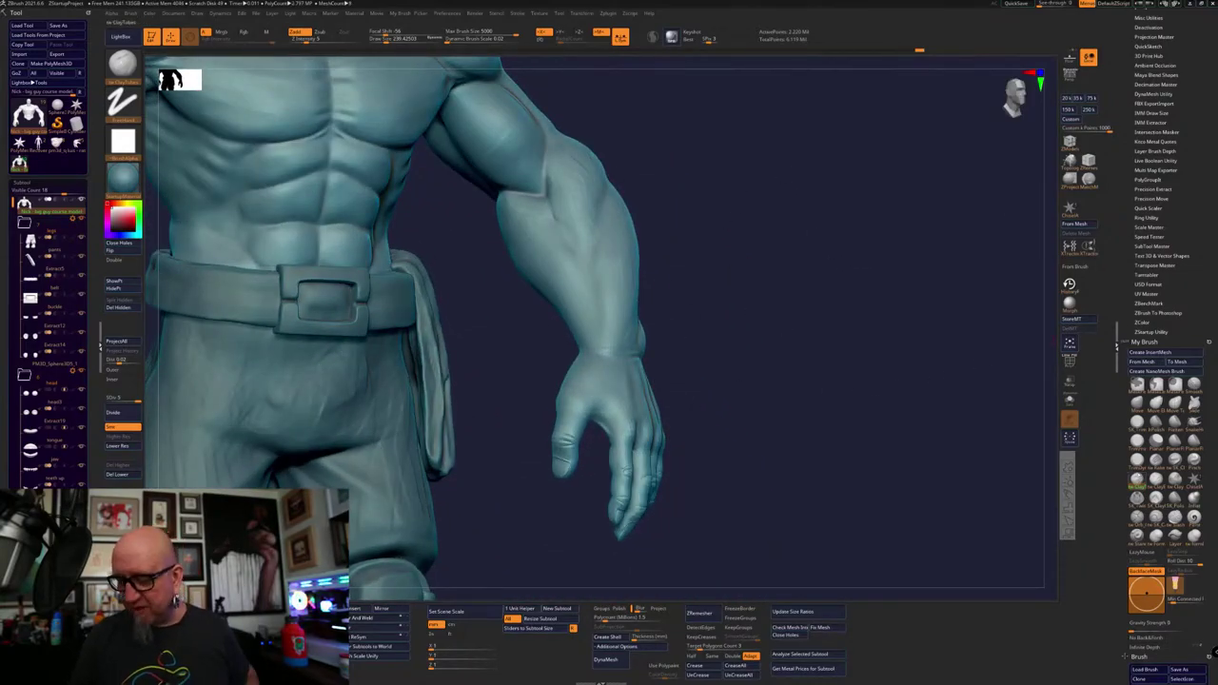
click(1137, 480)
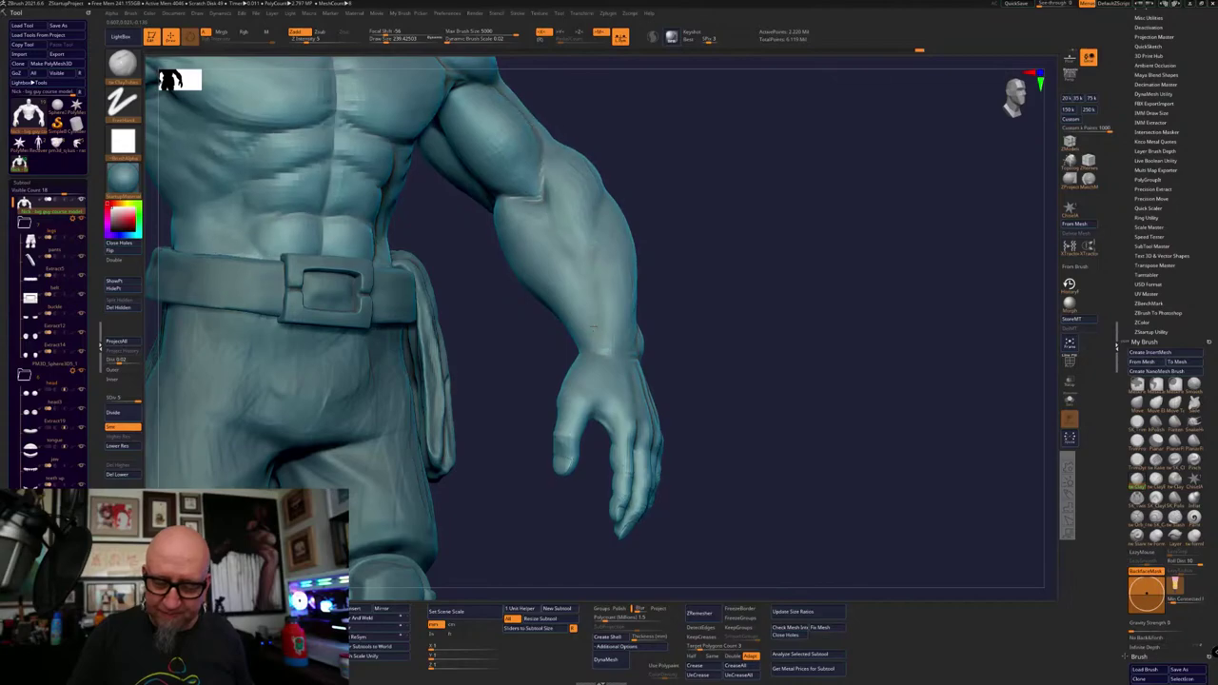
key(space)
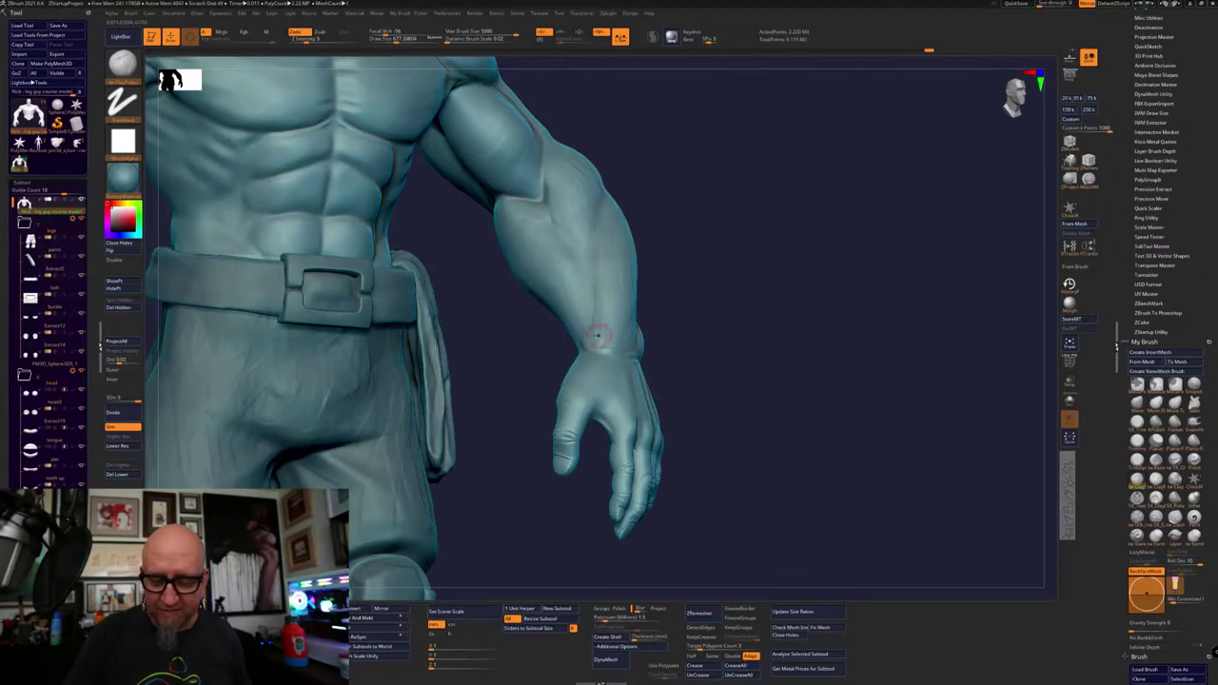
drag(808, 312, 664, 308)
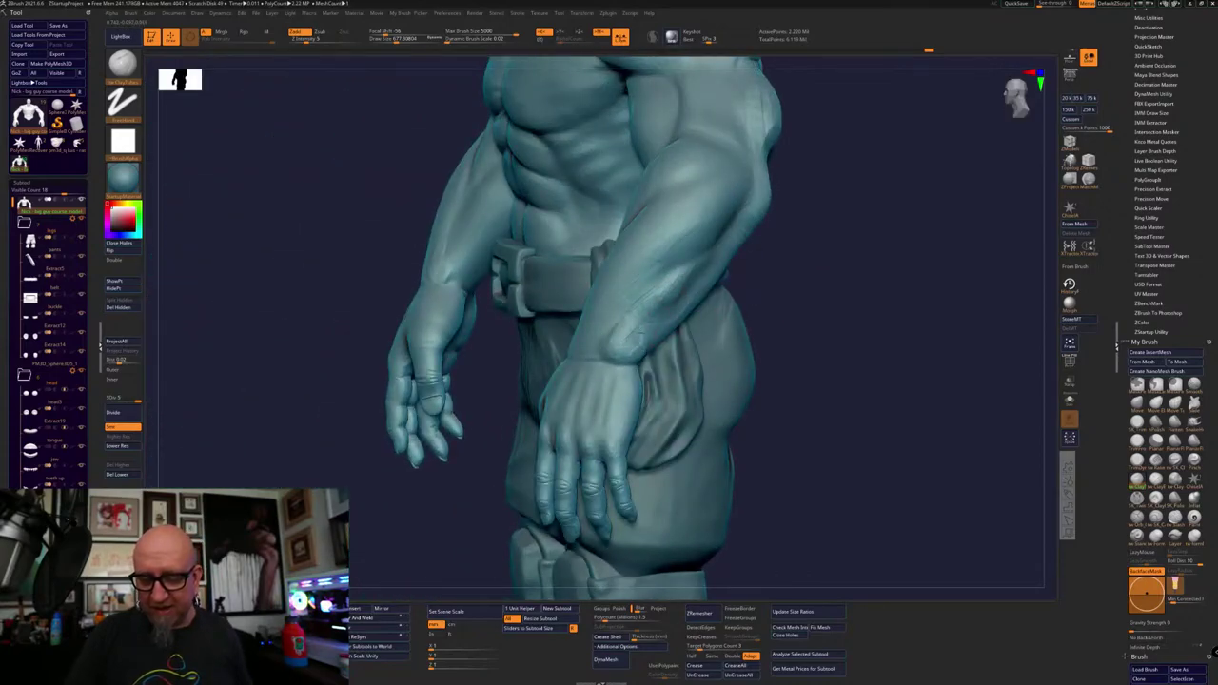
drag(837, 409, 680, 350)
key(f)
right_drag(680, 349, 737, 317)
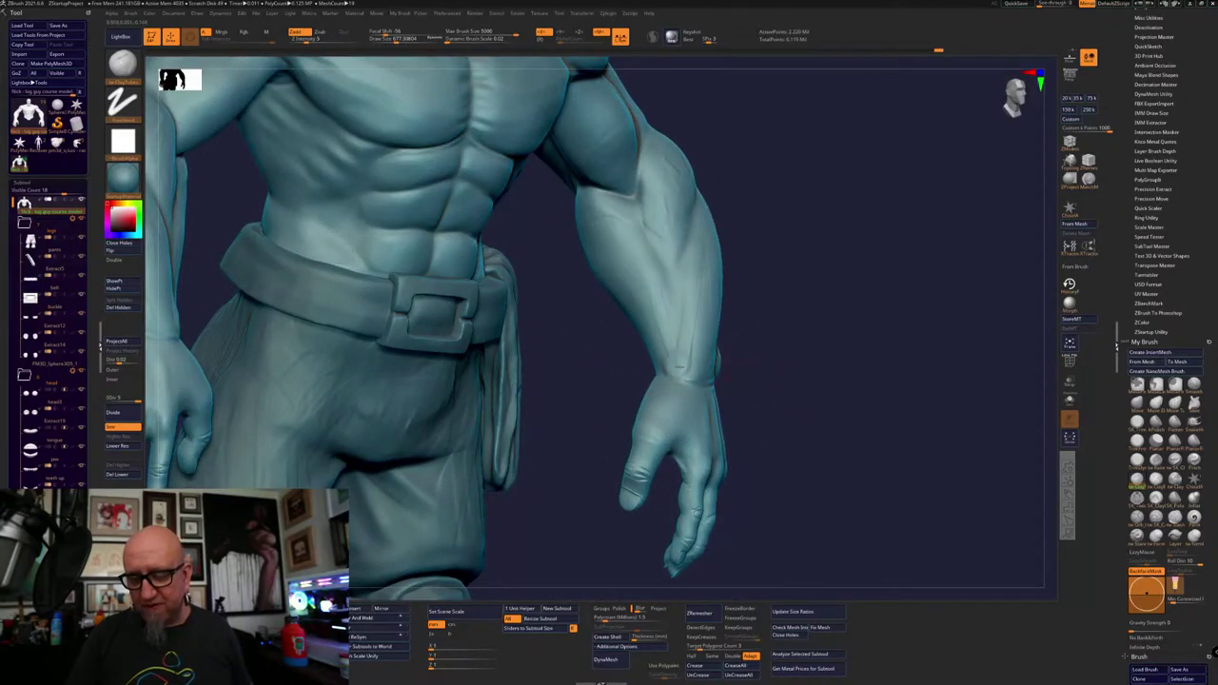
drag(778, 332, 701, 361)
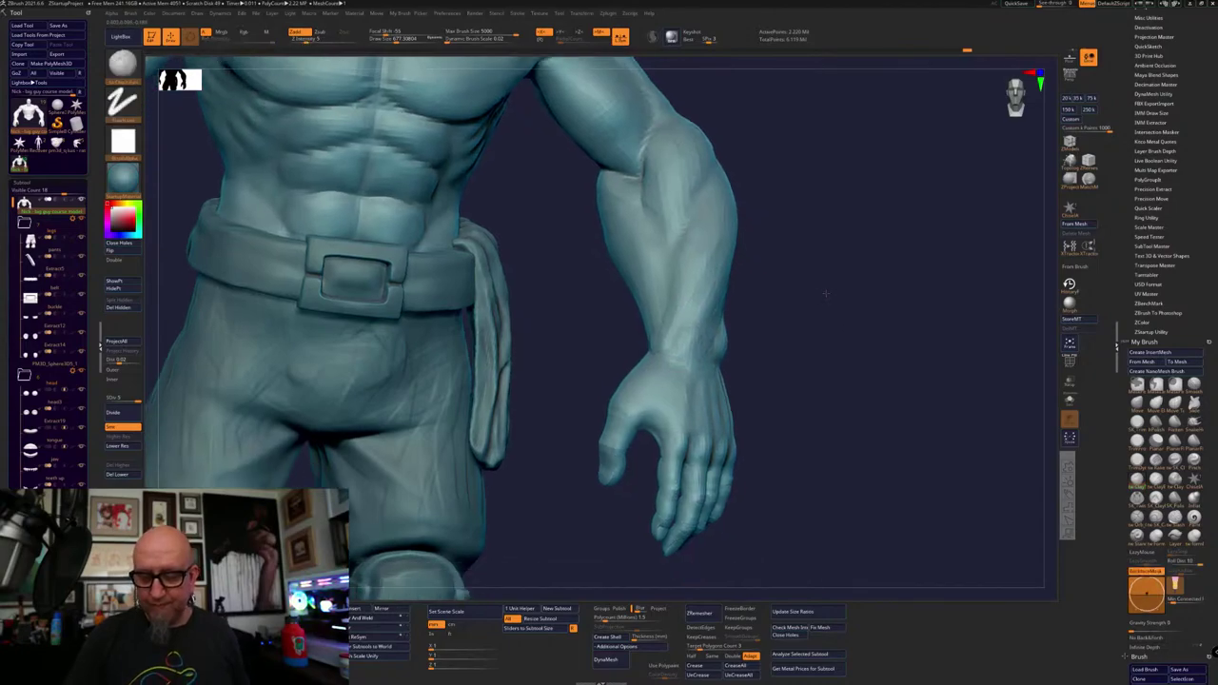
Review the overall proportions of the finished muscular figure from the front, back and three-quarter views
key(f)
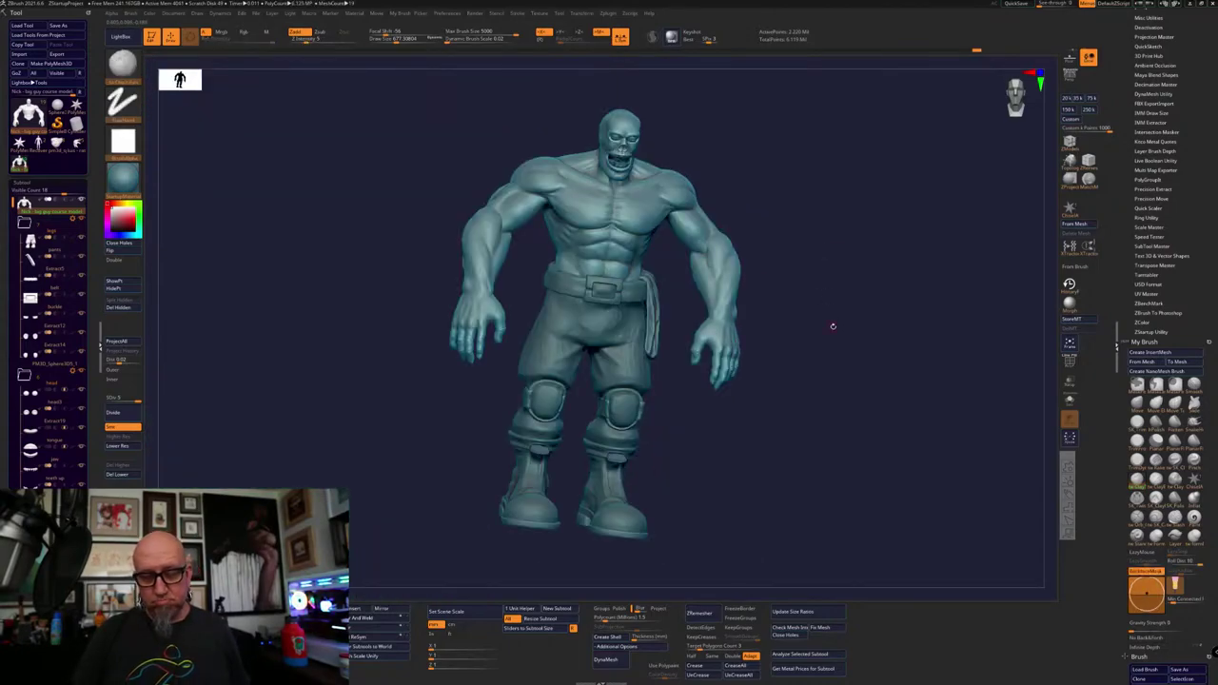
drag(727, 506, 686, 461)
key(f)
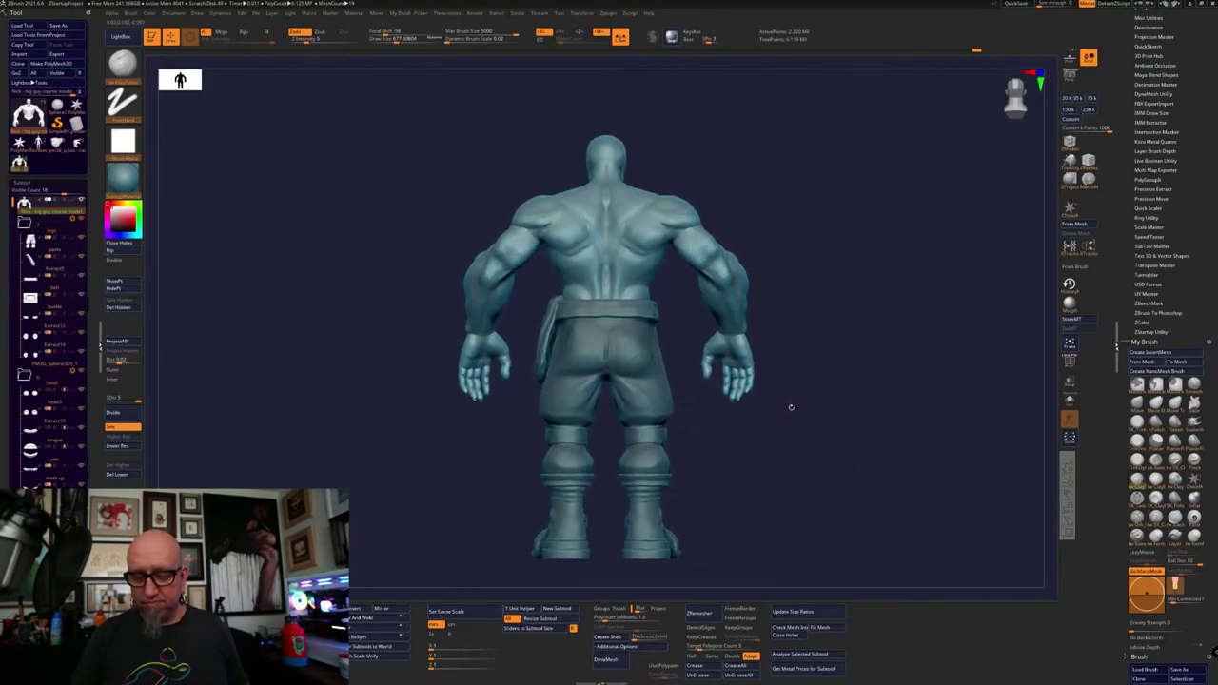
drag(837, 410, 701, 418)
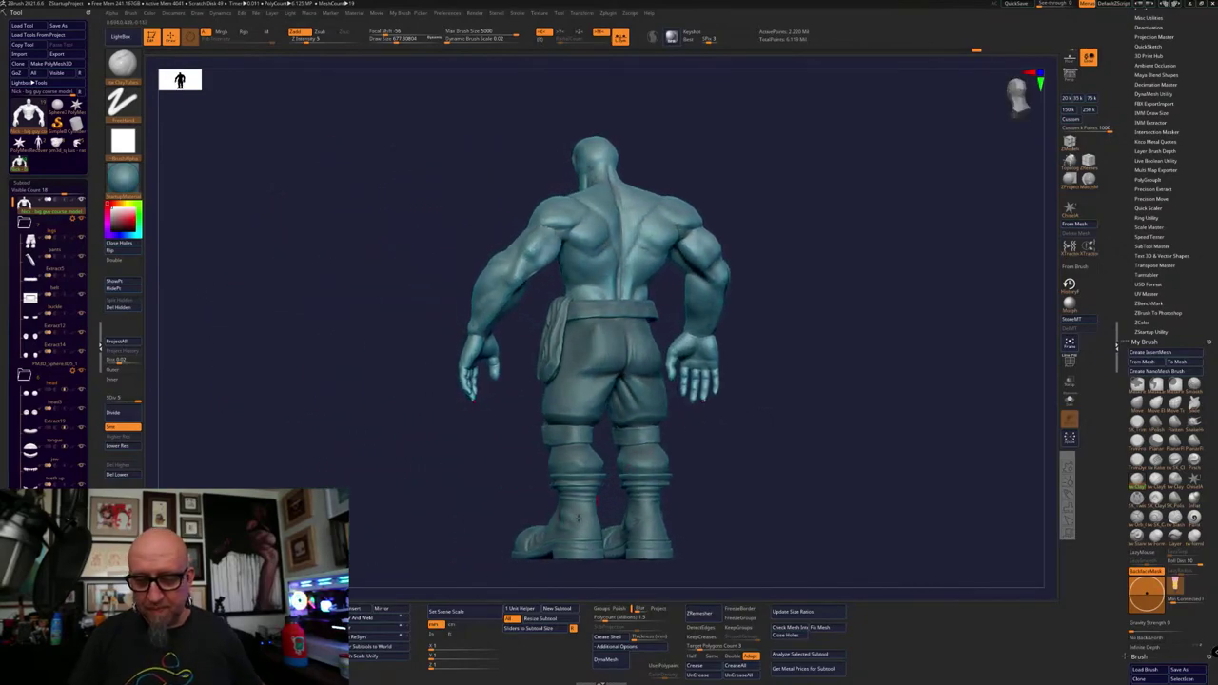
drag(522, 574, 494, 593)
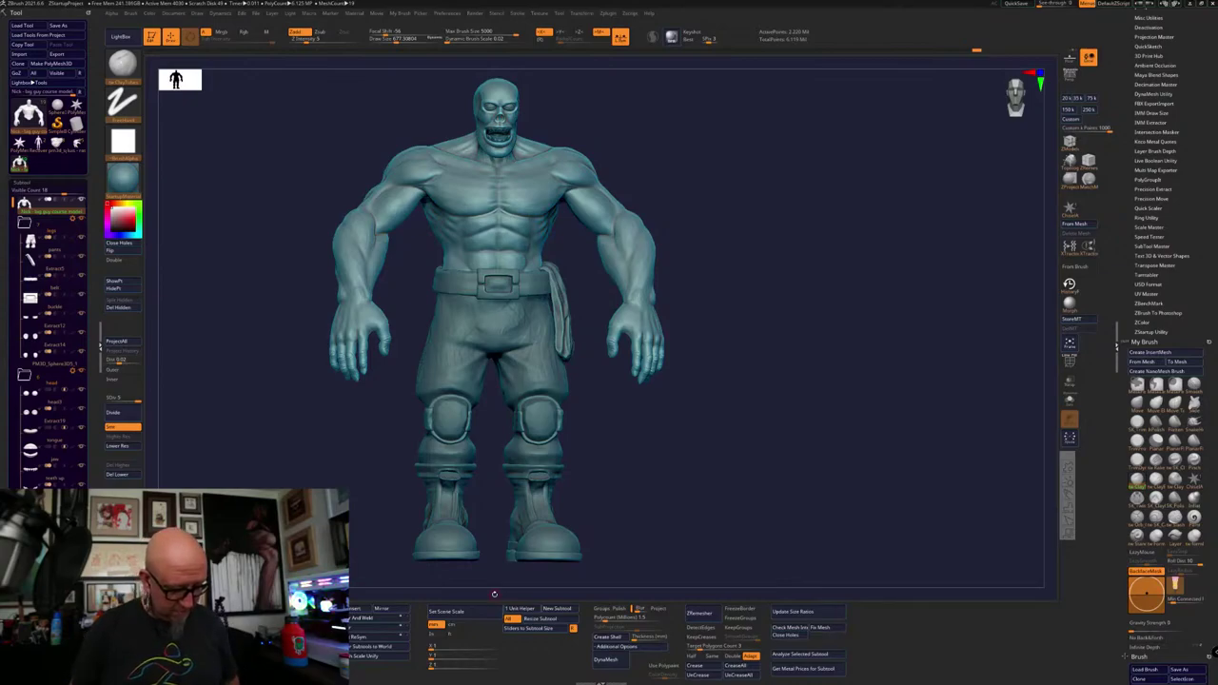
Switch to the browser, refresh the Pixologic Crit Files Upload folder and download the carnivore and Her_04 model files
key(super)
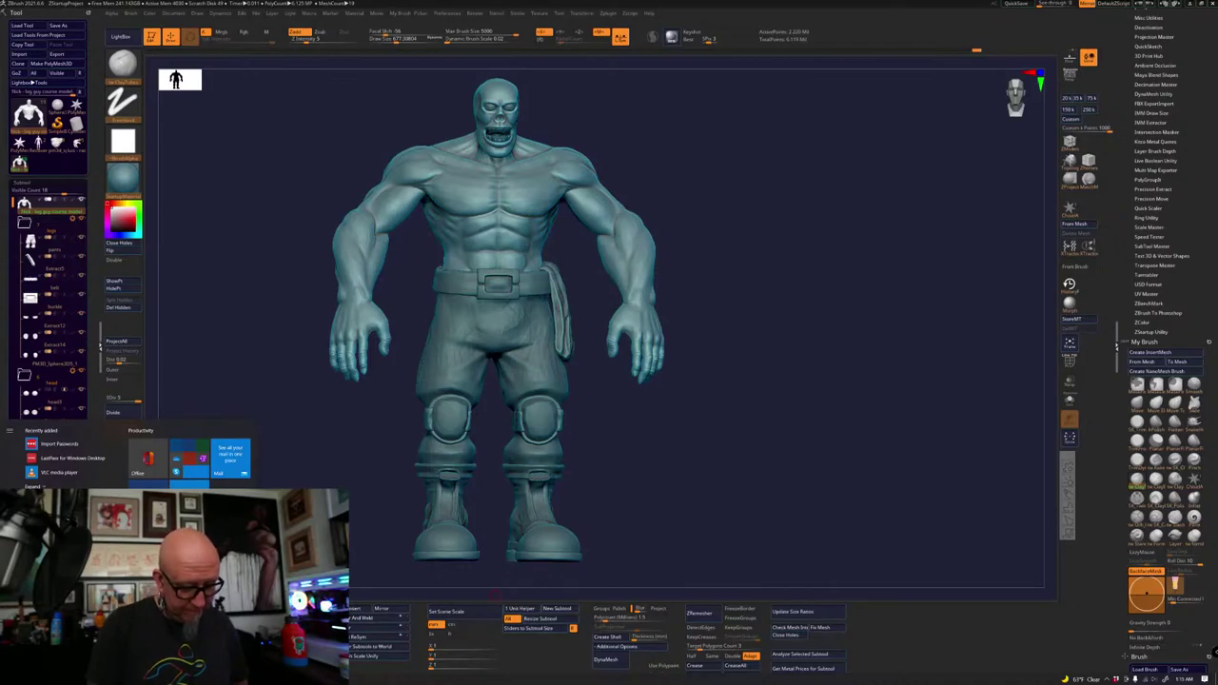
key(alt+Tab)
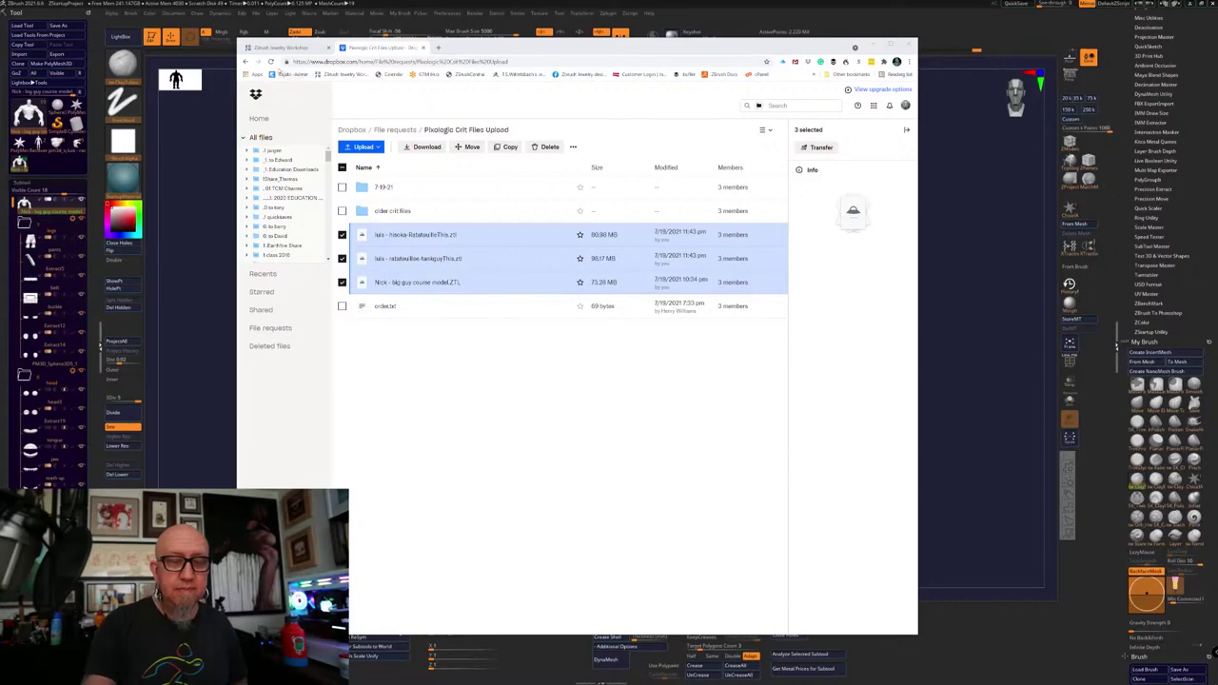
click(271, 60)
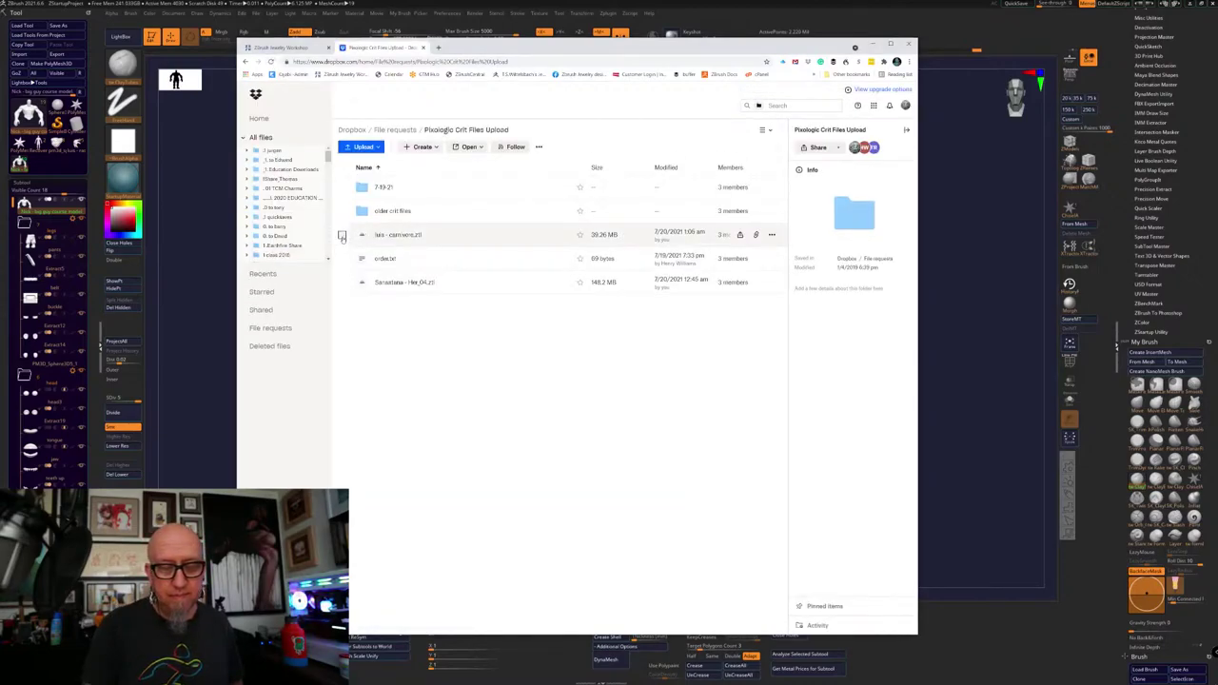
click(341, 234)
click(341, 281)
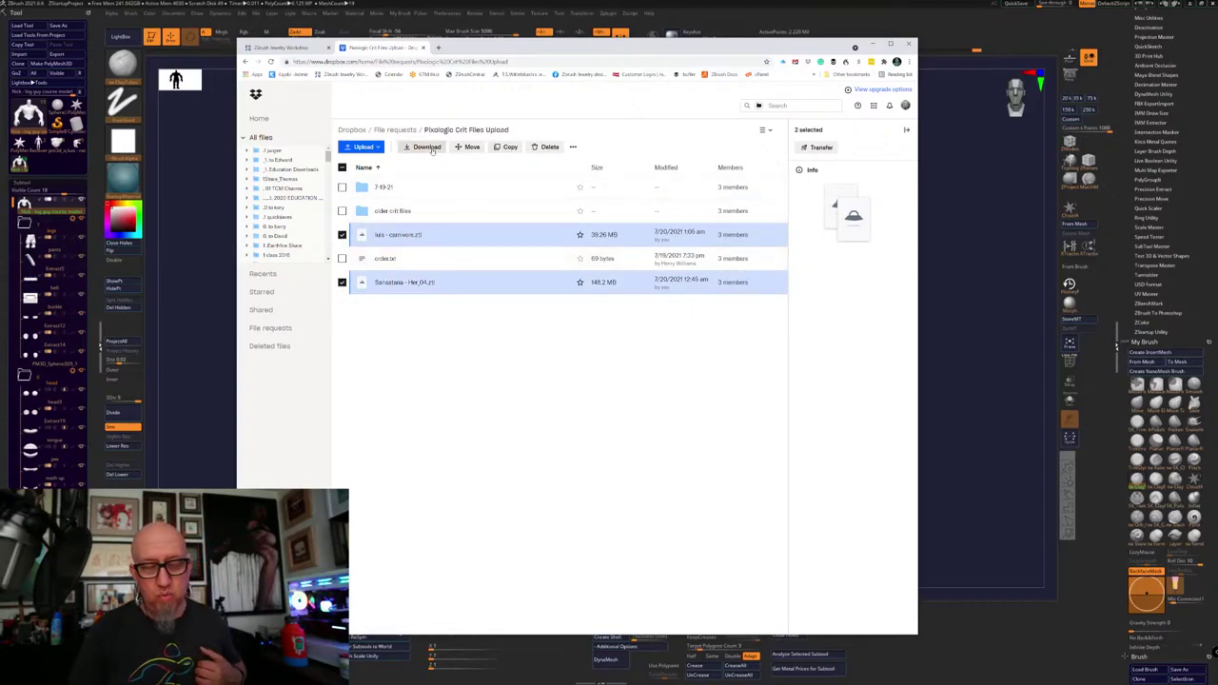
click(426, 146)
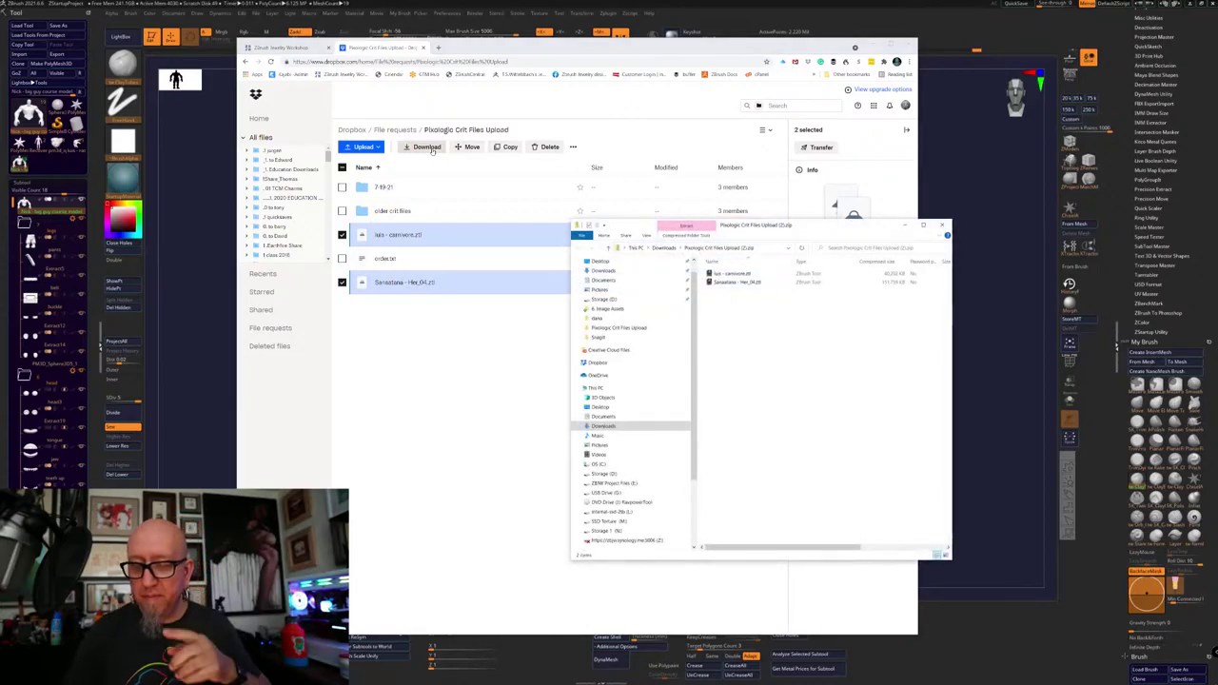
Open the downloaded carnivore model and the Her_04 model from the zip archive in ZBrush
click(735, 274)
double_click(737, 274)
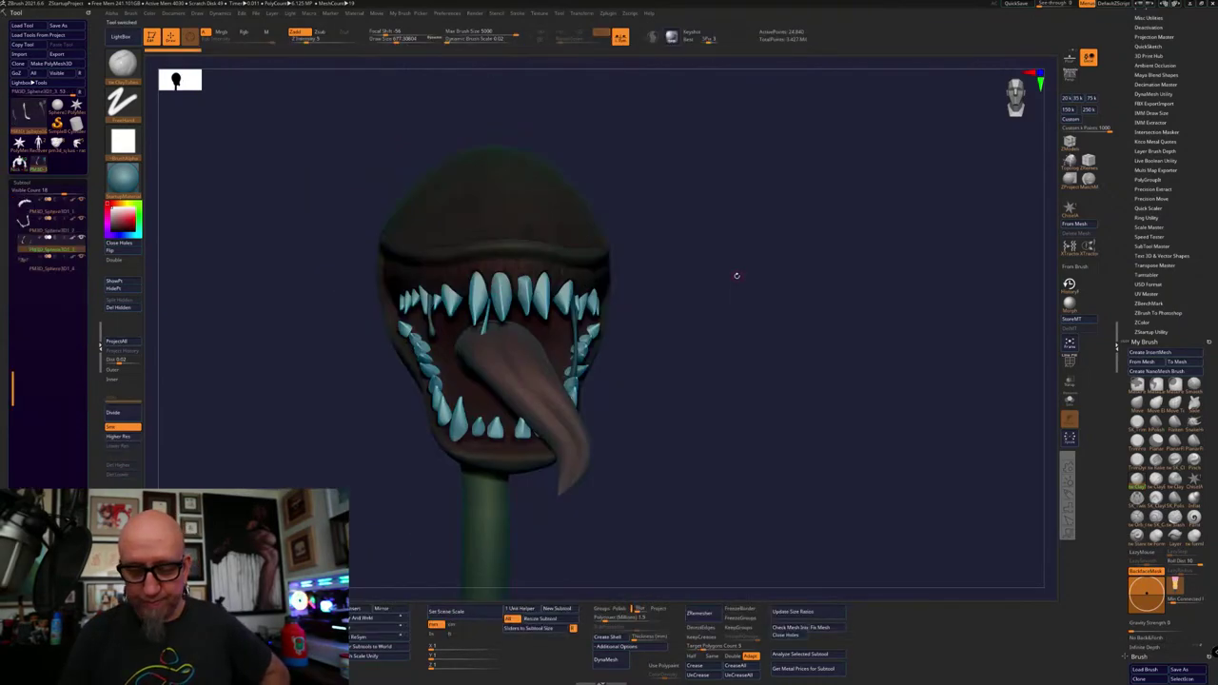
key(super)
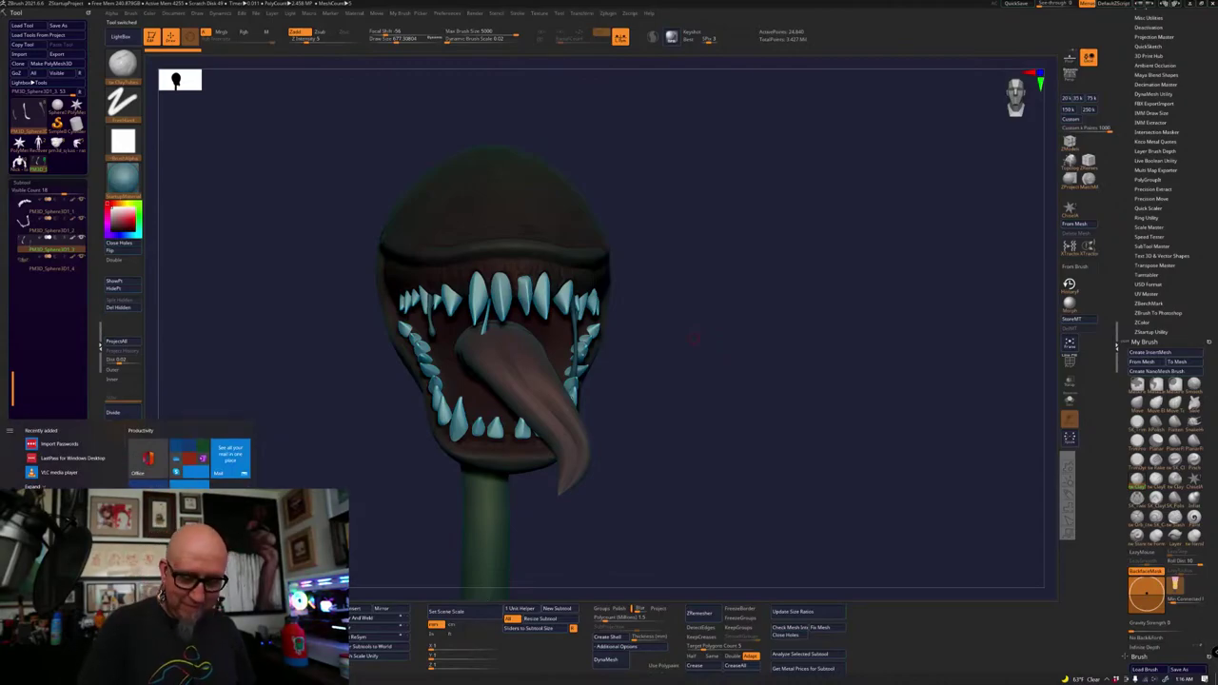
key(alt+Tab)
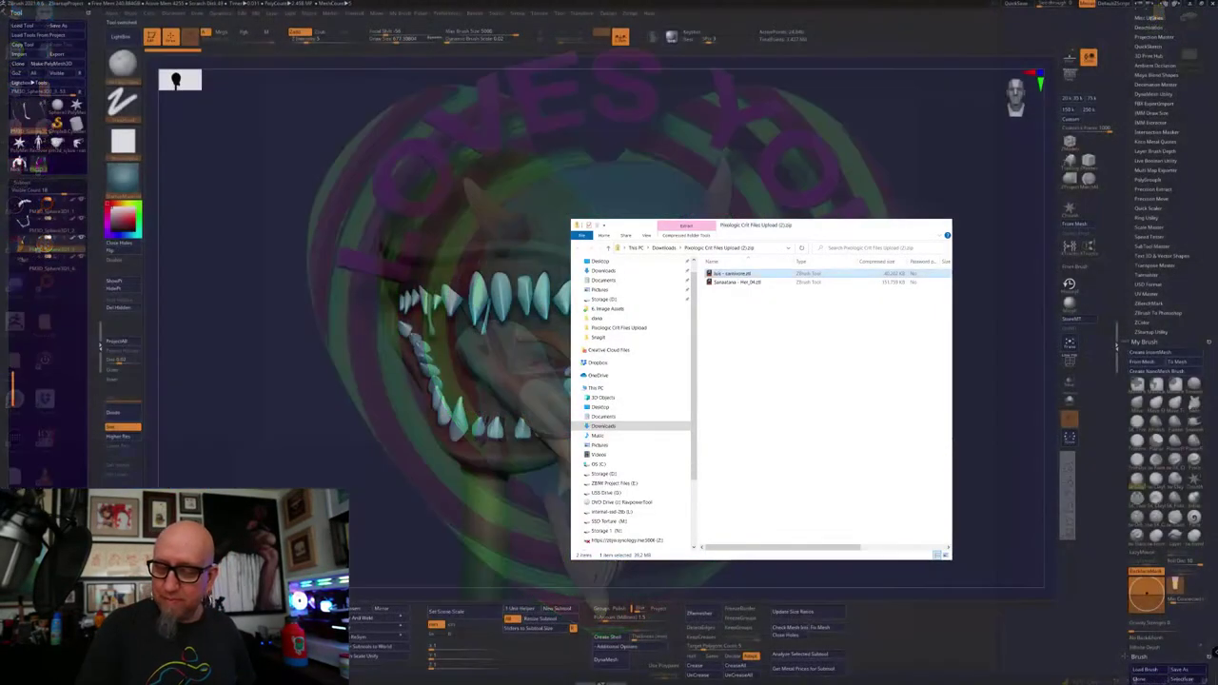
click(734, 282)
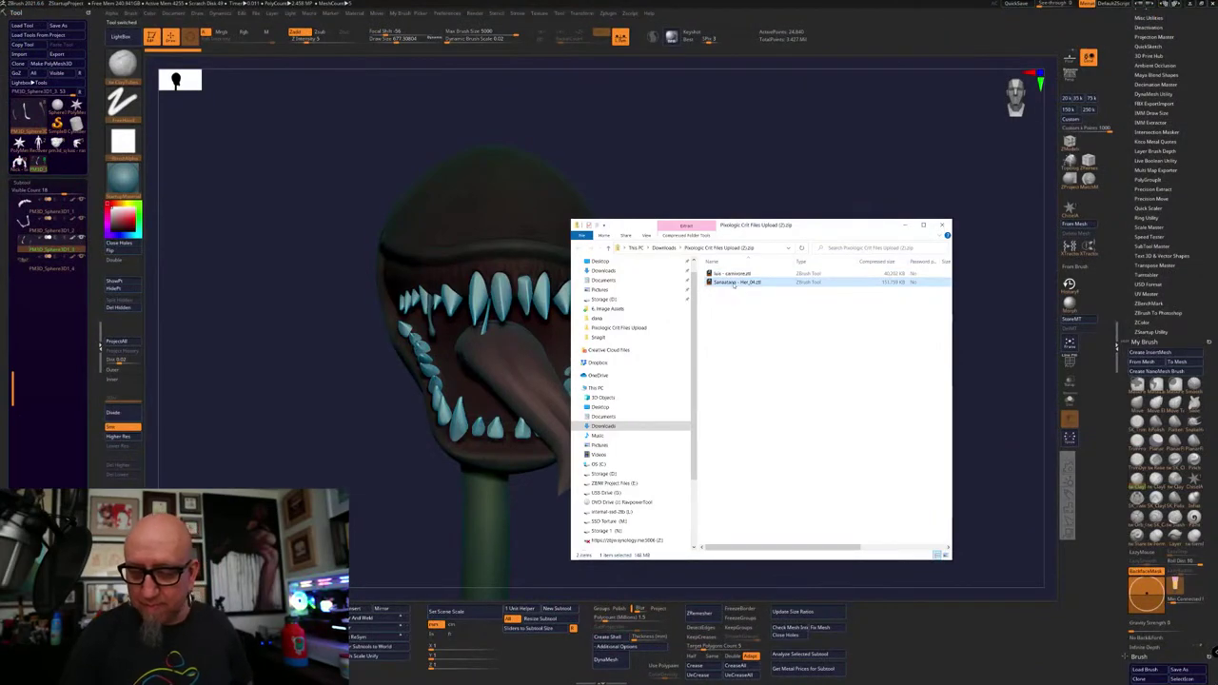
double_click(734, 284)
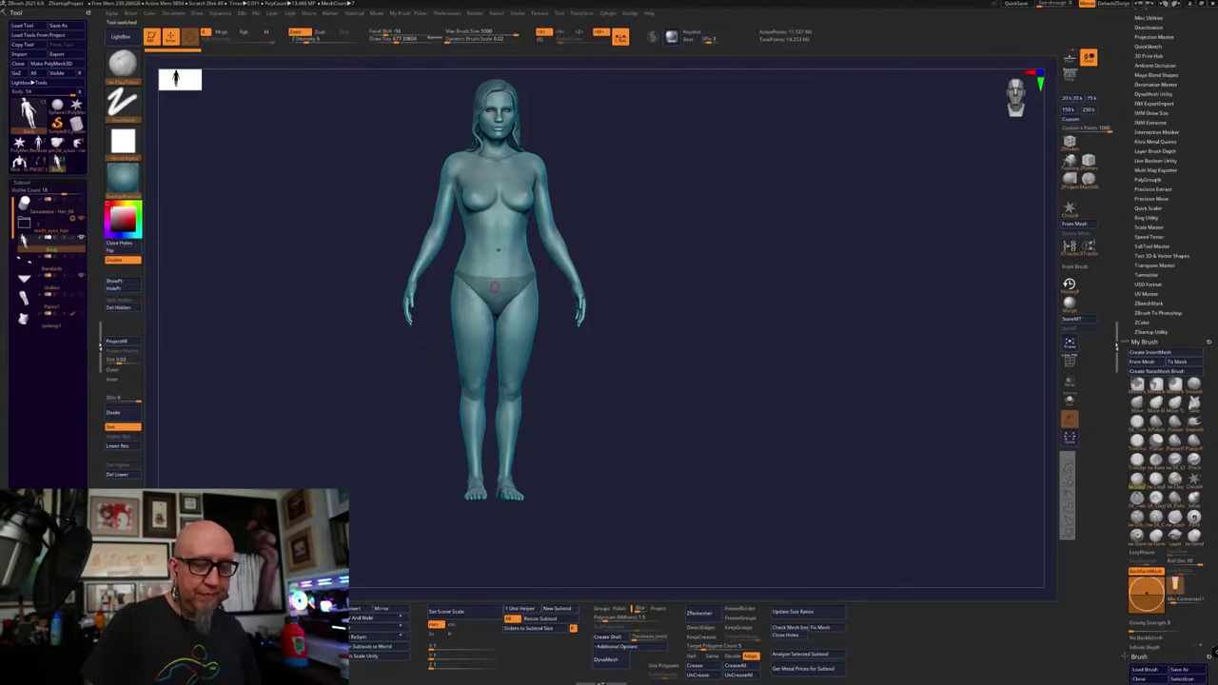
Examine the female figure's proportions and posture from the front and side
alt+drag(475, 537, 563, 552)
mouse_move(628, 504)
mouse_down()
mouse_move(971, 492)
mouse_move(644, 491)
mouse_up()
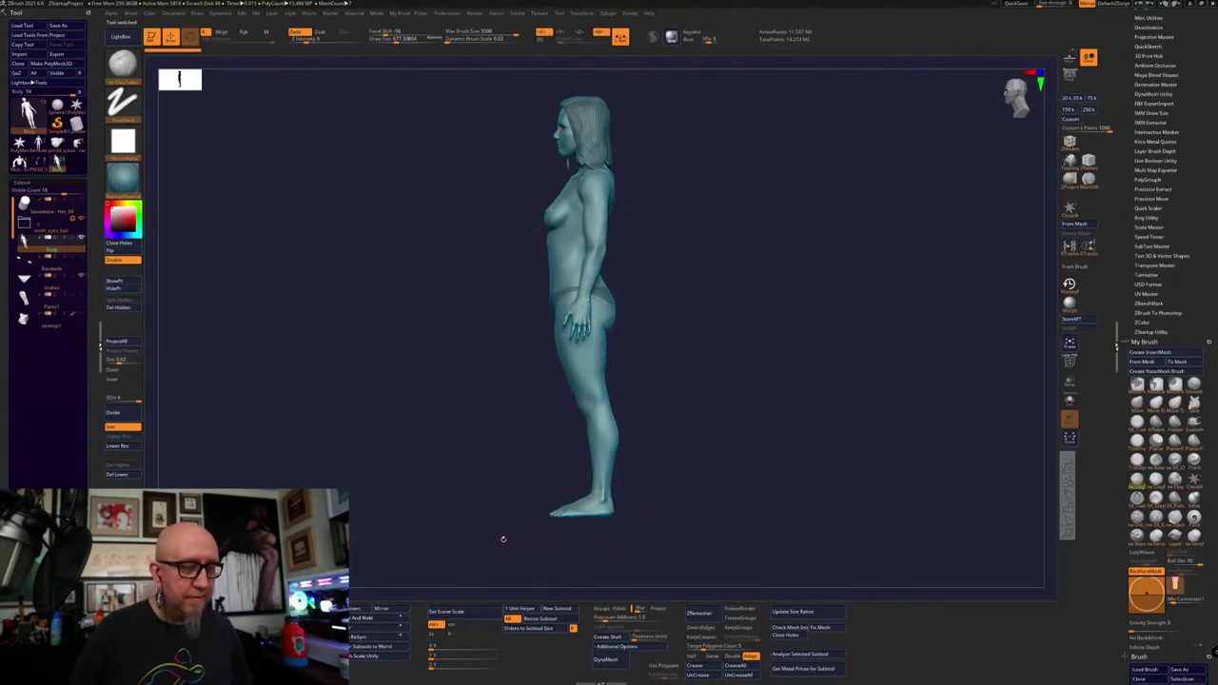
drag(502, 538, 839, 383)
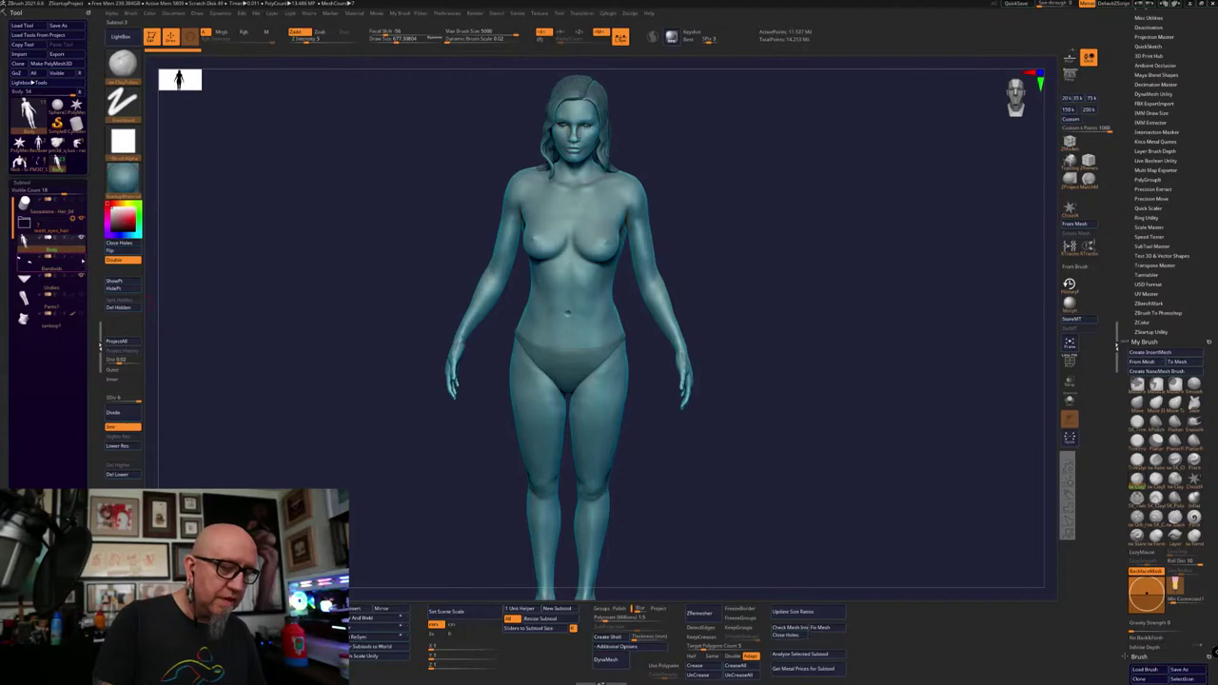
drag(839, 383, 845, 383)
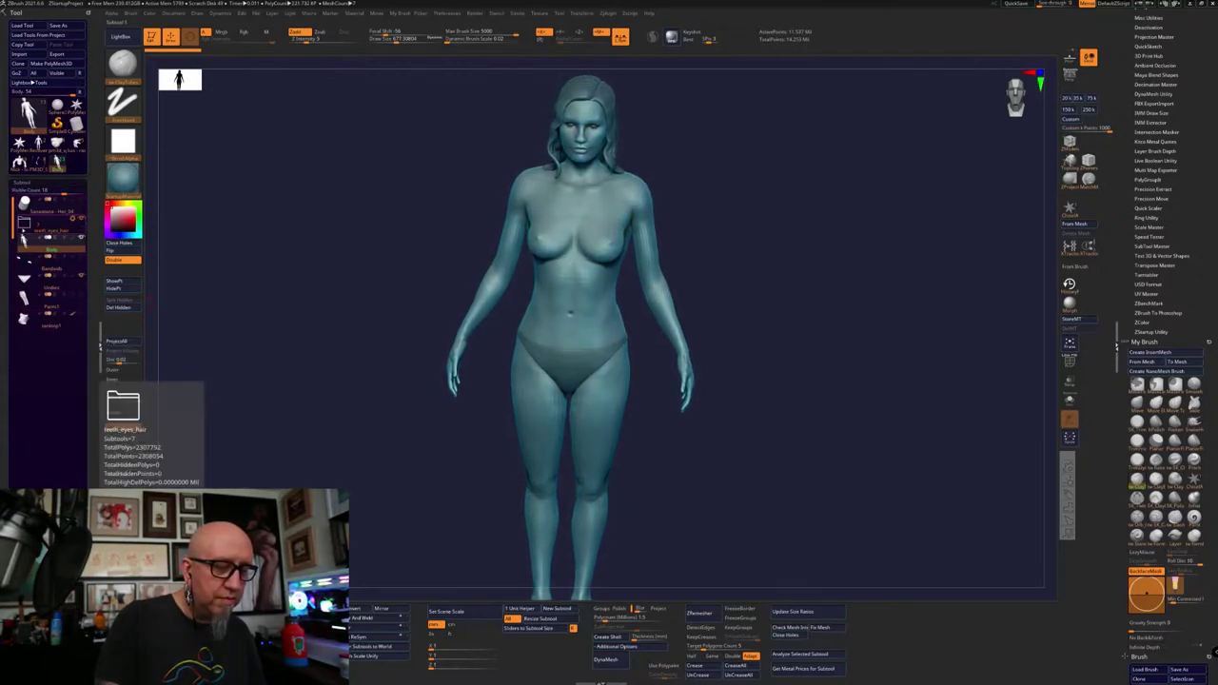
Hide the teeth_eyes_hair folder and frame the female body's hip and thigh in side view
click(81, 220)
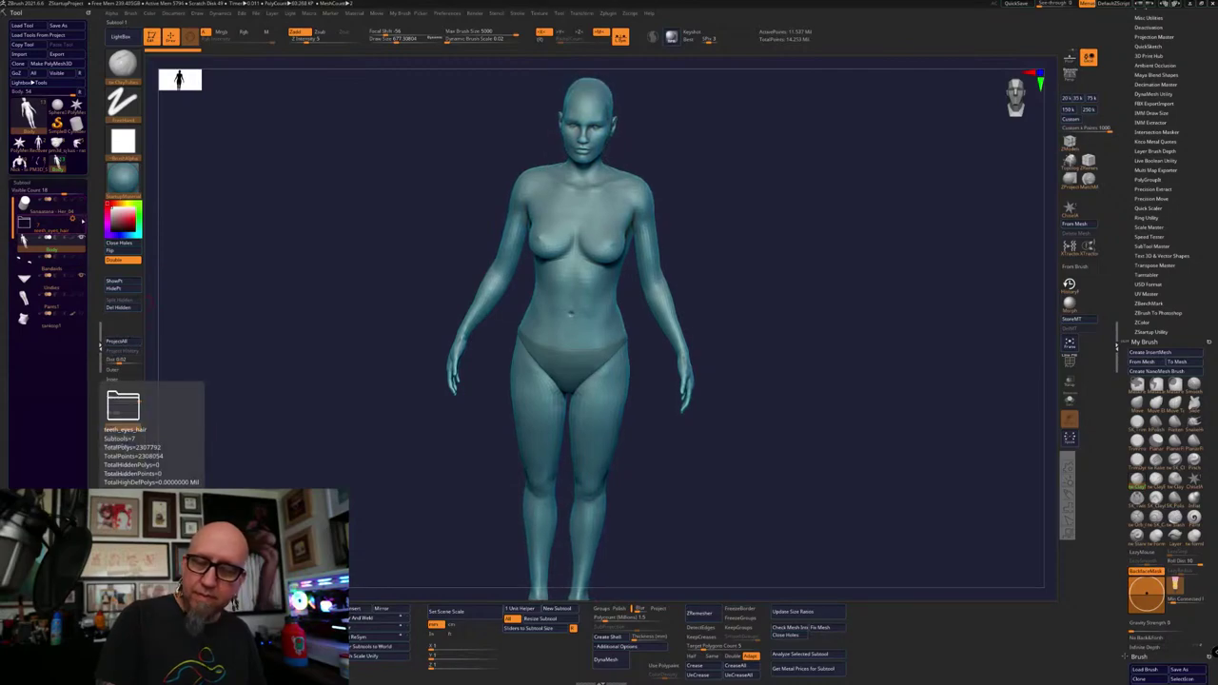
click(81, 220)
click(81, 220)
drag(203, 455, 187, 524)
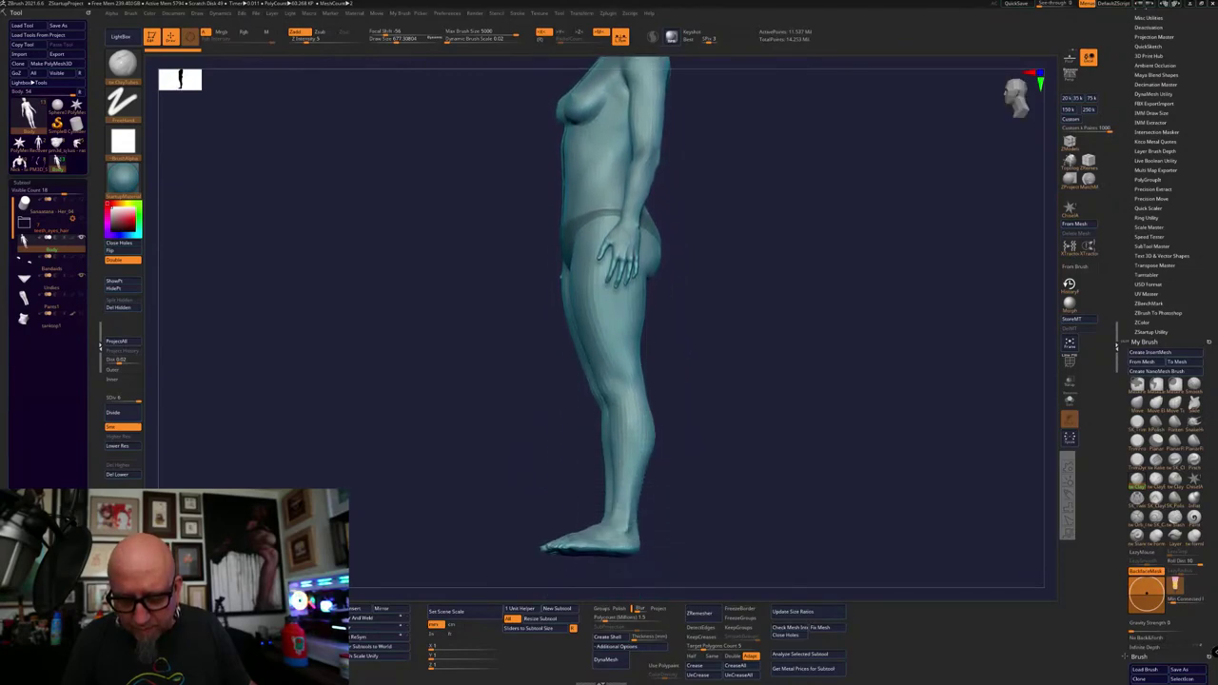
alt+drag(381, 381, 366, 557)
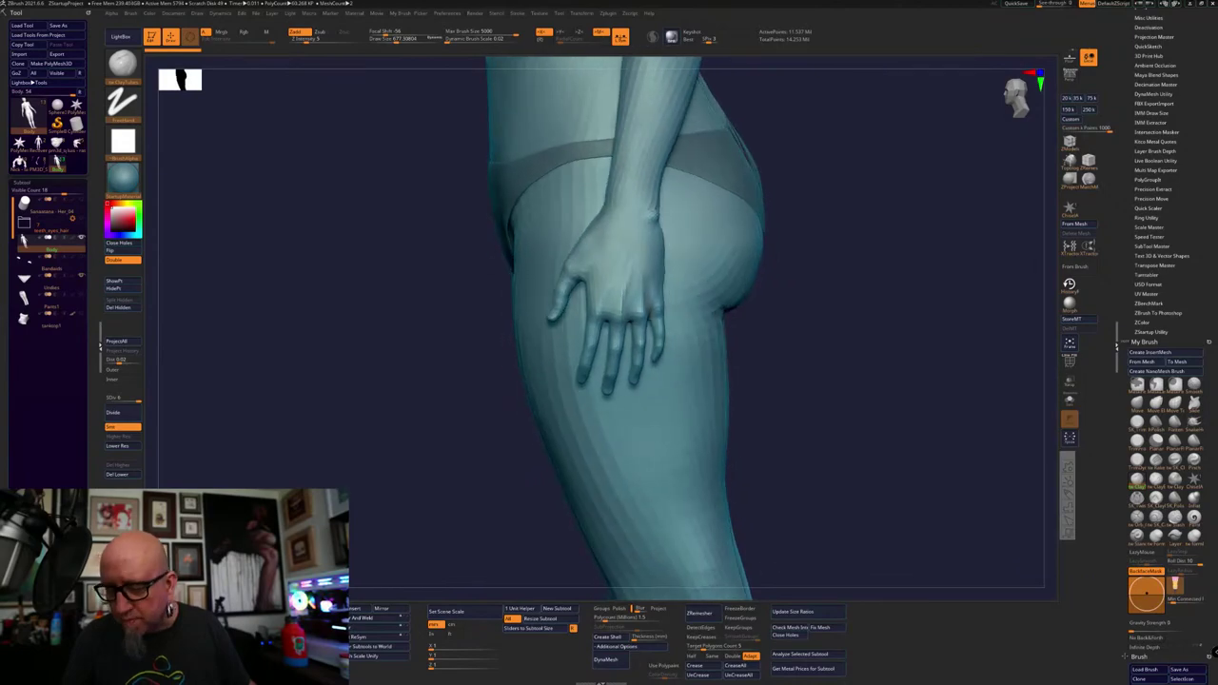
Inspect the body's wireframe and polygroups, and examine the figure from the back, front and side
click(1069, 361)
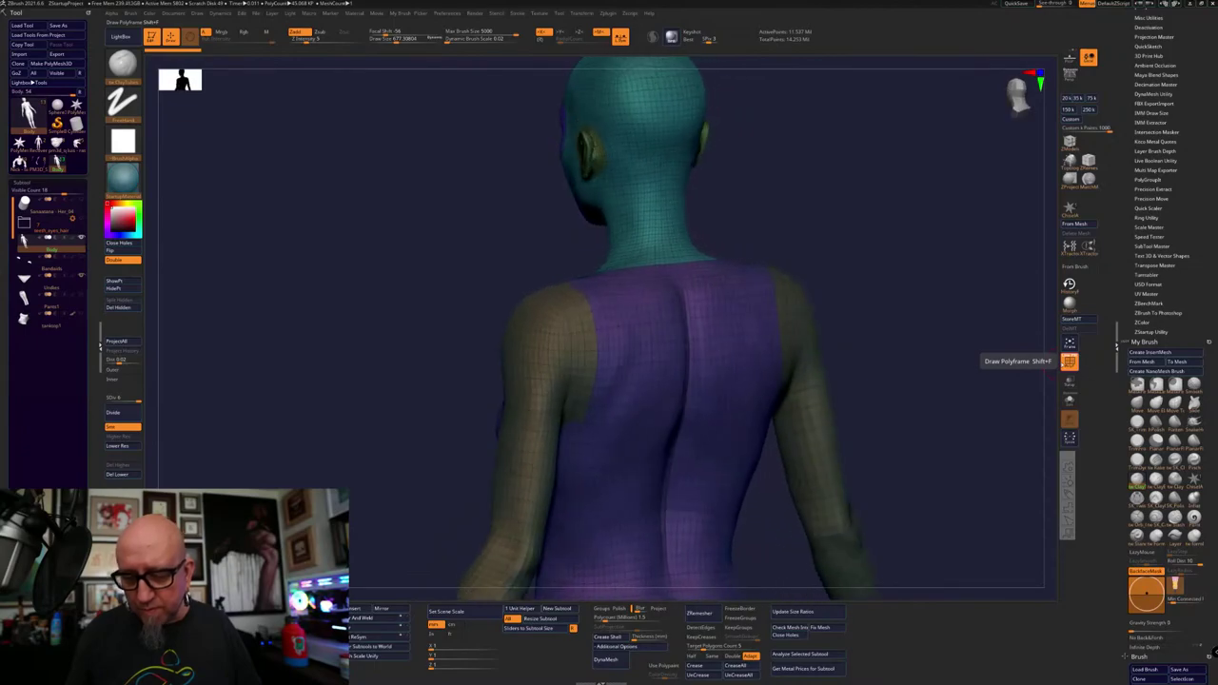
click(1066, 366)
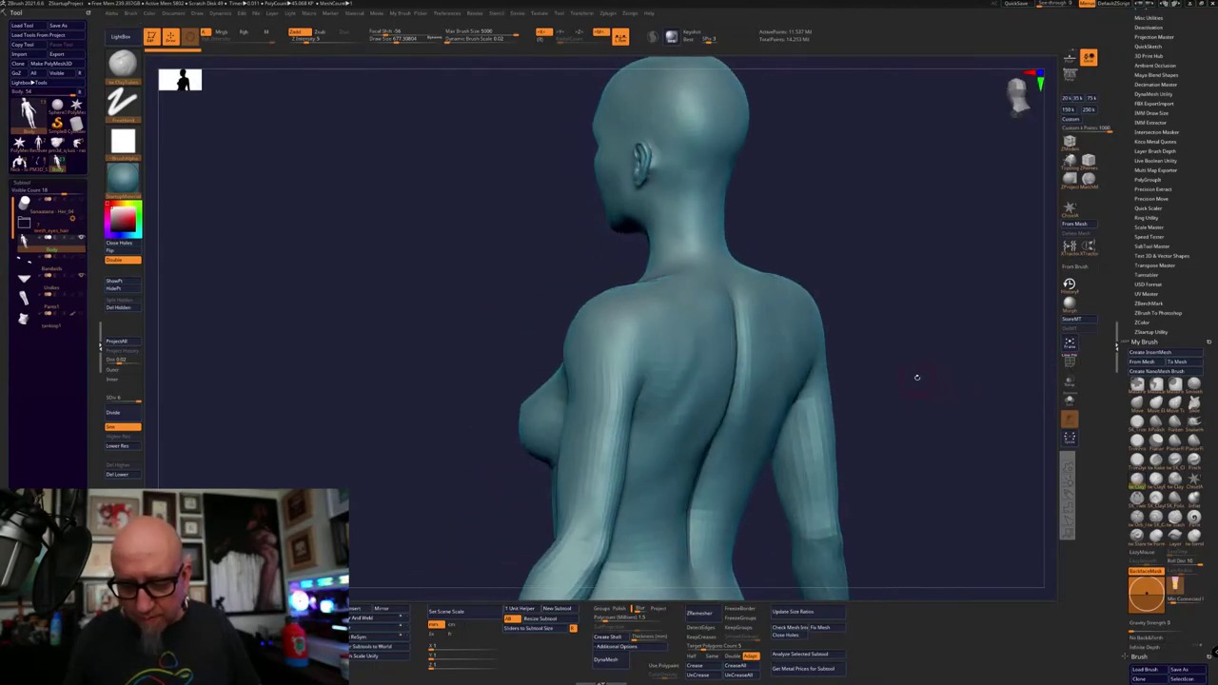
drag(916, 378, 922, 370)
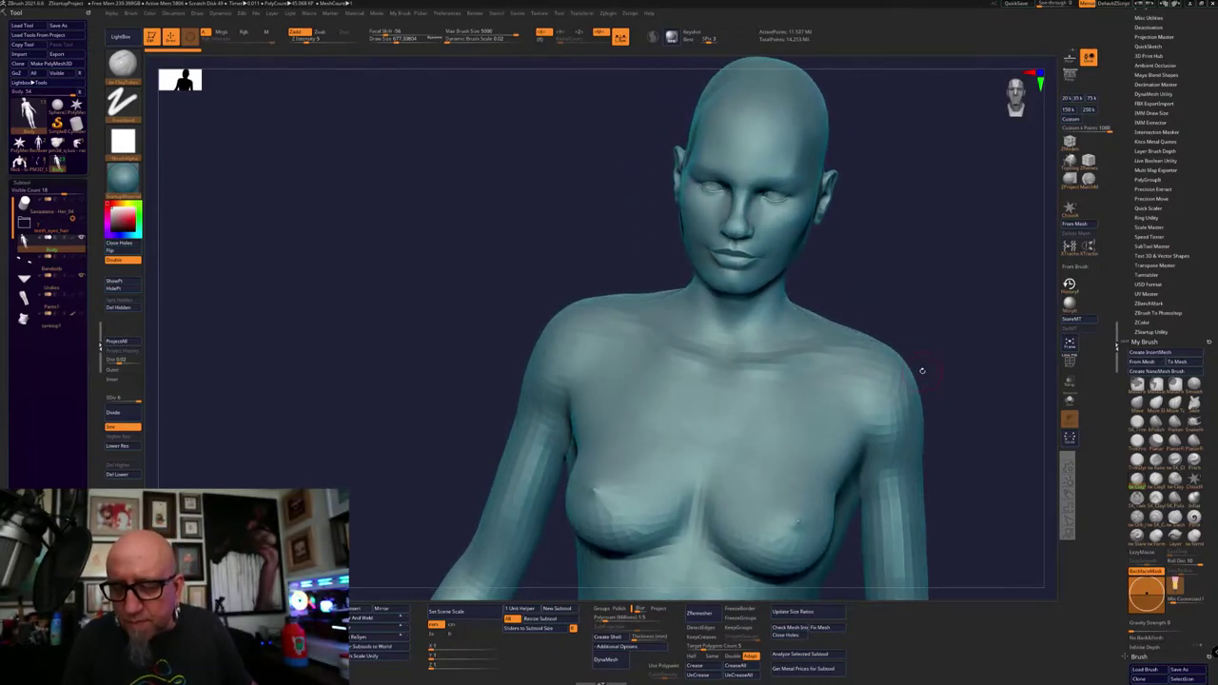
drag(922, 370, 921, 370)
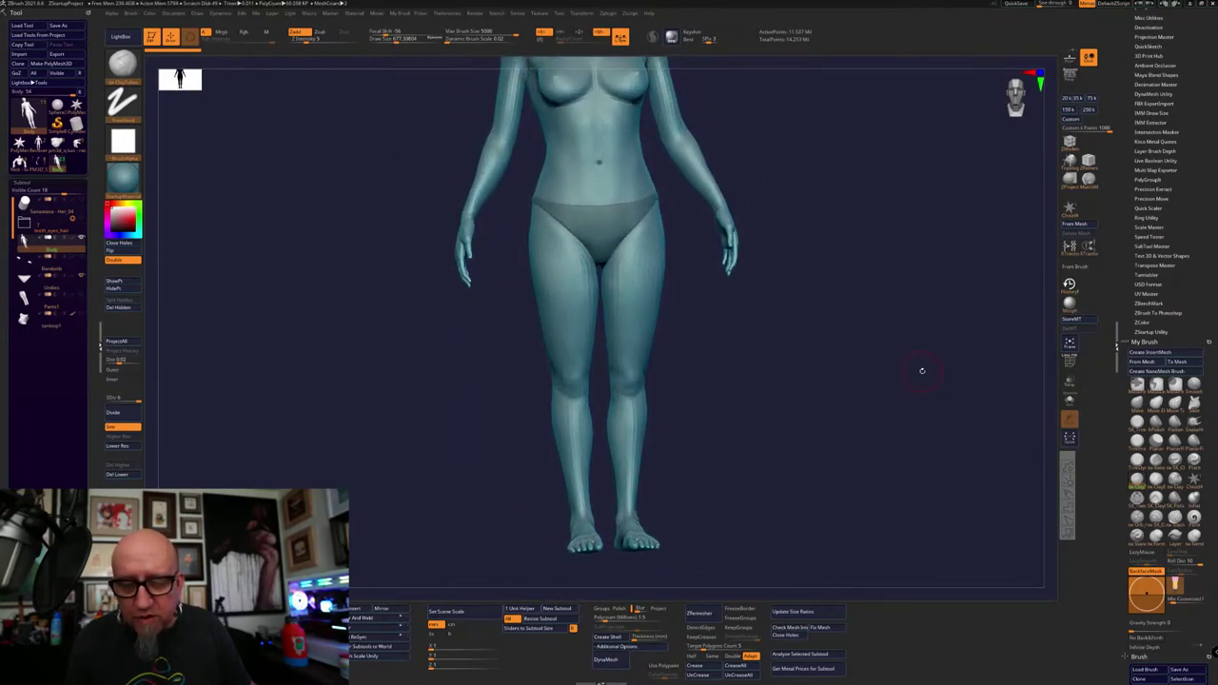
drag(922, 370, 922, 370)
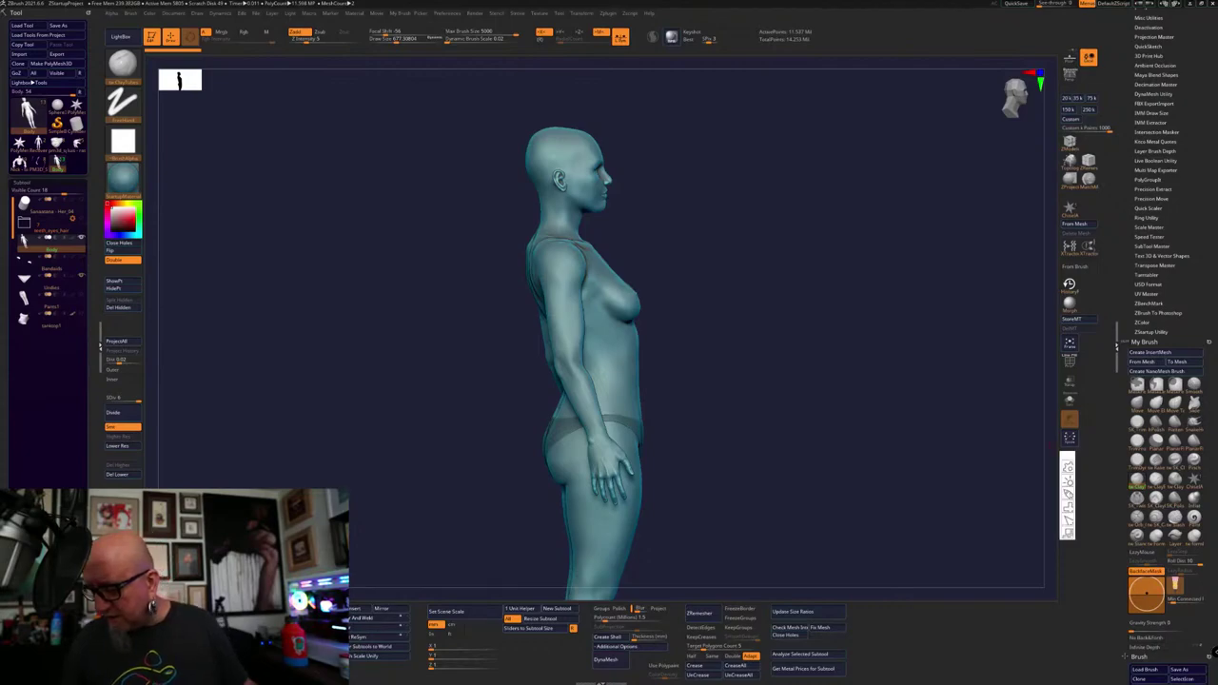
Annotate the arm in side view with its shoulder-to-hand bone line and muscle contours, clearing the drawn marks
click(1068, 493)
key(Escape)
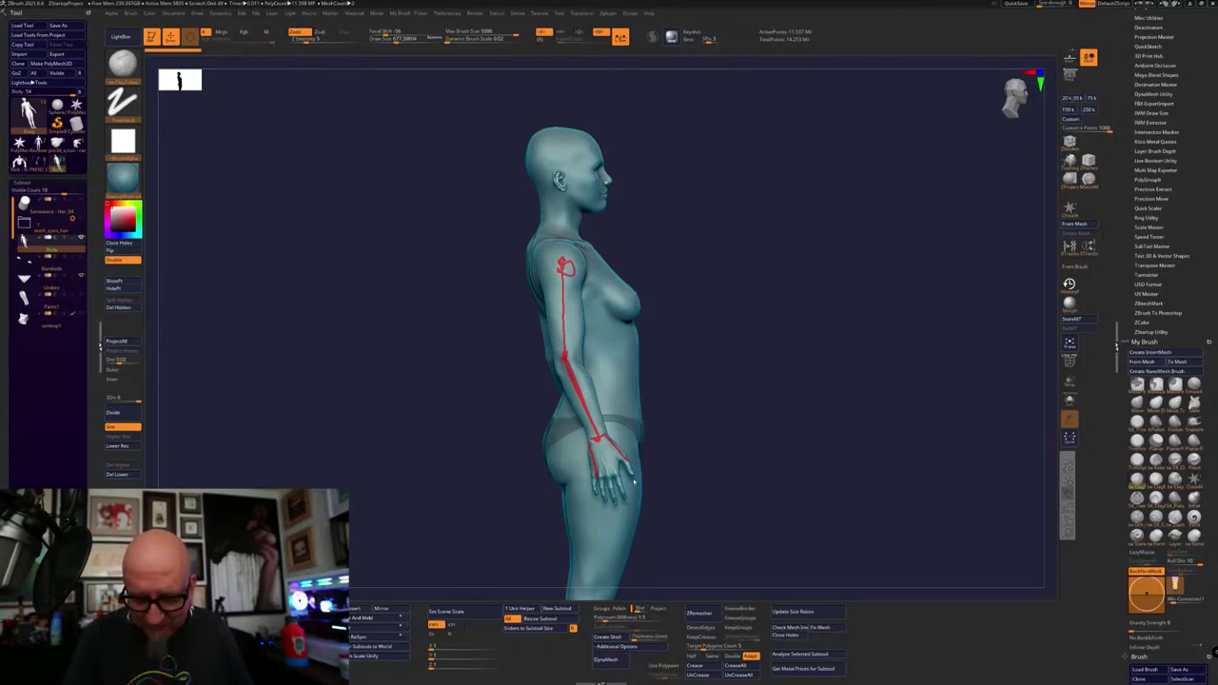
key(Escape)
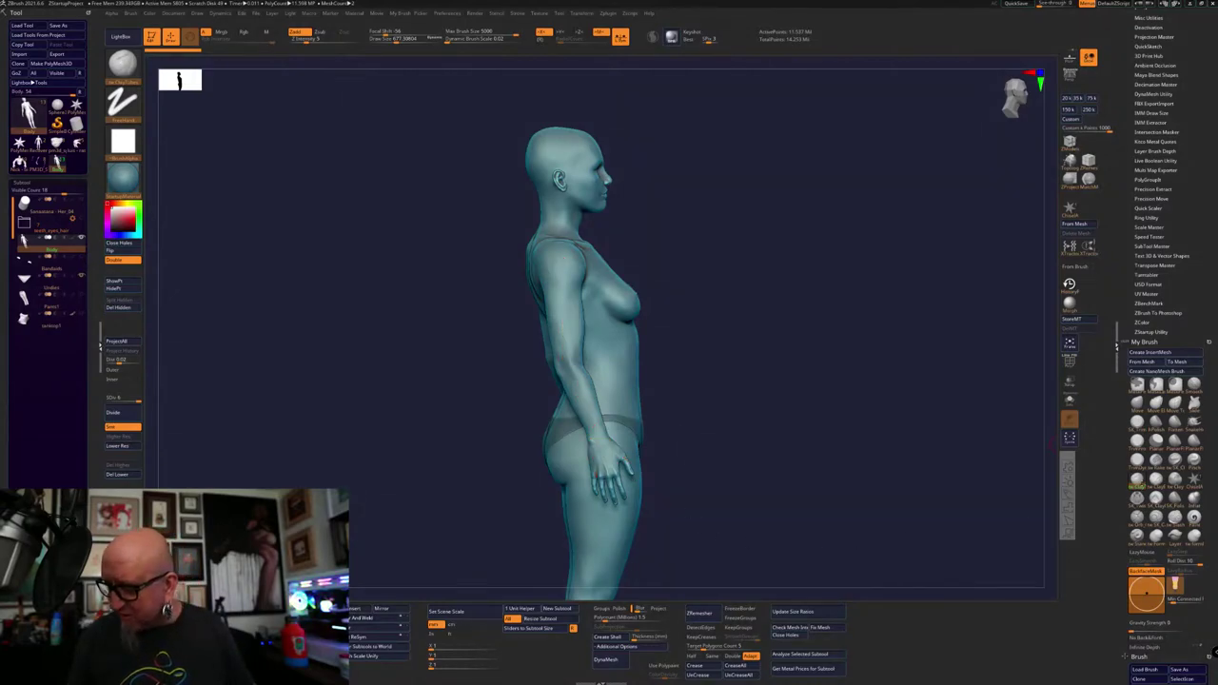
key(ctrl+shift+4)
drag(565, 358, 595, 401)
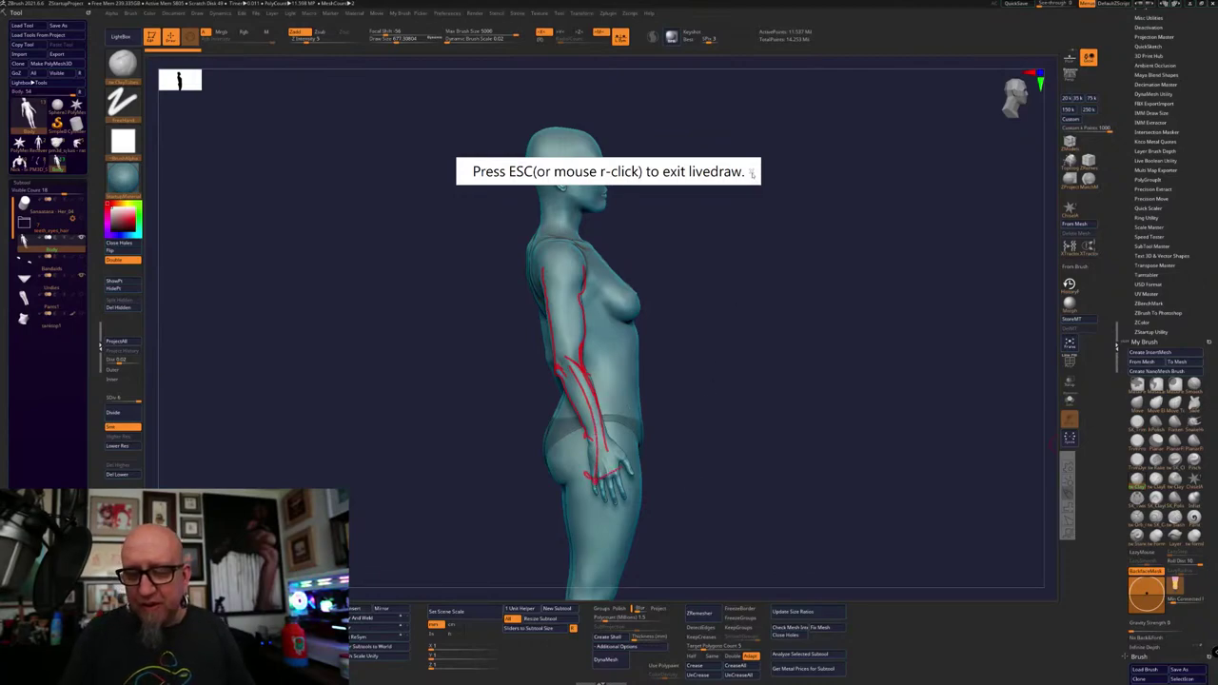
key(Escape)
Examine the torso, shoulders and arms from the front three-quarter and back, comparing subdivision levels
mouse_move(741, 310)
mouse_down()
mouse_move(753, 362)
mouse_move(886, 276)
mouse_move(826, 260)
mouse_move(857, 243)
mouse_move(843, 255)
mouse_move(860, 255)
mouse_up()
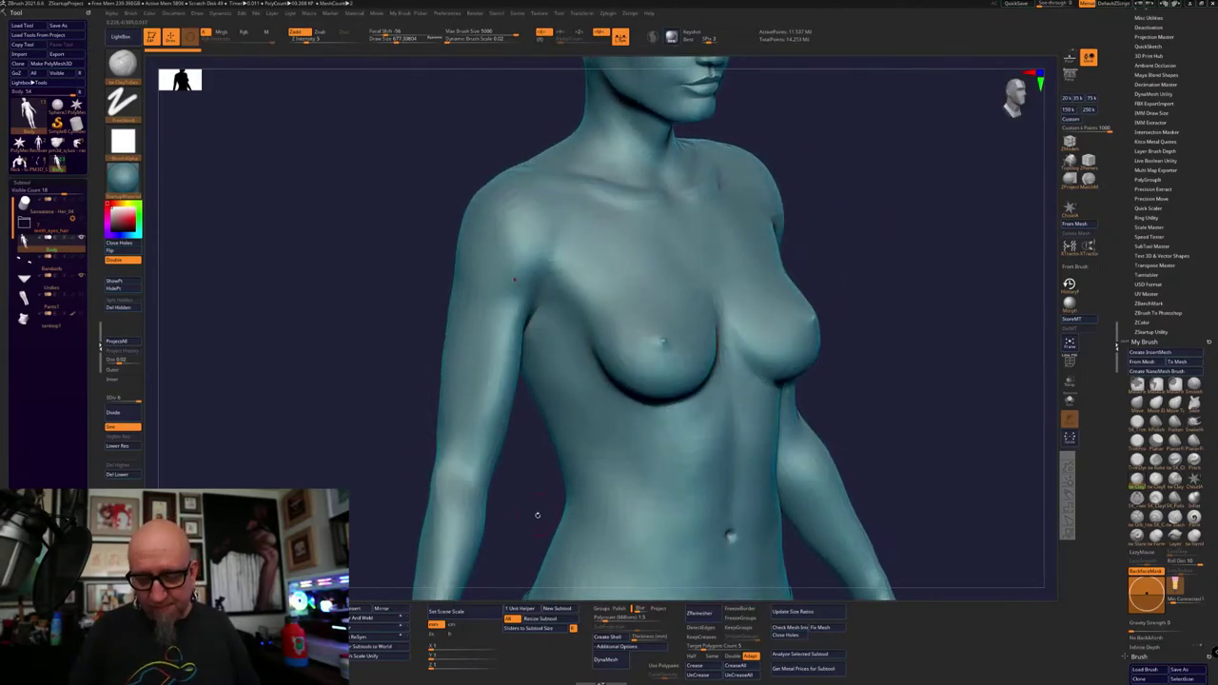
drag(536, 520, 697, 479)
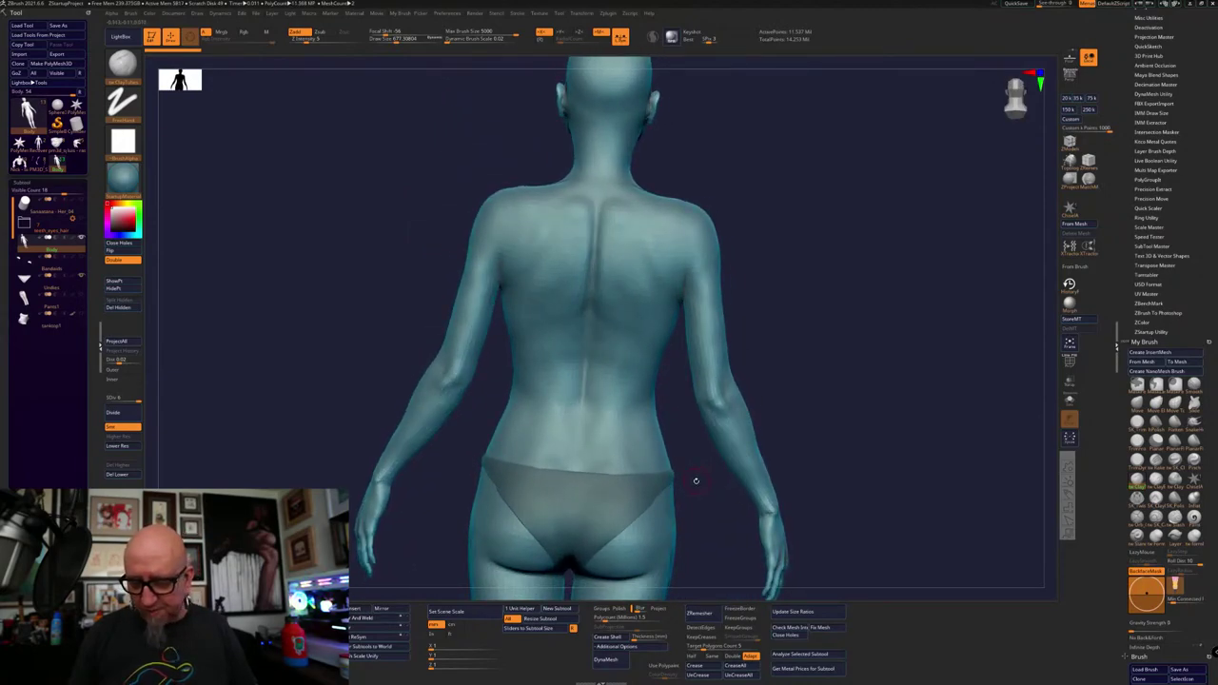
drag(465, 385, 468, 386)
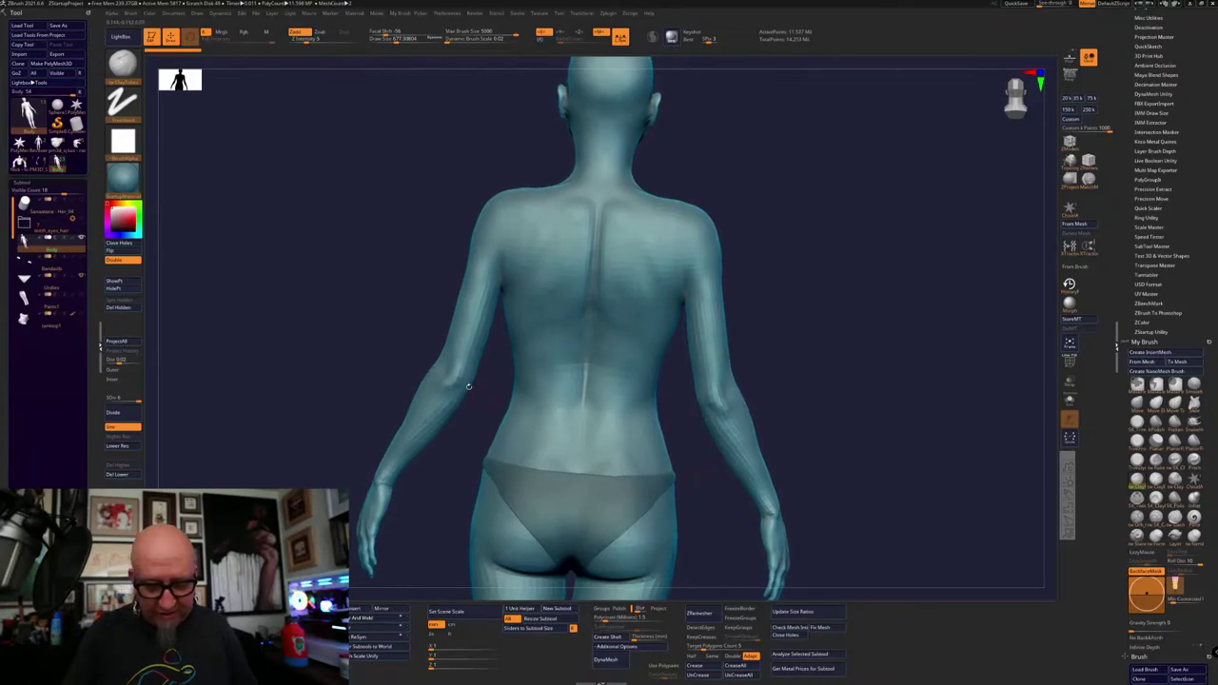
key(d)
key(shift+d)
mouse_move(553, 520)
mouse_down()
mouse_move(823, 389)
mouse_move(761, 389)
mouse_move(766, 376)
mouse_move(588, 443)
mouse_move(547, 436)
mouse_move(625, 421)
mouse_move(612, 444)
mouse_move(603, 421)
mouse_move(583, 430)
mouse_up()
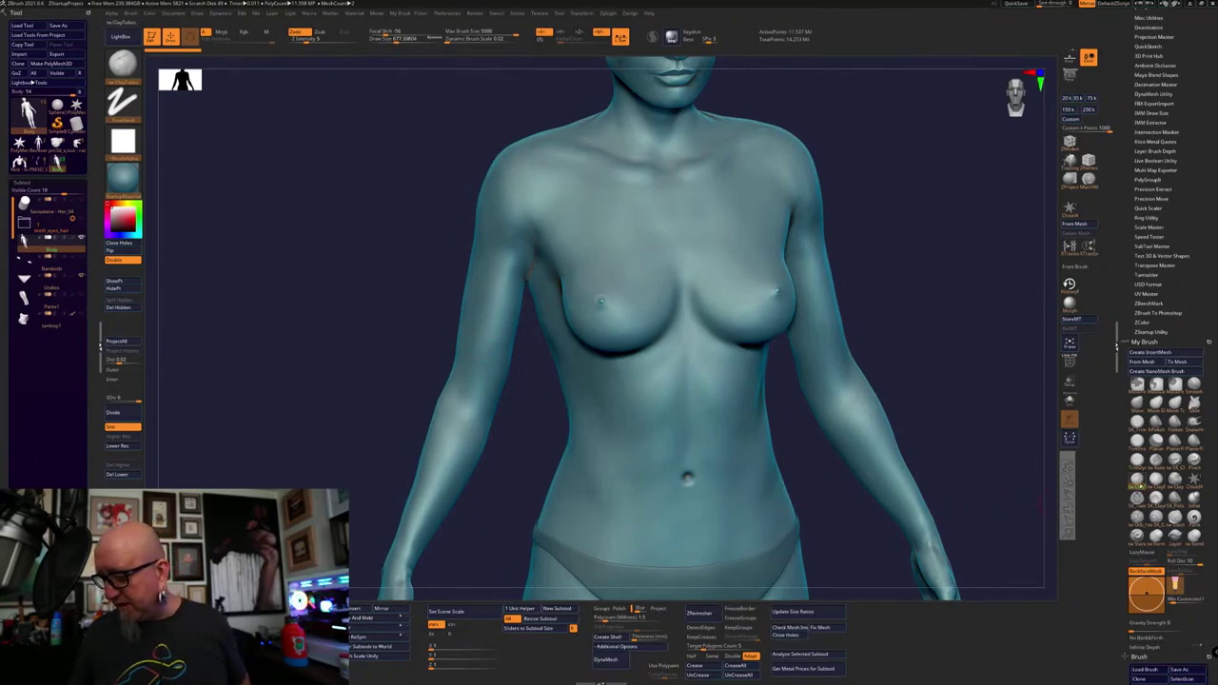
Try sculpting the upper arm muscle where it enters the armpit with the clay tubes brush
click(1137, 519)
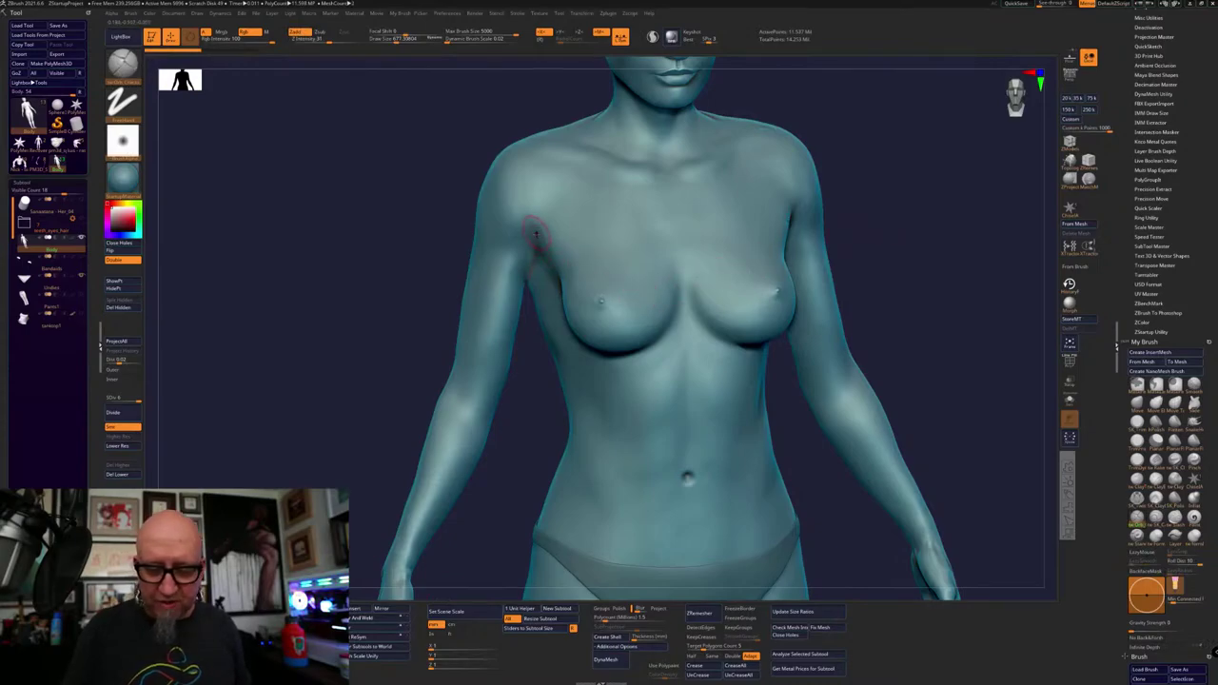
mouse_move(848, 177)
mouse_down()
mouse_move(889, 179)
mouse_move(803, 166)
mouse_up()
key(1)
click(1140, 479)
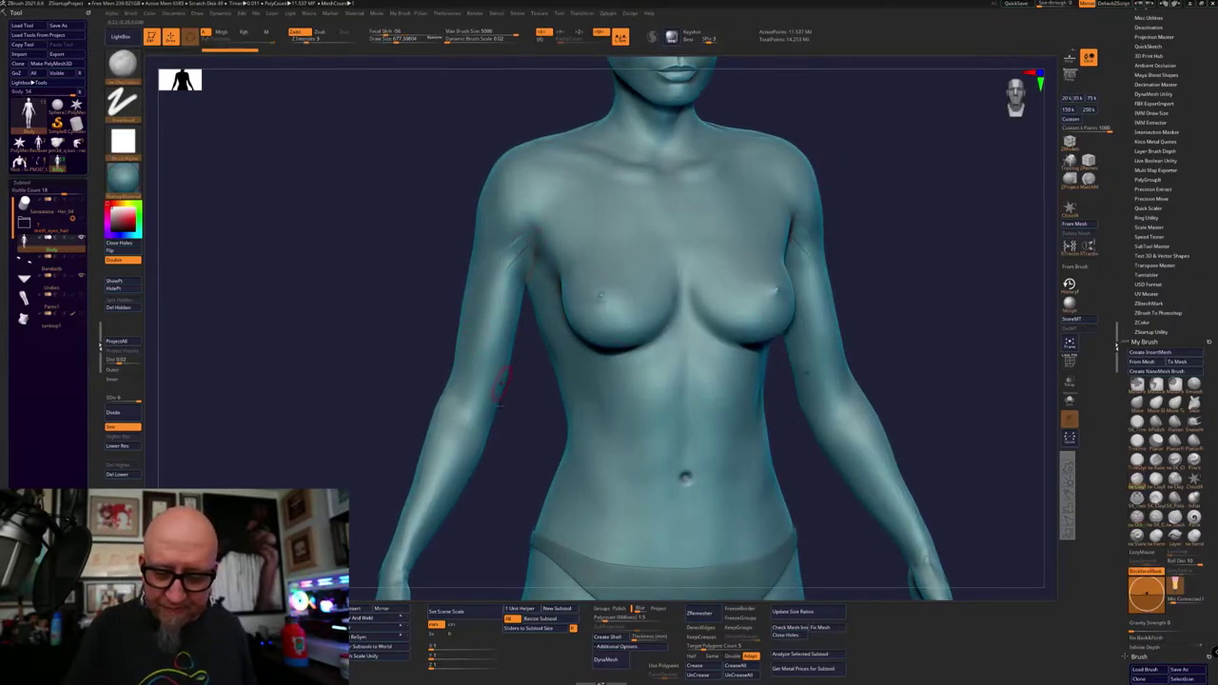
drag(522, 473, 533, 471)
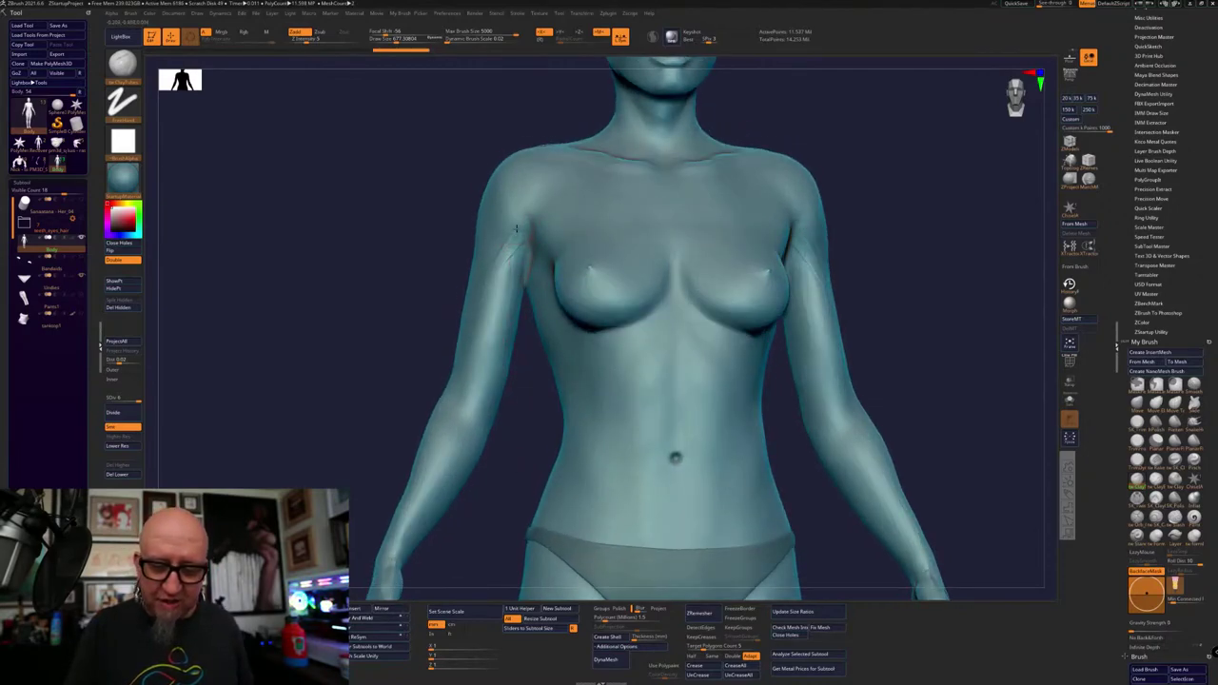
key(ctrl)
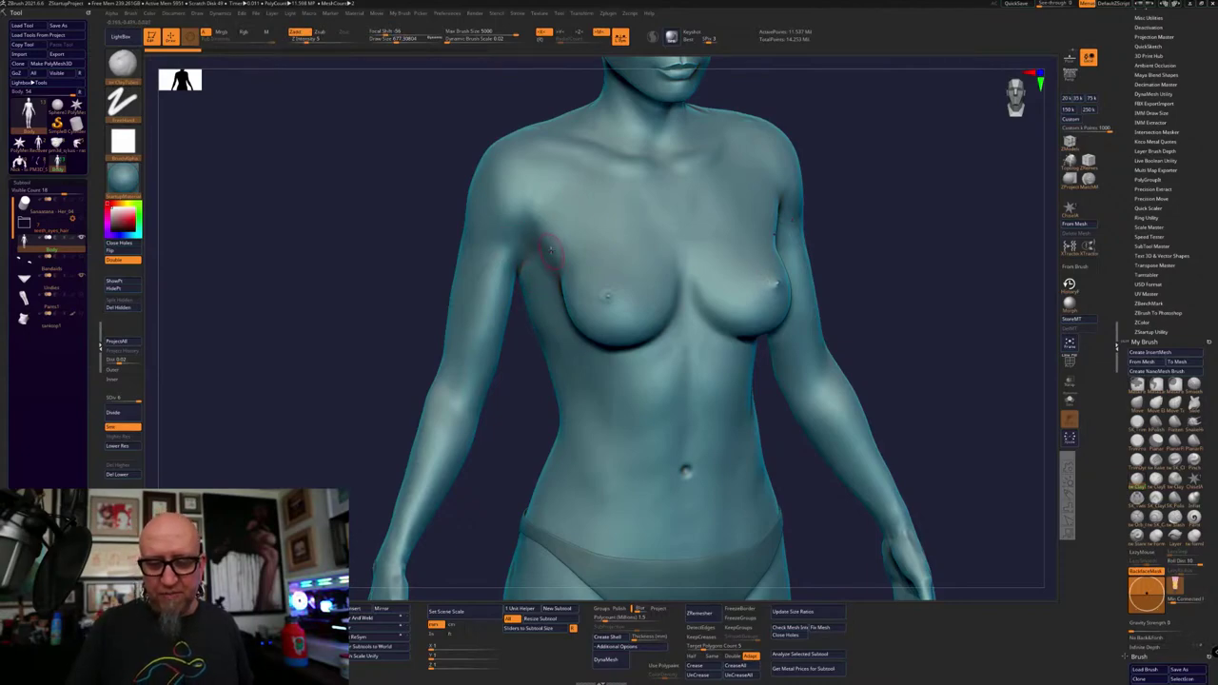
Try a smaller clay tubes brush to define the biceps, the chest fold and the lower deltoid edge around the armpit
key(space)
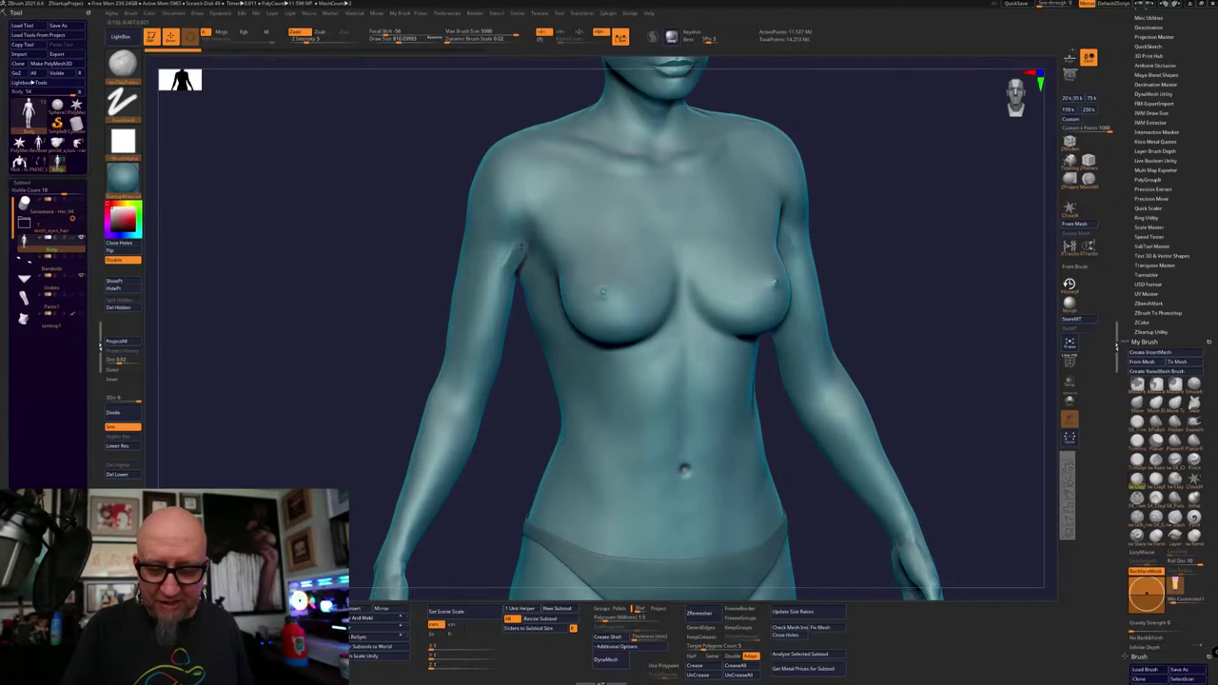
drag(519, 250, 505, 275)
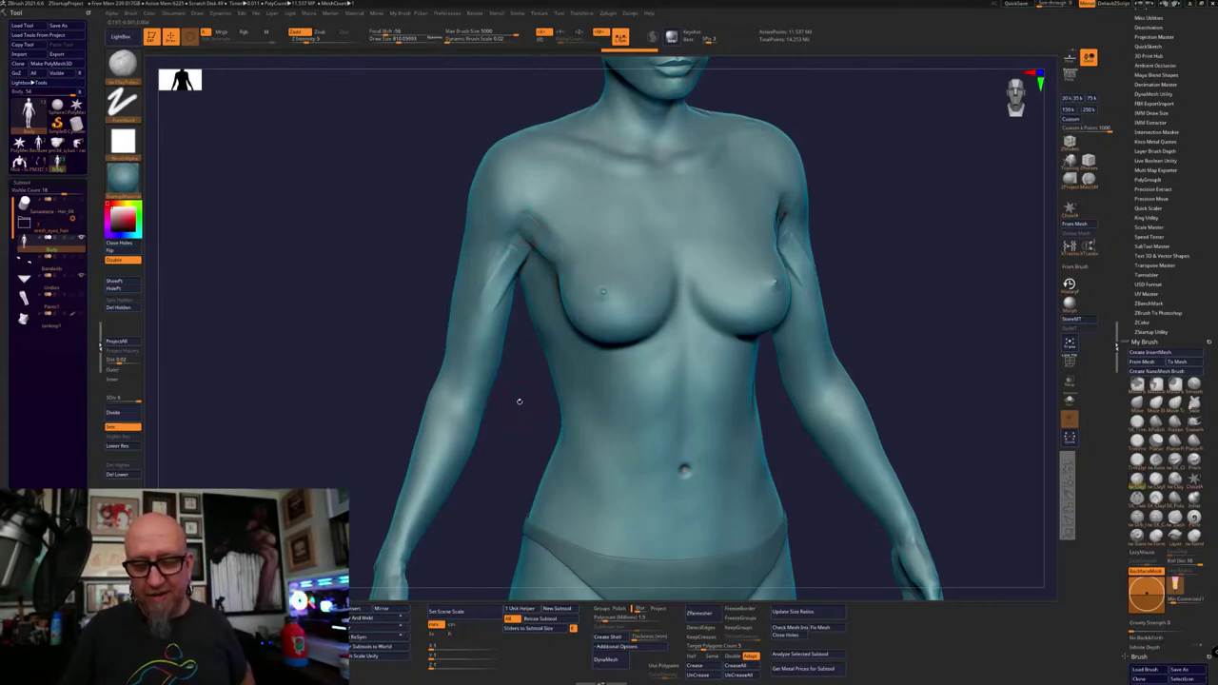
drag(520, 399, 556, 396)
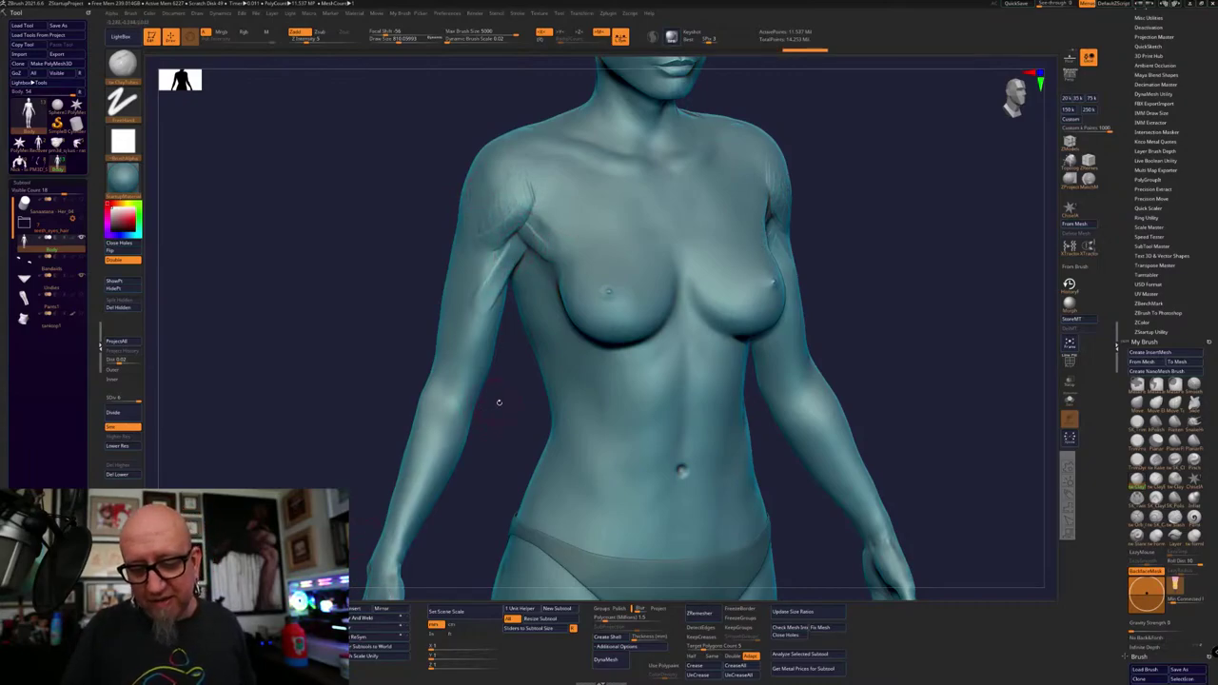
drag(499, 403, 498, 384)
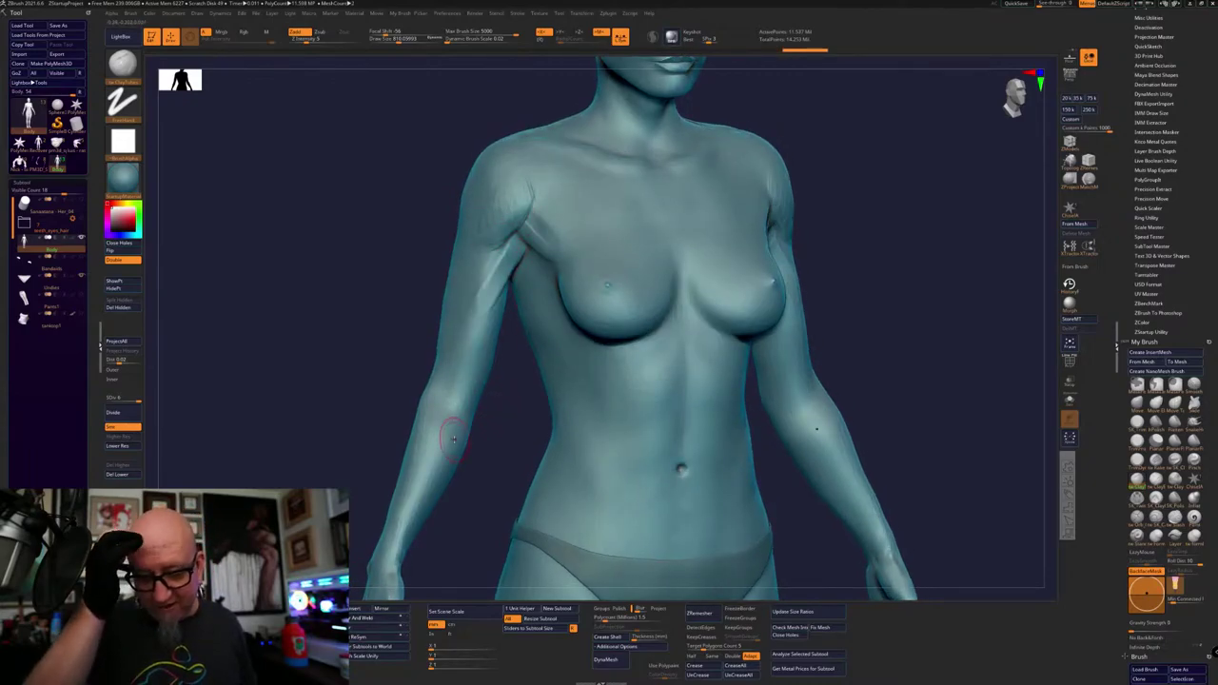
key(ctrl+z)
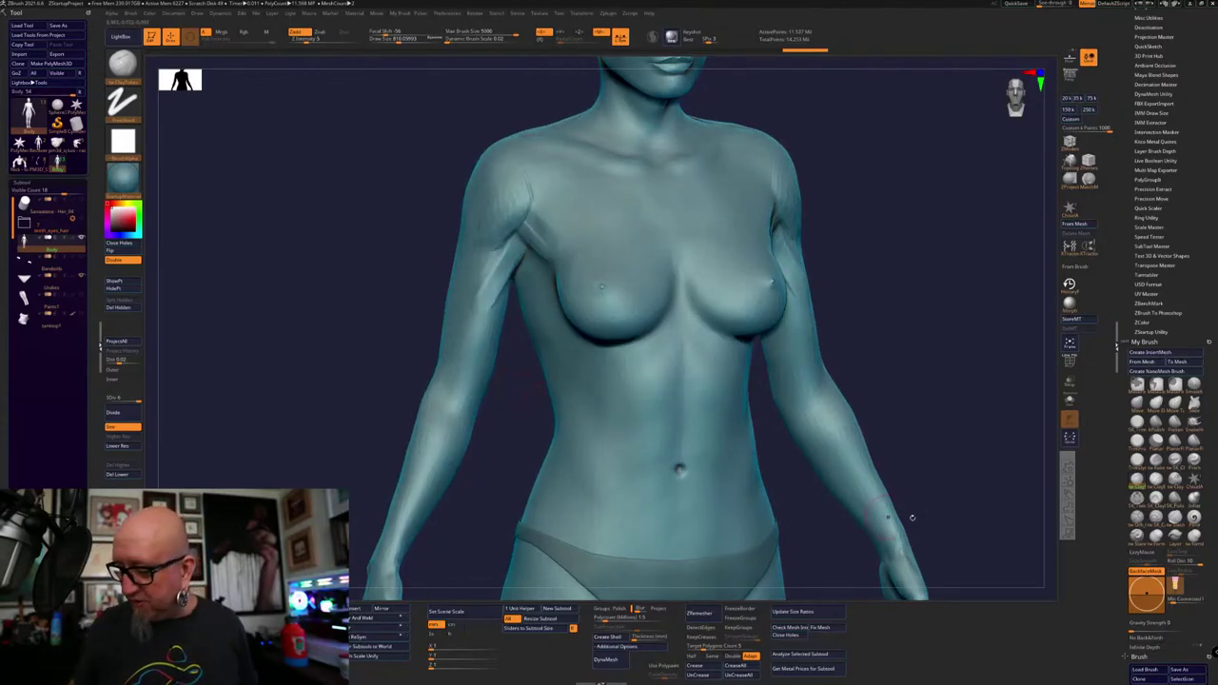
Try carving the creases between deltoid, chest and biceps with a finer brush, and undo the armpit sculpting
click(1175, 520)
drag(517, 240, 513, 277)
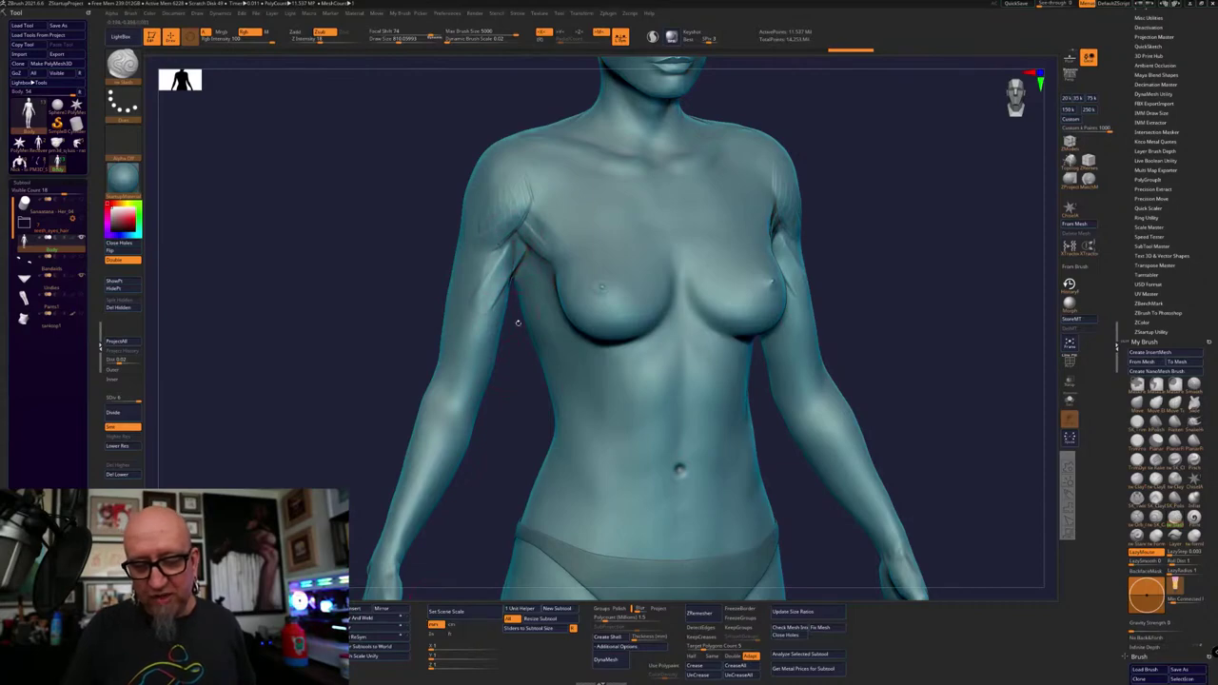
key(ctrl+z)
key(ctrl+z)
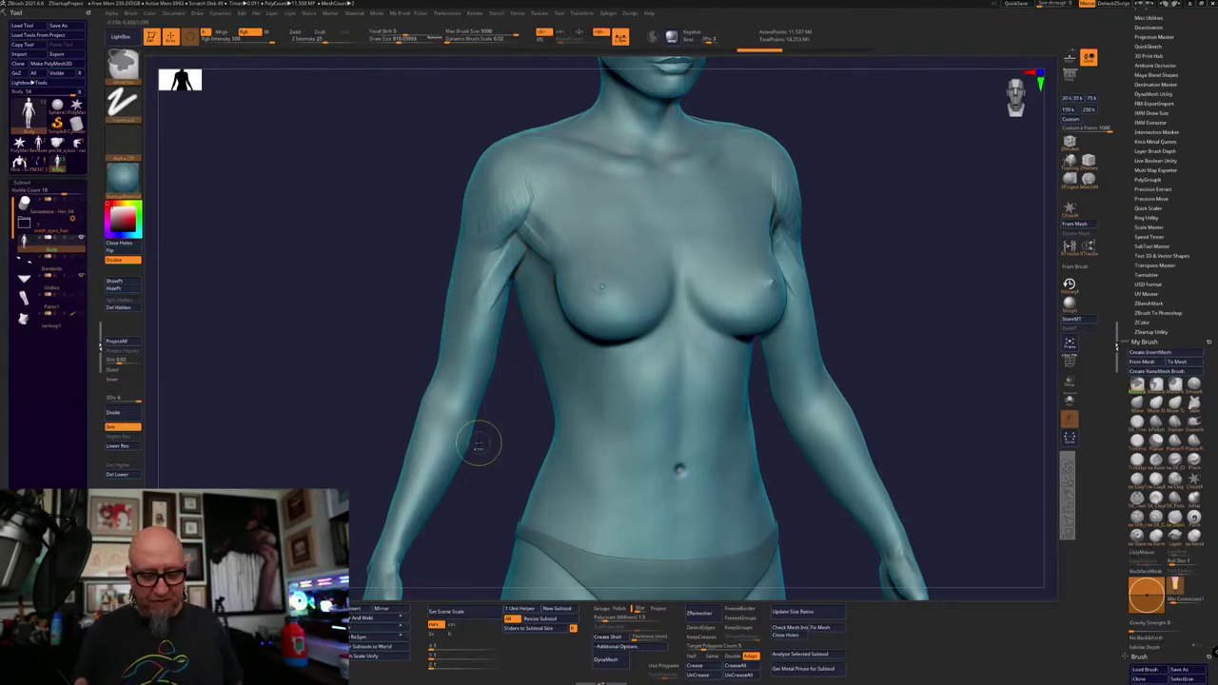
key(ctrl+z)
key(ctrl+z)
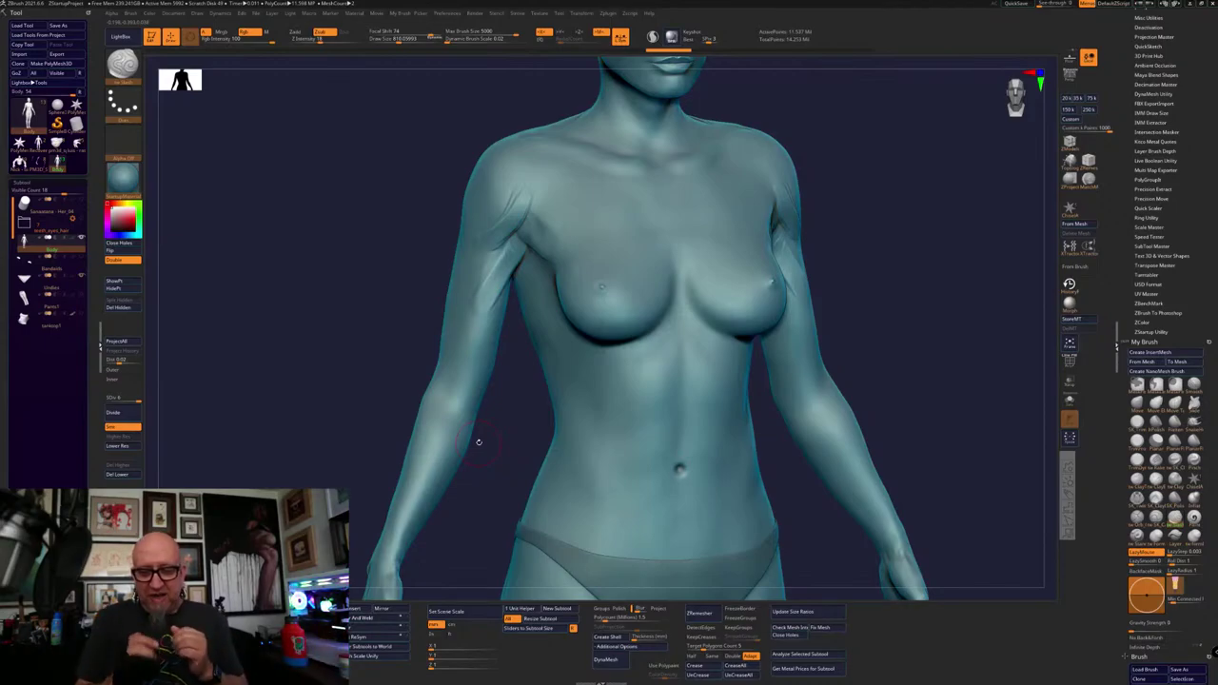
drag(529, 188, 514, 247)
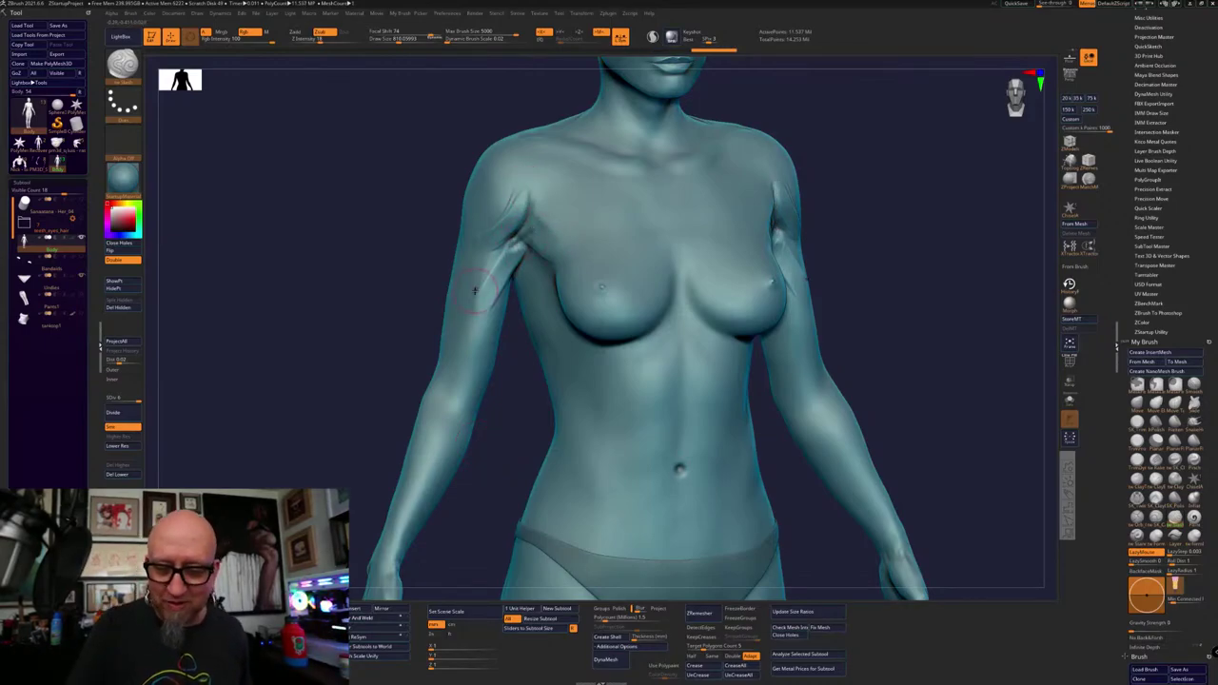
key(l)
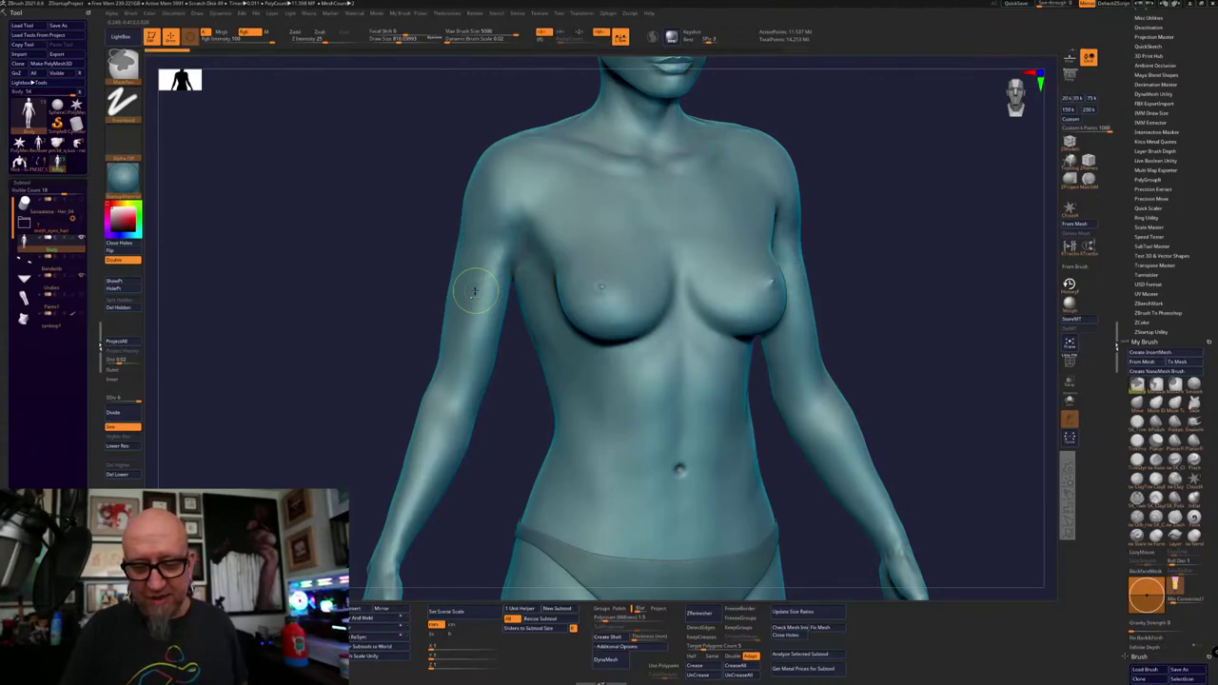
key(l)
Try a short crease along the inner upper arm just below the armpit
drag(511, 254, 511, 272)
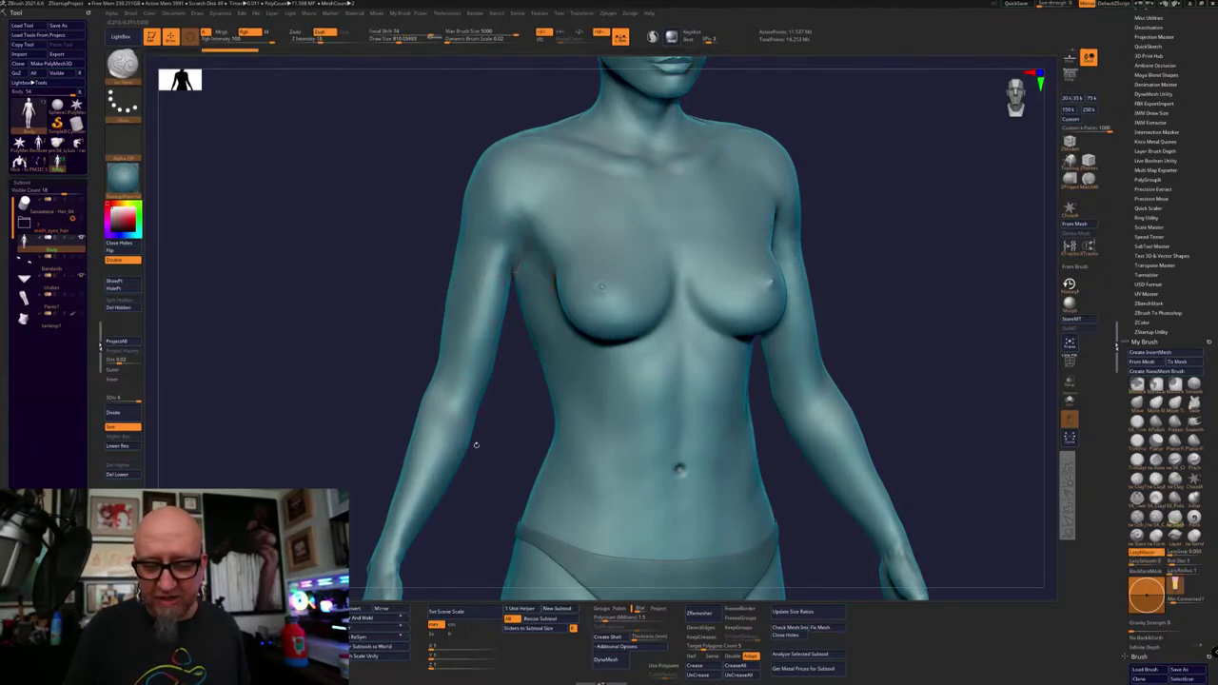
drag(476, 443, 483, 352)
drag(519, 271, 513, 307)
right_drag(512, 307, 535, 252)
mouse_move(477, 453)
right_down()
mouse_move(478, 490)
mouse_move(519, 506)
mouse_move(492, 508)
mouse_move(497, 476)
mouse_move(758, 410)
mouse_move(730, 428)
right_up()
key(l)
key(l)
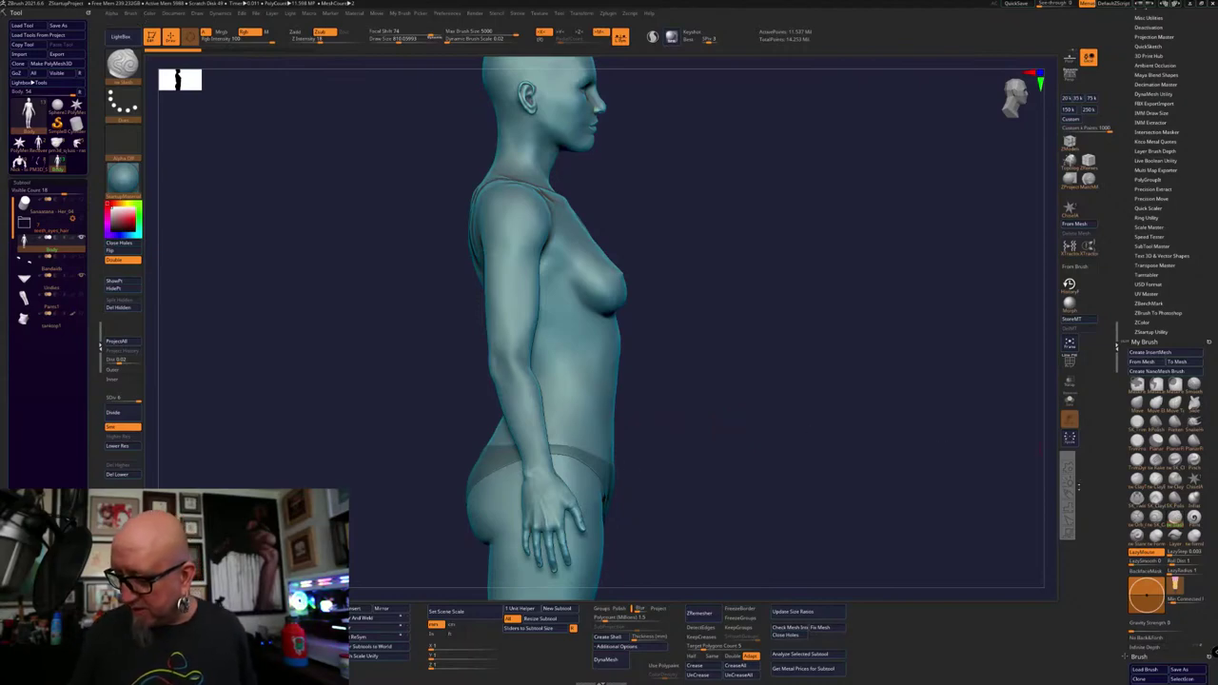
Annotate the upper arm and forearm axes in side view, marking the elbow and wrist, and clear the marks
key(ctrl+2)
mouse_move(520, 203)
mouse_down()
mouse_move(505, 355)
mouse_move(543, 476)
mouse_up()
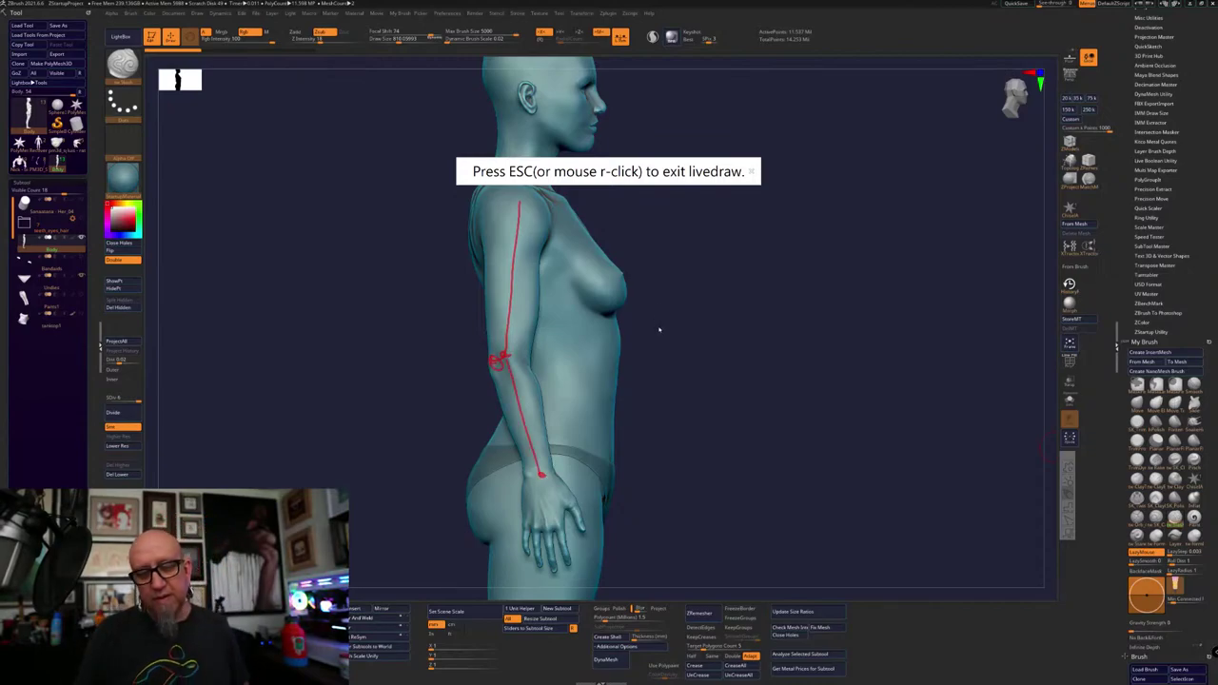
key(Escape)
Build up the lower biceps and the inner elbow on both arms with the clay tubes brush
drag(733, 355, 710, 366)
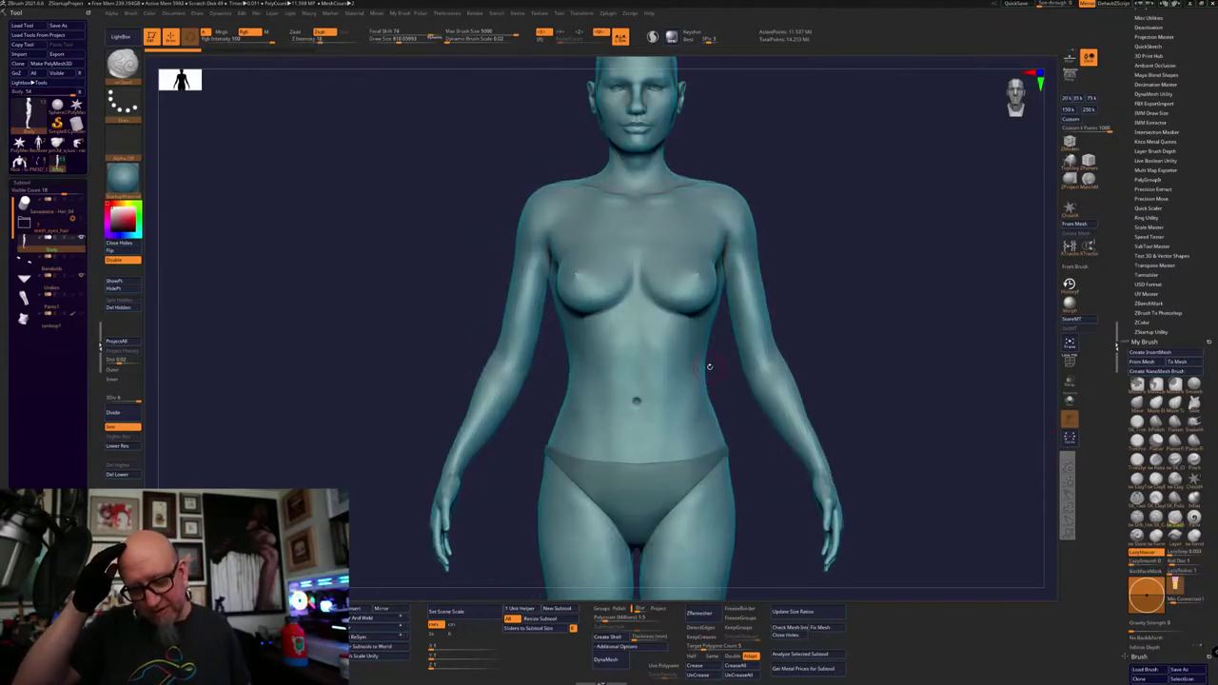
click(1136, 480)
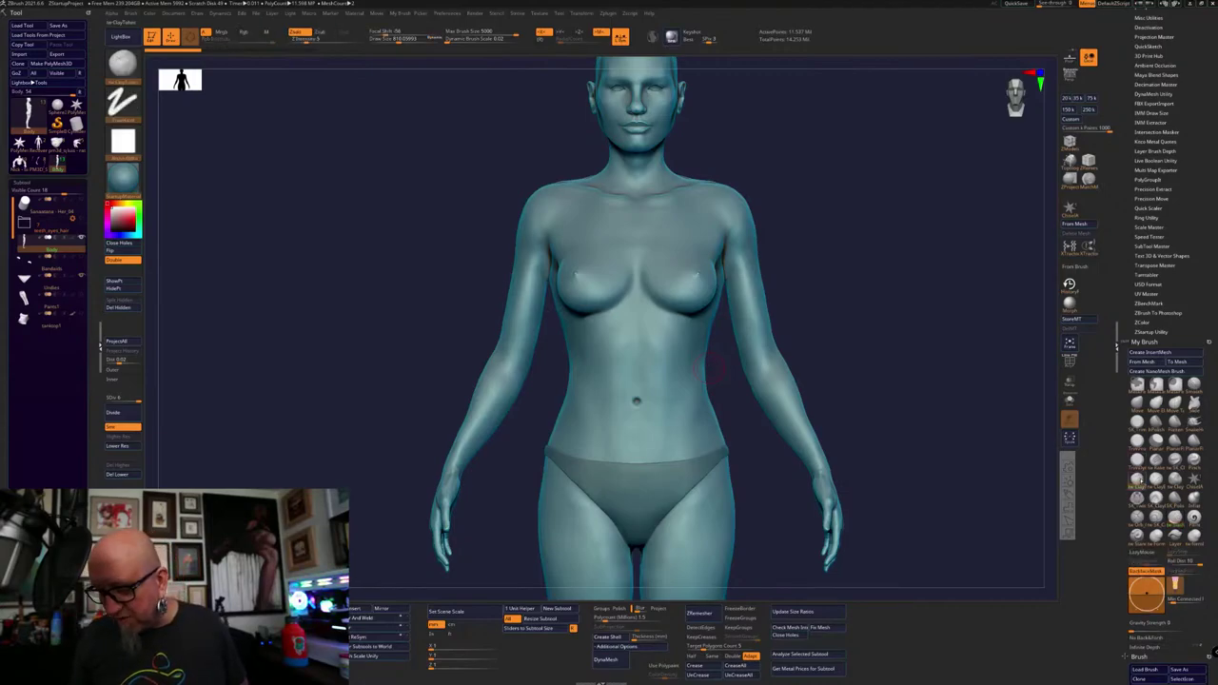
alt+drag(494, 457, 582, 450)
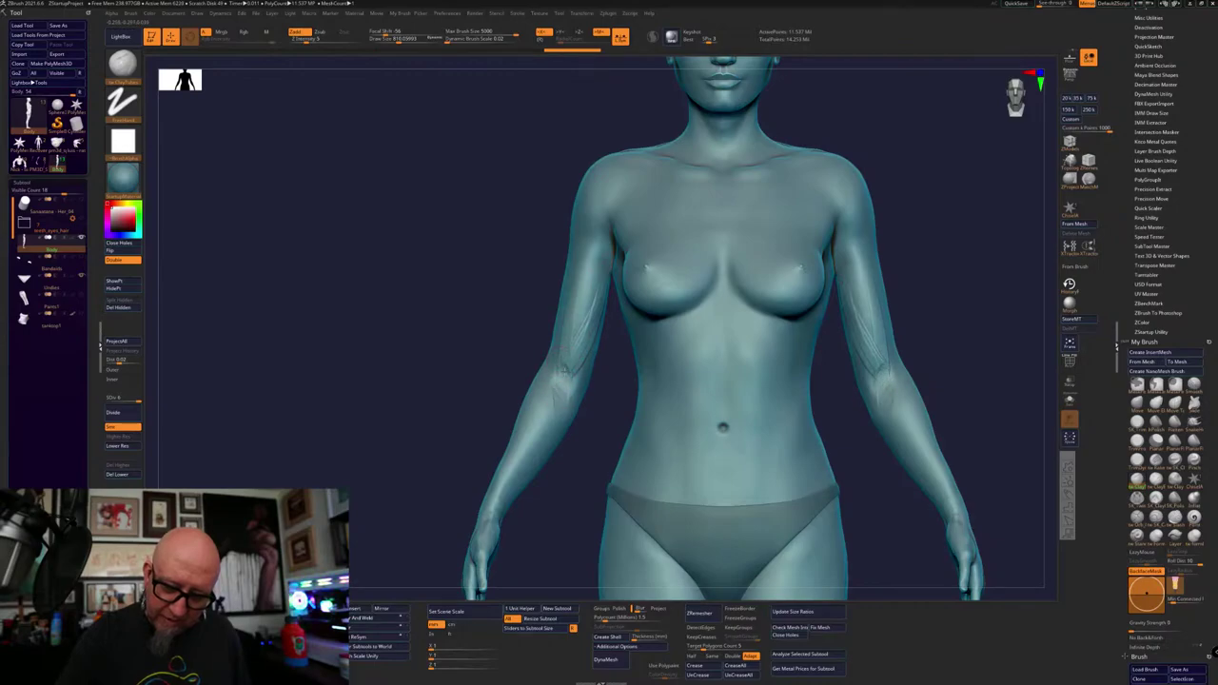
drag(564, 369, 572, 380)
right_drag(594, 258, 534, 255)
drag(573, 405, 594, 371)
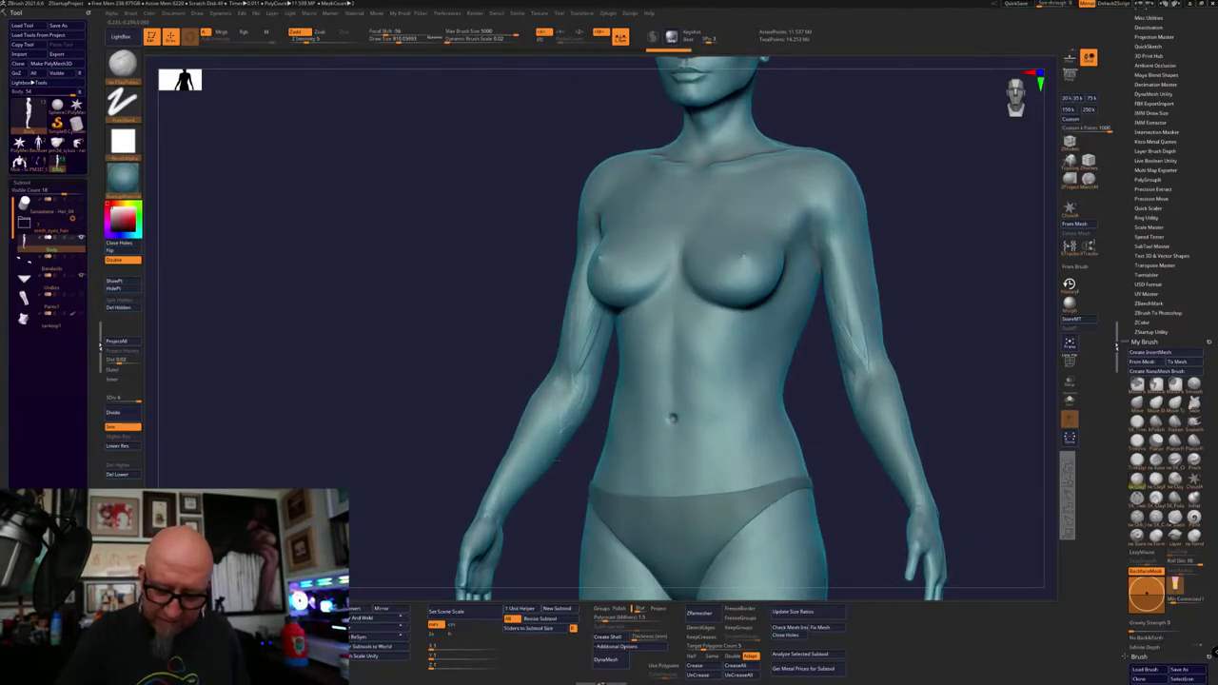
Sculpt the bony elbow point and its surrounding forms on the back of the arm
mouse_move(558, 463)
right_down()
mouse_move(576, 489)
mouse_move(584, 435)
right_up()
mouse_move(596, 359)
right_down()
mouse_move(542, 453)
mouse_move(699, 342)
mouse_move(619, 376)
mouse_move(680, 334)
mouse_move(706, 341)
right_up()
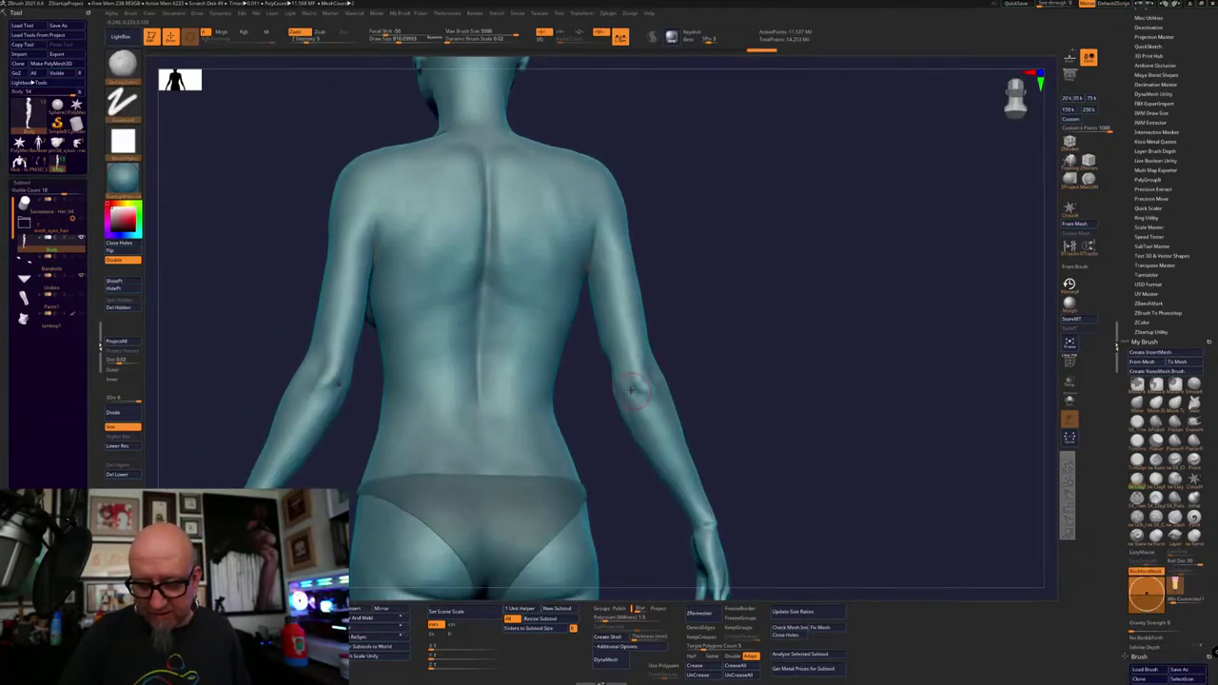
right_drag(696, 406, 761, 362)
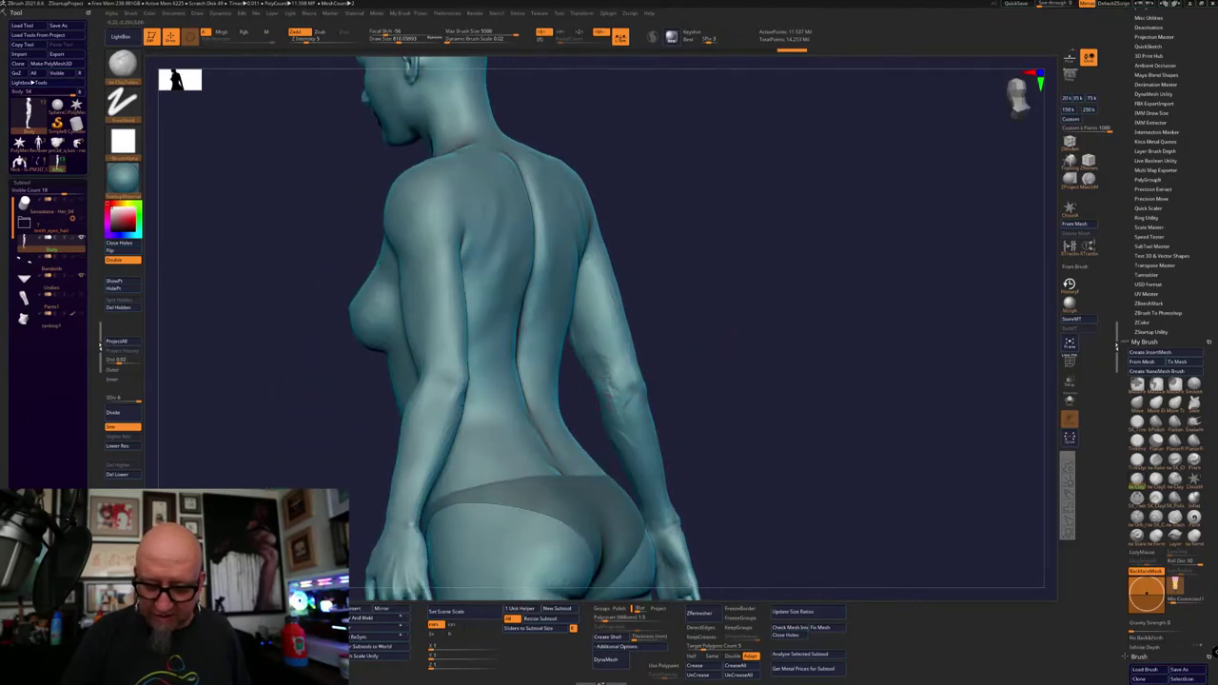
drag(607, 383, 612, 396)
Refine the inner elbow and the upper forearm muscles from the front
right_drag(620, 381, 828, 399)
mouse_move(591, 408)
mouse_down()
mouse_move(600, 433)
mouse_move(618, 411)
mouse_move(642, 419)
mouse_move(605, 405)
mouse_up()
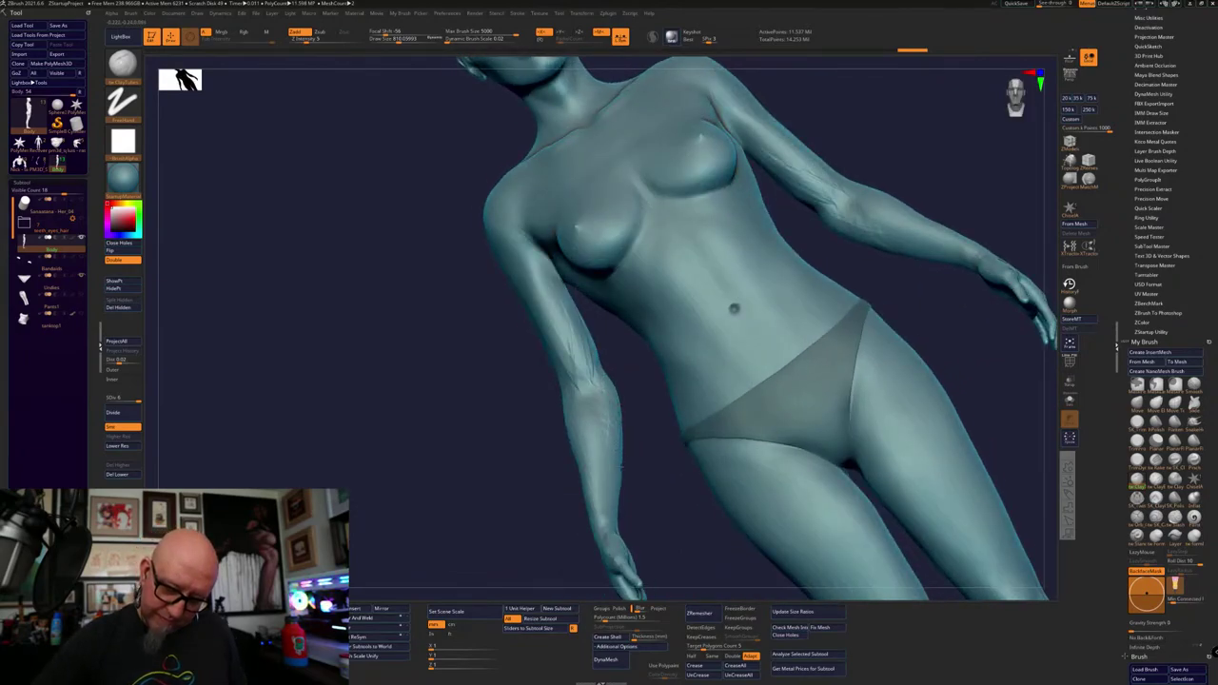
mouse_move(622, 465)
mouse_down()
mouse_move(595, 466)
mouse_move(609, 471)
mouse_up()
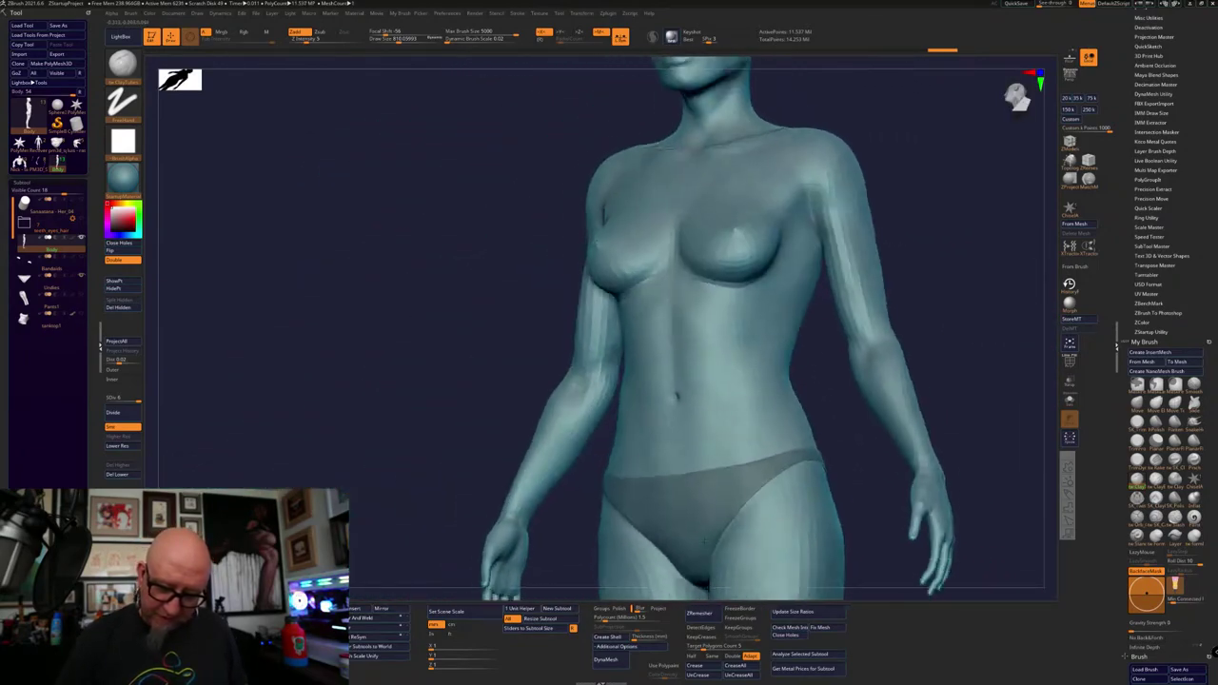
drag(705, 541, 722, 553)
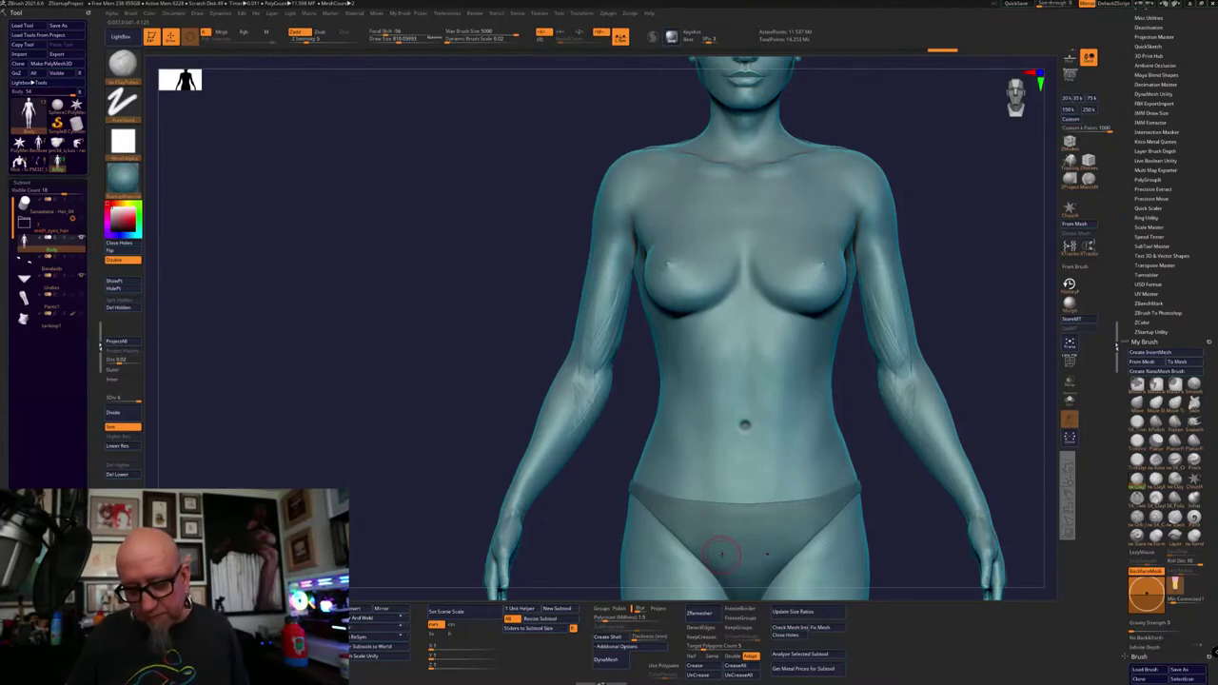
Sculpt muscle and bone forms around the back of the elbow and along the back of the forearm
drag(1003, 399, 727, 412)
right_drag(726, 411, 617, 411)
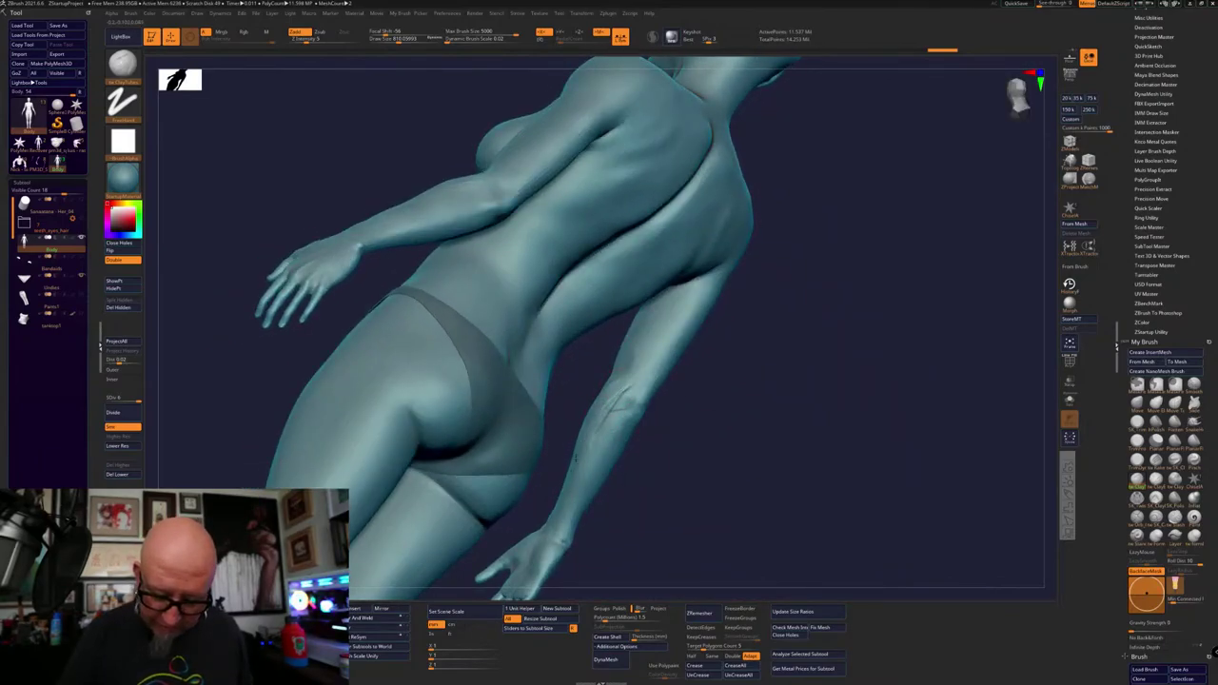
right_drag(575, 459, 653, 403)
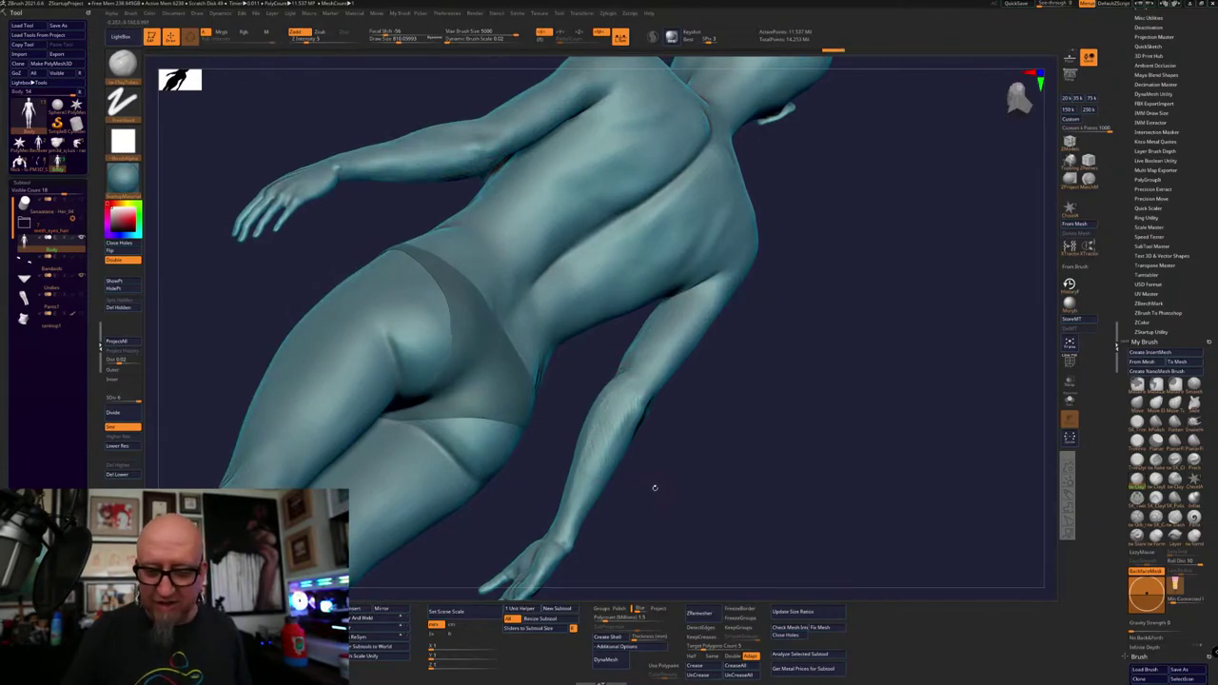
mouse_move(654, 486)
shift+mouse_down()
mouse_move(669, 479)
mouse_move(650, 484)
shift+mouse_up()
right_drag(651, 483, 713, 343)
right_drag(722, 424, 627, 344)
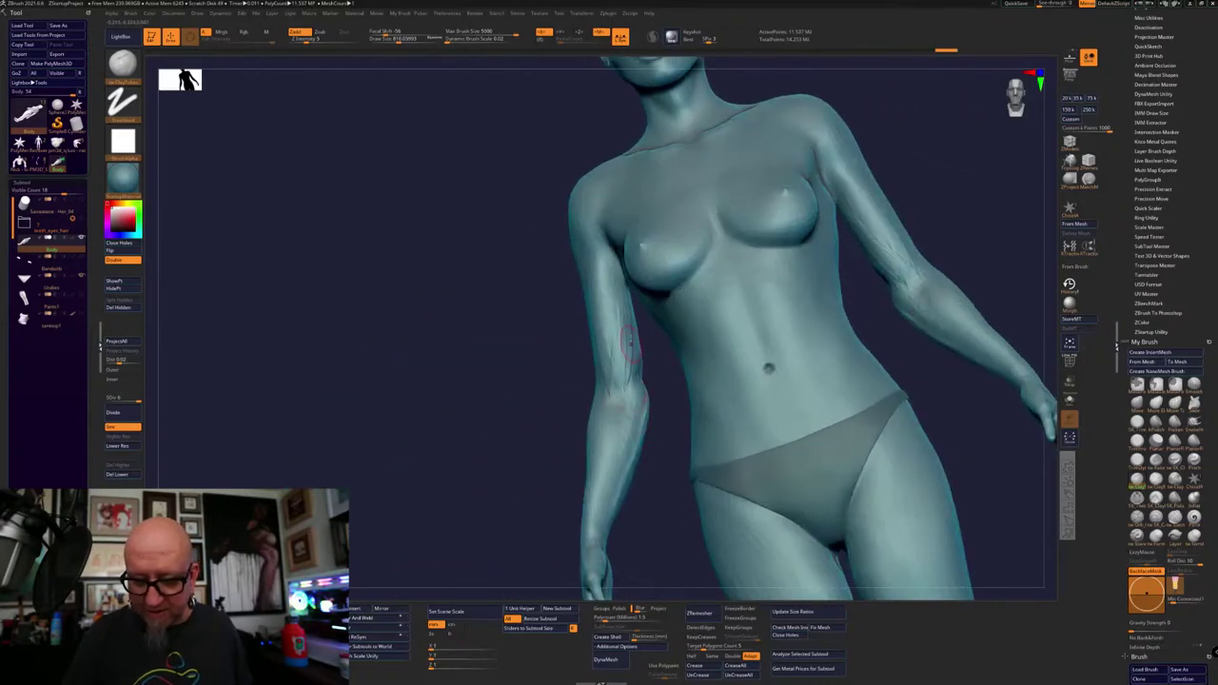
Build up the front of the elbow and the upper forearm with short sculpting strokes
right_drag(651, 445, 625, 388)
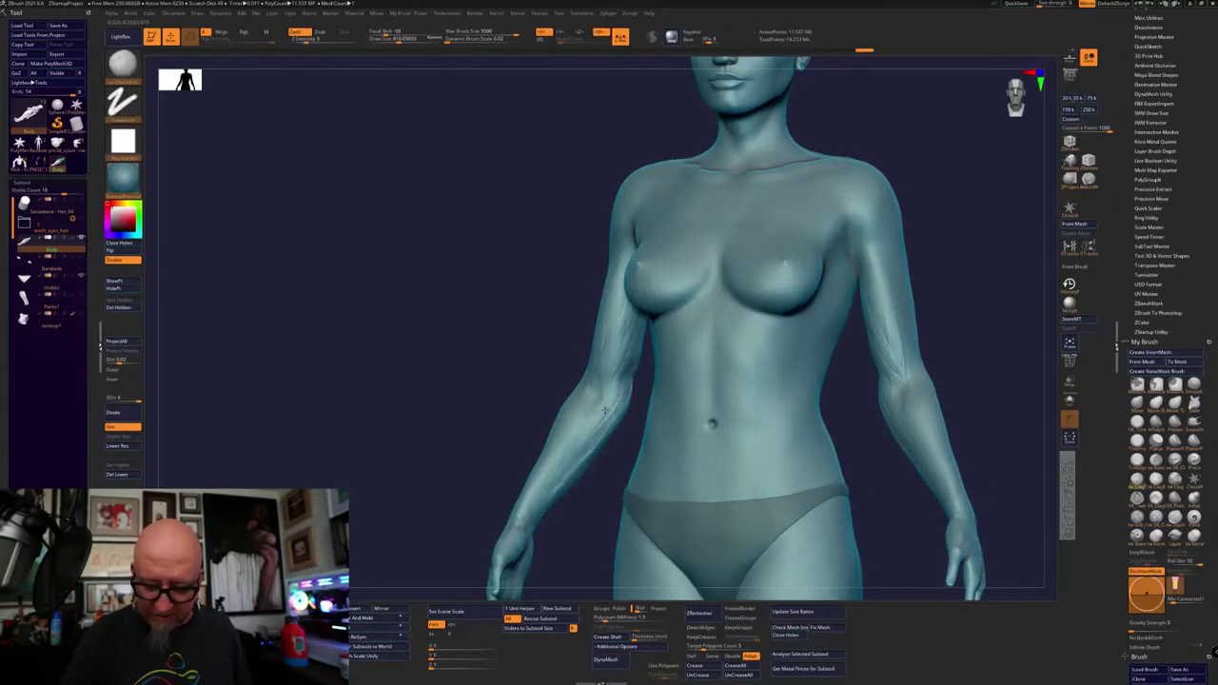
mouse_move(569, 476)
right_down()
mouse_move(605, 506)
mouse_move(568, 504)
right_up()
mouse_move(584, 426)
mouse_down()
mouse_move(581, 388)
mouse_move(583, 404)
mouse_up()
mouse_move(584, 407)
right_down()
mouse_move(593, 449)
mouse_move(568, 369)
right_up()
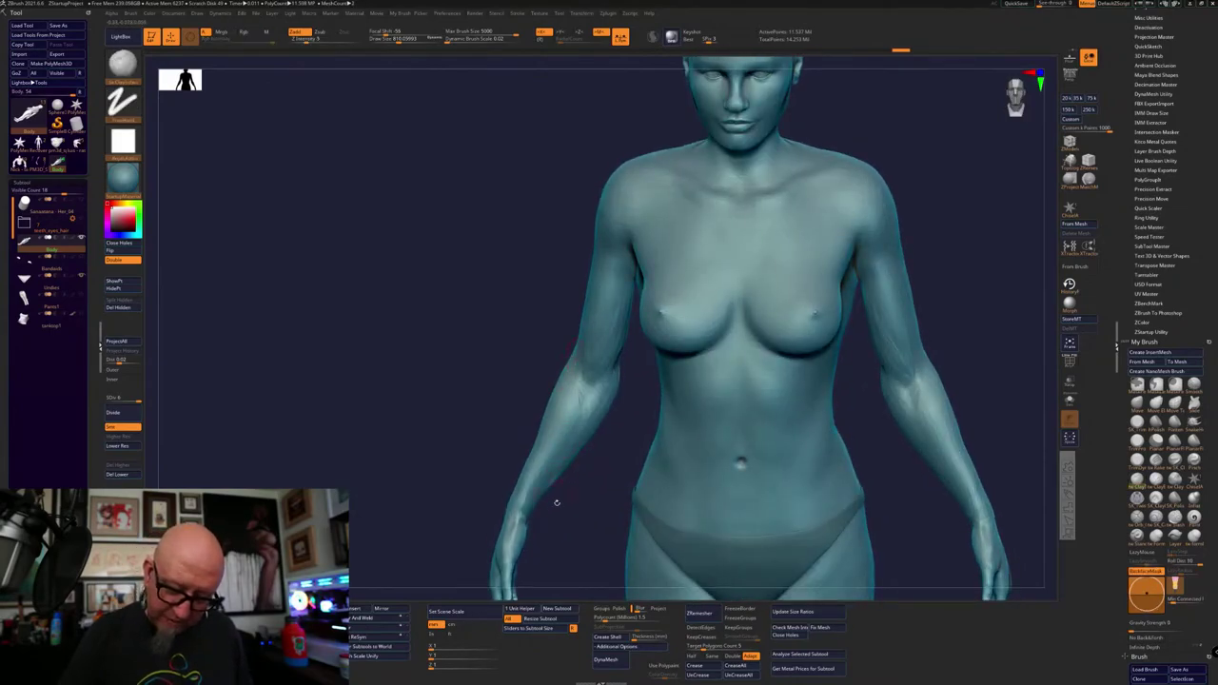
Sculpt long muscle strokes along the forearm from the elbow towards the wrist and around its outer side
right_drag(556, 502, 593, 429)
right_drag(744, 366, 662, 313)
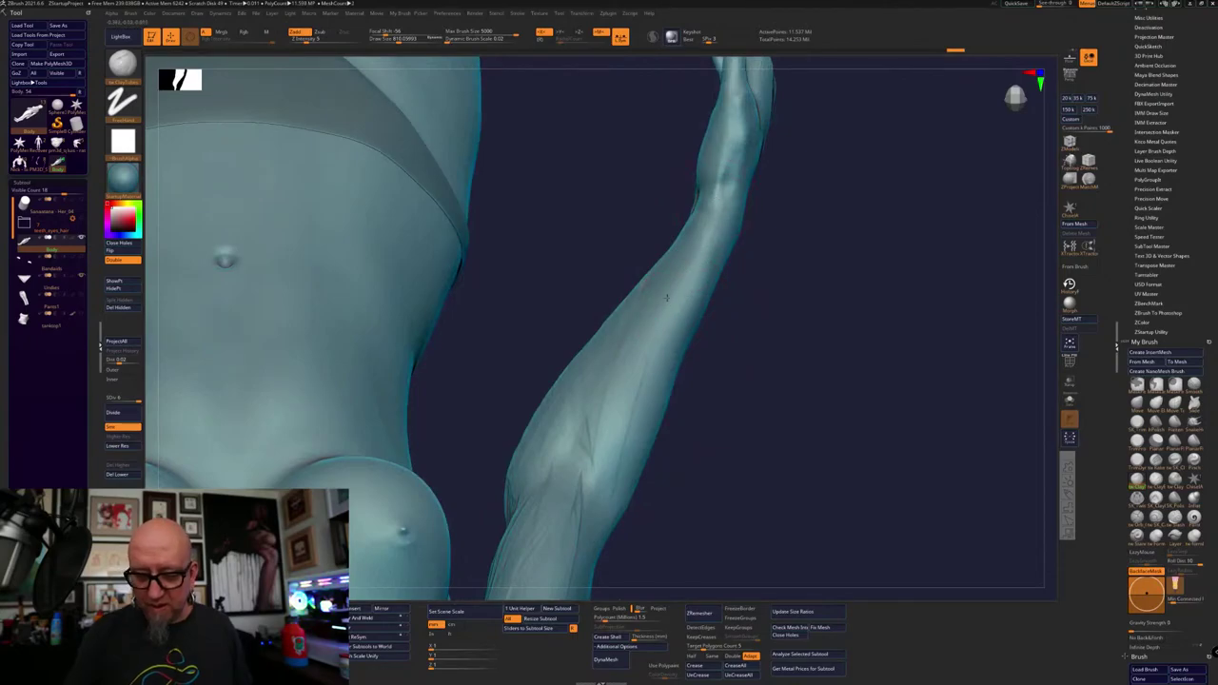
drag(640, 336, 611, 474)
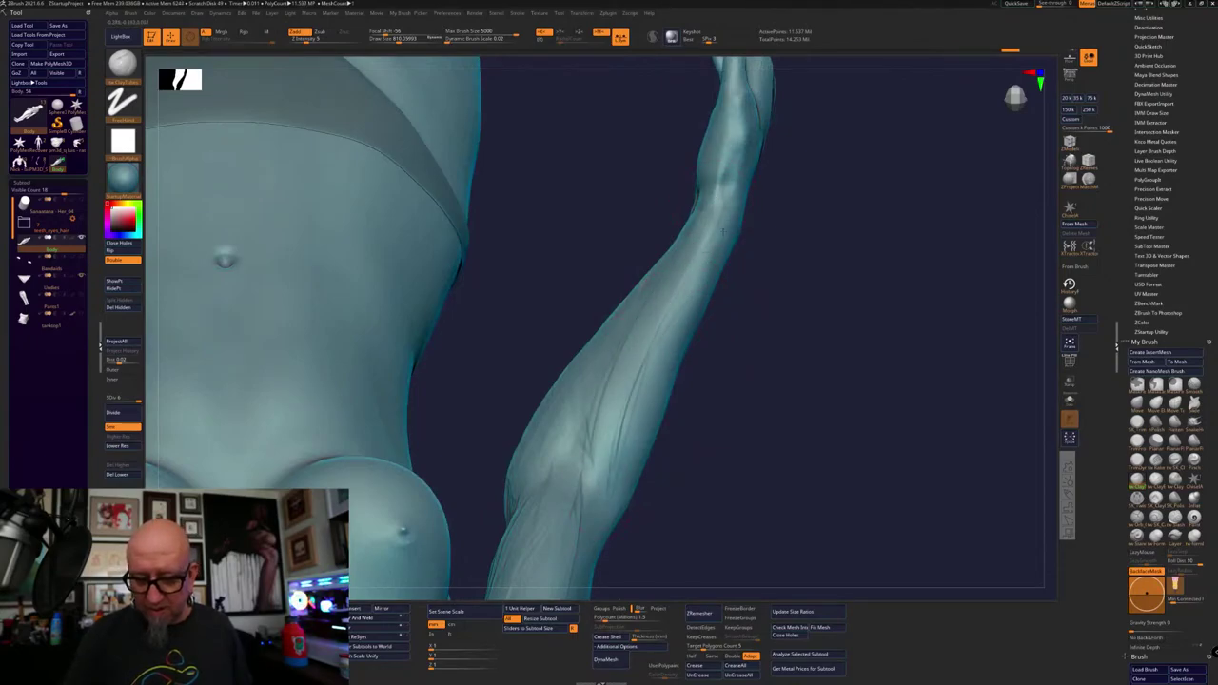
drag(675, 333, 696, 281)
drag(802, 305, 636, 475)
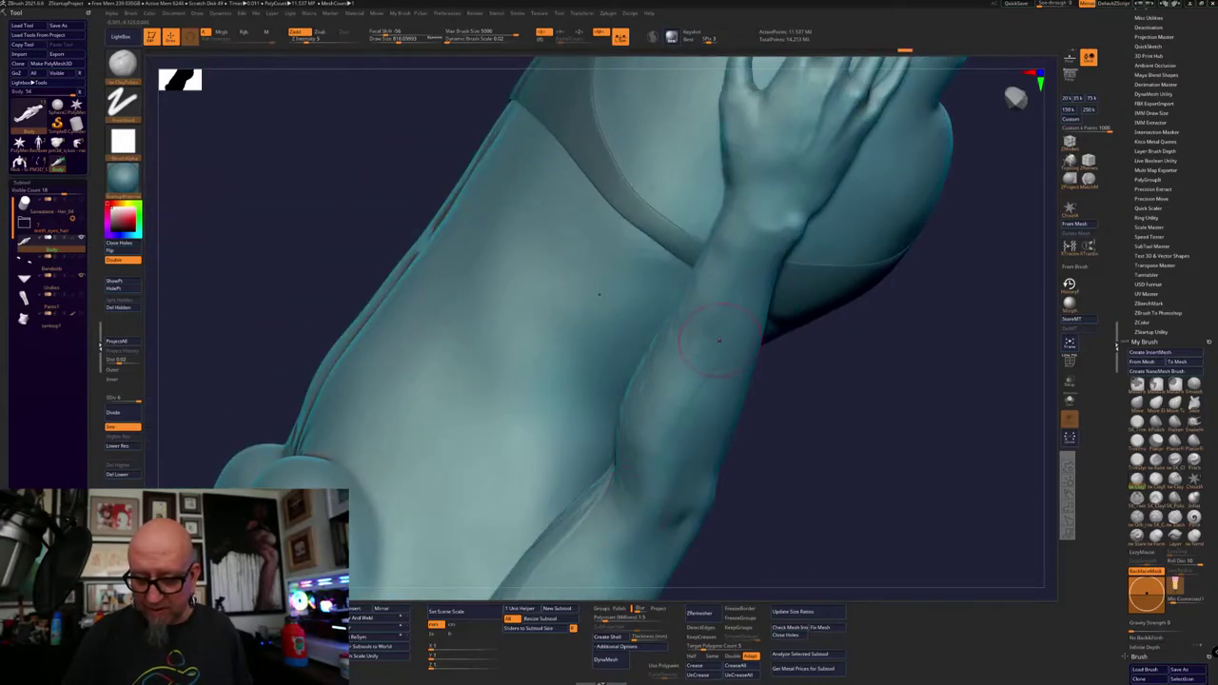
mouse_move(632, 354)
mouse_down()
mouse_move(616, 447)
mouse_move(685, 357)
mouse_up()
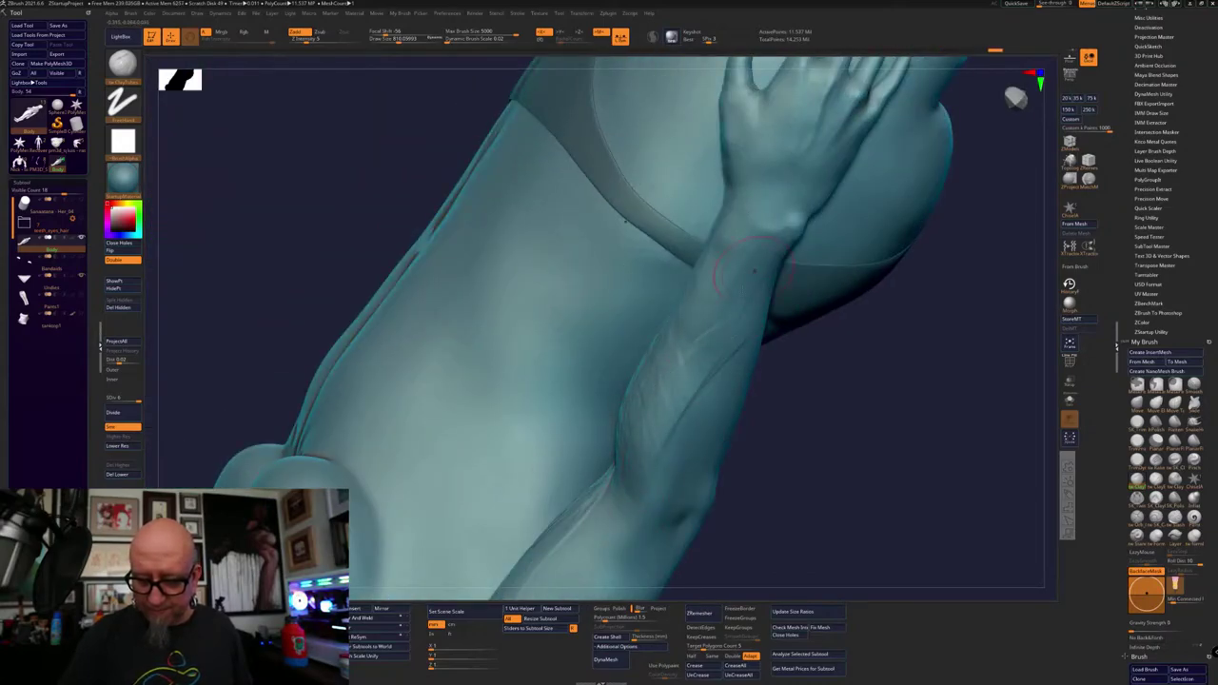
Undo the last forearm strokes and redo them to compare the shapes
mouse_move(689, 451)
right_down()
mouse_move(440, 484)
mouse_move(495, 419)
right_up()
key(ctrl+z)
key(ctrl+z)
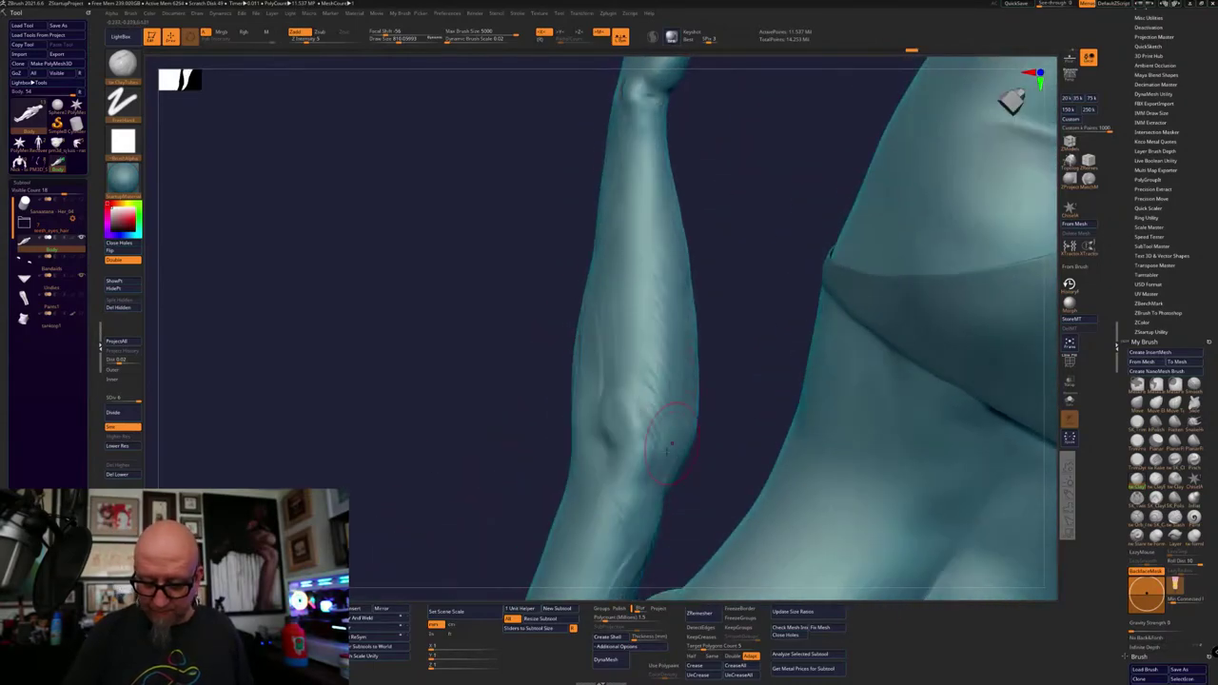
key(ctrl+shift+z)
key(ctrl+shift+z)
key(ctrl+shift+z)
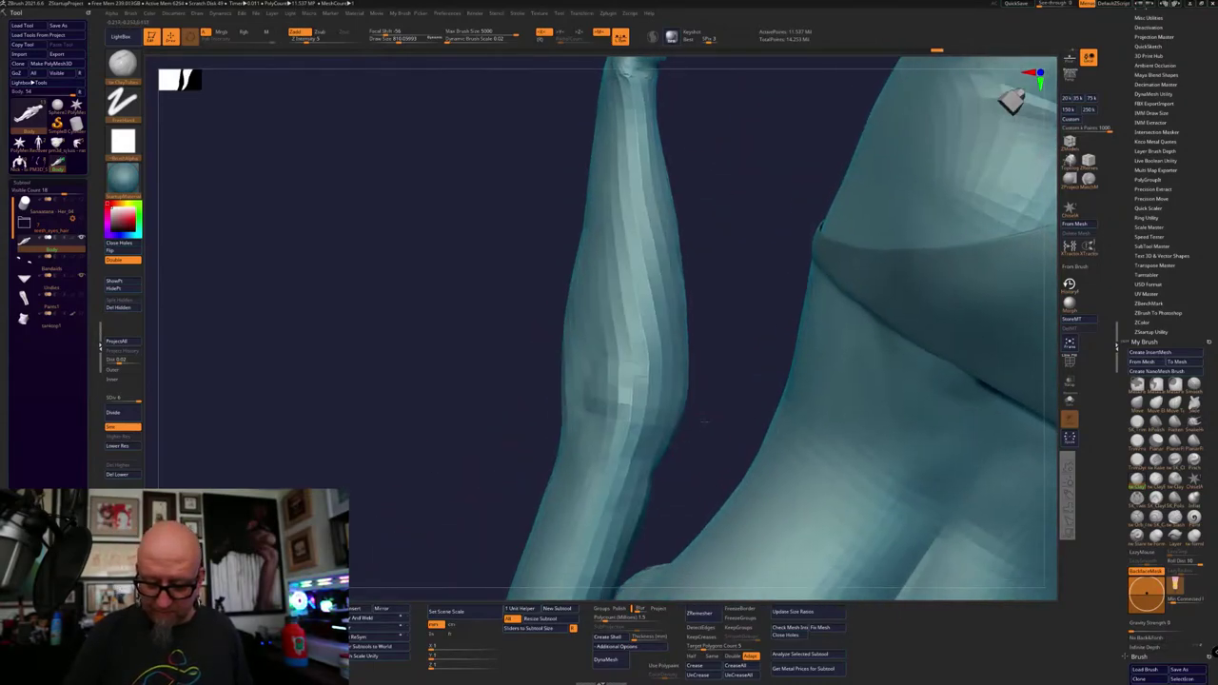
Sculpt the muscle ridges running from the elbow into the upper forearm, redoing the stroke at the elbow
alt+right_drag(694, 287, 657, 253)
mouse_move(761, 295)
right_down()
mouse_move(897, 324)
mouse_move(916, 361)
mouse_move(1003, 334)
mouse_move(1023, 311)
right_up()
right_drag(761, 427, 740, 413)
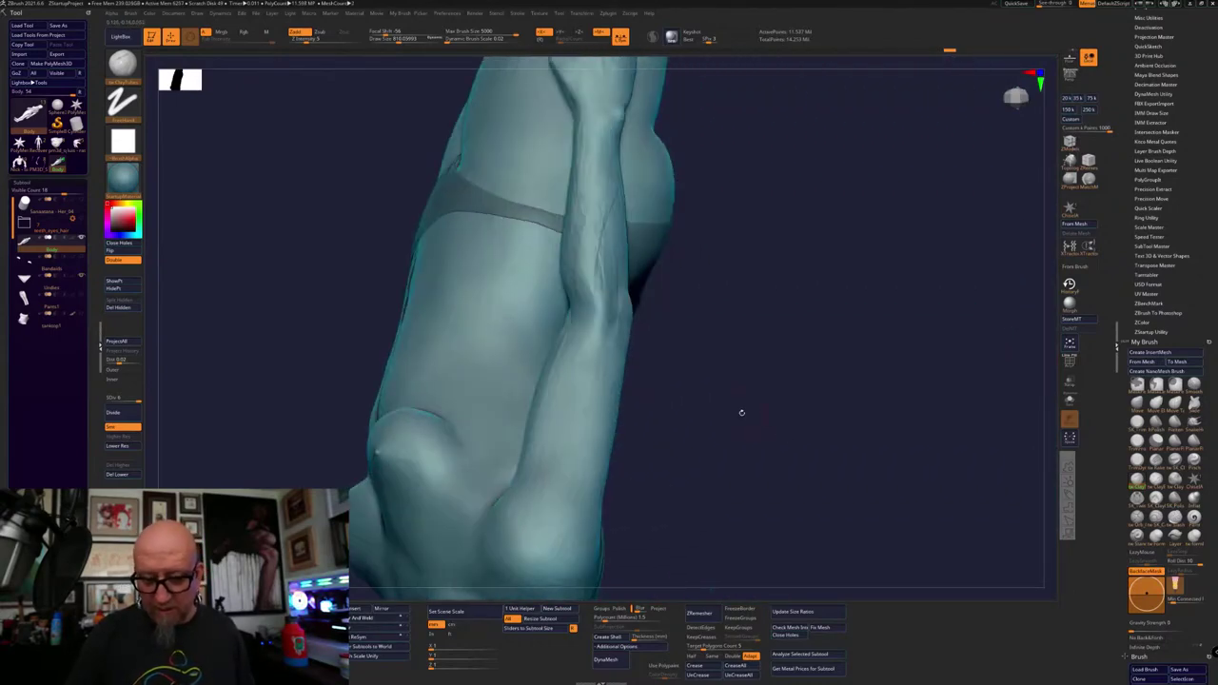
drag(596, 325, 594, 255)
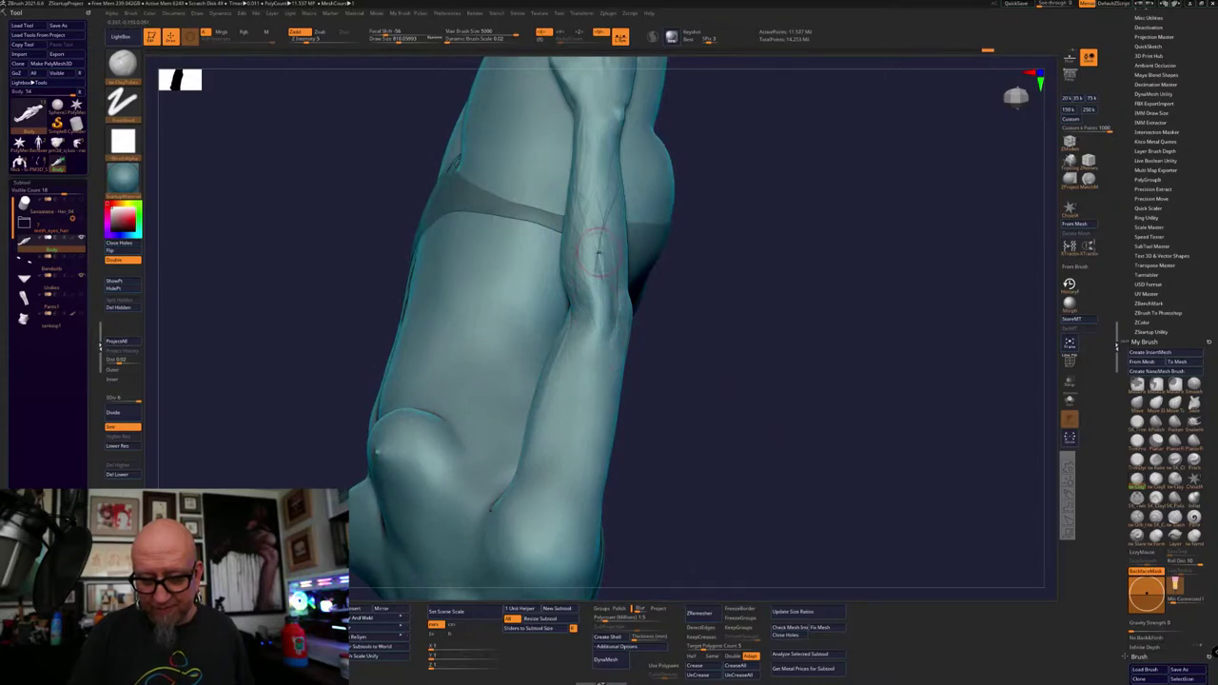
mouse_move(588, 359)
mouse_down()
mouse_move(589, 380)
mouse_move(594, 321)
mouse_move(594, 349)
mouse_move(606, 317)
mouse_up()
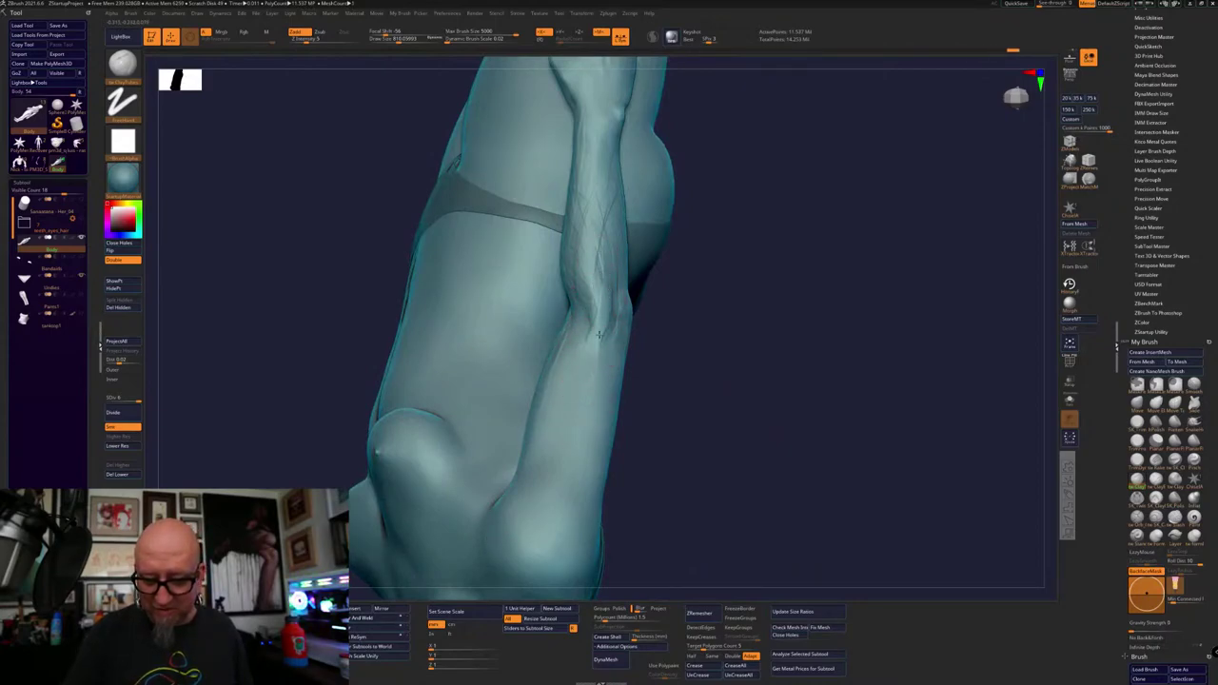
key(ctrl+z)
drag(598, 255, 601, 271)
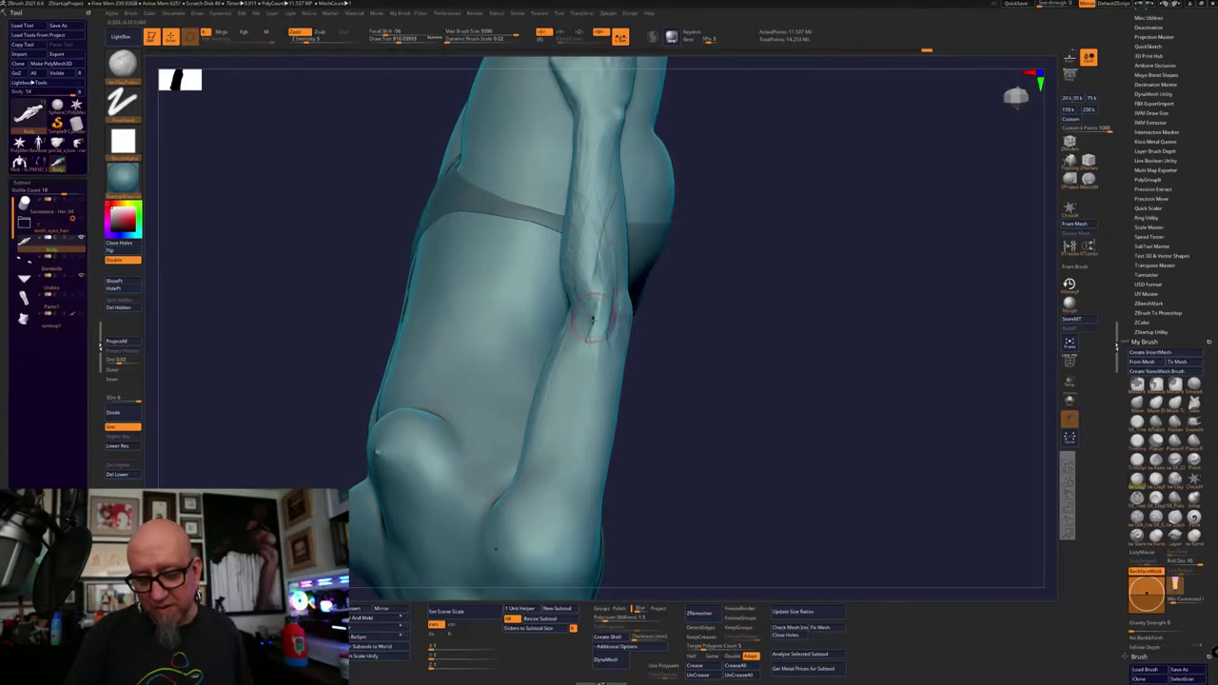
drag(590, 319, 584, 274)
drag(597, 335, 591, 309)
Refine the outer elbow and the adjoining upper forearm muscle with short strokes
shift+drag(661, 328, 731, 288)
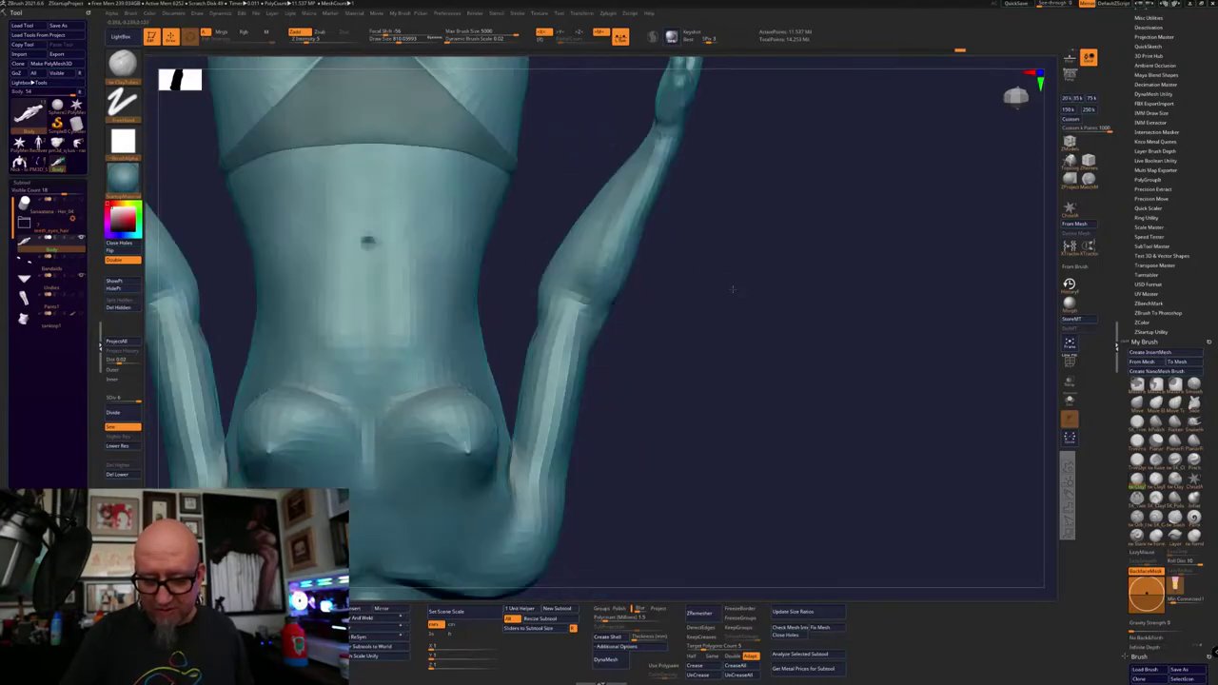
alt+drag(688, 323, 676, 356)
drag(556, 350, 580, 344)
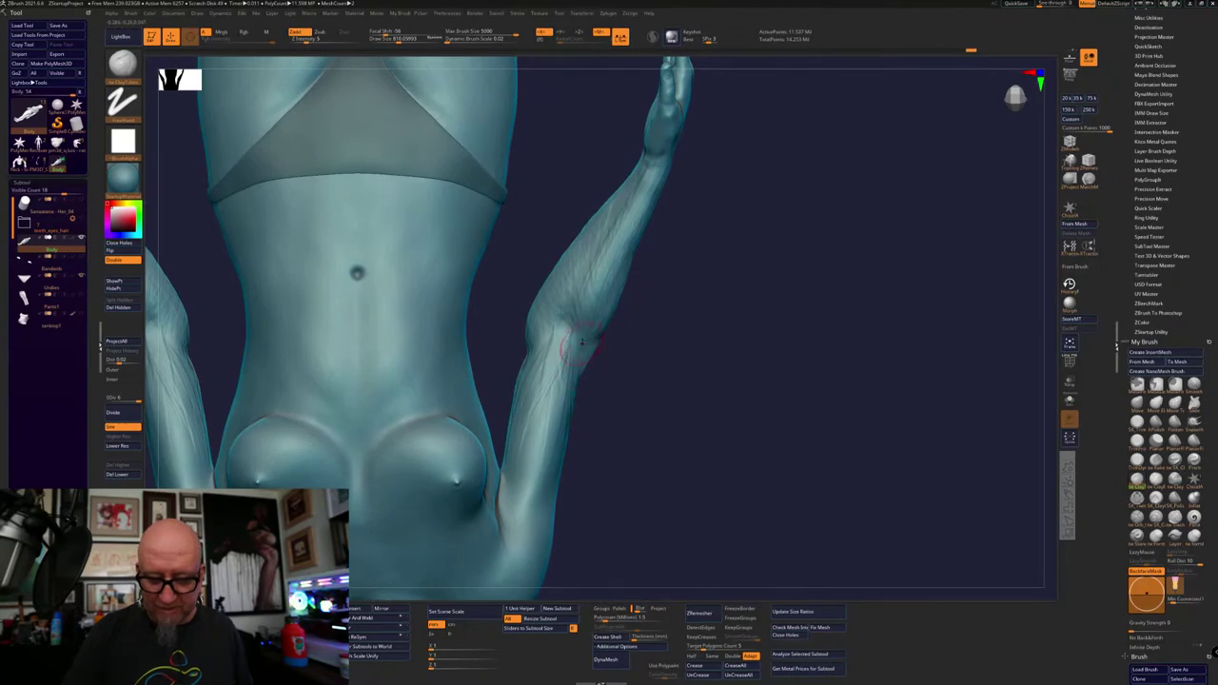
drag(613, 290, 609, 262)
mouse_move(705, 225)
alt+mouse_down()
mouse_move(734, 258)
mouse_move(723, 314)
alt+mouse_up()
mouse_move(723, 380)
mouse_down()
mouse_move(638, 462)
mouse_move(859, 321)
mouse_move(868, 451)
mouse_up()
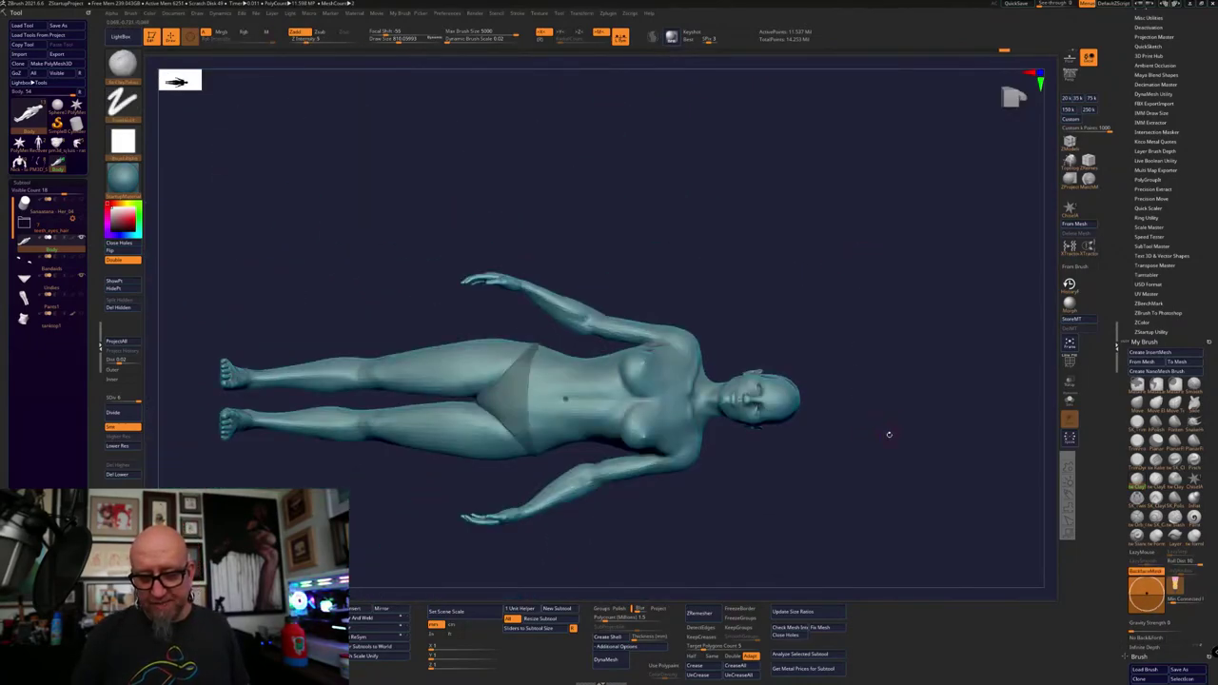
Define the forearm muscles from the front, and the elbow and triceps from behind
right_drag(885, 429, 767, 373)
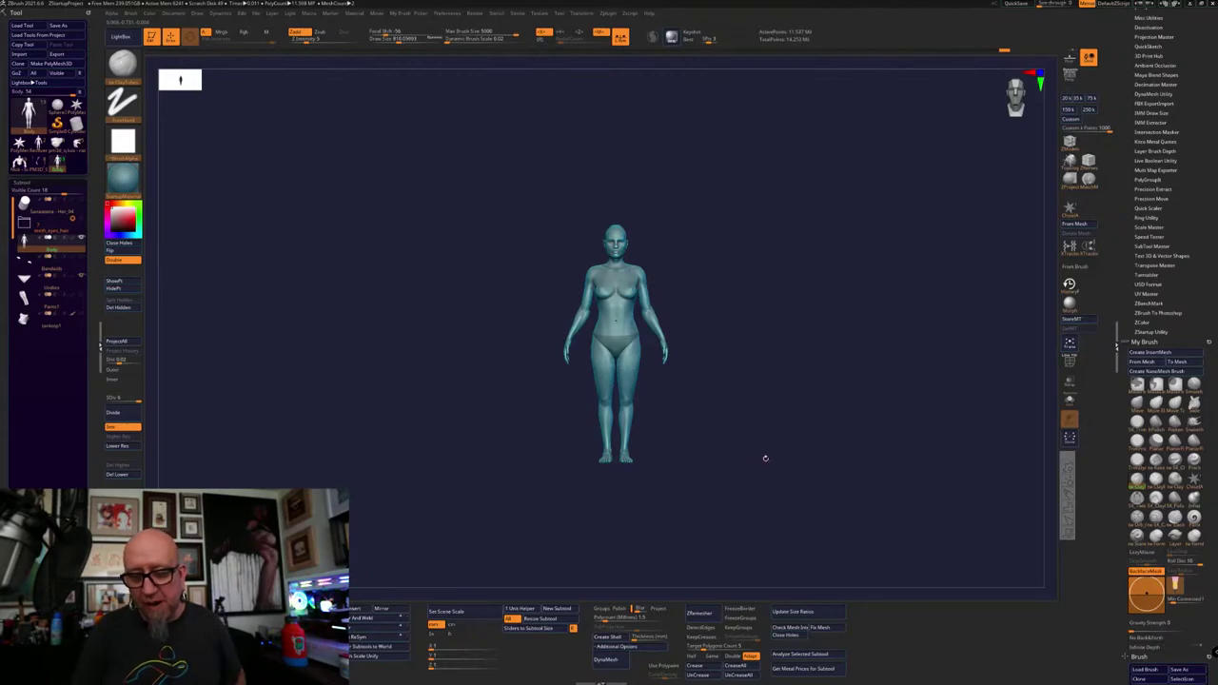
right_drag(718, 422, 780, 460)
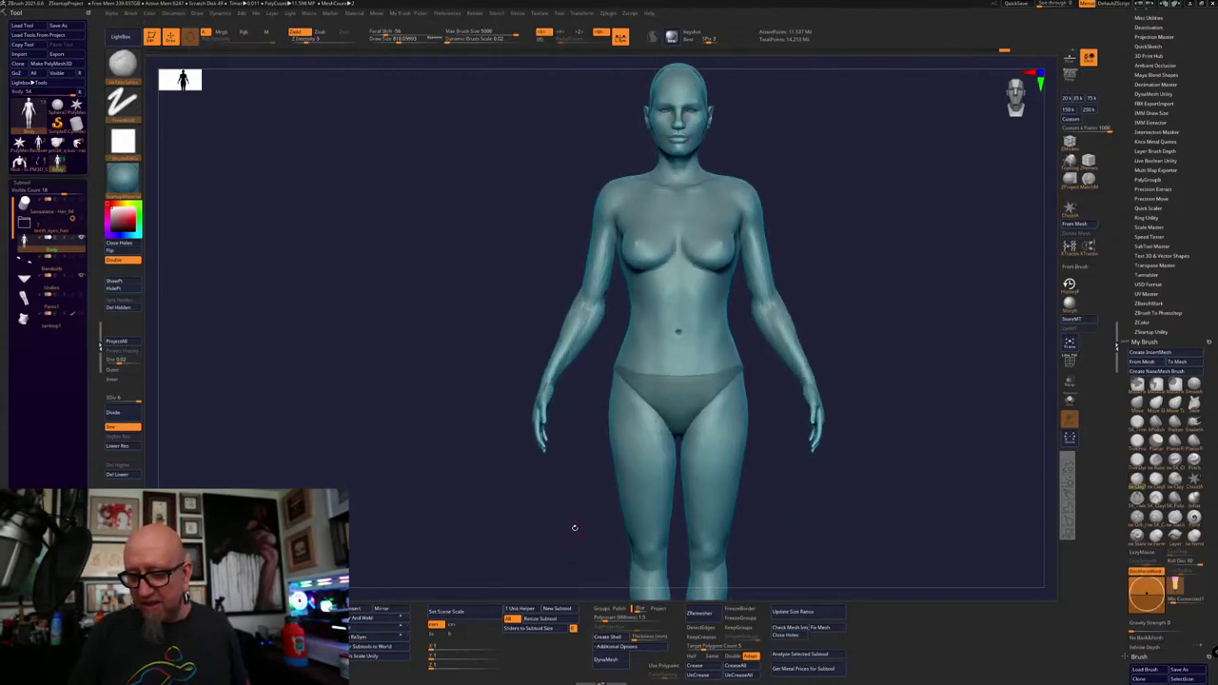
mouse_move(575, 527)
mouse_down()
mouse_move(703, 529)
mouse_move(592, 525)
mouse_up()
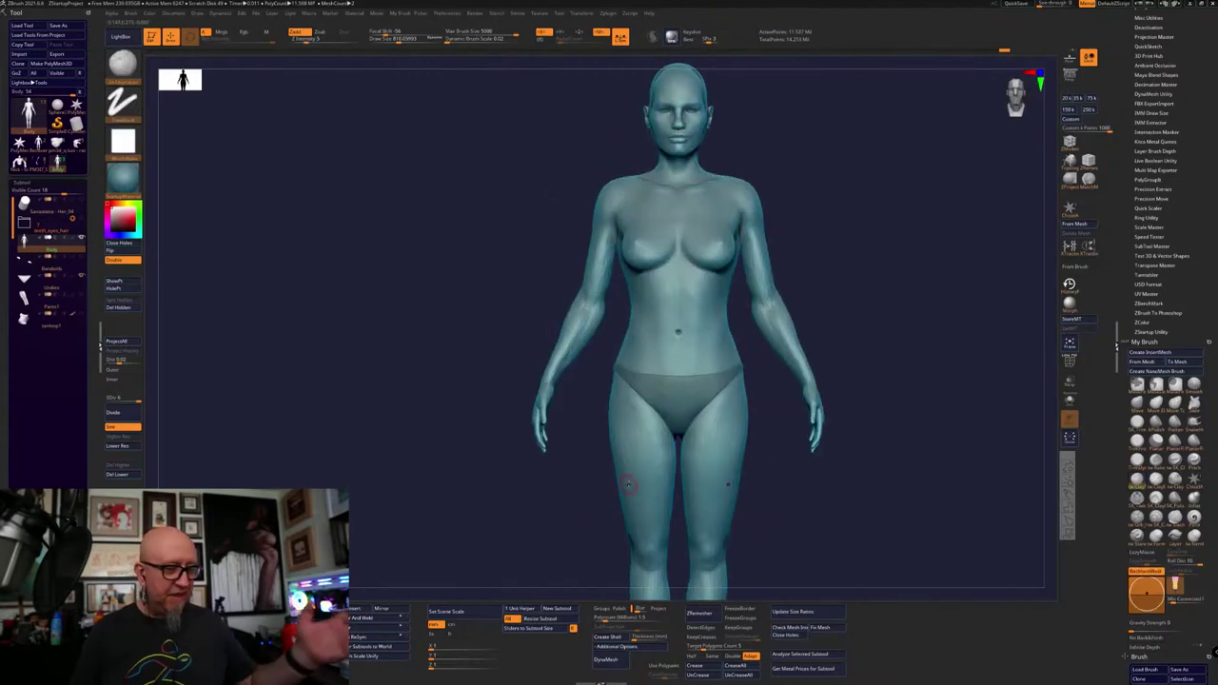
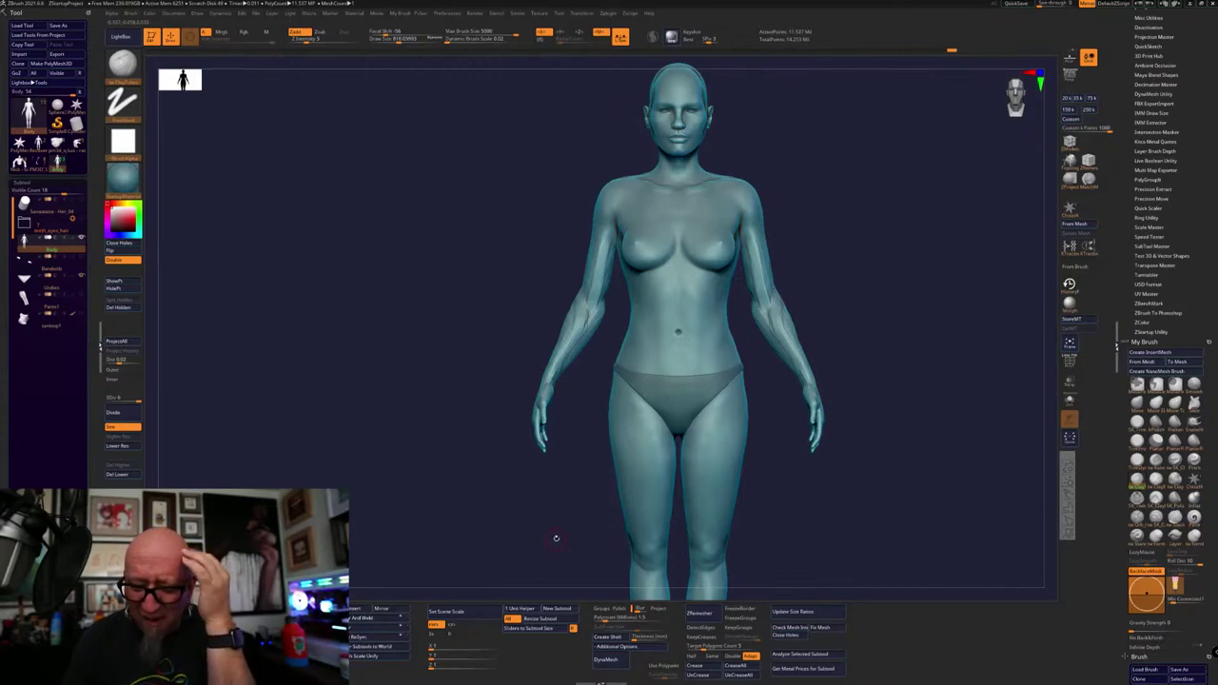
drag(556, 535, 640, 500)
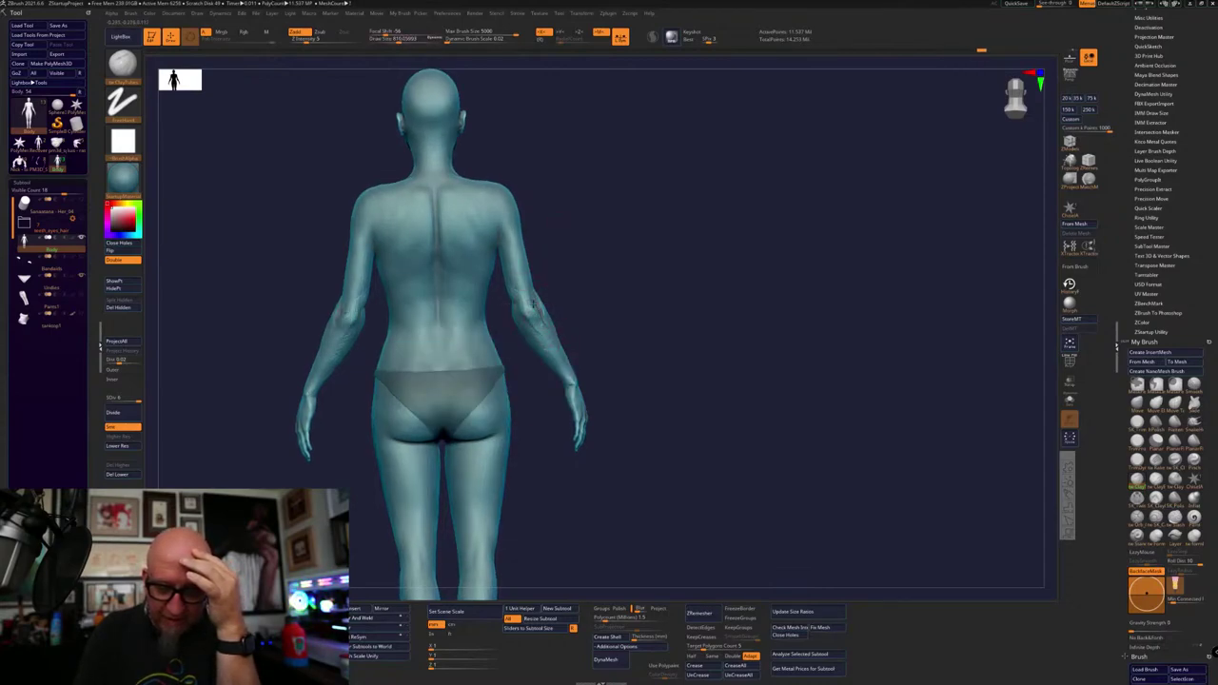
drag(592, 203, 514, 209)
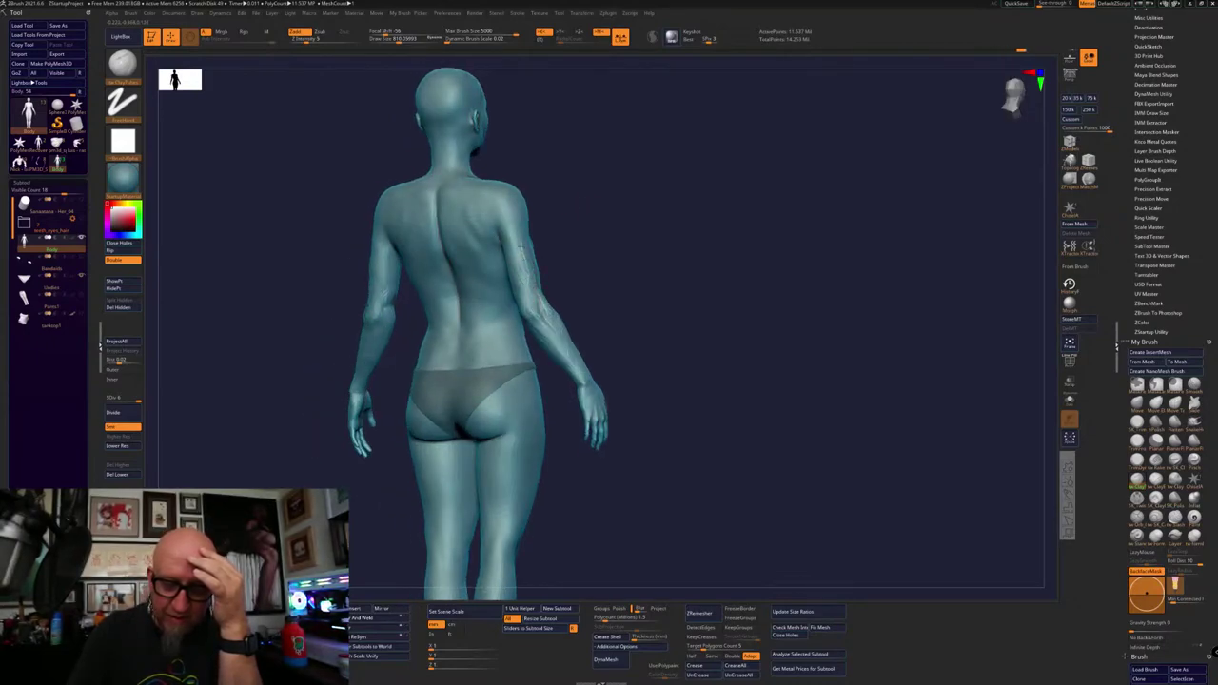
right_drag(525, 249, 571, 229)
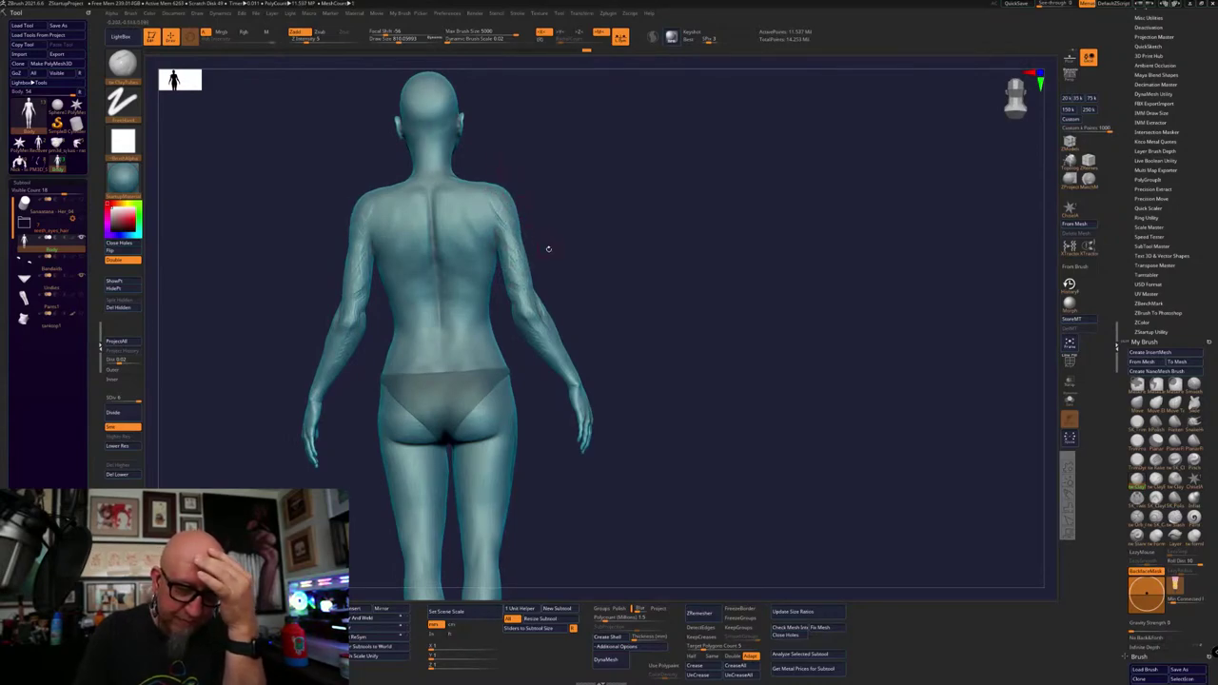
mouse_move(546, 251)
mouse_down()
mouse_move(752, 208)
mouse_move(667, 250)
mouse_move(679, 263)
mouse_move(735, 187)
mouse_up()
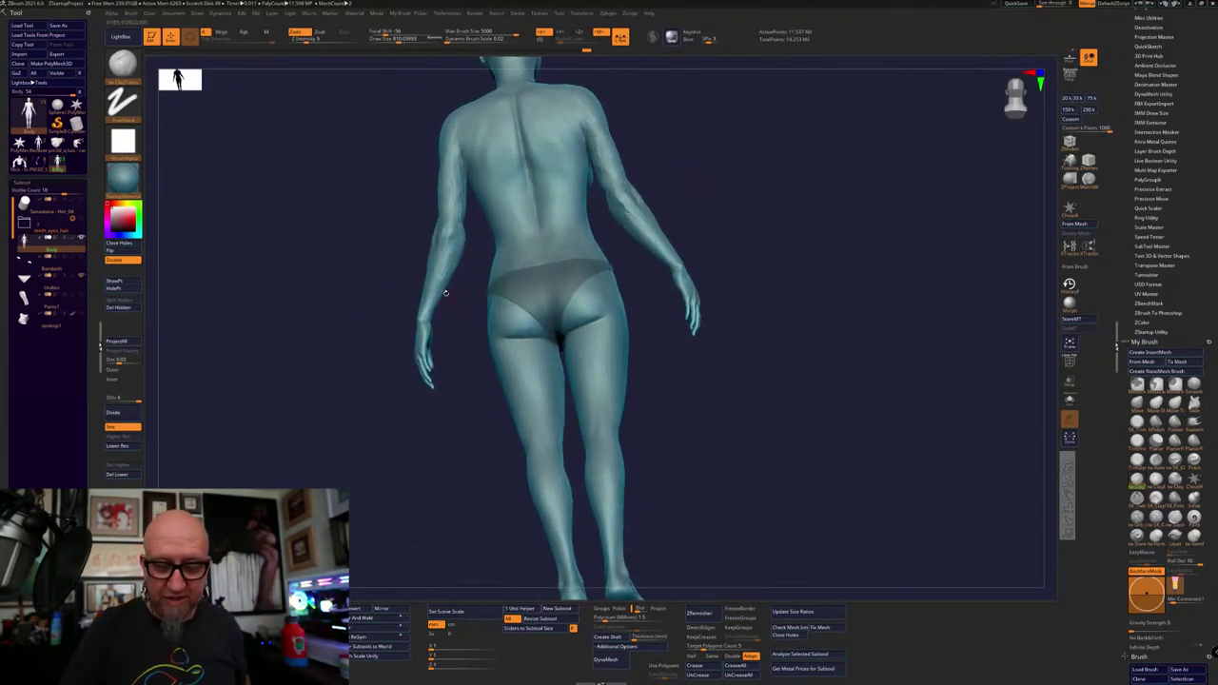
Sculpt the inner upper arm and the elbow-to-forearm muscle contours on the front of the arms
drag(467, 307, 431, 303)
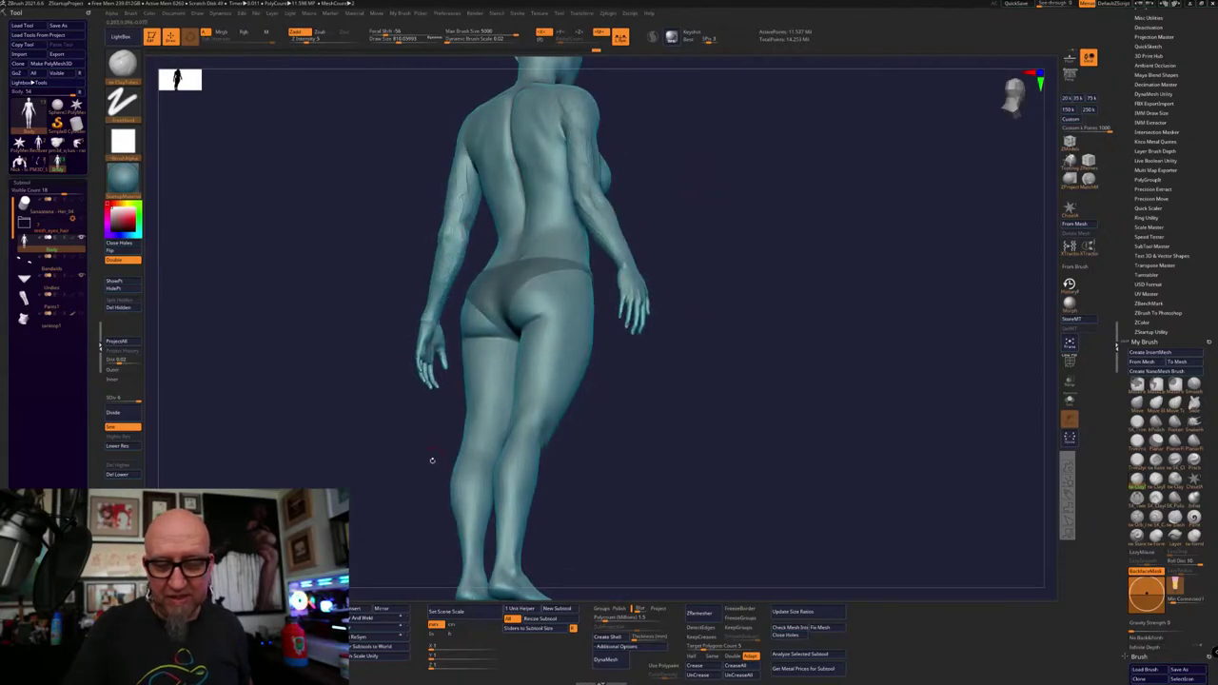
mouse_move(432, 461)
mouse_down()
mouse_move(502, 484)
mouse_move(698, 299)
mouse_move(619, 294)
mouse_move(818, 330)
mouse_move(818, 310)
mouse_up()
mouse_move(447, 380)
mouse_down()
mouse_move(543, 408)
mouse_move(554, 263)
mouse_up()
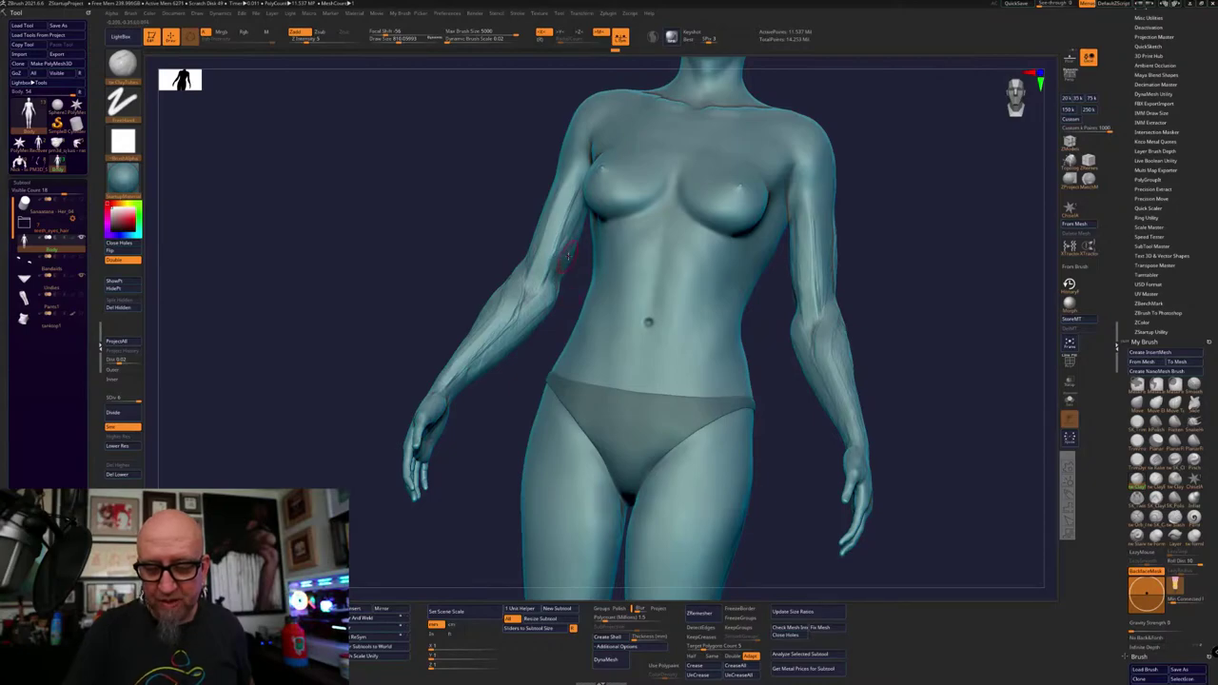
drag(585, 209, 579, 243)
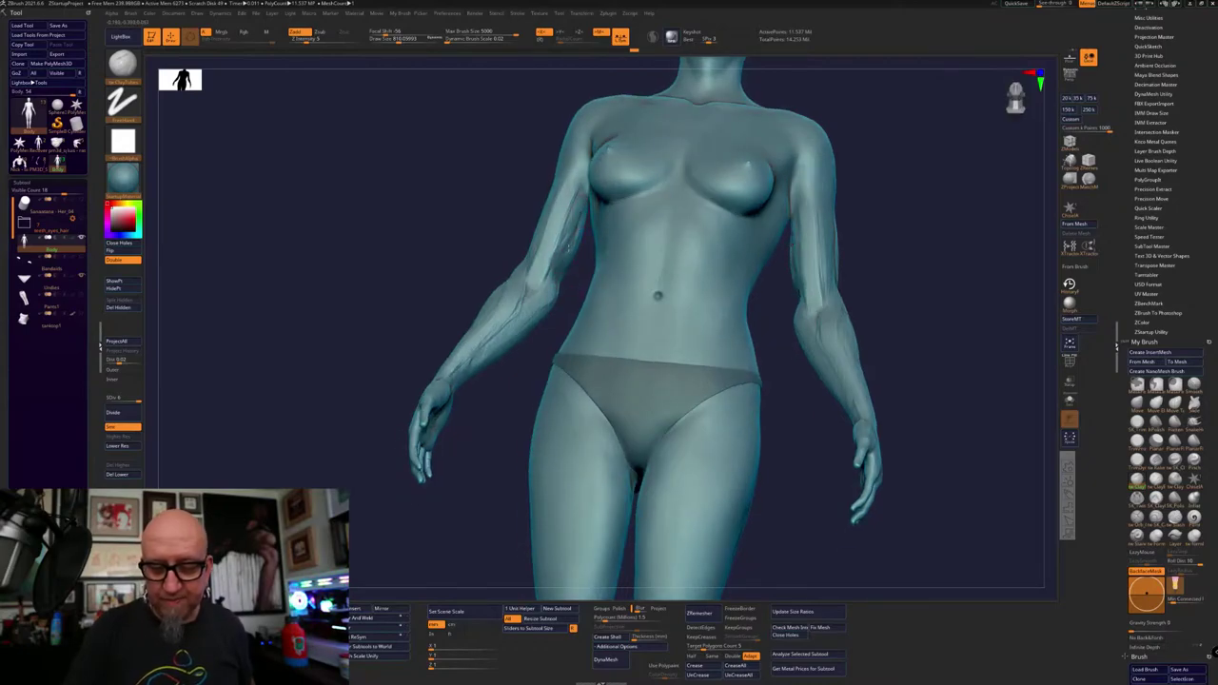
drag(546, 345, 530, 398)
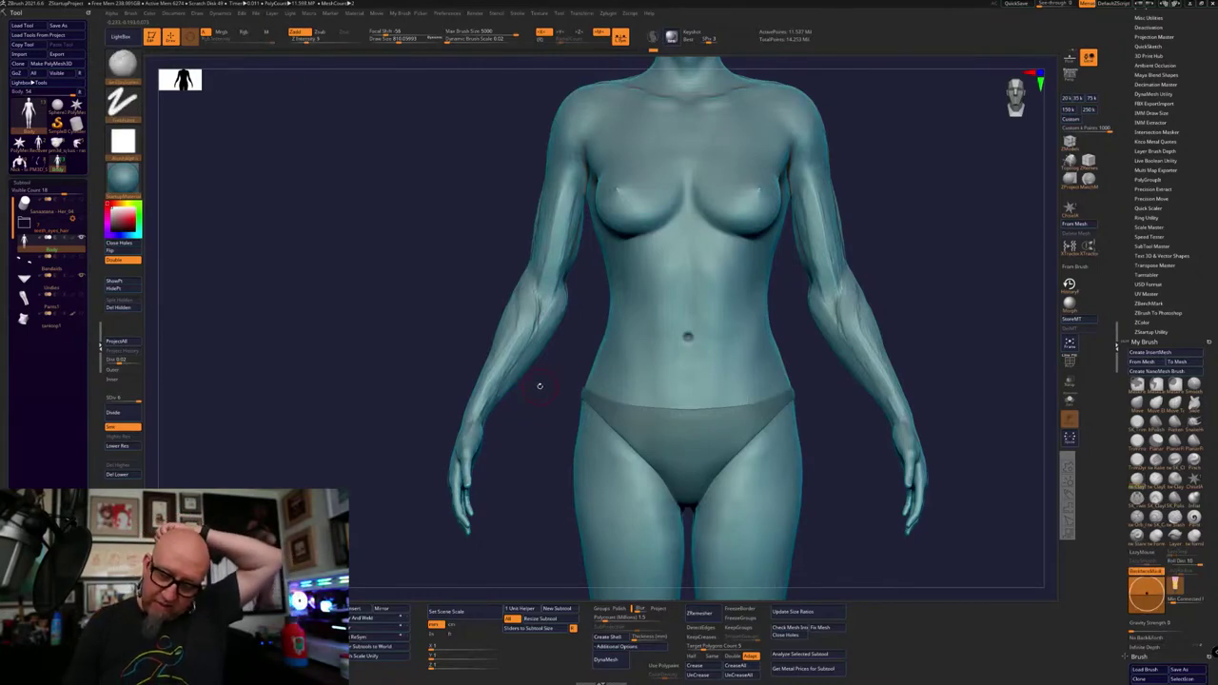
Switch to the Chrome browser and search Google Images for "anatomy for sculptors"
key(super)
key(super)
key(super)
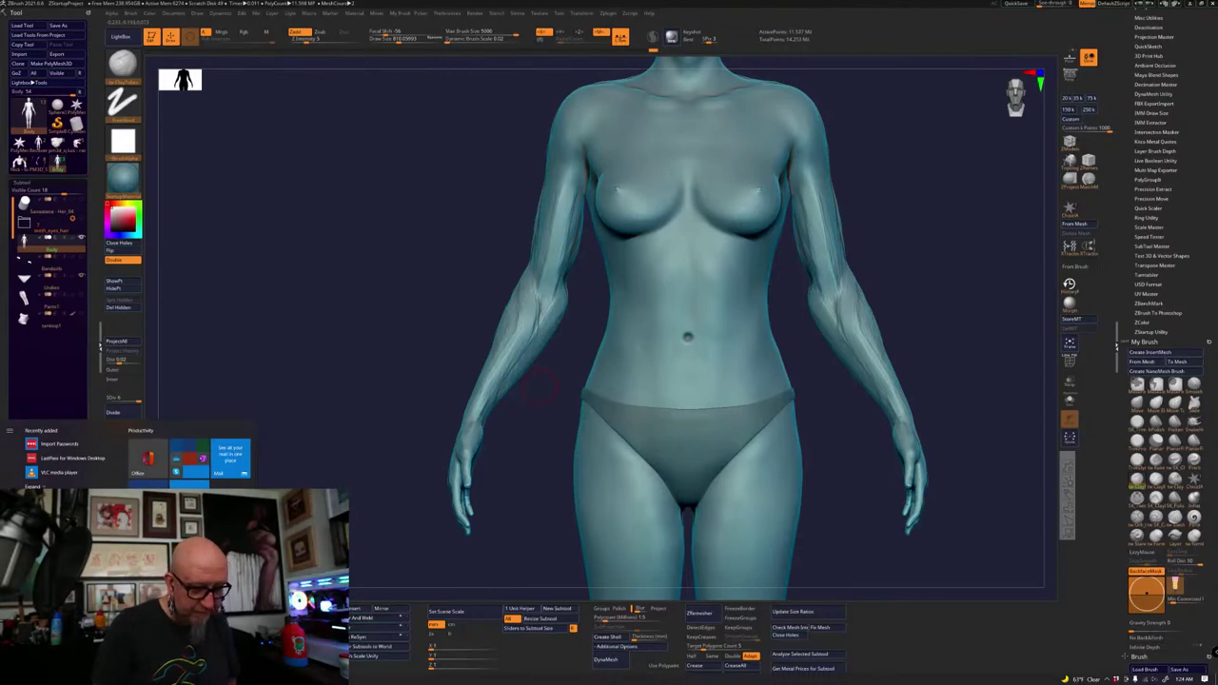
key(super)
key(alt+Tab)
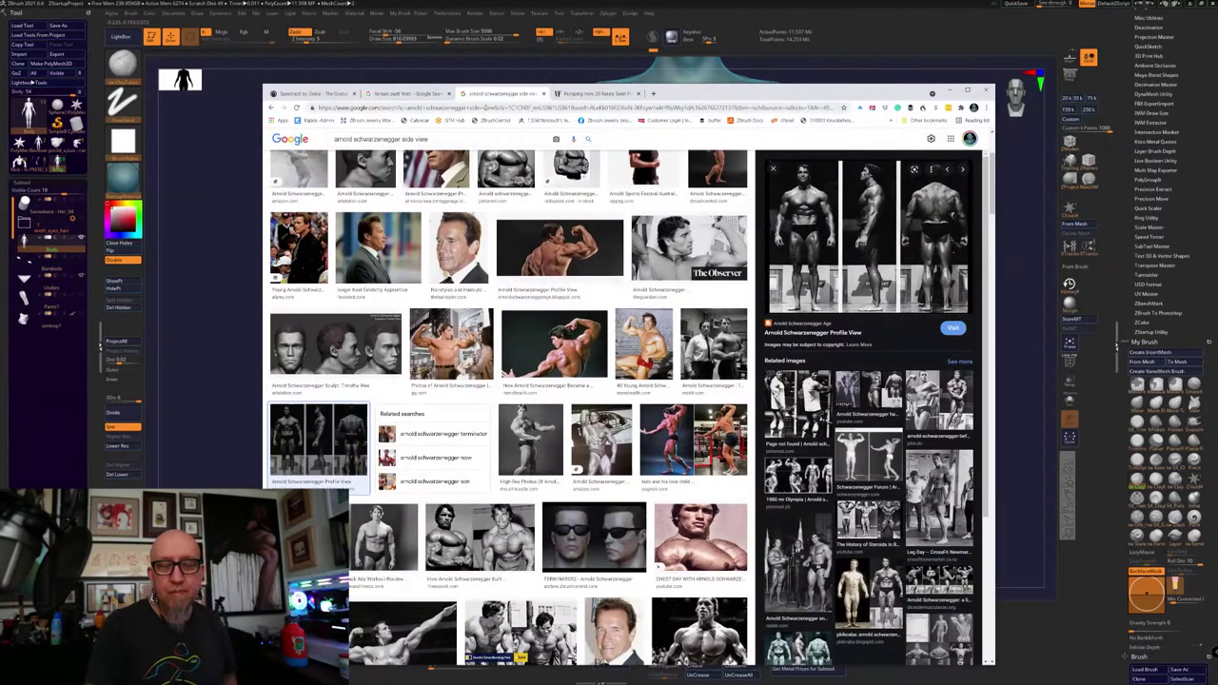
click(487, 108)
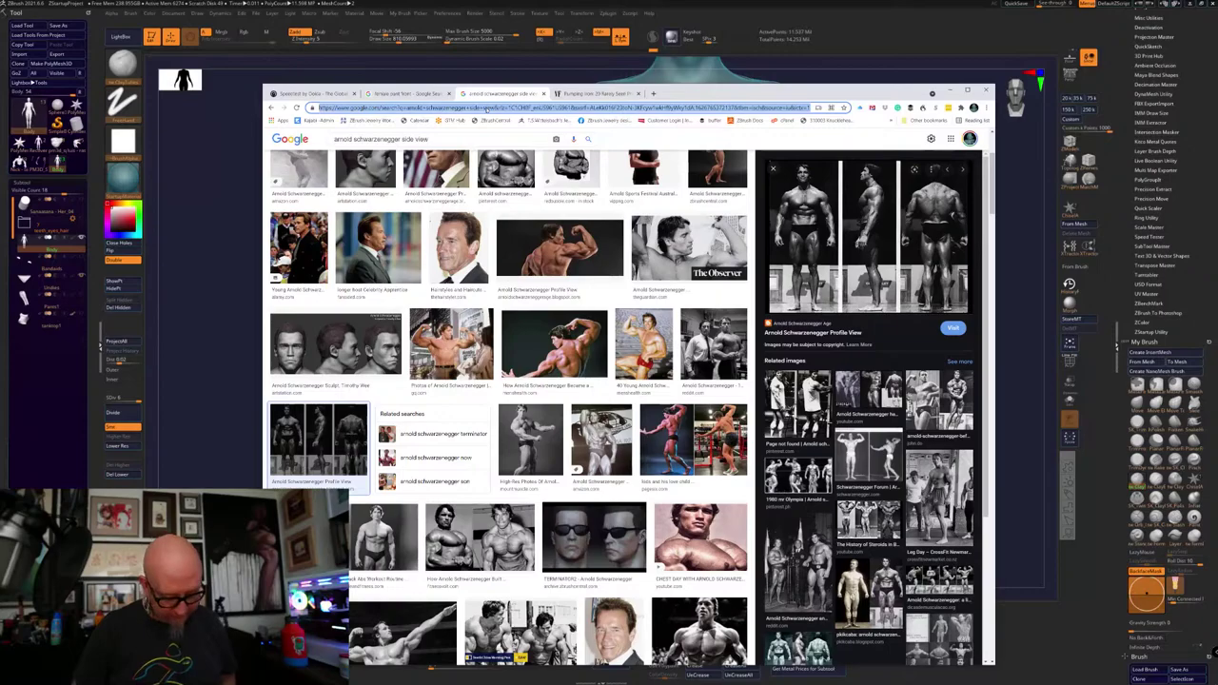
text(anato)
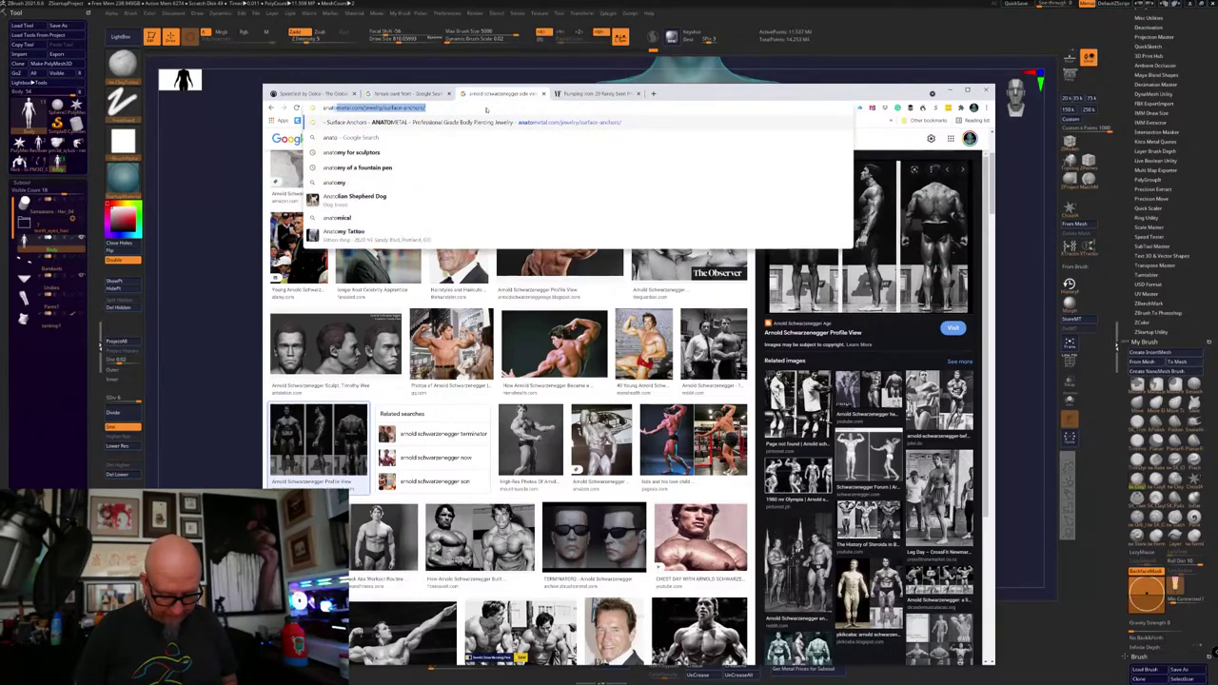
text(my f)
text(or )
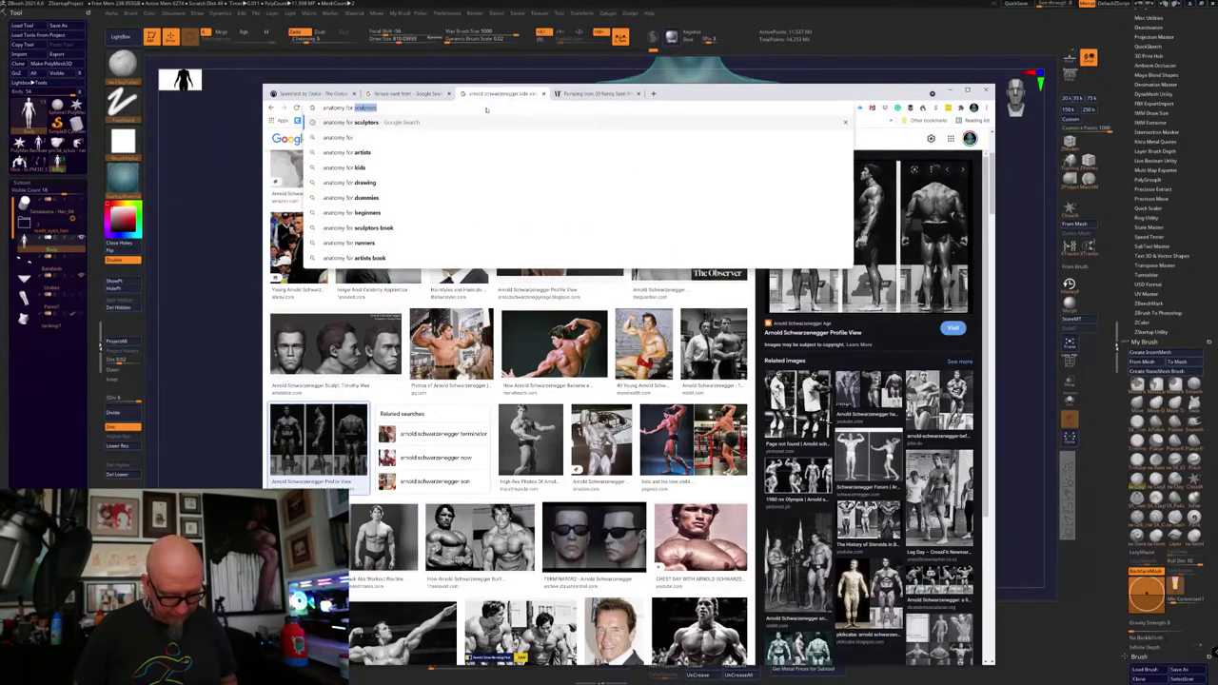
text(scul)
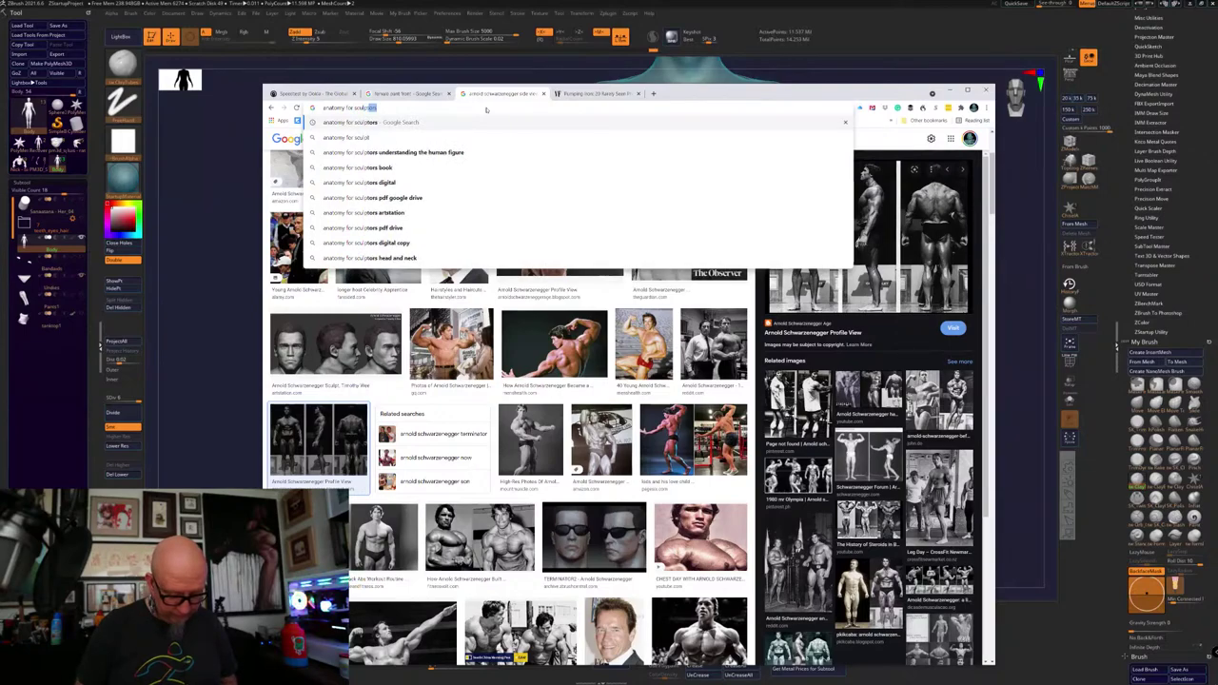
text(ptor)
key(Return)
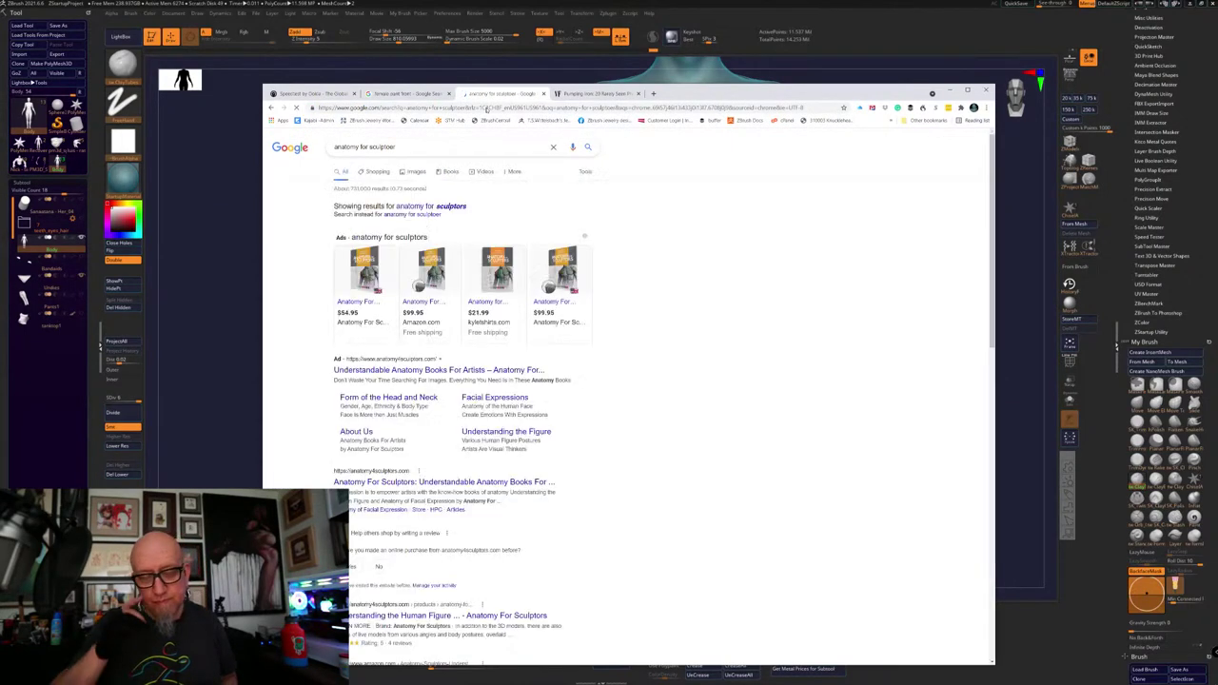
click(415, 171)
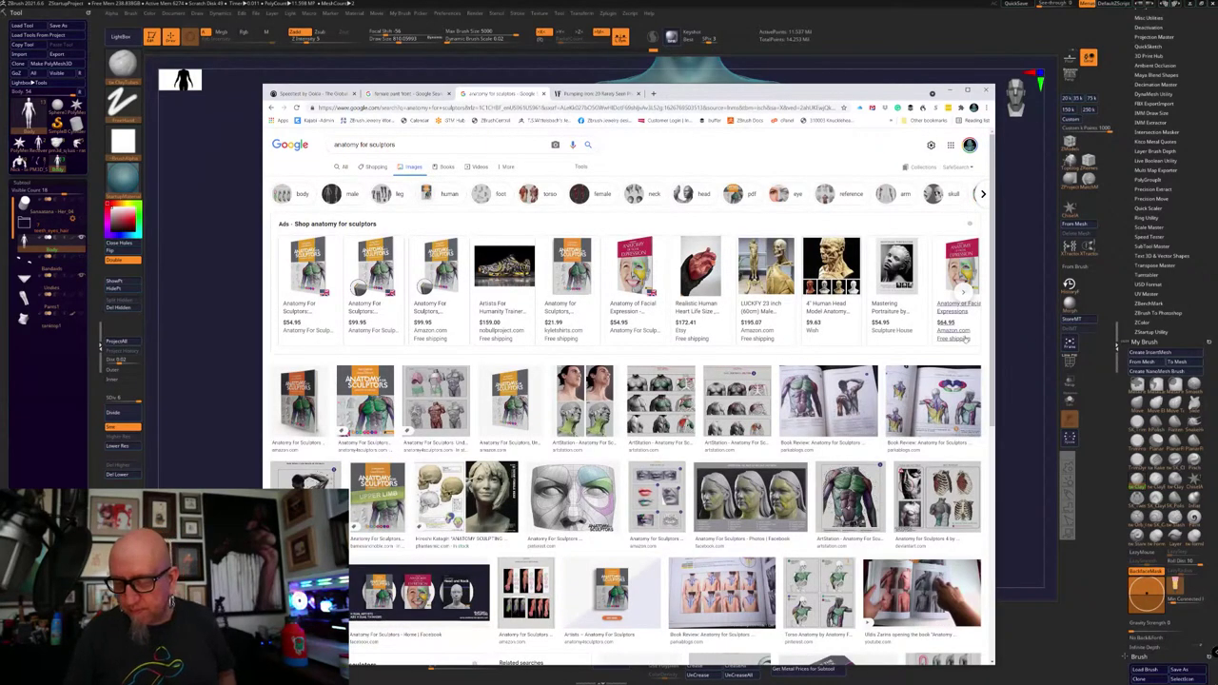
Look through the anatomy image results for a reference showing the arm and forearm muscles
drag(992, 230, 993, 233)
scroll(632, 400, down, 1)
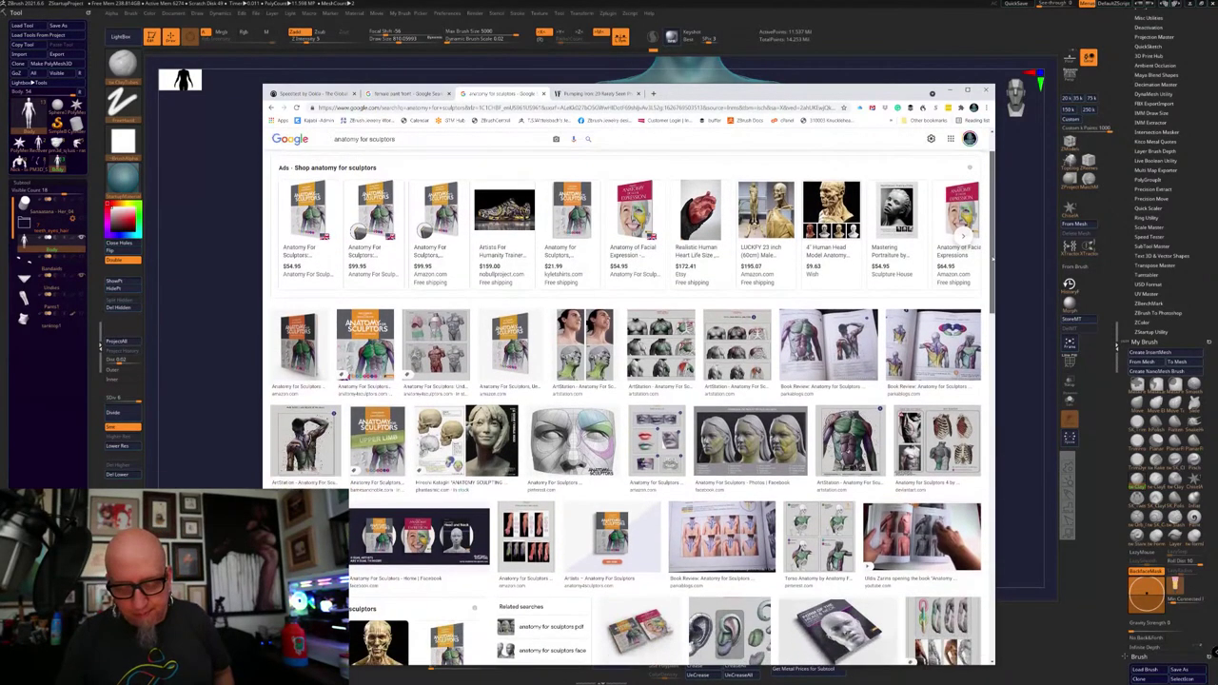
scroll(633, 399, down, 3)
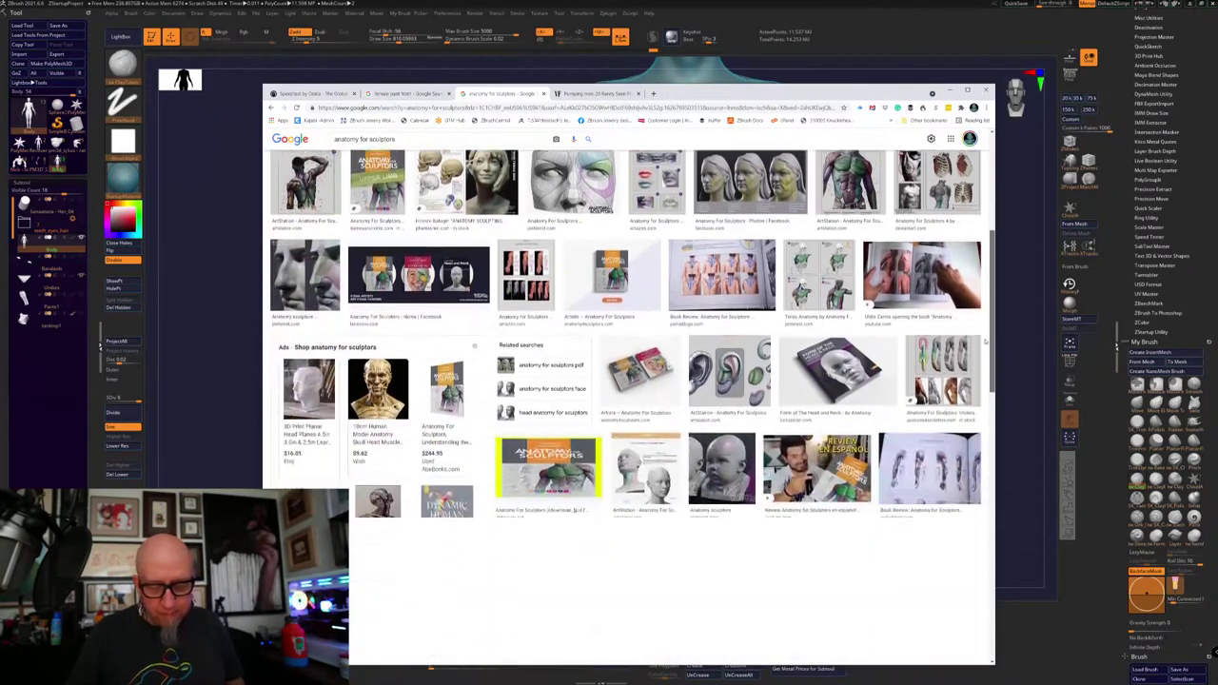
scroll(633, 400, down, 2)
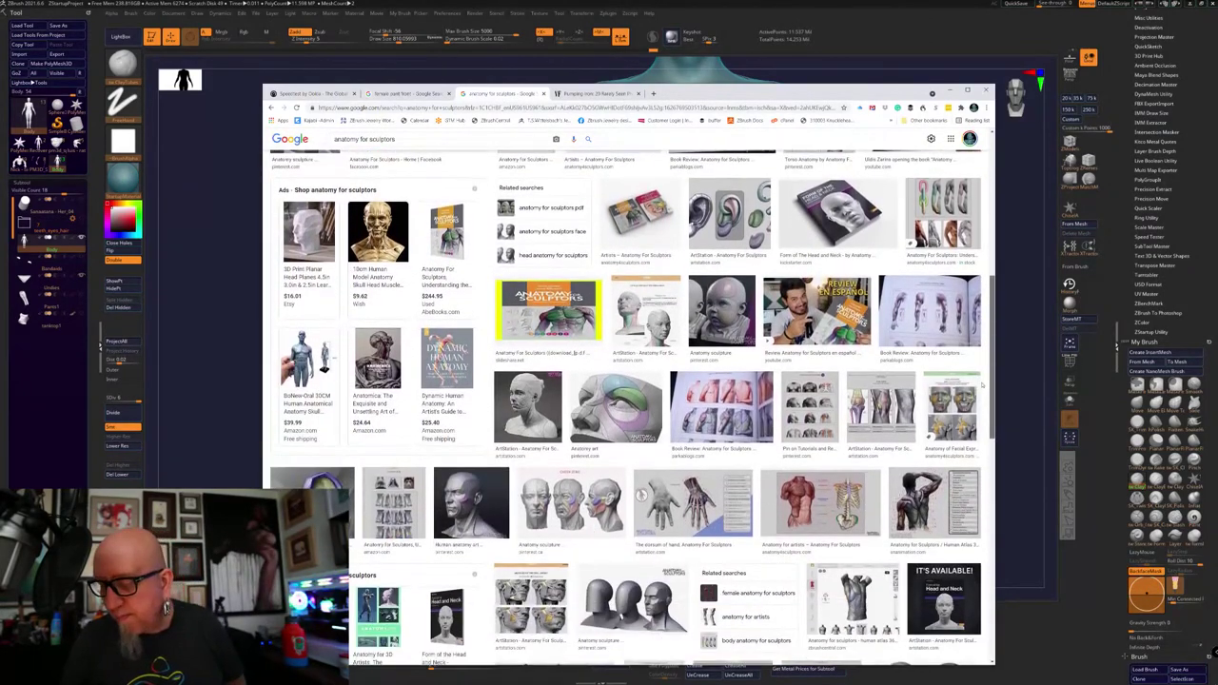
scroll(980, 384, down, 2)
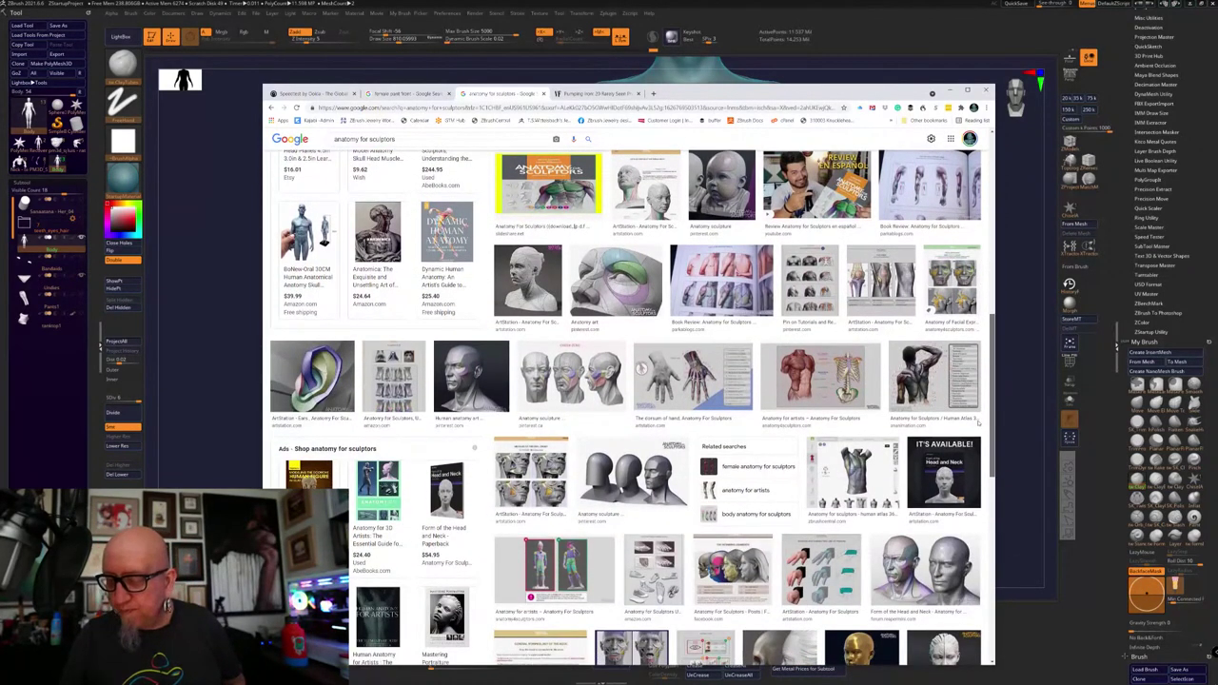
scroll(980, 422, down, 4)
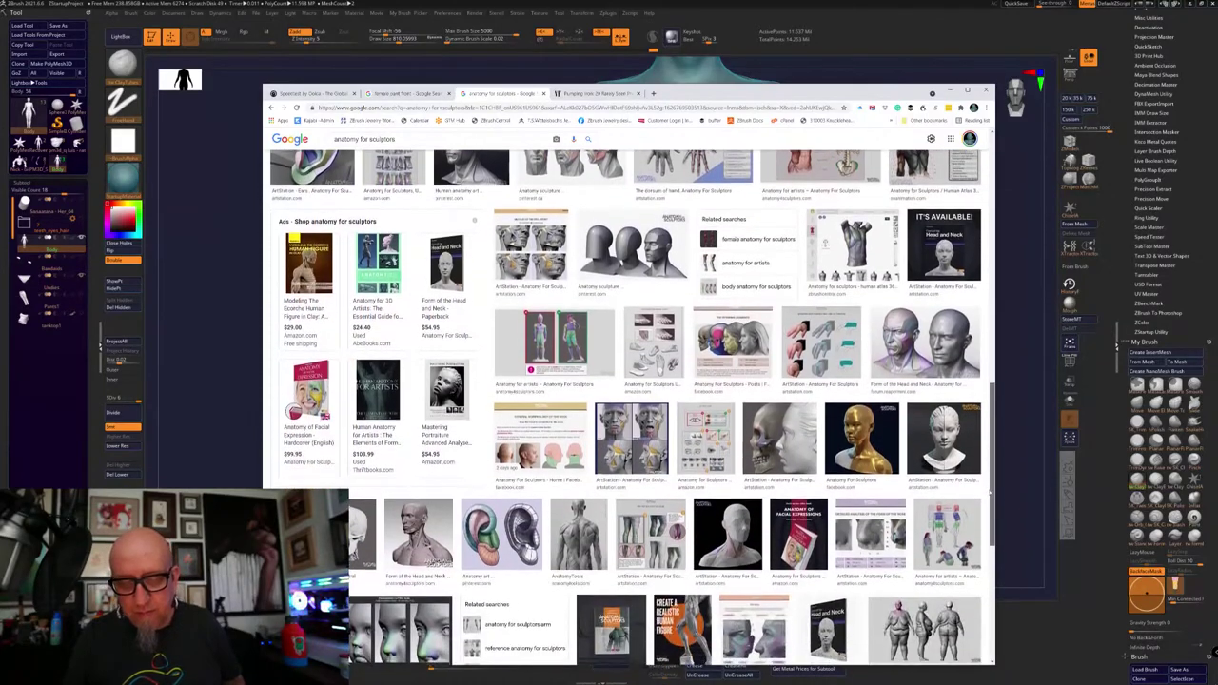
scroll(996, 549, down, 5)
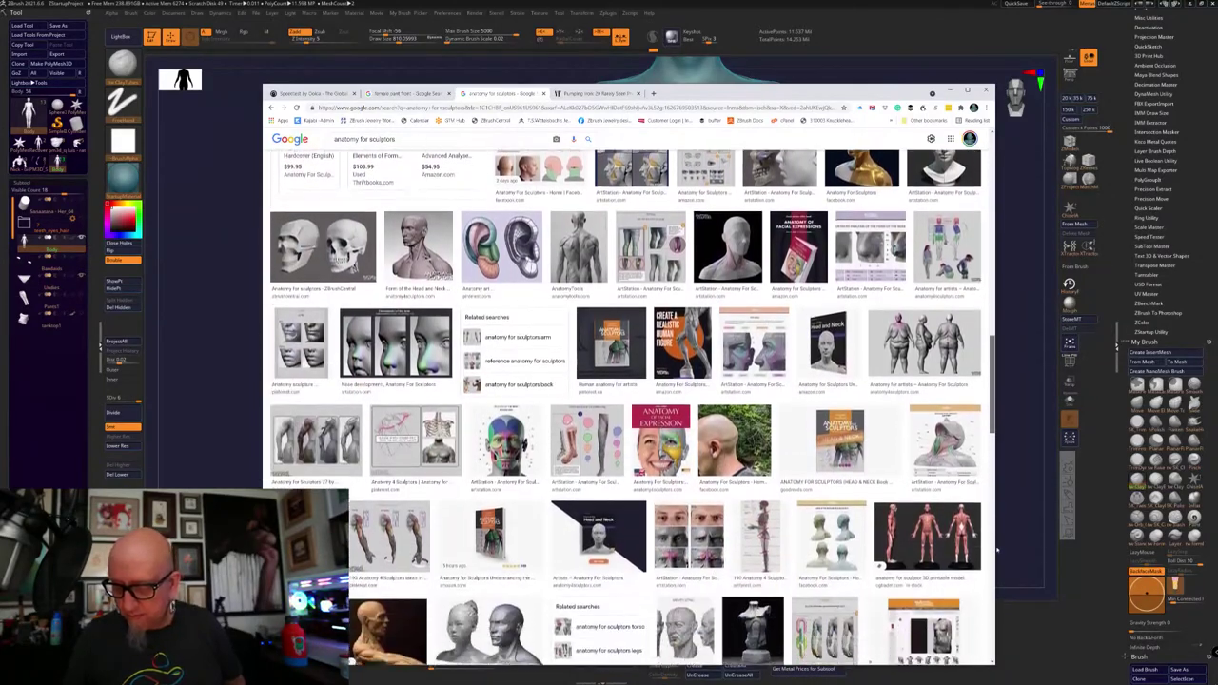
scroll(996, 549, down, 1)
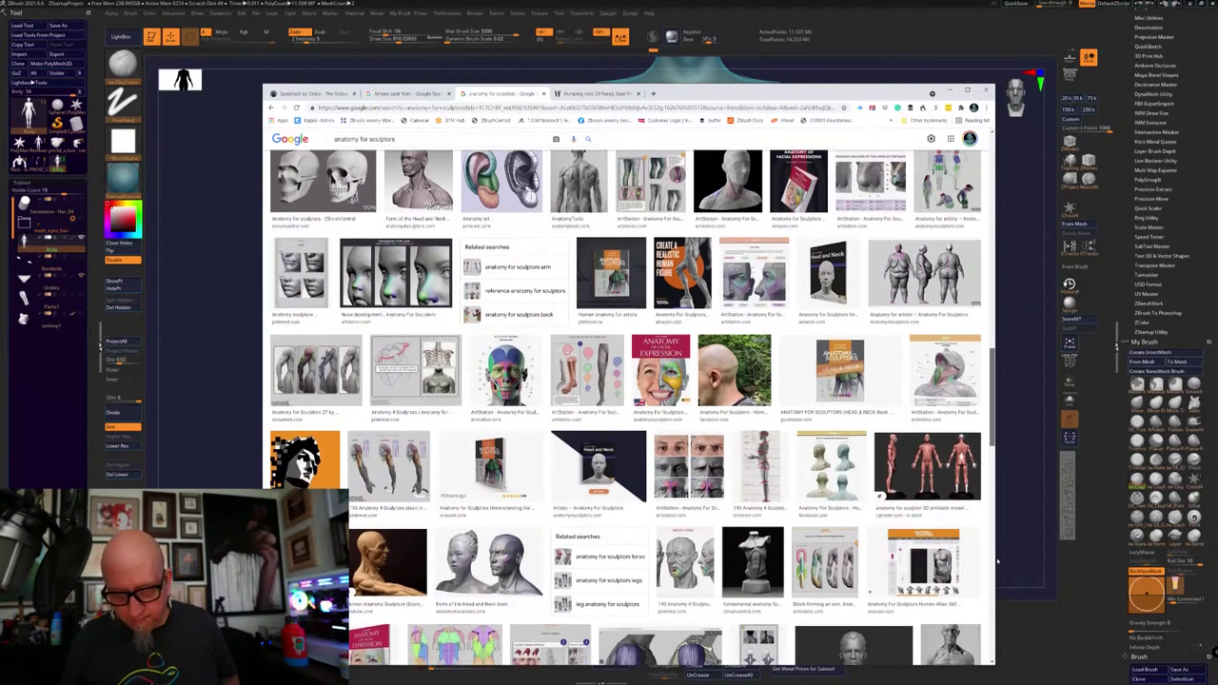
scroll(996, 563, down, 1)
scroll(996, 565, down, 2)
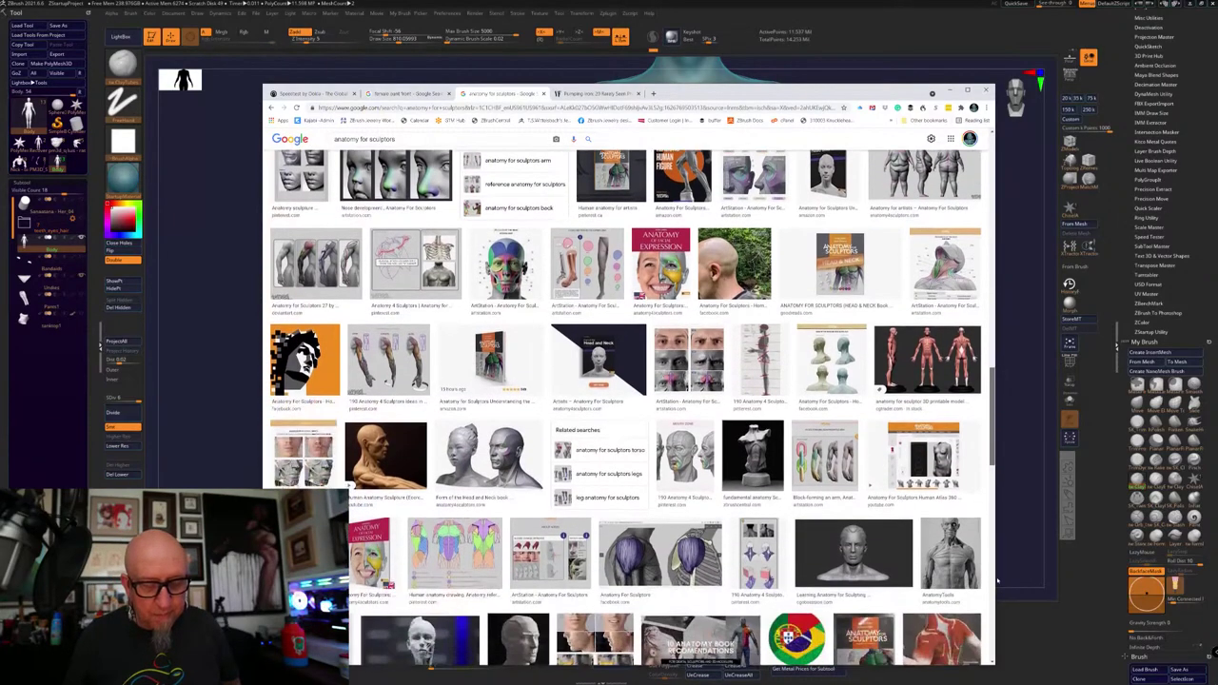
scroll(406, 385, up, 2)
Preview the arm rotation muscle diagrams among the image results and open the source Pinterest board of a related one
click(406, 384)
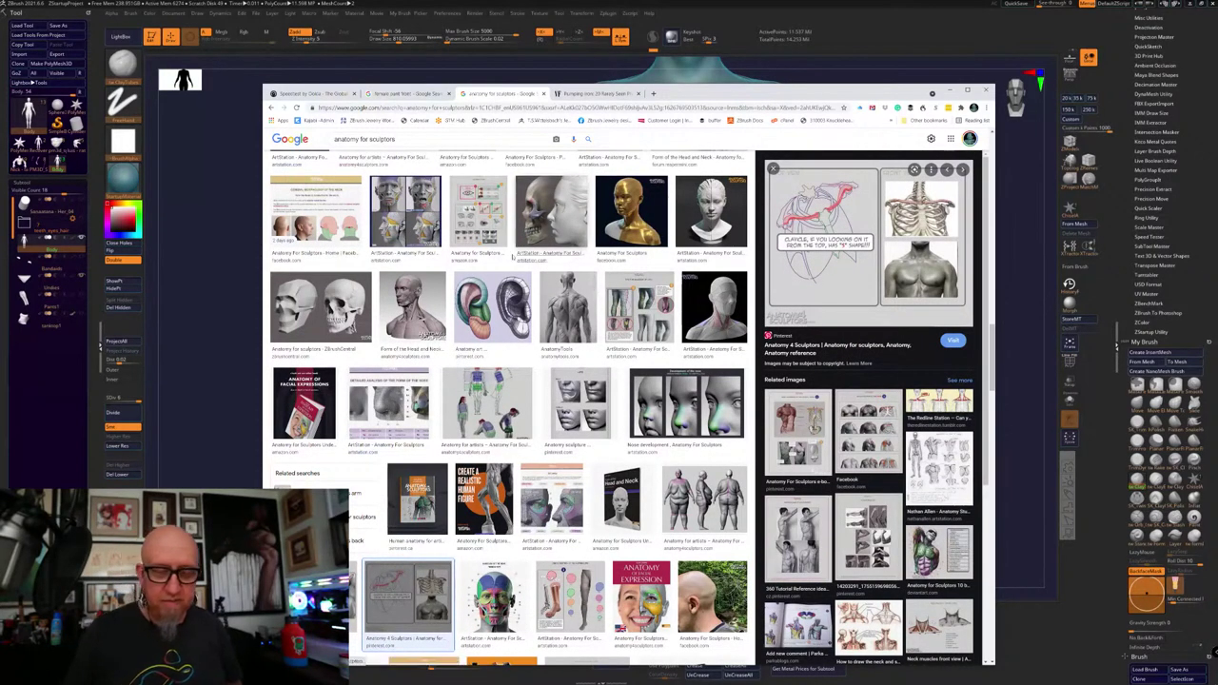
click(271, 107)
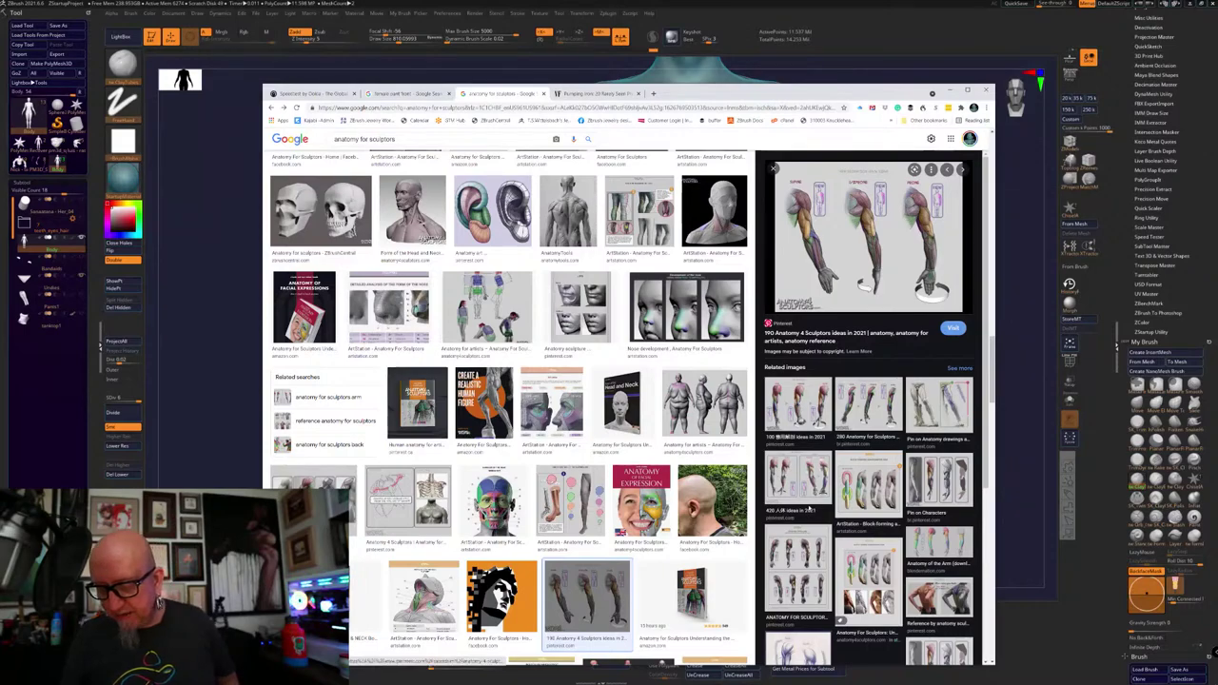
double_click(819, 490)
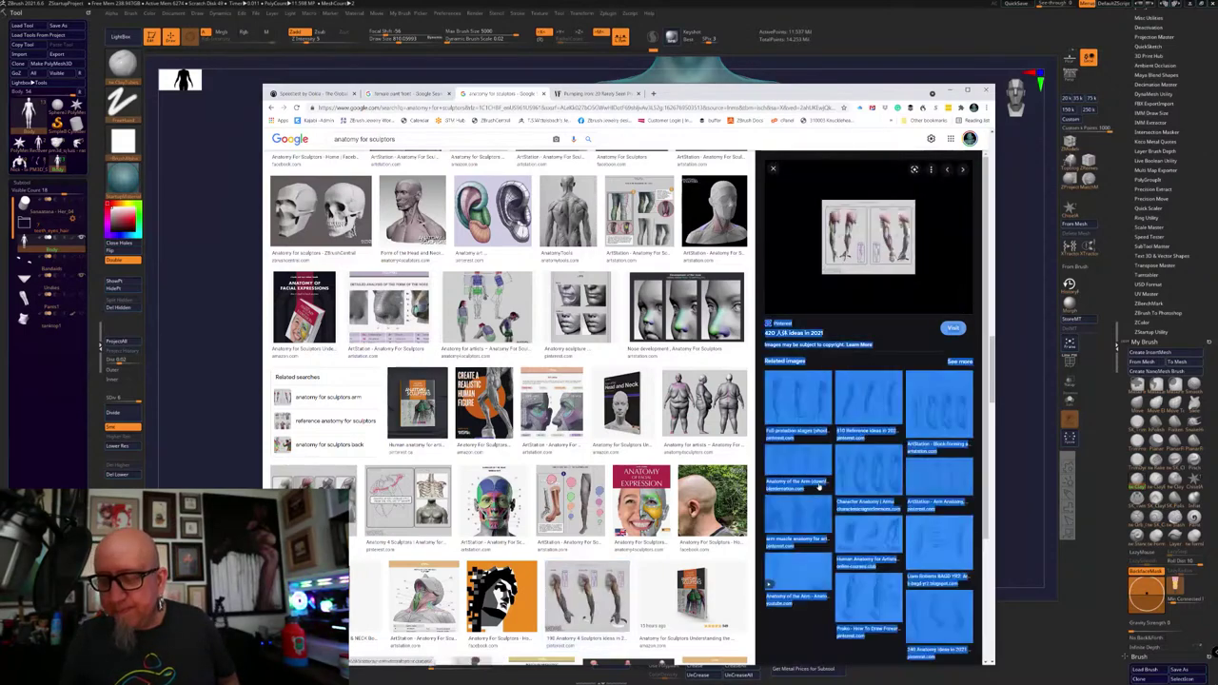
click(891, 241)
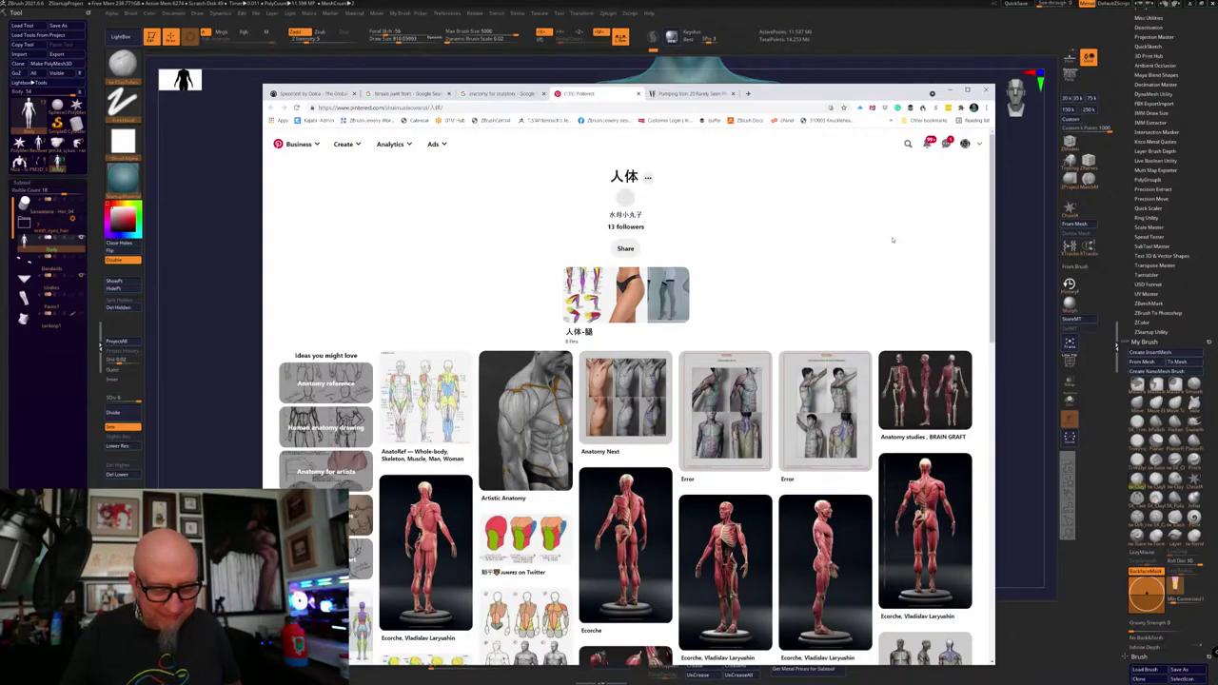
Find the arm rotation muscle diagram on the Pinterest board and open it, followed by the similar "Understandable Anatomy Books For Artists" pin
mouse_move(919, 379)
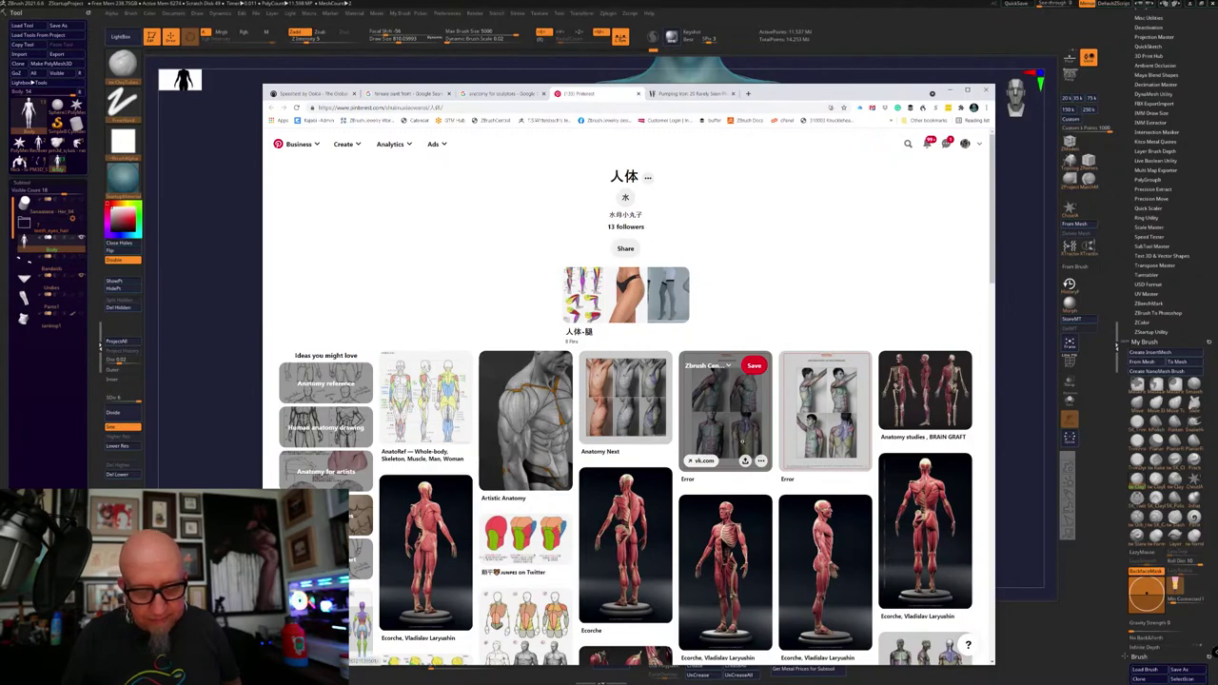
drag(996, 226, 967, 345)
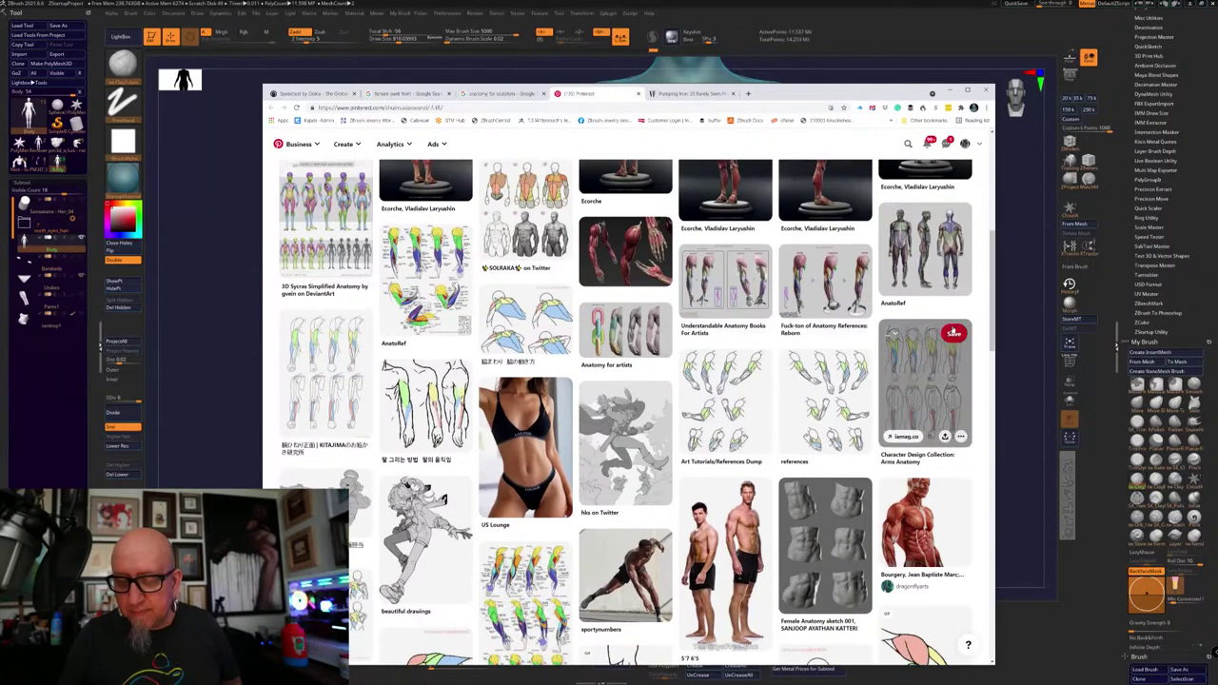
click(824, 276)
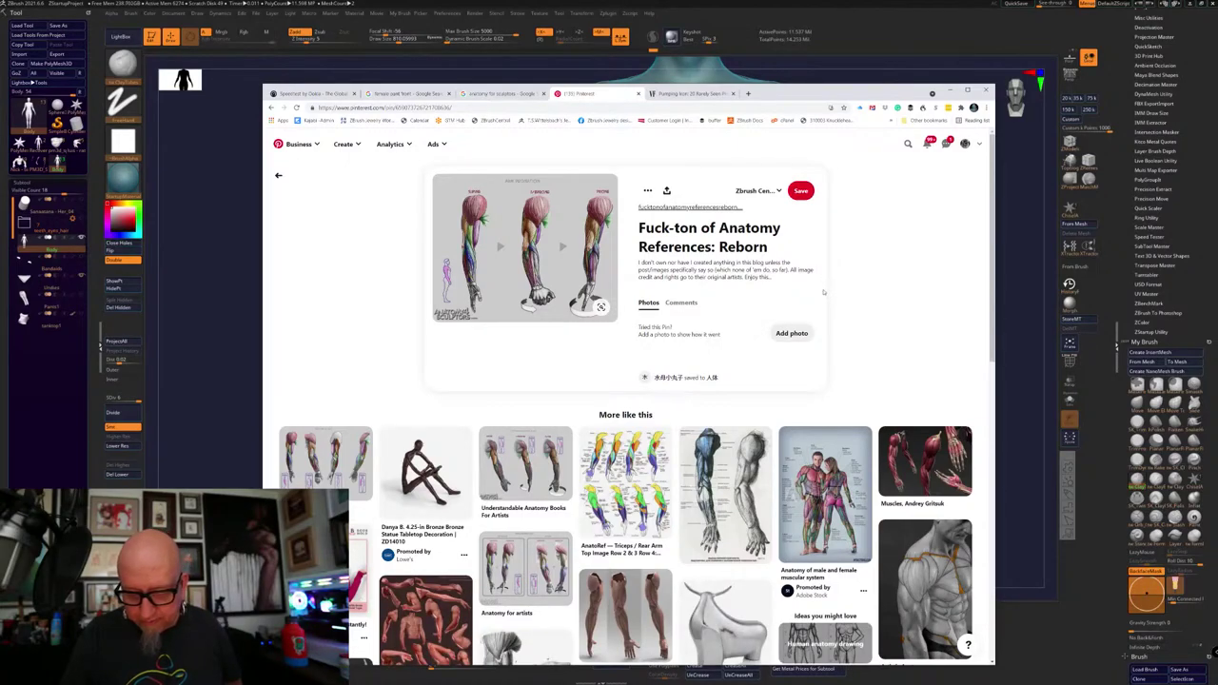
click(545, 473)
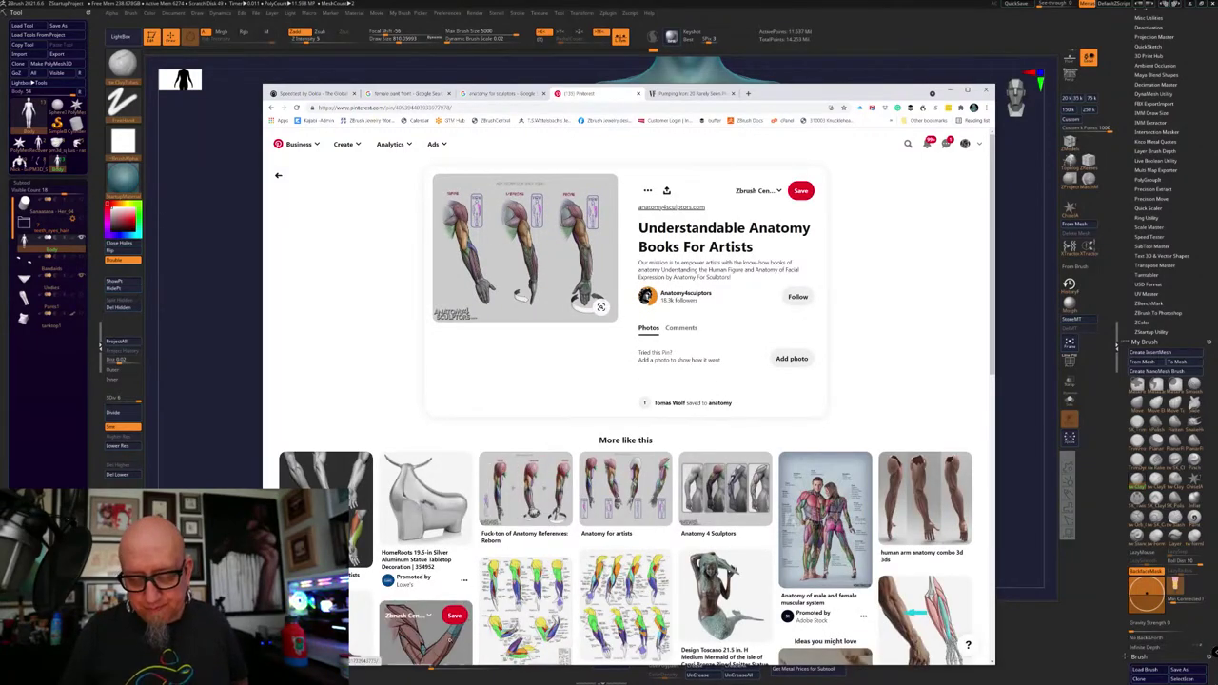
Open the Anatomy For Sculptors website linked from the arm pin and look through its home page
mouse_move(801, 96)
mouse_down()
mouse_move(684, 256)
mouse_move(491, 655)
mouse_move(806, 139)
mouse_move(803, 102)
mouse_up()
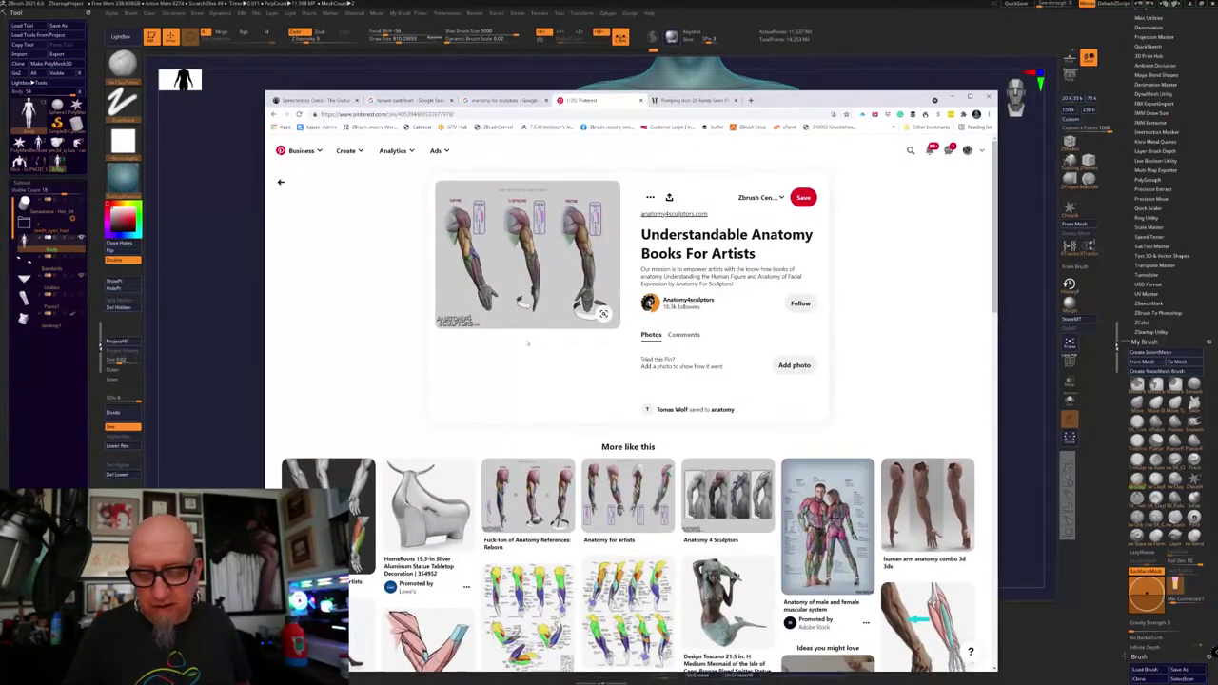
click(547, 283)
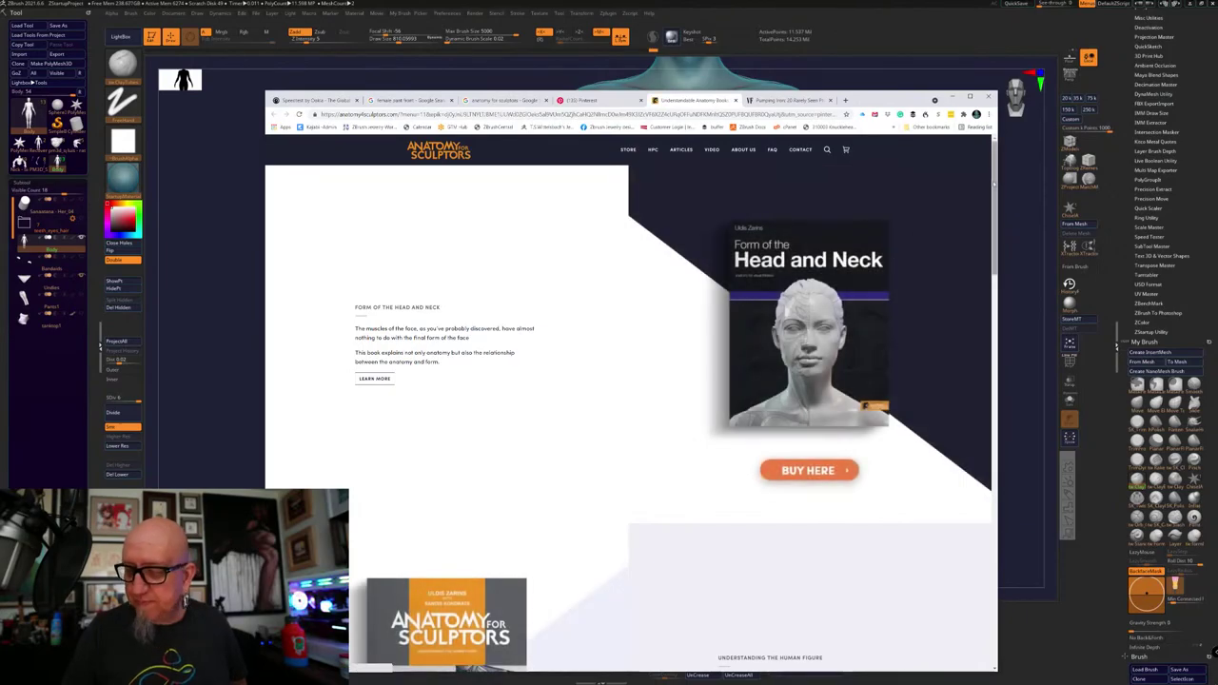
scroll(982, 529, down, 15)
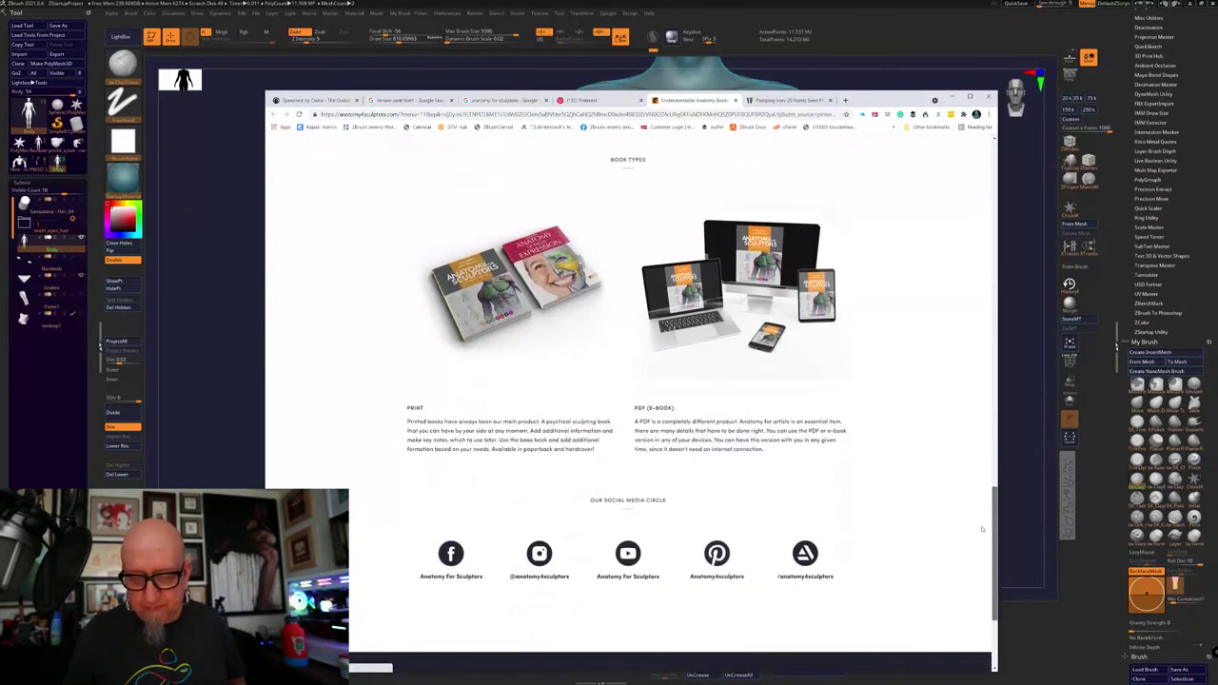
scroll(982, 529, down, 3)
scroll(537, 218, up, 15)
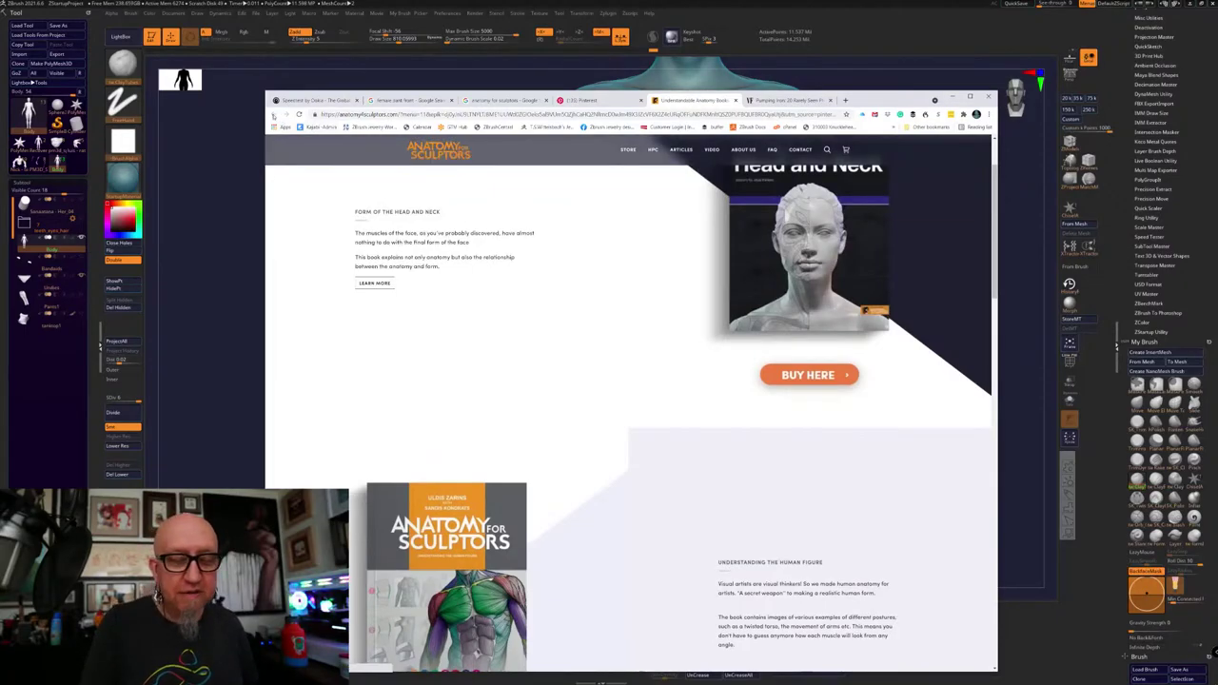
Return to the Pinterest pin, run a visual search on its arm picture, and open a similar arm rotation pin
click(589, 100)
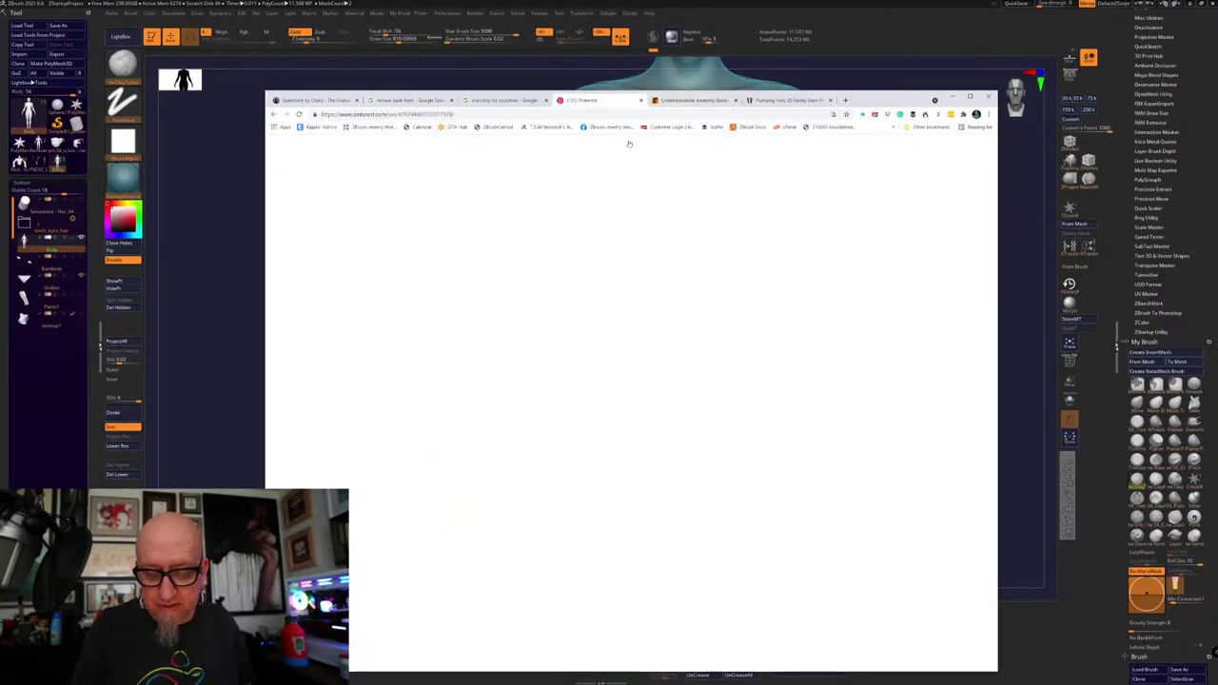
click(603, 312)
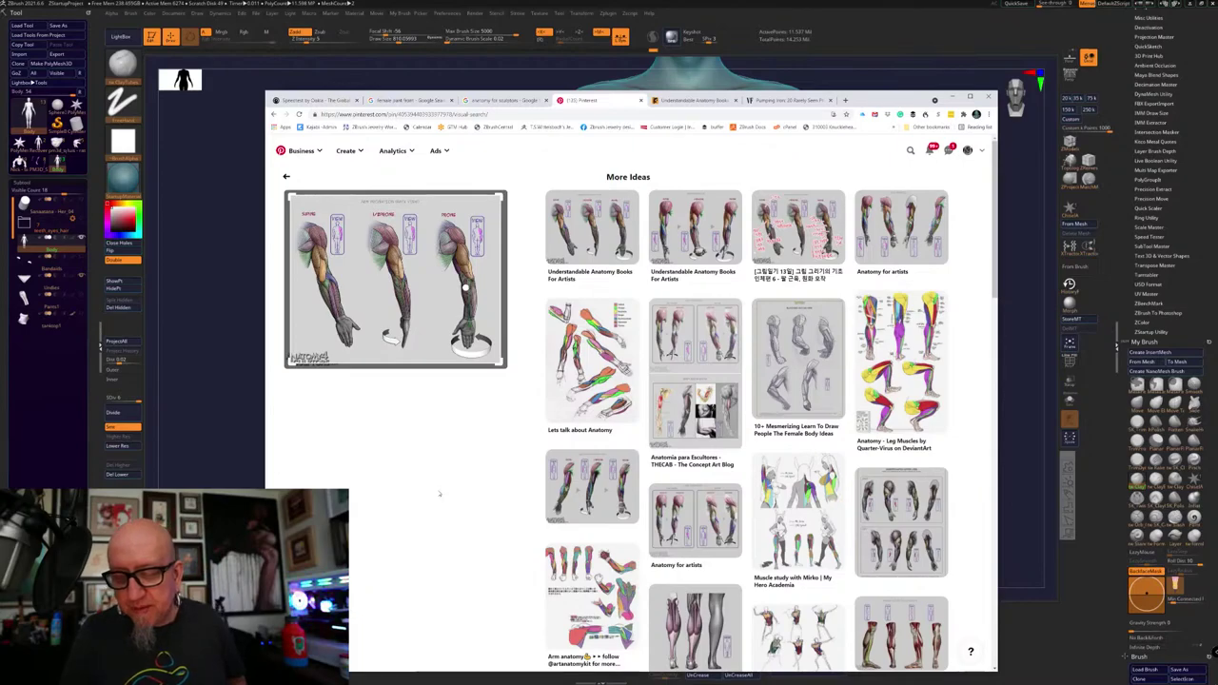
click(711, 236)
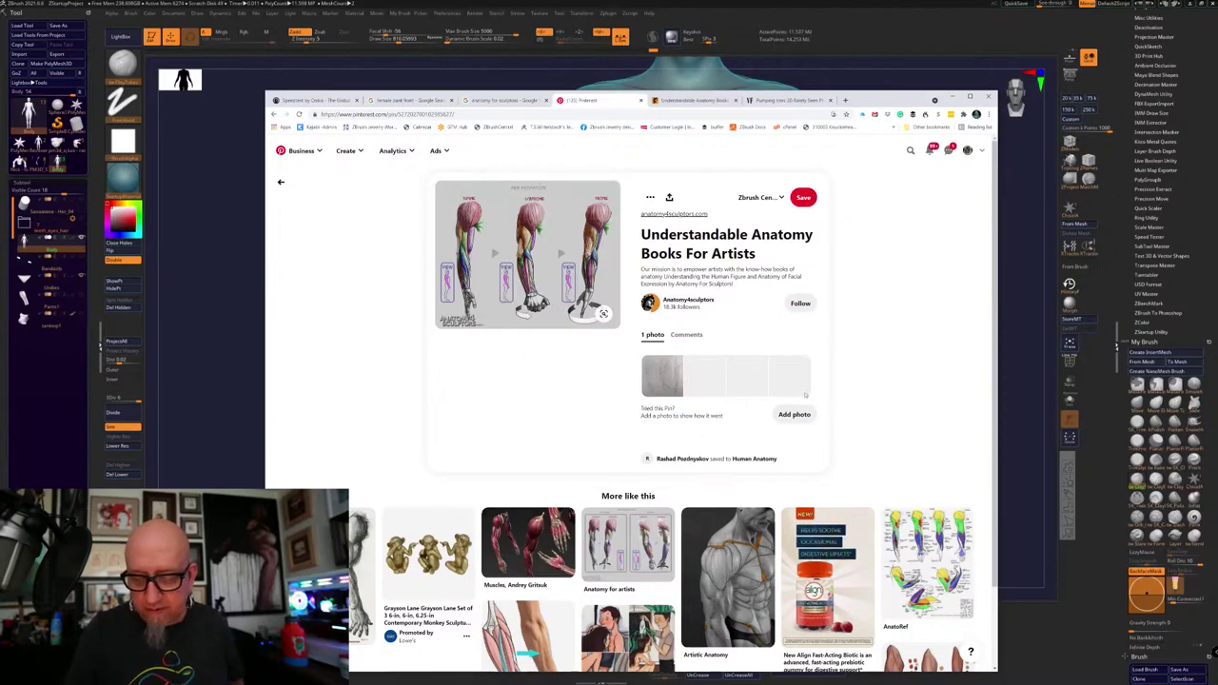
Close the Anatomy For Sculptors website tabs and run a visual search on the current arm rotation pin's picture
click(598, 279)
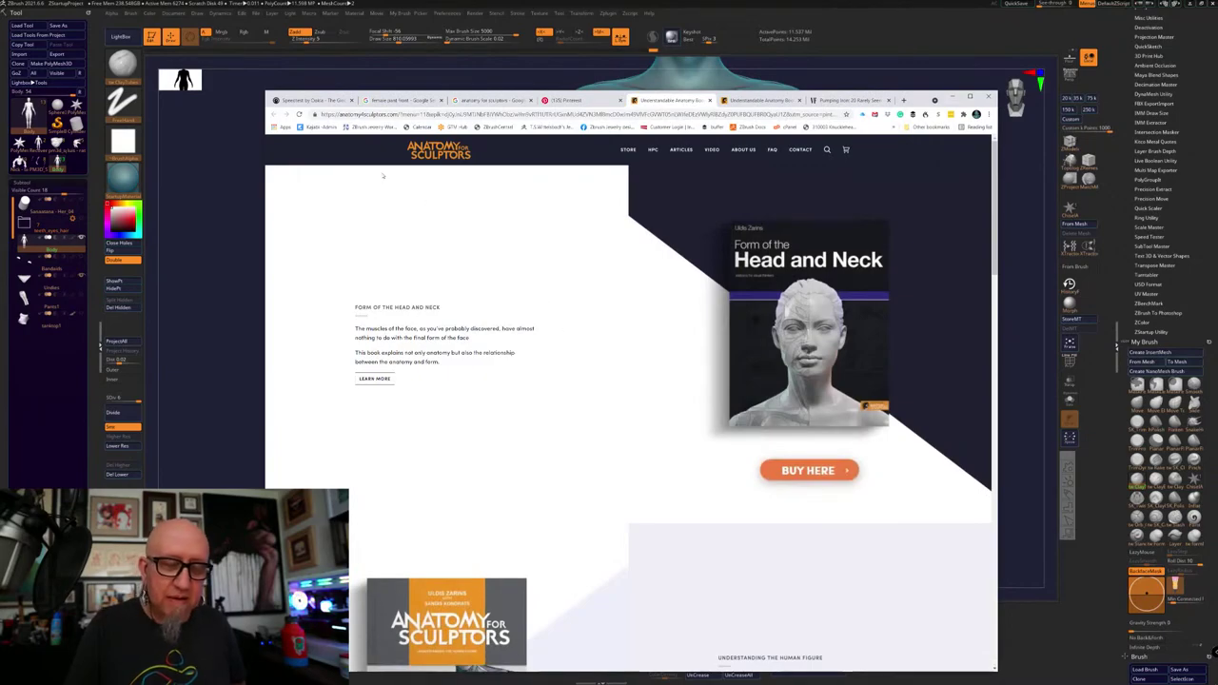
click(709, 100)
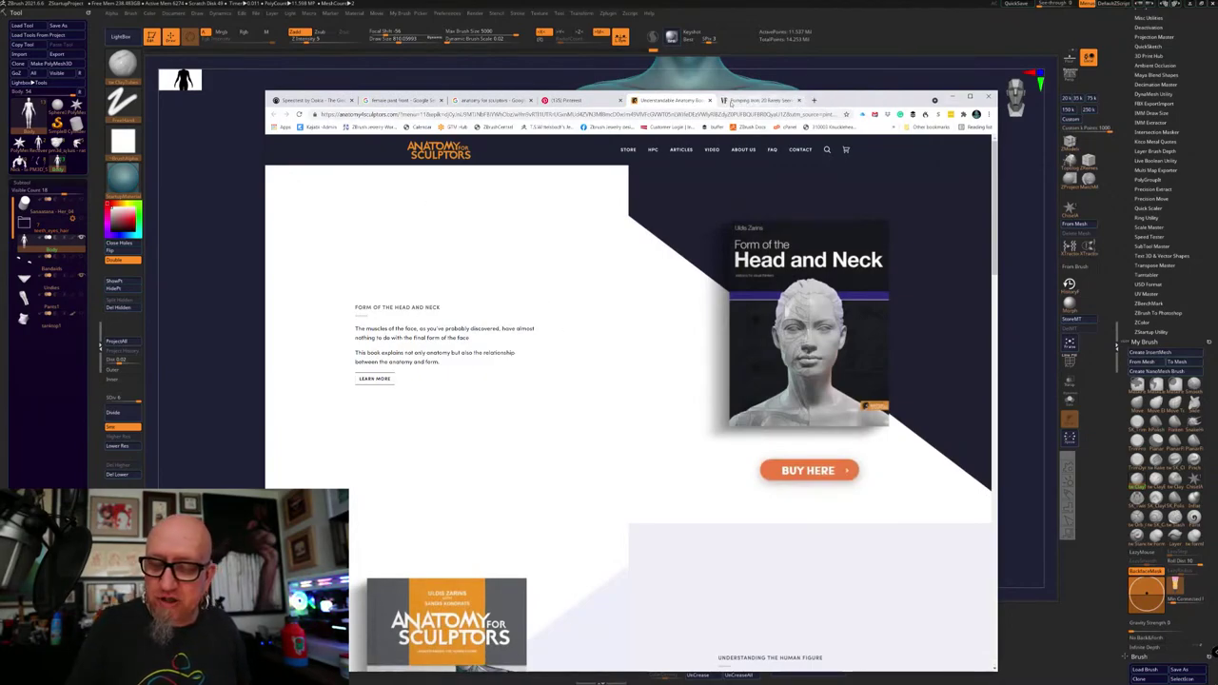
click(708, 100)
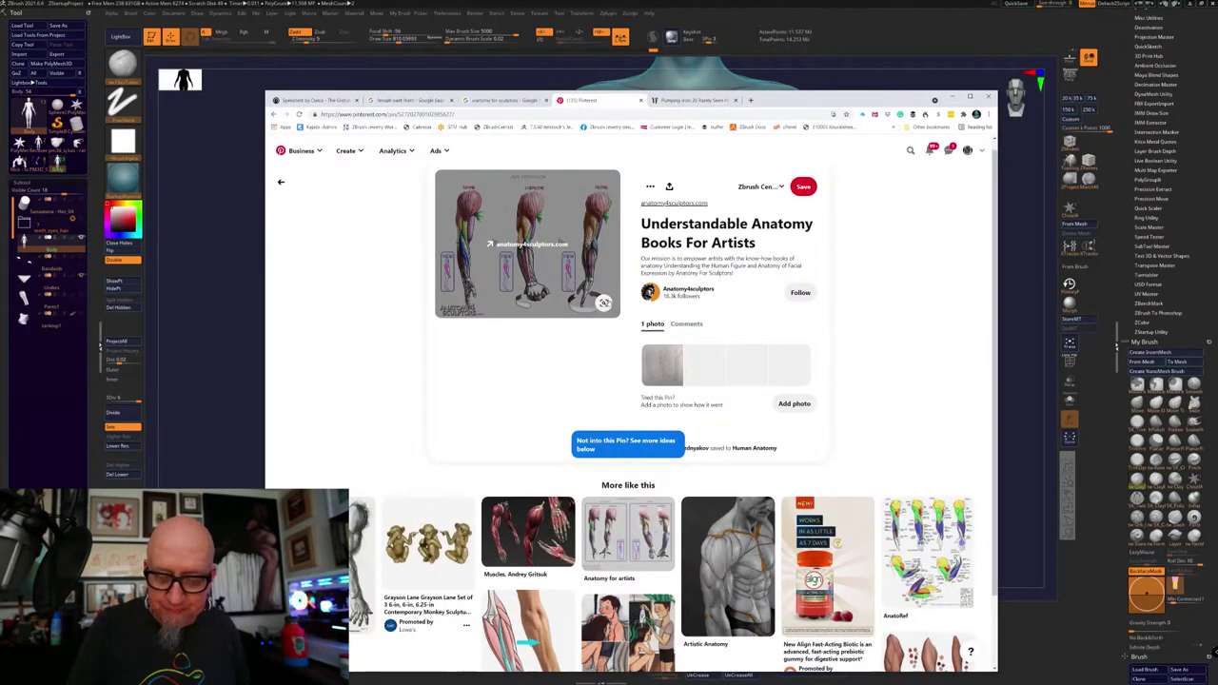
click(602, 302)
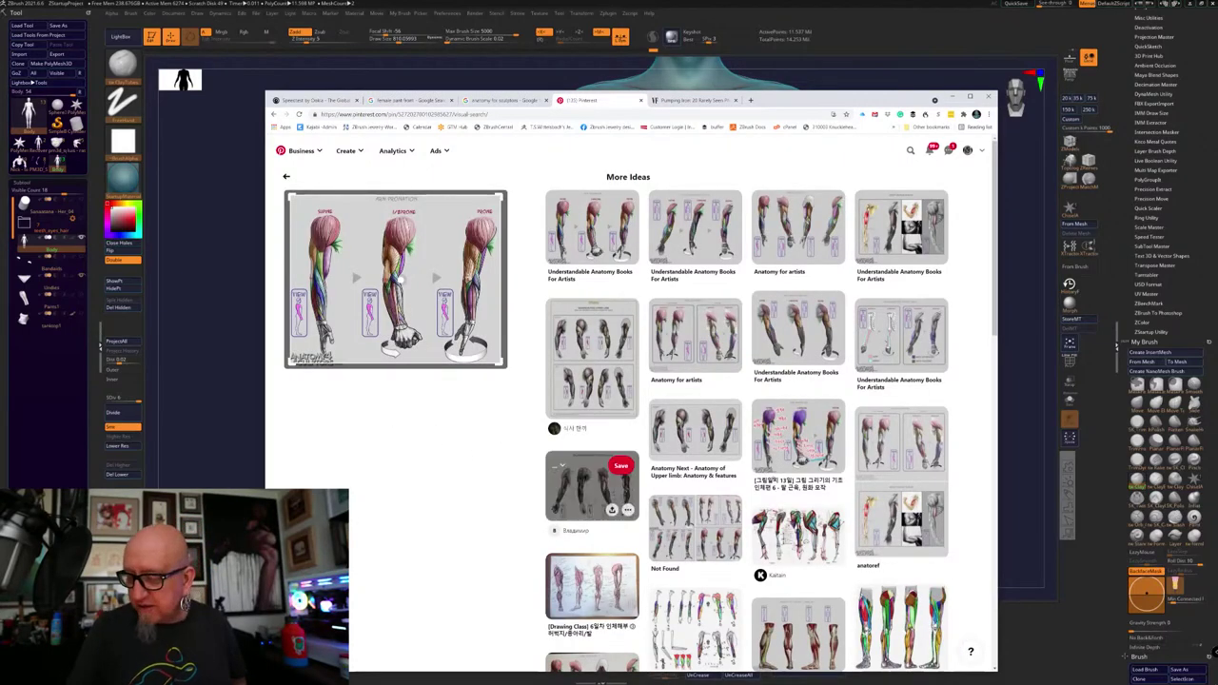
Trace the forearm muscles over the middle arm of the rotation picture, open the front-view arm rotation pin, and visually search its picture
key(ctrl+2)
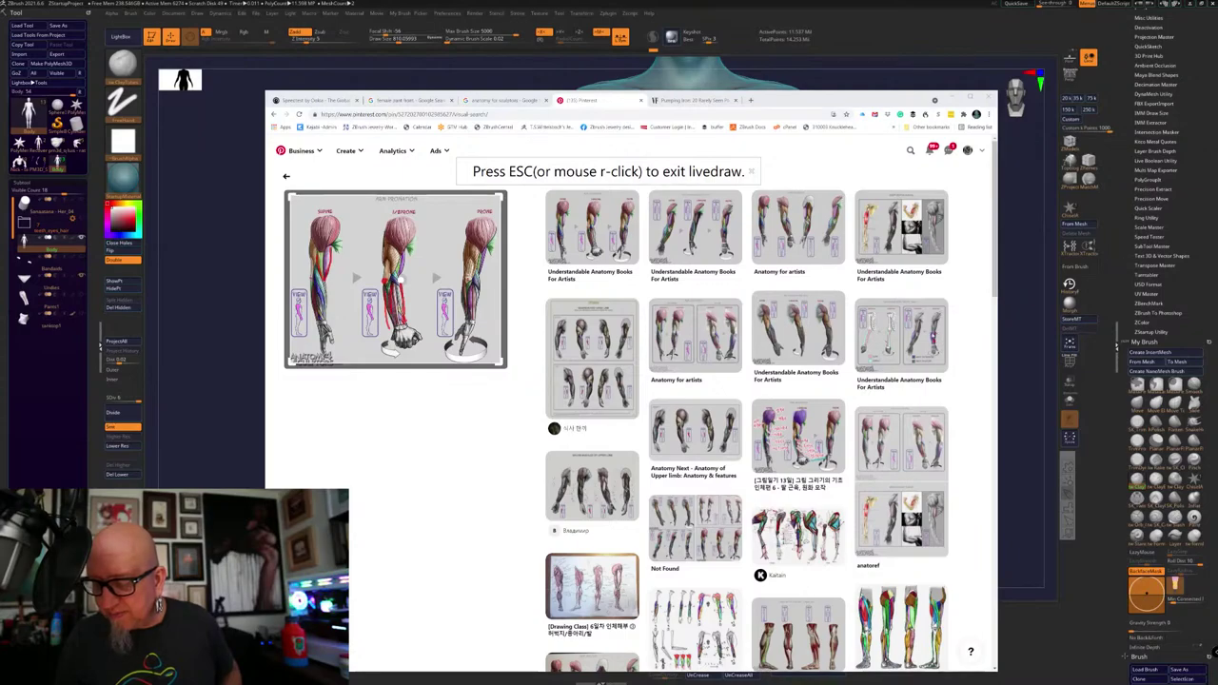
click(909, 333)
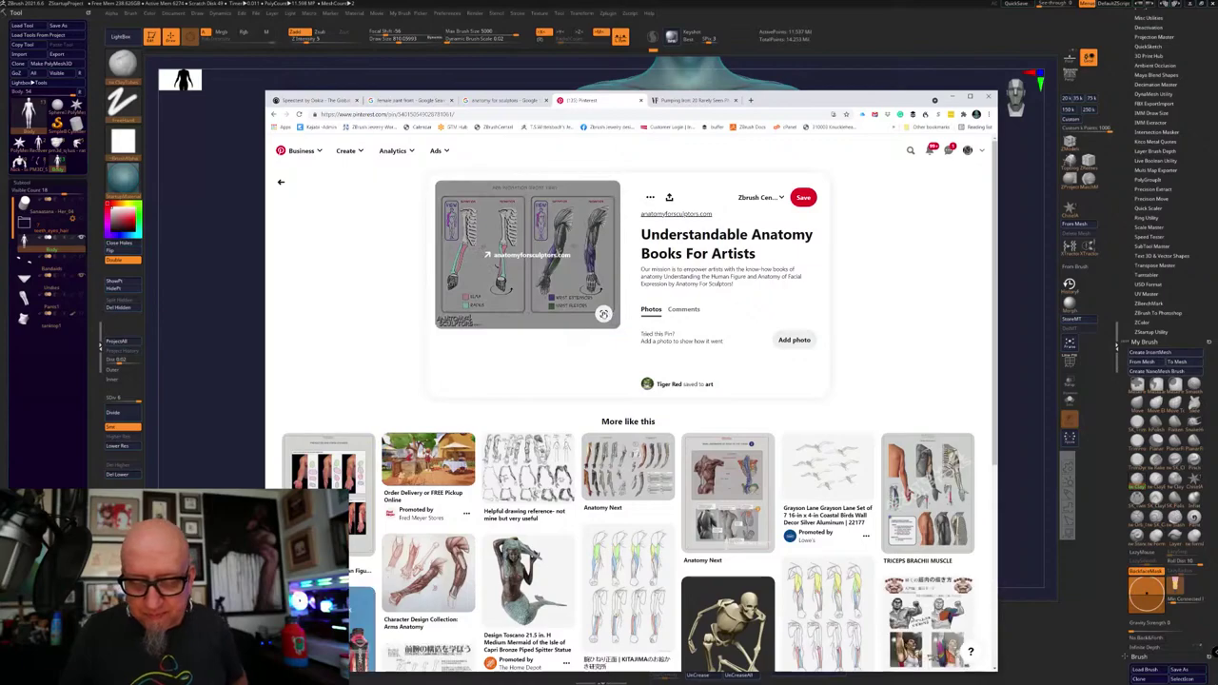
click(603, 314)
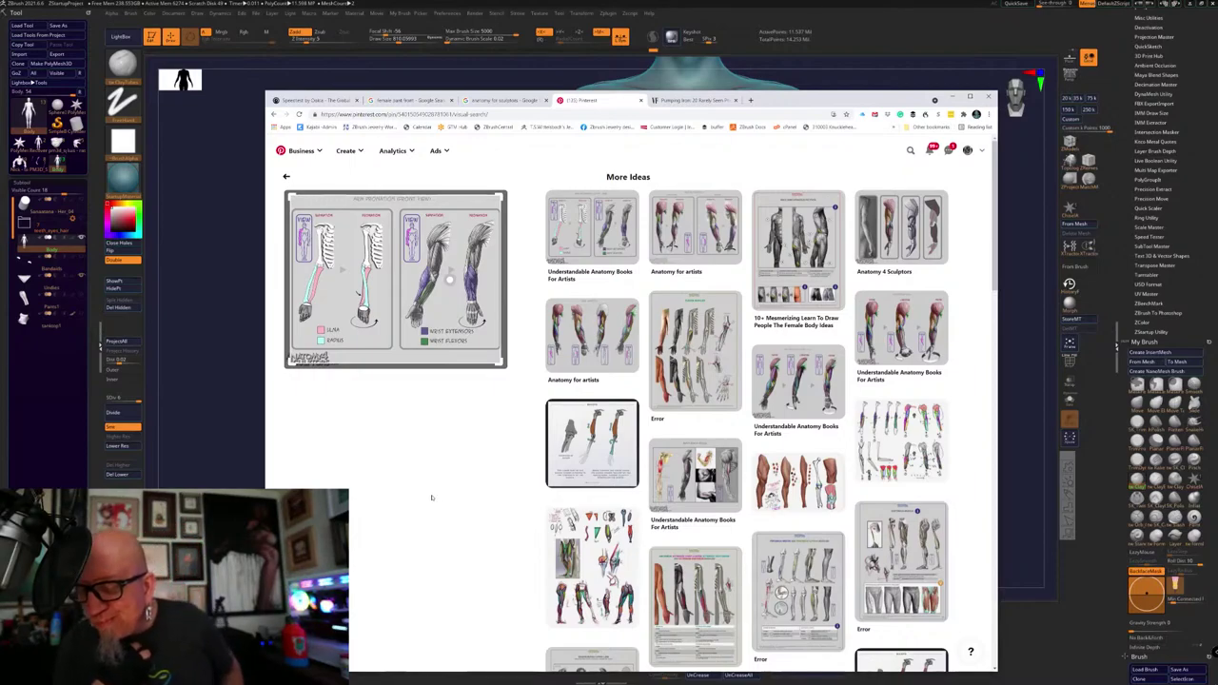
Open the "Anatomy 4 Sculptors" arm pin, followed by the "Hierarchy of Shading Form" pin and the "Proko - Anatomy Critiques – The Forearms" pin
click(913, 233)
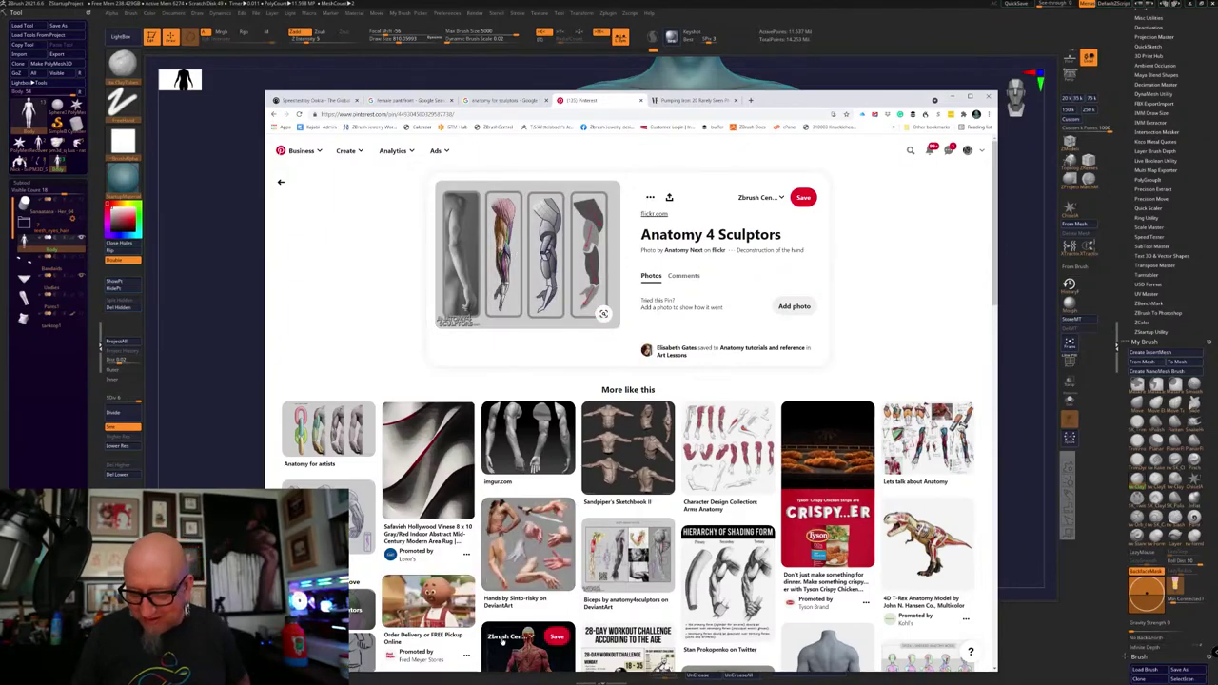
click(725, 587)
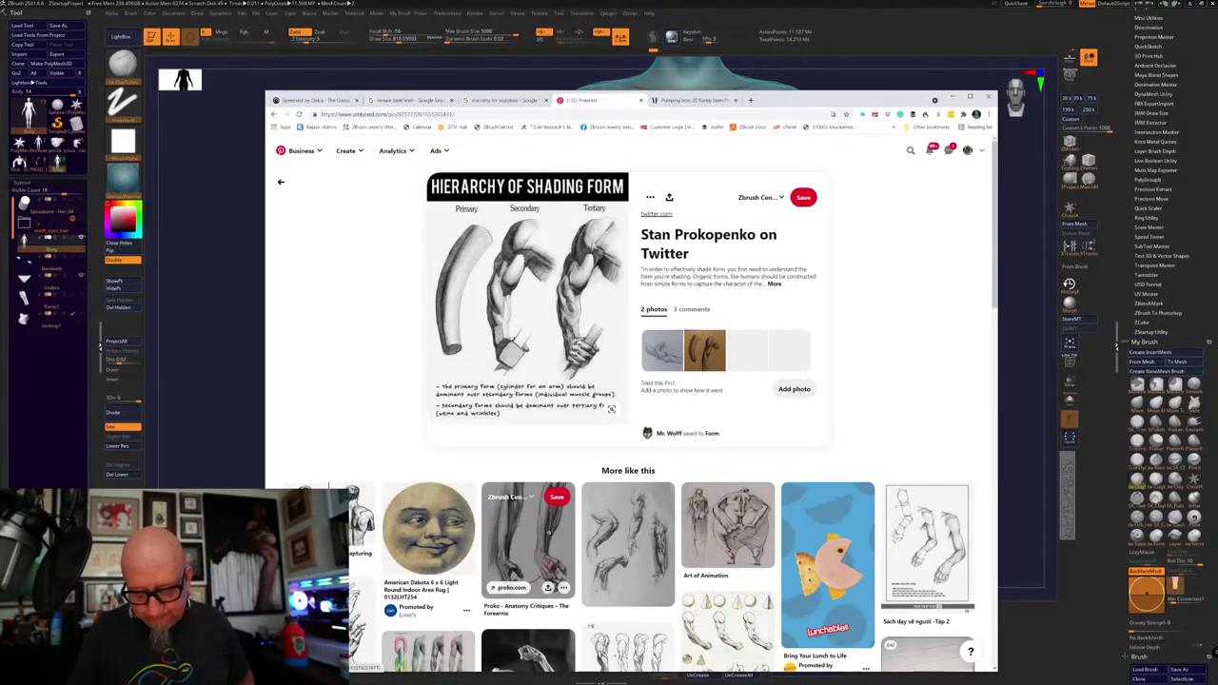
click(531, 547)
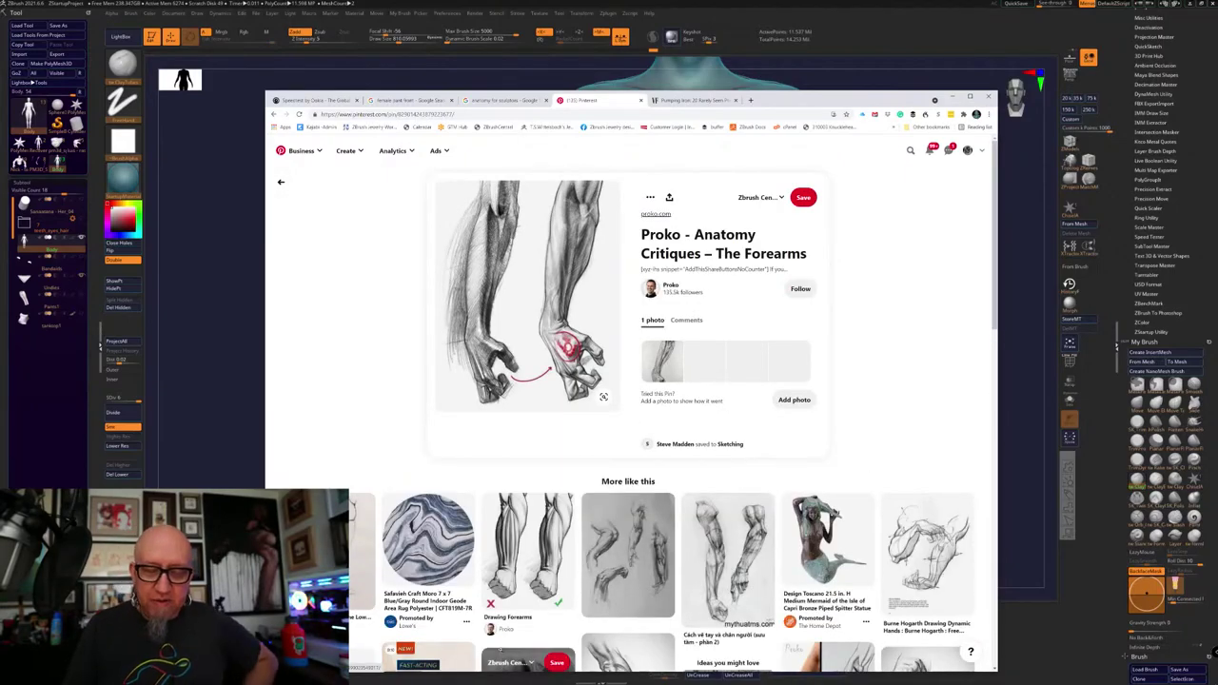
Outline the forearm muscle masses with screen annotation on the first arm of the Proko drawing, and leave the drawing mode
click(1046, 487)
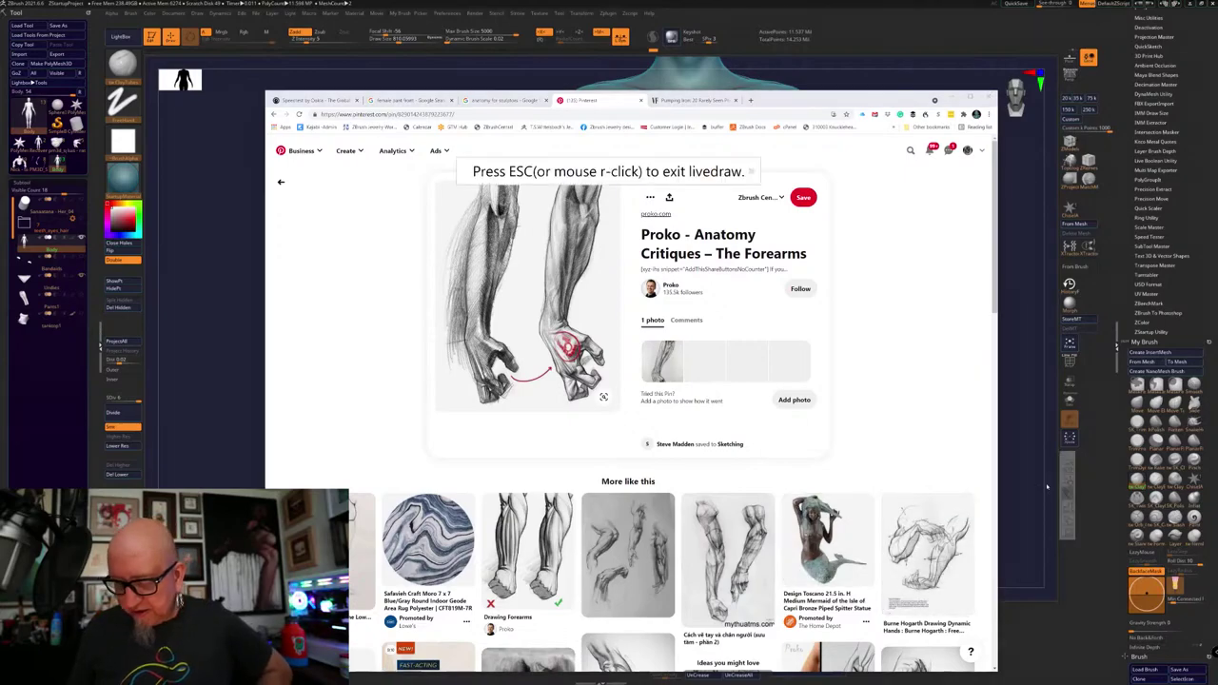
drag(502, 283, 519, 199)
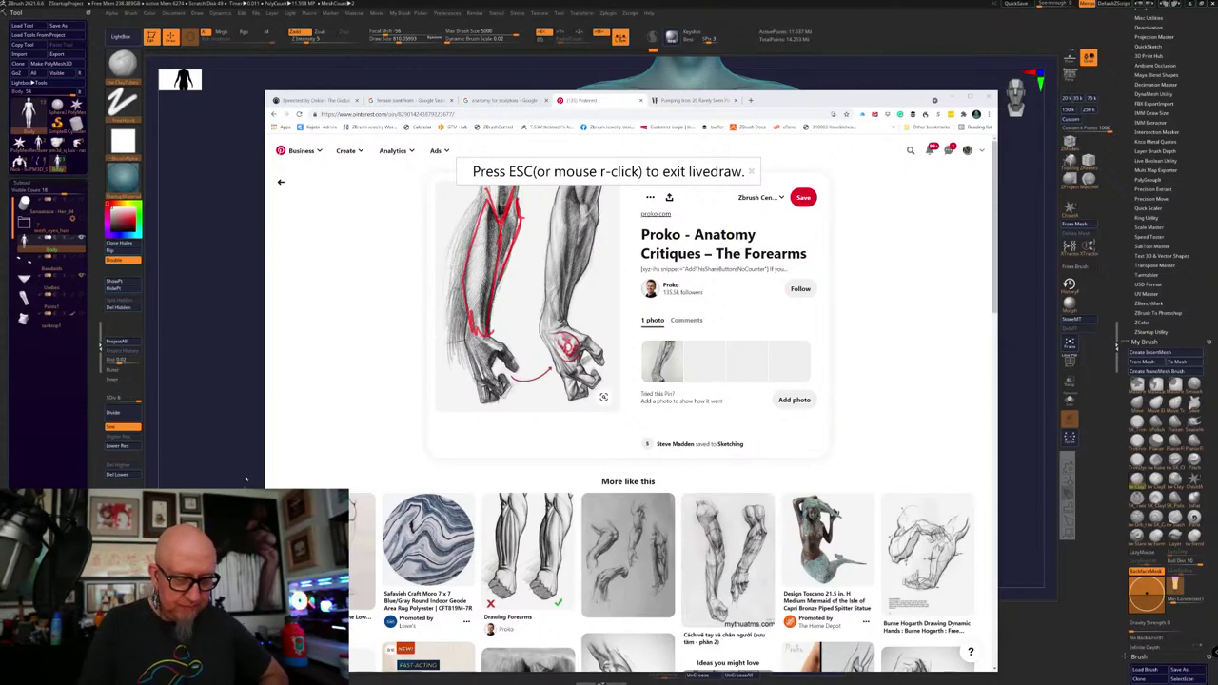
key(Escape)
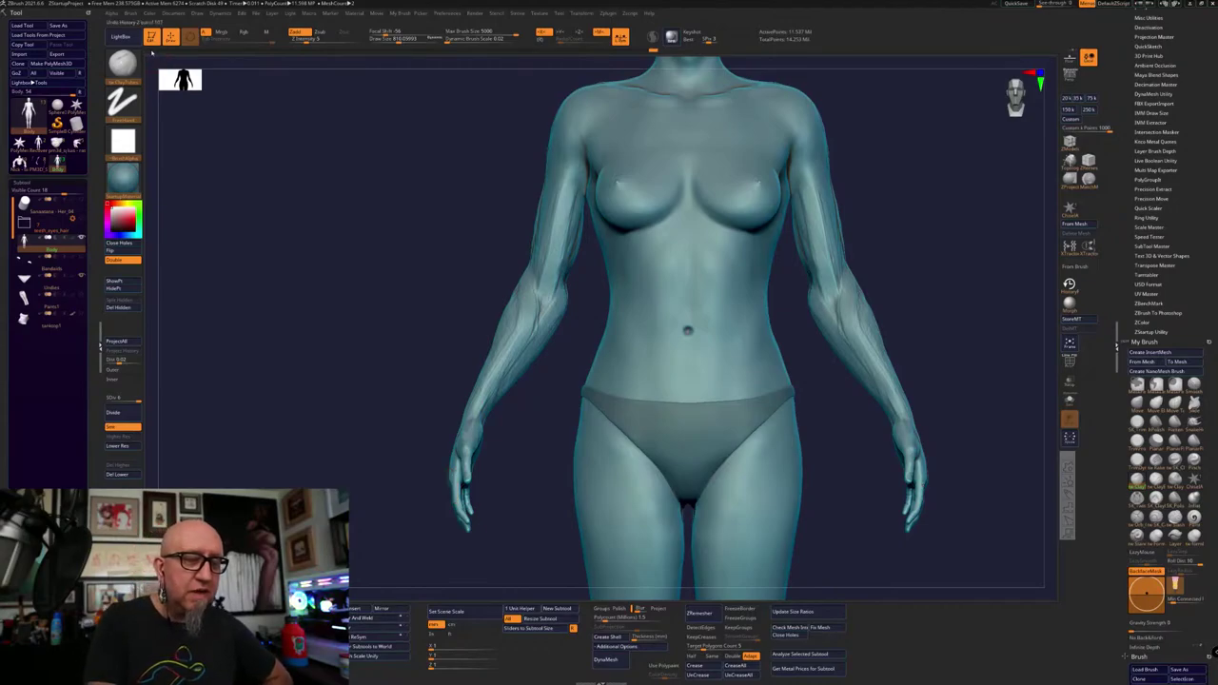
Return the body in ZBrush to the start of its undo history and inspect the smooth arms from the front and back
mouse_move(150, 58)
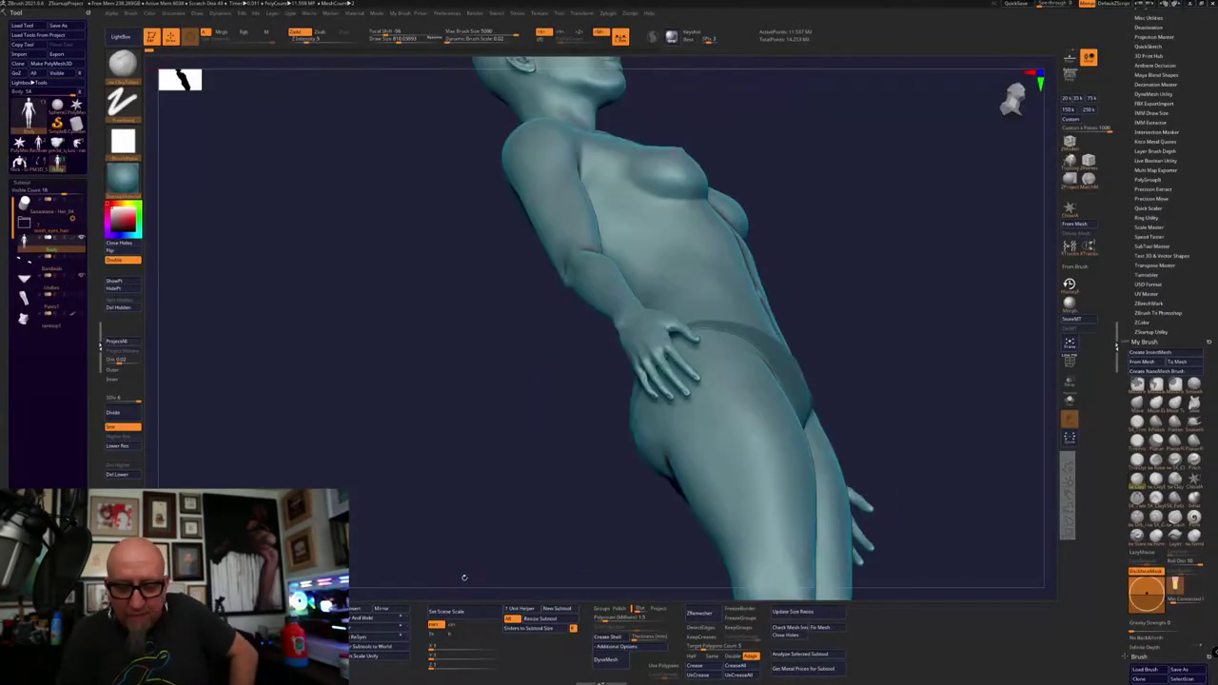
drag(879, 361, 919, 364)
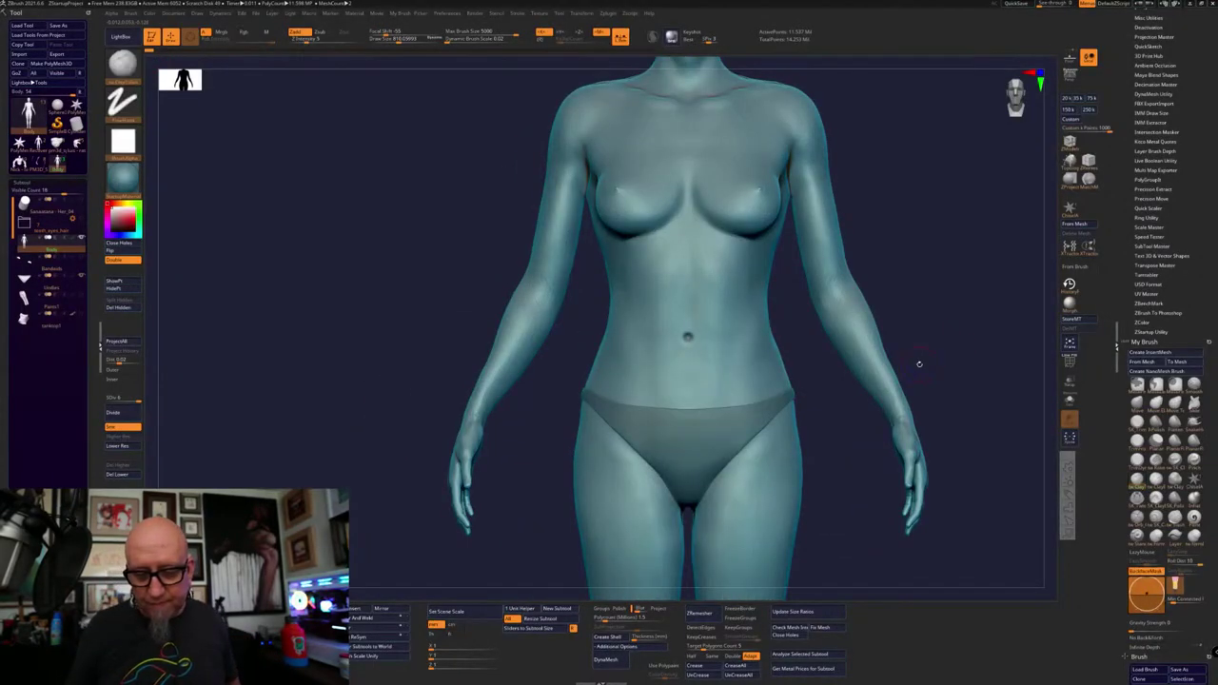
alt+drag(532, 467, 536, 479)
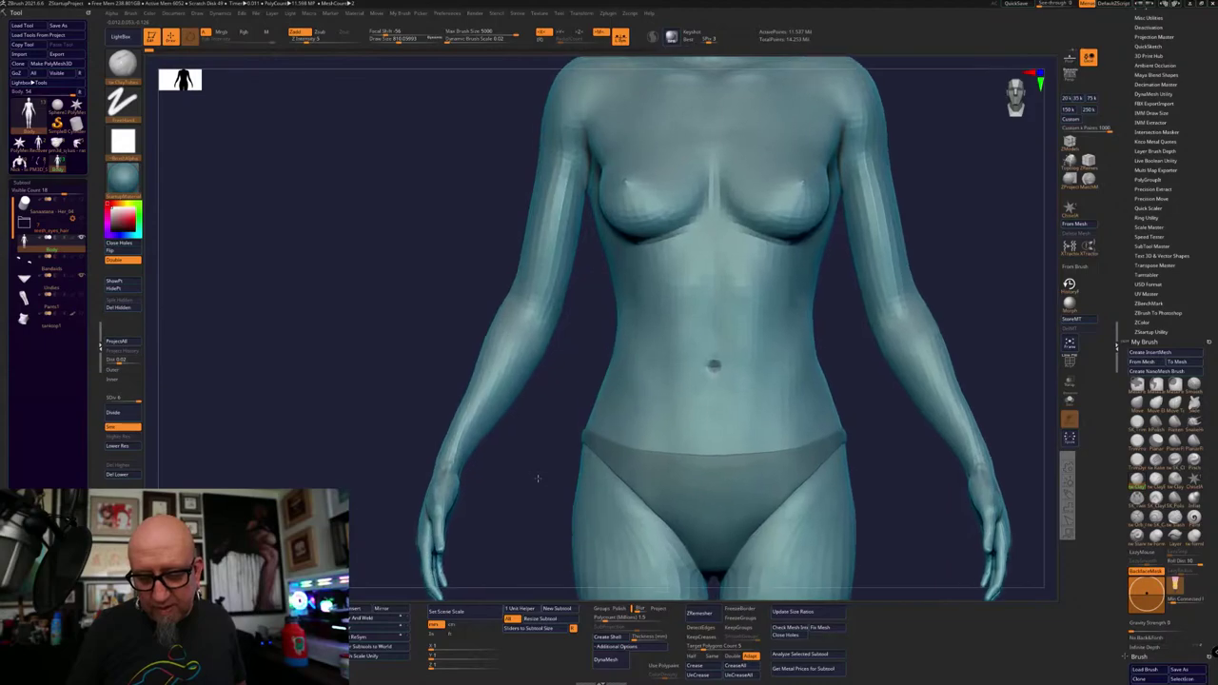
right_drag(565, 316, 558, 369)
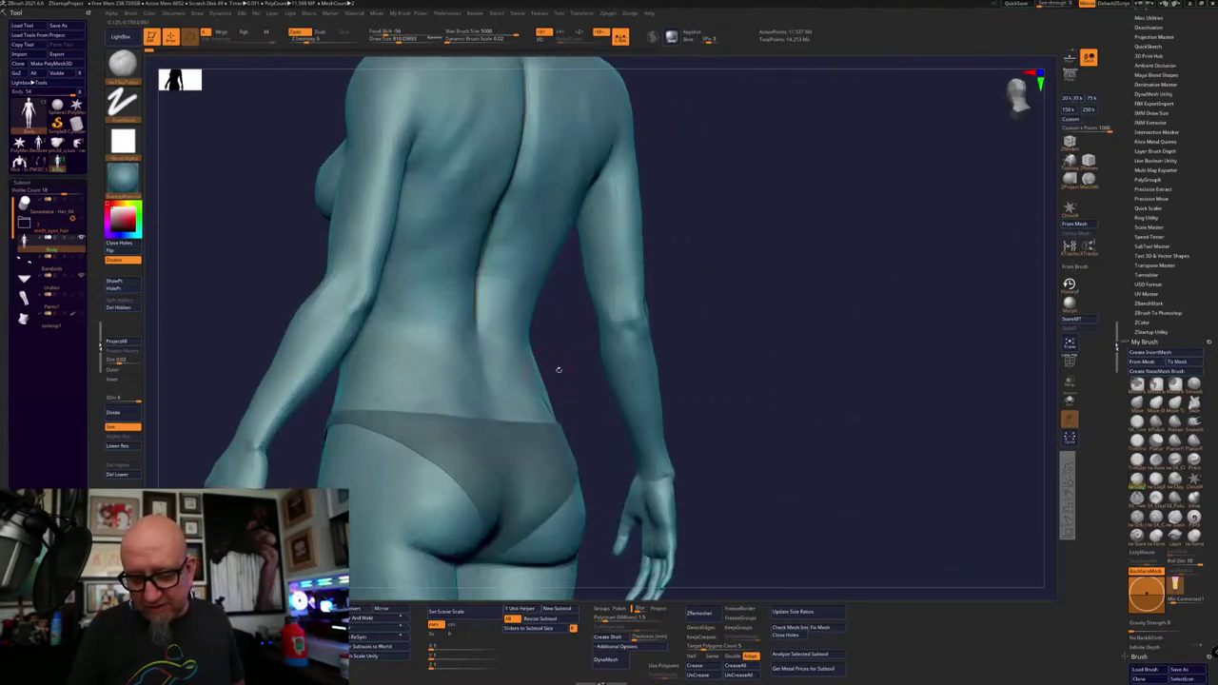
right_drag(657, 341, 556, 375)
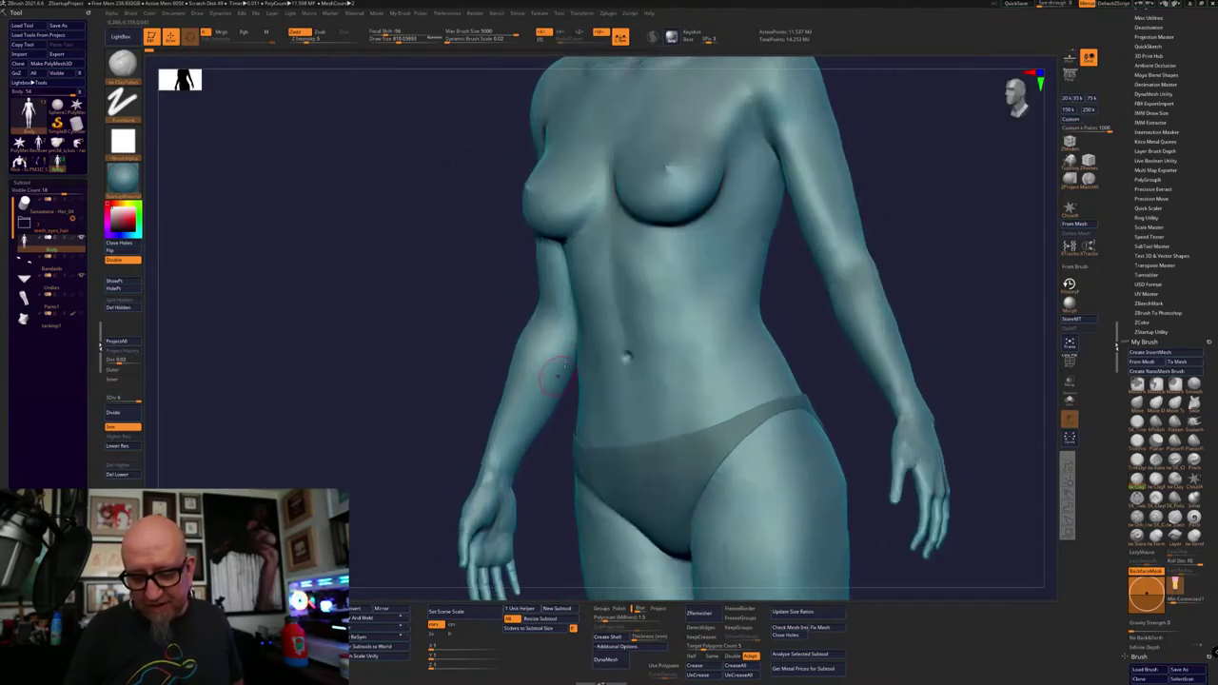
right_drag(548, 488, 981, 441)
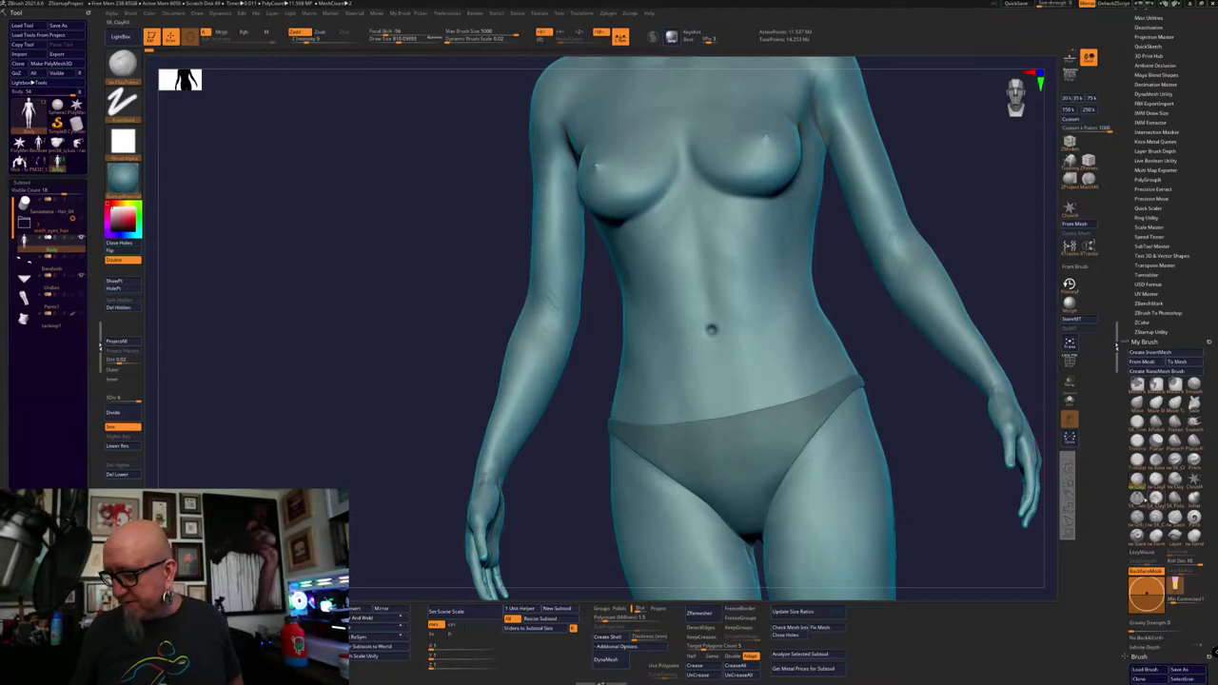
Accept discarding the newer undo history and sculpt the forearm muscles, inner elbow and biceps on both arms with a clay brush
key(b)
key(Escape)
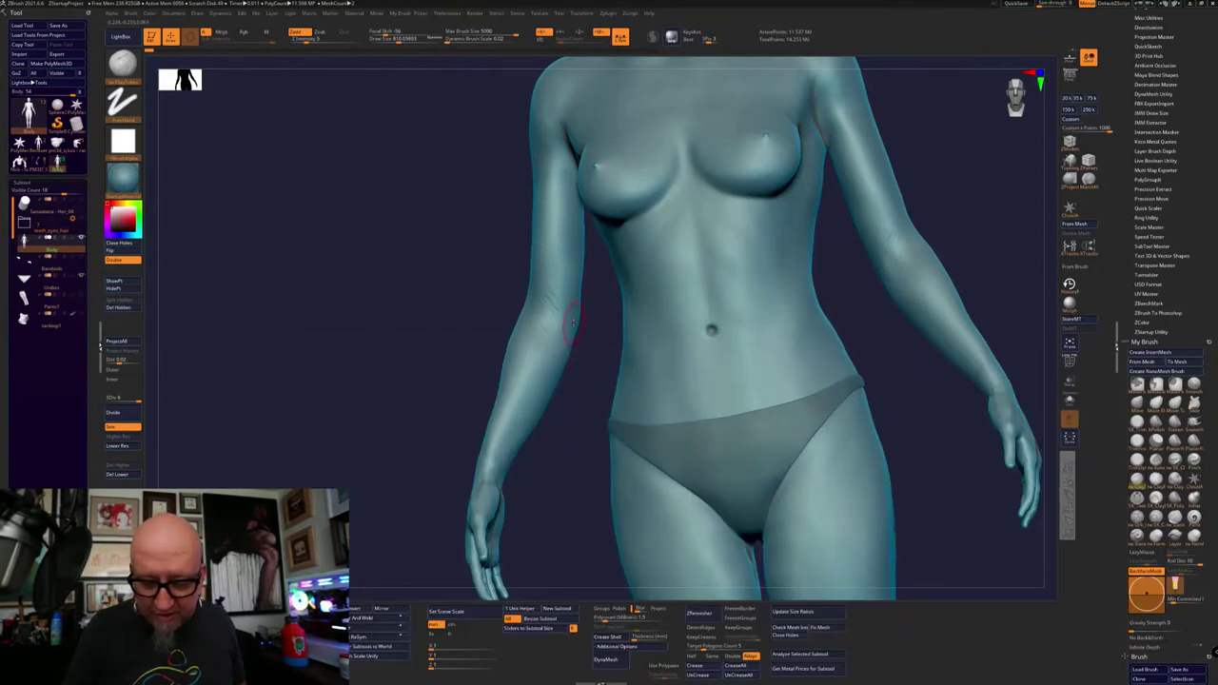
click(531, 422)
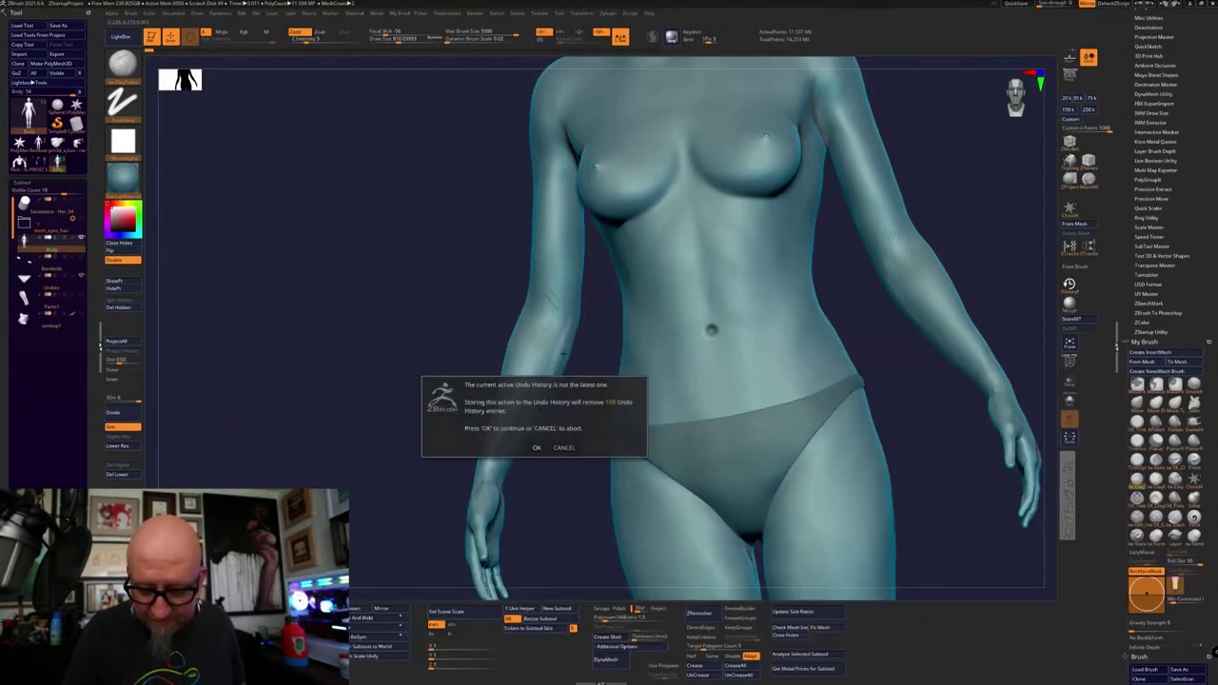
click(537, 447)
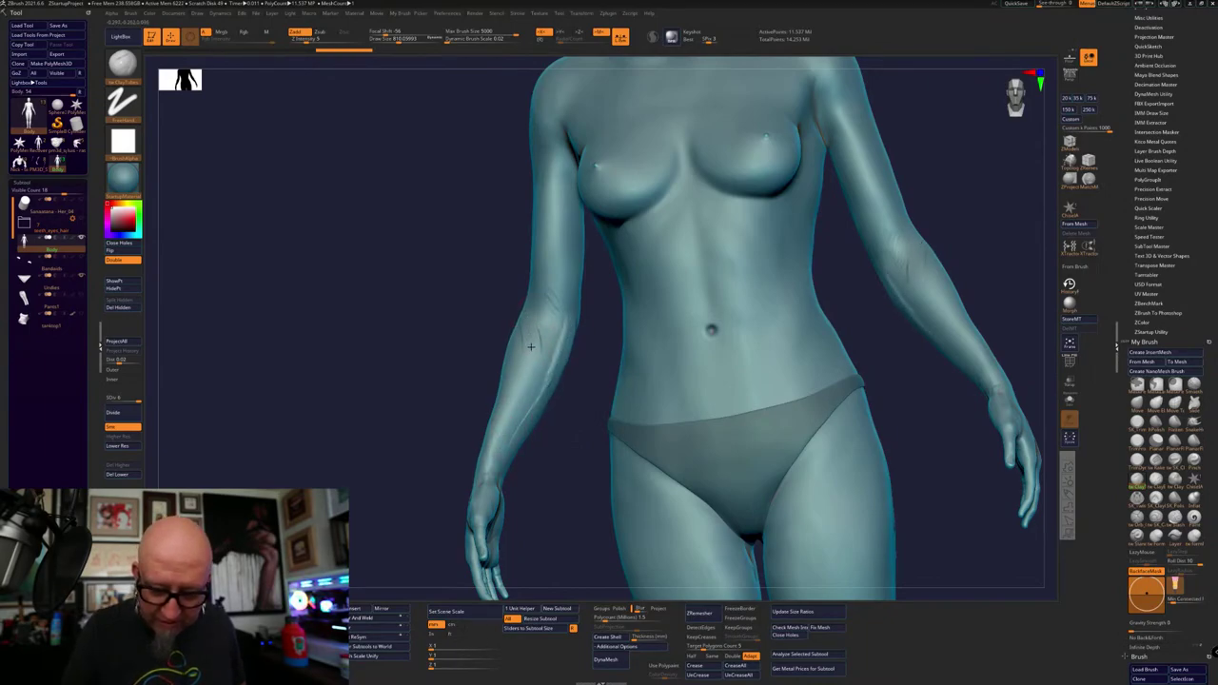
drag(531, 346, 494, 462)
mouse_move(544, 377)
mouse_down()
mouse_move(536, 290)
mouse_move(549, 324)
mouse_move(569, 229)
mouse_up()
drag(557, 296, 566, 208)
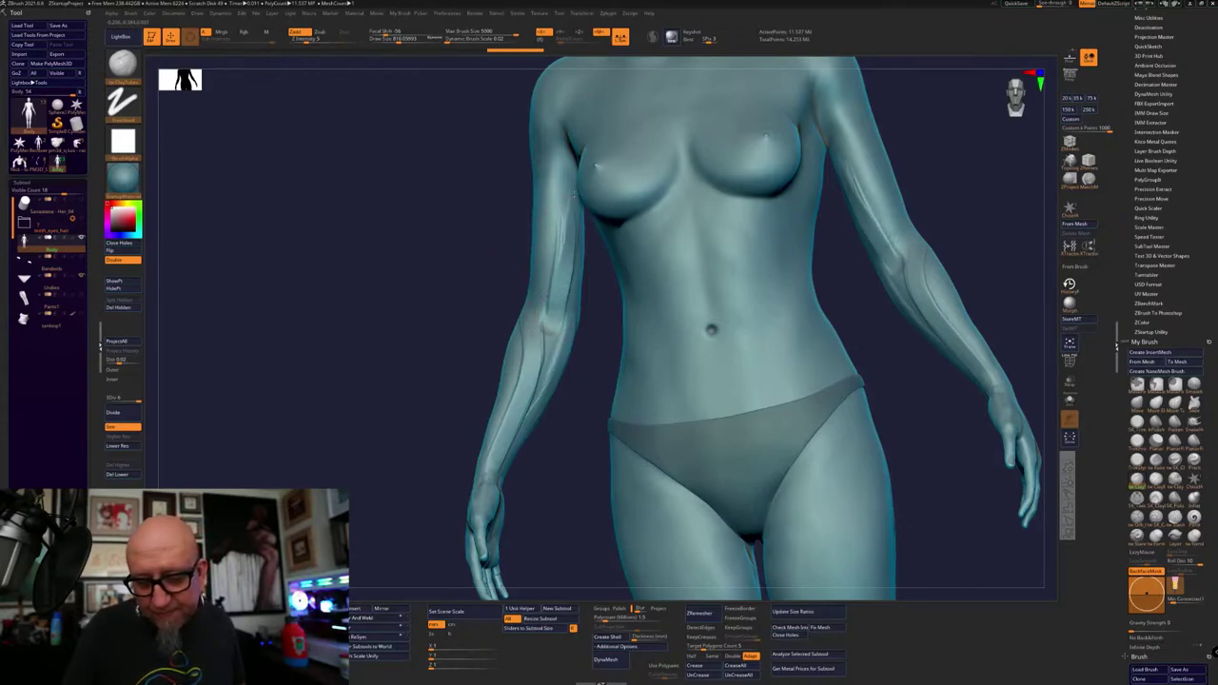
drag(551, 309, 555, 188)
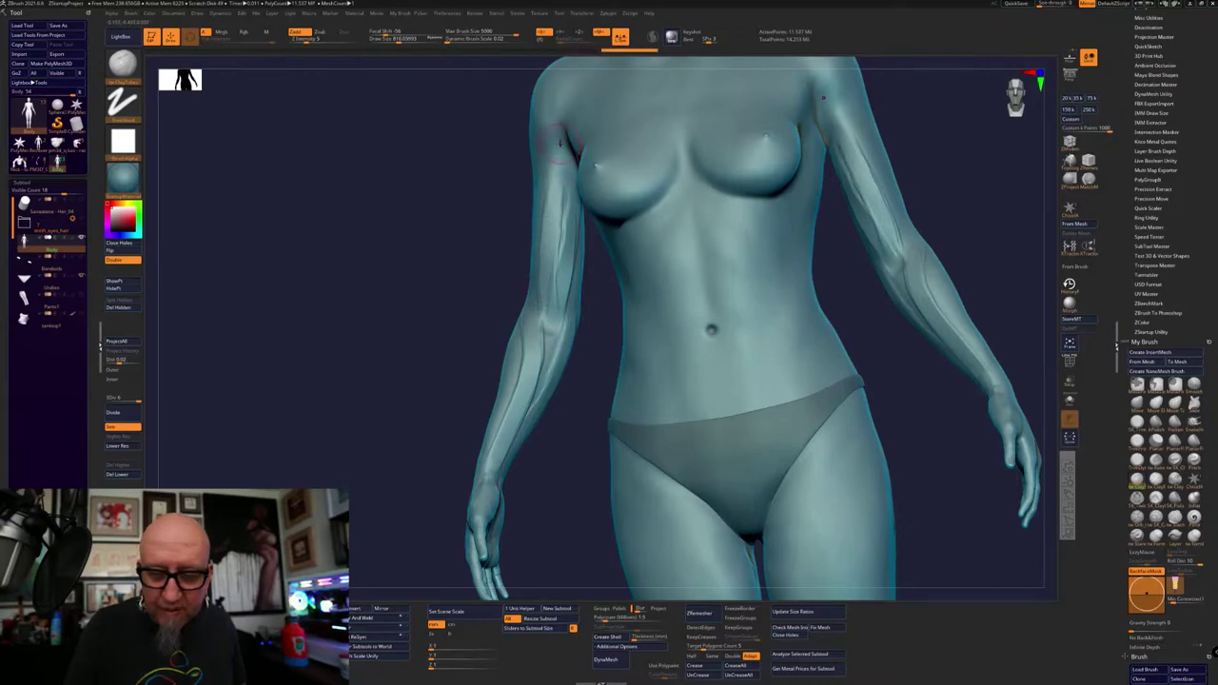
Reshape the arm contours with an adjusted Move brush, working from the front and back of the figure
drag(445, 375, 573, 450)
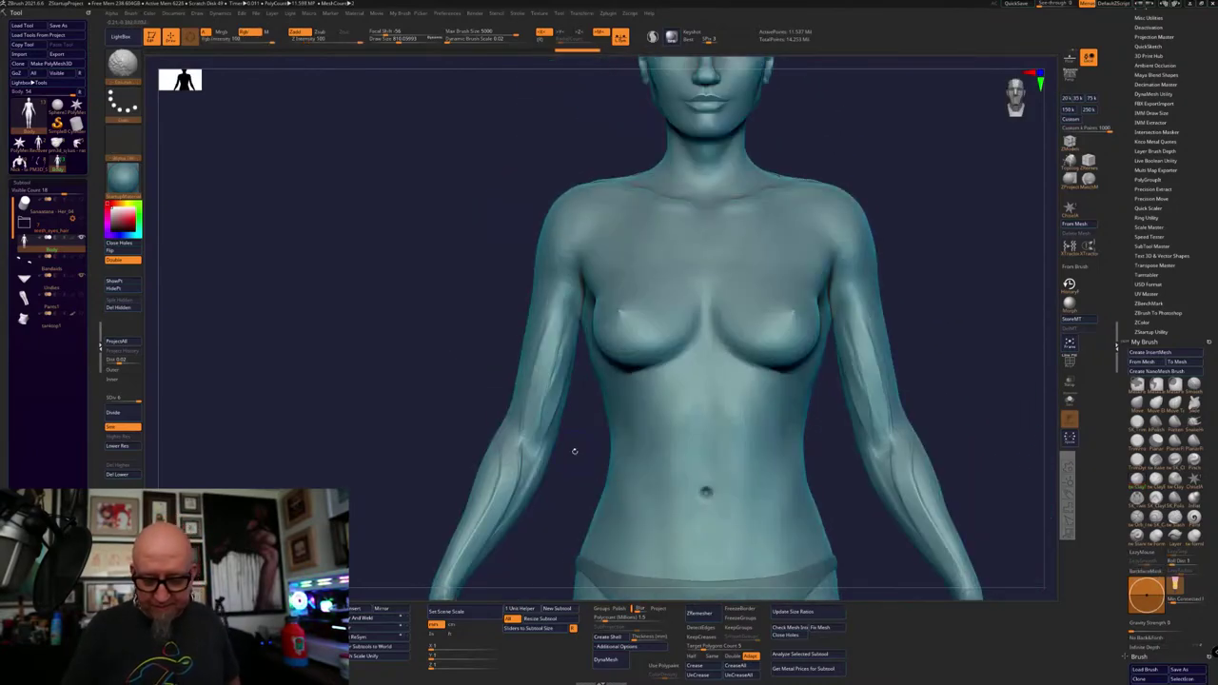
alt+drag(968, 384, 864, 419)
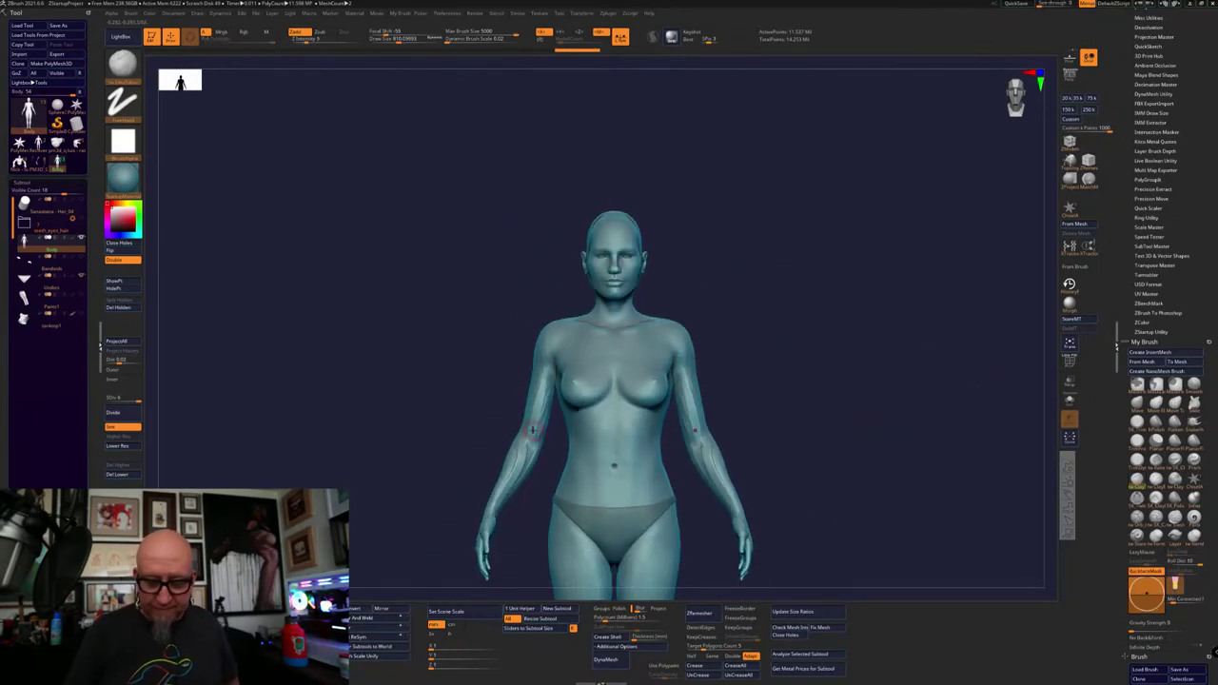
click(1137, 403)
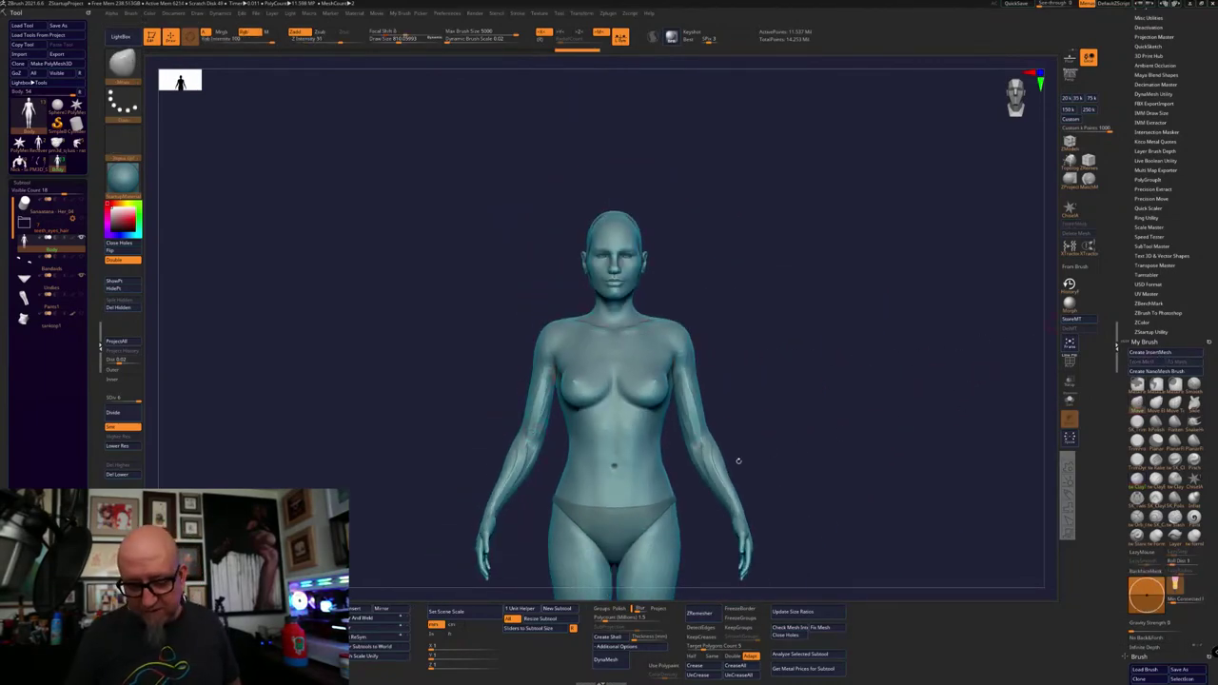
key(space)
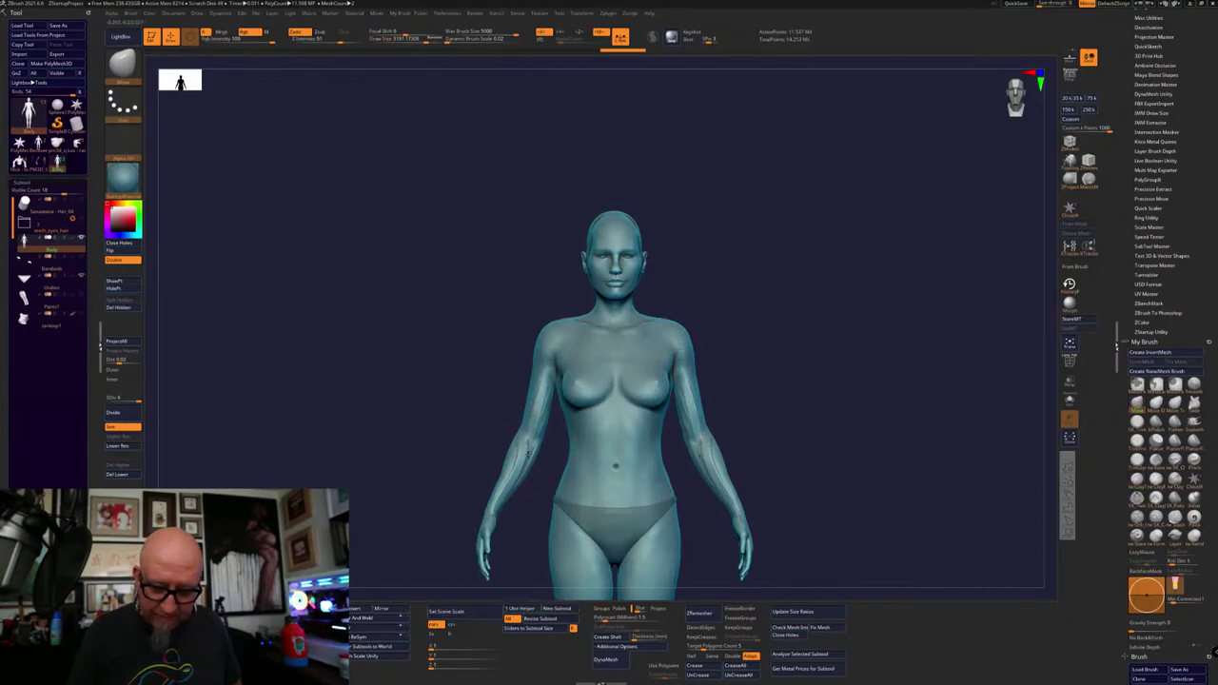
drag(833, 383, 720, 371)
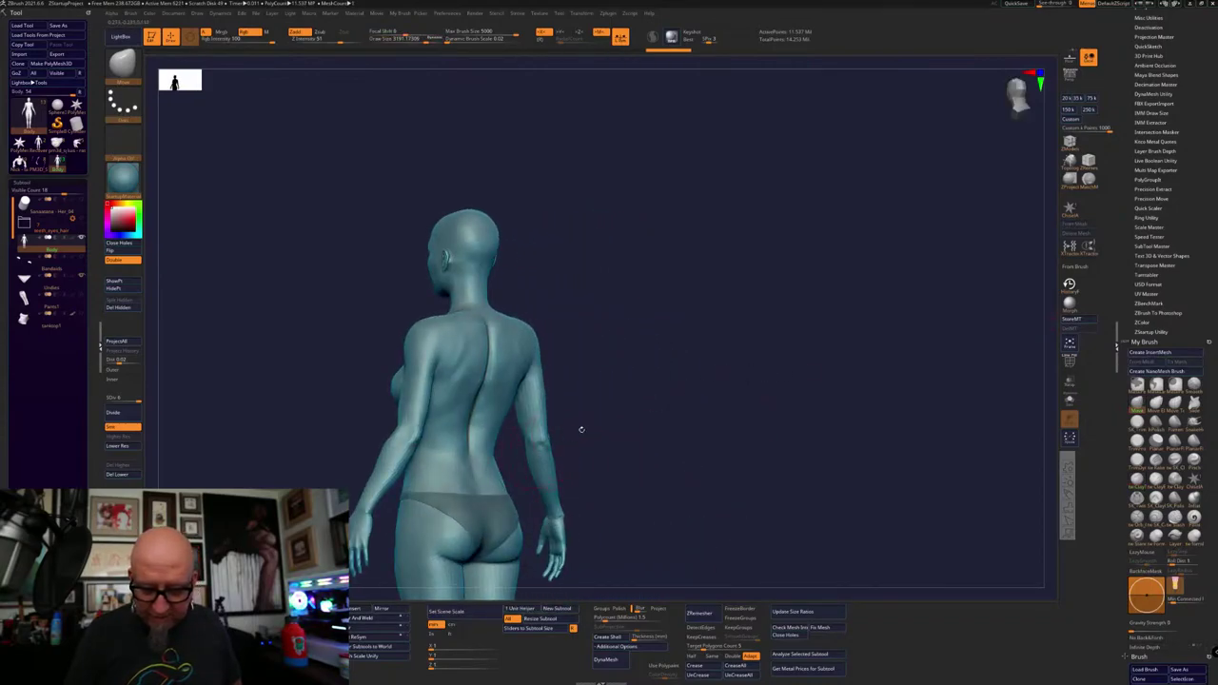
drag(639, 417, 605, 410)
key(space)
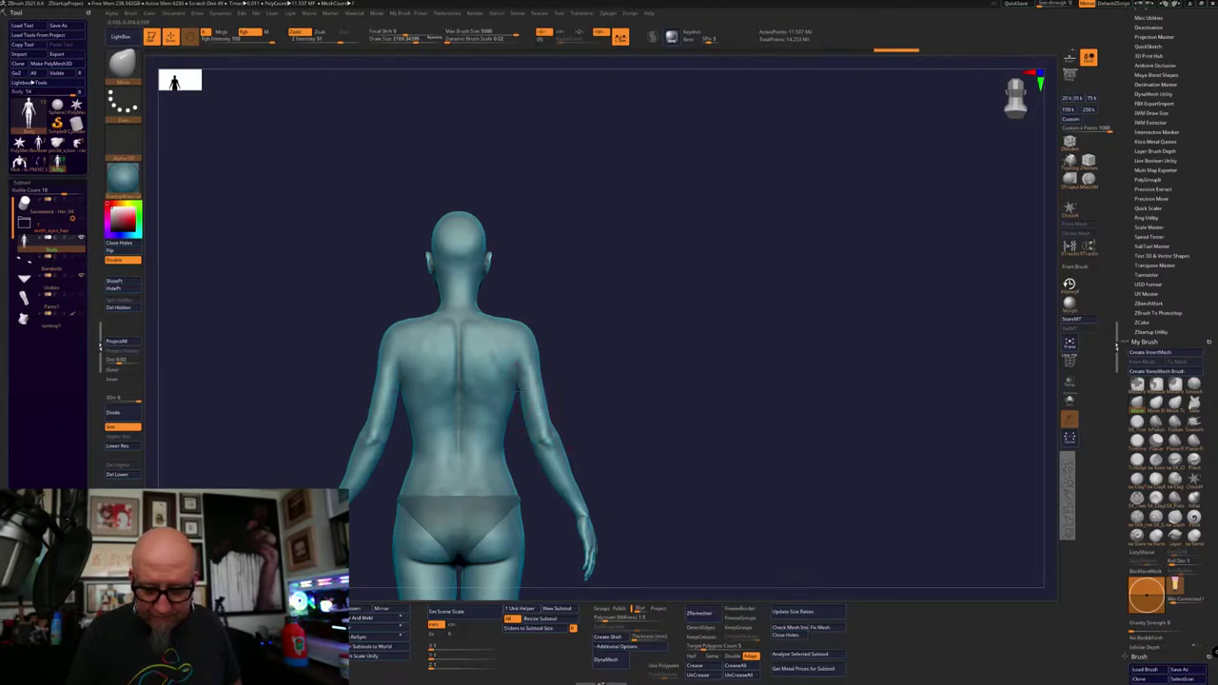
drag(704, 371, 604, 394)
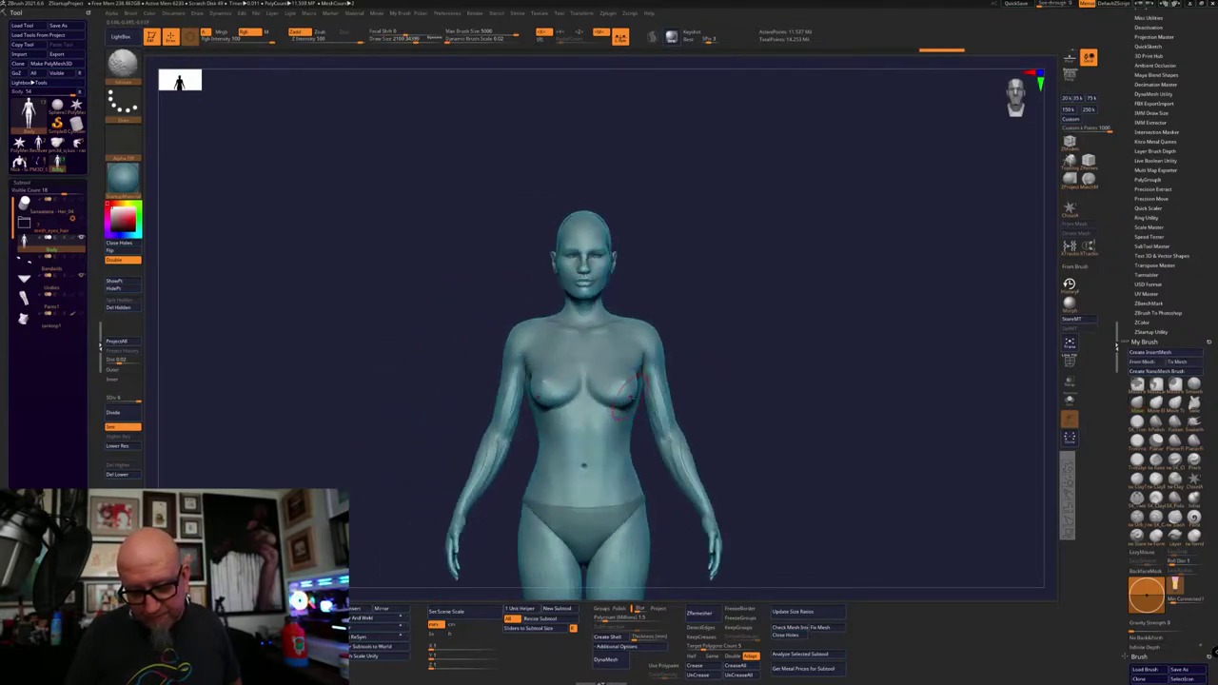
Try a sculpting stroke across the outer elbow in side view and undo it
drag(705, 345, 829, 339)
alt+drag(720, 427, 848, 356)
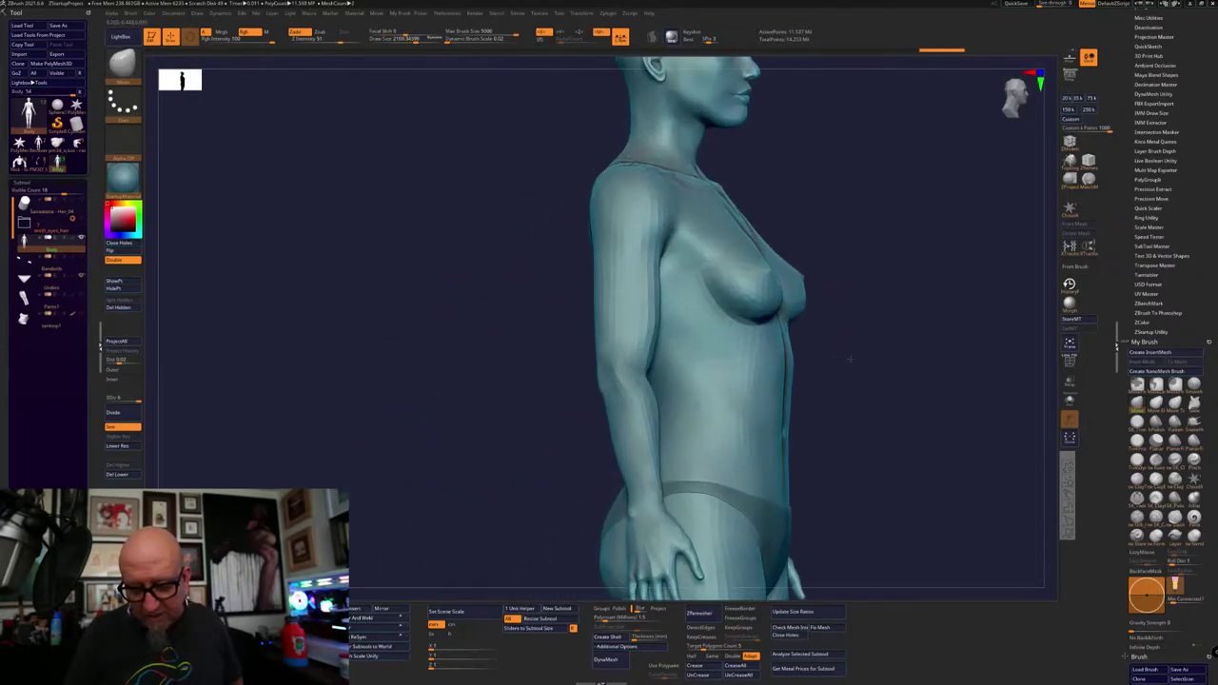
drag(852, 400, 984, 489)
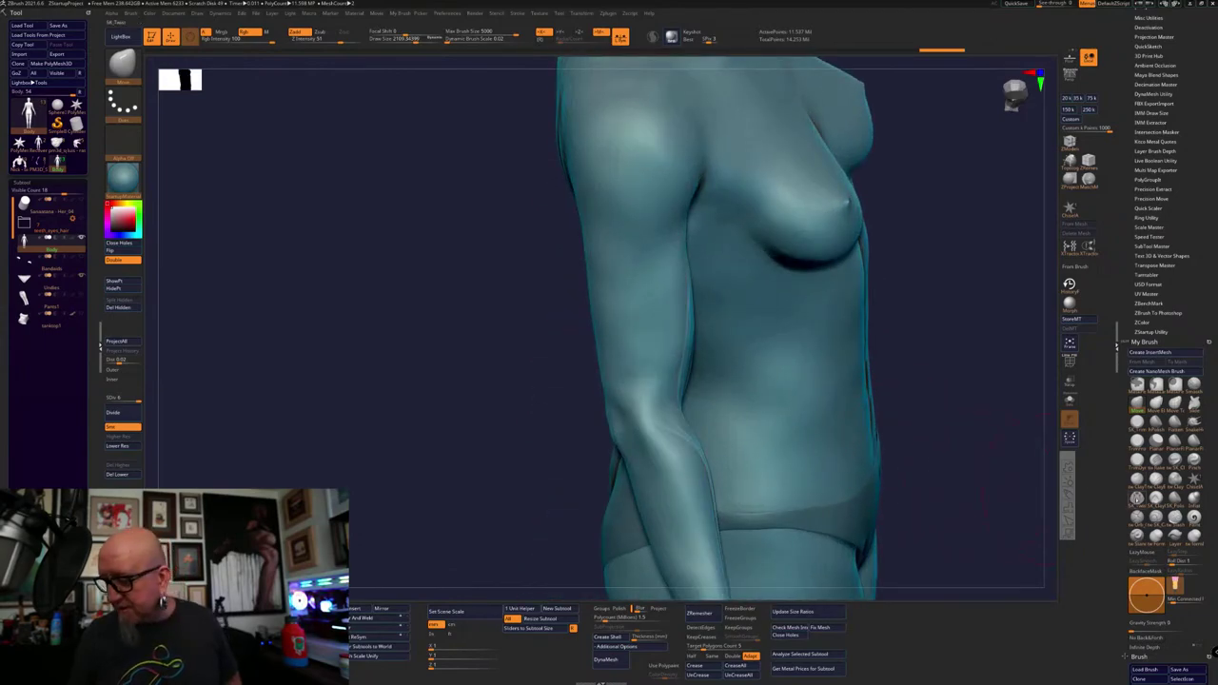
right_click(663, 416)
drag(659, 414, 646, 413)
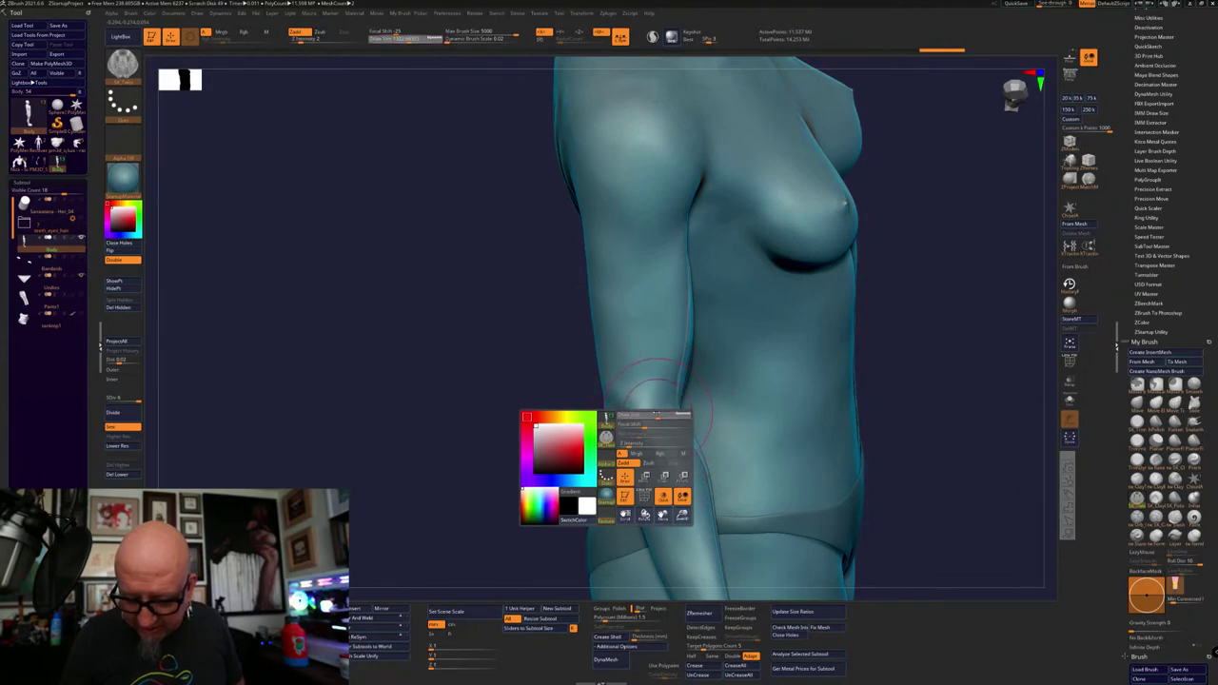
right_click(904, 352)
drag(906, 353, 896, 350)
drag(622, 393, 635, 419)
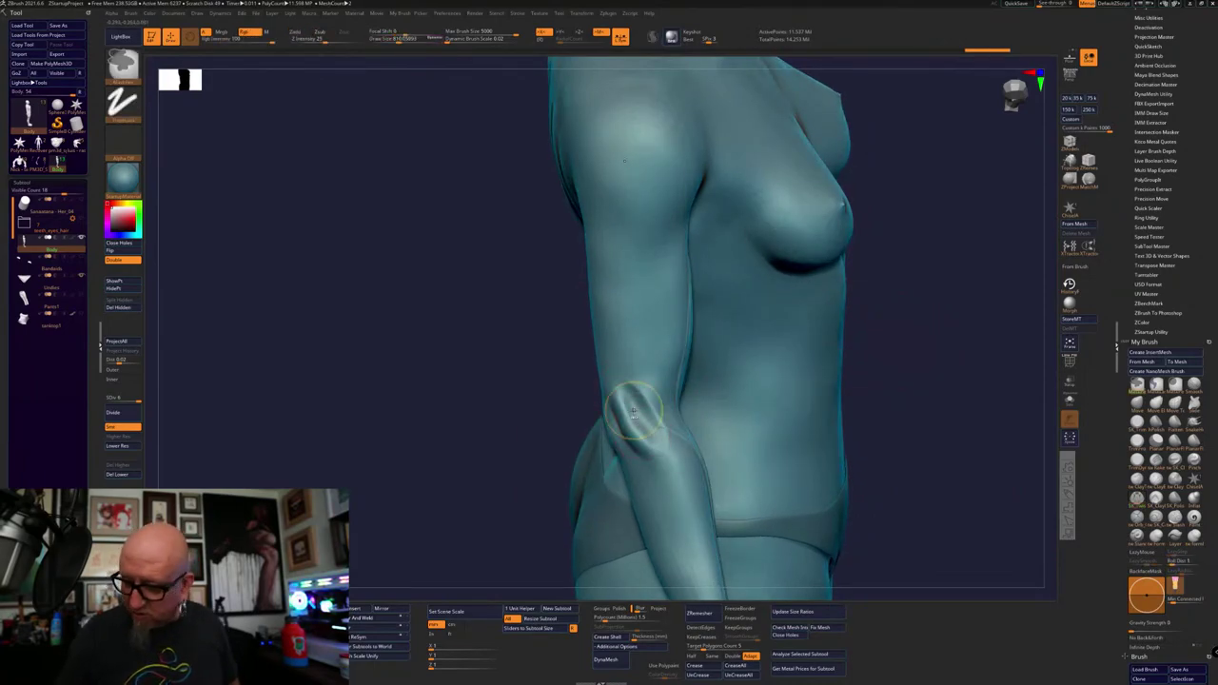
key(ctrl+z)
Sculpt the outer elbow and the upper forearm muscle forms on both arms with a clay brush, working around the elbow
click(1137, 481)
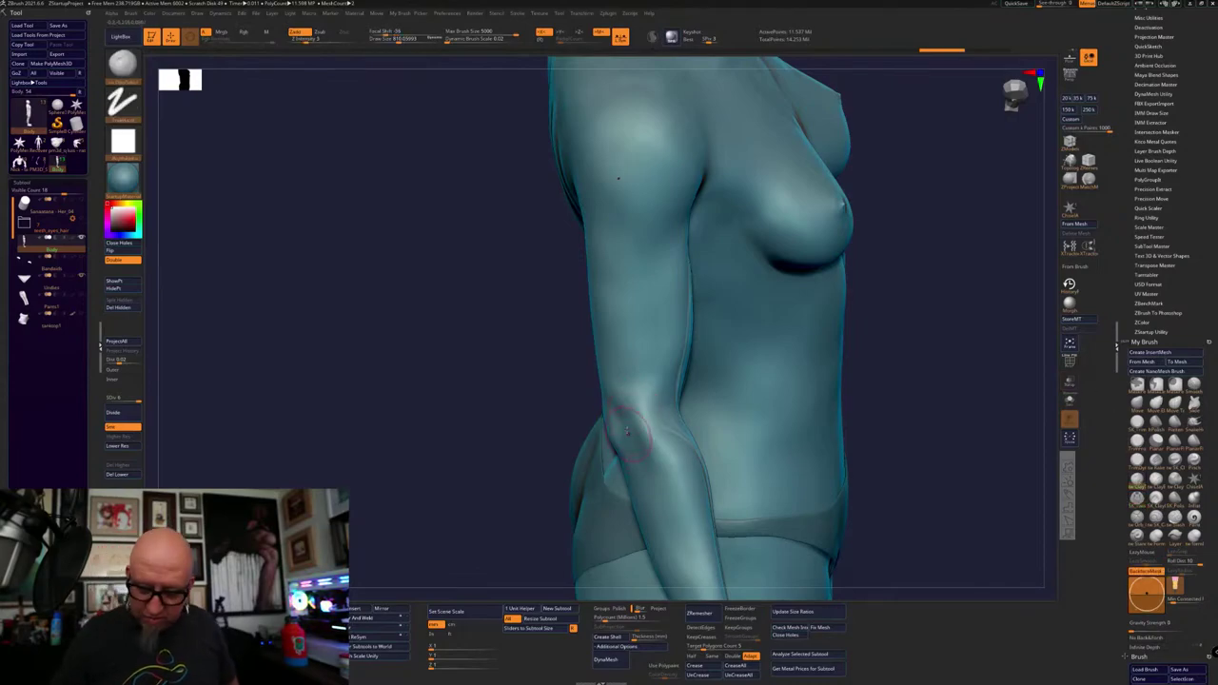
drag(639, 394, 656, 466)
right_drag(674, 487, 542, 457)
mouse_move(656, 414)
mouse_down()
mouse_move(678, 434)
mouse_move(660, 447)
mouse_up()
mouse_move(691, 430)
mouse_down()
mouse_move(671, 465)
mouse_move(679, 431)
mouse_up()
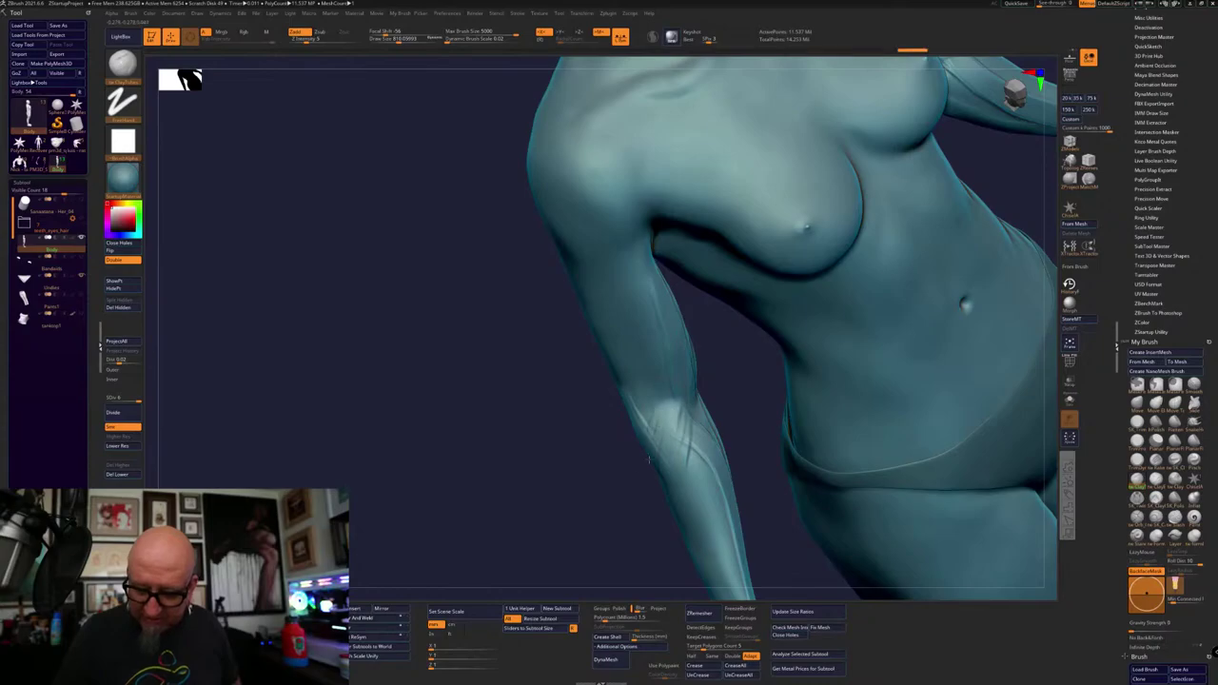
right_drag(670, 428, 809, 457)
drag(669, 463, 657, 439)
right_drag(685, 457, 590, 448)
drag(660, 473, 666, 419)
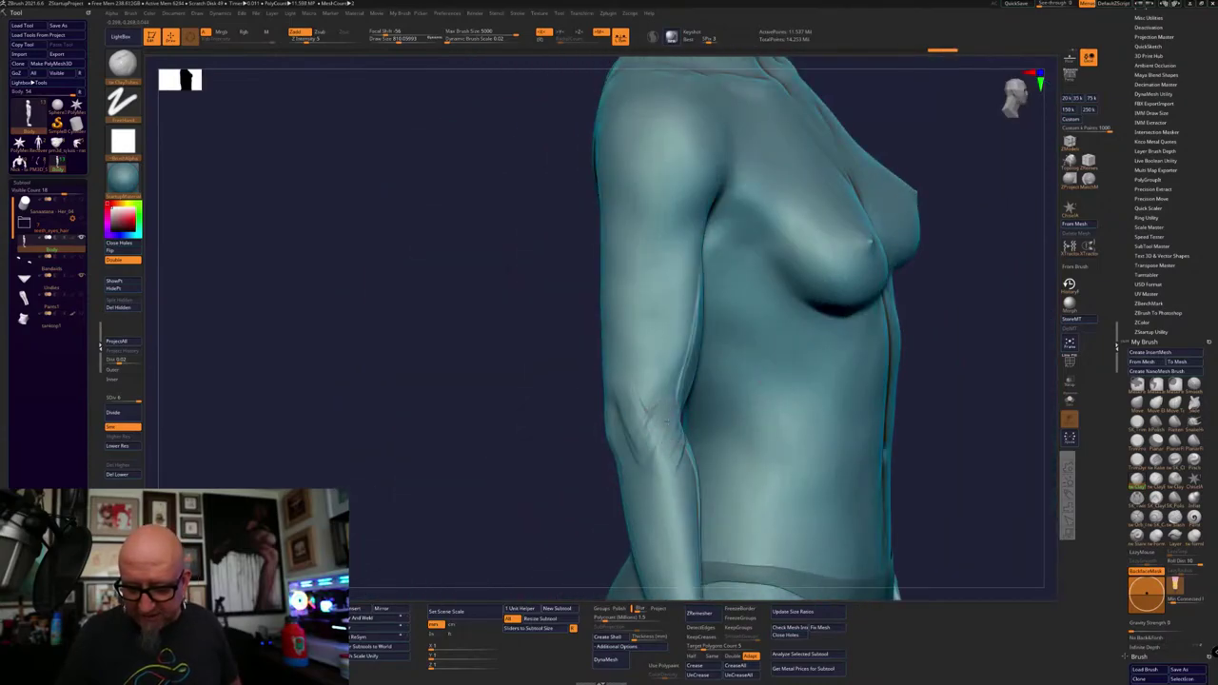
Define the inner elbow crease and the muscles crossing from the upper arm into the forearm with clay strokes
right_drag(1000, 339, 667, 440)
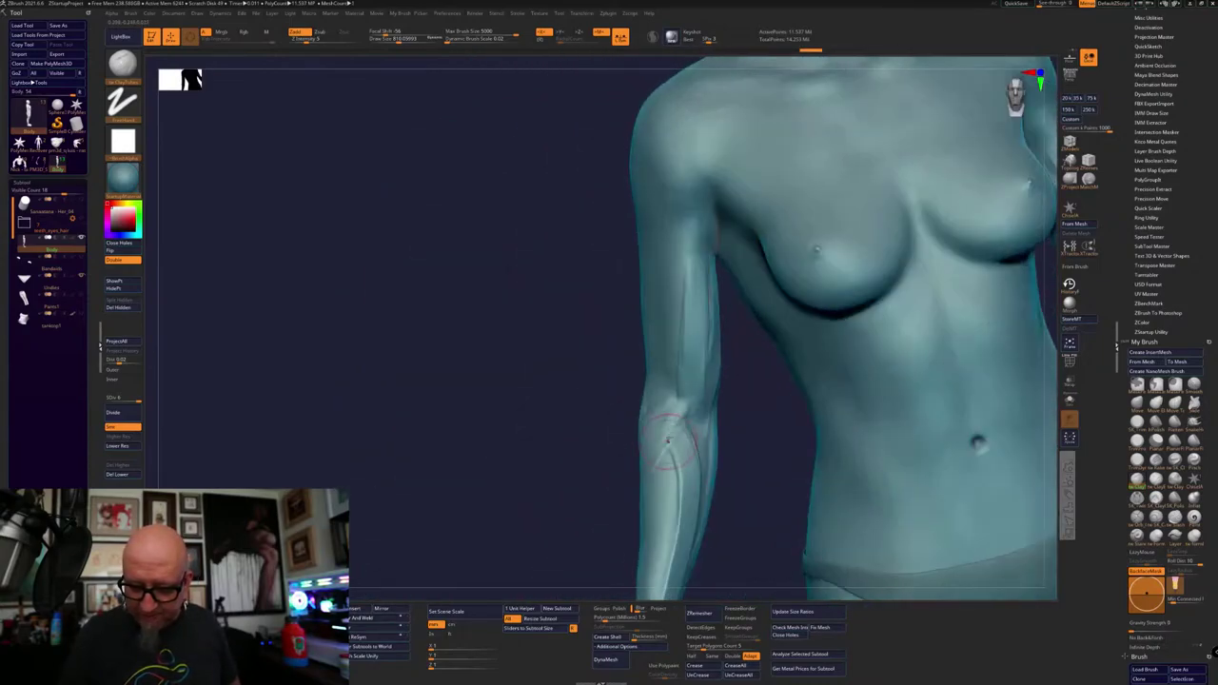
drag(667, 440, 674, 471)
drag(679, 412, 665, 462)
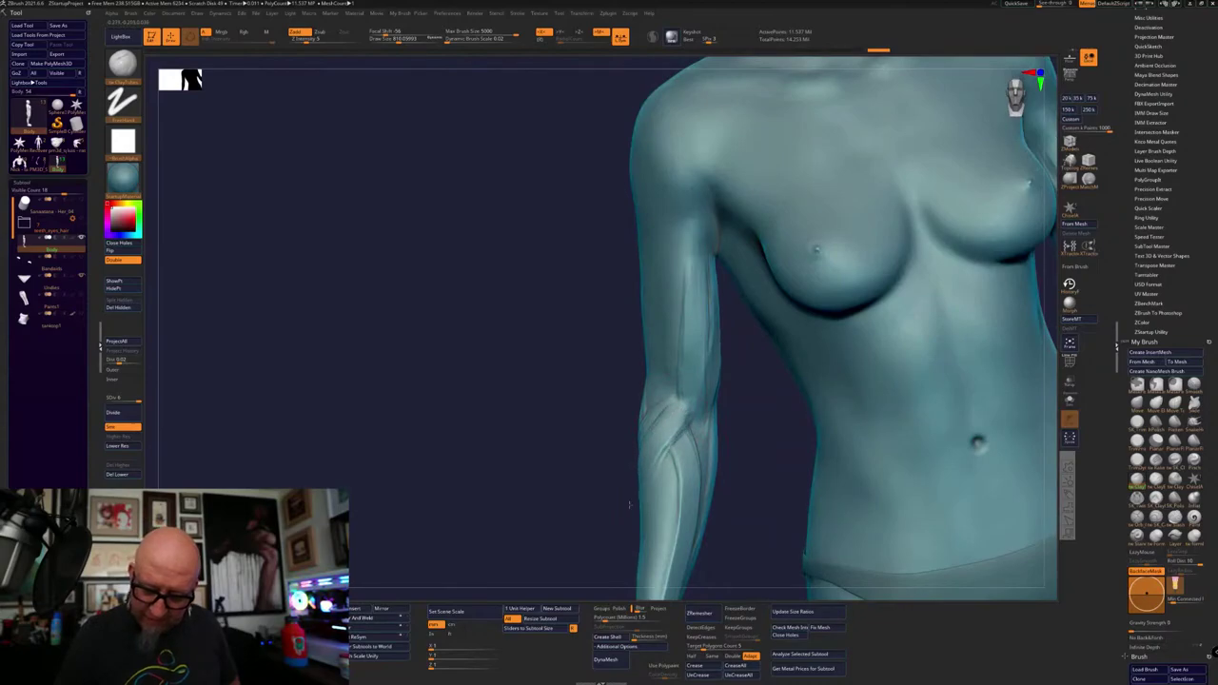
right_drag(632, 502, 699, 499)
mouse_move(652, 402)
mouse_down()
mouse_move(652, 430)
mouse_move(638, 410)
mouse_up()
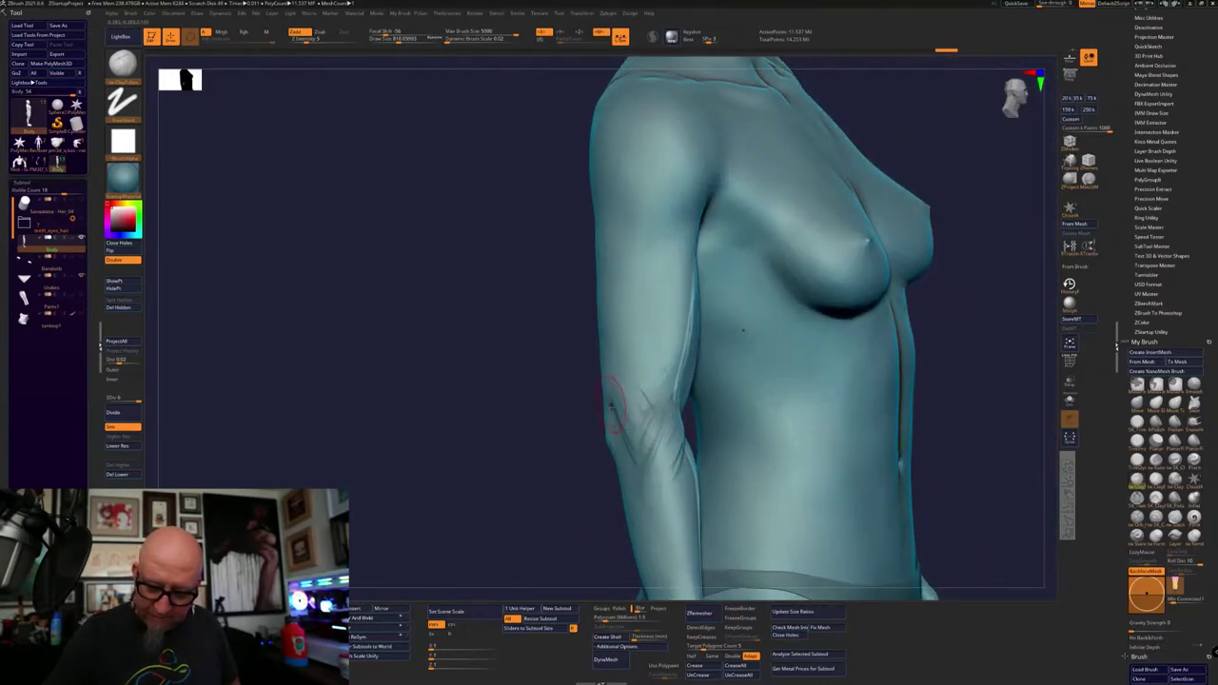
mouse_move(734, 302)
right_down()
mouse_move(922, 265)
mouse_move(587, 413)
right_up()
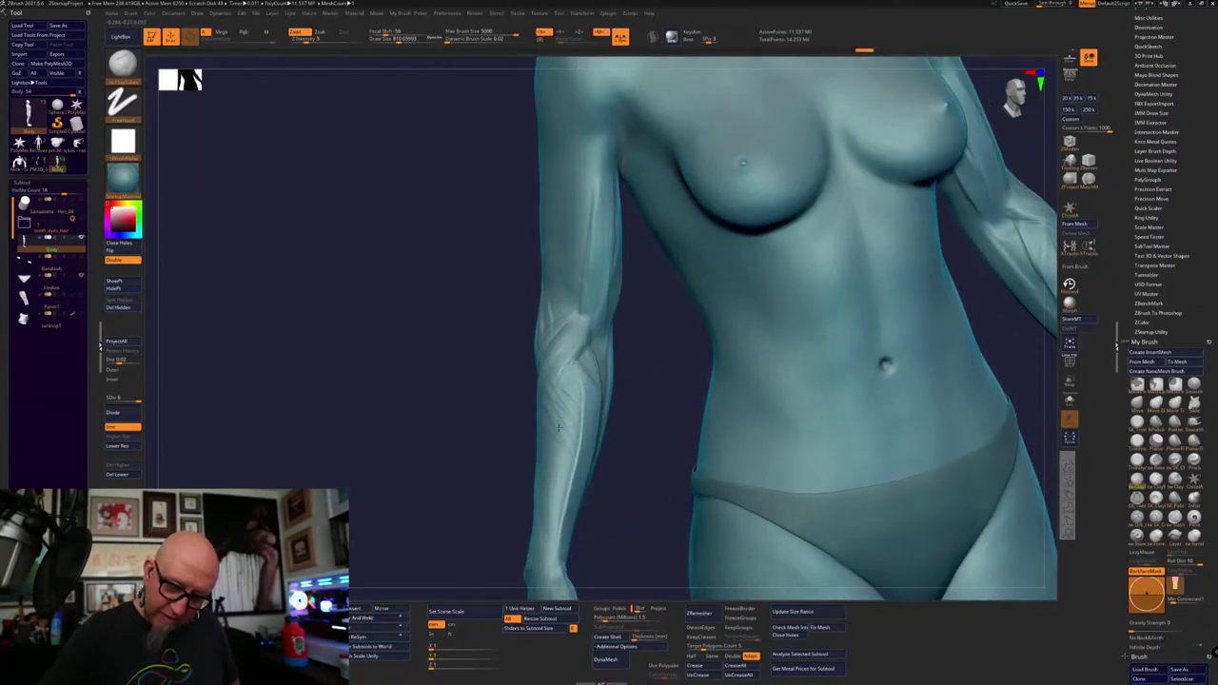
Build up the long forearm muscles from the elbow towards the wrist and check the arms on the whole figure
drag(582, 386, 576, 417)
right_drag(699, 415, 644, 422)
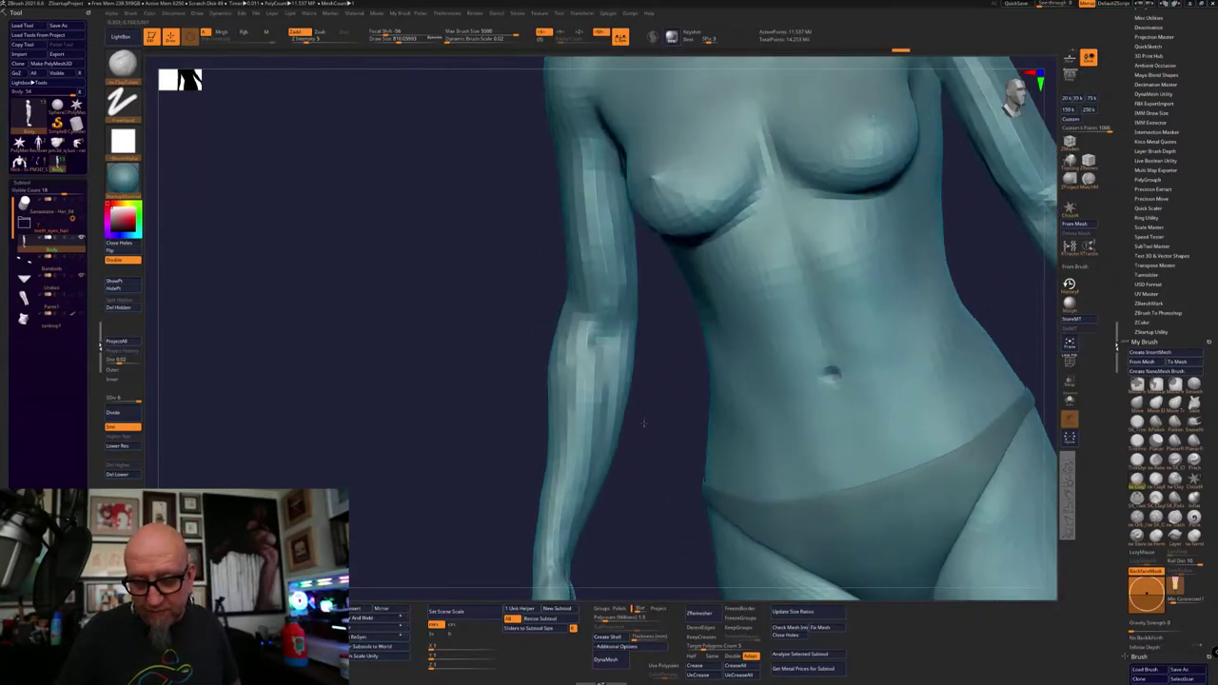
drag(600, 346, 610, 333)
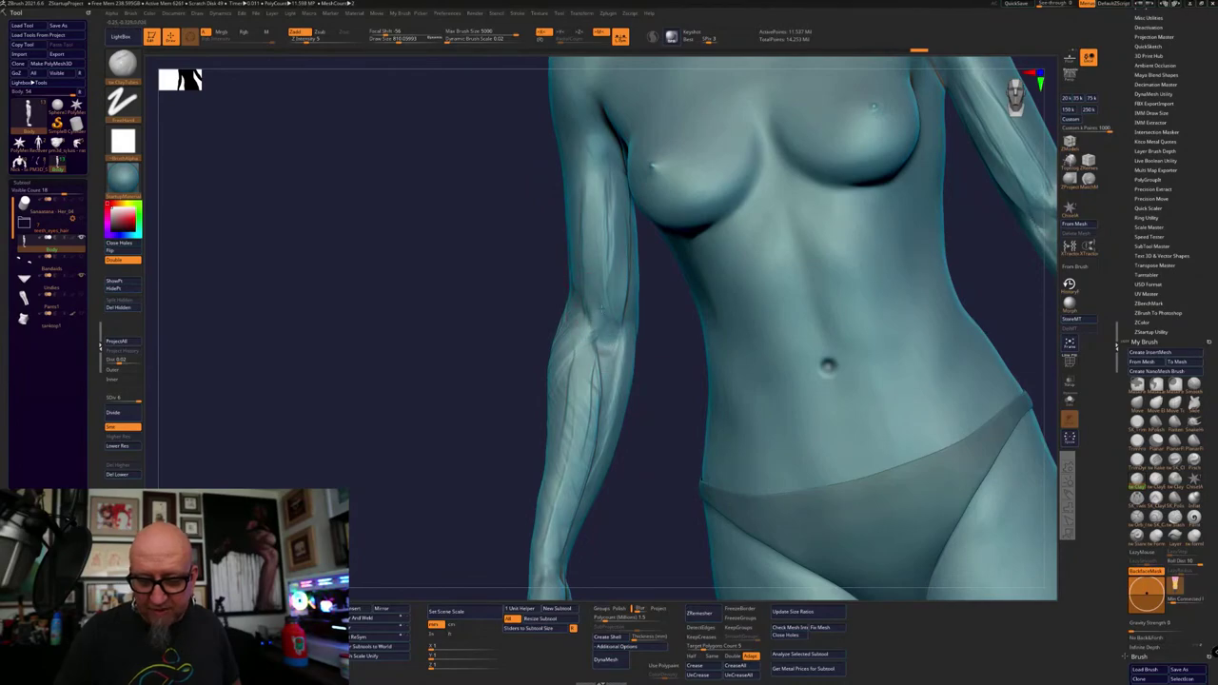
right_drag(643, 355, 640, 331)
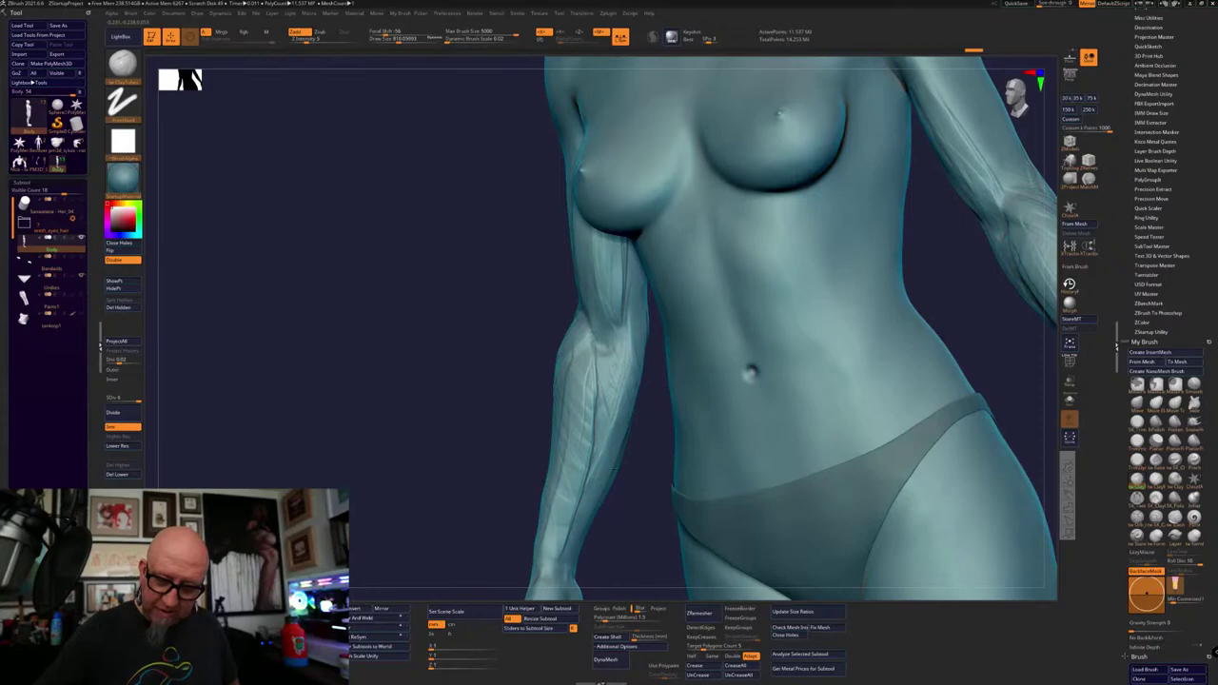
right_drag(606, 409, 653, 498)
key(f)
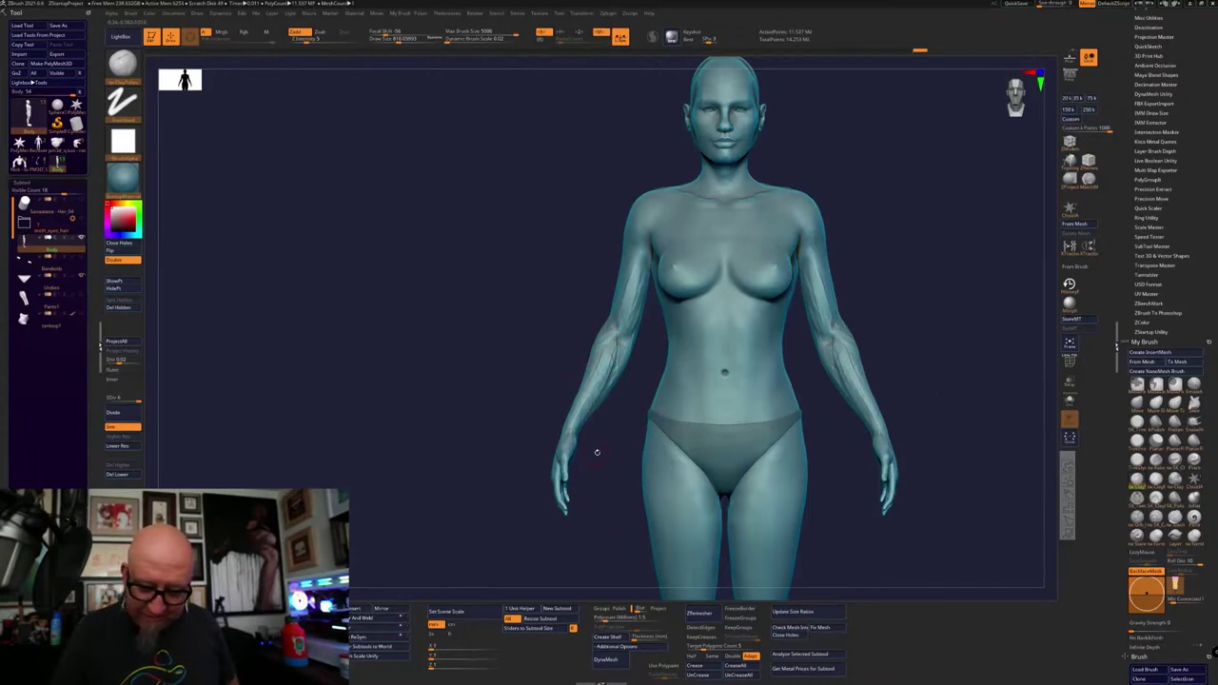
drag(598, 450, 666, 447)
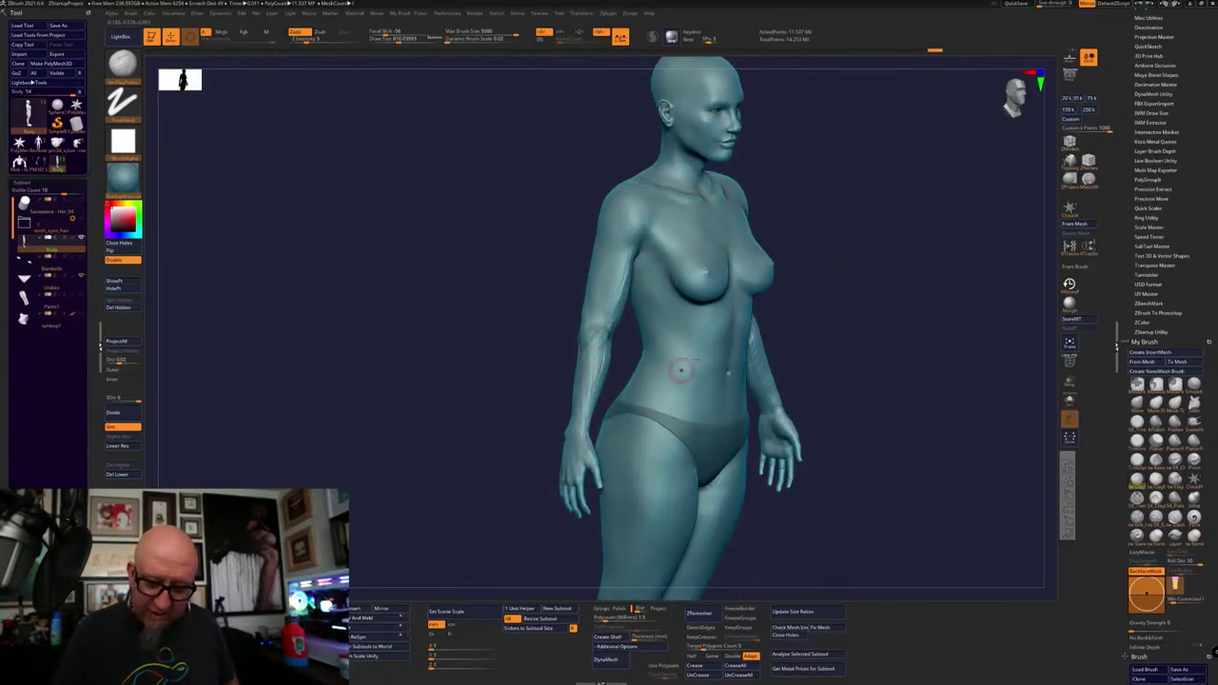
shift+drag(585, 357, 630, 361)
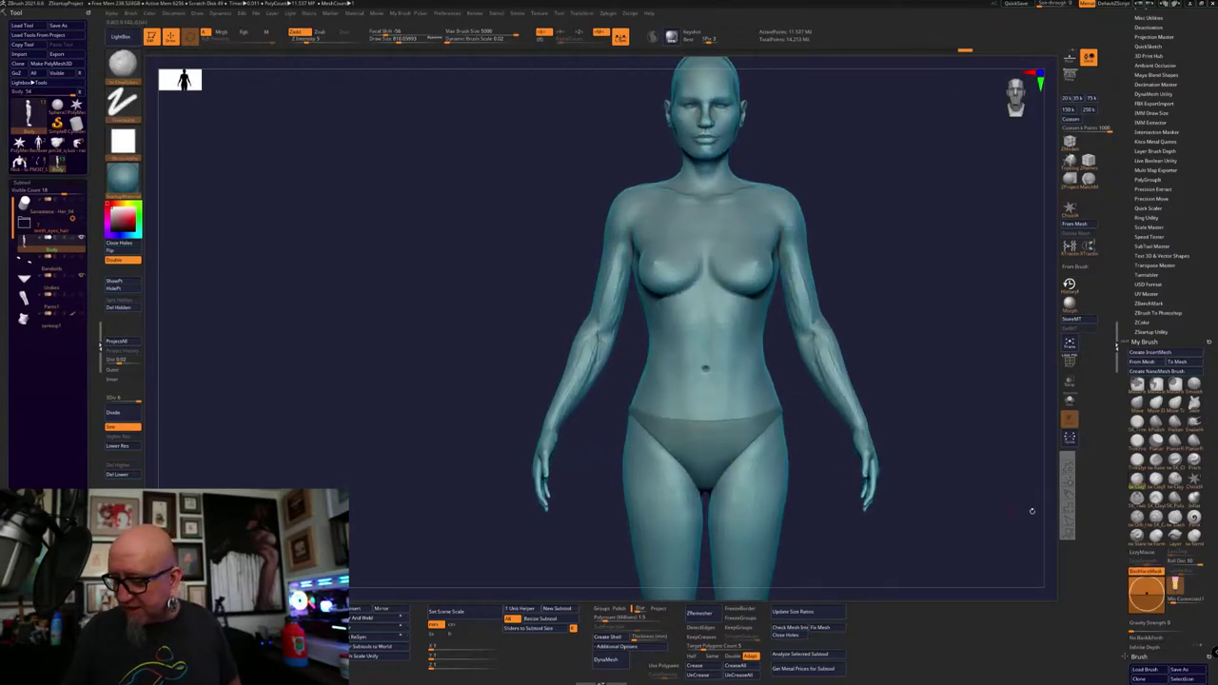
Outline the biceps, elbow, forearm and shoulder muscles in red over one arm with the screen drawing tool, and exit drawing mode
click(1067, 494)
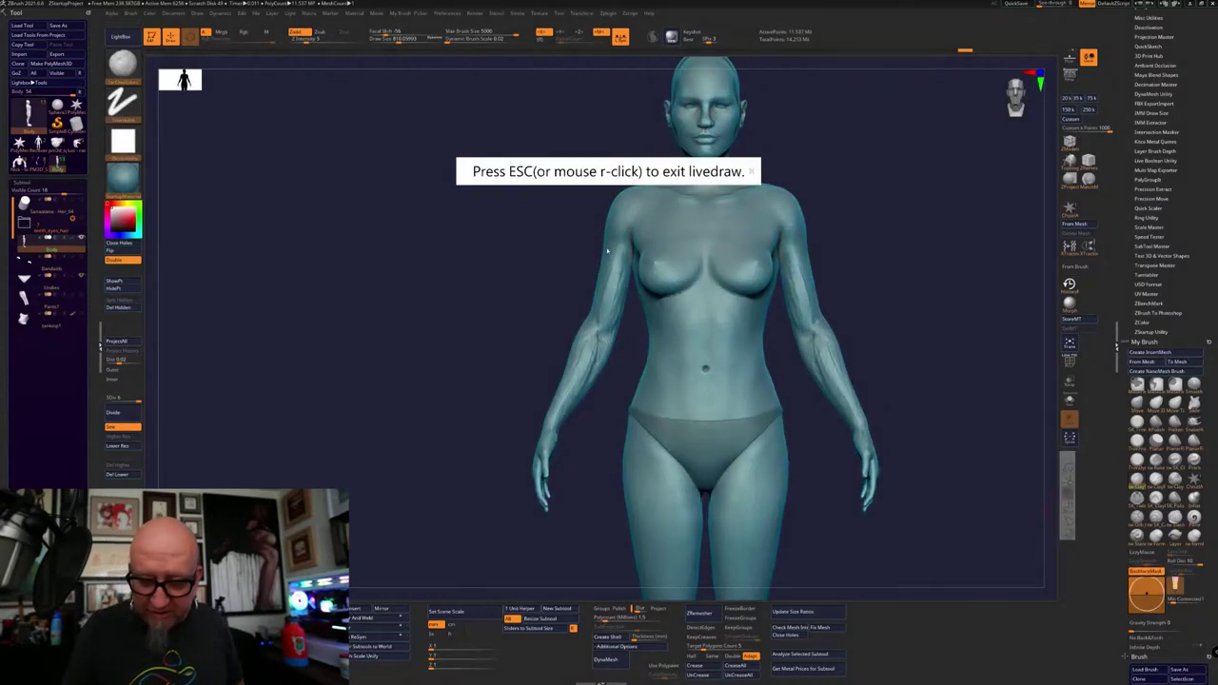
mouse_move(597, 307)
mouse_down()
mouse_move(605, 340)
mouse_move(620, 322)
mouse_up()
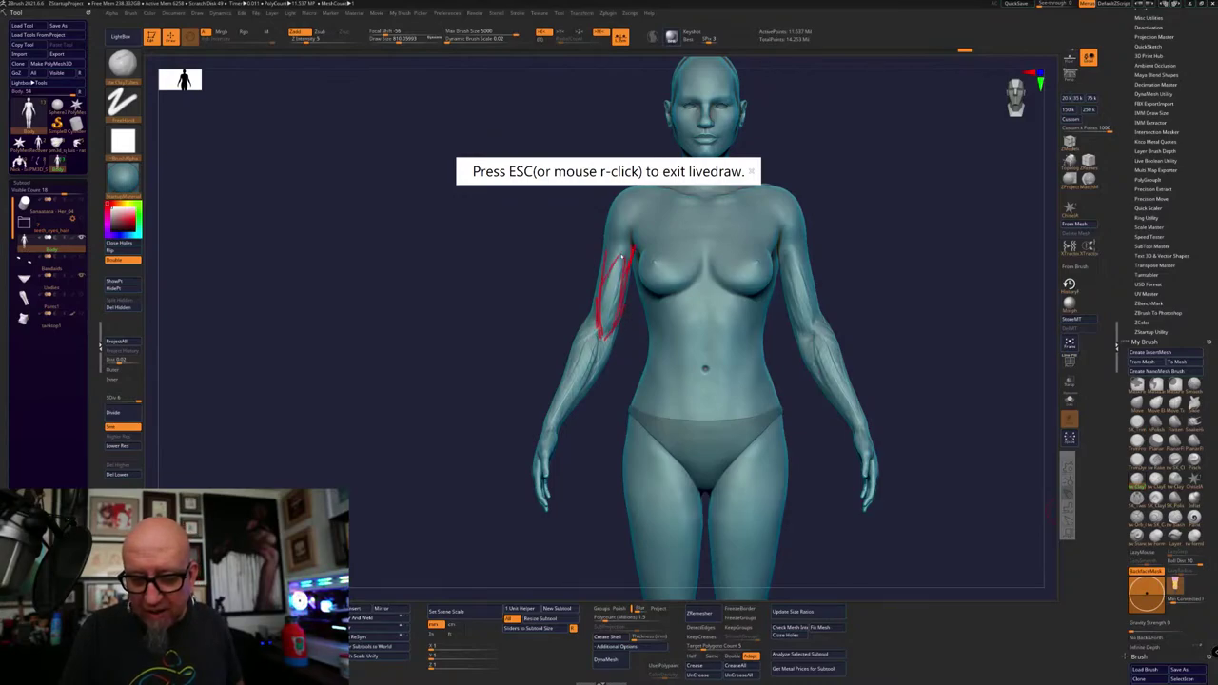
drag(622, 255, 605, 336)
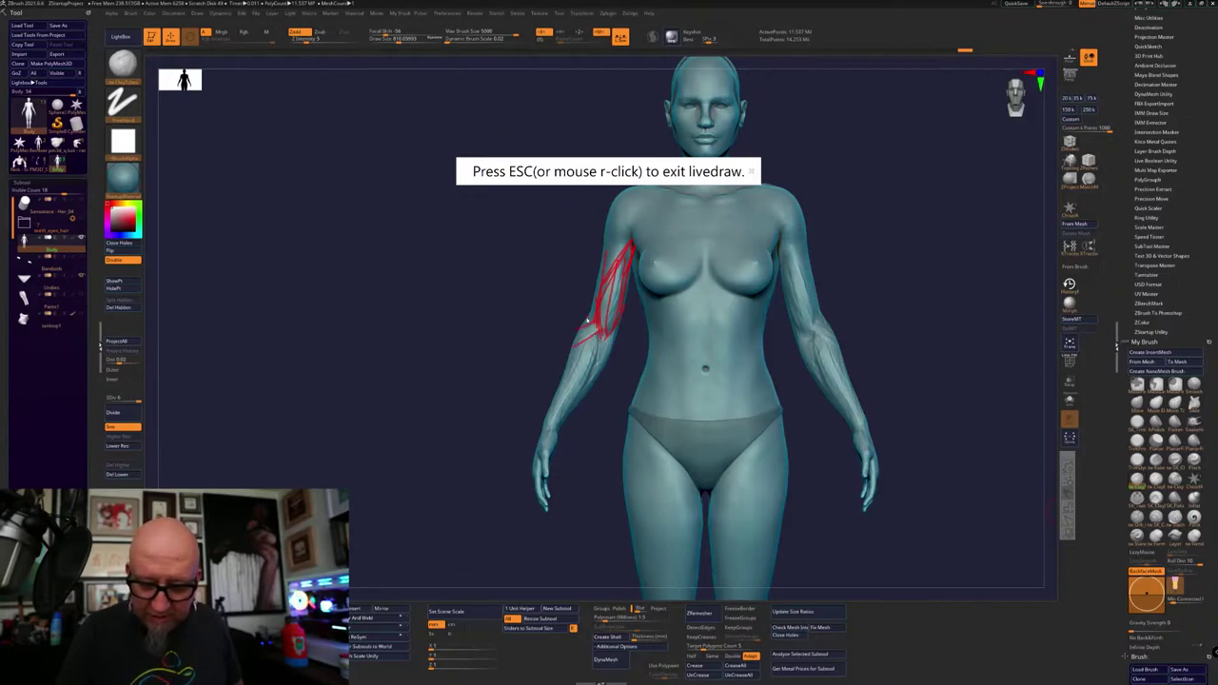
mouse_move(592, 367)
mouse_down()
mouse_move(567, 374)
mouse_move(551, 415)
mouse_up()
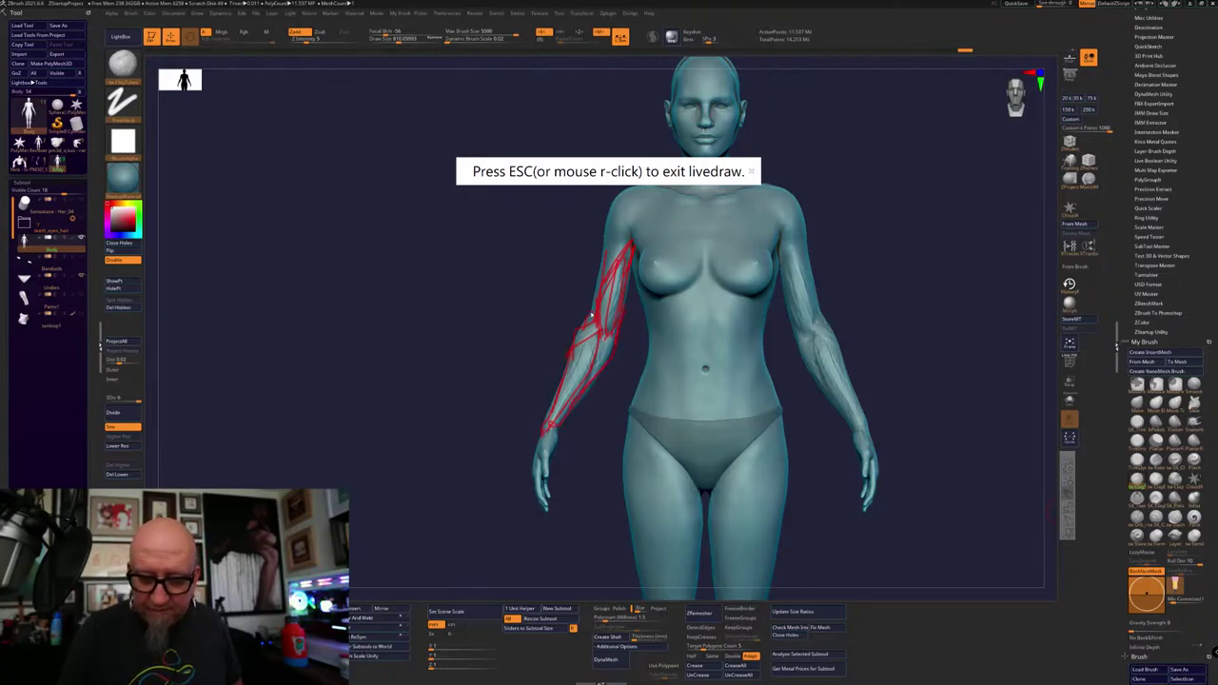
drag(609, 213, 651, 194)
key(Escape)
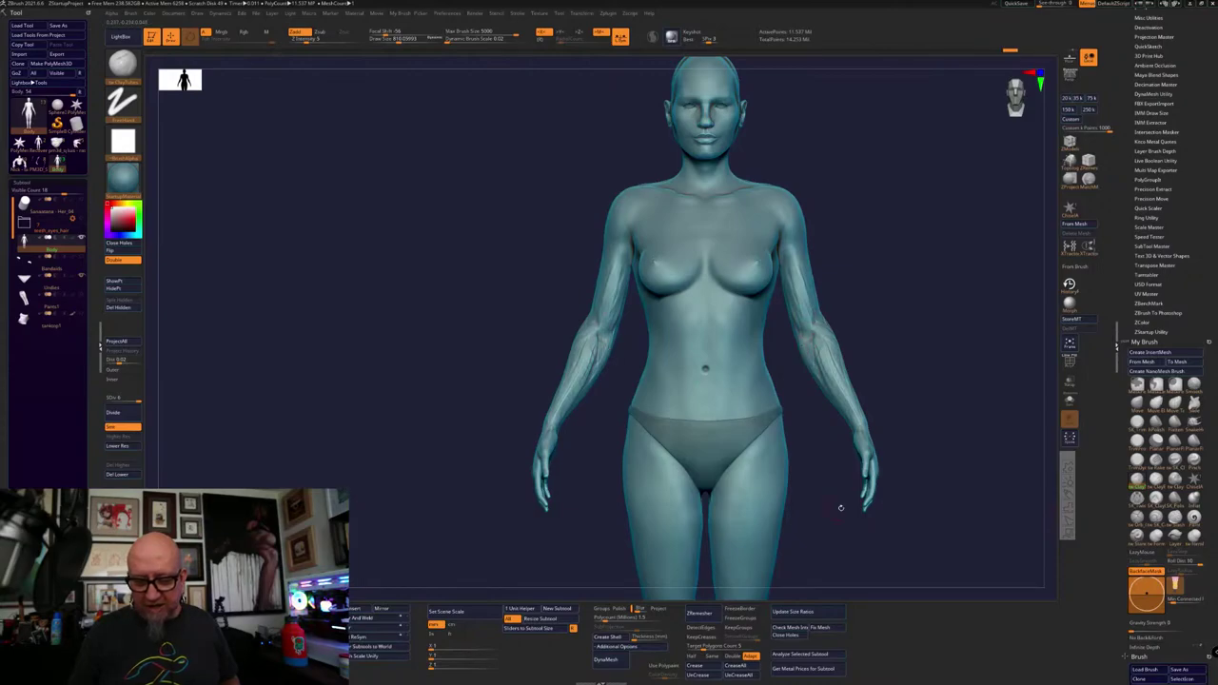
Undo the last elbow strokes and resculpt the back of the elbow with the clay brush in rear view
drag(952, 499, 885, 501)
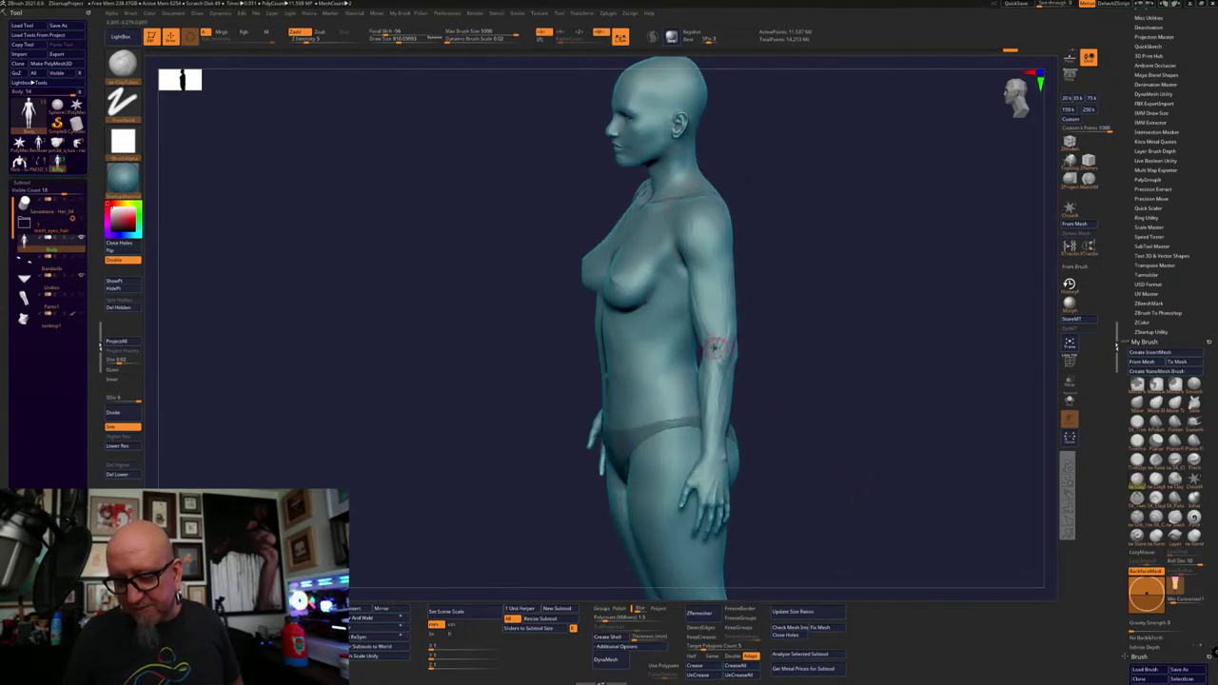
drag(761, 377, 907, 360)
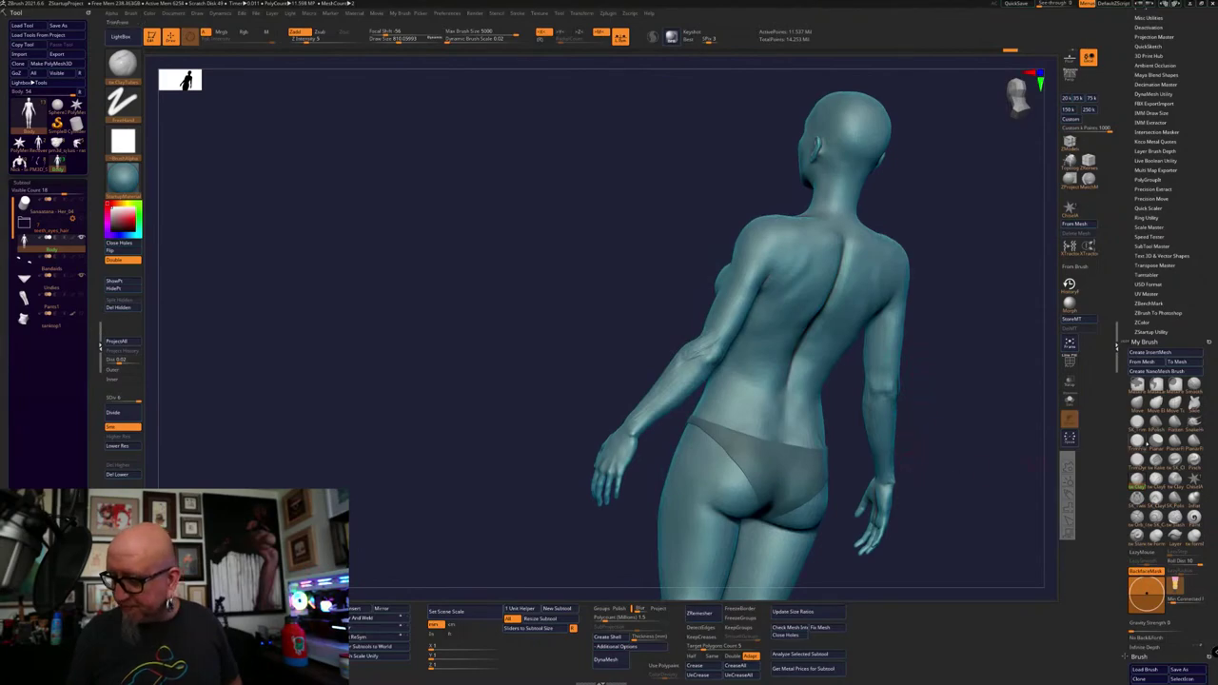
click(1138, 462)
click(1145, 483)
drag(913, 457, 961, 458)
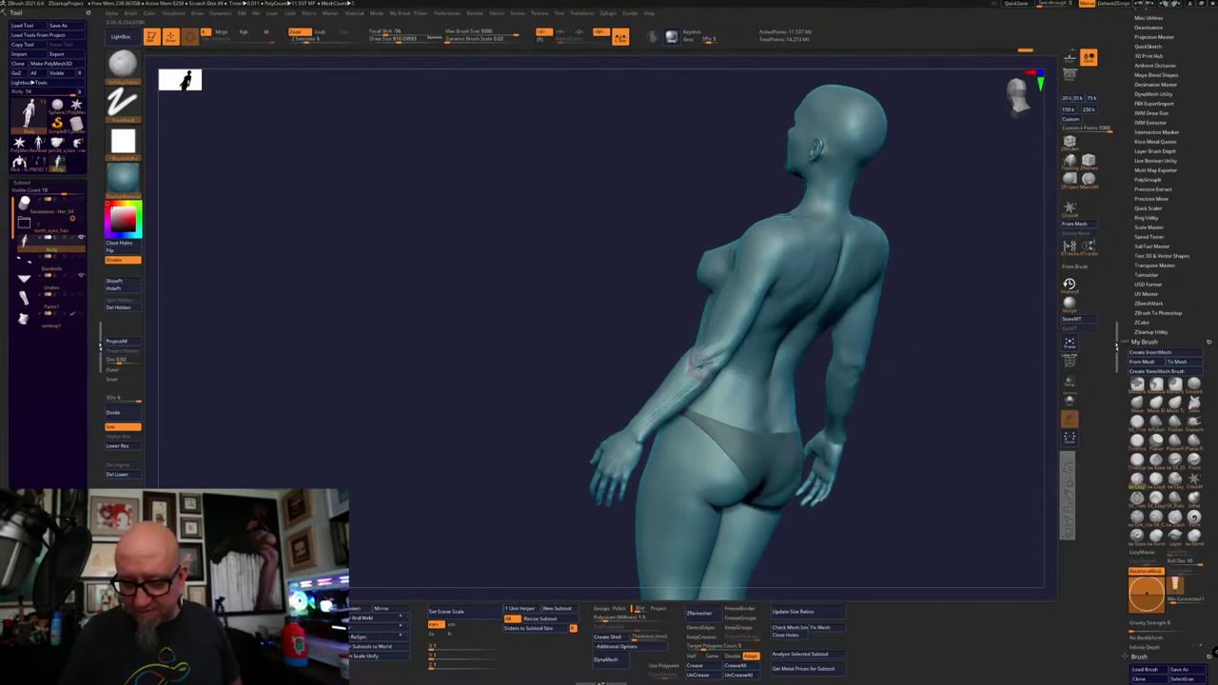
key(ctrl+z)
key(ctrl+z)
key(ctrl+z)
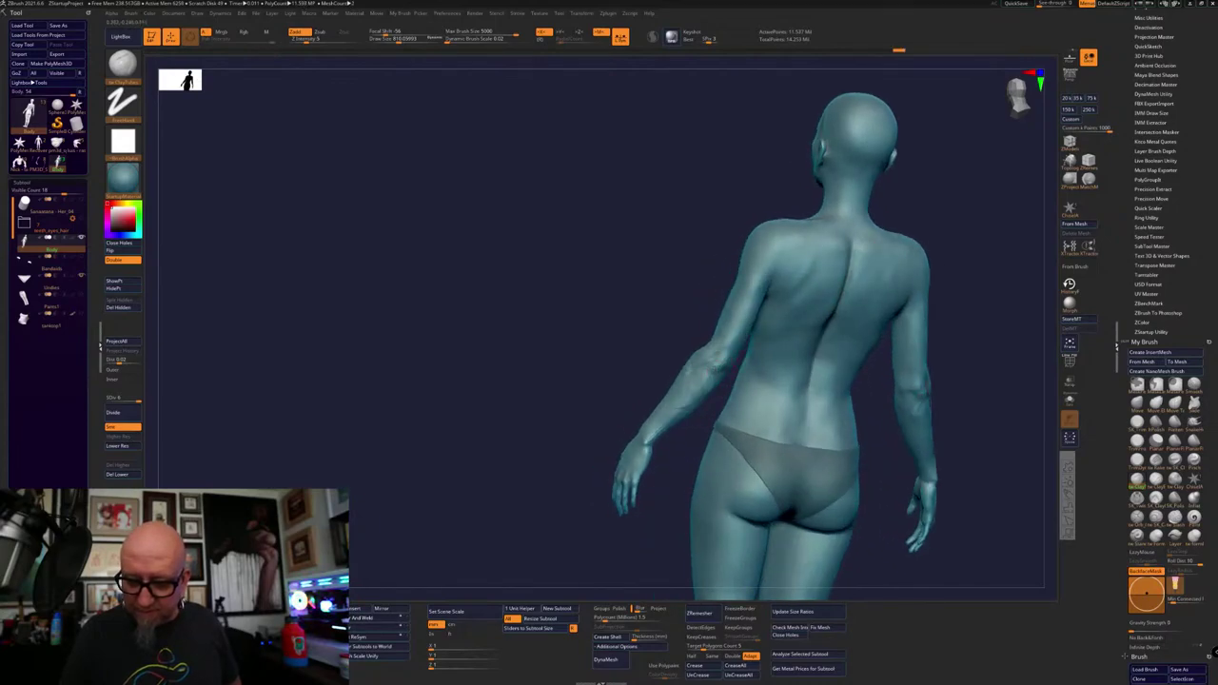
drag(725, 353, 718, 358)
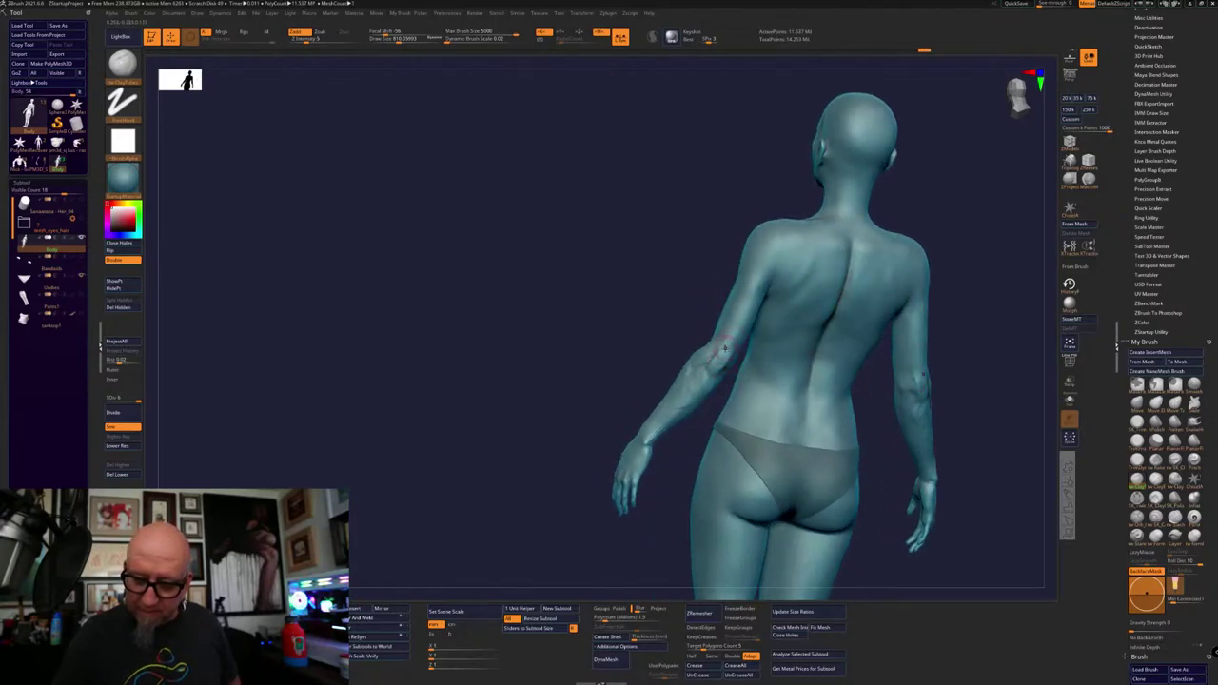
Sculpt the triceps along the back and outer side of both upper arms, down to the elbow
key(ctrl+shift+z)
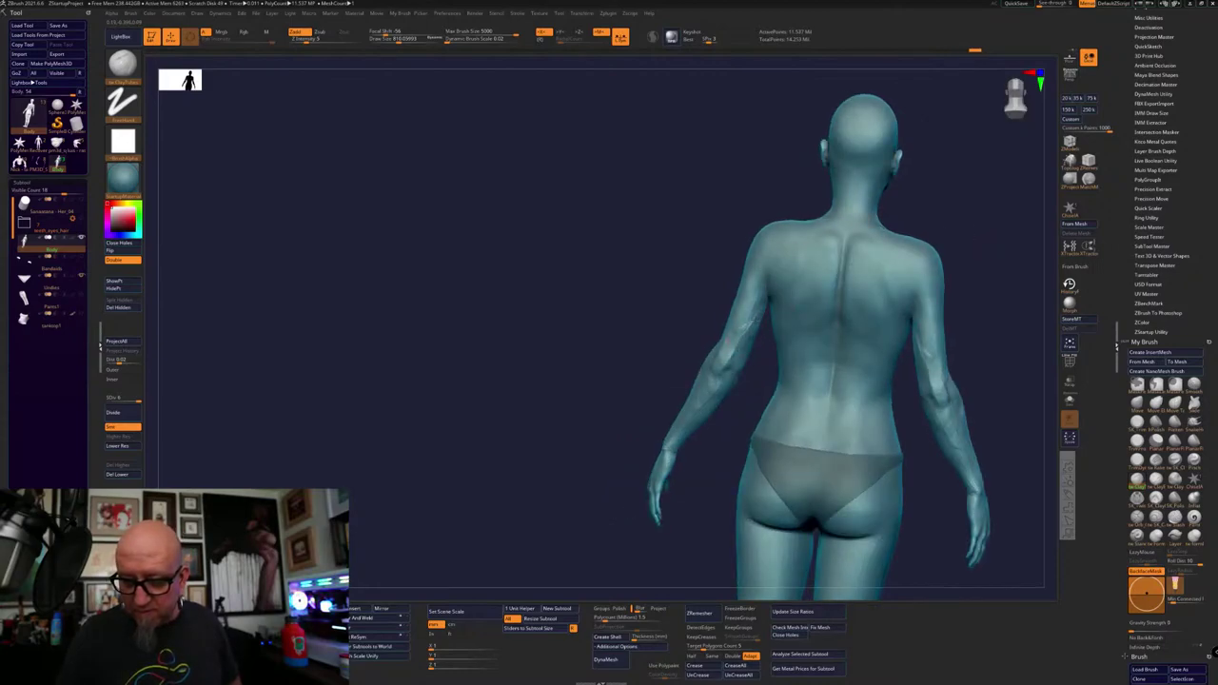
key(ctrl+shift+z)
drag(730, 337, 720, 361)
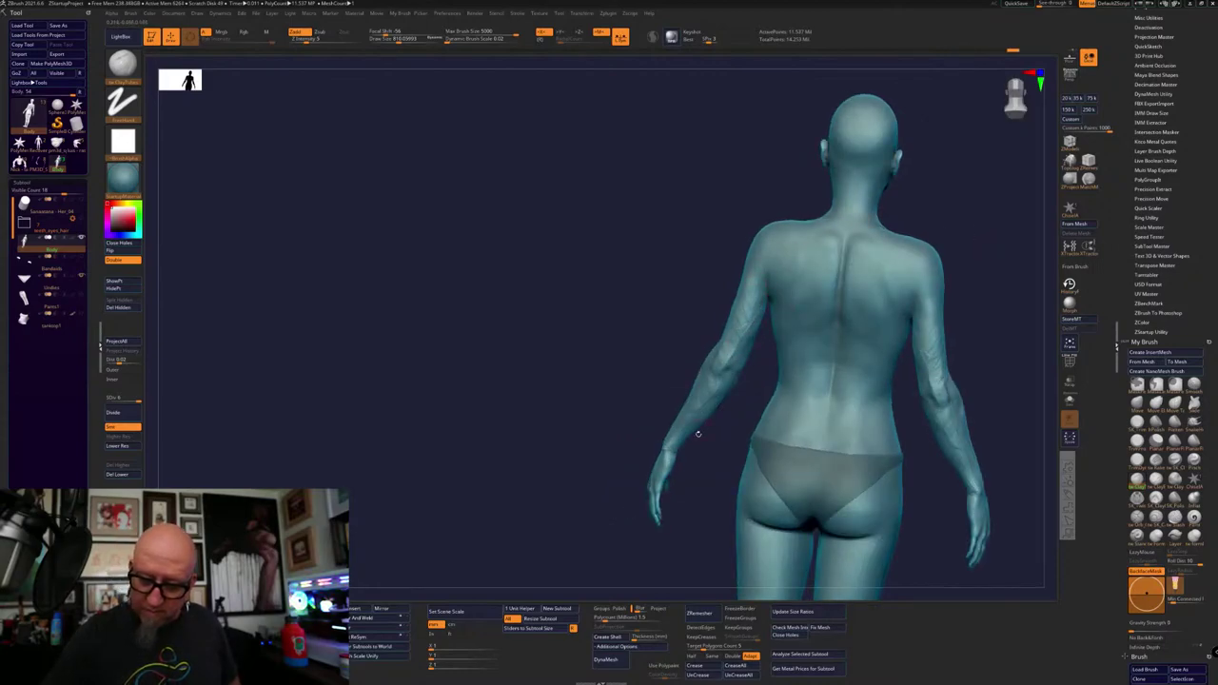
drag(563, 530, 617, 536)
drag(929, 497, 994, 492)
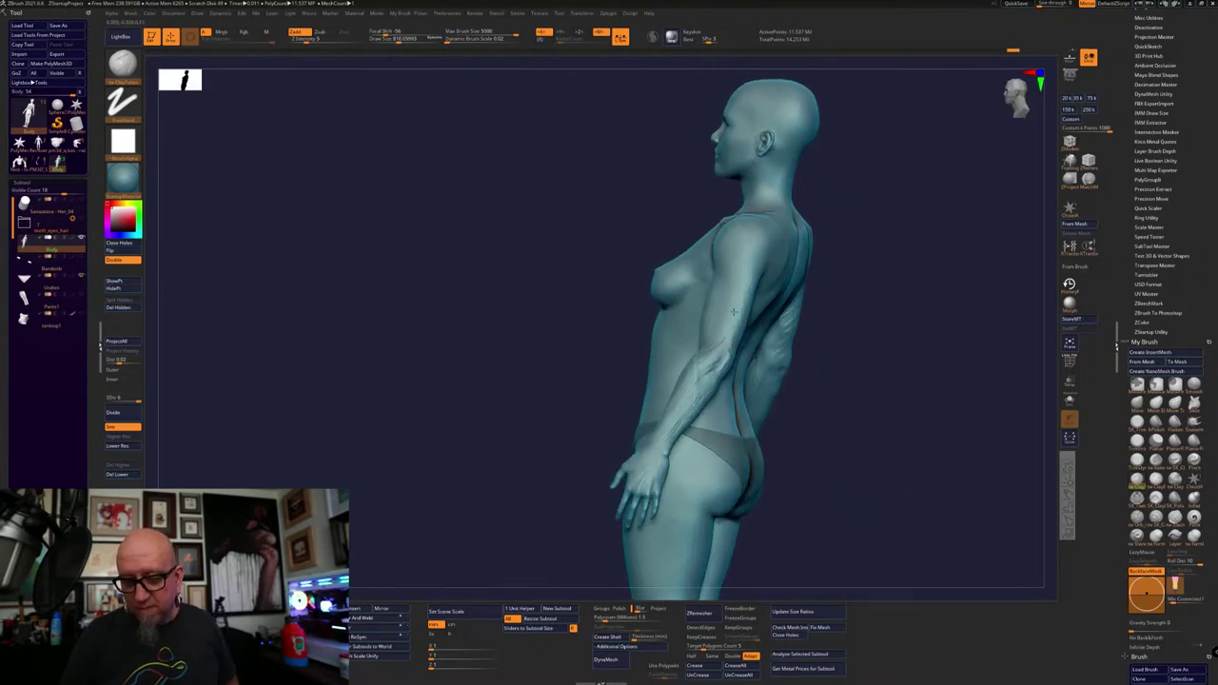
drag(734, 310, 729, 282)
key(ctrl+shift+z)
key(ctrl+shift+z)
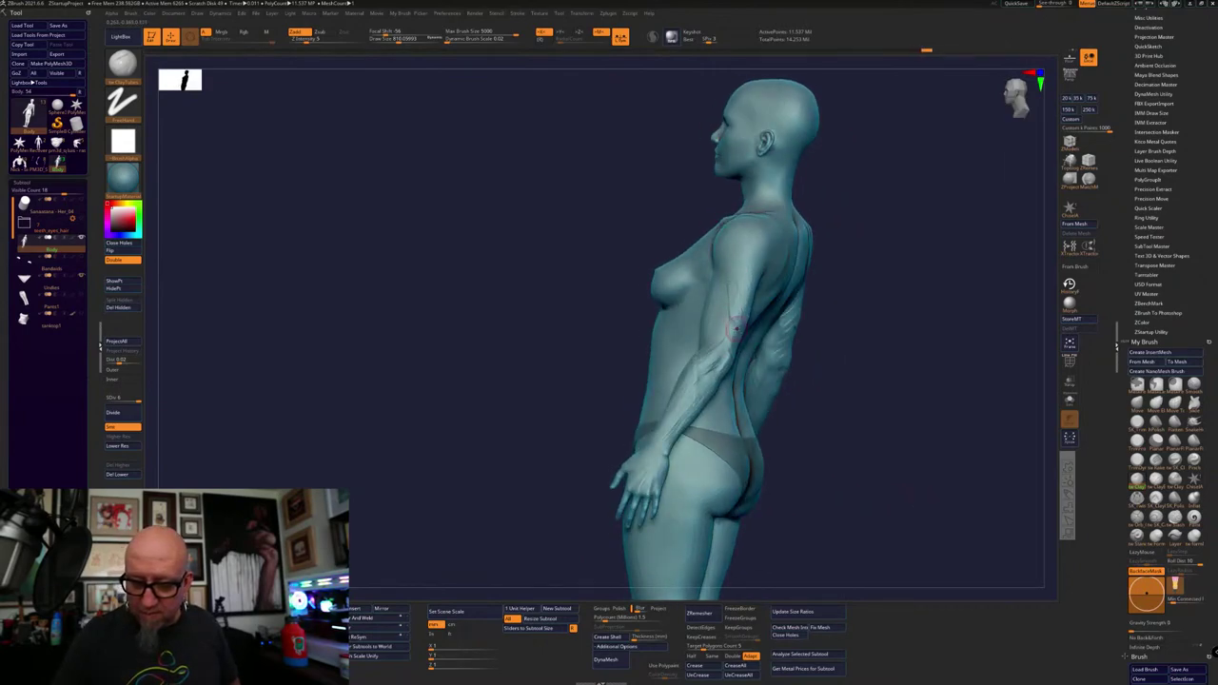
Sculpt long muscle lines down the front of both thighs, converging above the knees, with the clay brush in front view
drag(899, 307, 878, 298)
alt+drag(680, 508, 736, 313)
alt+drag(709, 375, 728, 406)
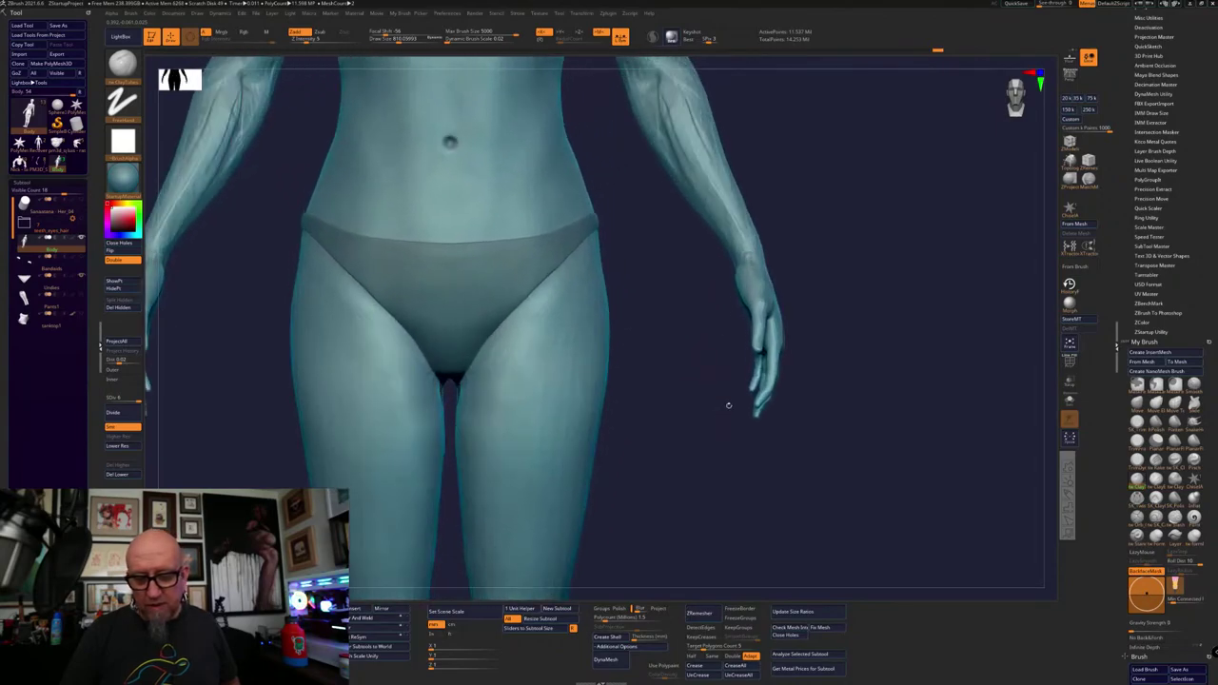
key(ctrl+shift+z)
key(ctrl+shift+z)
key(ctrl+shift+z)
key(ctrl+shift+z)
key(ctrl+shift+z)
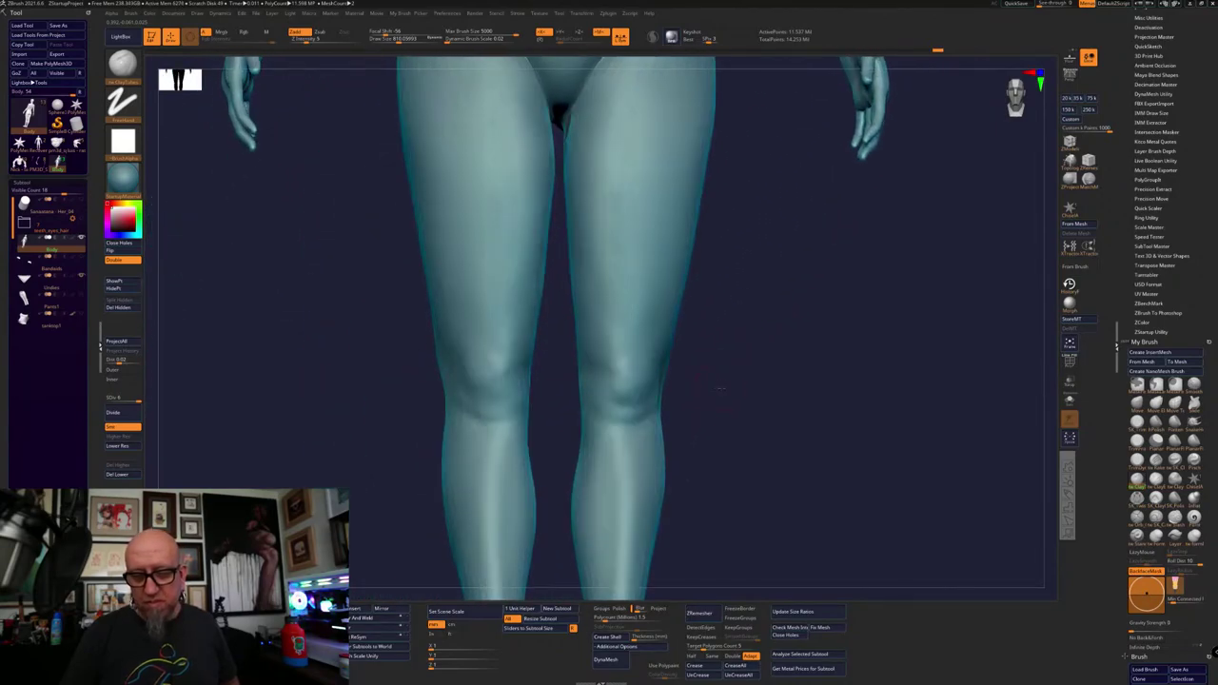
key(ctrl+shift+z)
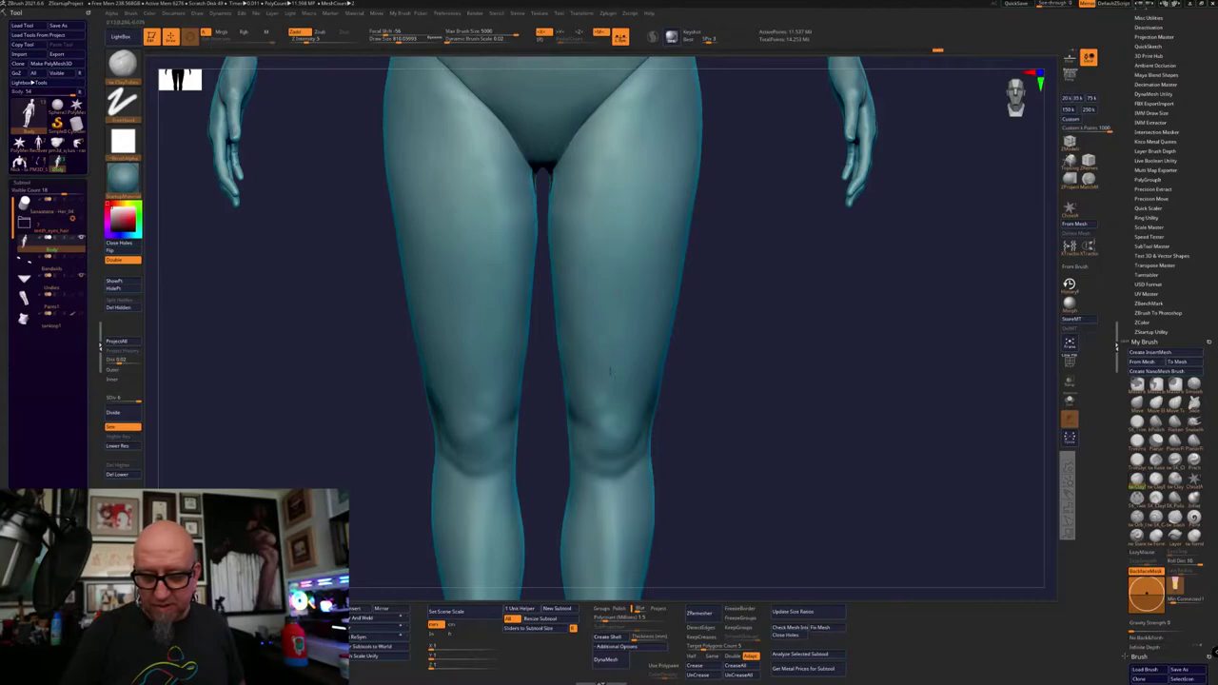
key(ctrl+shift+z)
key(ctrl+shift+z)
key(ctrl+shift+z)
key(ctrl+shift+z)
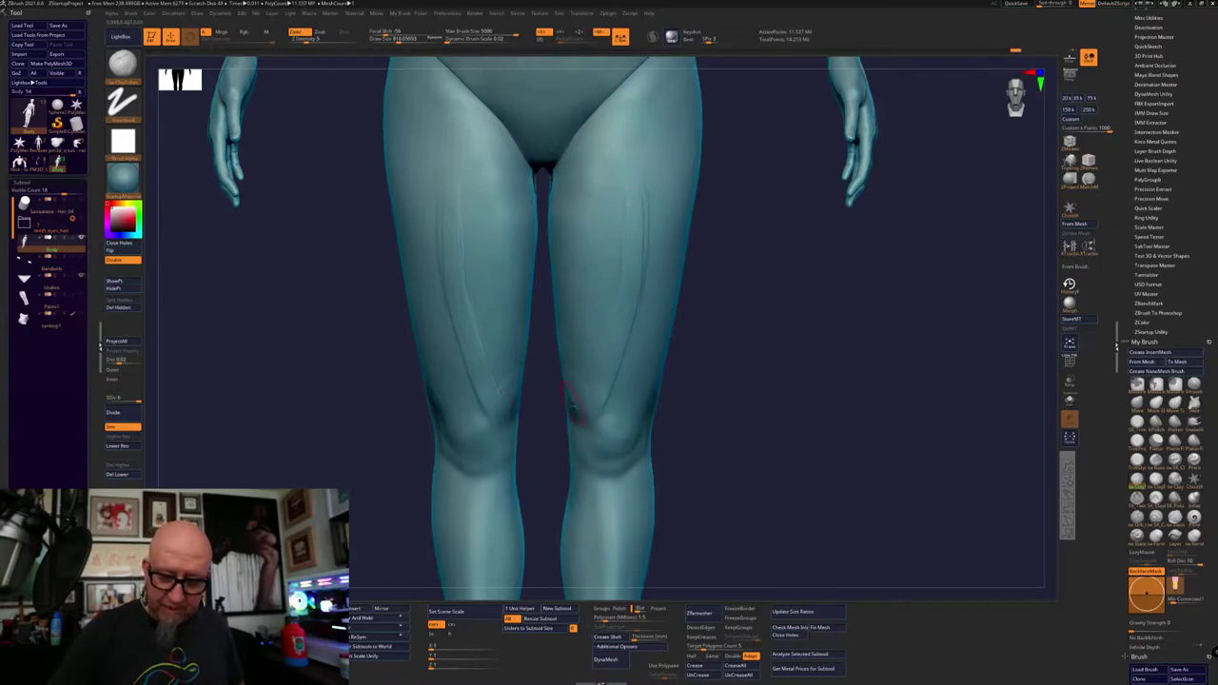
Add clay strokes along the inner and outer thighs and shape the muscles just above both knees
key(ctrl+shift+z)
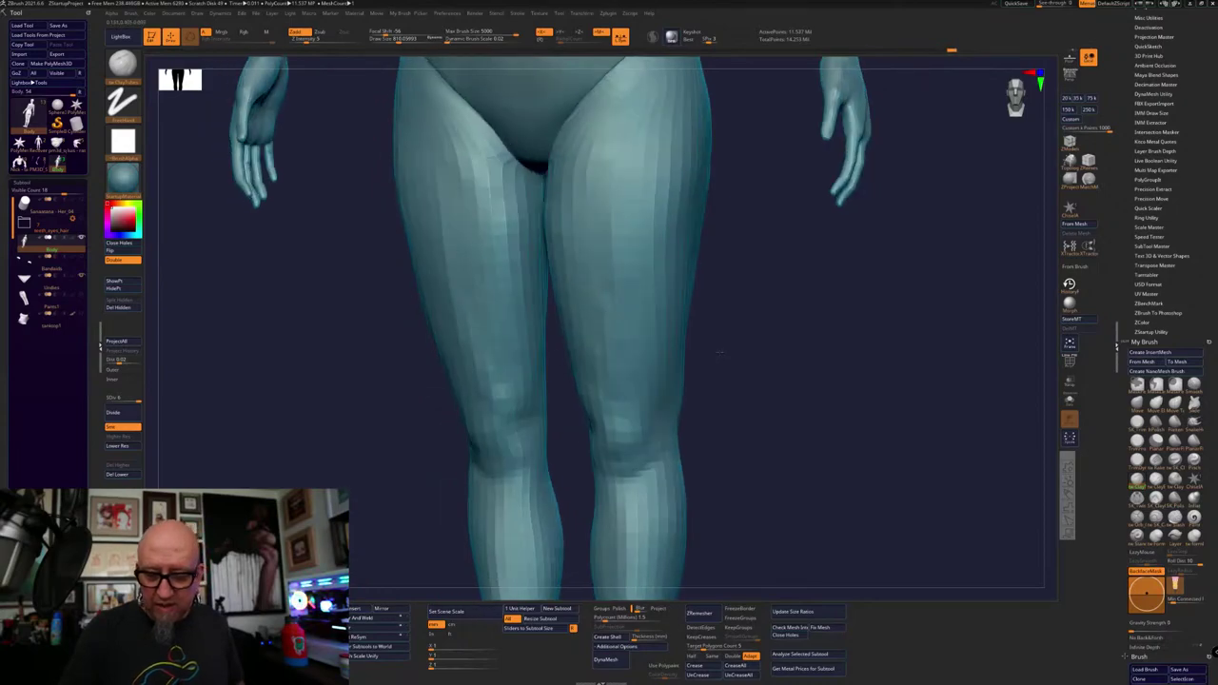
key(ctrl+shift+z)
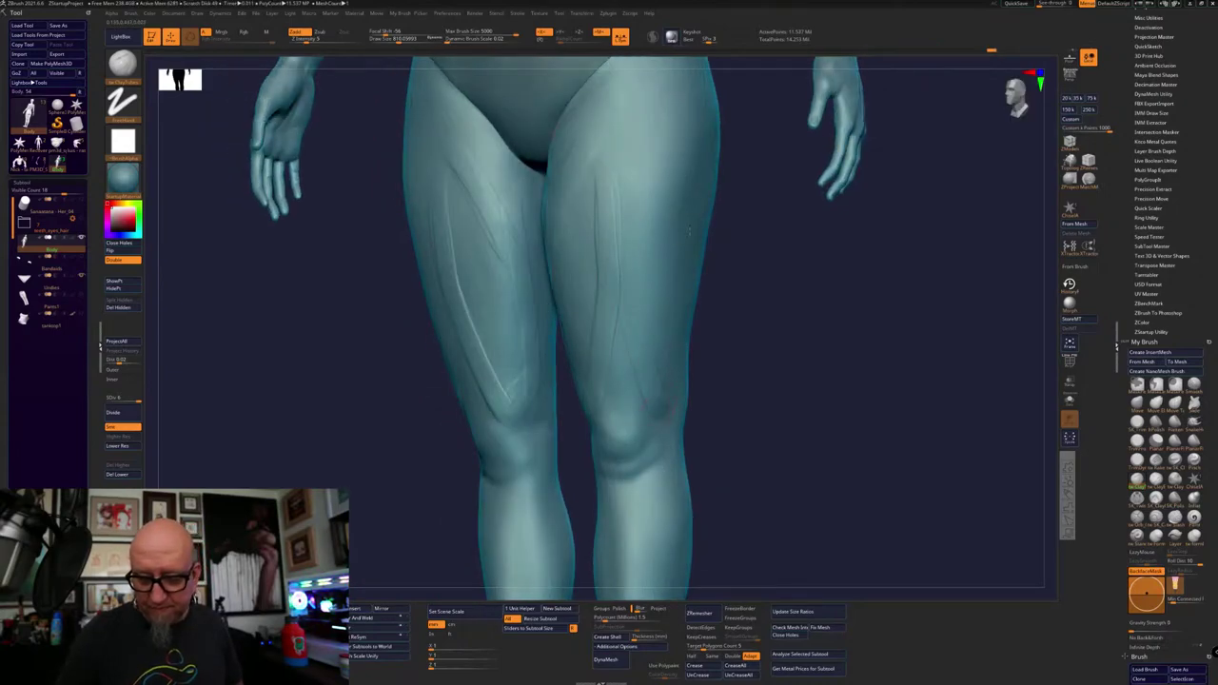
key(ctrl+shift+z)
drag(621, 387, 636, 413)
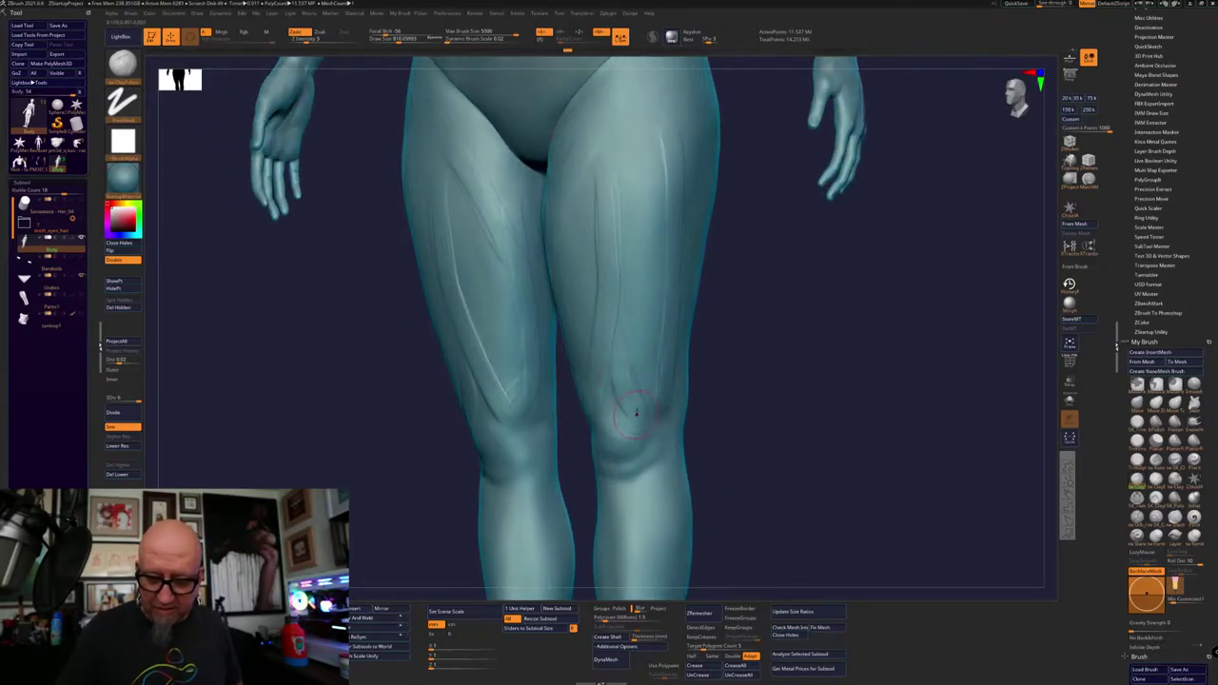
key(ctrl+shift+z)
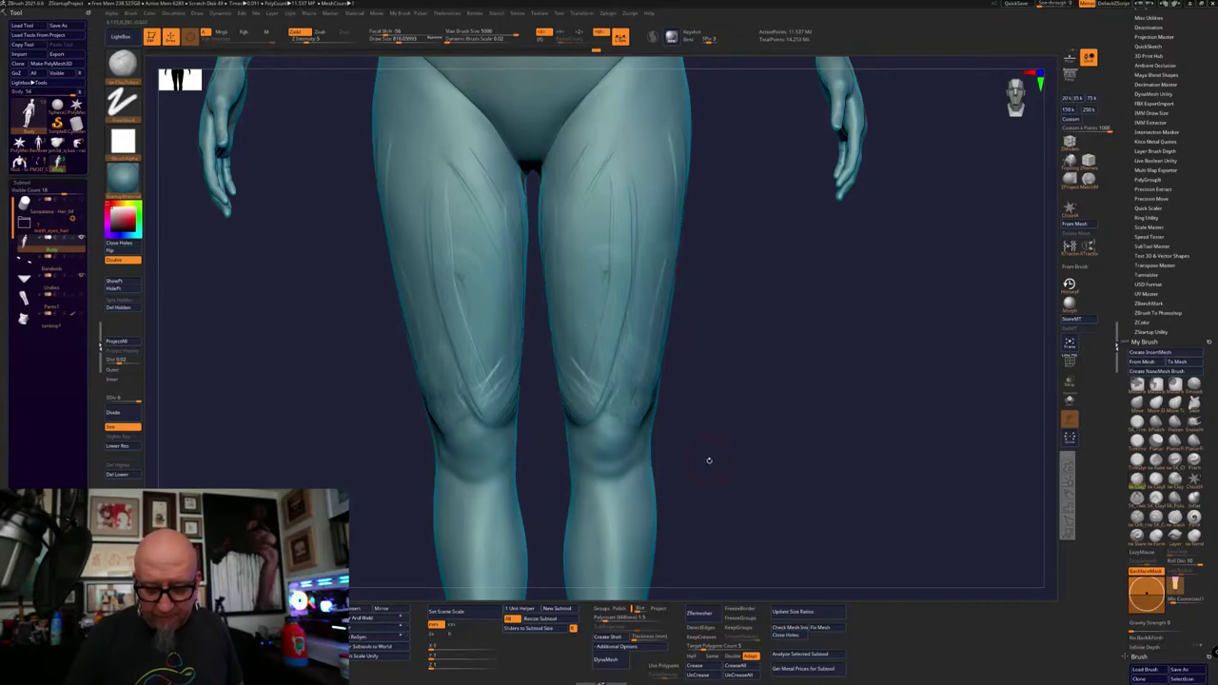
Sculpt the kneecaps and the creases beneath both knees with the clay brush, checking the legs from the front and side
mouse_move(609, 397)
mouse_down()
mouse_move(597, 424)
mouse_move(611, 441)
mouse_move(615, 426)
mouse_up()
drag(592, 481, 588, 472)
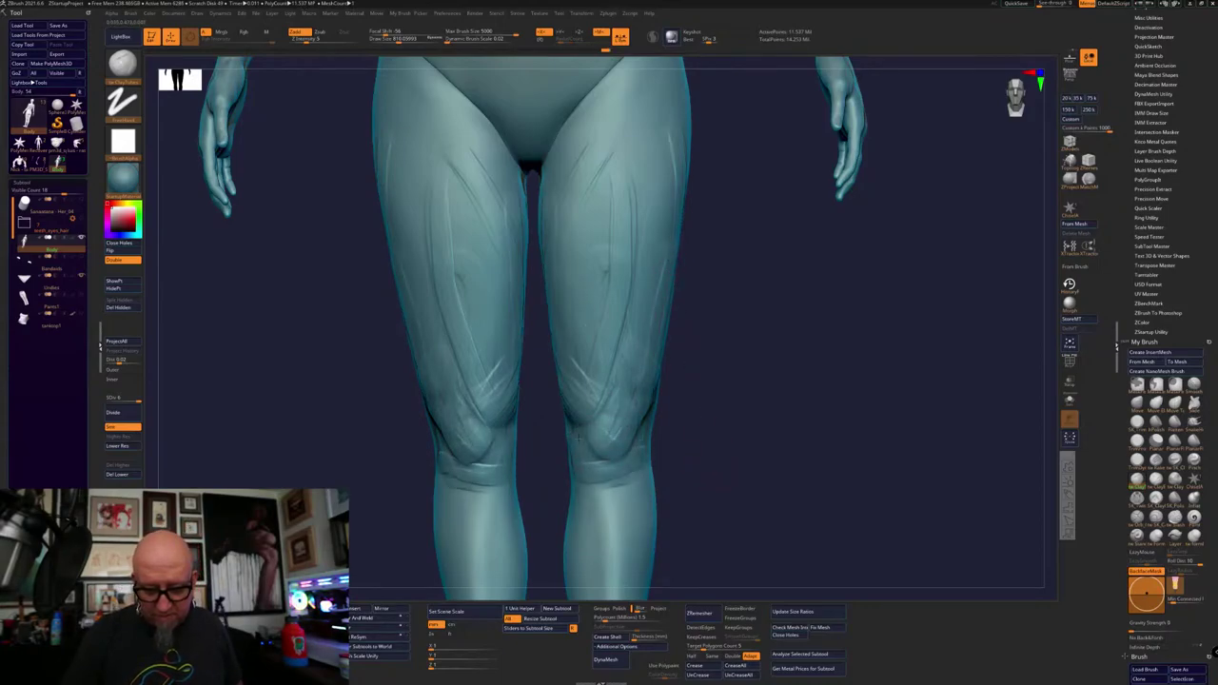
key(f)
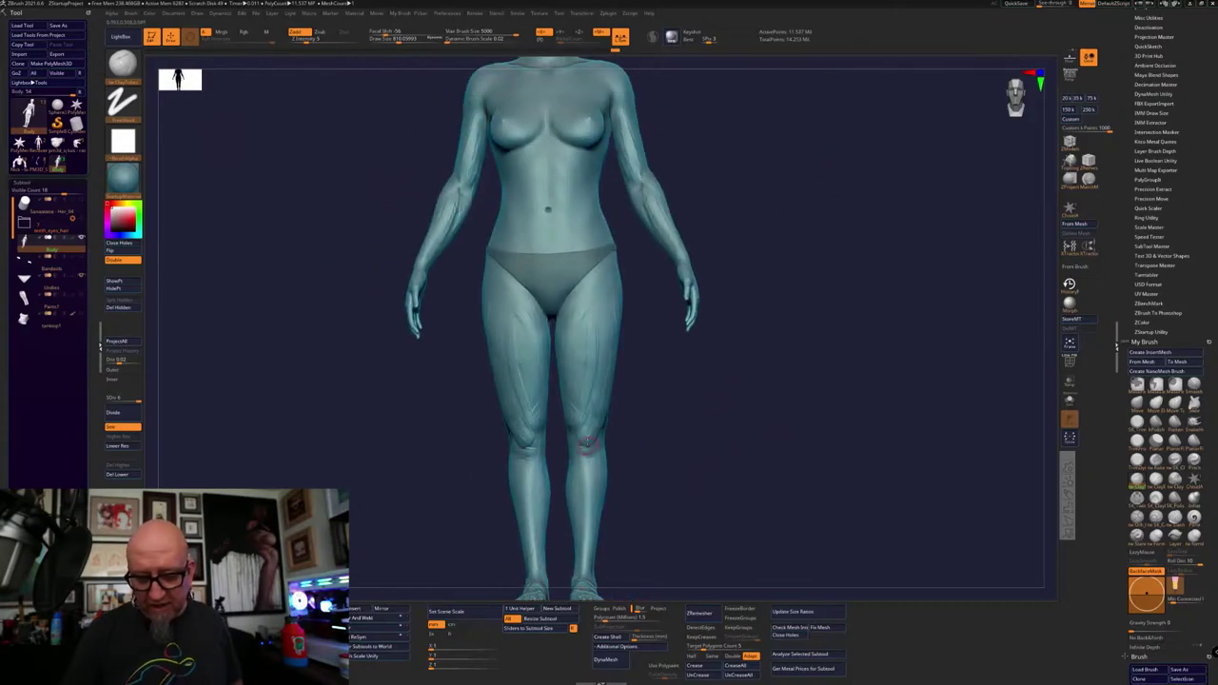
drag(558, 459, 546, 434)
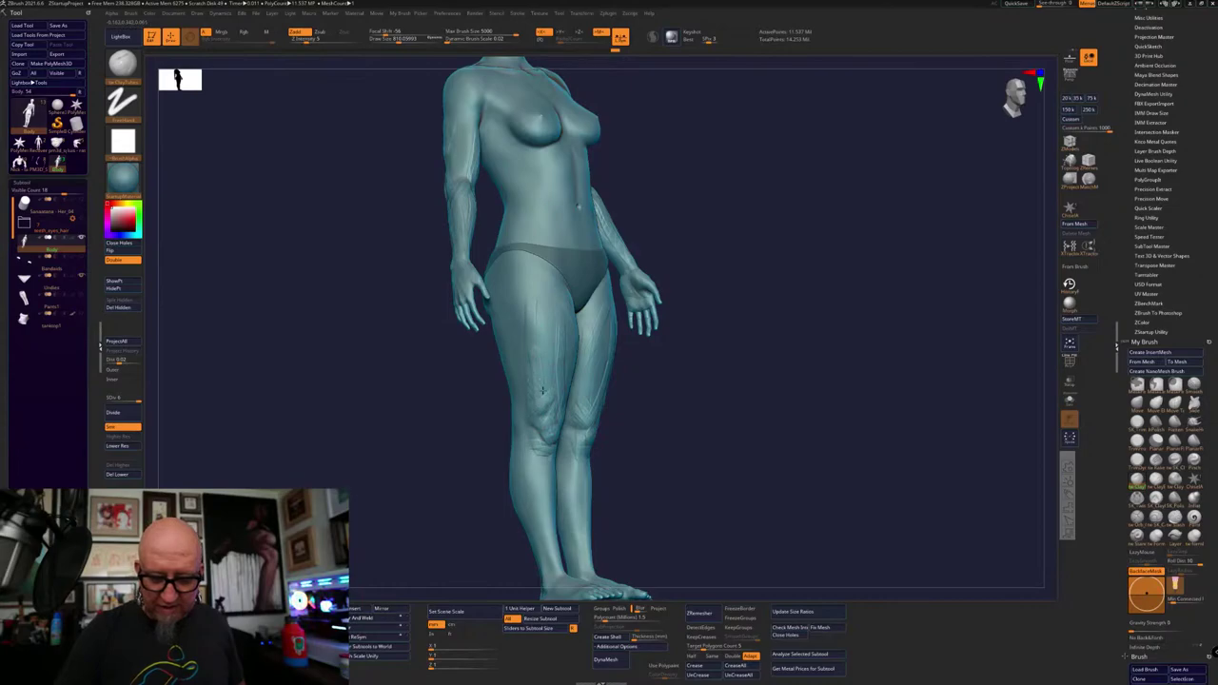
shift+drag(761, 238, 741, 236)
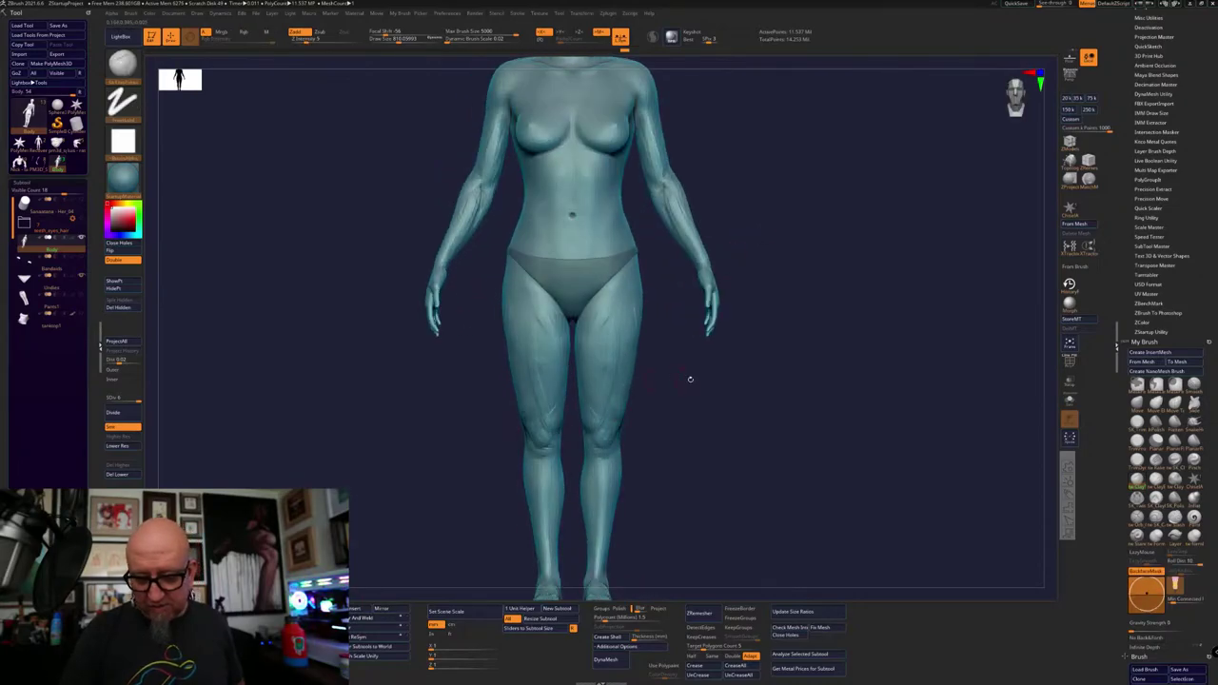
Erase the sculpted muscle lines from both thighs and knees, leaving smooth leg surfaces
mouse_move(689, 381)
shift+mouse_down()
mouse_move(568, 415)
mouse_move(634, 425)
shift+mouse_up()
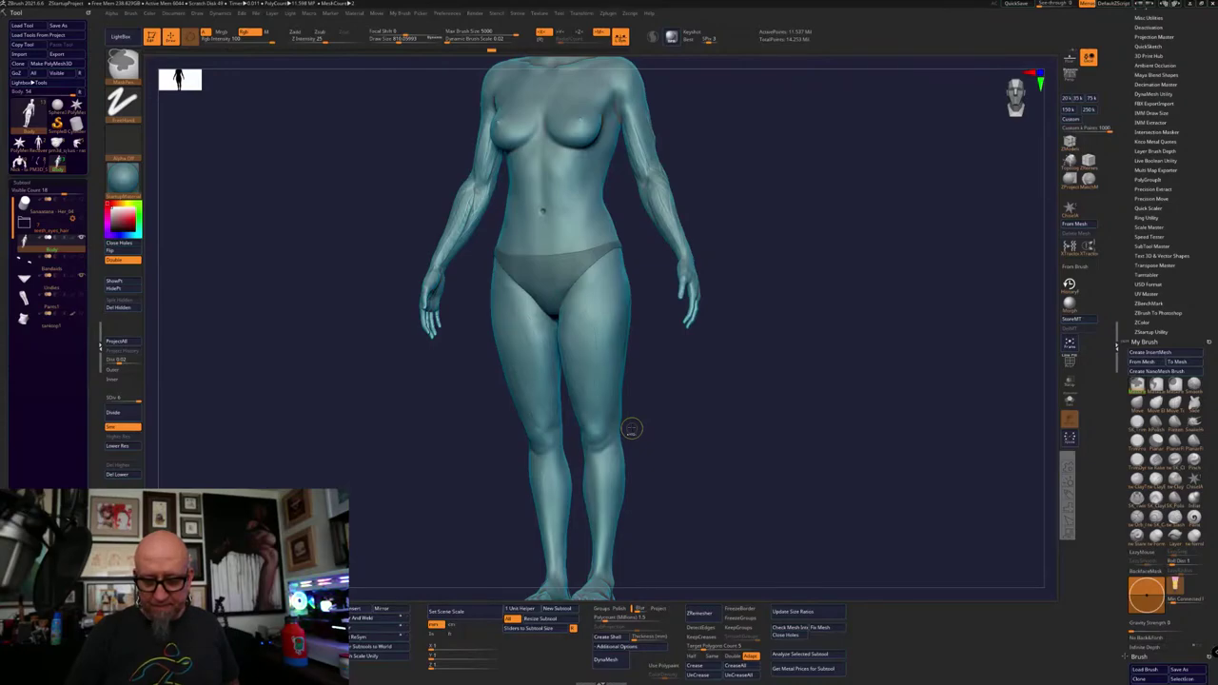
mouse_move(671, 498)
shift+mouse_down()
mouse_move(677, 476)
mouse_move(777, 508)
mouse_move(774, 445)
shift+mouse_up()
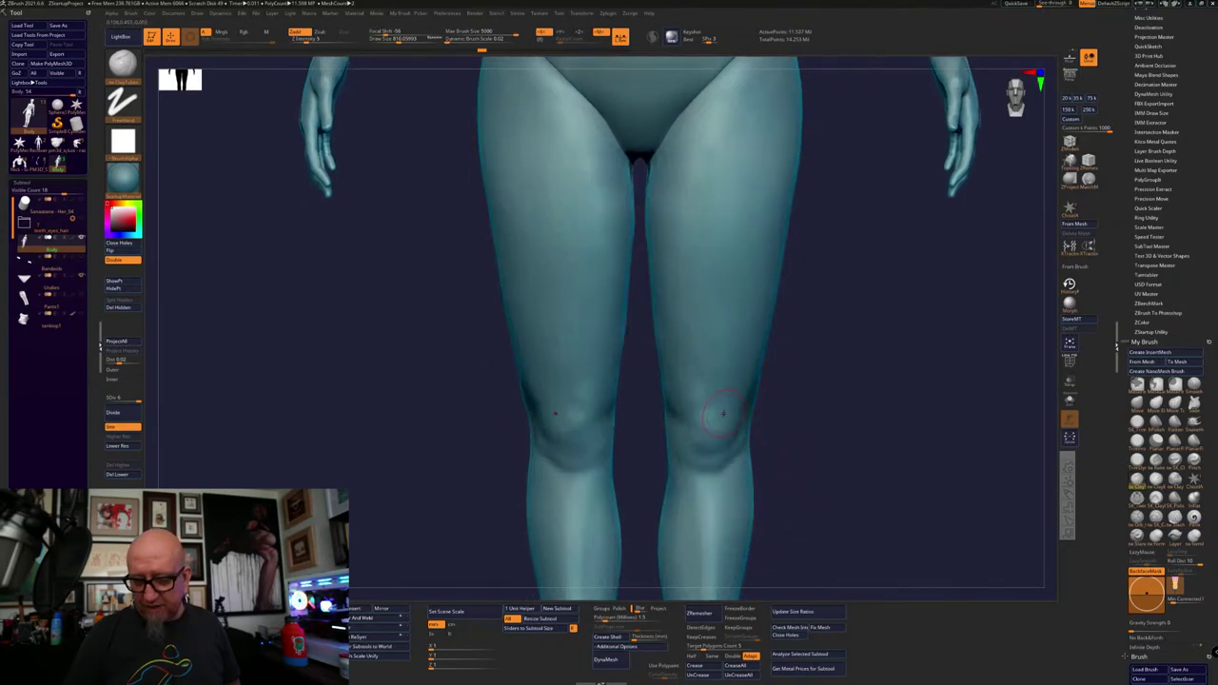
Try building up oval kneecaps on both knees with the clay brush in front view
click(711, 402)
click(720, 437)
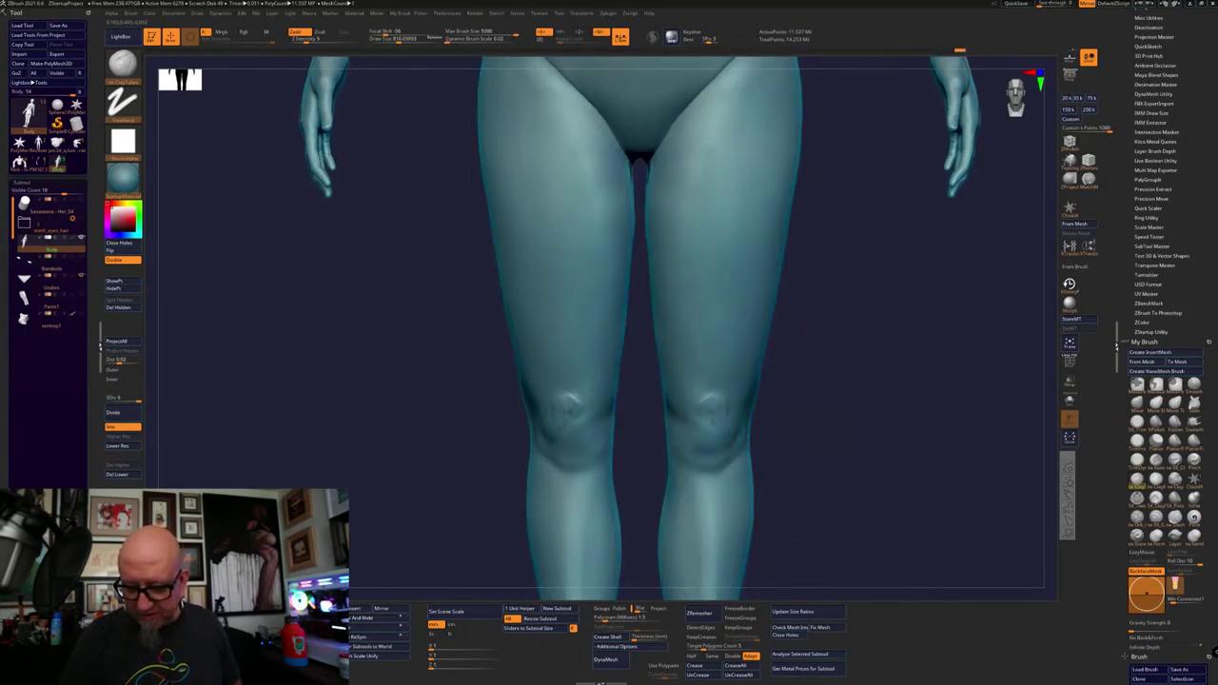
mouse_move(725, 431)
mouse_down()
mouse_move(703, 448)
mouse_move(707, 416)
mouse_up()
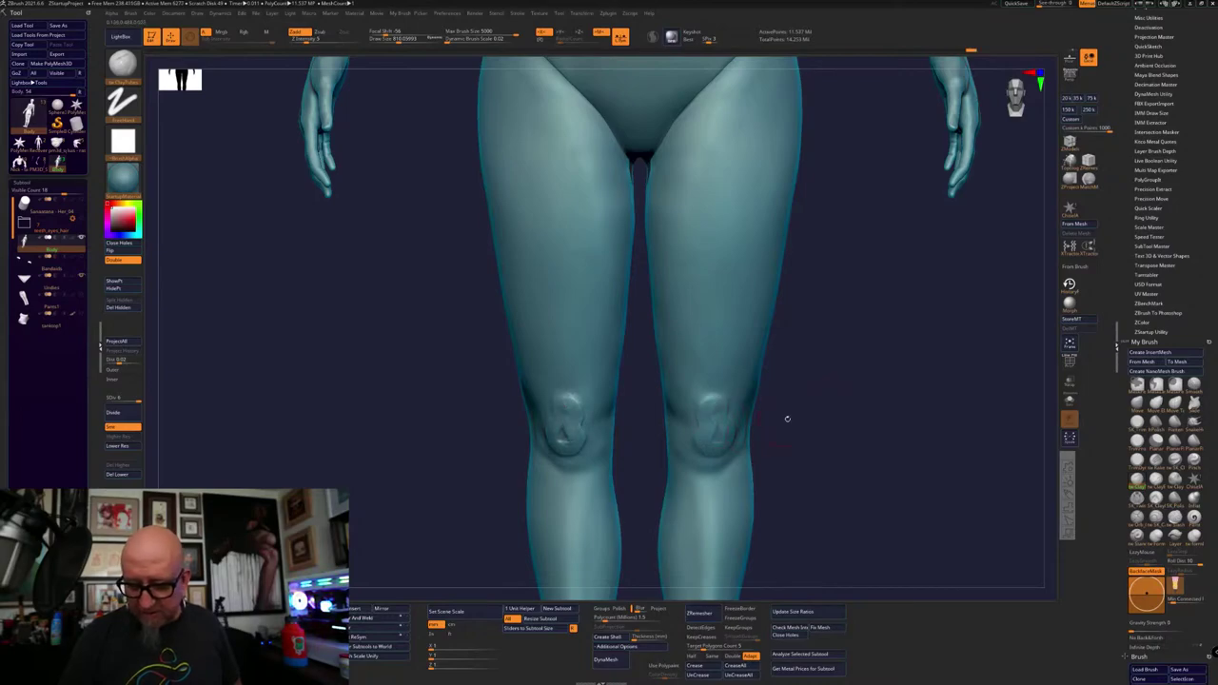
drag(788, 419, 859, 380)
mouse_move(706, 434)
mouse_down()
mouse_move(731, 427)
mouse_move(704, 420)
mouse_up()
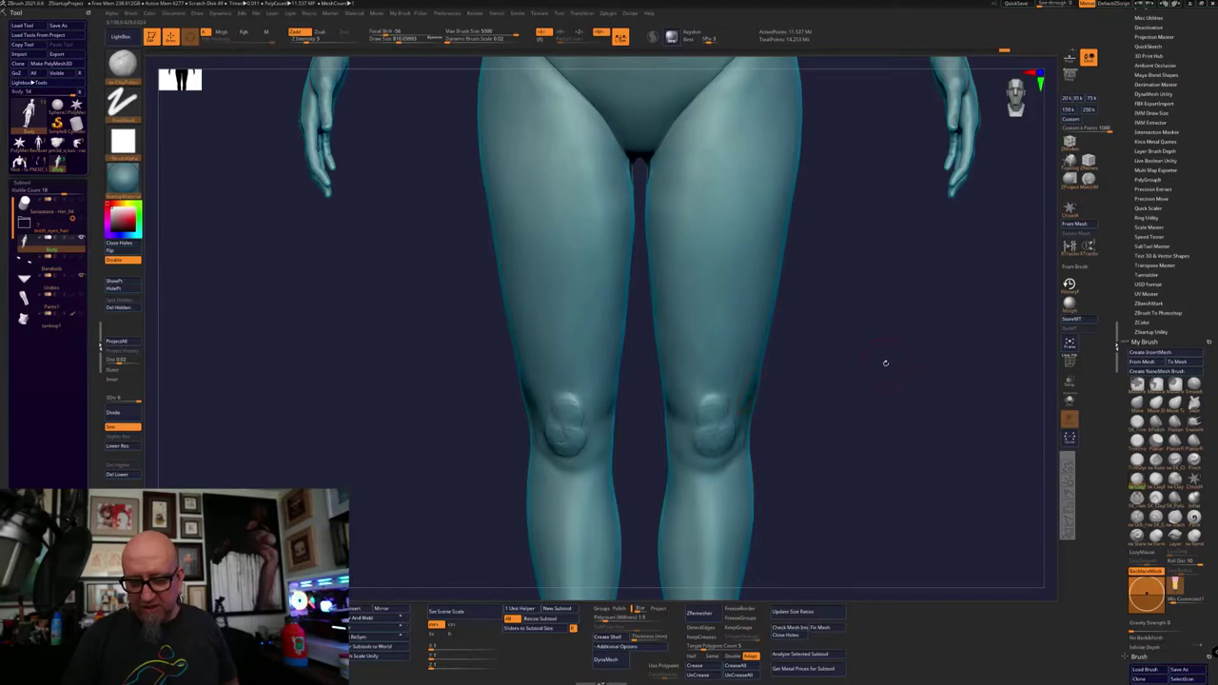
Undo the kneecap strokes on both knees
key(ctrl+z)
key(ctrl+z)
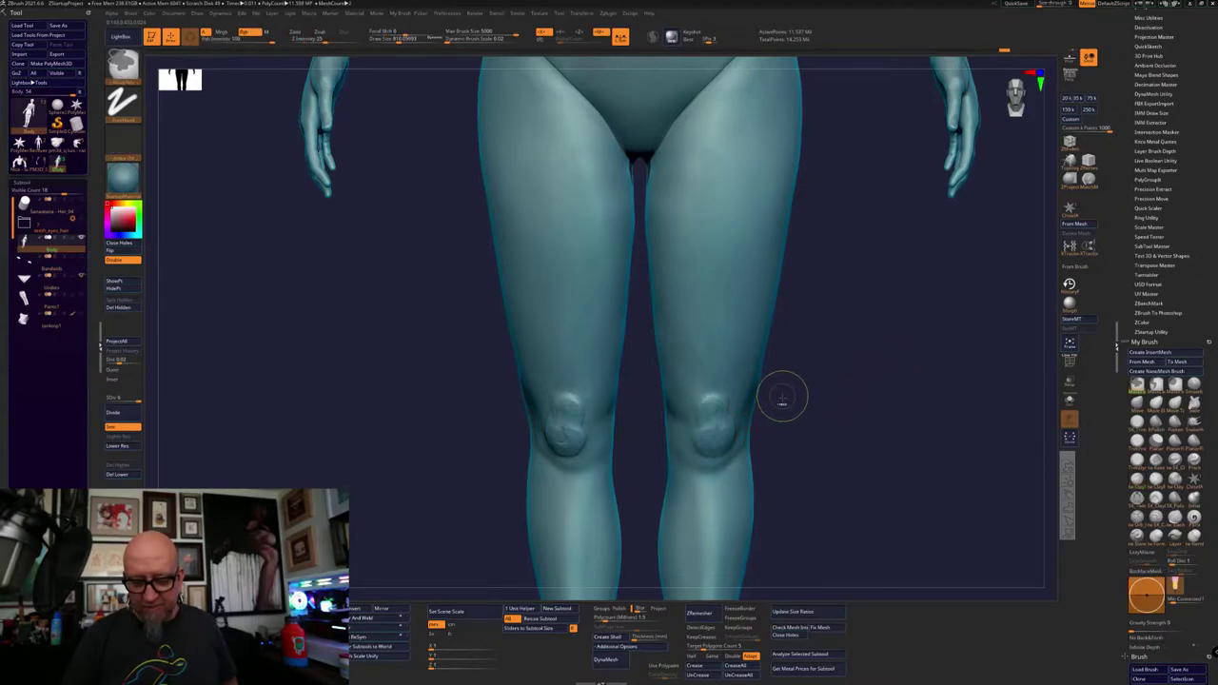
key(ctrl+z)
key(ctrl+z)
key(ctrl+z)
key(ctrl+z)
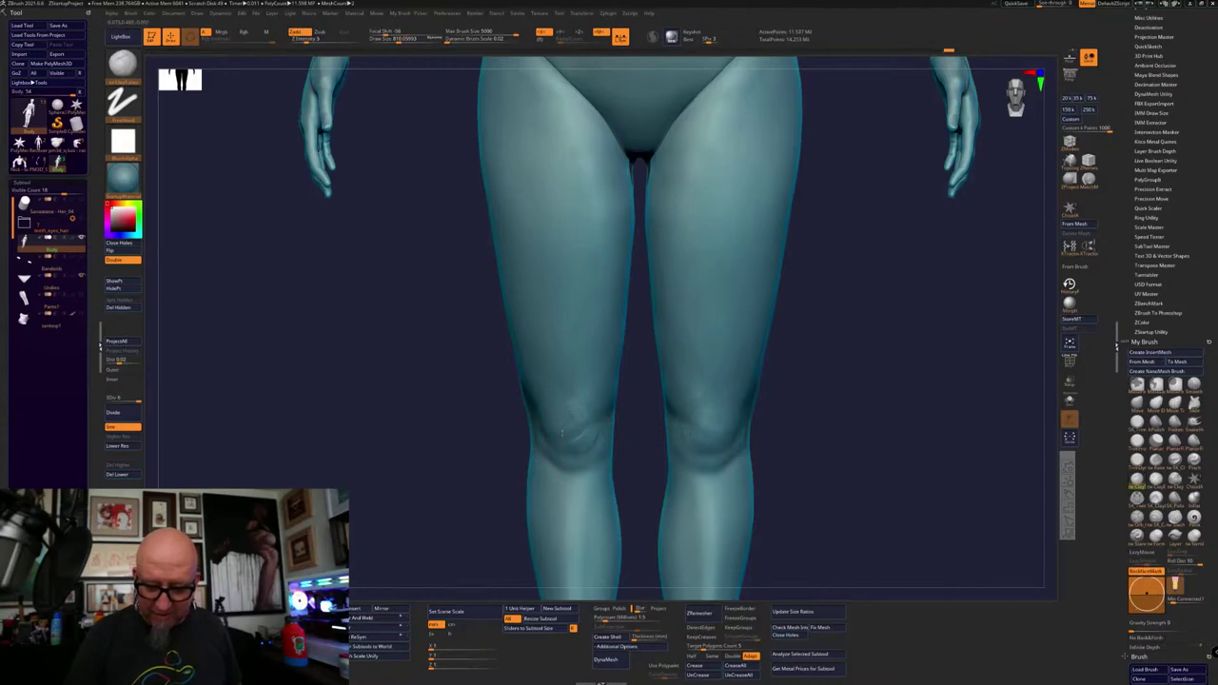
Resculpt both kneecaps with softer clay strokes and check the knee shape in profile
drag(562, 434, 580, 418)
alt+drag(460, 542, 459, 501)
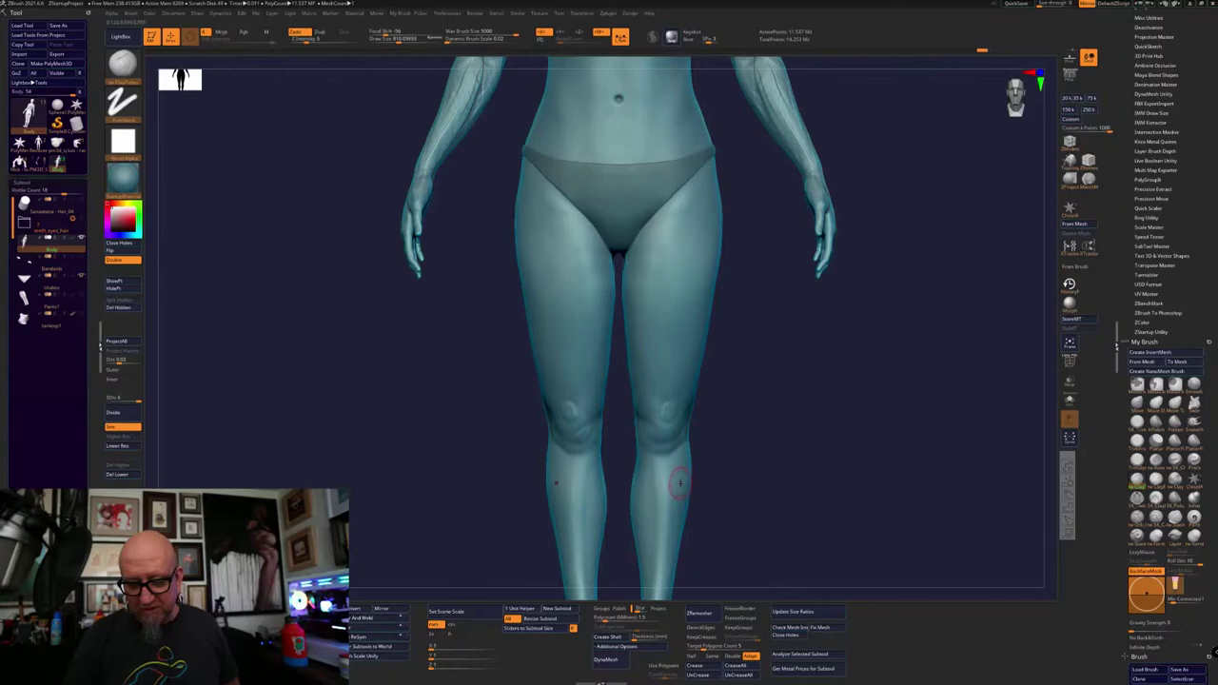
alt+drag(723, 447, 724, 451)
drag(670, 411, 666, 422)
drag(709, 466, 596, 474)
right_click(597, 474)
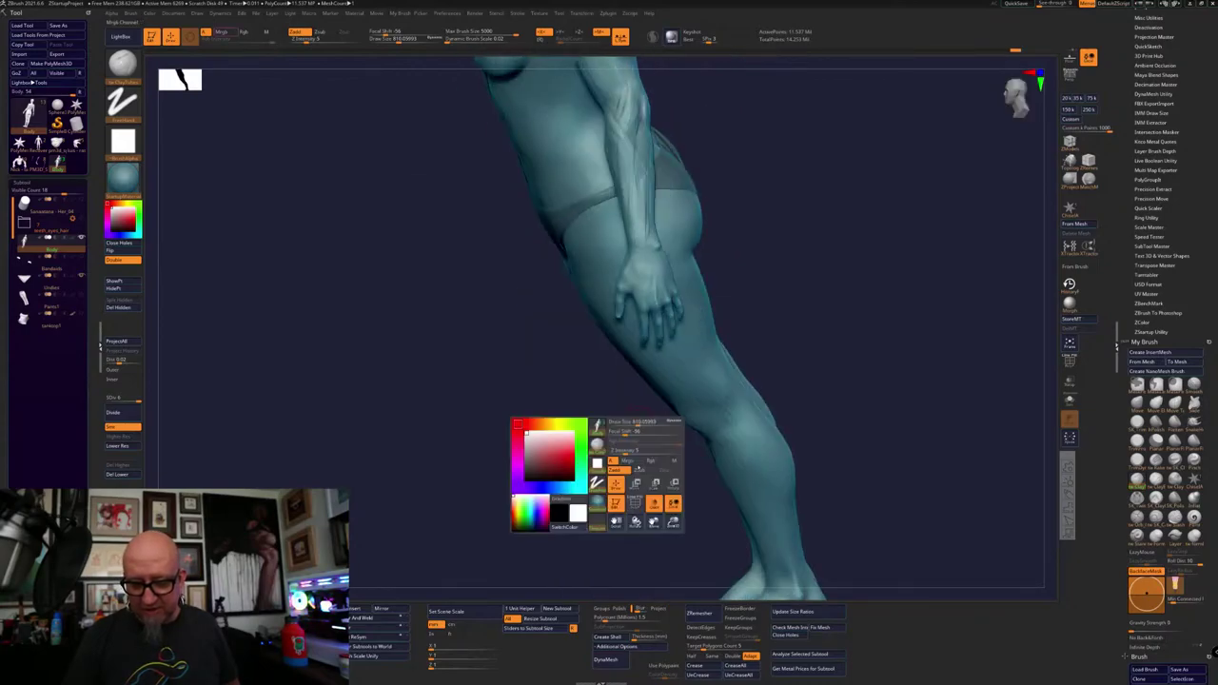
Refine the forms around both kneecaps and add clay strokes just above and below the knees in front view
alt+drag(658, 526, 715, 538)
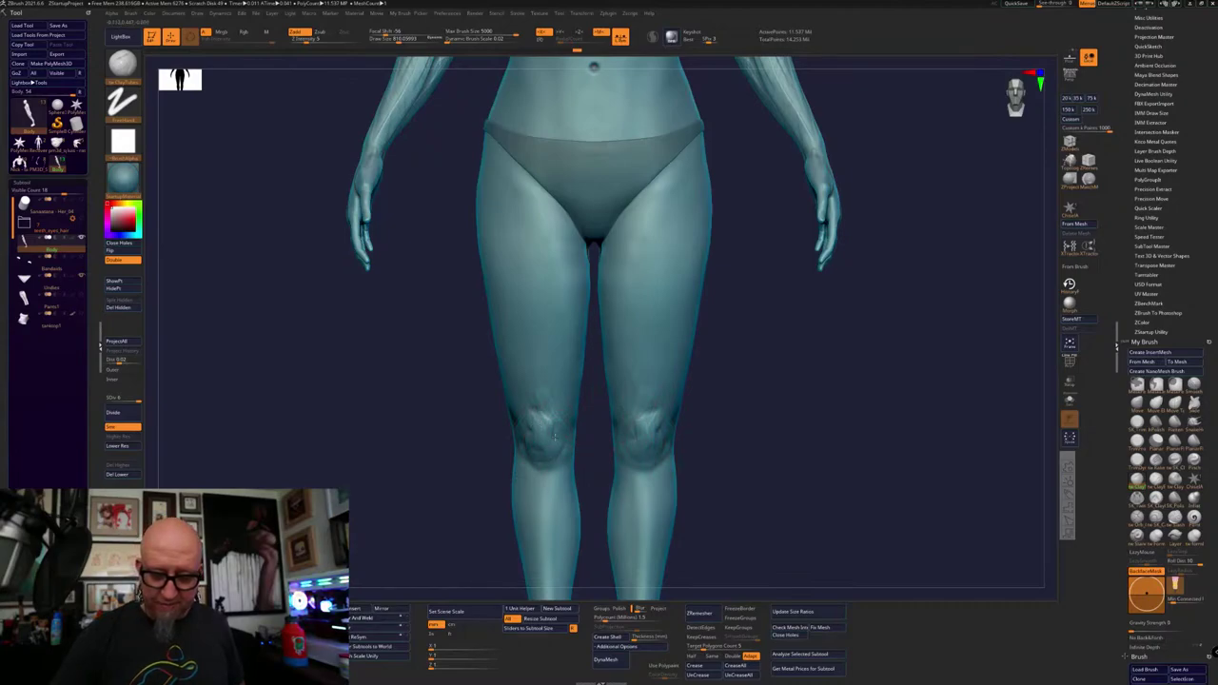
drag(565, 417, 546, 383)
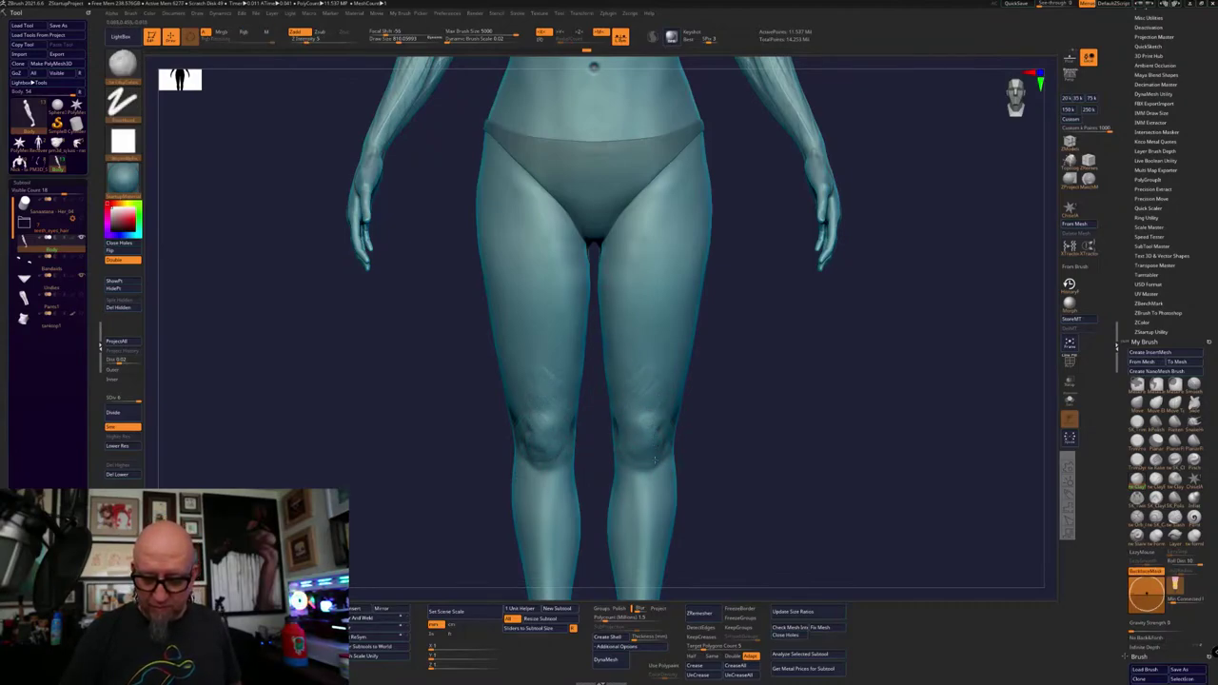
drag(654, 461, 641, 465)
Sculpt long vertical lines from beneath both knees down the shins with the clay brush
alt+drag(706, 419, 707, 391)
drag(647, 470, 647, 449)
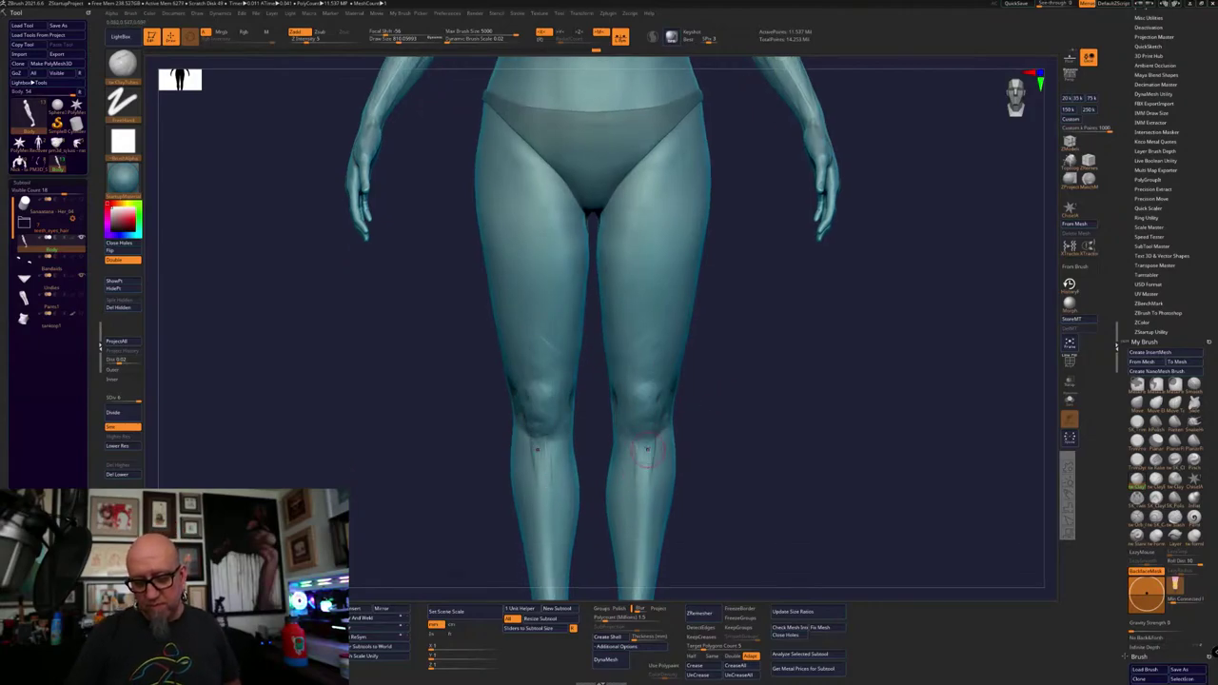
alt+right_drag(647, 449, 659, 371)
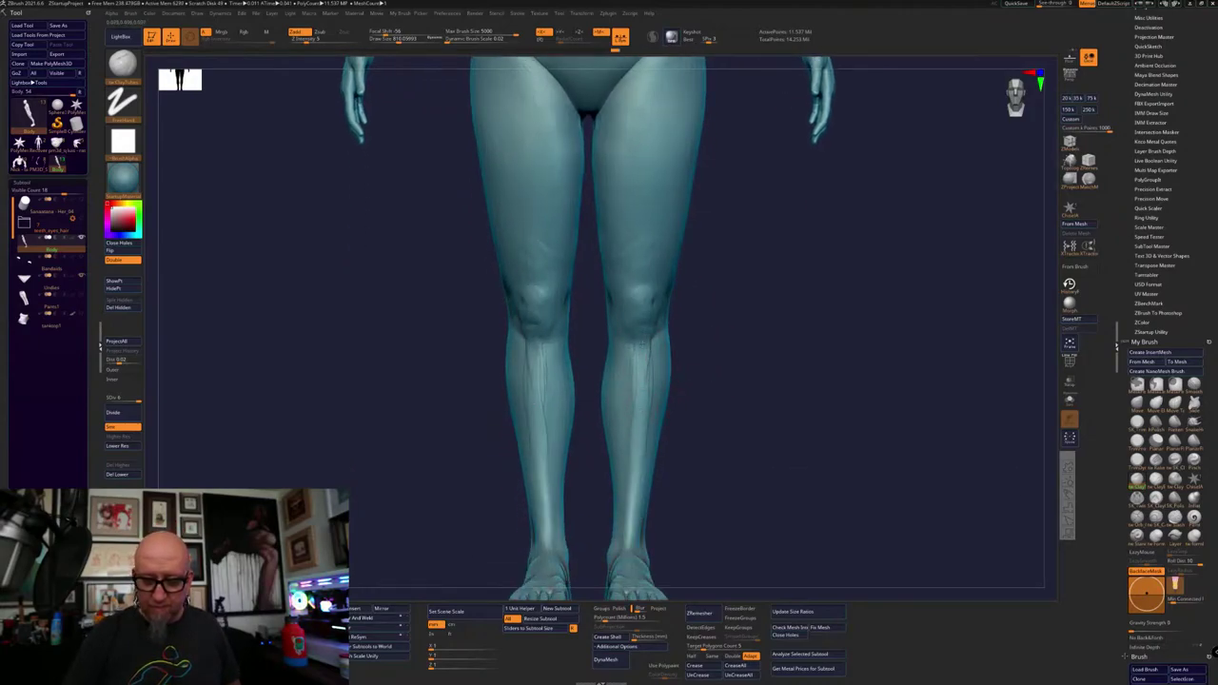
mouse_move(635, 510)
ctrl+right_down()
mouse_move(701, 375)
mouse_move(690, 494)
mouse_move(674, 415)
mouse_move(666, 453)
mouse_move(678, 426)
mouse_move(662, 362)
mouse_move(623, 371)
mouse_move(630, 407)
ctrl+right_up()
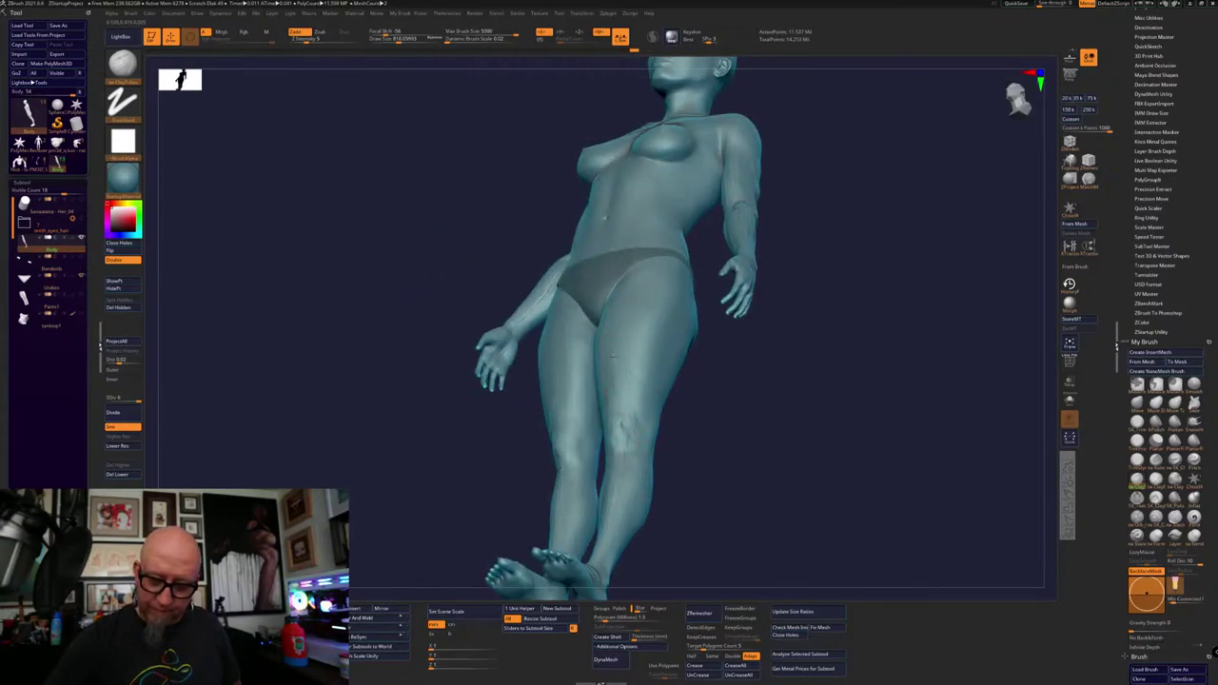
Examine the arms, torso and upper thighs of the figure from the front, side and back
mouse_move(824, 158)
shift+right_down()
mouse_move(881, 143)
mouse_move(818, 361)
mouse_move(795, 361)
shift+right_up()
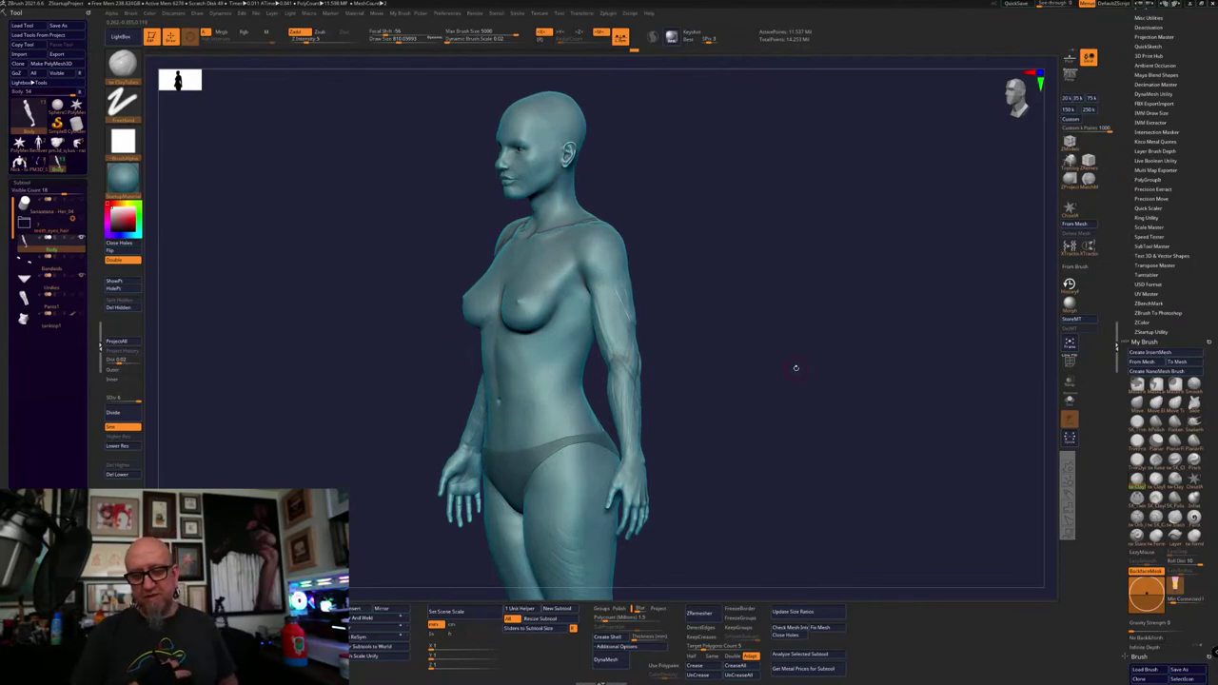
right_drag(783, 354, 645, 295)
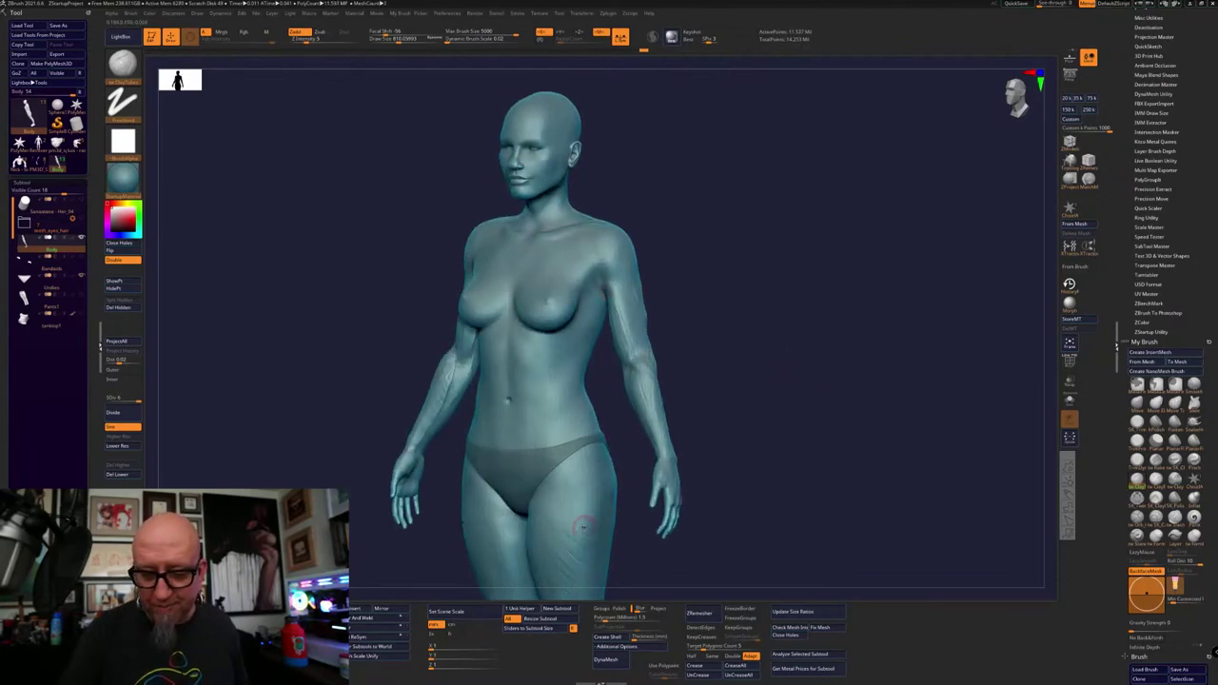
right_drag(763, 495, 742, 505)
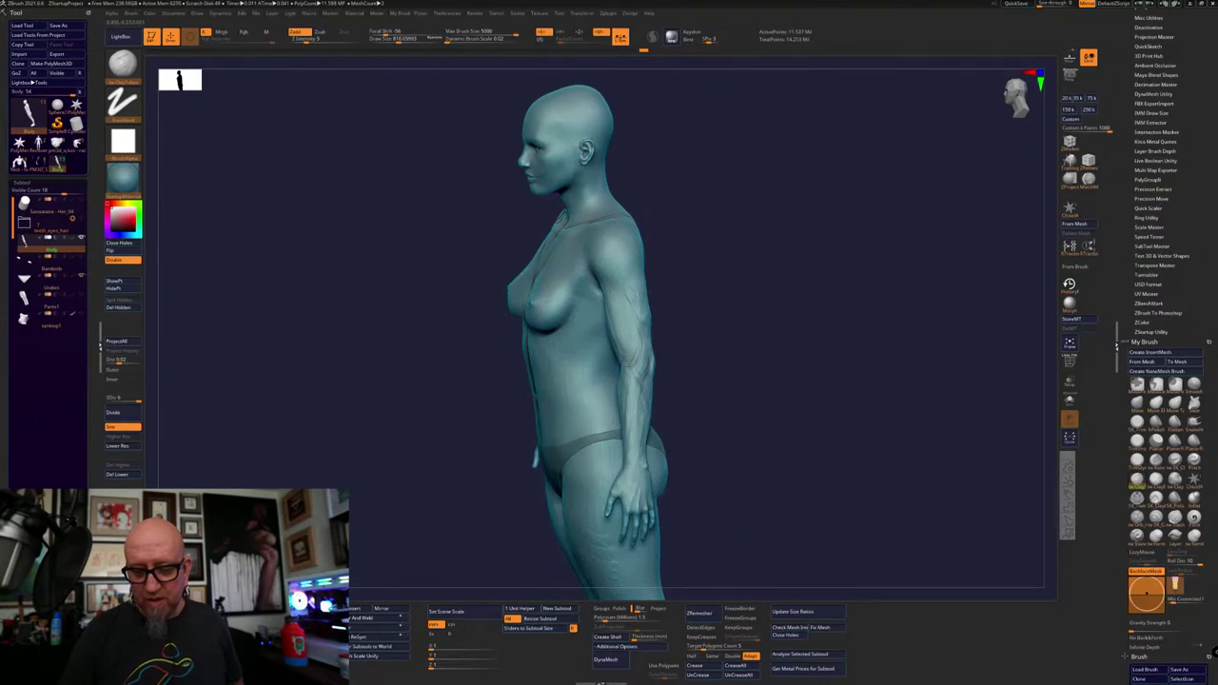
right_drag(638, 390, 624, 402)
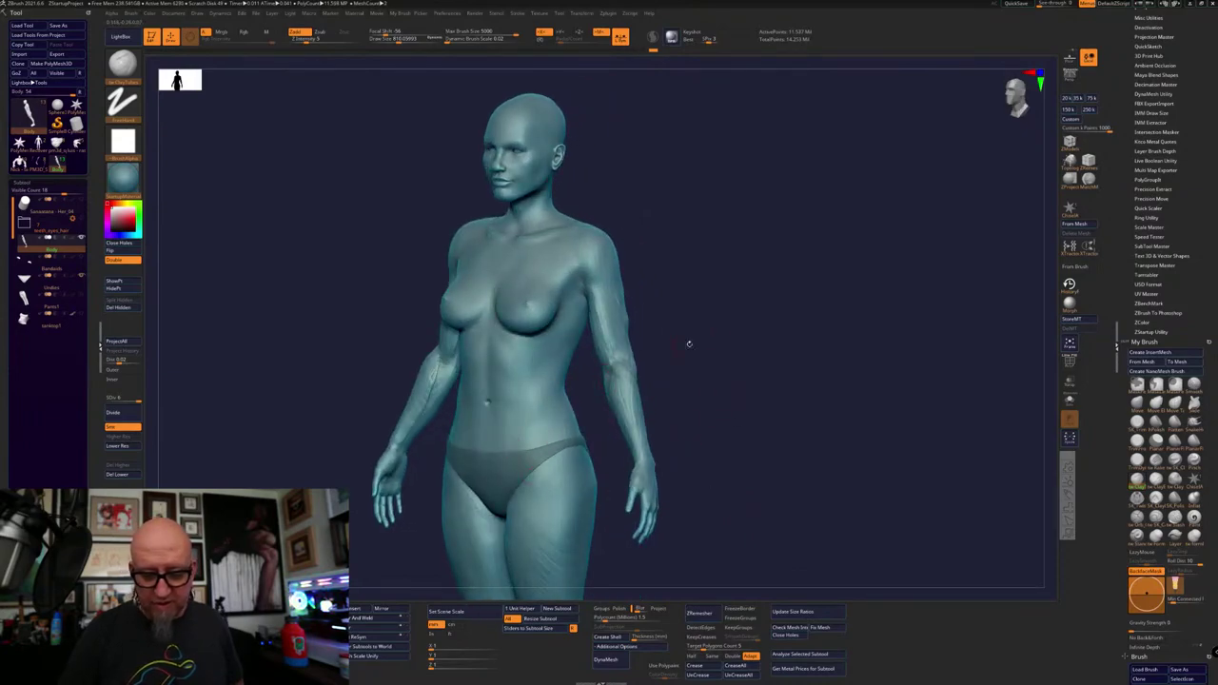
right_drag(688, 343, 730, 326)
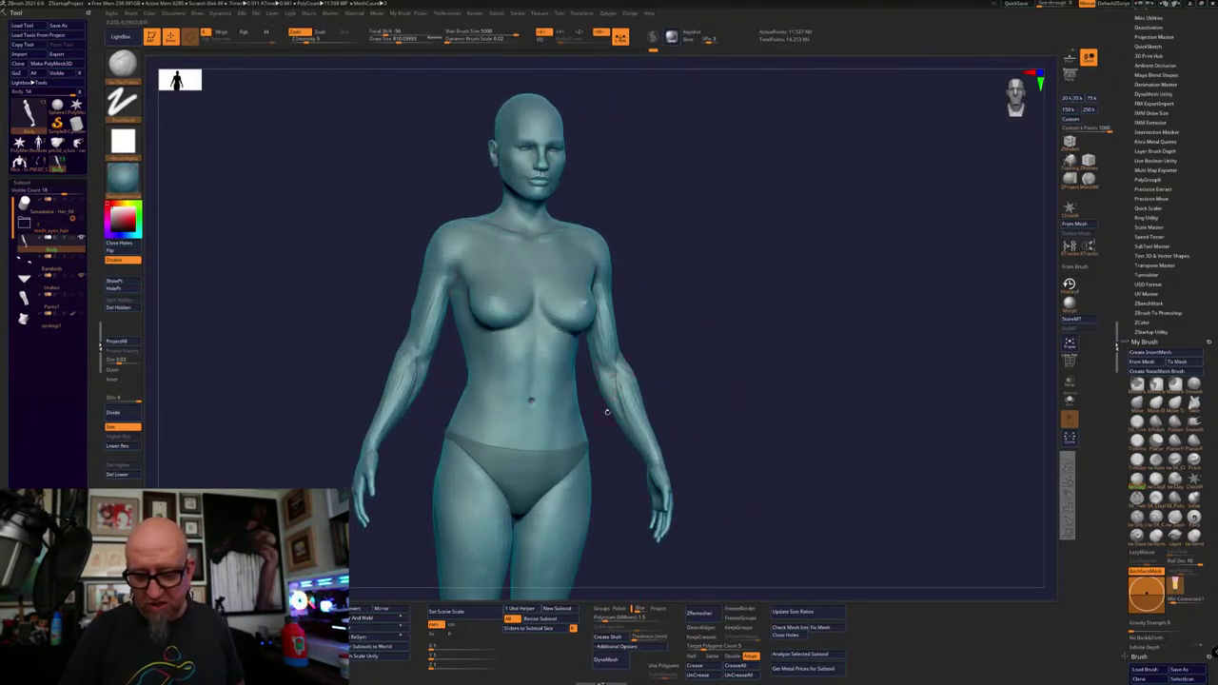
right_drag(623, 367, 663, 407)
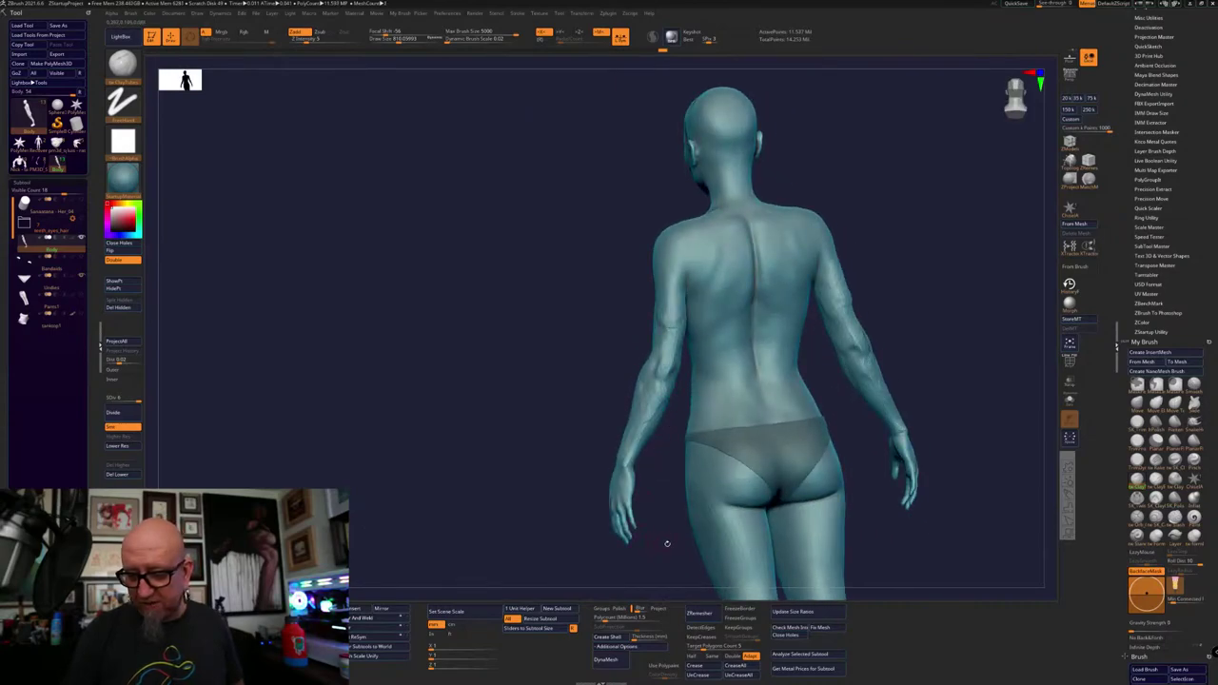
Mark the muscles around the figure's left elbow with red on-screen annotation in rear view, and clear the drawing
alt+right_drag(666, 541, 529, 488)
click(1068, 495)
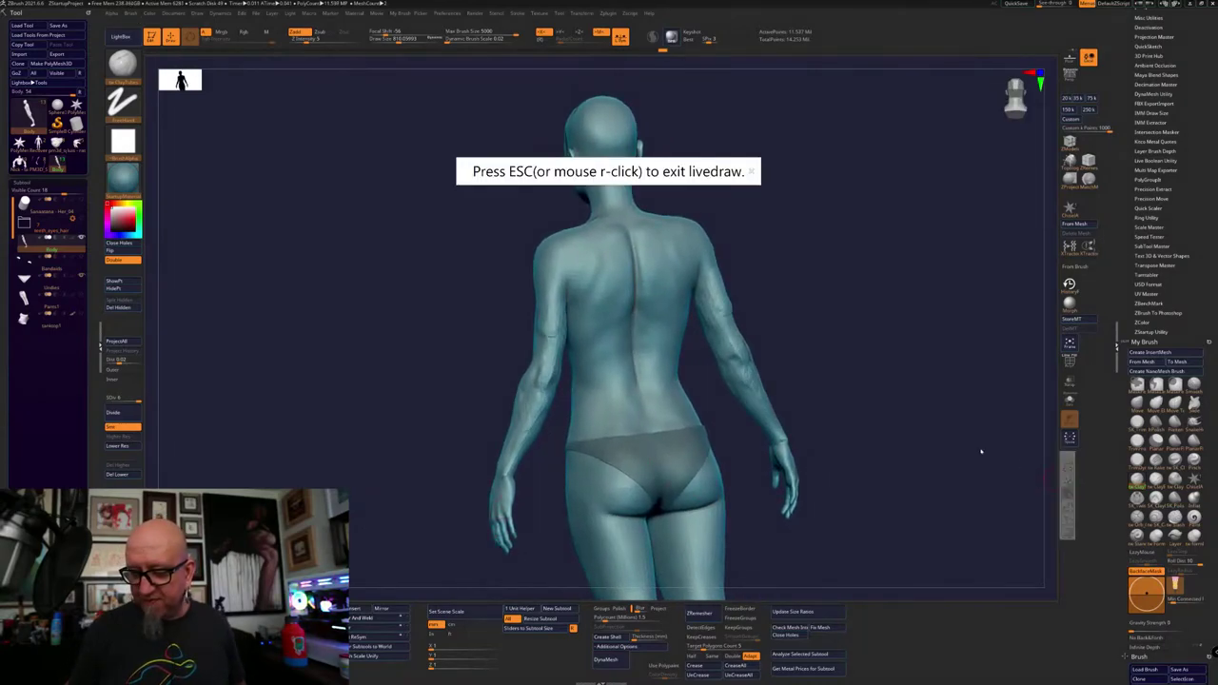
mouse_move(549, 376)
mouse_down()
mouse_move(535, 388)
mouse_move(555, 352)
mouse_move(519, 405)
mouse_move(550, 355)
mouse_up()
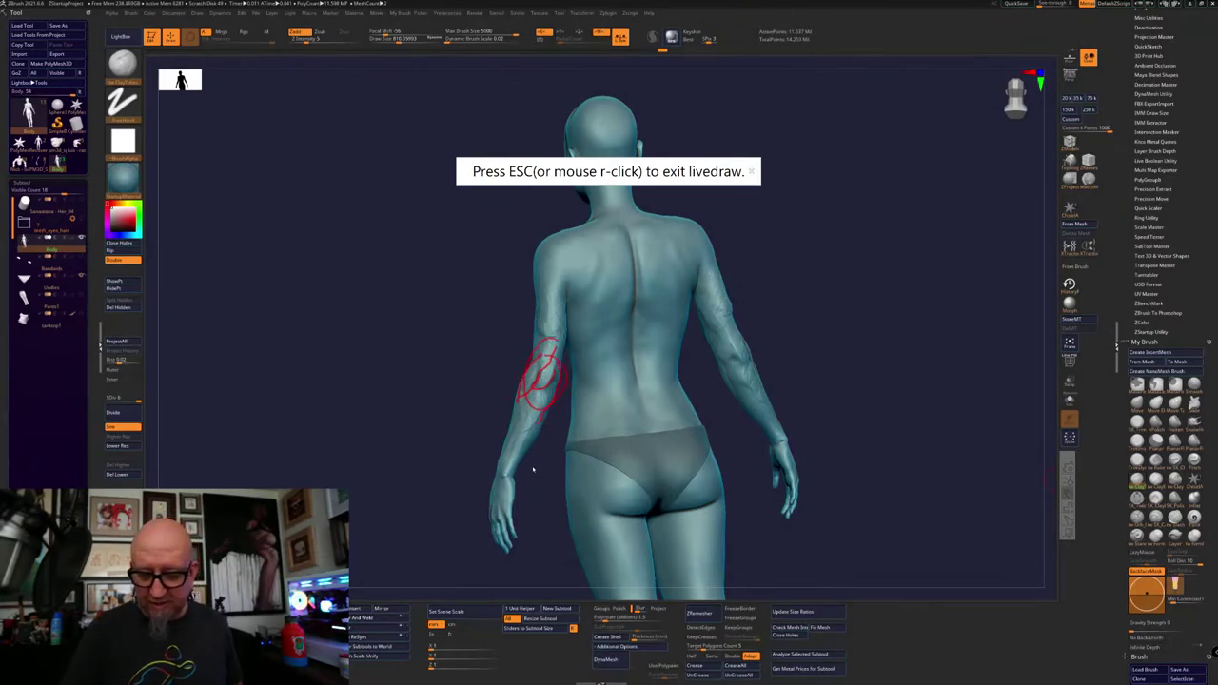
key(Escape)
drag(556, 523, 764, 517)
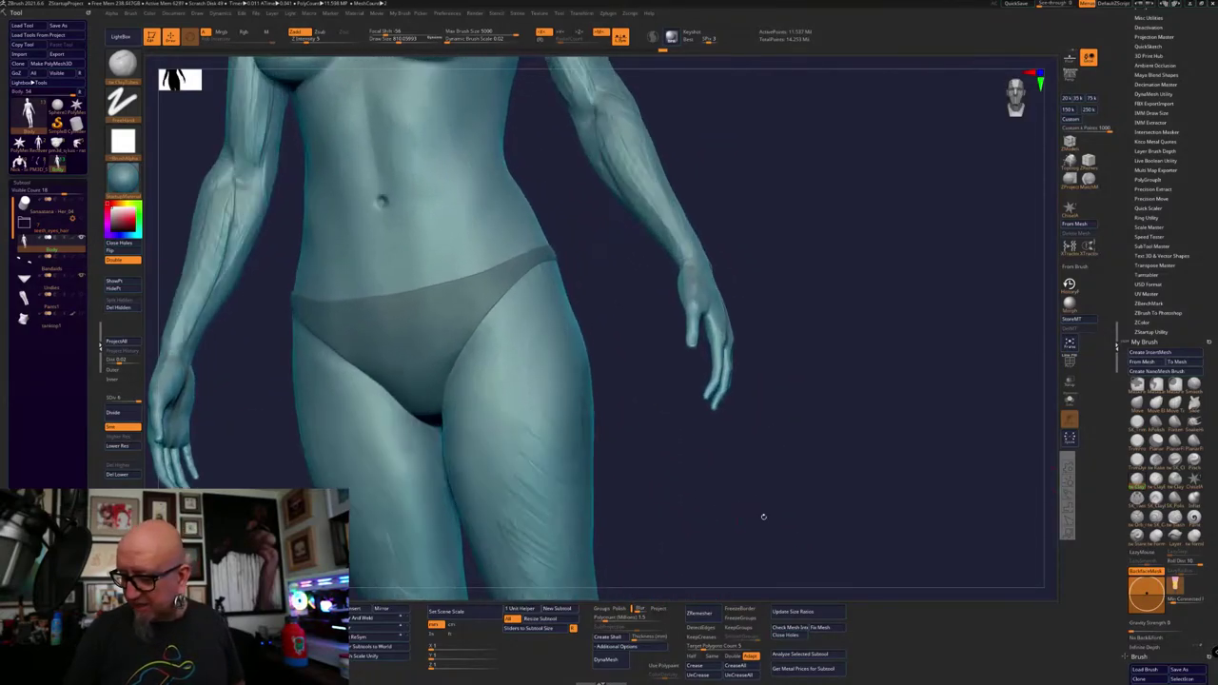
click(1065, 474)
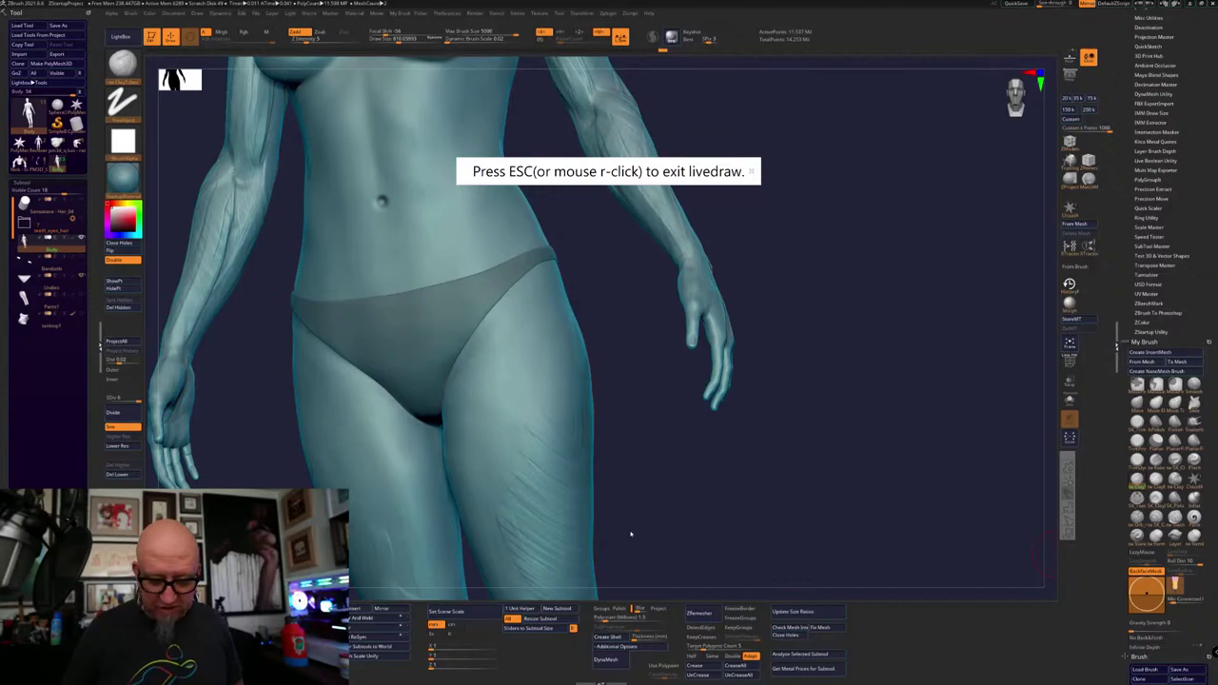
key(Escape)
Annotate the lower thigh muscles, kneecap, tendon below the knee and shin line in red in front view, and clear the drawing
mouse_move(657, 500)
mouse_down()
mouse_move(660, 308)
mouse_move(733, 554)
mouse_up()
alt+drag(633, 574, 725, 314)
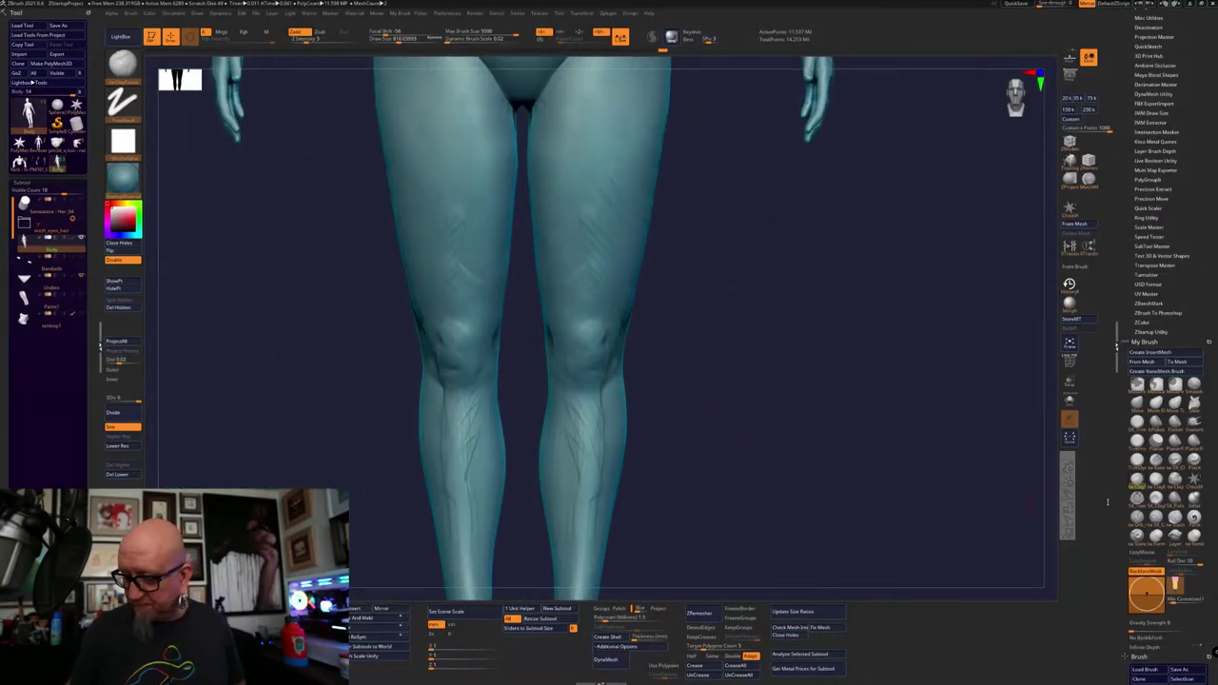
click(1066, 476)
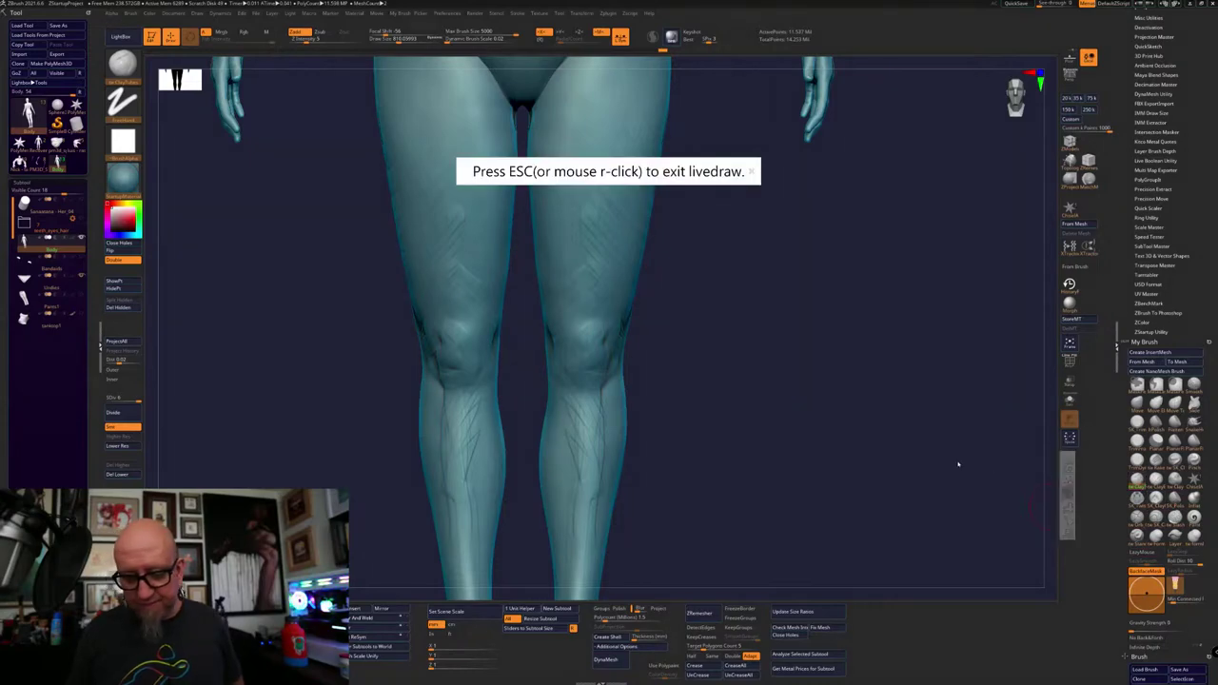
mouse_move(593, 219)
mouse_down()
mouse_move(592, 270)
mouse_move(558, 346)
mouse_up()
mouse_move(466, 335)
mouse_down()
mouse_move(447, 244)
mouse_move(514, 103)
mouse_up()
mouse_move(607, 210)
mouse_down()
mouse_move(586, 306)
mouse_move(601, 273)
mouse_up()
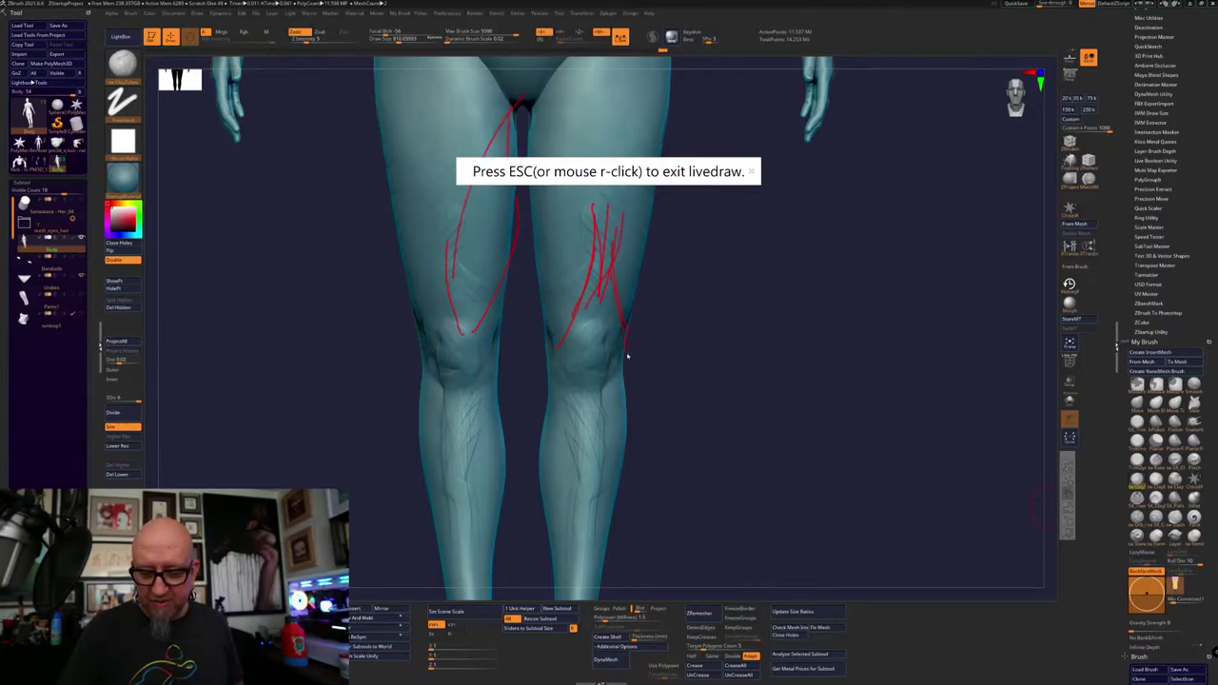
drag(587, 324, 605, 330)
mouse_move(586, 392)
mouse_down()
mouse_move(578, 323)
mouse_move(610, 364)
mouse_move(584, 396)
mouse_move(582, 430)
mouse_move(609, 409)
mouse_move(569, 582)
mouse_up()
drag(580, 505, 580, 394)
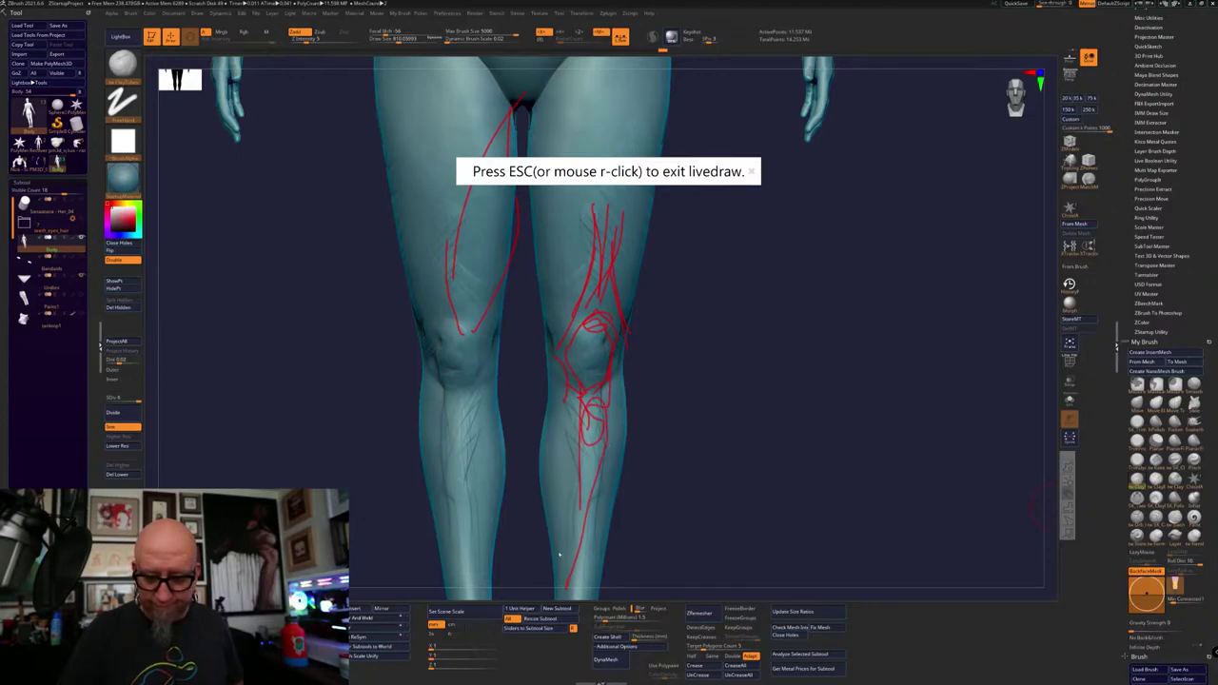
key(Escape)
Switch to the creature model and frame its teeth in the view
drag(728, 441, 820, 476)
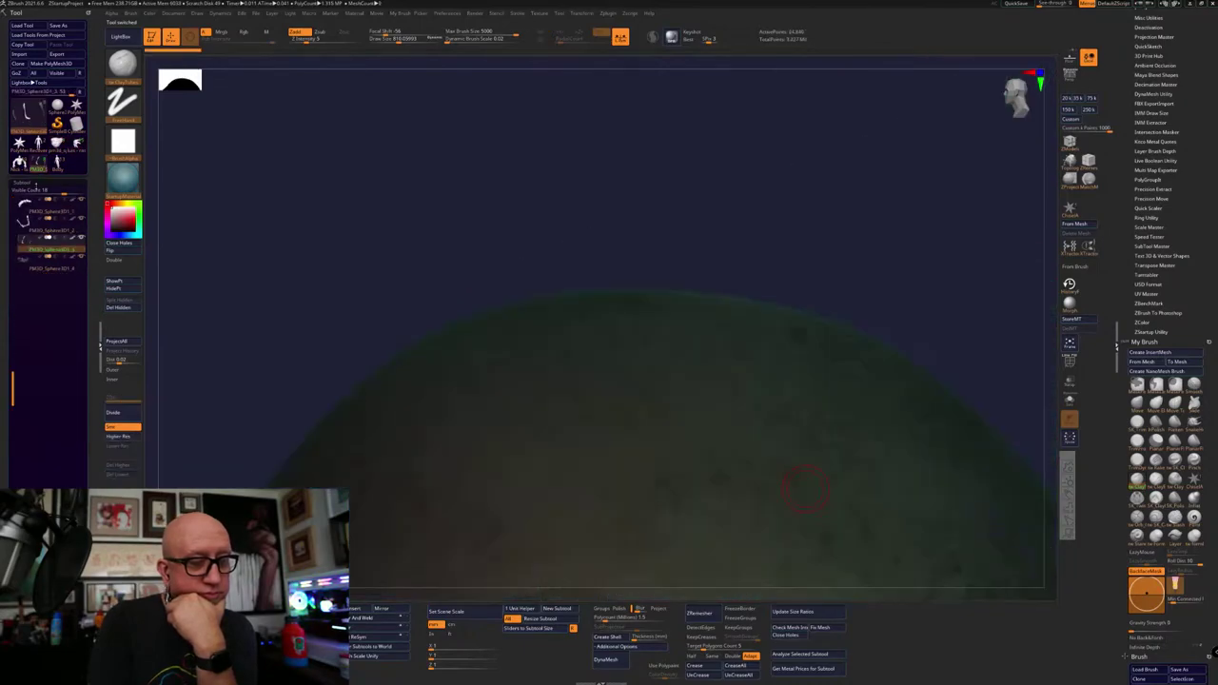
mouse_move(36, 164)
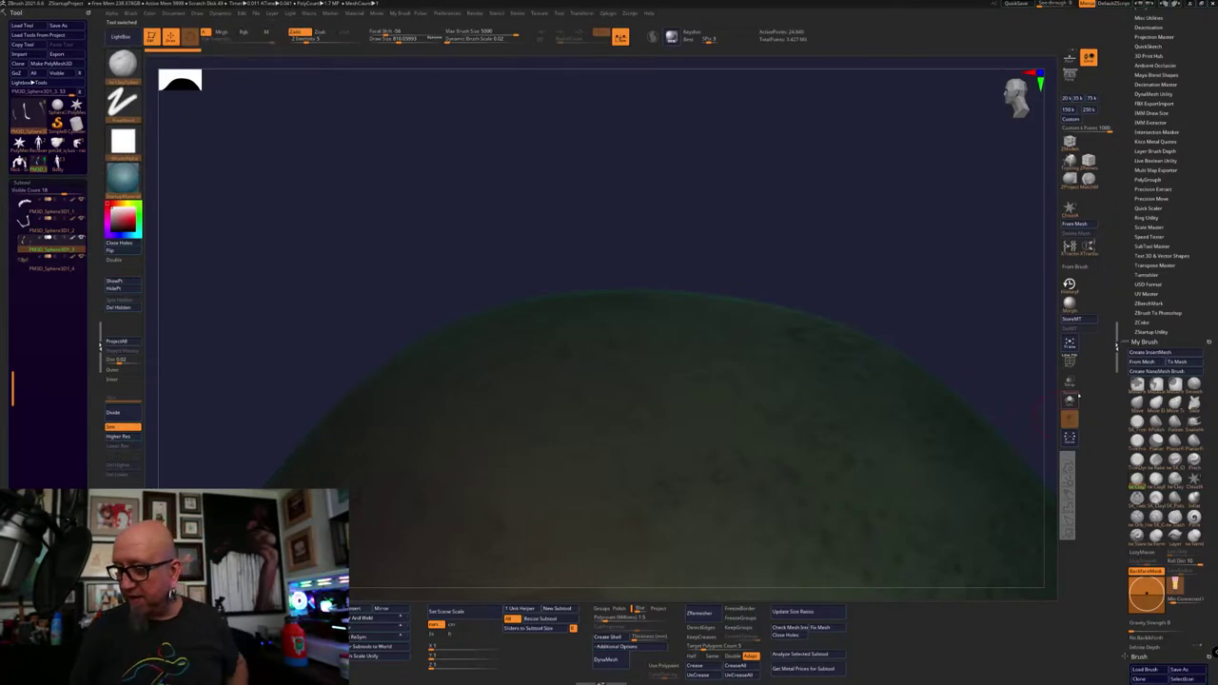
click(1069, 345)
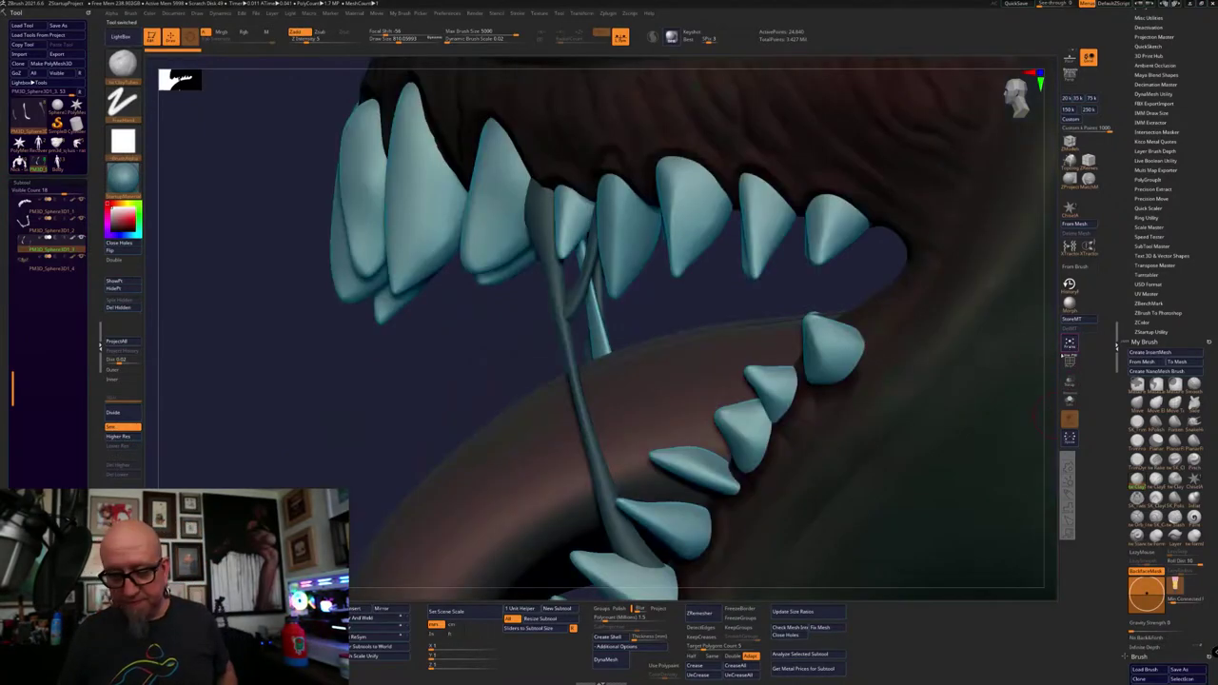
Frame the whole creature model and turn off the colour display on all of its subtools
alt+drag(373, 276, 428, 561)
alt+drag(788, 409, 778, 457)
shift+click(73, 238)
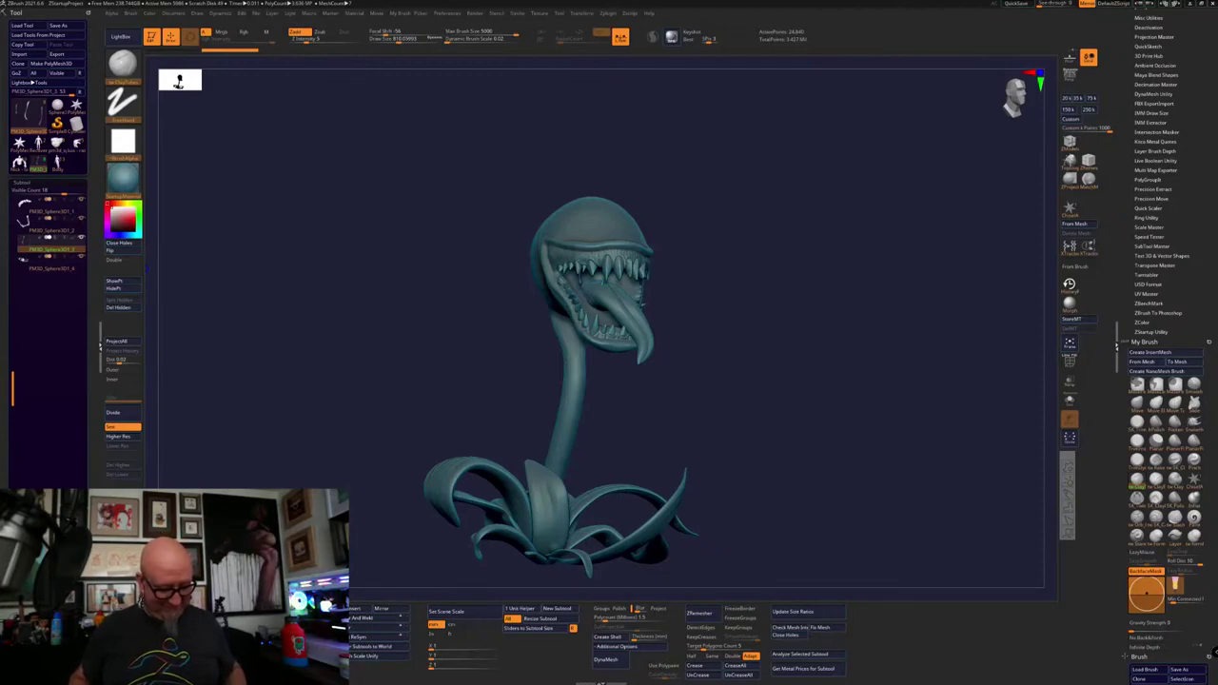
Switch to the web browser and search for "serratus muscle"
key(super)
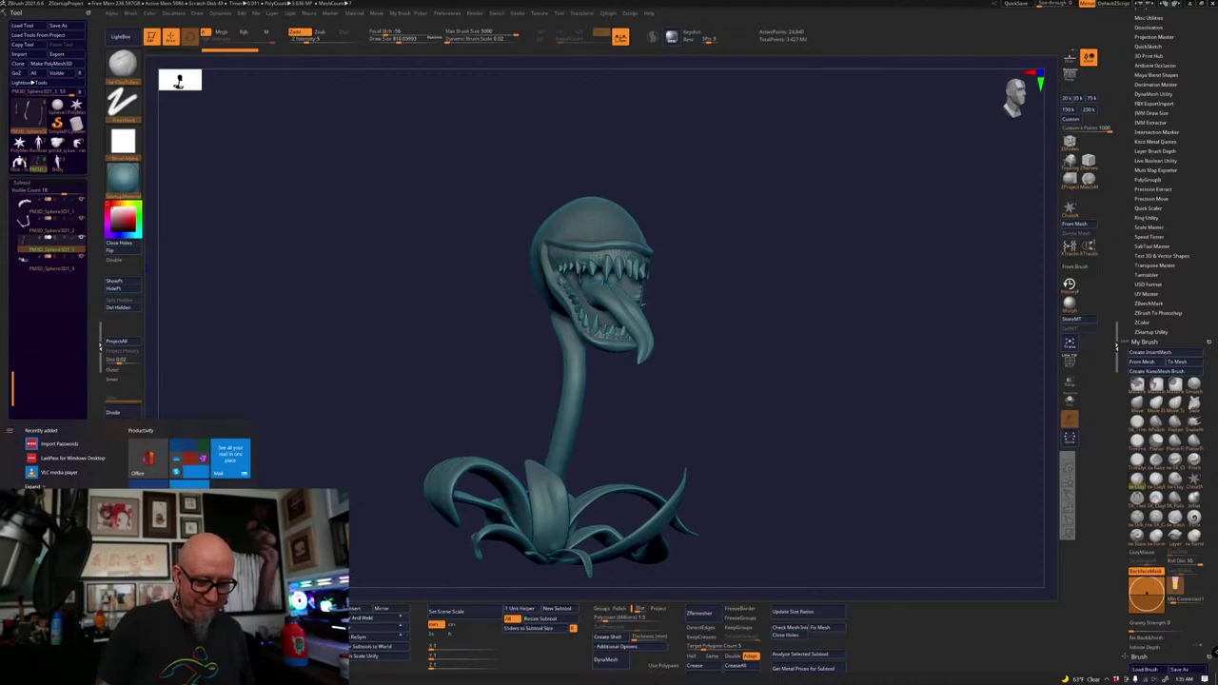
click(142, 678)
click(504, 114)
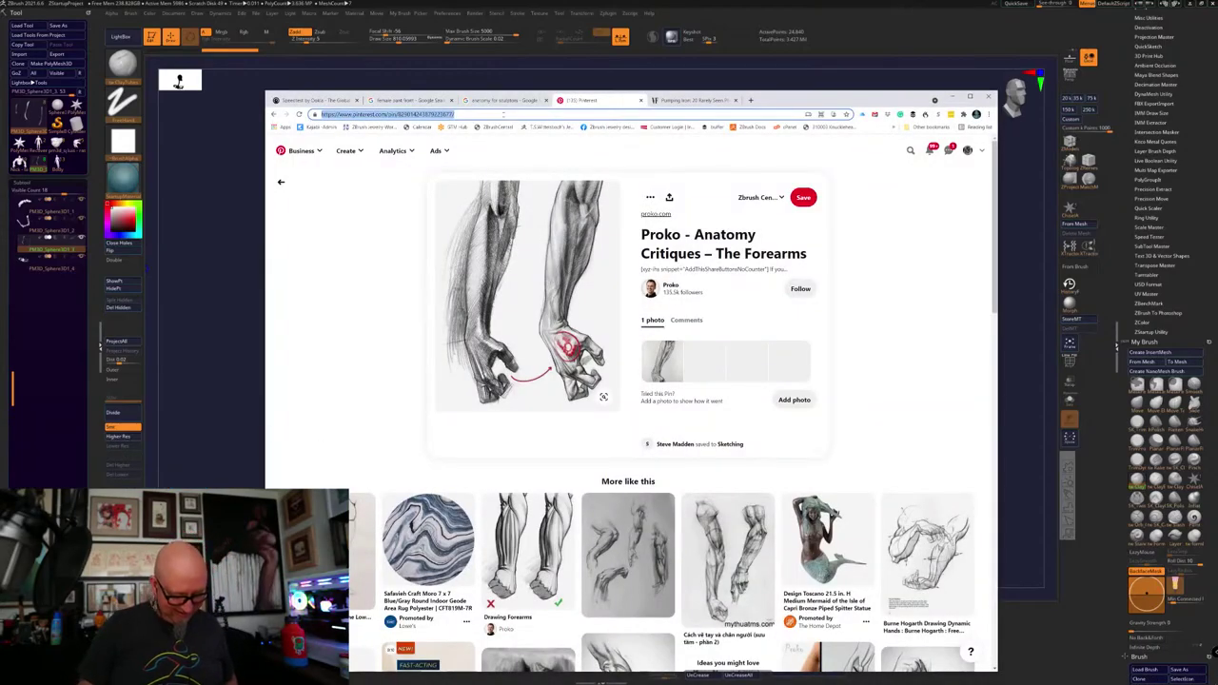
text(sera)
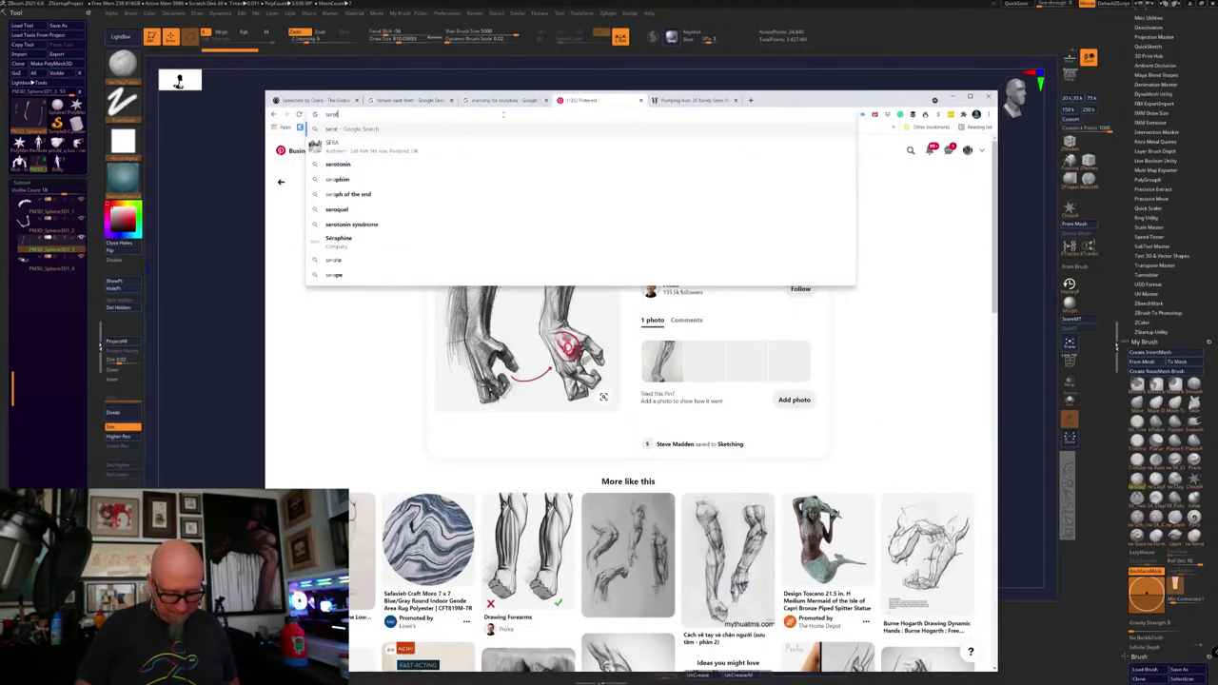
text(tus mus)
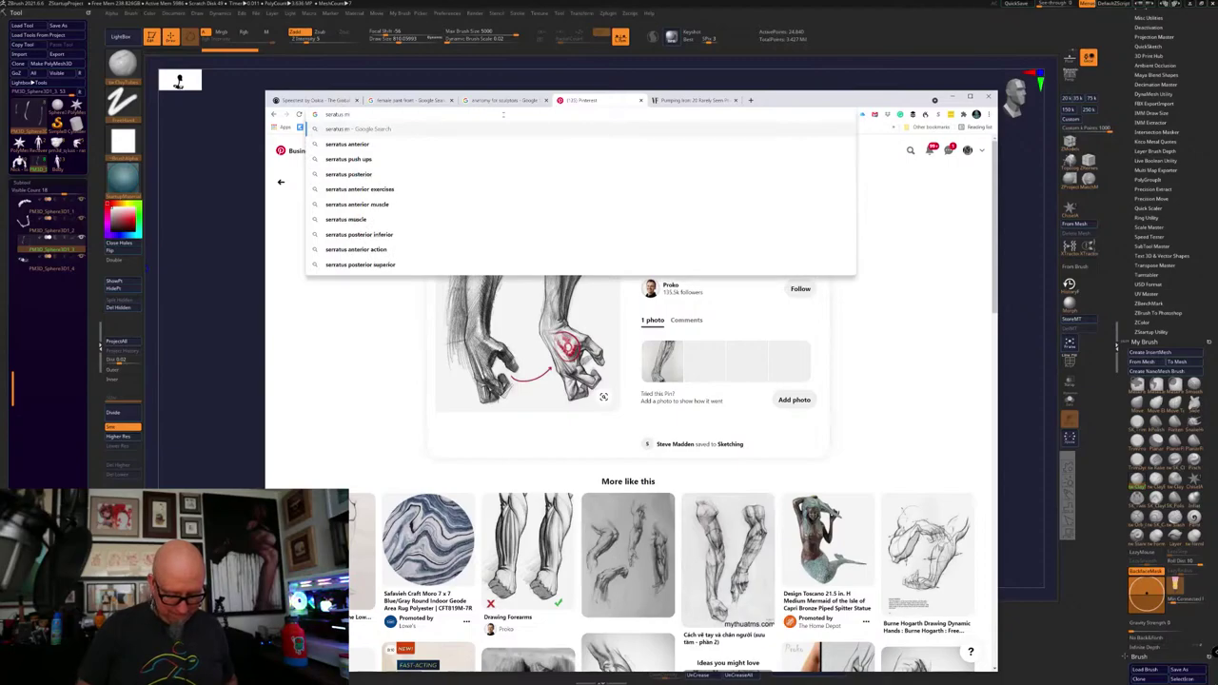
text(cle)
key(Return)
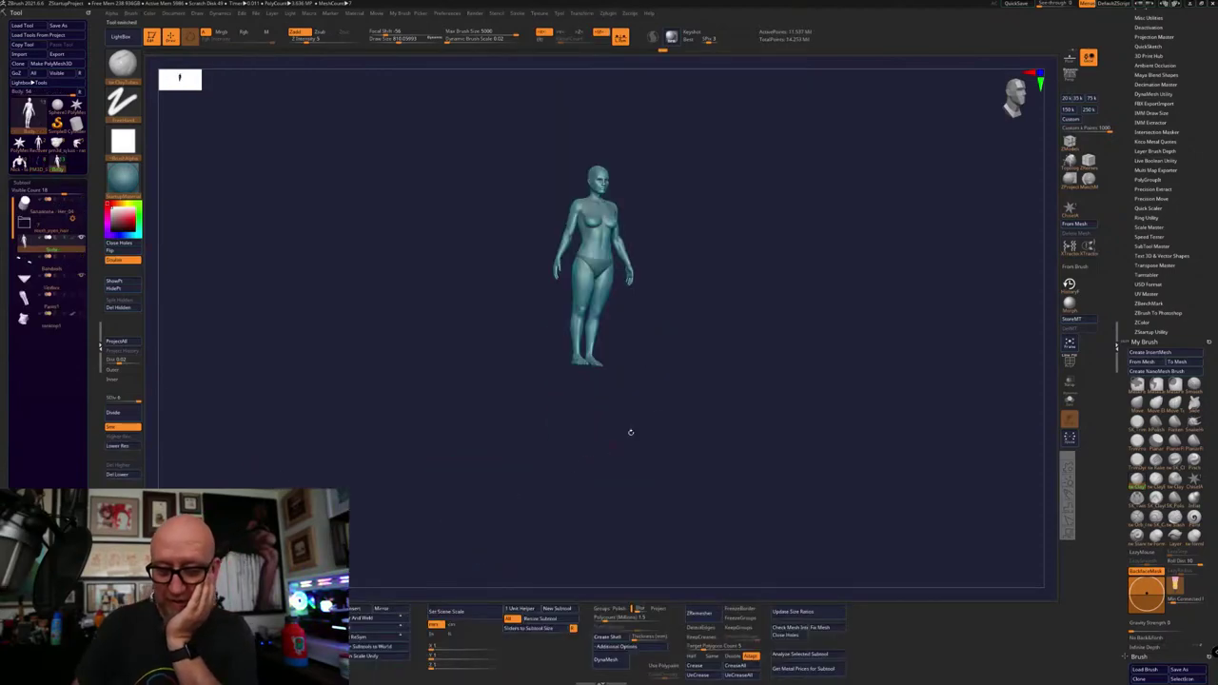
Examine the female figure's chest, armpits and ribcage from both sides in close-up
drag(629, 433, 1010, 457)
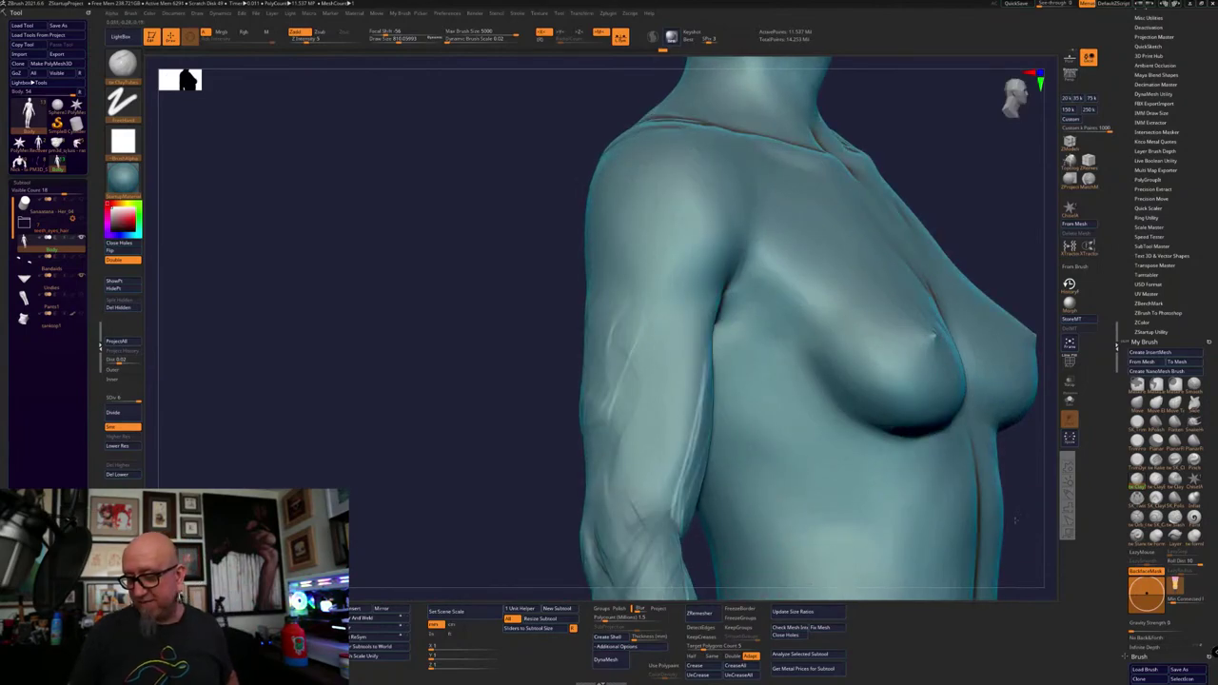
alt+drag(1015, 520, 767, 344)
drag(844, 377, 701, 418)
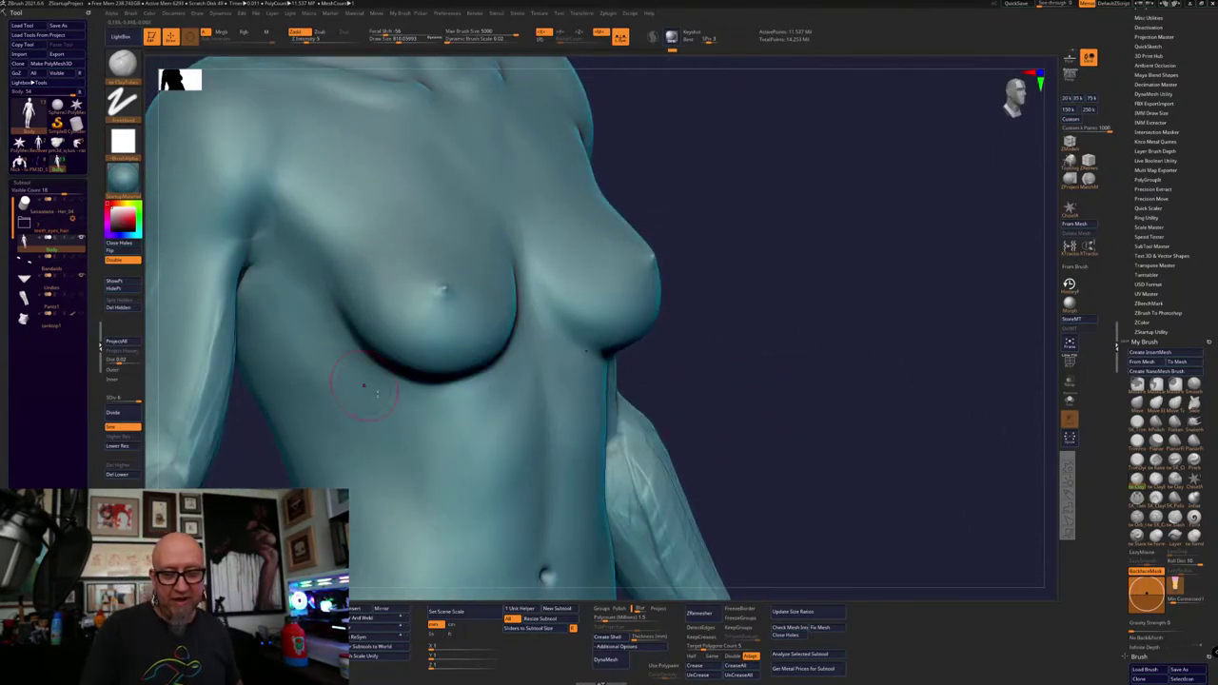
mouse_move(363, 386)
mouse_down()
mouse_move(699, 402)
mouse_move(682, 416)
mouse_up()
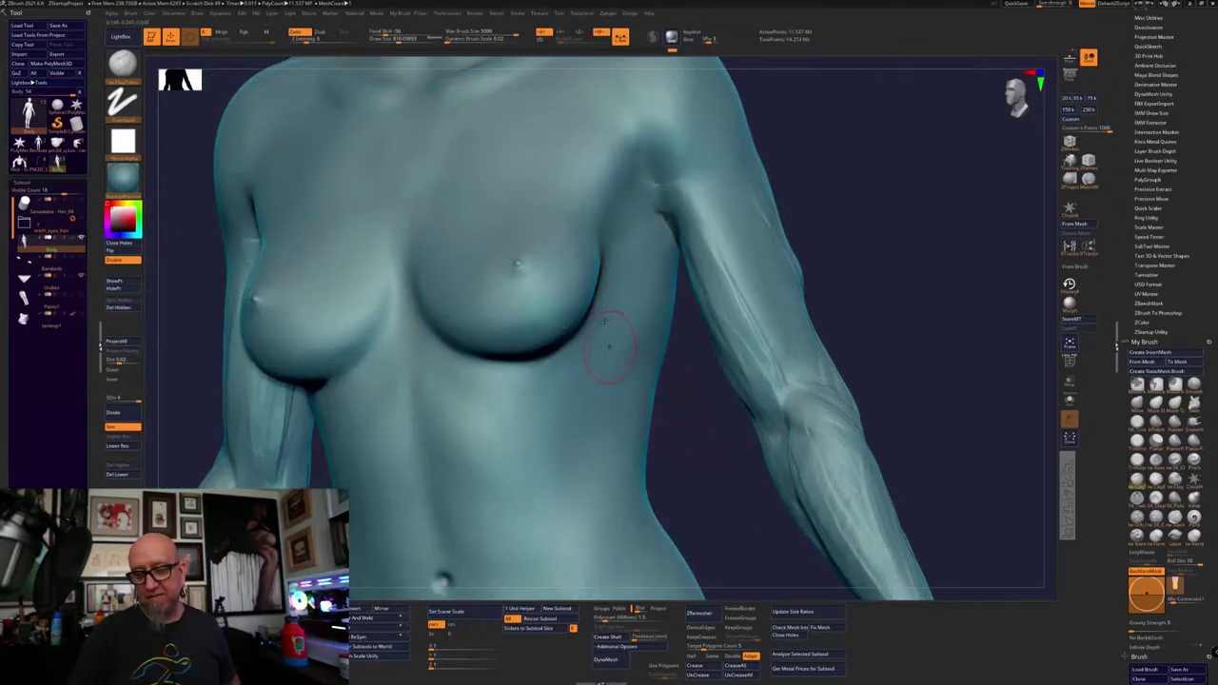
mouse_move(753, 185)
mouse_down()
mouse_move(723, 266)
mouse_move(737, 265)
mouse_up()
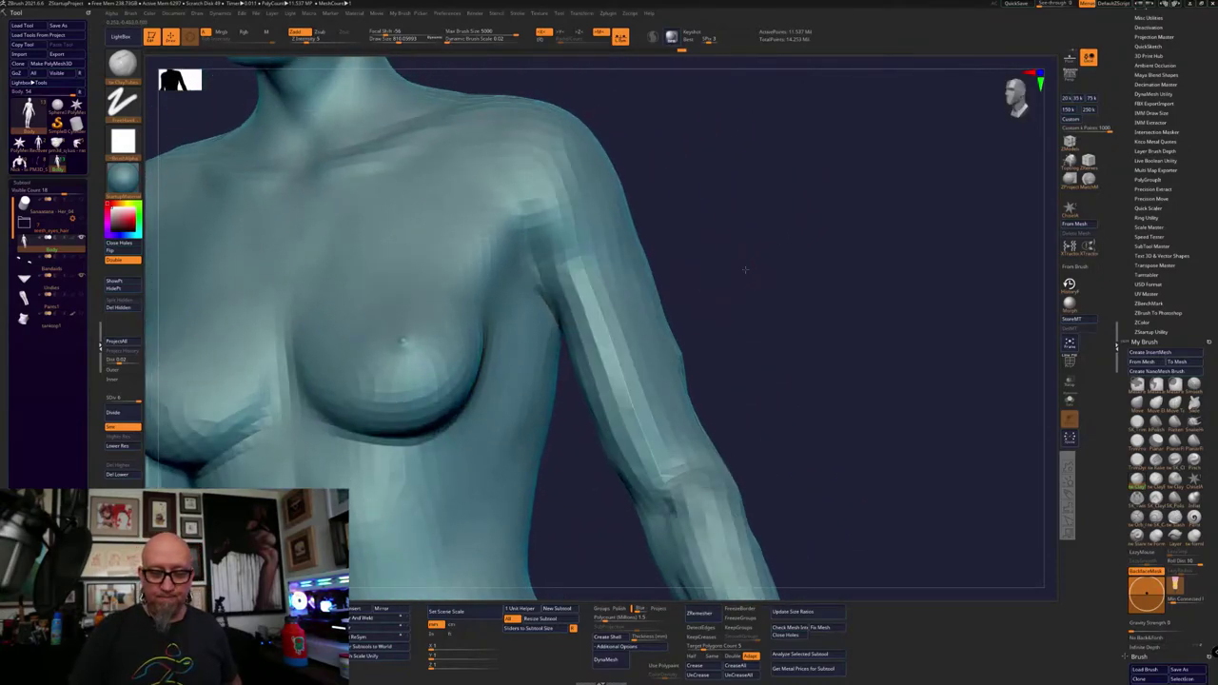
key(b)
key(s)
key(t)
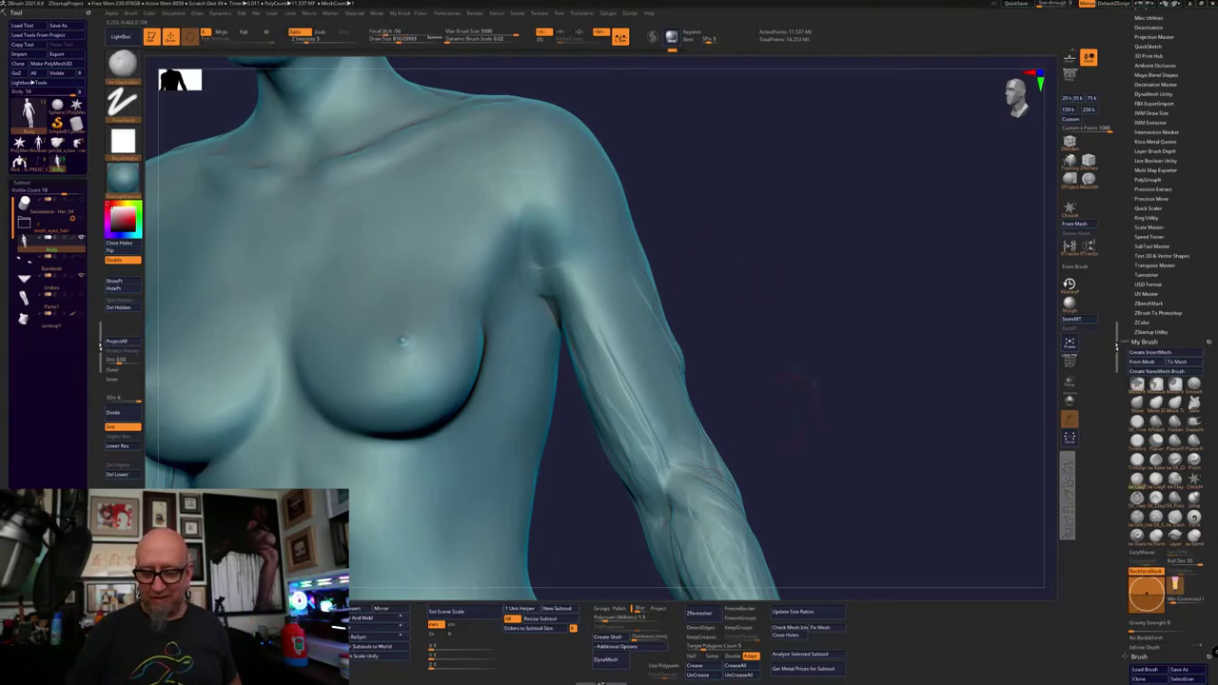
alt+drag(813, 383, 1037, 257)
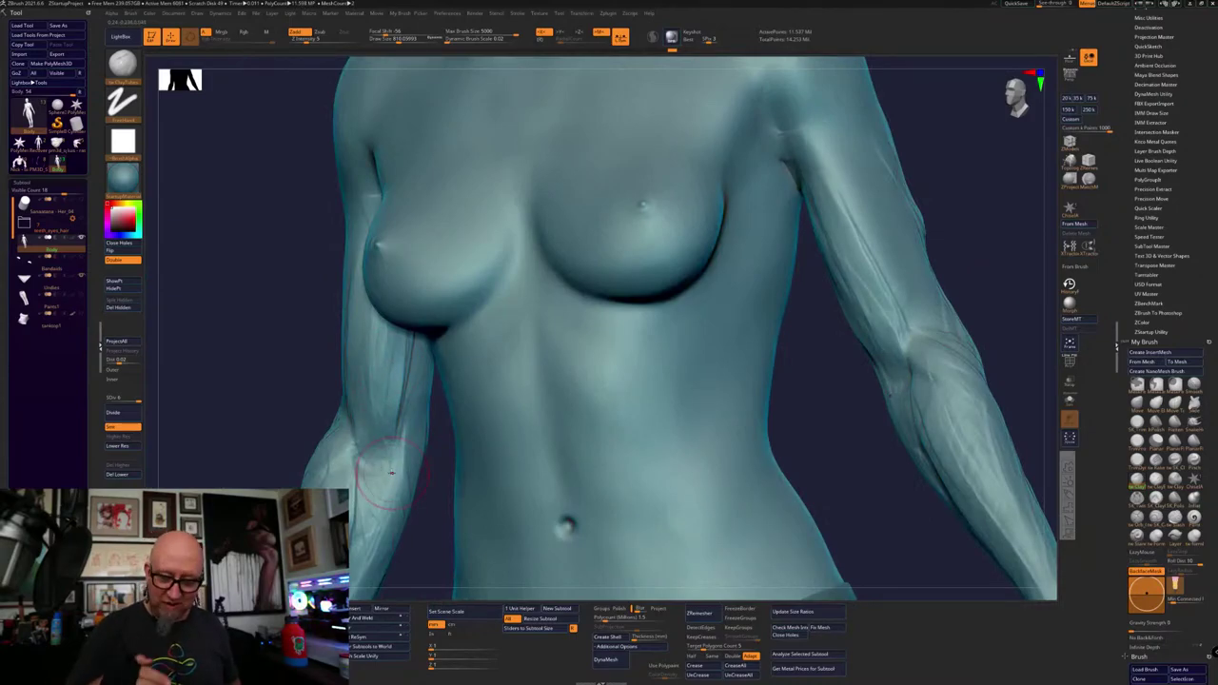
alt+drag(826, 428, 685, 509)
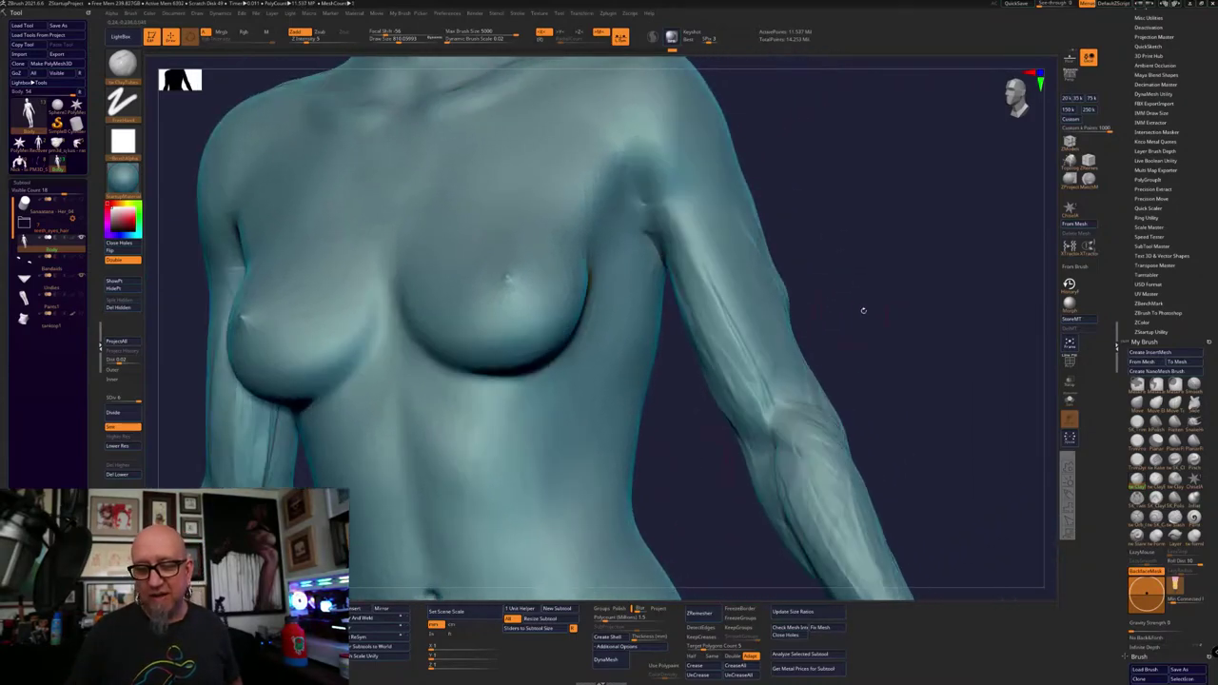
Sculpt the muscle in the figure's right armpit where the upper arm meets the chest, with strands running toward the ribs
mouse_move(861, 310)
shift+mouse_down()
mouse_move(859, 269)
mouse_move(993, 267)
shift+mouse_up()
key(shift)
drag(492, 468, 478, 463)
right_drag(492, 275, 489, 284)
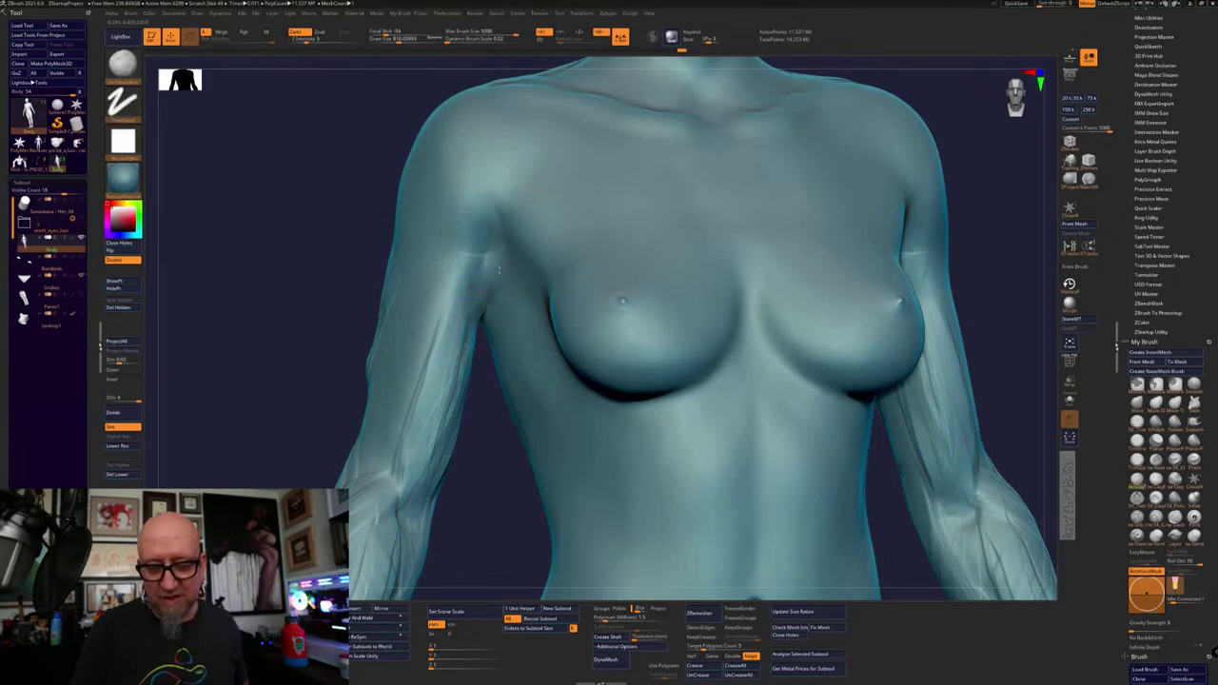
mouse_move(497, 269)
mouse_down()
mouse_move(485, 267)
mouse_move(469, 315)
mouse_up()
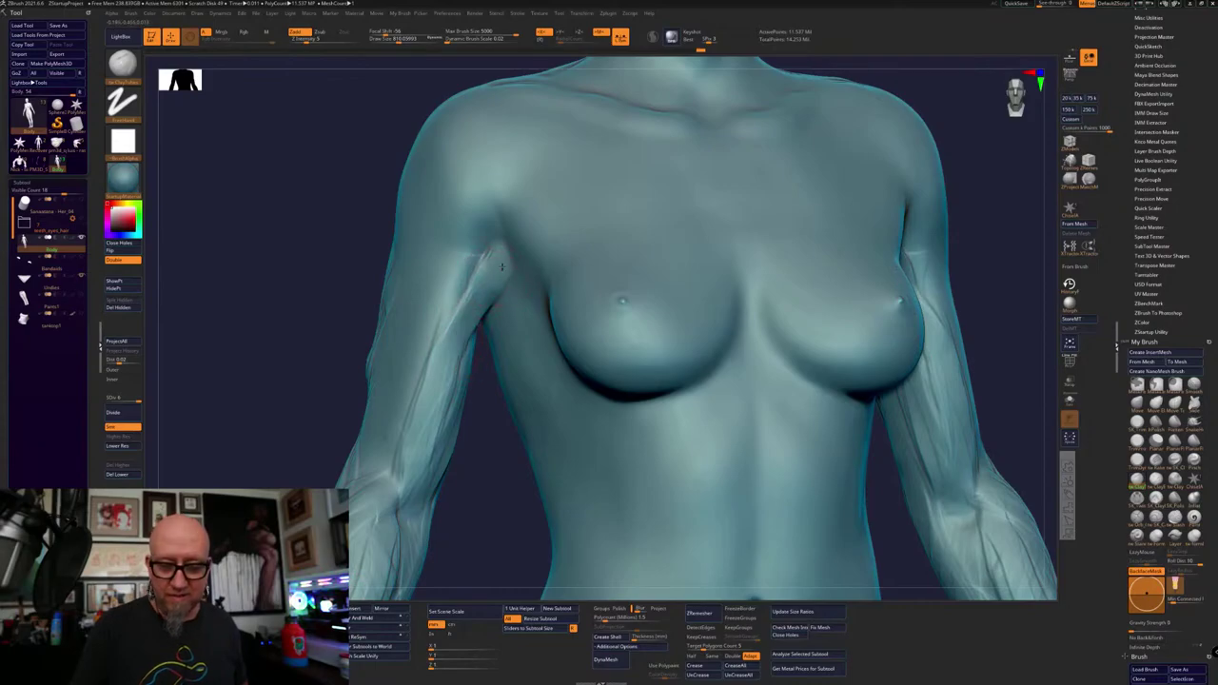
drag(472, 437, 502, 404)
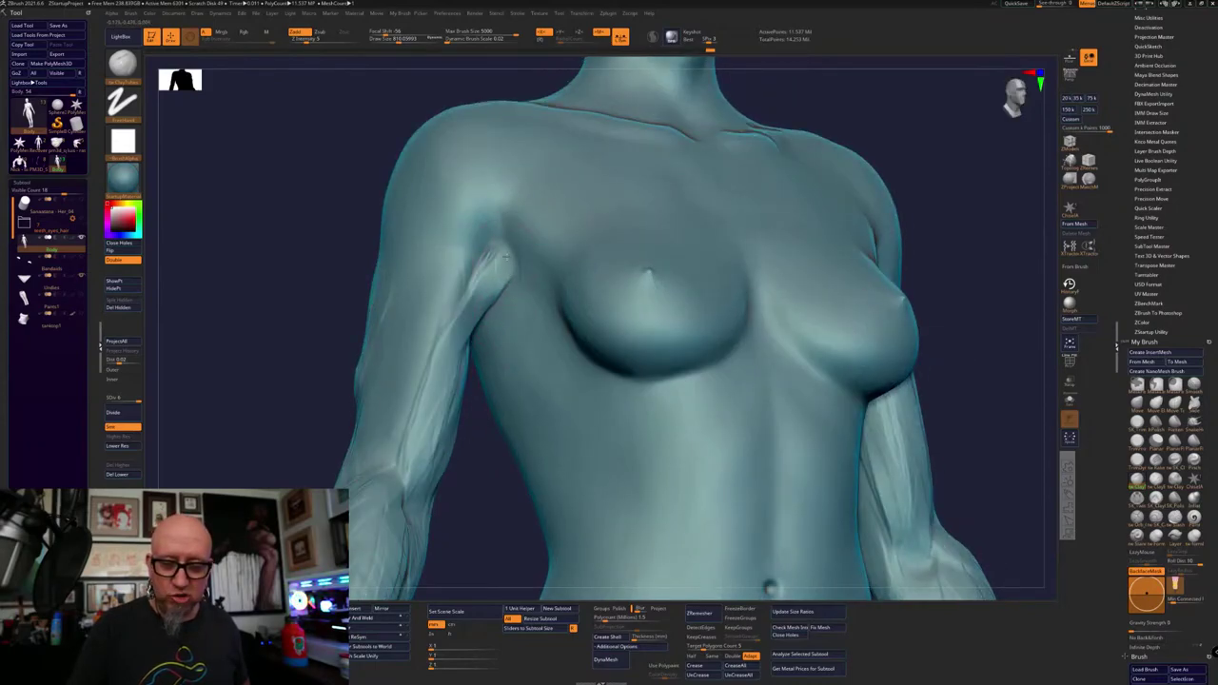
drag(464, 331, 486, 266)
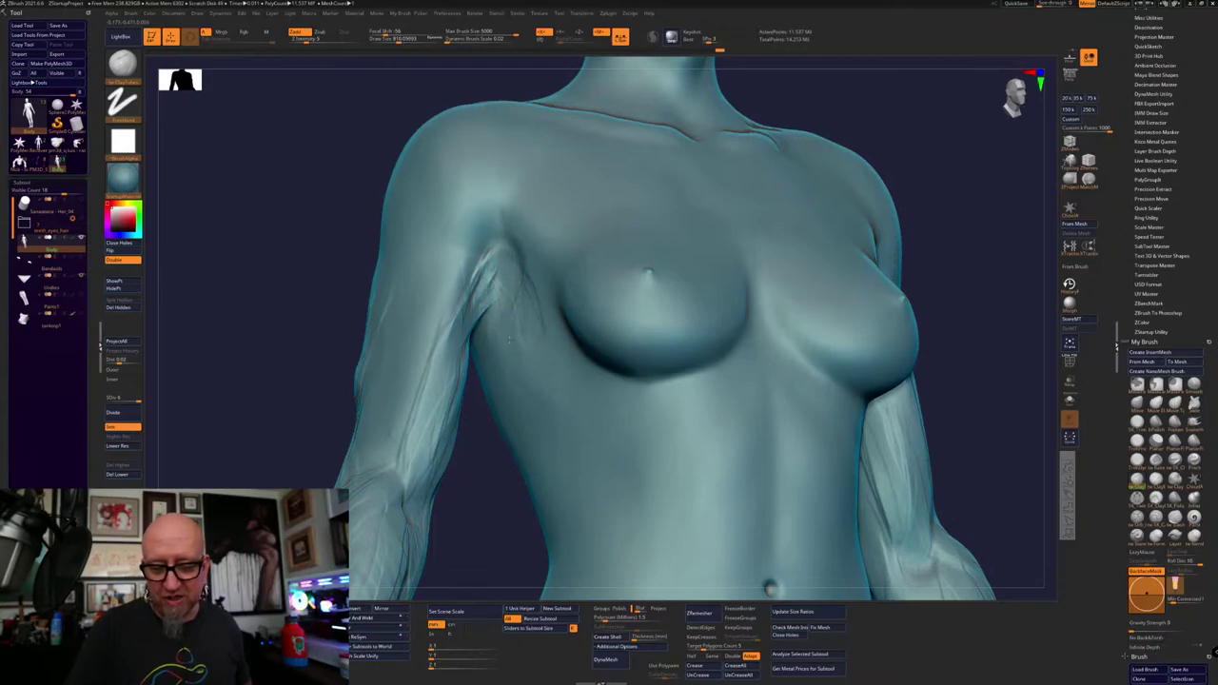
Build up the inner upper arm below the right armpit and sculpt a ridge along the chest muscle's outer edge
mouse_move(509, 339)
mouse_down()
mouse_move(492, 281)
mouse_move(501, 309)
mouse_up()
mouse_move(451, 376)
mouse_down()
mouse_move(489, 264)
mouse_move(466, 328)
mouse_move(472, 280)
mouse_move(480, 319)
mouse_up()
mouse_move(428, 400)
mouse_down()
mouse_move(489, 255)
mouse_move(454, 329)
mouse_up()
drag(476, 489, 473, 437)
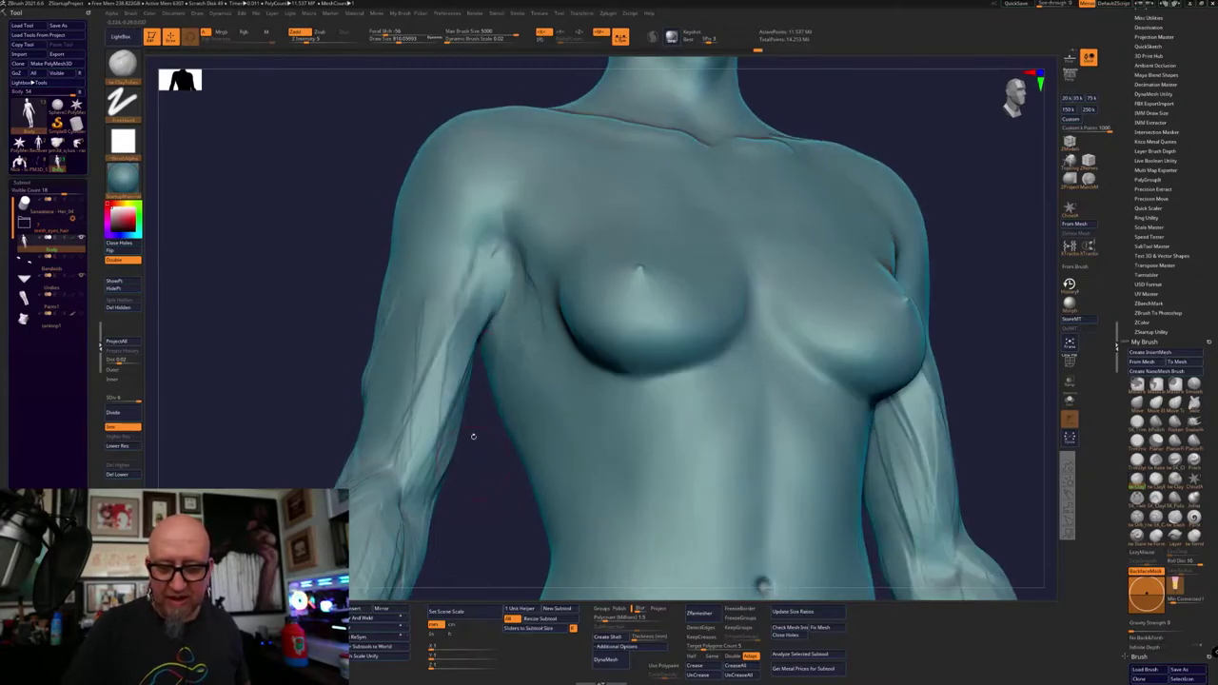
drag(497, 213, 522, 274)
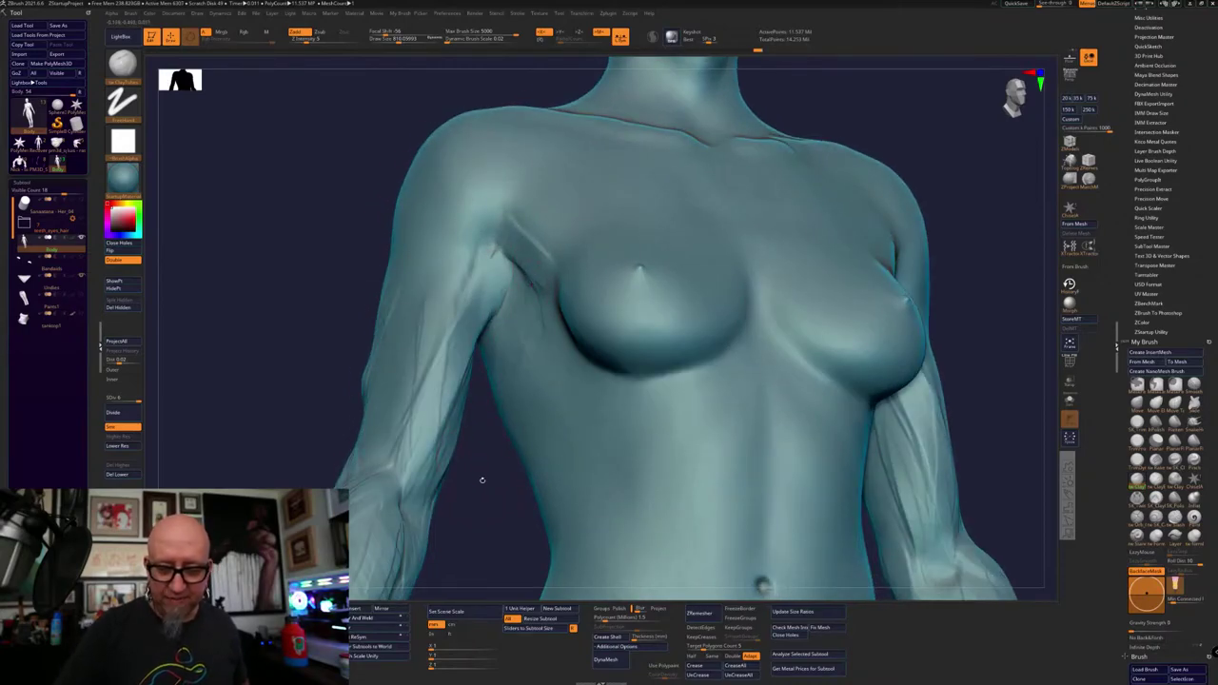
Sculpt muscle fibres along the side of the ribcage beneath the right armpit, working from below and behind
mouse_move(481, 479)
right_down()
mouse_move(609, 484)
mouse_move(802, 519)
mouse_move(715, 482)
mouse_move(730, 496)
mouse_move(733, 443)
right_up()
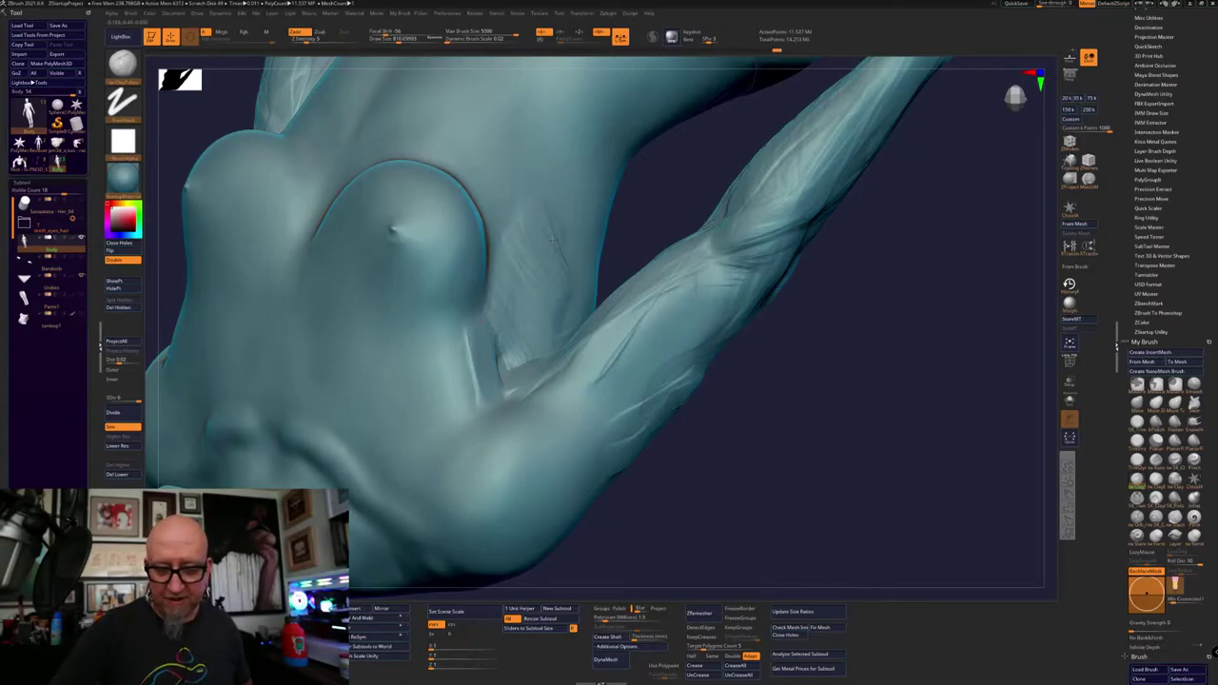
right_drag(552, 237, 543, 361)
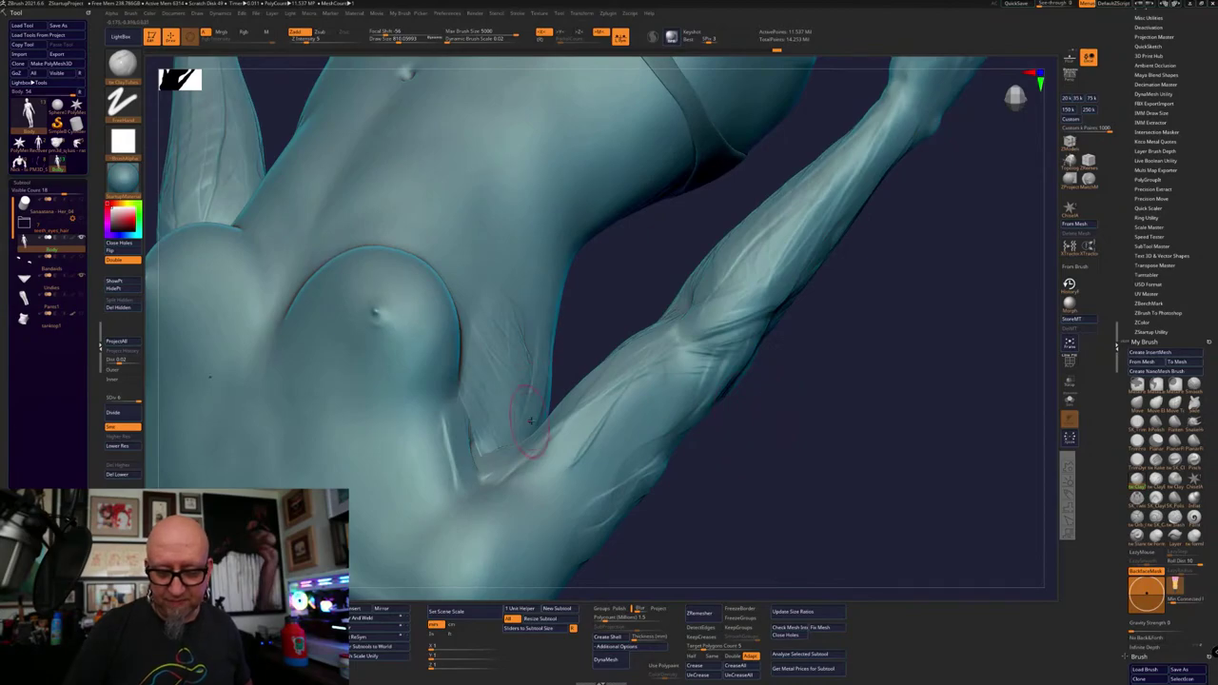
right_drag(530, 421, 636, 492)
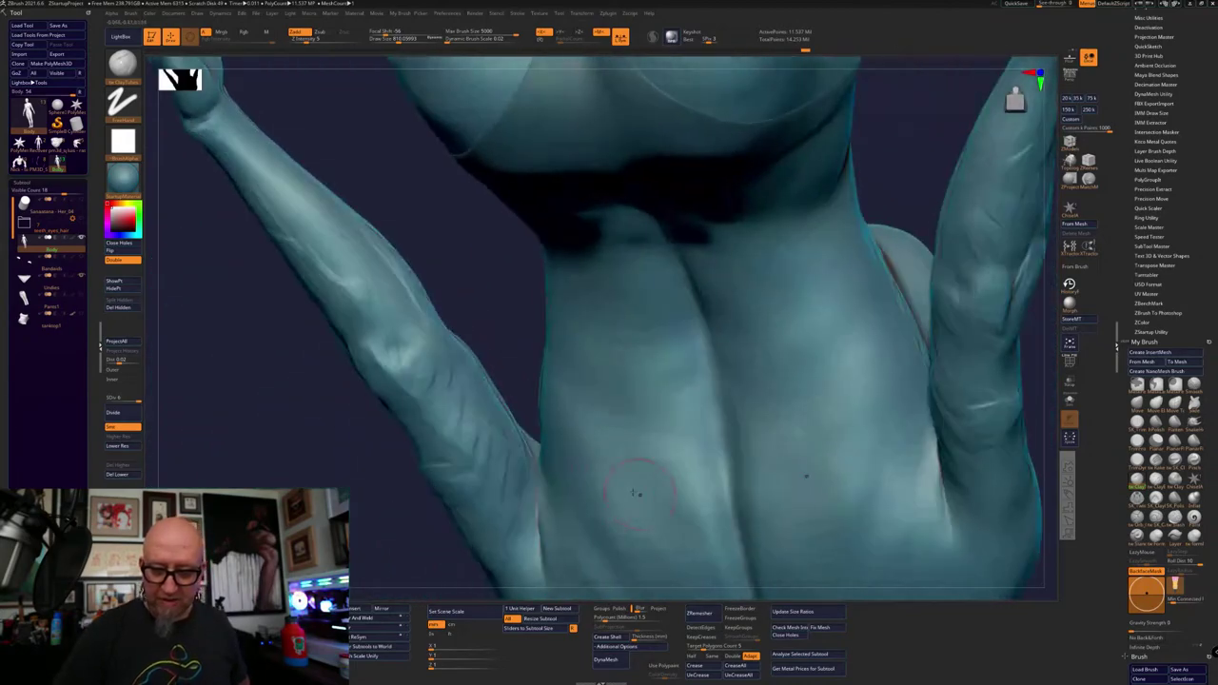
right_drag(466, 581, 514, 518)
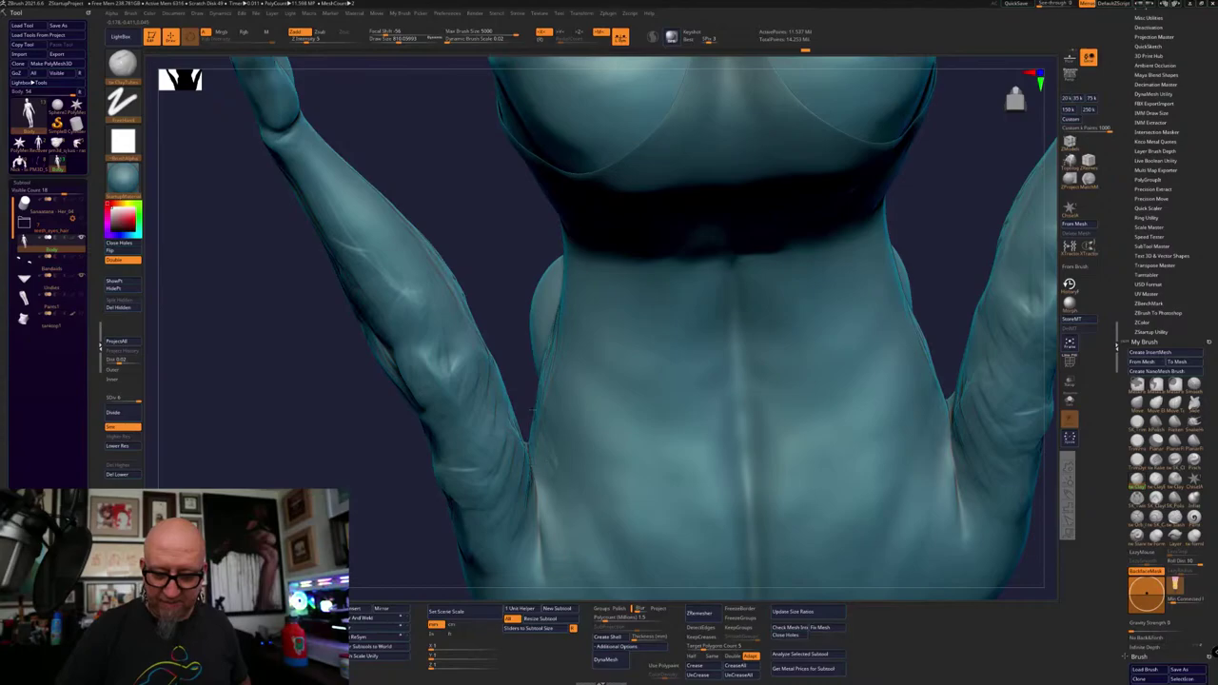
mouse_move(565, 339)
right_down()
mouse_move(748, 394)
mouse_move(726, 158)
mouse_move(753, 269)
mouse_move(753, 238)
mouse_move(752, 209)
mouse_move(730, 345)
mouse_move(820, 356)
right_up()
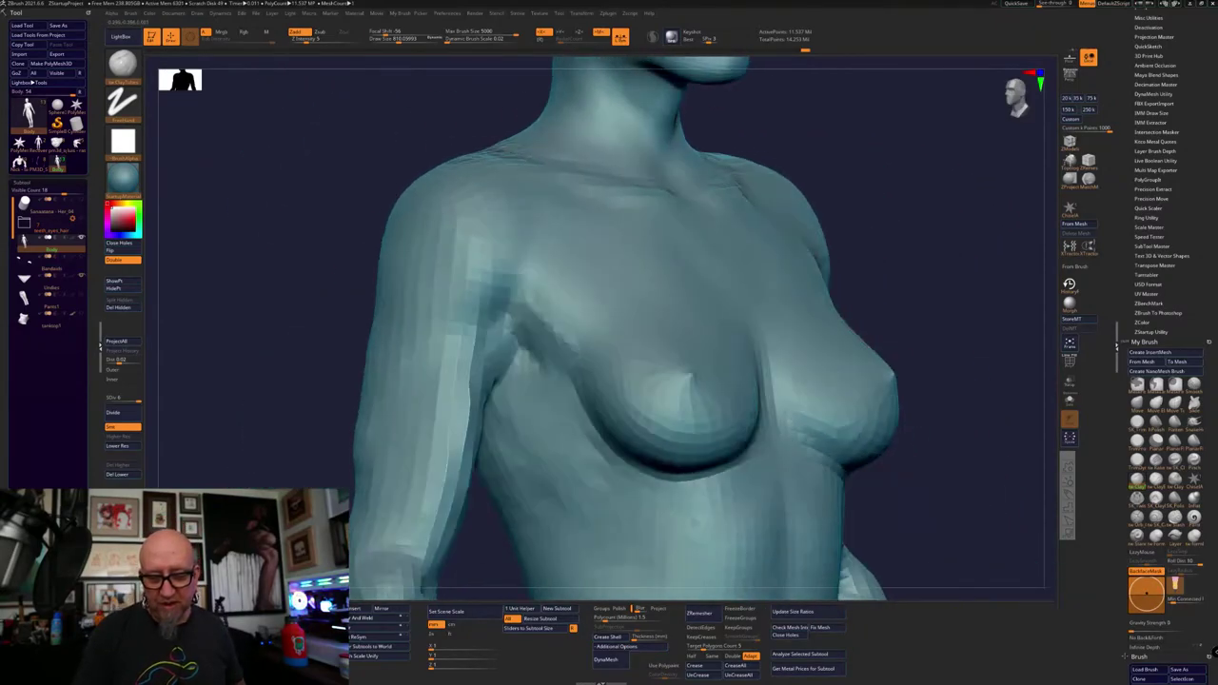
Smooth the serratus strokes on the side of the ribcage and refine the armpit fold where arm and chest meet
shift+drag(585, 495, 542, 401)
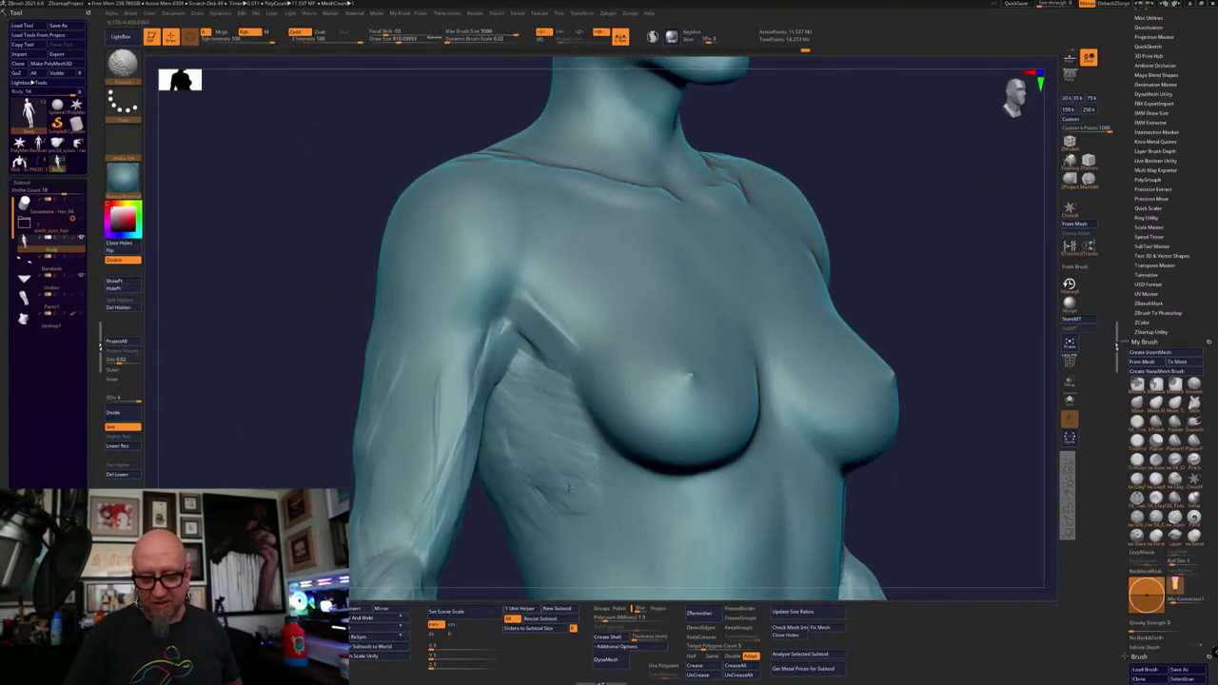
right_drag(965, 359, 861, 362)
right_drag(466, 552, 520, 553)
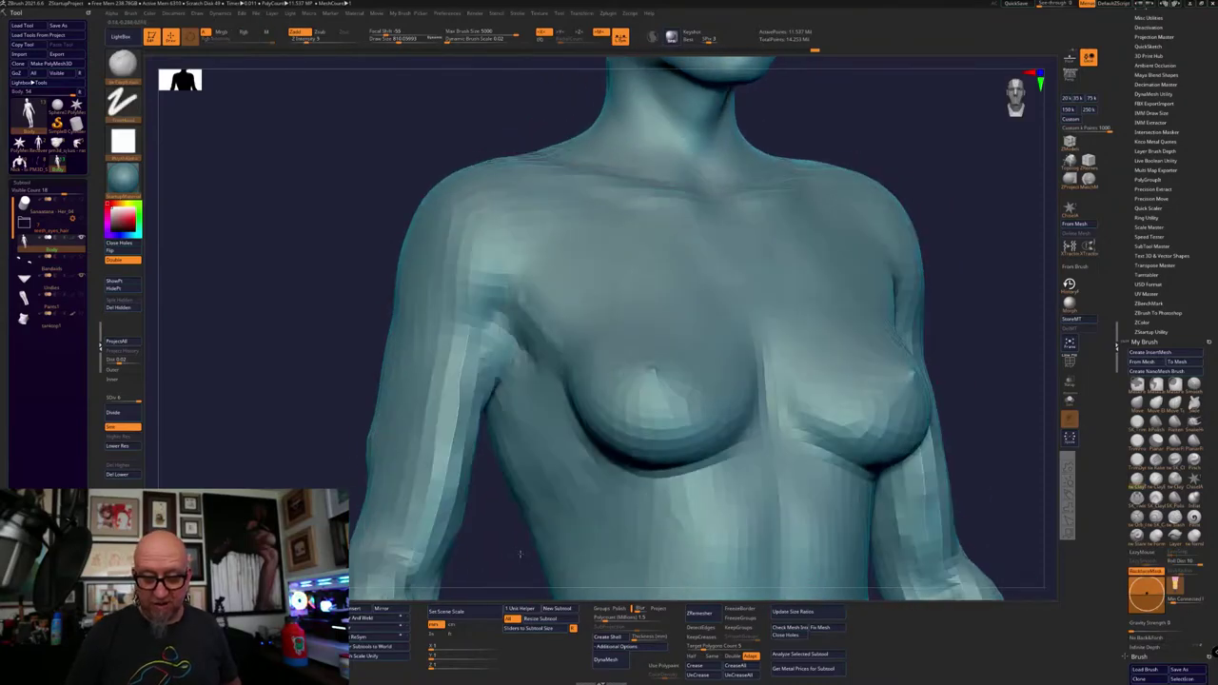
key(d)
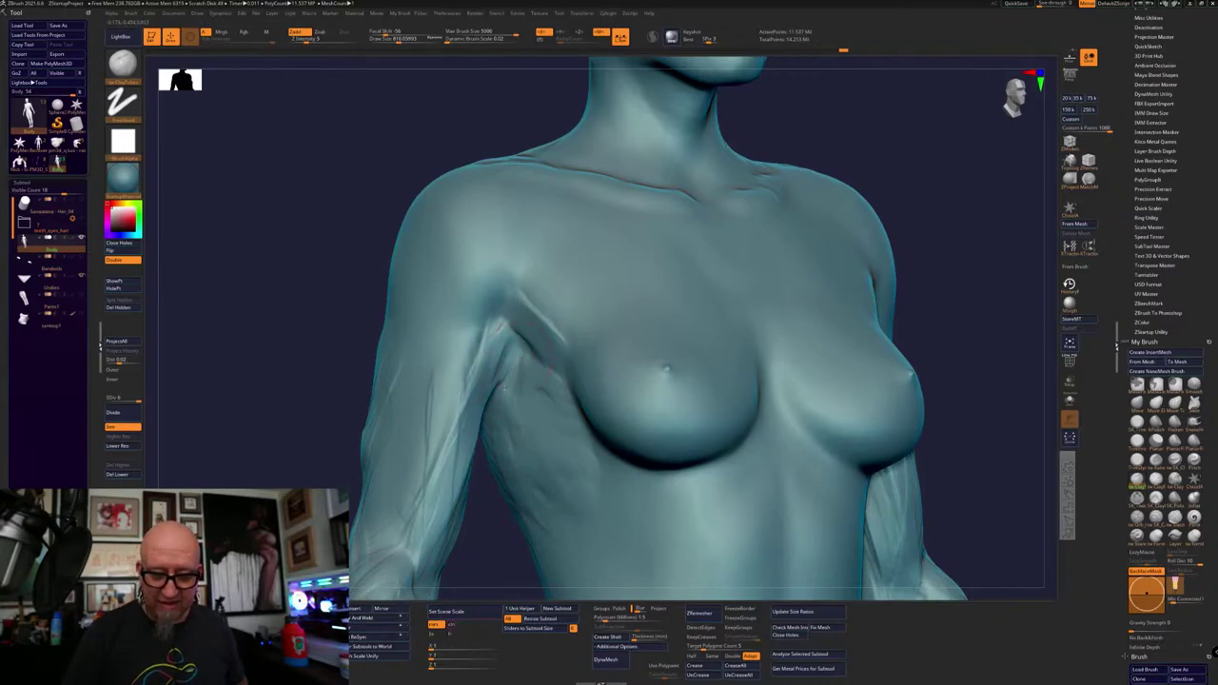
shift+right_drag(520, 391, 530, 404)
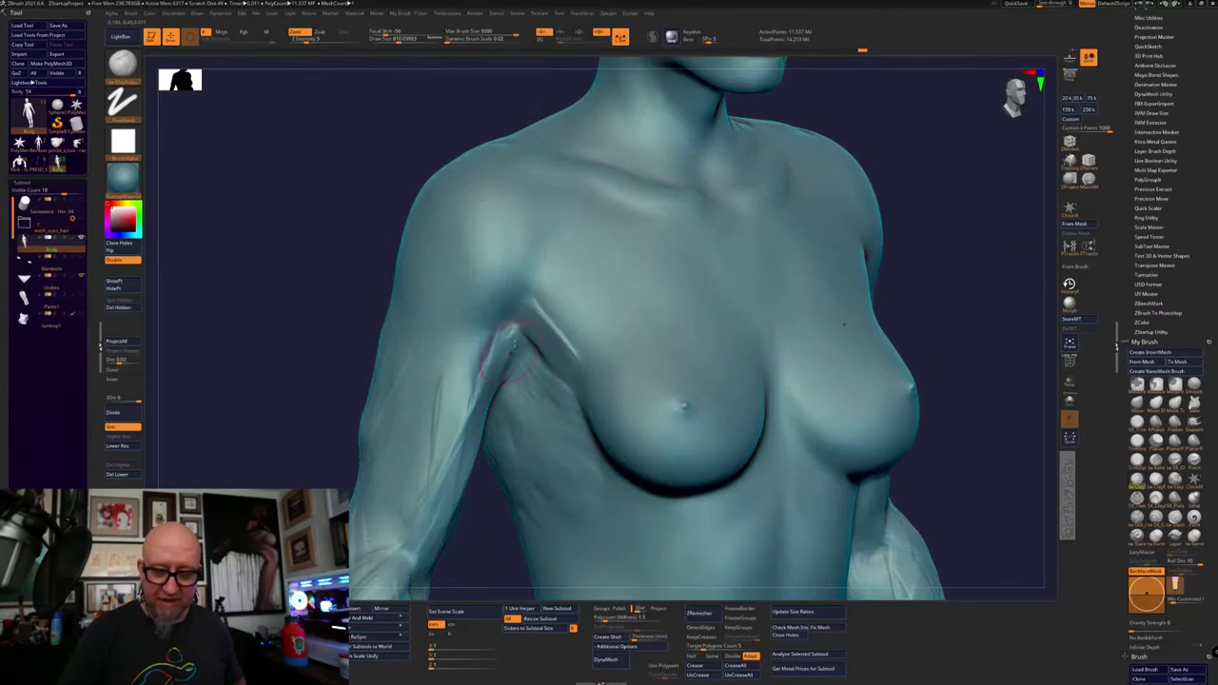
mouse_move(491, 387)
mouse_down()
mouse_move(515, 328)
mouse_move(482, 374)
mouse_move(465, 436)
mouse_up()
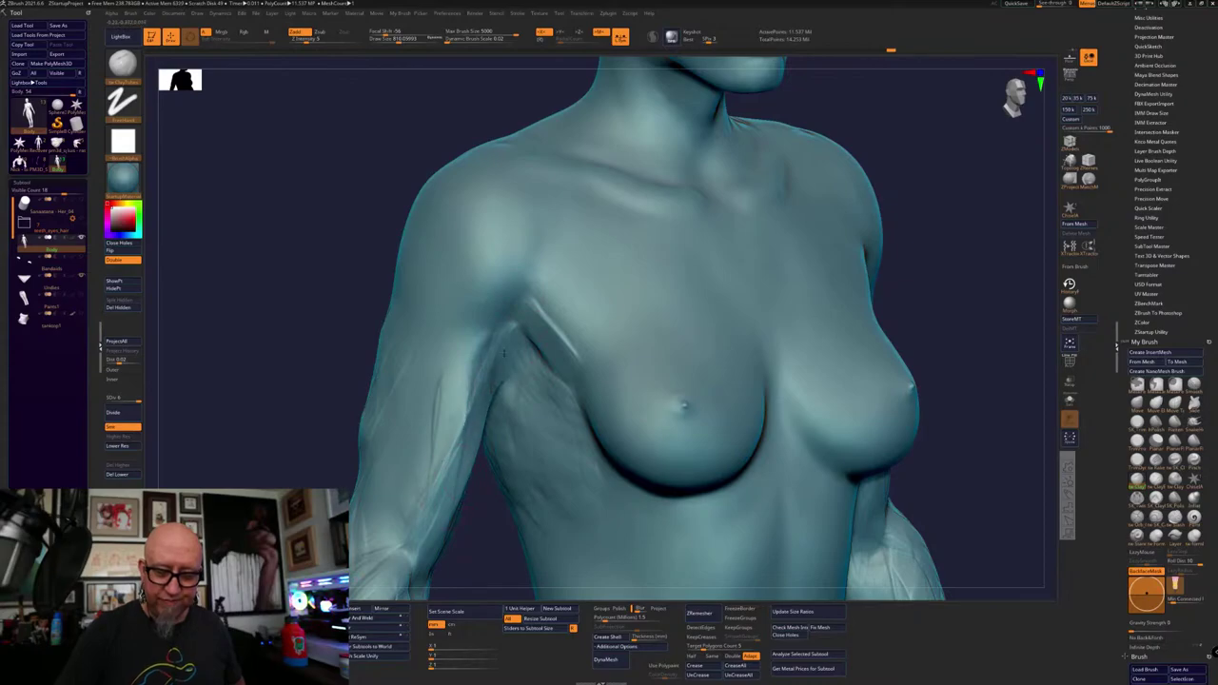
mouse_move(464, 535)
shift+mouse_down()
mouse_move(491, 578)
mouse_move(475, 504)
mouse_move(897, 238)
shift+mouse_up()
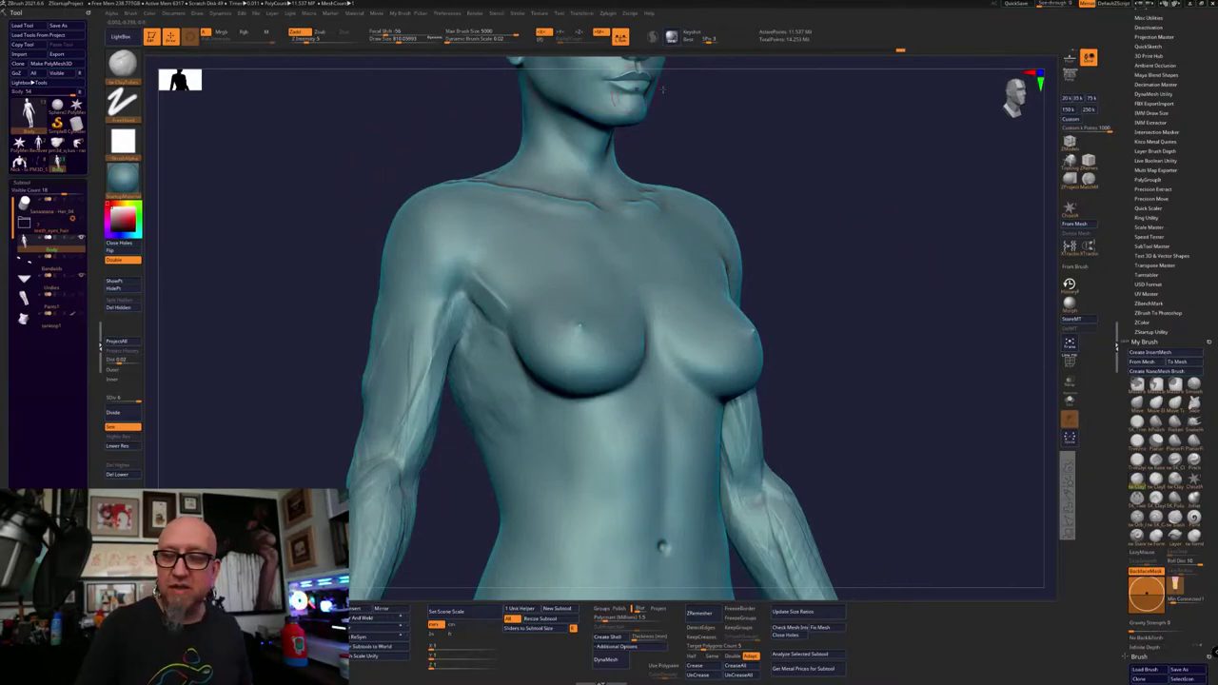
Step back through the undo history to before the muscle sculpting around the right armpit and ribcage
mouse_move(790, 53)
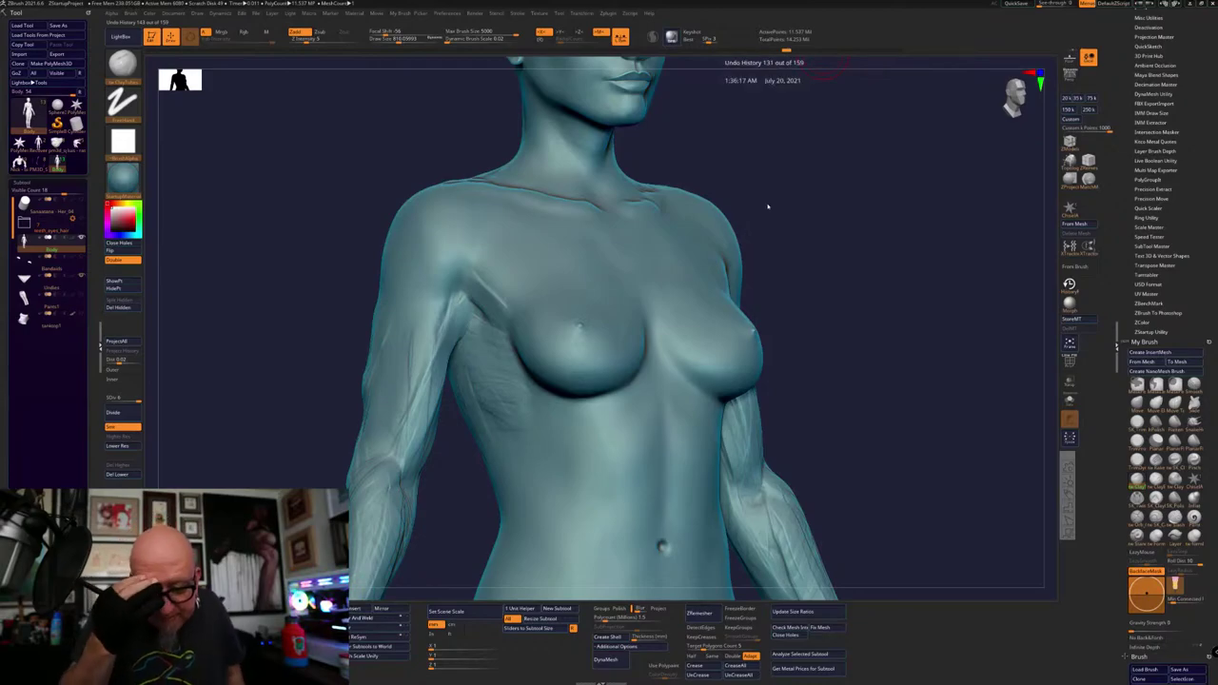
click(771, 54)
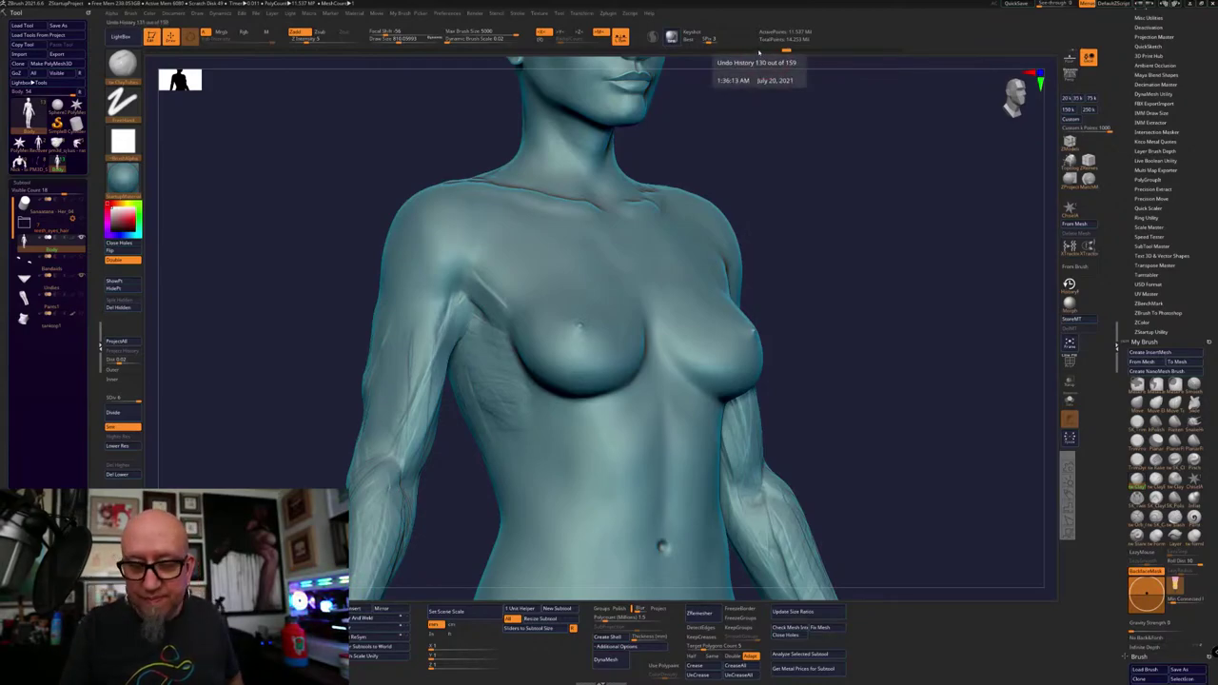
click(760, 55)
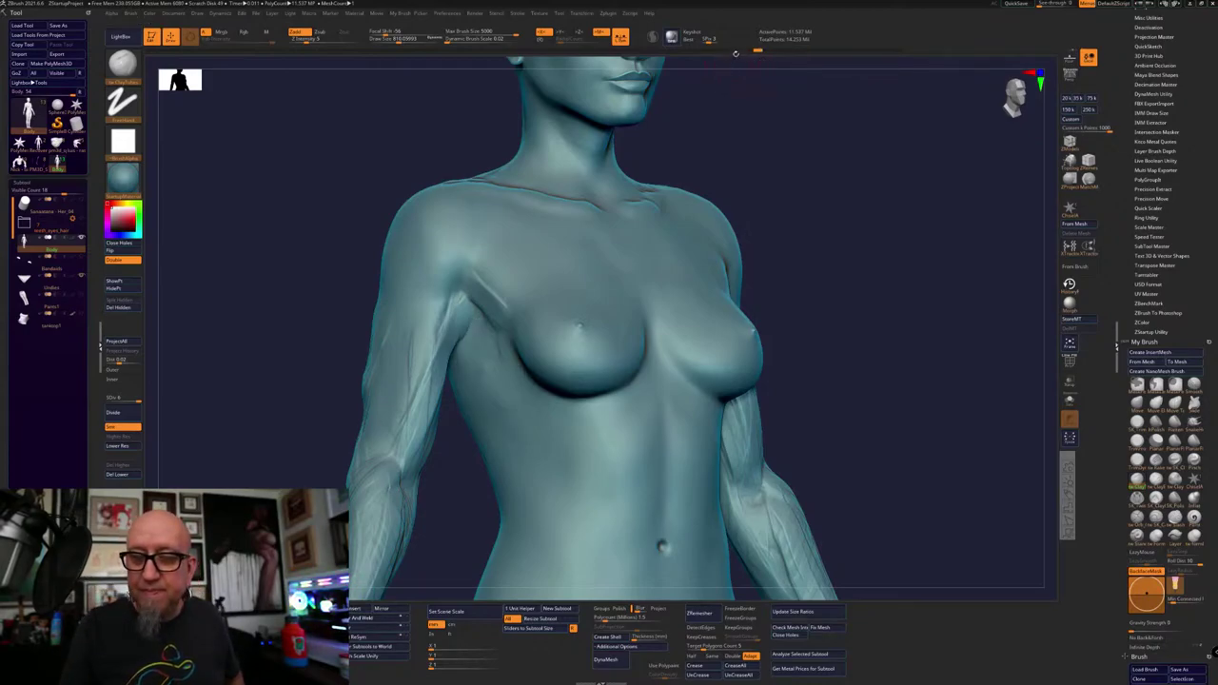
click(738, 54)
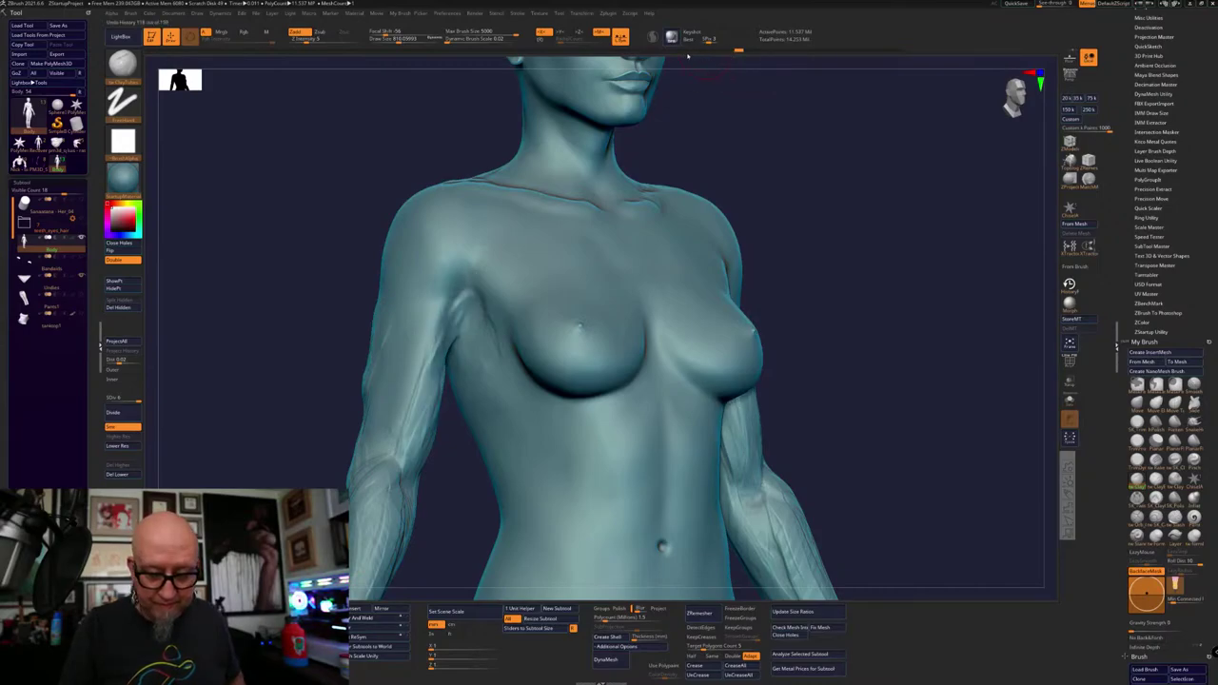
click(686, 54)
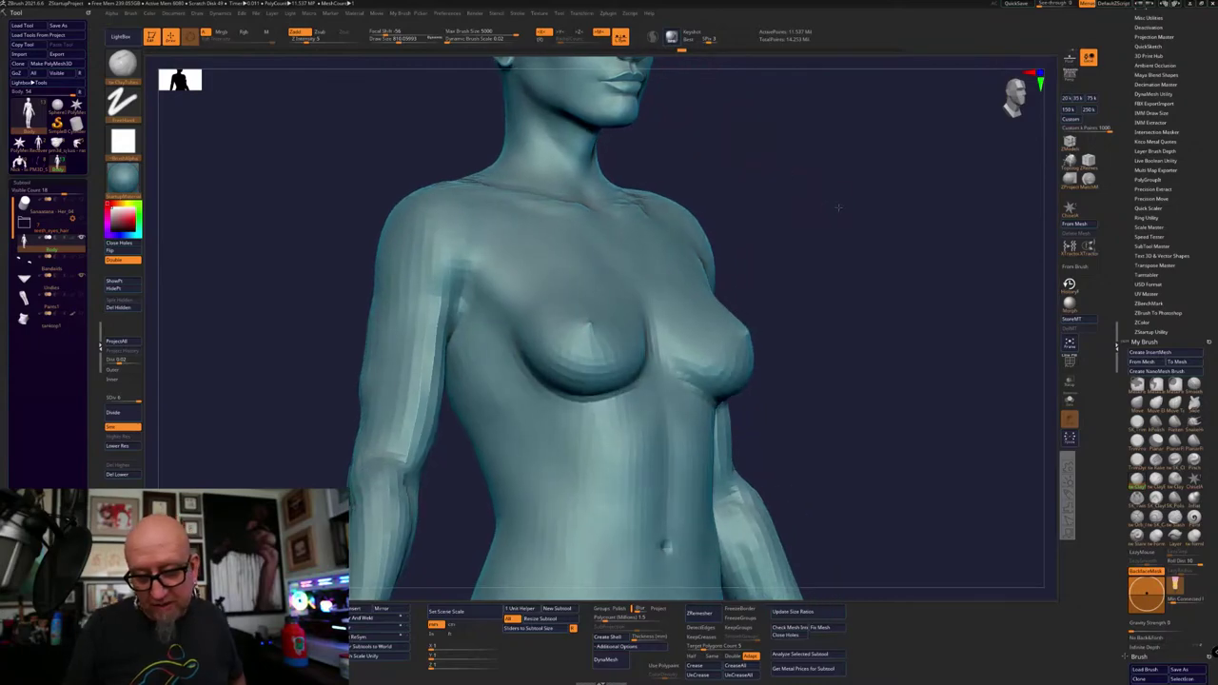
Restart sculpting at the right armpit, accepting removal of the newer undo history entries, and stroke the fold between arm and chest
click(470, 338)
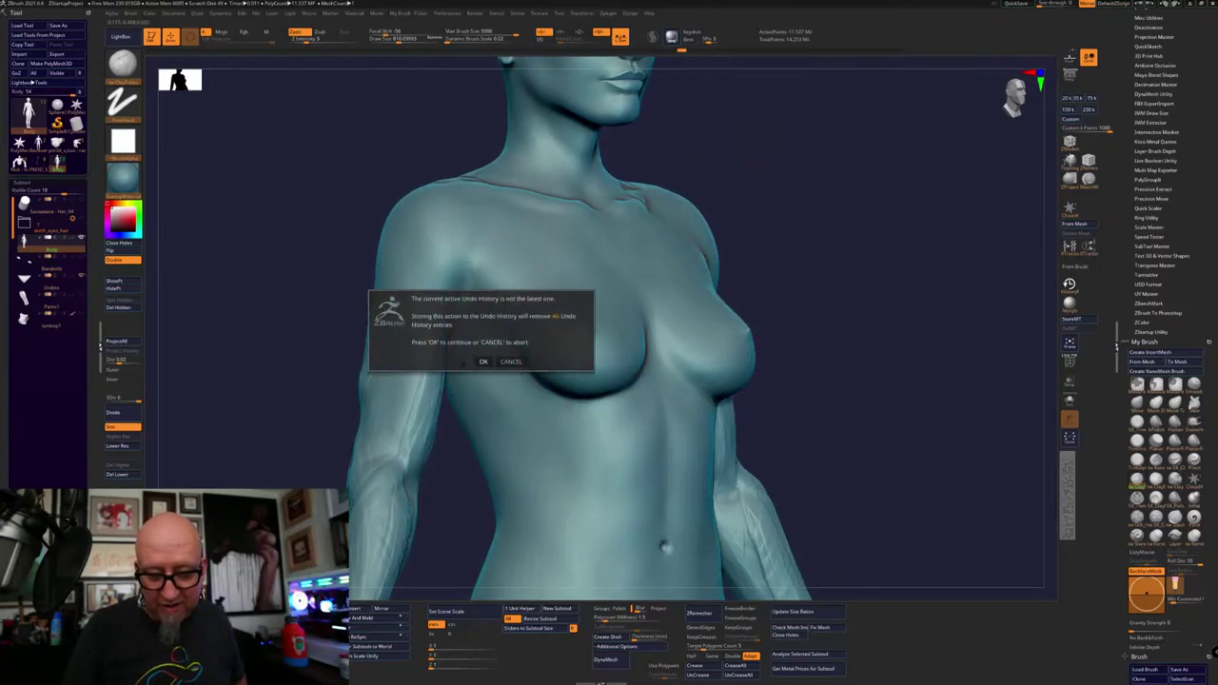
click(482, 362)
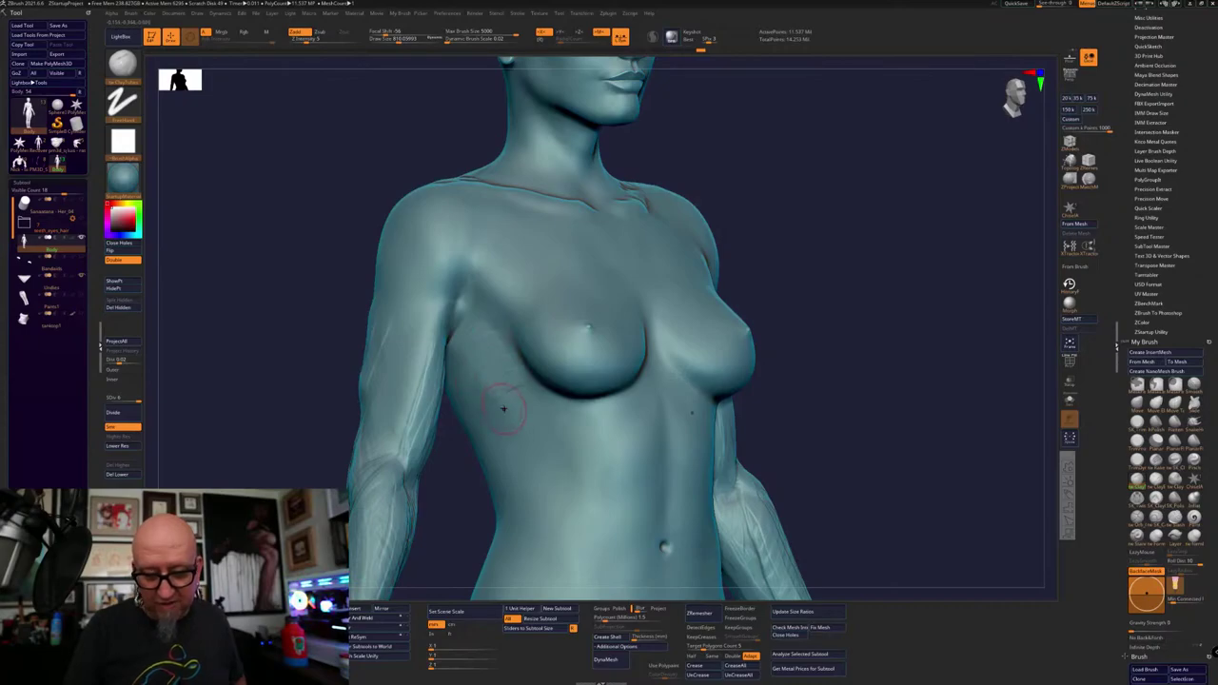
drag(864, 238, 797, 312)
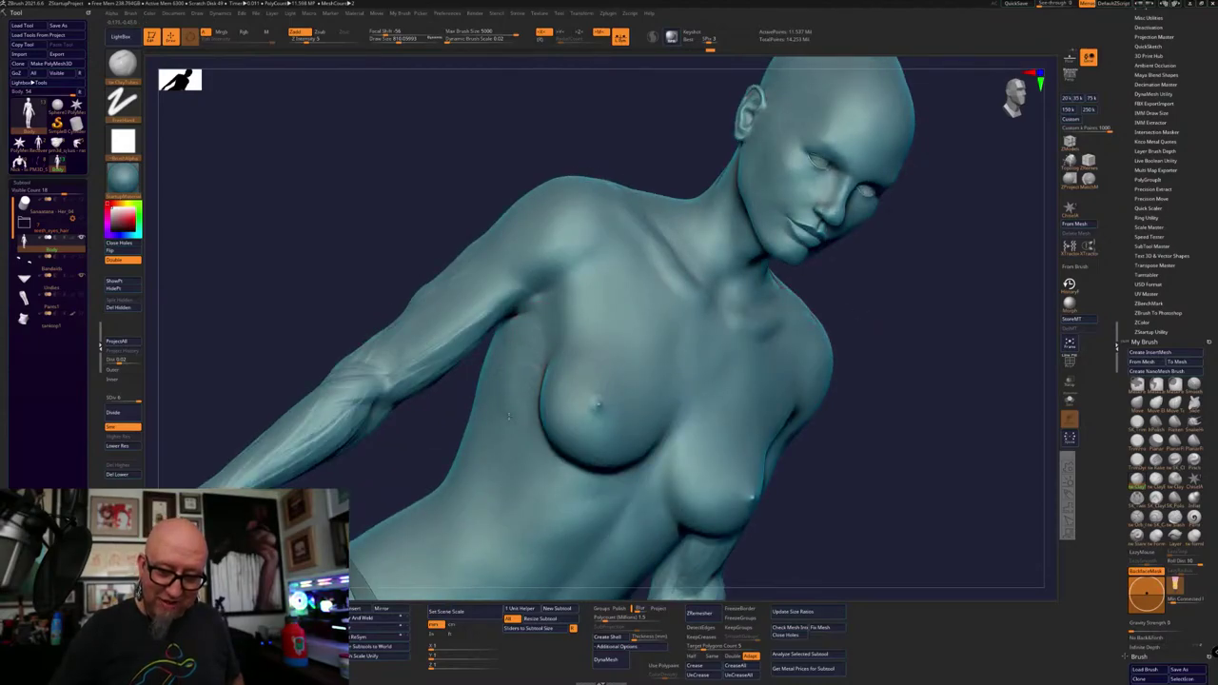
right_drag(476, 529, 439, 449)
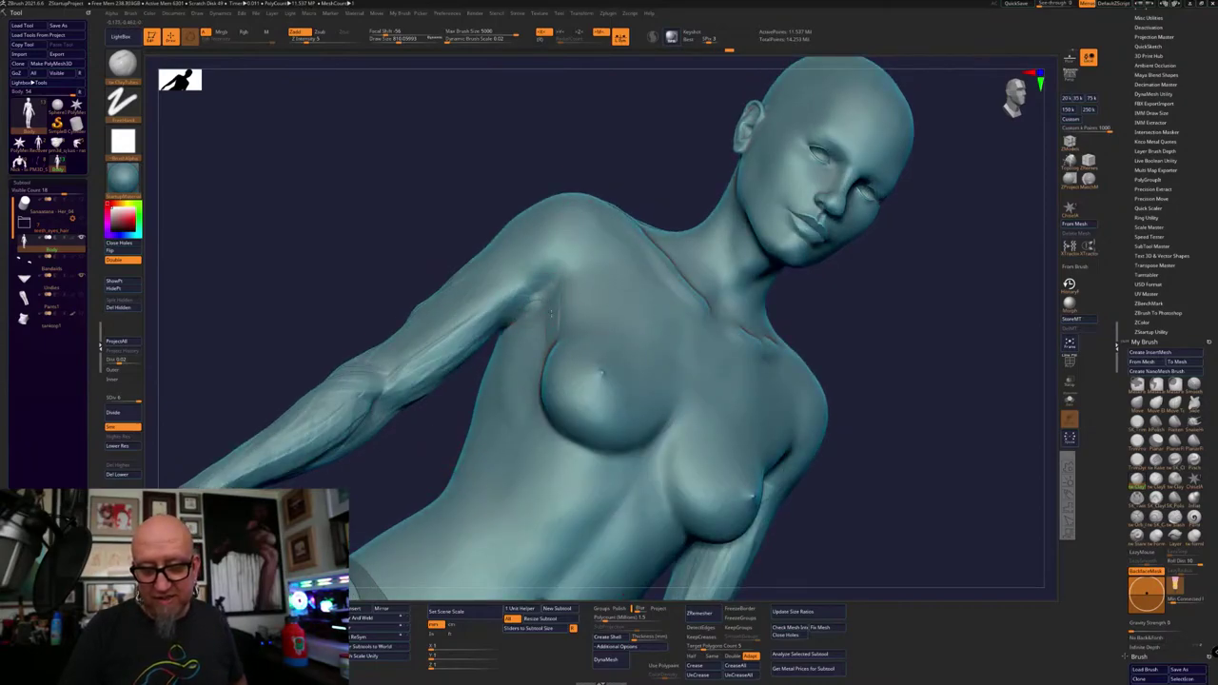
mouse_move(890, 421)
mouse_down()
mouse_move(919, 405)
mouse_move(895, 408)
mouse_up()
Circle the right armpit in red screen annotations and mark the muscle lines running to the ribcage and chest
key(ctrl)
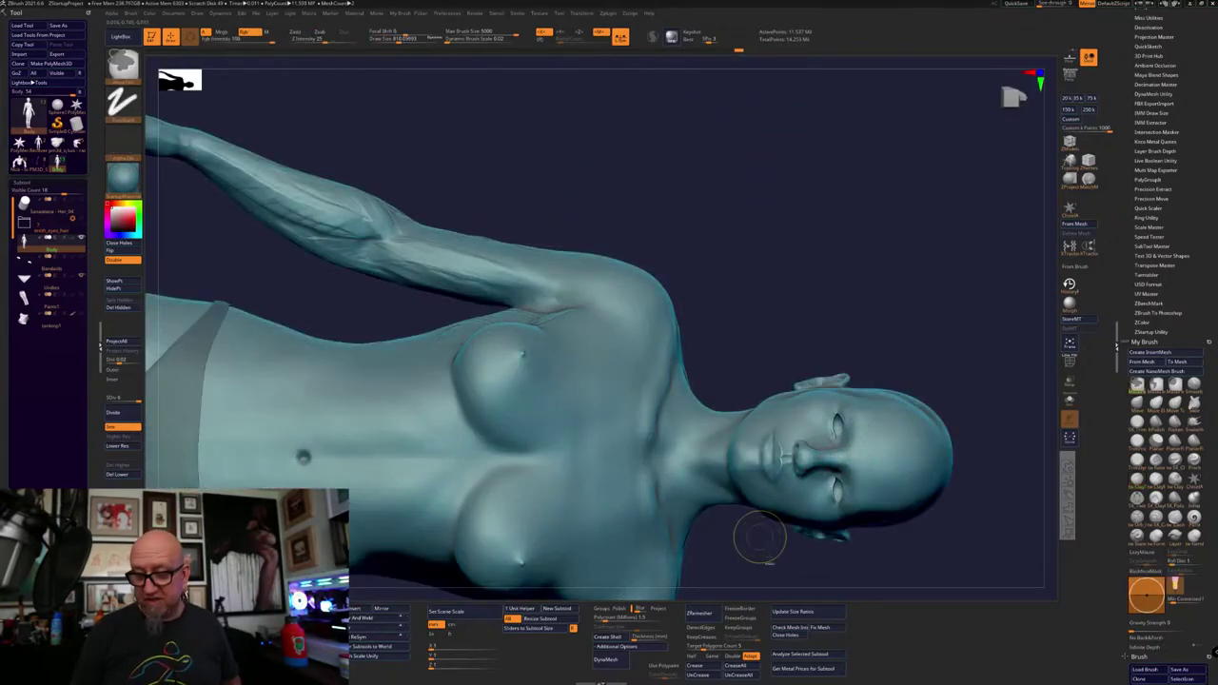
key(ctrl+z)
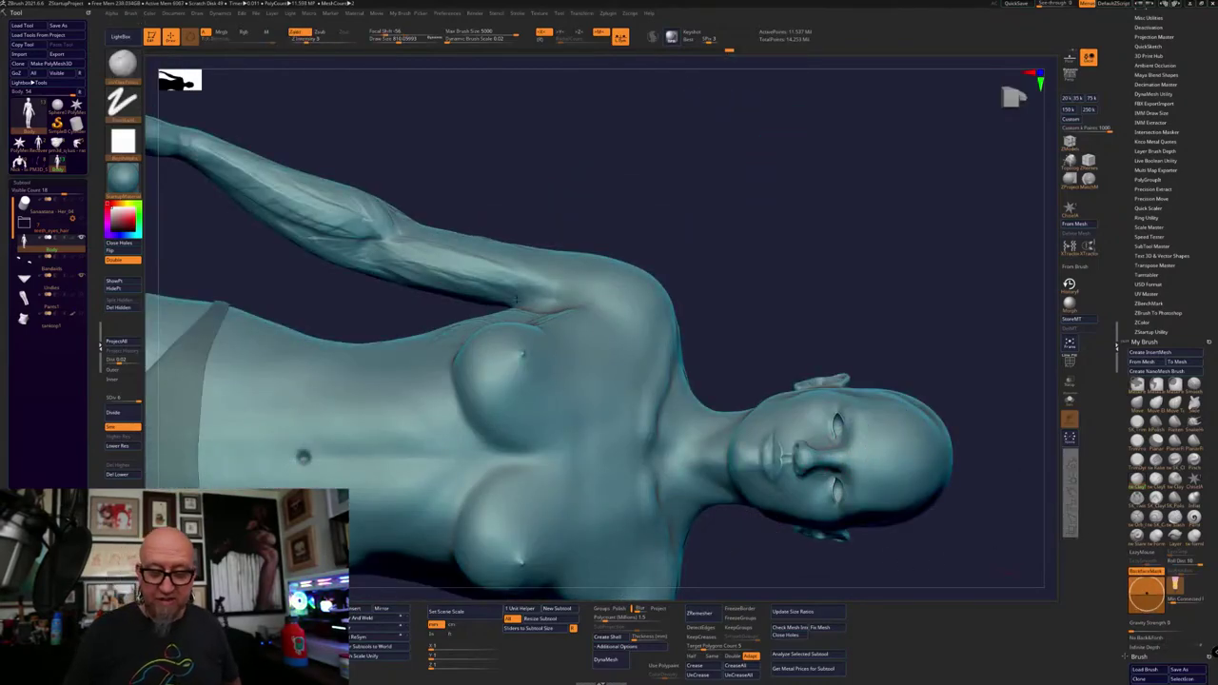
key(ctrl+2)
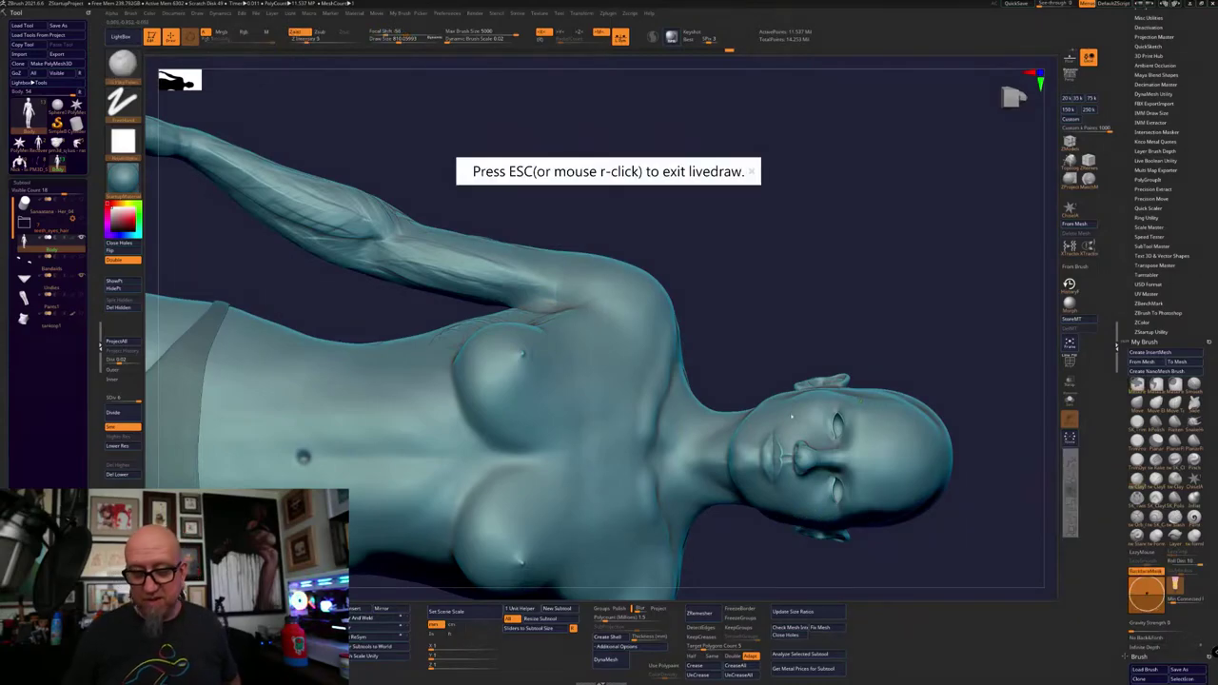
mouse_move(518, 291)
mouse_down()
mouse_move(576, 319)
mouse_move(520, 289)
mouse_move(455, 333)
mouse_move(520, 324)
mouse_up()
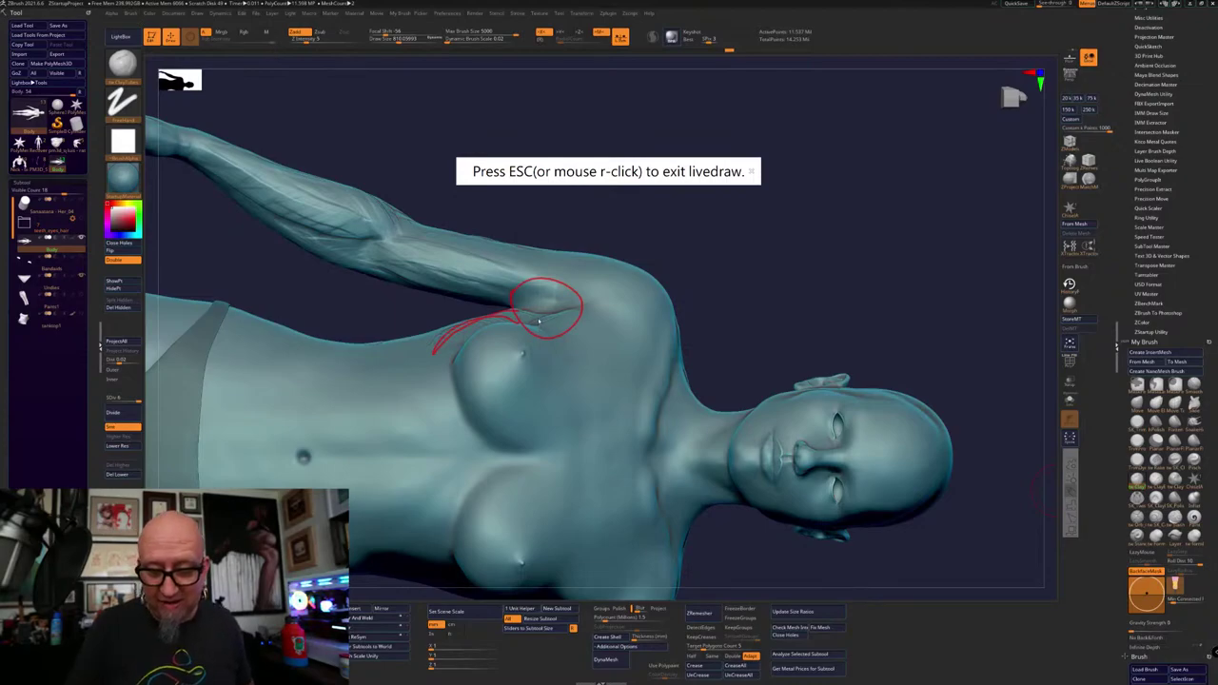
mouse_move(541, 312)
mouse_down()
mouse_move(525, 295)
mouse_move(583, 324)
mouse_move(595, 347)
mouse_up()
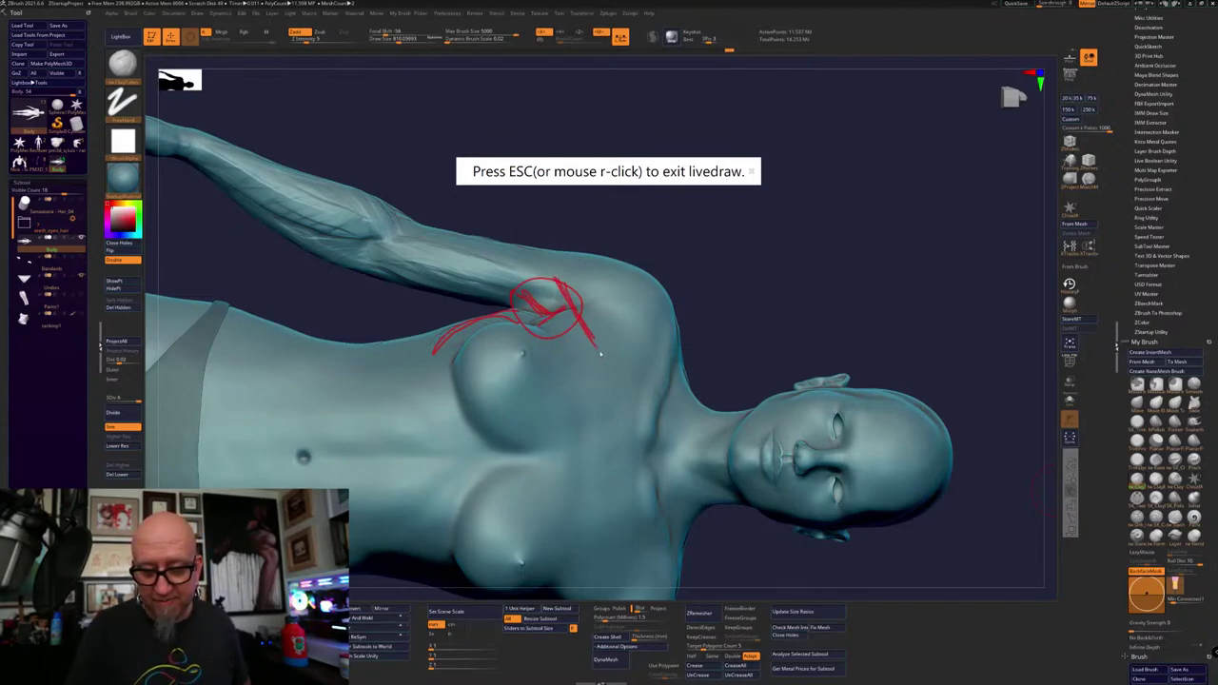
key(Escape)
Sculpt and lightly smooth the first muscle strokes on the side of the ribcage below the right armpit
mouse_move(793, 288)
mouse_down()
mouse_move(799, 245)
mouse_move(761, 504)
mouse_up()
alt+drag(843, 505, 850, 425)
mouse_move(851, 424)
mouse_down()
mouse_move(751, 424)
mouse_move(824, 424)
mouse_up()
key(b)
key(s)
key(t)
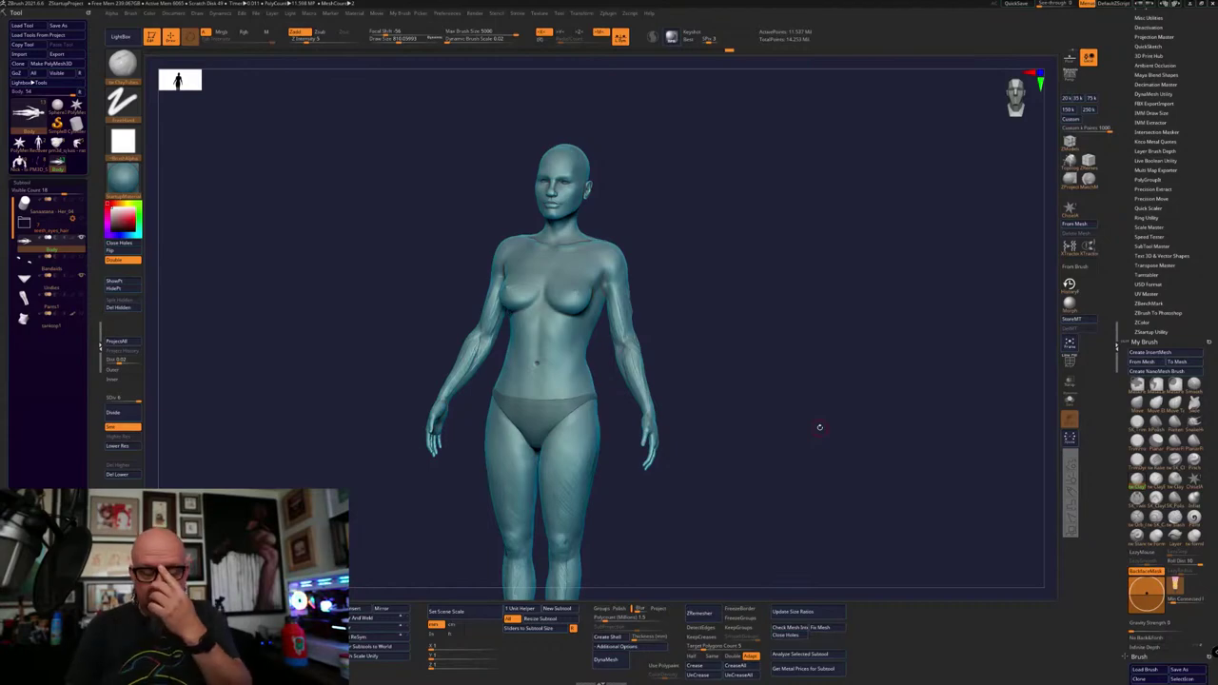
mouse_move(747, 430)
mouse_down()
mouse_move(773, 414)
mouse_move(775, 494)
mouse_up()
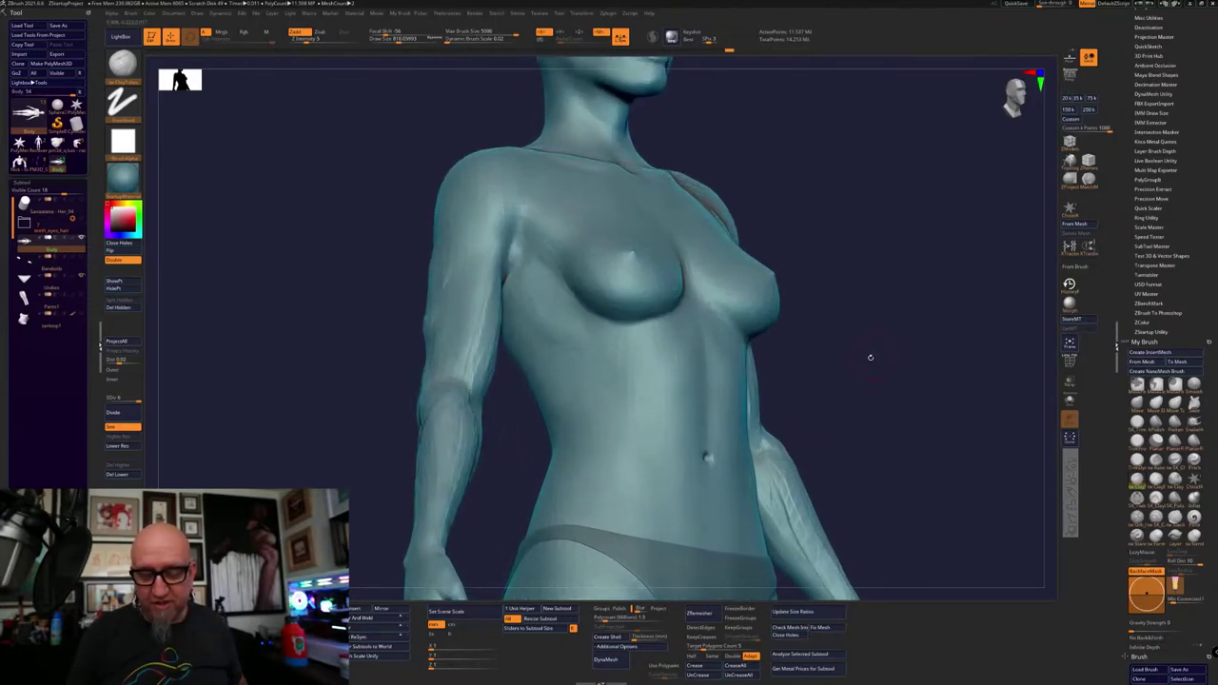
alt+drag(869, 356, 808, 435)
mouse_move(501, 424)
shift+mouse_down()
mouse_move(469, 377)
mouse_move(523, 432)
shift+mouse_up()
mouse_move(738, 447)
alt+mouse_down()
mouse_move(831, 372)
mouse_move(833, 436)
alt+mouse_up()
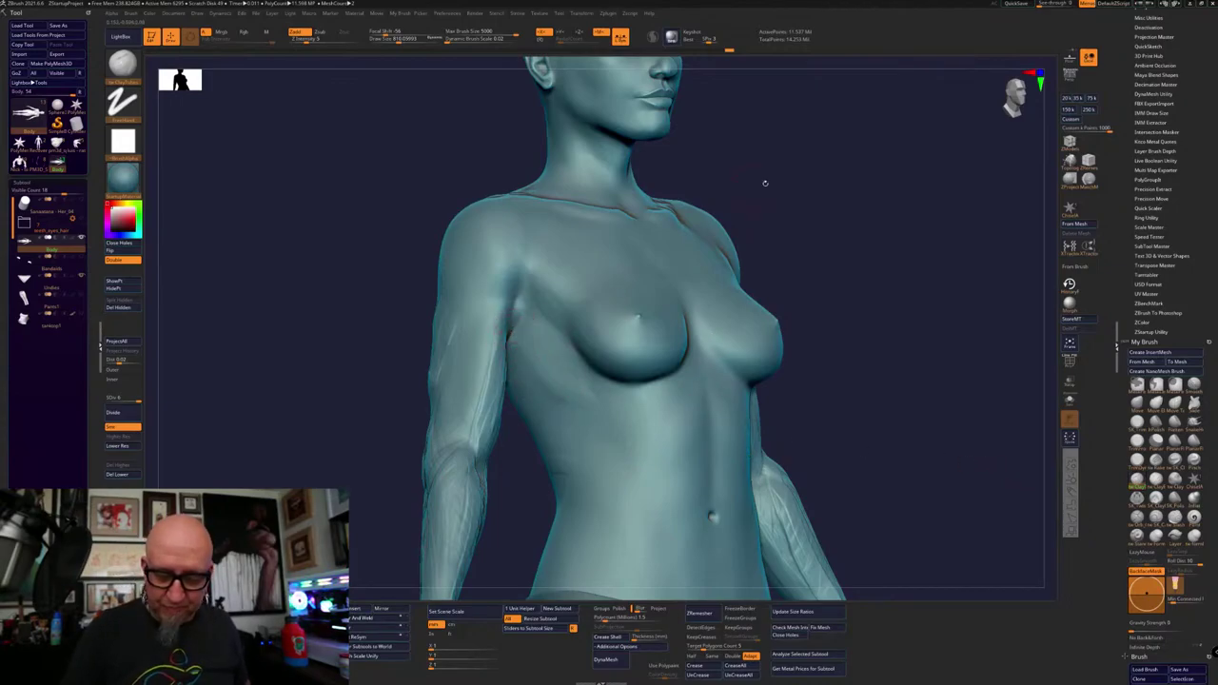
drag(764, 182, 784, 184)
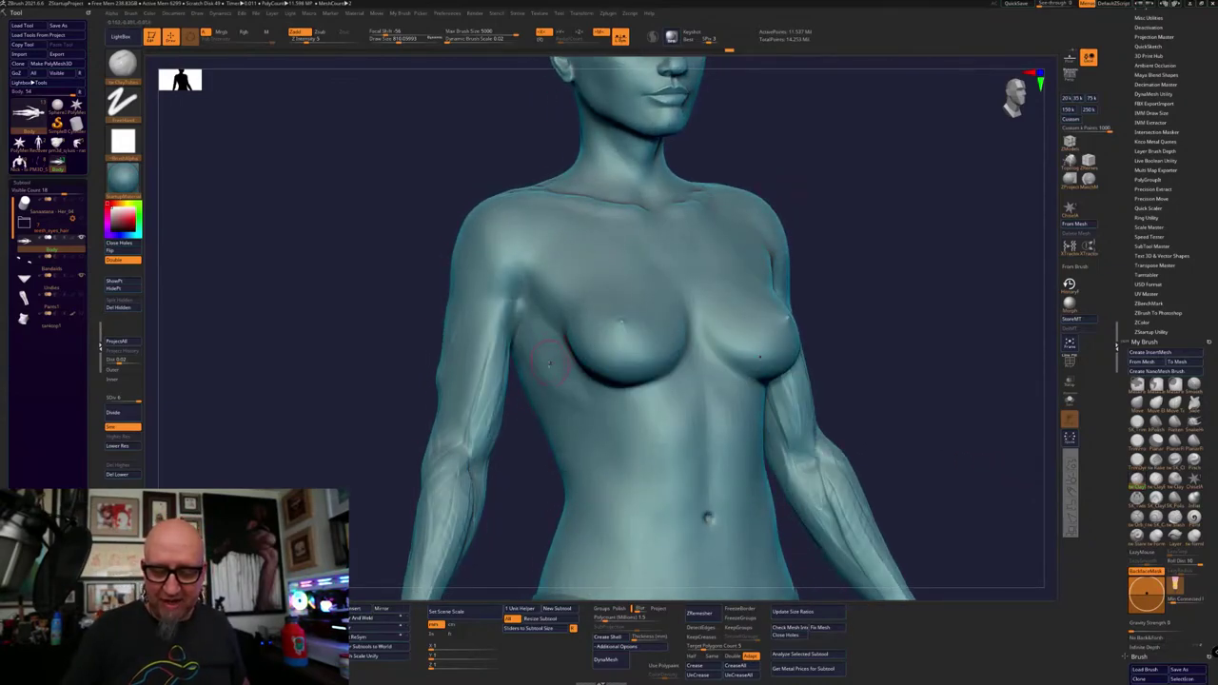
mouse_move(555, 388)
mouse_down()
mouse_move(539, 331)
mouse_move(542, 353)
mouse_move(561, 360)
mouse_move(548, 380)
mouse_move(528, 305)
mouse_move(502, 345)
mouse_move(499, 303)
mouse_move(535, 326)
mouse_up()
Build up the right armpit hollow and the start of the inner upper arm, working from the side and from above the head
mouse_move(818, 214)
mouse_down()
mouse_move(891, 218)
mouse_move(894, 409)
mouse_move(861, 333)
mouse_move(529, 354)
mouse_up()
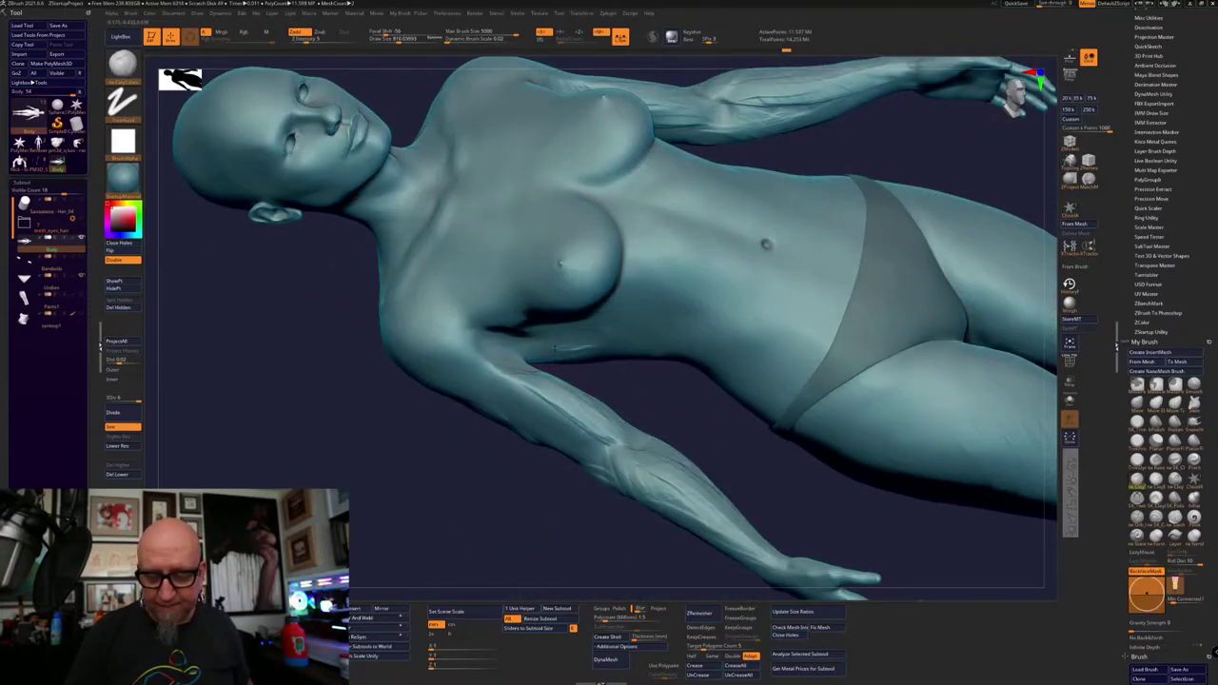
right_drag(600, 353, 523, 340)
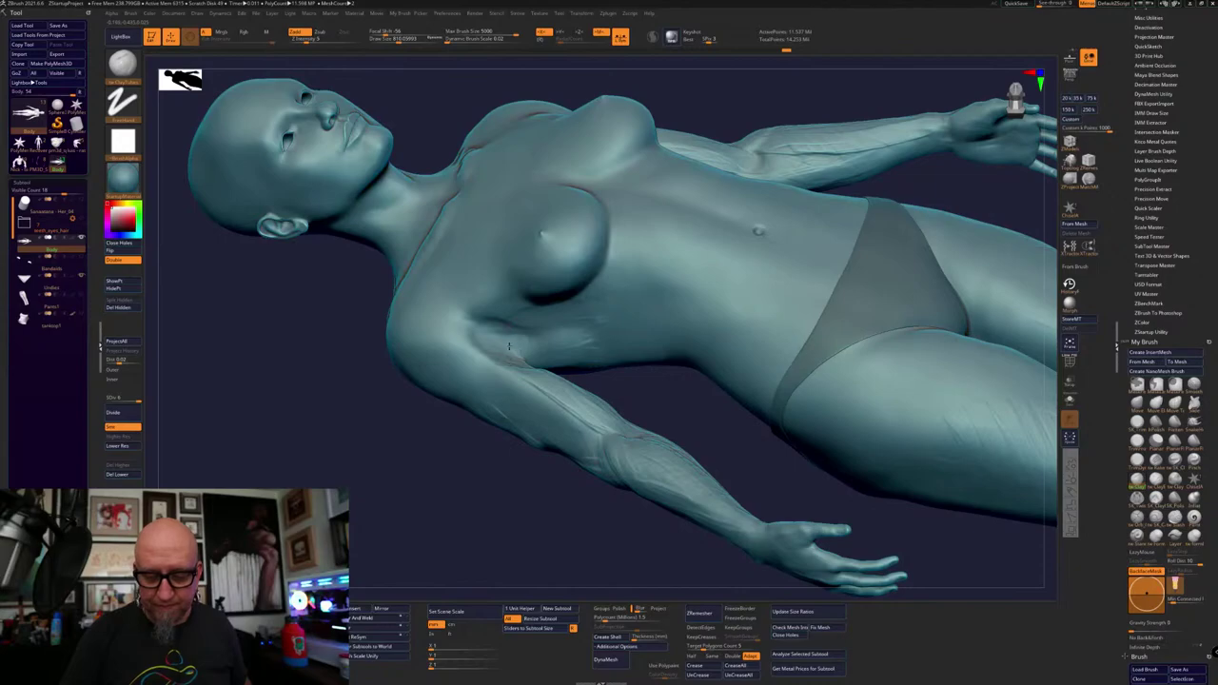
drag(509, 346, 521, 349)
mouse_move(655, 403)
mouse_down()
mouse_move(672, 354)
mouse_move(634, 494)
mouse_move(623, 483)
mouse_up()
drag(538, 323, 559, 293)
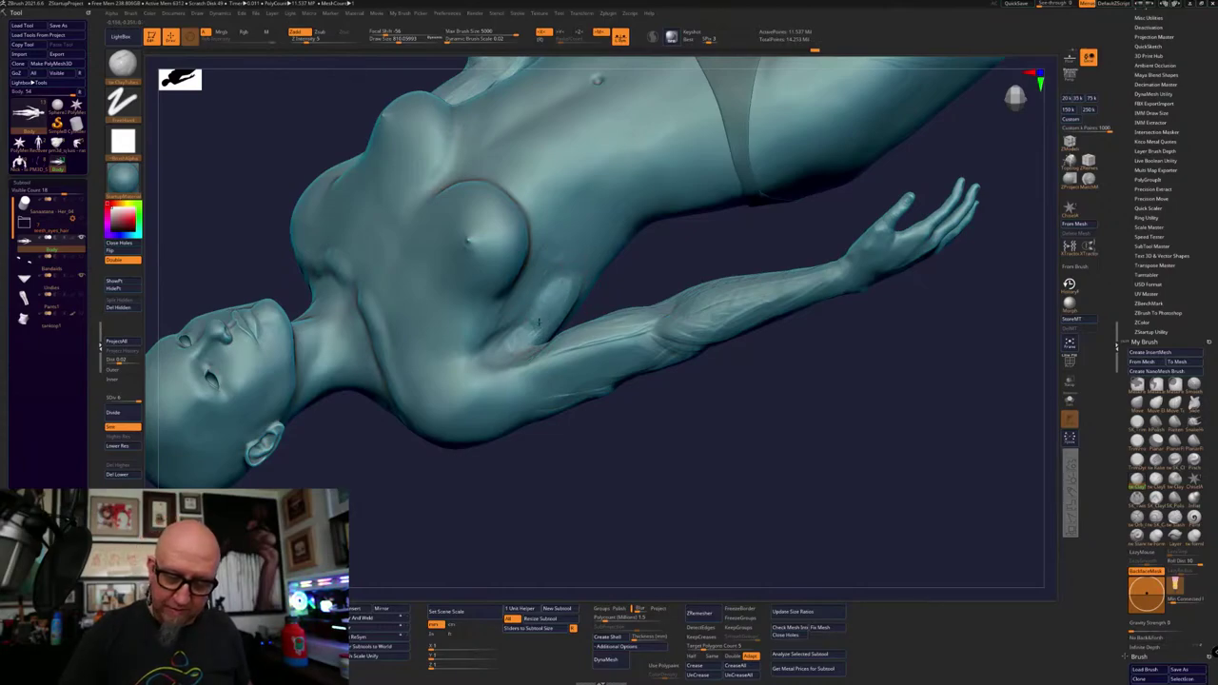
drag(538, 322, 514, 336)
drag(575, 476, 745, 390)
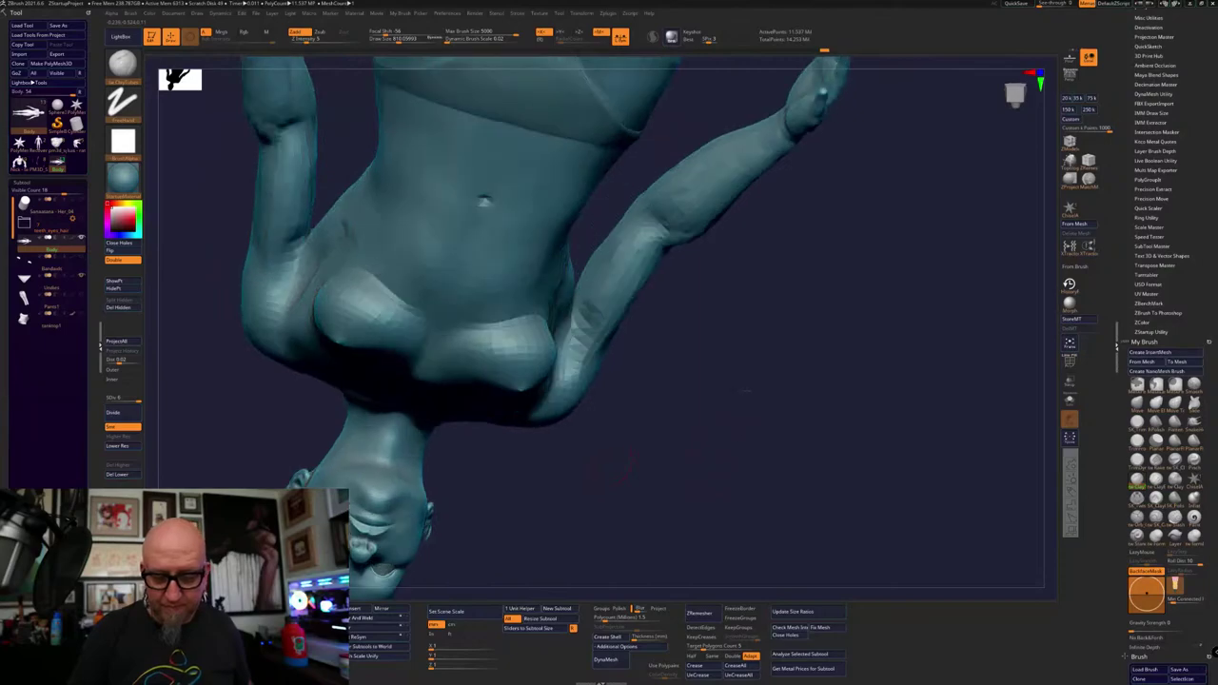
mouse_move(630, 462)
mouse_down()
mouse_move(756, 345)
mouse_move(704, 356)
mouse_up()
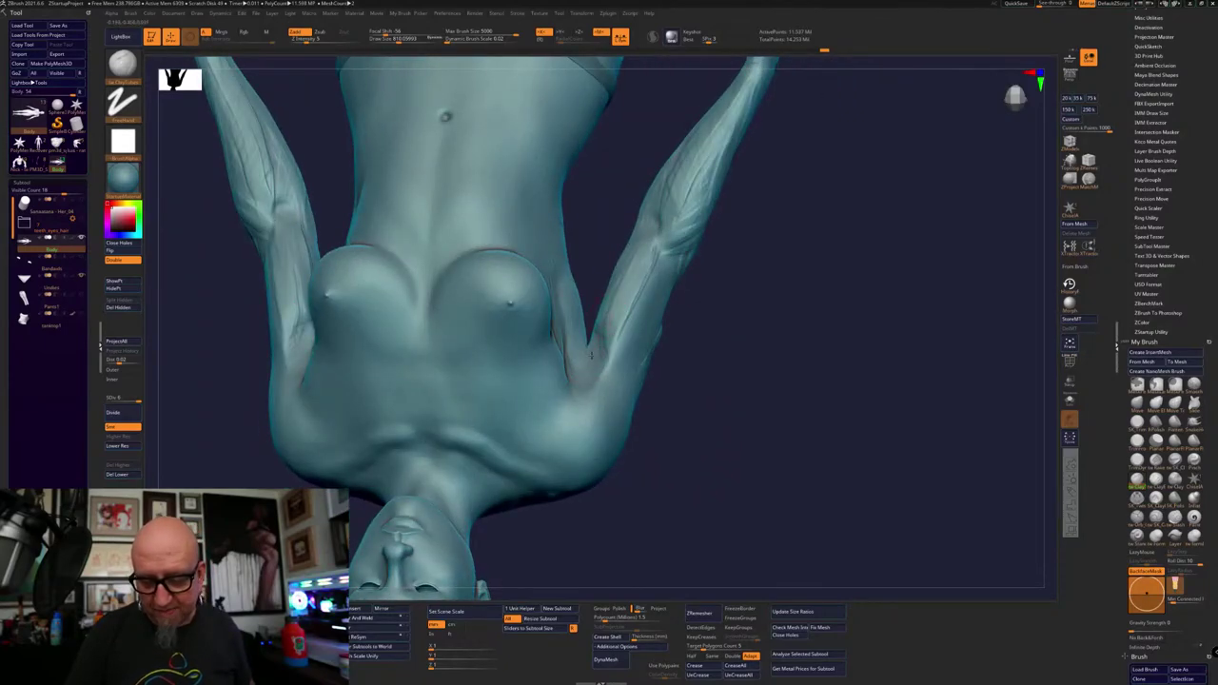
mouse_move(591, 355)
mouse_down()
mouse_move(598, 374)
mouse_move(603, 336)
mouse_move(590, 360)
mouse_move(613, 328)
mouse_move(586, 367)
mouse_move(593, 354)
mouse_move(582, 357)
mouse_move(583, 368)
mouse_move(625, 326)
mouse_move(612, 356)
mouse_move(628, 303)
mouse_up()
Carve the groove between the right deltoid and chest muscle and stroke fibres across the front of the shoulder
mouse_move(807, 249)
mouse_down()
mouse_move(860, 439)
mouse_move(908, 231)
mouse_move(609, 380)
mouse_move(601, 398)
mouse_up()
drag(761, 313, 757, 259)
mouse_move(610, 398)
mouse_down()
mouse_move(609, 386)
mouse_move(591, 403)
mouse_up()
drag(783, 291, 790, 258)
mouse_move(611, 339)
mouse_down()
mouse_move(617, 366)
mouse_move(612, 343)
mouse_move(657, 413)
mouse_up()
mouse_move(621, 369)
mouse_down()
mouse_move(664, 416)
mouse_move(652, 377)
mouse_move(673, 393)
mouse_up()
drag(573, 433, 624, 403)
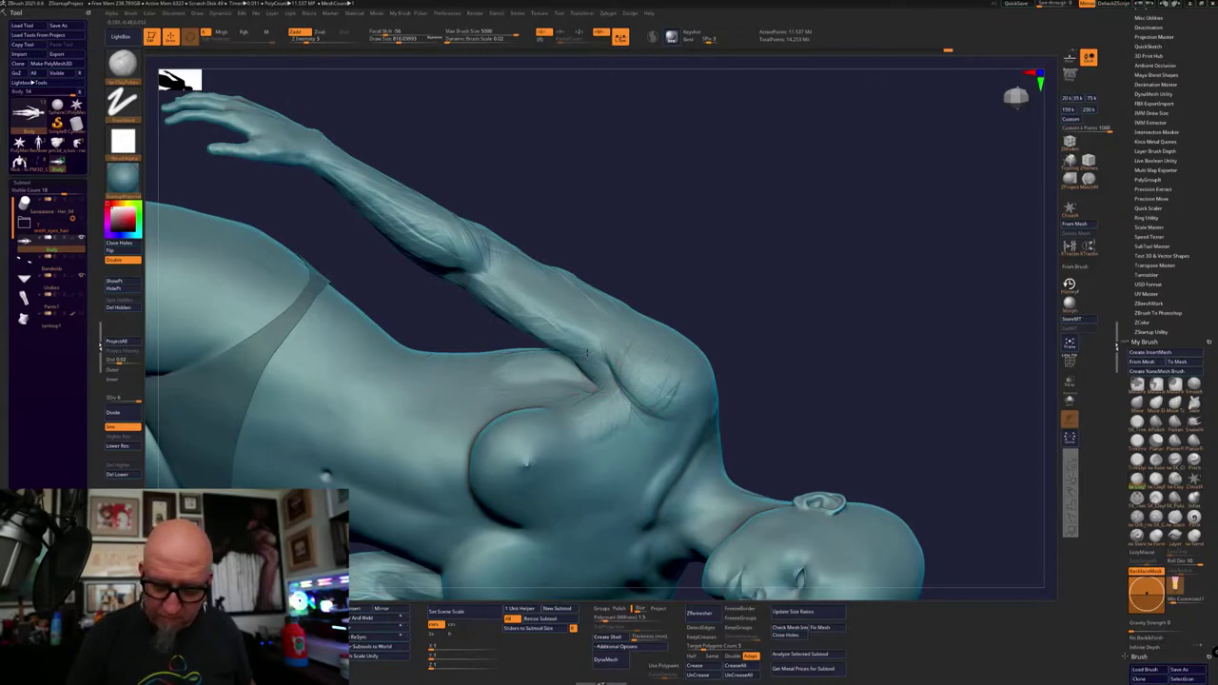
Sculpt fibre strokes down the side of the ribcage beneath the right armpit and along the back muscle's edge
mouse_move(630, 185)
mouse_down()
mouse_move(873, 454)
mouse_move(932, 340)
mouse_move(595, 337)
mouse_move(605, 361)
mouse_move(600, 328)
mouse_move(637, 407)
mouse_up()
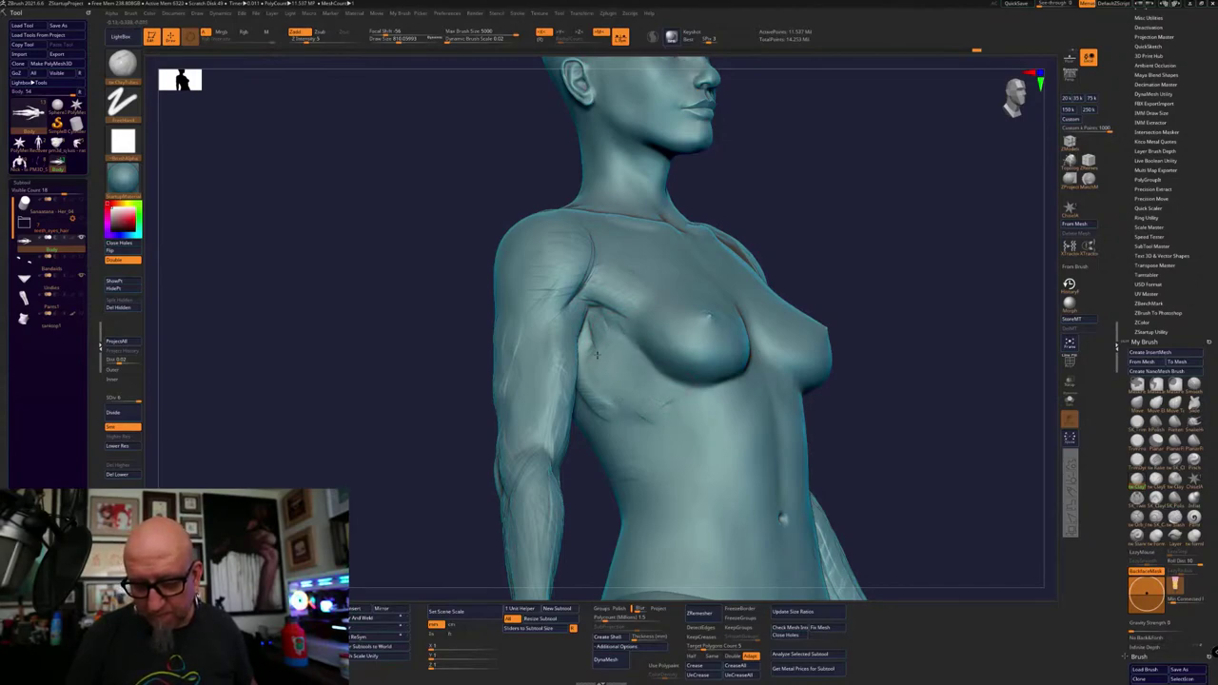
mouse_move(596, 355)
mouse_down()
mouse_move(612, 331)
mouse_move(597, 372)
mouse_up()
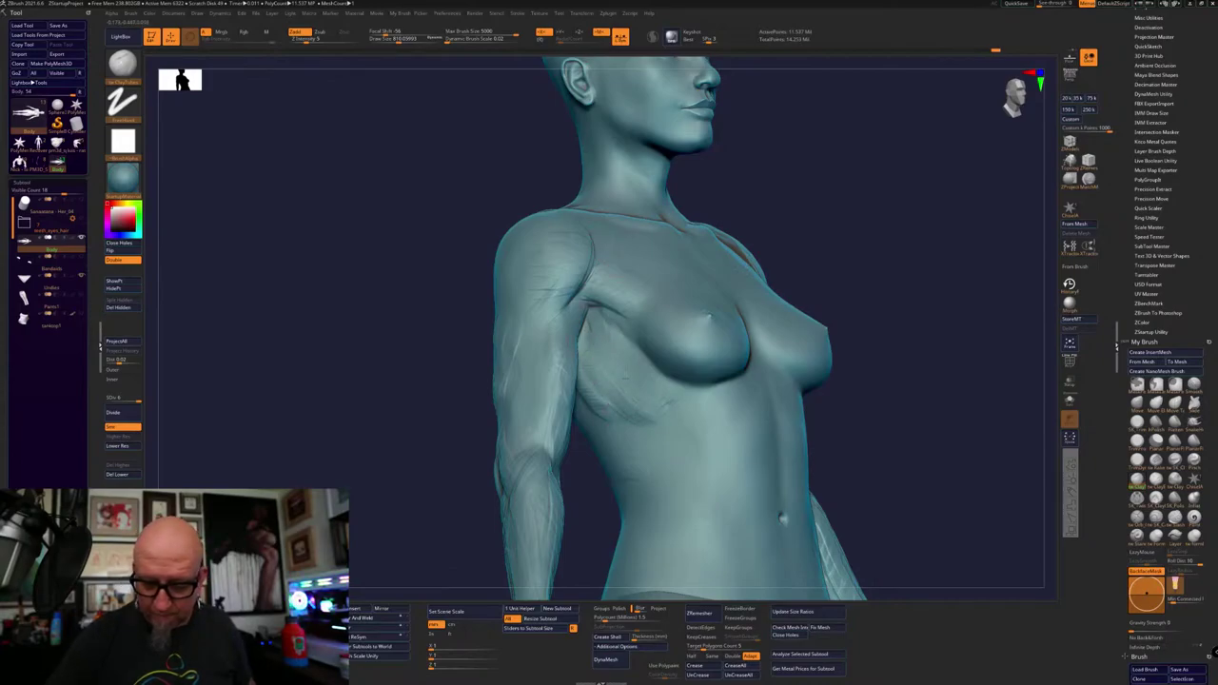
drag(619, 314, 628, 299)
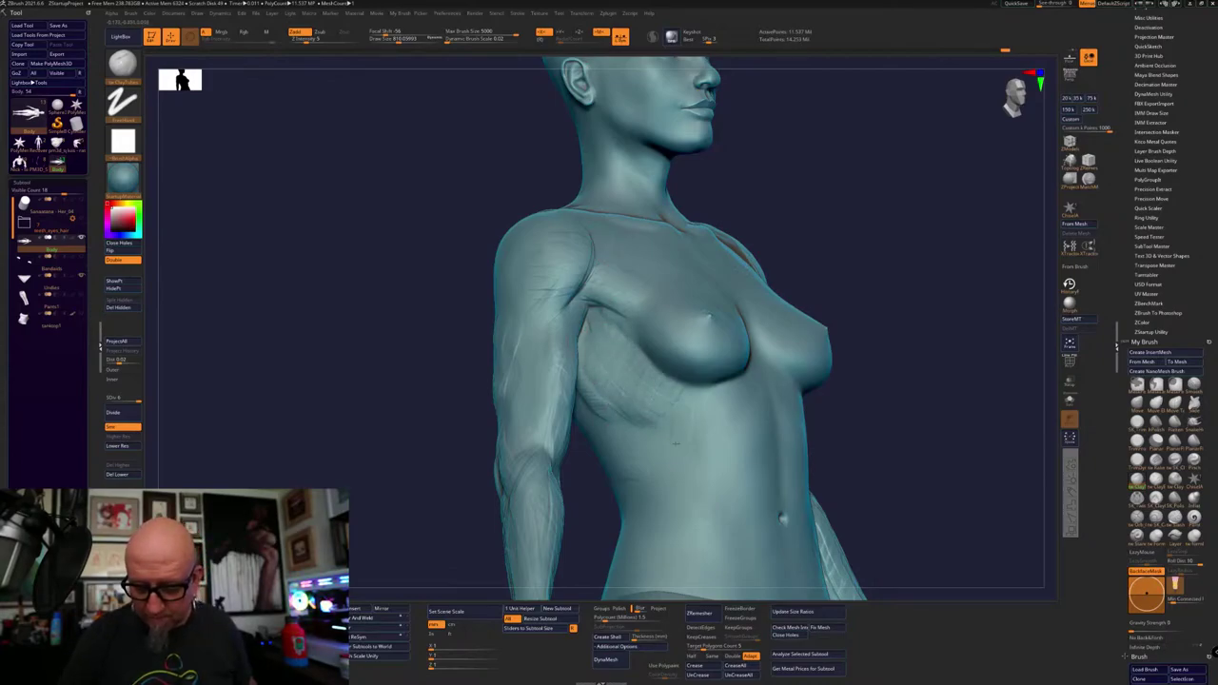
mouse_move(861, 385)
mouse_down()
mouse_move(945, 313)
mouse_move(850, 253)
mouse_move(748, 277)
mouse_move(616, 378)
mouse_up()
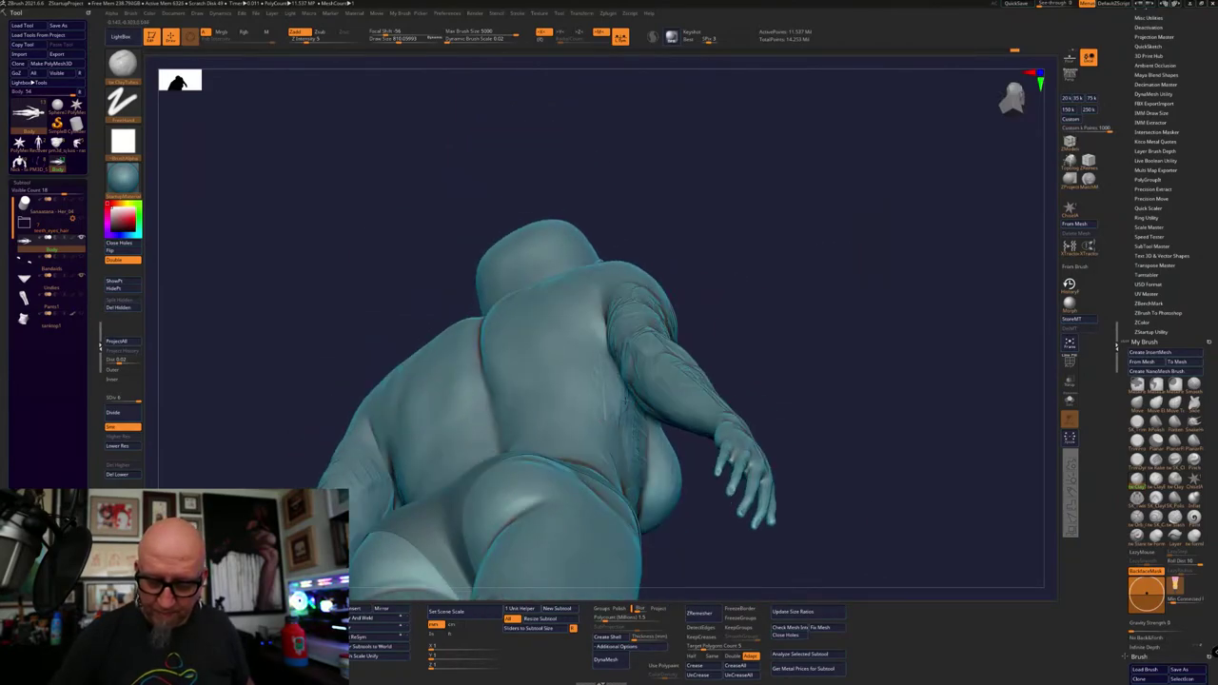
mouse_move(750, 224)
mouse_down()
mouse_move(808, 156)
mouse_move(808, 234)
mouse_move(935, 489)
mouse_move(970, 443)
mouse_move(979, 367)
mouse_up()
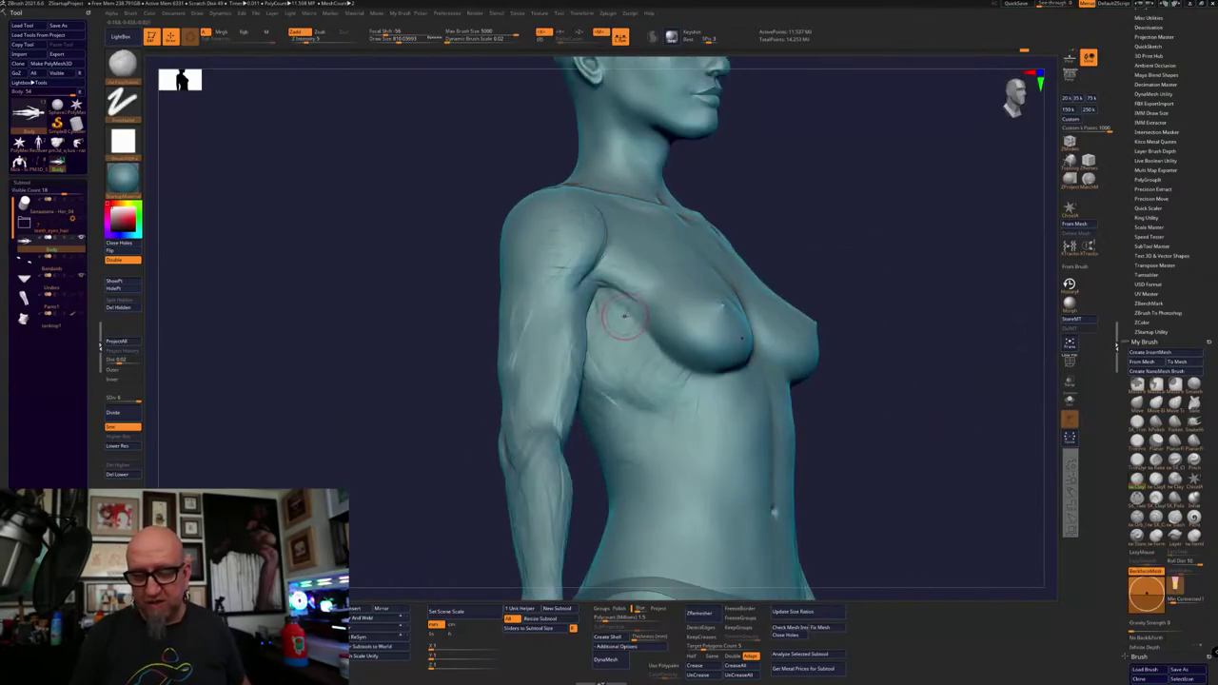
Define the diagonal serratus ridges between the right armpit and the underside of the breast
mouse_move(624, 316)
mouse_down()
mouse_move(609, 342)
mouse_move(625, 349)
mouse_move(642, 334)
mouse_move(616, 299)
mouse_move(641, 364)
mouse_move(618, 348)
mouse_move(599, 365)
mouse_up()
mouse_move(647, 400)
mouse_down()
mouse_move(601, 353)
mouse_move(645, 327)
mouse_up()
mouse_move(652, 370)
mouse_down()
mouse_move(614, 347)
mouse_move(654, 376)
mouse_move(622, 321)
mouse_move(648, 357)
mouse_move(600, 334)
mouse_move(645, 403)
mouse_up()
drag(749, 215, 729, 193)
mouse_move(655, 413)
mouse_down()
mouse_move(628, 392)
mouse_move(694, 383)
mouse_up()
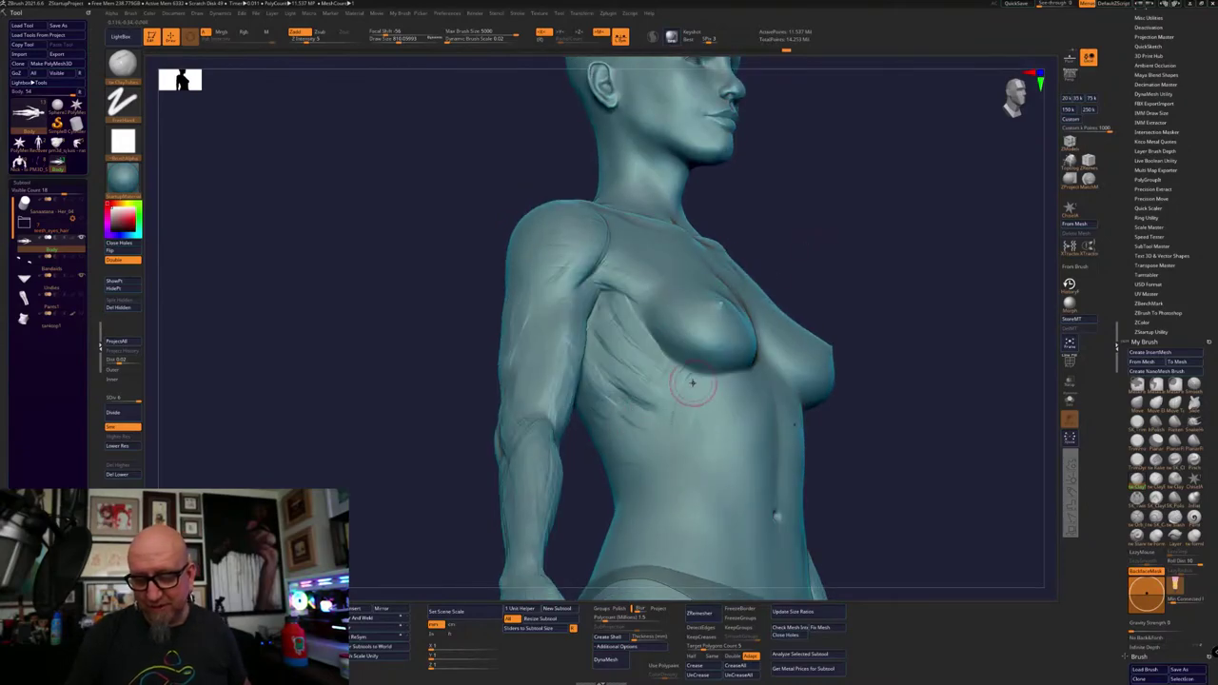
Add further strokes between the serratus ridges and smooth them into the side of the ribcage
mouse_move(970, 354)
mouse_down()
mouse_move(885, 352)
mouse_move(999, 358)
mouse_up()
mouse_move(678, 397)
mouse_down()
mouse_move(623, 344)
mouse_move(649, 369)
mouse_up()
drag(885, 353, 867, 354)
drag(624, 381, 648, 389)
mouse_move(632, 327)
mouse_down()
mouse_move(646, 350)
mouse_move(633, 333)
mouse_up()
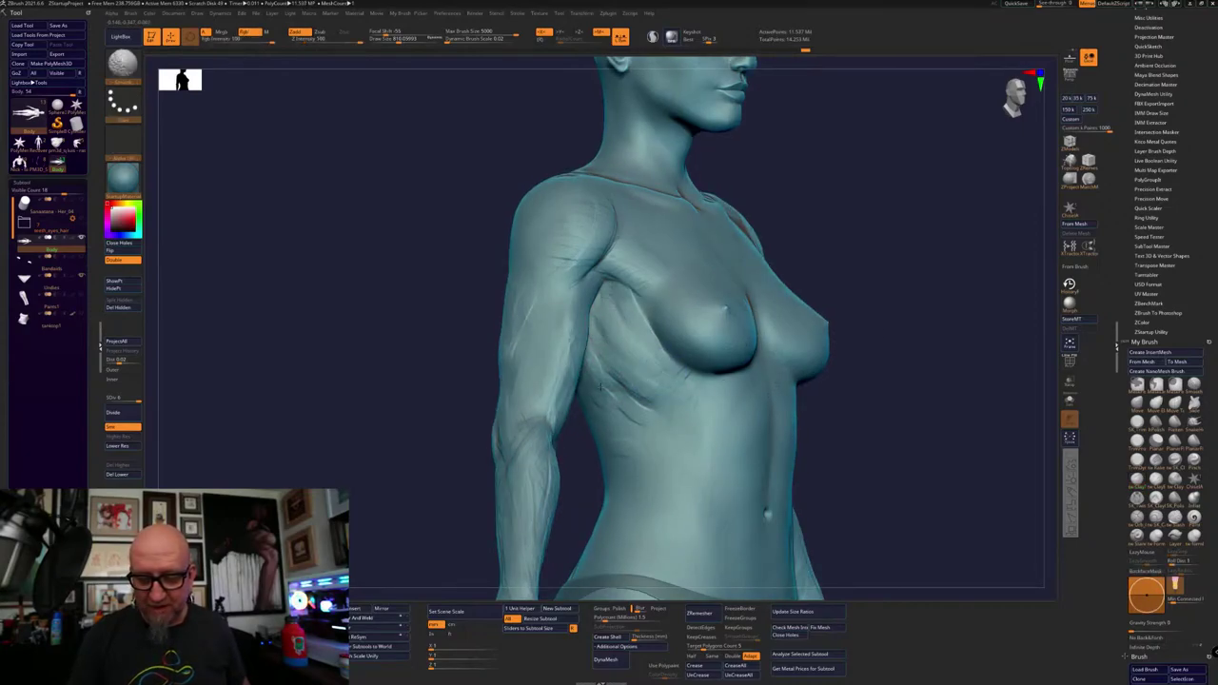
mouse_move(643, 409)
shift+mouse_down()
mouse_move(611, 377)
mouse_move(617, 388)
shift+mouse_up()
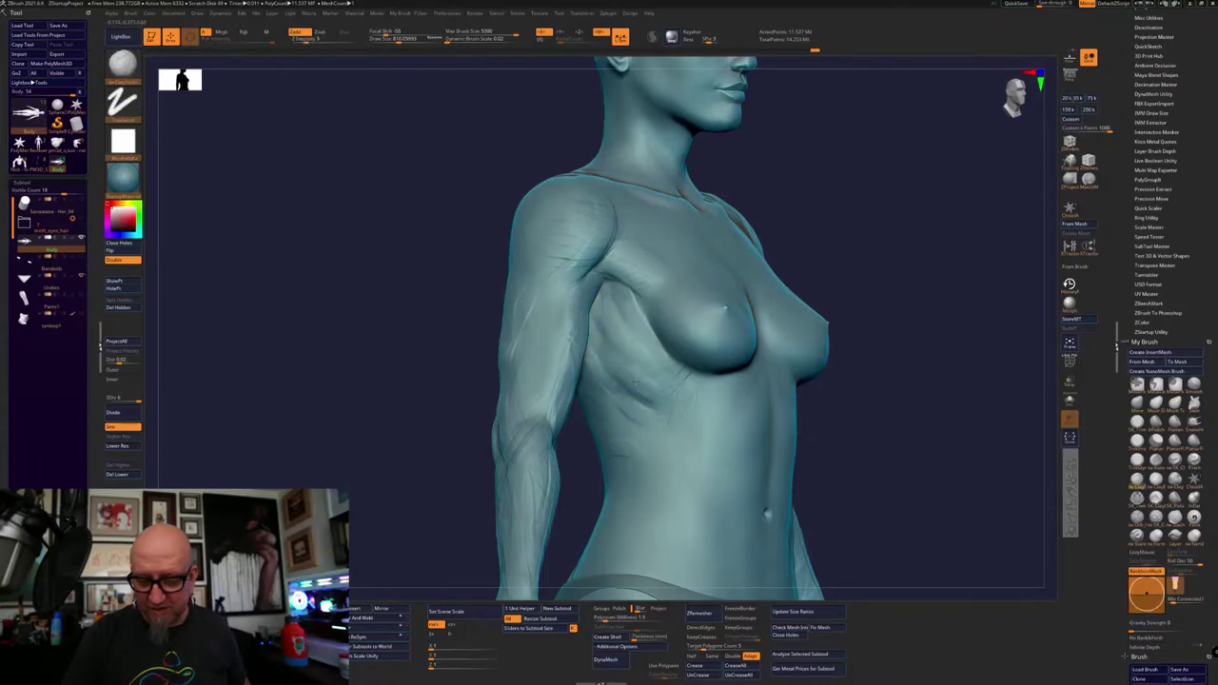
mouse_move(905, 283)
mouse_down()
mouse_move(970, 266)
mouse_move(999, 293)
mouse_move(980, 289)
mouse_move(897, 336)
mouse_move(869, 248)
mouse_move(834, 220)
mouse_up()
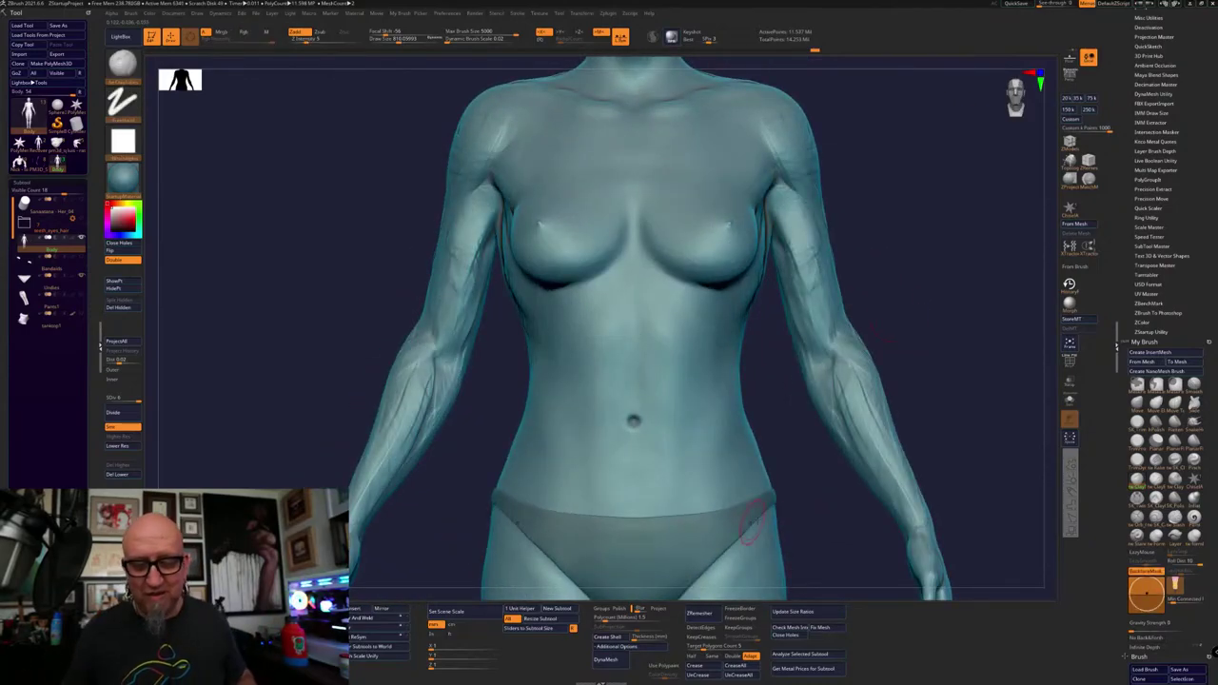
Draw red annotation lines from the right armpit along the chest edge, inner arm, shoulder crease and side of the torso
drag(861, 247, 951, 233)
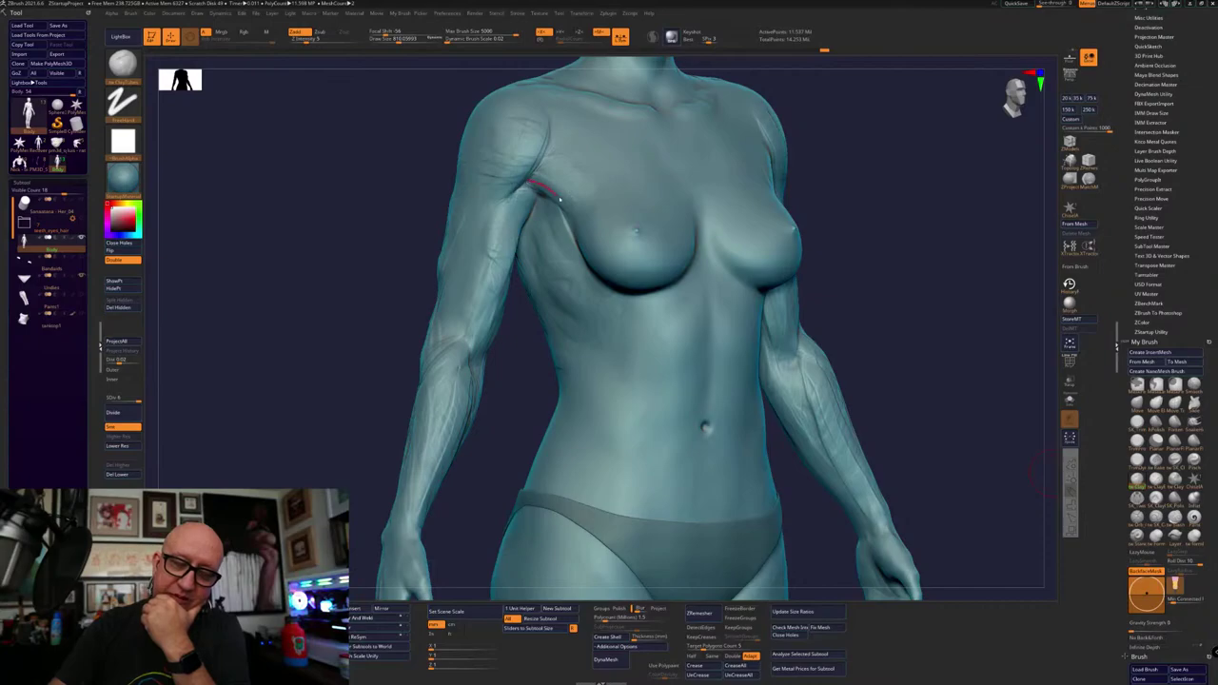
drag(559, 199, 585, 222)
drag(531, 188, 495, 266)
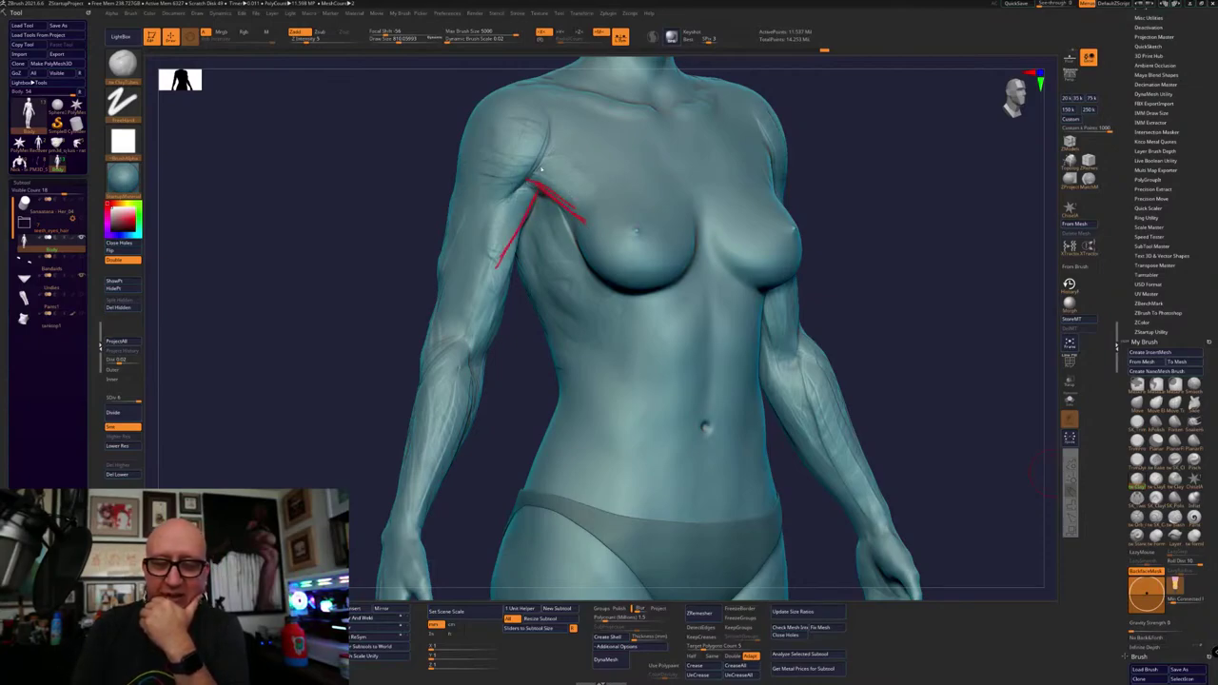
drag(498, 194, 599, 133)
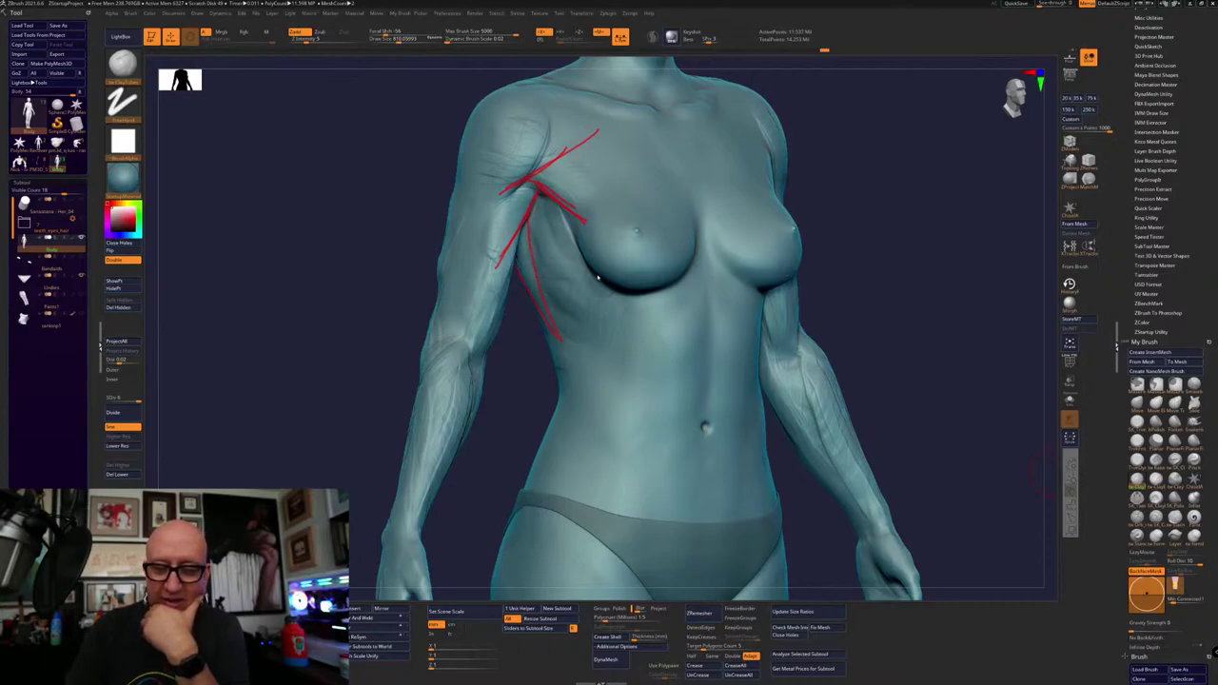
Annotate the serratus area in red with short rib marks, crossing diagonal fibre lines and a curved lower boundary
drag(538, 231, 562, 228)
mouse_move(545, 257)
mouse_down()
mouse_move(568, 253)
mouse_move(571, 273)
mouse_up()
drag(573, 296, 590, 292)
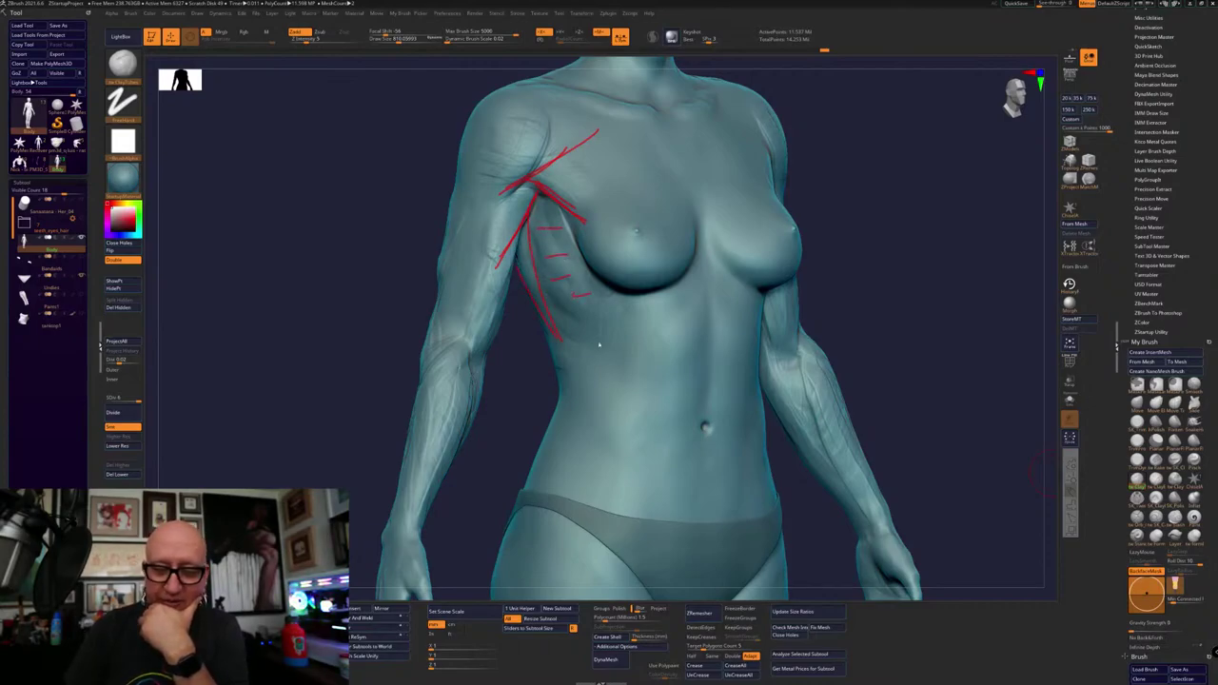
mouse_move(549, 225)
mouse_down()
mouse_move(601, 302)
mouse_move(562, 265)
mouse_move(596, 316)
mouse_up()
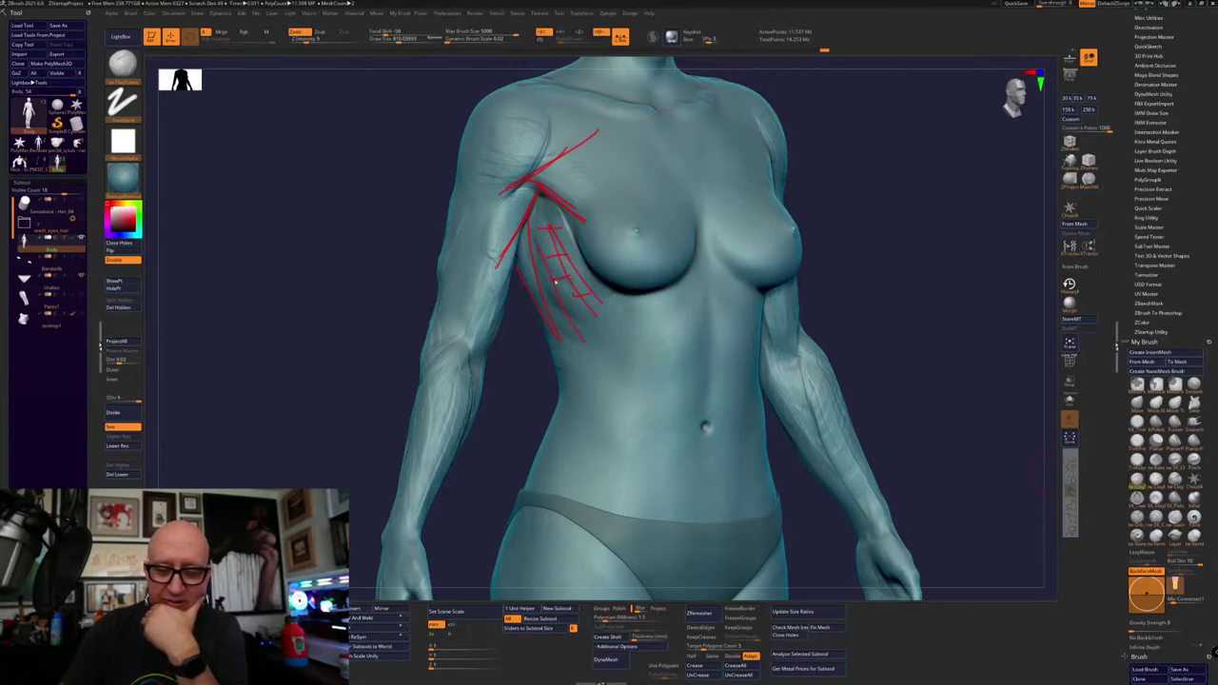
drag(558, 275, 594, 320)
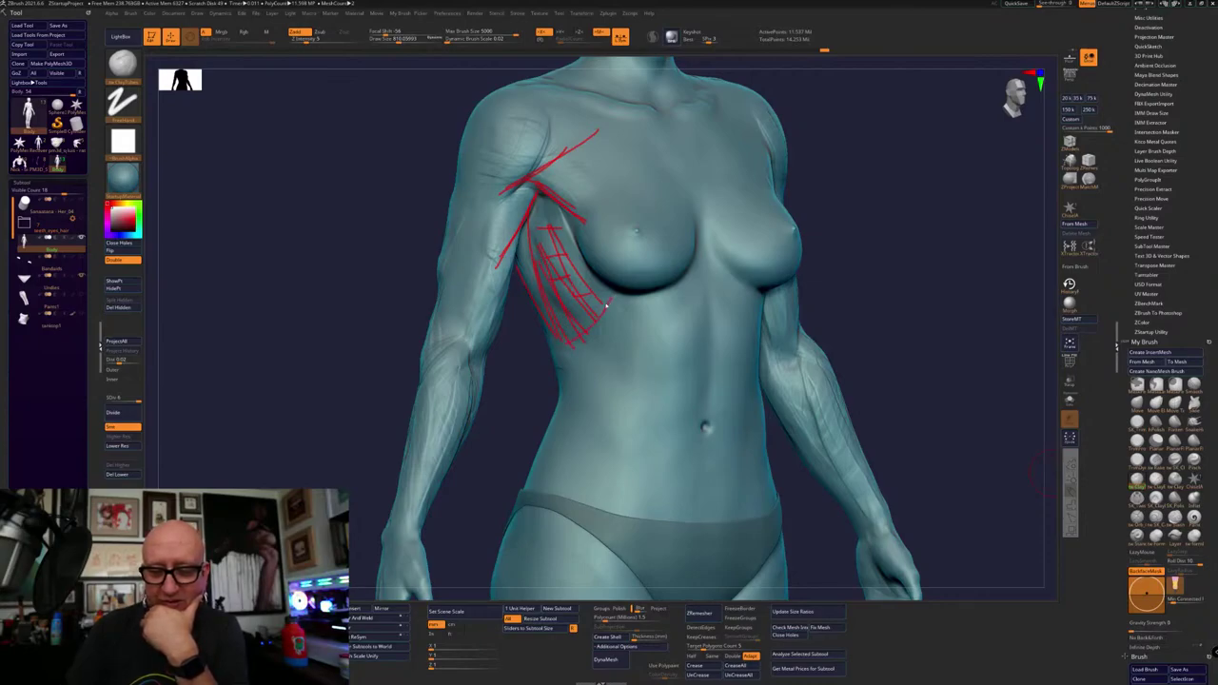
drag(611, 296, 541, 363)
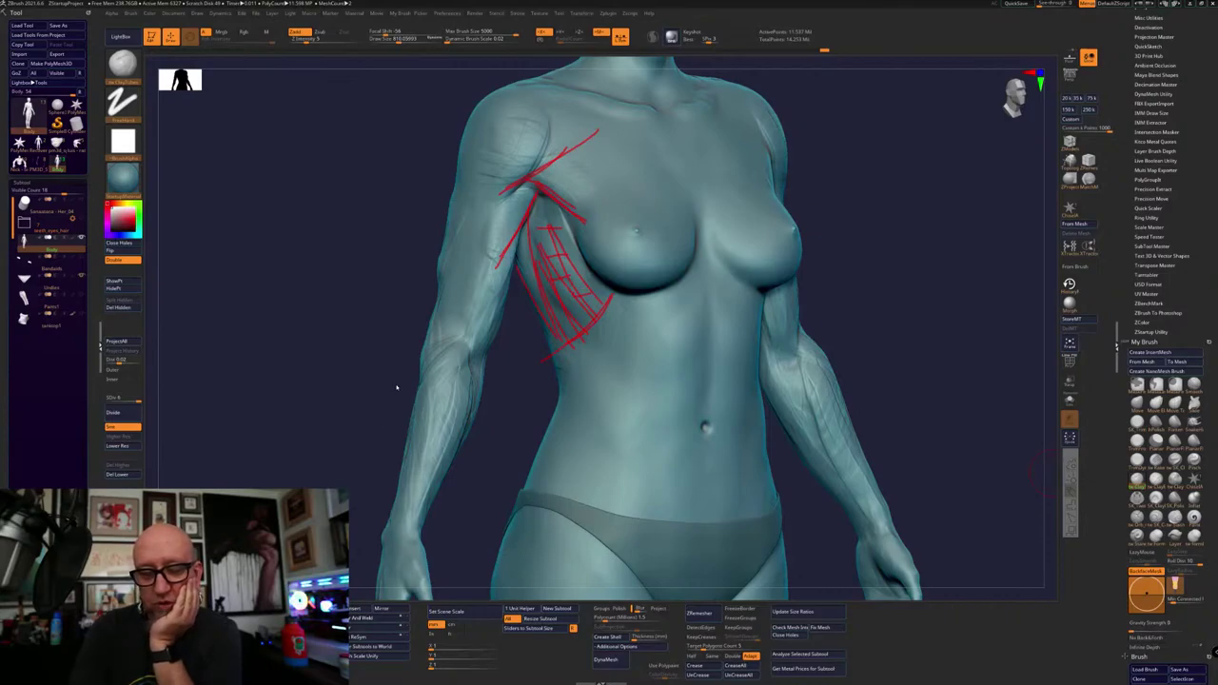
Clear the serratus annotations, circle the right armpit in red and mark the inner arm and side of the chest with short strokes
key(Escape)
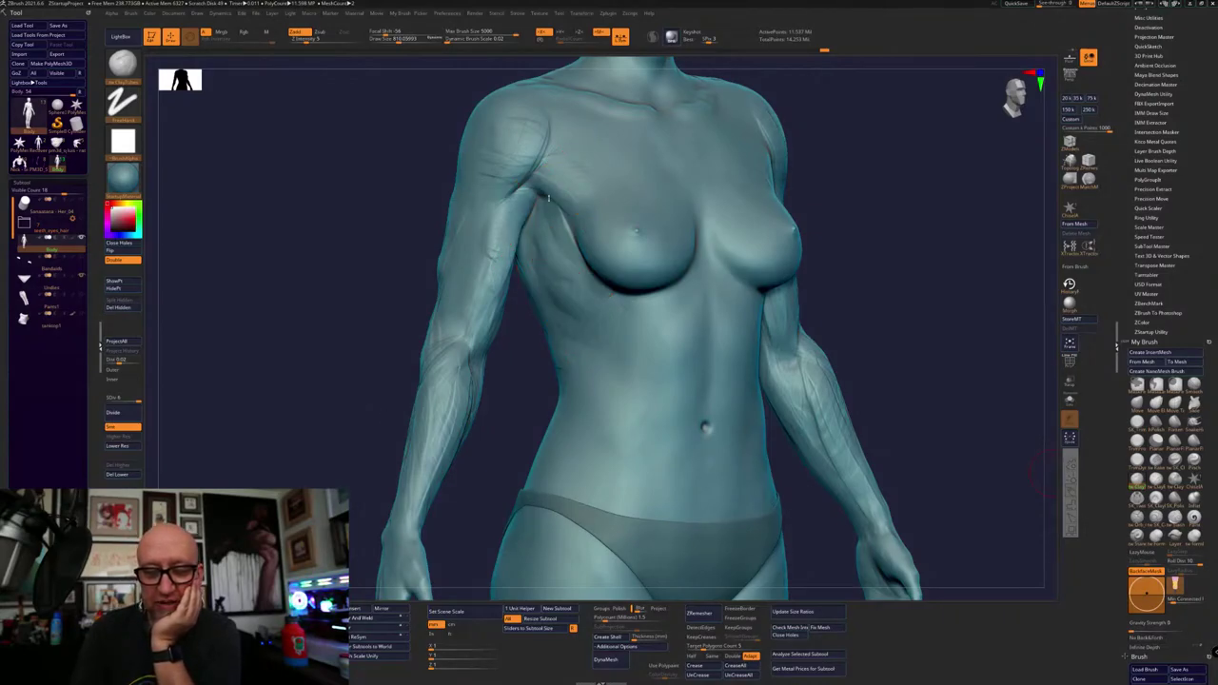
key(ctrl+2)
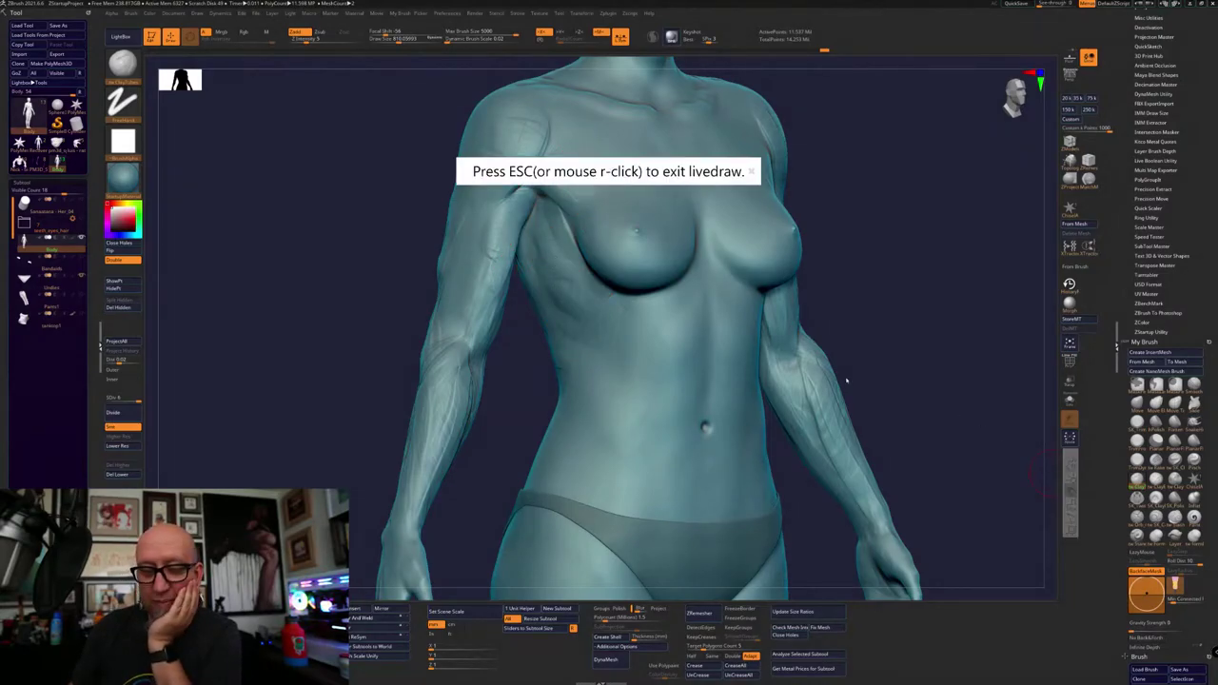
mouse_move(550, 144)
mouse_down()
mouse_move(500, 186)
mouse_move(536, 190)
mouse_move(509, 240)
mouse_move(524, 225)
mouse_up()
drag(503, 248, 537, 260)
drag(563, 236, 570, 238)
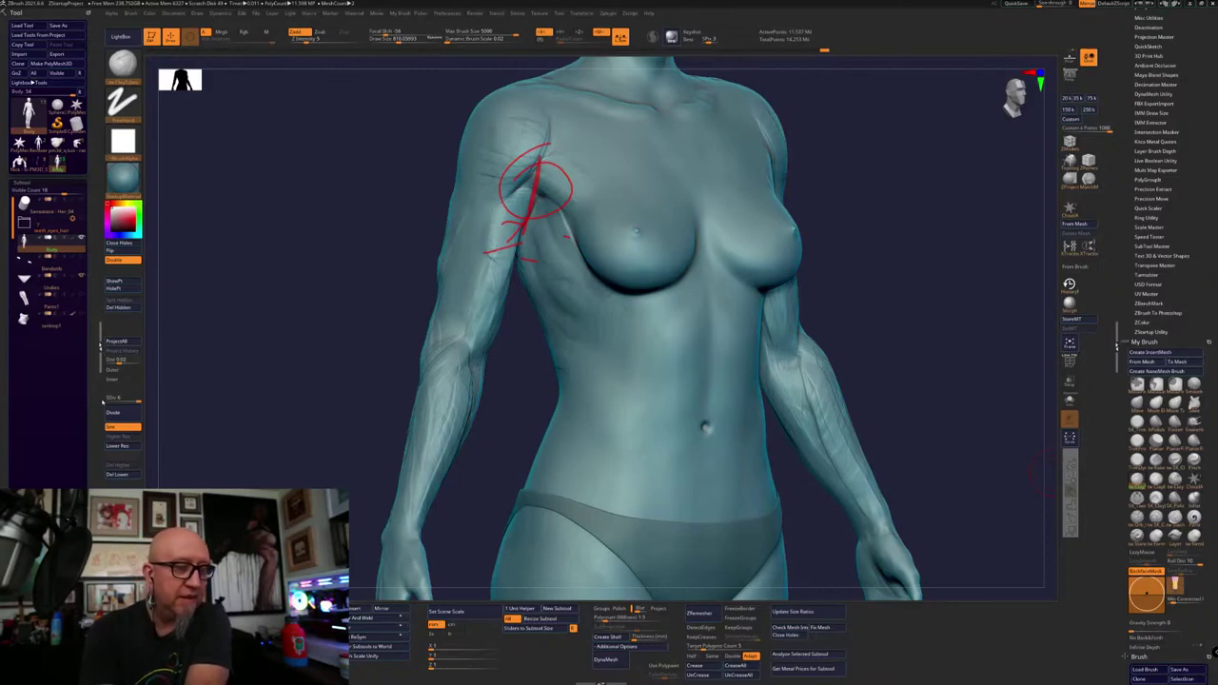
key(Escape)
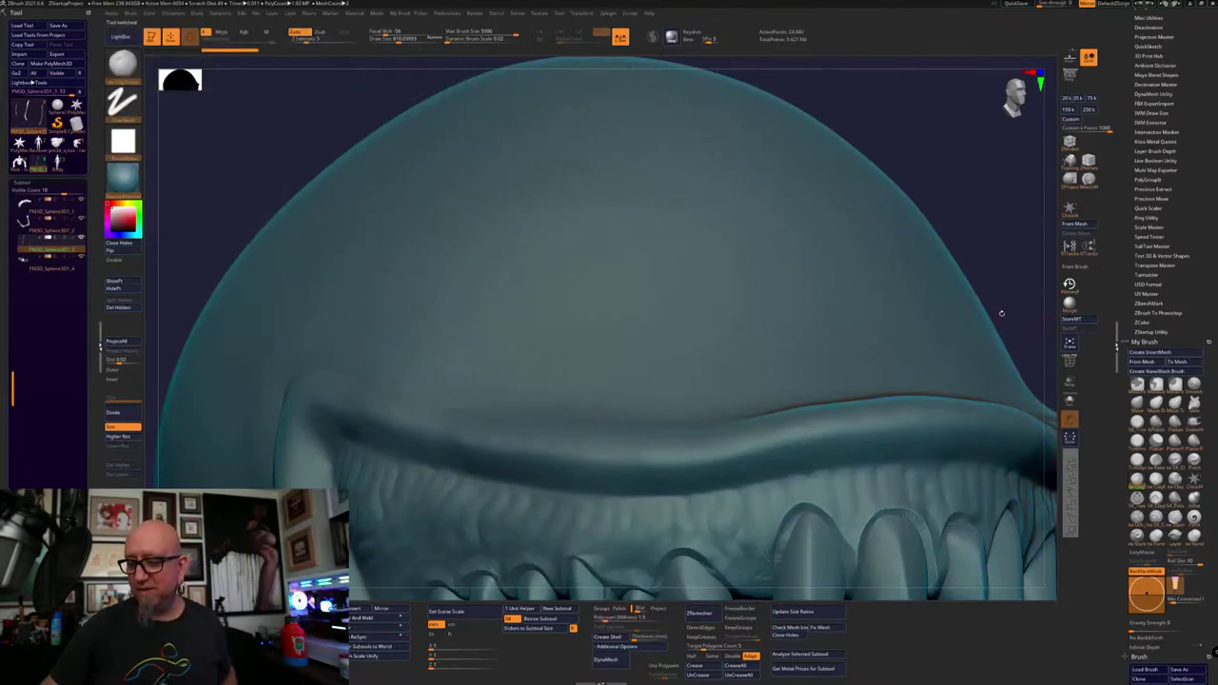
Examine the fanged creature head's open mouth, tongue and upper gums from the front and side
alt+drag(996, 293, 676, 297)
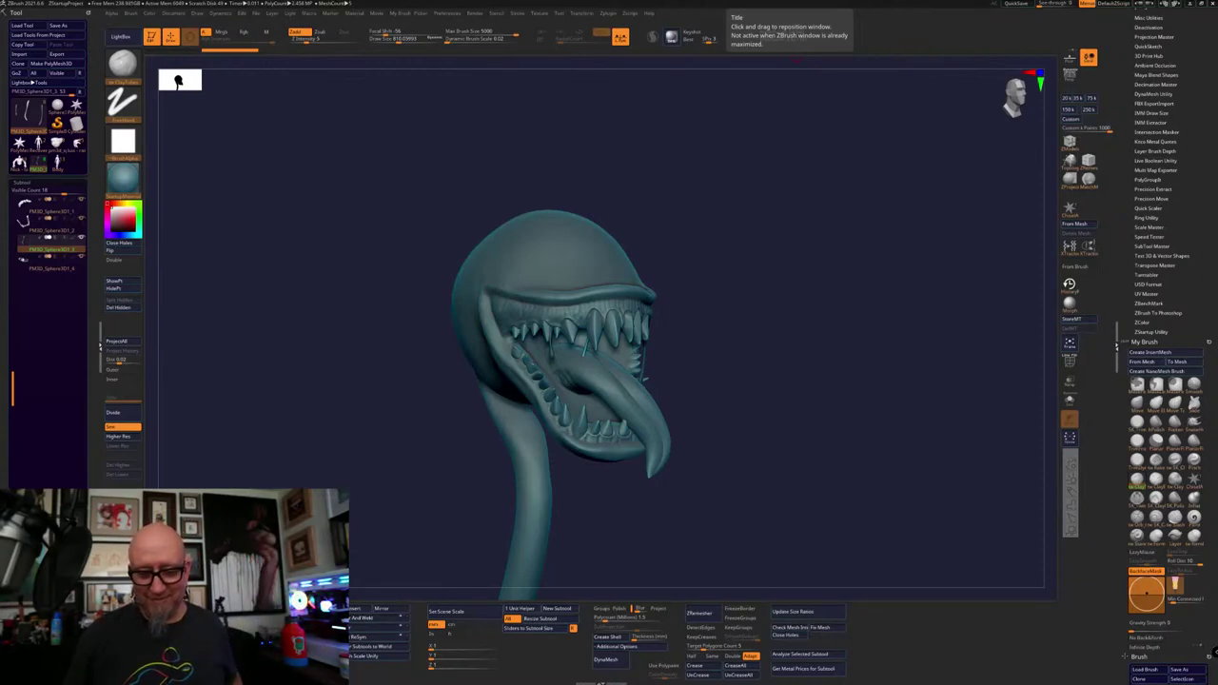
alt+drag(773, 505, 681, 385)
alt+drag(753, 350, 742, 436)
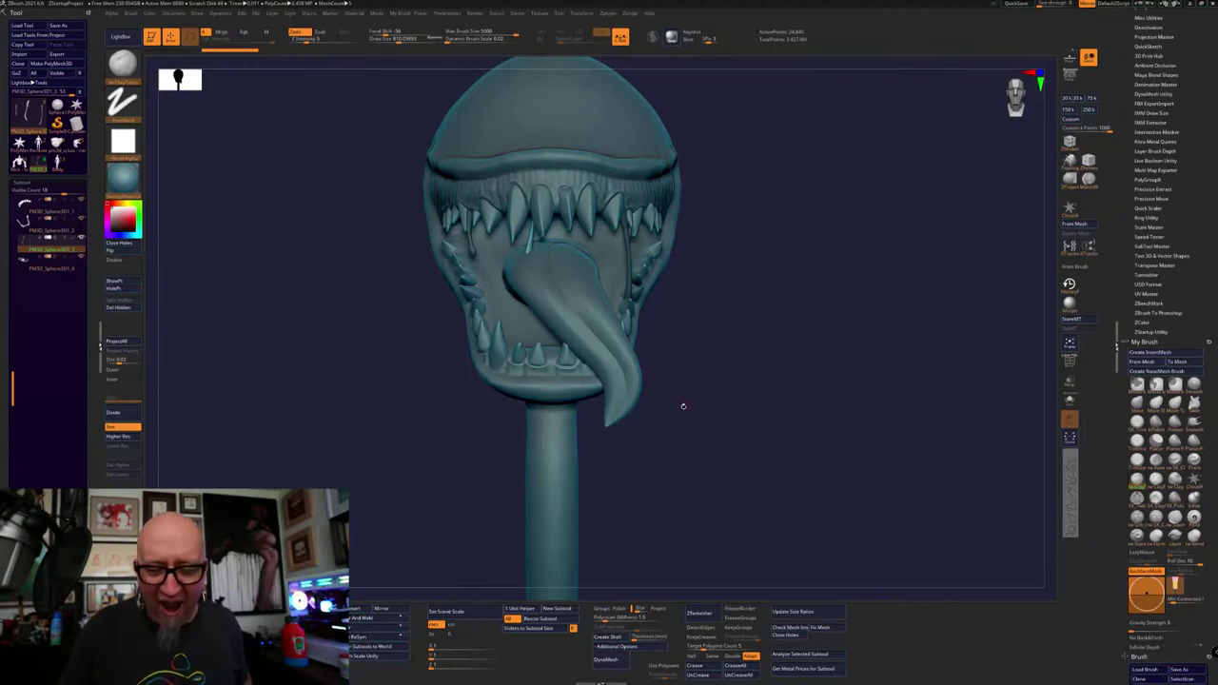
drag(706, 408, 715, 402)
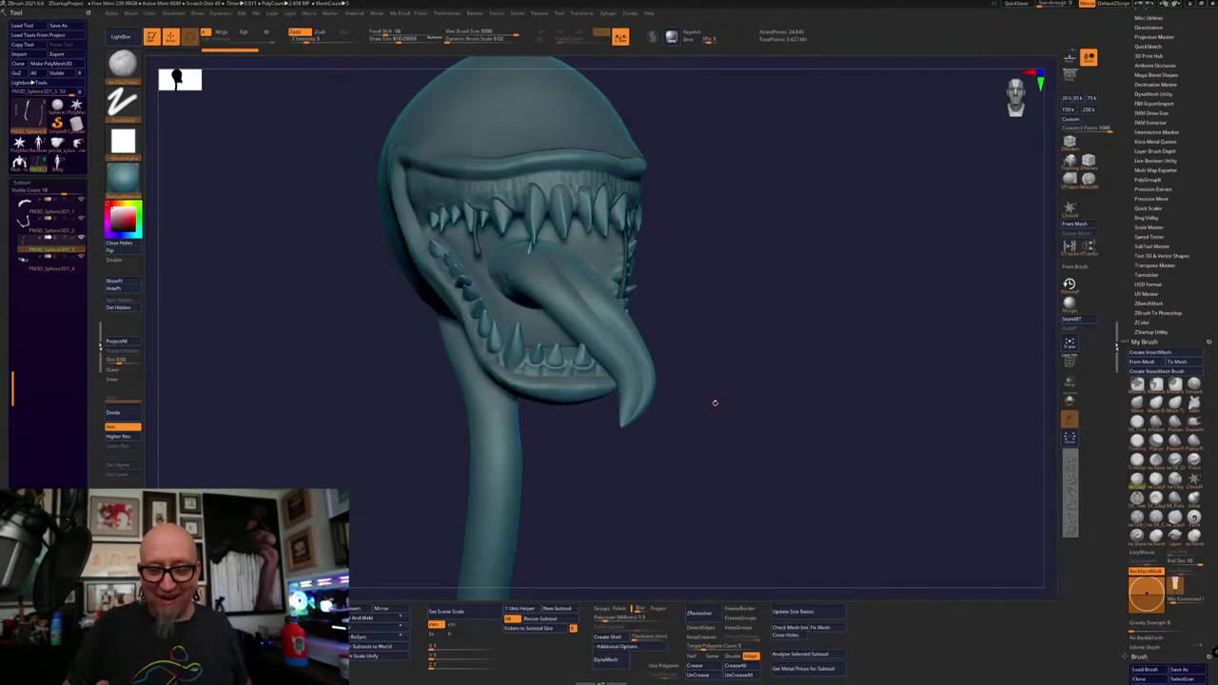
alt+drag(748, 350, 762, 479)
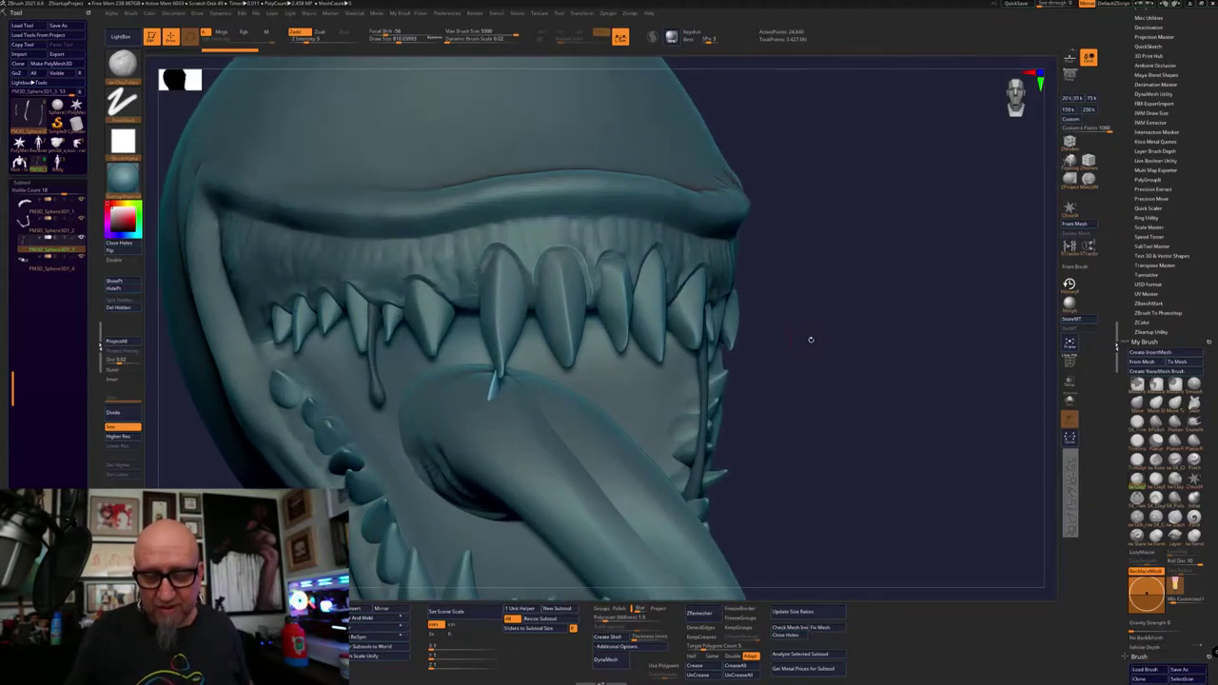
drag(810, 339, 502, 356)
drag(786, 344, 619, 333)
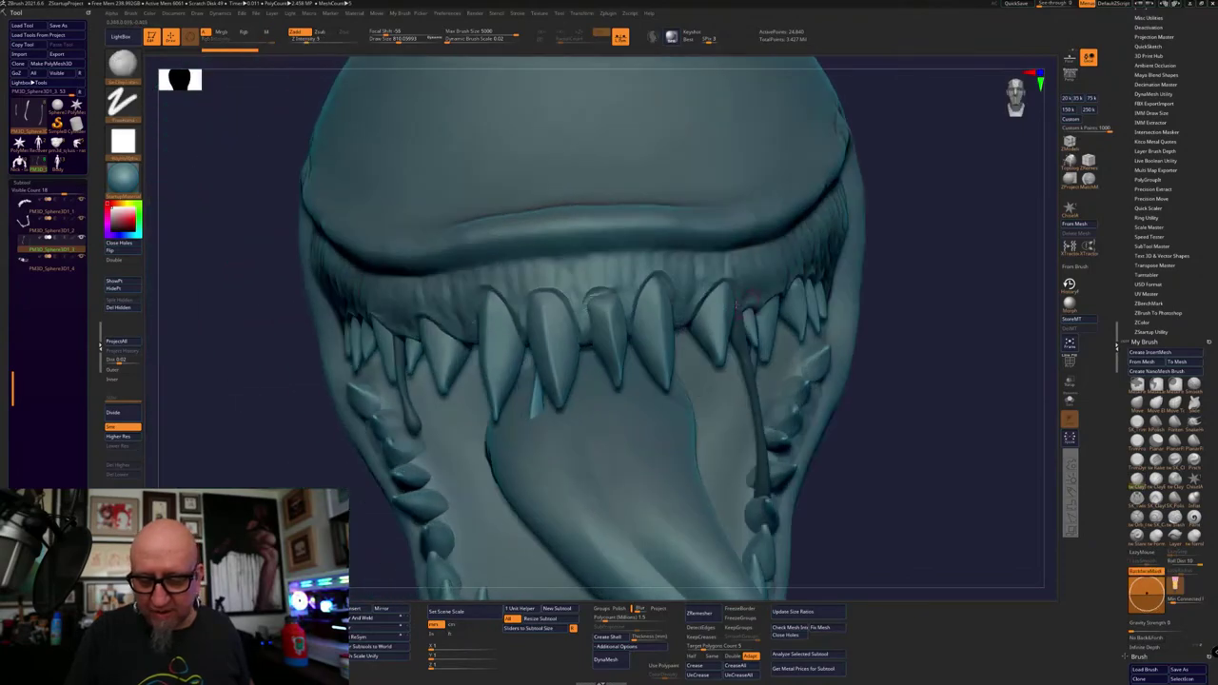
Make the head mesh the active subtool and build up the gum rim above the central upper teeth with the clay brush
alt+click(613, 333)
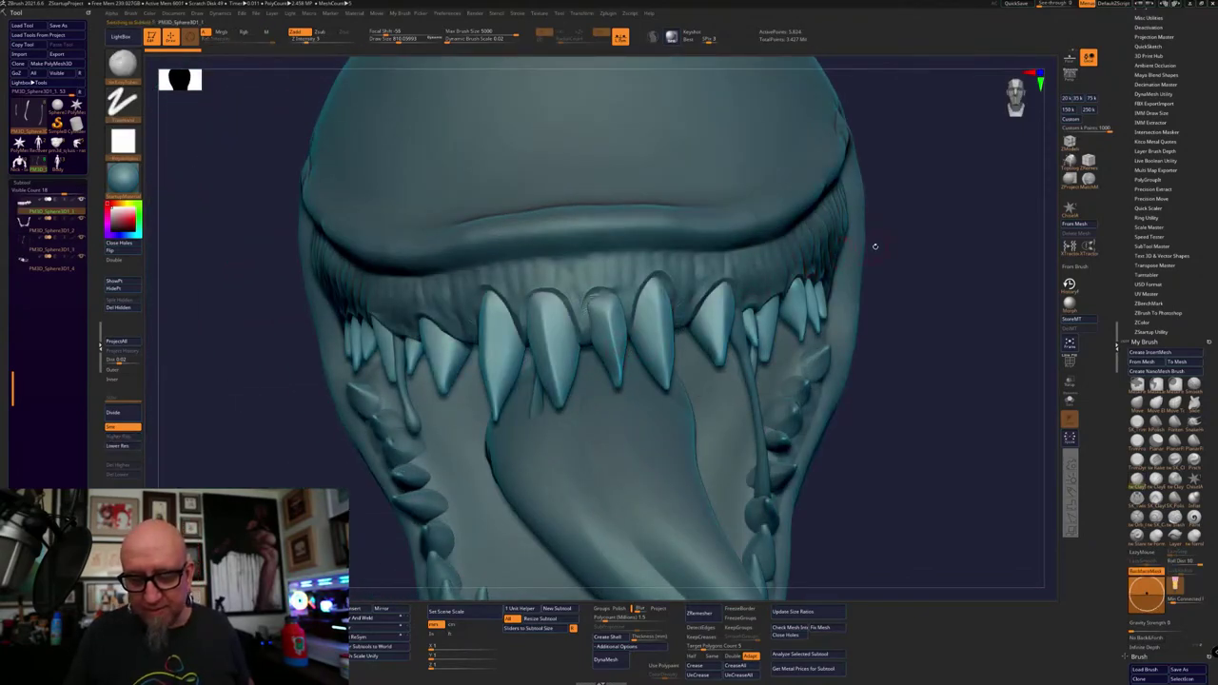
drag(876, 246, 797, 247)
alt+click(639, 269)
alt+drag(907, 214, 898, 333)
mouse_move(549, 369)
shift+mouse_down()
mouse_move(576, 402)
mouse_move(625, 369)
mouse_move(656, 418)
shift+mouse_up()
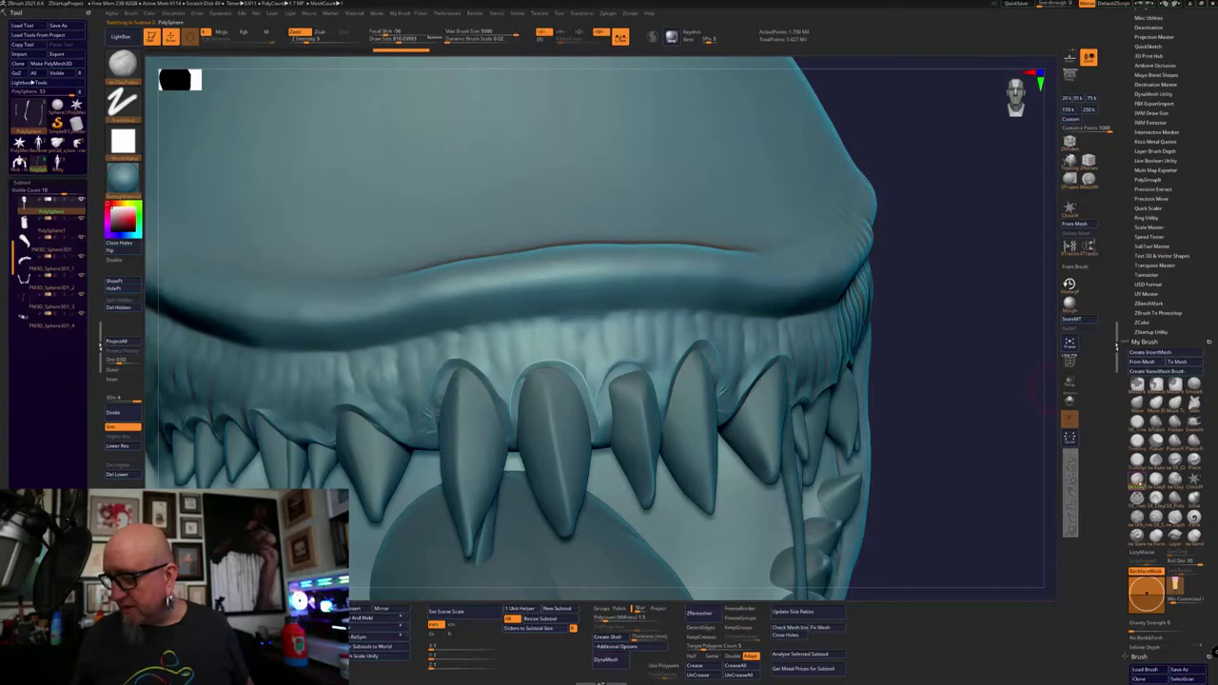
click(1139, 484)
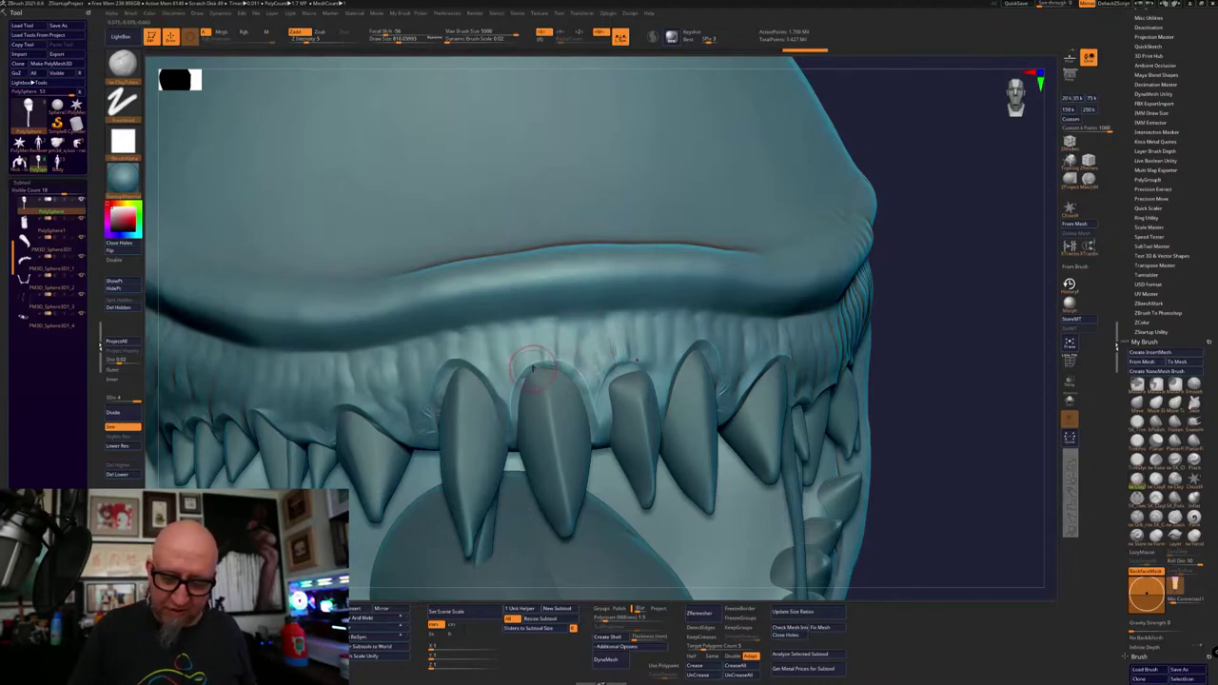
mouse_move(533, 368)
mouse_down()
mouse_move(522, 341)
mouse_move(535, 358)
mouse_move(565, 329)
mouse_move(551, 367)
mouse_up()
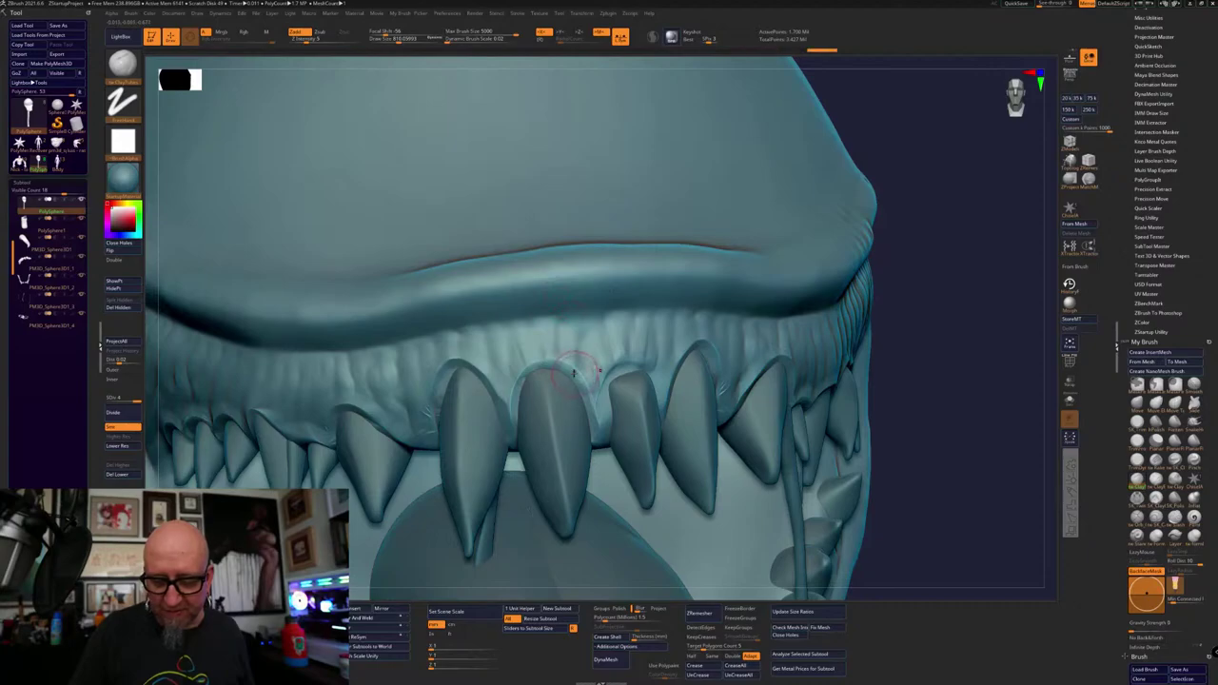
Subdivide the head mesh once more and smooth the gum rim around the large central upper tooth
click(128, 419)
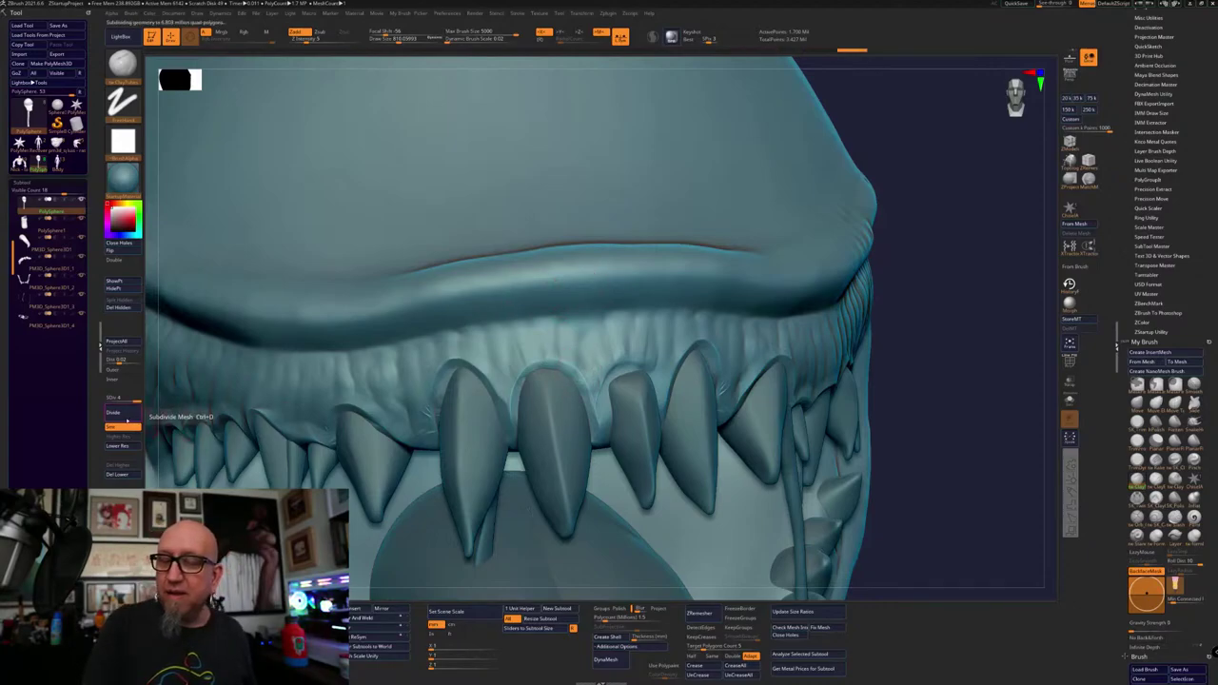
shift+drag(569, 364, 562, 366)
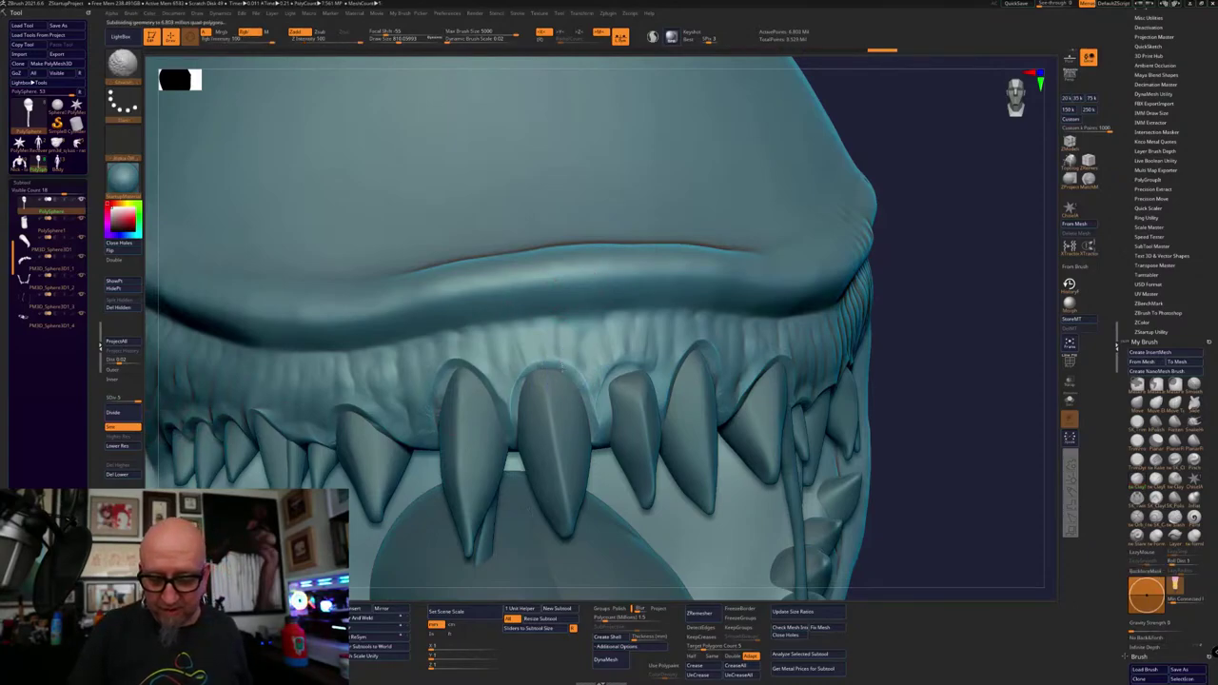
shift+drag(511, 419, 513, 412)
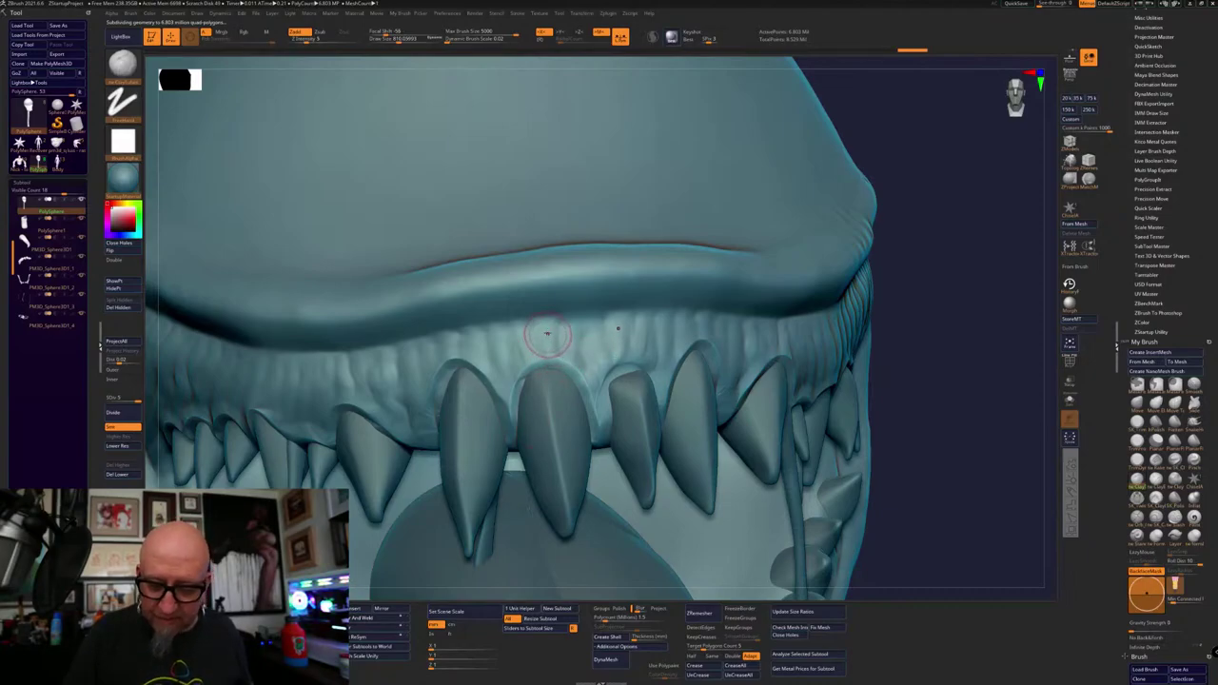
Reduce the brush draw size to about 519 and refine and smooth the gum rim over the central upper teeth
right_drag(547, 333, 559, 326)
right_click(558, 324)
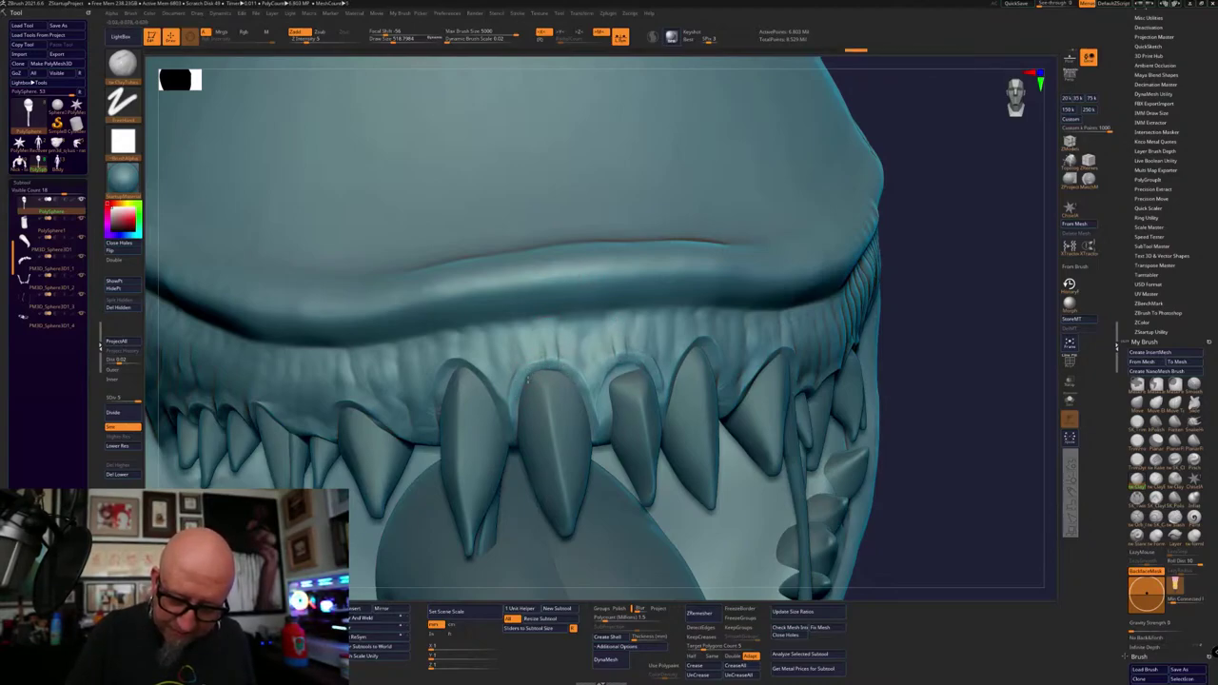
drag(951, 307, 924, 276)
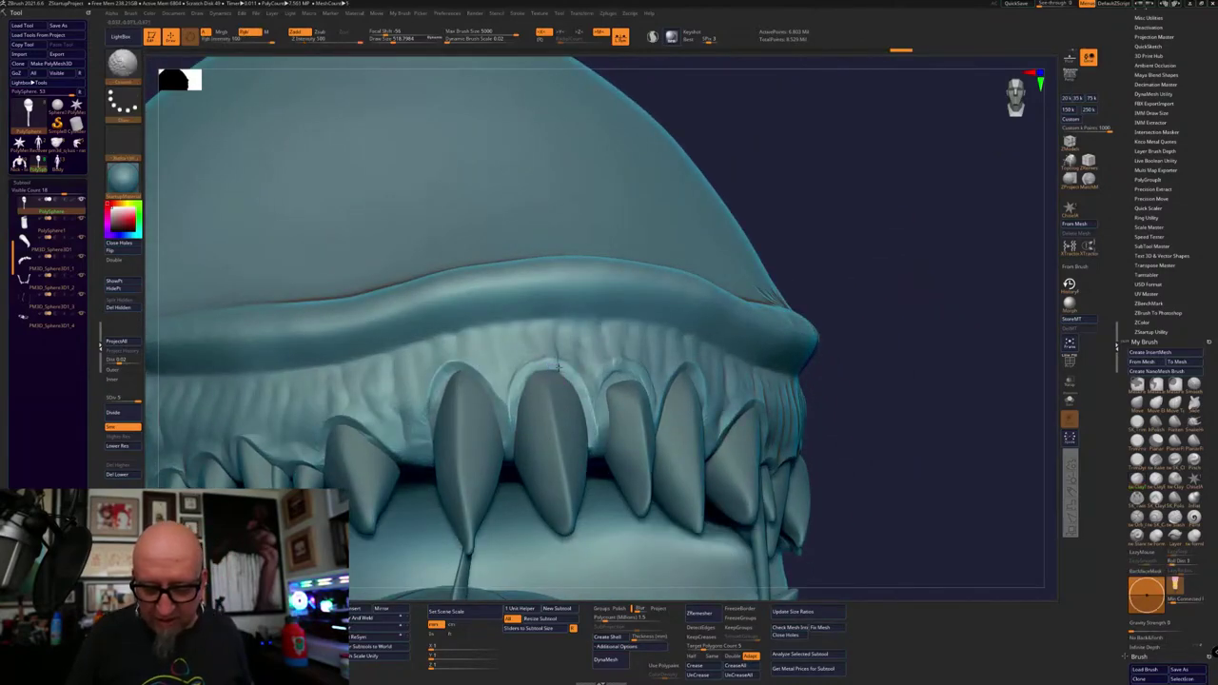
shift+drag(558, 366, 553, 362)
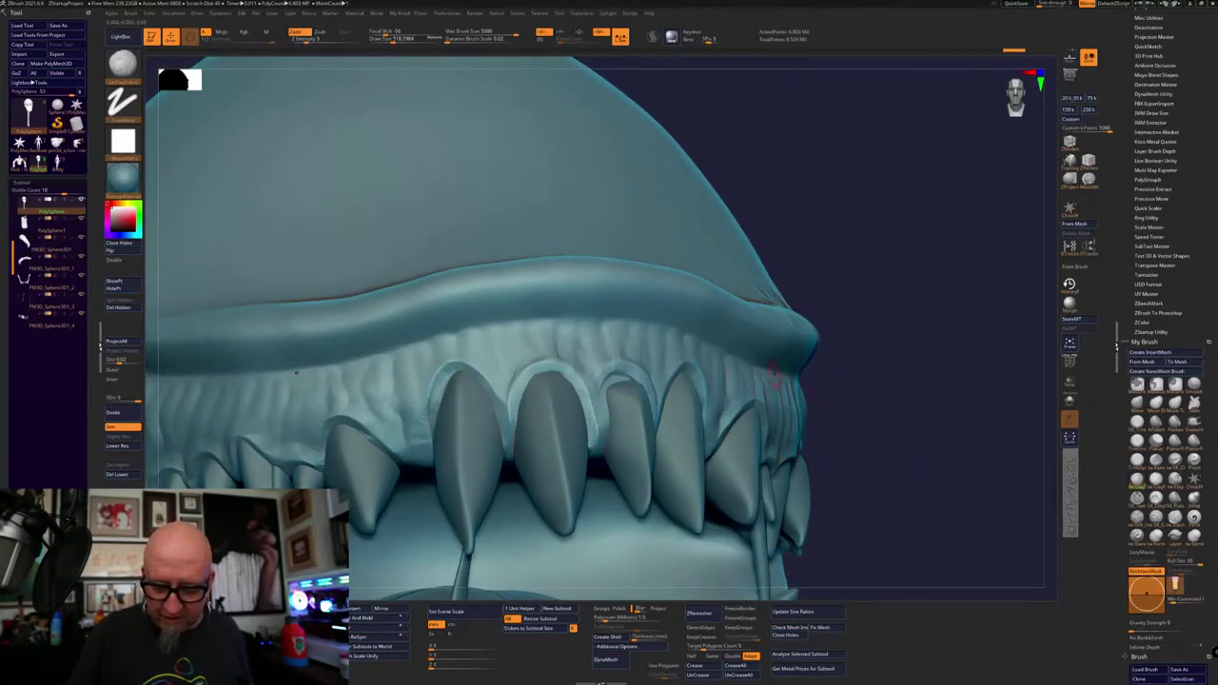
drag(865, 375, 883, 344)
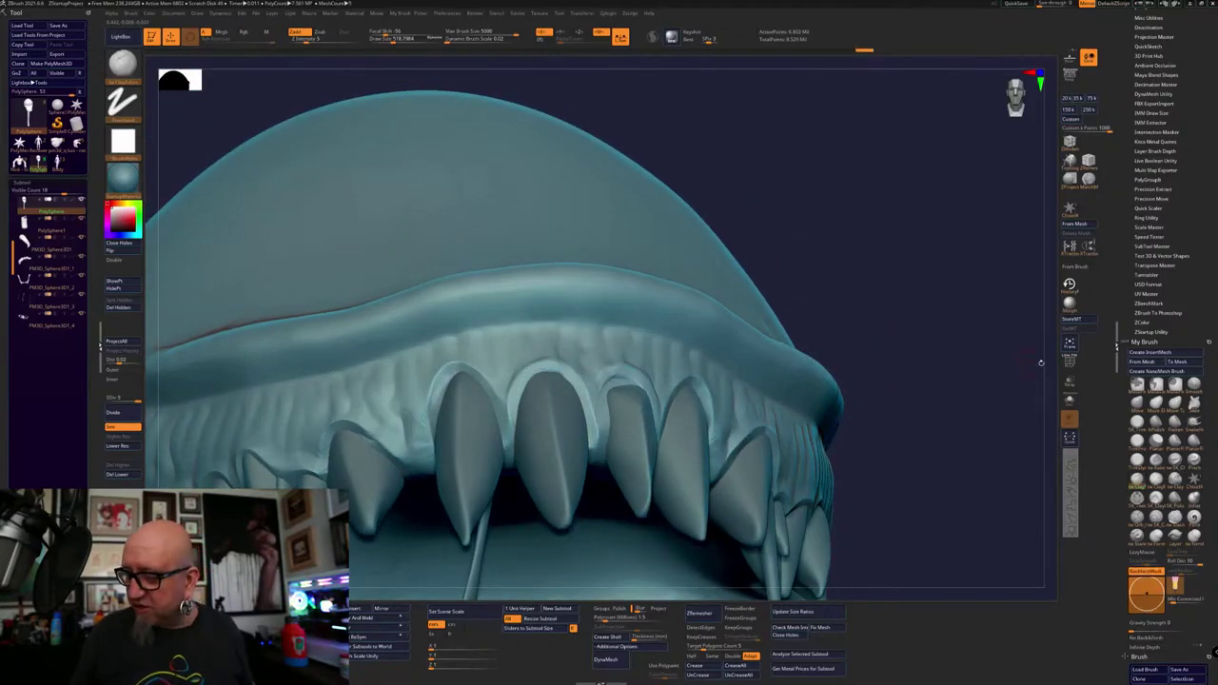
Switch to a creasing brush, sharpen the gum line between the upper front teeth and soften it with smoothing strokes
click(1137, 519)
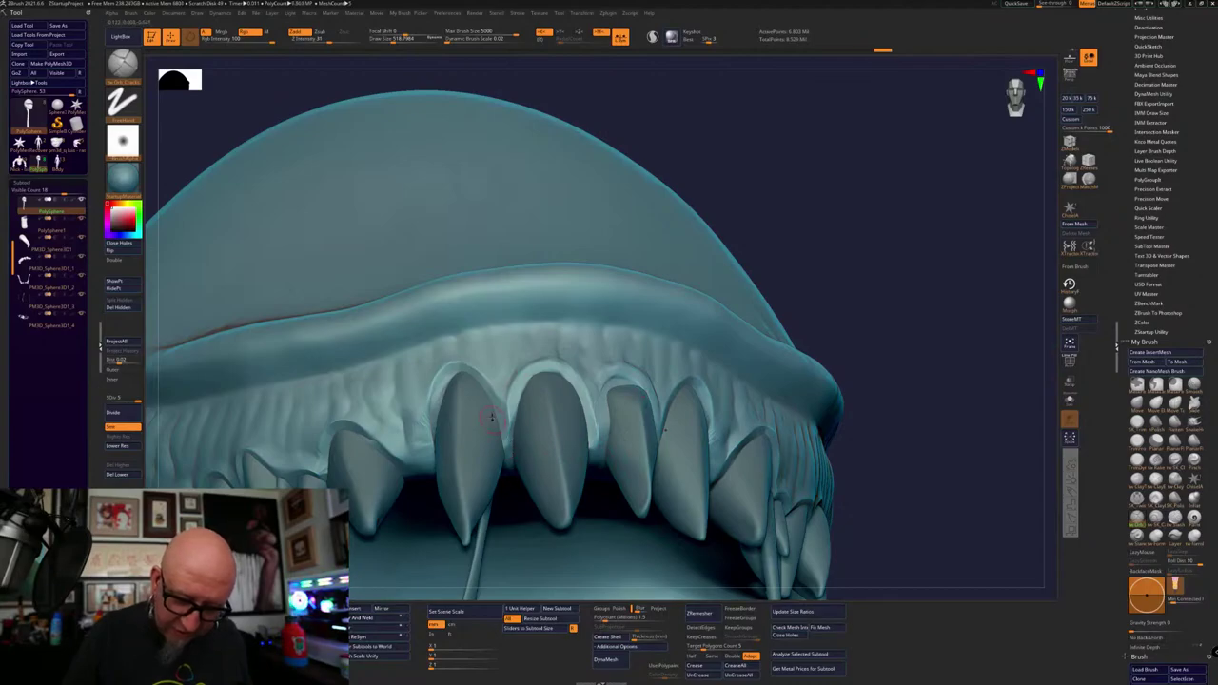
key(shift)
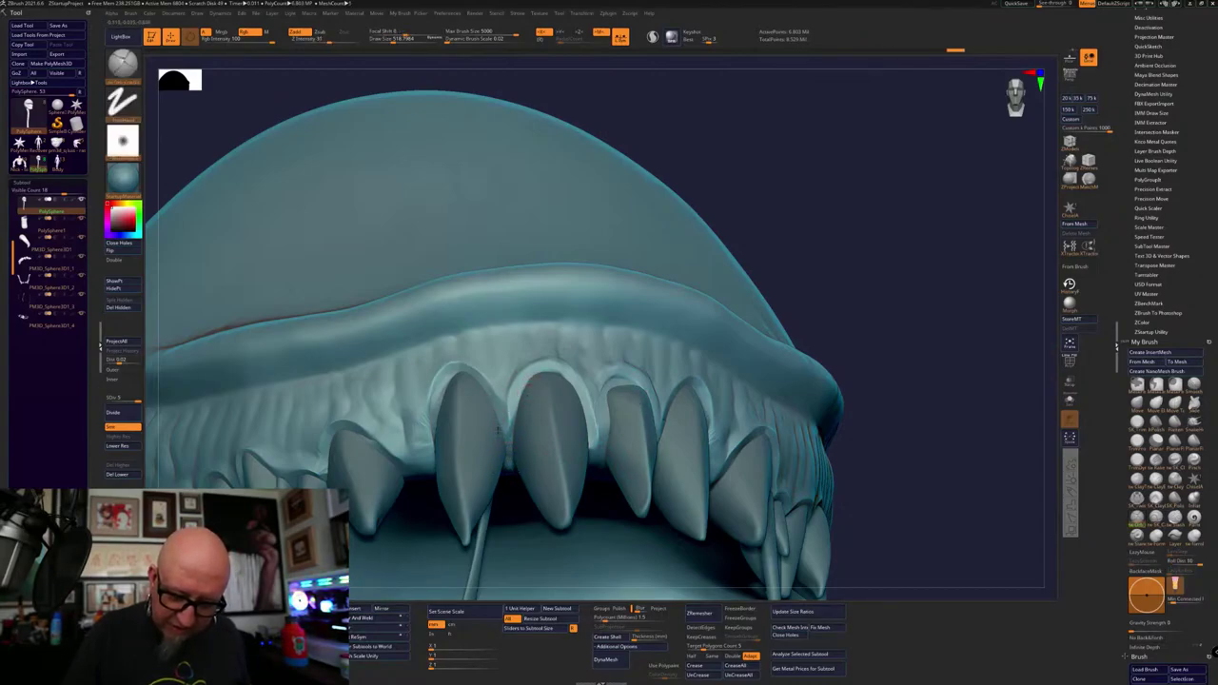
shift+drag(778, 240, 878, 228)
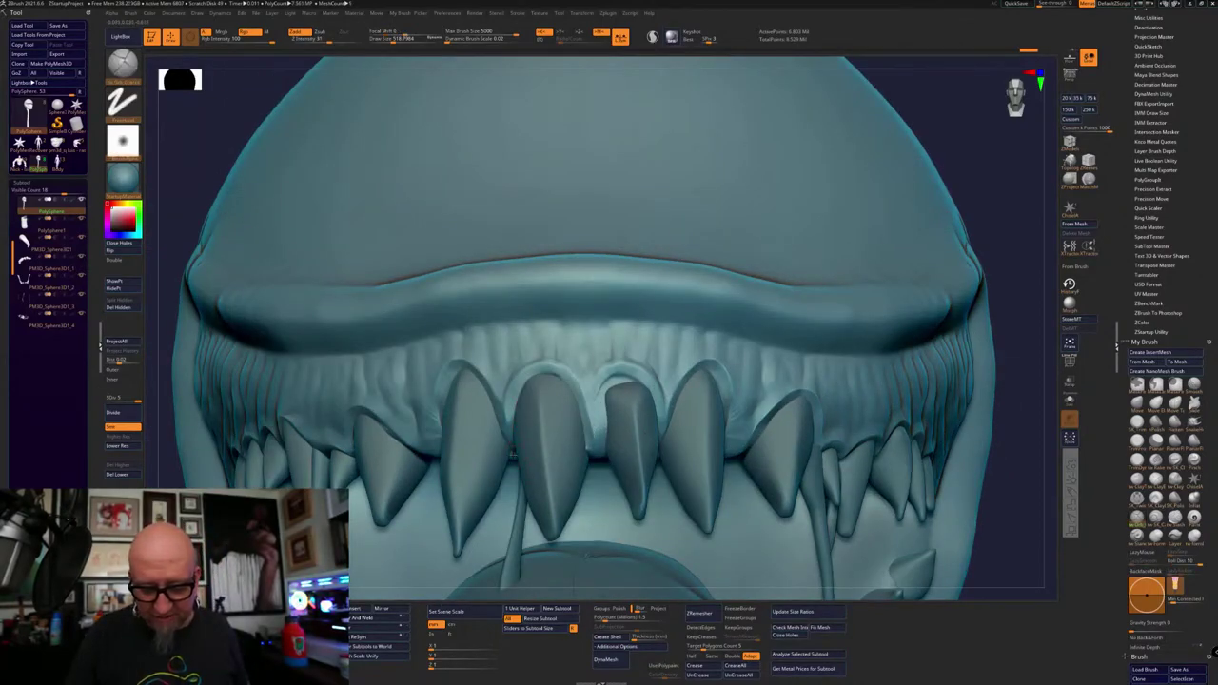
key(shift)
shift+drag(506, 419, 512, 441)
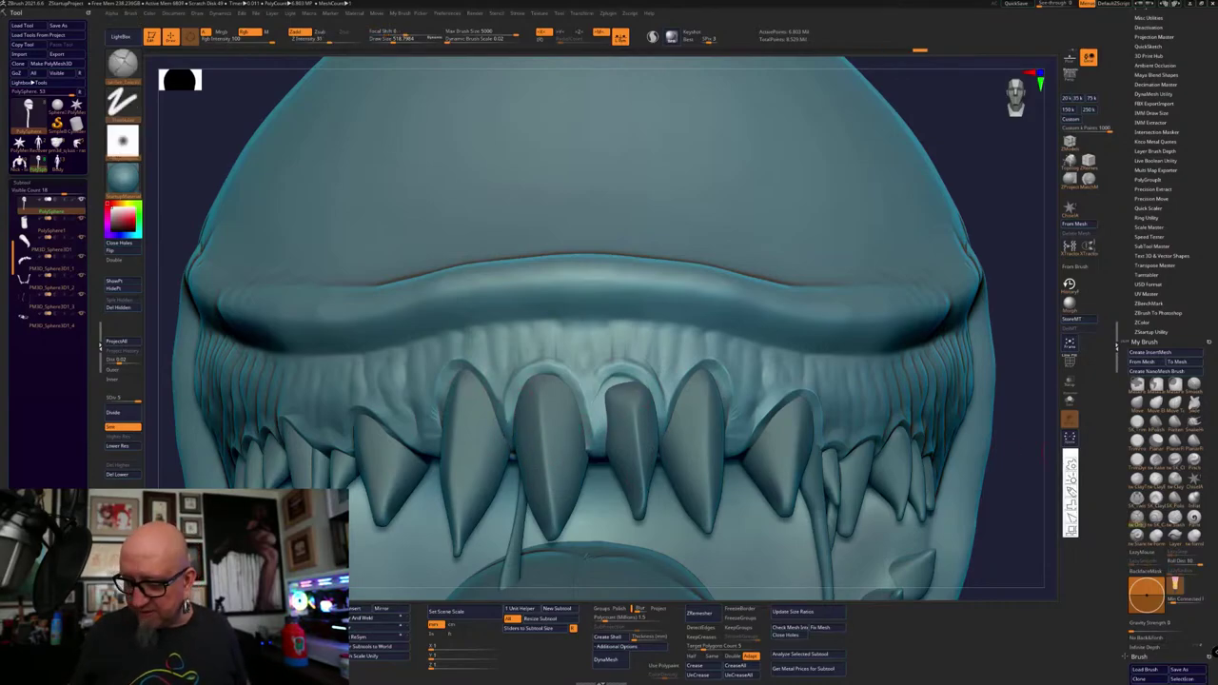
Annotate in red how the gum wraps along the edges of two neighbouring upper front teeth, and clear the drawing
click(1071, 466)
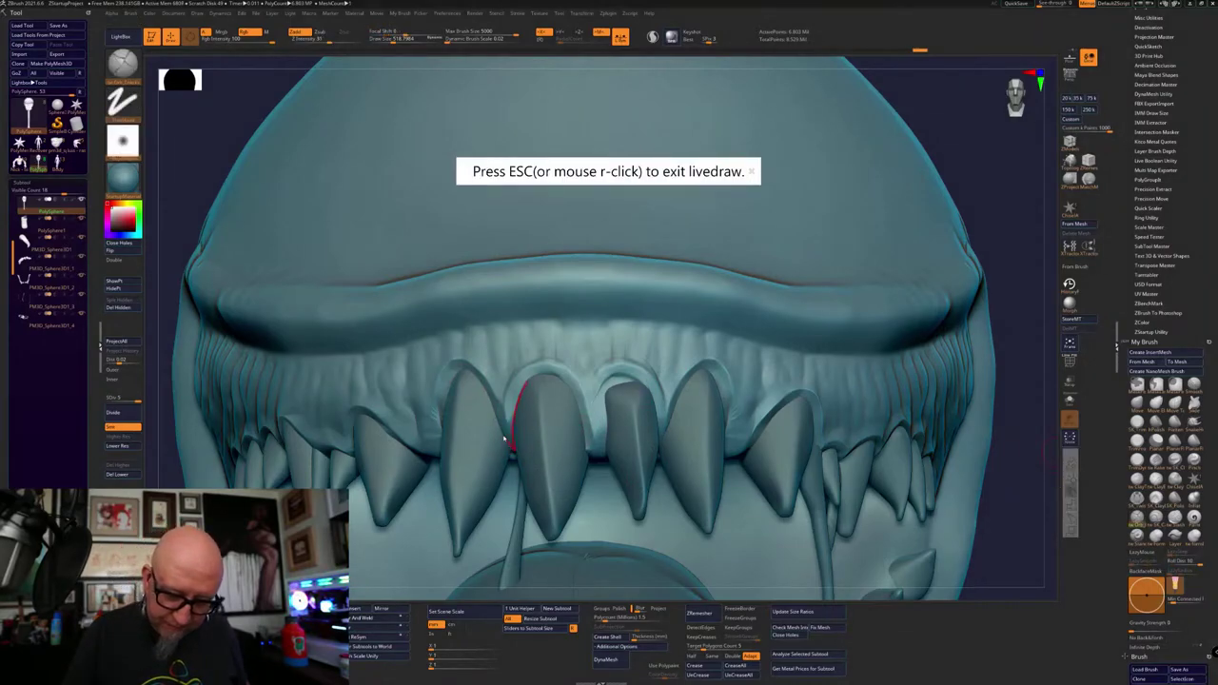
drag(513, 445, 488, 370)
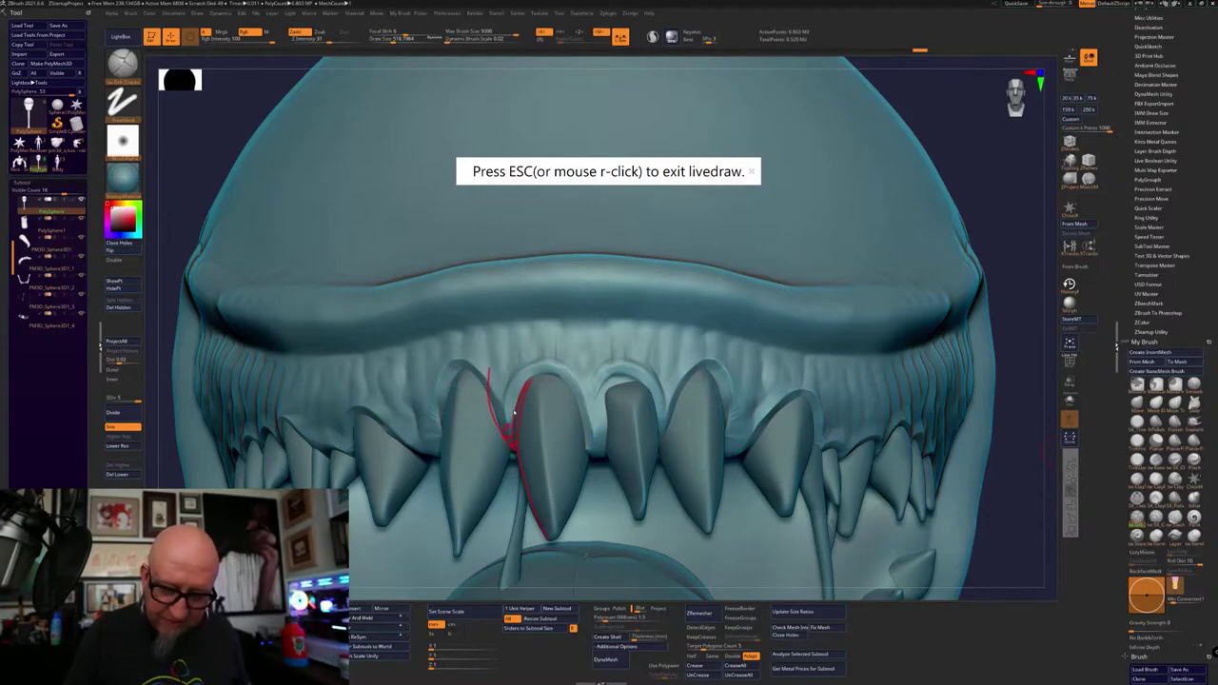
drag(513, 411, 572, 392)
key(Escape)
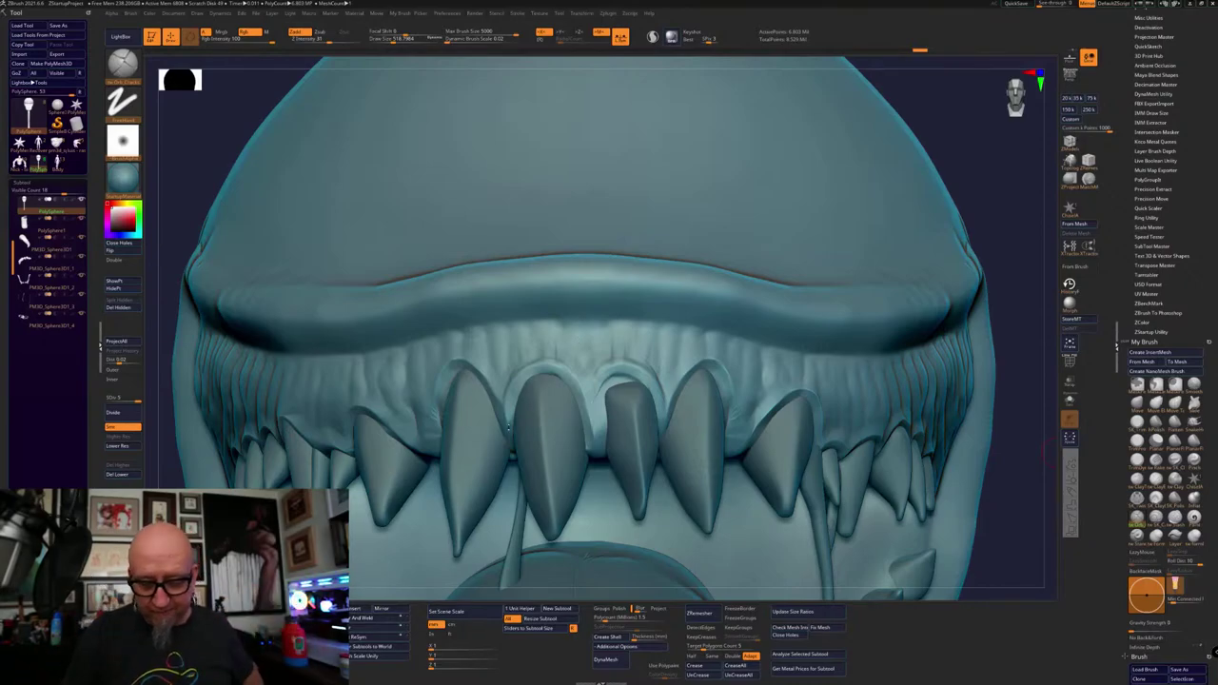
Build up the gum between and above the central upper teeth with the clay brush and smooth the area beside the tooth
click(1147, 482)
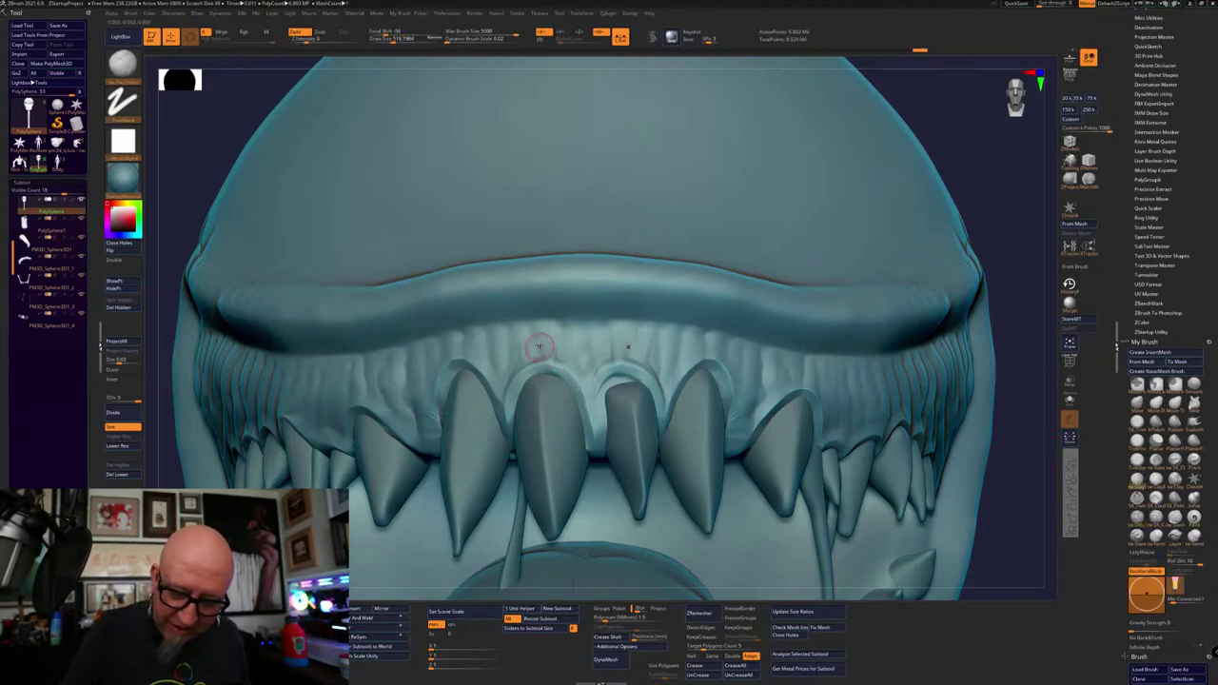
mouse_move(539, 347)
mouse_down()
mouse_move(515, 402)
mouse_move(518, 385)
mouse_move(575, 383)
mouse_move(515, 389)
mouse_move(555, 371)
mouse_move(589, 416)
mouse_move(592, 397)
mouse_up()
click(549, 31)
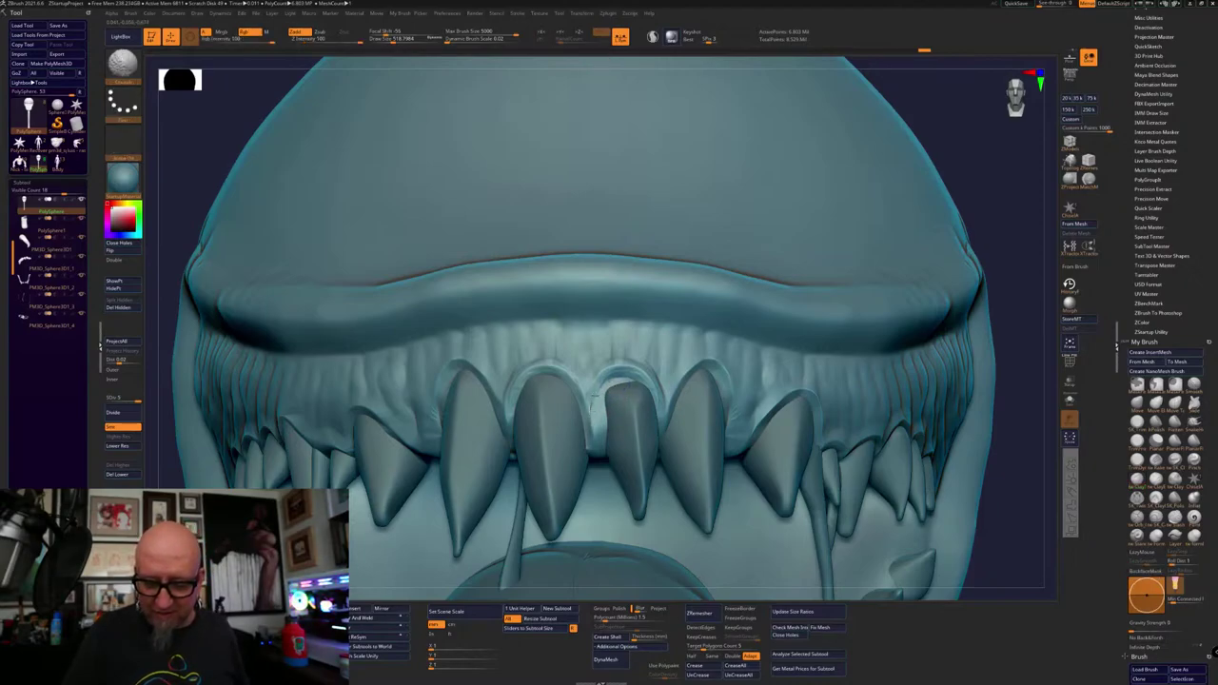
shift+drag(592, 402, 591, 415)
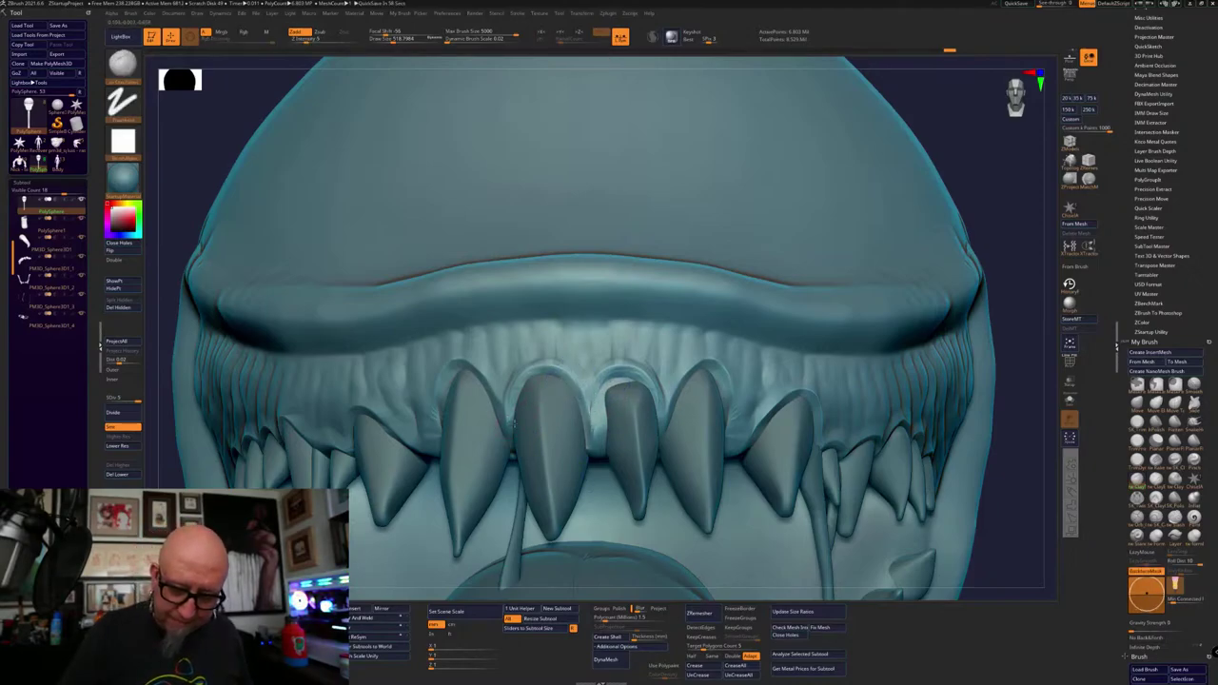
drag(535, 360, 532, 373)
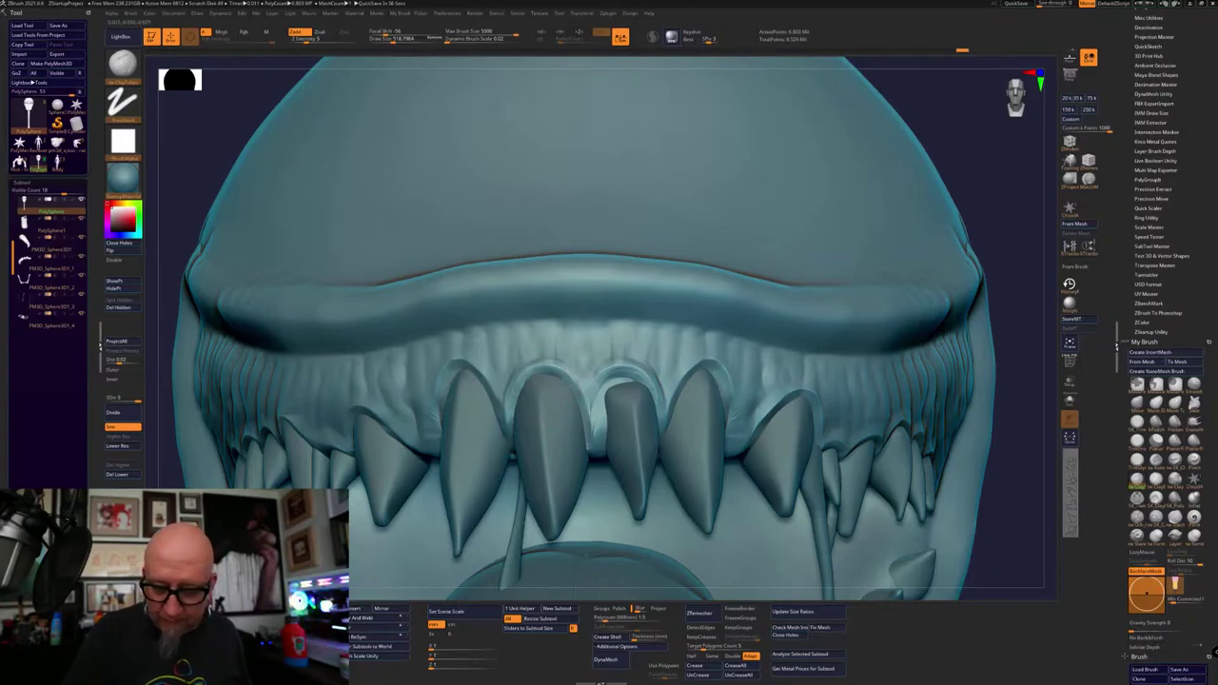
mouse_move(567, 327)
mouse_down()
mouse_move(574, 366)
mouse_move(583, 352)
mouse_up()
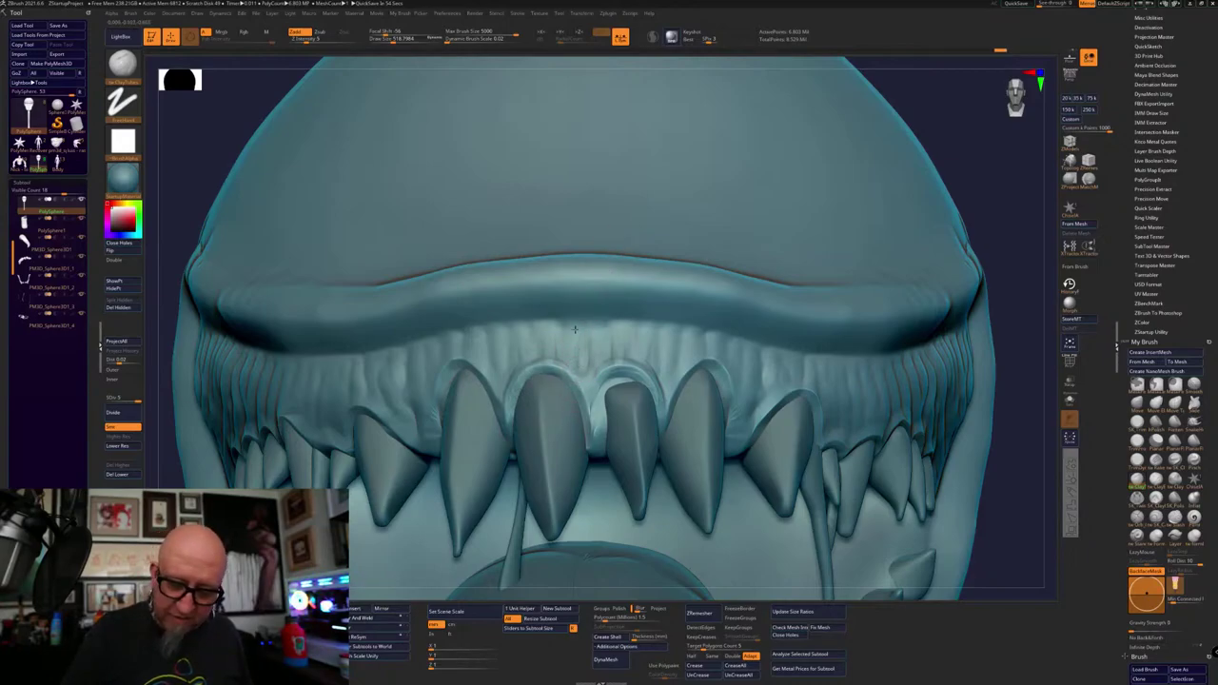
Compare the gum by undoing and redoing the last three strokes, and add further vertical ridges above the central upper teeth
key(ctrl+z)
key(ctrl+z)
key(ctrl+z)
key(ctrl+shift+z)
key(ctrl+shift+z)
key(ctrl+shift+z)
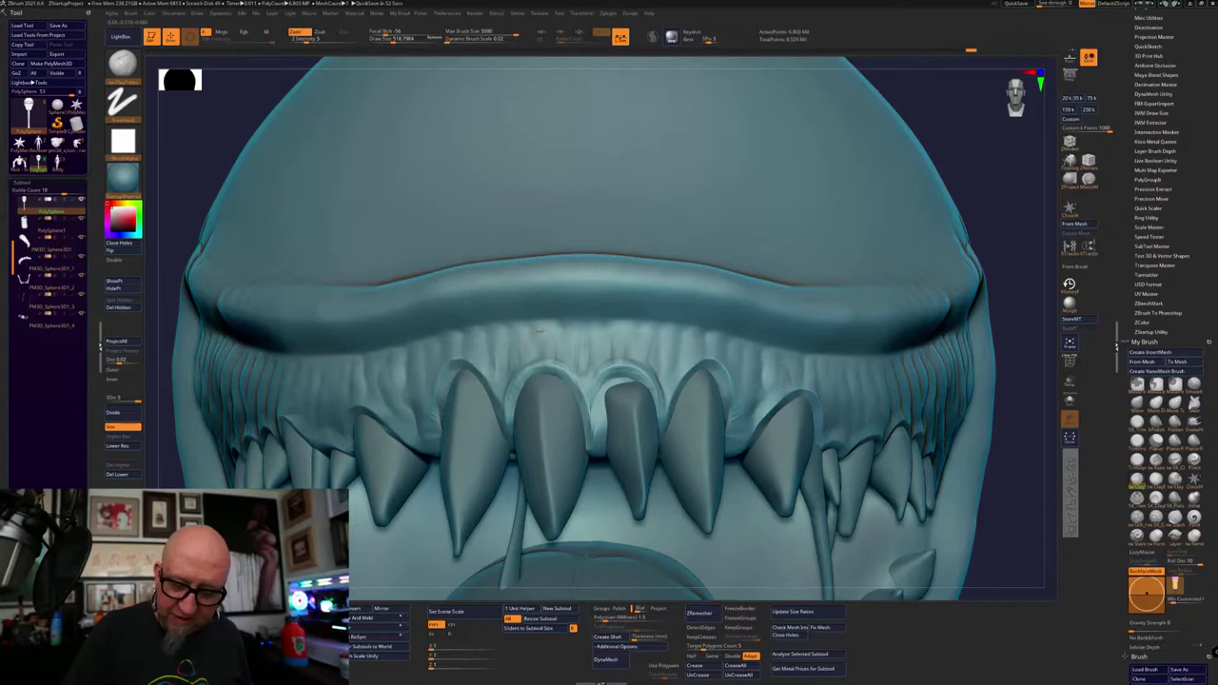
mouse_move(541, 355)
mouse_down()
mouse_move(512, 380)
mouse_move(503, 342)
mouse_up()
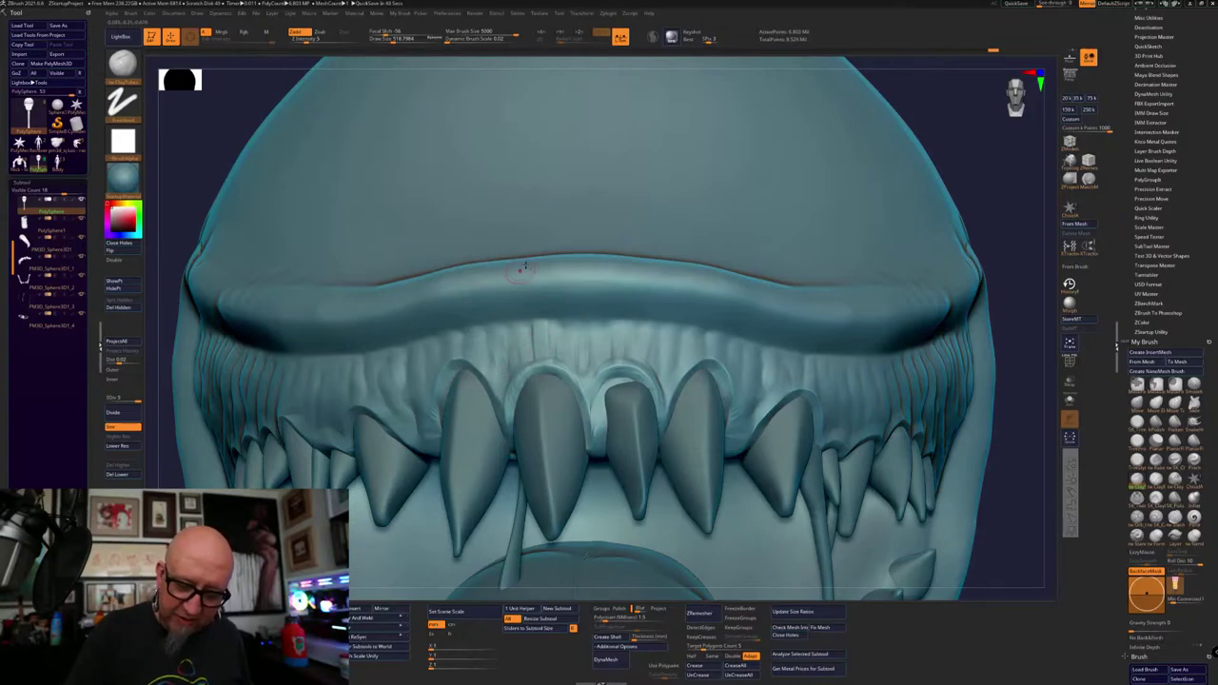
alt+drag(980, 182, 788, 400)
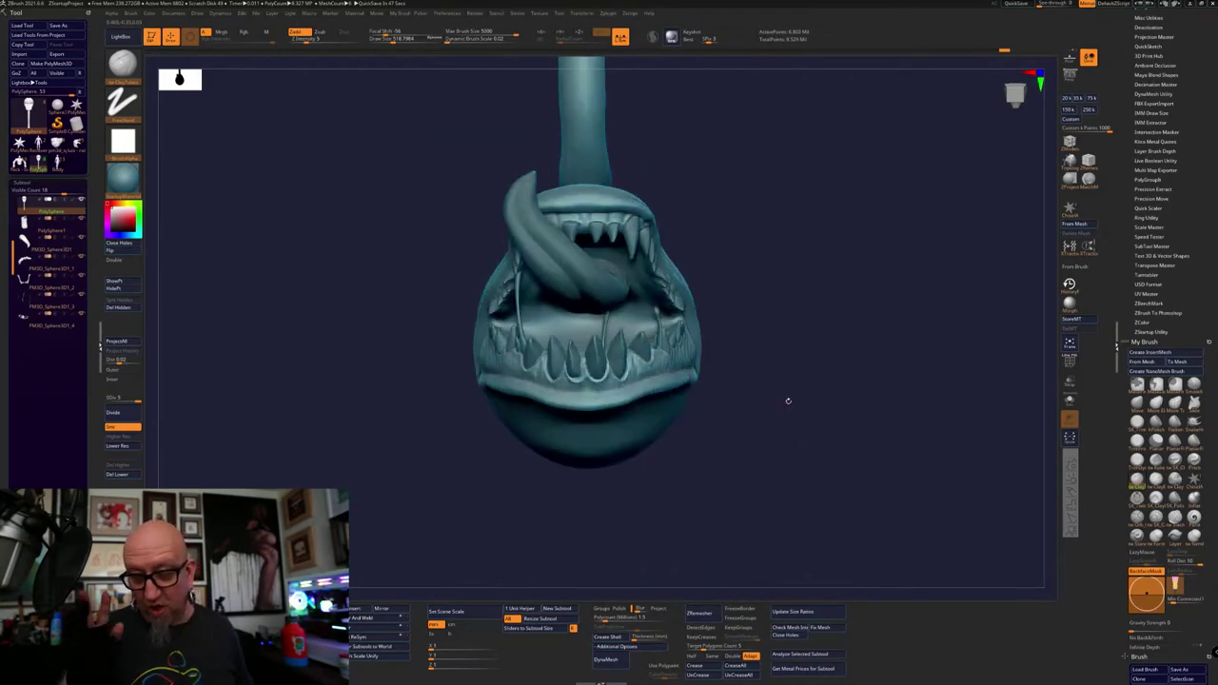
Add more fine vertical ridges to the gum above the central upper front teeth with the clay brush and smooth them
alt+drag(761, 514, 928, 476)
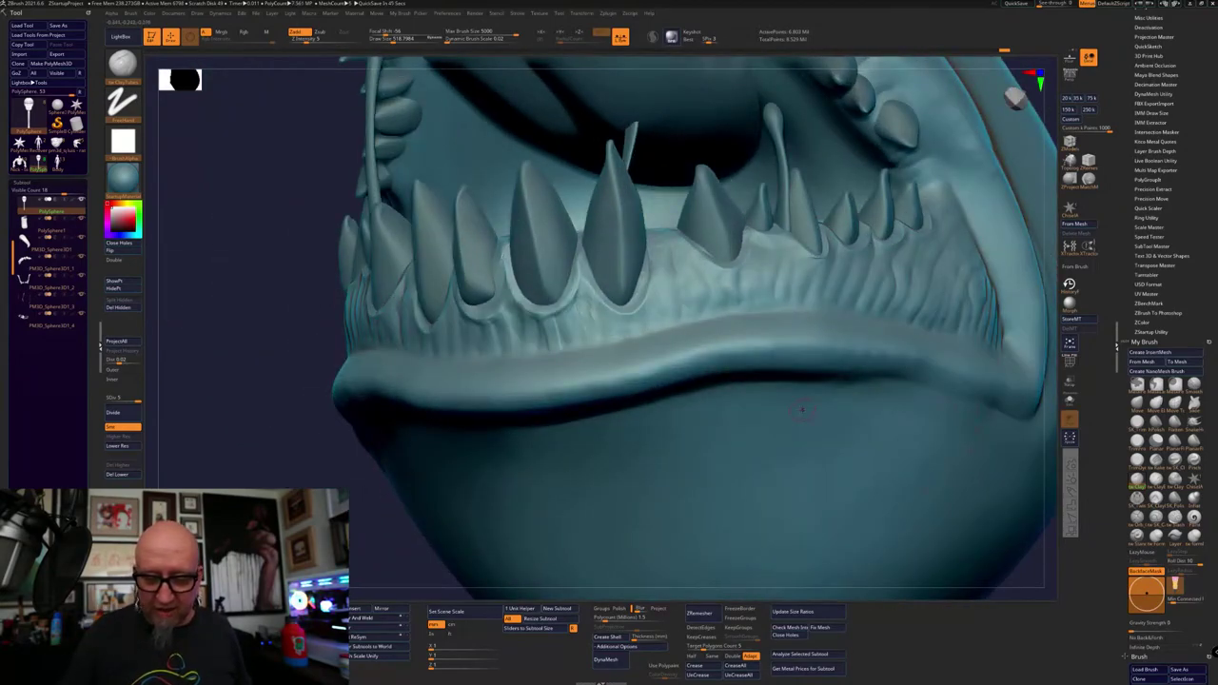
drag(802, 411, 409, 528)
drag(644, 251, 826, 175)
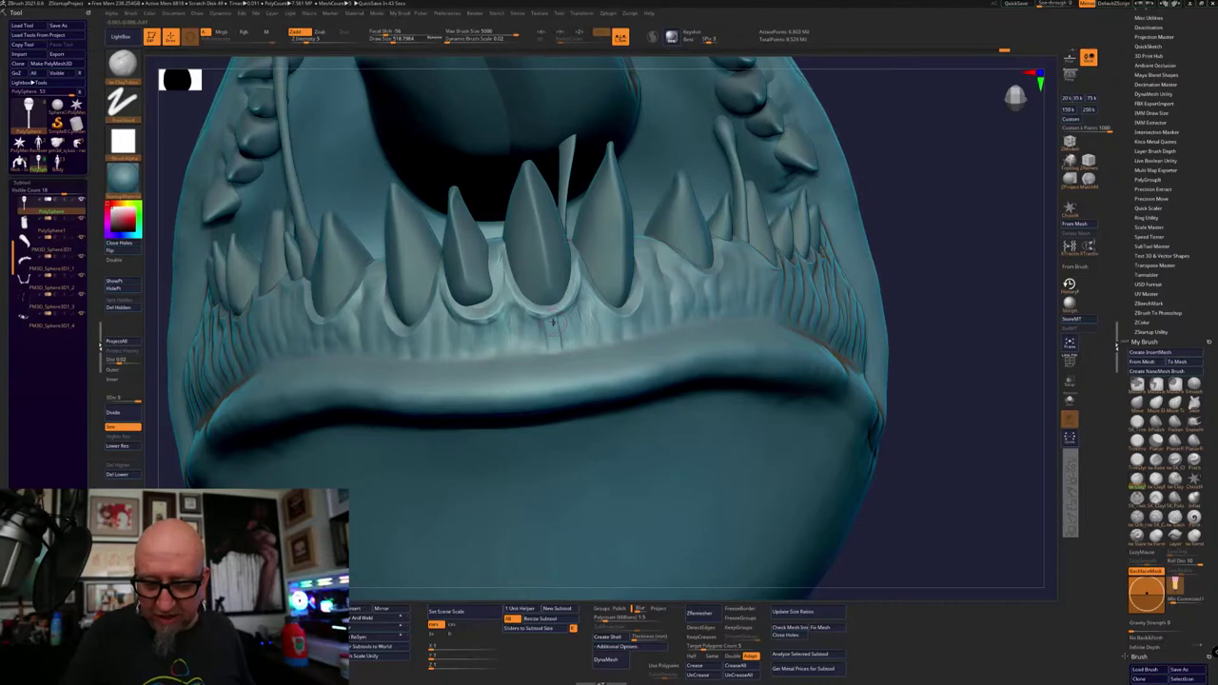
right_drag(553, 321, 546, 303)
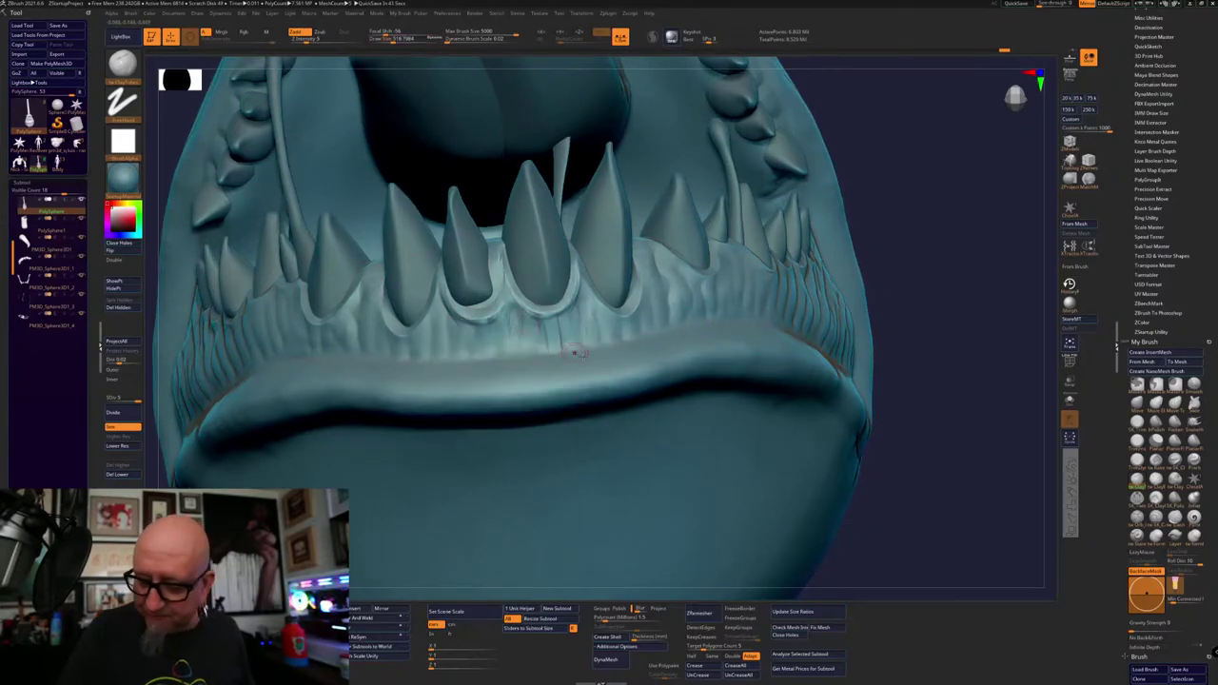
click(1156, 499)
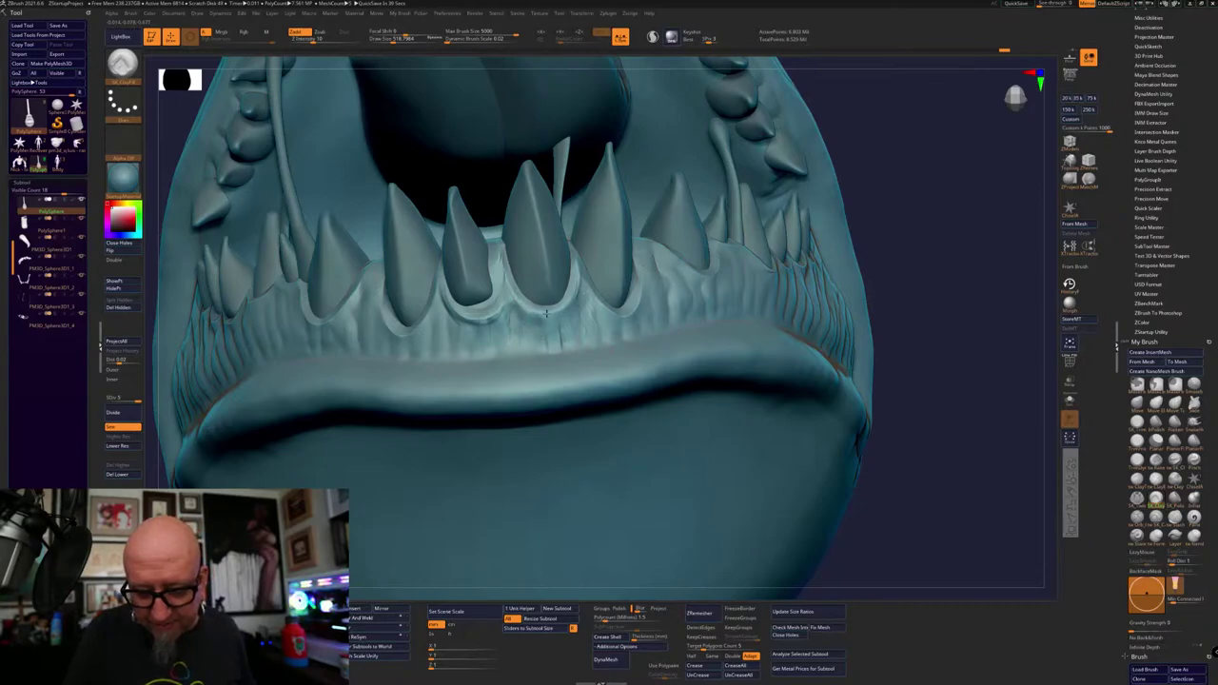
click(1137, 481)
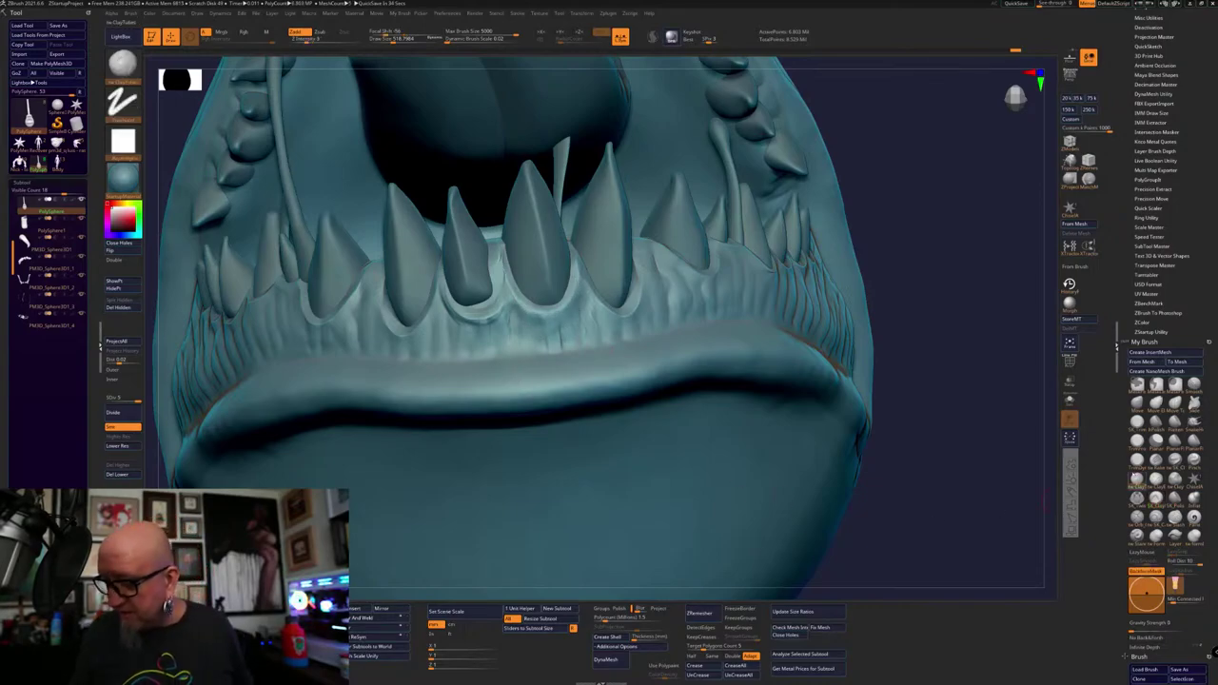
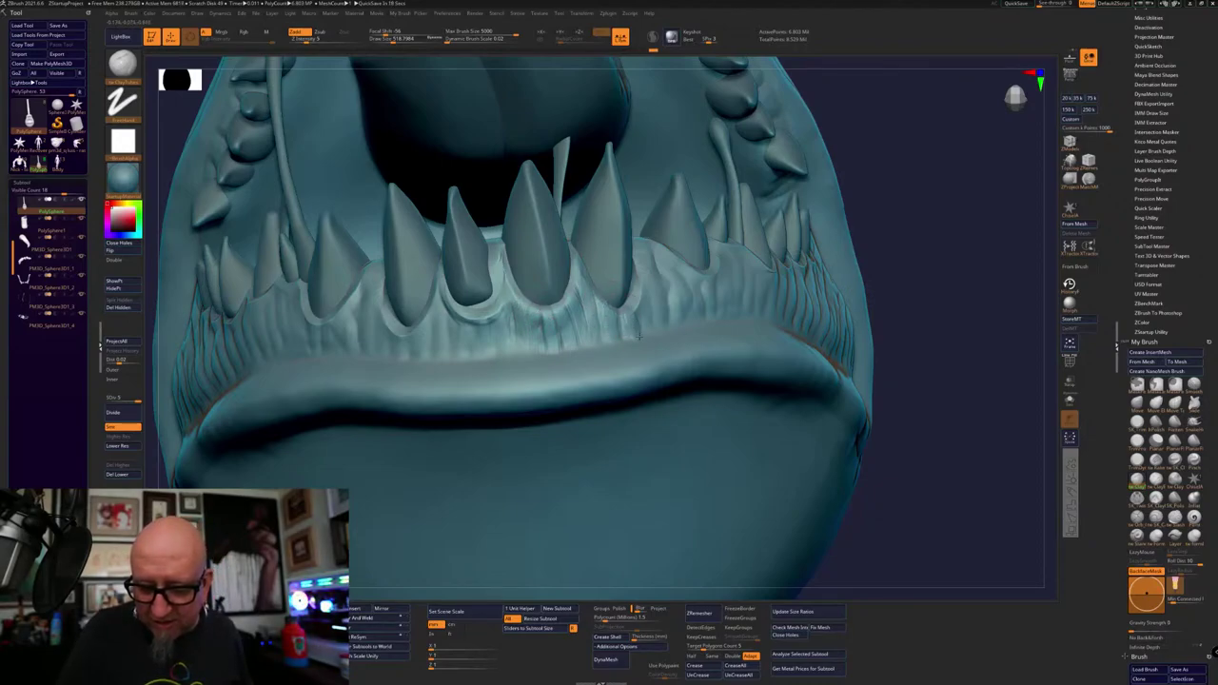
key(shift)
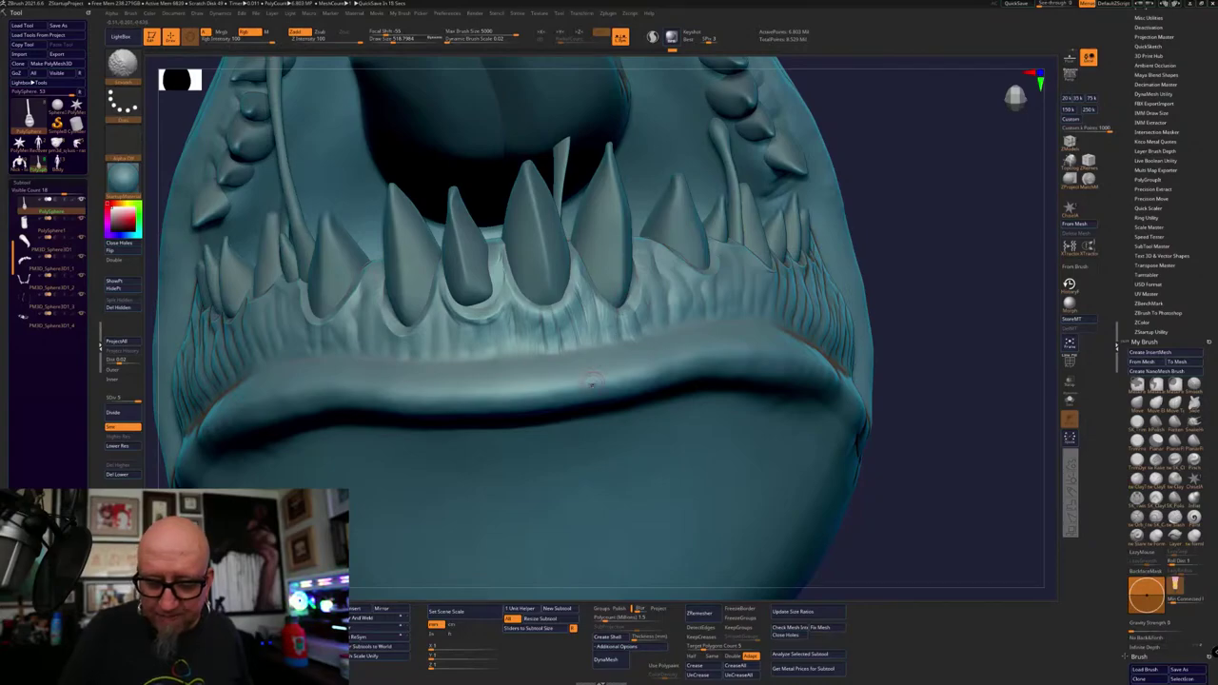
Switch to a low-intensity detail brush, set its draw size to about 576 and work the lip-gum border near the mouth corner
mouse_move(895, 371)
alt+mouse_down()
mouse_move(848, 171)
mouse_move(843, 291)
mouse_move(809, 464)
mouse_move(838, 350)
mouse_move(922, 416)
mouse_move(790, 285)
alt+mouse_up()
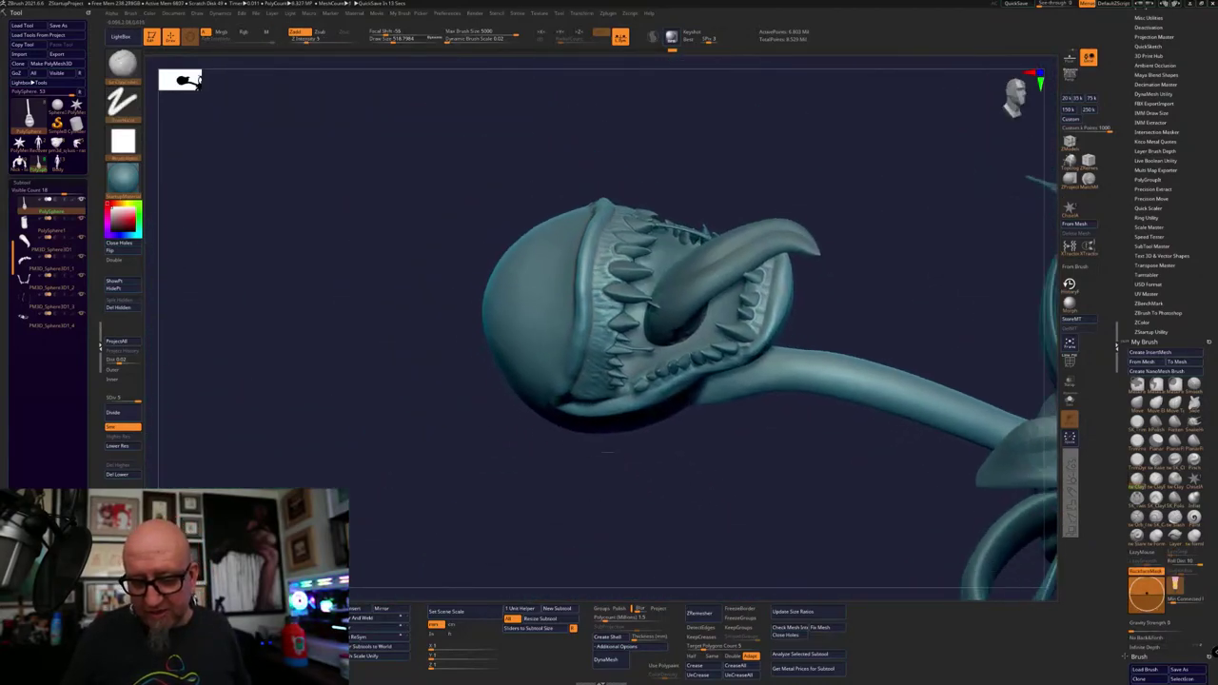
alt+drag(607, 452, 377, 502)
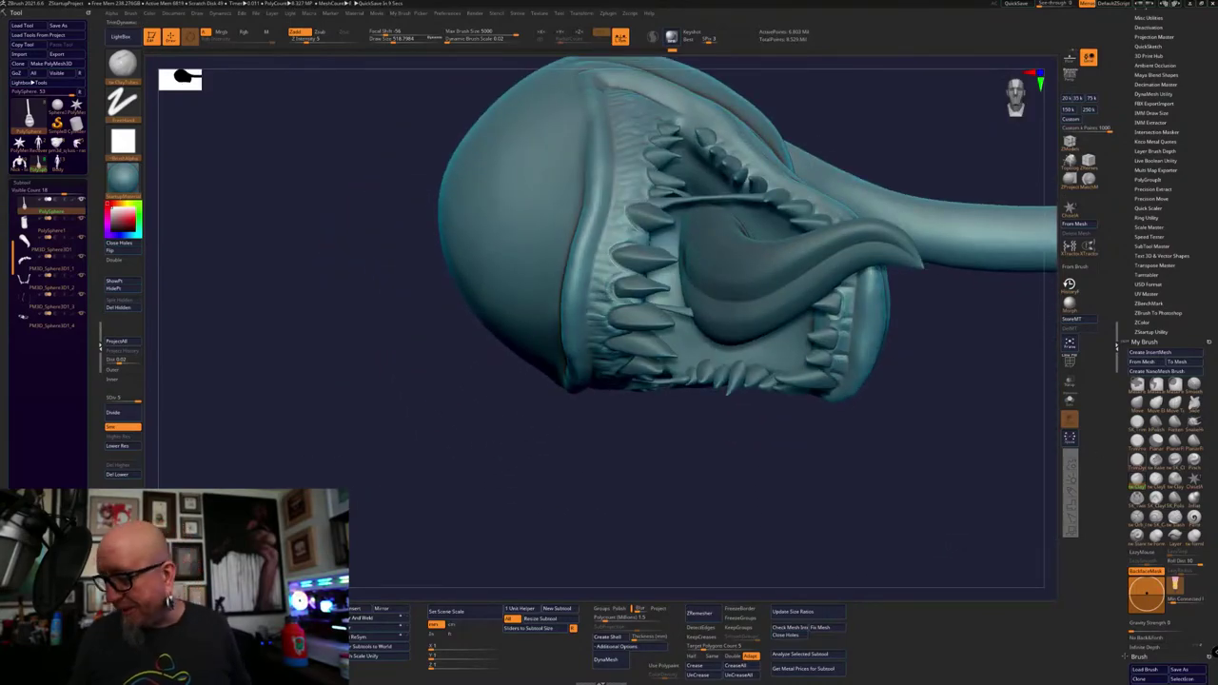
click(1138, 500)
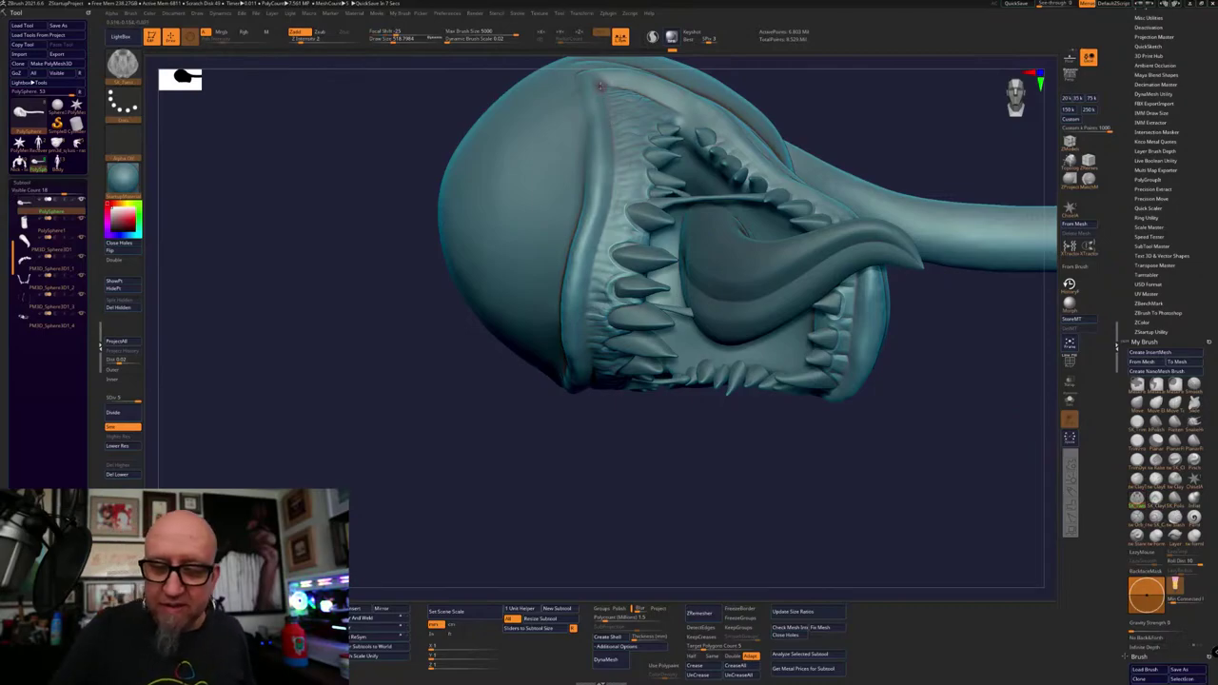
right_drag(600, 86, 607, 89)
key(space)
drag(600, 99, 607, 98)
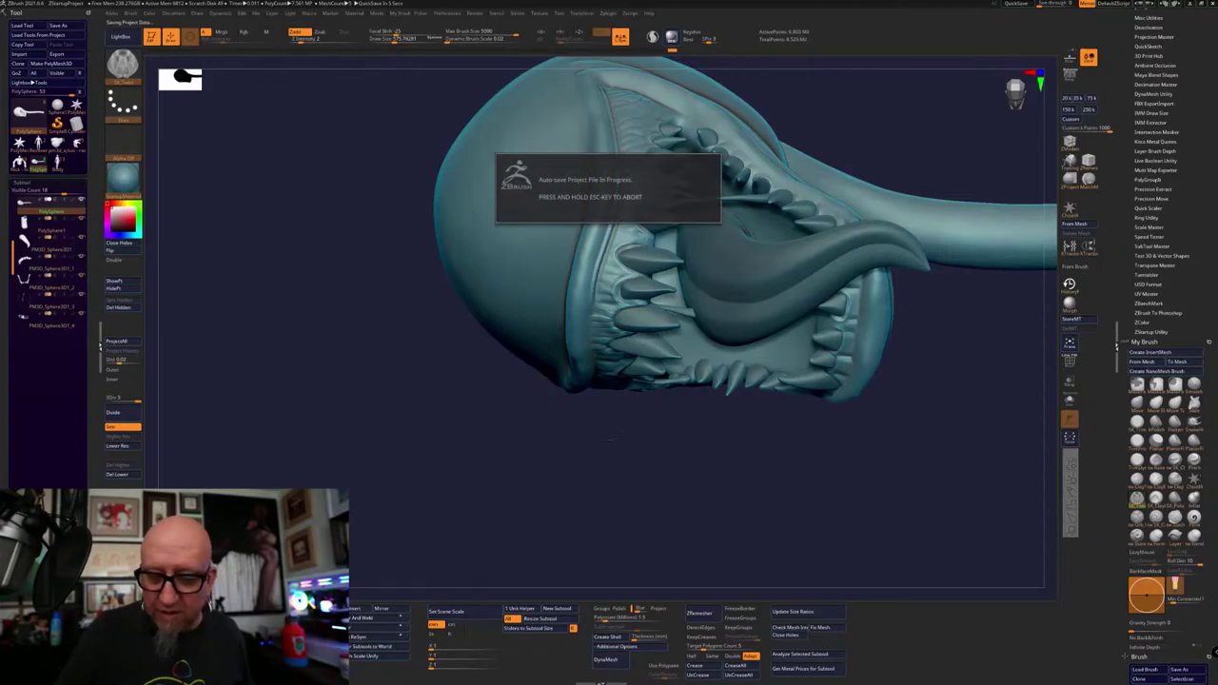
drag(608, 439, 608, 438)
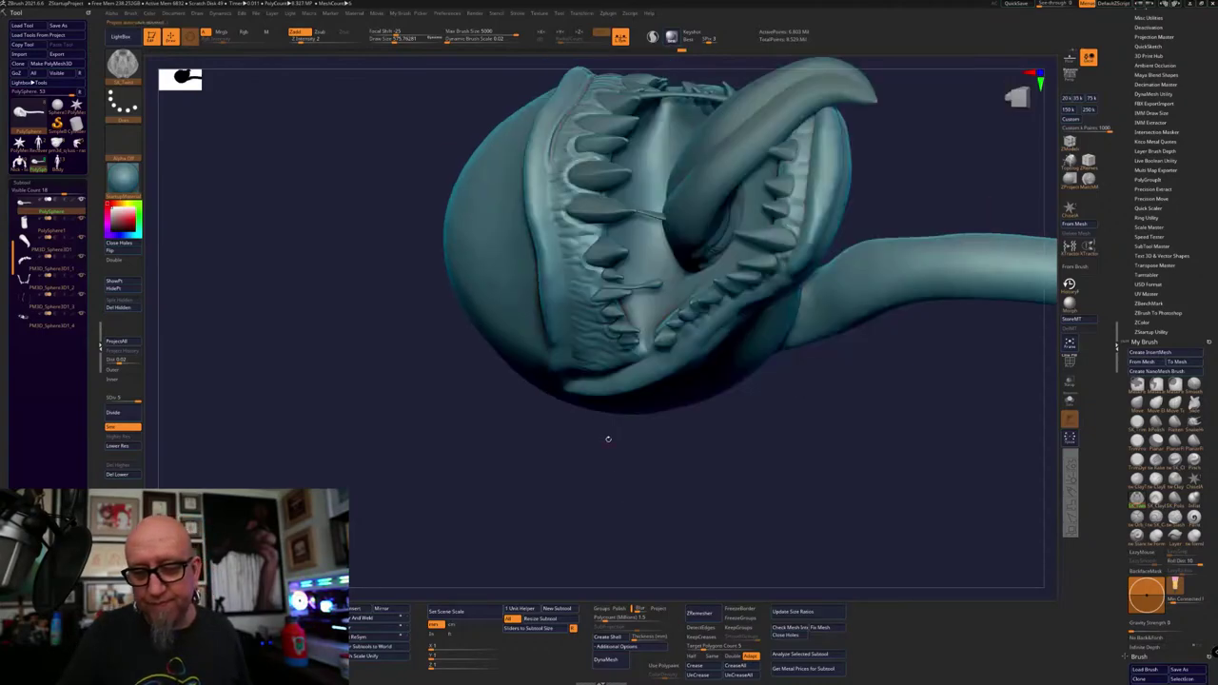
Enlarge the brush to a draw size of about 833 and refine the fold between the upper lip and gum toward the mouth corner
drag(568, 498, 623, 393)
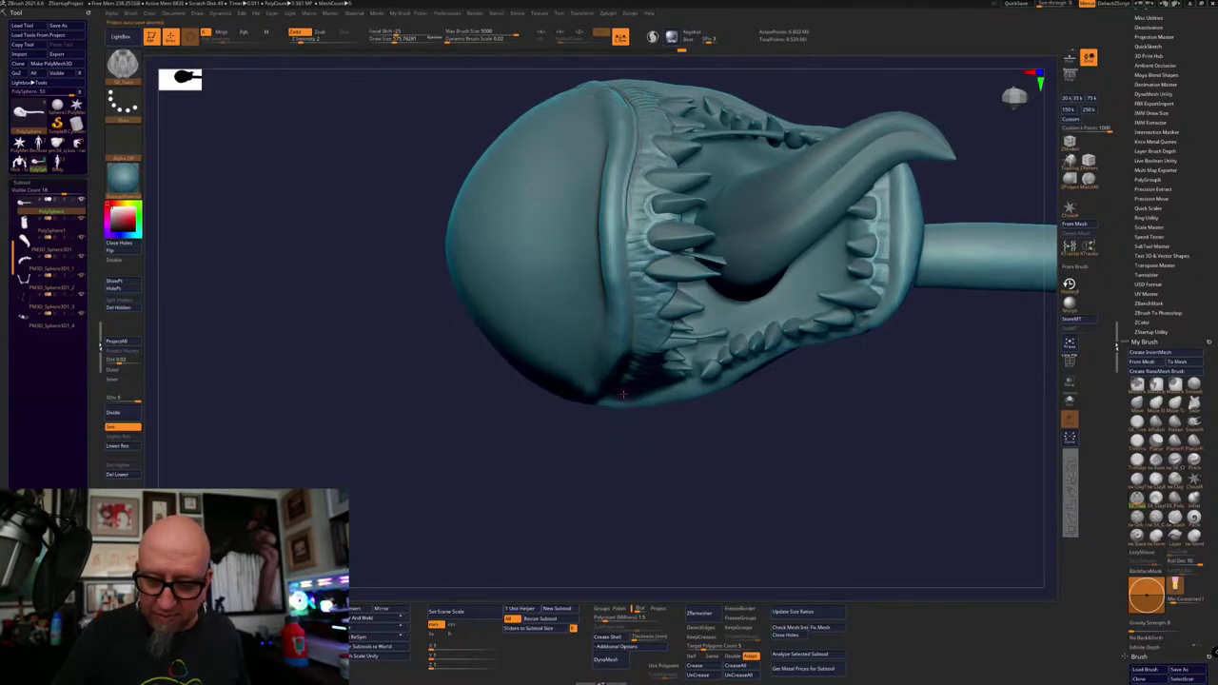
key(space)
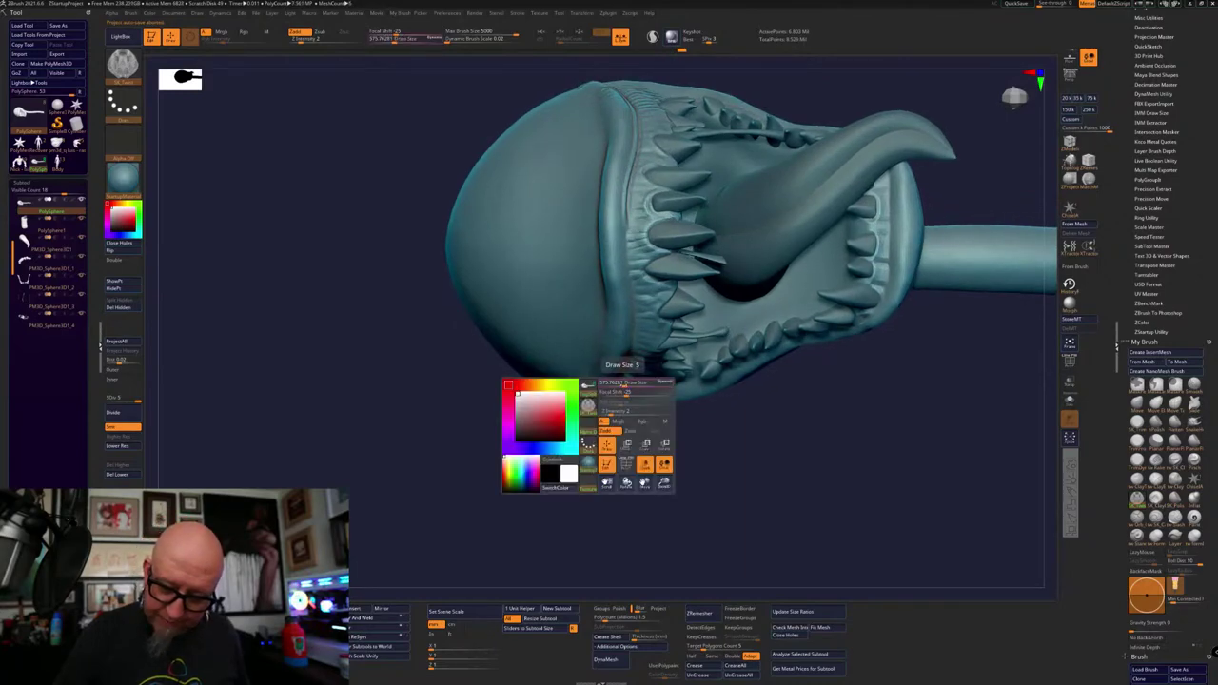
drag(626, 445, 630, 395)
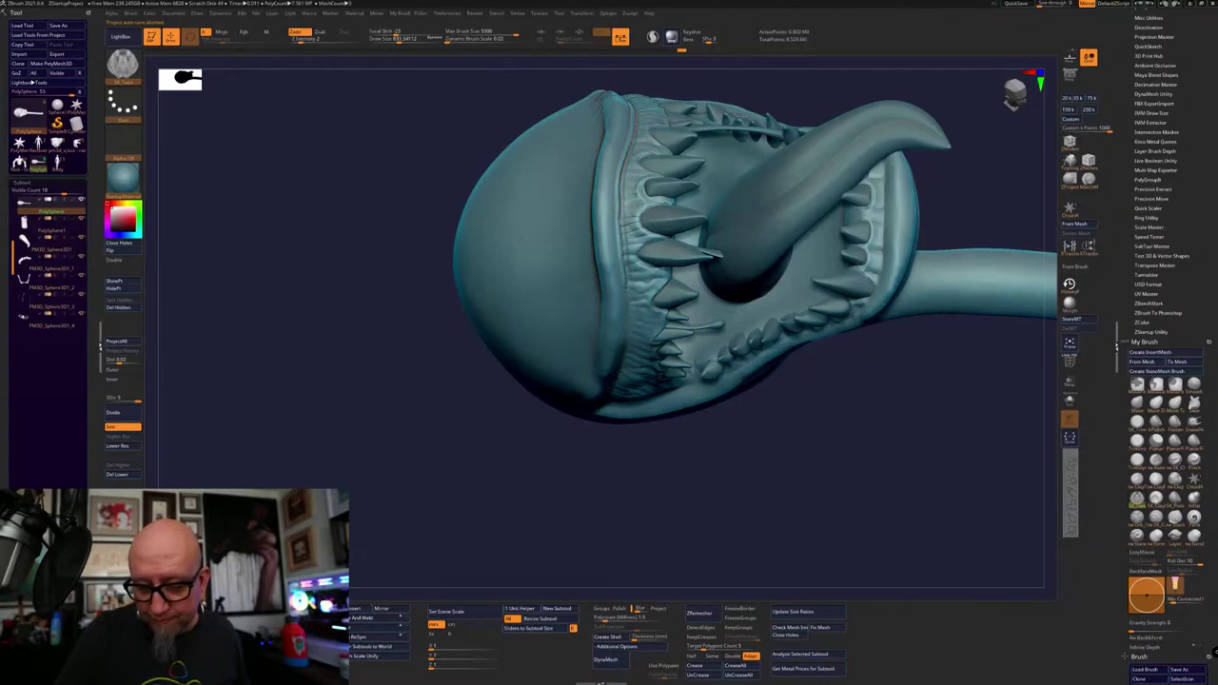
right_drag(619, 372, 625, 287)
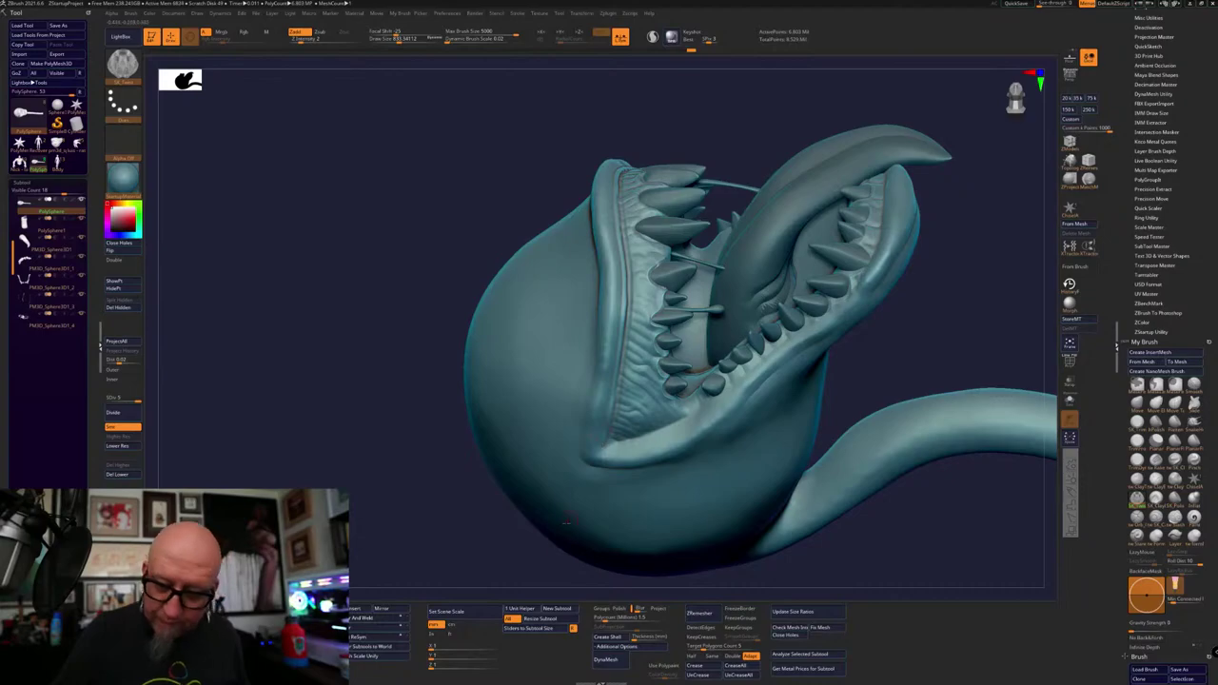
drag(481, 507, 689, 567)
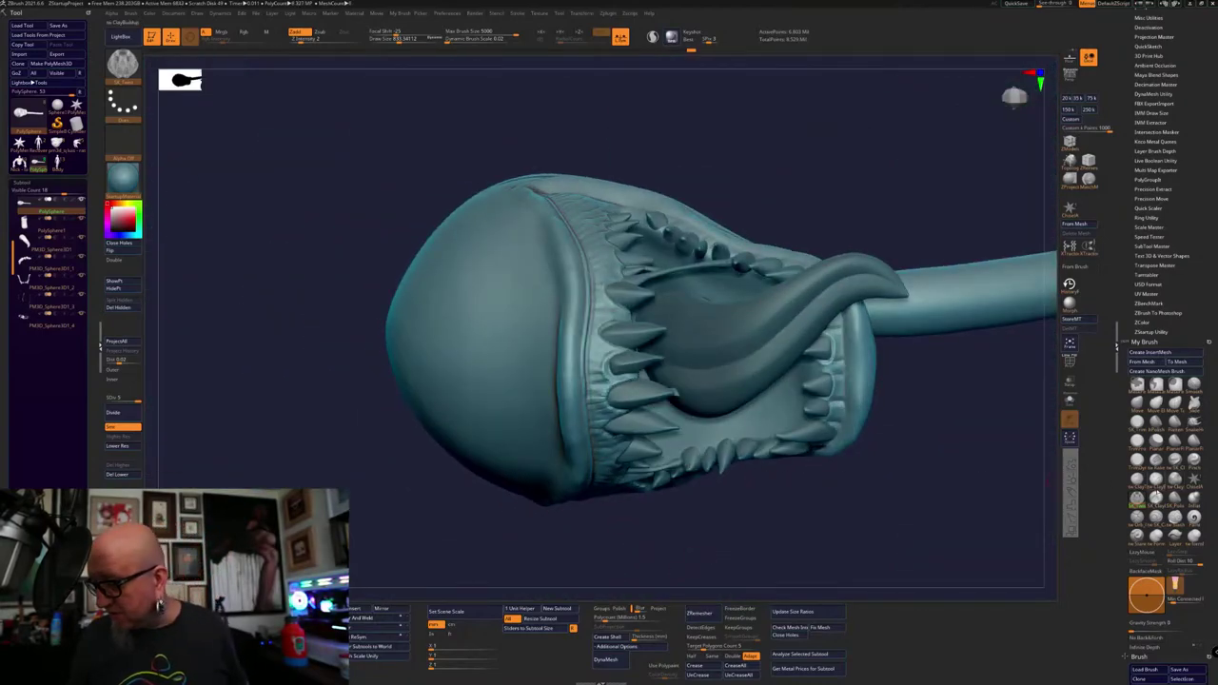
Switch to the SK_ClayFill brush and fill in the border between the upper lip and the gum
click(1156, 496)
drag(820, 135, 809, 175)
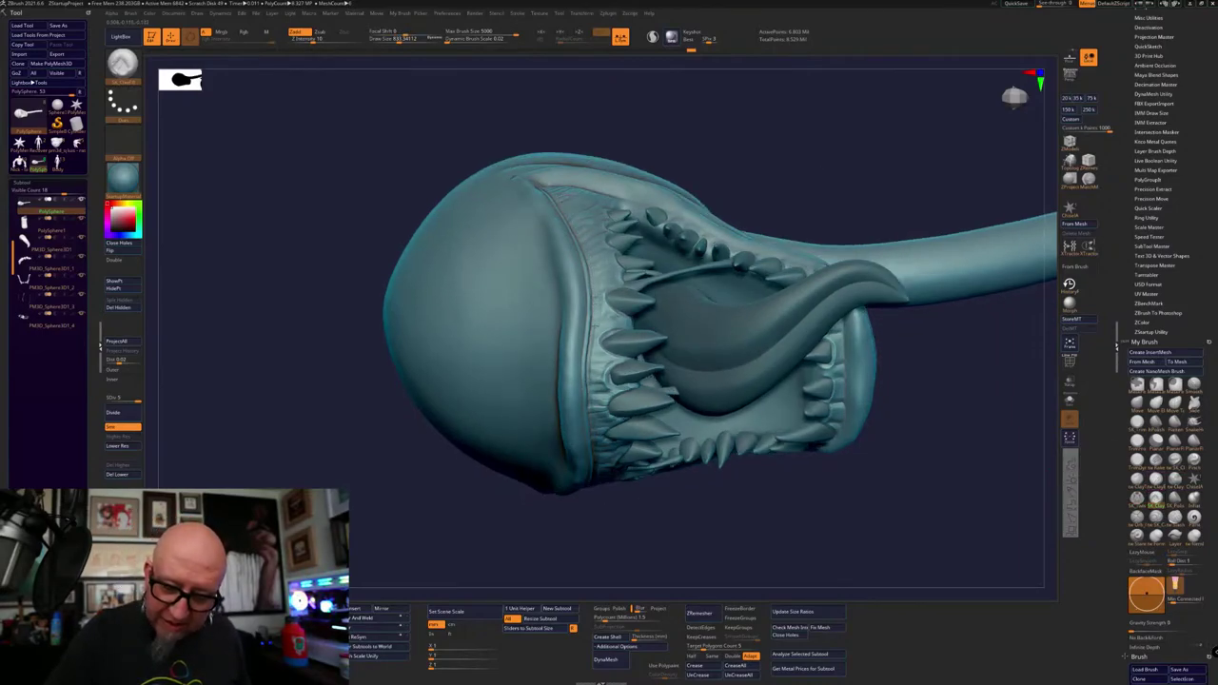
drag(632, 565, 578, 346)
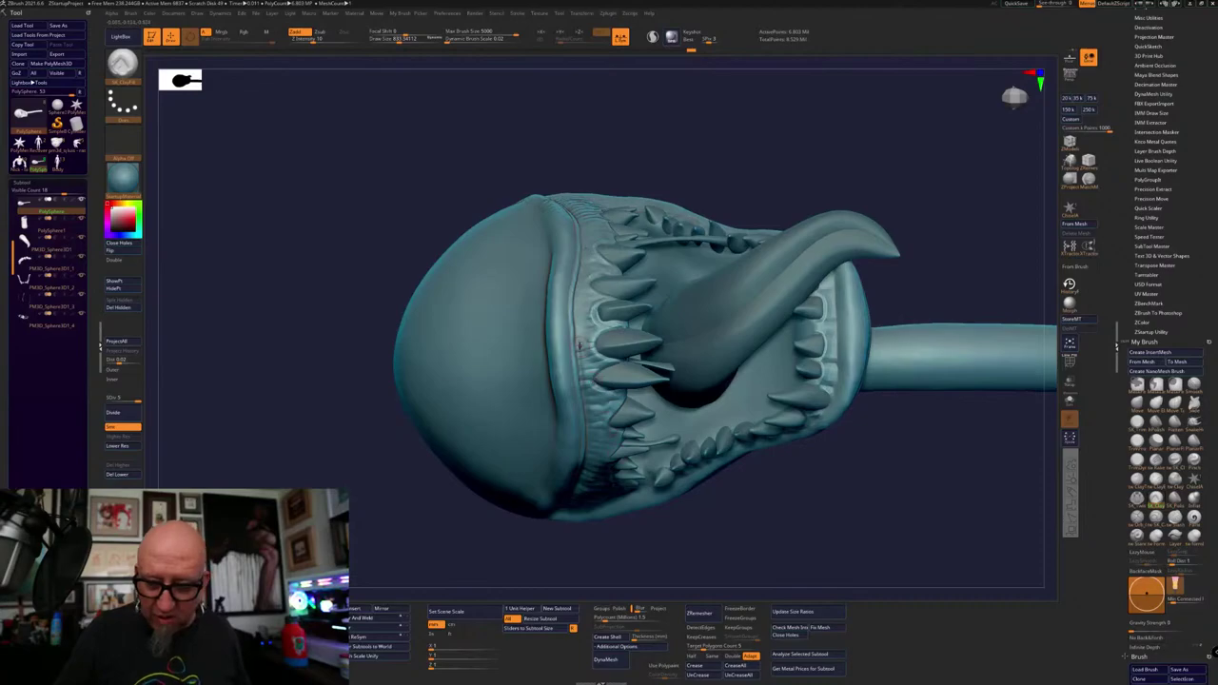
drag(676, 574, 630, 322)
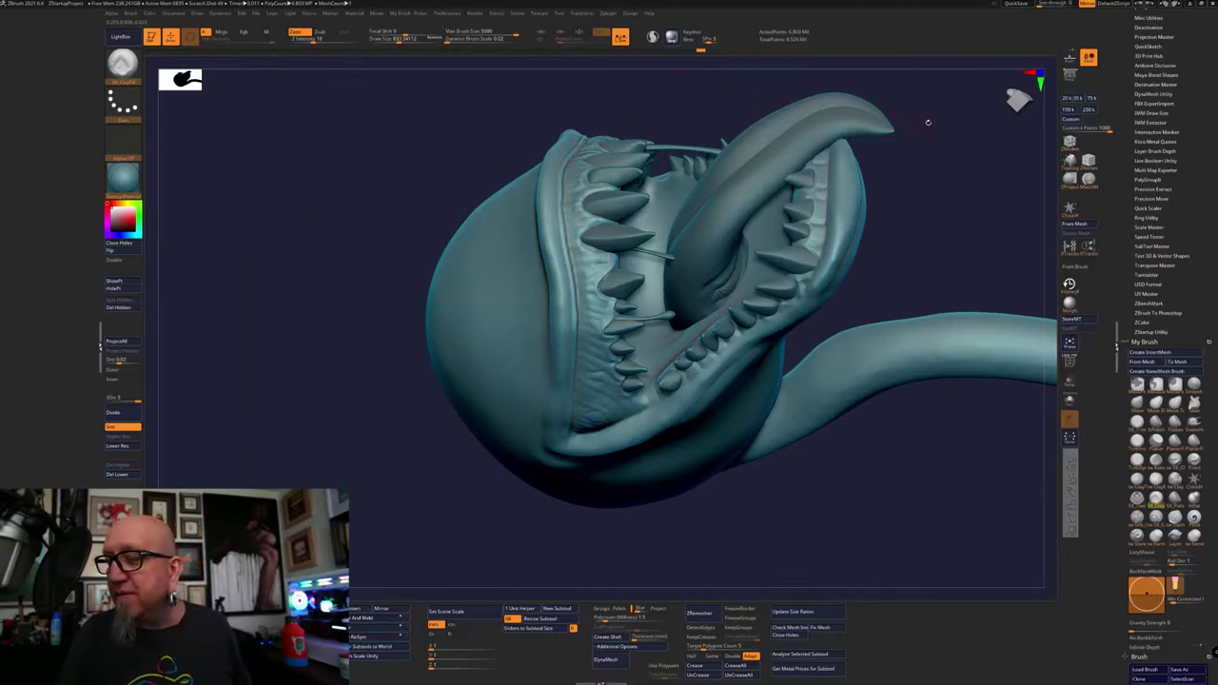
Restore the custom interface layout from the configuration preferences
click(451, 13)
click(460, 43)
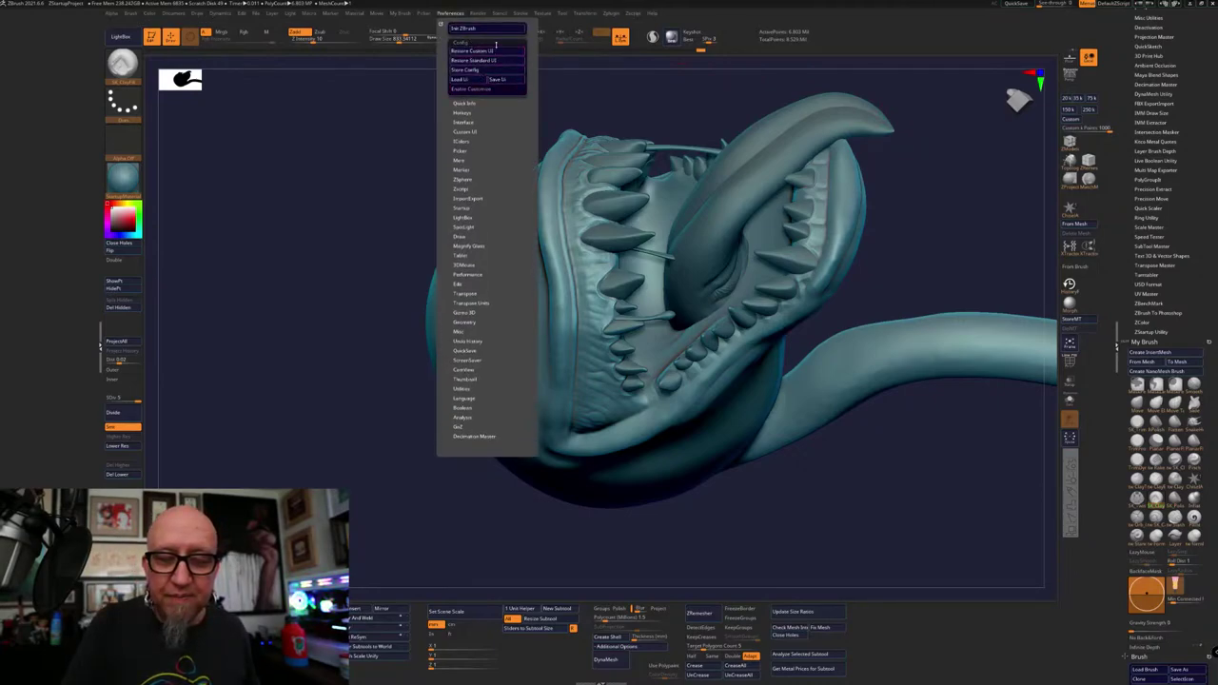
click(492, 60)
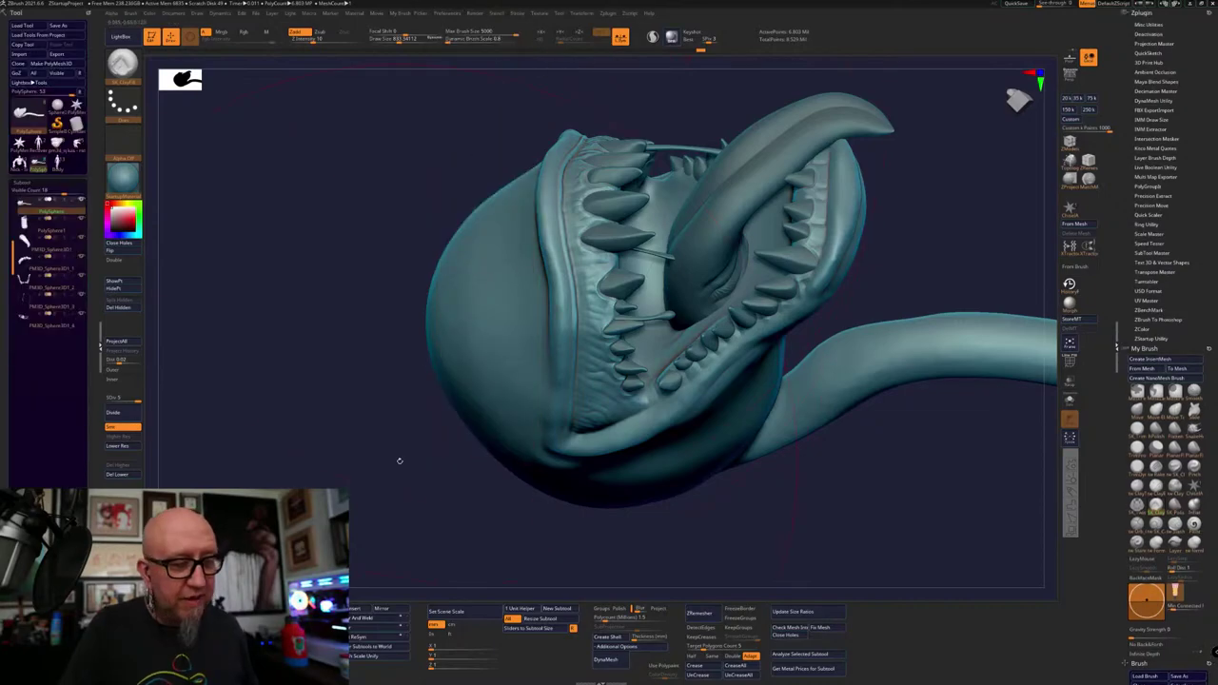
drag(400, 460, 401, 468)
Set the draw size to about 61 and continue filling along the upper lip and gum border
key(space)
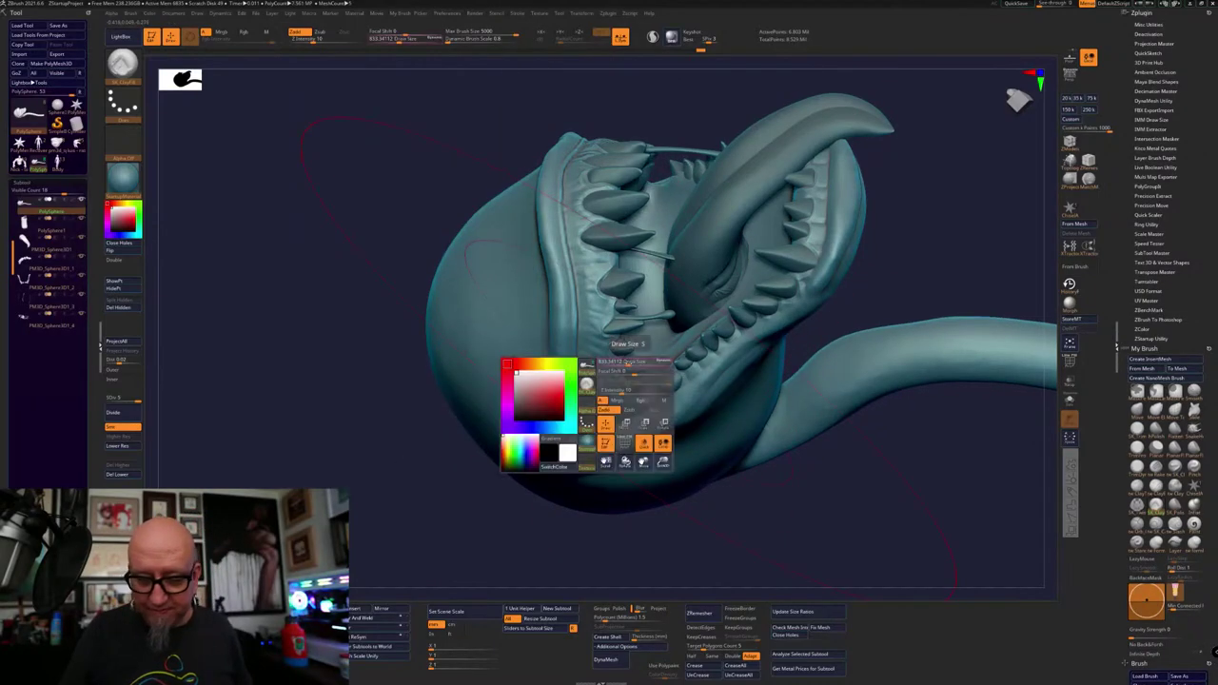
click(628, 362)
drag(613, 363, 607, 363)
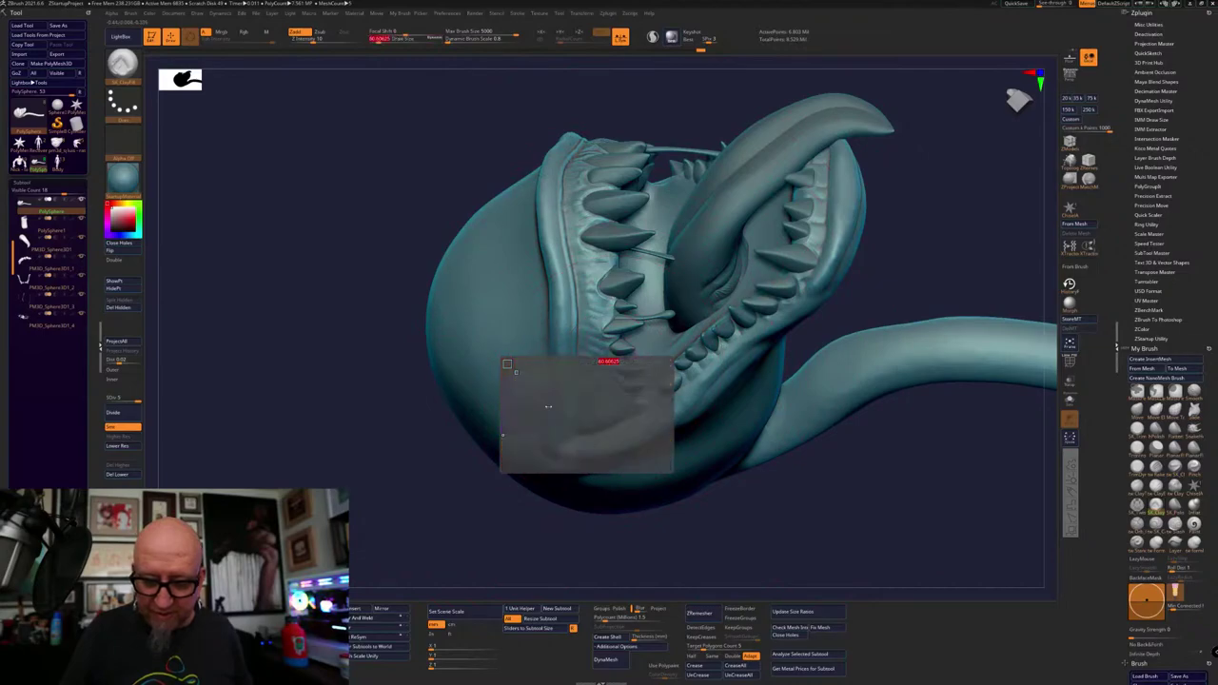
drag(472, 506, 506, 482)
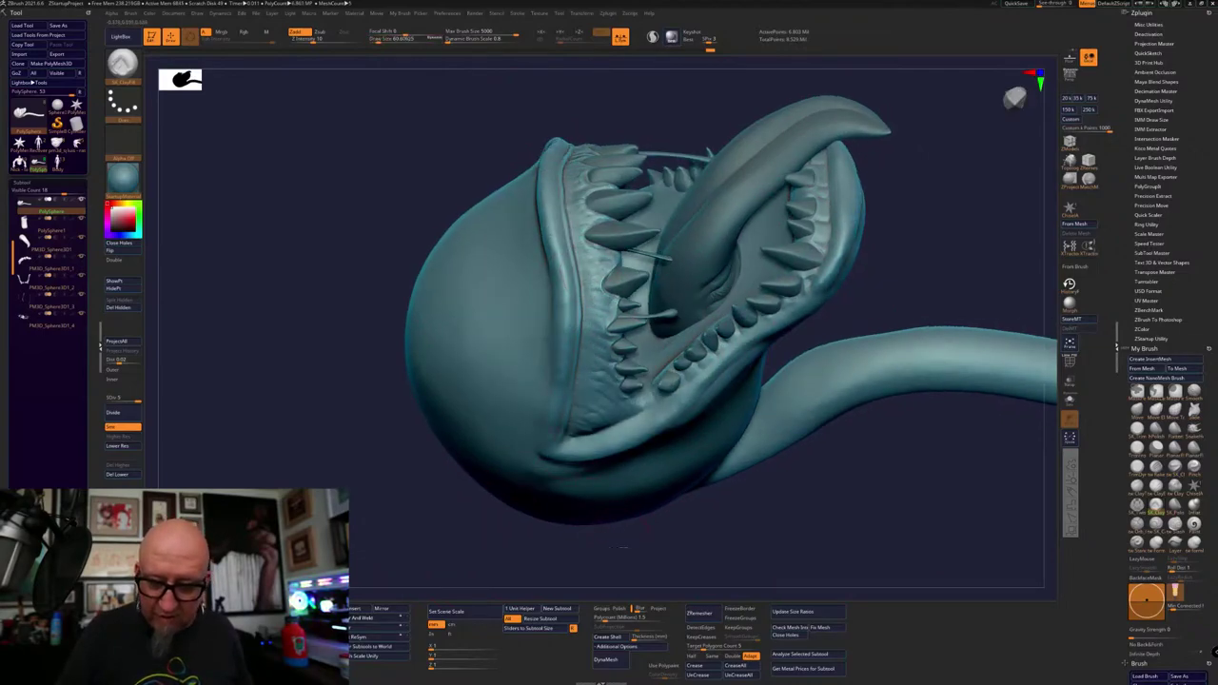
drag(571, 445, 544, 278)
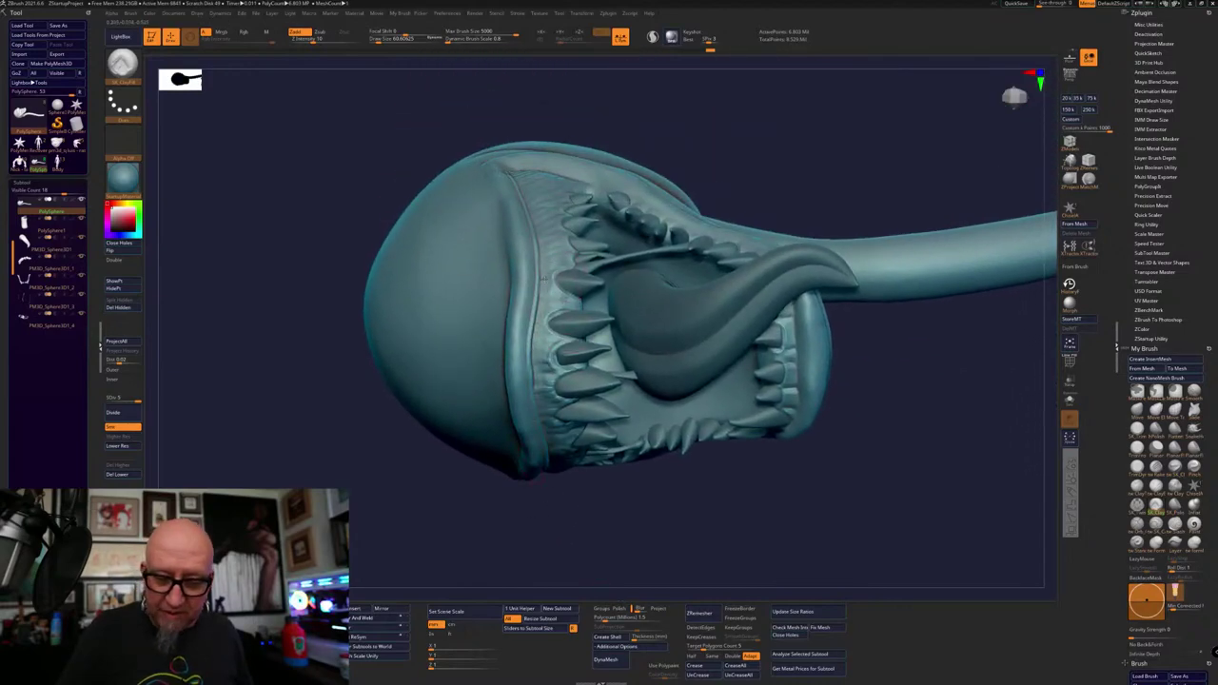
Reduce the draw size to about 25 and fill the lip edge from the mouth corner along the upper gum
key(space)
drag(534, 230, 528, 230)
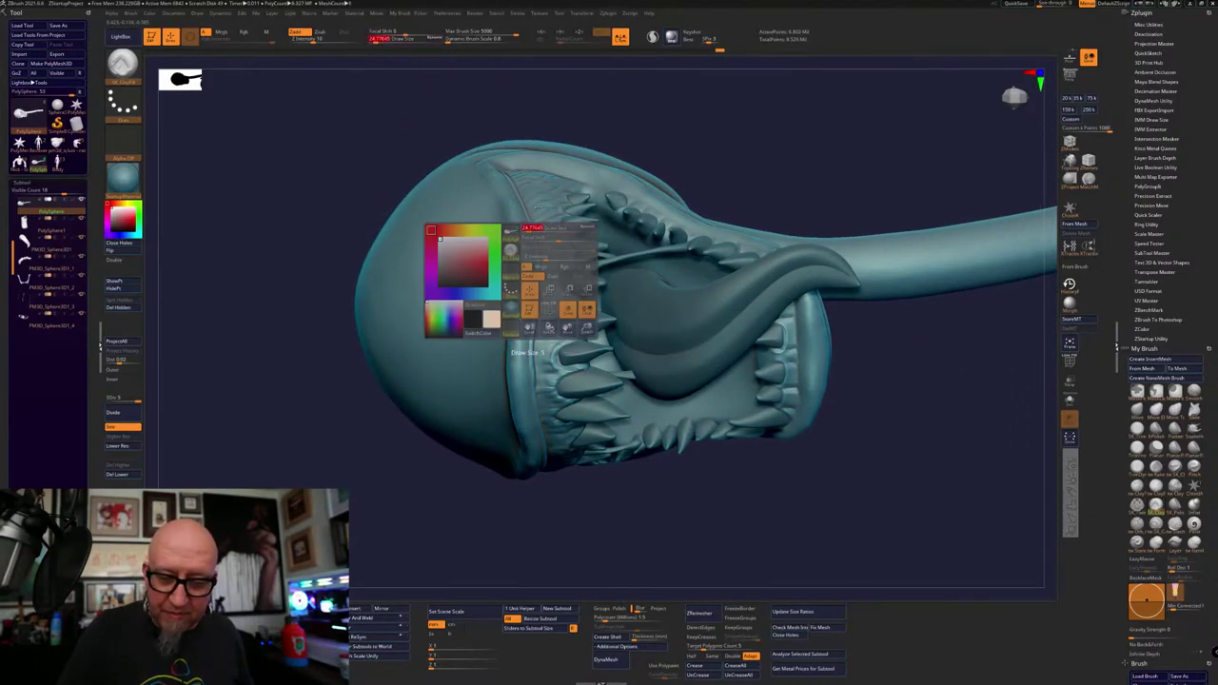
right_drag(561, 219, 532, 200)
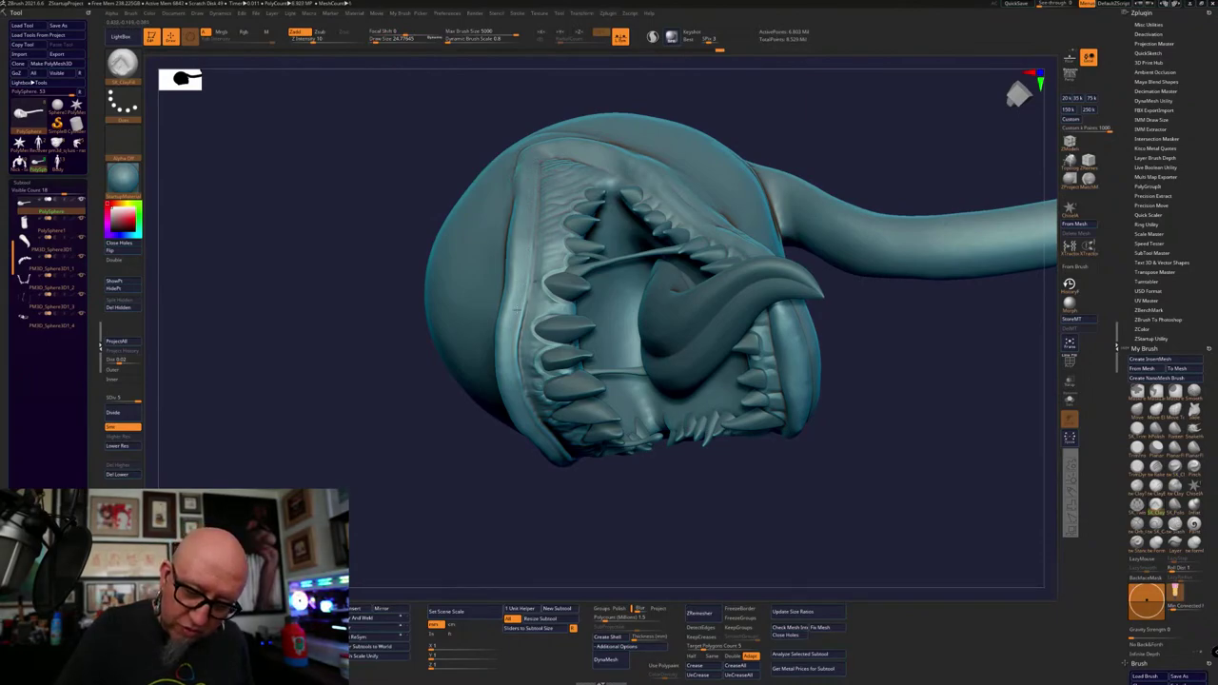
drag(584, 533, 511, 360)
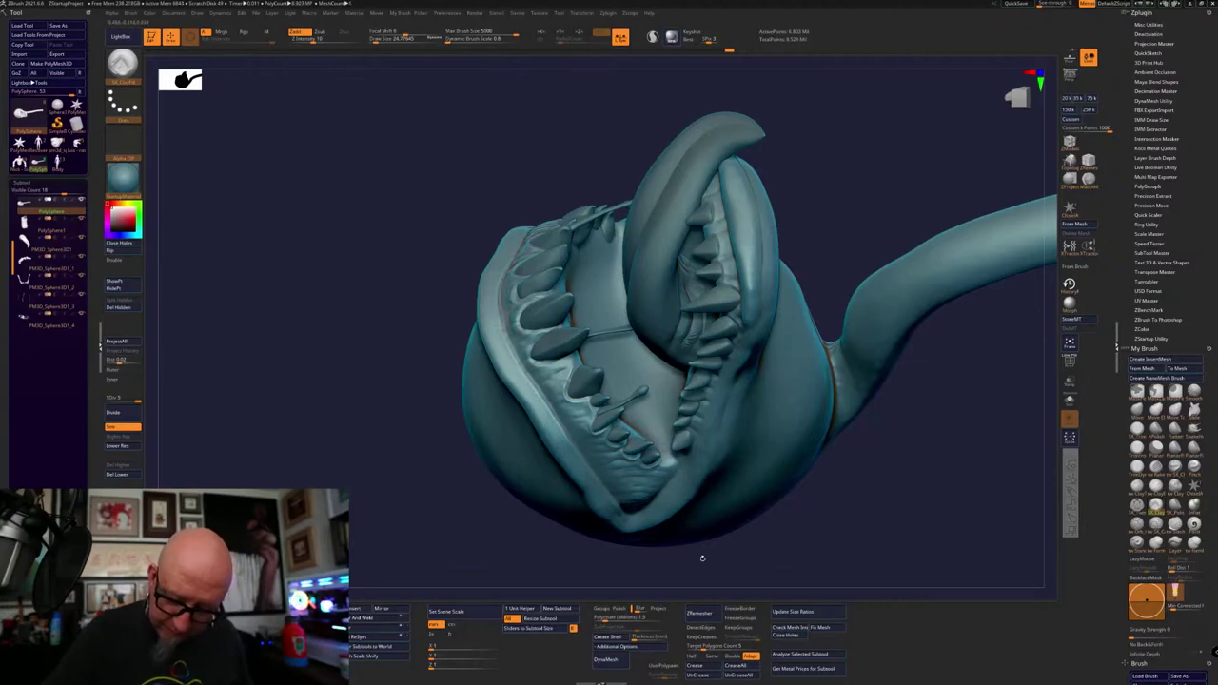
drag(702, 558, 816, 410)
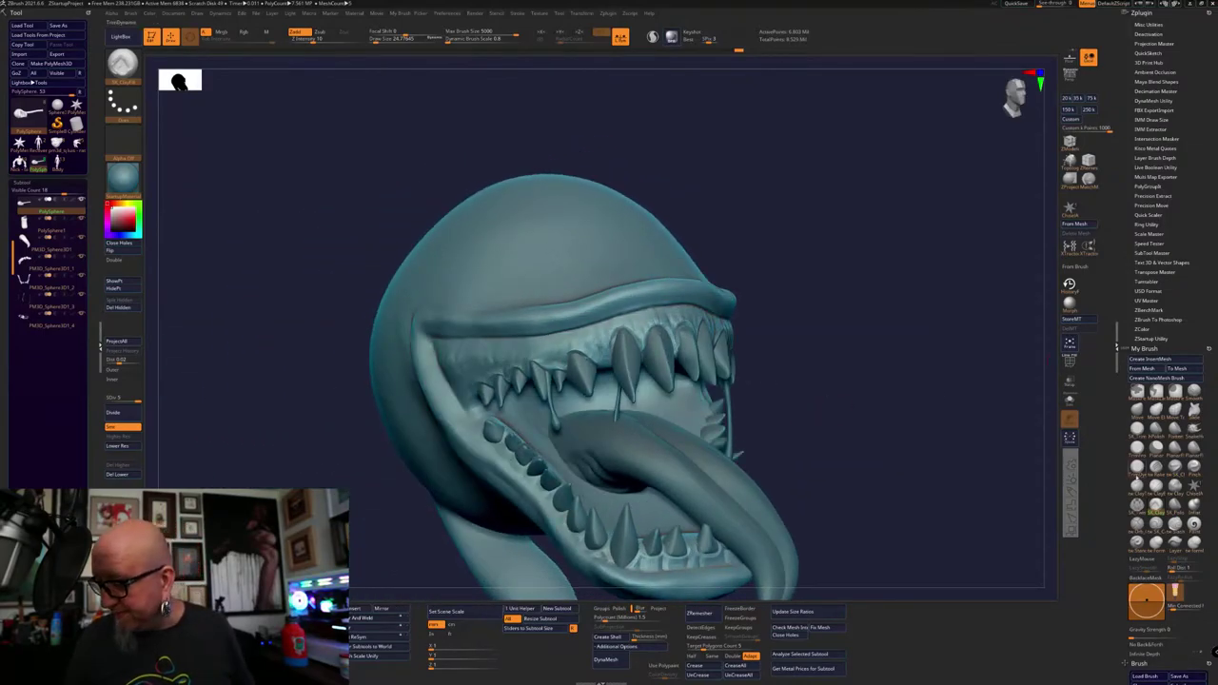
Switch back to the clay brush, set its draw size to about 54 and build up the upper gum along the lip
click(1136, 486)
drag(773, 373, 836, 358)
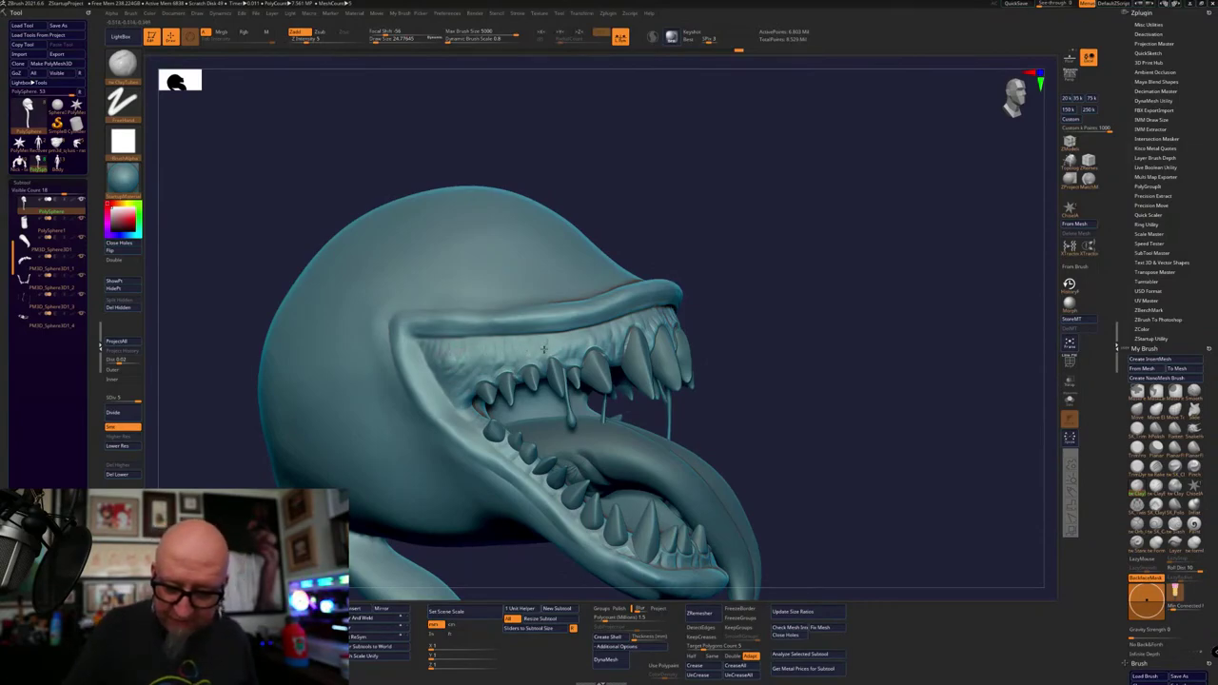
drag(723, 258, 614, 336)
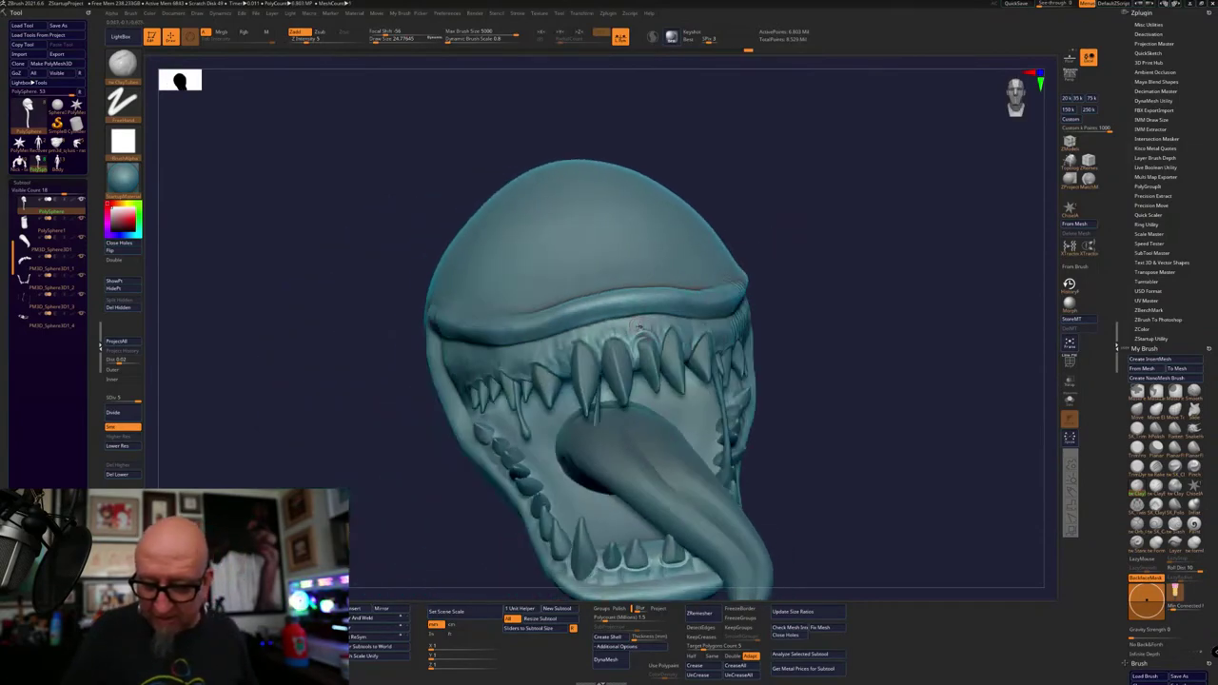
drag(797, 257, 700, 246)
key(space)
drag(631, 303, 640, 304)
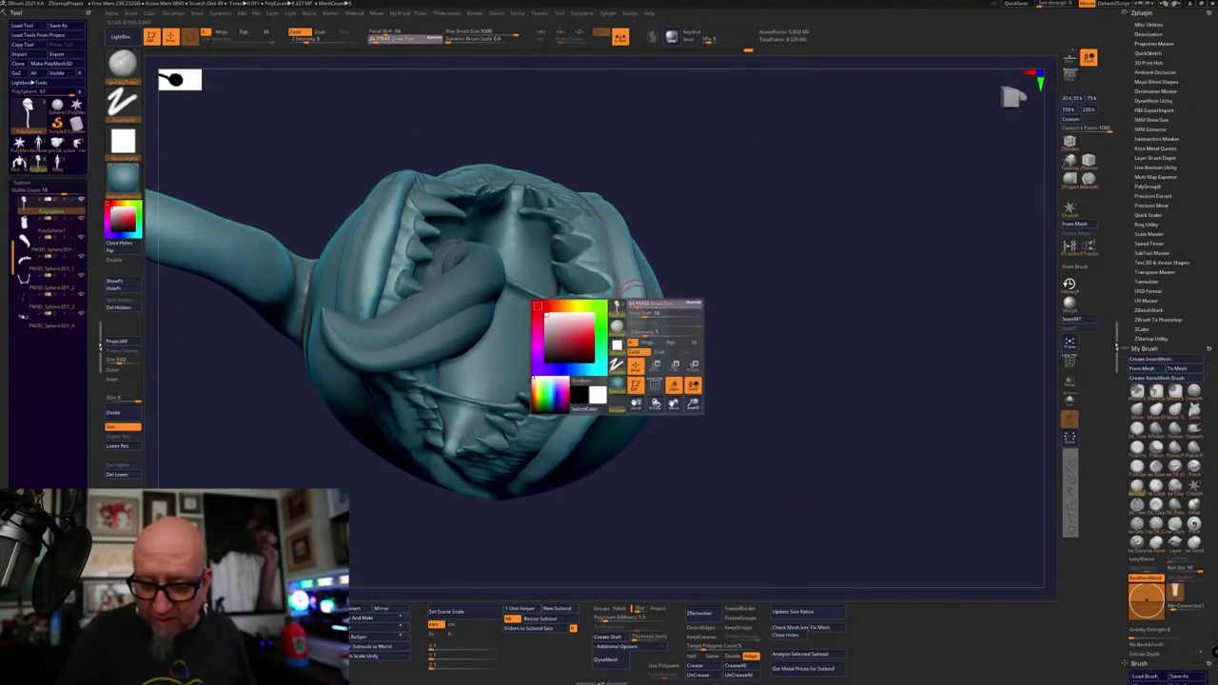
mouse_move(761, 257)
mouse_down()
mouse_move(686, 241)
mouse_move(608, 385)
mouse_up()
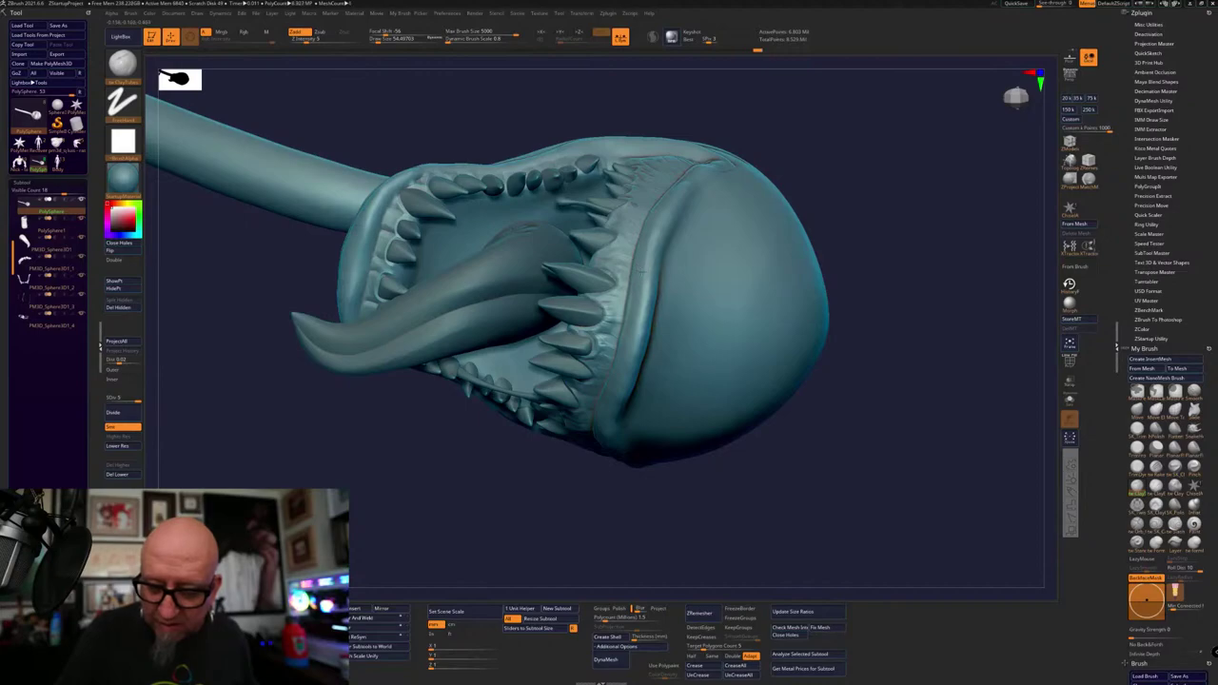
drag(624, 338, 637, 295)
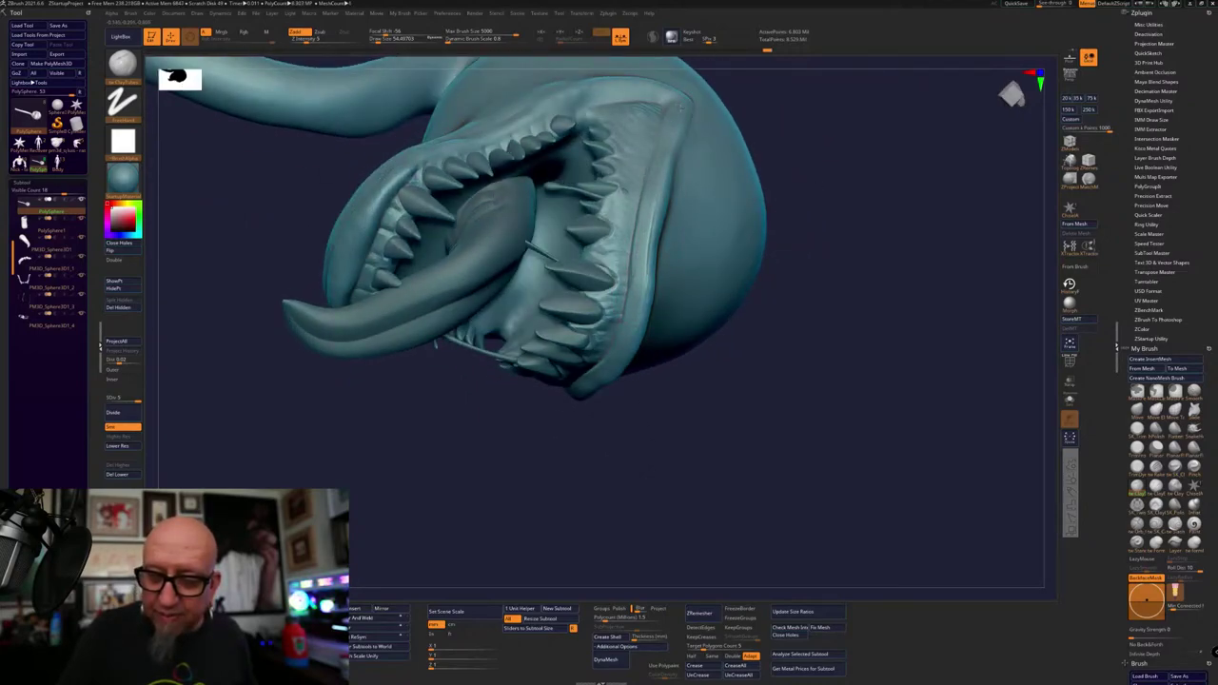
Continue clay strokes along the upper lip rim and the gum folds towards the corner of the mouth
drag(609, 413, 658, 225)
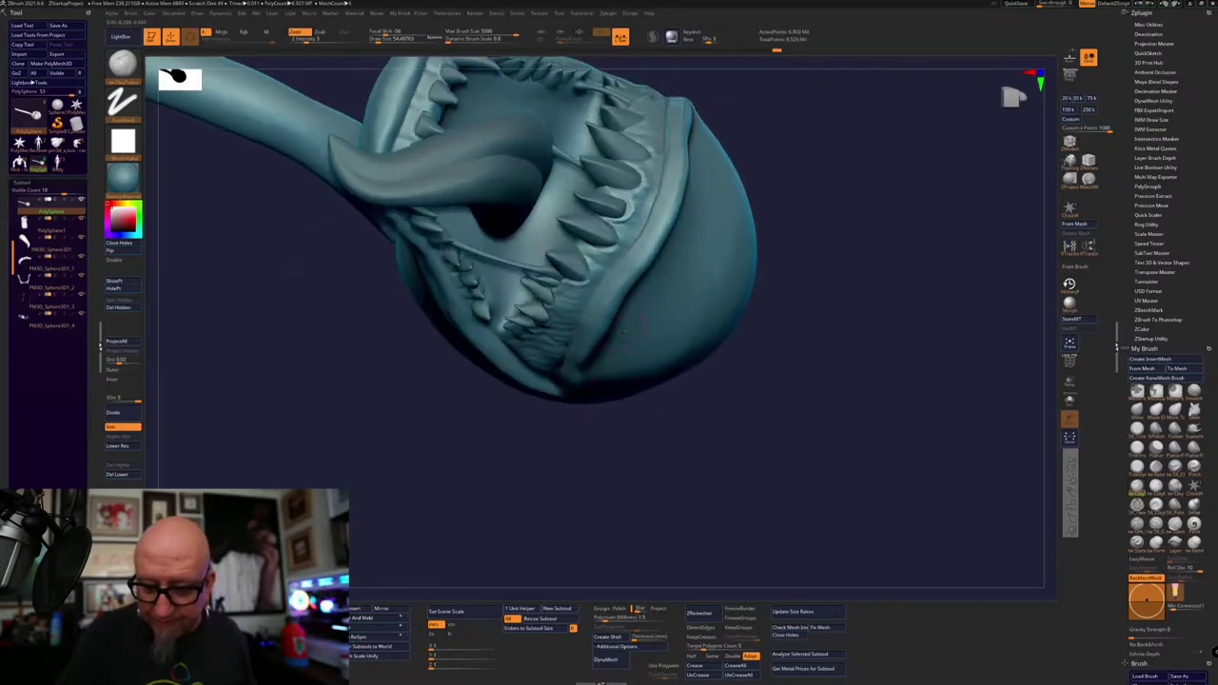
drag(551, 516, 640, 219)
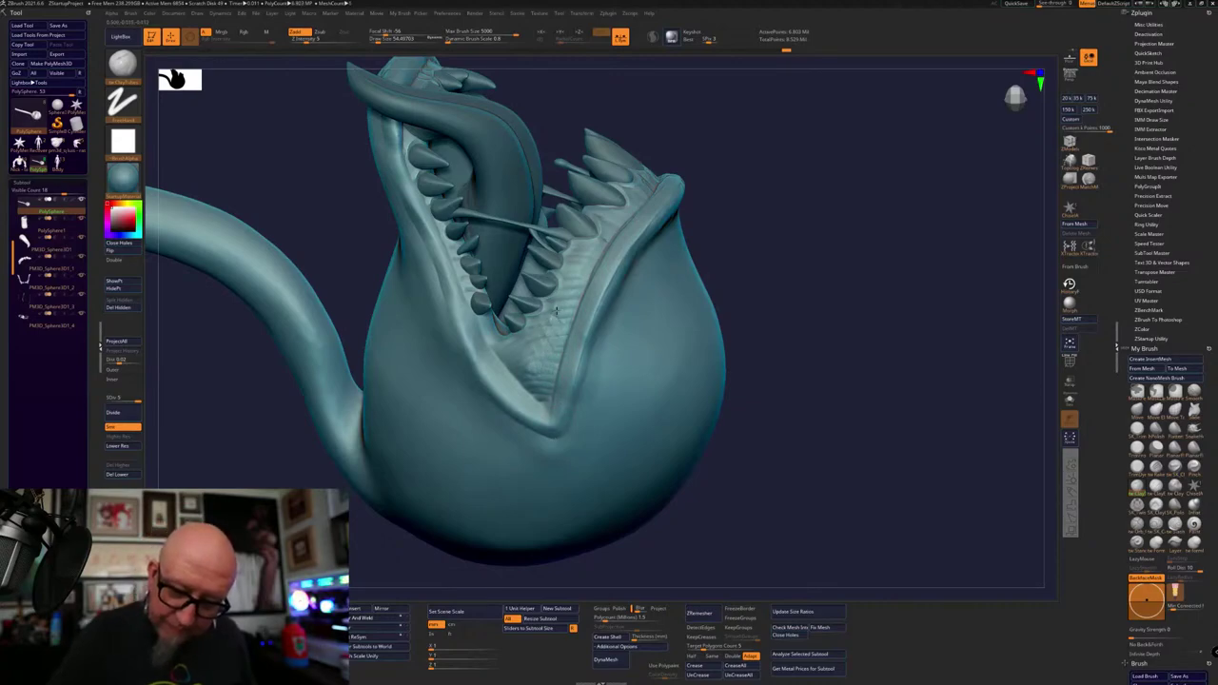
drag(801, 152, 709, 181)
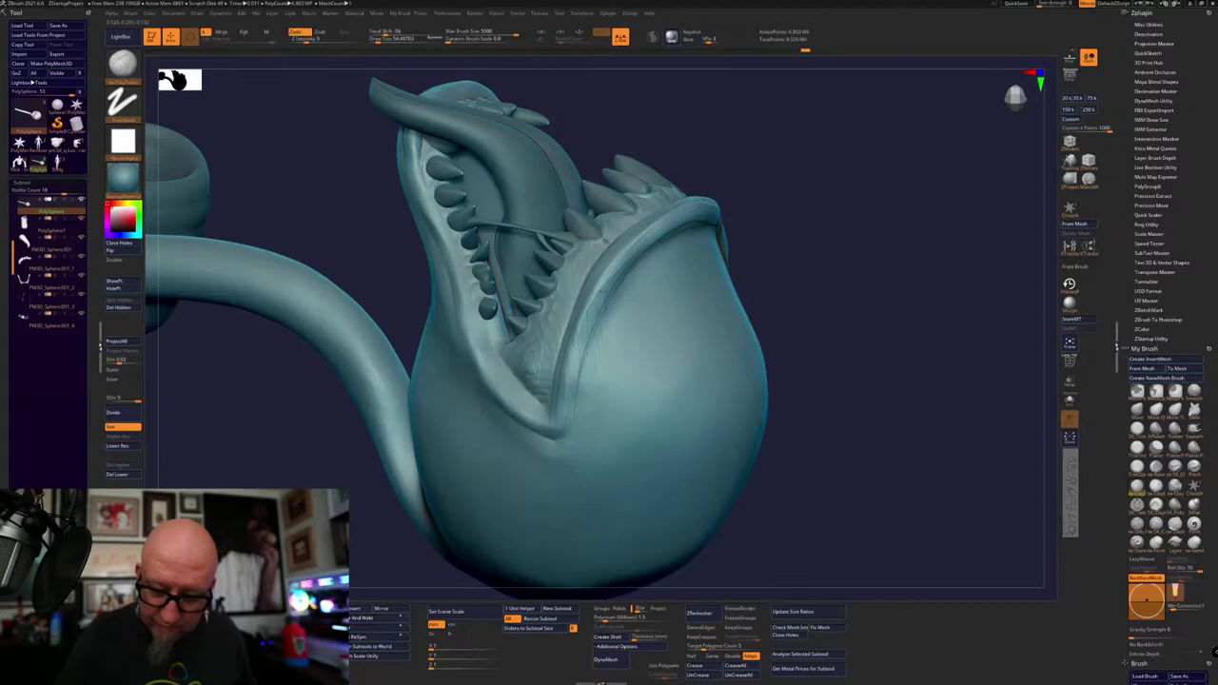
drag(761, 164, 891, 187)
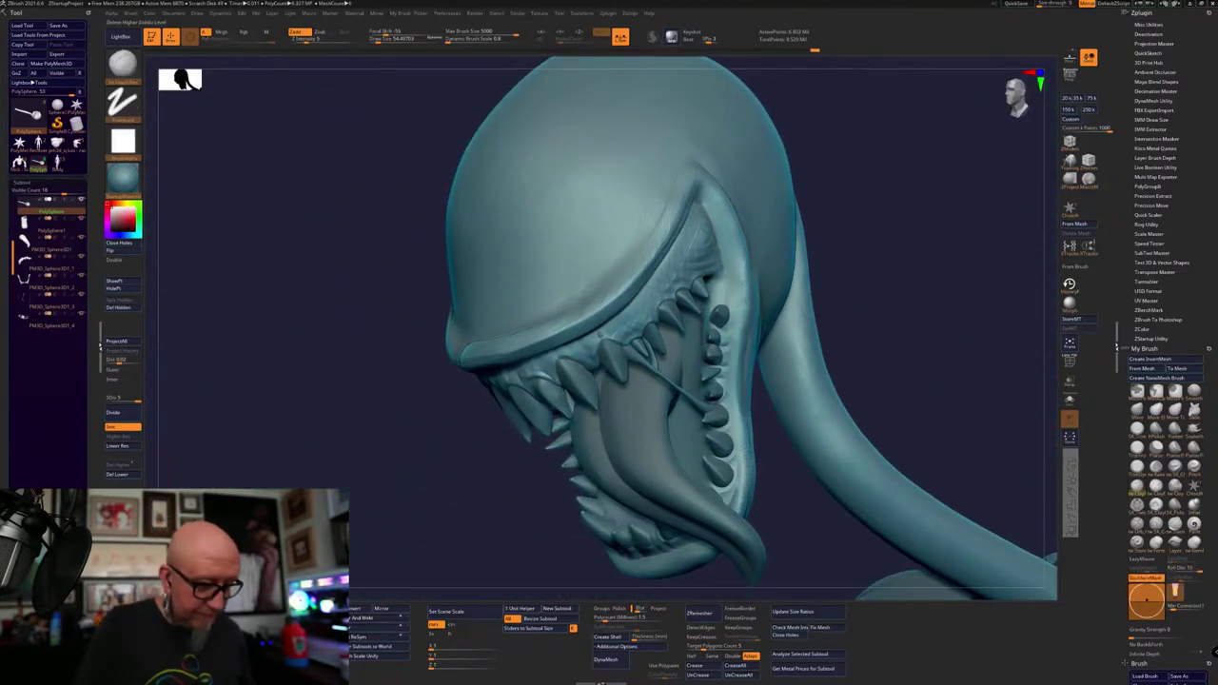
Drop the head to subdivision level 2, smooth the lip area, and return to the highest subdivision level
click(132, 448)
click(133, 448)
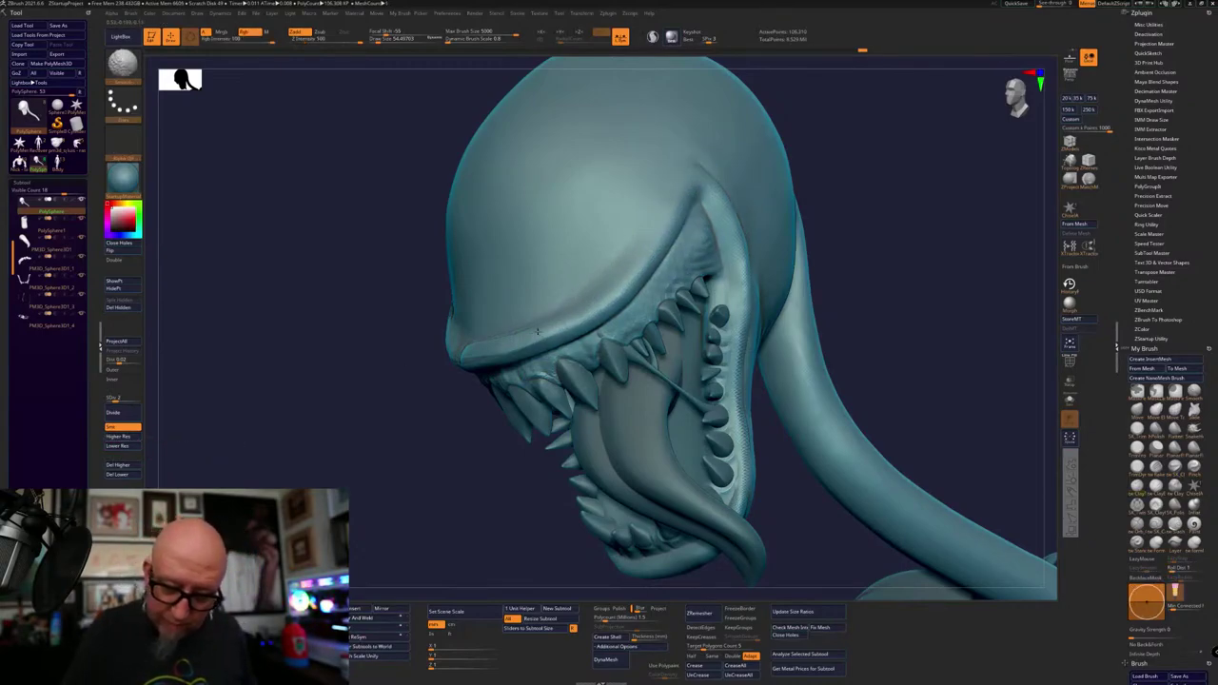
right_drag(538, 331, 506, 235)
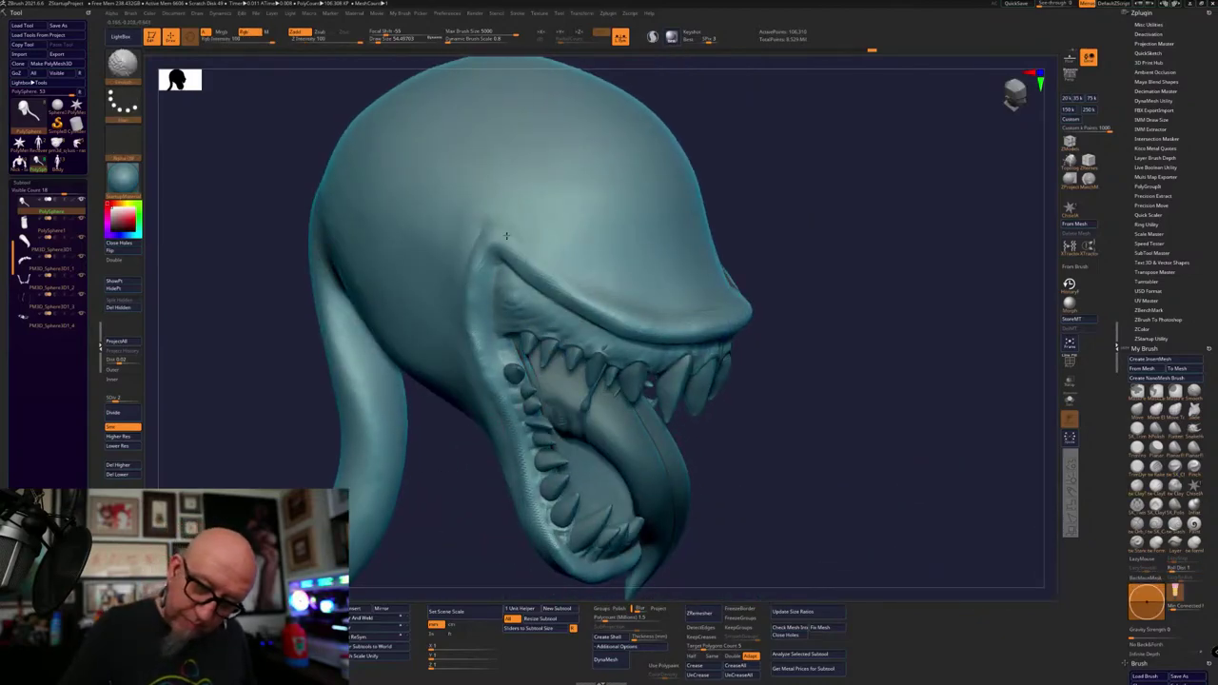
click(130, 437)
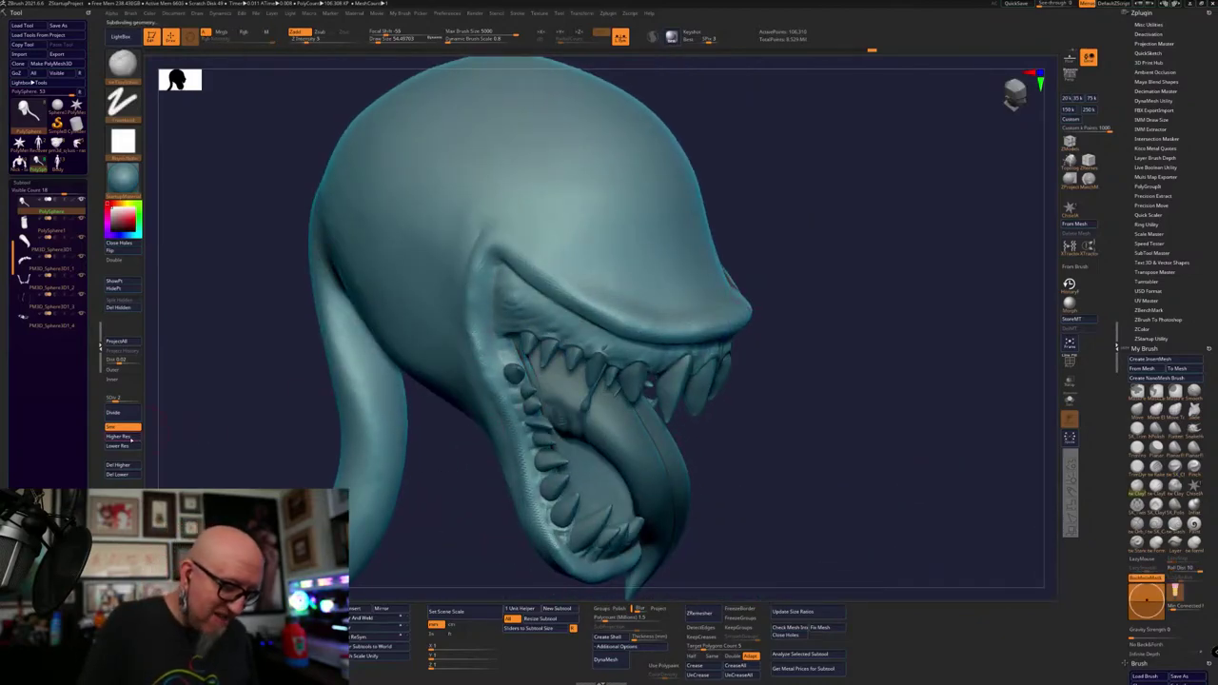
click(131, 438)
click(131, 438)
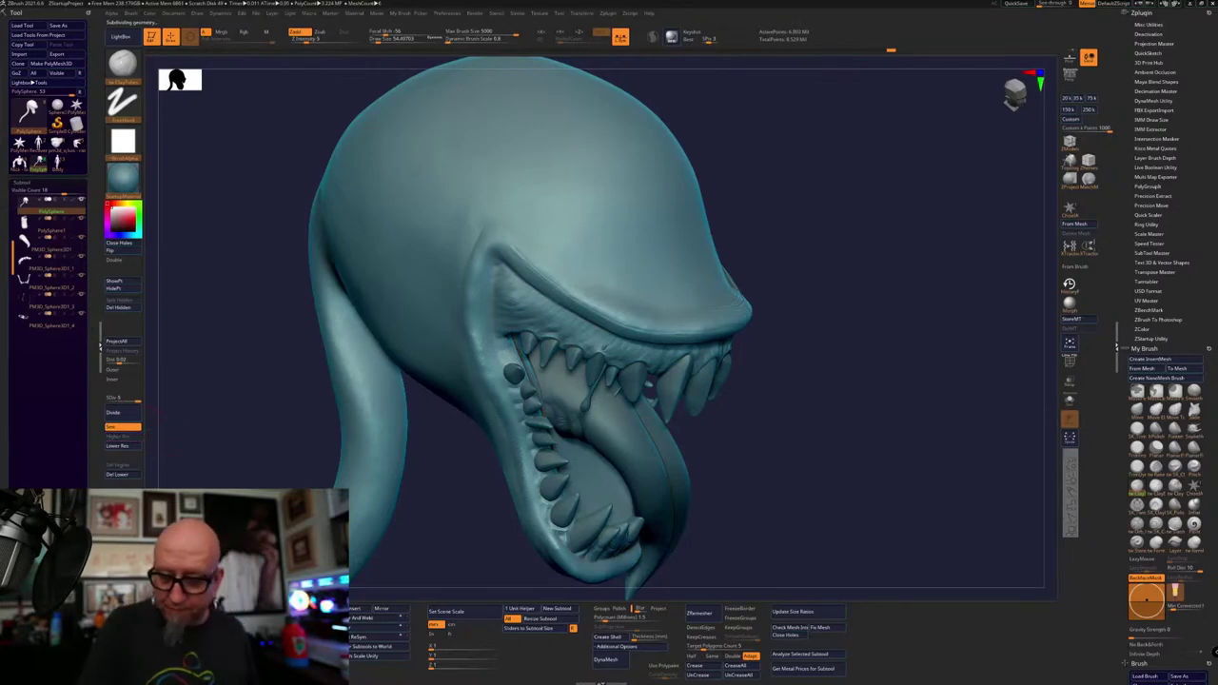
Set the clay draw size to about 29 and add fine strokes along the upper lip and gum on both sides
right_drag(788, 360, 809, 314)
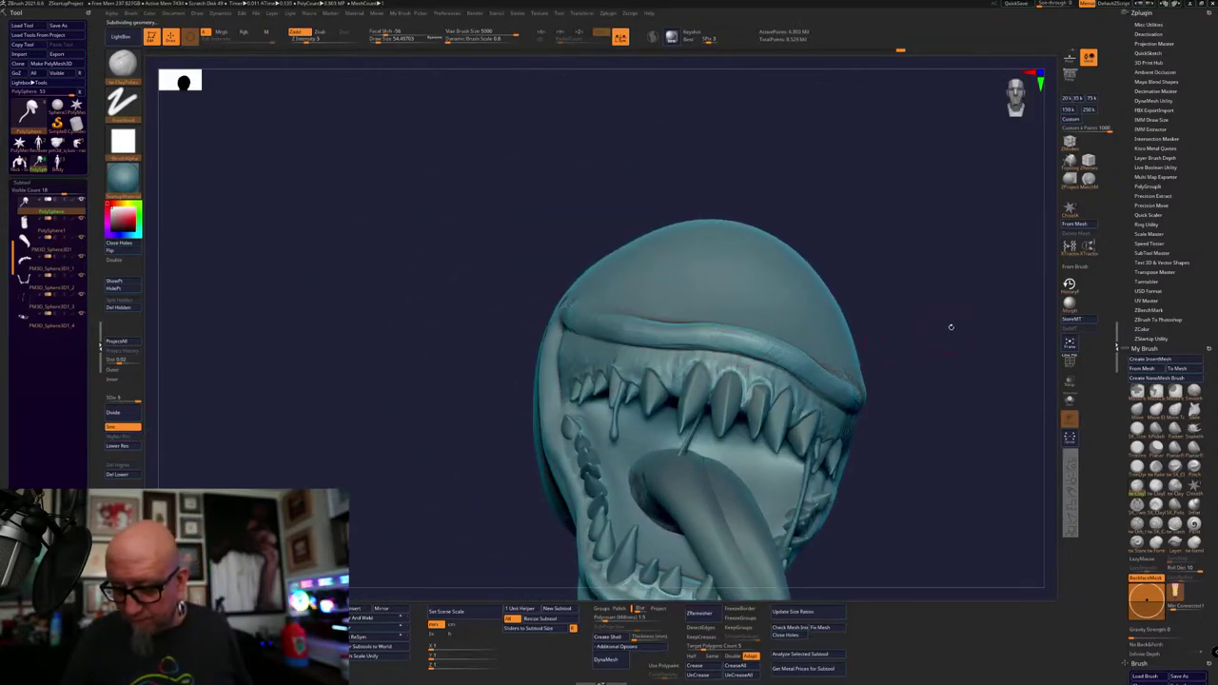
right_drag(950, 327, 771, 385)
key(space)
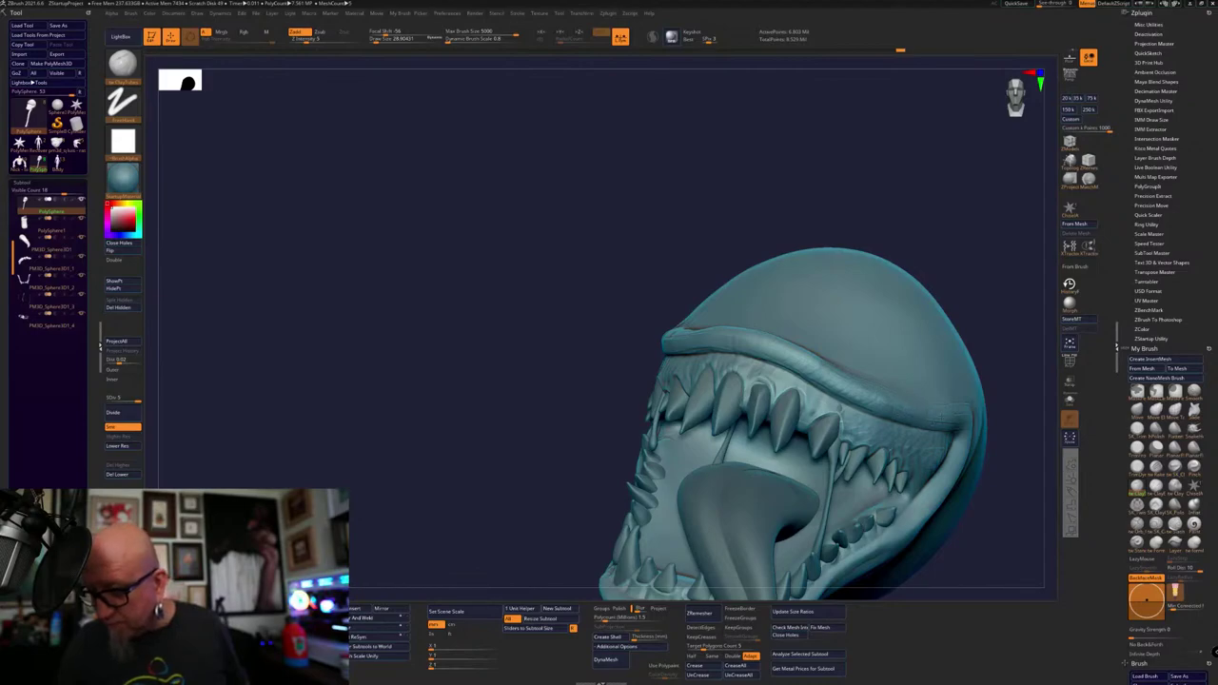
right_drag(757, 343, 914, 326)
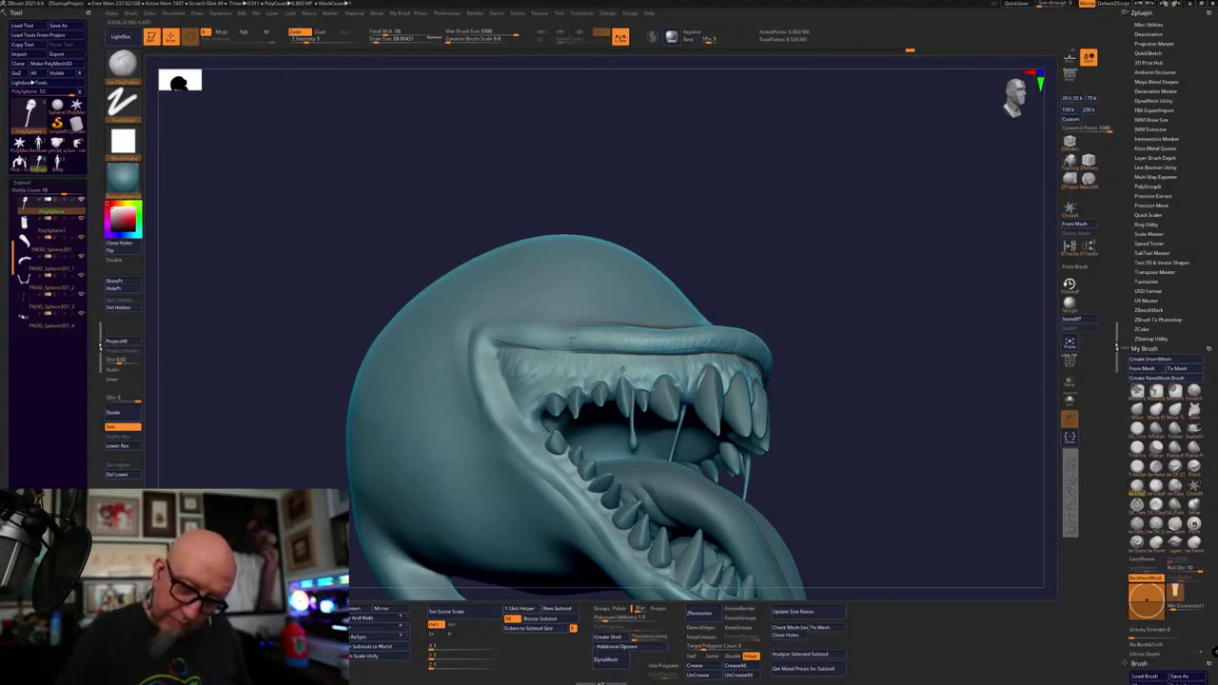
right_drag(485, 328, 813, 198)
Set the draw size to about 88 and intensity to 2, and stroke subtle clay texture over the skin behind the upper lip
key(space)
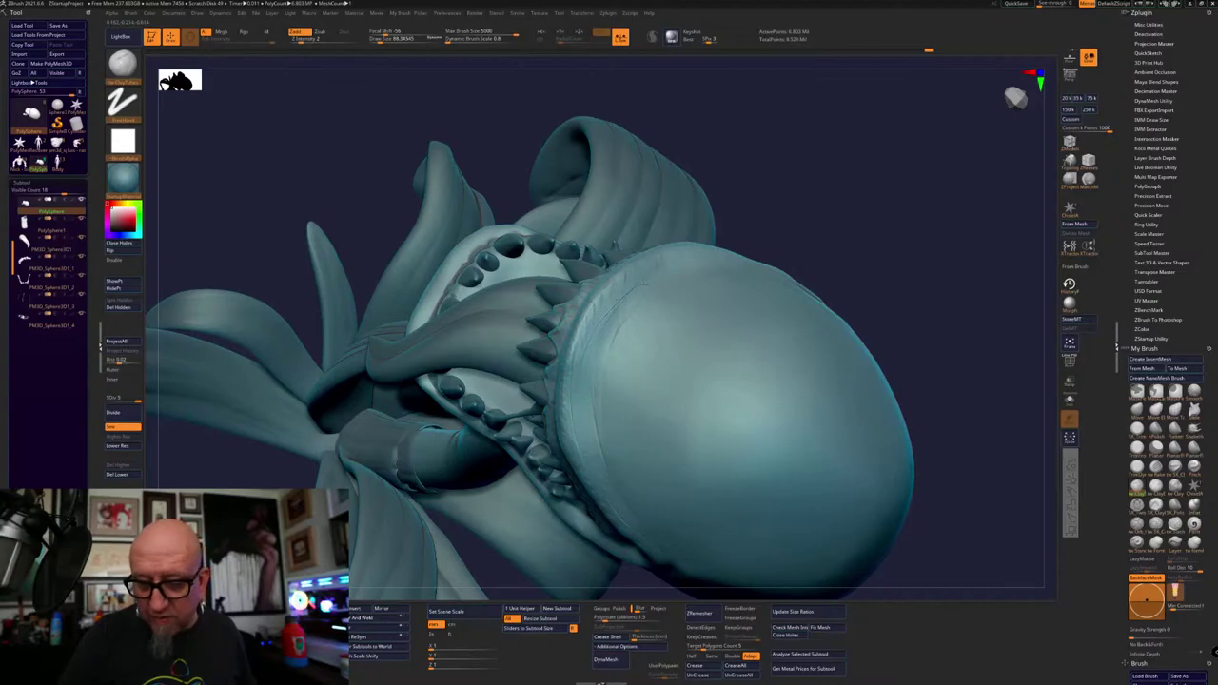
drag(630, 282, 632, 380)
mouse_move(894, 200)
mouse_down()
mouse_move(820, 200)
mouse_move(805, 235)
mouse_up()
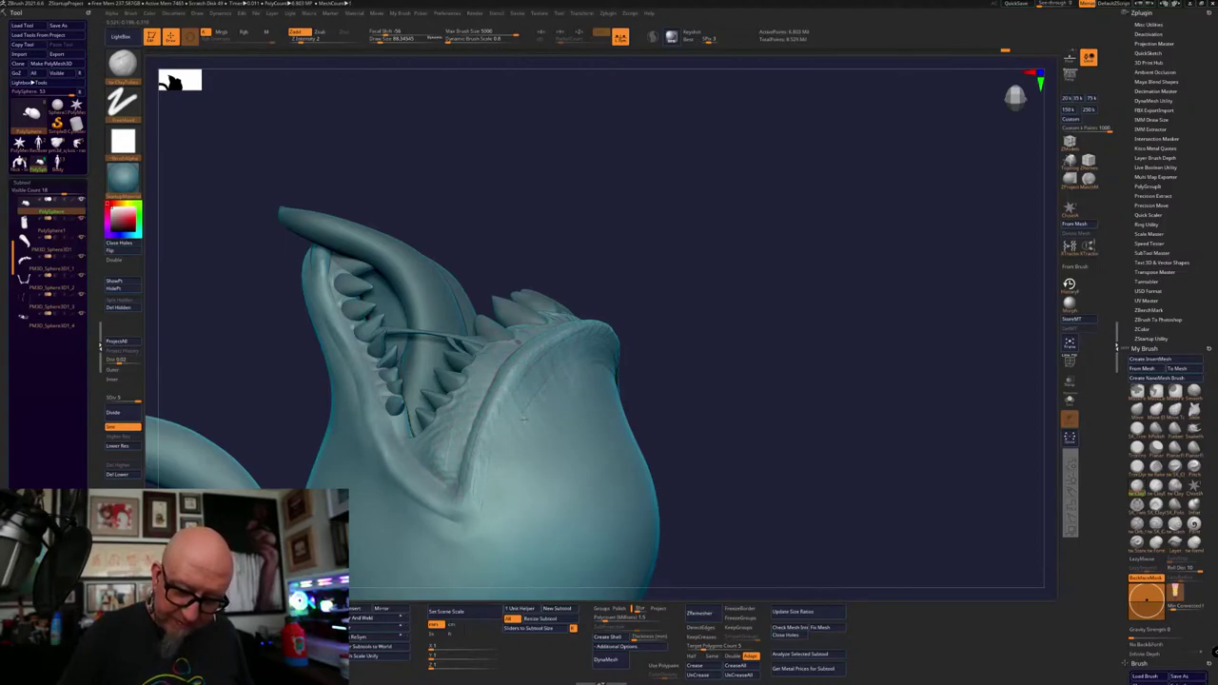
mouse_move(728, 352)
mouse_down()
mouse_move(871, 447)
mouse_move(755, 451)
mouse_move(679, 415)
mouse_up()
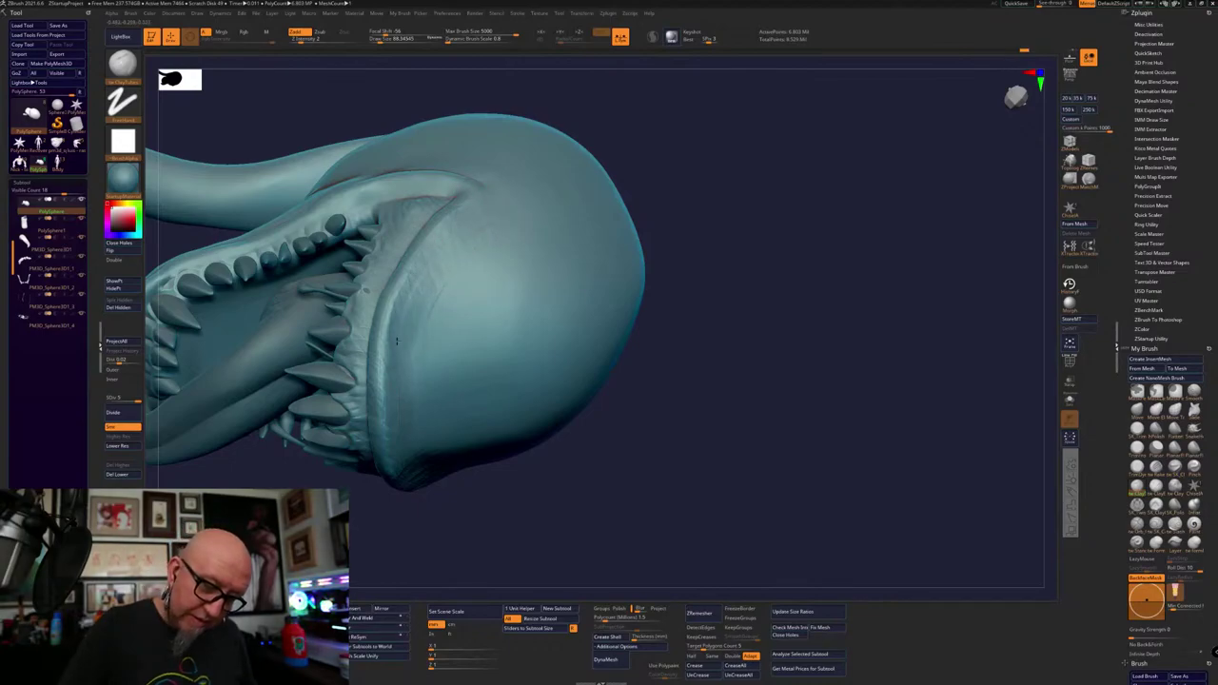
right_drag(408, 407, 358, 335)
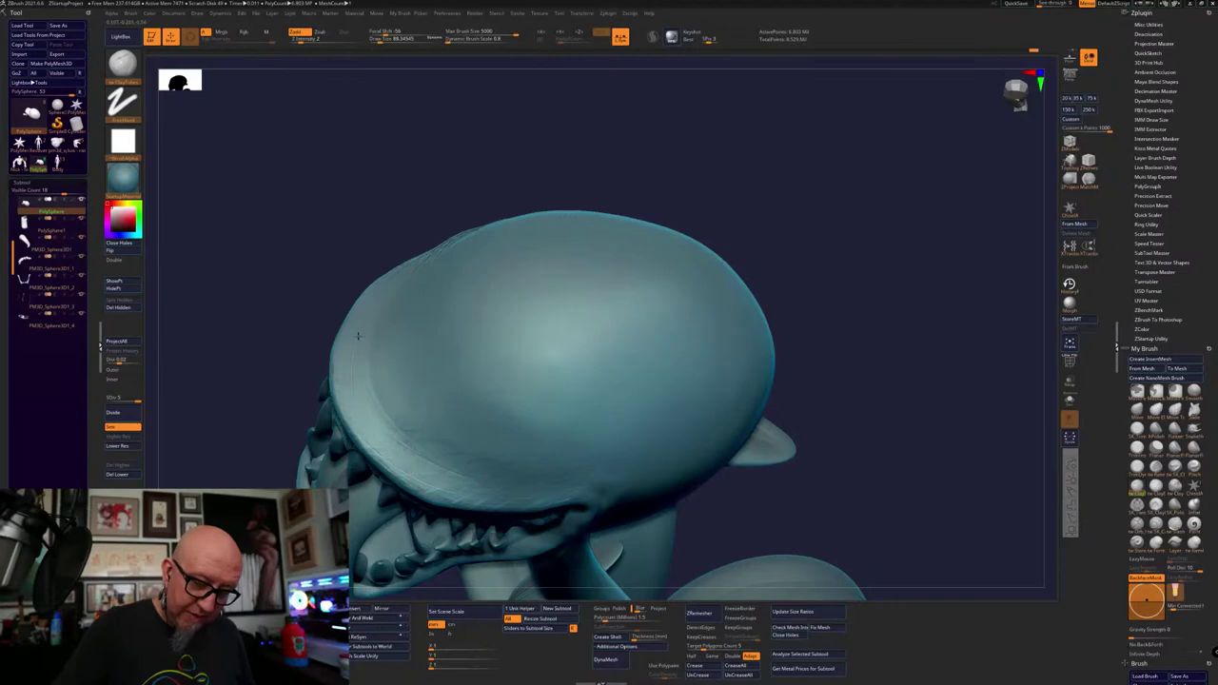
right_drag(451, 304, 523, 290)
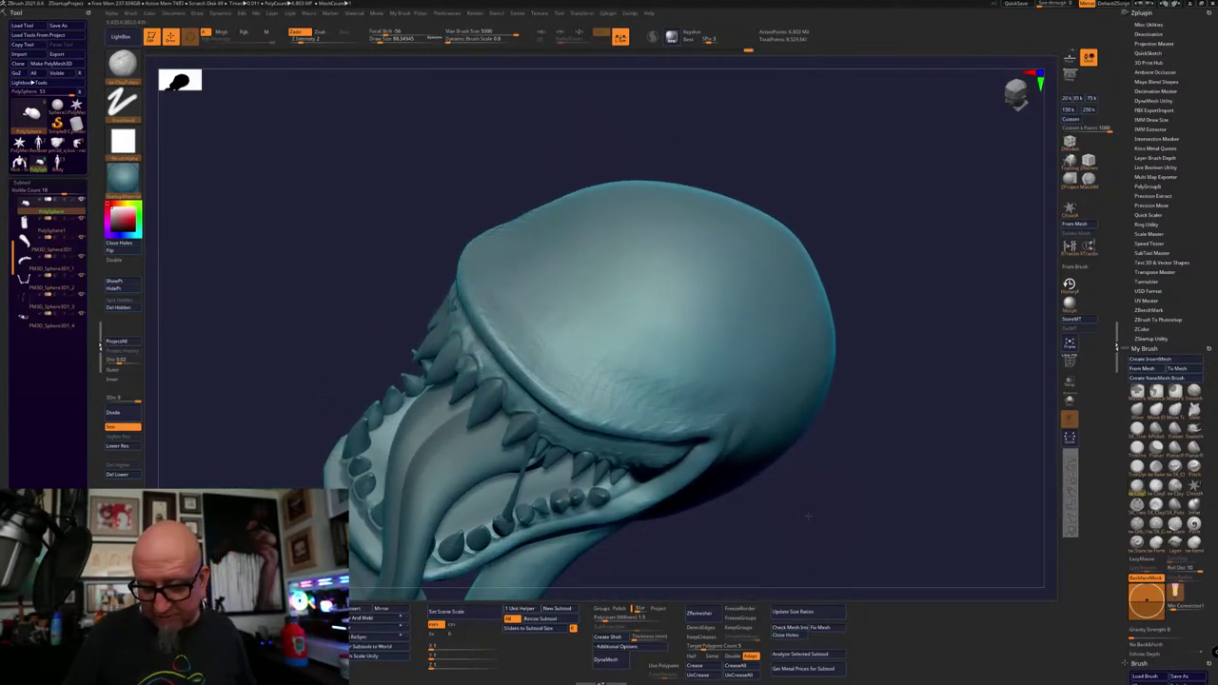
Reduce the draw size to about 25 and carve fine wrinkles across the upper lip and the skin behind its tip
ctrl+right_drag(807, 516, 833, 436)
scroll(761, 422, up, 5)
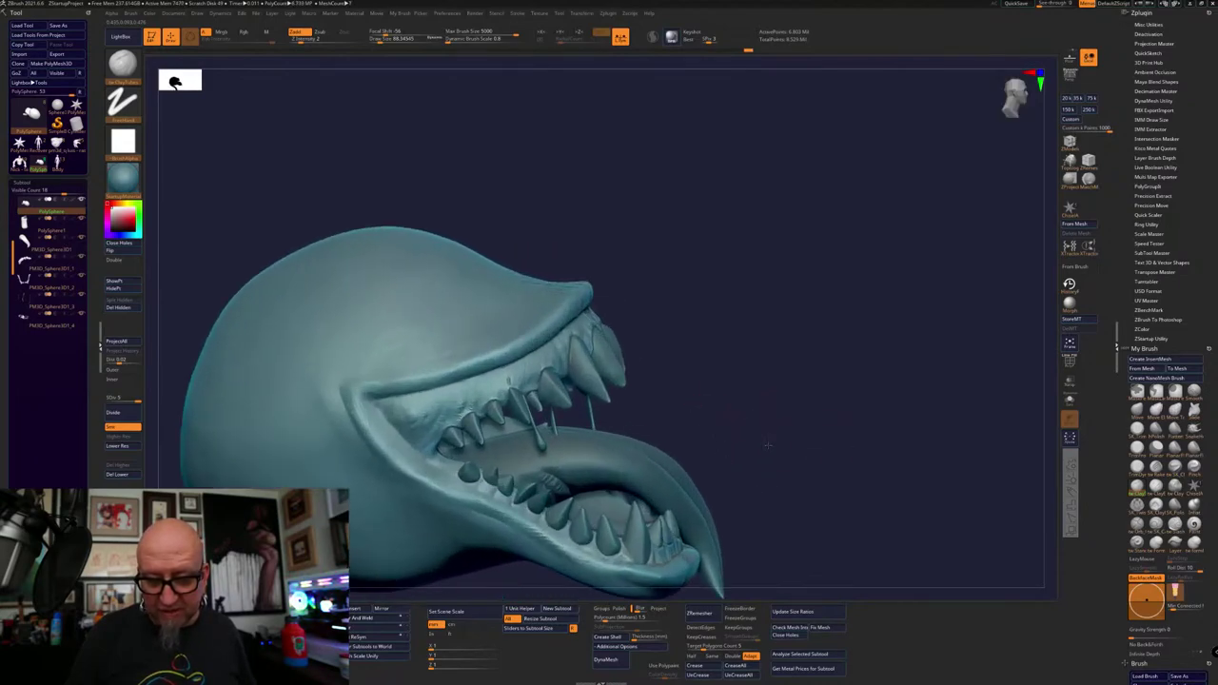
key(space)
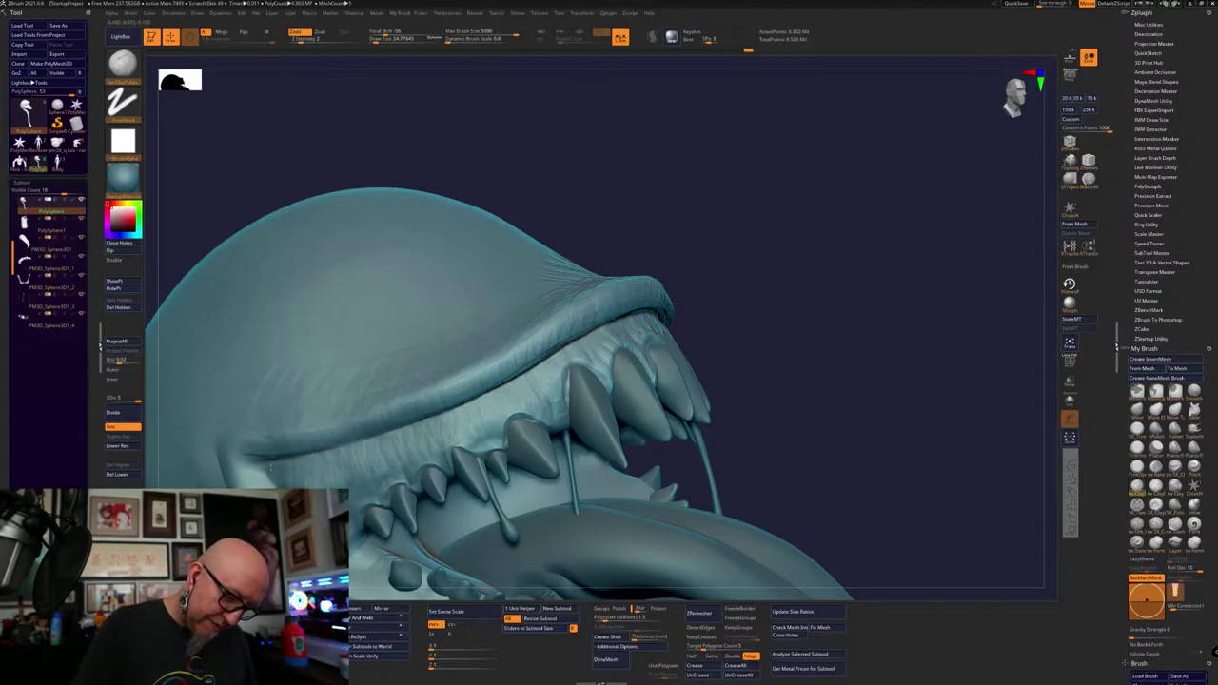
alt+drag(745, 269, 687, 255)
Show the painted colours on all subtools to examine the gums and teeth, and return to the plain sculpt display
shift+click(72, 200)
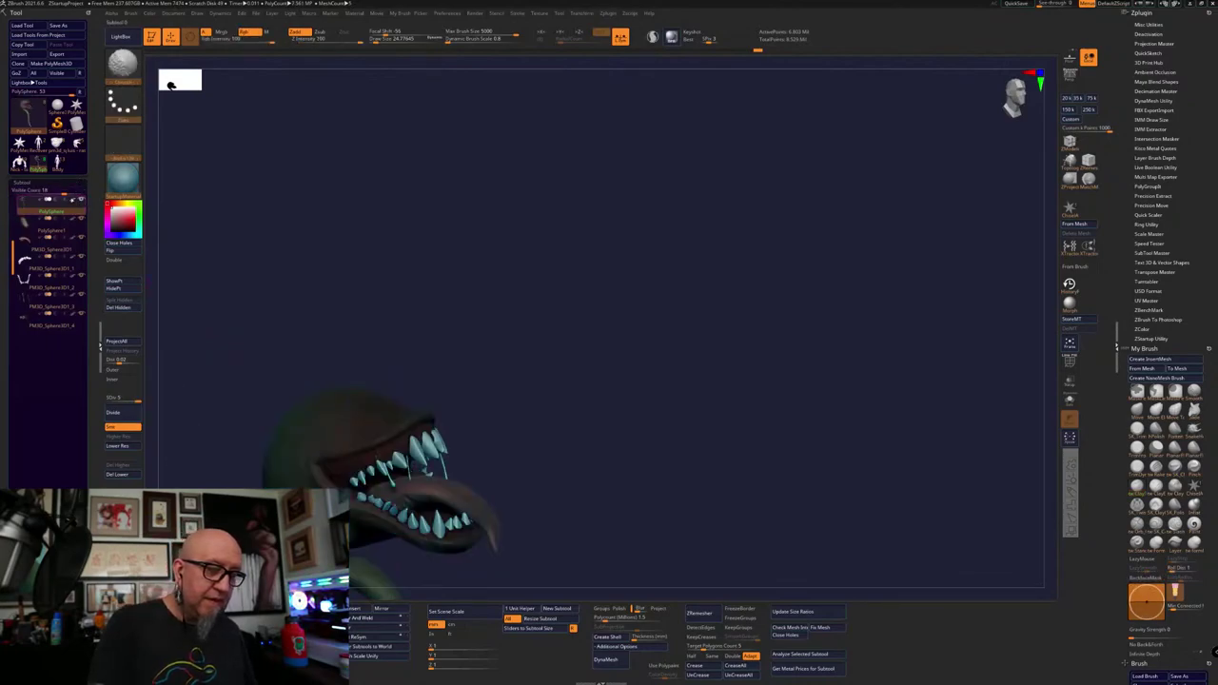
mouse_move(608, 470)
alt+mouse_down()
mouse_move(710, 343)
mouse_move(707, 372)
mouse_move(723, 370)
mouse_move(713, 389)
mouse_move(812, 427)
mouse_move(953, 440)
mouse_move(940, 443)
alt+mouse_up()
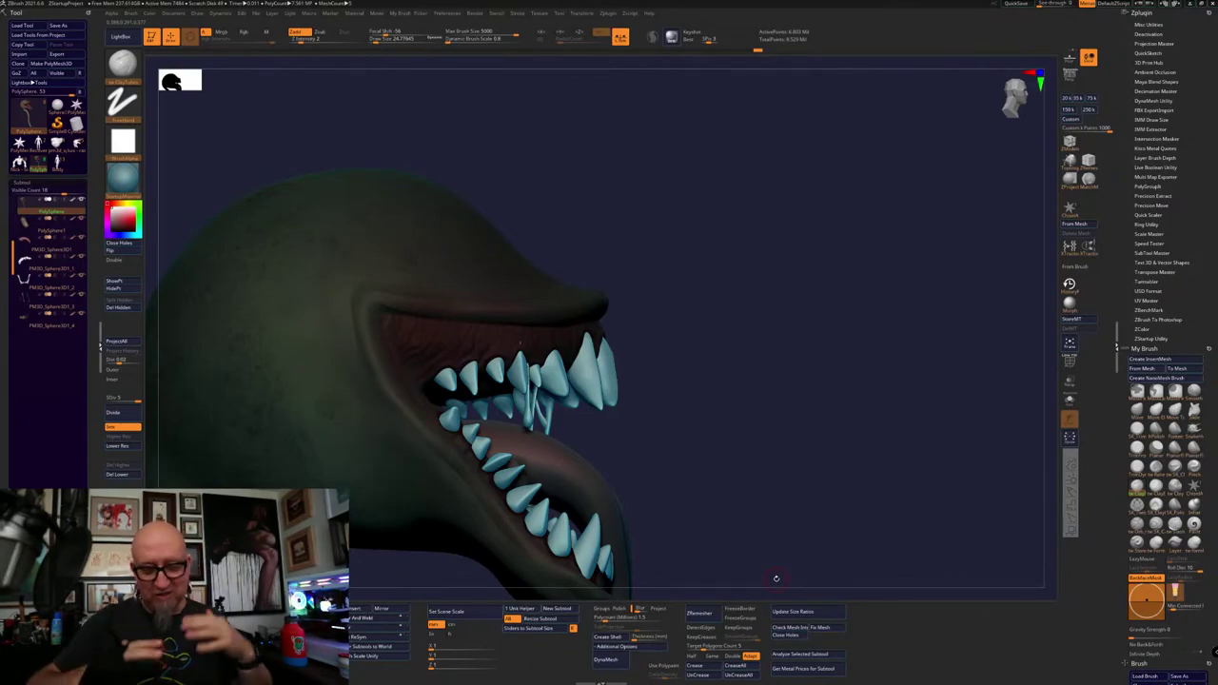
drag(775, 578, 833, 335)
mouse_move(872, 410)
mouse_down()
mouse_move(793, 397)
mouse_move(786, 491)
mouse_move(701, 446)
mouse_move(738, 544)
mouse_move(622, 513)
mouse_move(743, 492)
mouse_move(687, 480)
mouse_move(875, 313)
mouse_move(769, 489)
mouse_move(766, 419)
mouse_move(800, 308)
mouse_move(815, 348)
mouse_move(804, 326)
mouse_up()
shift+click(73, 200)
Set the draw size to about 54 and build up the gum and inner lip at the mouth corner, then frame the whole creature
key(space)
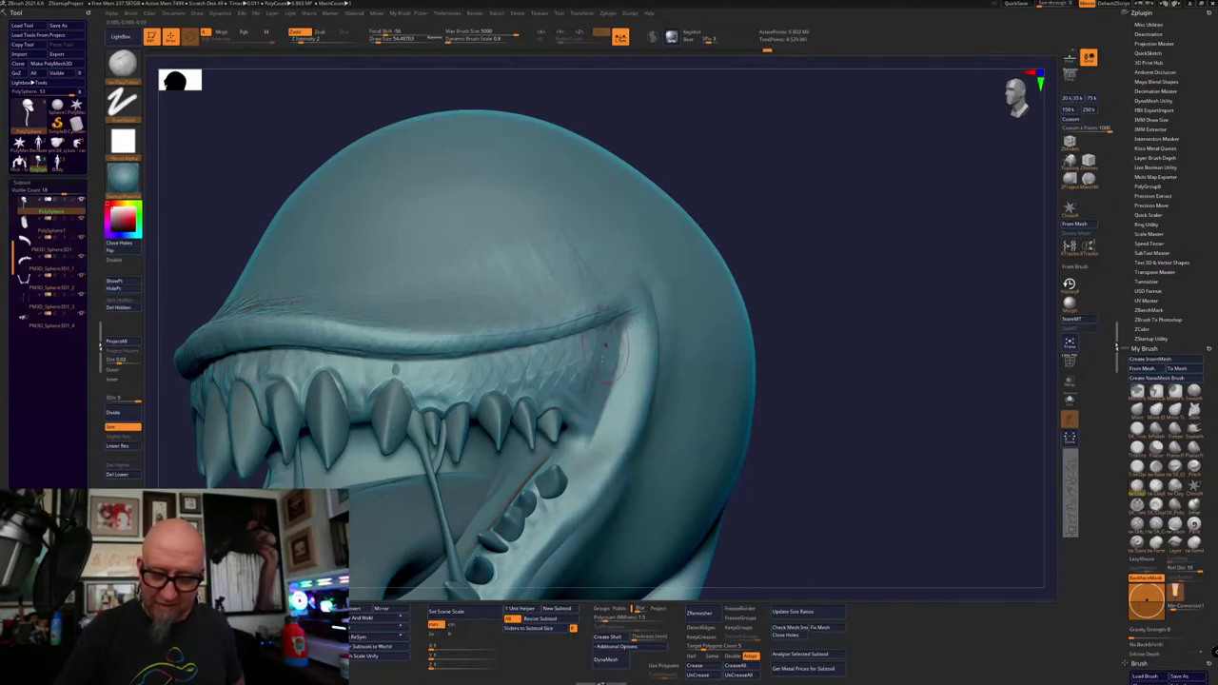
drag(614, 328, 587, 409)
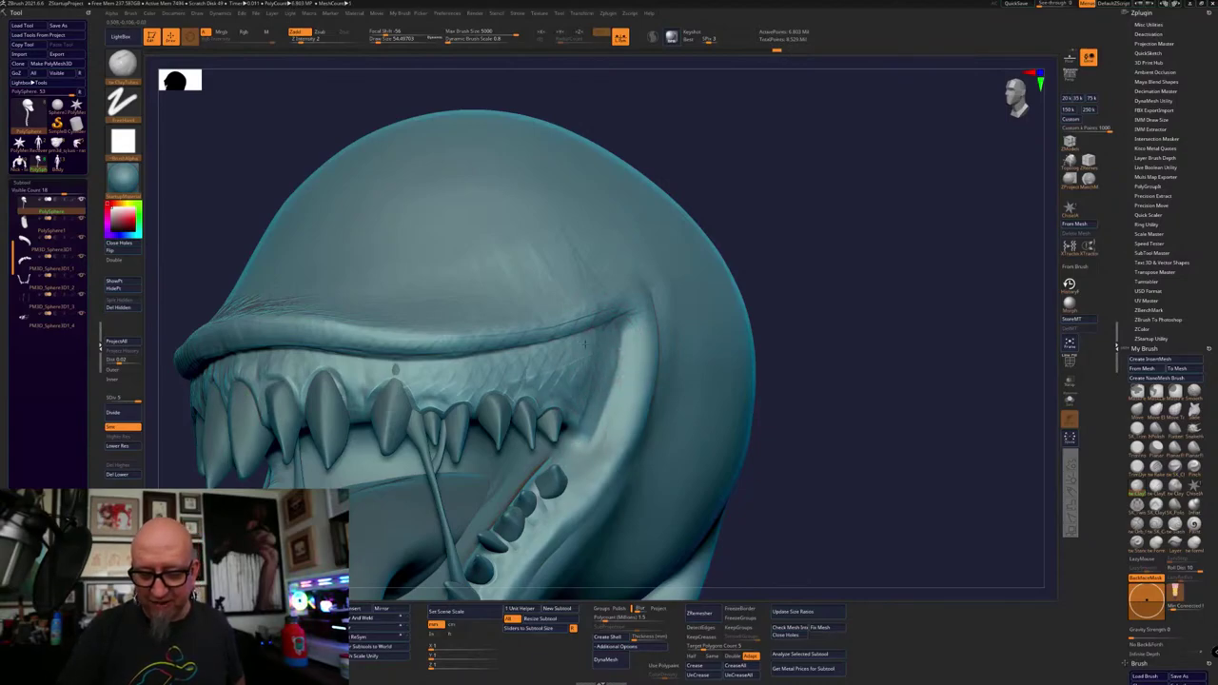
drag(586, 344, 583, 383)
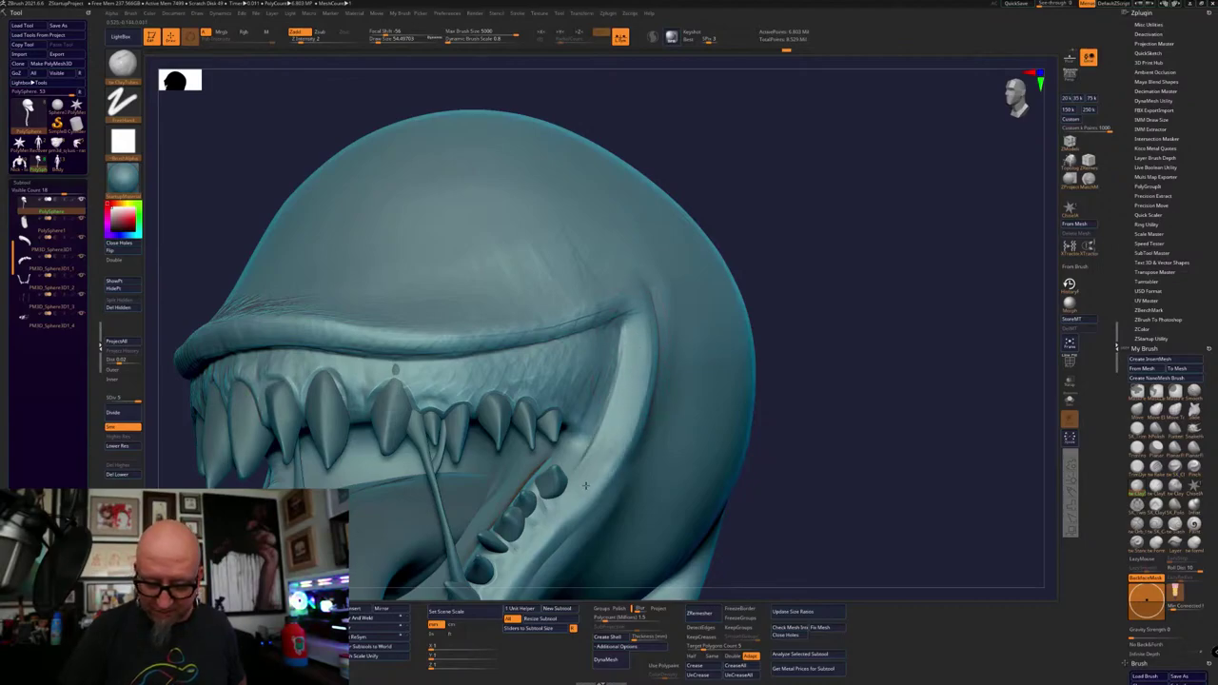
mouse_move(632, 310)
mouse_down()
mouse_move(588, 460)
mouse_move(625, 339)
mouse_move(511, 349)
mouse_up()
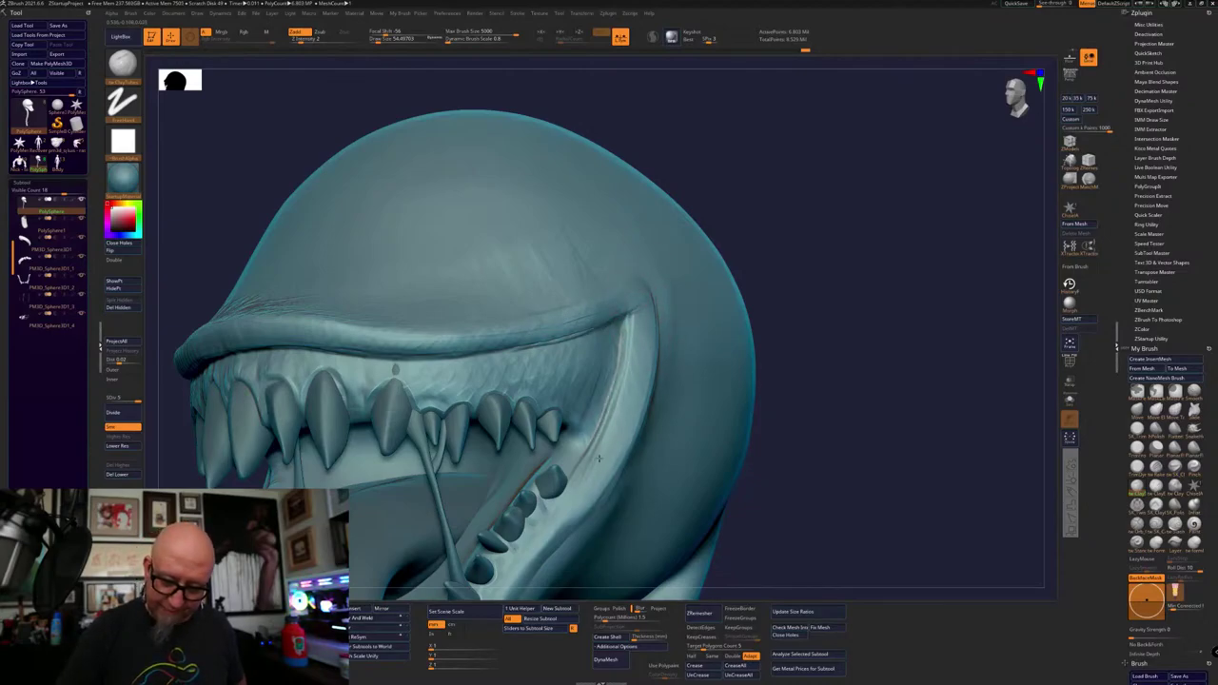
key(f)
drag(737, 241, 724, 311)
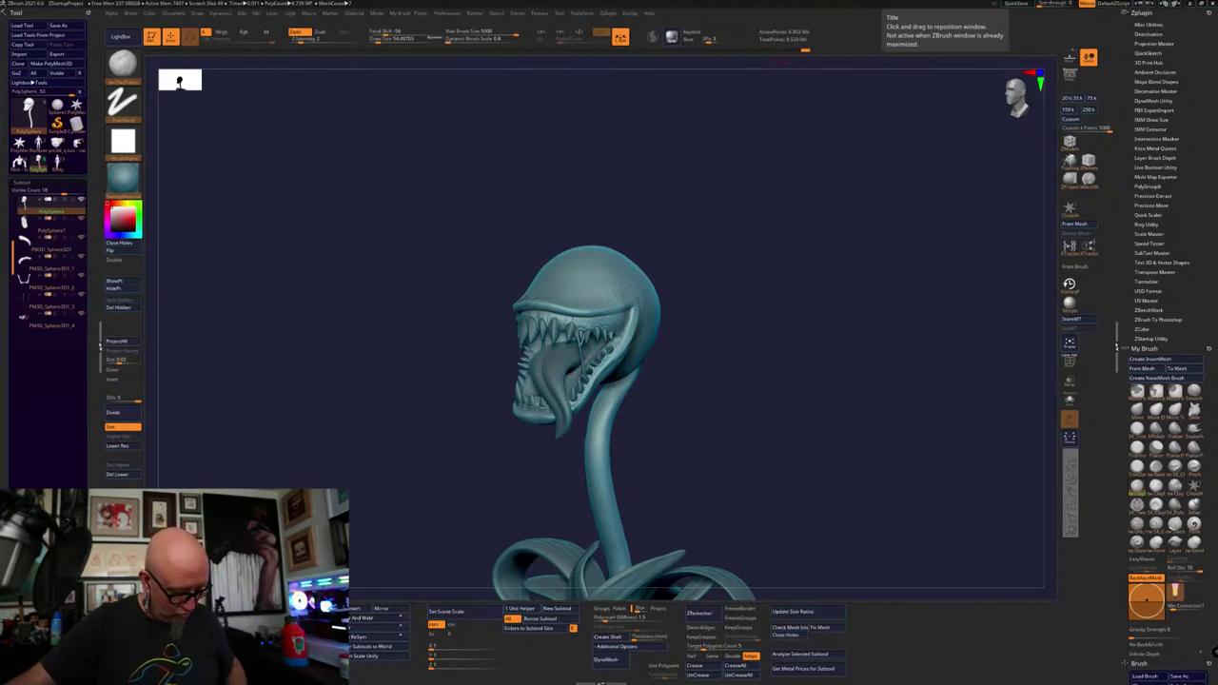
Switch to Discord, join the Admin Only Chat voice channel, and move the other Twitch Streaming participant into it
key(super)
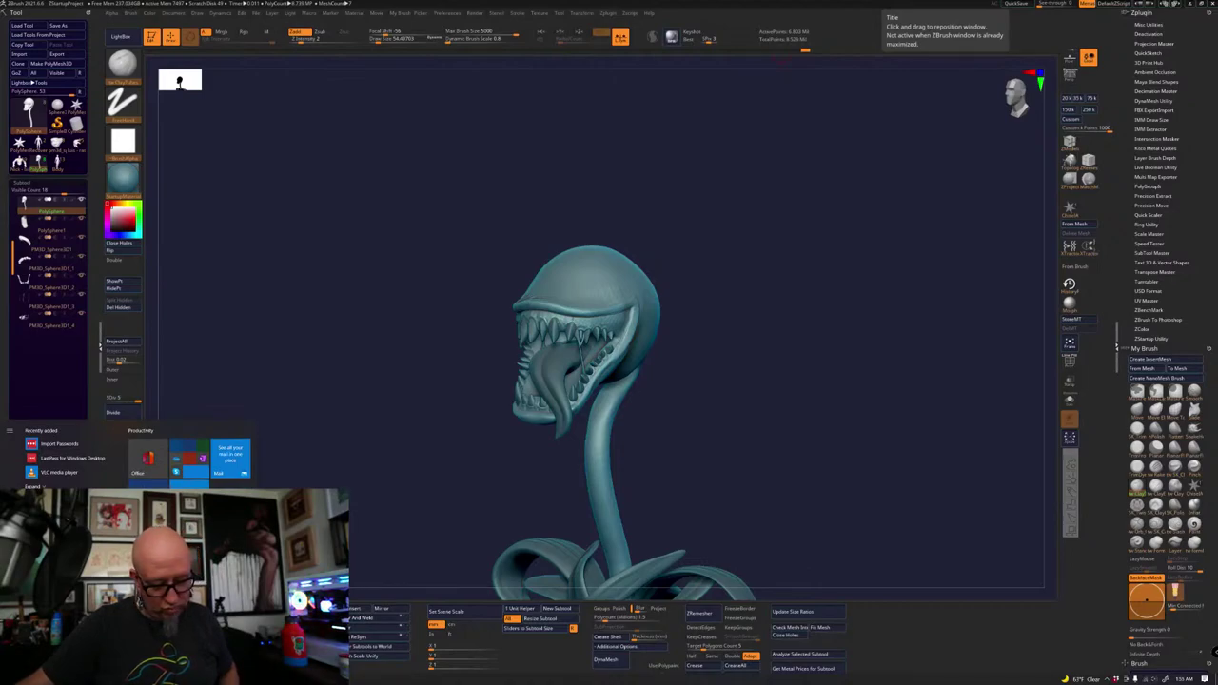
click(124, 677)
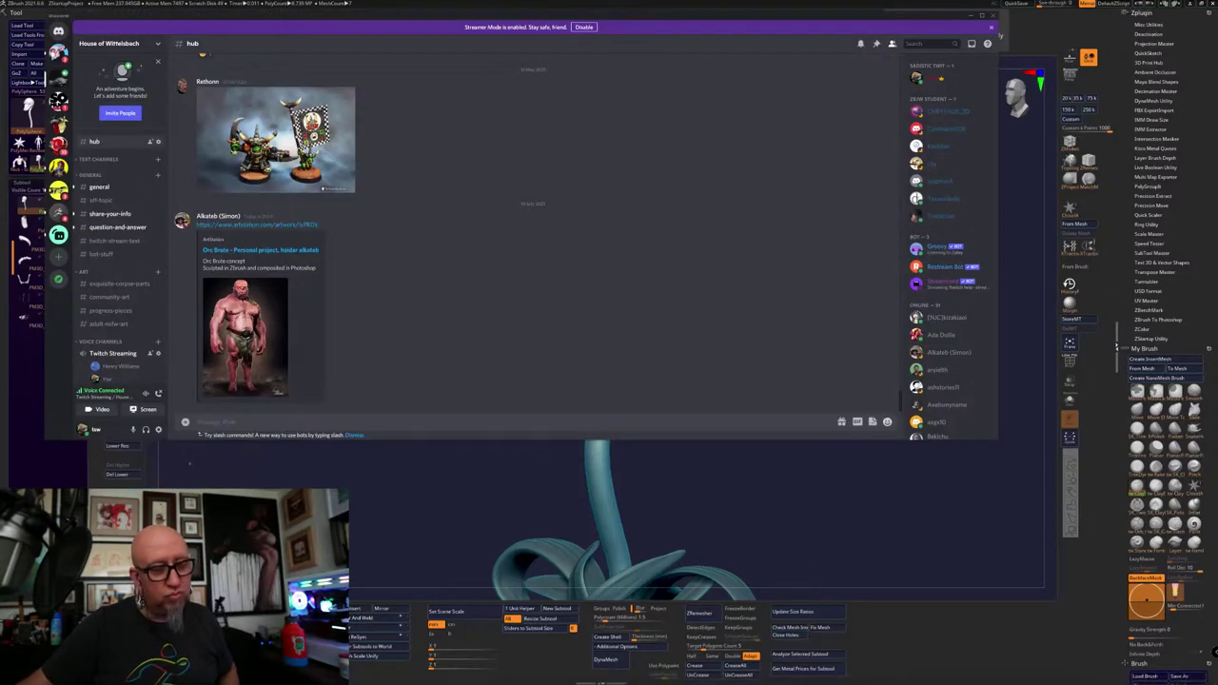
scroll(119, 310, down, 3)
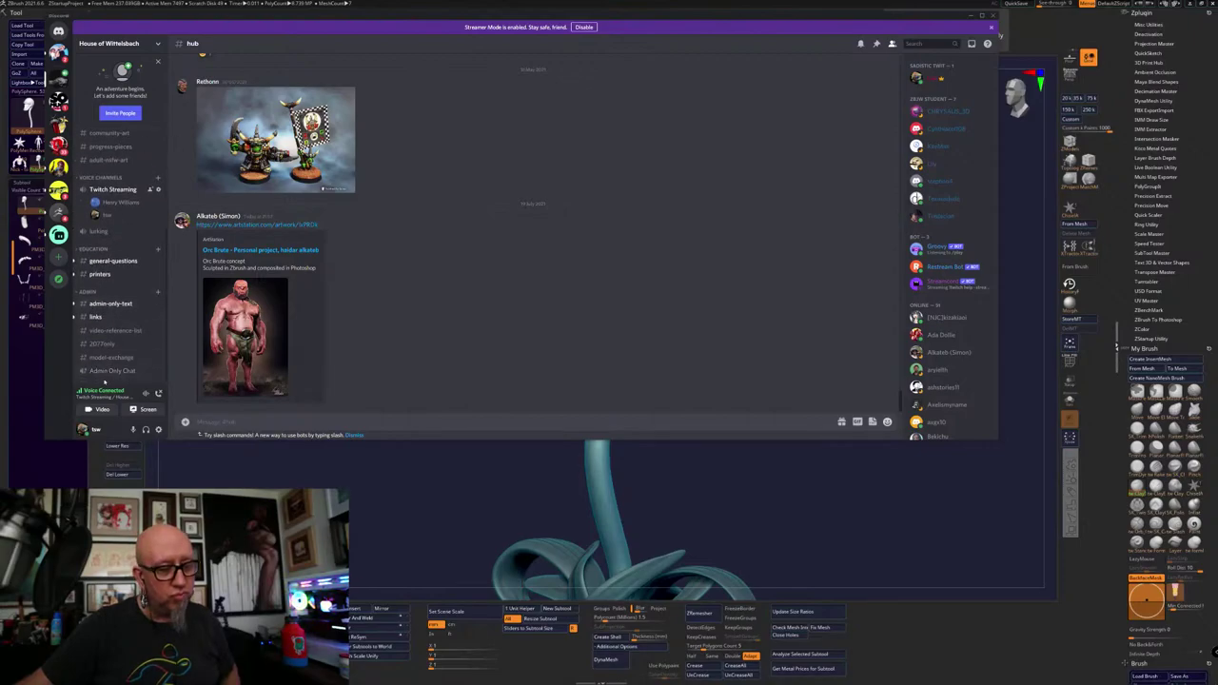
click(119, 372)
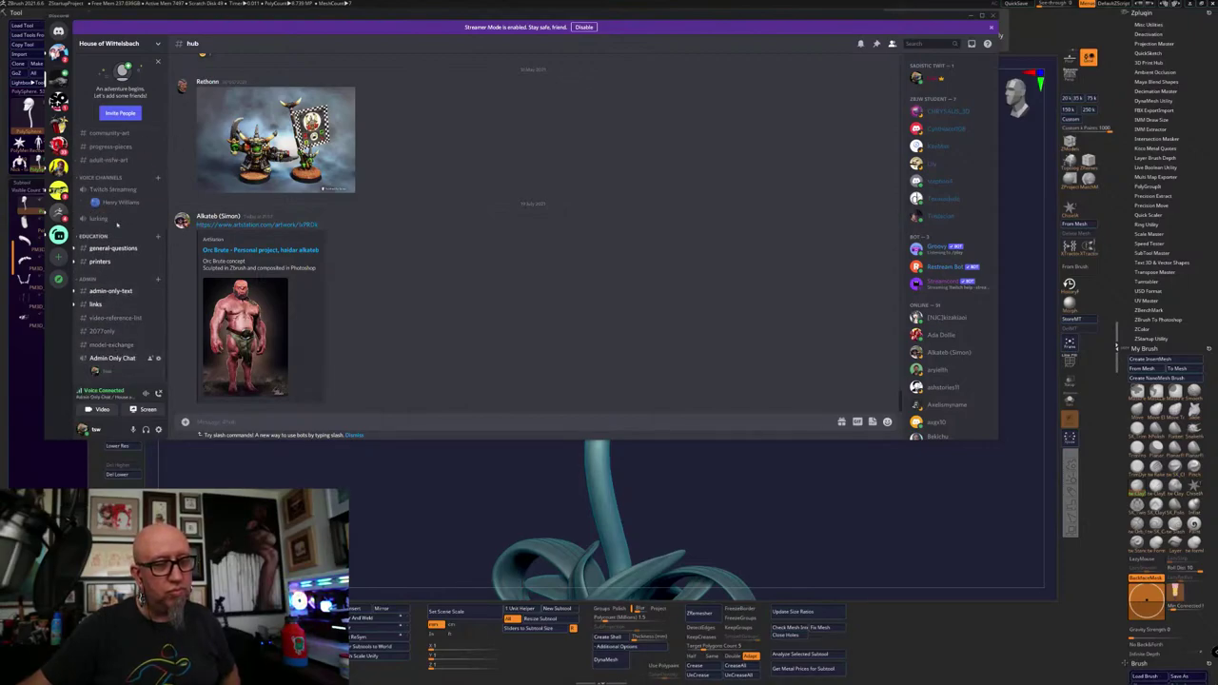
drag(115, 201, 113, 369)
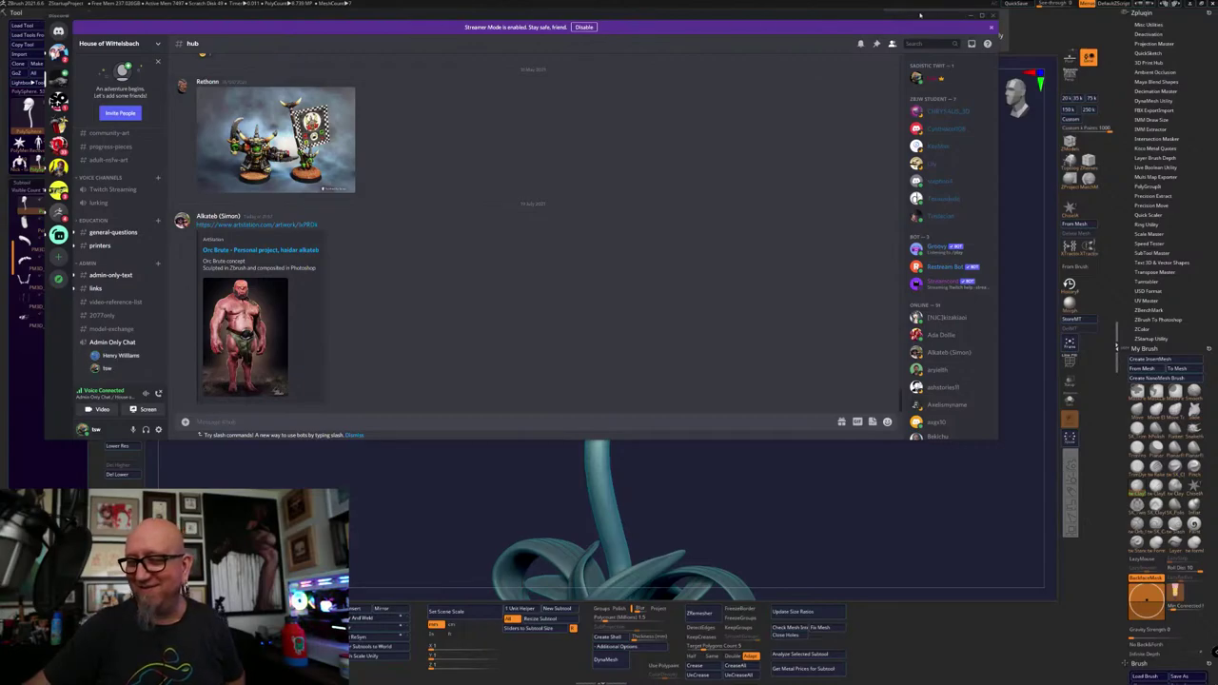
drag(918, 15, 927, 118)
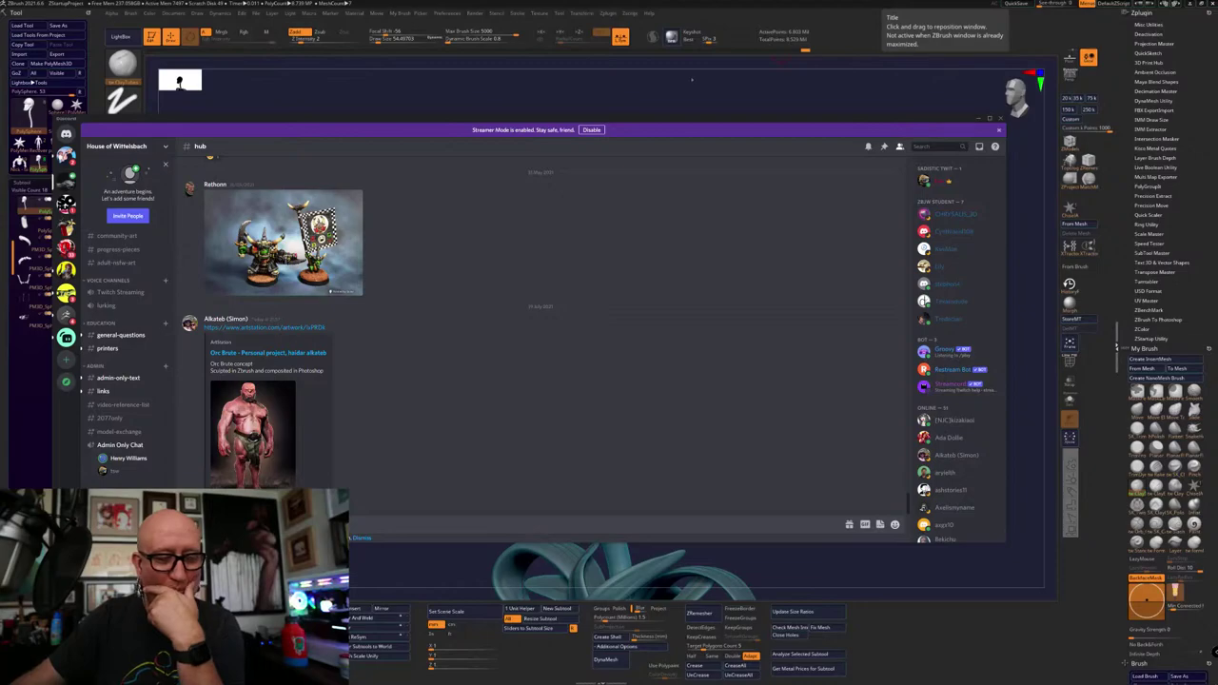
Return to ZBrush and close it without saving the project changes
click(793, 96)
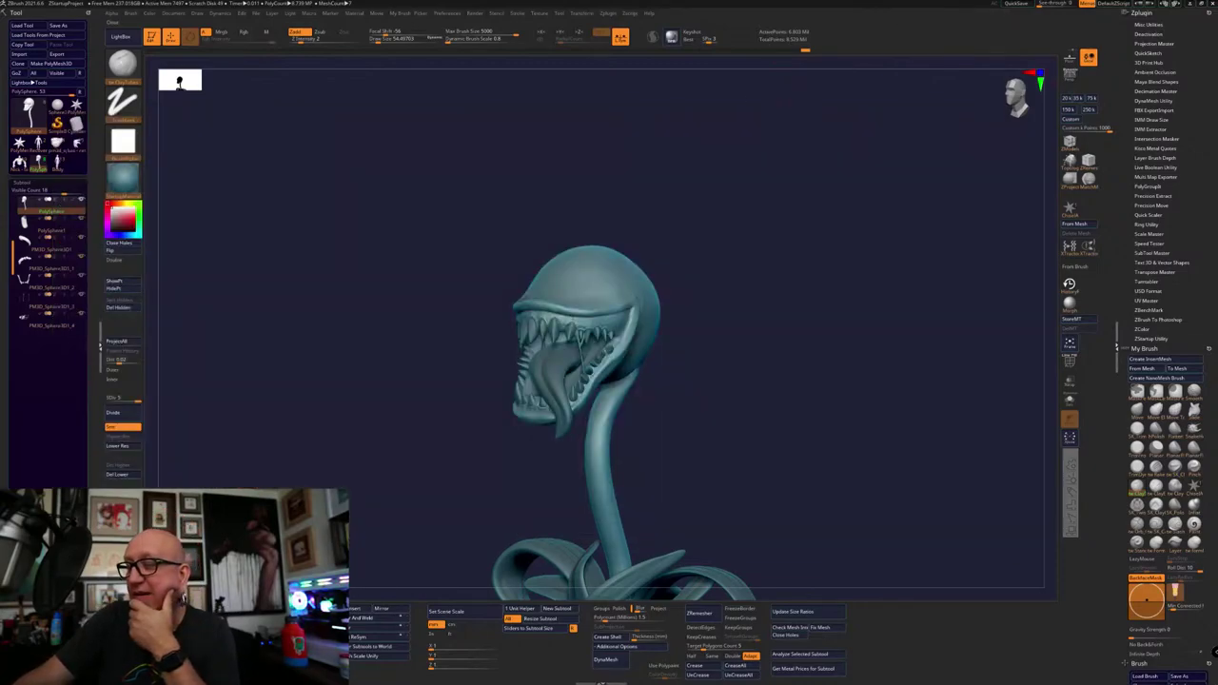
click(1208, 5)
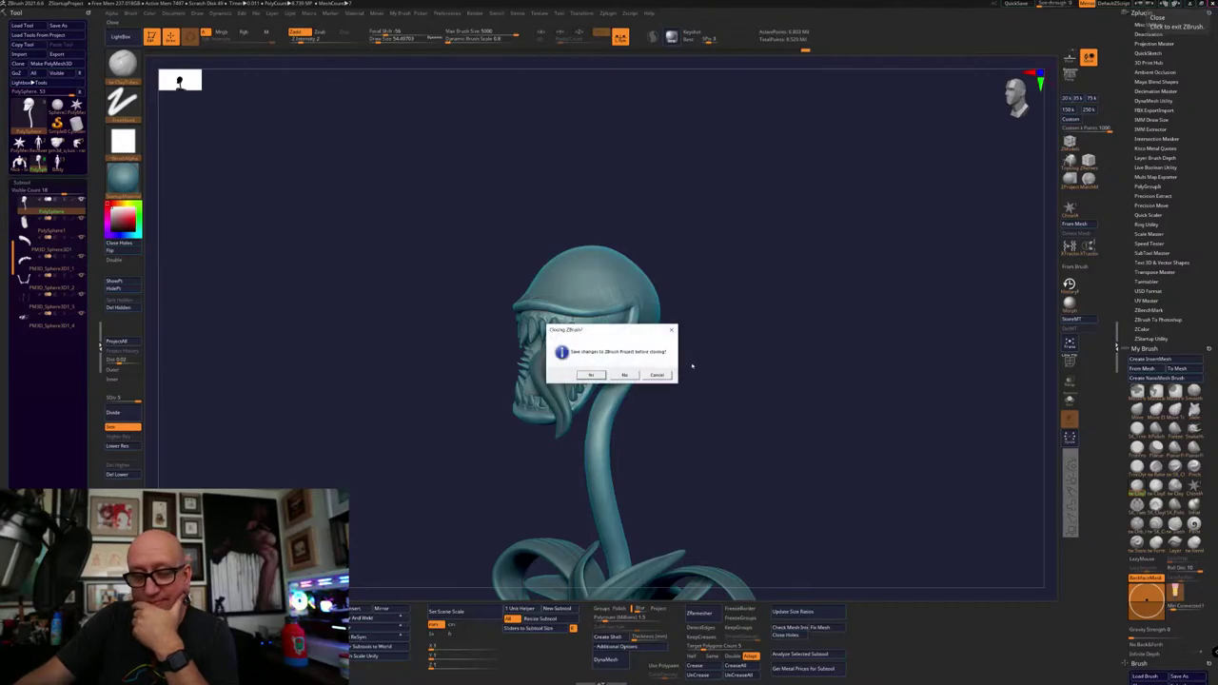
click(624, 375)
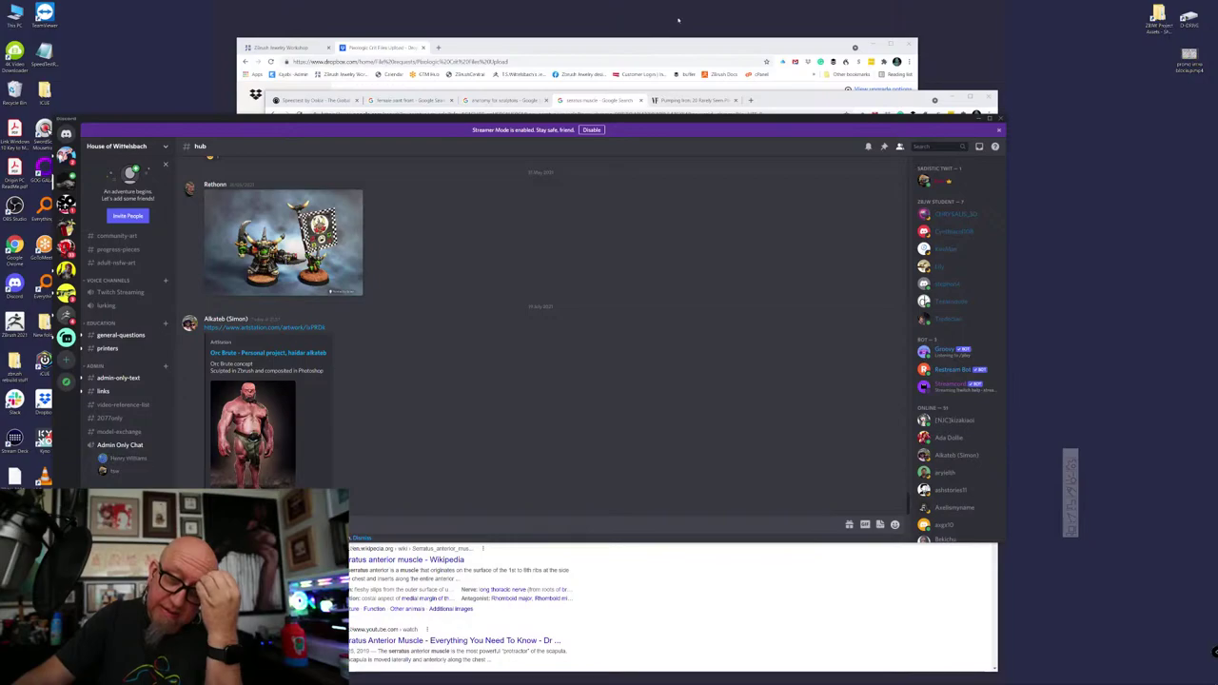
Minimize the Dropbox browser window and bring the browser window with the serratus muscle search to the front
click(686, 56)
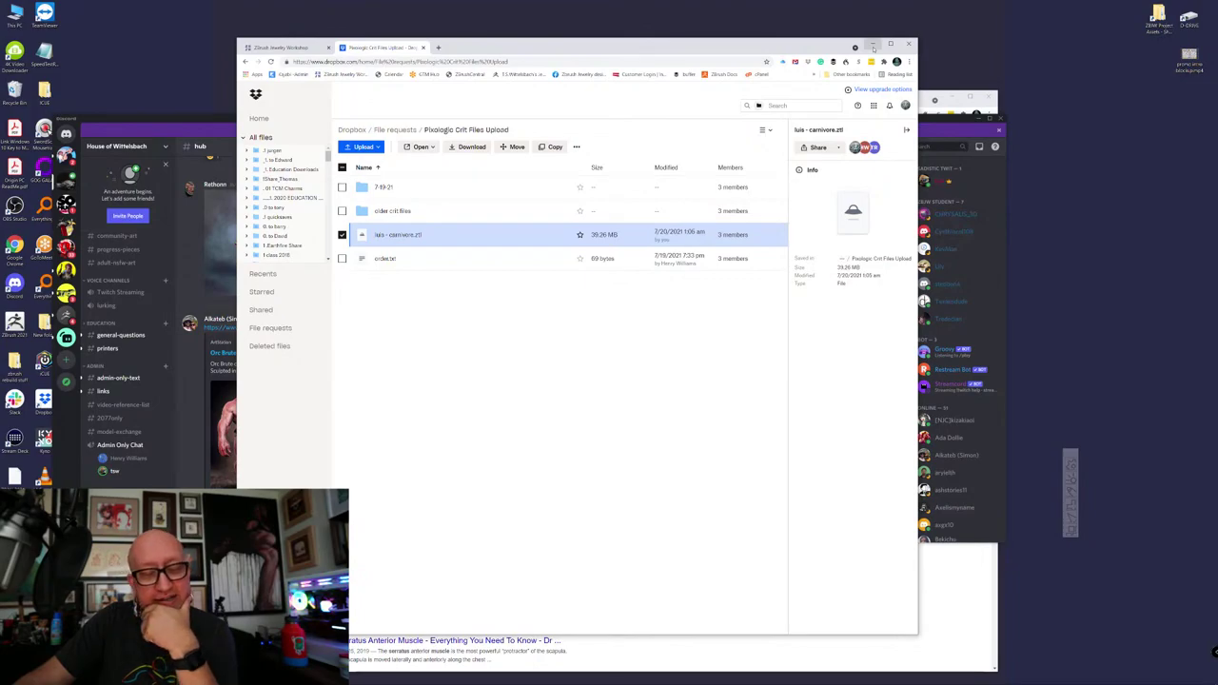
click(872, 44)
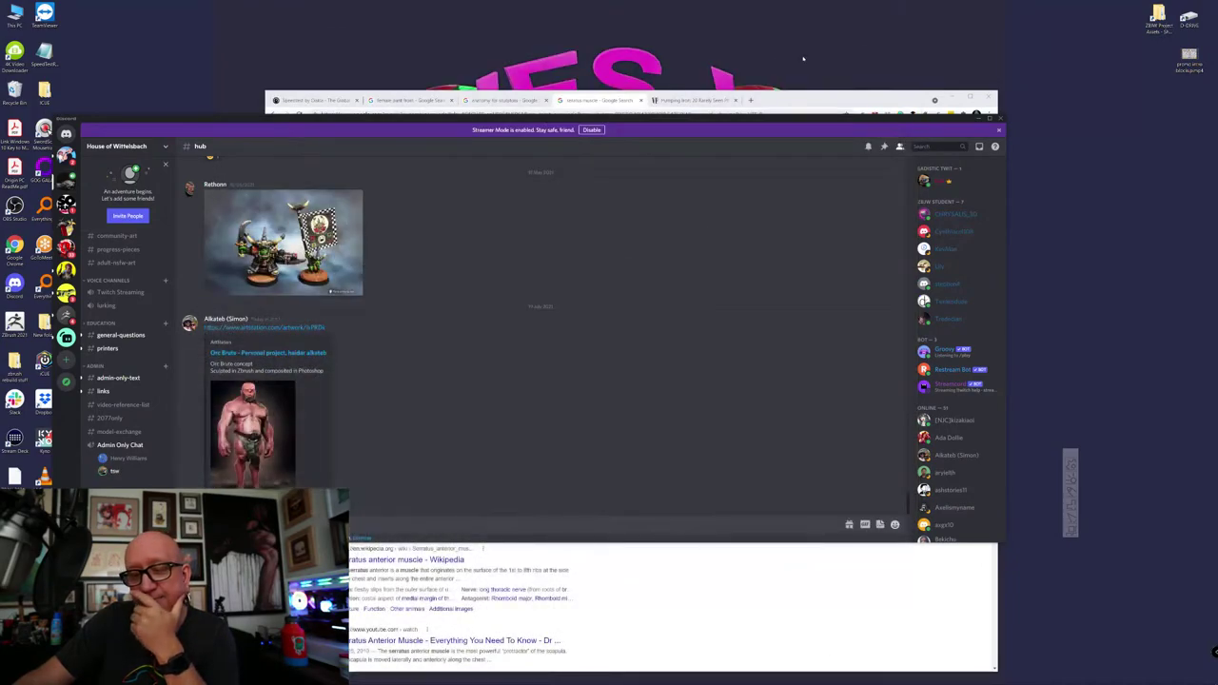
drag(812, 102, 785, 44)
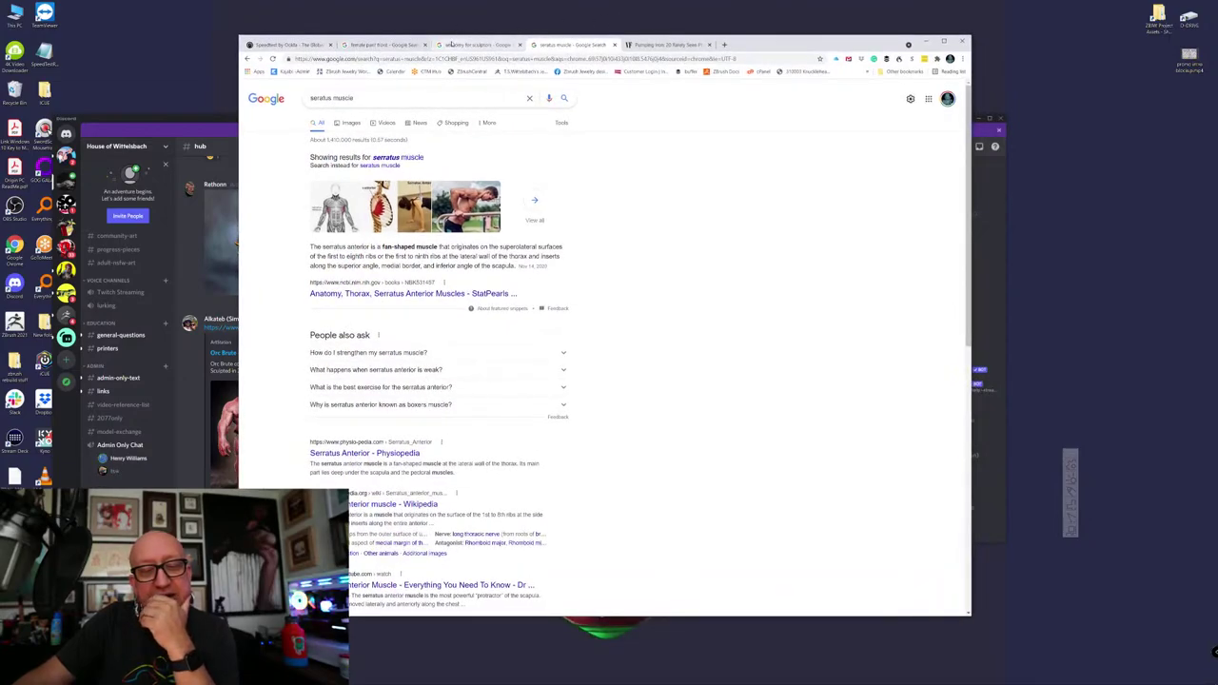